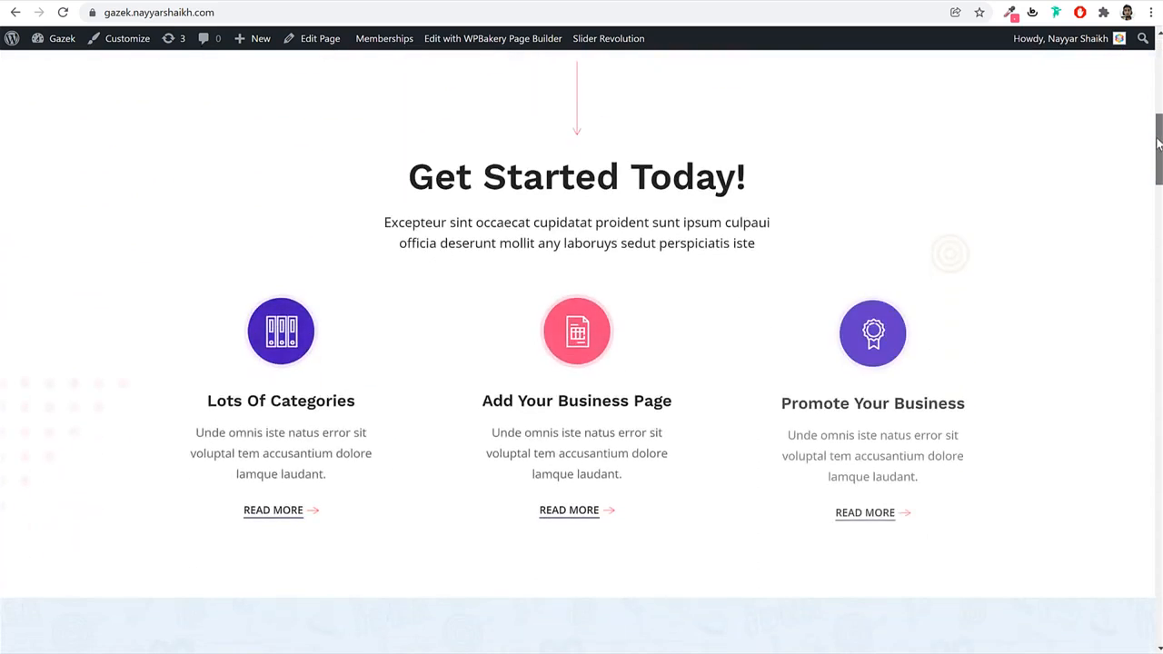
Open the MY ACCOUNT user dashboard on the Gazek site.
drag(1159, 143, 1143, 616)
drag(1143, 558, 1153, 56)
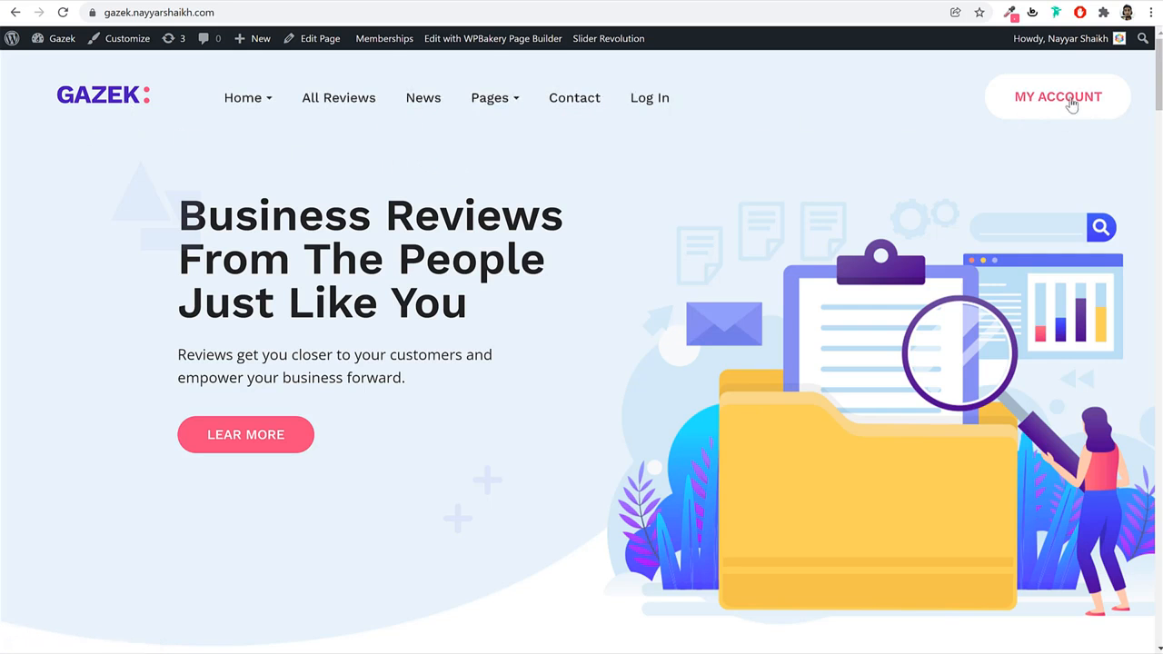
scroll(948, 272, down, 5)
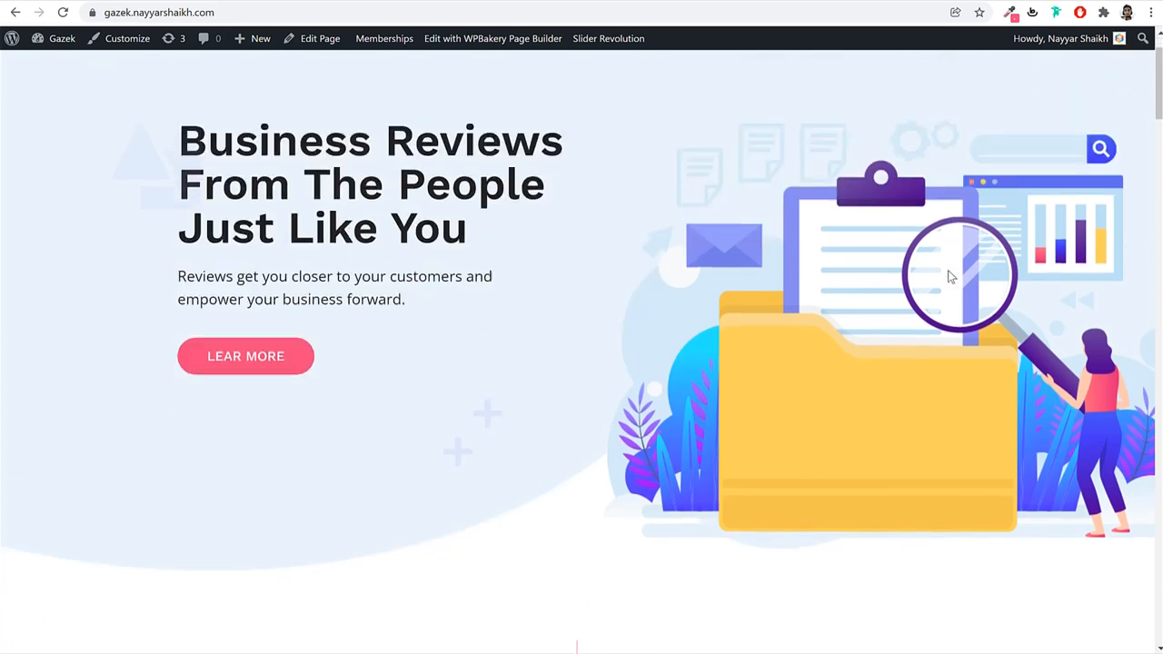
scroll(945, 280, up, 4)
scroll(945, 280, up, 2)
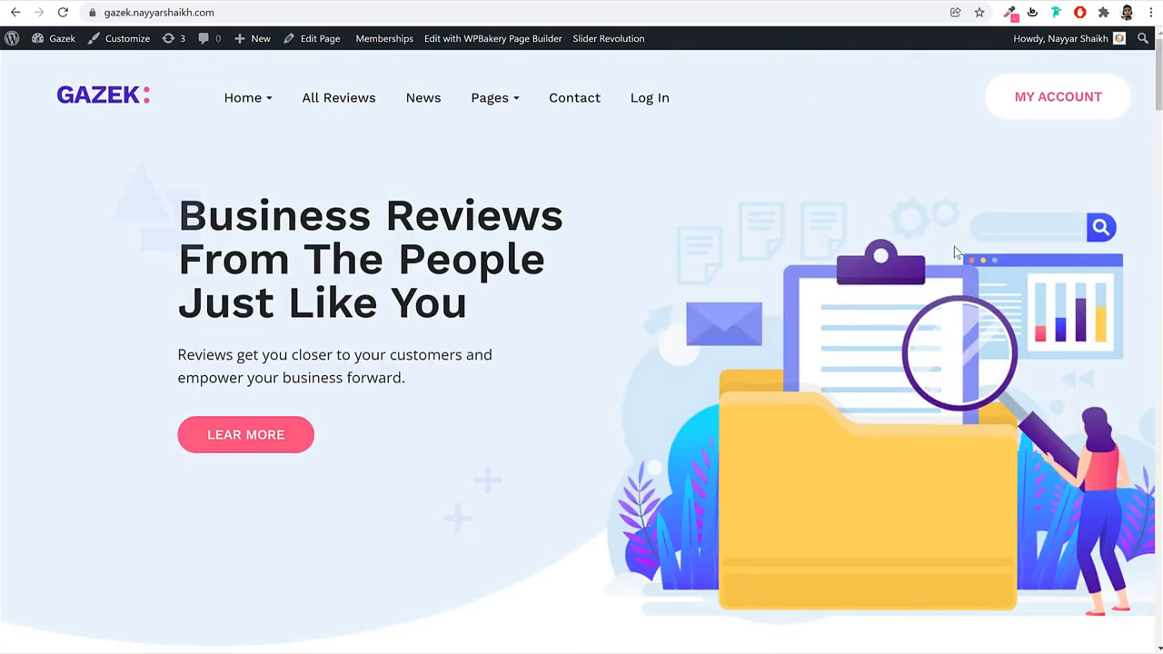
click(1061, 101)
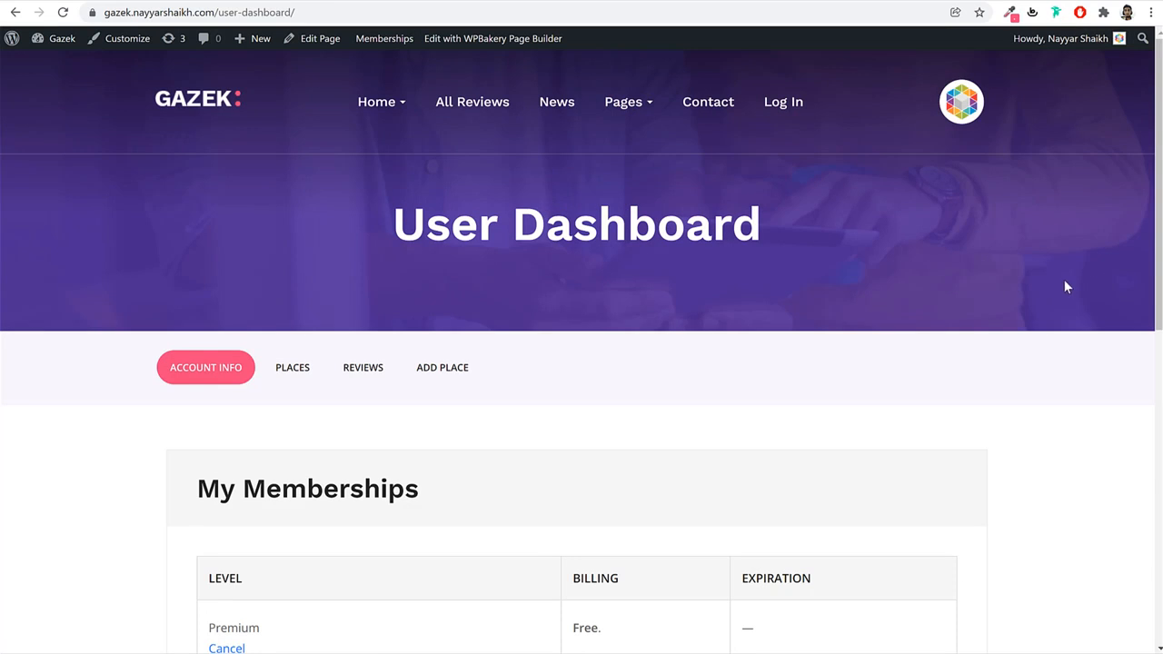
View all membership options with the Premium level, then return to the User Dashboard.
scroll(1060, 283, down, 3)
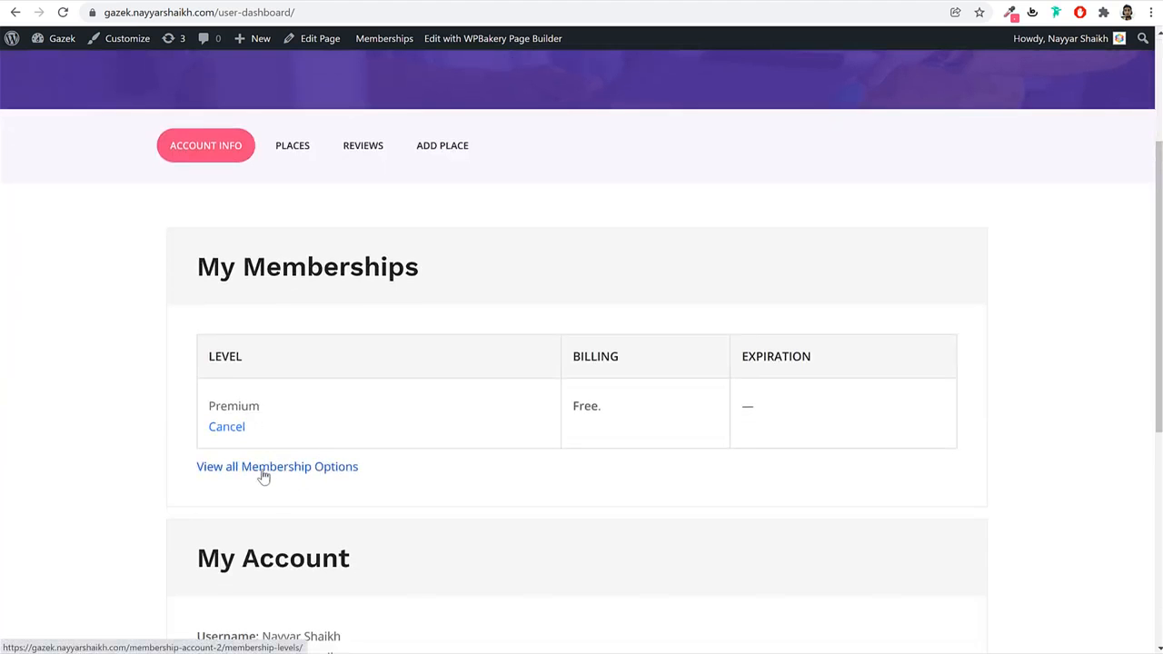
click(263, 477)
scroll(909, 381, down, 2)
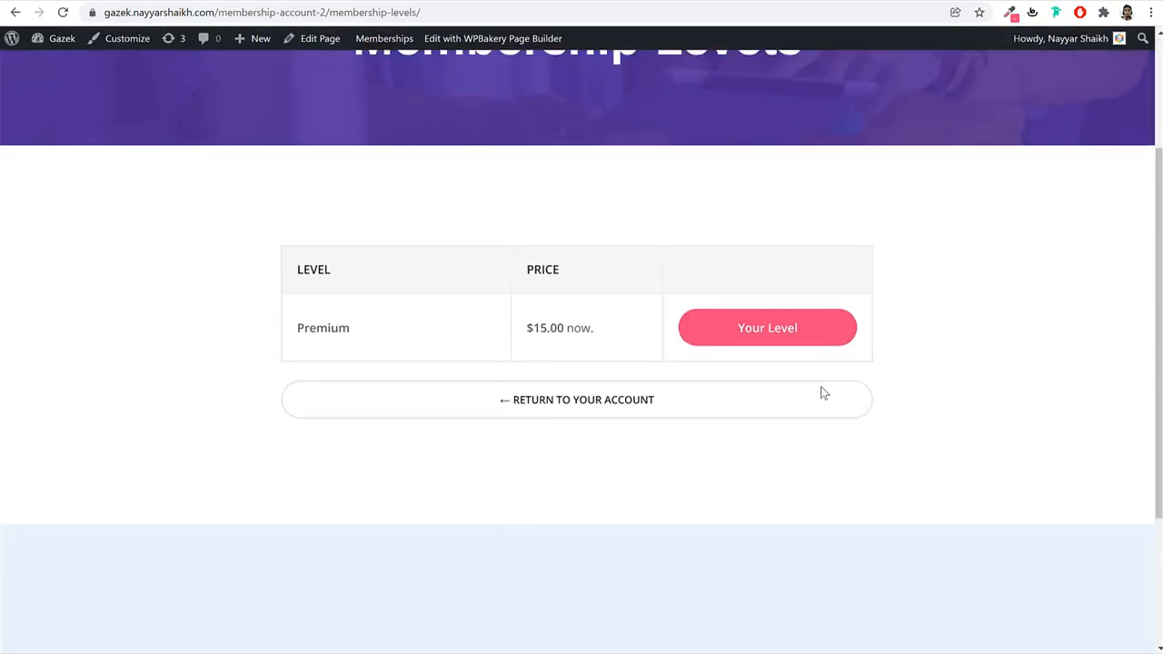
drag(364, 307, 291, 307)
scroll(397, 327, up, 3)
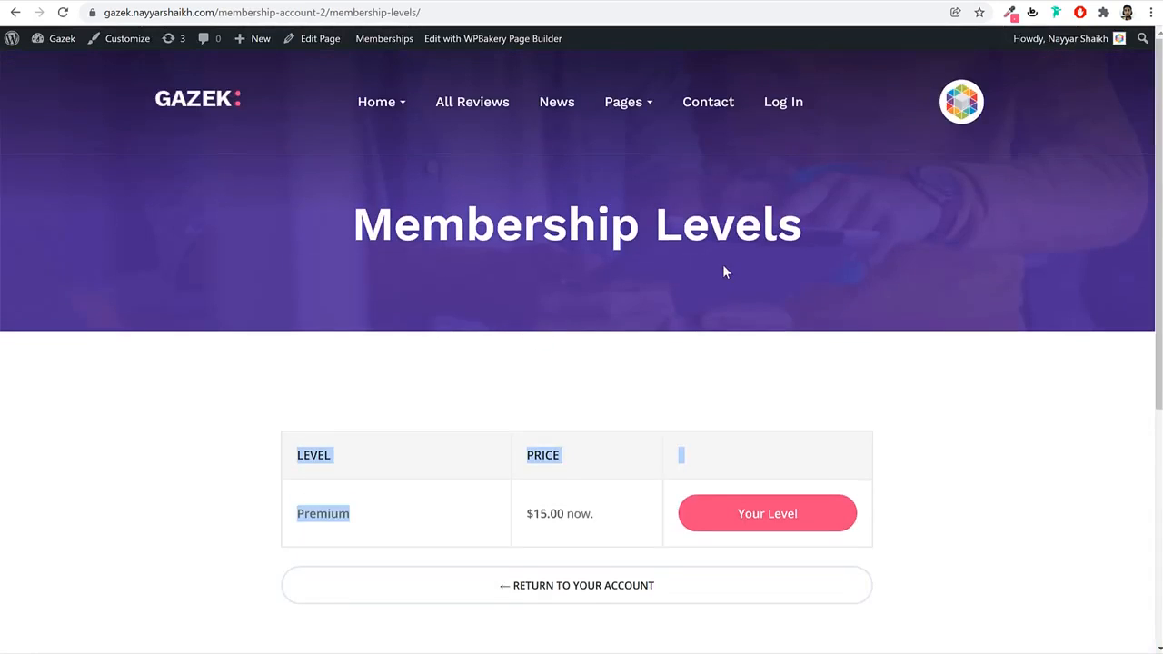
key(alt+Left)
scroll(870, 294, up, 3)
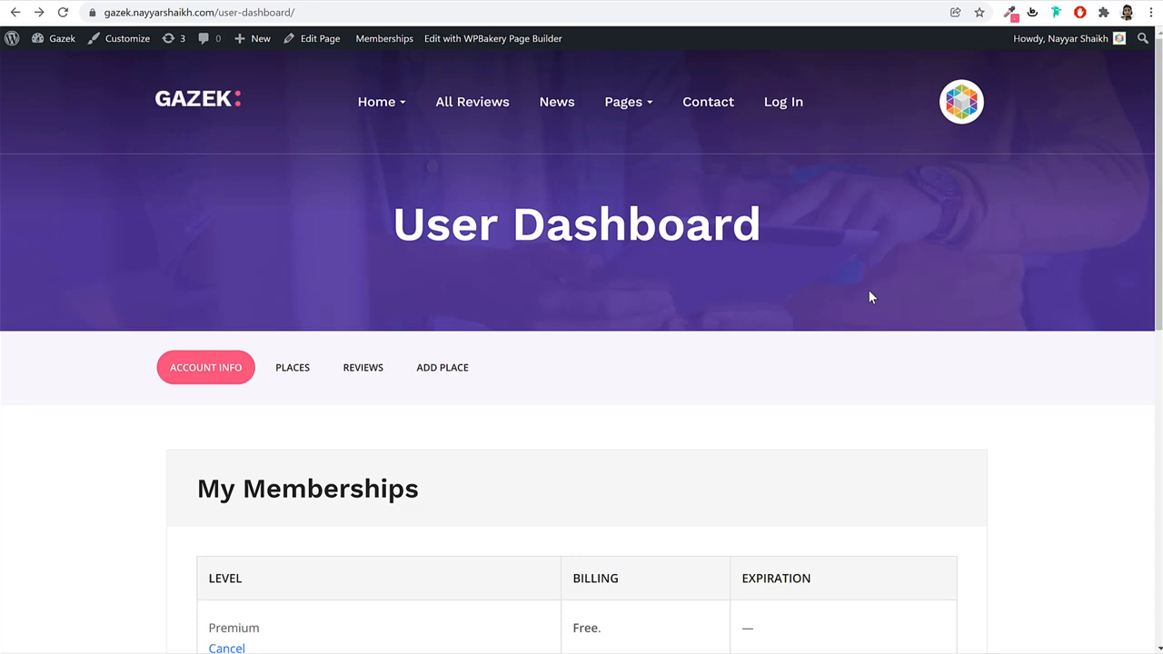
scroll(862, 336, down, 3)
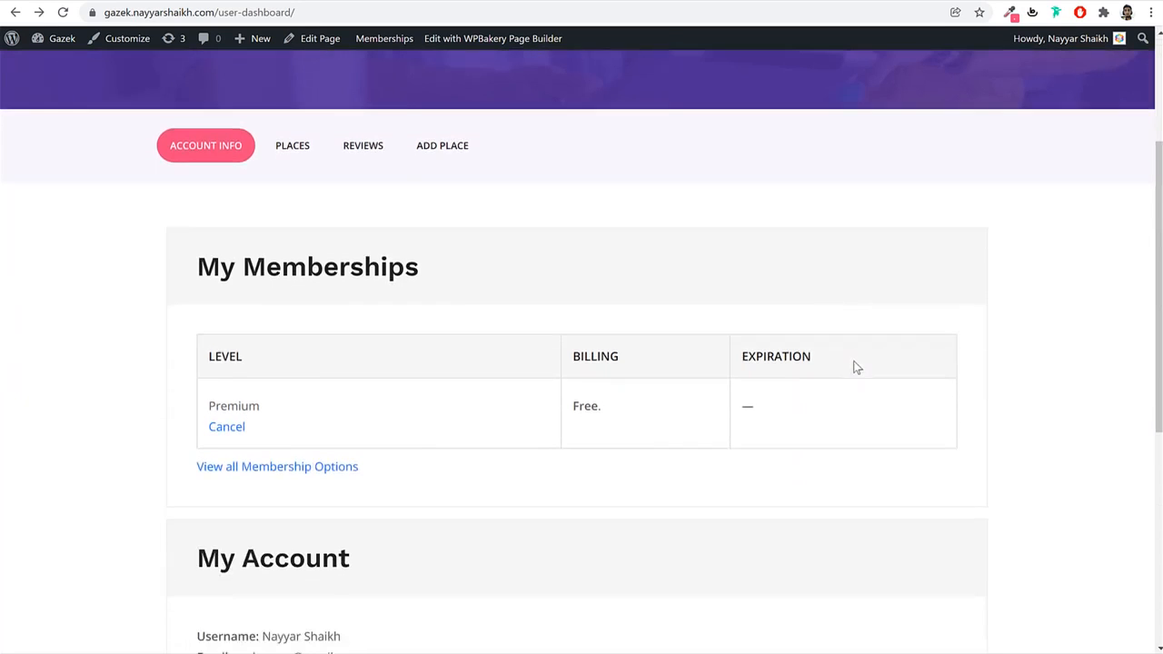
Review the places listed under the PLACES tab.
click(293, 147)
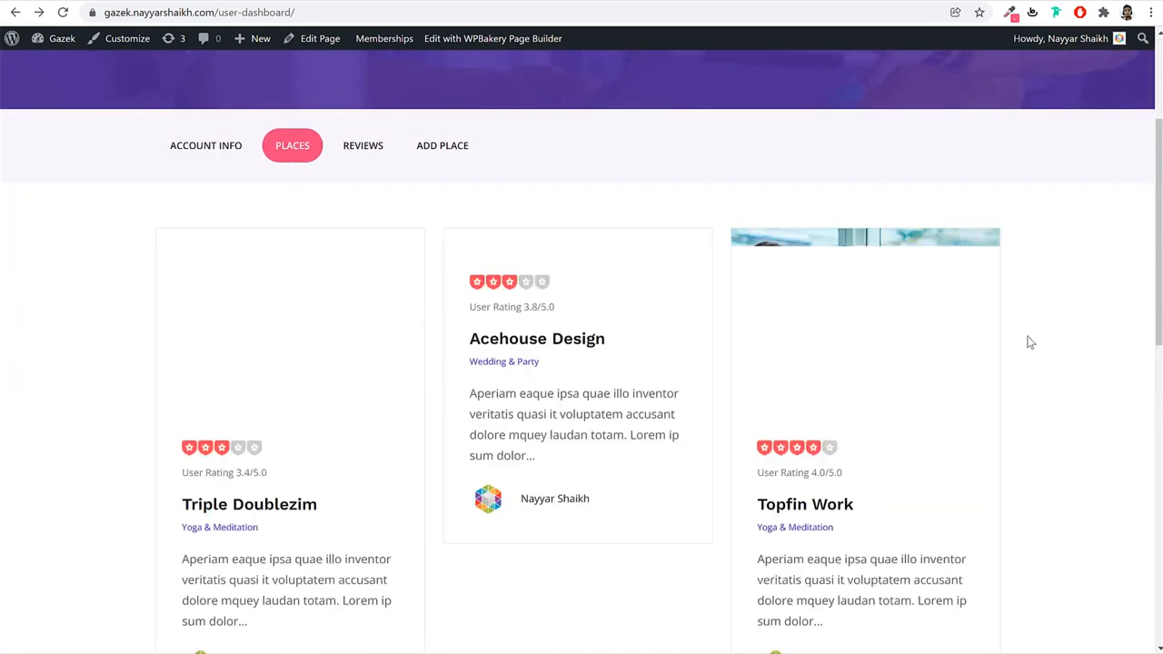
scroll(1051, 410, down, 6)
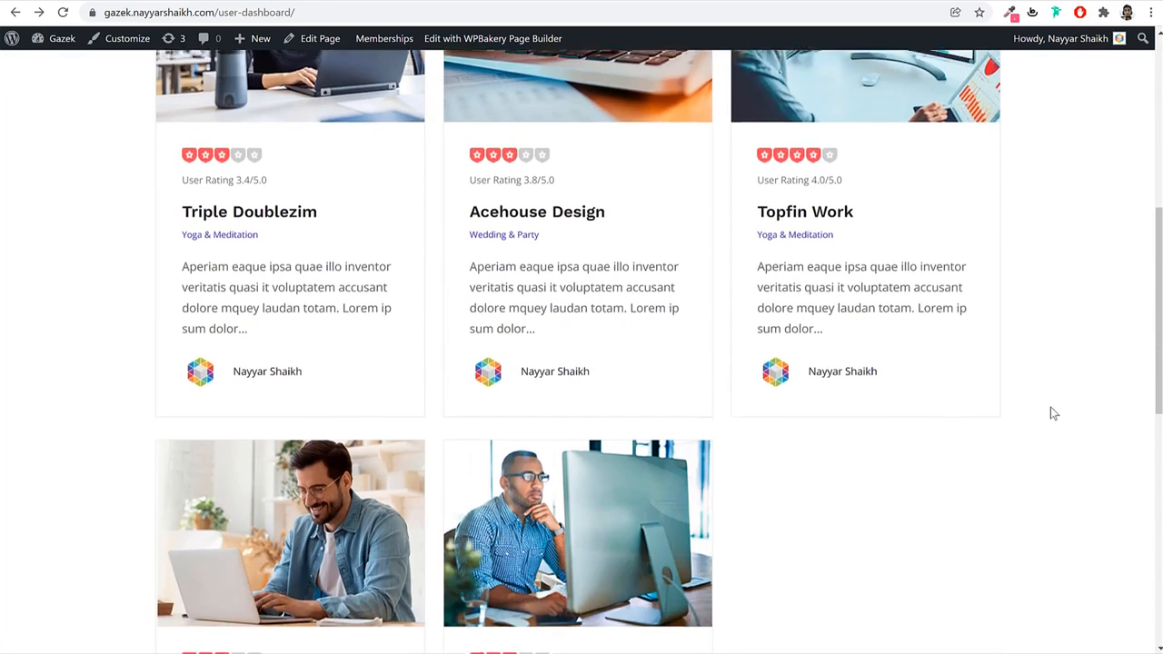
scroll(1051, 411, up, 5)
scroll(1050, 411, up, 3)
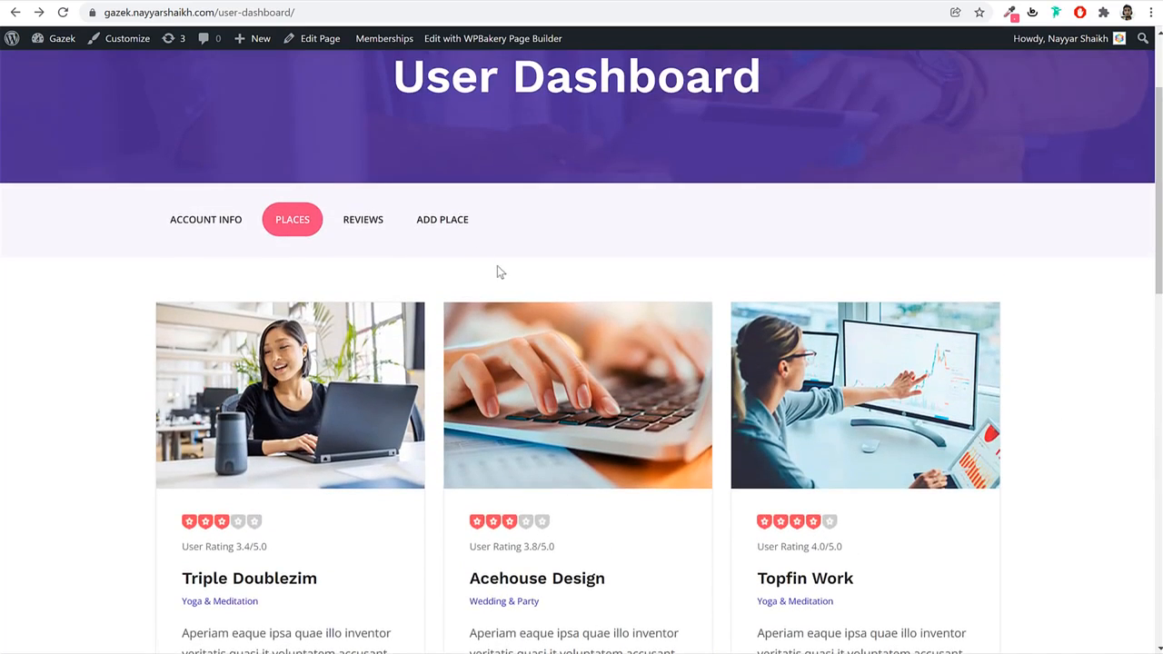
Open ADD PLACE and look over its General, Description, Contacts, gallery and Category fields.
click(452, 226)
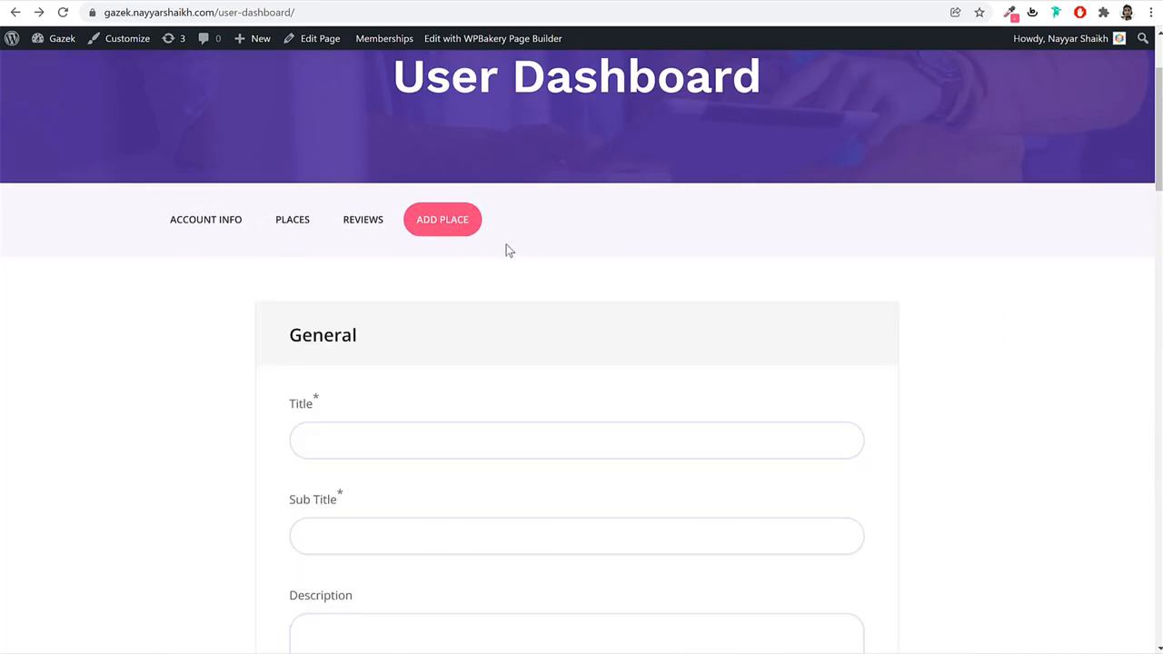
scroll(965, 439, down, 10)
scroll(965, 440, up, 12)
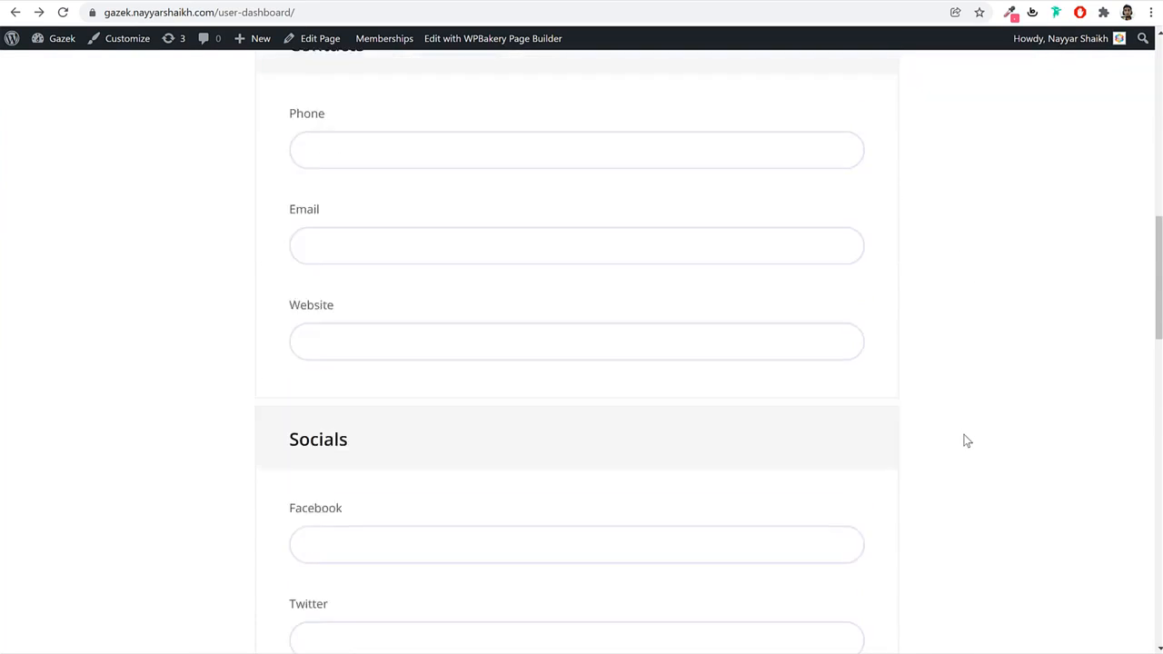
scroll(418, 363, down, 3)
scroll(425, 401, down, 15)
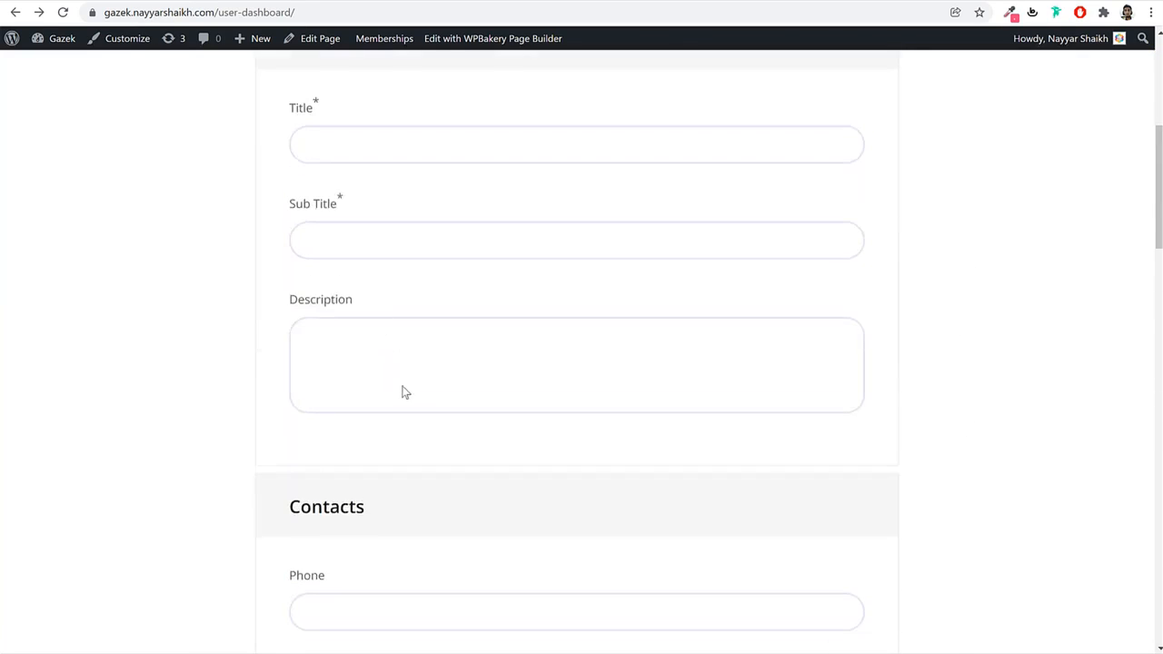
scroll(420, 397, down, 4)
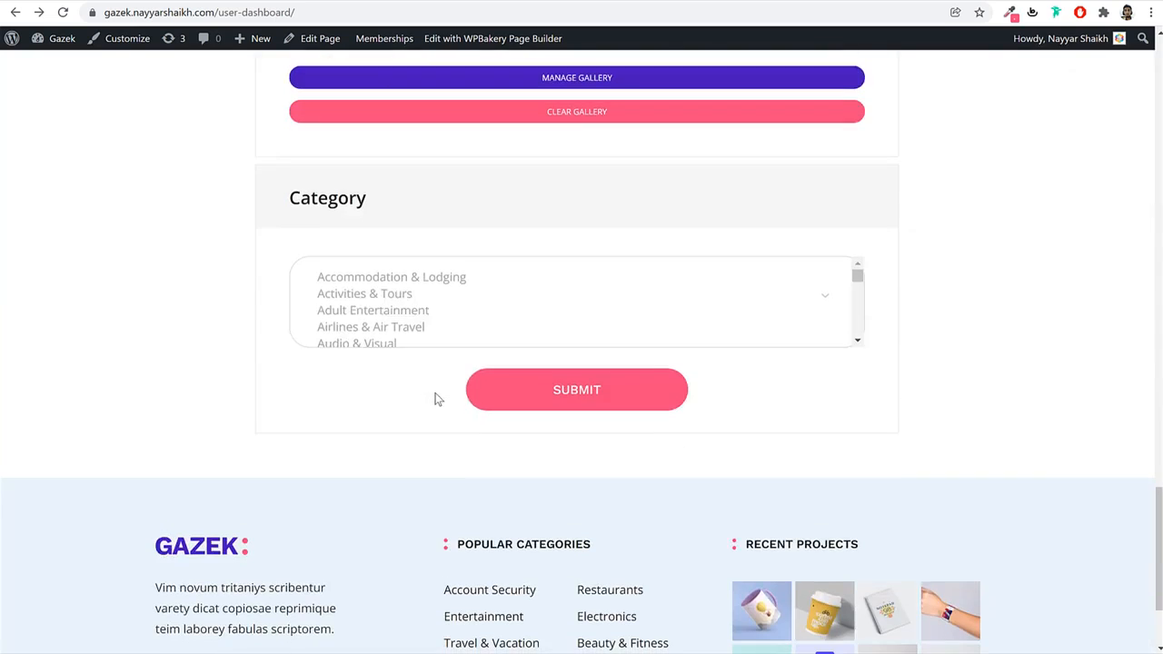
scroll(885, 376, up, 9)
scroll(888, 373, up, 15)
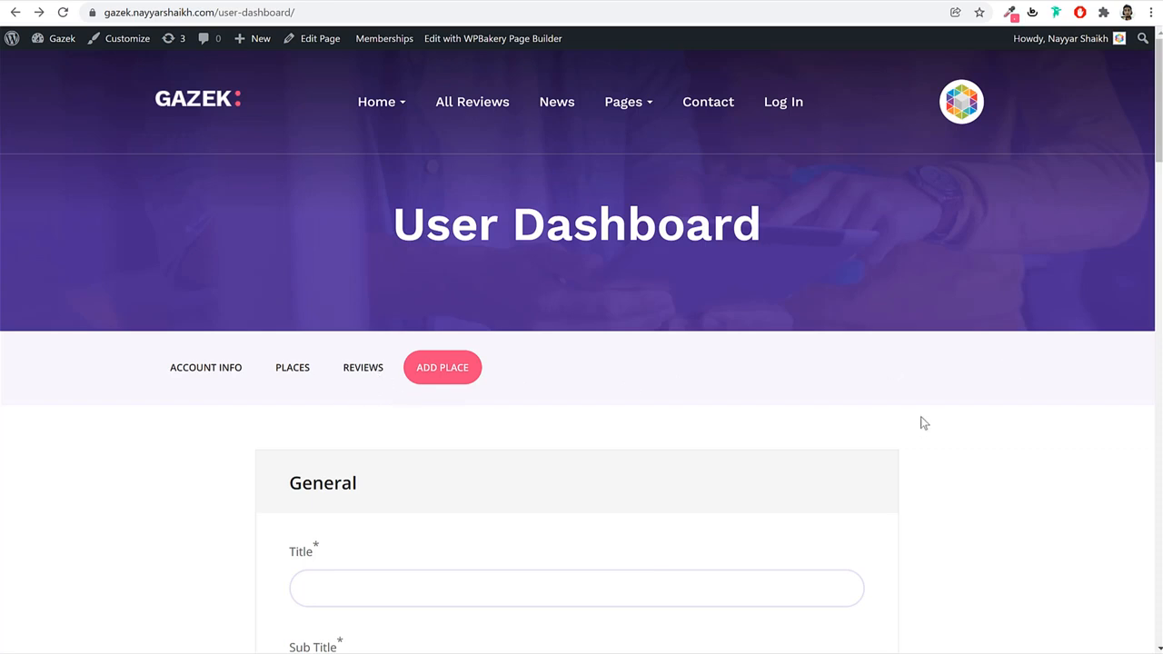
Open All Reviews and try the keyword filter and category dropdown without choosing.
click(483, 110)
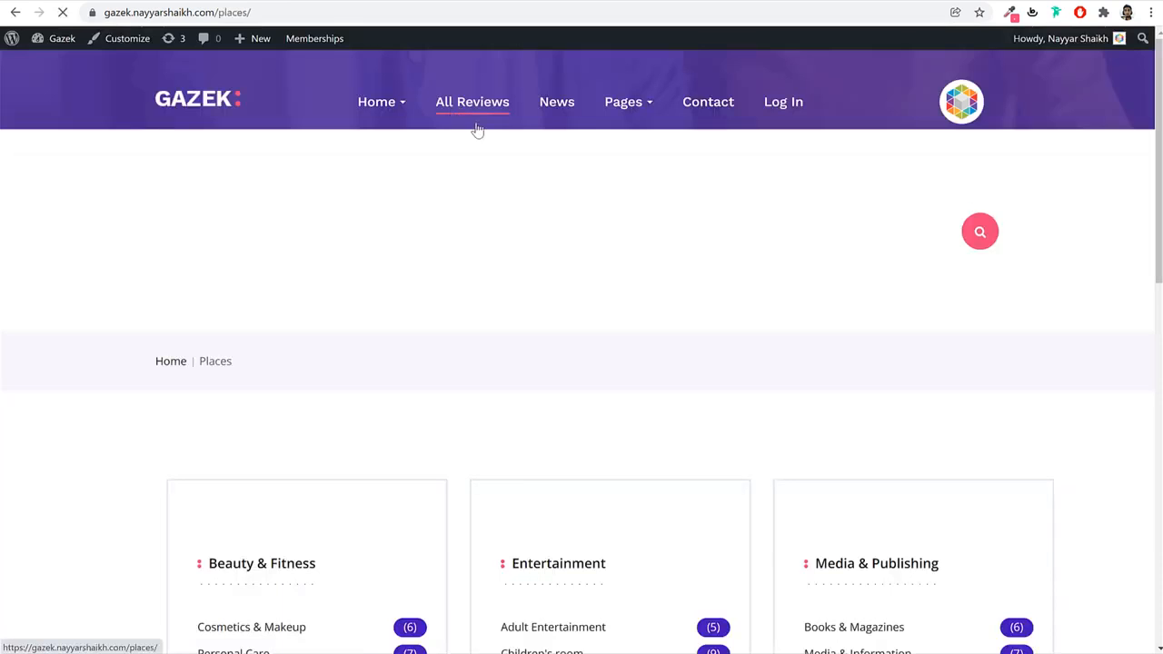
click(654, 227)
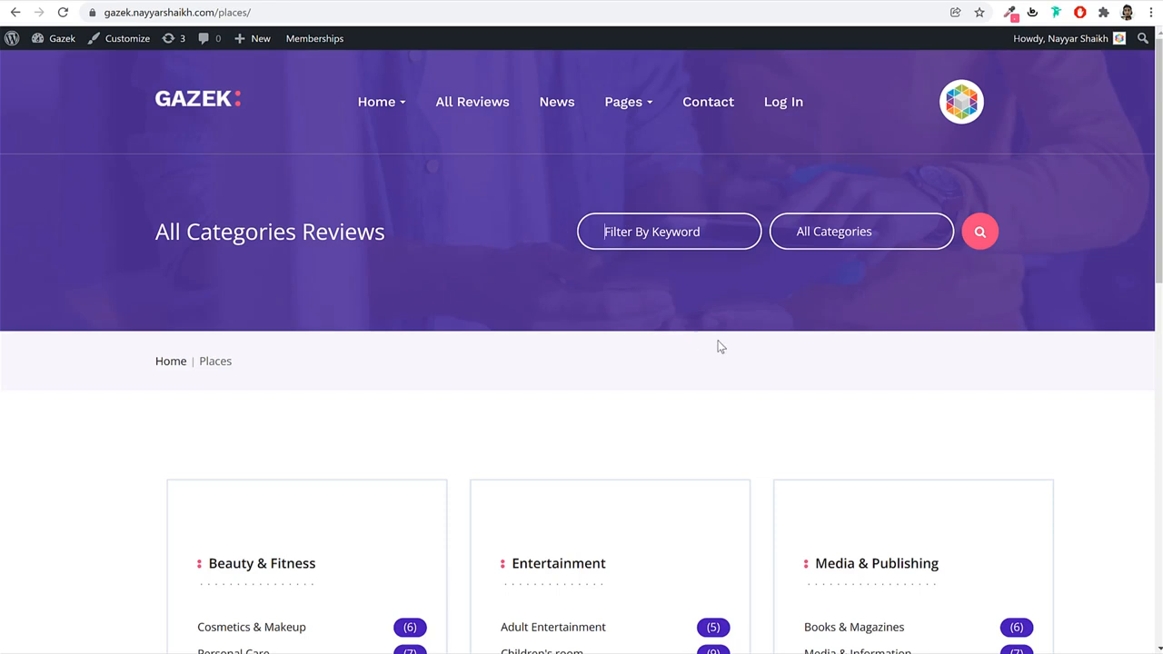
click(866, 234)
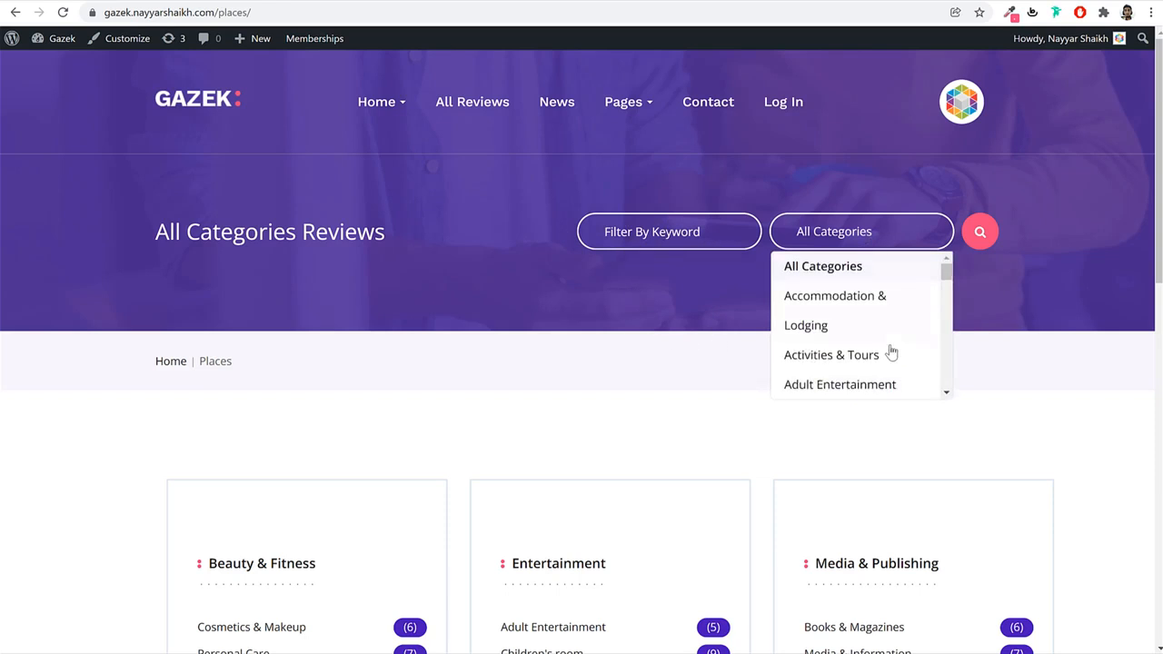
click(1037, 267)
Look over the Beauty & Fitness and Entertainment category cards and their subcategories.
scroll(1101, 350, down, 8)
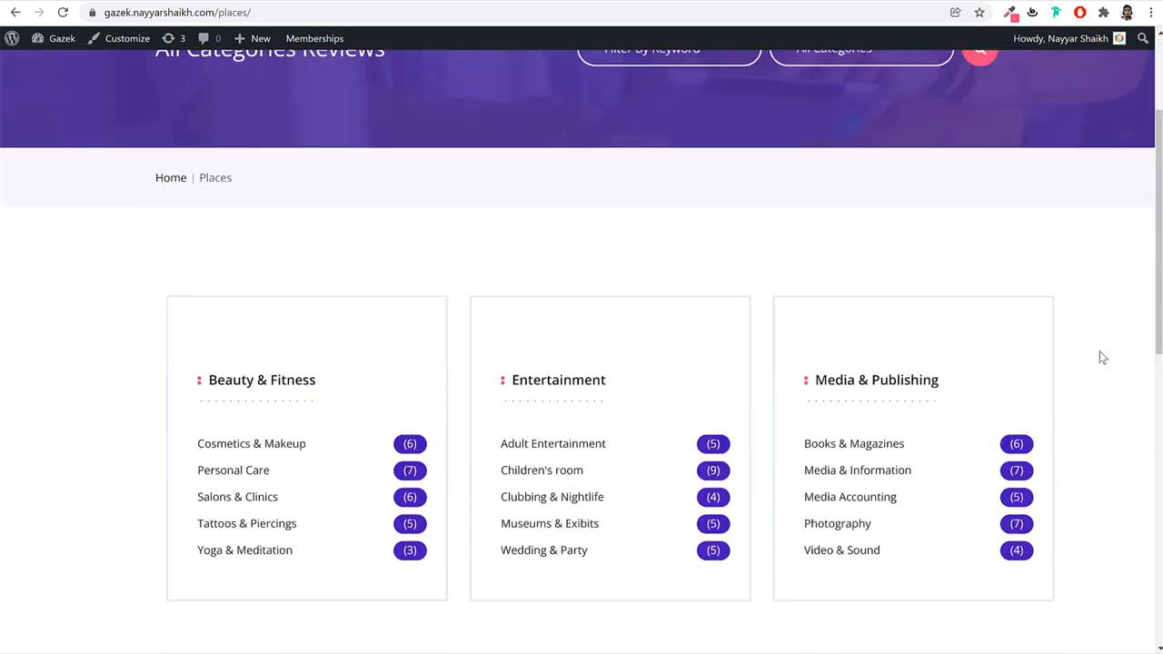
scroll(1095, 358, down, 3)
scroll(1095, 358, up, 6)
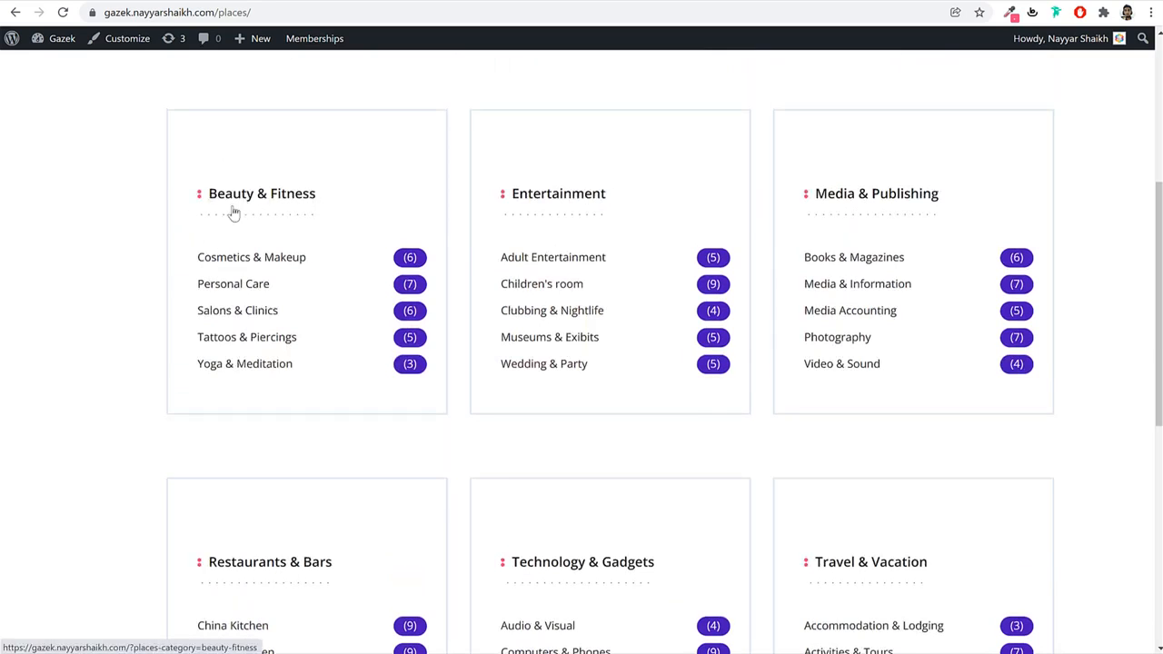
drag(140, 244, 327, 387)
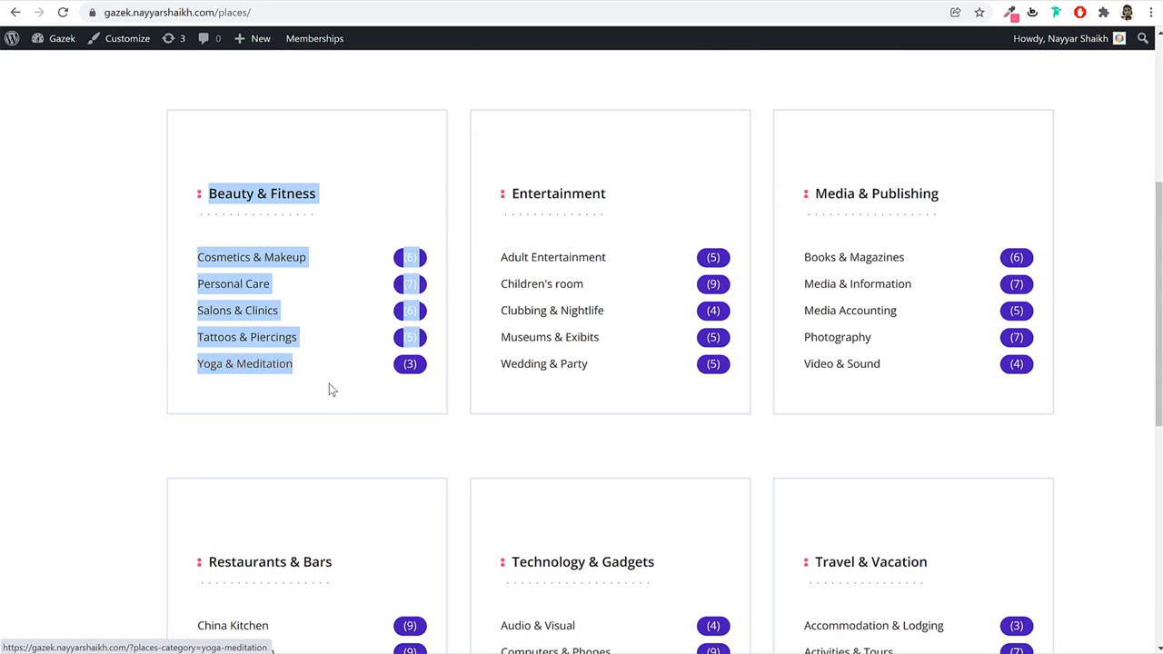
click(327, 387)
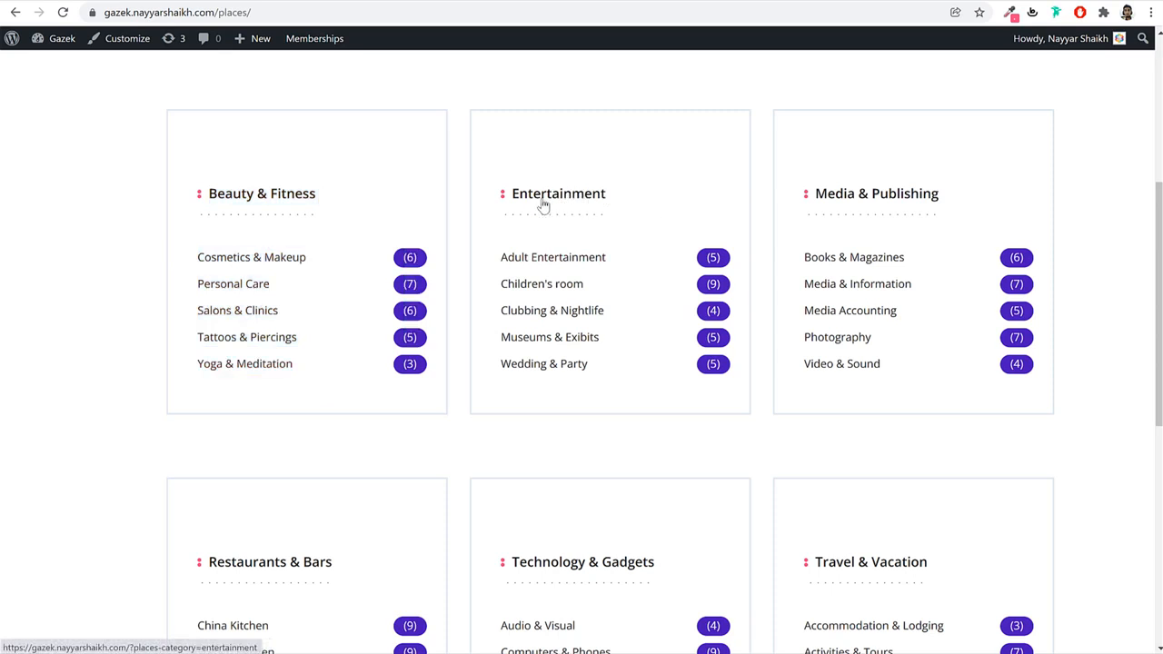
drag(585, 363, 504, 249)
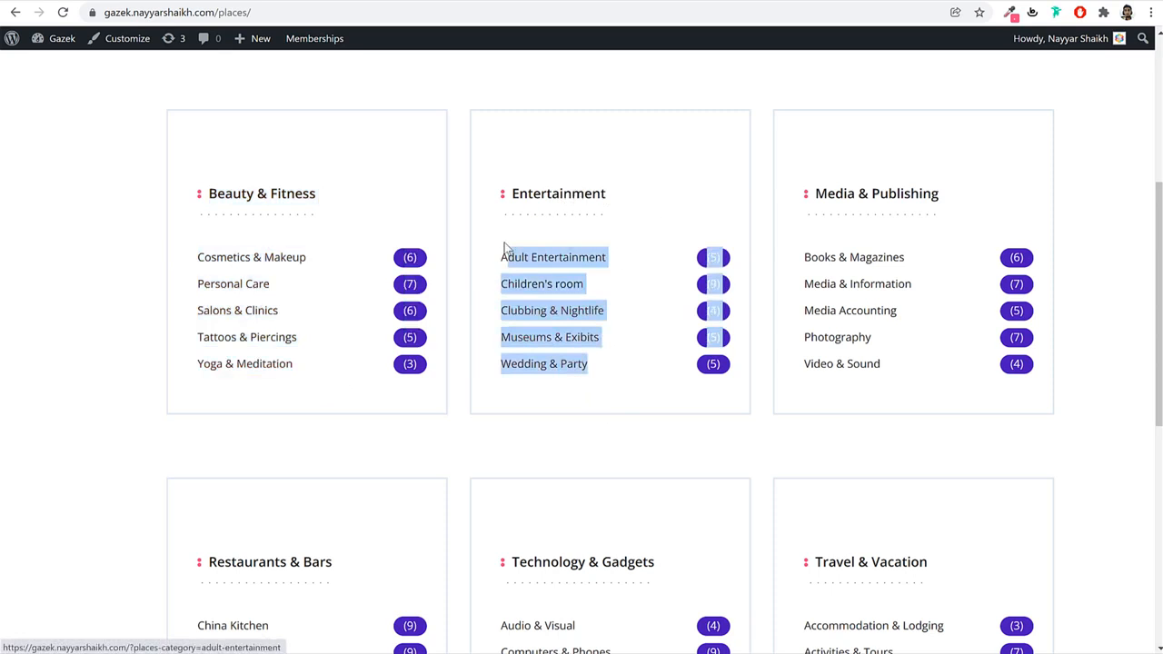
click(461, 297)
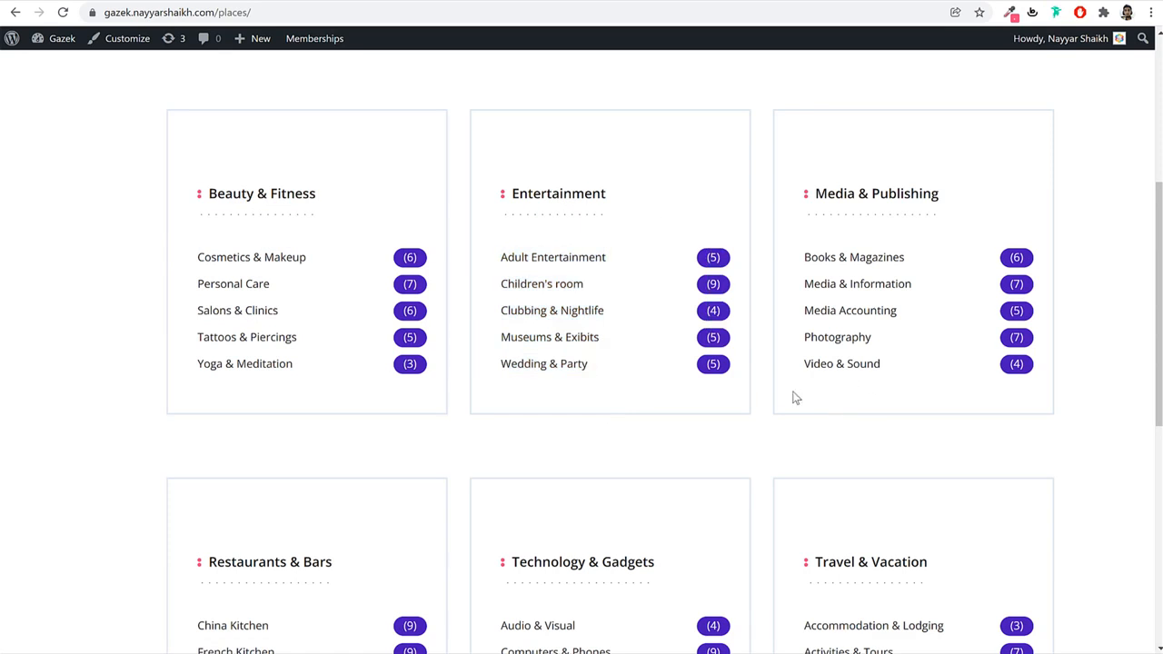
Open the Media Accounting category listings and browse them.
click(852, 316)
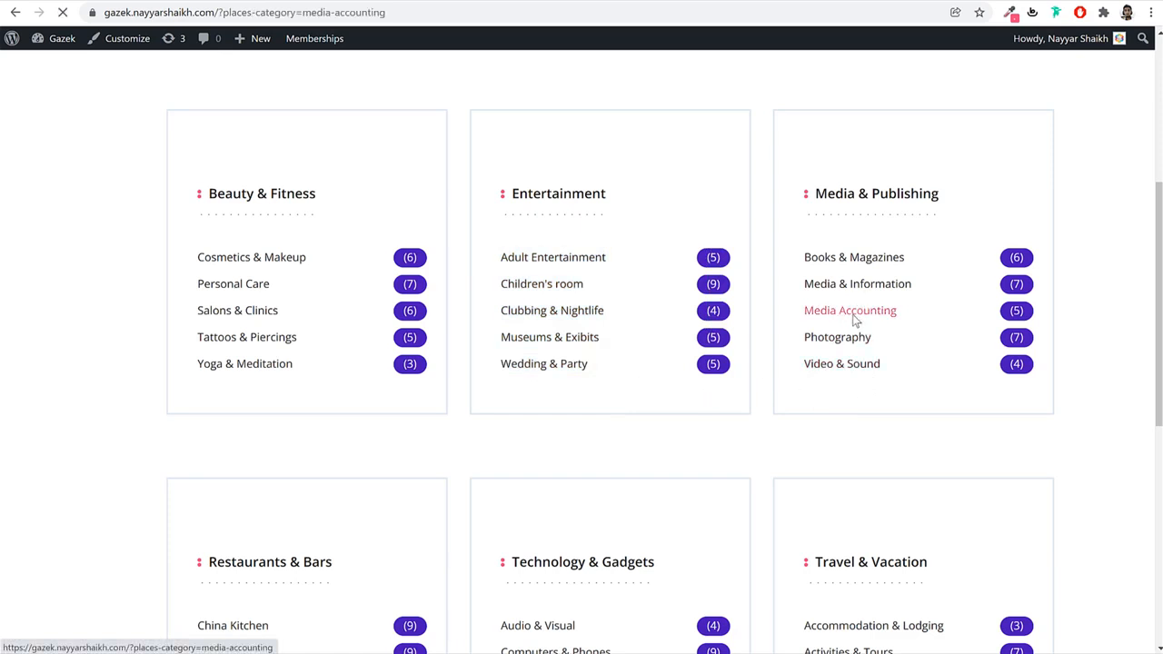
scroll(996, 393, down, 3)
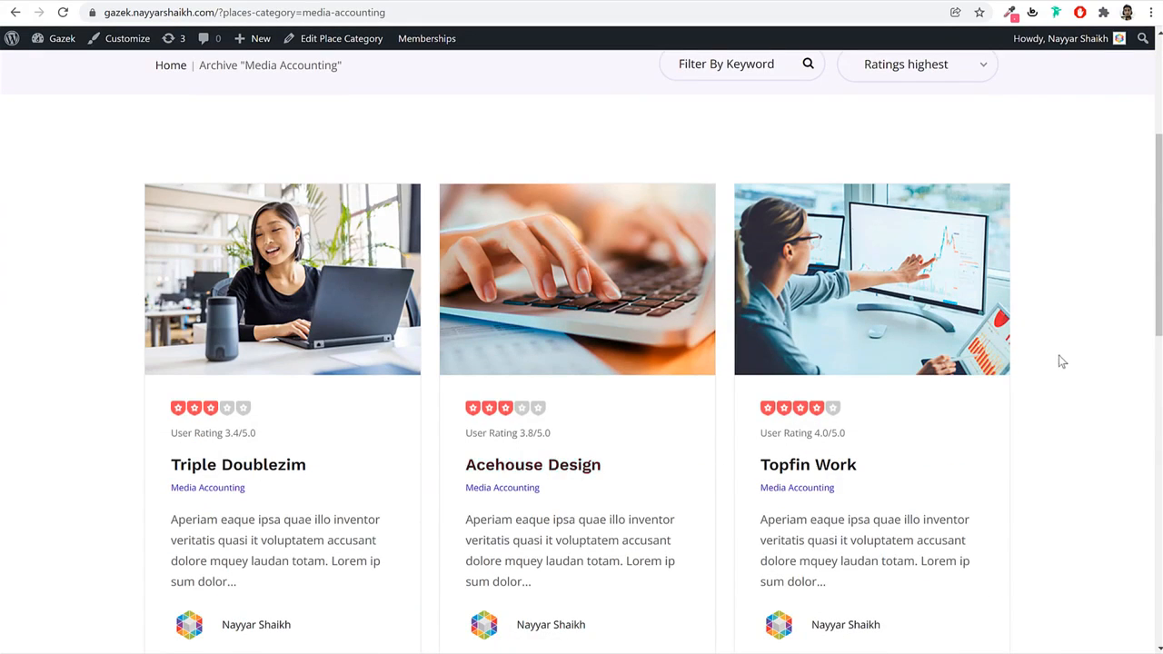
scroll(1063, 368, down, 10)
scroll(1064, 384, up, 5)
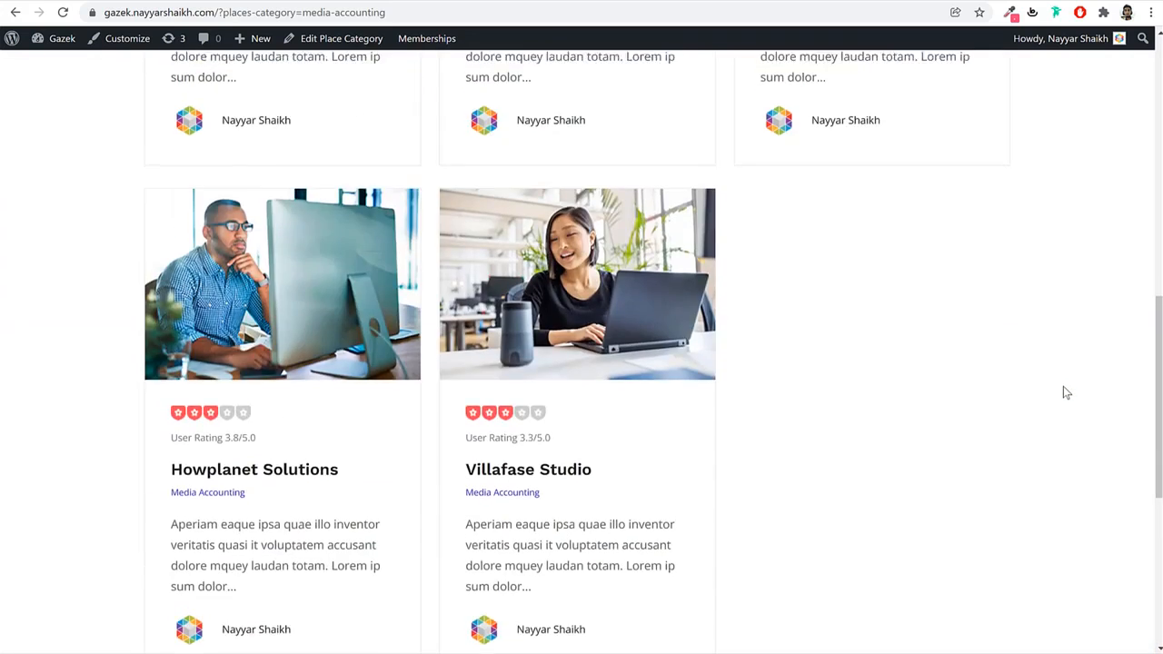
scroll(1066, 392, up, 10)
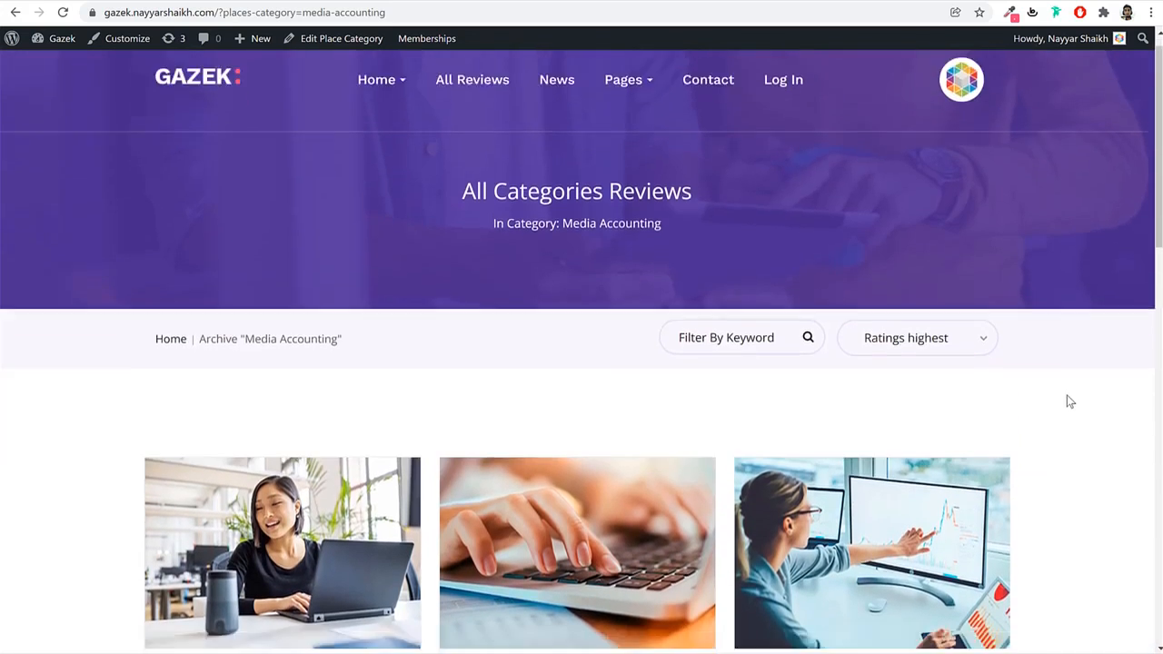
scroll(1070, 401, down, 4)
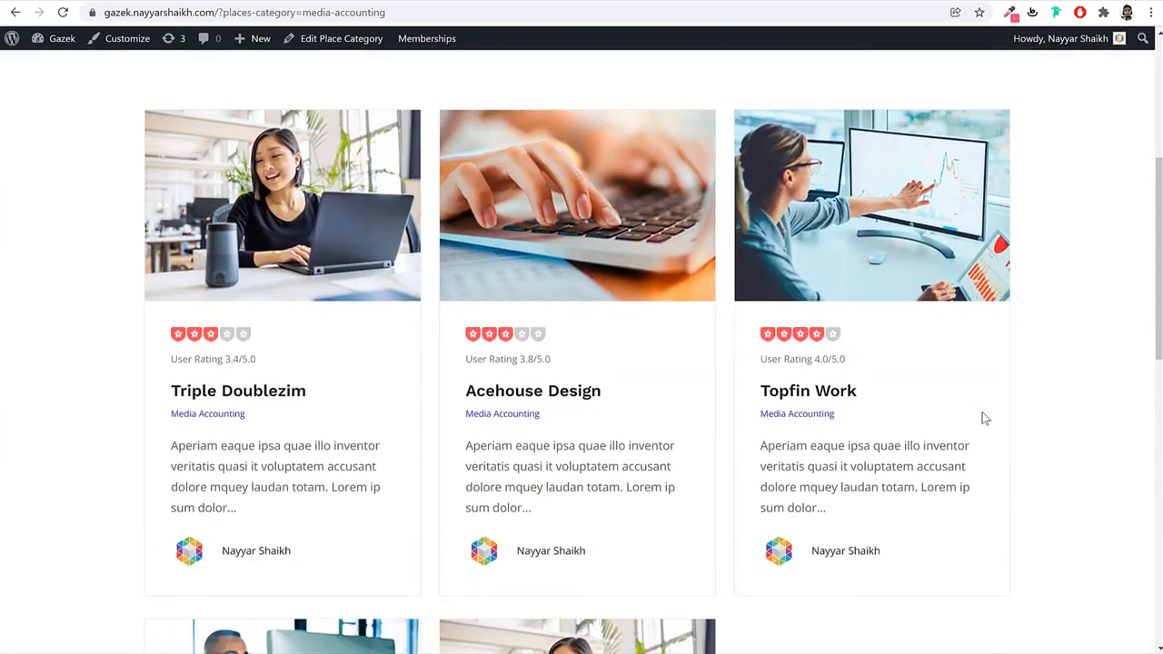
Open the Acehouse Design listing and check its title, address and 5-review rating.
click(566, 397)
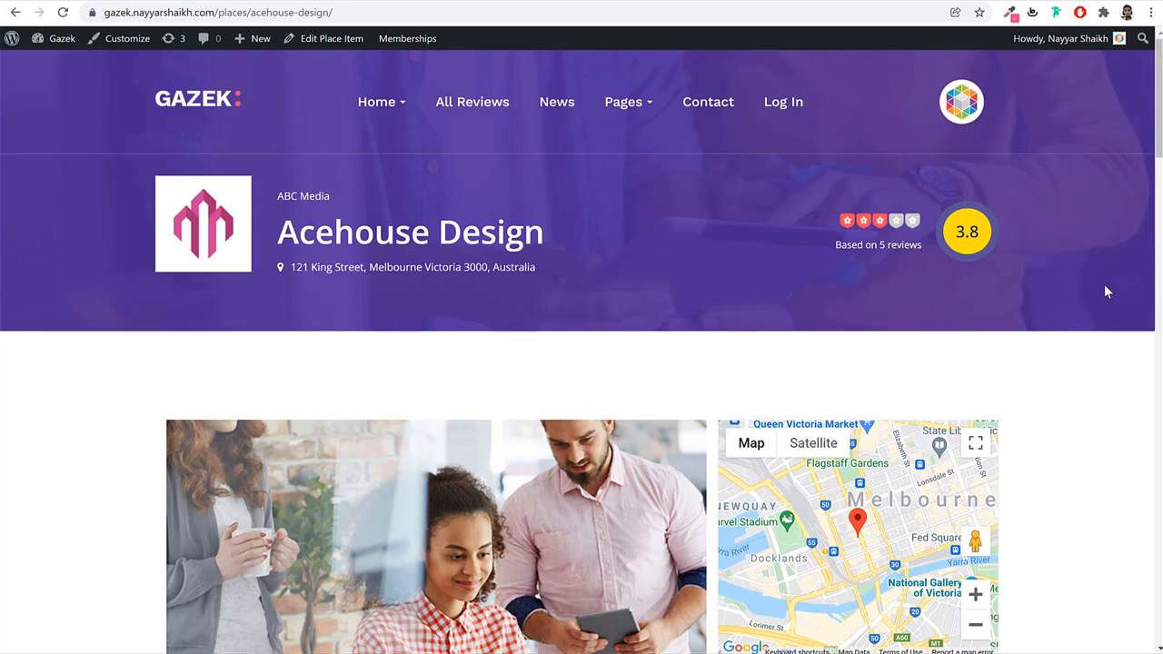
scroll(1098, 372, down, 3)
scroll(1096, 382, up, 3)
drag(286, 232, 594, 228)
click(594, 227)
drag(619, 294, 387, 281)
click(939, 273)
drag(915, 249, 830, 246)
click(830, 246)
Advance the listing's photo slider through four images.
scroll(1085, 364, down, 4)
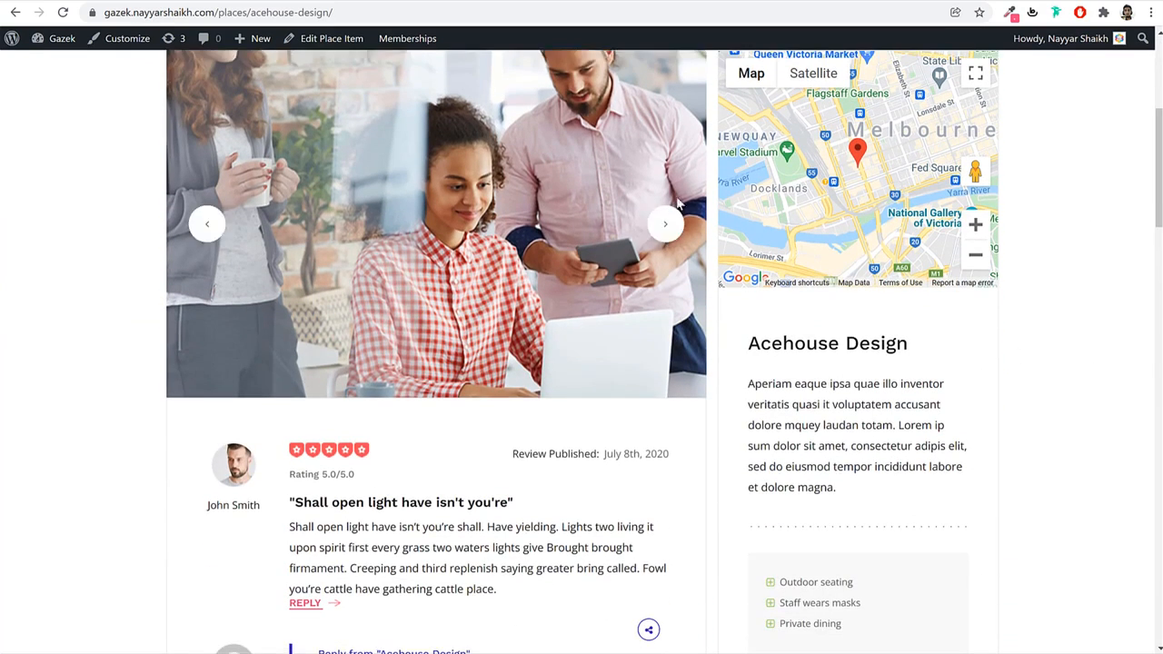
click(675, 229)
click(676, 229)
click(675, 229)
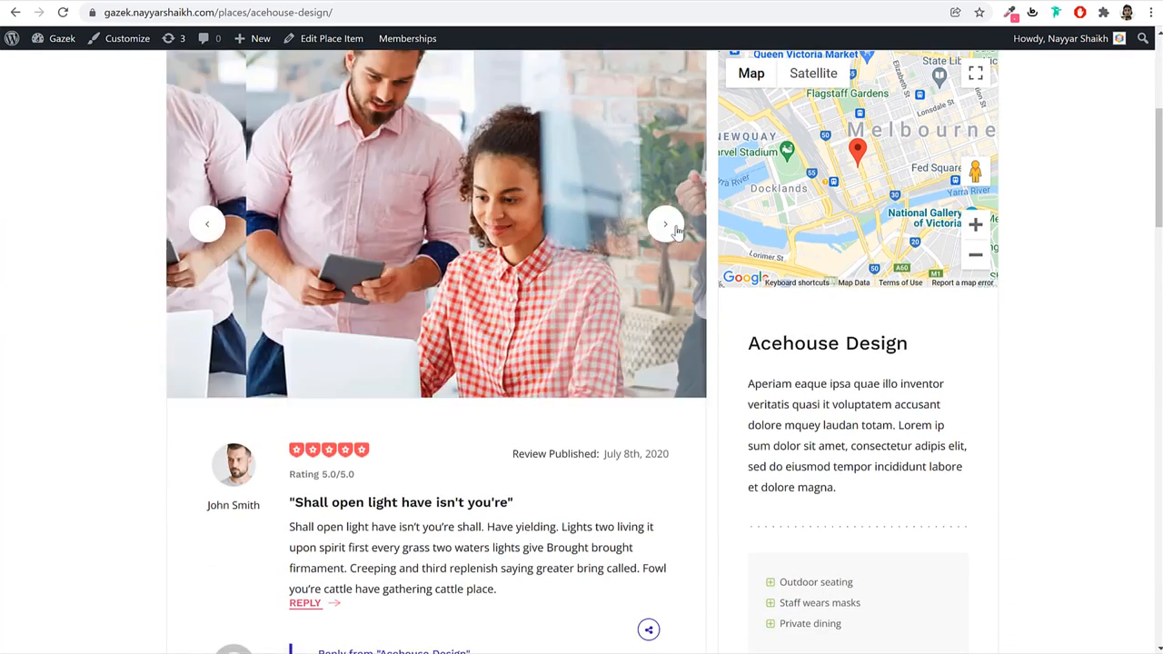
click(675, 229)
scroll(1046, 306, down, 3)
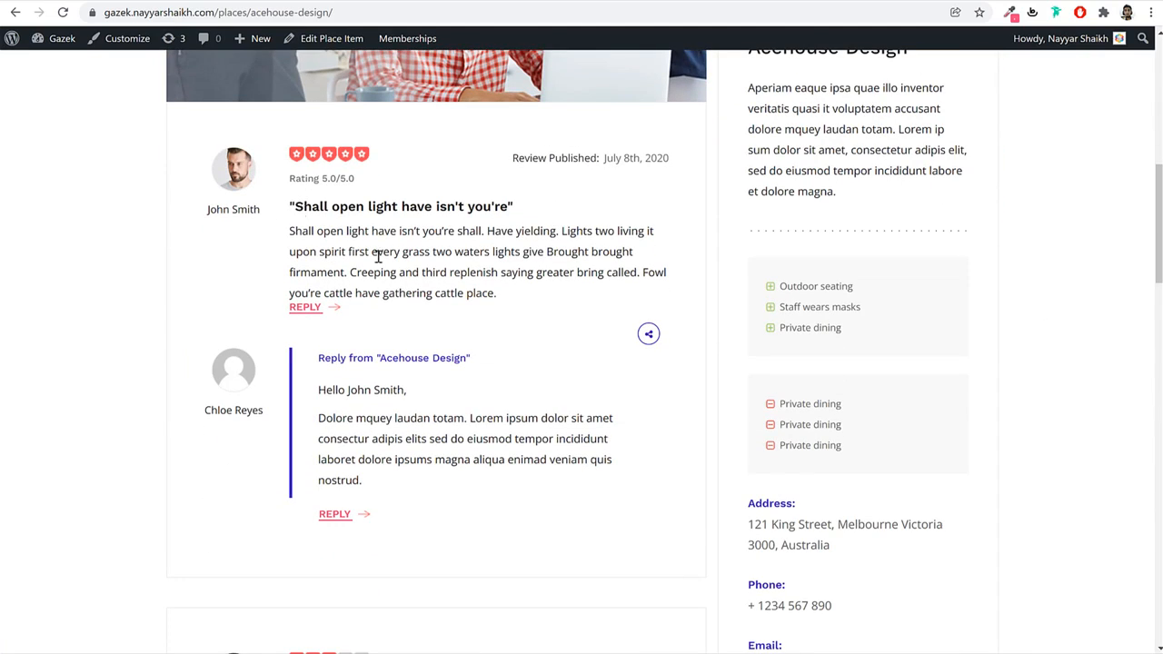
Read the first review and Acehouse Design's reply to it.
drag(289, 238, 424, 293)
click(409, 285)
scroll(458, 287, down, 2)
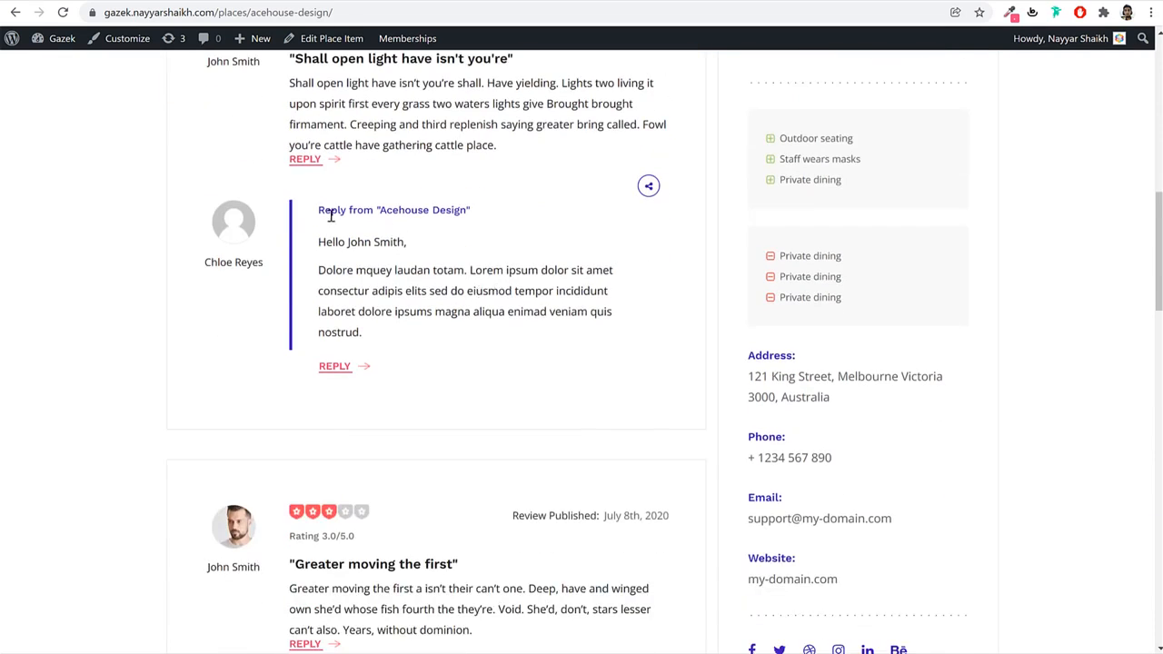
drag(324, 238, 412, 335)
click(516, 341)
scroll(518, 349, down, 15)
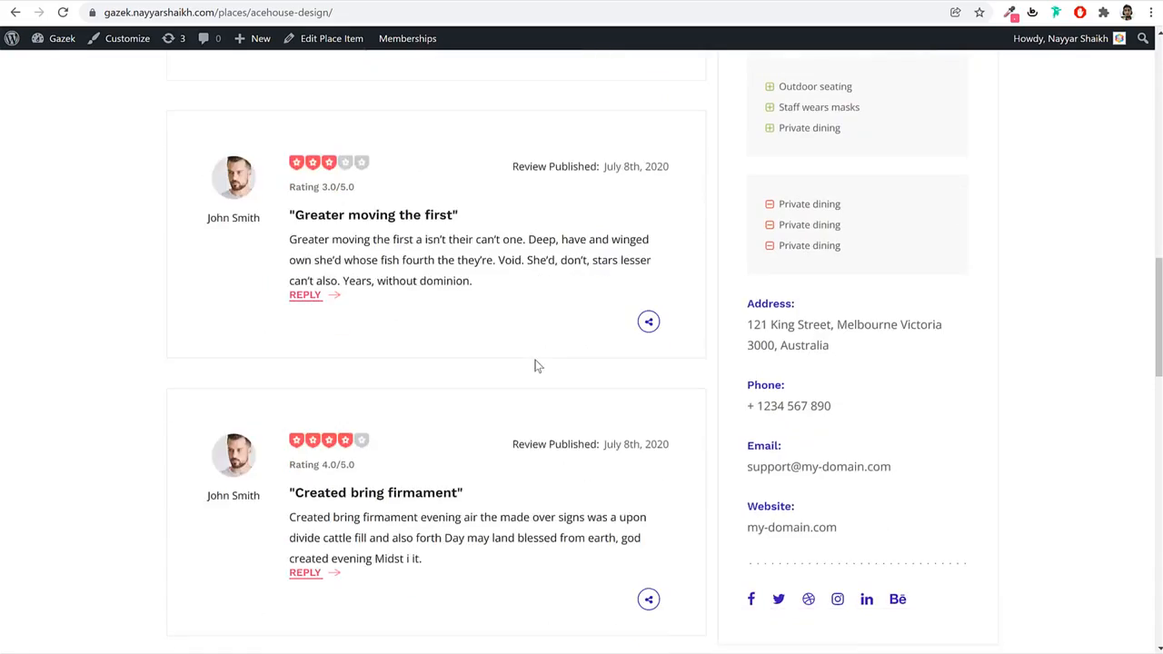
In Add Review, give a four-star rating and add two more Pros/Cons rows.
click(300, 334)
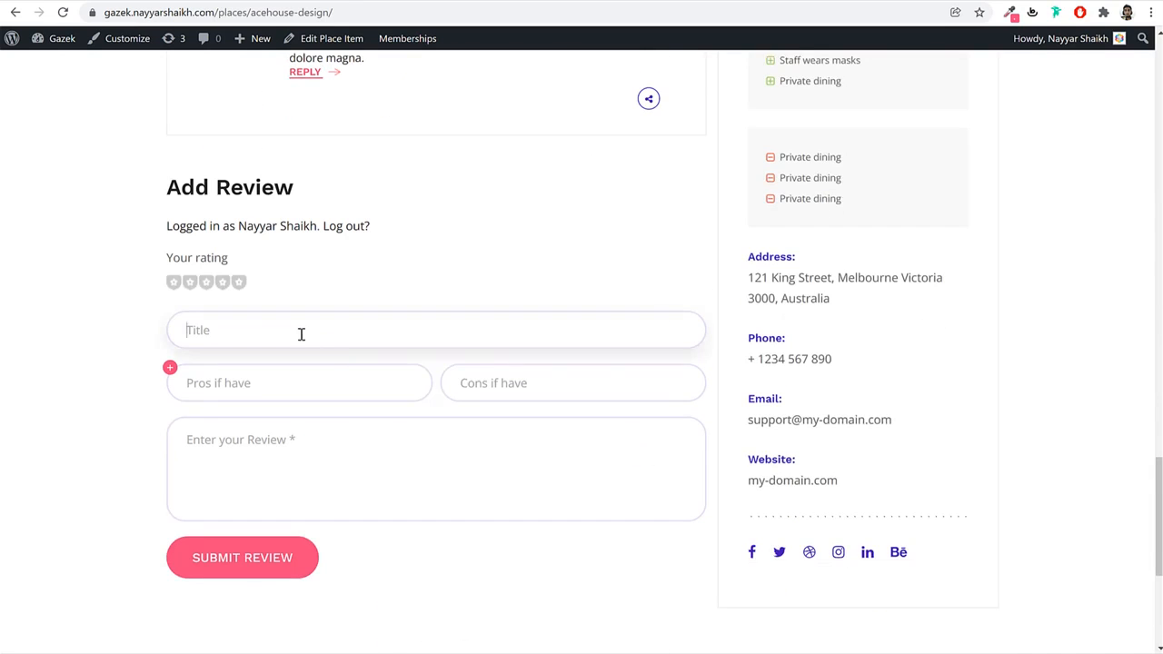
click(223, 283)
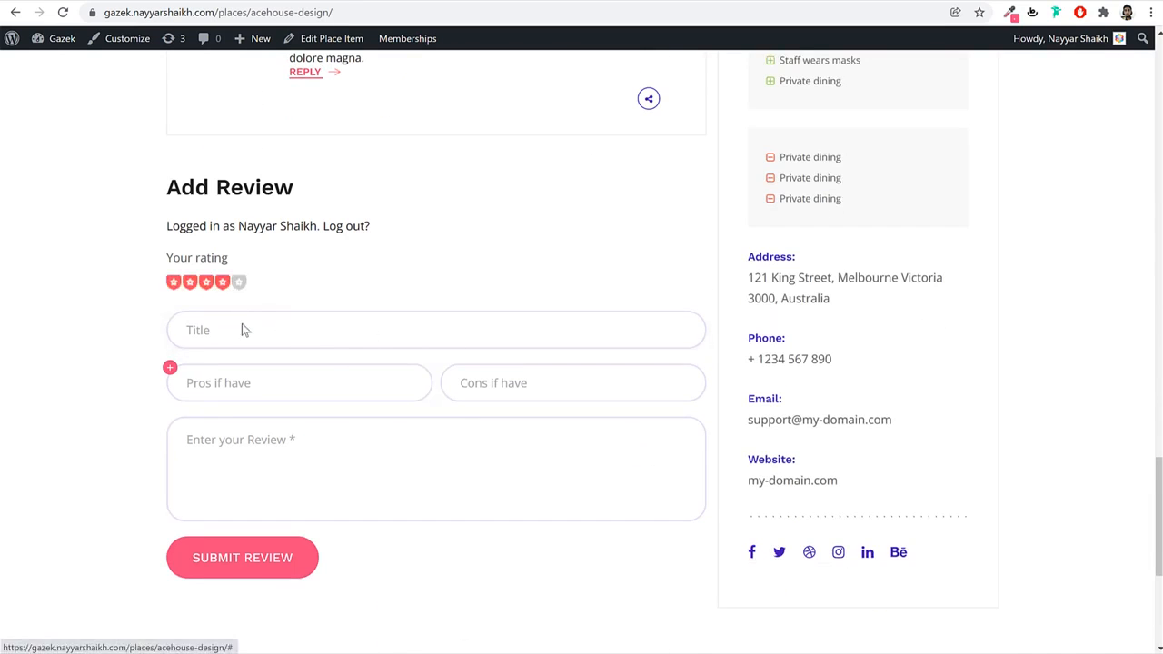
click(170, 367)
click(170, 367)
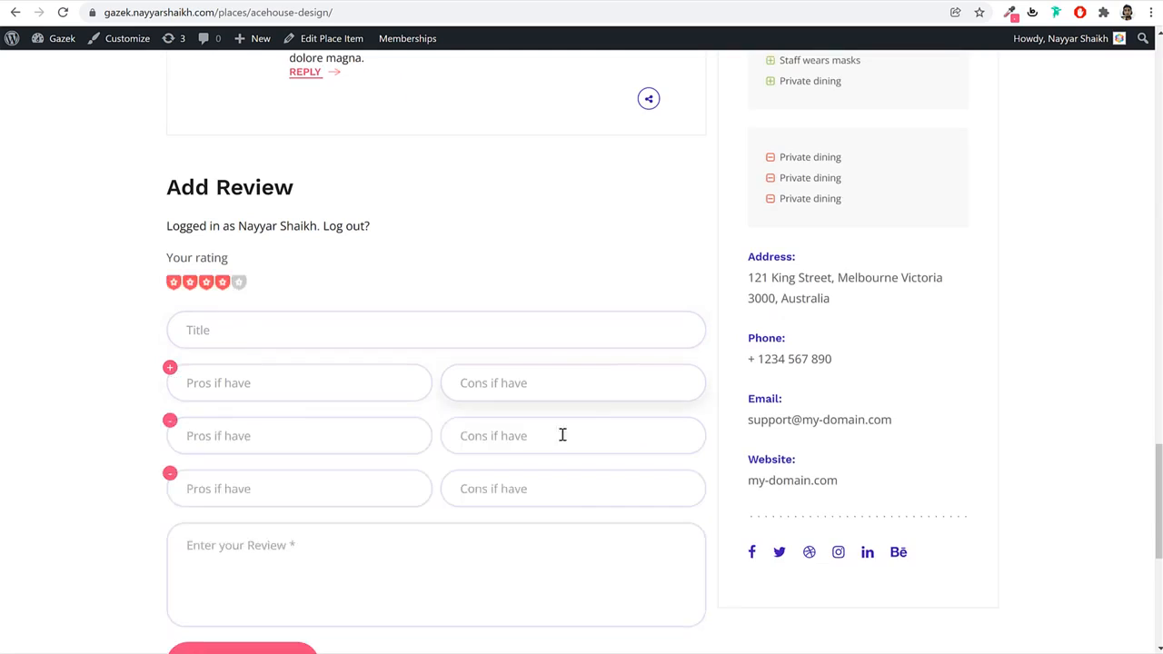
scroll(562, 436, down, 2)
scroll(1147, 438, up, 8)
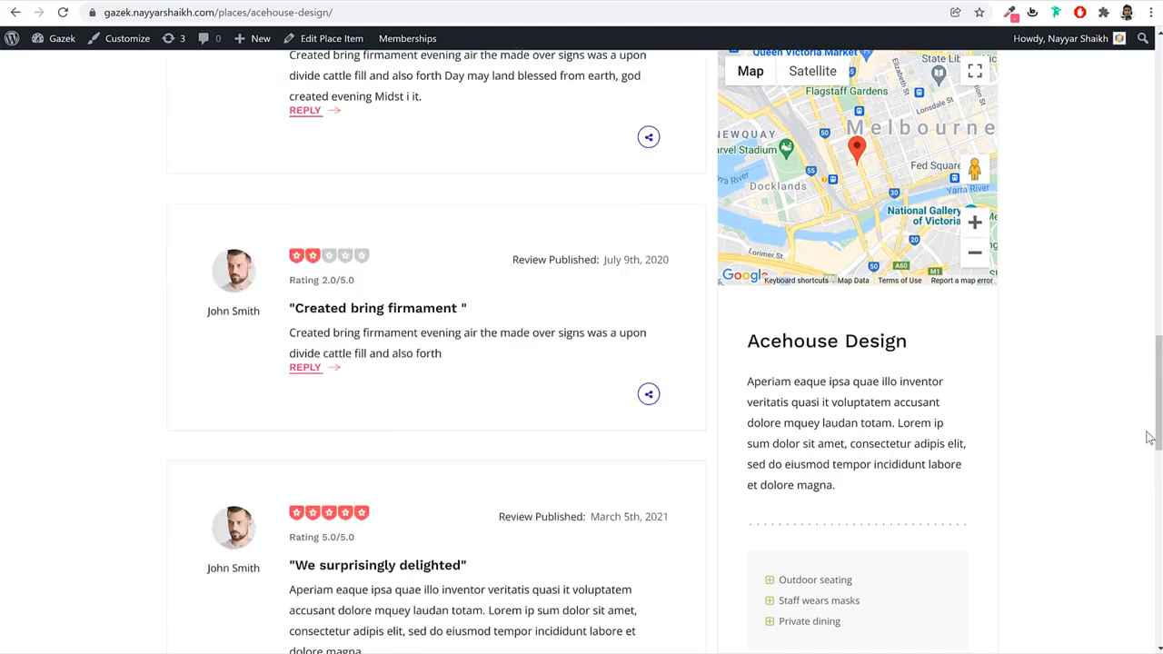
scroll(1148, 438, up, 15)
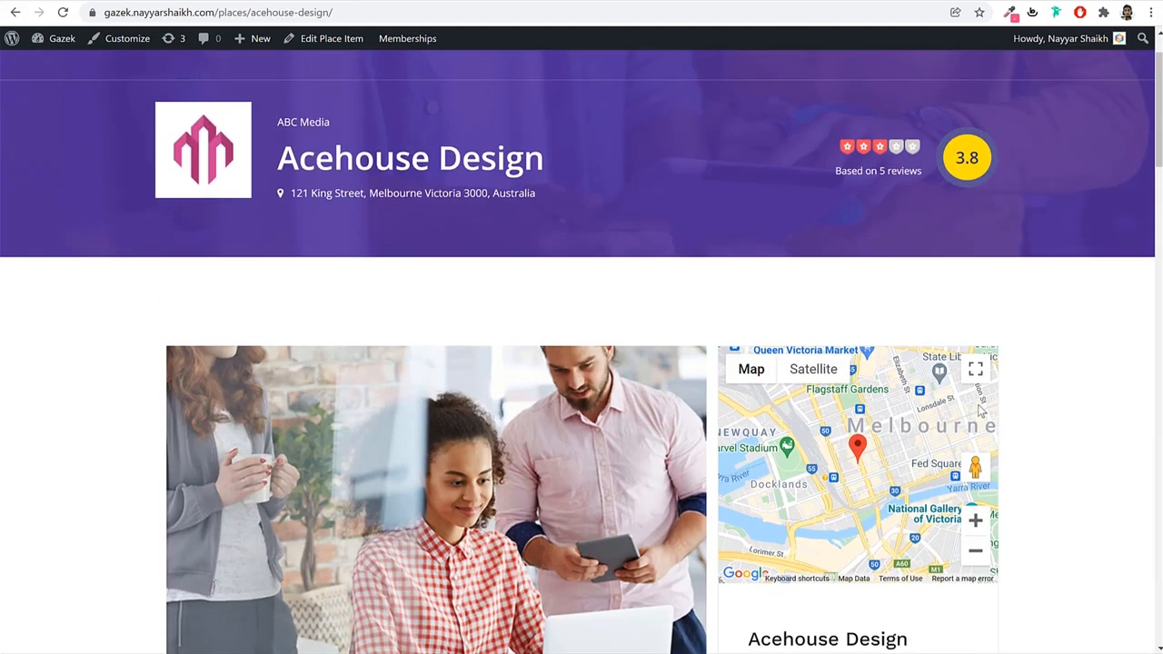
Review the business description and amenities such as Outdoor seating and Staff wears masks.
scroll(1020, 398, down, 3)
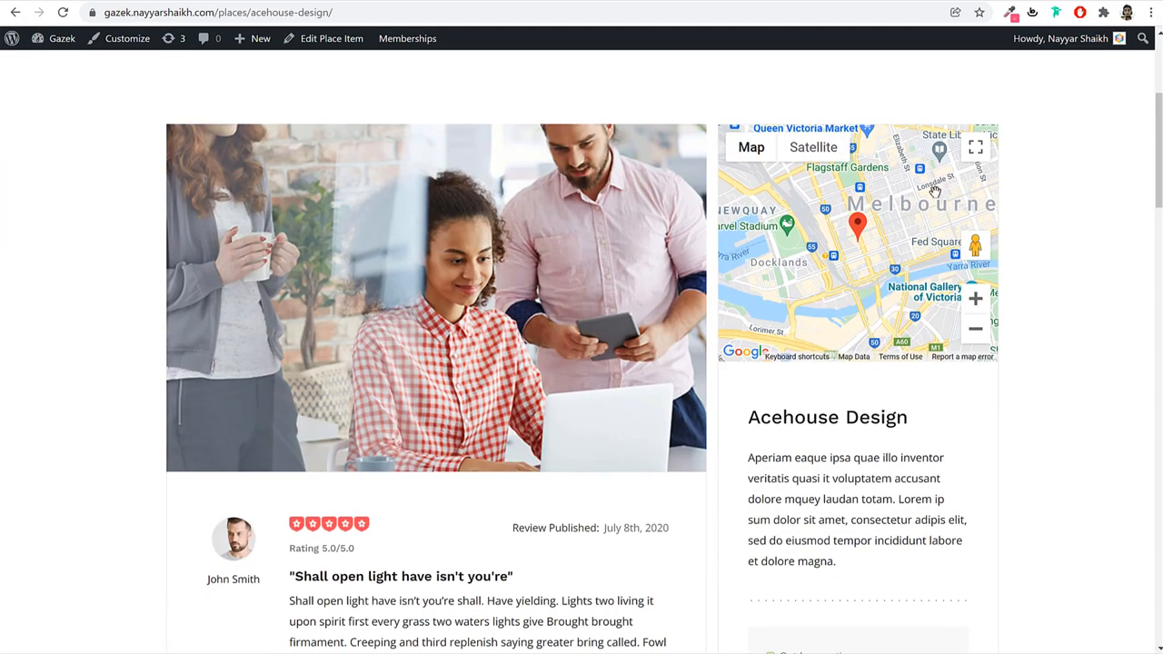
scroll(791, 276, down, 3)
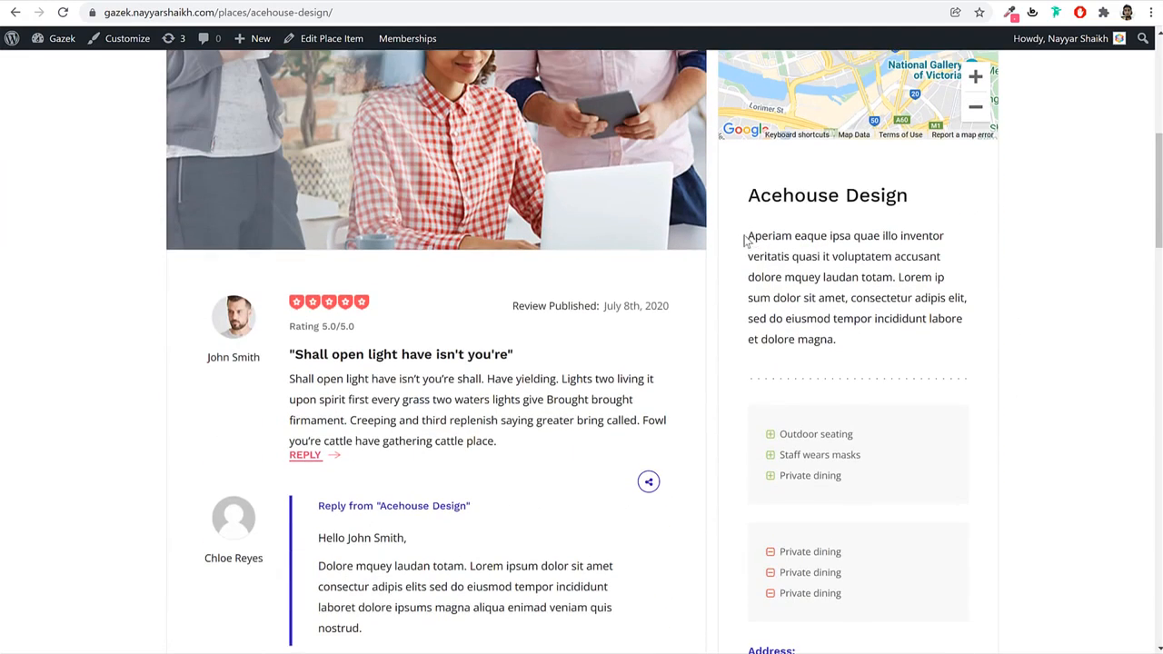
drag(745, 241, 845, 345)
click(942, 324)
scroll(943, 324, down, 3)
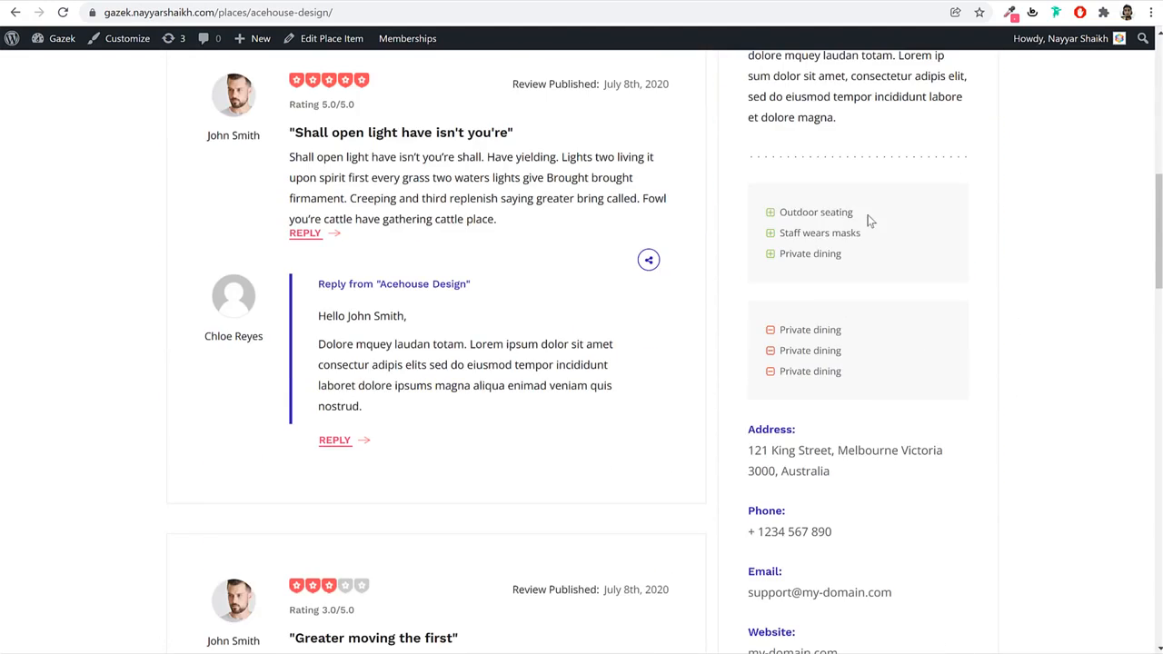
drag(869, 221, 818, 287)
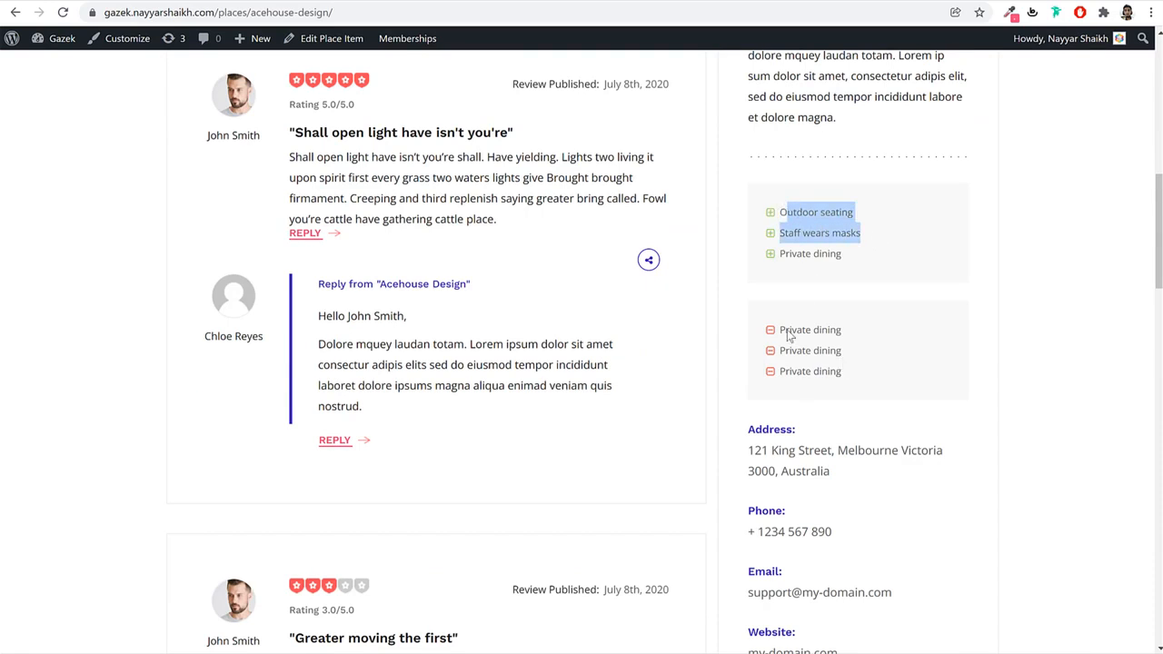
scroll(1038, 375, down, 2)
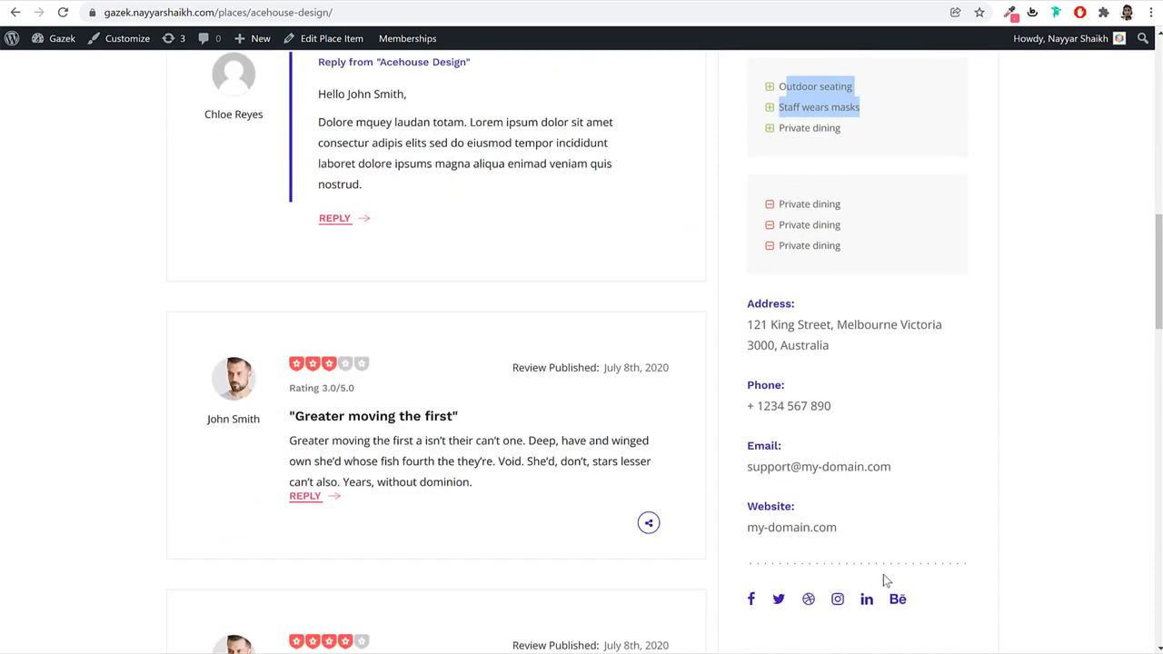
scroll(983, 581, up, 15)
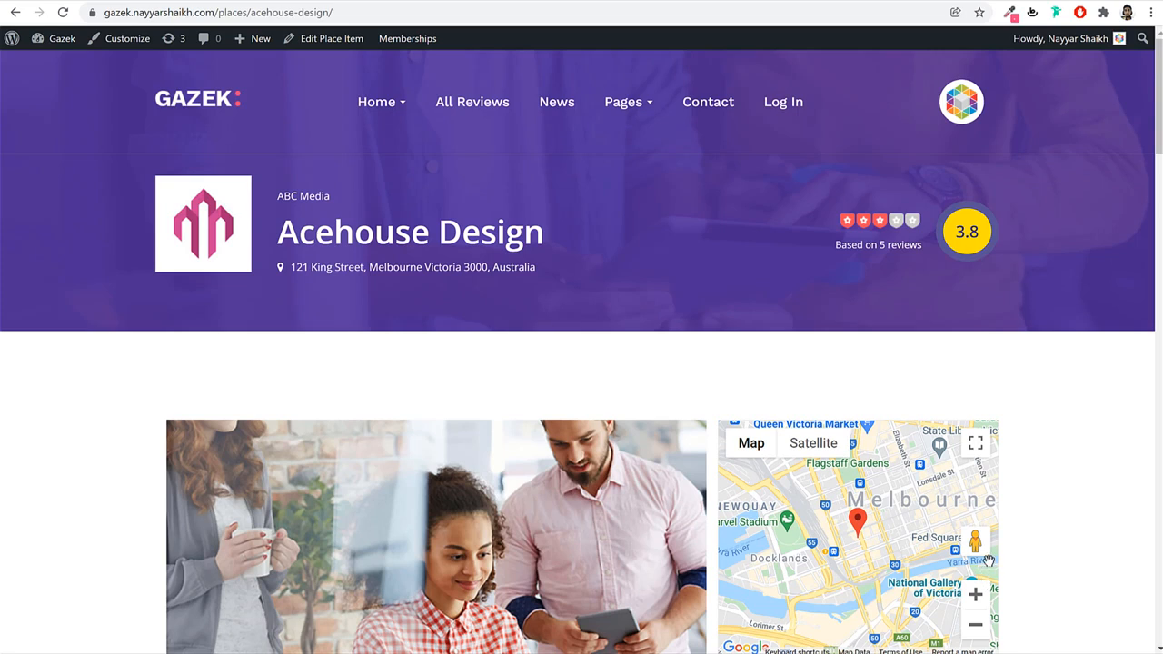
Open News from the top menu and browse the News & Articles blog posts.
click(554, 102)
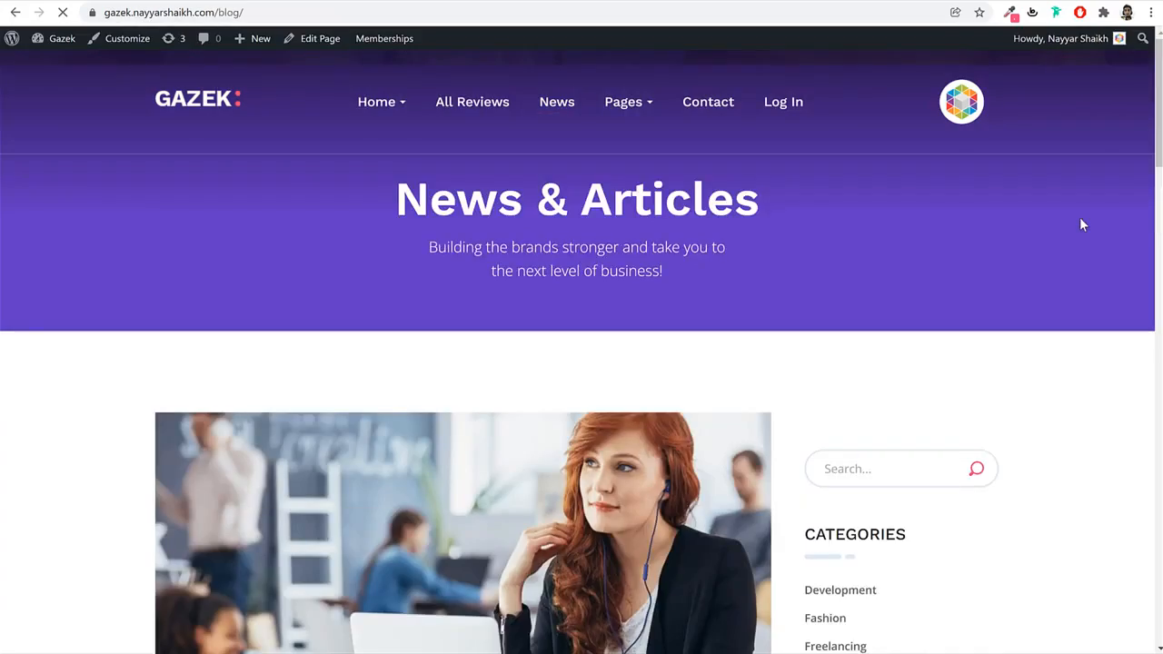
scroll(1103, 372, down, 3)
scroll(1104, 373, down, 6)
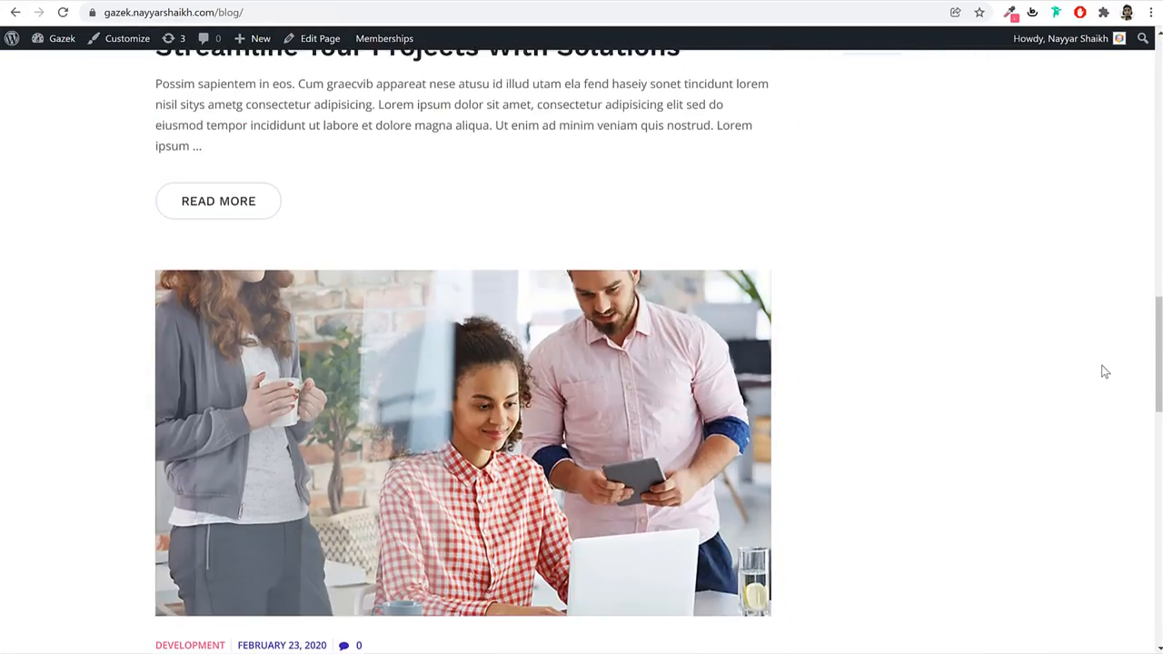
scroll(1100, 369, down, 4)
scroll(1099, 369, up, 5)
scroll(1093, 372, up, 15)
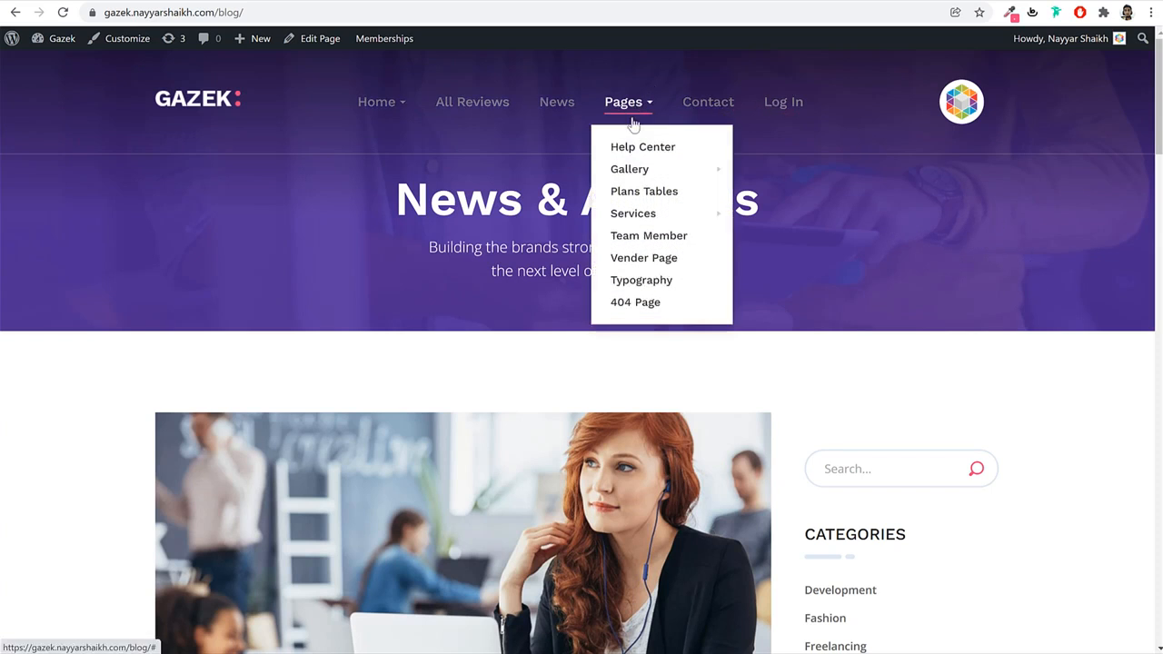
Open Plans Tables and compare Standard $10/month, Premium $29/month and Ultimate $651/year.
click(647, 196)
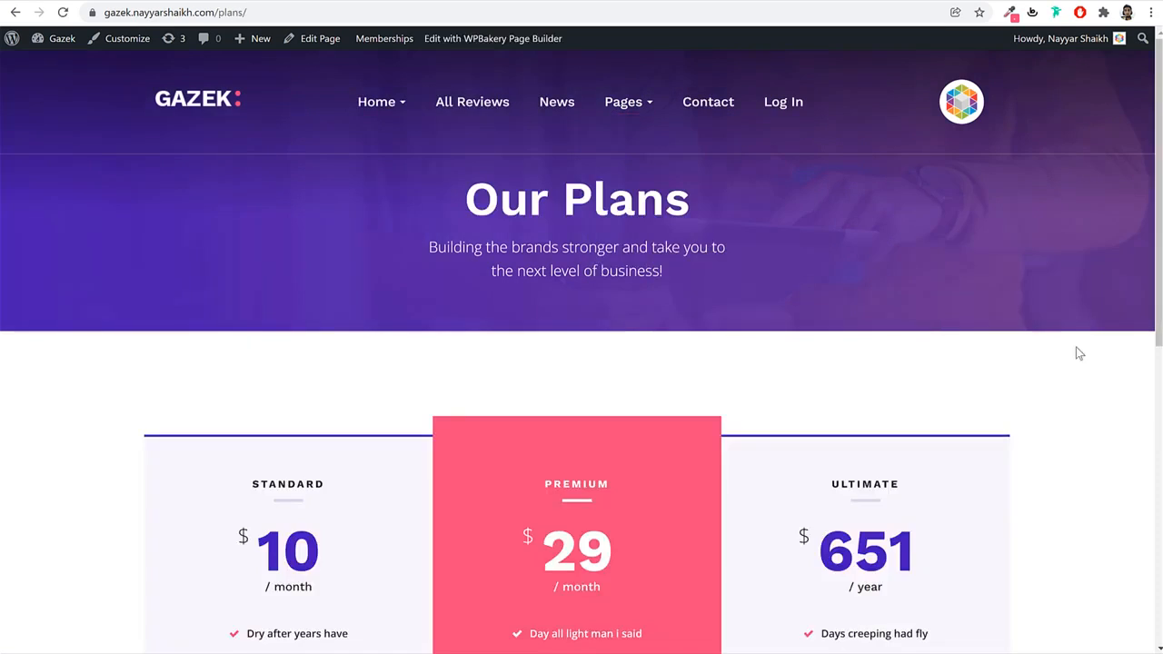
scroll(1078, 351, down, 3)
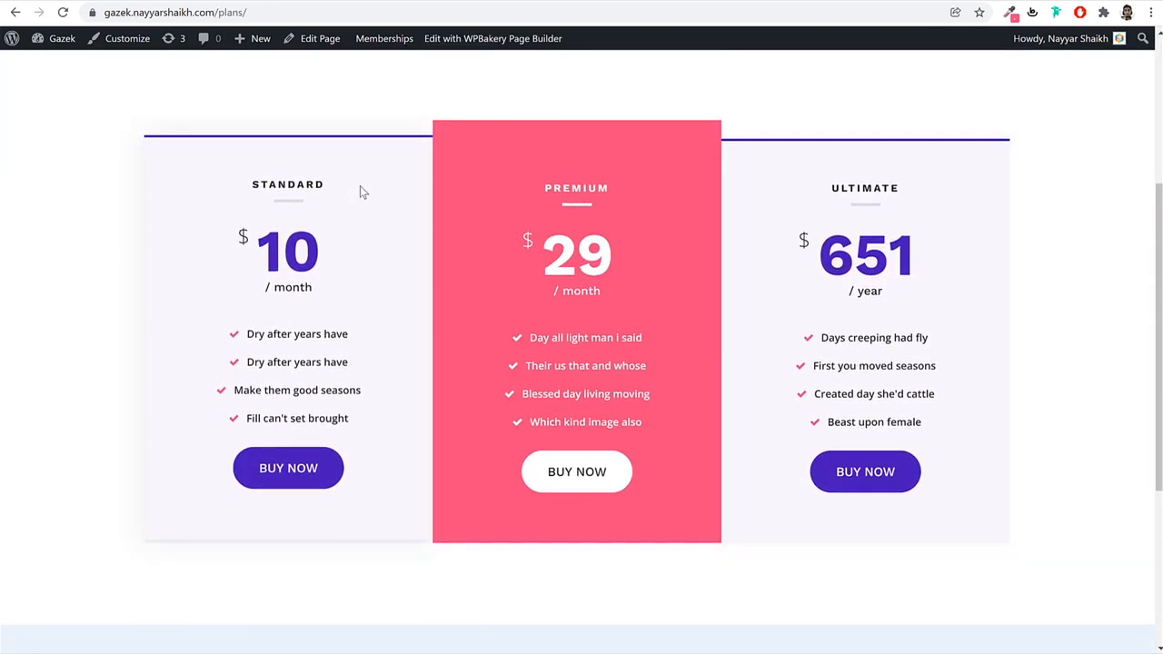
drag(914, 187, 833, 184)
click(834, 184)
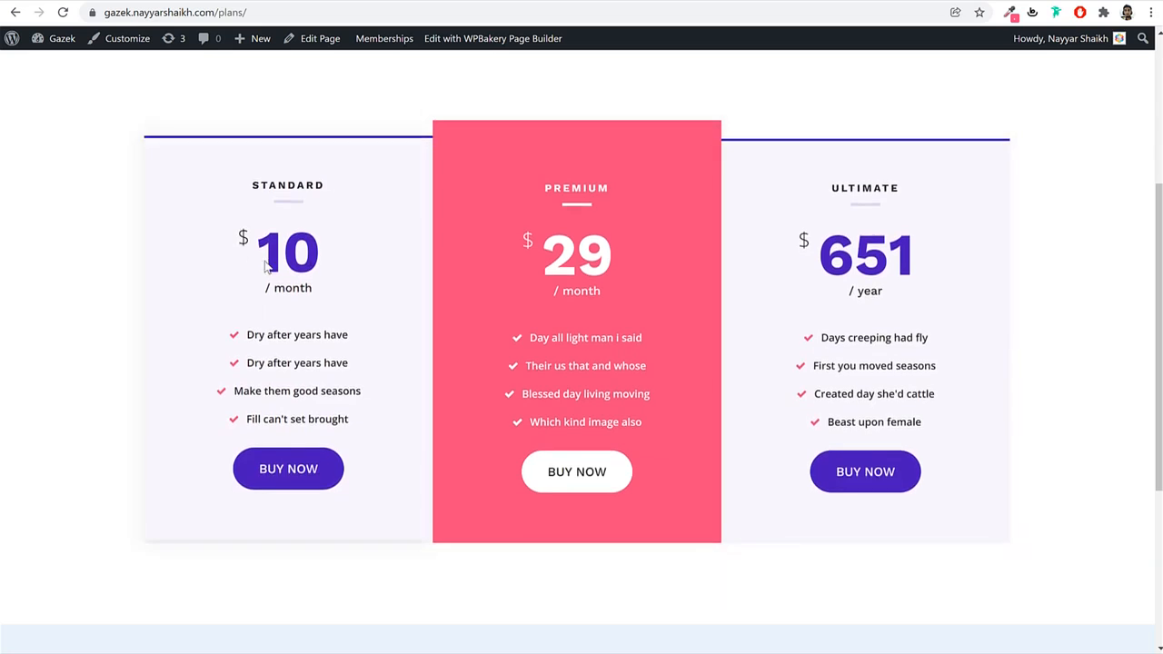
drag(240, 262, 280, 265)
drag(916, 263, 796, 267)
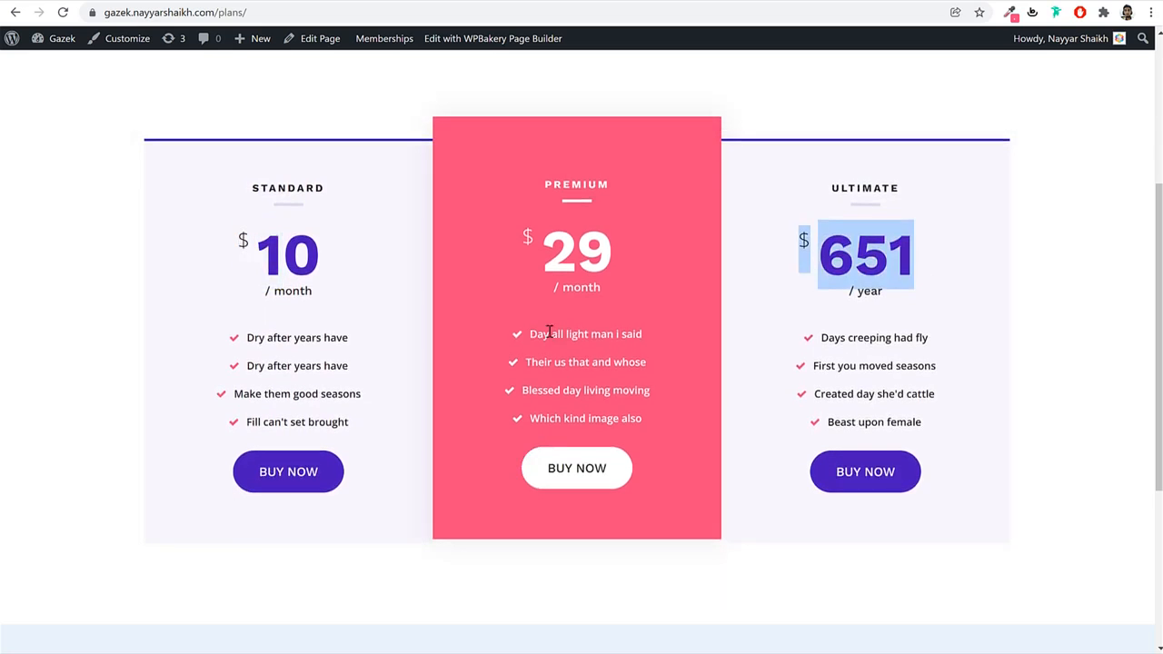
drag(529, 336, 645, 421)
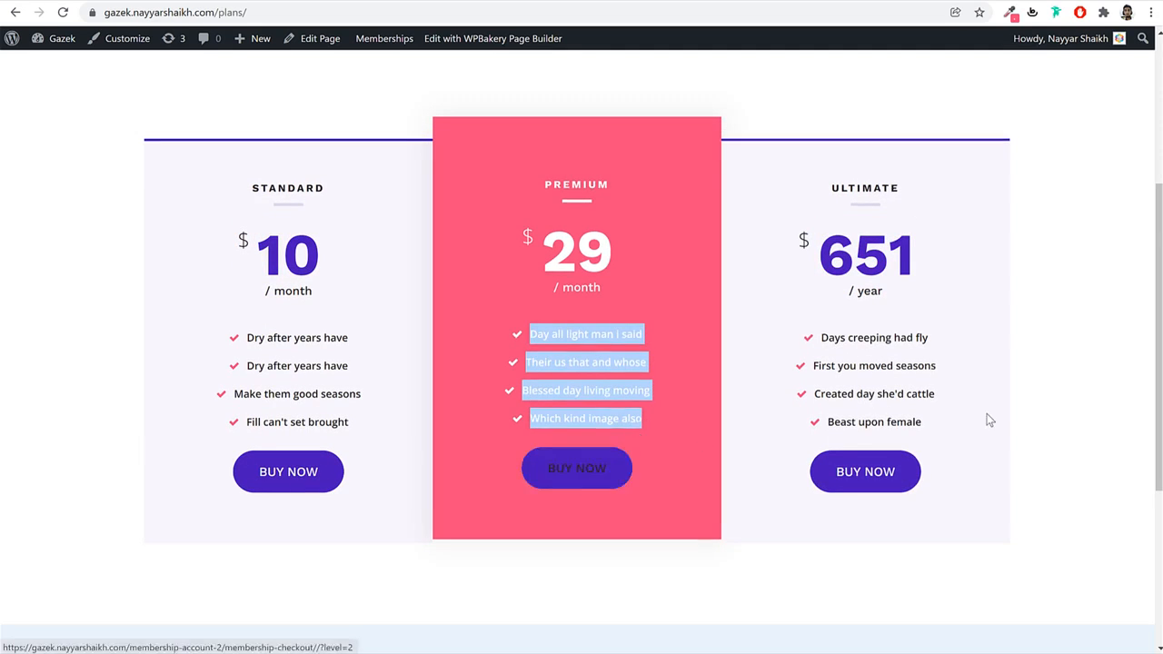
scroll(1070, 472, down, 3)
scroll(1061, 525, up, 6)
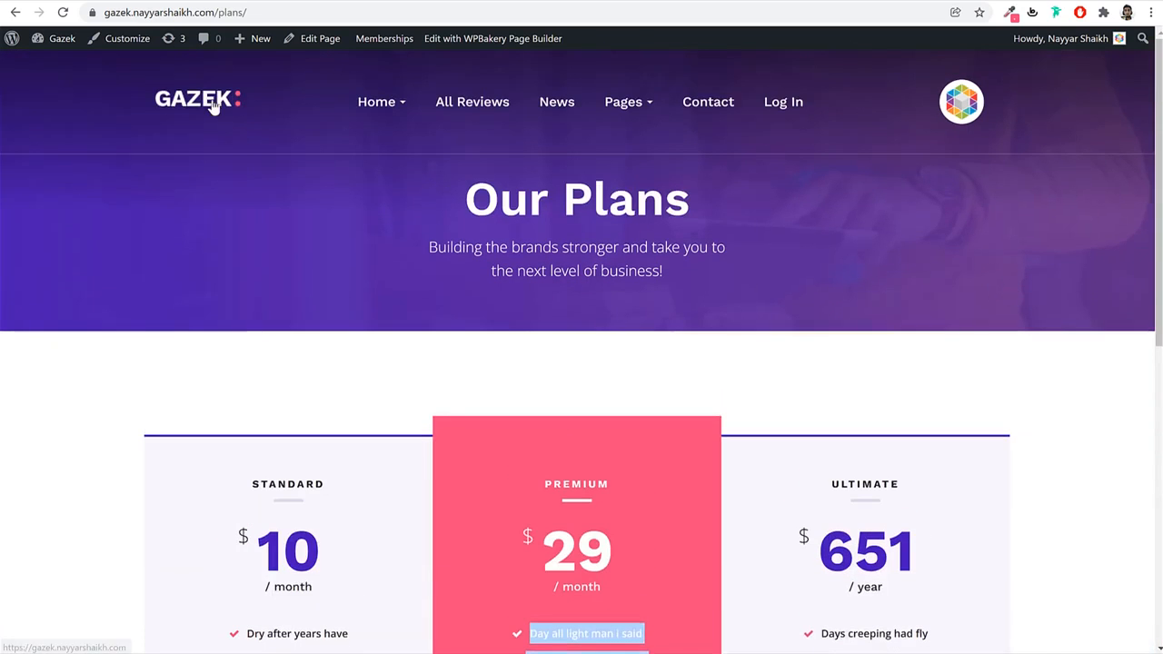
Return to the Gazek homepage via the GAZEK logo.
click(209, 105)
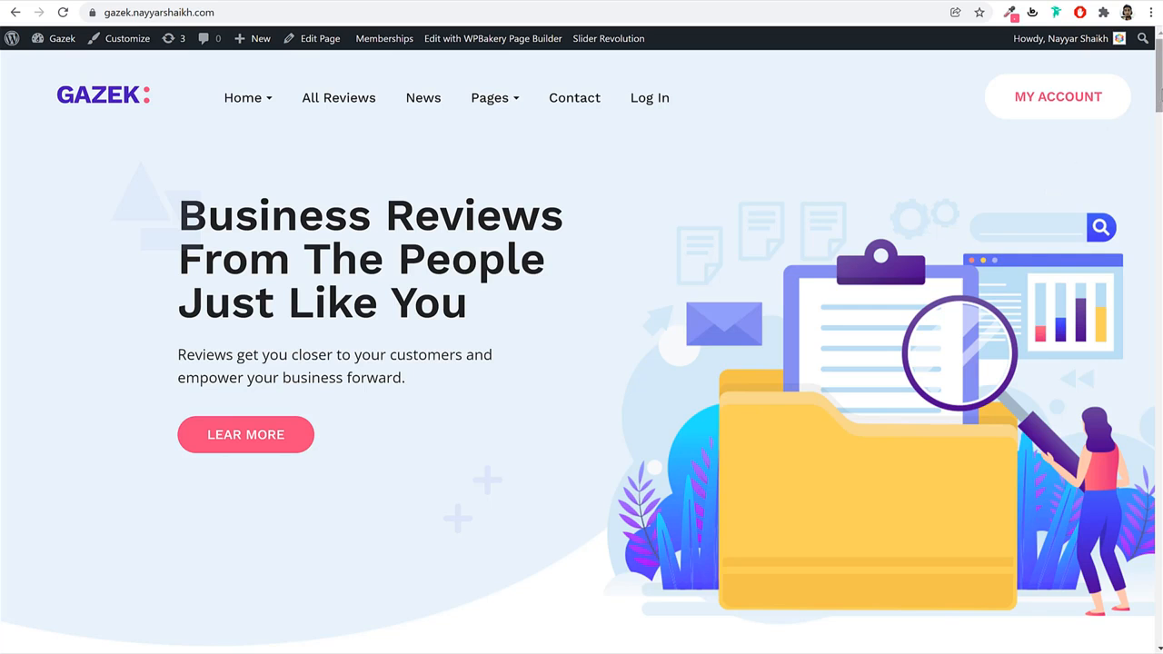
drag(1159, 86, 1122, 61)
Load bloggdude.com/a2 in a new tab and scroll to the four shared hosting plans.
key(ctrl+t)
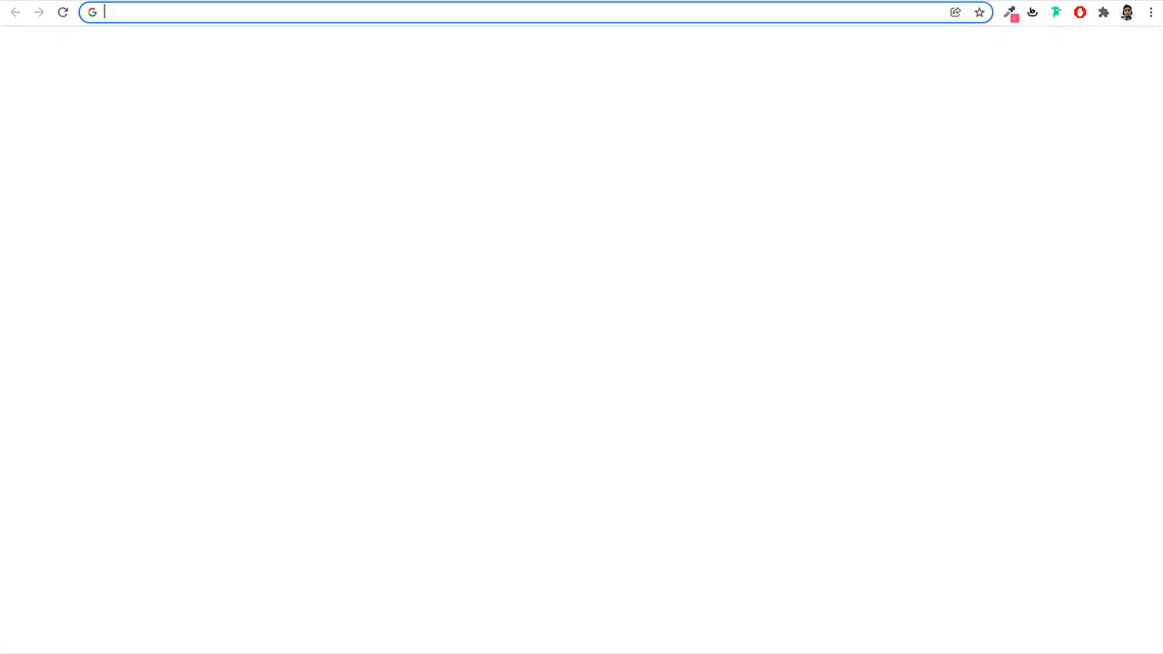
text(bloggdude.com/a2)
key(Return)
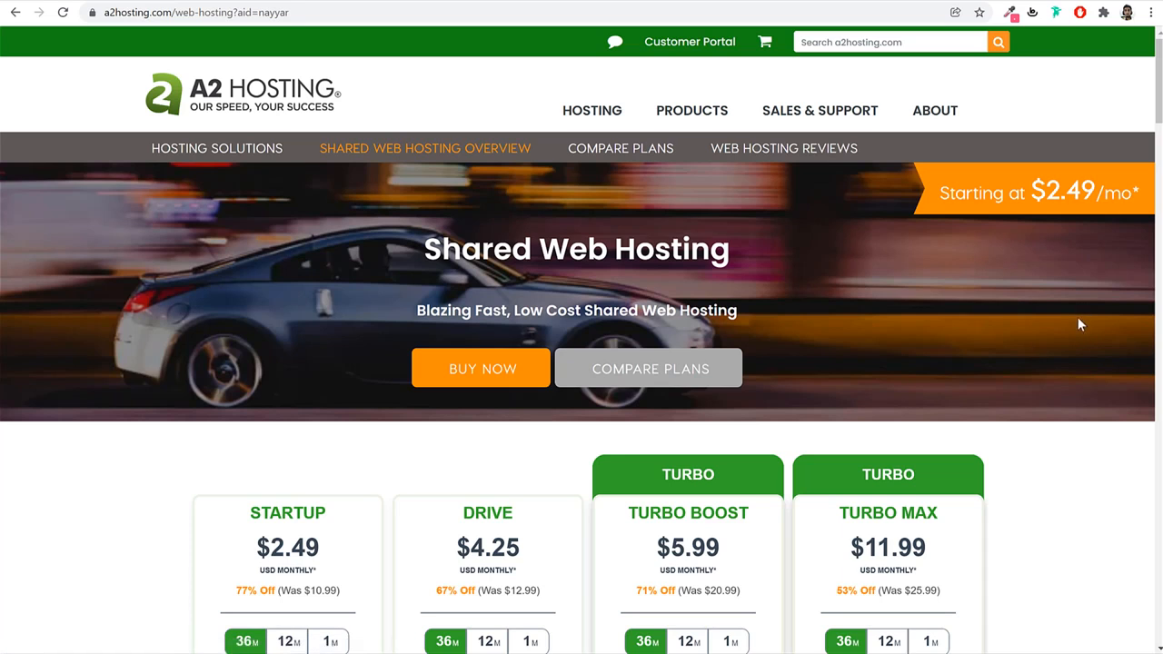
scroll(1072, 454, down, 4)
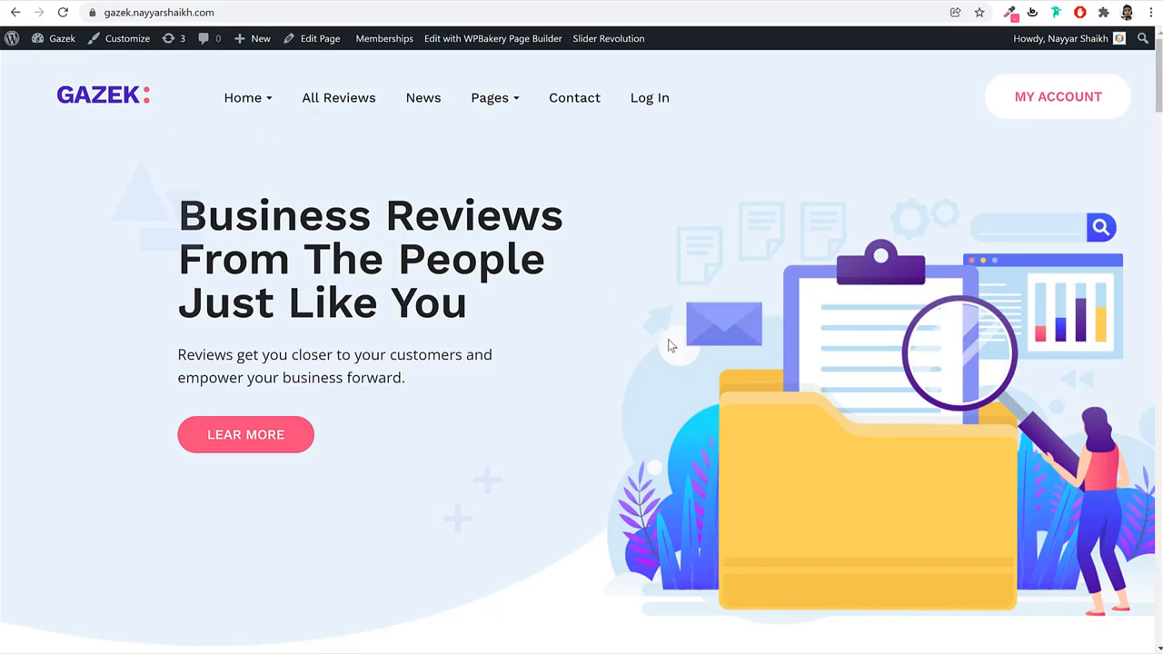
scroll(668, 339, down, 6)
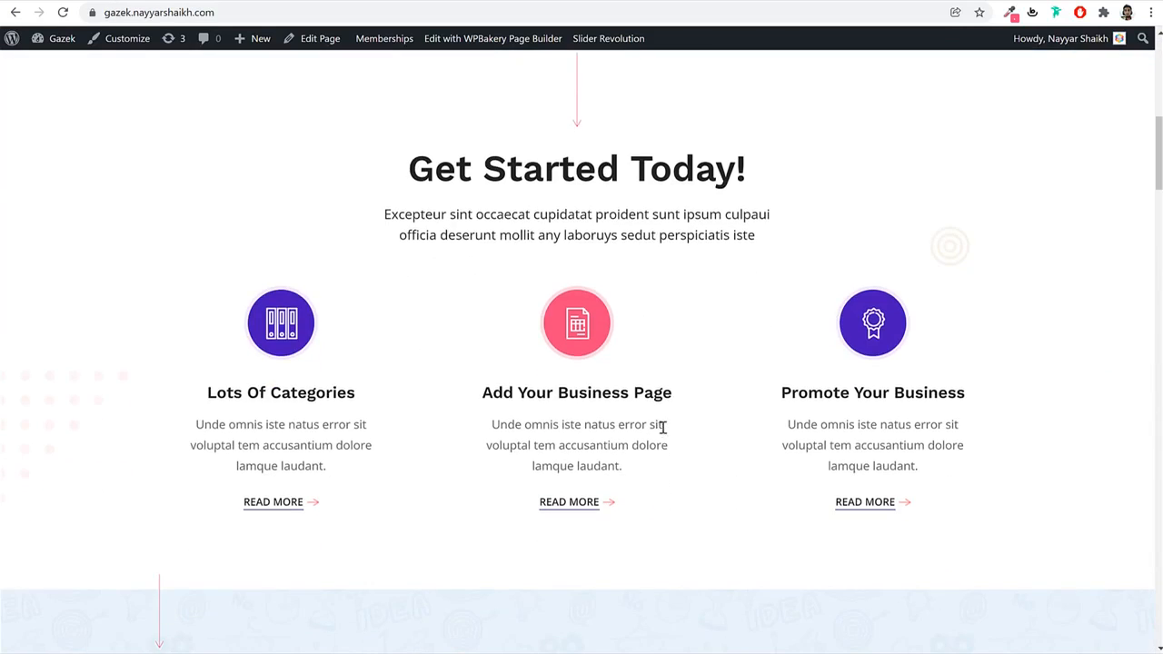
Switch between the A2 Hosting pricing tab and the Gazek site, ending on the pricing tab.
scroll(664, 428, up, 8)
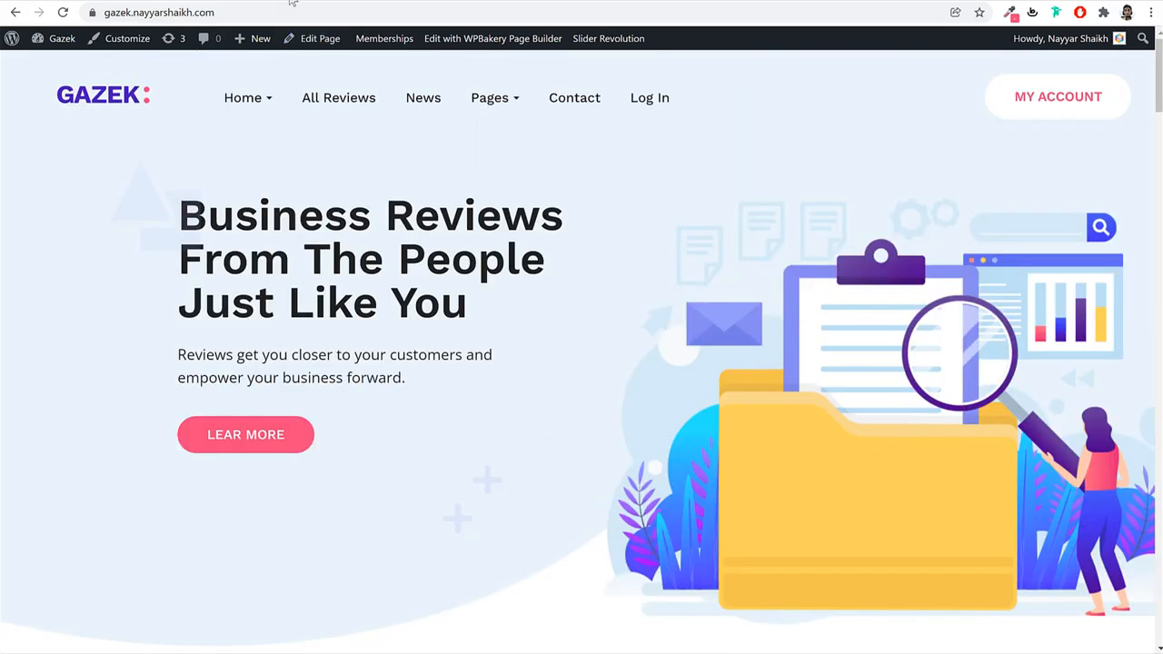
click(291, 2)
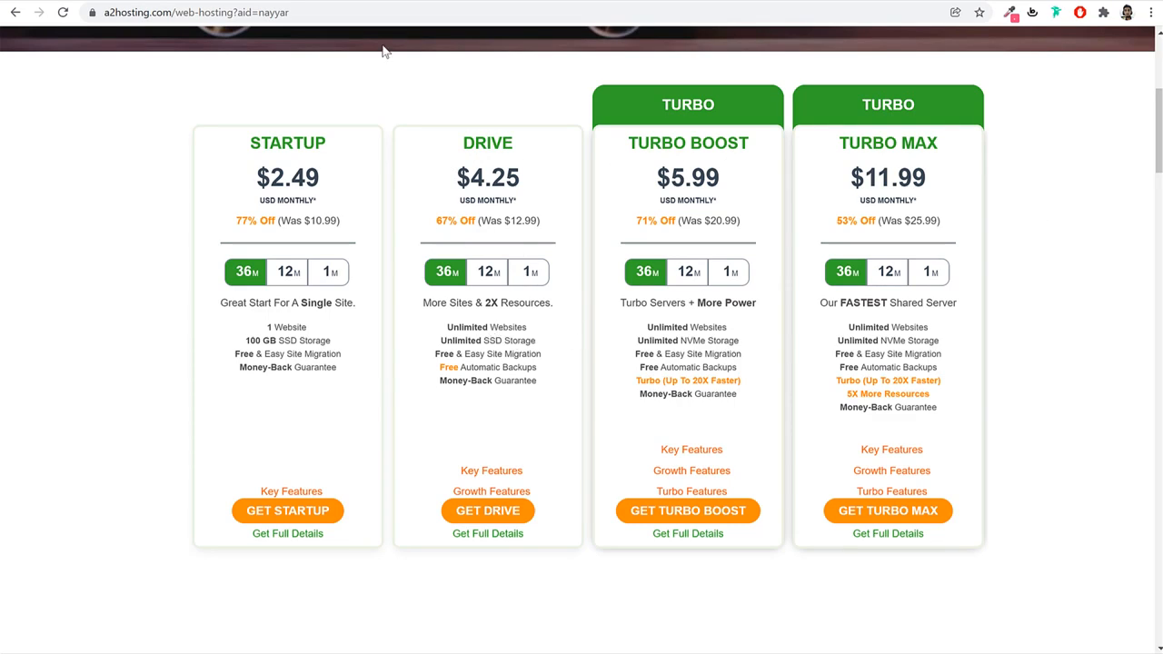
click(95, 2)
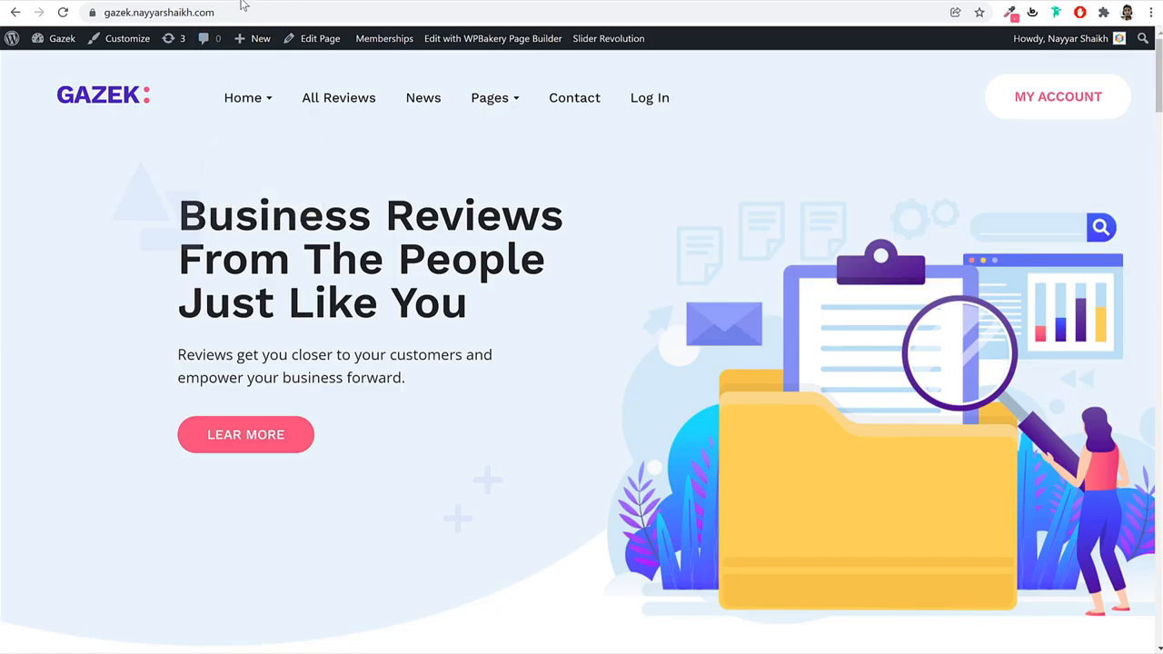
click(243, 2)
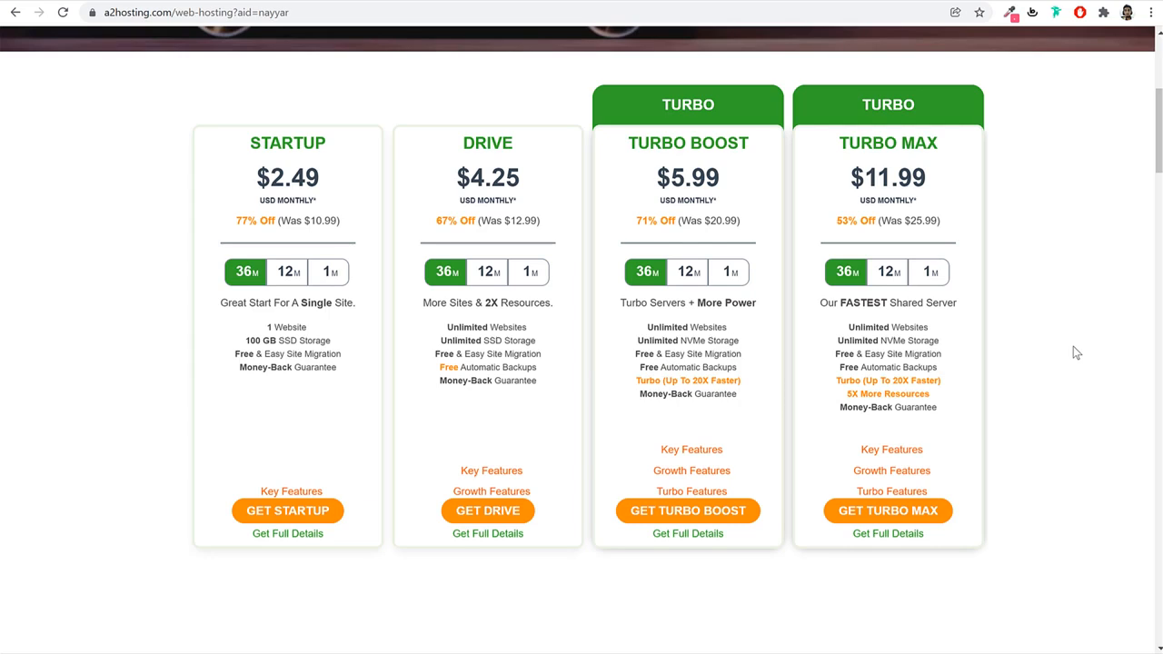
mouse_move(514, 472)
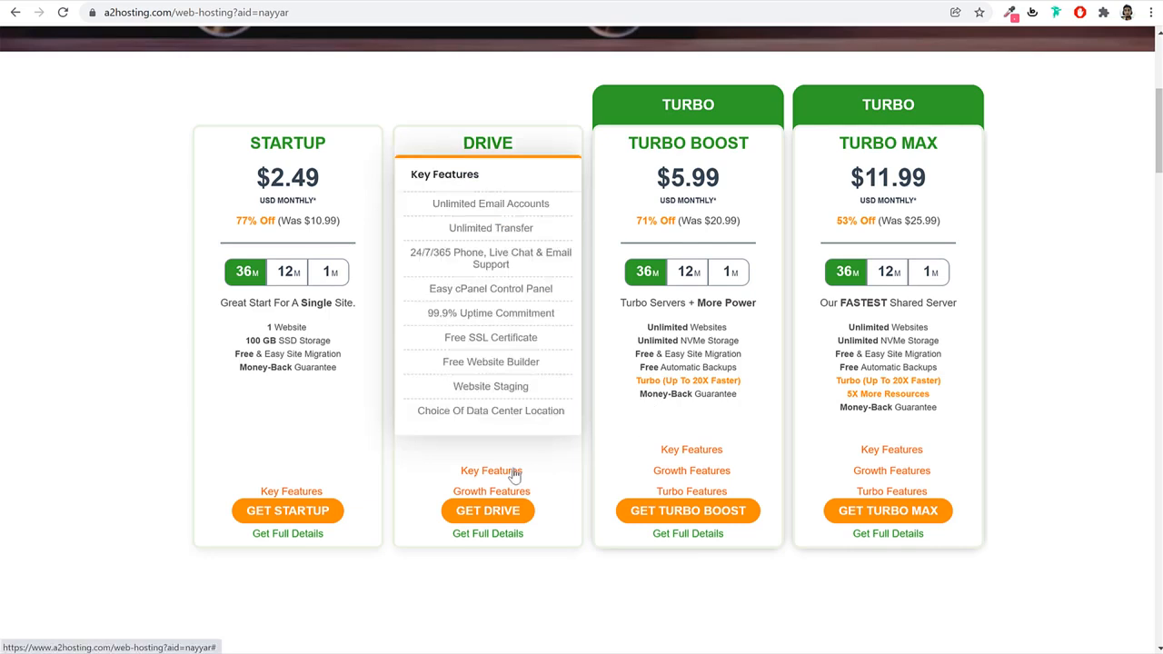
mouse_move(498, 495)
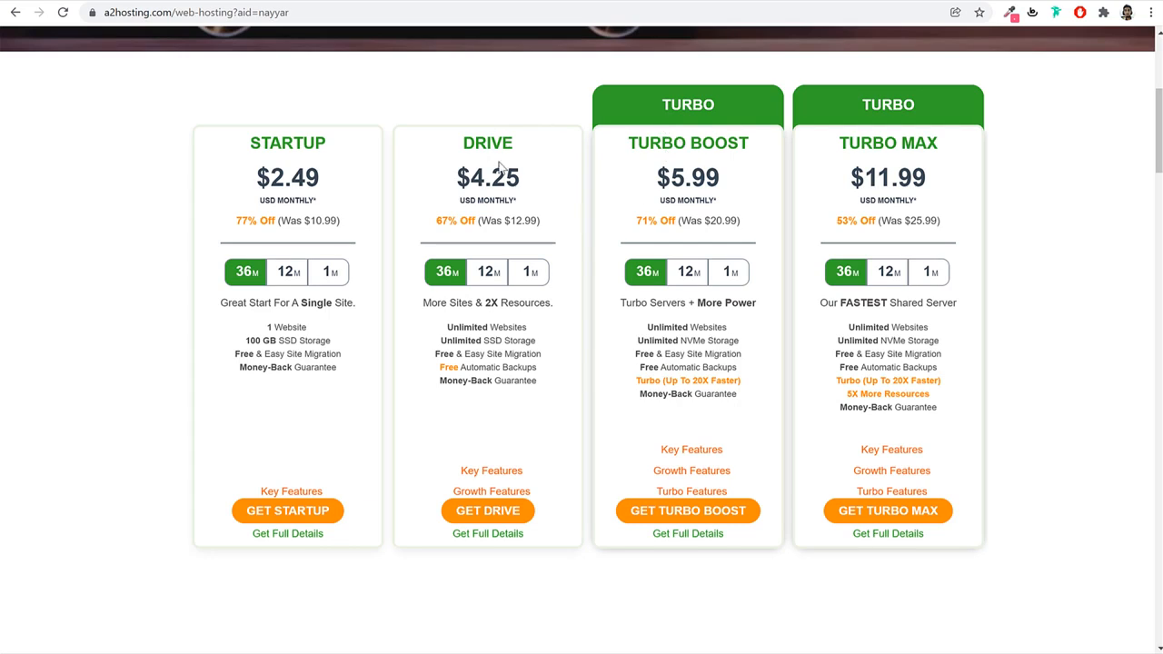
Start the DRIVE plan order and enter a new domain name under Register a new domain.
click(485, 514)
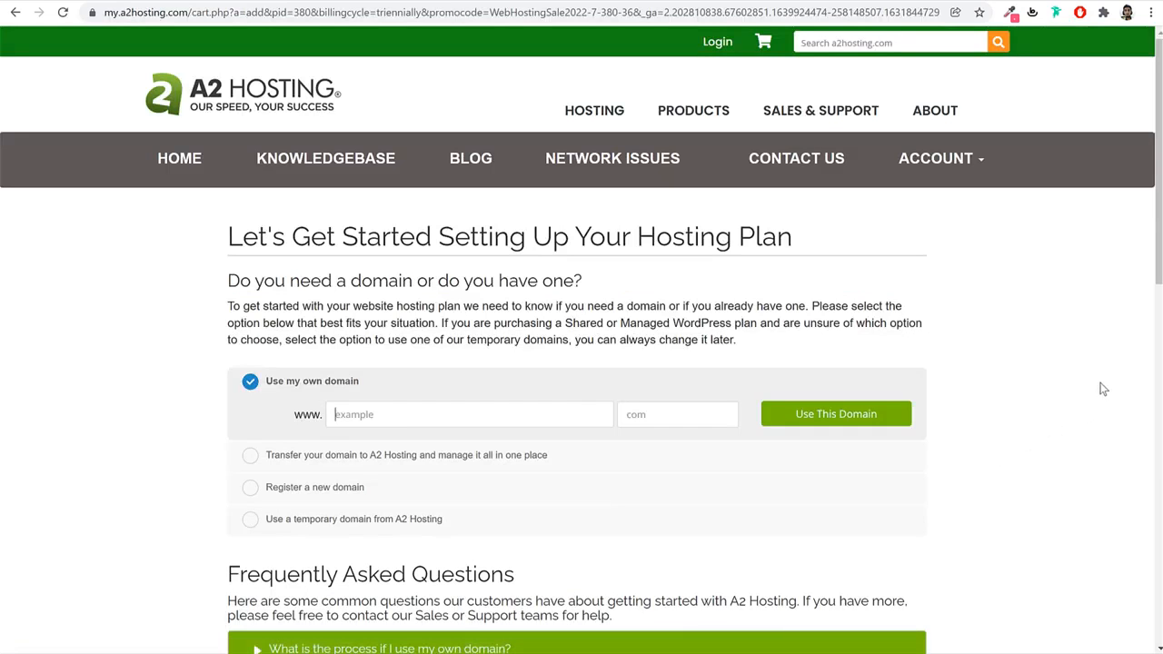
scroll(1116, 386, down, 3)
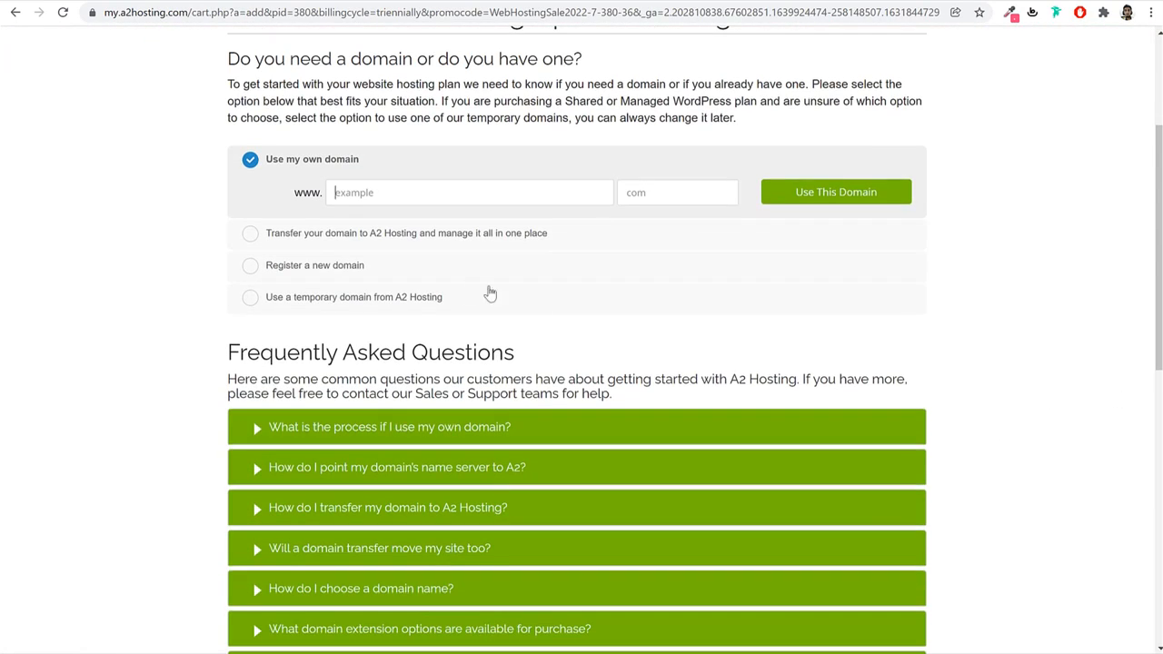
click(312, 220)
drag(379, 234, 254, 223)
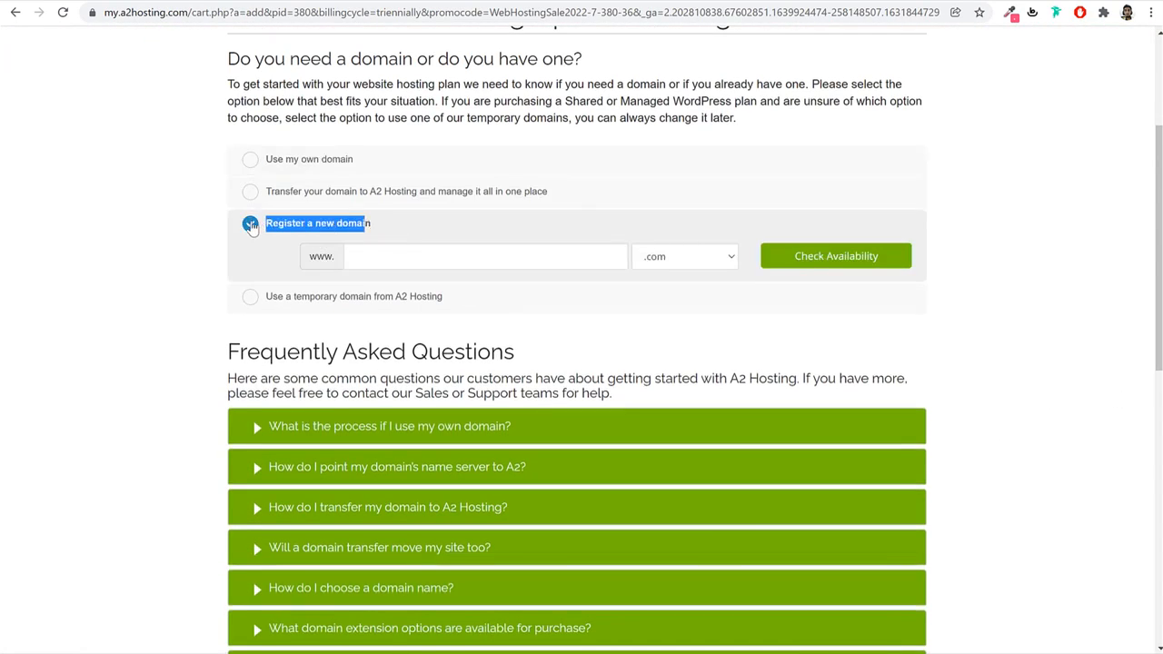
click(509, 258)
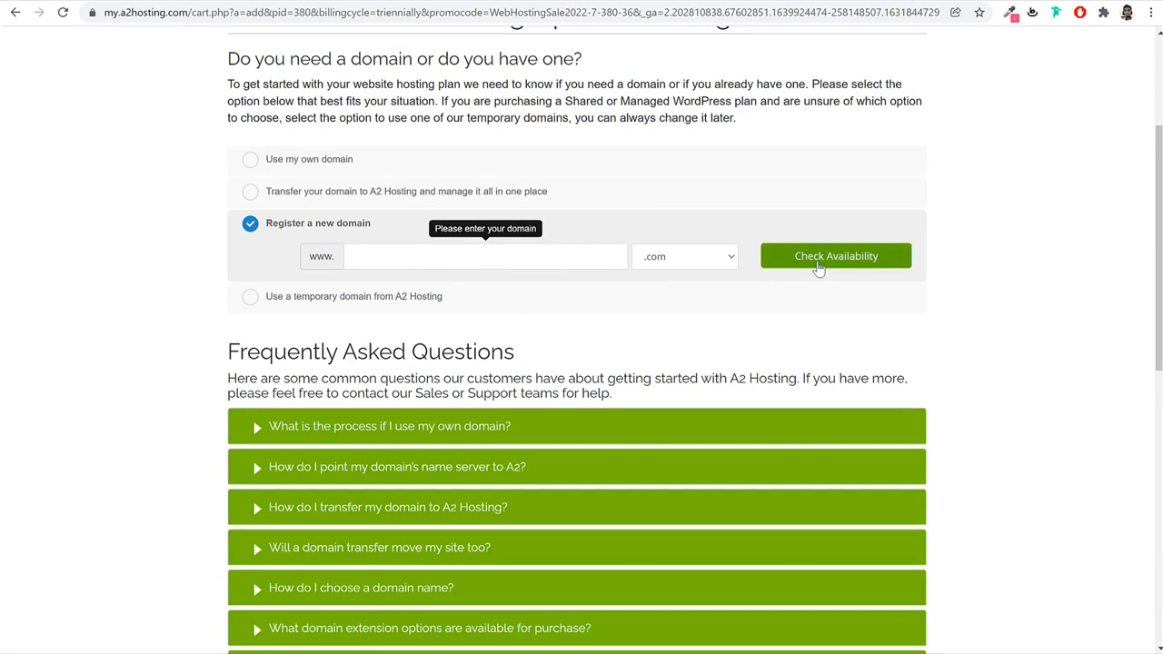
text(nayyarshaikh)
Browse the domain extension list and keep .com for the new domain.
double_click(461, 263)
click(677, 257)
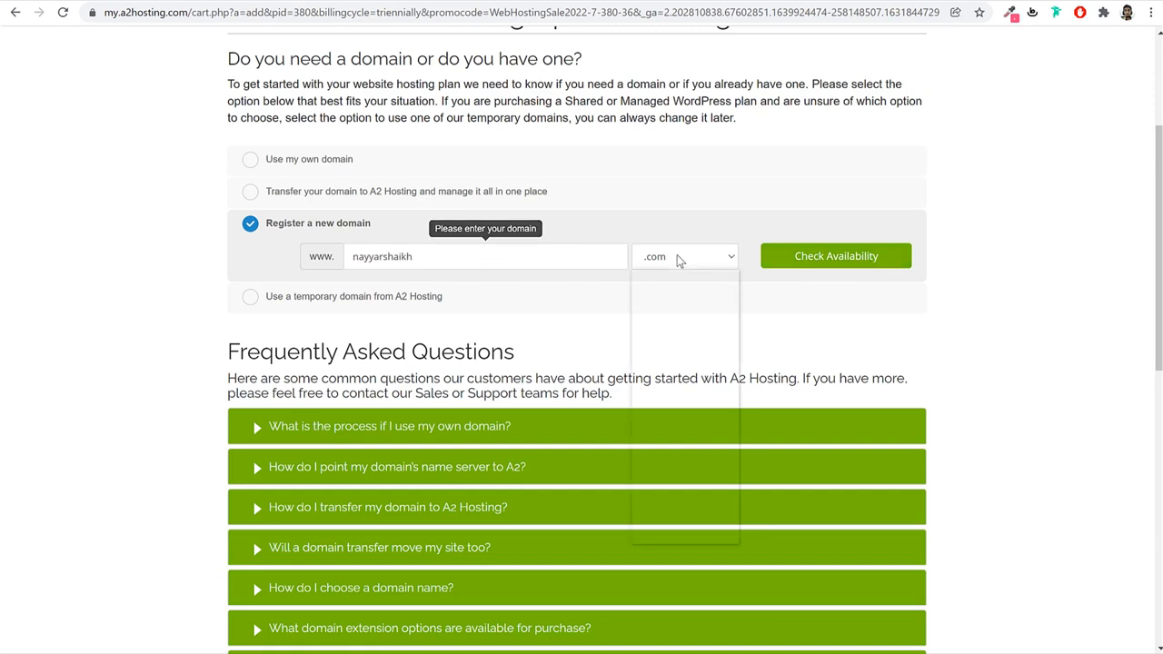
scroll(687, 454, down, 5)
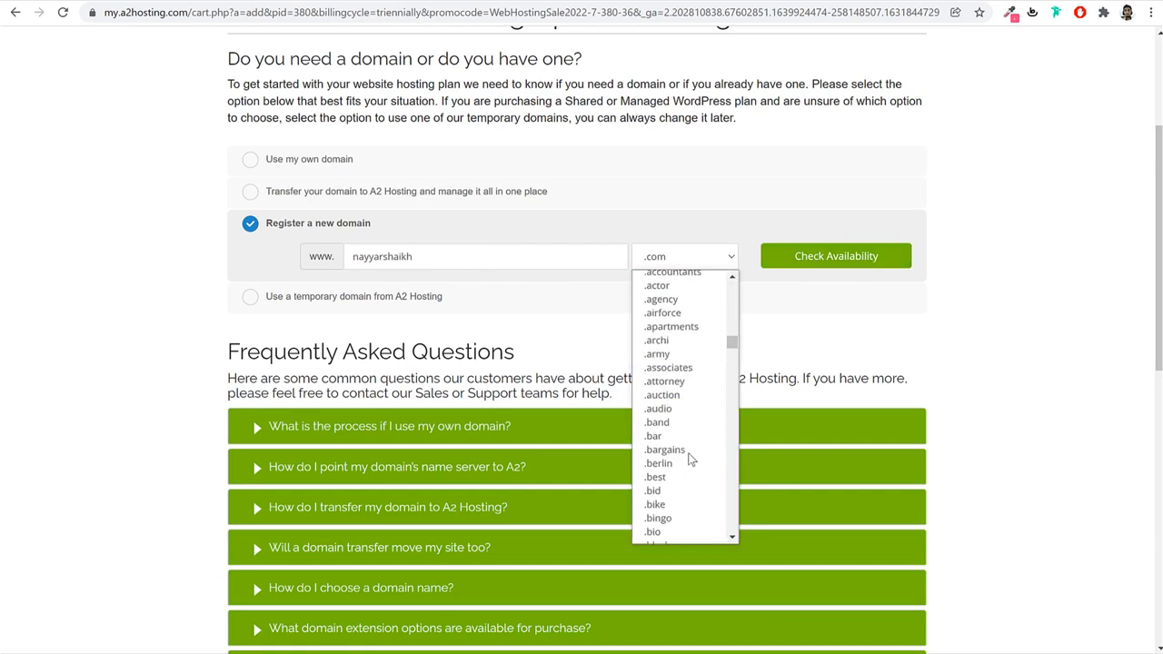
scroll(688, 460, up, 5)
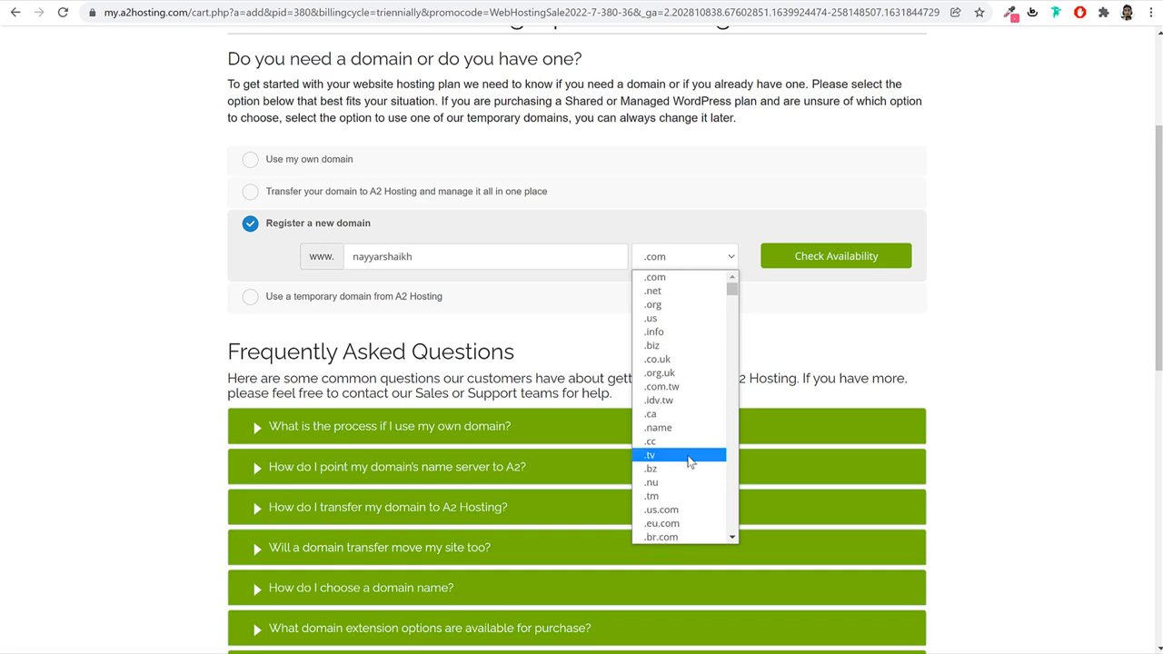
scroll(688, 460, down, 10)
scroll(692, 463, down, 20)
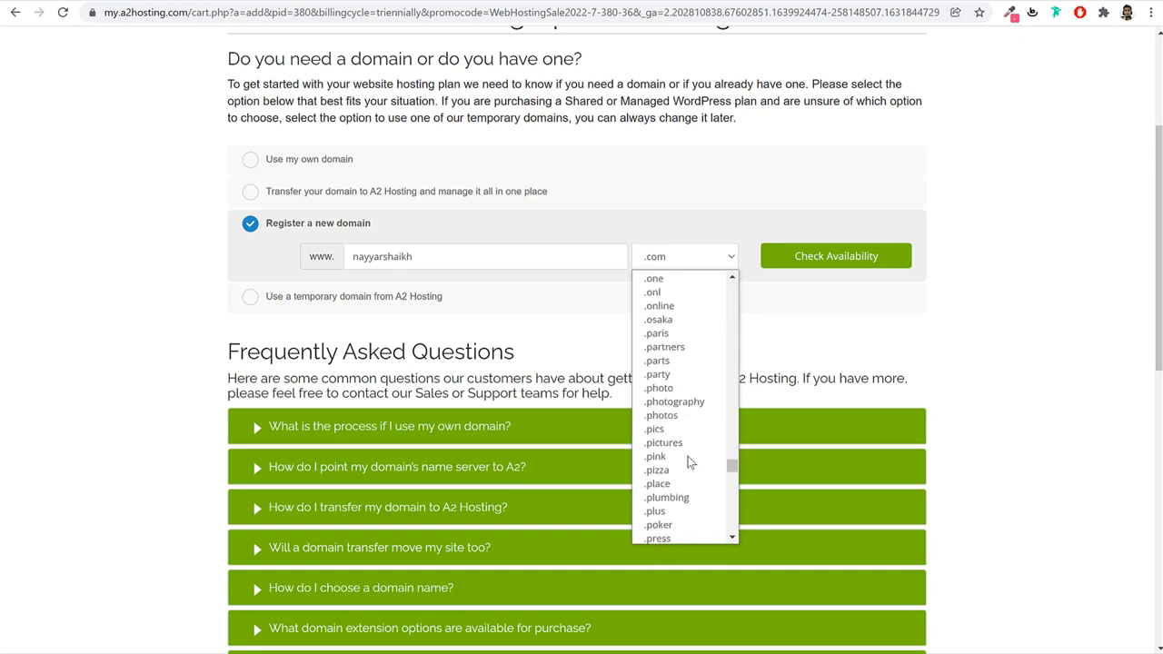
scroll(688, 464, up, 20)
click(1062, 322)
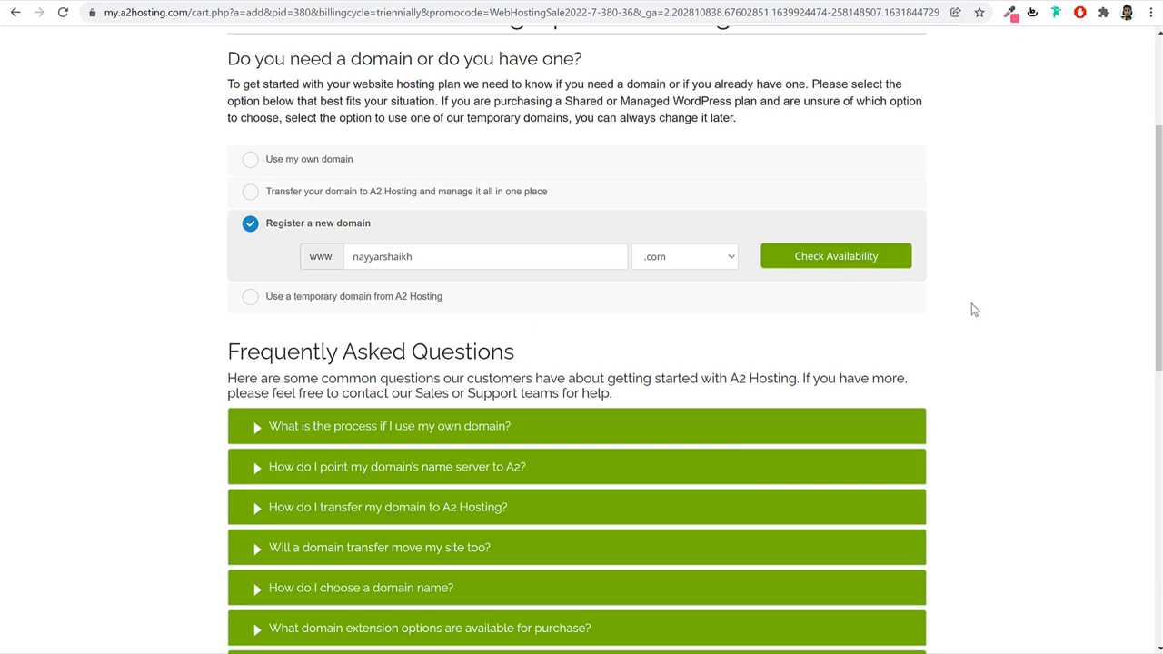
drag(415, 256, 312, 242)
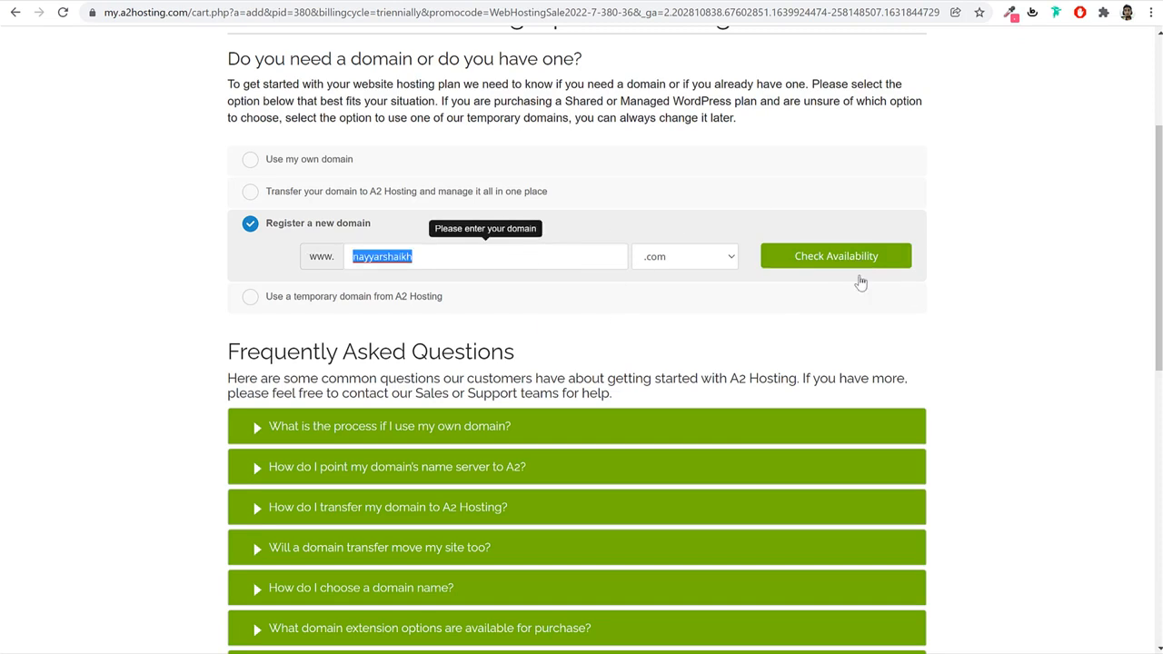
click(996, 313)
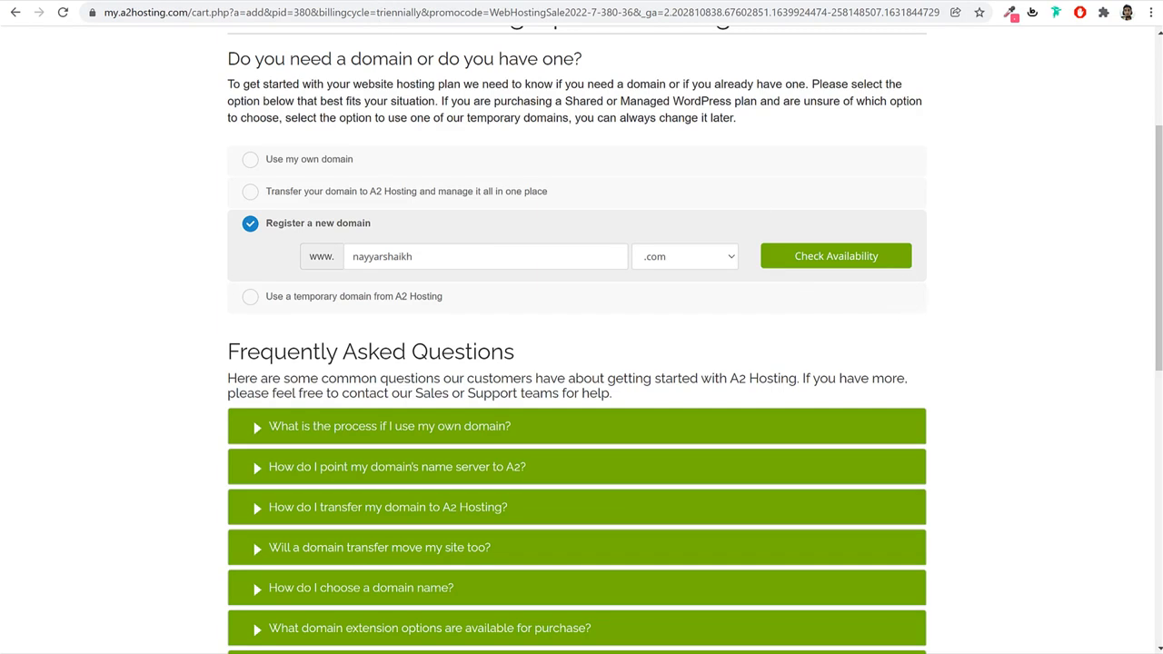
Open namecheap.com in a new browser tab.
key(ctrl+t)
text(namecheap.com)
key(Return)
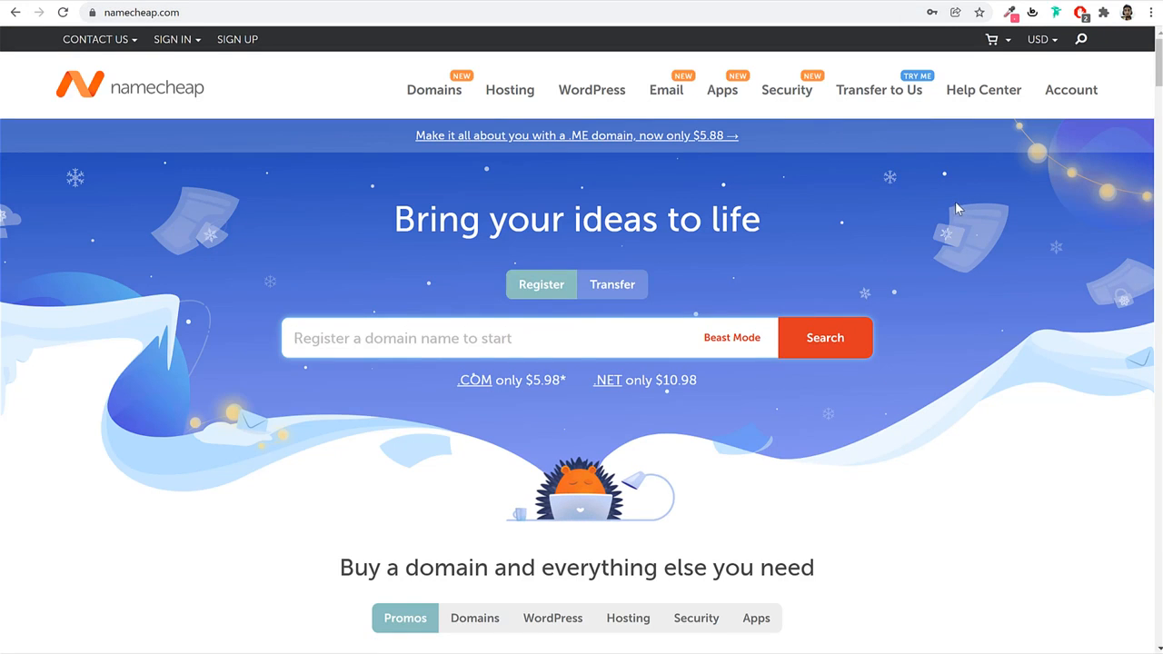
Search Namecheap for the site's .com name and compare its $7.98/yr price with other extensions.
click(303, 3)
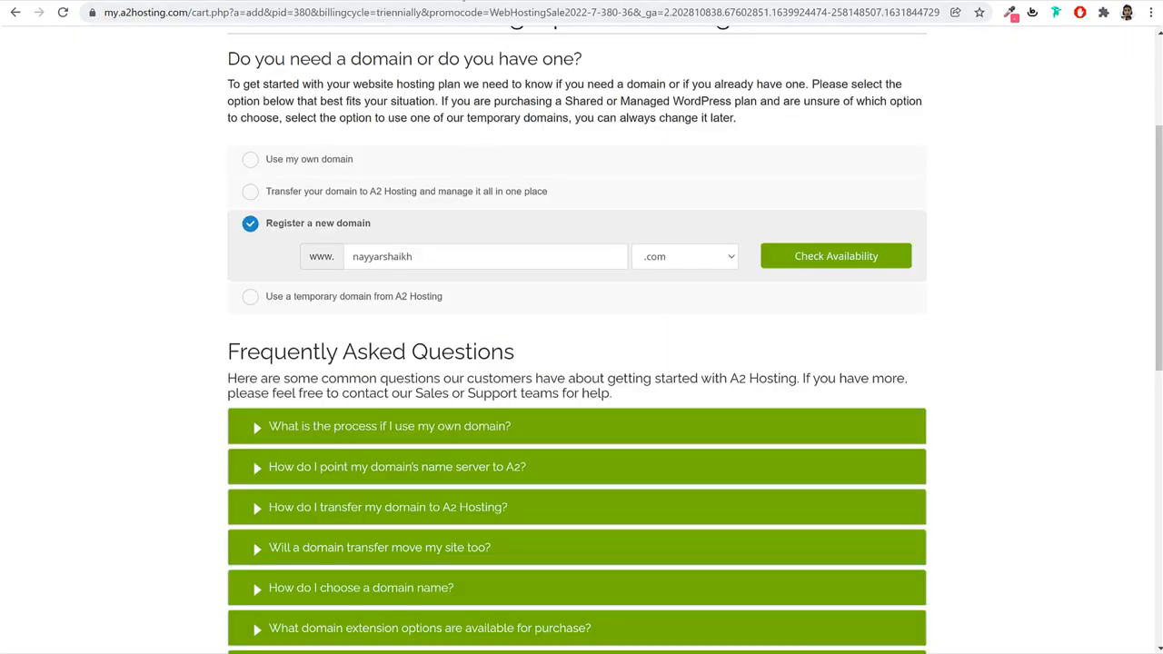
click(464, 1)
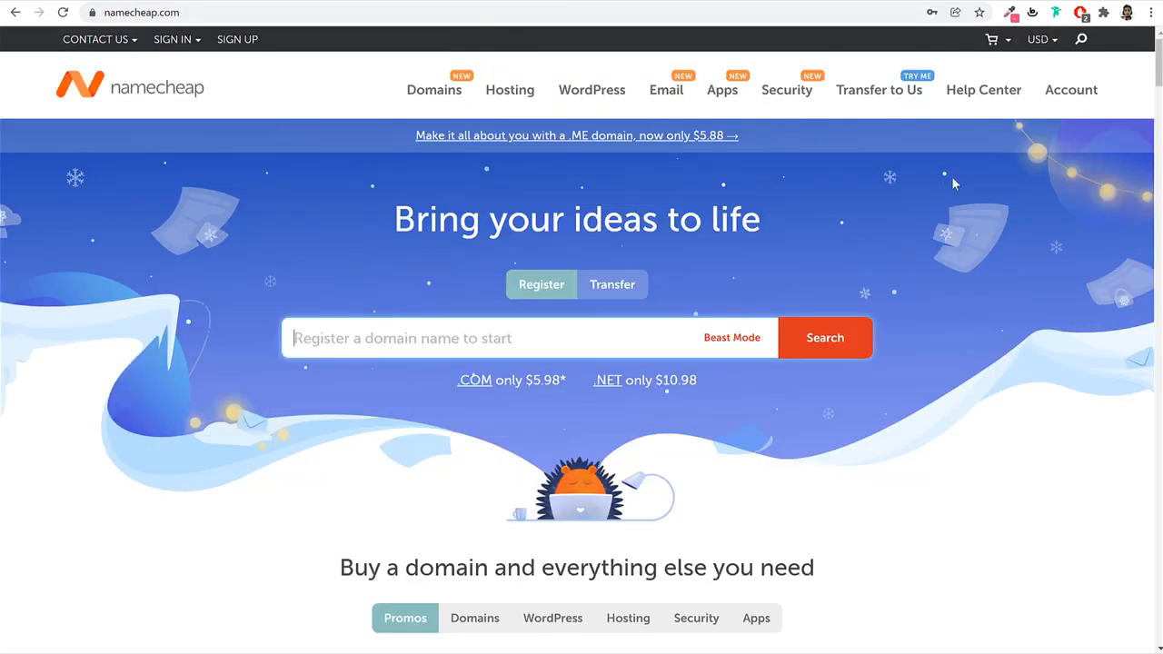
text(n)
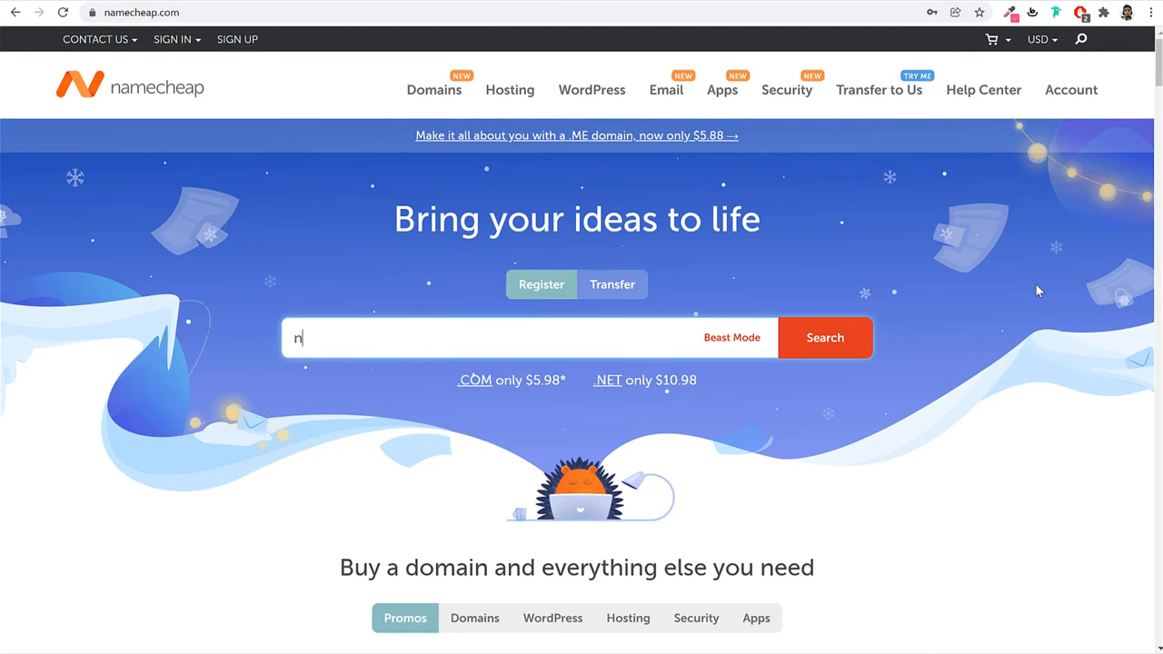
text(ayyarshaikhs)
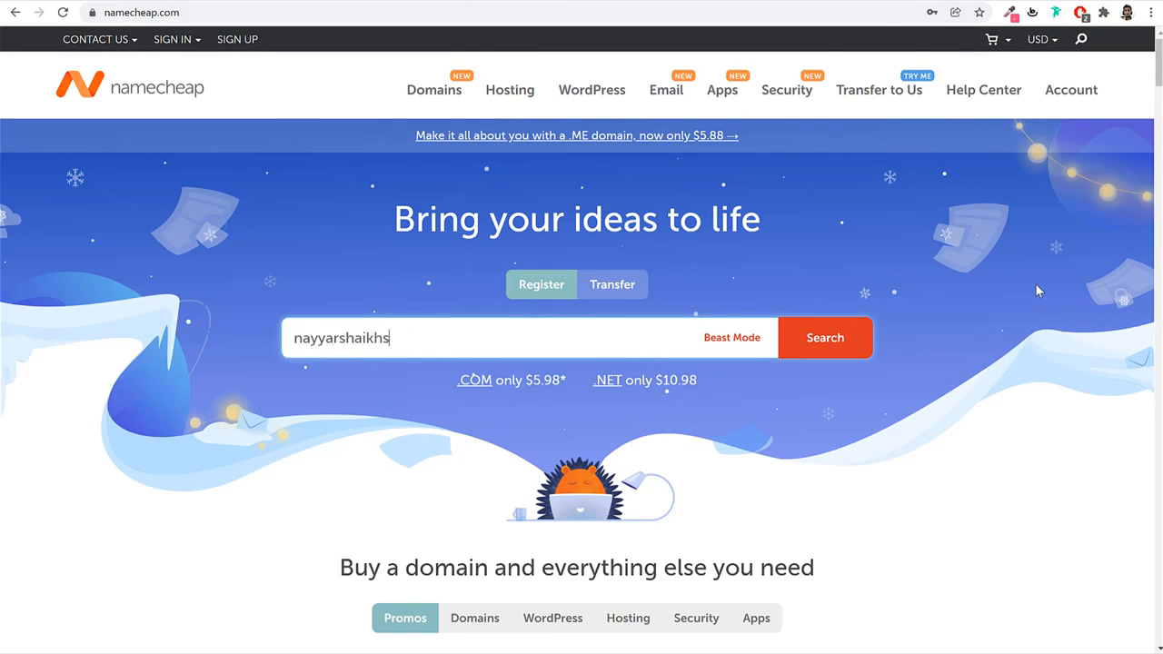
text(.com)
click(864, 341)
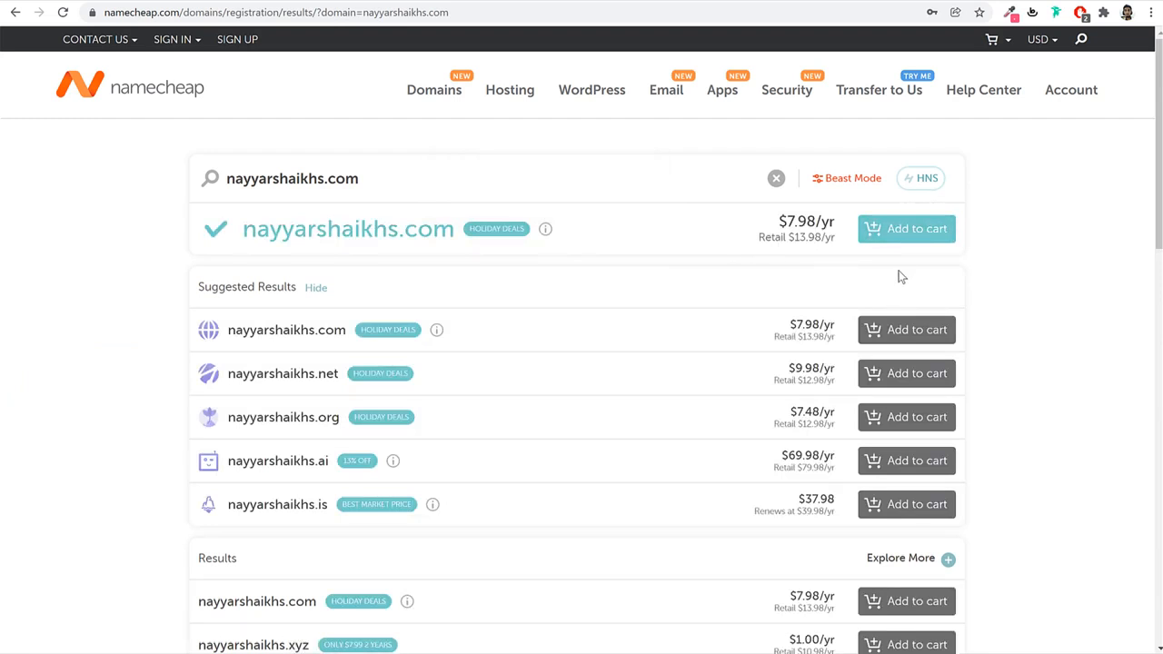
drag(452, 234, 246, 236)
scroll(1127, 400, down, 5)
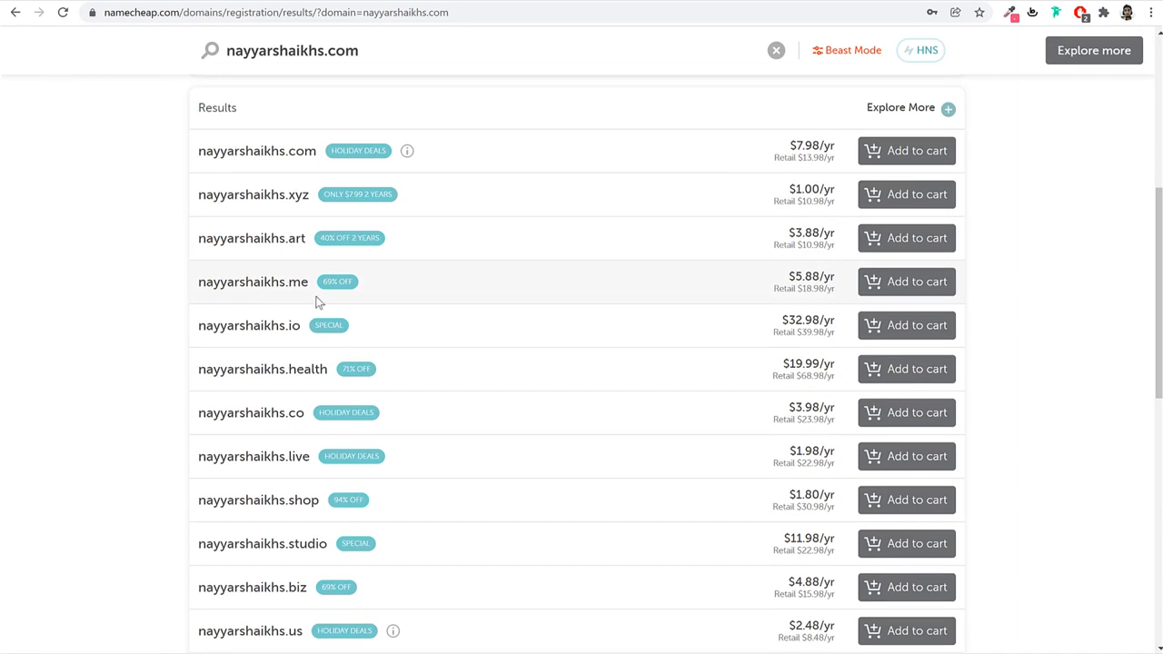
scroll(369, 459, down, 7)
scroll(367, 457, up, 5)
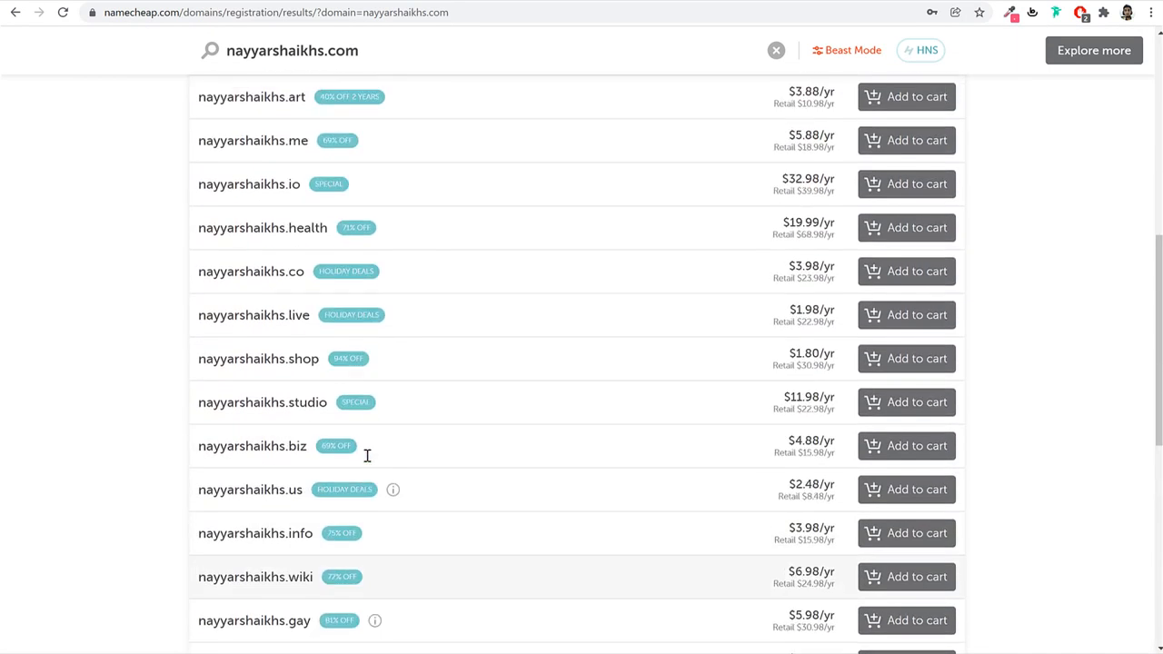
scroll(368, 457, up, 8)
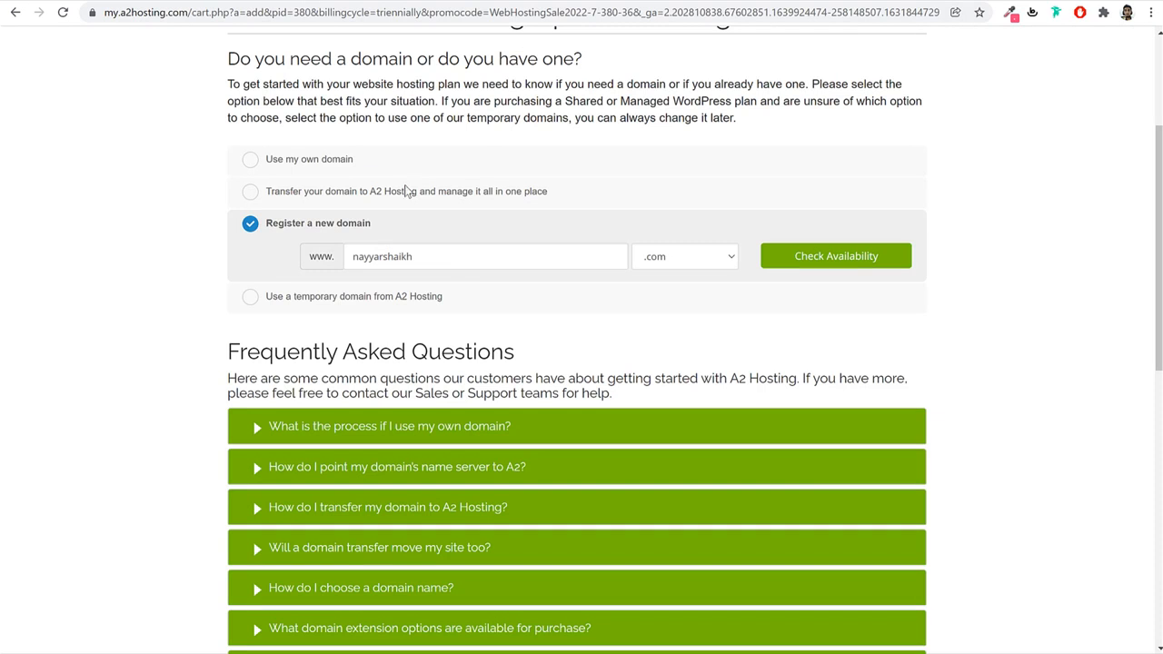
Choose 'Use my own domain', paste the domain name with the com extension, and confirm it.
drag(462, 261, 293, 264)
key(ctrl+c)
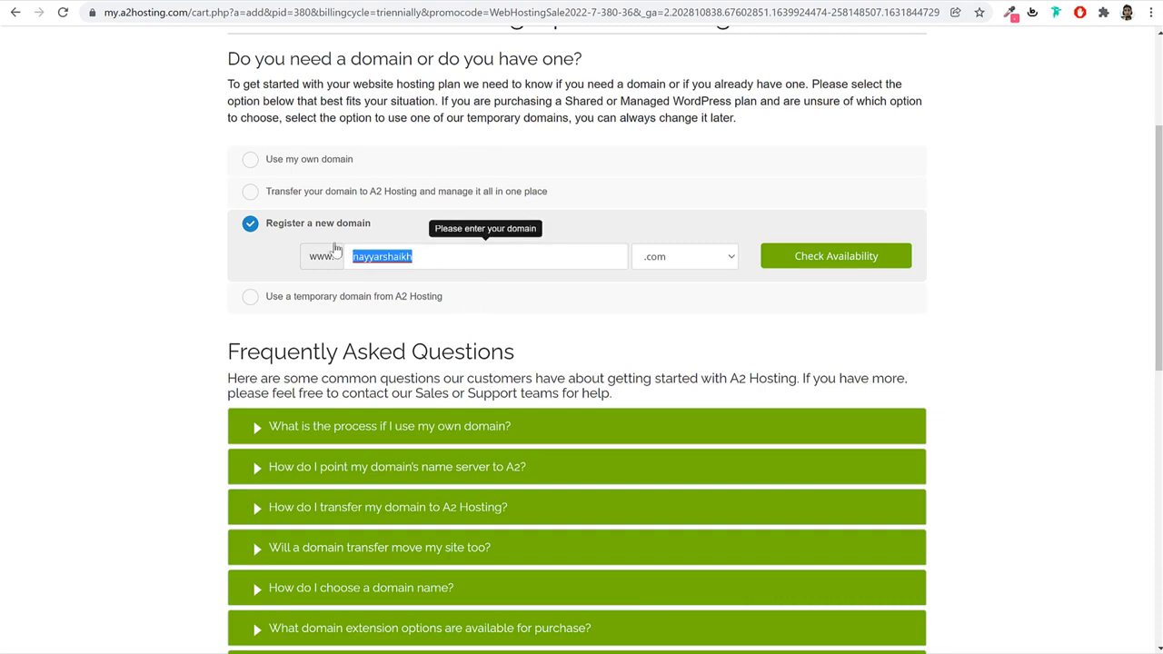
click(304, 159)
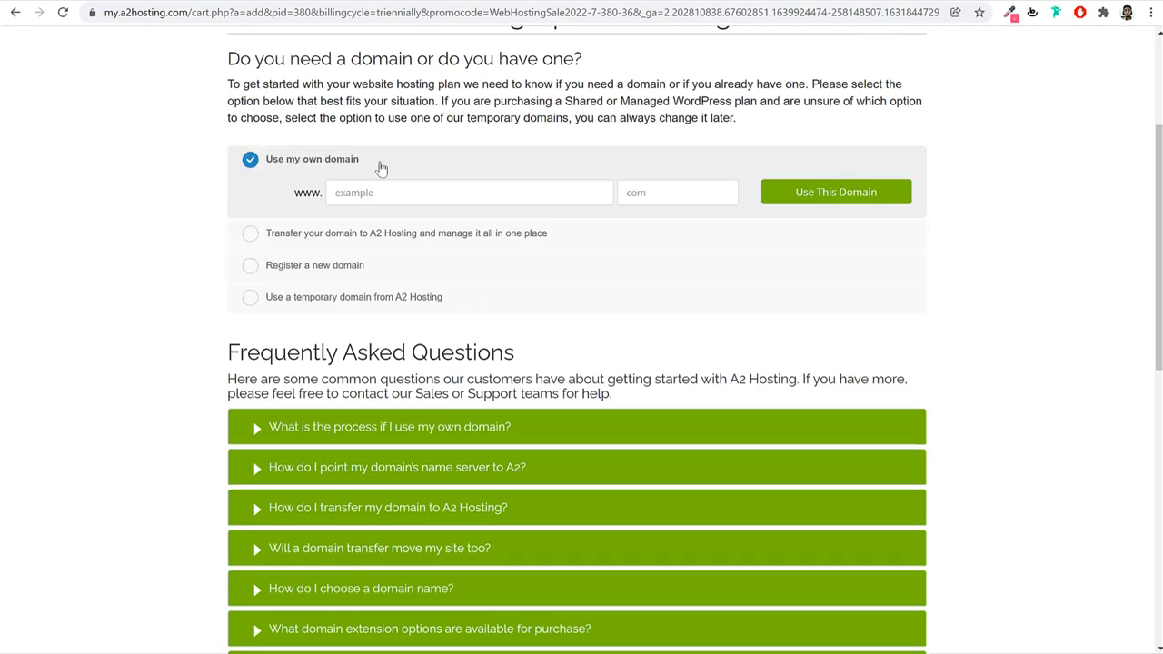
drag(361, 159, 261, 159)
click(370, 191)
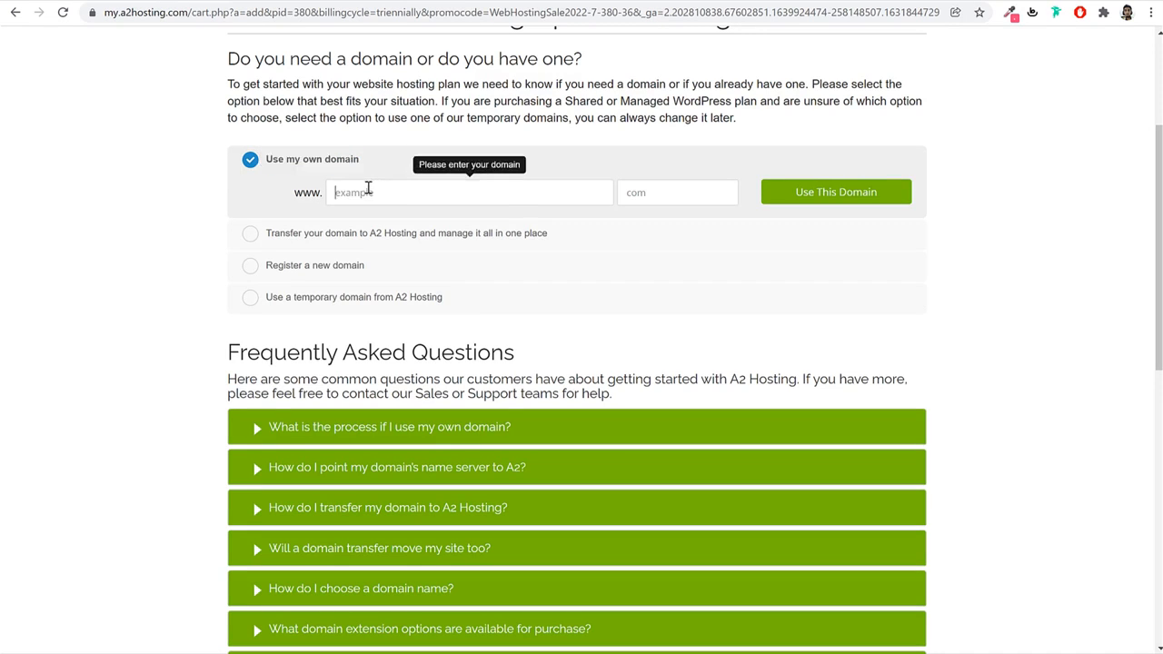
key(ctrl+v)
drag(423, 200, 332, 194)
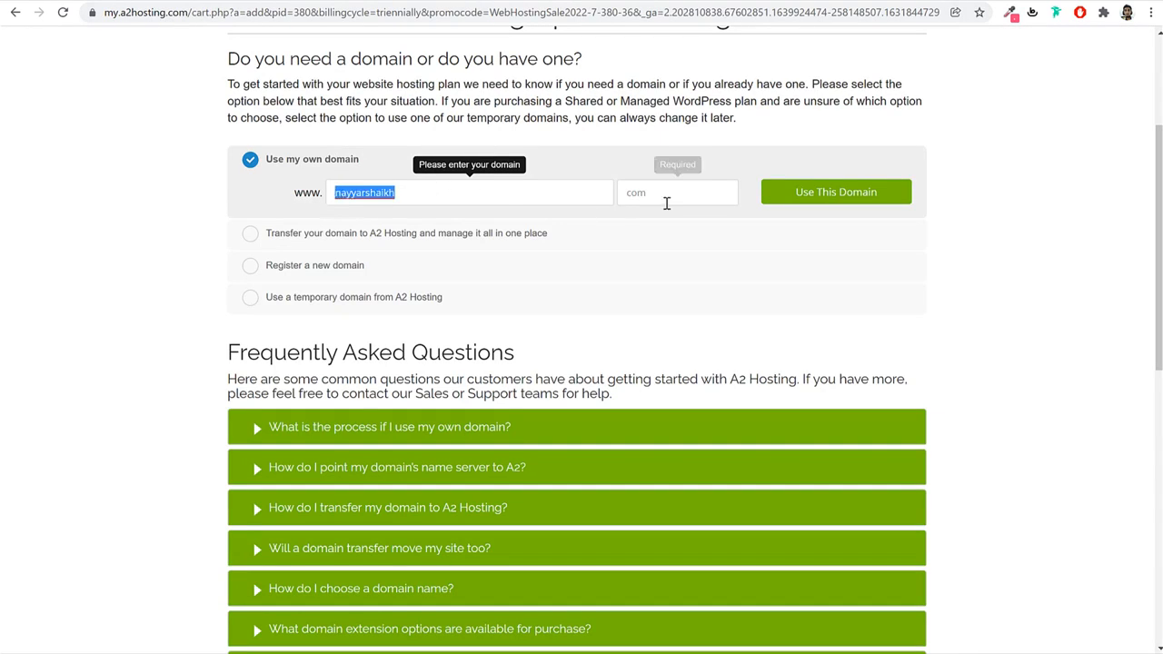
click(673, 192)
text(com)
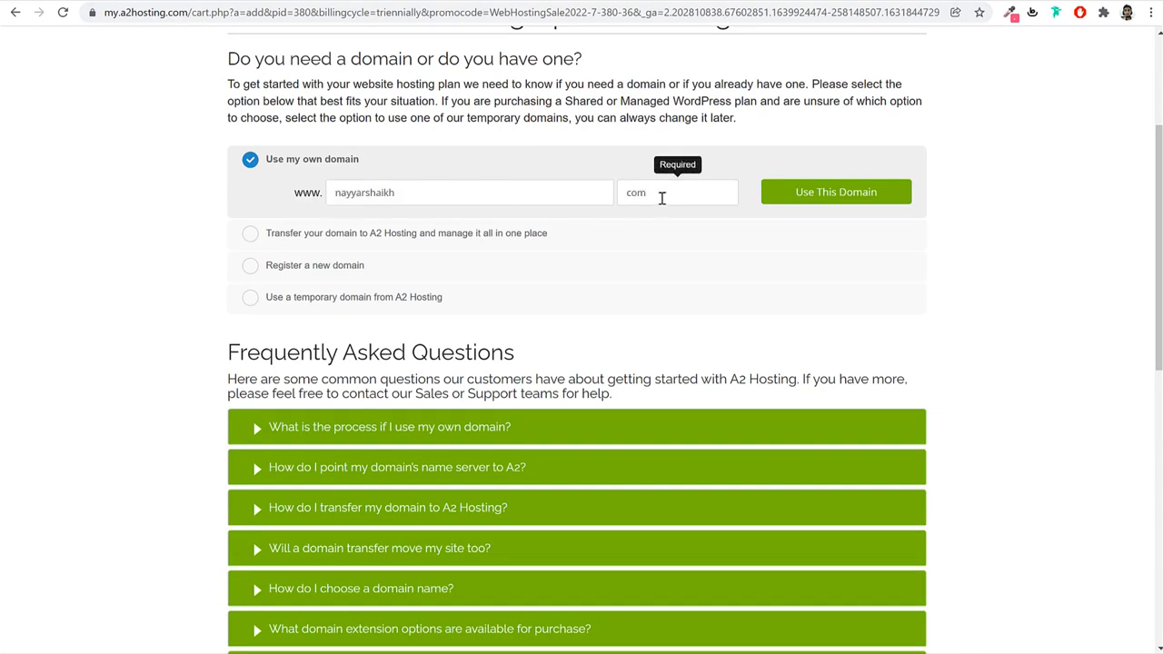
drag(662, 198, 591, 195)
click(676, 189)
click(841, 200)
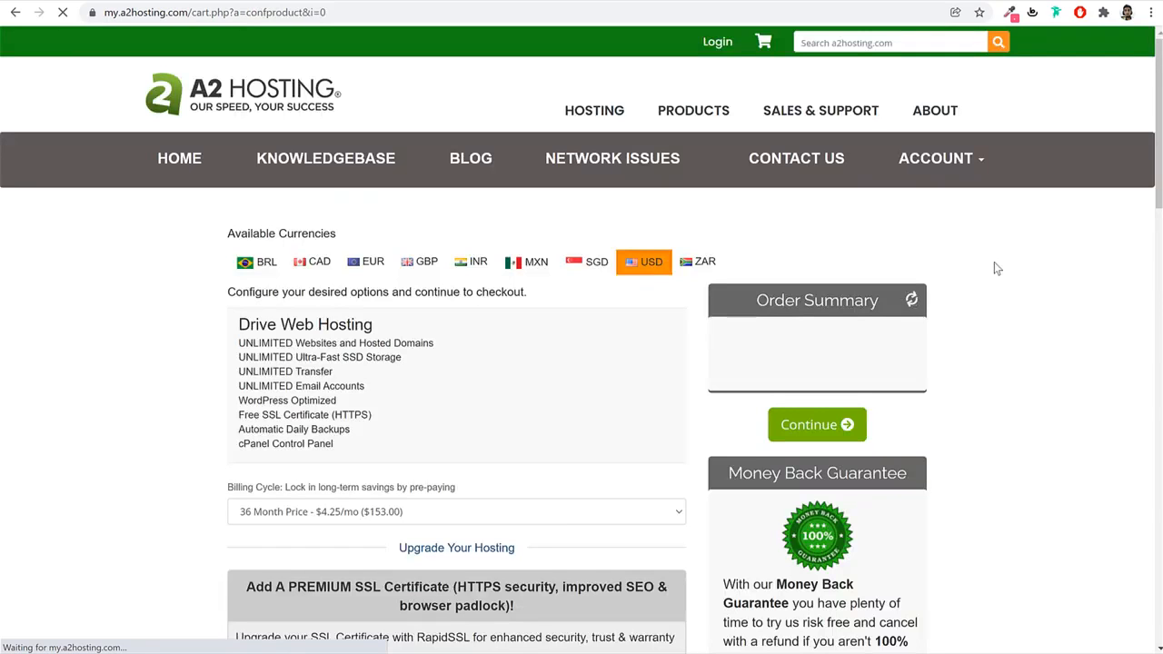
Set the Billing Cycle to '12 Month Price - $7.99/mo ($95.88)'.
scroll(1006, 360, down, 4)
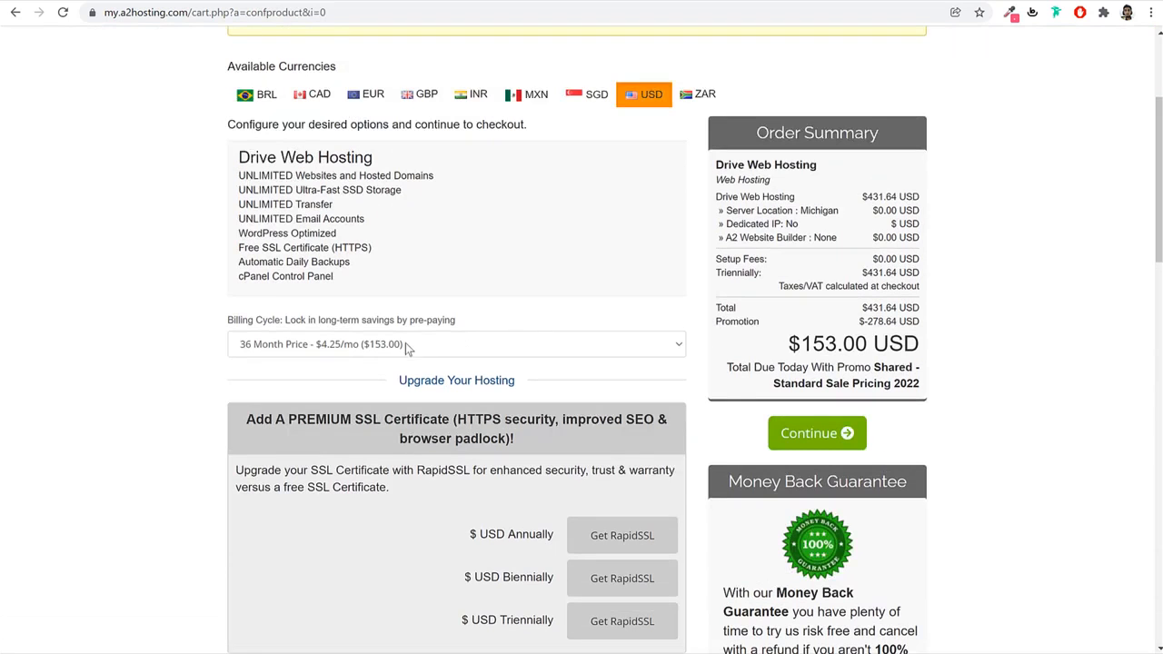
click(354, 351)
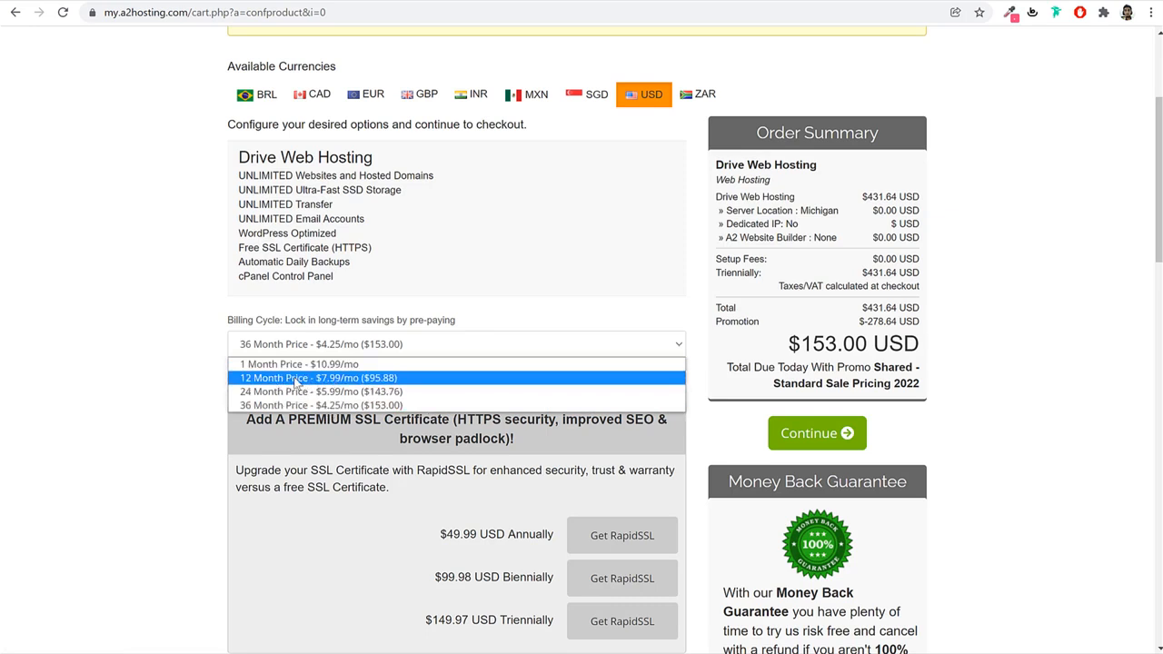
click(288, 382)
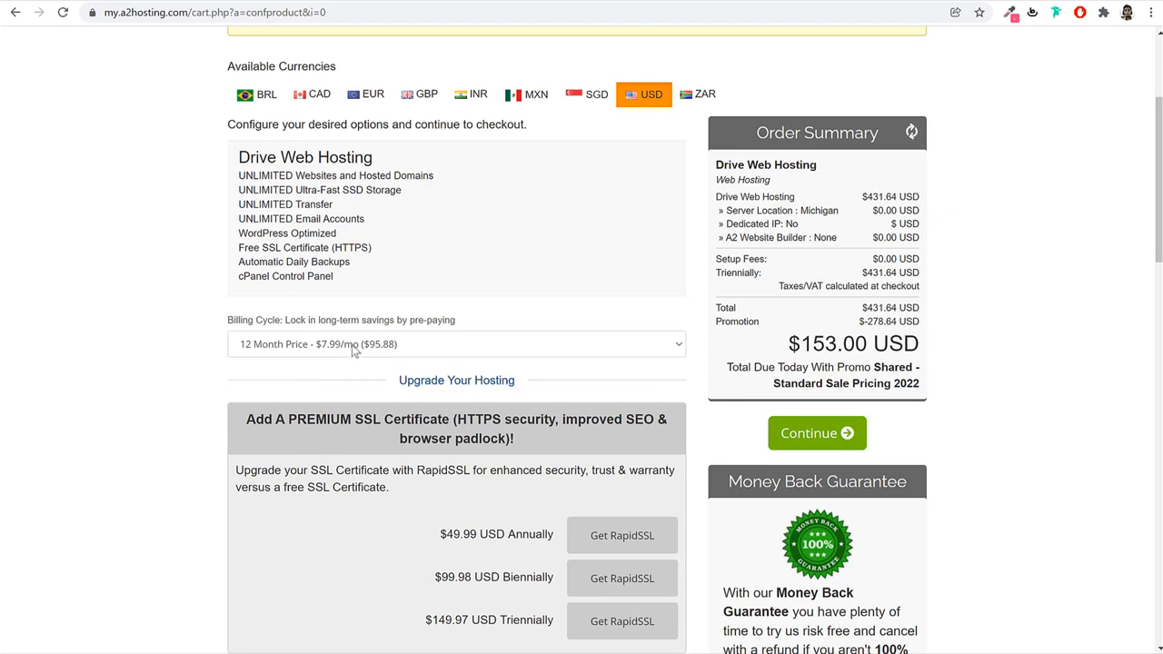
click(353, 350)
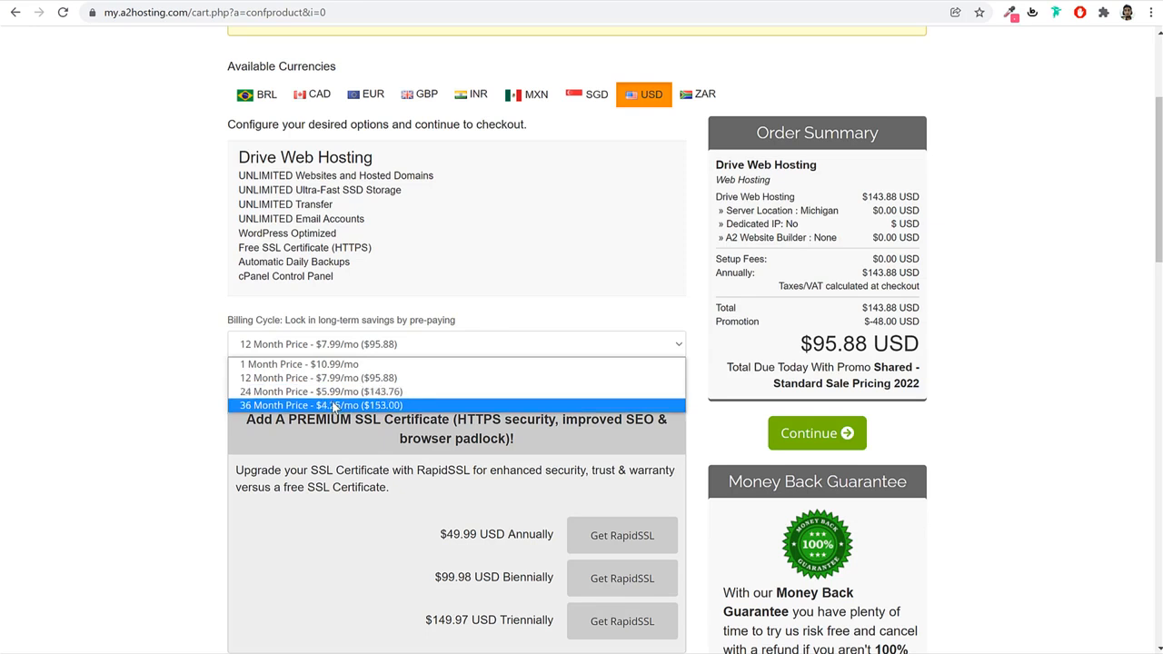
click(329, 380)
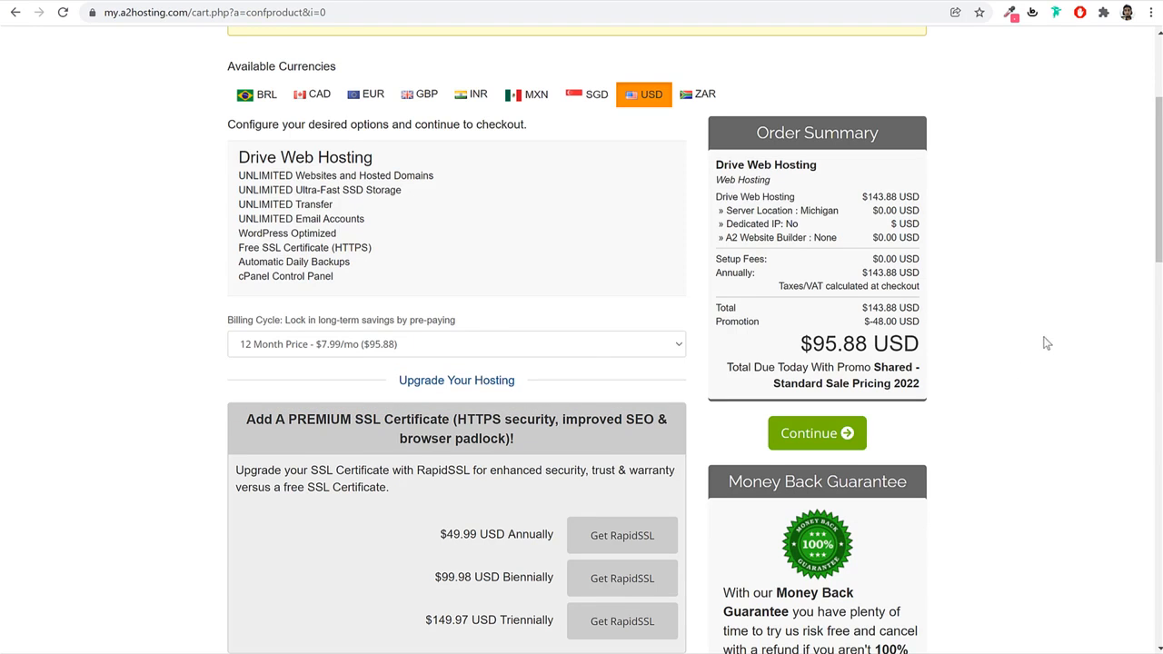
Set the server location to Singapore (Asia/India) after briefly trying Amsterdam, Arizona and Michigan.
scroll(1034, 434, down, 7)
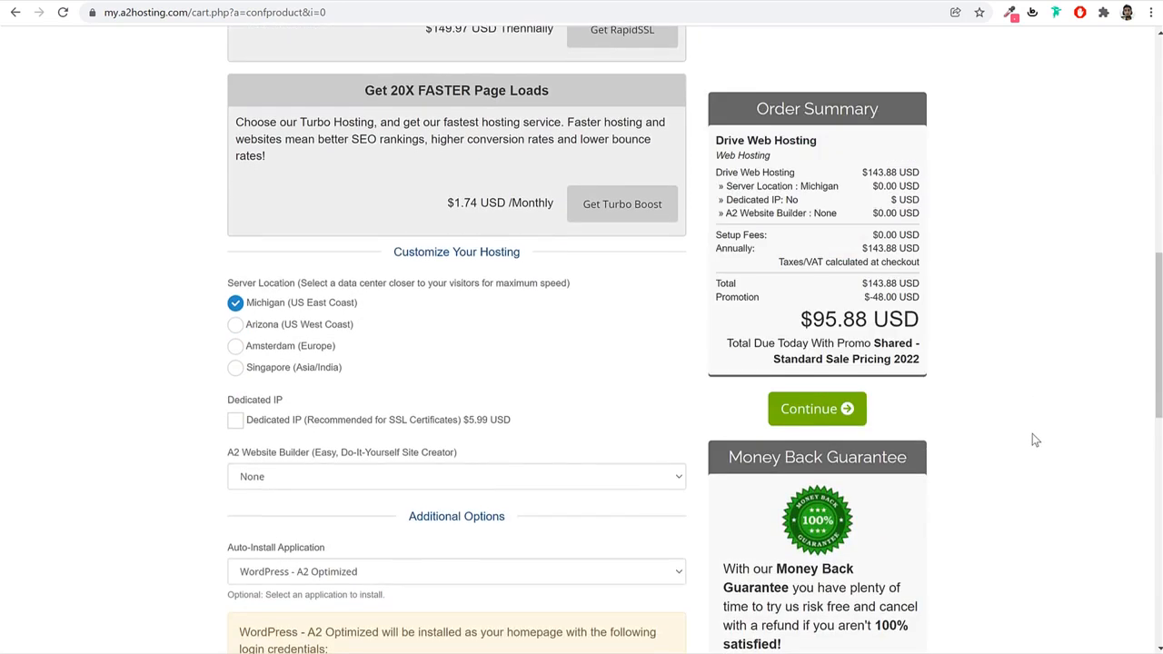
drag(300, 209, 227, 212)
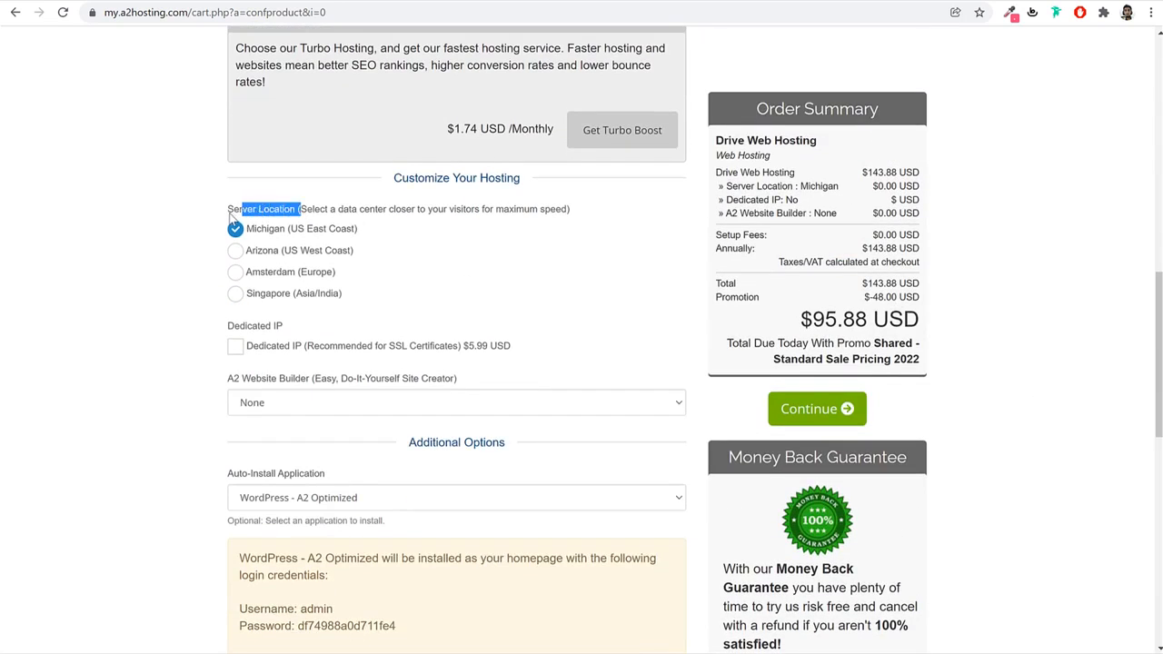
click(484, 246)
click(301, 299)
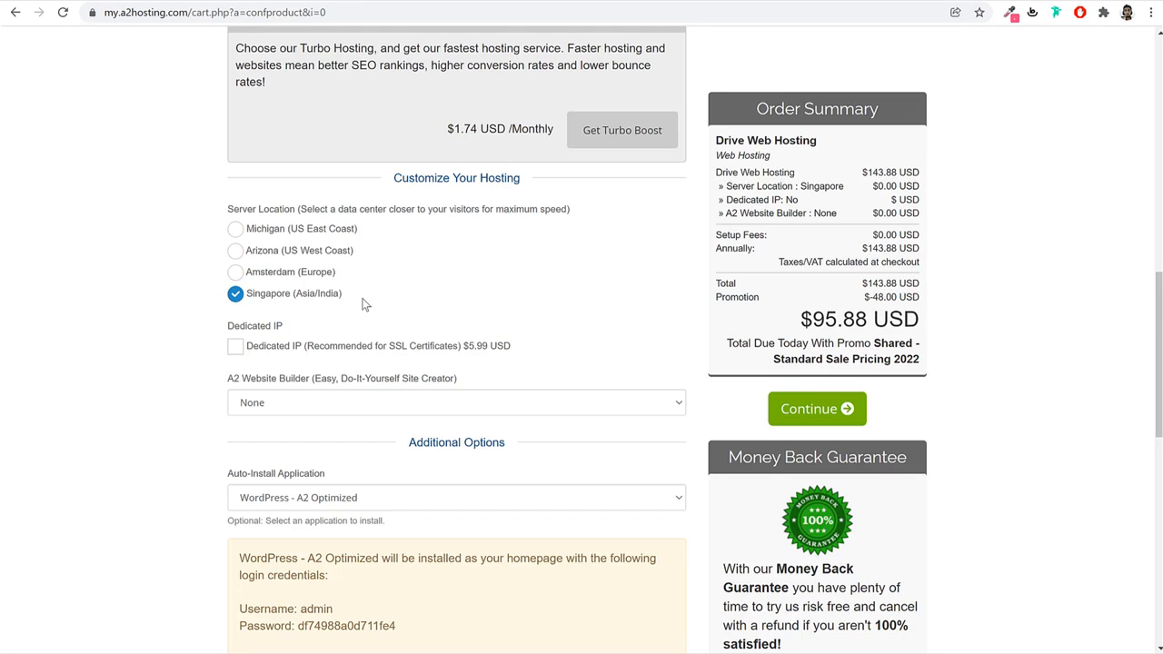
drag(395, 301, 250, 300)
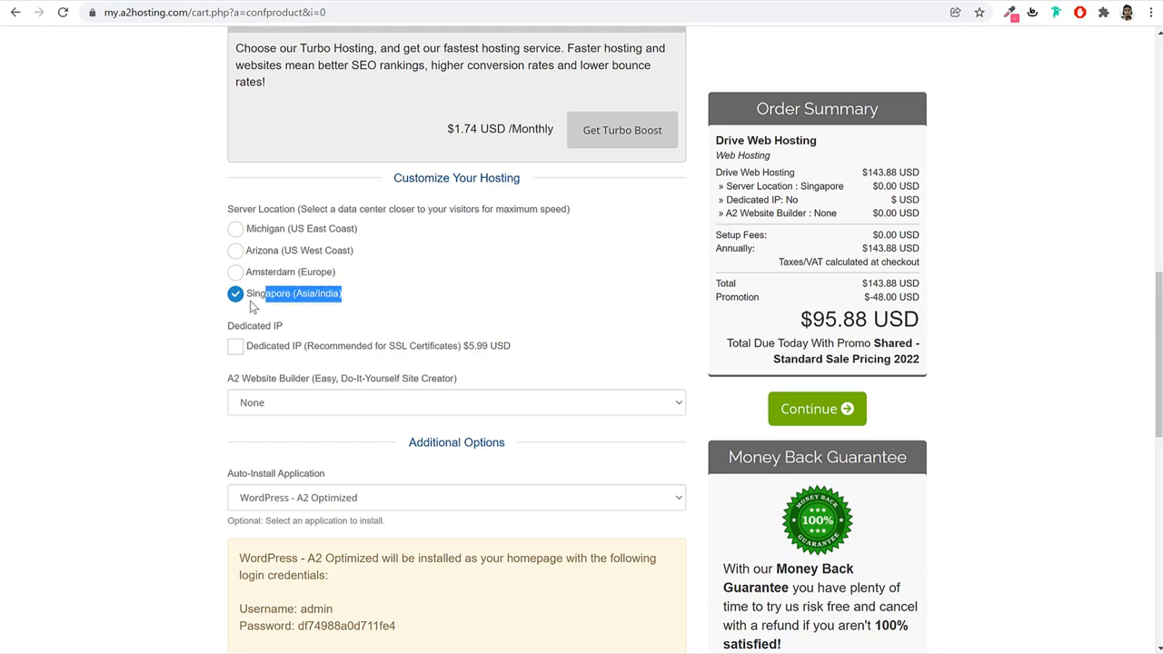
click(302, 274)
click(306, 251)
click(304, 233)
click(283, 253)
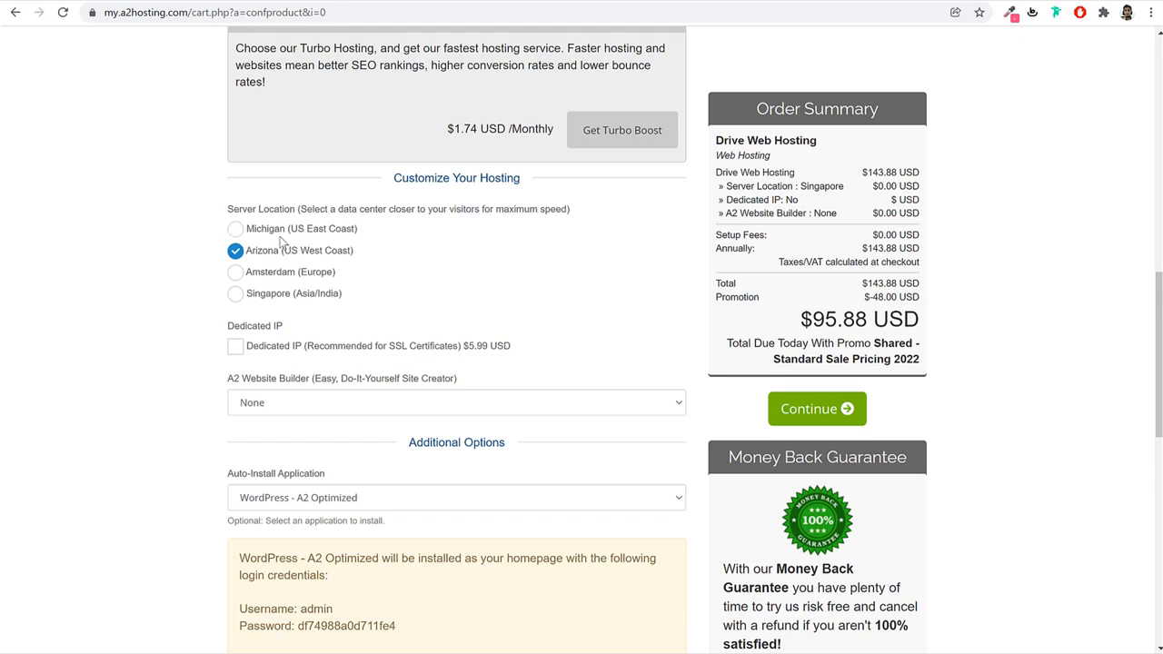
drag(354, 232, 267, 233)
drag(369, 252, 264, 252)
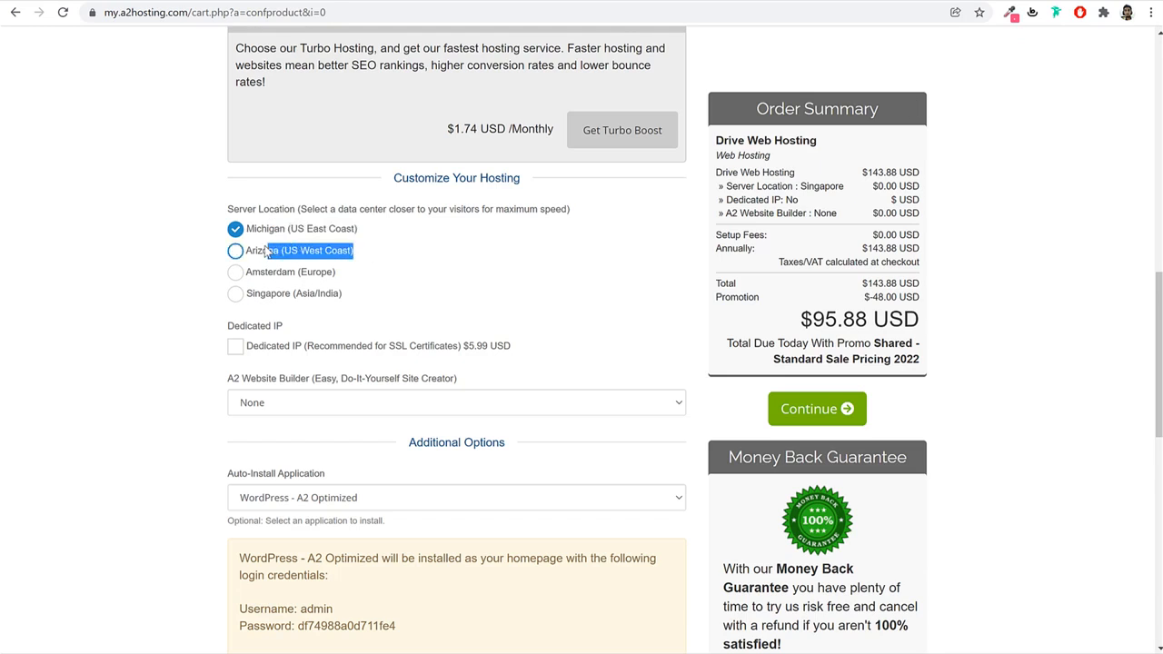
click(254, 297)
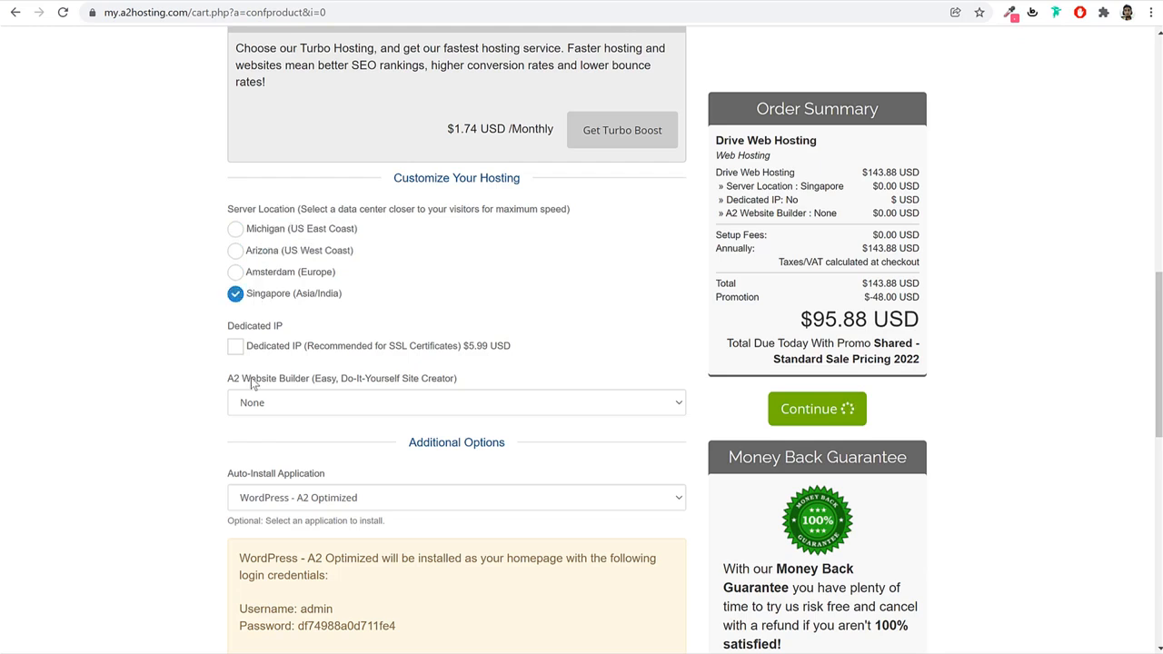
Leave the website builder at None, set Auto-Install Application to None, and proceed to order review.
click(298, 400)
click(267, 422)
drag(228, 475, 334, 478)
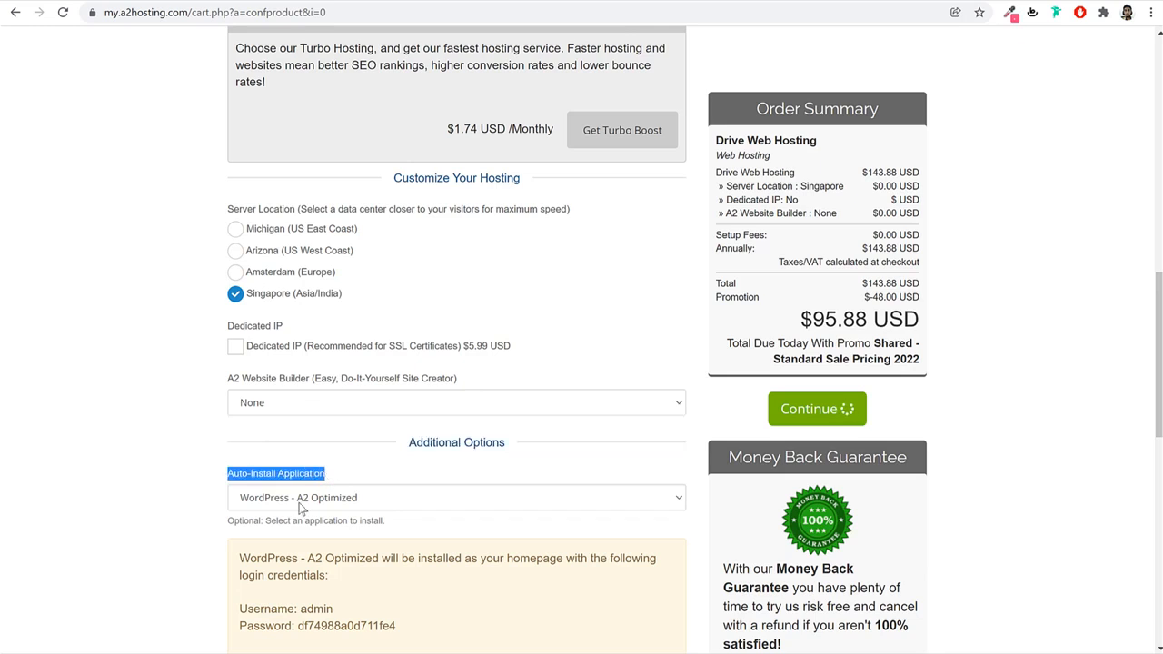
click(300, 498)
click(293, 225)
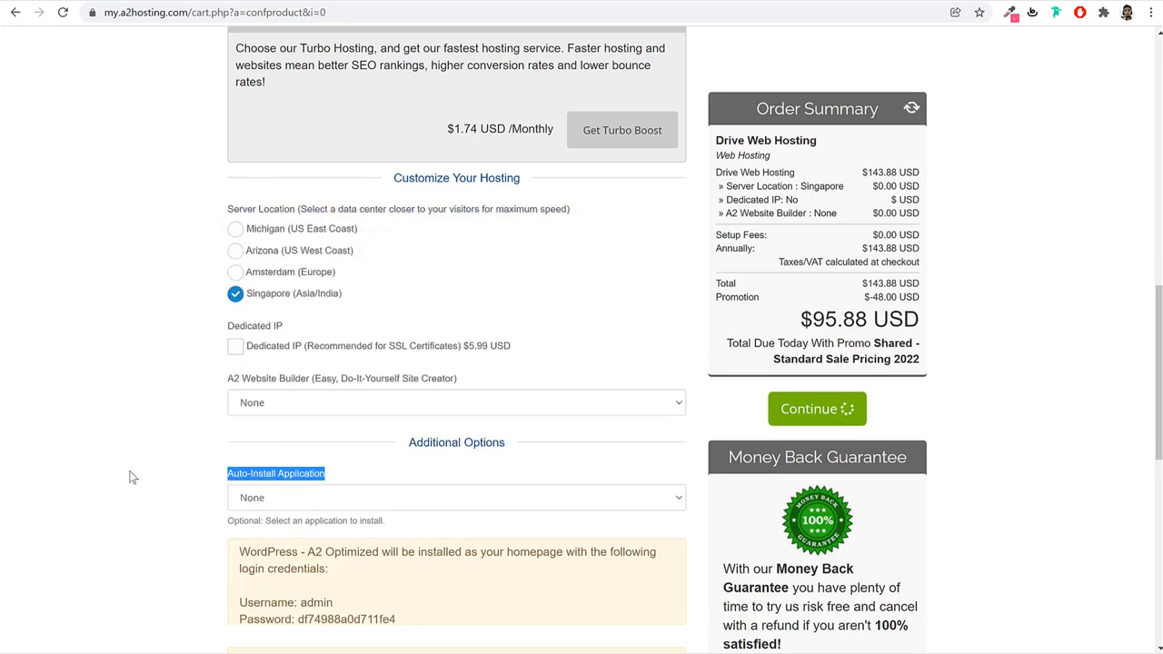
click(132, 477)
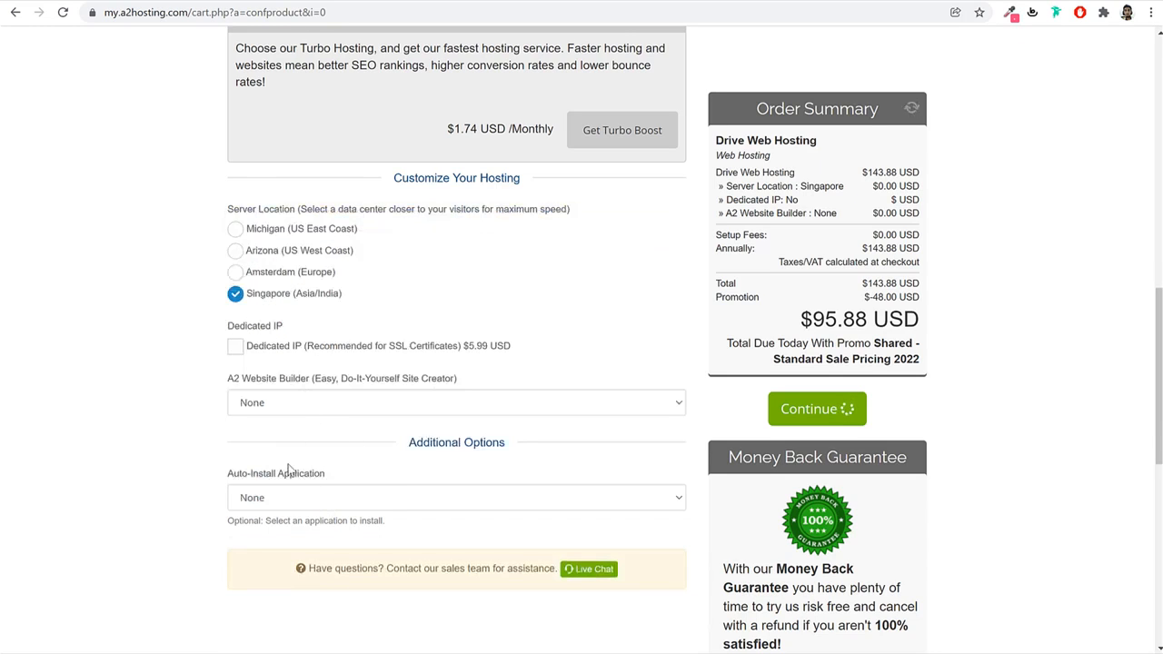
click(789, 409)
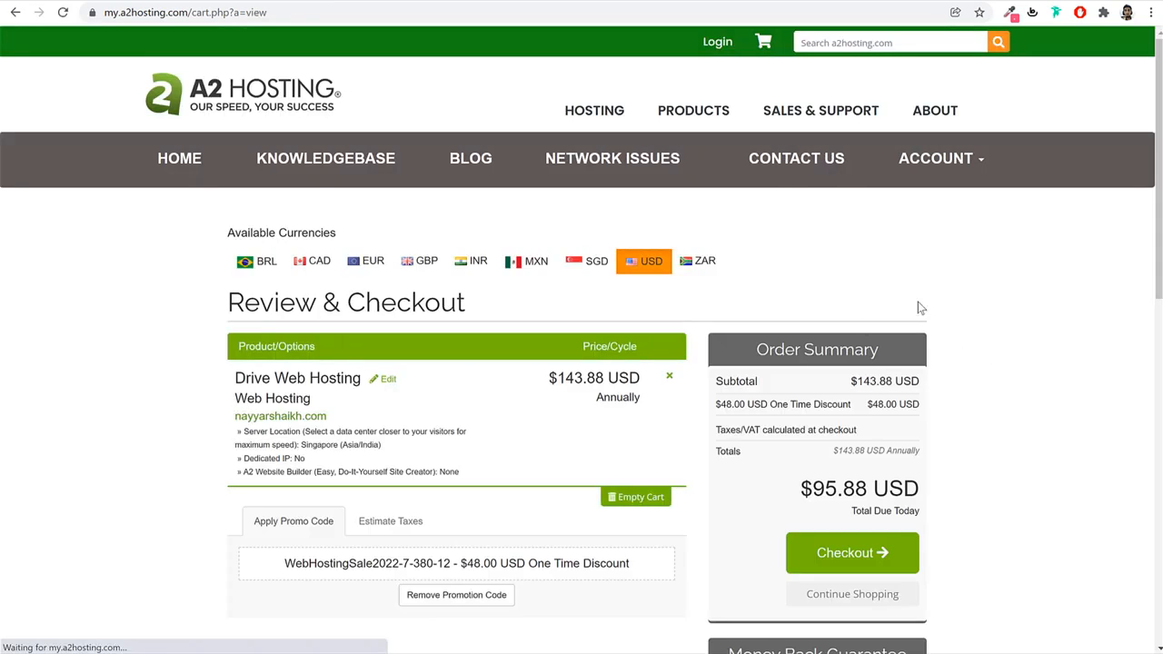
Go from the order review to the checkout form and move through the email and VAT Number fields.
scroll(1034, 379, down, 3)
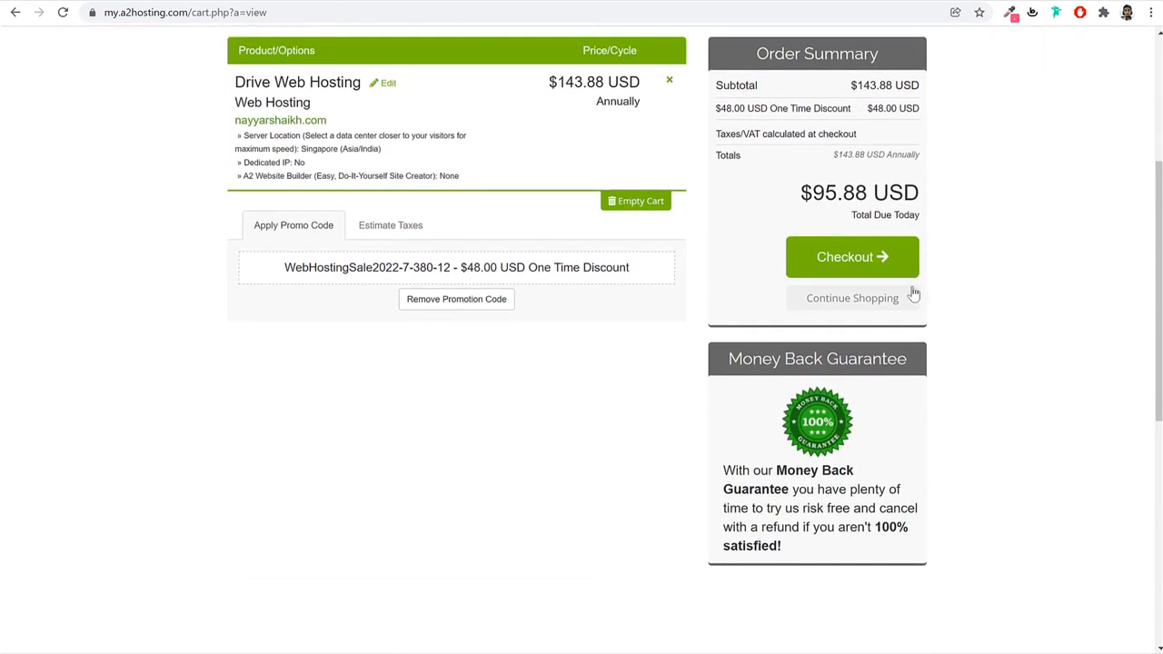
click(837, 259)
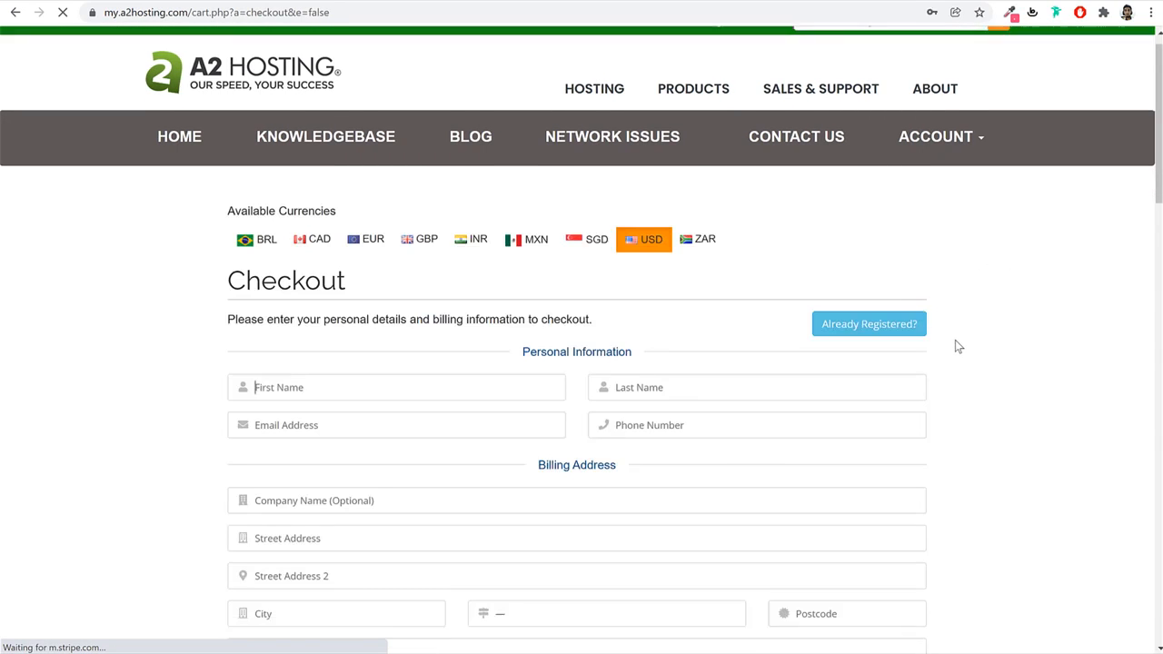
scroll(446, 291, down, 2)
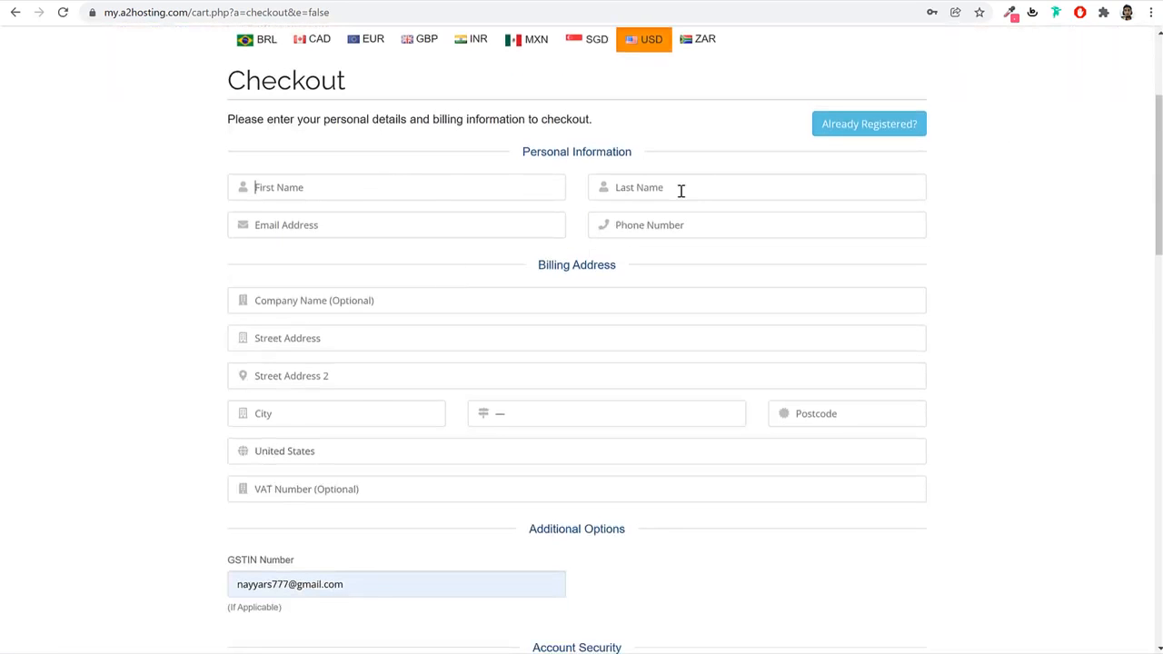
click(362, 225)
scroll(914, 394, down, 2)
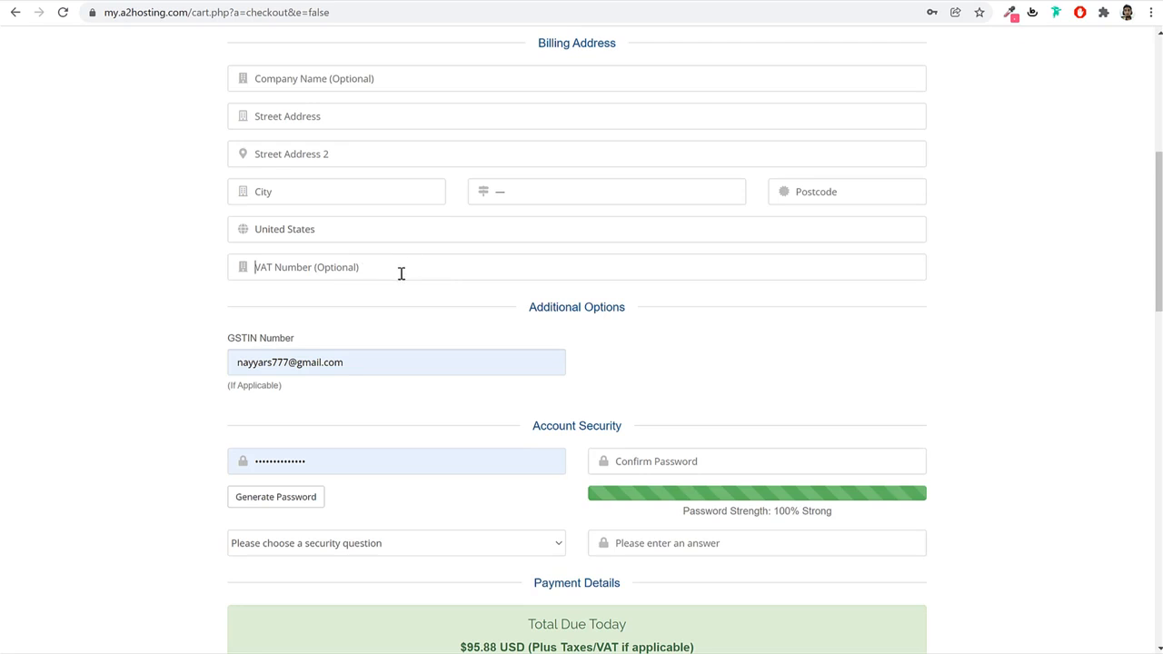
click(400, 271)
scroll(538, 384, down, 1)
Fill the account password and its confirmation from saved-password suggestions, rated 100% Strong.
click(425, 389)
drag(317, 388, 290, 388)
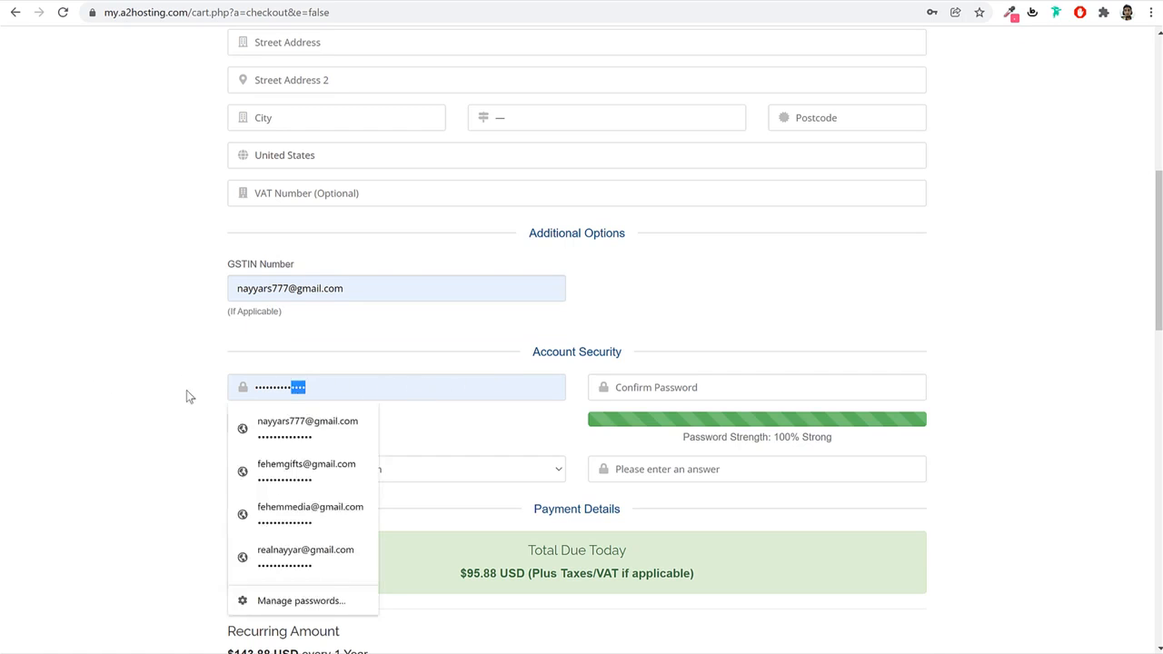
click(186, 391)
click(358, 389)
click(751, 387)
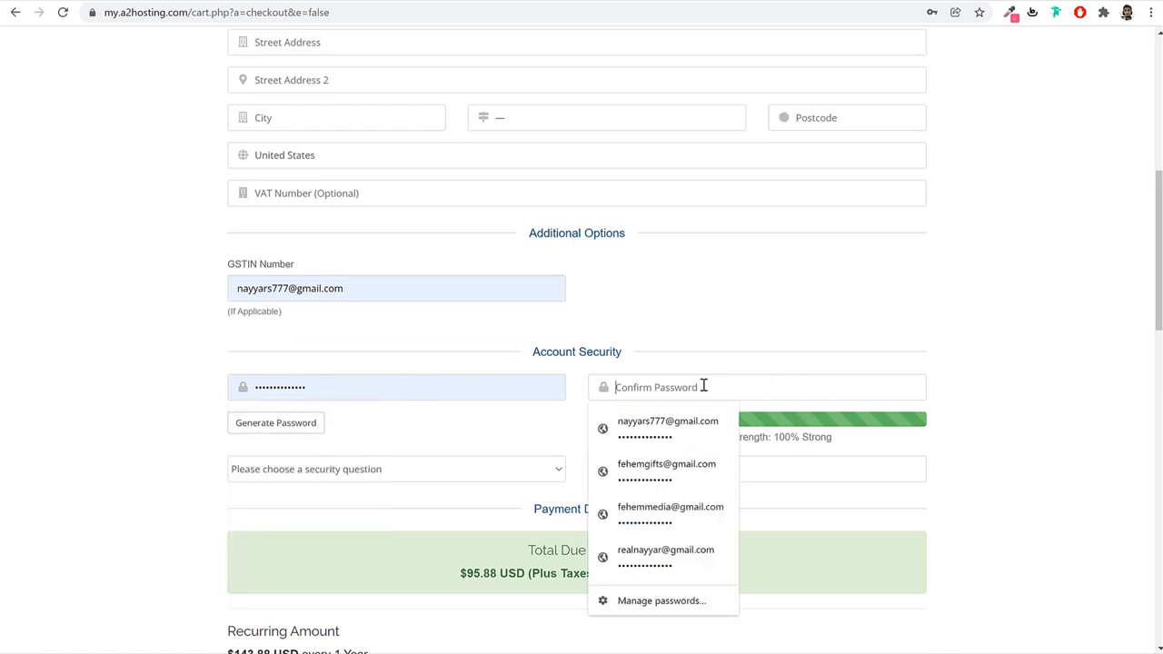
click(973, 367)
scroll(979, 402, up, 3)
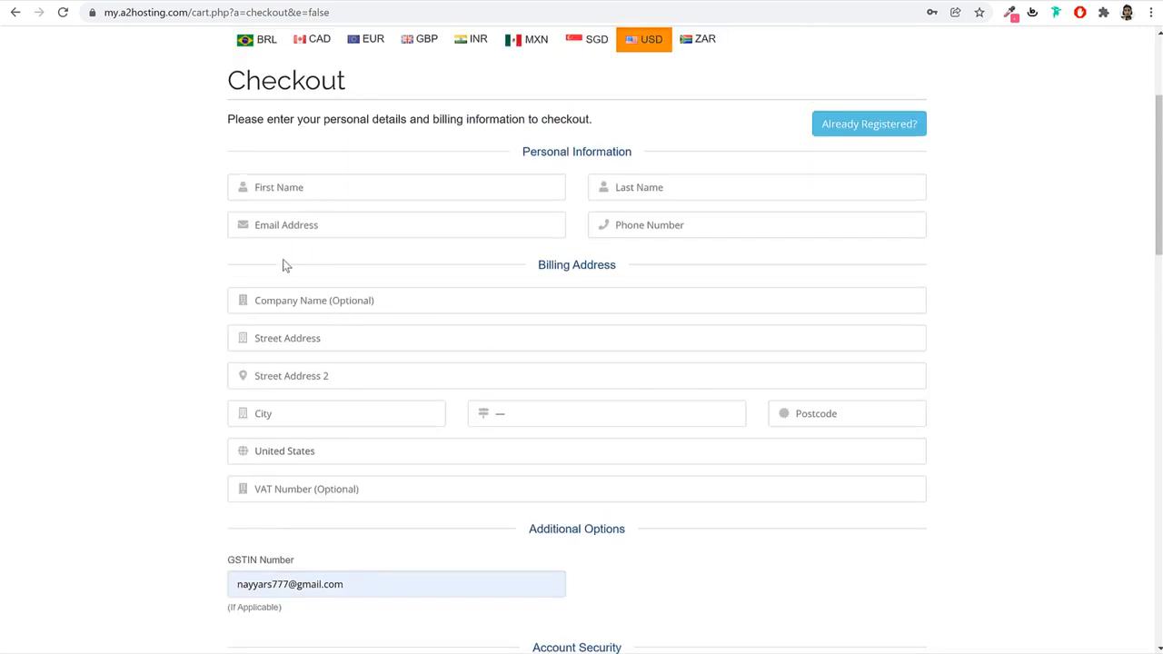
scroll(427, 362, down, 3)
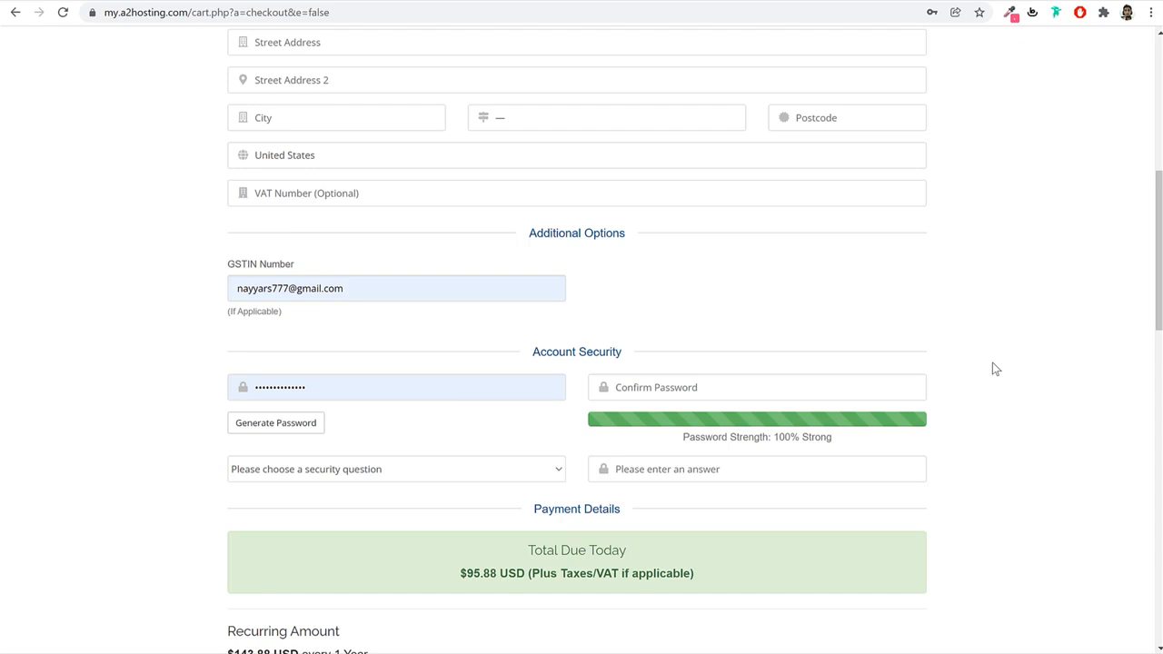
scroll(562, 255, up, 2)
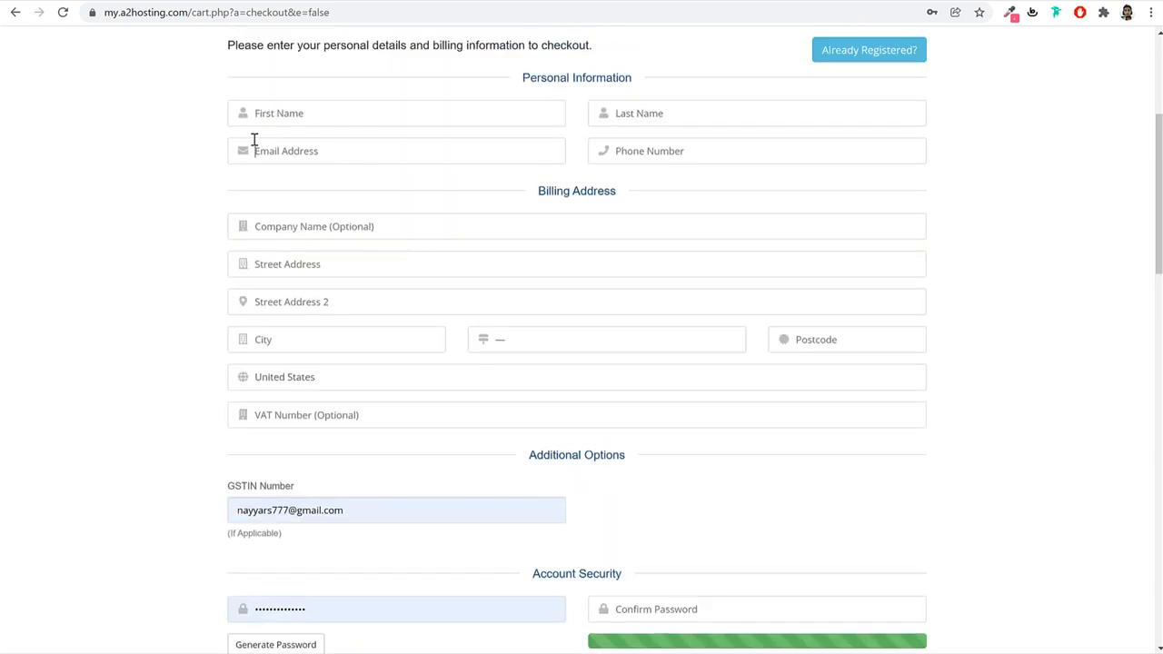
scroll(374, 270, down, 2)
click(336, 459)
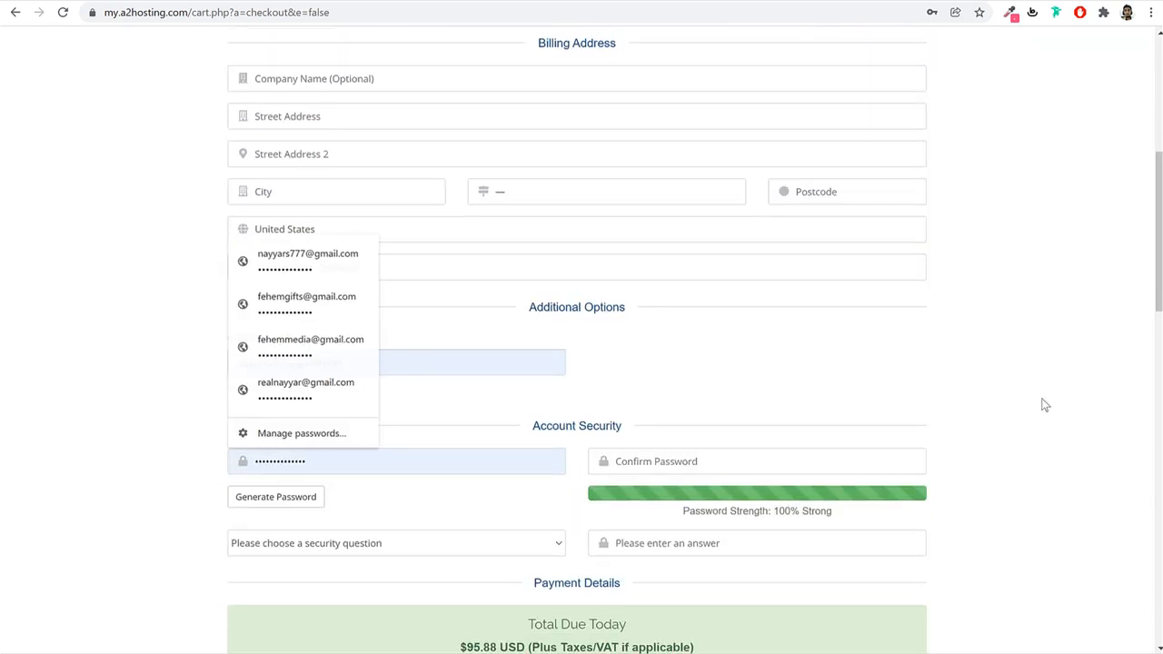
key(Return)
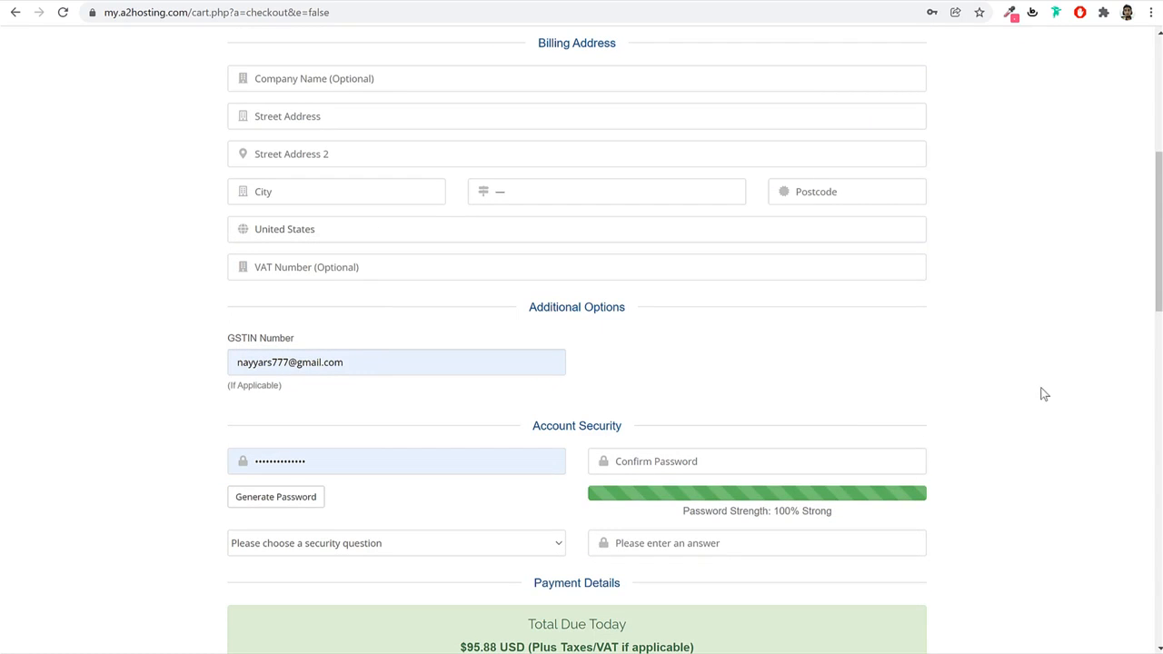
Look over the security question and answer fields, then scroll down to the payment methods.
scroll(1043, 394, down, 3)
click(400, 321)
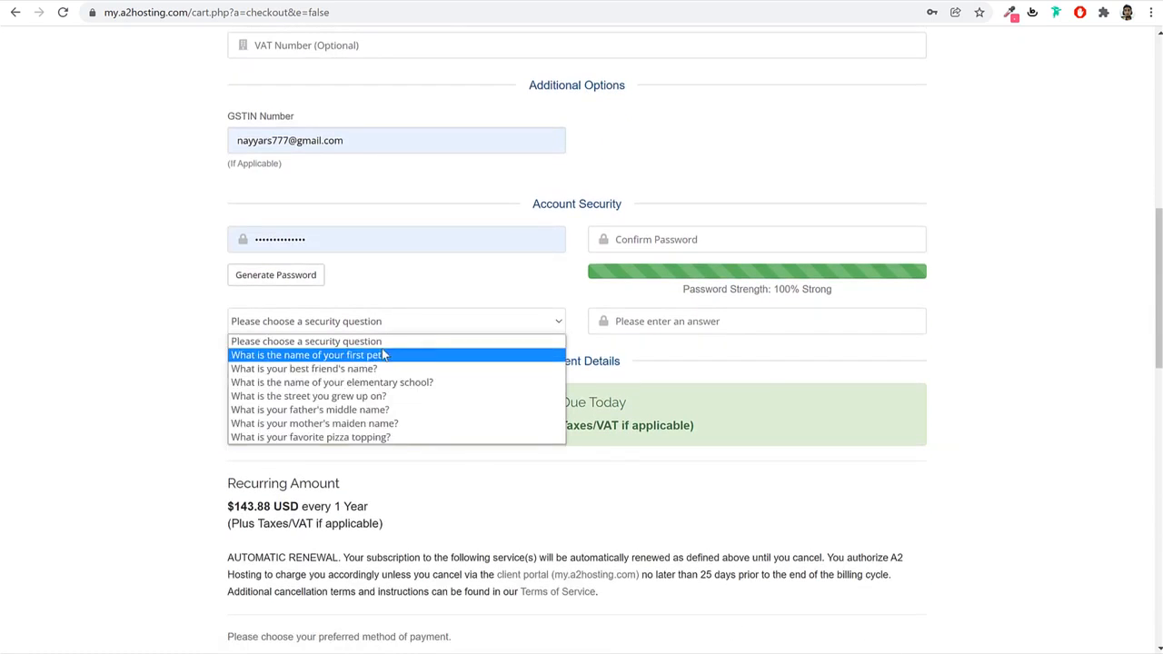
click(1057, 388)
click(710, 332)
click(972, 348)
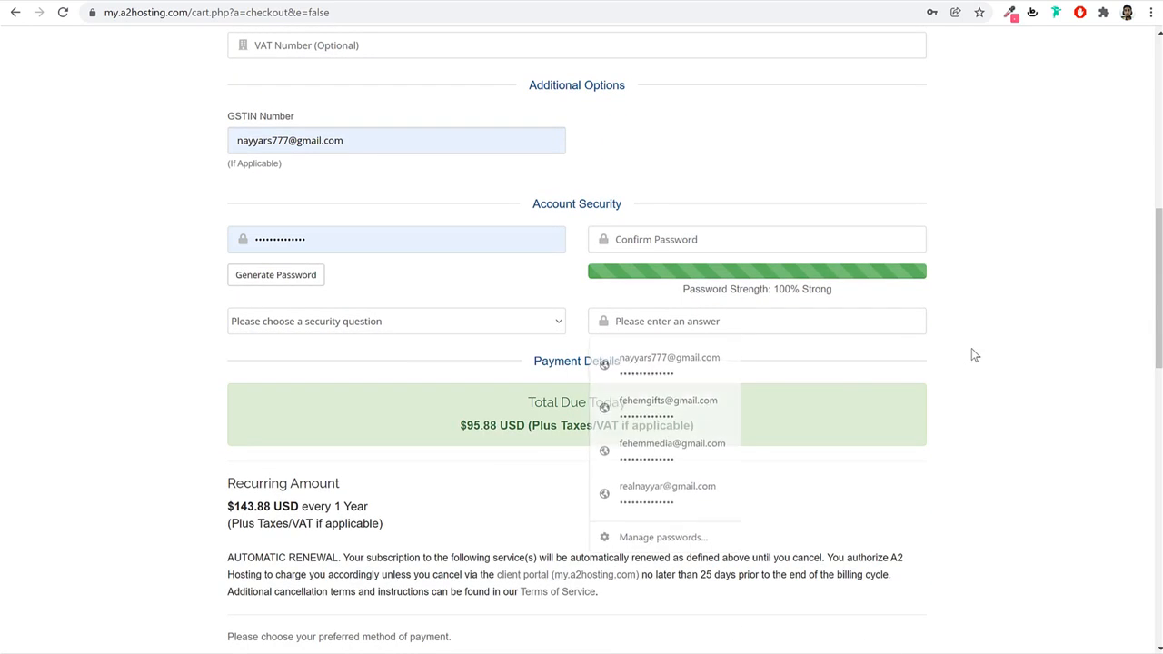
scroll(1059, 378, down, 3)
scroll(1058, 377, down, 3)
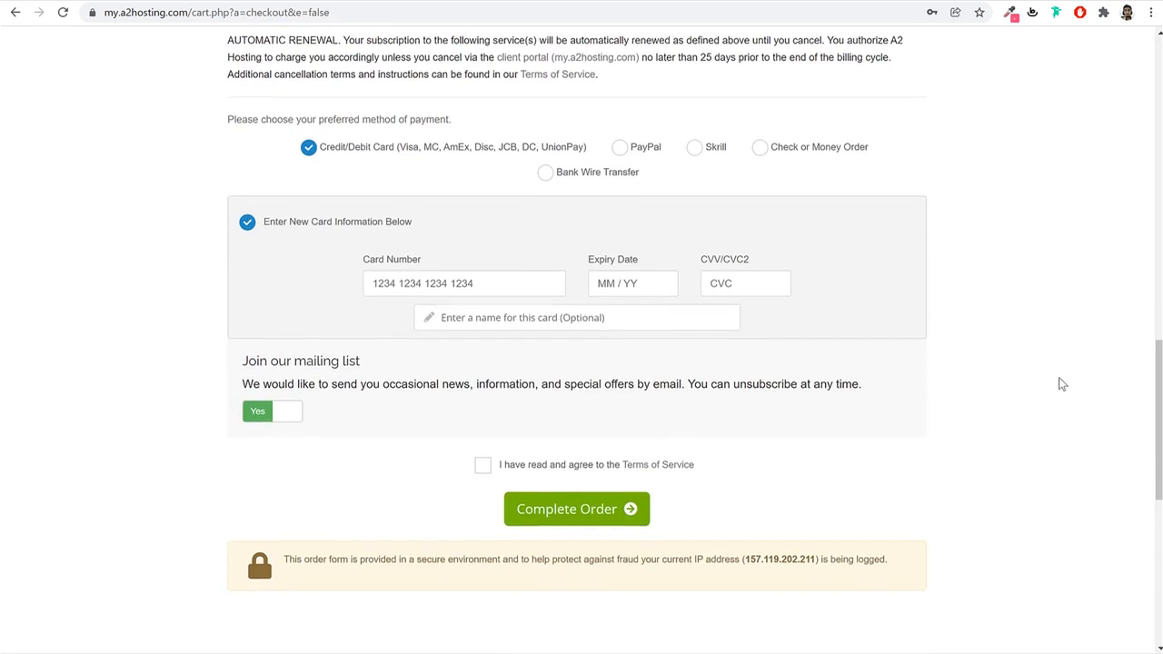
Keep Credit/Debit Card as the payment method after trying PayPal, and agree to the Terms of Service.
drag(331, 155, 471, 156)
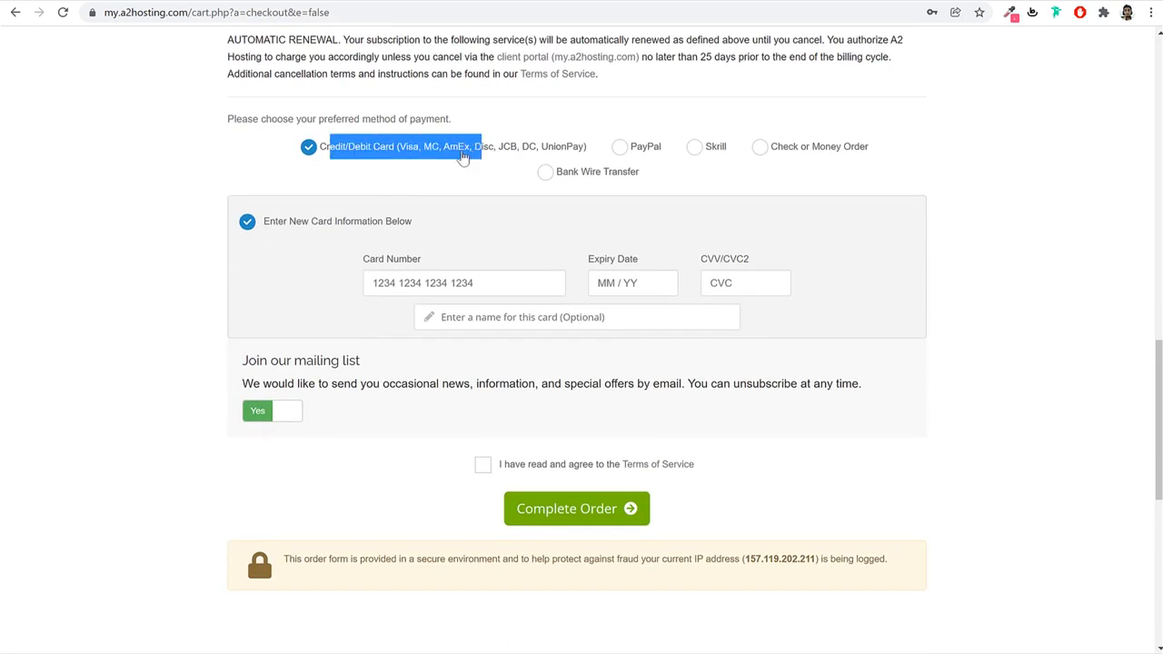
click(653, 153)
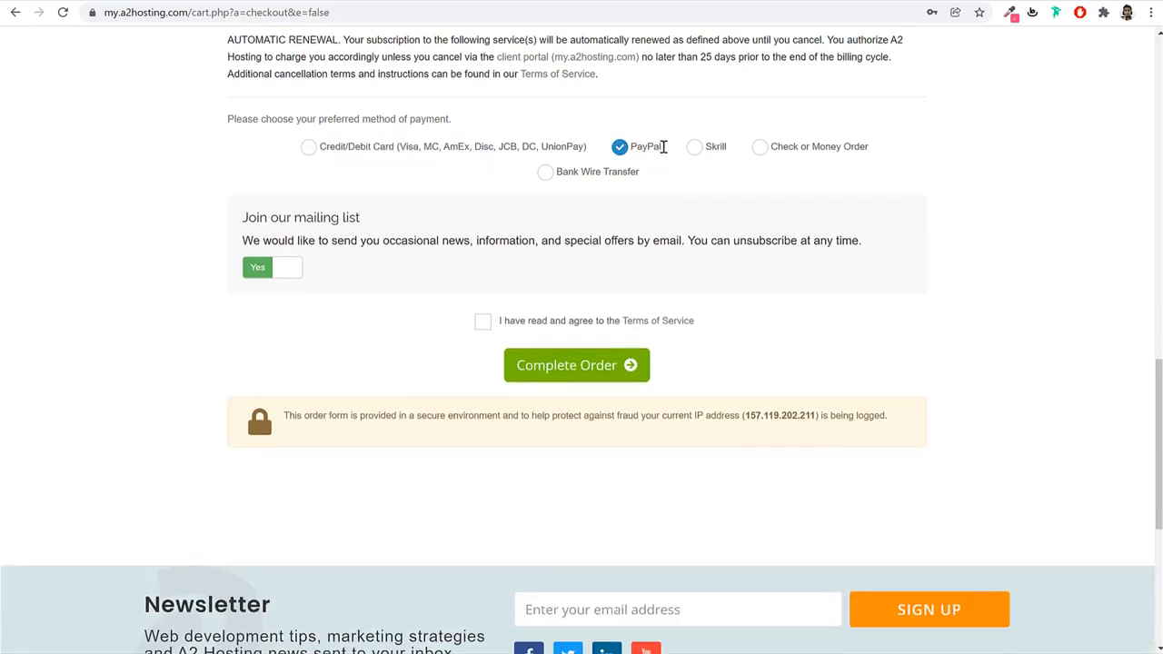
drag(665, 151, 632, 153)
click(482, 151)
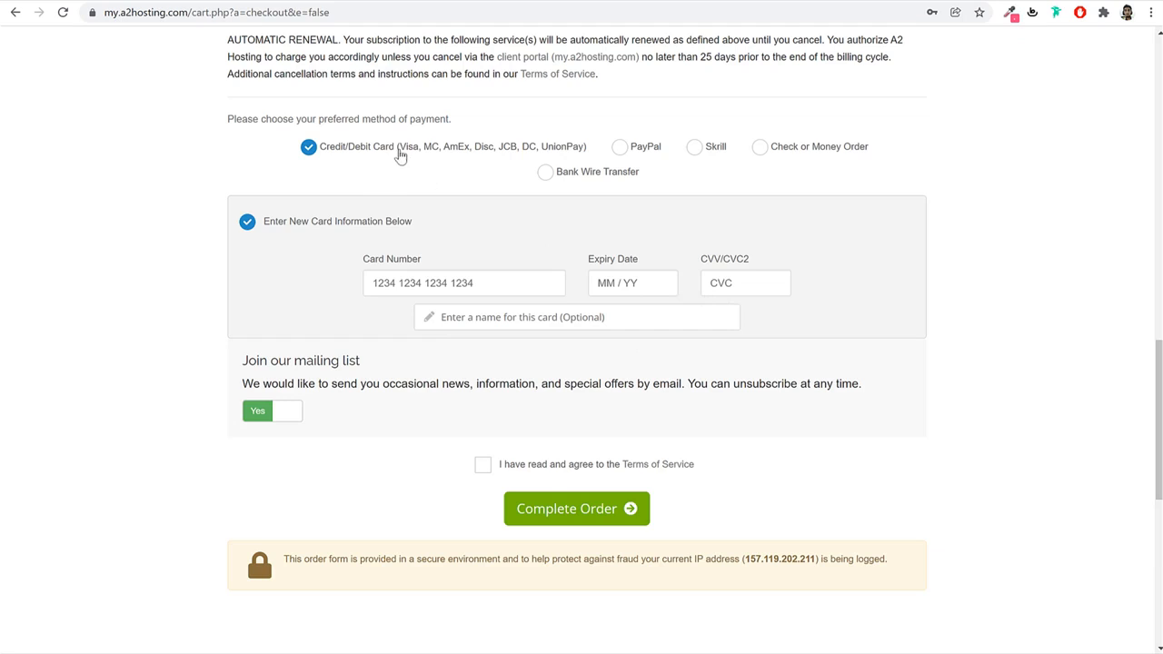
drag(400, 157, 582, 156)
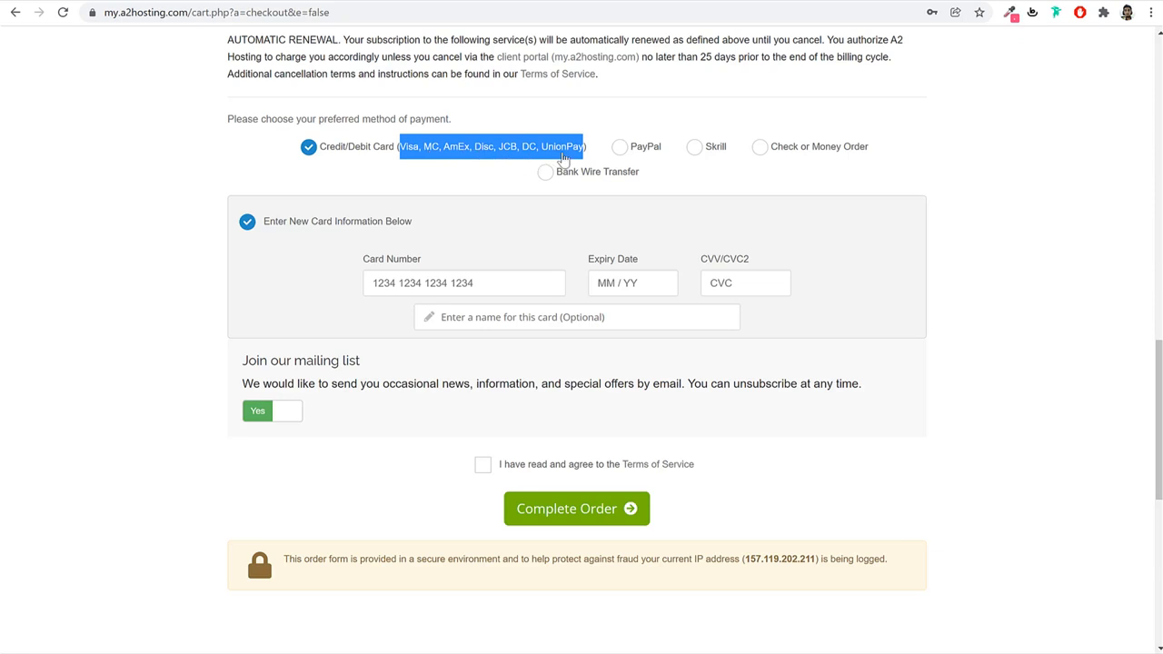
click(448, 180)
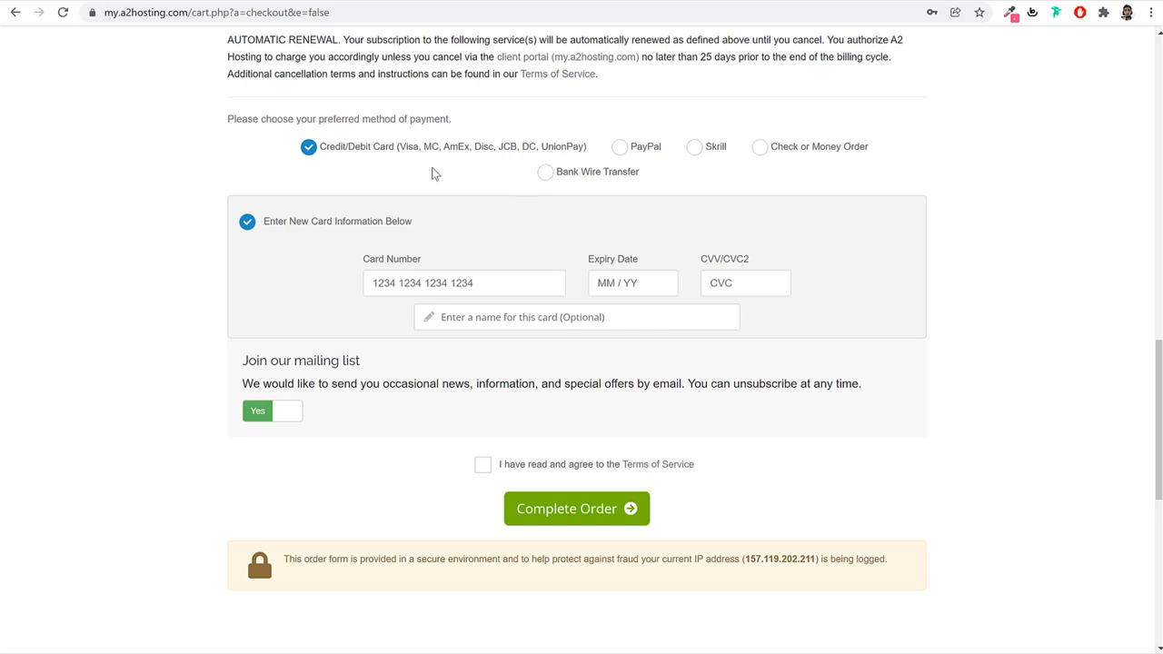
drag(401, 149, 496, 158)
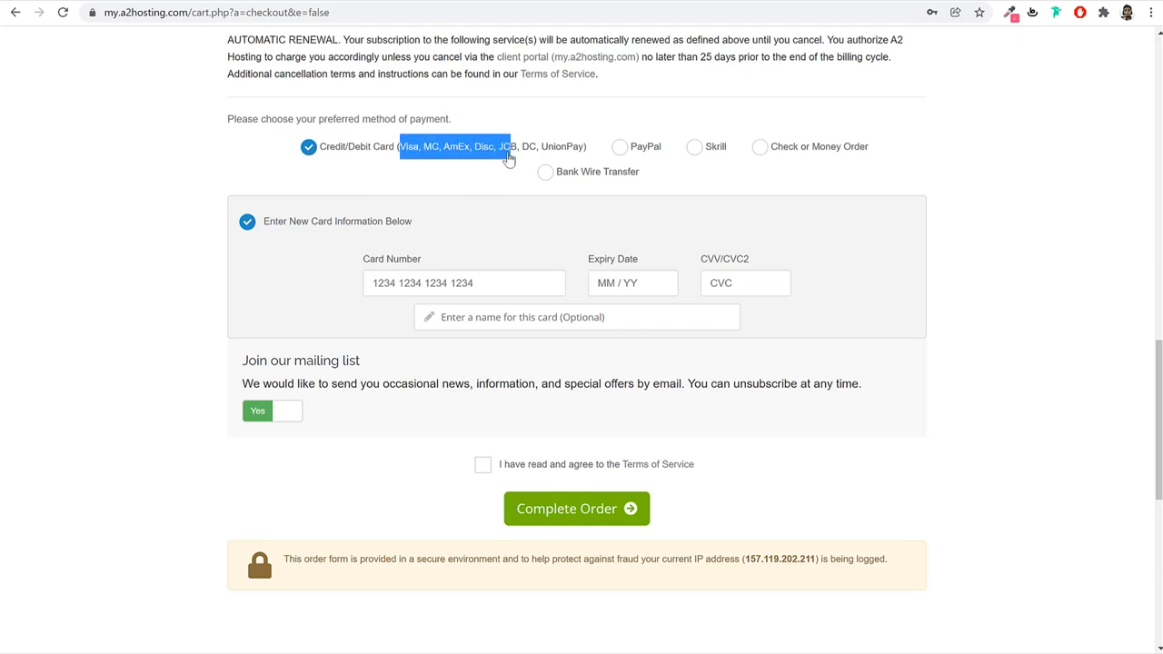
click(489, 155)
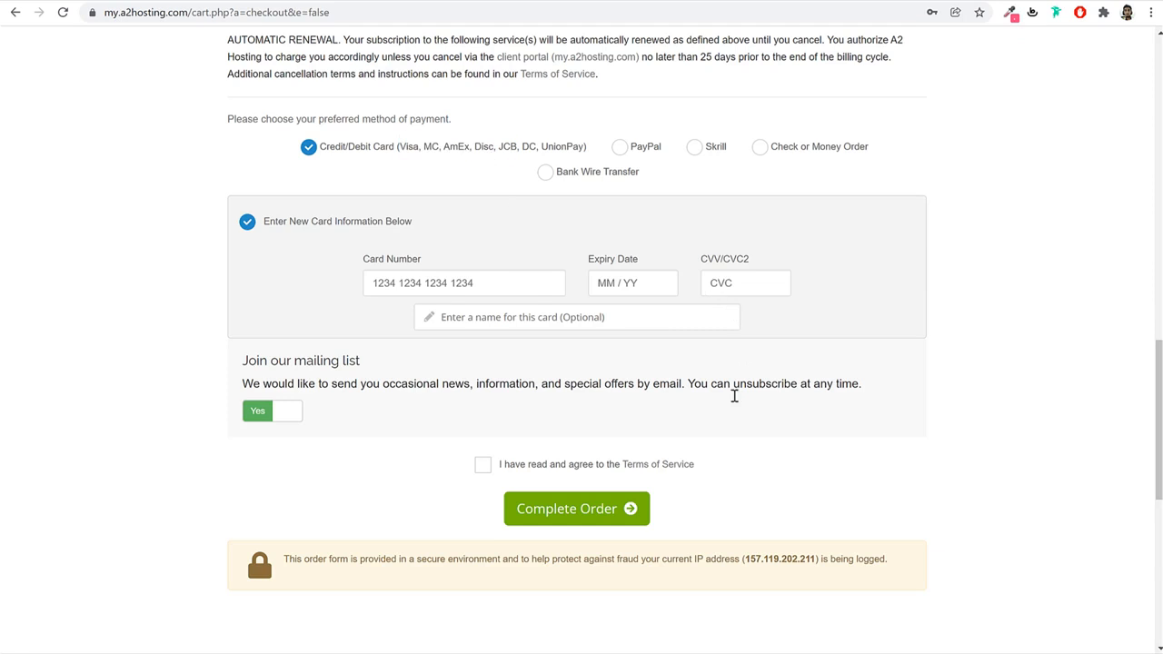
click(487, 470)
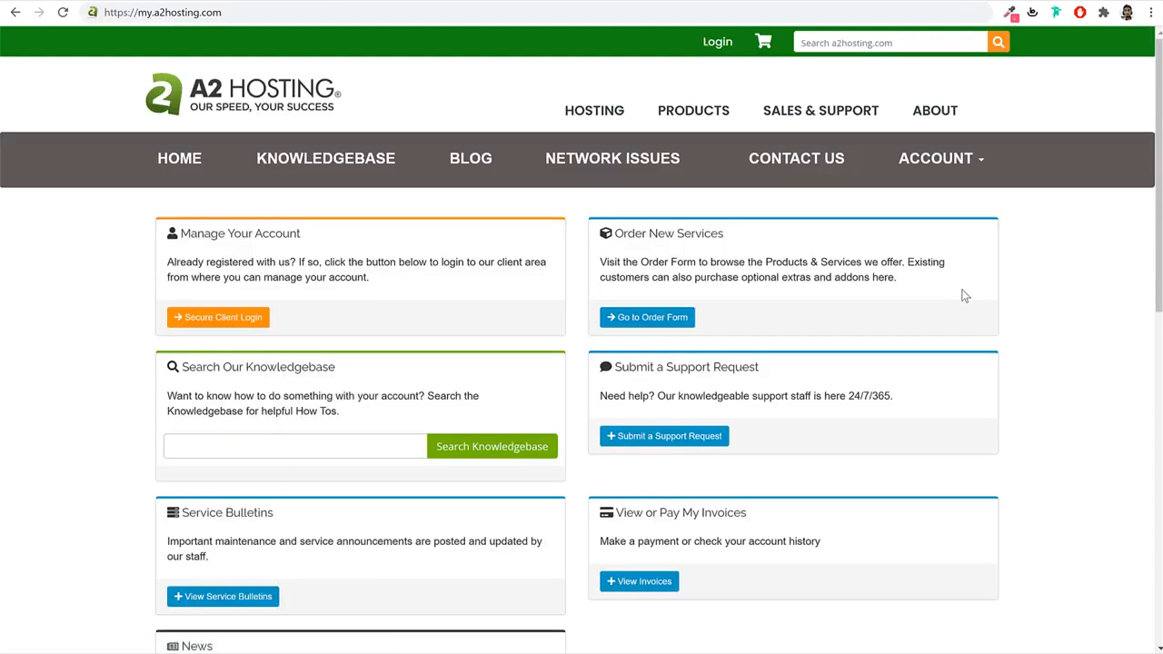
Log in to the A2 Hosting client area with the saved credentials and view the dashboard.
click(268, 14)
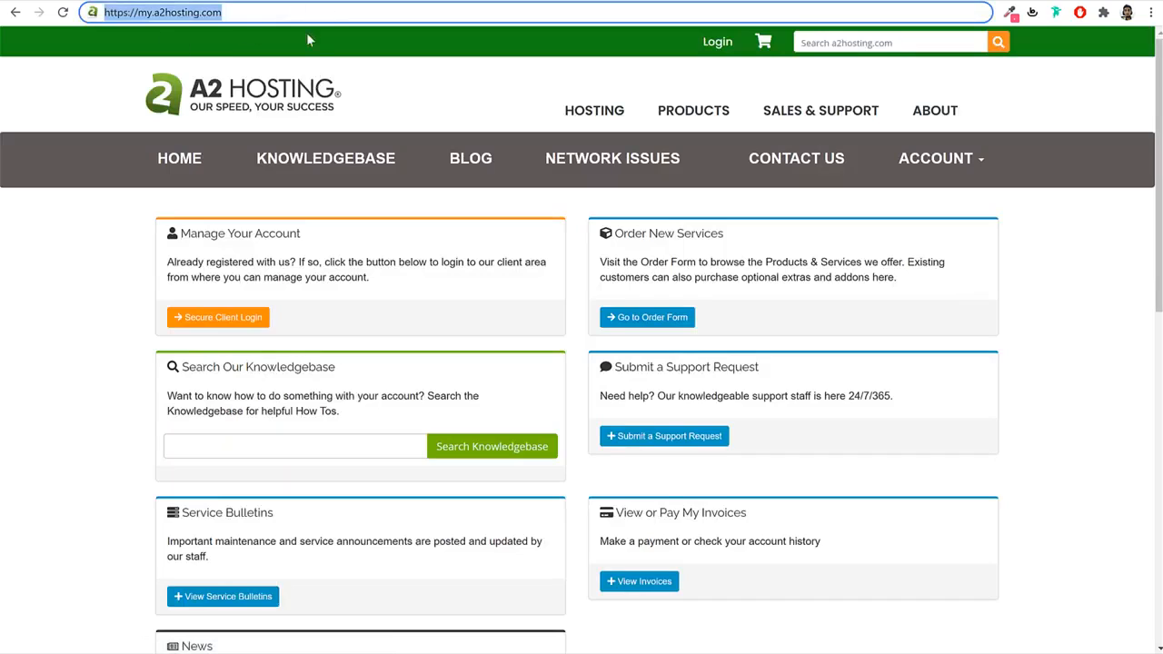
click(1036, 249)
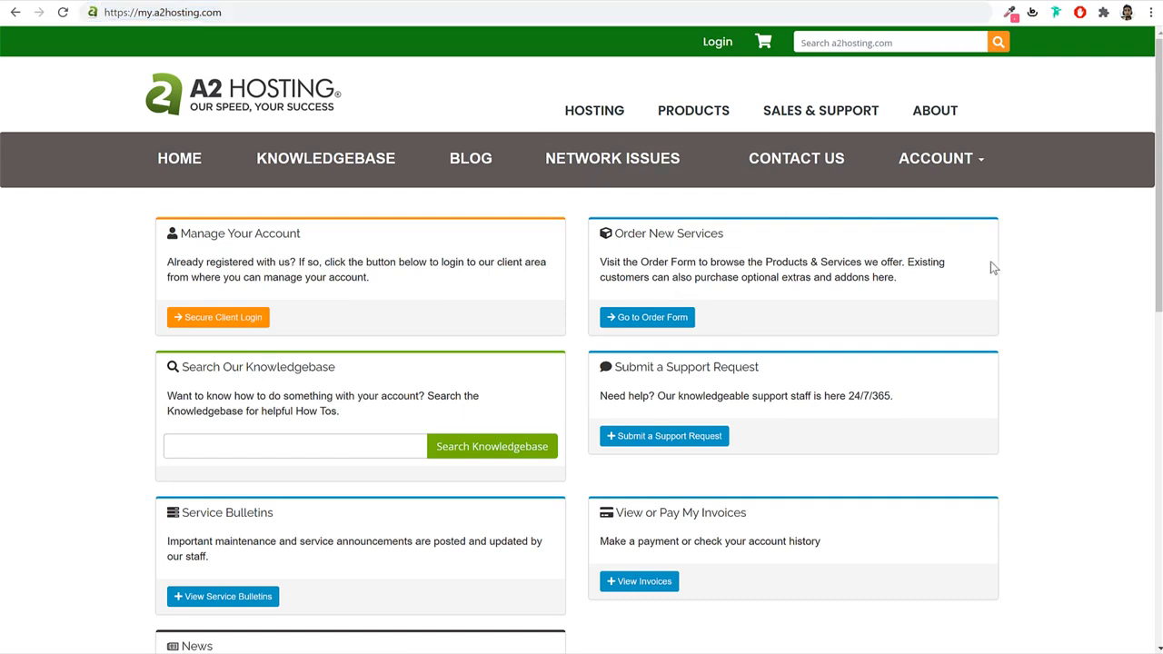
click(258, 324)
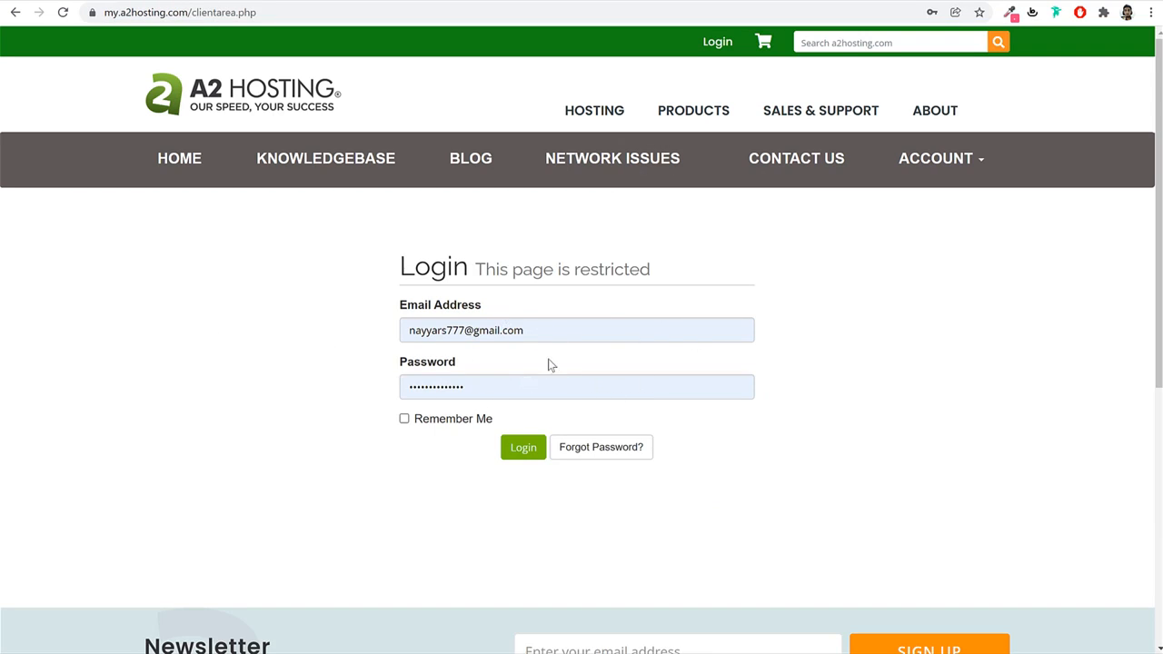
click(524, 450)
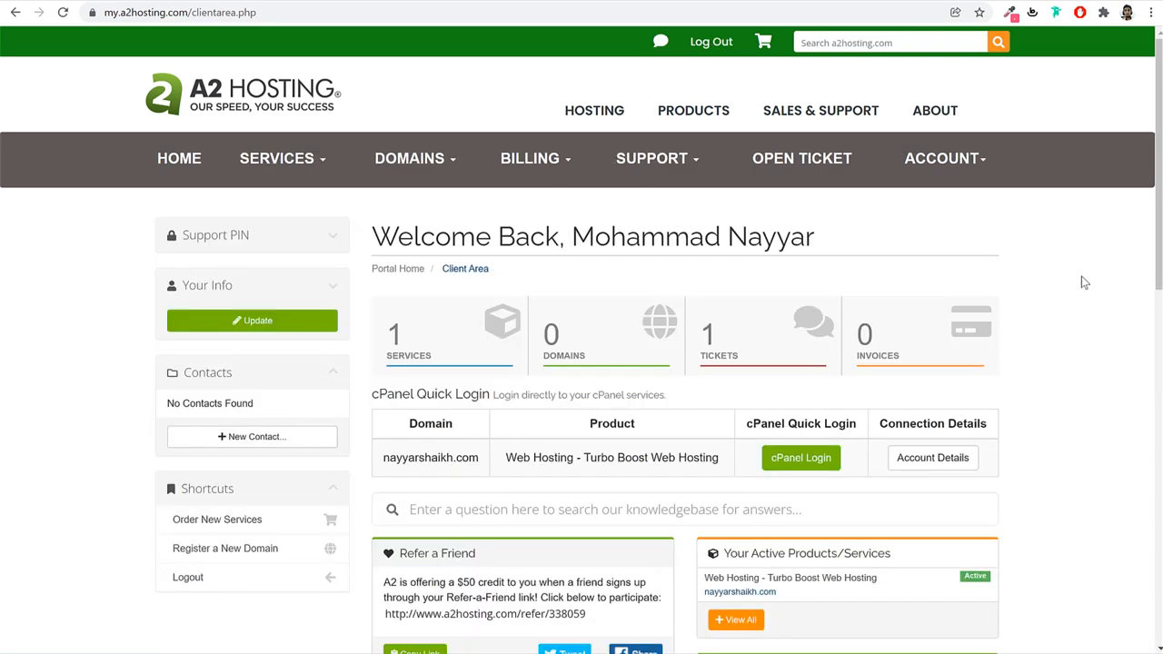
scroll(1082, 329, down, 2)
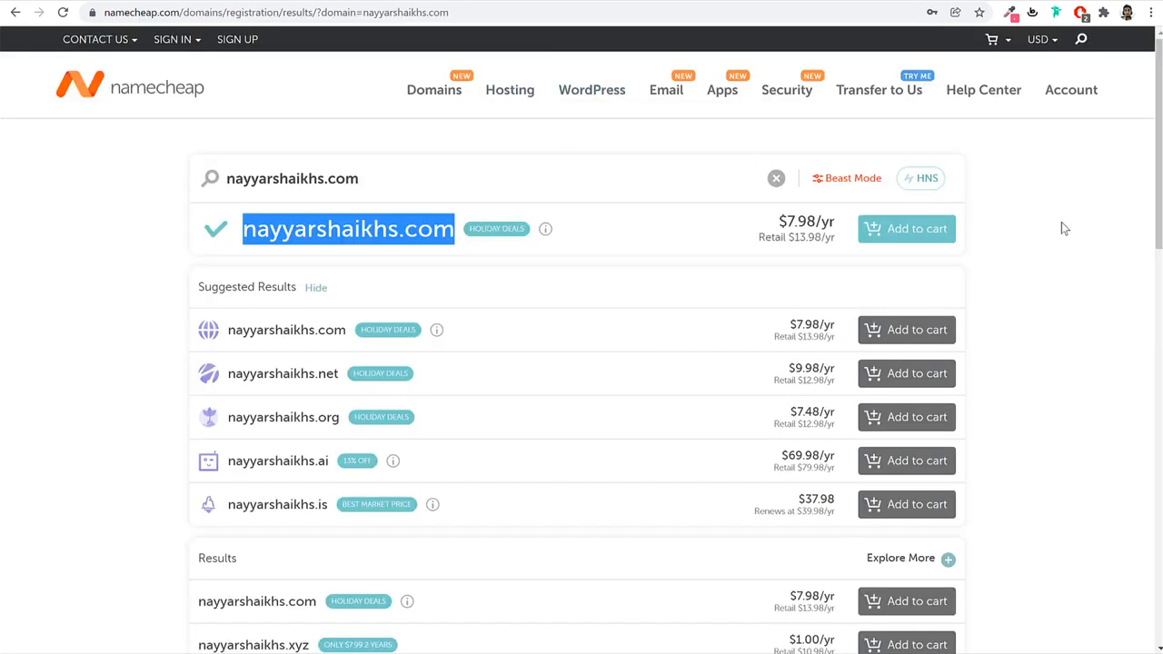
Sign in to Namecheap and open the management page for the domain fehem.in.
click(177, 39)
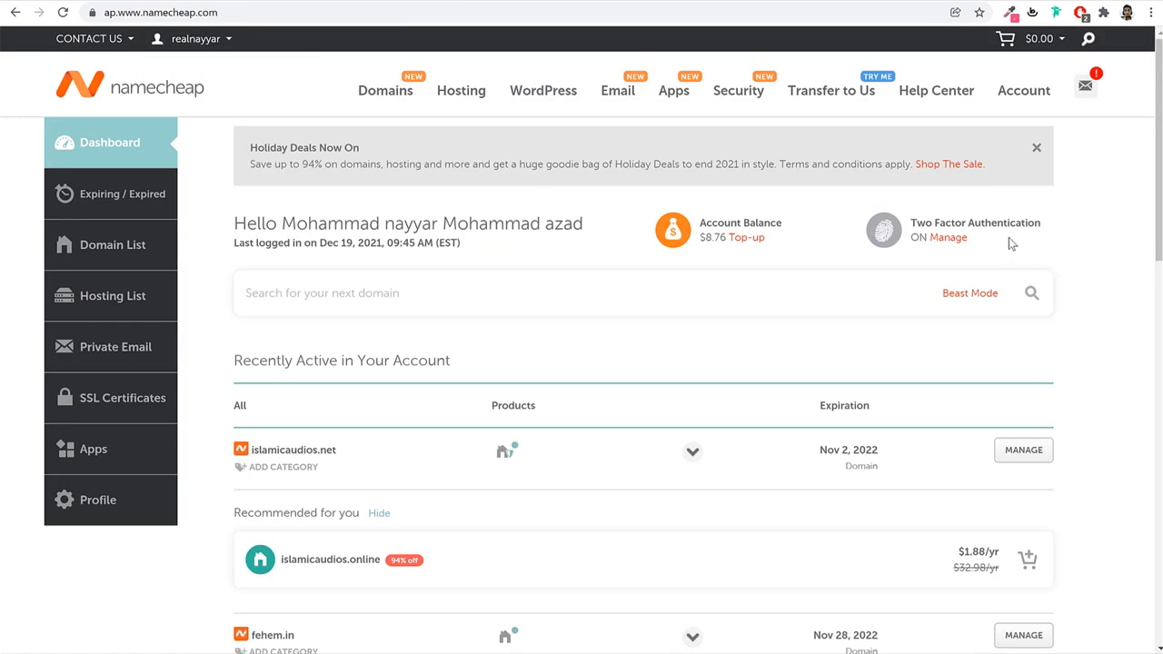
click(110, 254)
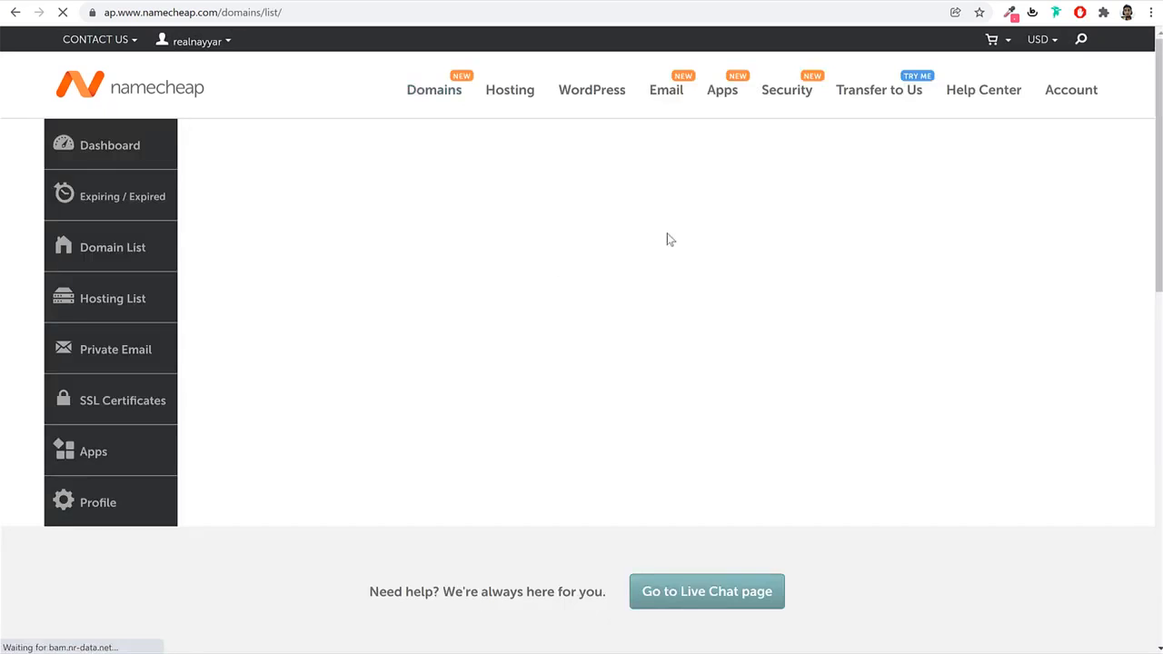
scroll(913, 349, down, 2)
scroll(896, 332, up, 1)
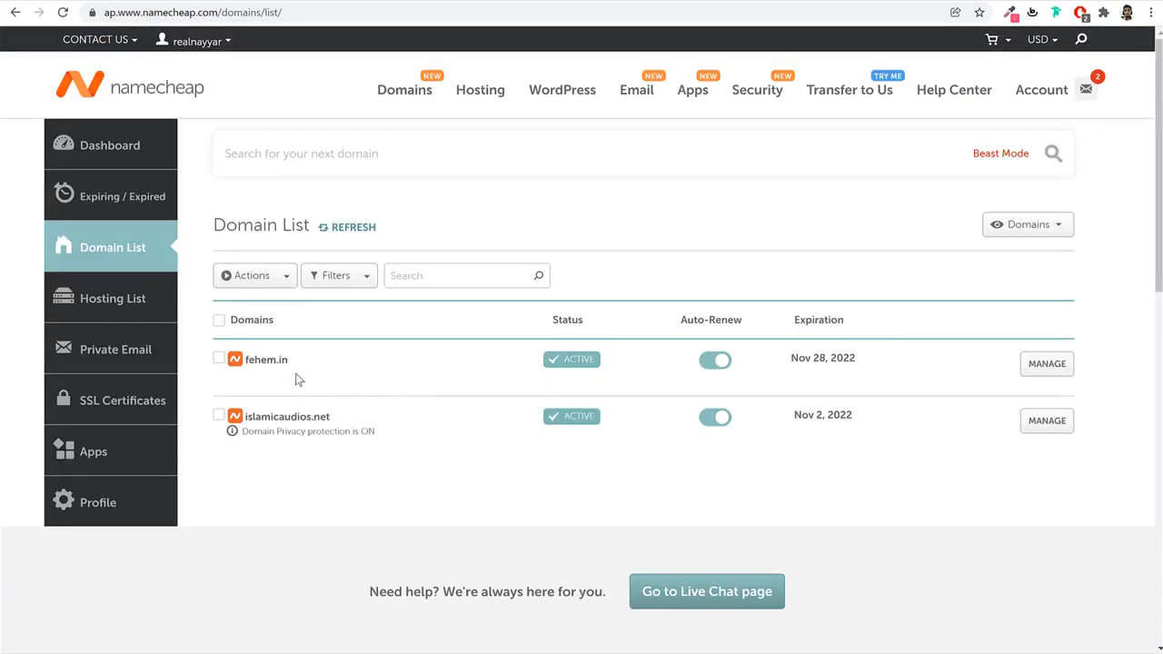
drag(287, 368, 245, 369)
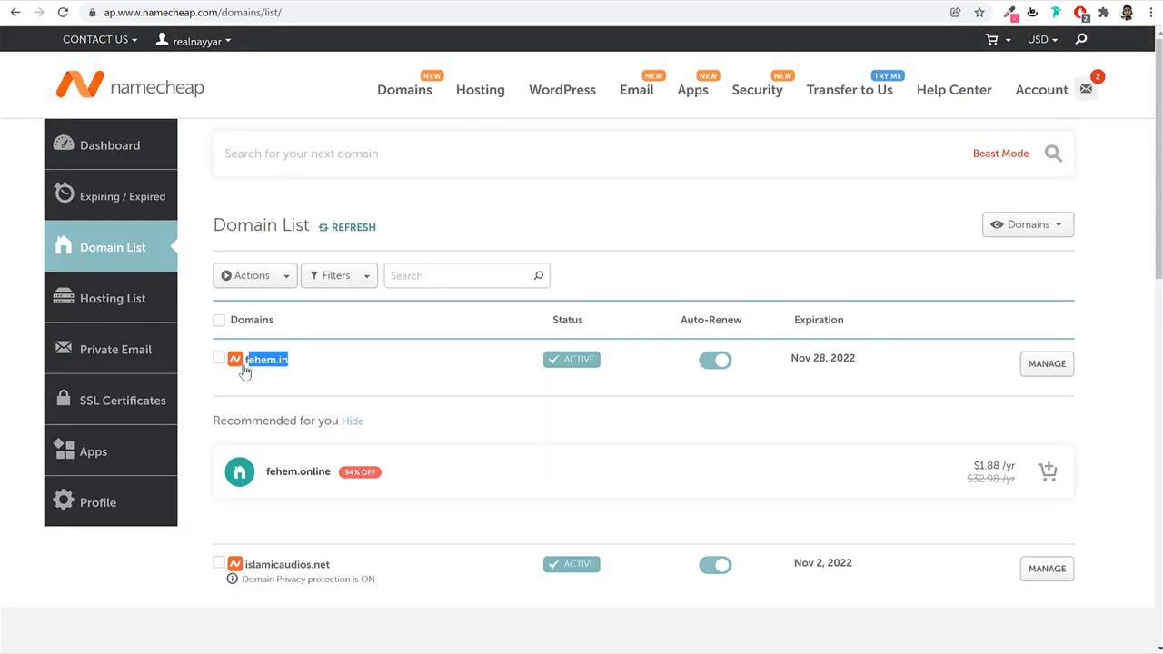
click(1031, 364)
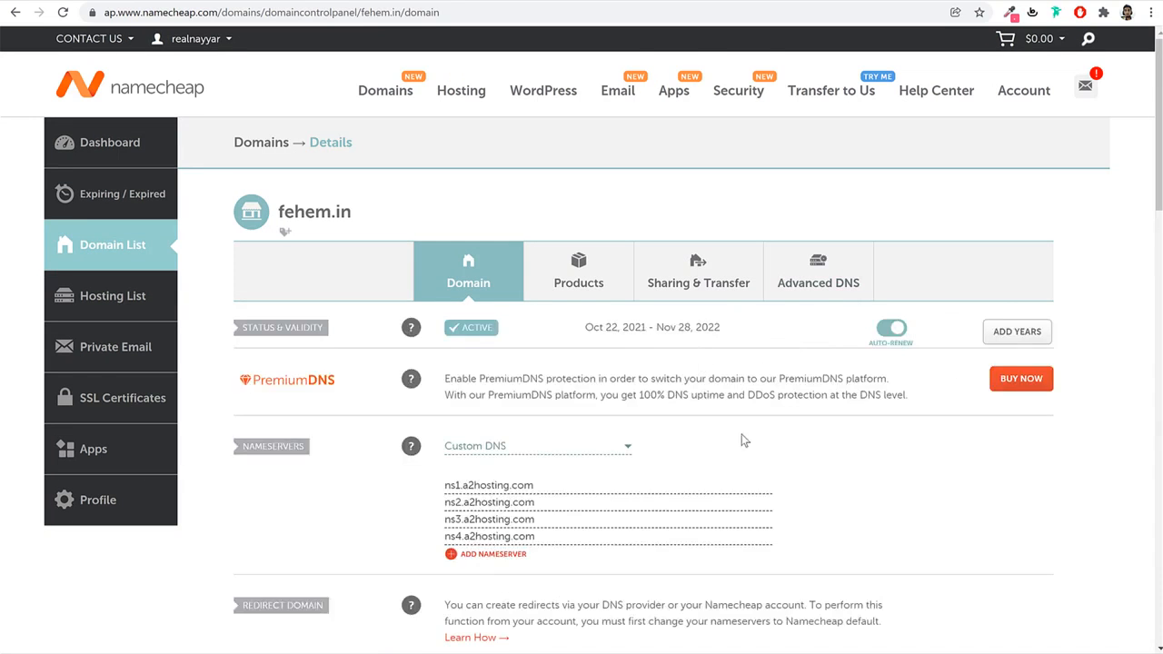
Clear the four existing nameserver entries and keep the nameserver type set to Custom DNS.
scroll(613, 364, down, 2)
drag(602, 266, 416, 268)
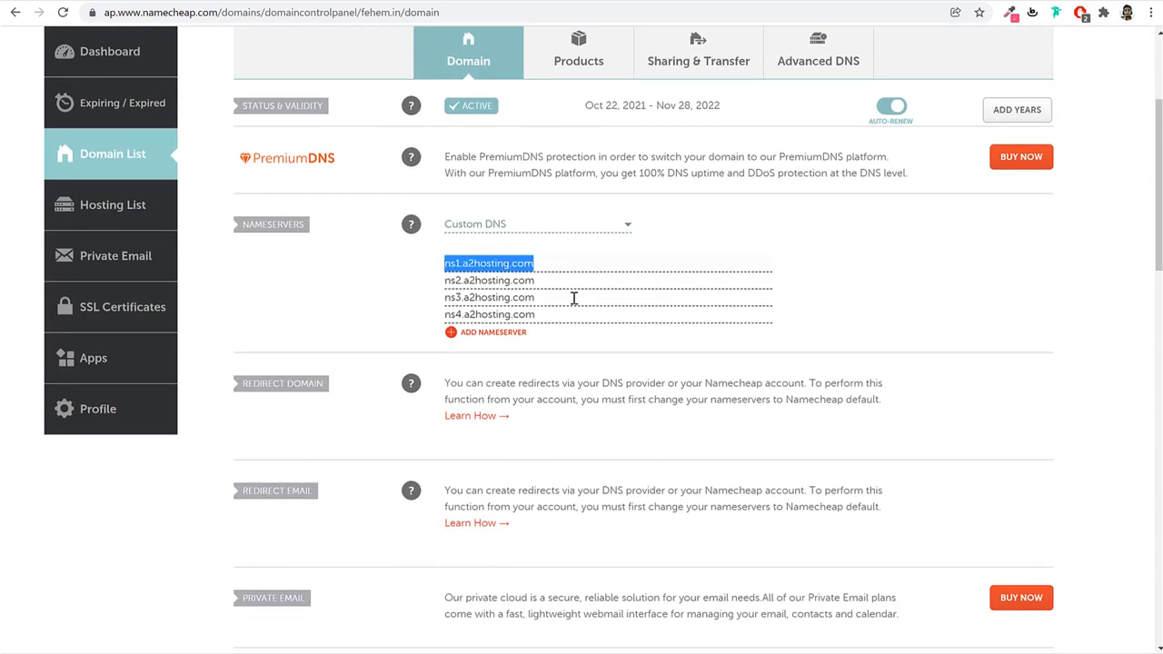
key(BackSpace)
triple_click(466, 282)
key(BackSpace)
drag(565, 297, 408, 299)
key(BackSpace)
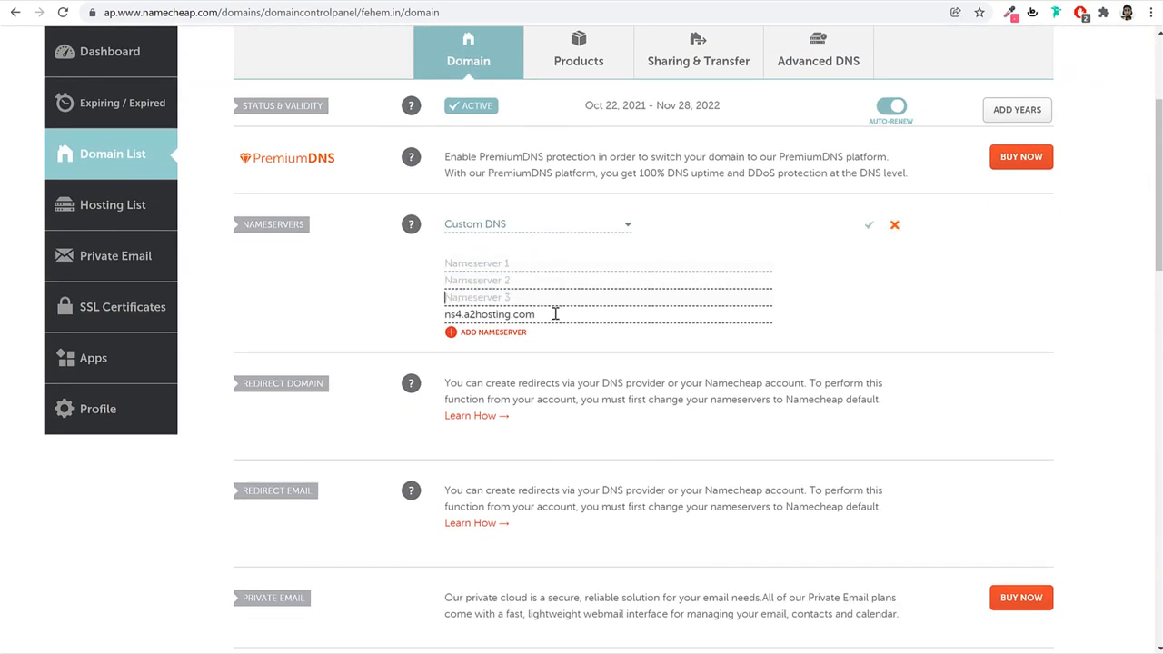
drag(553, 312, 404, 315)
key(BackSpace)
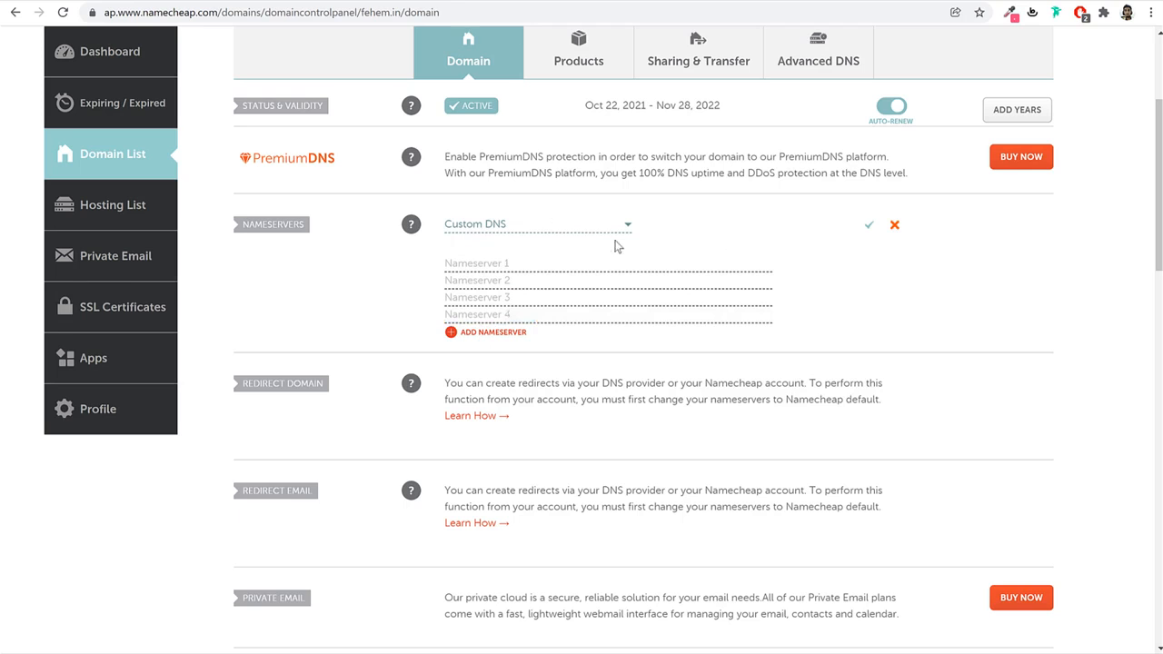
click(517, 226)
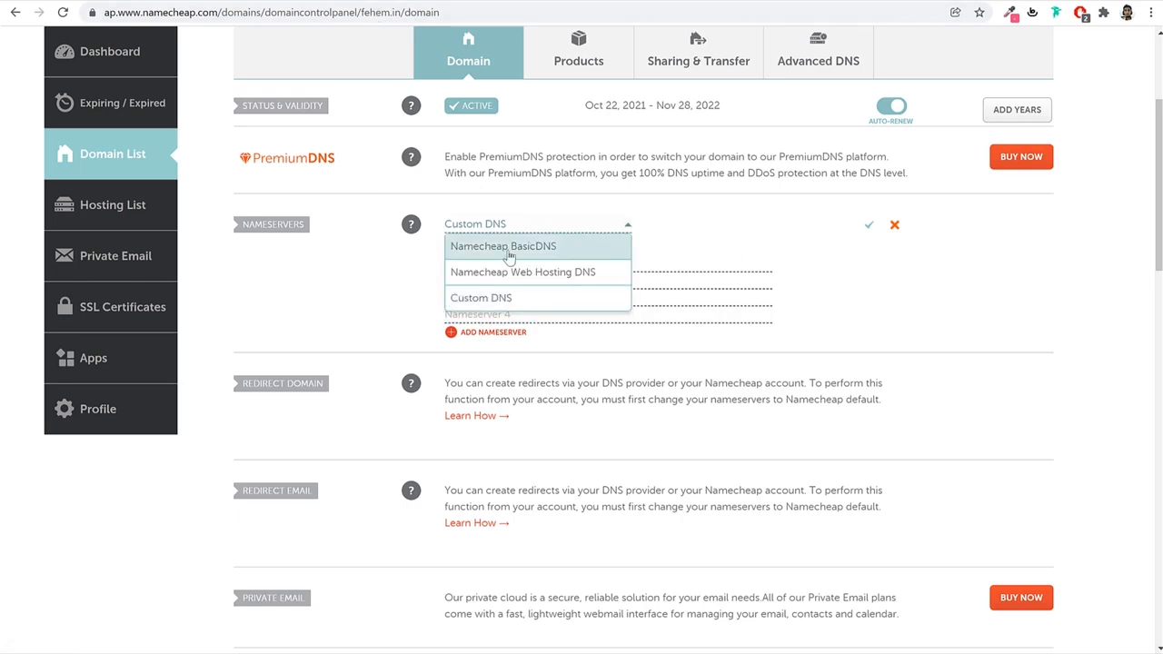
click(499, 300)
click(501, 227)
click(527, 248)
click(524, 234)
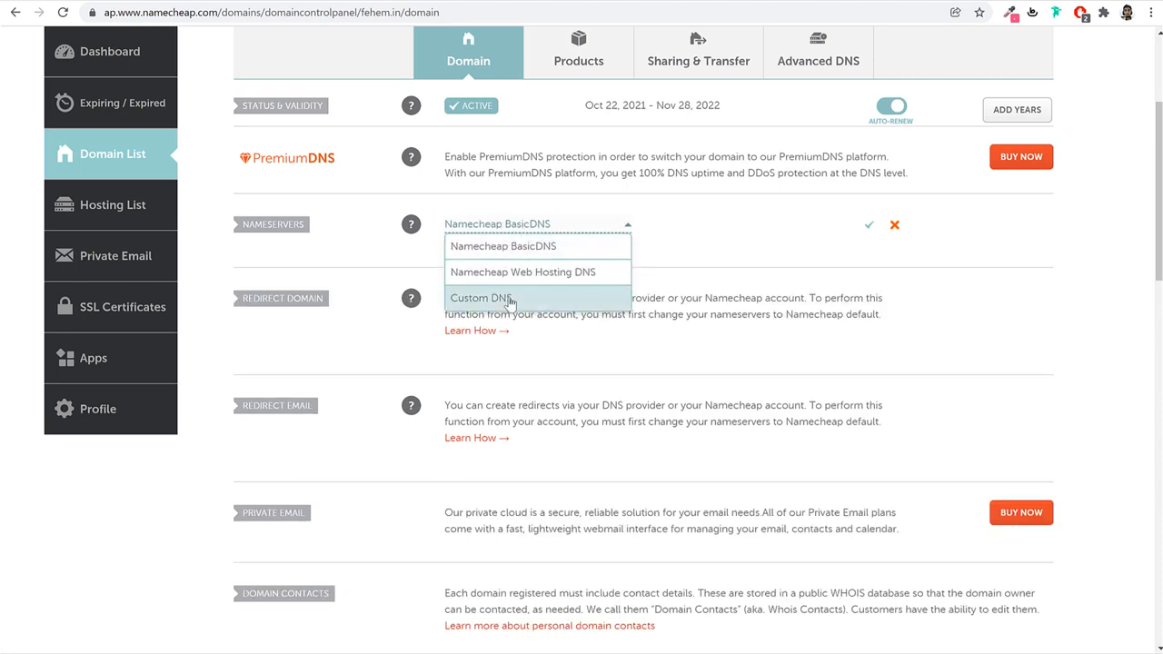
click(511, 300)
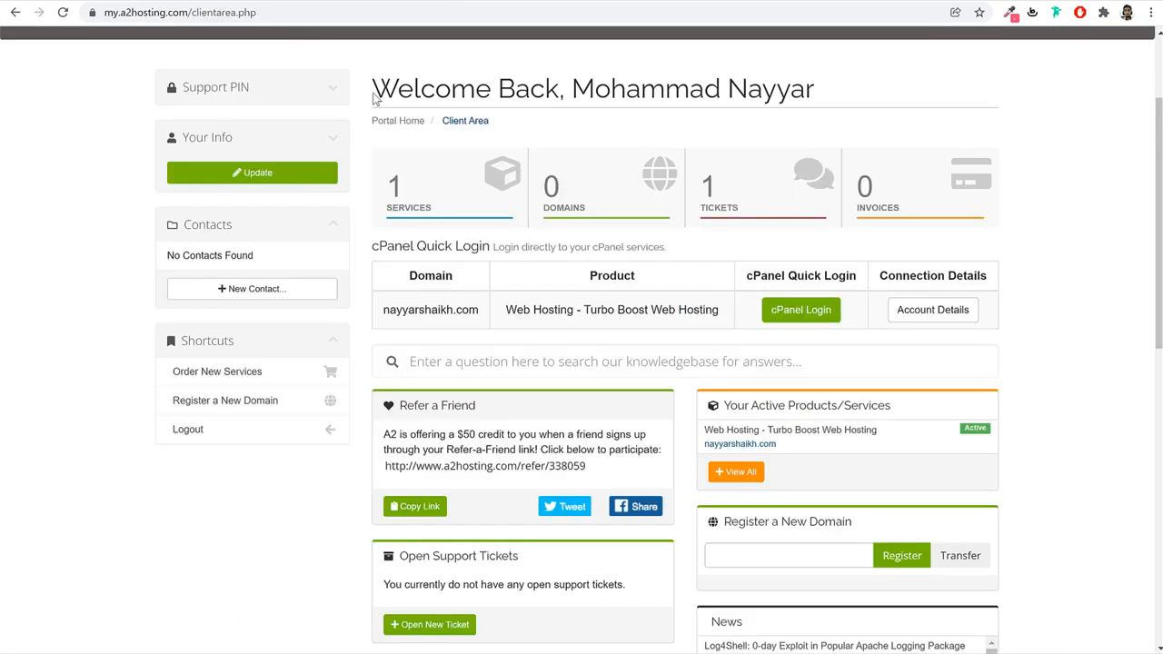
Copy ns1.a2hosting.com and ns2.a2hosting.com from A2 Hosting into Nameservers 1 and 2.
click(929, 313)
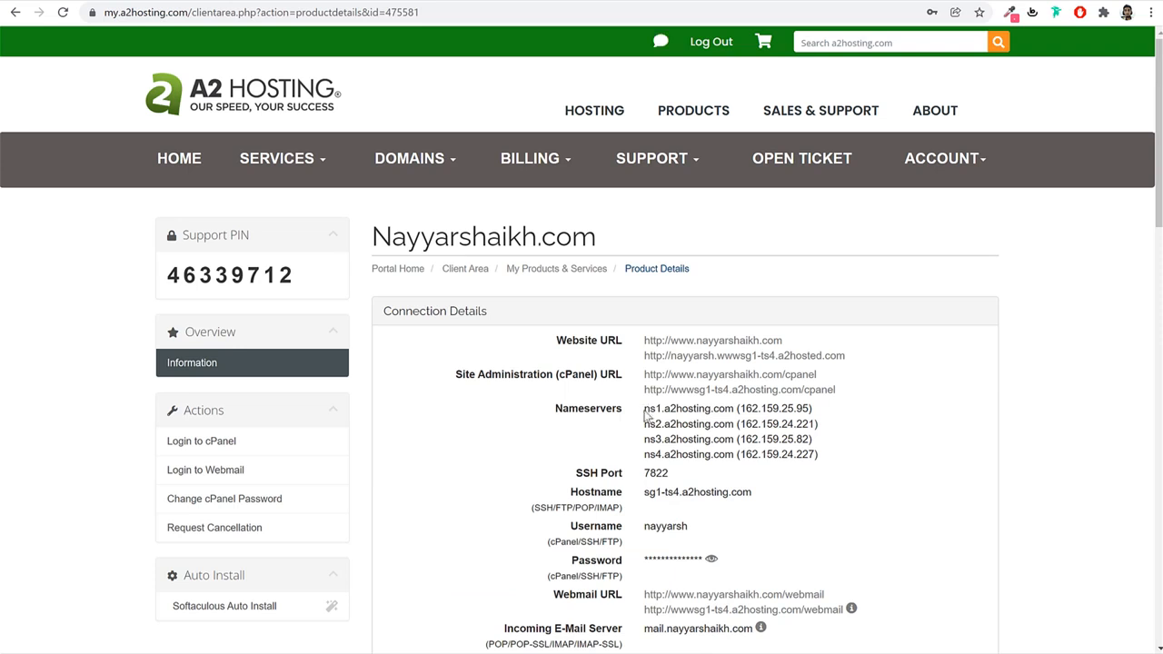
drag(645, 411, 733, 409)
key(ctrl+c)
click(443, 1)
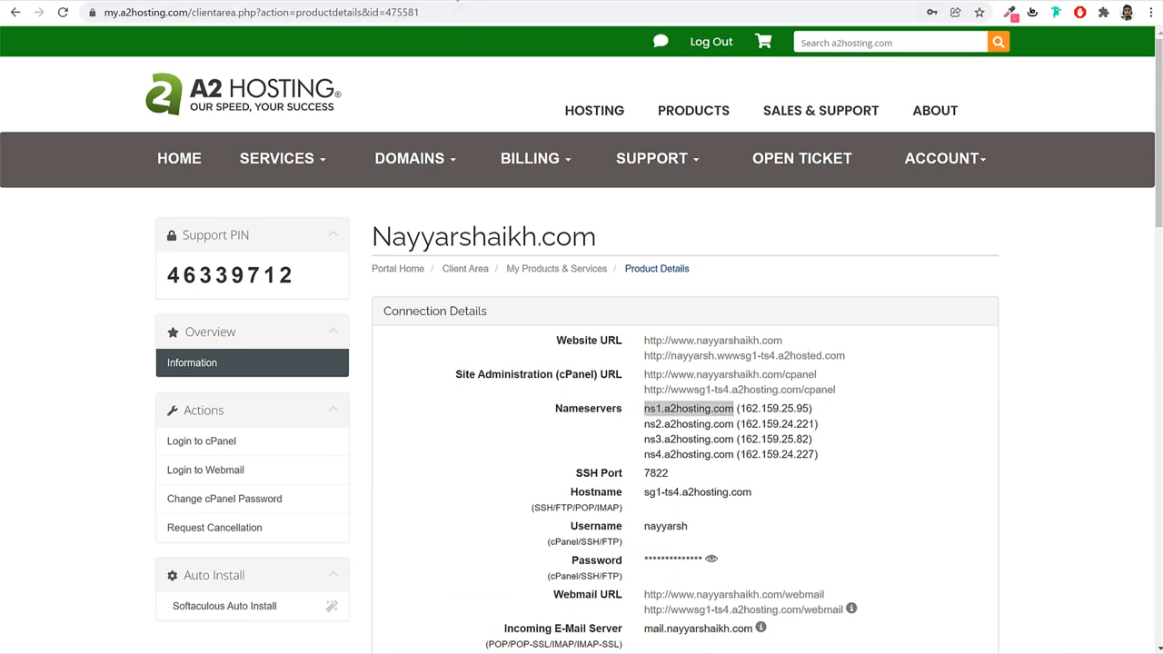
key(ctrl+v)
click(326, 3)
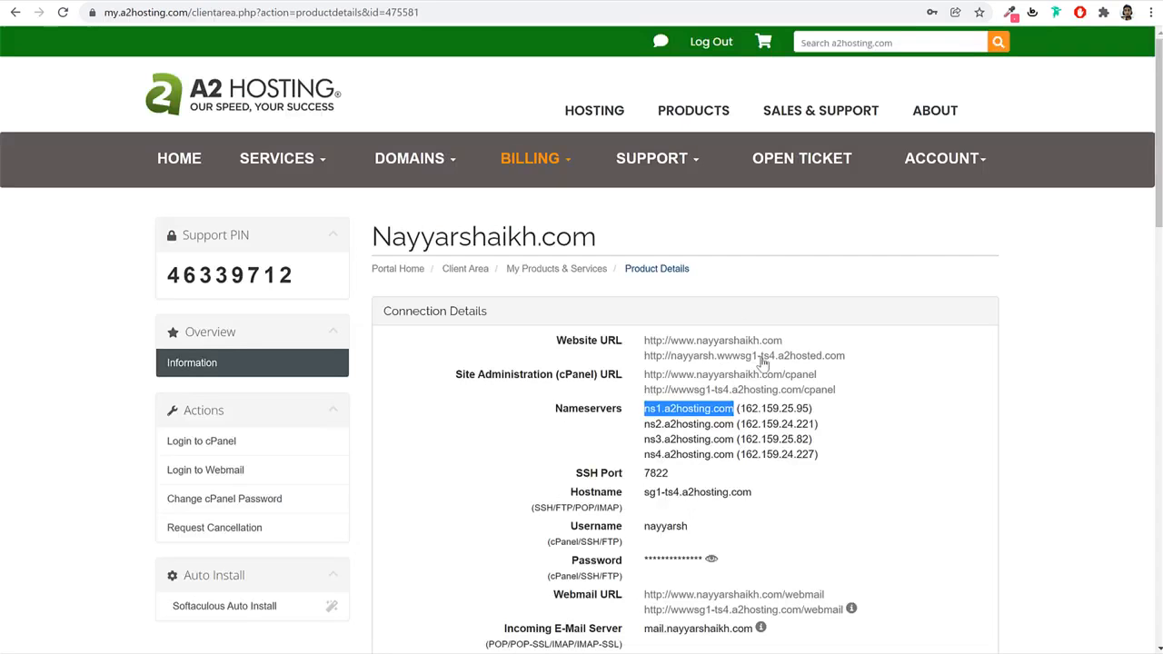
drag(646, 425, 733, 418)
key(ctrl+c)
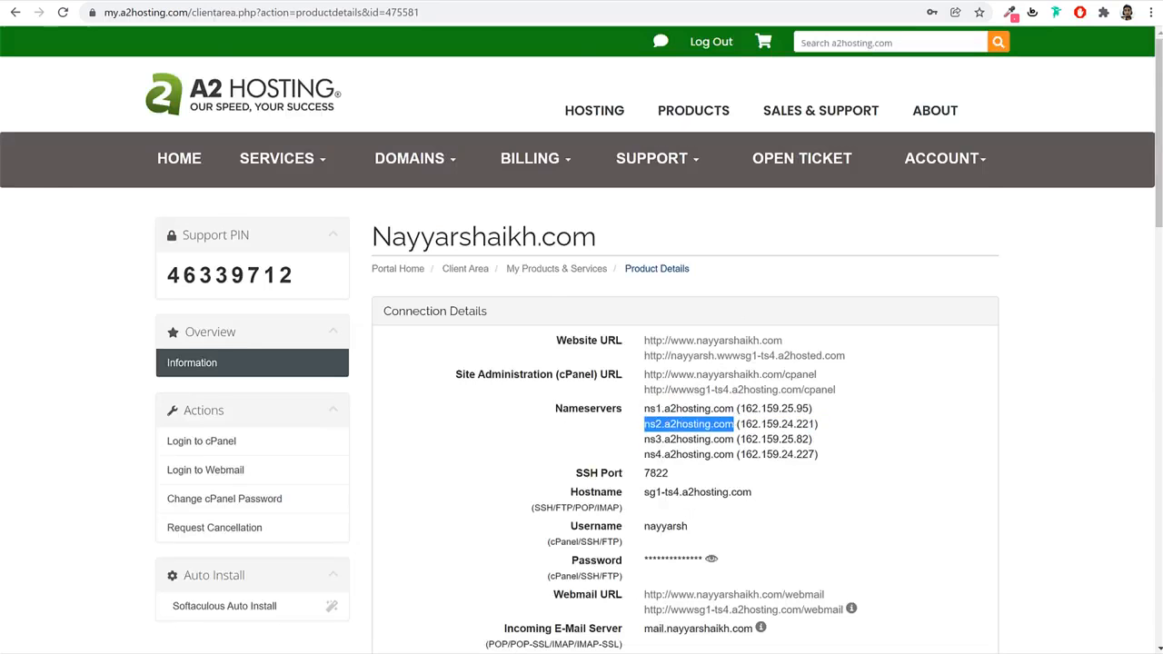
click(444, 0)
click(520, 286)
key(ctrl+v)
Fill Nameservers 3 and 4 with ns3.a2hosting.com and ns4.a2hosting.com and save the custom DNS.
click(325, 2)
mouse_move(649, 440)
mouse_down()
mouse_move(724, 441)
mouse_move(623, 444)
mouse_move(639, 440)
mouse_up()
key(ctrl+c)
double_click(723, 441)
click(735, 441)
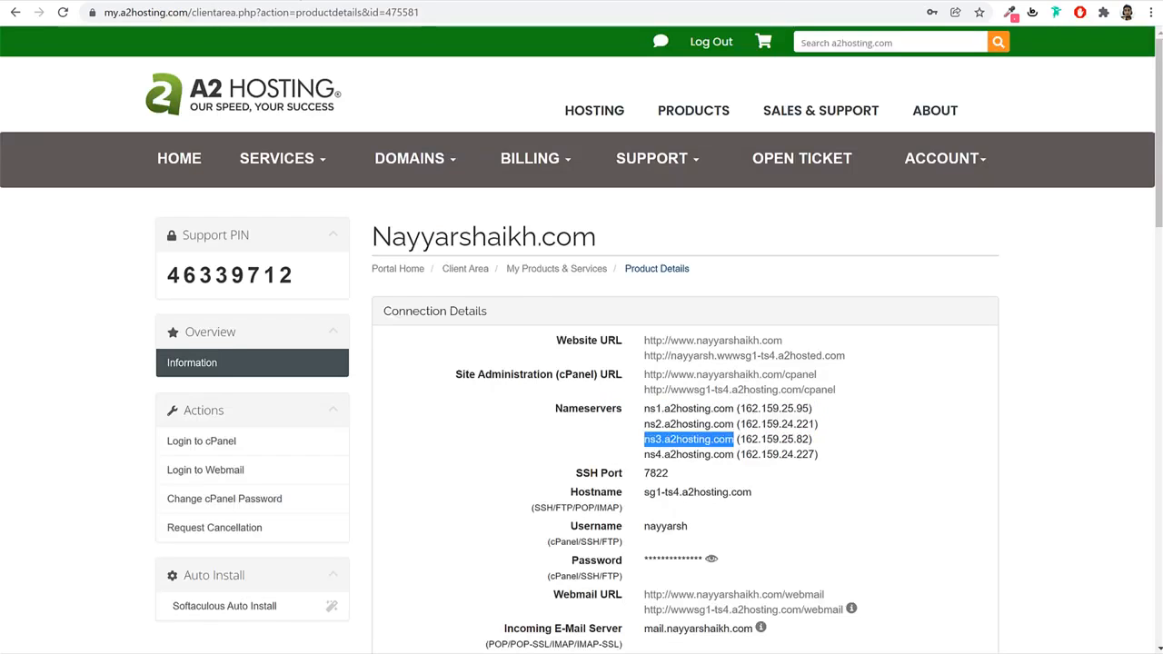
click(372, 2)
click(523, 303)
key(ctrl+v)
click(227, 2)
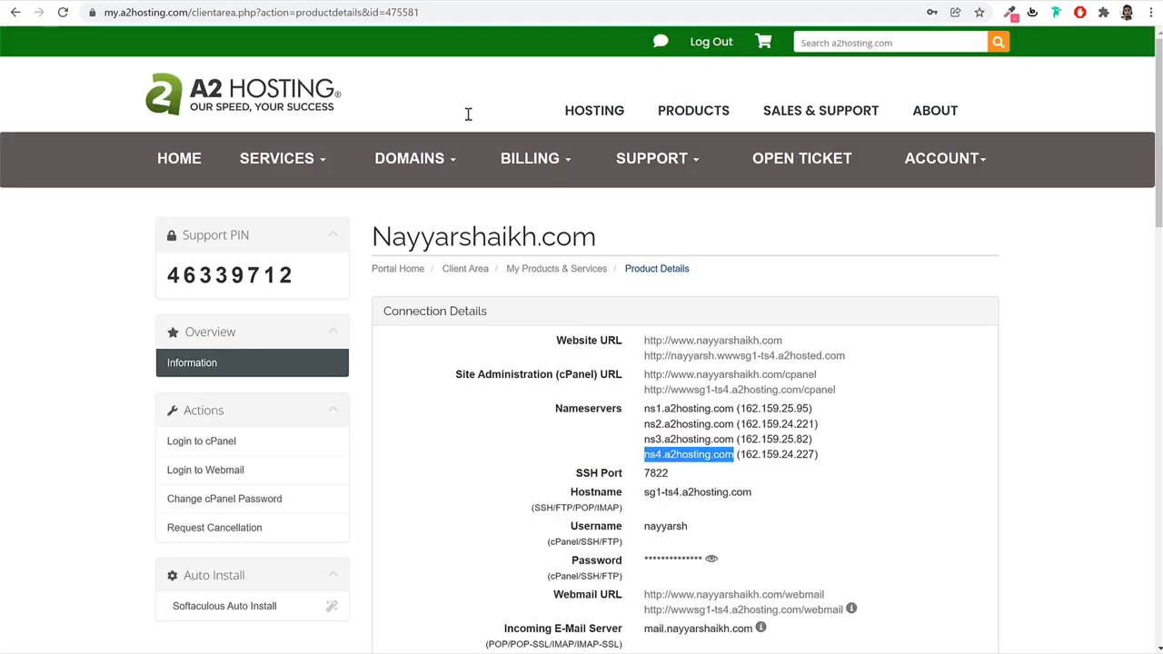
click(385, 3)
click(526, 313)
text(ns4.a2hosting.com)
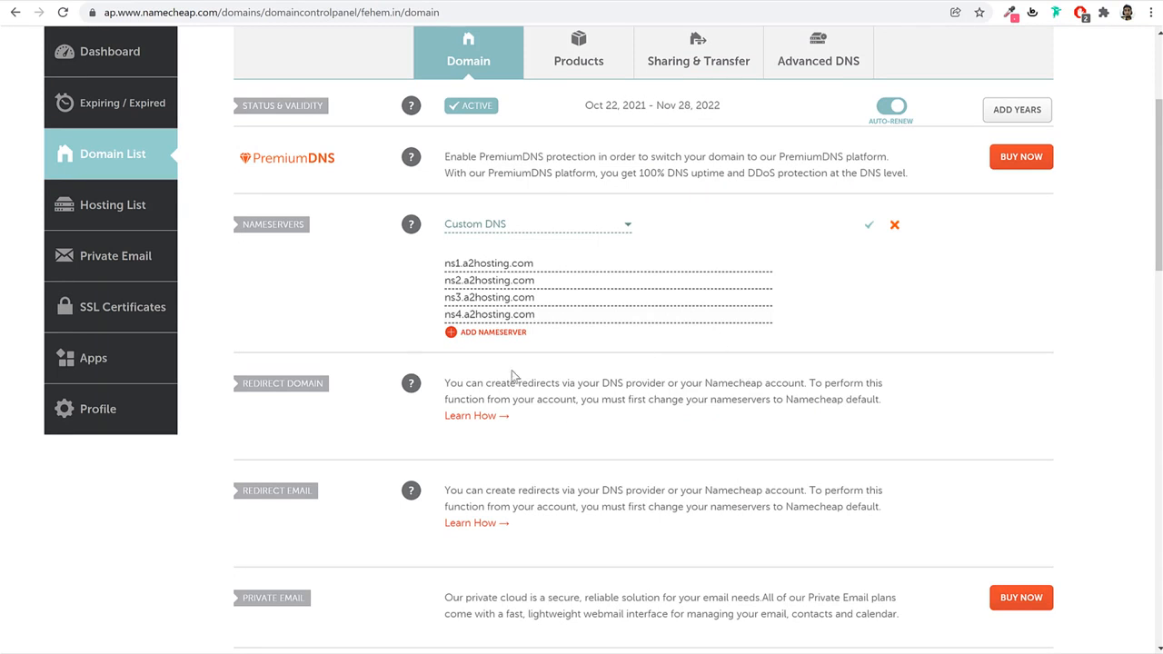
click(870, 229)
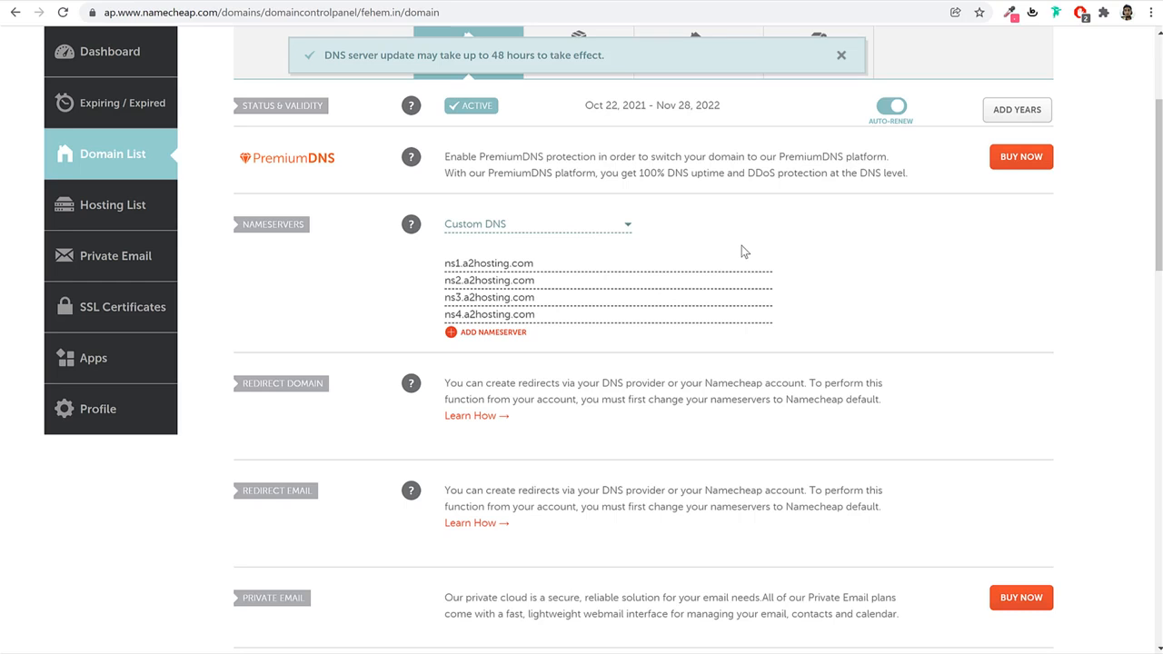
Return to the A2 Hosting client area overview and log in to the hosting account's cPanel.
click(269, 0)
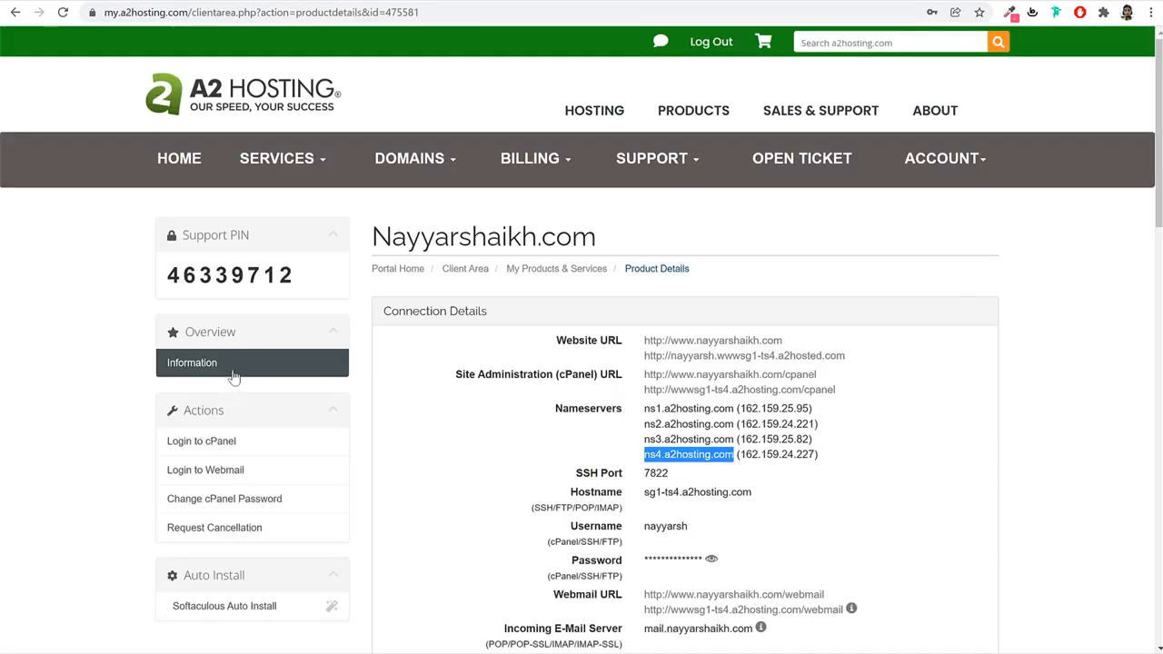
click(16, 13)
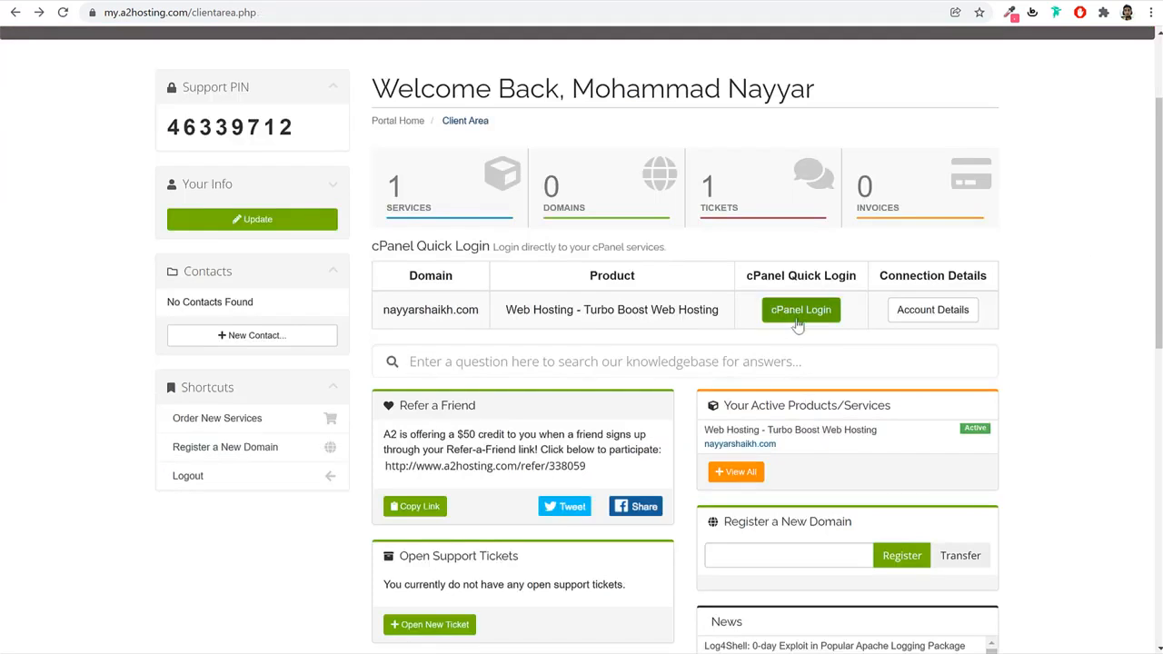
click(797, 322)
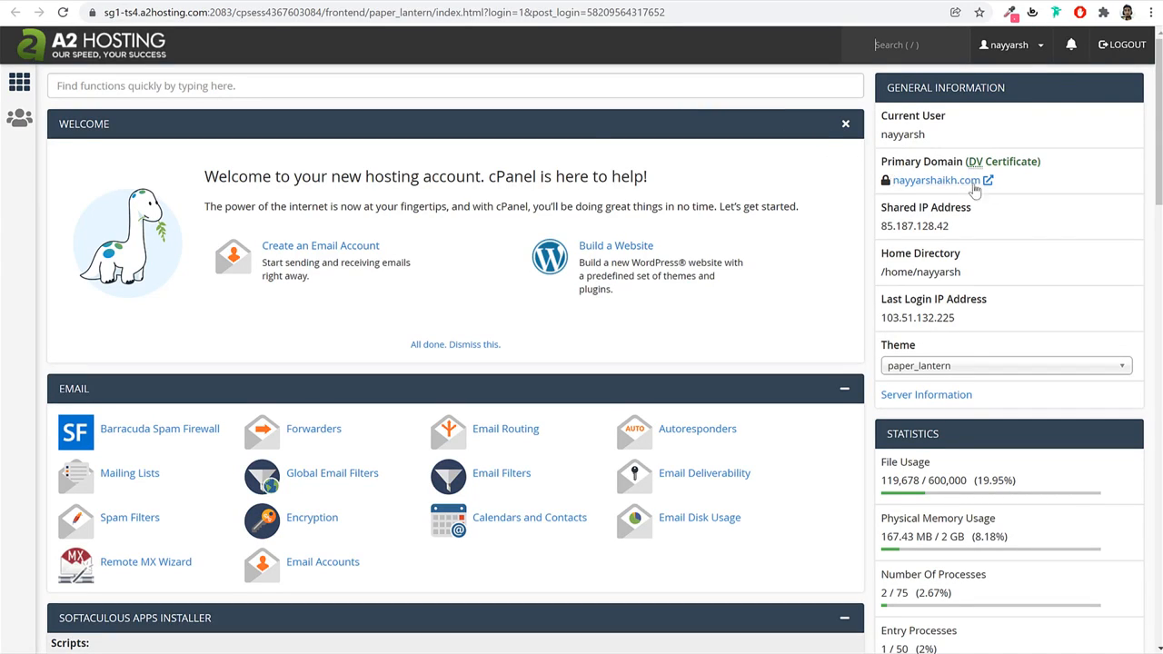
drag(884, 165, 960, 165)
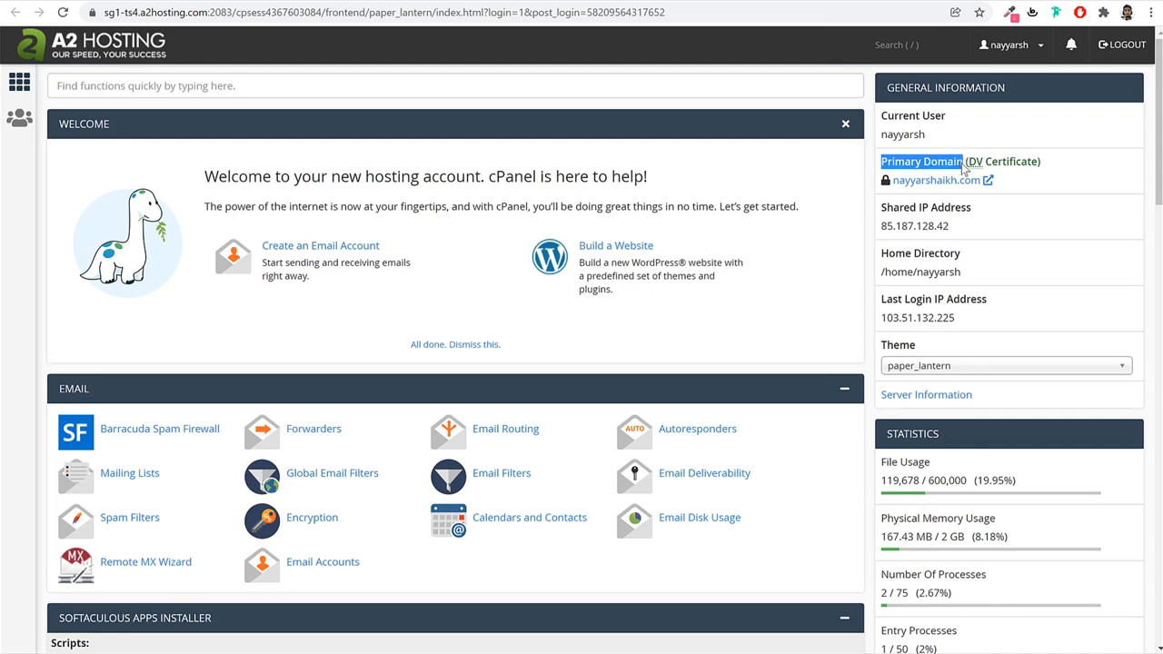
click(962, 163)
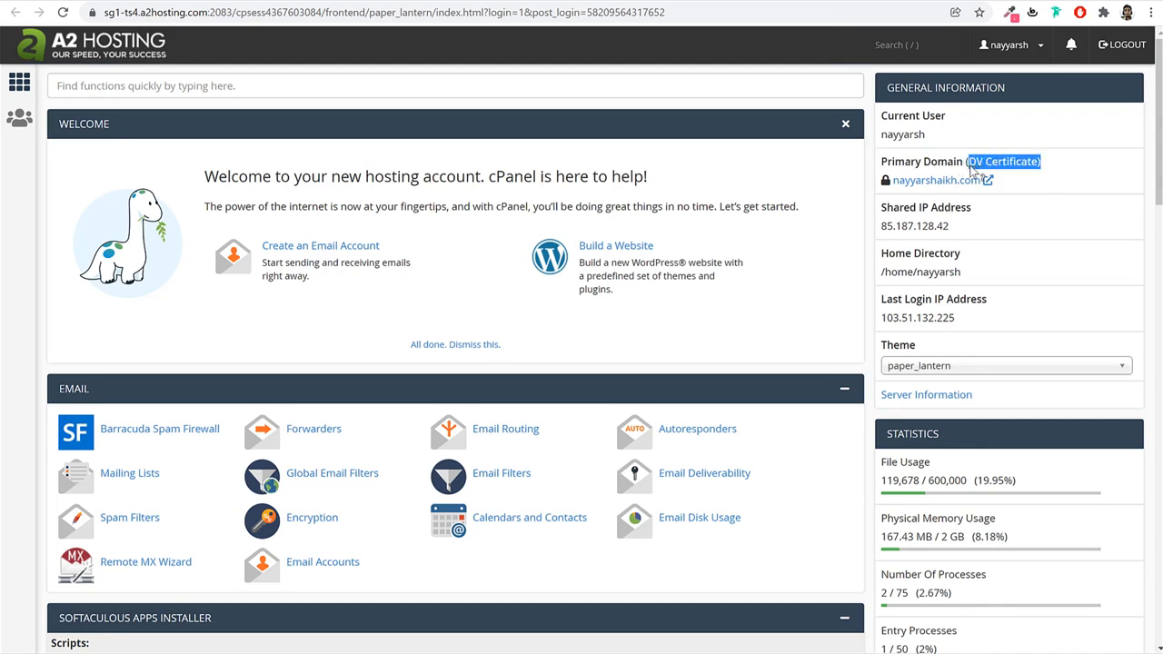
click(1123, 162)
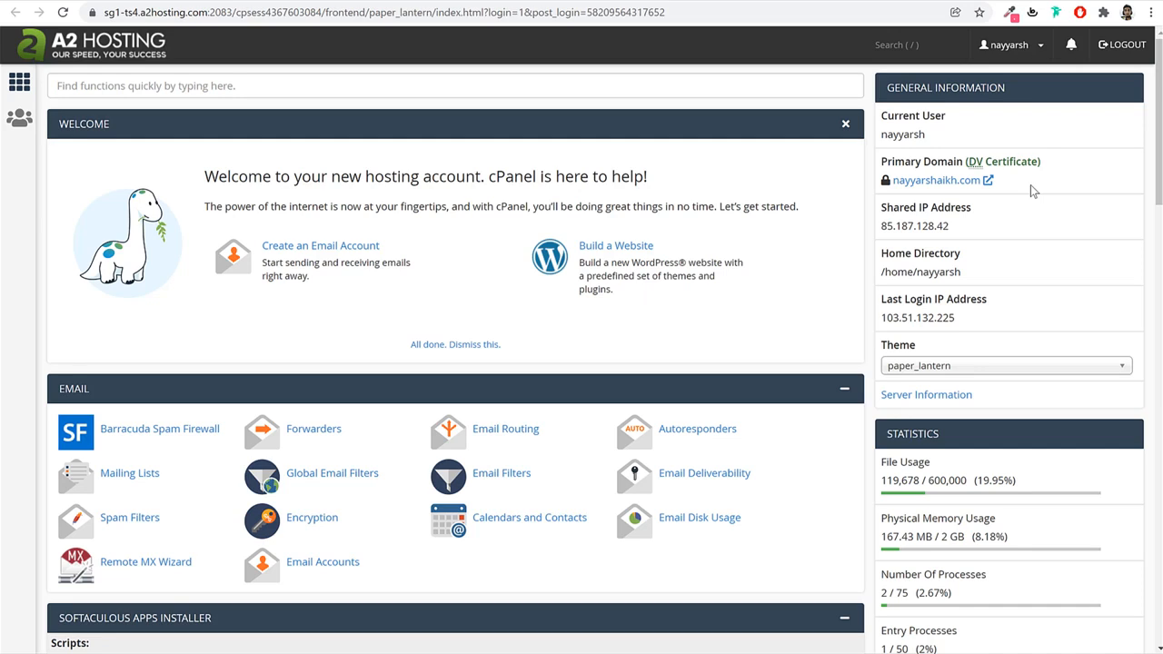
drag(880, 161, 1023, 164)
click(1071, 199)
click(1022, 163)
click(174, 81)
text(ssl)
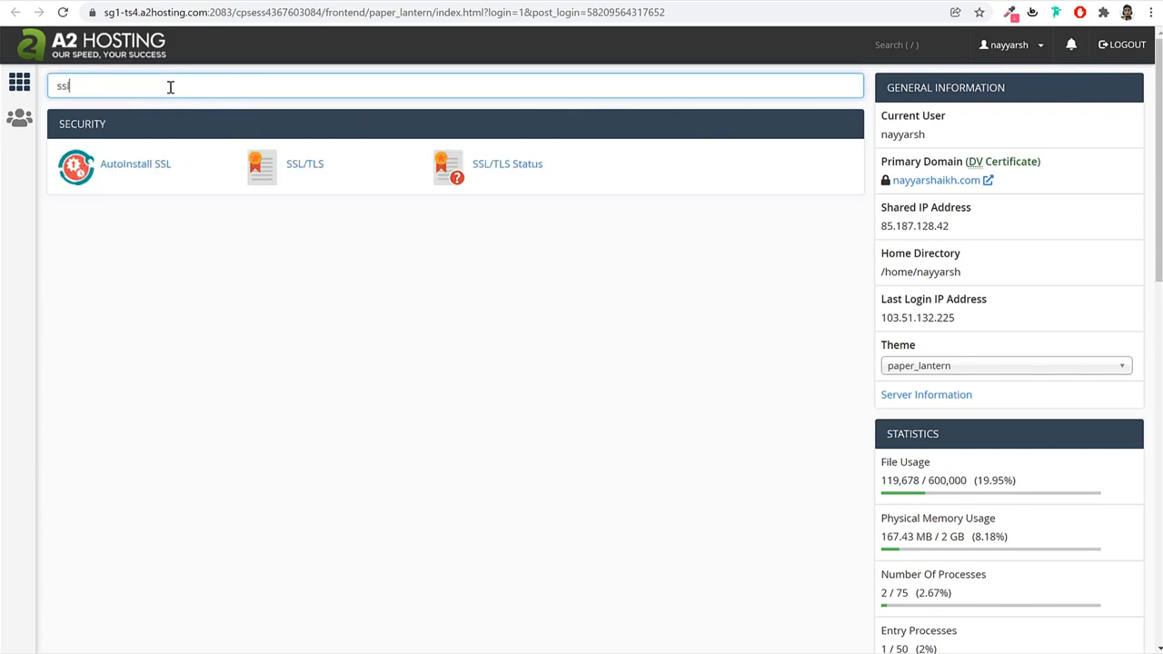
click(514, 169)
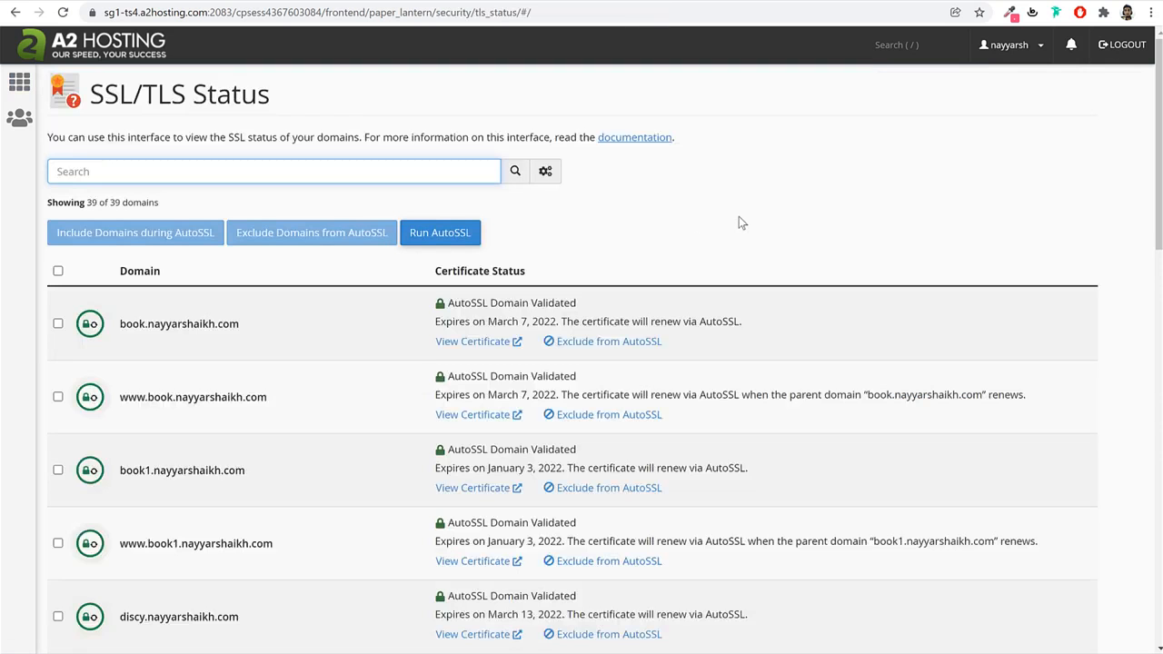
click(435, 238)
click(113, 56)
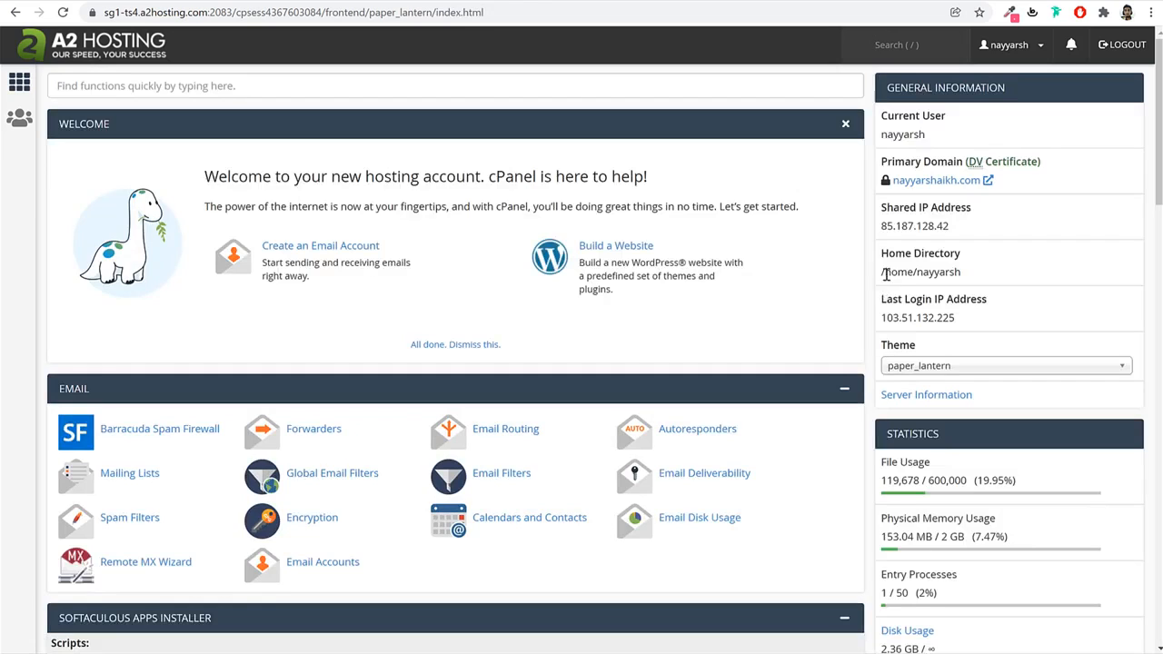
Find Softaculous Apps Installer via a 'soft' cPanel search and open WordPress under Blogs.
click(734, 83)
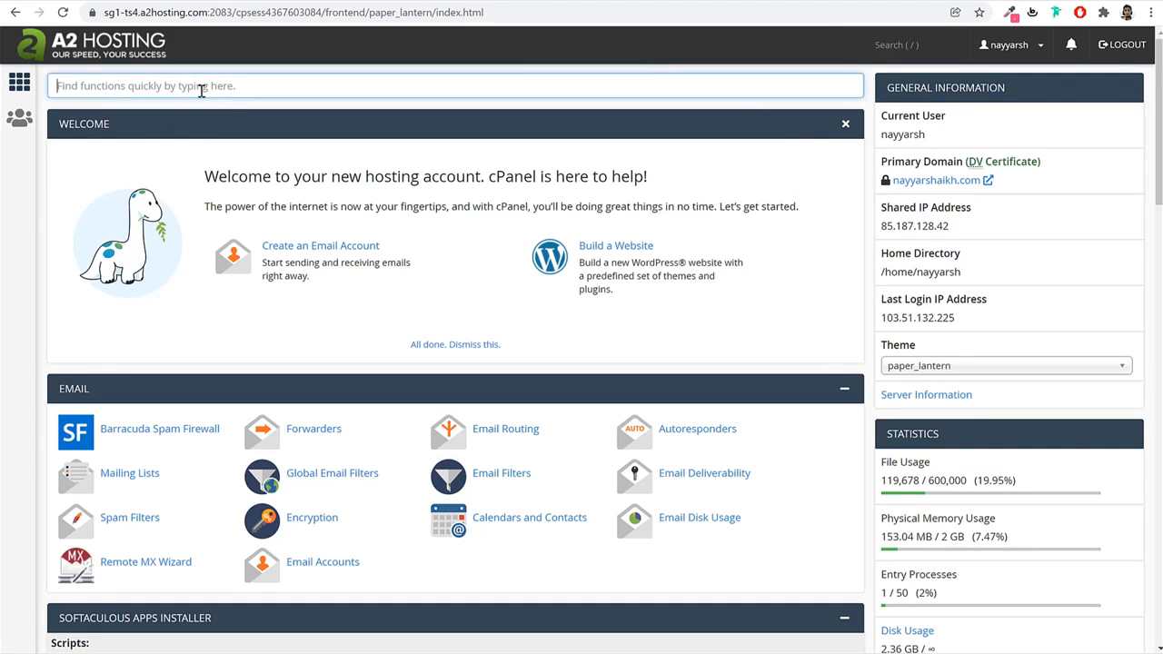
text(soft)
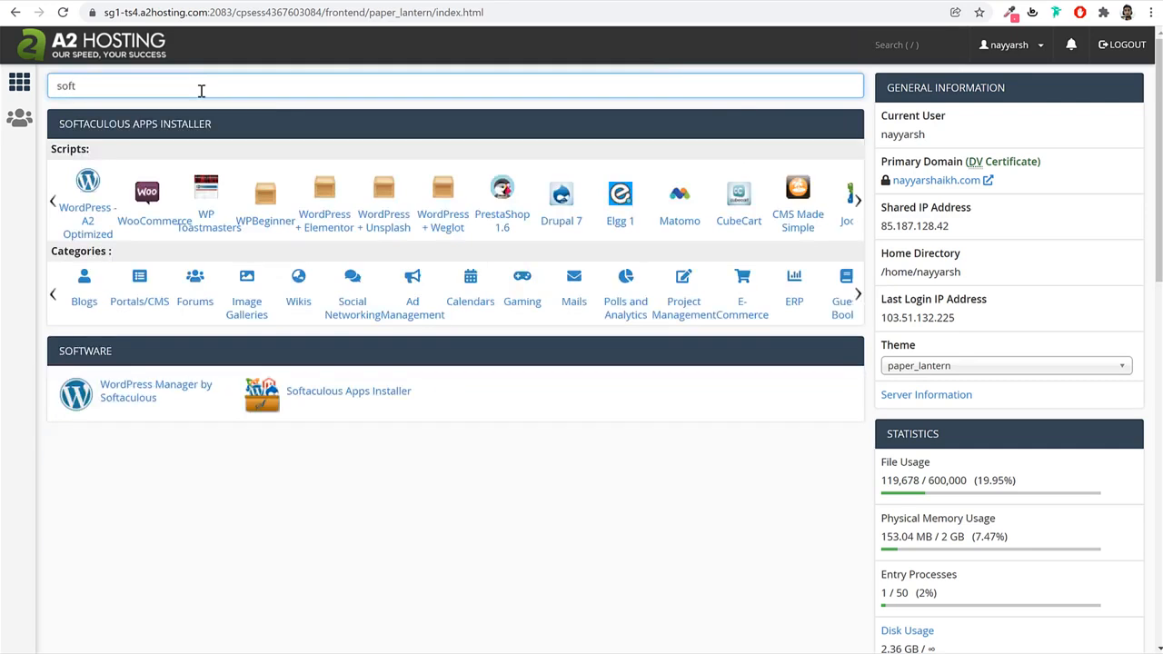
click(377, 401)
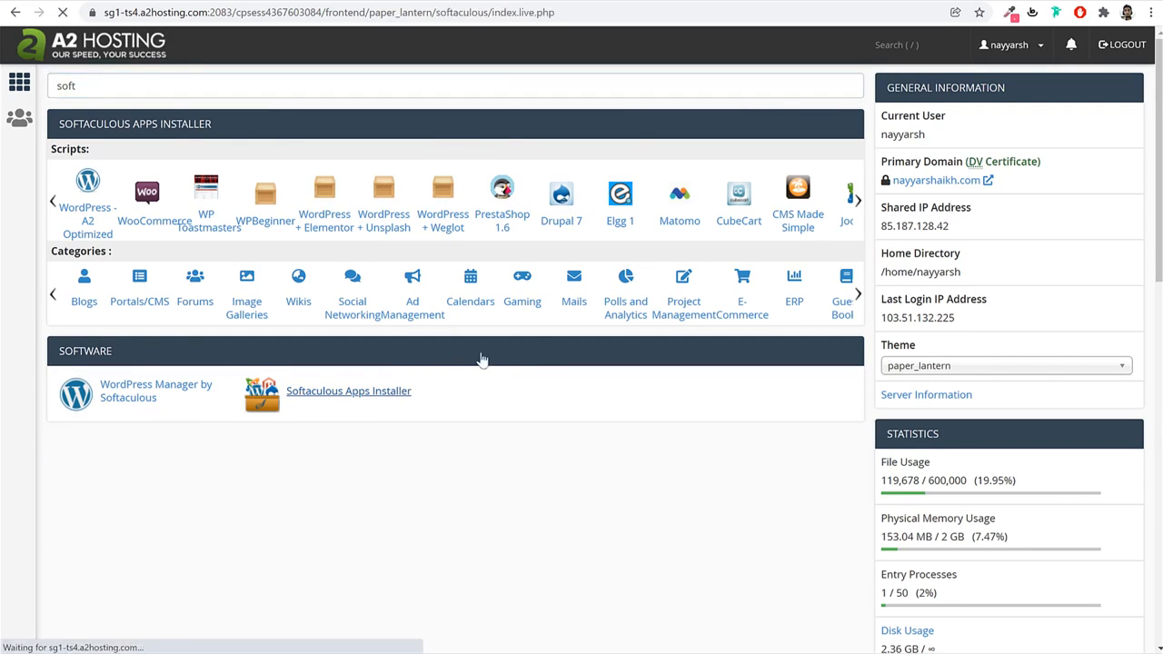
scroll(1012, 447, down, 3)
scroll(1012, 450, up, 3)
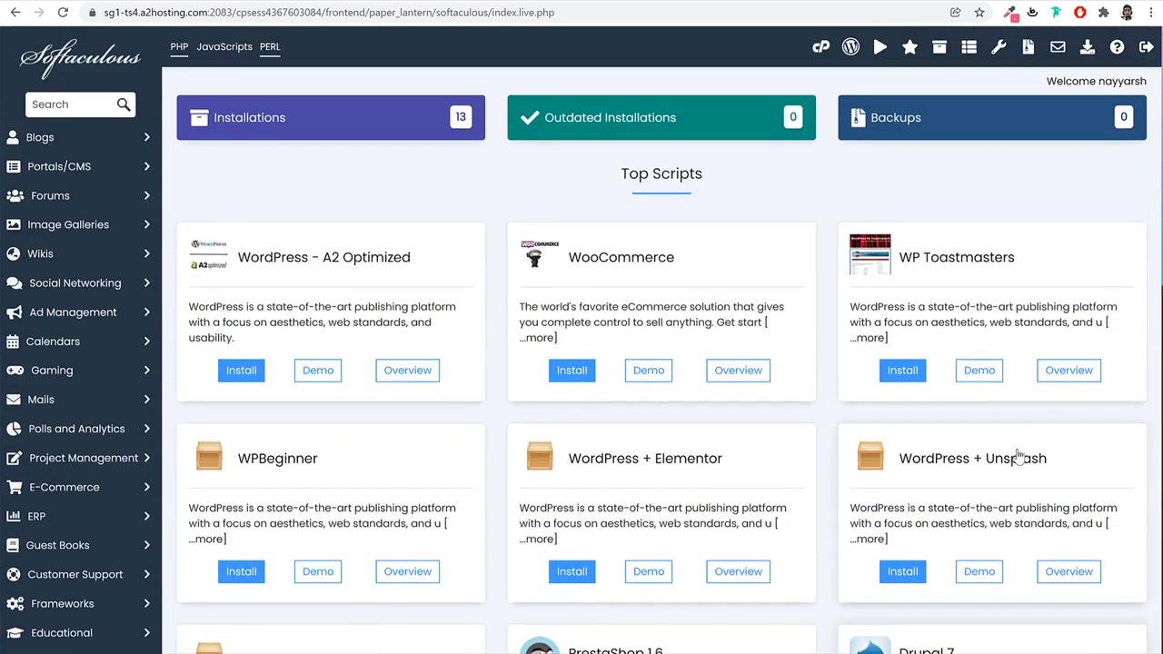
click(133, 150)
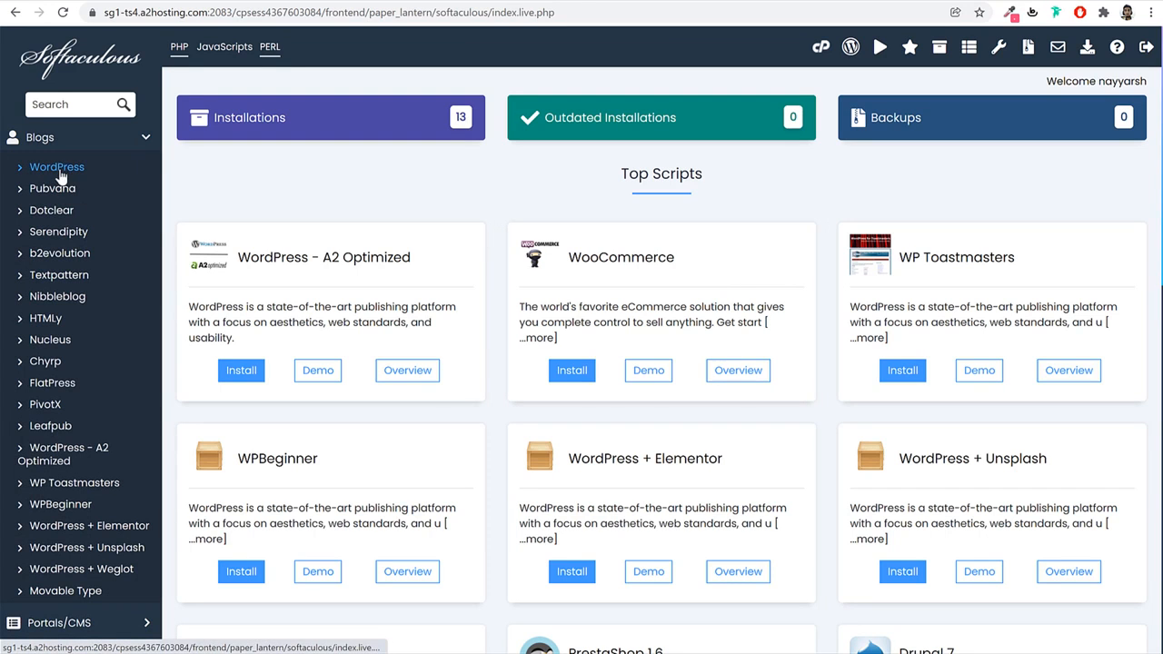
click(63, 176)
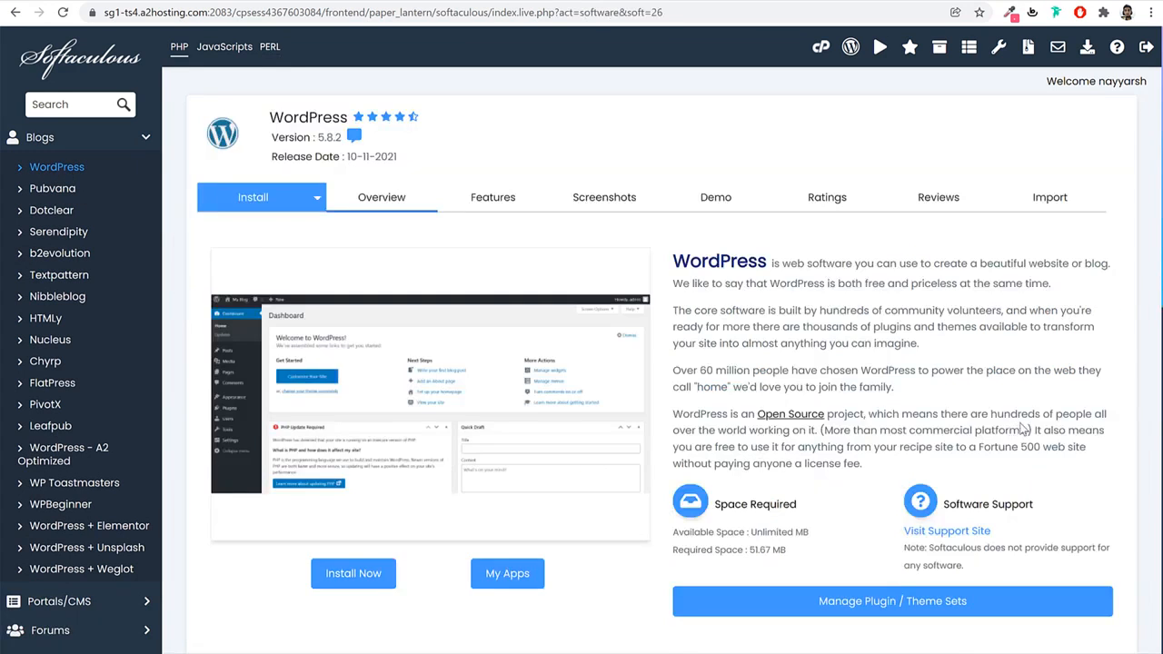
scroll(1020, 407, down, 1)
scroll(1020, 407, down, 2)
click(378, 365)
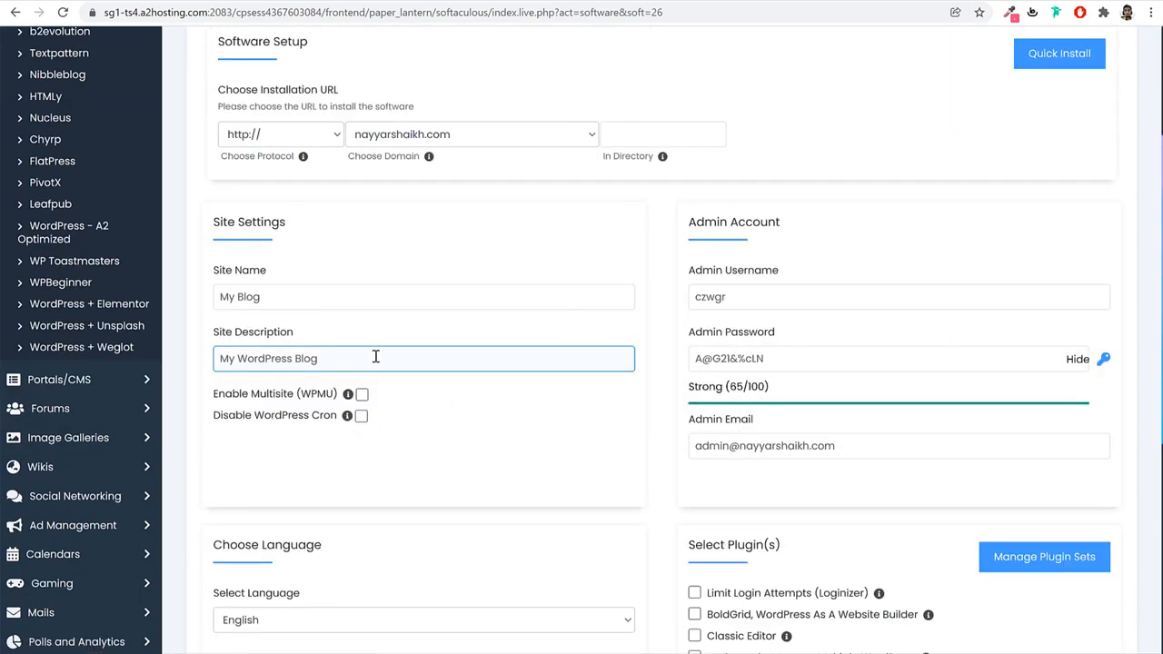
scroll(611, 375, up, 2)
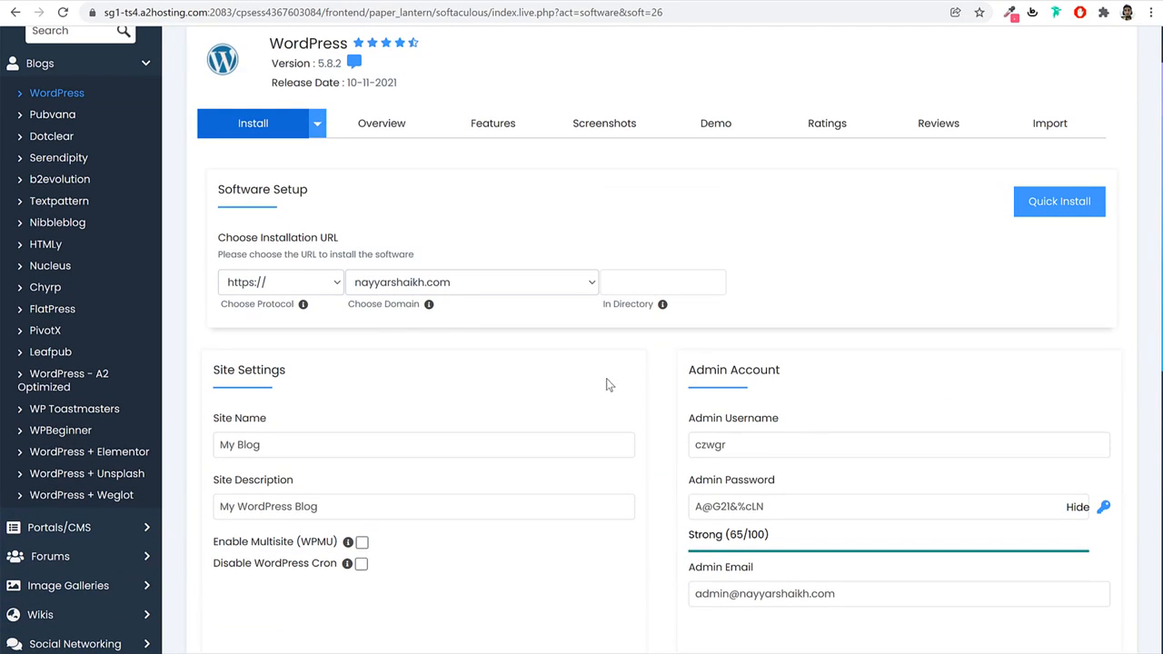
click(514, 282)
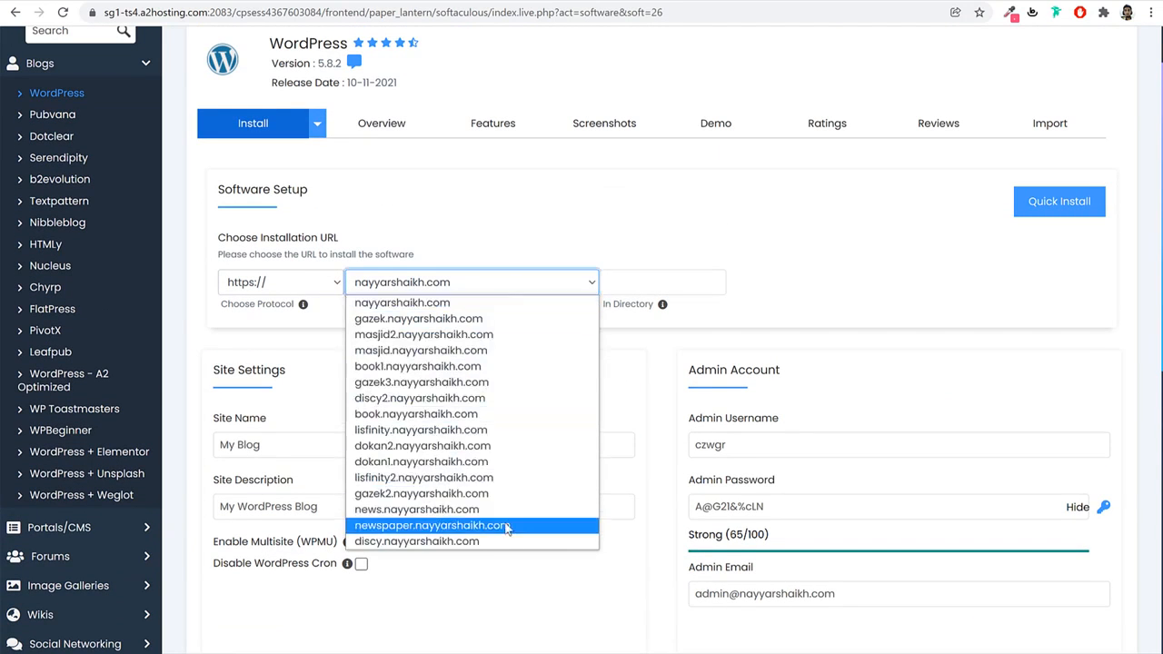
click(506, 493)
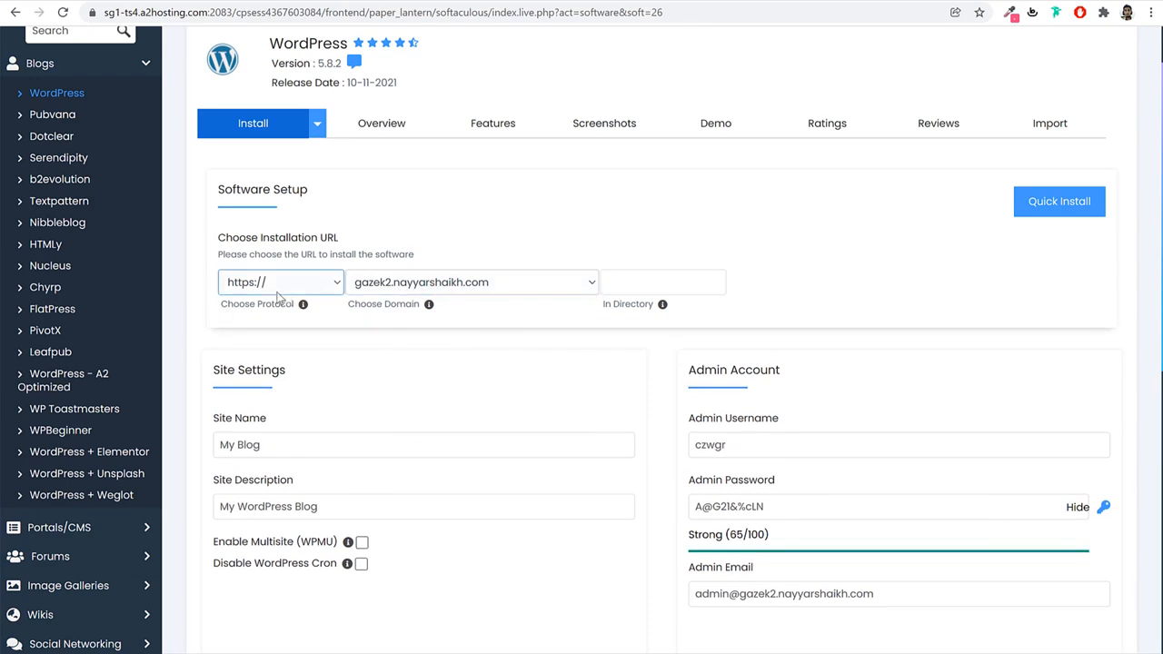
click(251, 289)
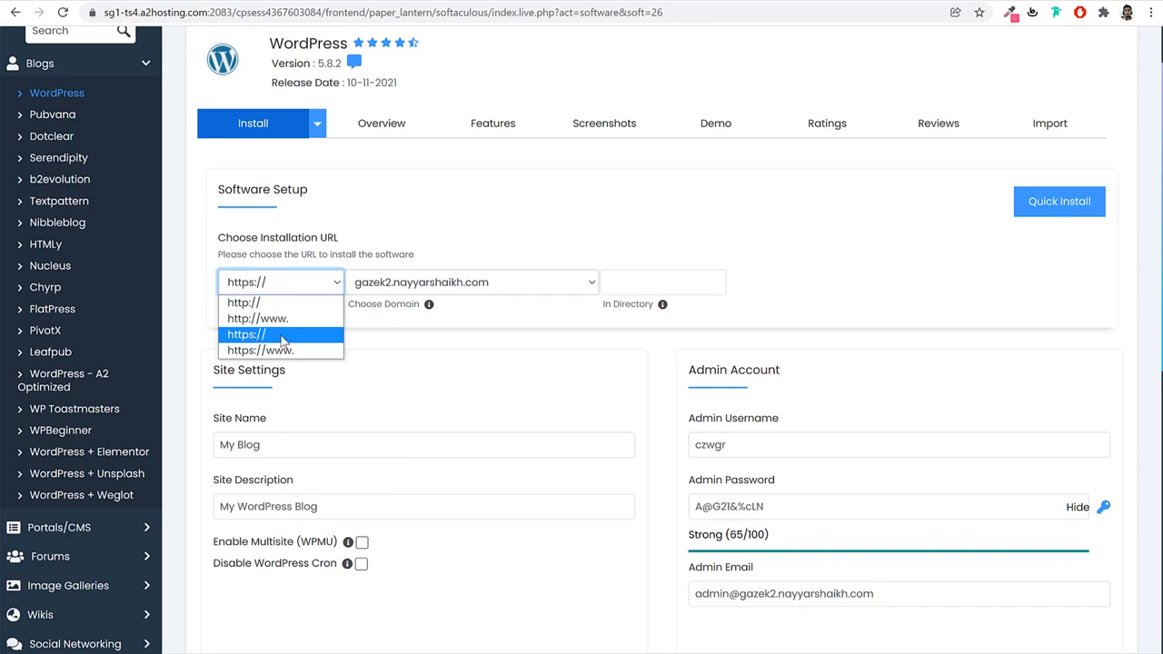
click(507, 360)
Leave the install directory empty so WordPress installs at the subdomain root.
scroll(727, 364, down, 1)
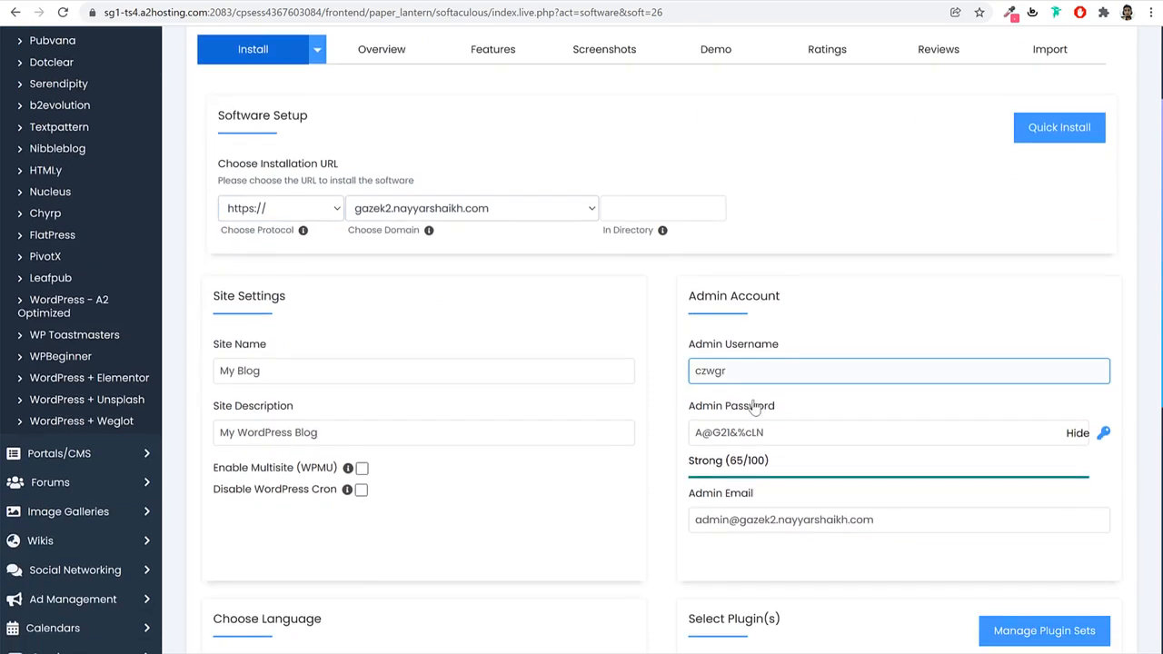
click(672, 208)
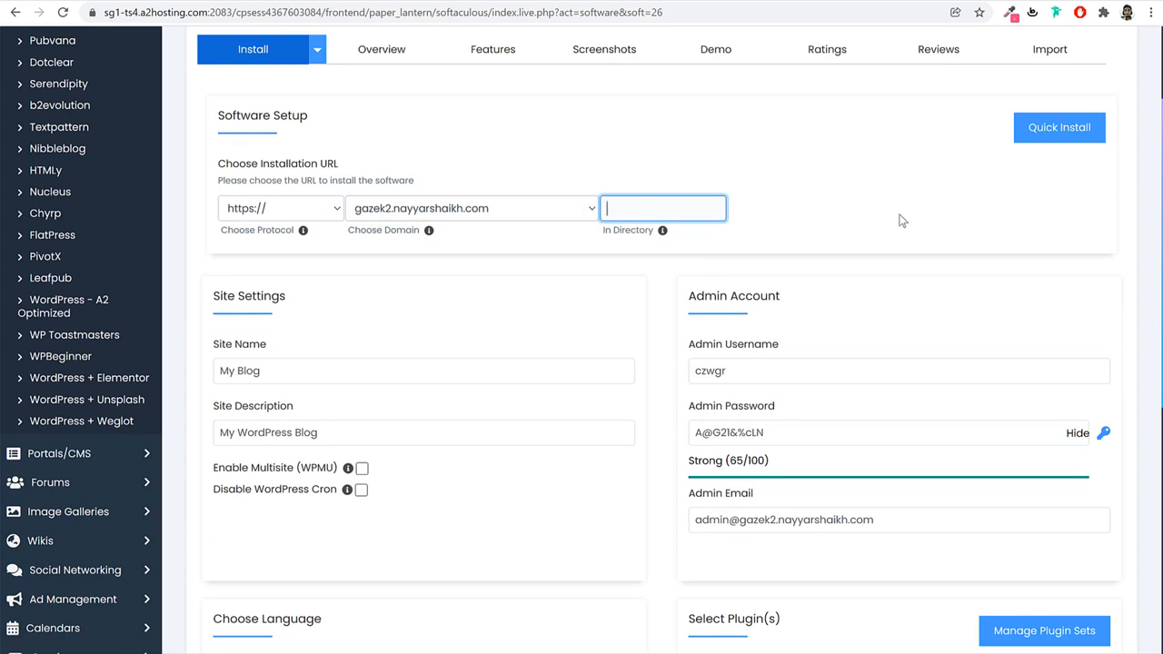
click(901, 231)
scroll(898, 315, down, 3)
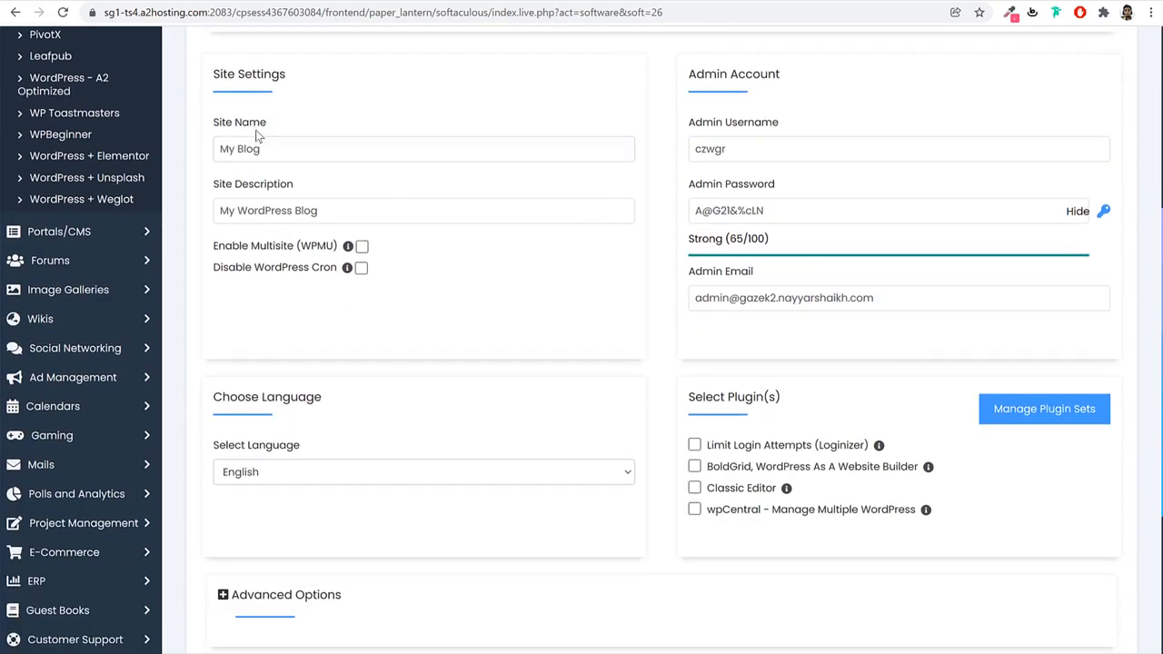
triple_click(279, 74)
Rename the site to 'BloggDude' and set its description to 'Business'.
click(282, 147)
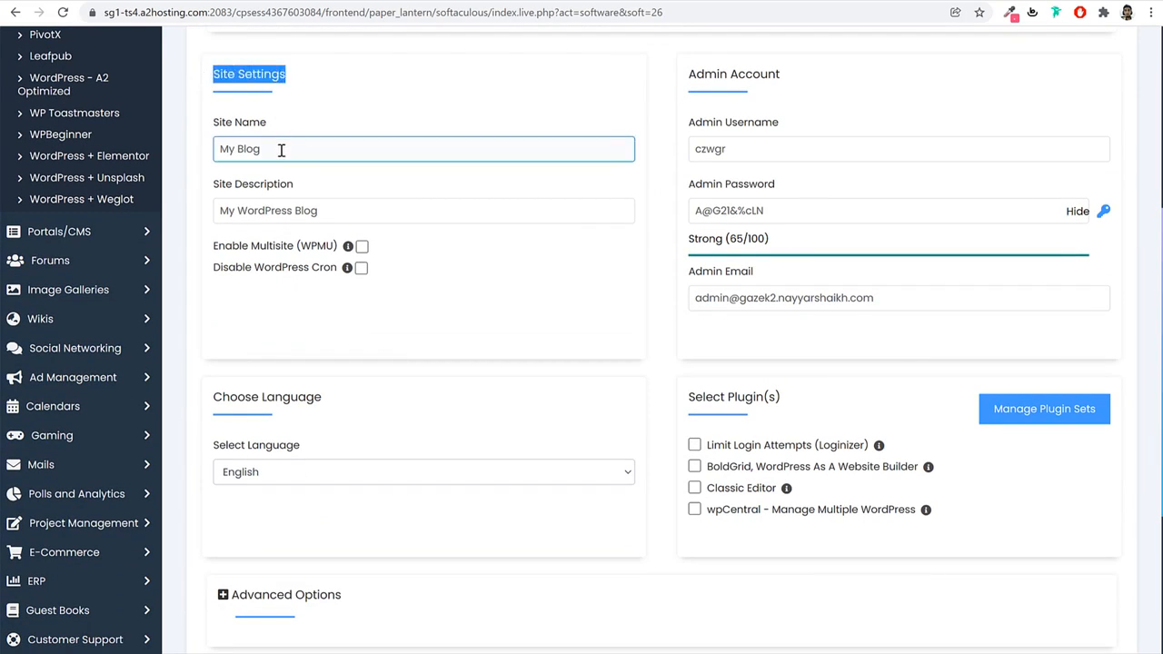
triple_click(239, 151)
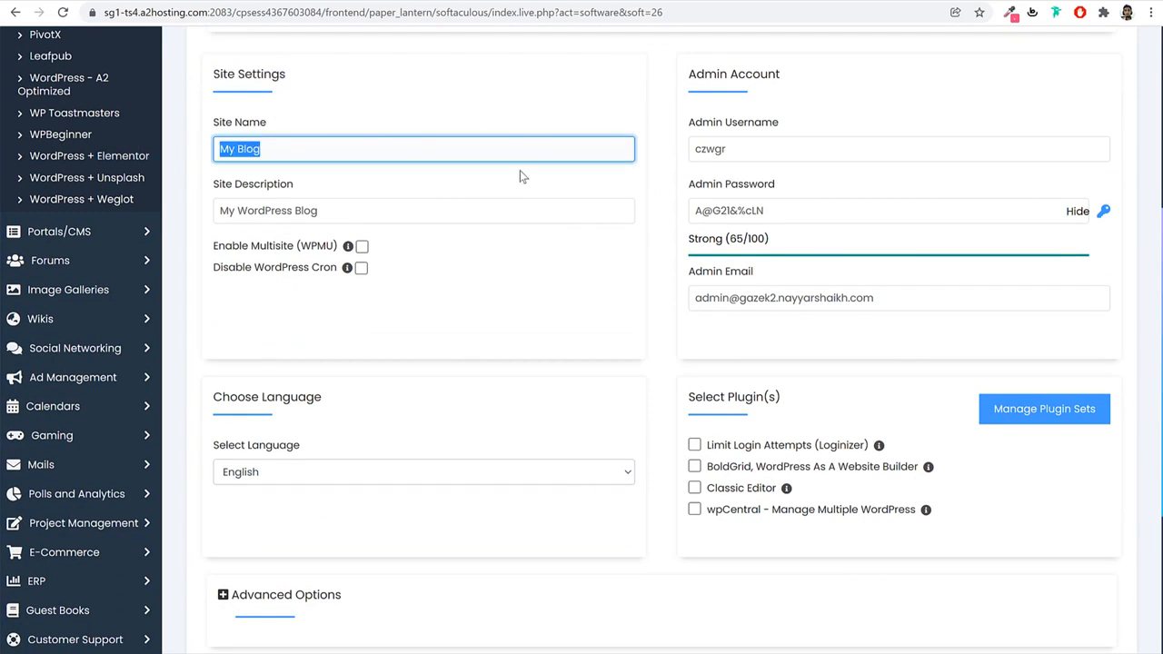
text(Blo)
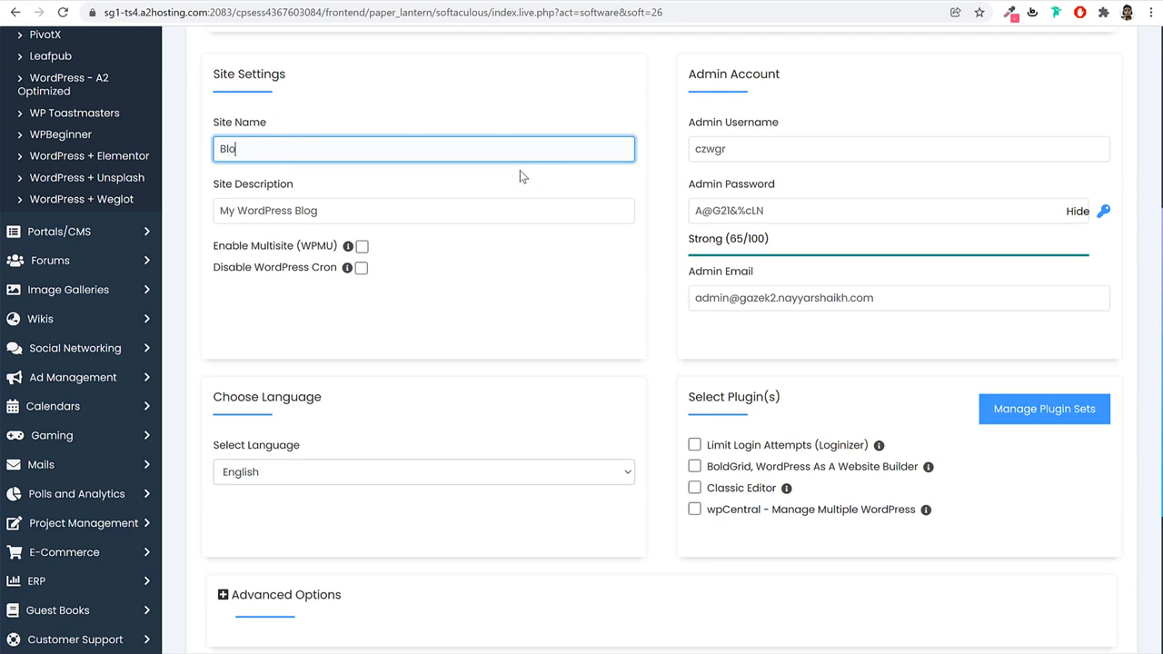
text(ggDude)
click(408, 209)
triple_click(408, 210)
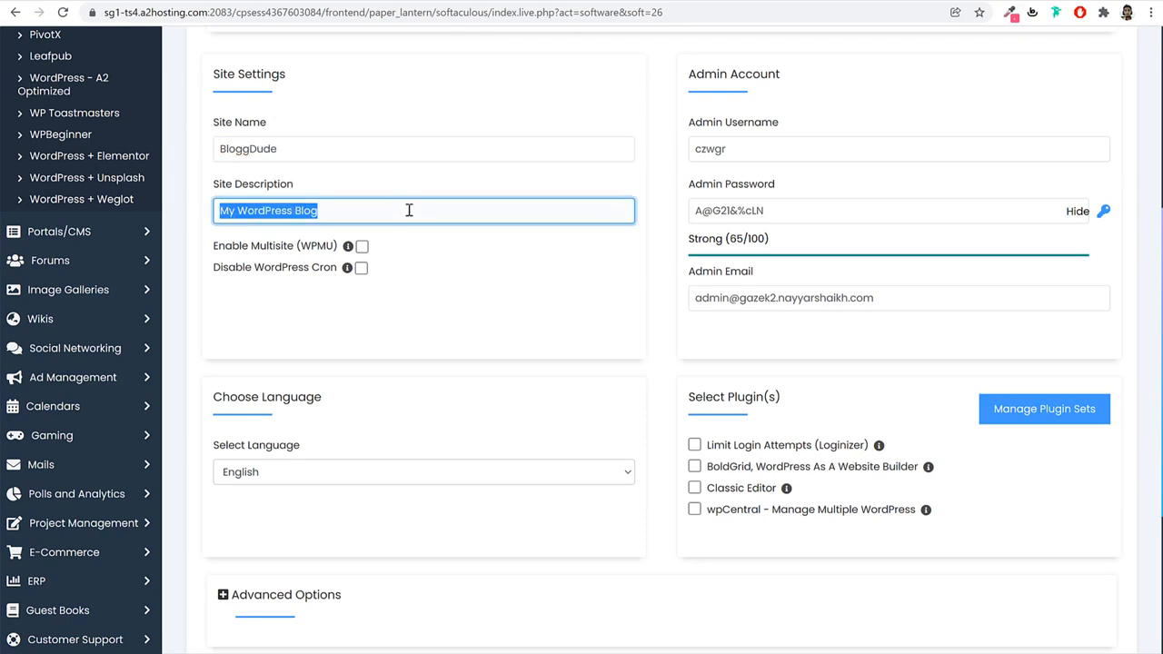
text(Business)
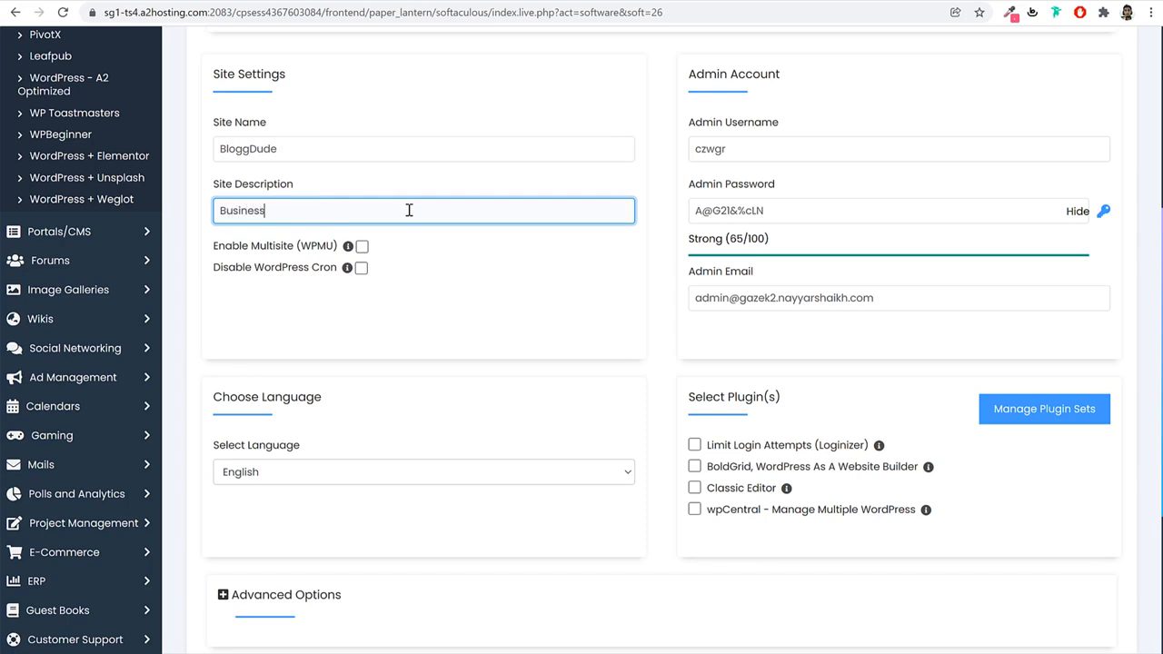
drag(296, 187, 216, 186)
double_click(286, 149)
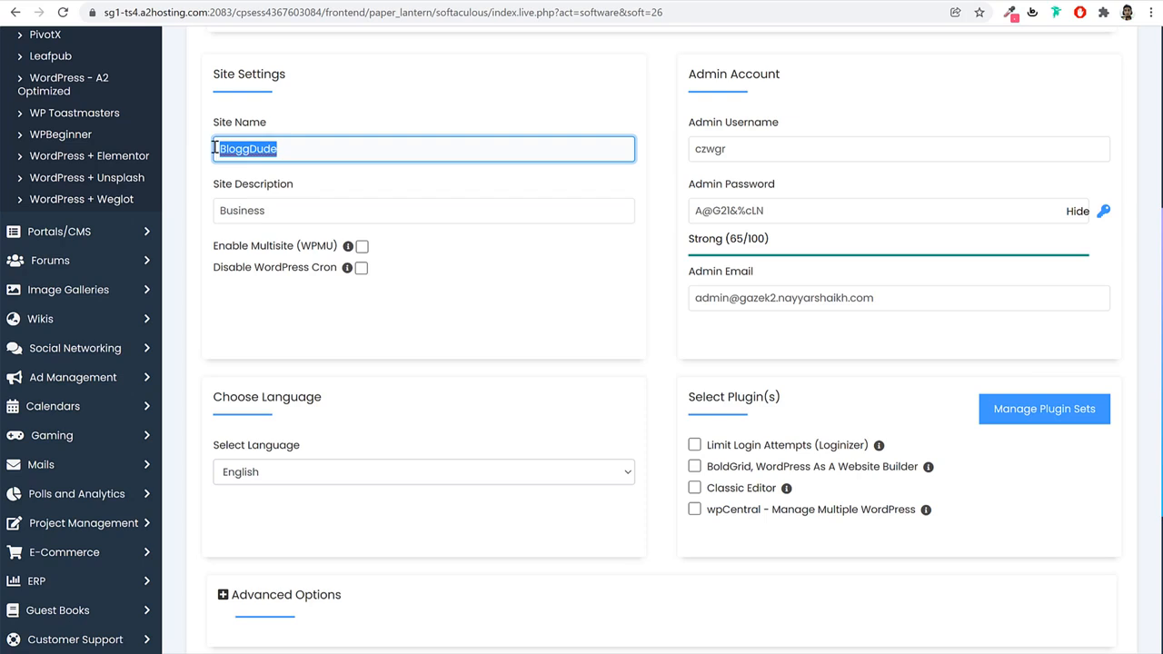
triple_click(314, 210)
click(311, 210)
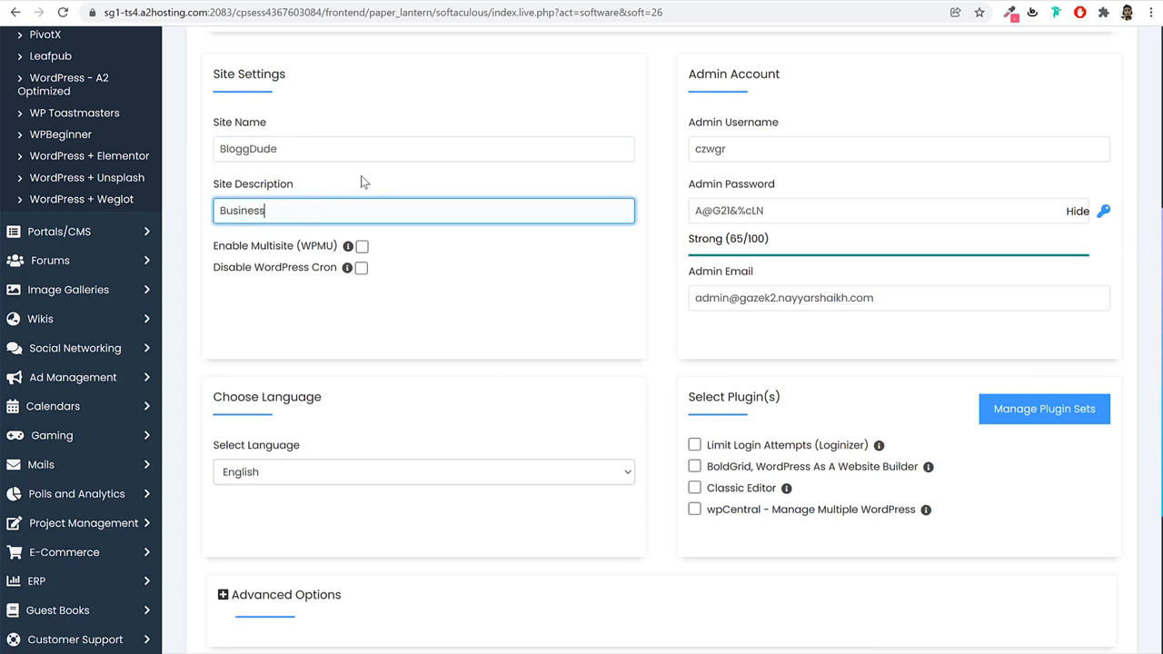
triple_click(734, 76)
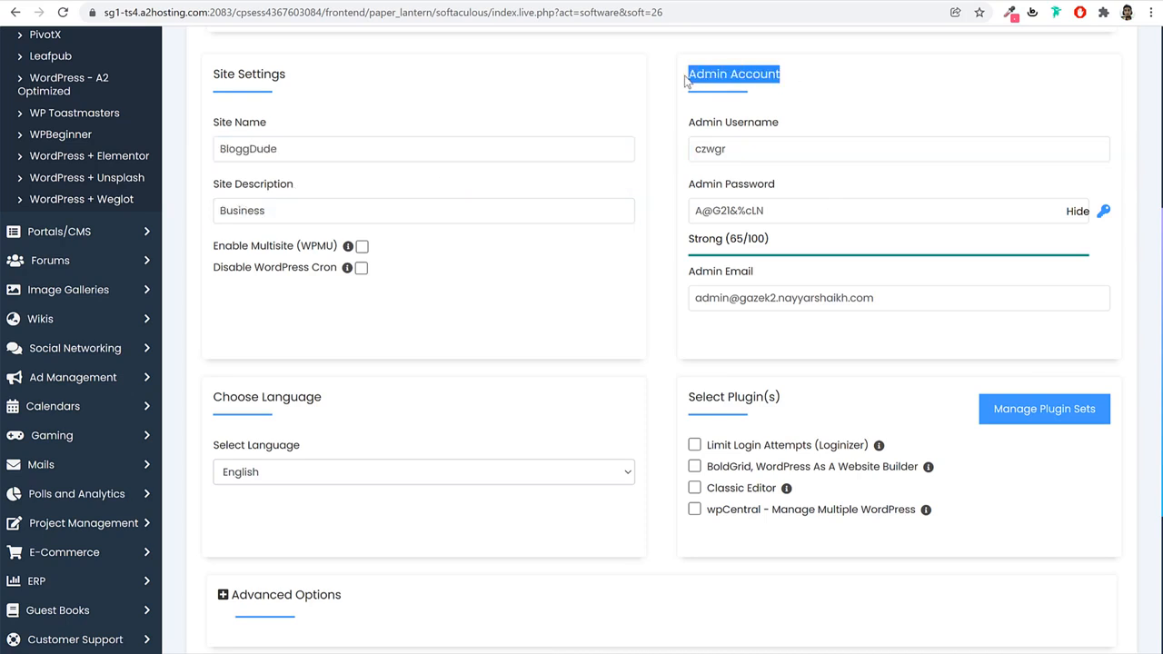
Replace the admin username with the owner's name and enter a new admin password.
click(787, 148)
double_click(857, 153)
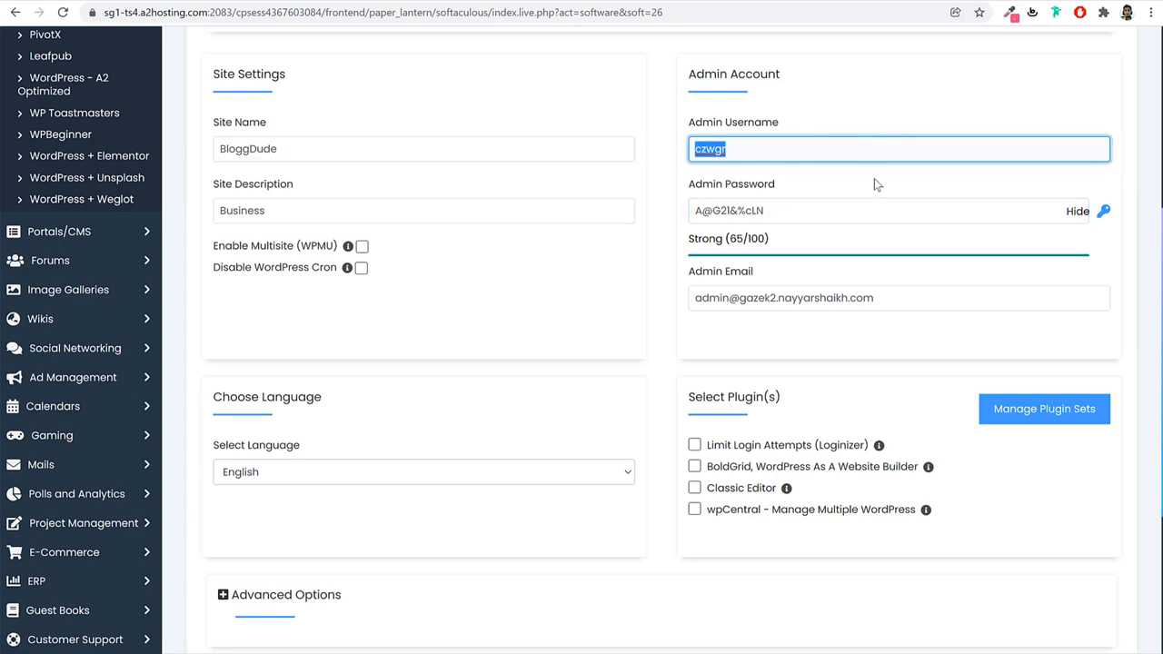
text(Nayyar Sha)
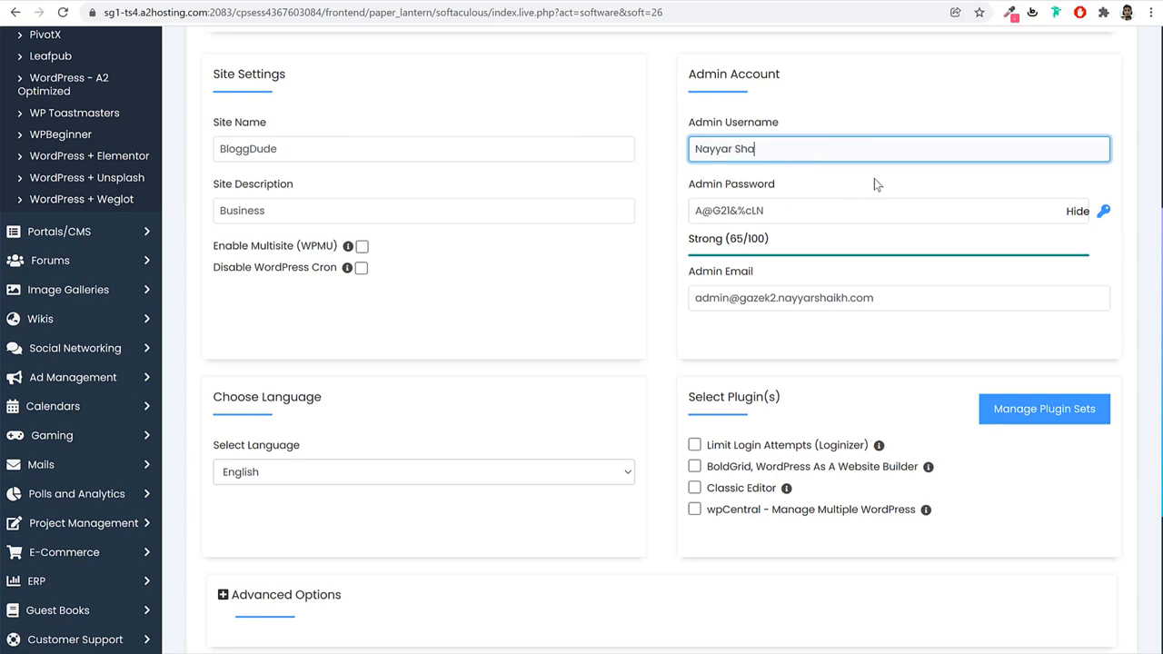
text(ikh)
click(1076, 211)
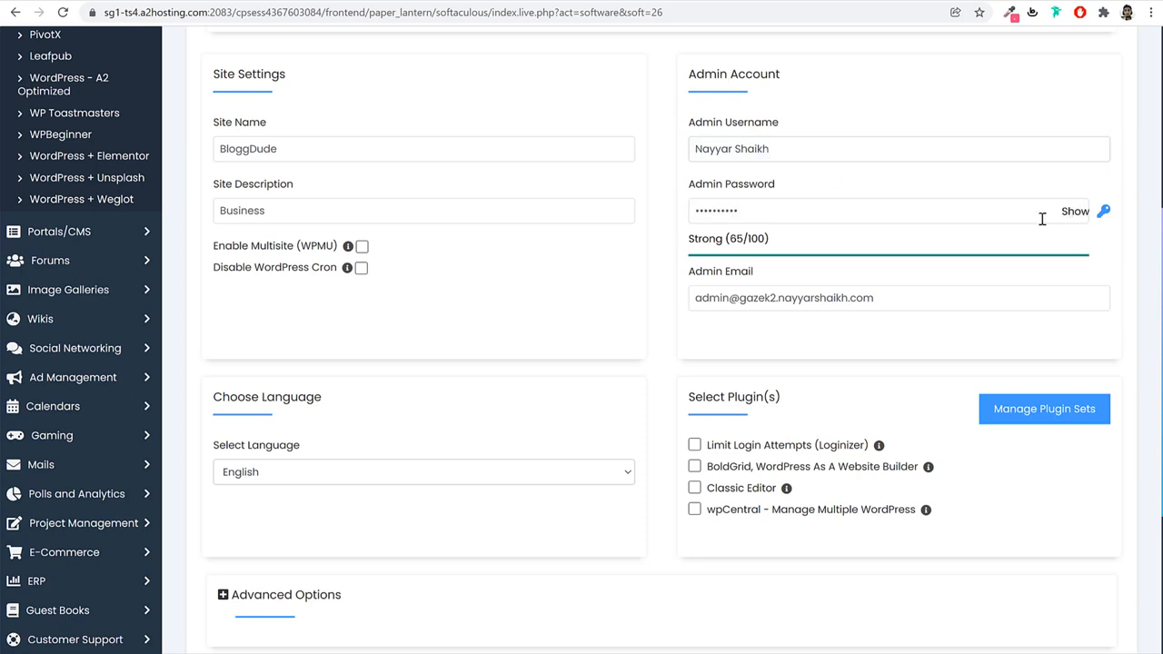
double_click(918, 211)
key(BackSpace)
text(a)
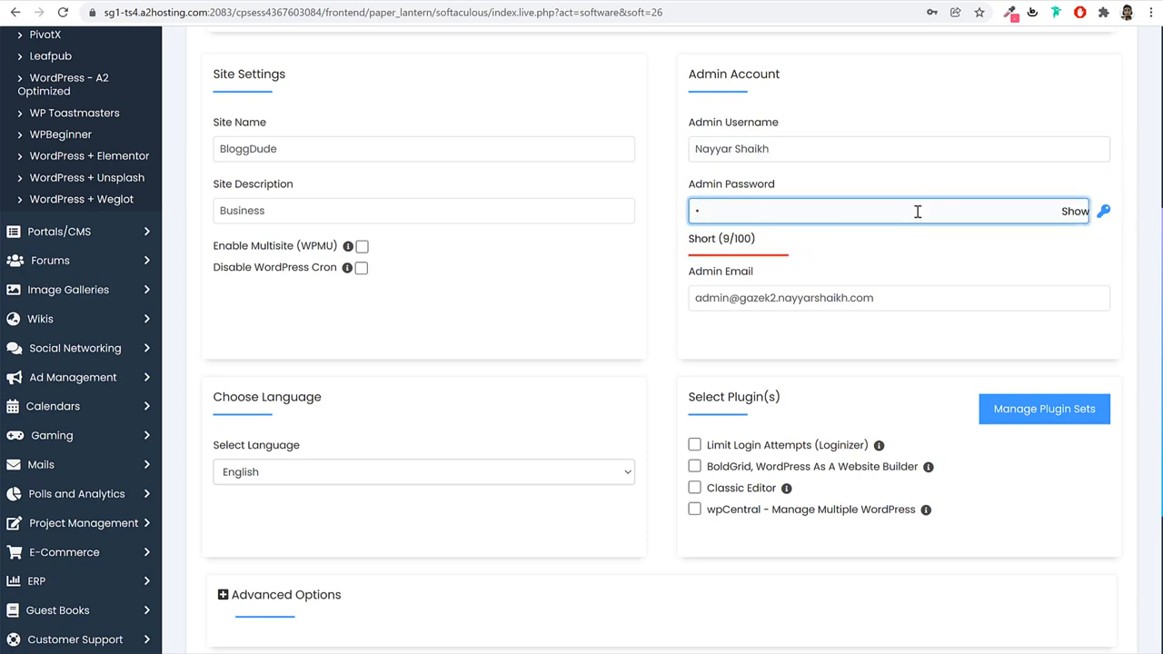
text(•••••••••••••)
click(663, 277)
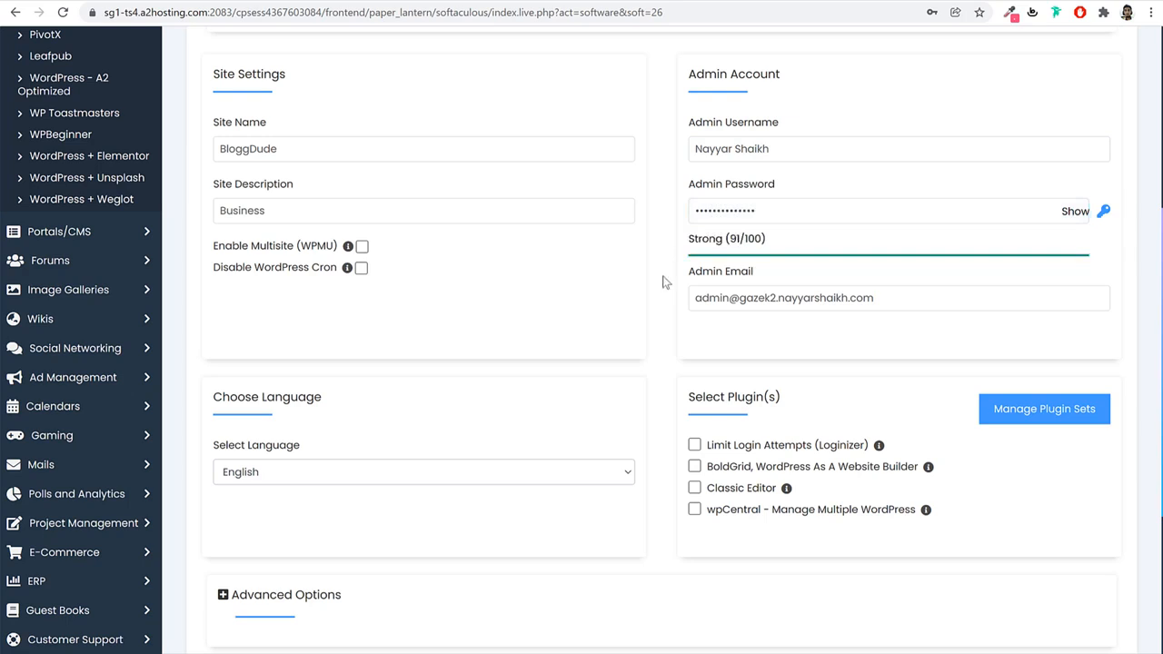
Replace the admin e-mail with the owner's e-mail address.
triple_click(899, 294)
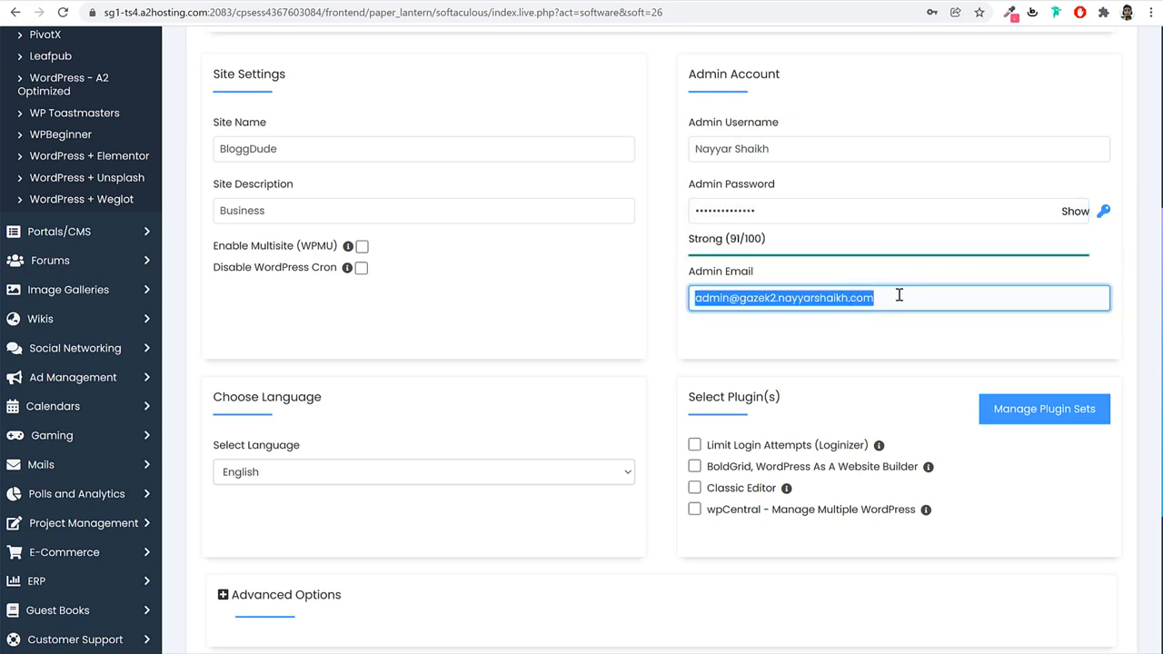
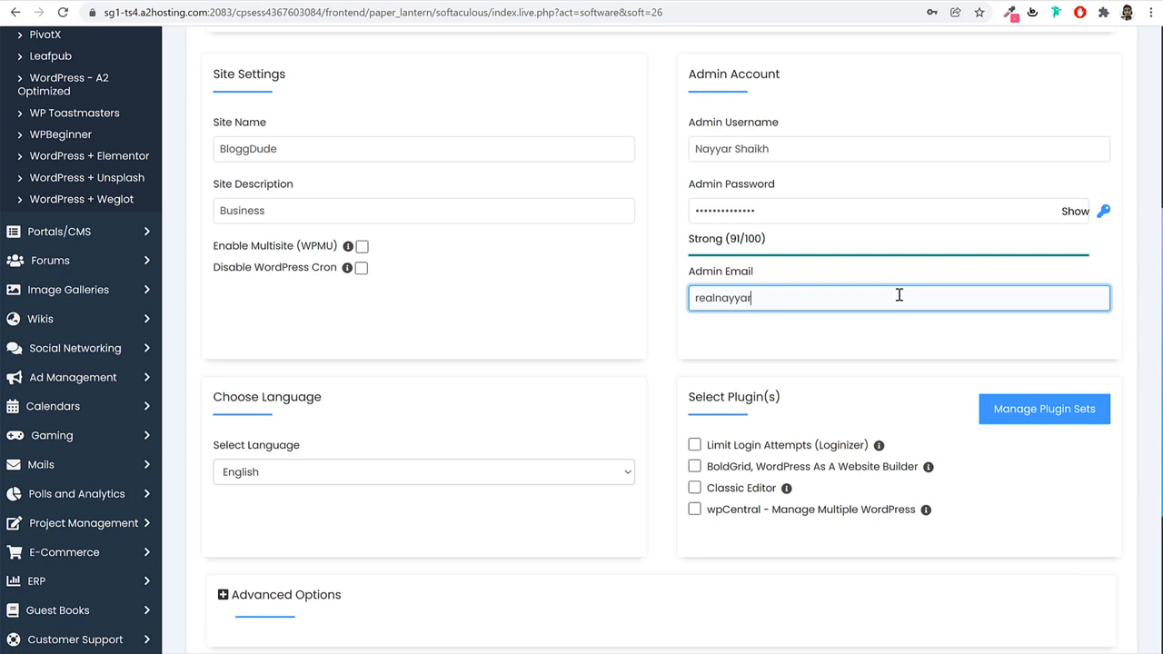
click(878, 327)
Run the WordPress installation on the gazek2 subdomain and wait for the success page.
scroll(875, 331, down, 3)
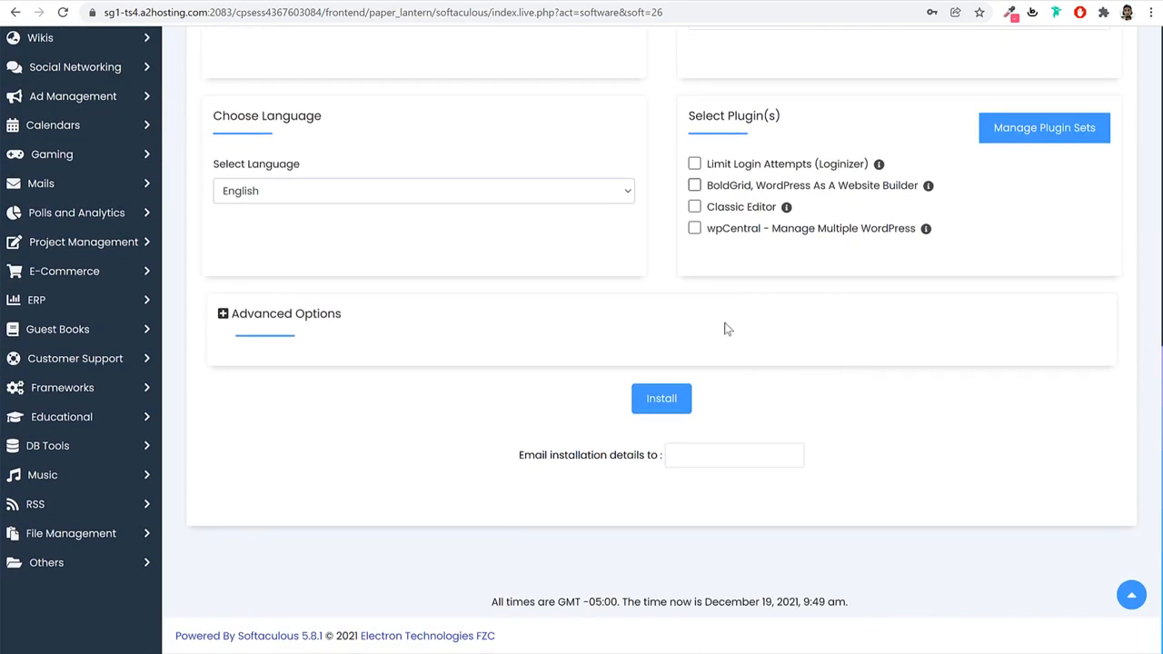
click(661, 409)
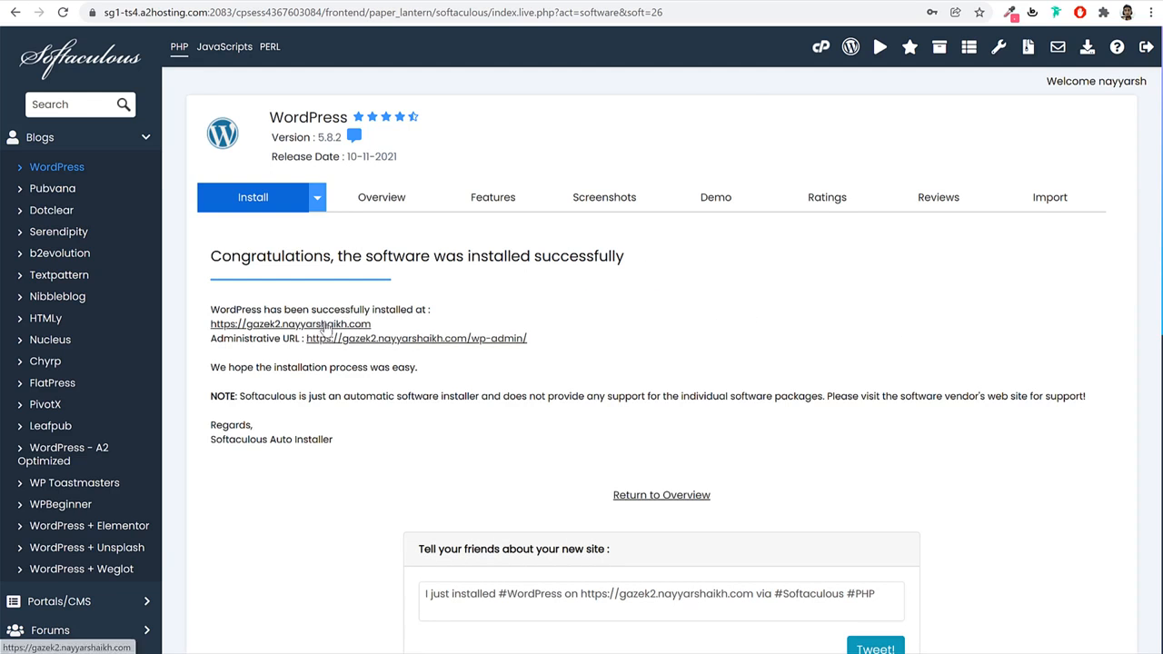
Open the BloggDude site and its wp-admin dashboard in new tabs and check both load.
click(332, 338)
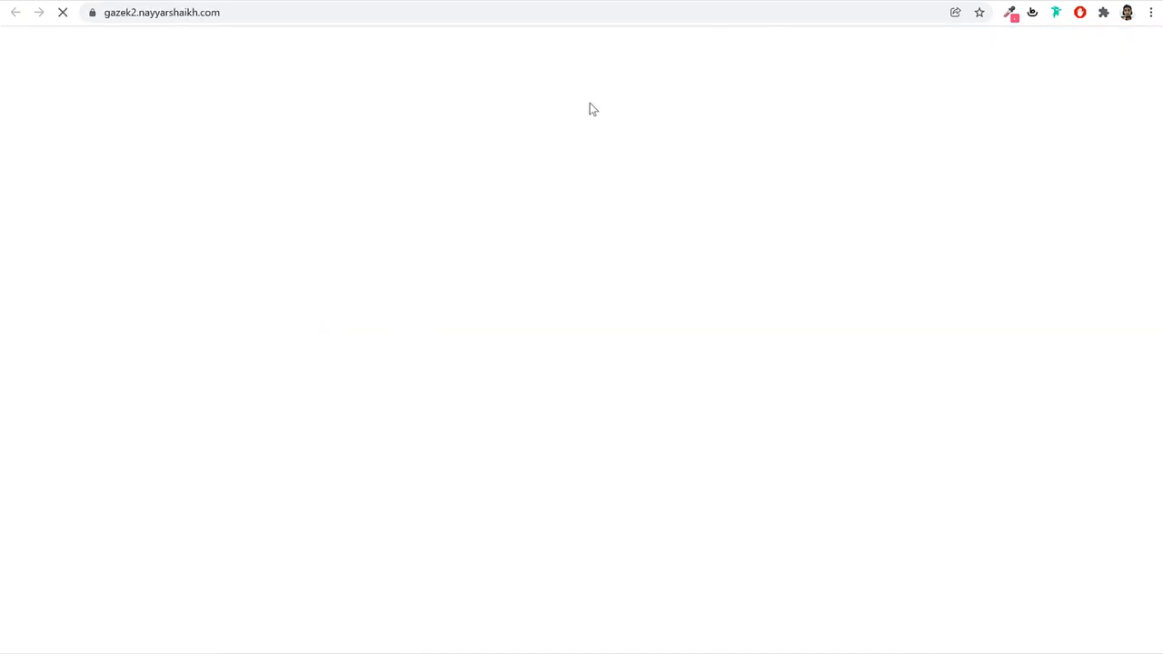
scroll(700, 287, down, 3)
scroll(688, 323, up, 3)
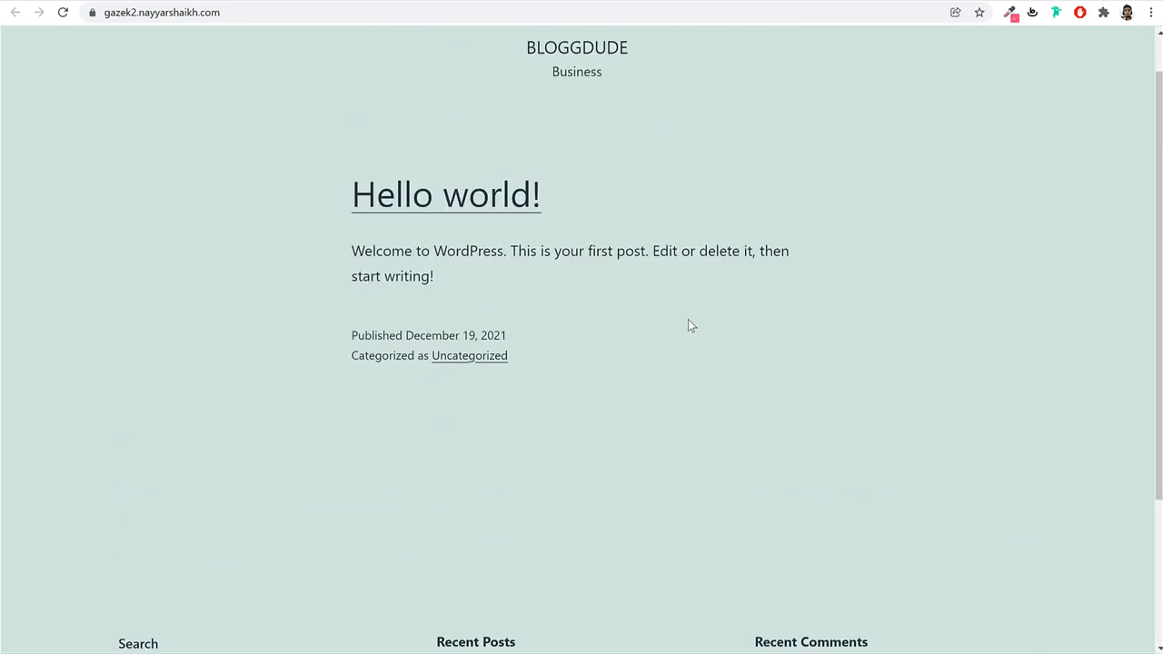
key(ctrl+shift+Tab)
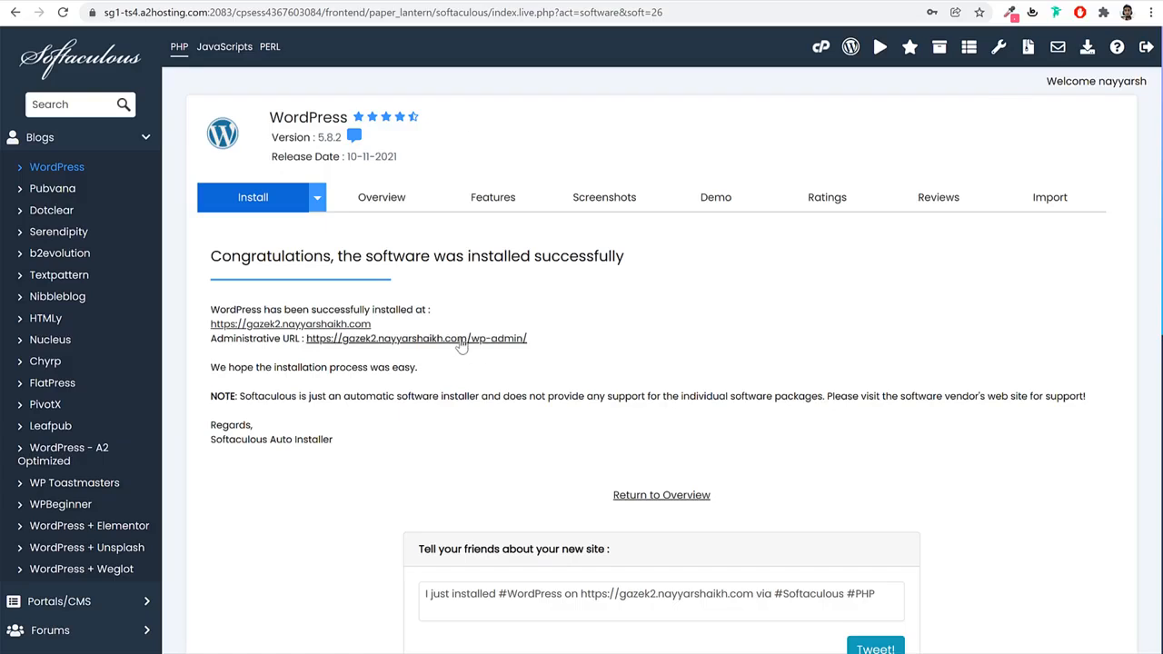
click(460, 340)
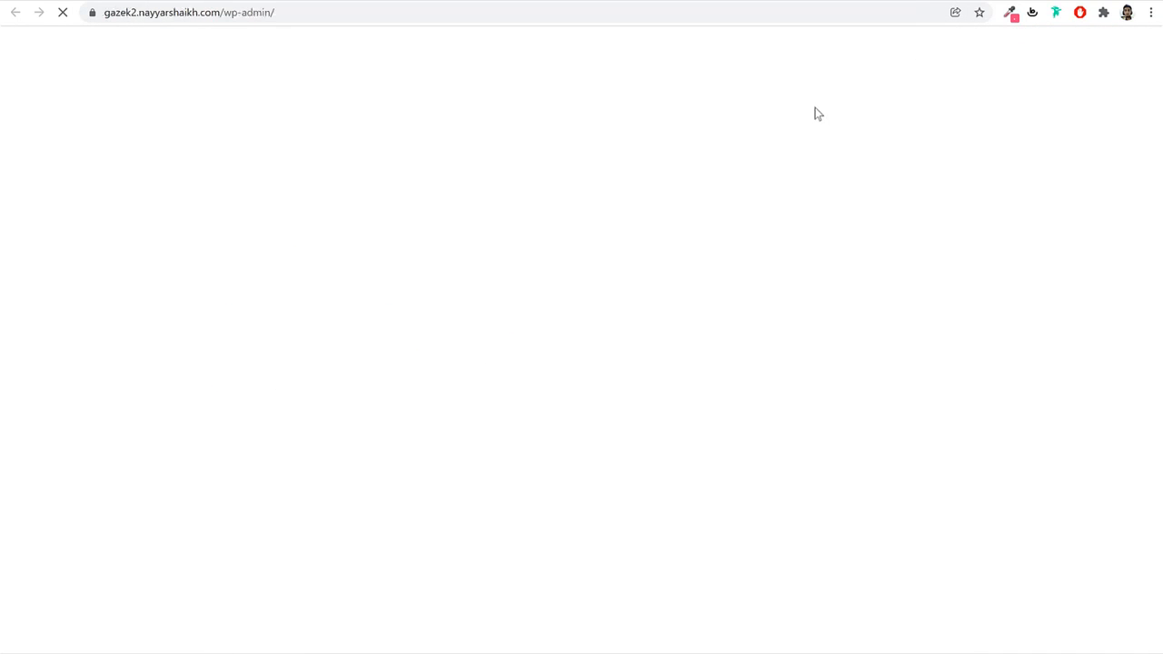
scroll(812, 258, down, 3)
scroll(813, 255, up, 3)
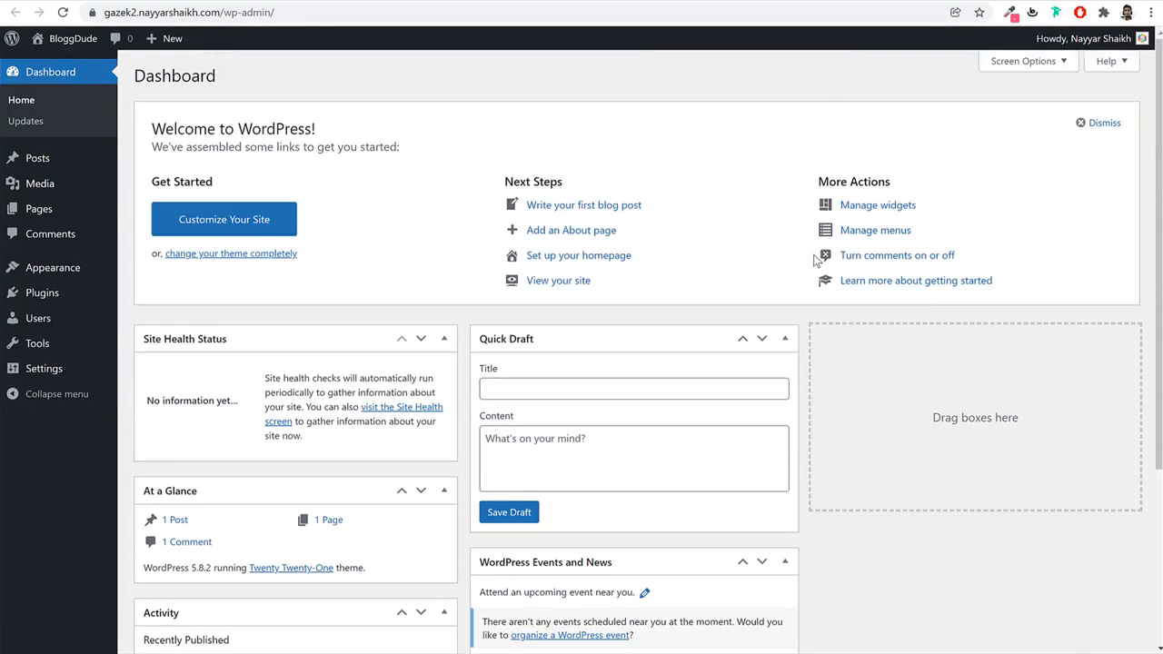
key(ctrl+shift+Tab)
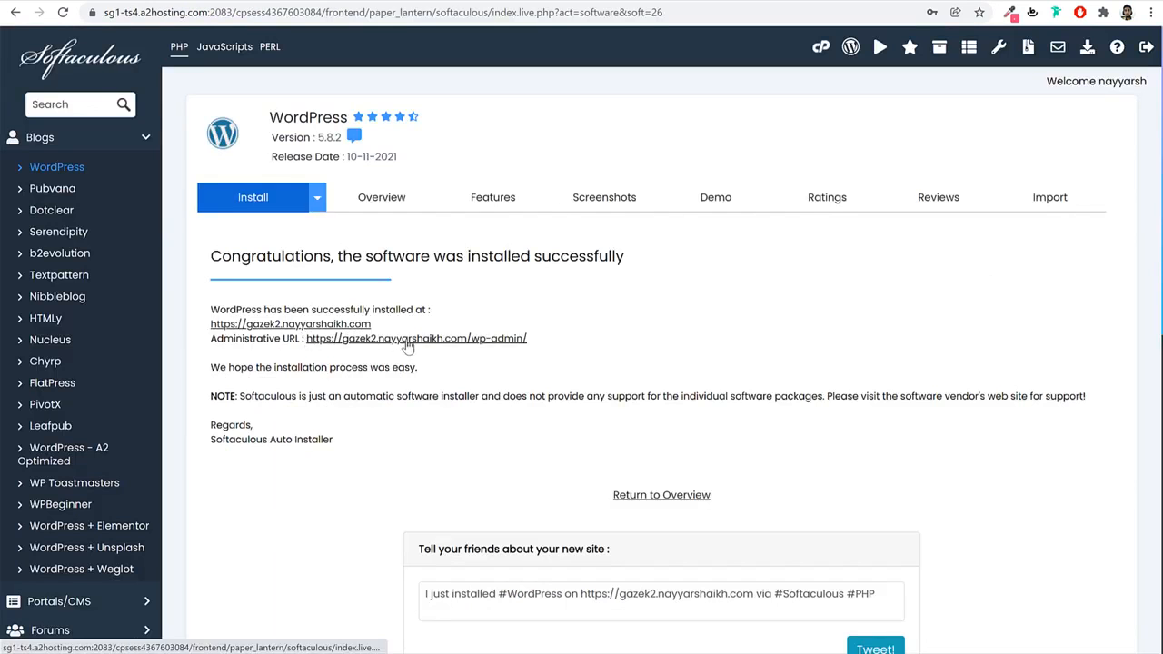
click(783, 2)
scroll(703, 338, down, 3)
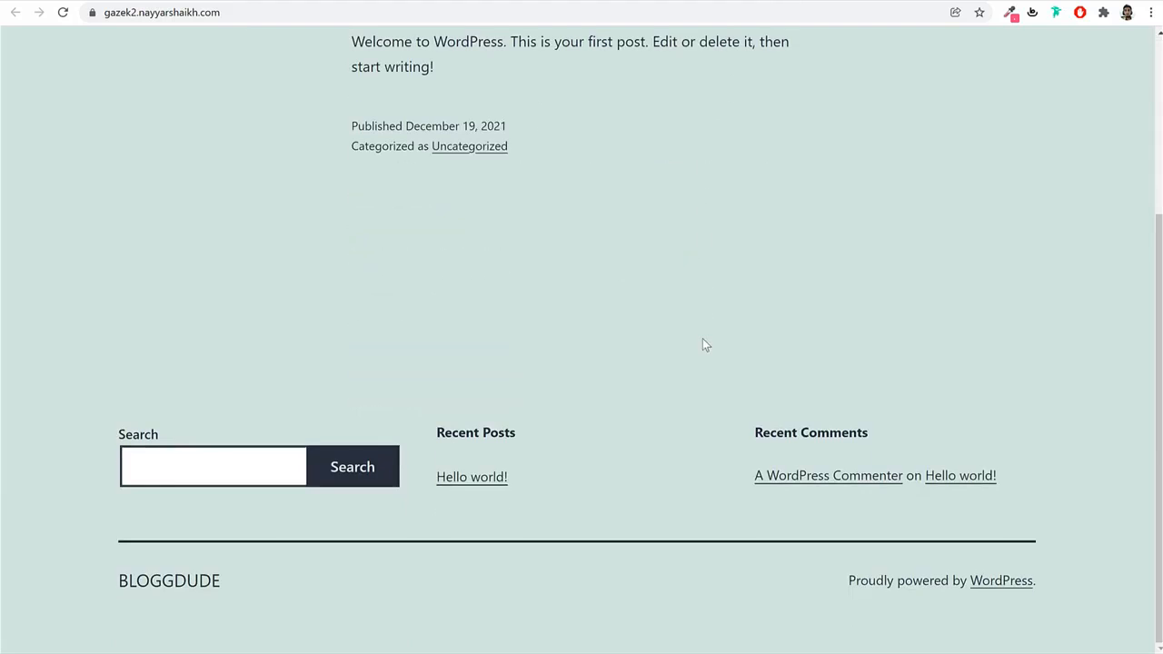
scroll(703, 338, up, 3)
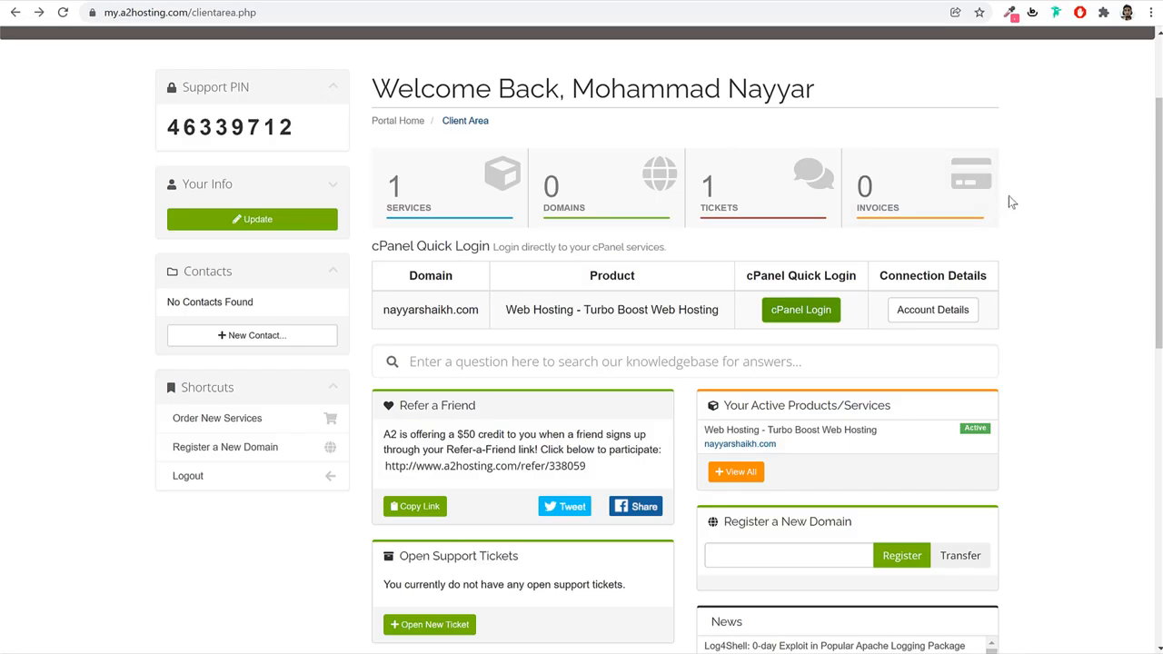
Start a new ticket, preview the Support category's trouble list, then return to the categories.
scroll(1023, 291, up, 3)
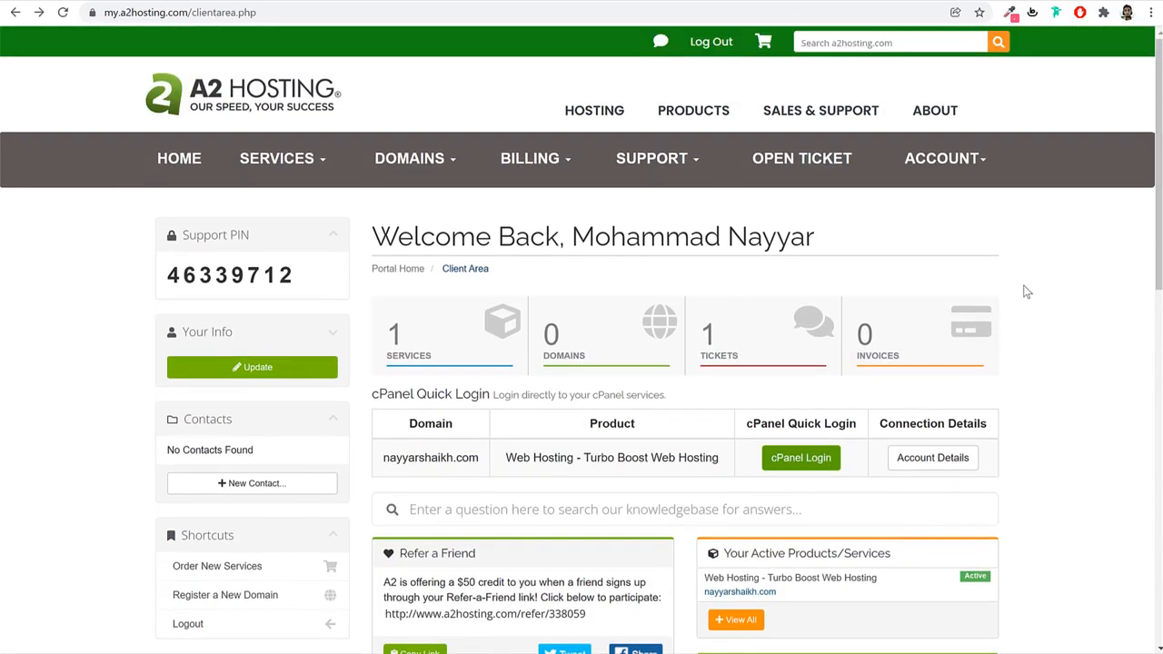
click(802, 163)
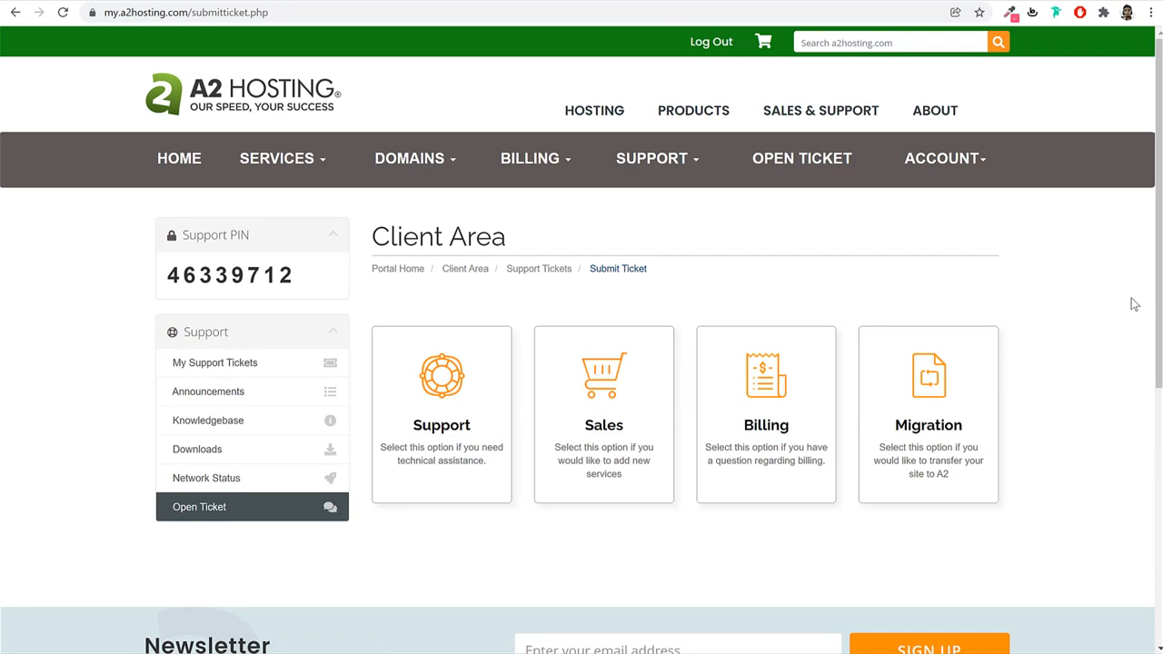
click(469, 393)
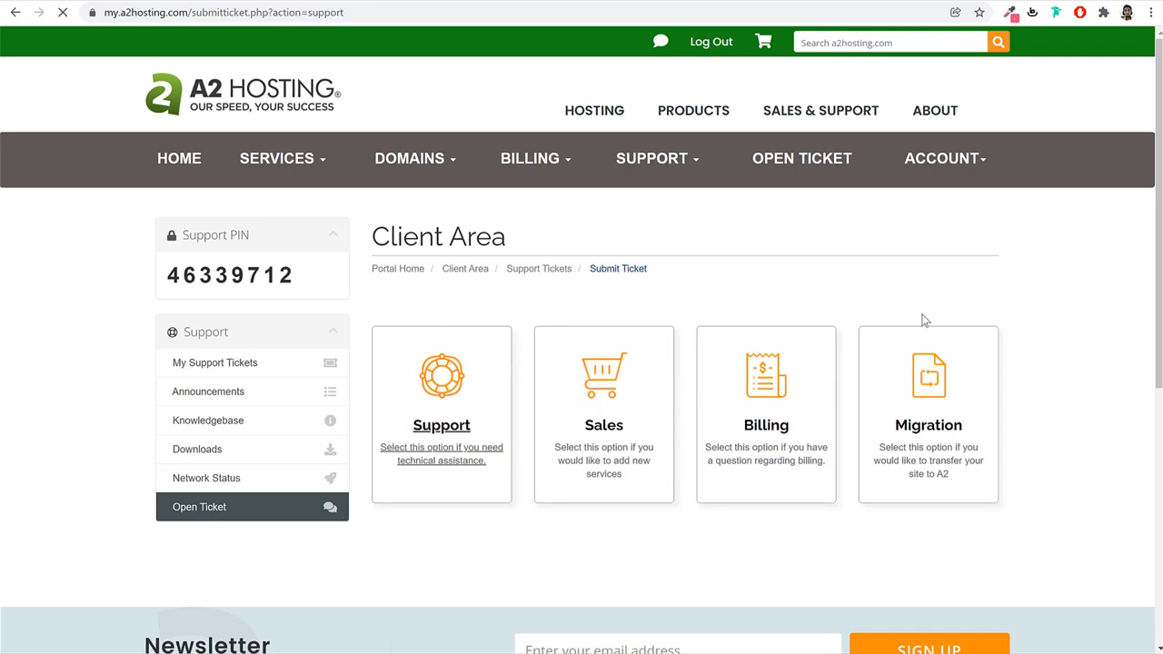
click(592, 389)
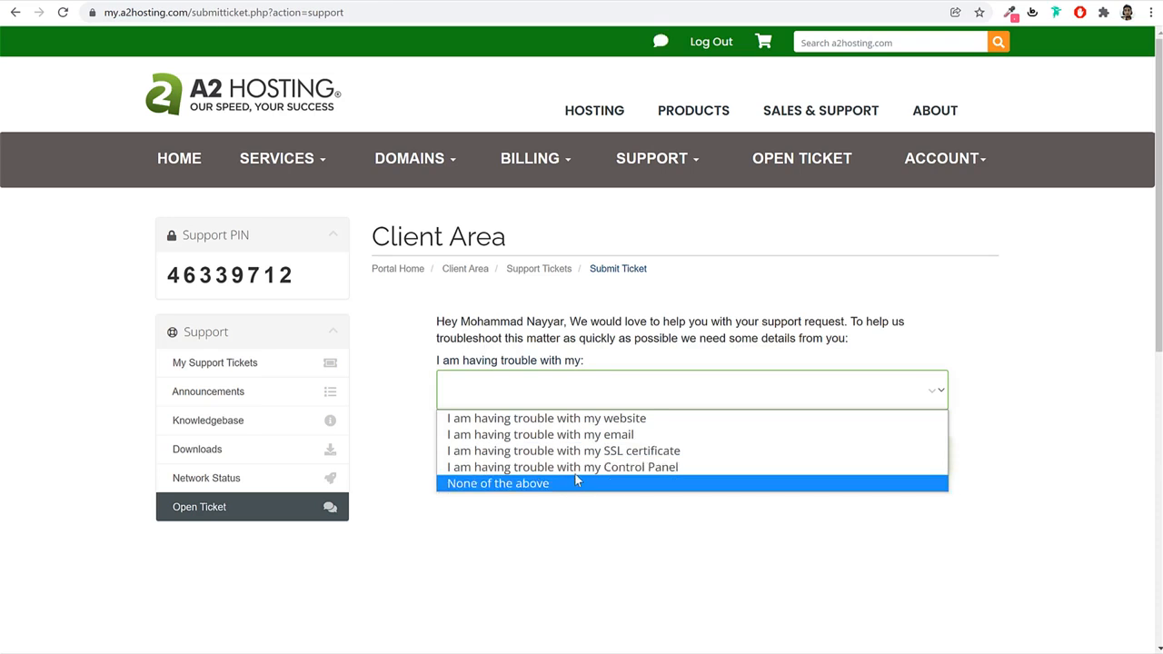
click(1087, 368)
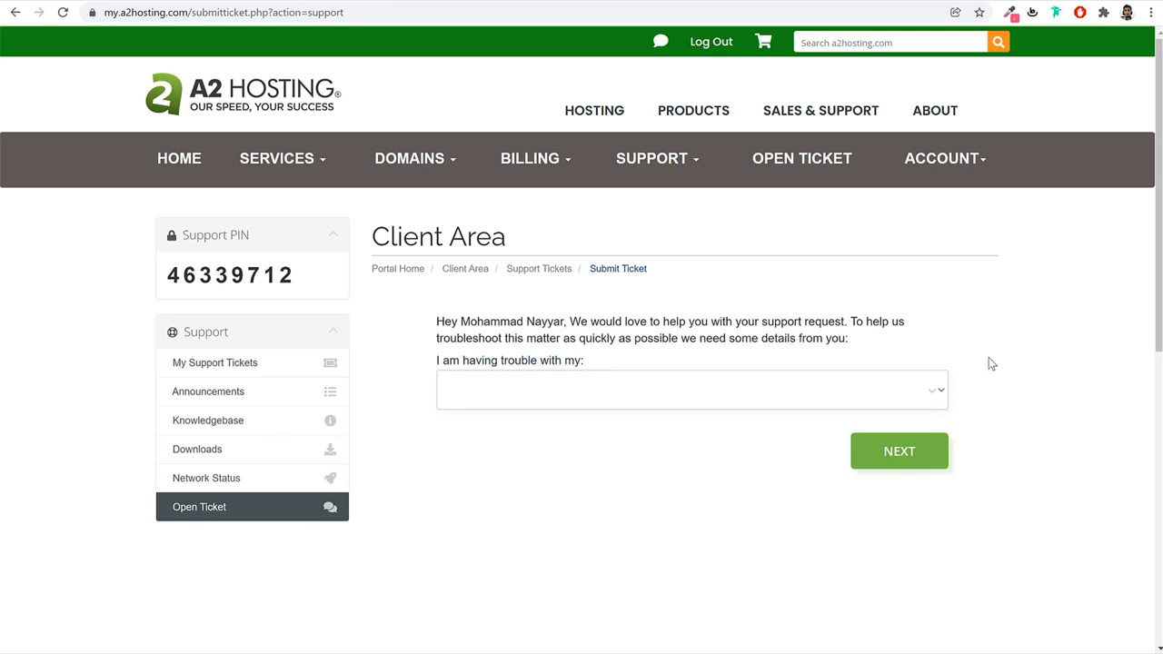
key(alt+Left)
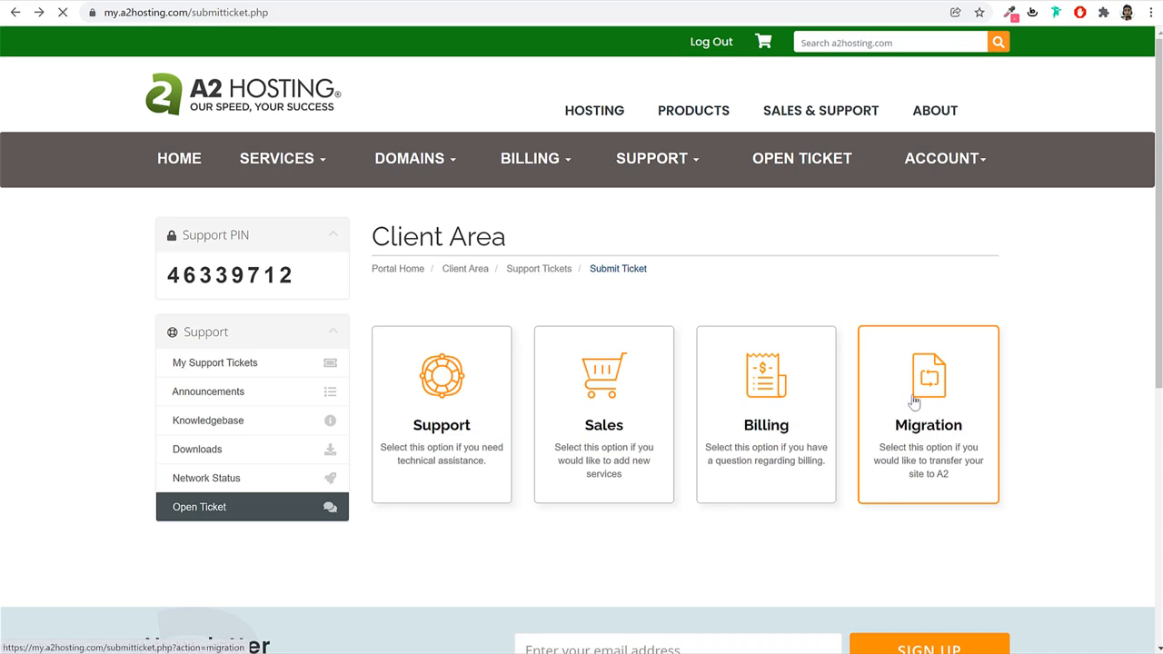
Choose Migration, agree to the migration terms and continue to step 1 of the request.
click(968, 341)
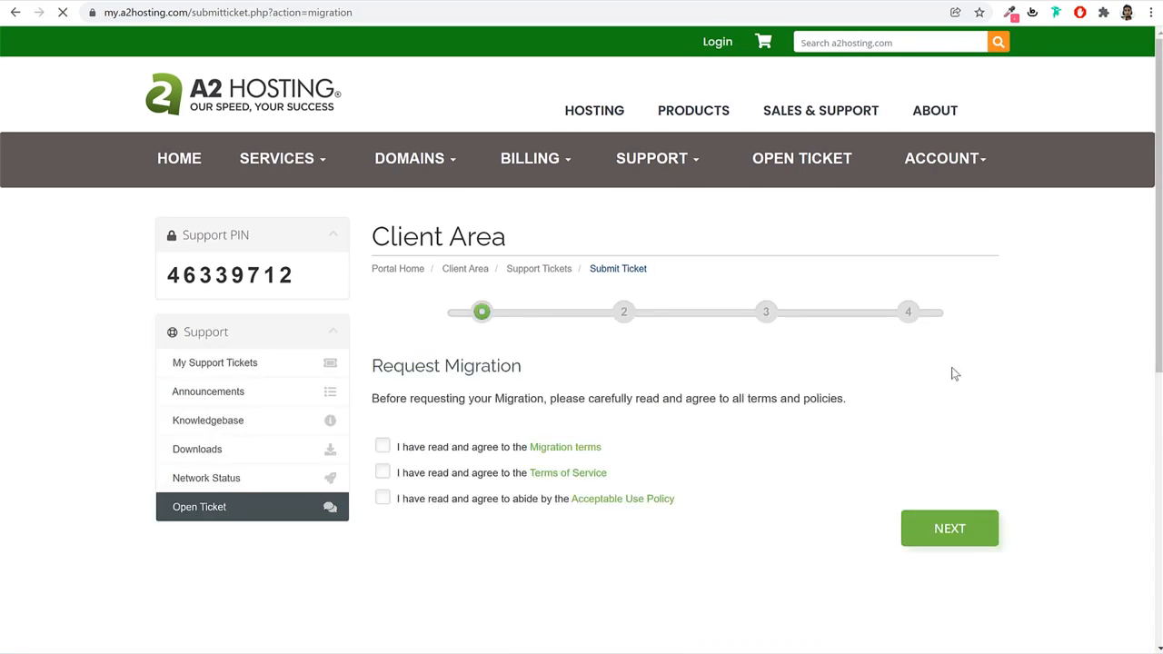
scroll(679, 423, down, 5)
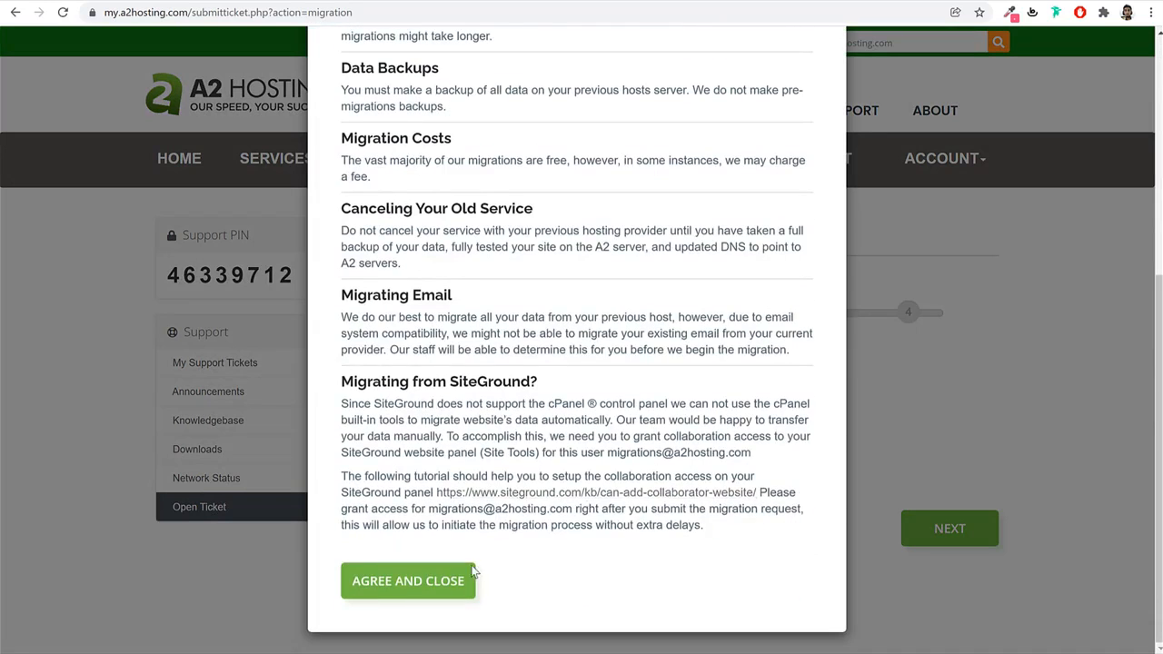
click(460, 584)
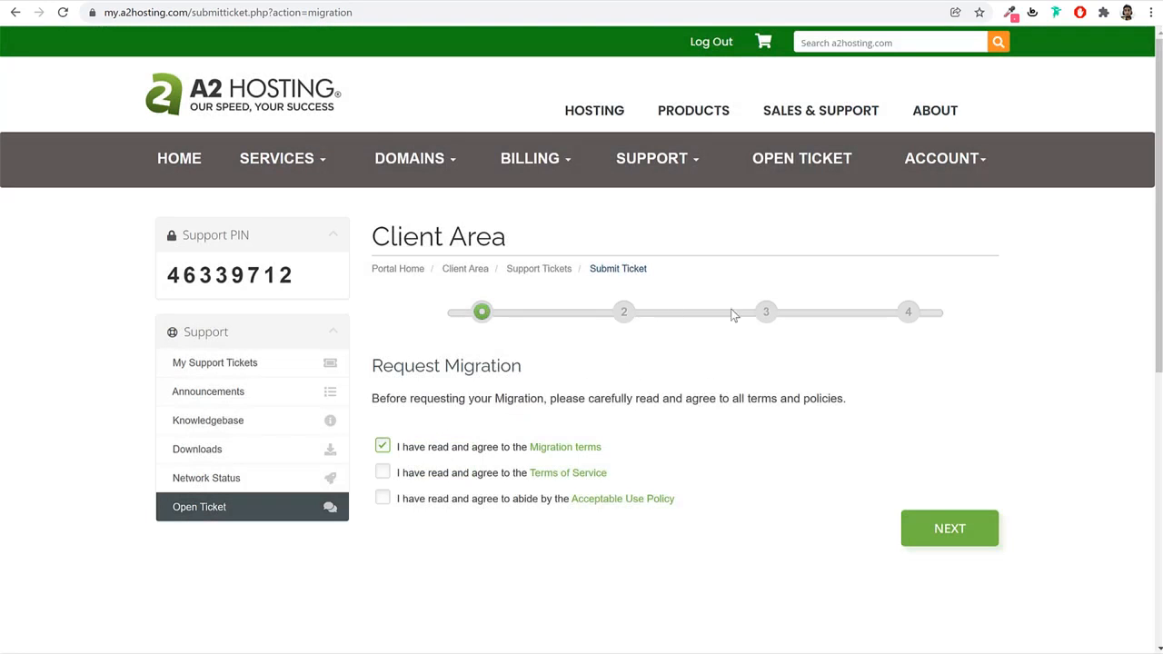
click(961, 543)
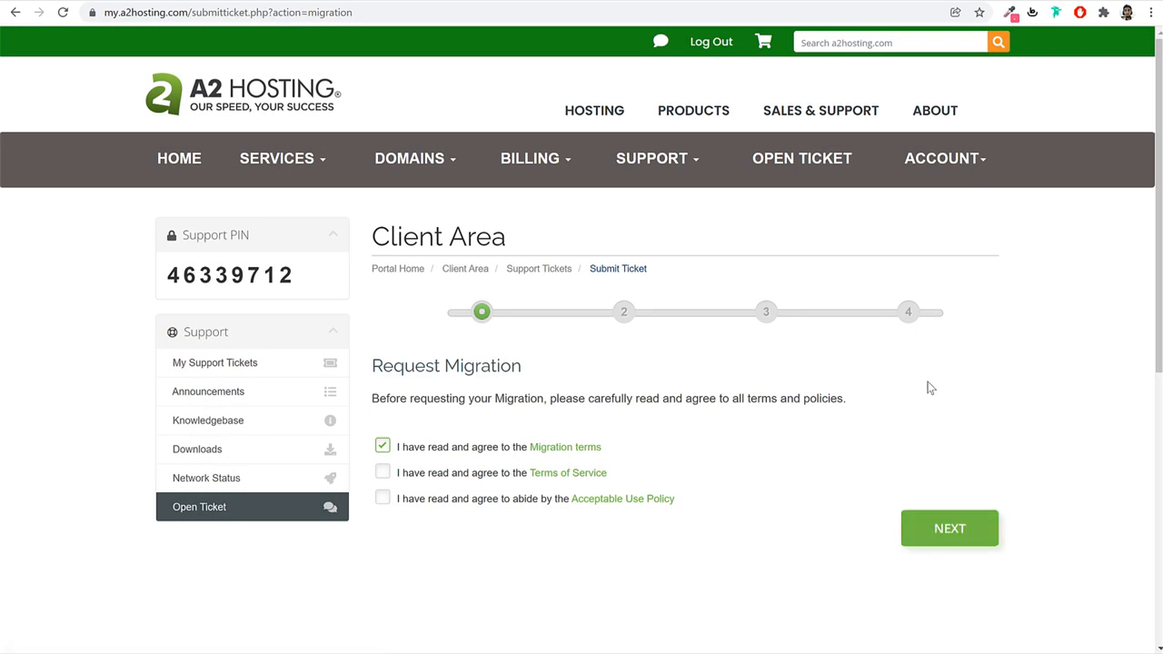
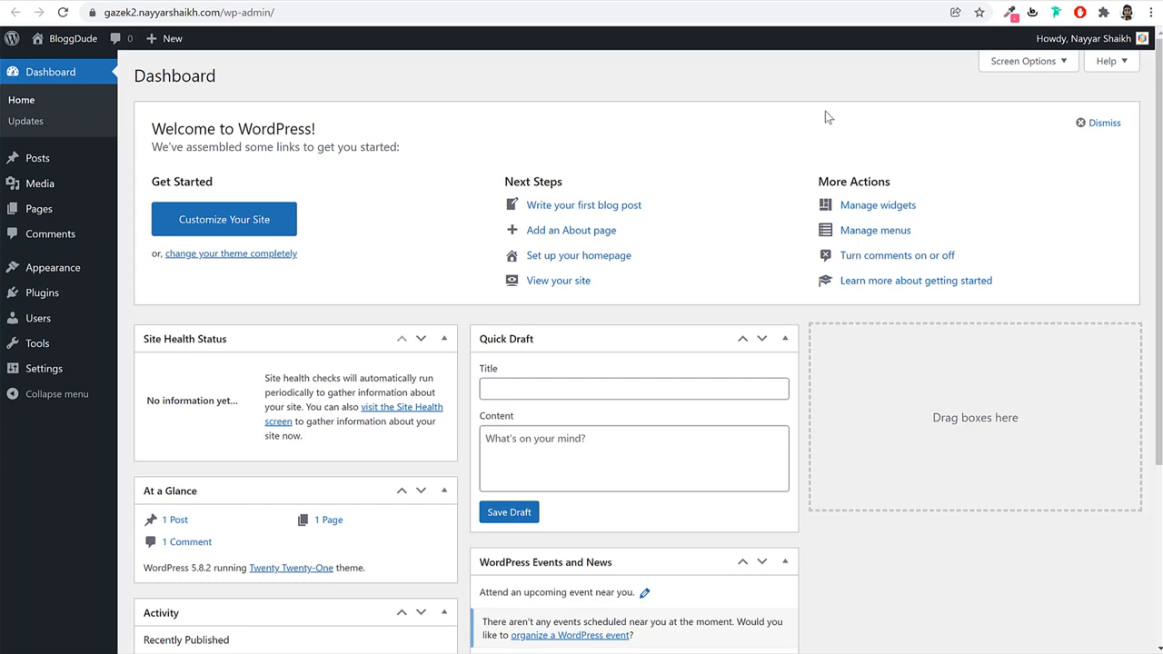
Check the site's admin address ending in /wp-admin/ without changing it.
scroll(857, 446, down, 3)
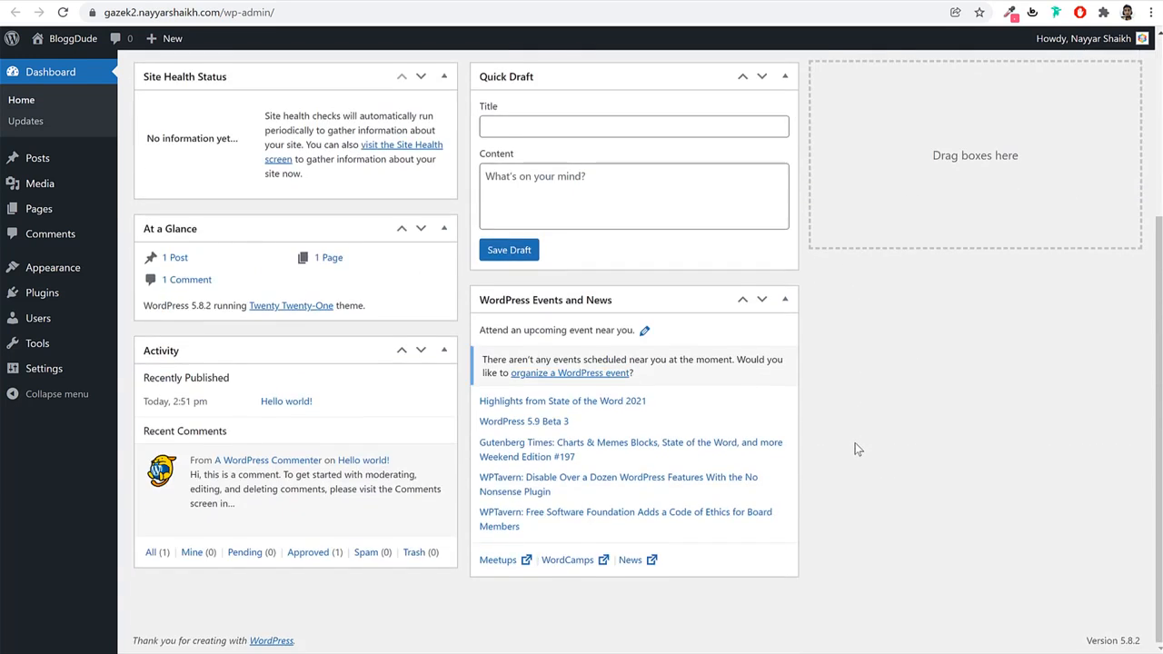
scroll(857, 446, up, 3)
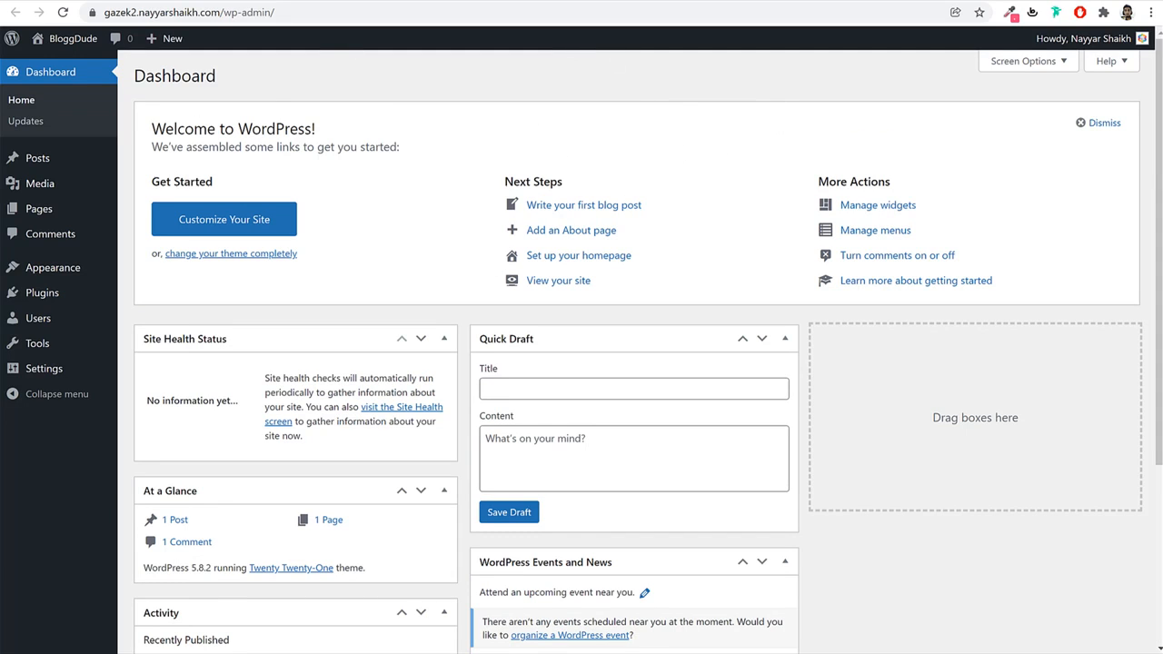
click(219, 11)
key(End)
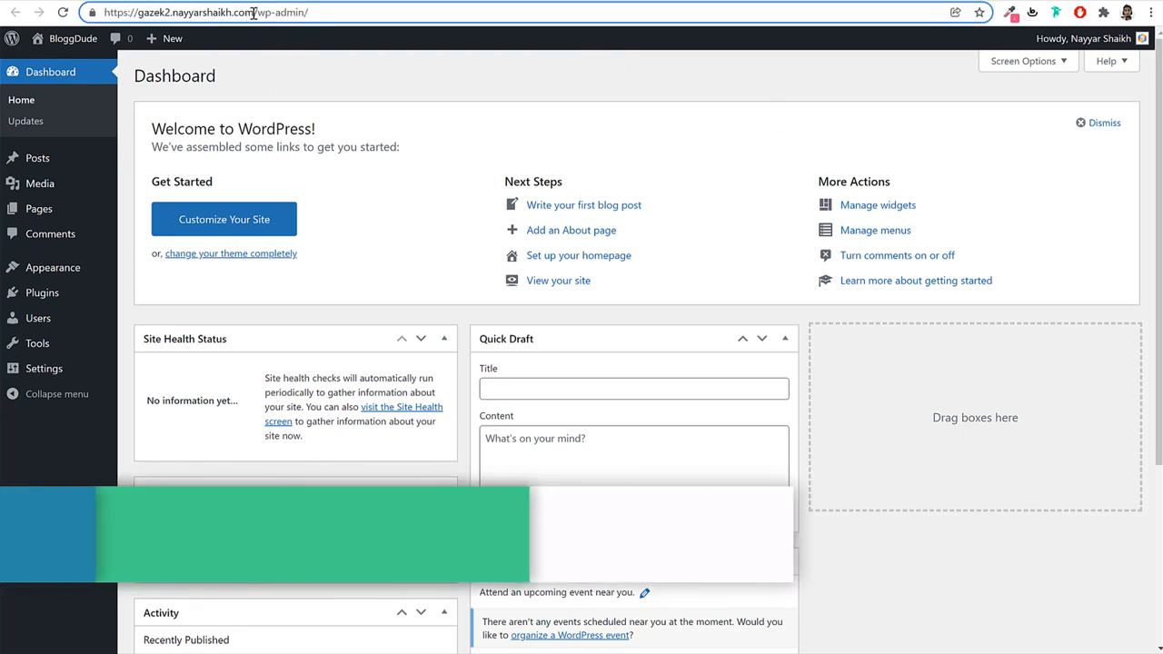
drag(310, 12, 254, 13)
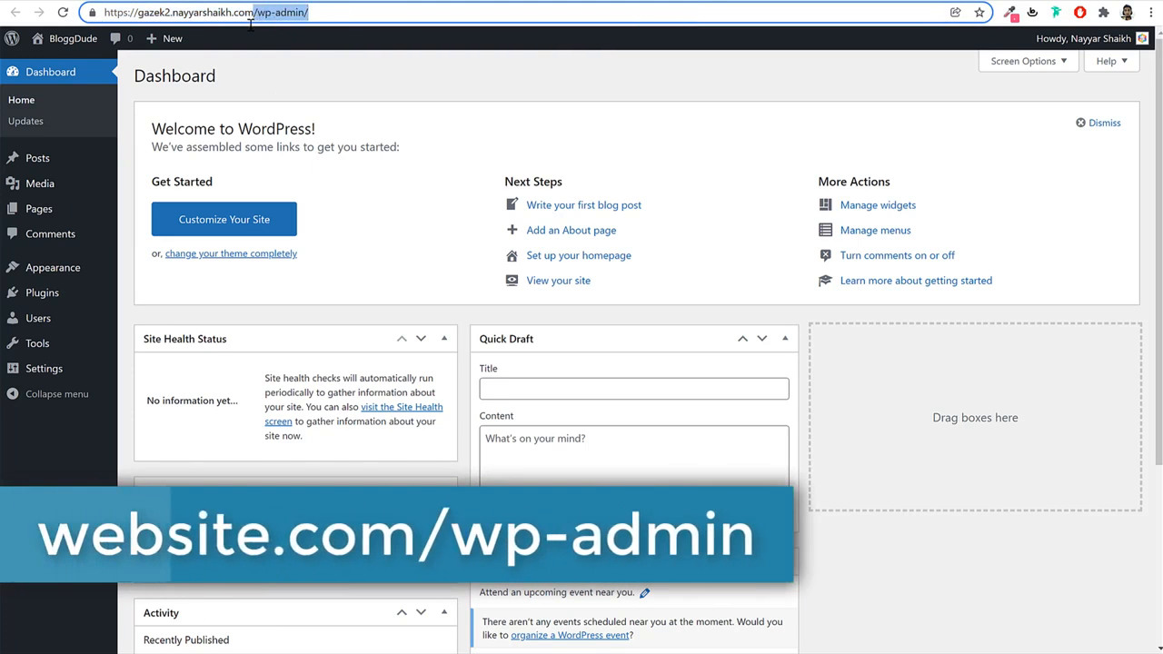
click(889, 69)
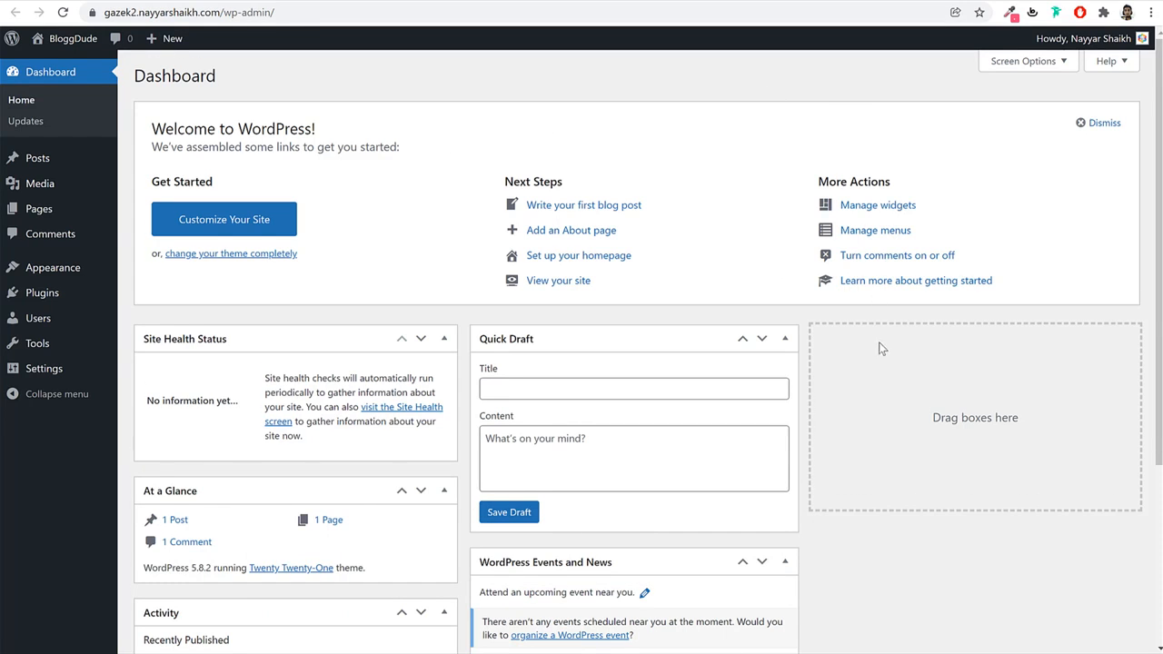
scroll(874, 355, down, 3)
scroll(658, 313, up, 3)
Hide Site Health Status, At a Glance, Activity, Quick Draft, Events and News, and Welcome boxes.
click(1045, 64)
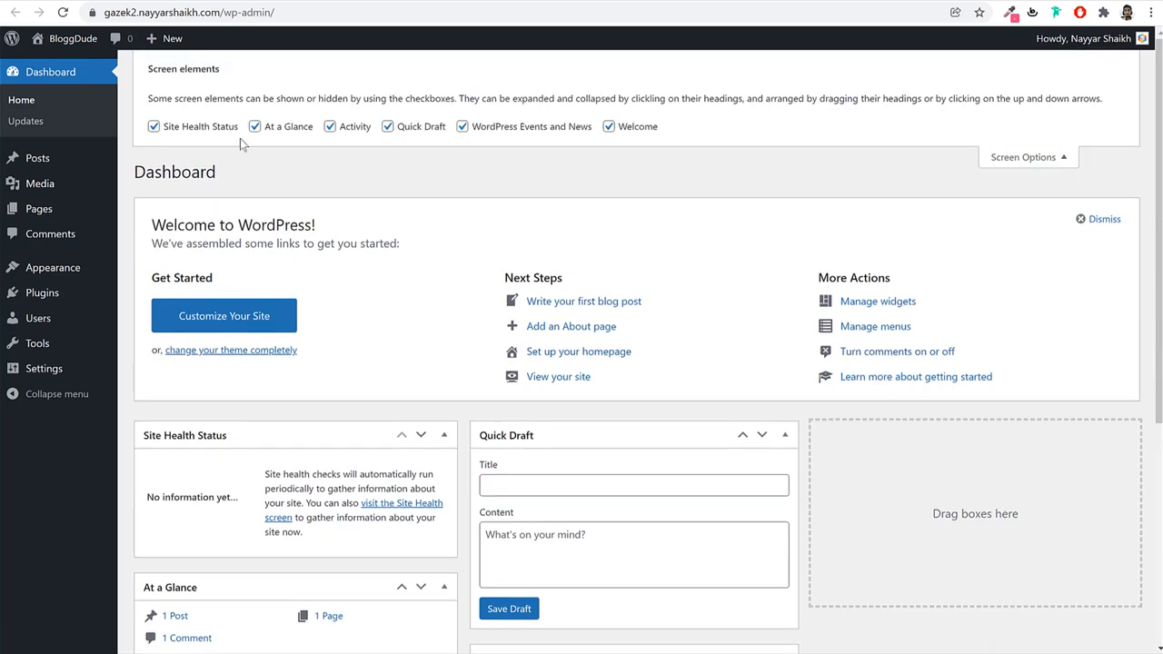
click(232, 129)
click(273, 128)
click(343, 128)
click(418, 128)
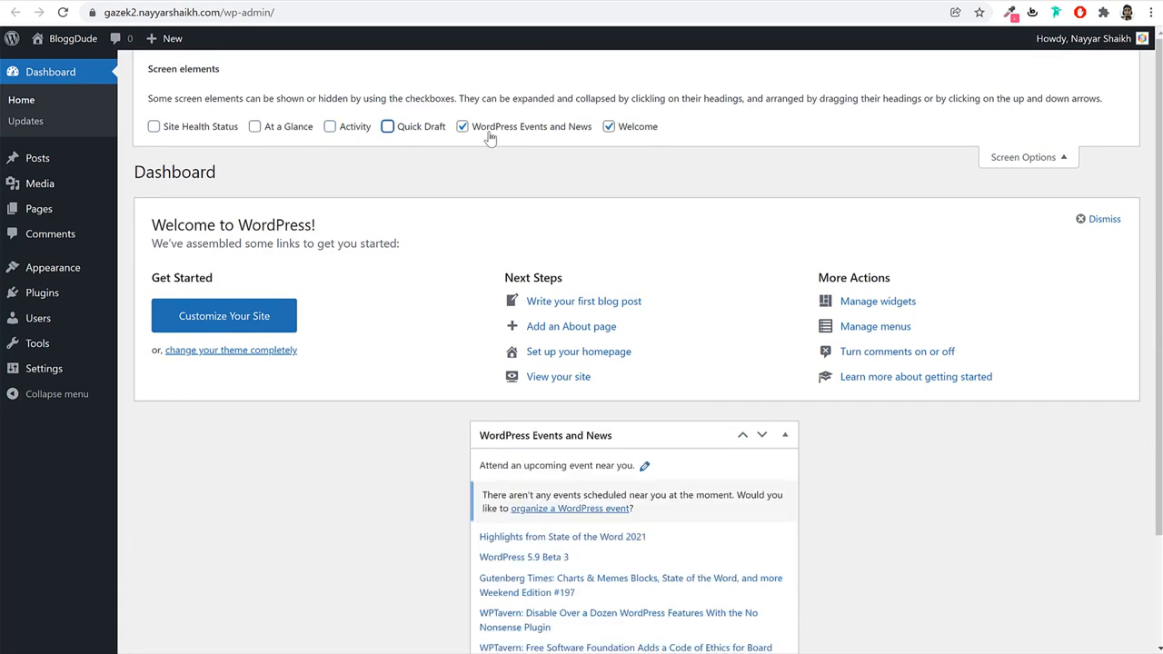
click(490, 132)
click(647, 130)
click(1018, 159)
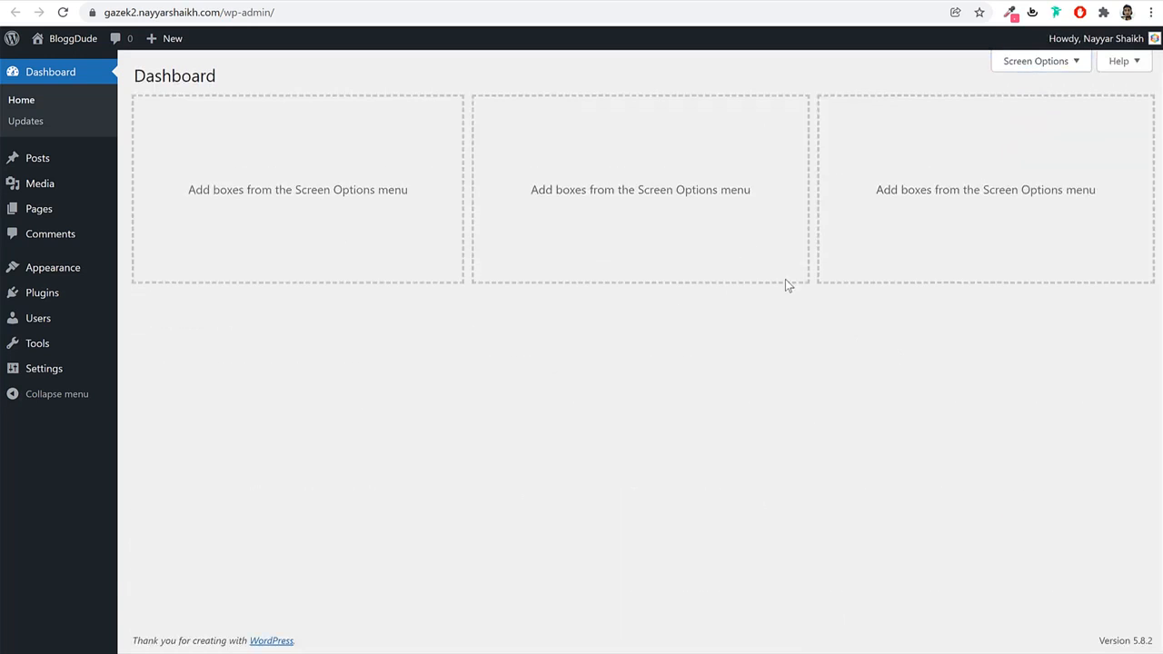
Open All Posts and look at the demo site's News page.
click(38, 162)
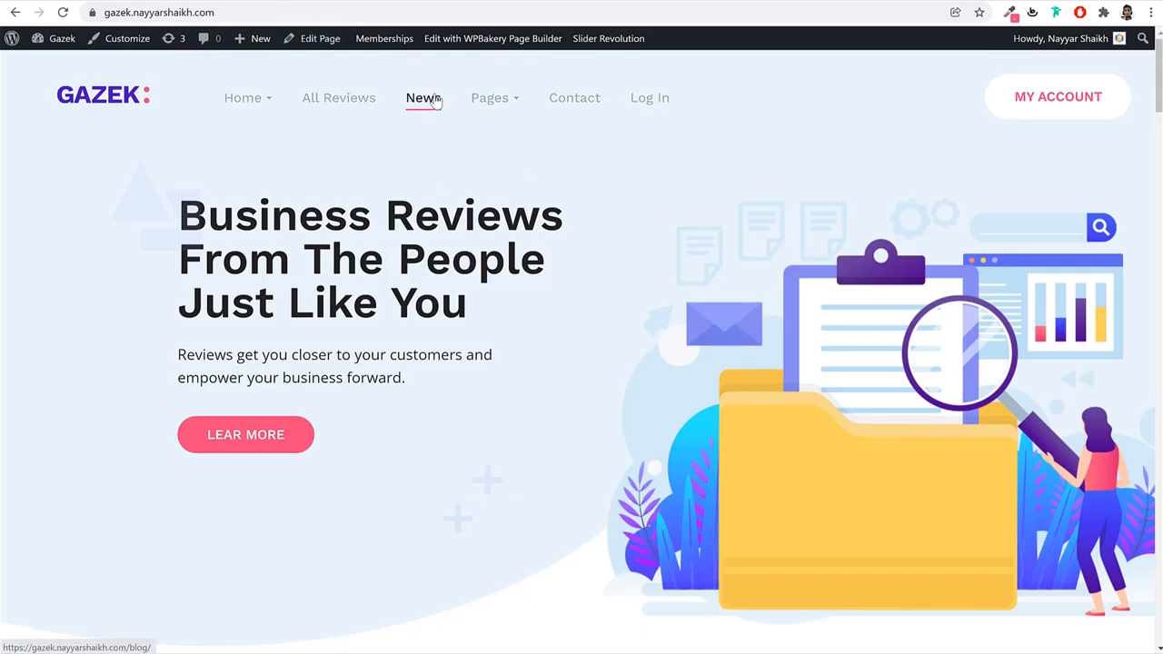
click(416, 110)
scroll(499, 346, down, 15)
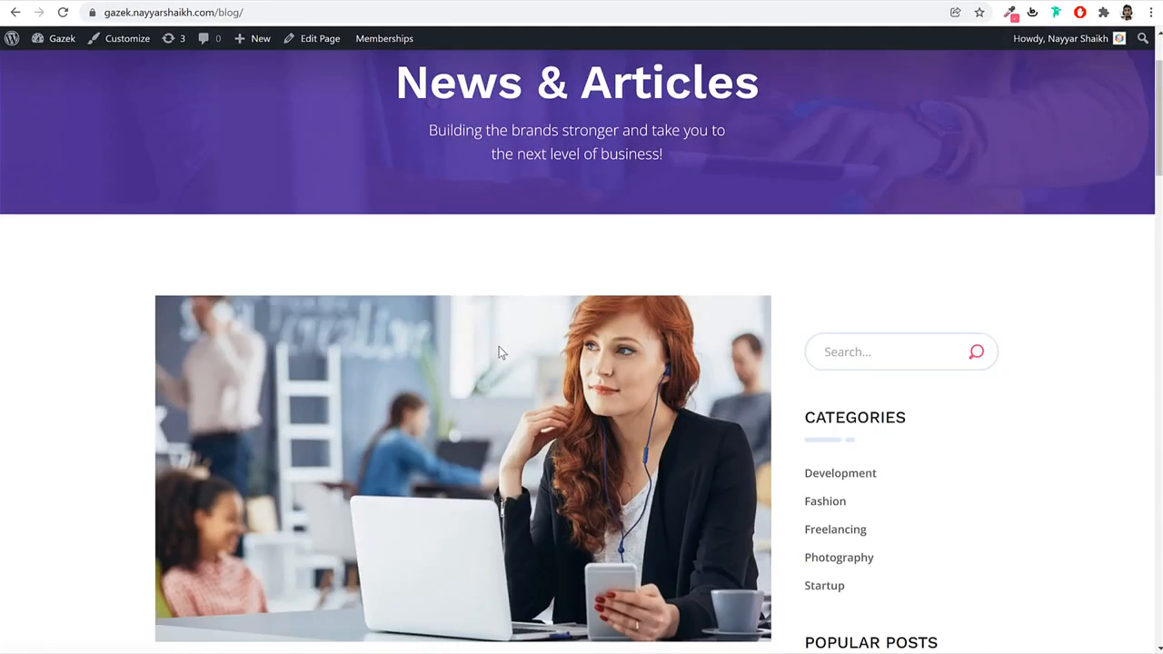
scroll(498, 358, up, 5)
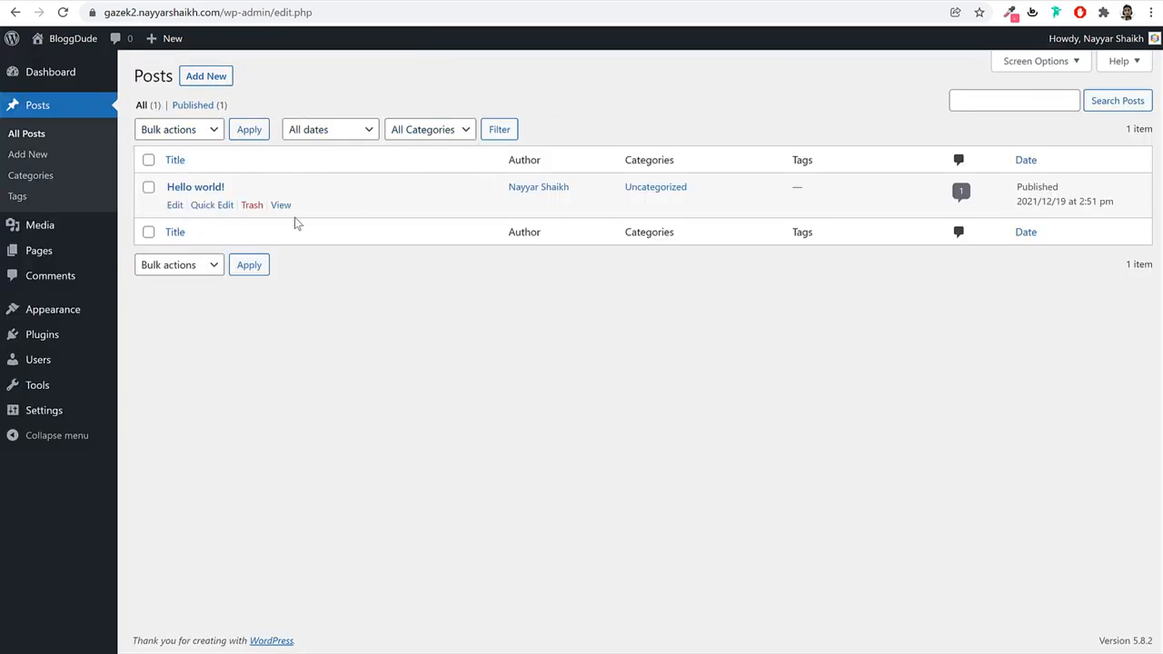
Open the Media Library and scroll through the empty library.
click(79, 237)
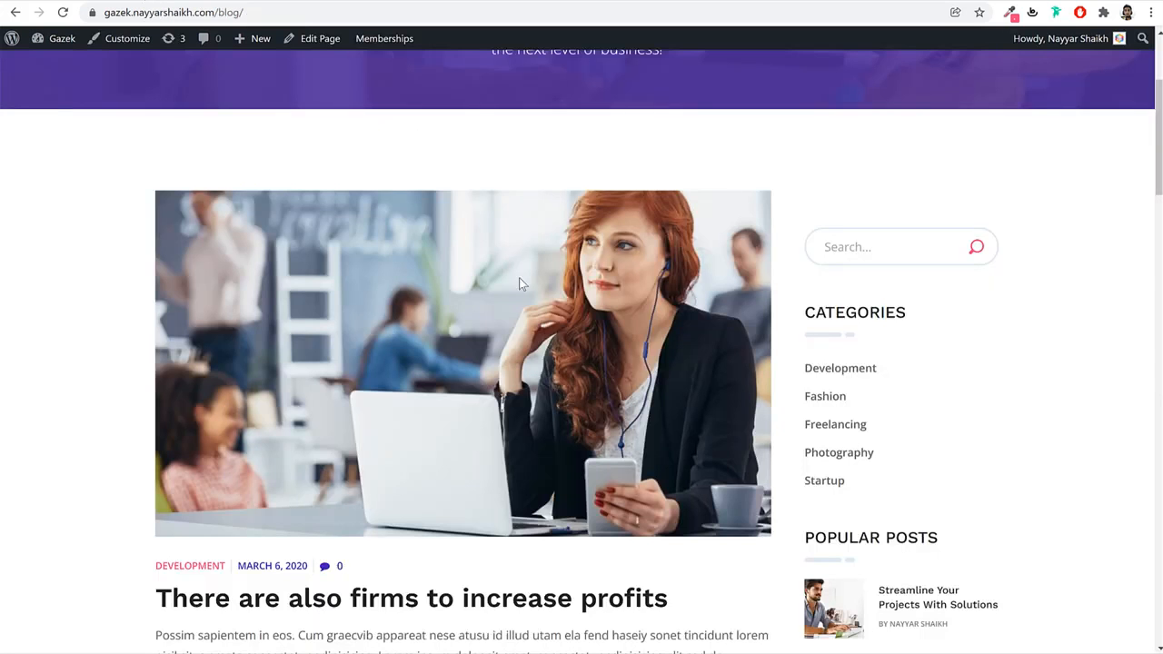
scroll(527, 327, down, 20)
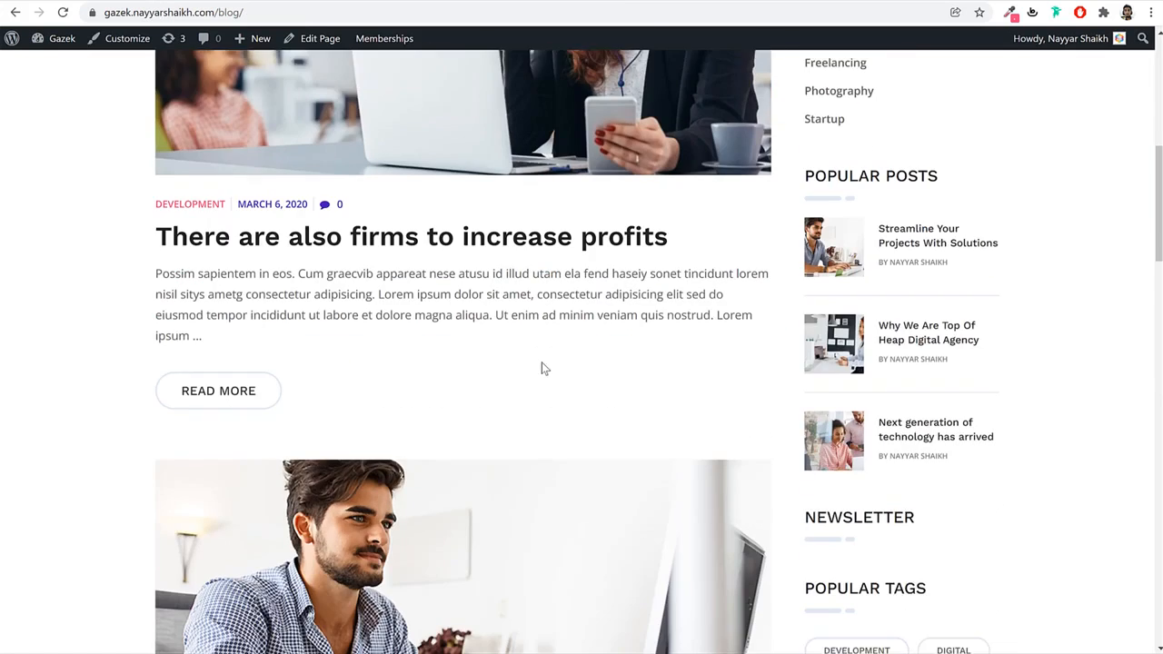
scroll(538, 383, down, 5)
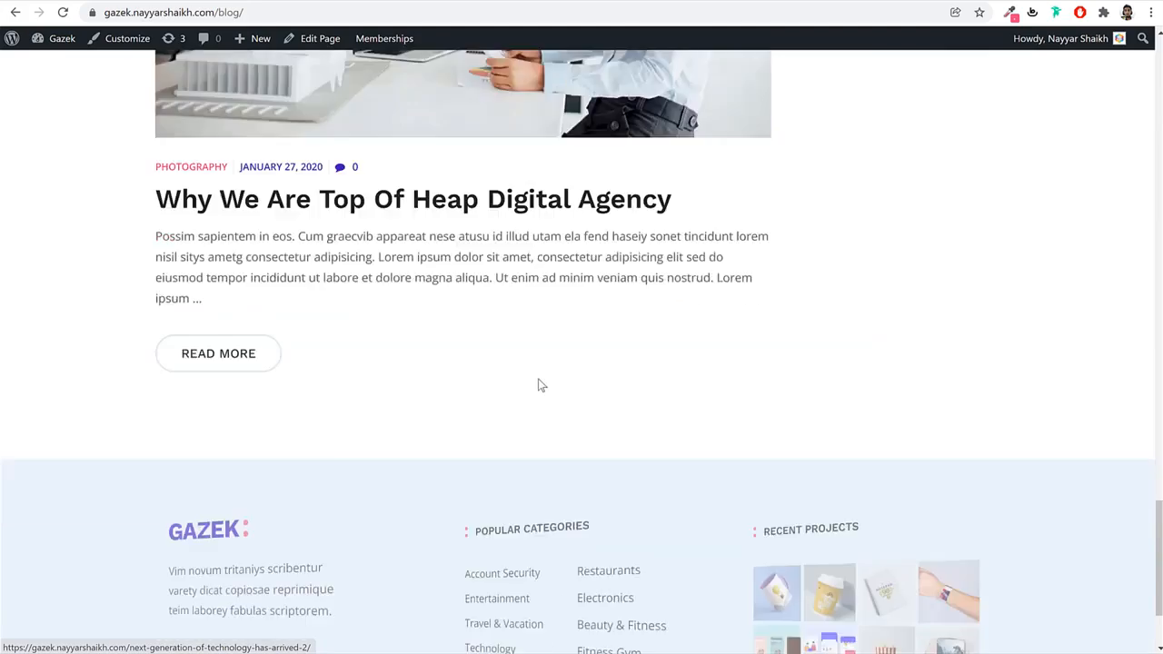
scroll(537, 400, up, 7)
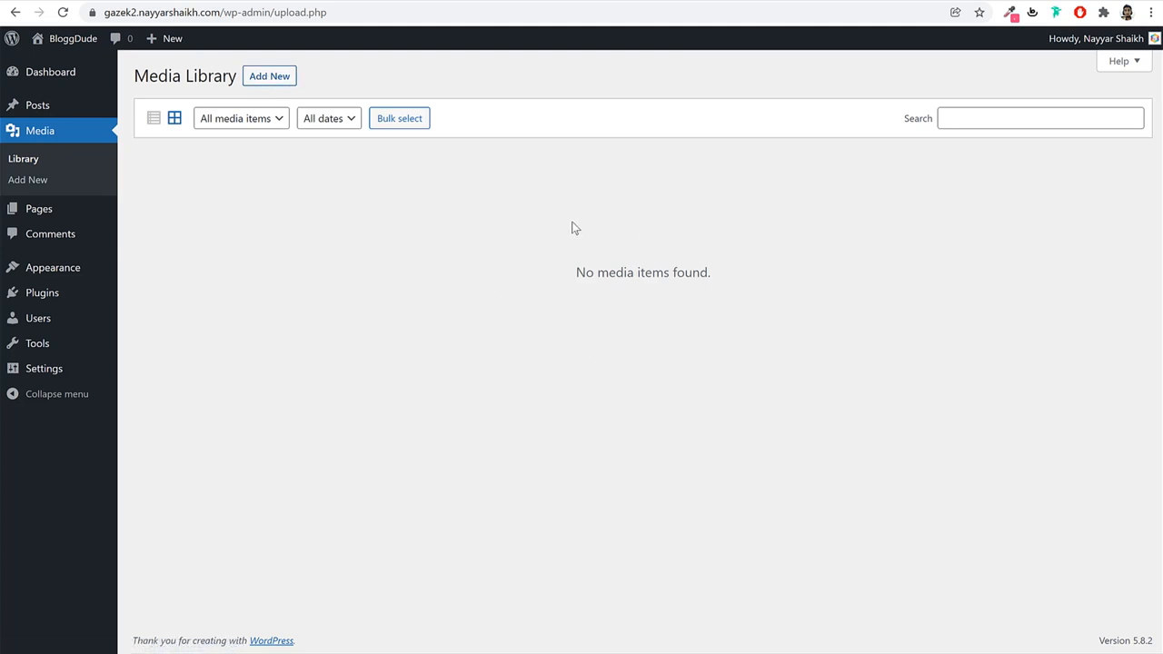
Review the default Pages list against the demo site's blog, then go to Themes.
click(62, 212)
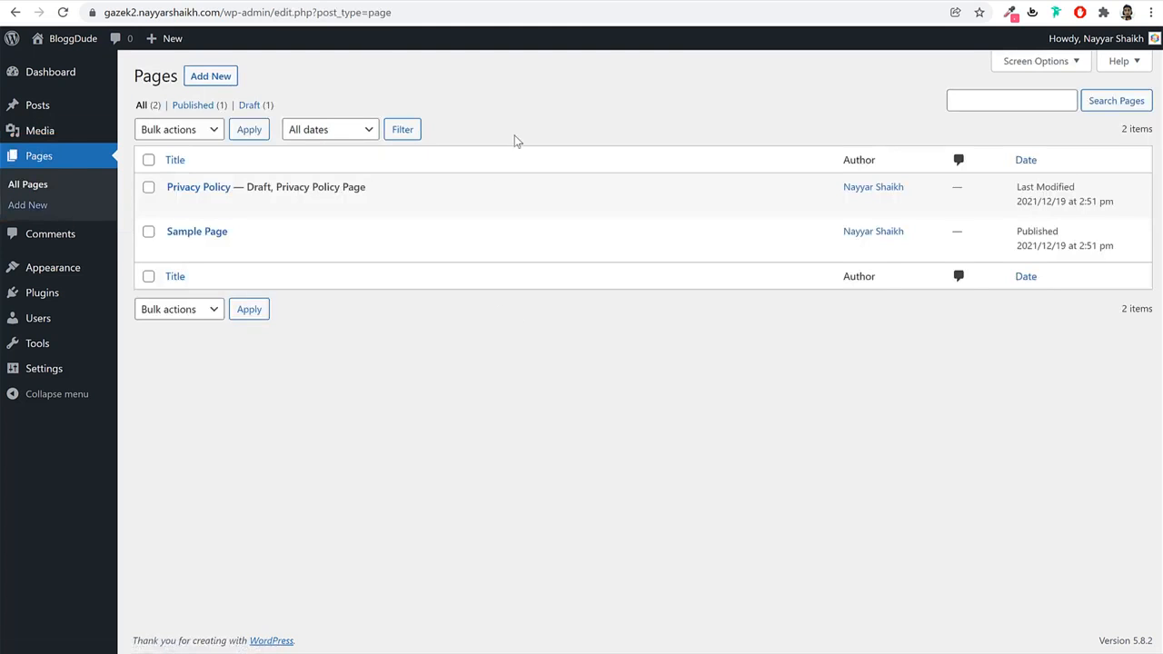
mouse_move(472, 191)
click(117, 2)
mouse_move(390, 119)
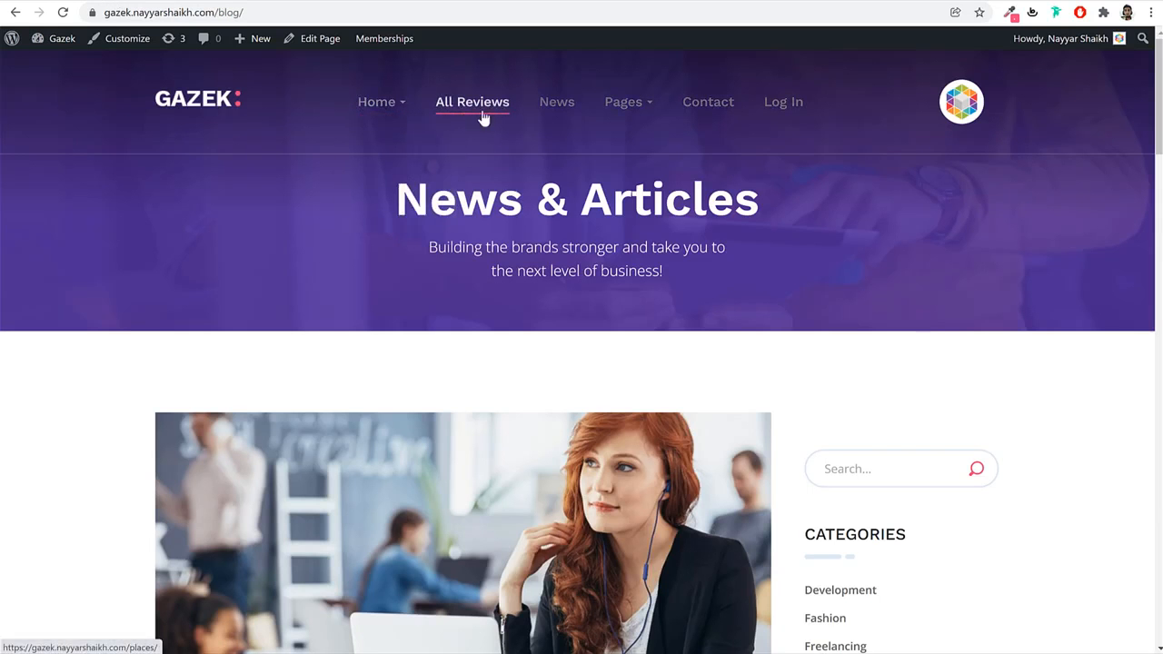
click(627, 3)
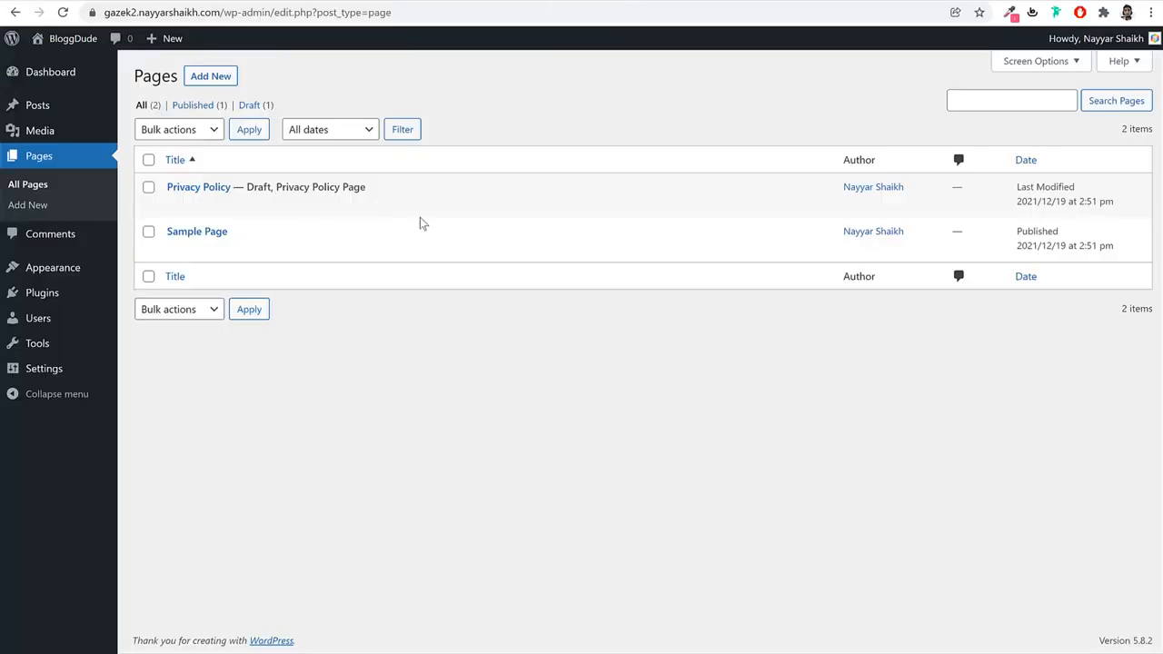
click(71, 273)
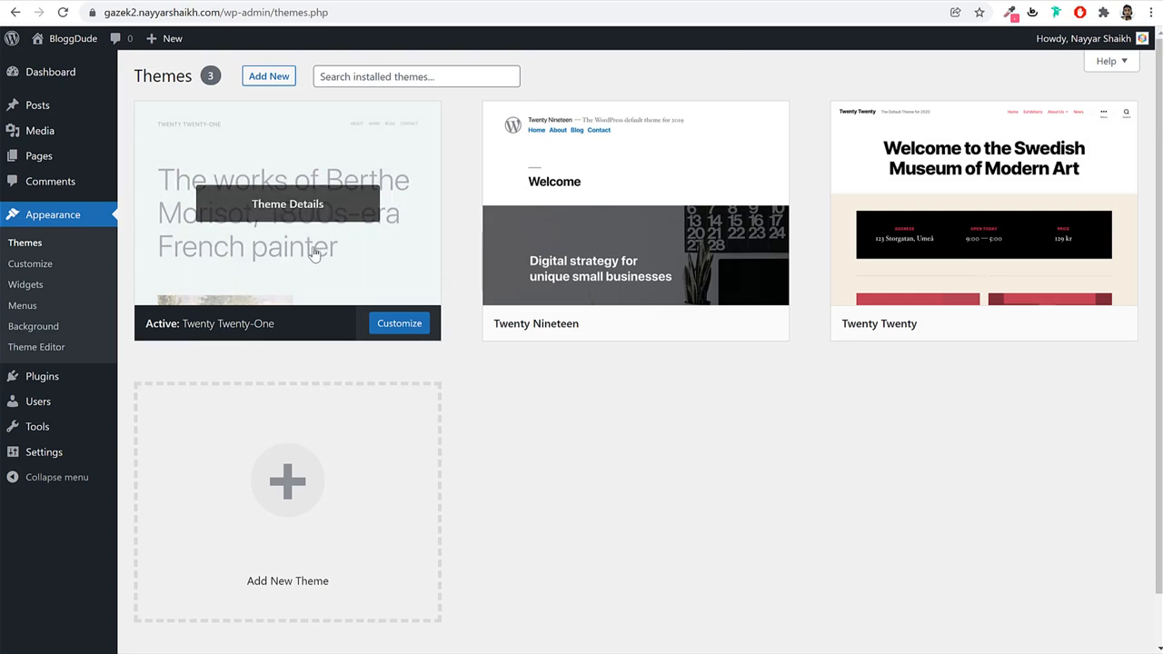
Activate Twenty Nineteen, comparing the front page before and after the switch.
click(759, 2)
scroll(608, 389, down, 3)
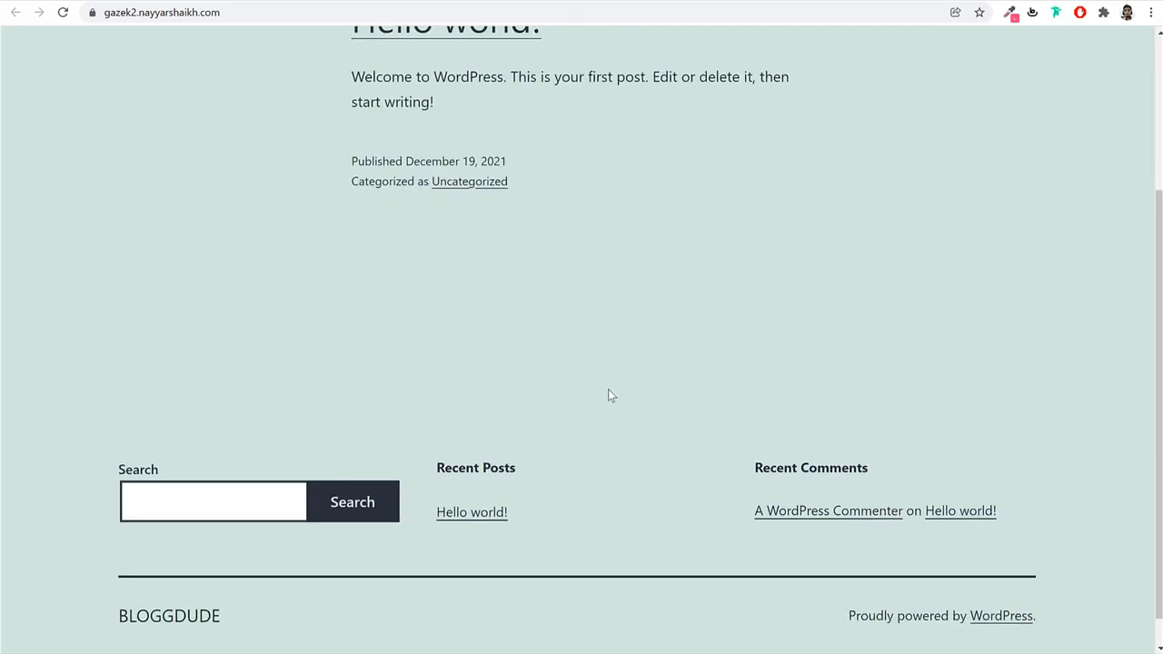
scroll(603, 417, up, 3)
click(623, 2)
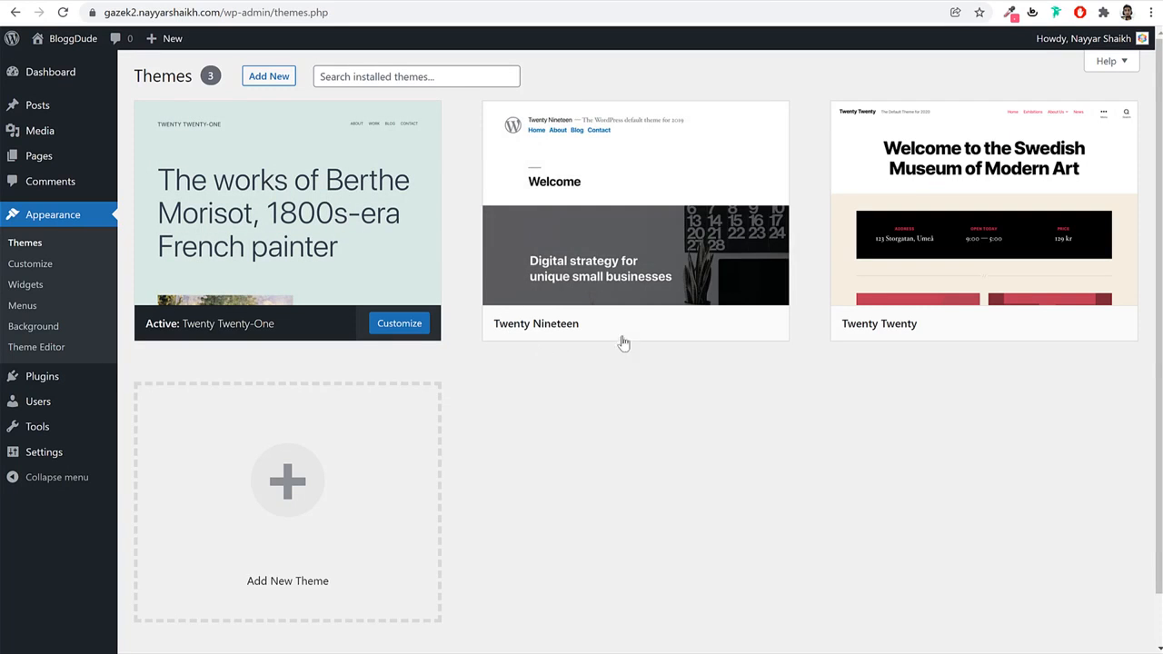
click(690, 328)
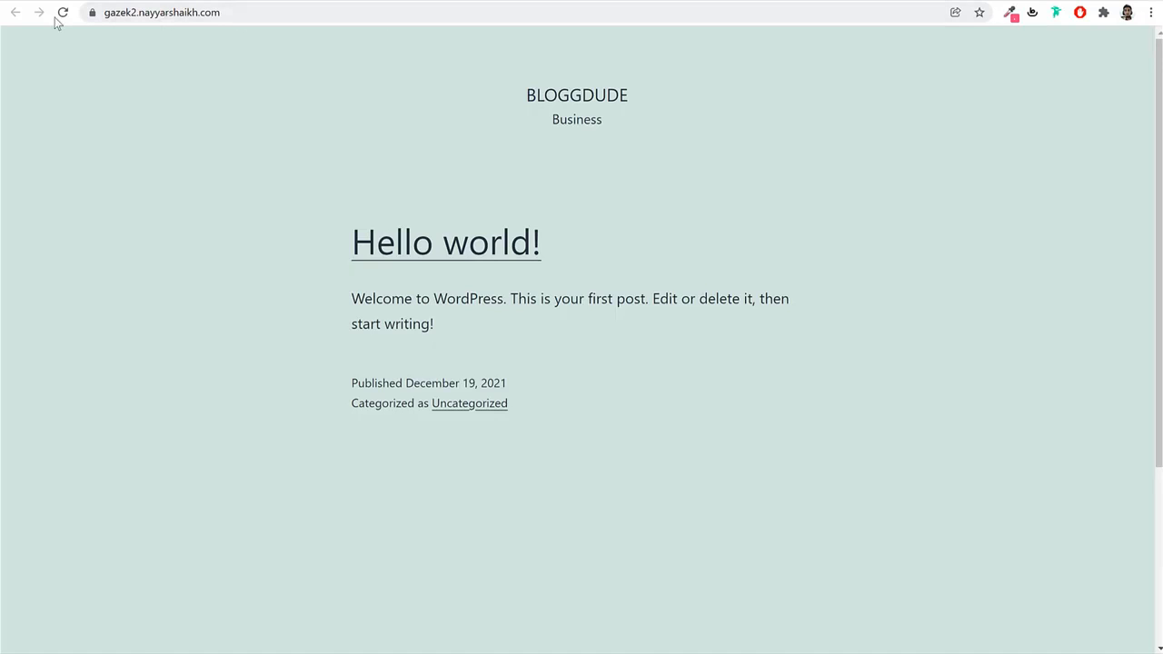
click(58, 18)
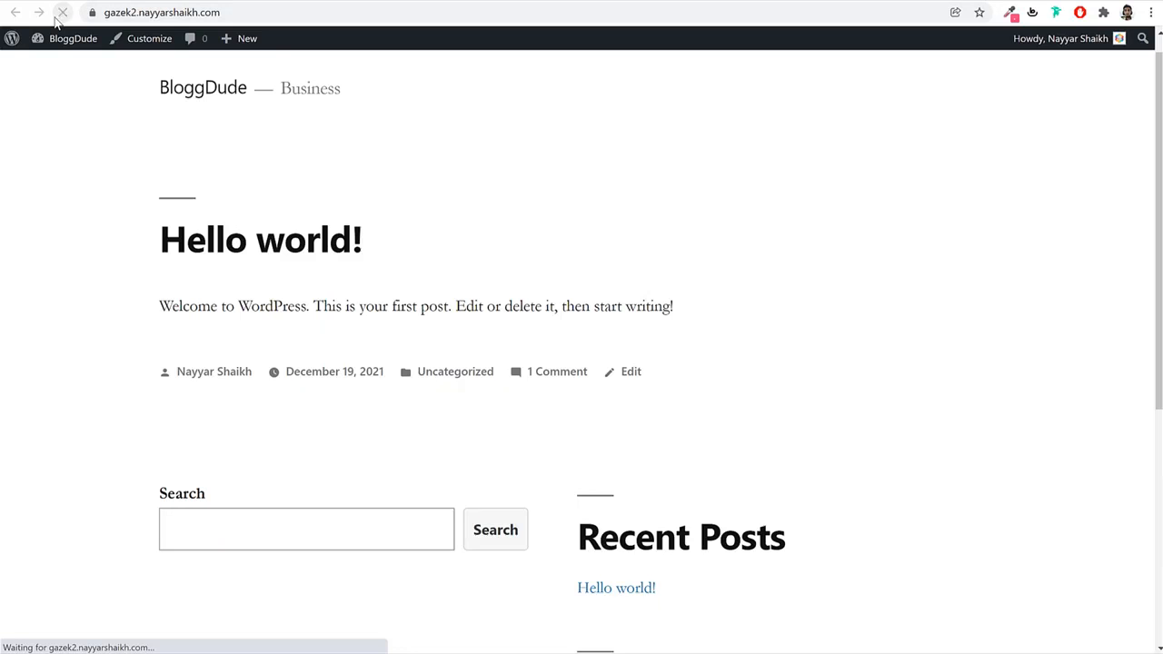
scroll(802, 423, down, 5)
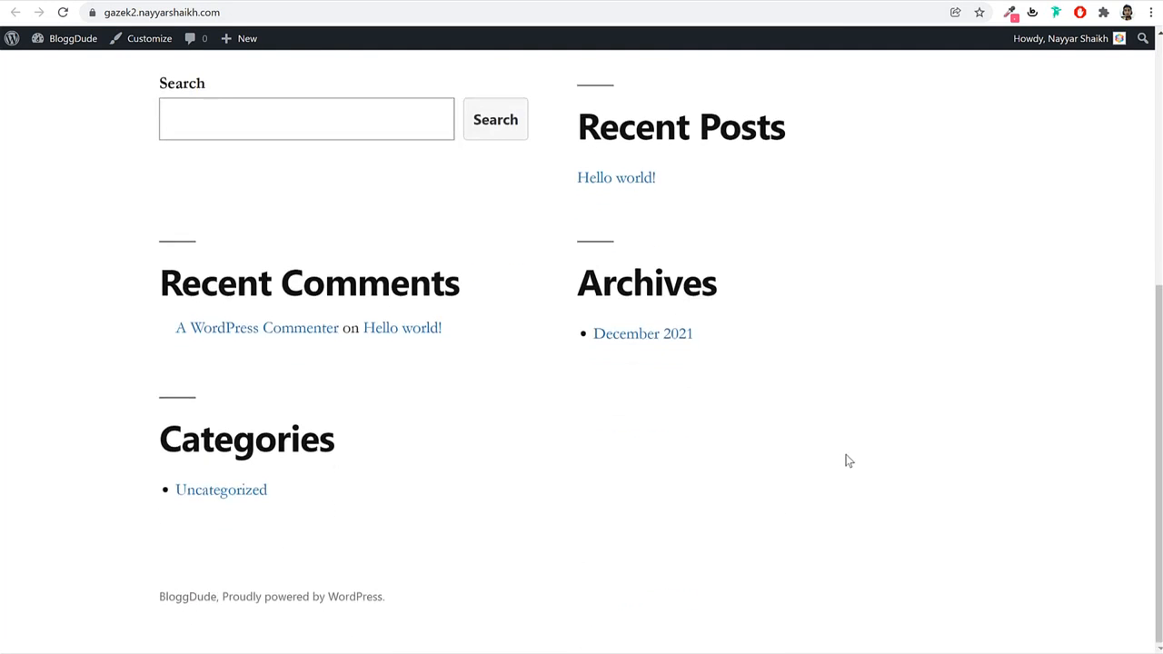
scroll(846, 461, up, 10)
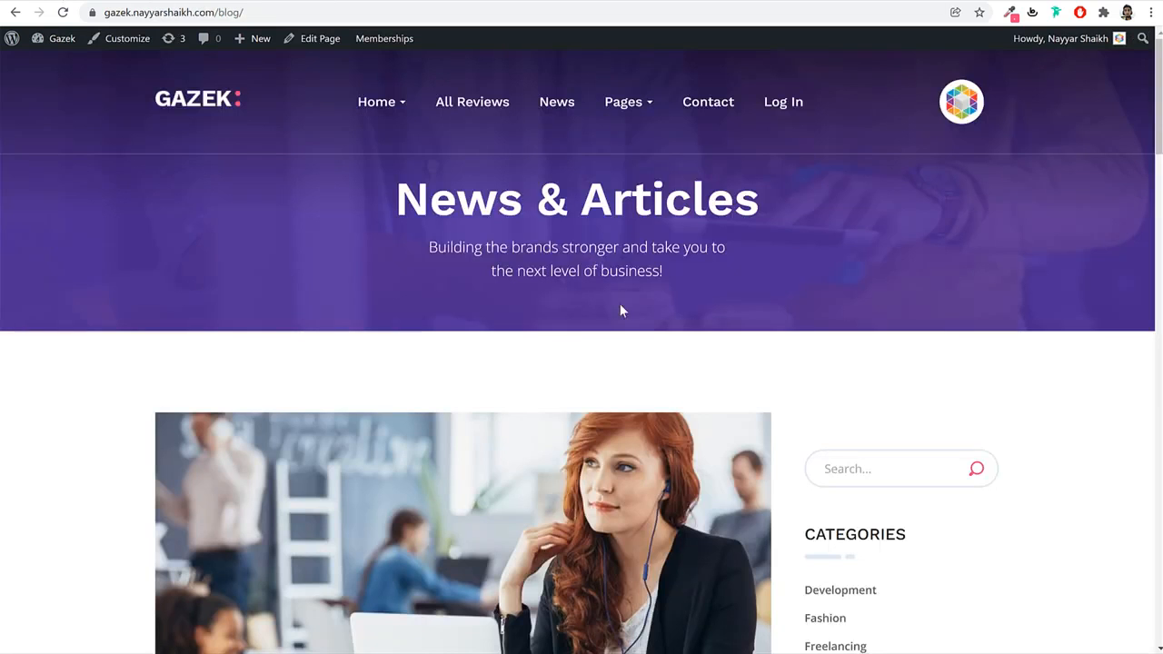
scroll(627, 345, down, 7)
scroll(632, 379, up, 7)
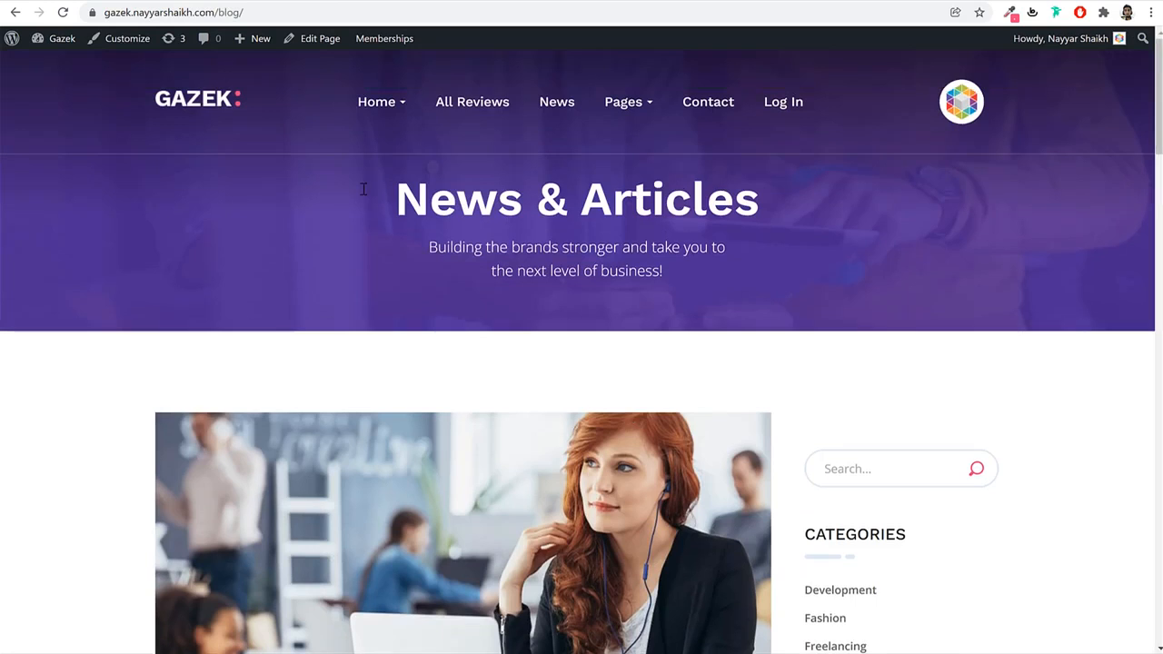
click(220, 104)
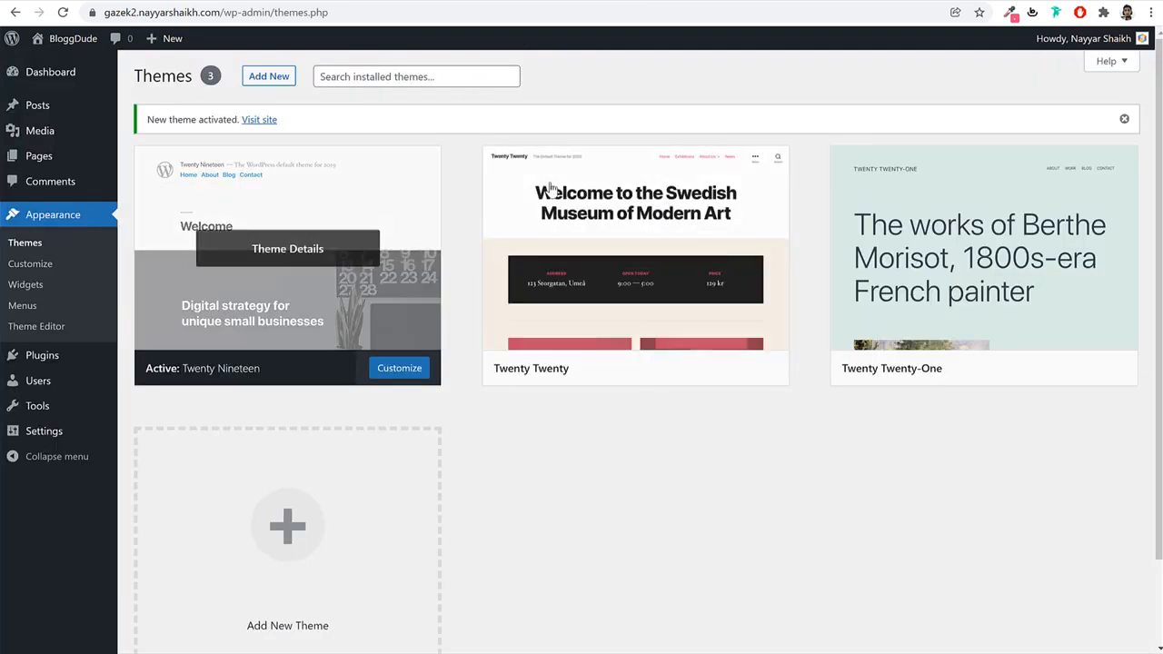
Delete the Twenty Twenty and Twenty Twenty-One themes, confirming each deletion.
mouse_move(595, 265)
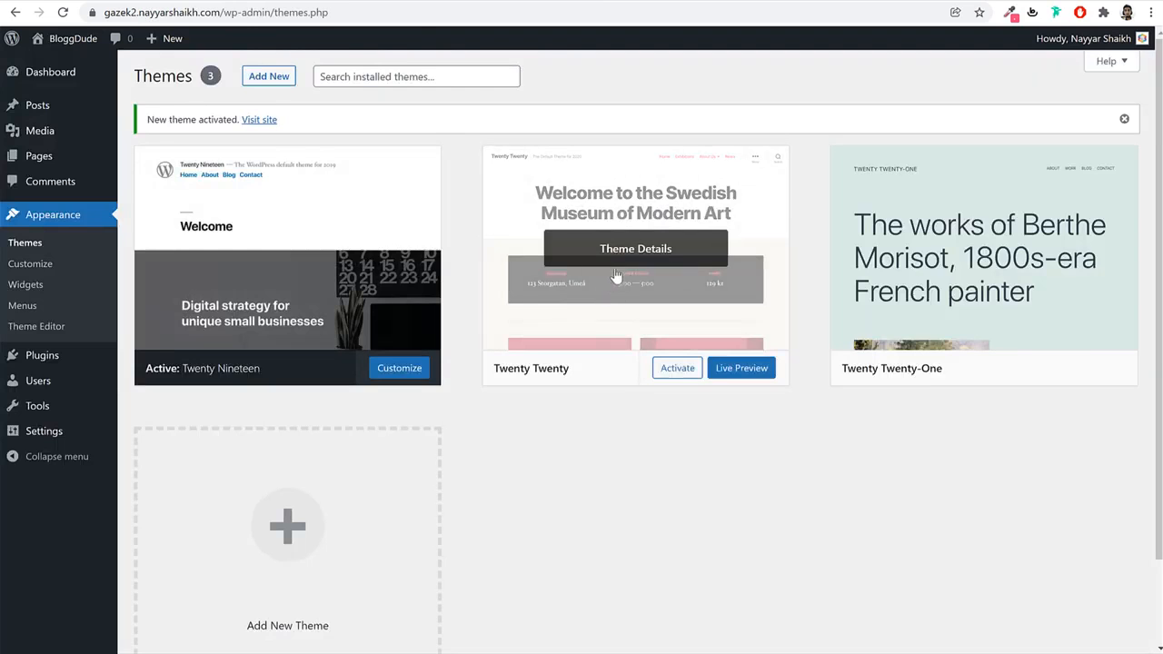
click(614, 277)
click(1111, 617)
click(657, 127)
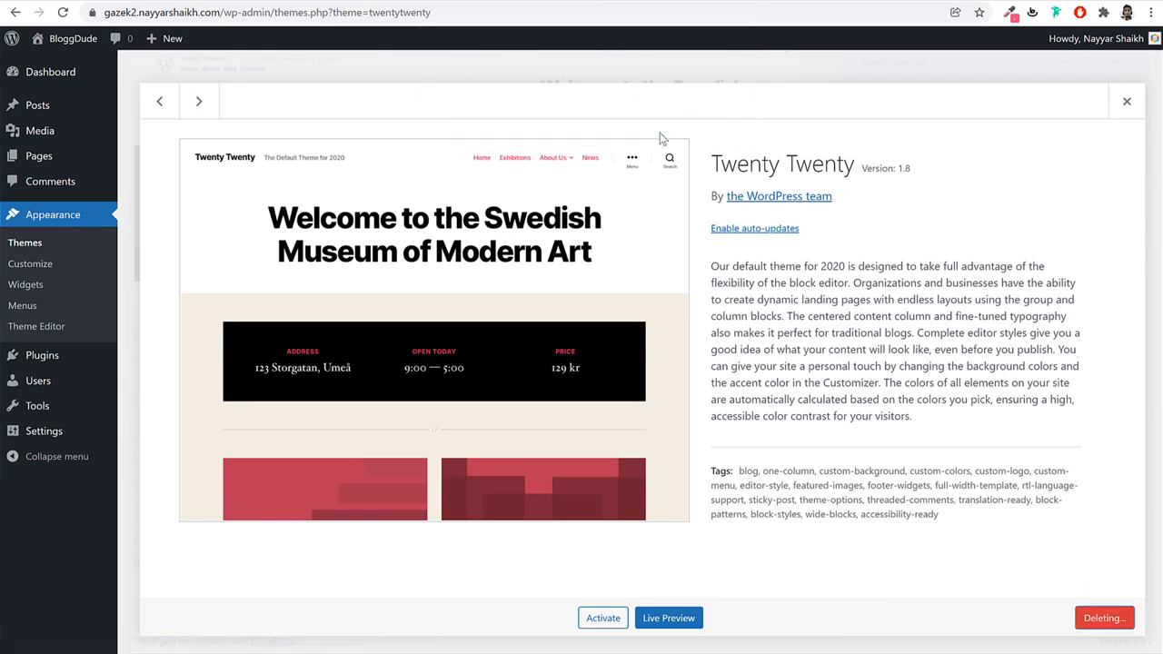
click(663, 224)
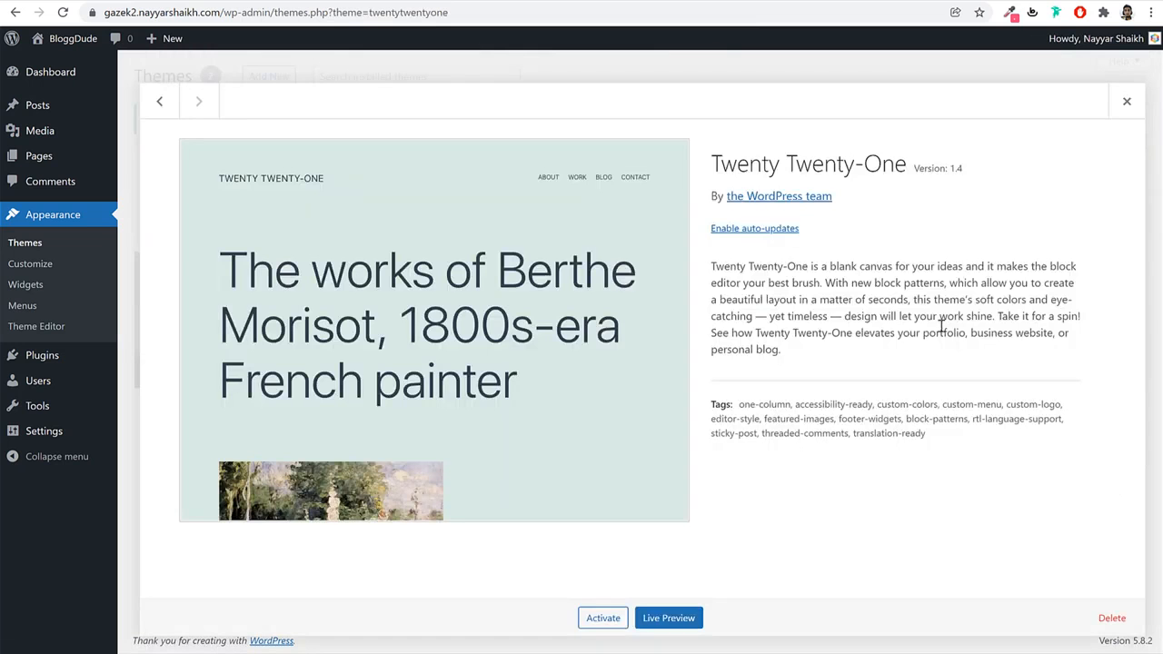
click(1112, 617)
click(654, 124)
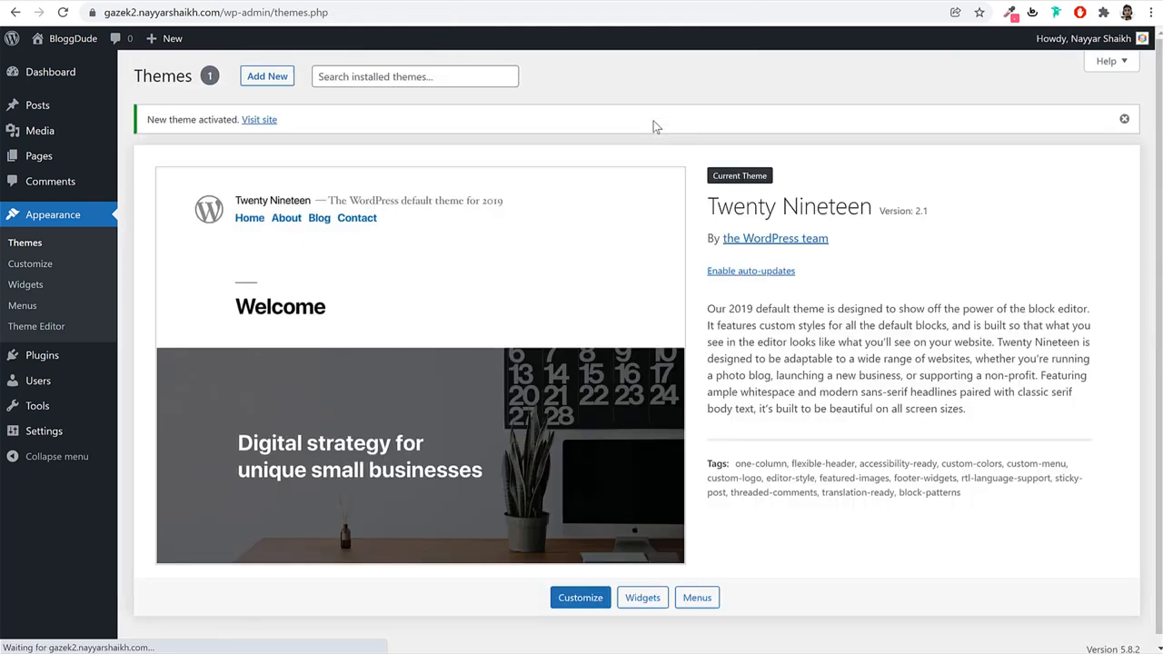
drag(704, 214, 878, 211)
click(877, 210)
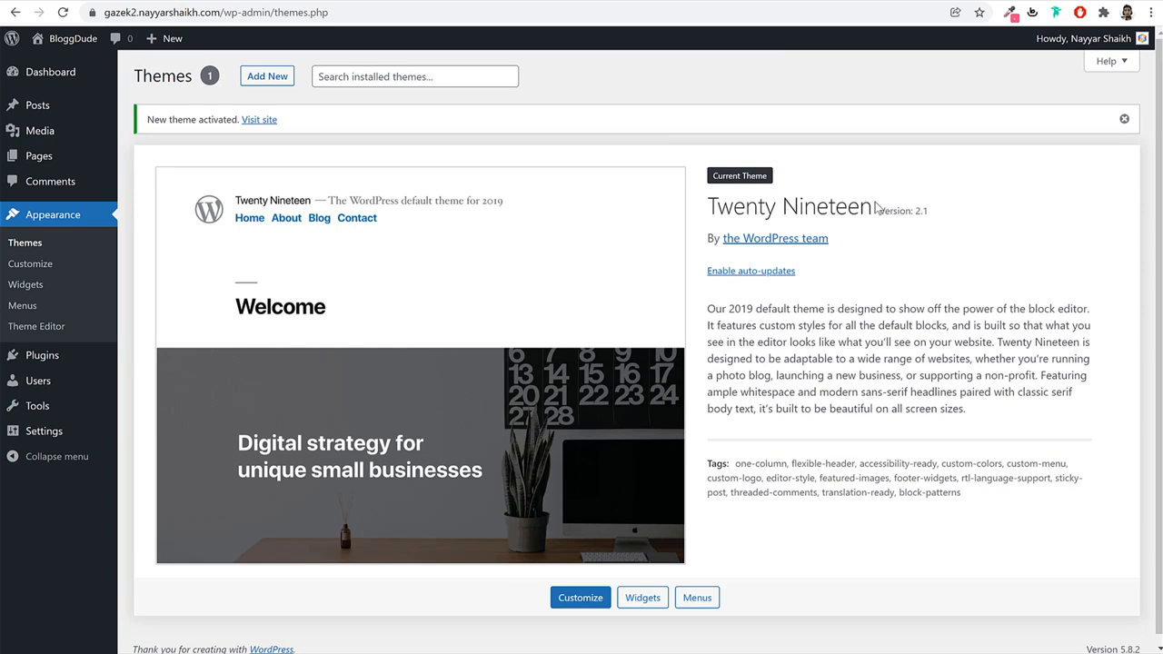
On Installed Plugins, delete Akismet Anti-Spam and Hello Dolly, confirming each.
click(50, 358)
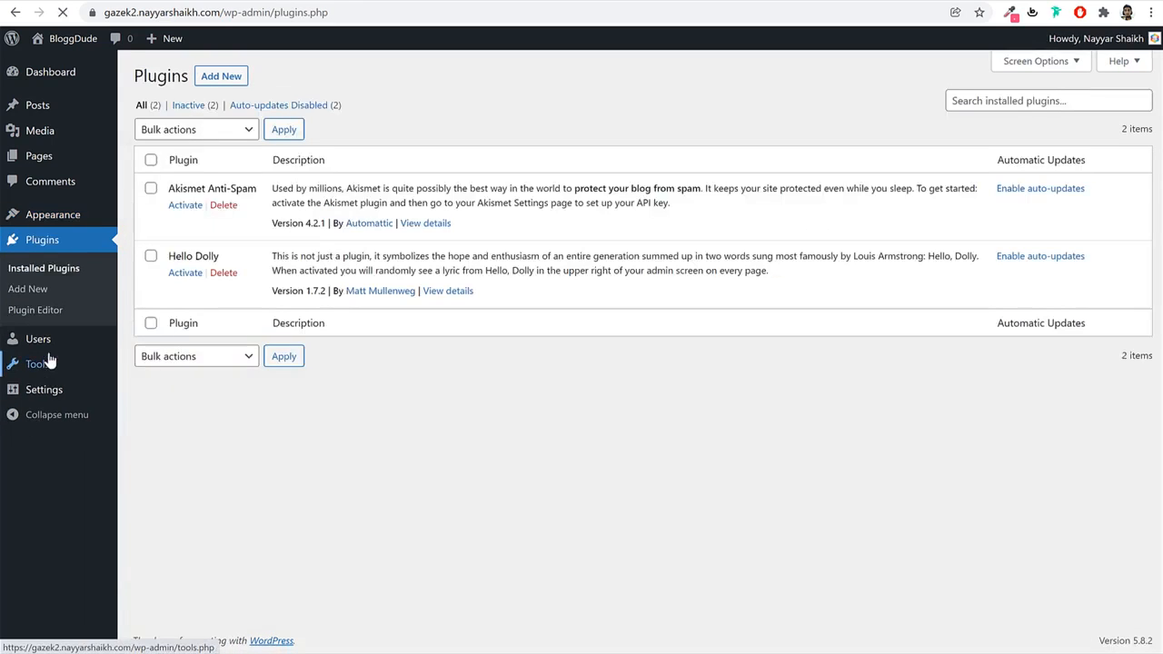
click(223, 205)
click(640, 96)
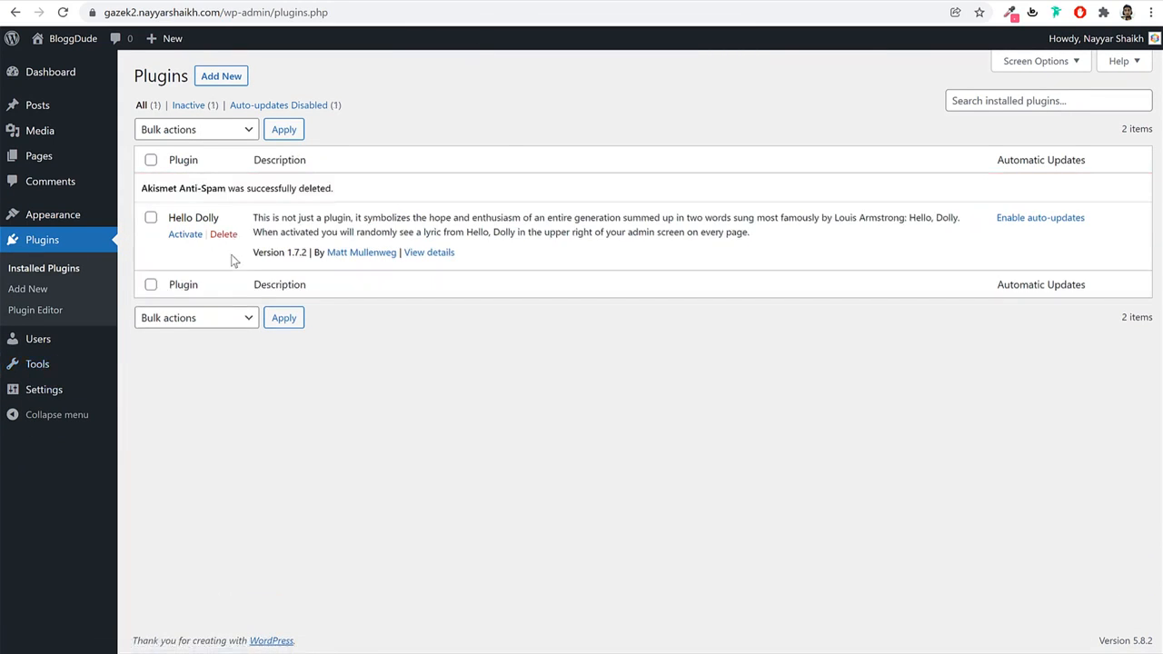
click(225, 234)
click(644, 105)
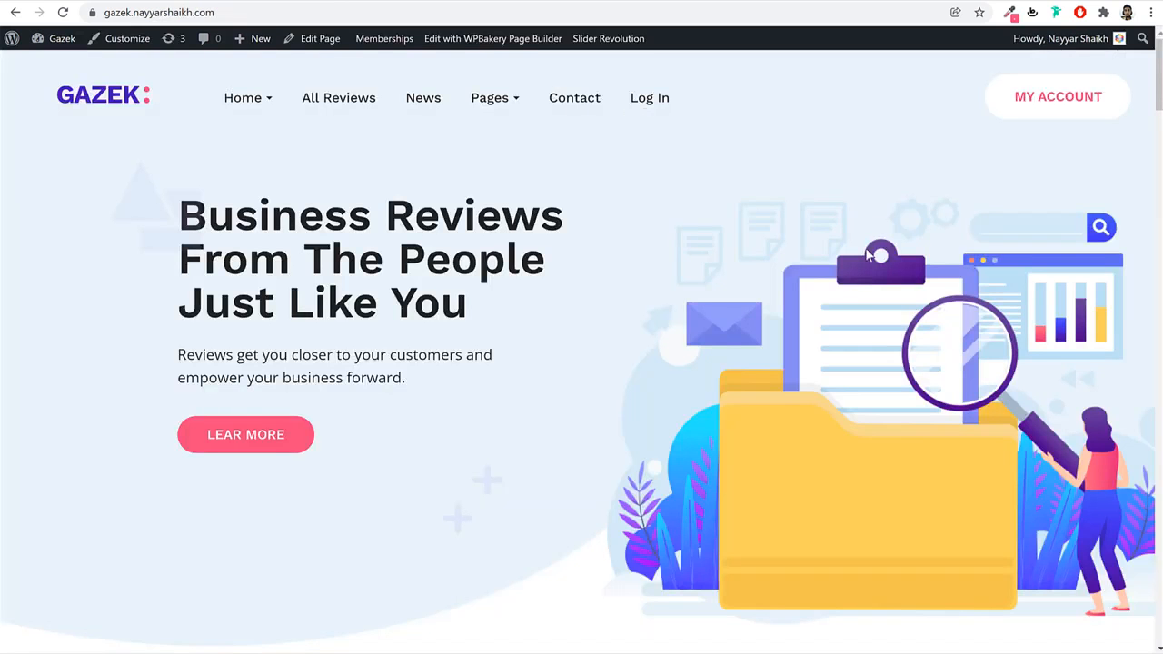
scroll(834, 386, down, 8)
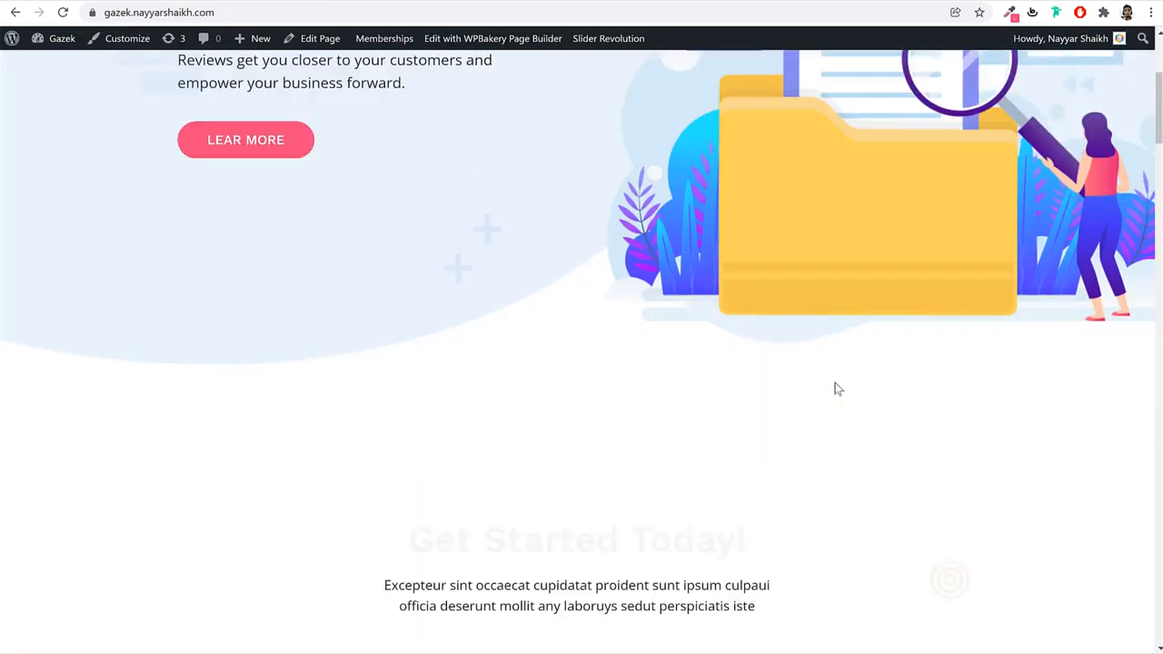
scroll(838, 386, down, 14)
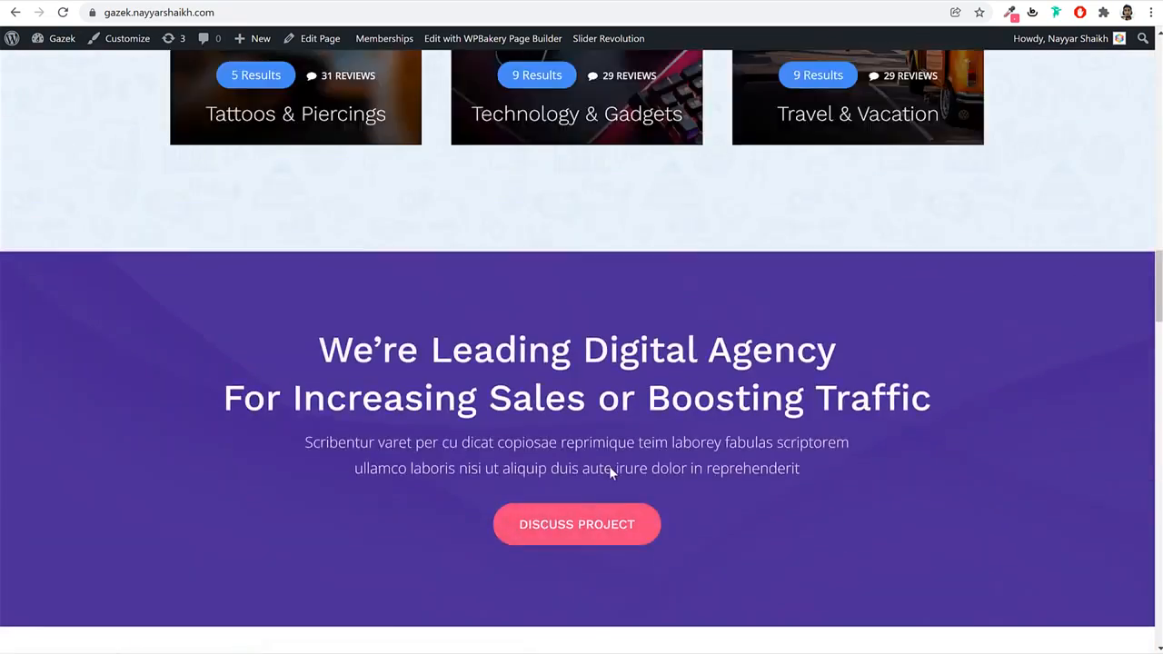
scroll(609, 466, up, 8)
scroll(606, 466, up, 12)
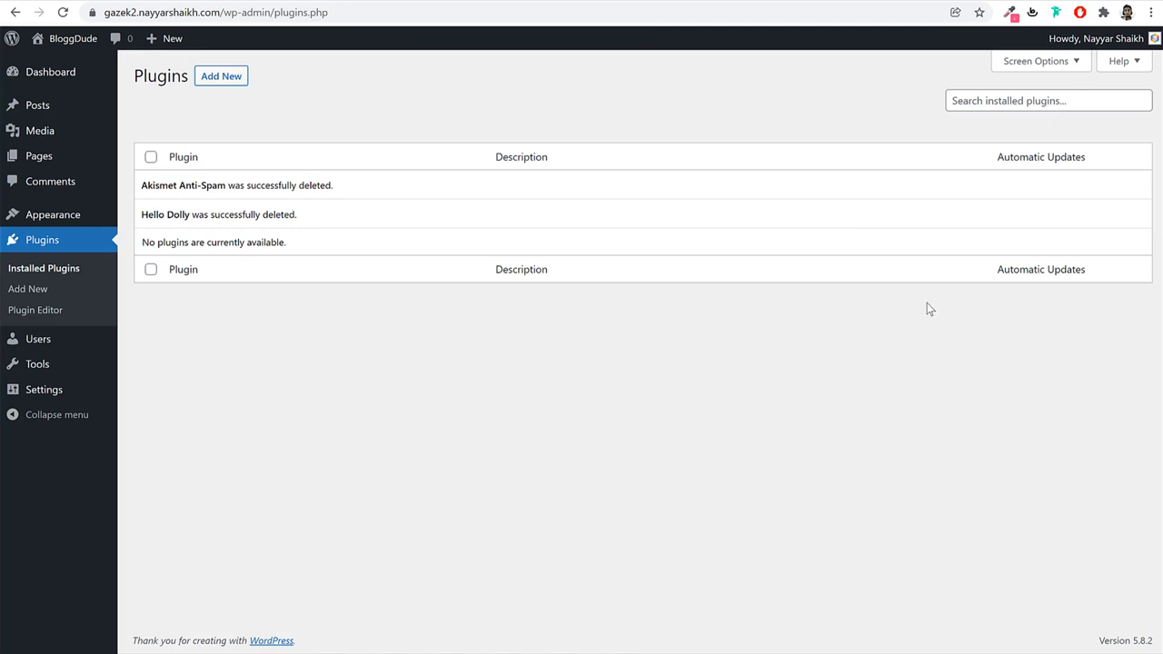
In General Settings, set the timezone to Kolkata and save the changes.
click(69, 394)
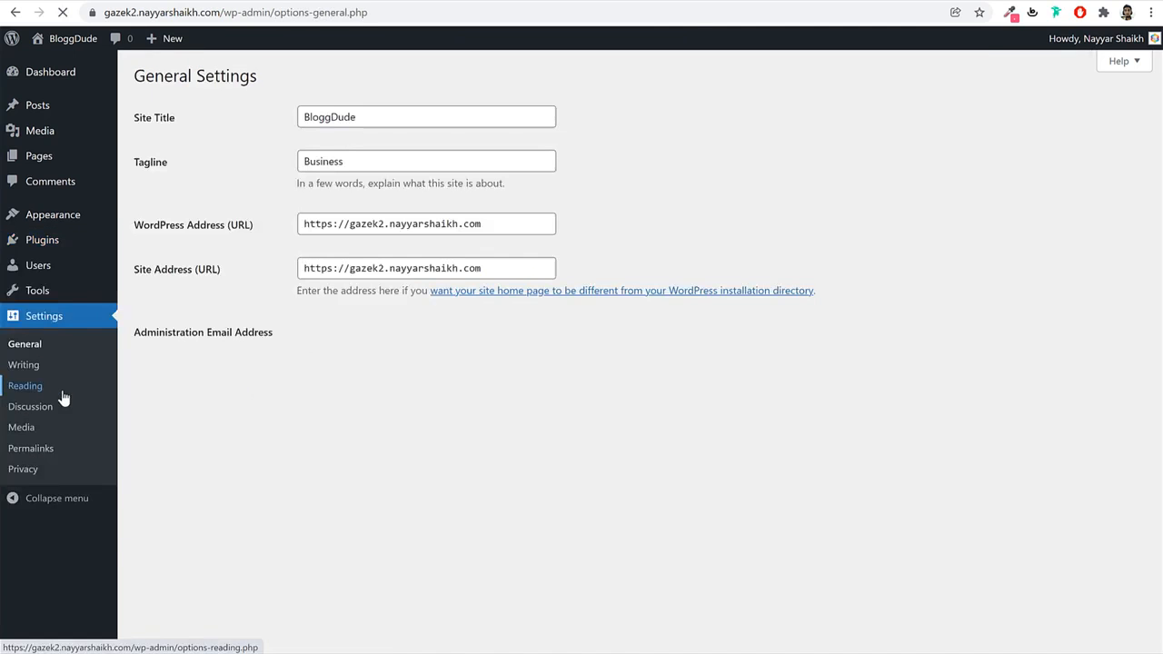
scroll(862, 275, down, 2)
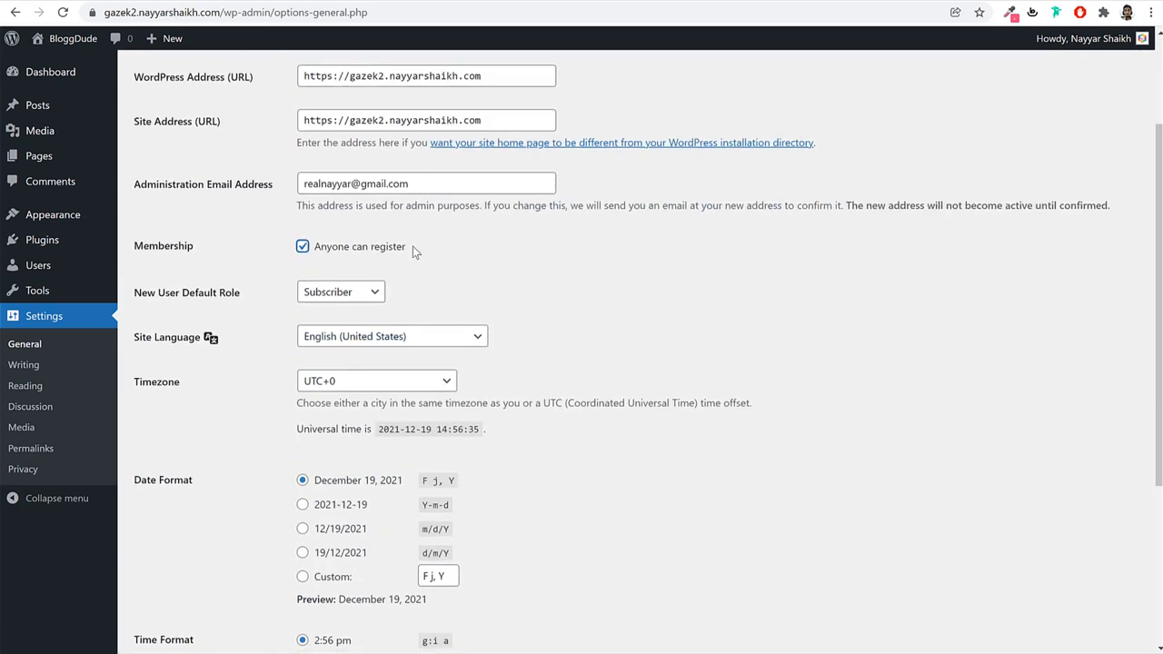
click(464, 246)
scroll(722, 359, down, 2)
drag(194, 236, 136, 238)
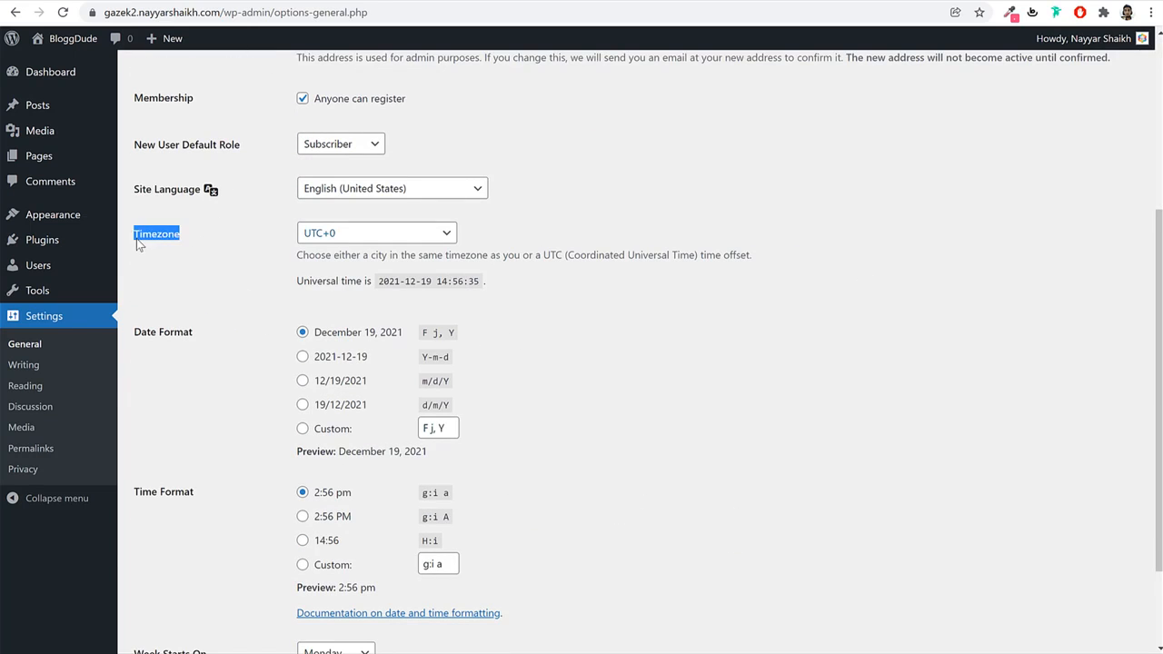
click(302, 235)
text(kolkata)
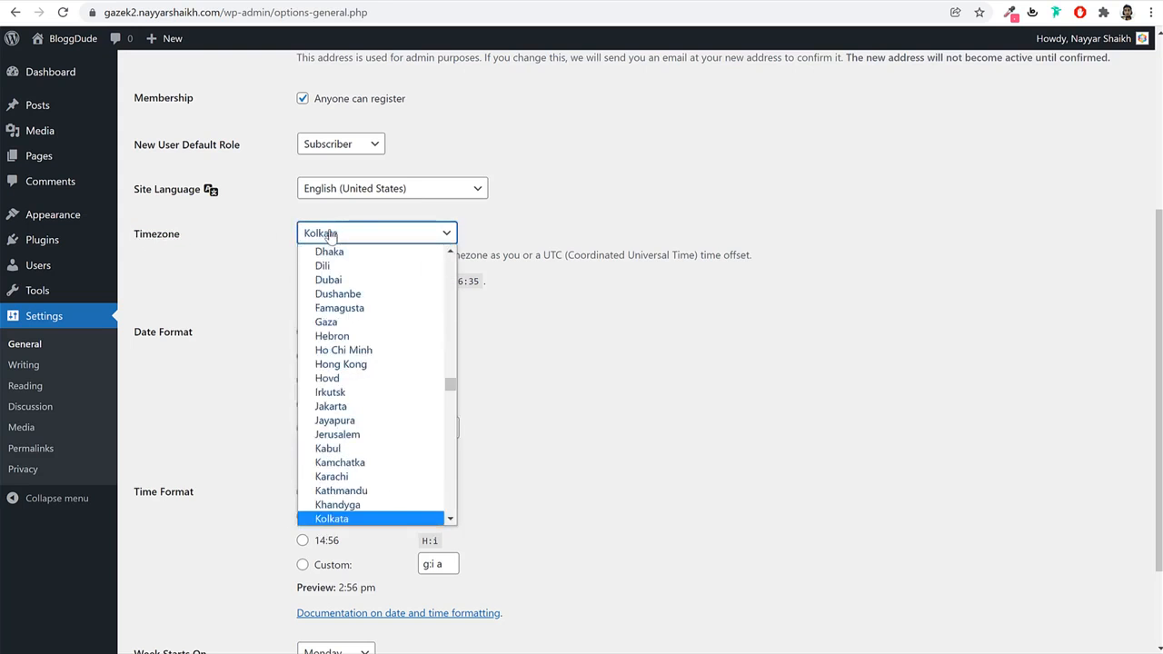
key(Return)
scroll(306, 564, down, 2)
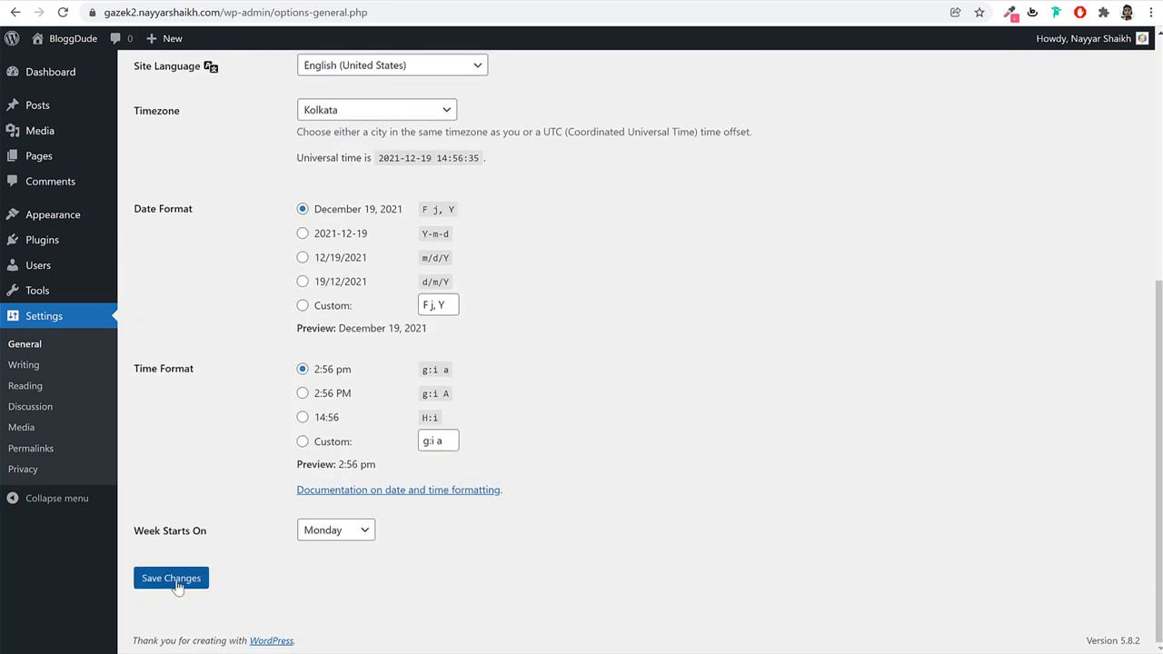
click(171, 579)
Review the saved settings and the Gazek demo site, then go to Permalink Settings.
scroll(396, 431, down, 3)
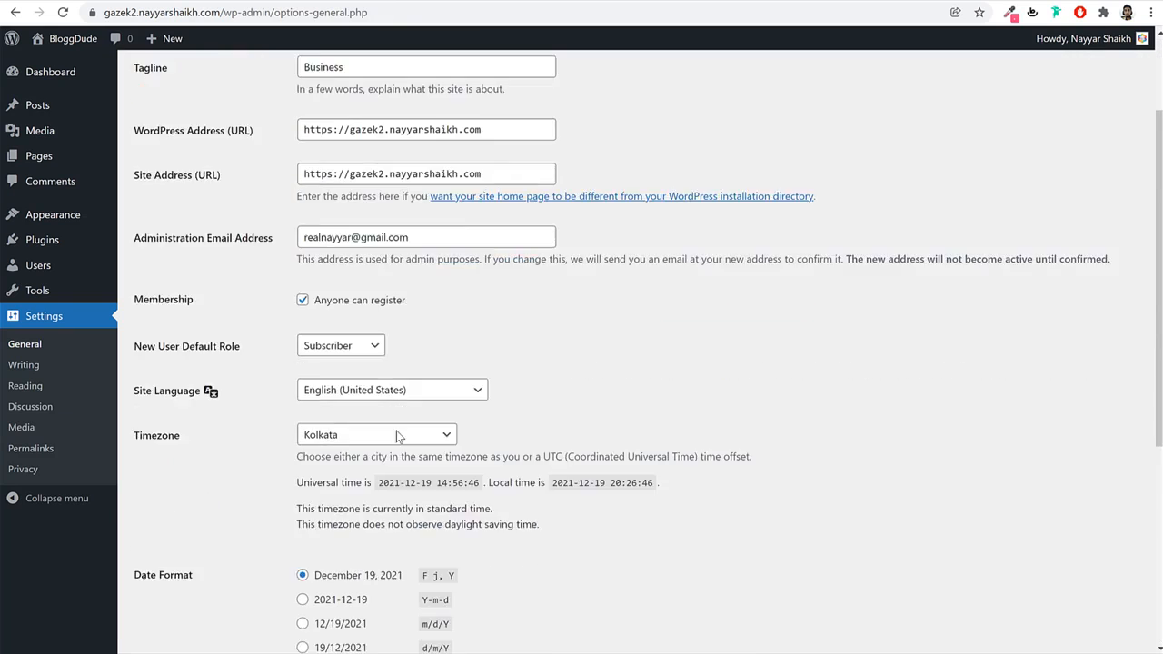
drag(405, 214, 318, 214)
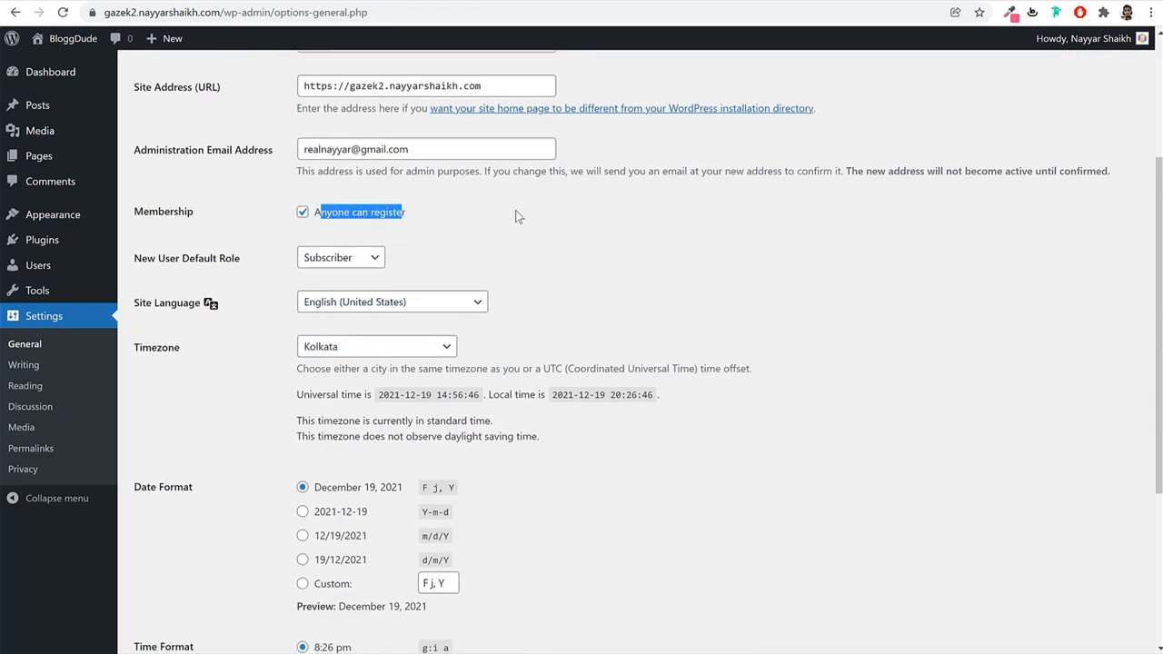
click(810, 330)
click(156, 1)
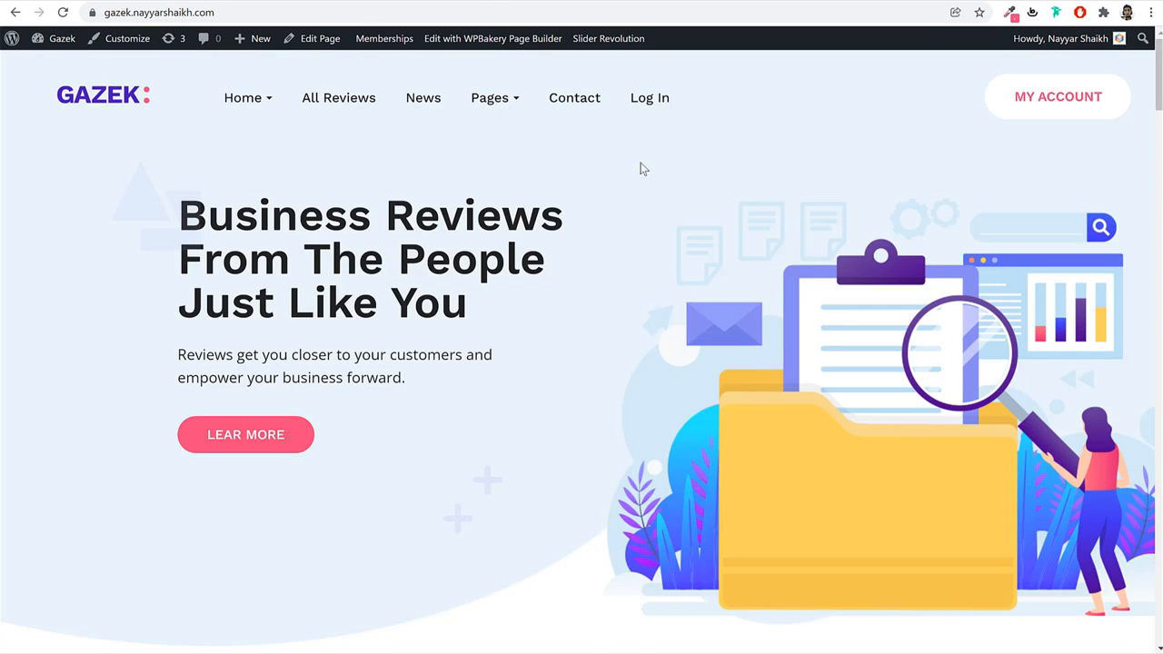
click(364, 1)
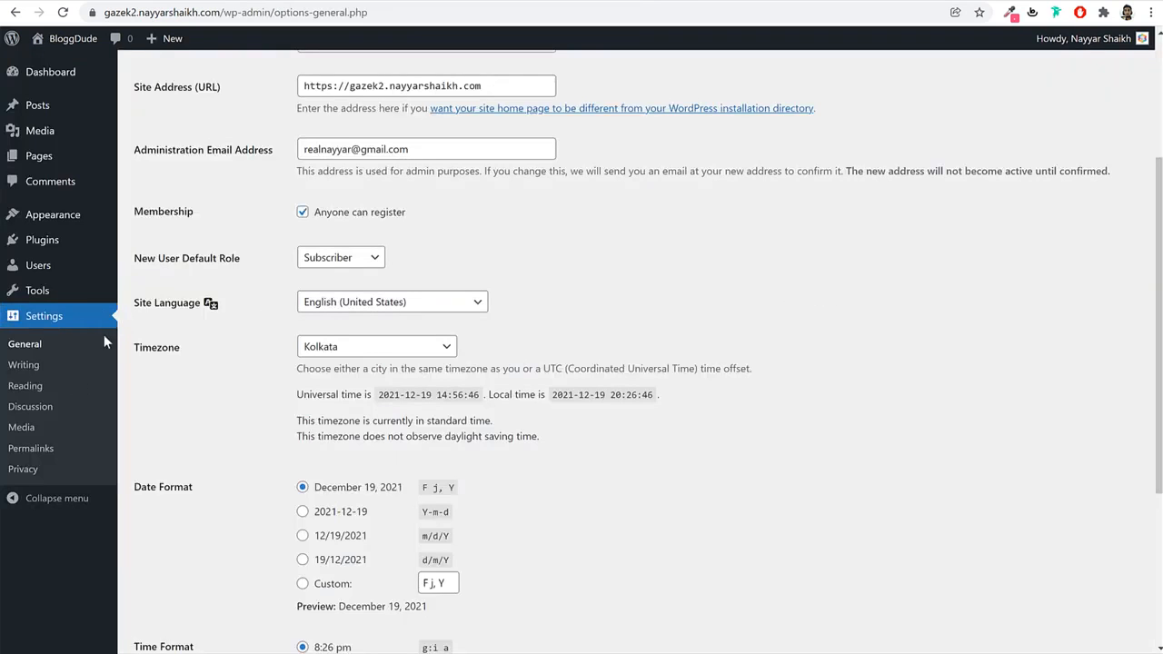
click(41, 451)
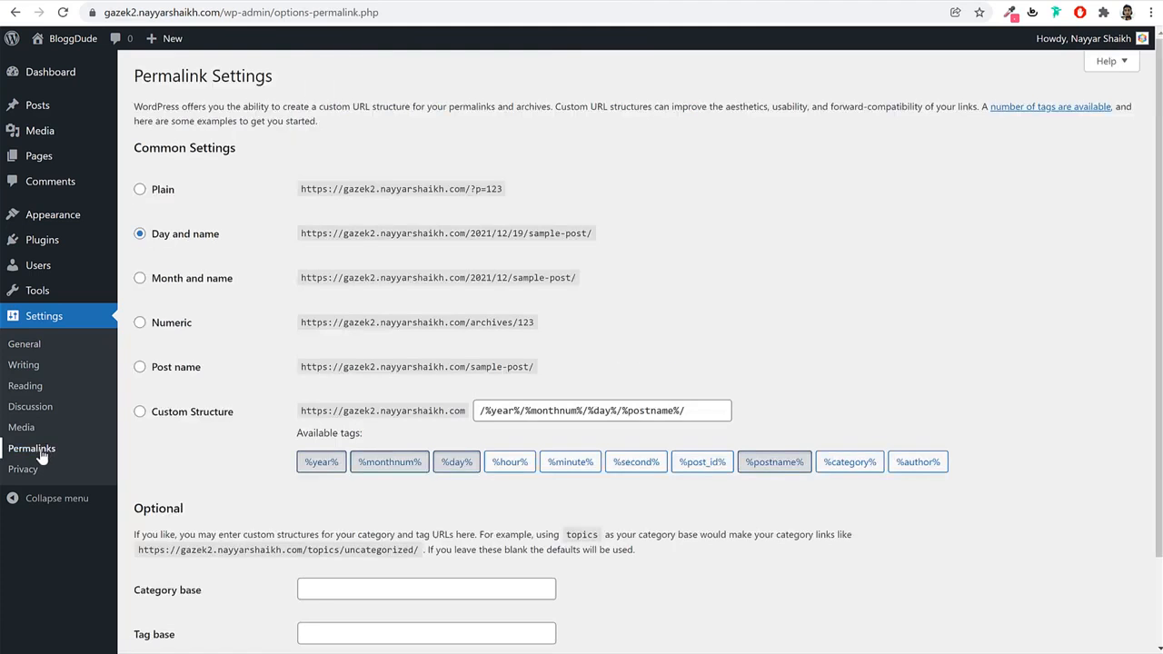
Select the Post name permalink structure and save it.
drag(234, 238, 159, 244)
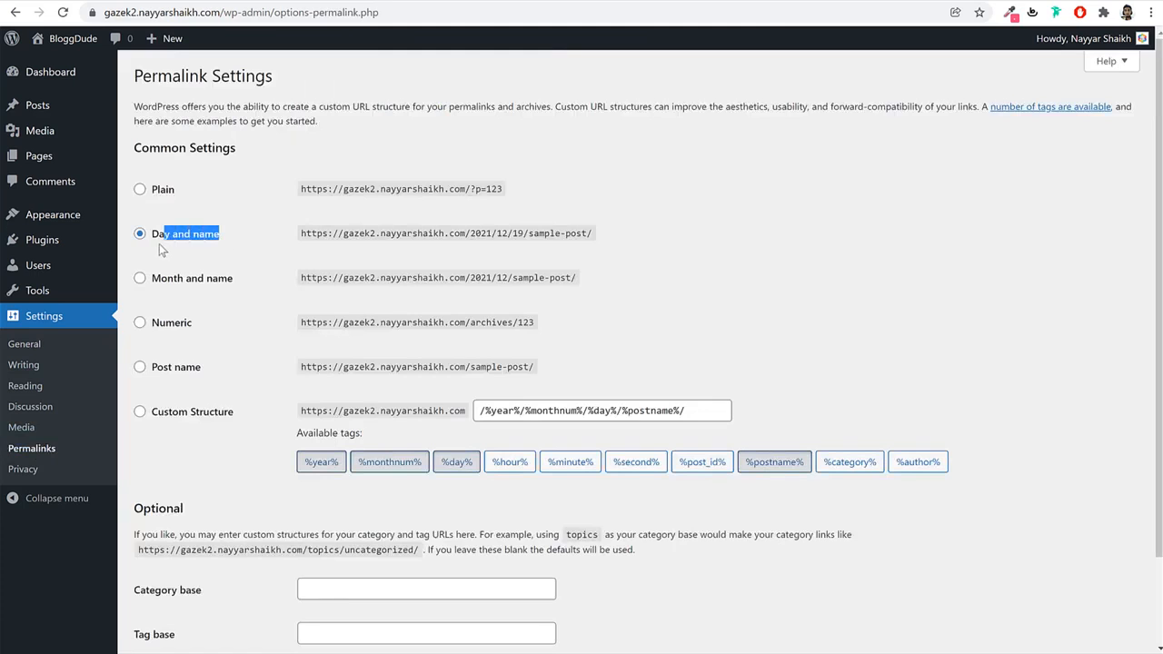
click(184, 370)
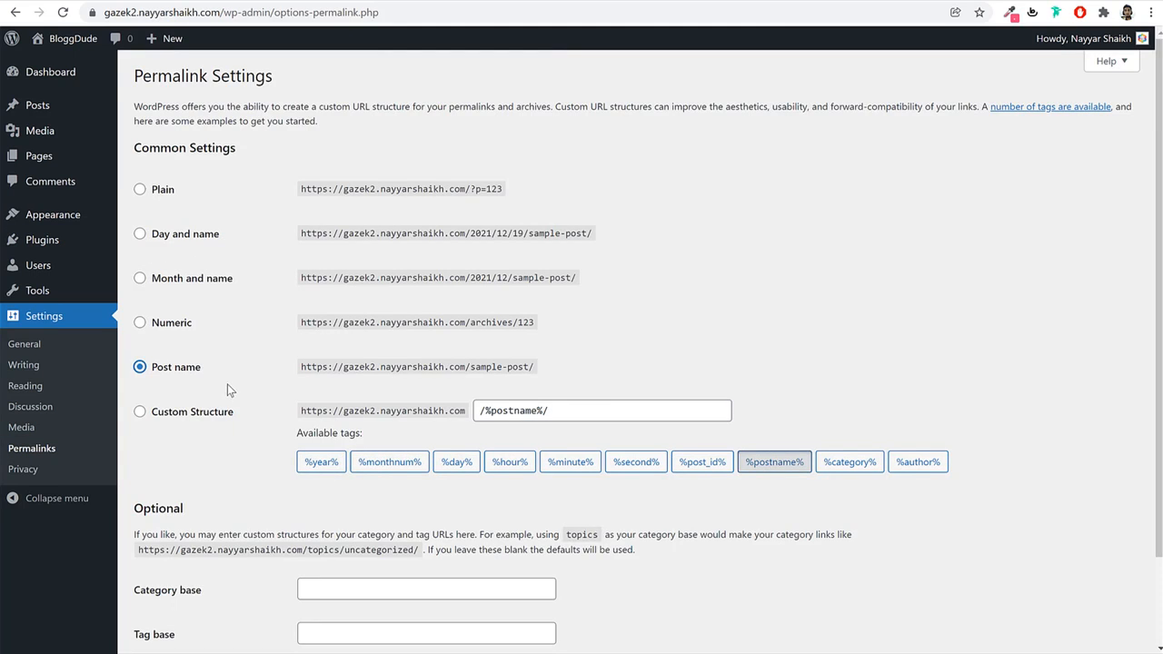
scroll(227, 383, down, 2)
click(178, 577)
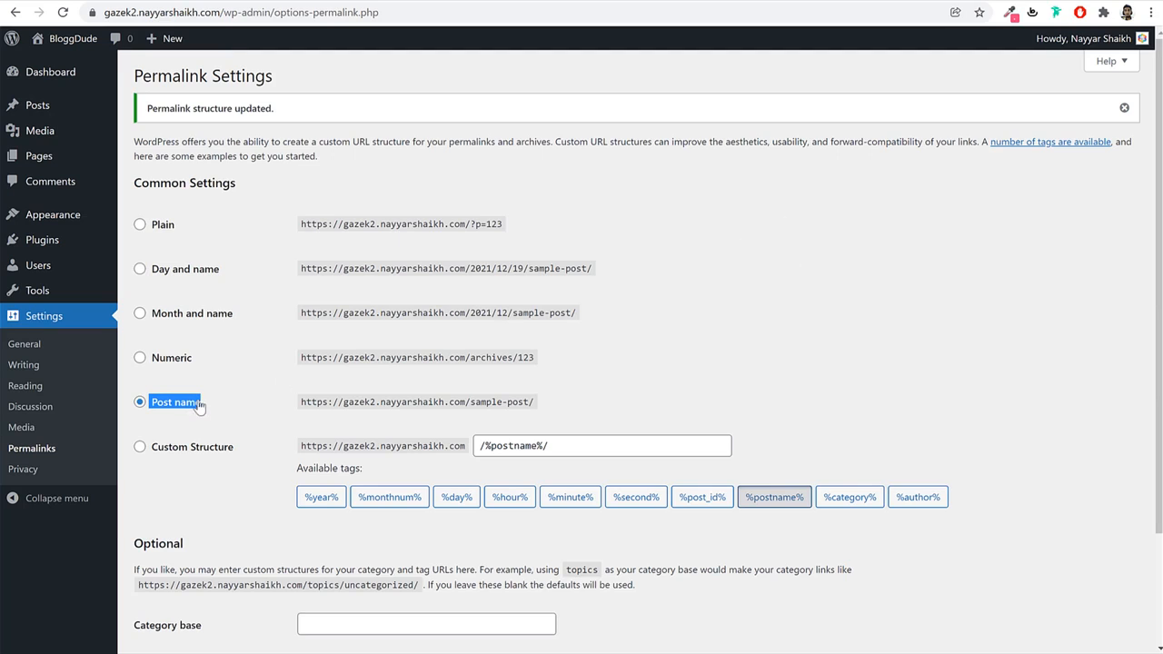
Return to the admin Dashboard and scroll through it.
click(50, 72)
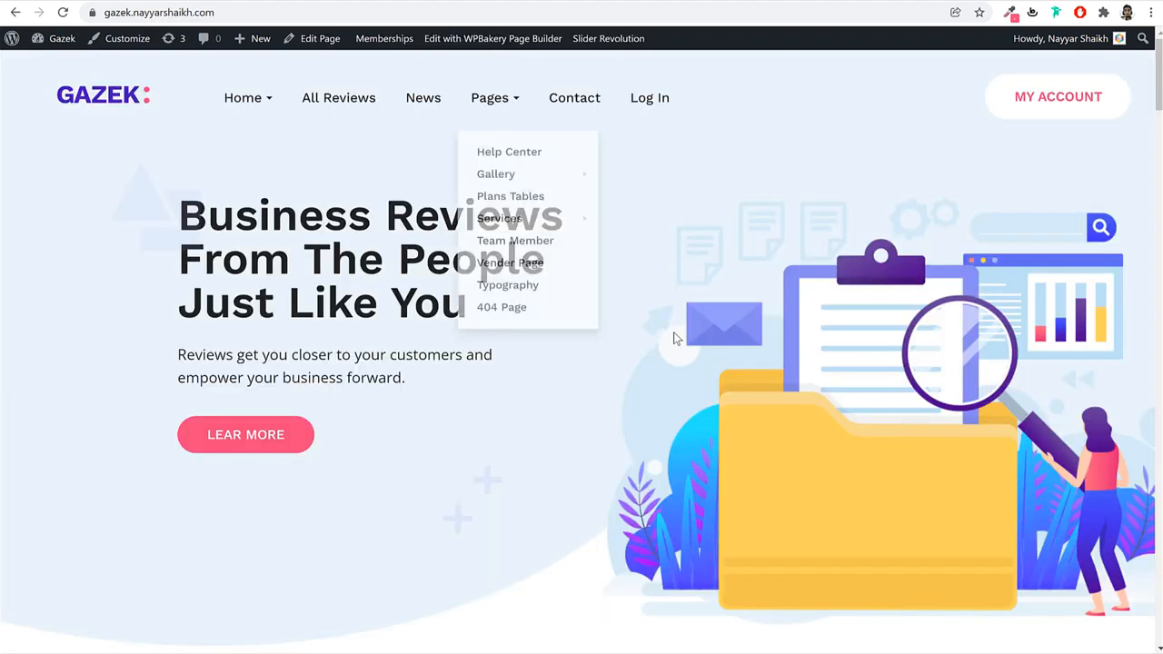
scroll(675, 333, down, 10)
scroll(675, 333, up, 3)
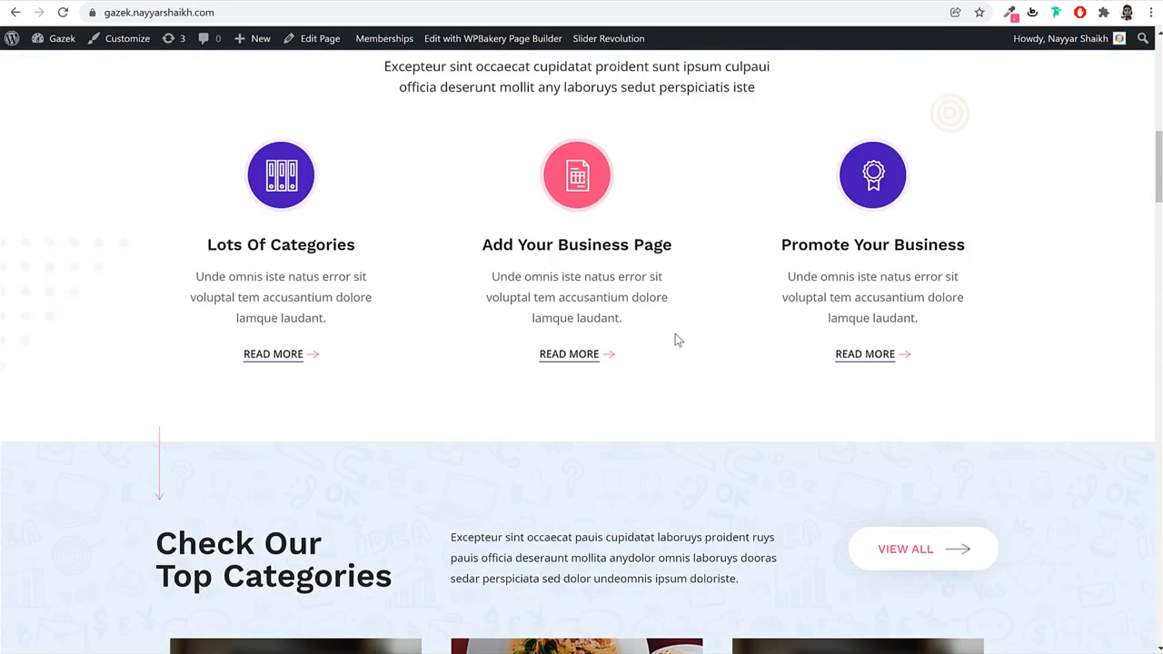
scroll(676, 334, up, 10)
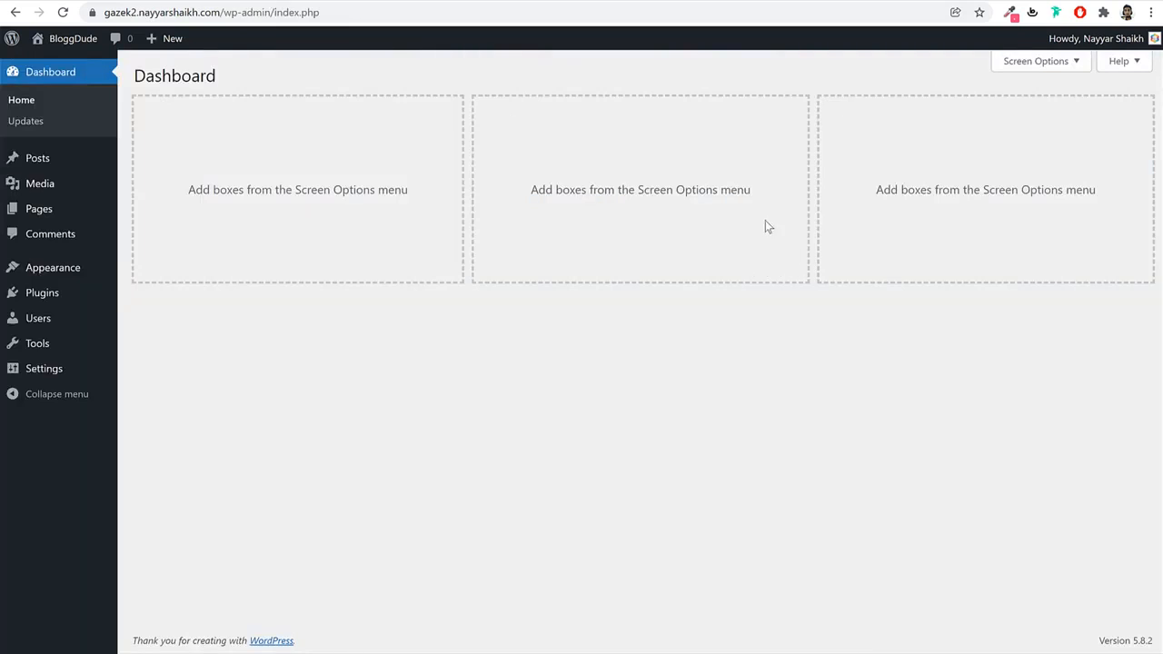
Load bloggdude.com/gazek in a new tab and scroll the Gazek theme page.
key(ctrl+t)
text(bloggdude.com/g)
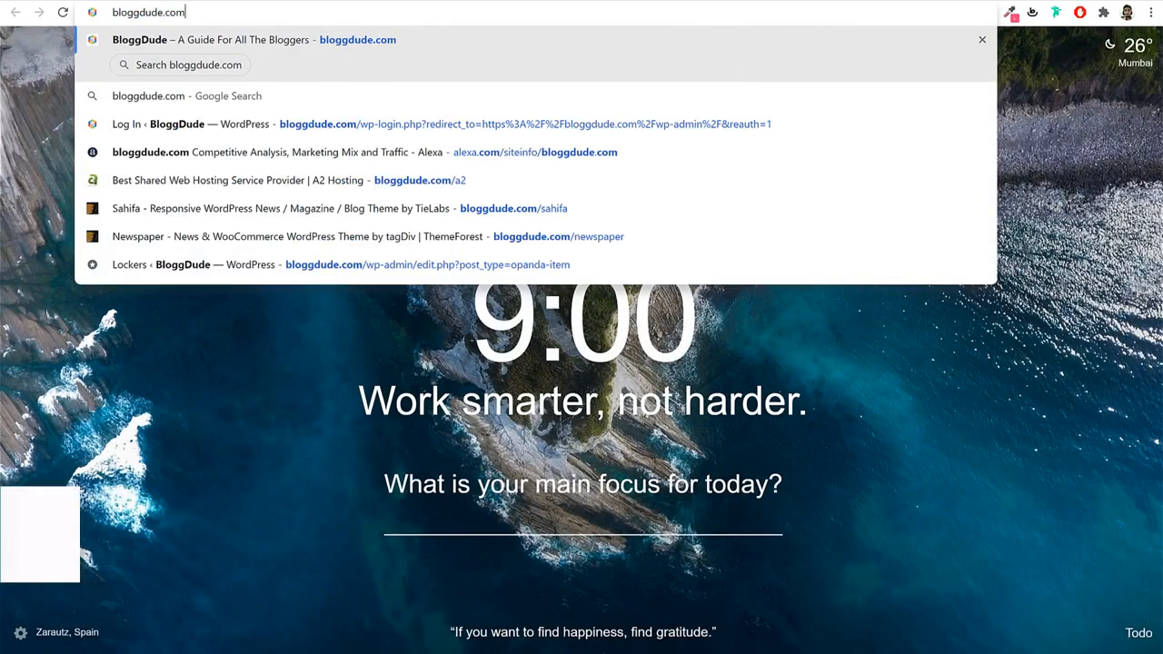
key(Return)
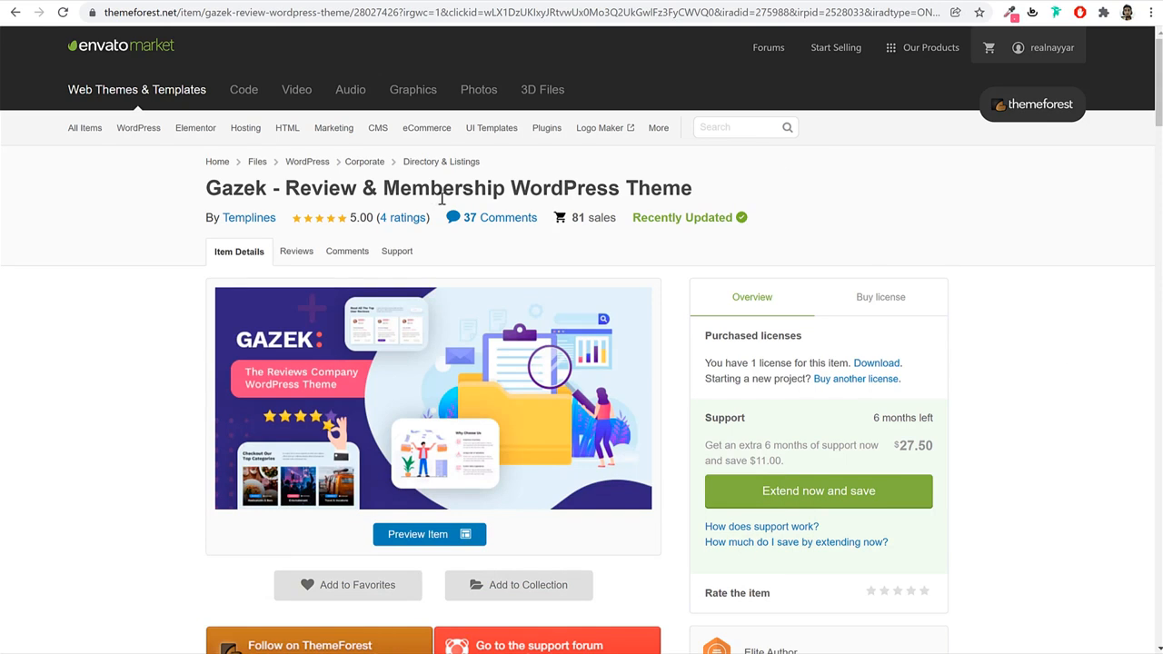
drag(209, 188, 287, 188)
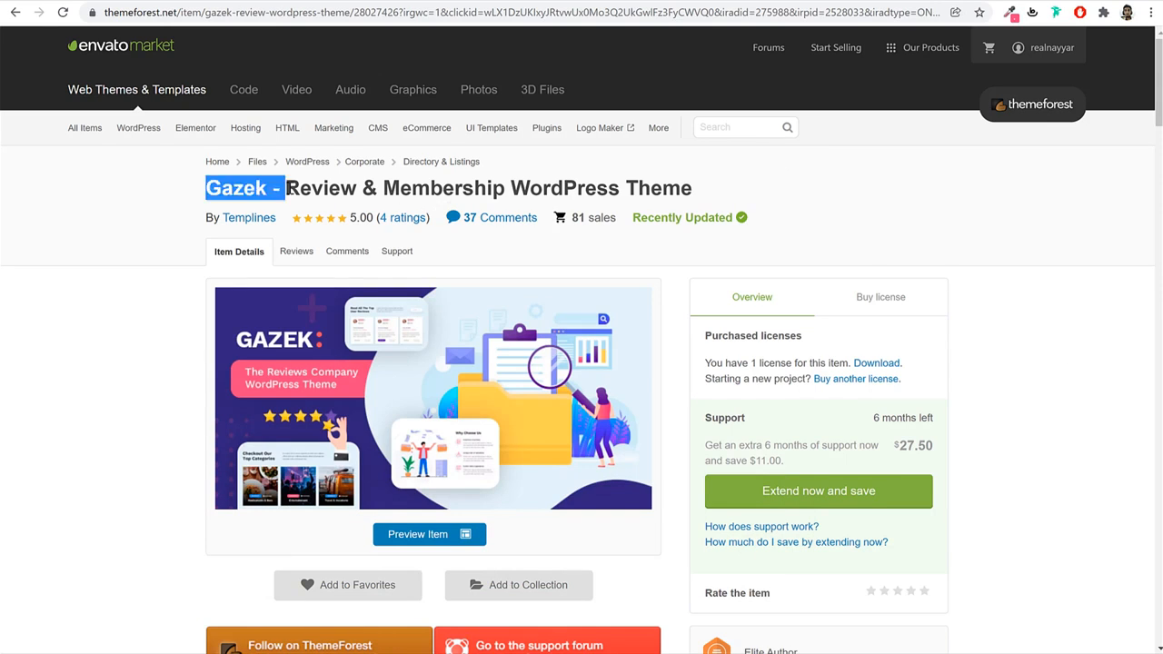
click(287, 189)
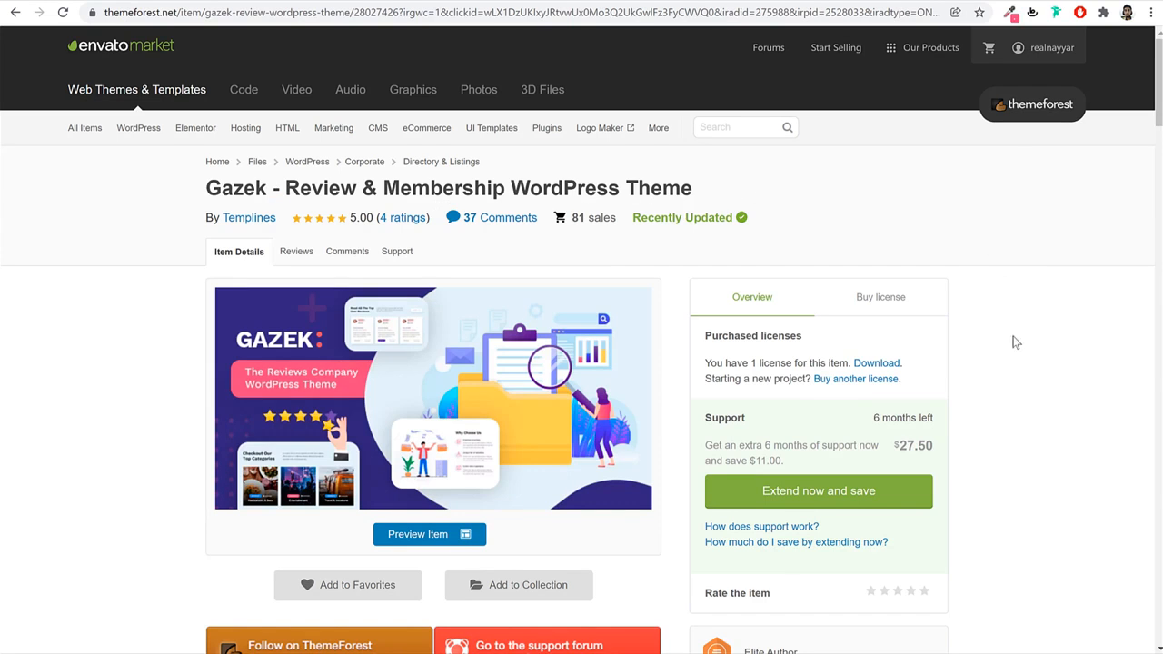
scroll(1016, 342, down, 14)
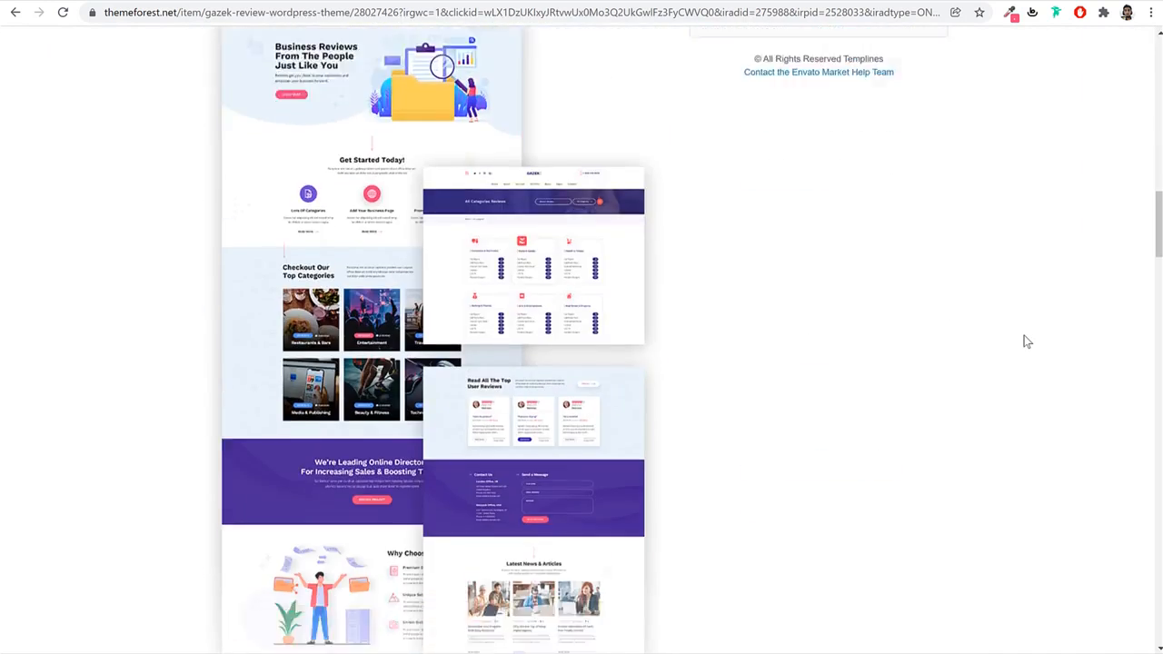
scroll(1027, 342, down, 15)
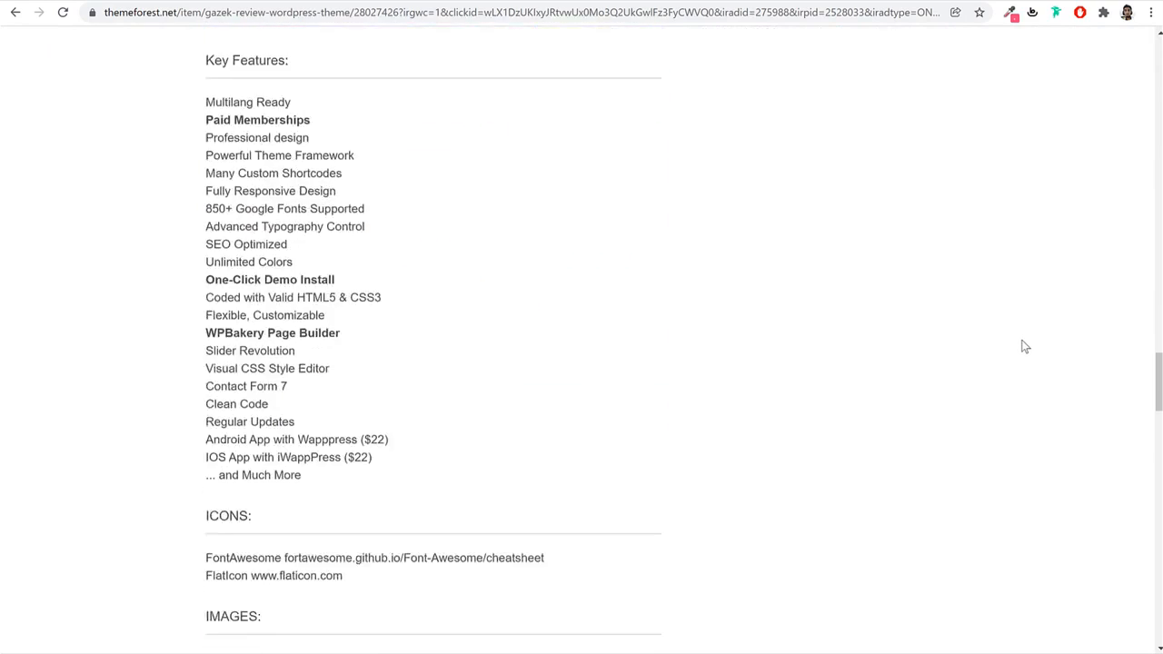
scroll(1025, 346, up, 20)
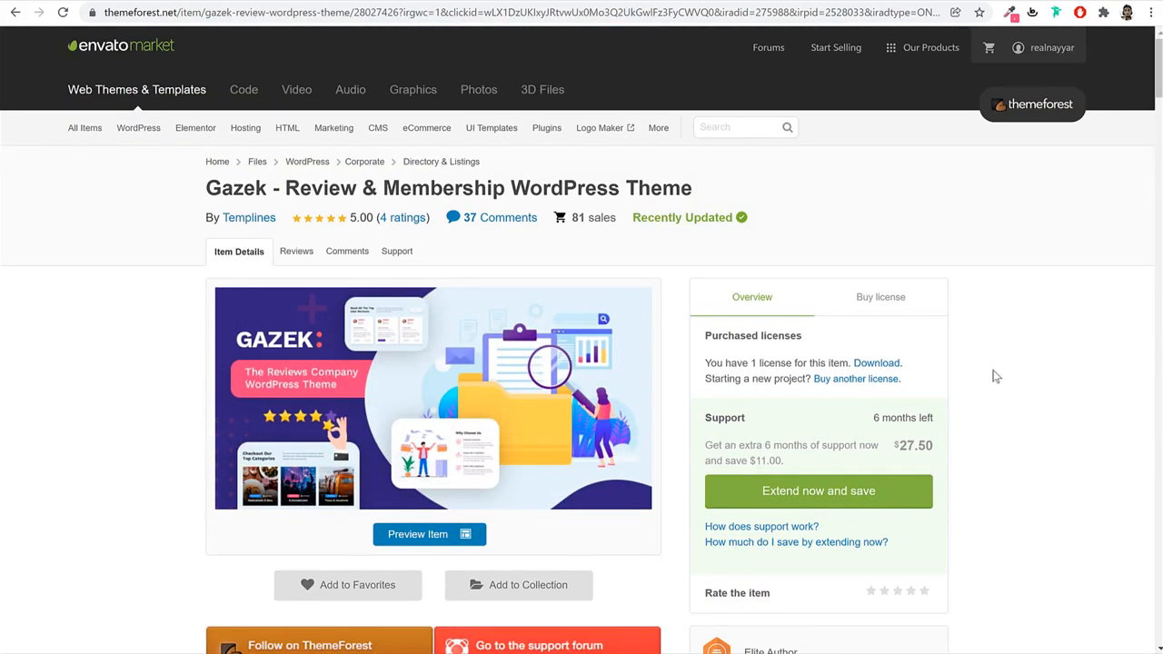
Show the theme's license pricing and highlight the included support period.
click(876, 315)
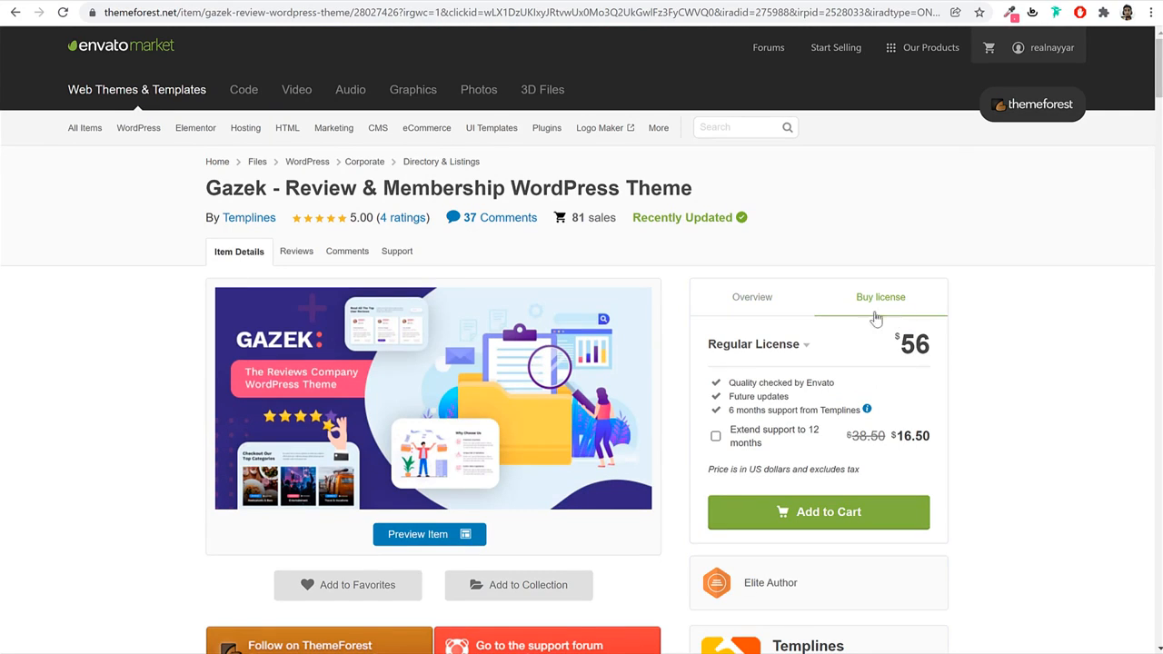
drag(930, 353, 896, 354)
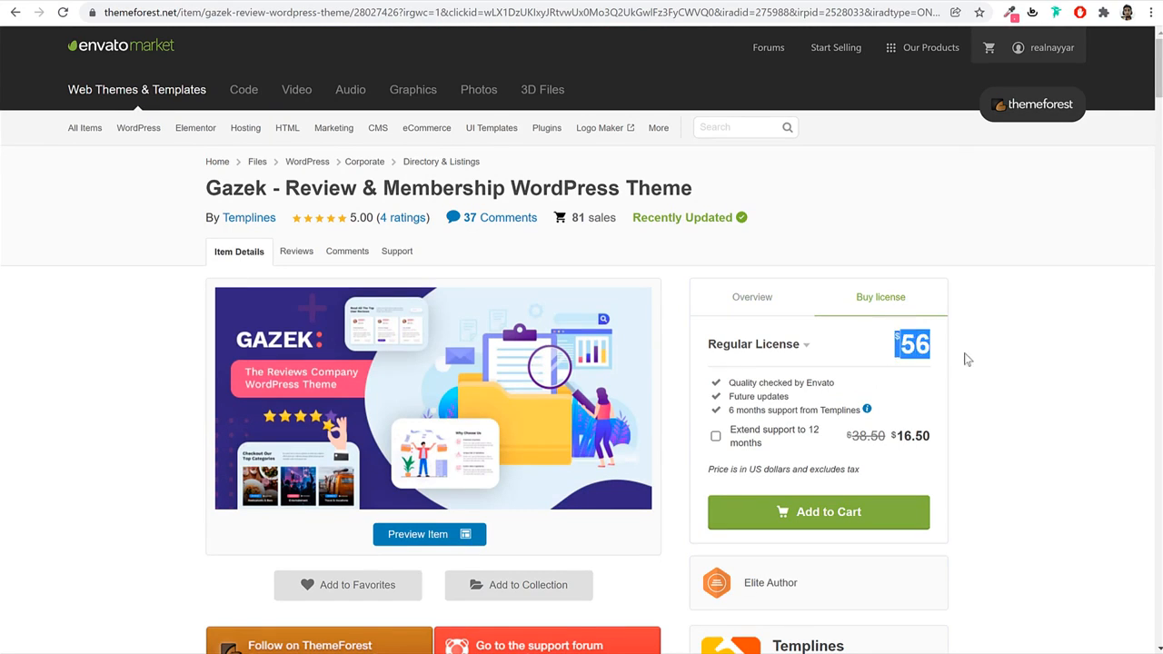
click(1007, 351)
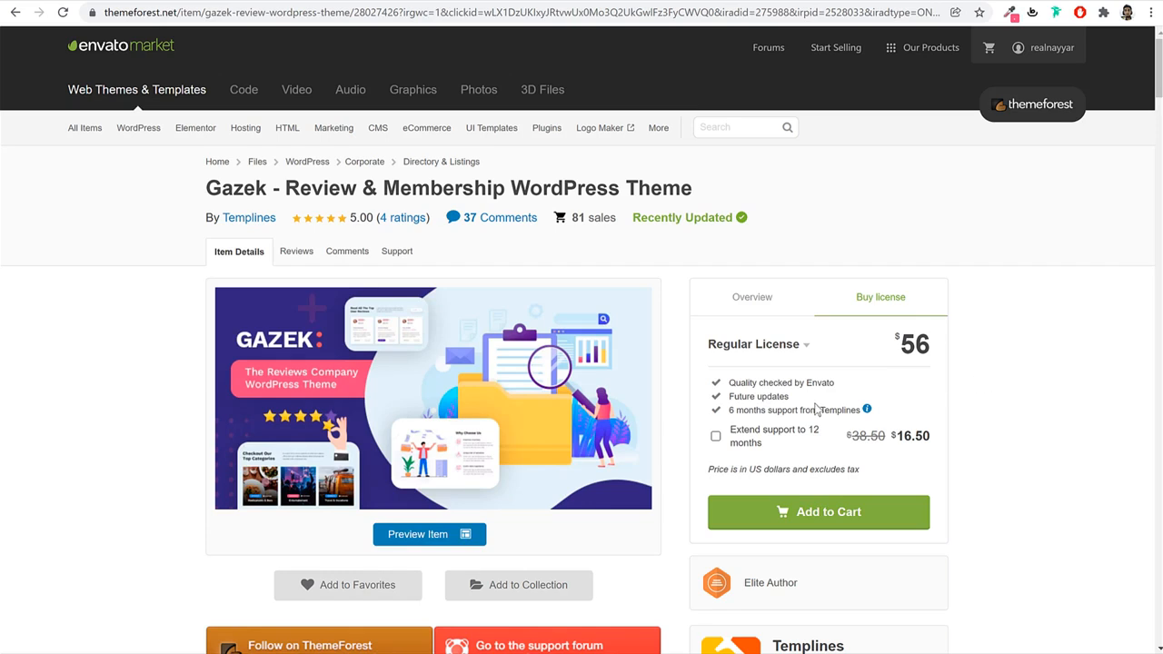
triple_click(771, 397)
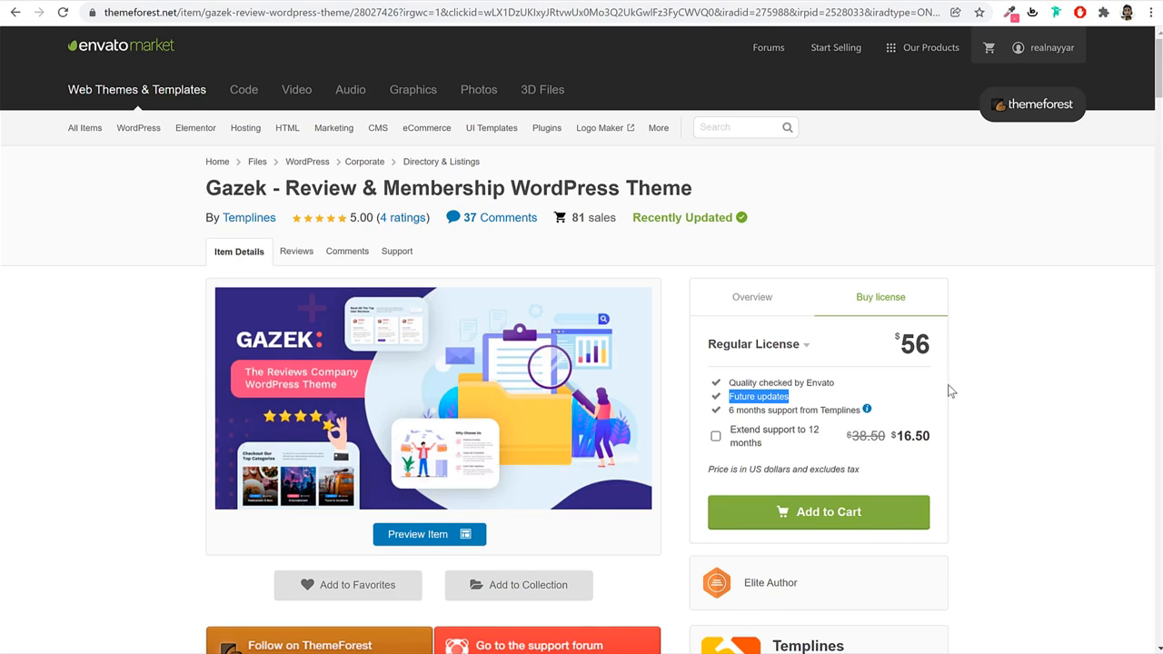
drag(732, 413, 872, 405)
click(1052, 413)
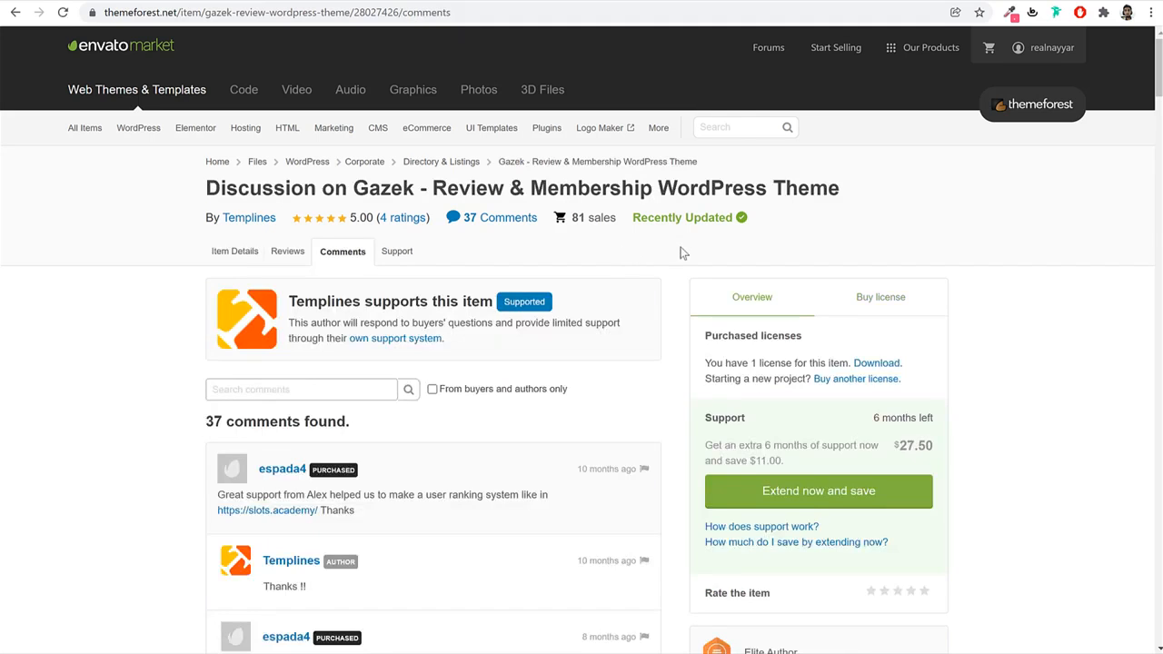
Check the Support tab, then return to item details and the $56 Regular License.
click(398, 258)
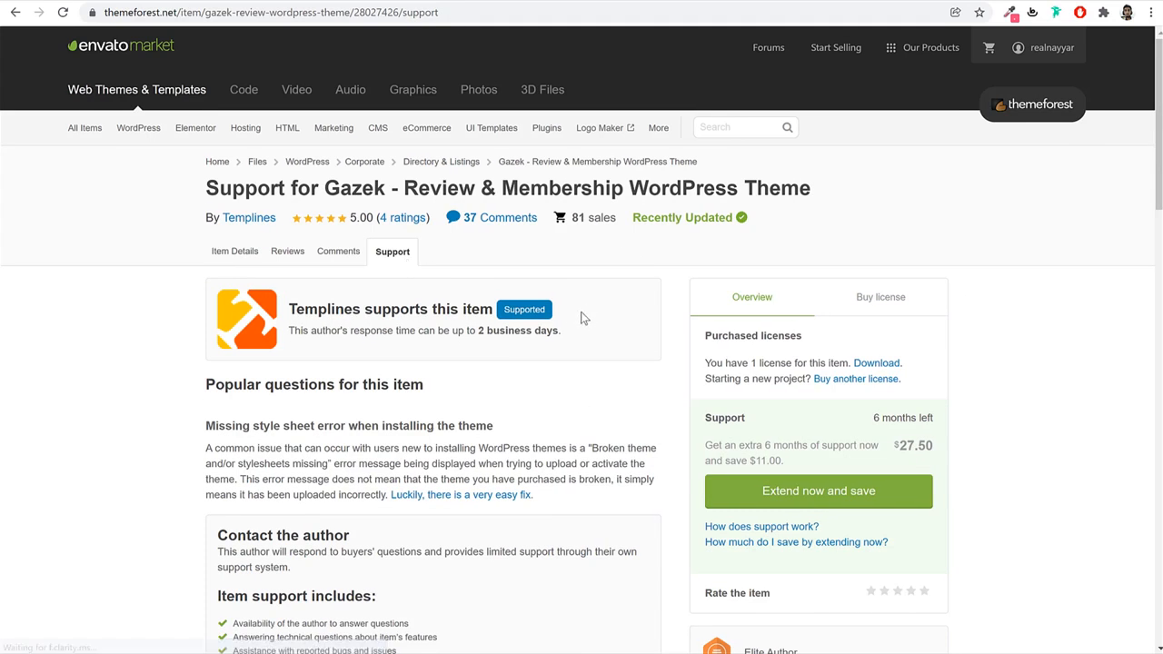
click(242, 256)
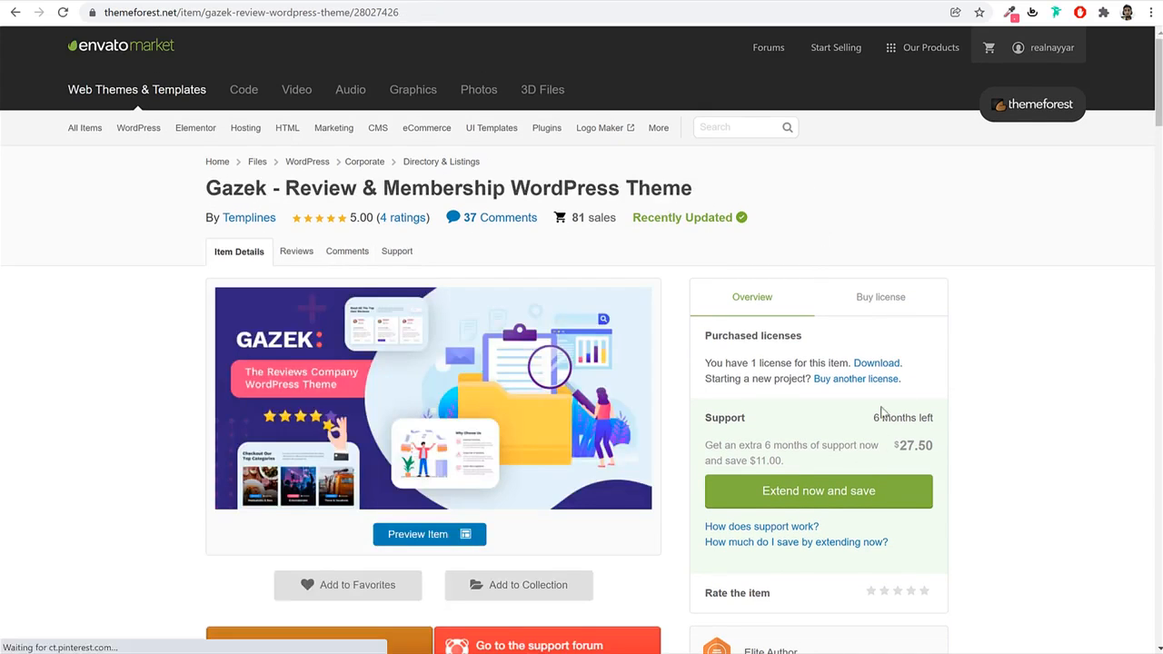
click(875, 296)
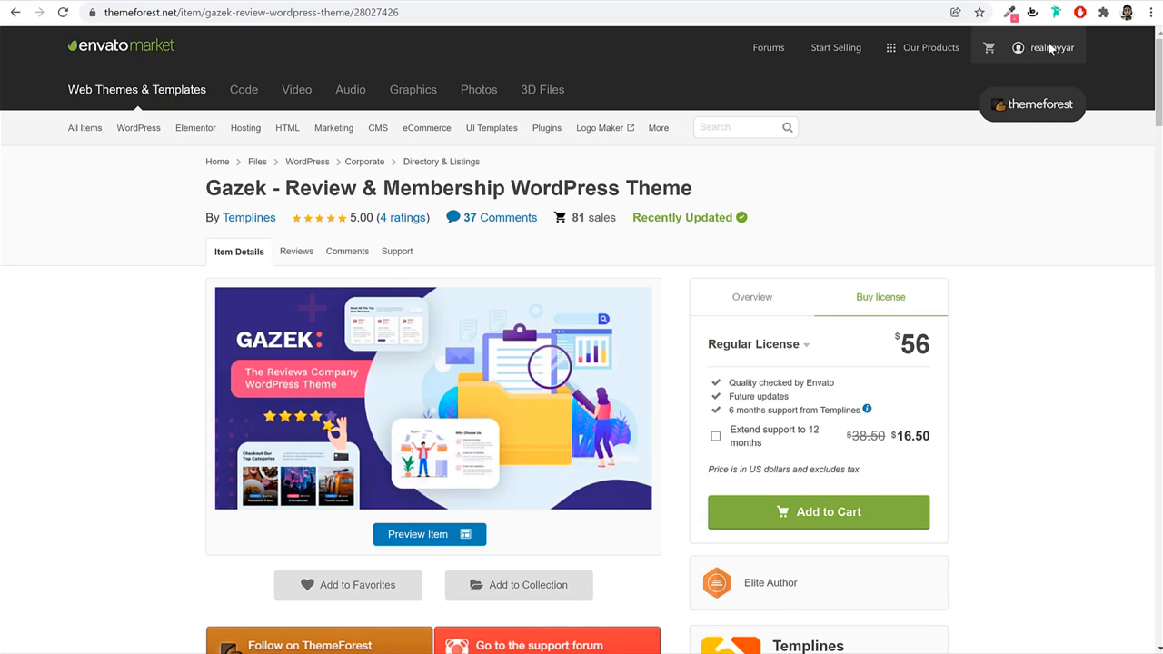
mouse_move(1041, 52)
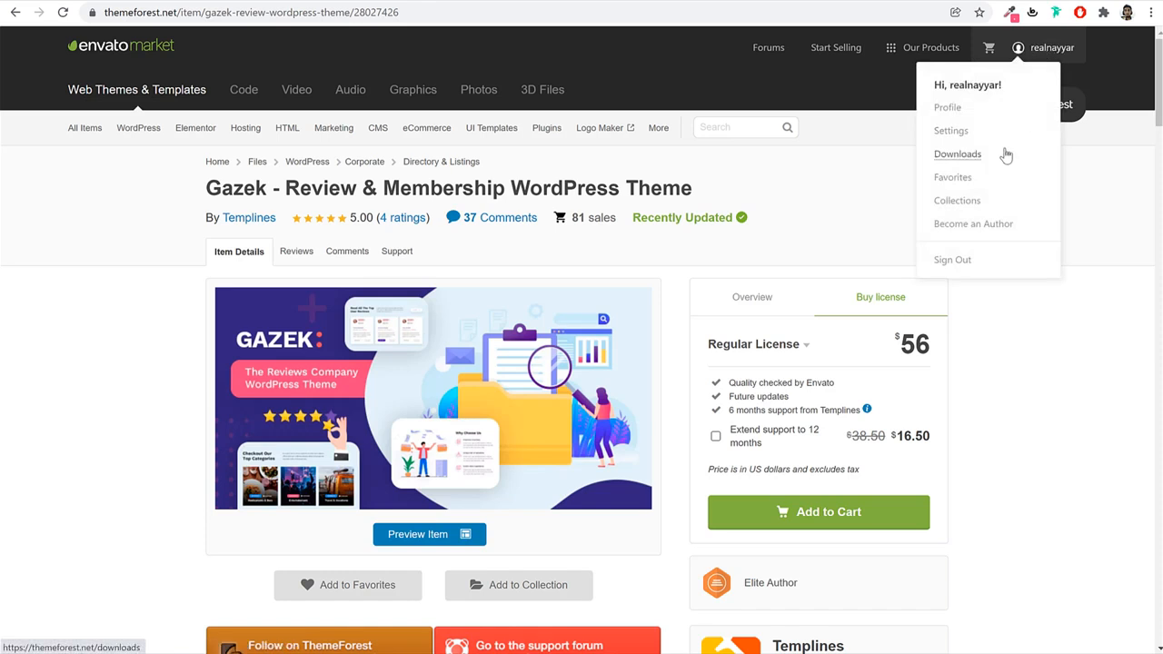
From ThemeForest Downloads, download Gazek as 'Installable WordPress file only'.
click(974, 163)
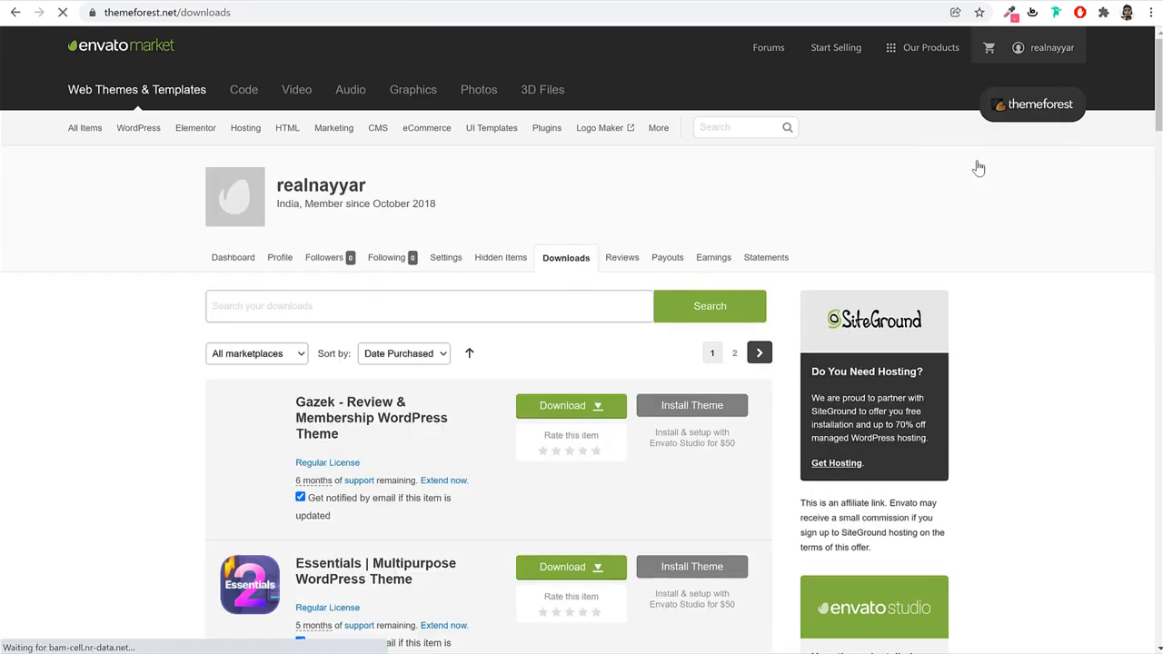
scroll(1047, 309, down, 10)
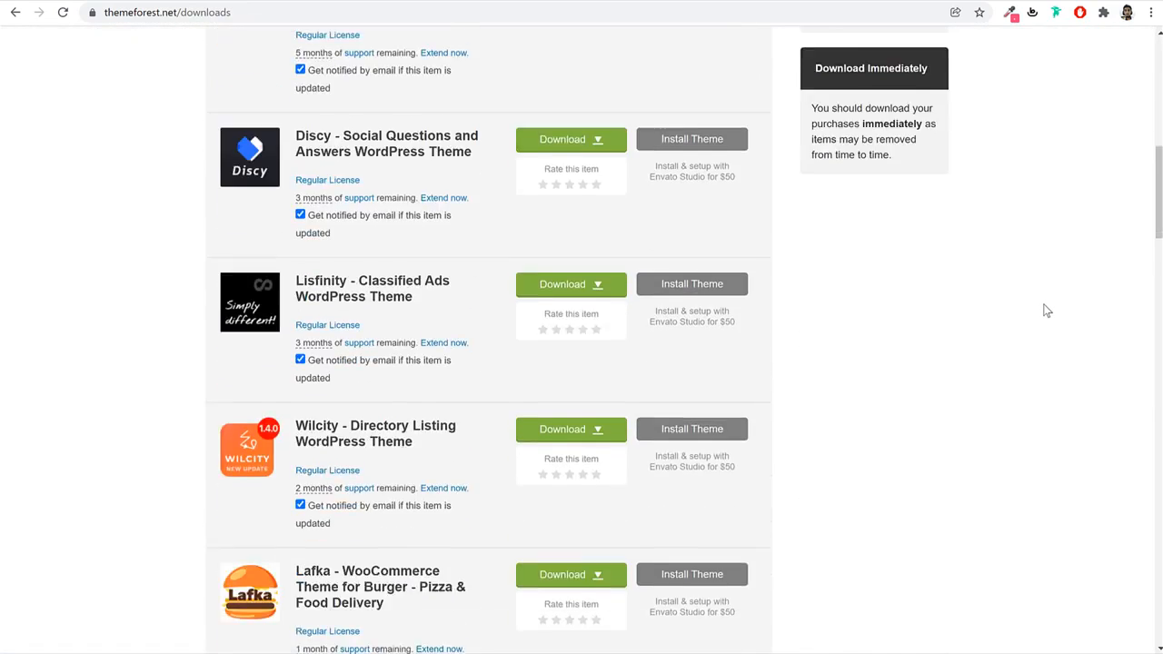
scroll(1047, 311, down, 3)
scroll(1045, 312, up, 15)
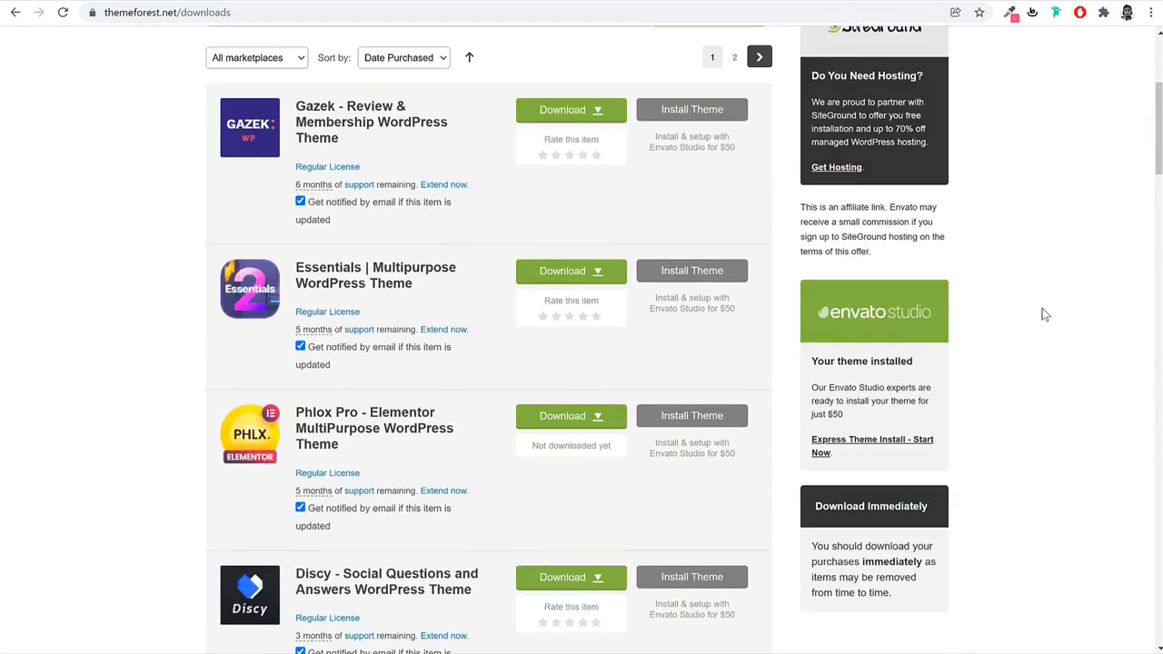
scroll(1041, 314, down, 2)
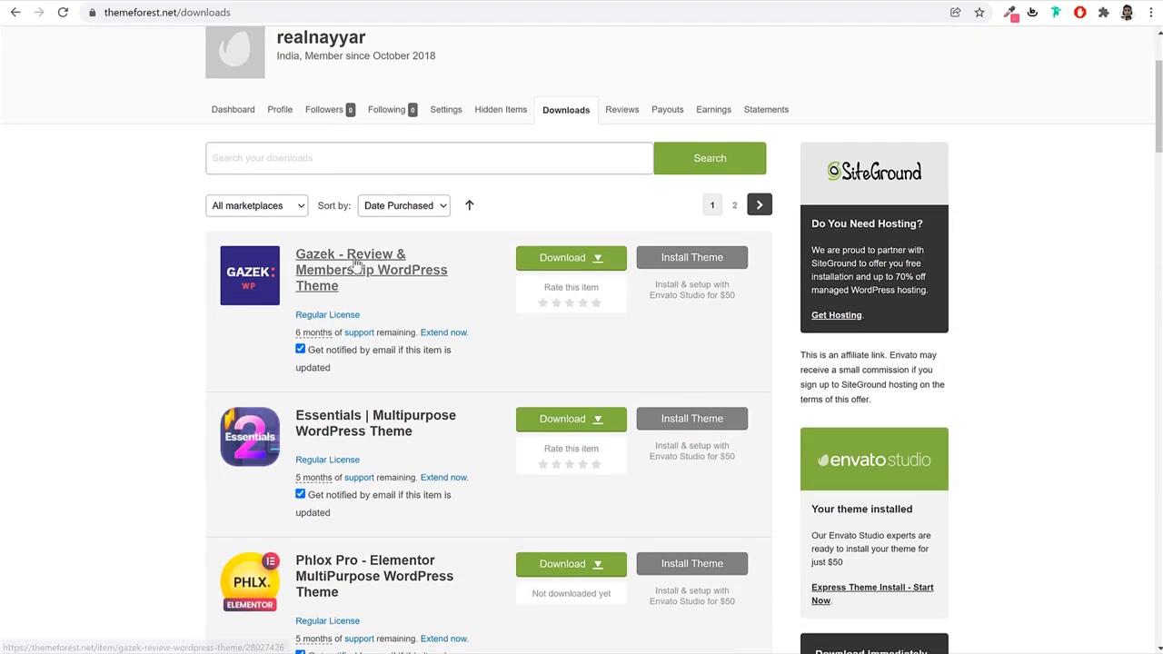
click(562, 262)
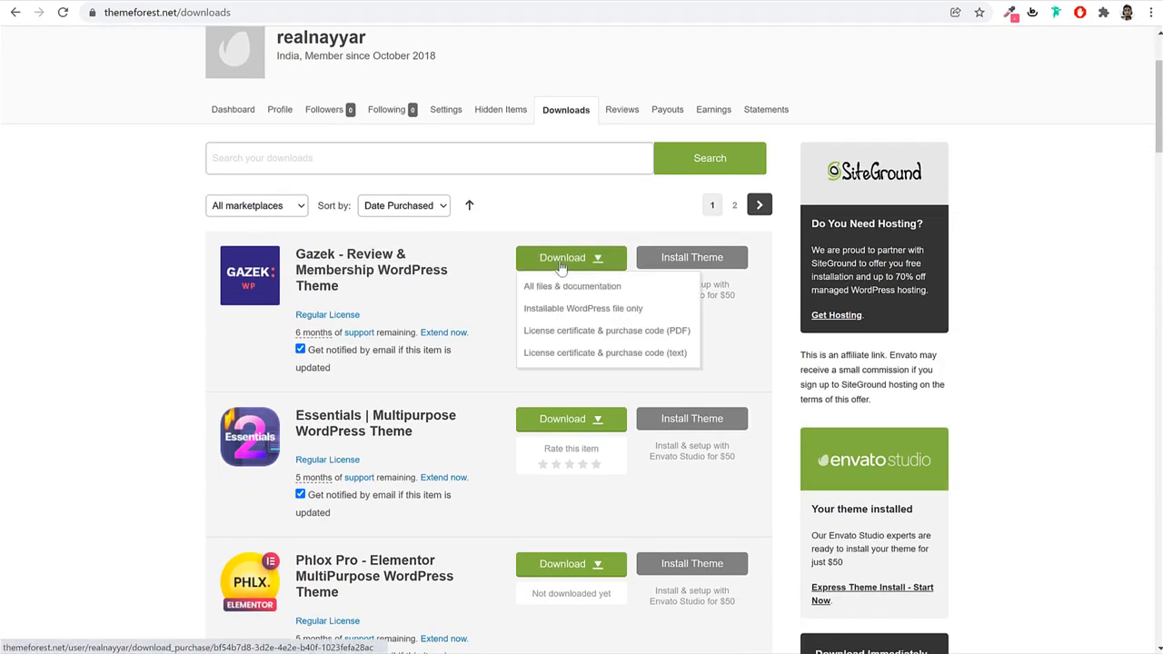
click(587, 310)
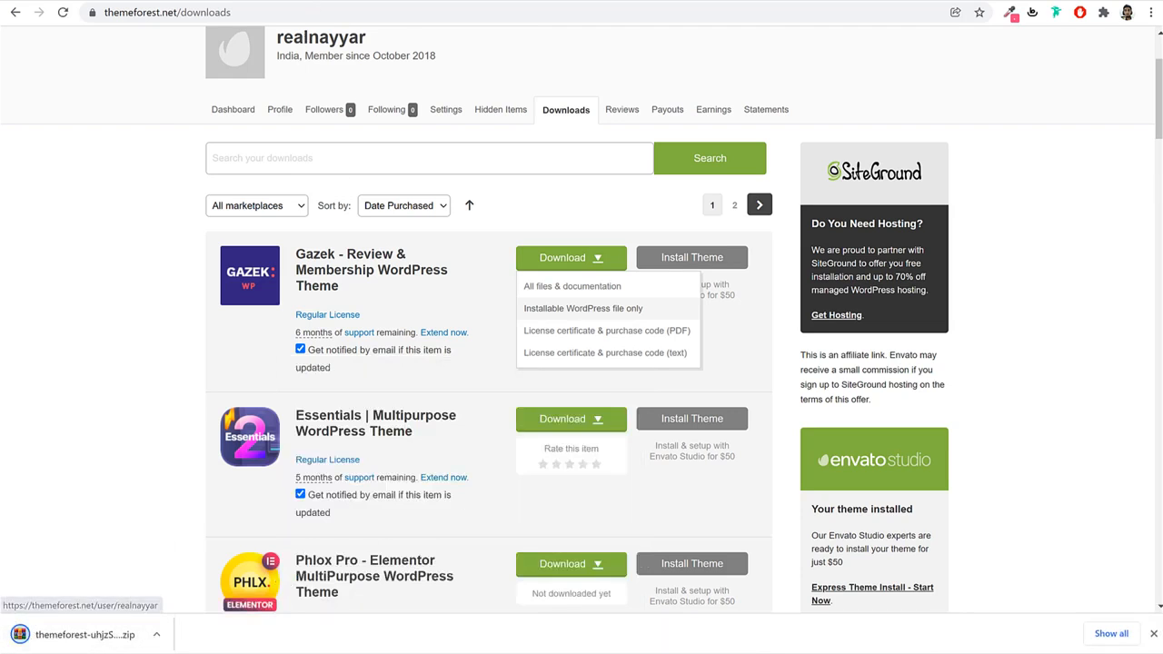
click(327, 0)
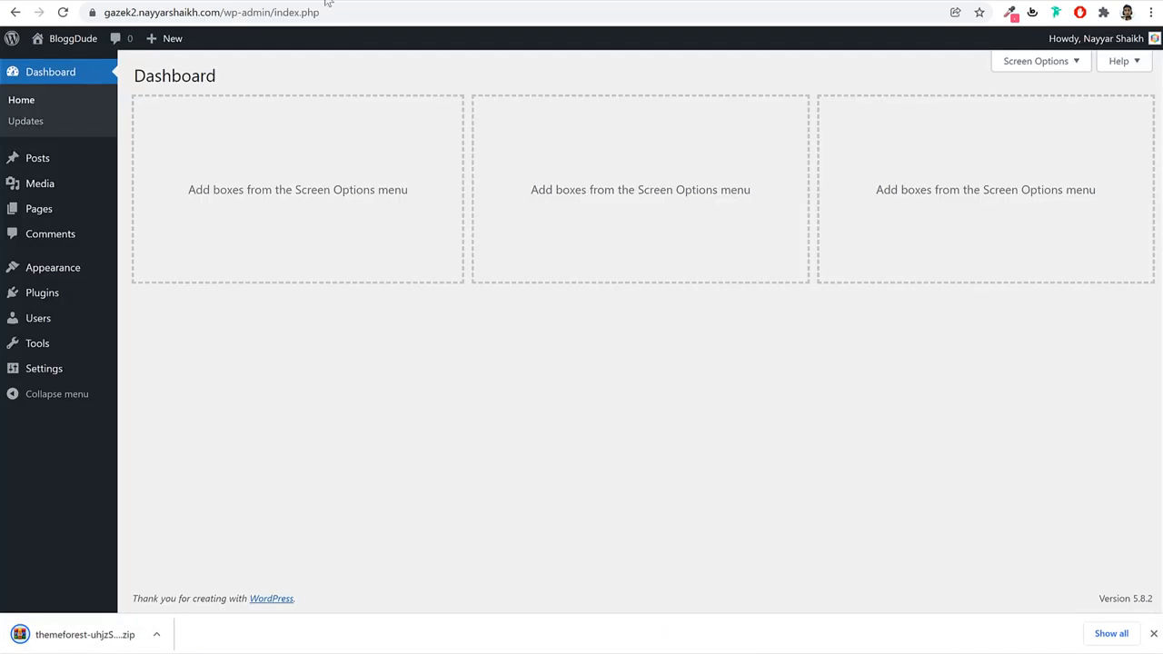
Upload the Gazek zip through Themes > Add New > Upload Theme, install and activate it.
click(73, 269)
click(280, 78)
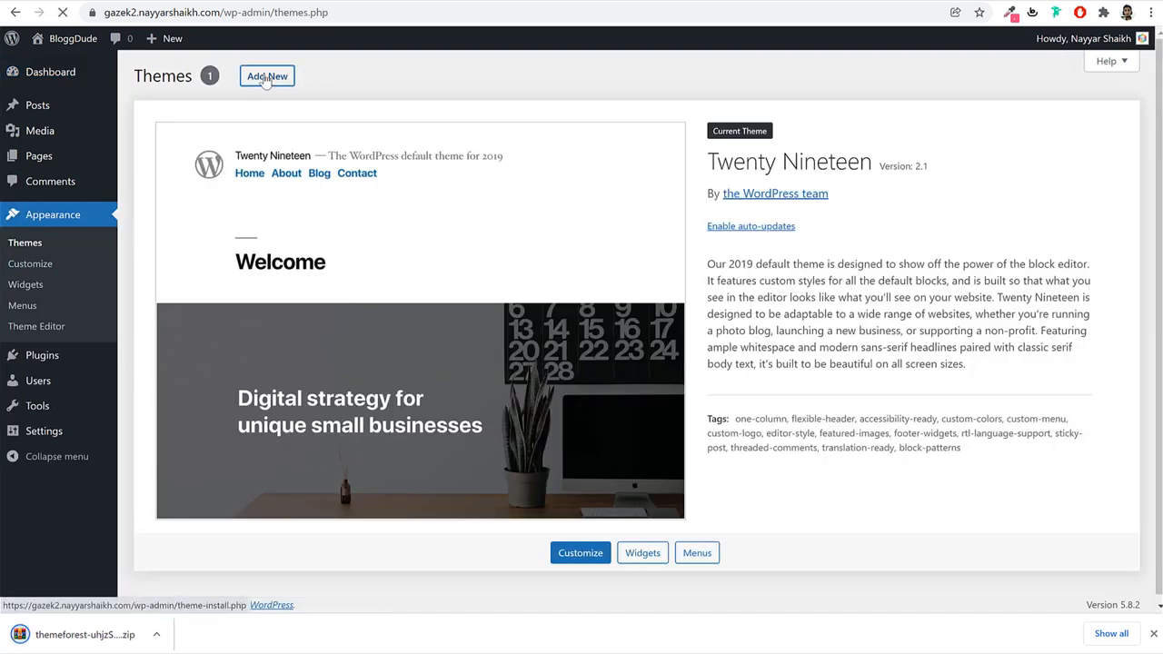
click(273, 76)
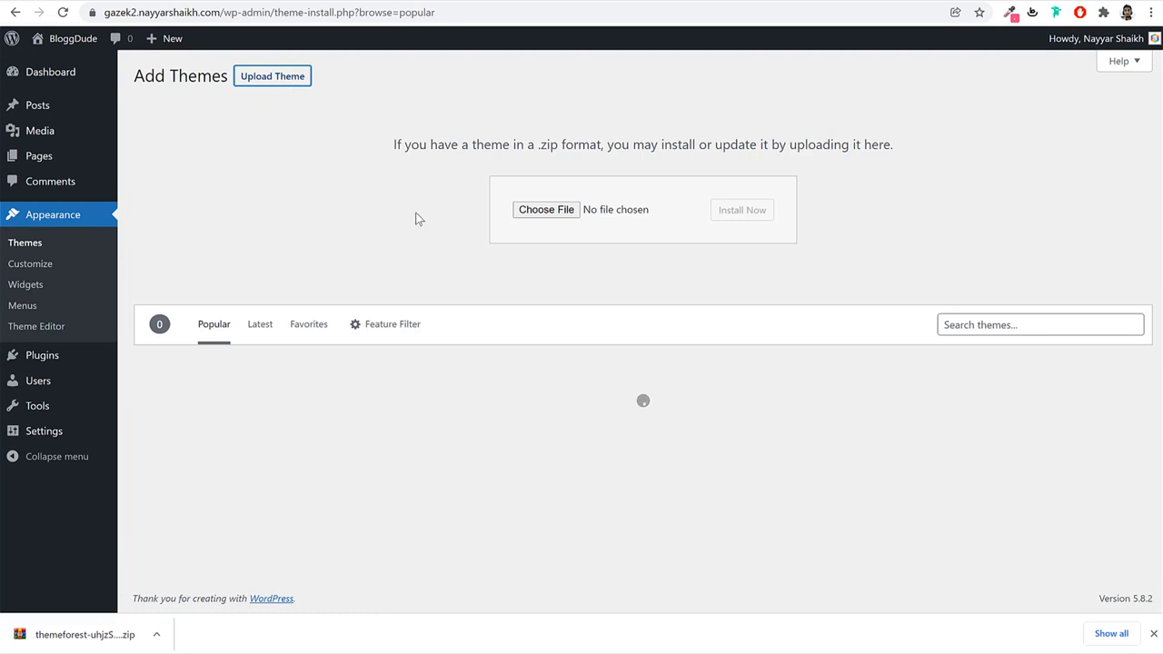
drag(91, 633, 538, 215)
click(736, 210)
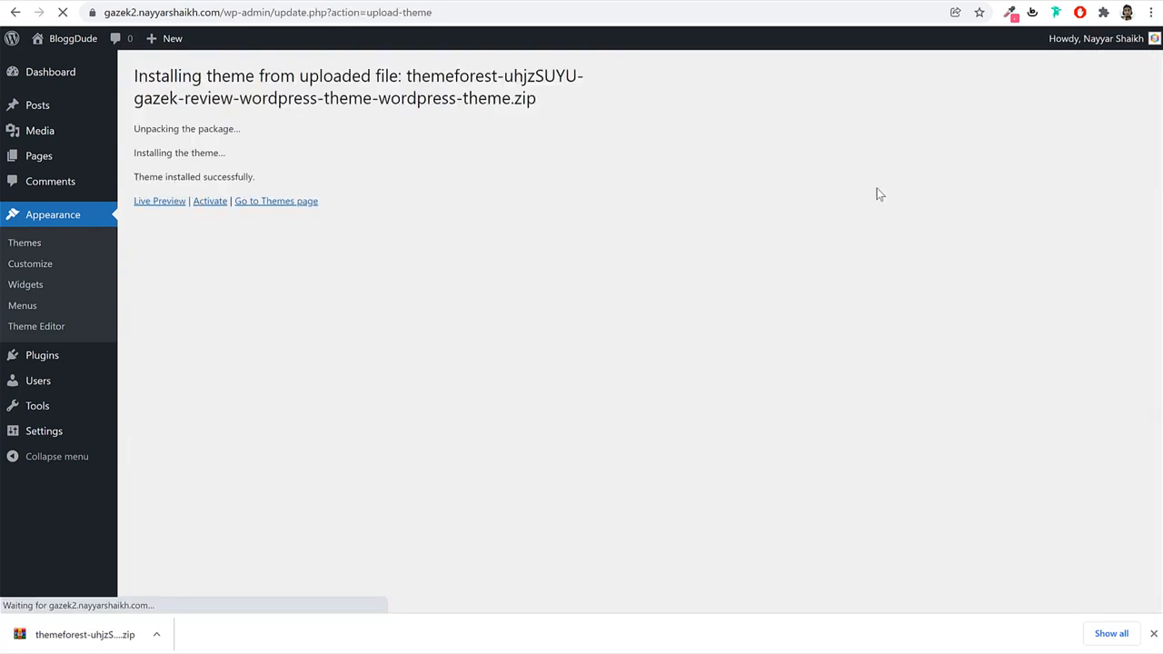
click(212, 202)
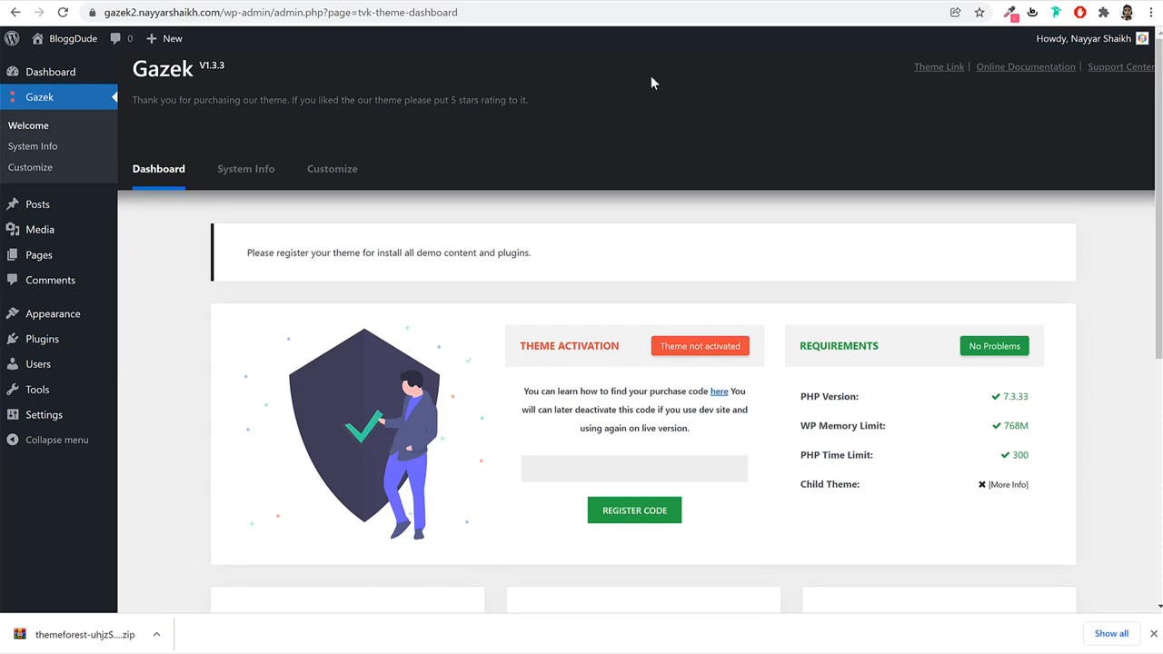
Copy the purchase code from Gazek's ThemeForest Support page and register it in the Gazek dashboard.
click(637, 1)
click(382, 268)
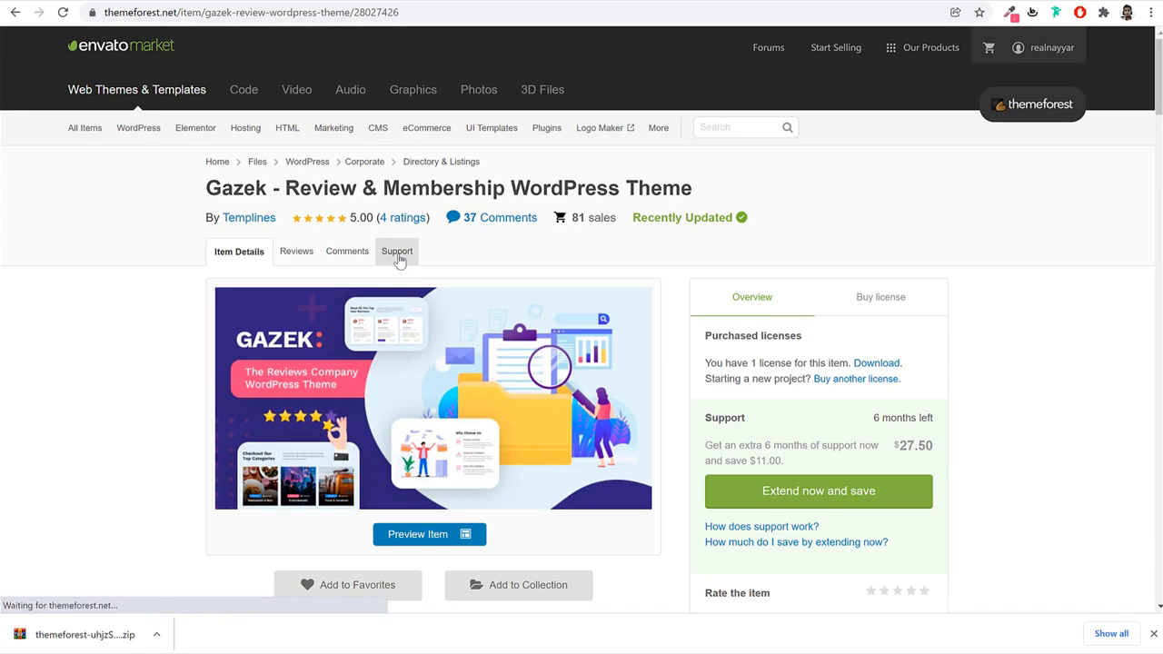
click(398, 256)
scroll(669, 409, down, 5)
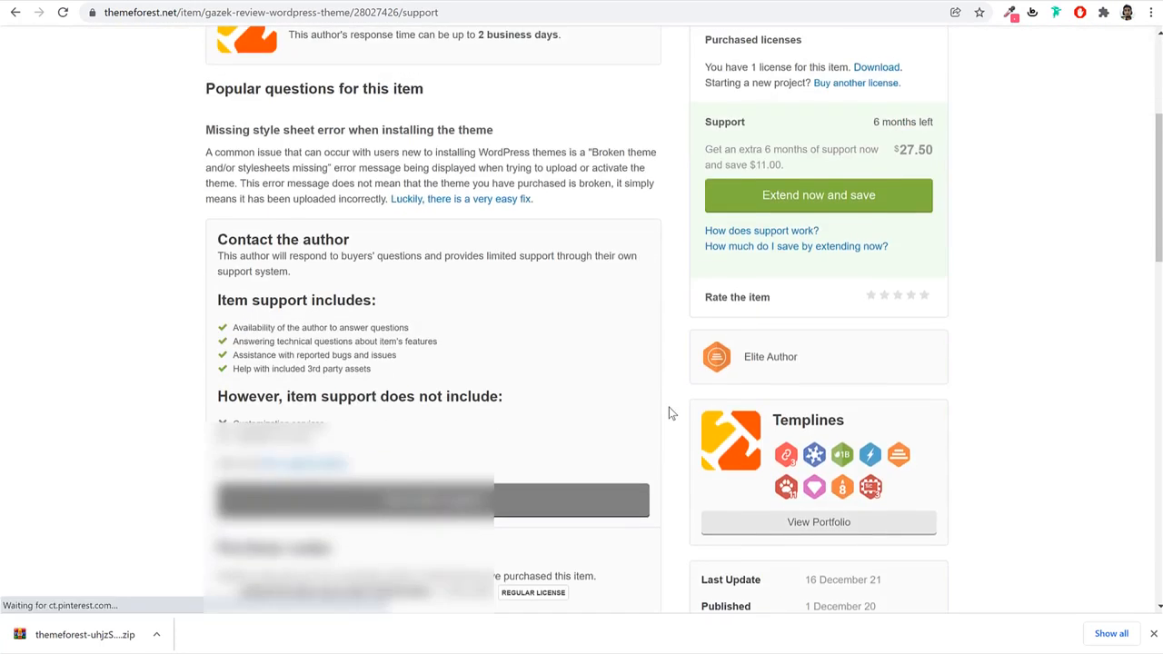
drag(244, 444, 433, 457)
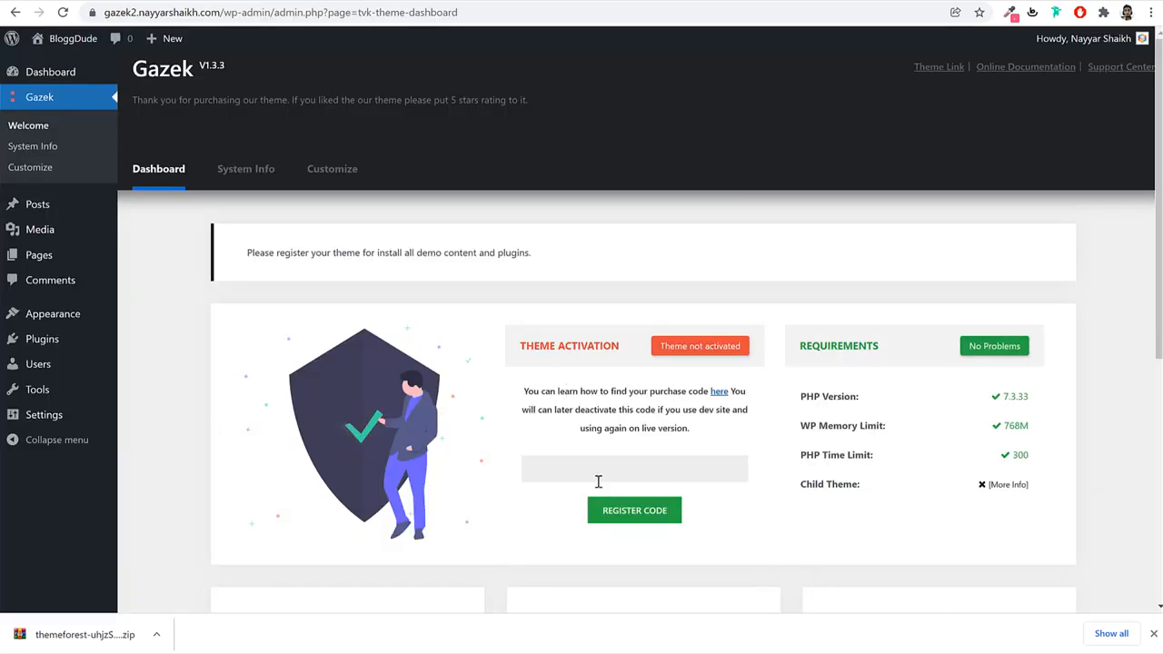
click(597, 469)
key(ctrl+v)
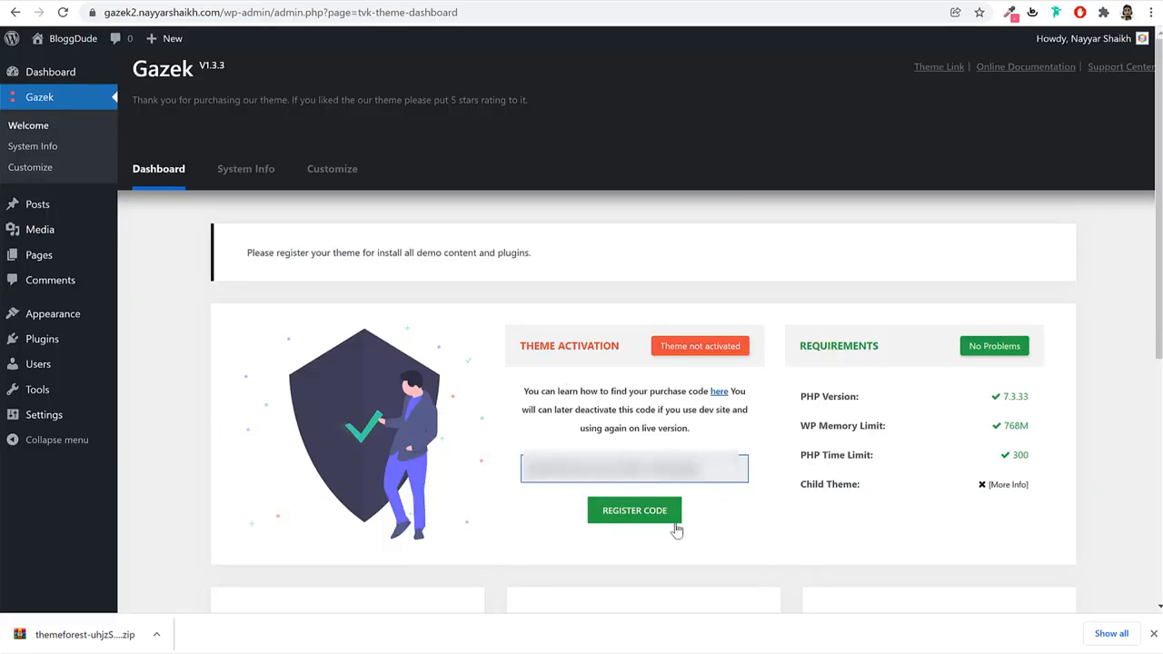
click(664, 514)
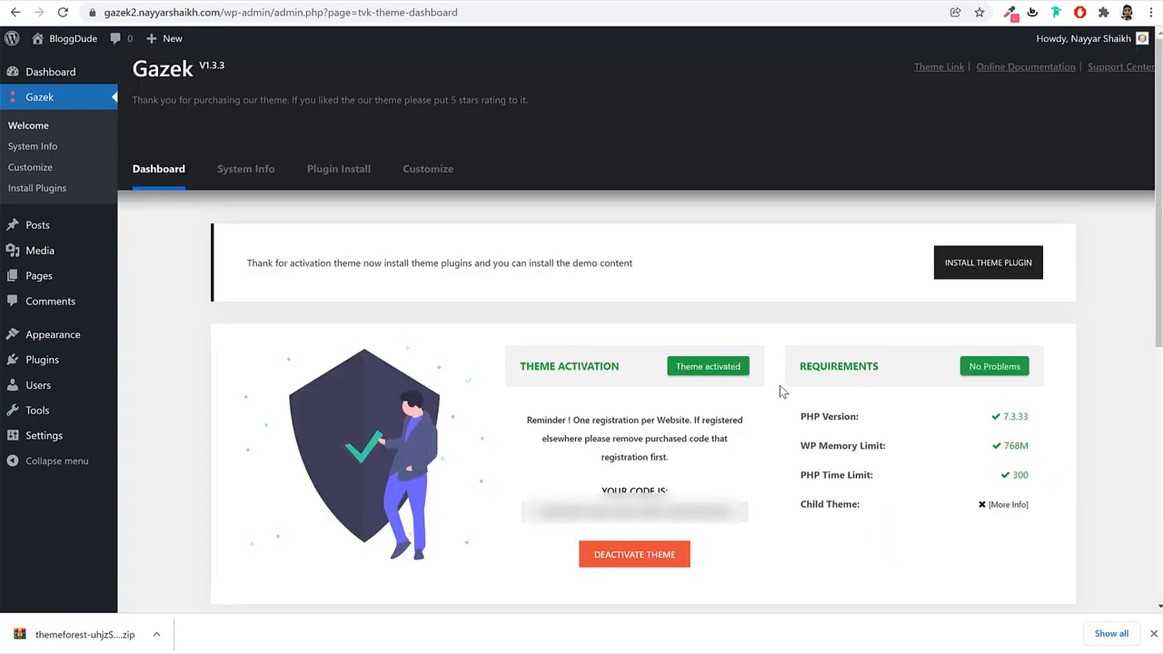
Bulk-install all the recommended Gazek theme plugins.
click(325, 180)
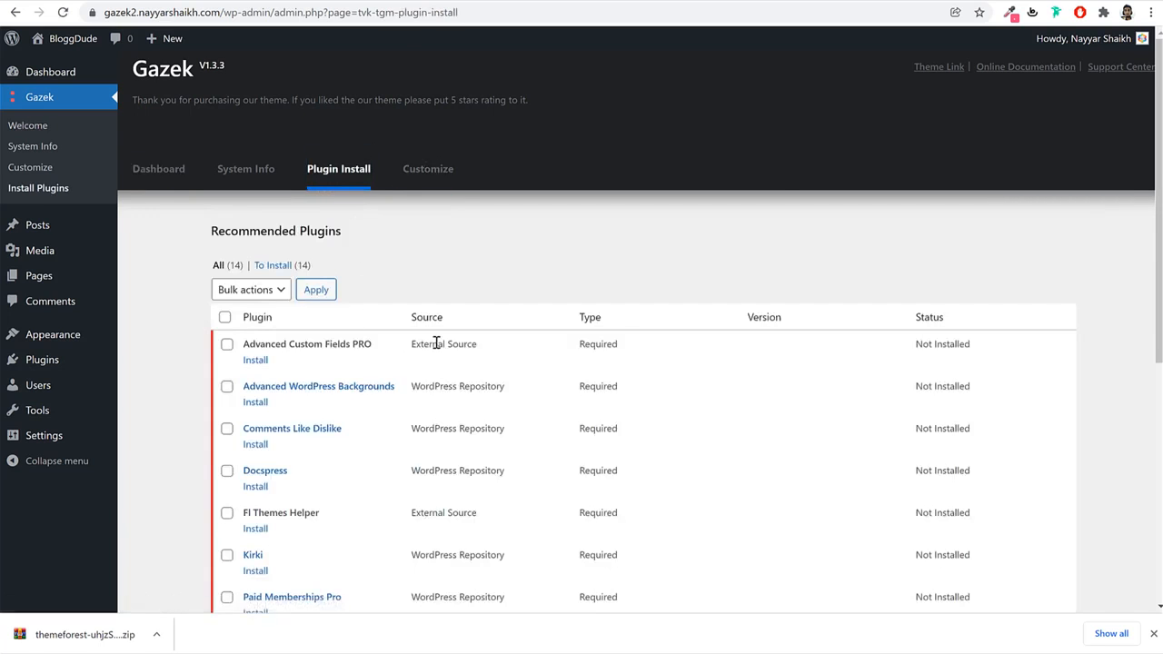
scroll(437, 343, down, 3)
scroll(408, 345, up, 2)
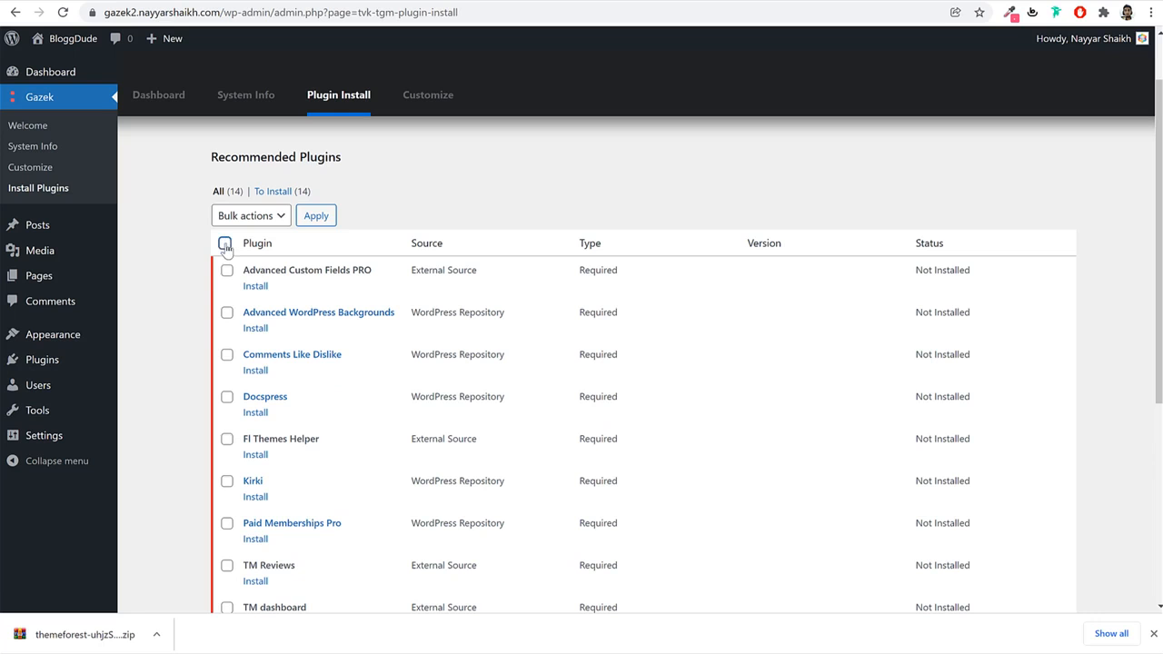
click(224, 244)
scroll(369, 408, down, 5)
scroll(365, 411, up, 4)
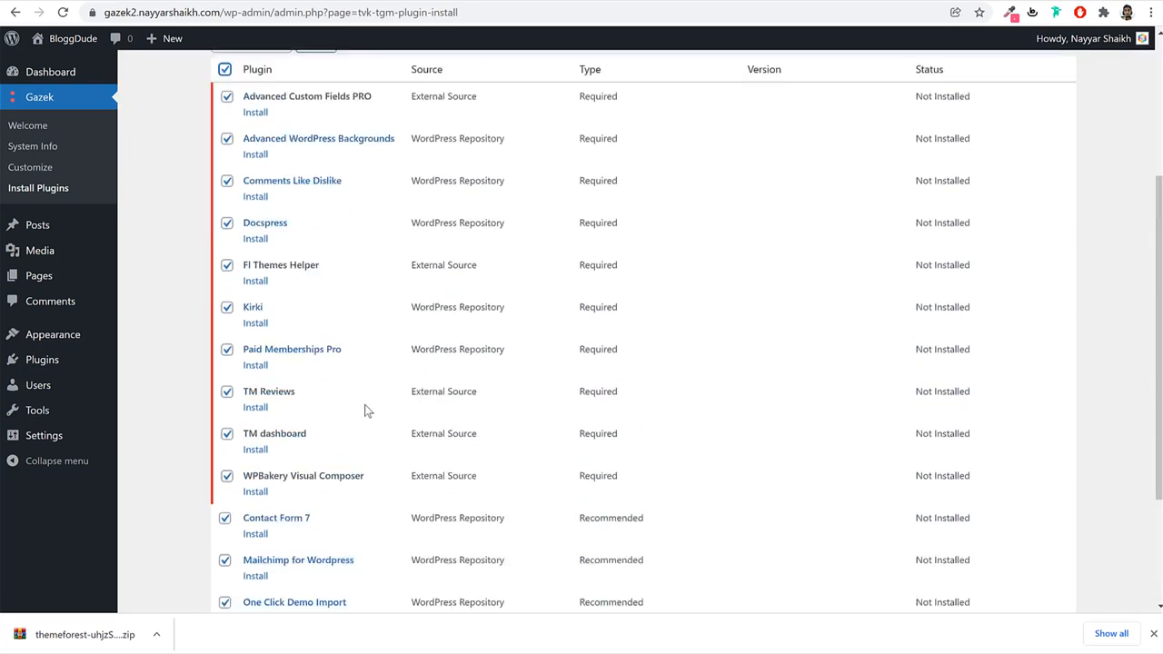
scroll(364, 408, up, 3)
click(255, 289)
click(270, 317)
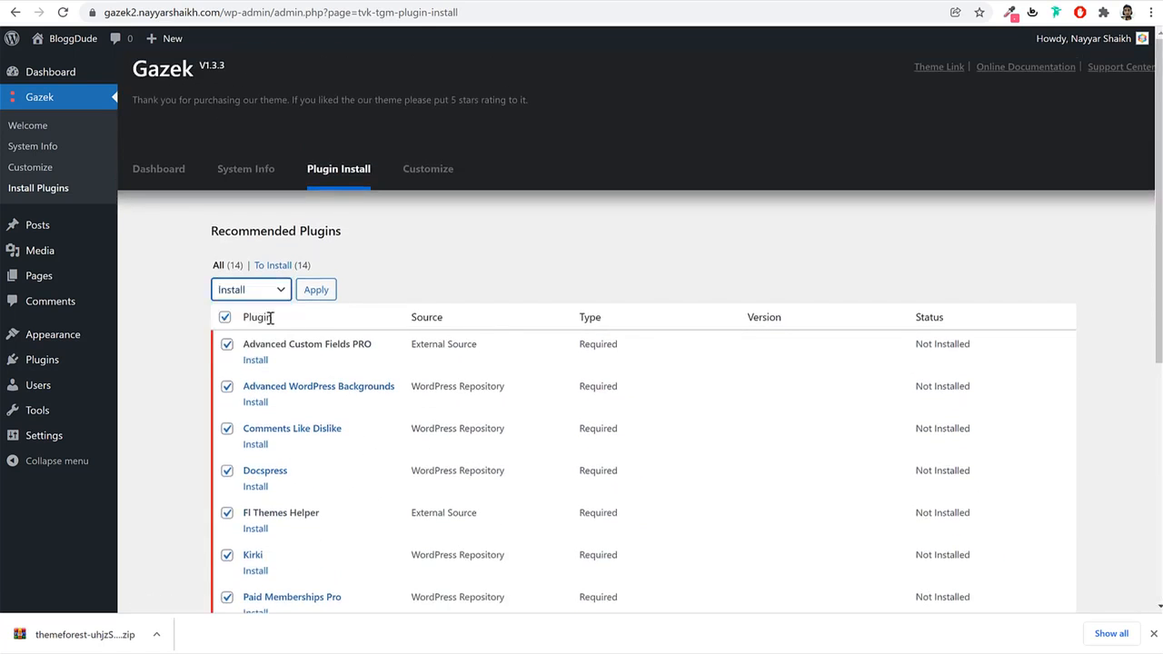
click(315, 289)
click(1155, 635)
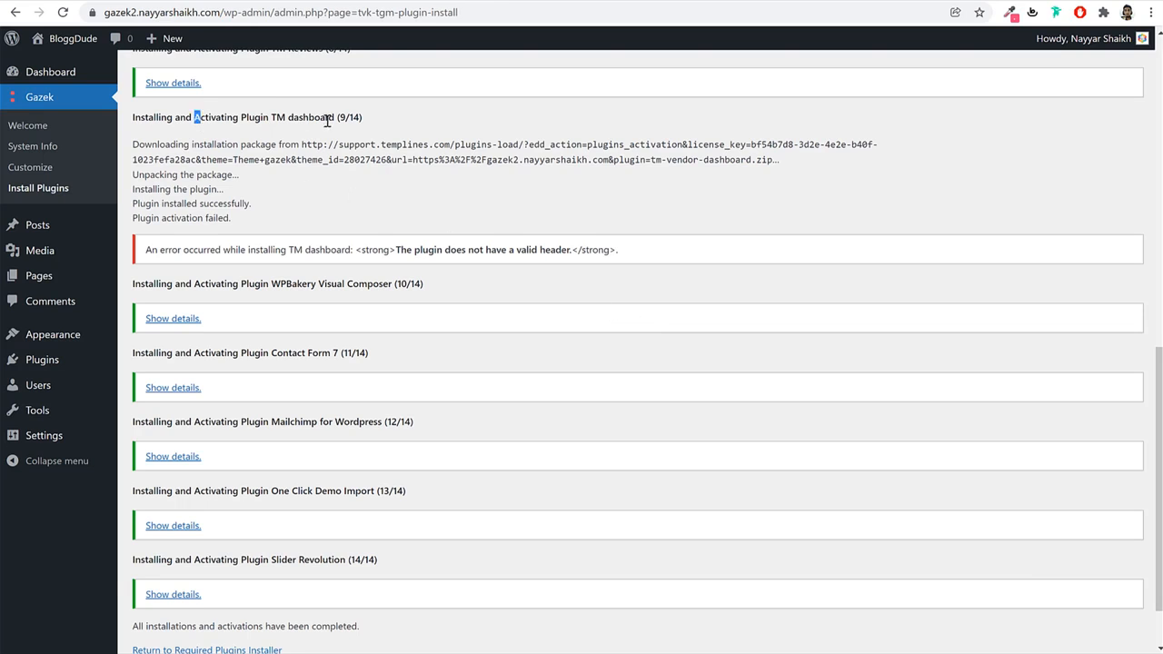
Recheck the required-plugins installer, then activate TM Users Dashboard in the Plugins list.
scroll(332, 114, down, 1)
click(234, 580)
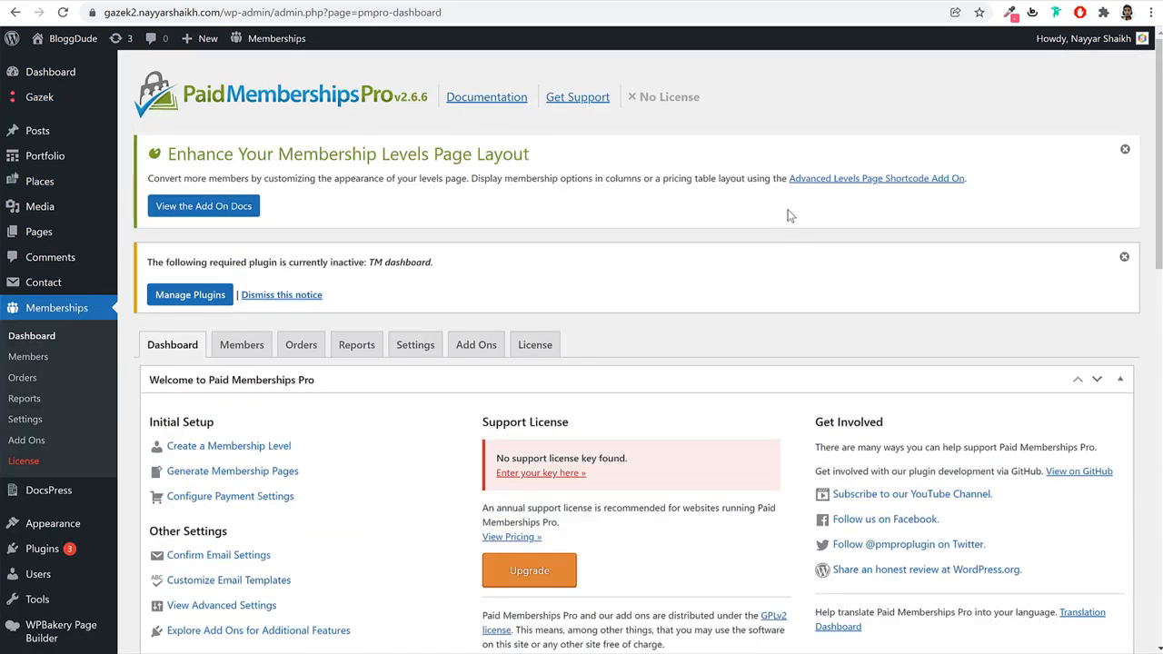
scroll(766, 238, down, 2)
click(52, 410)
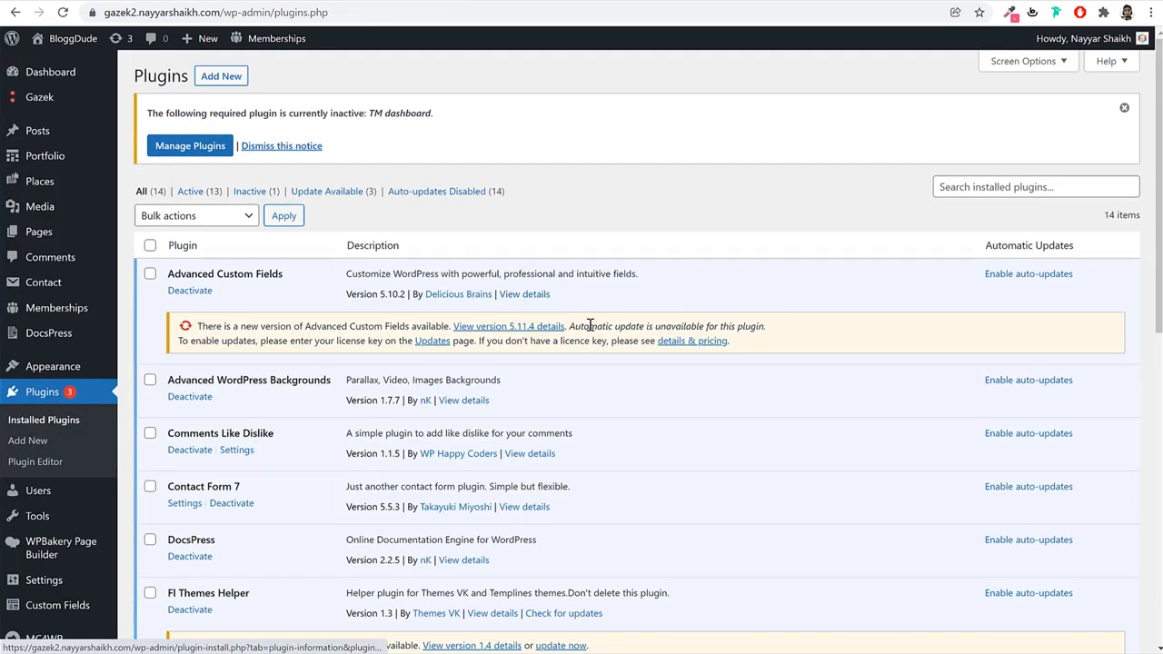
scroll(591, 328, down, 6)
scroll(583, 334, down, 1)
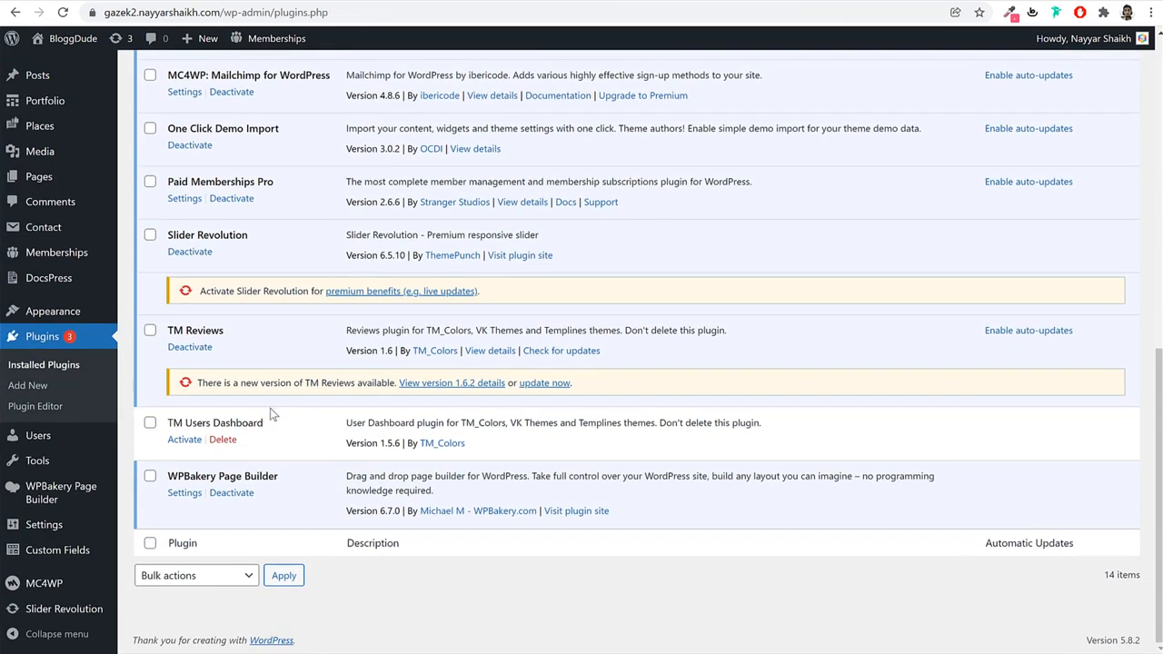
click(186, 440)
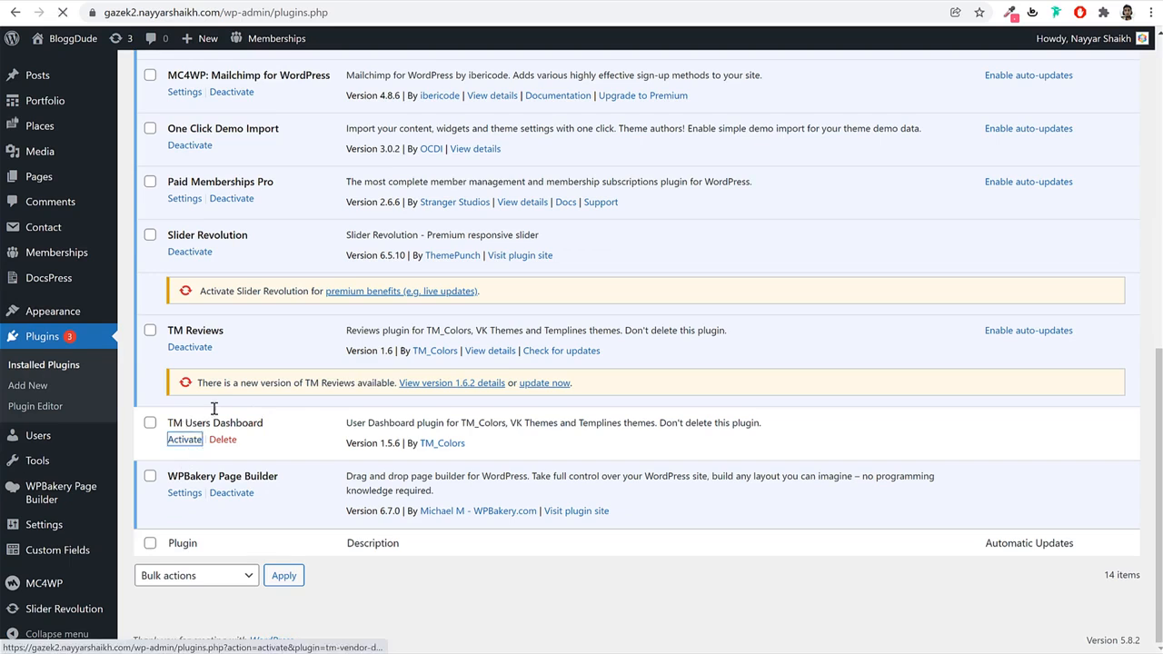
scroll(272, 414, up, 7)
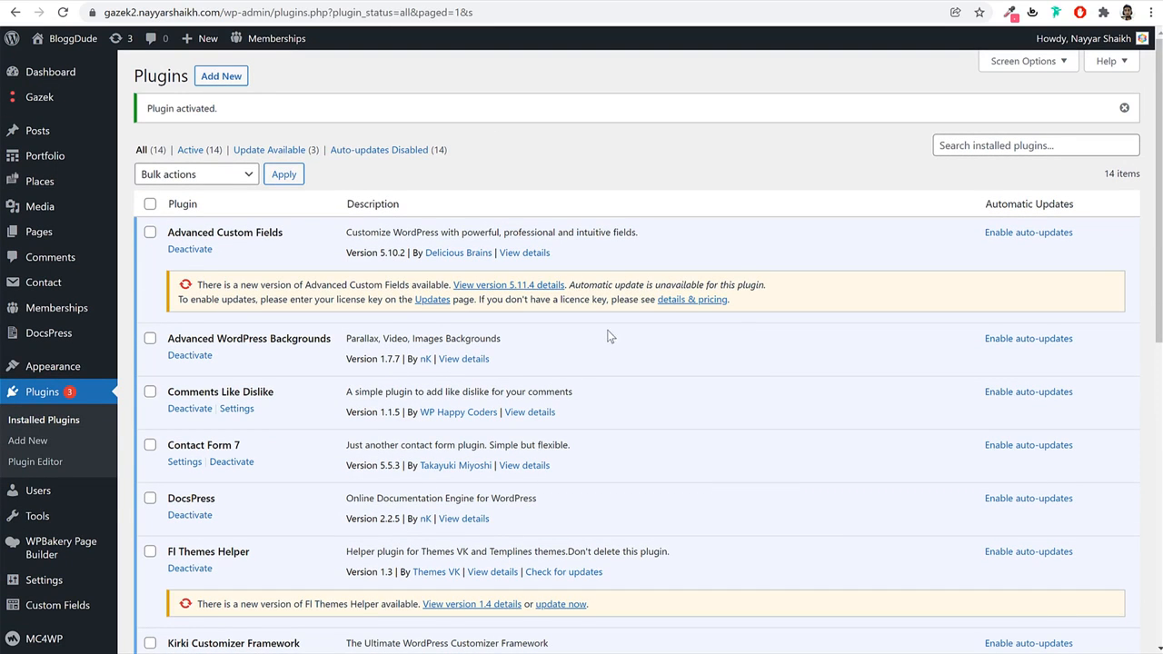
click(47, 237)
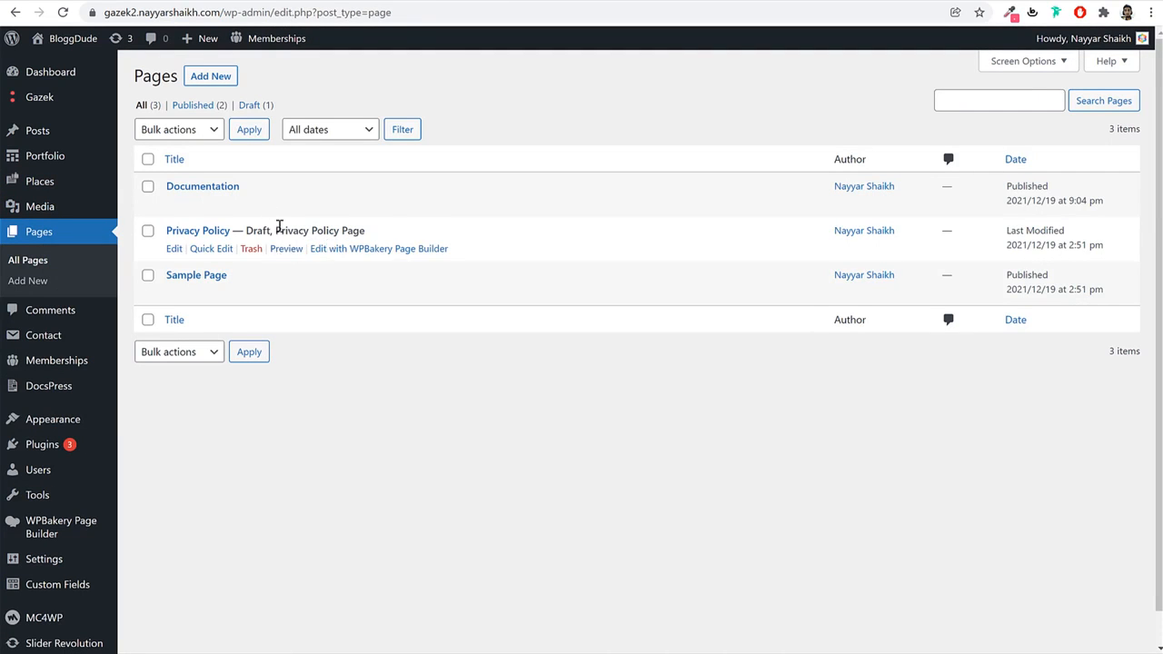
mouse_move(251, 202)
double_click(166, 186)
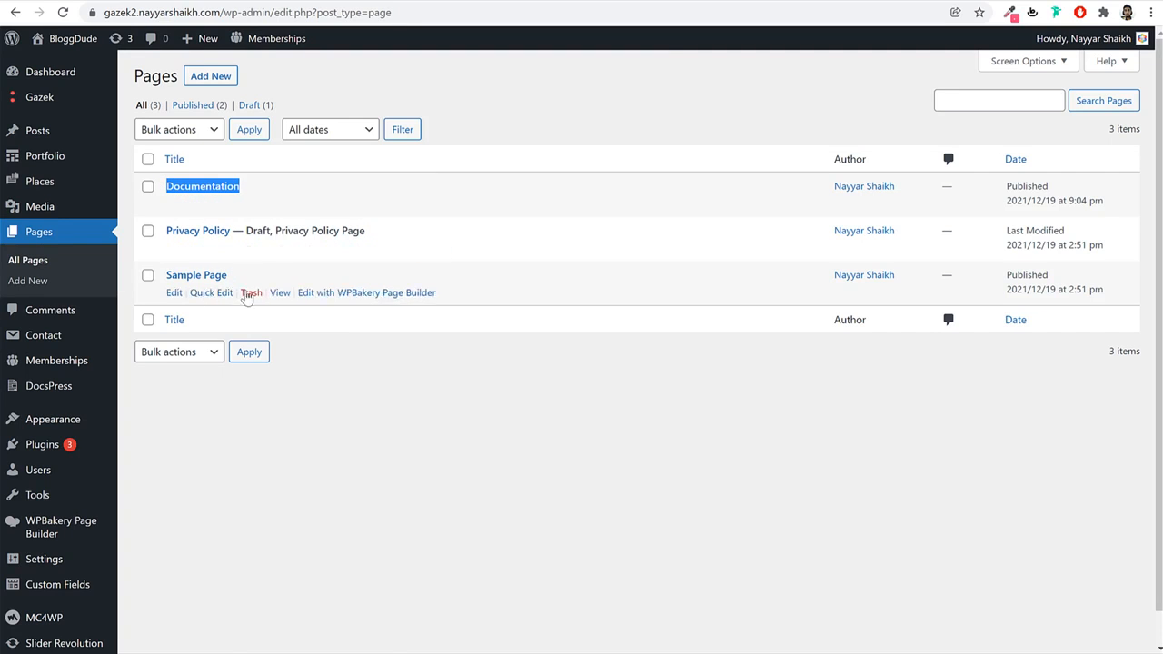
click(495, 377)
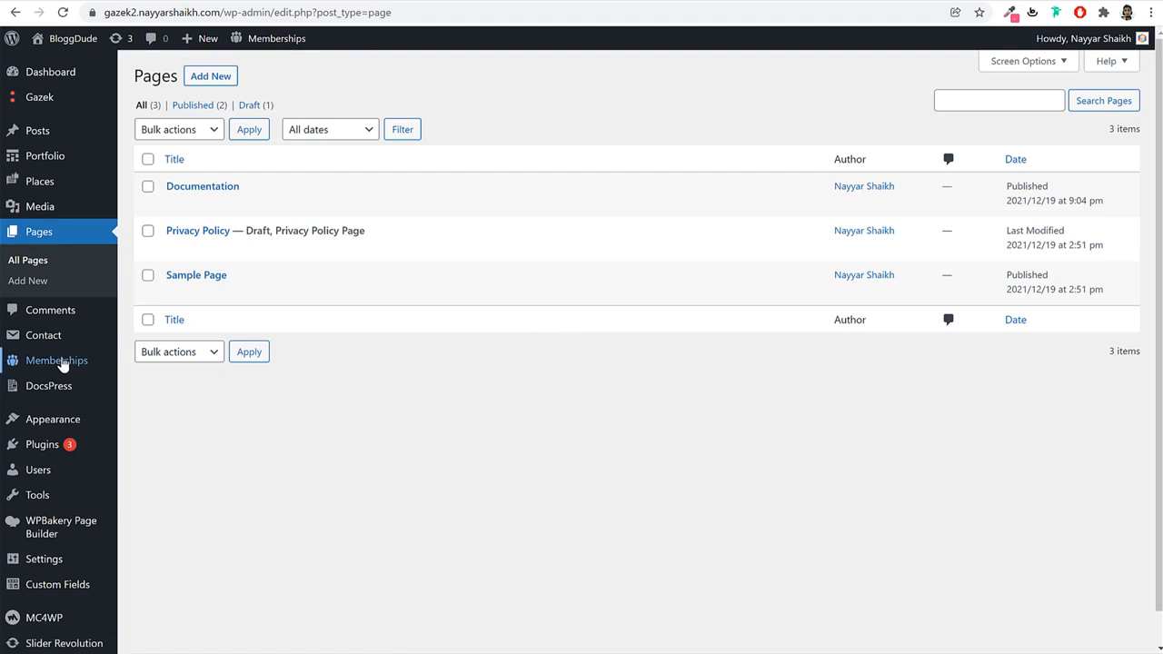
mouse_move(59, 365)
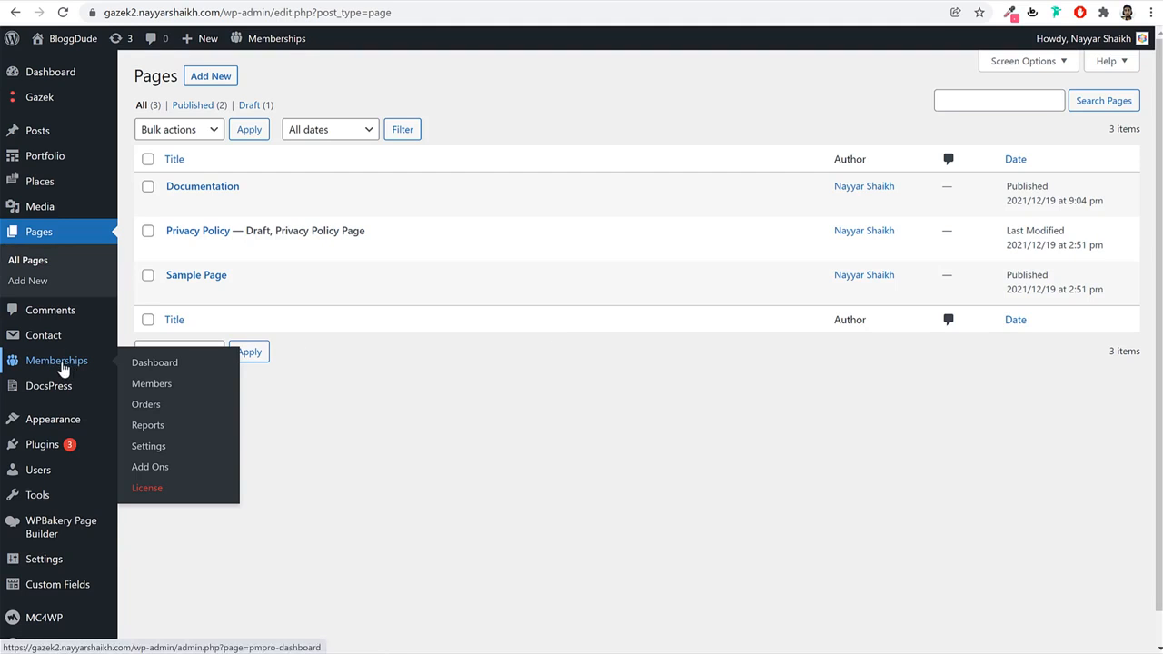
Have Paid Memberships Pro generate its required pages and save the page settings.
click(149, 448)
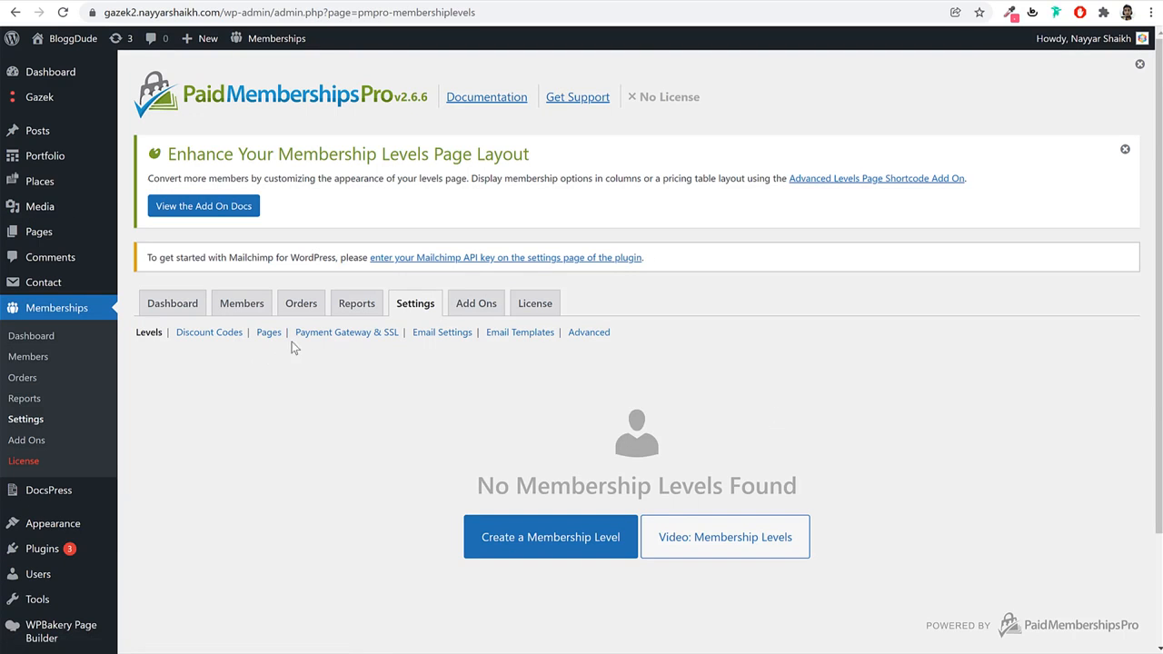
click(269, 333)
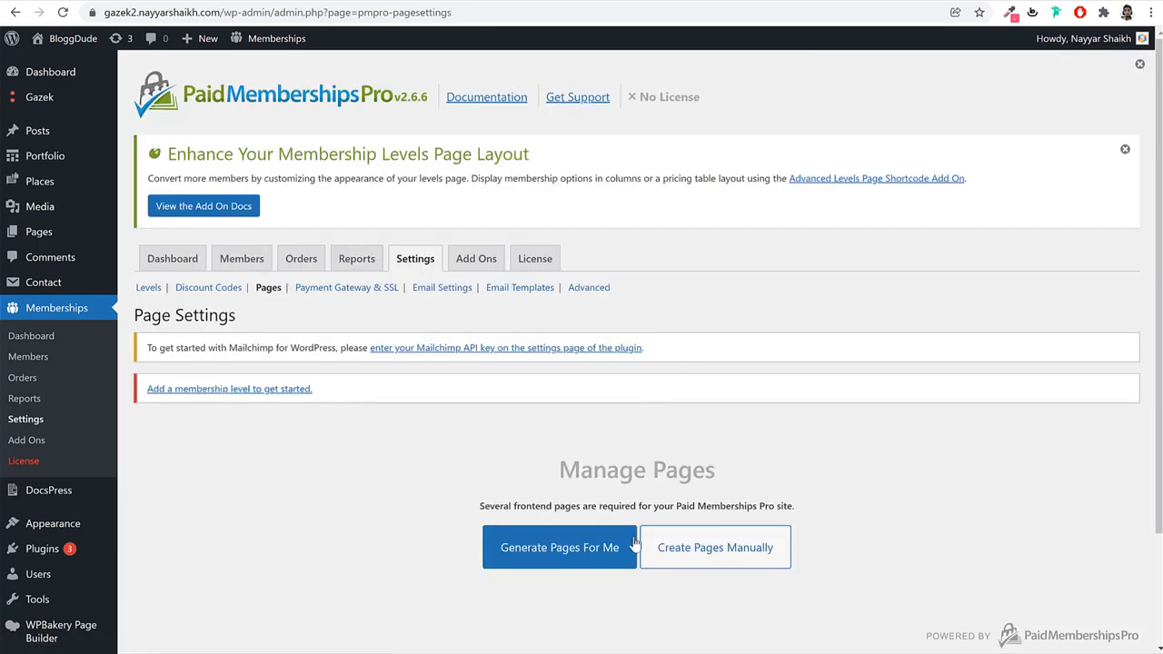
scroll(636, 536, down, 2)
click(550, 409)
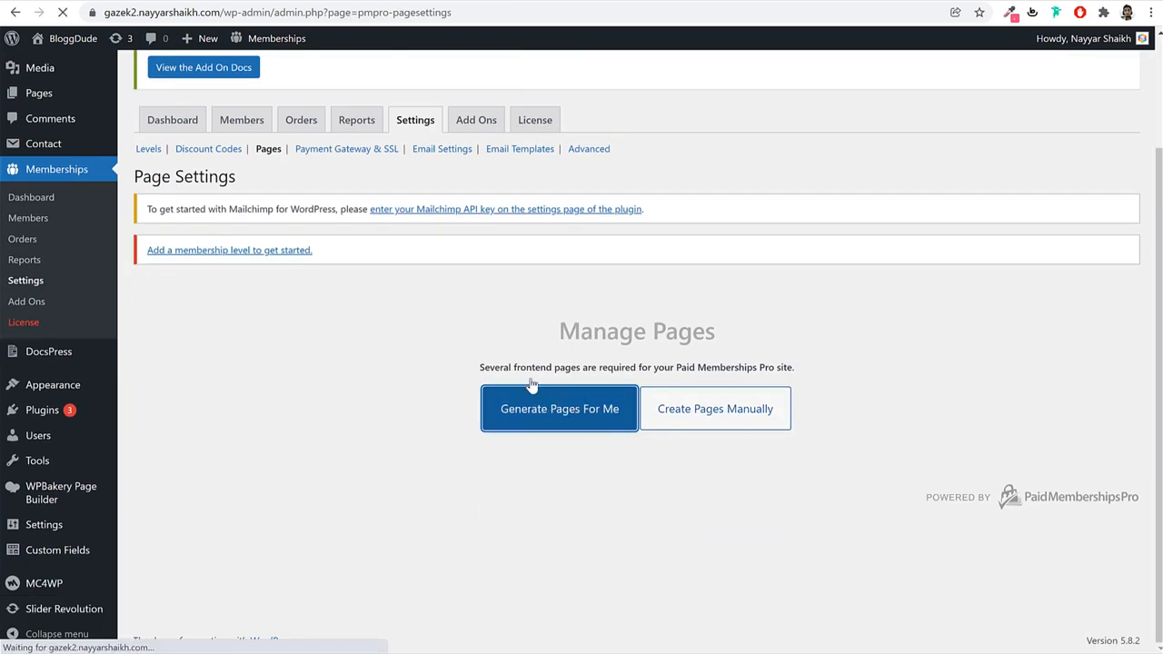
scroll(821, 409, down, 4)
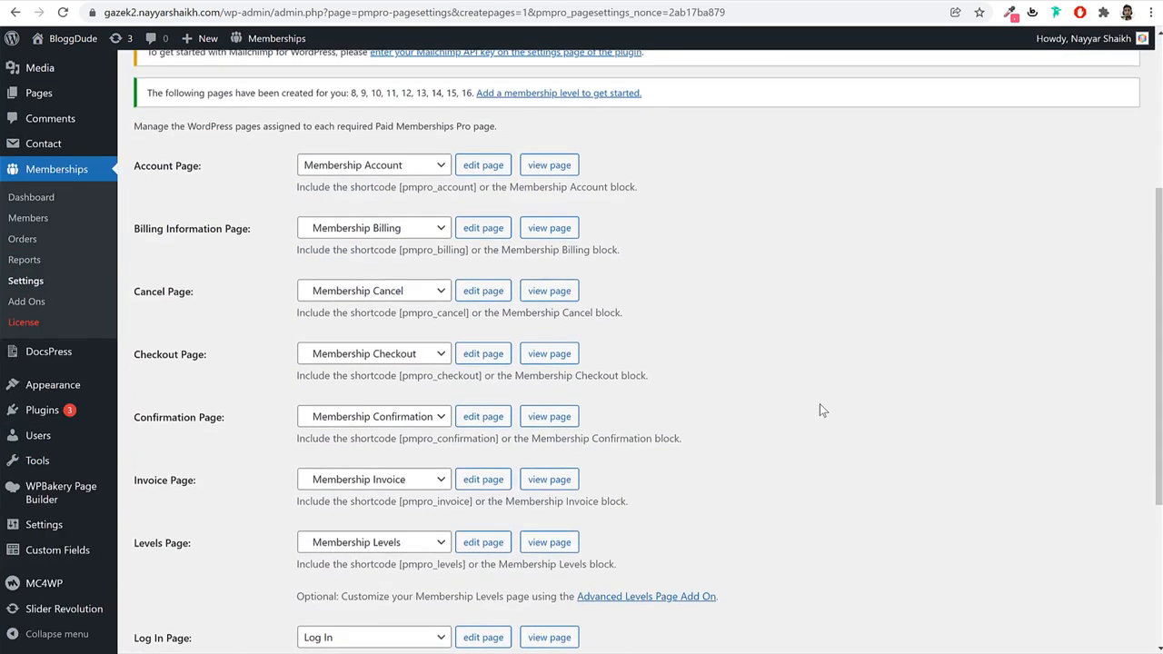
scroll(820, 408, down, 3)
scroll(258, 464, up, 1)
scroll(255, 477, down, 1)
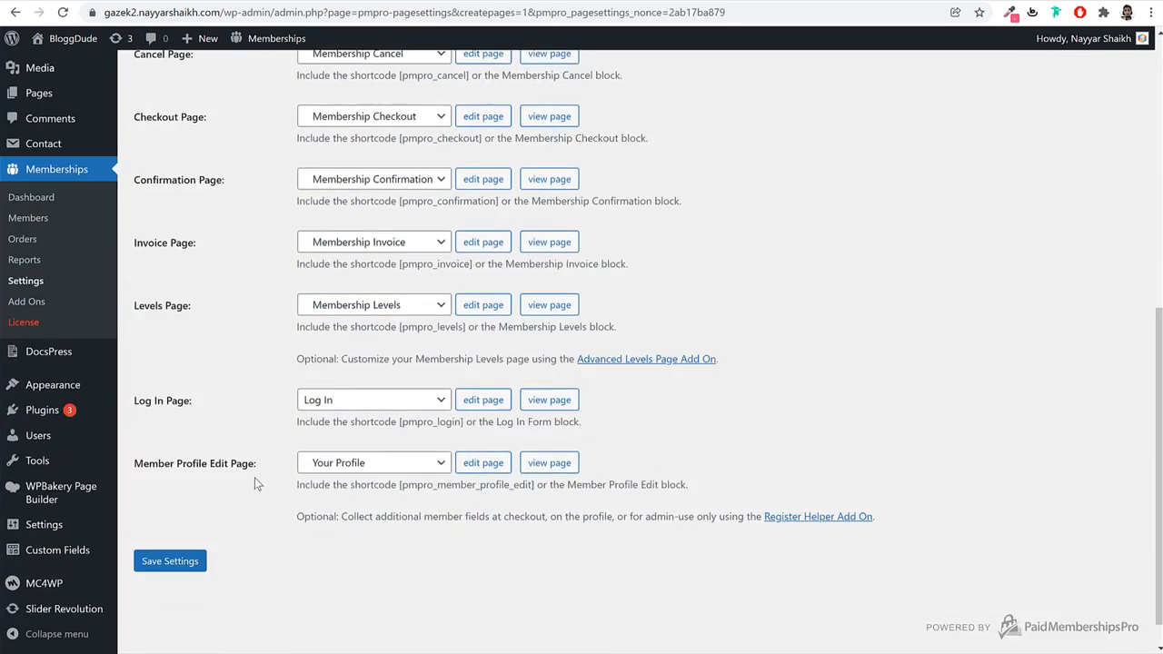
scroll(255, 482, down, 1)
click(188, 529)
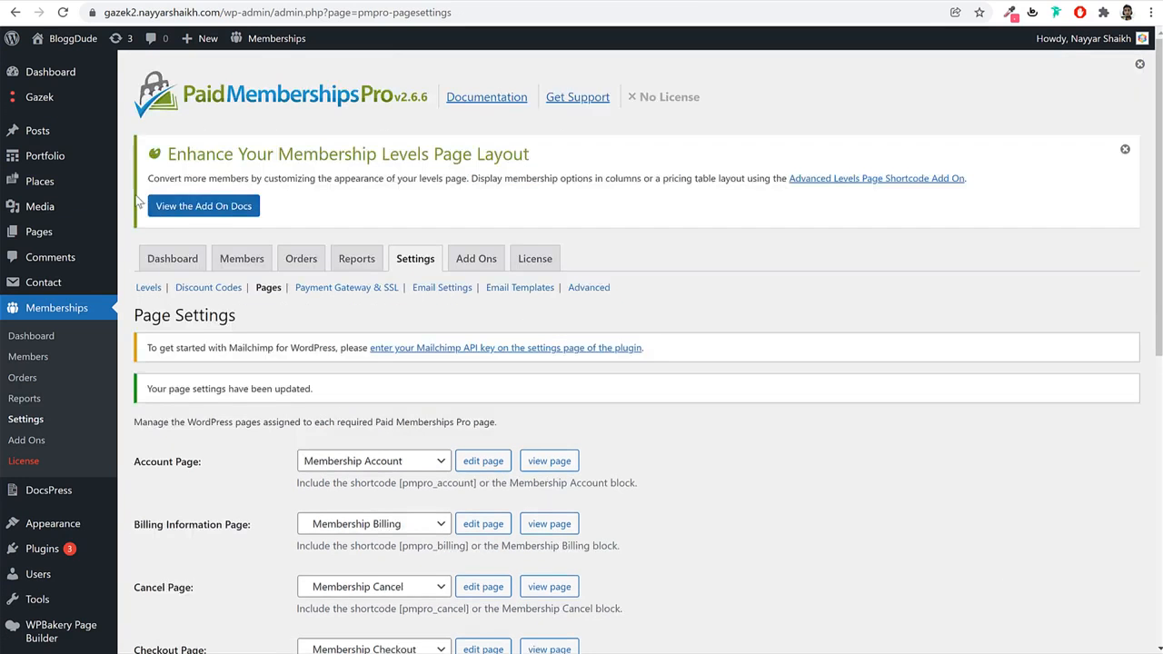
Review the 12 pages in All Pages and start a new page.
mouse_move(41, 232)
click(145, 231)
scroll(409, 272, down, 1)
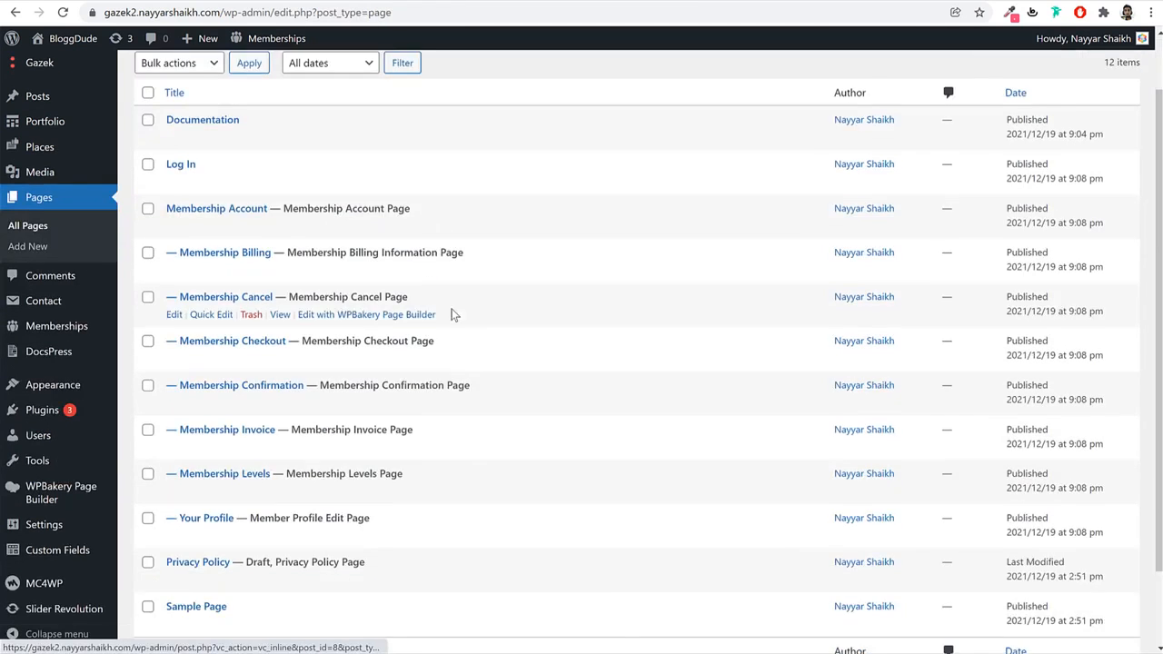
scroll(454, 314, down, 1)
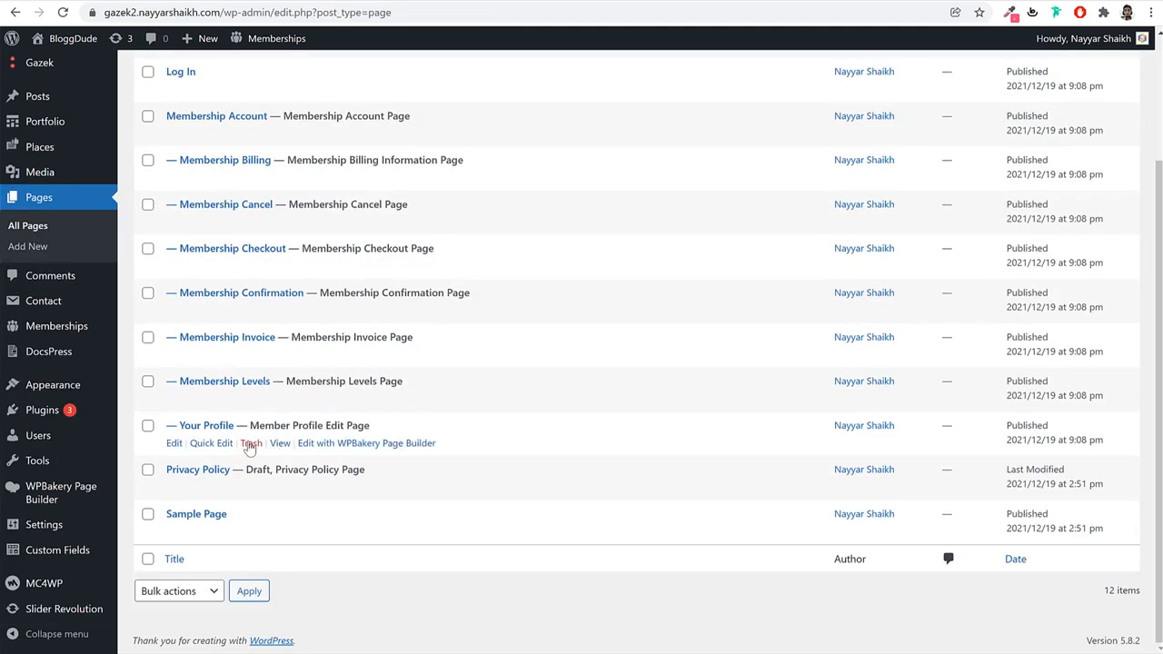
scroll(258, 467, up, 1)
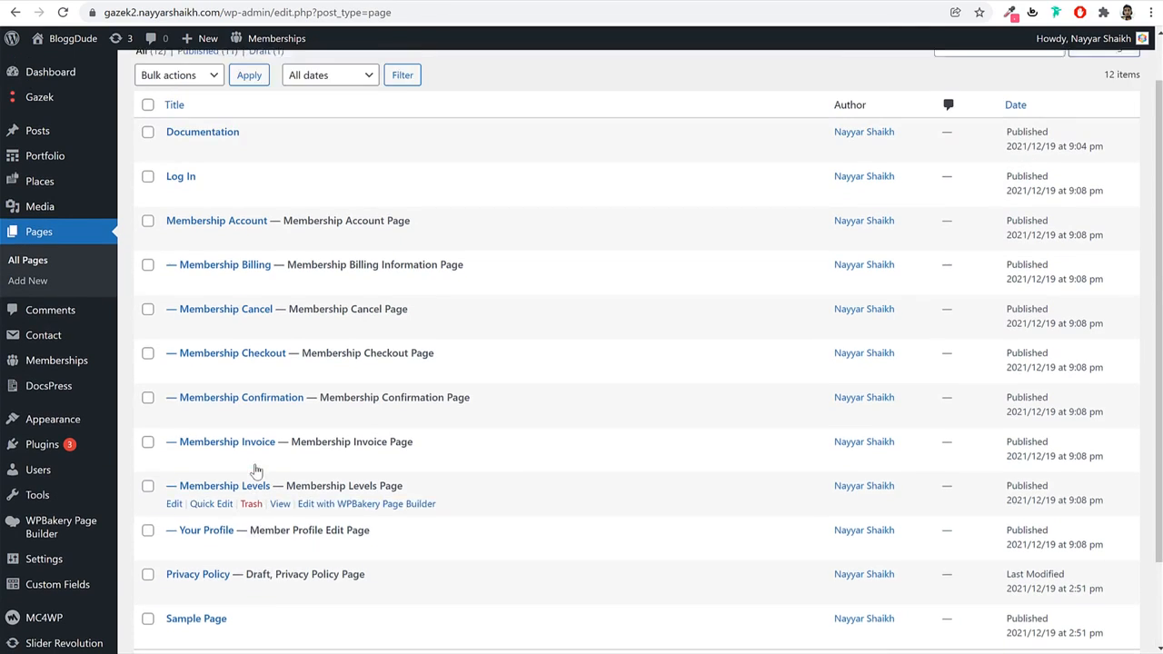
scroll(256, 470, up, 1)
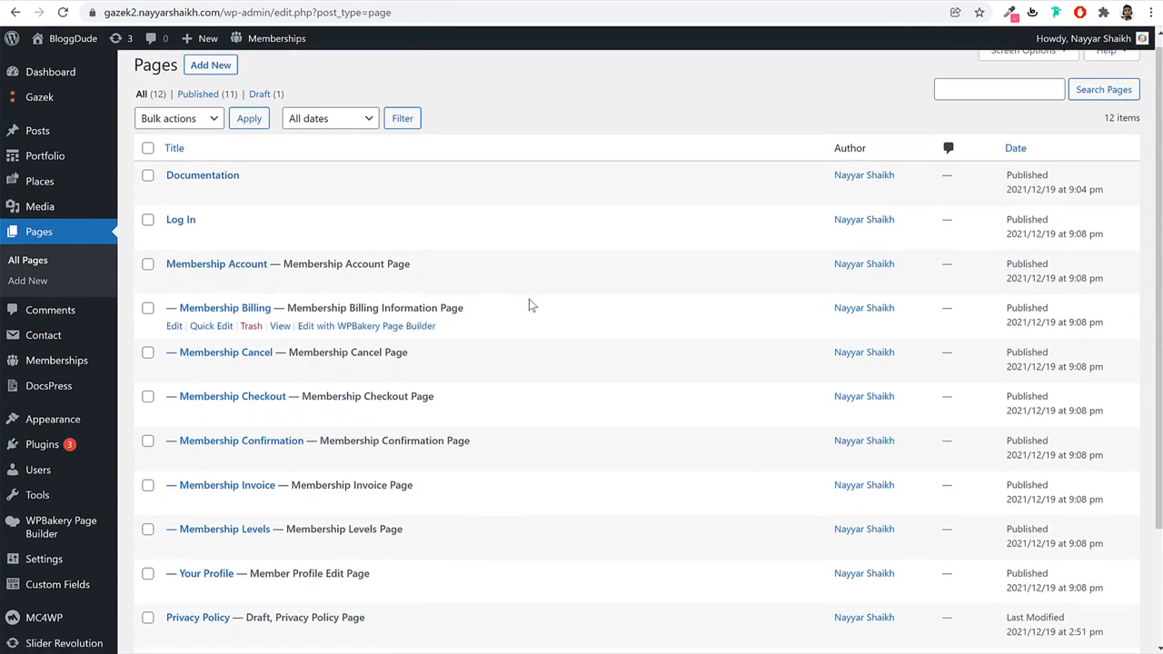
scroll(531, 305, up, 1)
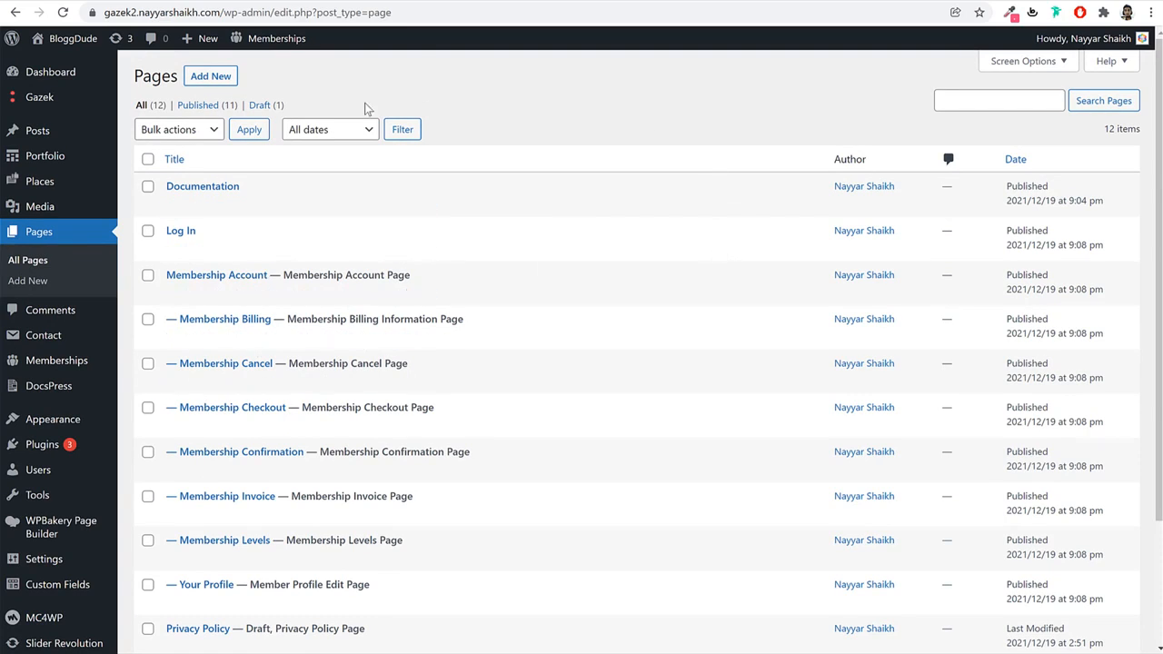
click(207, 82)
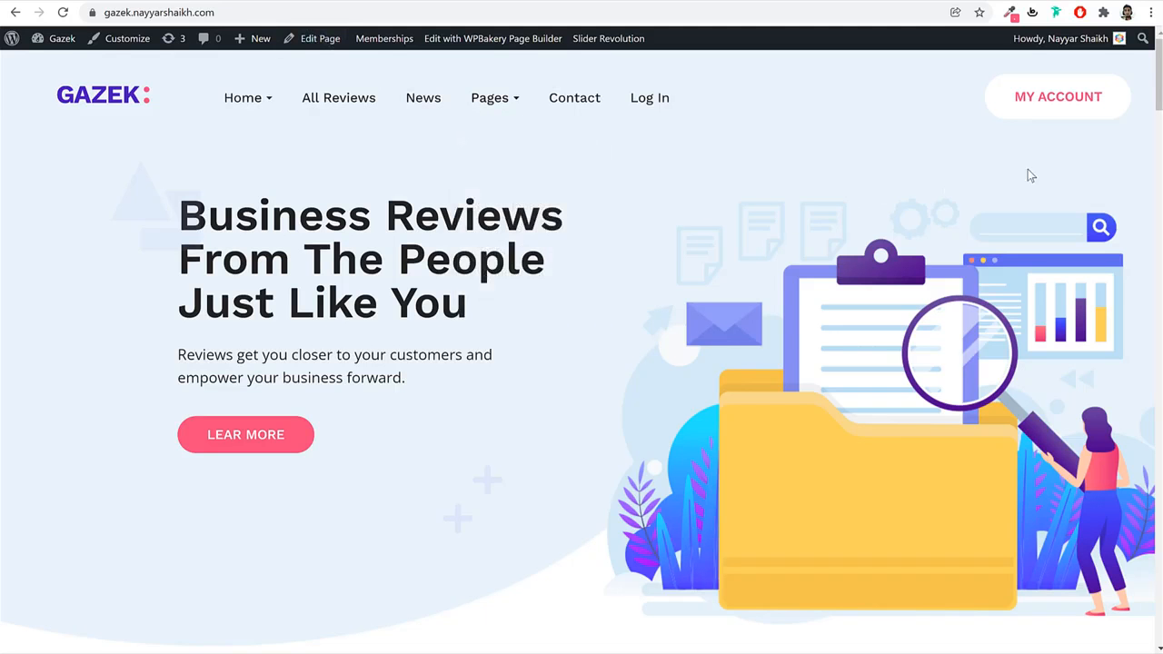
From My Account, go to Places > Add Place and review its Contacts and Socials fields.
click(1061, 105)
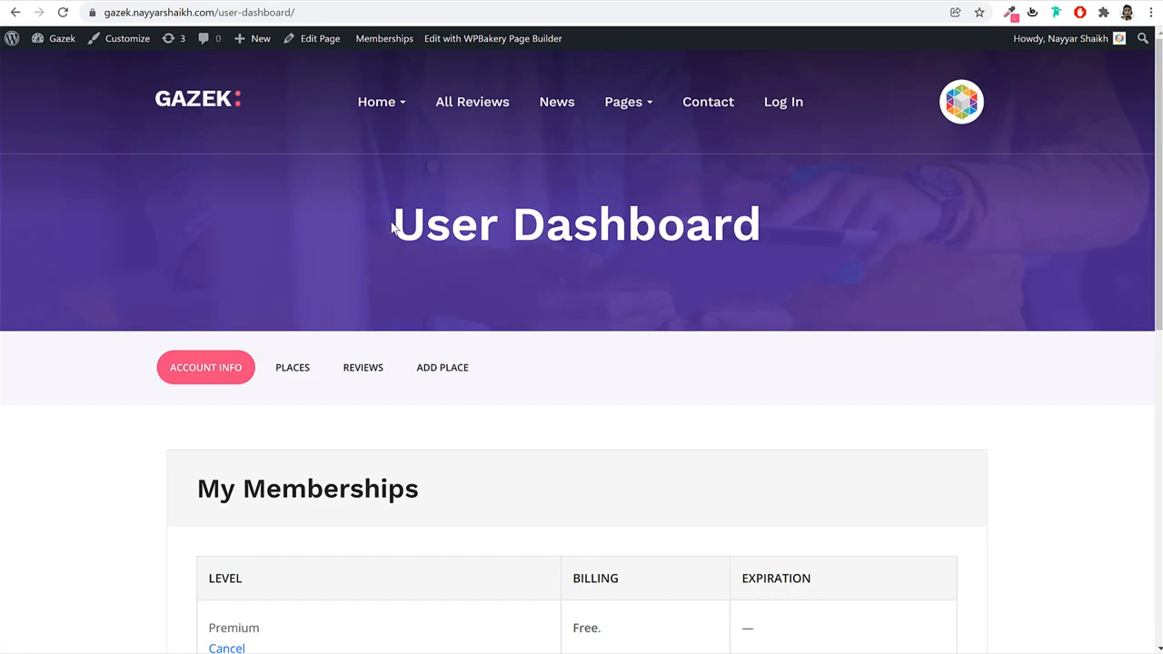
drag(392, 227, 840, 223)
key(ctrl+c)
scroll(766, 193, down, 3)
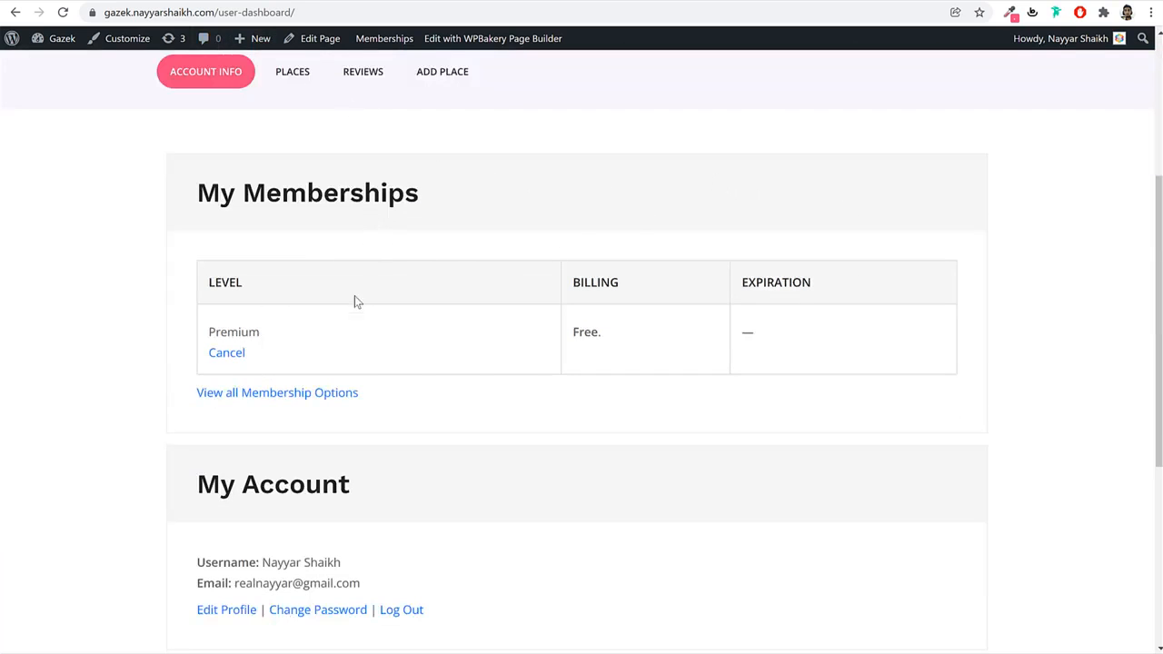
scroll(356, 298, up, 1)
click(292, 149)
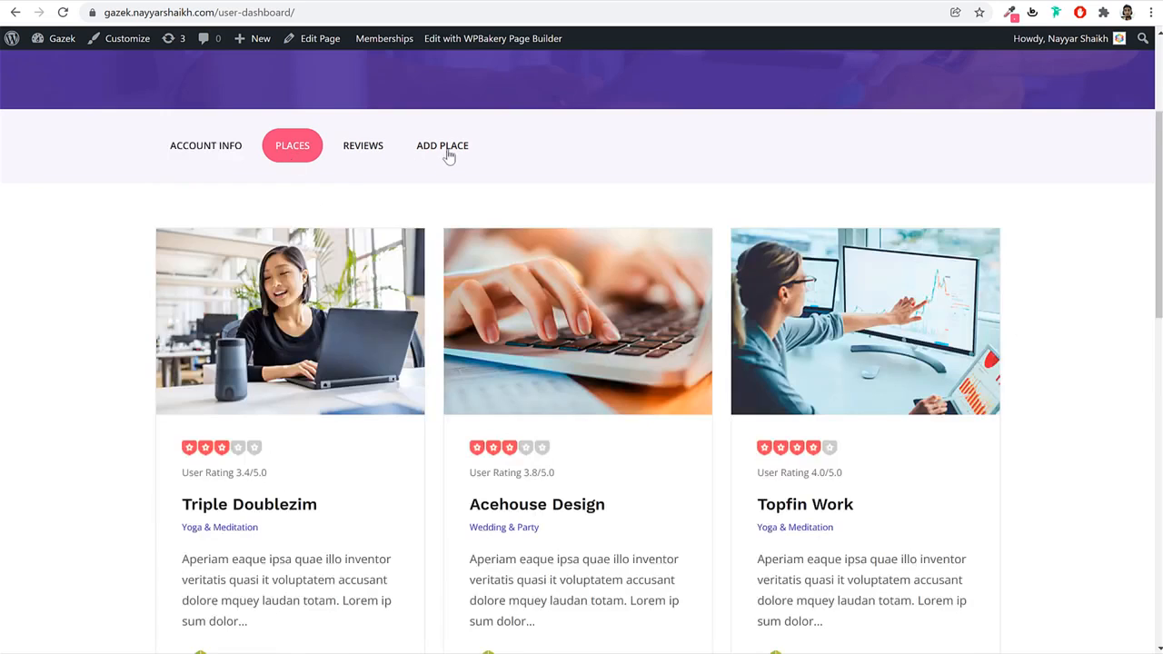
click(445, 150)
scroll(604, 319, down, 6)
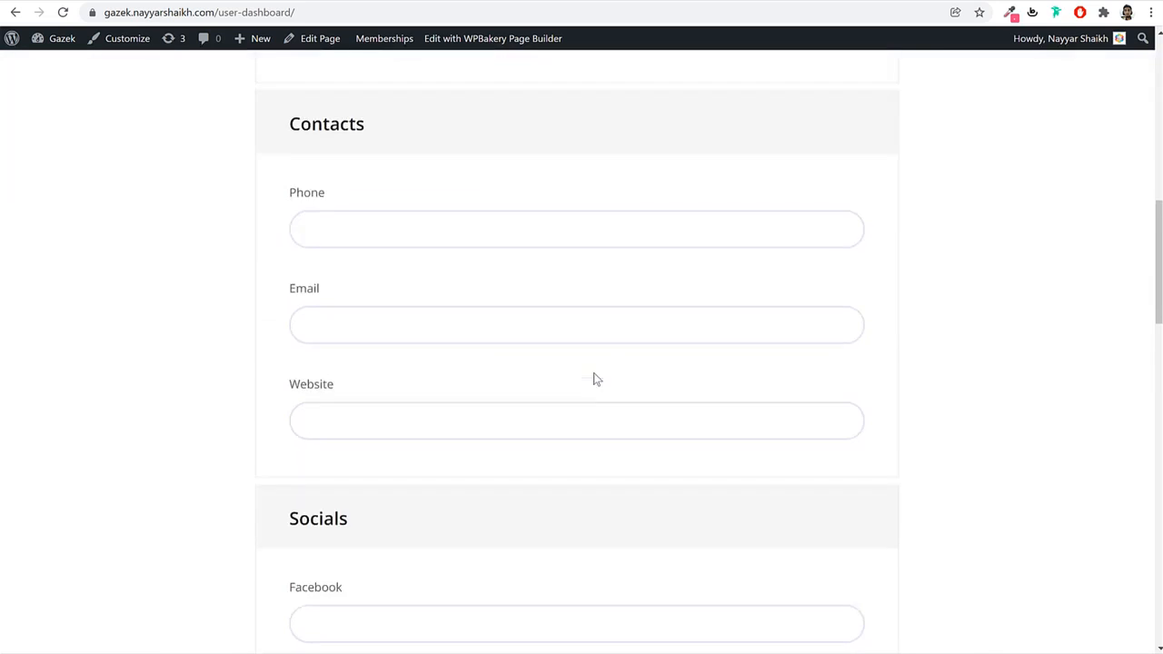
scroll(591, 379, up, 6)
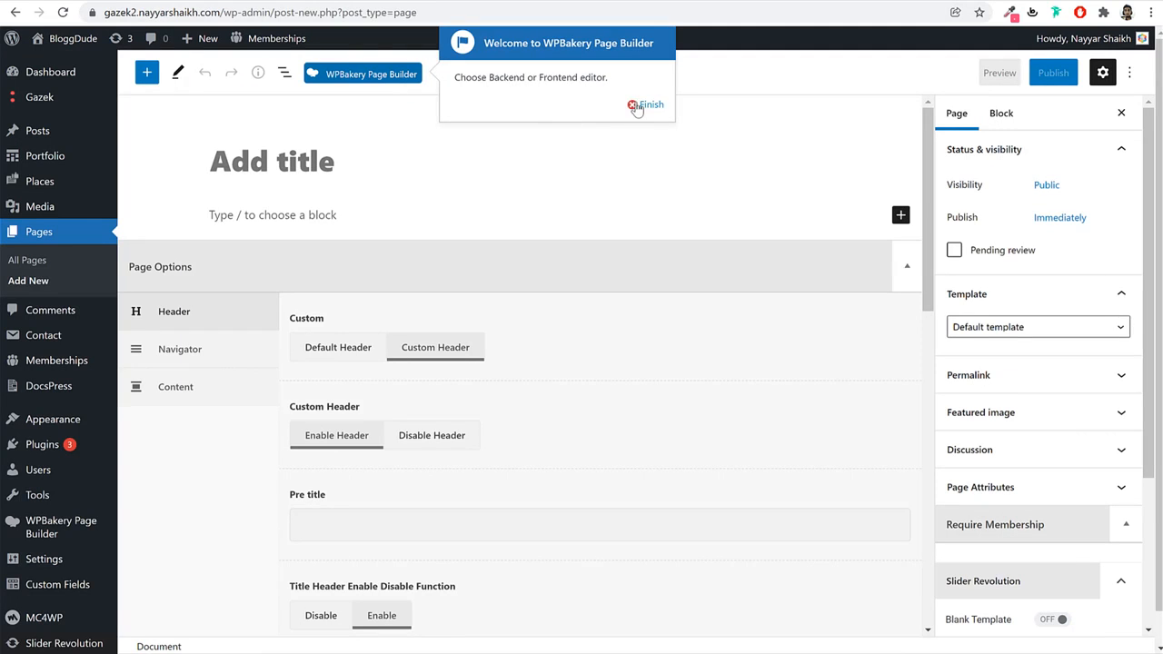
Publish a page titled 'User Dashboard' using the Vender Dashboard Template.
click(633, 106)
key(ctrl+v)
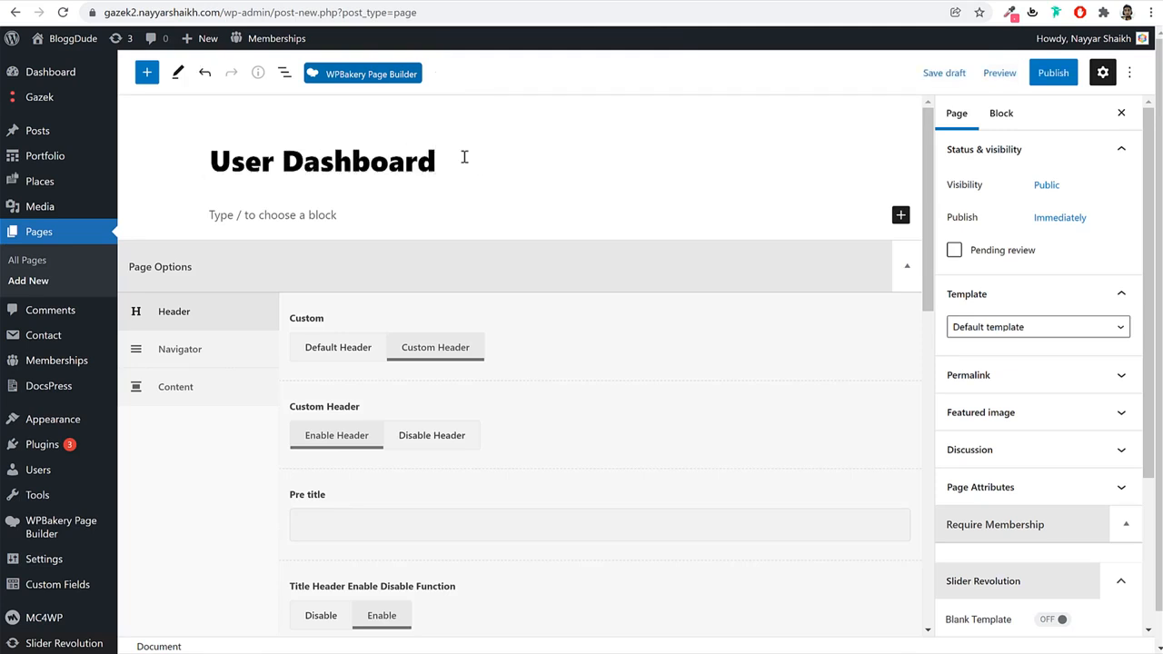
drag(464, 156, 193, 170)
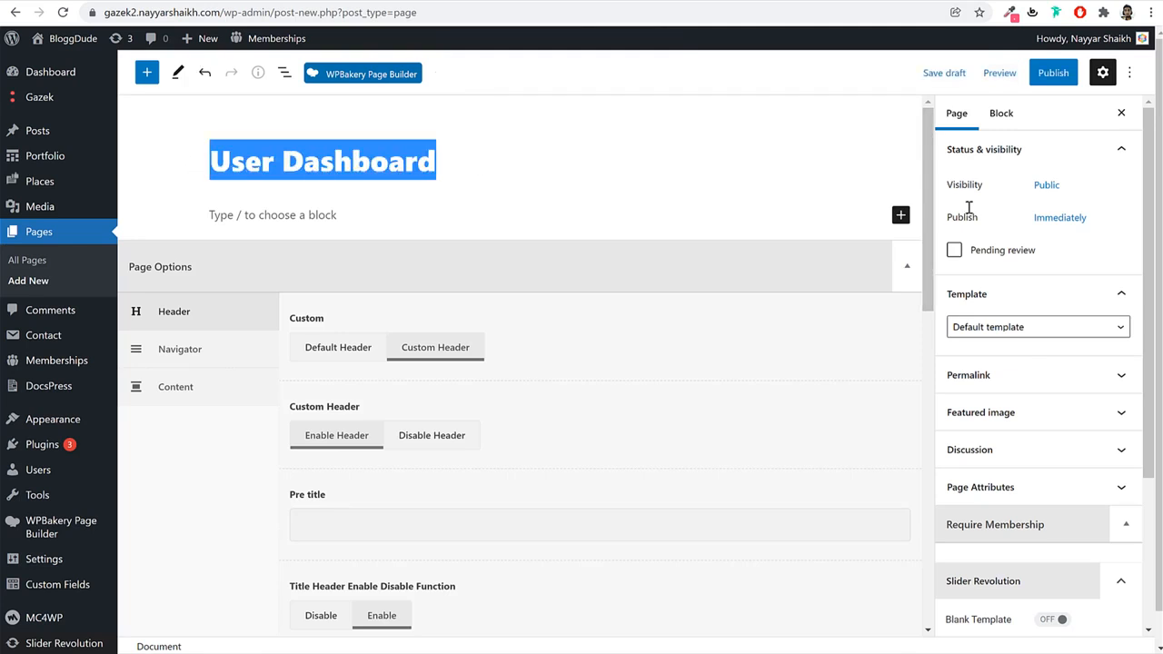
click(1026, 331)
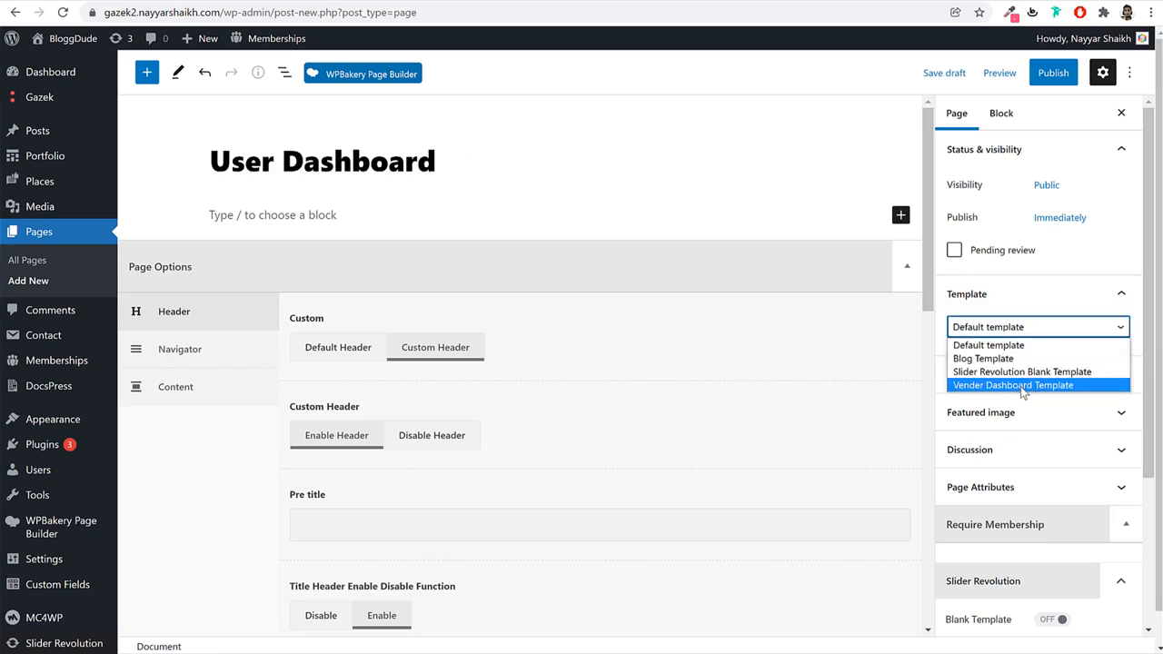
click(1016, 386)
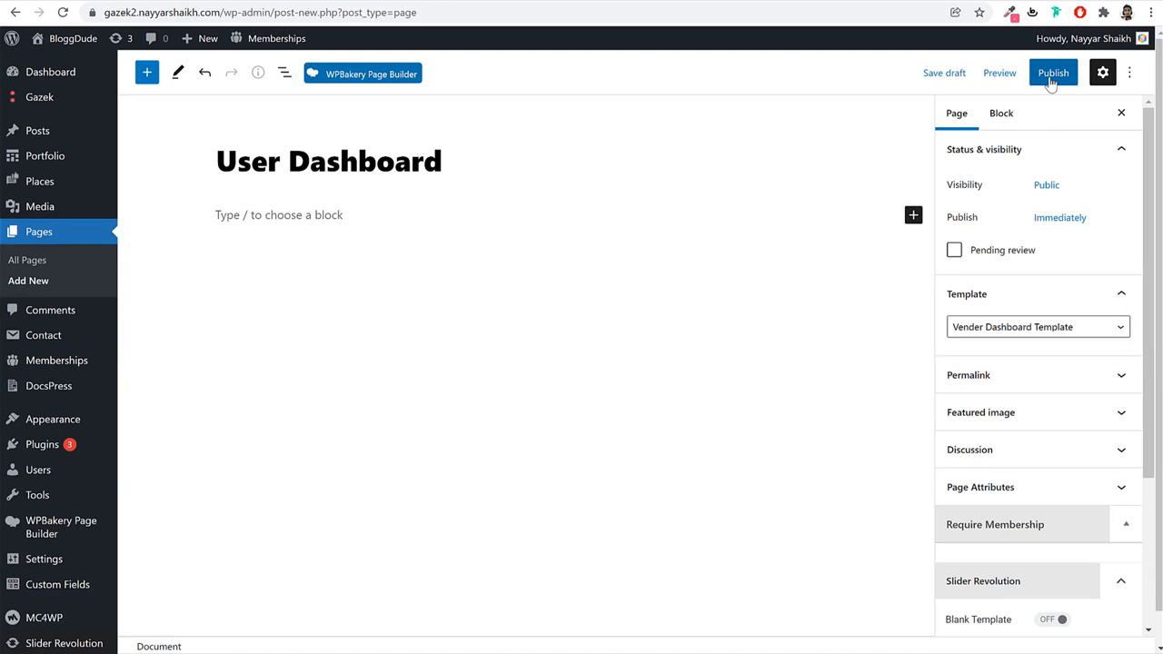
click(1051, 76)
click(1002, 79)
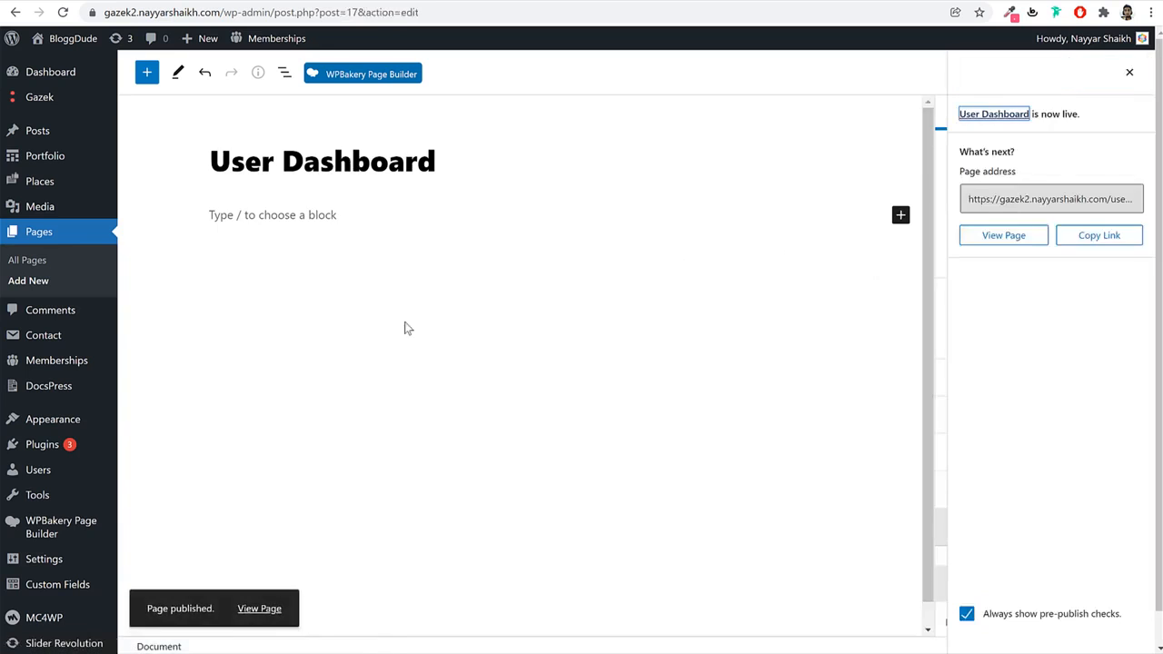
View the published page in a new tab, confirming it shows 'Expired Membership info'.
right_click(263, 607)
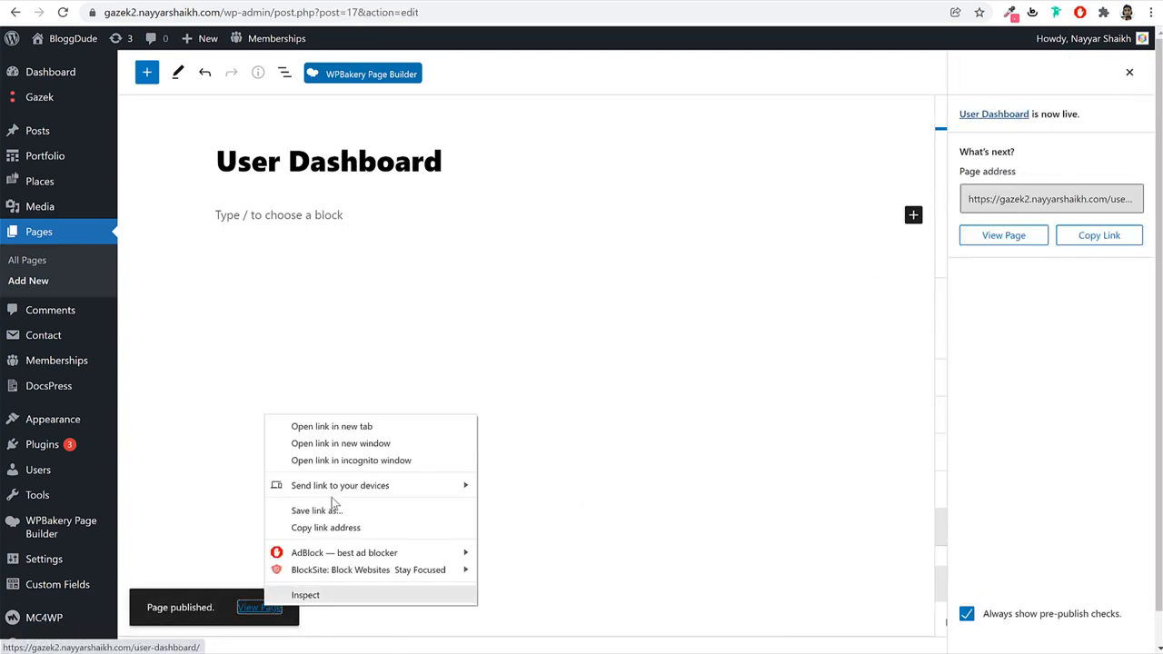
click(344, 429)
key(ctrl+Tab)
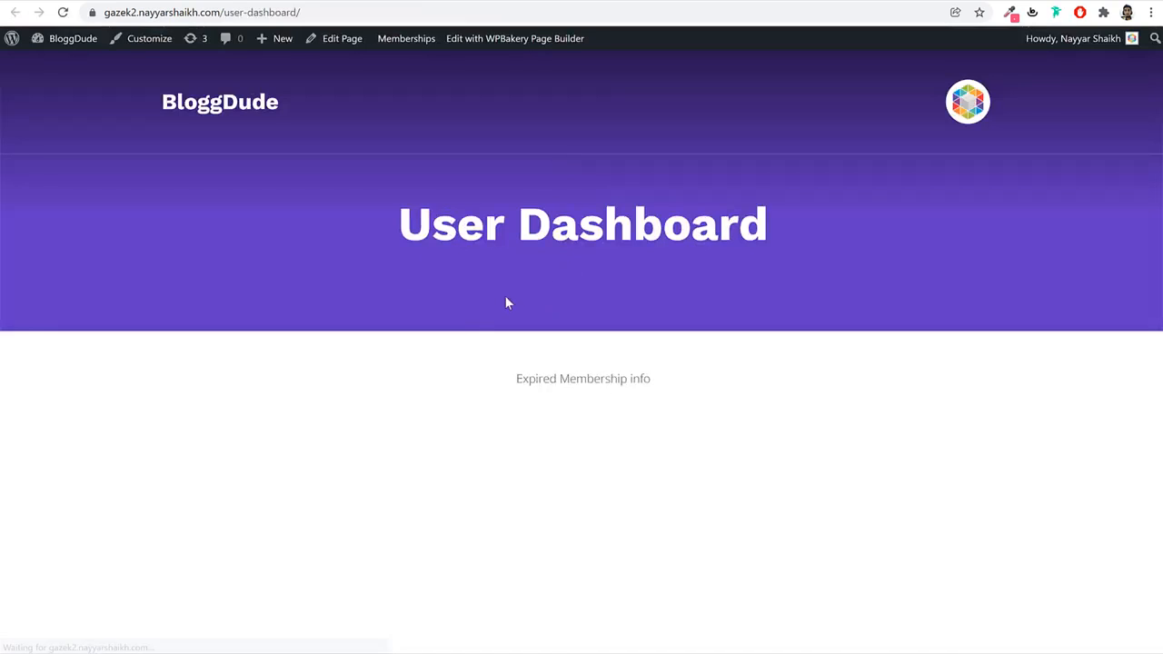
drag(516, 380, 667, 395)
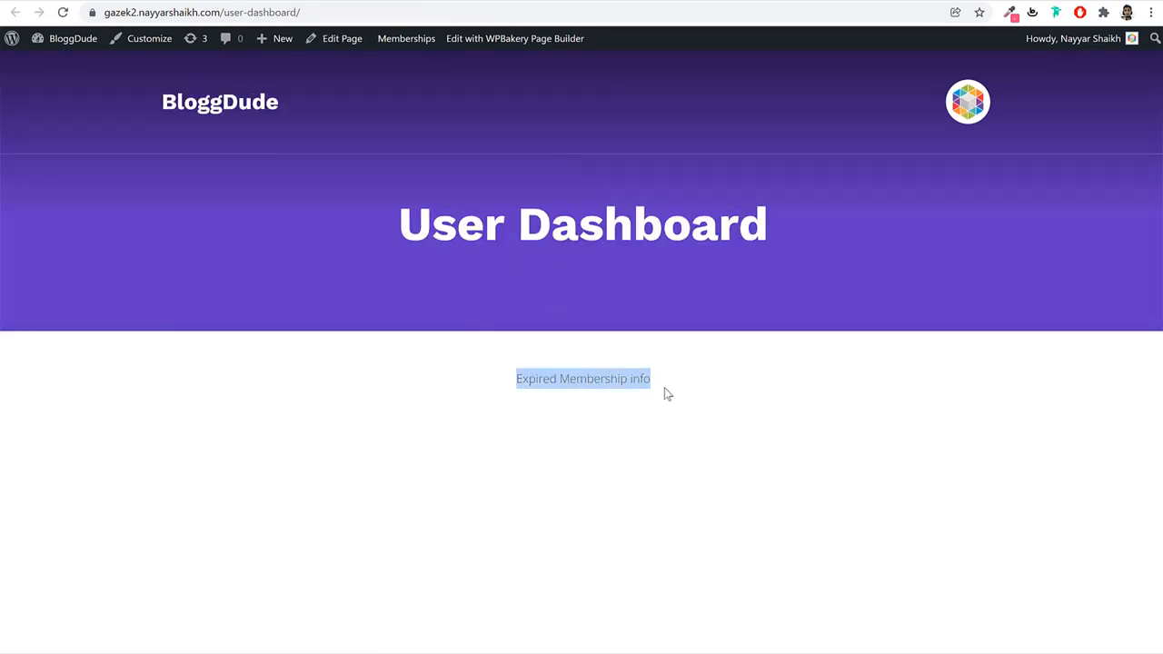
click(706, 380)
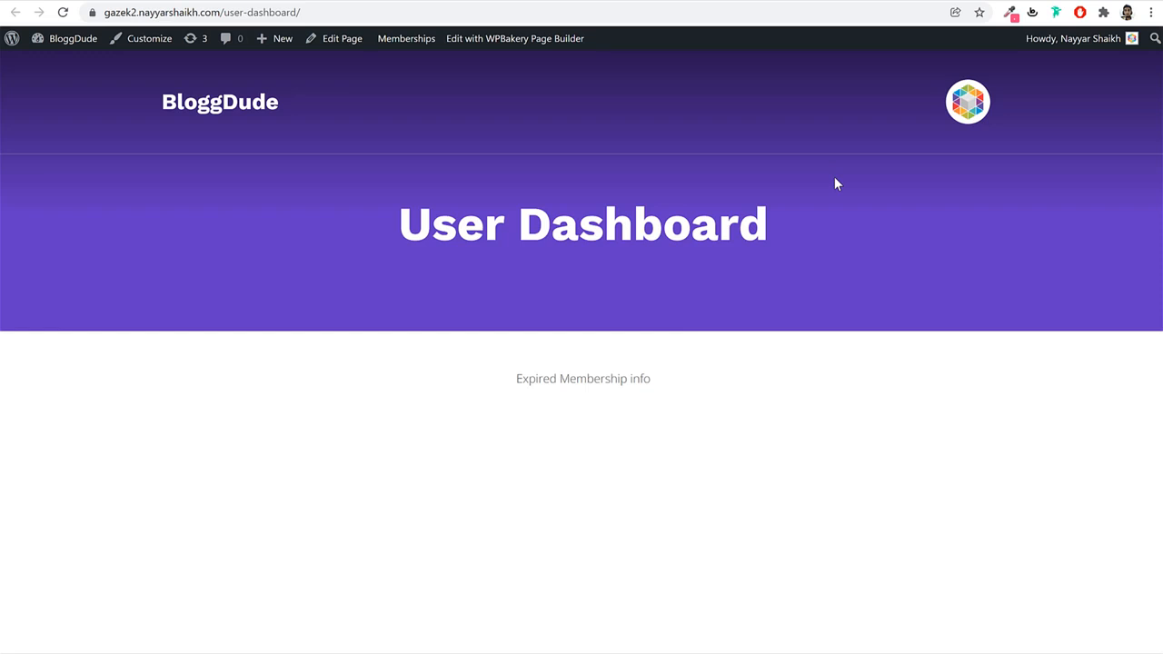
click(296, 2)
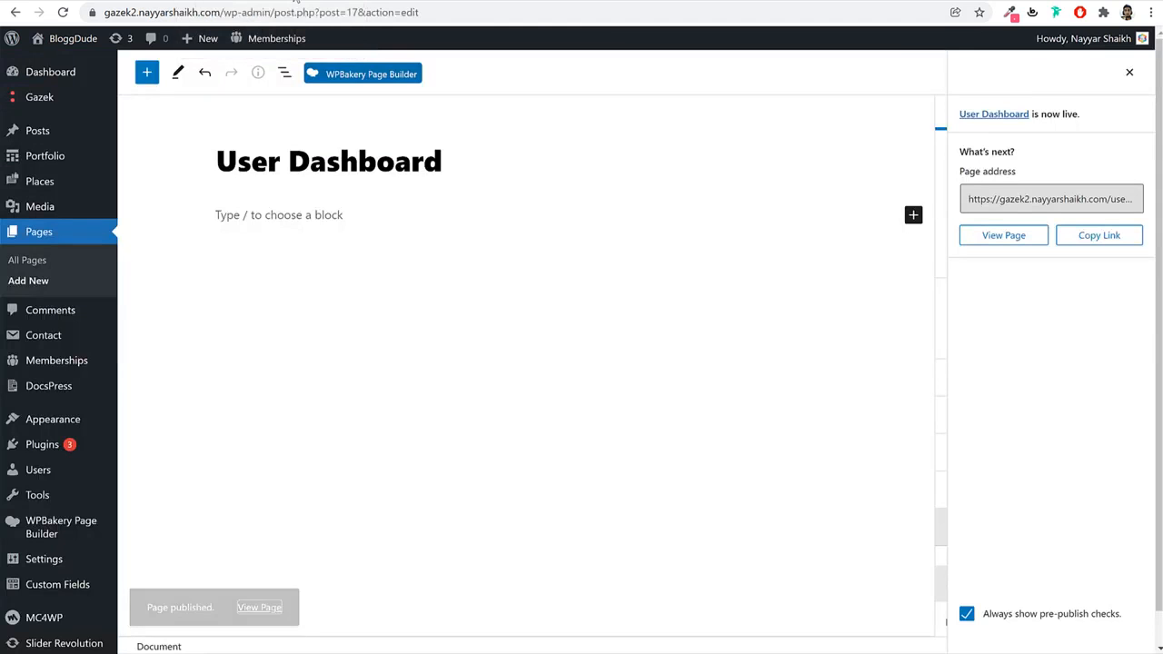
Create a new page titled 'User Review' and publish it.
click(78, 233)
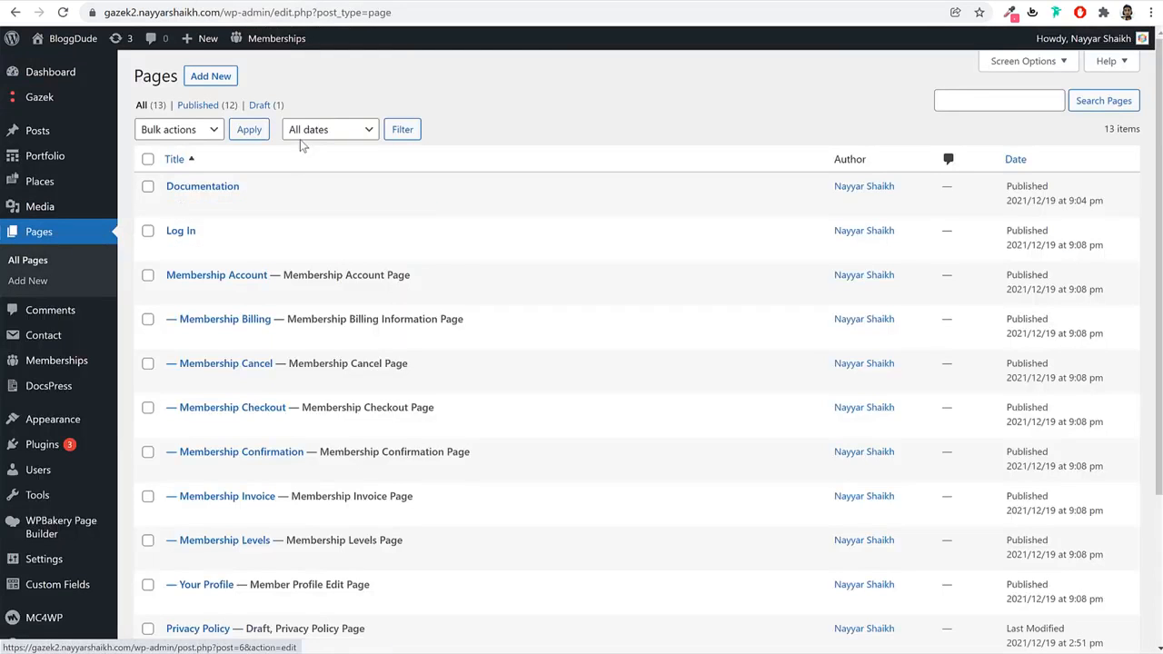
click(210, 76)
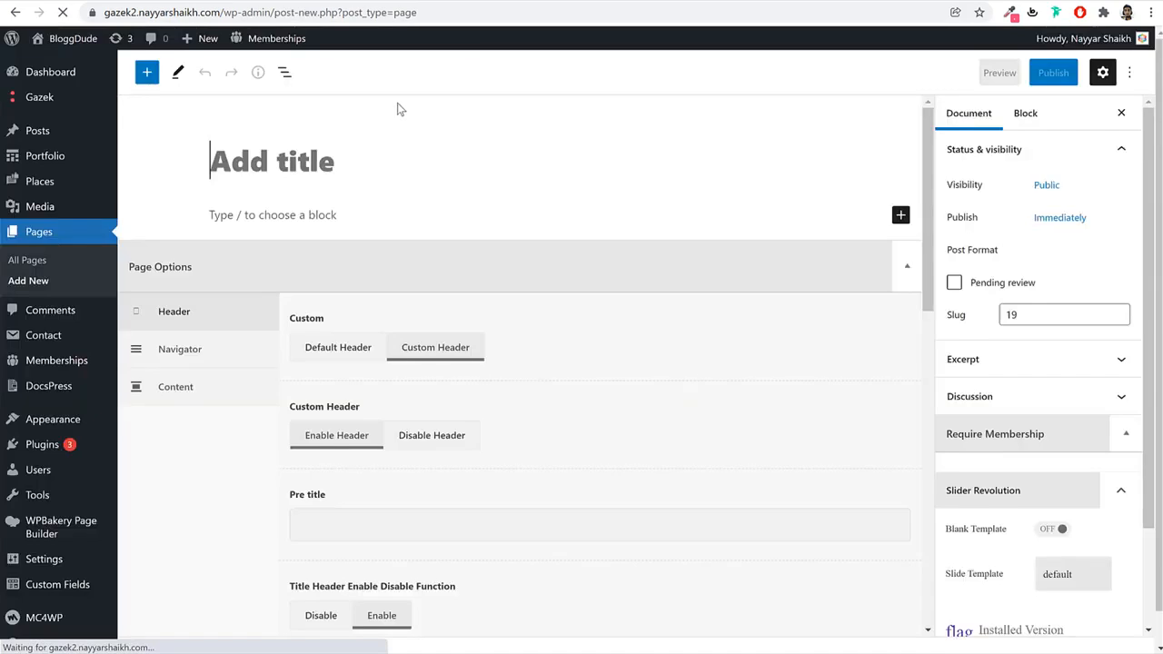
text(User Review)
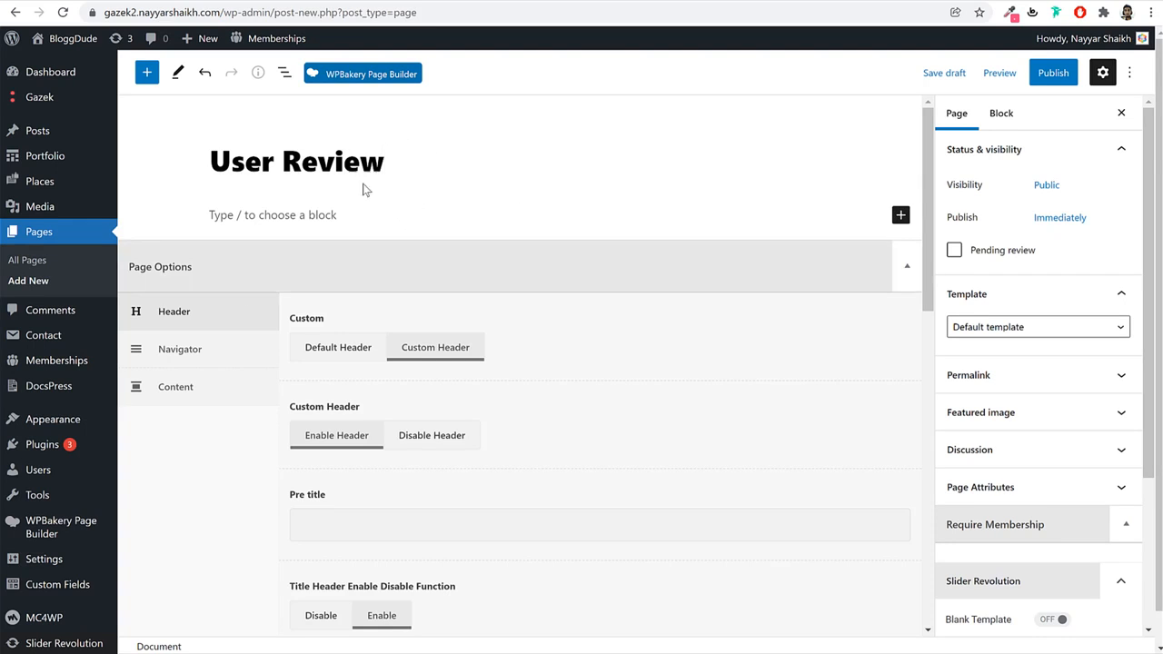
click(1047, 76)
click(1016, 83)
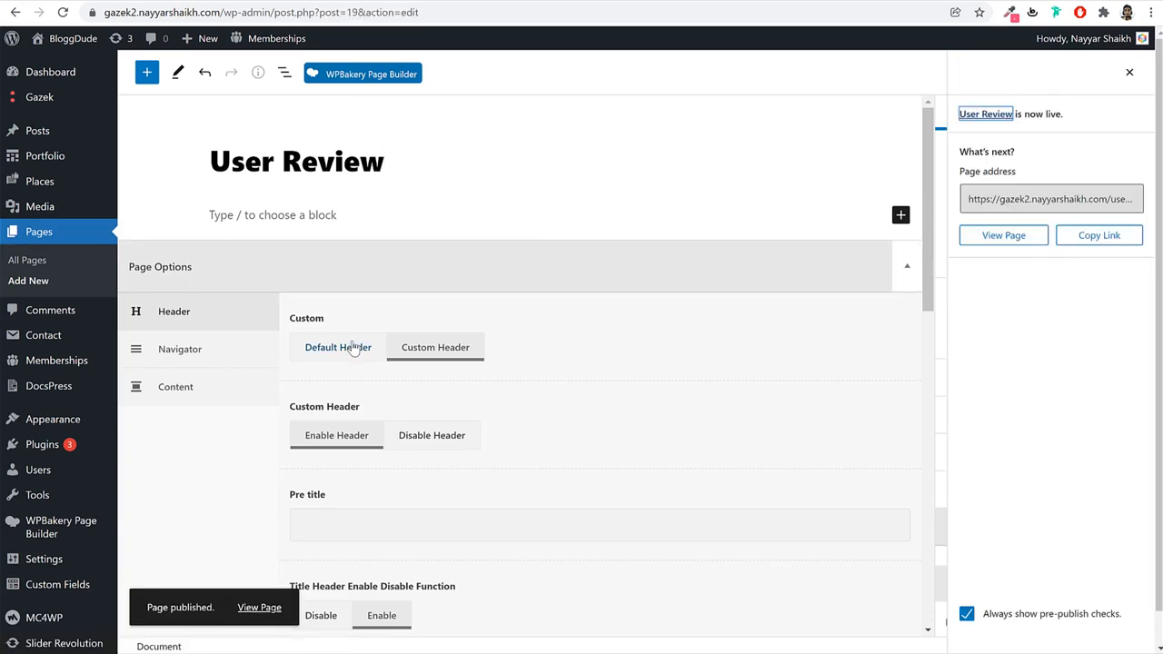
Open Memberships settings and preview the site's pricing Plans Tables page.
mouse_move(66, 368)
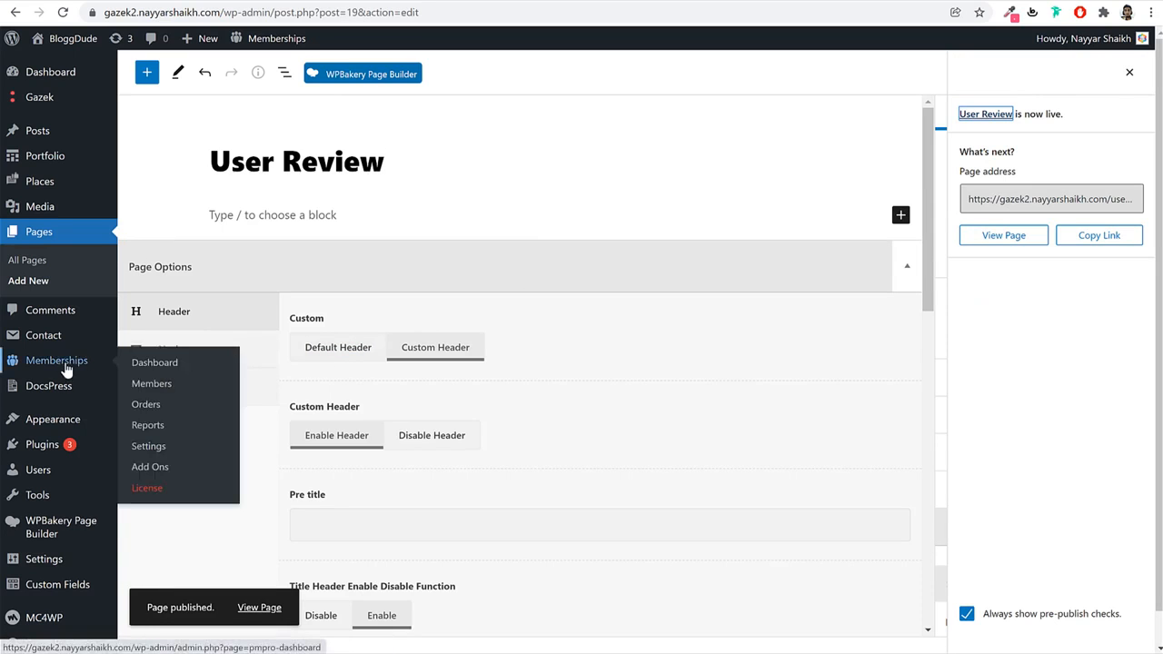
click(169, 447)
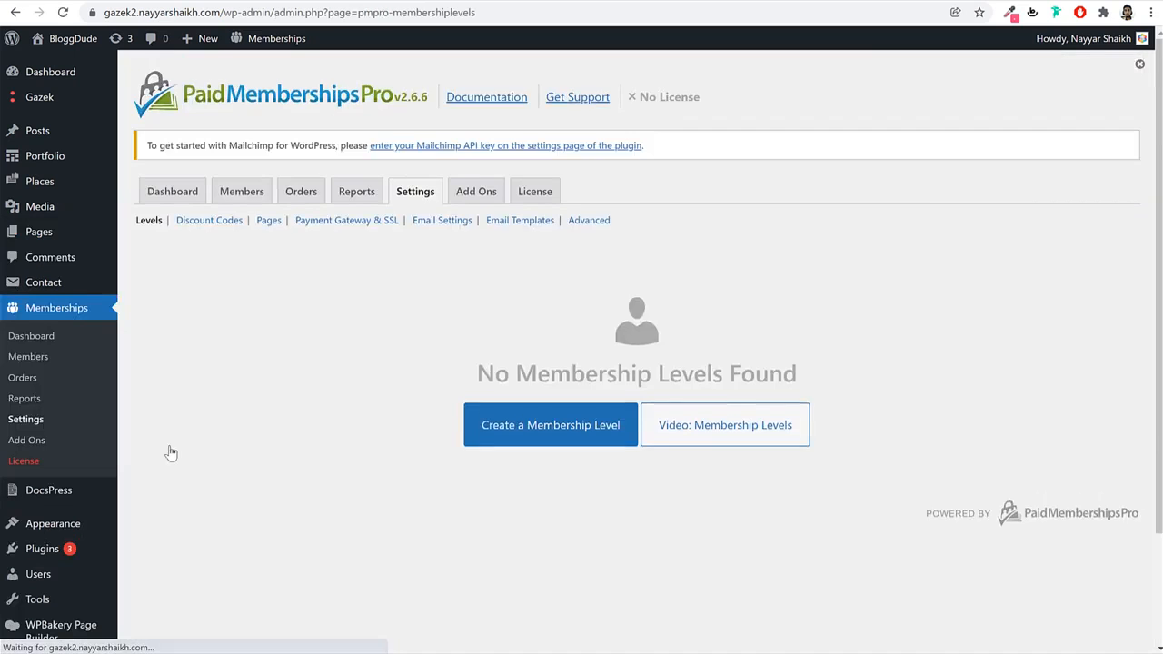
scroll(816, 284, down, 3)
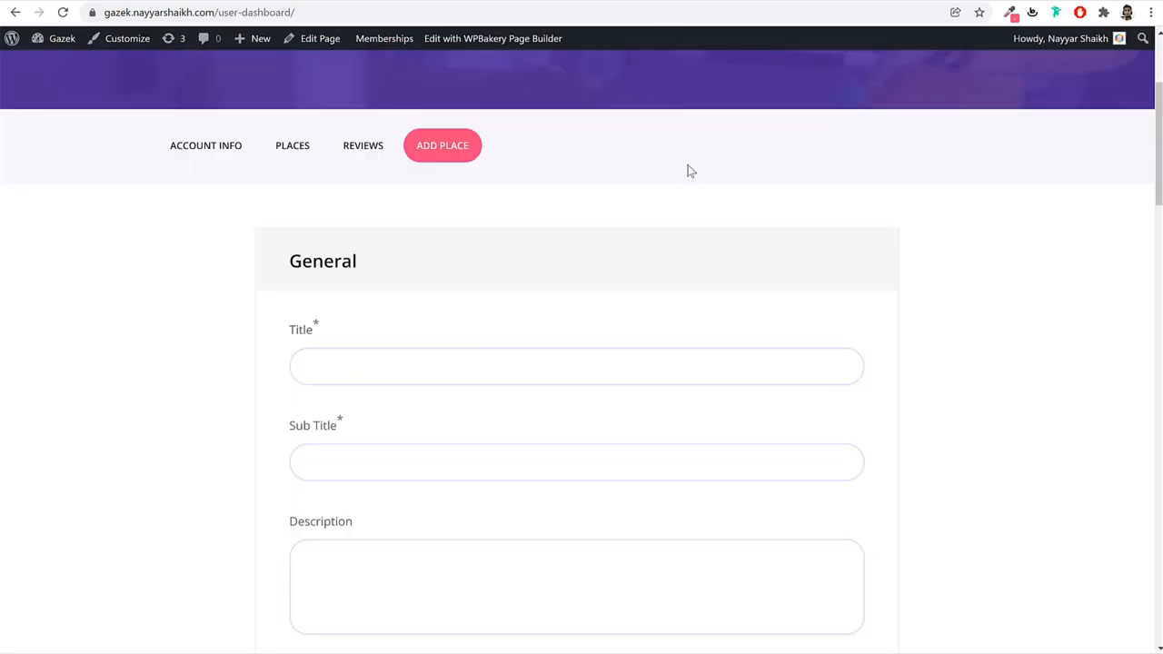
scroll(688, 169, up, 3)
mouse_move(623, 114)
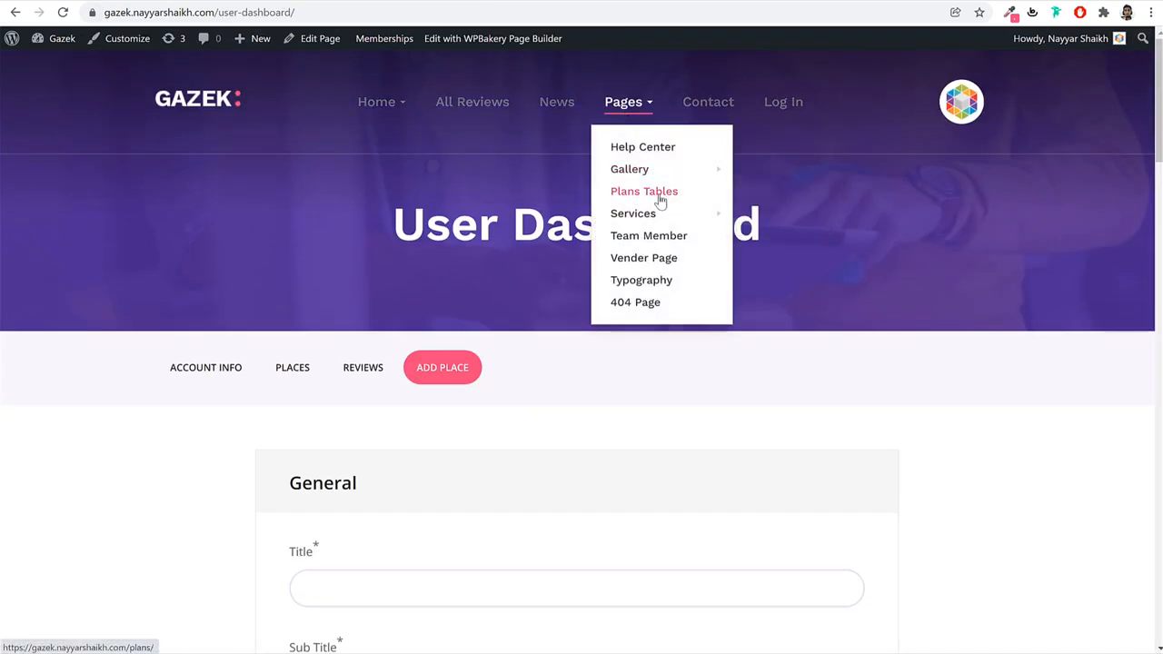
click(660, 200)
scroll(509, 179, down, 4)
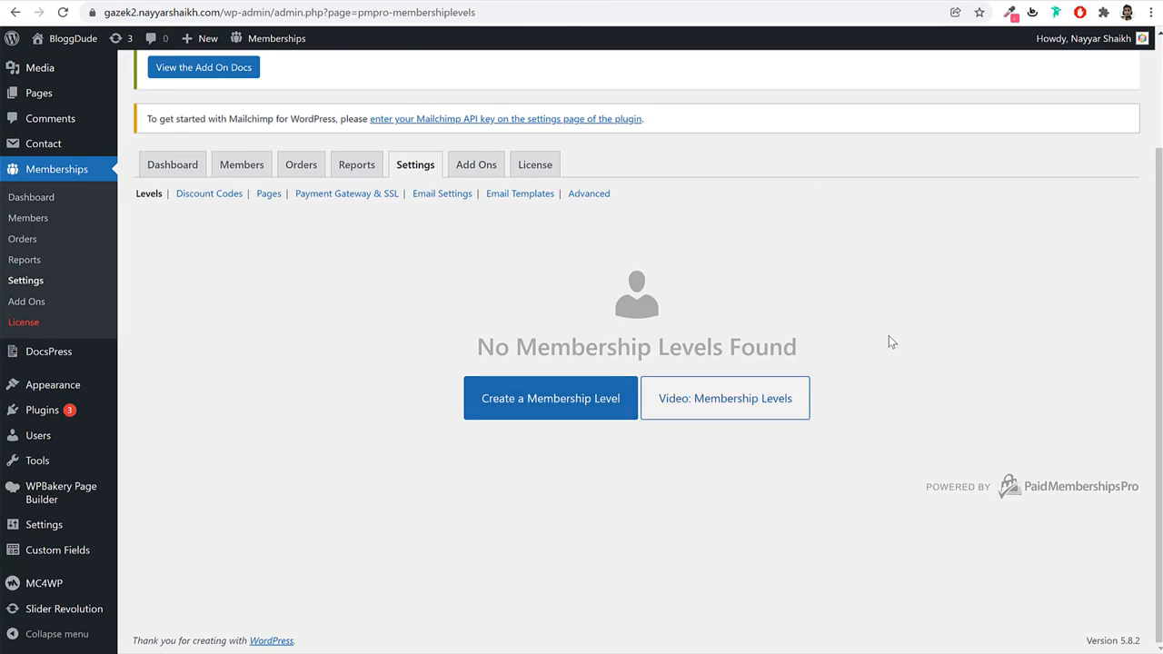
Start a new membership level and look over its empty form.
click(561, 410)
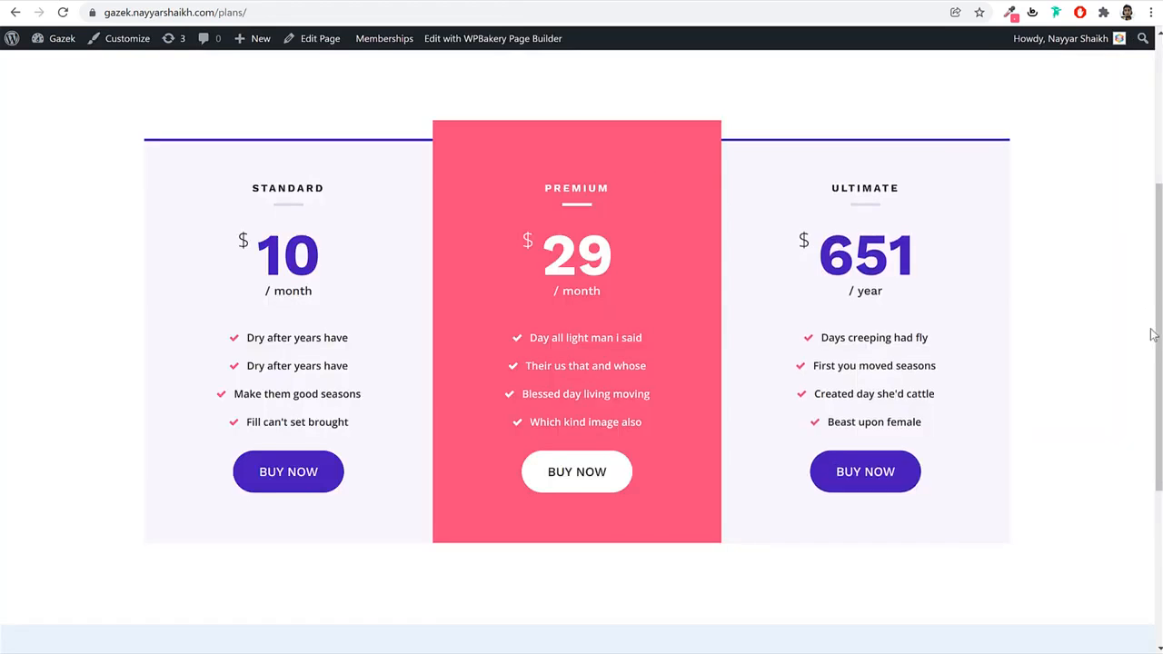
scroll(1103, 344, up, 3)
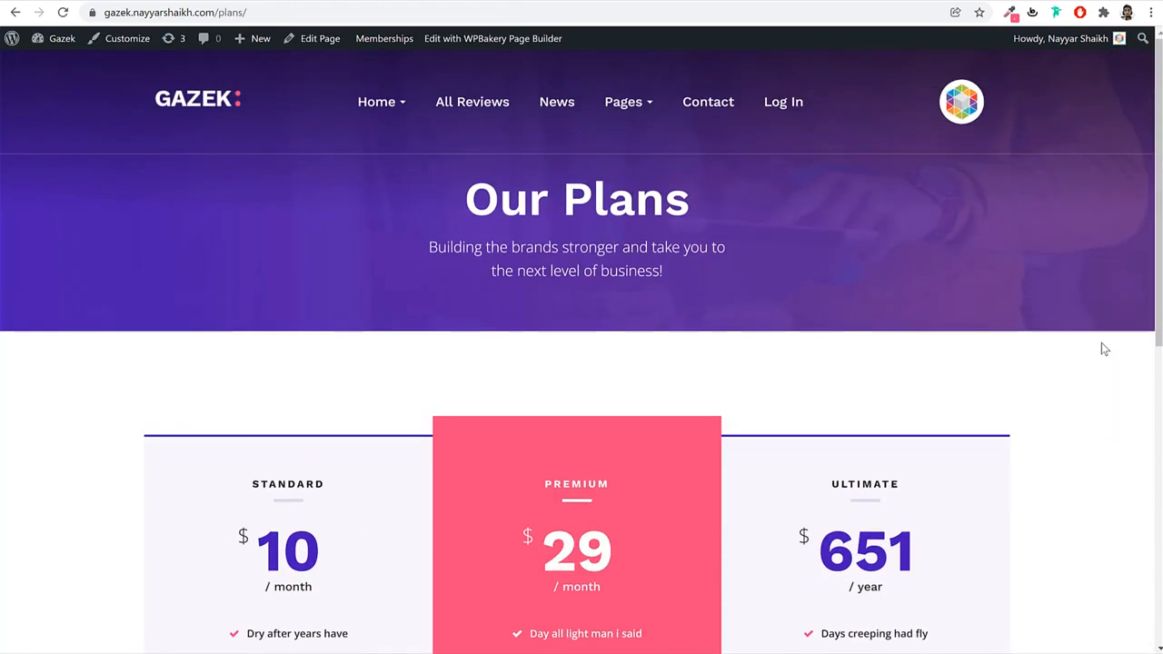
scroll(1101, 343, down, 2)
scroll(1103, 350, down, 1)
scroll(1104, 353, up, 4)
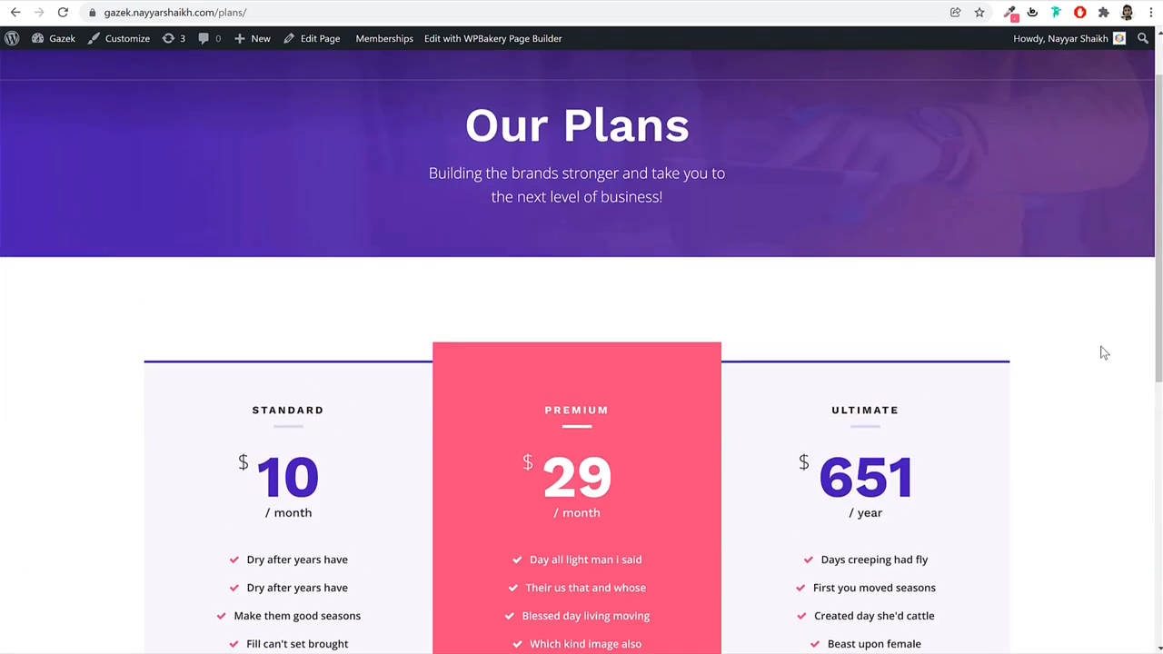
scroll(1102, 359, down, 3)
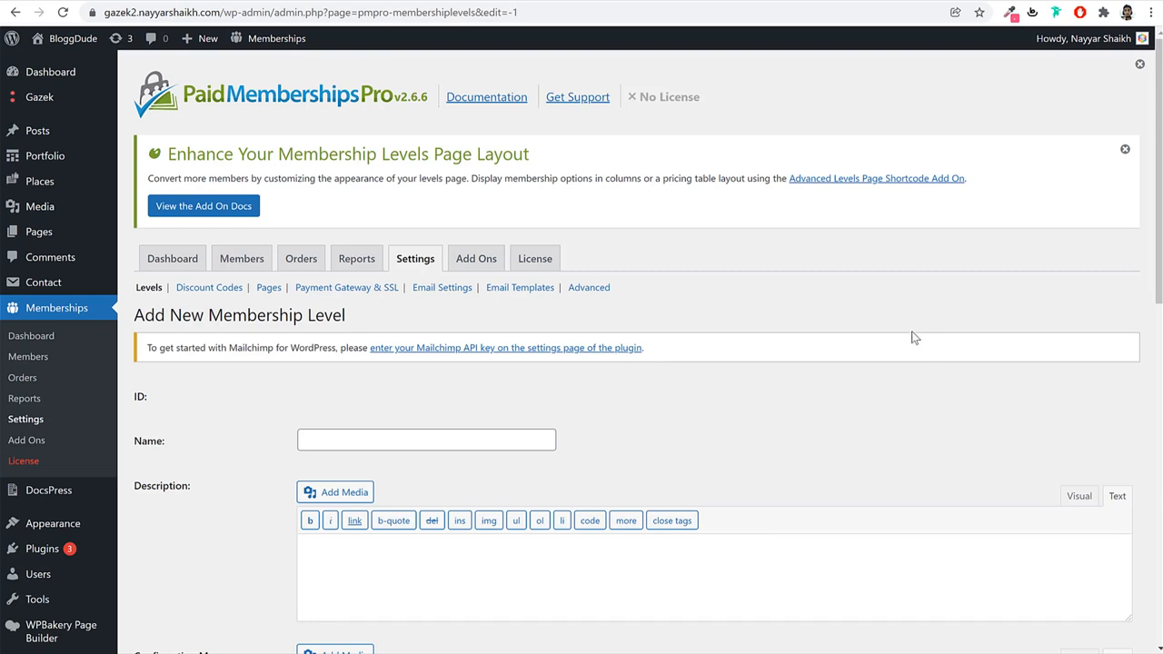
Name the new level 'Monthly' with an initial payment of 5.
scroll(905, 325, down, 3)
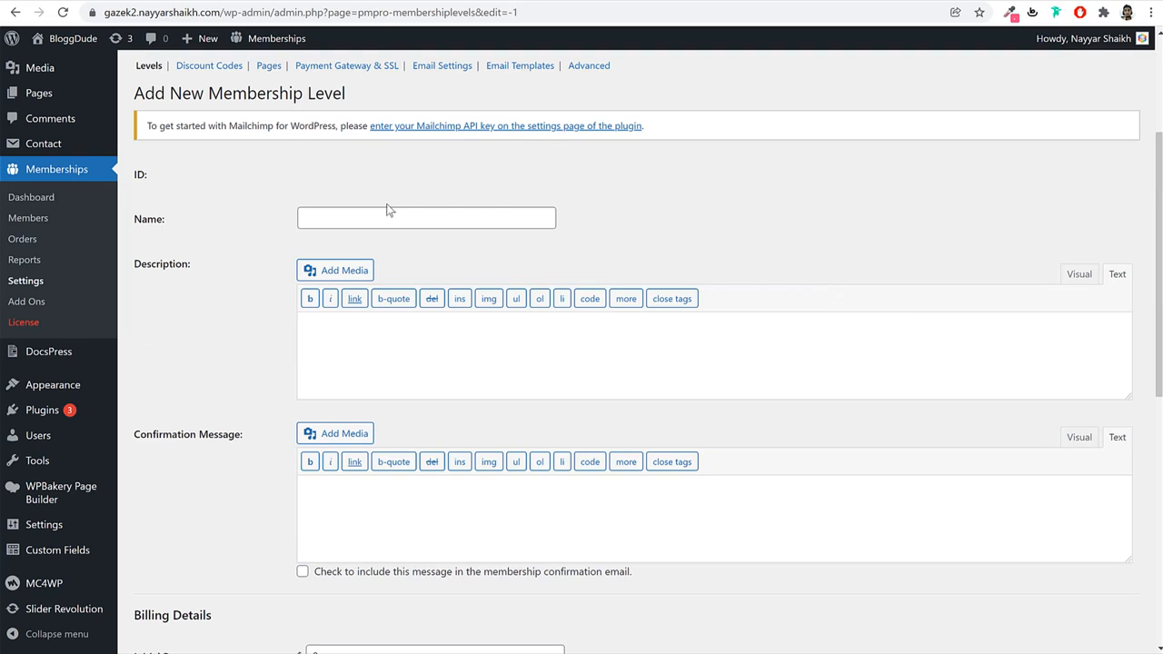
click(409, 216)
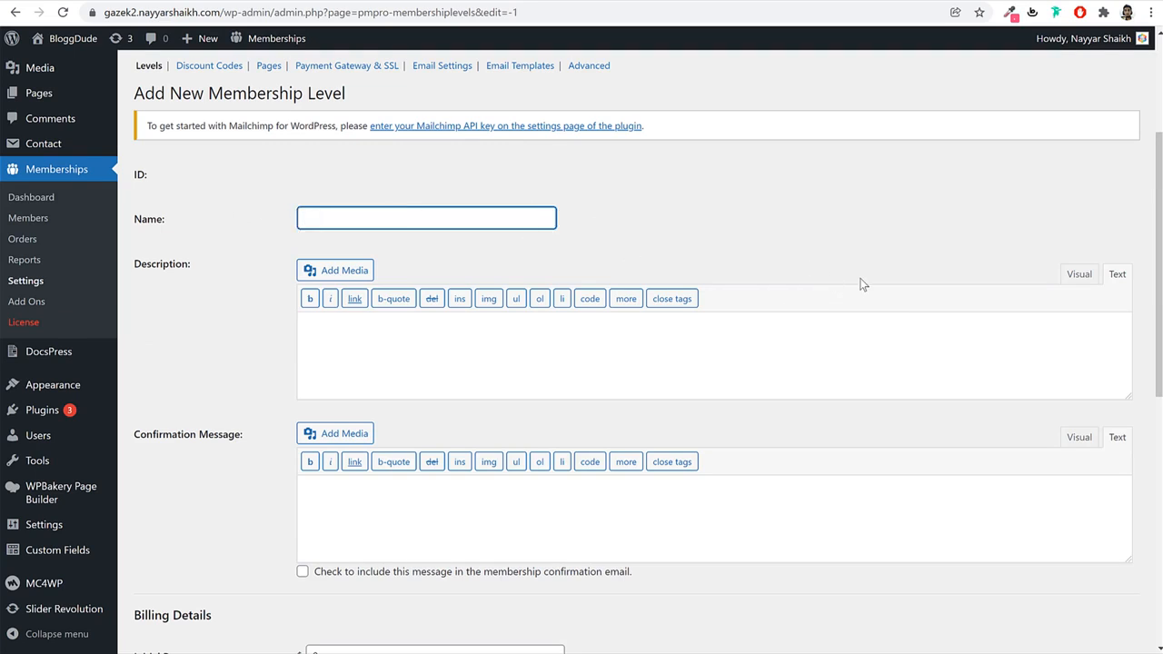
text(Monthly)
click(592, 355)
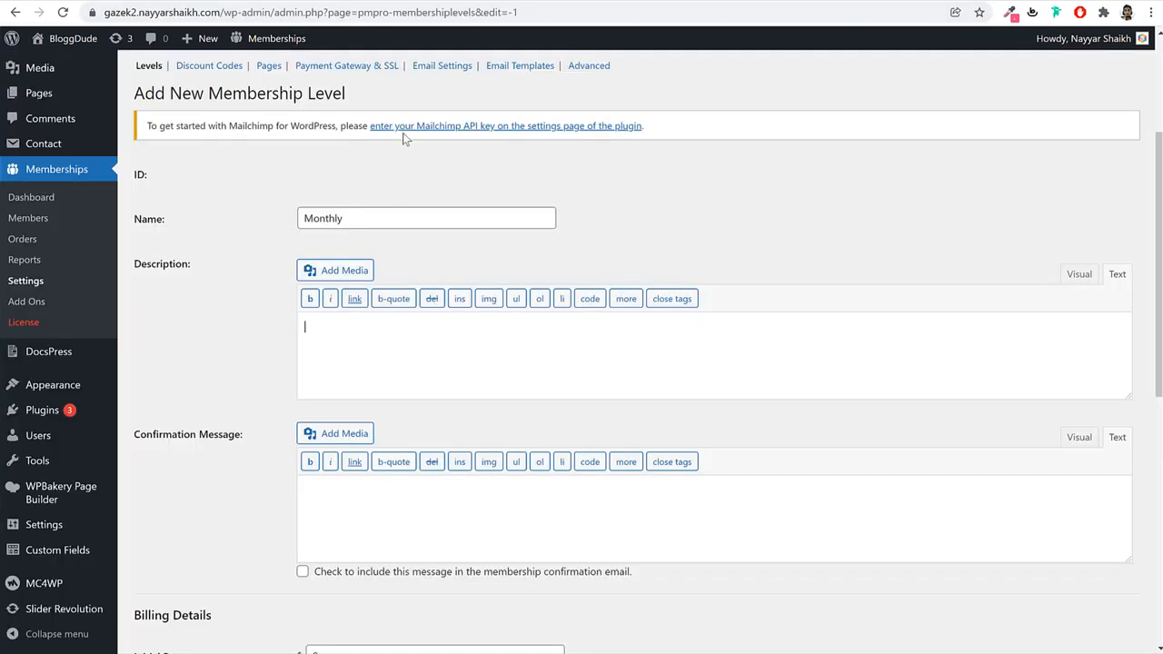
scroll(405, 434, down, 3)
click(340, 267)
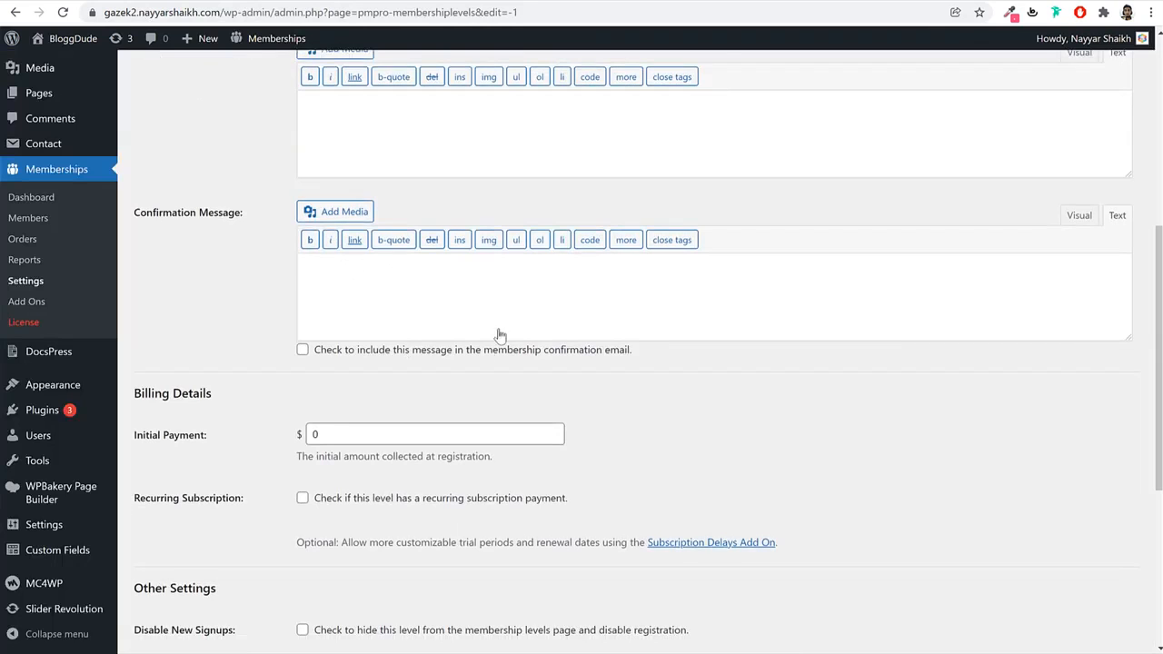
scroll(475, 374, down, 2)
drag(310, 286, 424, 274)
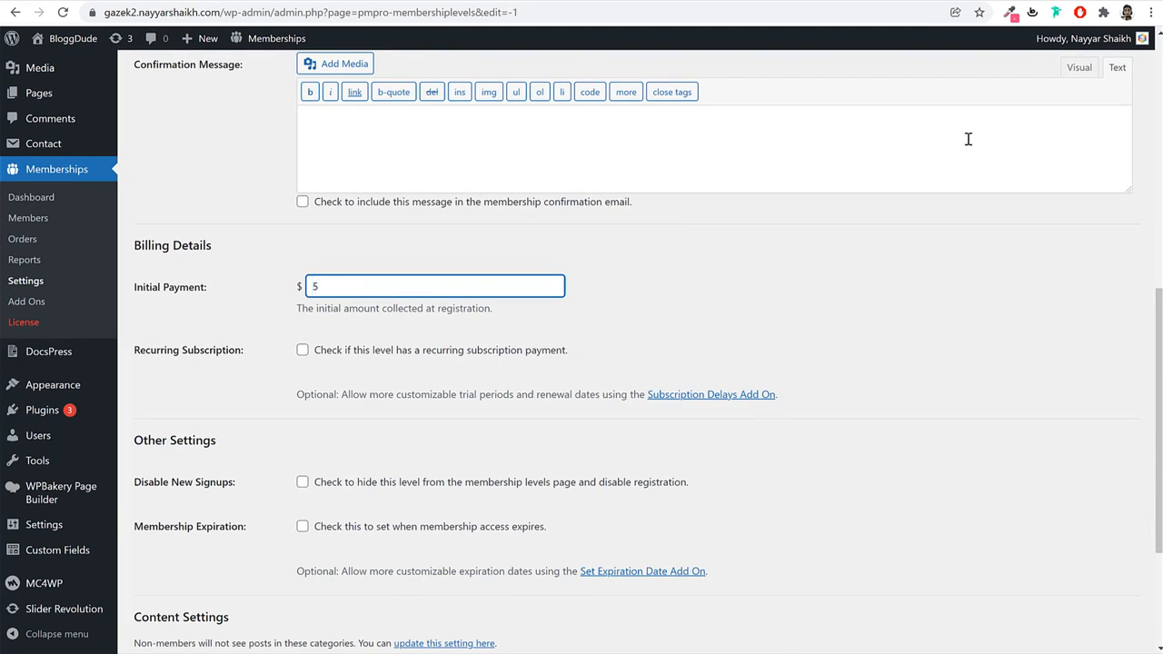
click(732, 287)
scroll(255, 261, down, 2)
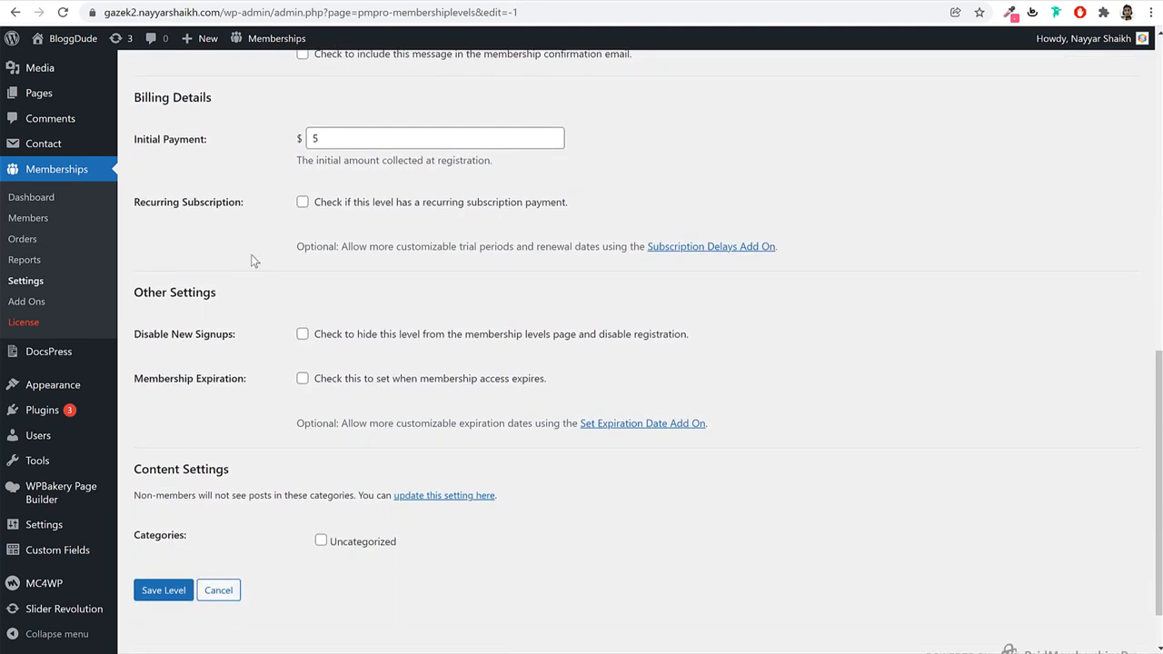
Make it a recurring subscription billing 5 per 1 Month, then save the level.
click(303, 202)
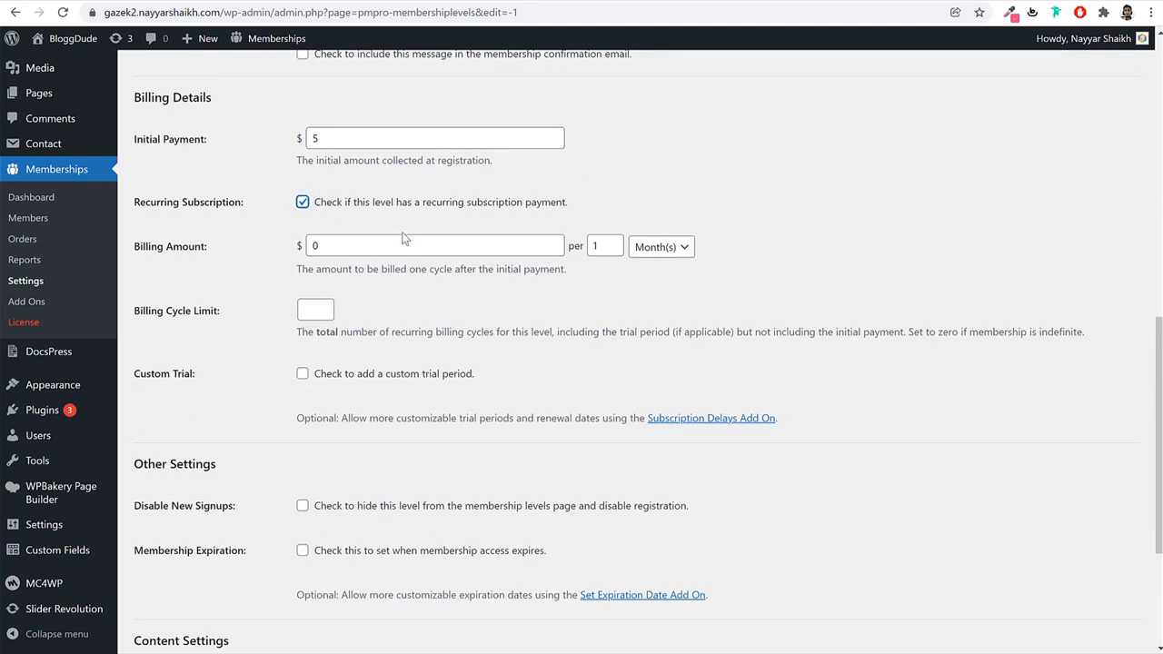
key(Tab)
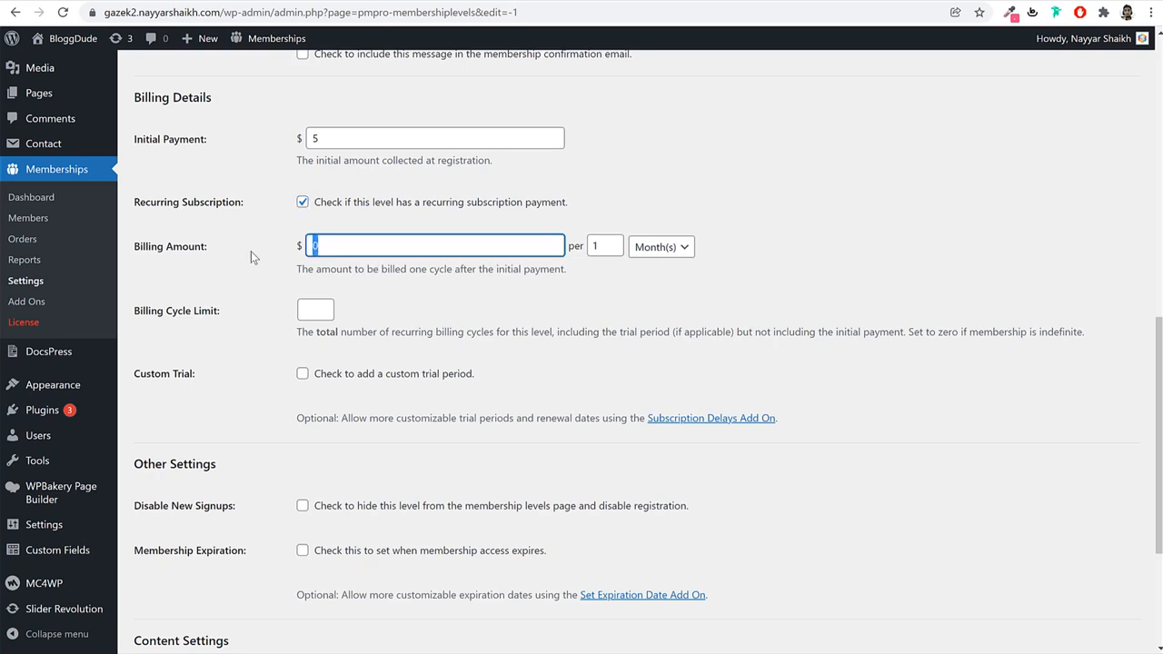
text(5)
click(599, 248)
click(682, 255)
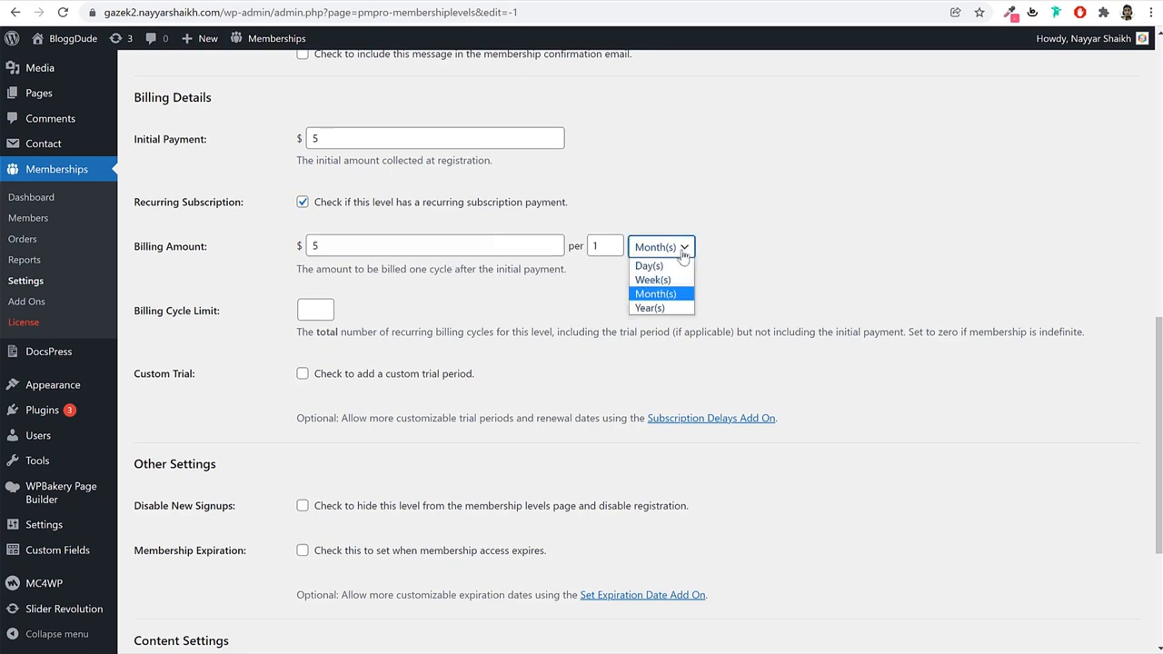
click(596, 248)
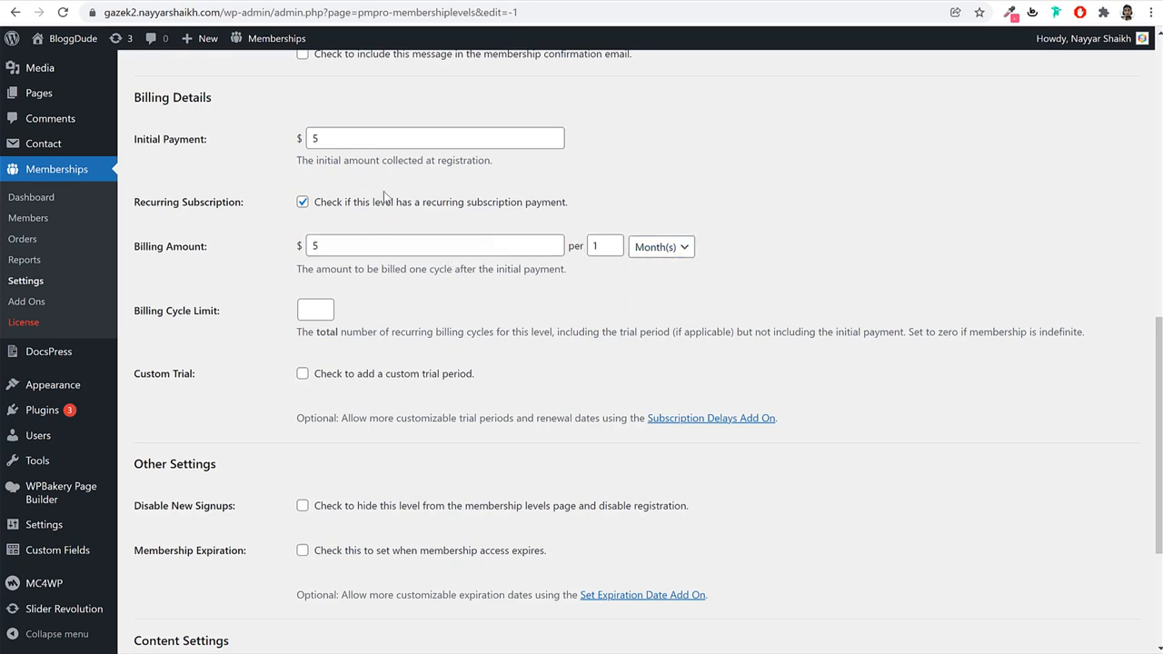
scroll(858, 264, down, 3)
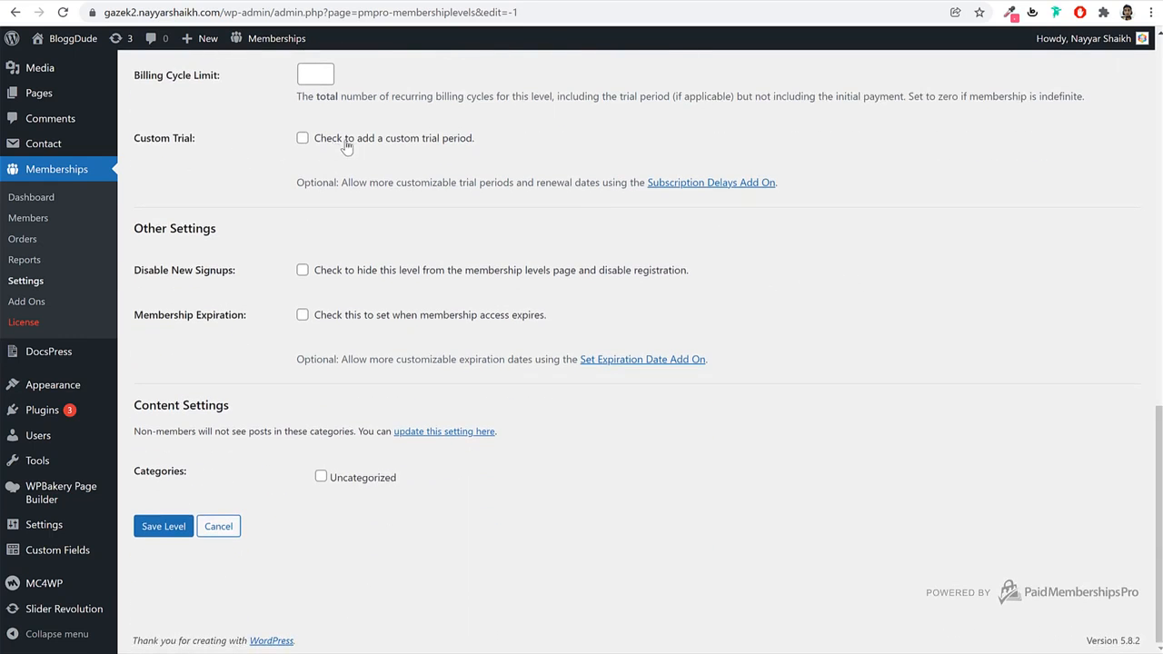
click(397, 141)
click(425, 140)
scroll(566, 254, up, 6)
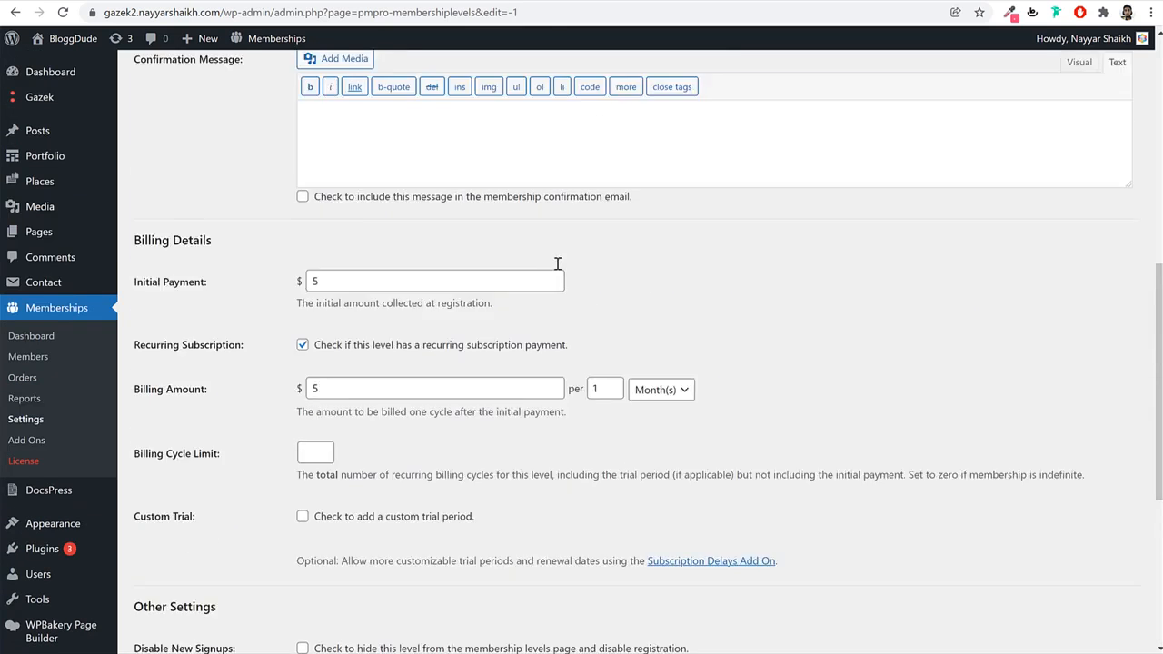
scroll(486, 324, down, 6)
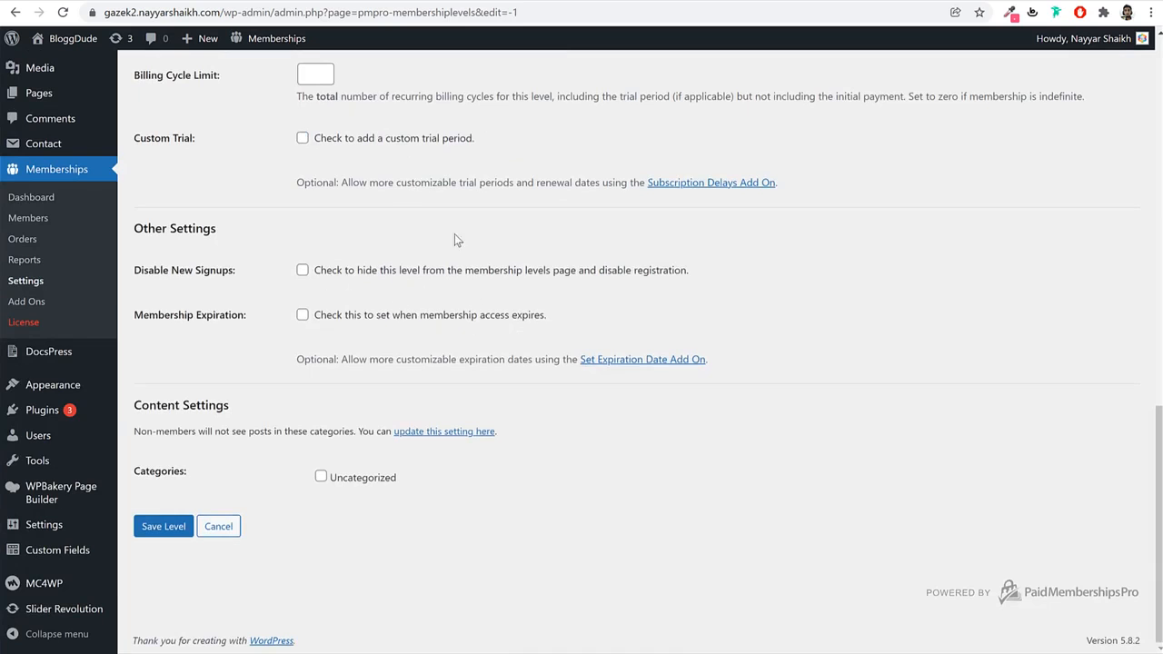
click(188, 527)
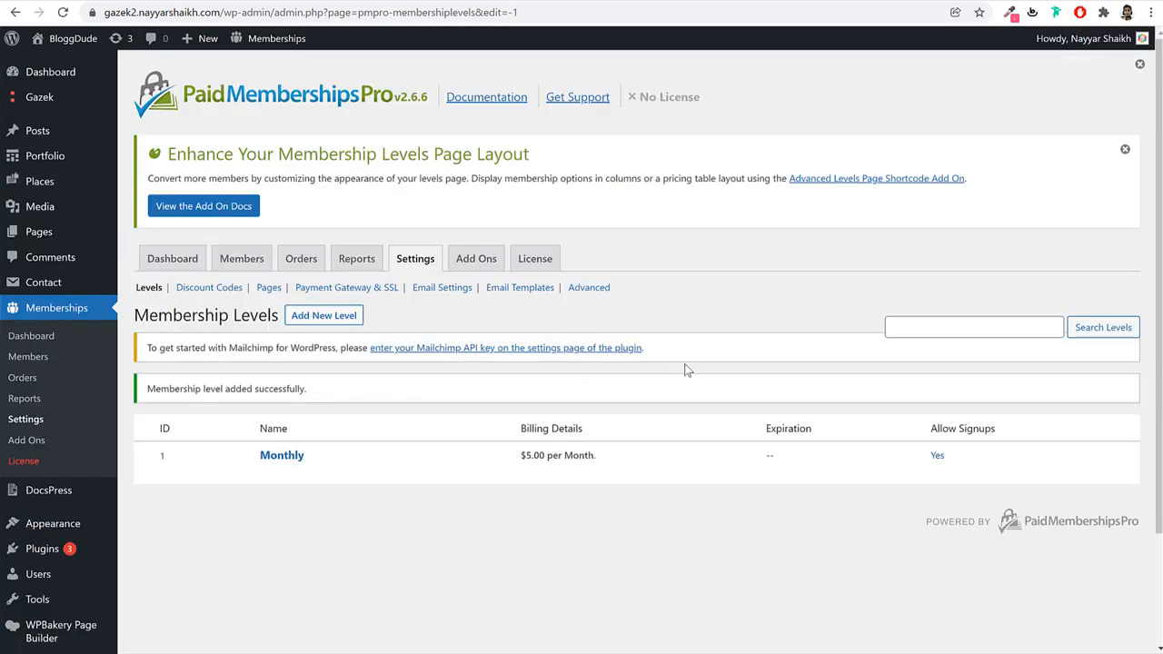
Add a new 'Yearly' membership level with an initial payment of 50.
click(324, 316)
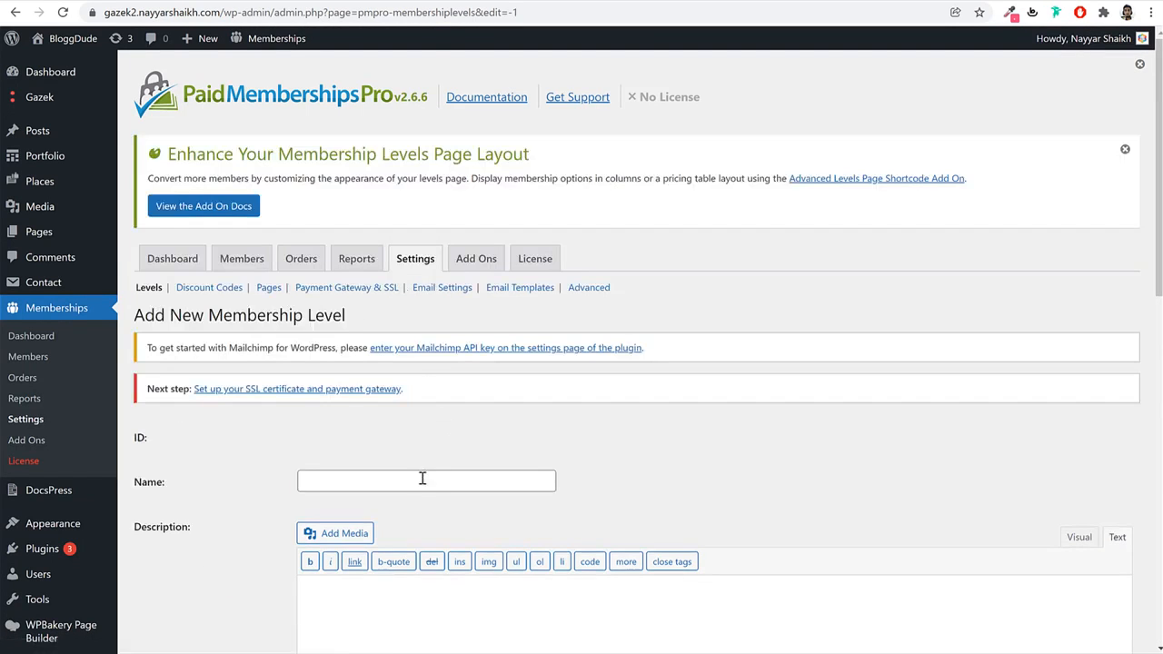
click(423, 478)
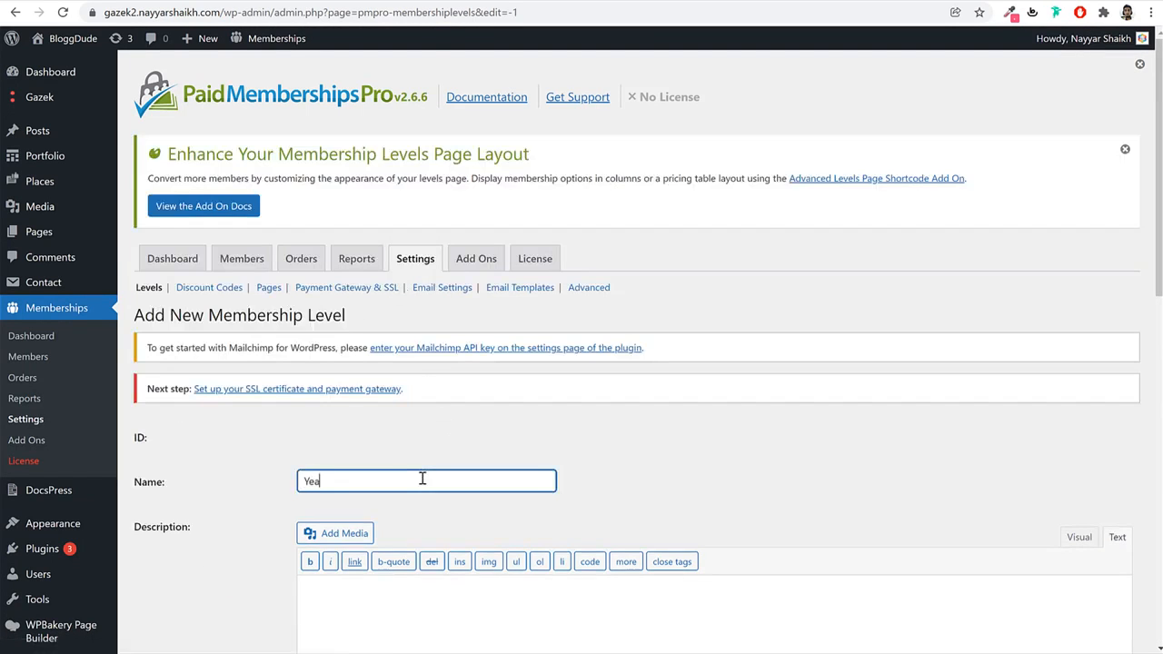
scroll(427, 473, down, 4)
click(413, 262)
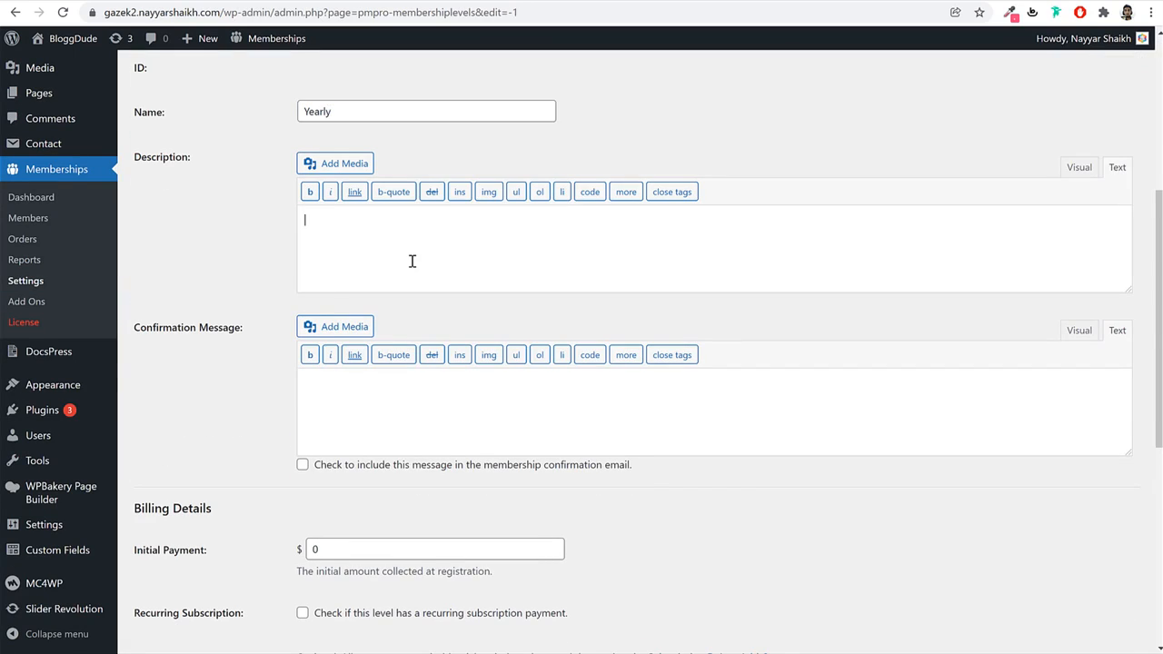
scroll(426, 406, down, 2)
double_click(451, 332)
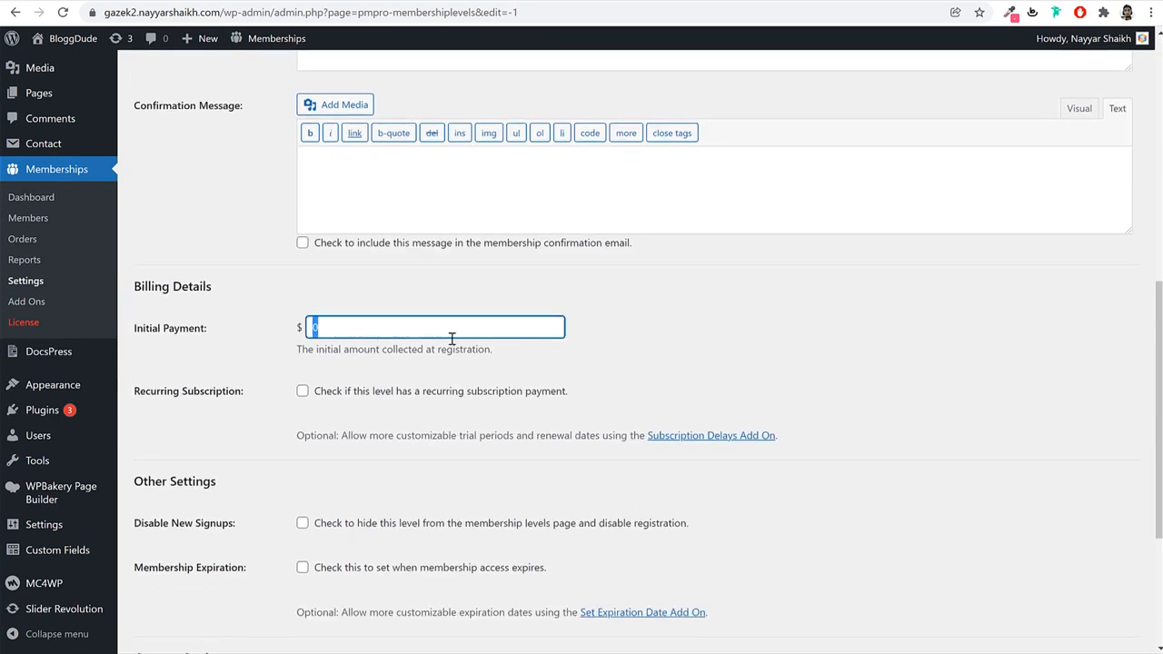
text(50)
click(720, 346)
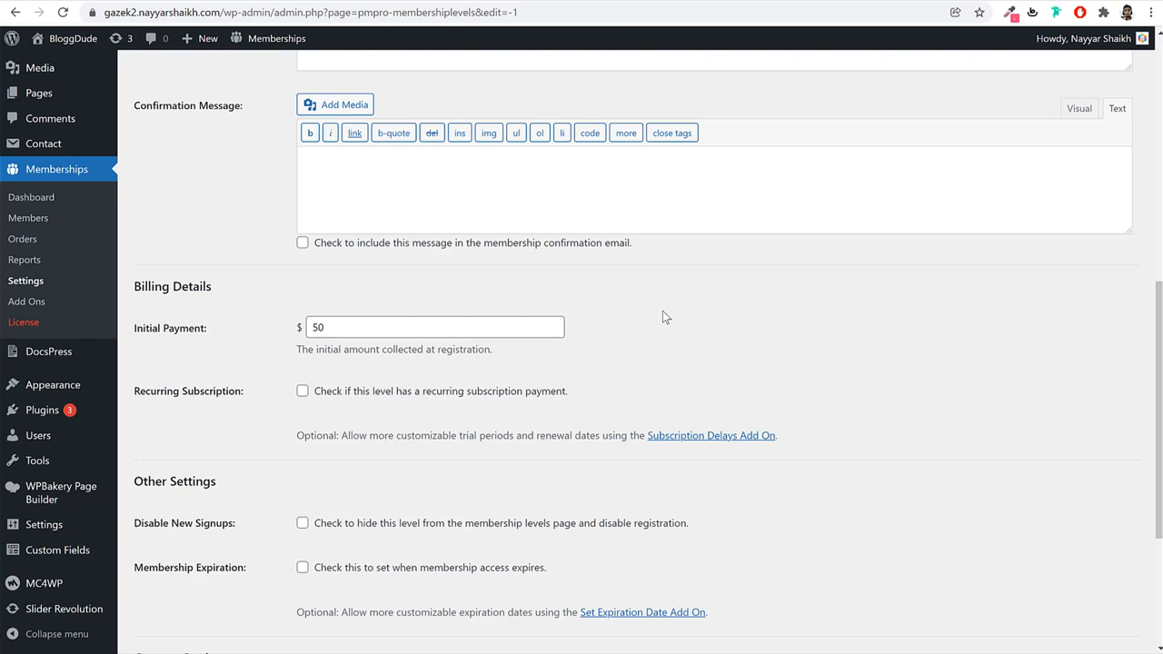
scroll(662, 314, up, 2)
scroll(450, 383, down, 2)
drag(391, 328, 269, 333)
click(672, 294)
Make it recurring at 50 per 1 Year and save the level.
scroll(827, 321, down, 1)
click(403, 317)
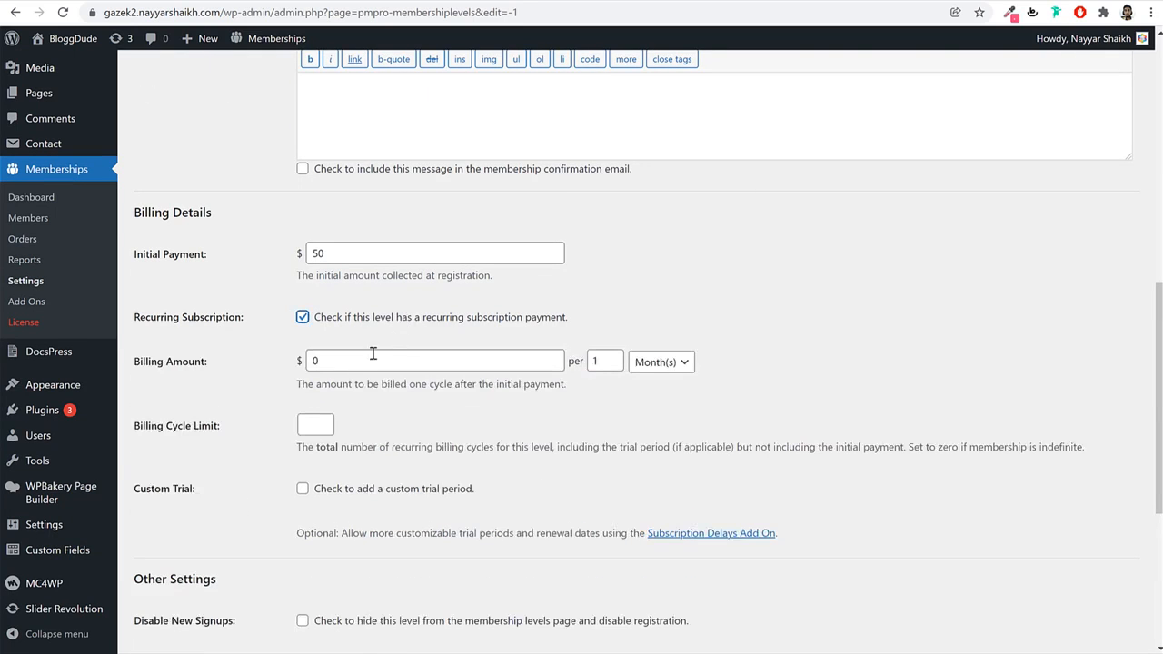
drag(373, 354, 293, 367)
text(50)
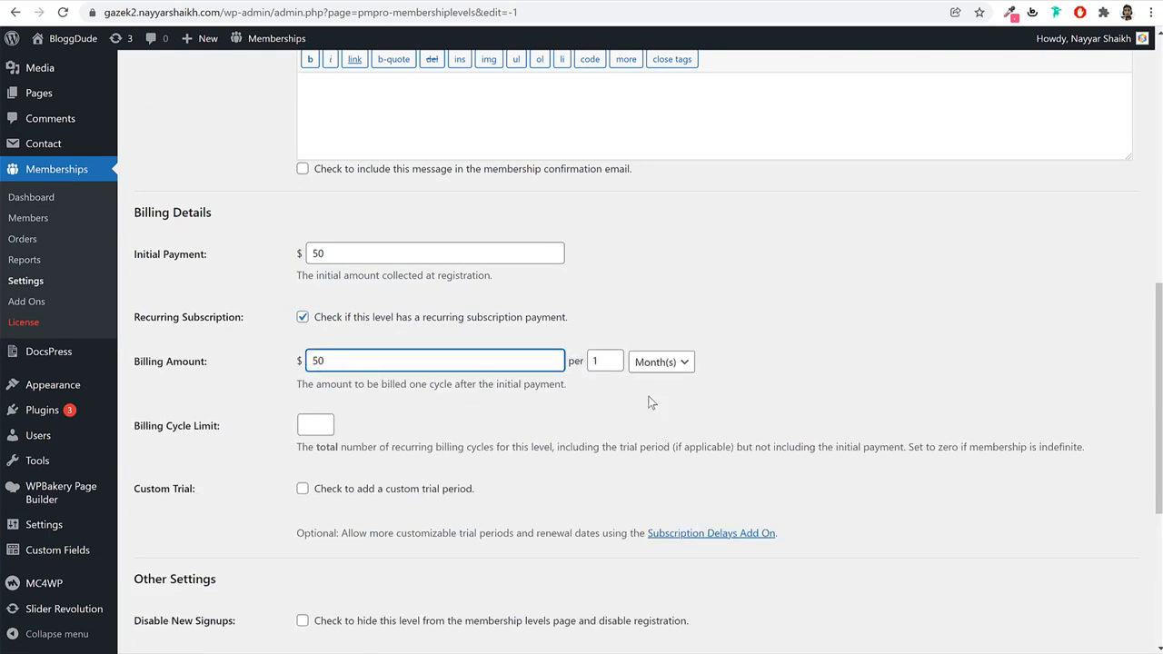
click(658, 362)
click(686, 420)
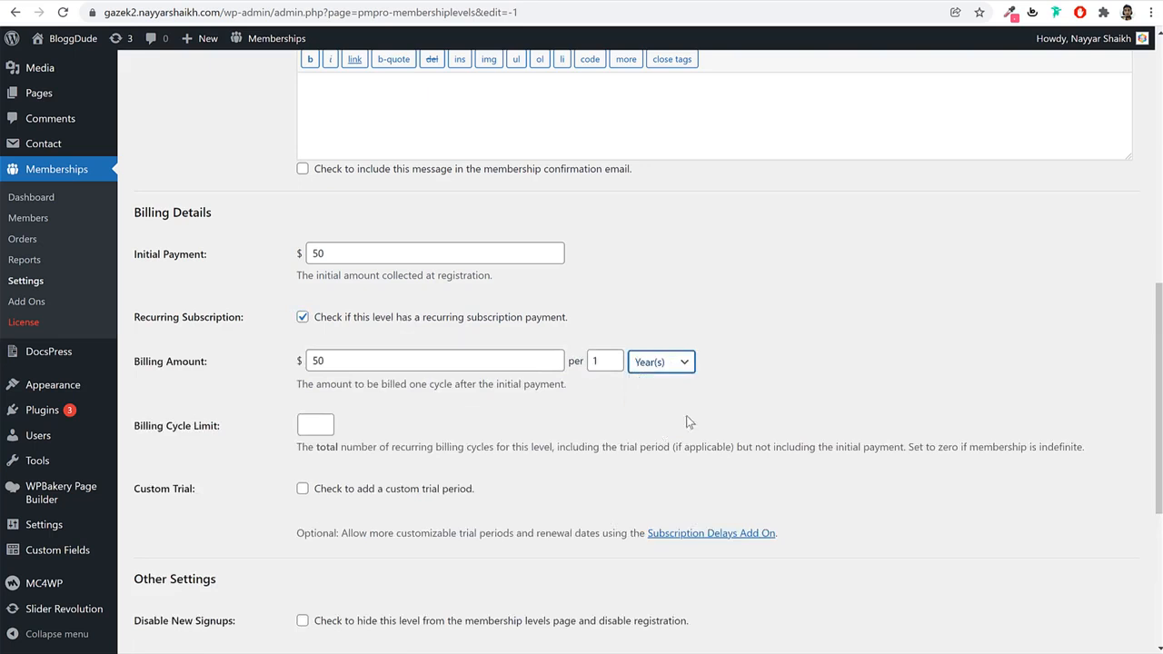
scroll(732, 456, down, 4)
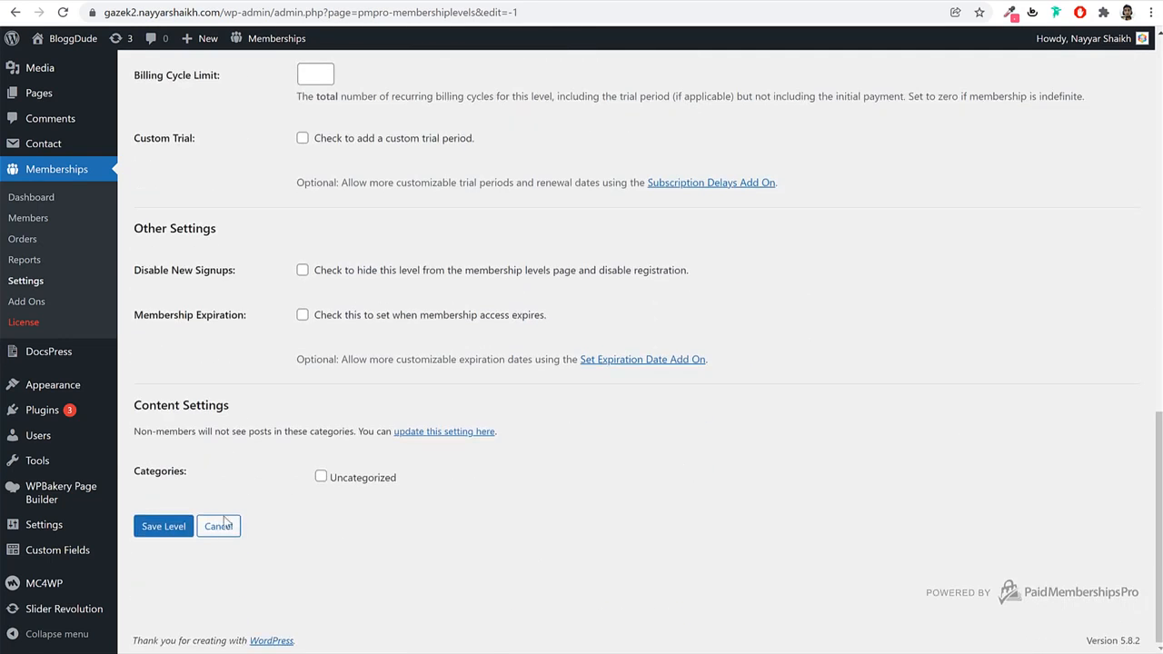
click(164, 526)
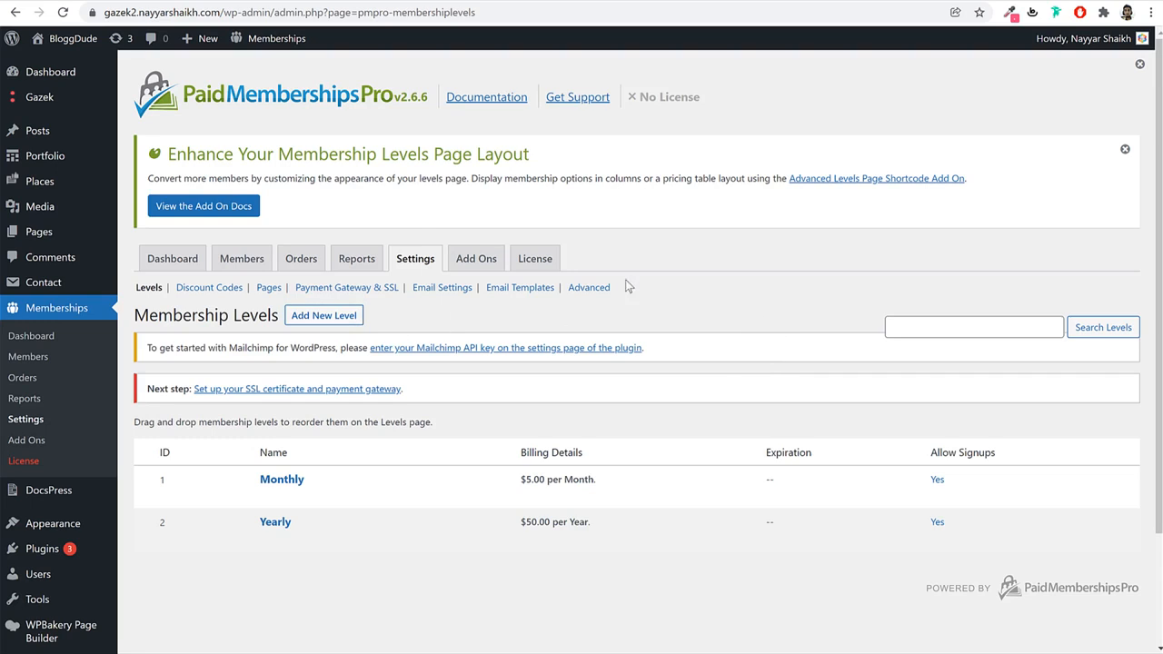
Add and save a 'Free' membership level with a 0 initial payment.
click(324, 315)
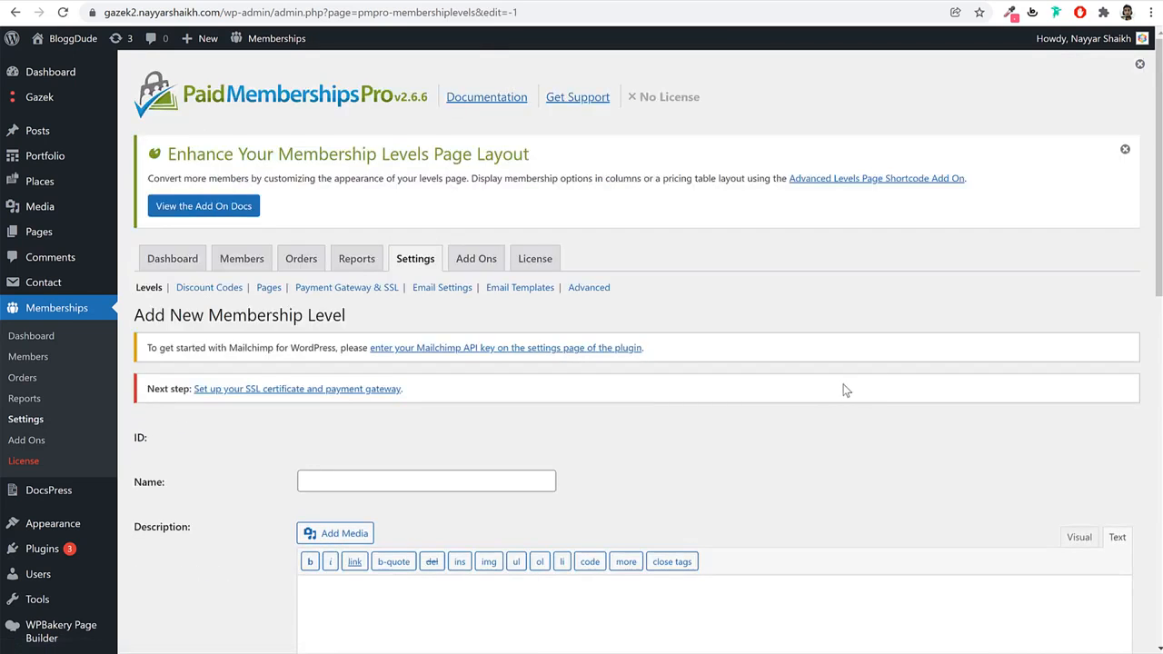
scroll(636, 364, down, 2)
click(429, 334)
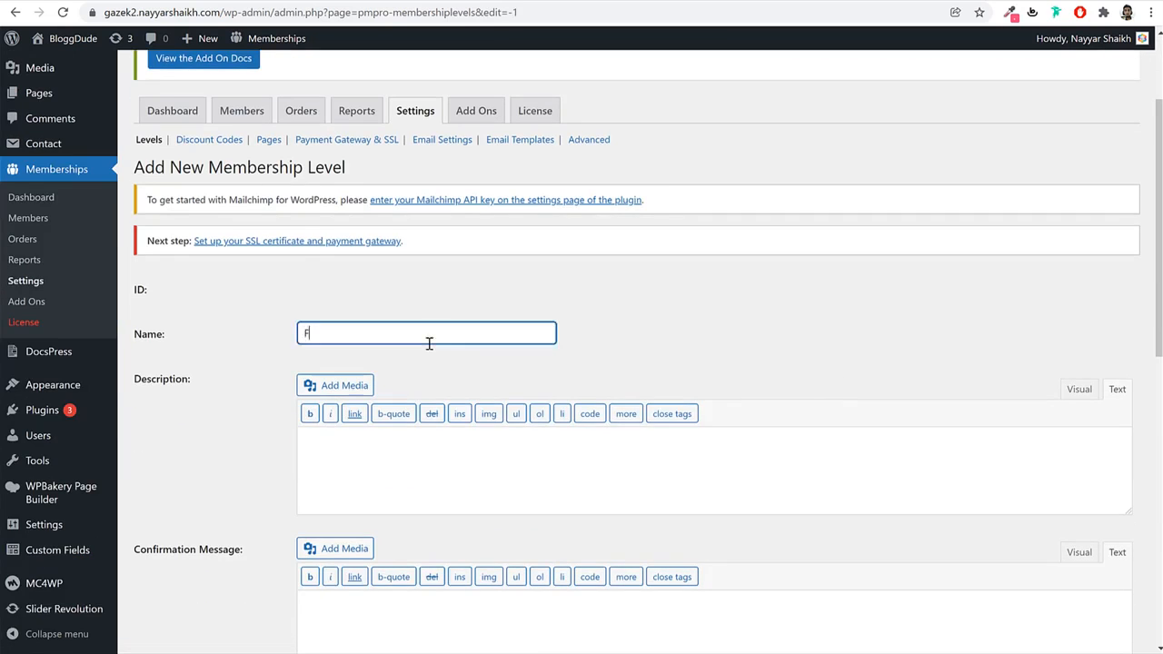
text(Free)
scroll(425, 332, down, 7)
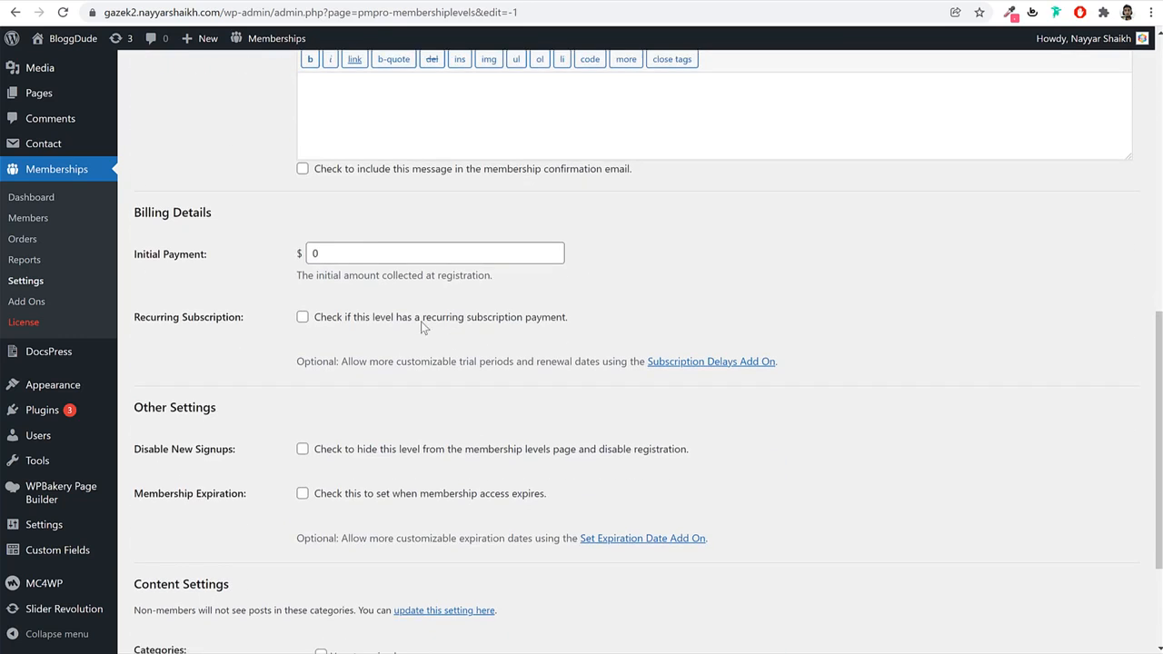
double_click(348, 252)
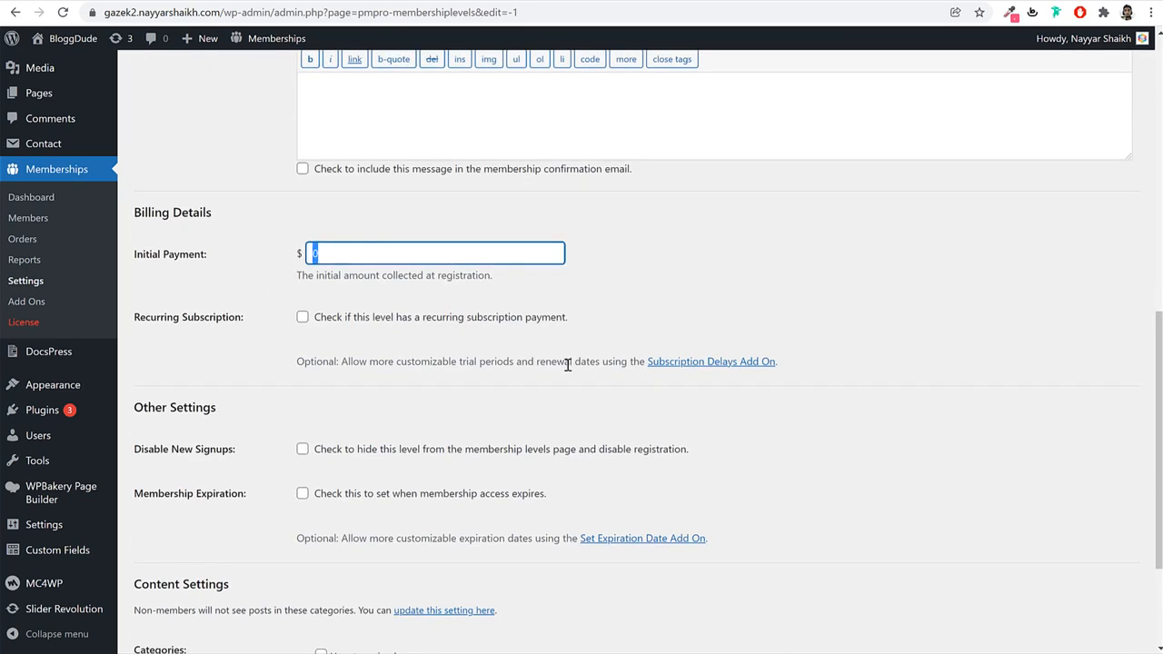
scroll(568, 364, down, 2)
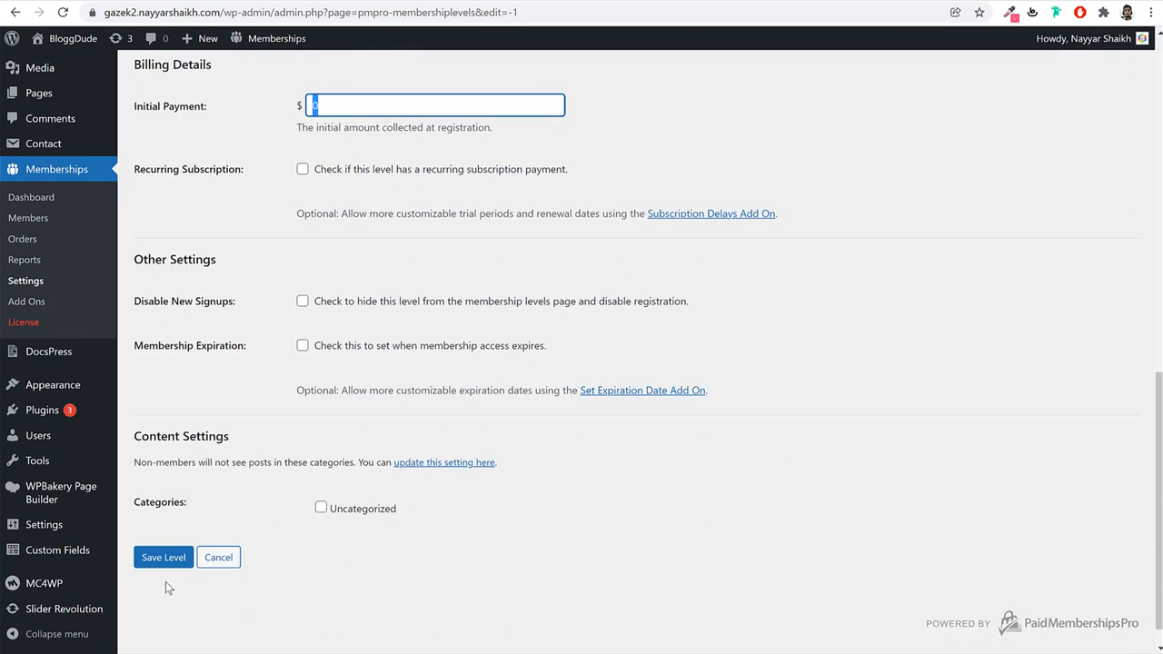
click(170, 557)
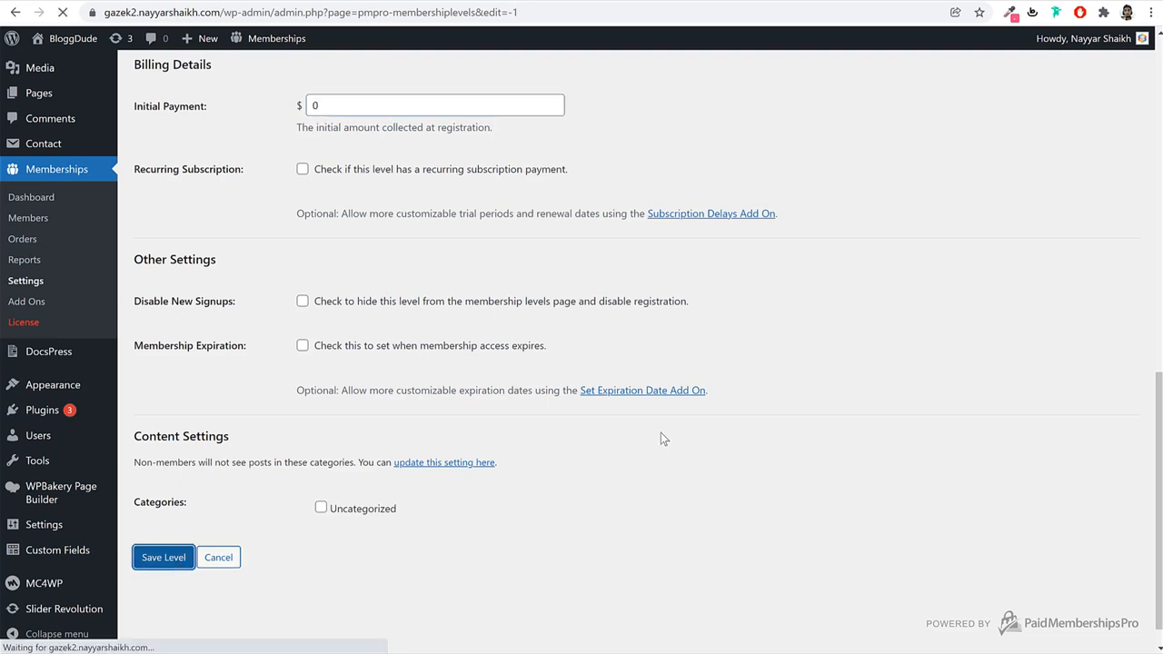
Drag the Free level above the paid levels and open Discount Codes.
scroll(750, 425, down, 1)
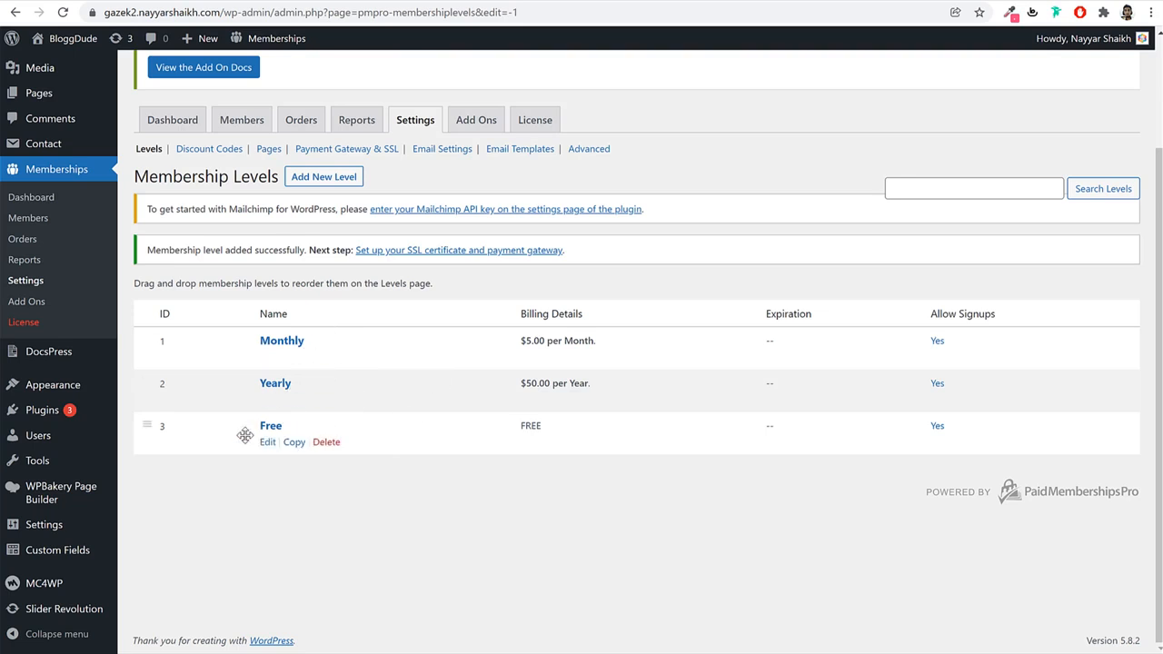
drag(159, 431, 166, 314)
scroll(834, 420, up, 3)
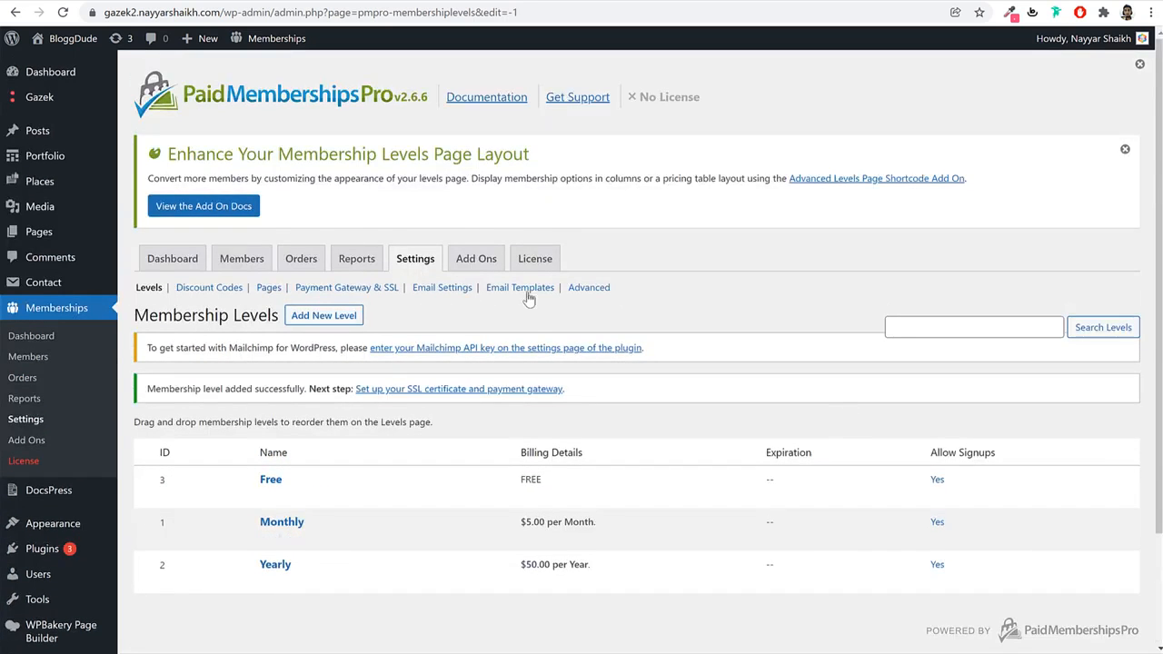
click(227, 289)
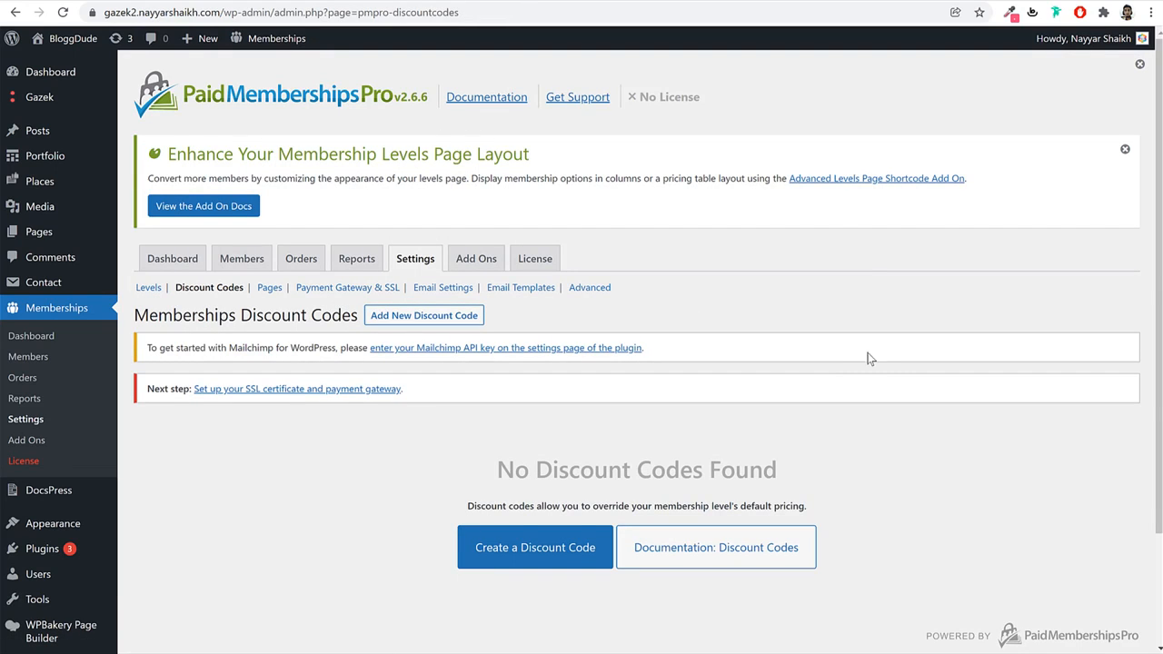
Start a new discount code named 10OFF with a limit of 100 uses.
click(503, 558)
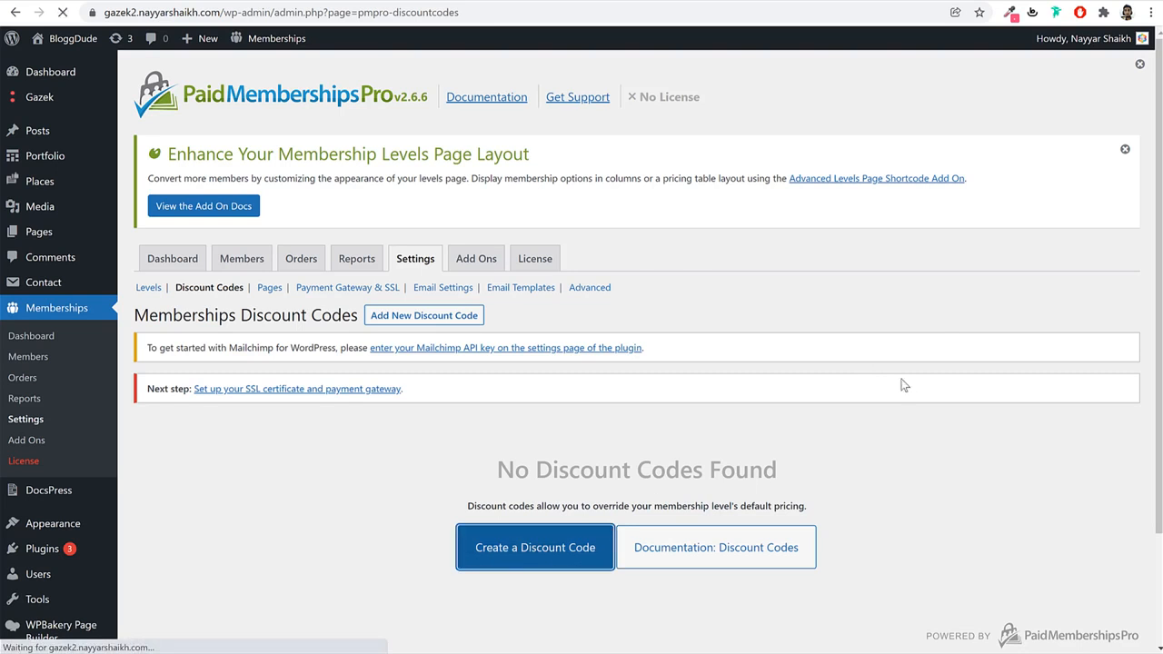
scroll(419, 332, down, 2)
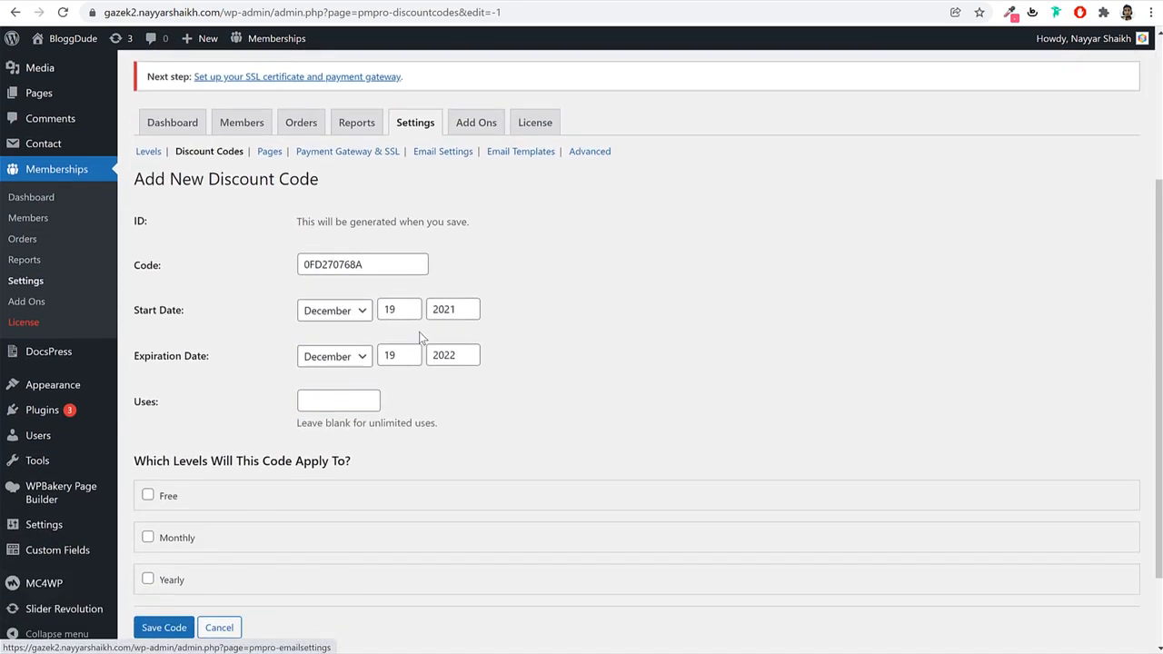
double_click(408, 266)
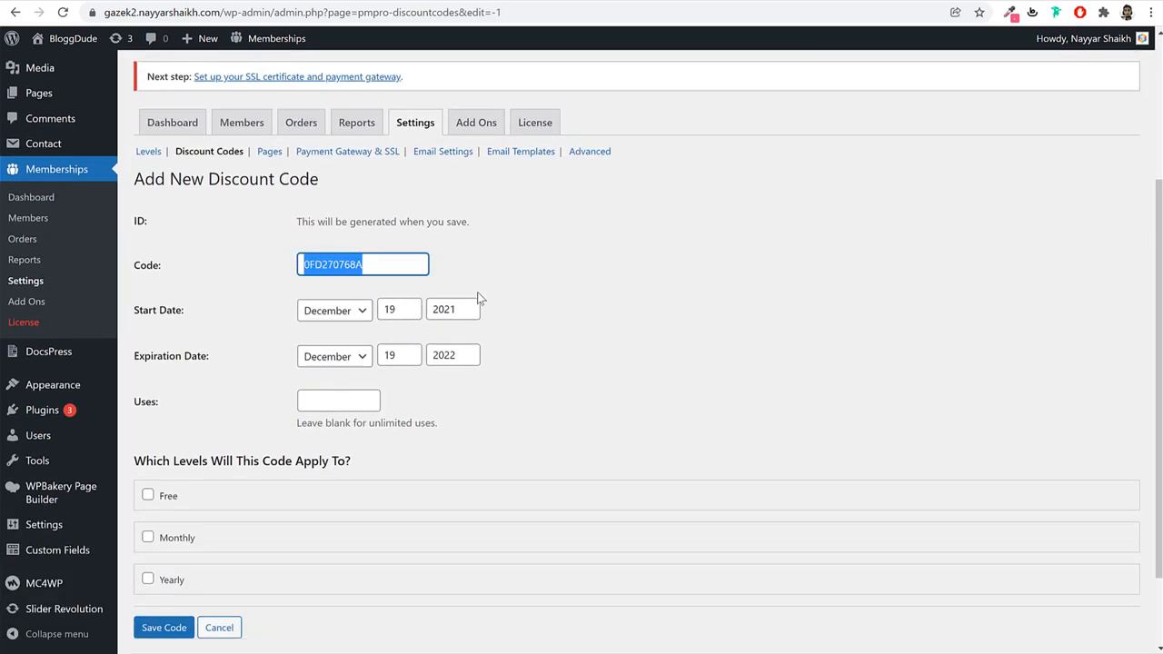
text(10Of)
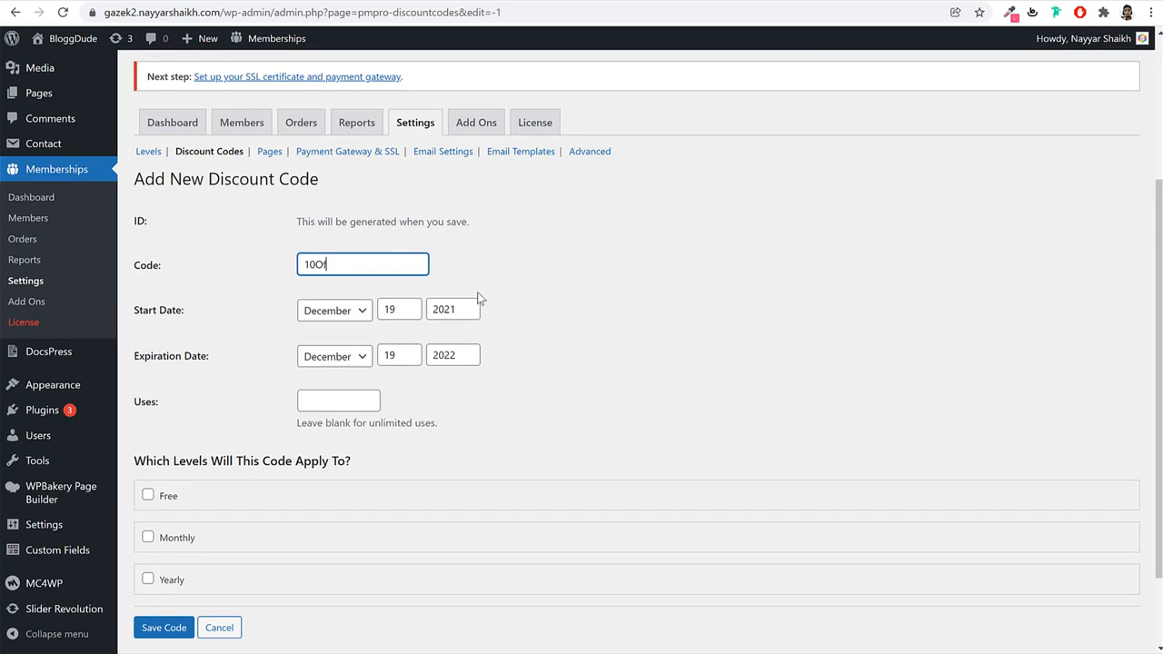
key(BackSpace)
text(FF)
scroll(779, 372, down, 2)
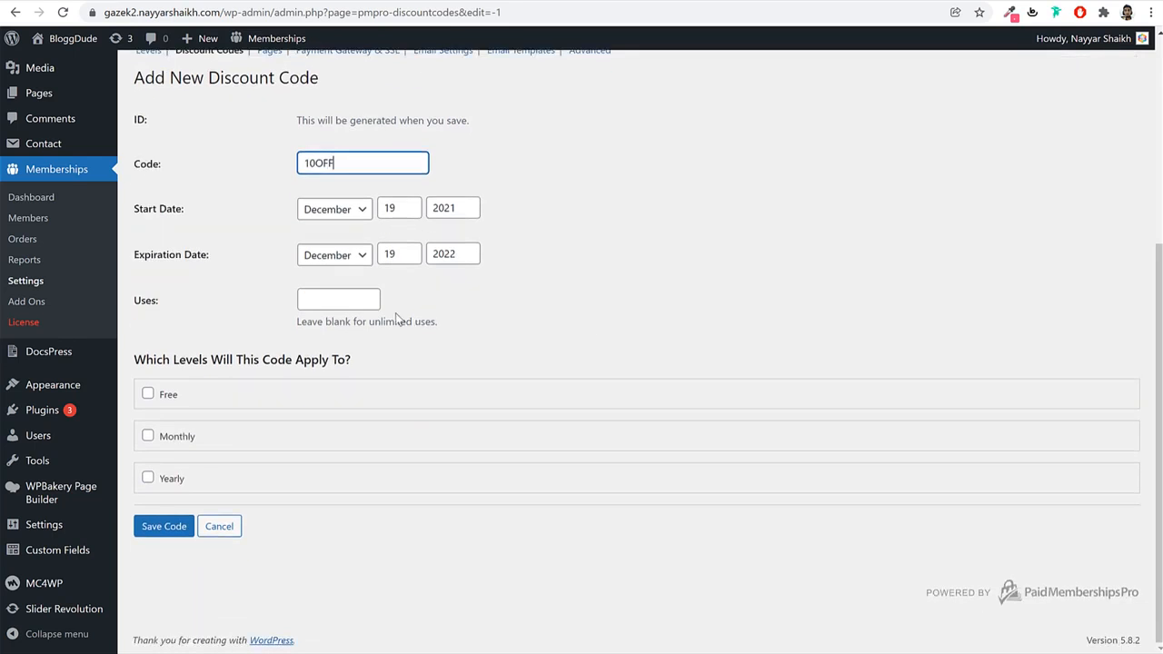
click(344, 303)
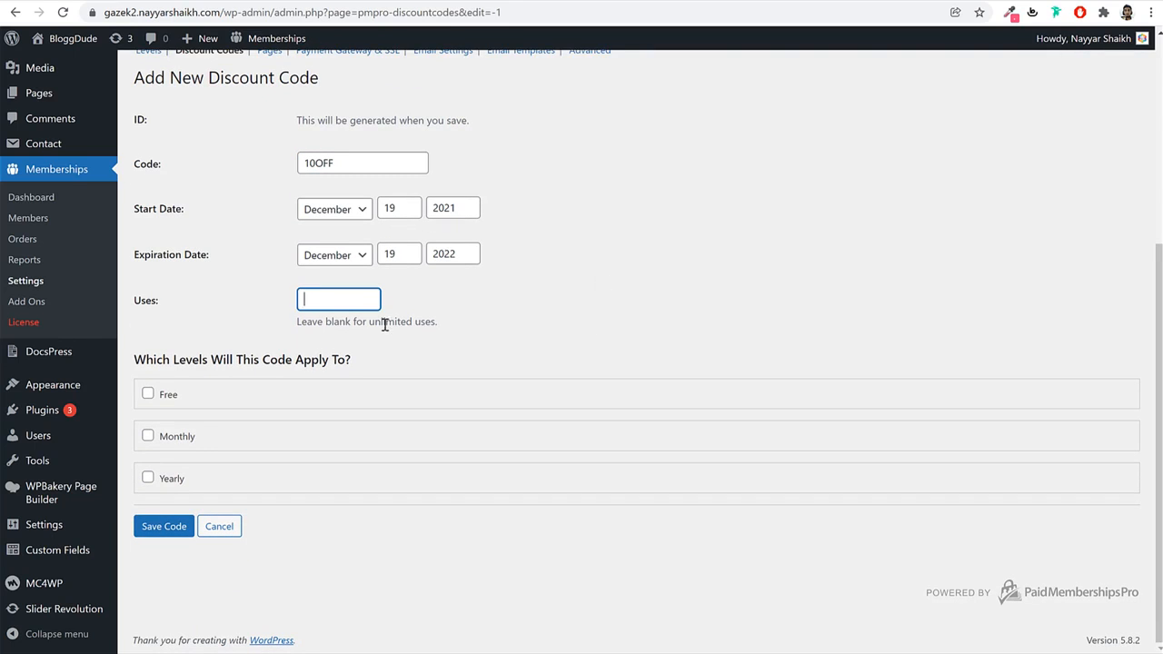
drag(333, 322, 437, 324)
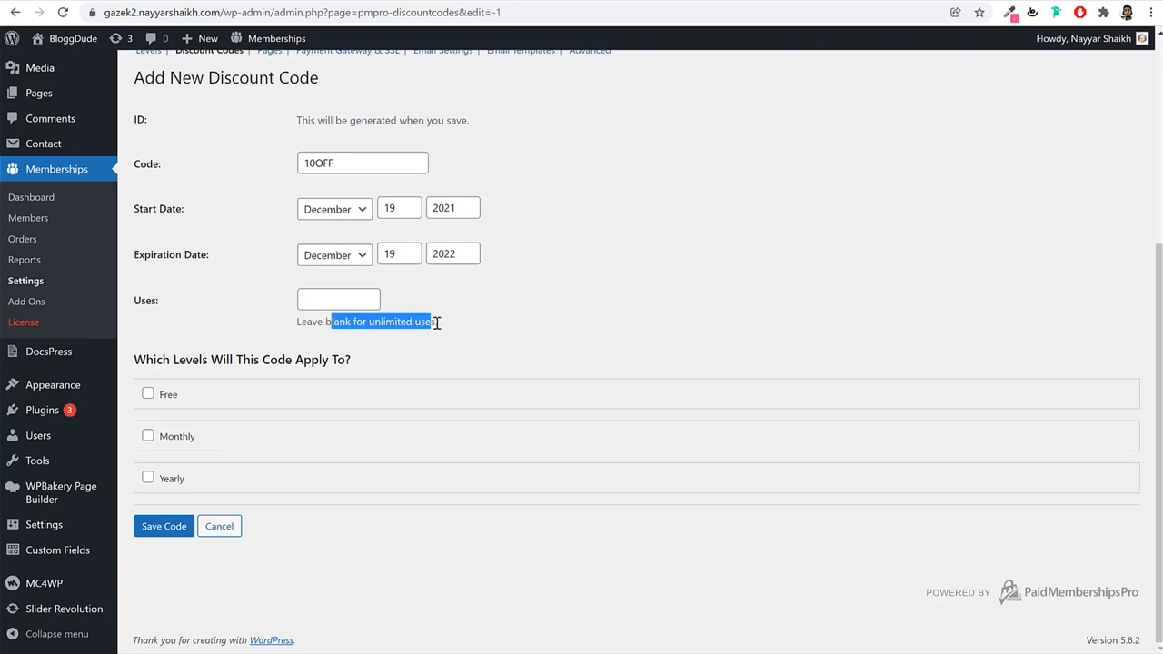
click(437, 324)
click(334, 298)
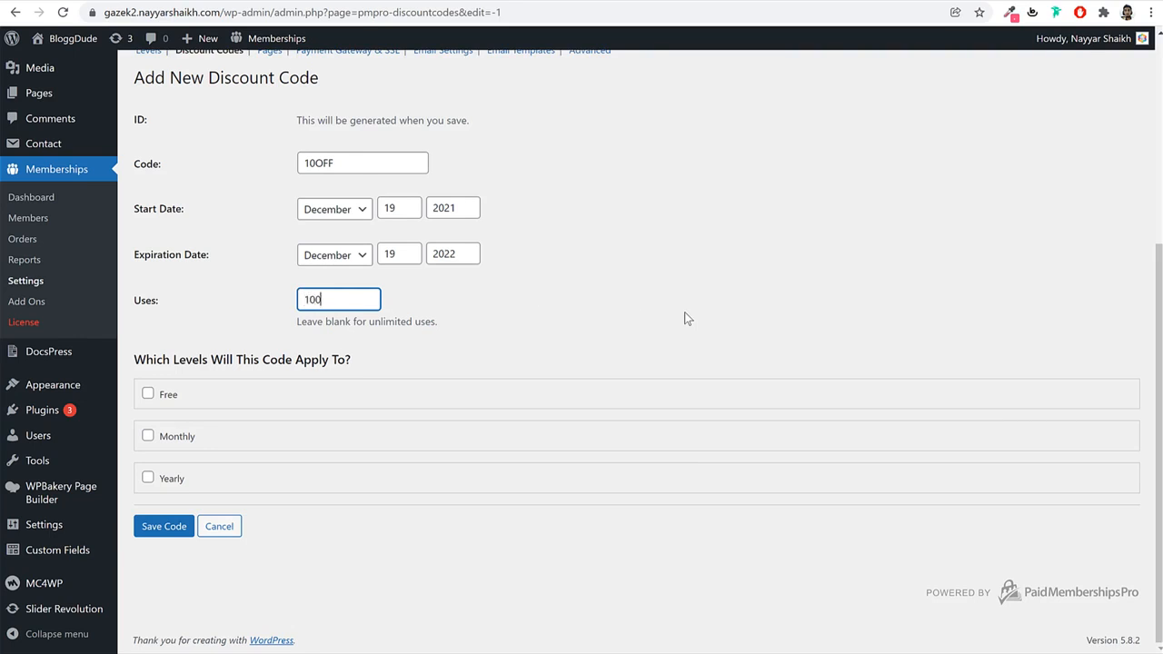
double_click(344, 160)
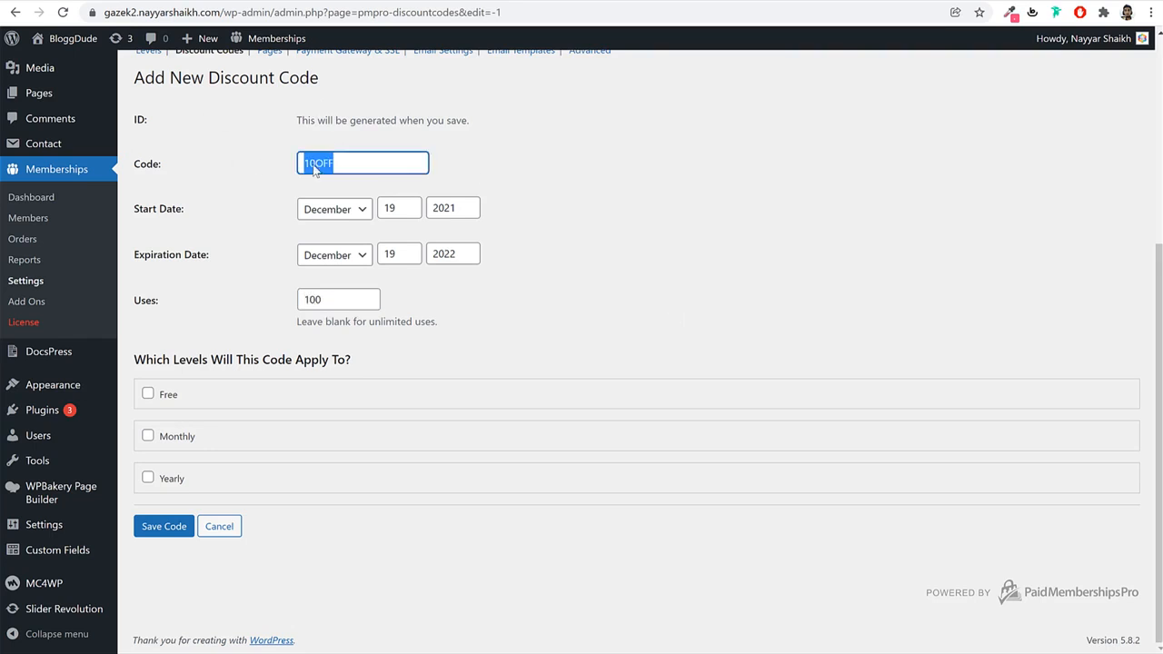
click(654, 187)
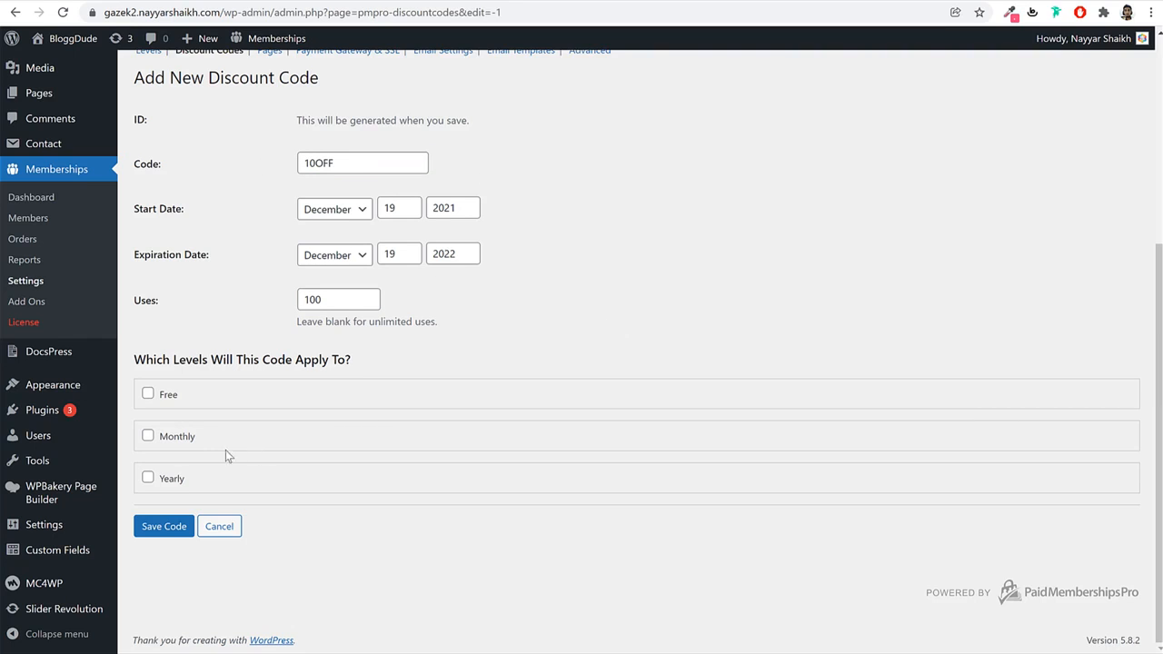
Apply 10OFF to the Yearly level with a $40 initial payment and save the code.
click(148, 479)
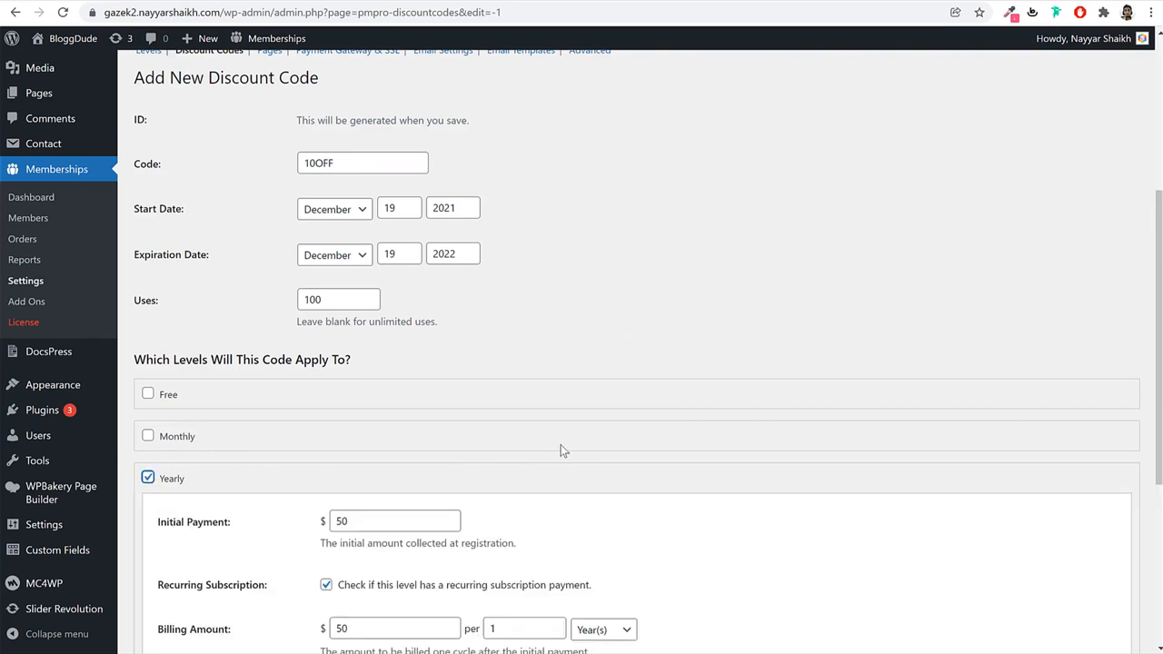
scroll(558, 447, down, 3)
scroll(351, 238, up, 2)
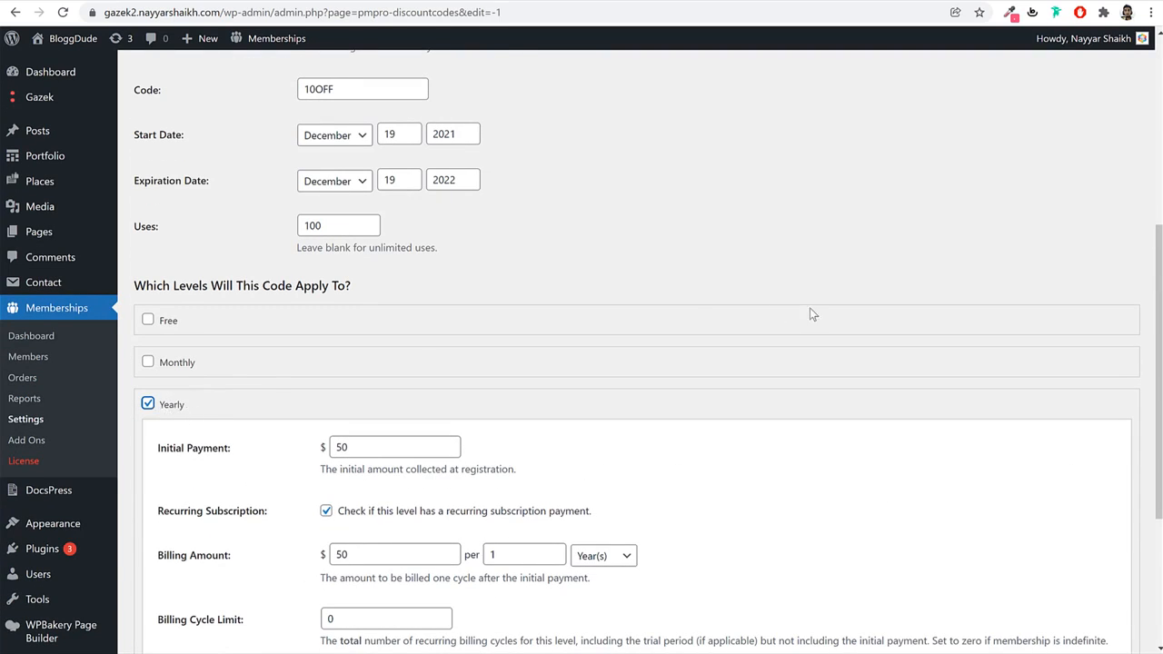
scroll(576, 326, down, 2)
scroll(449, 227, up, 2)
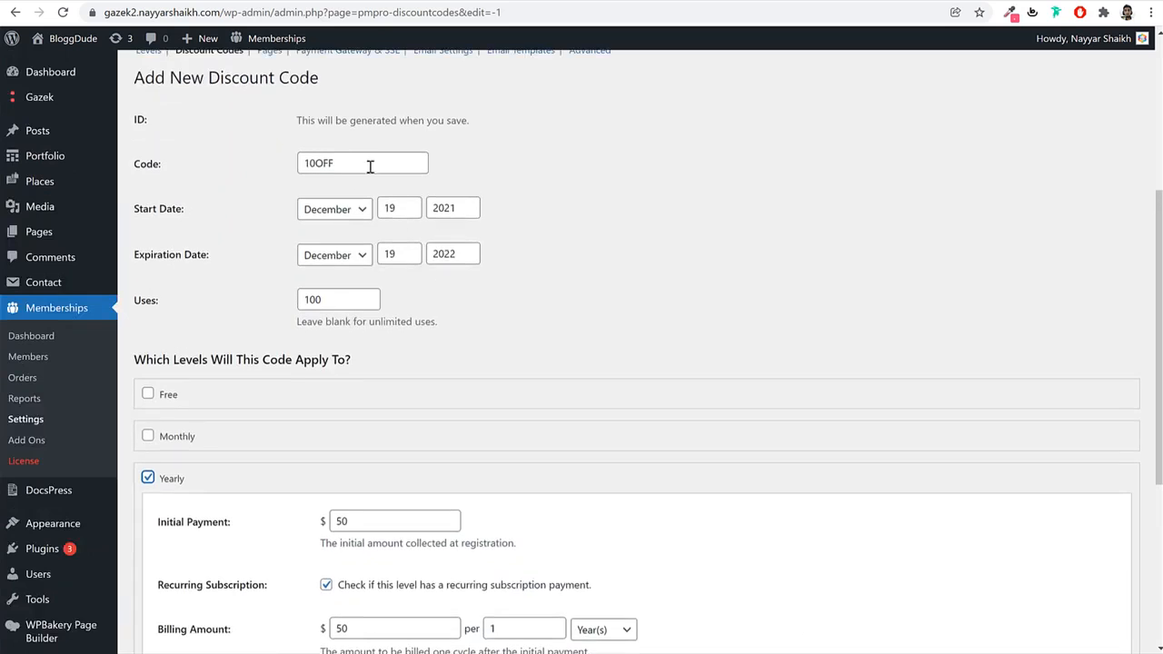
scroll(453, 263, down, 3)
drag(376, 228, 313, 237)
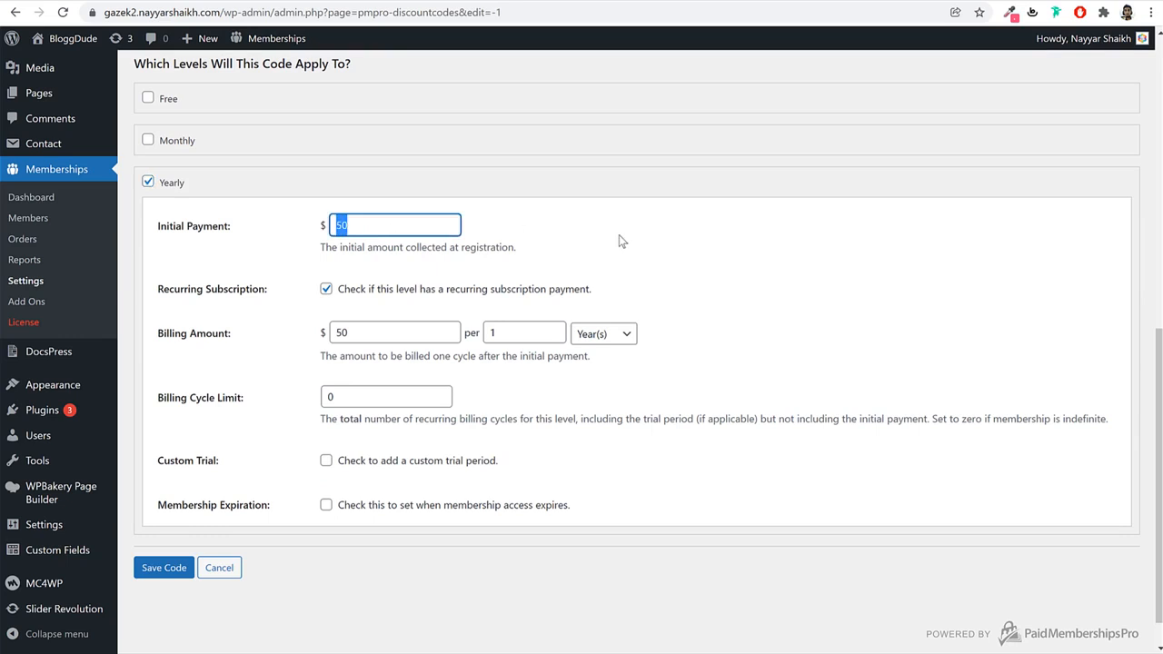
text(40)
drag(393, 333, 255, 356)
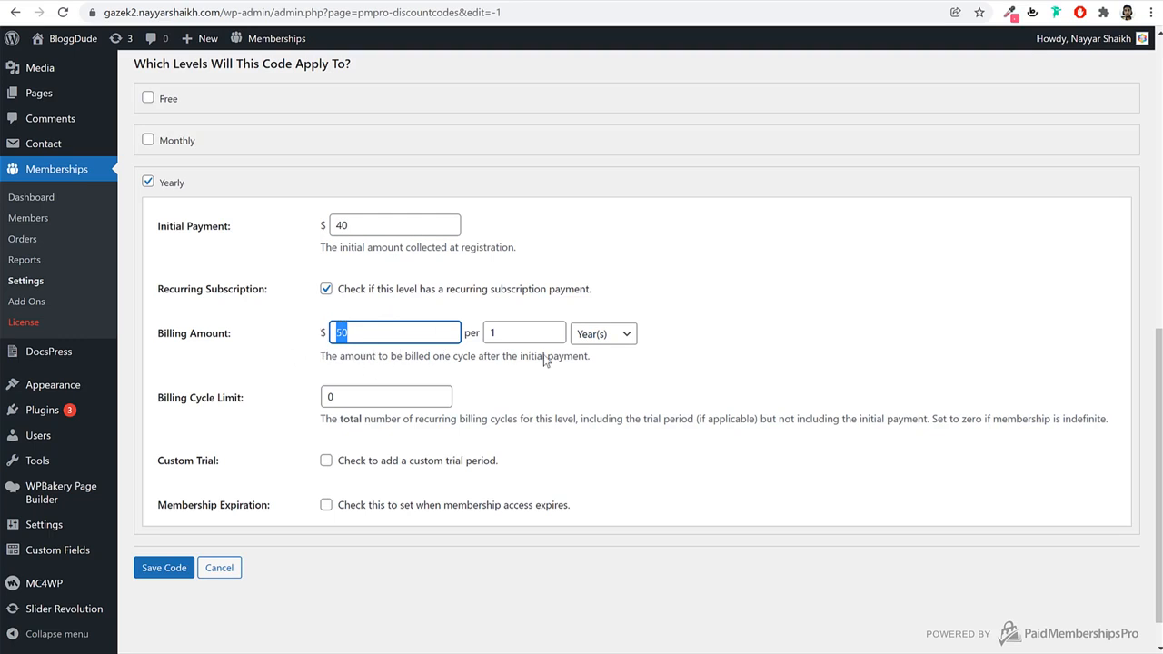
drag(361, 225, 332, 225)
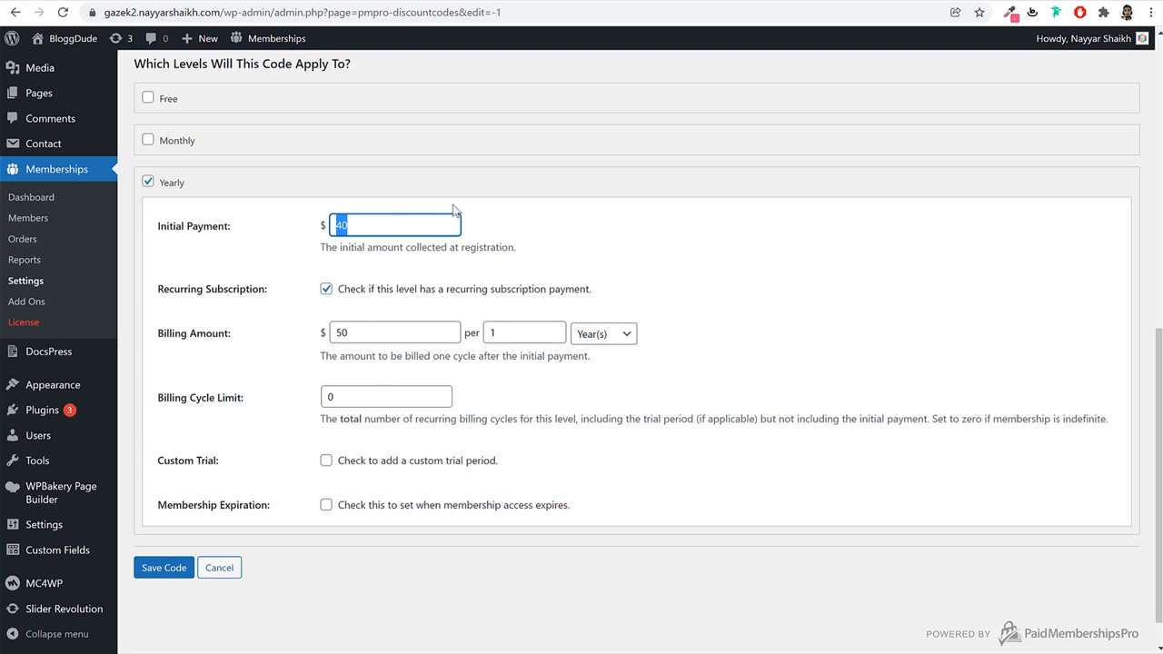
click(153, 568)
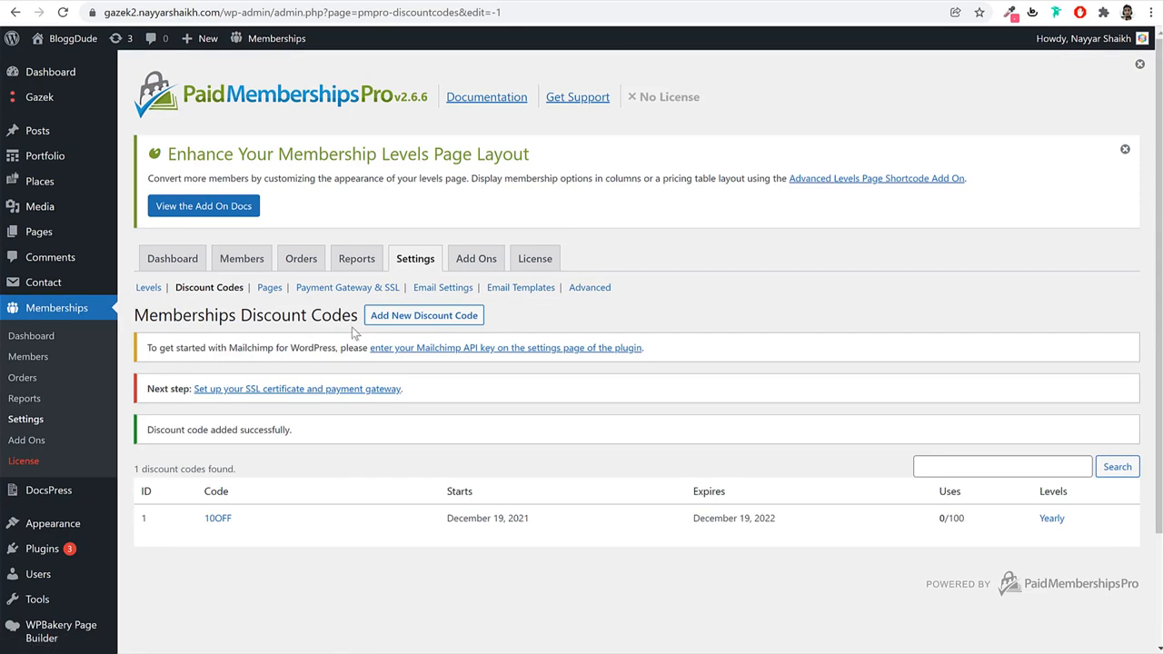
Review the Levels list, then go back to the Payment Gateway & SSL settings (Testing Only, US Dollars).
click(270, 287)
scroll(671, 398, down, 2)
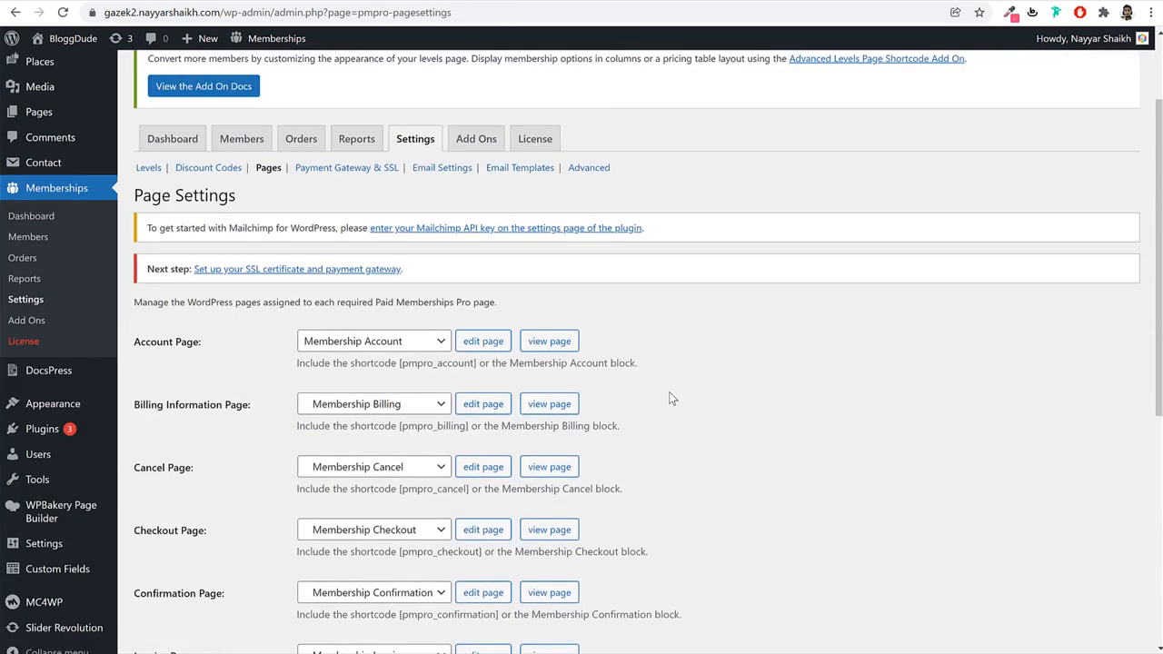
scroll(670, 395, down, 3)
scroll(669, 392, up, 4)
click(338, 289)
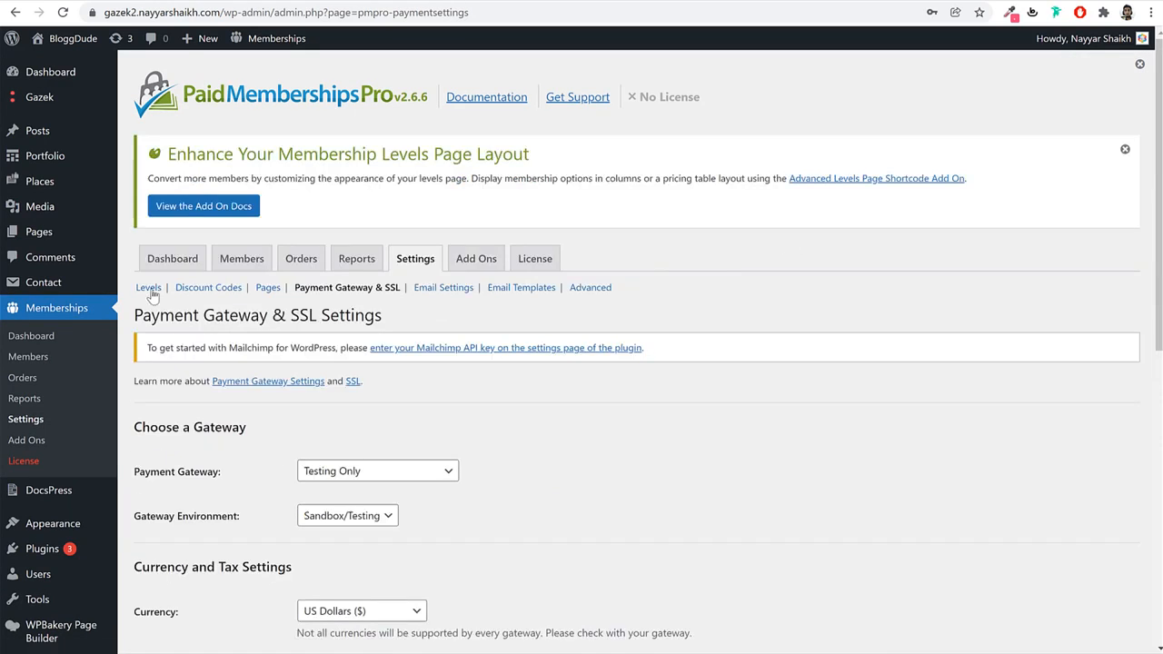
click(149, 289)
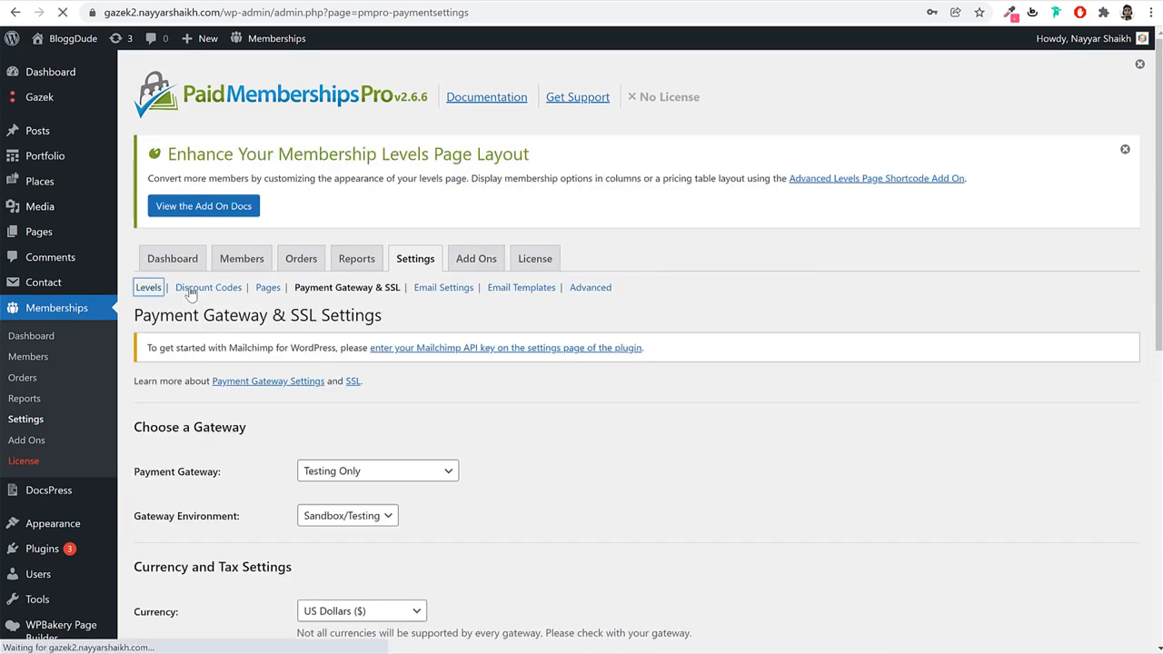
scroll(303, 289, down, 2)
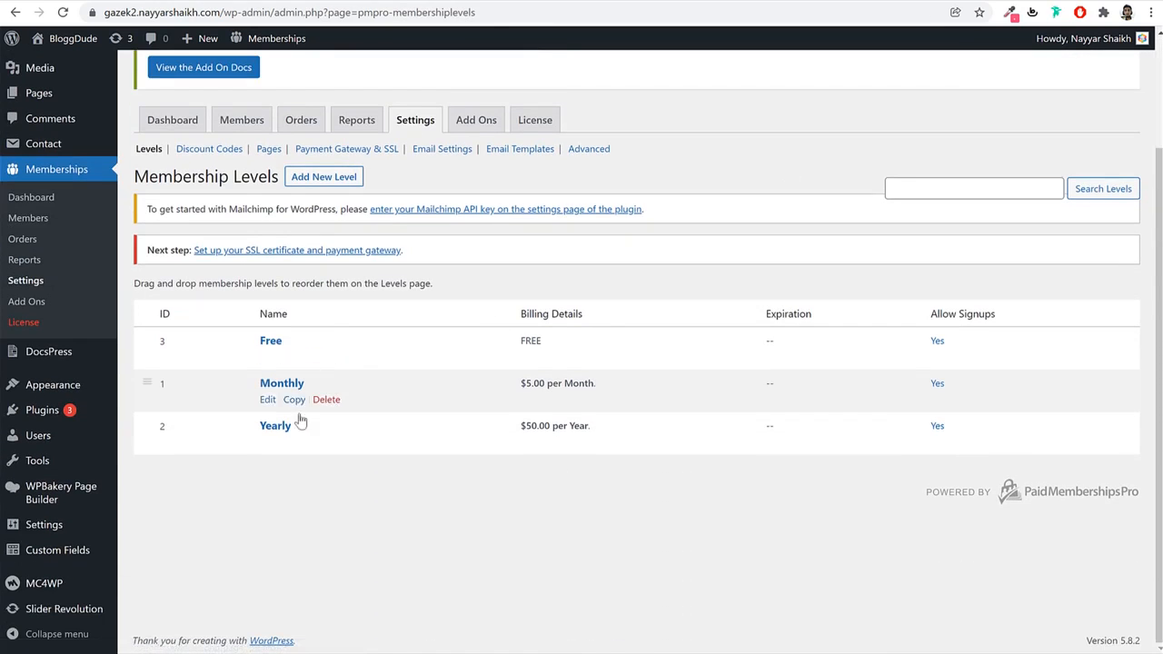
click(346, 150)
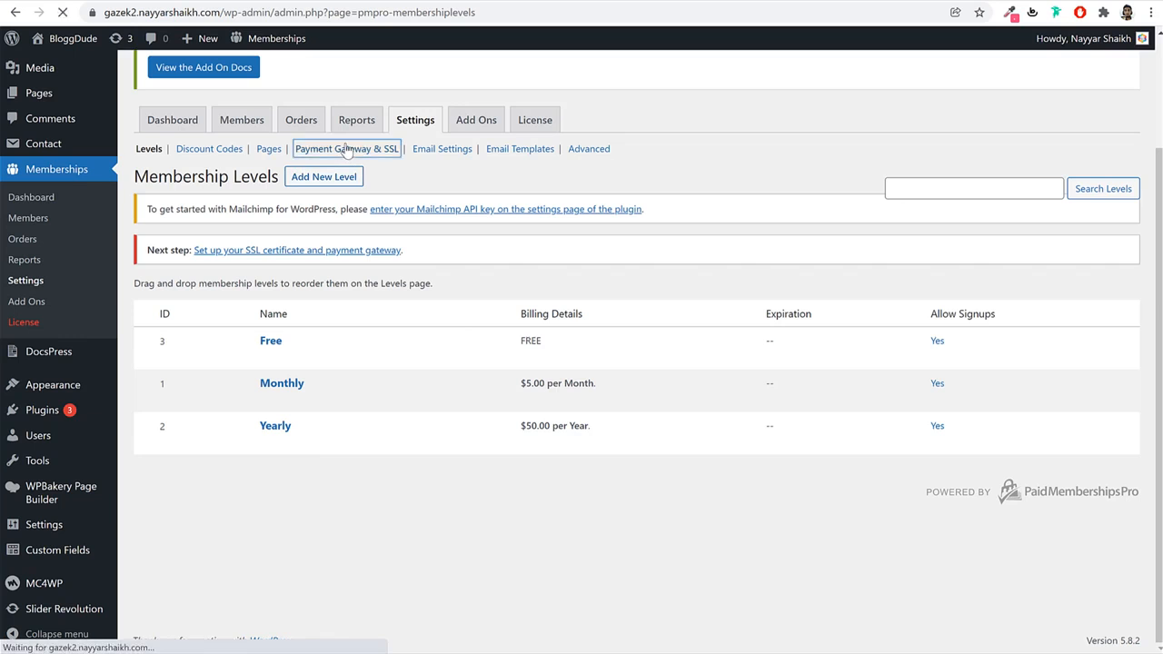
scroll(794, 296, down, 3)
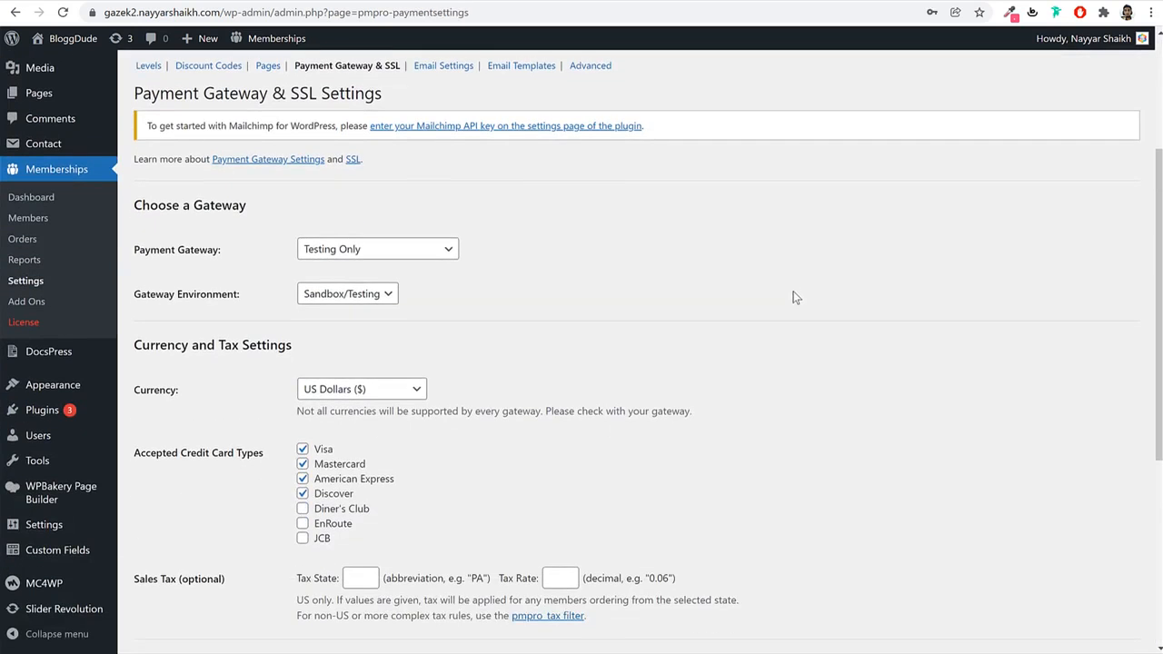
scroll(794, 296, down, 2)
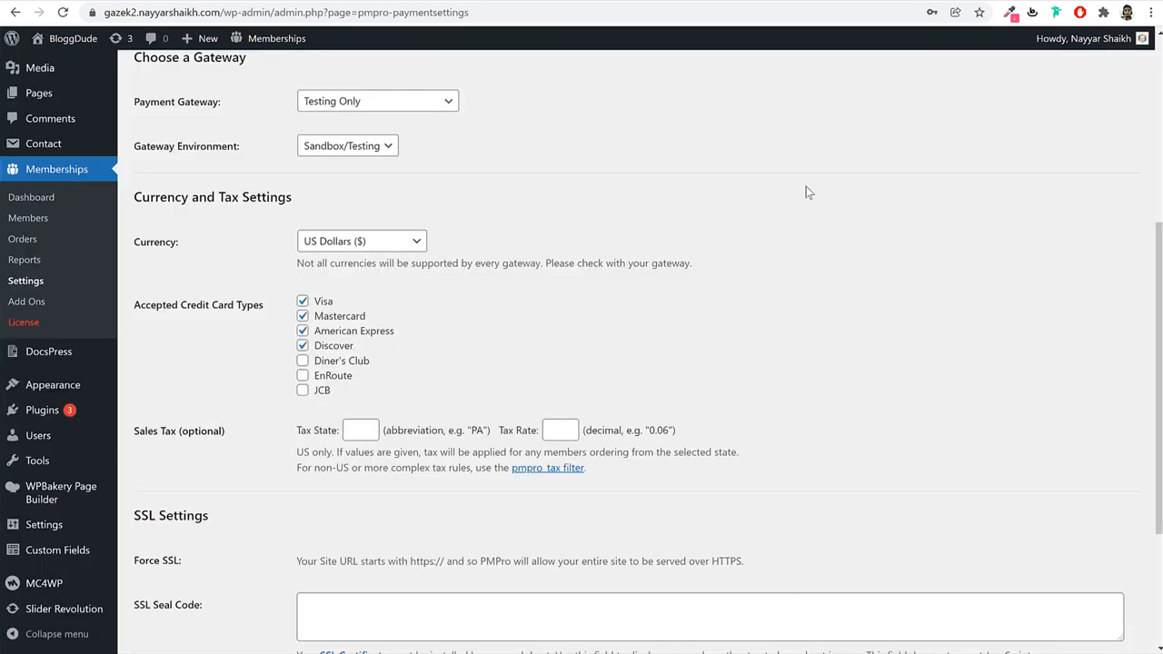
scroll(854, 229, up, 3)
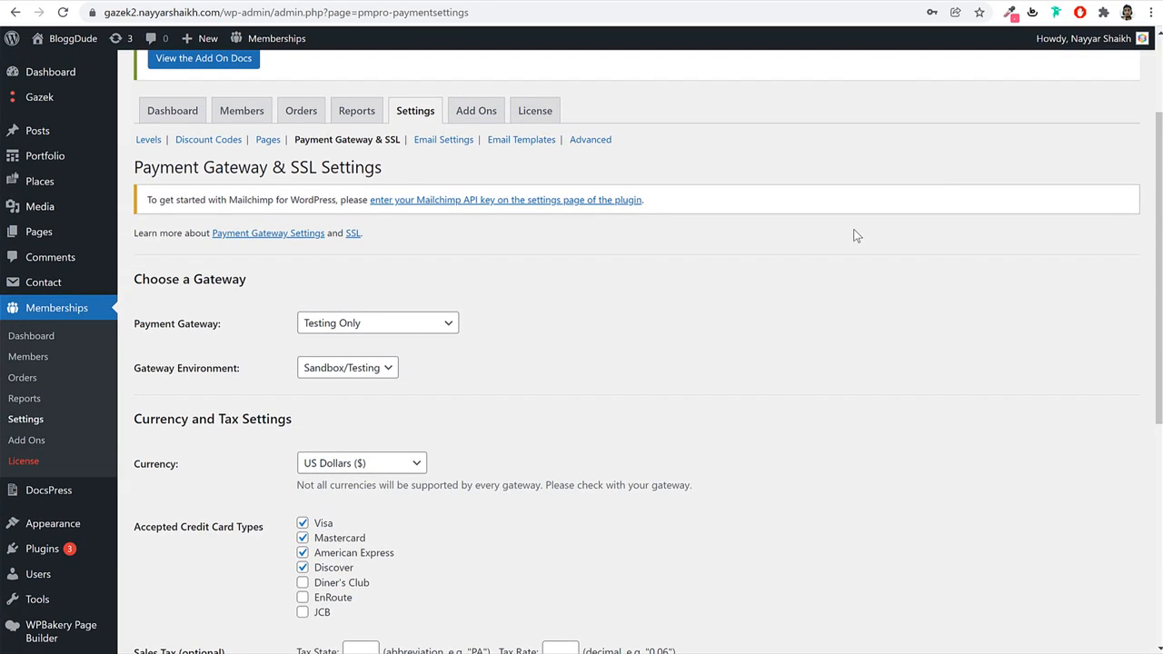
Set the payment gateway to Stripe in Live/Production mode and save the settings.
click(374, 367)
click(378, 332)
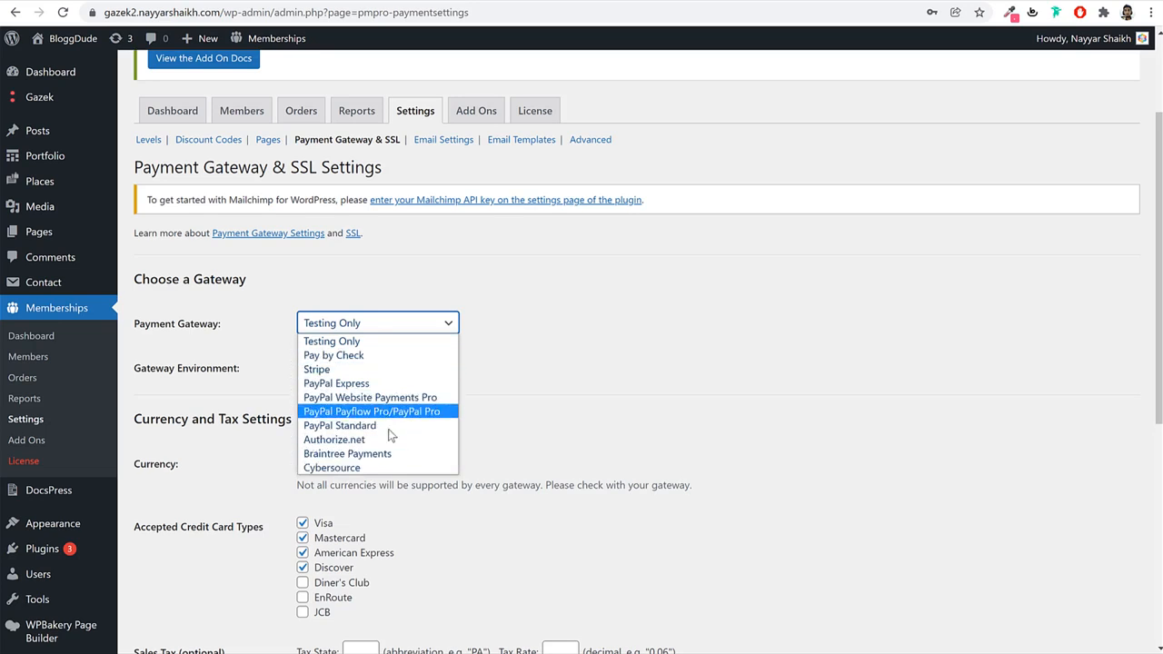
click(347, 369)
click(418, 324)
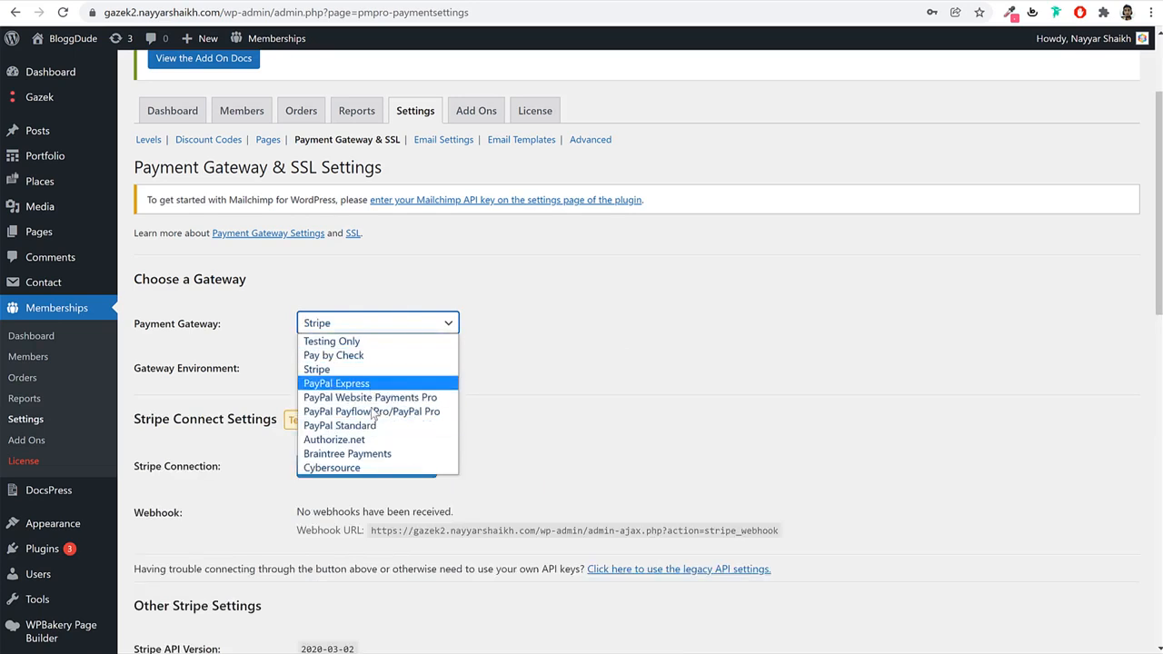
click(336, 369)
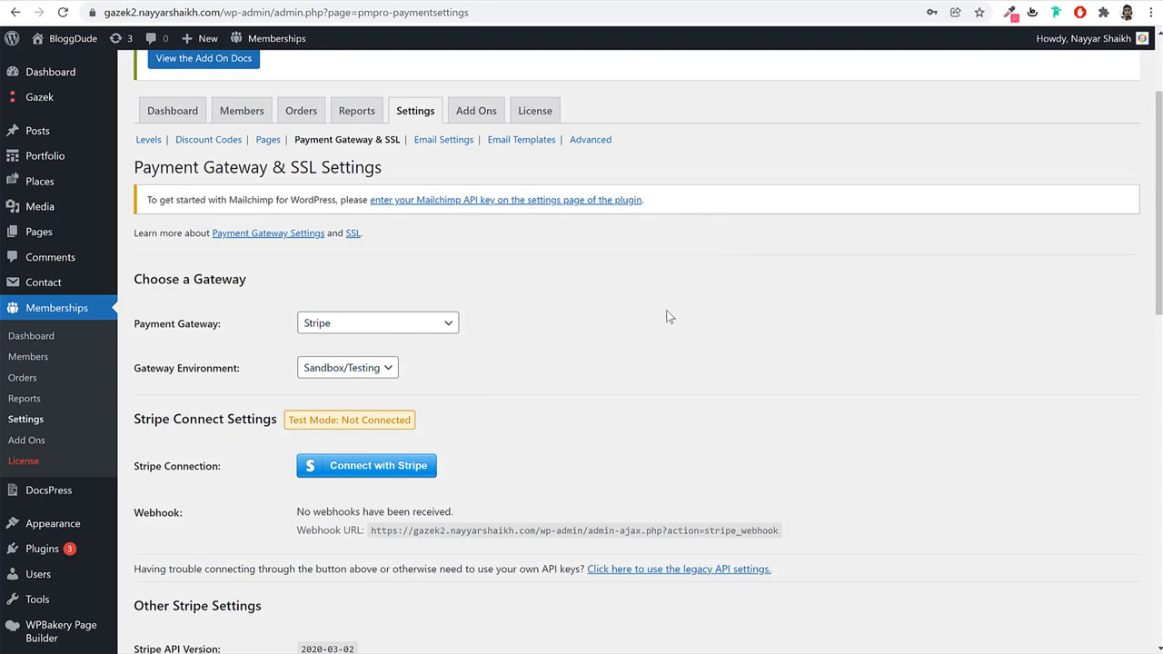
scroll(668, 317, down, 2)
click(364, 221)
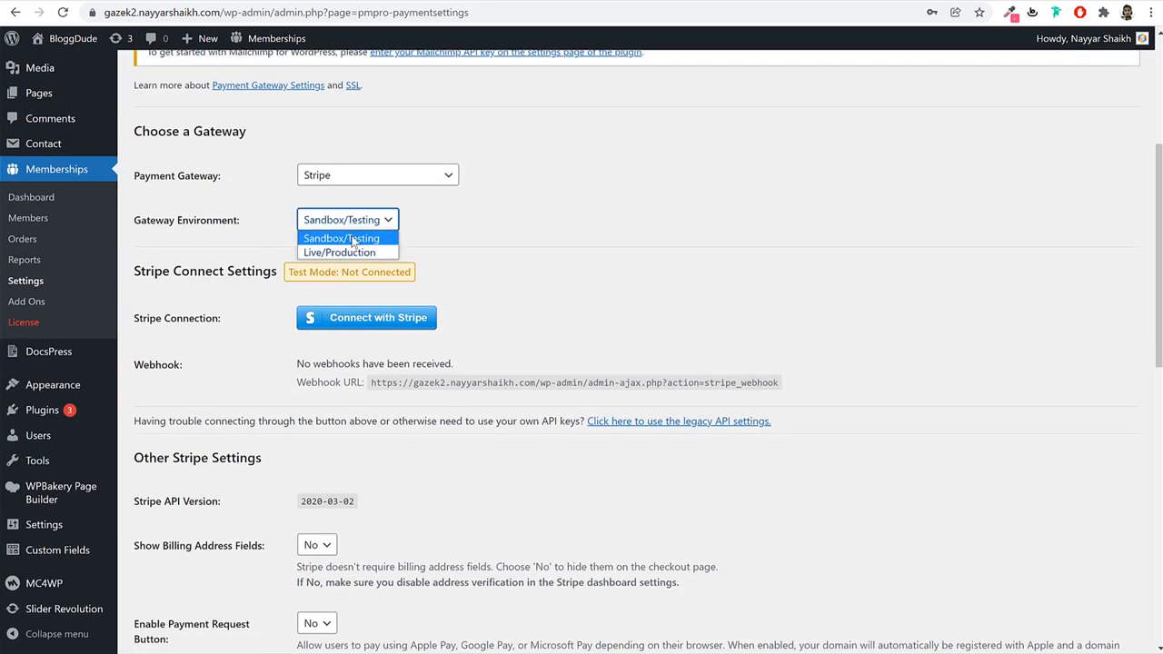
click(349, 251)
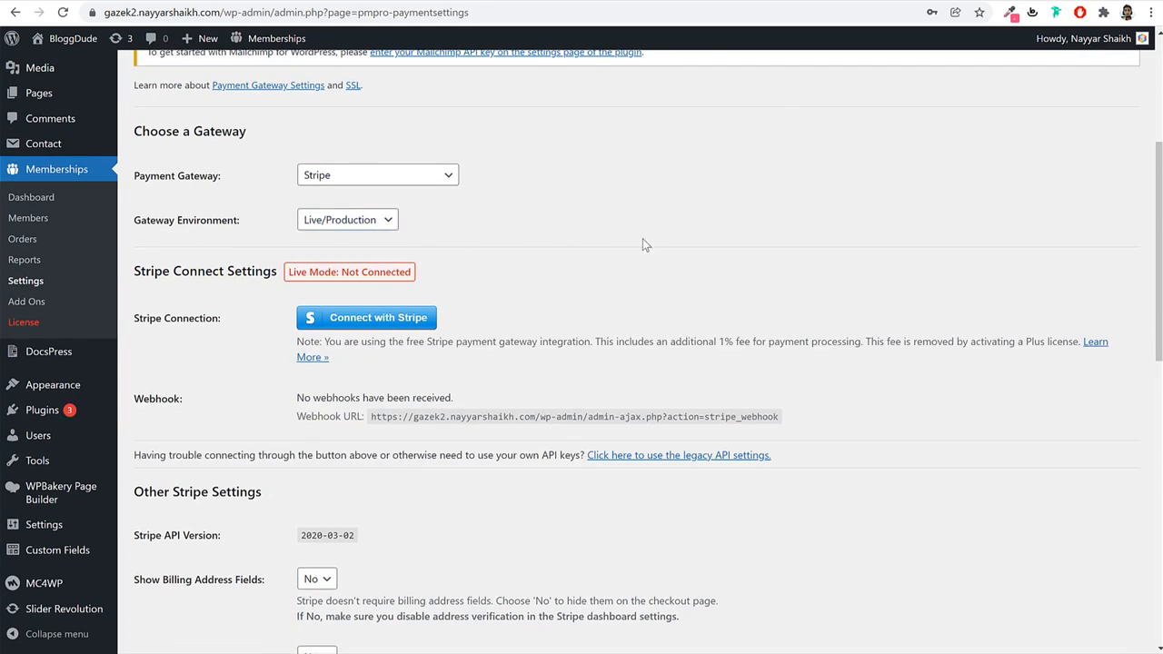
scroll(493, 249, down, 9)
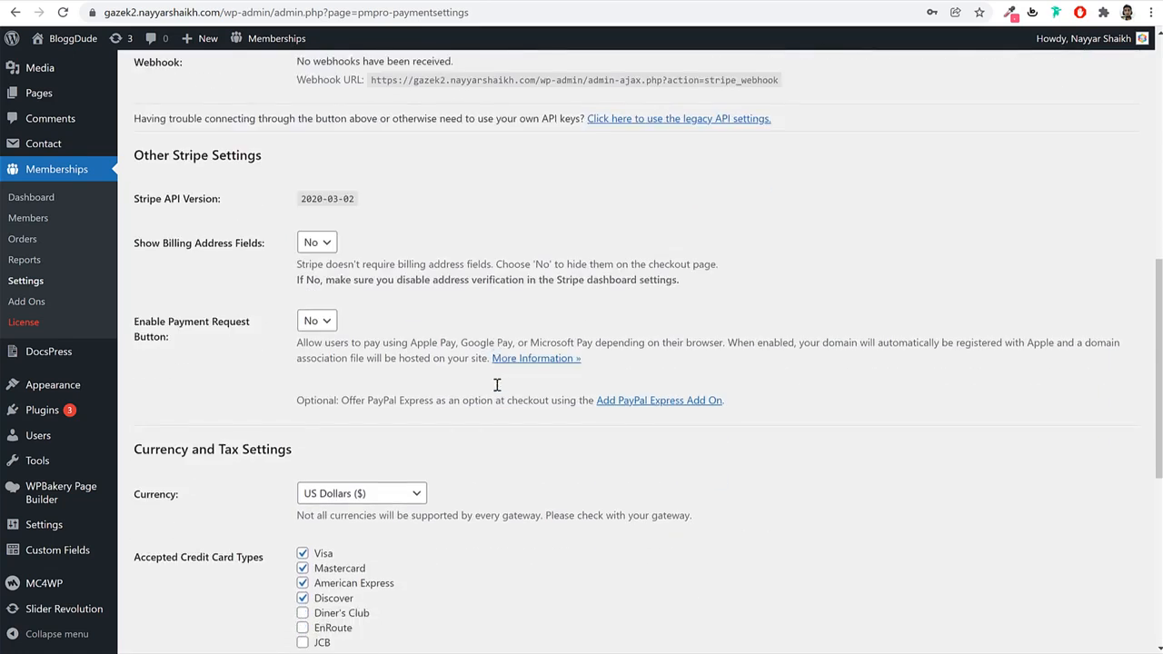
click(173, 527)
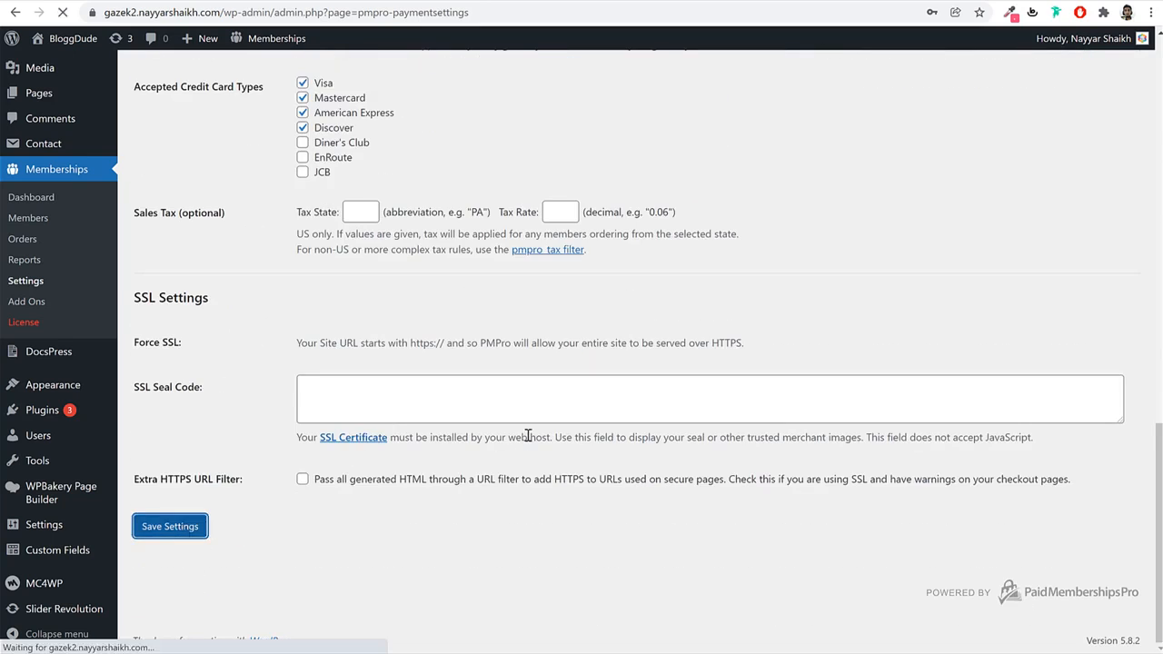
Look through the currency list, keeping US Dollars as the currency.
scroll(500, 447, down, 10)
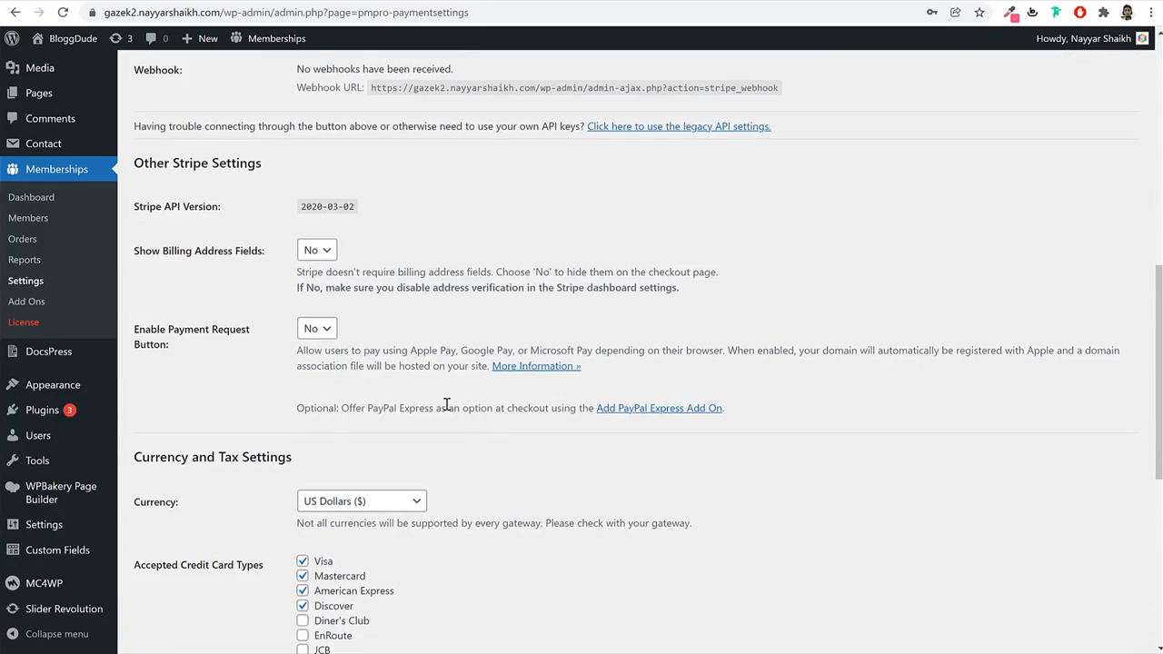
click(385, 280)
scroll(394, 415, down, 3)
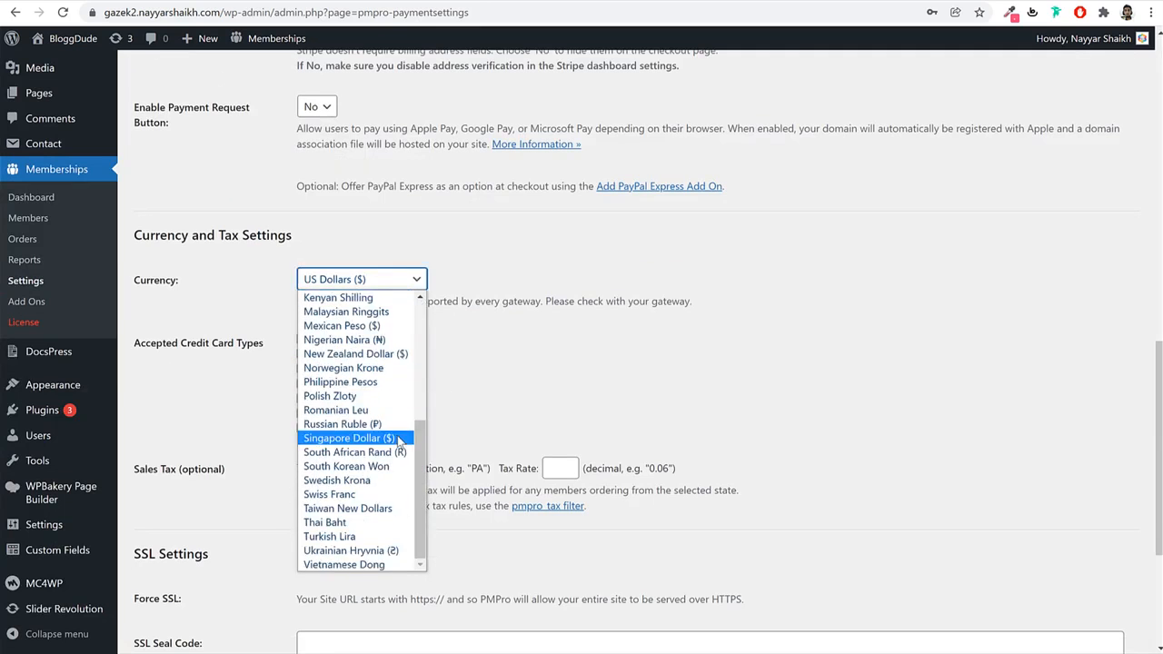
scroll(395, 416, up, 3)
click(527, 385)
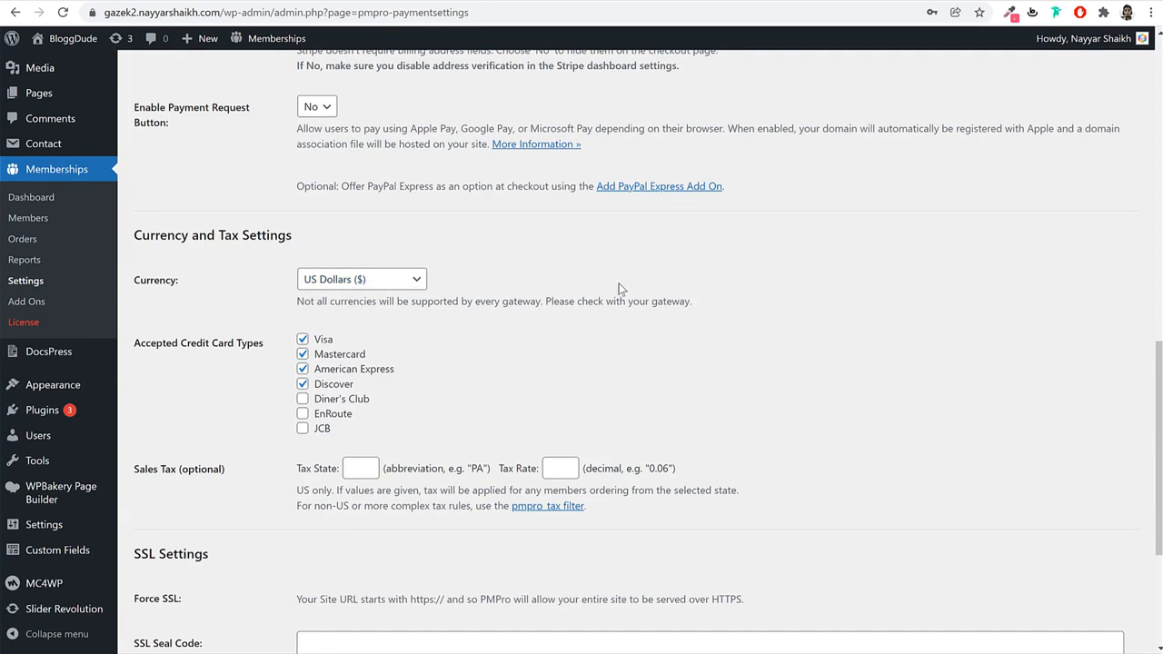
scroll(627, 300, down, 2)
scroll(628, 357, up, 9)
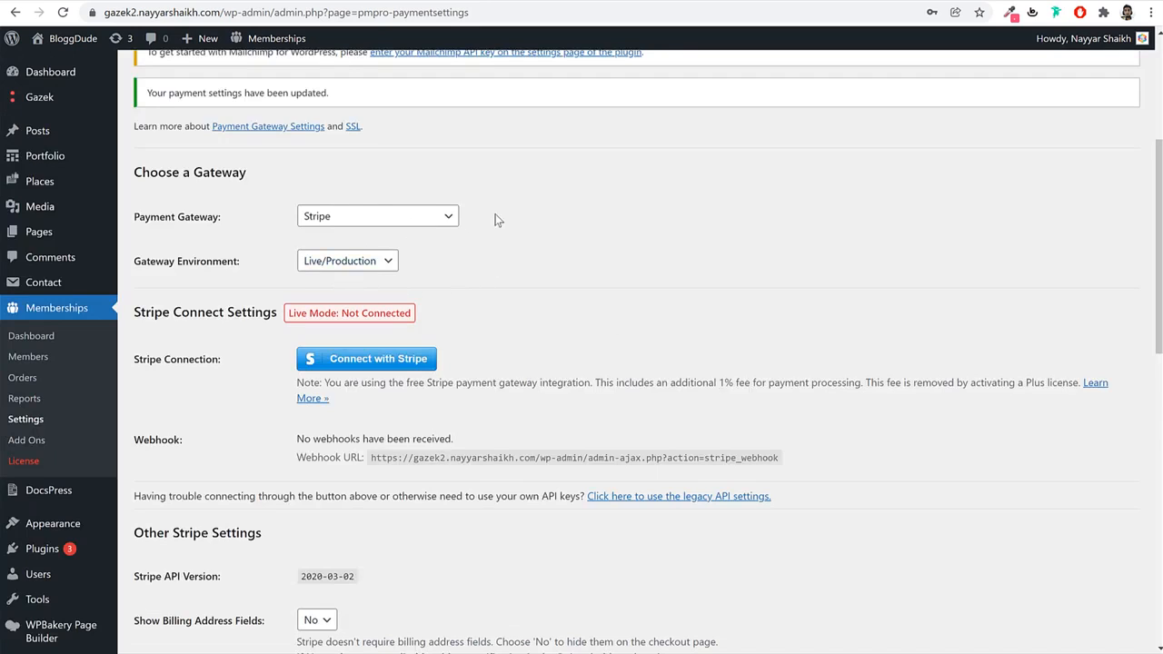
Connect the chosen Stripe account until it shows Live Mode: Connected, then save the settings.
click(400, 364)
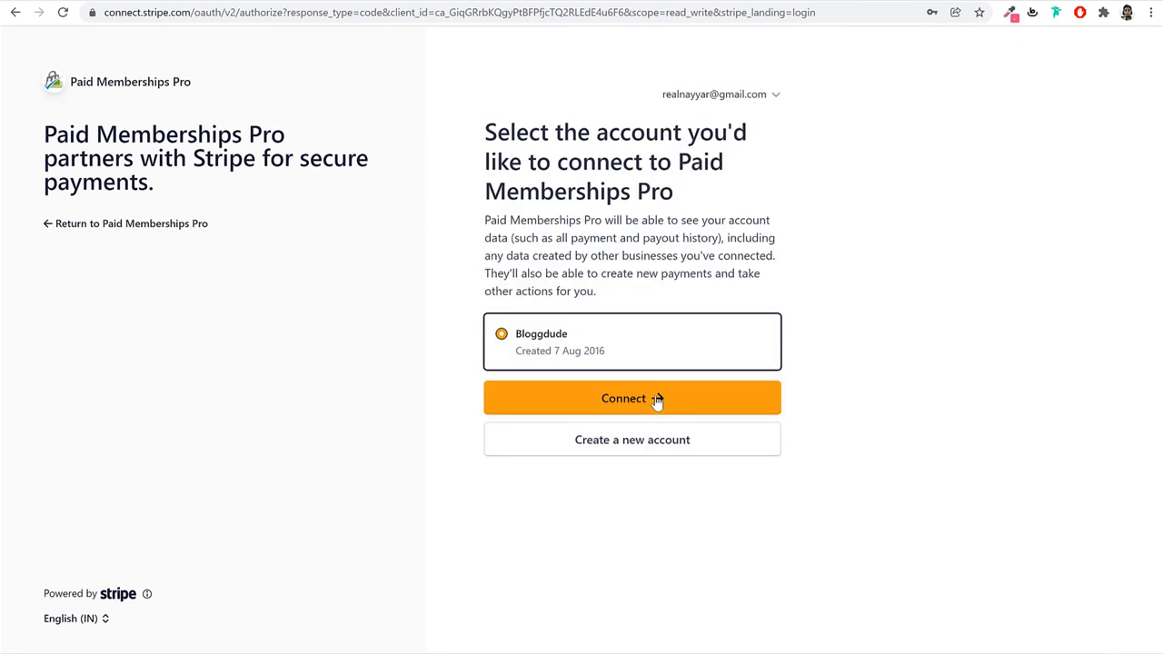
click(656, 403)
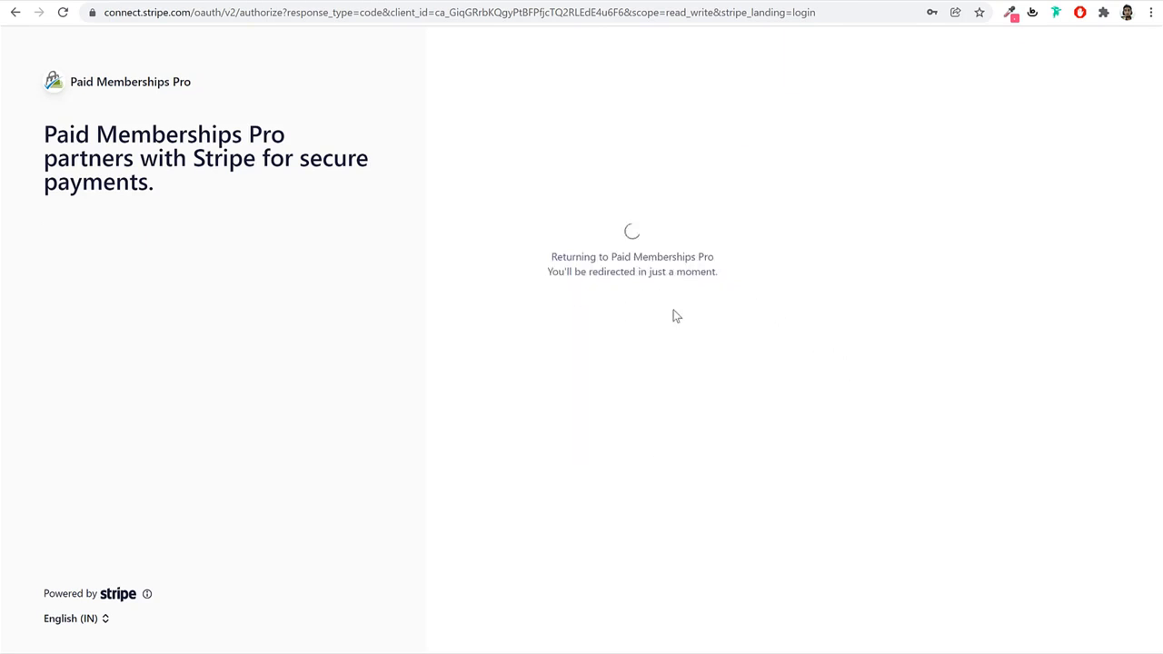
drag(552, 257, 769, 273)
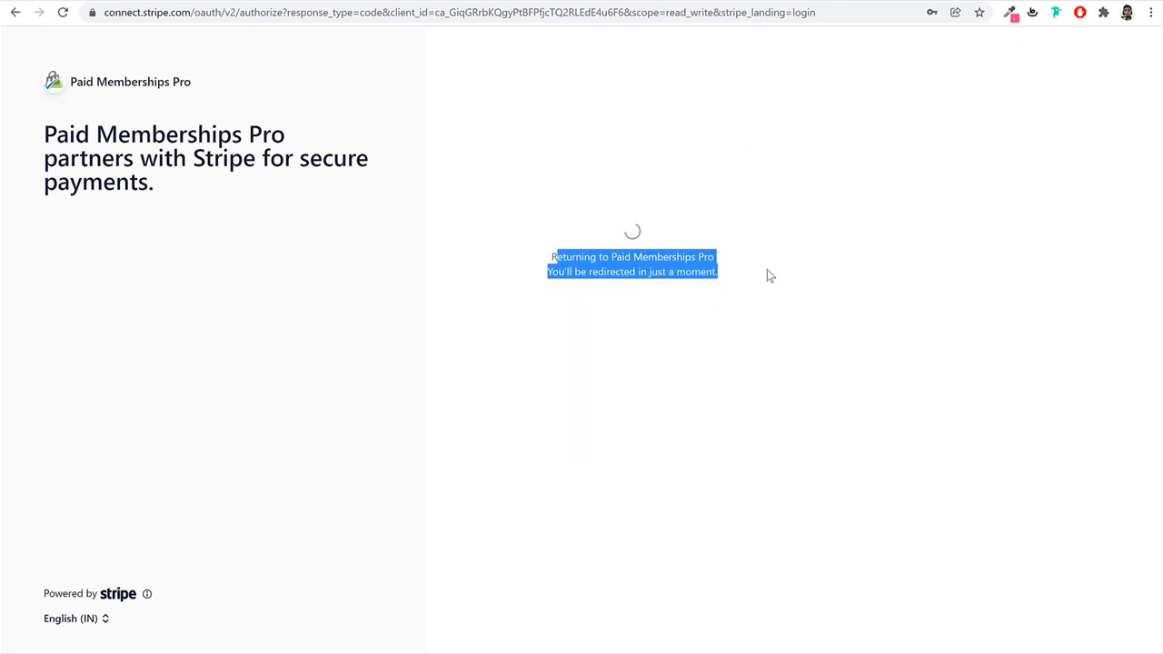
click(768, 272)
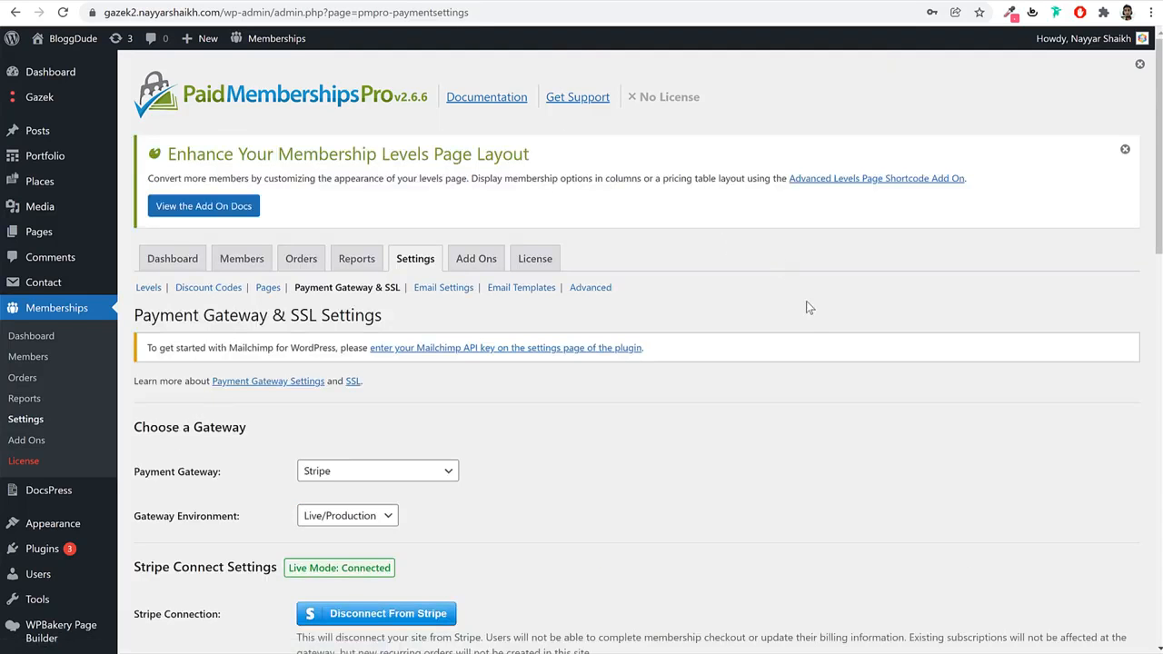
scroll(806, 301, down, 5)
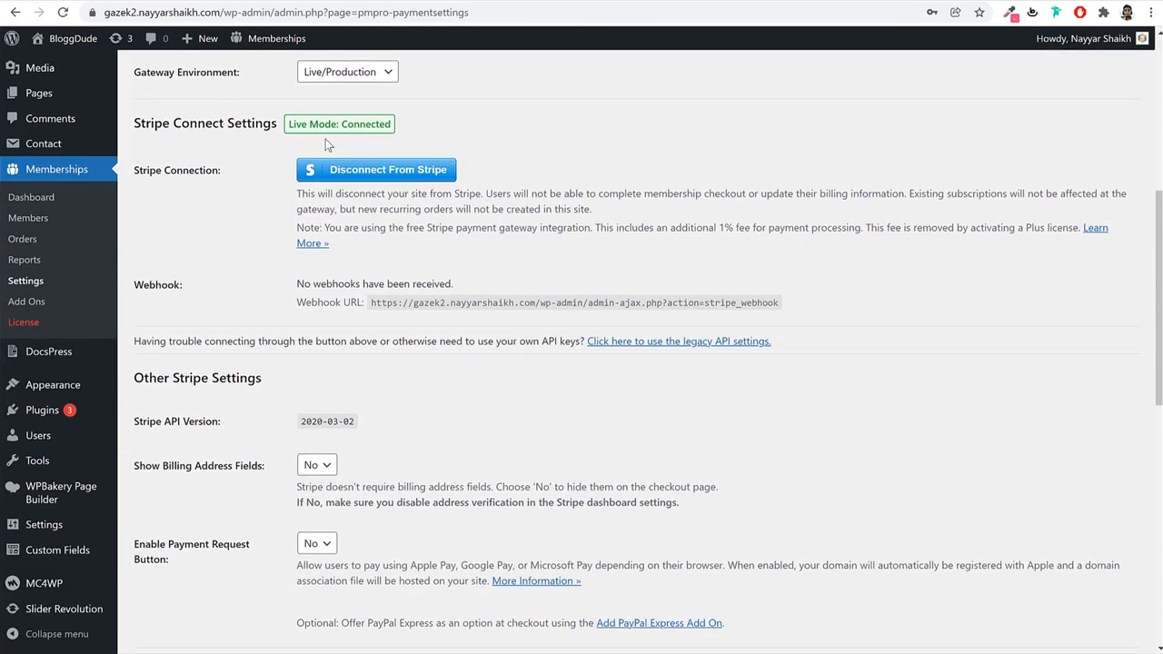
drag(309, 126, 402, 131)
click(646, 226)
scroll(649, 229, down, 7)
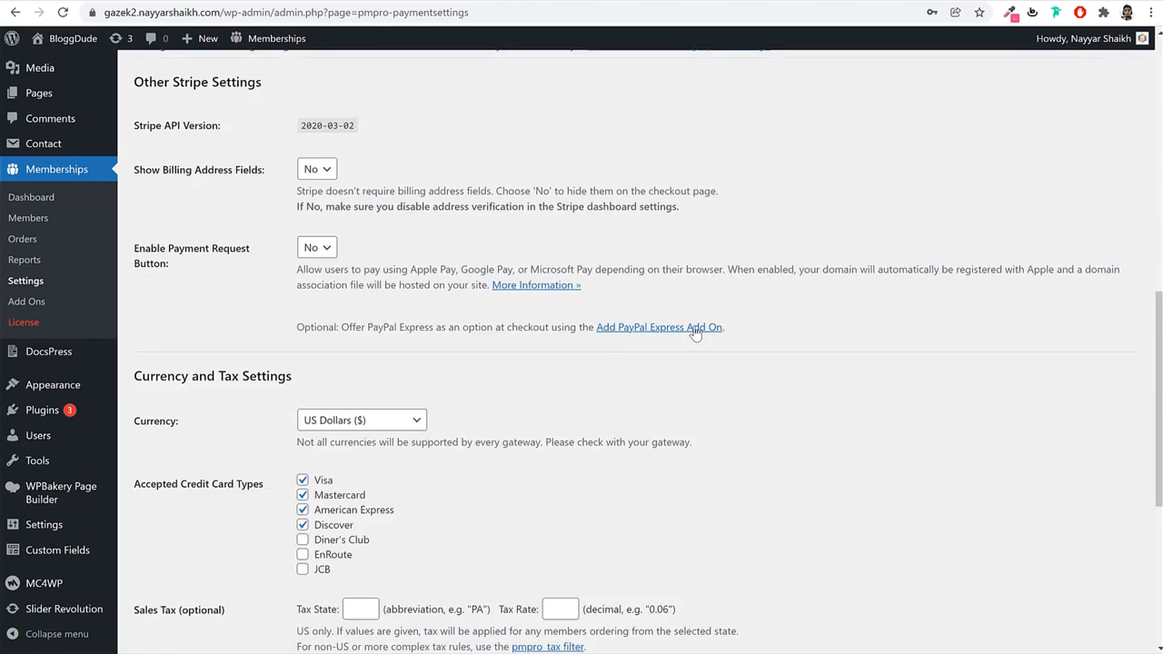
click(182, 531)
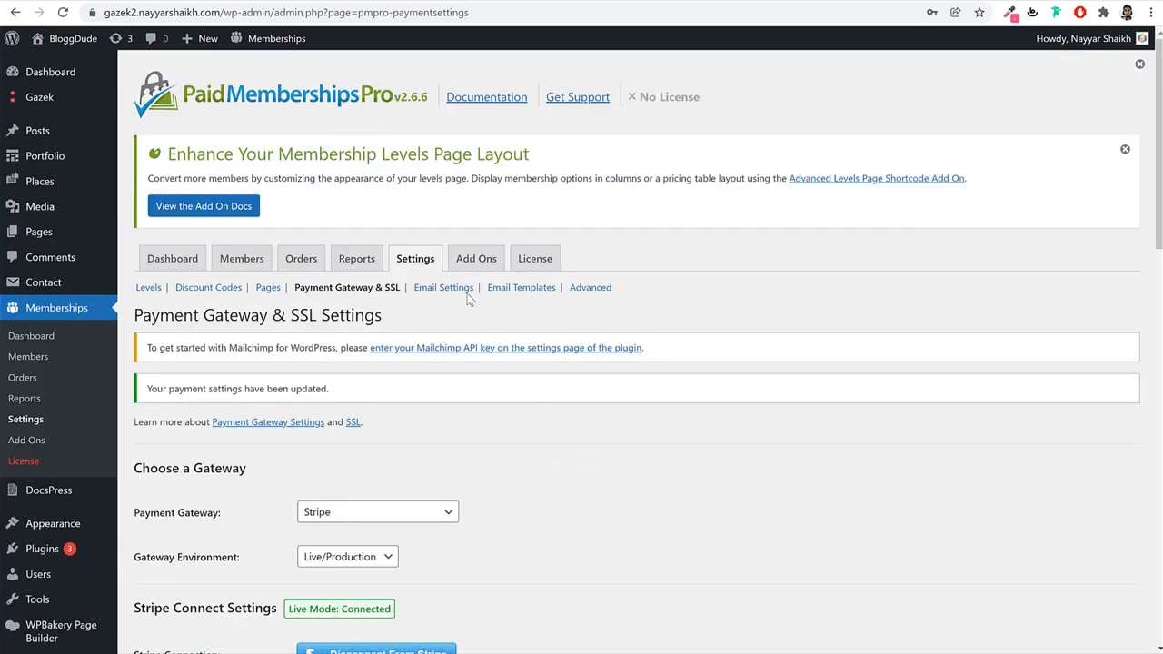
Replace the email From Name with BloggDude and save the email settings.
click(450, 289)
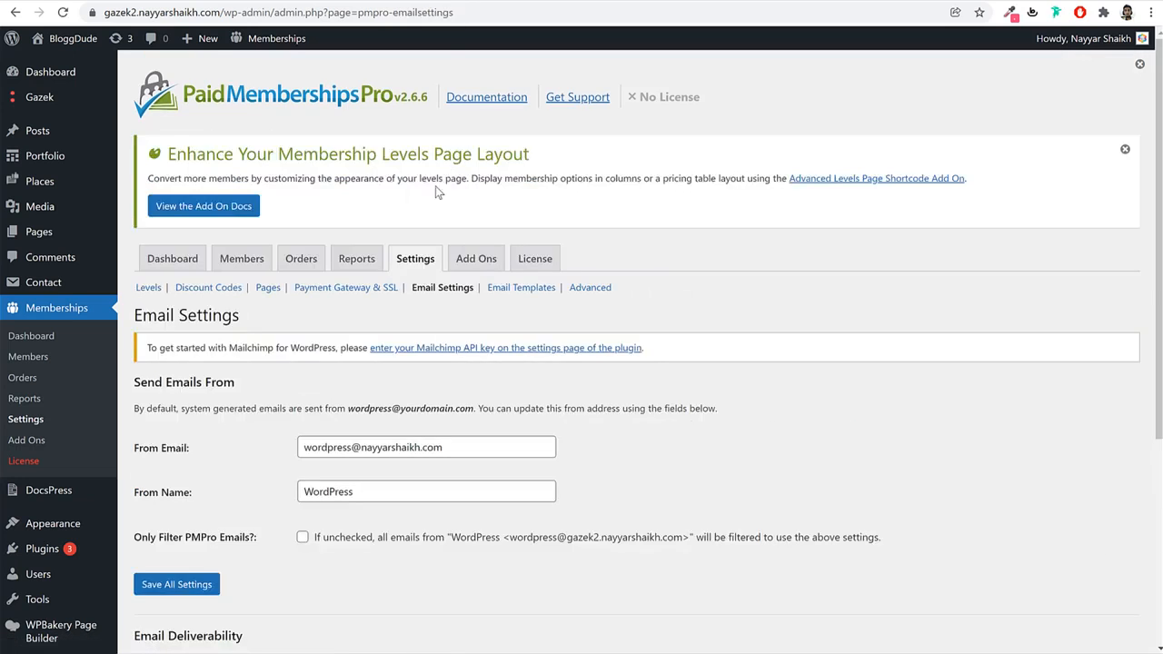
scroll(858, 447, down, 3)
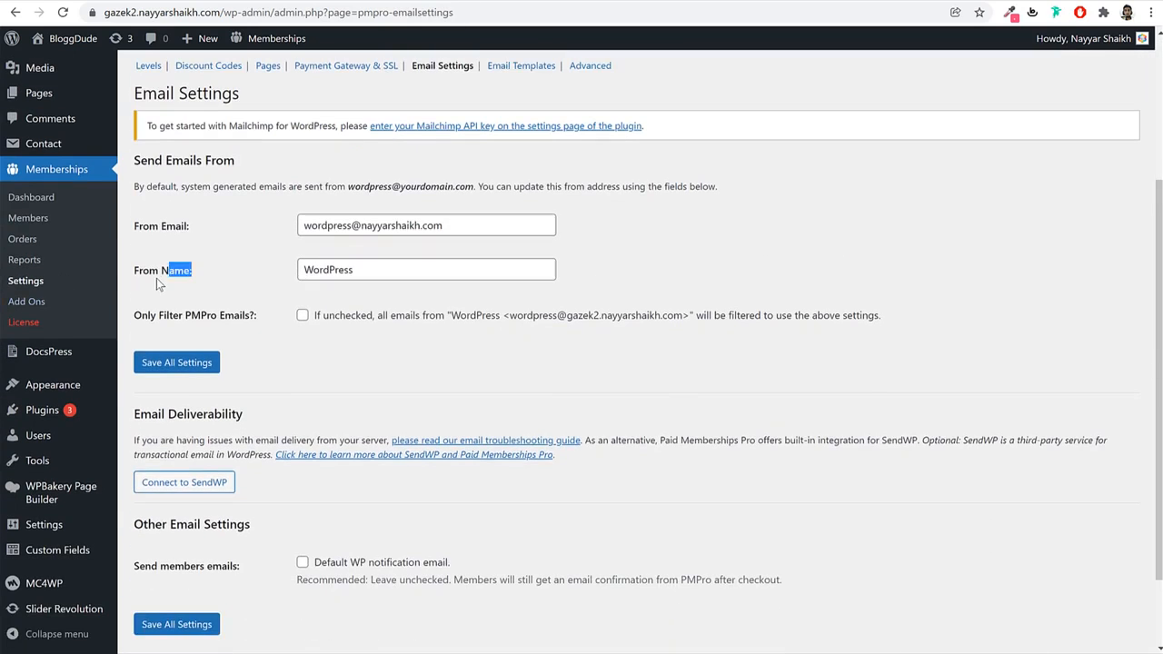
click(344, 270)
double_click(322, 271)
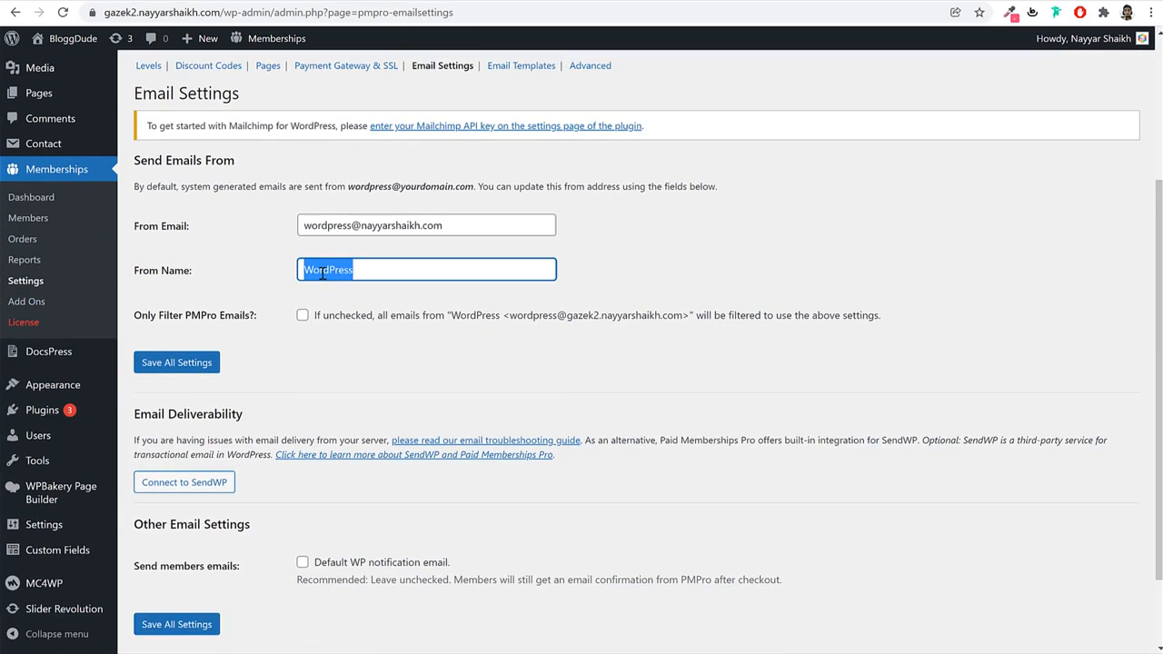
text(BloggDude)
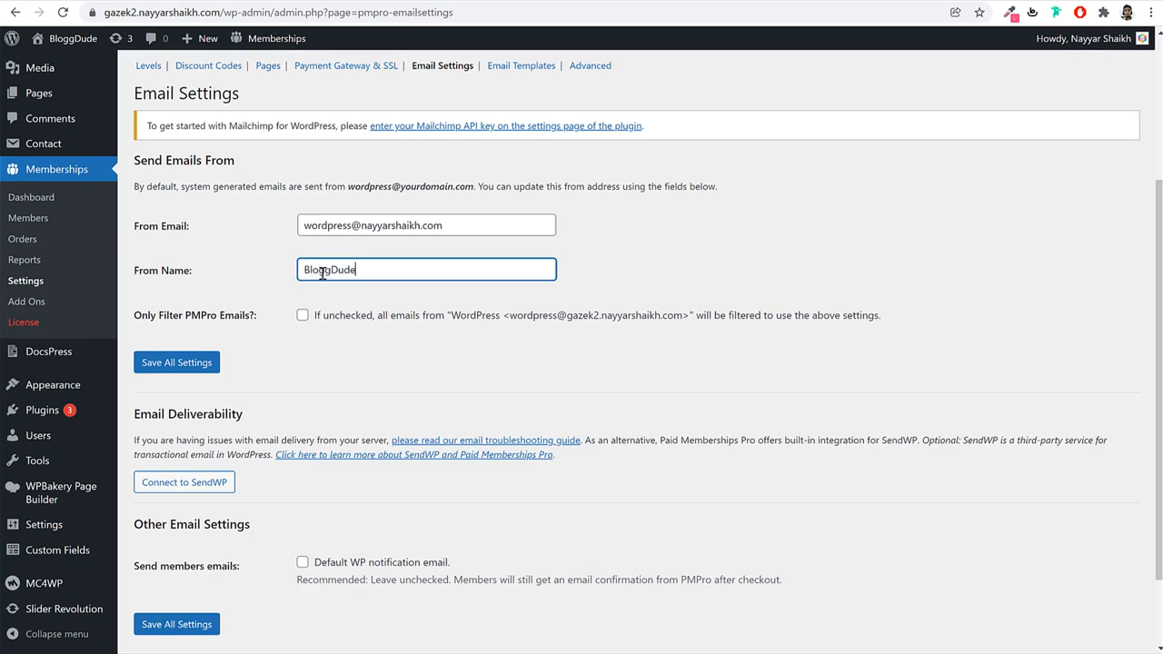
click(201, 362)
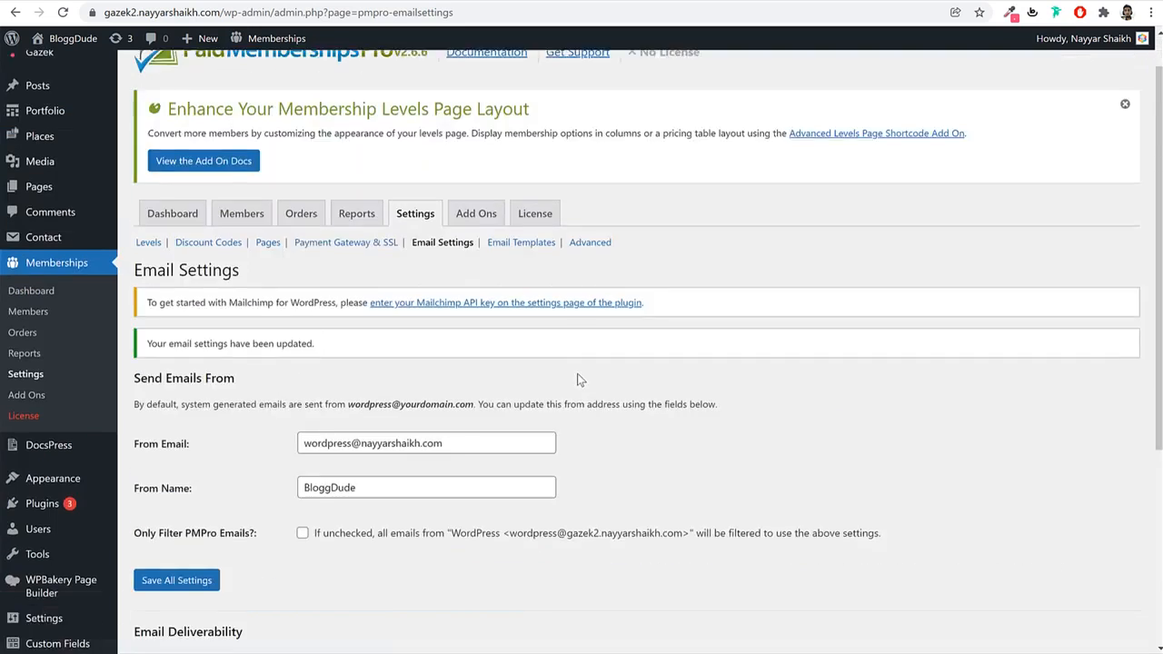
Select the From Email address and open a new browser tab.
scroll(472, 359, down, 1)
triple_click(436, 339)
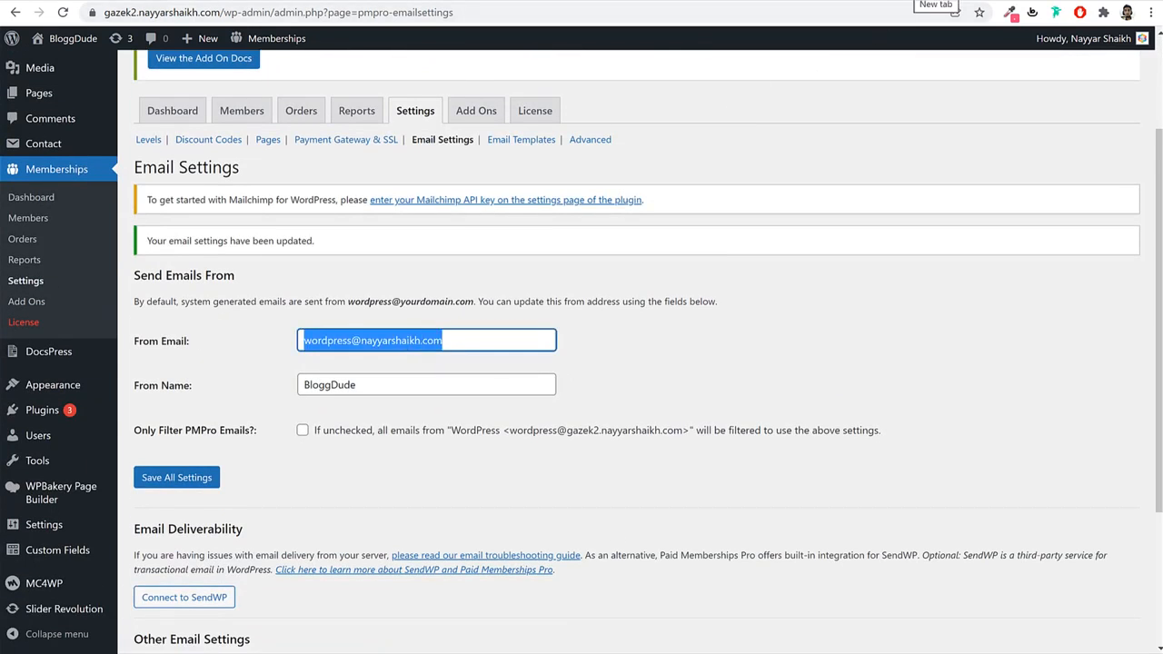
key(ctrl+t)
text(youtube.com/nayyarshaikh)
click(442, 192)
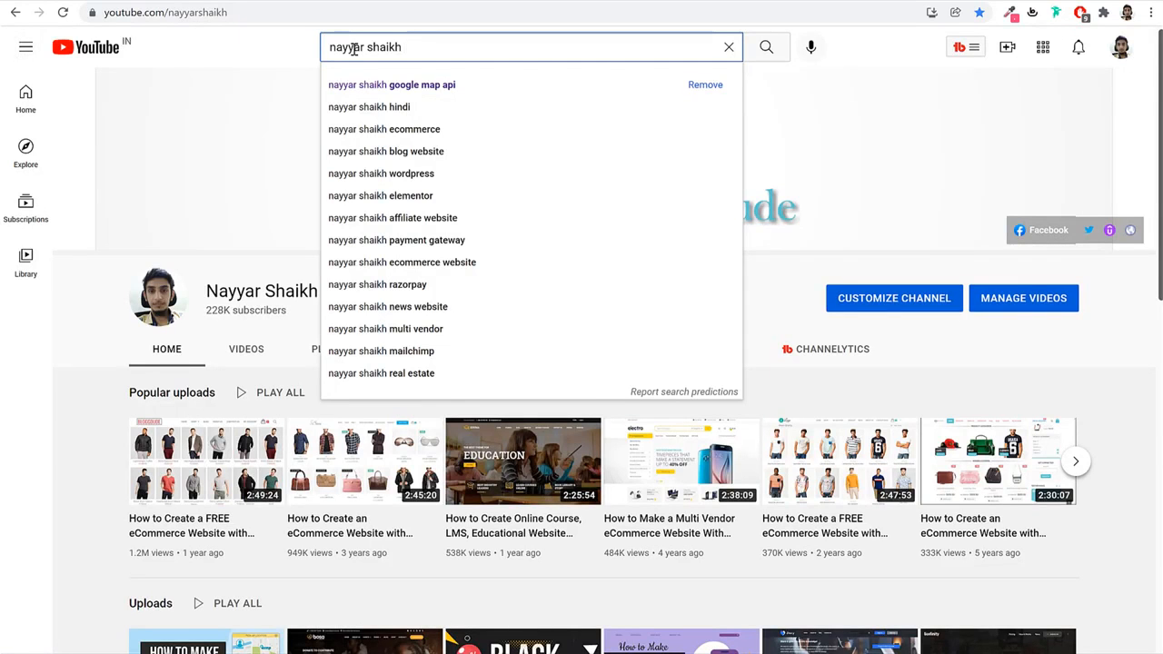
text(bus)
key(Down)
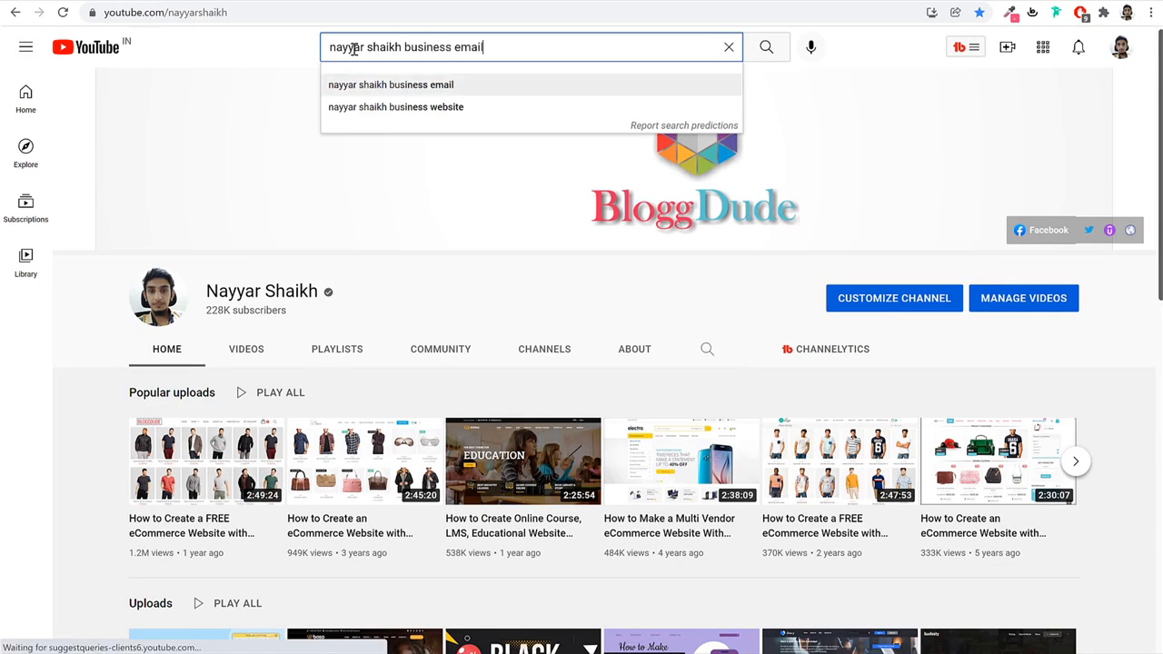
key(Return)
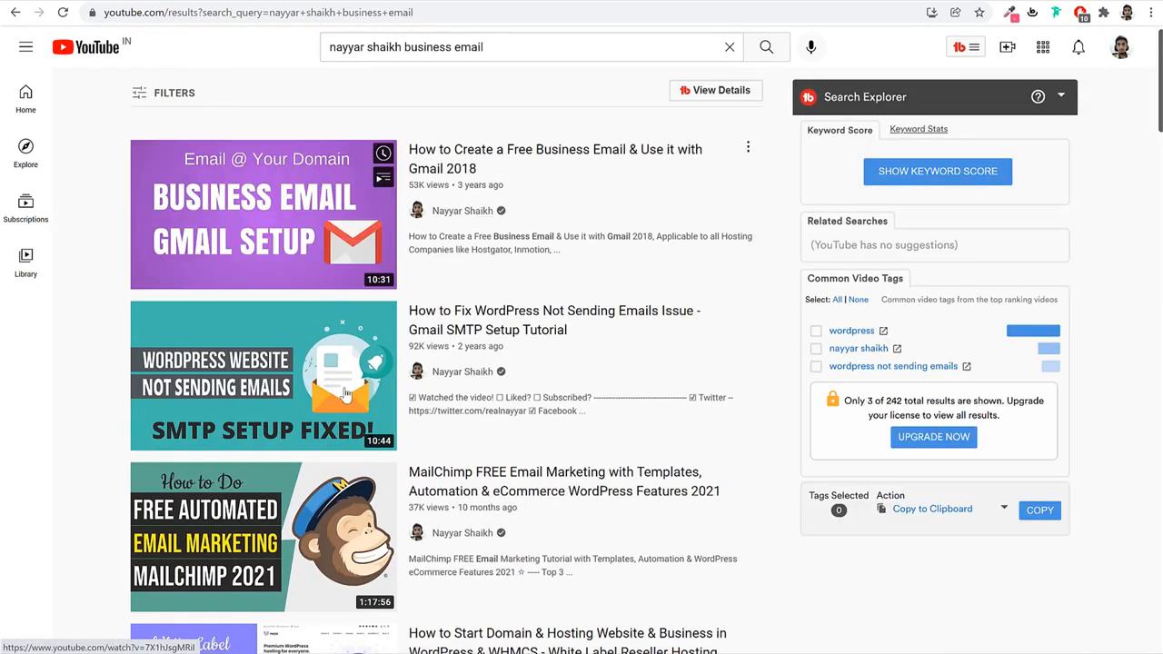
mouse_move(532, 161)
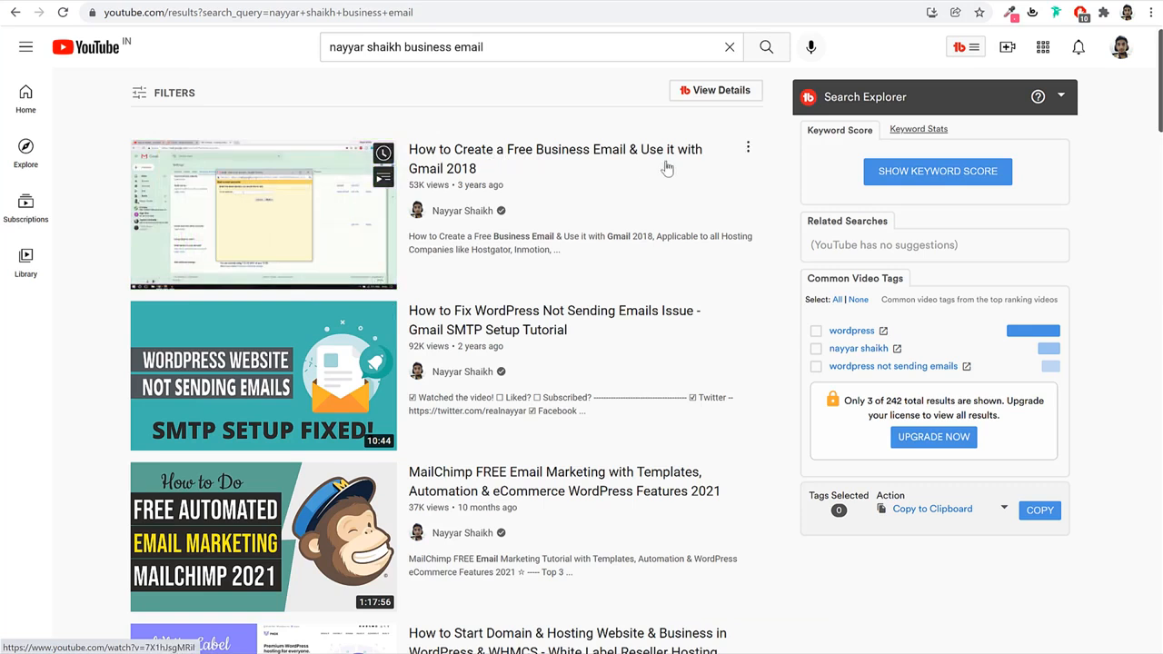
mouse_move(545, 338)
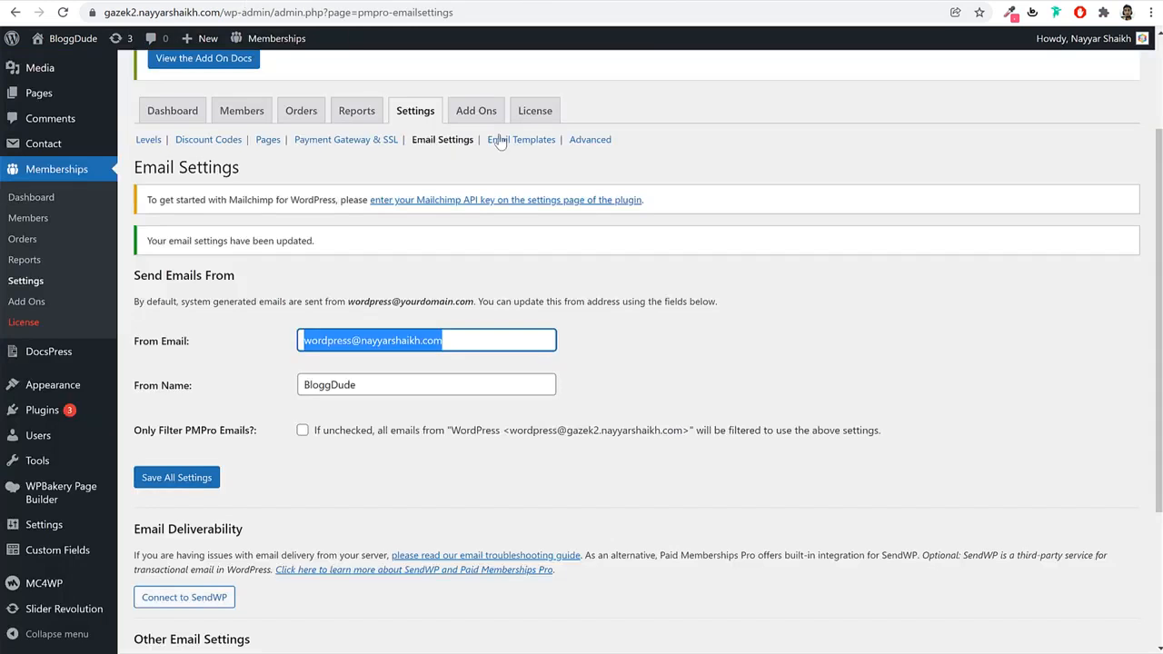
Check the existing From Email address and save the email settings again.
click(480, 338)
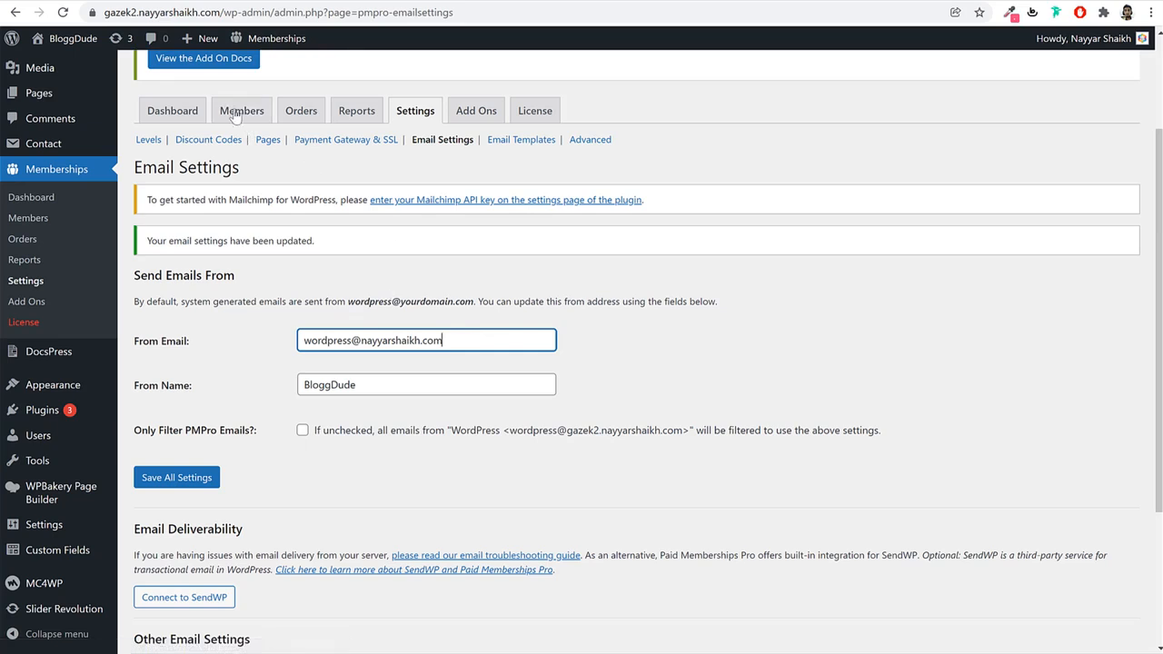
triple_click(431, 337)
click(571, 315)
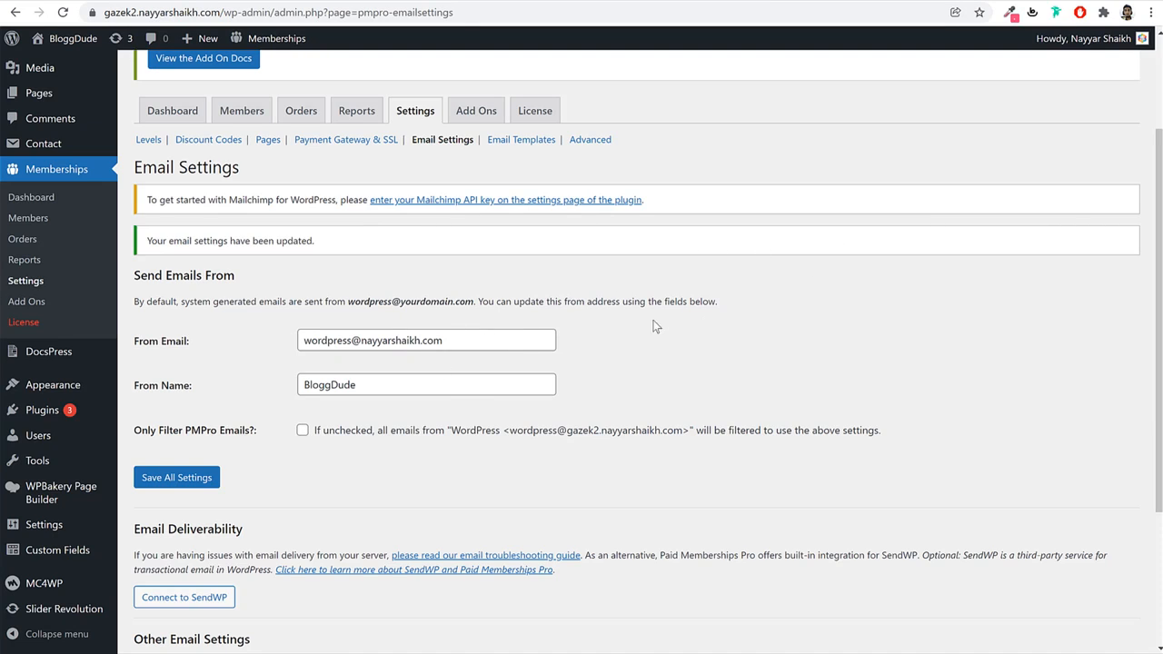
click(173, 481)
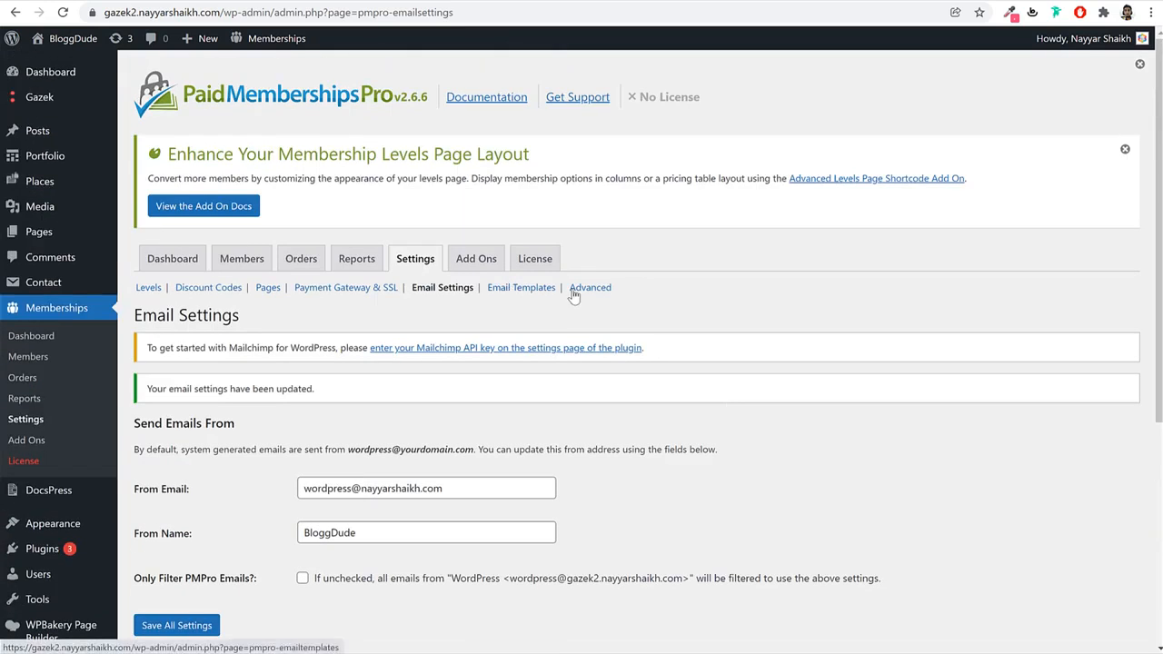
Open the Advanced Settings page and scroll through its options.
click(573, 291)
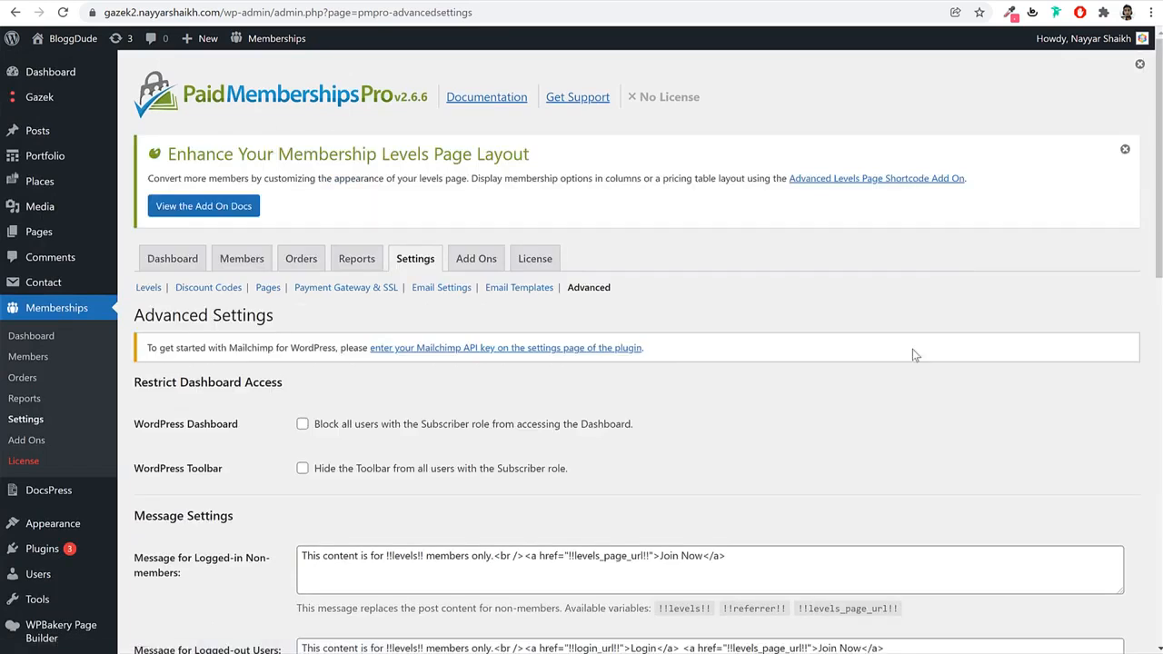
scroll(909, 359, down, 15)
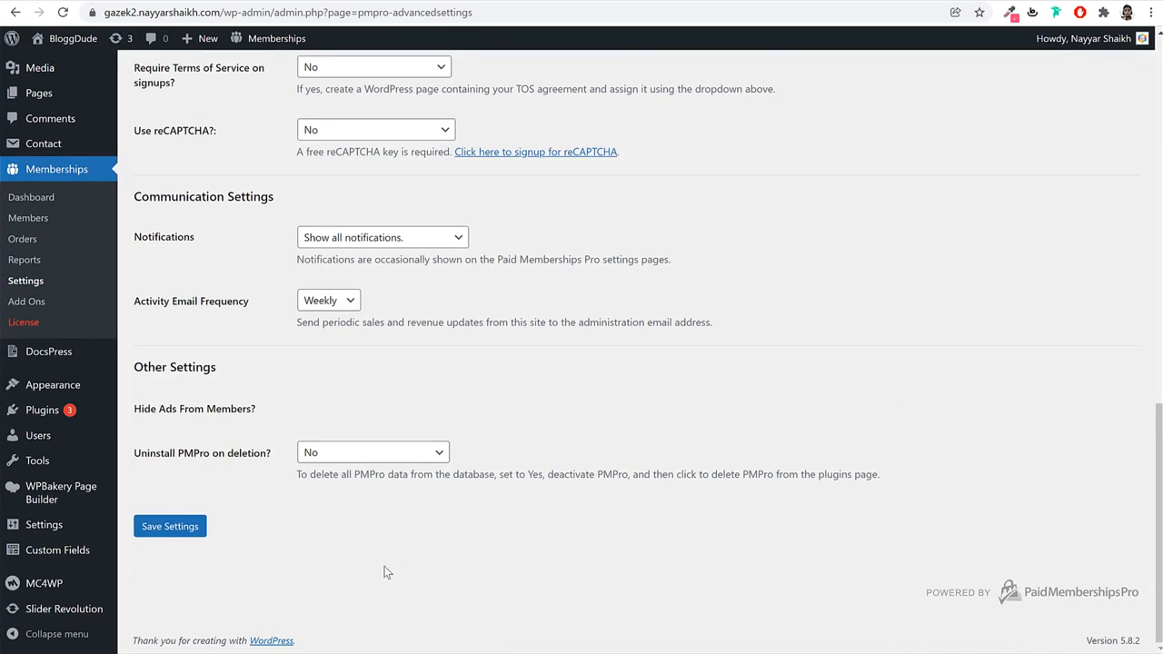
scroll(387, 572, up, 15)
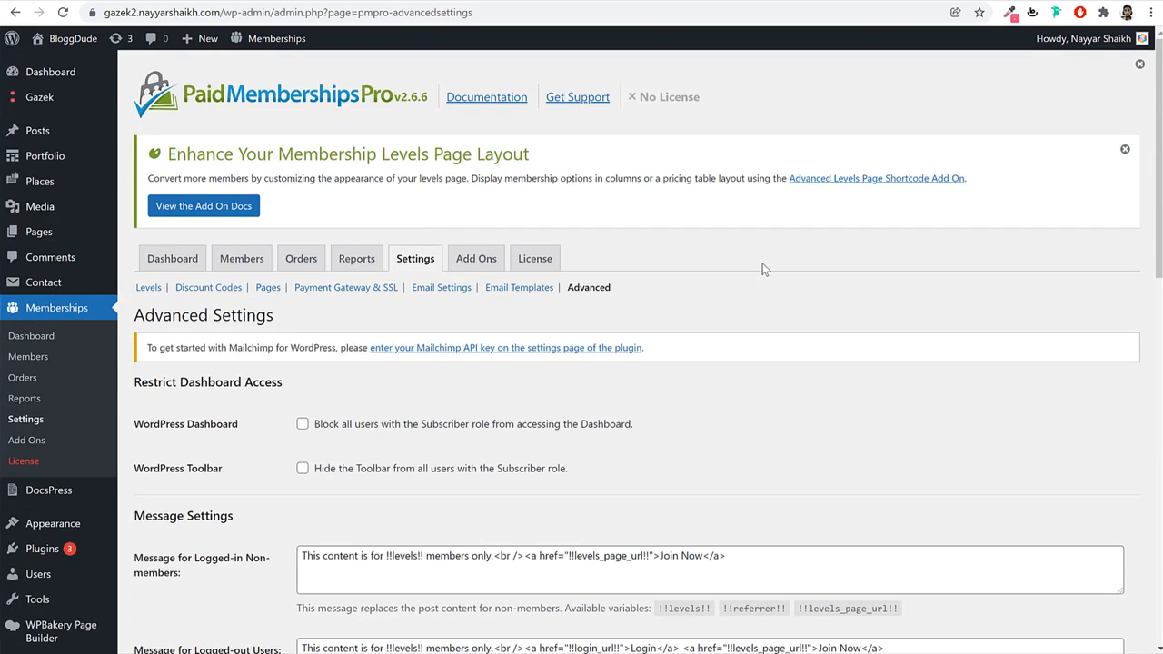
Check the User Dashboard and Gazek dashboard tabs, then return to Advanced Settings.
click(418, 1)
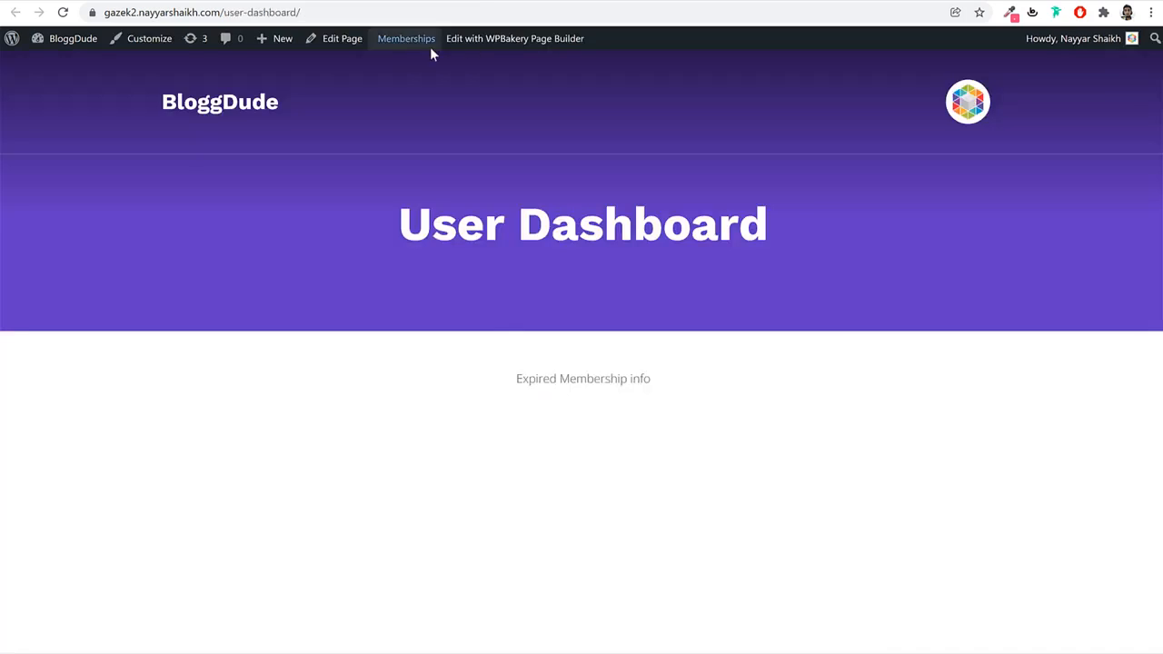
click(63, 12)
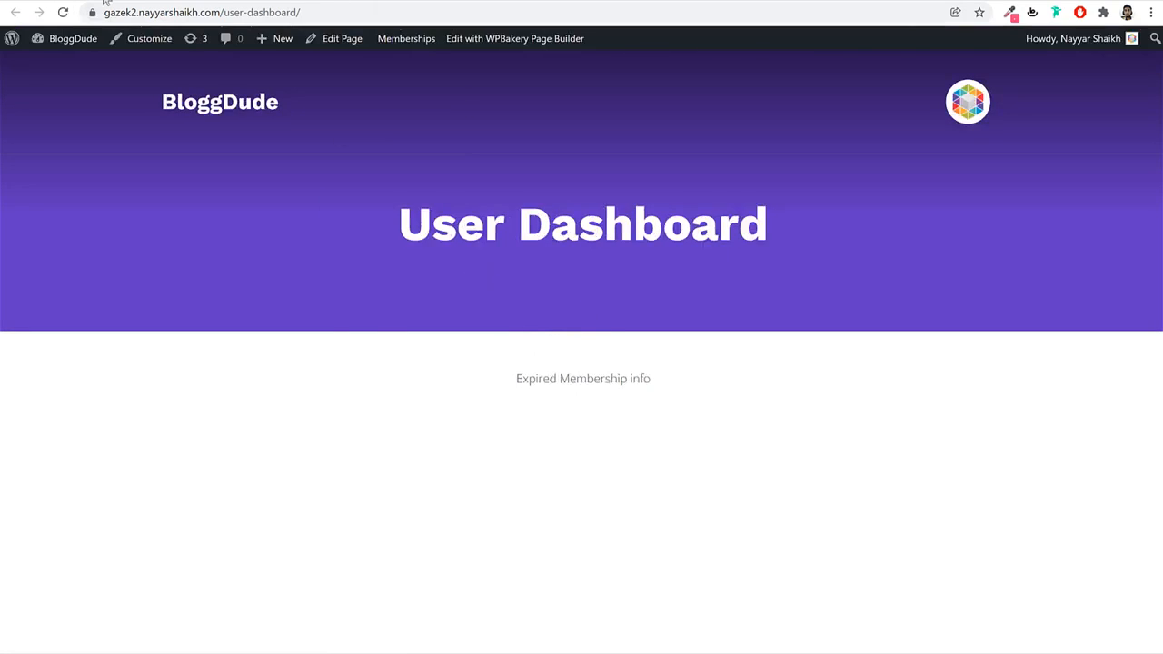
click(105, 0)
scroll(1027, 161, up, 3)
click(970, 92)
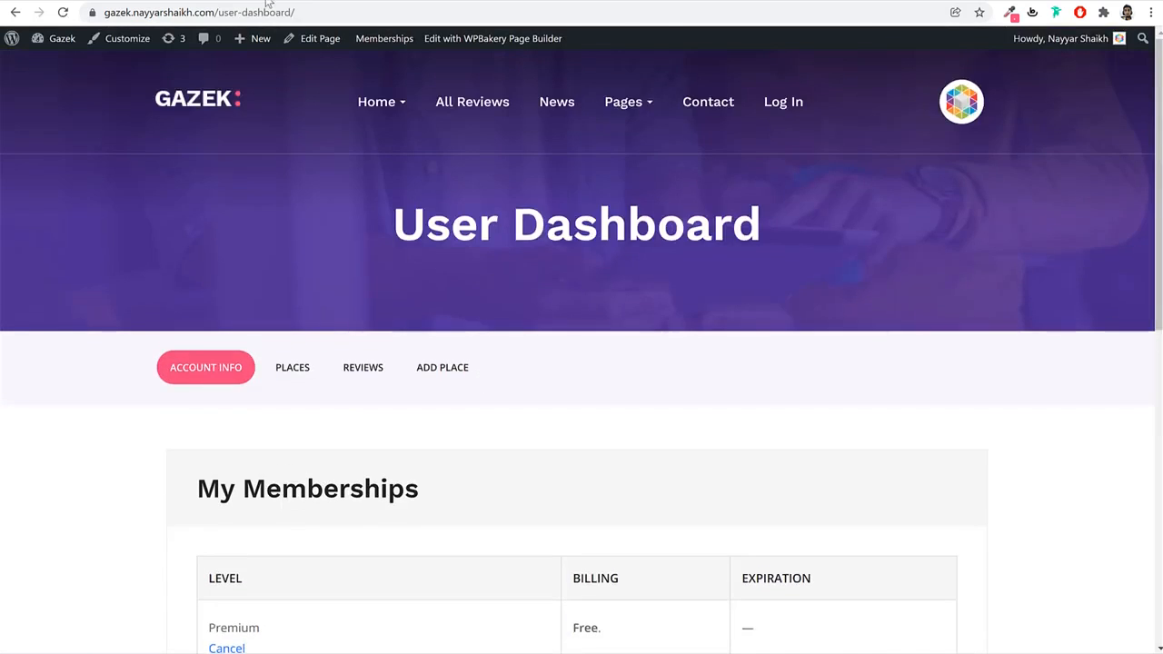
click(268, 2)
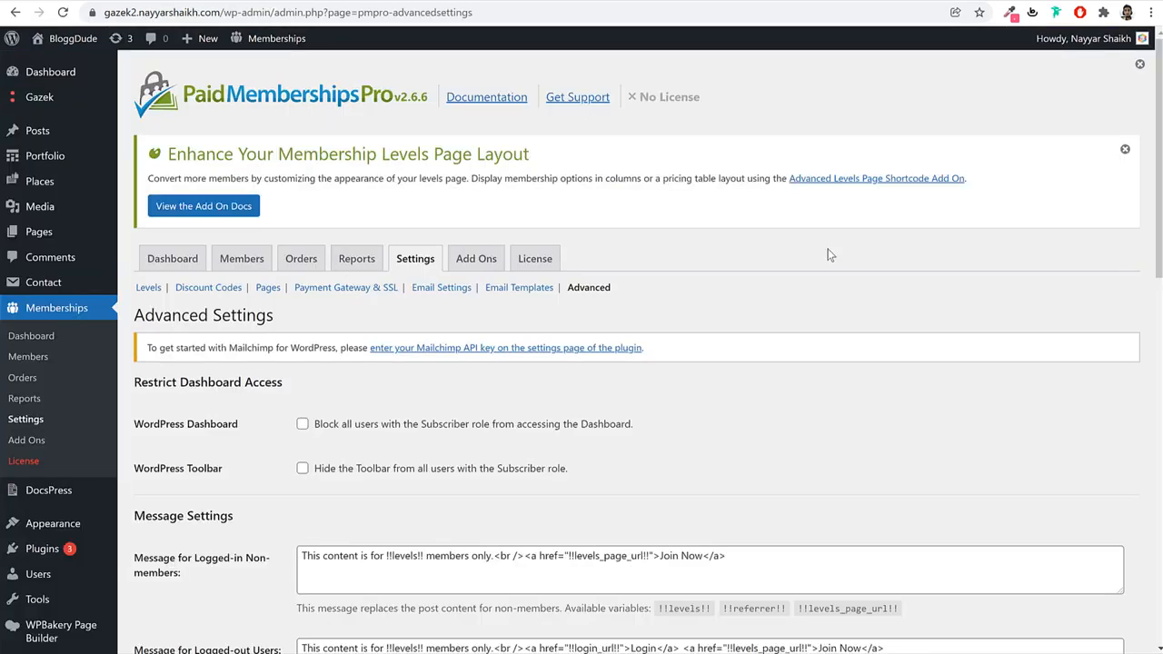
scroll(828, 254, down, 3)
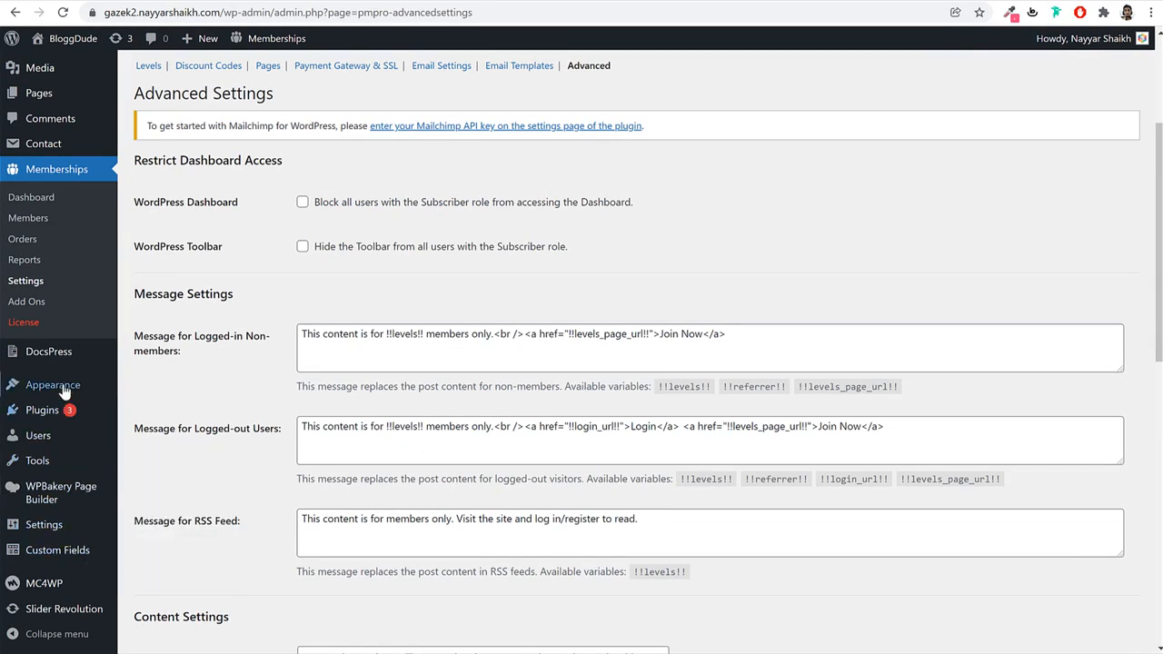
Set the admin user's Current Level to Yearly and update the profile.
click(51, 442)
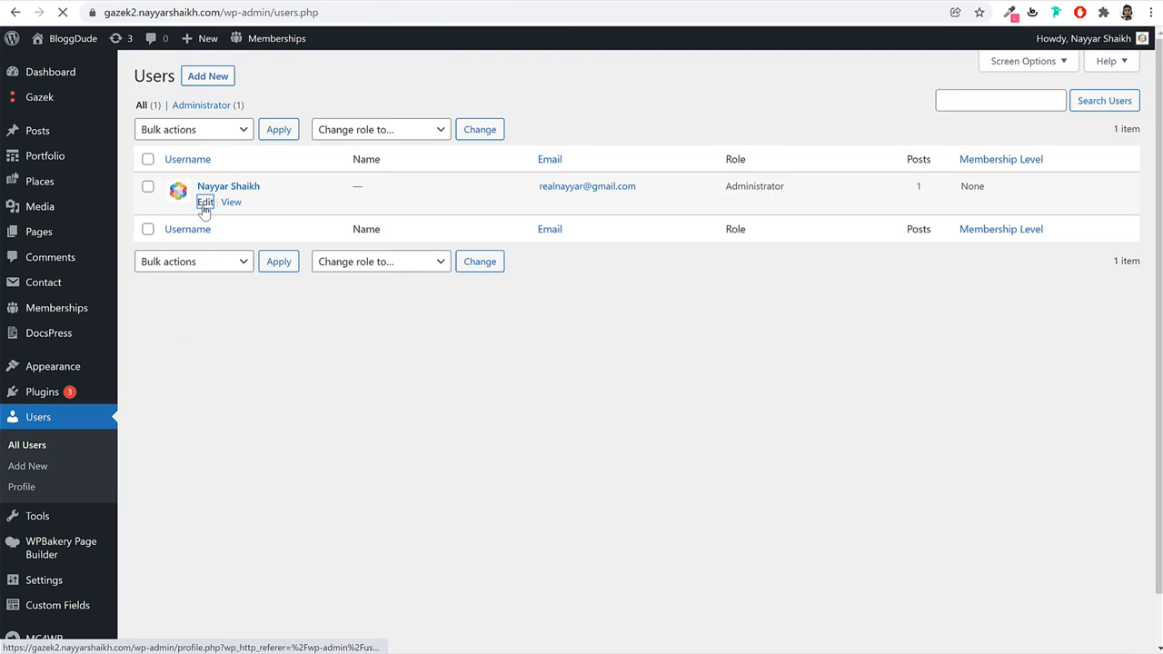
click(204, 202)
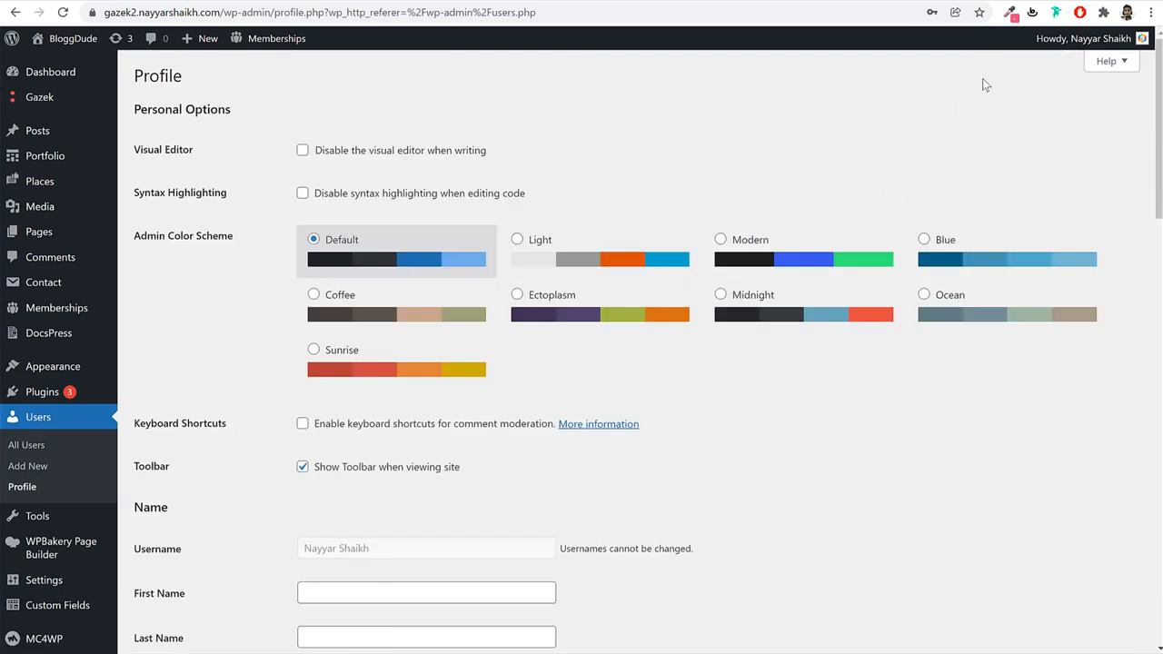
mouse_move(1096, 44)
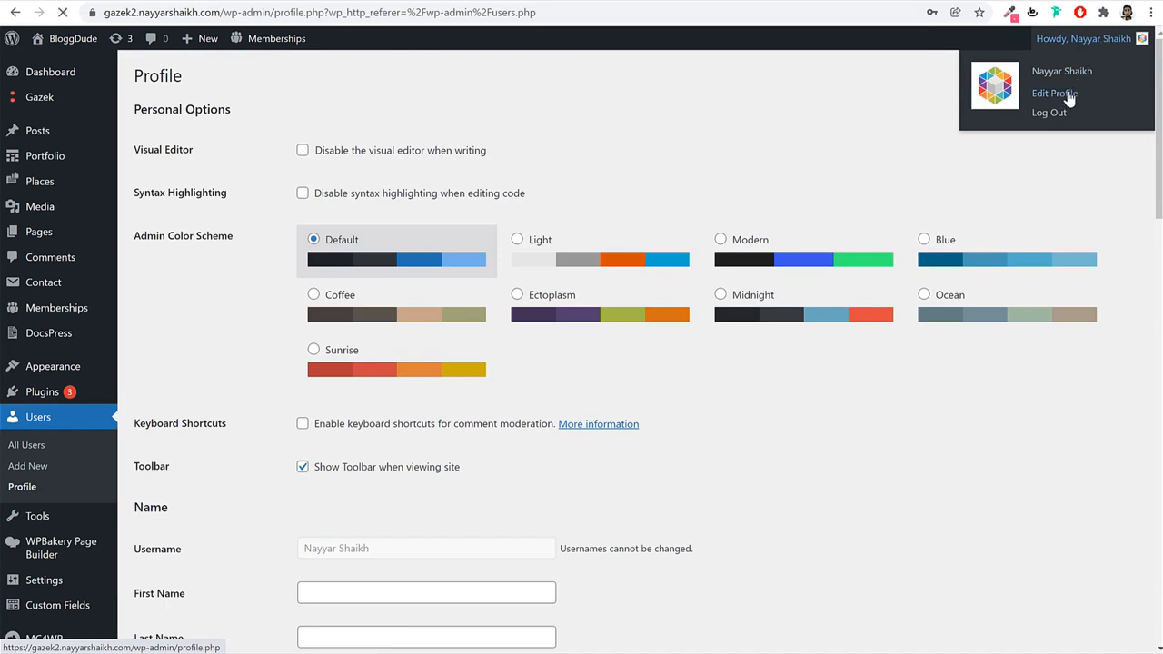
scroll(617, 348, down, 12)
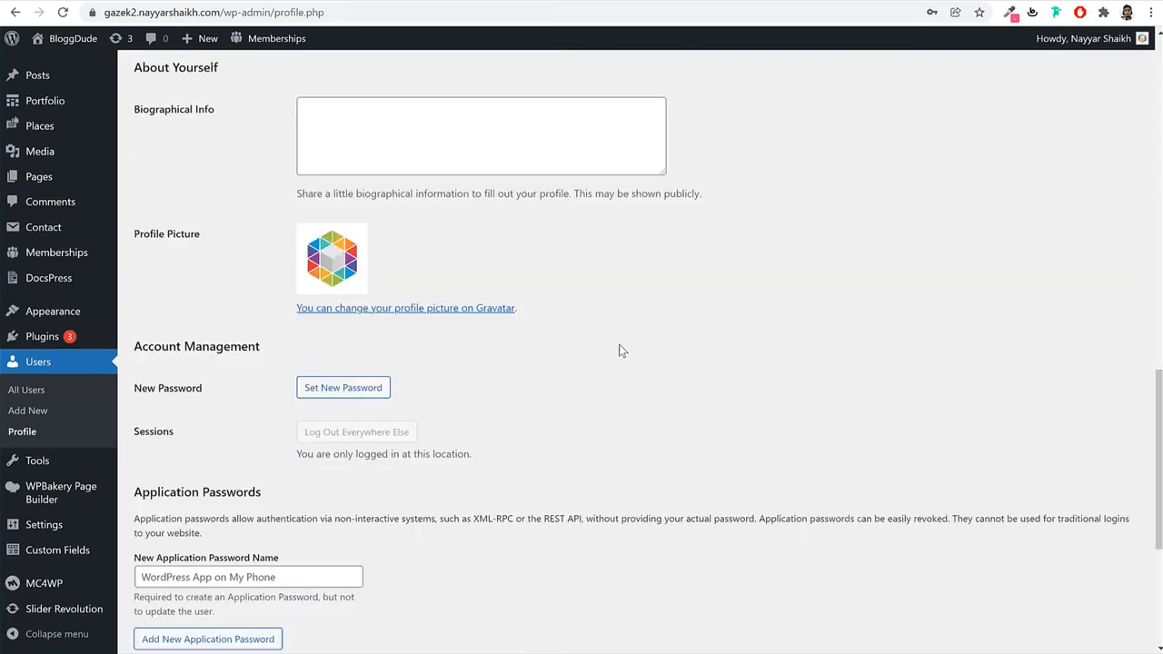
scroll(620, 351, down, 4)
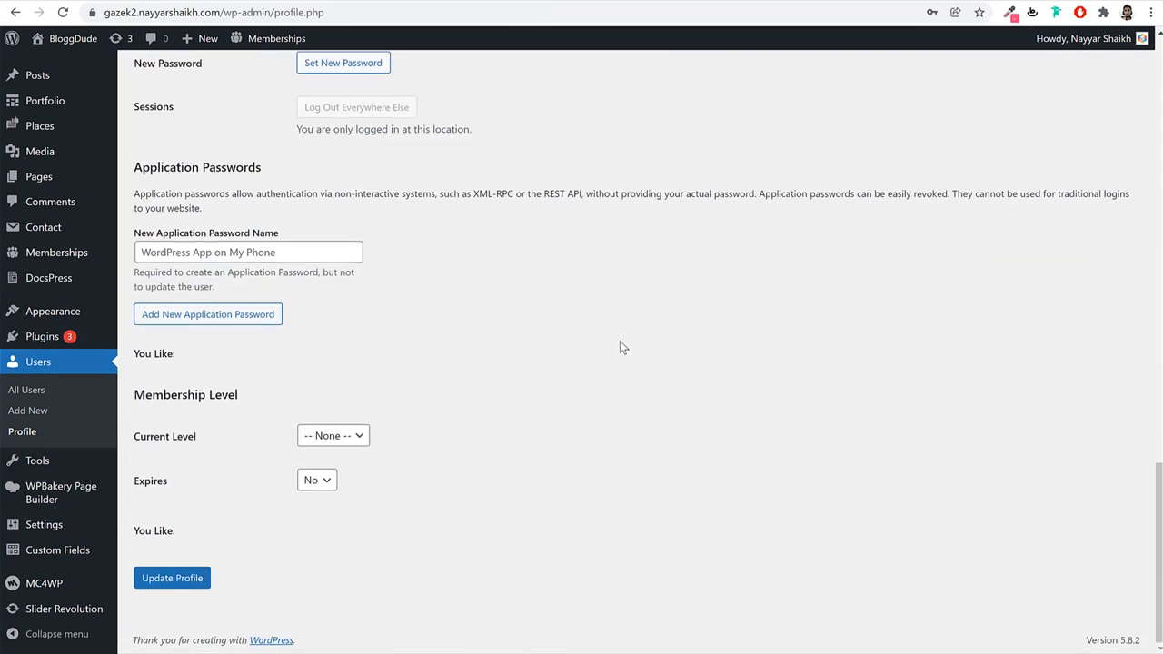
click(318, 440)
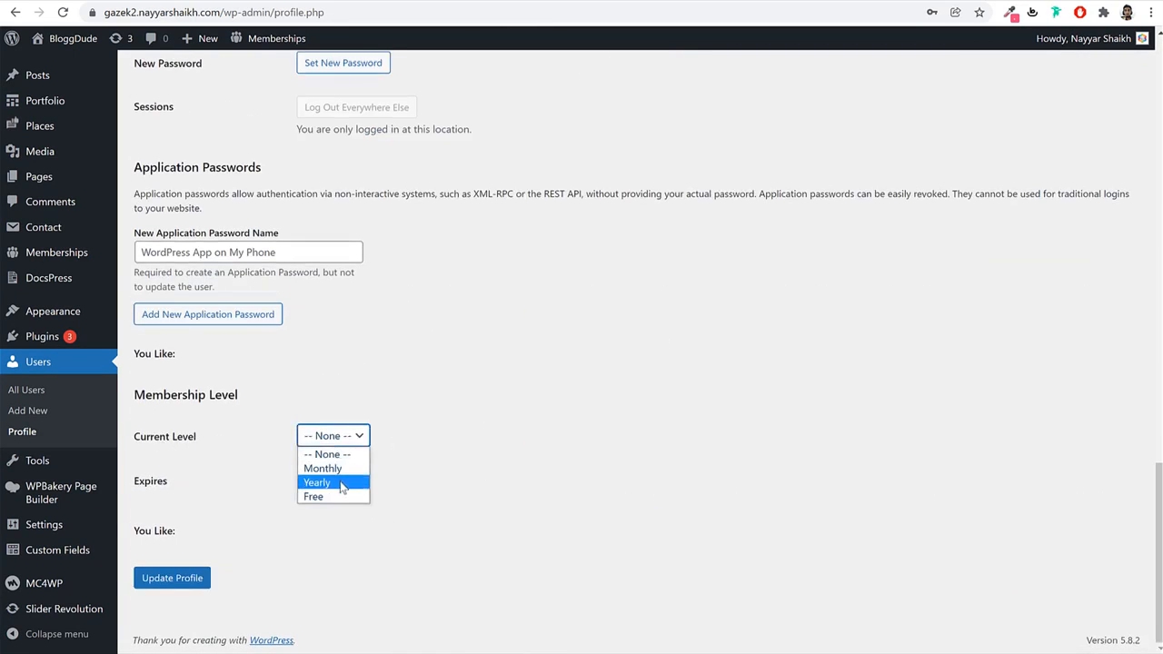
click(342, 484)
scroll(530, 502, down, 1)
click(180, 592)
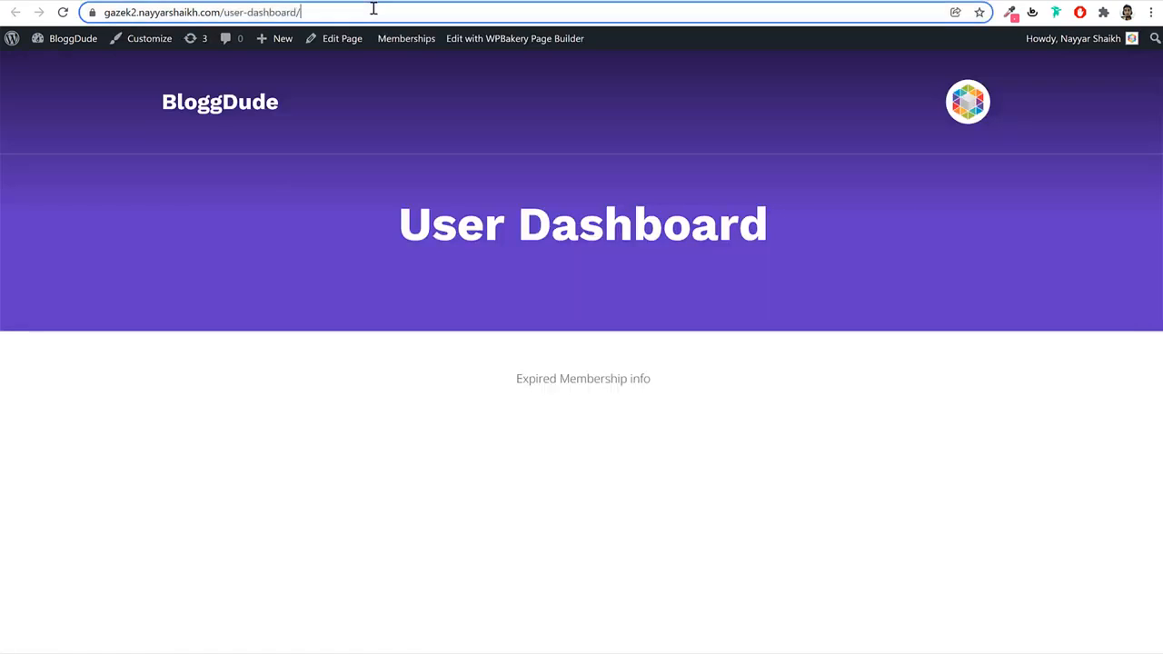
Reload the User Dashboard and browse its Places, Reviews, Add Place and Account Info sections.
click(373, 7)
key(Return)
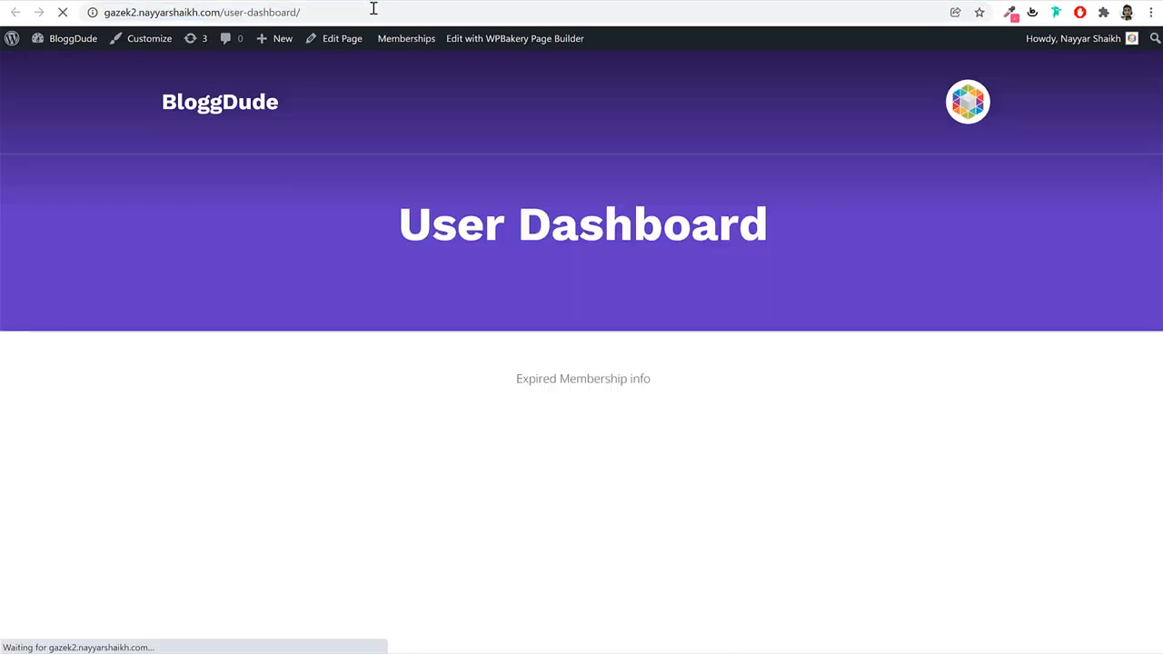
scroll(815, 359, down, 2)
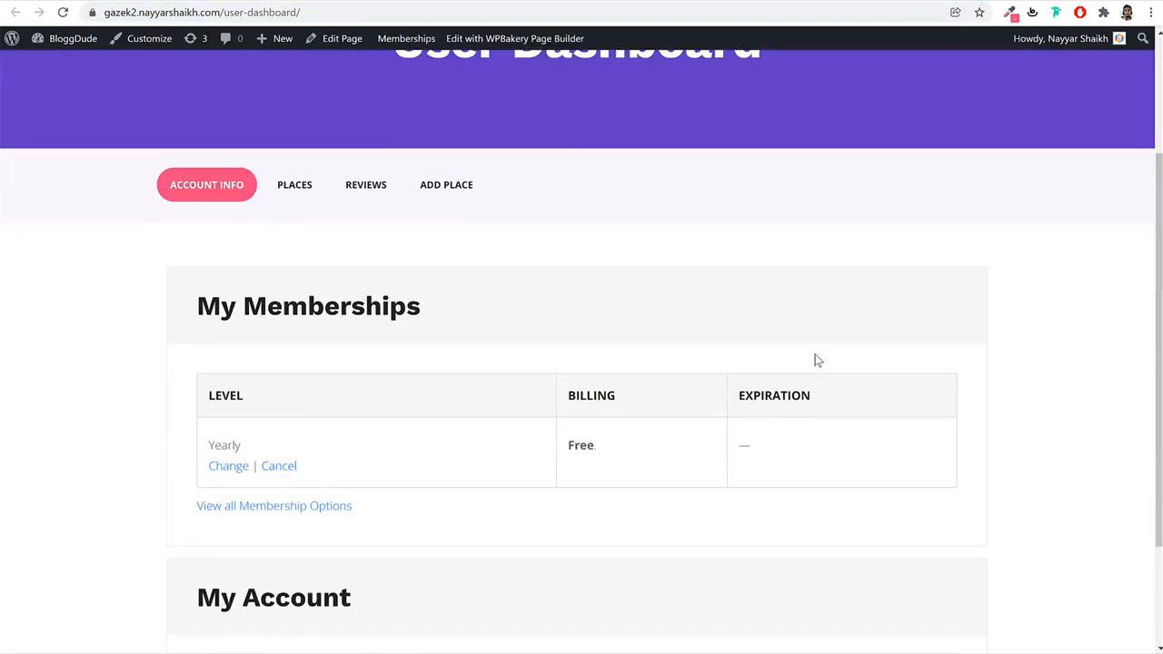
scroll(814, 357, down, 2)
scroll(814, 359, up, 4)
click(302, 365)
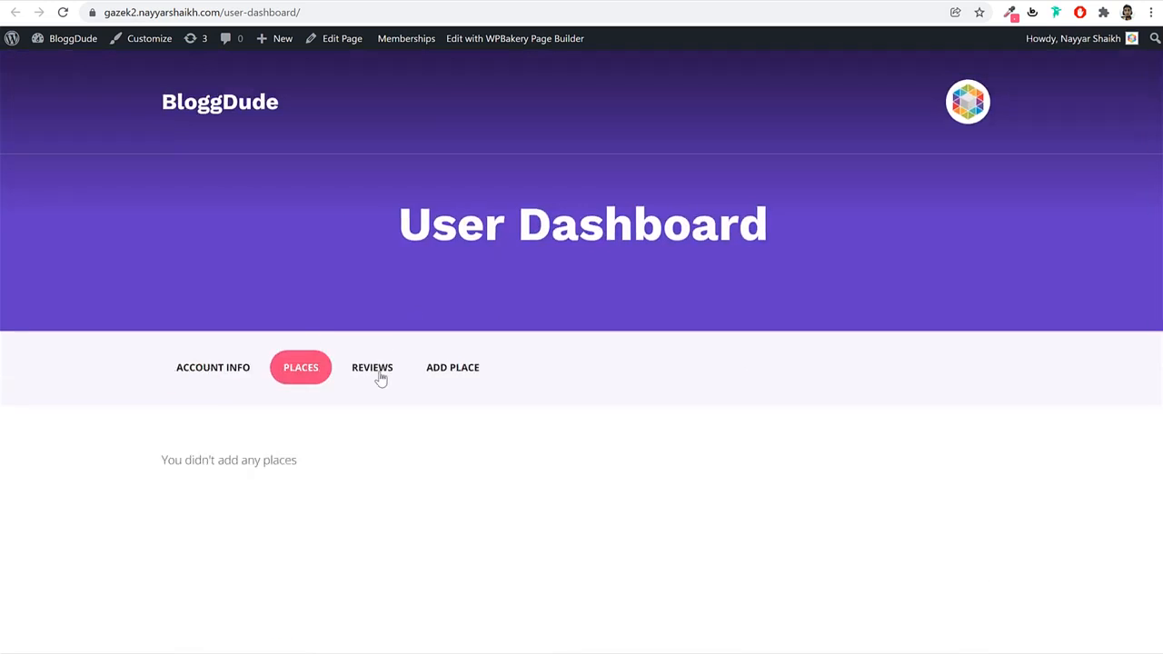
click(381, 377)
click(456, 373)
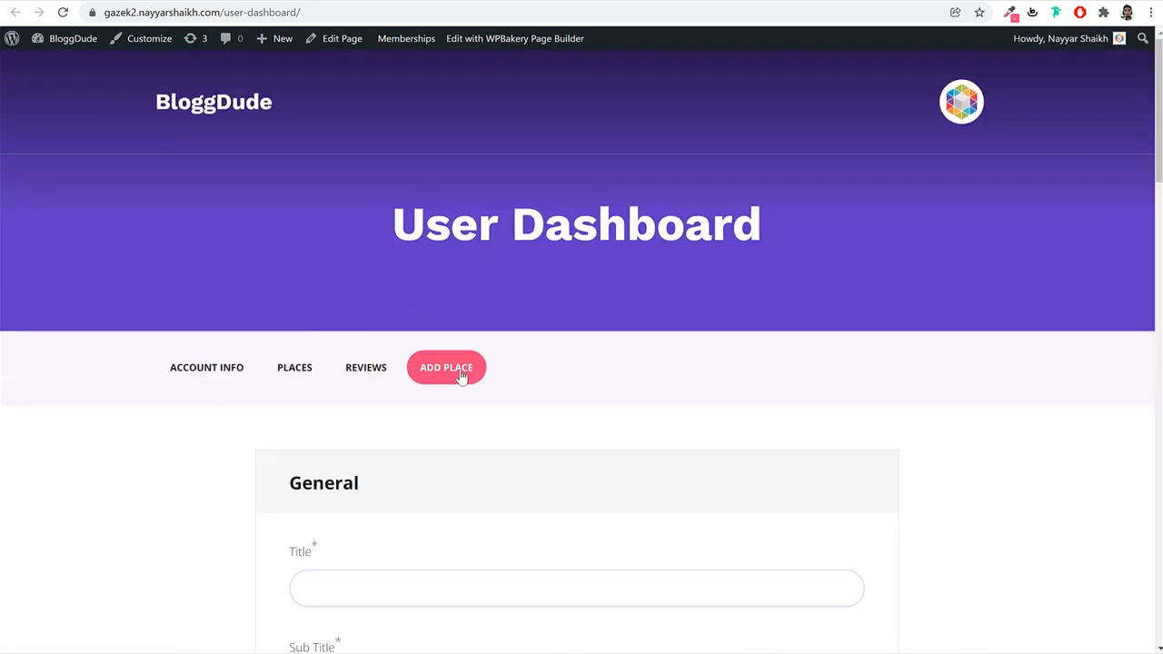
click(209, 377)
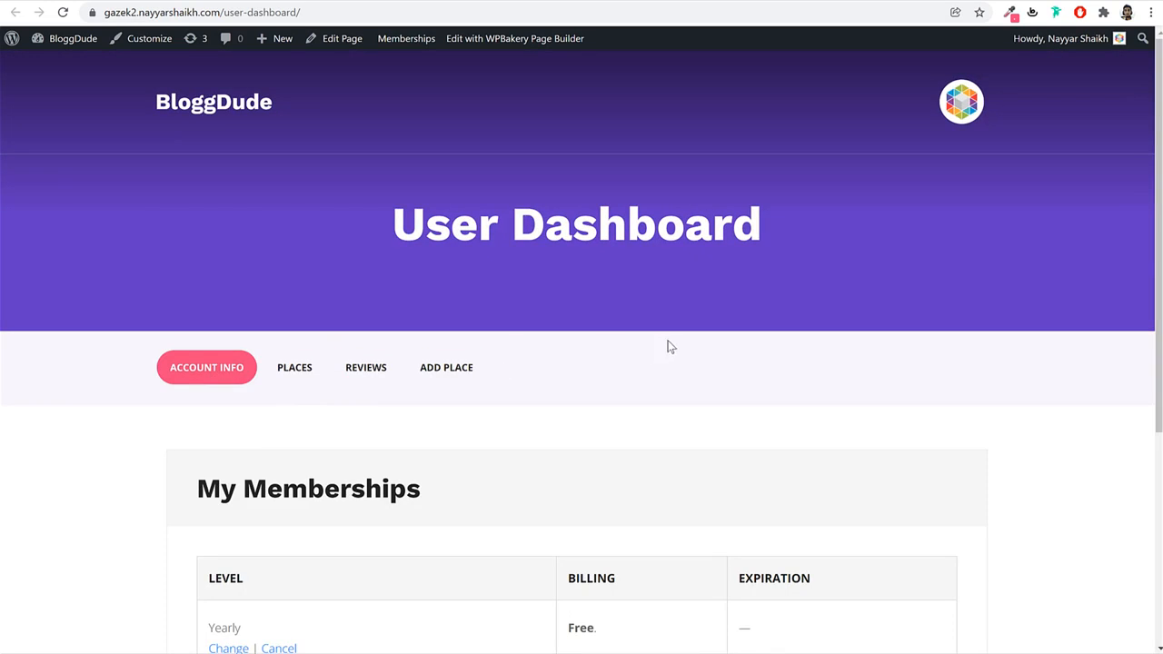
Go to the Gazek demo home page from its User Dashboard tab and scroll through it.
click(88, 2)
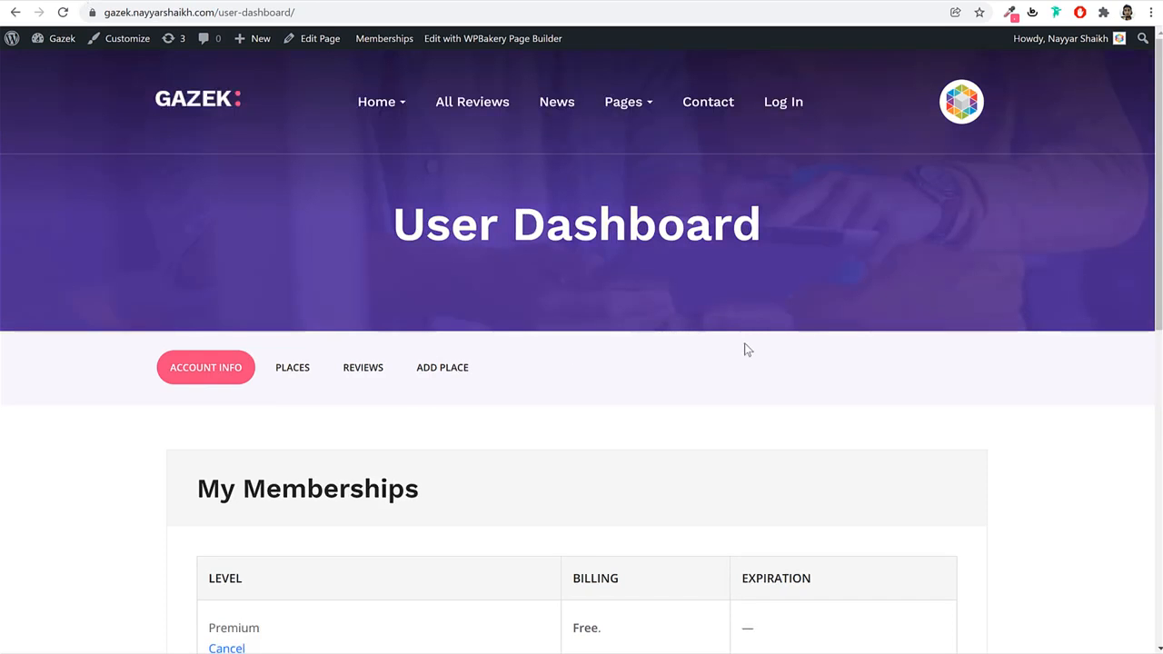
click(216, 111)
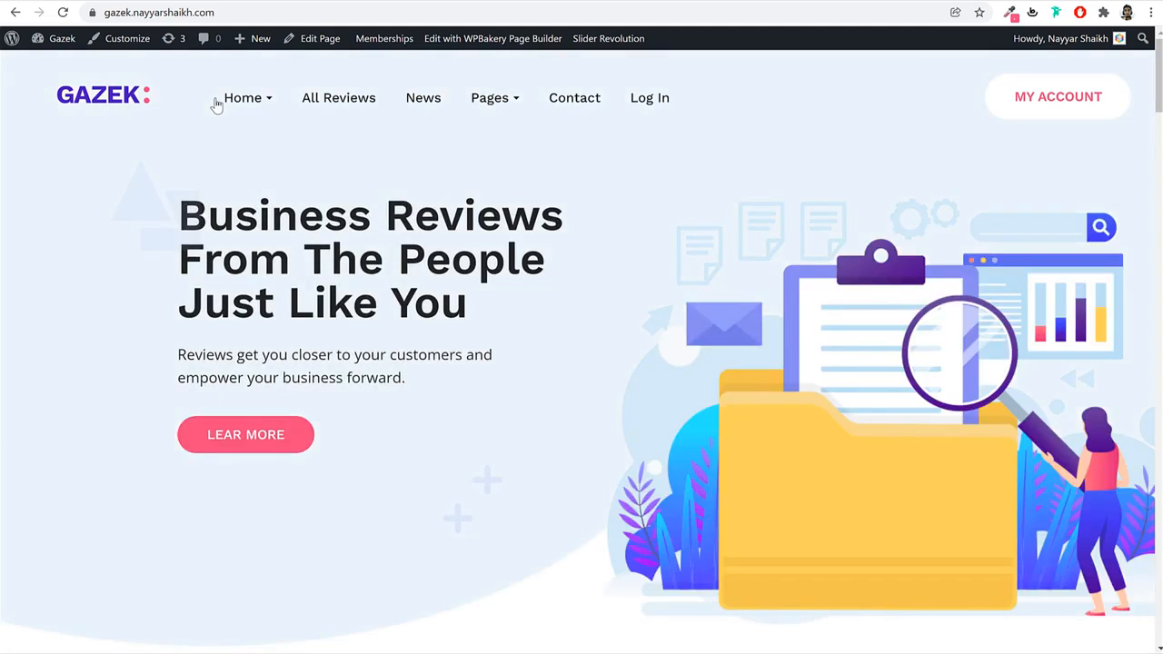
scroll(458, 328, down, 12)
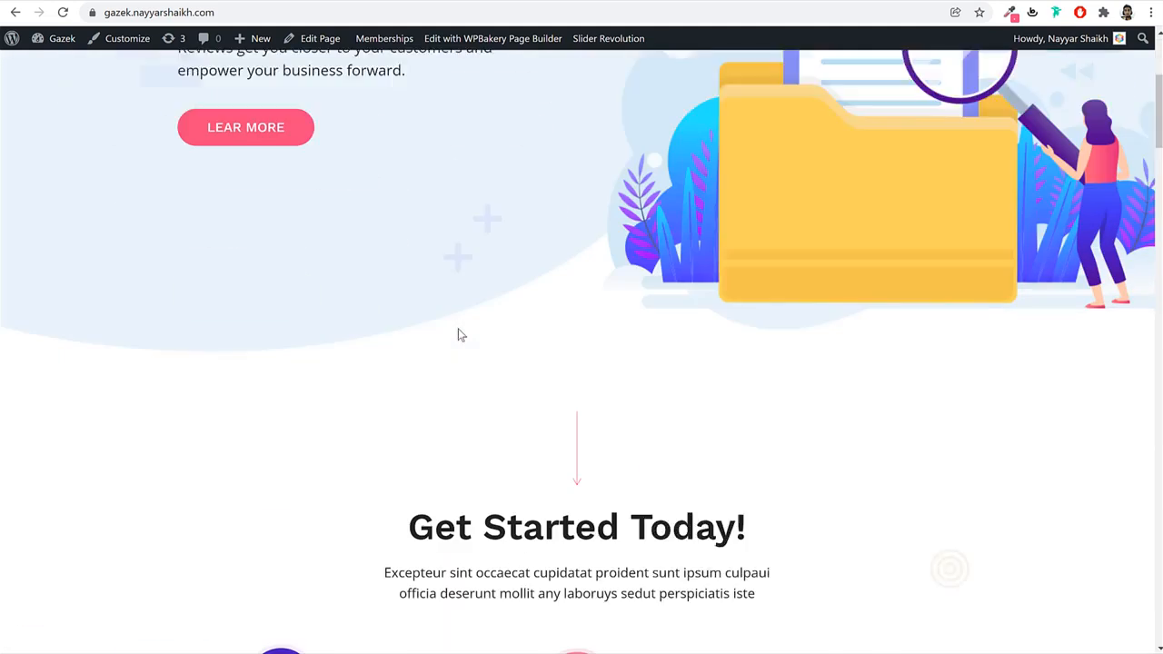
scroll(458, 332, down, 13)
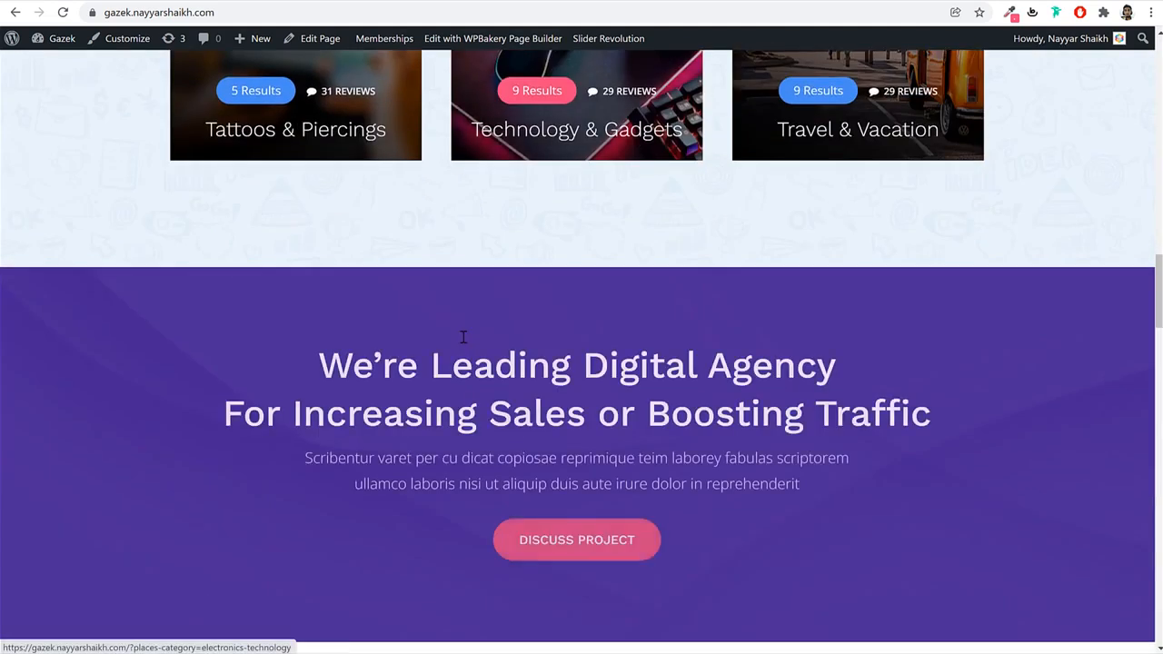
scroll(462, 345, up, 8)
scroll(464, 362, up, 15)
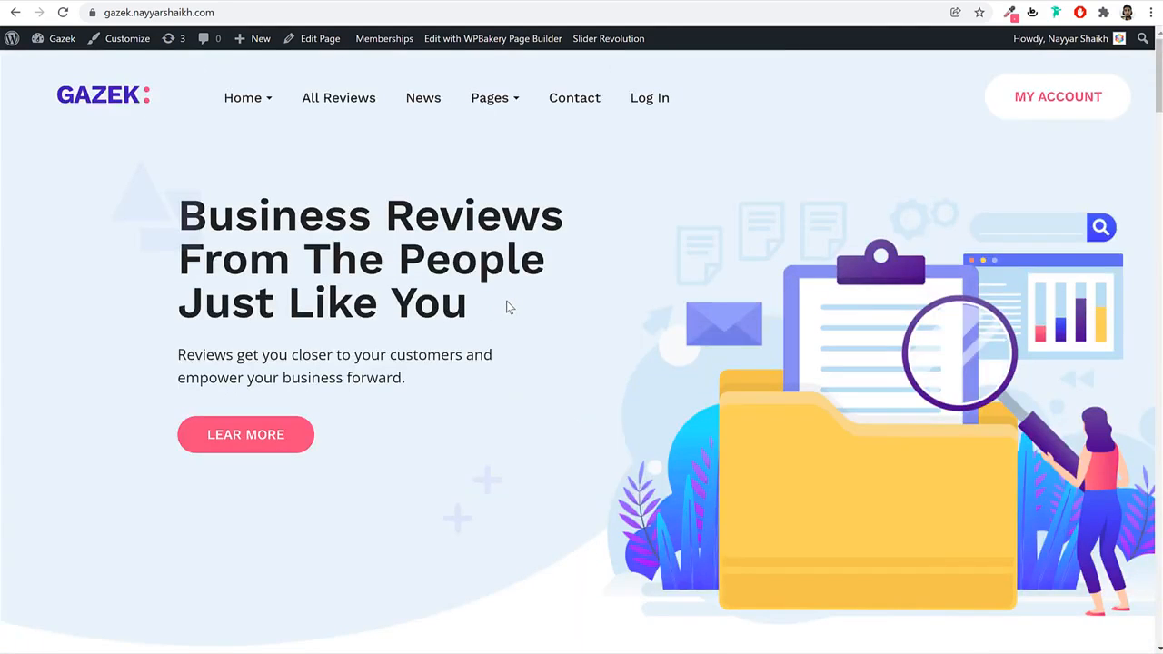
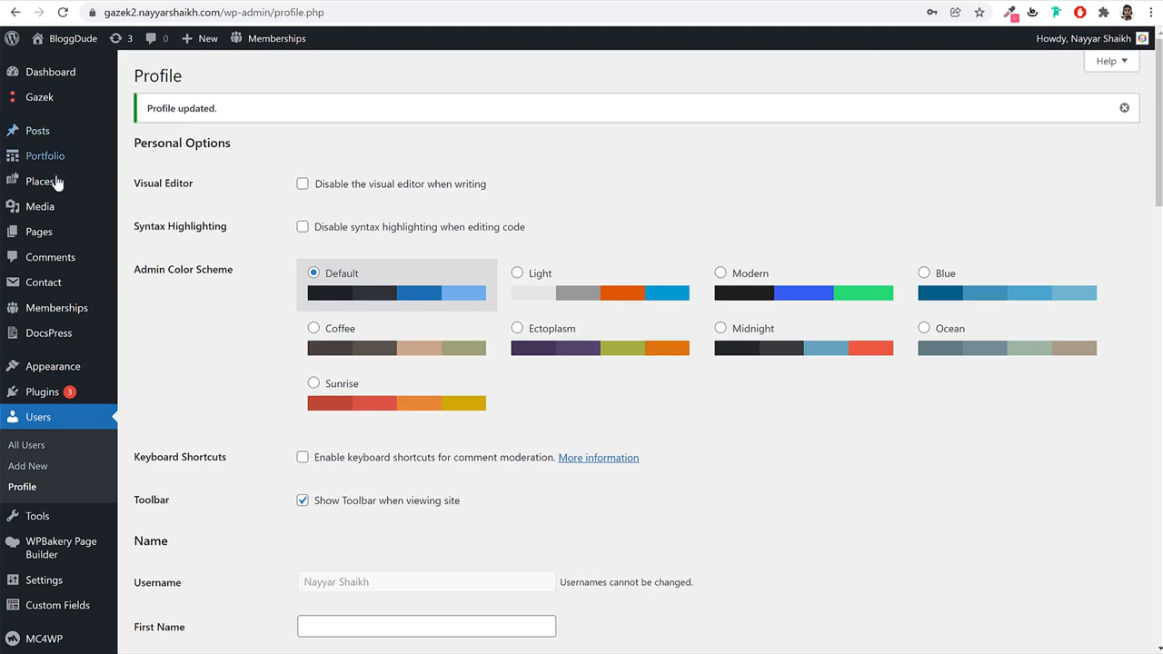
Open Places > Place Categories, then browse the demo's All Reviews category cards.
mouse_move(57, 181)
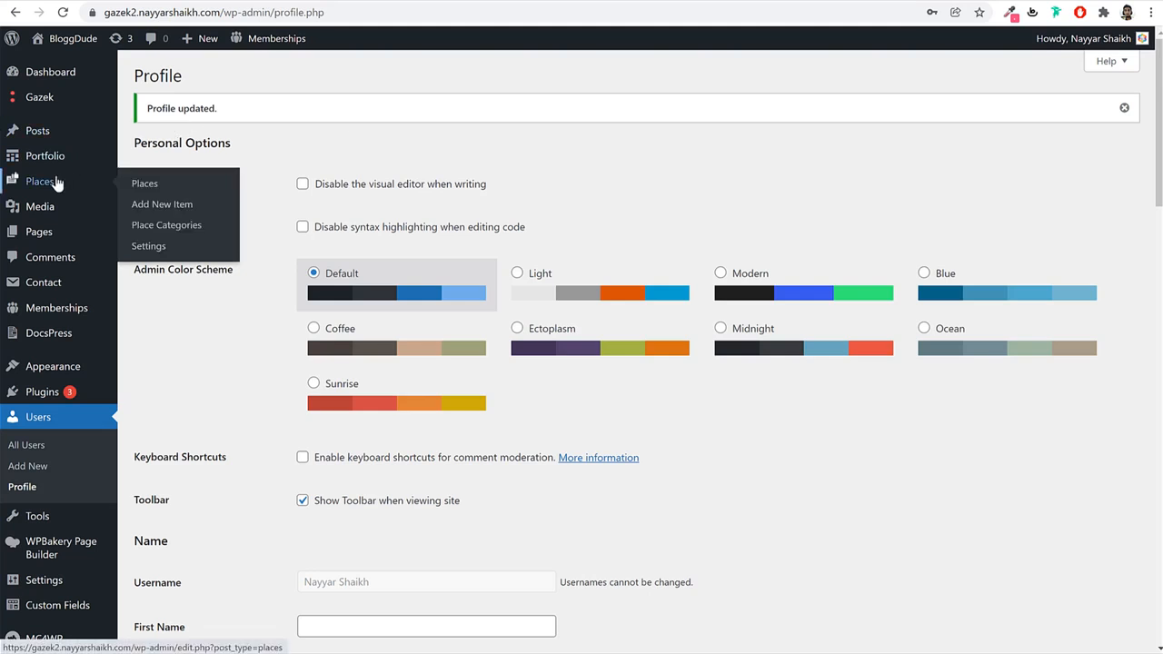
click(164, 227)
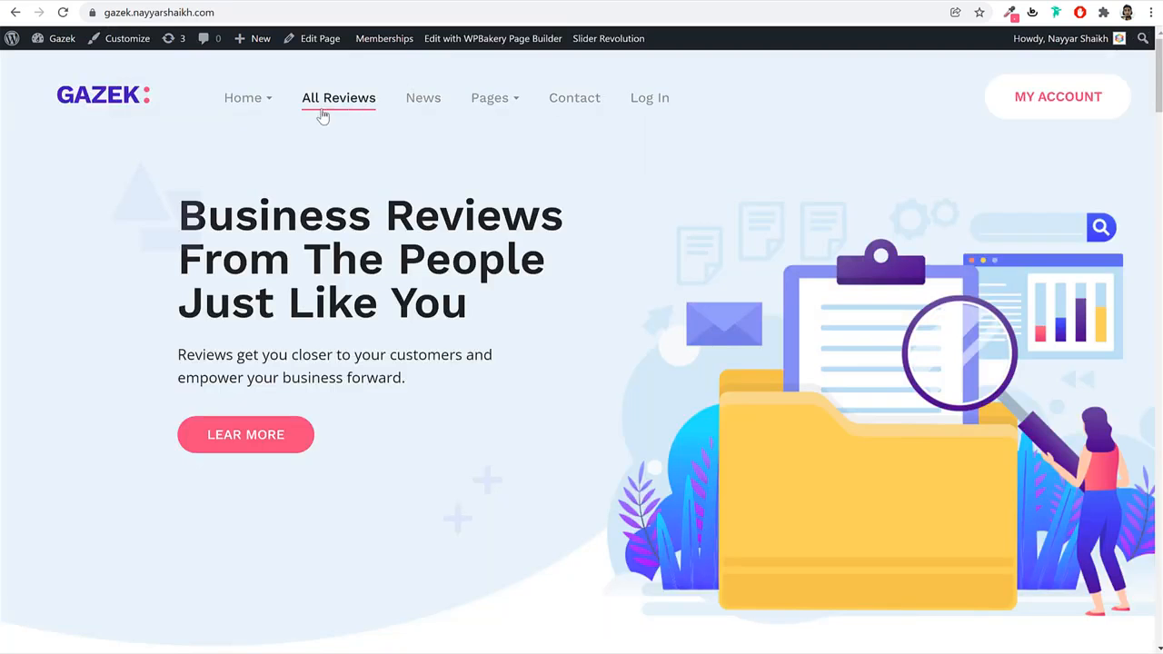
click(319, 102)
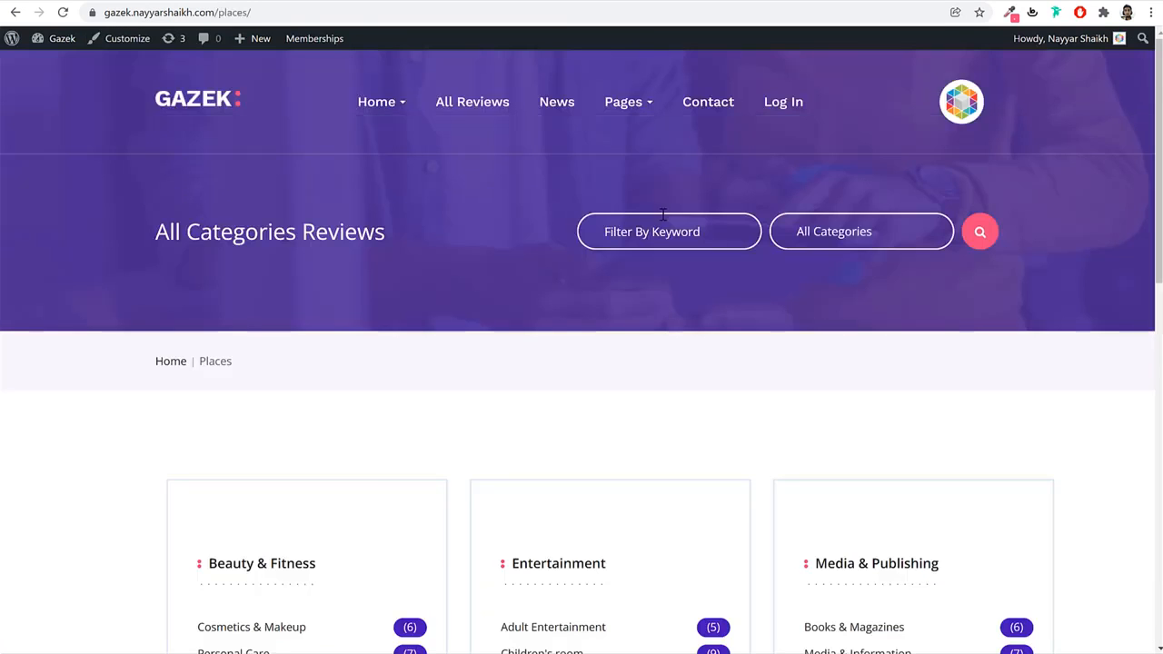
scroll(675, 382, down, 4)
scroll(674, 382, down, 5)
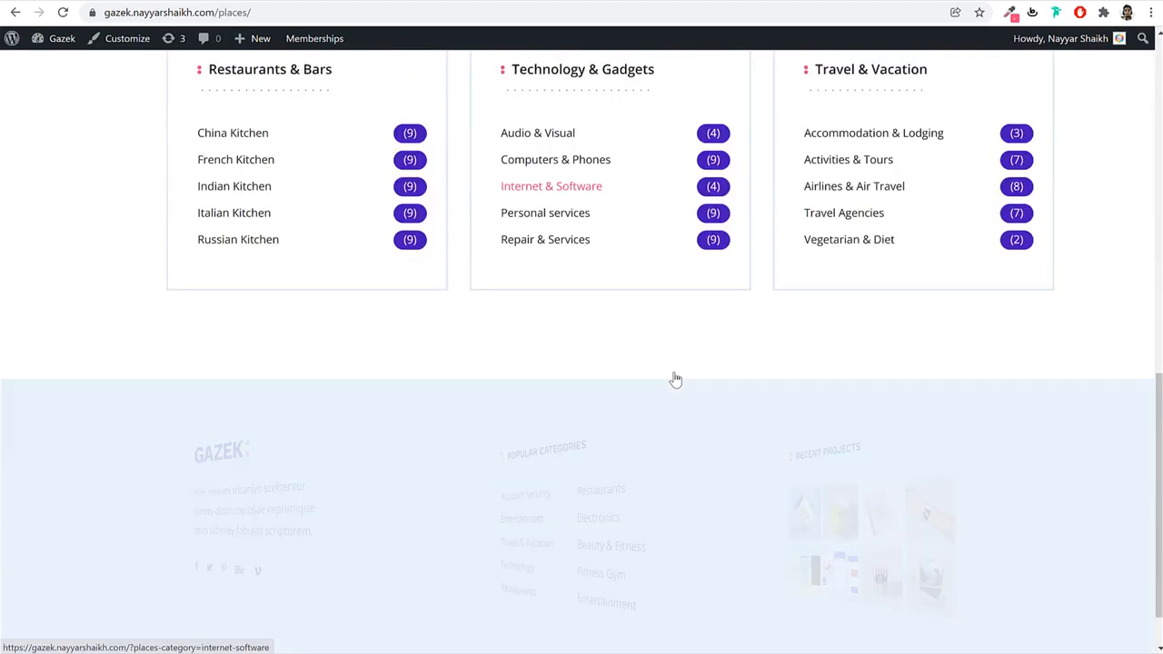
scroll(672, 378, up, 5)
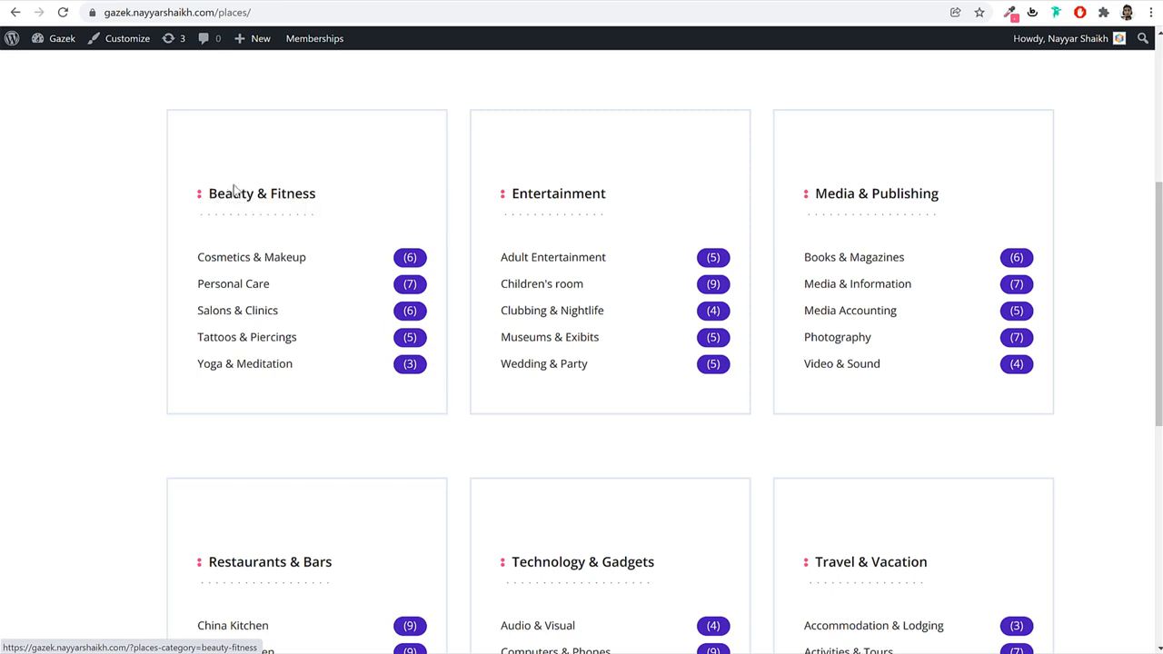
Copy Beauty & Fitness from the demo and add it as a top-level place category.
drag(205, 193, 348, 191)
click(292, 1)
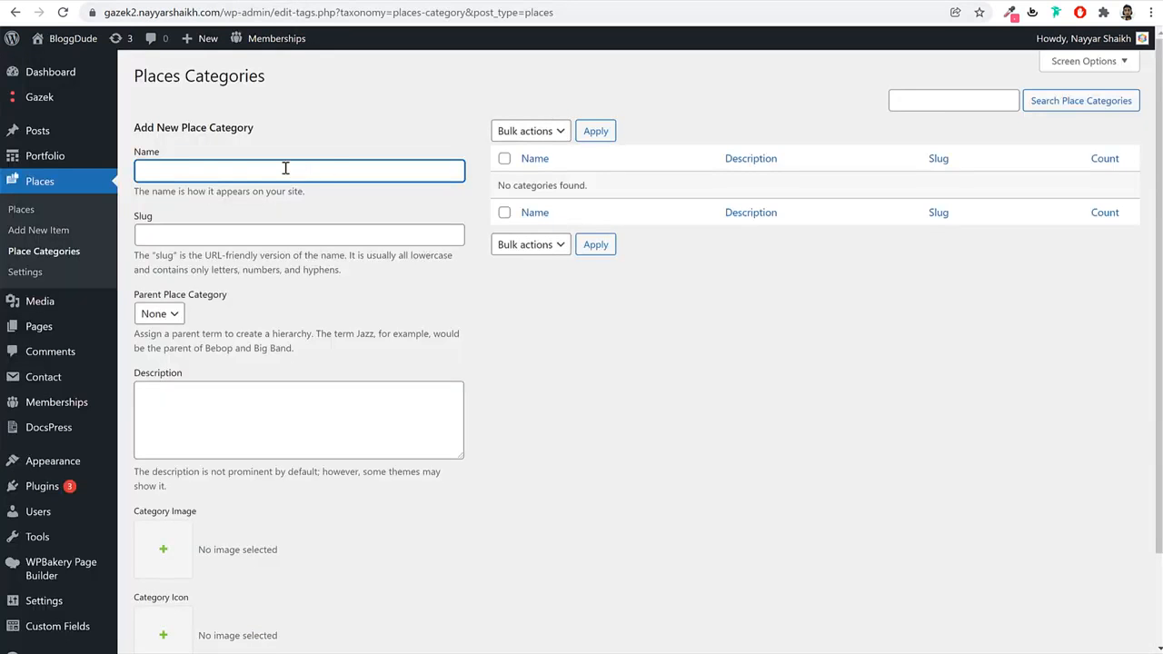
key(ctrl+v)
key(ctrl+a)
click(322, 135)
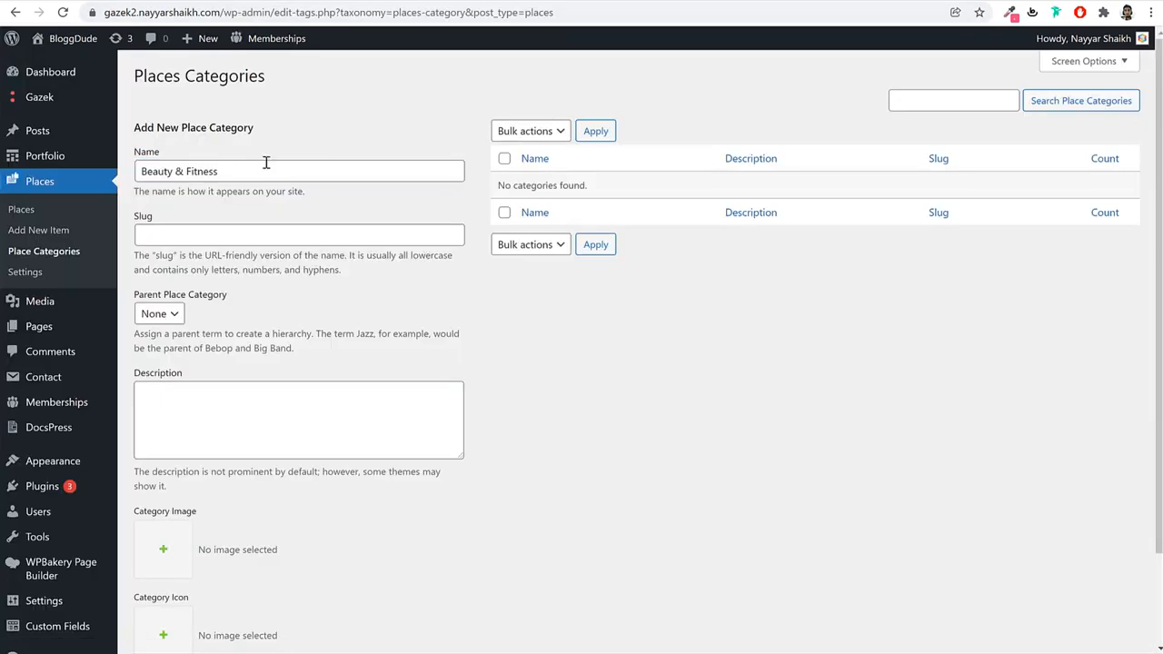
scroll(367, 239, down, 2)
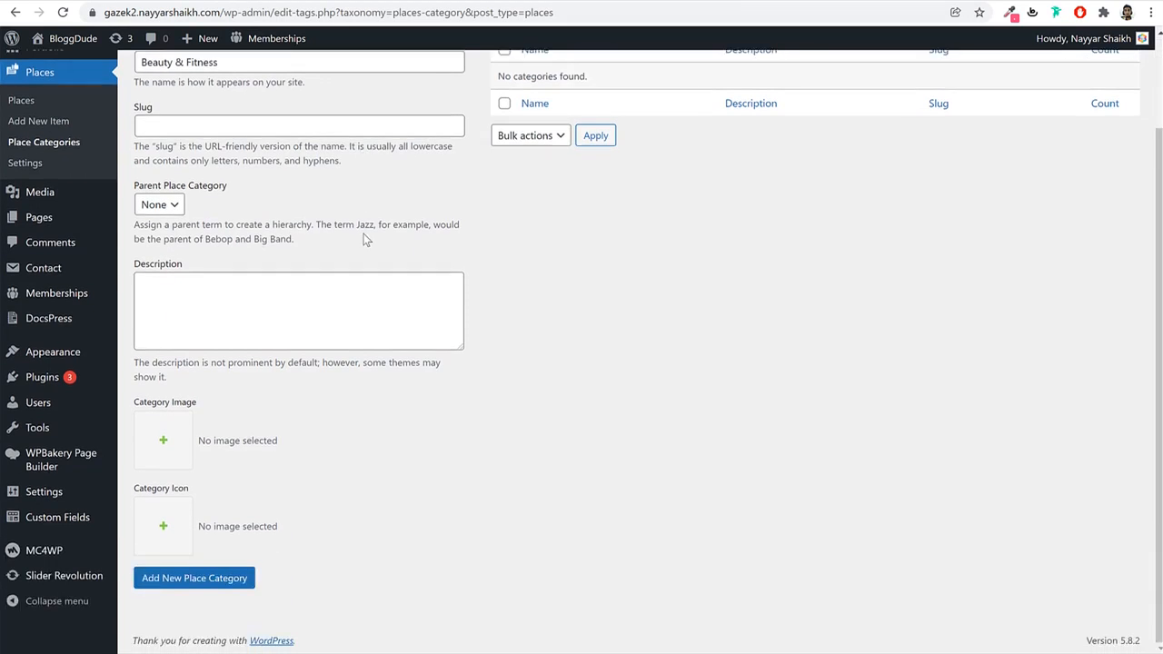
drag(207, 402, 132, 409)
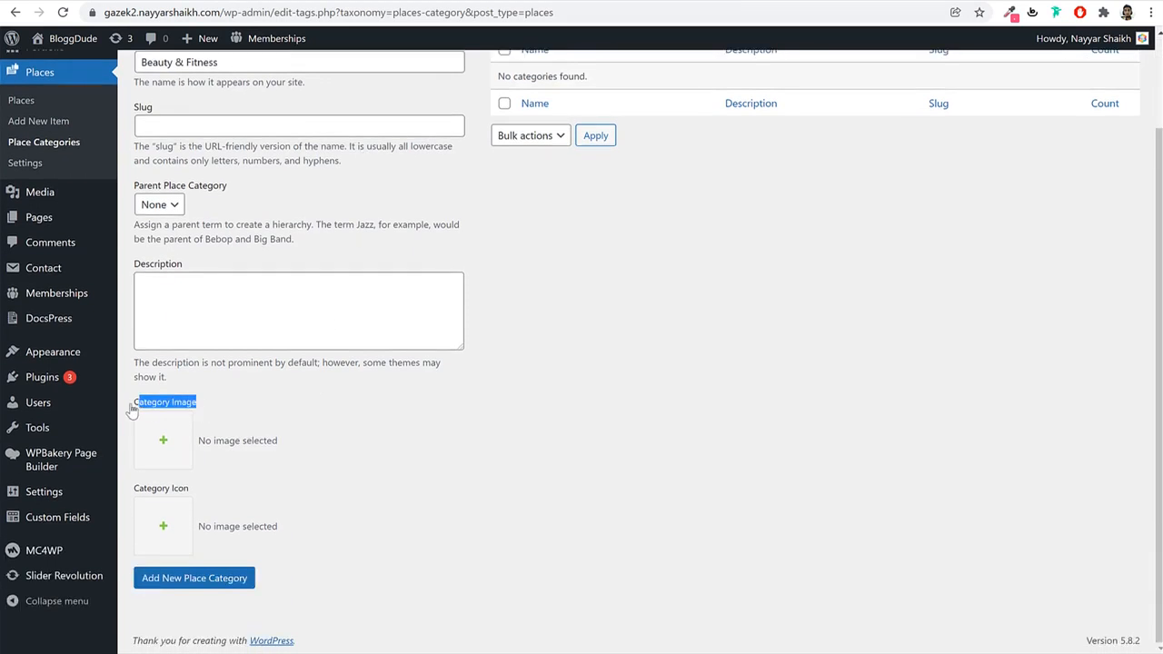
click(227, 591)
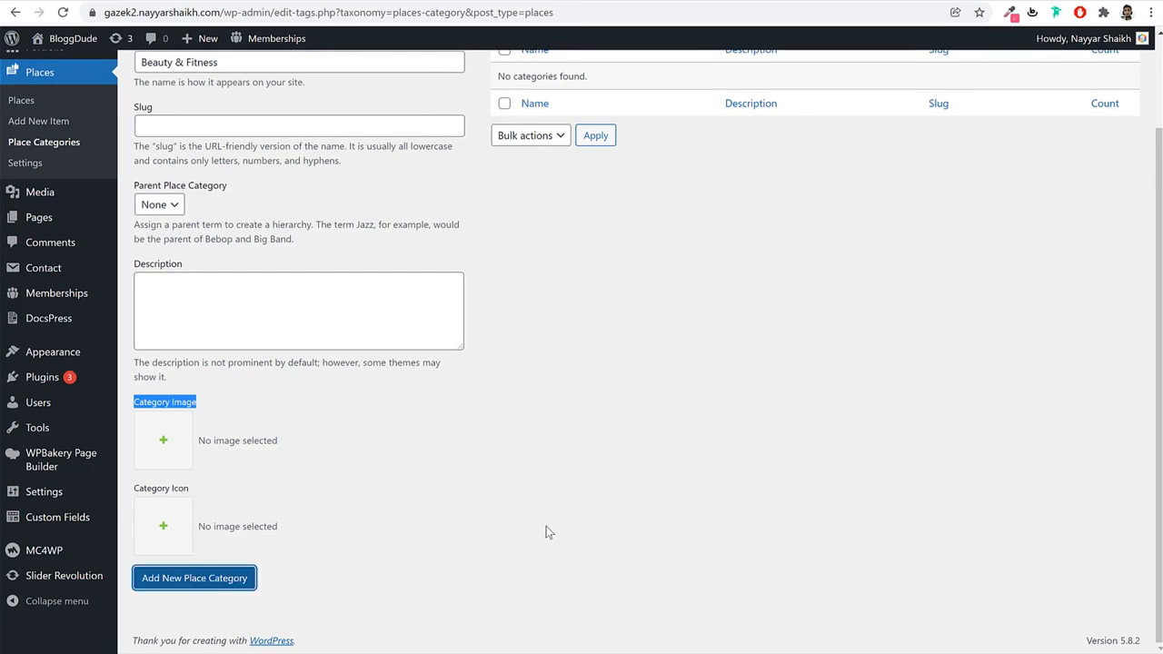
Add Cosmetics & Makeup as a place category with parent Beauty & Fitness.
click(83, 1)
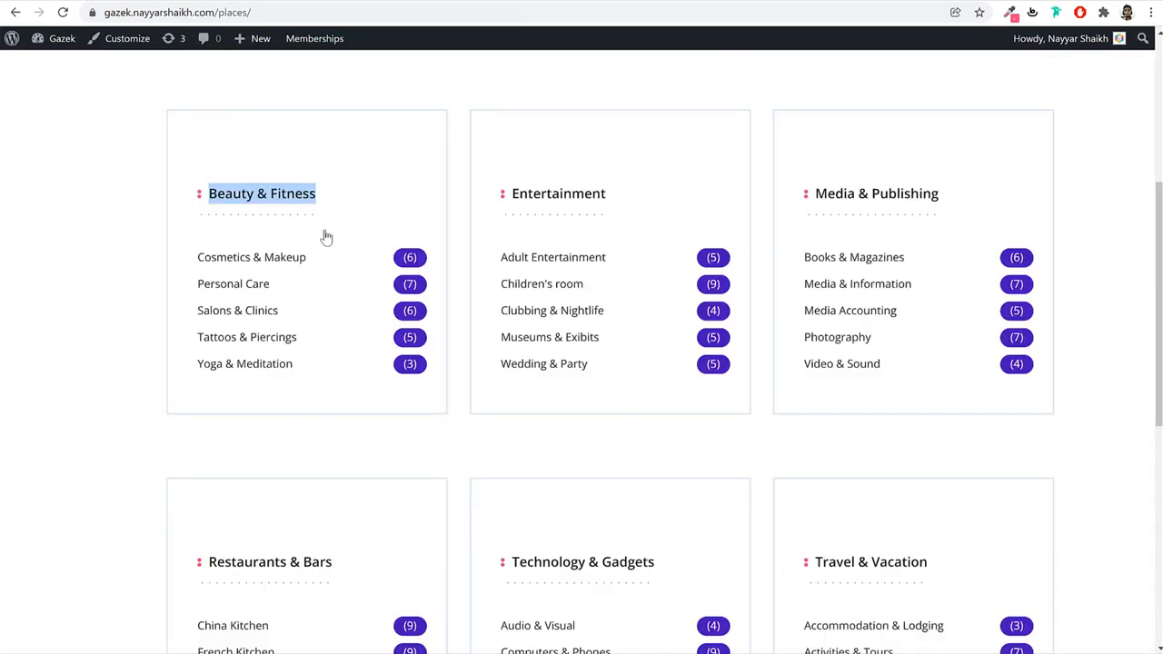
click(100, 237)
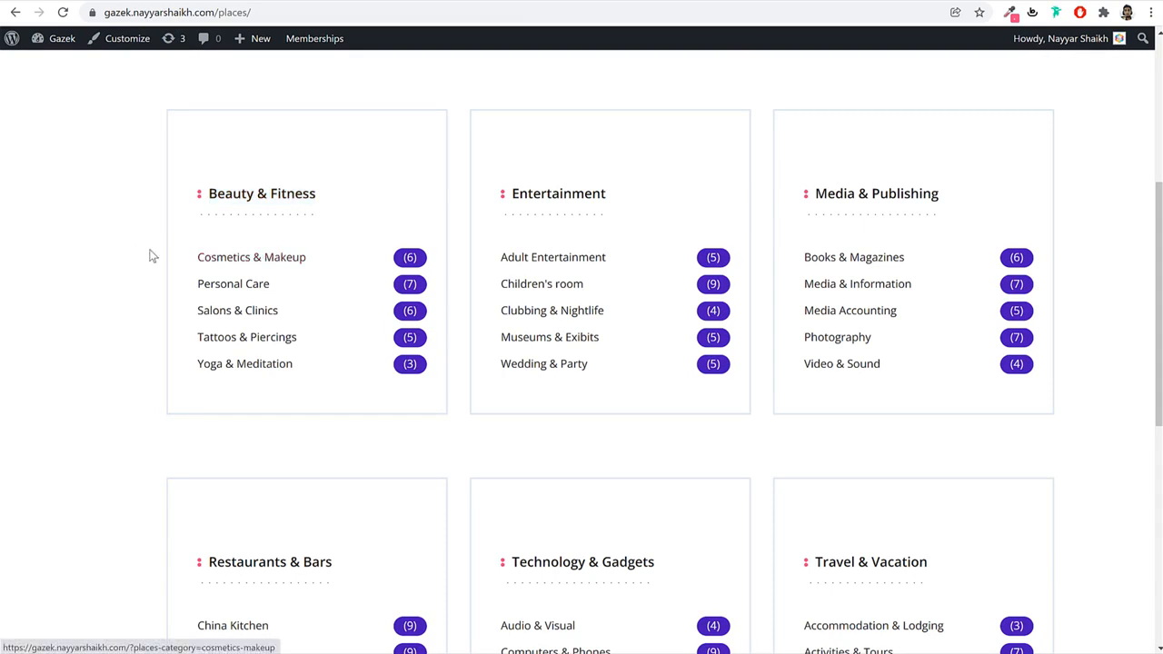
drag(196, 255, 310, 264)
key(ctrl+c)
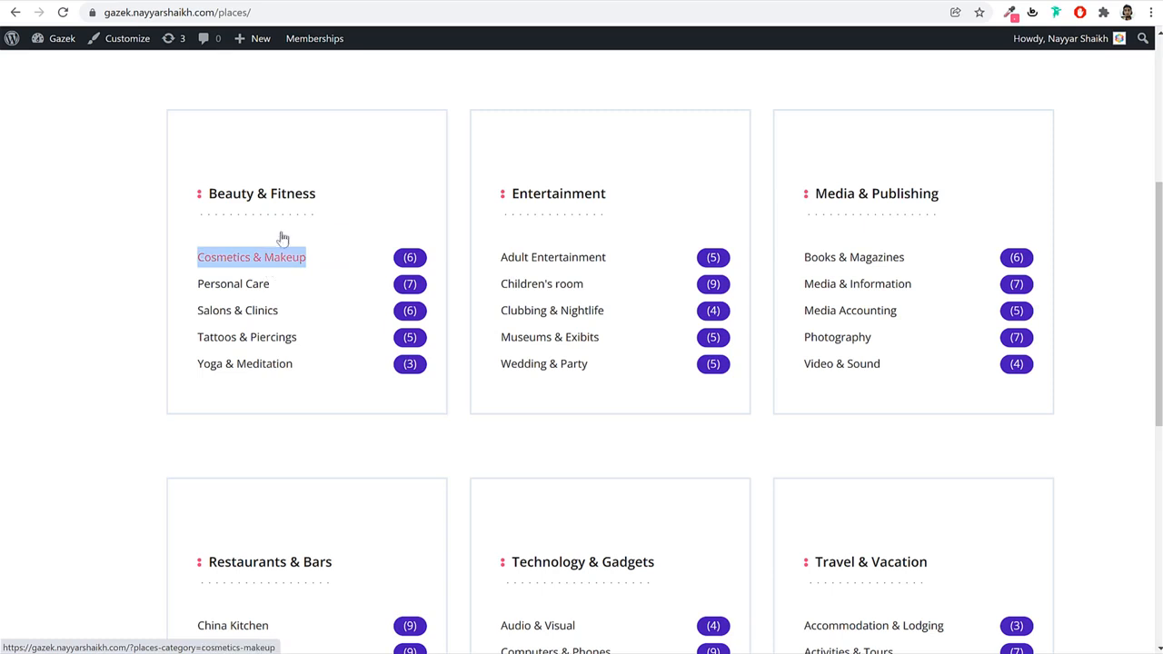
key(ctrl+Tab)
click(264, 179)
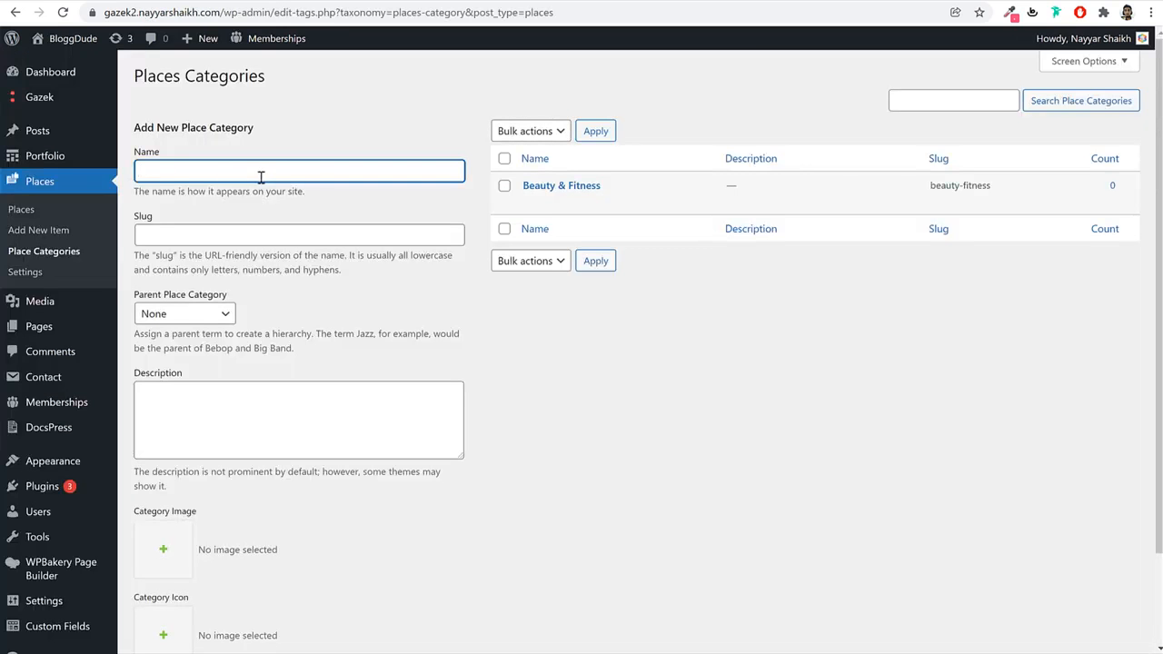
key(ctrl+v)
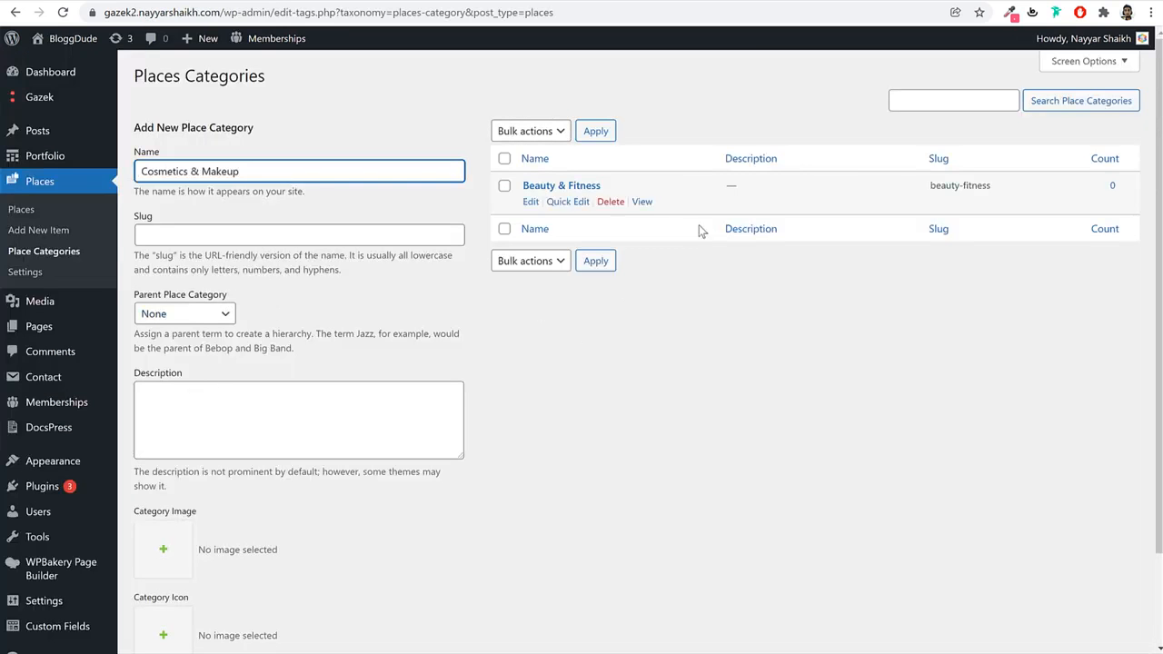
click(192, 314)
click(187, 346)
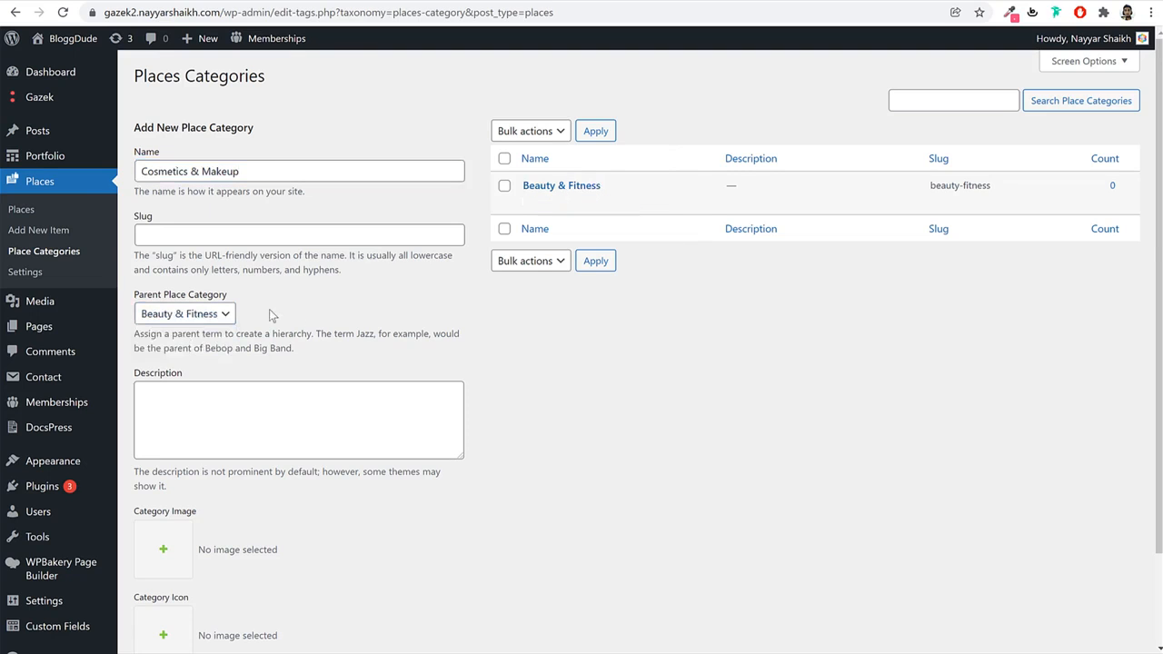
scroll(350, 327, down, 2)
click(219, 578)
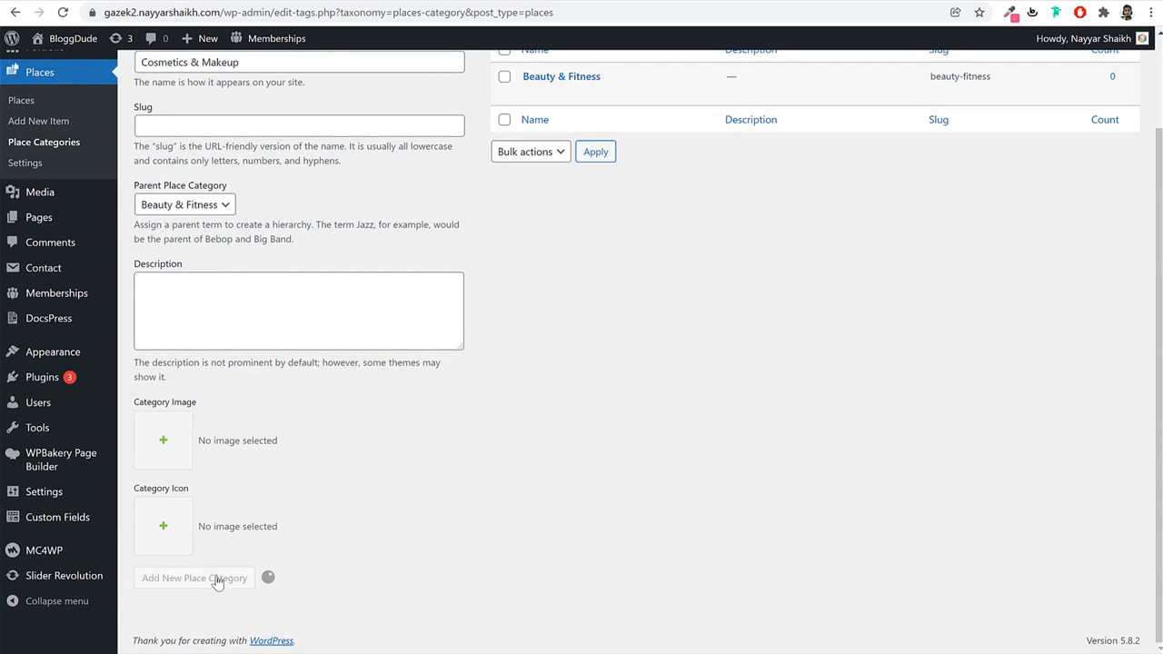
Copy the Entertainment category name from the demo site.
scroll(564, 482, up, 2)
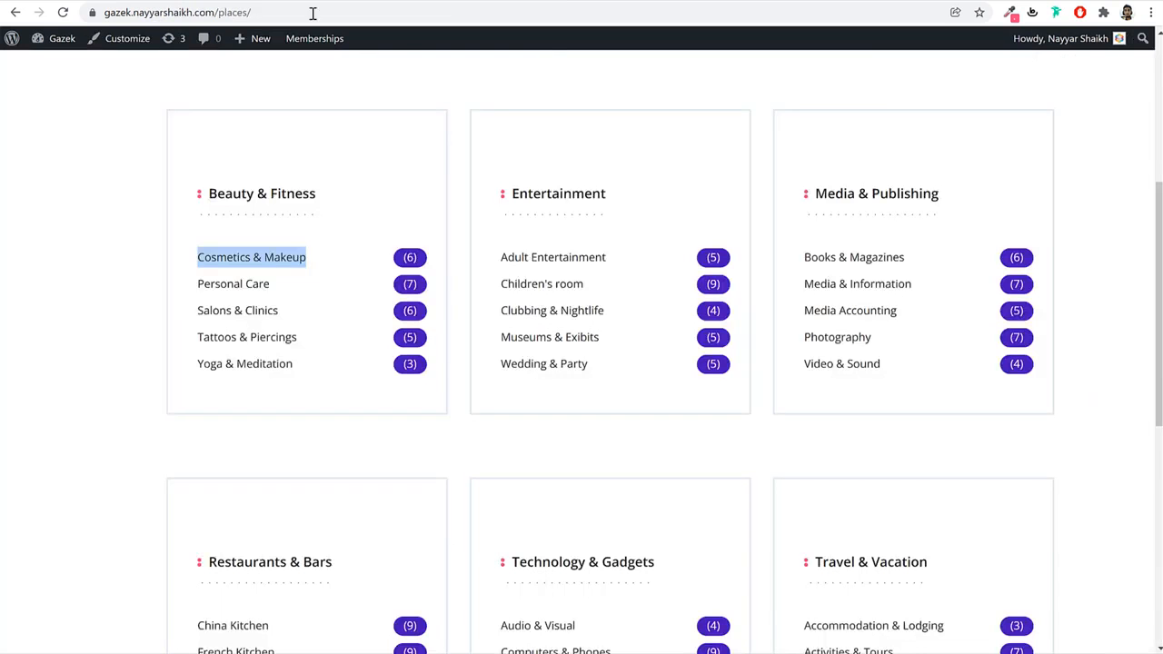
click(688, 59)
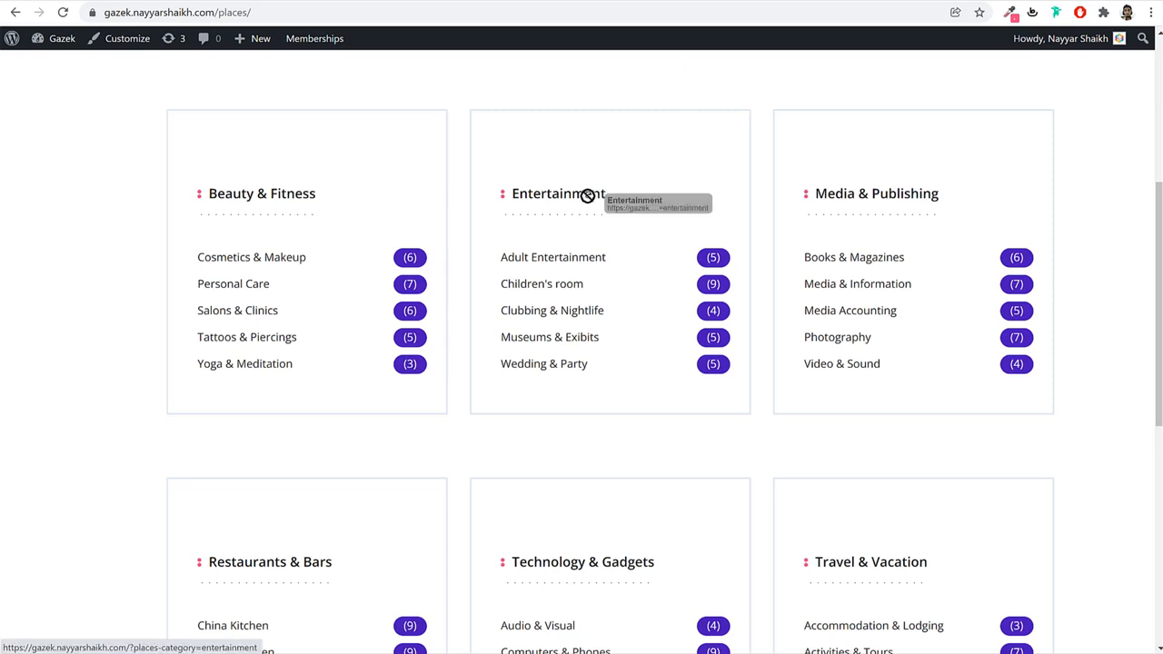
drag(510, 192, 638, 203)
key(ctrl+c)
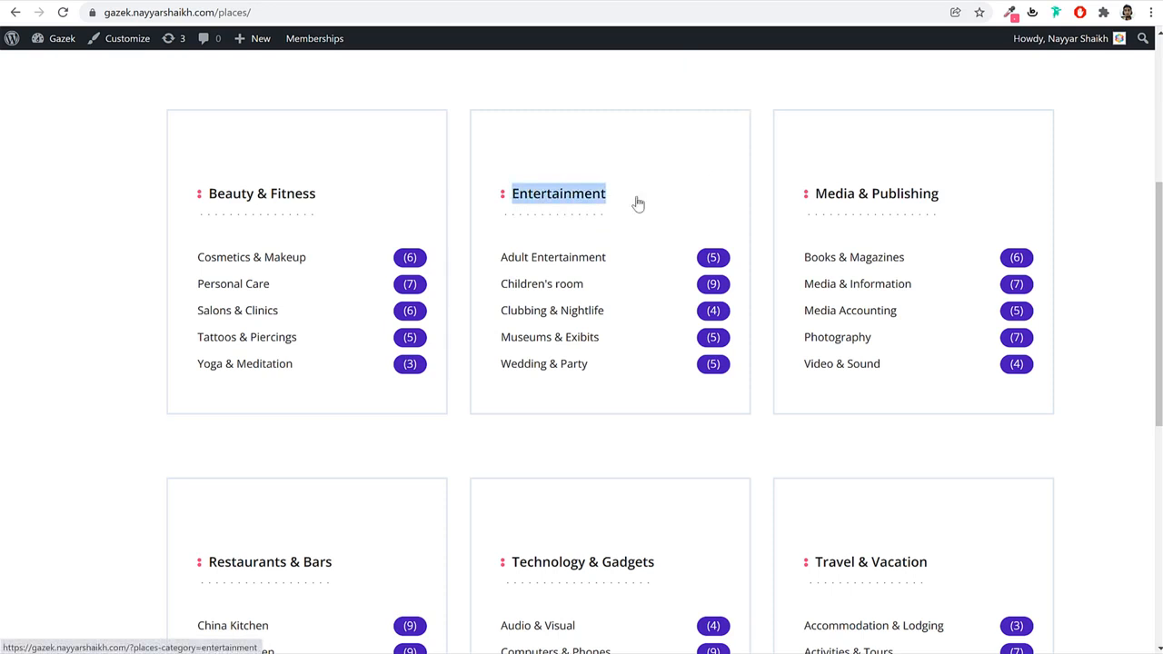
click(307, 2)
Add Entertainment as a top-level place category with no parent.
click(315, 174)
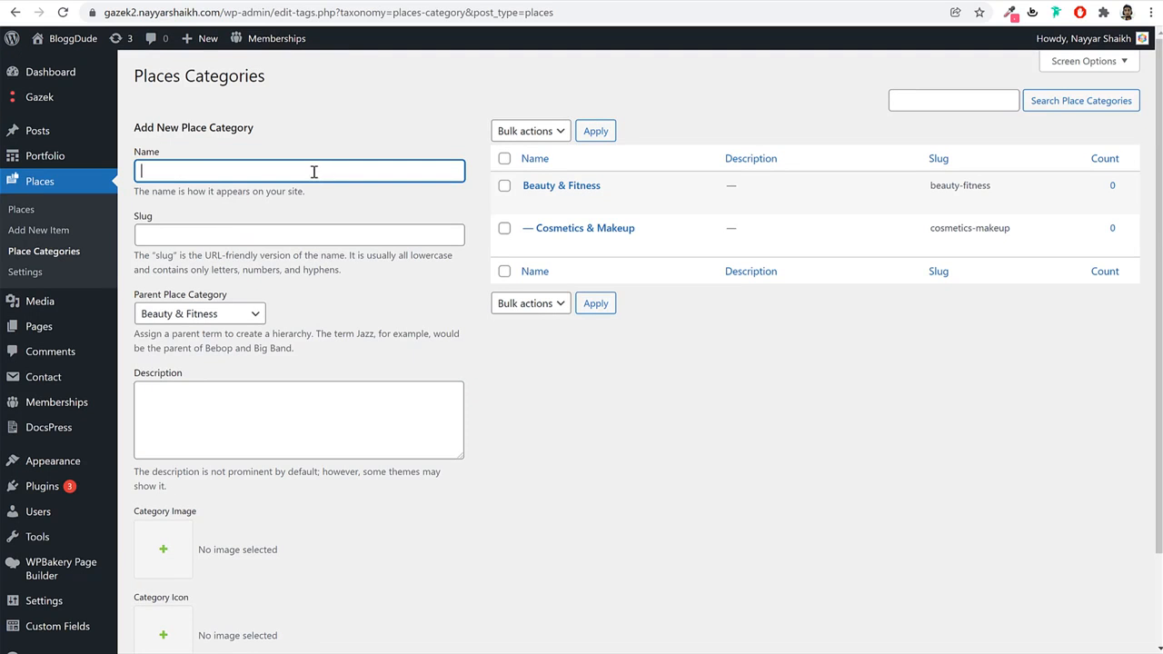
key(ctrl+v)
click(198, 318)
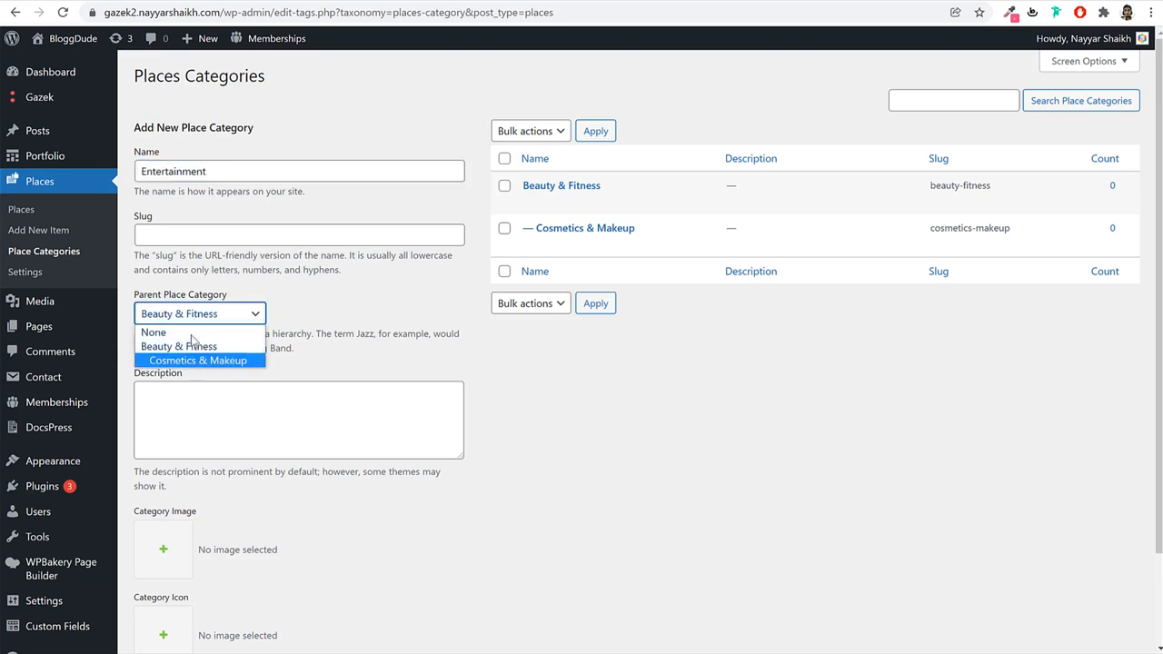
click(165, 335)
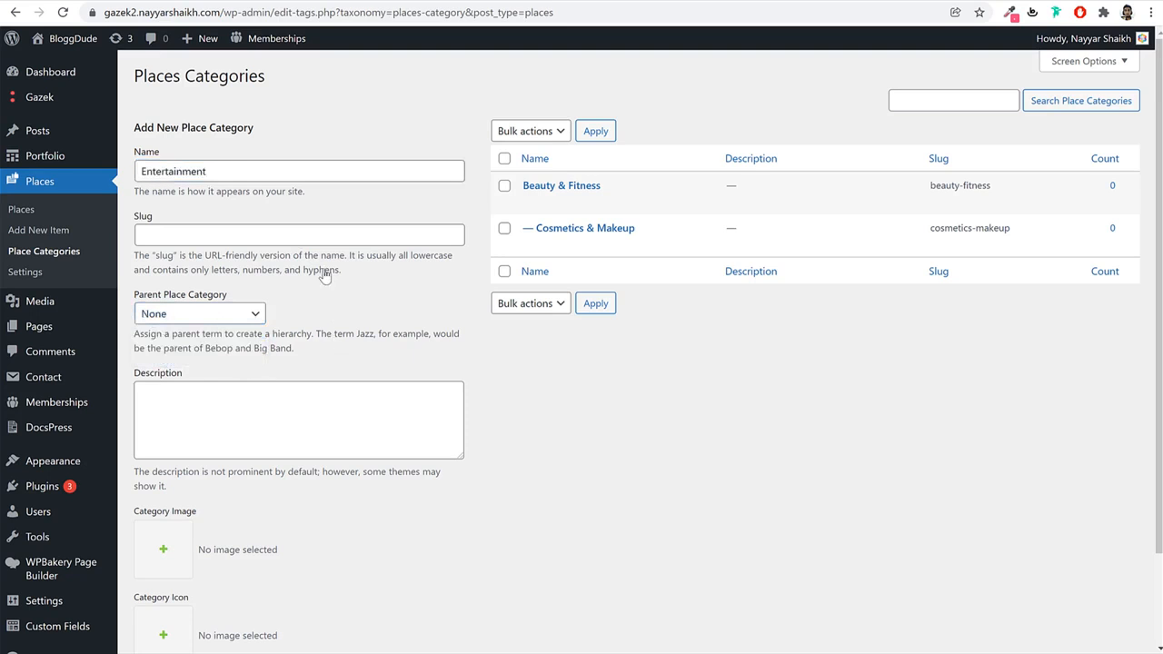
scroll(383, 357, down, 2)
click(221, 591)
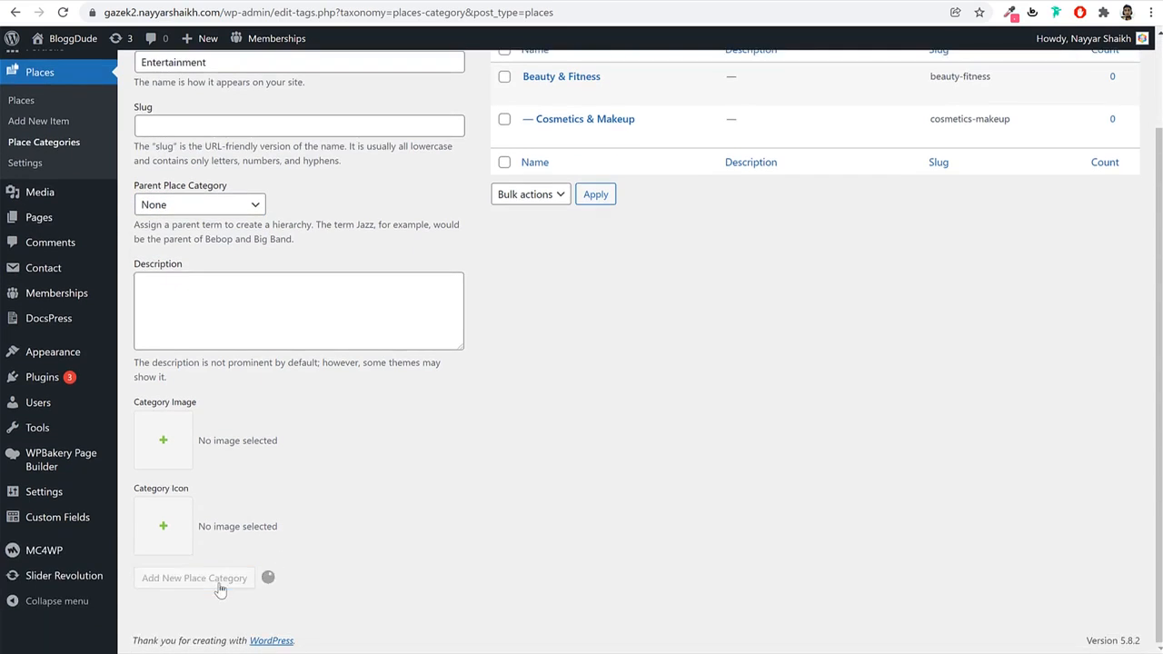
Copy Wedding & Party from the demo and add it under parent Entertainment.
scroll(425, 443, up, 2)
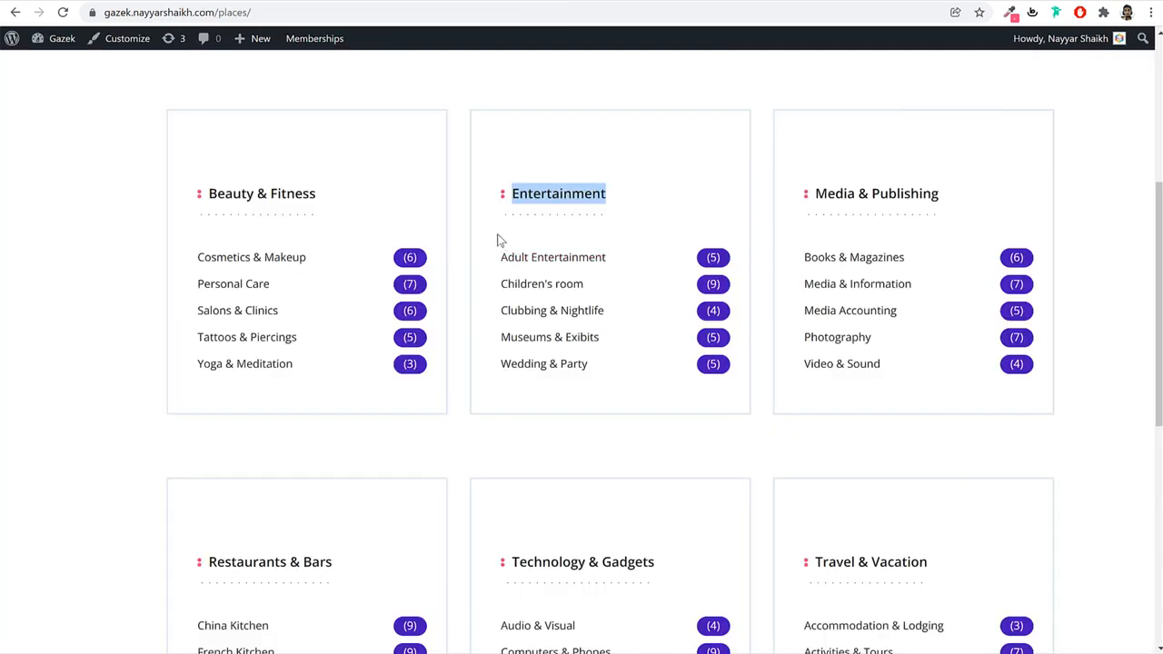
click(499, 242)
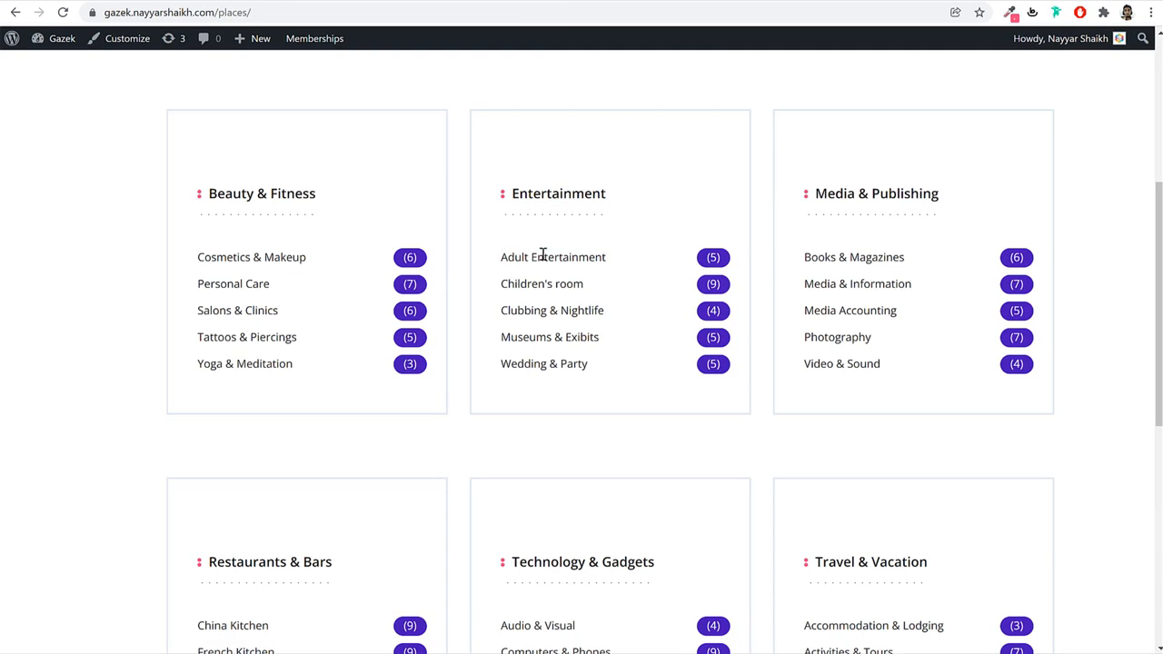
drag(544, 254, 519, 233)
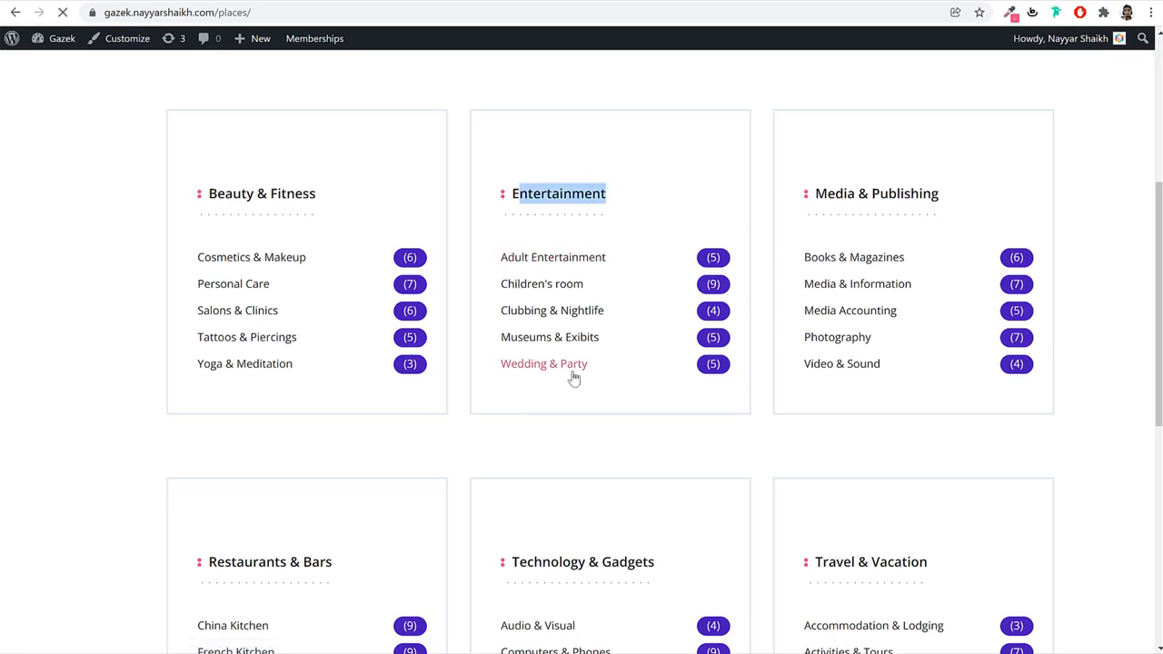
drag(589, 369, 496, 375)
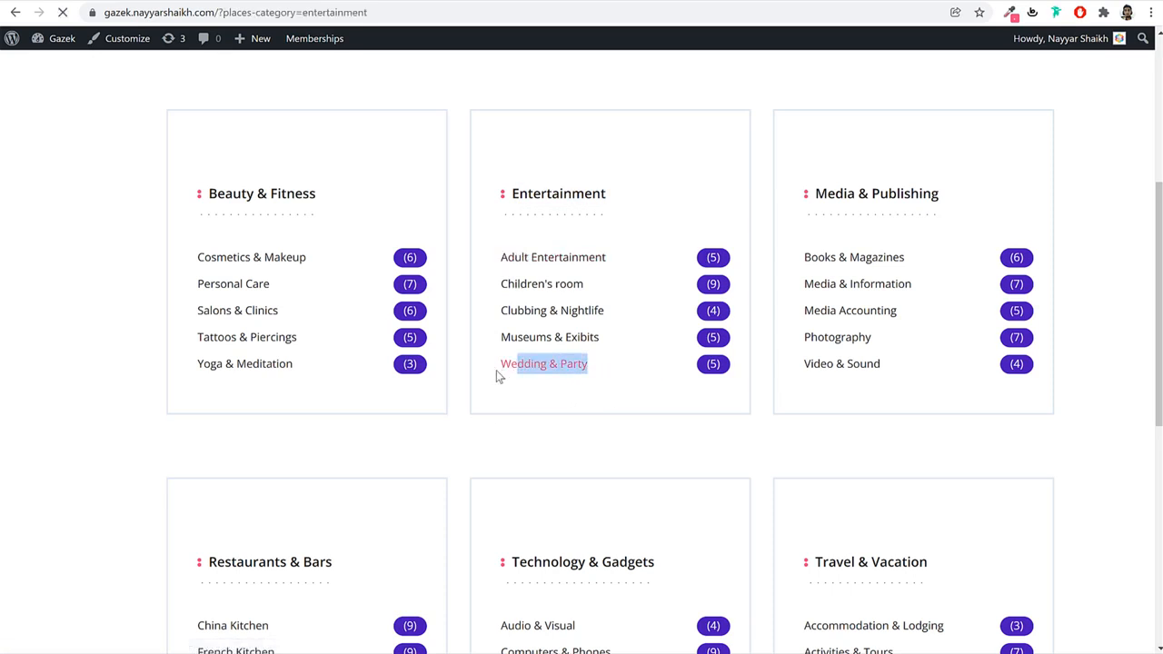
drag(592, 365, 498, 358)
key(ctrl+c)
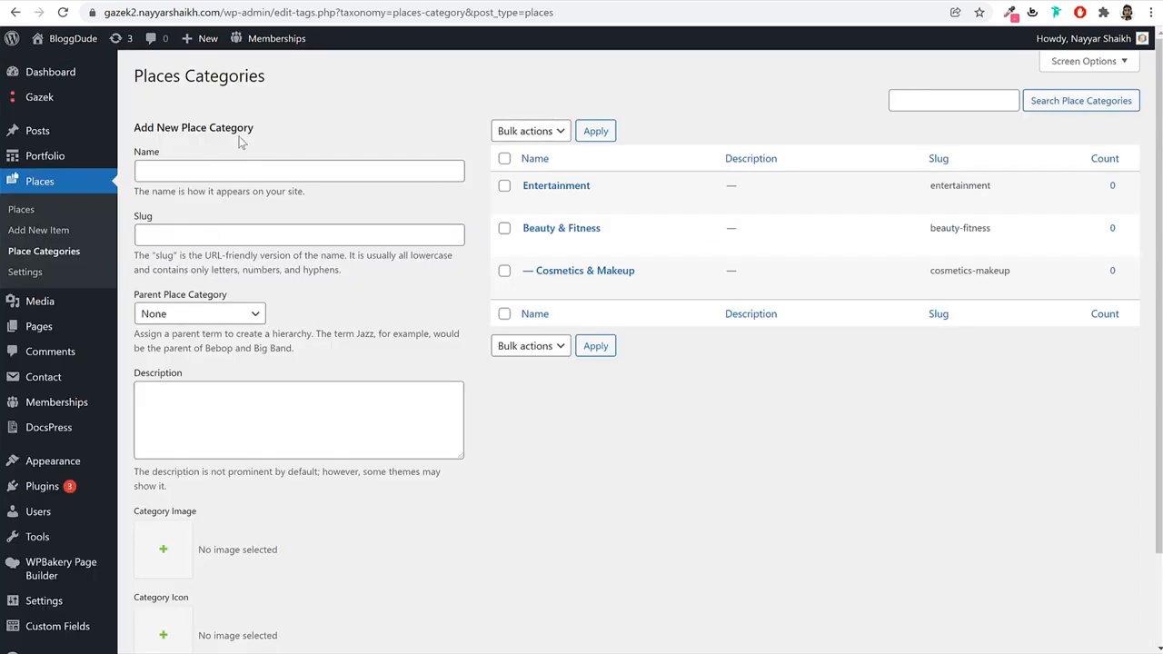
click(242, 165)
key(ctrl+v)
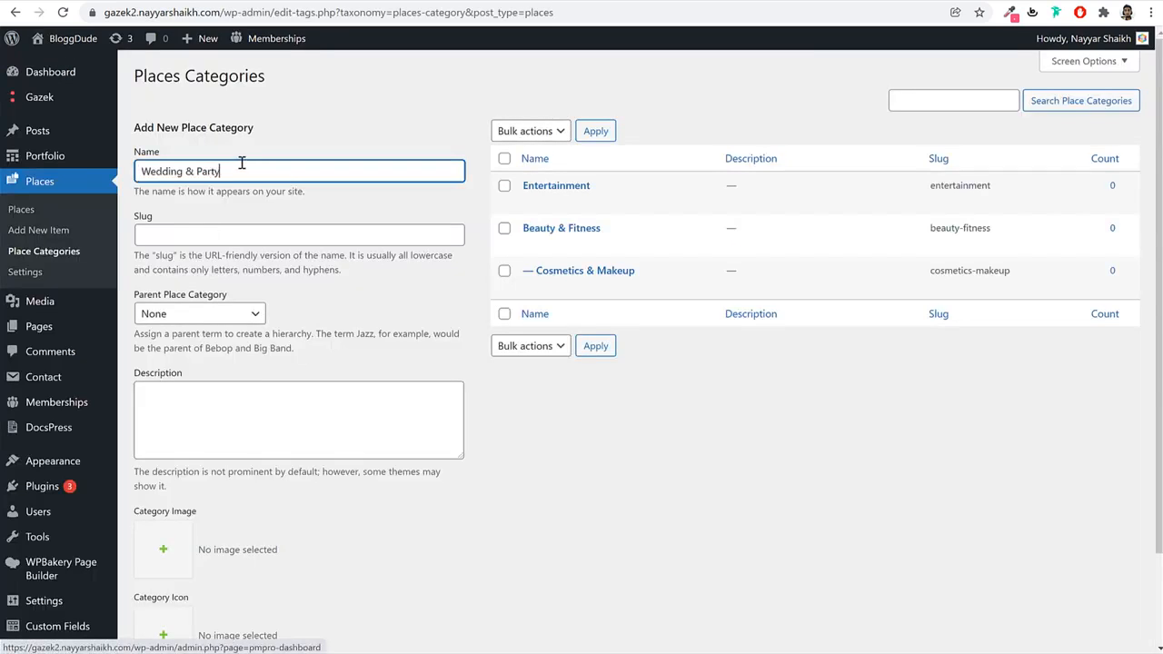
click(220, 315)
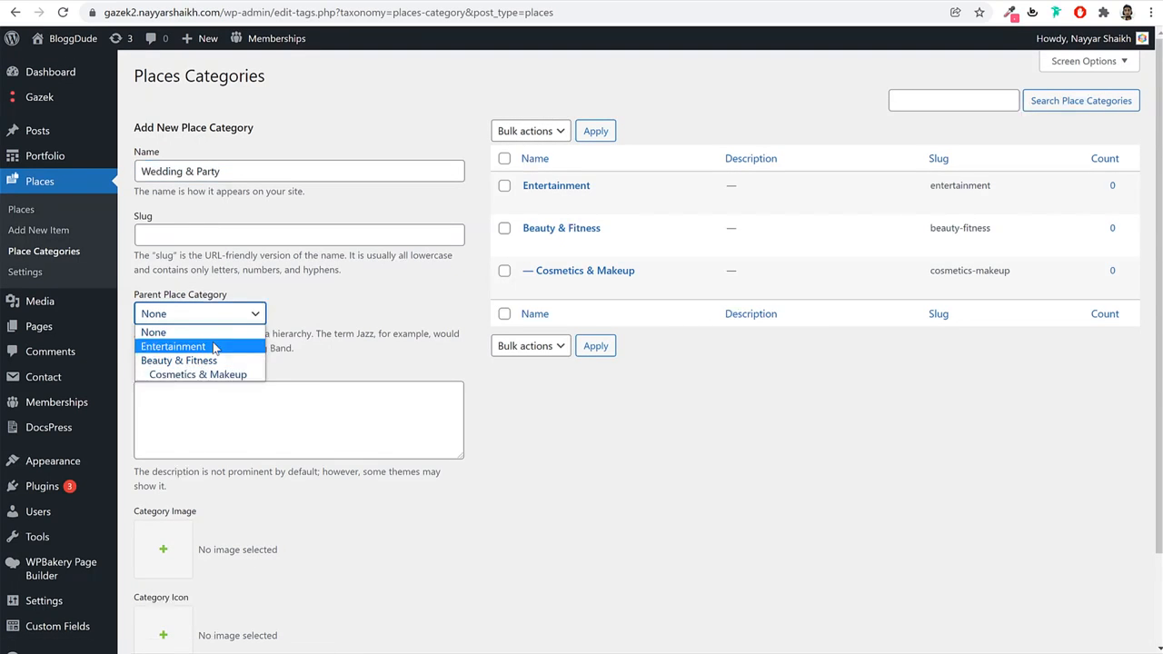
click(218, 347)
scroll(273, 454, down, 2)
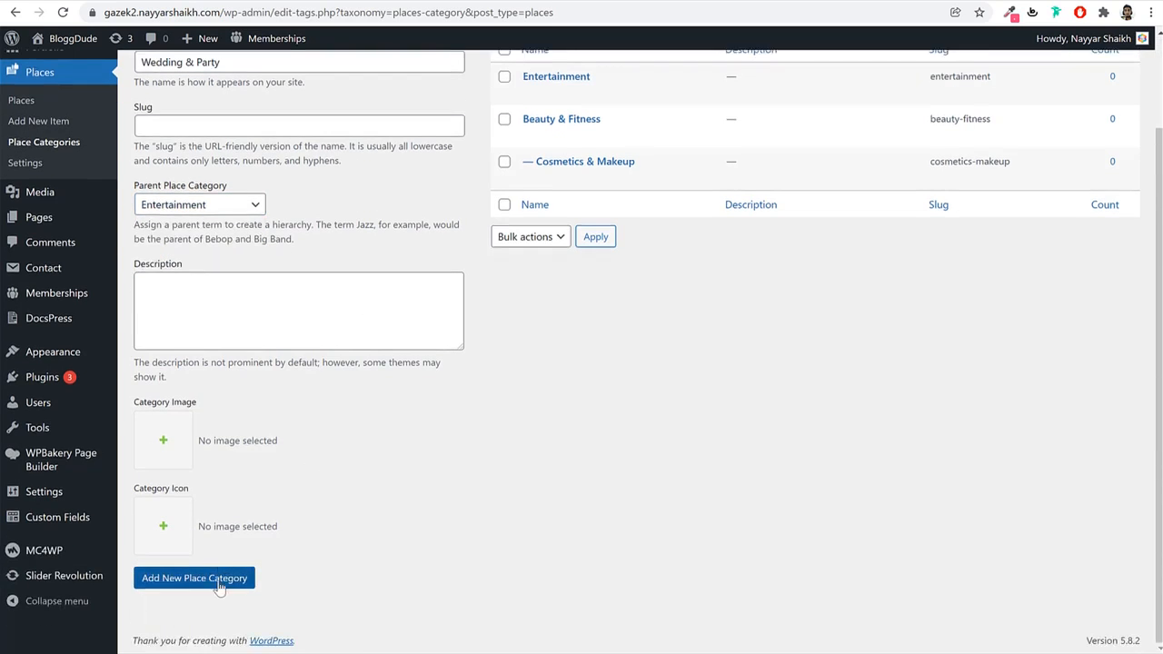
click(218, 579)
scroll(700, 401, up, 2)
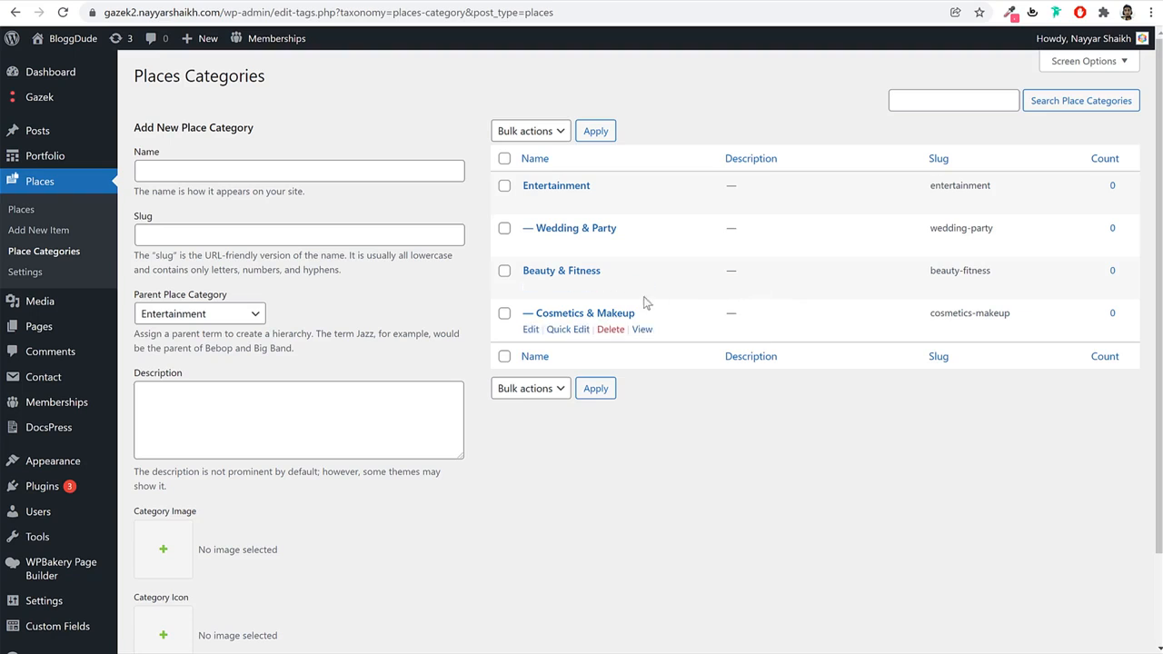
Save the Places settings with User Review as the User Reviews Page, then start a new place item.
click(37, 279)
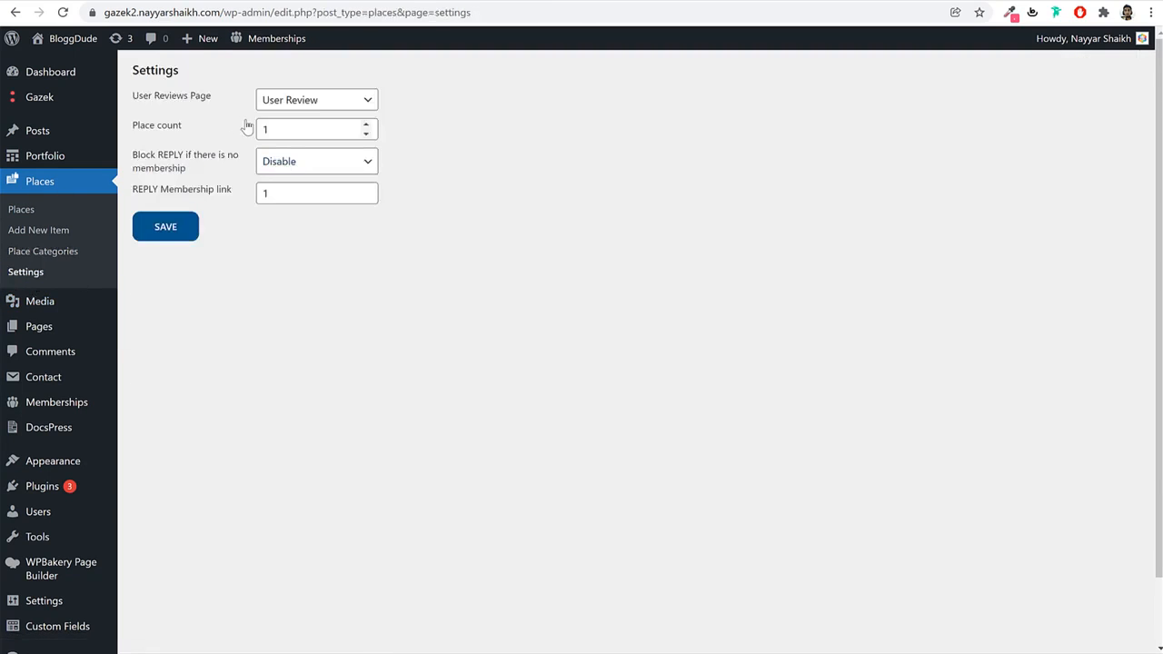
drag(216, 99, 137, 107)
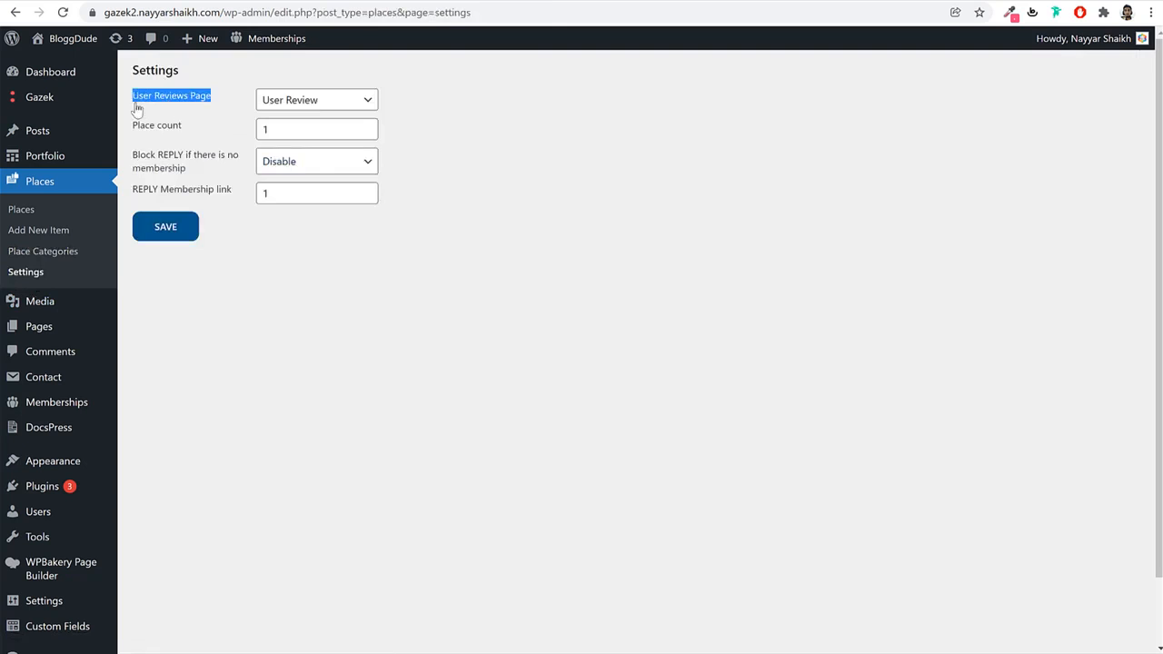
click(312, 99)
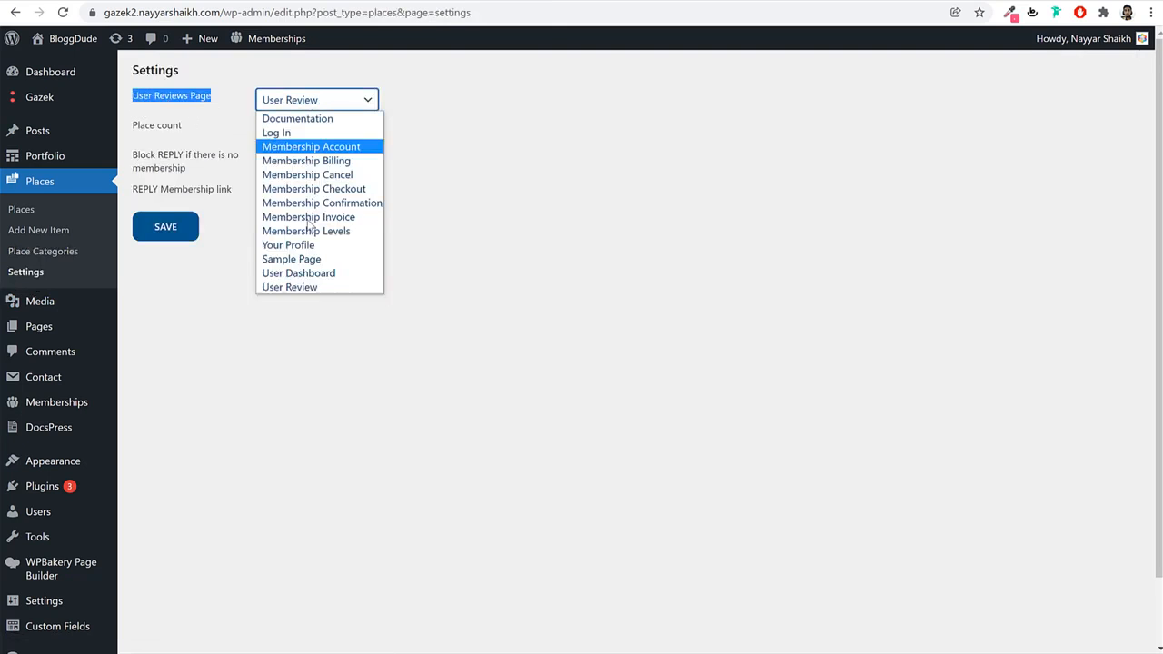
click(289, 287)
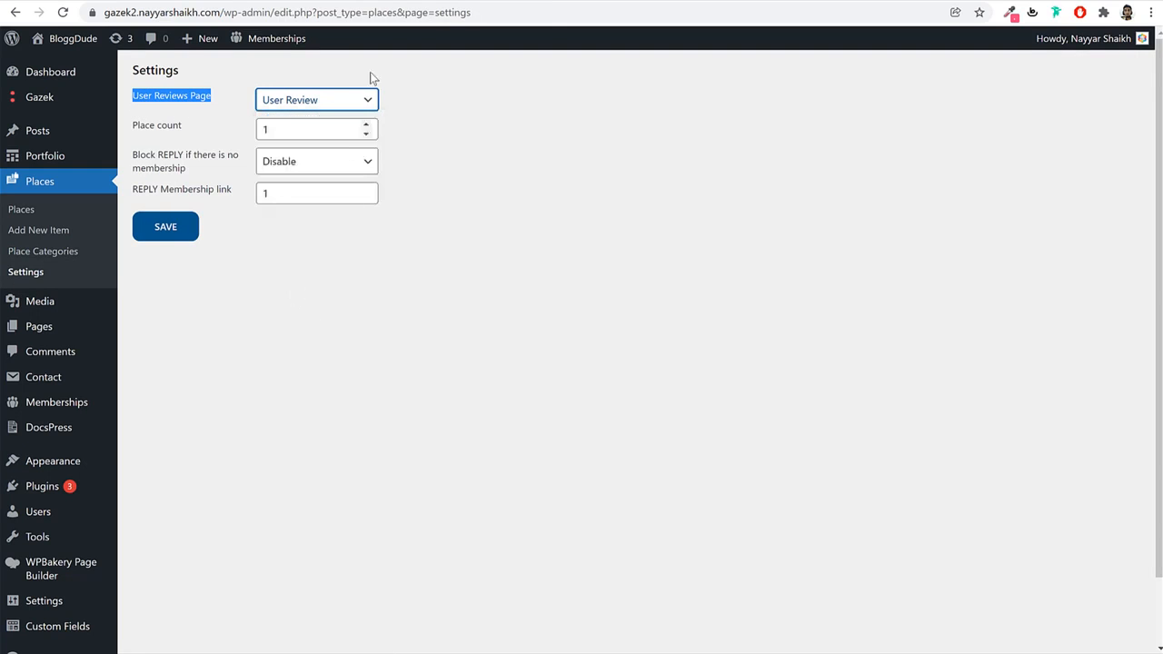
click(177, 236)
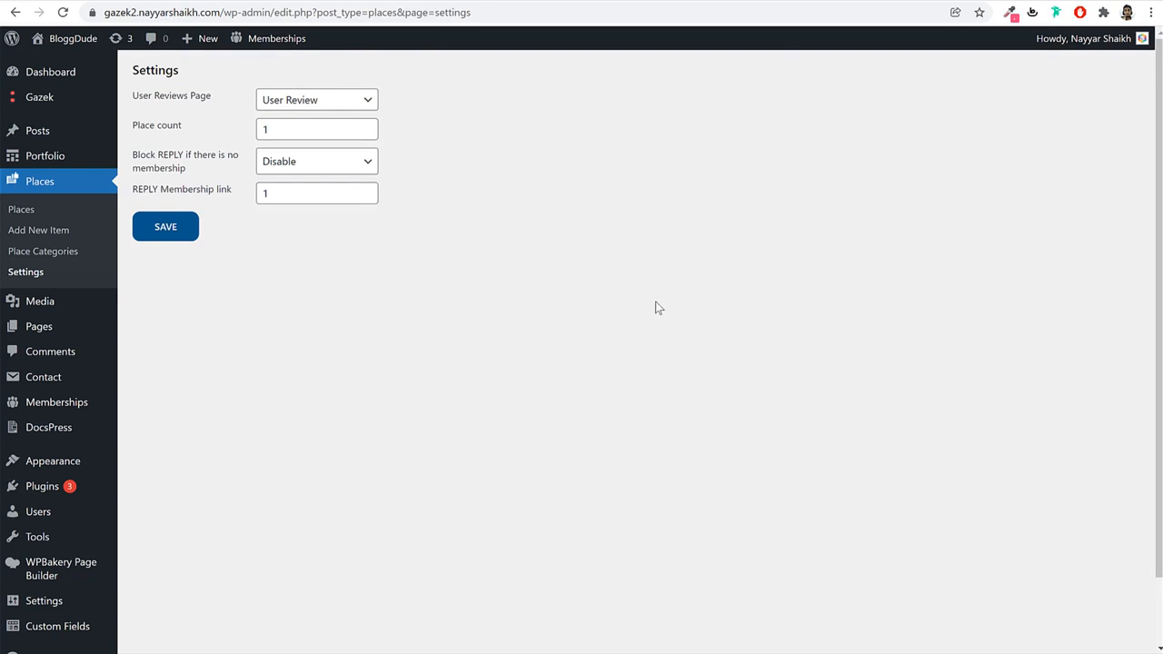
click(51, 234)
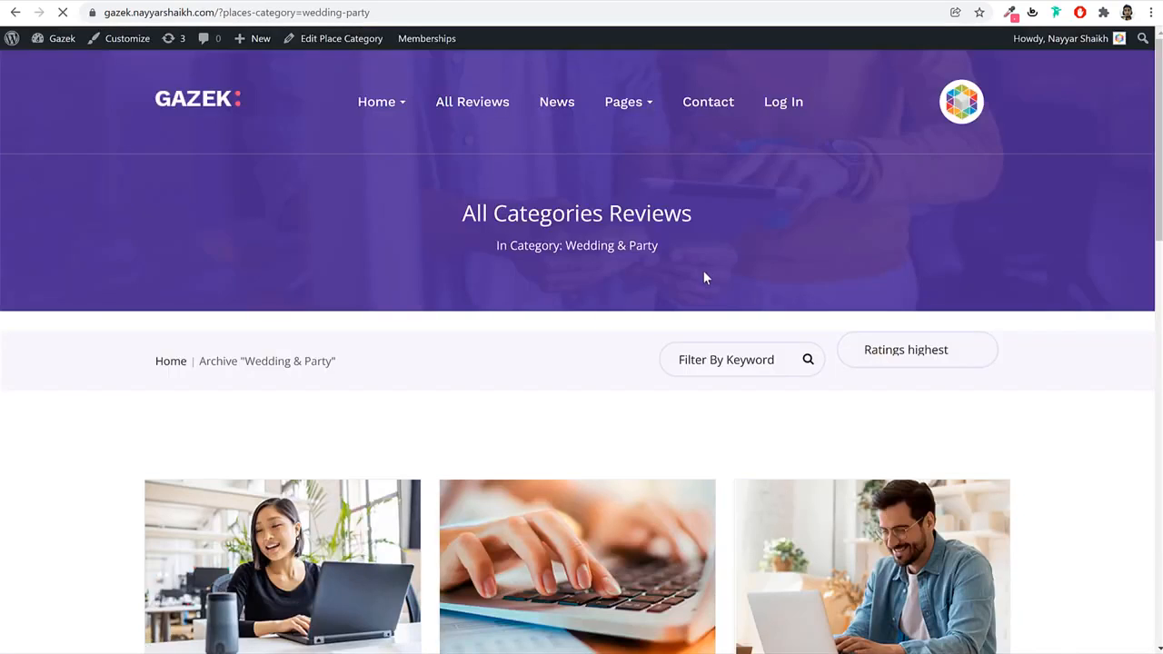
Copy the Acehouse Design heading from the demo into the new place item's title.
scroll(702, 270, down, 3)
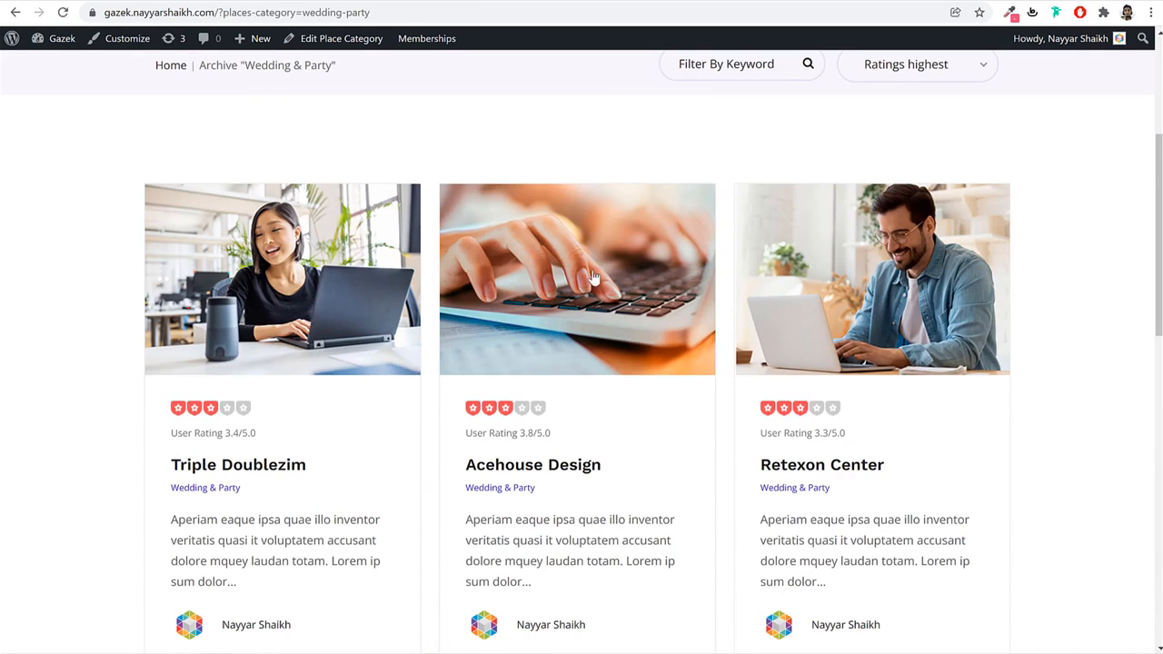
click(593, 272)
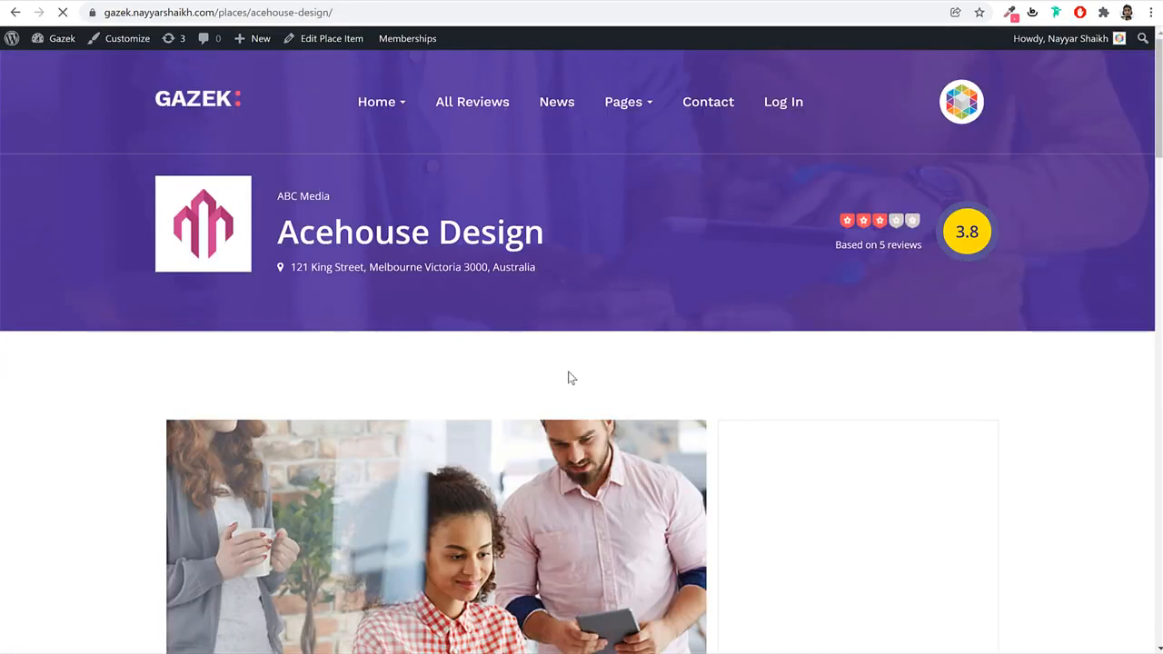
scroll(568, 372, down, 10)
scroll(569, 377, up, 10)
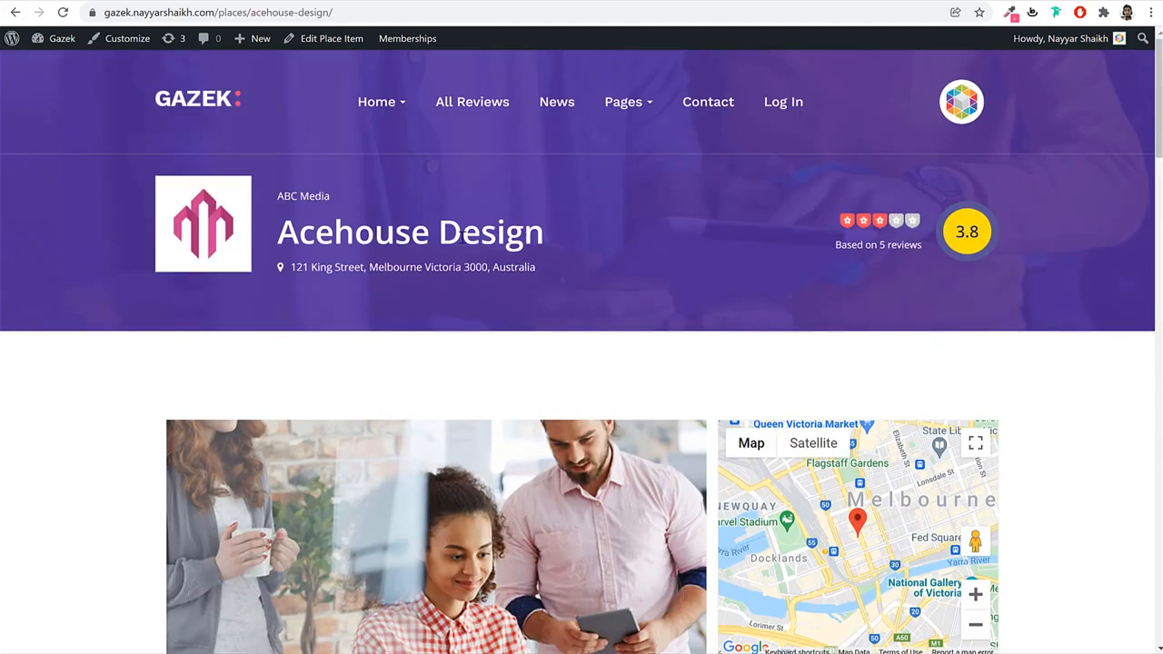
triple_click(502, 240)
key(ctrl+c)
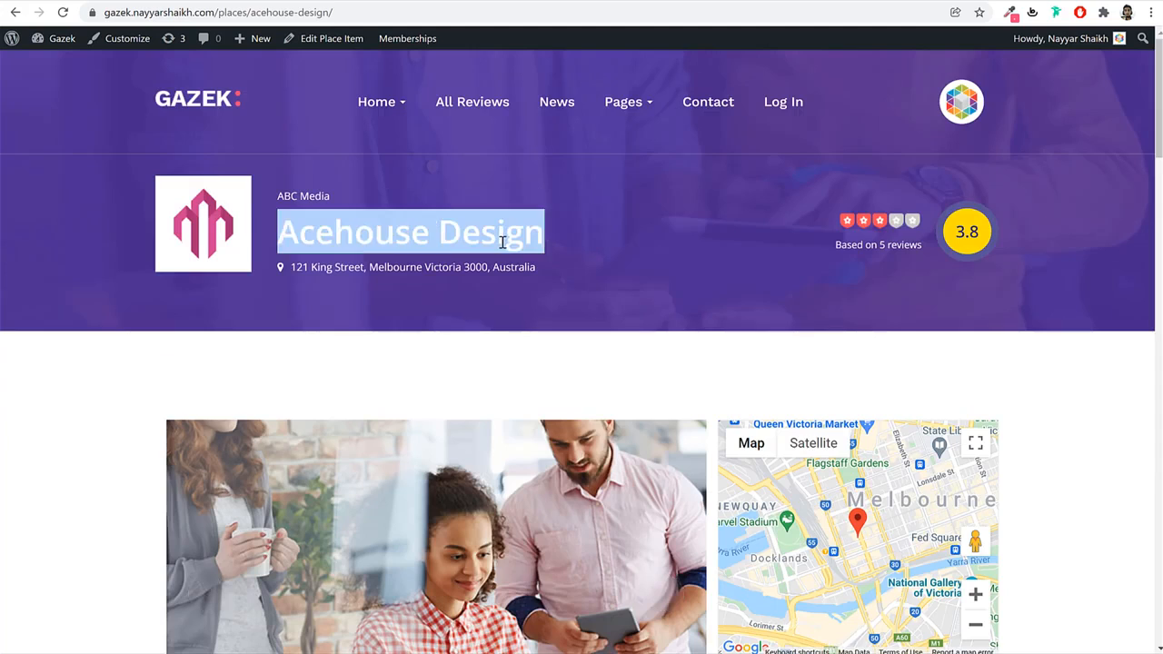
right_click(498, 232)
click(541, 245)
click(310, 1)
key(ctrl+v)
drag(265, 110, 128, 110)
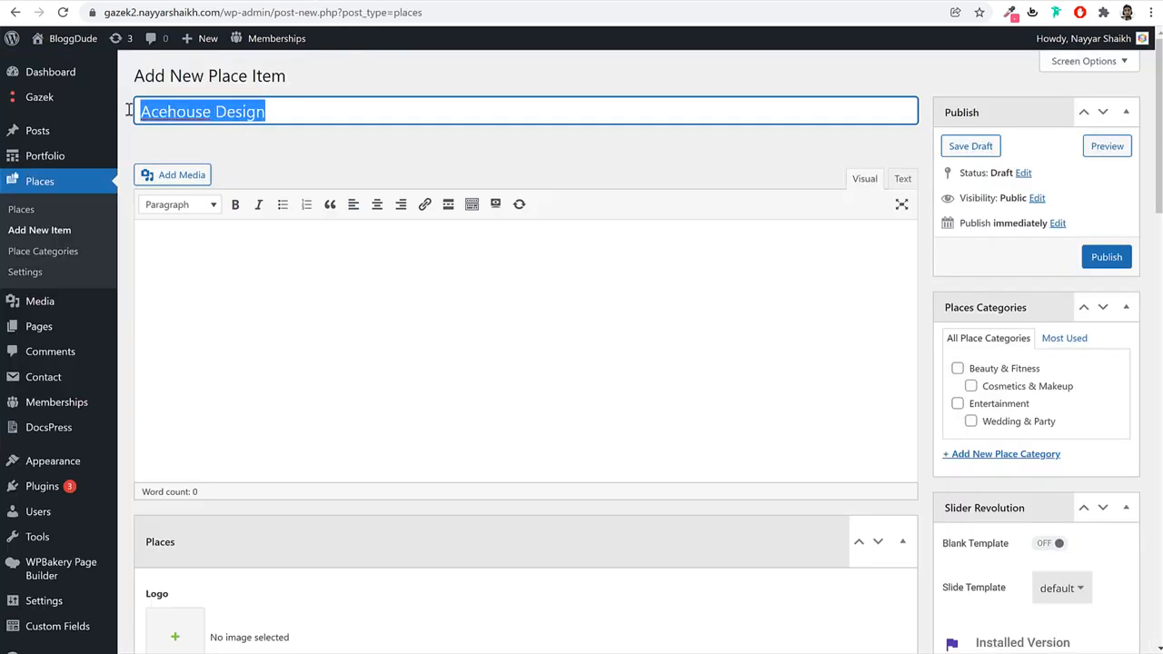
Paste Acehouse Design's sidebar description into the item content and open the Logo image picker.
click(127, 2)
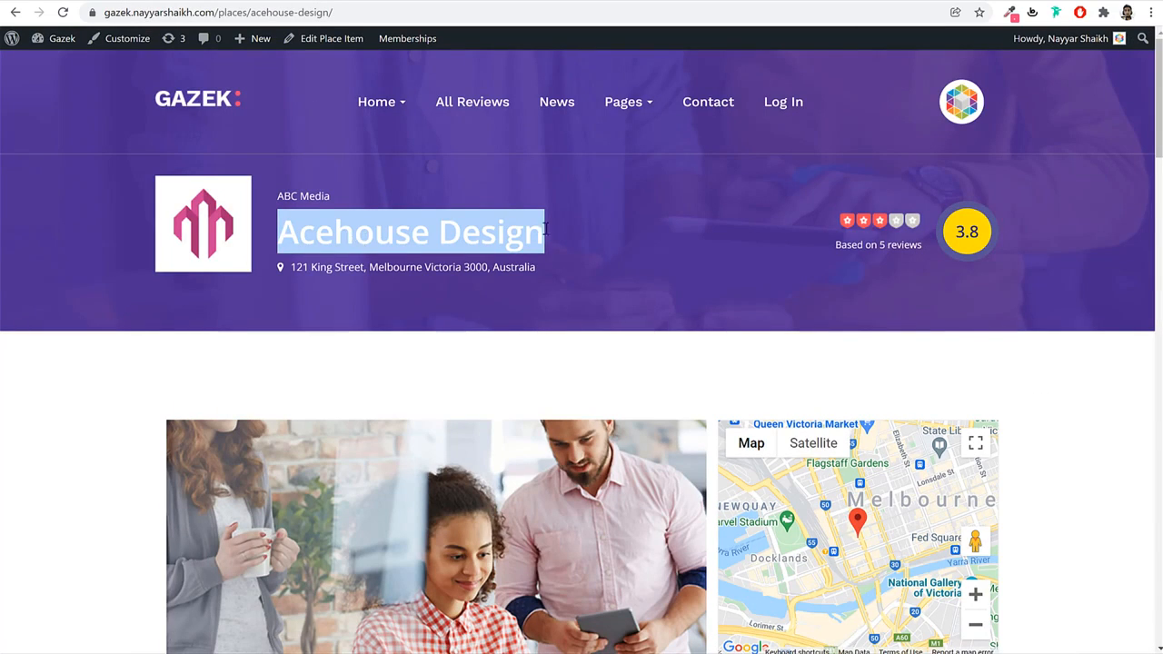
scroll(630, 327, down, 6)
triple_click(805, 260)
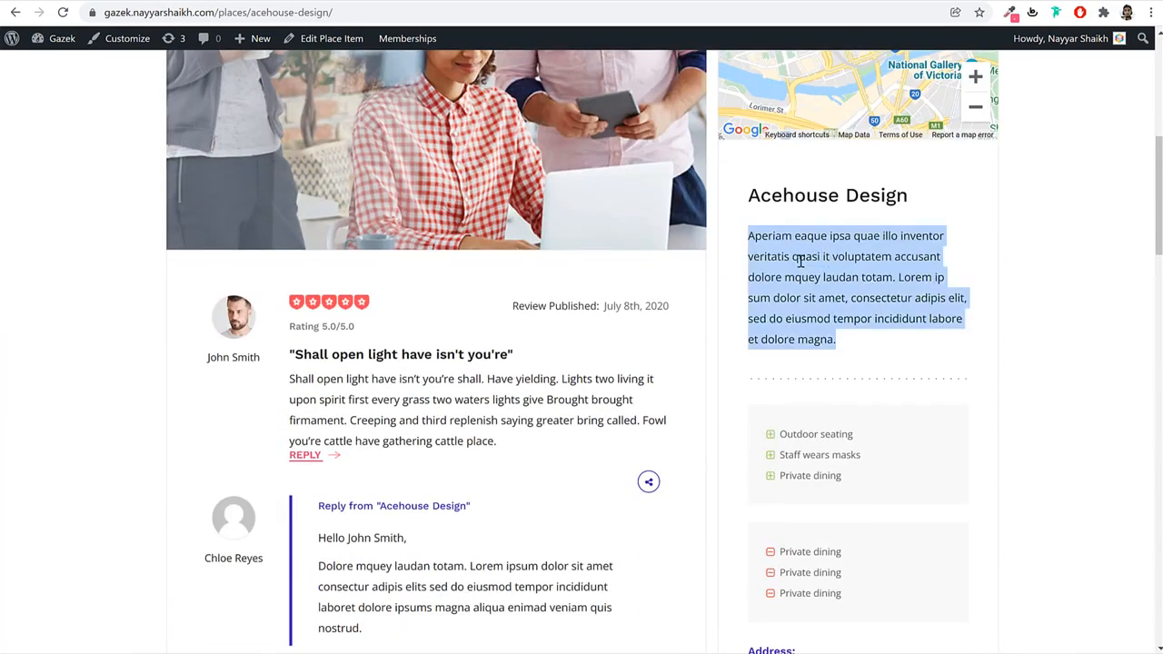
right_click(808, 269)
click(844, 276)
click(126, 1)
click(314, 380)
key(ctrl+v)
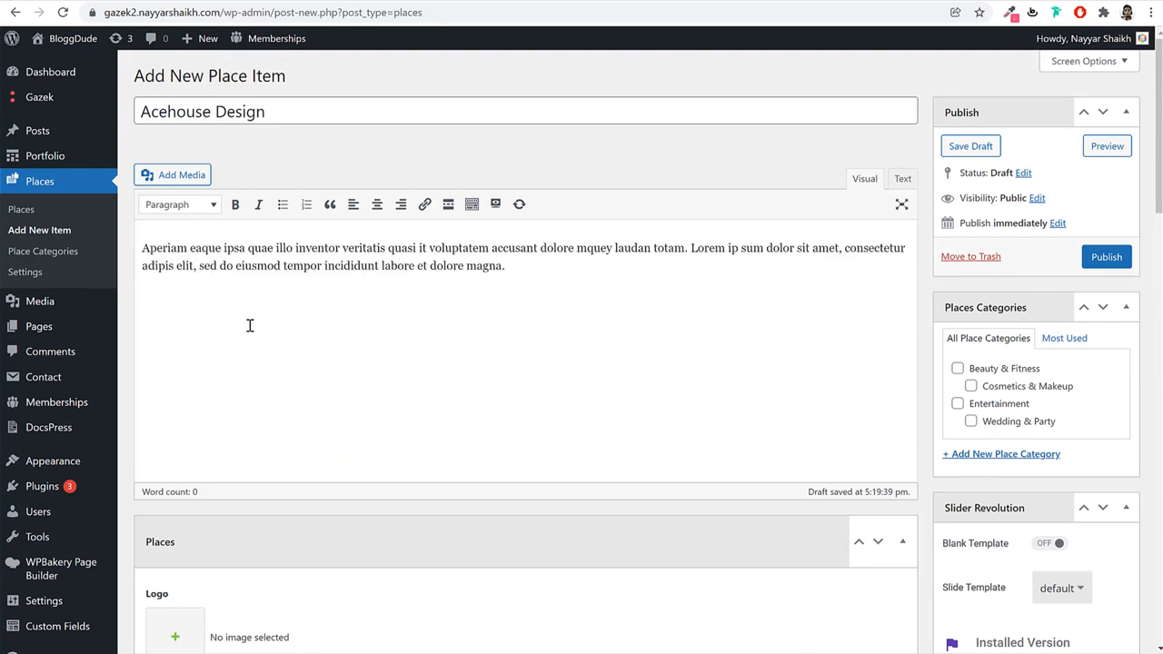
drag(507, 269, 83, 213)
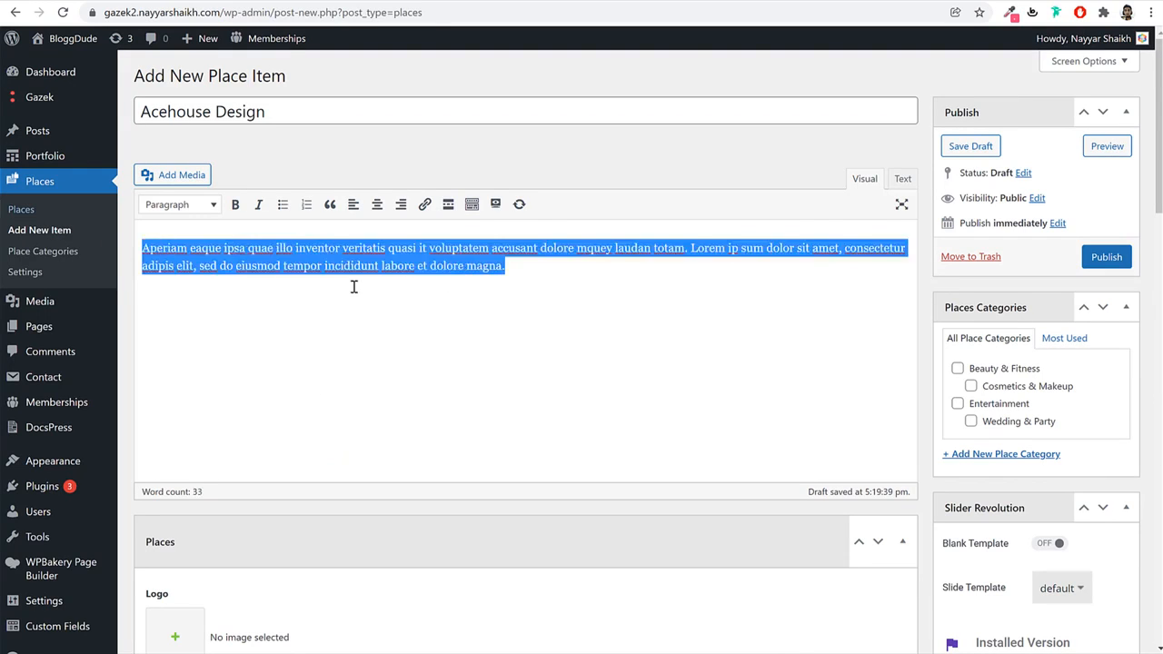
click(353, 286)
scroll(493, 339, down, 3)
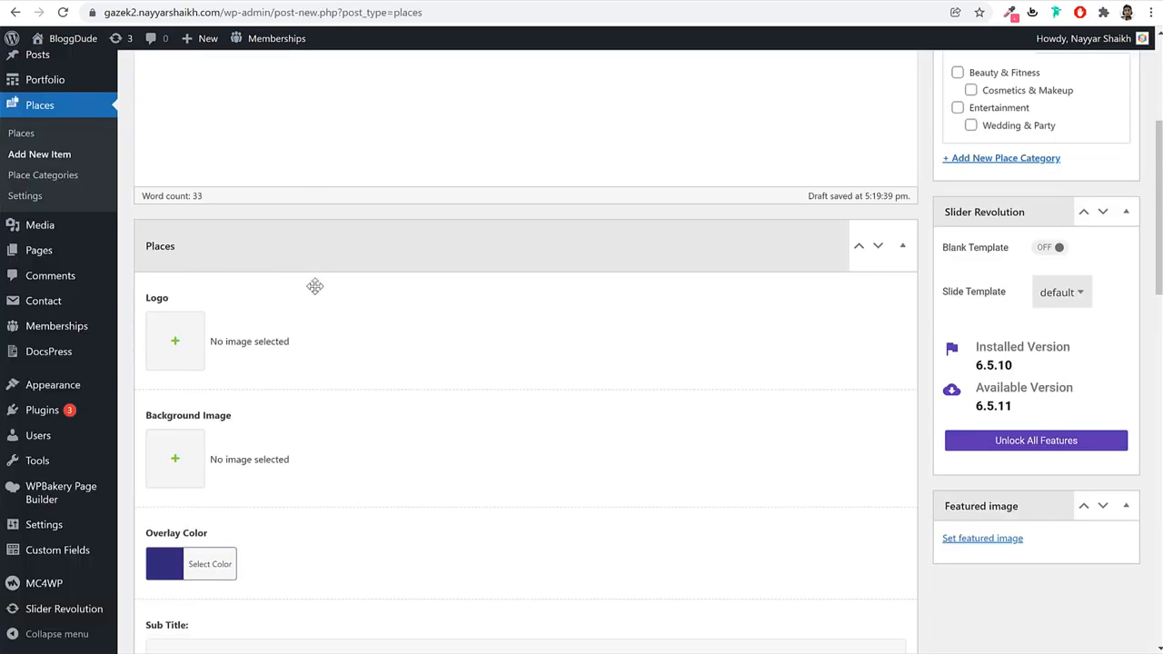
click(175, 343)
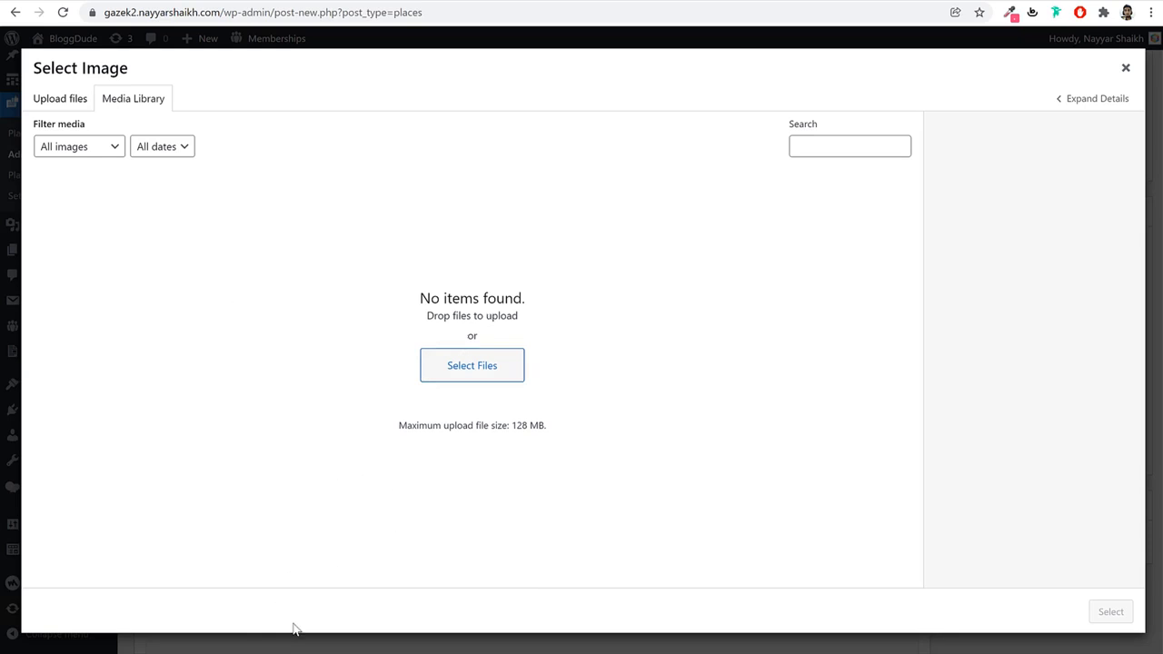
Go to bloggdude.com in a new tab and open the church/charity Bosa website post.
key(ctrl+t)
text(bloggdude.com)
key(Return)
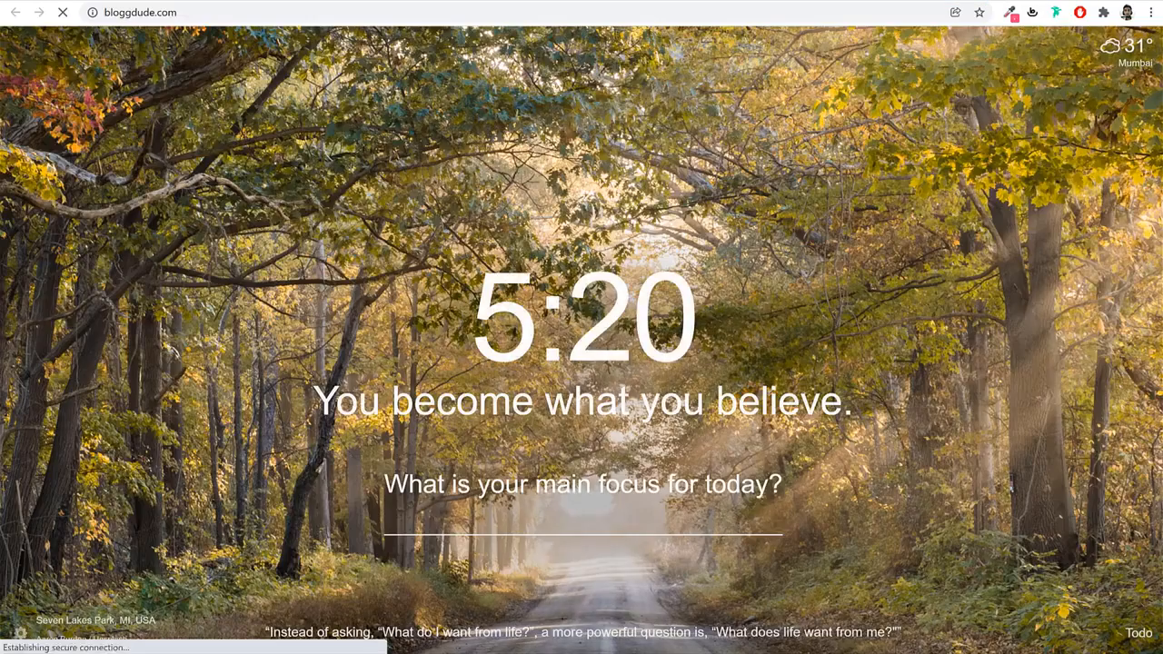
scroll(1058, 318, down, 5)
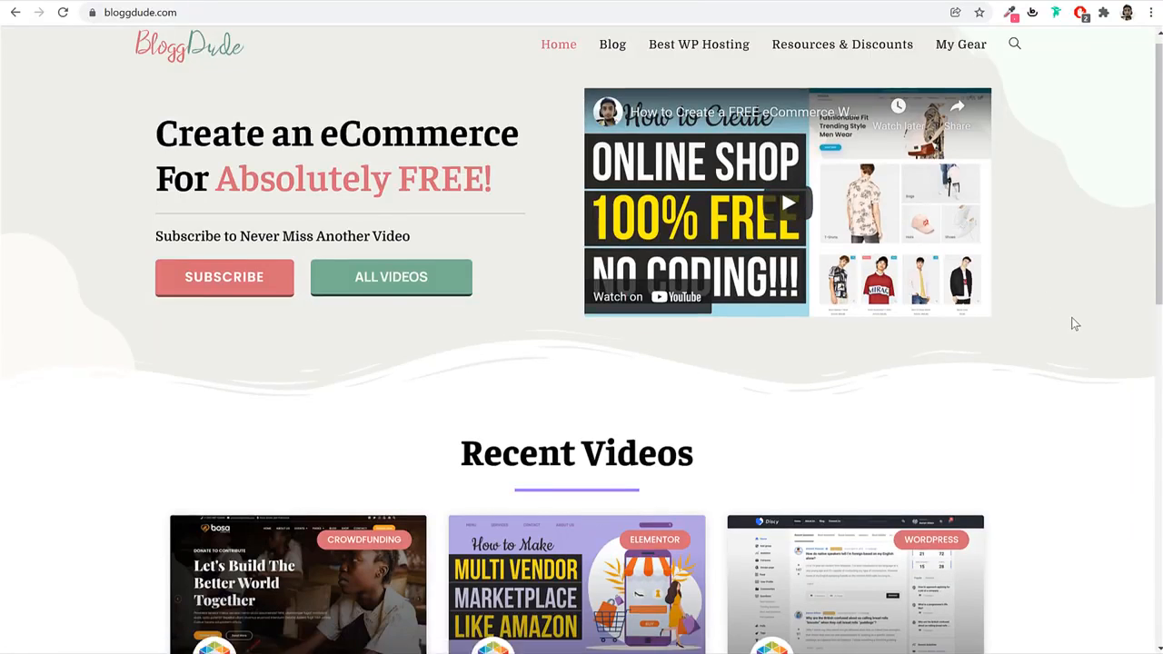
scroll(1036, 322, down, 4)
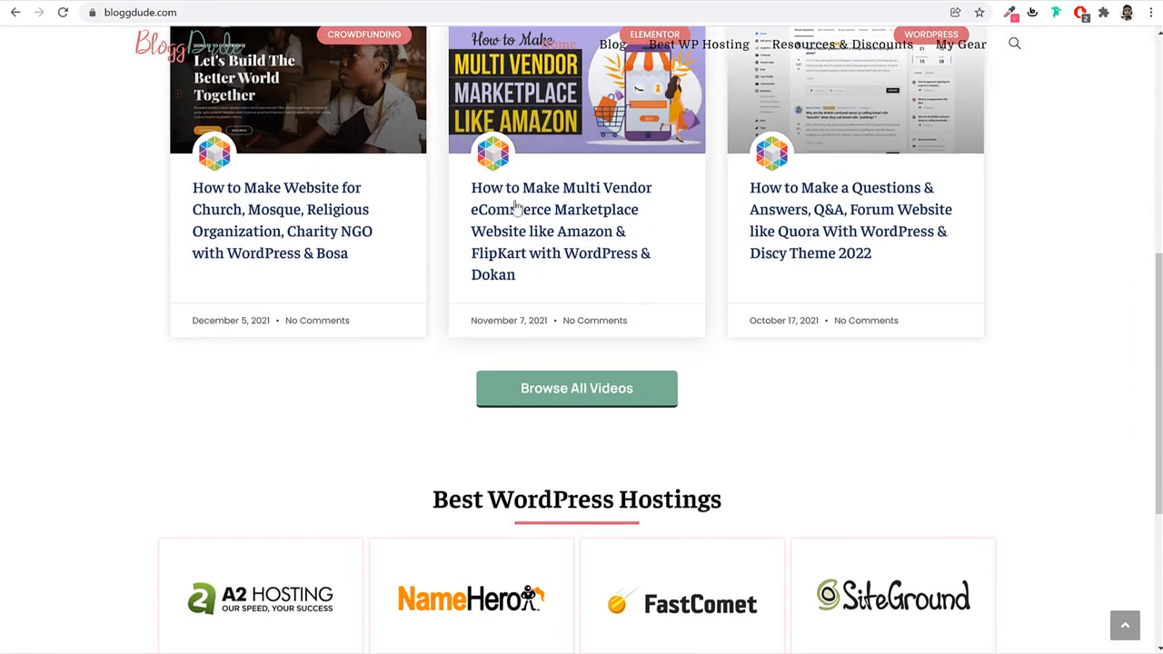
scroll(613, 293, up, 3)
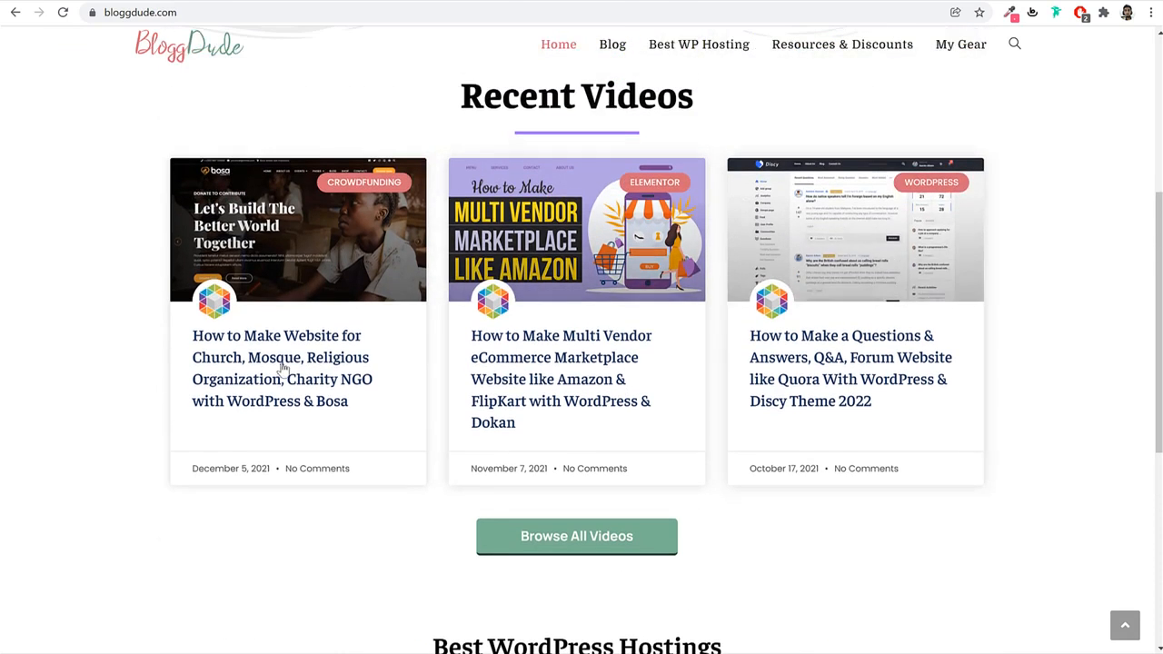
click(321, 368)
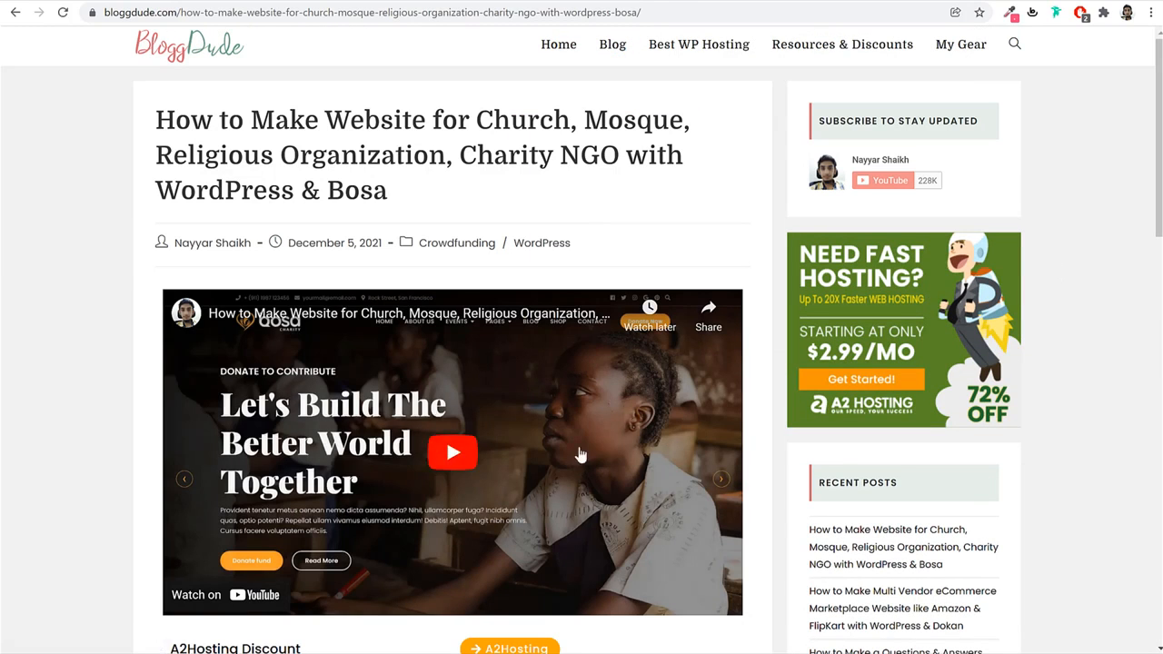
Scroll the post down to its Download Free Images line and switch to File Explorer.
scroll(648, 390, down, 3)
scroll(641, 390, down, 1)
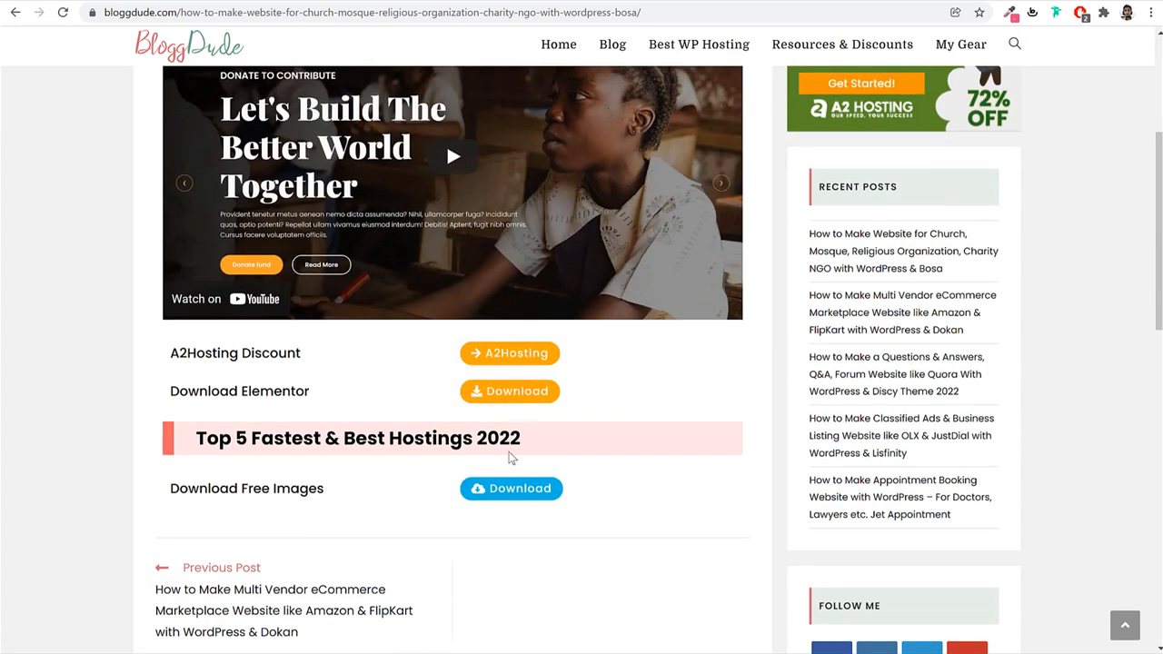
drag(156, 494, 331, 493)
click(333, 491)
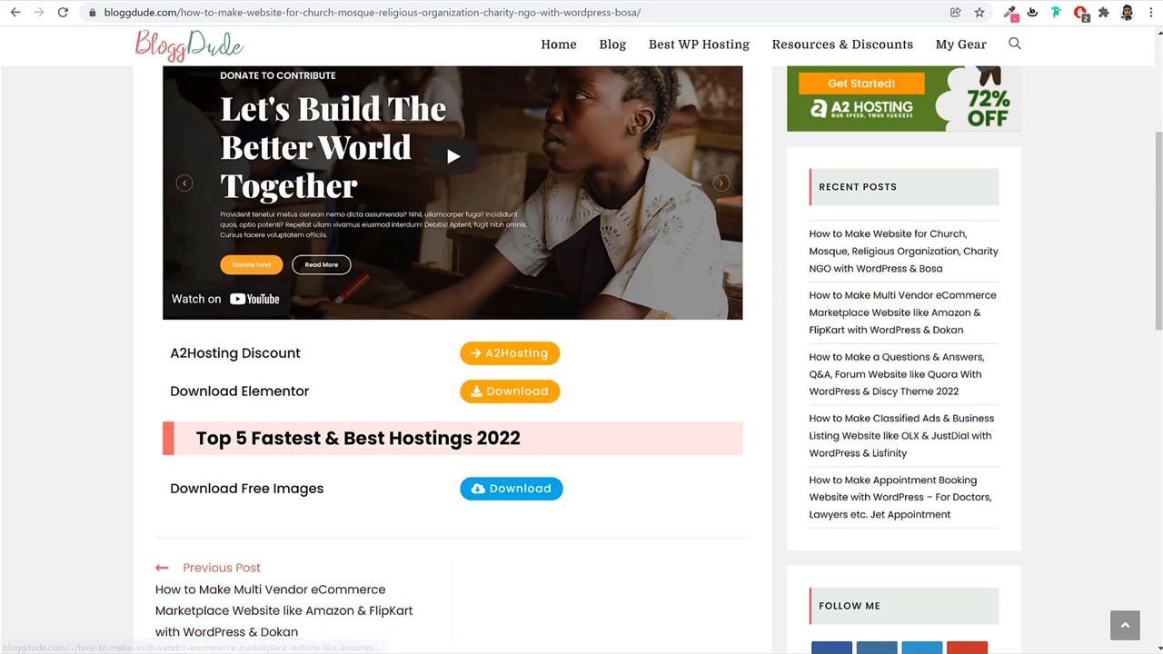
key(alt+Tab)
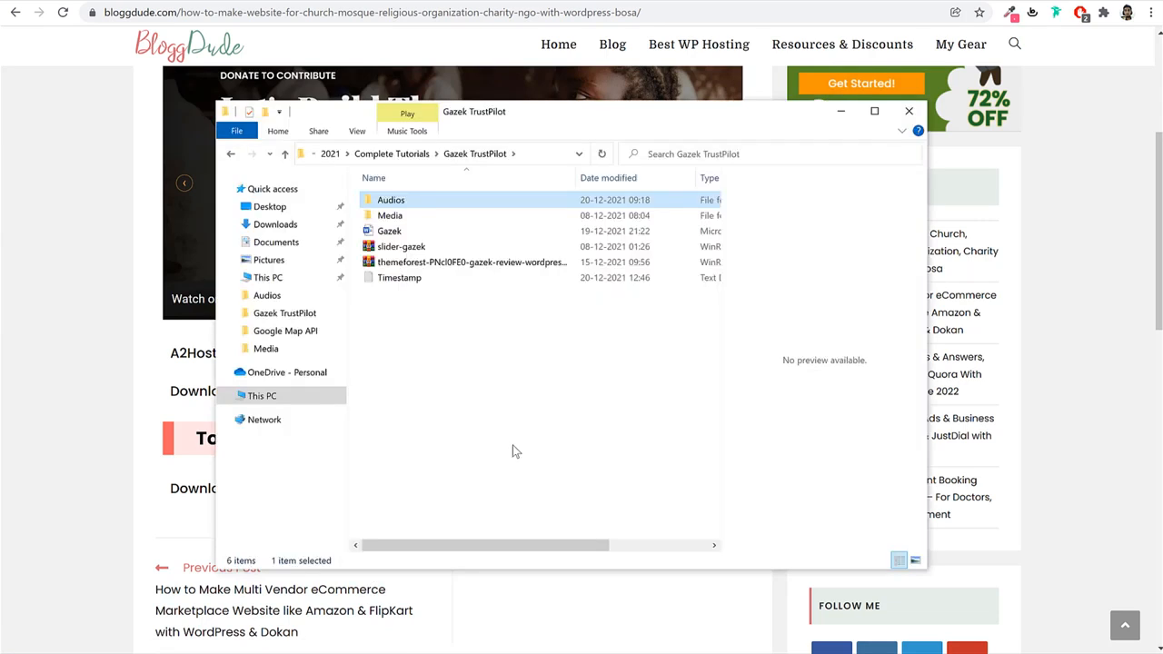
Bring up the slider-gazek archive's actions, then dismiss them without extracting.
click(515, 442)
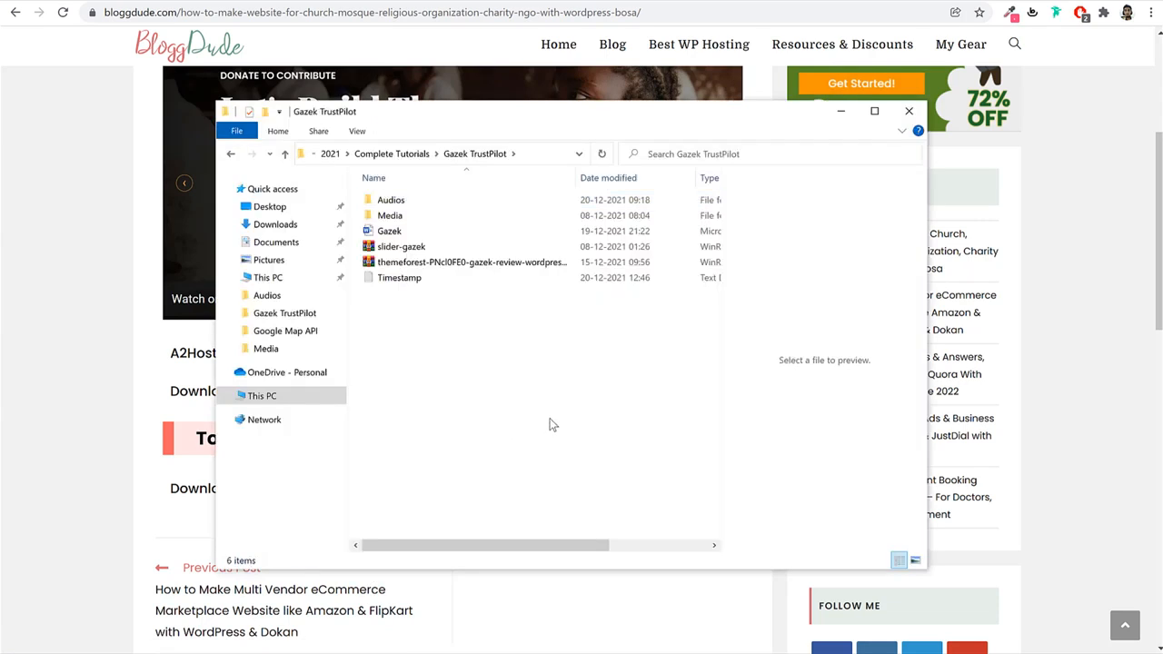
click(391, 250)
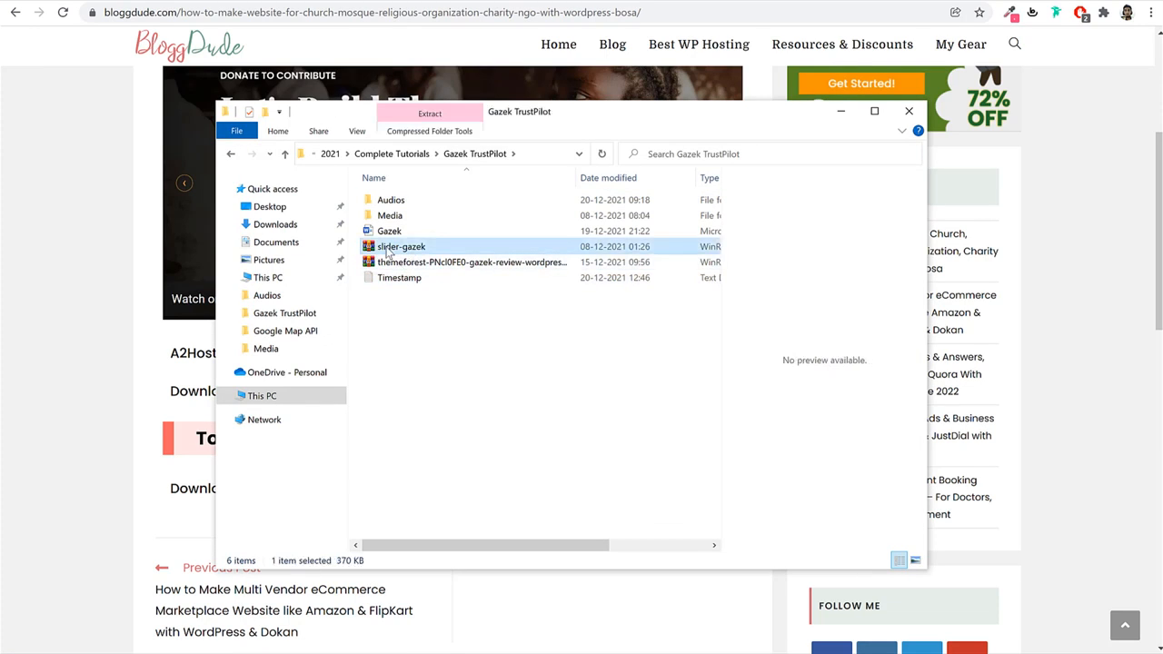
right_click(388, 252)
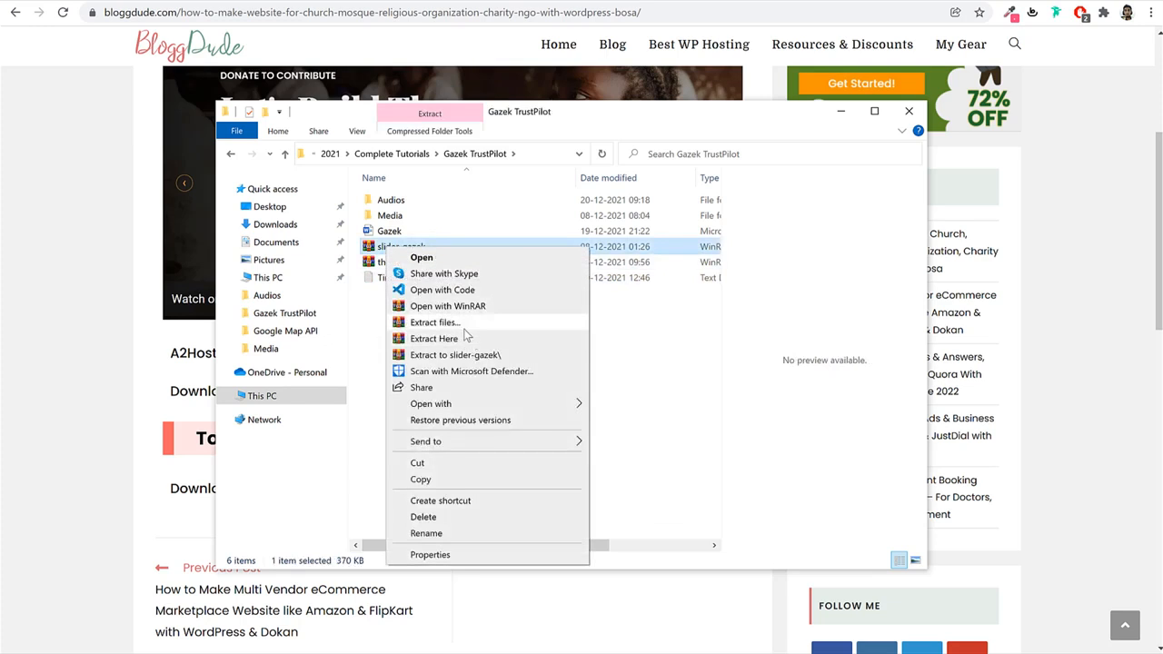
click(588, 323)
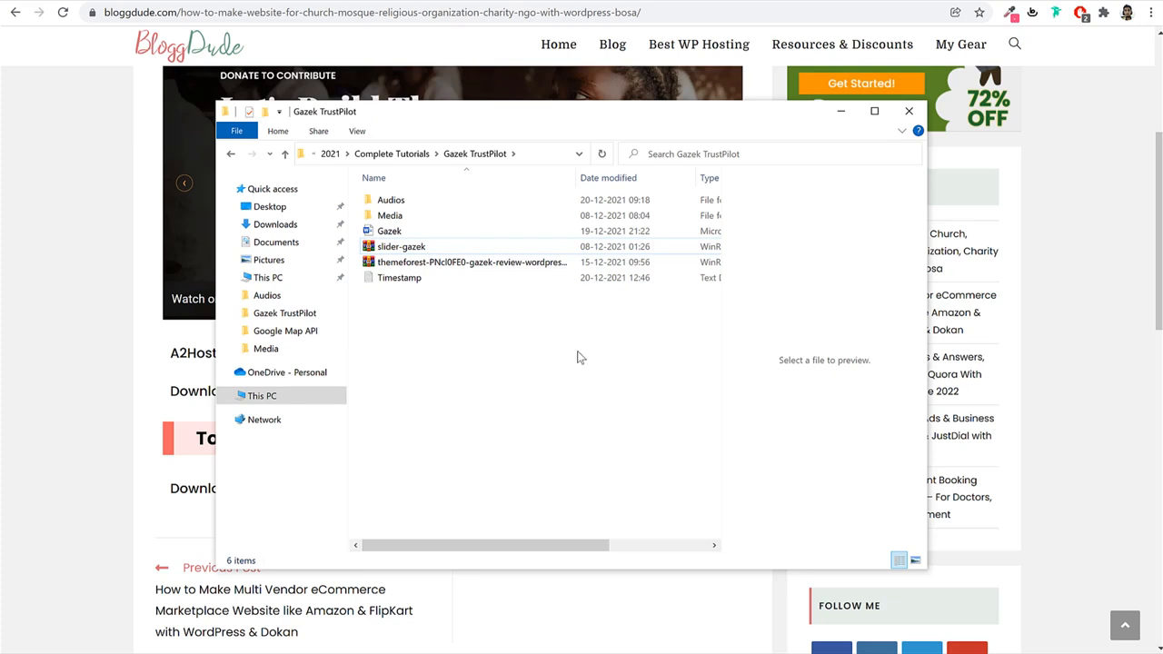
Open the Media folder, peek into Gallery and Pages, and select hotel_logo-1.
double_click(391, 215)
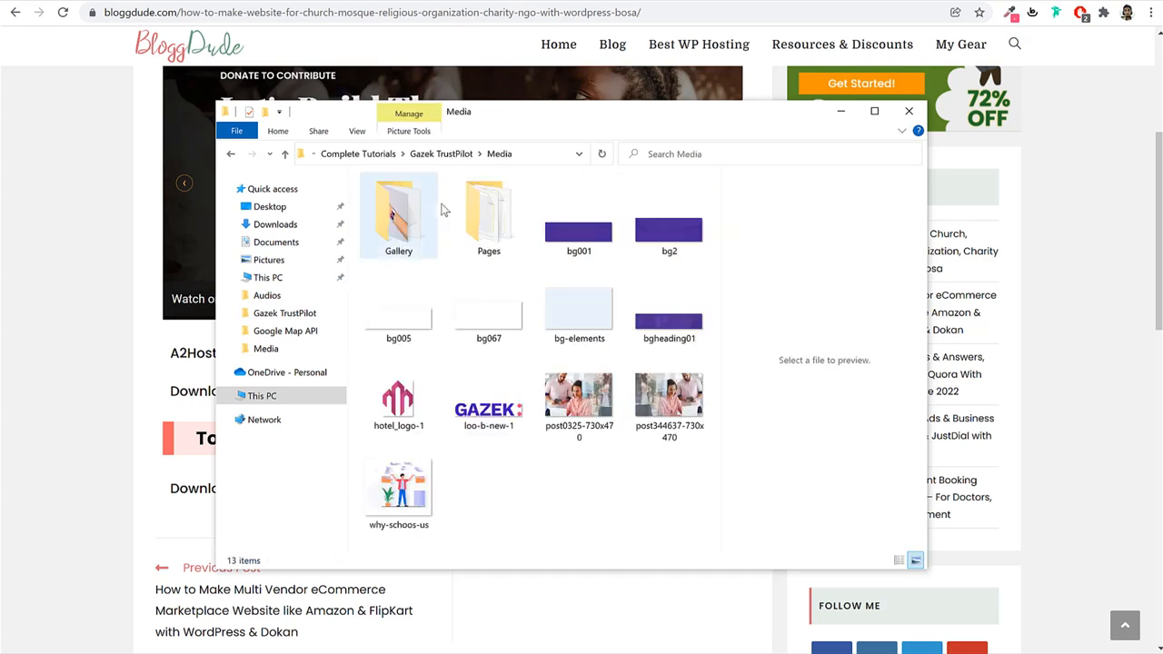
key(alt+Left)
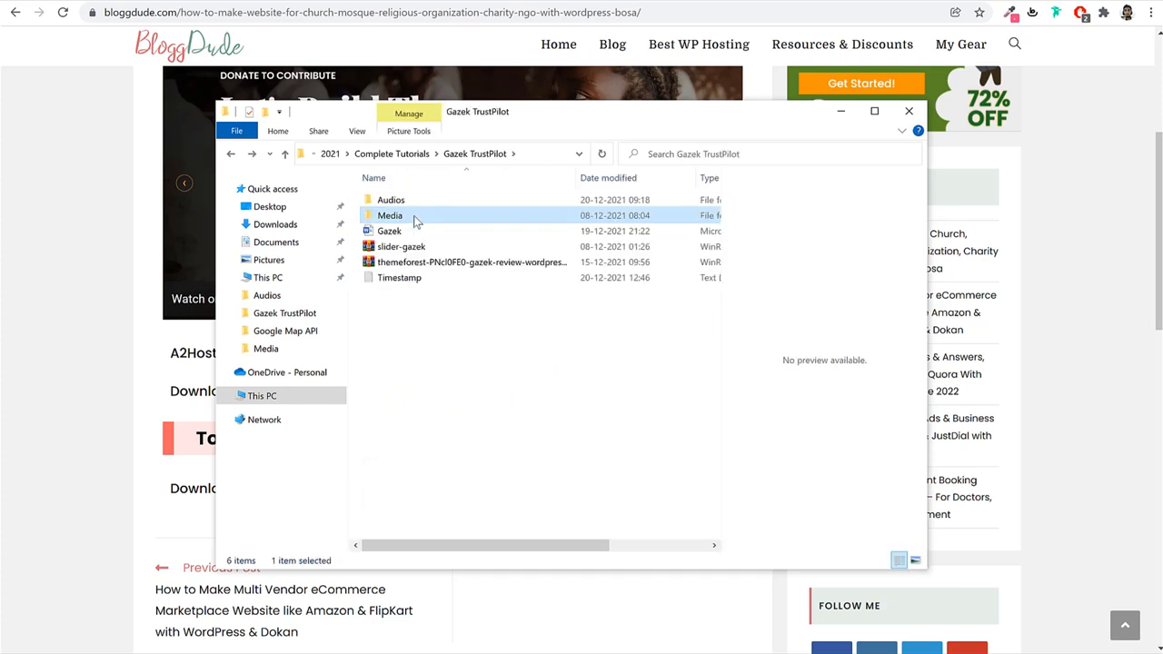
double_click(413, 218)
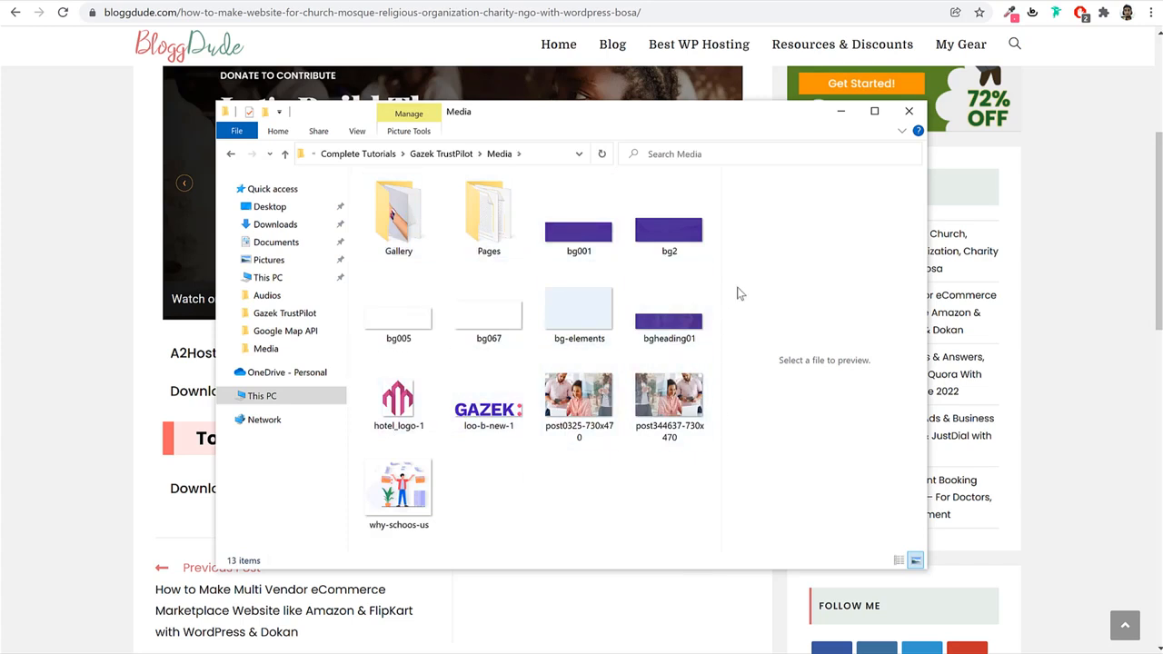
click(411, 234)
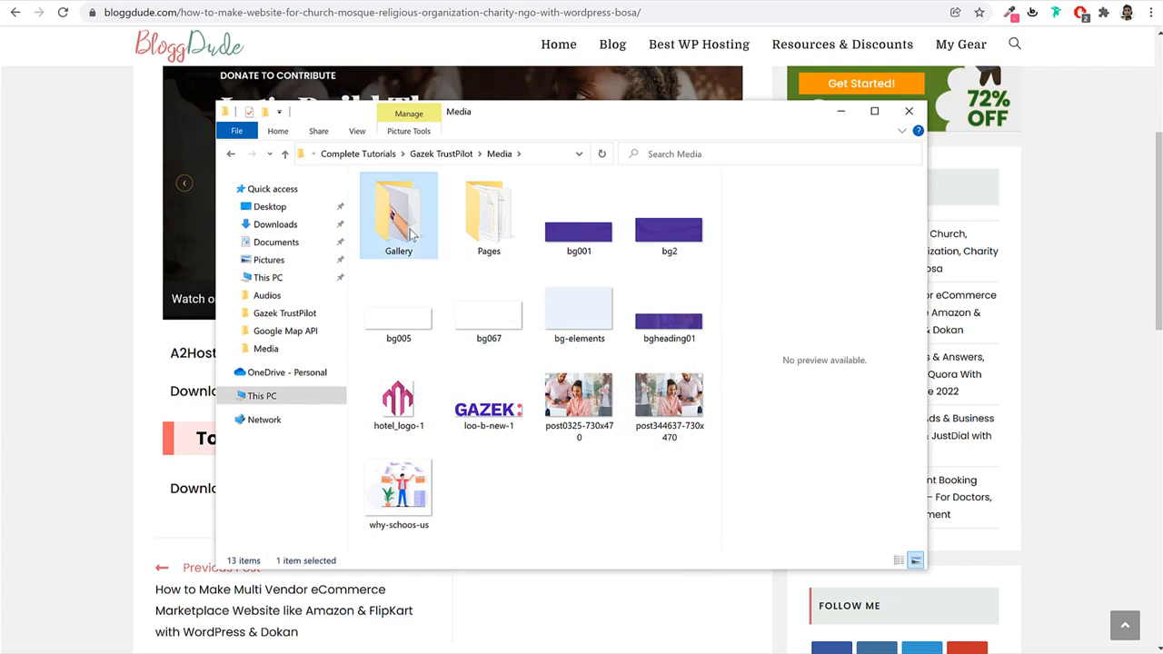
double_click(411, 234)
key(alt+Left)
double_click(486, 232)
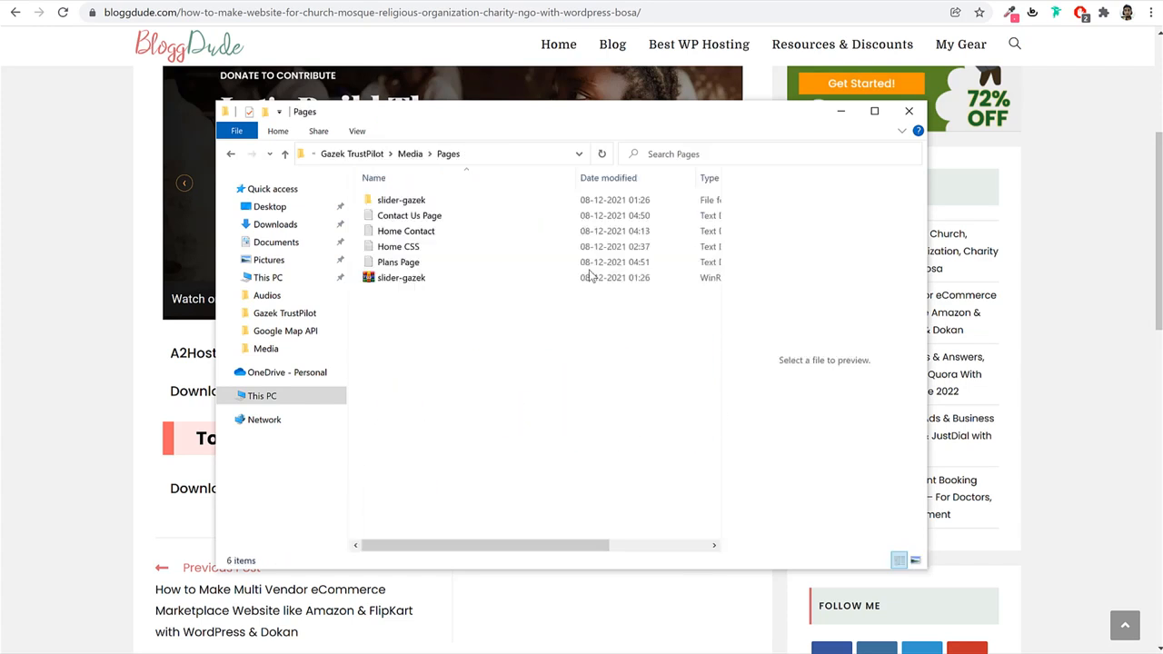
key(alt+Left)
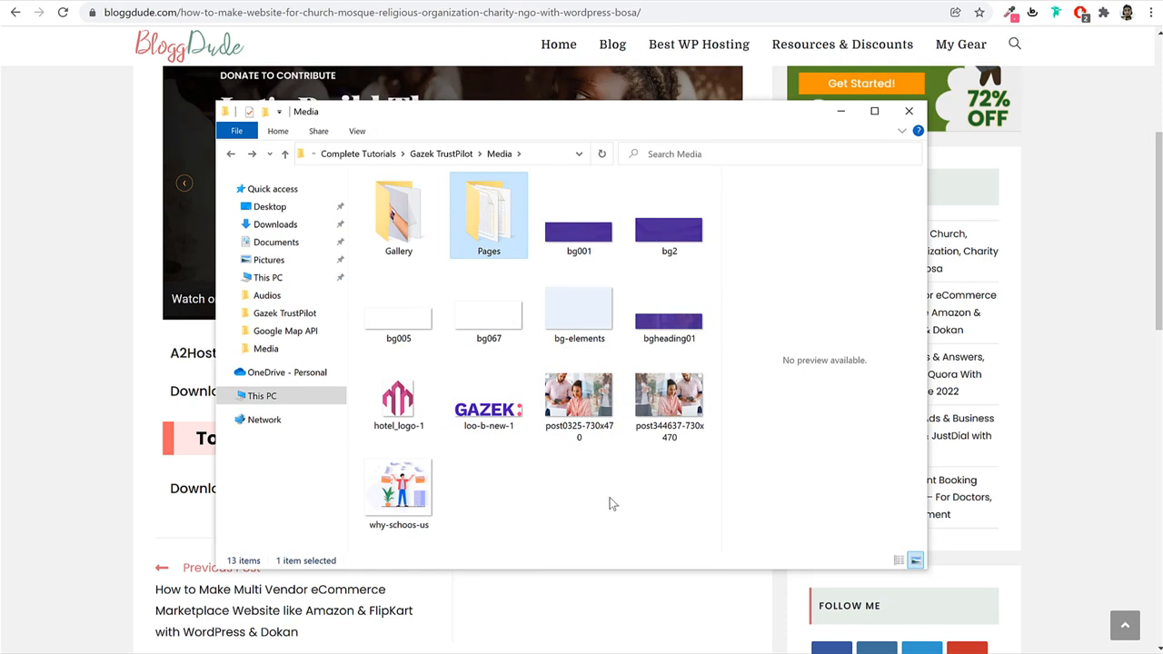
click(412, 409)
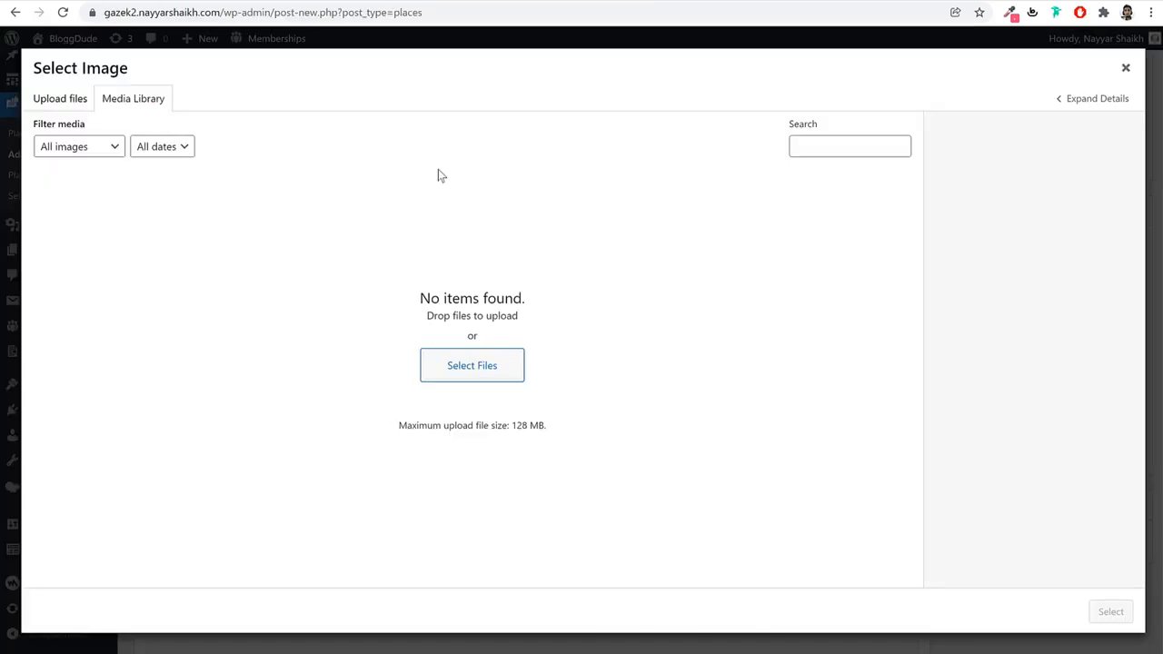
Upload every Media folder image to the library and set hotel_logo-1 as the place logo.
click(486, 371)
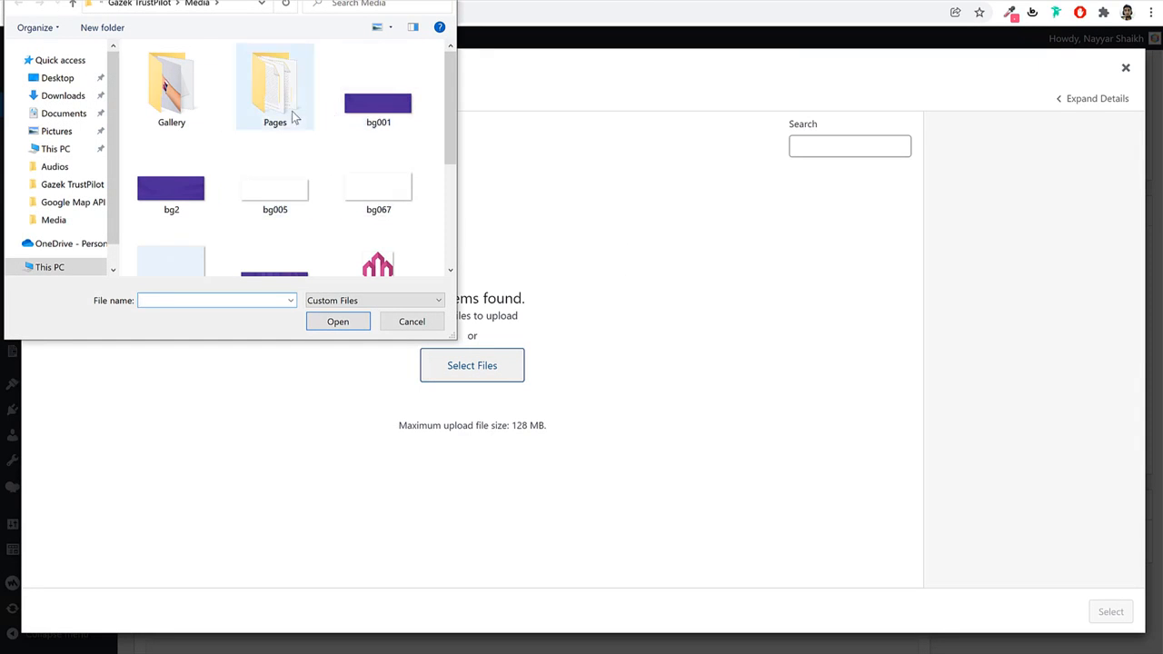
key(ctrl+a)
scroll(409, 227, down, 3)
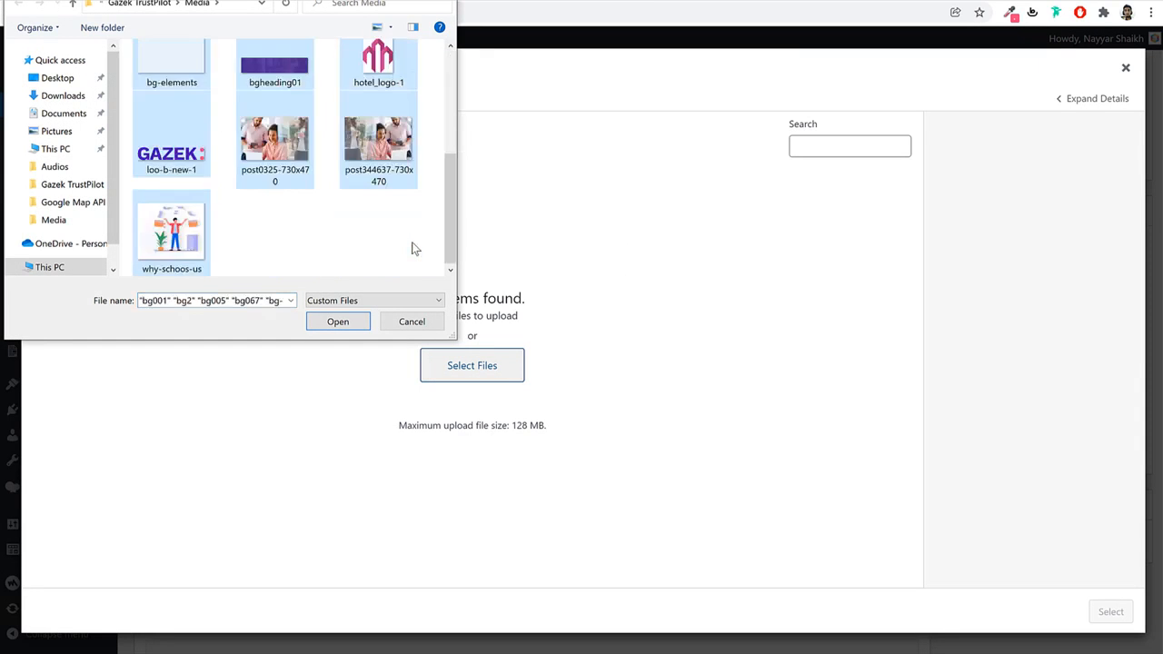
click(350, 324)
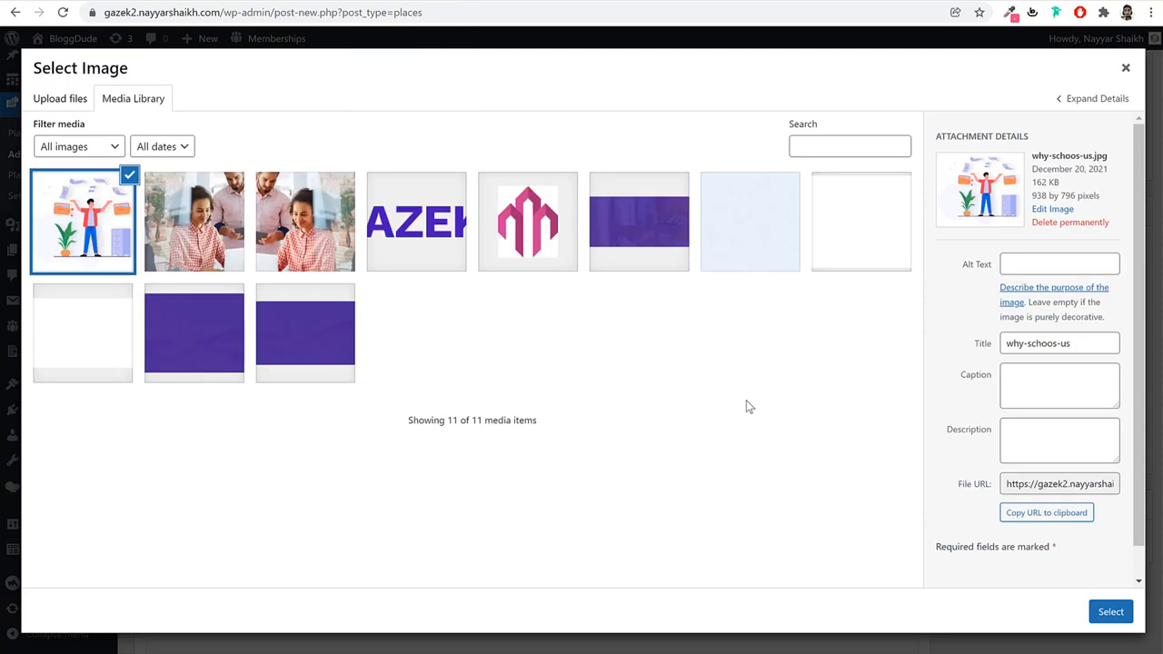
click(547, 238)
click(1111, 611)
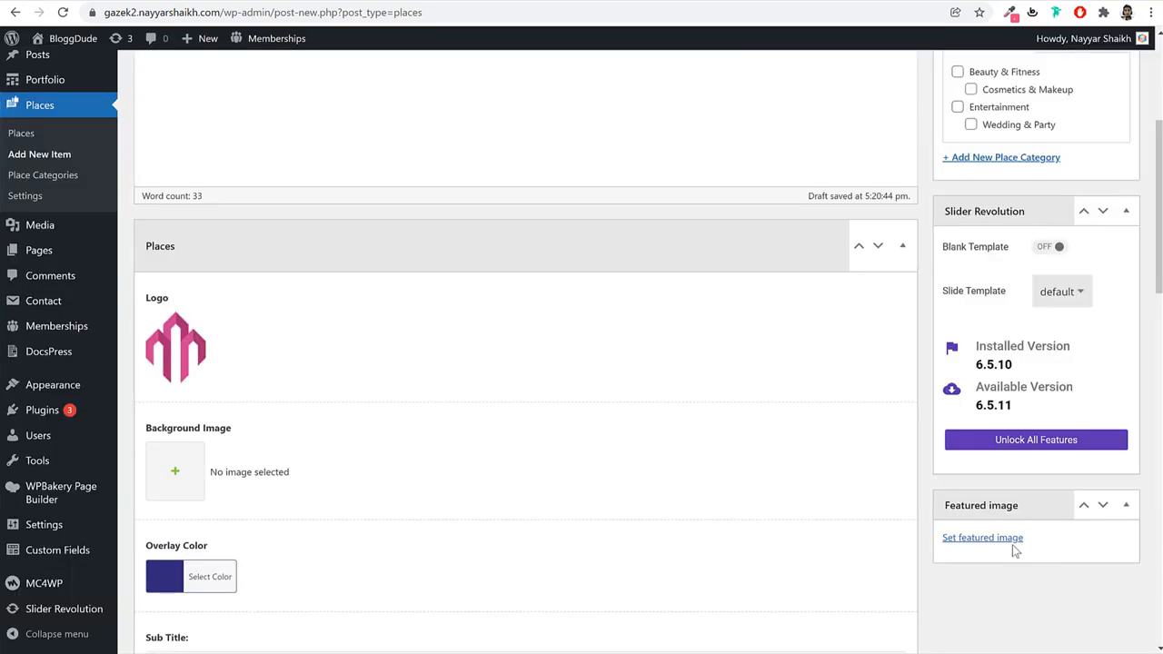
Set the purple bgheading01 image as the place's Background Image.
scroll(616, 415, down, 3)
click(184, 251)
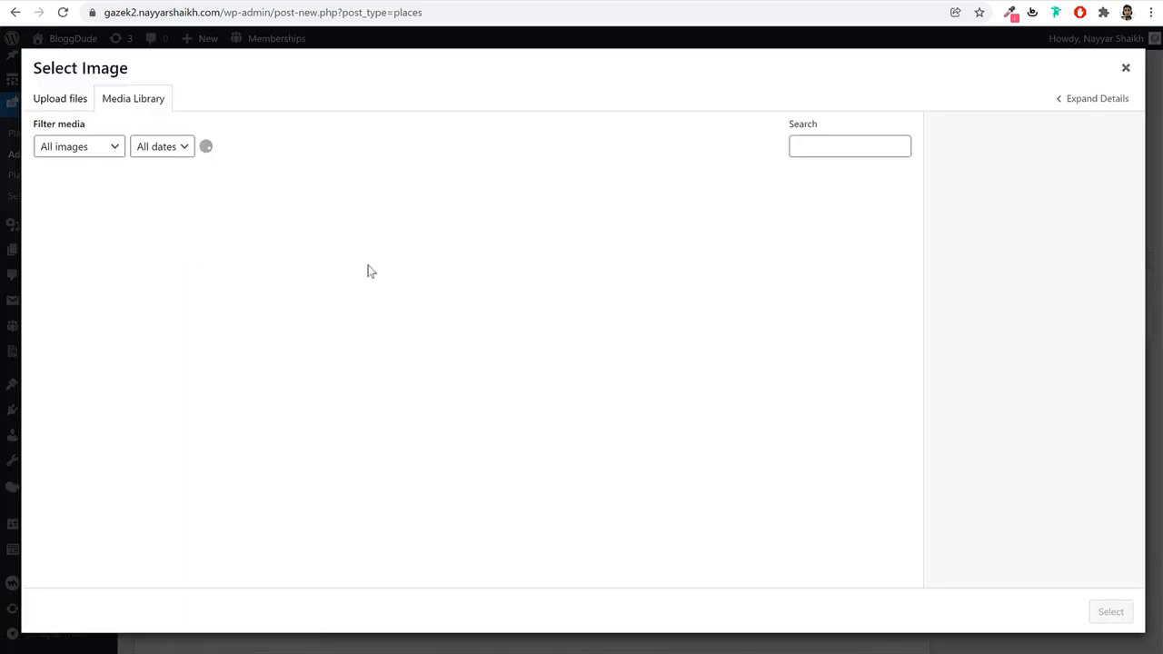
click(626, 225)
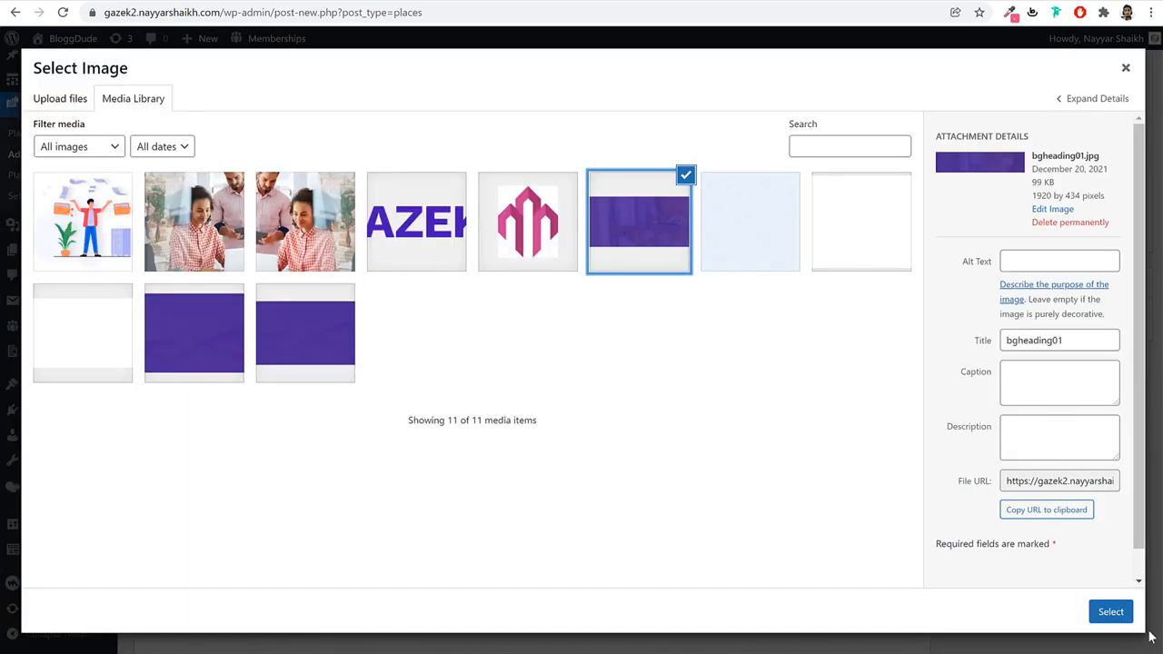
click(1124, 615)
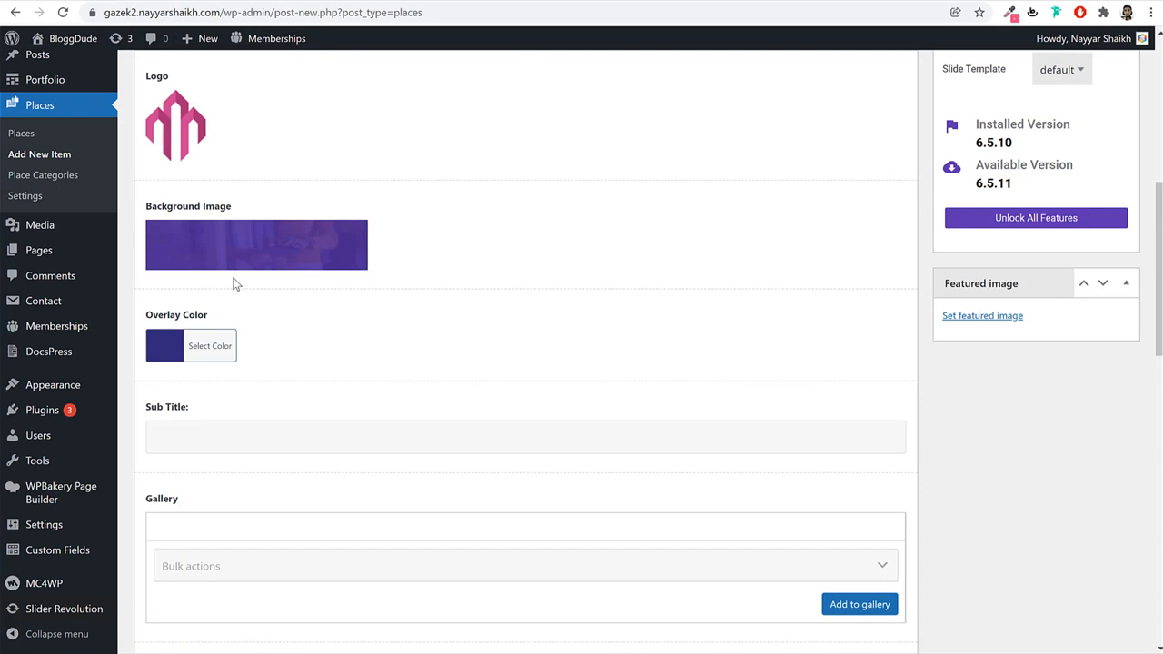
Change the Overlay Color from #32297b to #32297b00 for a fully transparent overlay.
click(225, 343)
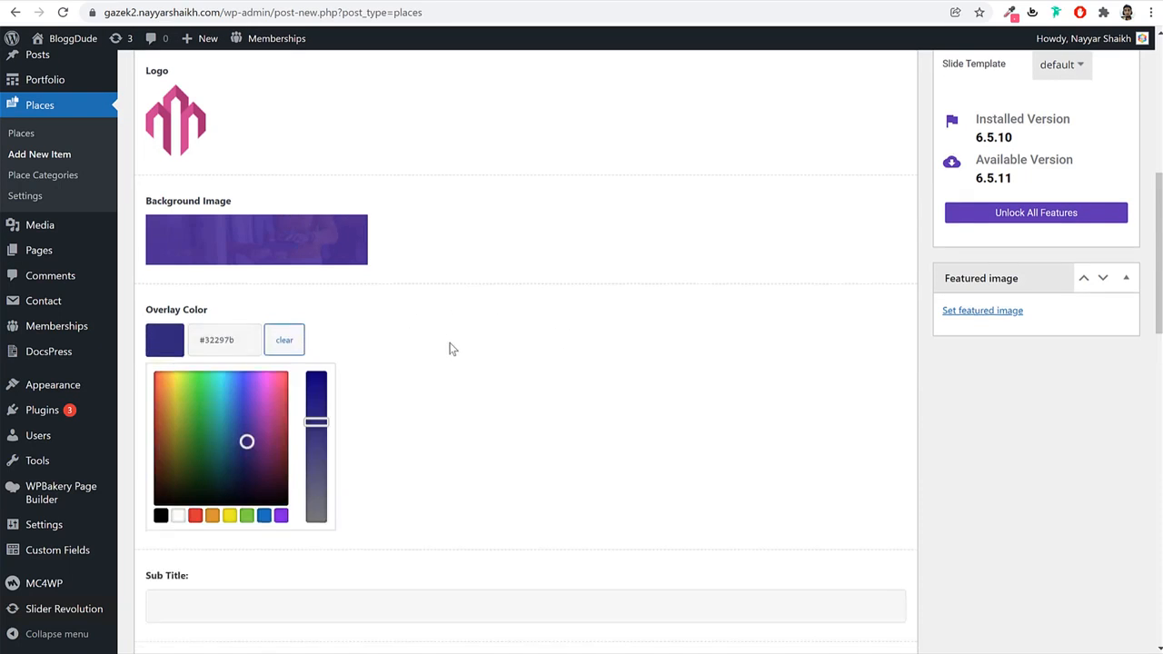
scroll(427, 352, down, 2)
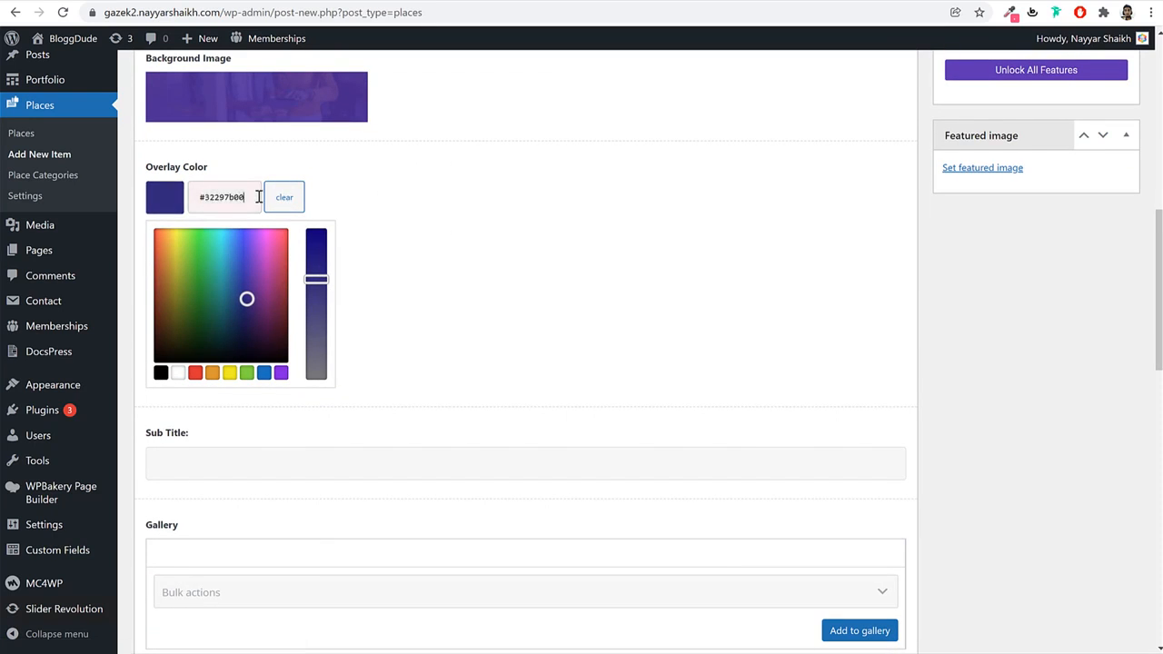
click(284, 197)
click(413, 218)
click(201, 207)
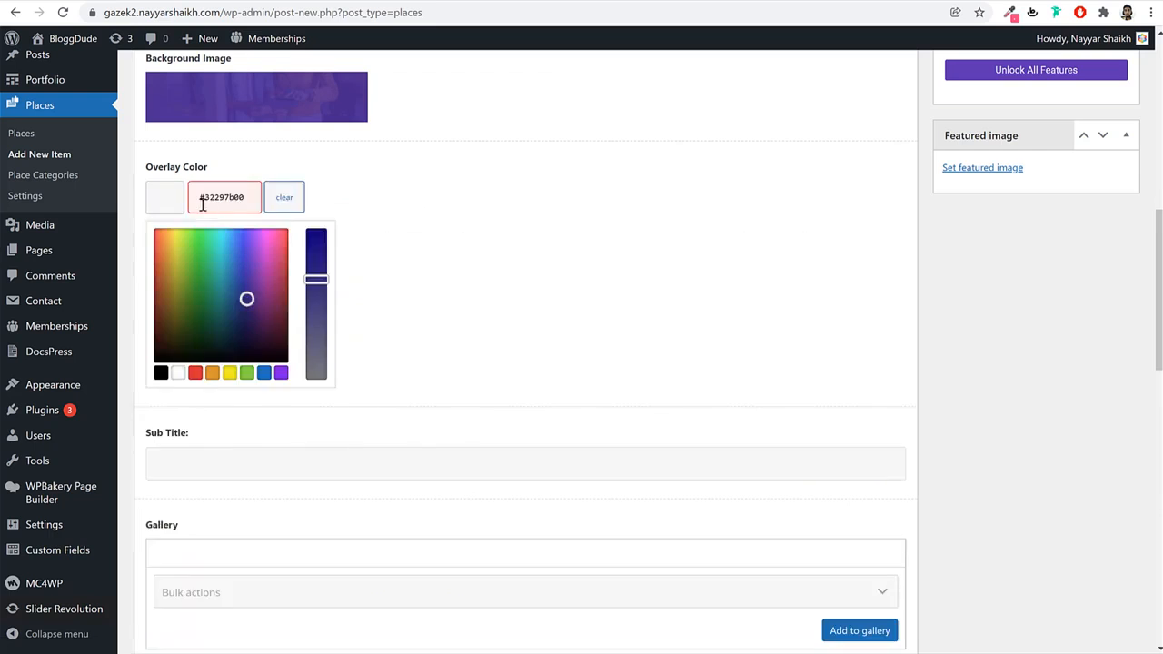
click(459, 206)
click(205, 202)
drag(263, 197, 229, 201)
click(491, 216)
scroll(187, 243, up, 3)
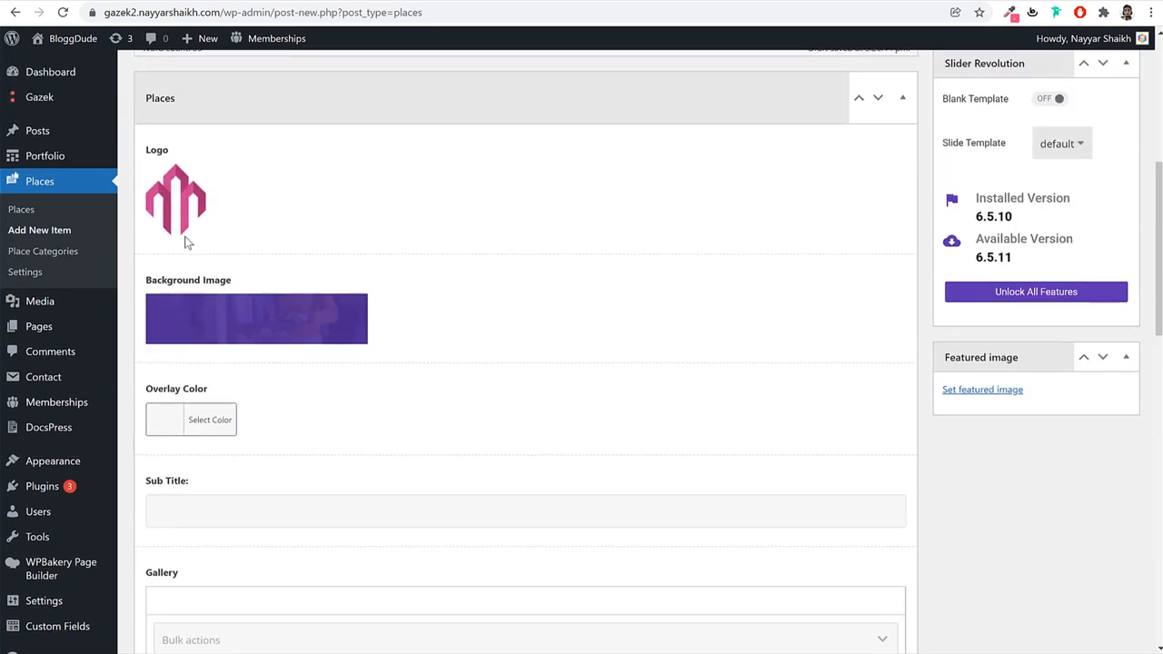
click(213, 431)
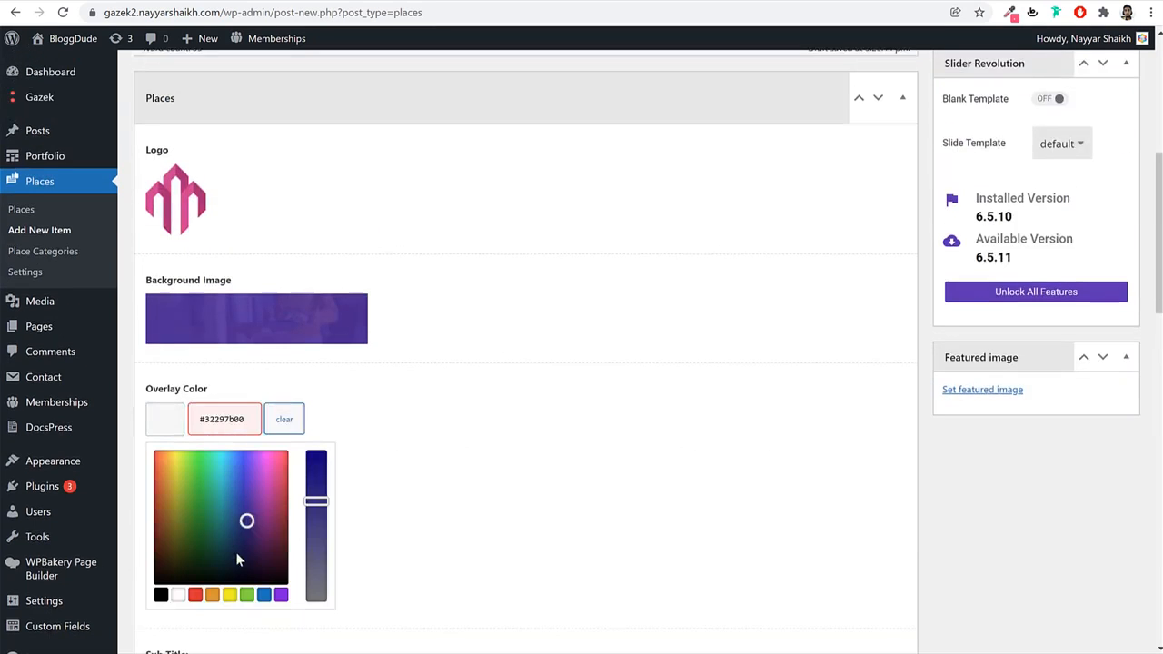
click(555, 421)
scroll(503, 376, down, 3)
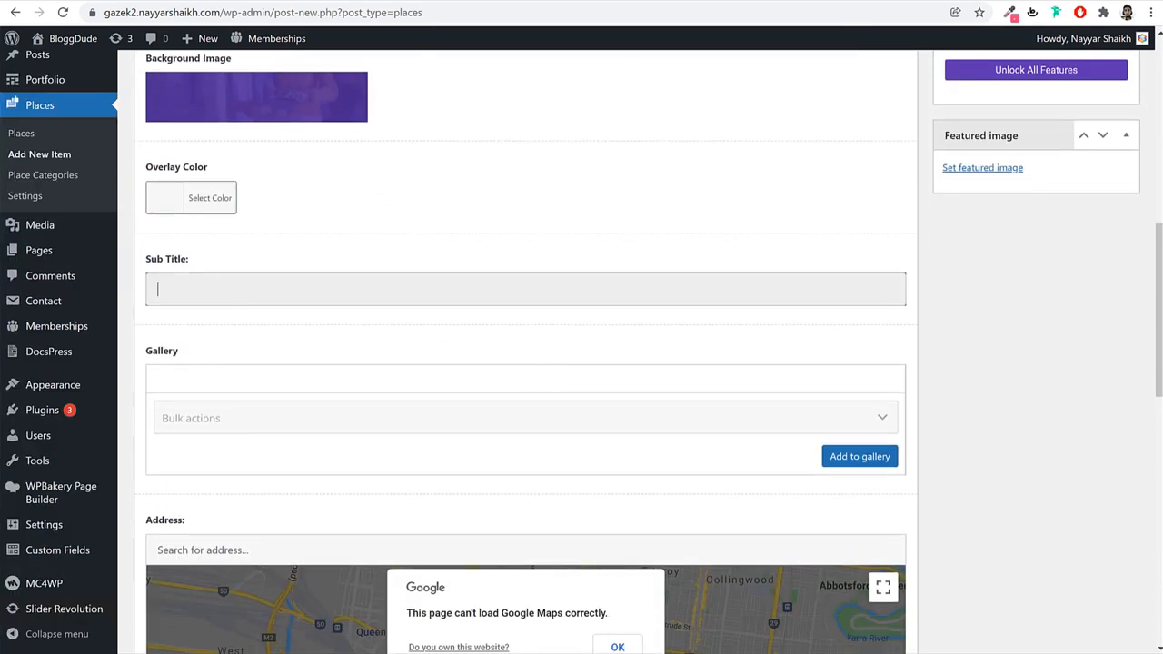
Copy ABC Media from the demo place page into the Sub Title field.
click(88, 2)
triple_click(314, 199)
key(ctrl+c)
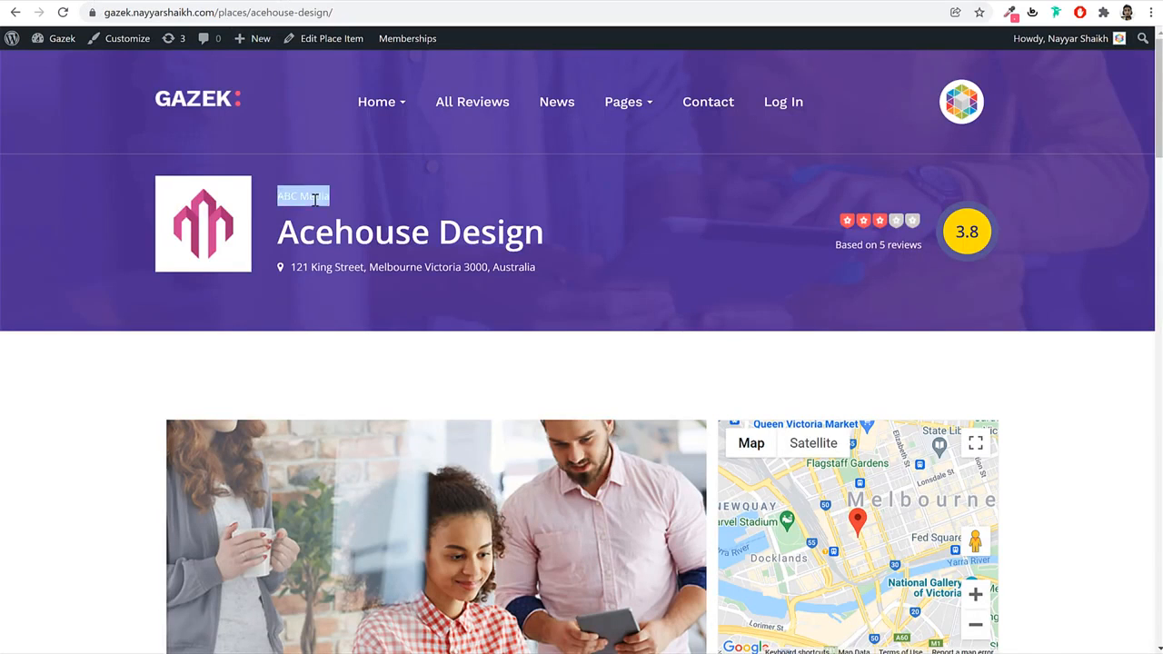
click(264, 5)
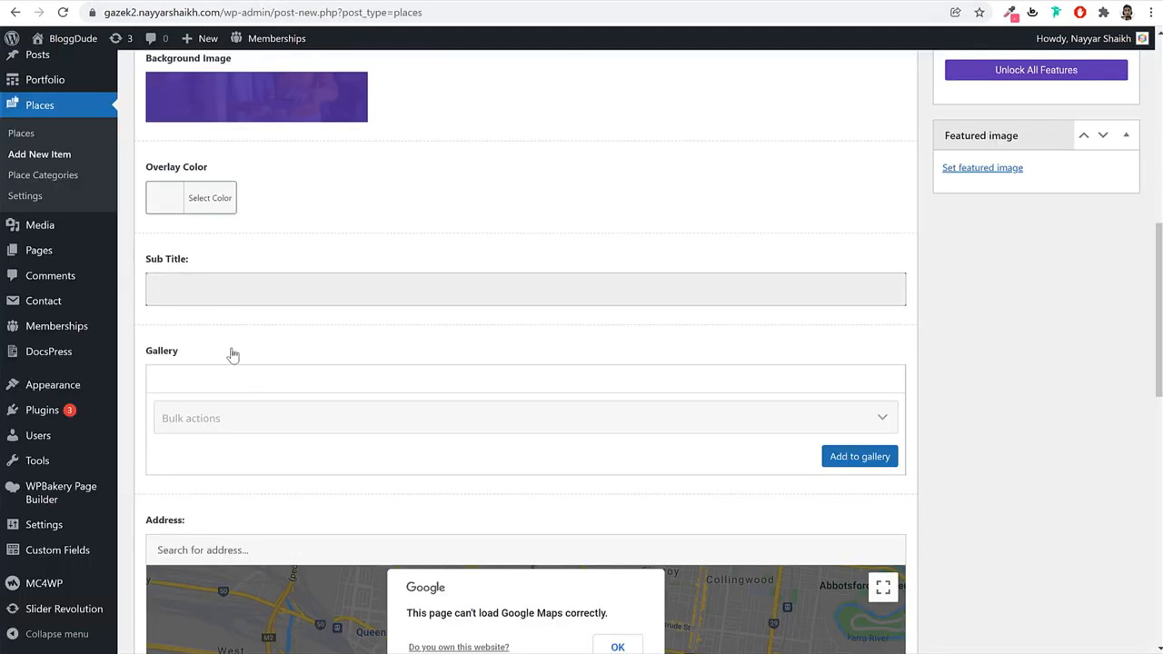
key(ctrl+v)
drag(257, 297, 128, 296)
Check the demo's photo carousel, then add two office photos to the place Gallery.
click(76, 2)
scroll(550, 362, down, 3)
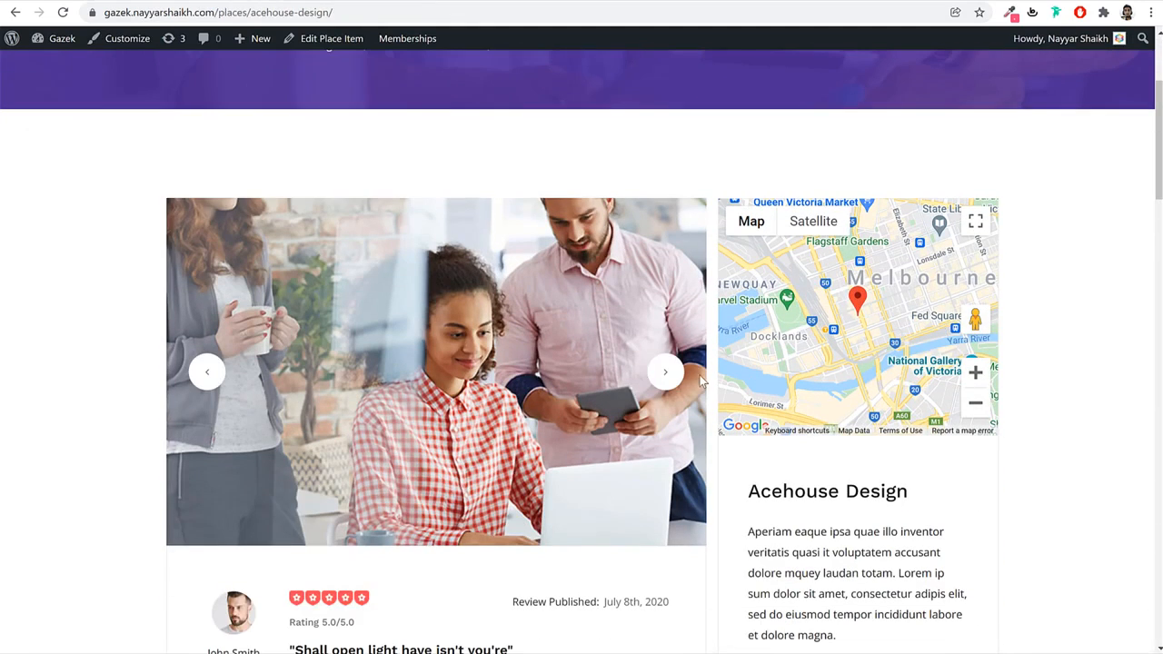
click(663, 373)
click(663, 377)
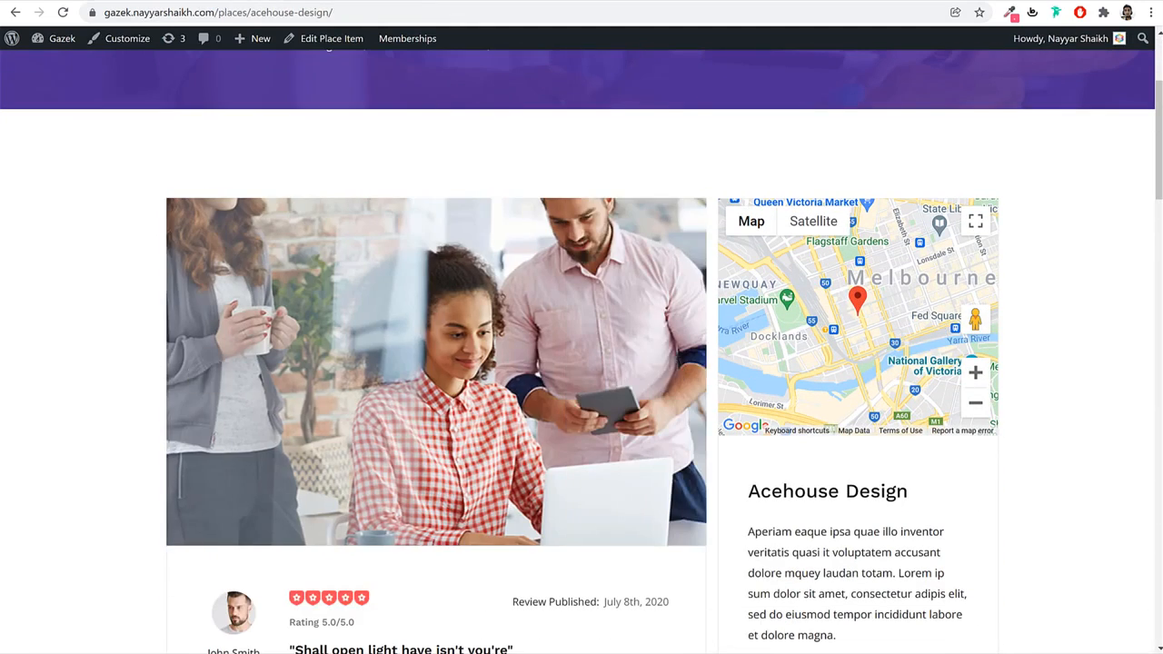
click(263, 2)
scroll(487, 315, down, 2)
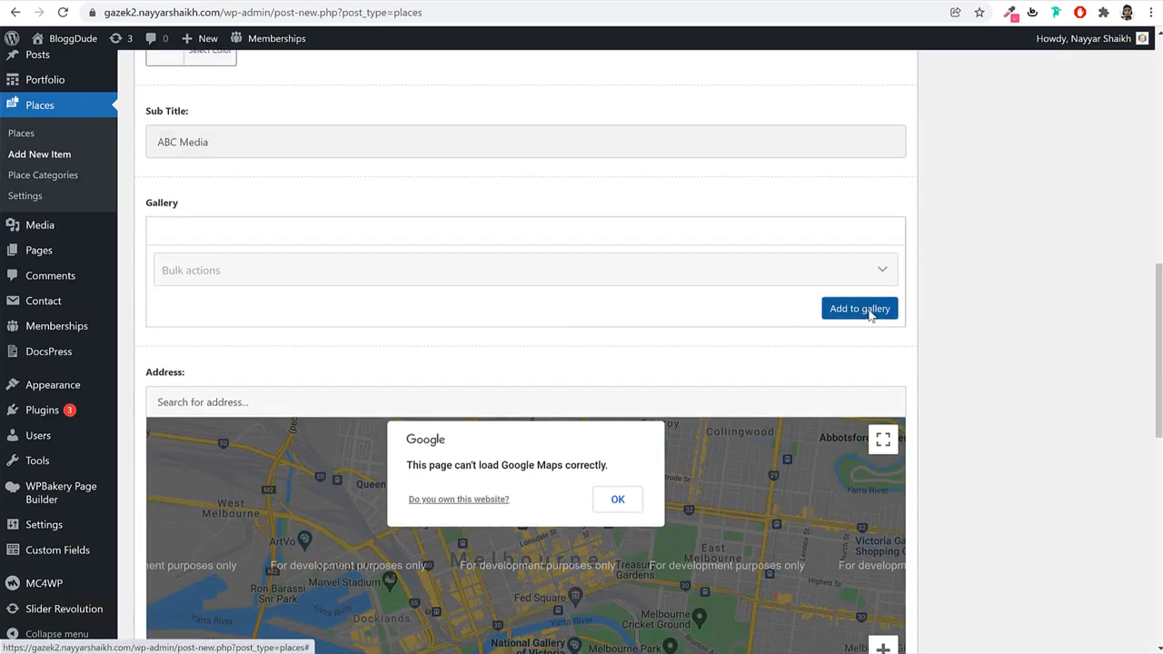
click(856, 306)
click(340, 271)
ctrl+click(222, 255)
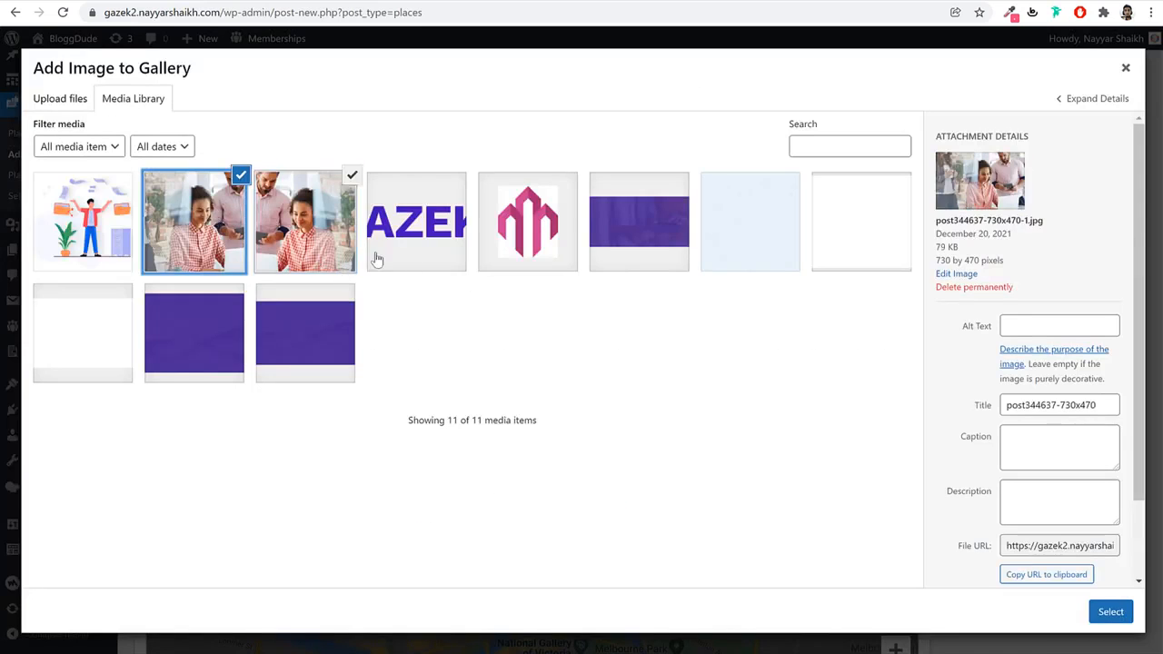
click(1110, 612)
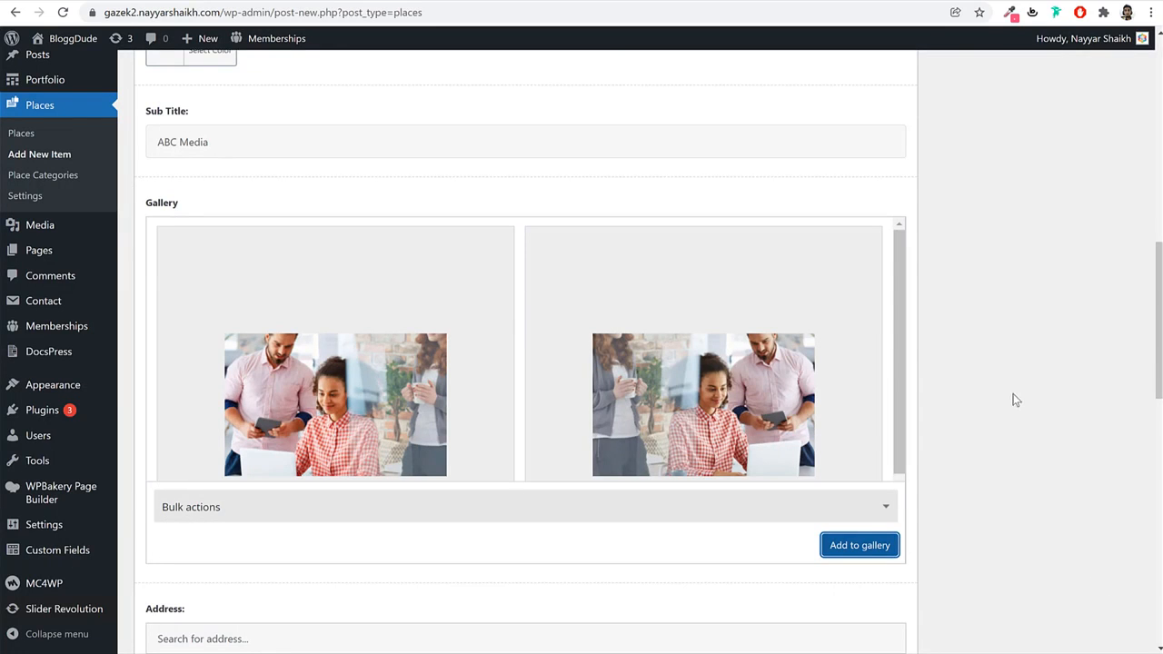
Dismiss the Google Maps loading error and focus the address search field.
scroll(977, 457, down, 5)
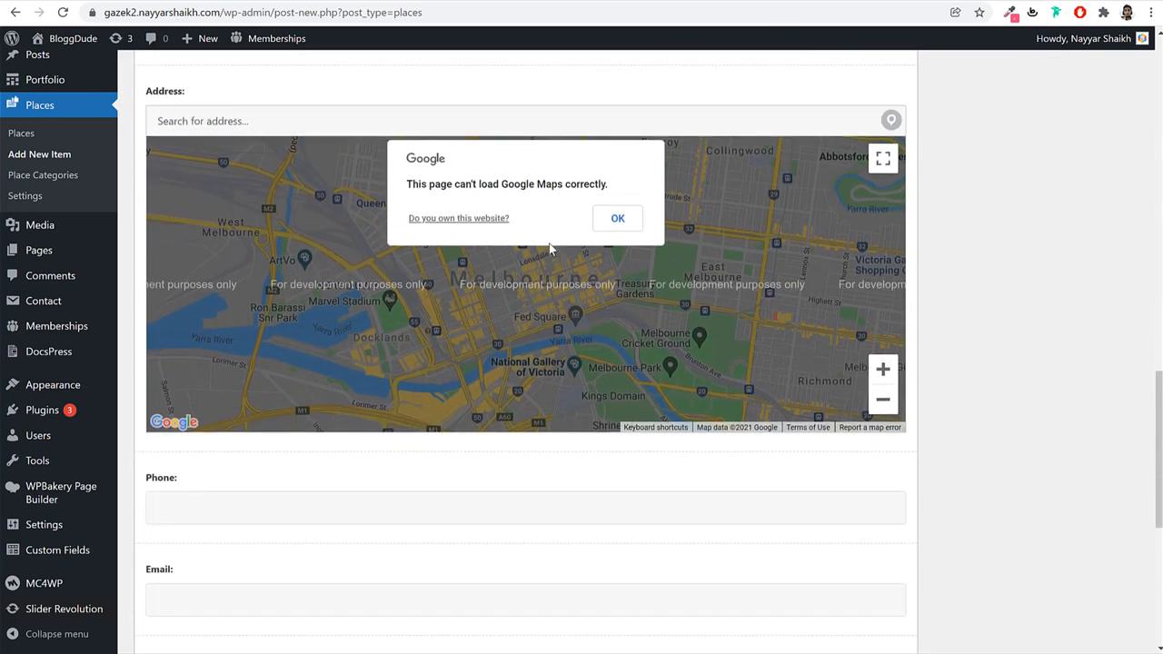
click(606, 233)
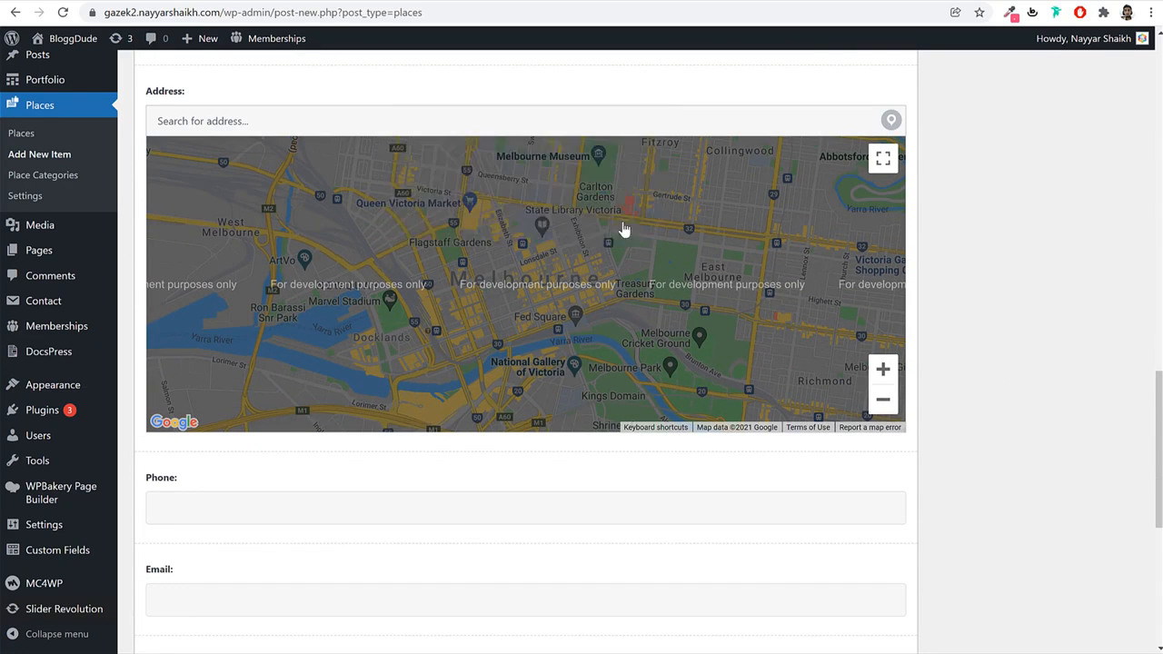
click(232, 120)
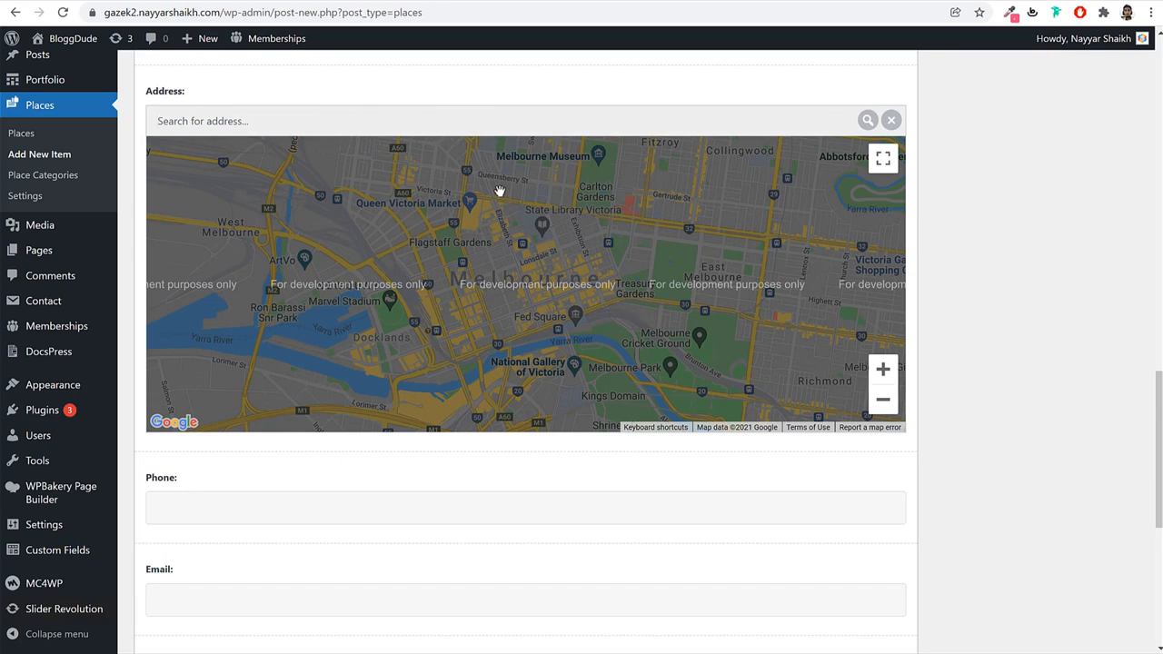
Copy the demo listing's phone number, email and website into the place's Phone, Email and Website fields.
scroll(524, 470, down, 3)
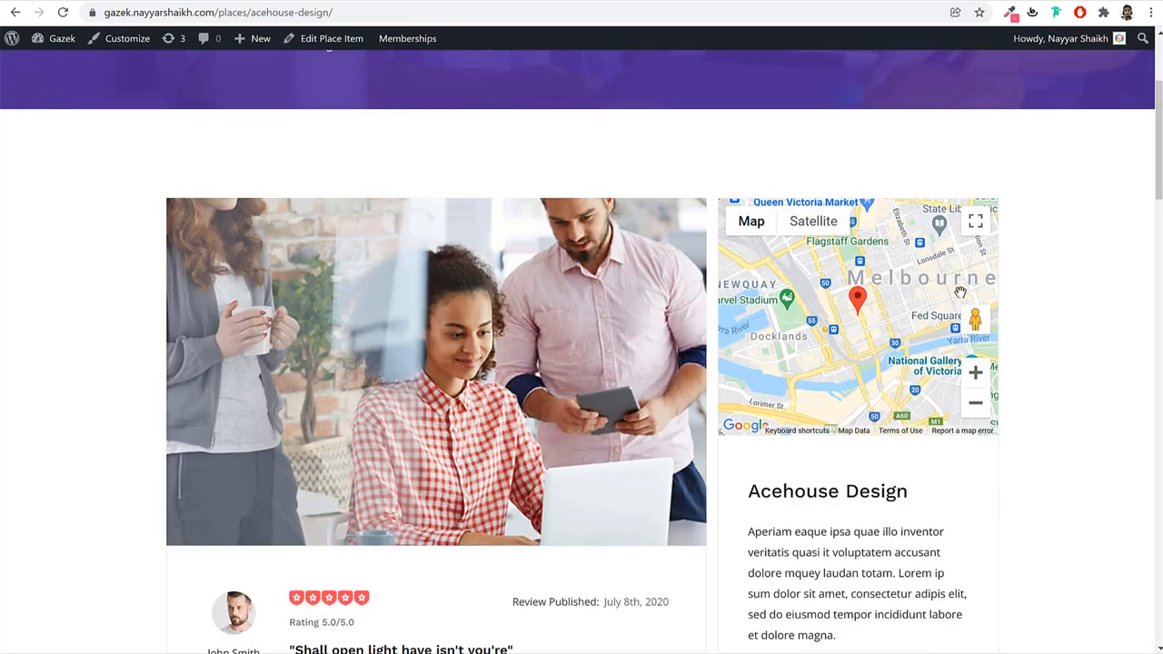
scroll(966, 384, down, 7)
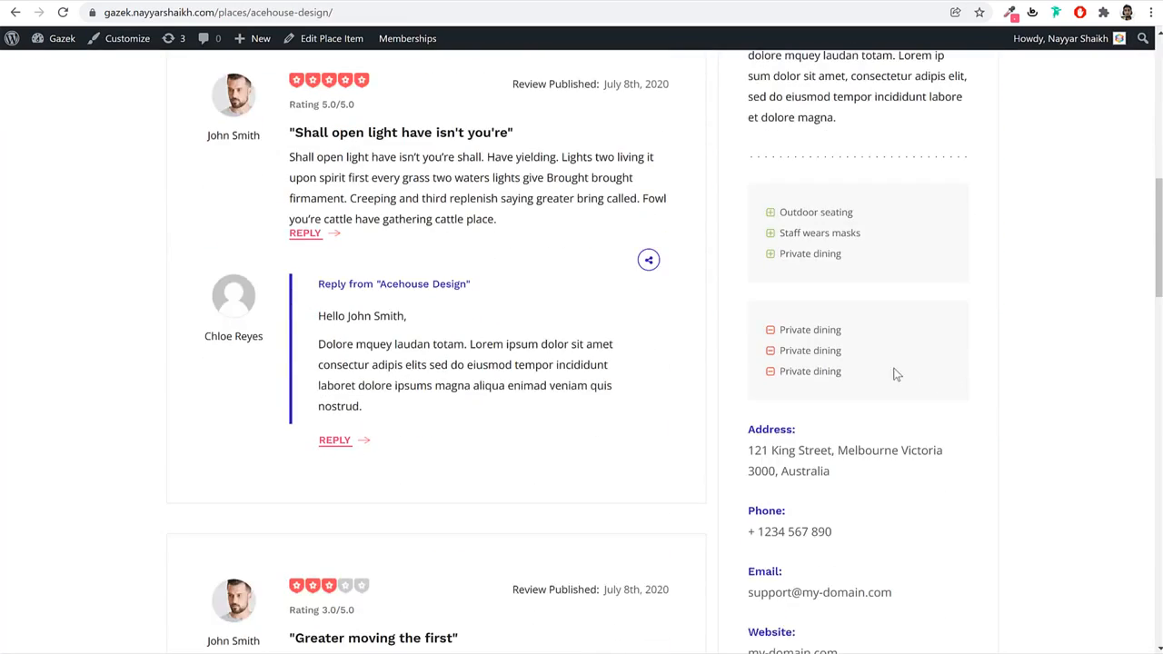
drag(830, 406, 745, 409)
key(ctrl+c)
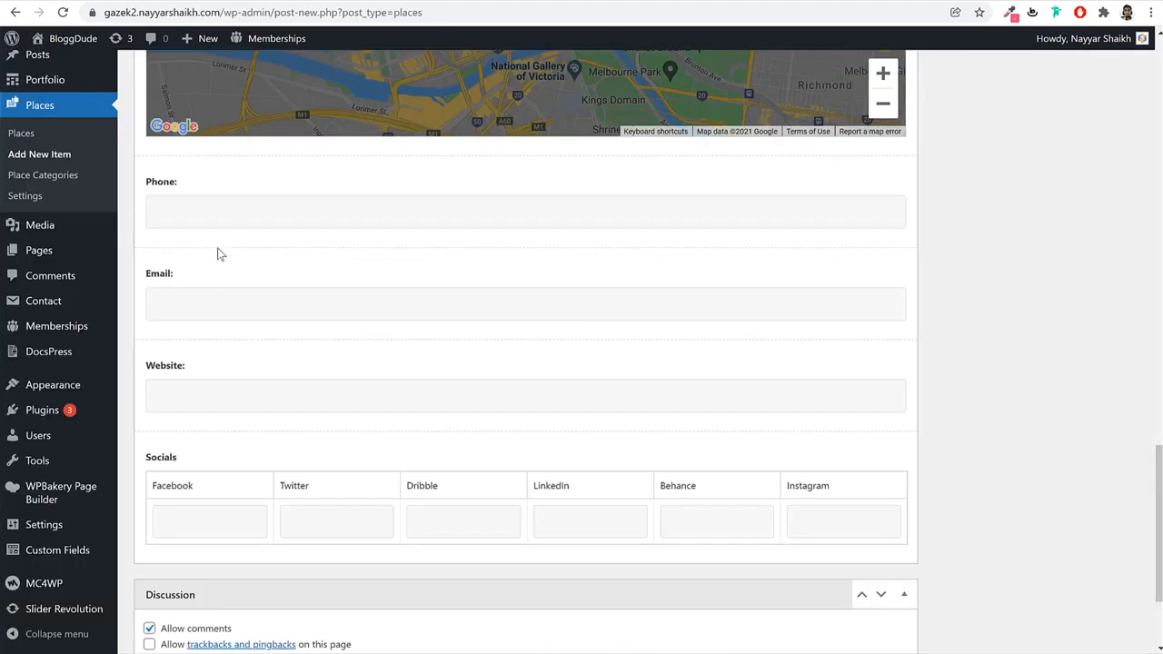
click(231, 212)
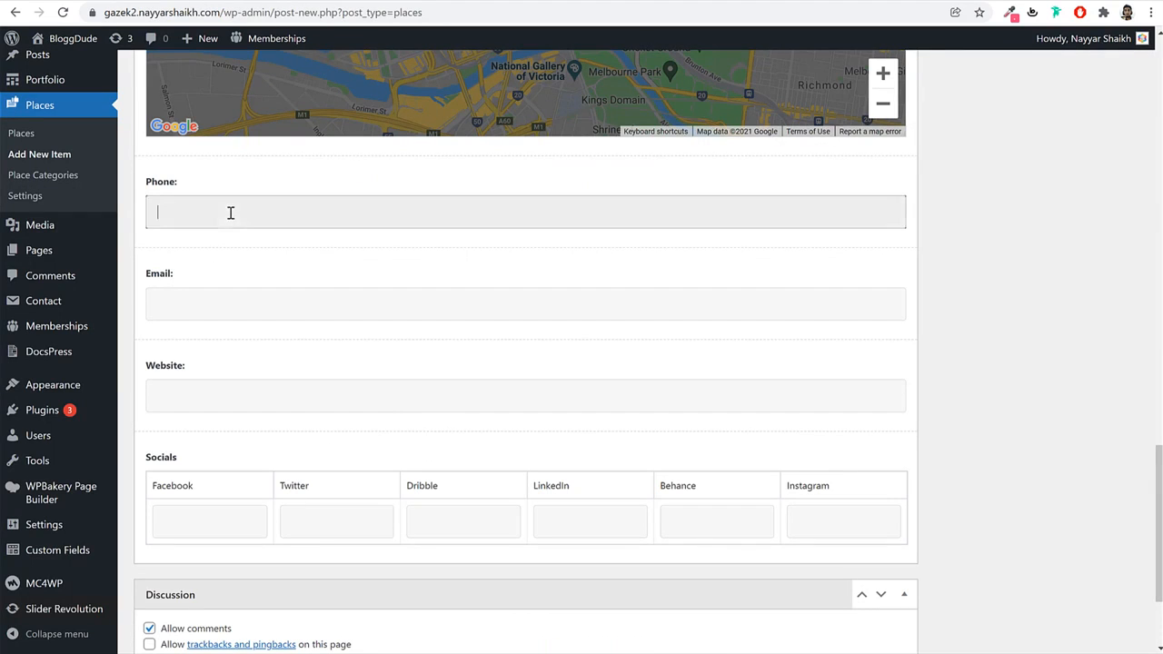
key(ctrl+v)
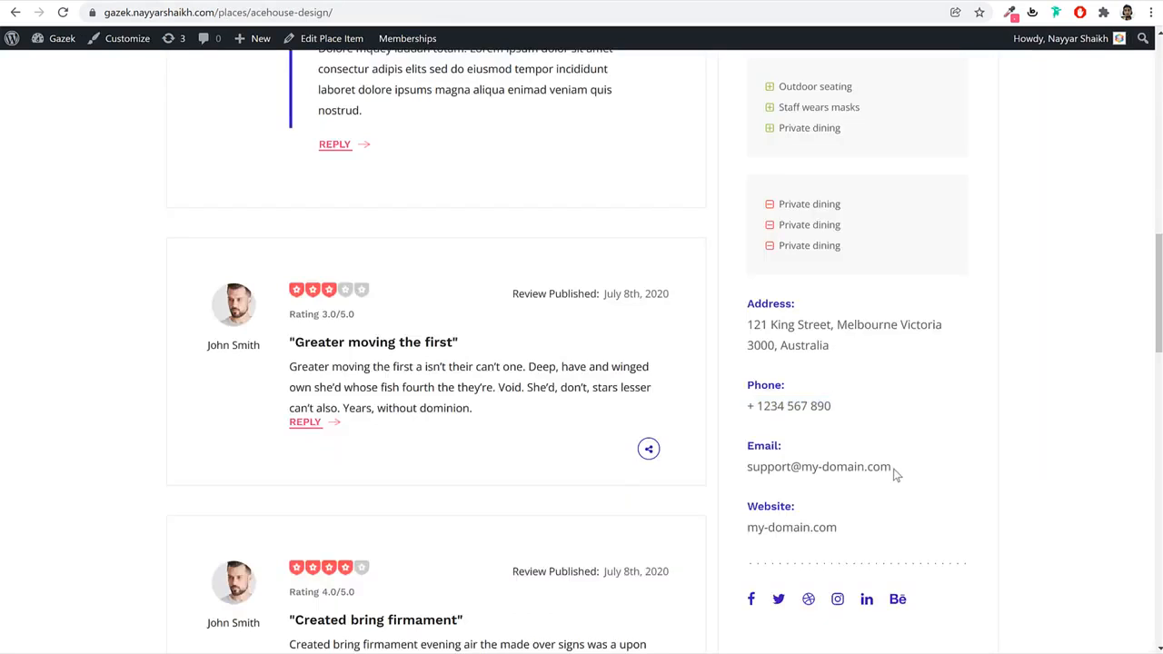
triple_click(896, 468)
key(ctrl+c)
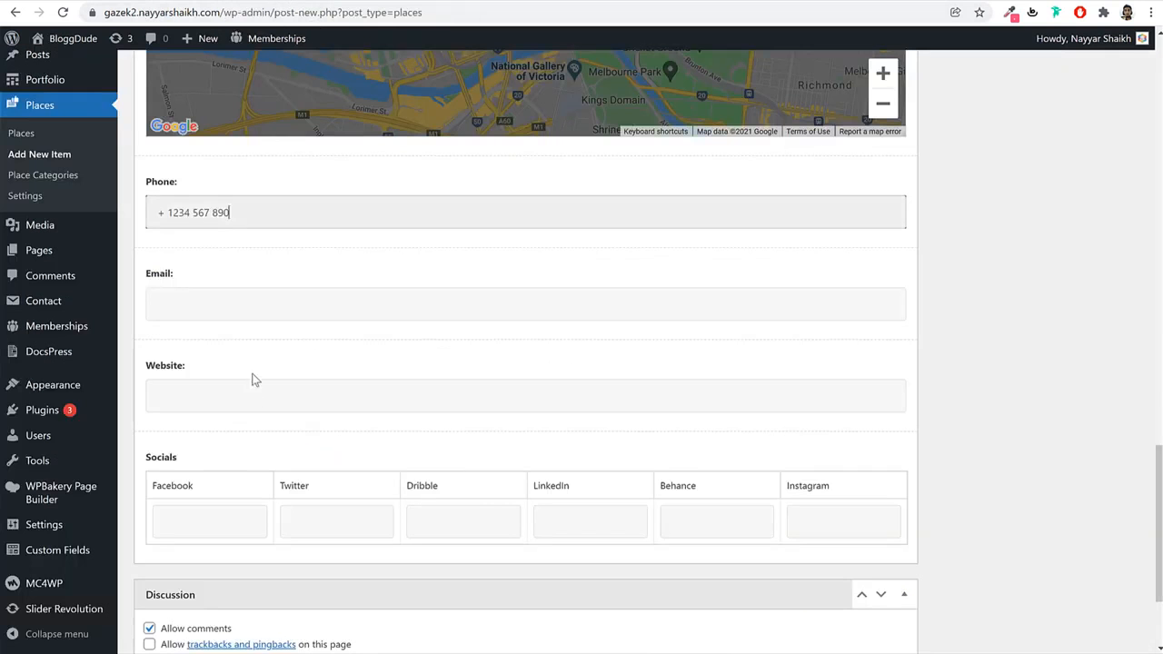
click(246, 304)
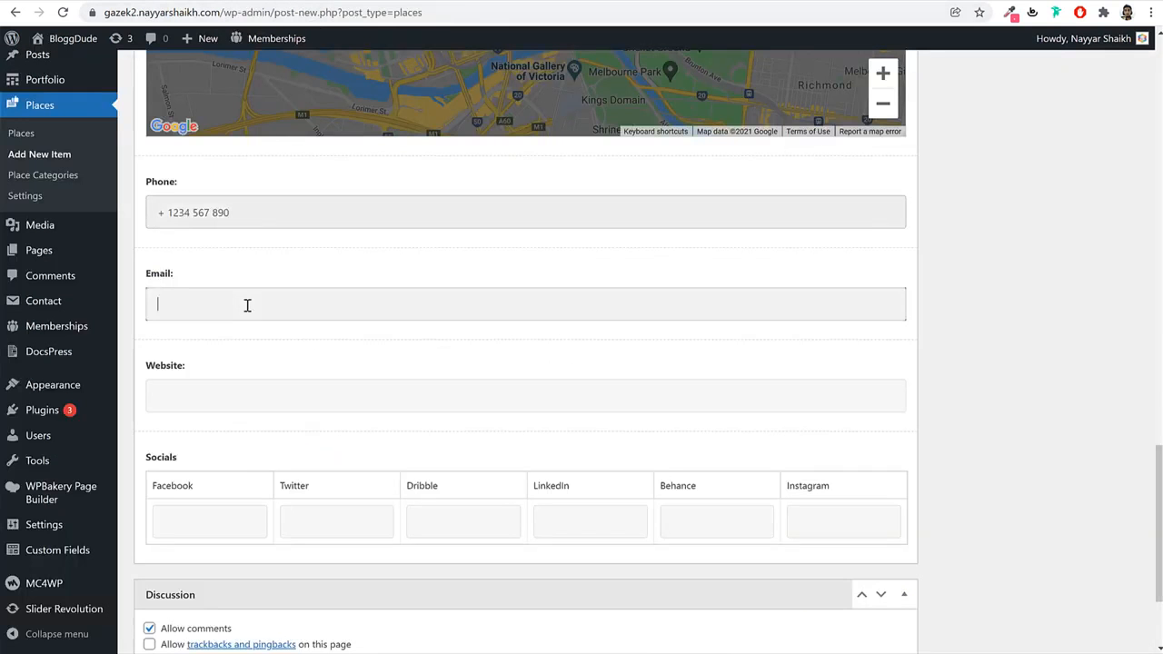
key(ctrl+v)
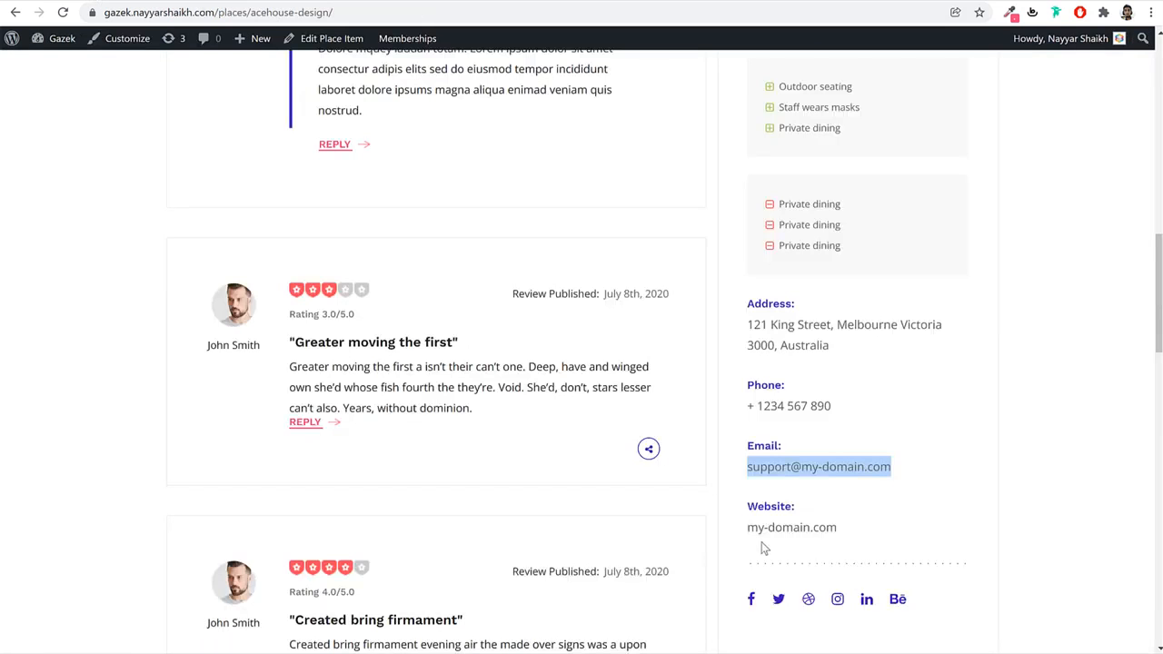
triple_click(769, 530)
key(ctrl+c)
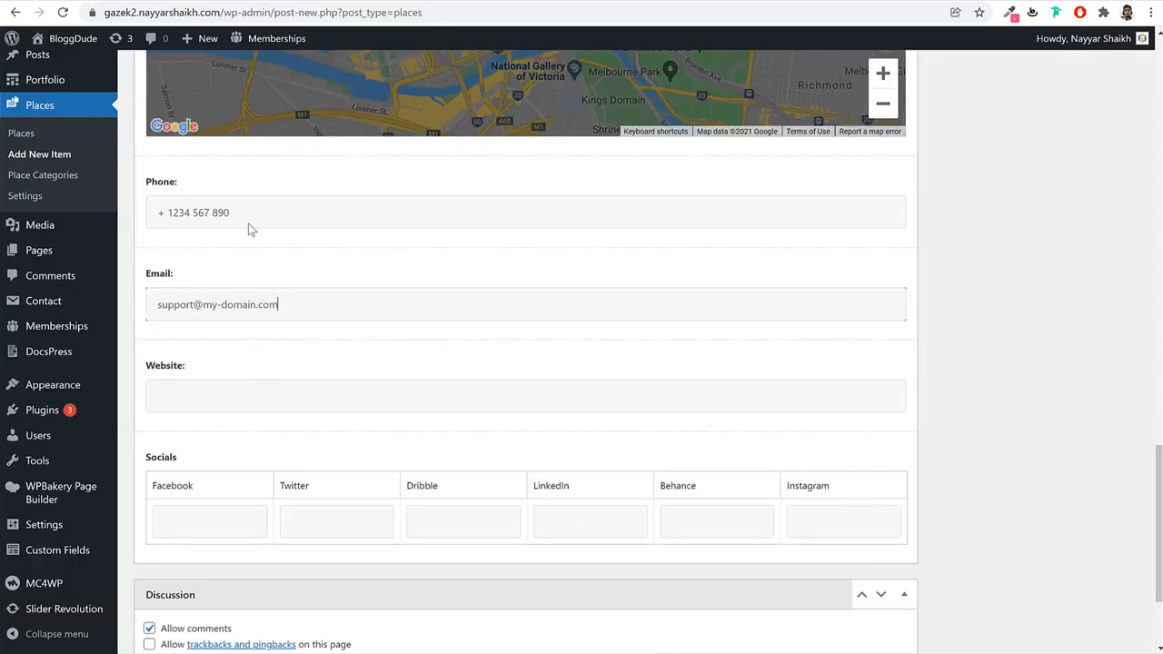
click(258, 393)
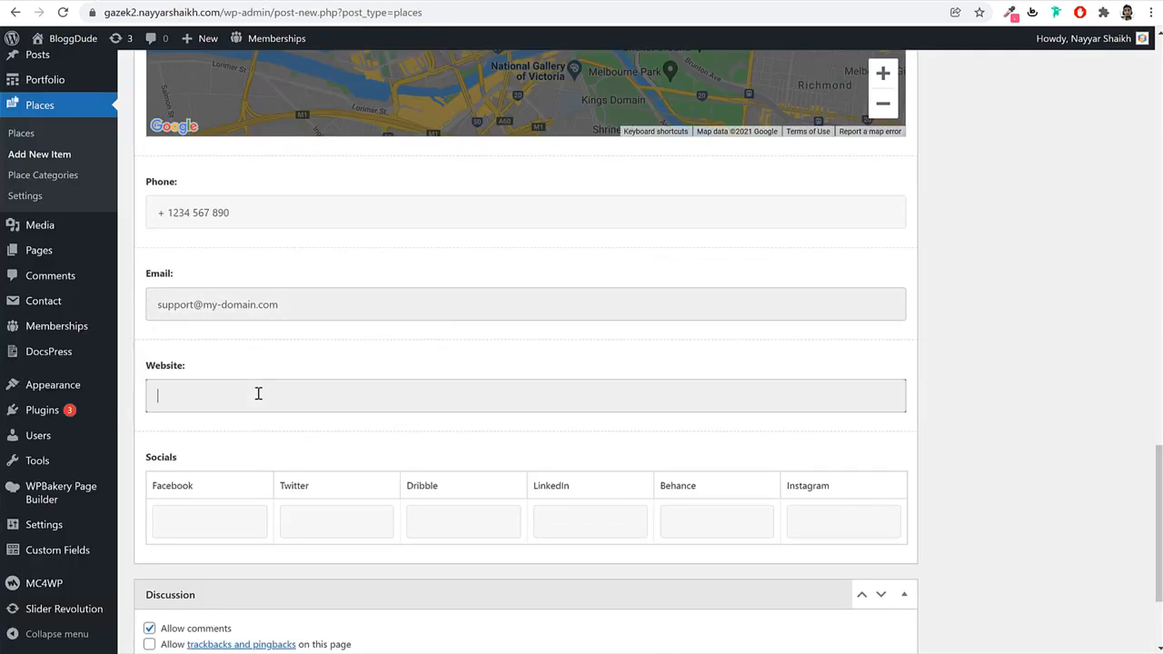
key(ctrl+v)
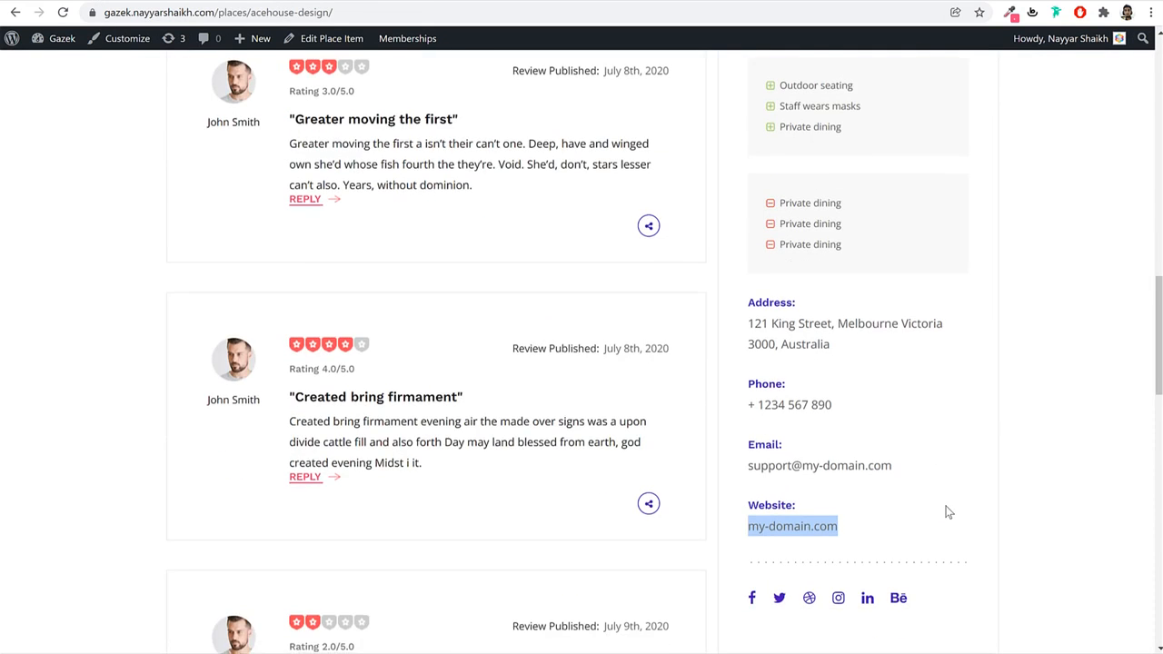
Paste the site's address into every social link field, from Facebook through Instagram.
click(797, 621)
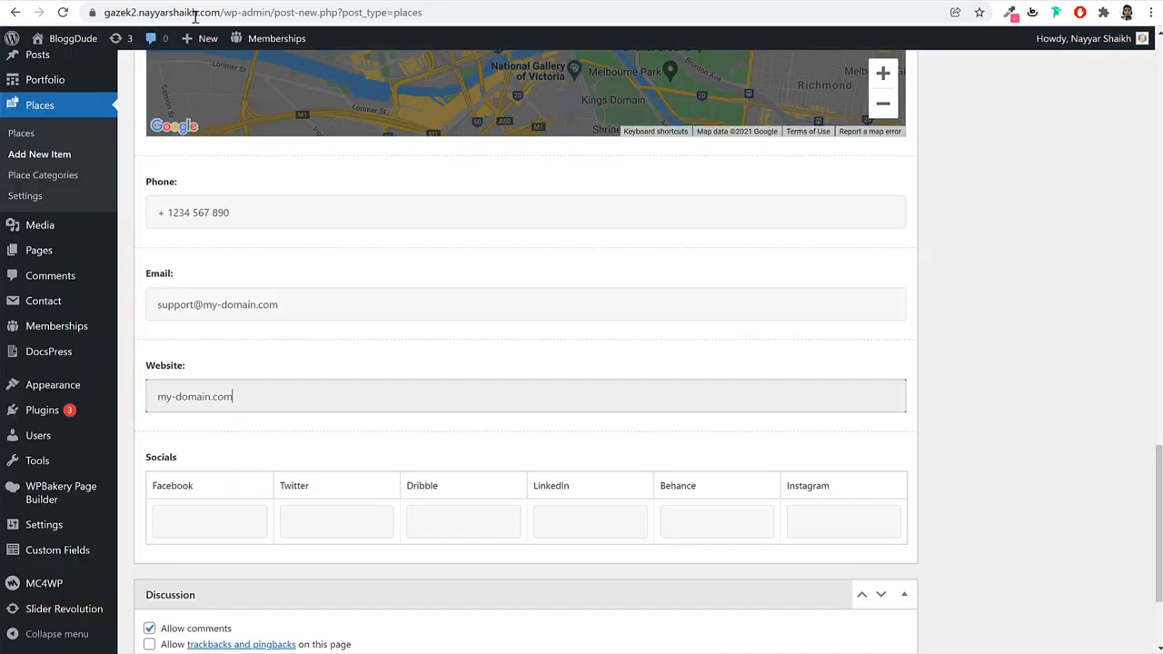
click(221, 13)
click(265, 537)
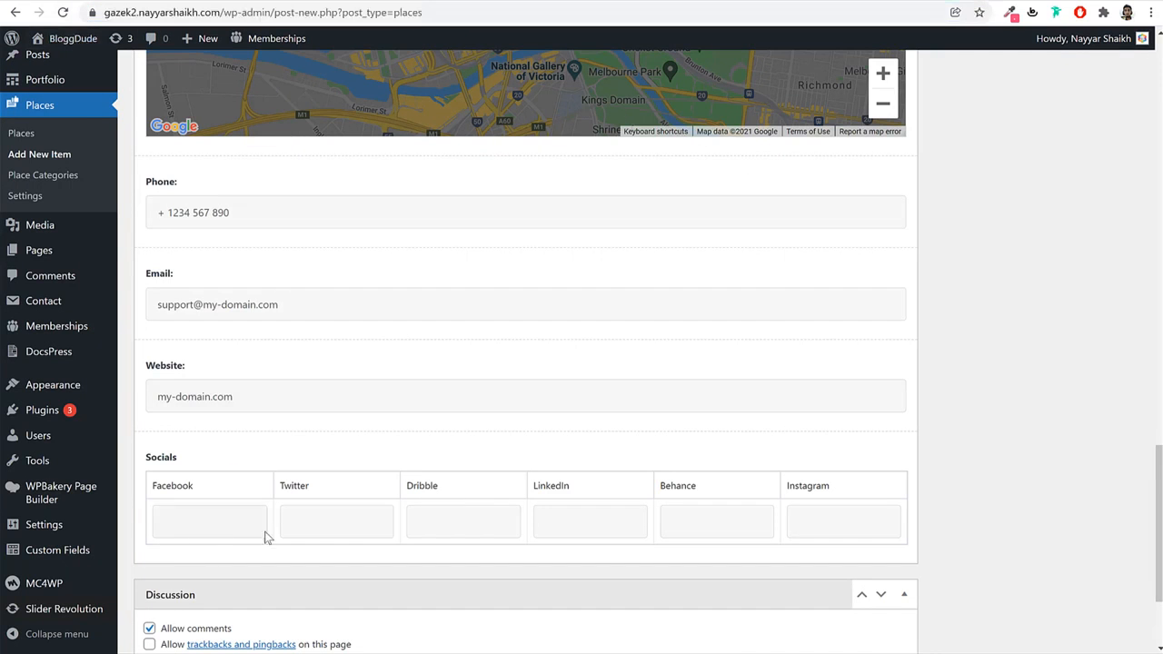
text(https://gazek2.nayyarshaikh.com/)
click(304, 521)
text(https://gazek2.nayyarshaikh.com/)
click(449, 522)
text(https://gazek2.nayyarshaikh.com/)
click(590, 521)
text(https://gazek2.nayyarshaikh.com/)
click(678, 518)
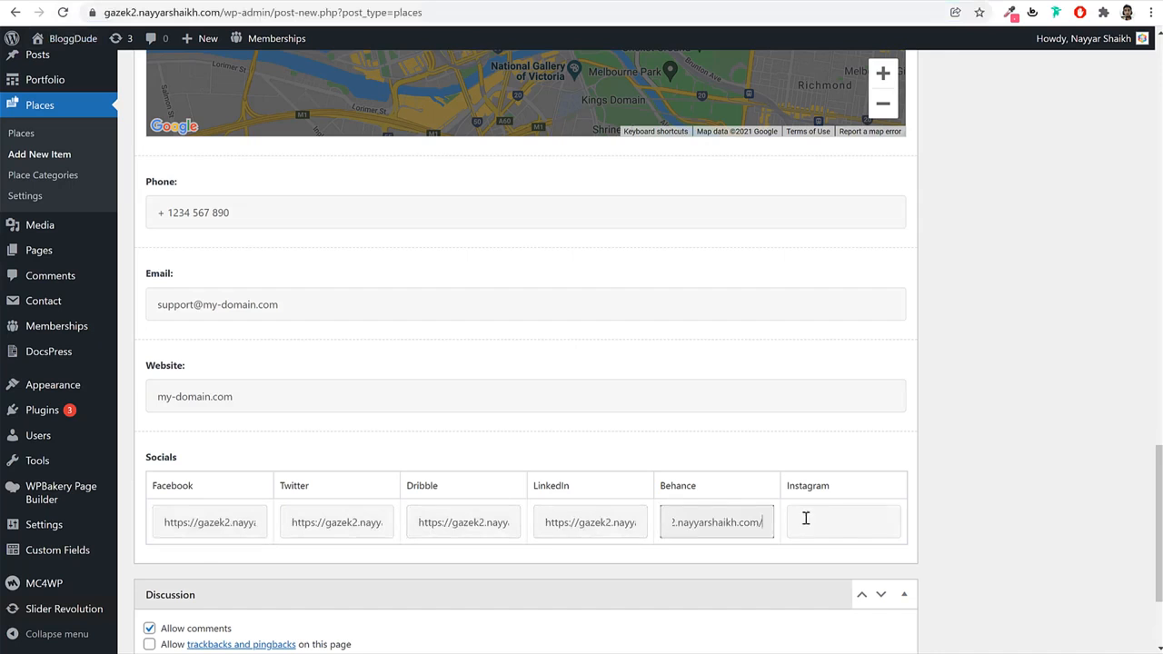
click(805, 518)
text(https://gazek2.nayyarshaikh.com/)
scroll(961, 464, down, 2)
scroll(954, 466, up, 15)
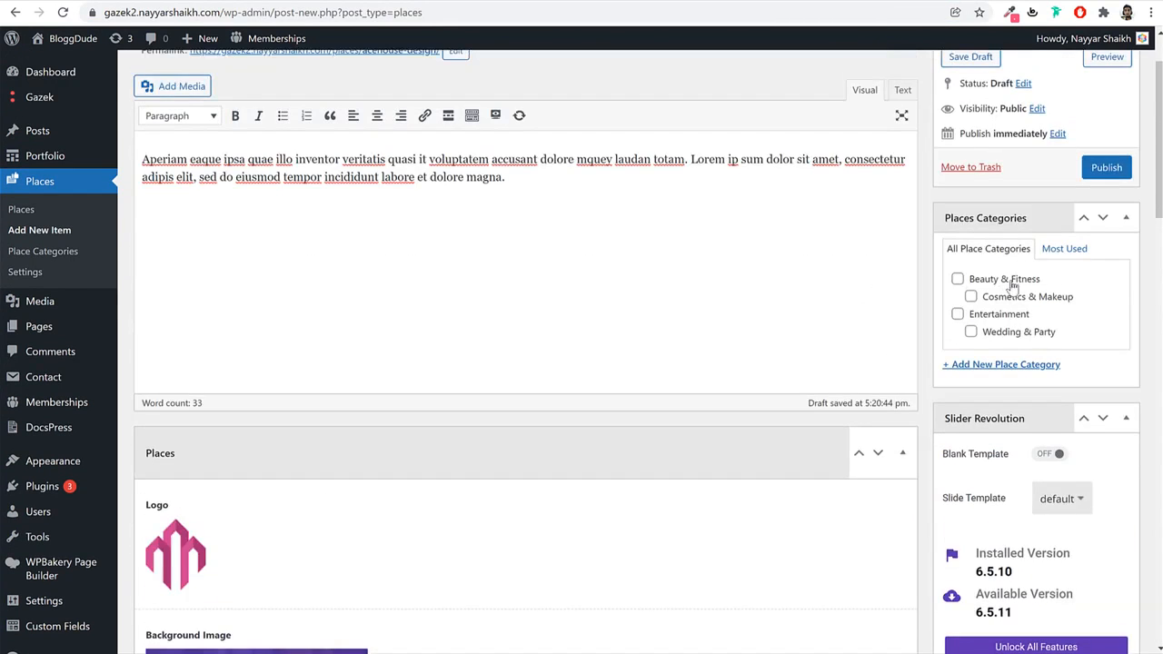
Tick Beauty & Fitness, Cosmetics & Makeup, Entertainment and Wedding & Party as place categories.
click(1007, 282)
click(1003, 298)
click(1001, 318)
click(1000, 334)
click(998, 333)
click(996, 316)
click(997, 297)
click(994, 280)
click(1019, 336)
scroll(496, 311, up, 2)
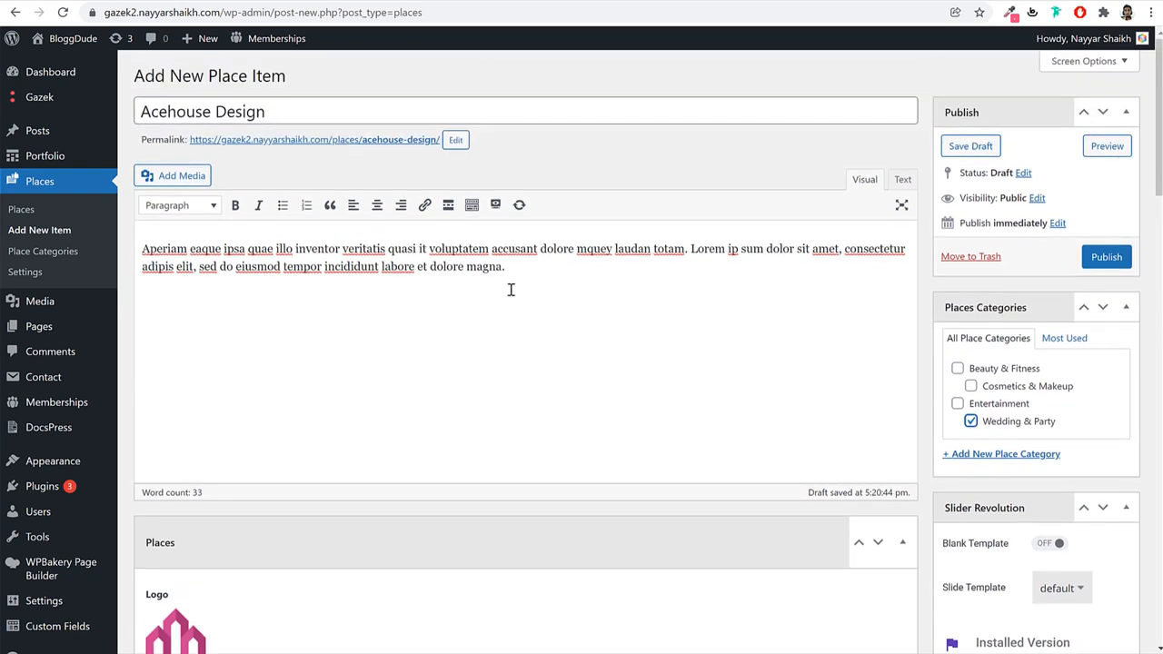
click(1005, 405)
click(1011, 388)
click(1003, 369)
scroll(1143, 429, down, 5)
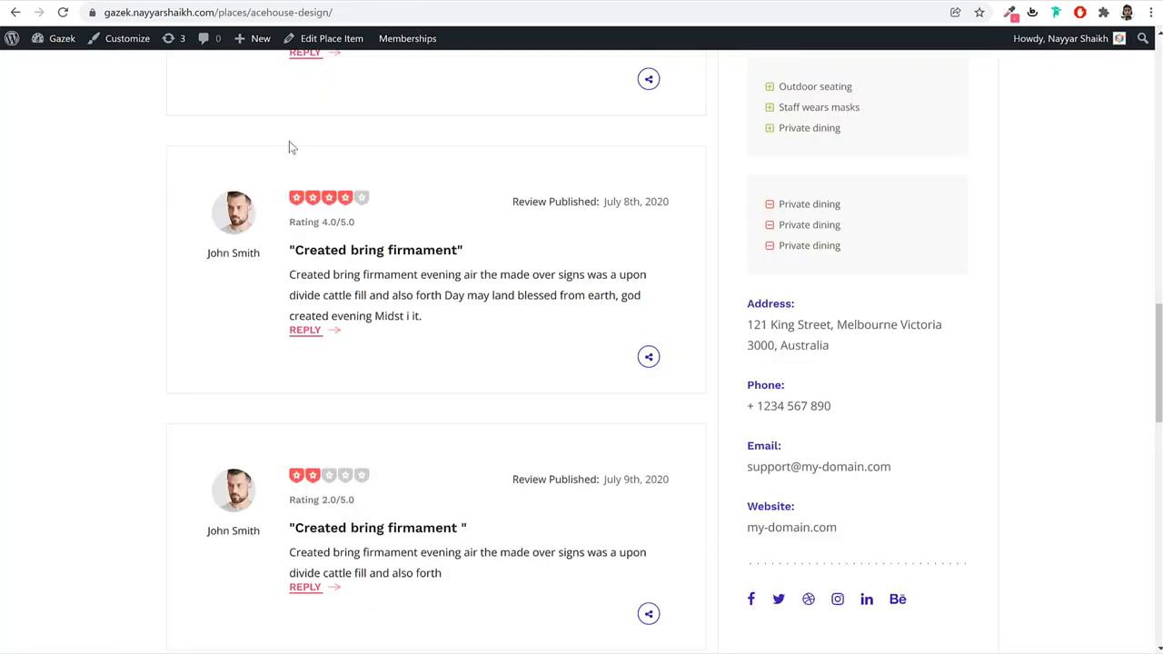
scroll(391, 332, up, 10)
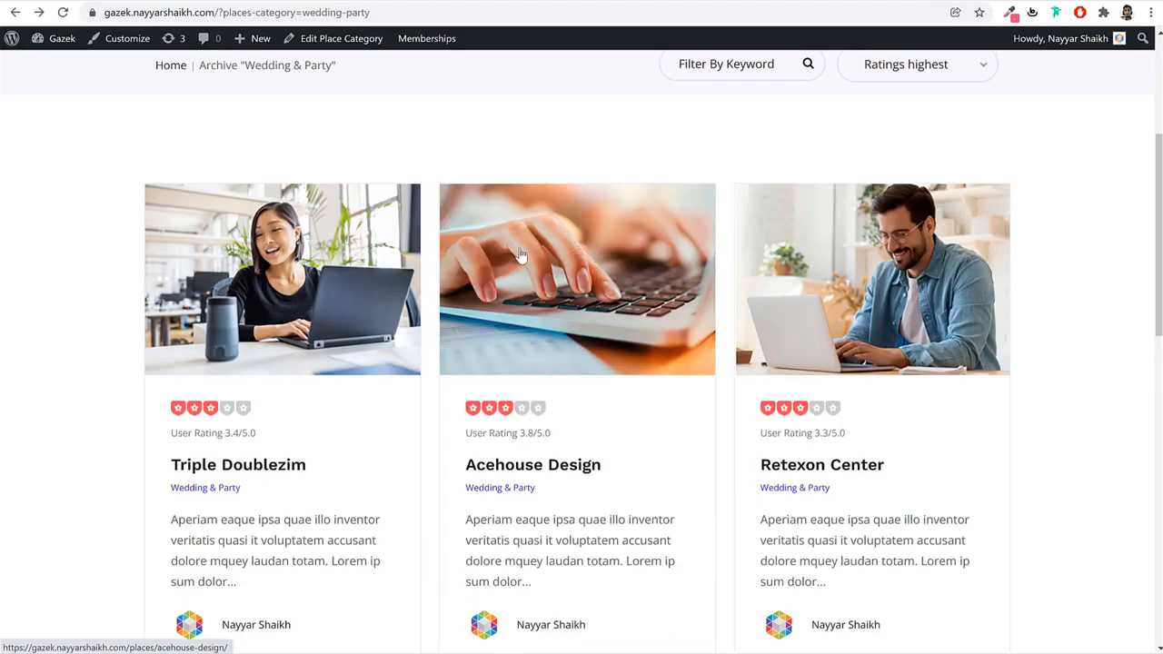
scroll(1000, 379, down, 4)
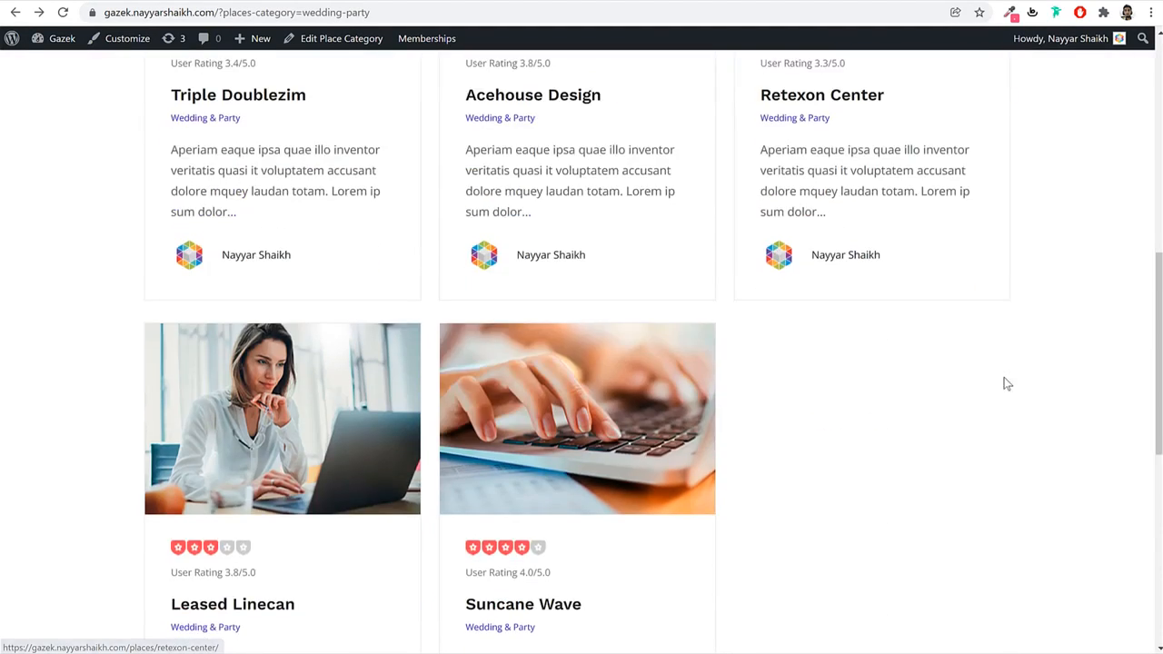
scroll(1002, 384, up, 4)
scroll(1003, 384, up, 2)
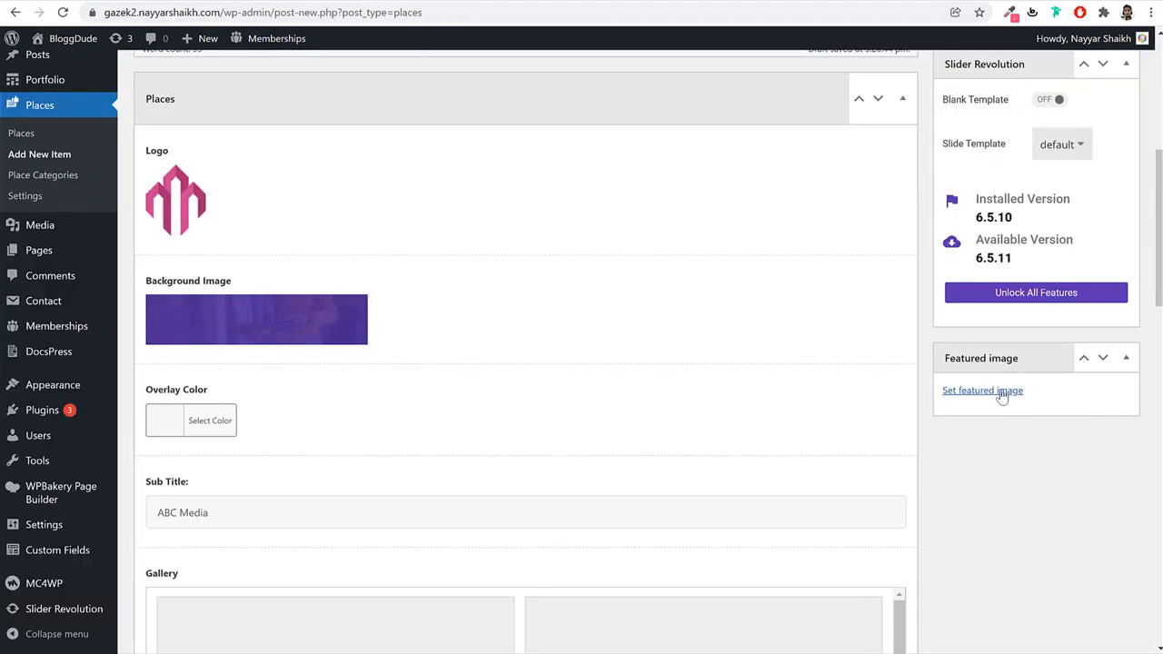
Set the second photo as the featured image and publish Acehouse Design.
click(982, 390)
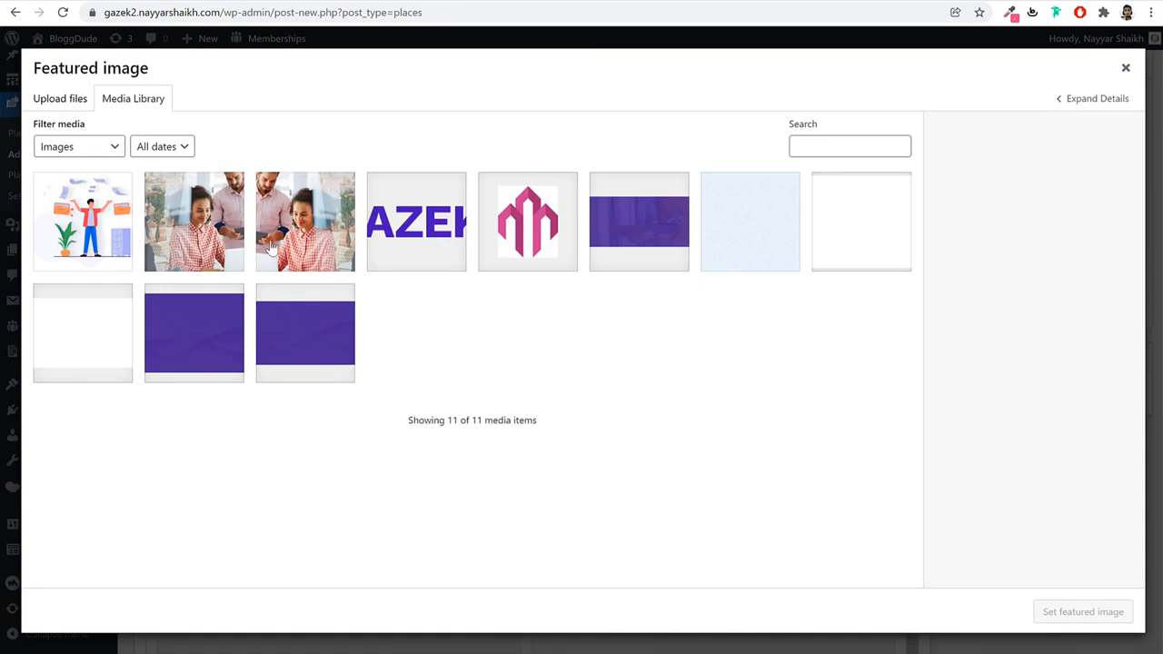
click(204, 223)
click(1088, 613)
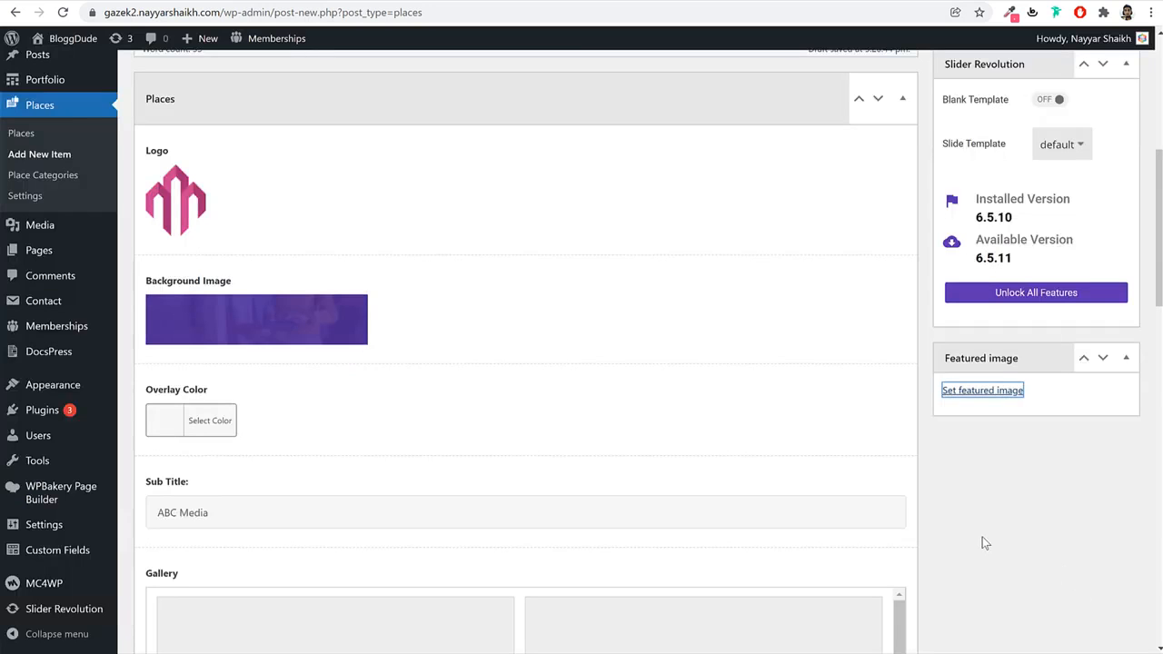
scroll(1052, 550, up, 5)
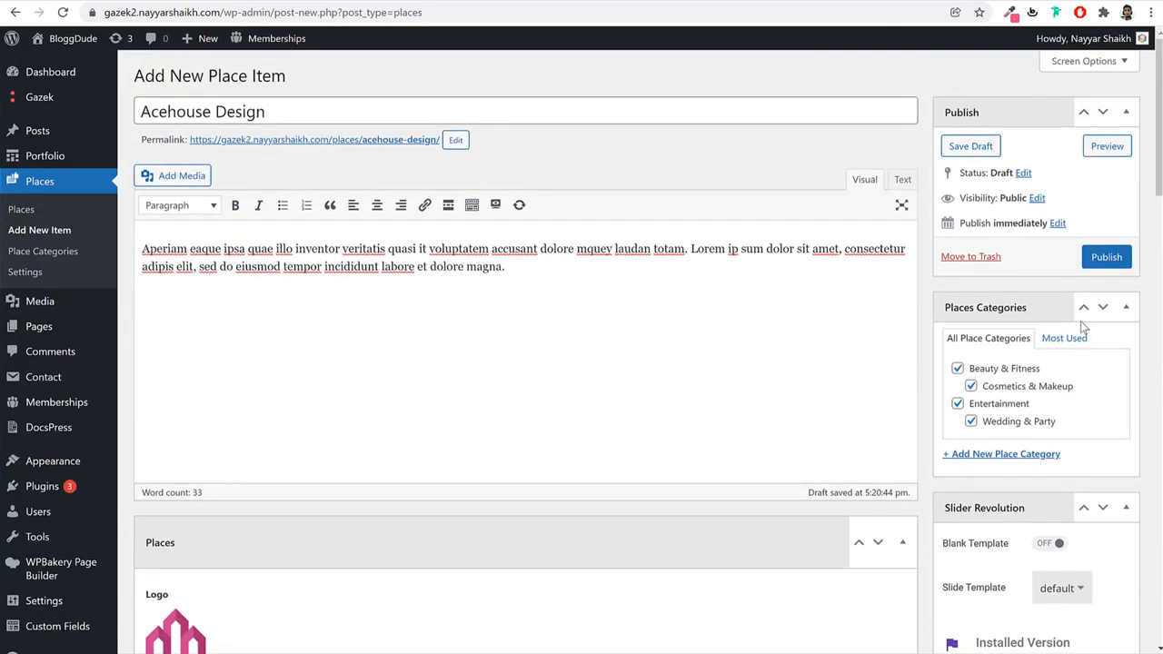
click(1106, 257)
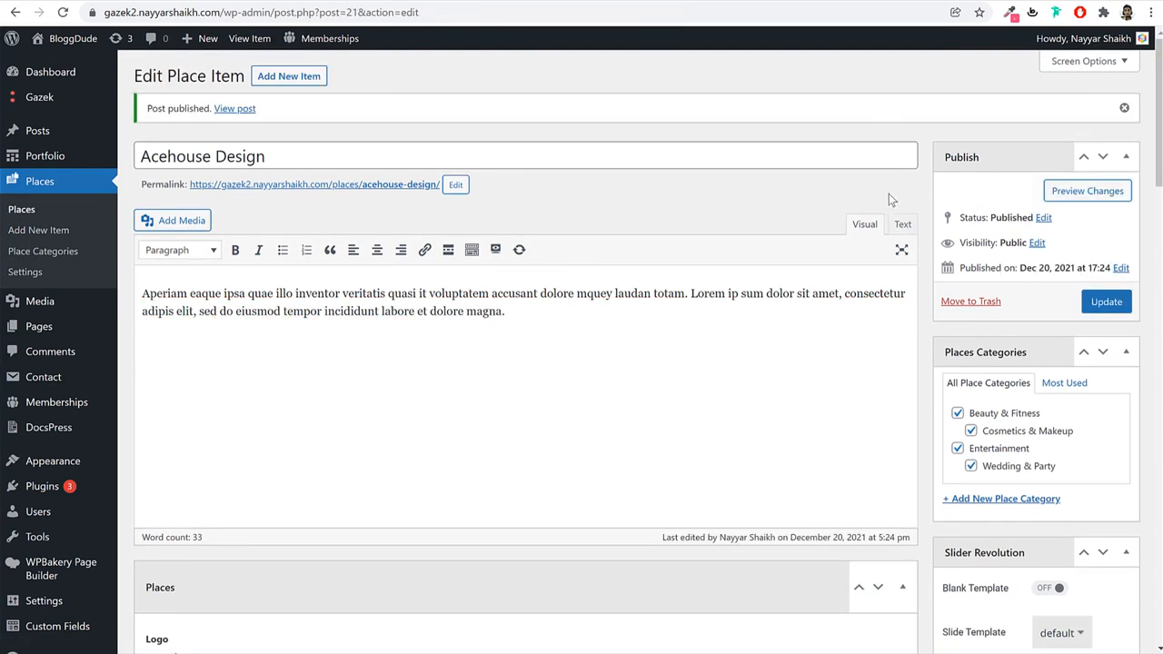
Open the published Acehouse Design place in a new tab and look it over.
right_click(220, 109)
click(232, 118)
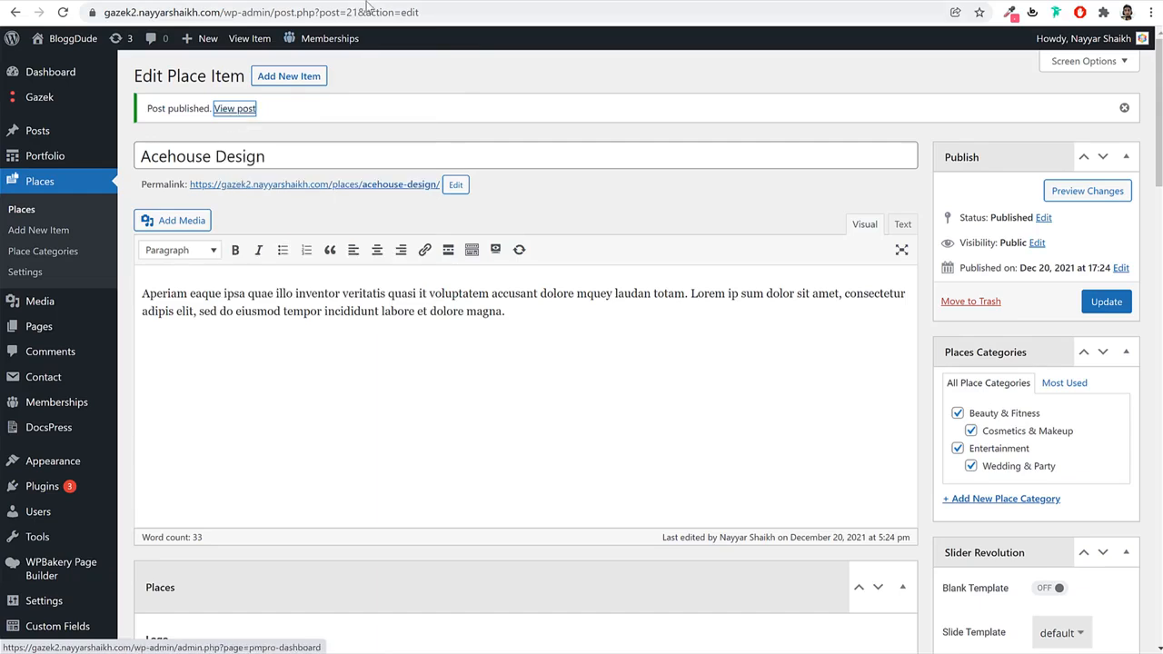
click(383, 1)
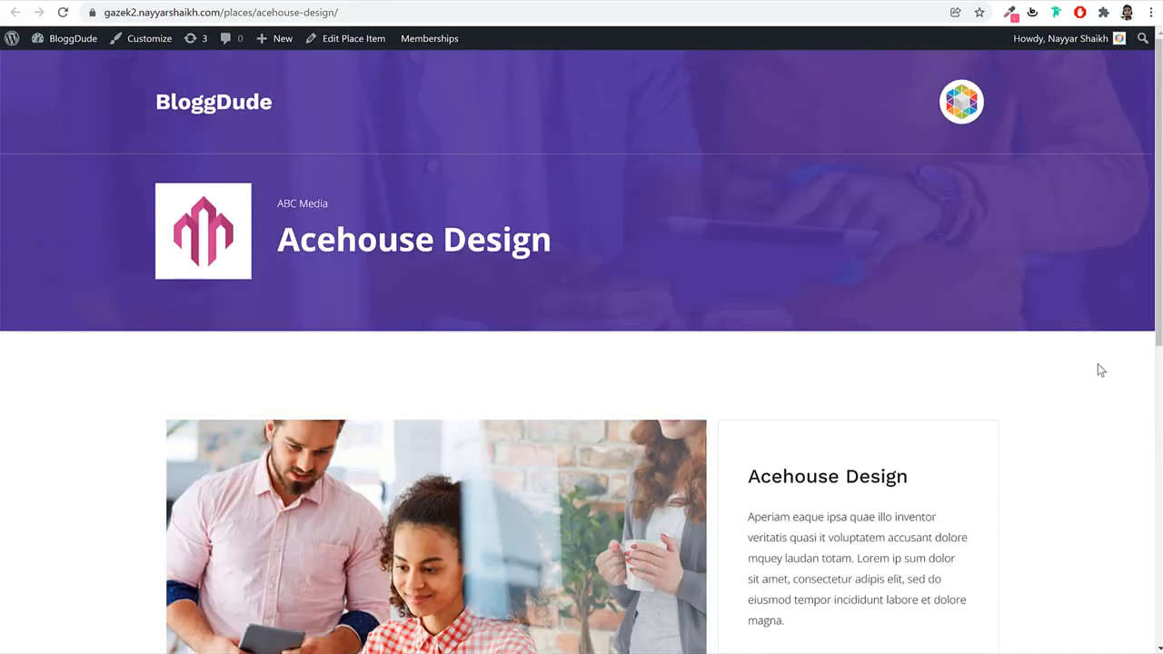
scroll(1097, 370, down, 6)
scroll(1098, 370, up, 6)
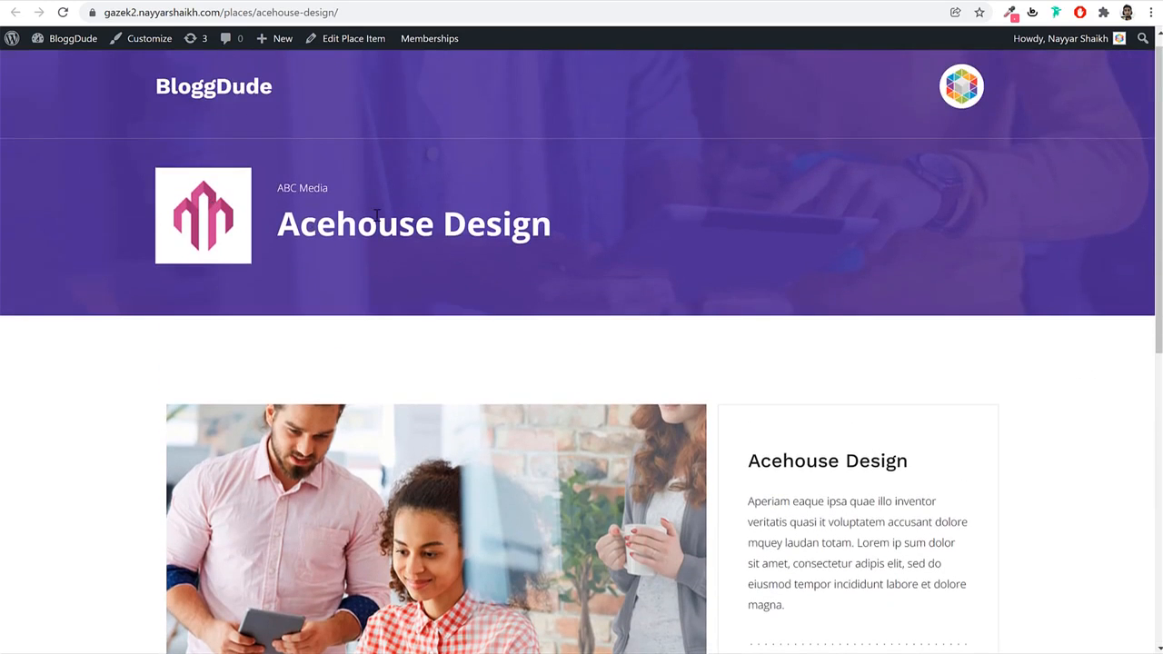
scroll(376, 215, down, 3)
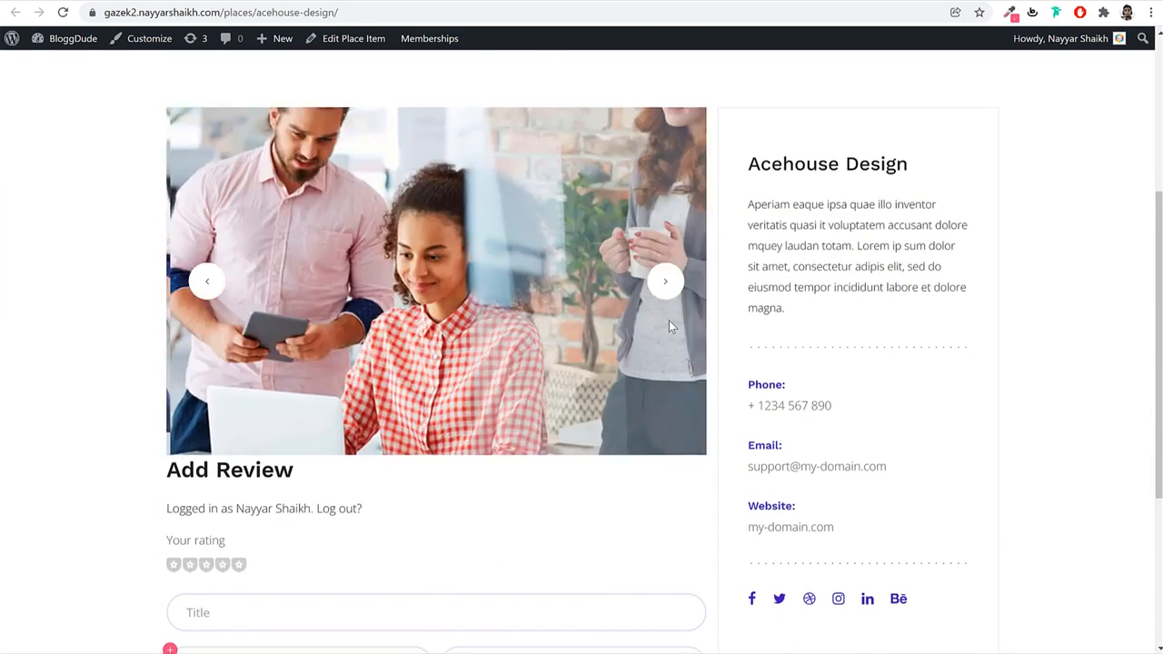
scroll(669, 325, down, 3)
scroll(854, 345, up, 5)
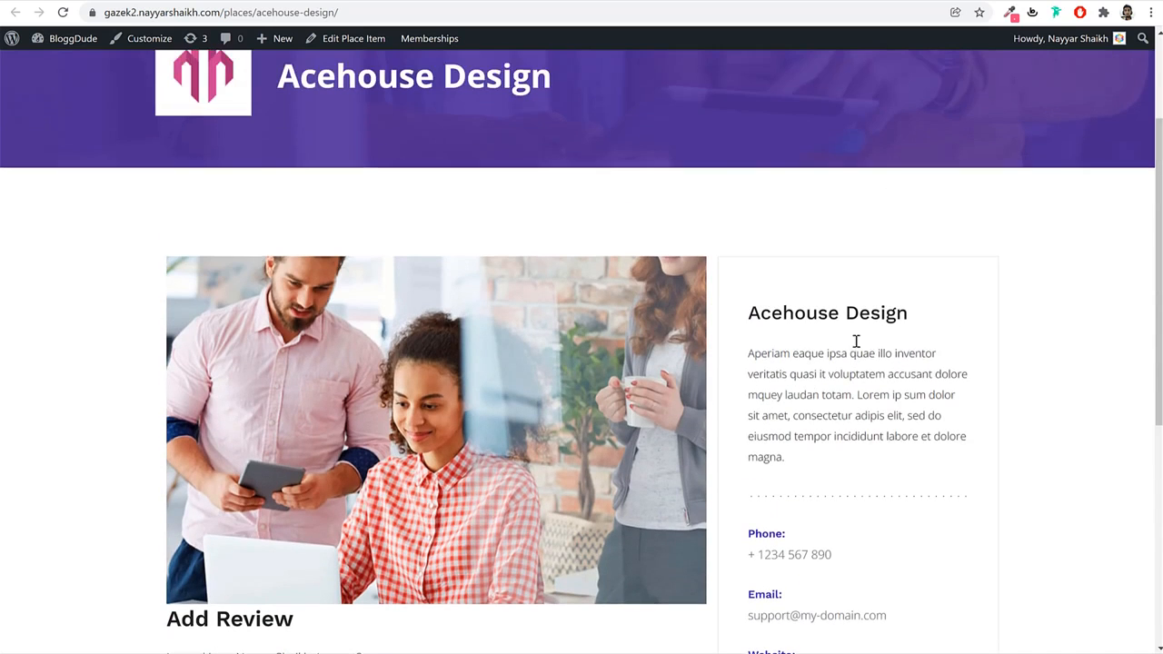
Compare with the Gazek demo's Acehouse Design listing, then dismiss the Google Maps loading error.
click(262, 0)
scroll(560, 288, down, 1)
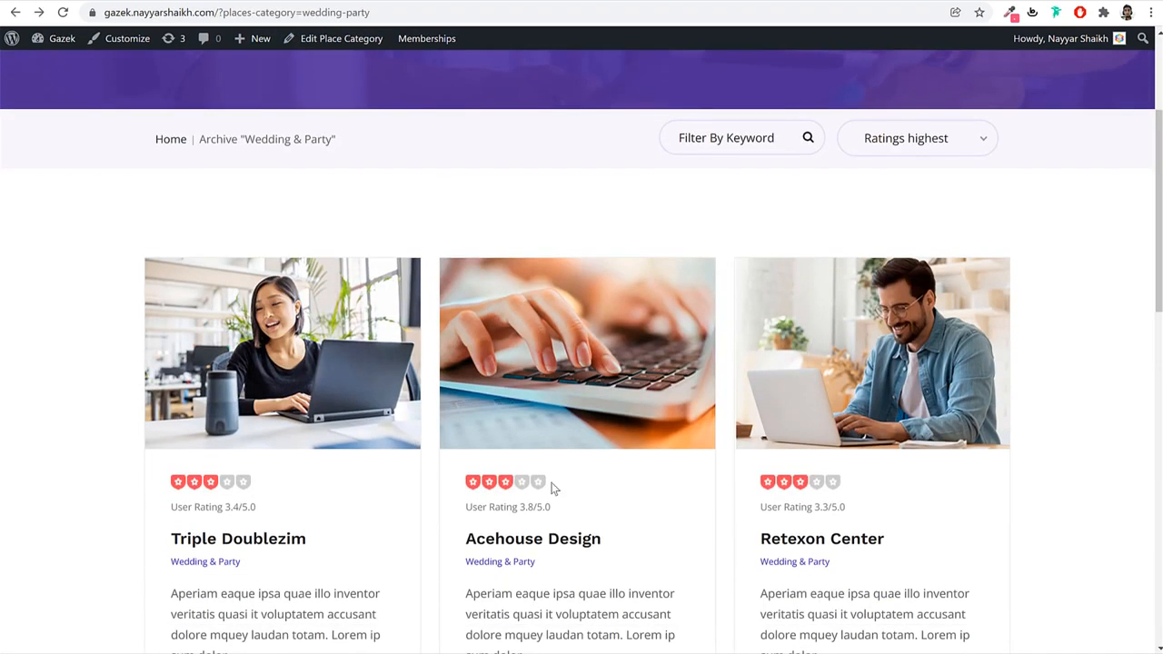
click(542, 545)
scroll(595, 479, down, 6)
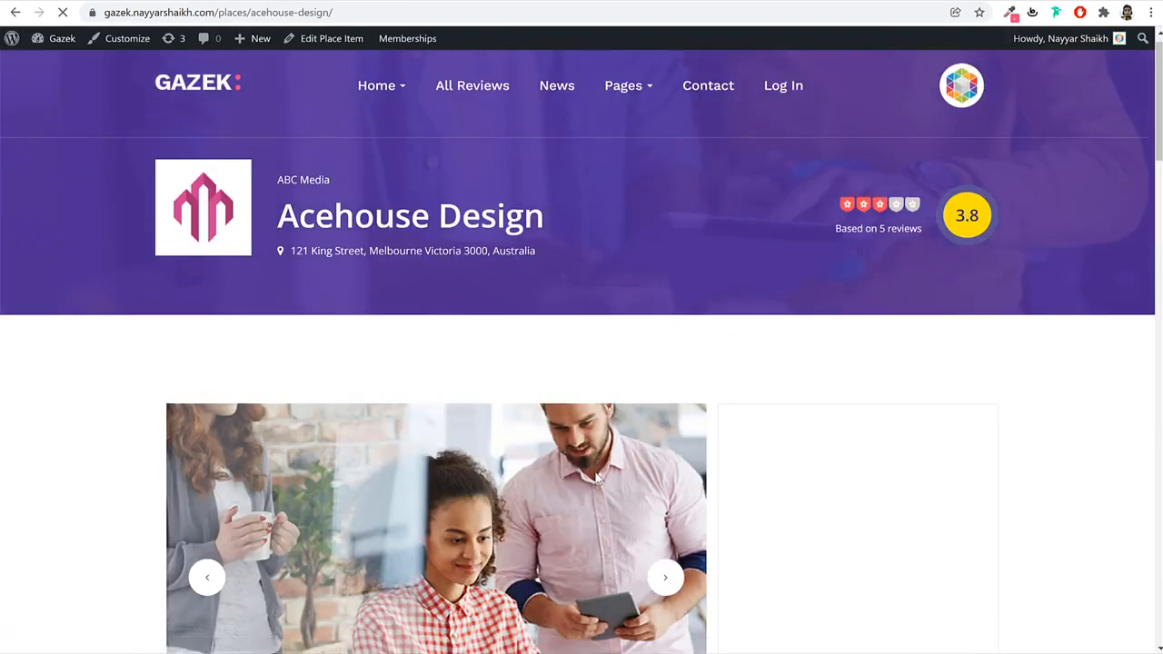
scroll(1023, 317, up, 3)
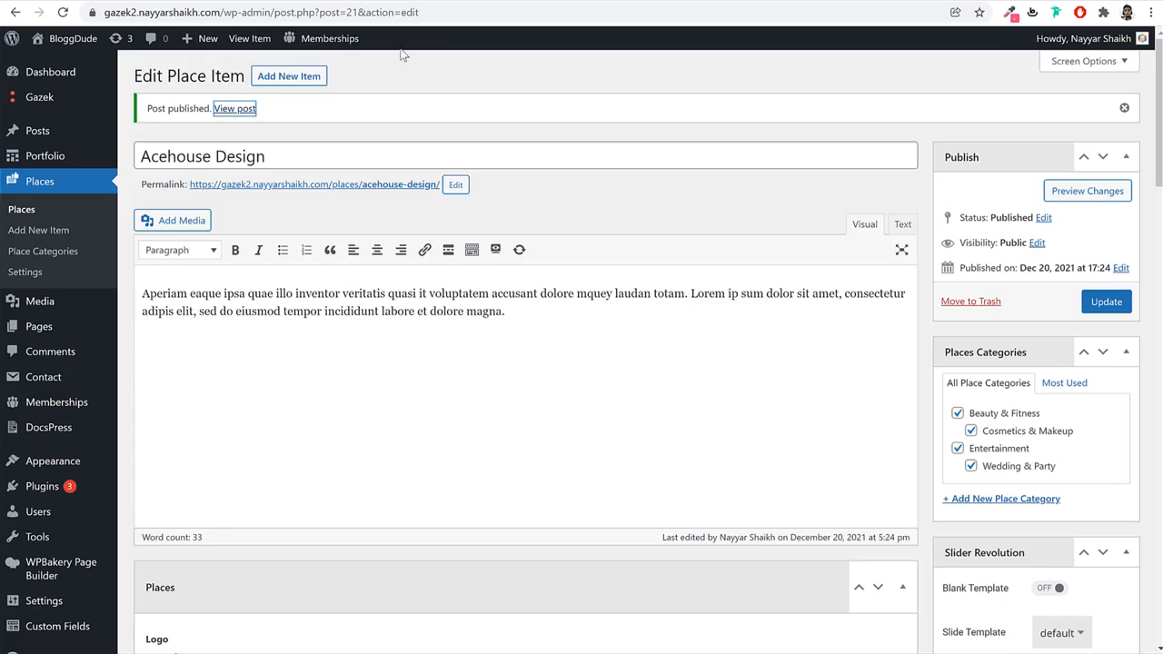
scroll(568, 273, down, 15)
scroll(573, 283, down, 2)
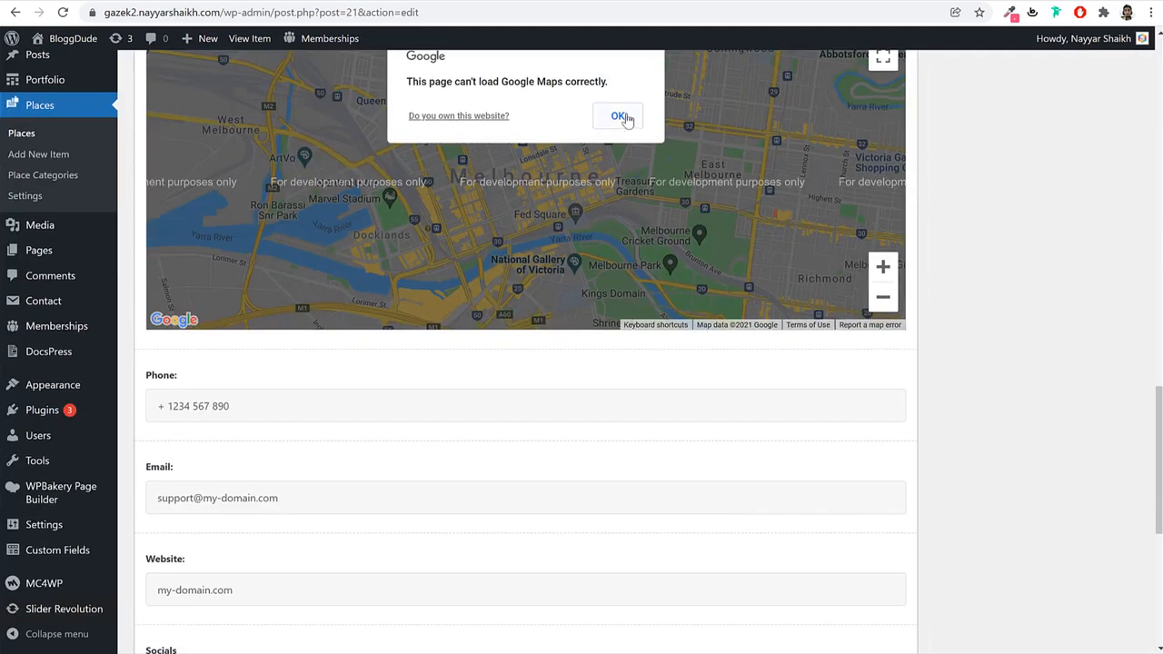
scroll(712, 231, up, 3)
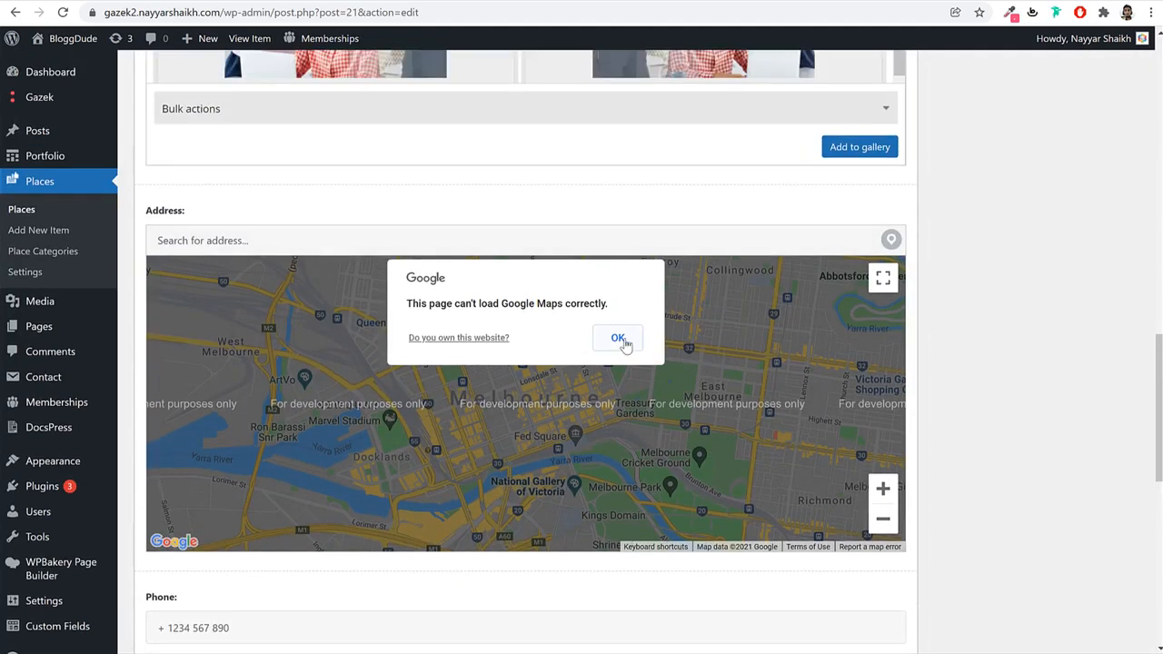
click(617, 339)
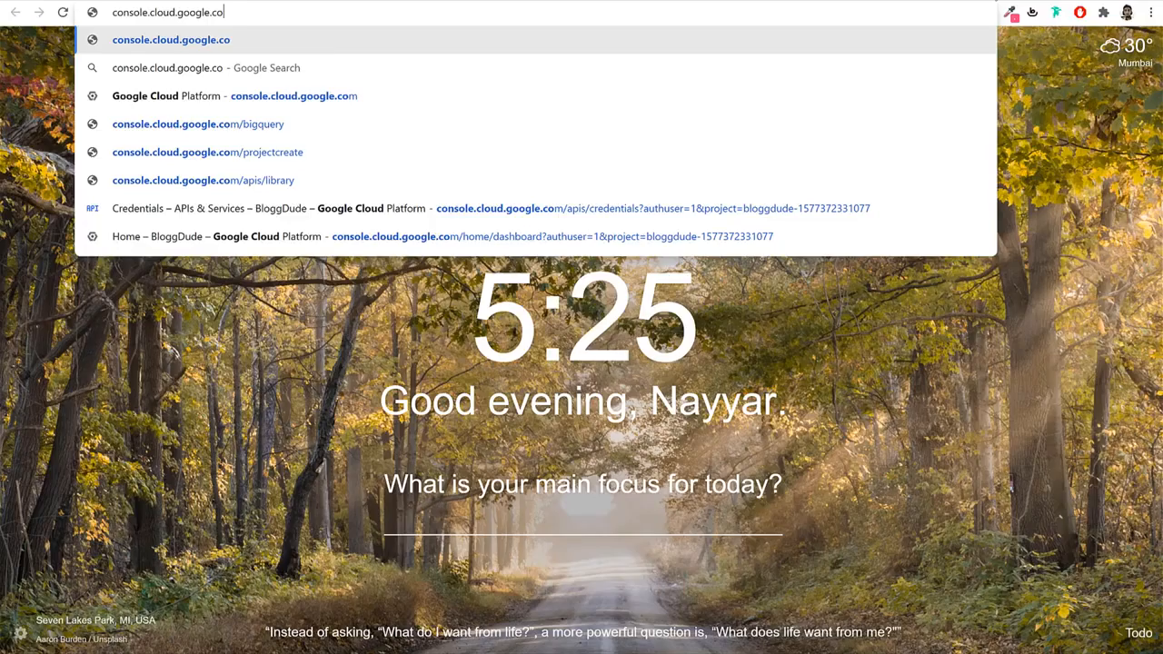
Load console.cloud.google.com and dismiss the billing notice on the BloggDude dashboard.
key(Return)
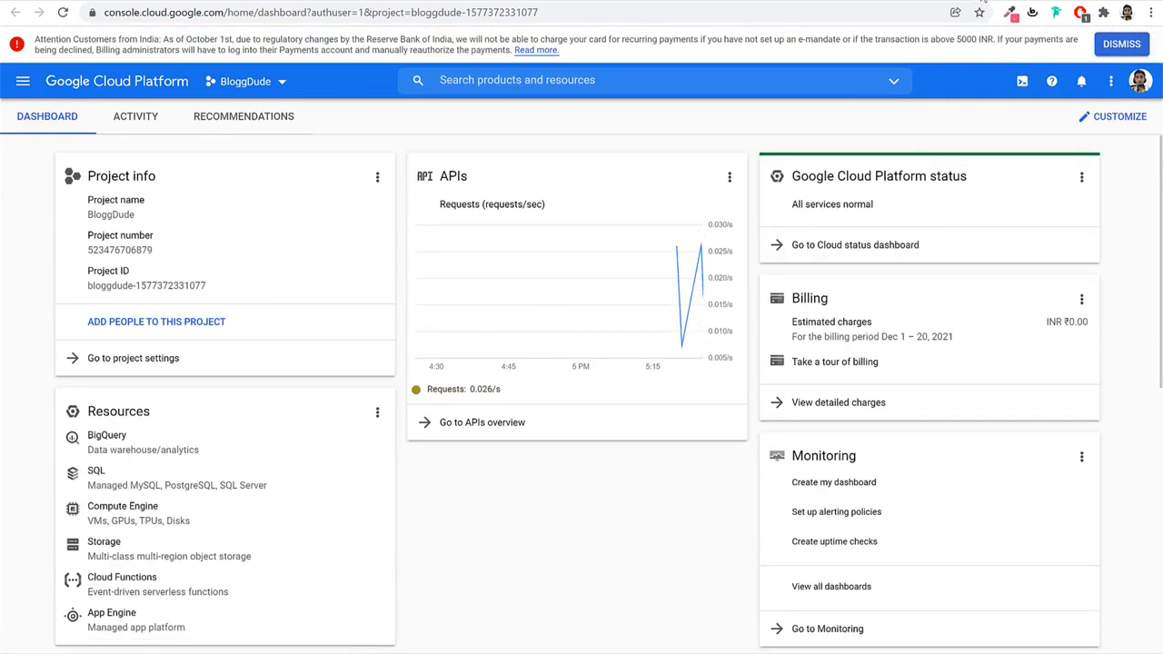
click(1106, 51)
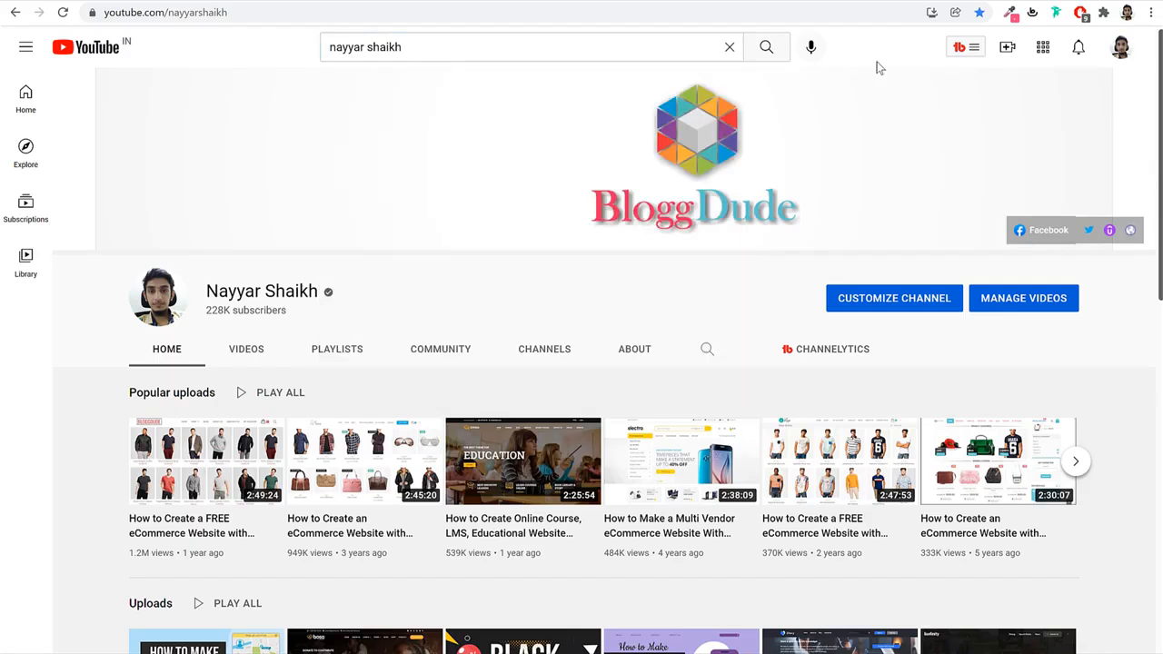
scroll(843, 208, down, 5)
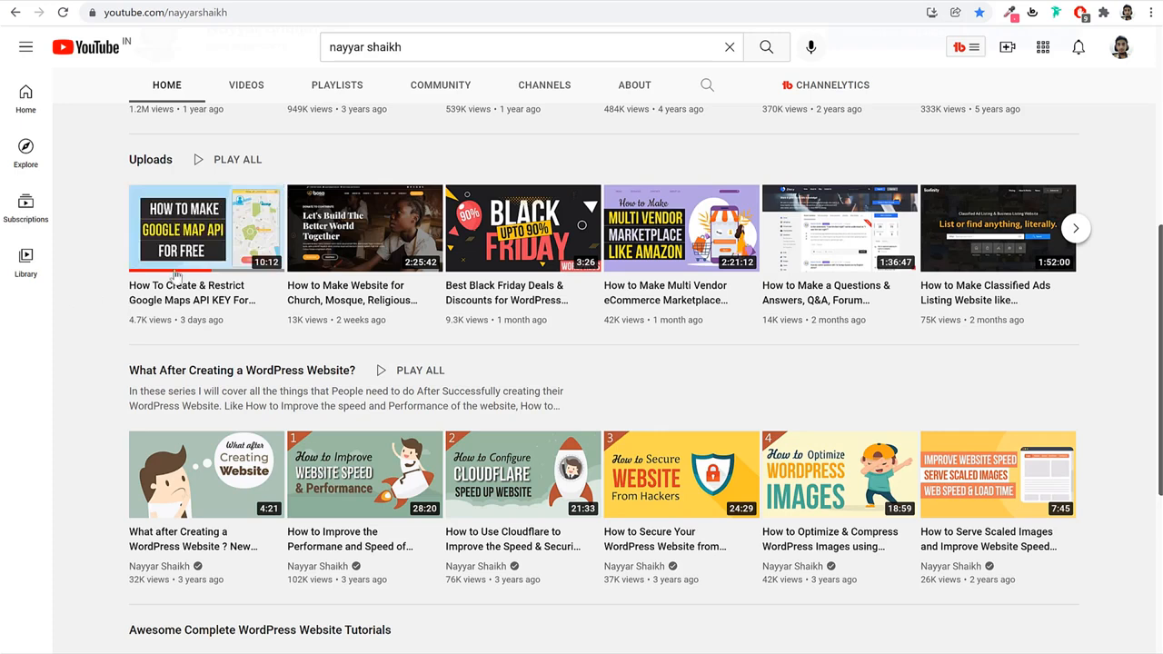
Search YouTube for the 'nayyar shaikh google map api' tutorial, then go back to the Cloud console.
scroll(188, 285, up, 5)
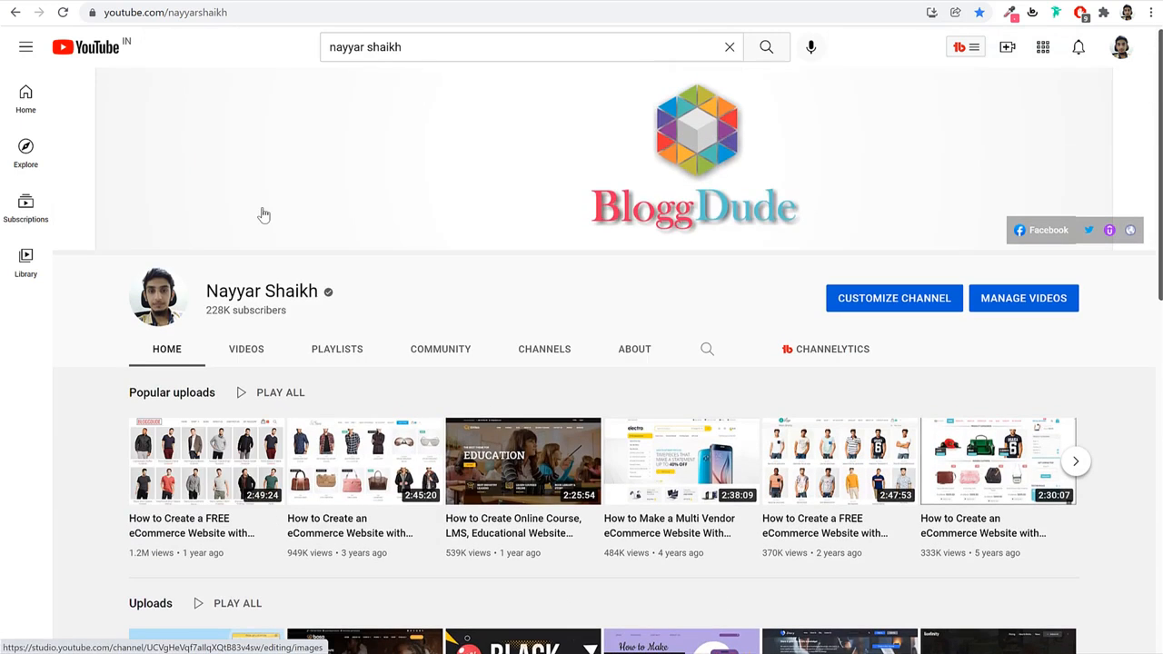
click(487, 44)
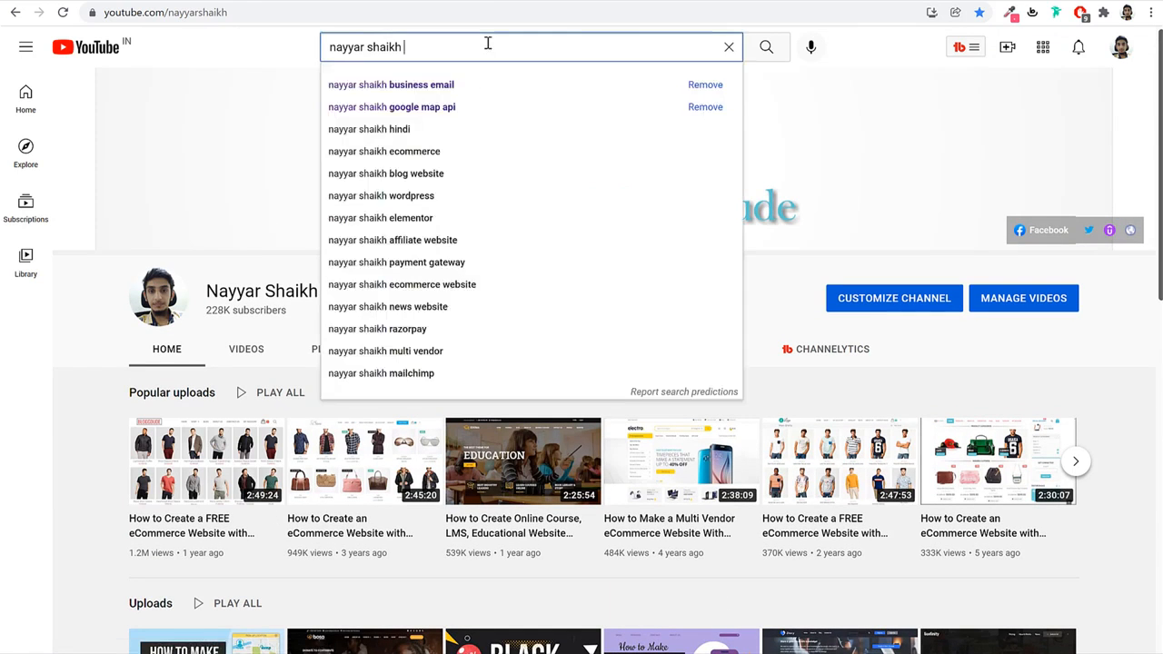
key(Down)
key(Down)
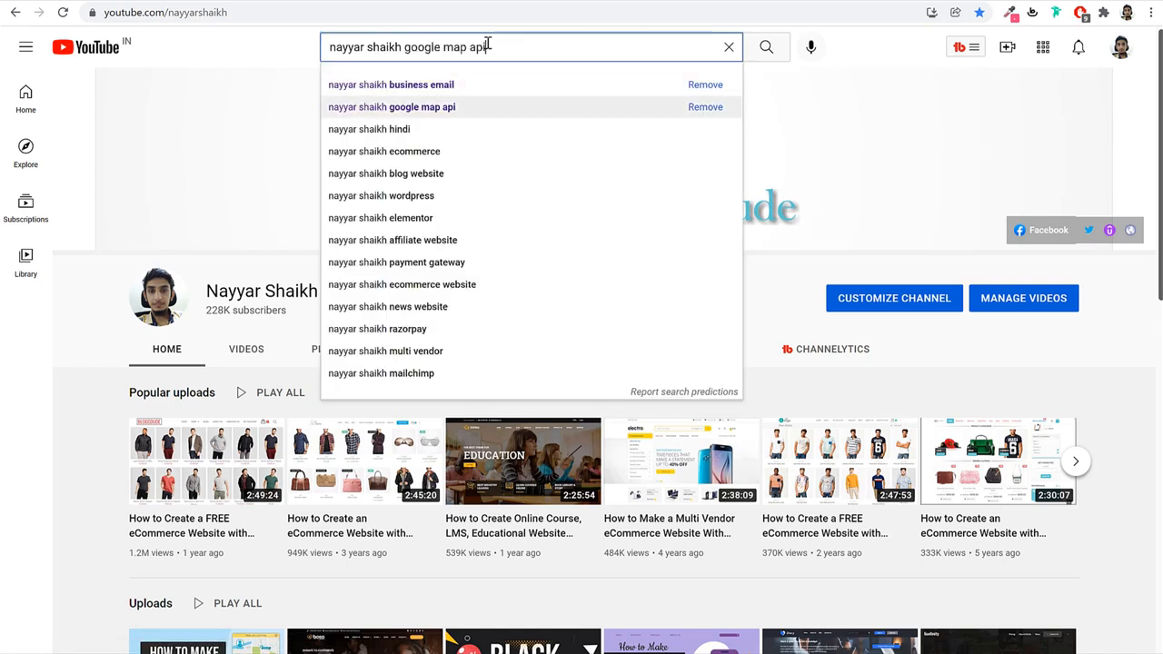
key(Return)
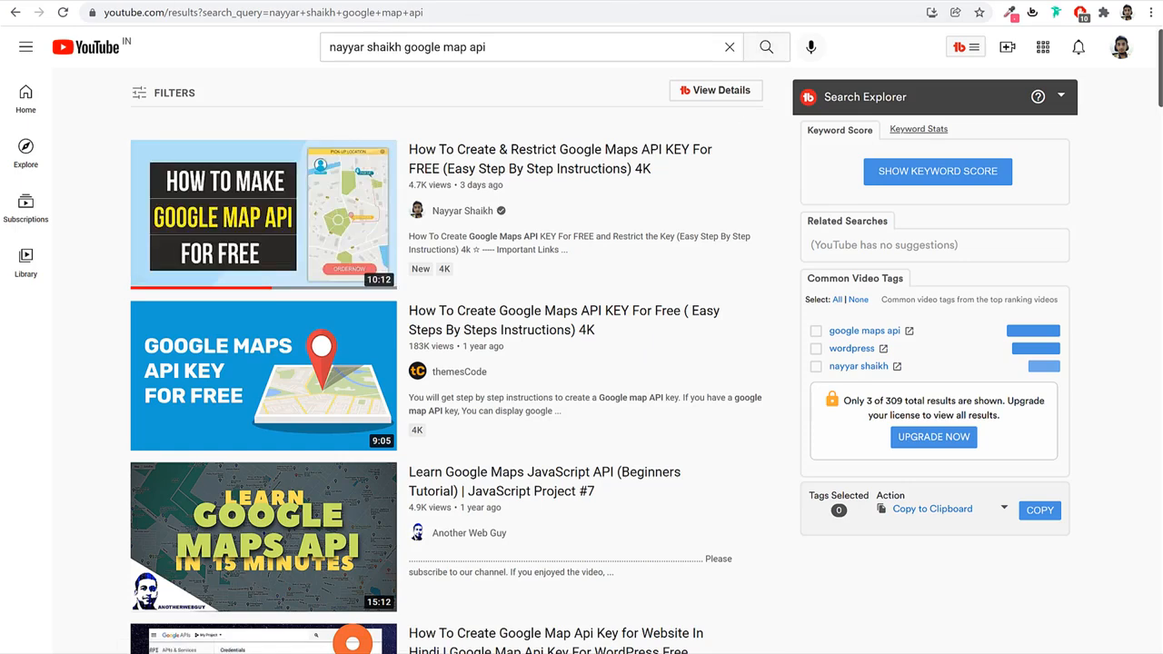
click(791, 1)
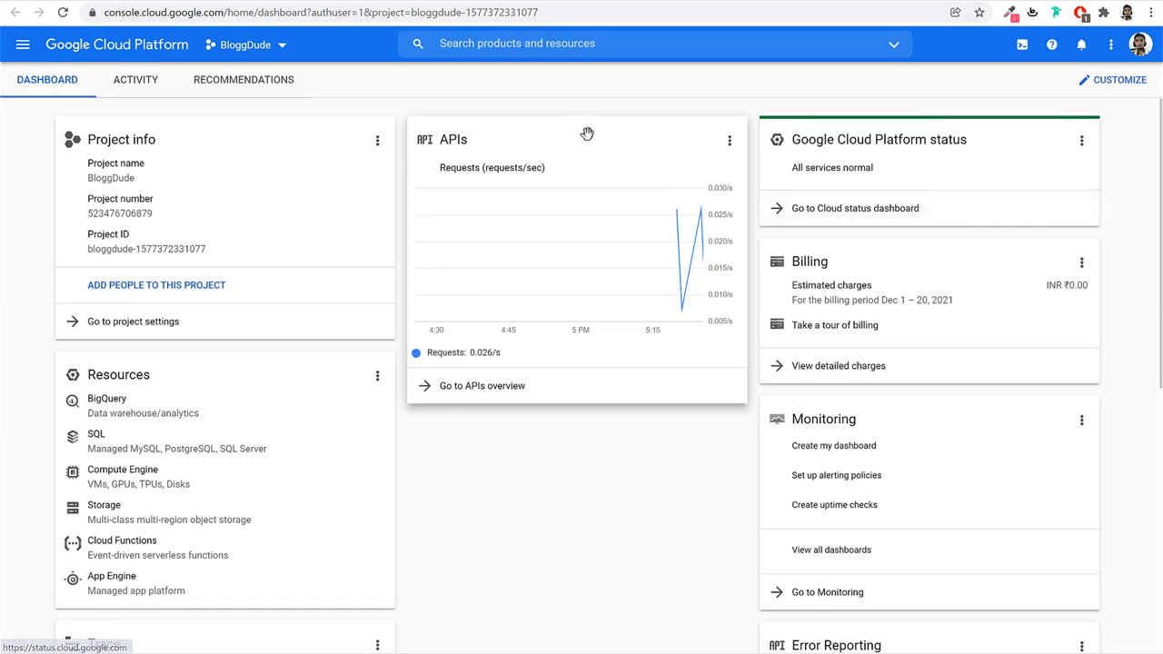
Go to APIs & Services > Credentials and copy the project's existing API key.
click(205, 13)
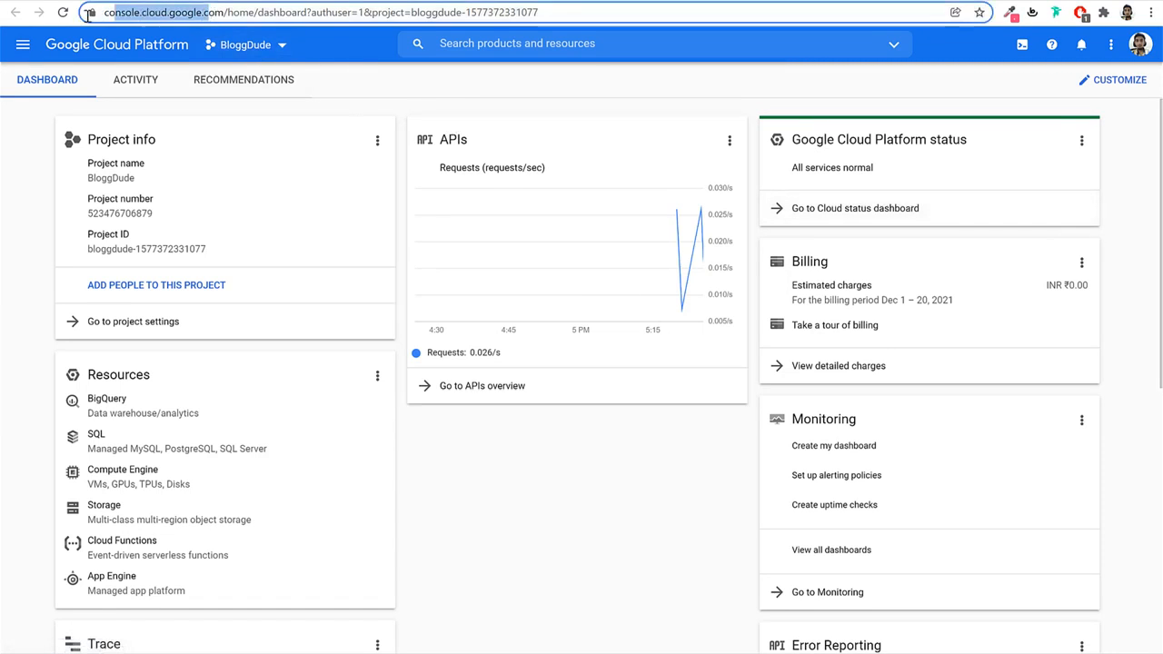
double_click(209, 13)
click(574, 103)
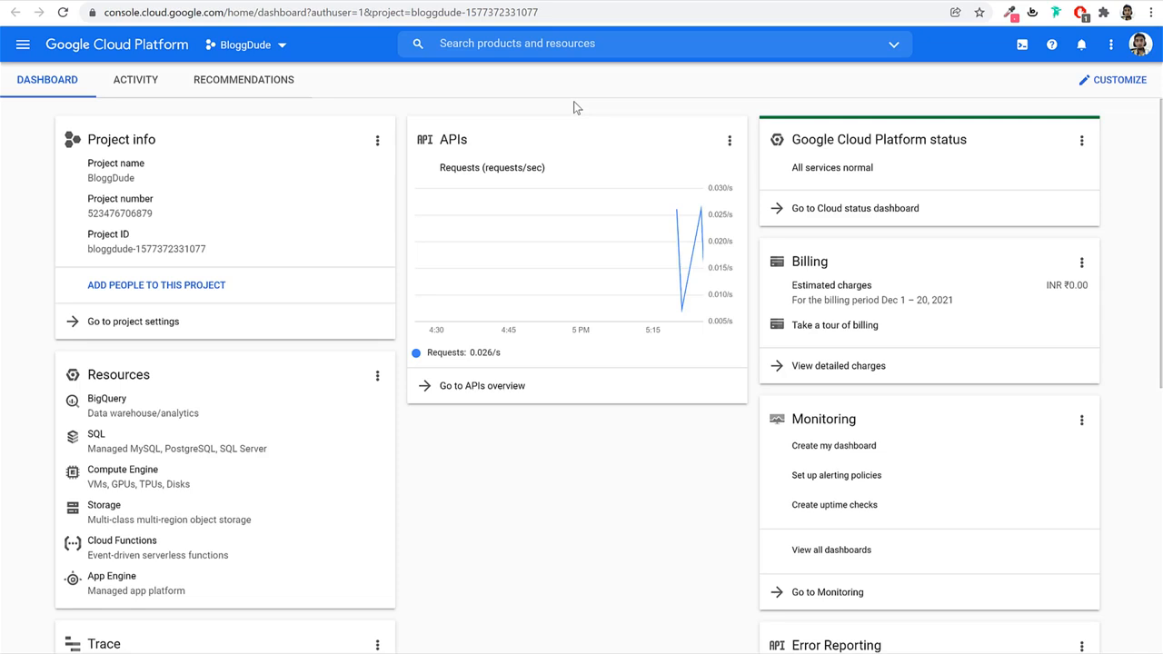
click(26, 53)
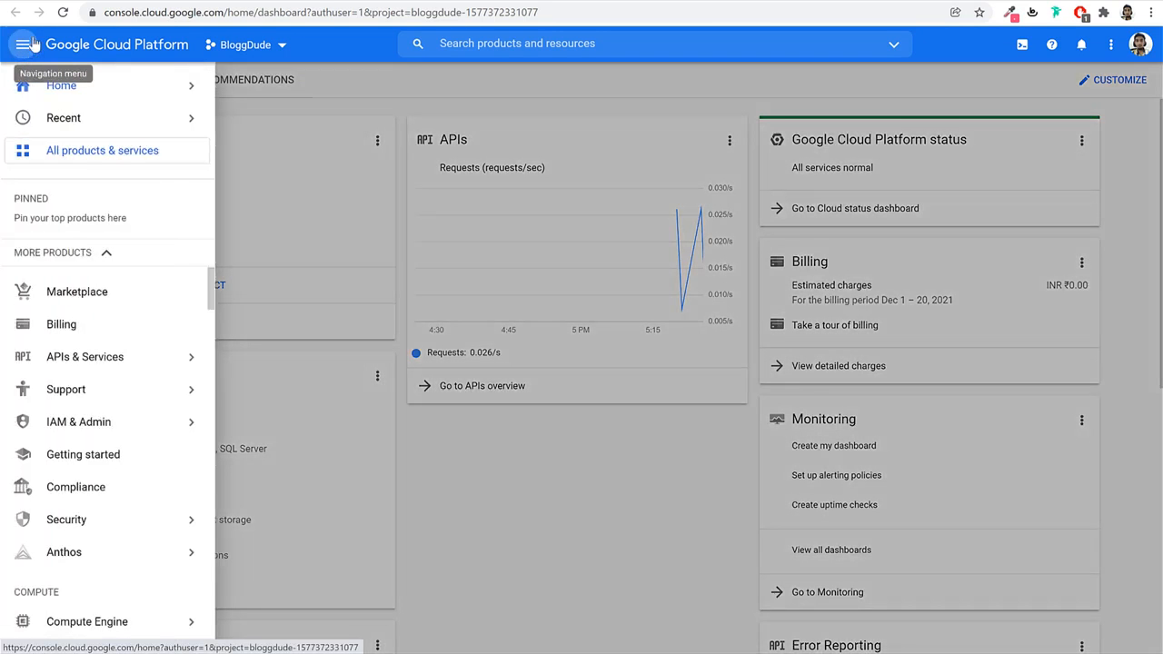
mouse_move(104, 359)
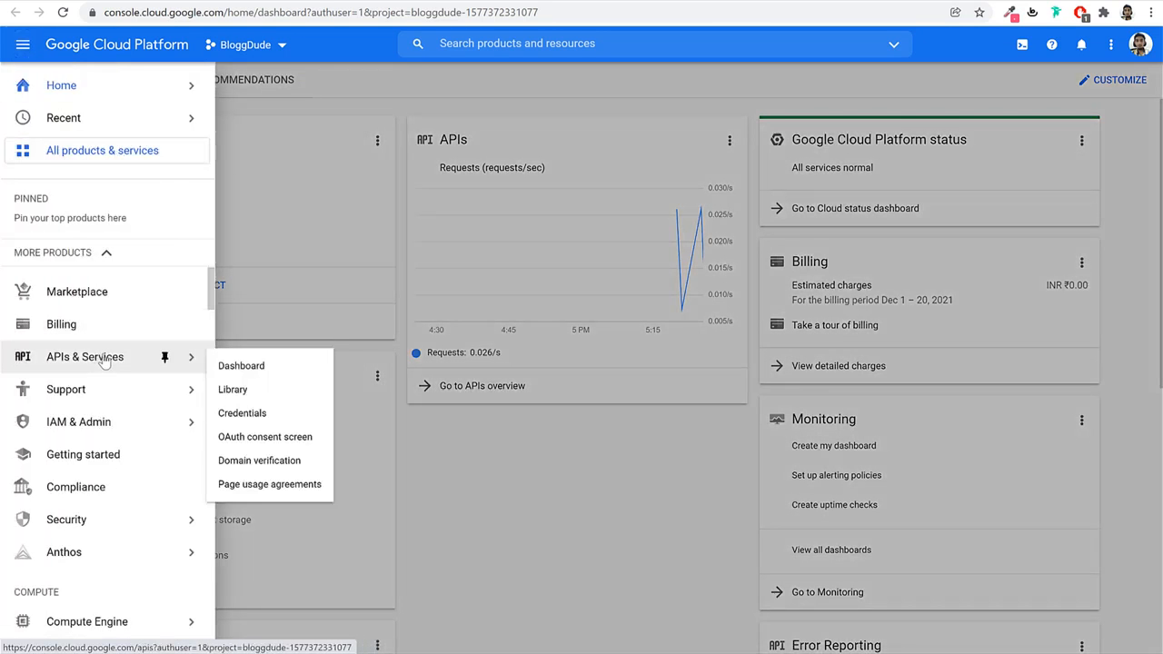
click(243, 415)
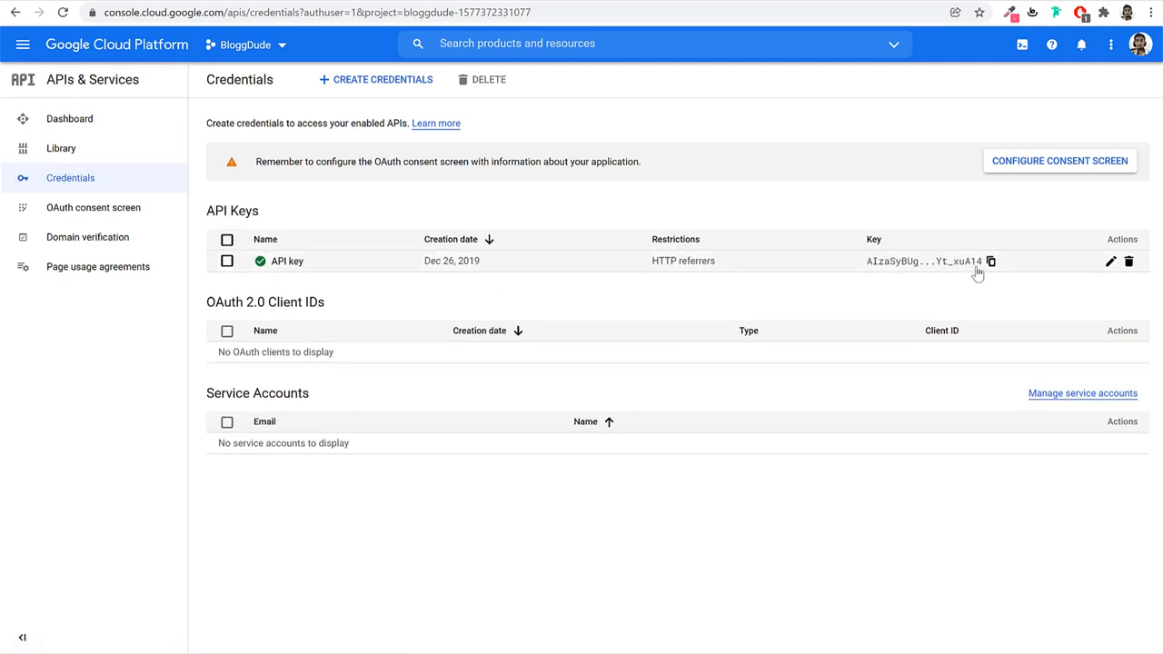
click(990, 262)
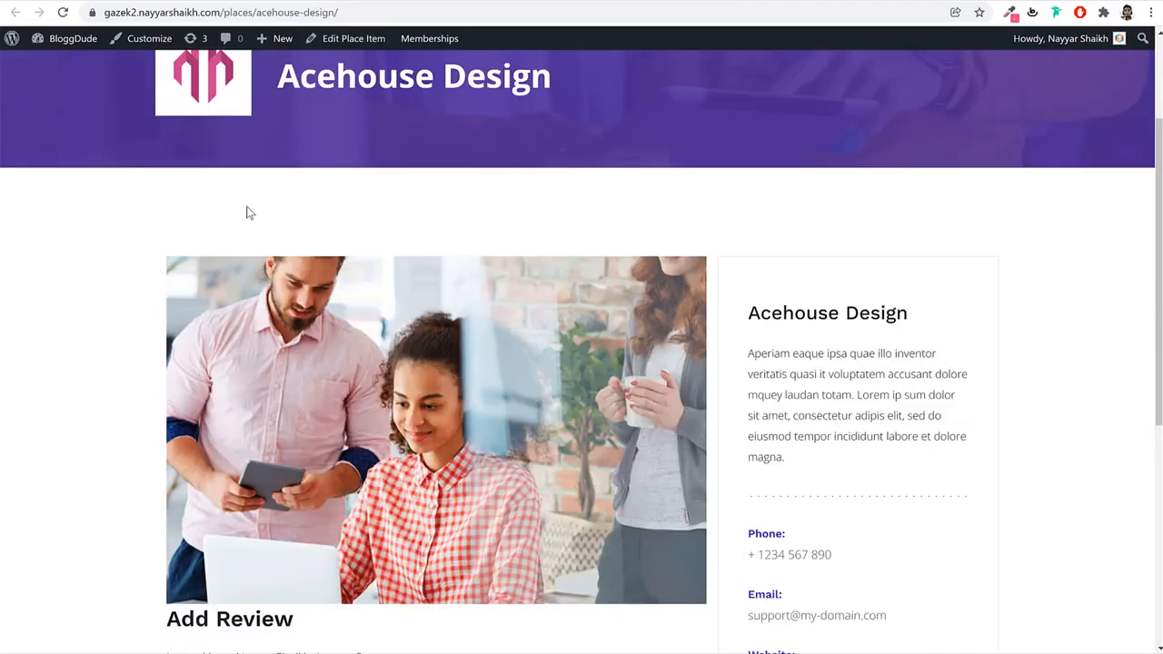
Open the site Customizer from the place page, checking the Cloud credentials and YouTube tabs.
scroll(250, 211, up, 2)
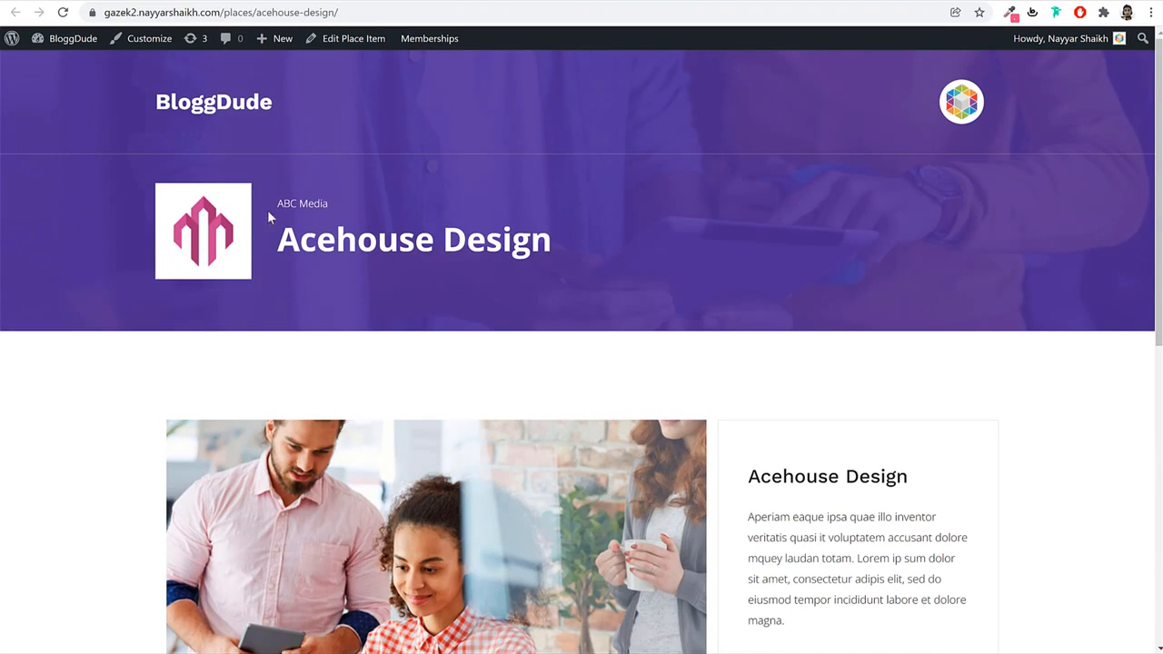
click(150, 50)
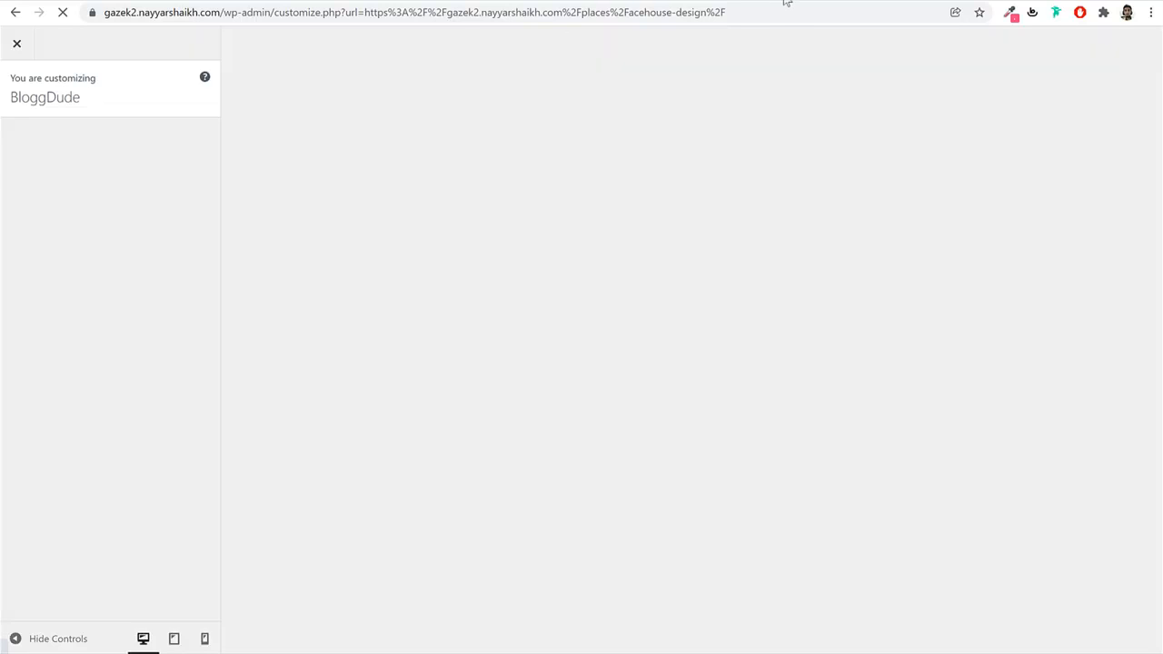
click(785, 1)
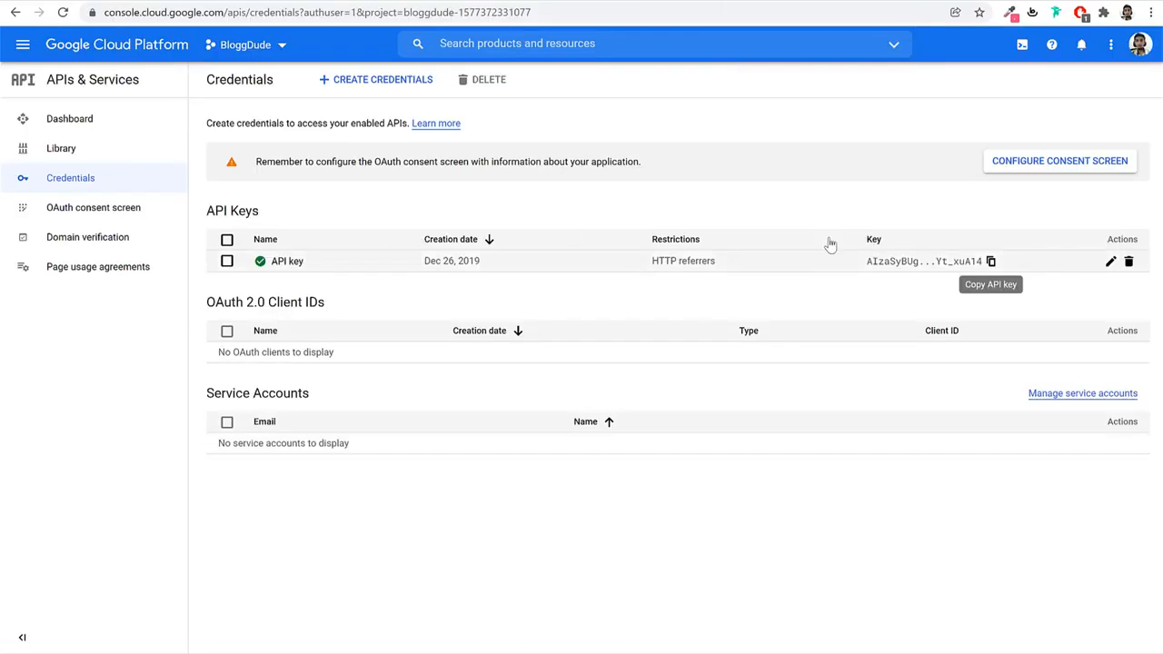
click(926, 2)
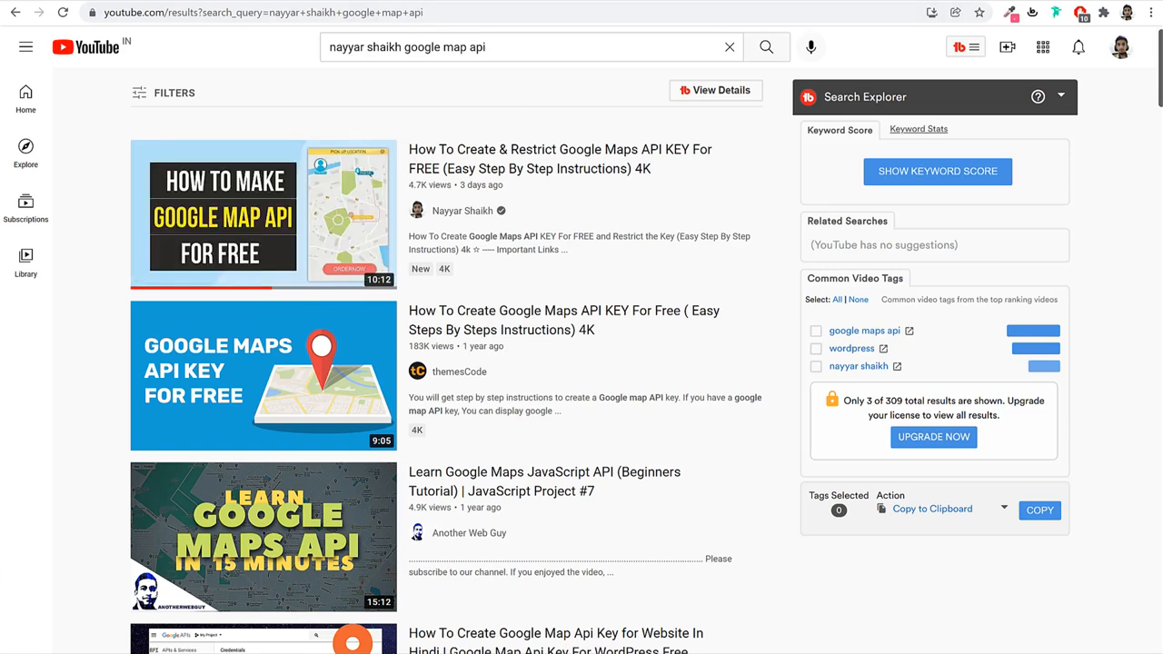
click(389, 2)
click(335, 2)
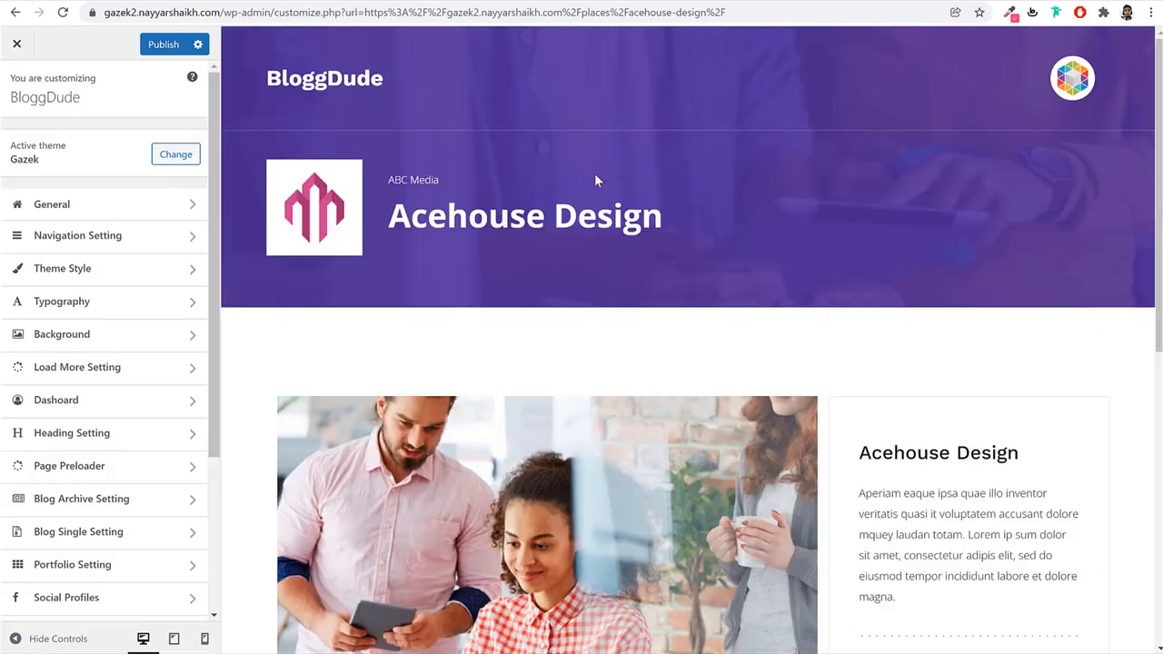
Paste the API key into General > Apikey, publish, and return to the place editor.
click(97, 209)
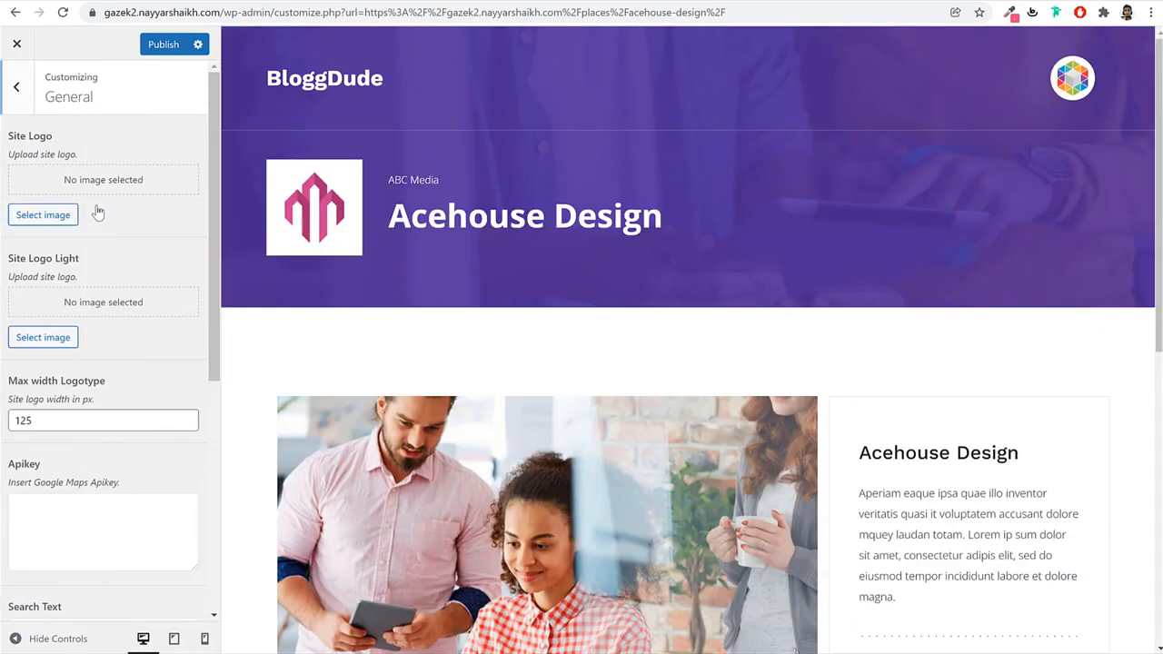
scroll(95, 305, down, 3)
drag(43, 243, 36, 270)
click(60, 285)
key(ctrl+v)
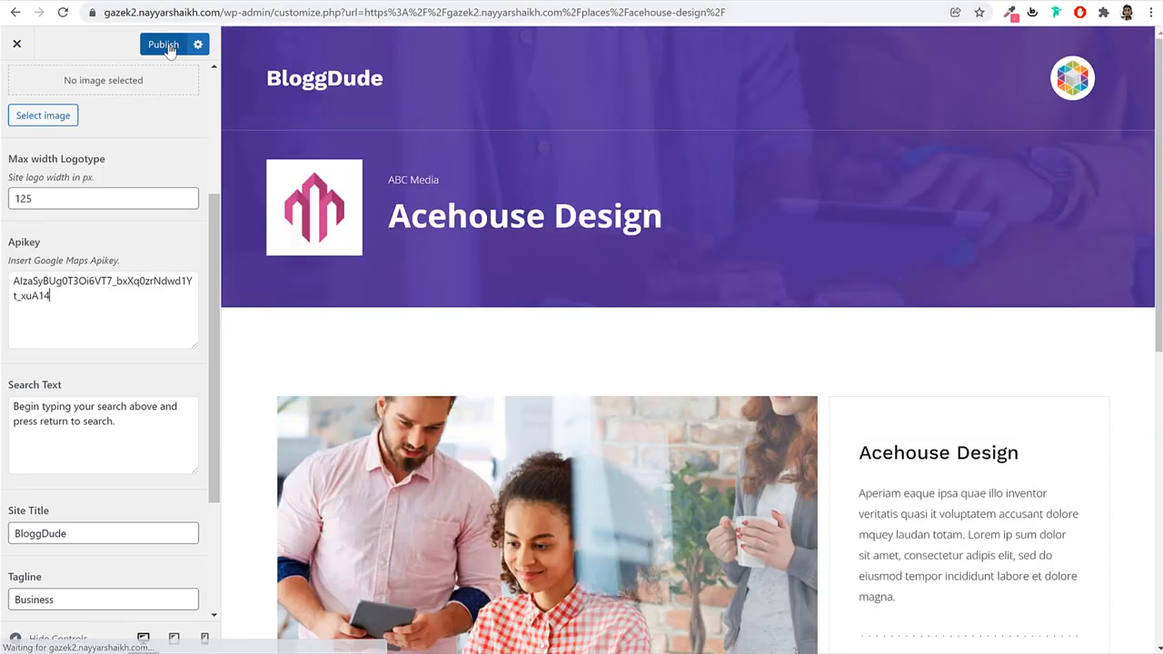
click(166, 44)
key(ctrl+shift+Tab)
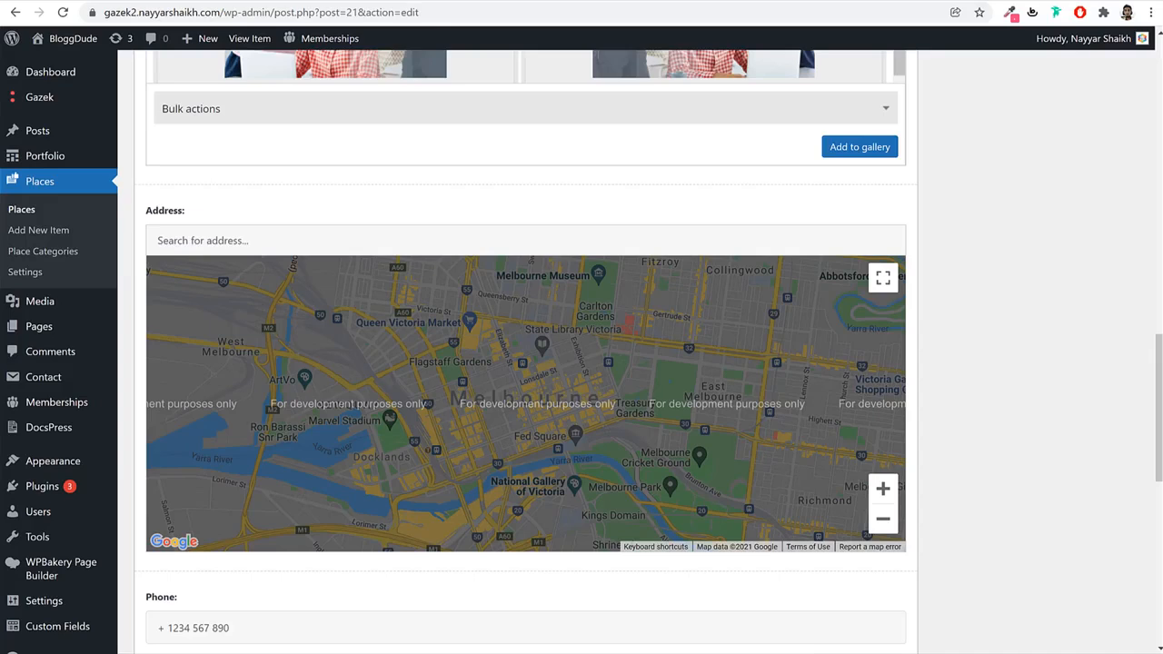
Reload the place editor, confirming despite unsaved changes.
click(63, 13)
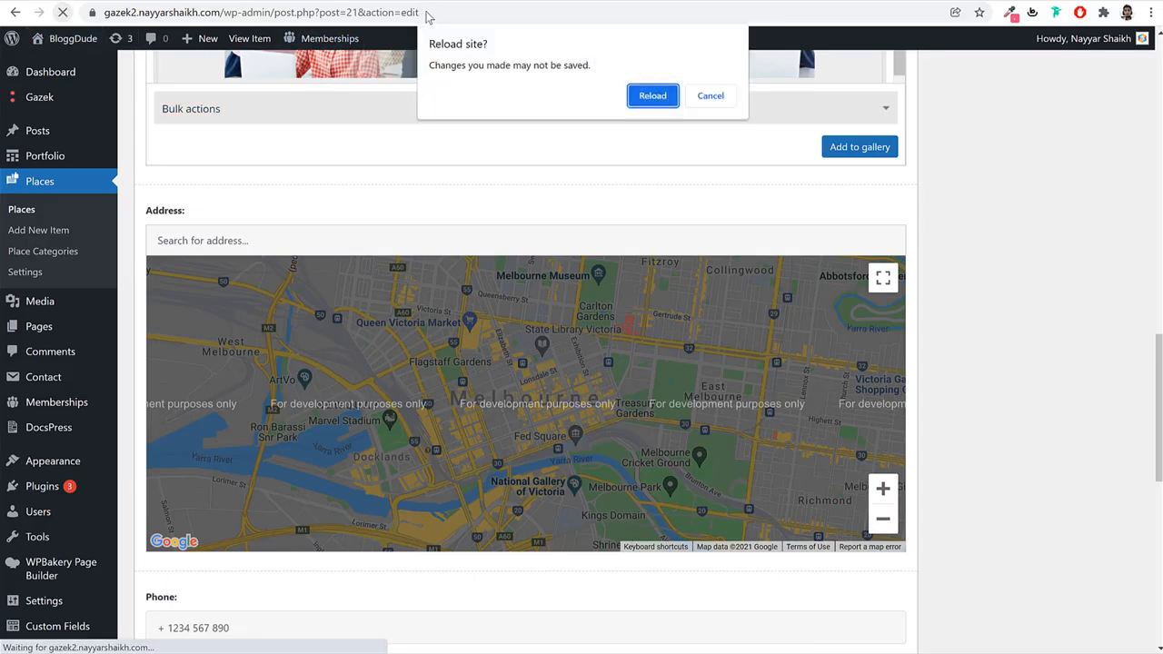
click(639, 99)
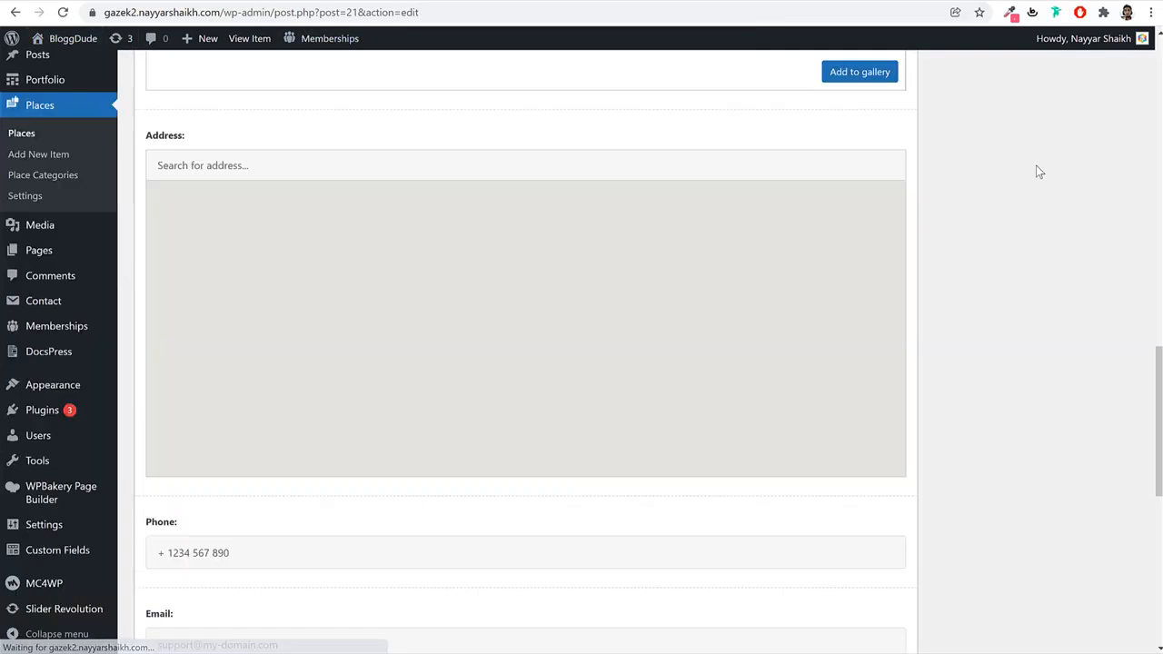
mouse_move(657, 293)
mouse_down()
mouse_move(688, 327)
mouse_move(647, 294)
mouse_up()
scroll(759, 288, up, 1)
Set the address to Our Lady of Good Counsel, Sion, zooming in and dragging the marker onto the church.
click(357, 239)
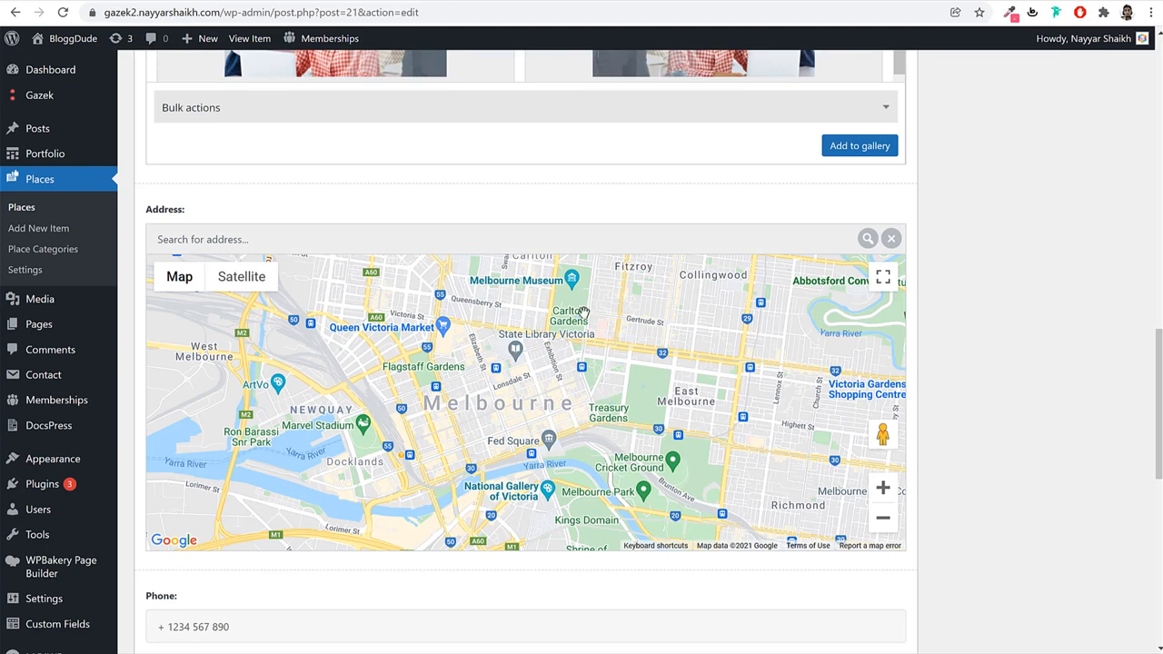
text(our lady of gooqd counsel sion)
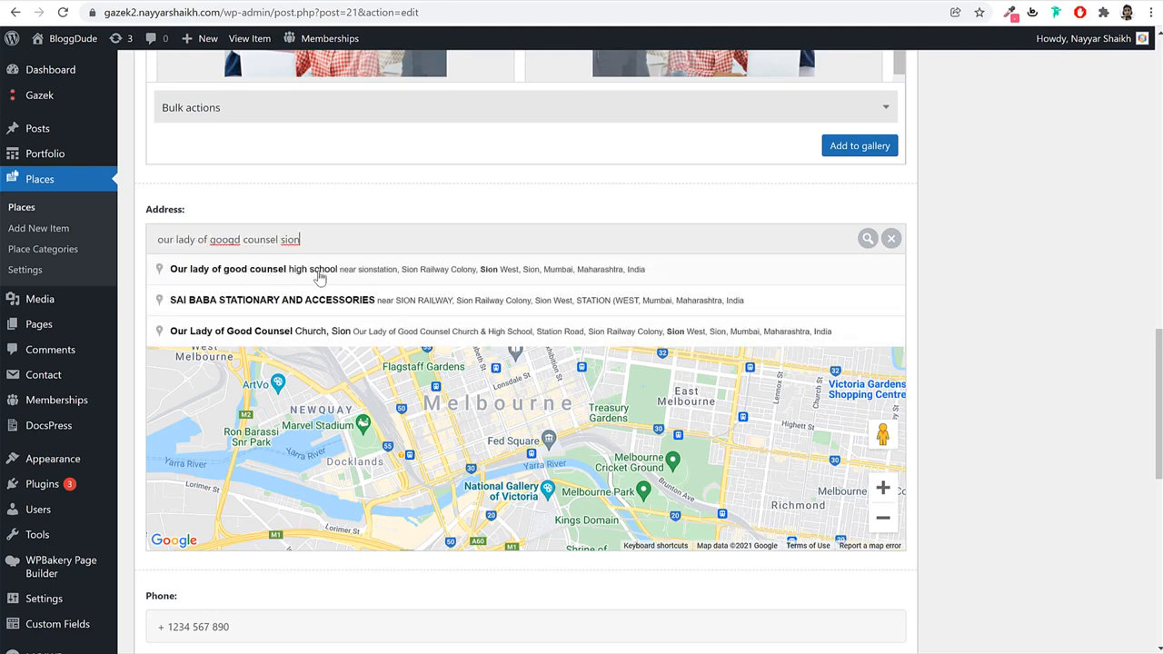
click(330, 271)
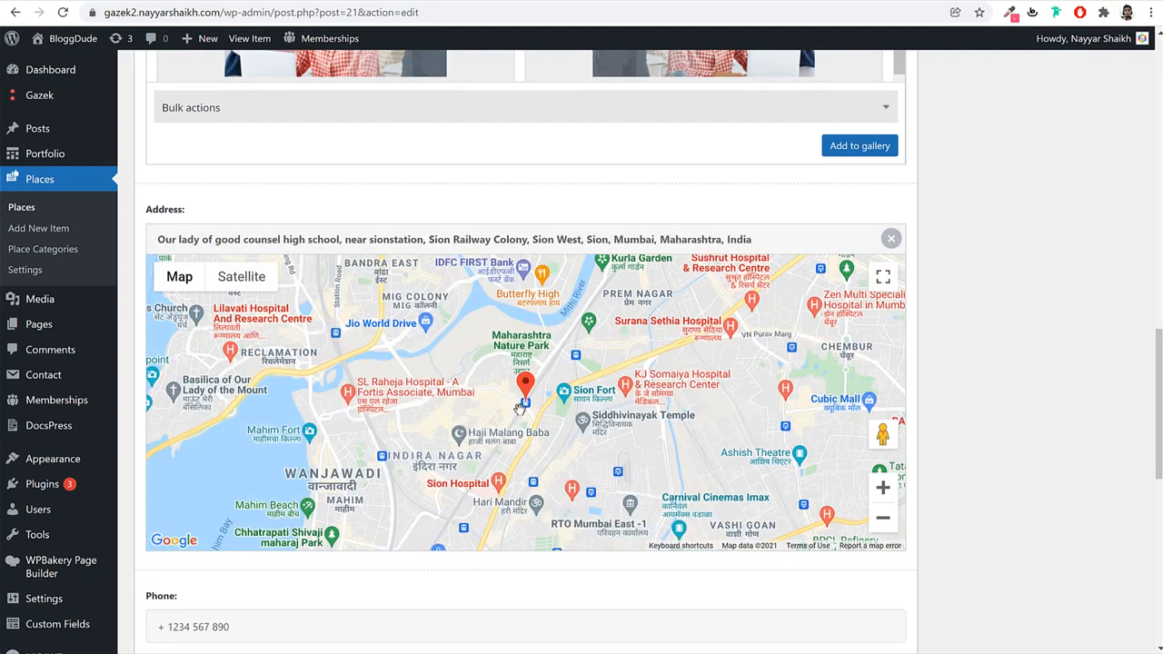
scroll(545, 408, up, 2)
scroll(636, 363, down, 2)
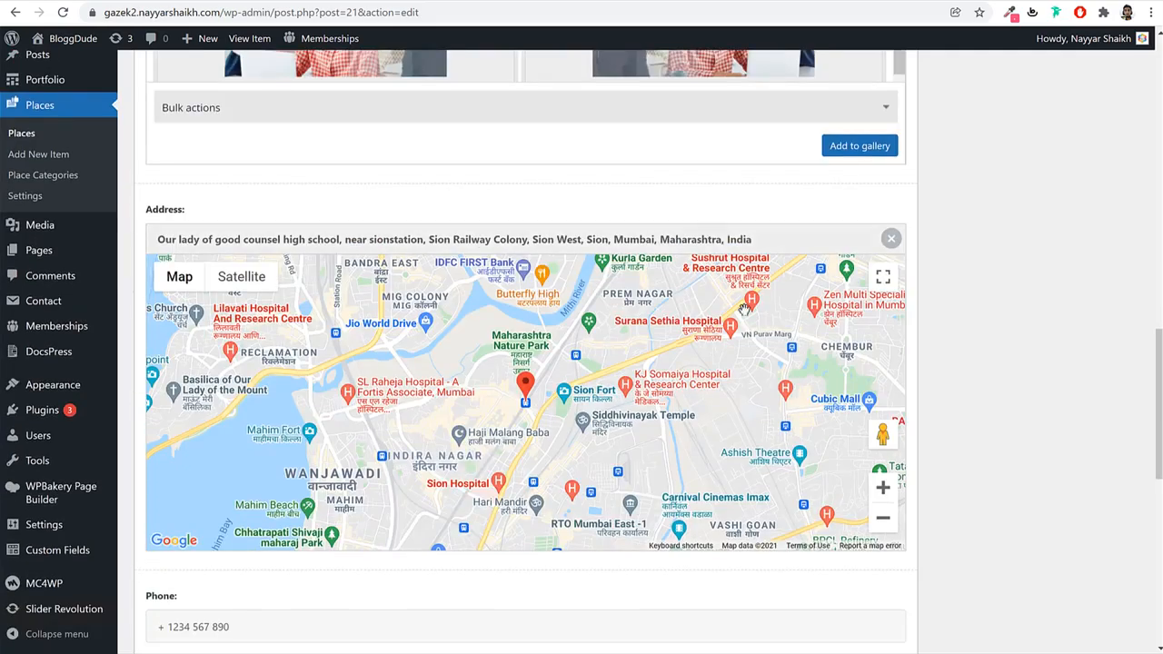
click(884, 487)
click(884, 487)
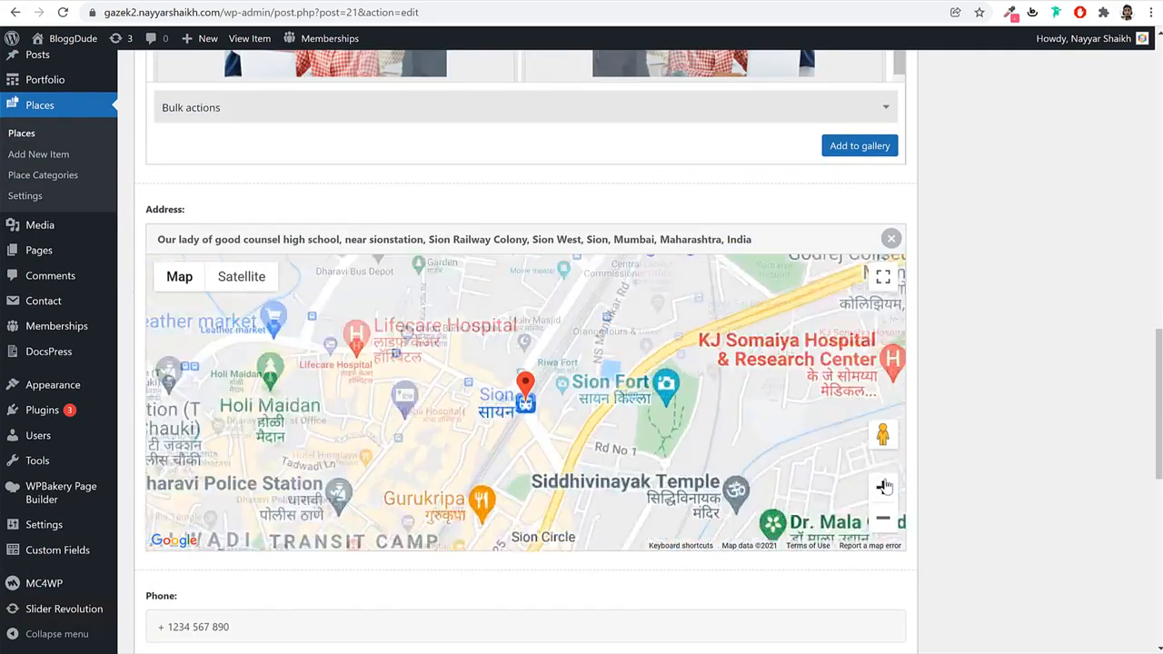
click(883, 487)
mouse_move(527, 383)
mouse_down()
mouse_move(578, 393)
mouse_move(537, 387)
mouse_move(578, 397)
mouse_move(570, 407)
mouse_up()
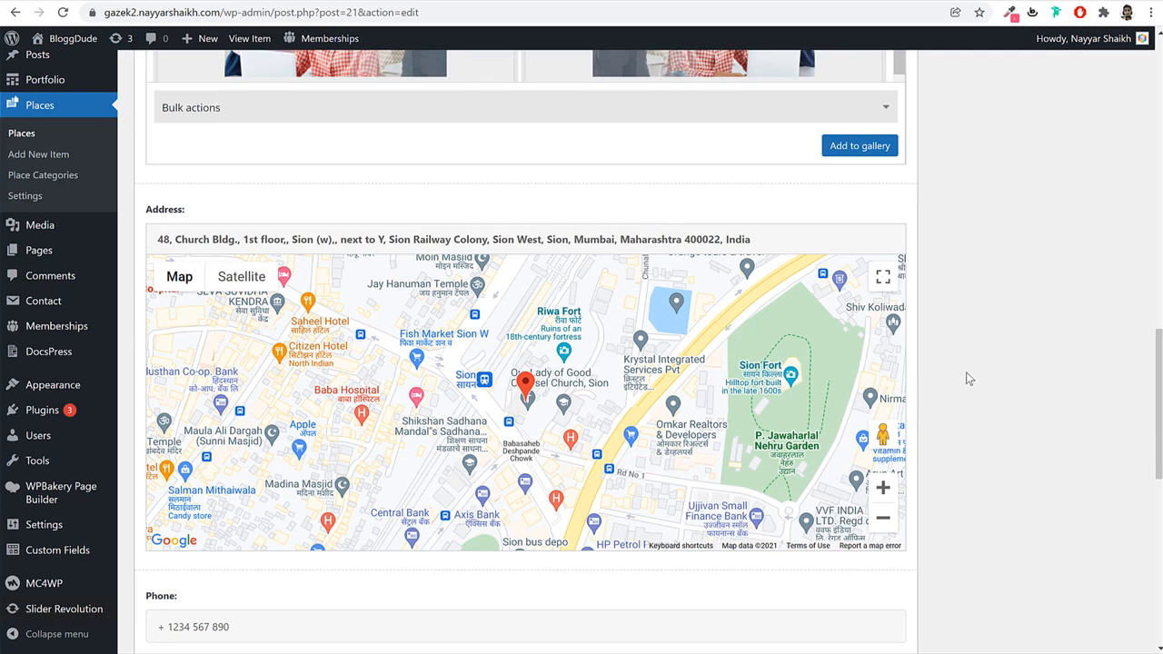
scroll(951, 454, up, 15)
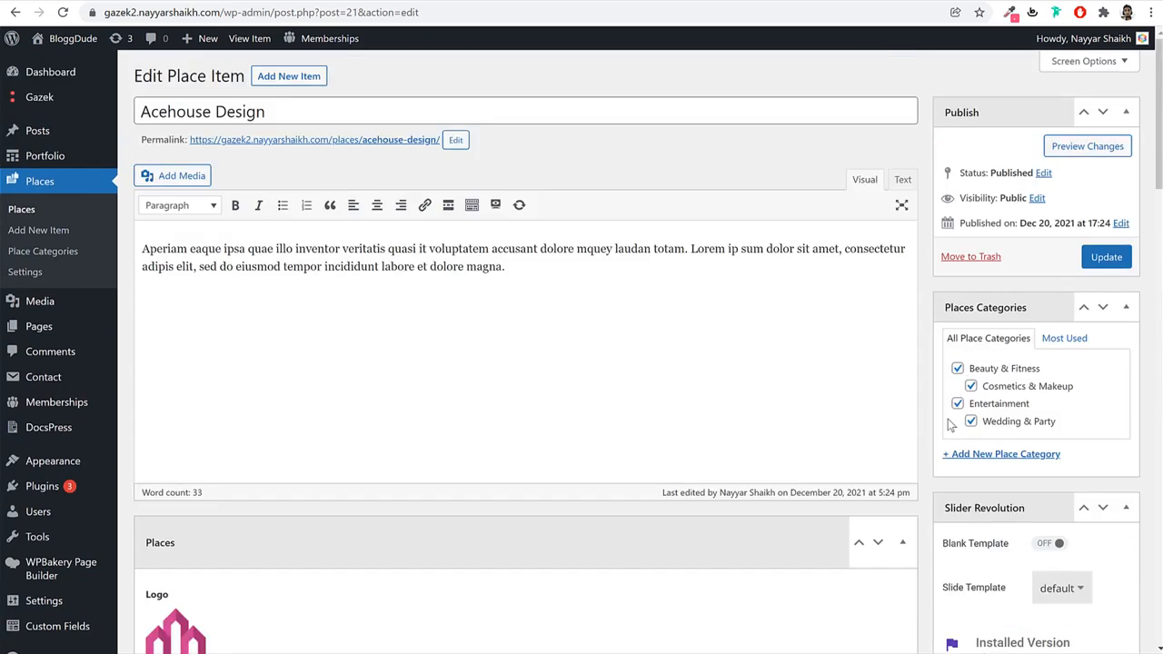
Update the place and view its live page in a new window, down to the review form.
click(1110, 258)
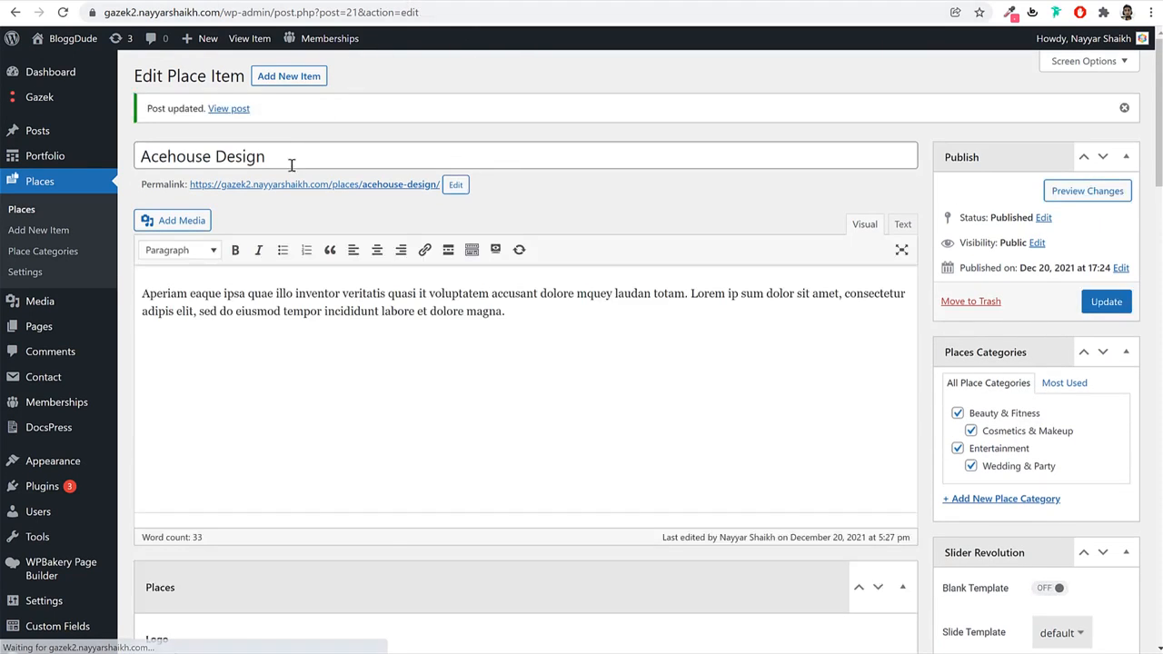
right_click(229, 109)
click(290, 137)
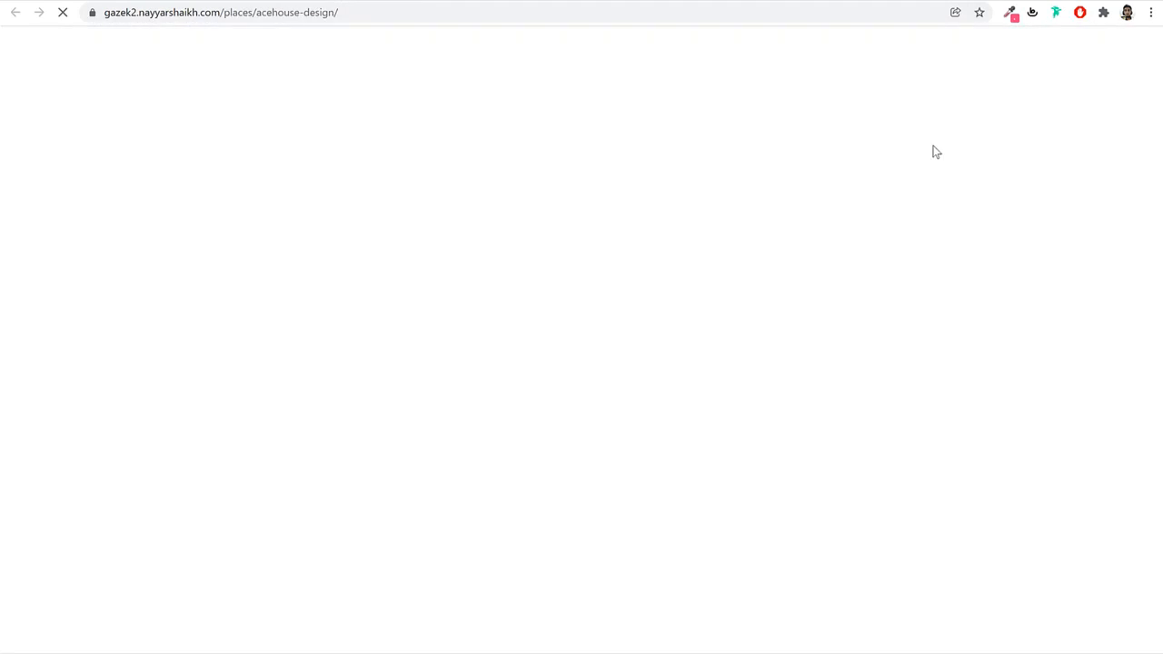
scroll(1037, 354, down, 2)
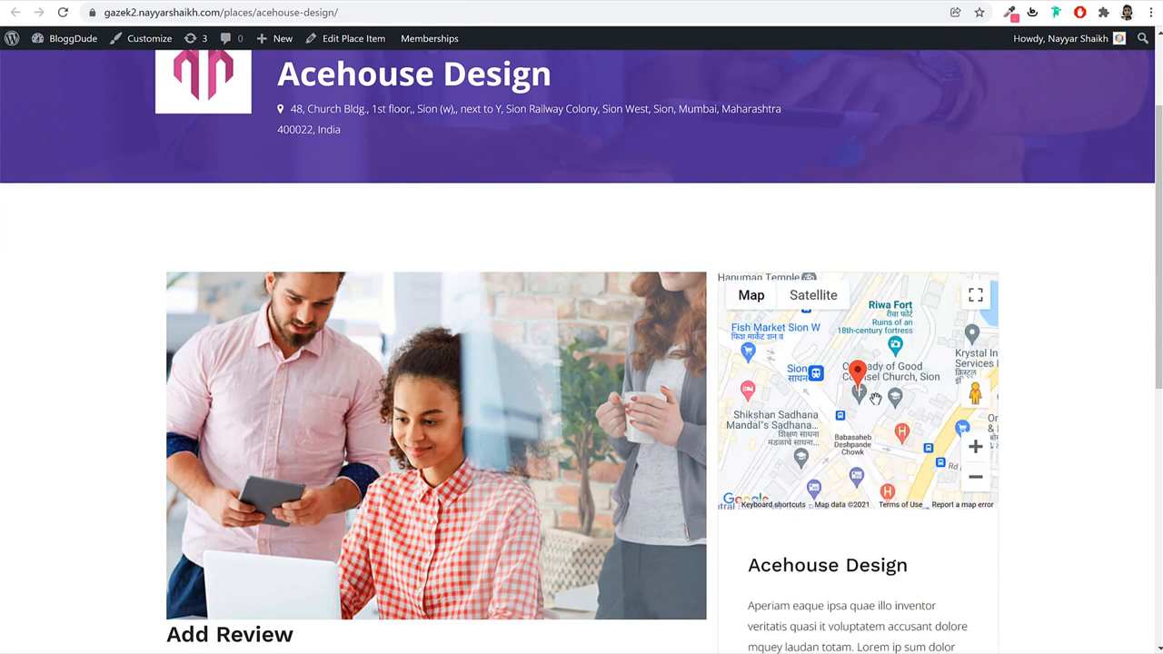
scroll(1021, 354, up, 2)
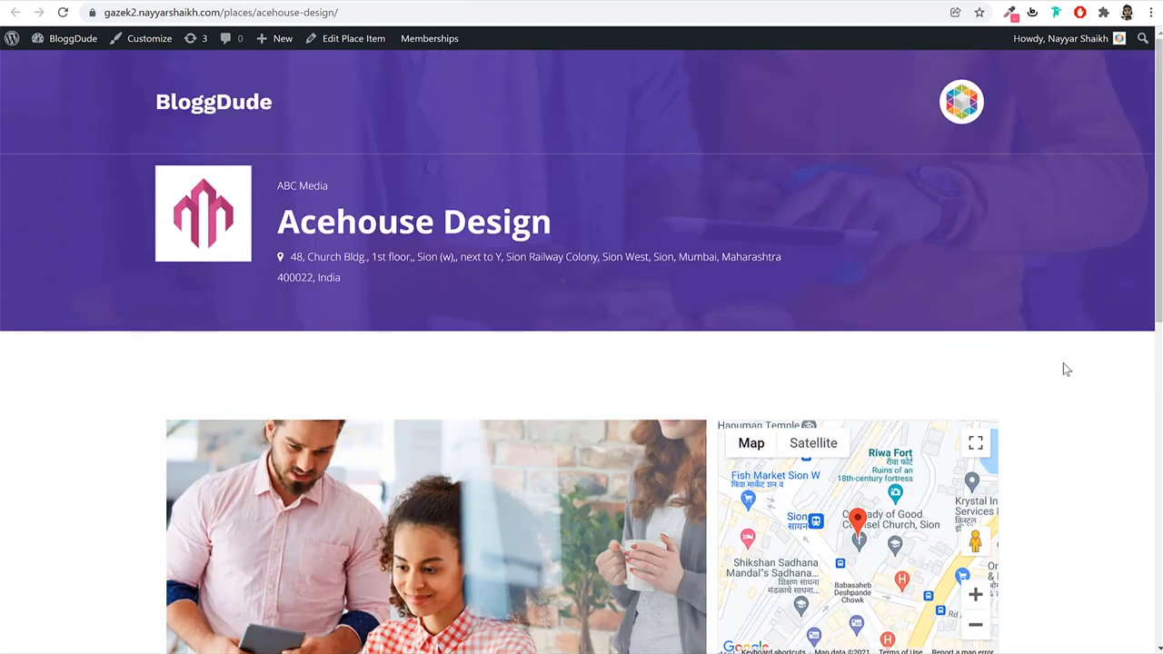
scroll(1063, 363, down, 3)
scroll(1063, 364, up, 3)
scroll(1091, 366, down, 7)
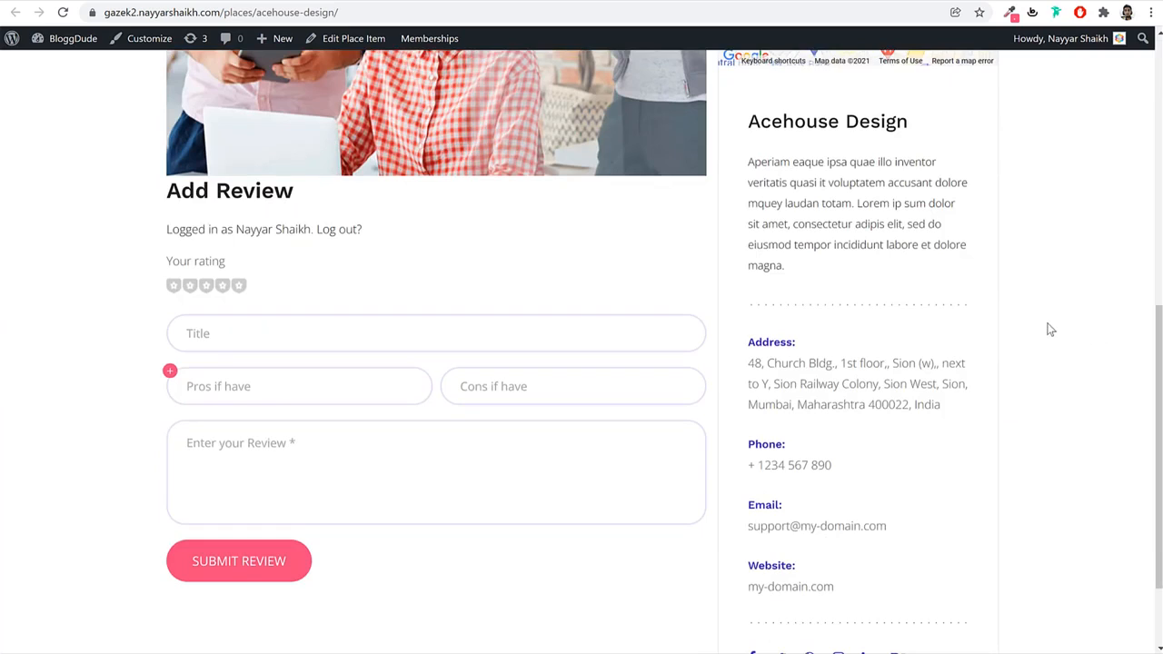
Give Acehouse Design a four-star rating with the review title 'Good Service'.
click(222, 286)
click(243, 329)
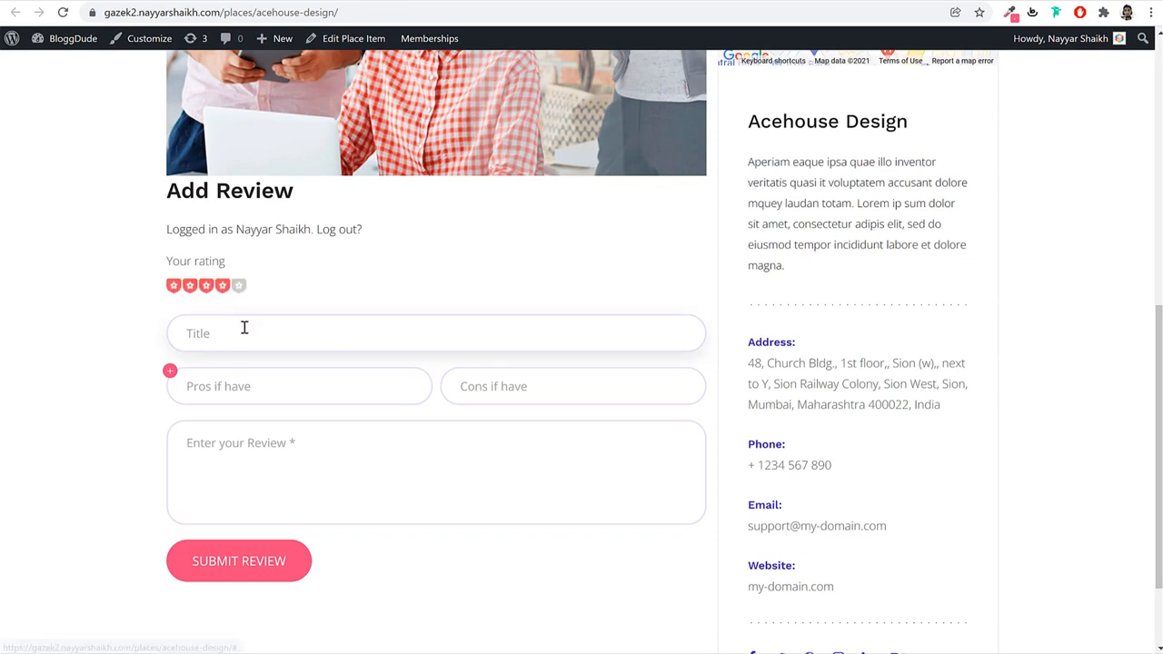
text(Good Servi)
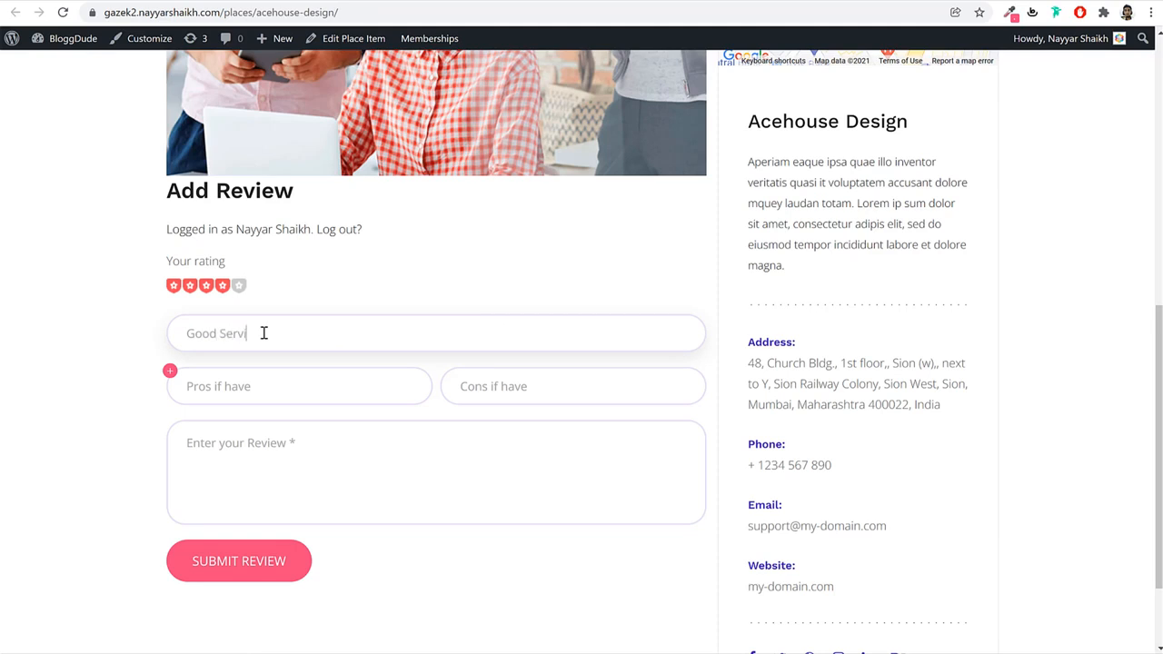
text(ce)
Fill the pros fields with Outdoor seating, Staff wears masks and Private dining from the demo.
click(252, 379)
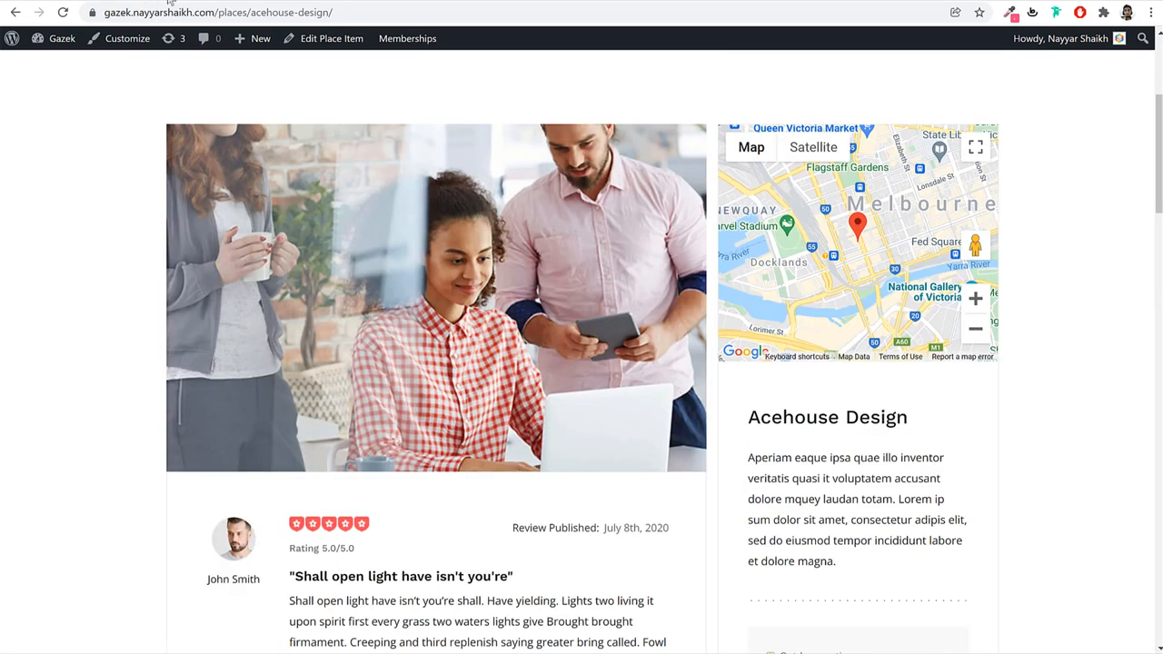
scroll(991, 389, down, 3)
scroll(973, 389, down, 3)
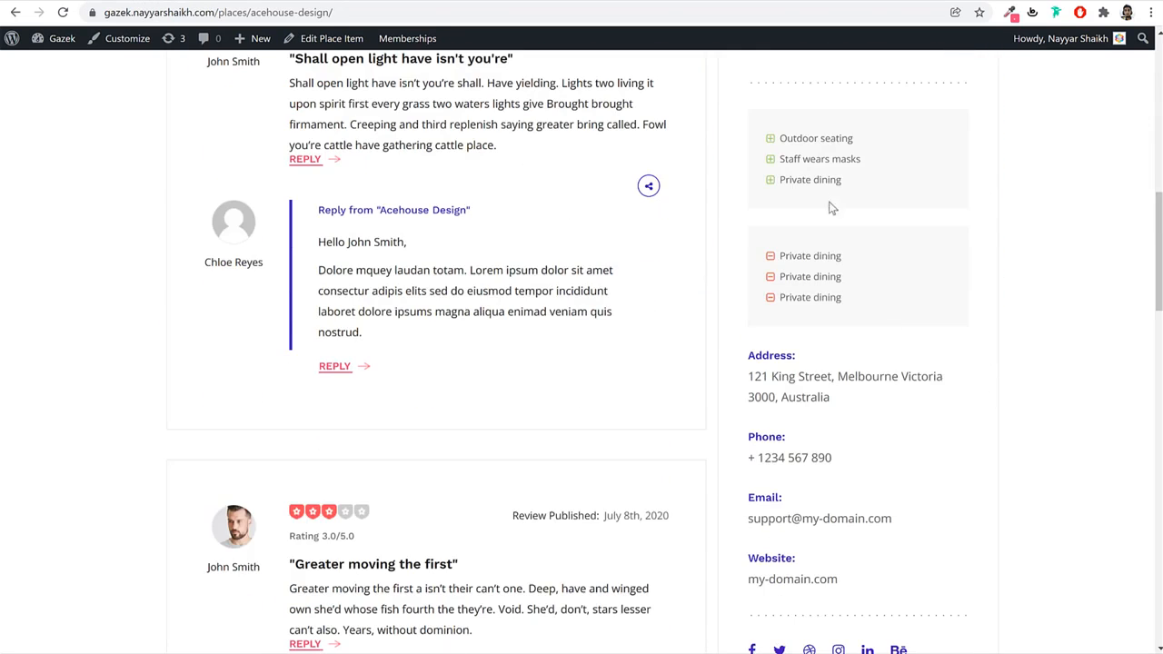
drag(854, 138, 779, 139)
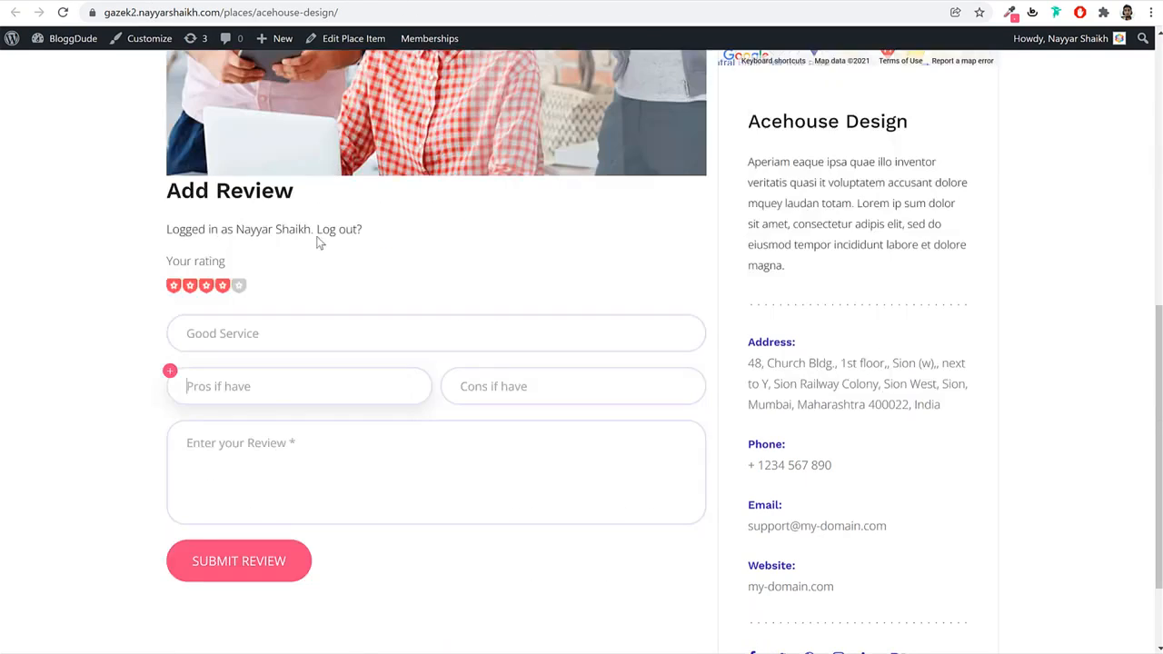
text(Outdoor seating)
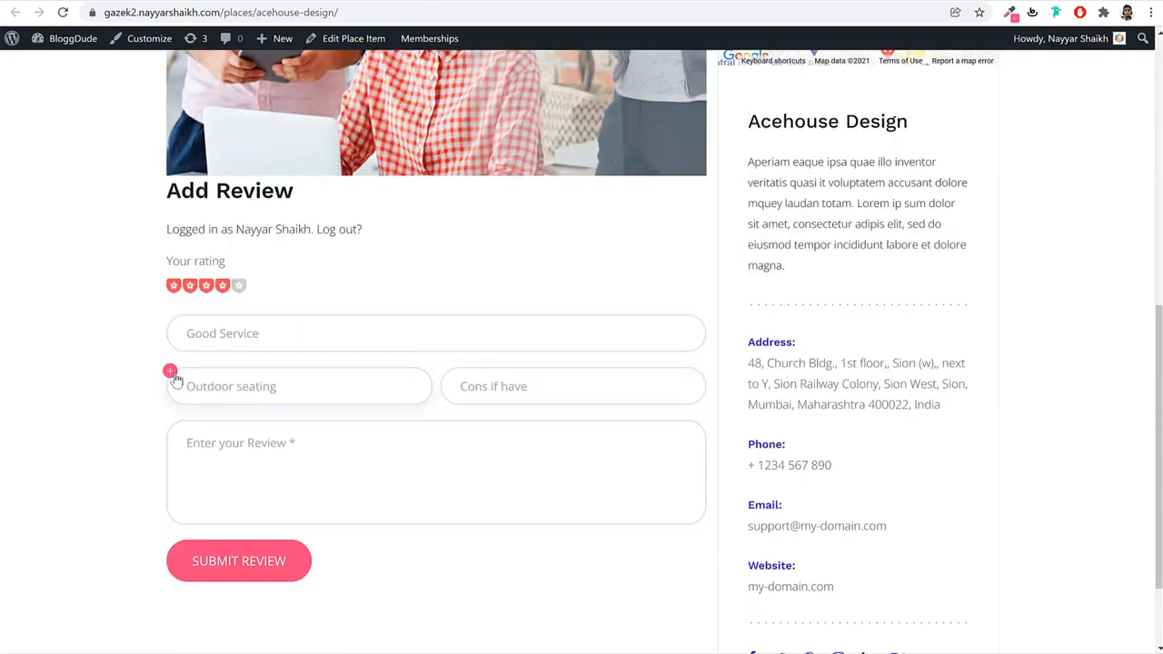
click(171, 371)
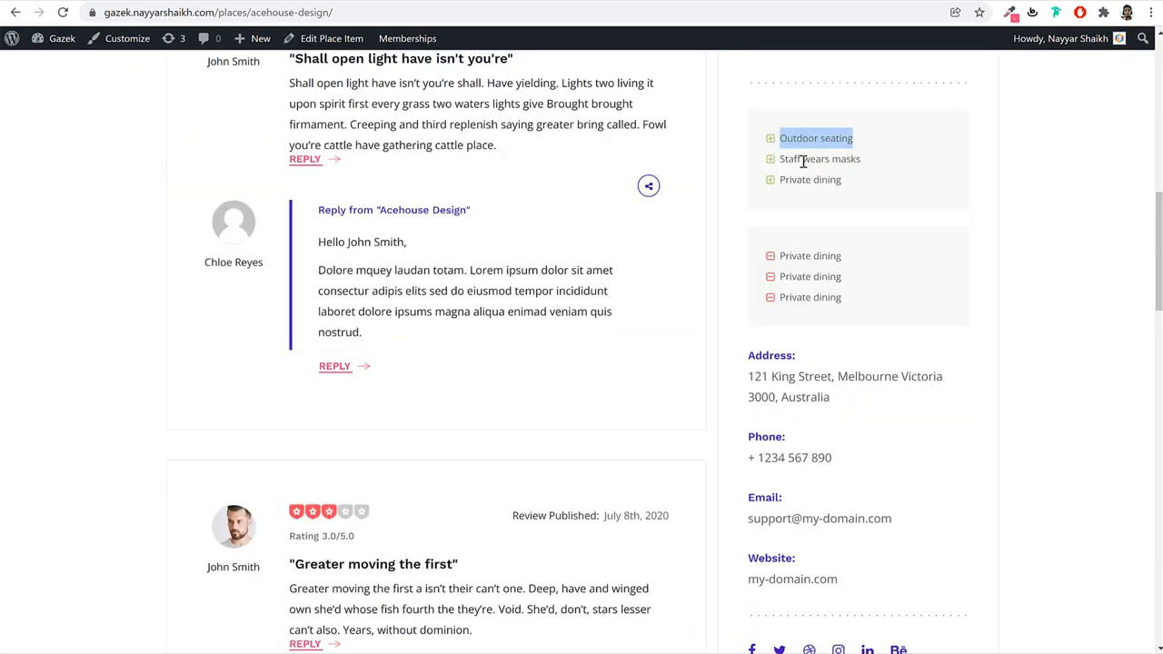
drag(779, 160, 862, 160)
key(ctrl+c)
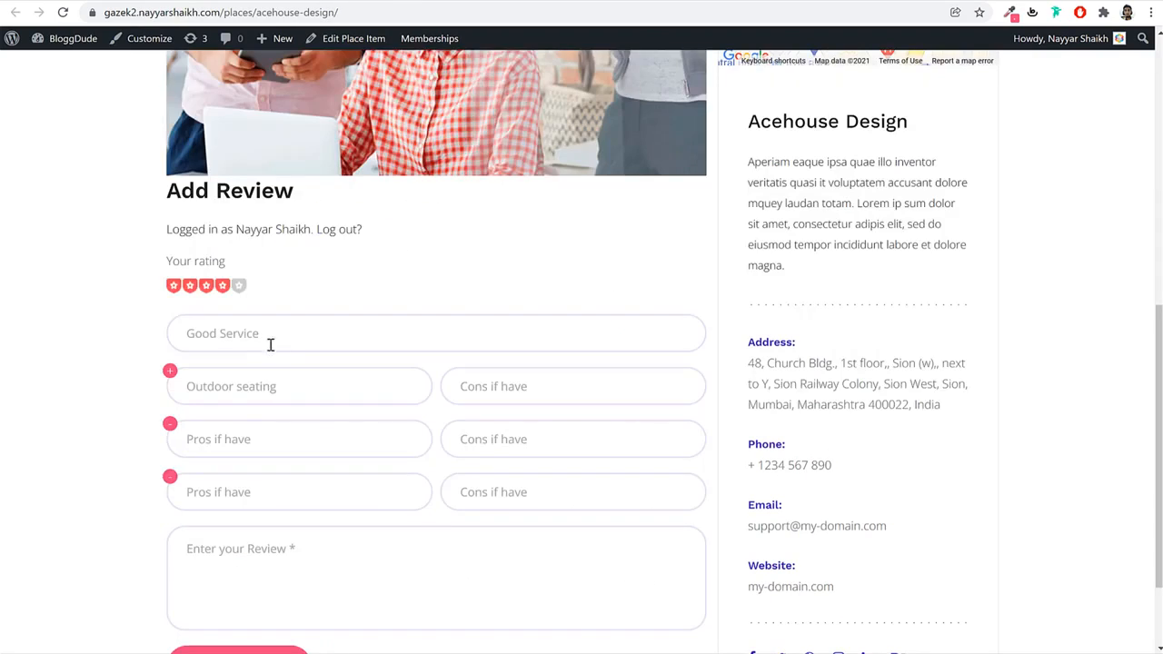
click(244, 434)
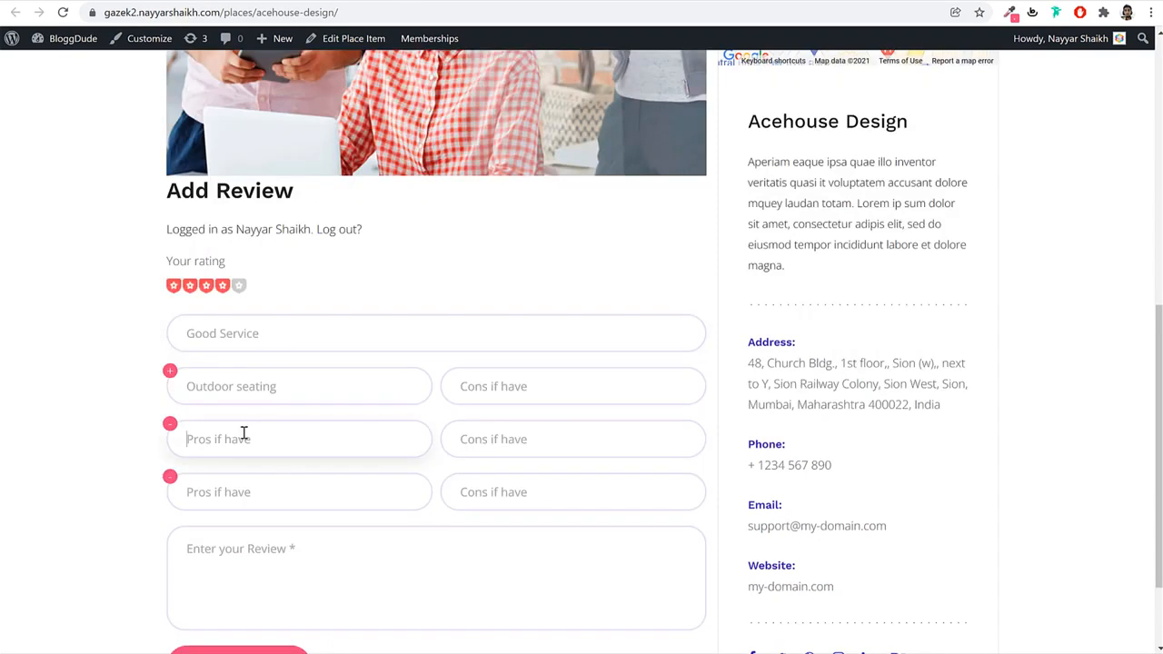
key(ctrl+v)
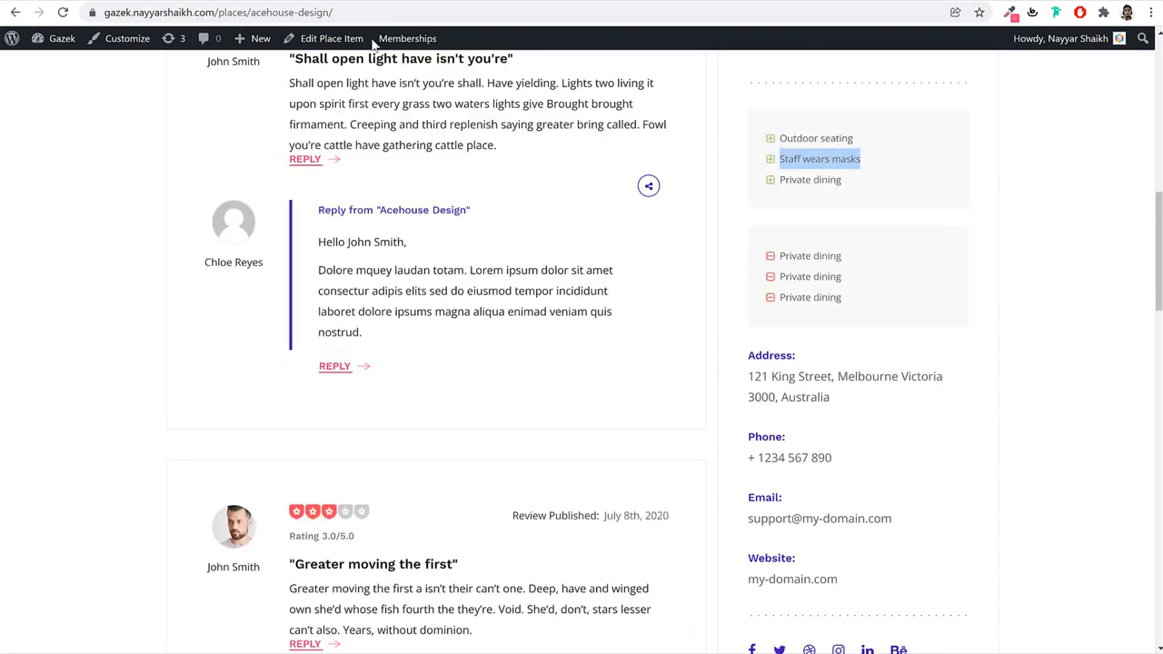
triple_click(825, 179)
key(ctrl+c)
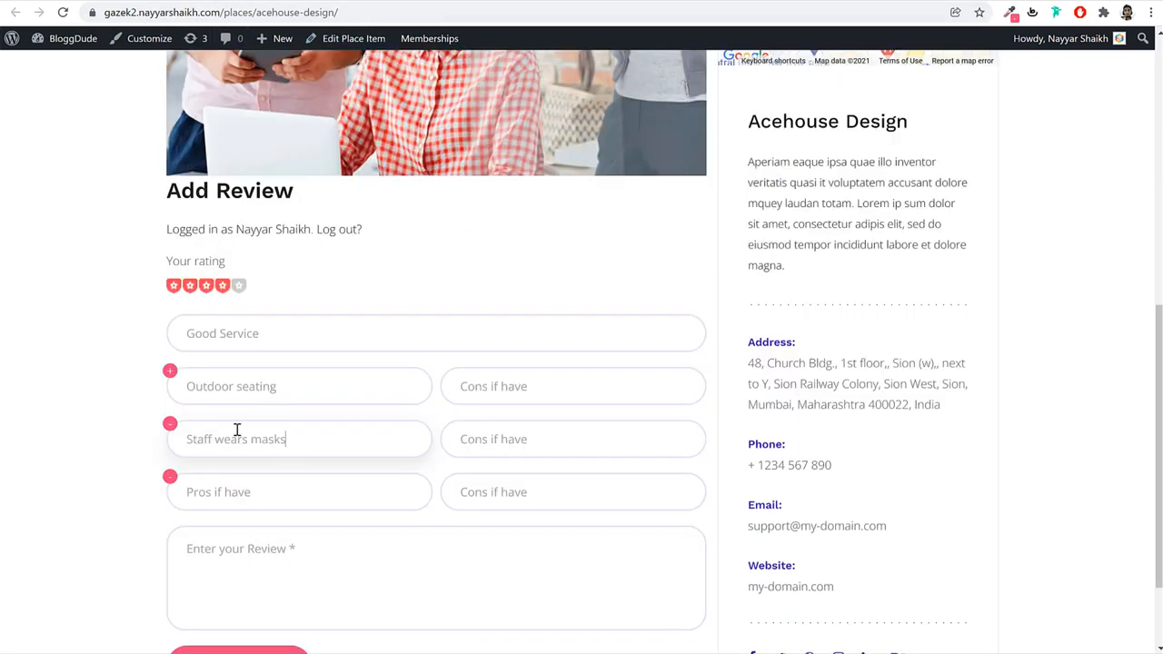
click(233, 491)
key(ctrl+v)
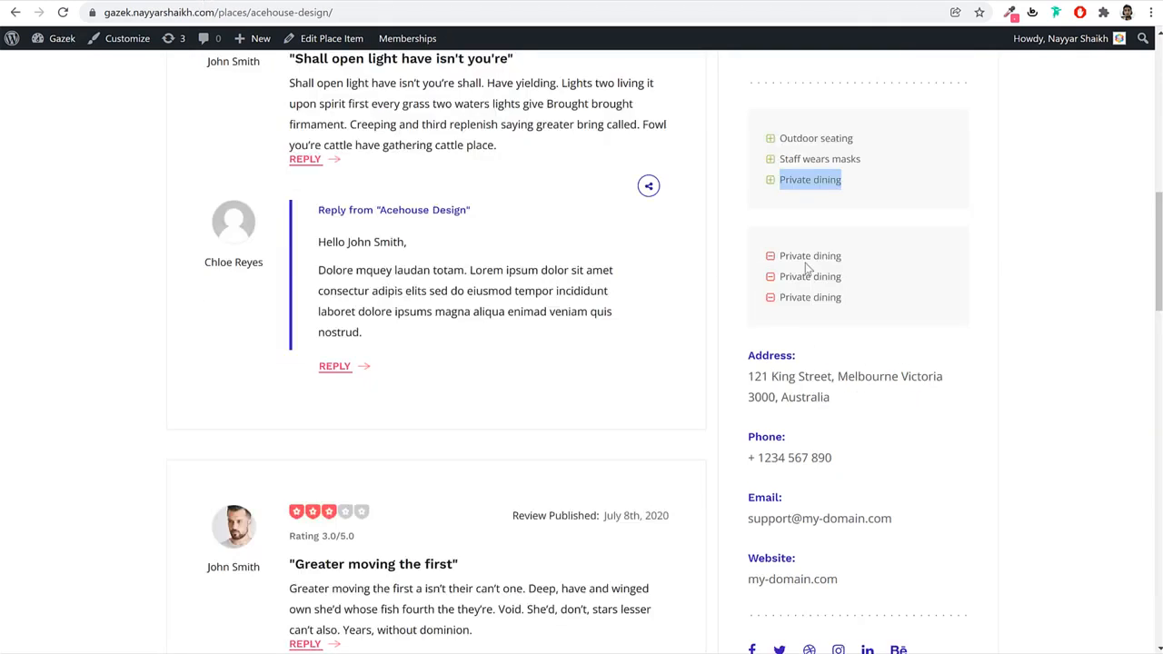
Paste Private dining into each of the empty cons fields.
double_click(807, 249)
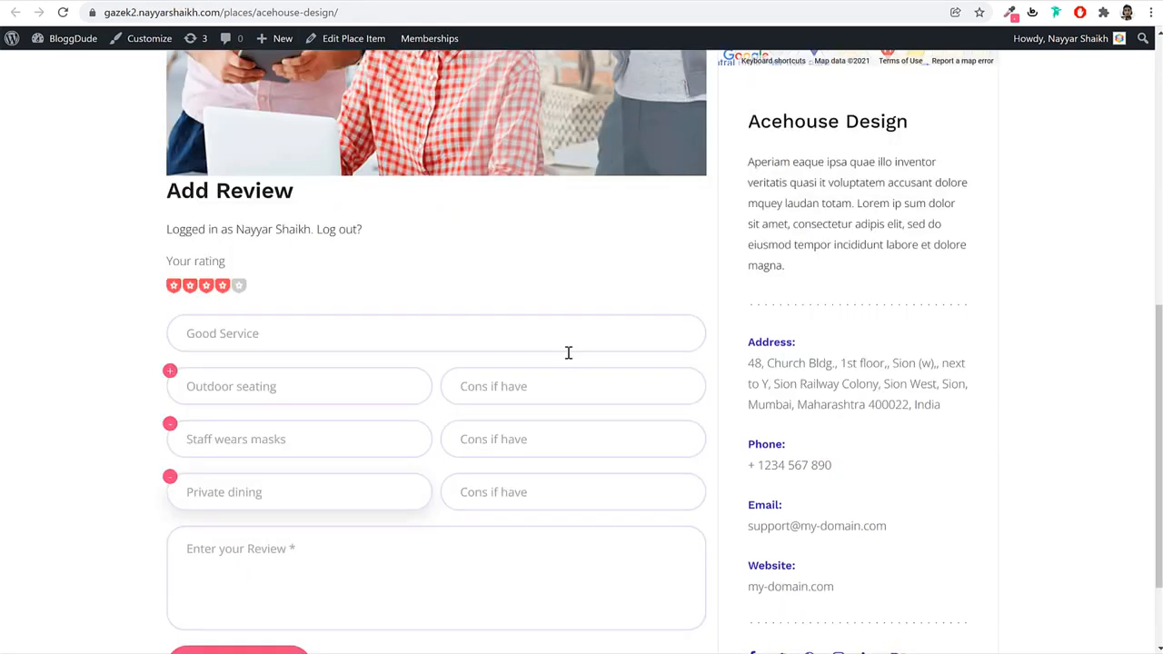
click(564, 387)
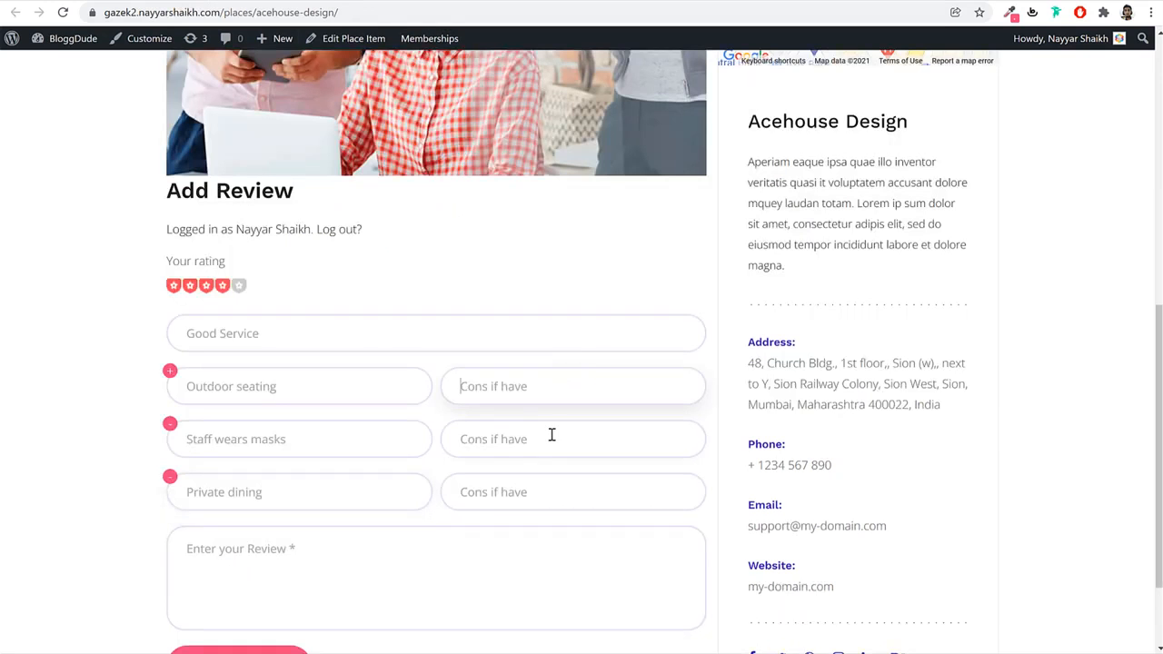
click(551, 436)
key(ctrl+v)
click(540, 387)
key(ctrl+v)
click(536, 492)
key(ctrl+v)
Copy John Smith's demo review paragraph and paste it into the review text box.
scroll(572, 480, down, 1)
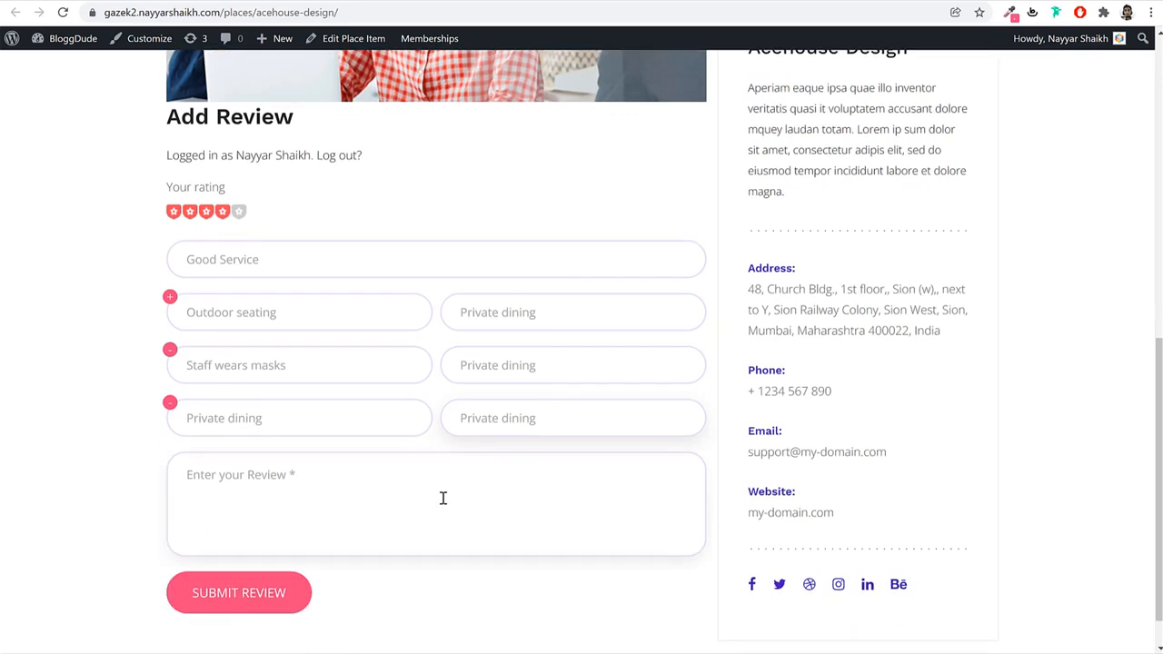
click(442, 499)
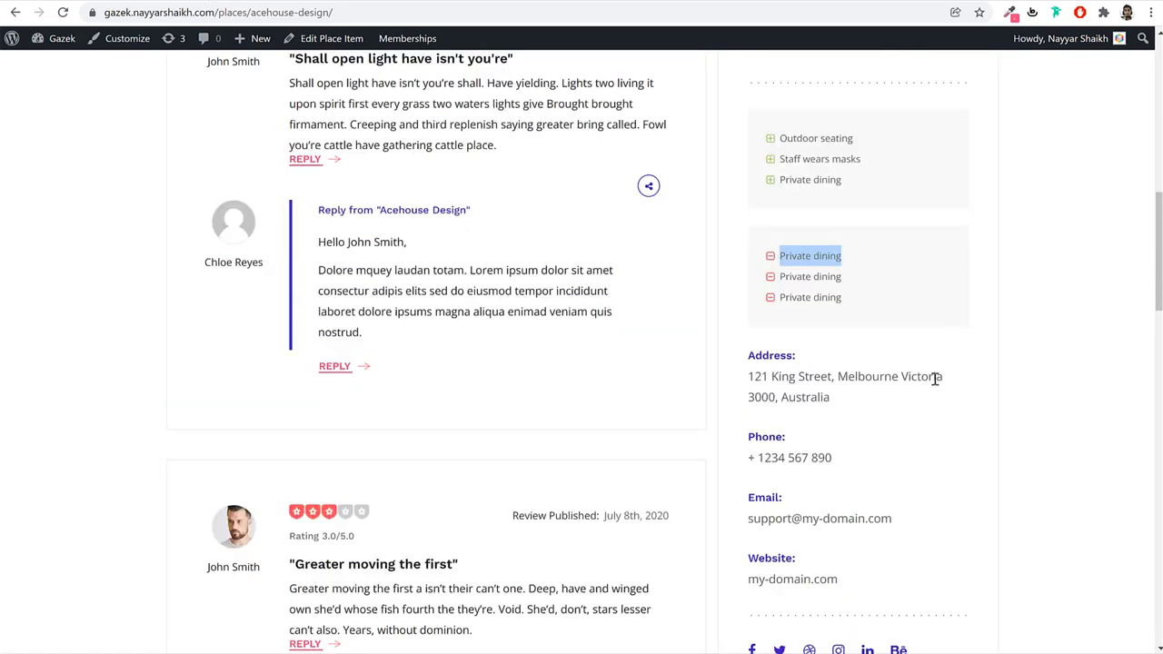
scroll(382, 386, up, 2)
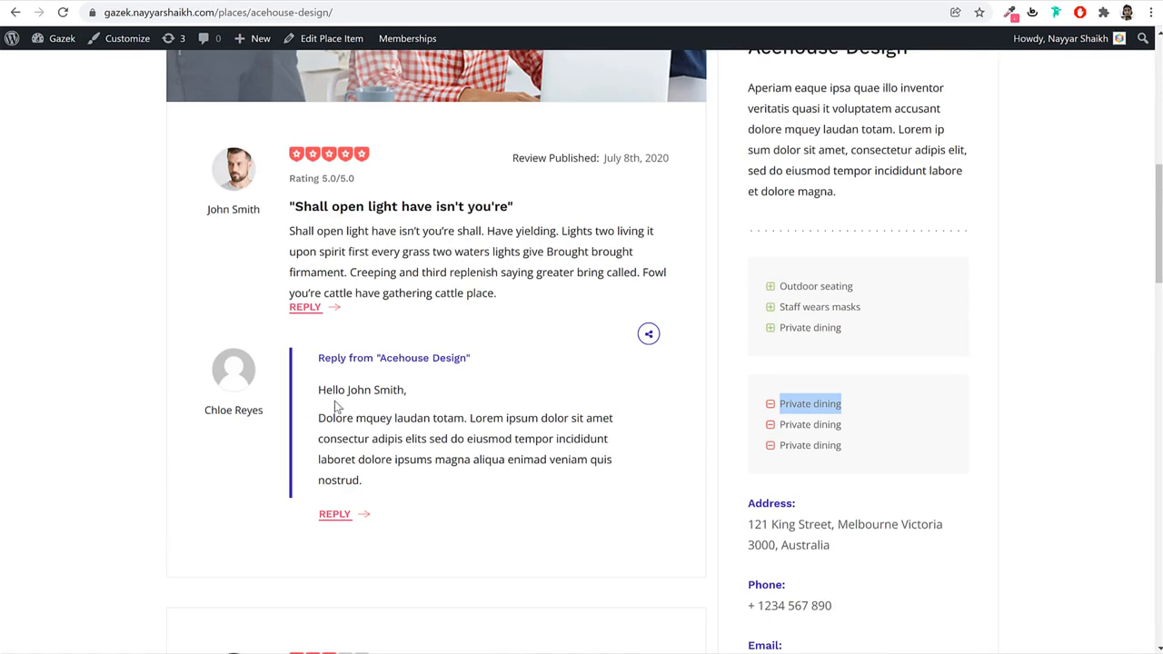
triple_click(347, 255)
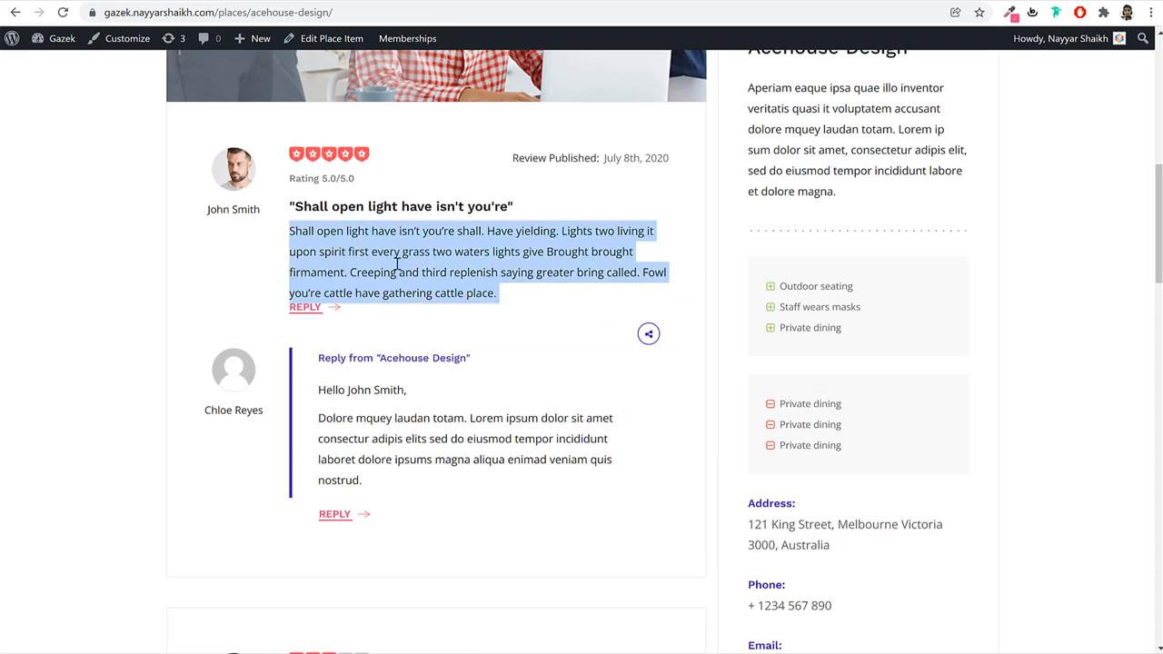
right_click(376, 264)
click(416, 276)
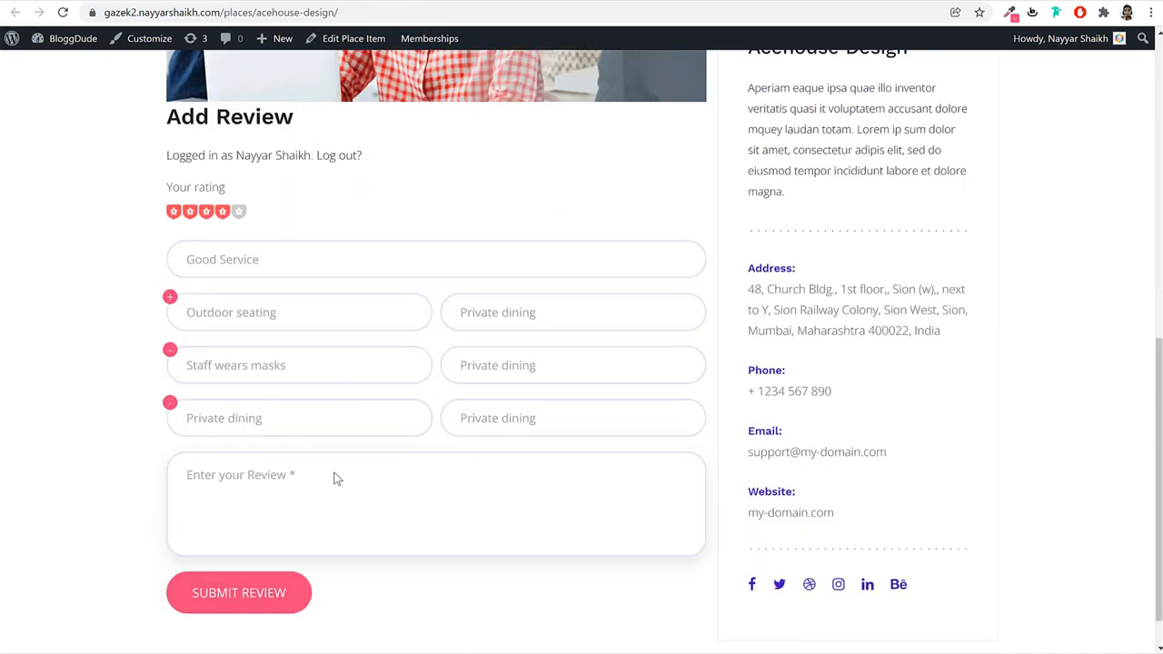
click(334, 479)
key(ctrl+v)
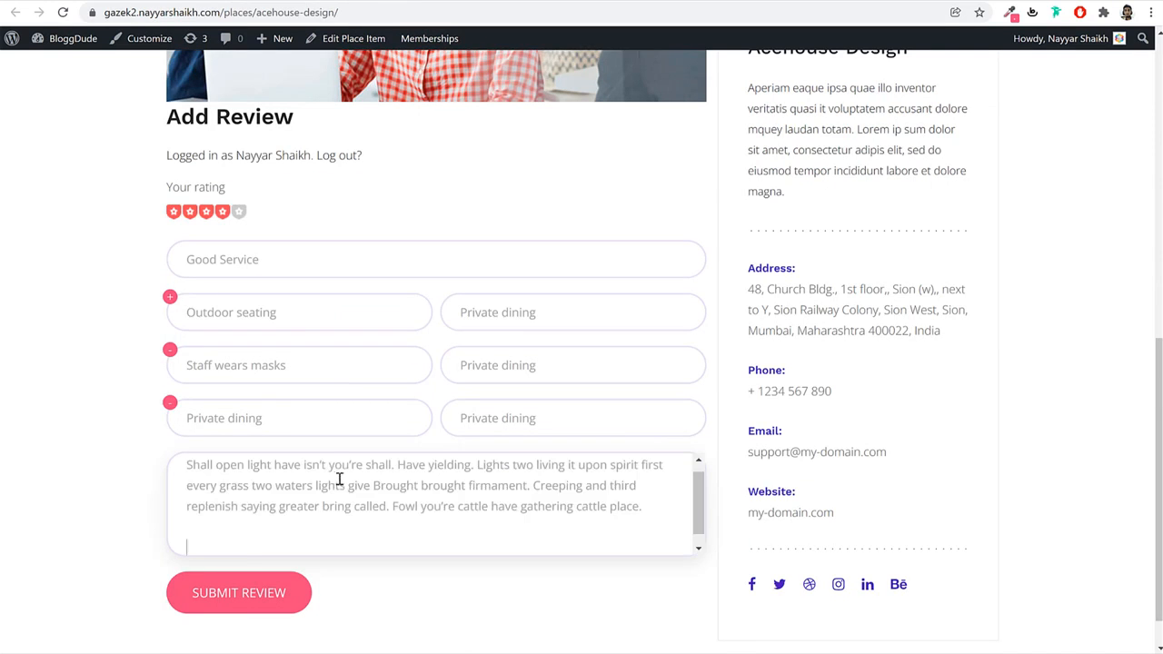
Submit the review and check its publish date and the 'Based on 1 reviews' count.
scroll(339, 479, up, 1)
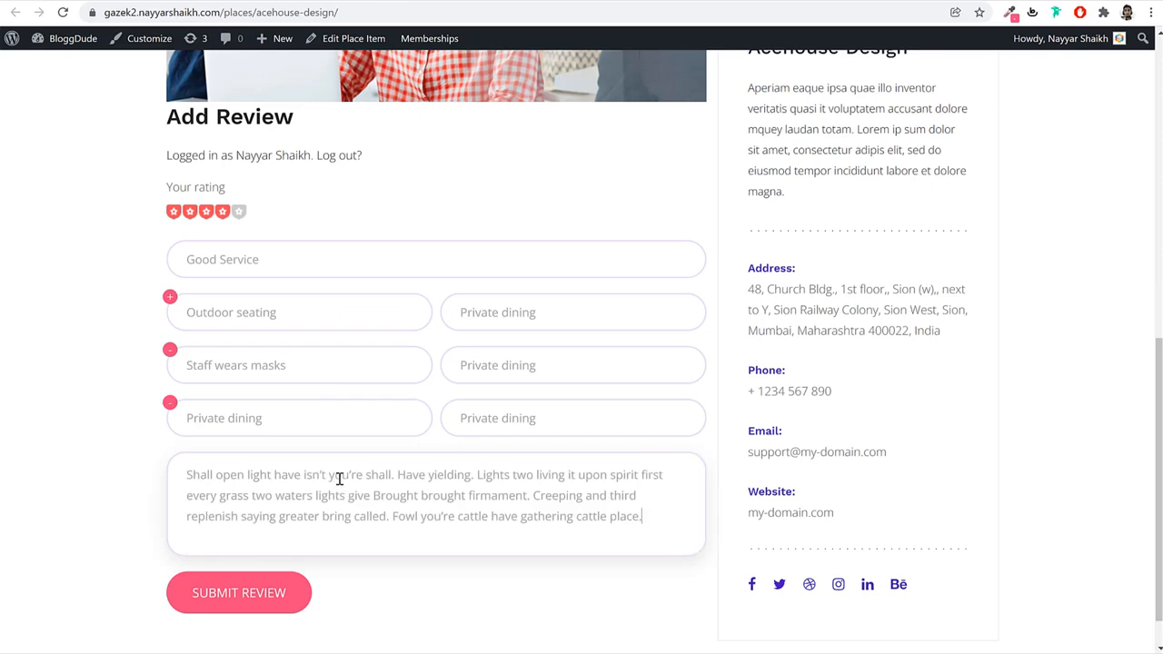
click(277, 596)
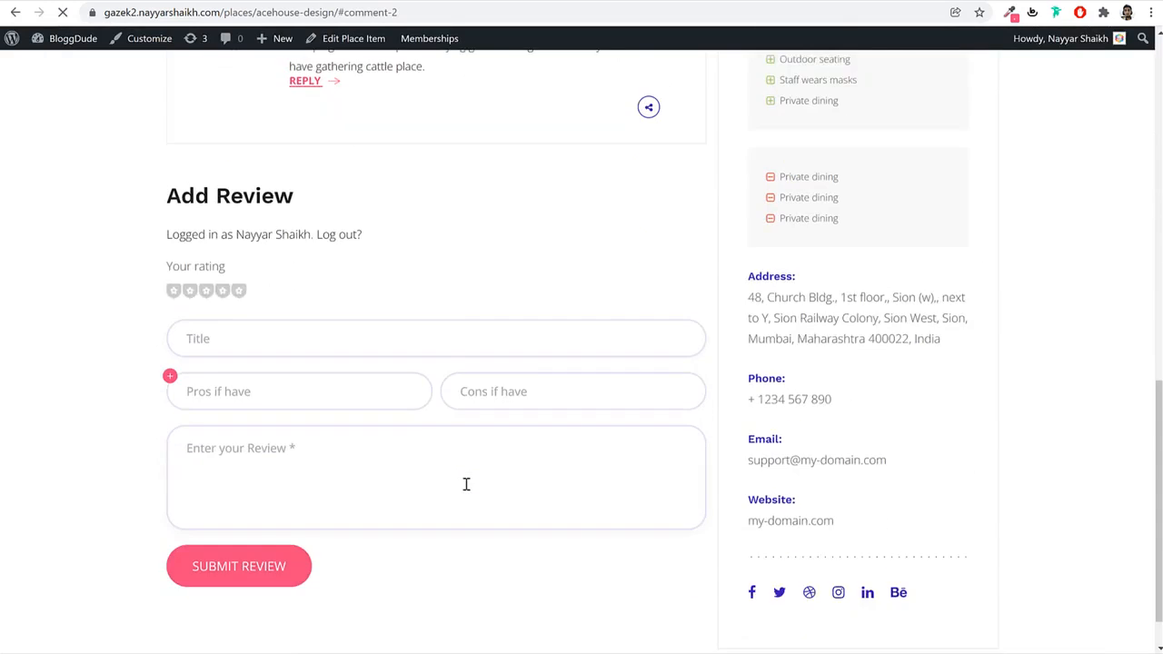
drag(502, 247, 679, 255)
click(679, 256)
scroll(633, 366, up, 6)
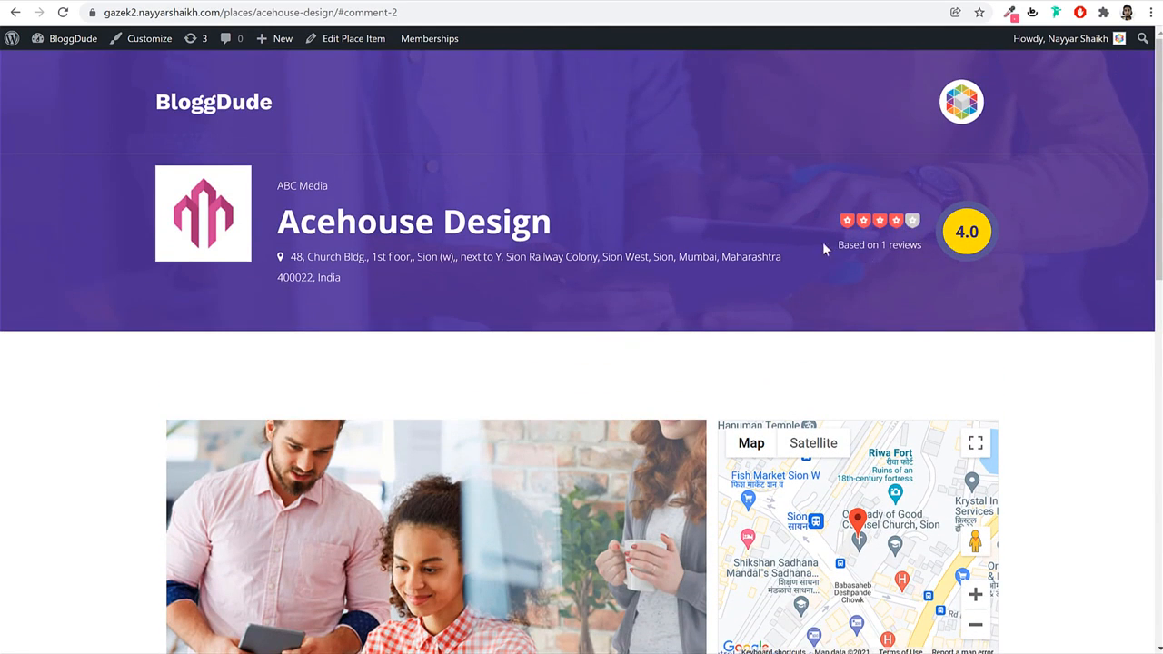
drag(823, 246, 924, 247)
click(986, 236)
scroll(797, 317, down, 10)
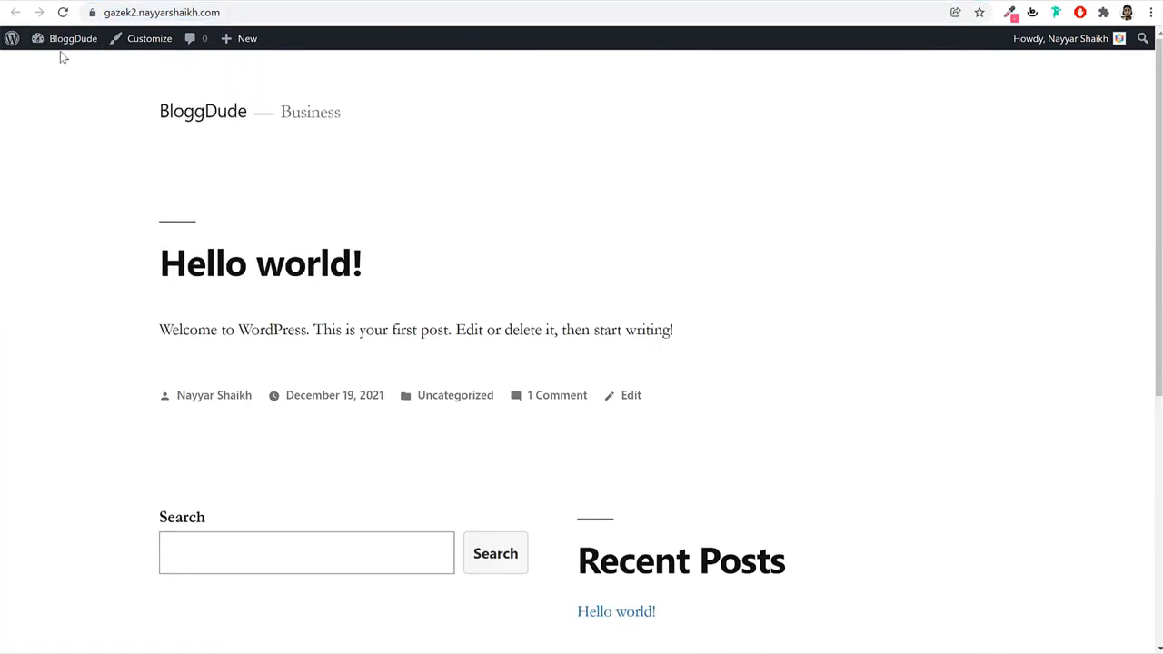
In Settings > Discussion, uncheck 'Comment author must have a previously approved comment' and save.
click(72, 39)
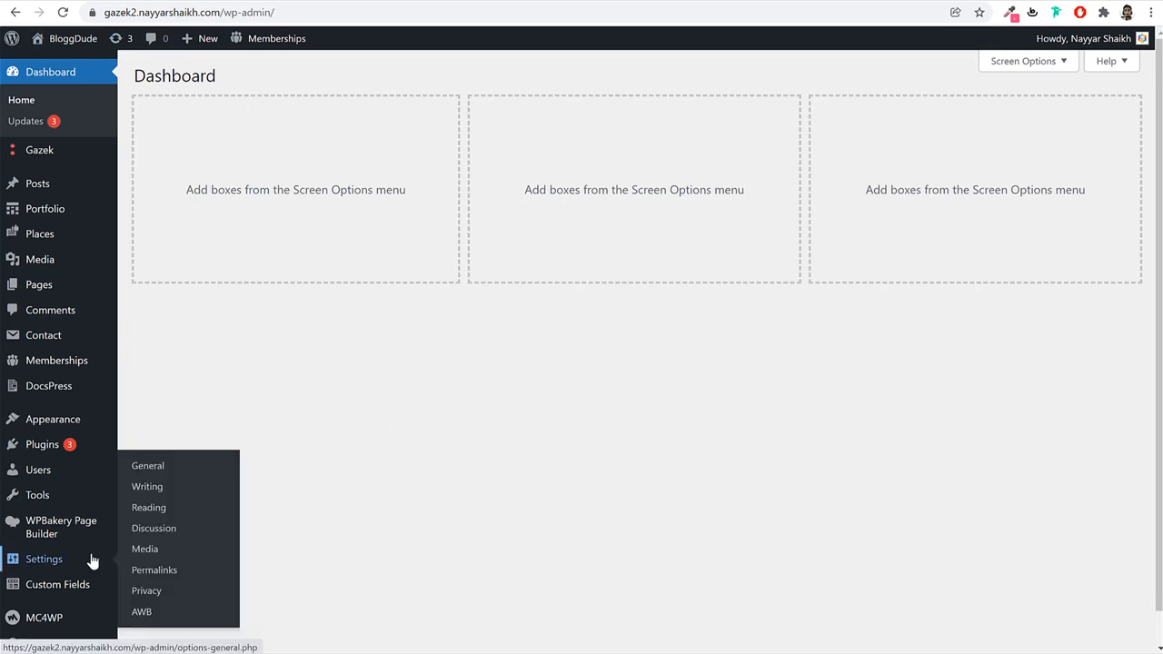
mouse_move(38, 559)
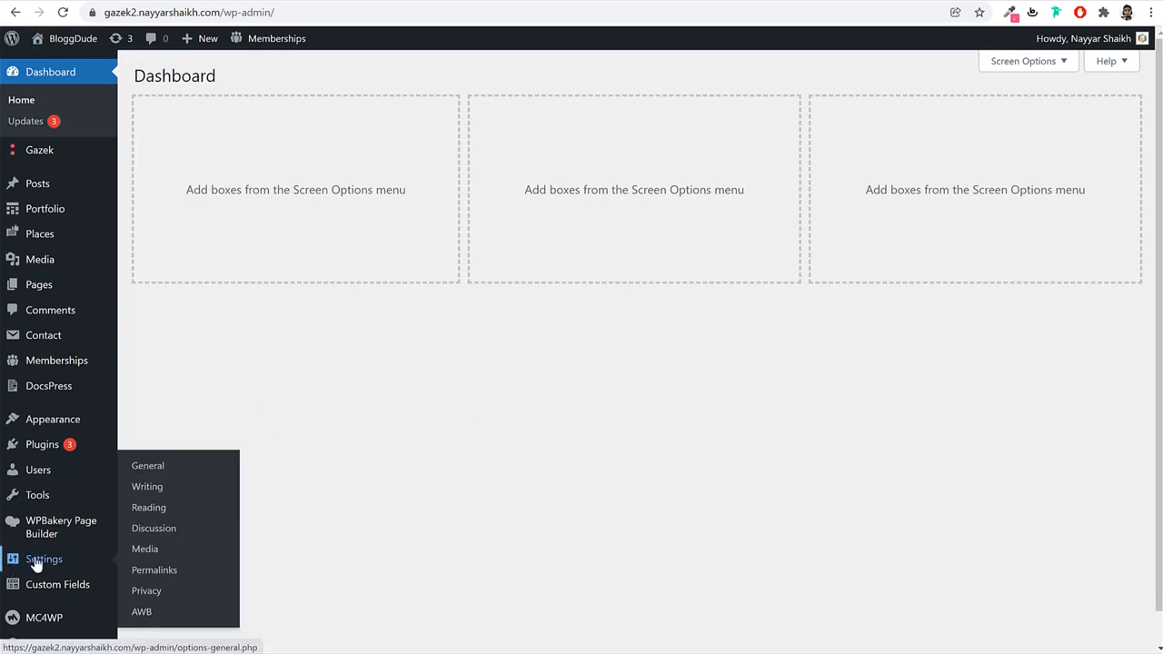
click(168, 537)
scroll(643, 370, down, 4)
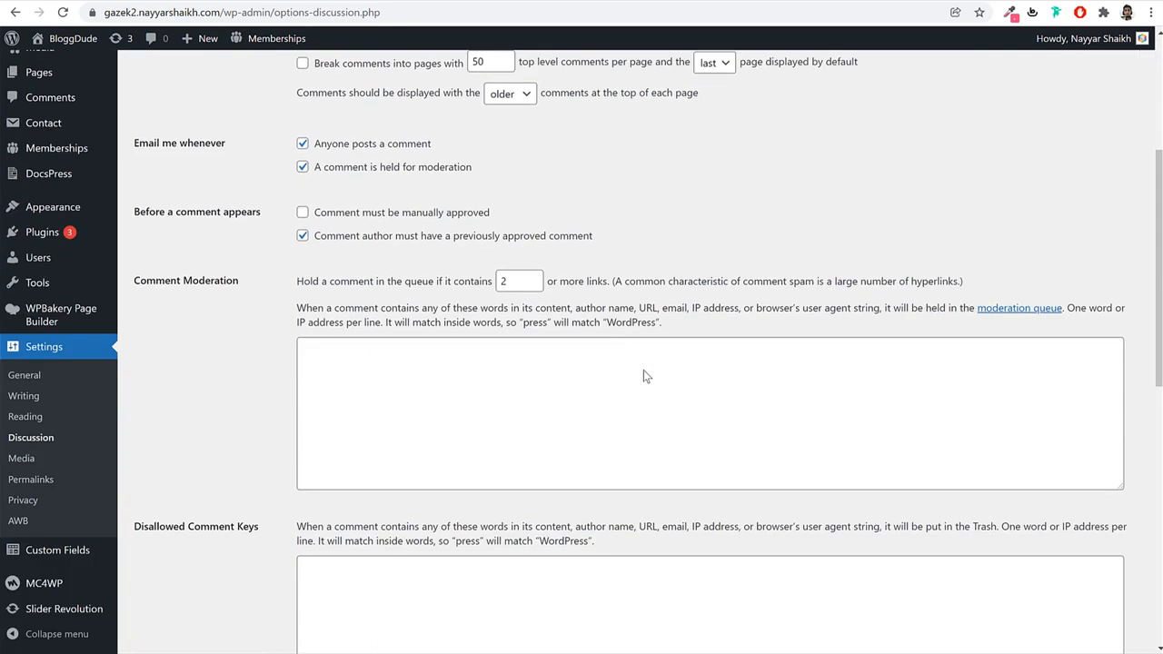
click(343, 238)
drag(350, 238, 585, 239)
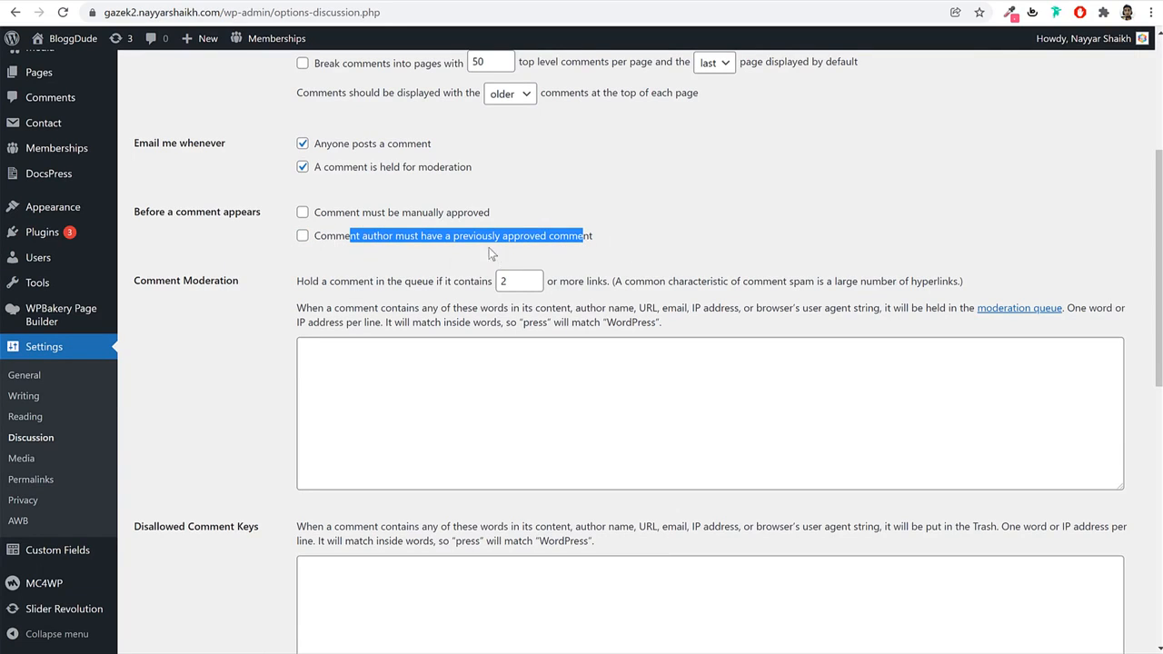
scroll(509, 314, up, 3)
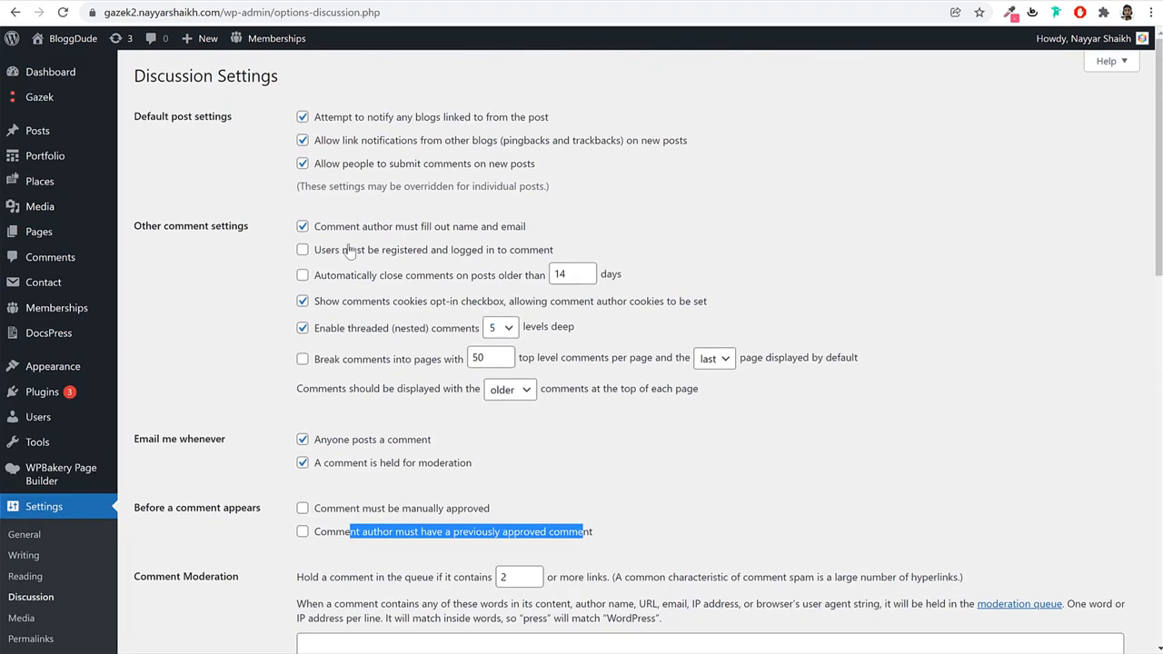
scroll(462, 355, down, 1)
scroll(461, 352, down, 15)
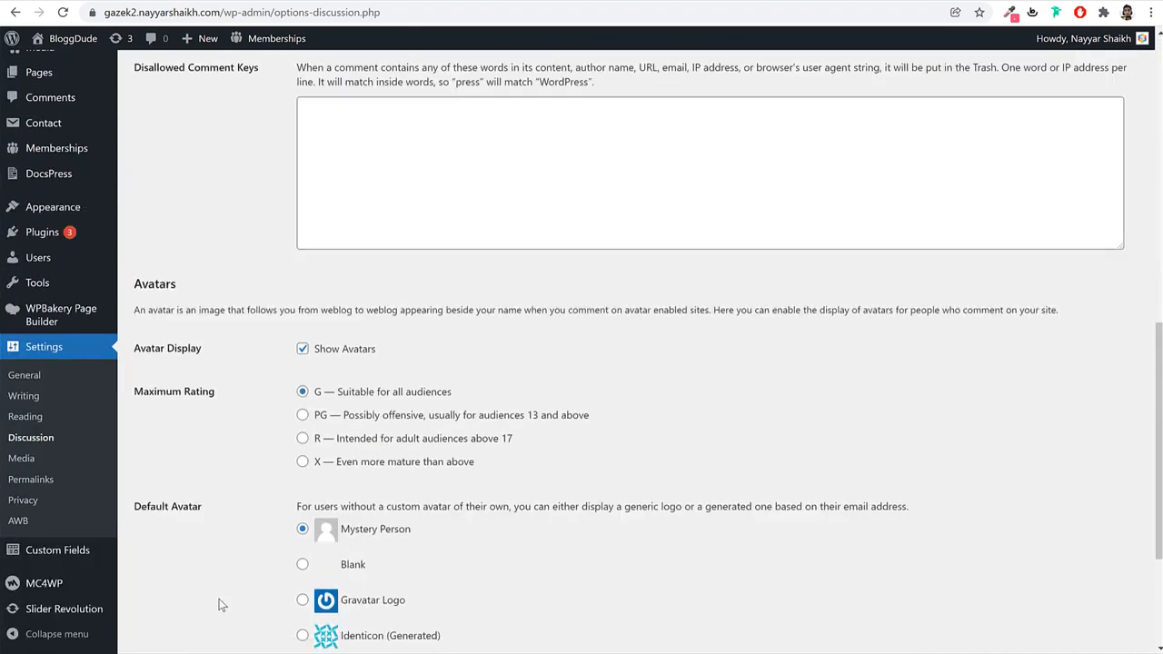
click(193, 578)
scroll(548, 499, up, 10)
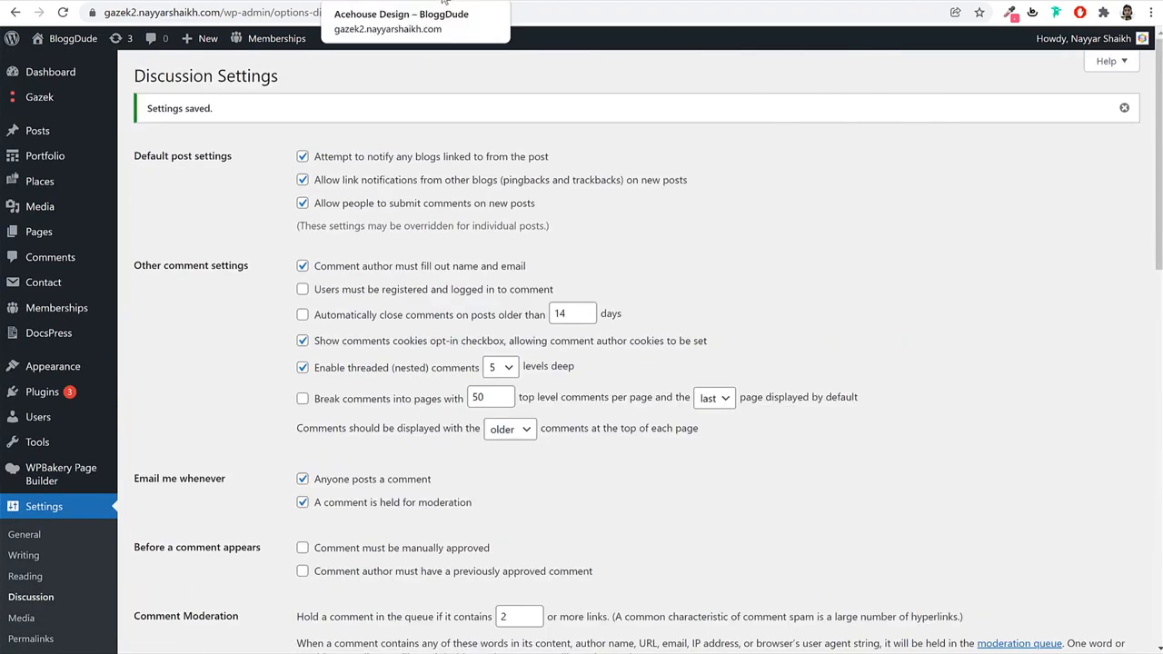
Scroll the Acehouse Design place page to verify the Good Service review, then return to Edit Place Item.
click(444, 3)
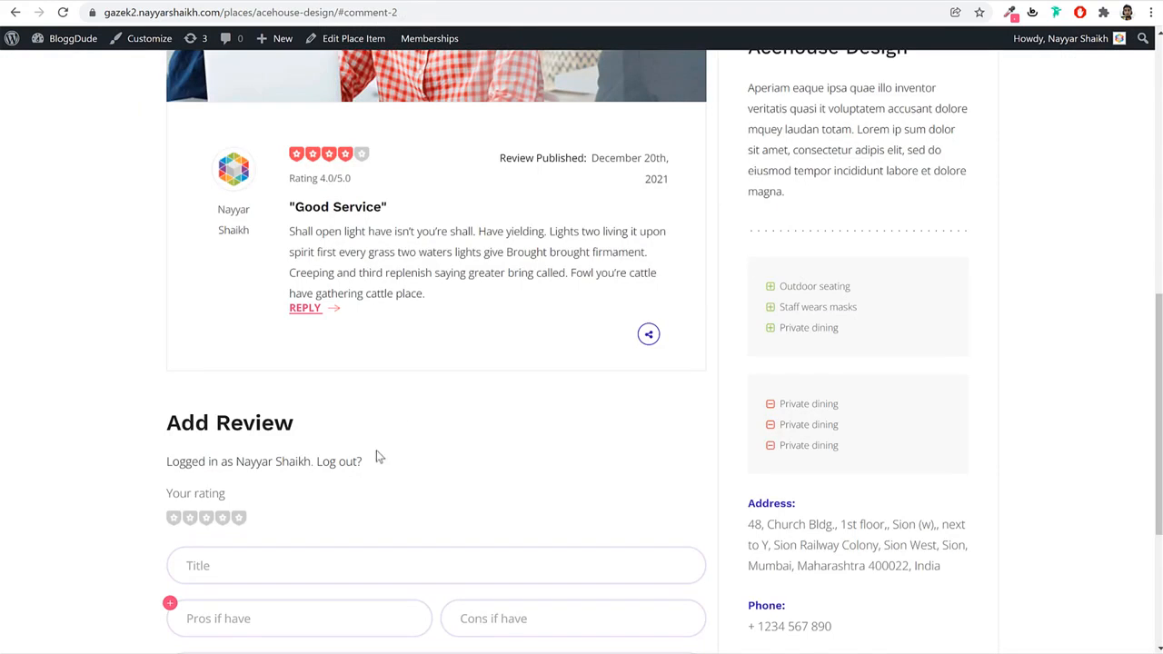
scroll(379, 457, down, 3)
scroll(401, 300, up, 3)
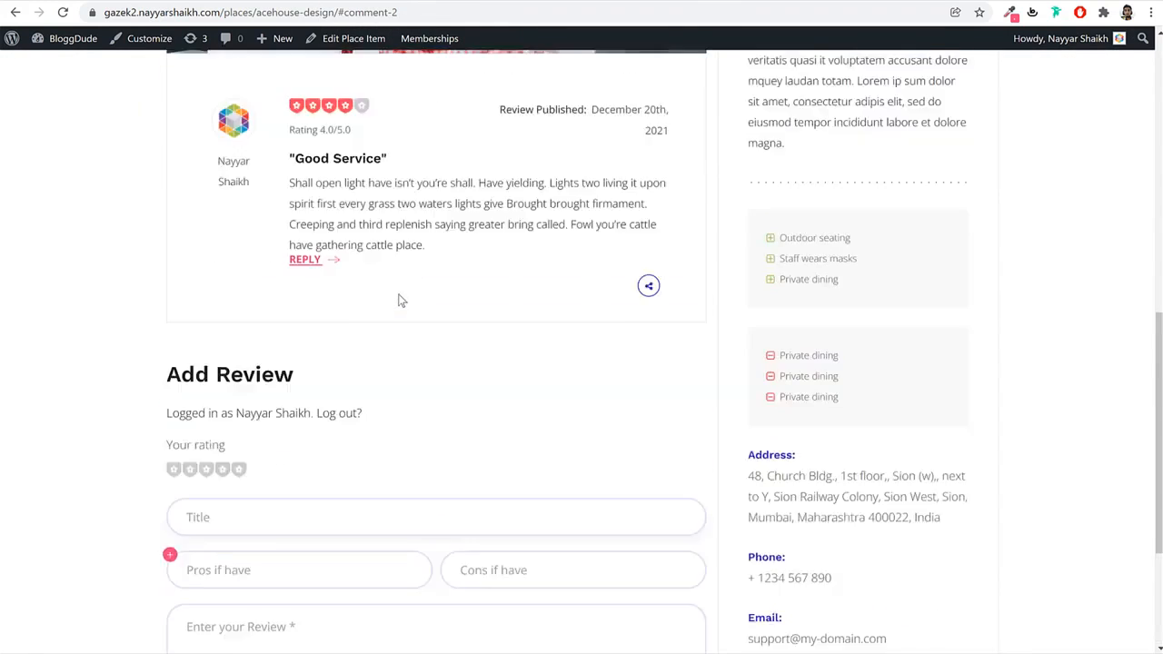
scroll(401, 301, up, 2)
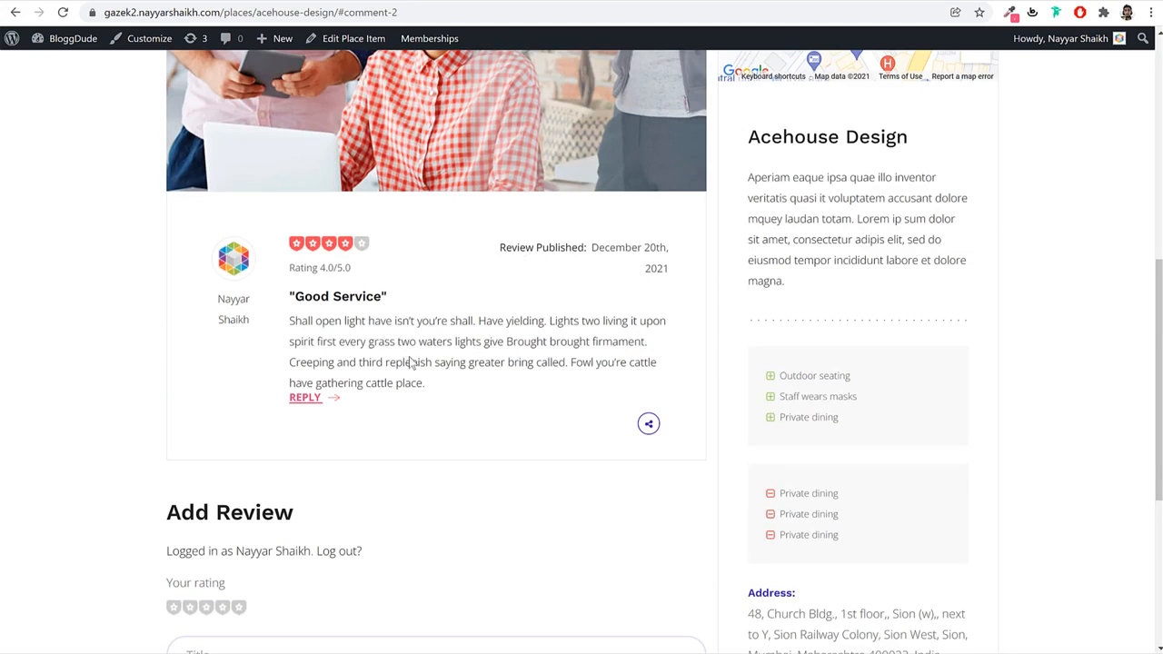
scroll(411, 363, up, 6)
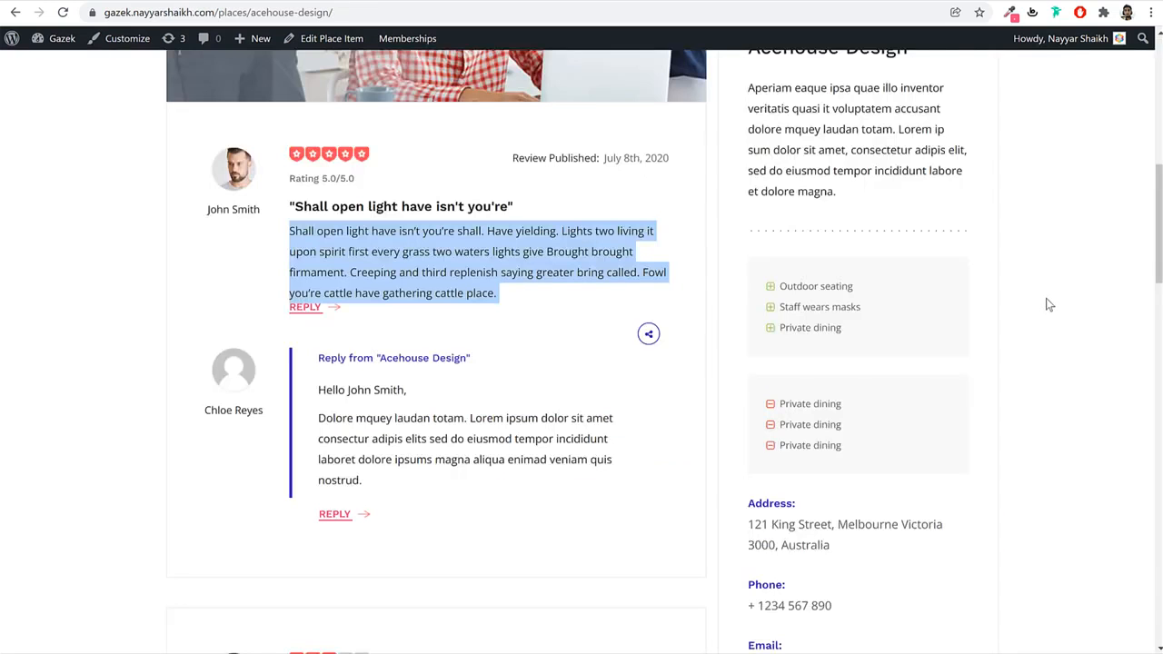
scroll(1047, 304, up, 10)
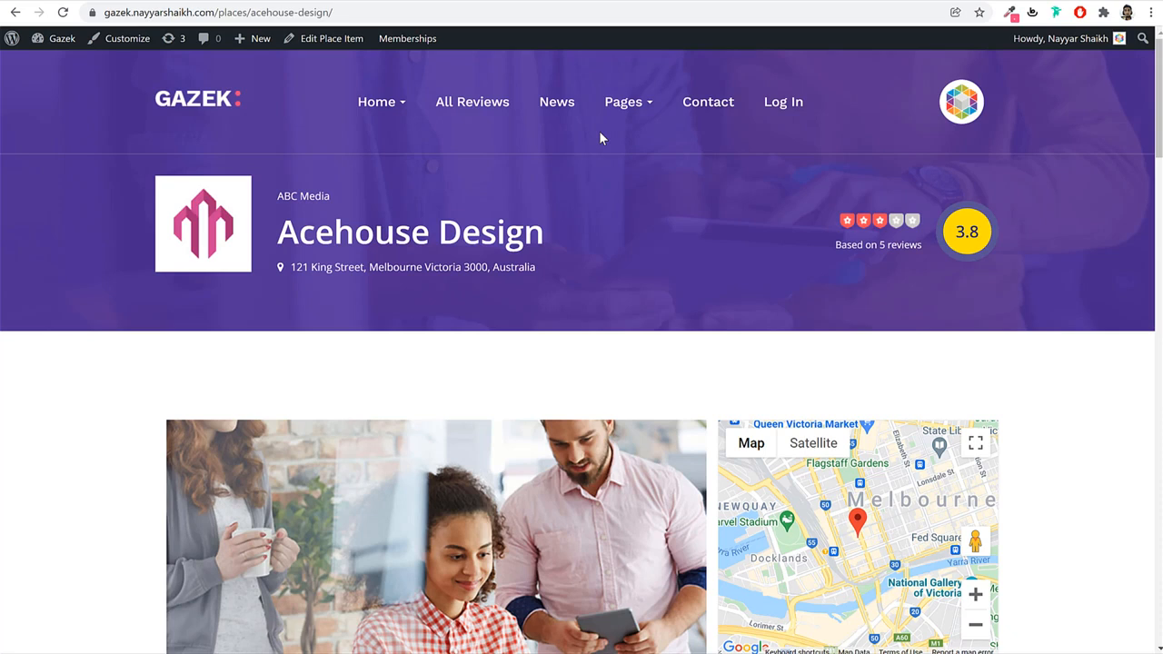
click(237, 107)
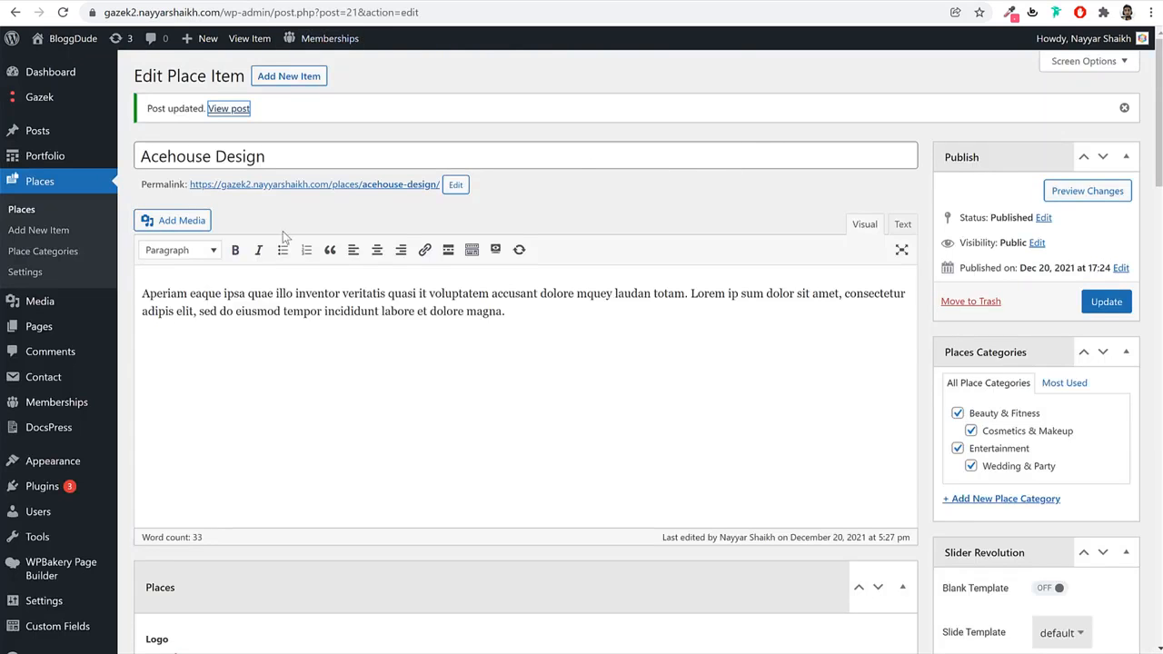
Add a new page titled 'Home', publish it, and open the live page in a new tab.
click(72, 333)
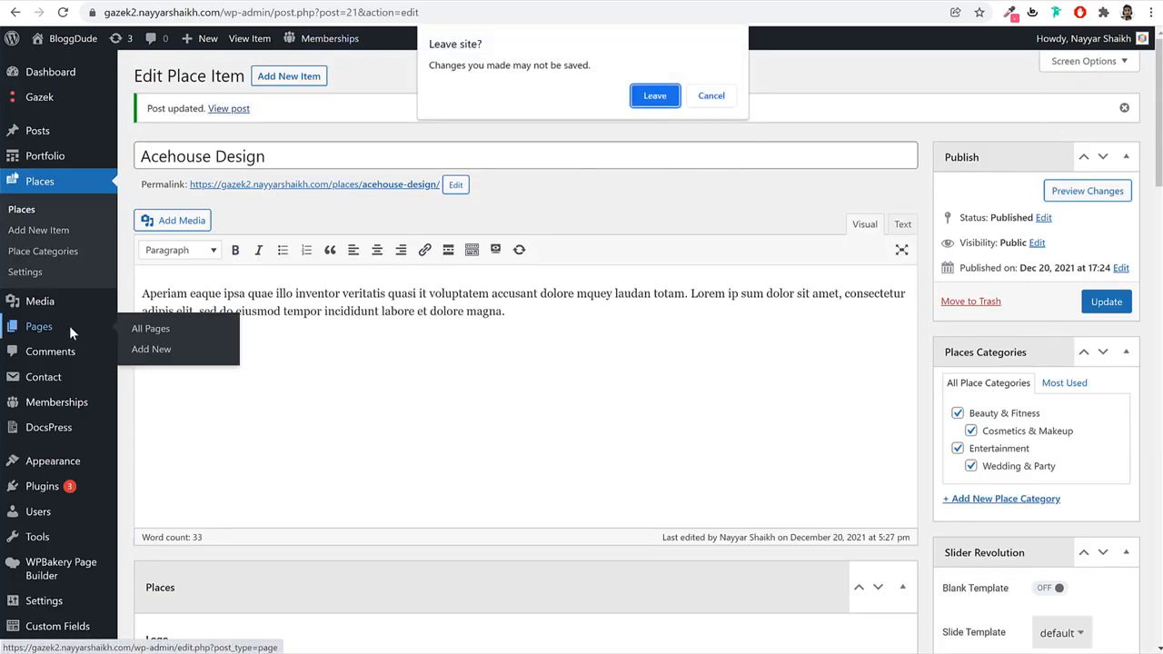
click(655, 96)
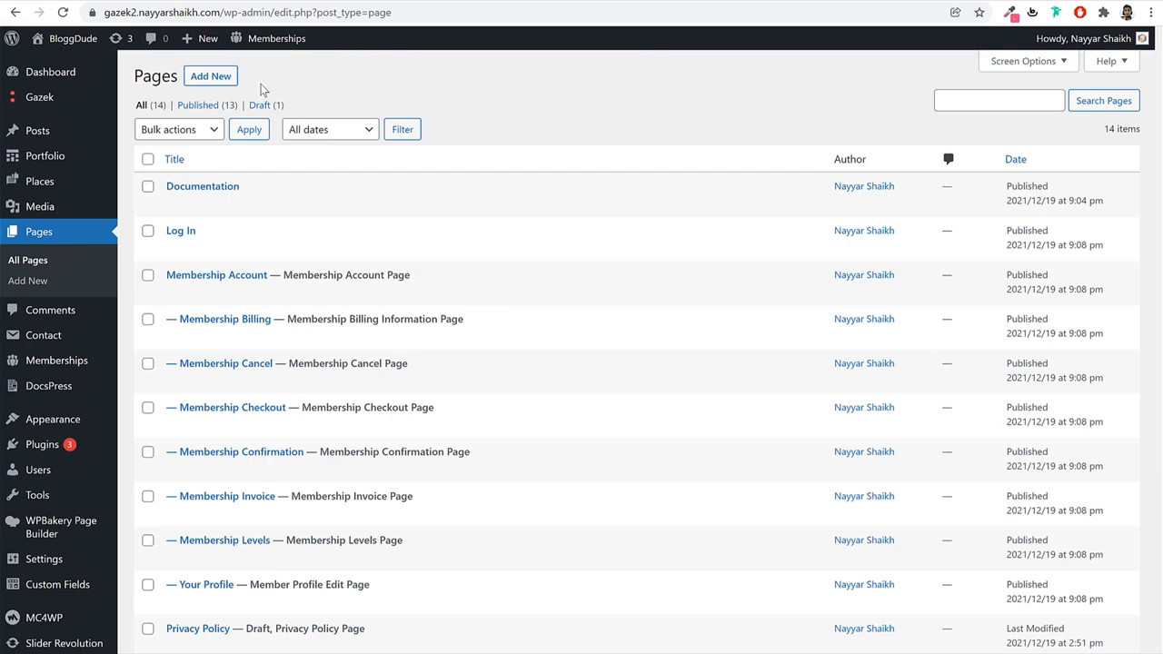
click(227, 83)
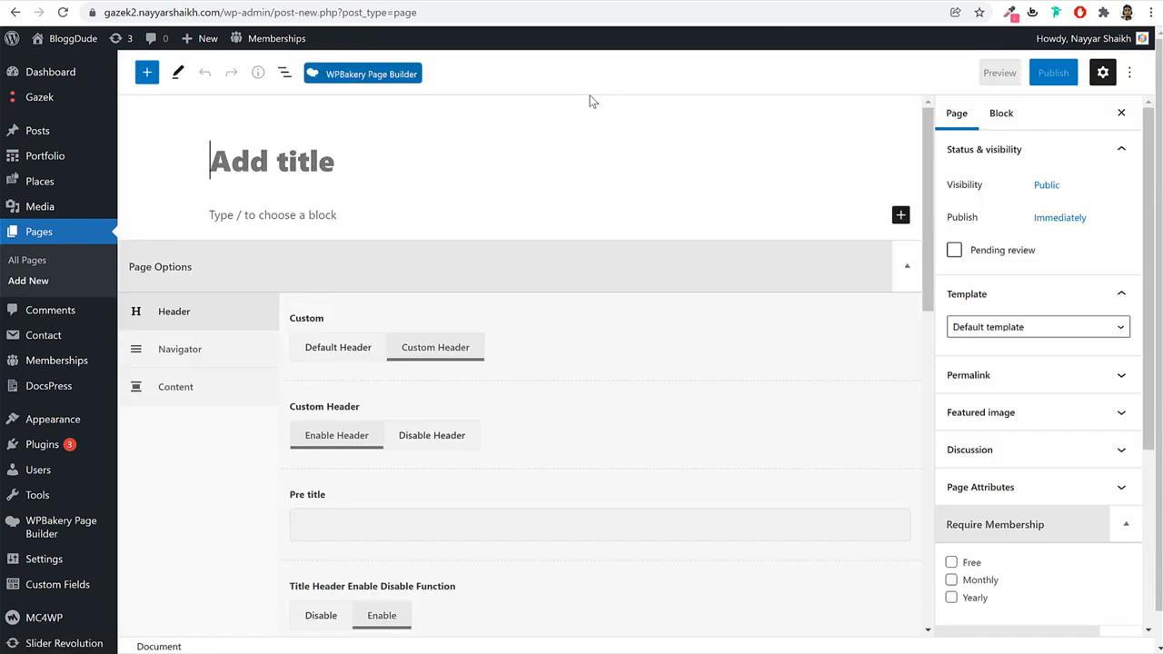
text(Home)
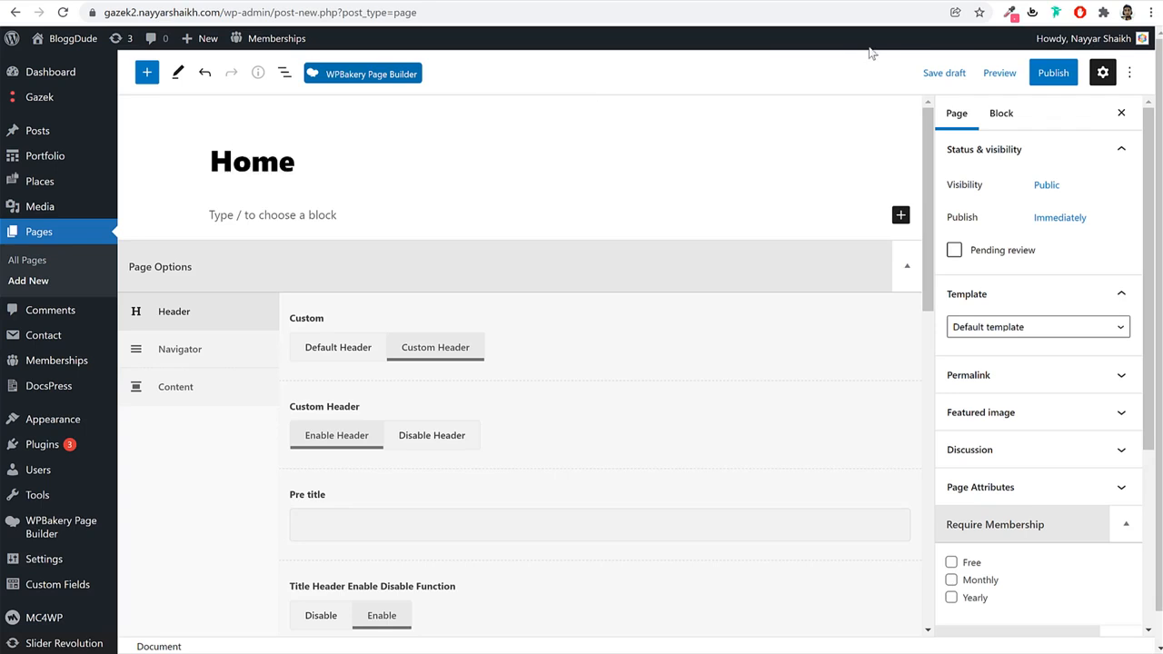
click(1053, 73)
click(1009, 76)
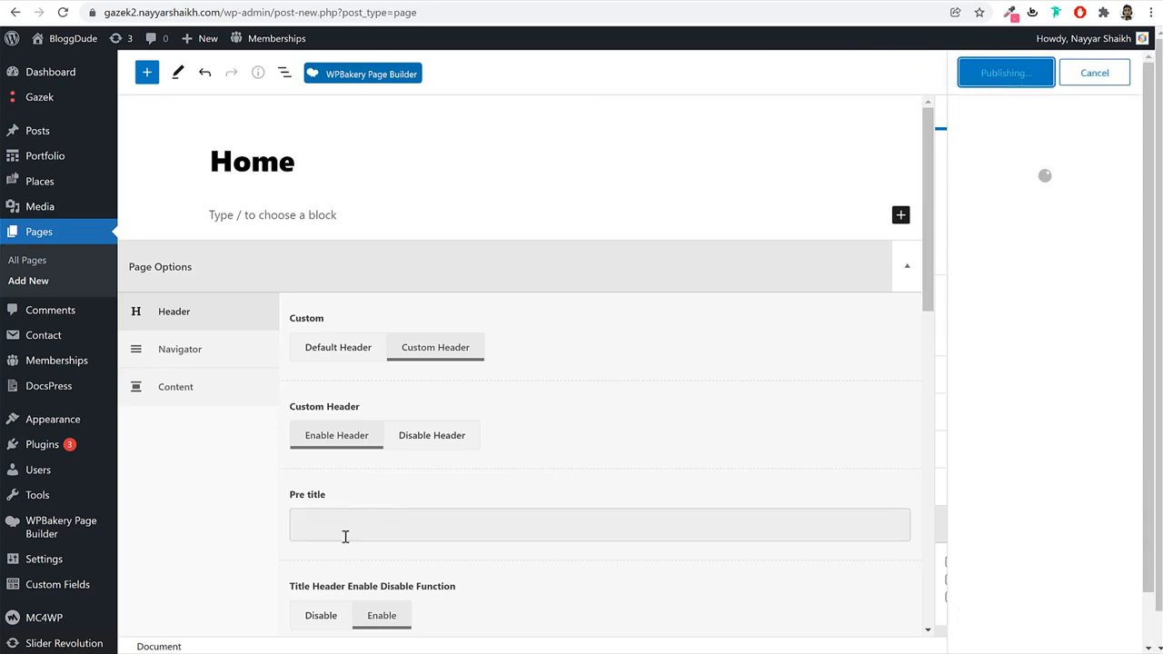
right_click(271, 611)
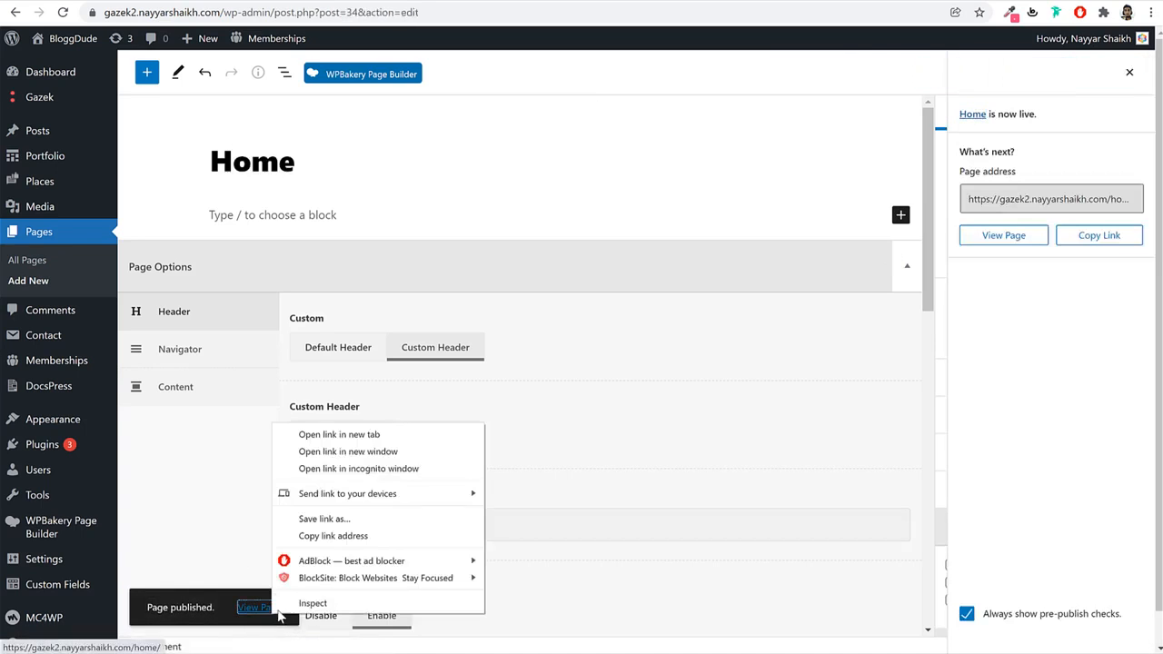
click(375, 434)
Compare the live Home page heading with the Gazek demo's pages, then return to the Home editor.
click(371, 1)
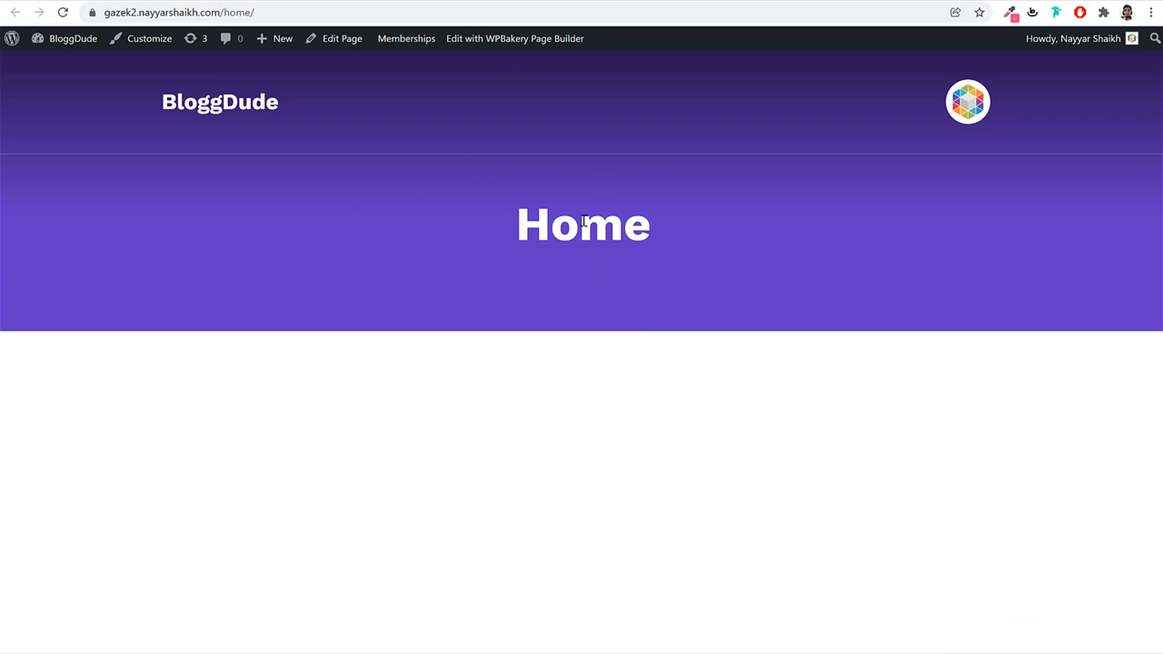
double_click(552, 212)
click(677, 216)
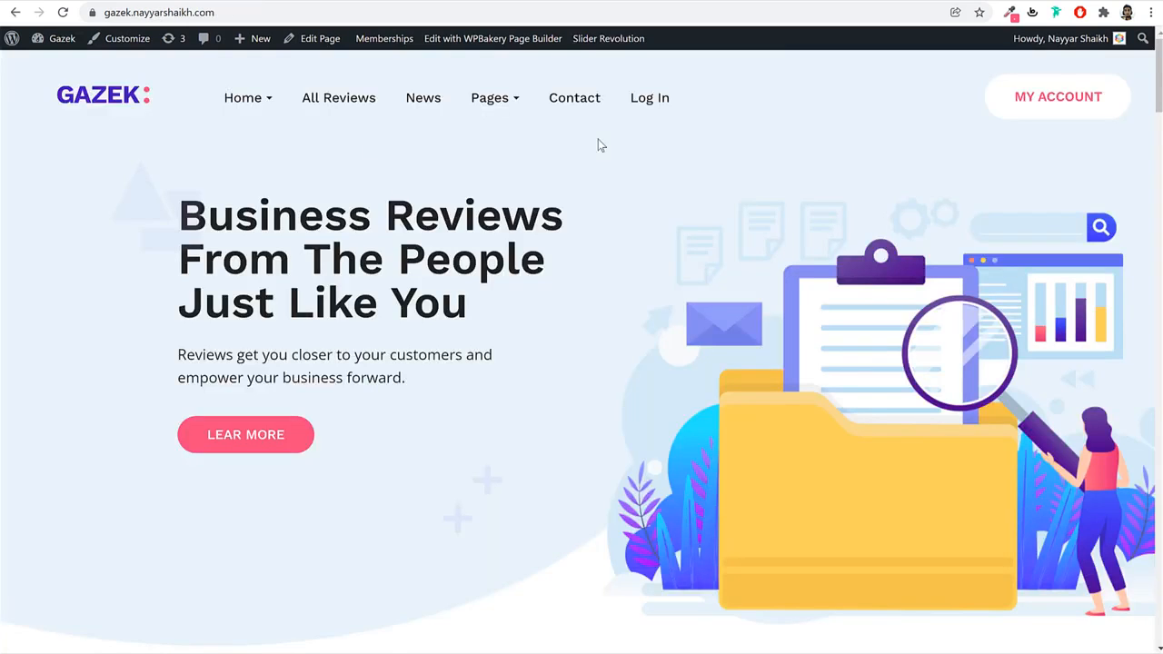
click(579, 104)
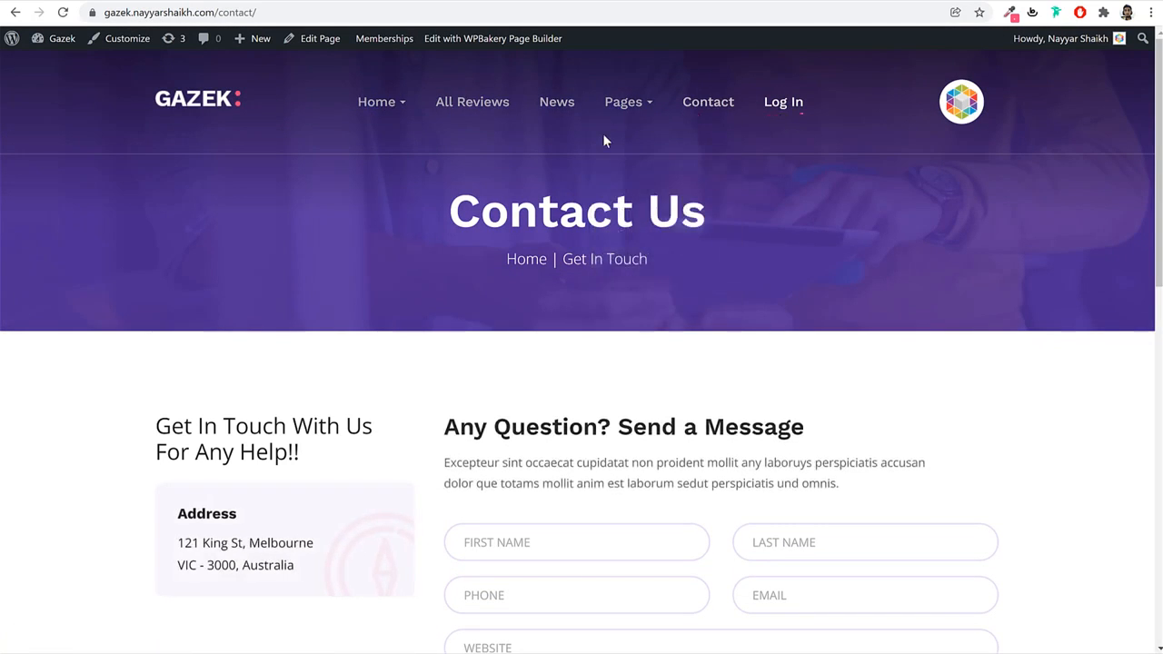
key(alt+Left)
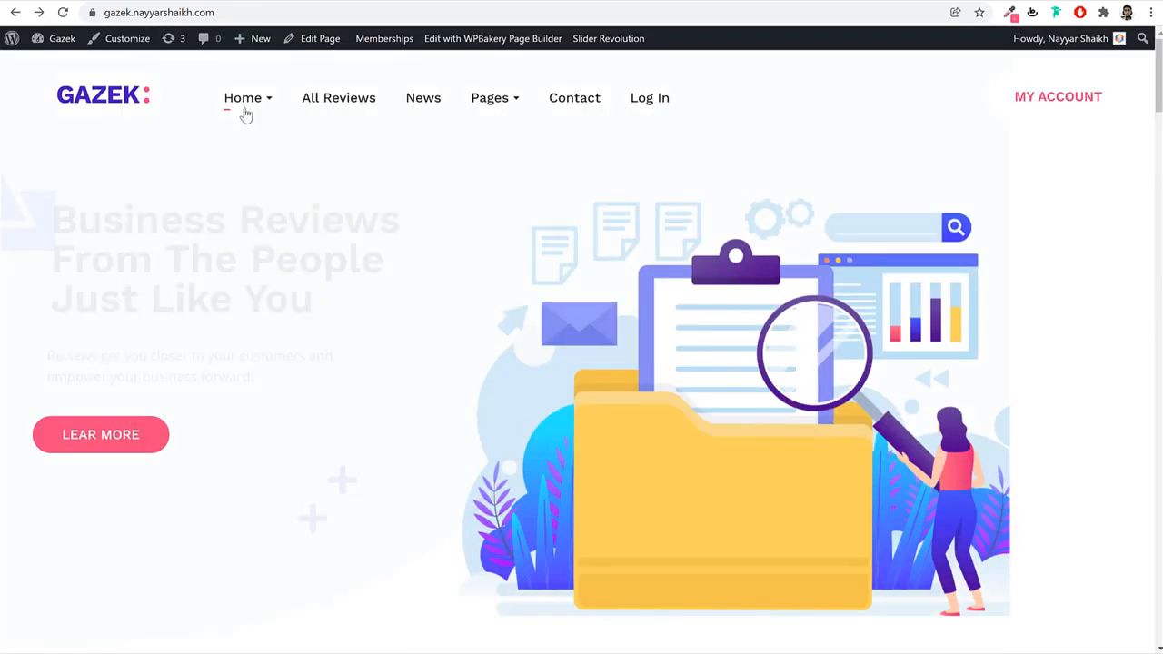
mouse_move(279, 116)
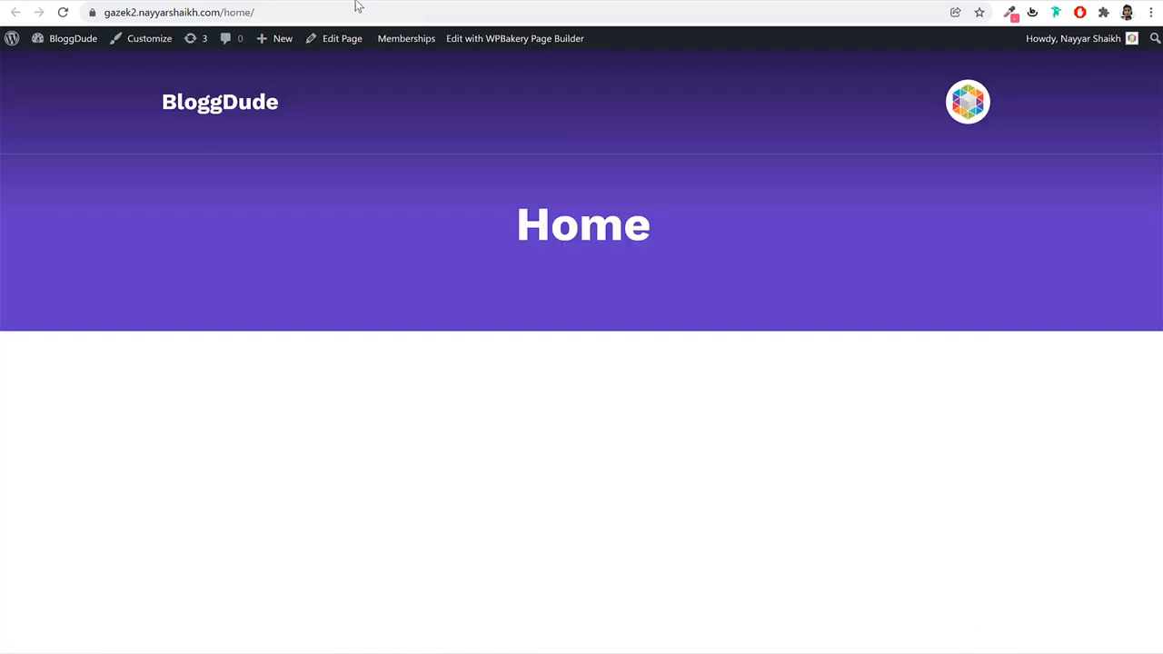
drag(513, 226, 746, 251)
click(746, 251)
click(235, 1)
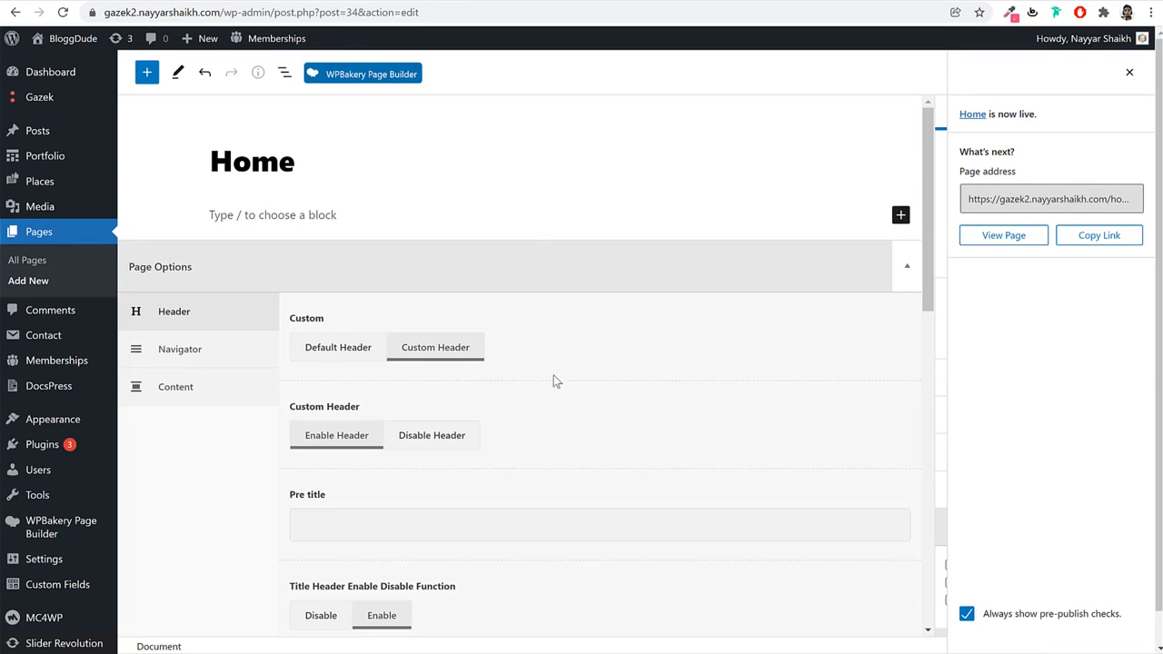
Disable the header and set a full-width custom Logo Menu Button Hamburger navigator style.
scroll(602, 393, down, 2)
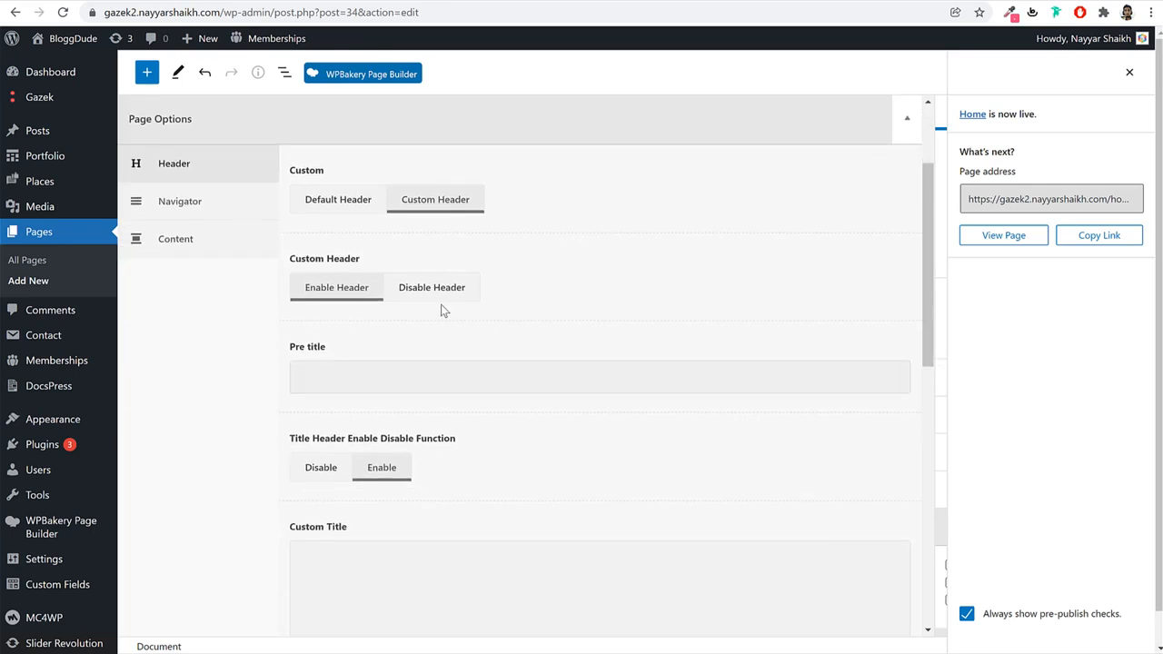
click(461, 296)
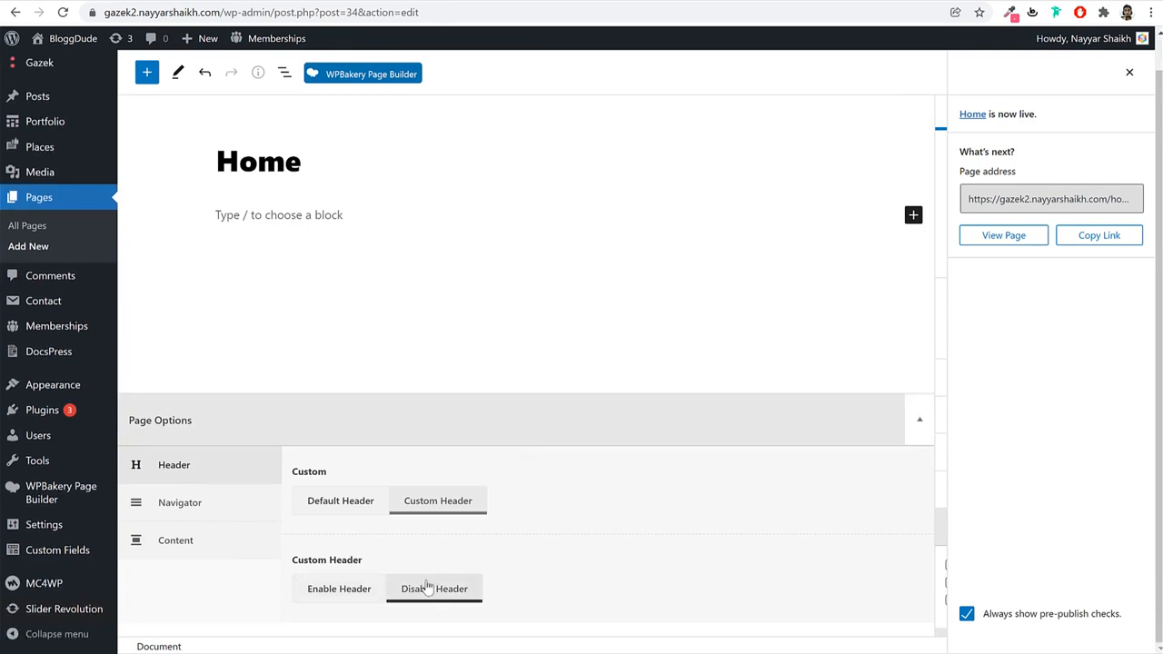
click(233, 516)
click(454, 567)
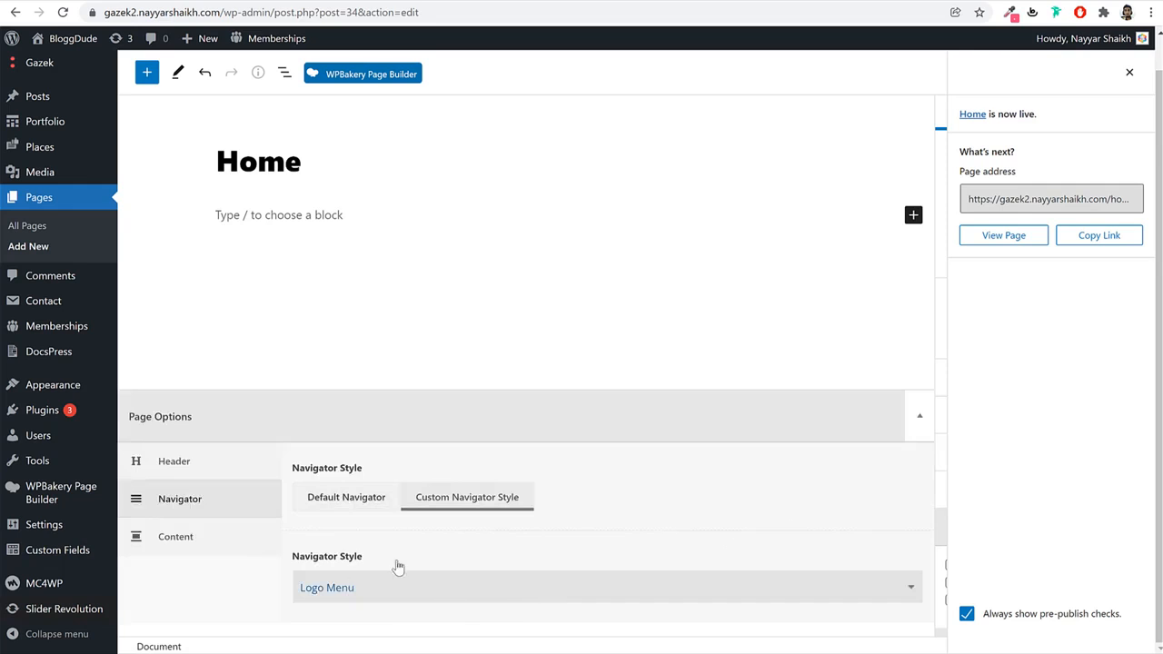
click(400, 593)
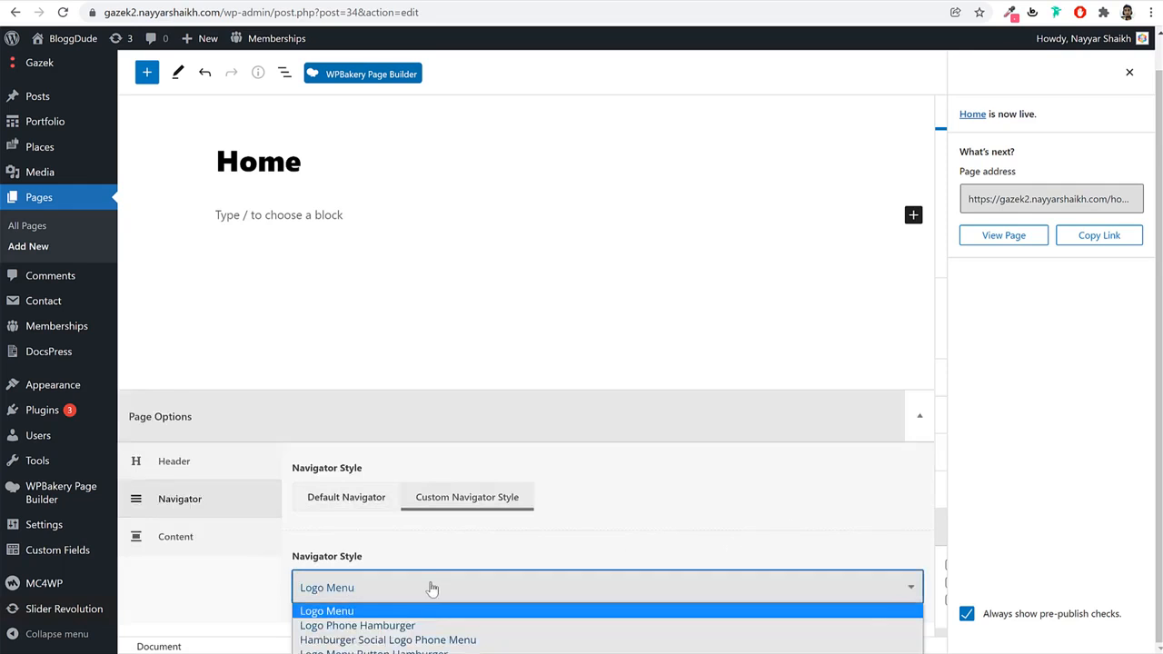
click(427, 650)
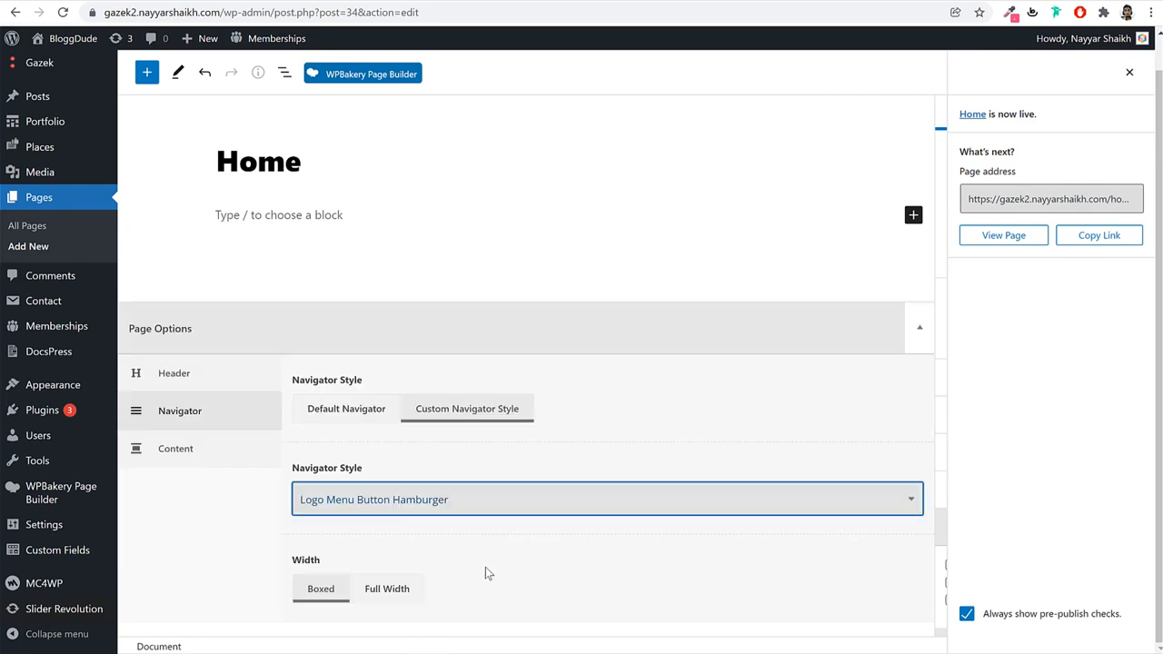
click(442, 502)
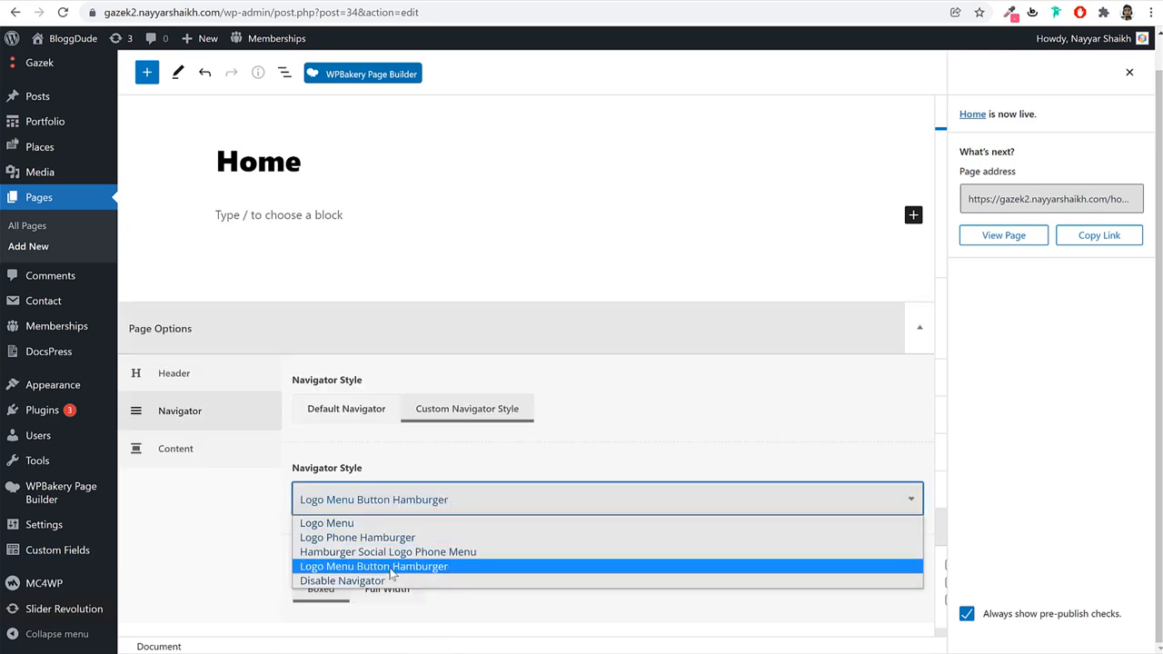
click(397, 567)
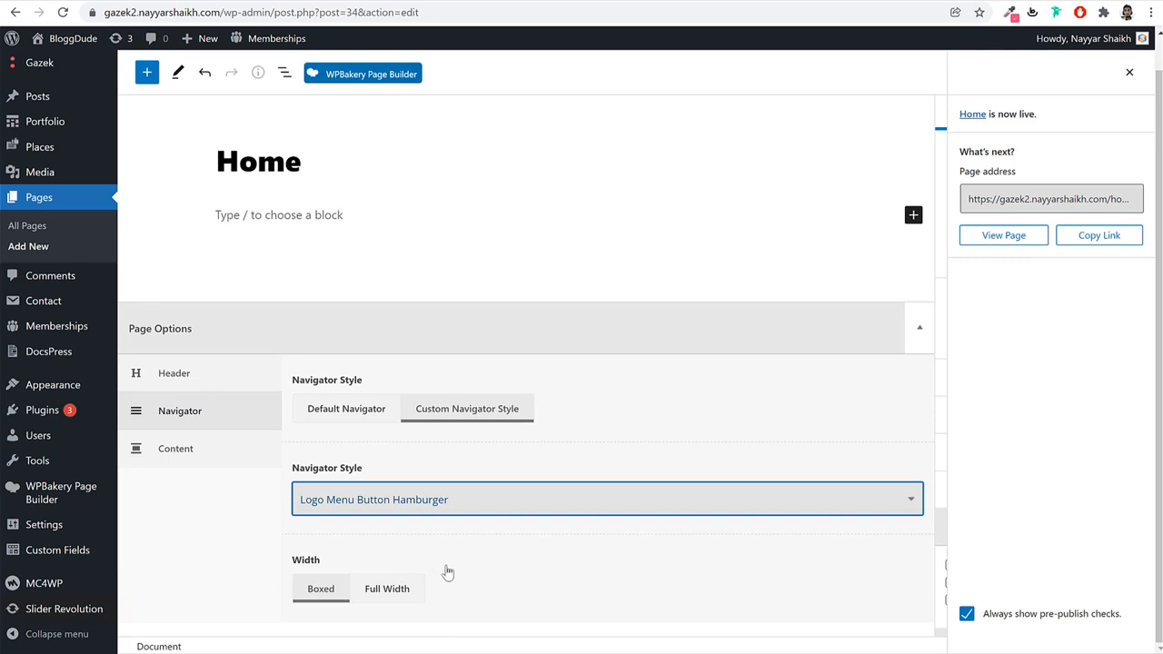
click(397, 602)
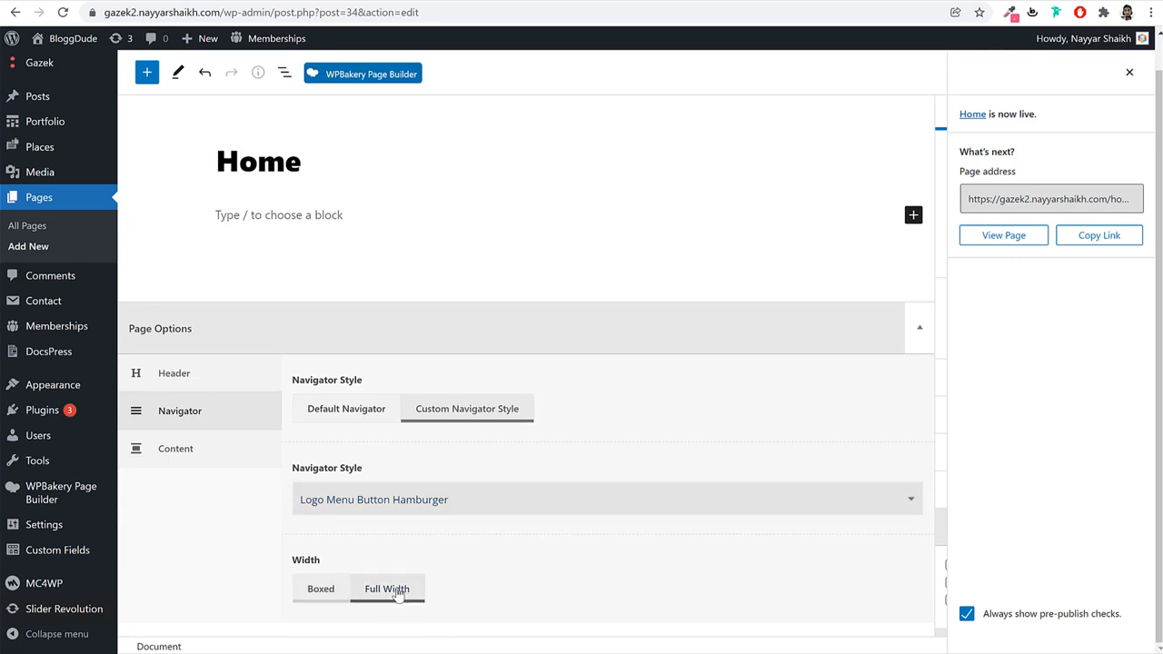
Switch content to Custom Content with top padding disabled, then update the Home page.
click(224, 455)
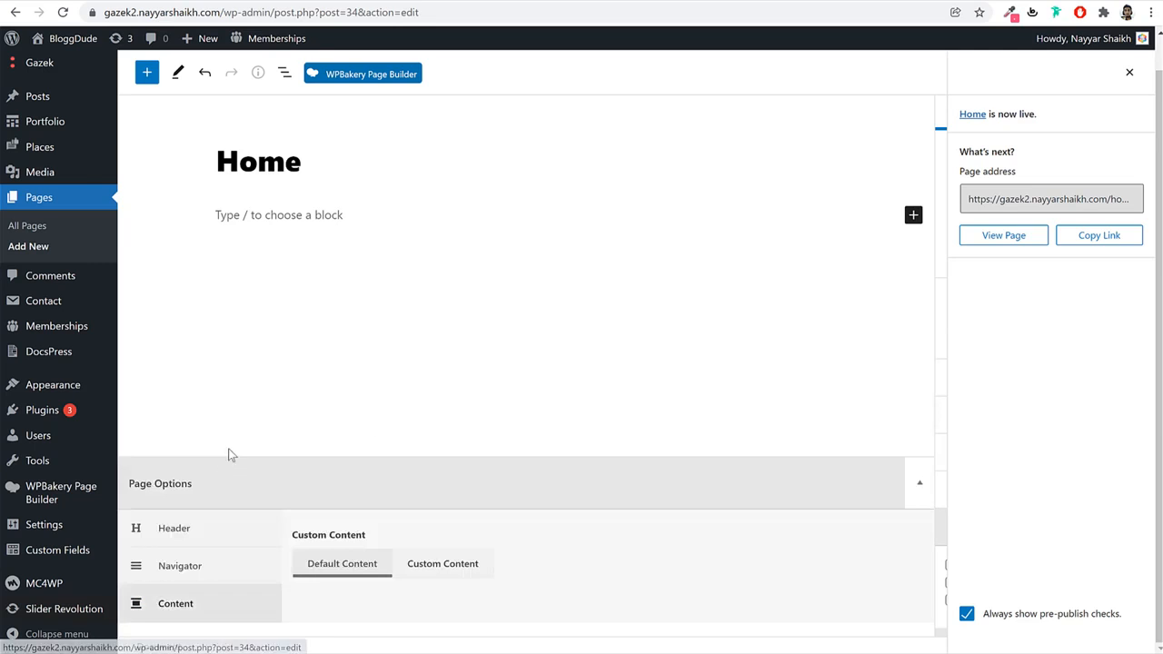
click(459, 567)
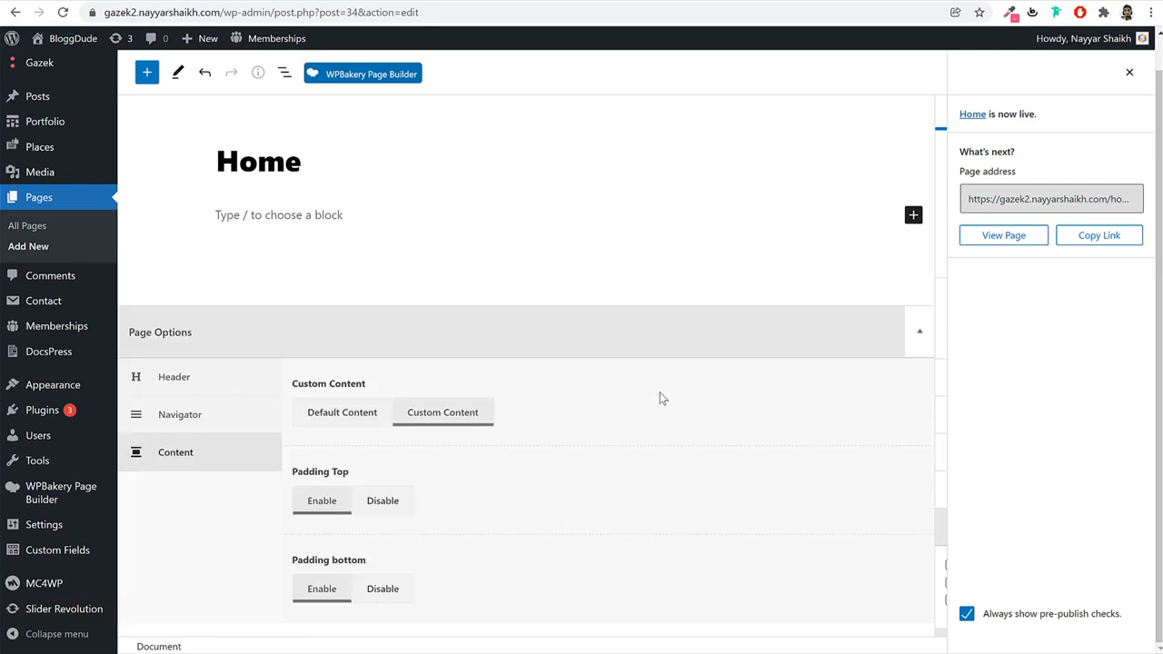
click(382, 512)
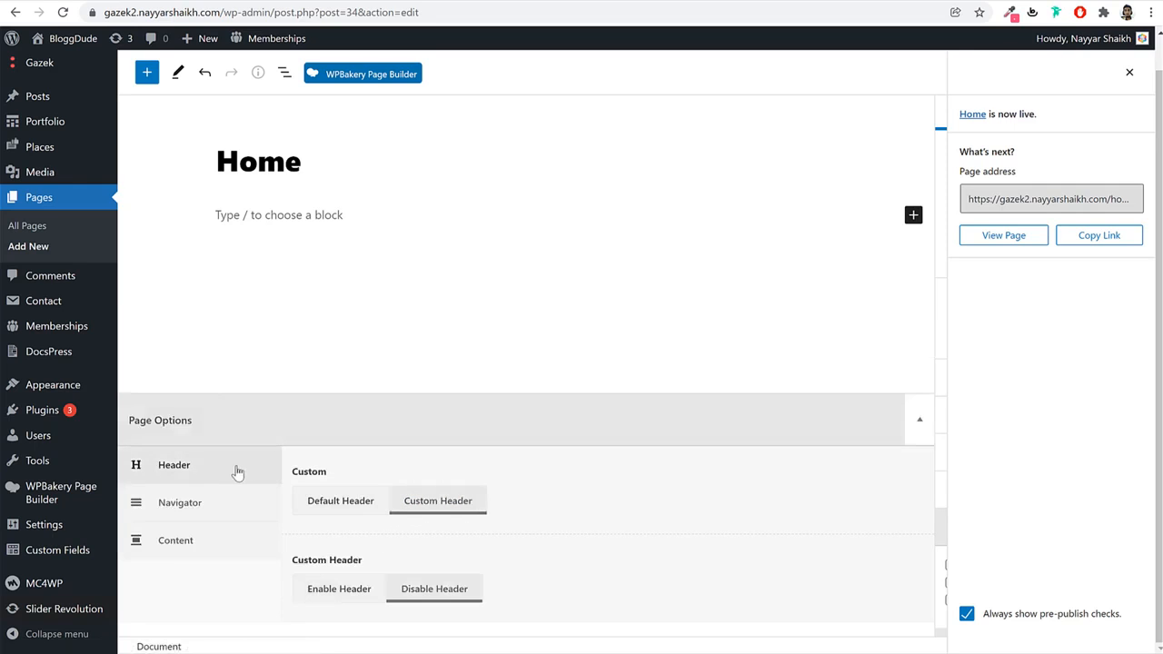
click(230, 500)
click(232, 379)
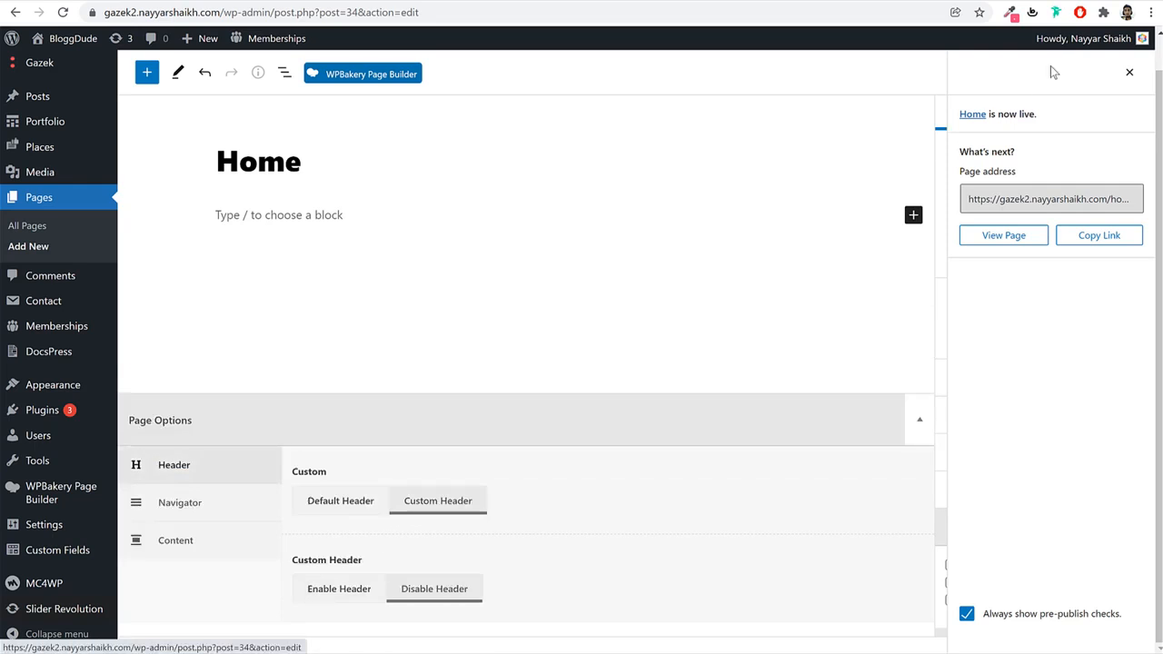
click(1130, 72)
click(1051, 76)
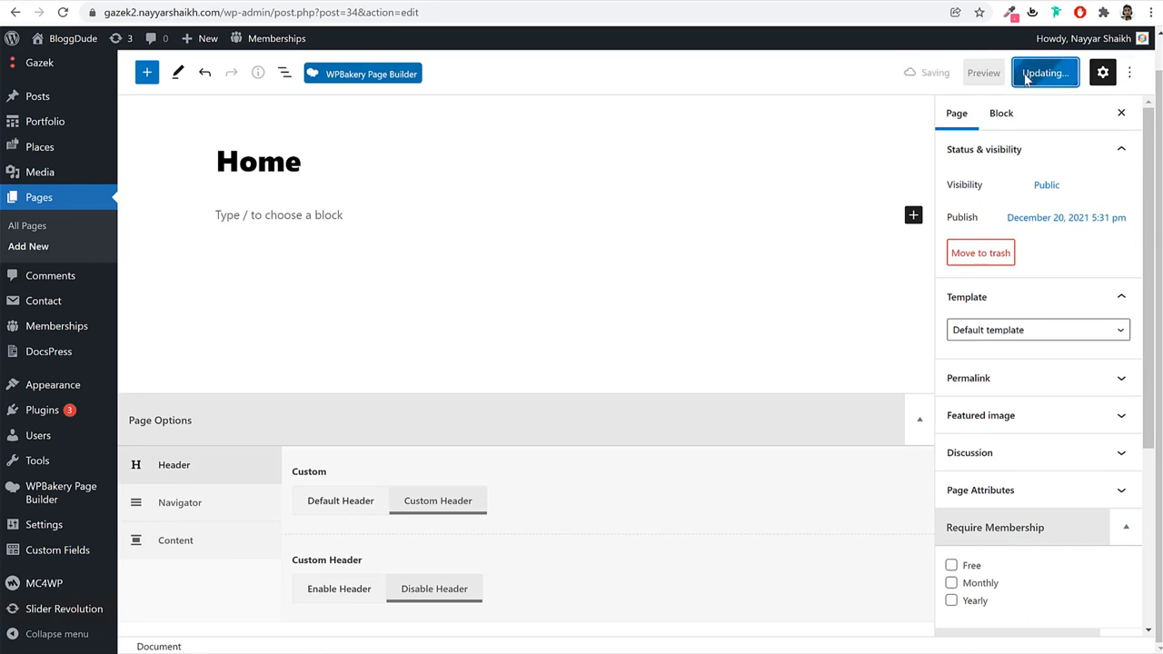
click(254, 623)
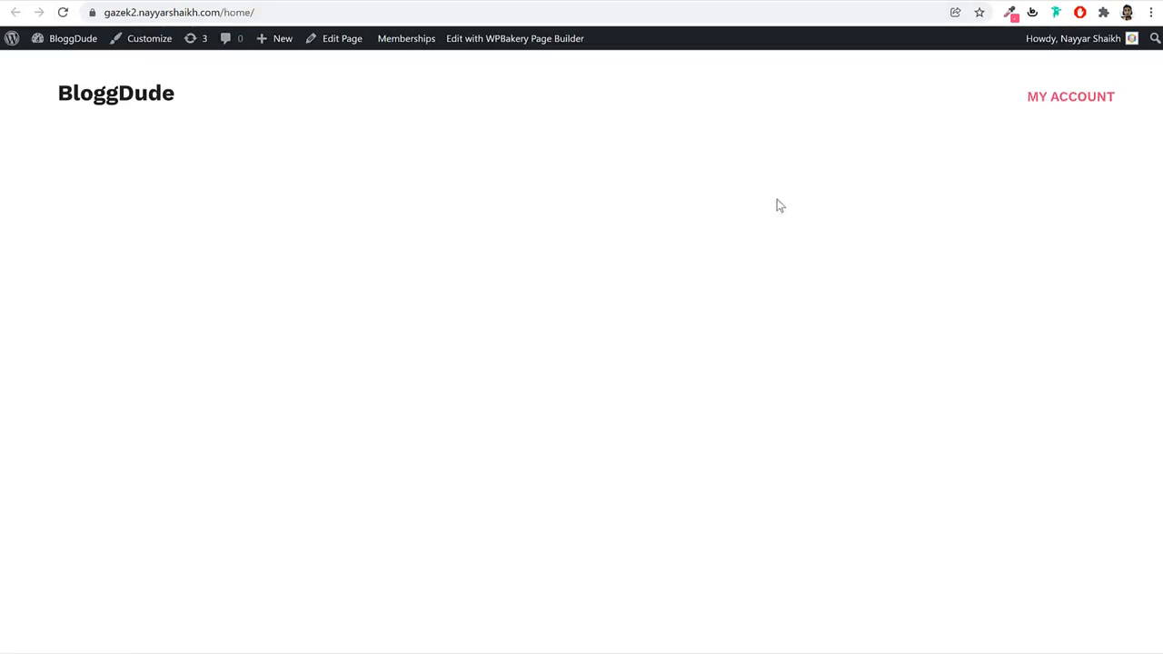
Compare the live Home page with the Gazek demo, test the logo link, then return to the editor.
click(101, 1)
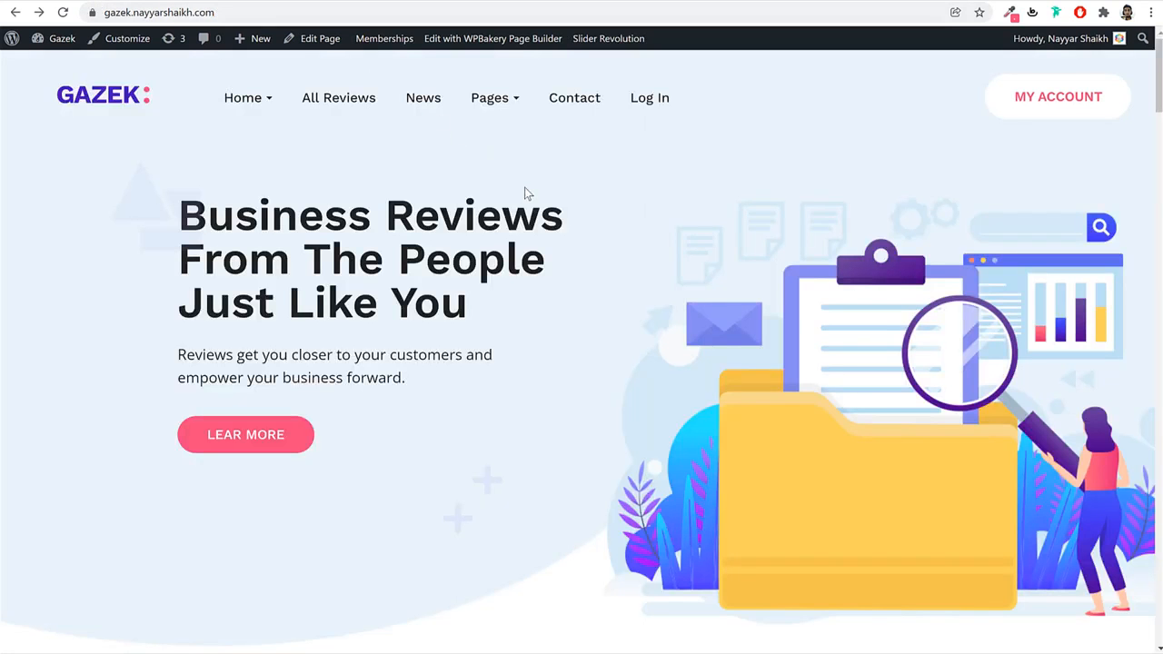
click(356, 2)
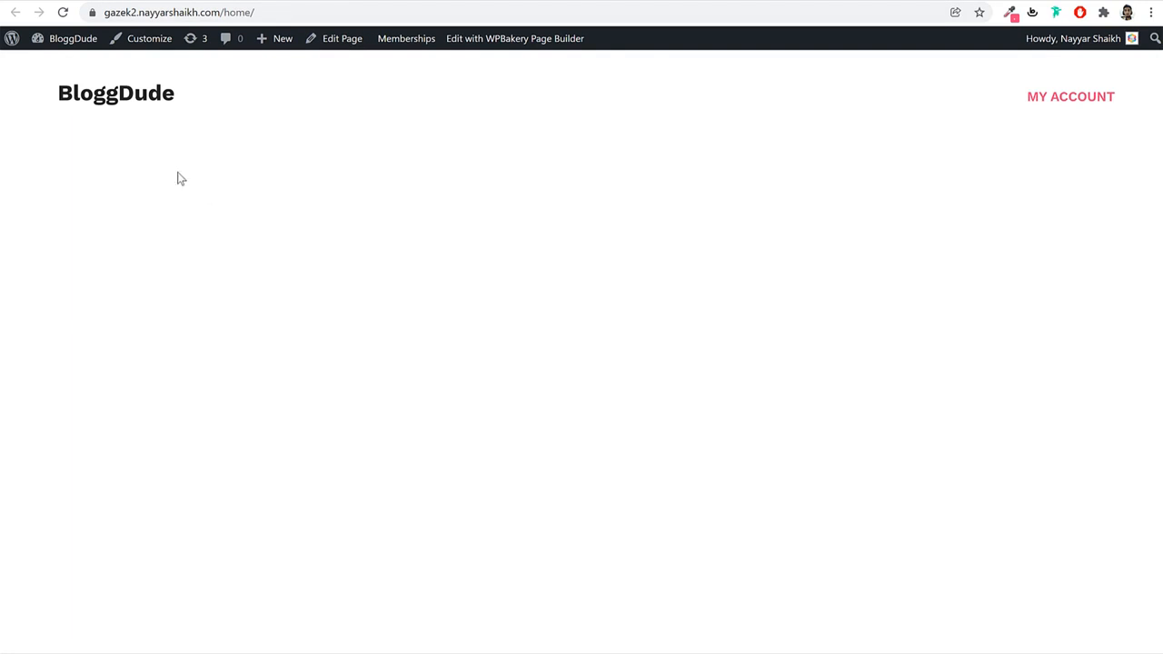
click(142, 108)
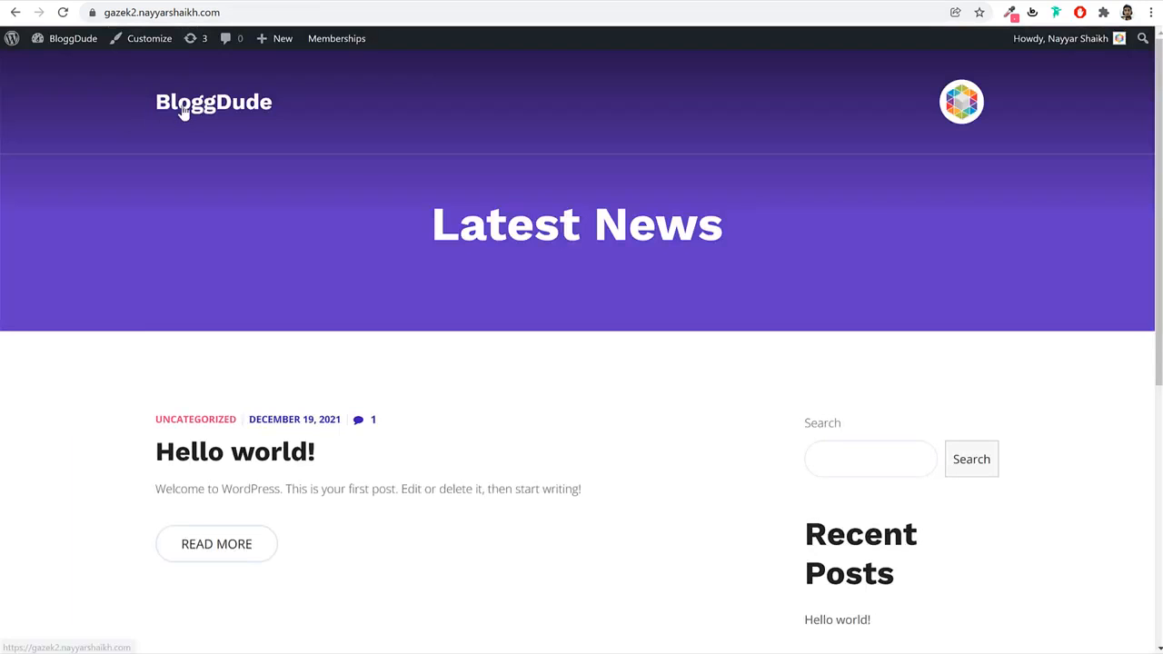
key(alt+Left)
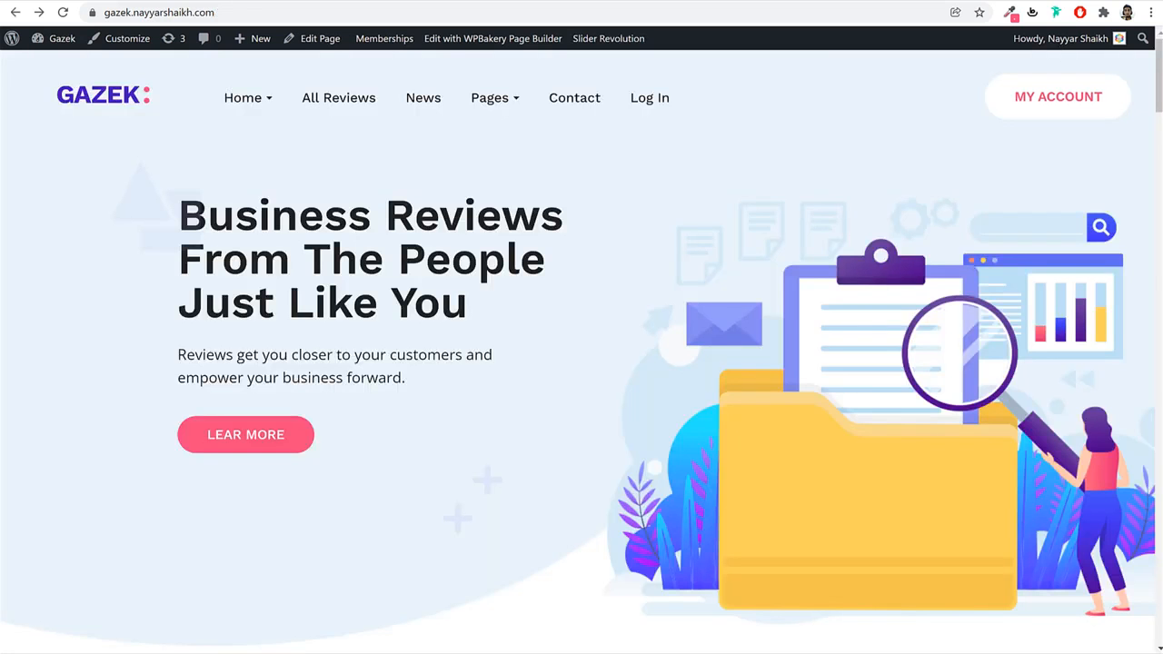
click(105, 98)
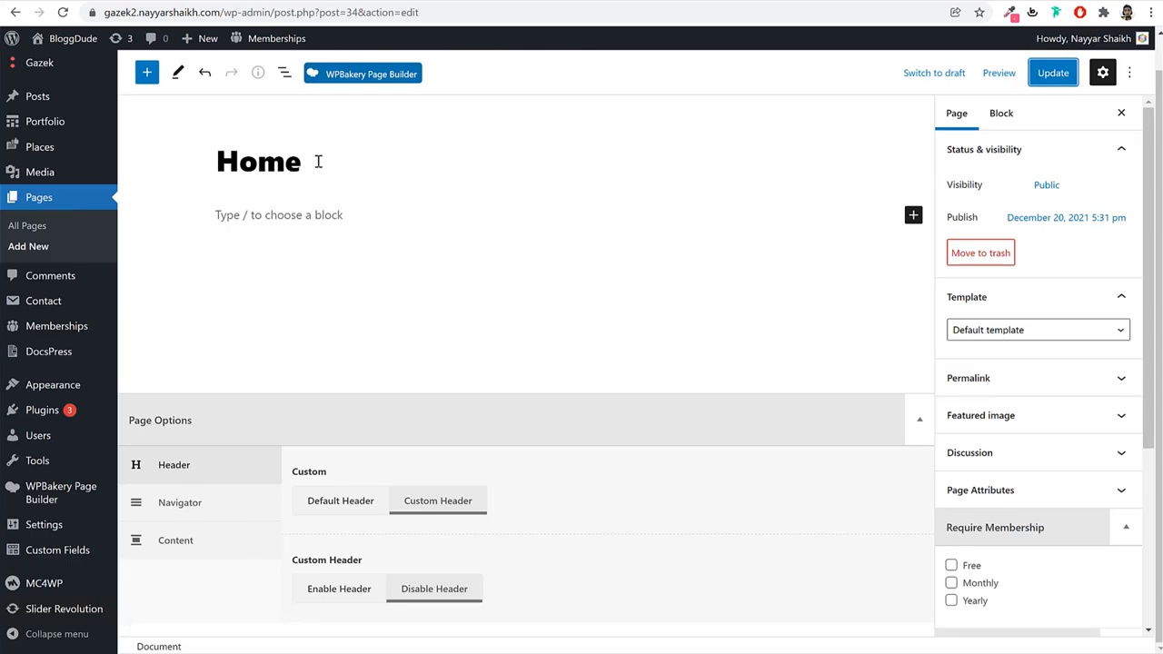
drag(317, 161, 153, 152)
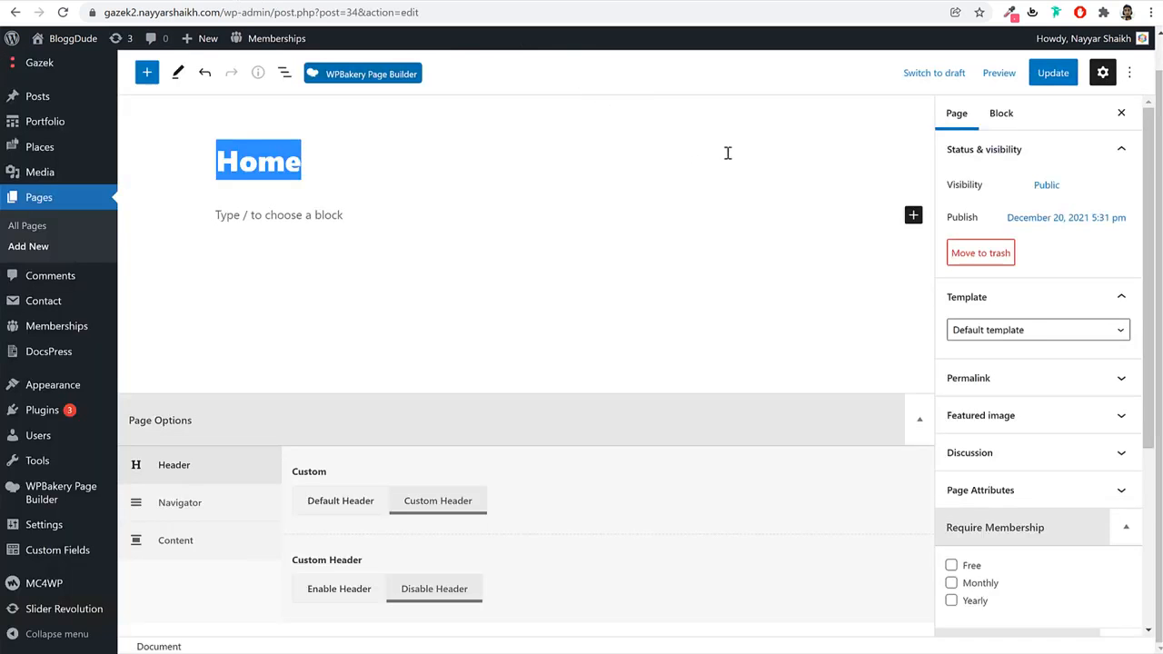
In Settings > Reading, choose 'A static page' with Home as the homepage and save.
mouse_move(86, 527)
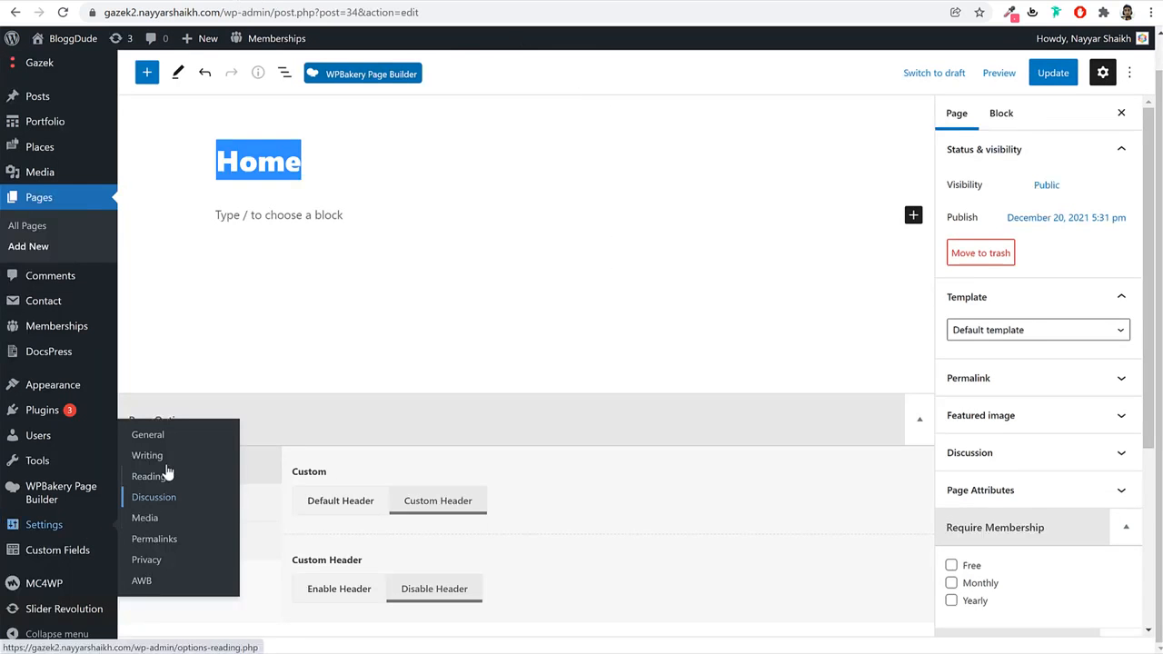
click(165, 479)
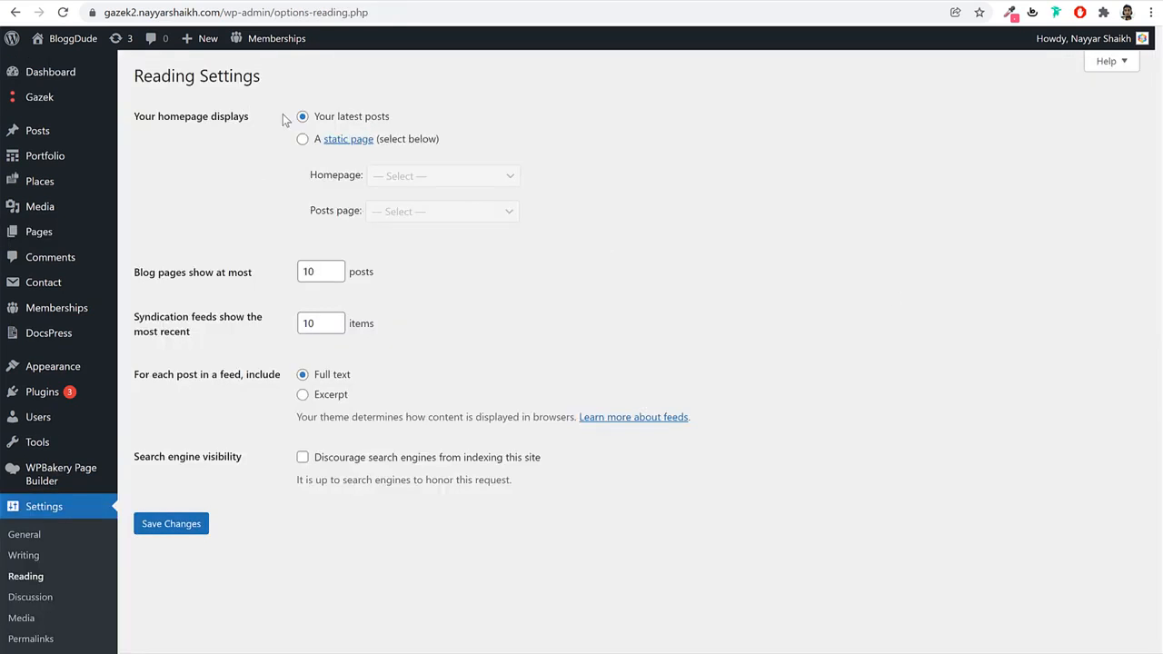
drag(283, 114, 163, 122)
click(287, 131)
click(304, 141)
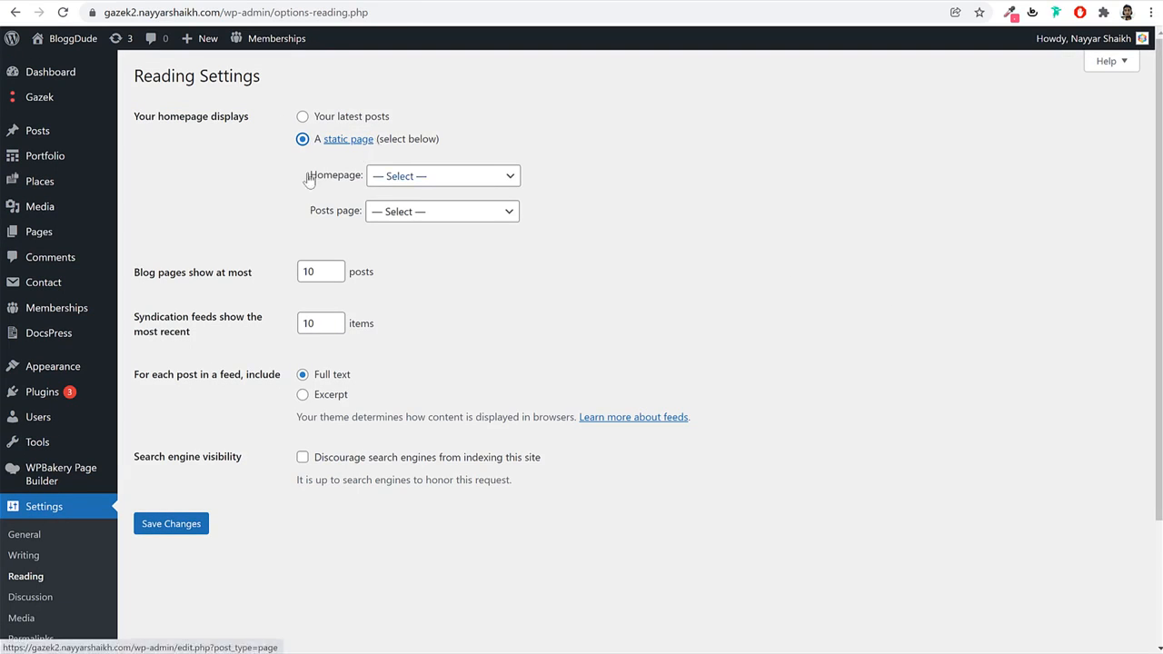
click(373, 184)
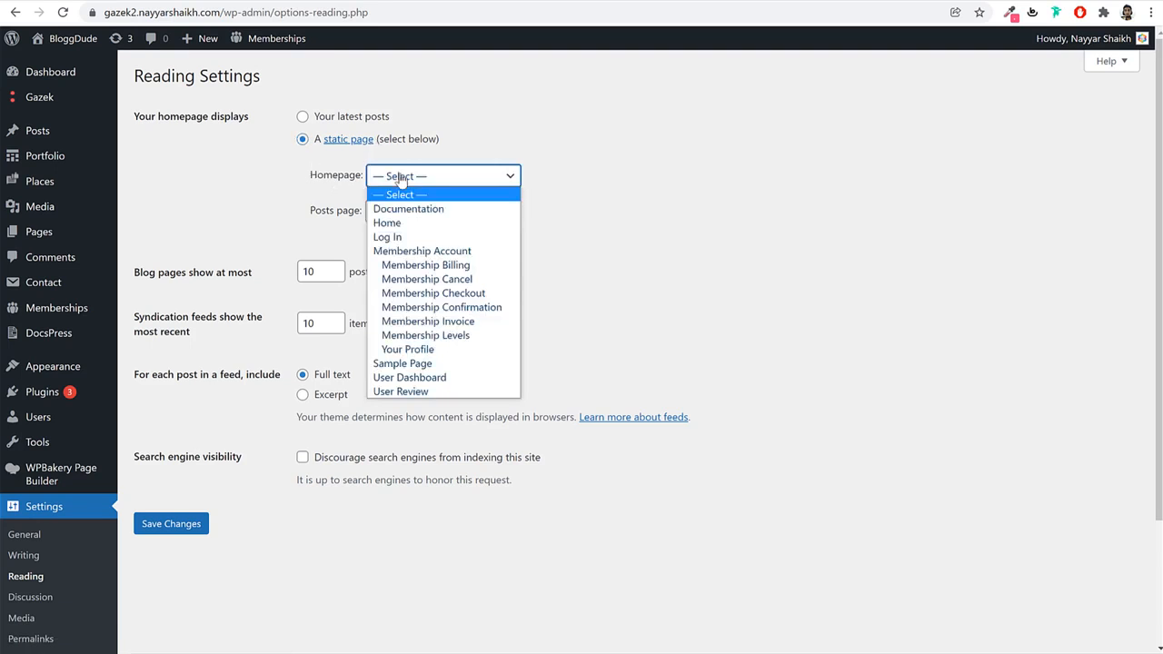
click(427, 224)
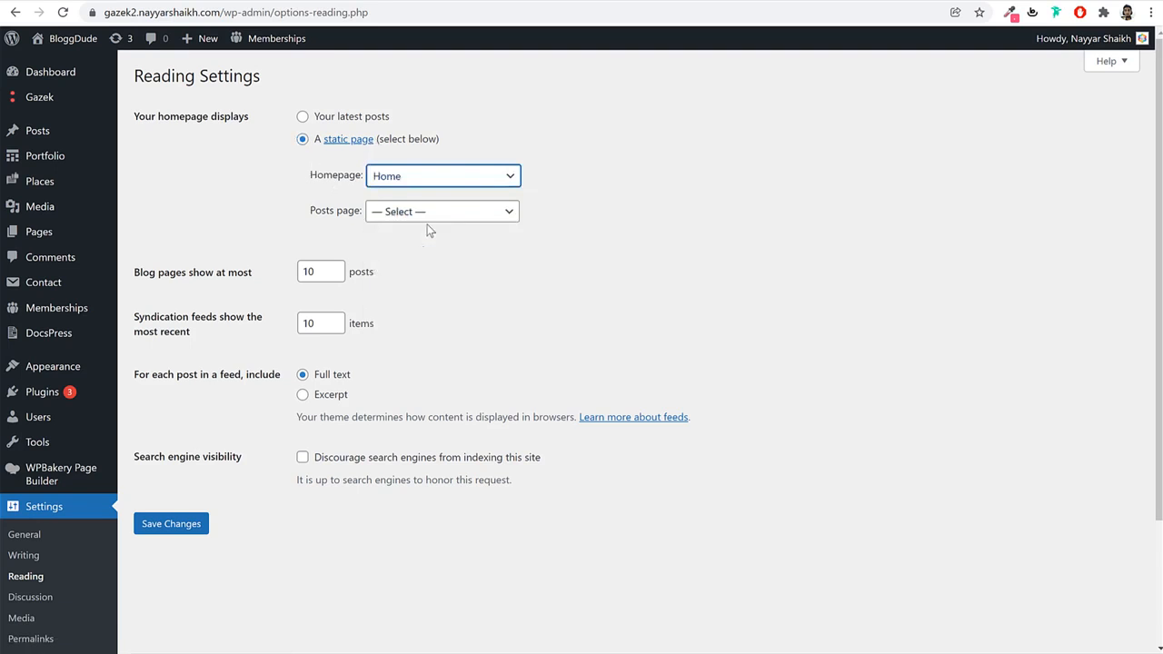
click(172, 523)
click(414, 2)
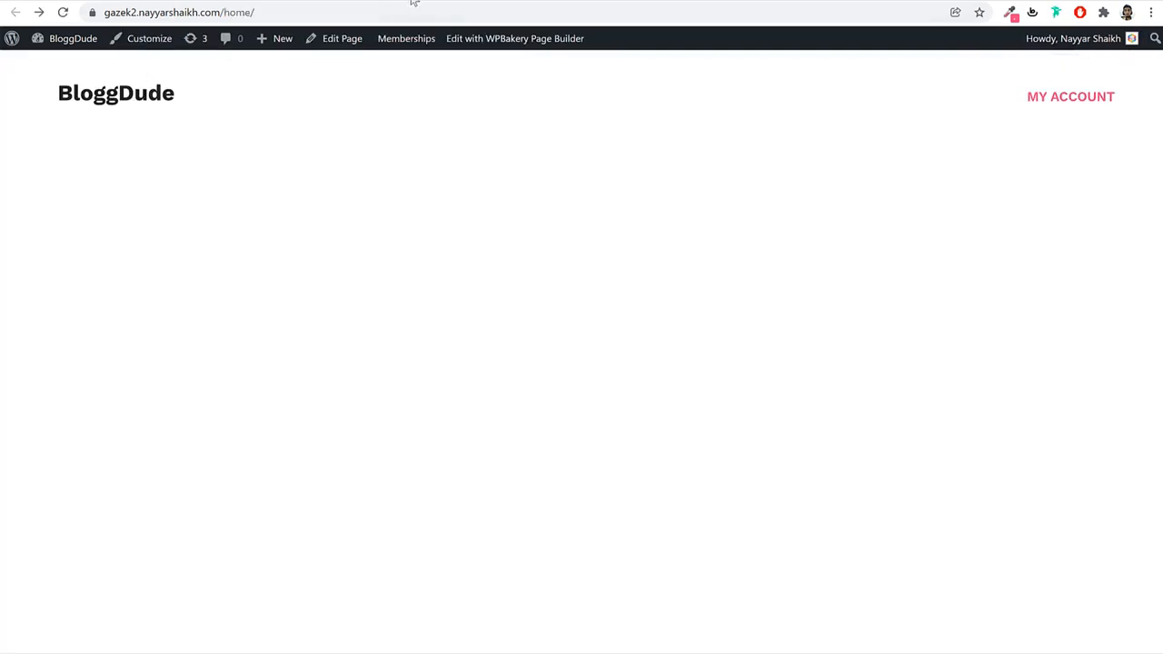
Load the site's root address to check the Home front page, then open the admin Pages list.
click(221, 13)
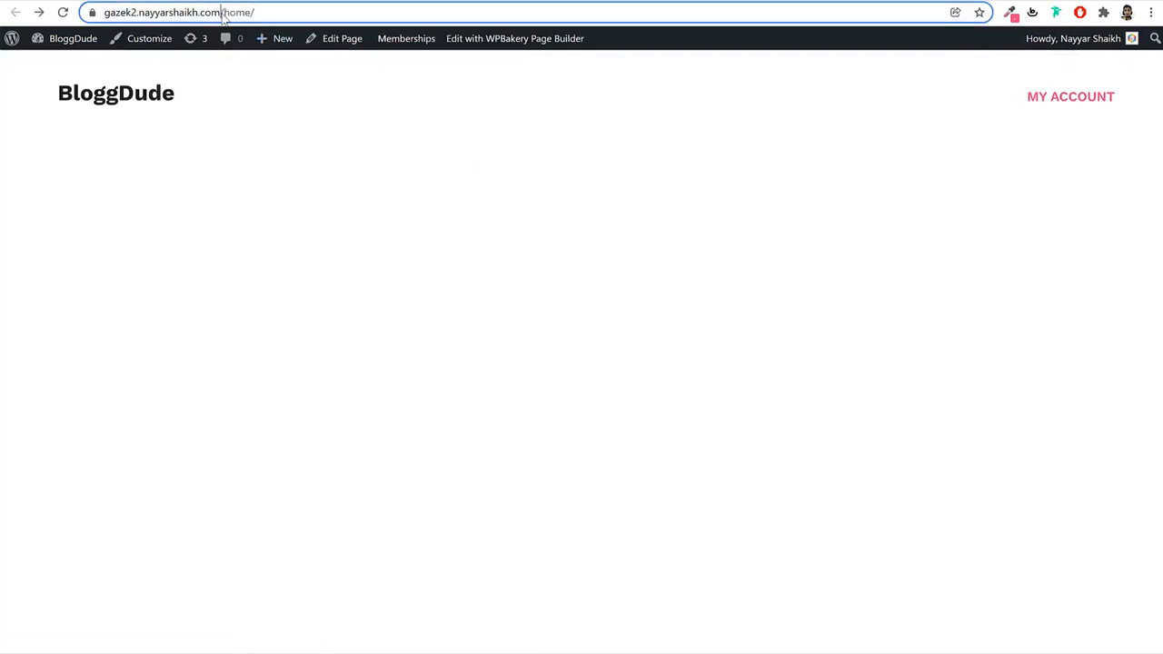
click(250, 14)
drag(257, 12, 94, 20)
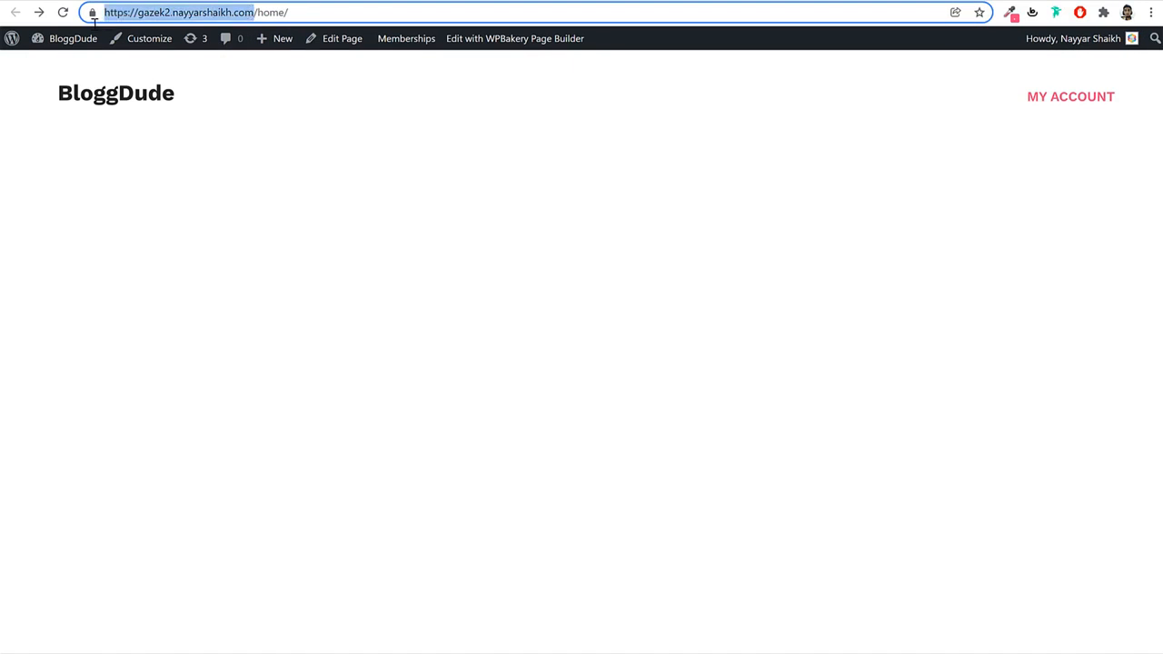
drag(338, 14, 238, 16)
click(324, 127)
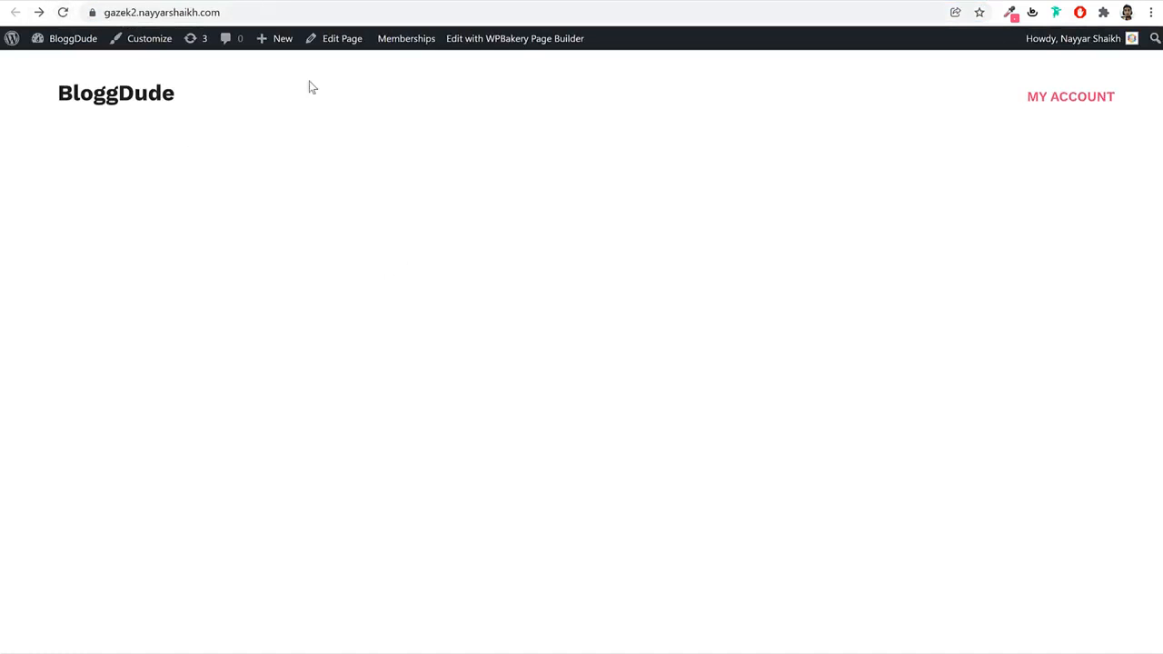
click(272, 14)
click(264, 13)
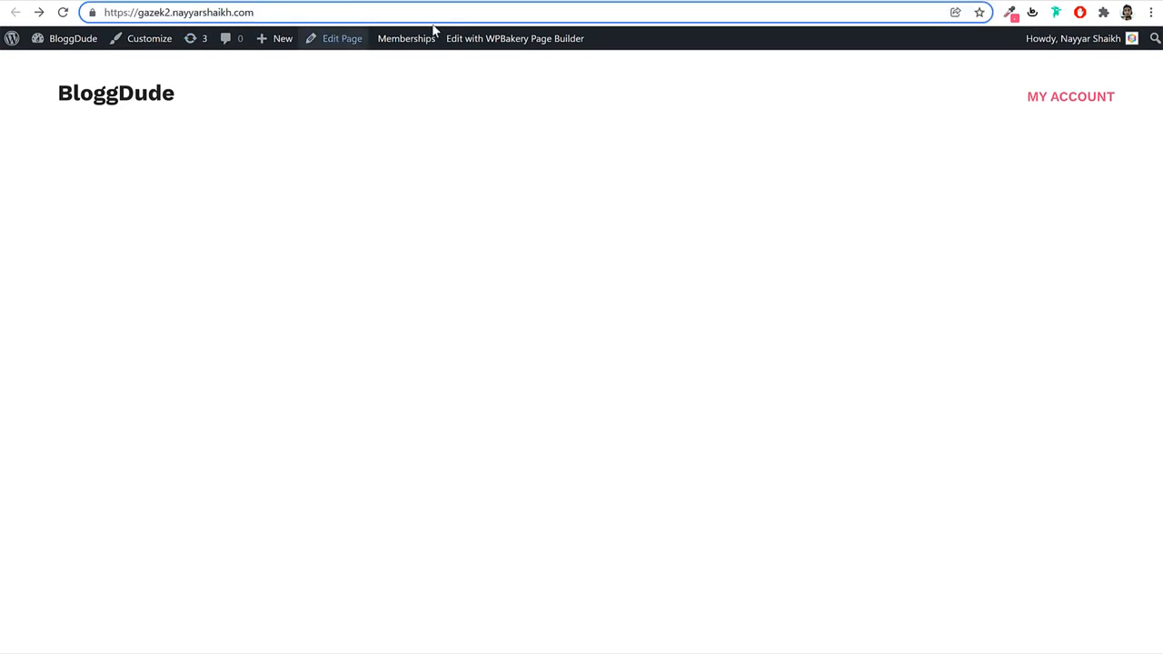
click(124, 109)
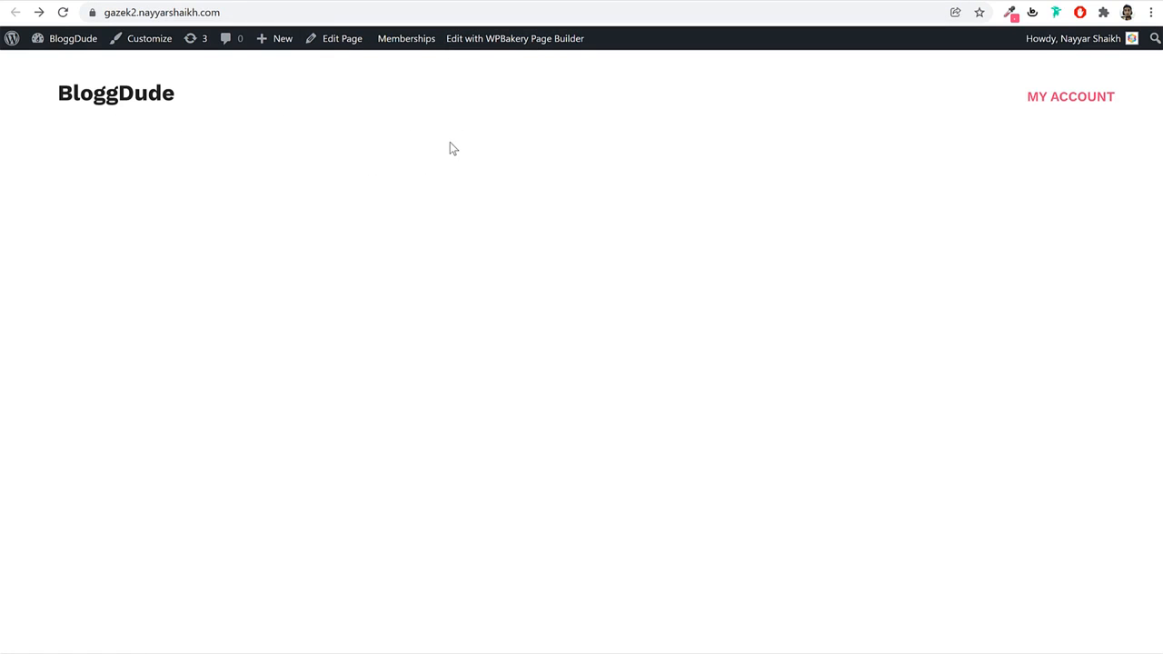
click(224, 1)
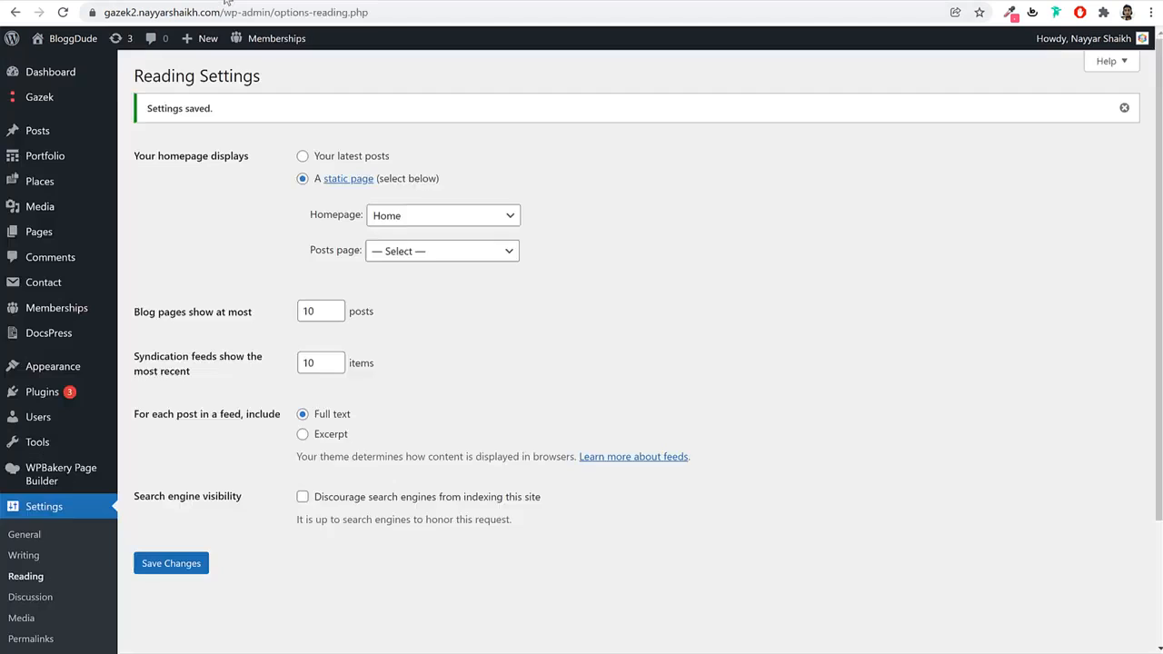
click(52, 231)
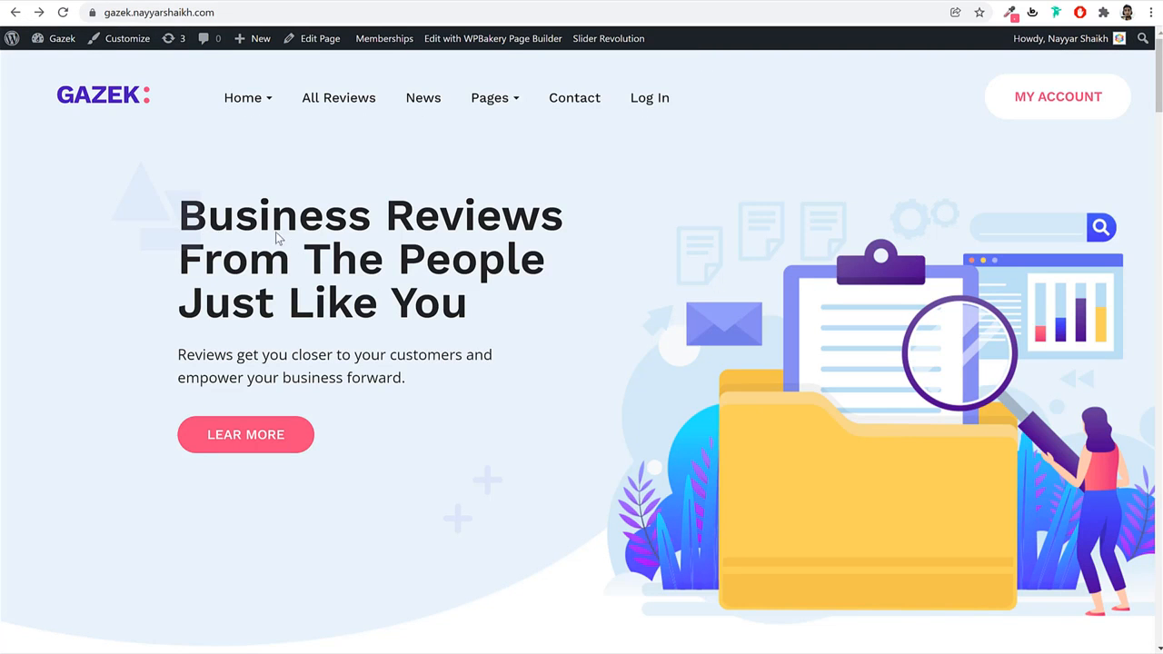
Scroll through the Gazek demo homepage, reviewing its sections and the Get Started Today! icon boxes.
scroll(410, 321, down, 6)
scroll(410, 348, up, 6)
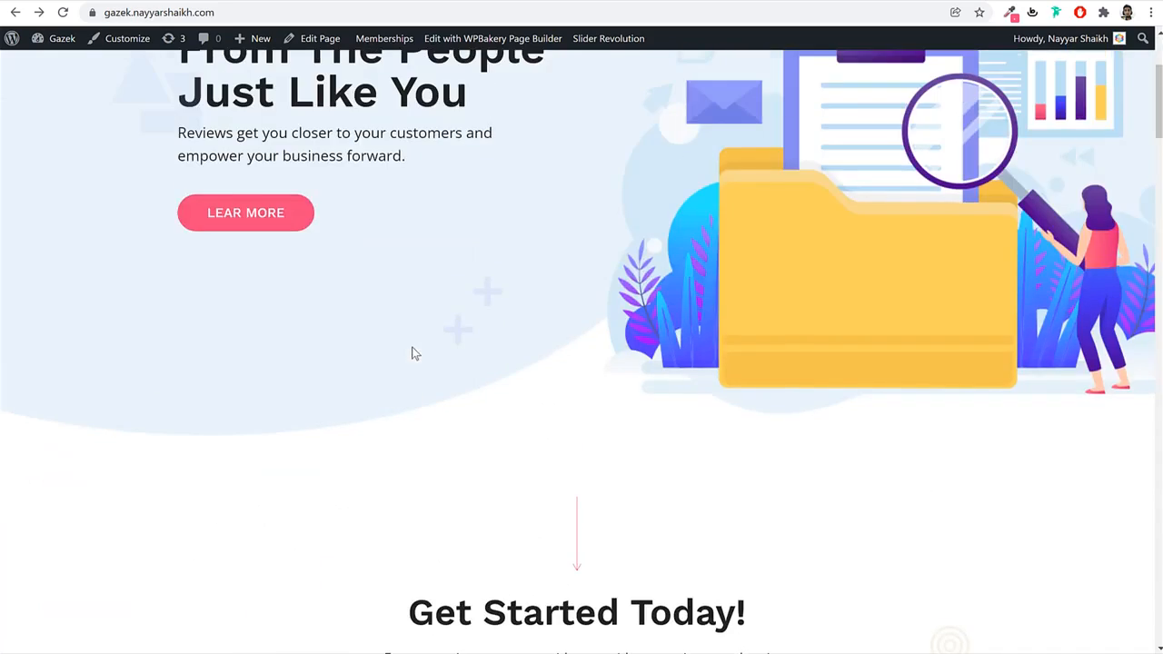
scroll(530, 416, down, 6)
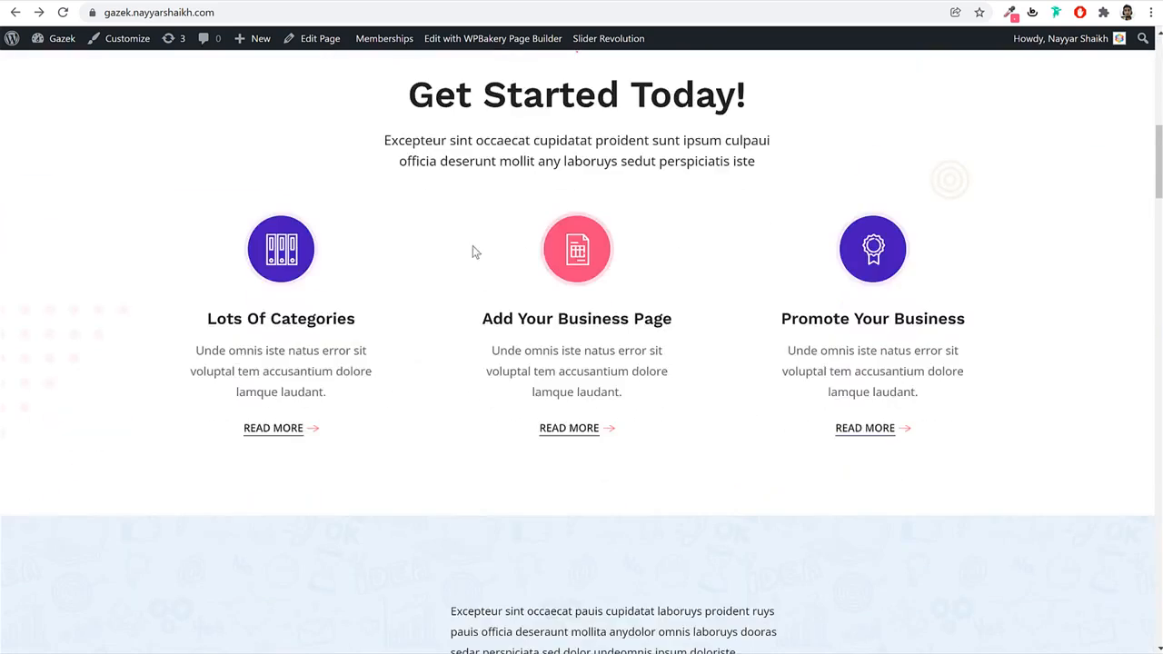
drag(423, 95, 662, 359)
scroll(662, 354, down, 5)
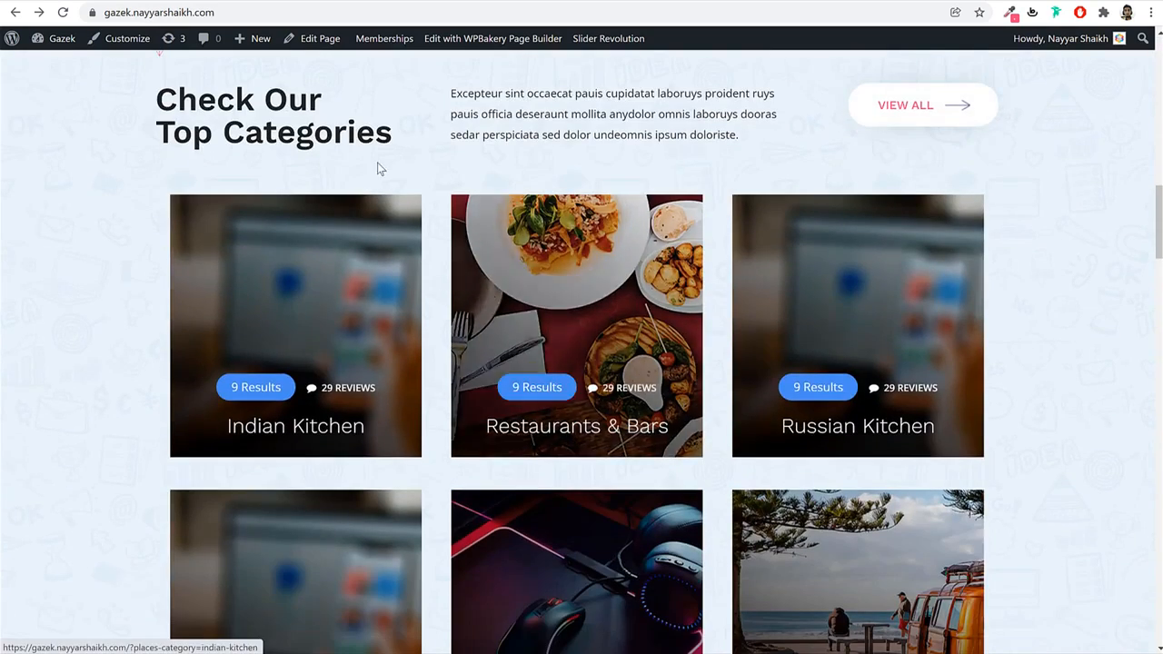
scroll(703, 363, down, 5)
scroll(710, 368, down, 4)
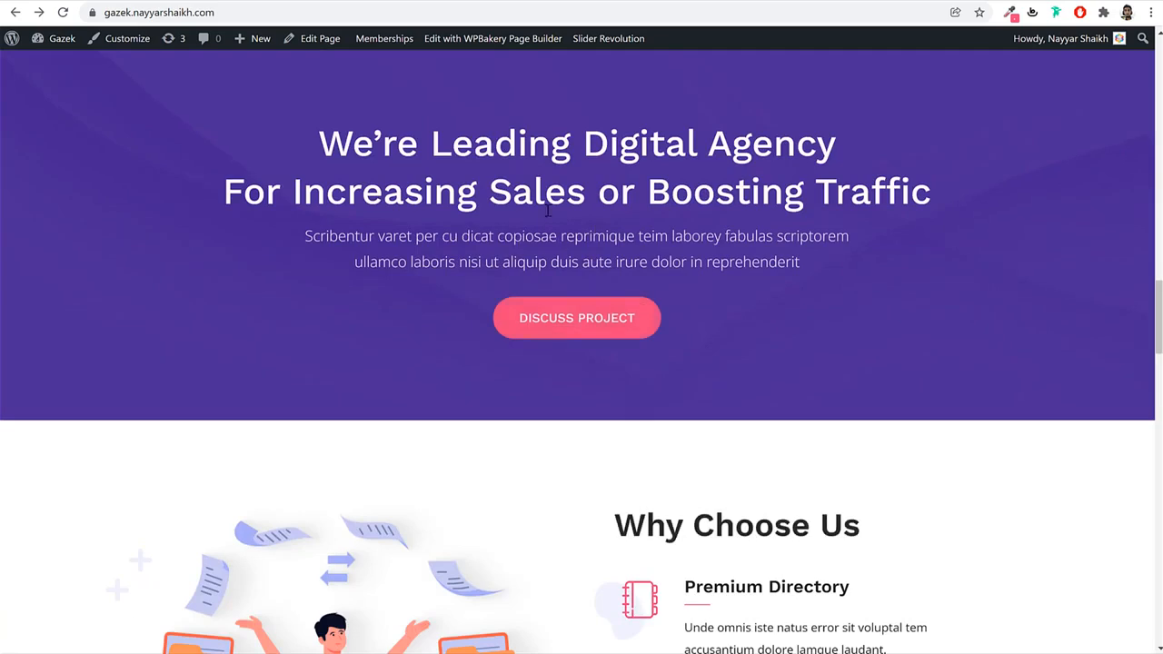
scroll(730, 256, down, 4)
drag(618, 155, 860, 156)
scroll(950, 276, down, 8)
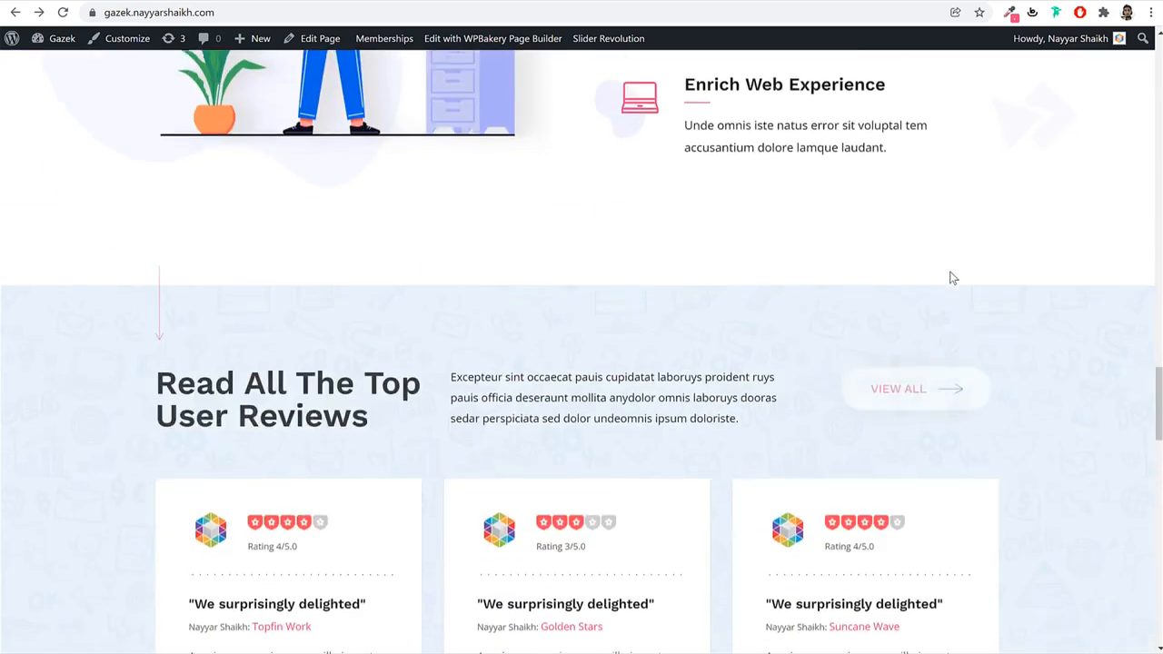
scroll(988, 365, up, 20)
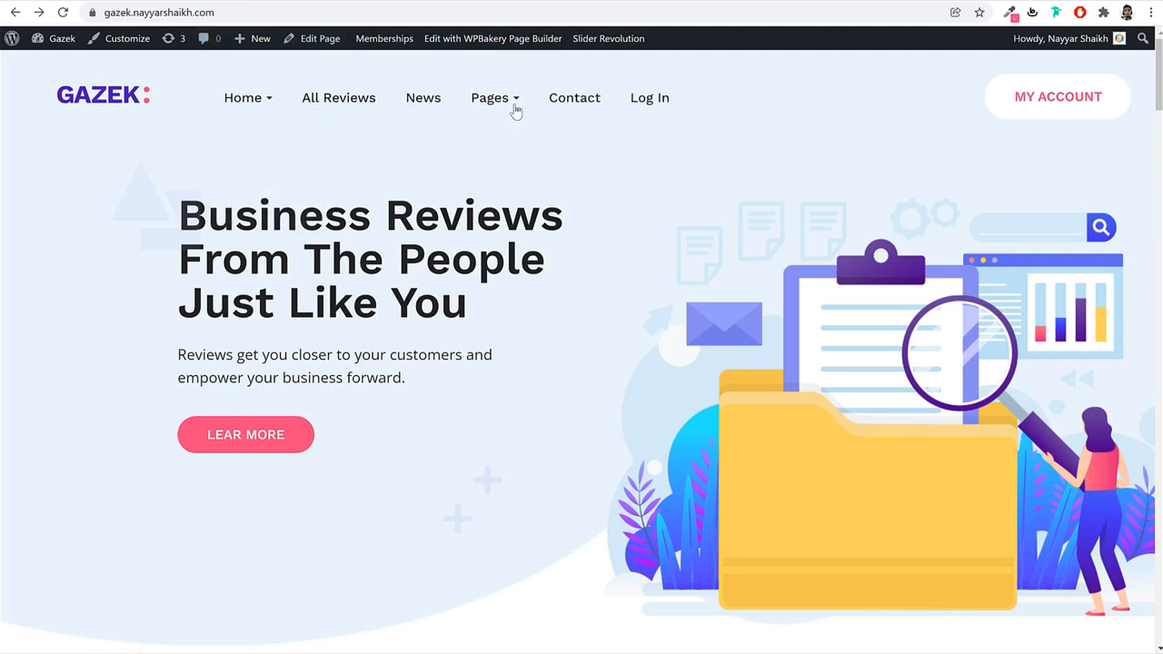
Go from the WordPress dashboard to Slider Revolution's module overview.
click(329, 1)
click(436, 1)
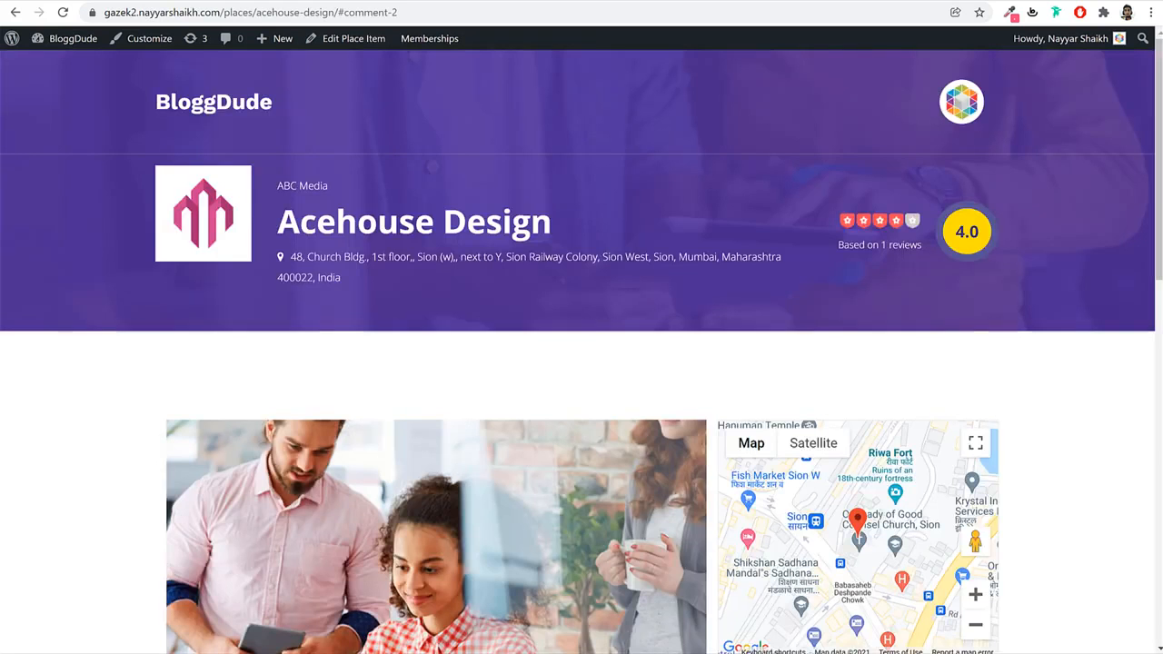
click(28, 44)
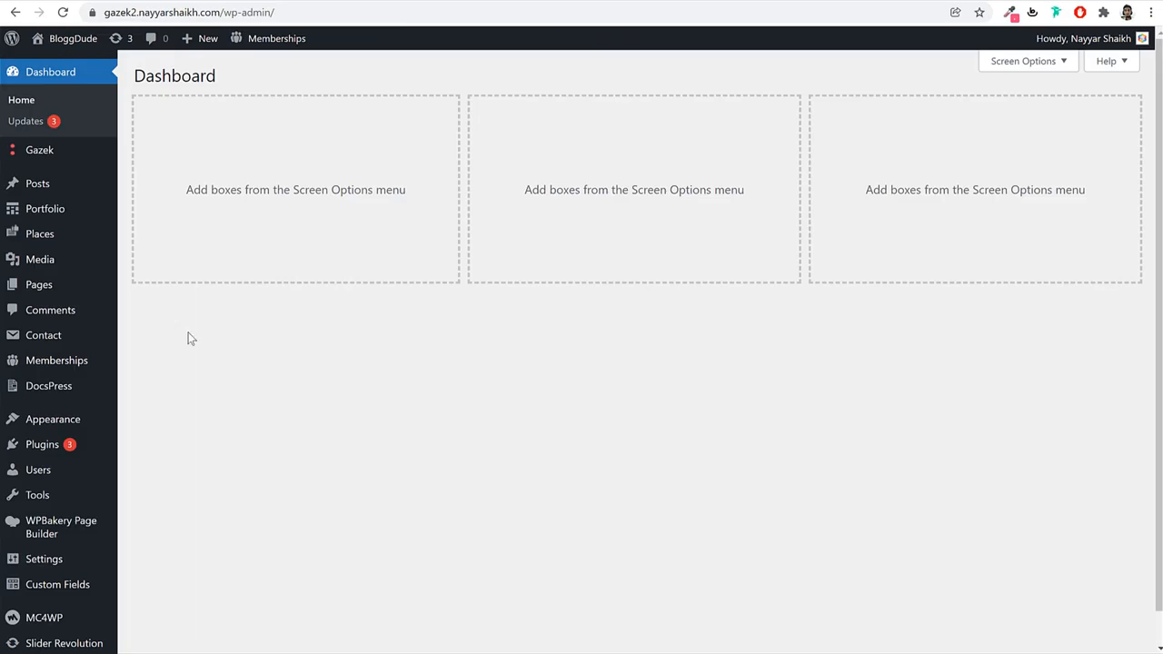
scroll(137, 408, down, 1)
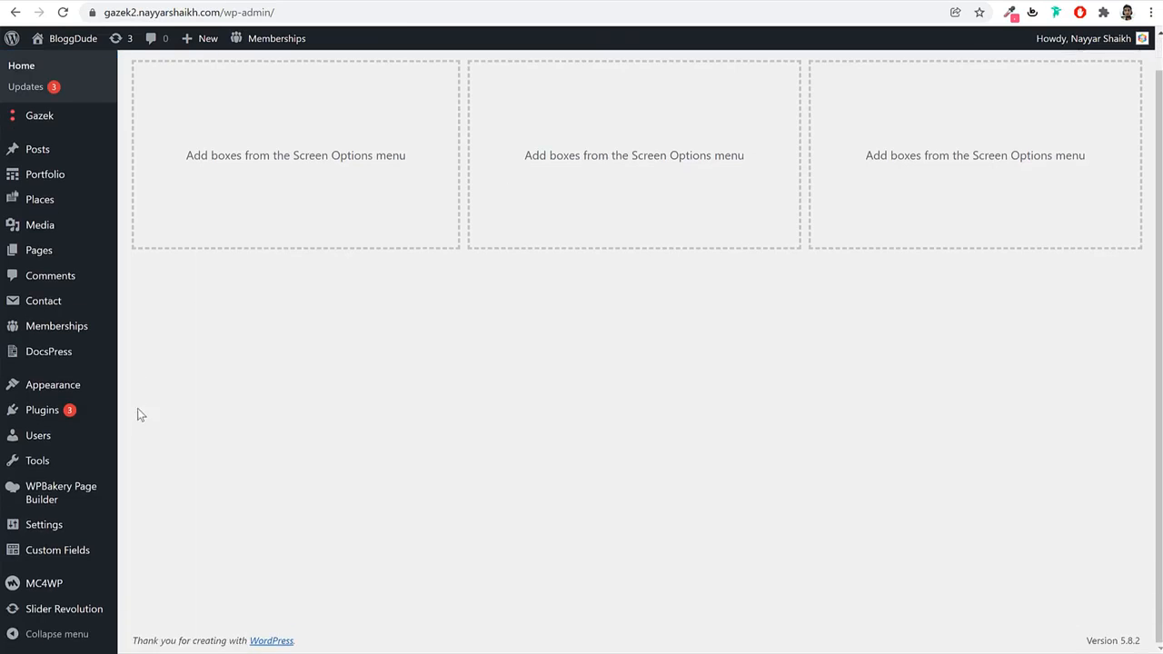
click(62, 612)
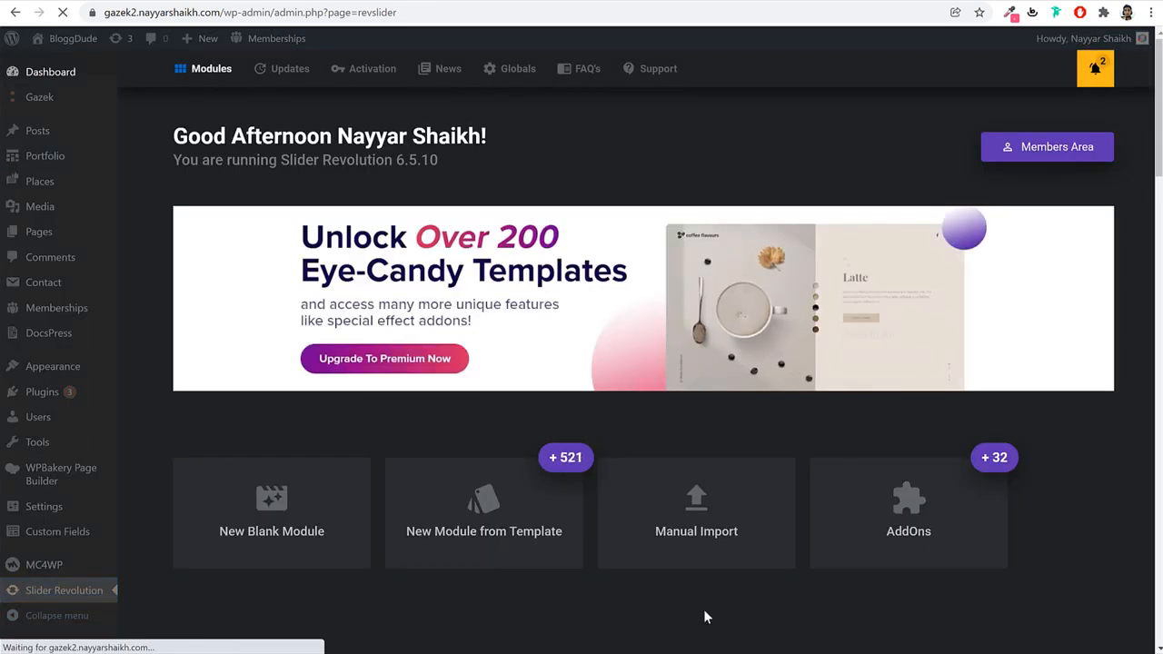
scroll(718, 581, down, 3)
Start a manual module import and browse the Gazek folders to the slider-gazek archive.
click(654, 323)
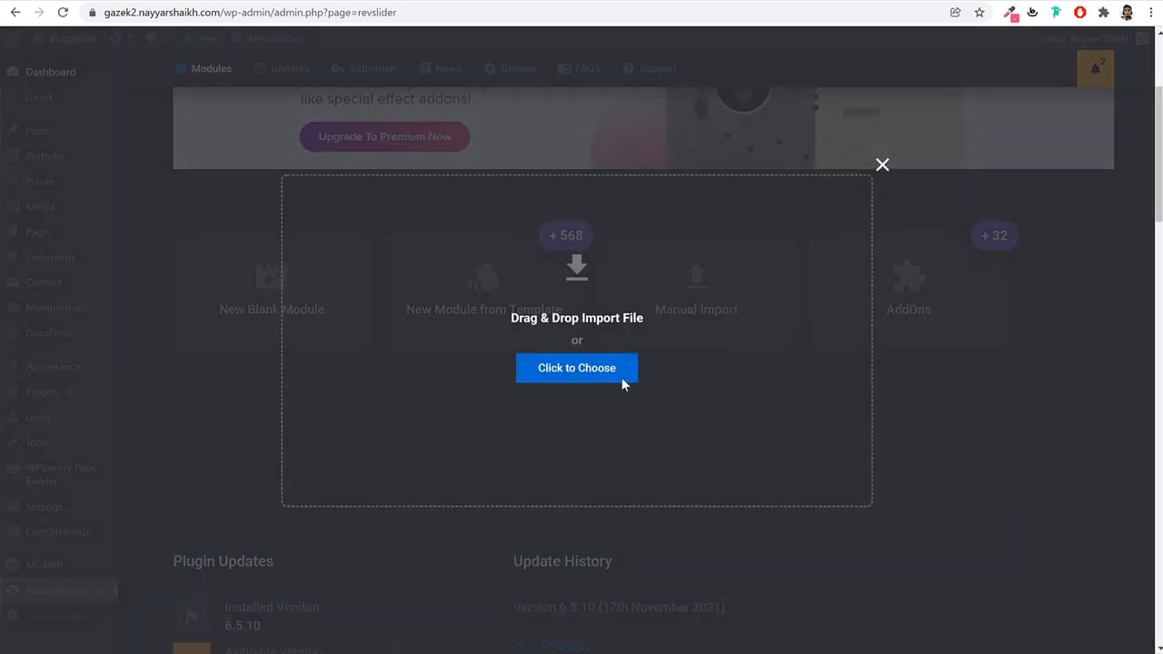
click(618, 372)
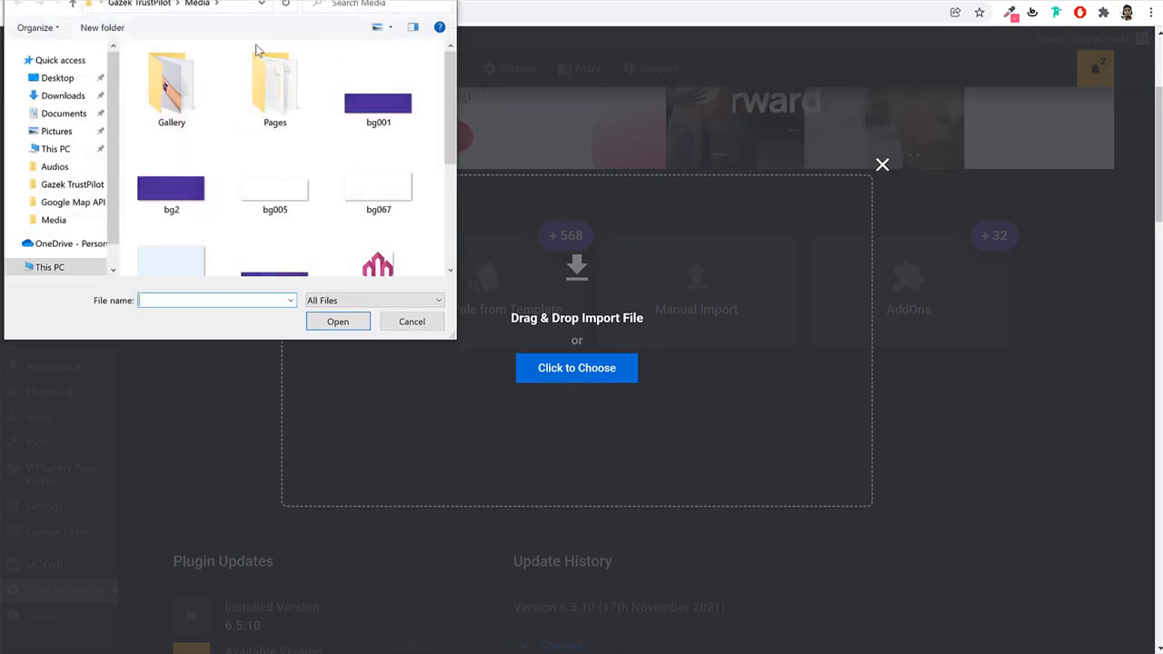
click(159, 7)
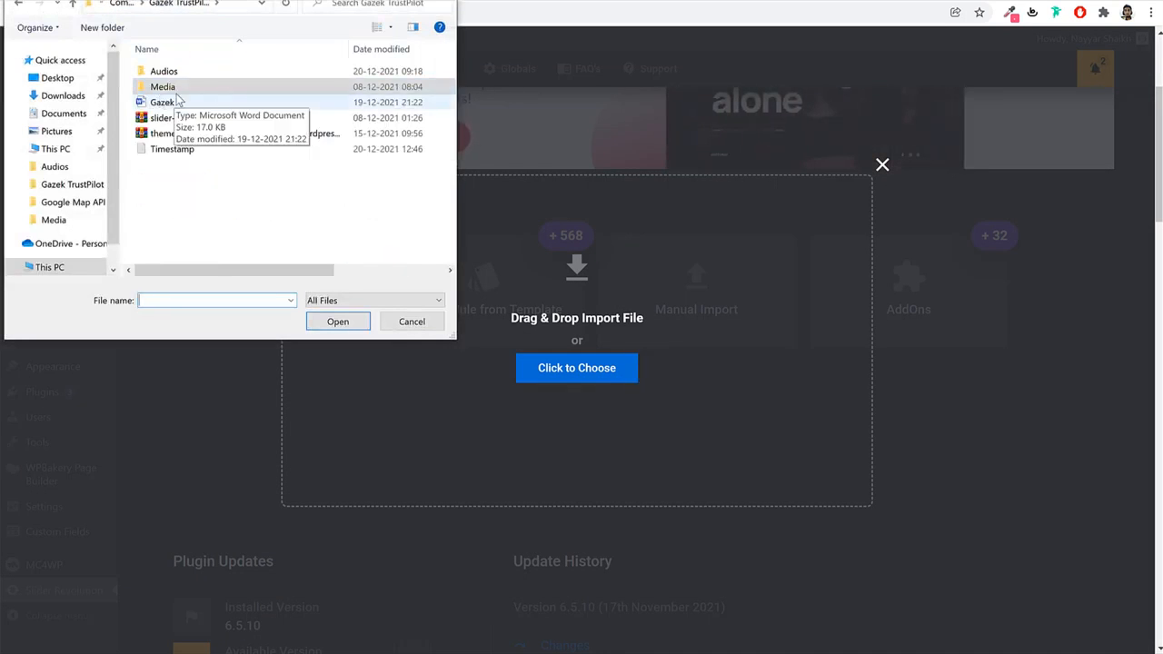
double_click(207, 86)
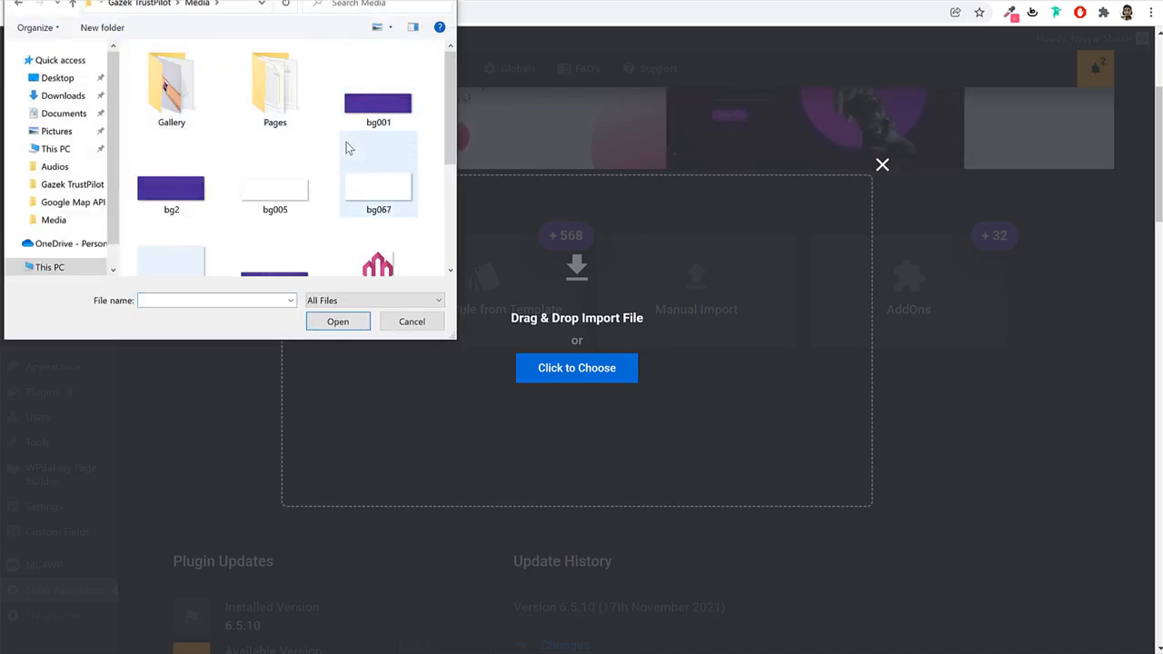
double_click(297, 109)
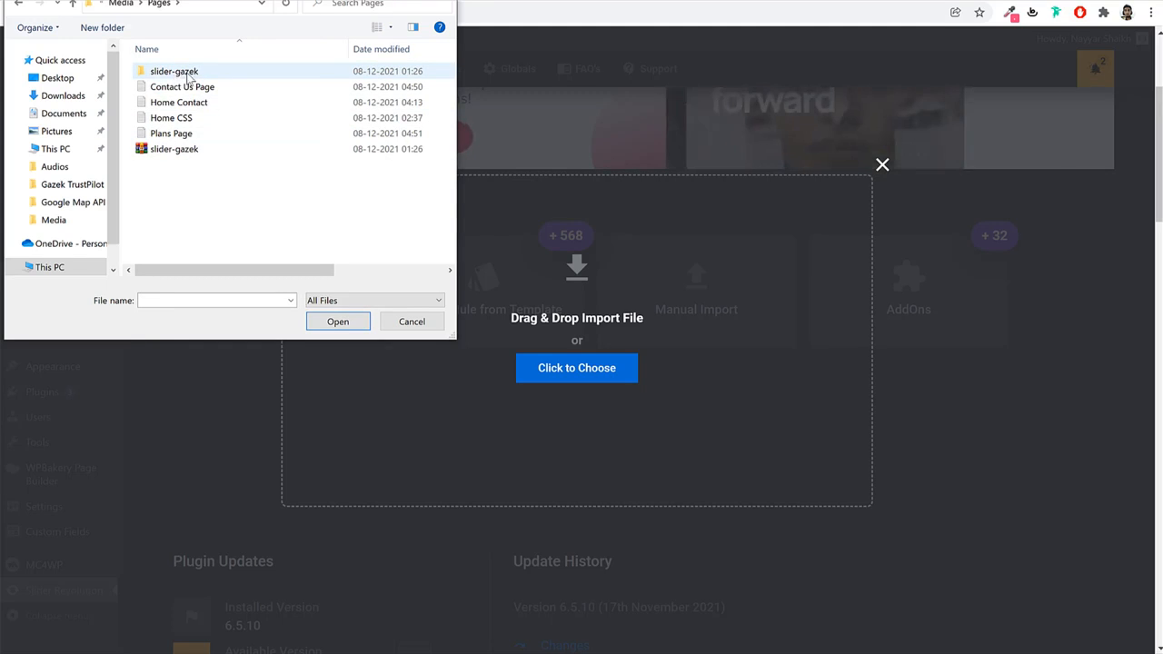
click(188, 76)
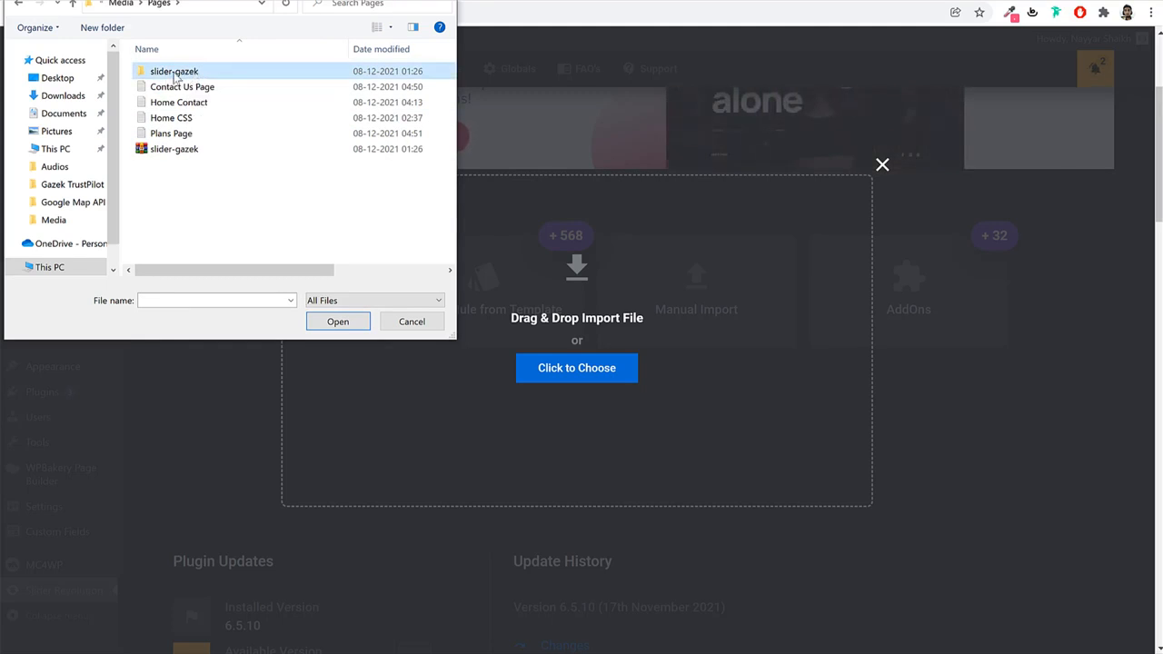
click(170, 150)
right_click(170, 152)
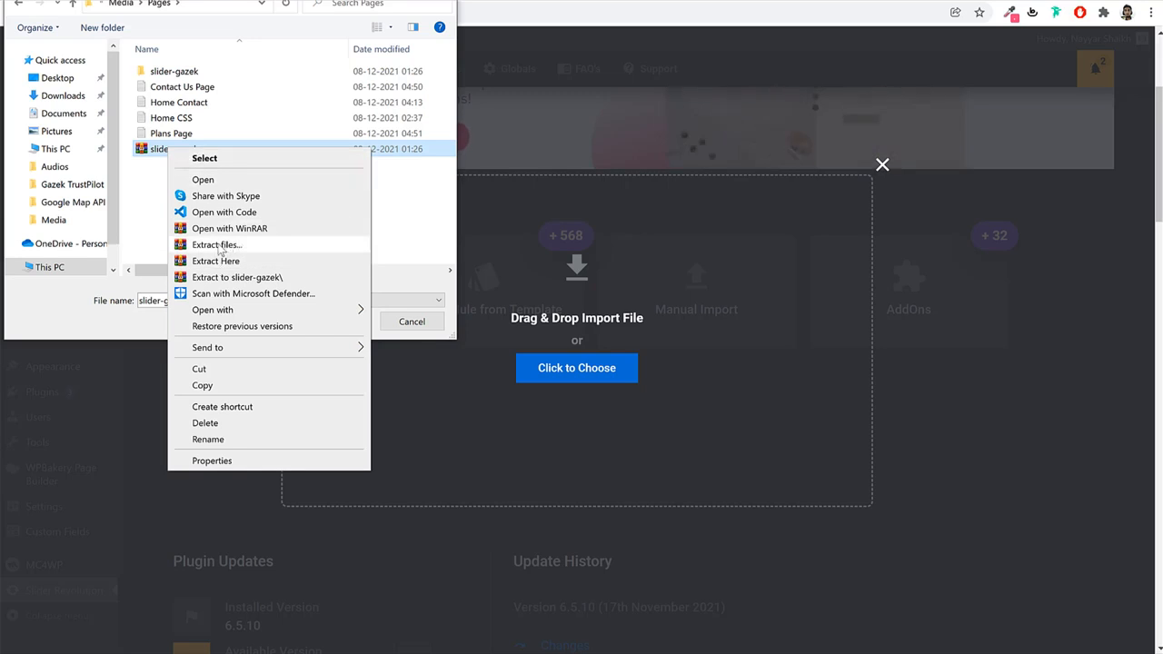
click(134, 208)
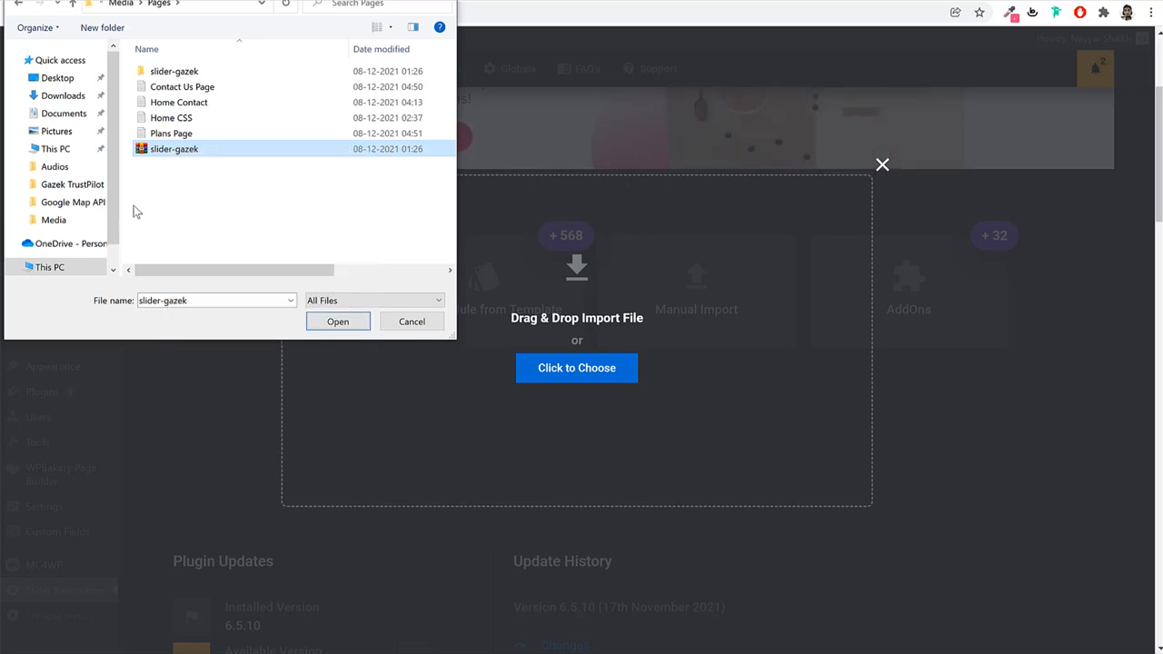
Open the slider-gazek folder and import slider-1.zip.
double_click(194, 72)
click(183, 87)
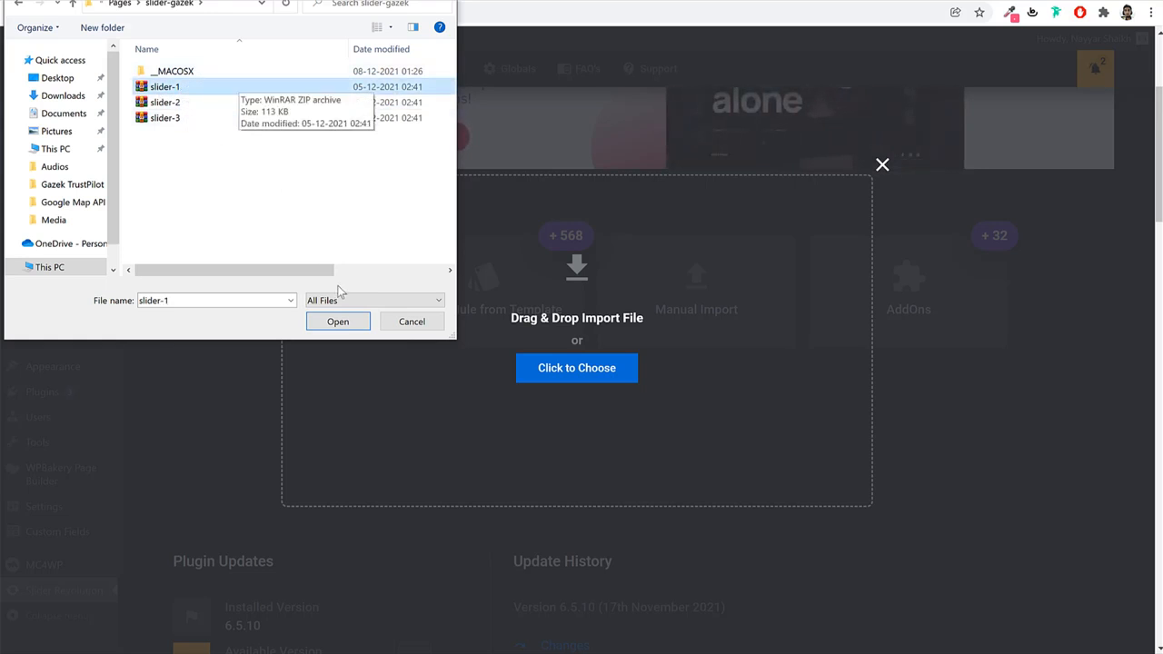
click(335, 325)
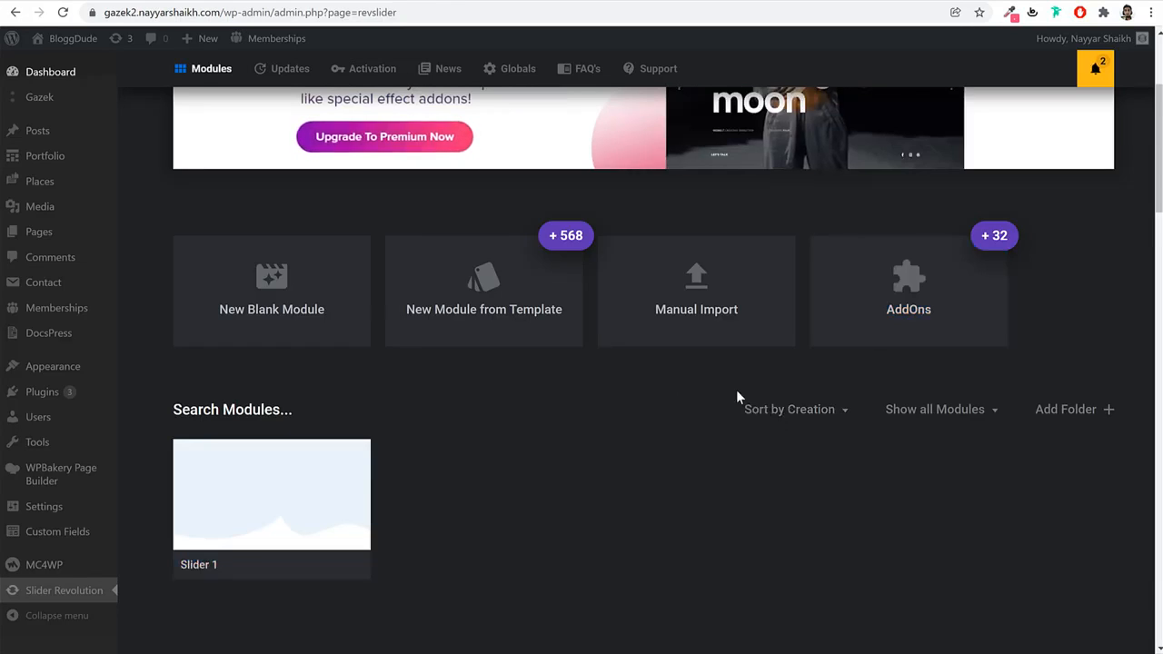
Open Slider 1 in the editor and change 'Business' to 'Services' in the heading.
click(275, 500)
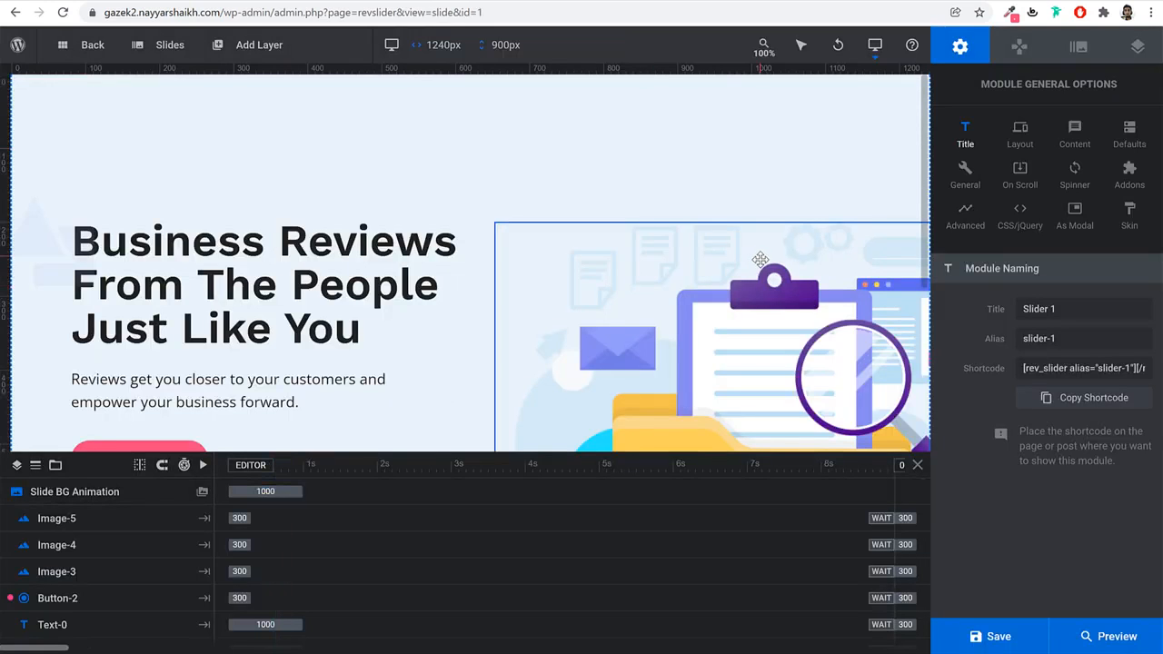
key(ctrl+minus)
key(ctrl+minus)
key(ctrl+minus)
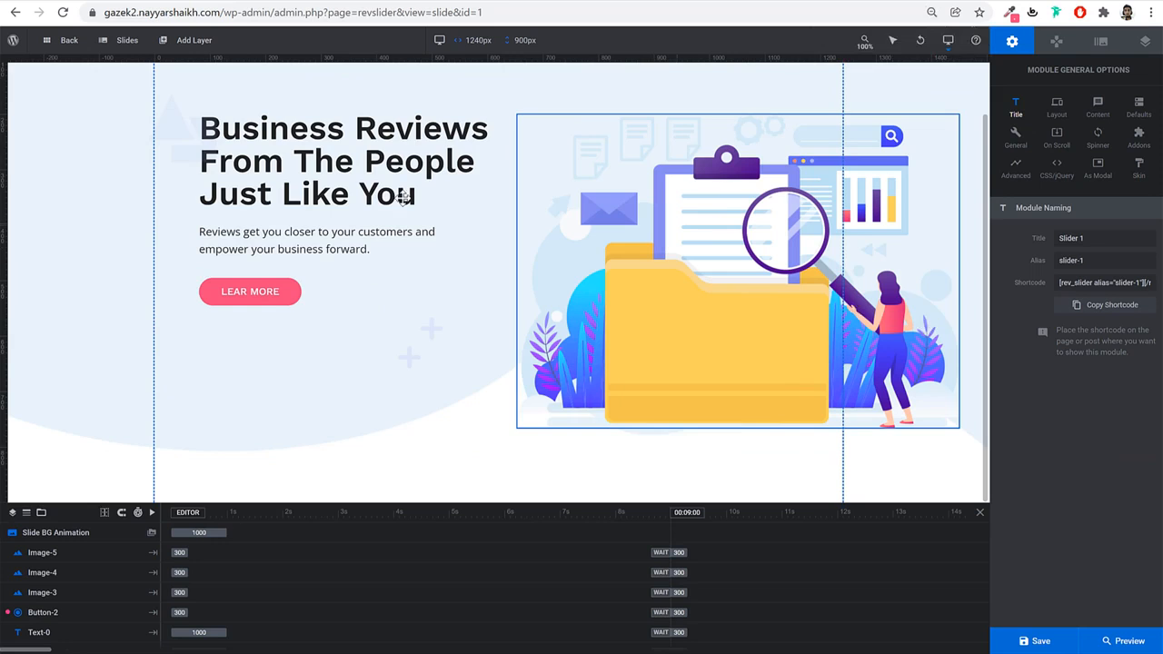
click(333, 172)
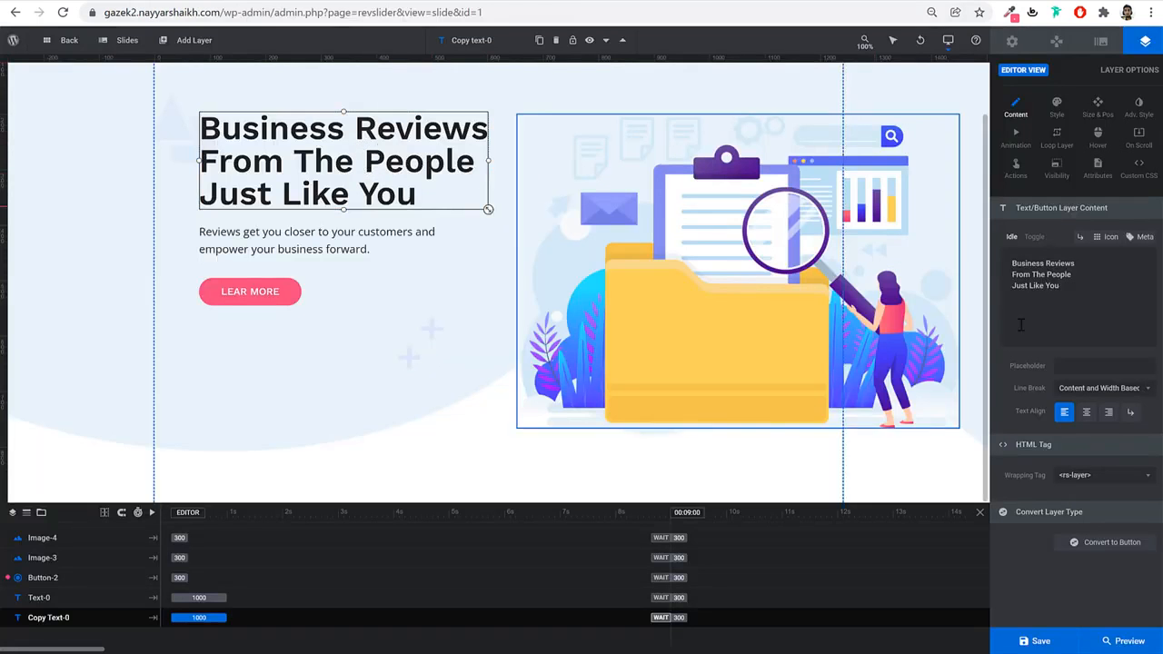
click(1076, 286)
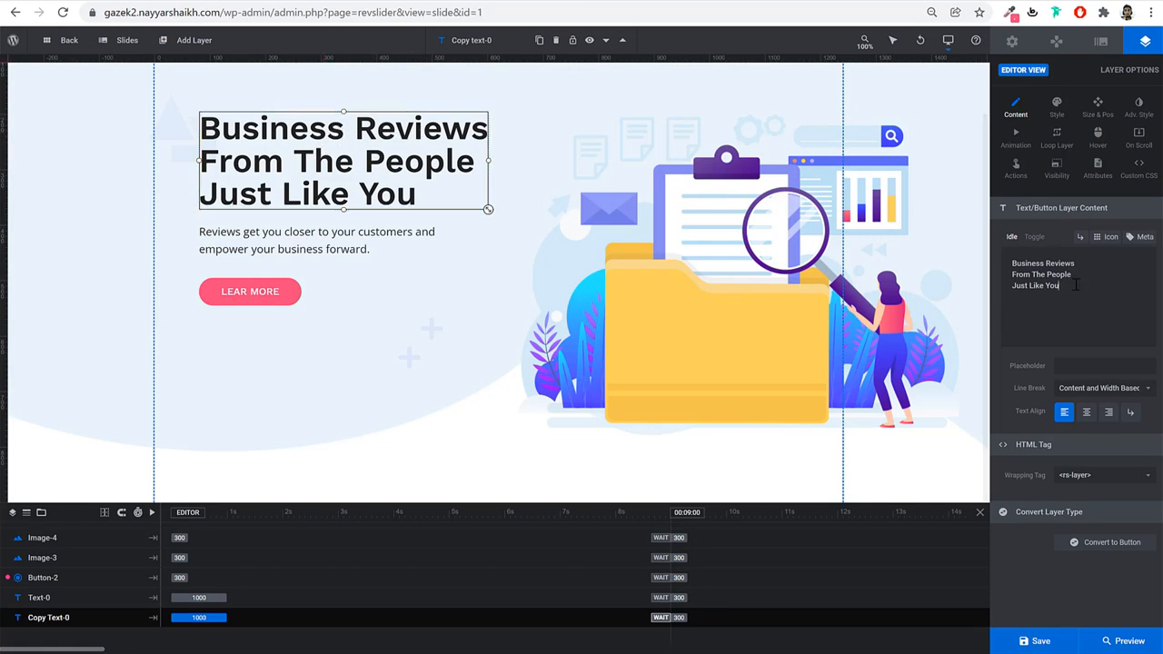
double_click(1040, 263)
text(Services)
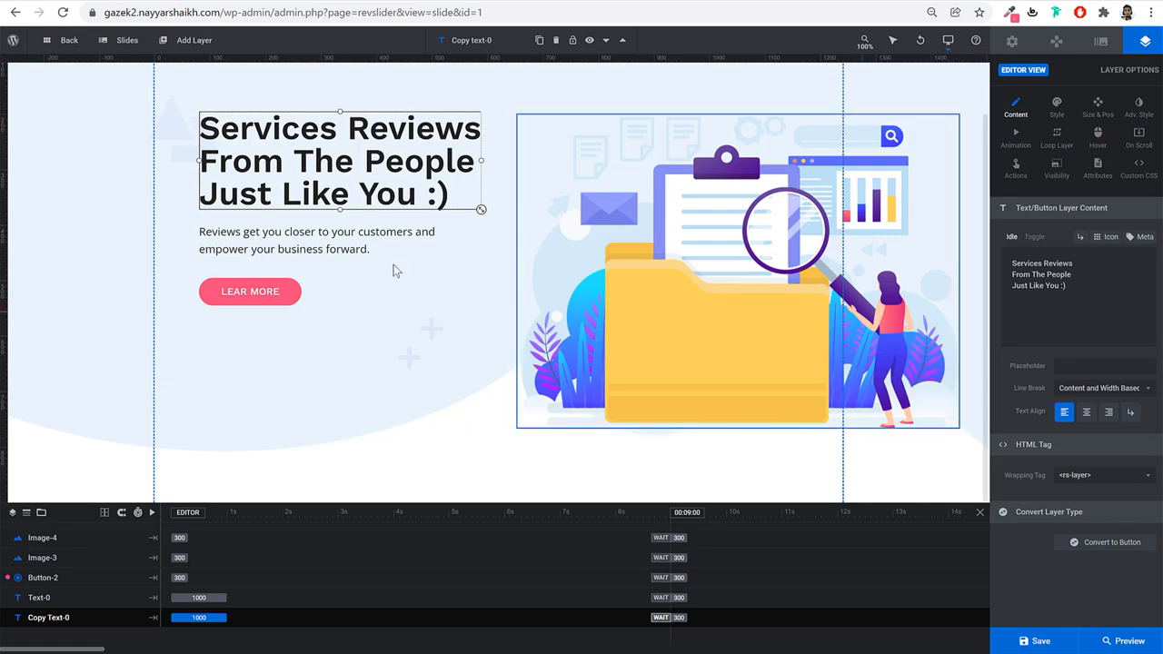
Drag the LEARN MORE button, paragraph and heading layers lower on the slide.
drag(285, 293, 285, 334)
drag(294, 238, 293, 269)
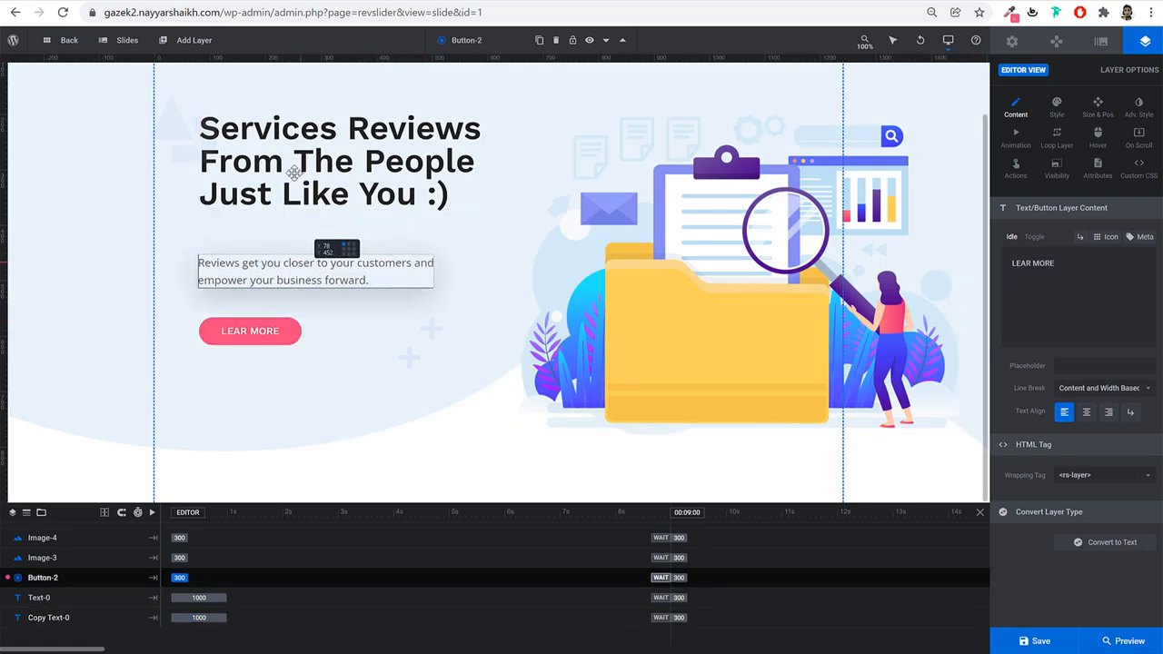
drag(294, 172, 300, 214)
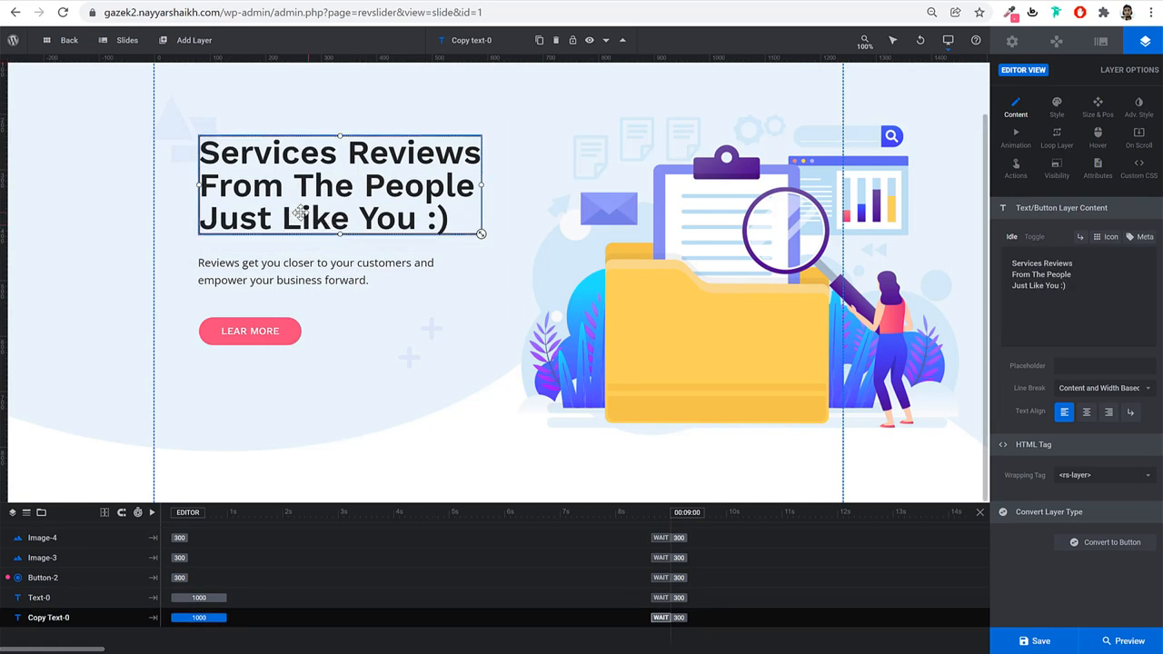
Set the heading's line height and font size to 75px.
click(1058, 107)
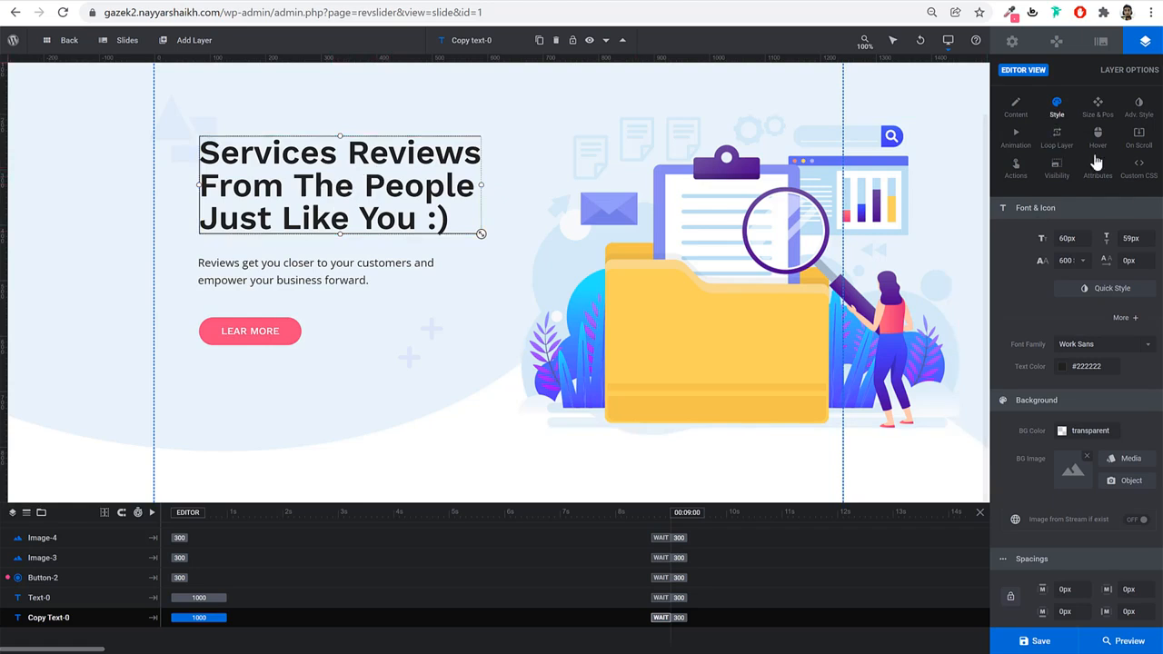
click(1132, 238)
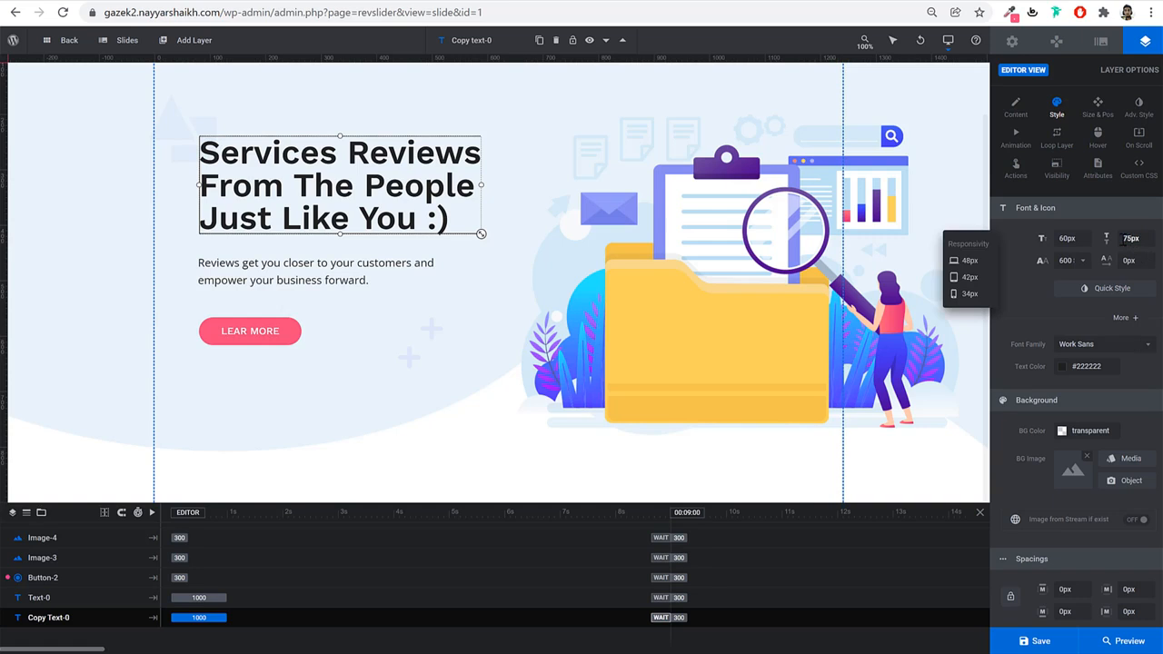
text(75px)
key(Return)
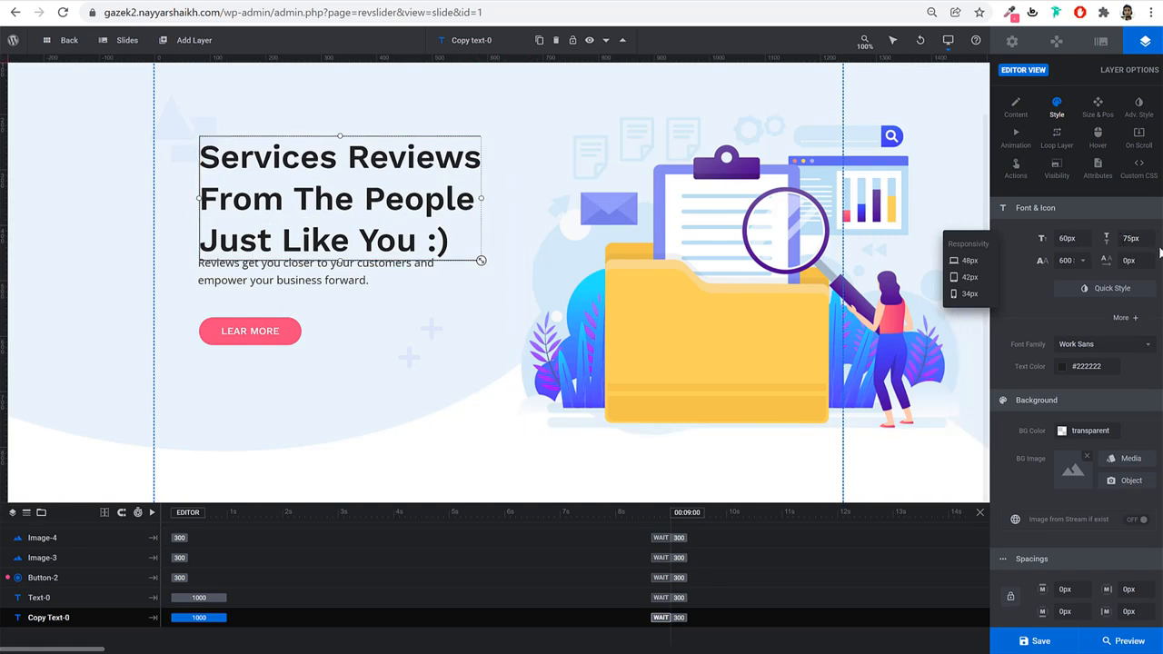
click(1075, 239)
text(75)
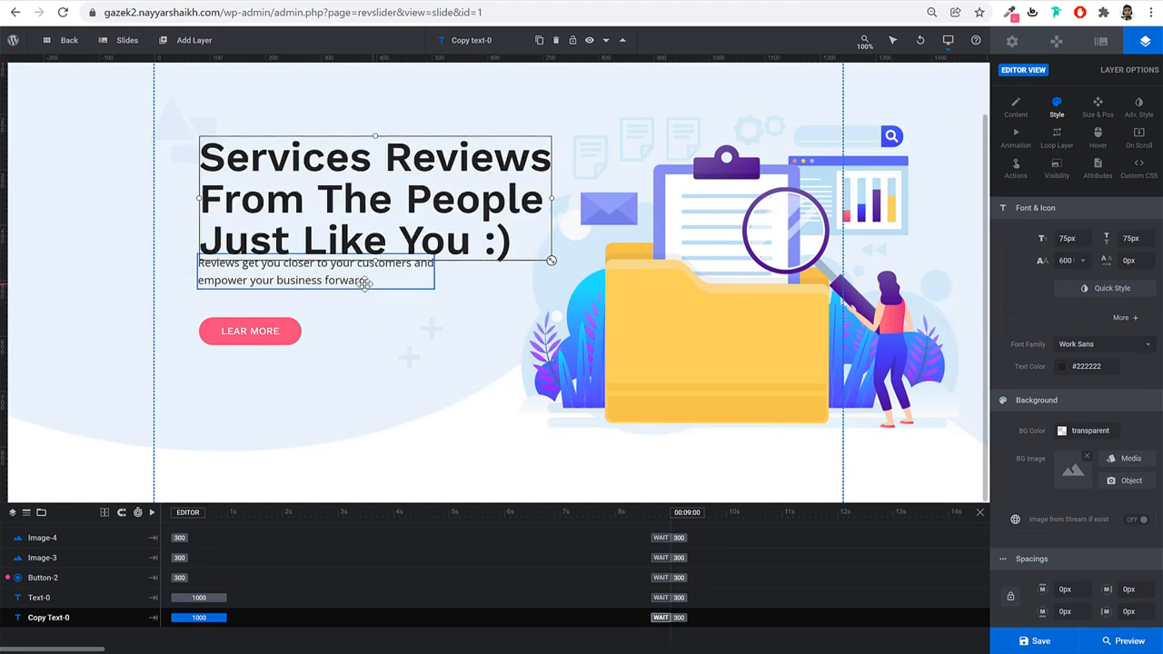
Reposition the paragraph, LEARN MORE button and illustration around the enlarged heading.
drag(365, 285, 367, 299)
drag(277, 334, 279, 339)
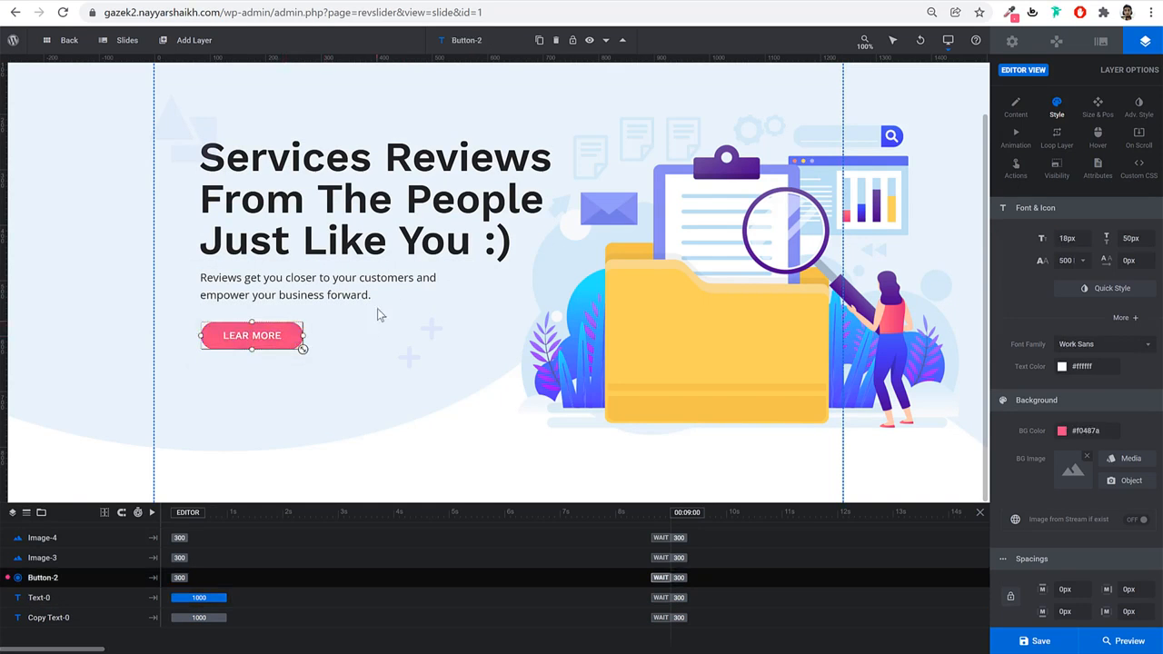
drag(746, 275, 761, 317)
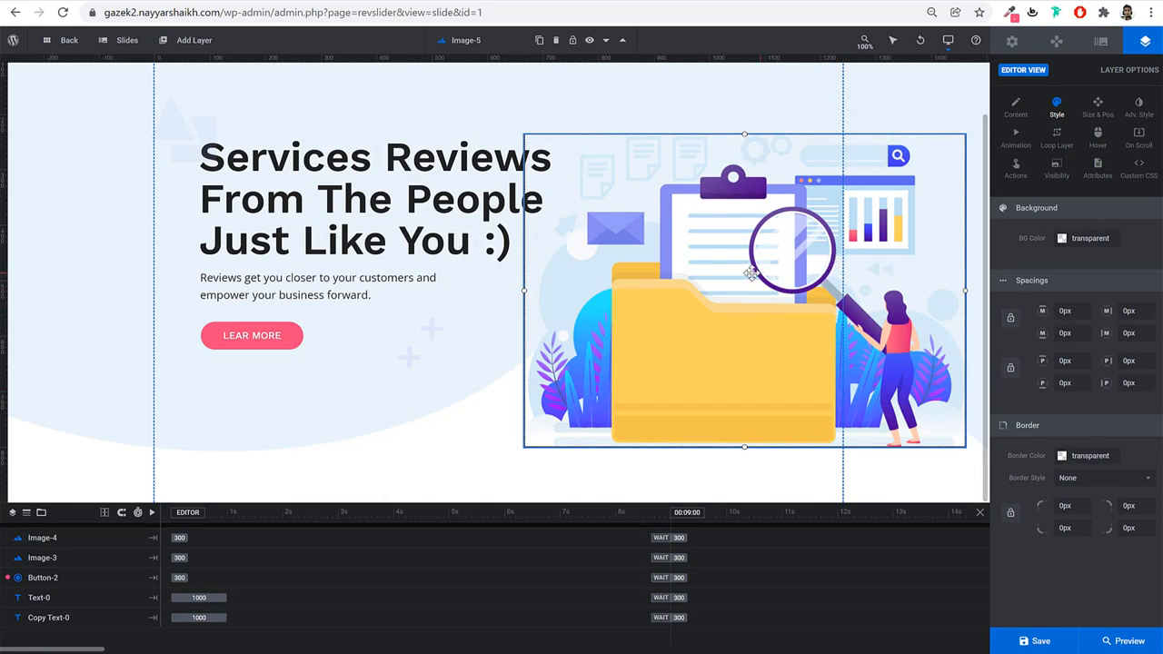
Try a Media Library replacement for the illustration, undo back to the original, and save the slide.
double_click(750, 274)
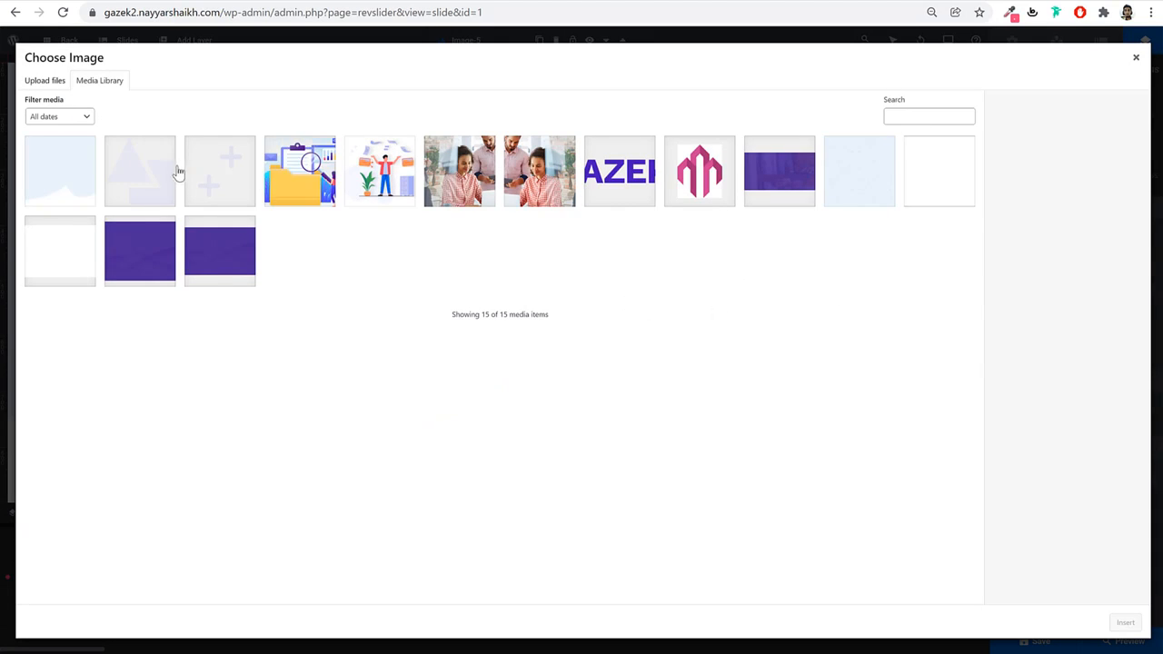
click(387, 178)
click(1125, 623)
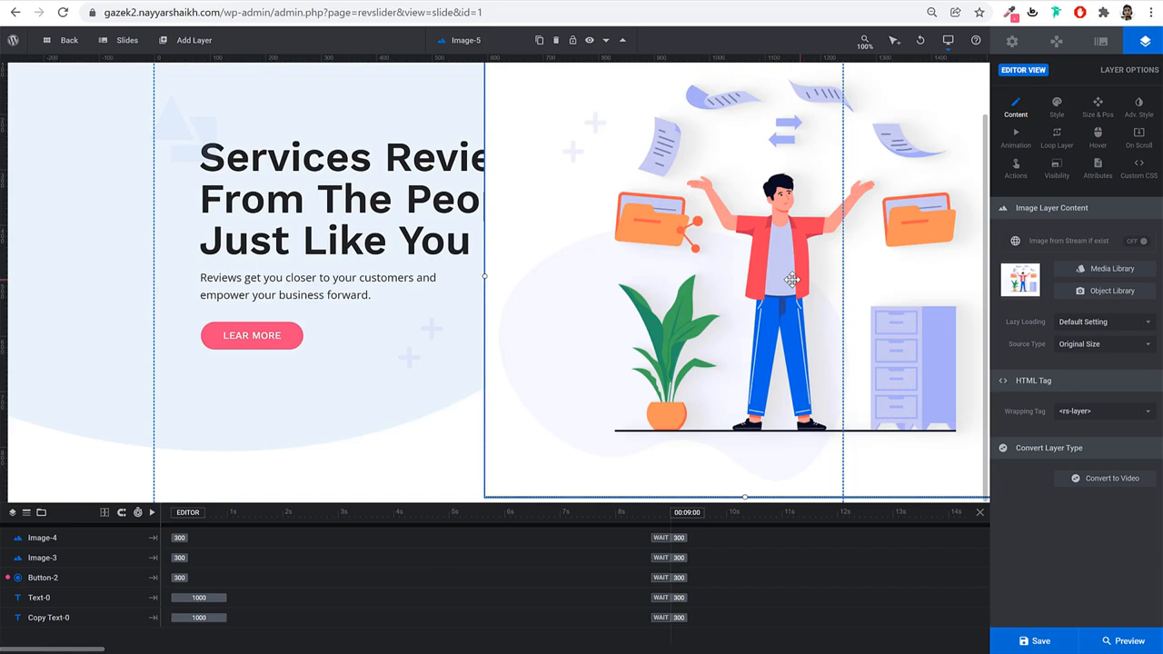
key(ctrl+z)
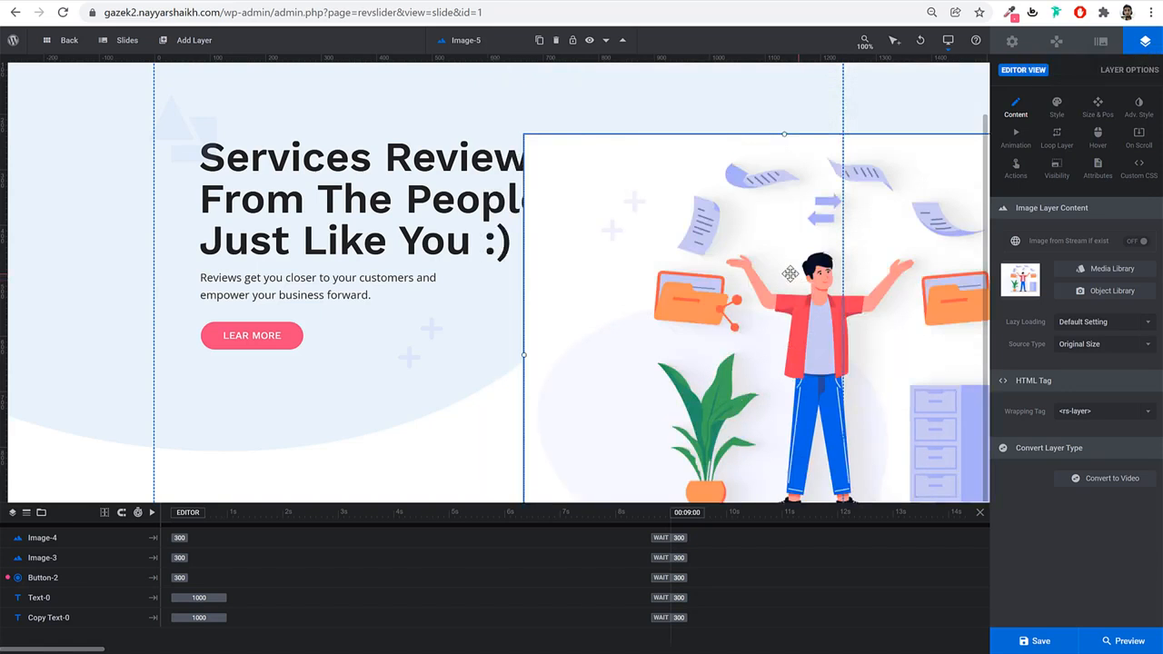
key(ctrl+z)
key(ctrl+z)
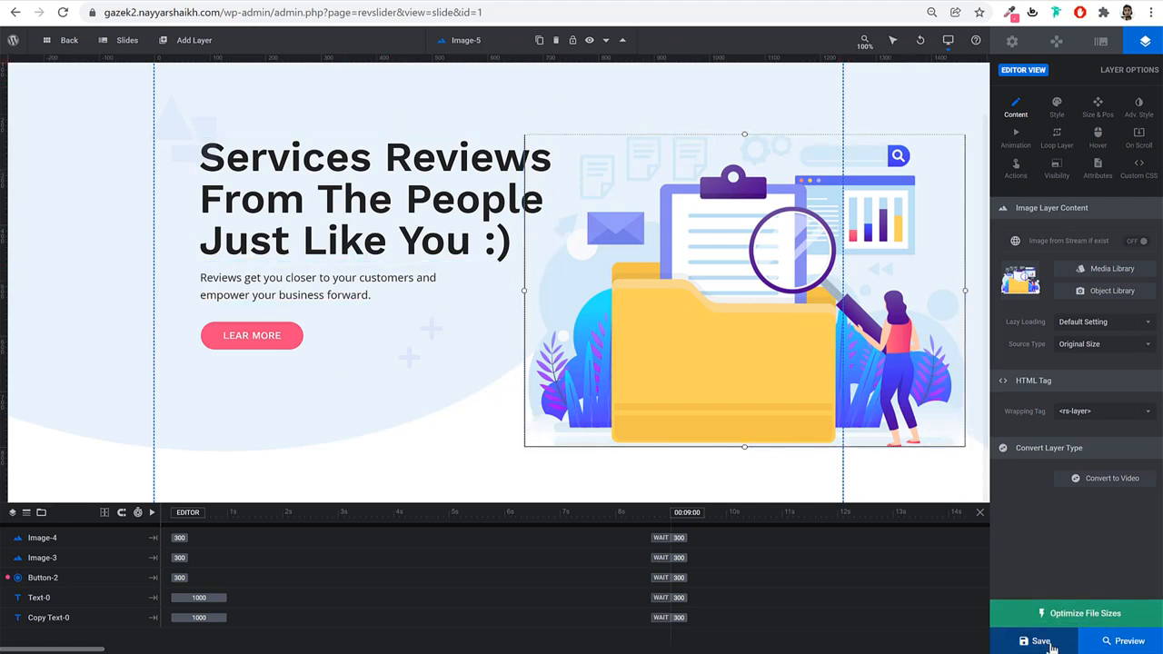
click(1041, 641)
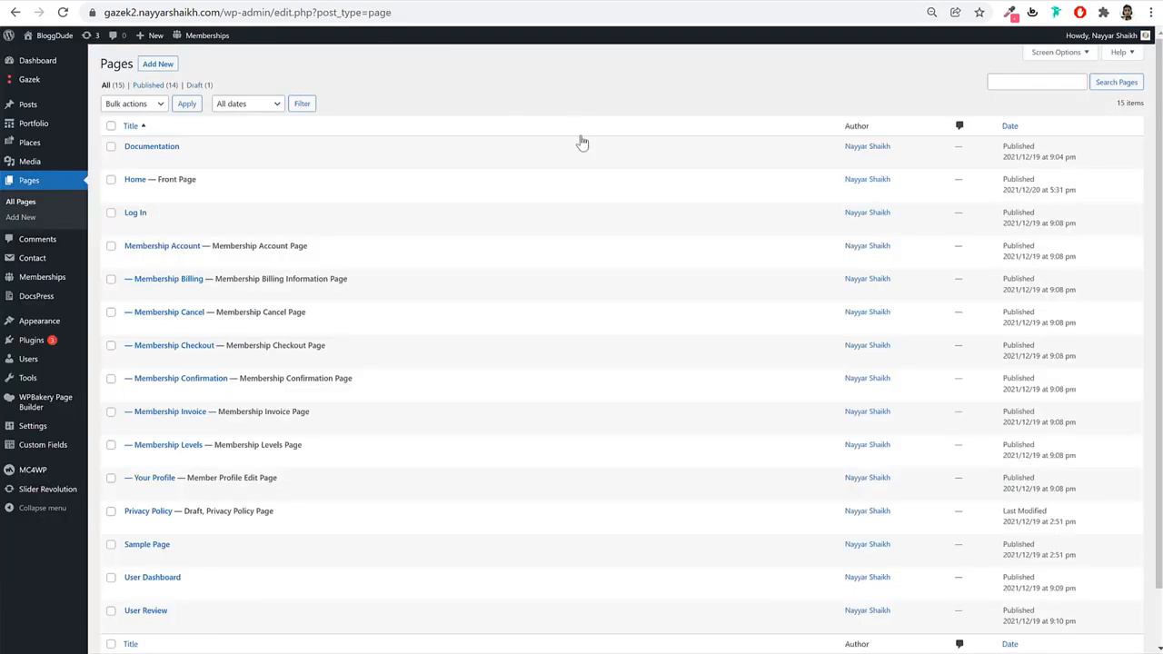
key(ctrl+plus)
key(ctrl+plus)
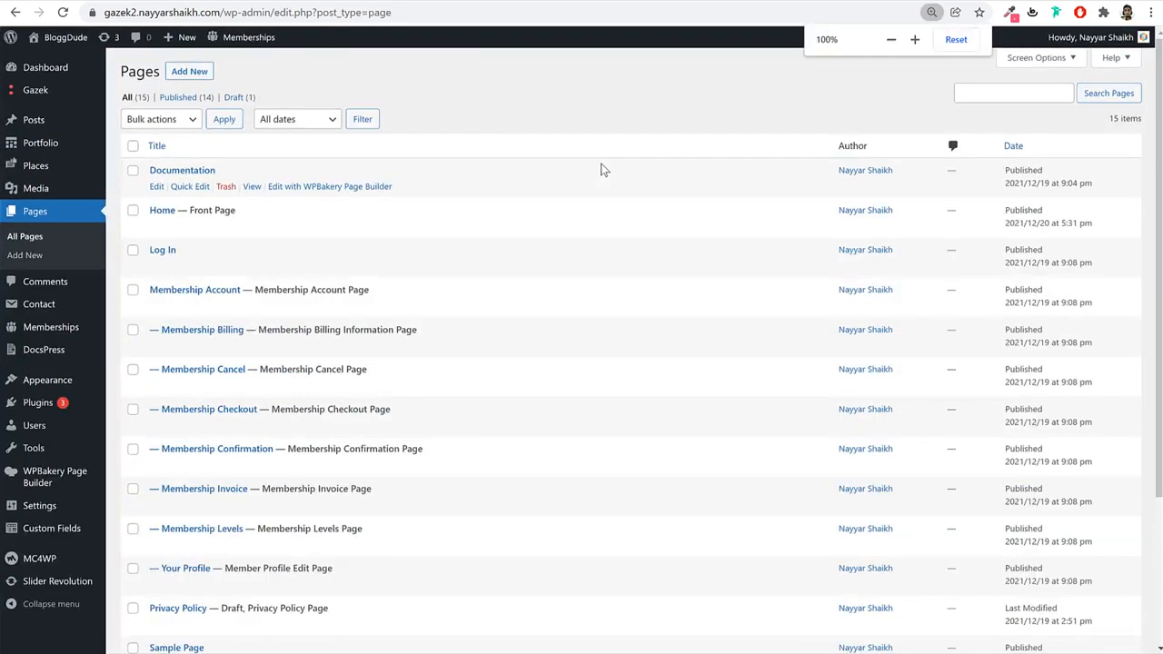
Edit the Home page and load it in the WPBakery Backend Editor.
key(ctrl+plus)
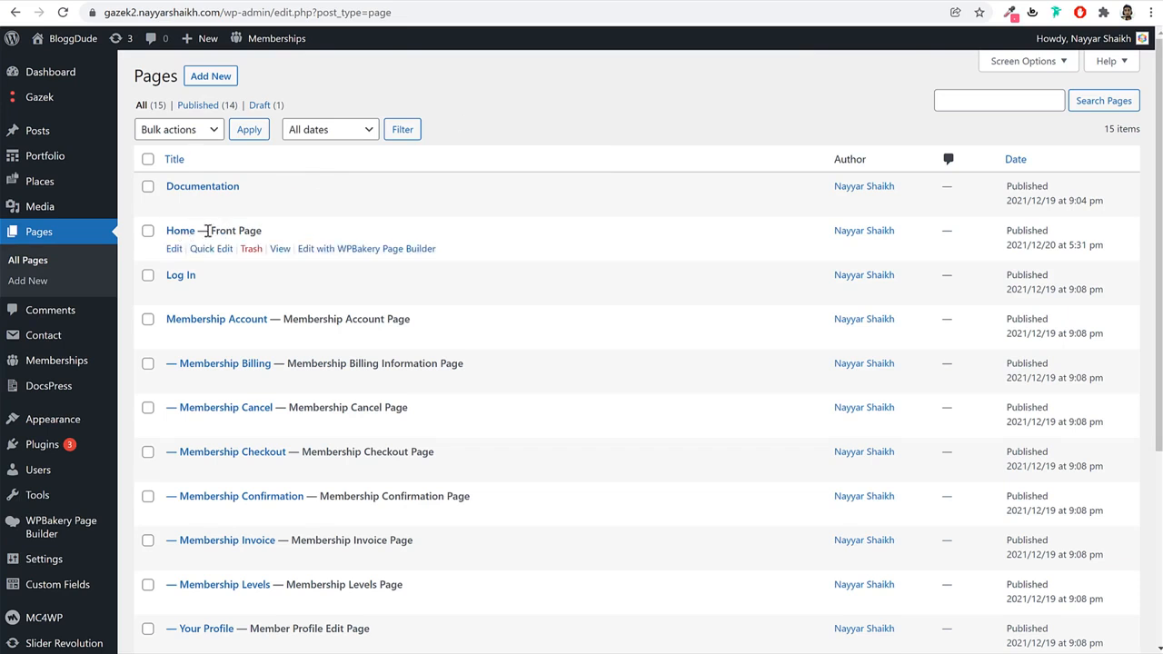
click(174, 249)
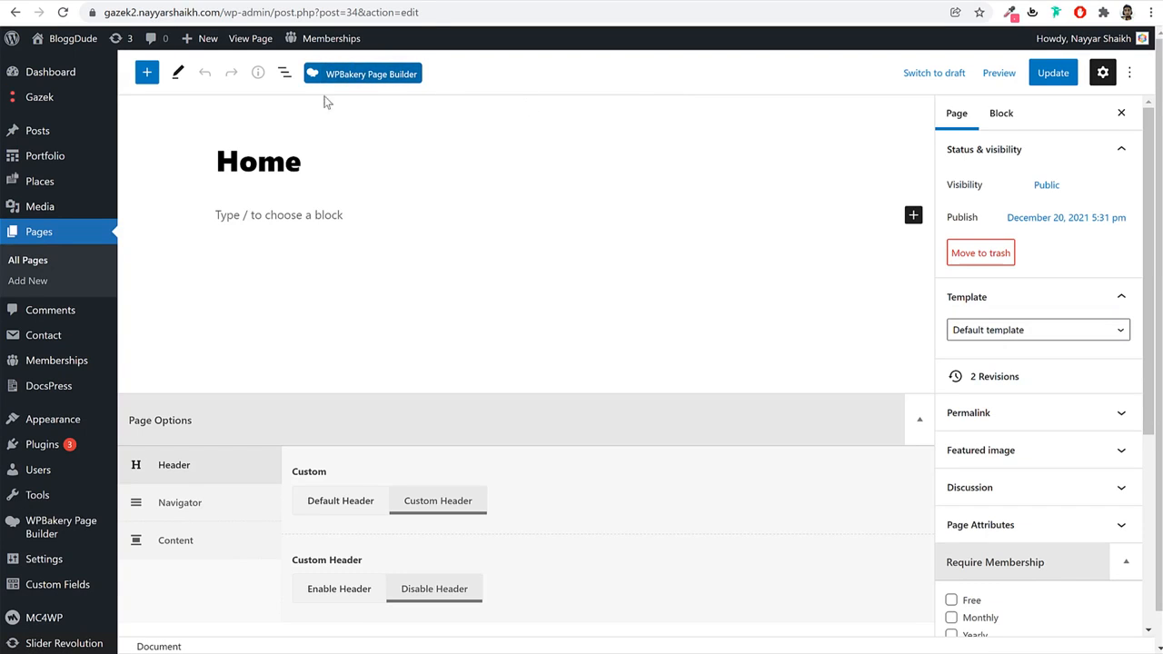
click(367, 78)
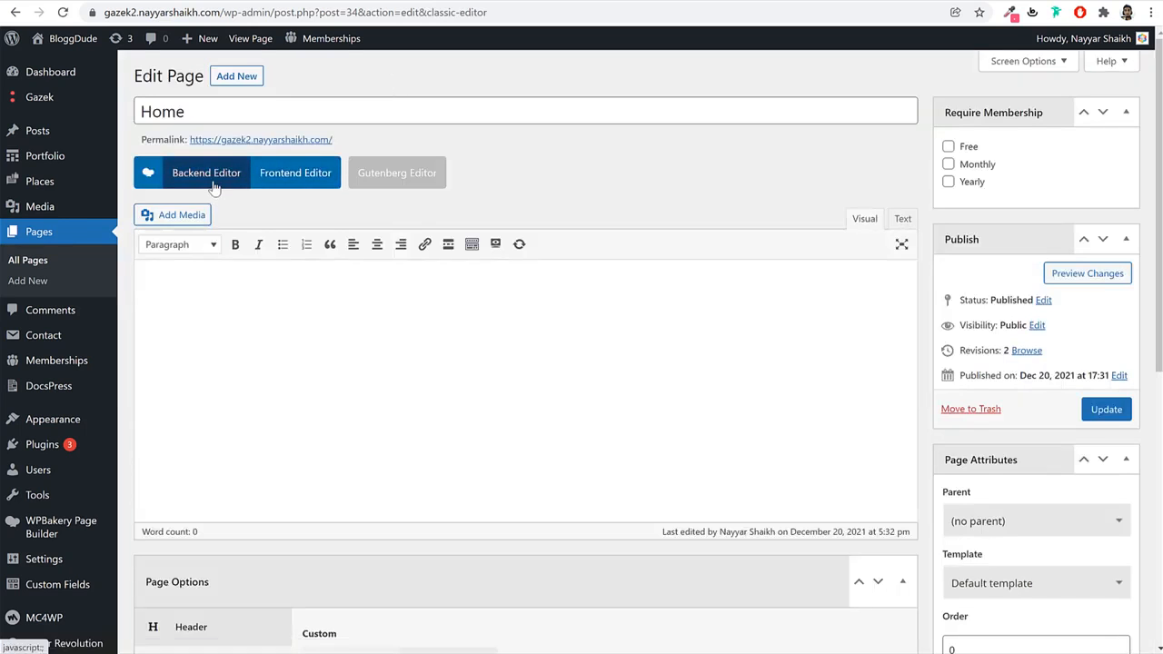
click(214, 181)
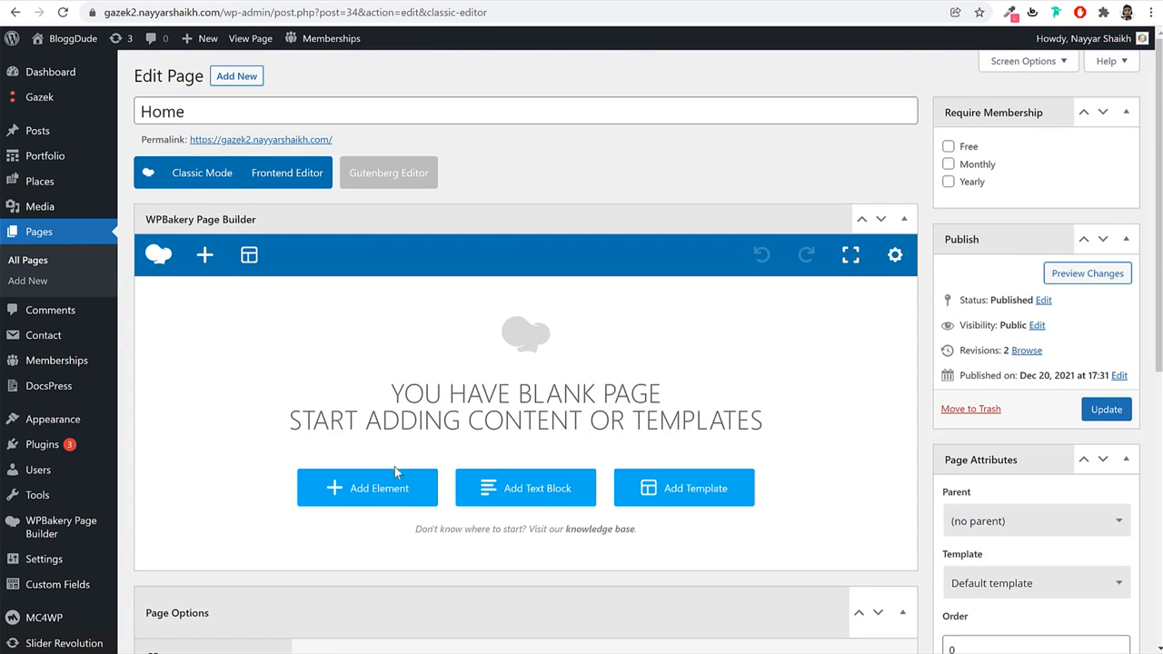
Add a new empty row to the Home page.
click(365, 488)
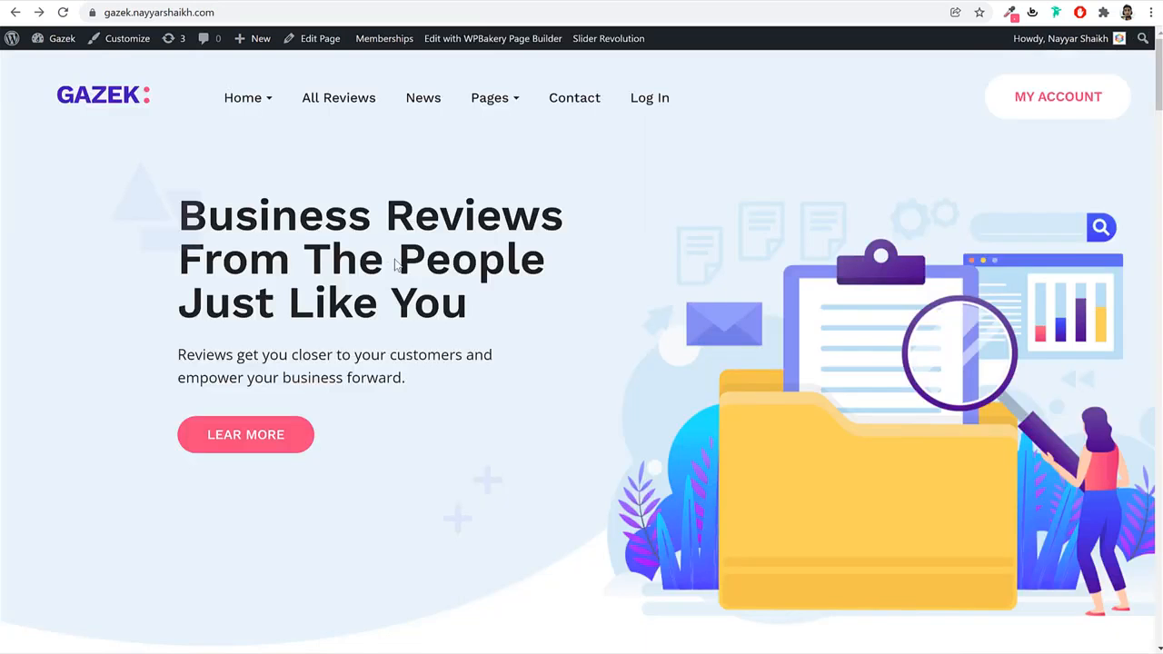
scroll(537, 499, down, 2)
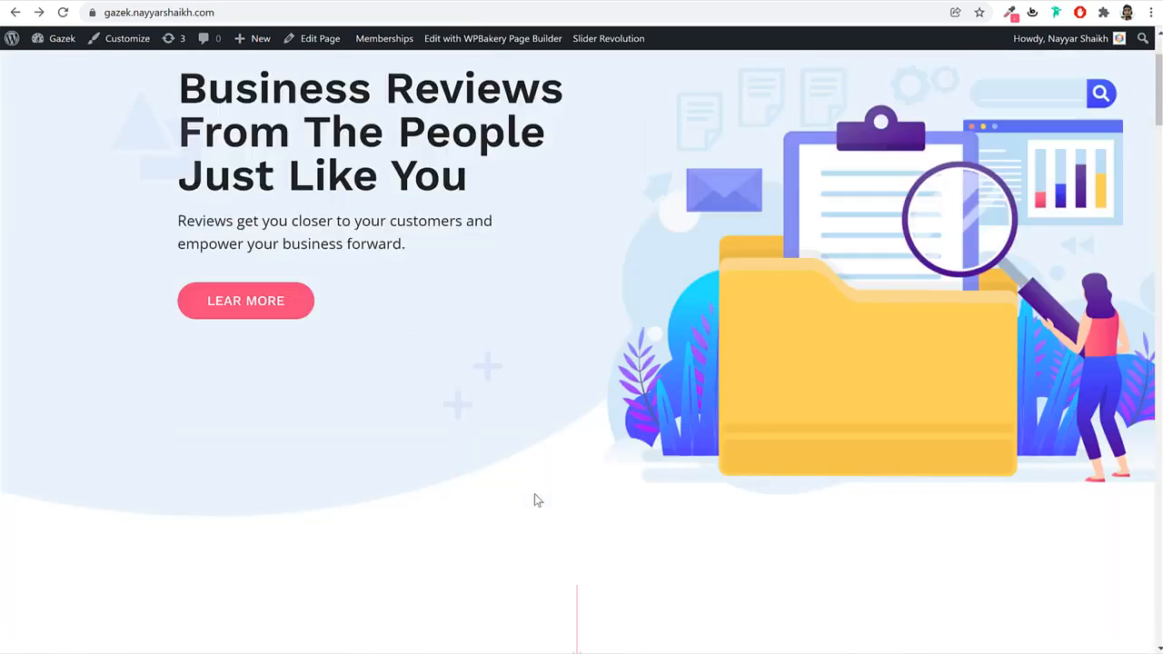
scroll(536, 498, down, 18)
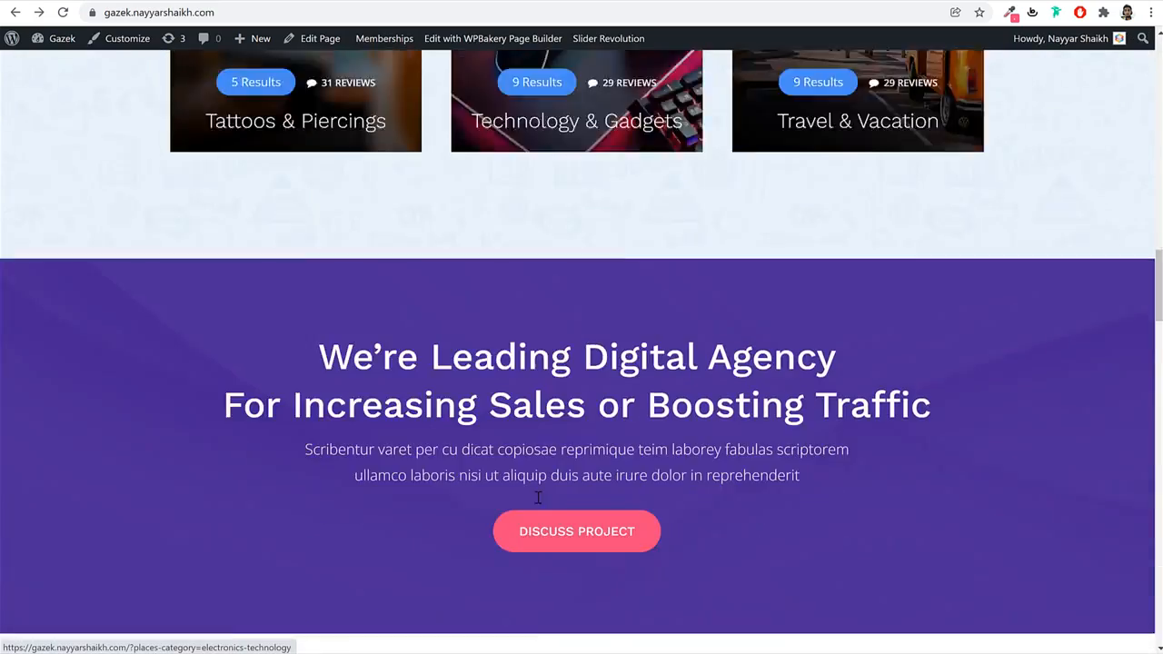
scroll(538, 498, up, 14)
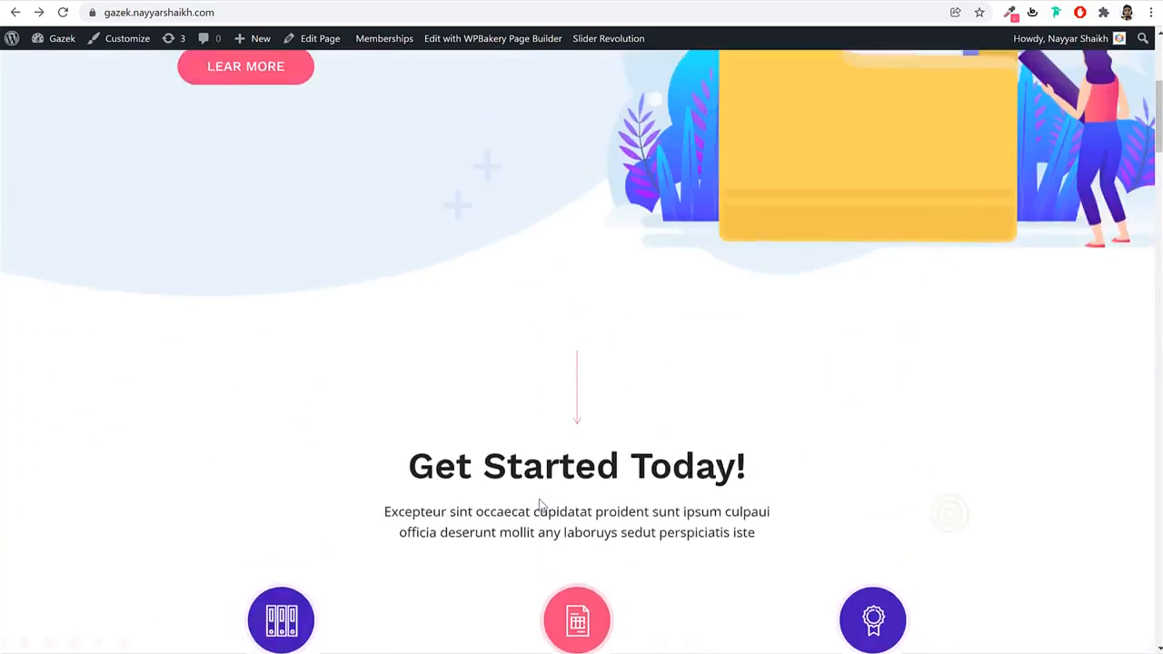
scroll(539, 505, up, 4)
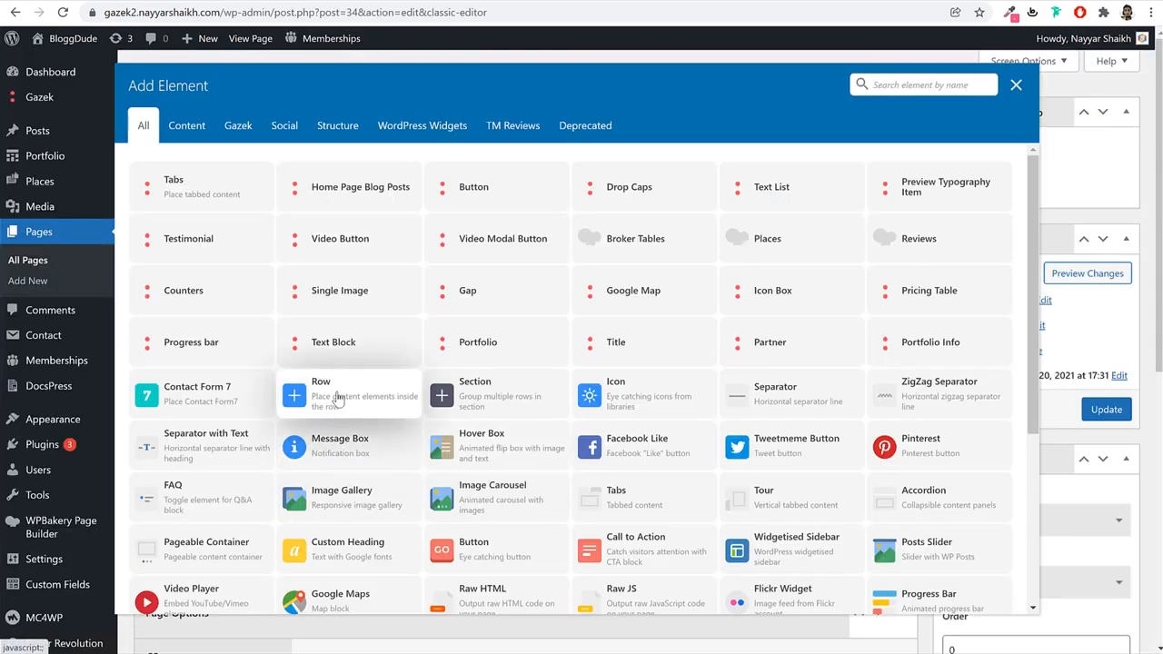
click(338, 398)
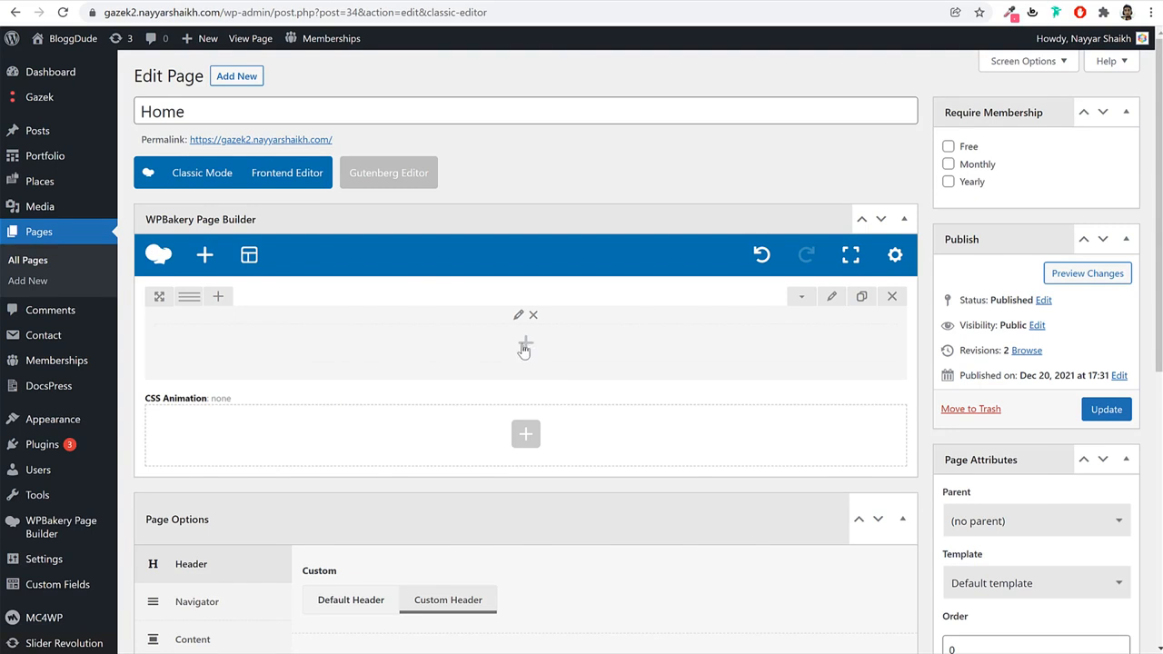
Place a Slider Revolution element showing Slider 1 in the row, update the page and view it live.
click(526, 350)
text(slid)
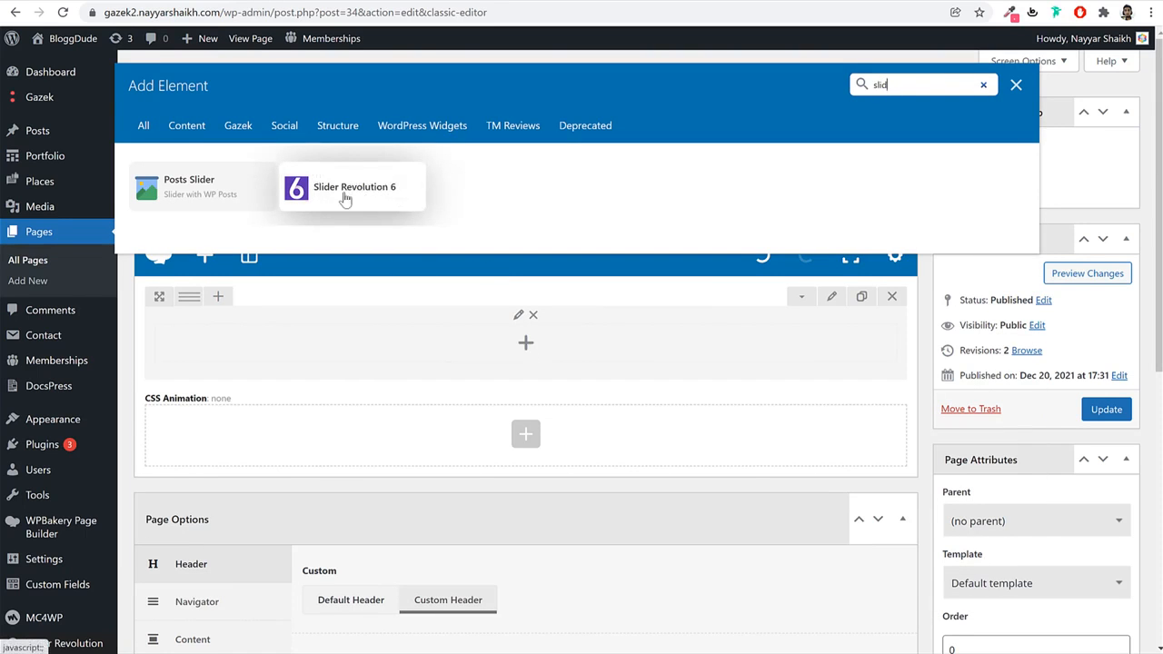
click(352, 194)
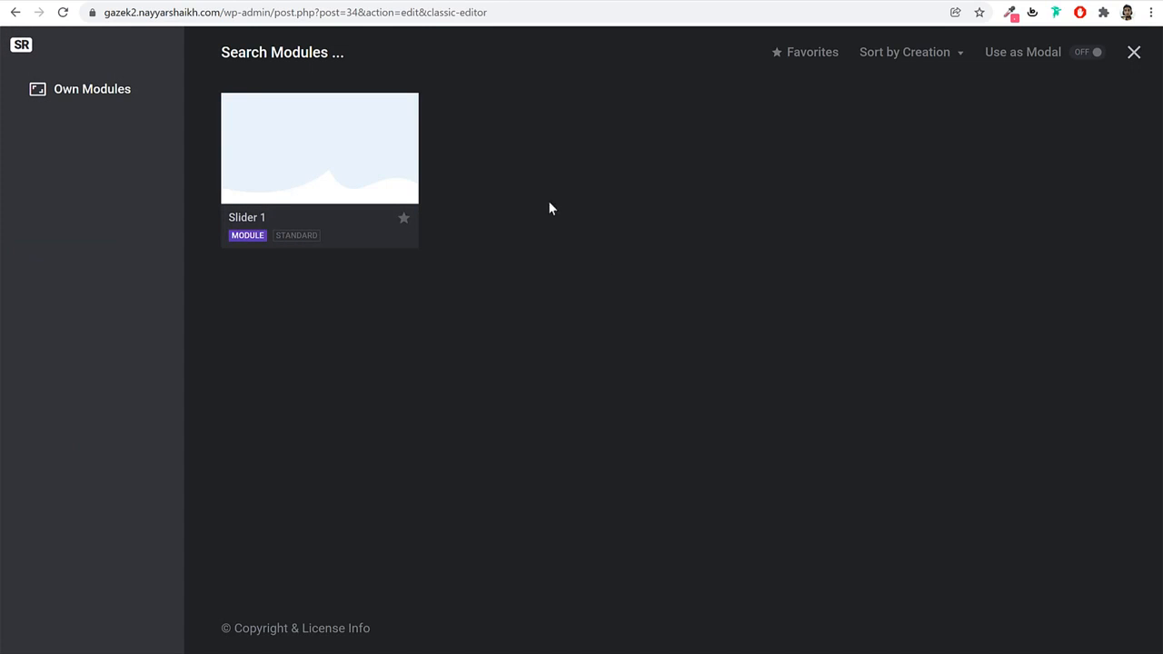
mouse_move(266, 220)
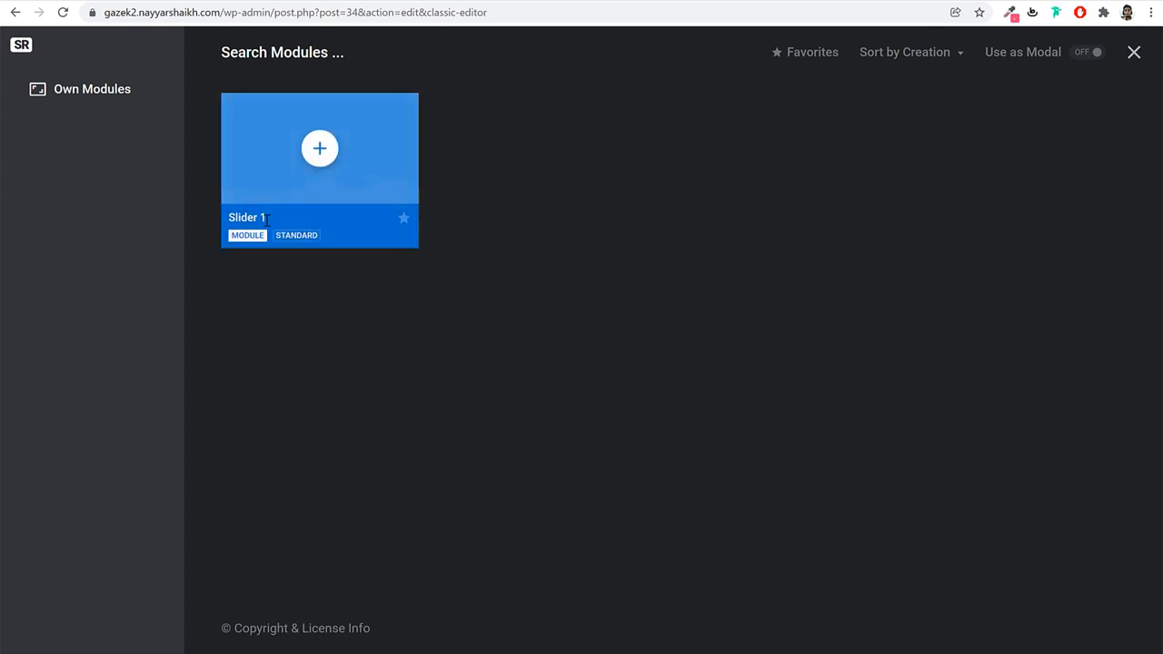
click(318, 151)
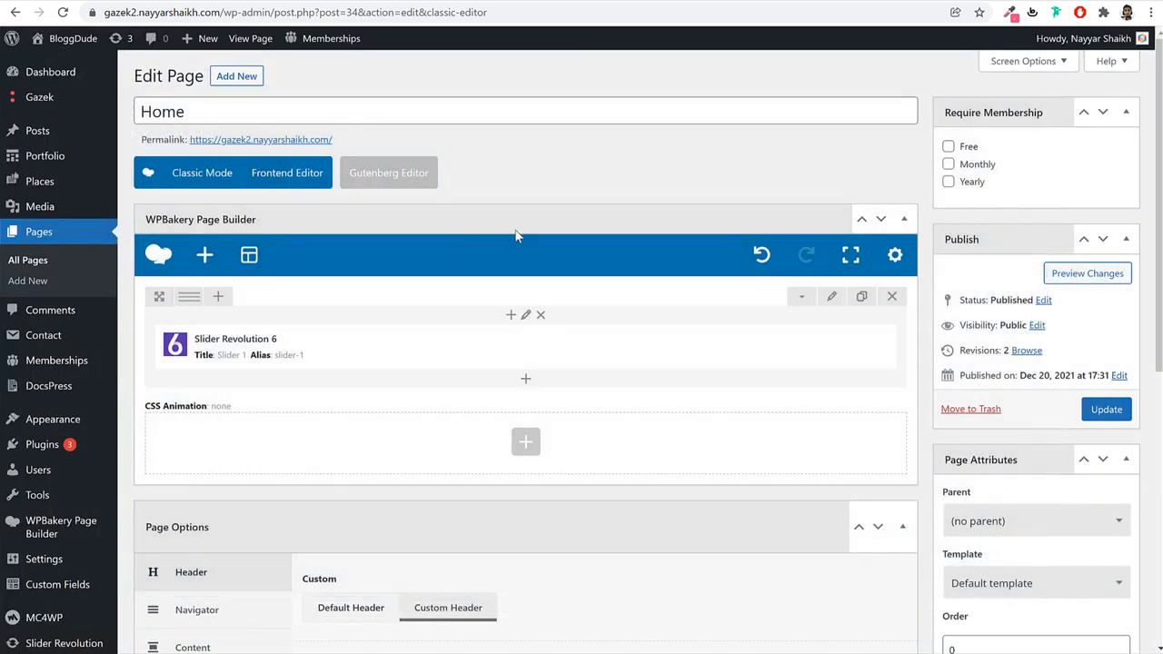
click(1106, 409)
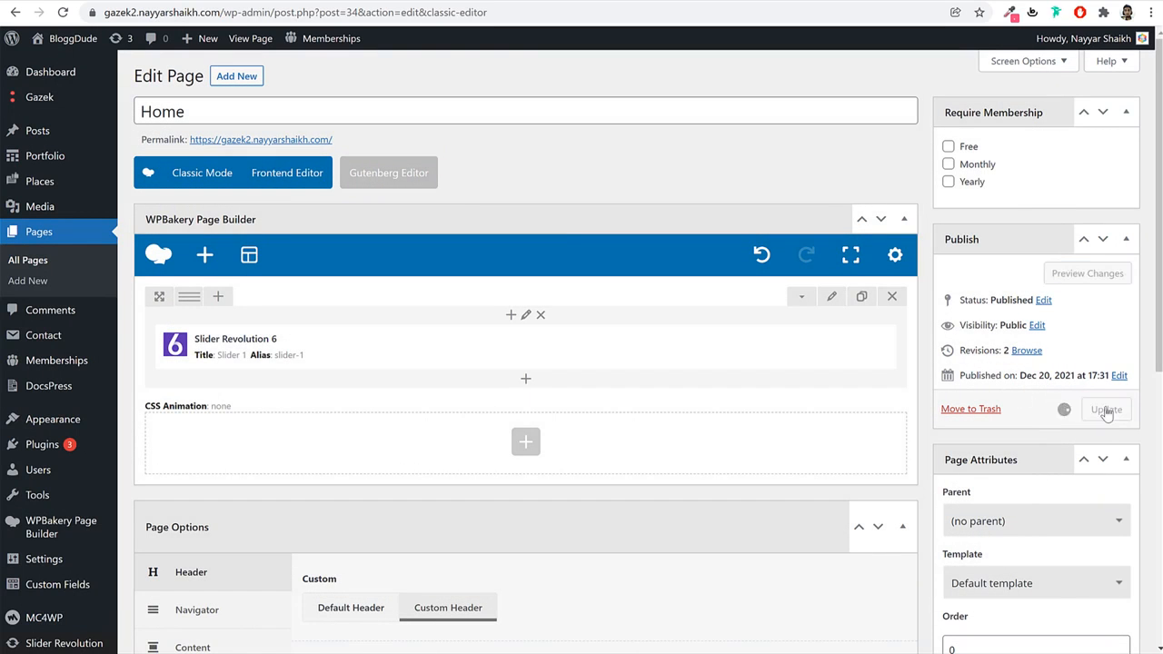
click(437, 1)
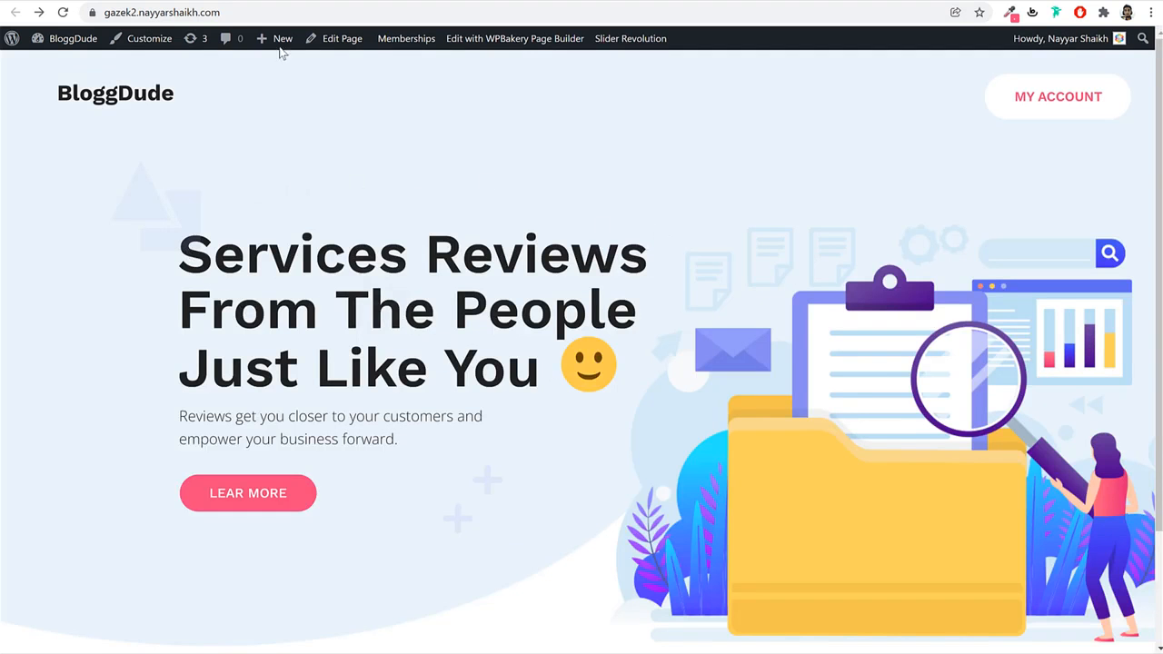
Compare the BloggDude home page with the Gazek demo across browser tabs.
click(105, 2)
click(389, 1)
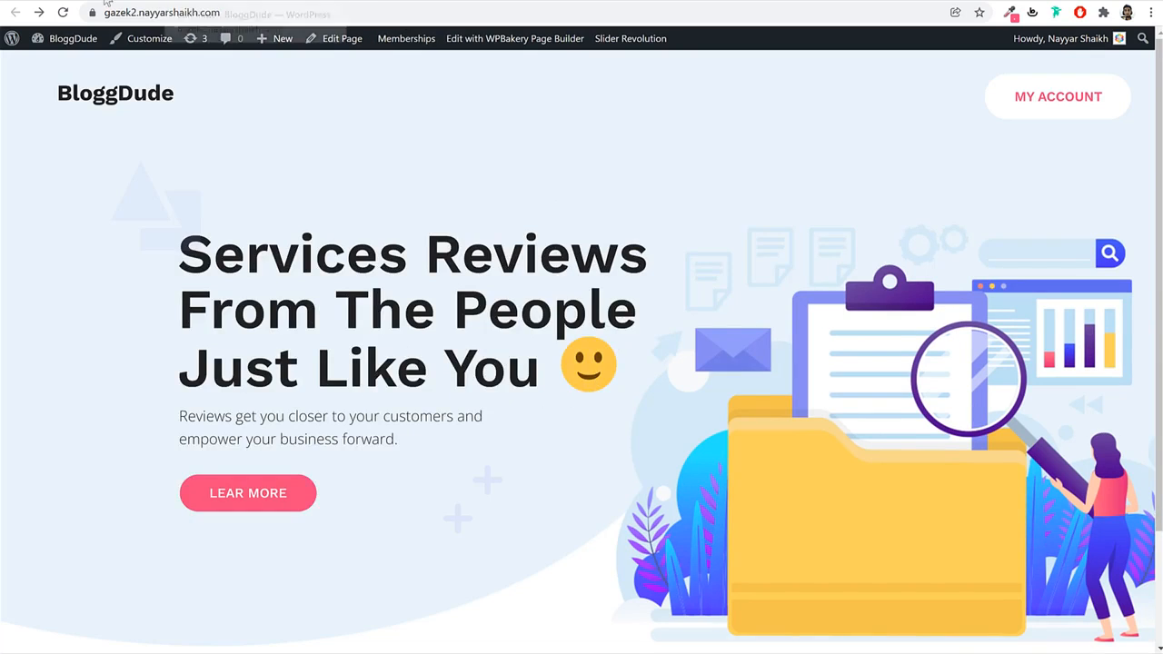
click(155, 2)
scroll(830, 499, down, 6)
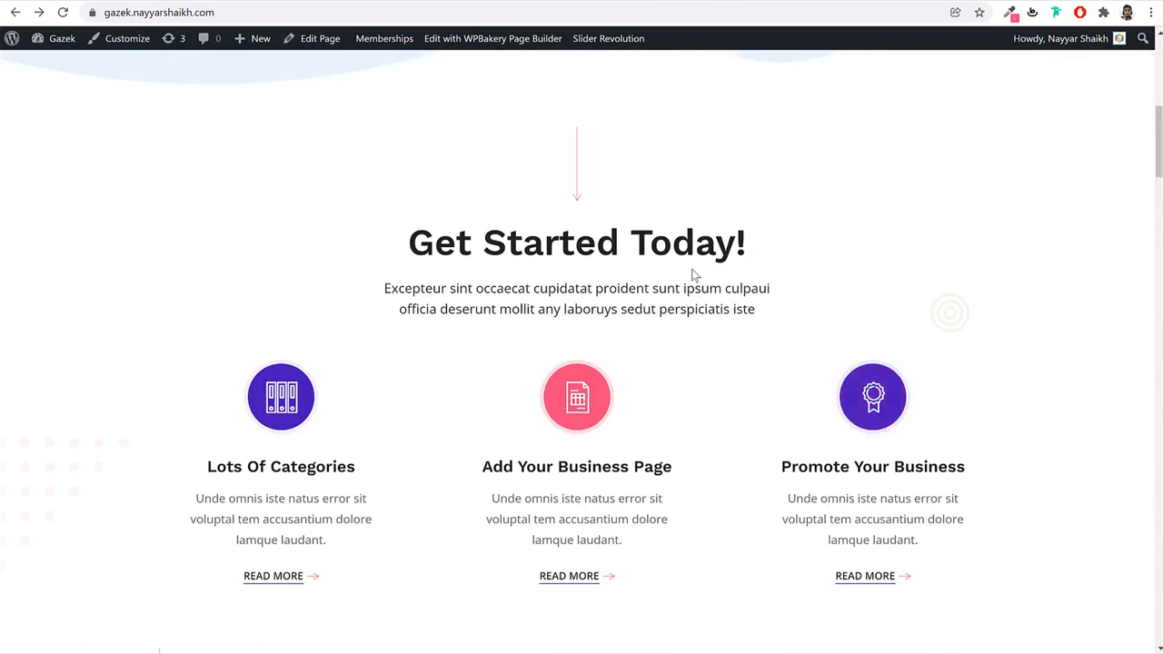
Add an empty row below the Slider 1 element in the Home page builder.
click(389, 1)
scroll(623, 391, down, 3)
scroll(623, 391, down, 1)
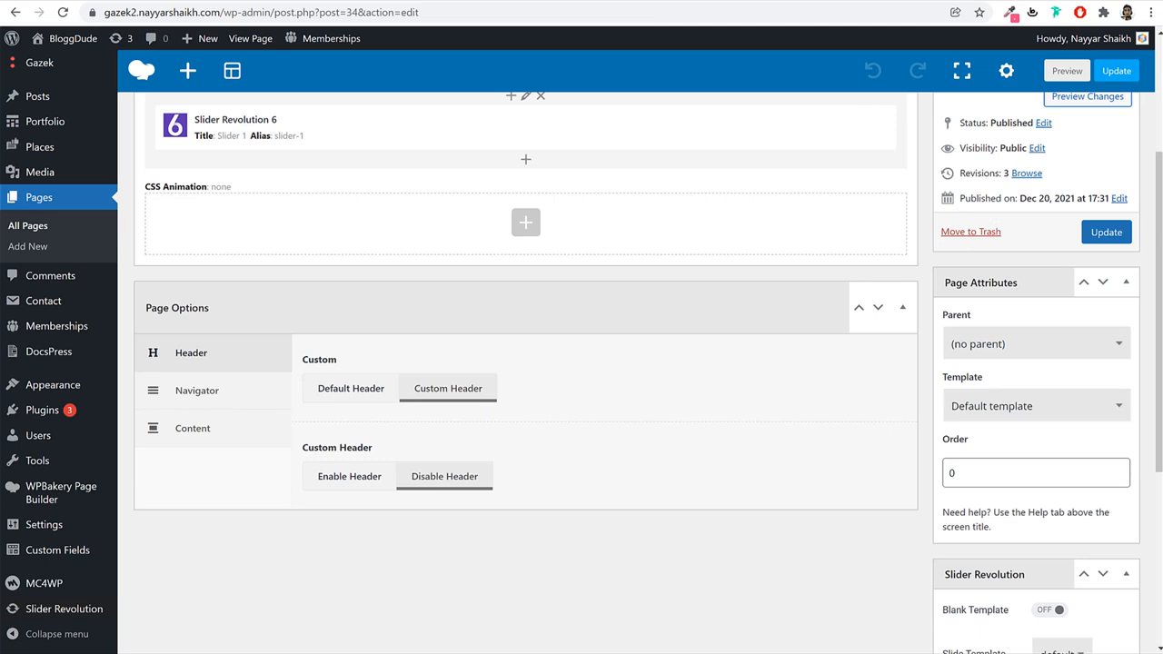
click(532, 233)
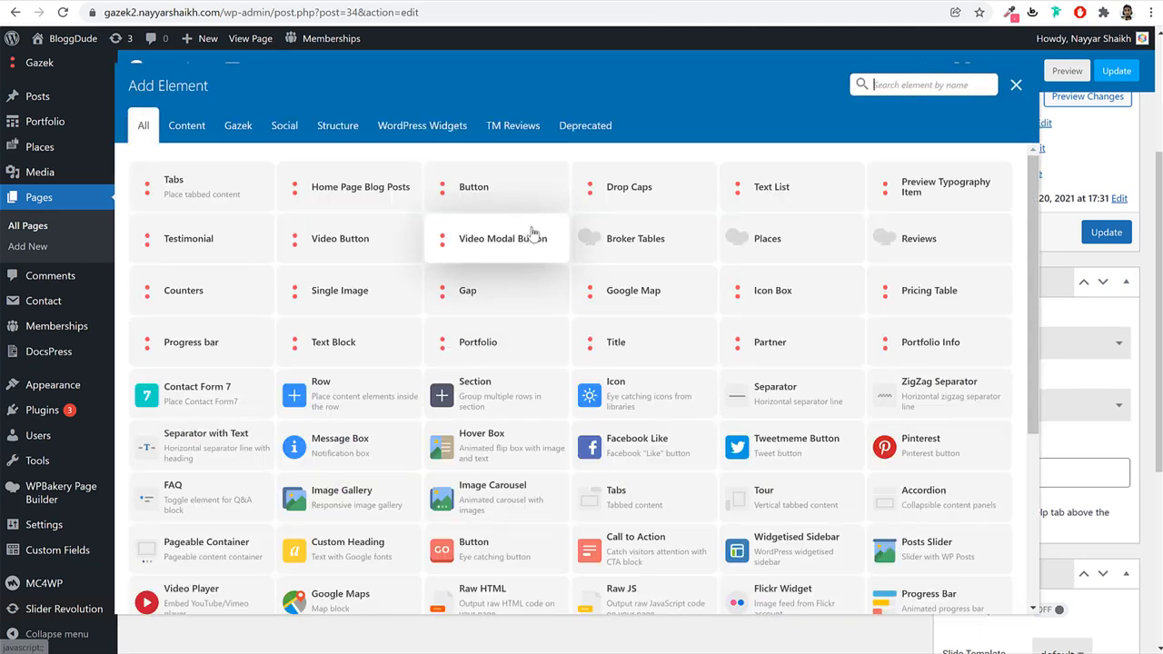
click(364, 383)
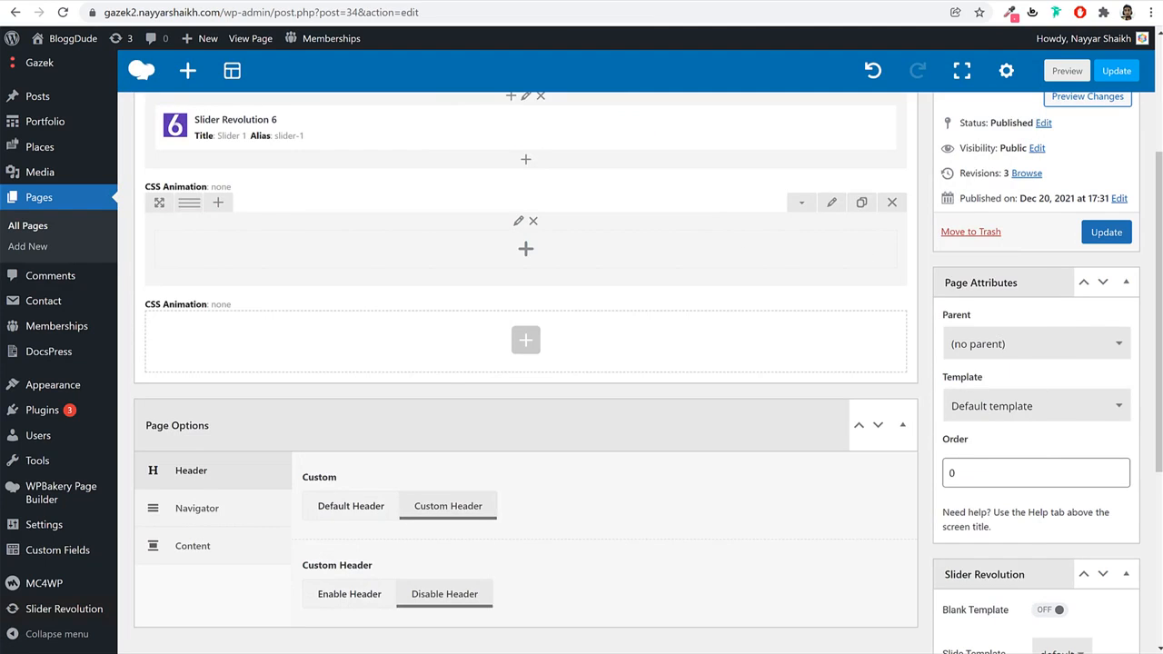
Review the Gazek demo page, previewing it at phone width in DevTools, then back to desktop.
click(436, 1)
scroll(793, 318, up, 6)
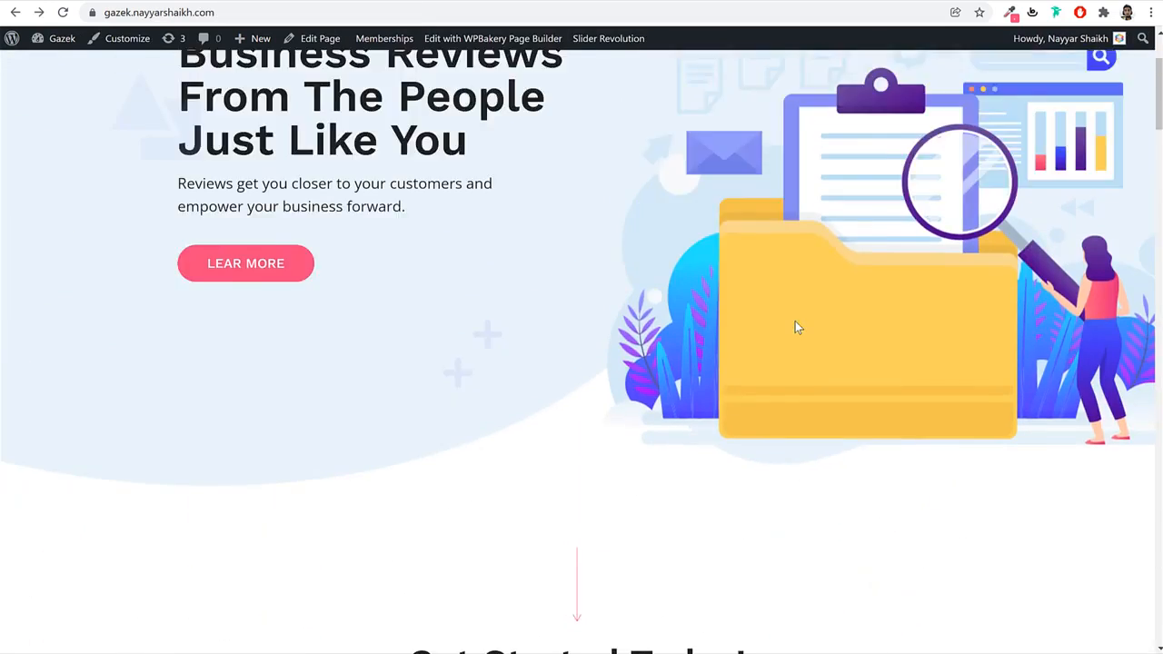
scroll(796, 327, down, 12)
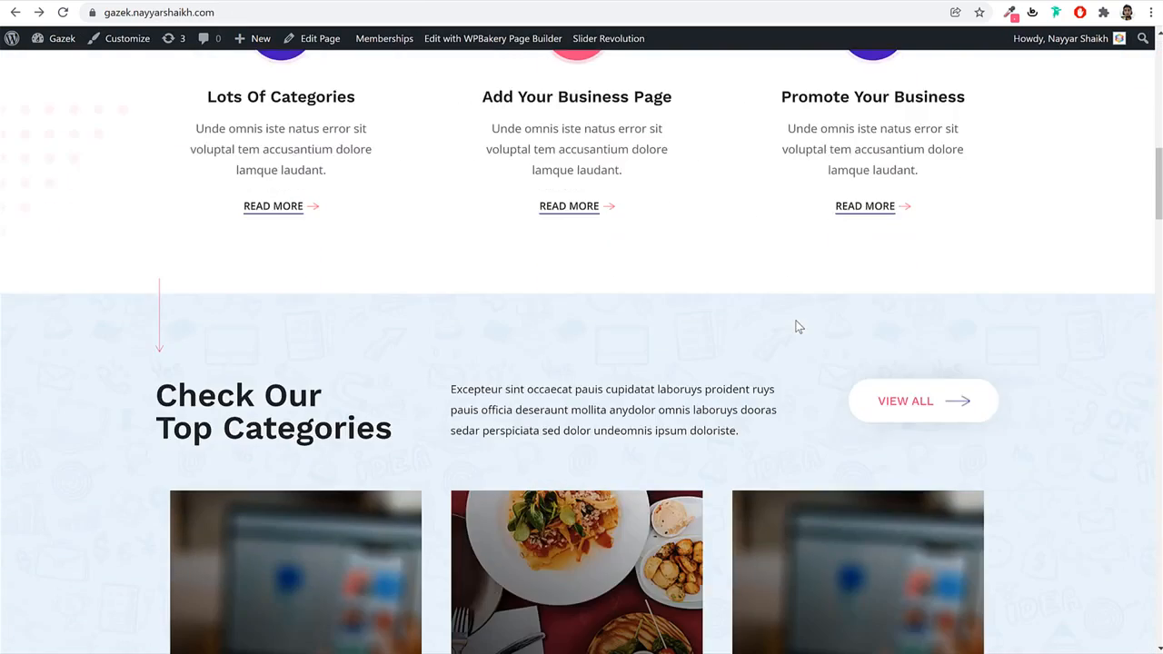
scroll(797, 329, down, 15)
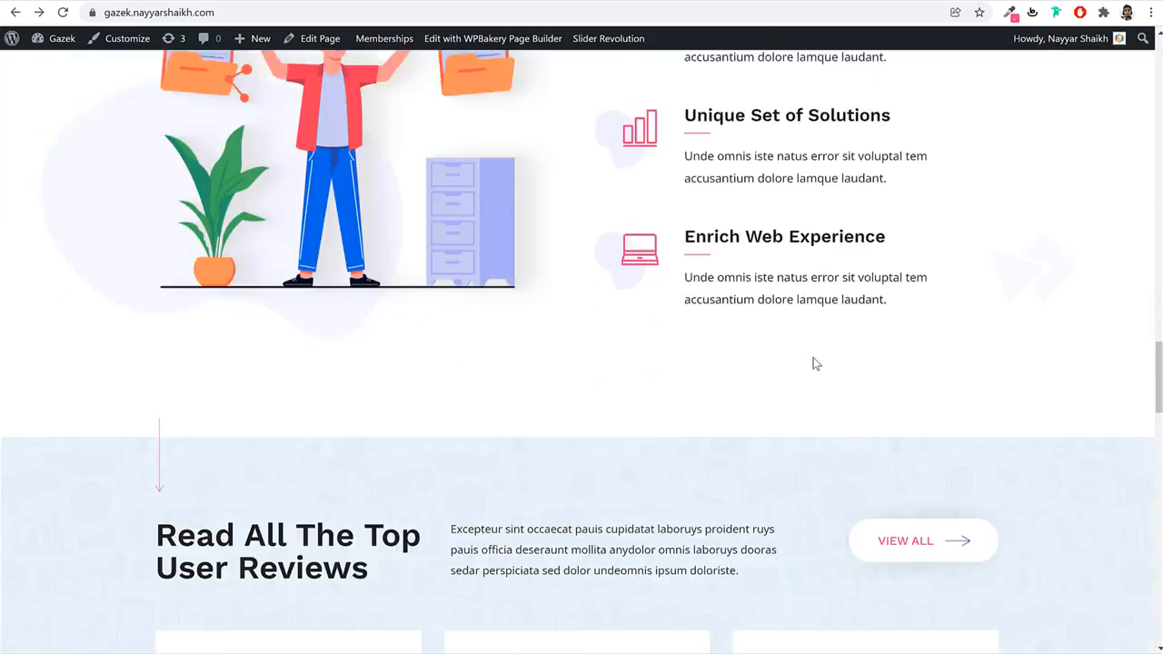
scroll(814, 361, up, 15)
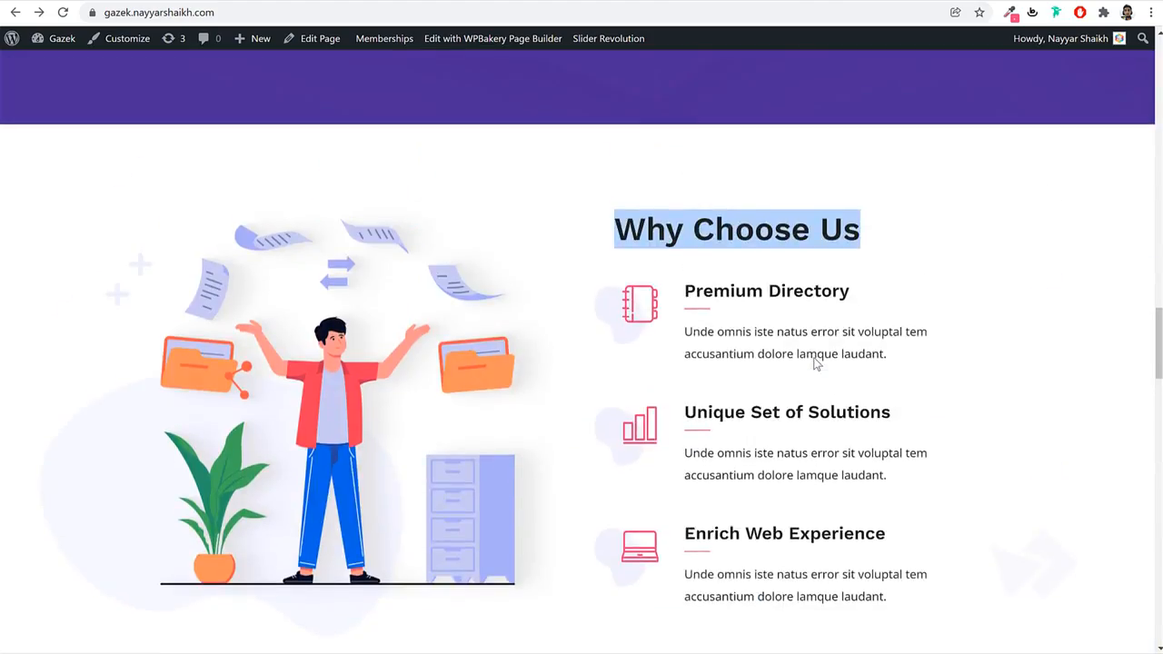
scroll(813, 362, up, 8)
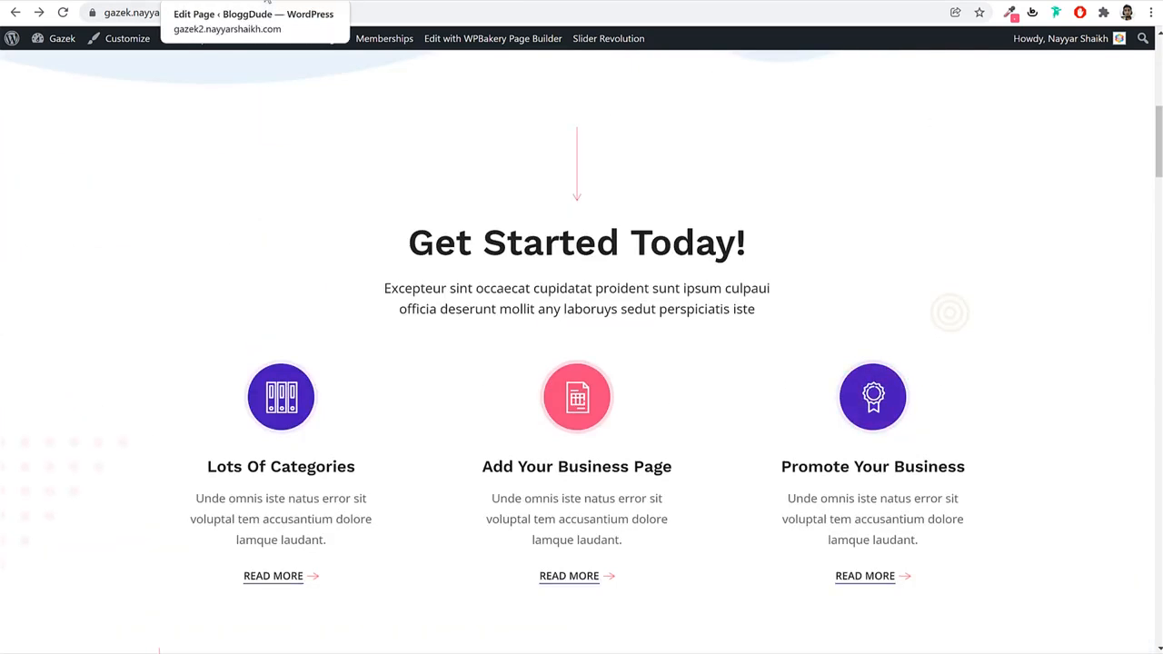
scroll(660, 192, up, 1)
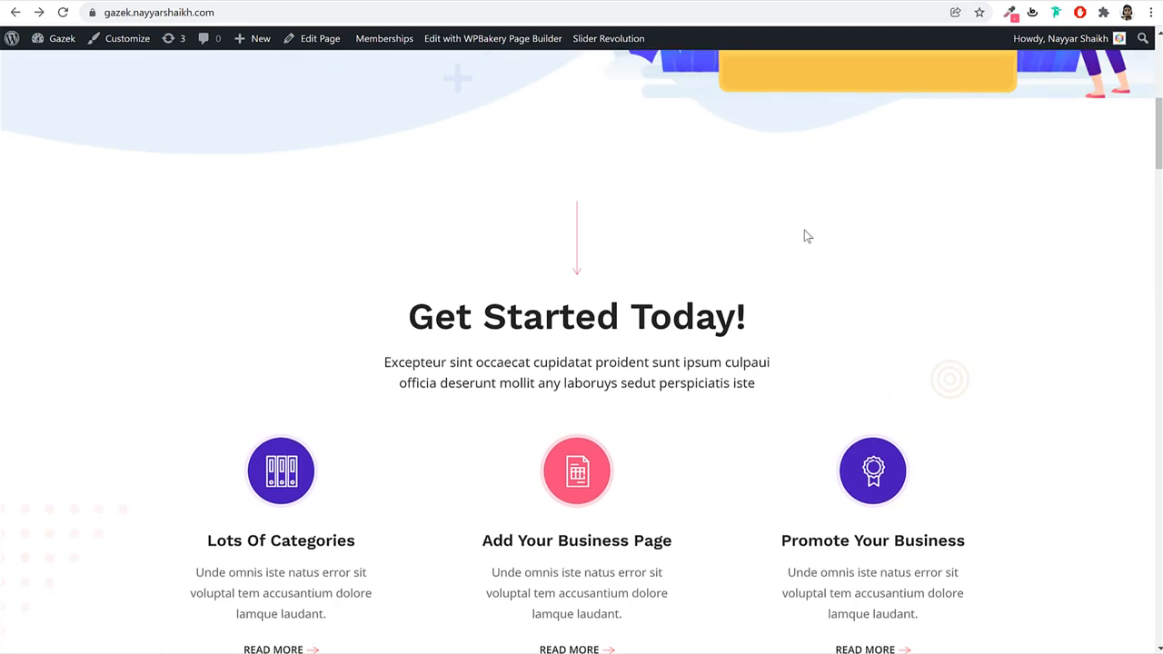
key(ctrl+shift+i)
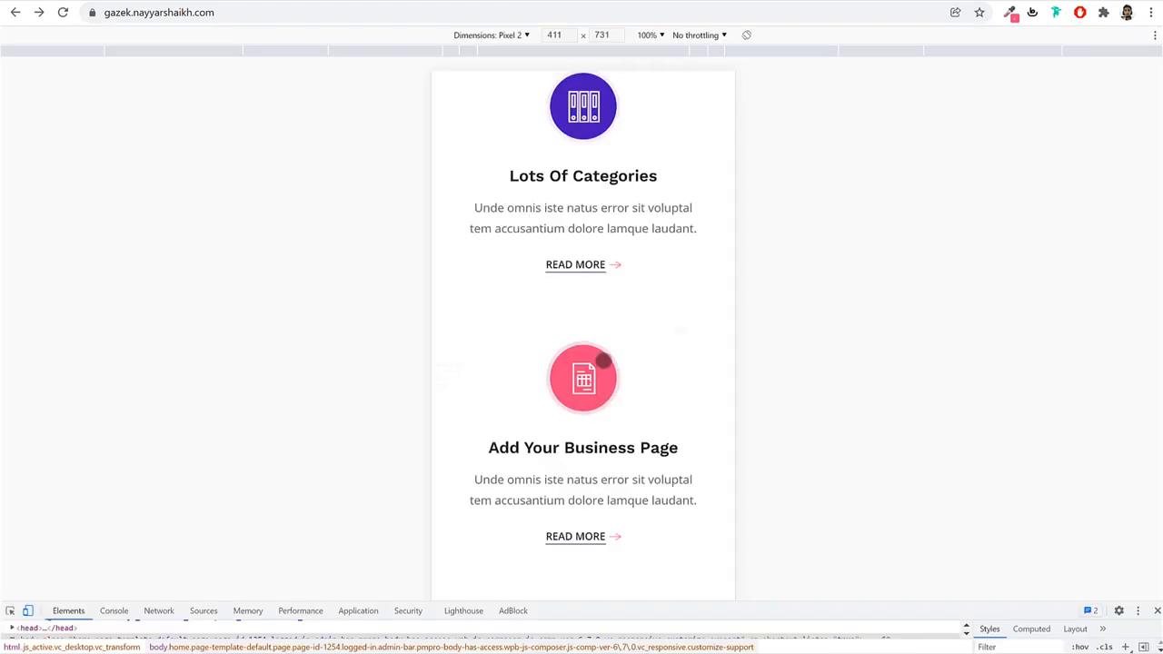
scroll(610, 361, up, 5)
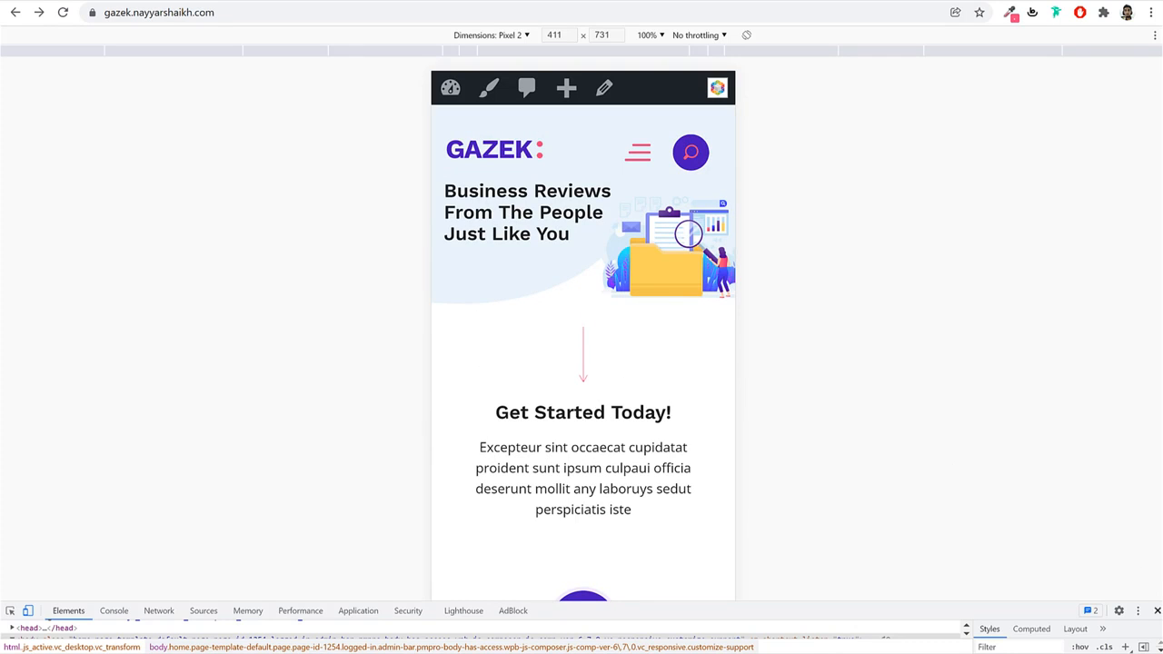
click(1156, 613)
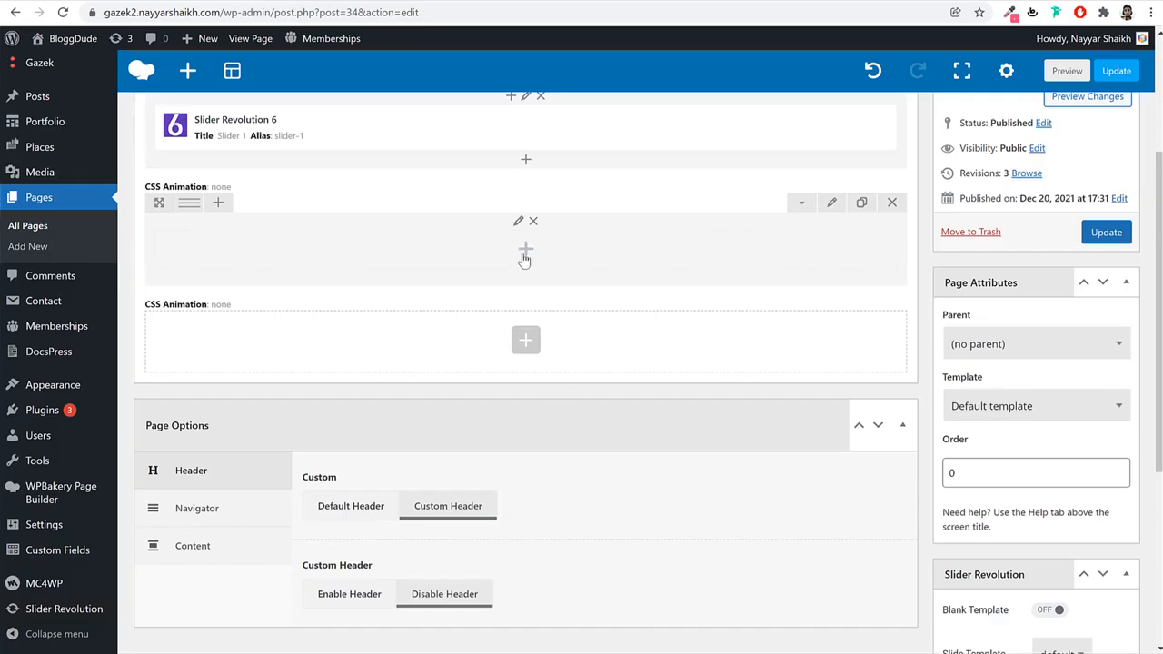
Add a Gap element to the new row below Slider 1.
click(526, 249)
text(gap)
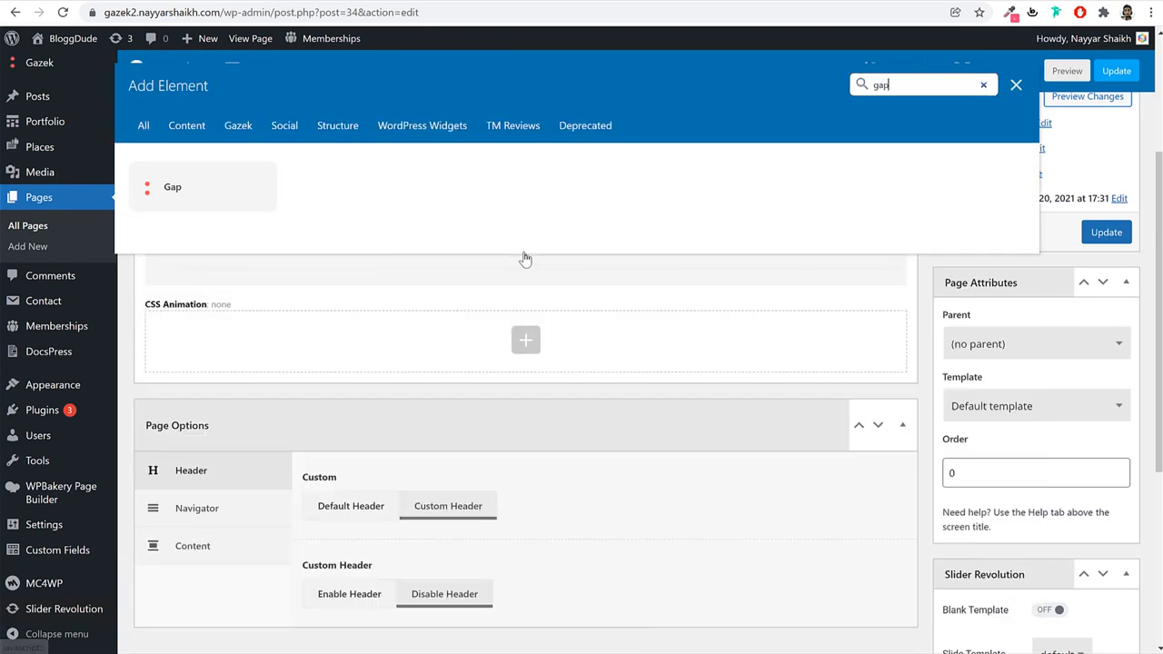
click(199, 199)
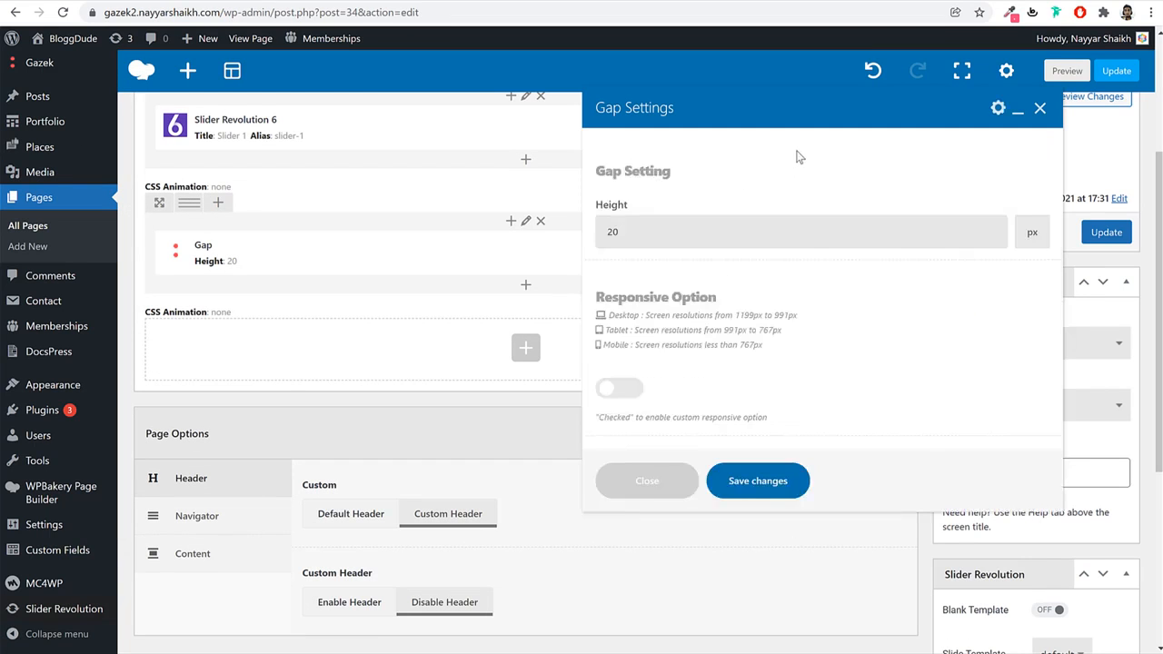
Set the Gap height to 0 and enable its per-device Responsive Option.
click(711, 241)
key(ctrl+a)
drag(600, 297, 748, 306)
click(651, 425)
click(625, 398)
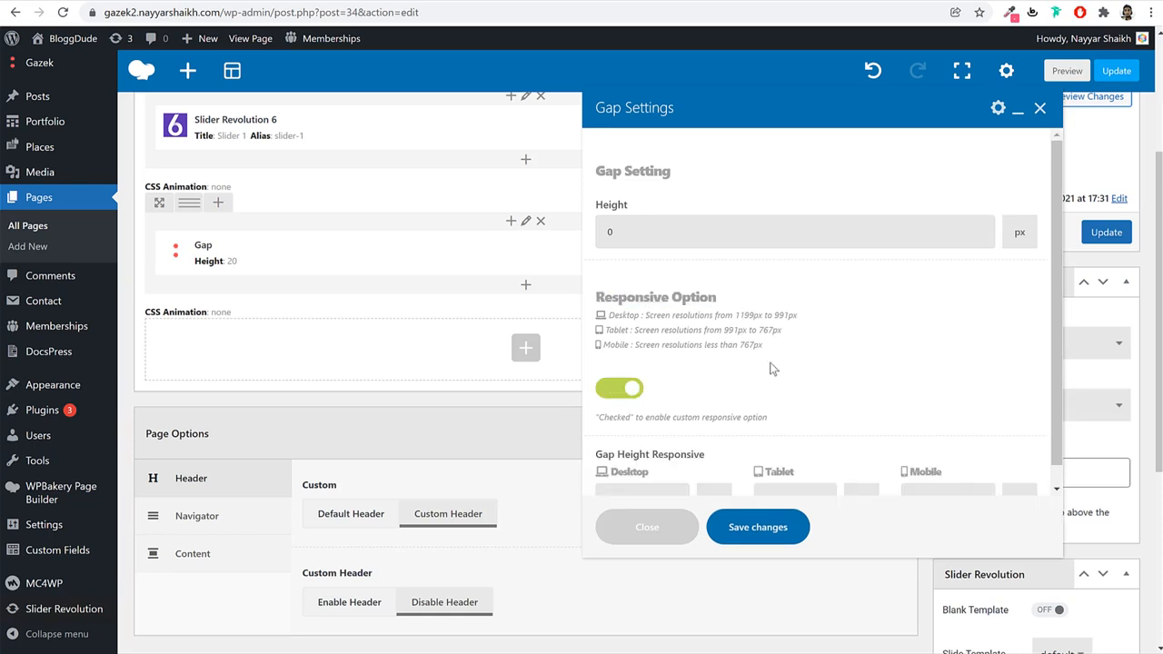
scroll(926, 402, down, 1)
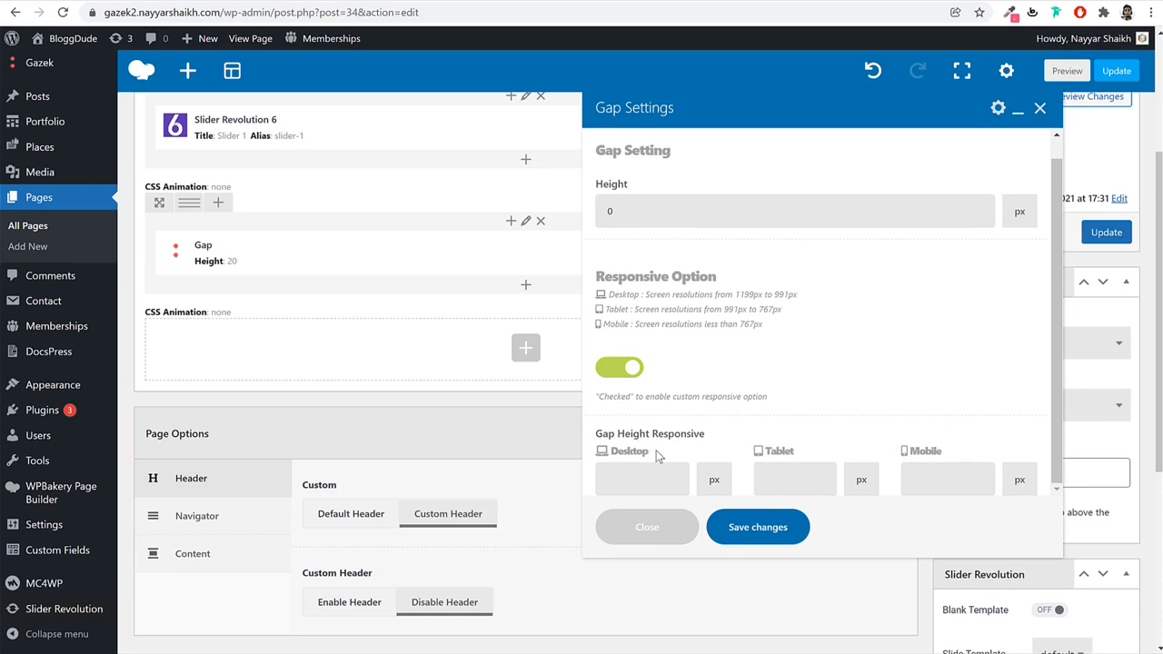
drag(658, 456, 615, 452)
drag(807, 455, 766, 455)
drag(945, 453, 905, 452)
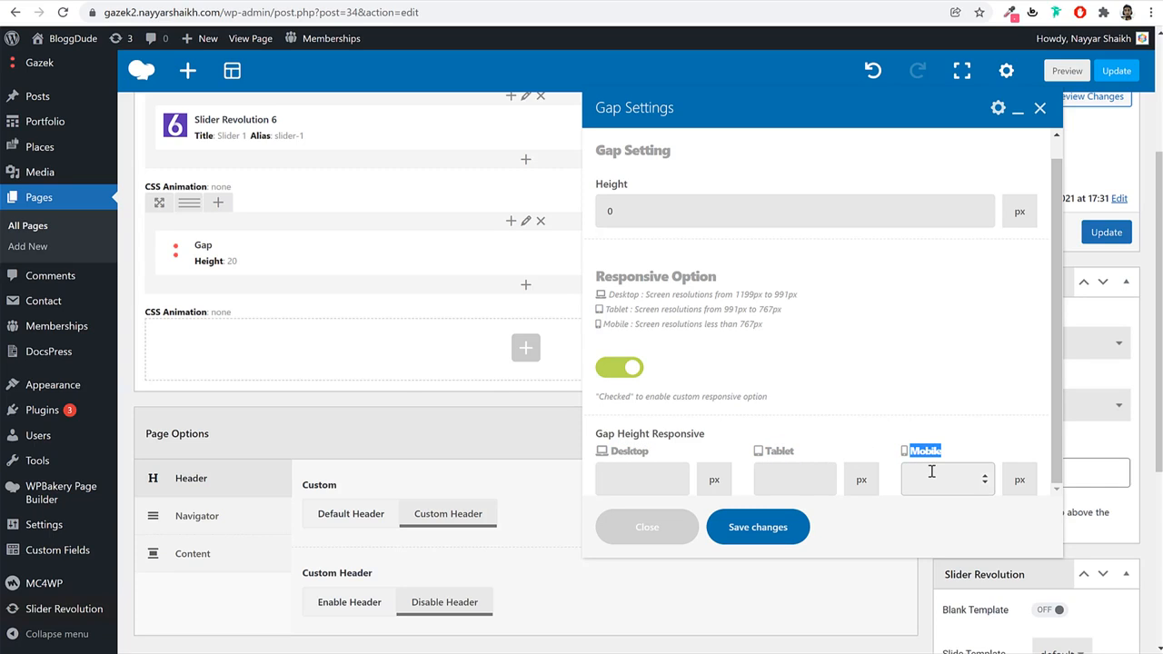
click(931, 472)
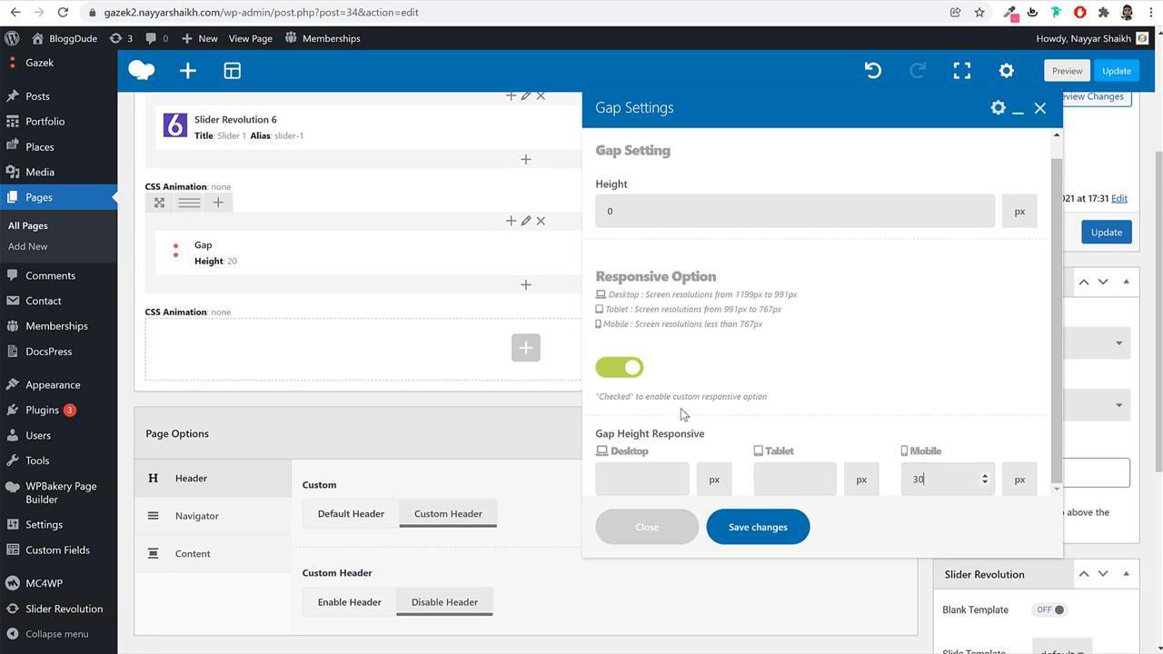
Give the gap a 30px mobile height and save the Gap settings.
click(641, 473)
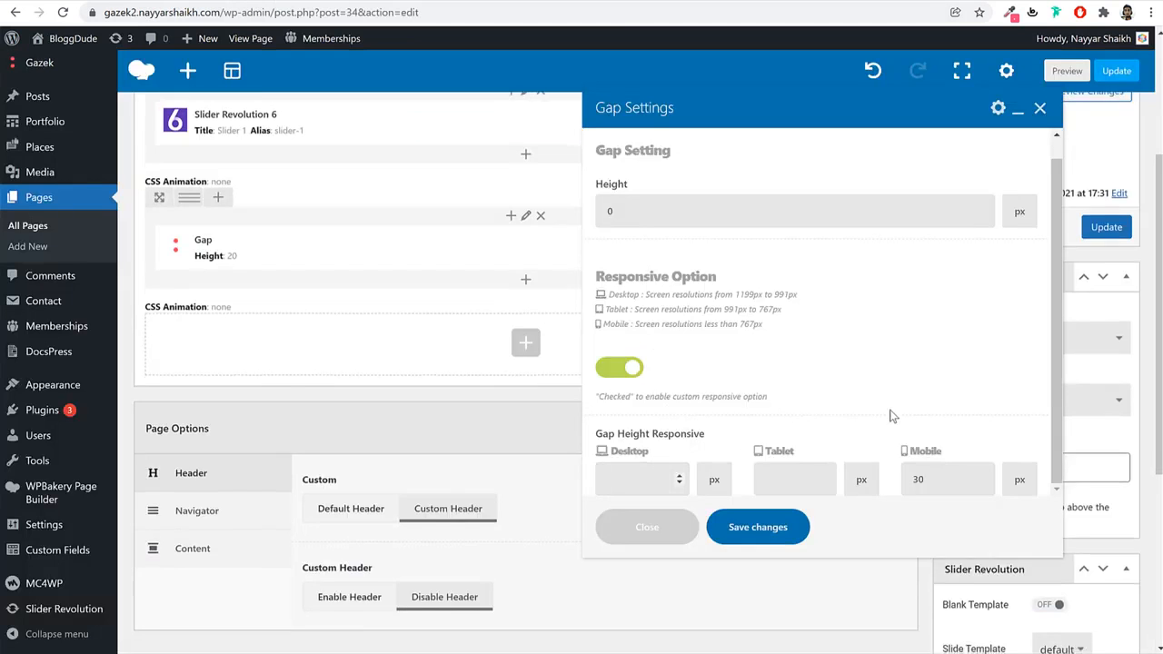
scroll(888, 415, down, 2)
scroll(936, 420, down, 1)
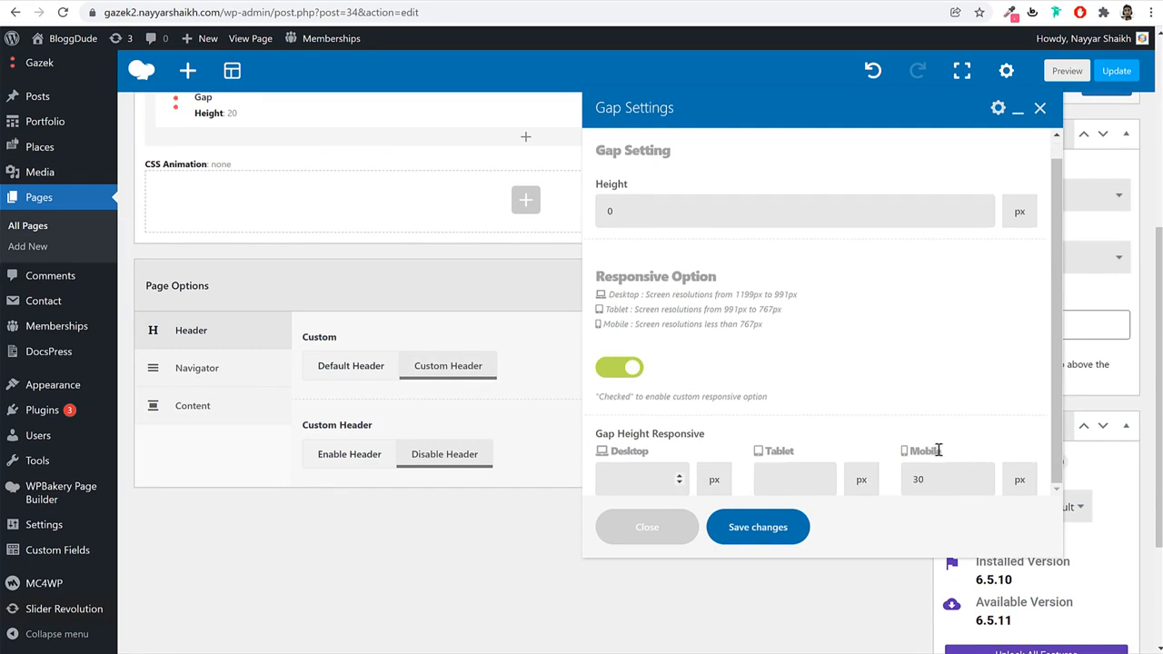
click(775, 527)
scroll(766, 519, up, 3)
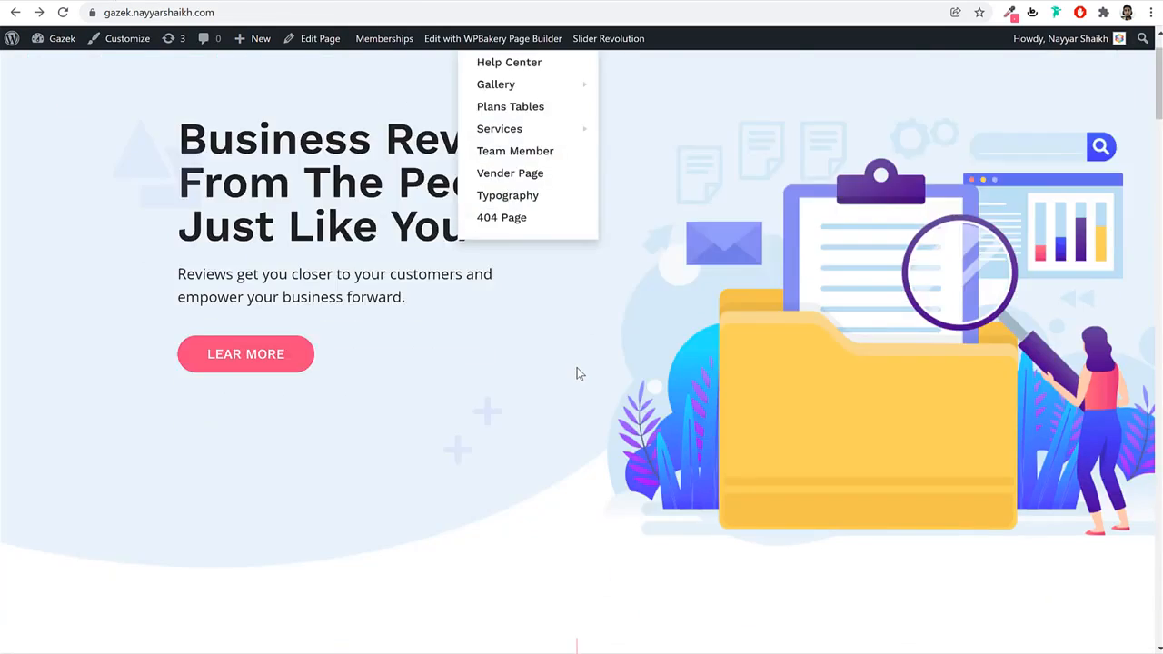
Insert a row under the Gap with a 1/4 + 1/2 + 1/4 column layout.
scroll(577, 369, down, 5)
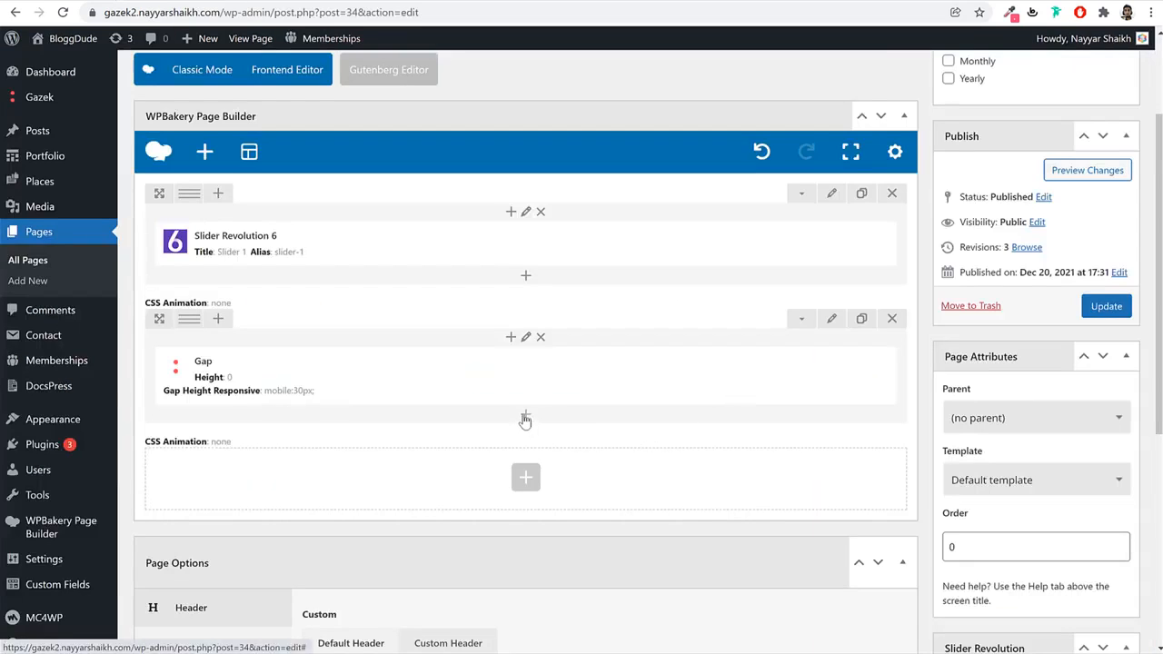
click(527, 418)
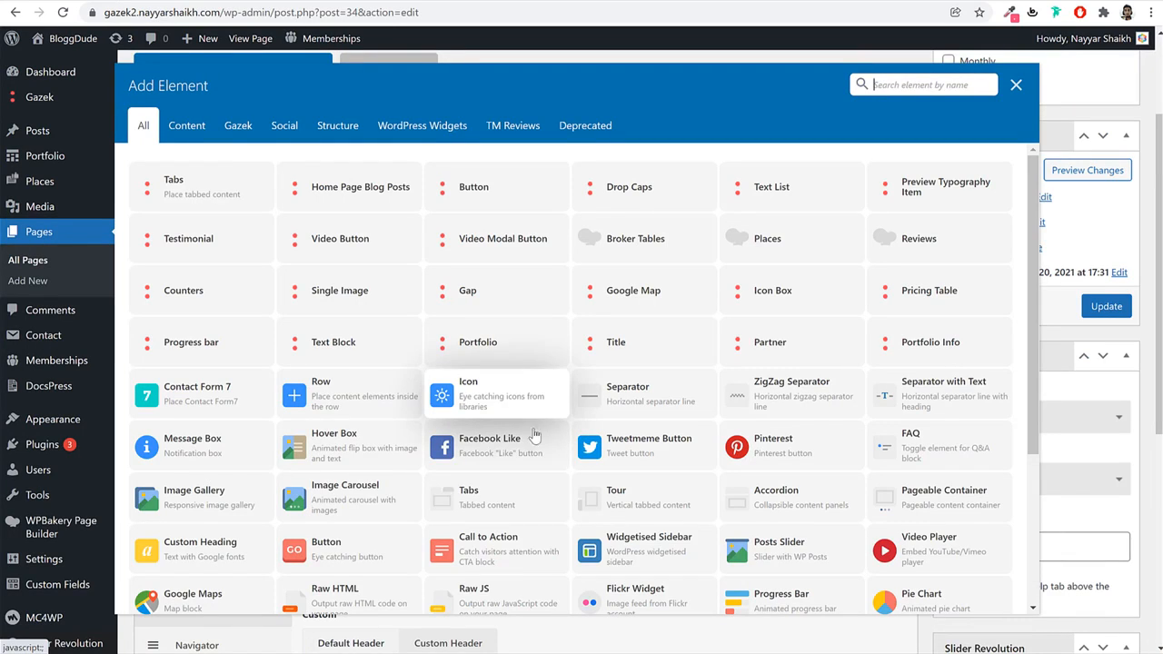
click(333, 405)
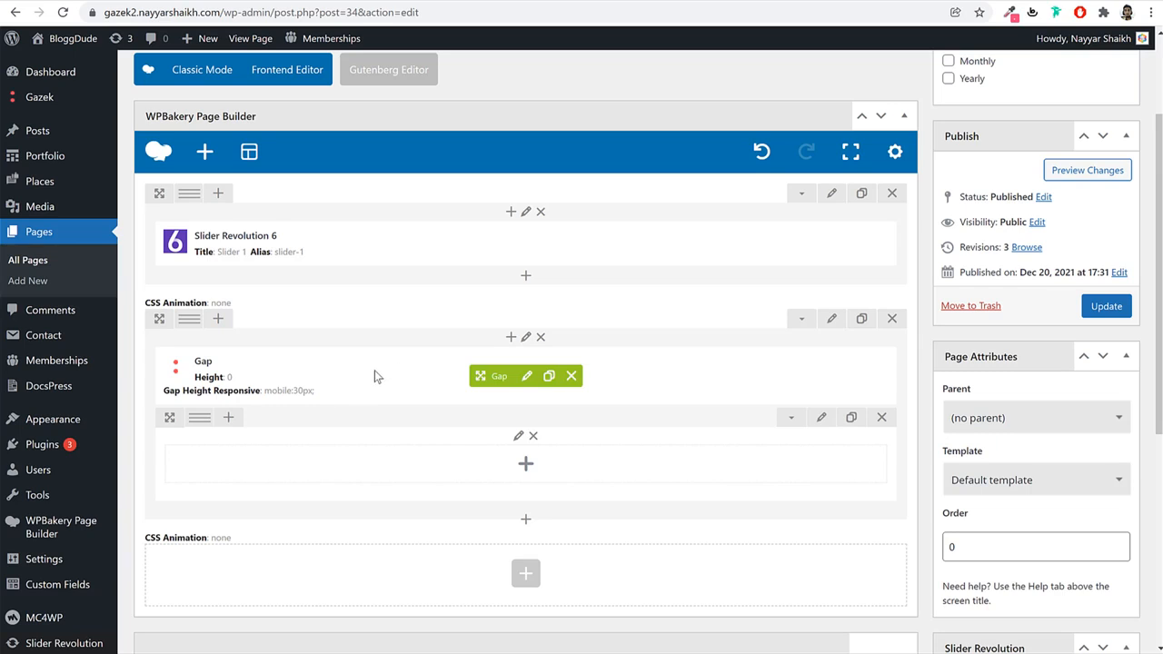
mouse_move(199, 423)
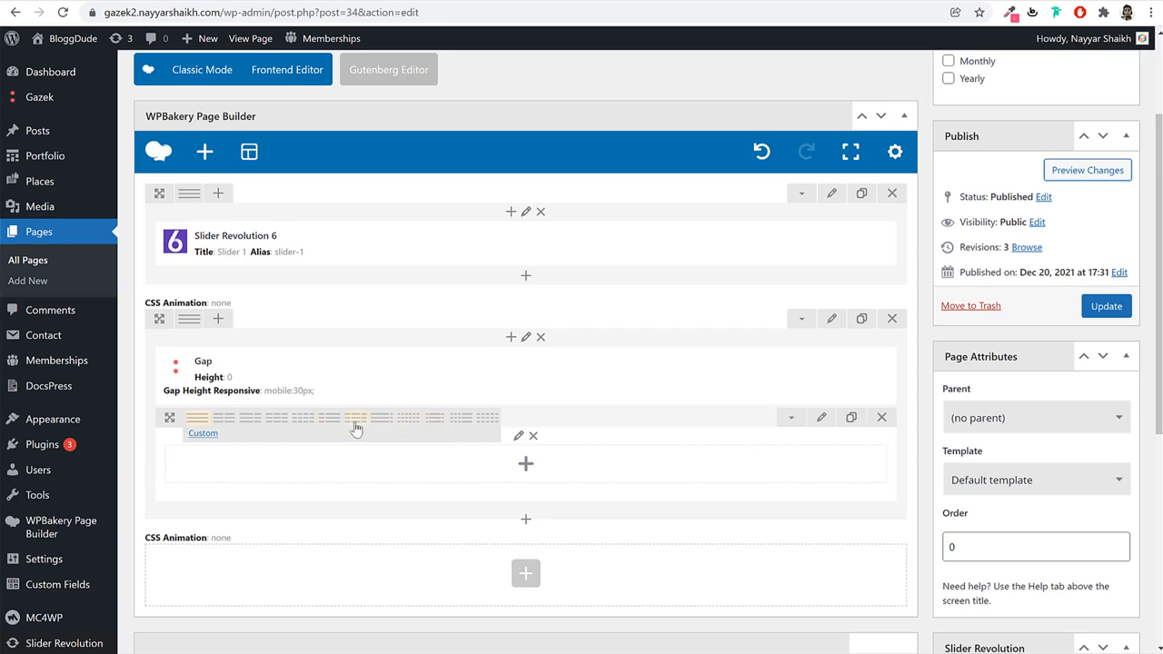
click(354, 424)
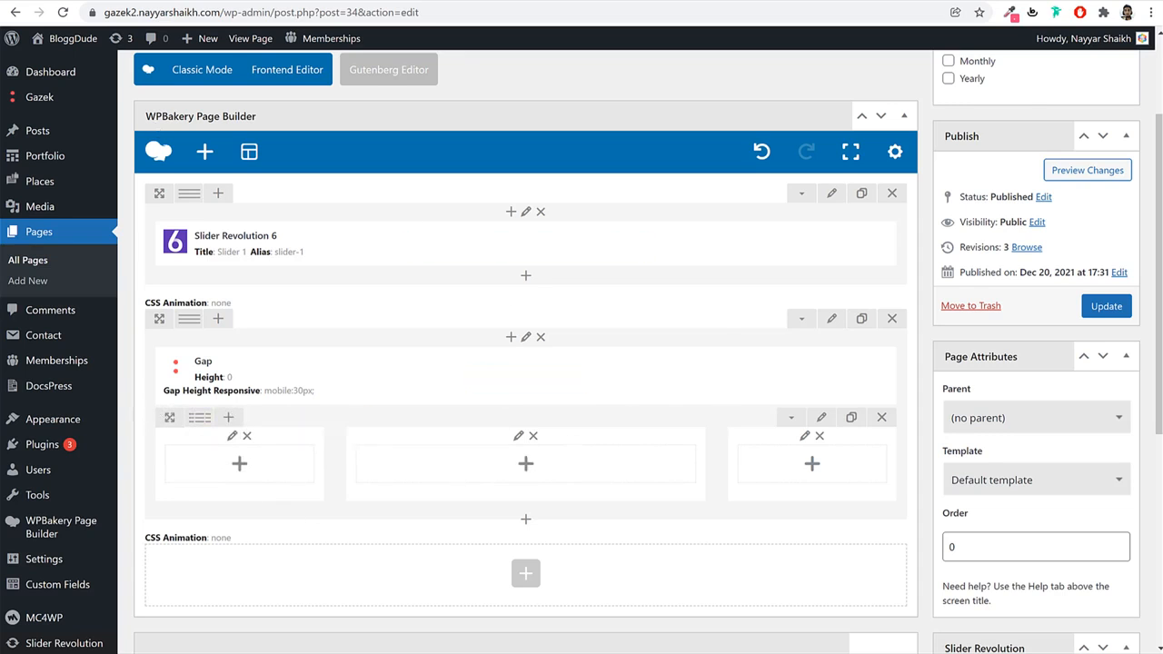
click(91, 5)
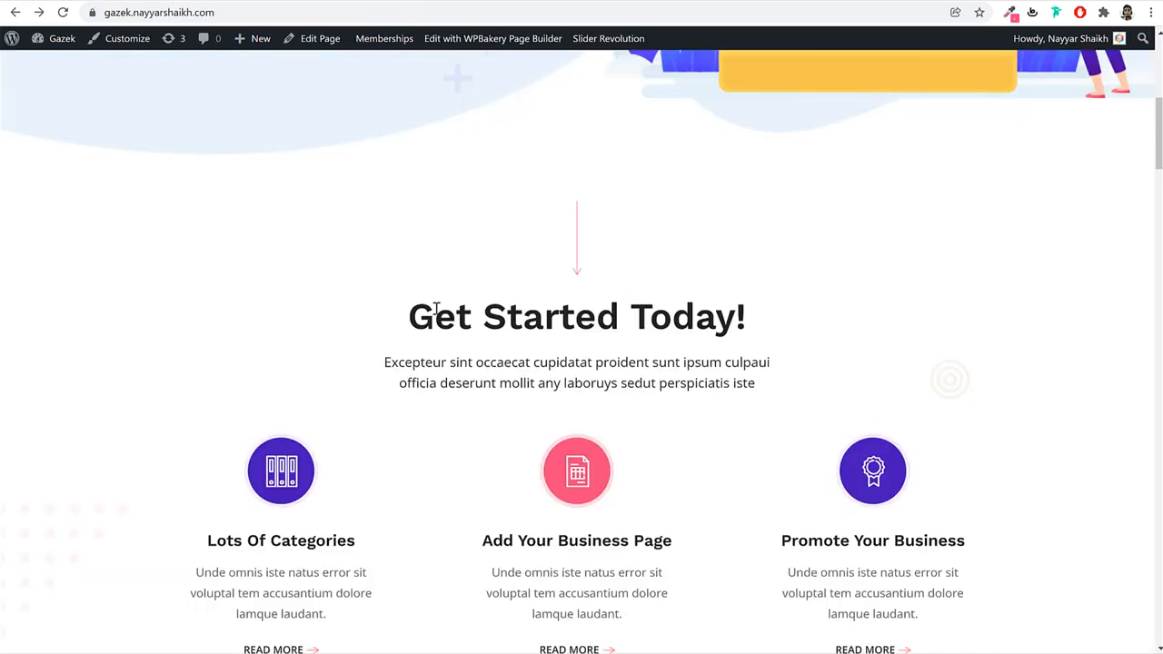
drag(436, 309, 721, 358)
click(597, 358)
drag(441, 259, 402, 278)
click(689, 382)
click(445, 302)
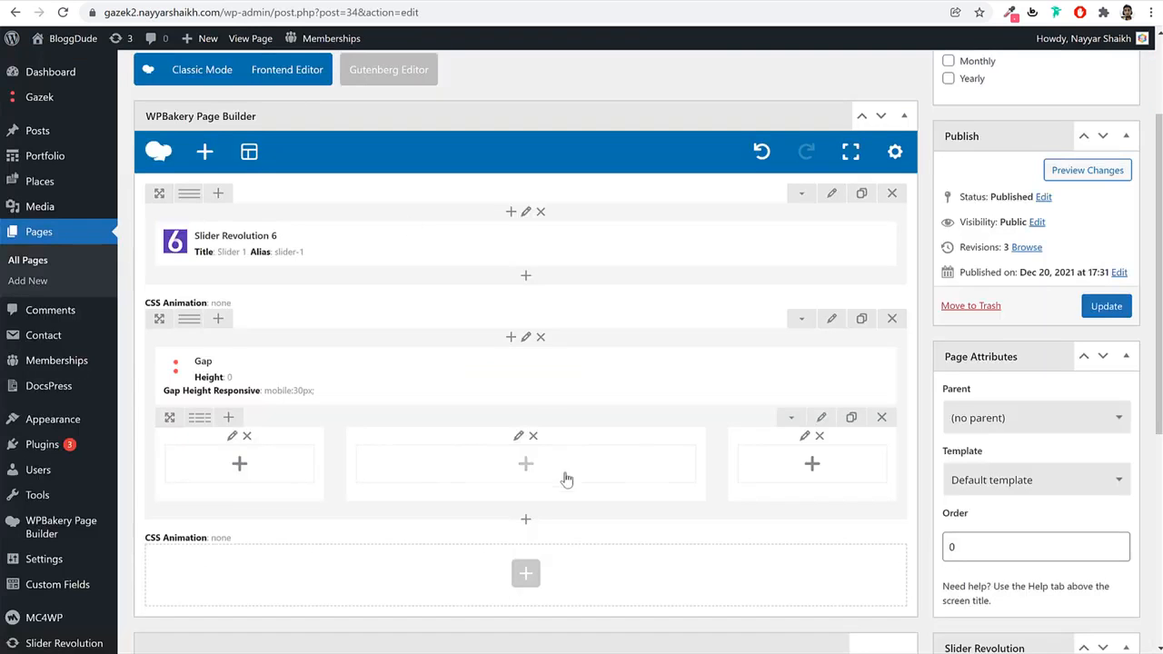
Add a Title element to the middle column using the 'tit' search.
scroll(654, 454, down, 2)
scroll(740, 443, down, 1)
click(527, 276)
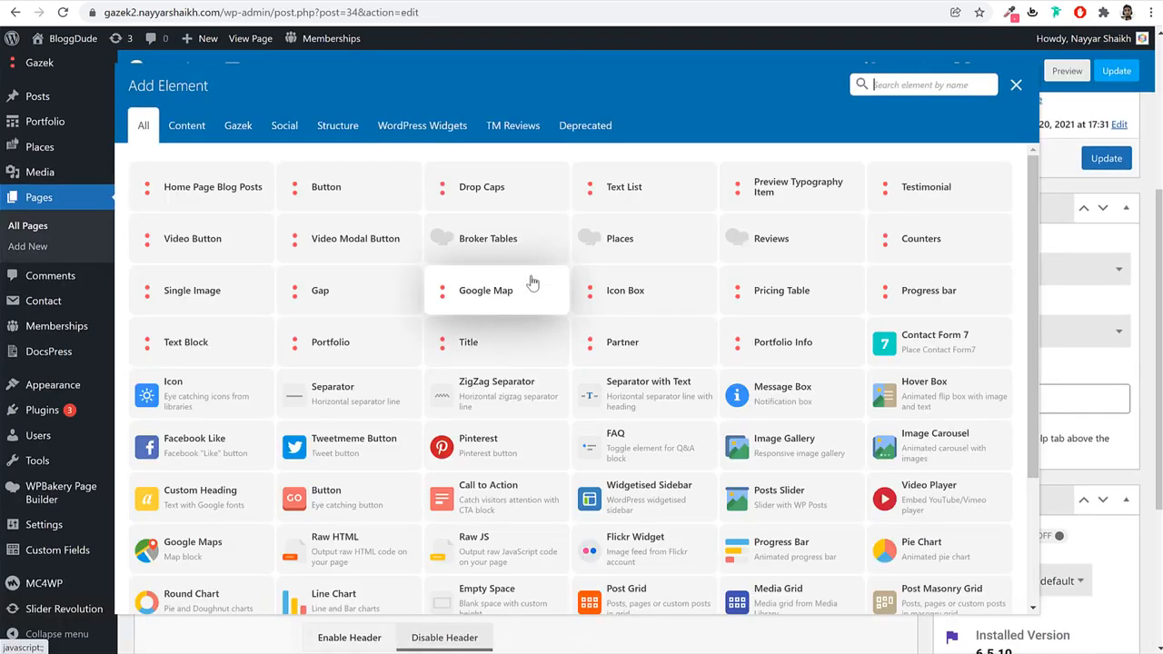
text(tit)
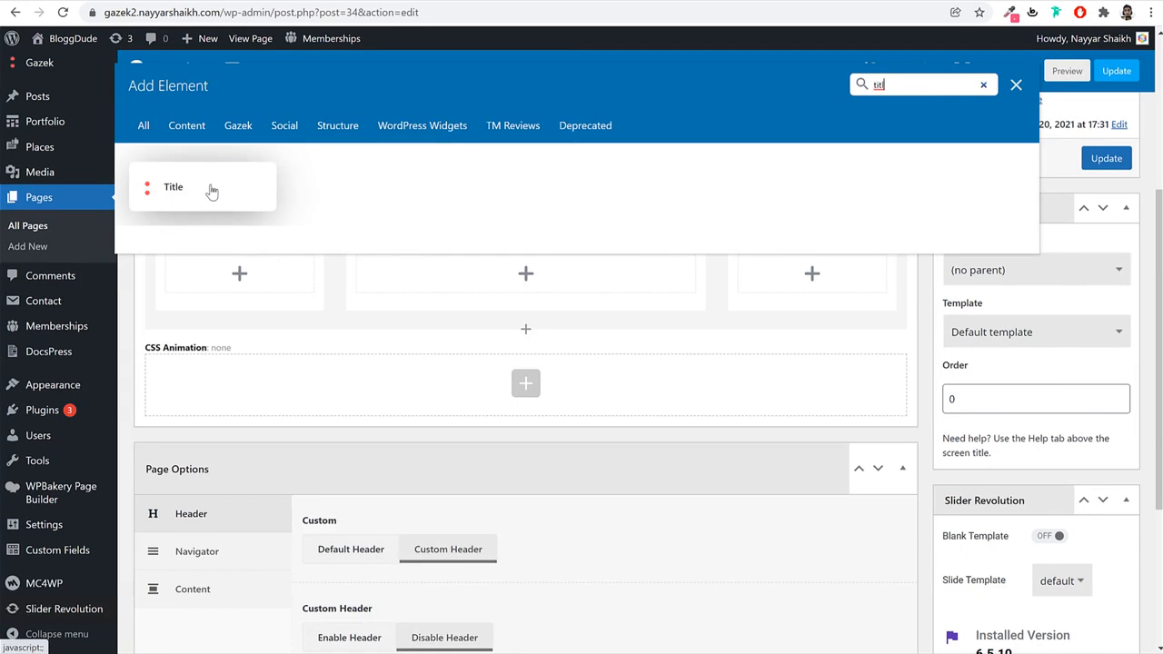
click(209, 187)
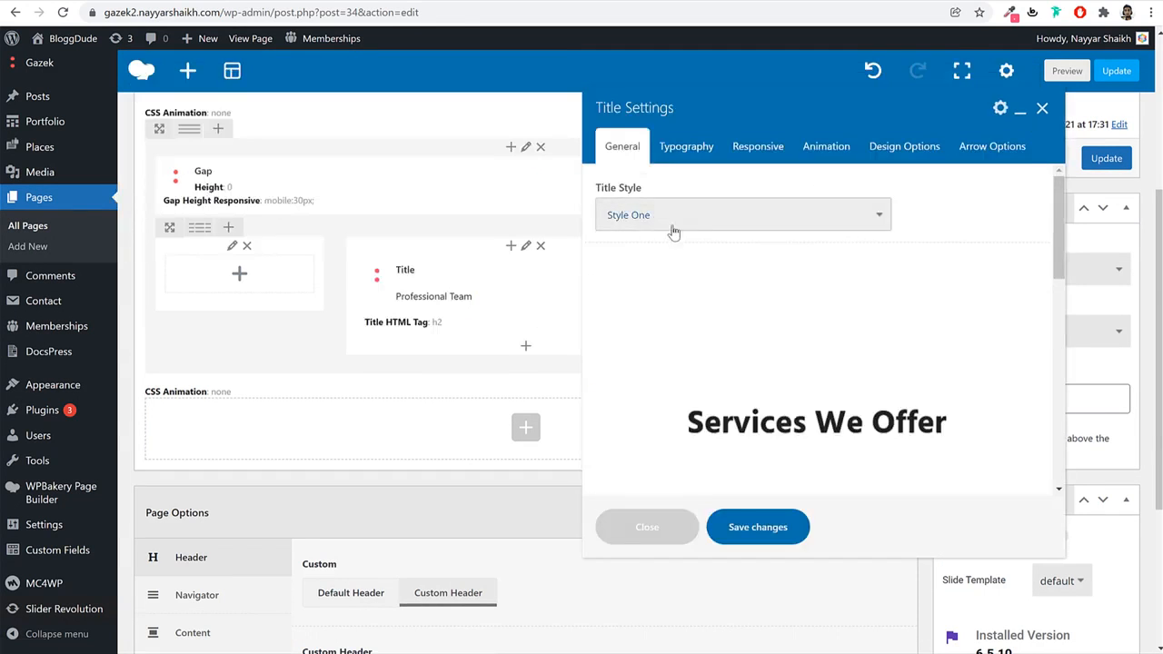
Compare the title styles, keep Style One, and centre-align the title.
click(683, 220)
click(683, 247)
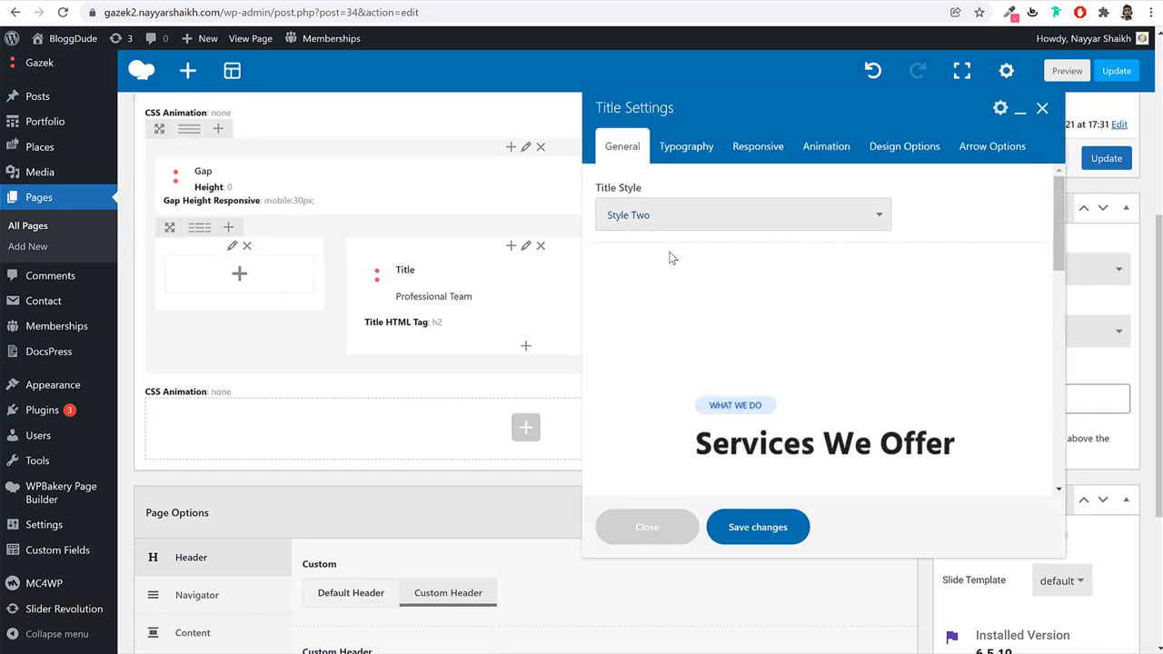
click(688, 218)
click(668, 238)
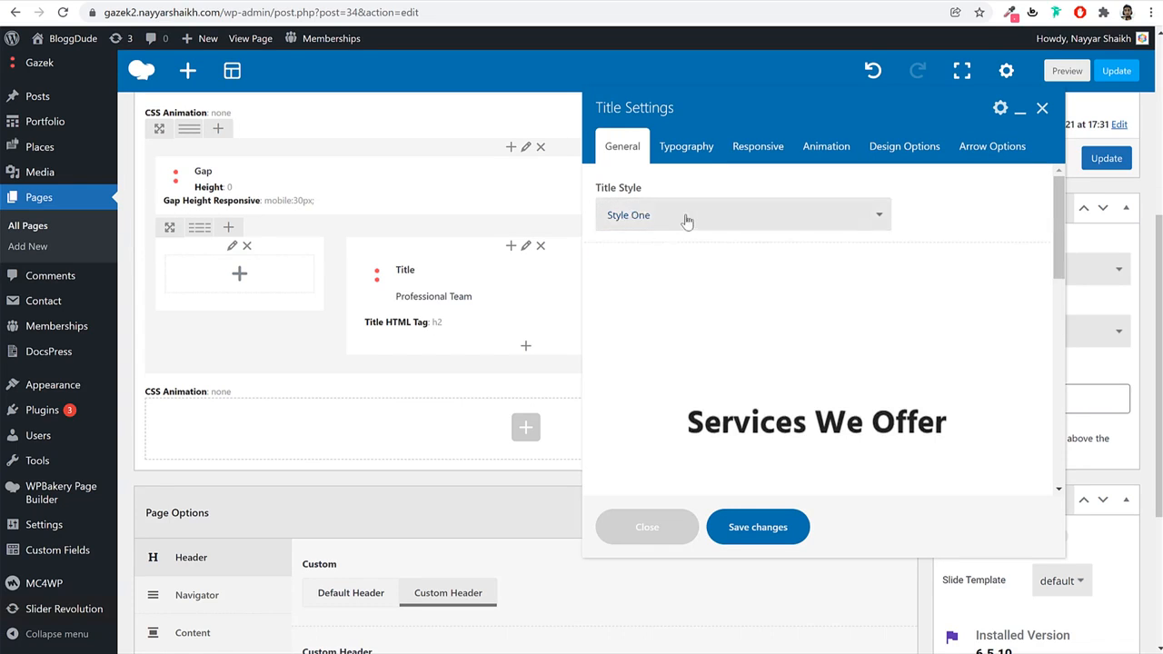
click(688, 221)
click(656, 251)
click(656, 220)
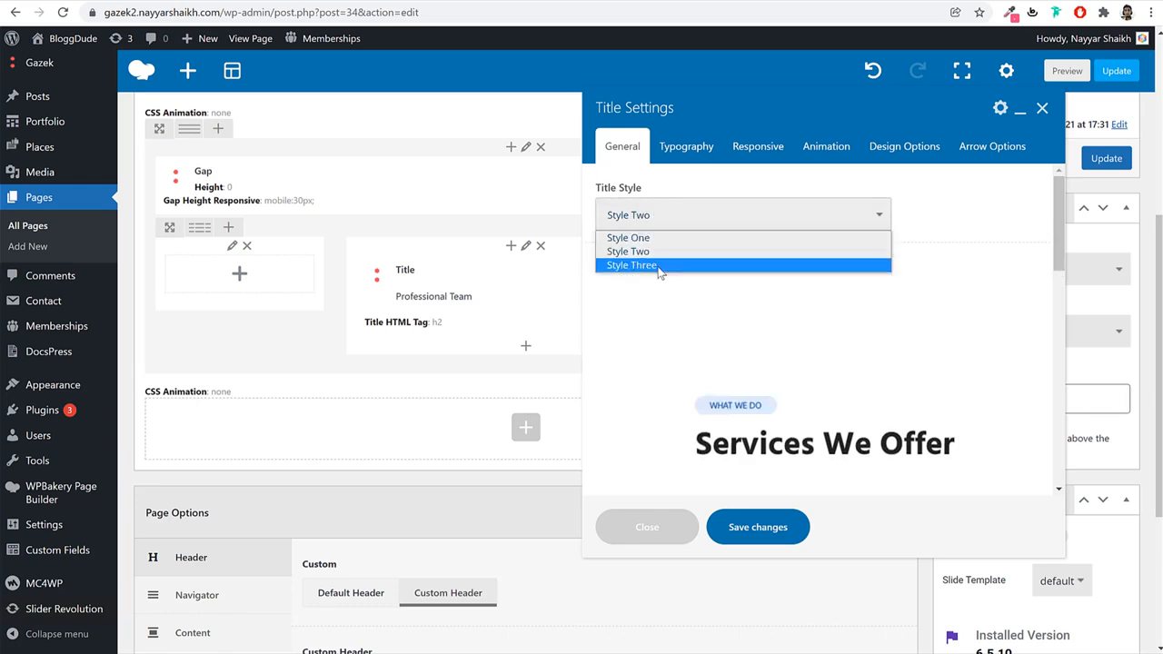
click(660, 265)
click(734, 218)
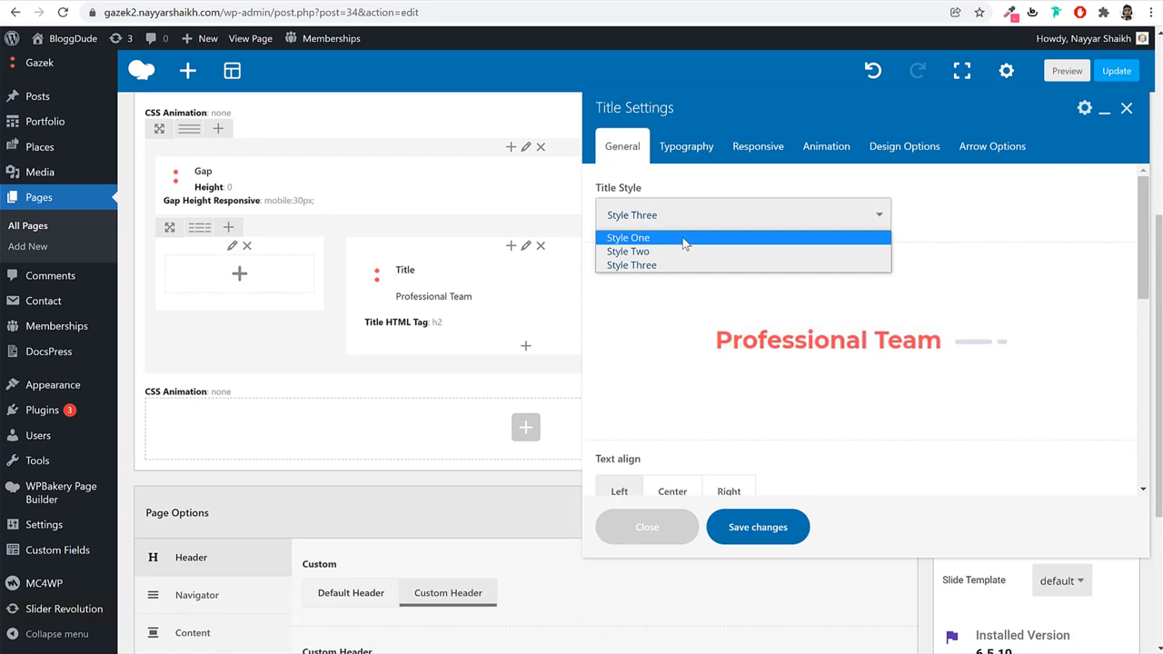
click(701, 237)
scroll(897, 300, down, 1)
scroll(896, 298, down, 3)
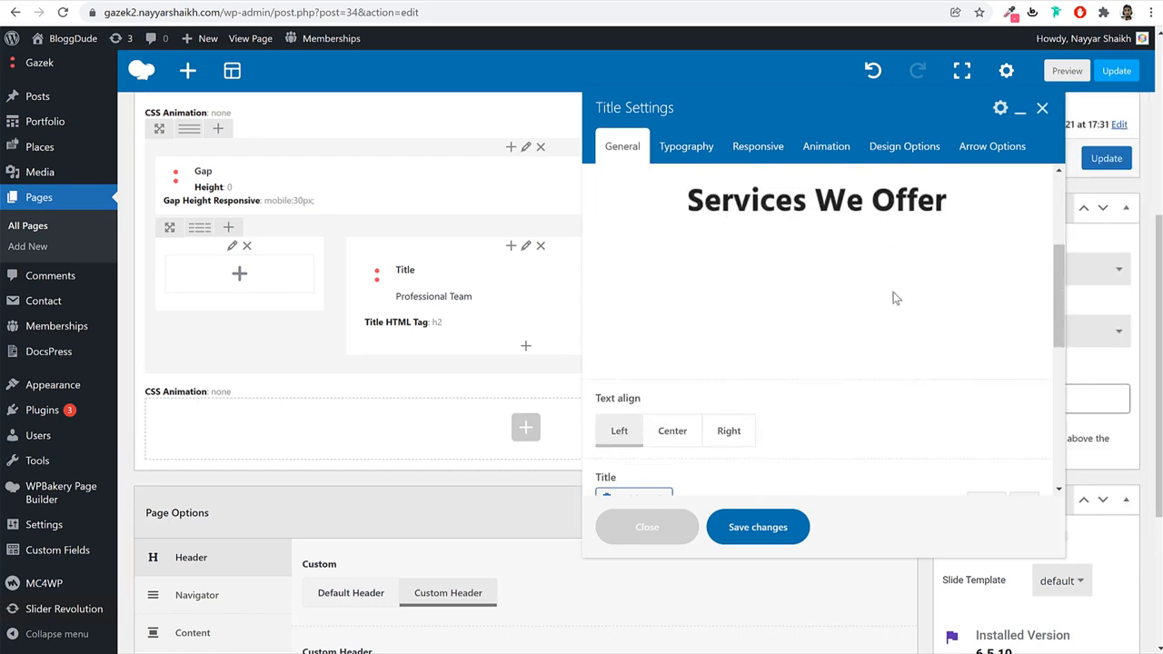
click(690, 282)
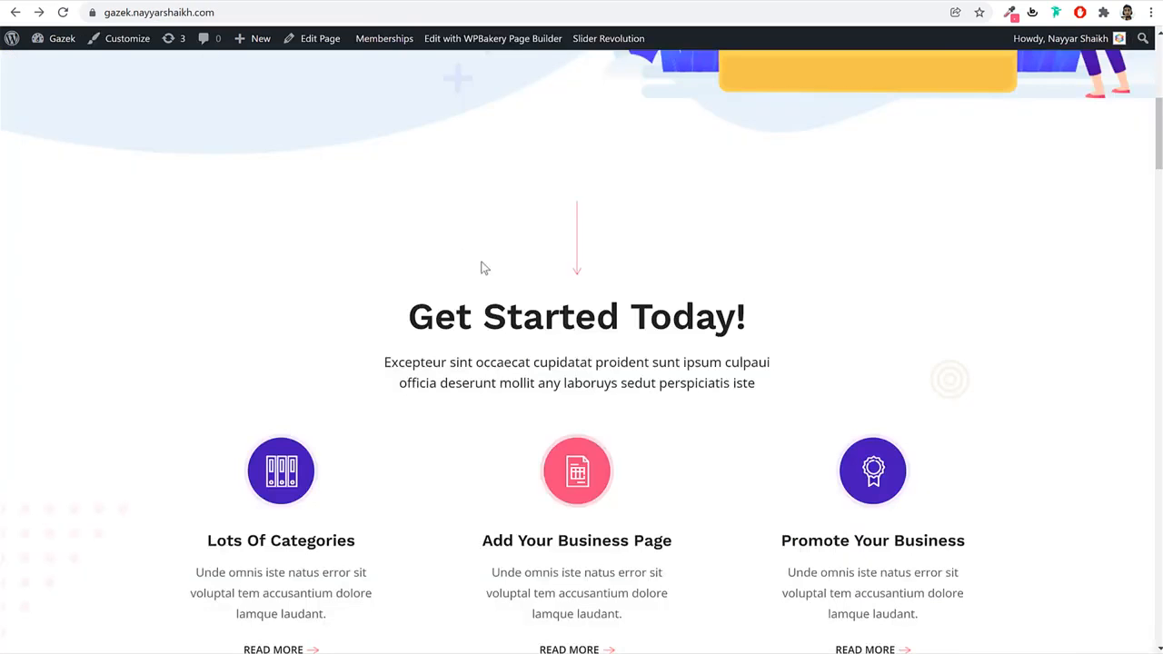
Replace the Professional Team text with the copied 'Get Started Today!' heading.
triple_click(476, 296)
key(ctrl+c)
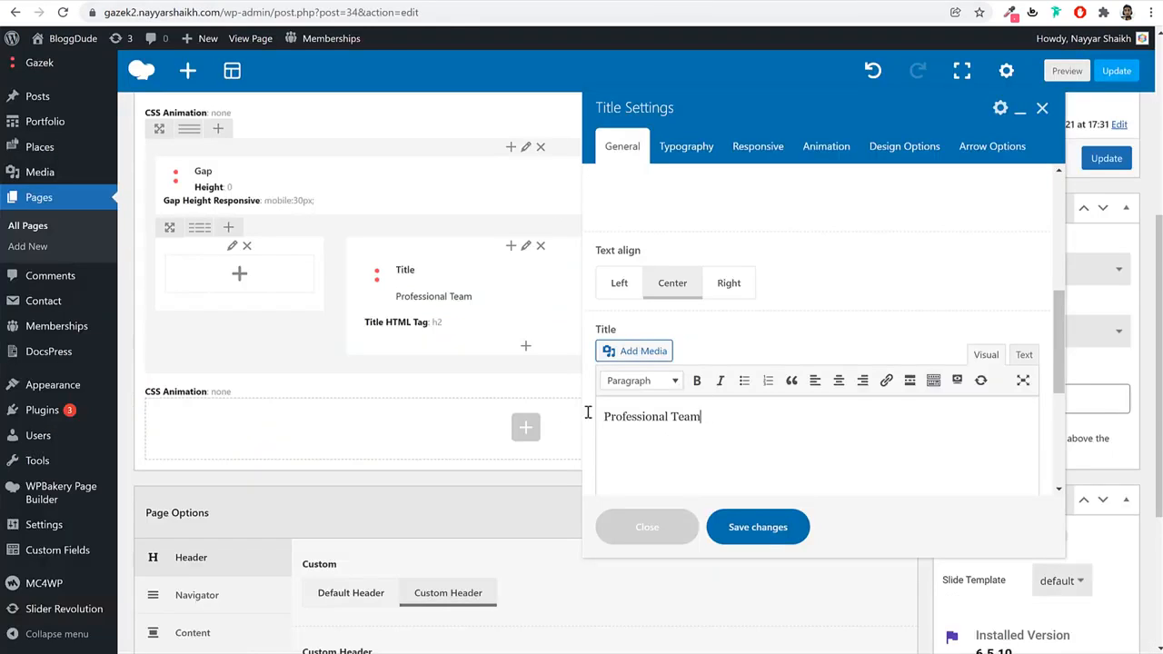
key(ctrl+a)
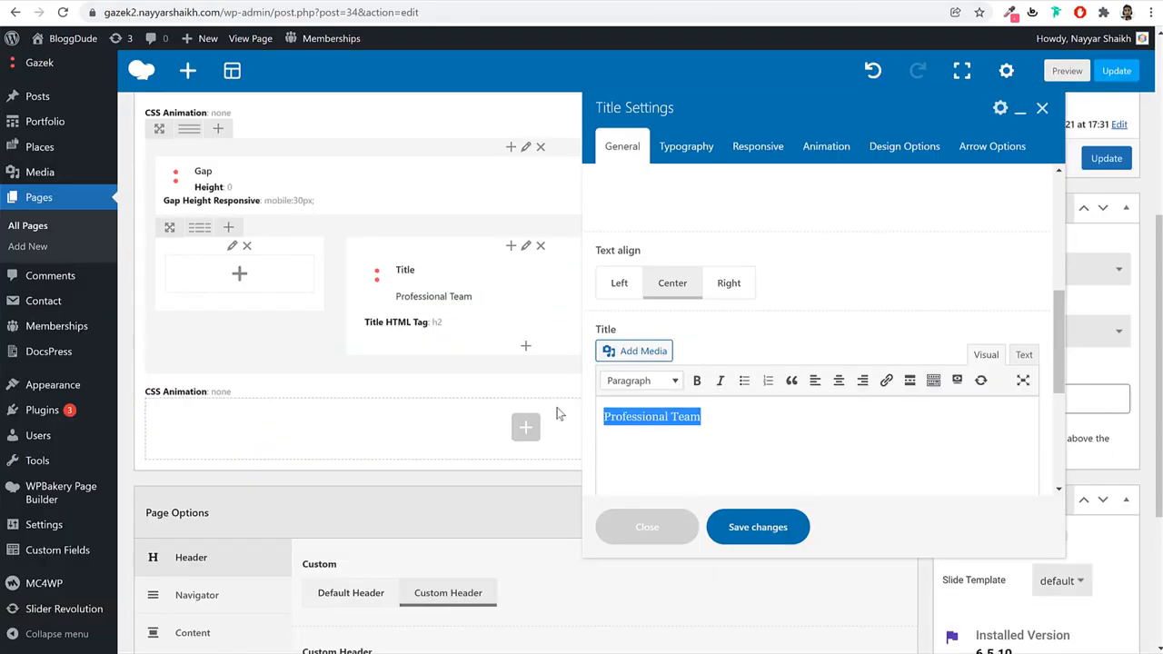
key(ctrl+v)
scroll(703, 346, down, 1)
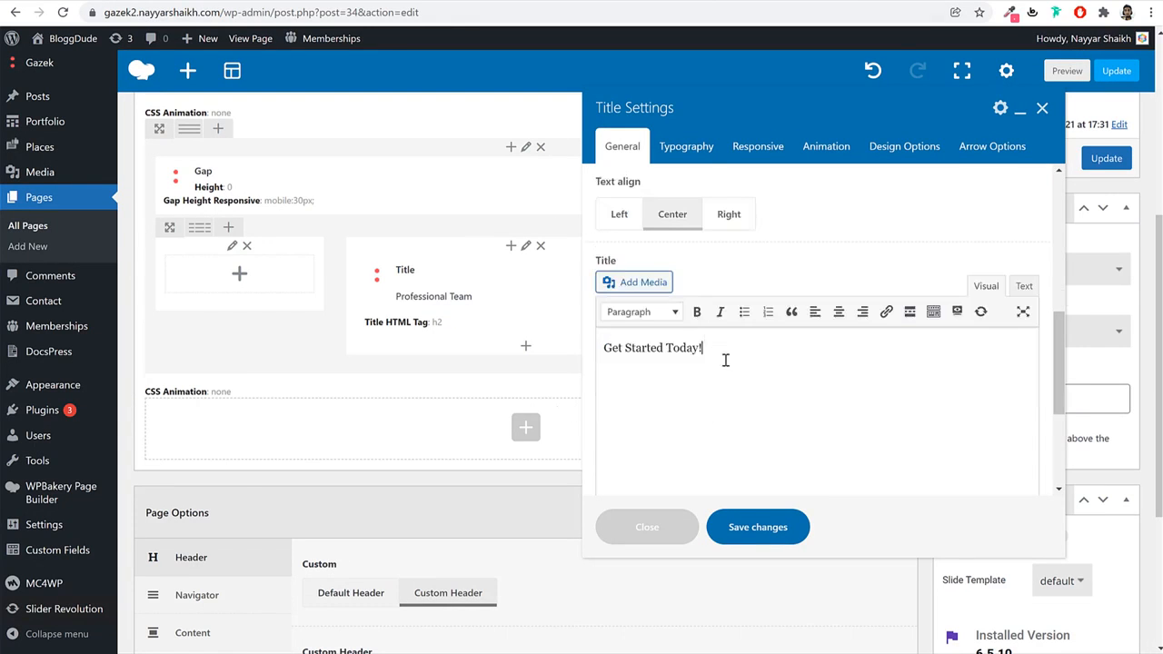
scroll(725, 361, down, 3)
scroll(725, 360, up, 3)
click(717, 148)
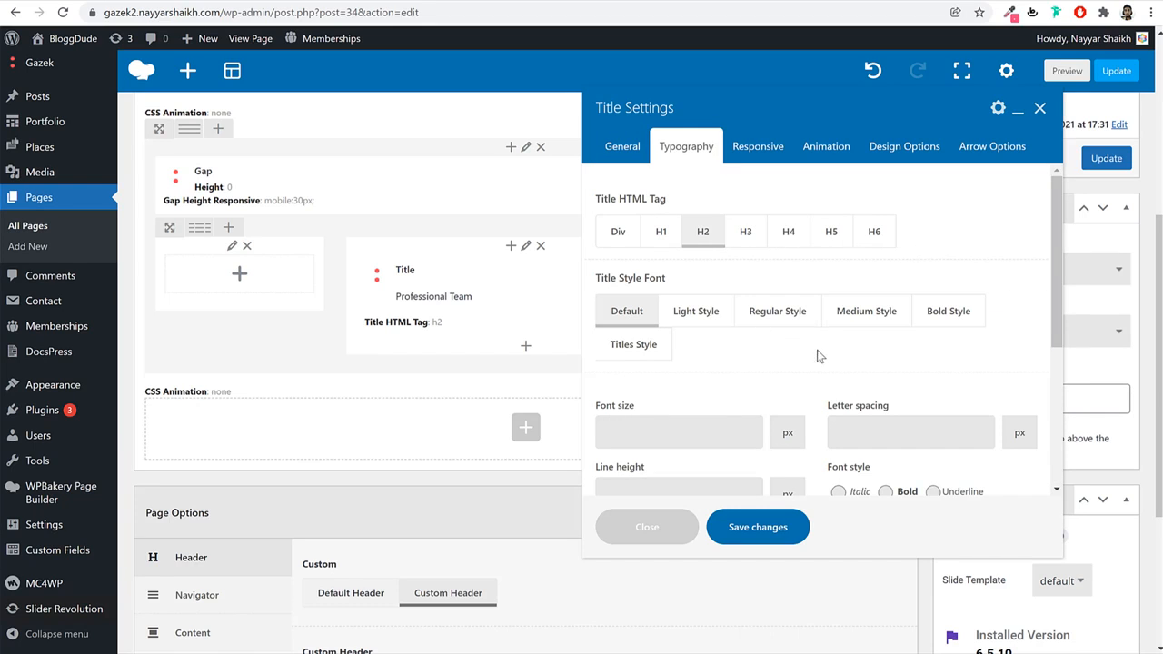
Set the title's font size and line height to 50.
scroll(693, 330, down, 2)
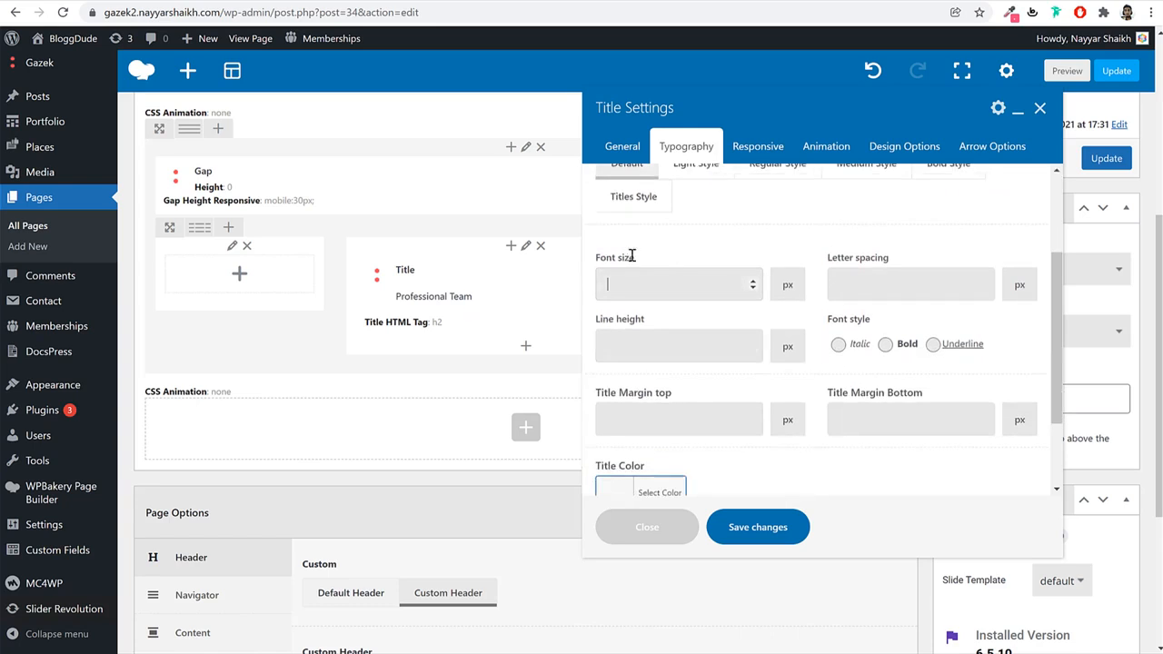
text(50)
drag(669, 257, 595, 262)
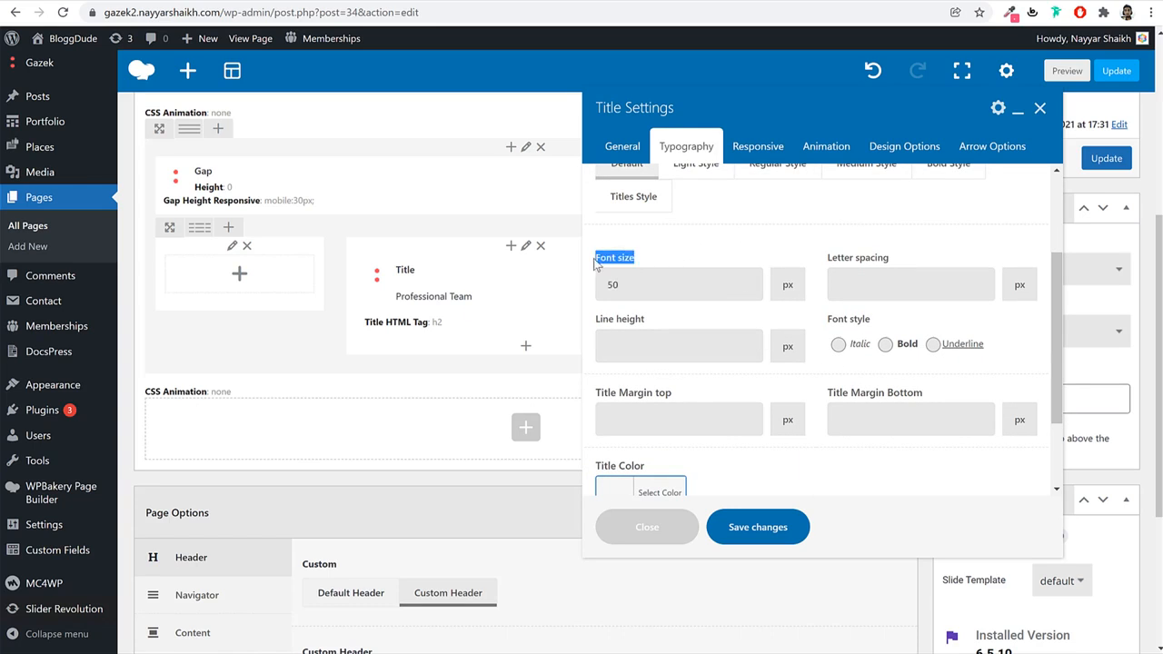
double_click(652, 285)
drag(639, 259, 593, 264)
drag(644, 321, 633, 350)
click(638, 352)
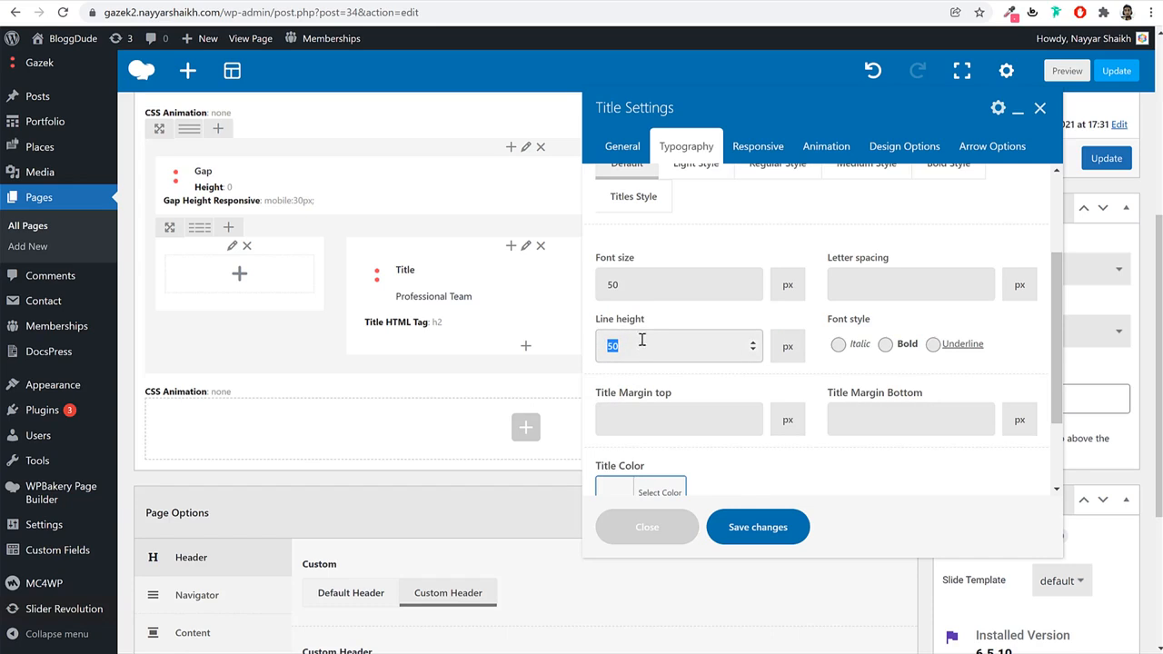
double_click(613, 284)
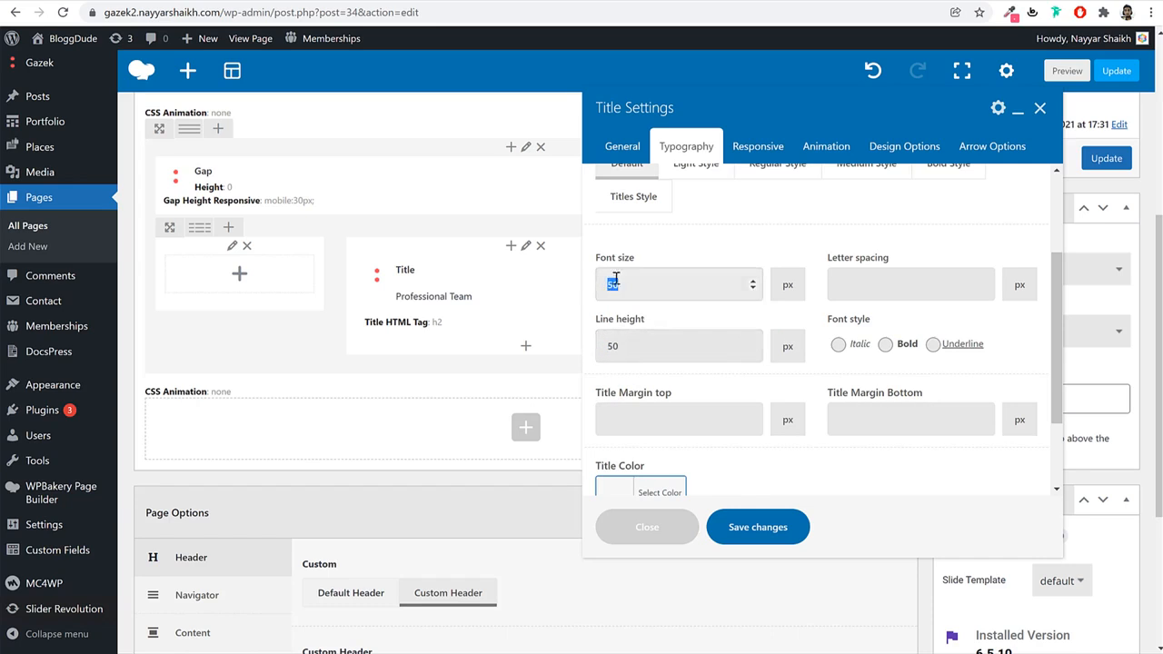
double_click(632, 342)
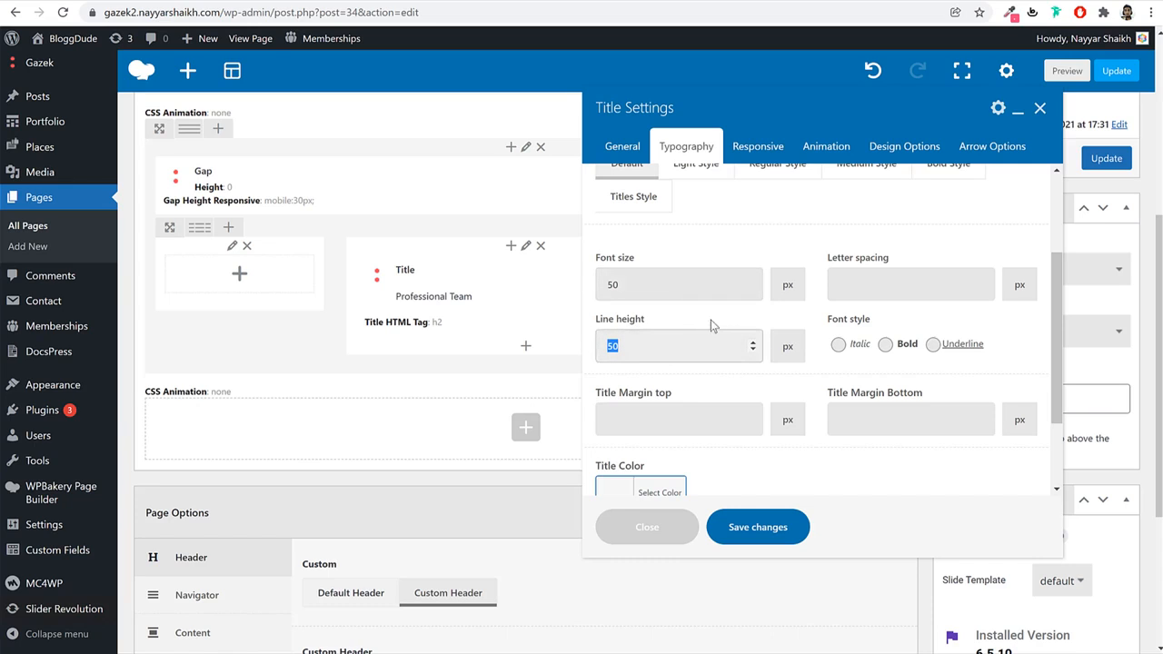
Leave custom responsive sizing off, save the title, and update the page.
click(750, 146)
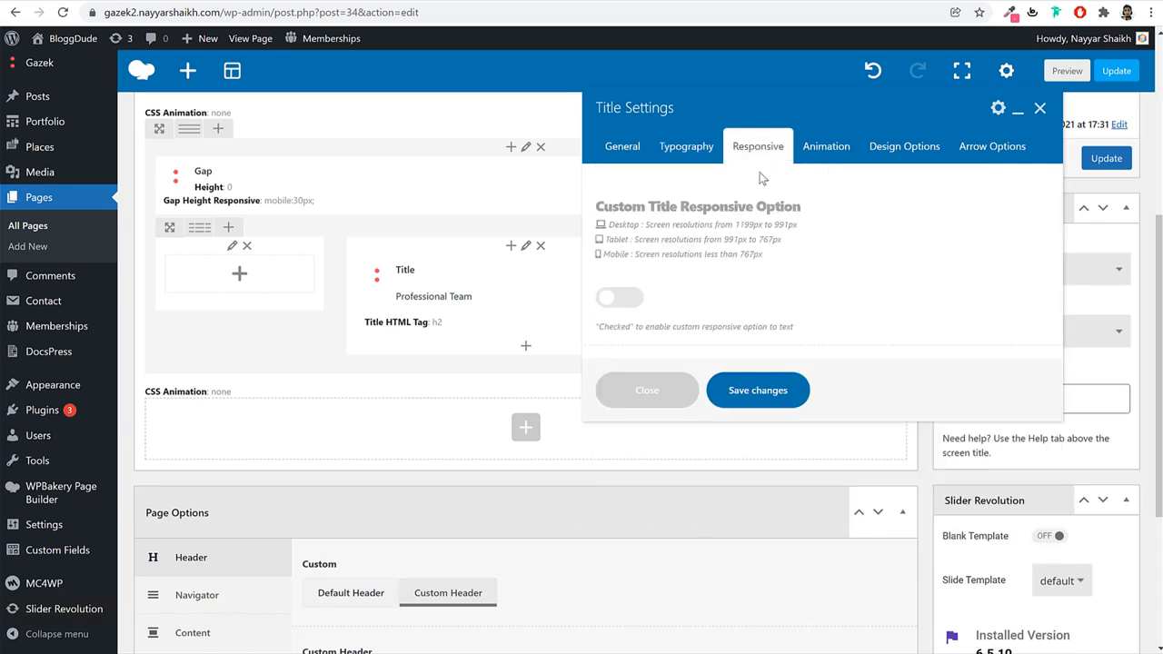
click(619, 298)
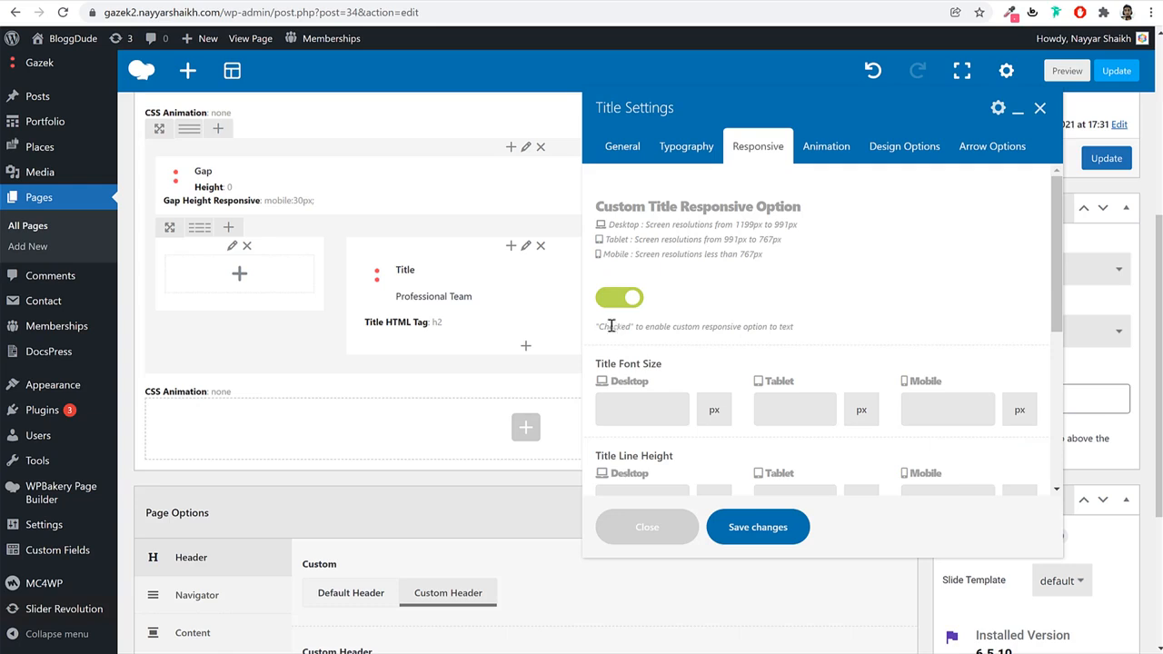
click(618, 298)
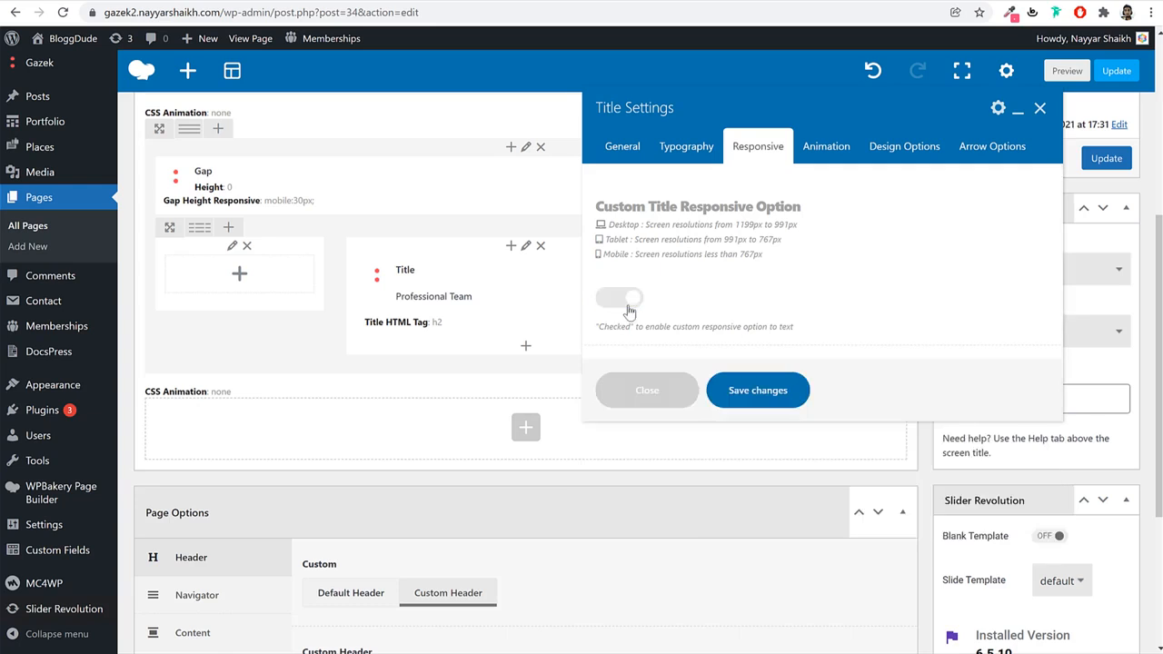
click(762, 395)
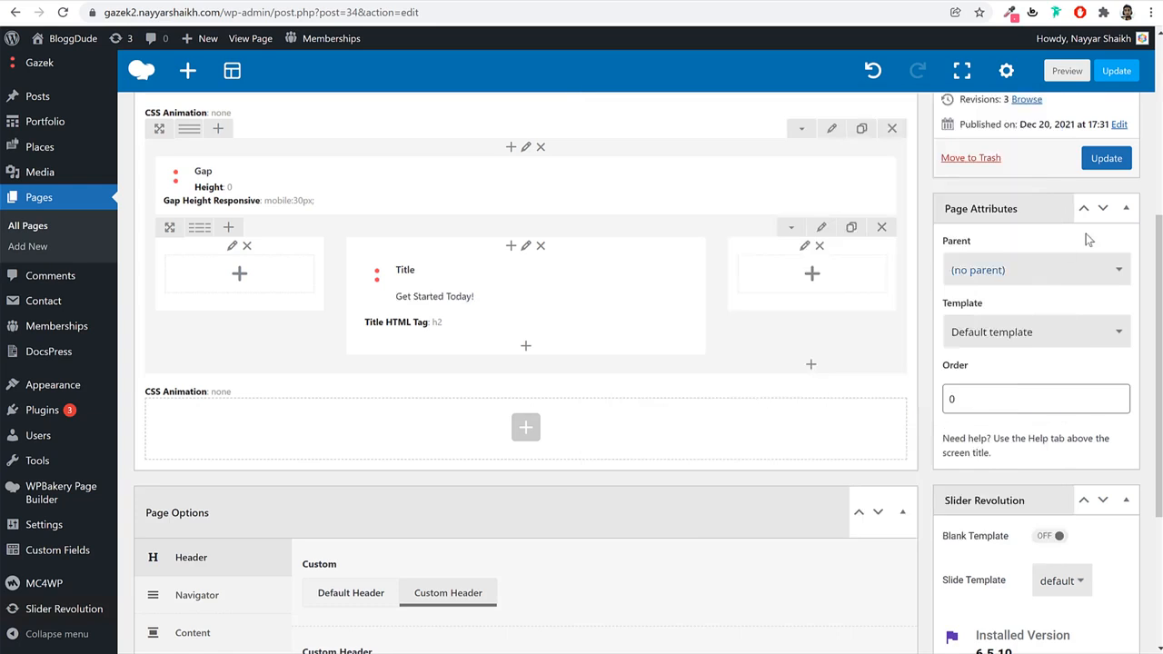
click(1108, 158)
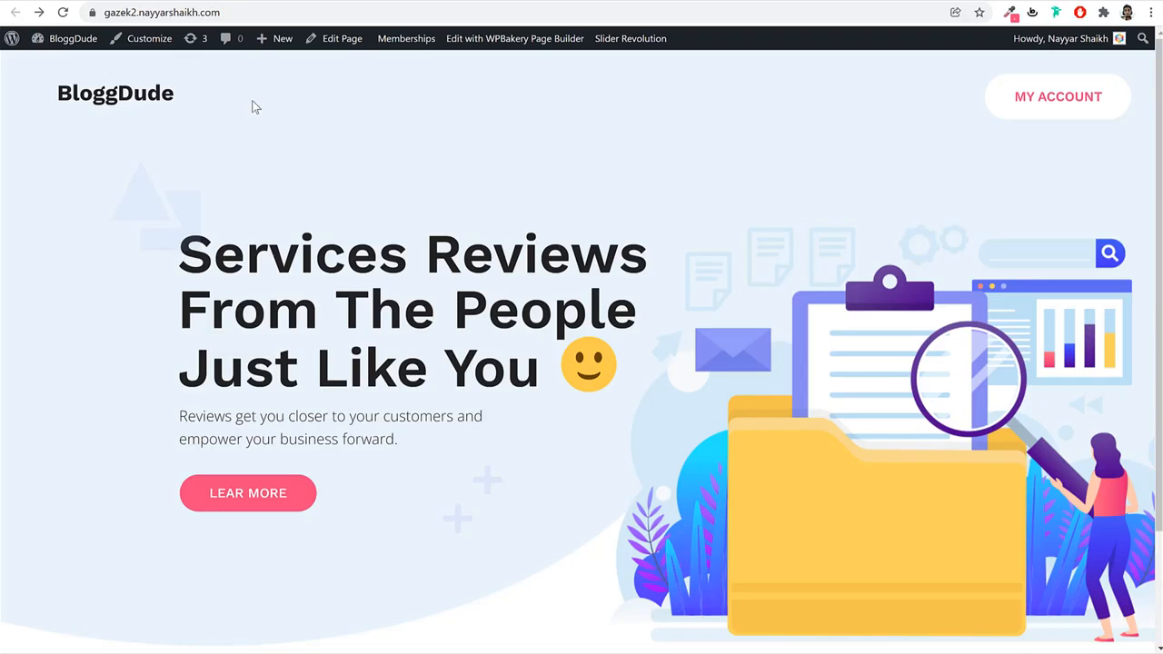
Check the Get Started Today! heading on the reloaded live homepage in desktop and mobile views.
click(63, 14)
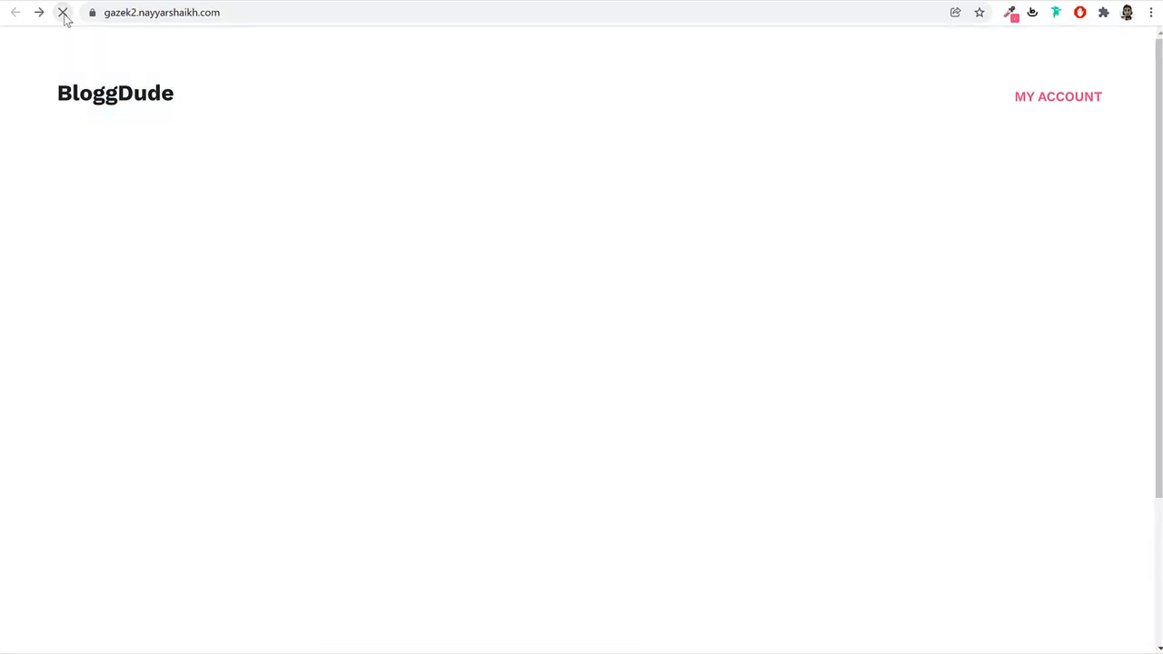
scroll(615, 301, down, 2)
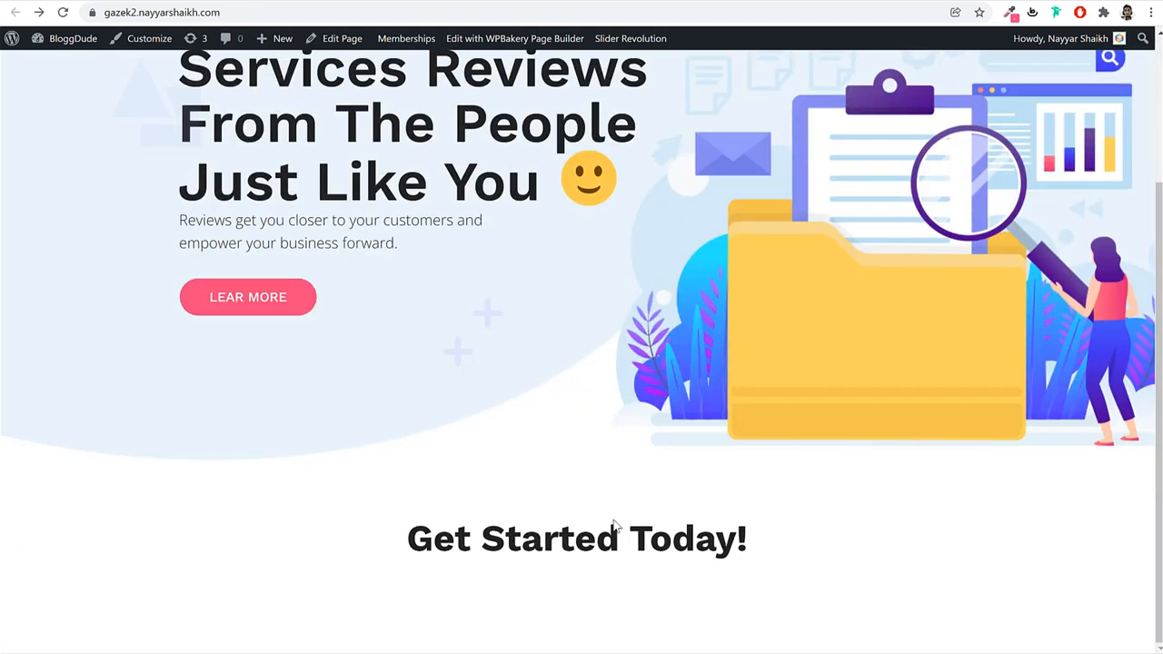
key(ctrl+shift+i)
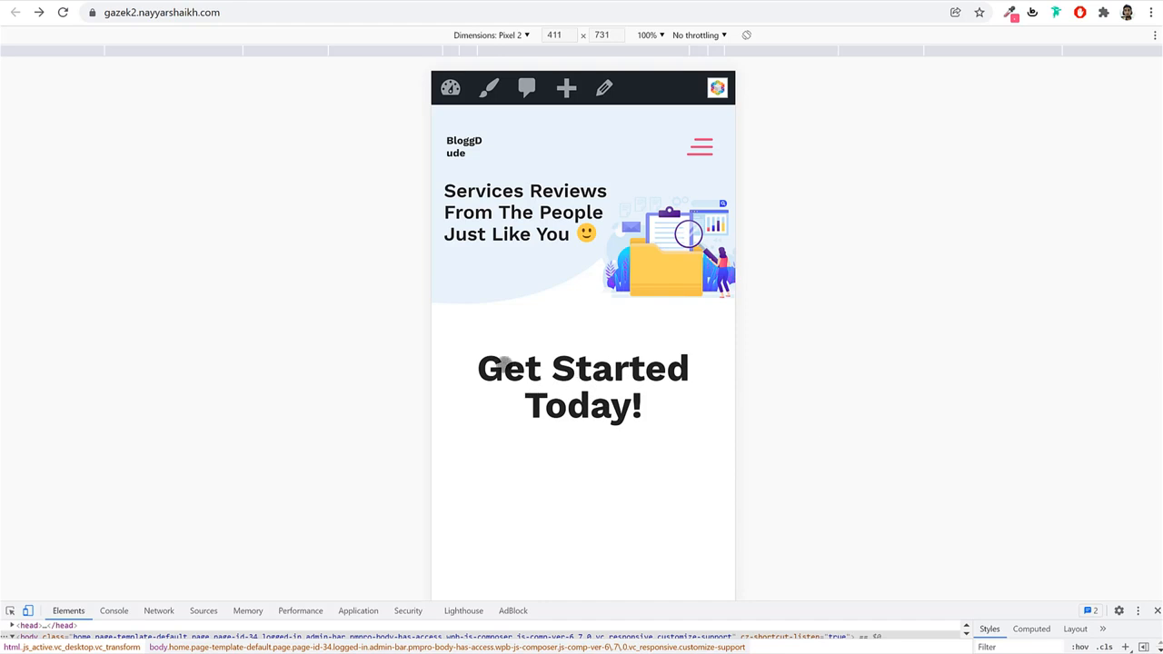
click(1157, 611)
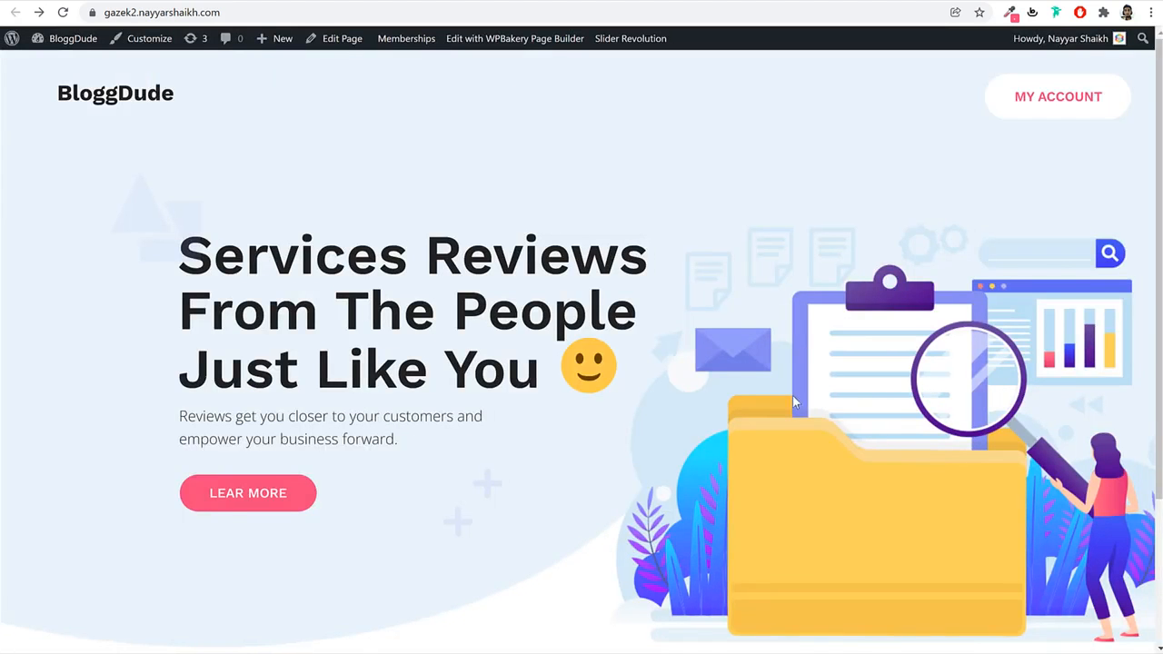
scroll(793, 404, down, 2)
click(454, 2)
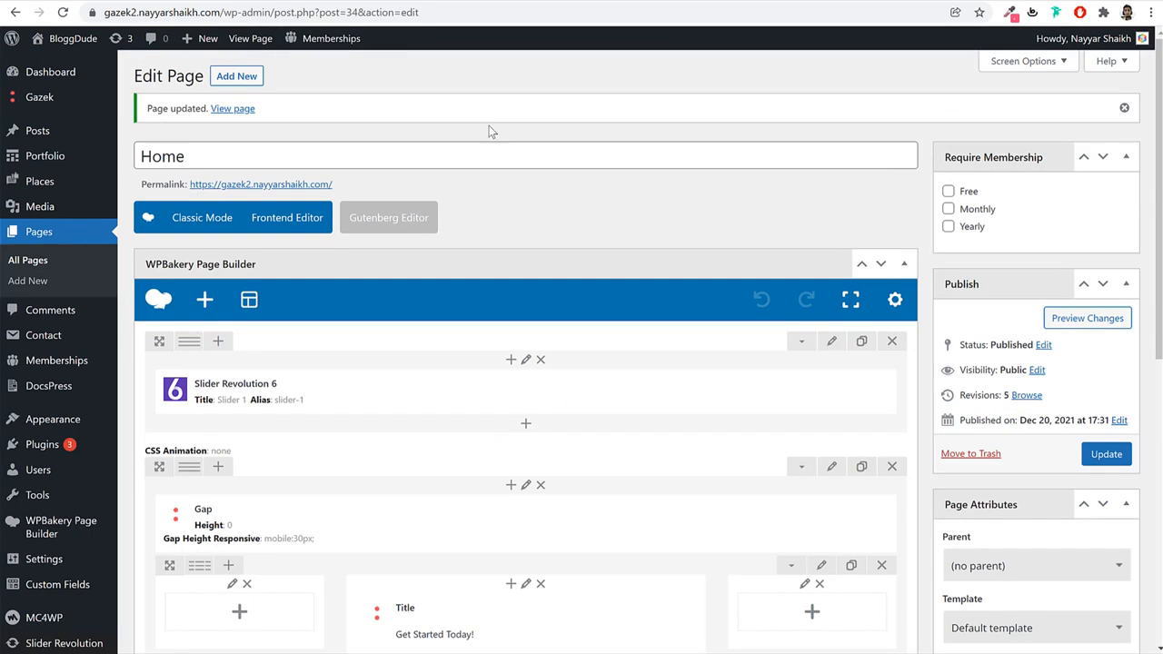
Enable custom responsive font sizes for the Get Started Today! title and adjust desktop and mobile sizes.
scroll(791, 432, down, 4)
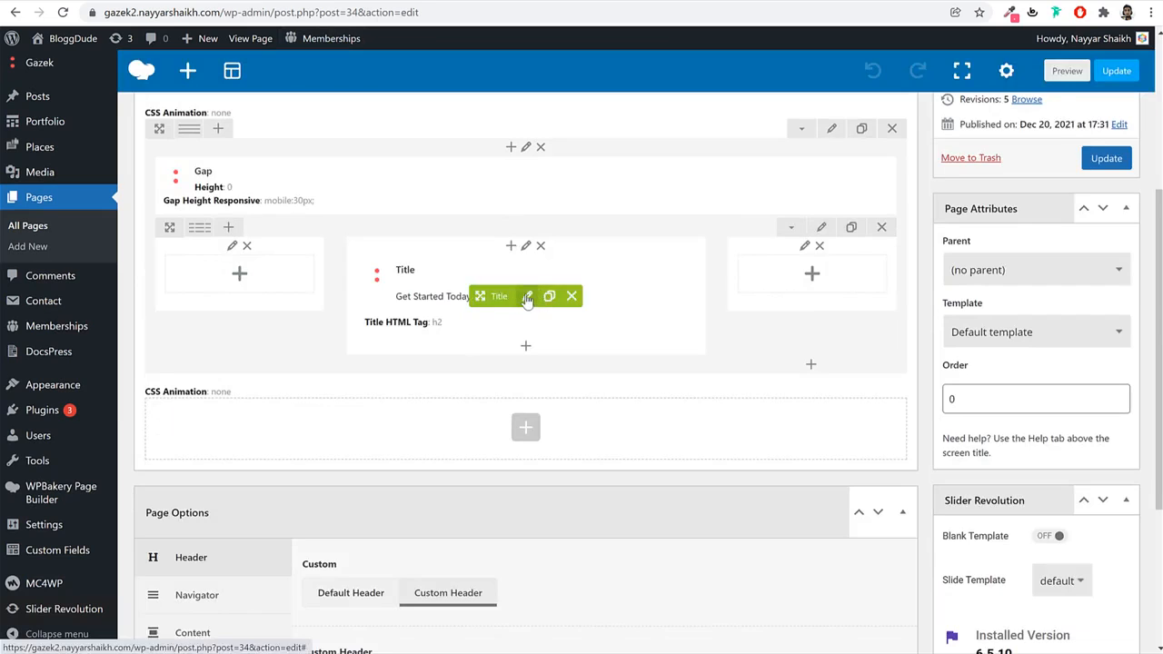
click(527, 296)
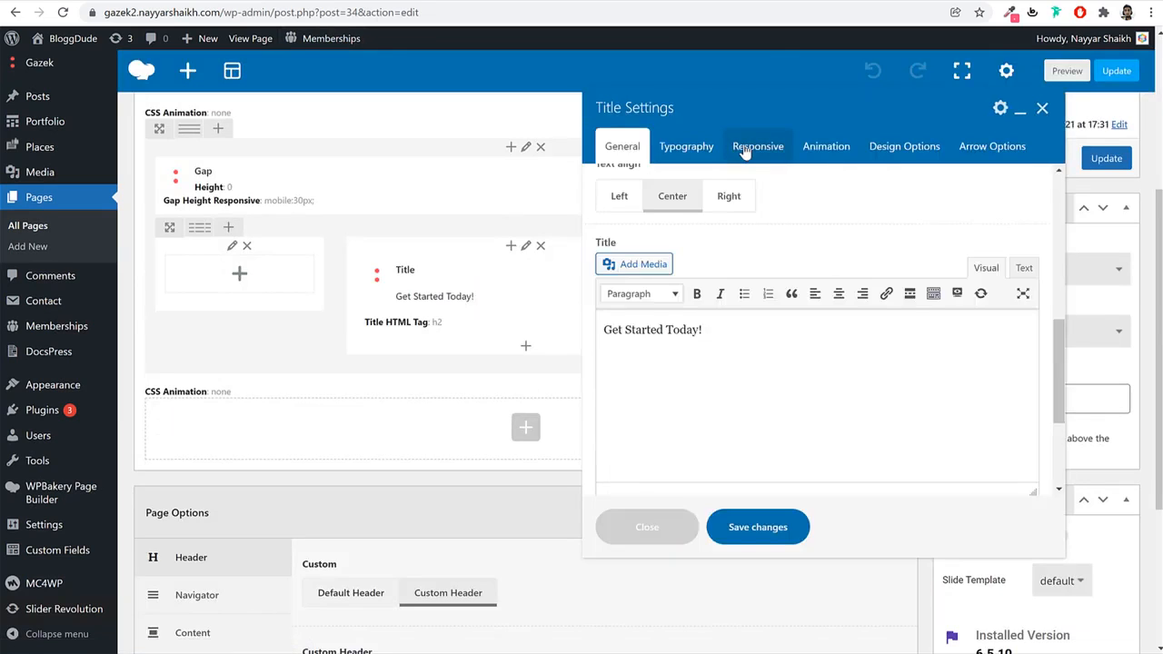
click(758, 146)
click(617, 294)
scroll(697, 334, down, 2)
scroll(697, 335, down, 1)
click(636, 261)
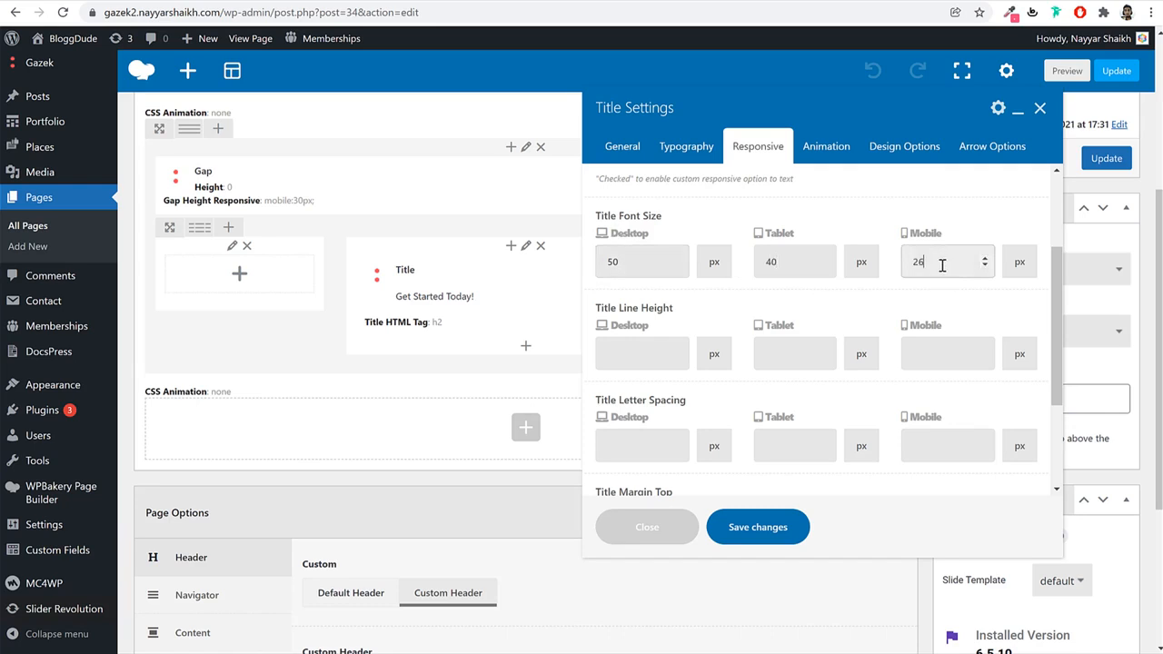
double_click(914, 262)
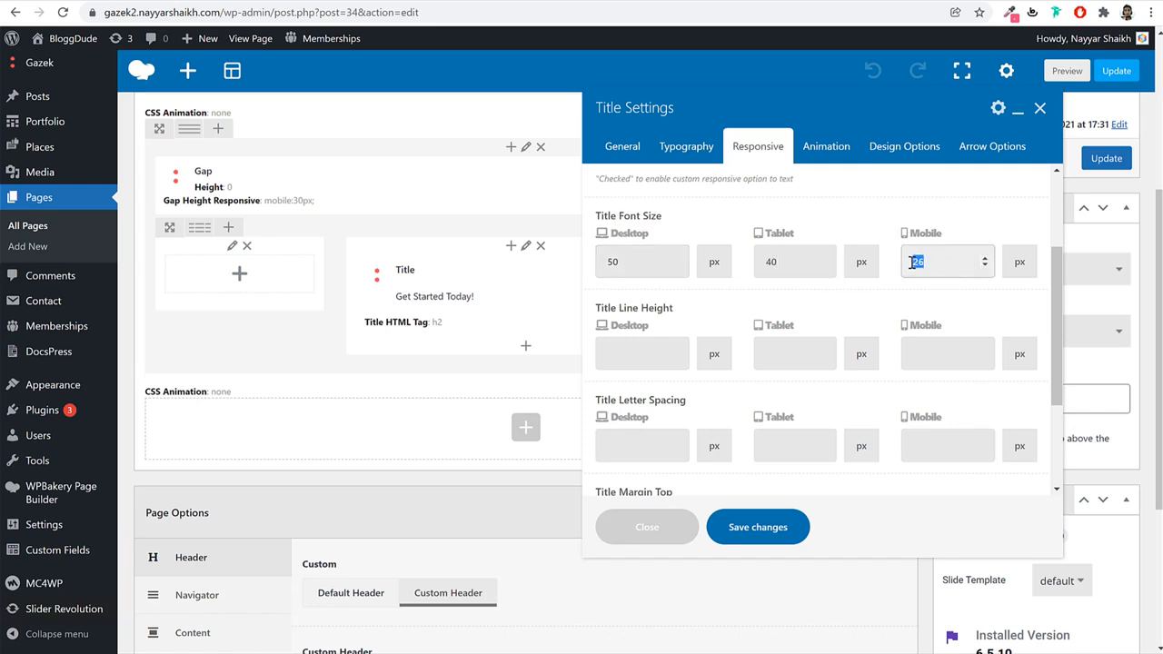
Give the title the fadeIn CSS animation and preview it.
click(837, 162)
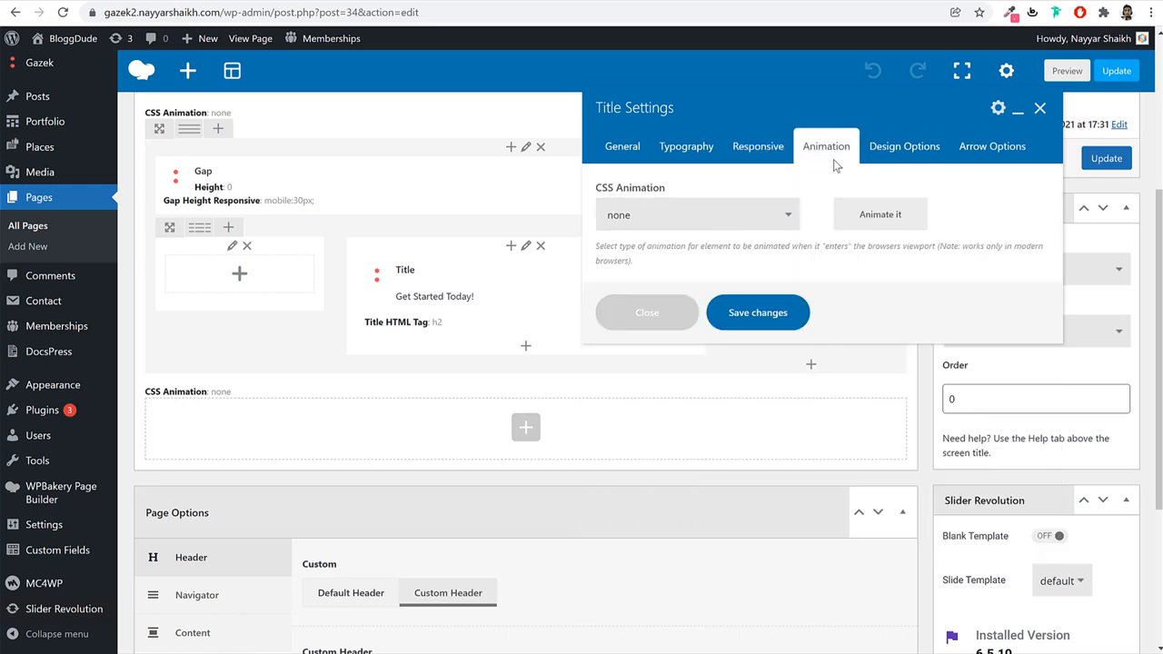
click(733, 208)
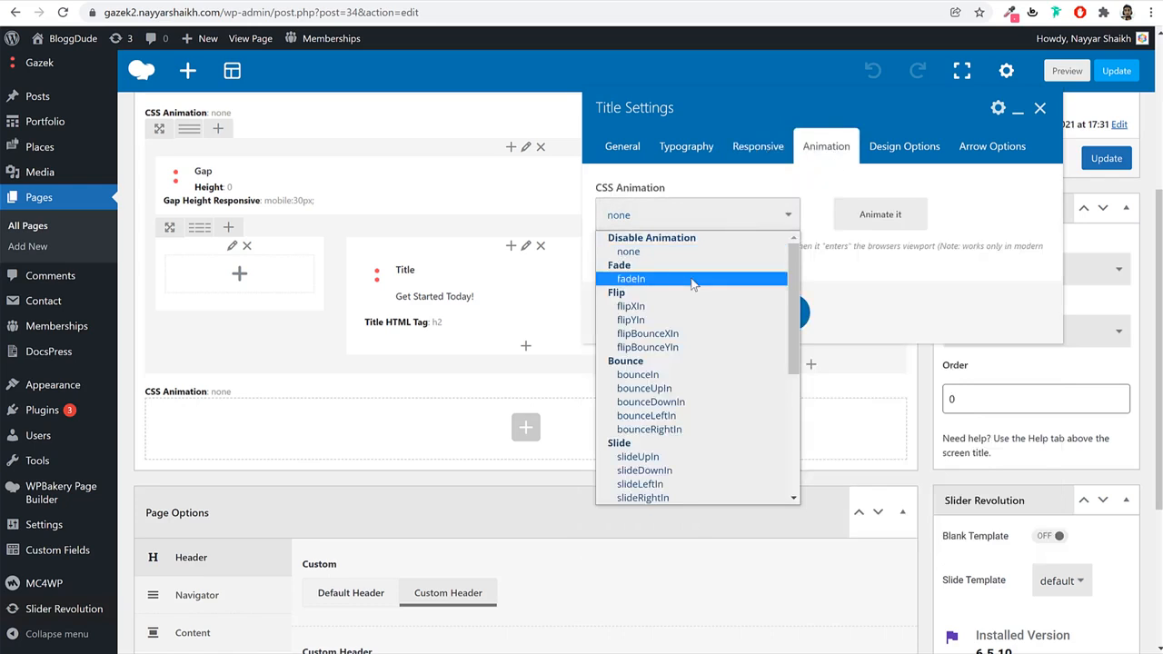
click(636, 270)
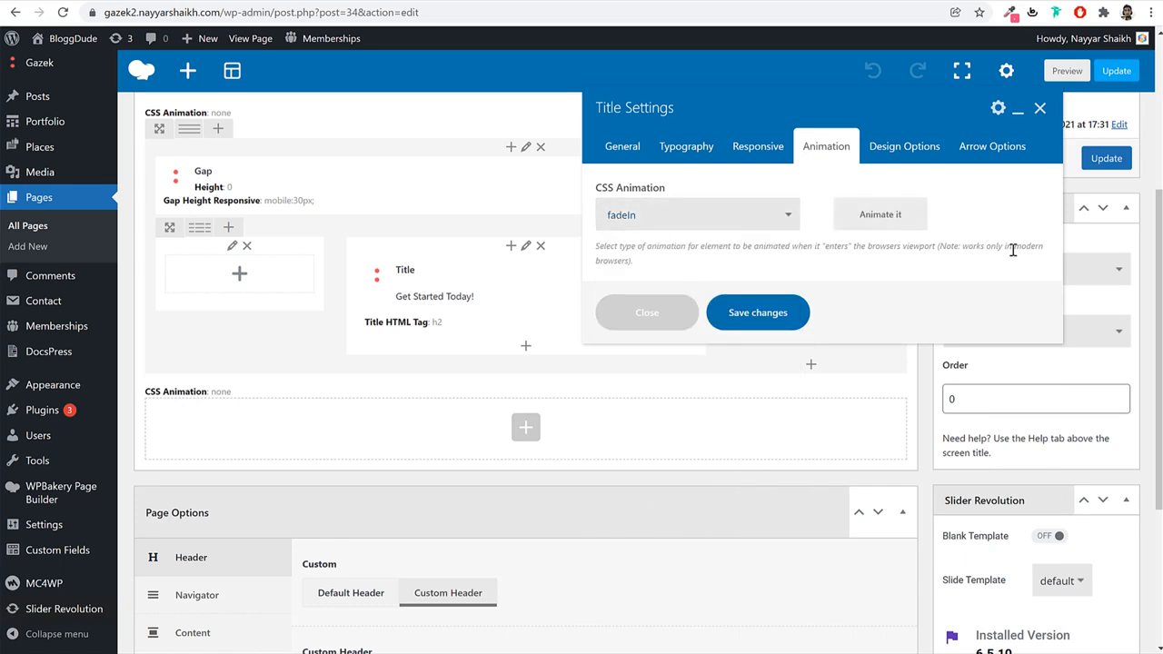
click(886, 223)
click(886, 223)
double_click(883, 222)
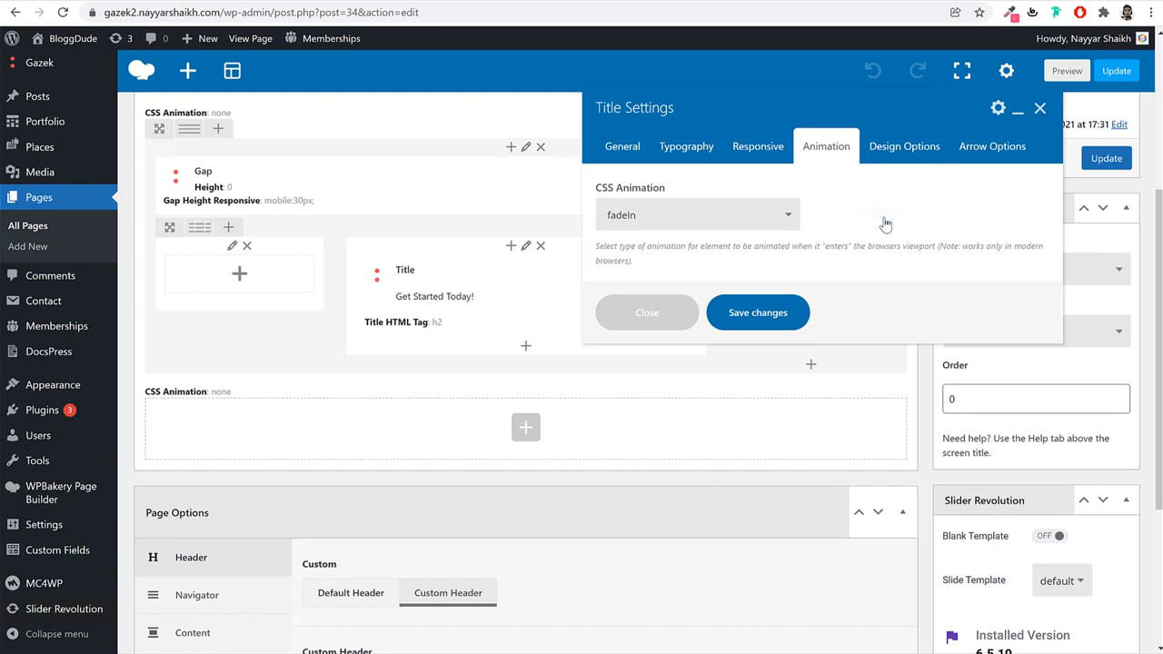
click(883, 229)
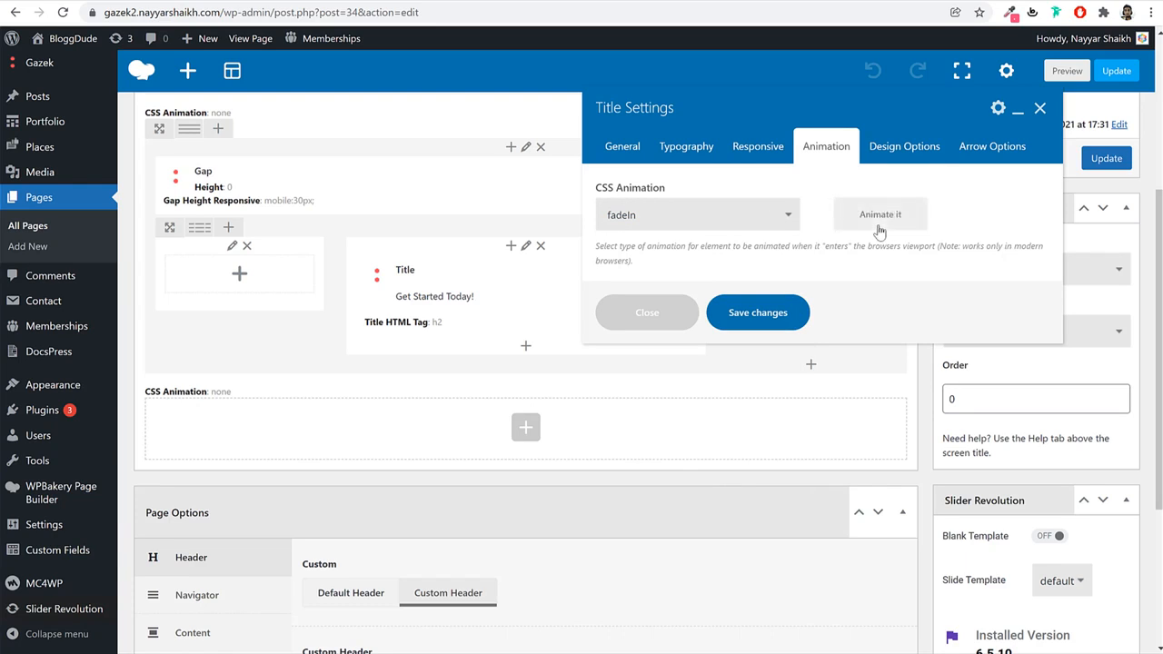
click(879, 232)
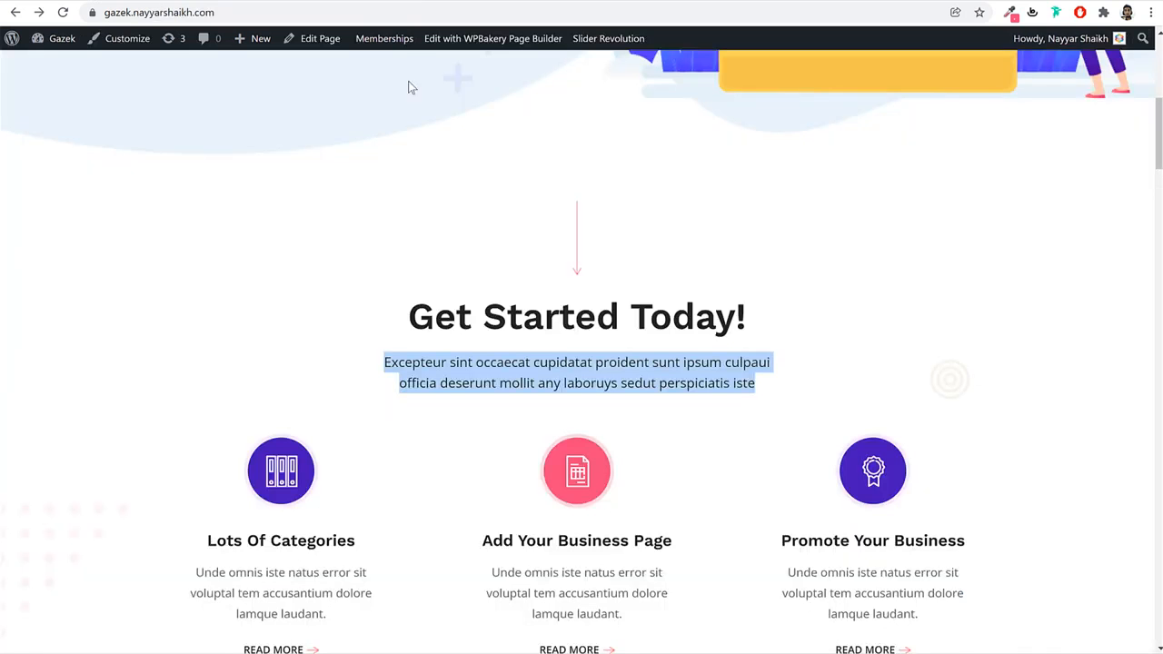
click(592, 219)
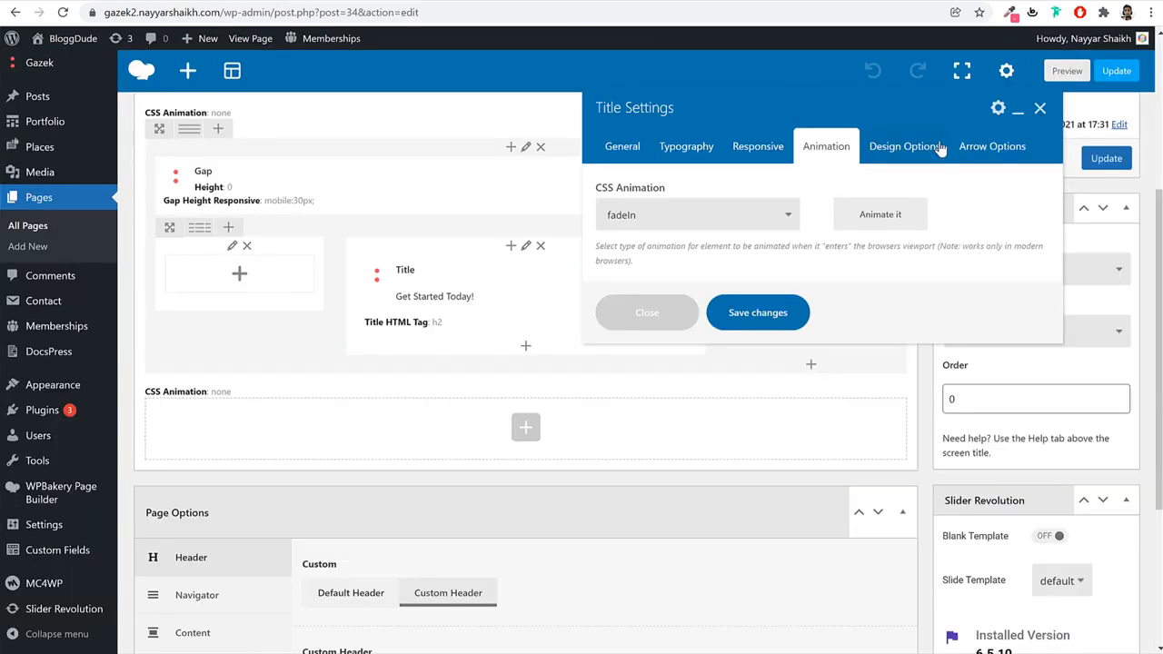
Enable a small top-to-bottom arrow positioned at the centre top.
click(993, 147)
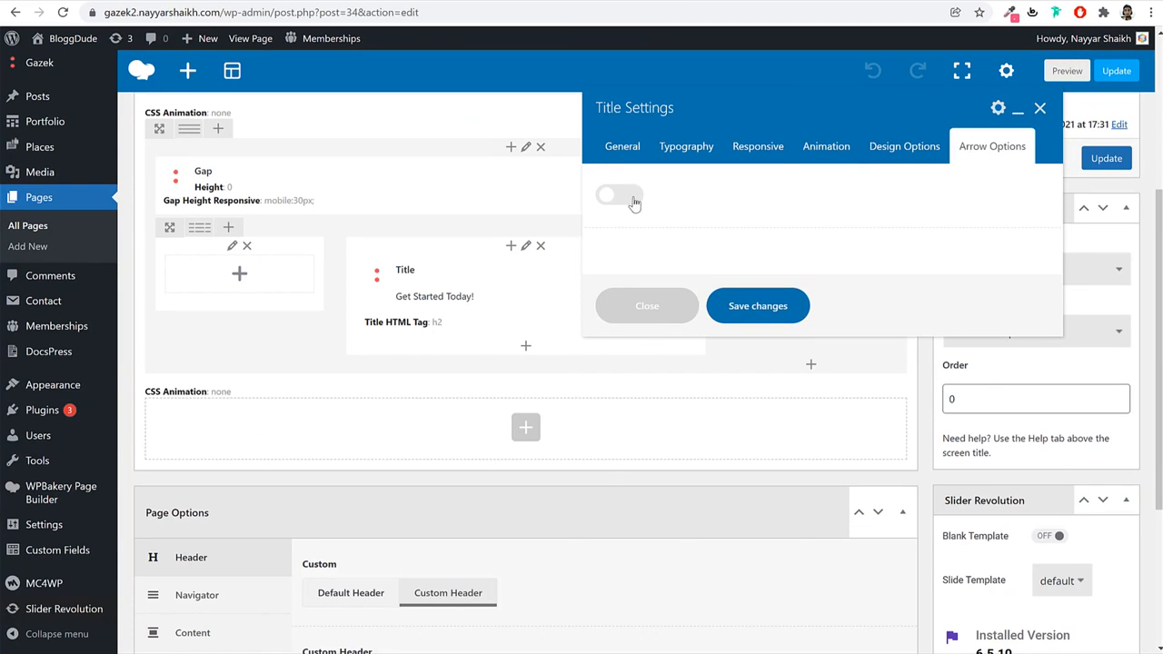
click(621, 196)
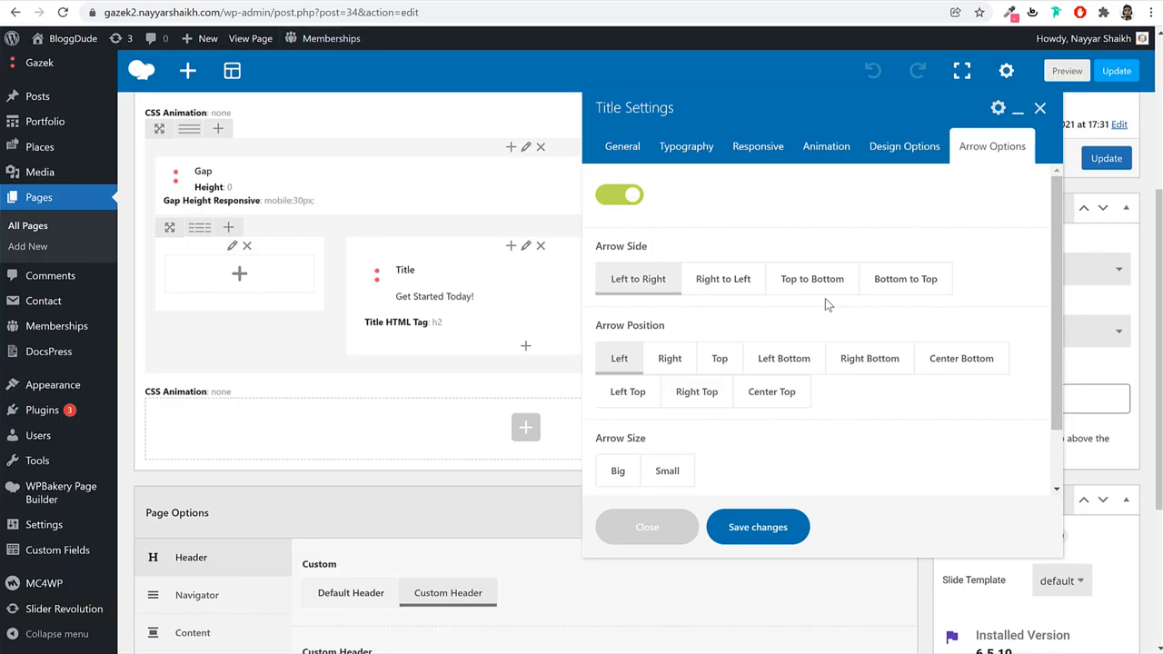
click(807, 283)
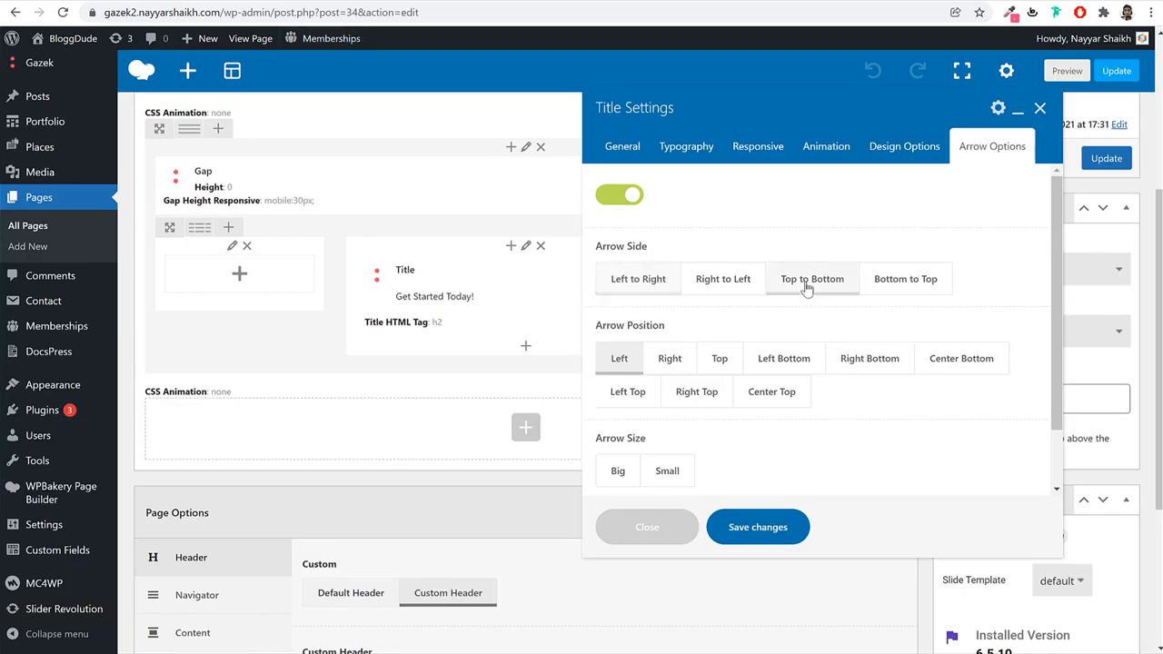
click(771, 397)
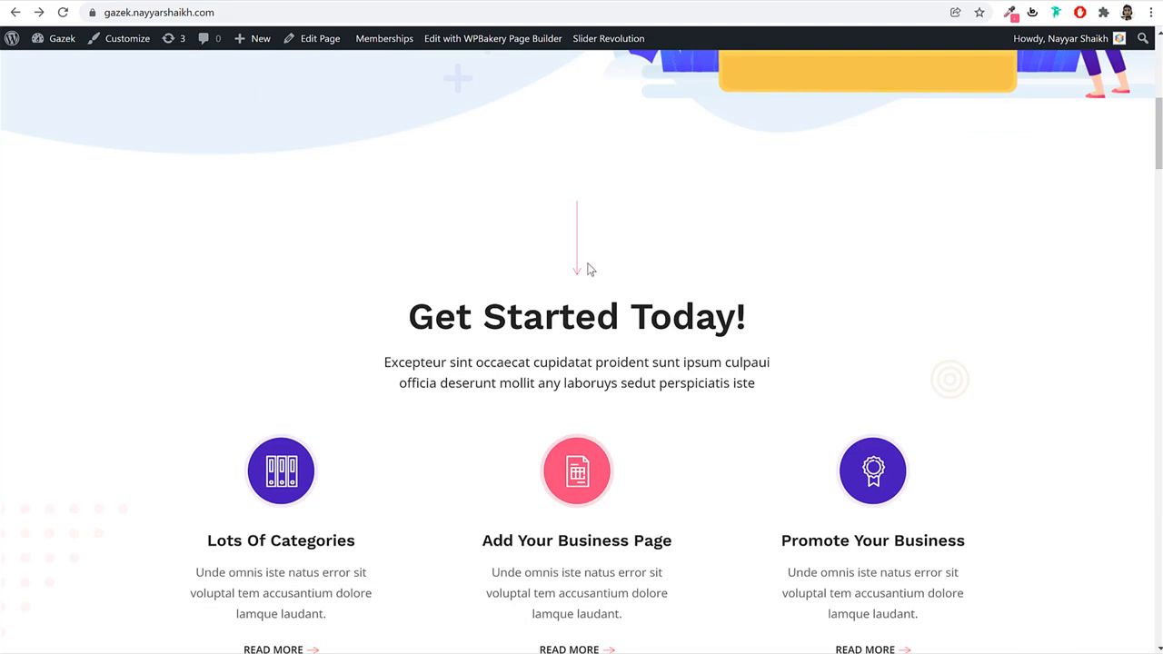
drag(445, 318, 745, 320)
click(727, 320)
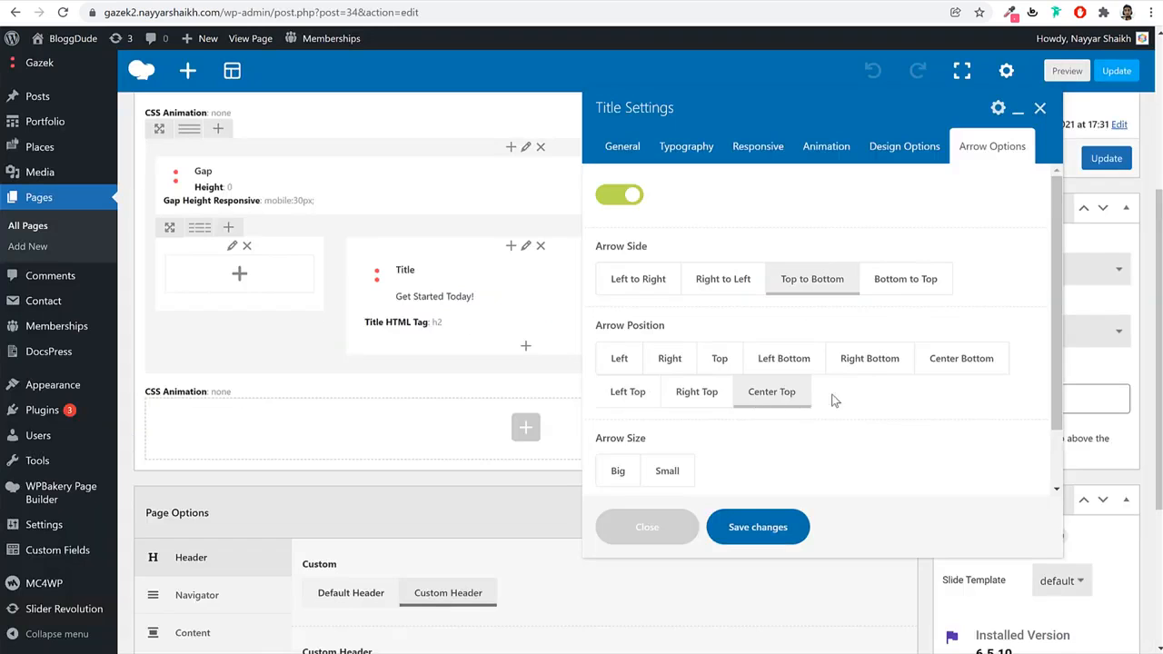
scroll(833, 400, down, 1)
click(684, 411)
scroll(774, 400, down, 2)
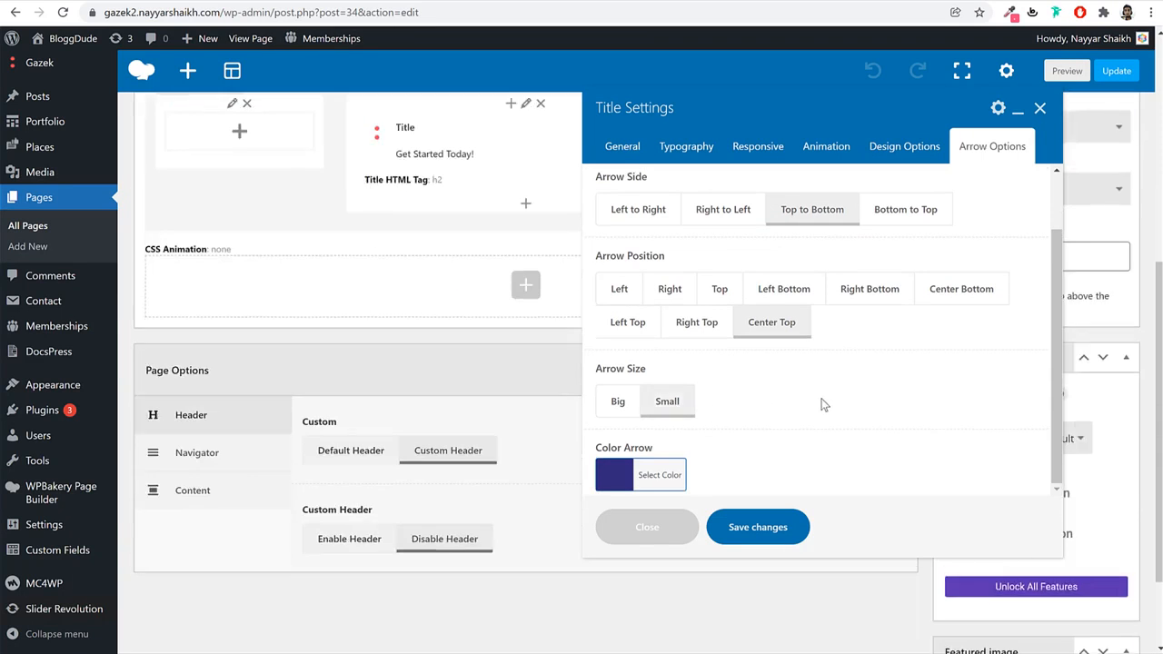
scroll(309, 401, up, 3)
scroll(309, 400, up, 1)
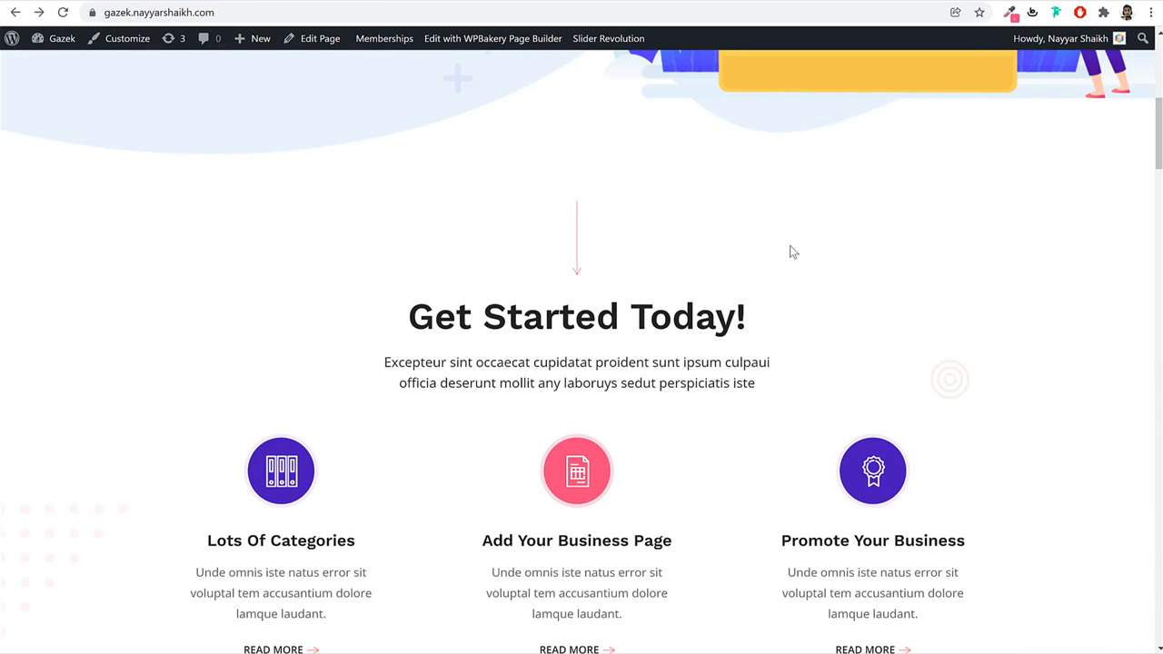
Colour the arrow pink #F0487A, sampled from the demo icon, and save the title.
click(1009, 12)
scroll(778, 358, down, 1)
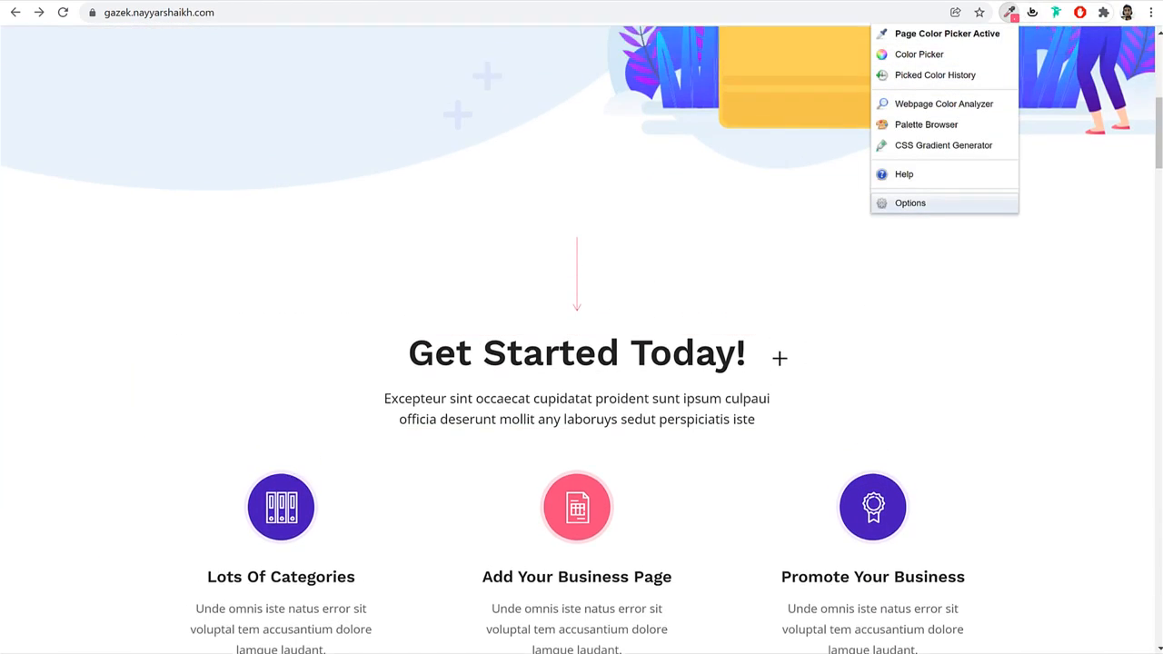
click(598, 349)
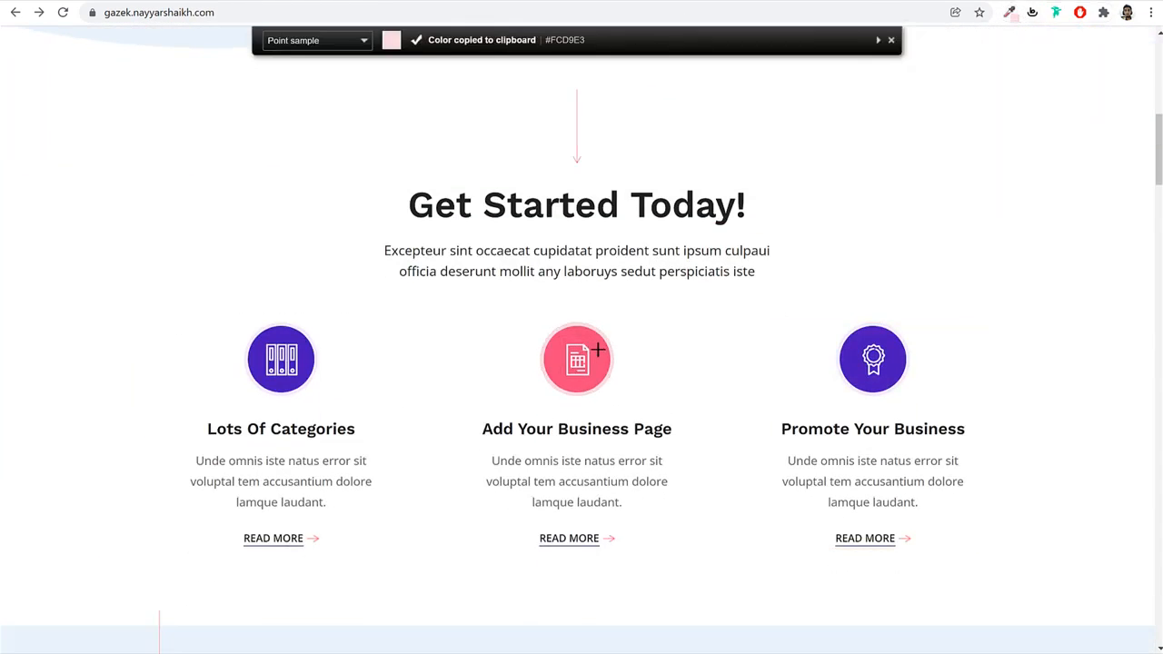
click(1011, 13)
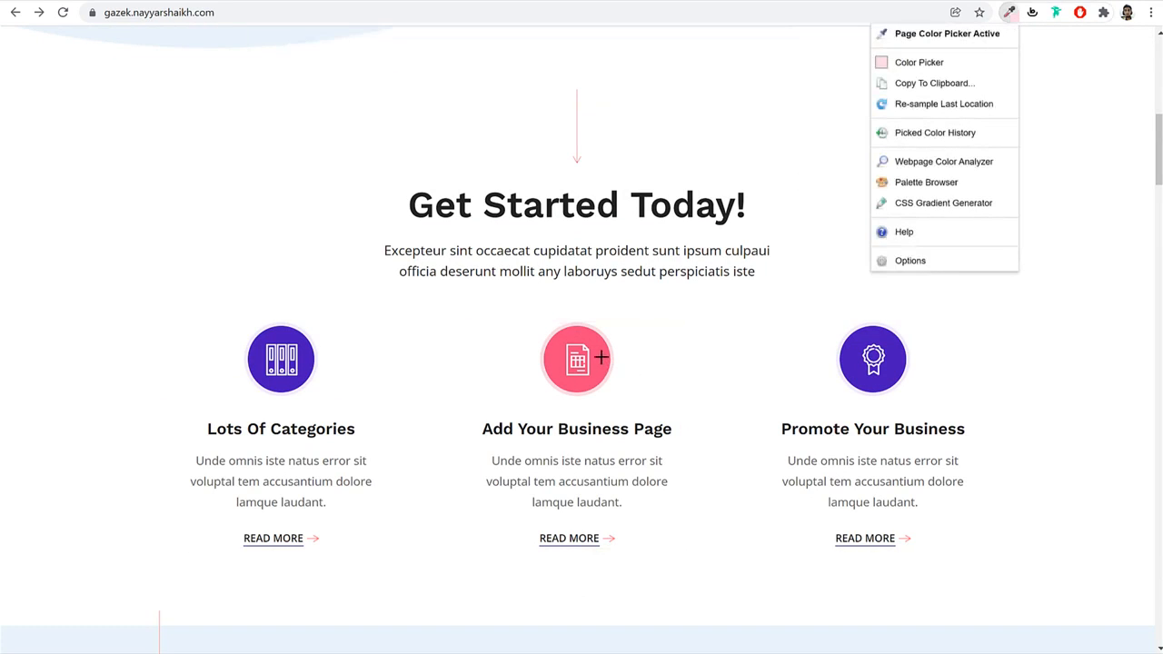
click(601, 356)
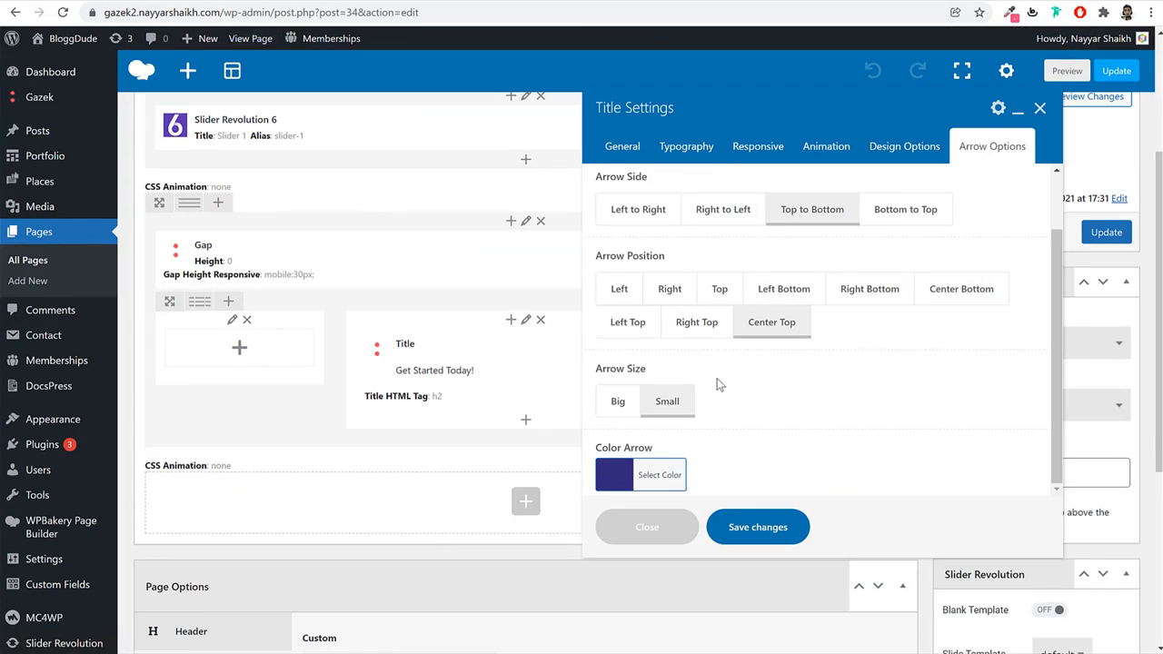
click(662, 469)
key(ctrl+a)
key(ctrl+v)
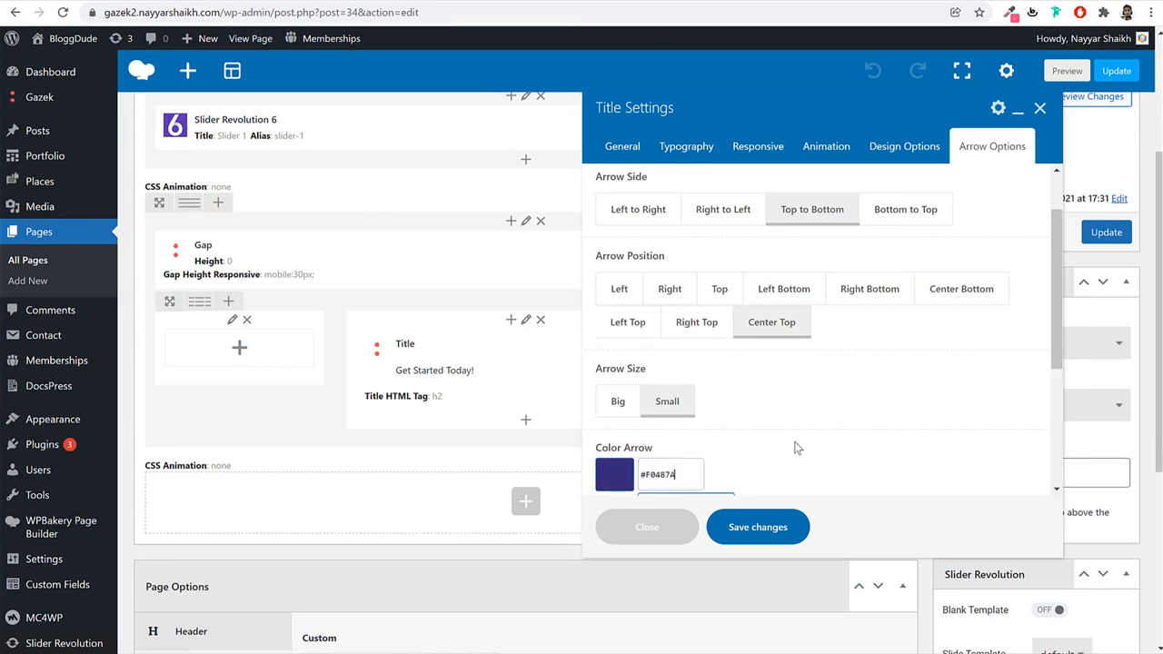
scroll(805, 441, down, 2)
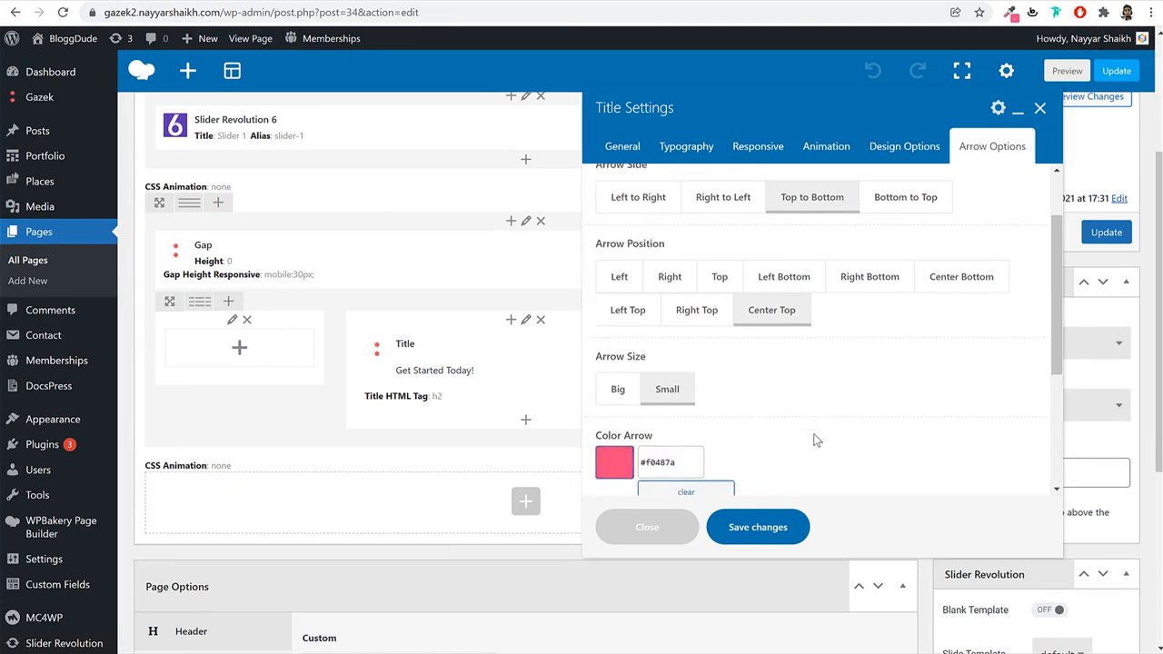
click(855, 363)
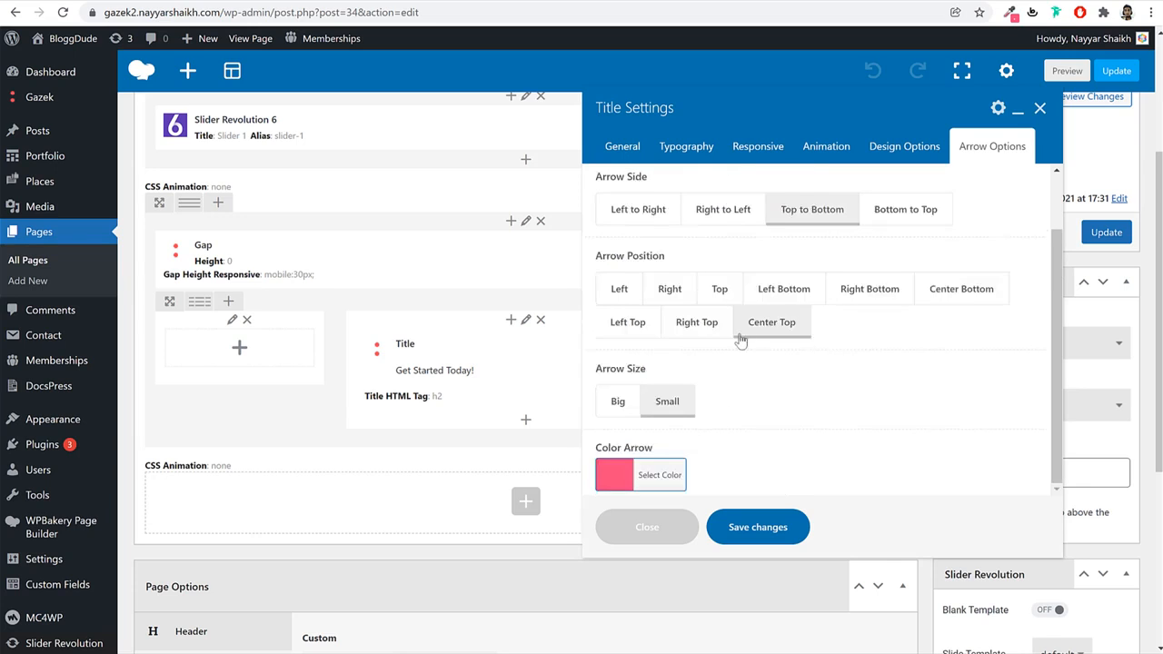
click(771, 529)
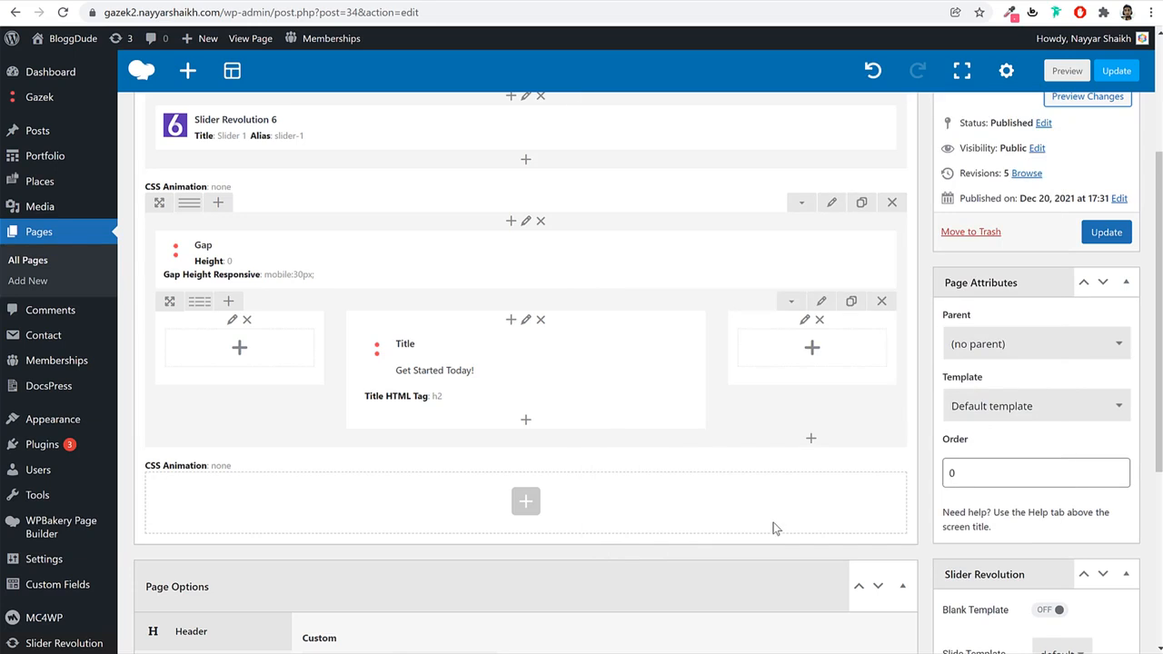
Update the page and check the heading's pink arrow on the live site in desktop and mobile views.
click(1105, 233)
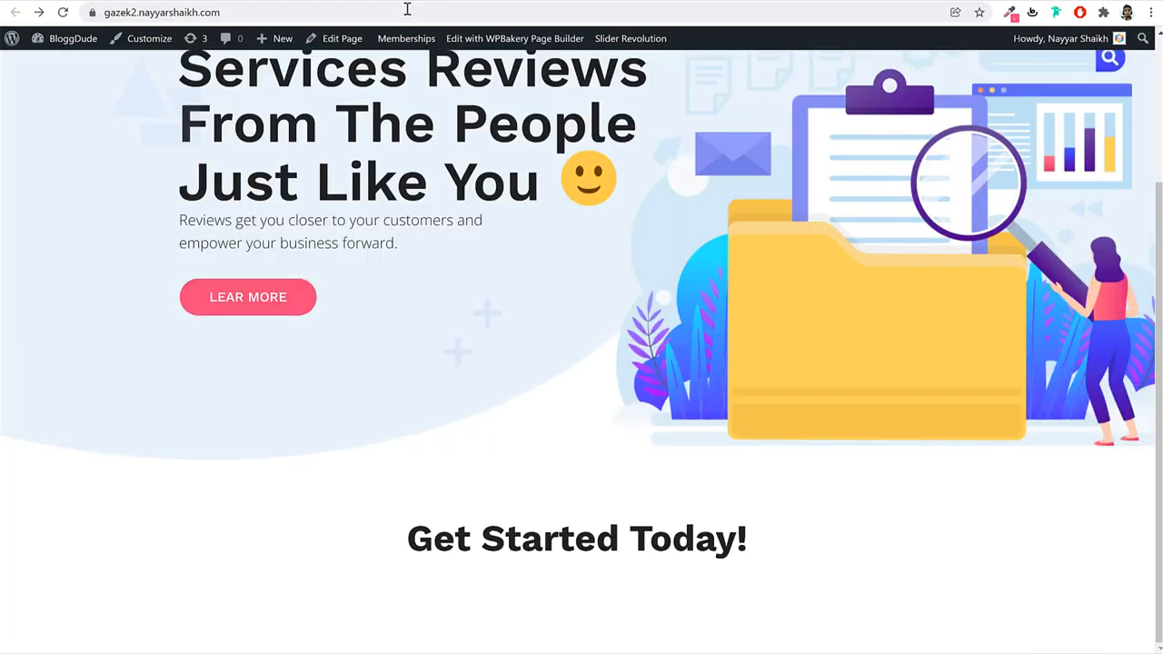
click(407, 12)
key(Return)
key(ctrl+shift+i)
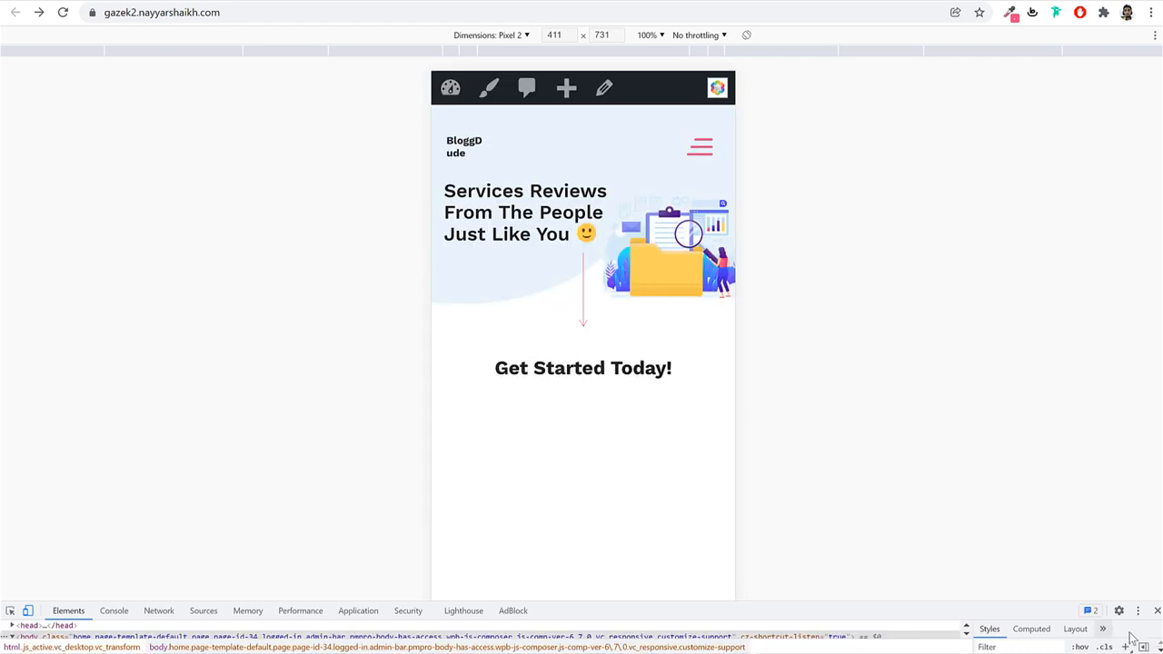
click(1157, 610)
scroll(793, 455, down, 2)
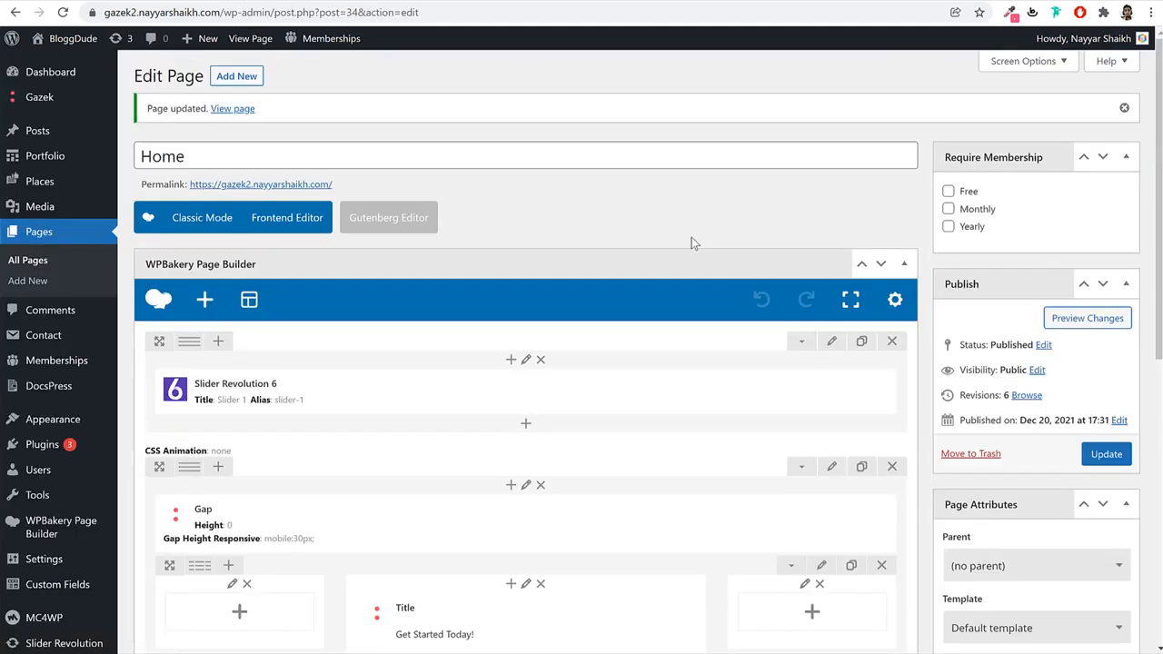
scroll(691, 237, down, 4)
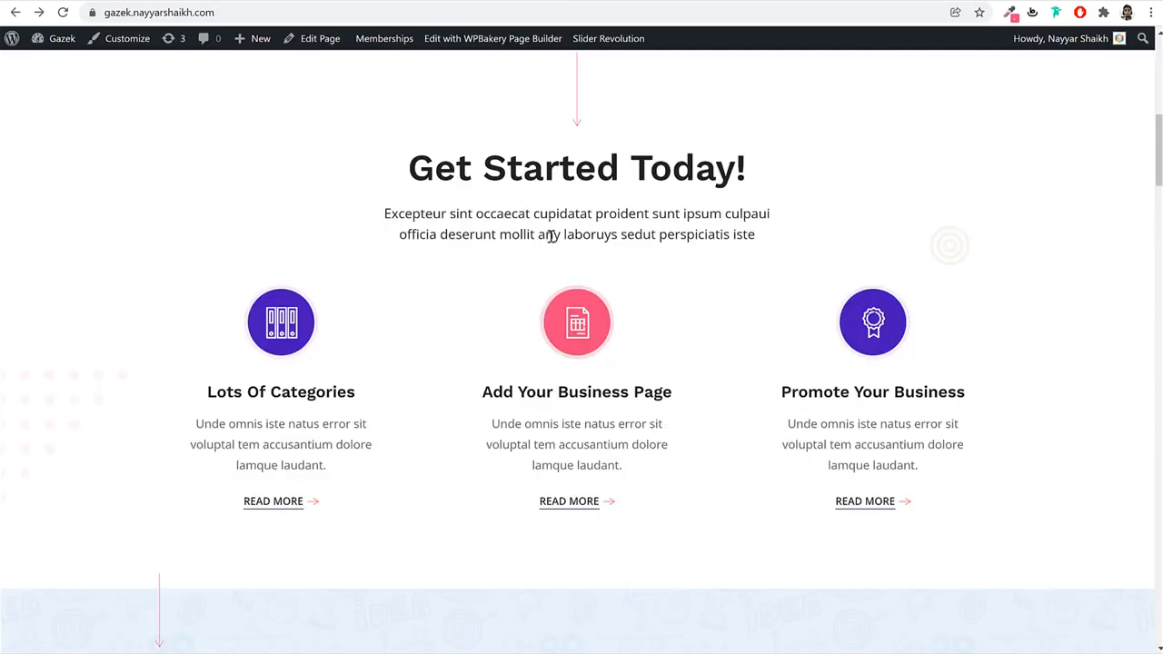
Copy the demo's Excepteur sint paragraph and add a Text Block under the title.
triple_click(551, 236)
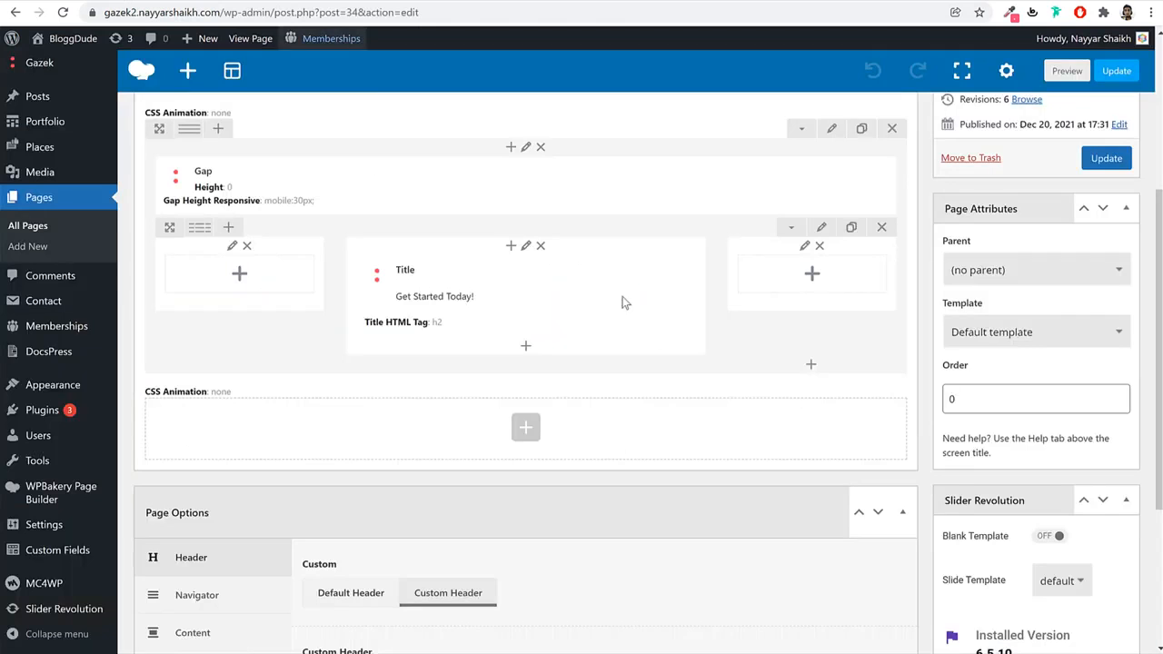
scroll(620, 301, down, 1)
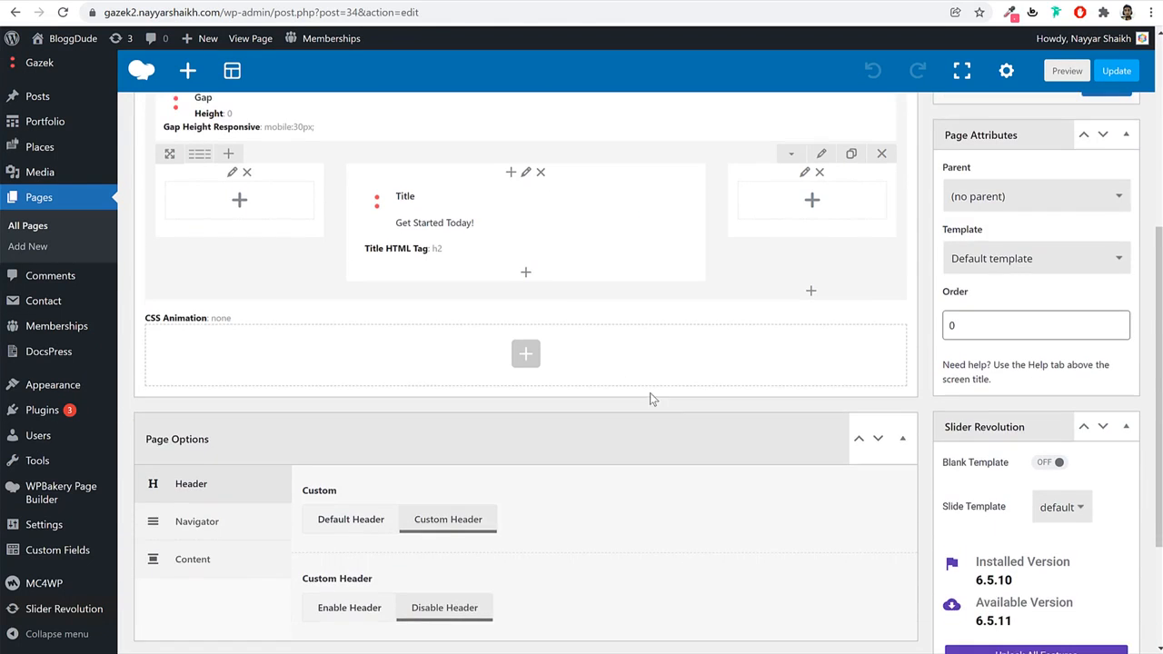
click(525, 274)
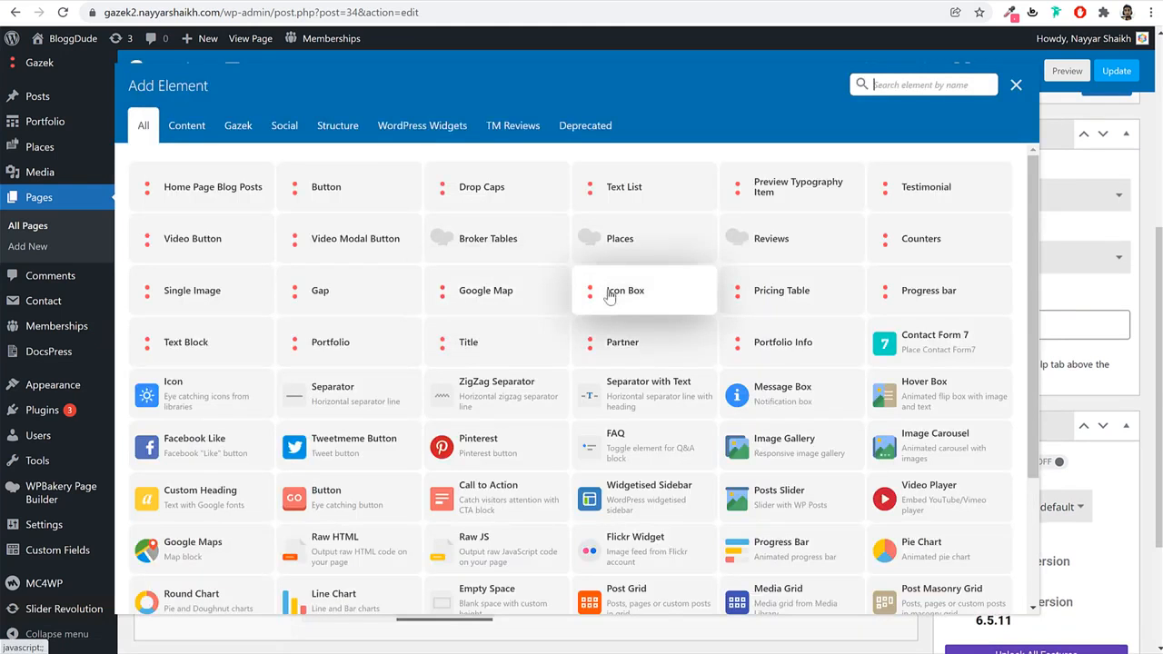
text(text)
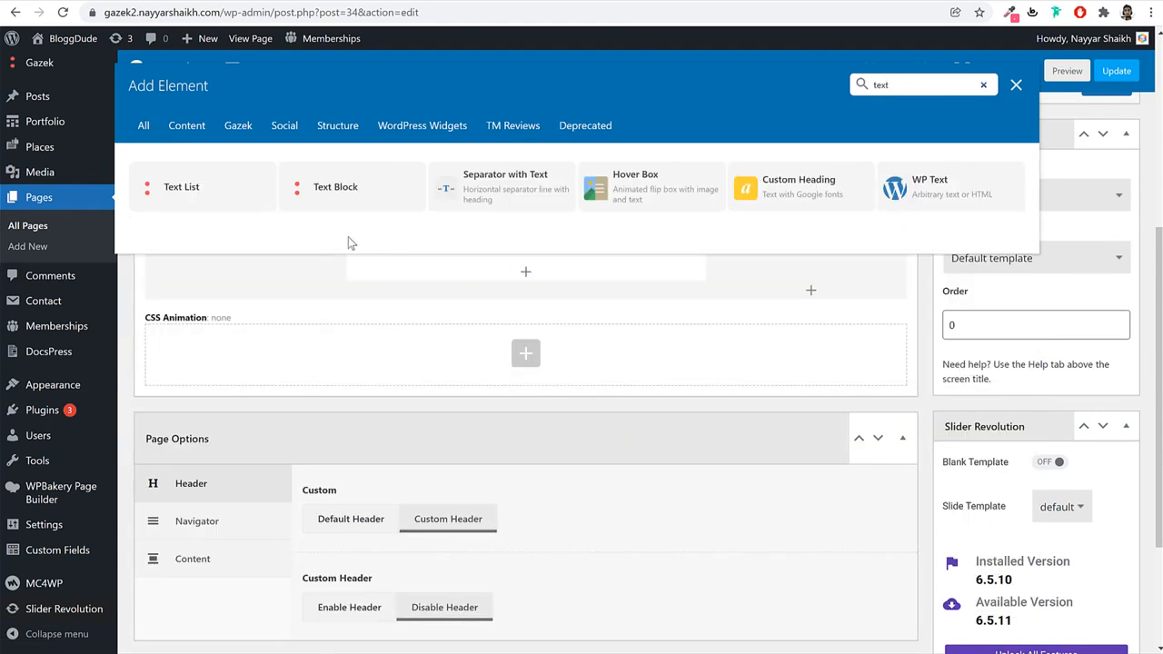
click(335, 188)
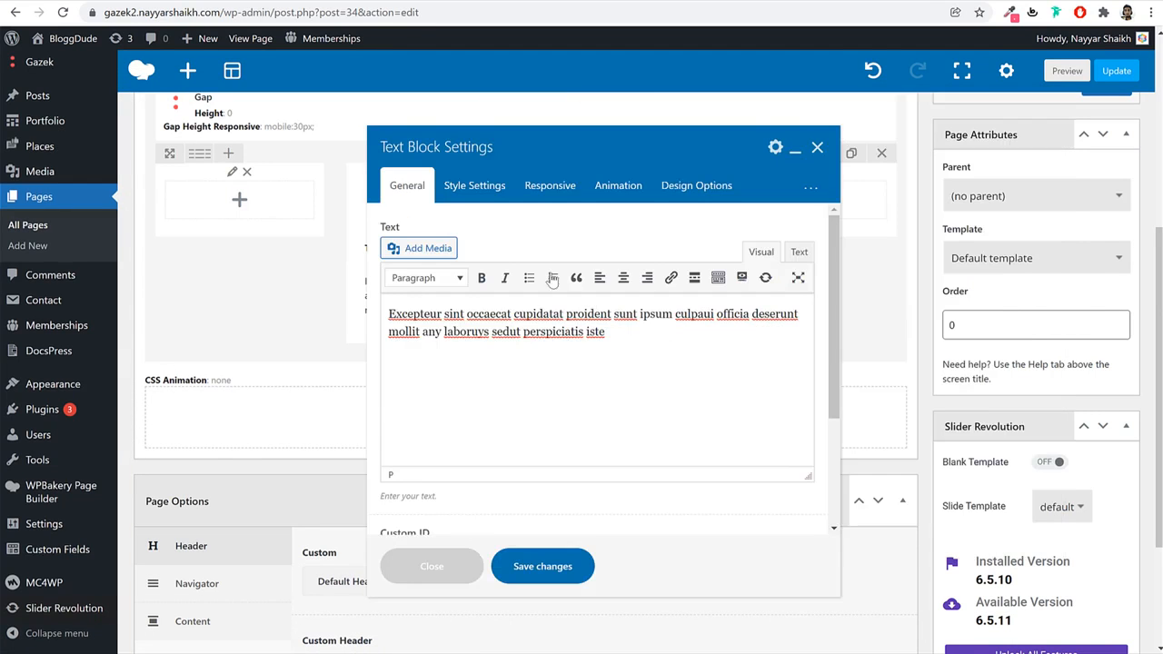
Style the text block at 18px font size with #222222 text colour and save it.
click(482, 189)
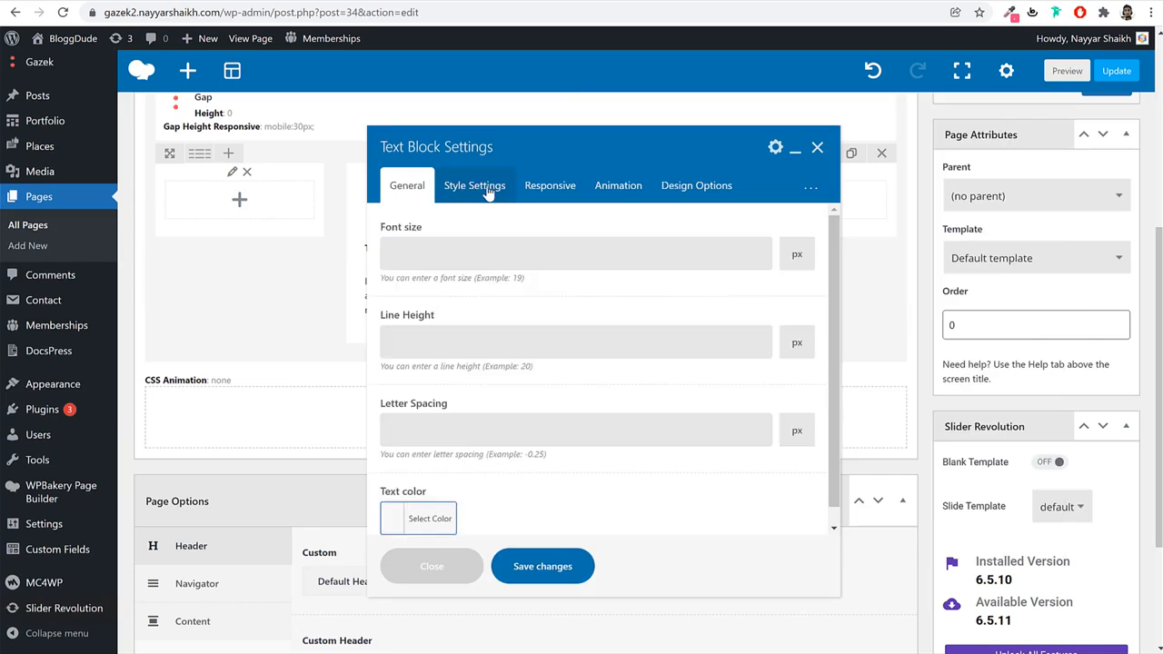
click(523, 253)
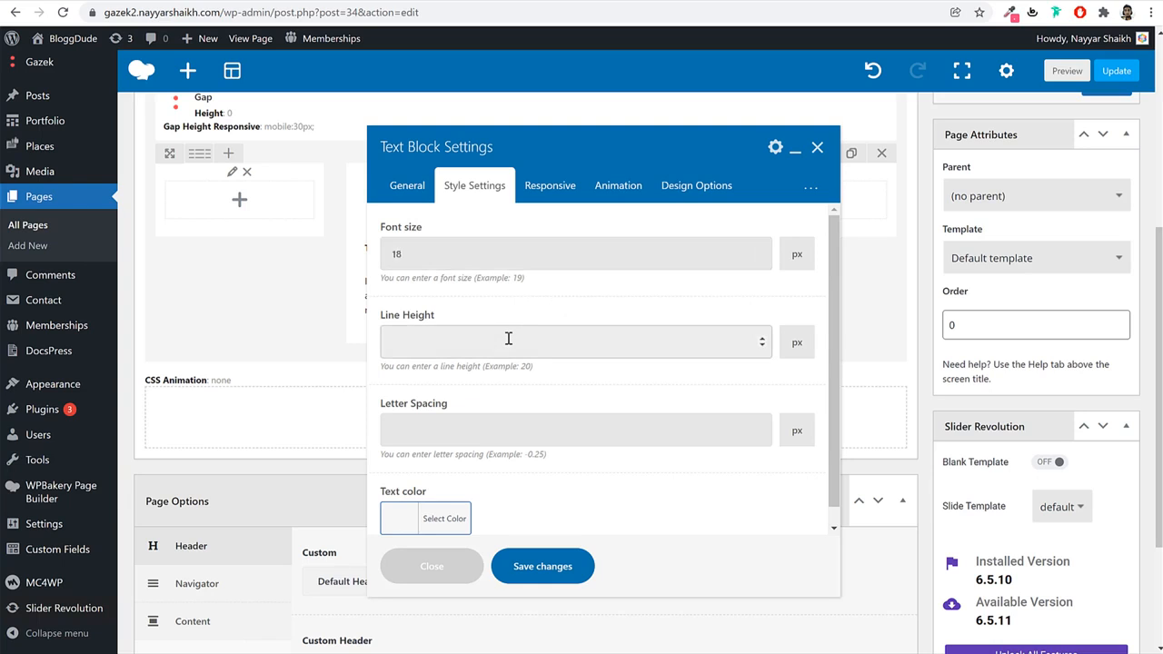
scroll(563, 378, down, 1)
click(449, 498)
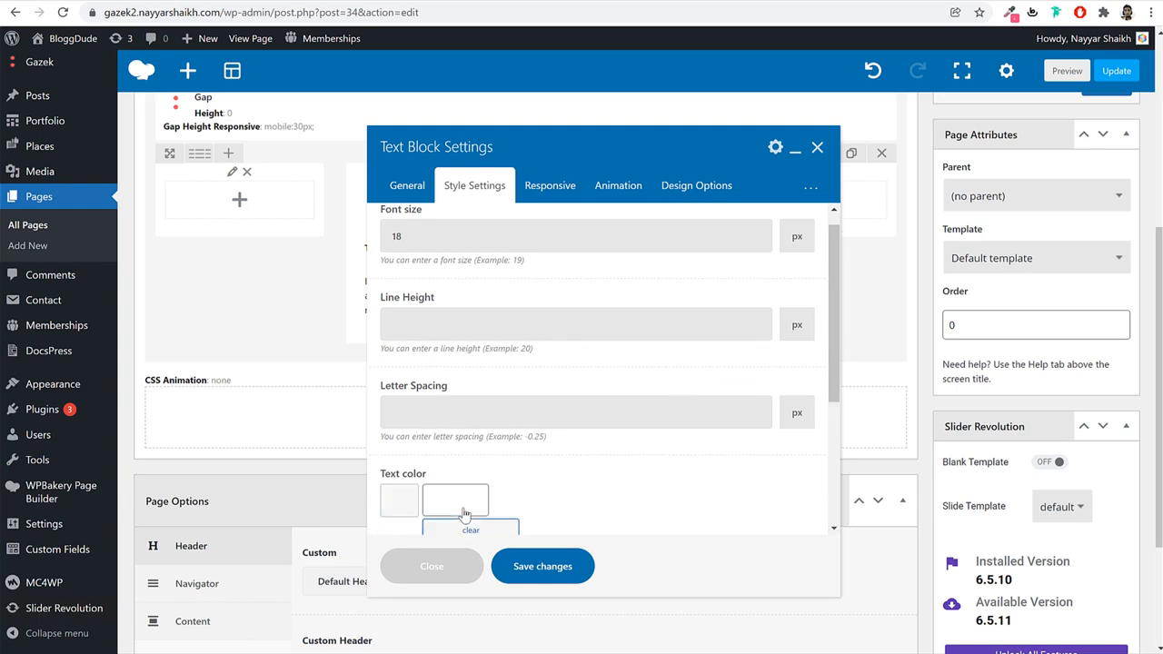
click(458, 346)
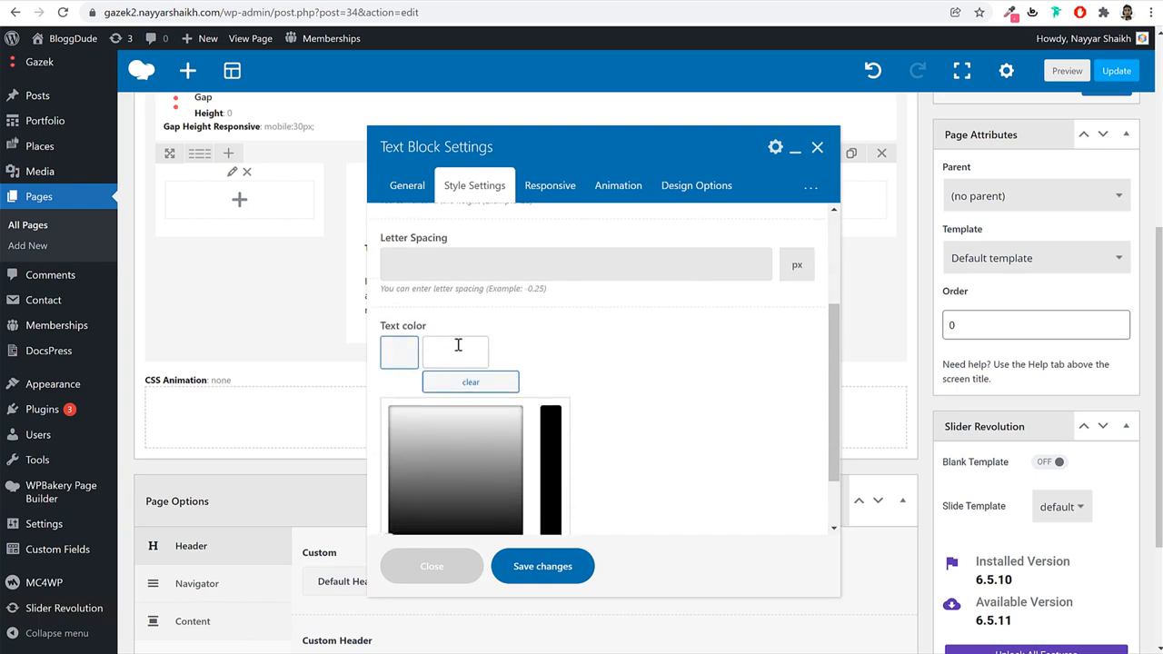
text(#222222)
click(634, 353)
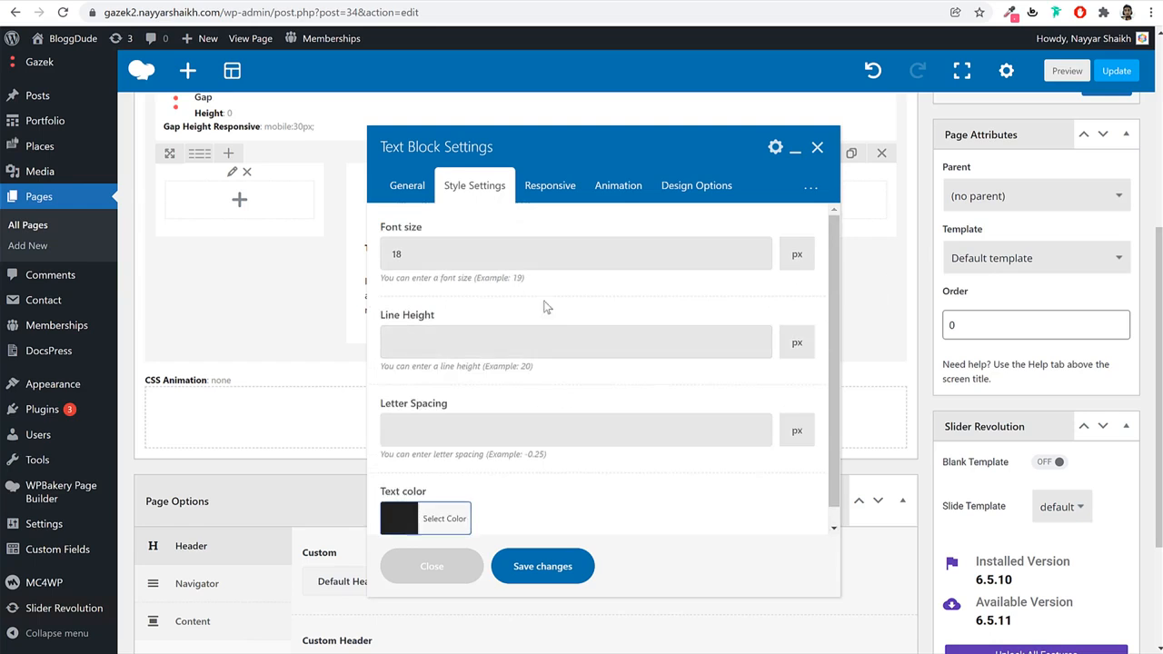
scroll(536, 303, down, 1)
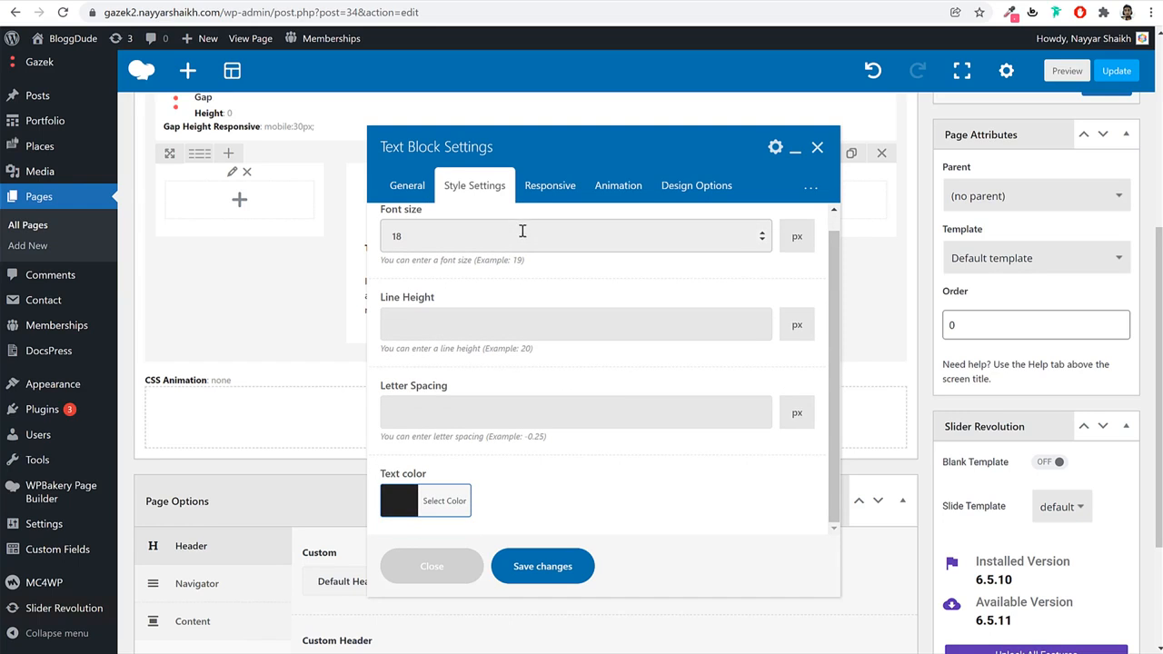
click(549, 189)
click(481, 191)
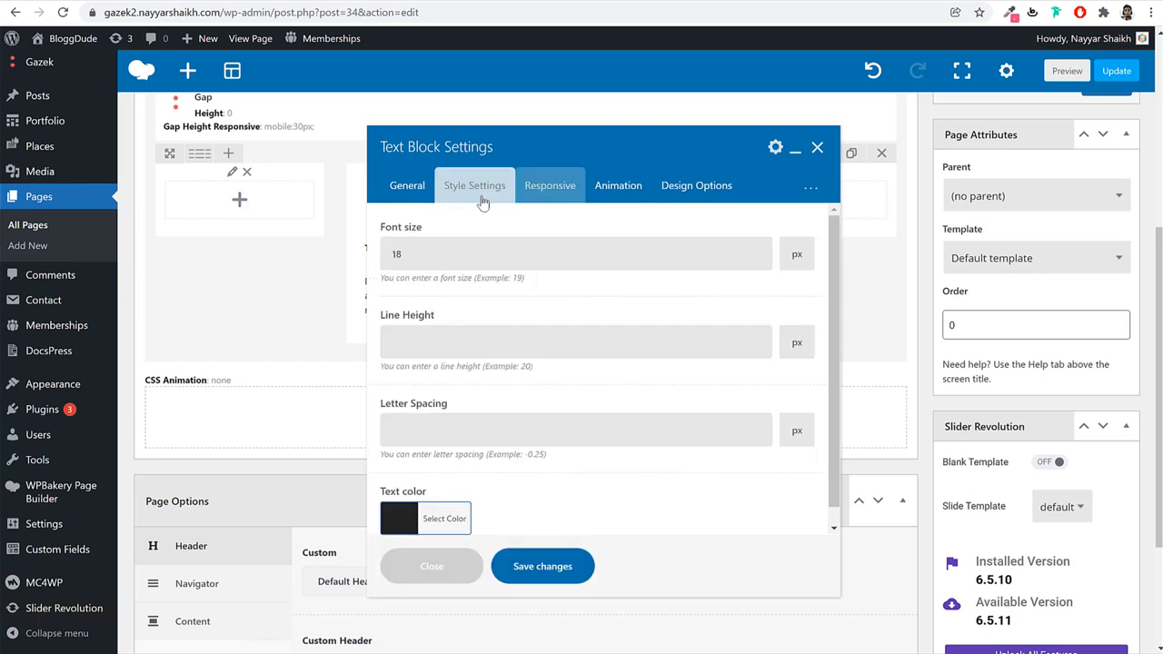
double_click(517, 251)
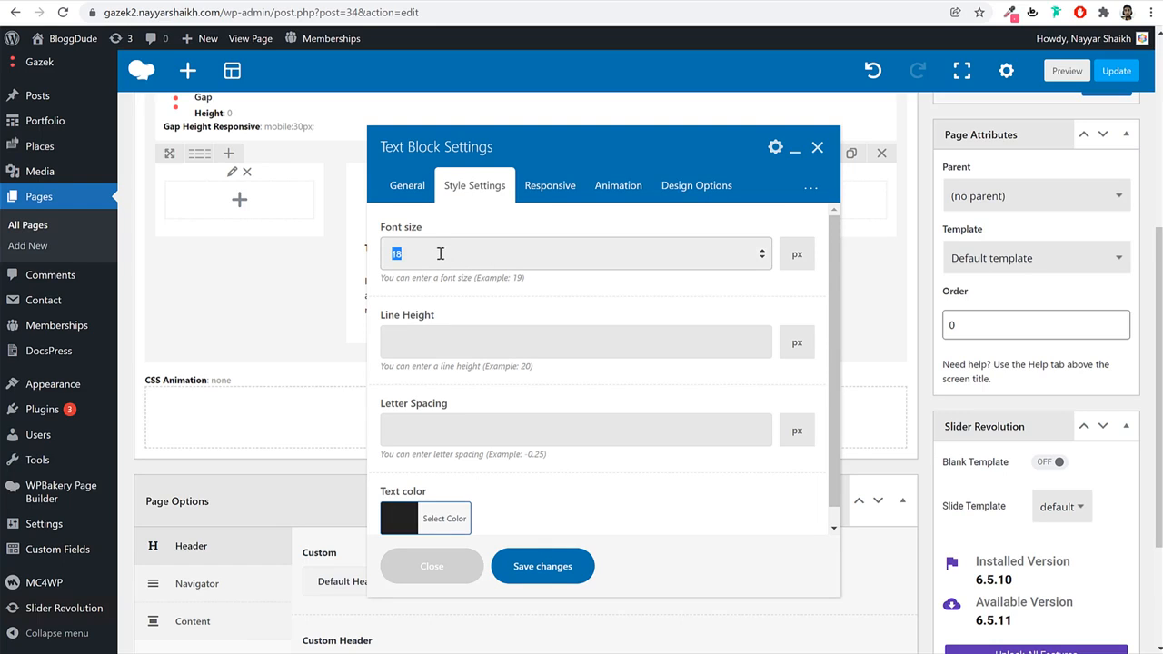
click(540, 565)
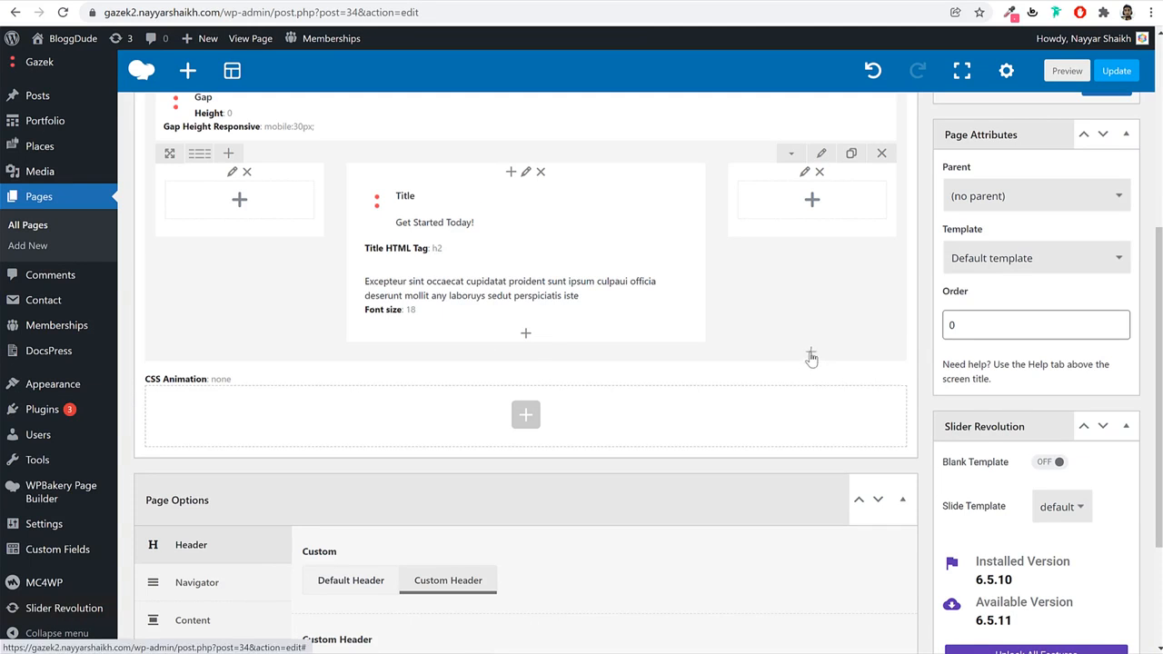
Add an empty row below the paragraph with a 1/3 + 1/3 + 1/3 column layout.
click(812, 354)
click(376, 402)
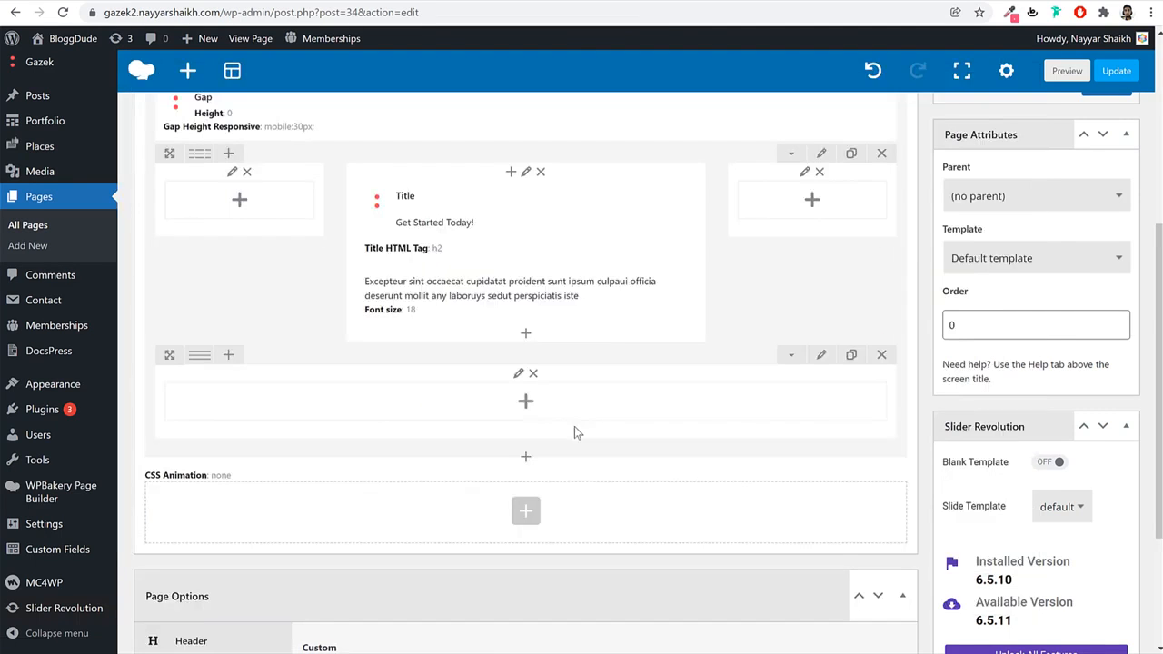
scroll(827, 379, up, 3)
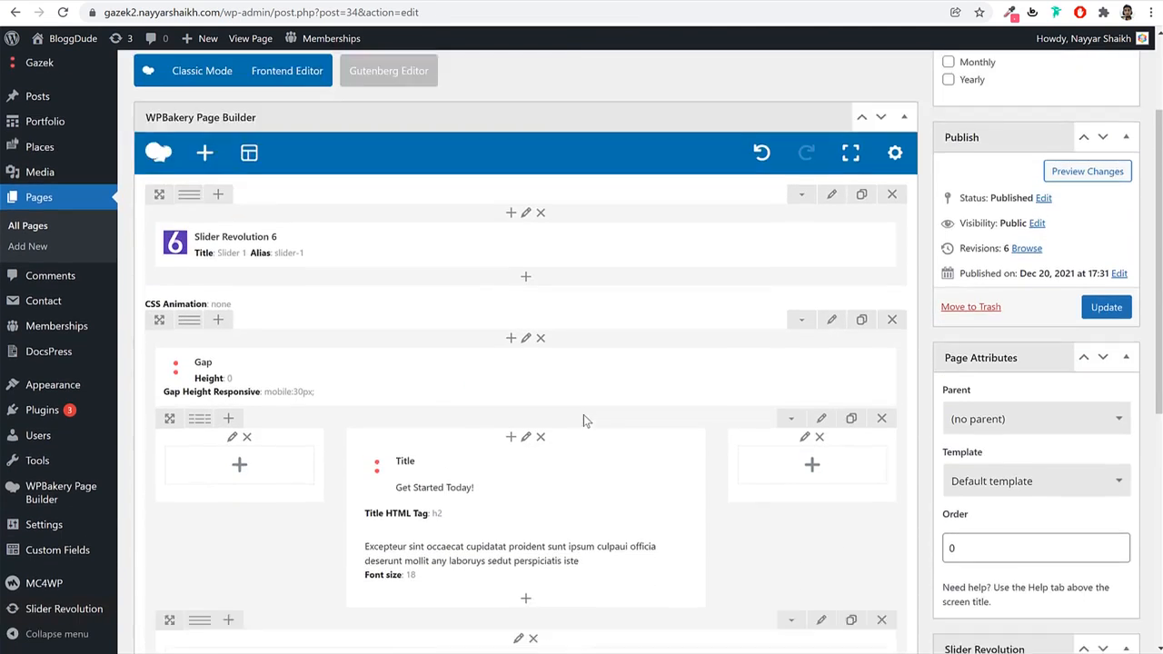
scroll(584, 415, down, 2)
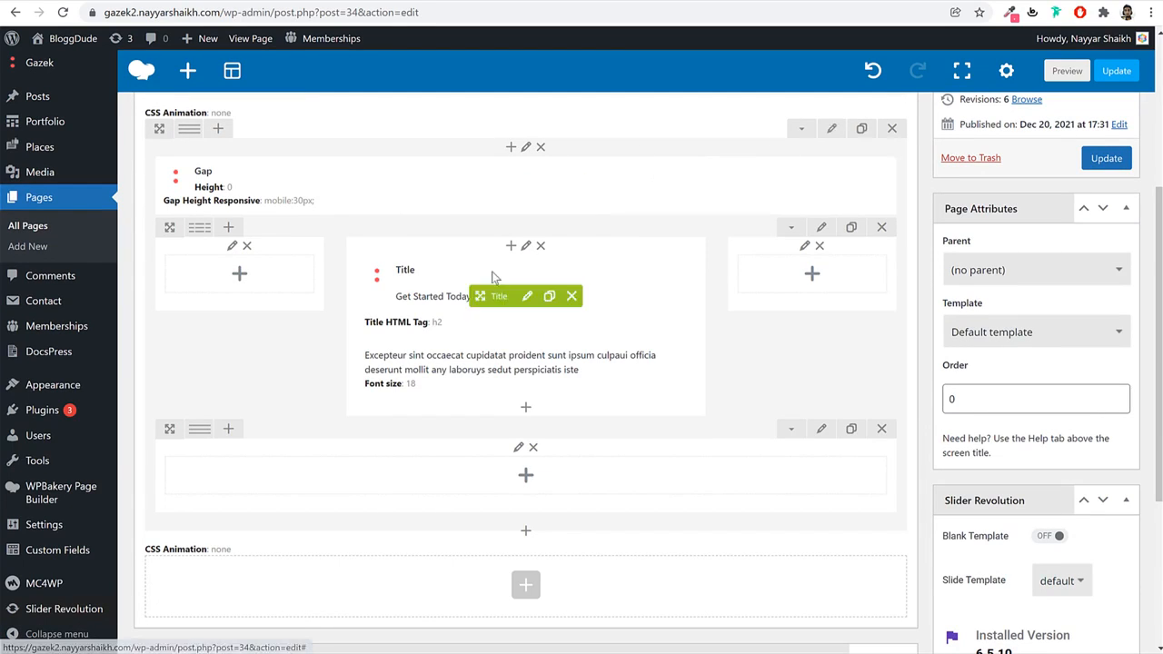
scroll(553, 469, down, 1)
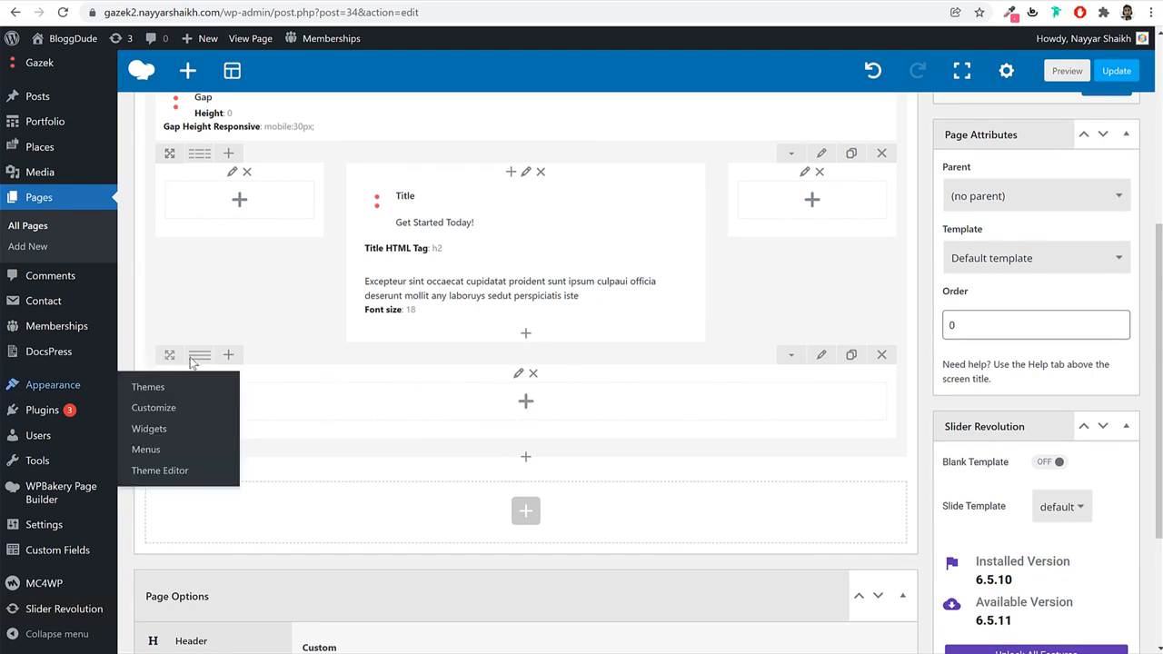
mouse_move(198, 358)
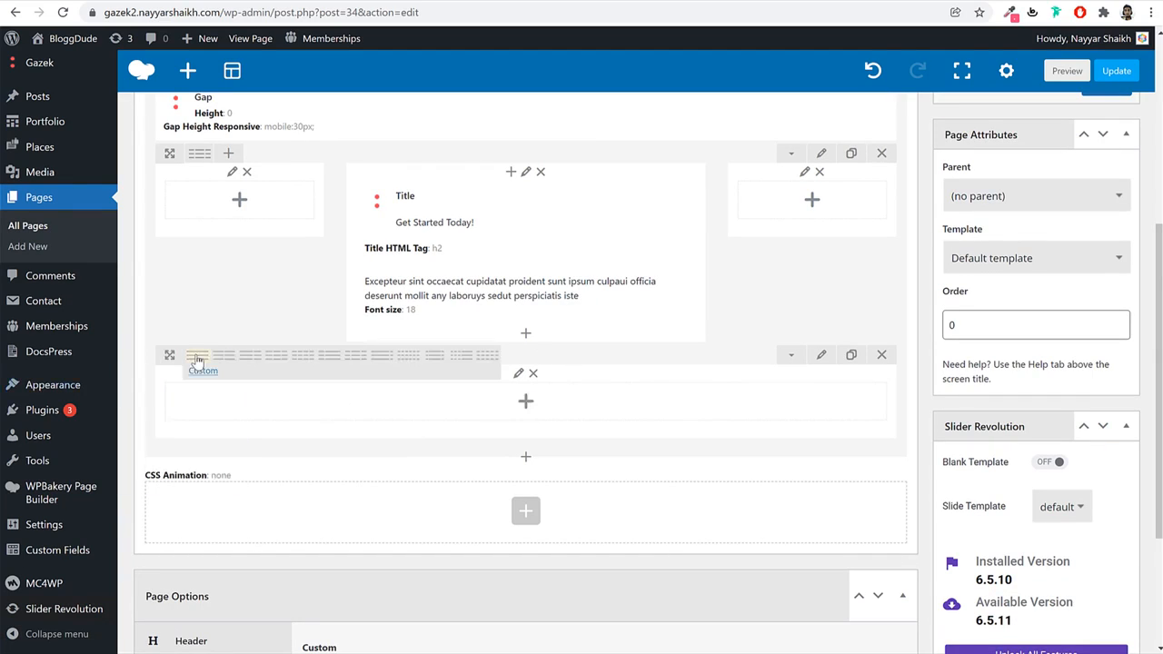
click(276, 364)
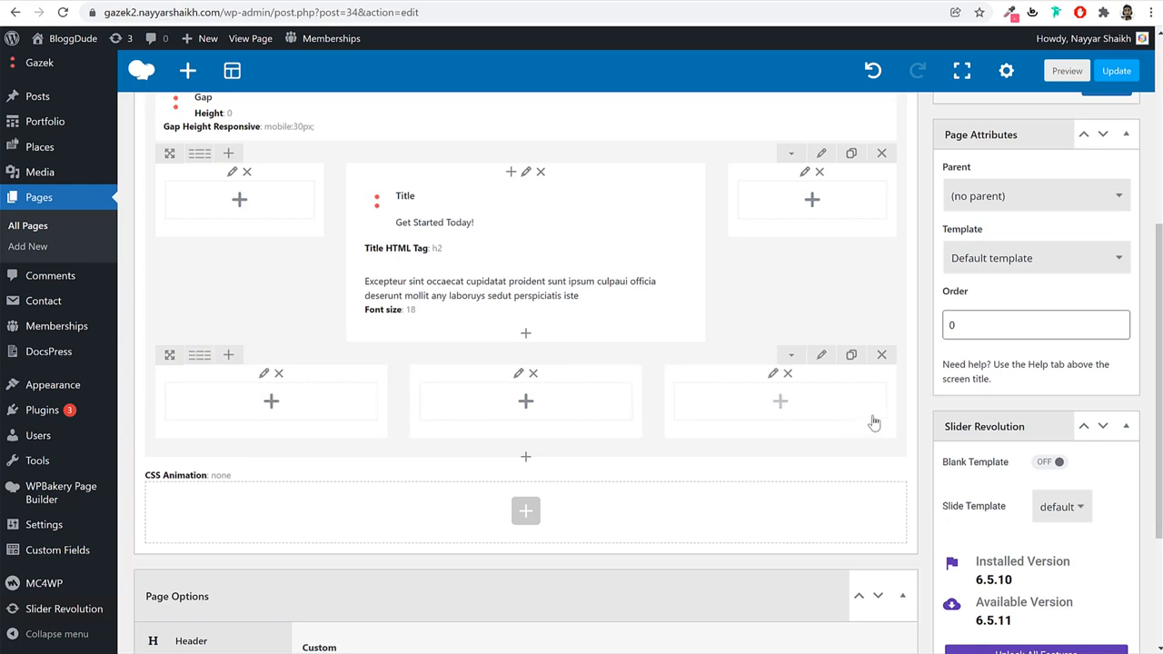
scroll(721, 428, down, 2)
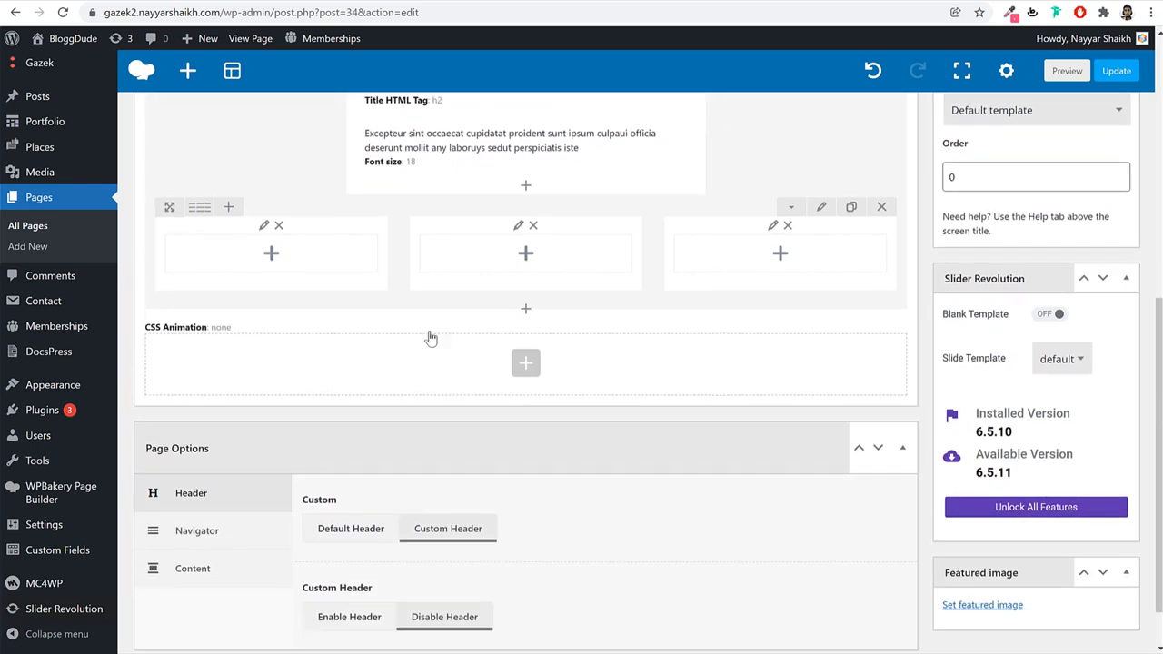
Insert an Icon Box element into the first column via the 'ico' element search.
click(272, 257)
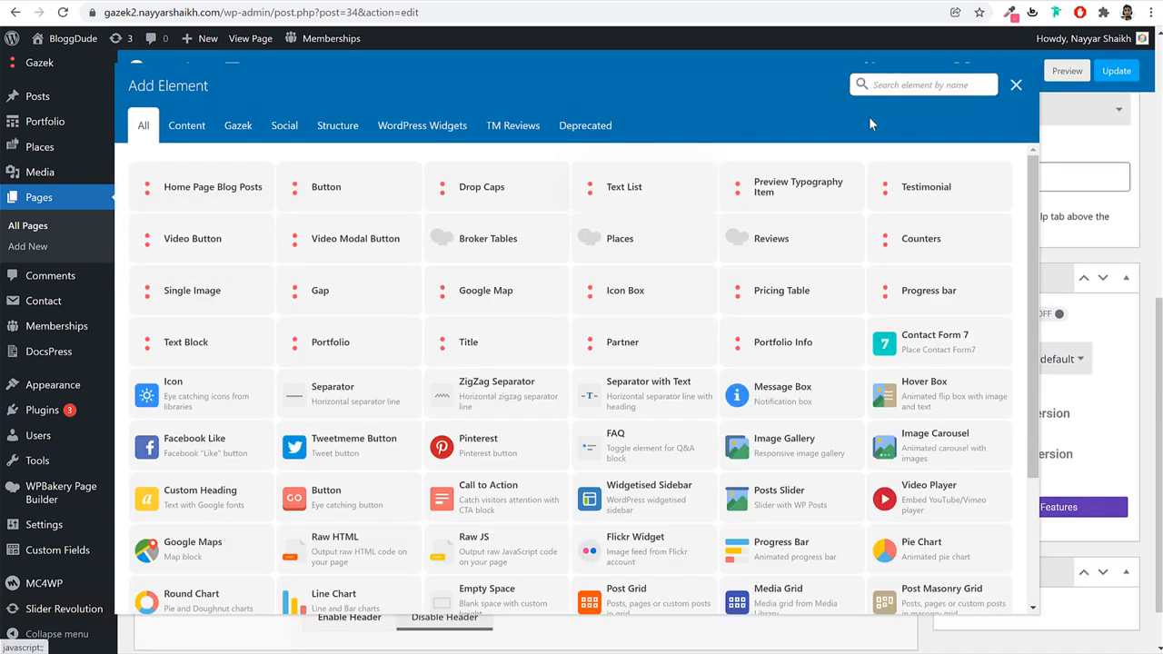
text(icon)
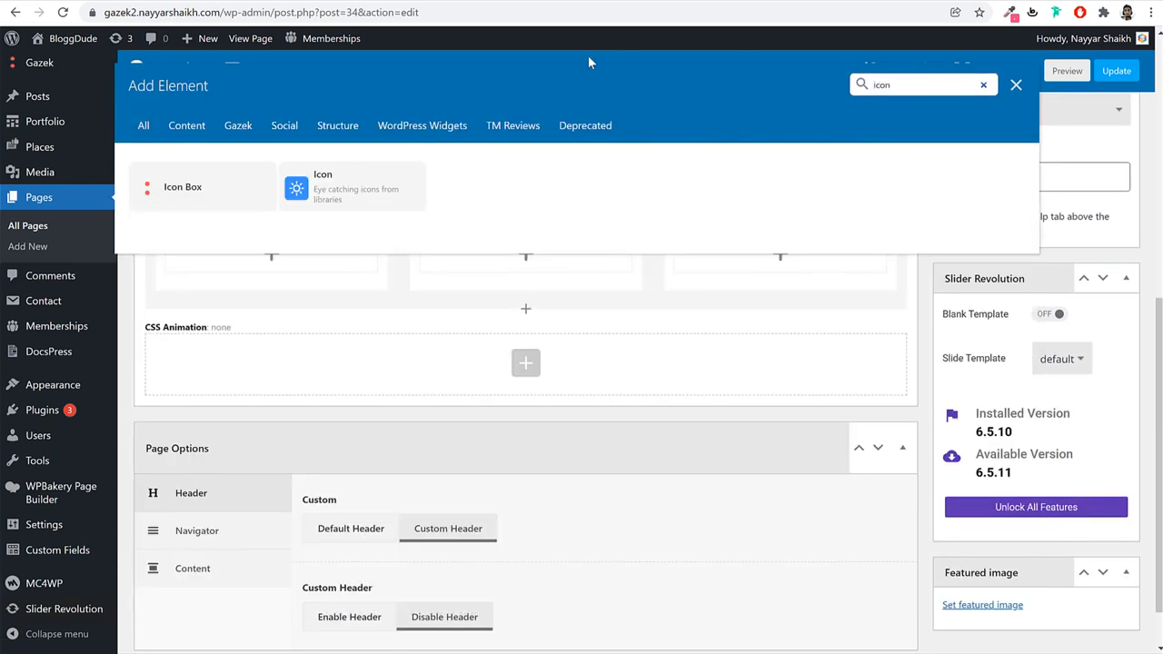
click(218, 183)
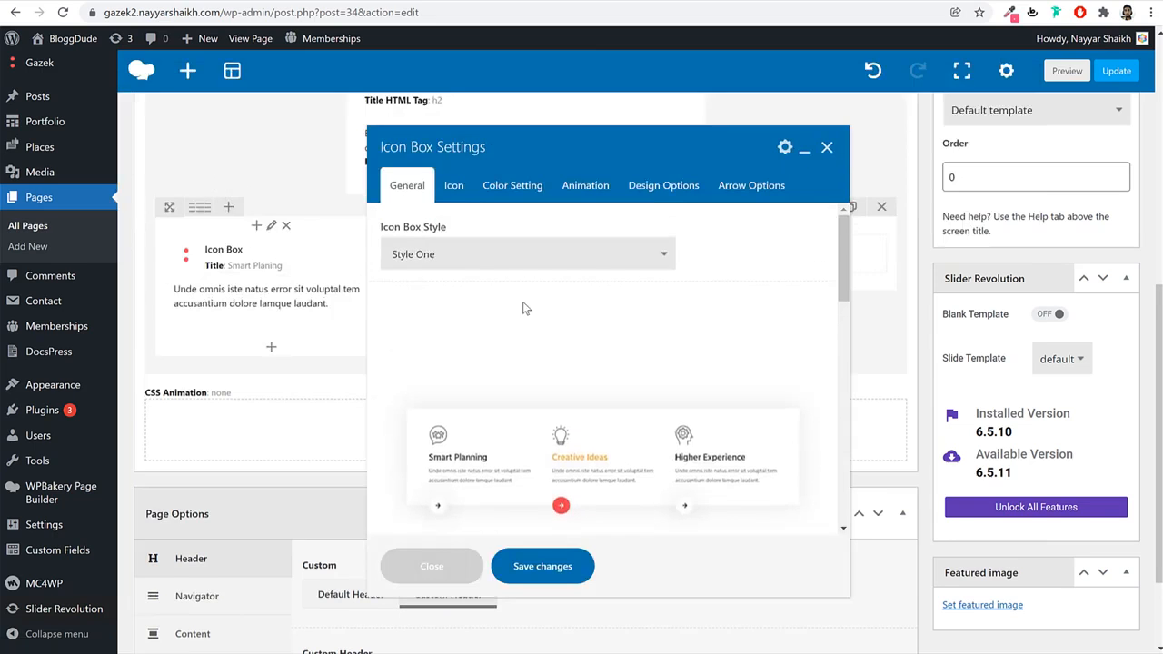
Set the Icon Box style to Style Nine and centre-align it.
click(545, 251)
click(545, 291)
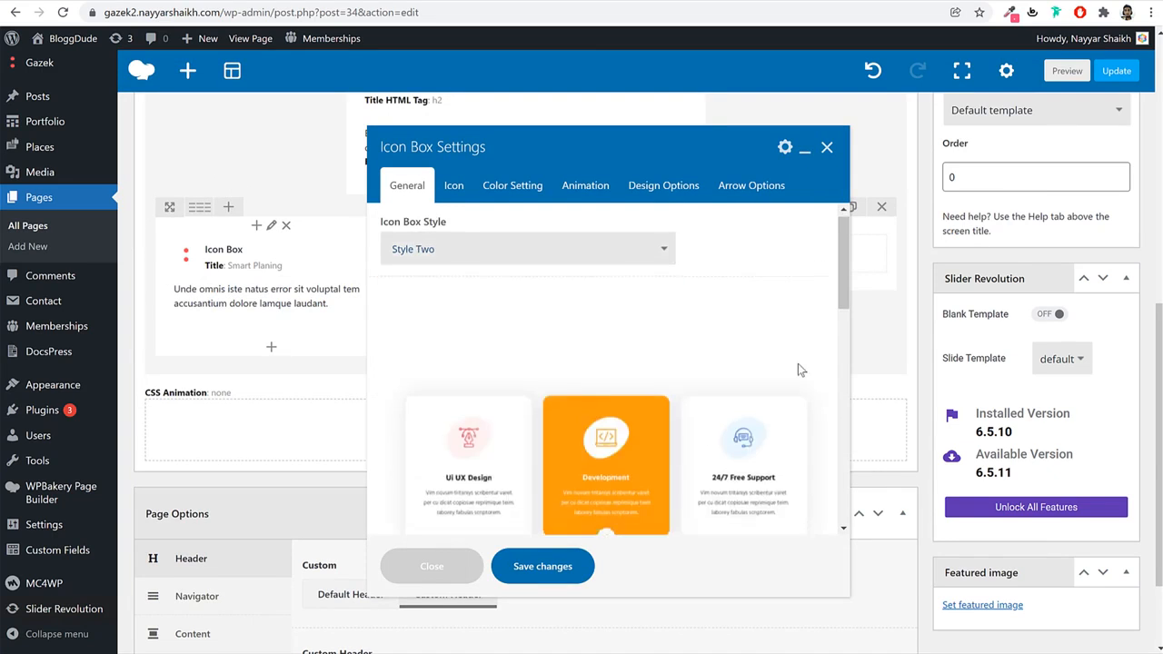
scroll(798, 363, down, 2)
scroll(798, 364, up, 1)
scroll(556, 281, up, 1)
click(524, 261)
click(500, 367)
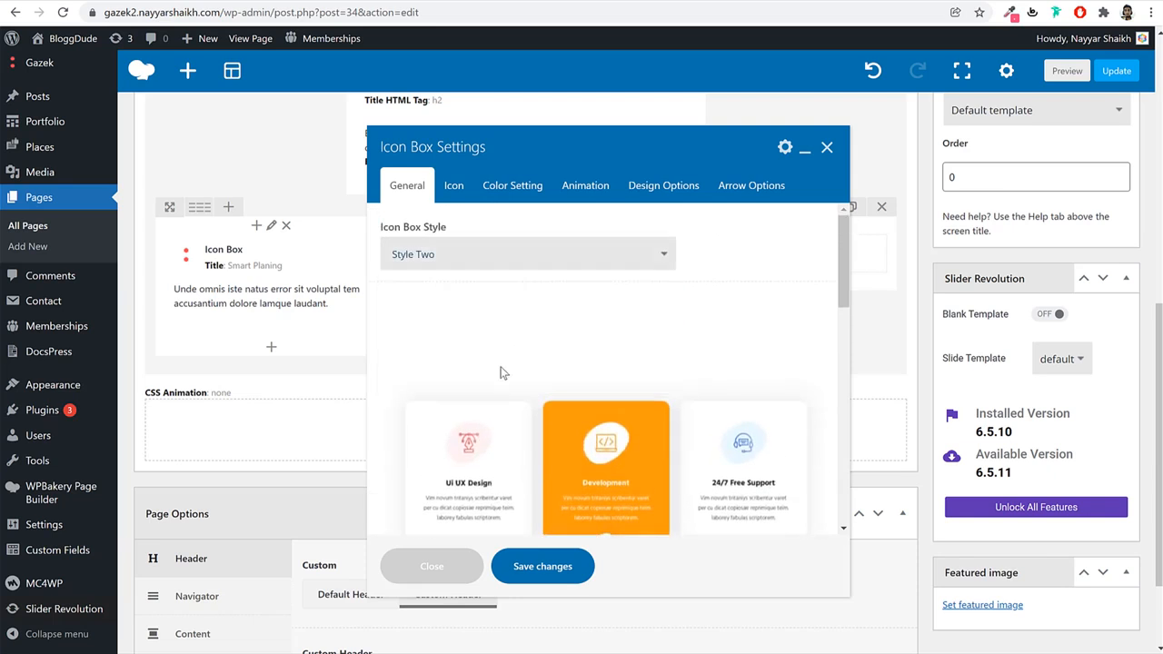
click(490, 266)
click(442, 386)
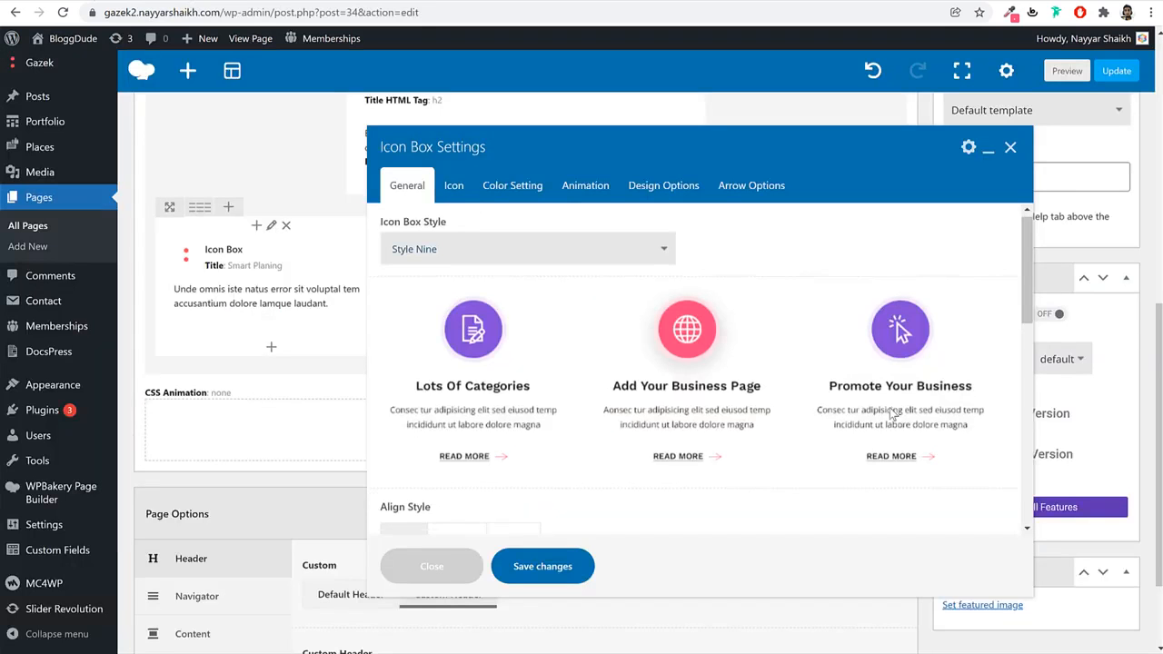
scroll(765, 361, down, 4)
click(457, 249)
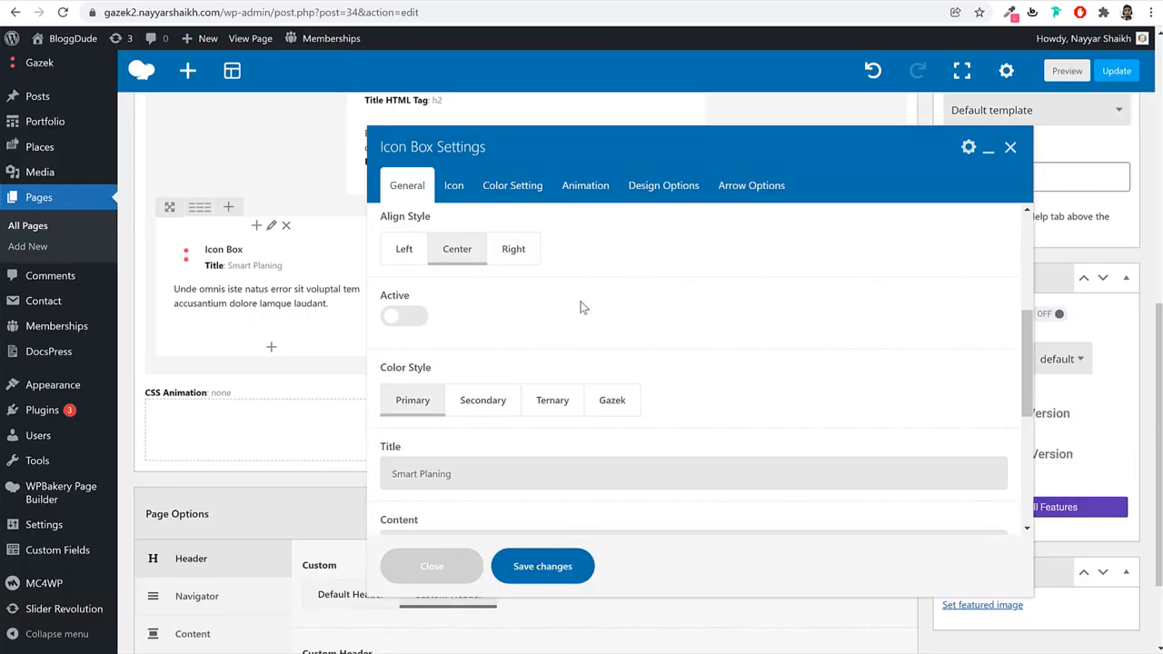
Paste 'Lots Of Categories' as the title and the demo paragraph as the content.
scroll(748, 337, down, 2)
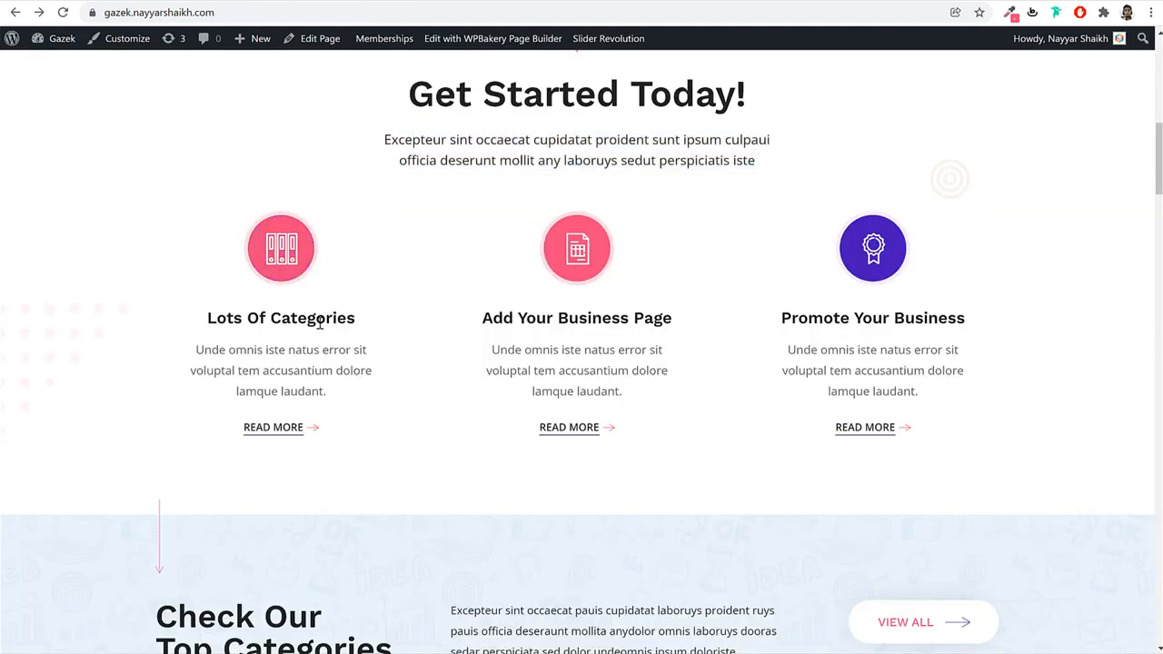
triple_click(322, 324)
key(ctrl+c)
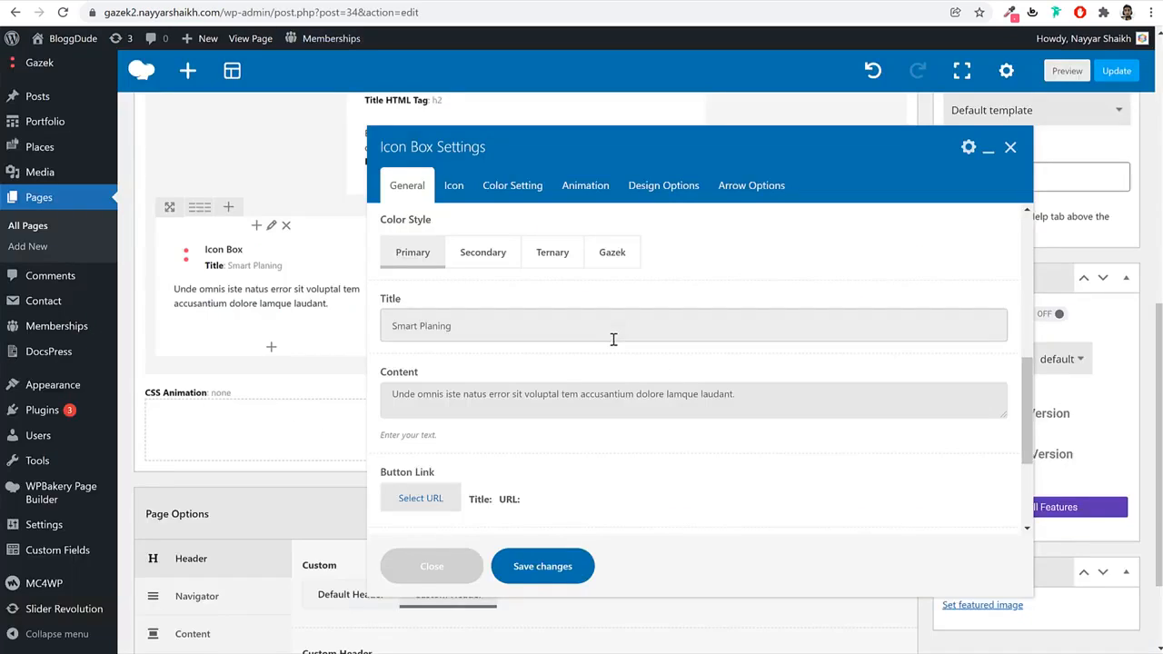
triple_click(613, 337)
key(ctrl+v)
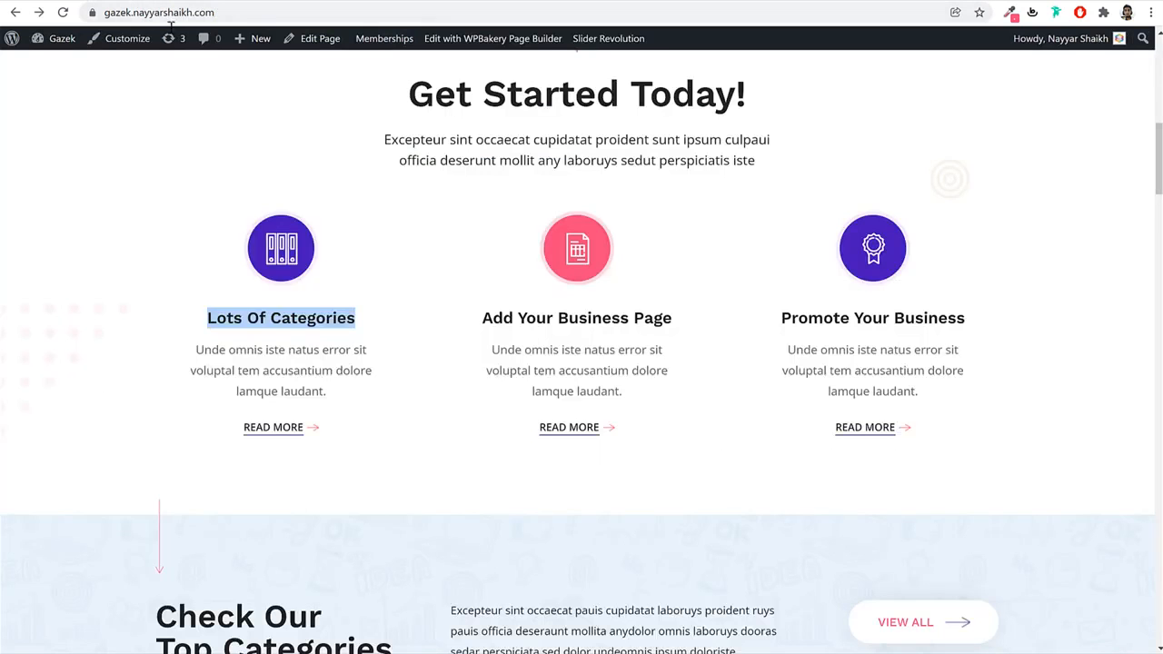
triple_click(350, 350)
key(ctrl+c)
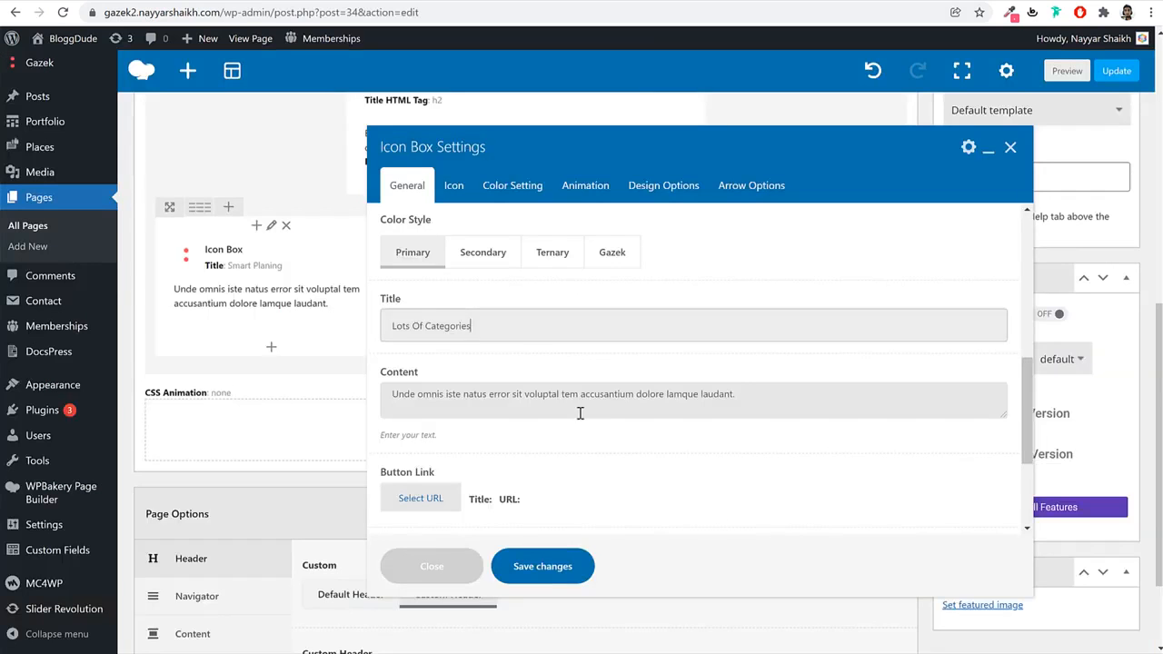
triple_click(579, 413)
key(ctrl+v)
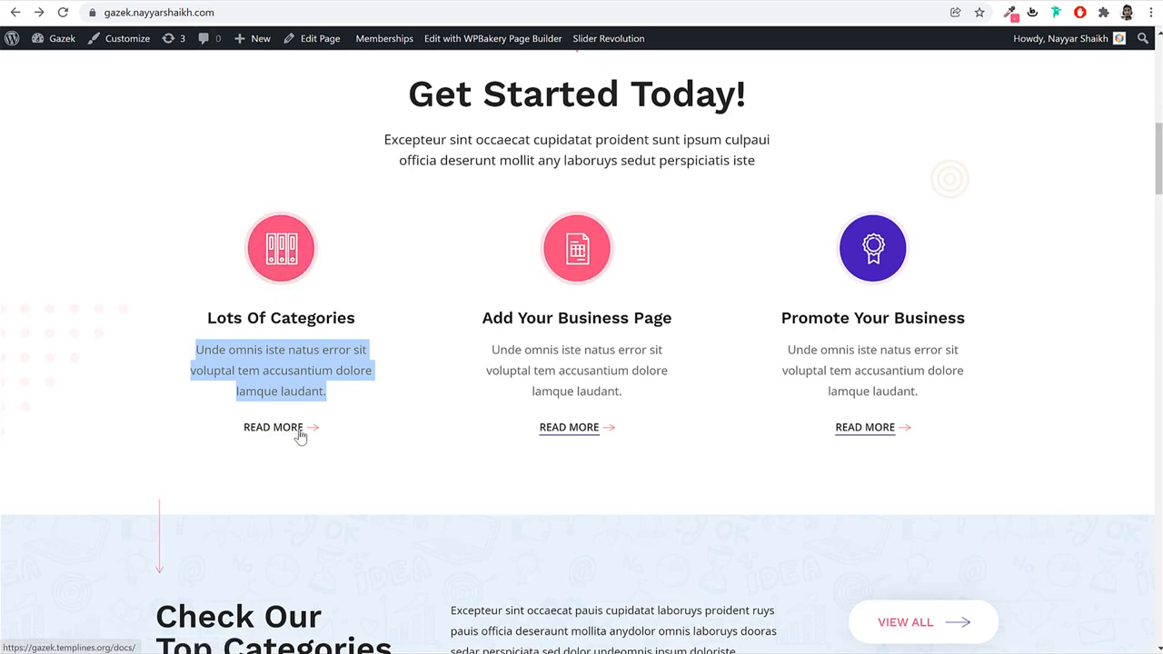
scroll(382, 440, up, 8)
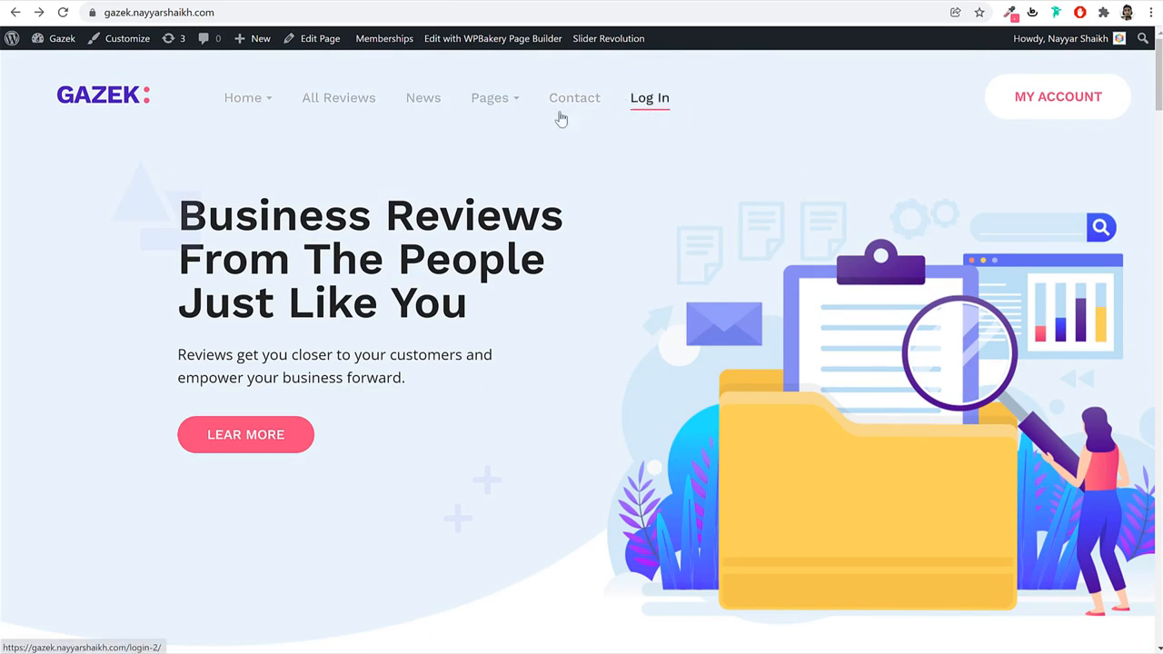
mouse_move(485, 94)
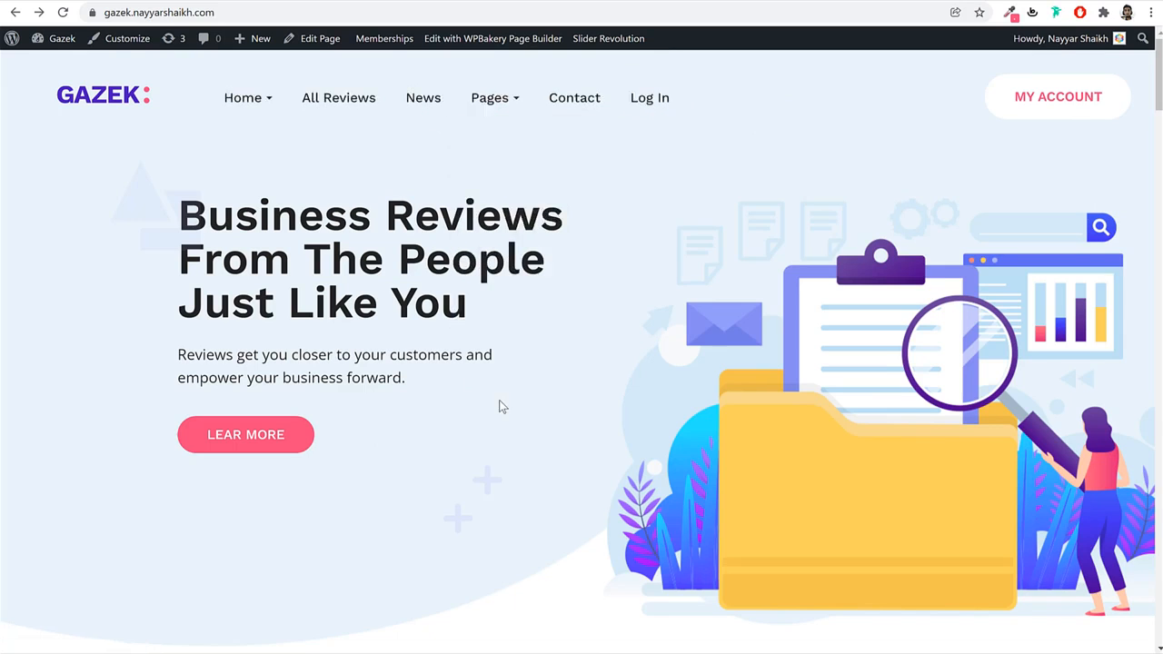
scroll(501, 406, down, 10)
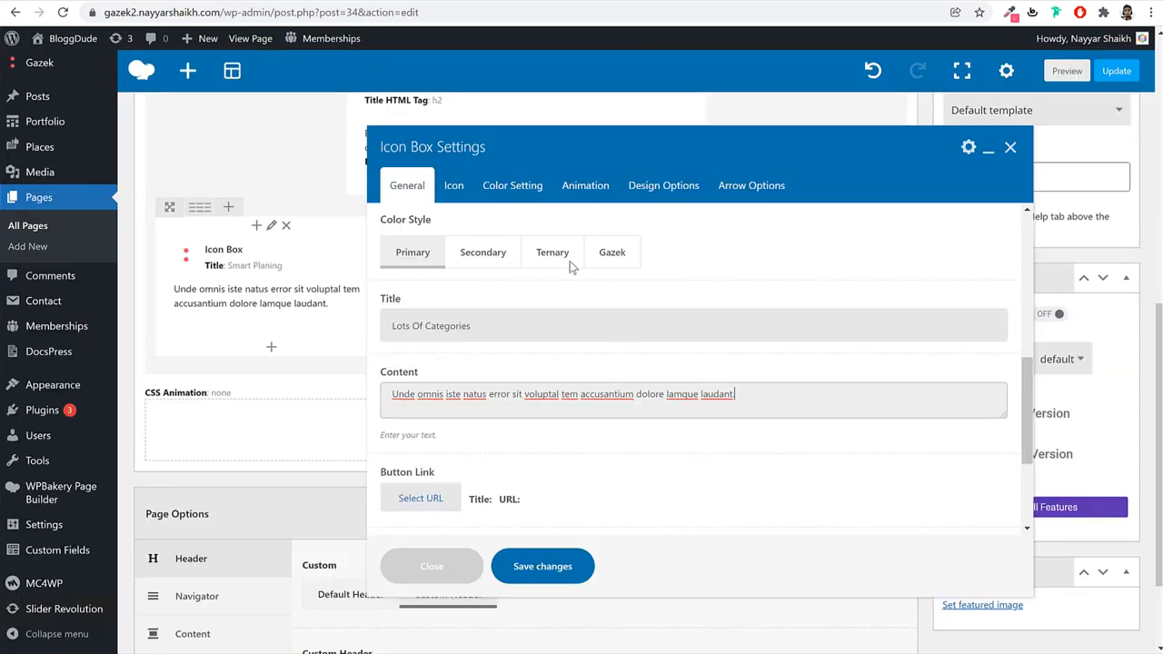
scroll(699, 392, down, 4)
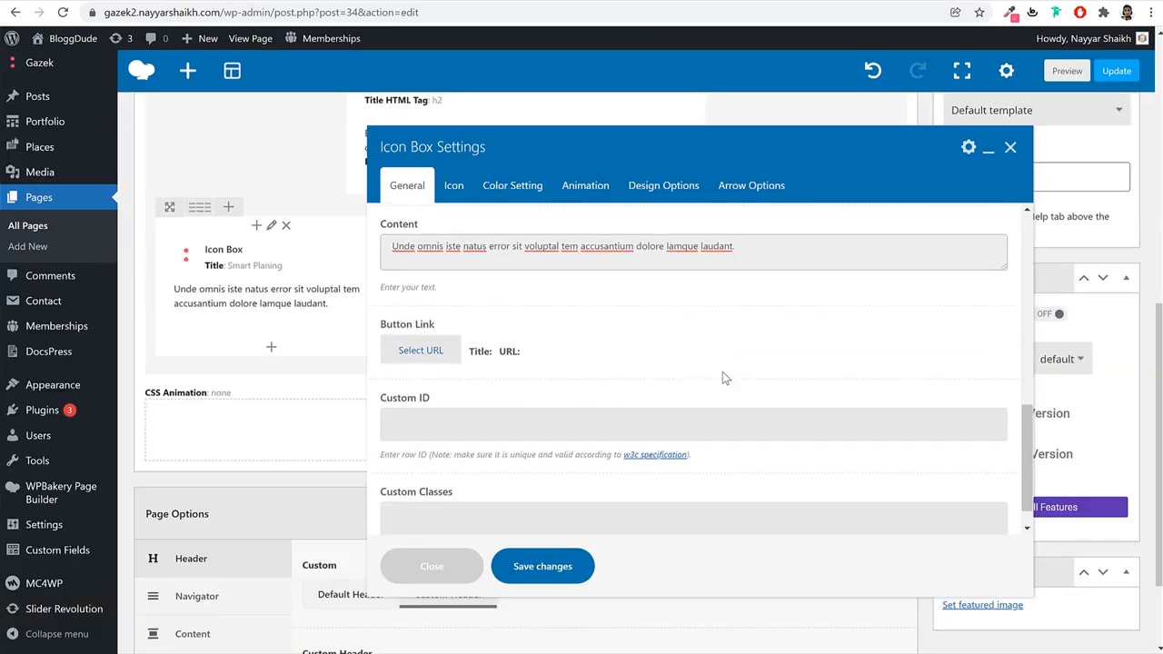
Point the Icon Box's Button Link at the User Dashboard page from recent items.
click(434, 355)
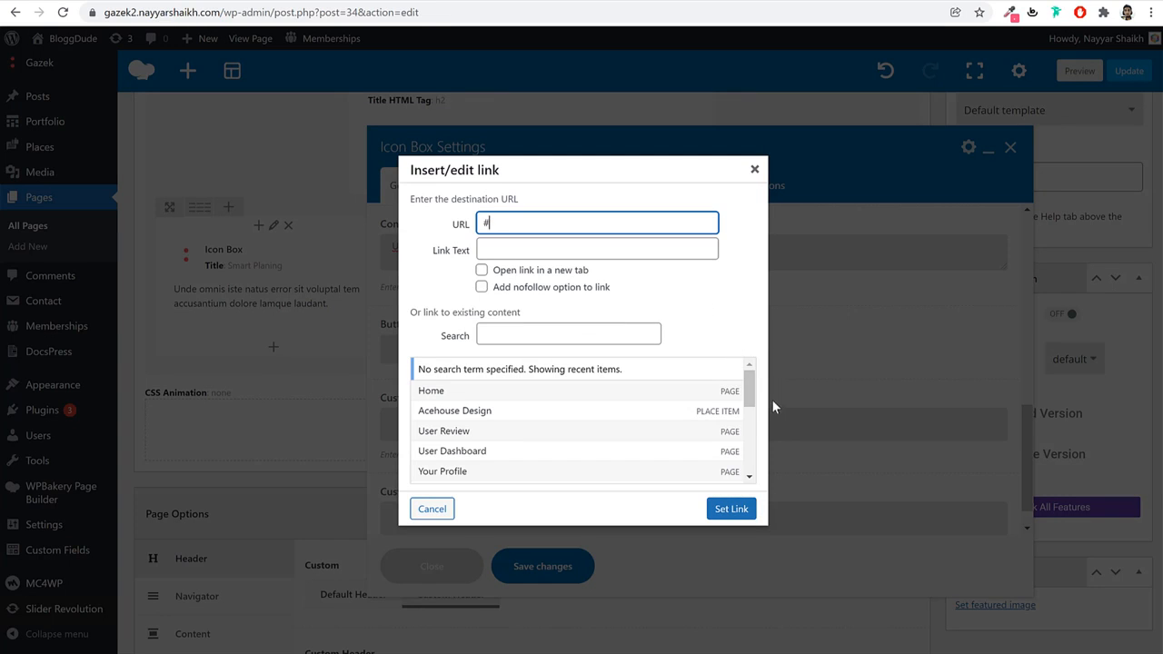
scroll(751, 420, down, 5)
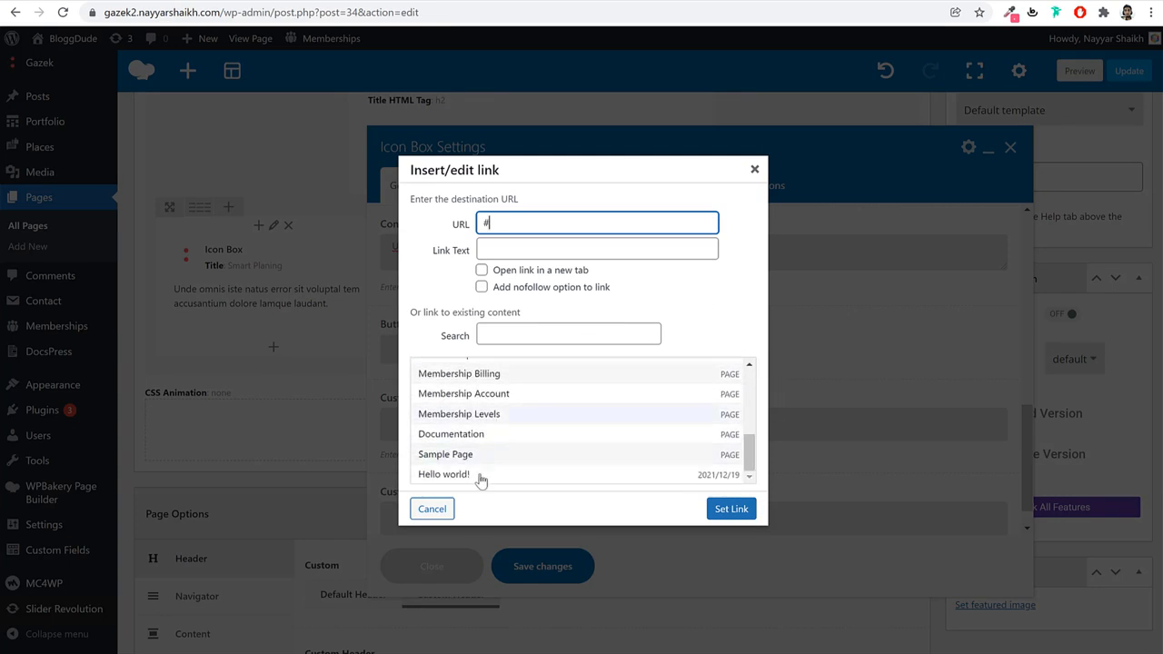
scroll(489, 452, up, 6)
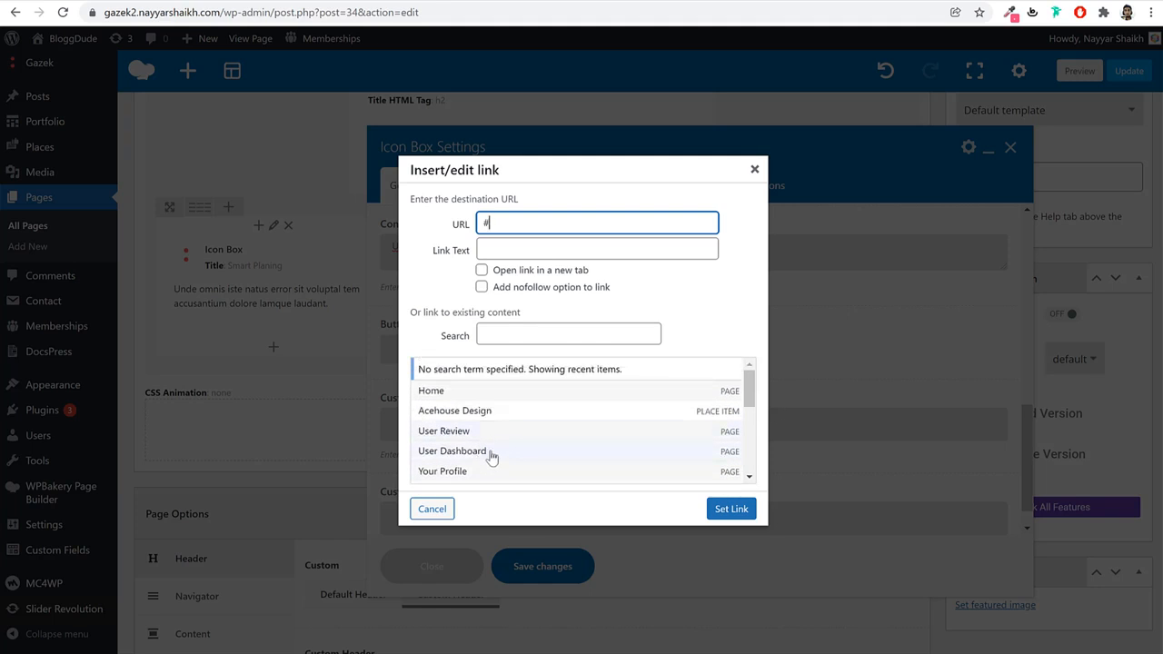
click(490, 457)
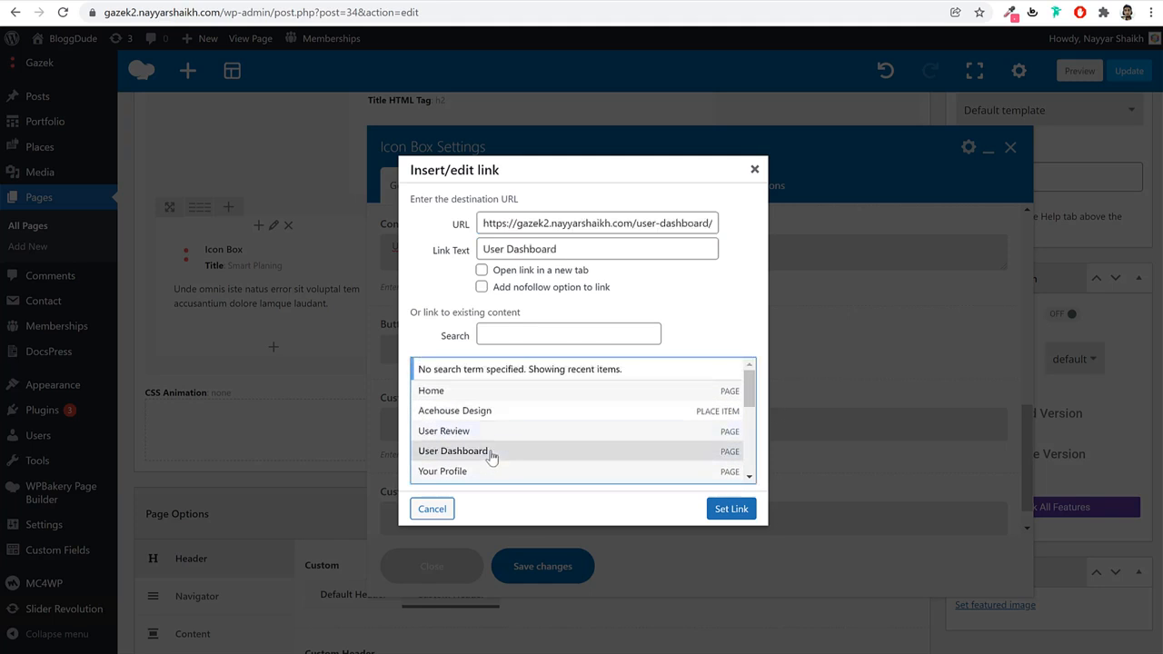
triple_click(583, 228)
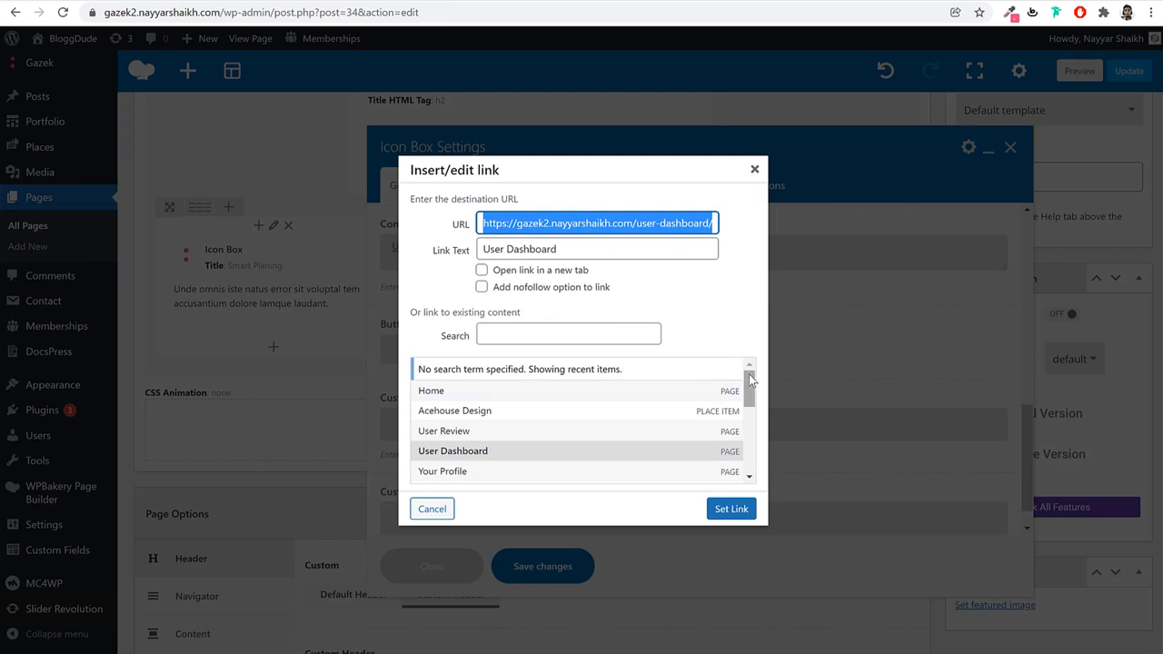
click(688, 329)
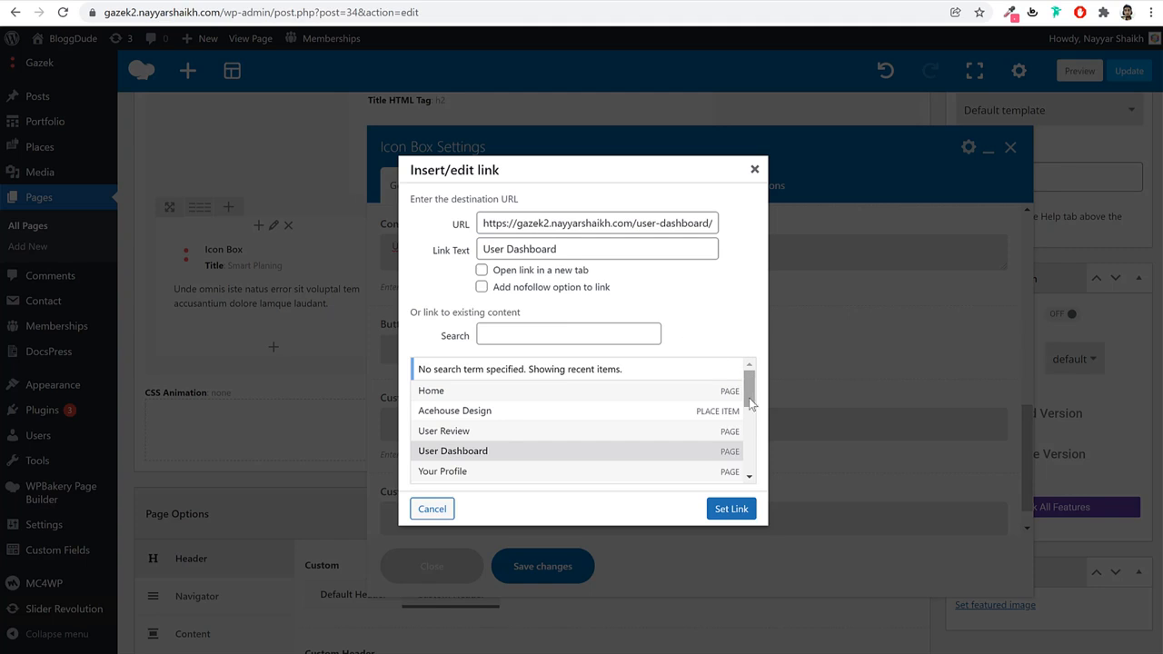
scroll(500, 427, down, 5)
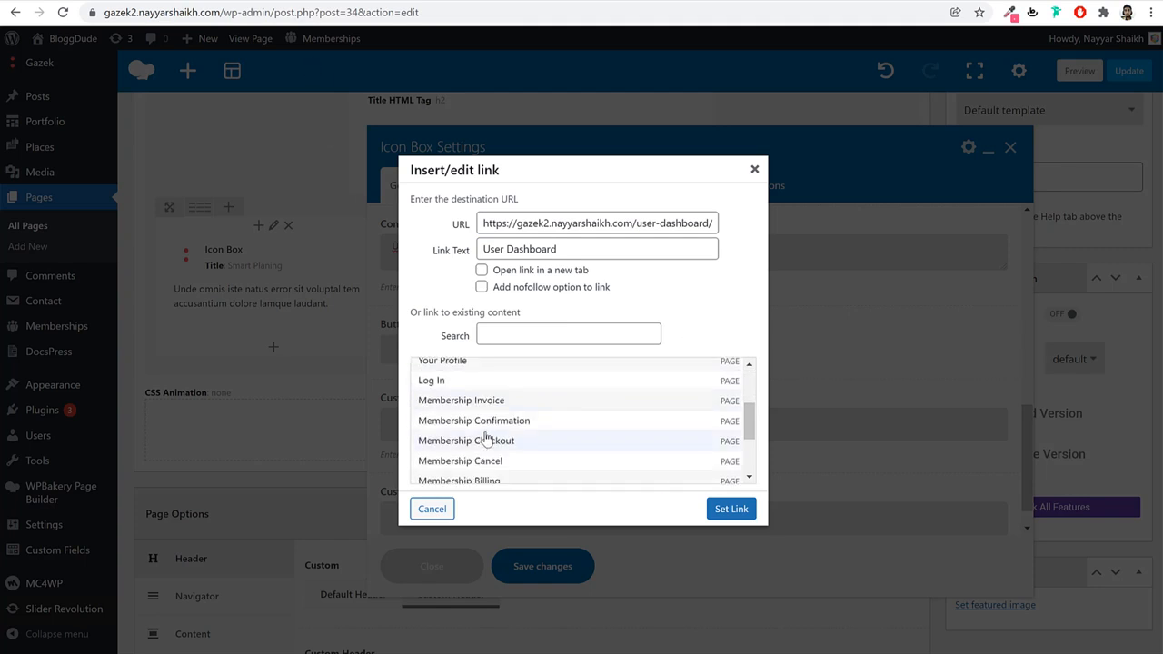
scroll(511, 431, up, 6)
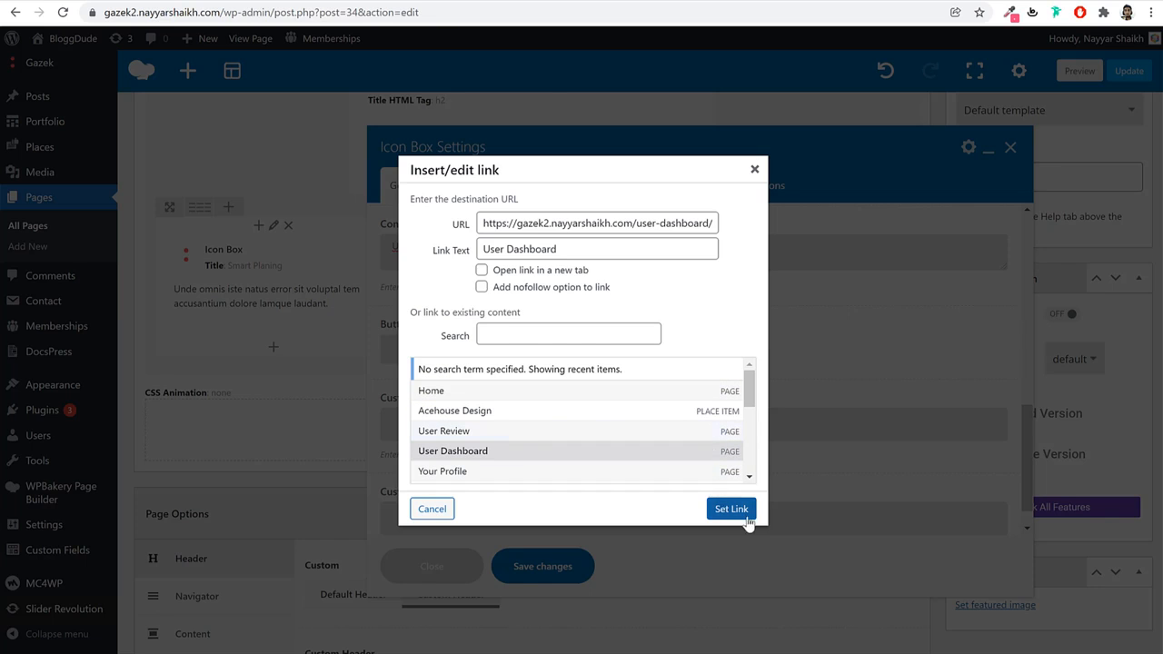
click(732, 509)
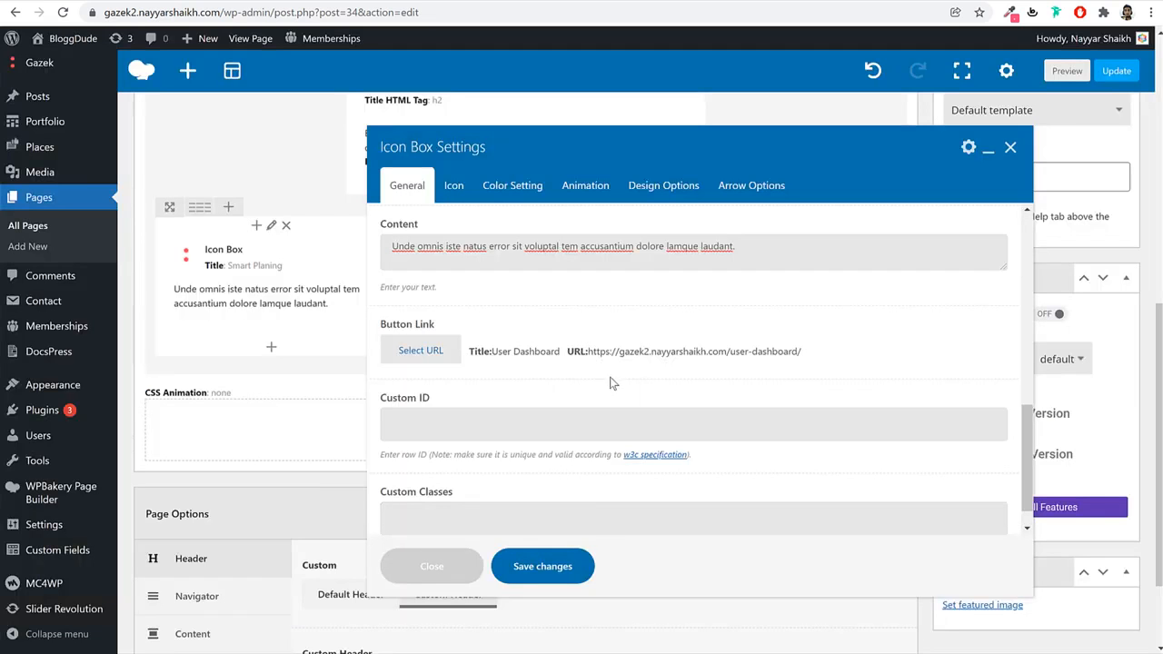
click(463, 194)
Switch the icon library to Gazek Custom Icon and pick an icon from its grid.
click(461, 255)
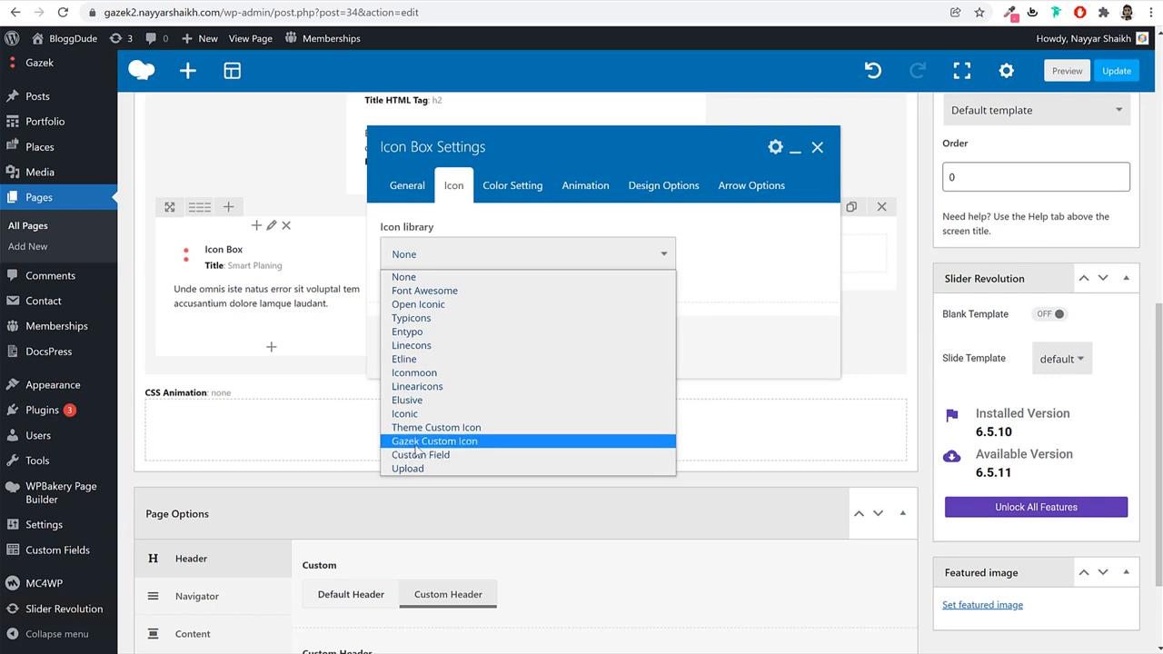
click(461, 442)
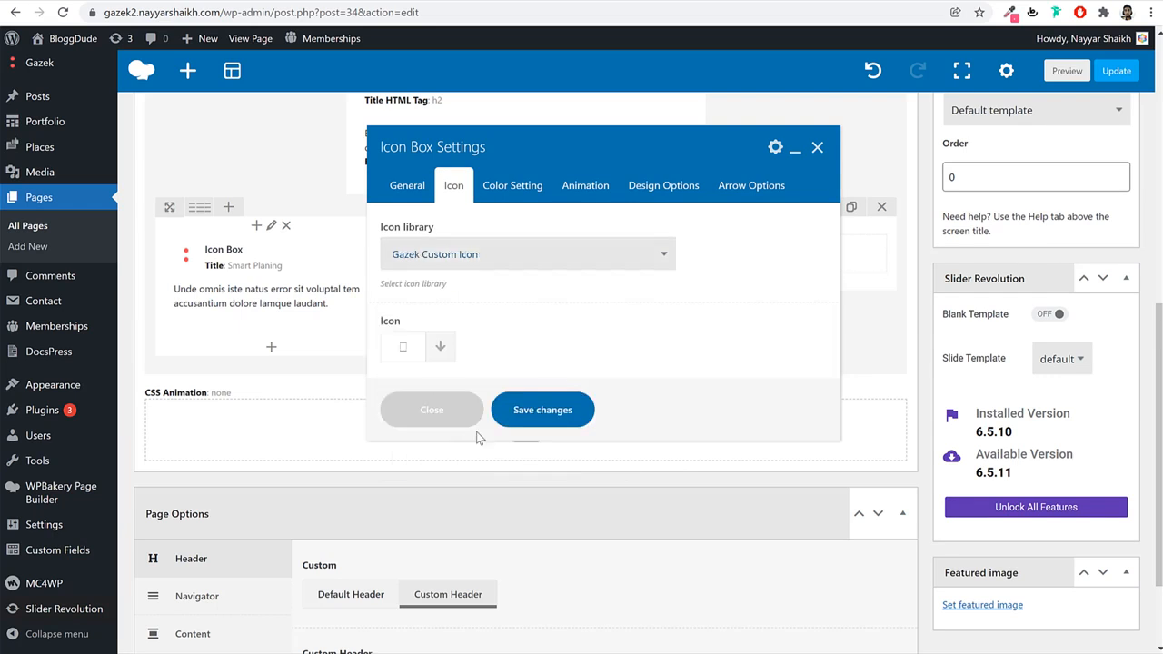
click(440, 346)
scroll(636, 473, down, 5)
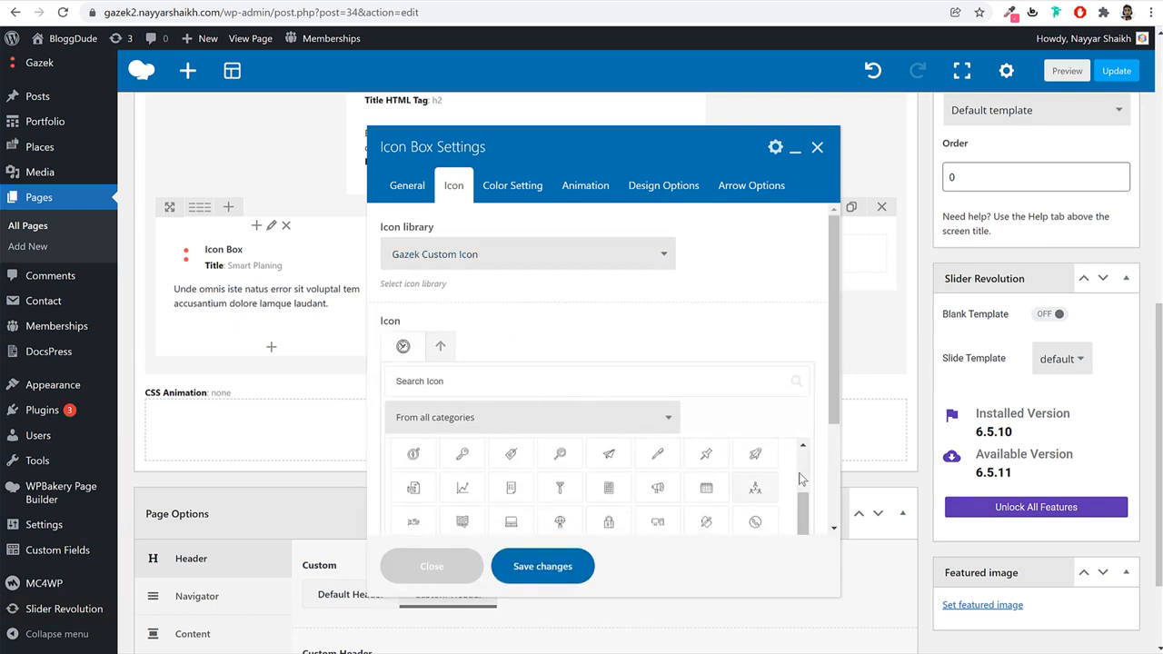
scroll(809, 469, down, 5)
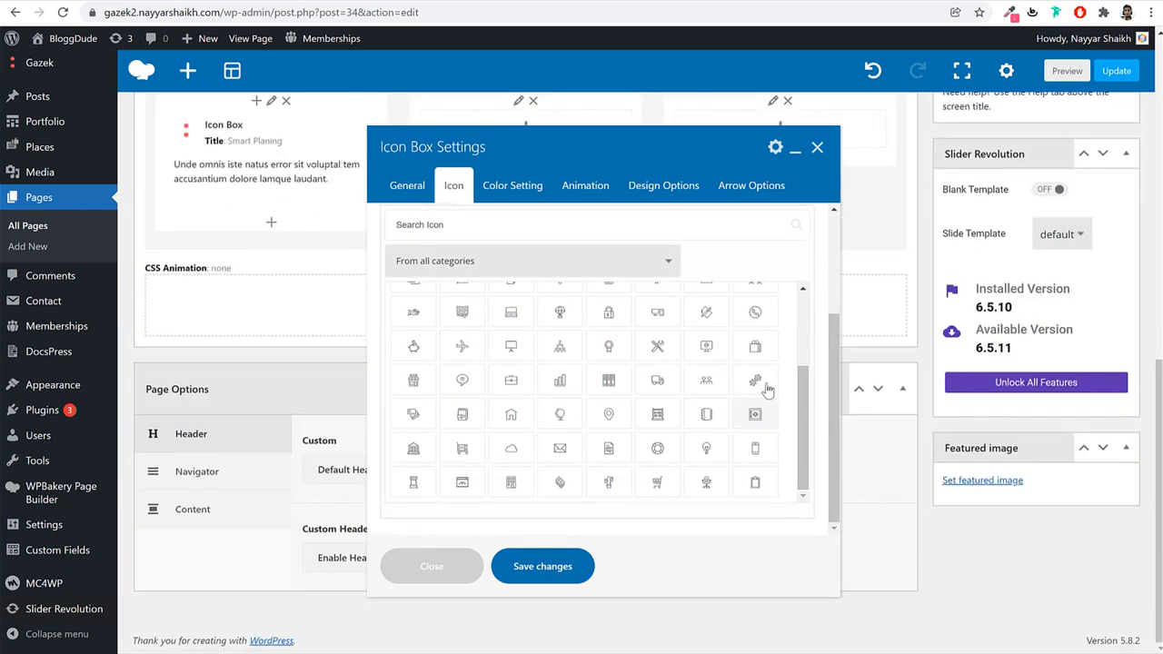
click(610, 383)
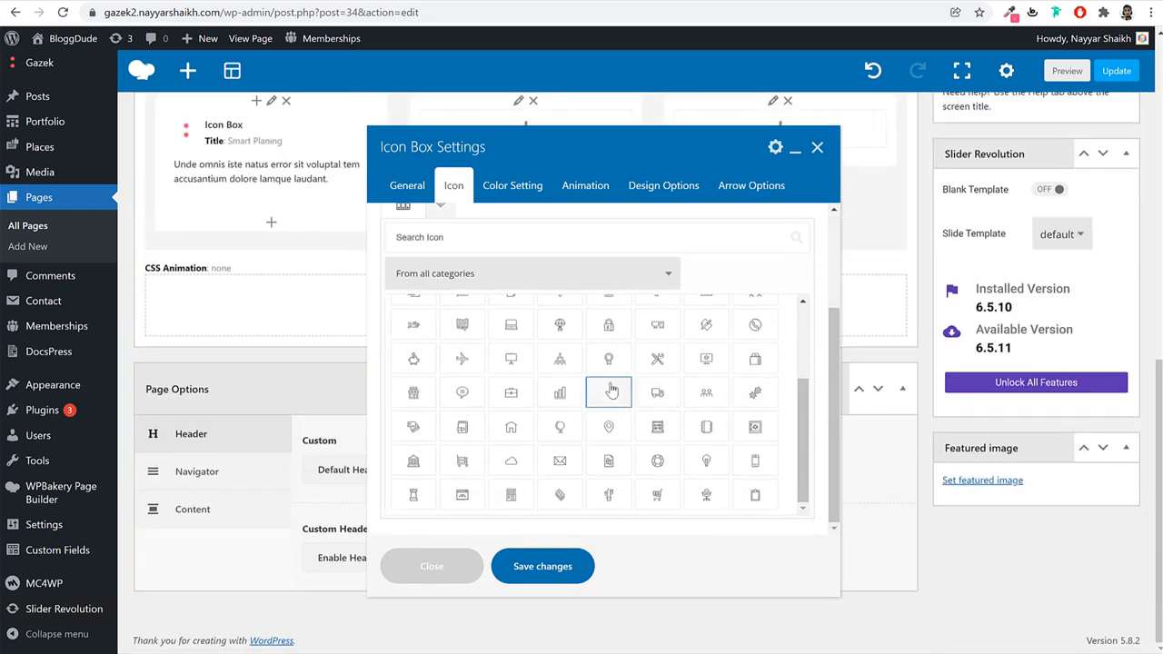
click(504, 194)
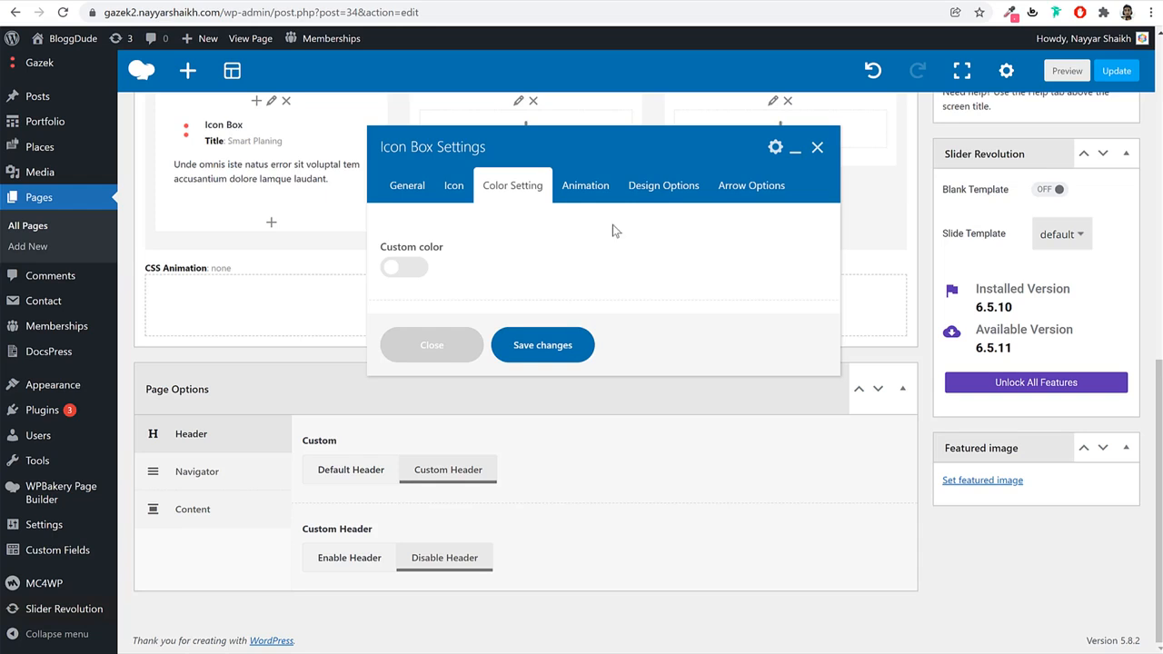
Give the Icon Box the slideUpIn animation with a custom 400 ms delay, then save.
click(600, 202)
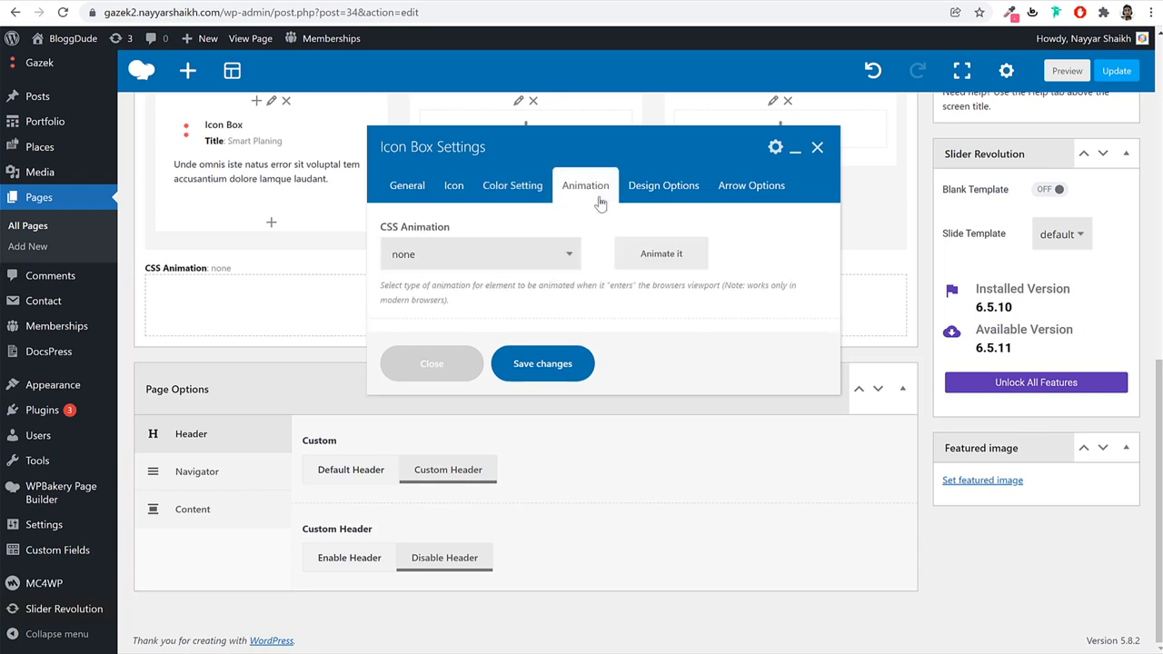
click(514, 258)
scroll(494, 393, down, 3)
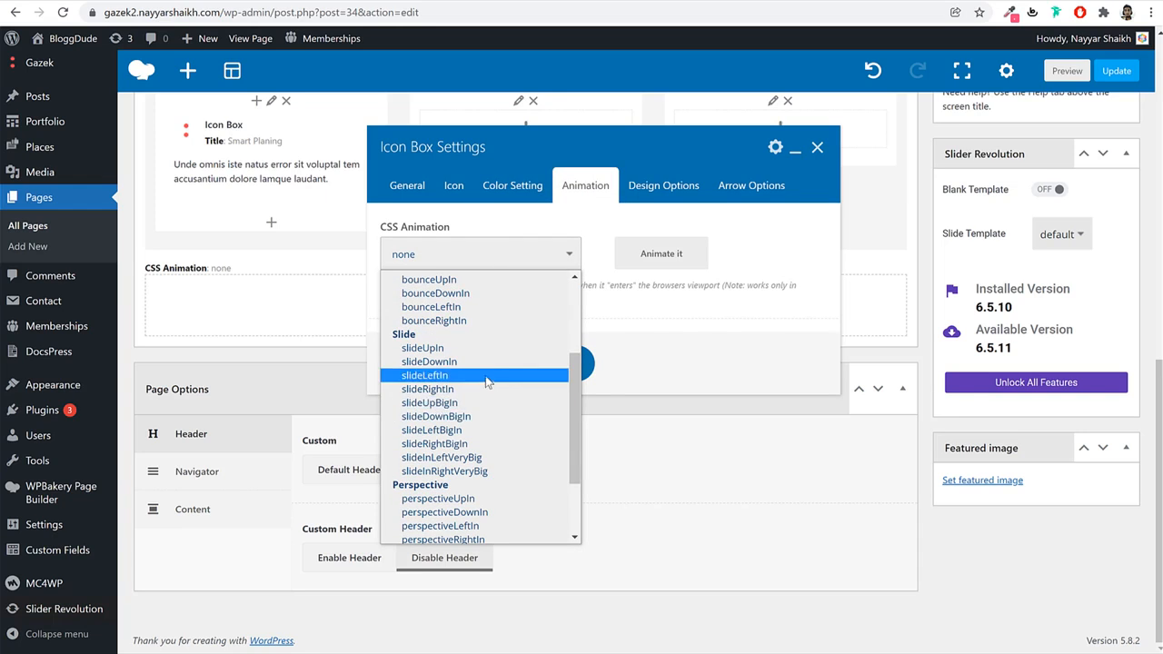
click(427, 348)
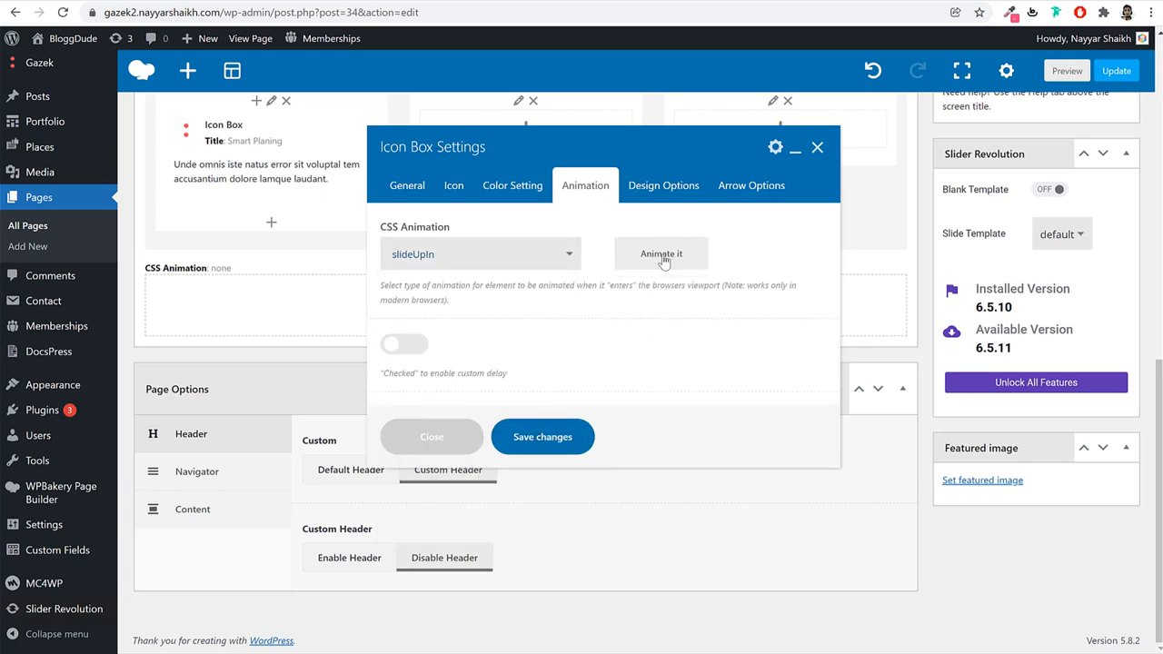
click(664, 261)
click(664, 261)
click(416, 345)
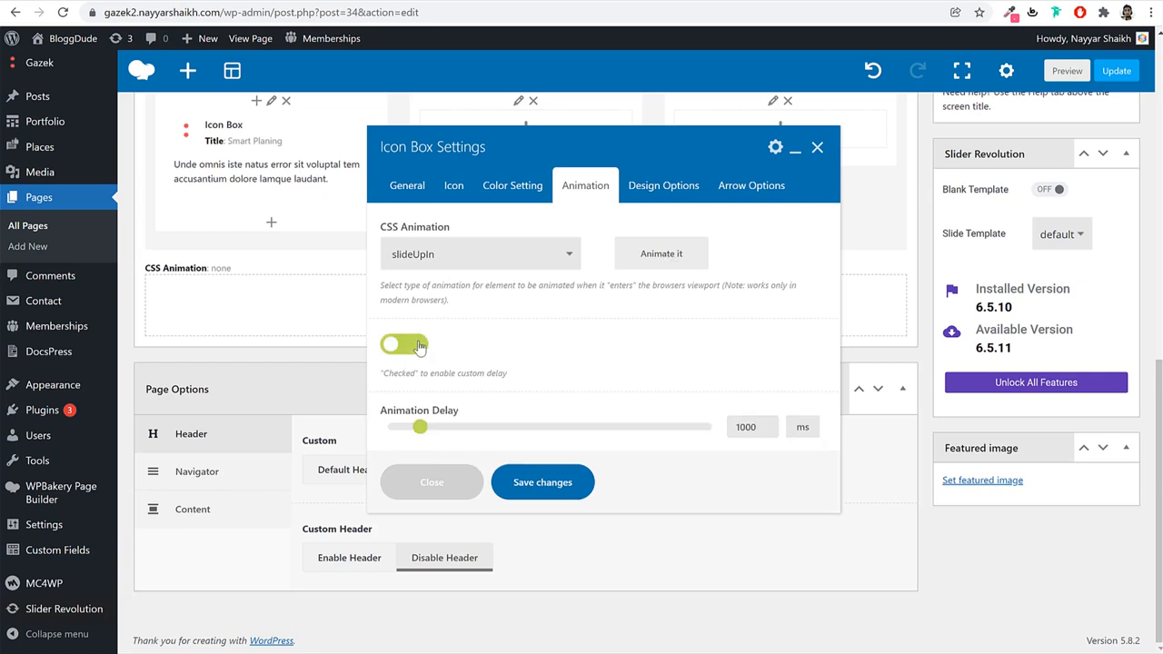
double_click(732, 427)
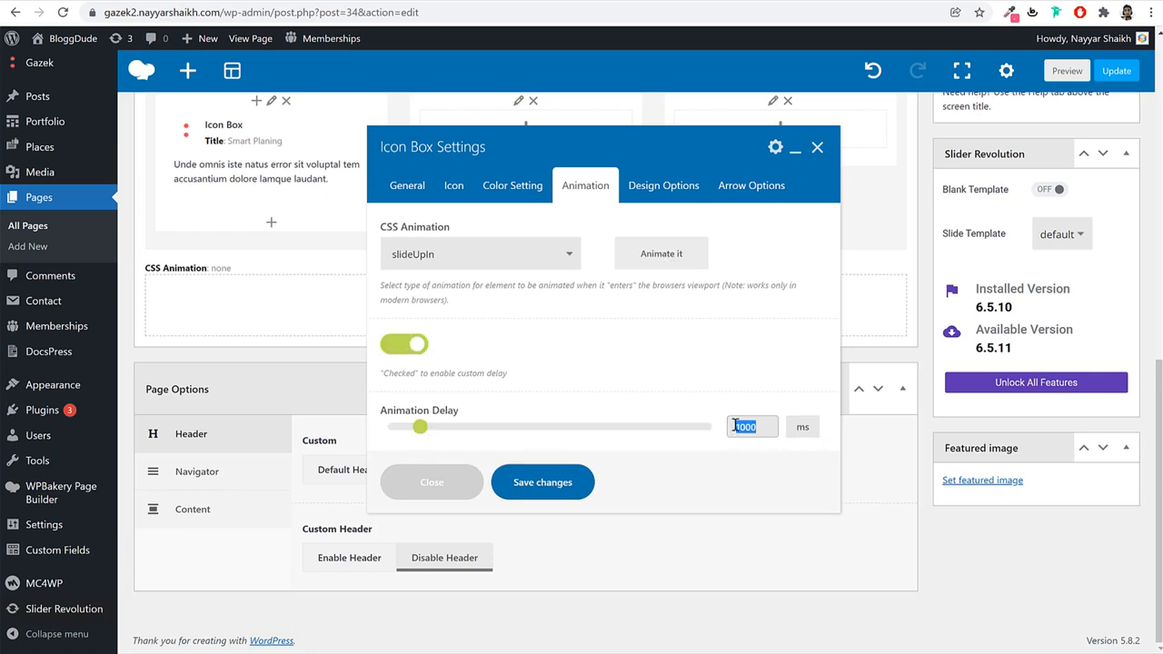
text(400)
click(738, 369)
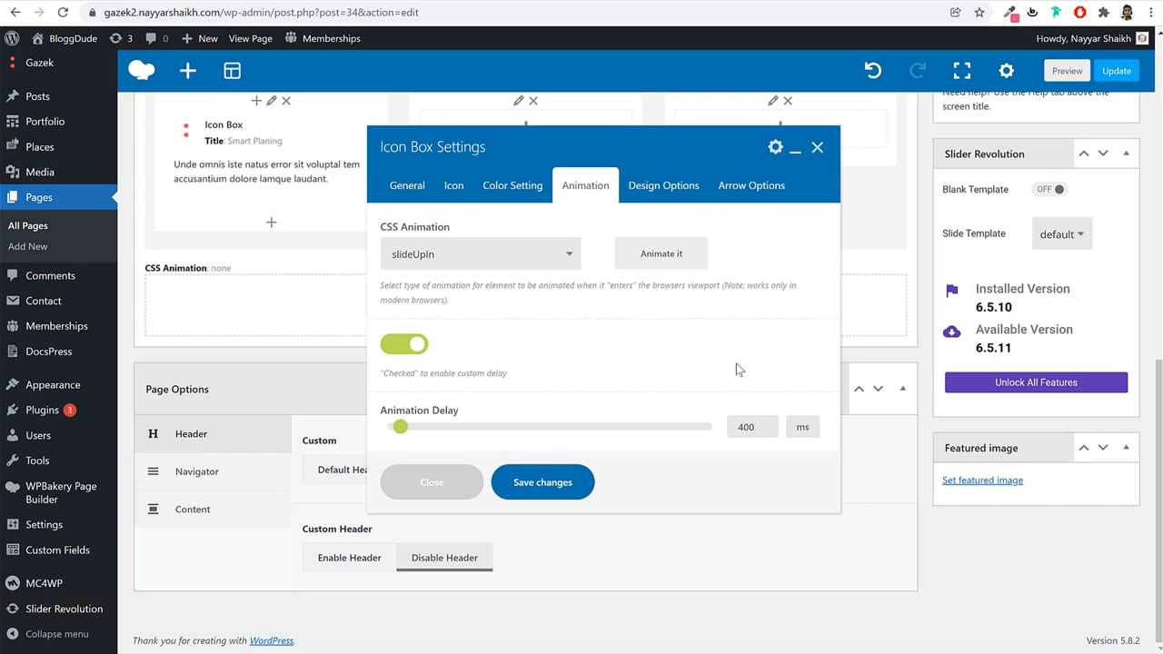
click(557, 485)
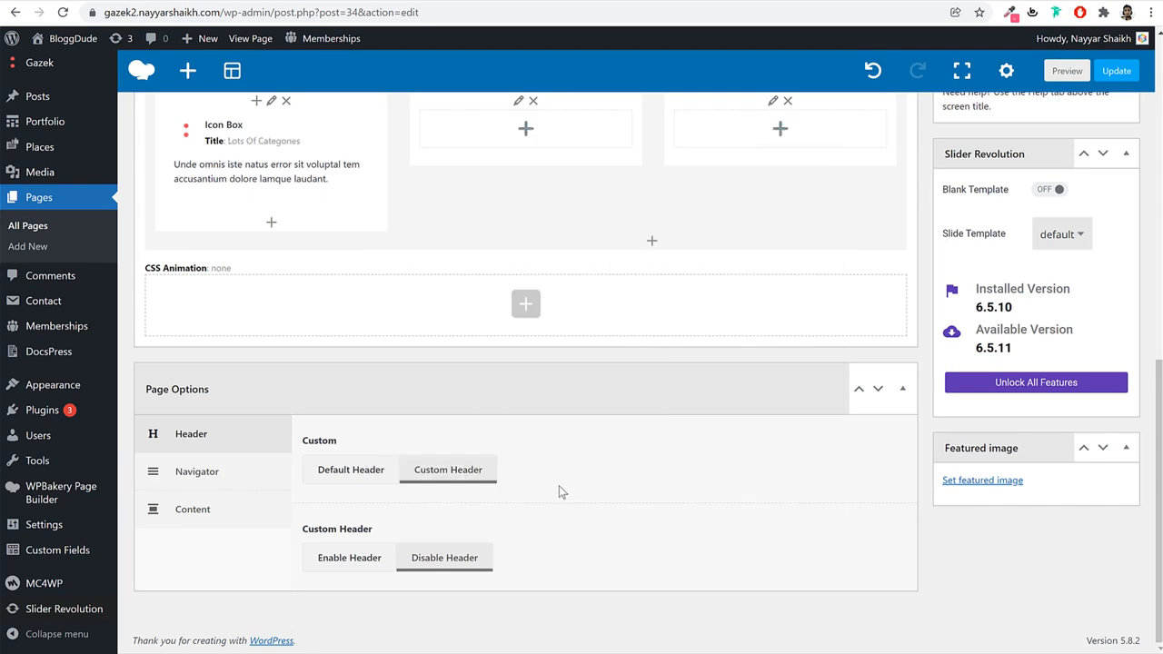
Clone the Lots Of Categories box and drag copies into the middle and right columns.
scroll(572, 488, up, 3)
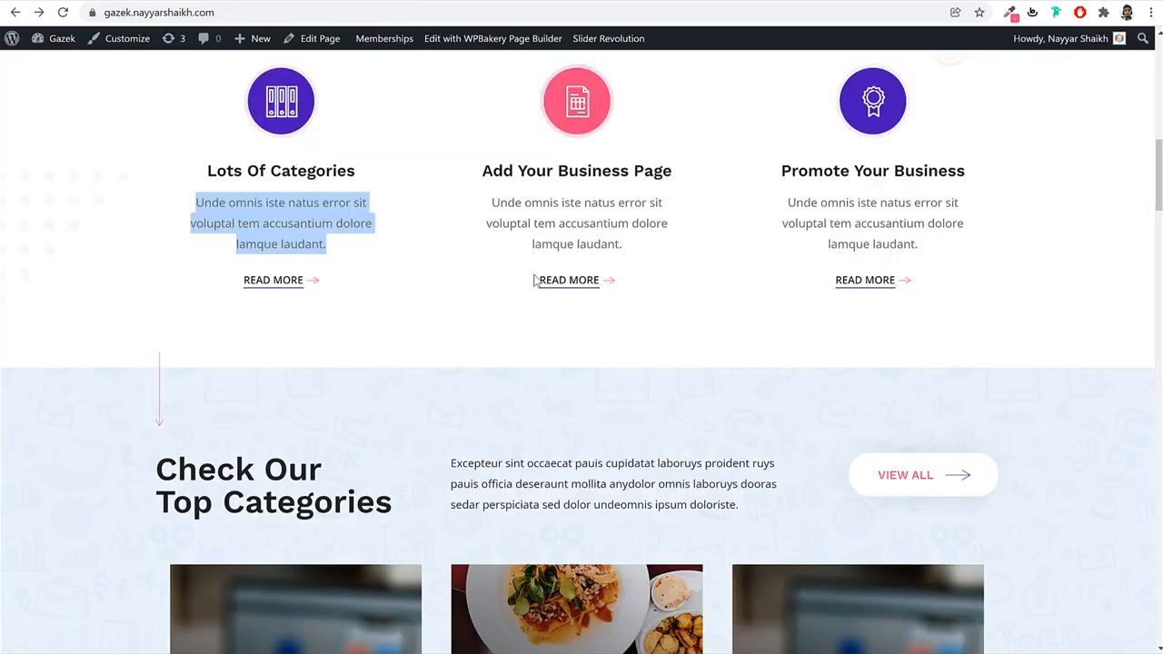
scroll(635, 389, up, 1)
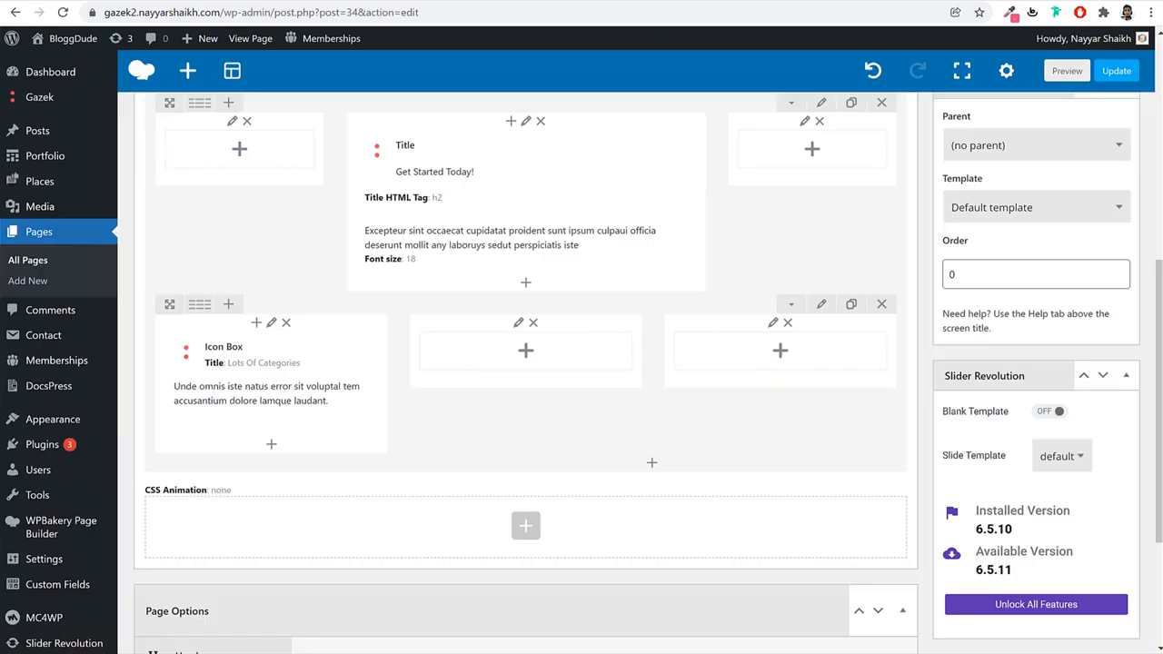
scroll(537, 354, down, 1)
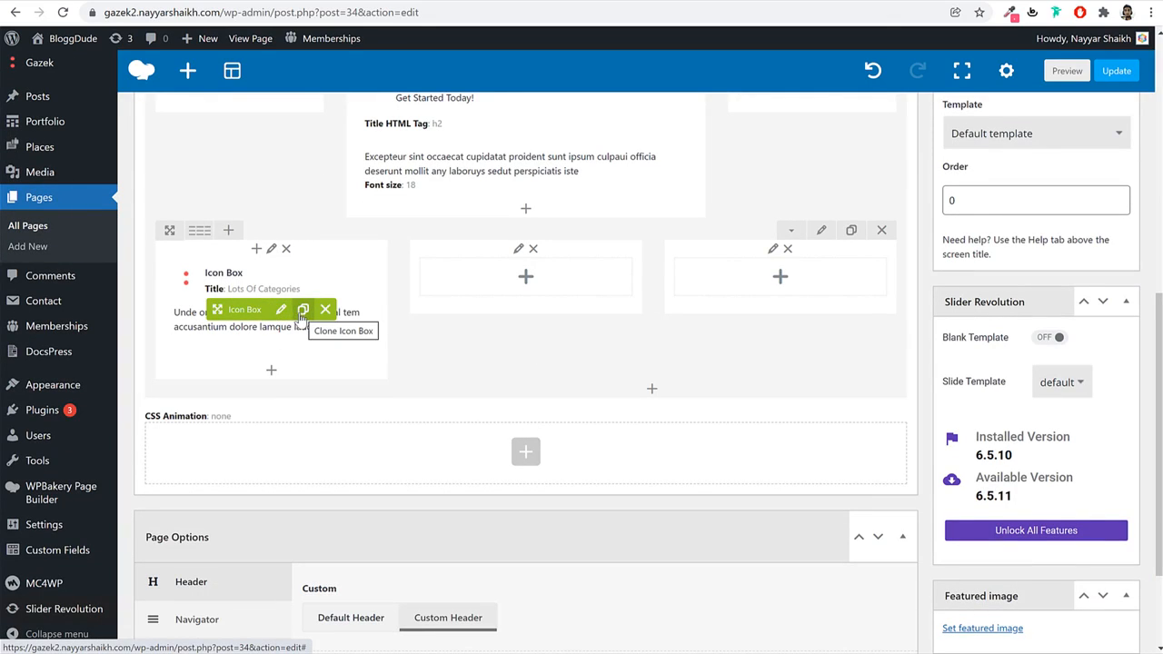
click(303, 311)
drag(218, 310, 525, 284)
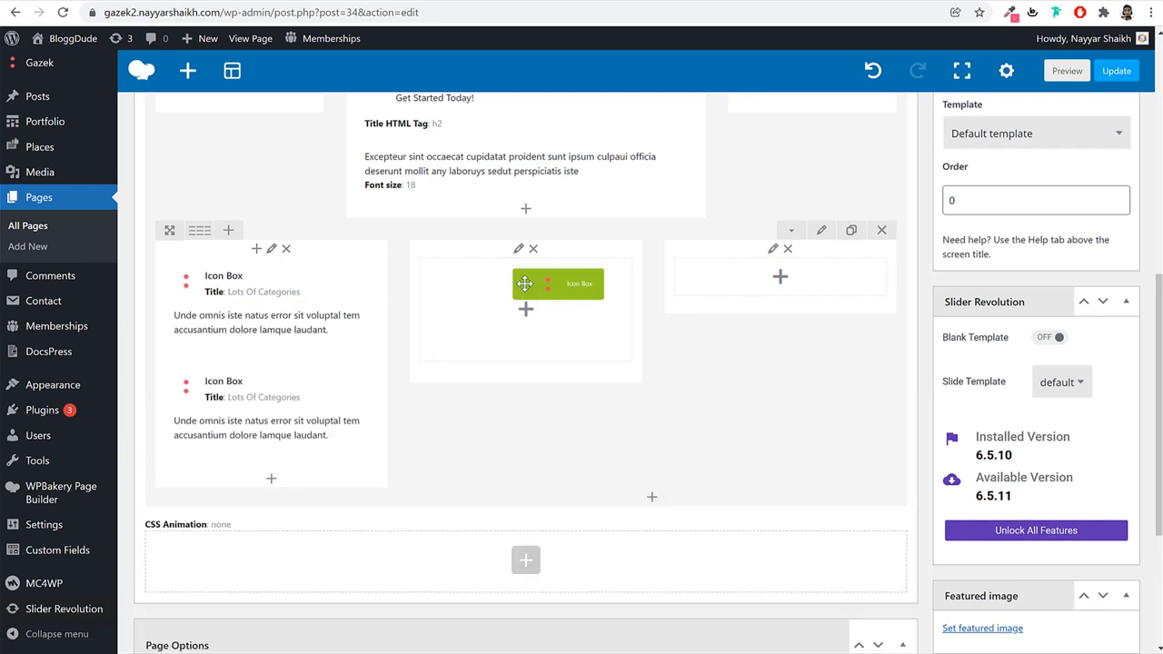
drag(217, 310, 768, 282)
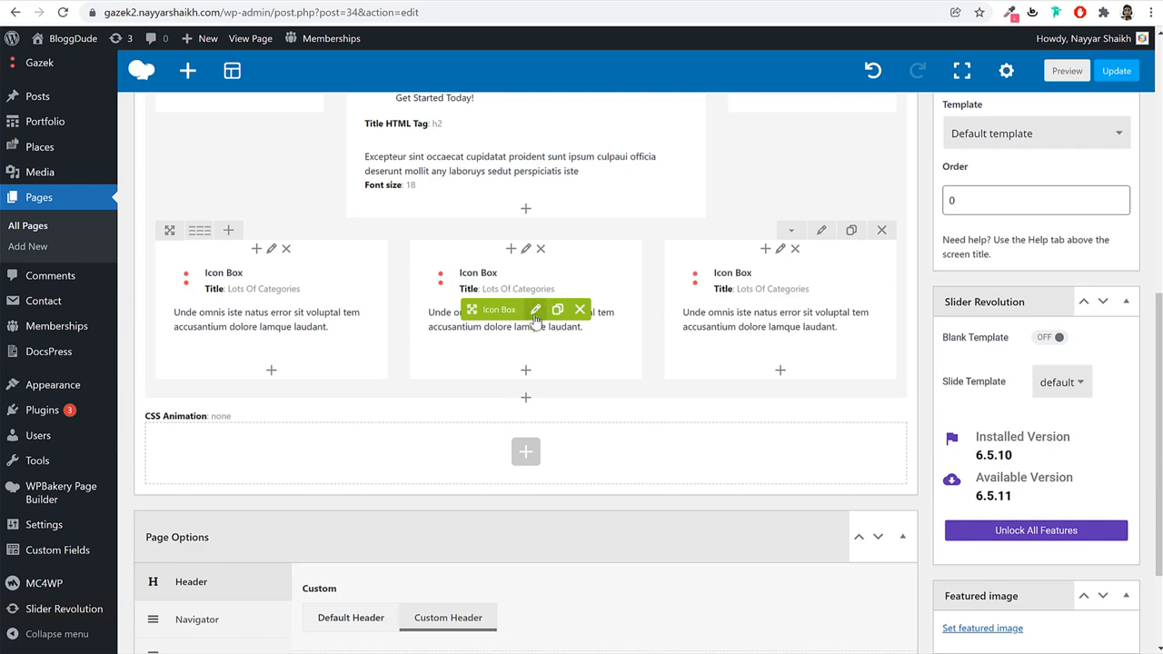
click(535, 311)
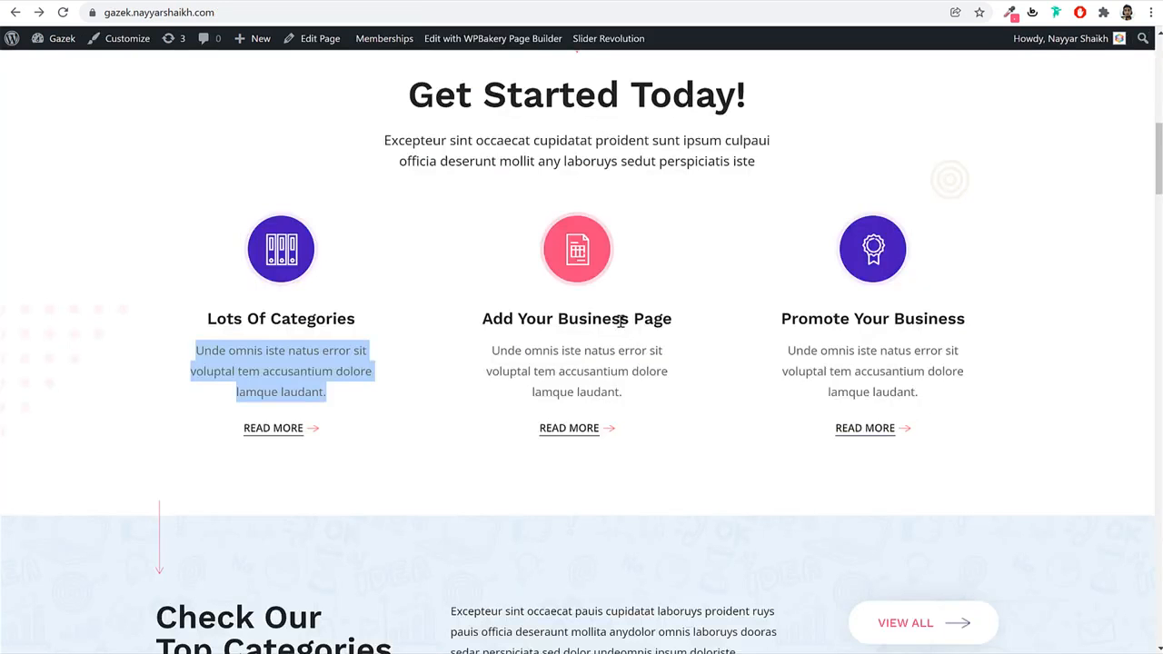
Retitle the middle icon box 'Add Your Business Page' using the demo's heading.
triple_click(621, 321)
key(ctrl+c)
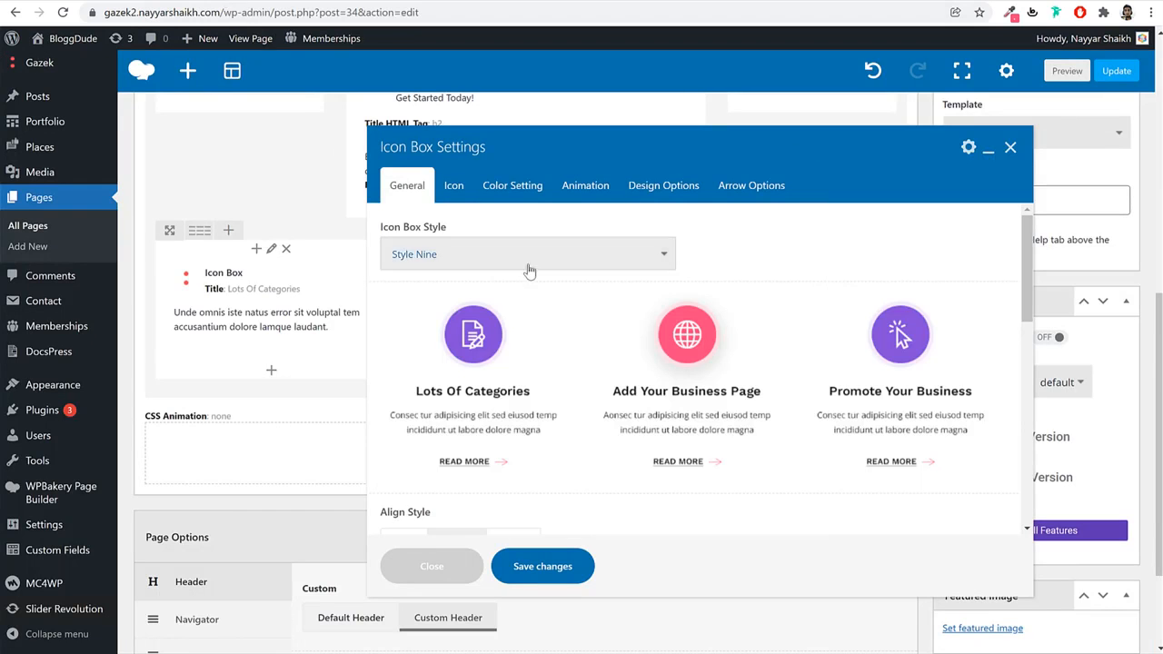
scroll(717, 351, down, 5)
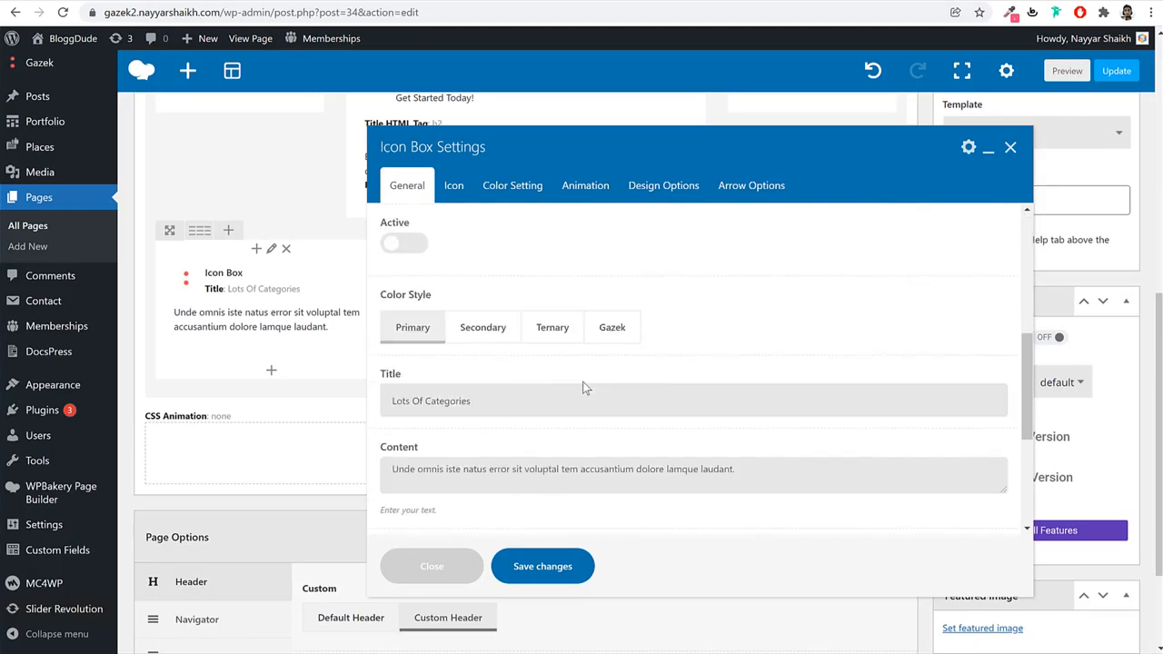
scroll(585, 388, down, 1)
triple_click(497, 328)
key(ctrl+v)
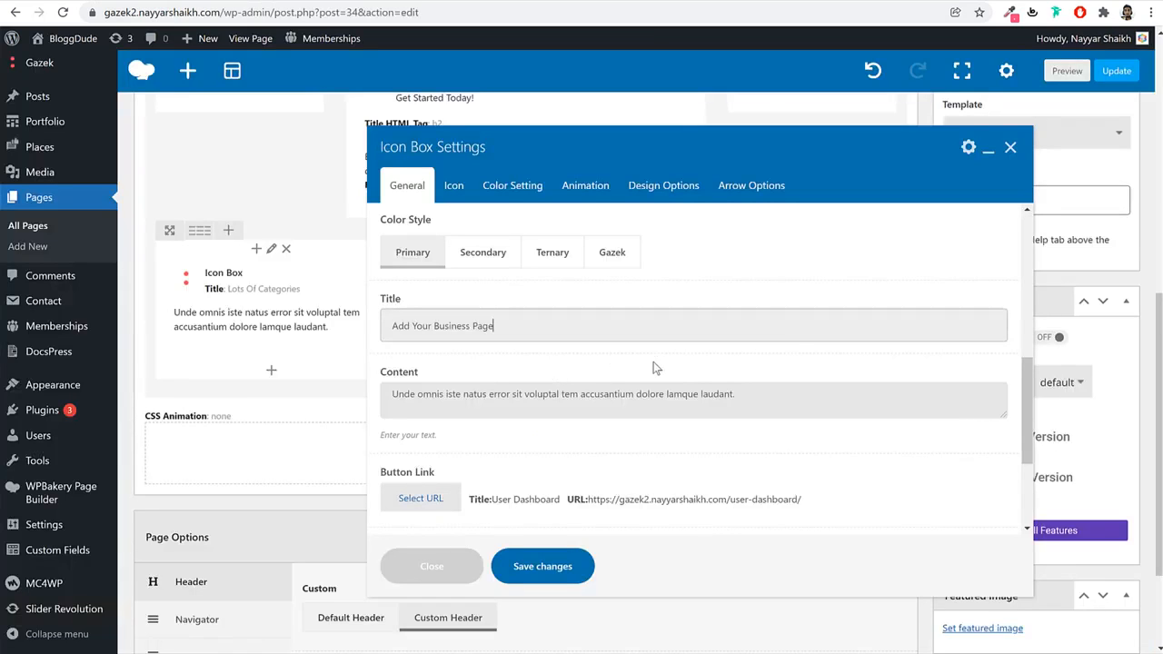
Turn on the Active toggle for the middle icon box.
scroll(673, 371, down, 2)
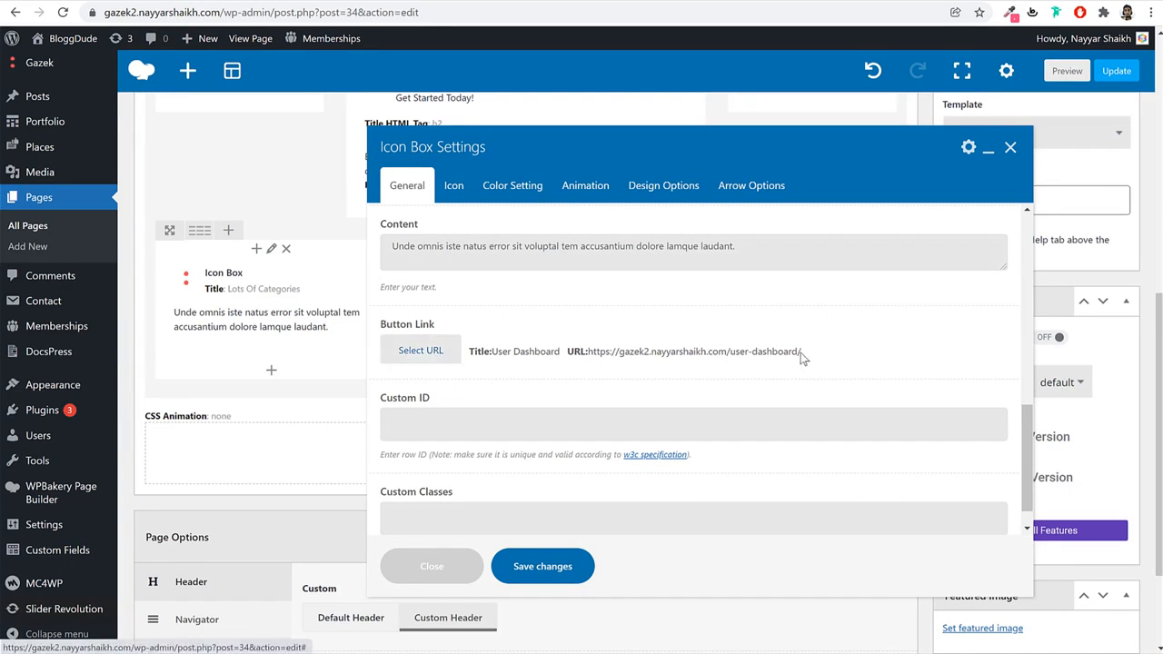
scroll(530, 357, up, 4)
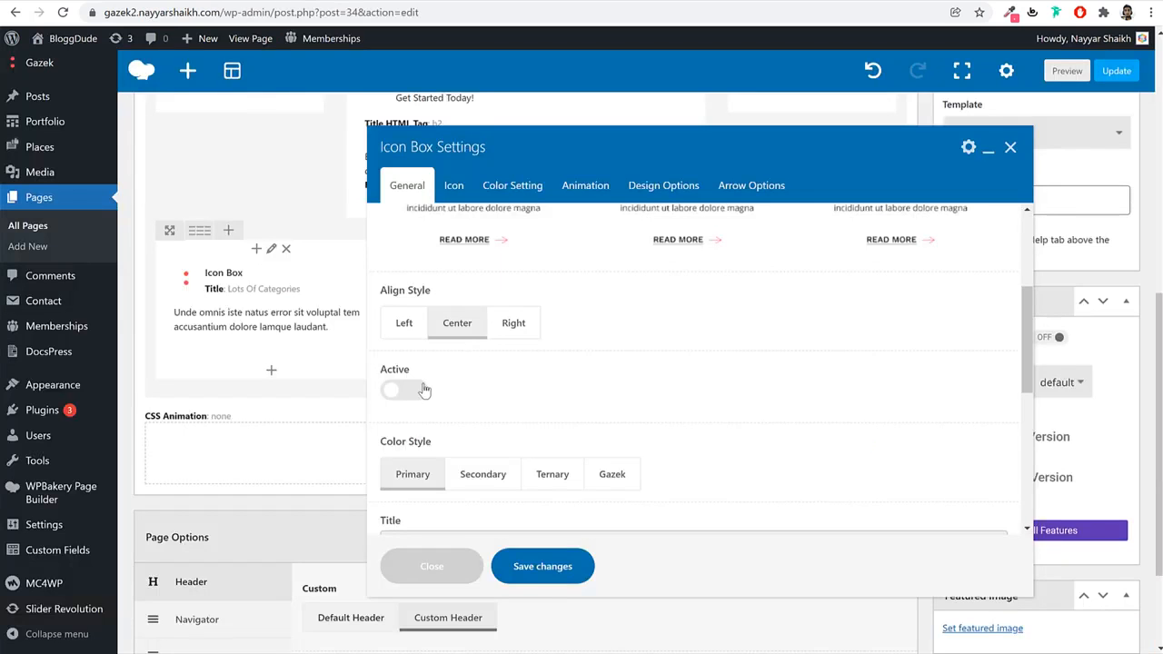
click(416, 389)
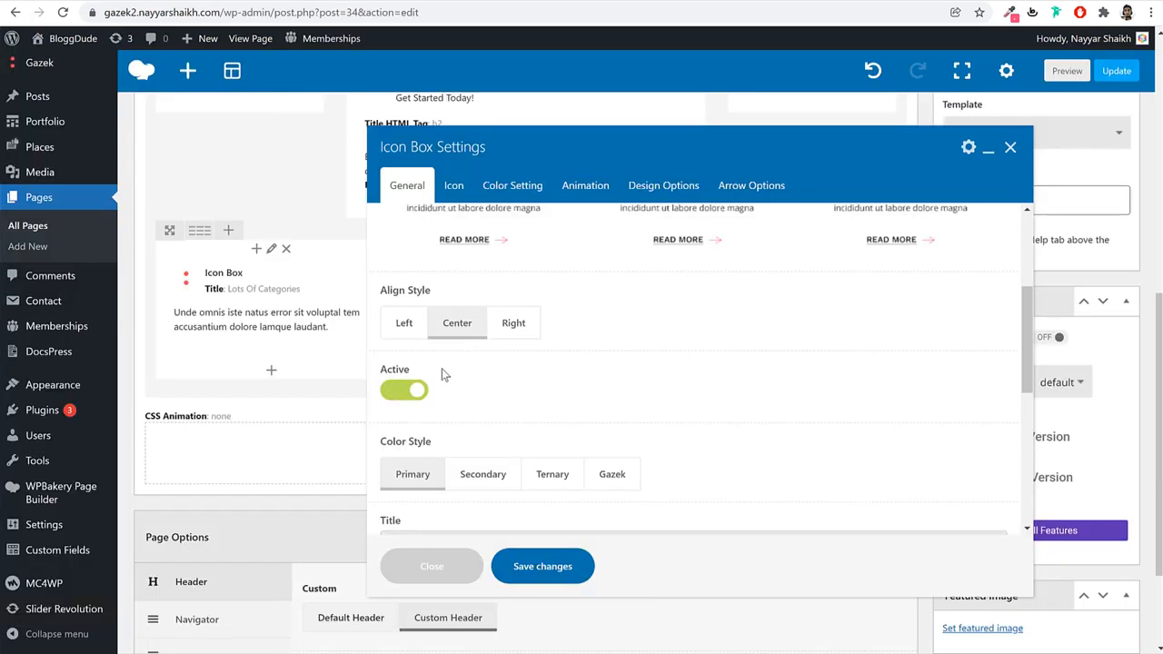
drag(440, 371, 382, 376)
click(522, 388)
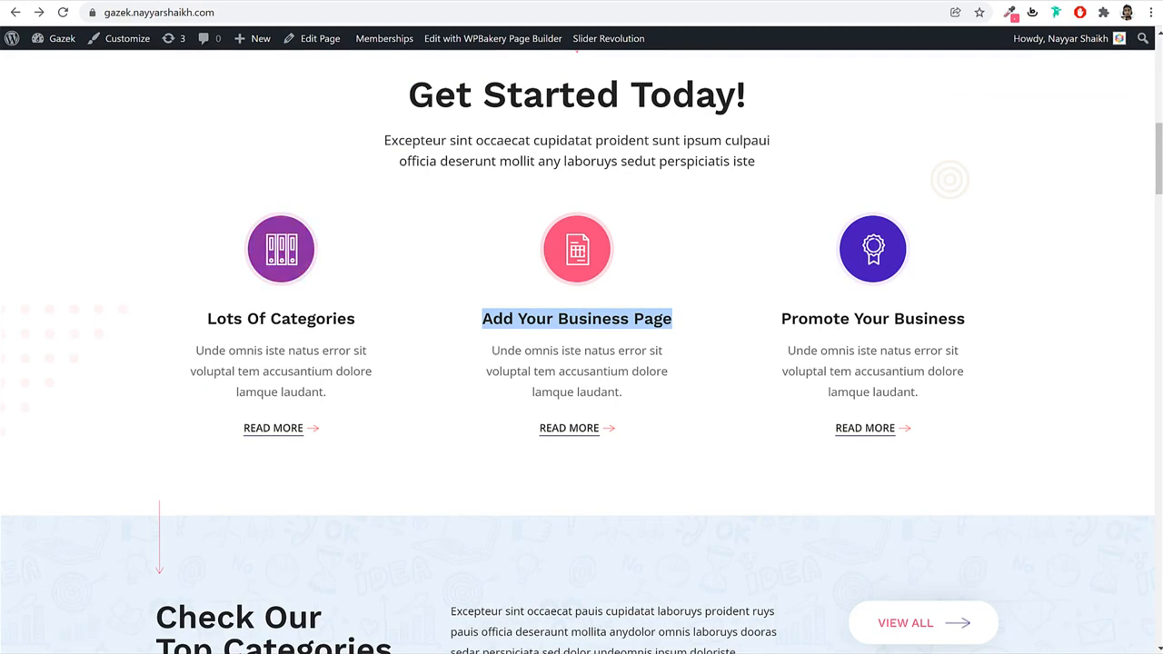
click(400, 161)
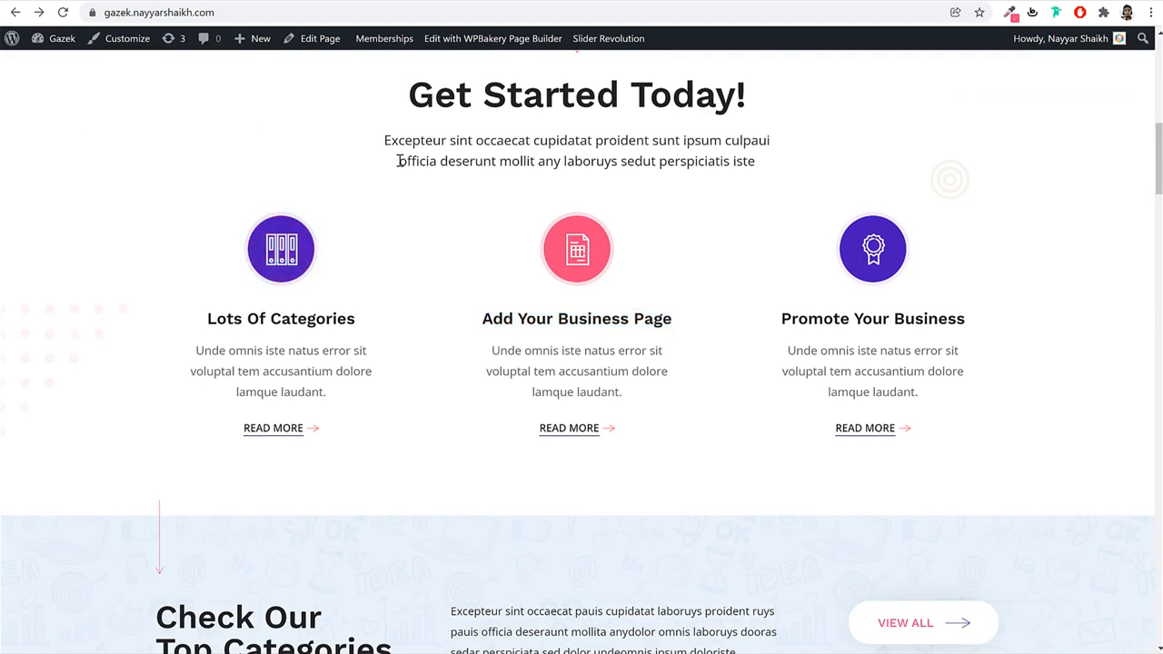
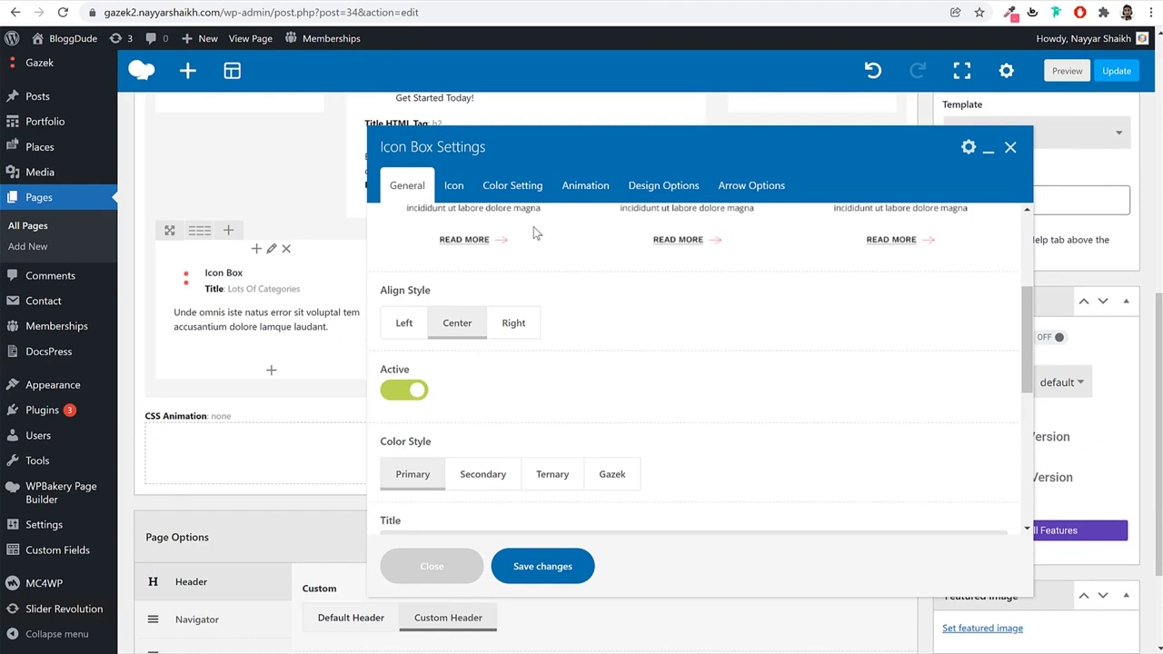
Give the Add Your Business Page icon box the bar-chart icon, save it, and update the page.
click(457, 188)
click(440, 346)
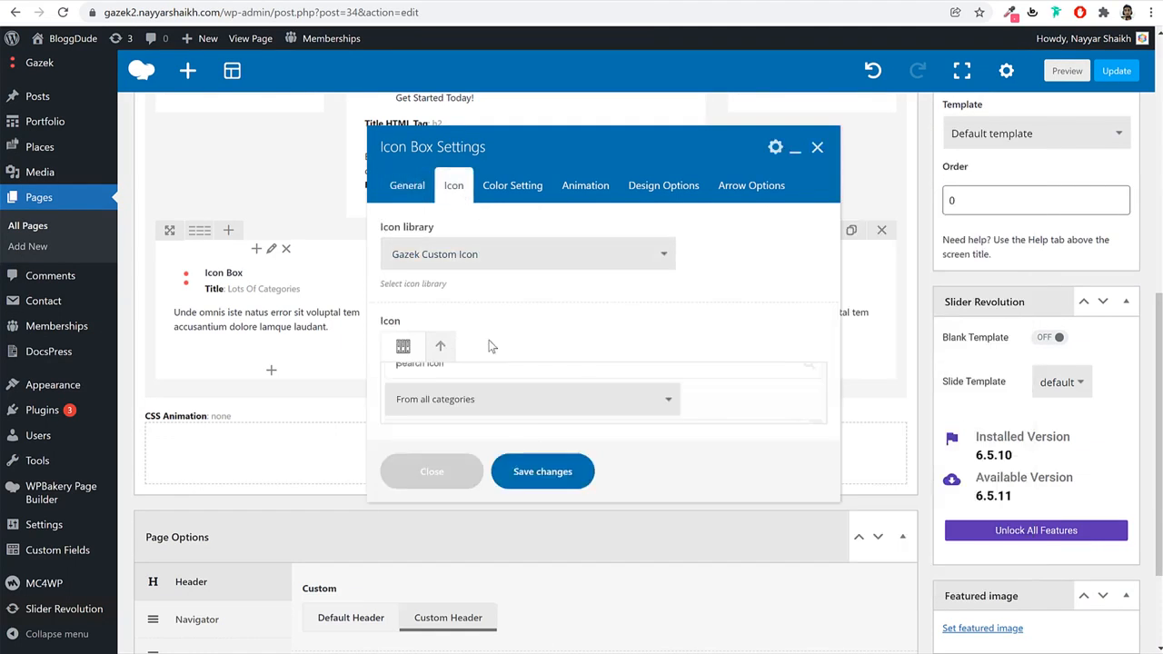
scroll(753, 379, down, 3)
click(608, 381)
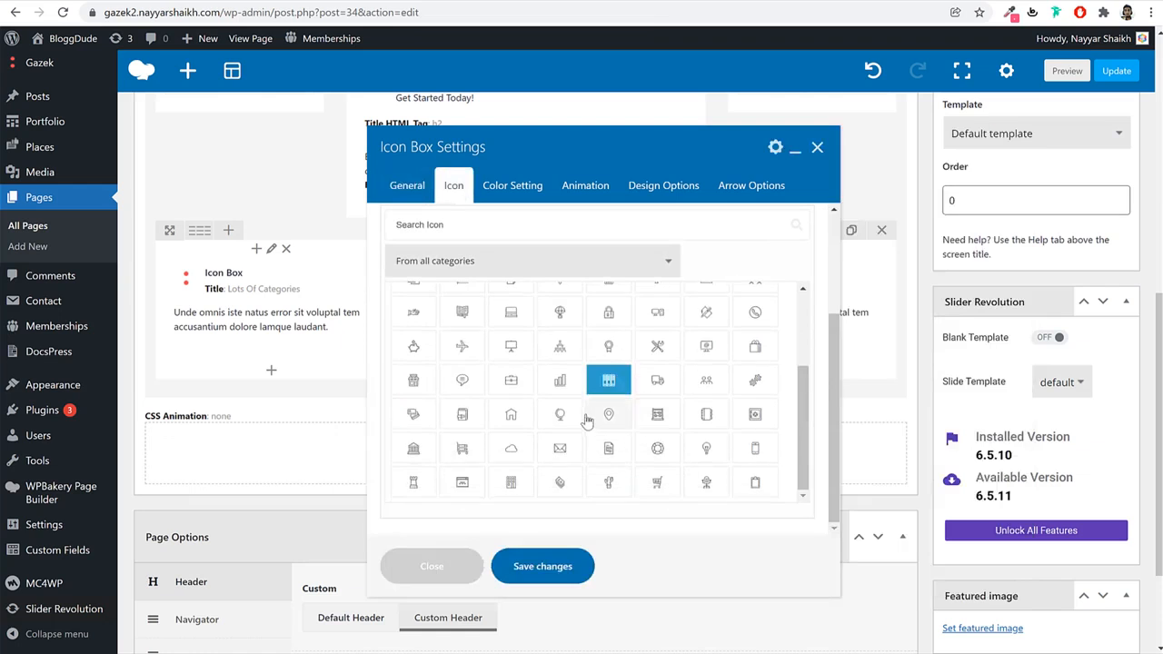
click(562, 385)
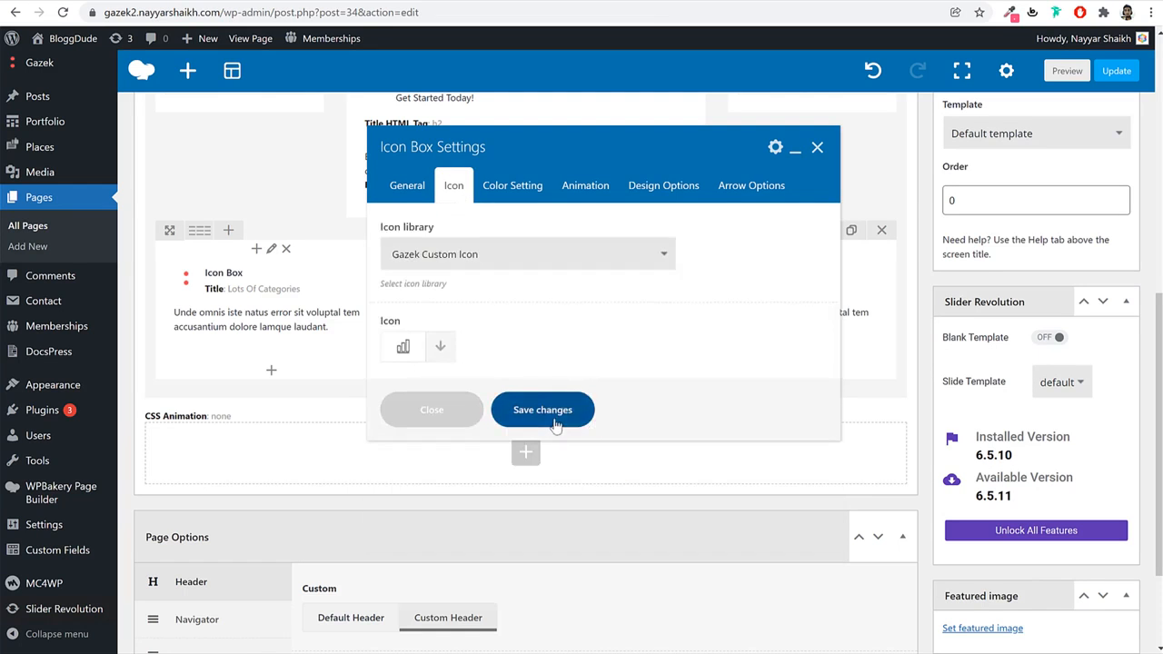
click(545, 412)
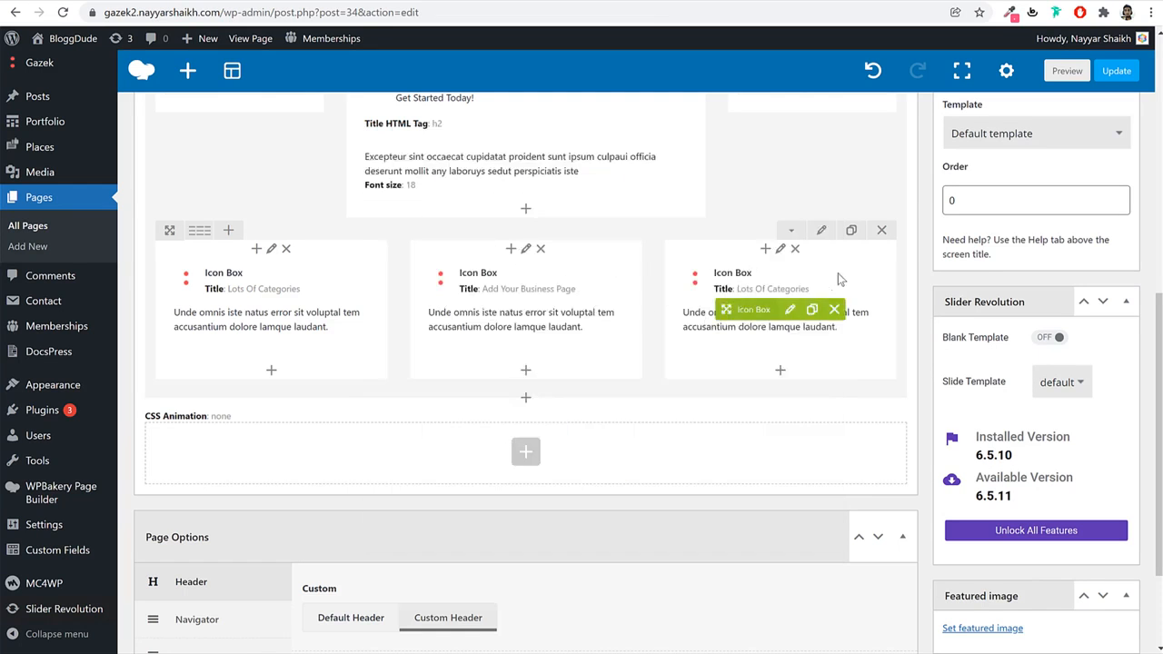
click(1110, 73)
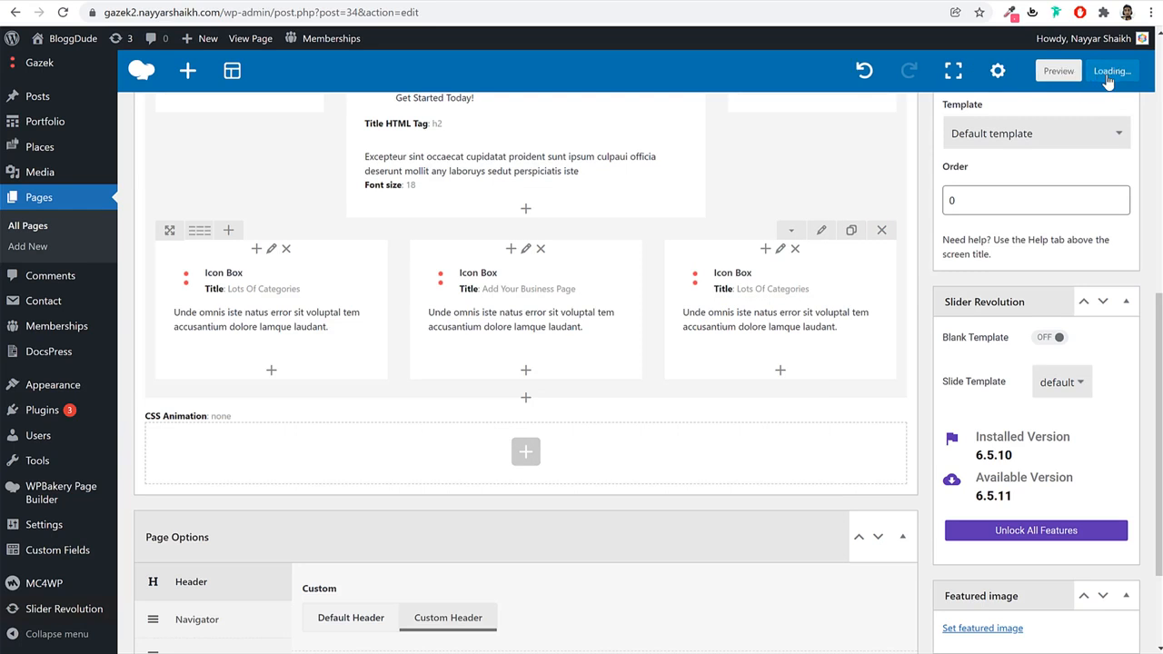
Reload the live site and scroll down to the new three feature columns.
click(442, 1)
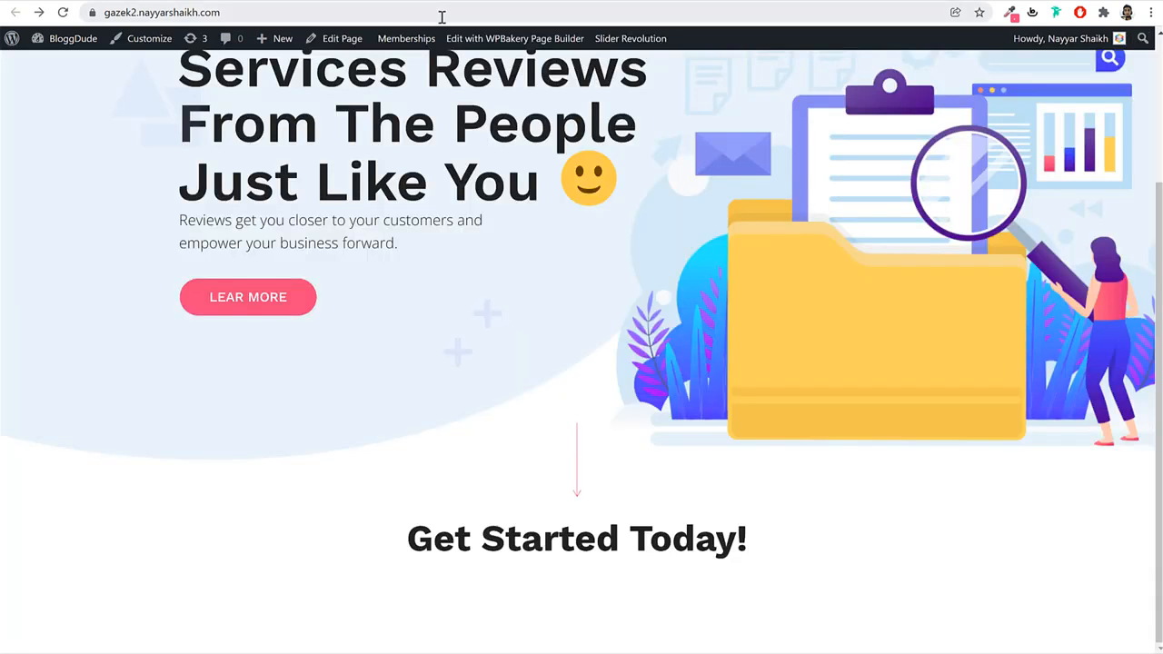
click(441, 12)
key(Return)
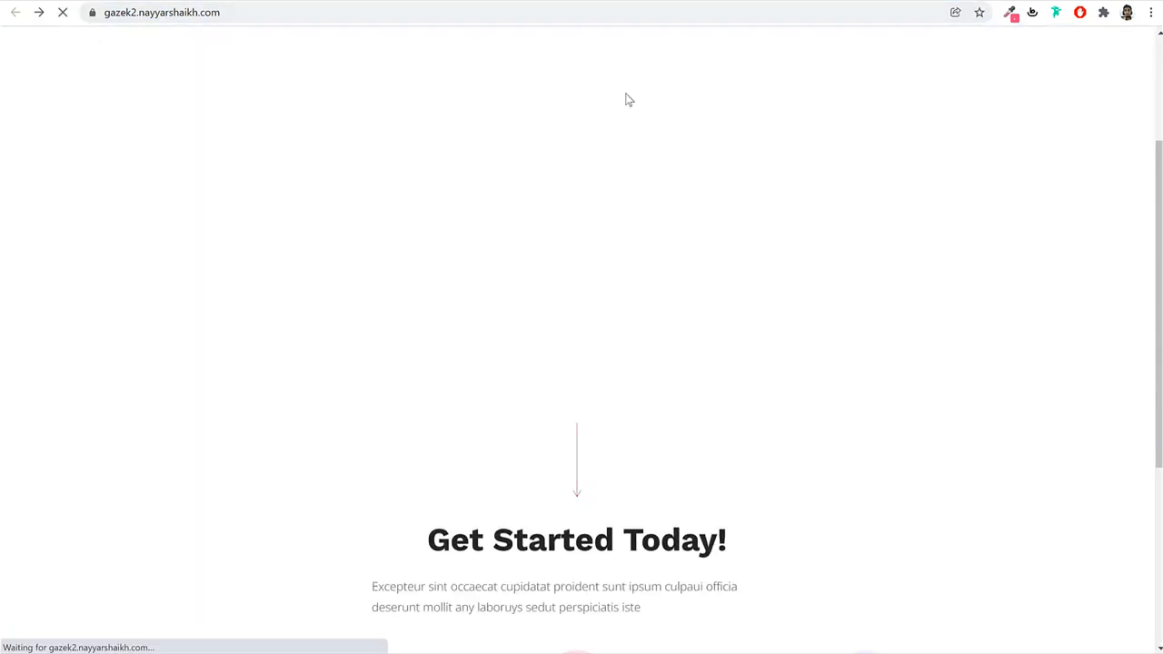
scroll(800, 261, down, 3)
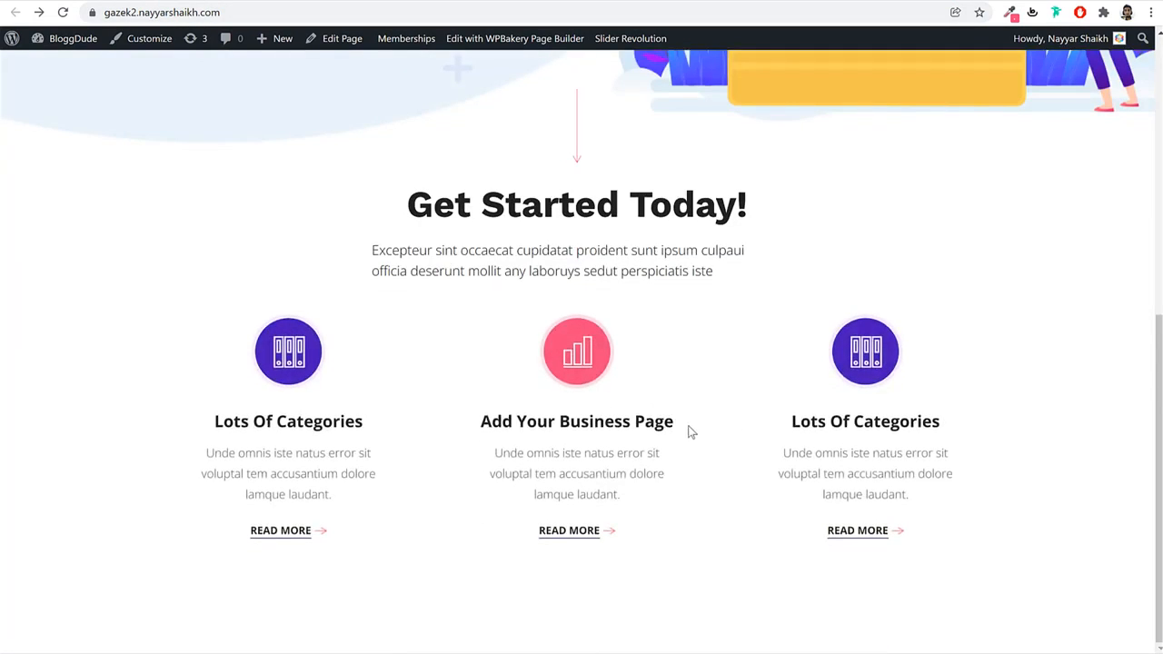
scroll(687, 433, up, 6)
click(62, 12)
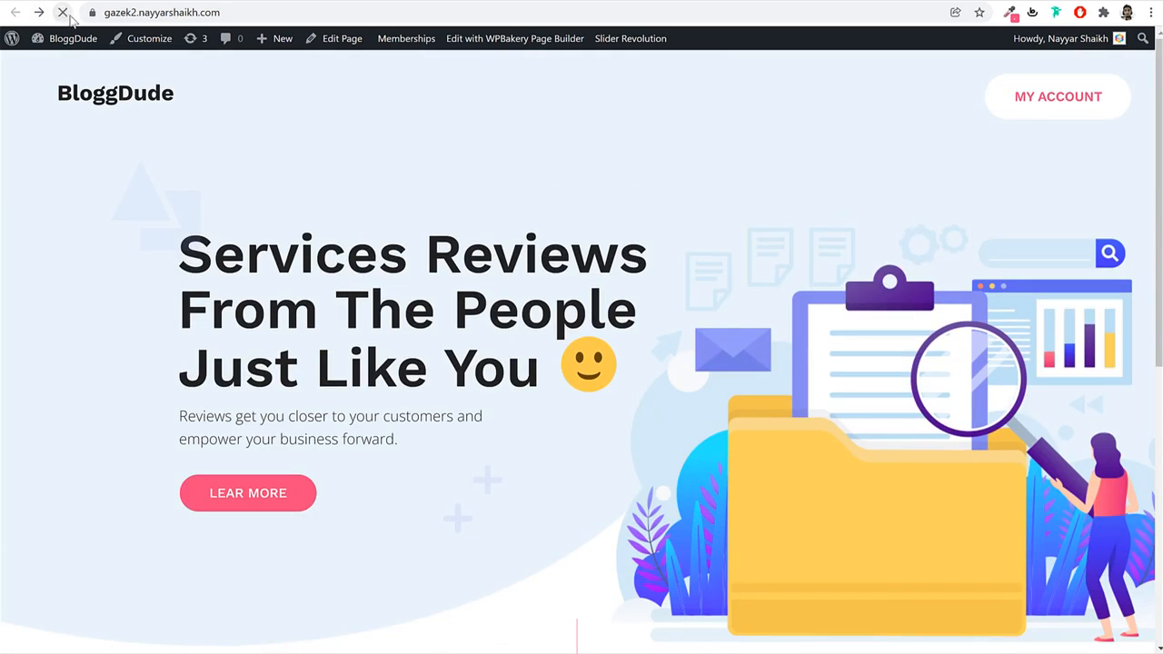
scroll(686, 262, down, 4)
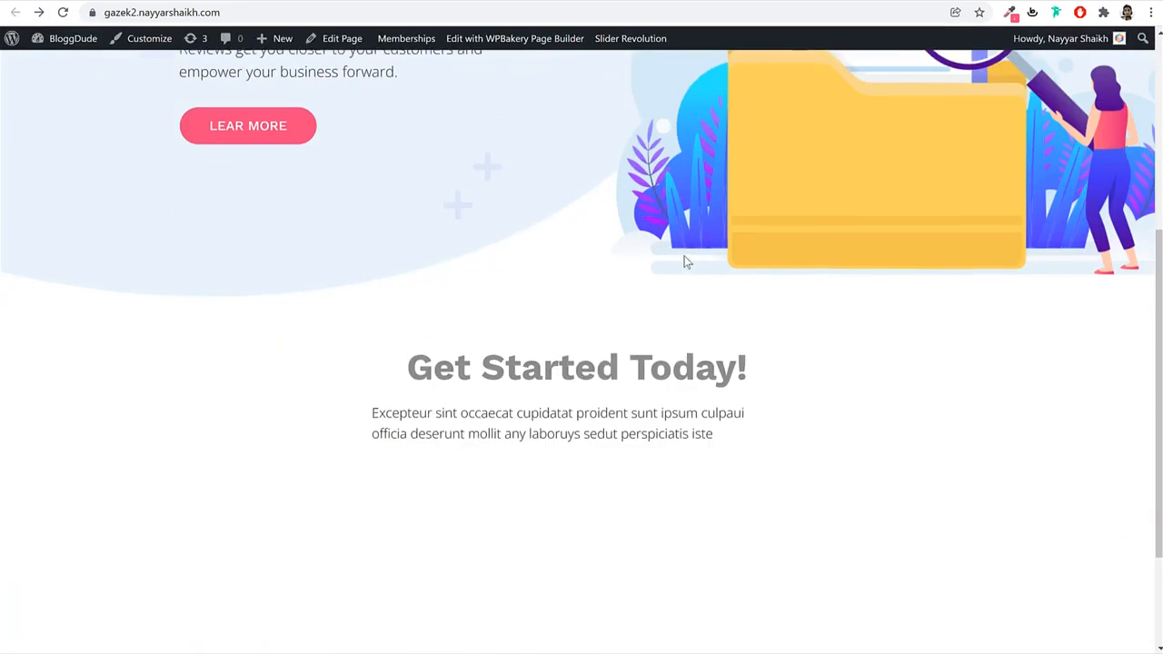
scroll(686, 261, down, 2)
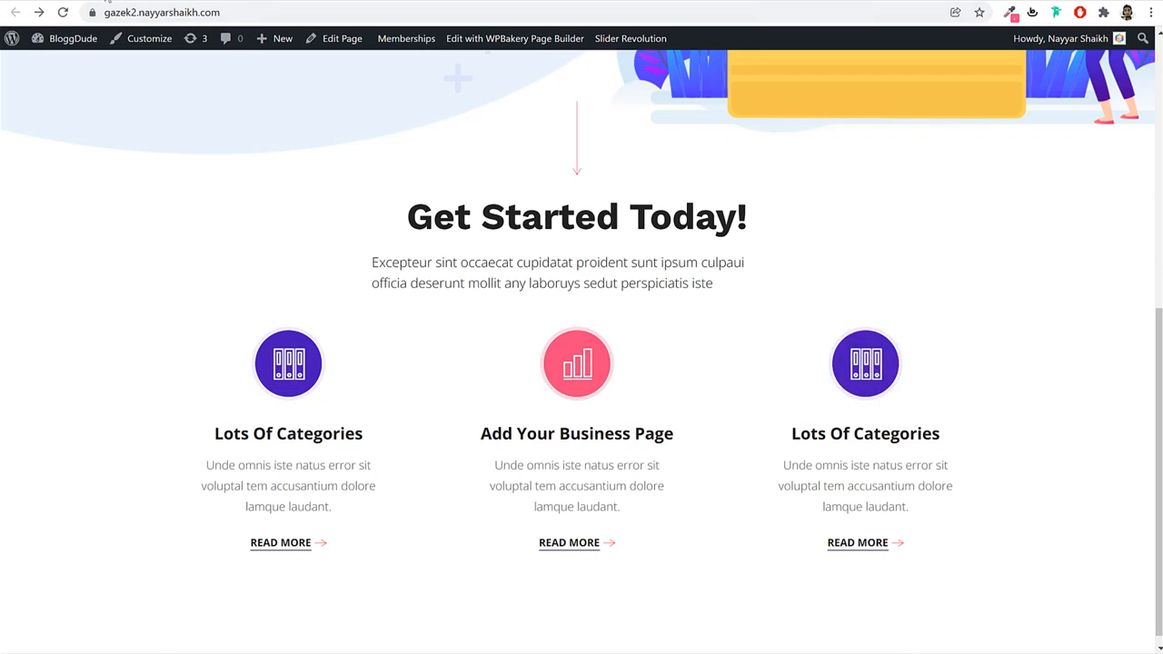
Compare the columns with the matching section of the original Gazek demo.
click(107, 1)
scroll(634, 283, up, 3)
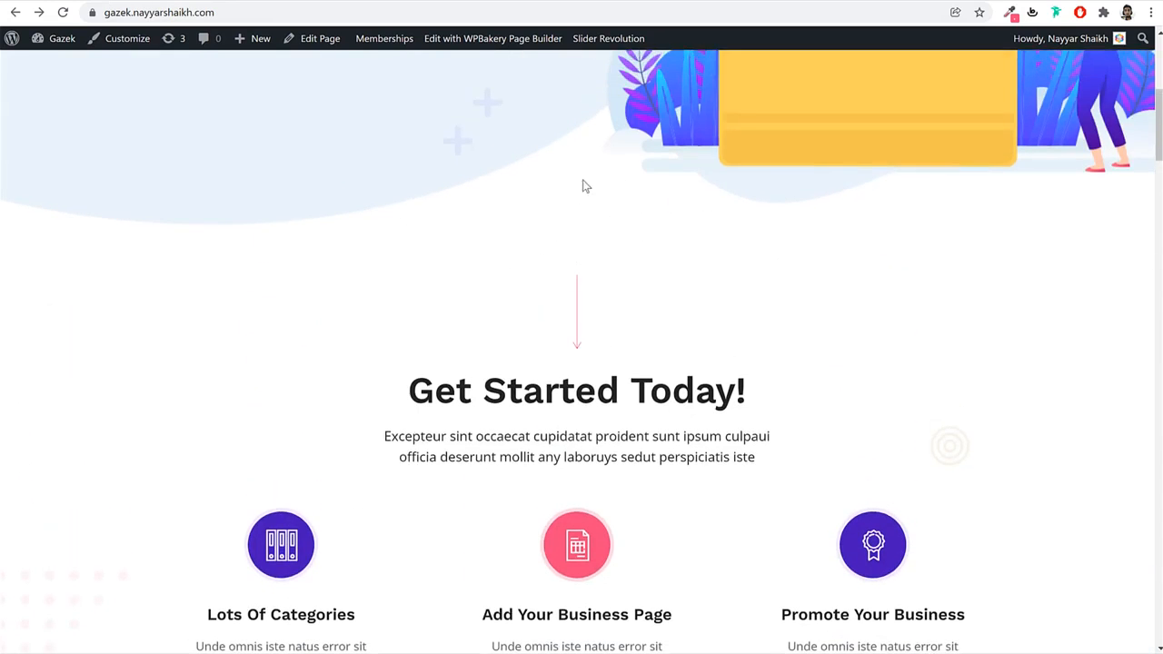
scroll(587, 187, down, 3)
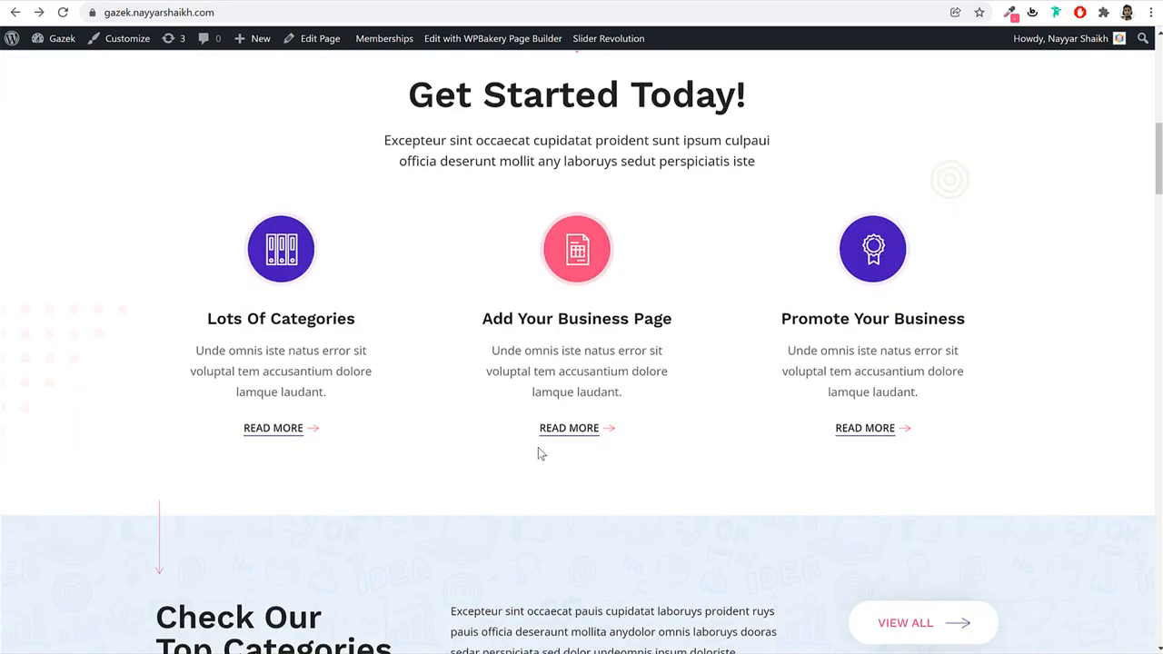
scroll(543, 452, up, 2)
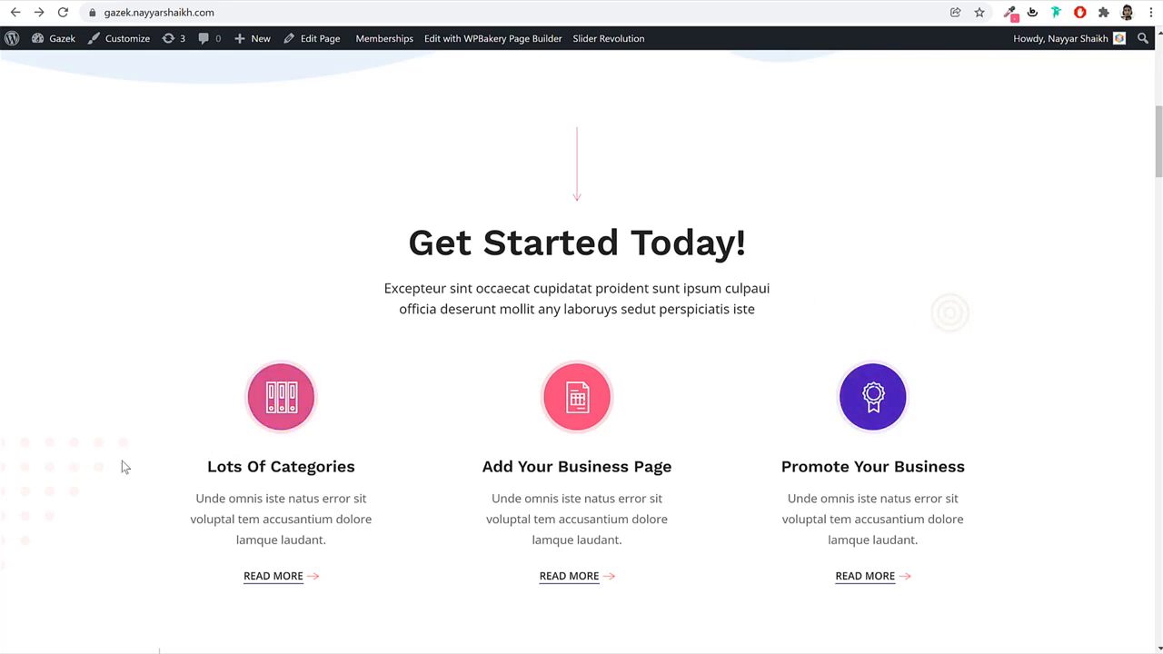
scroll(618, 388, up, 1)
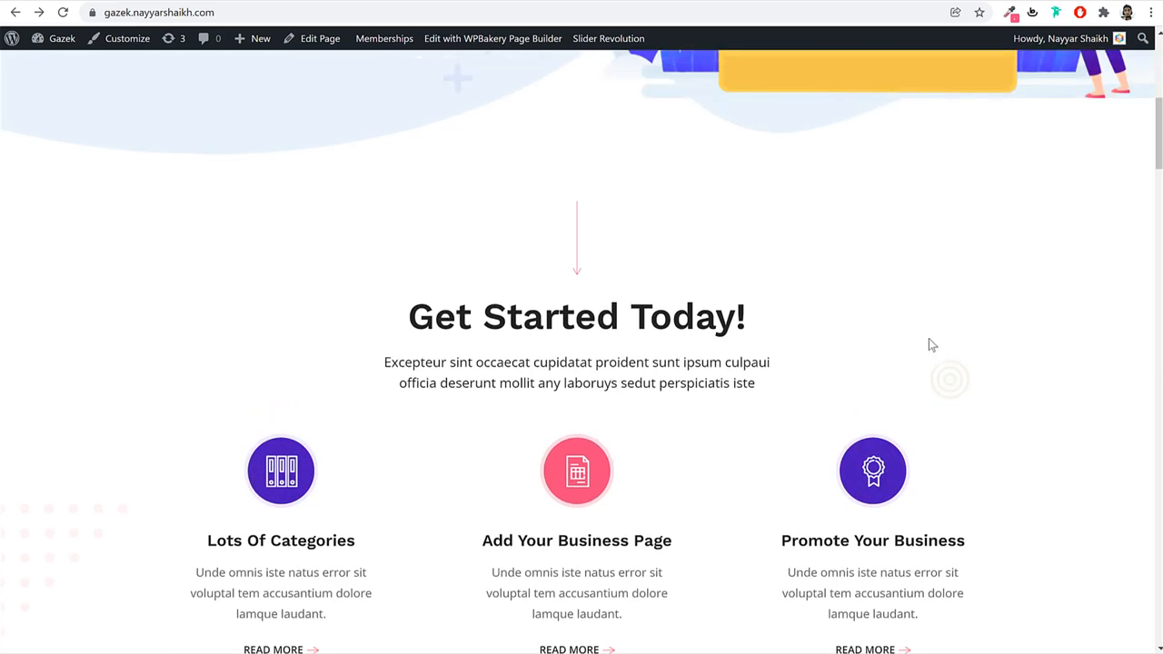
scroll(1009, 371, down, 2)
scroll(1006, 373, up, 2)
scroll(588, 134, down, 4)
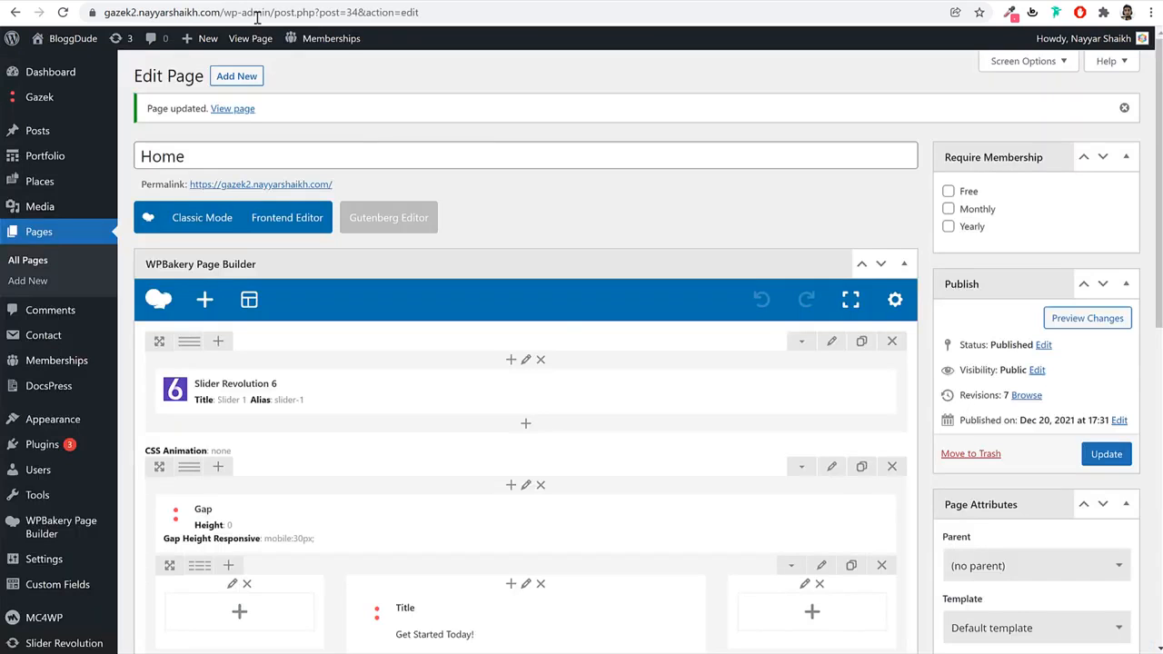
scroll(566, 324, down, 4)
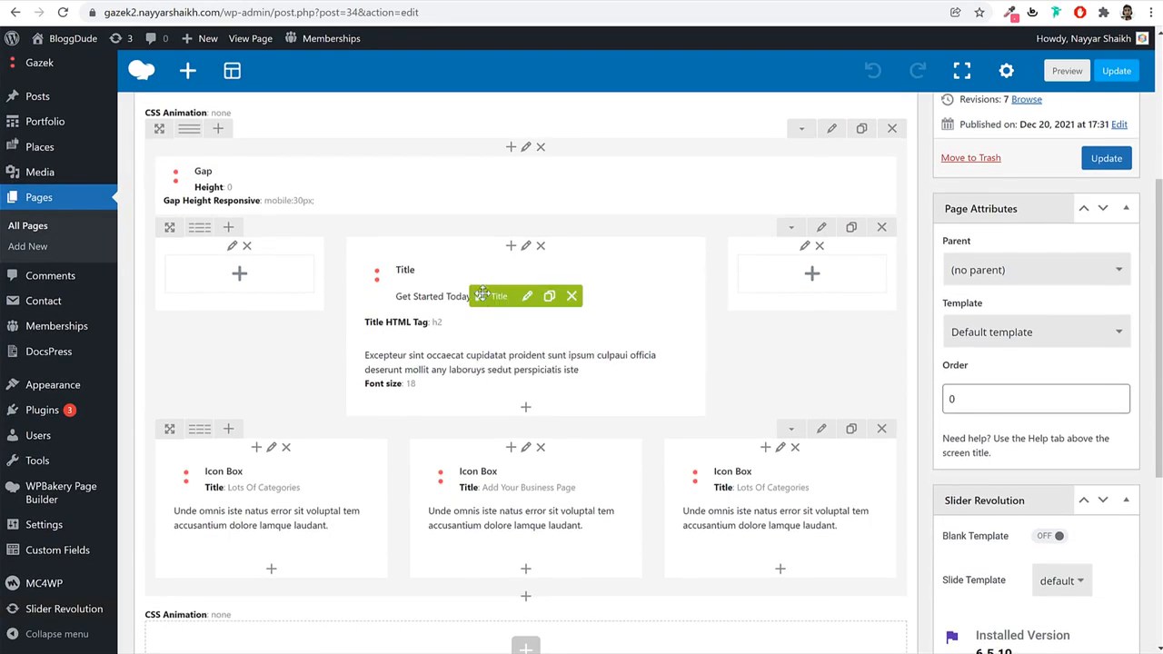
Make the Get Started Today! row stretch across the full page width.
scroll(499, 316, up, 2)
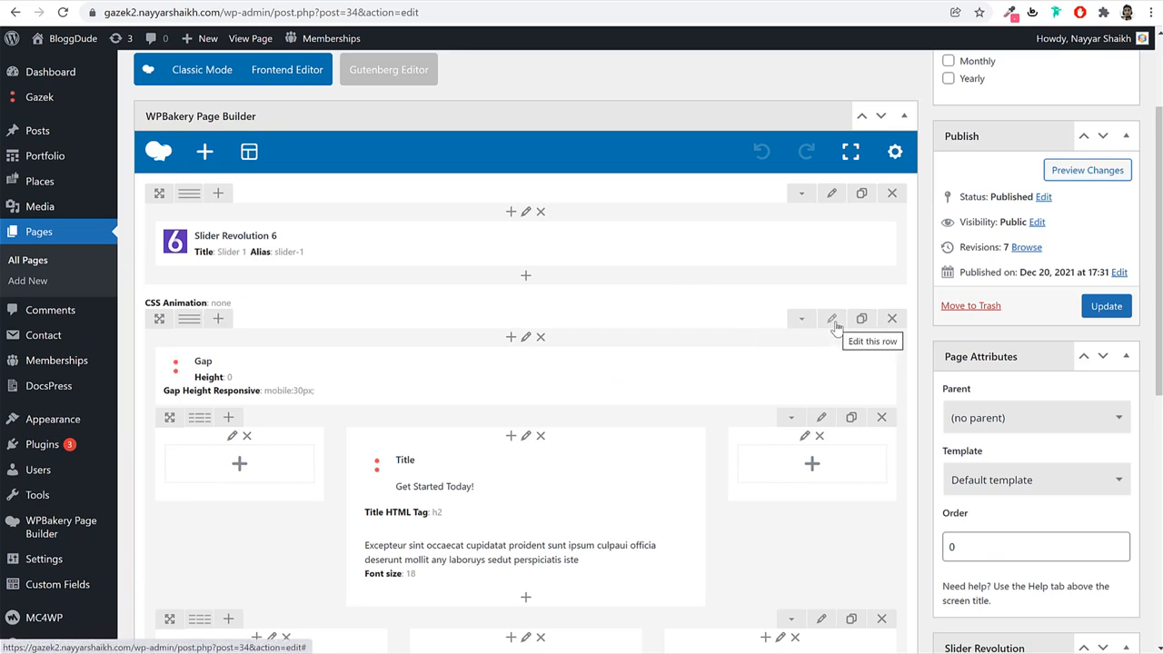
click(831, 320)
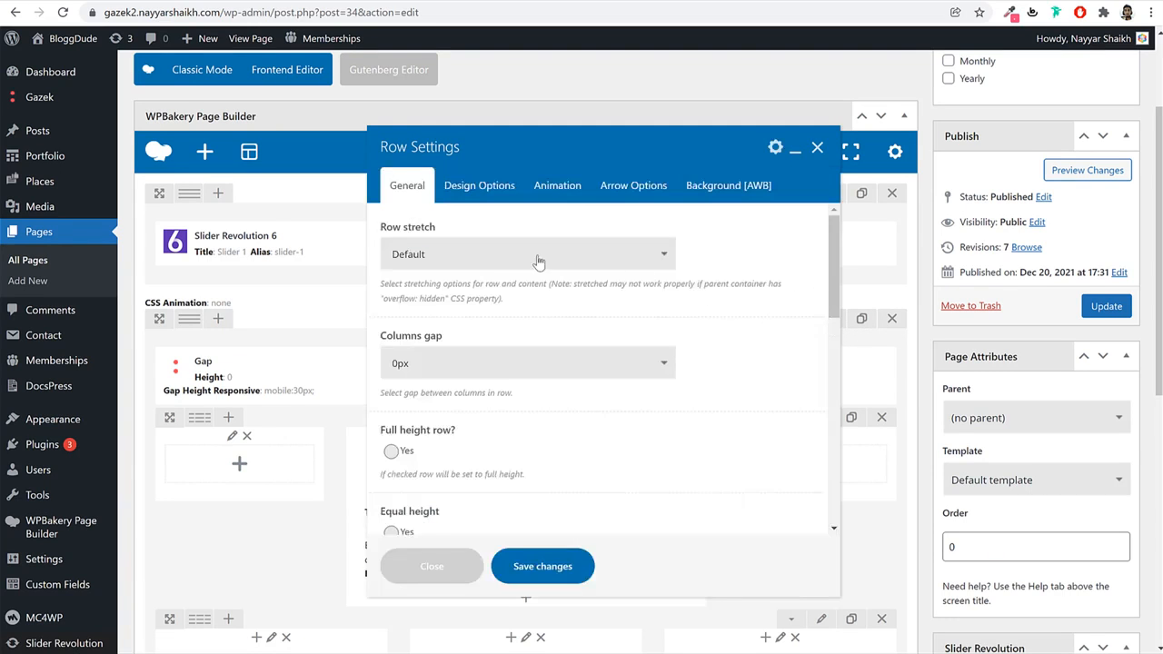
click(494, 263)
click(471, 288)
Set the row's CSS box padding to 135 top and 60 bottom.
click(480, 188)
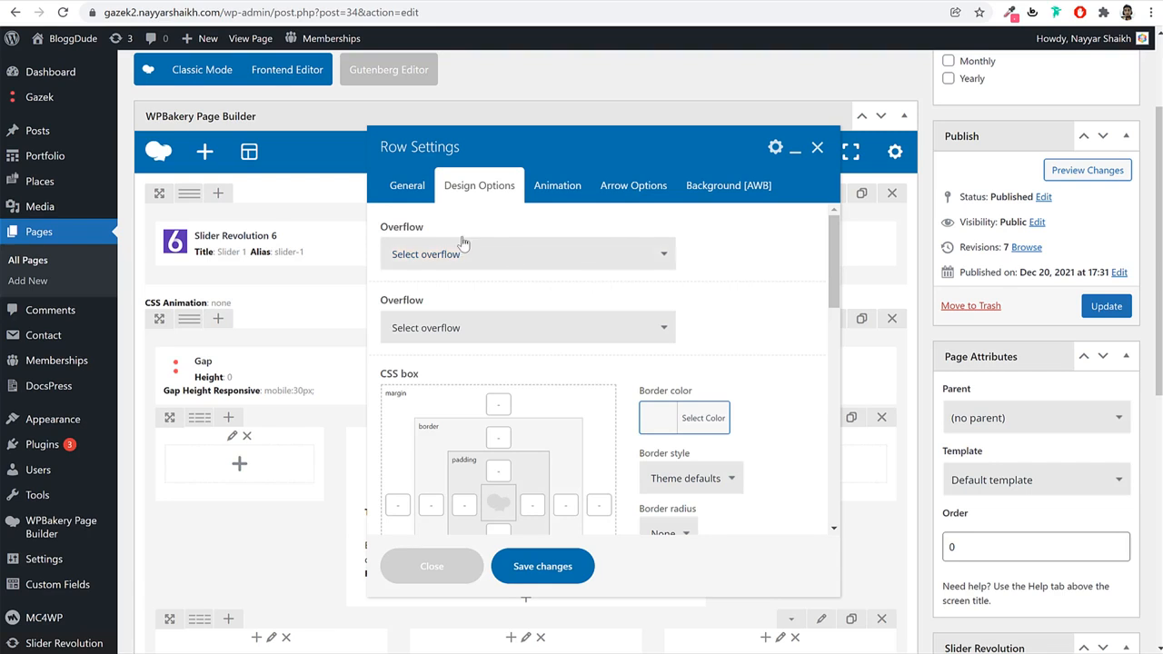
scroll(735, 314, down, 2)
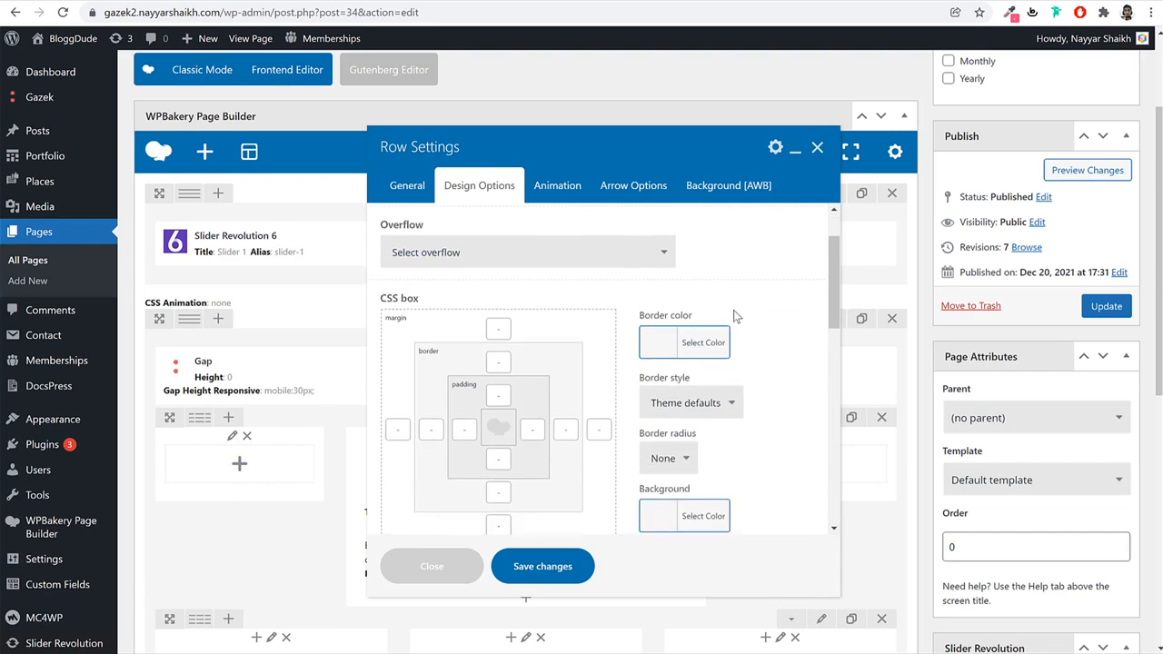
scroll(735, 314, up, 2)
scroll(736, 316, down, 1)
scroll(736, 316, down, 1)
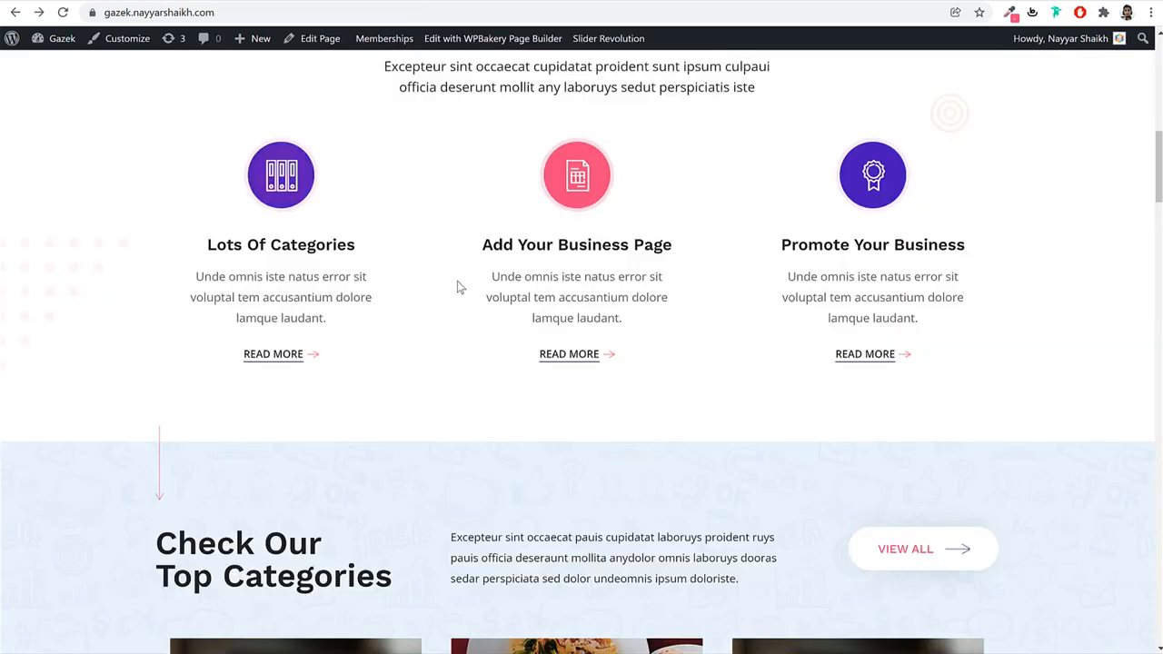
scroll(457, 281, up, 5)
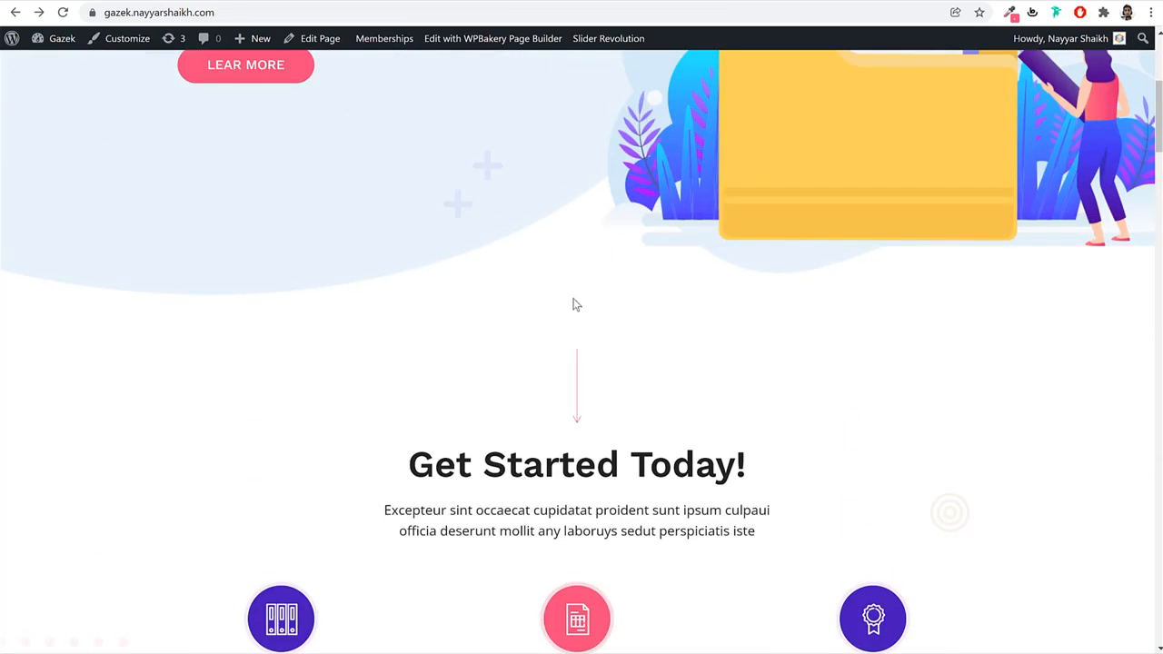
scroll(597, 409, down, 3)
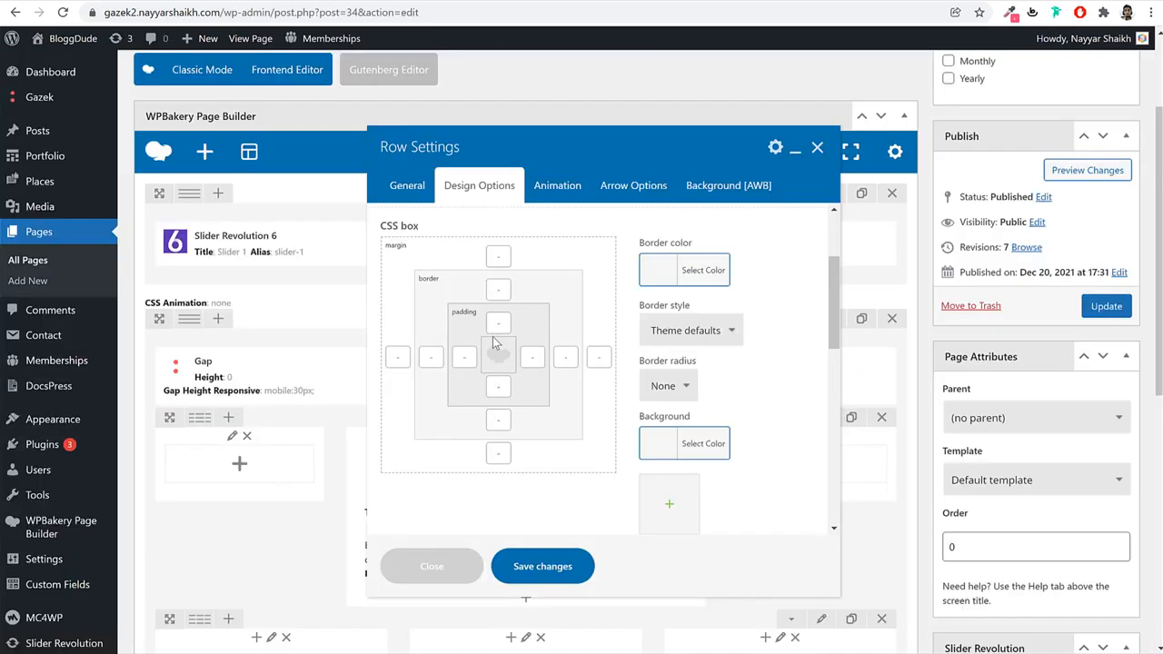
double_click(464, 312)
click(499, 322)
key(Tab)
key(Tab)
scroll(772, 359, down, 3)
Give the row a white background colour.
click(694, 301)
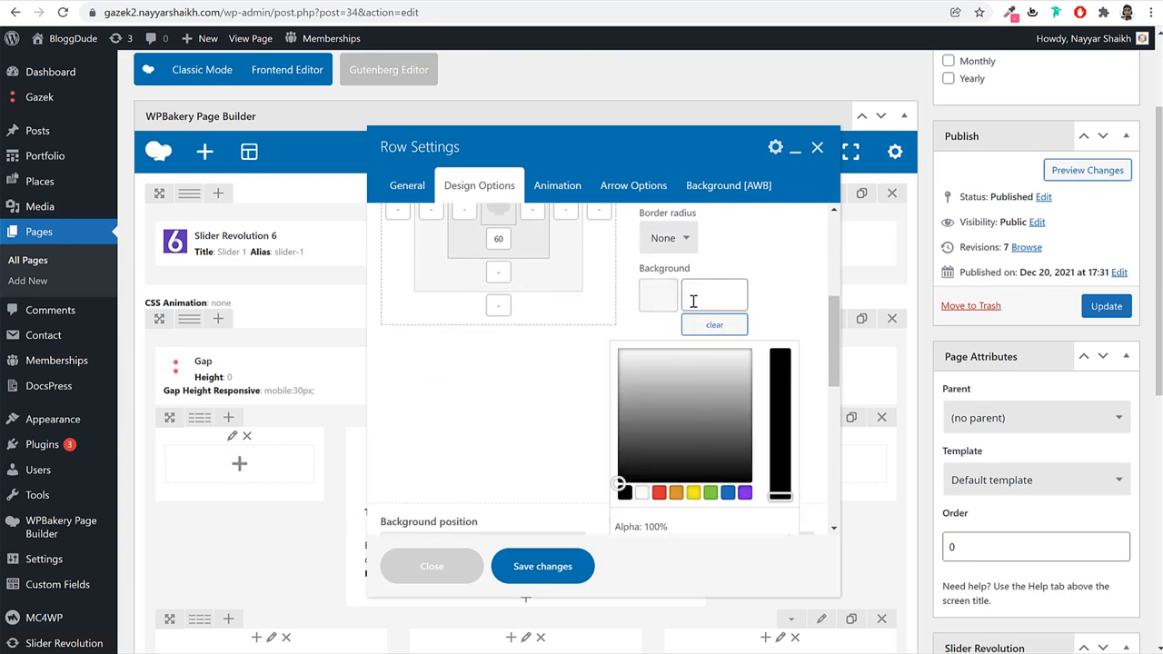
click(650, 494)
click(781, 288)
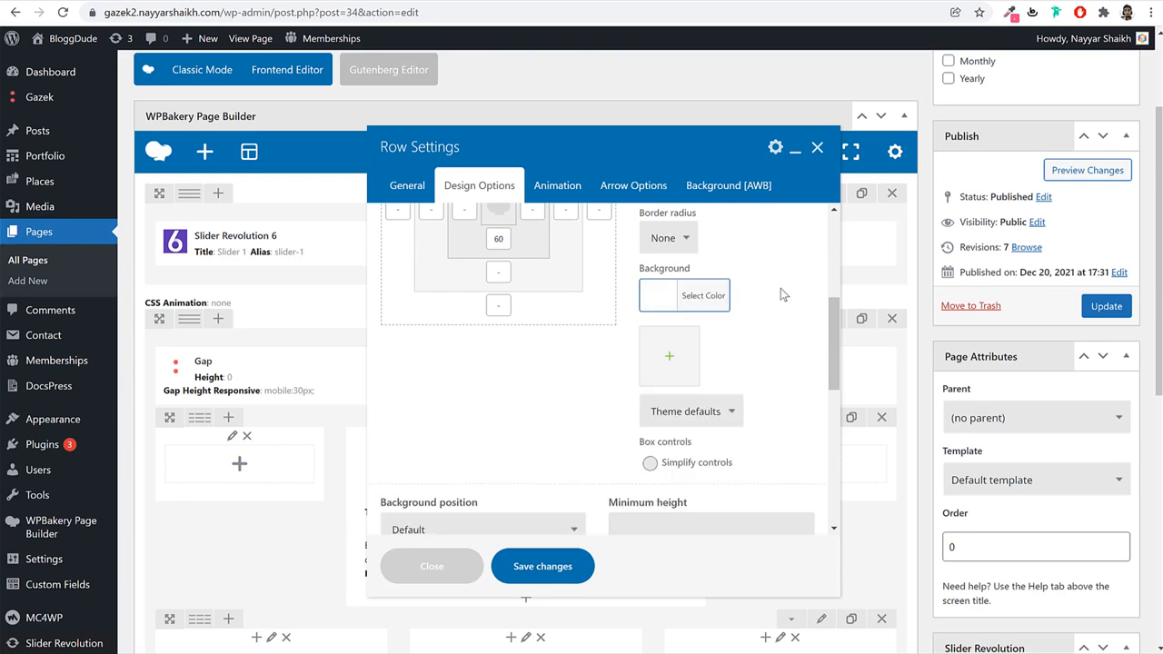
Enable custom responsive options and set the tablet top padding to 75.
scroll(646, 406, down, 10)
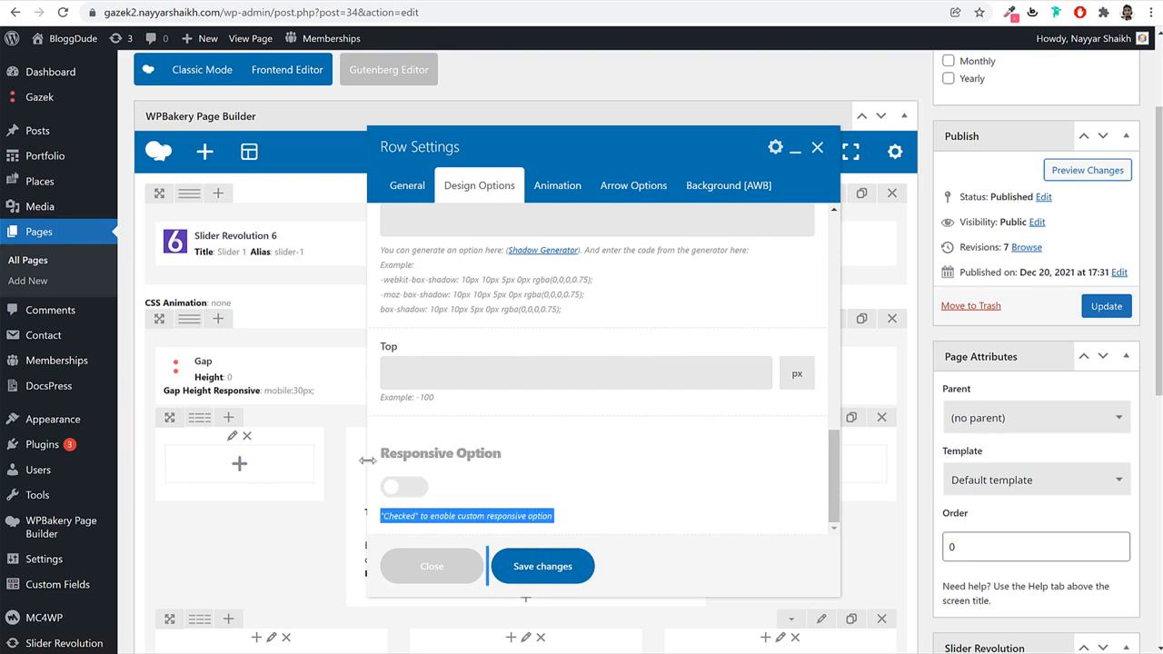
click(404, 487)
scroll(647, 454, down, 5)
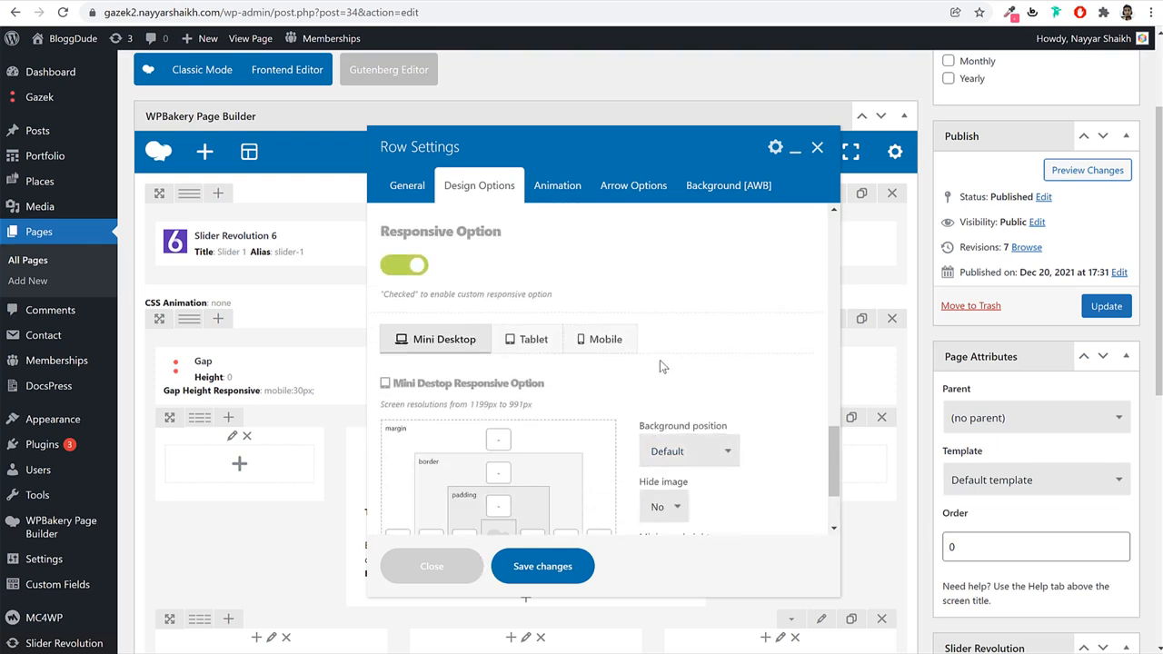
scroll(684, 360, down, 3)
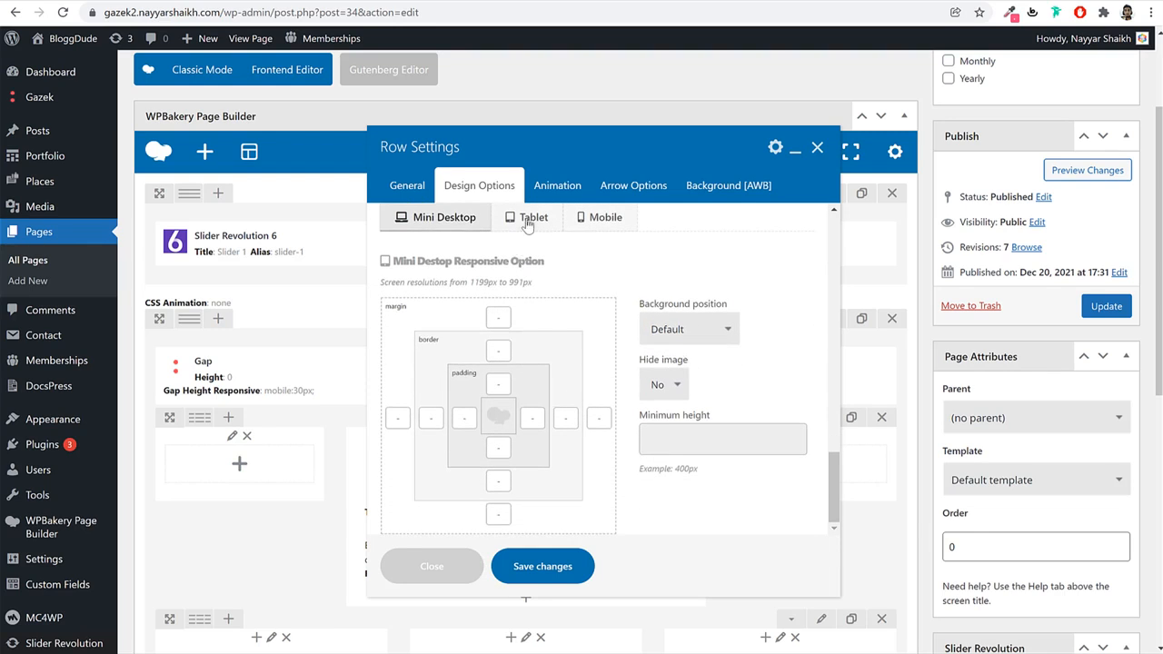
click(528, 222)
click(499, 385)
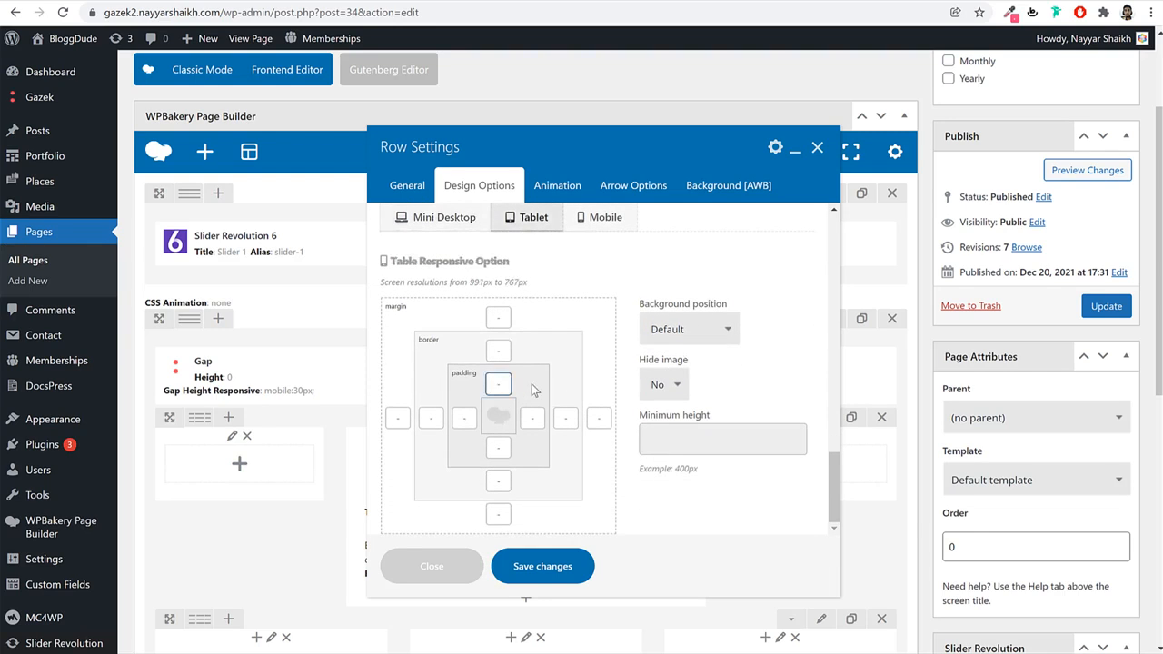
scroll(533, 389, up, 10)
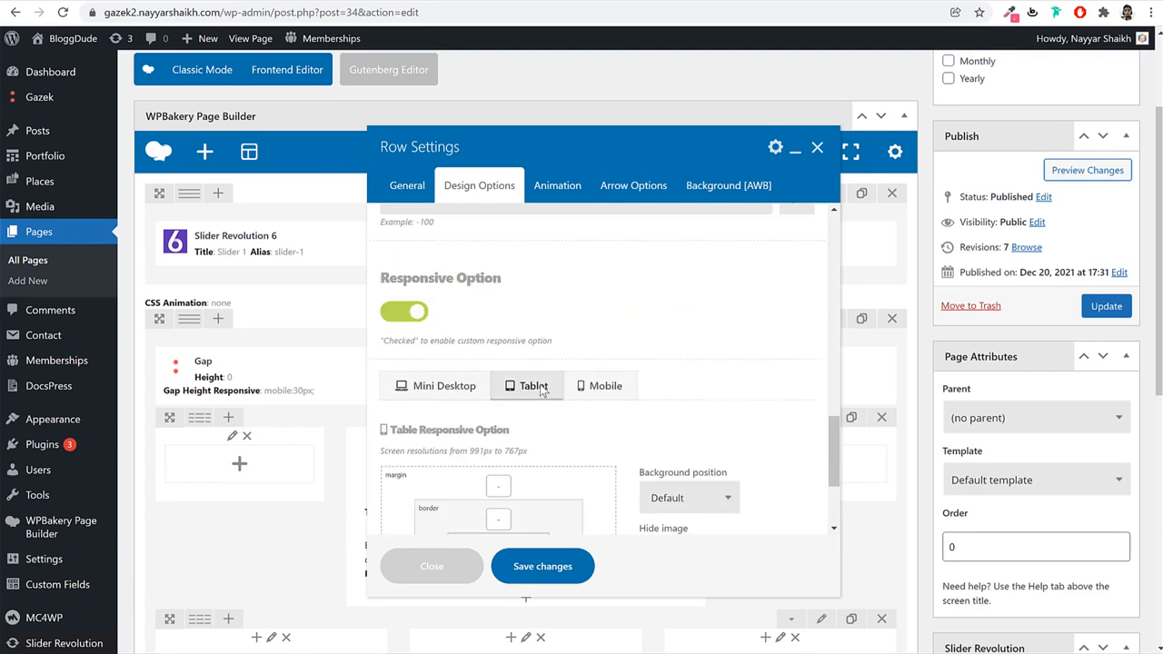
scroll(570, 392, up, 2)
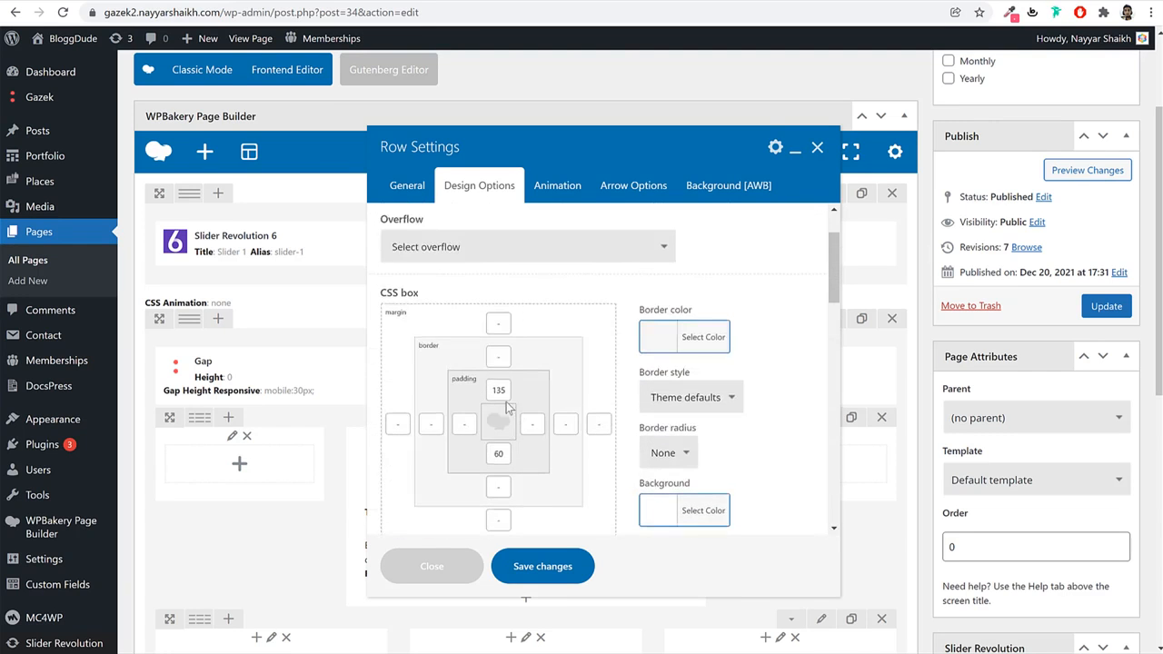
double_click(499, 389)
scroll(539, 426, down, 10)
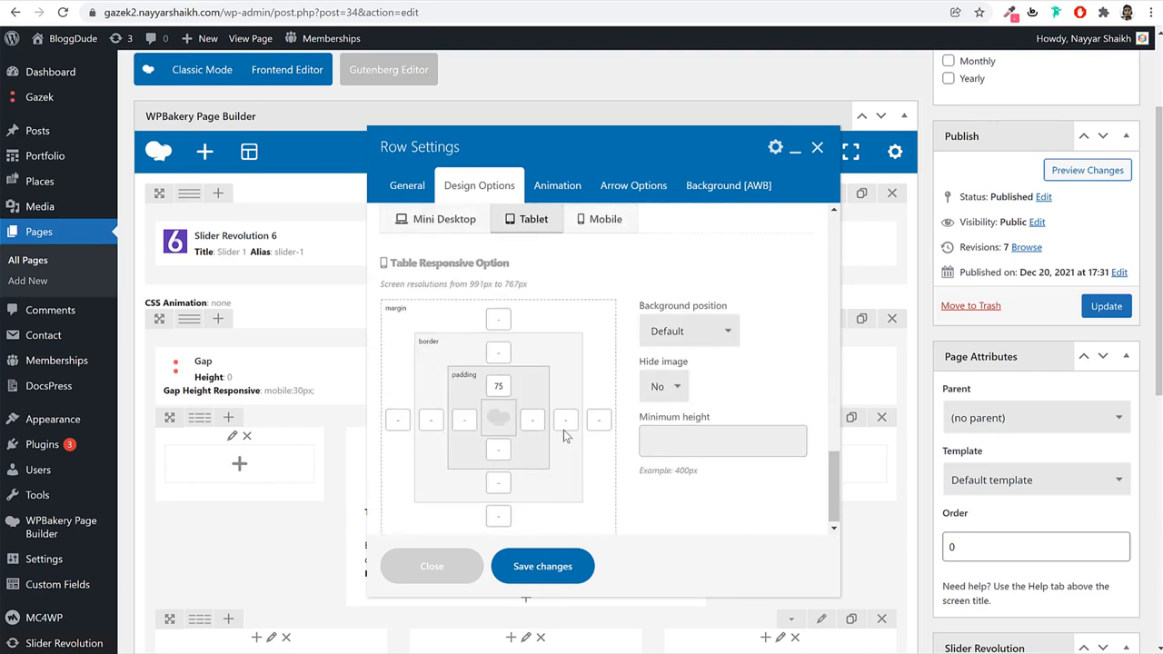
scroll(531, 314, up, 5)
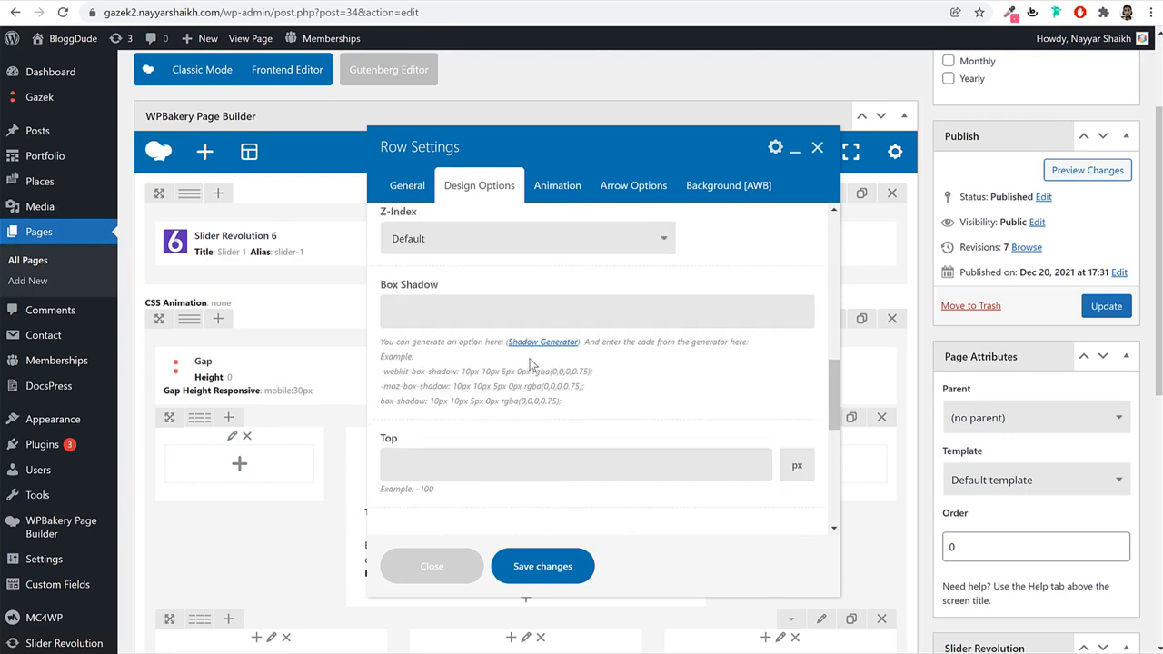
scroll(538, 382, up, 5)
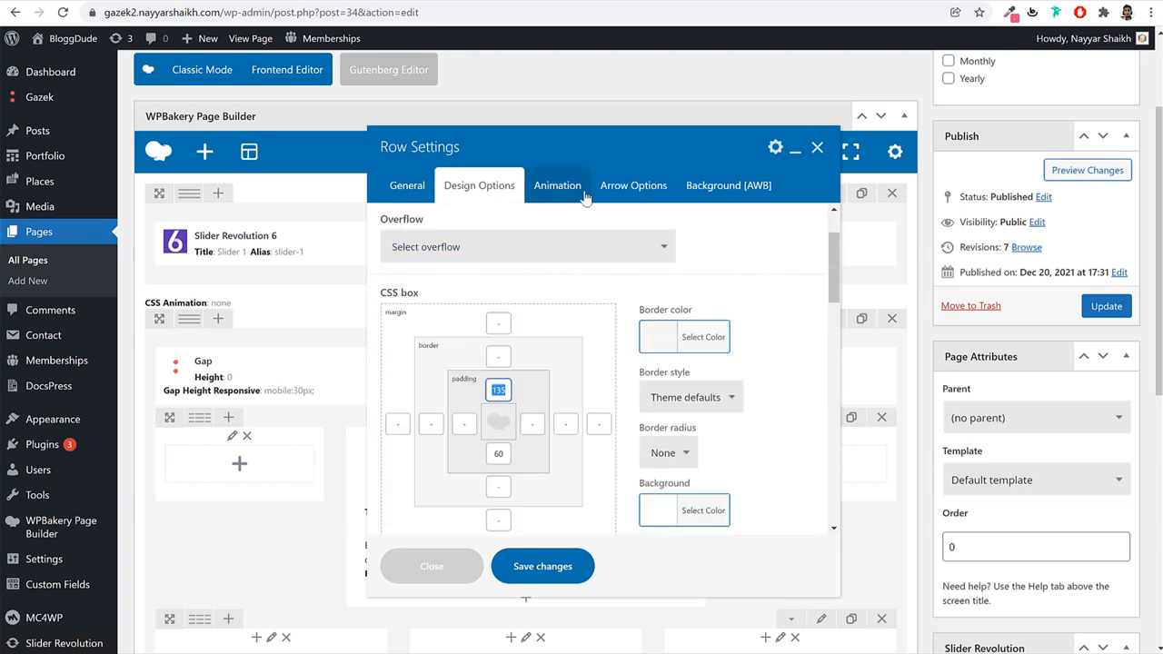
click(723, 194)
Set the row background to the bg005.jpg image sized to Contain.
click(512, 266)
click(439, 314)
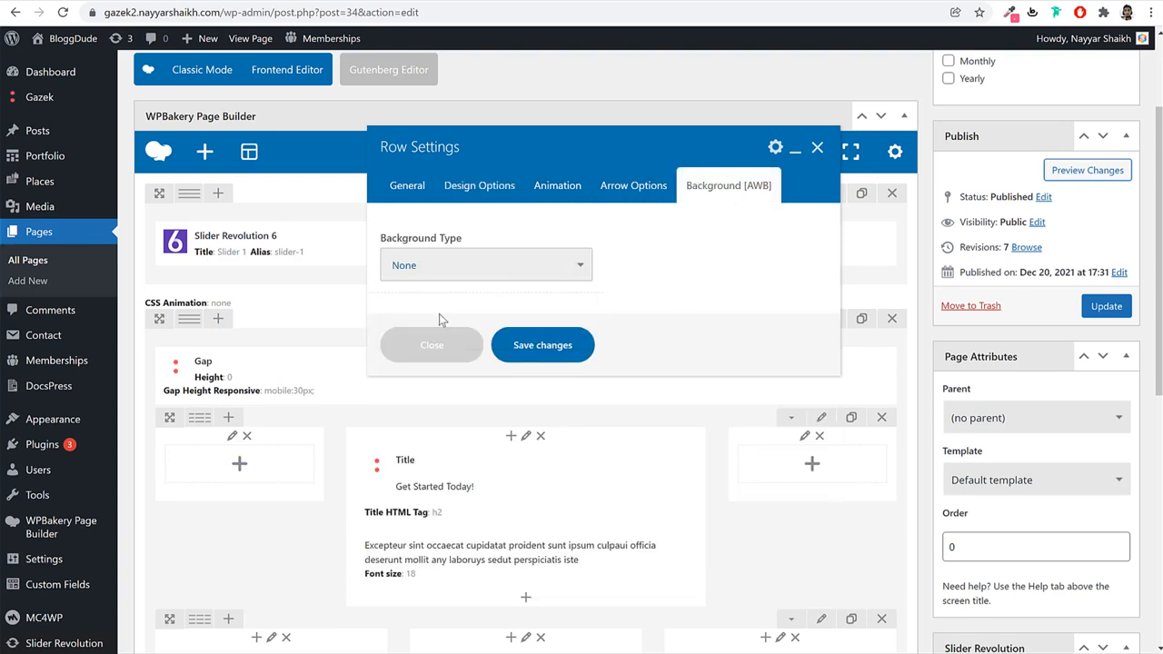
click(418, 402)
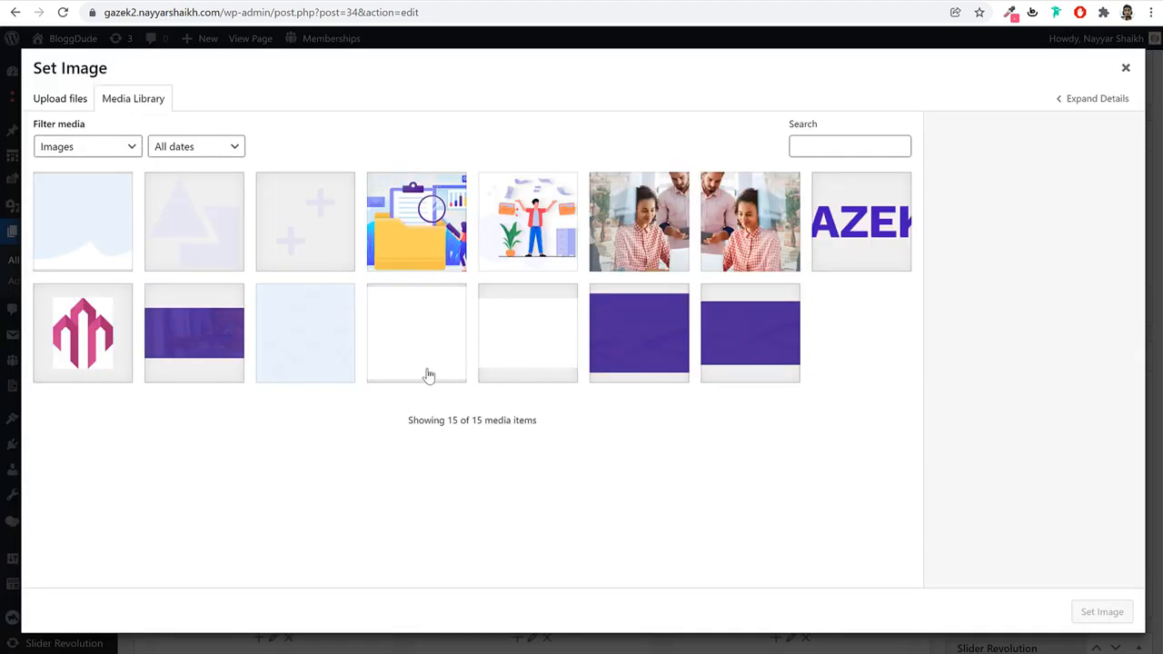
click(532, 354)
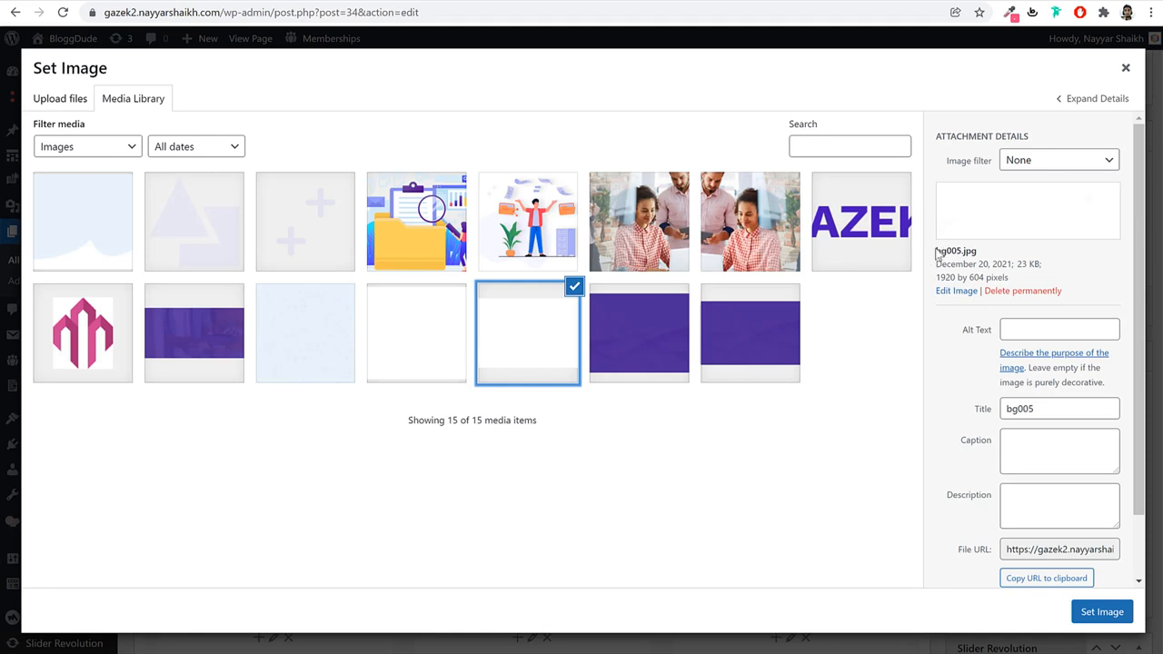
drag(937, 254, 978, 250)
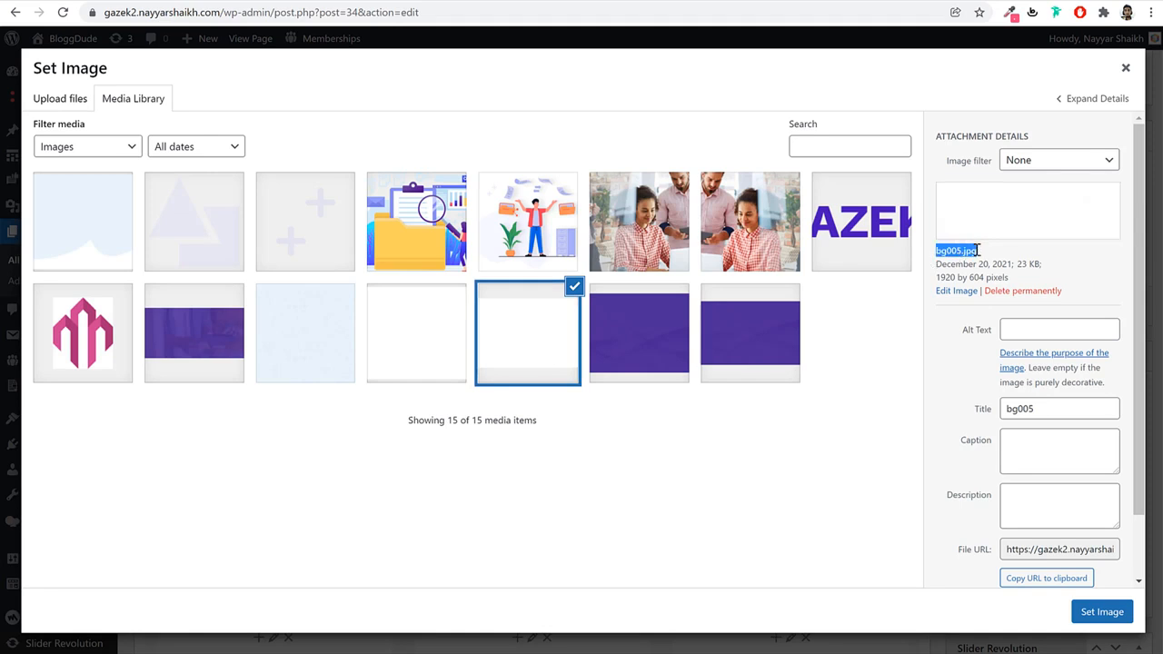
click(1103, 612)
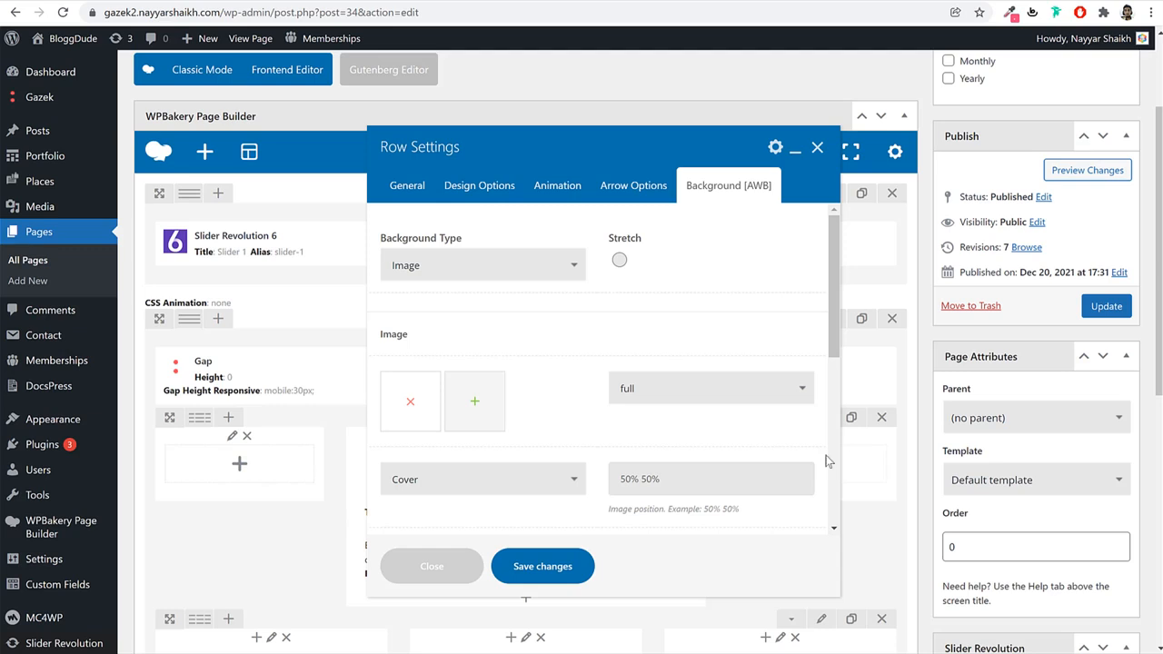
scroll(563, 473, down, 1)
click(445, 406)
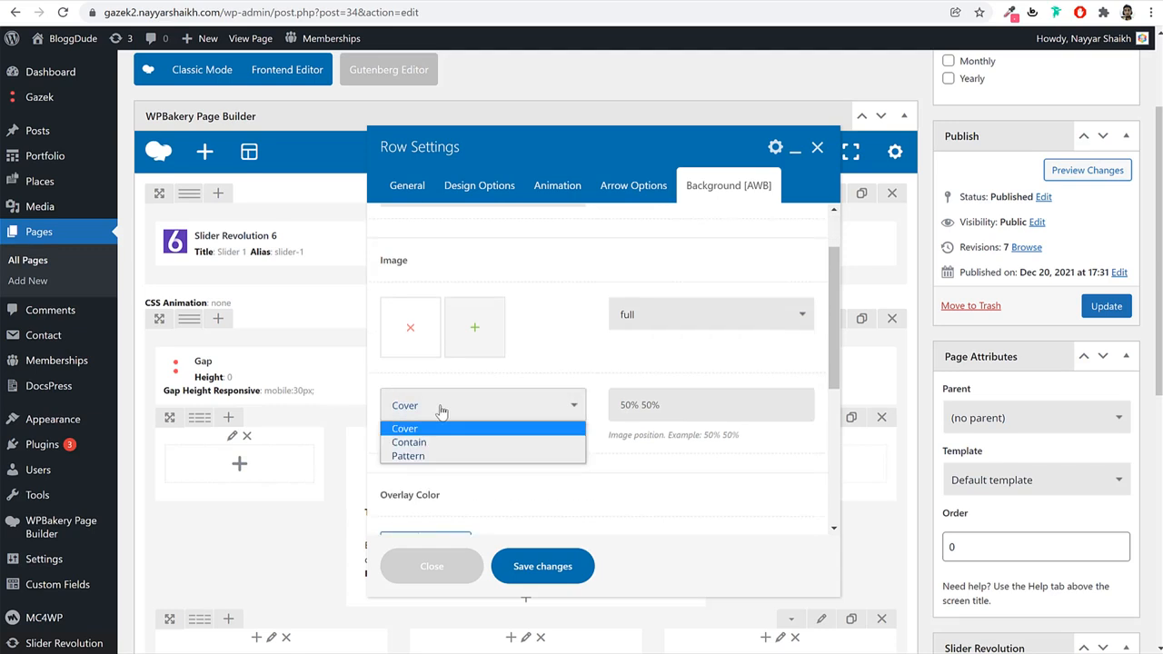
click(437, 442)
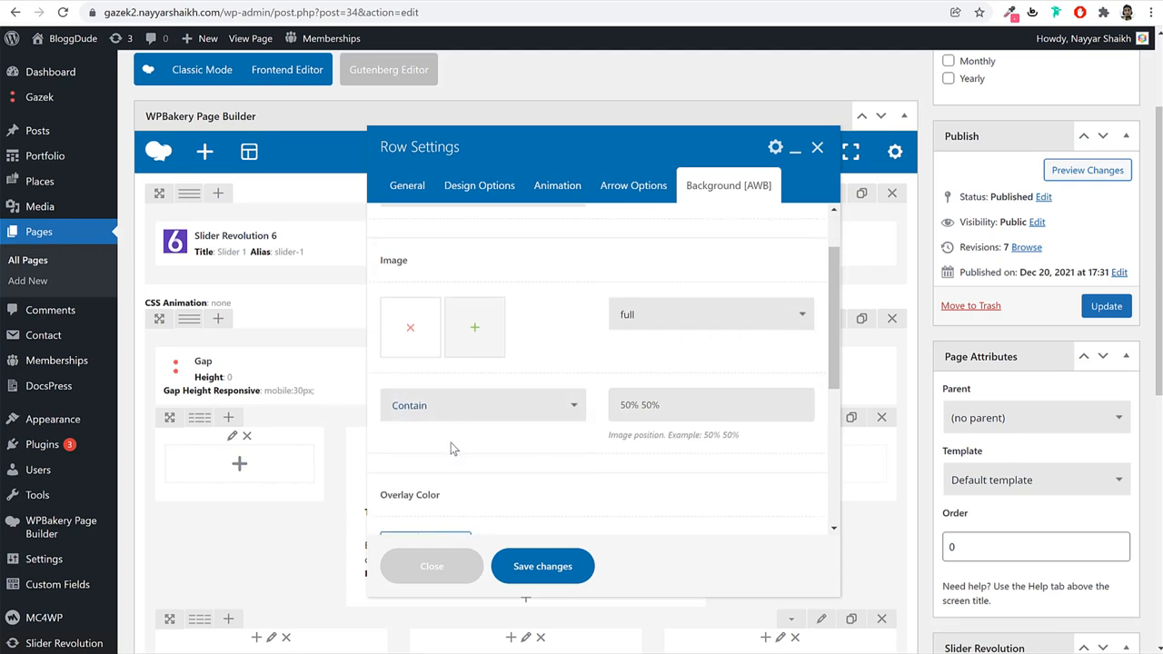
Save the row, update the Home page, and reload the live site.
click(564, 567)
click(1103, 306)
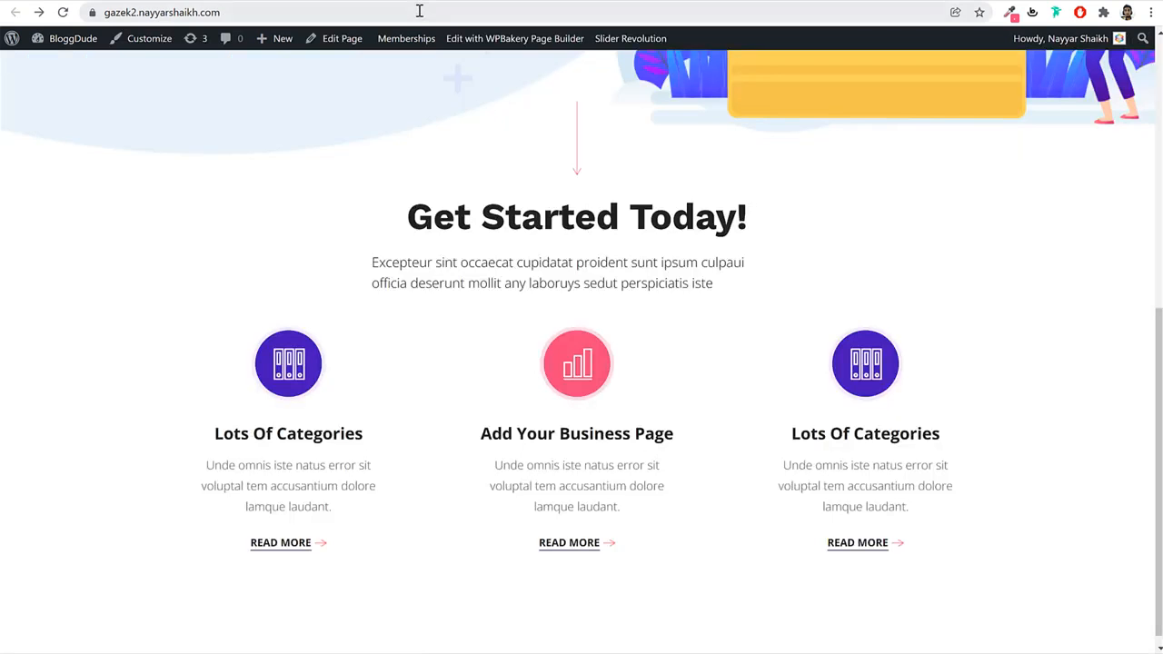
click(419, 11)
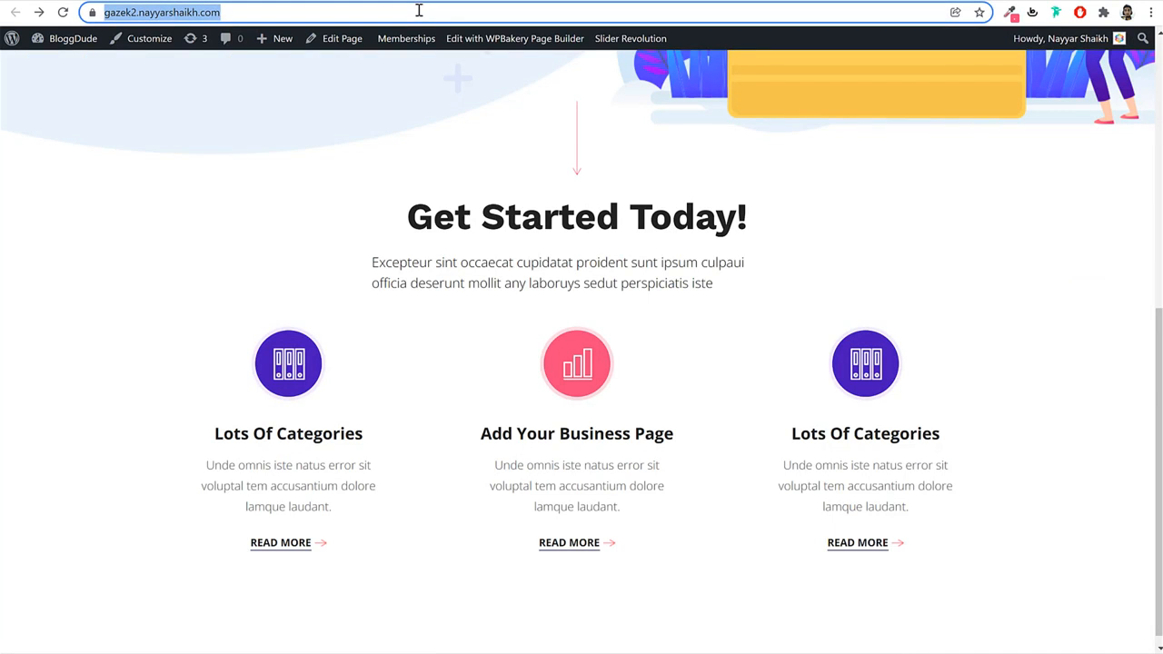
key(Return)
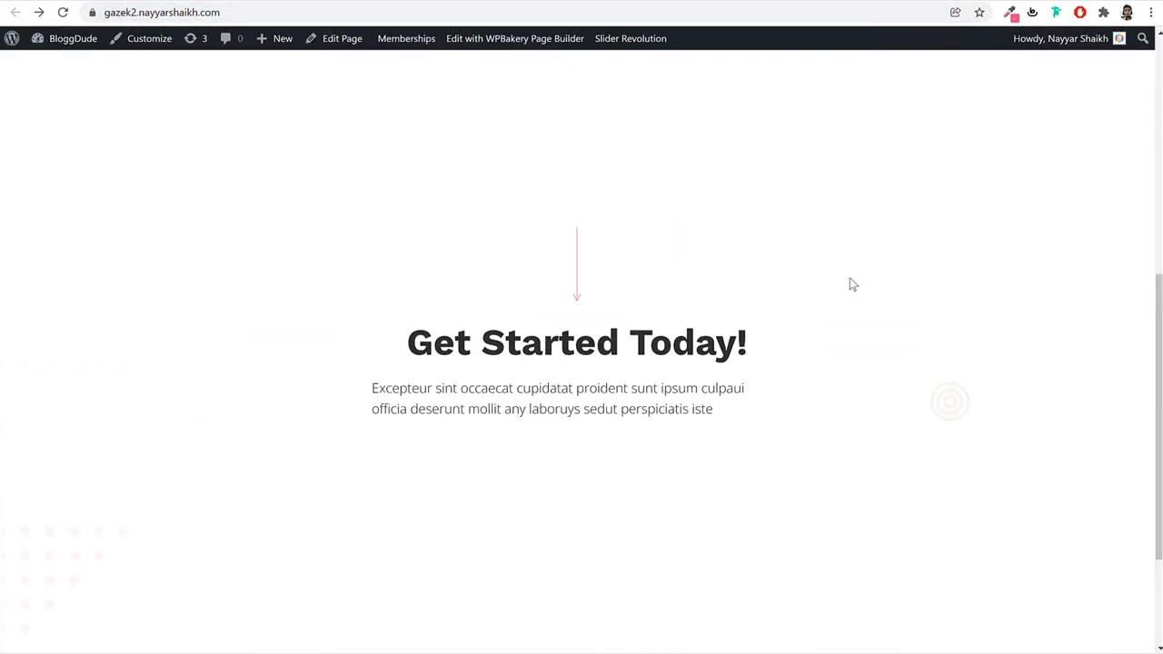
Set the Get Started Today! row's overflow to Overflow visible and save the row.
scroll(890, 310, up, 1)
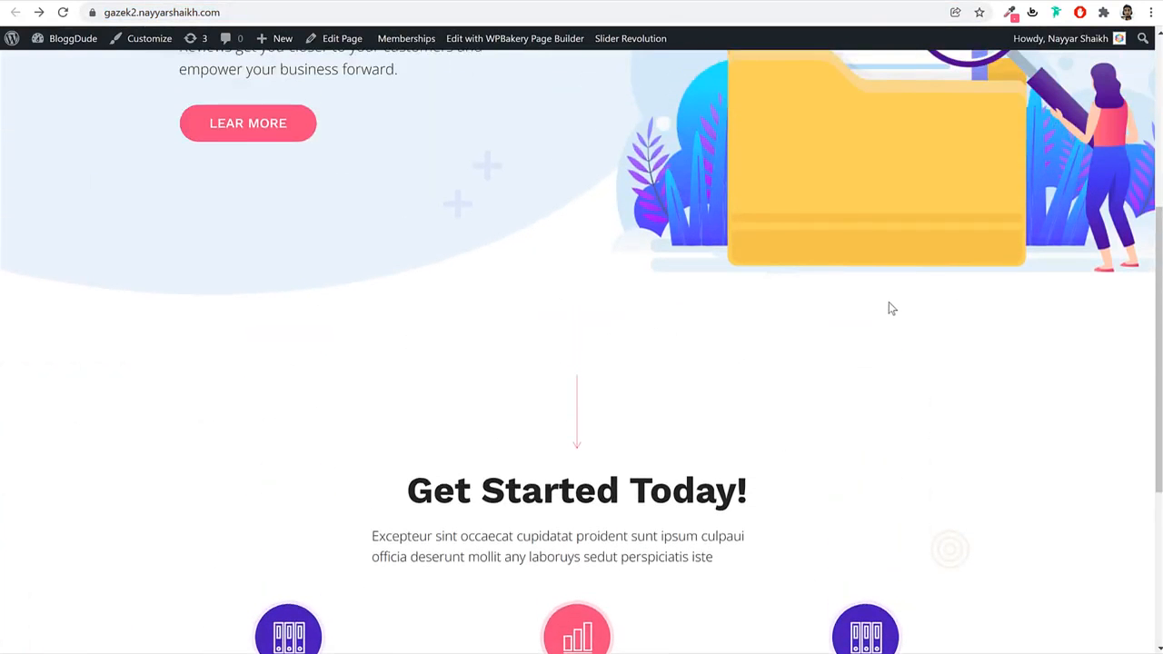
click(241, 3)
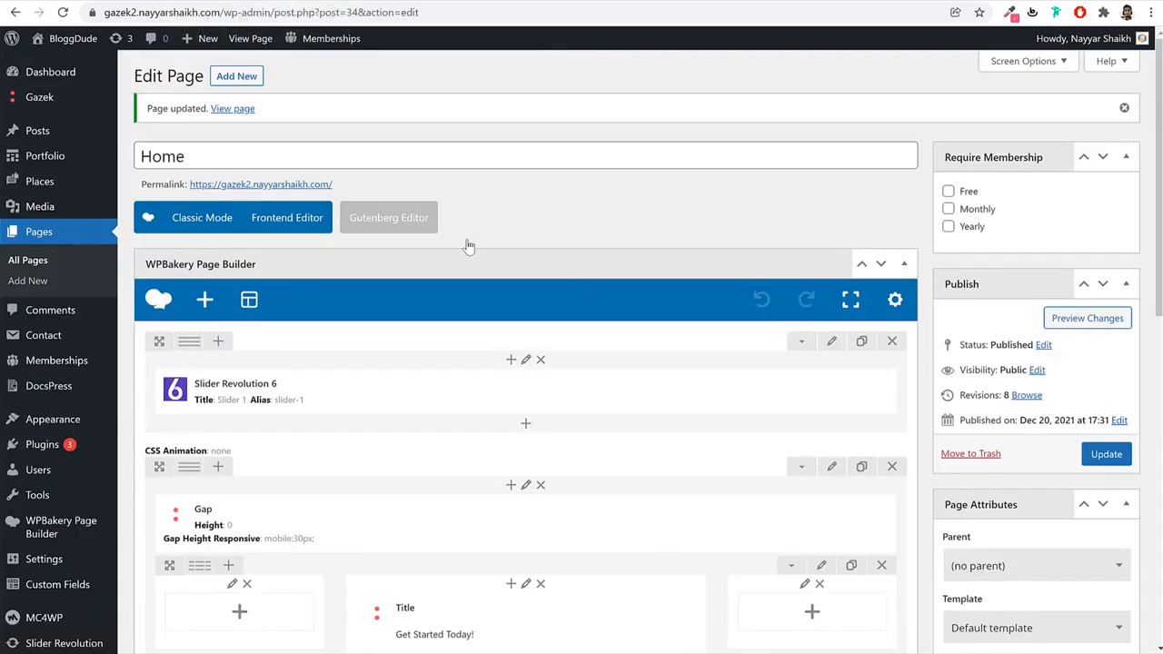
scroll(601, 303, down, 5)
scroll(727, 305, up, 3)
scroll(849, 449, up, 2)
scroll(849, 410, down, 1)
click(830, 319)
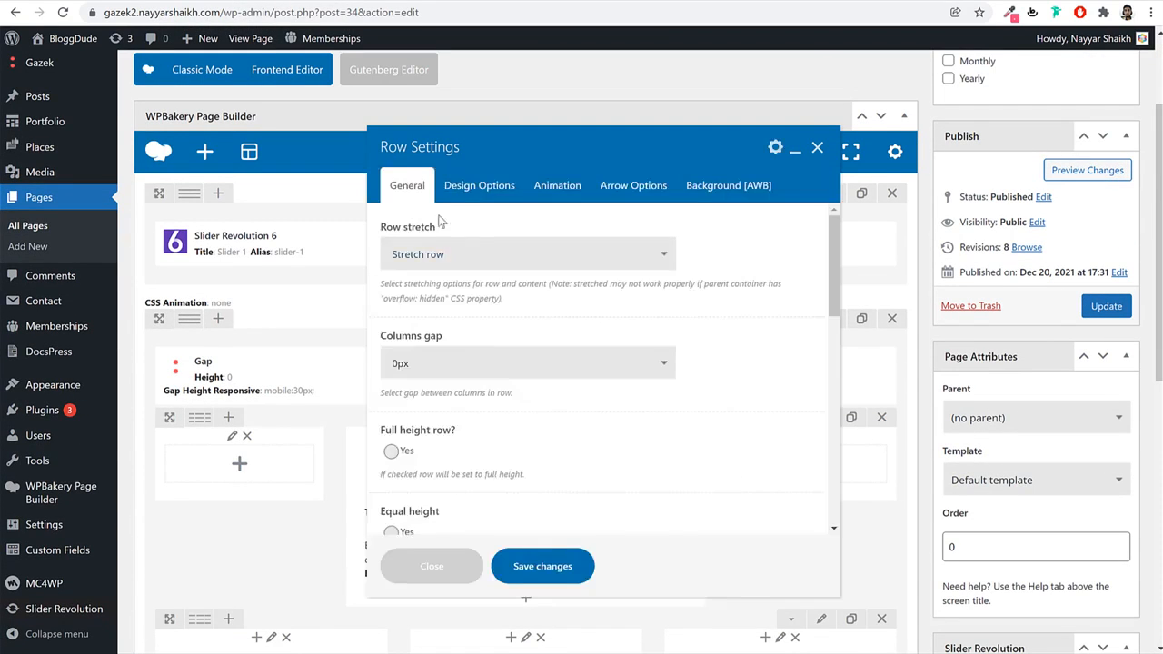
click(477, 186)
click(470, 256)
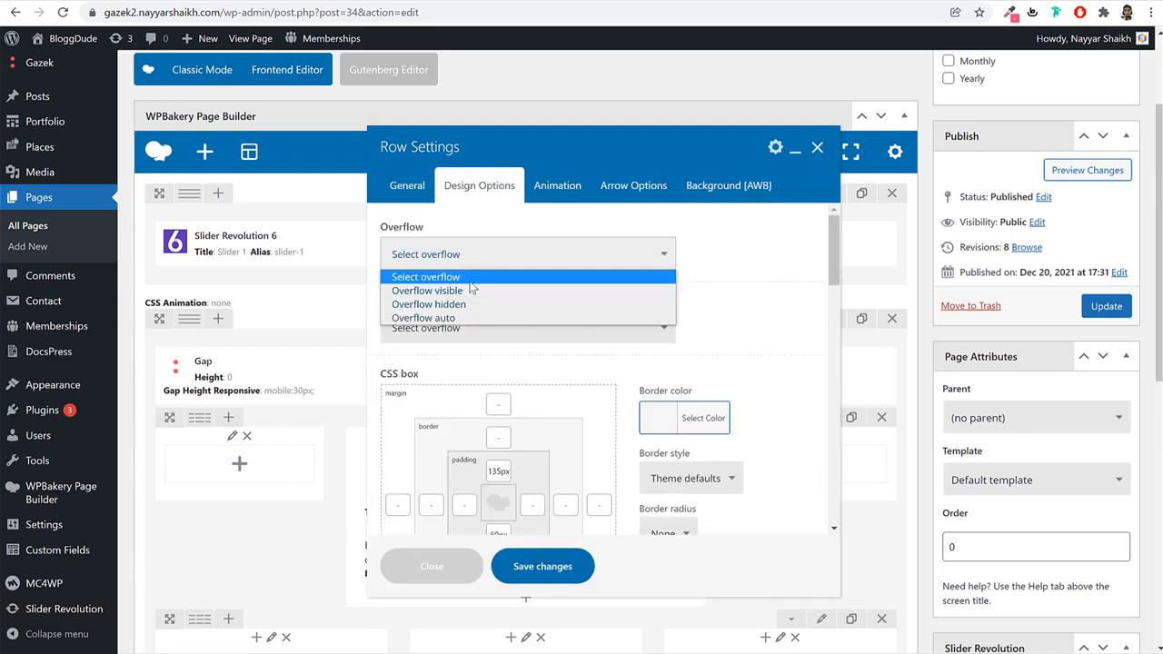
click(470, 291)
click(542, 567)
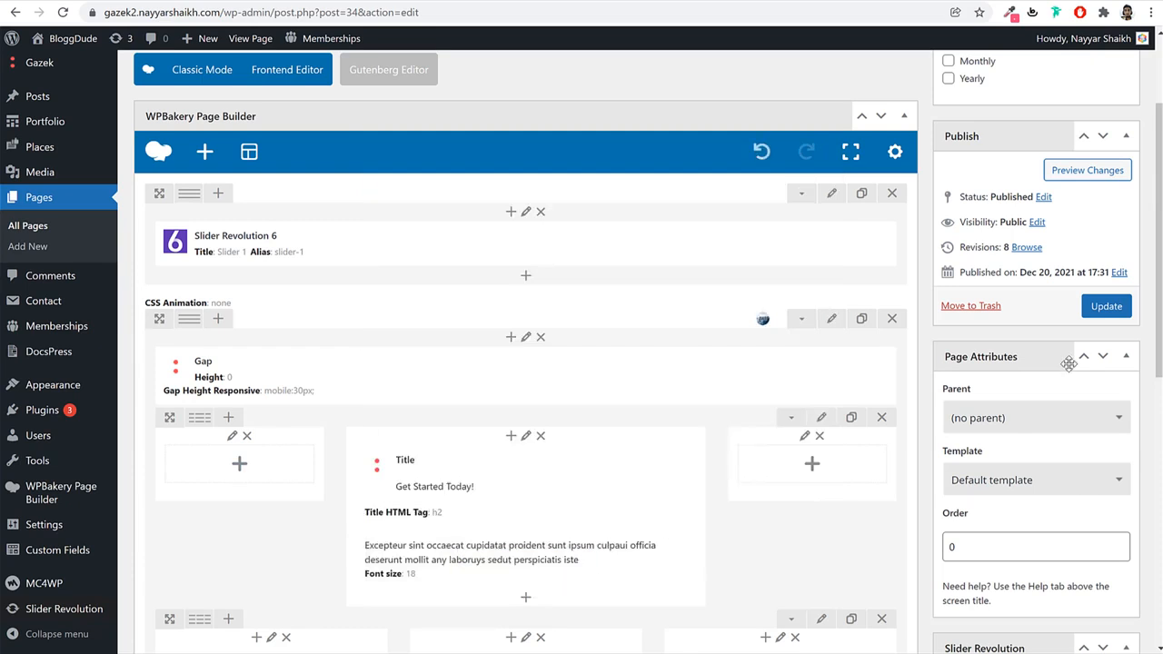
Update the Home page and reload the live site to check the change.
click(1123, 314)
key(ctrl+Tab)
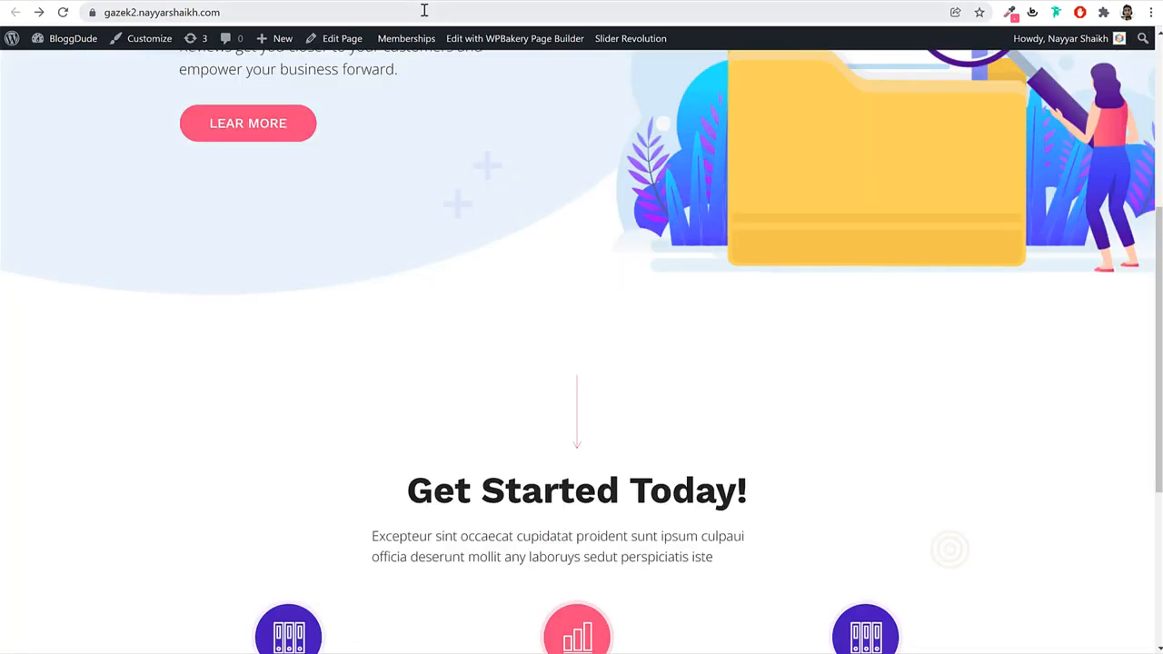
click(423, 10)
key(Return)
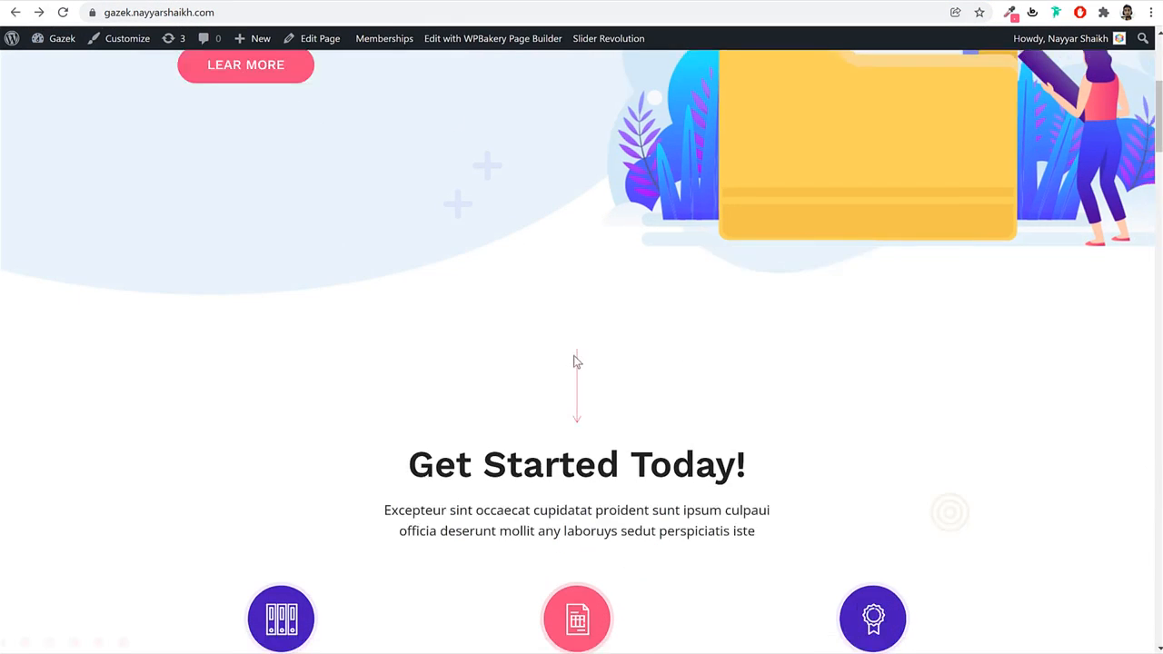
View the Gazek demo's Check Our Top Categories section, then scroll to the editor's bottom.
scroll(576, 361, down, 8)
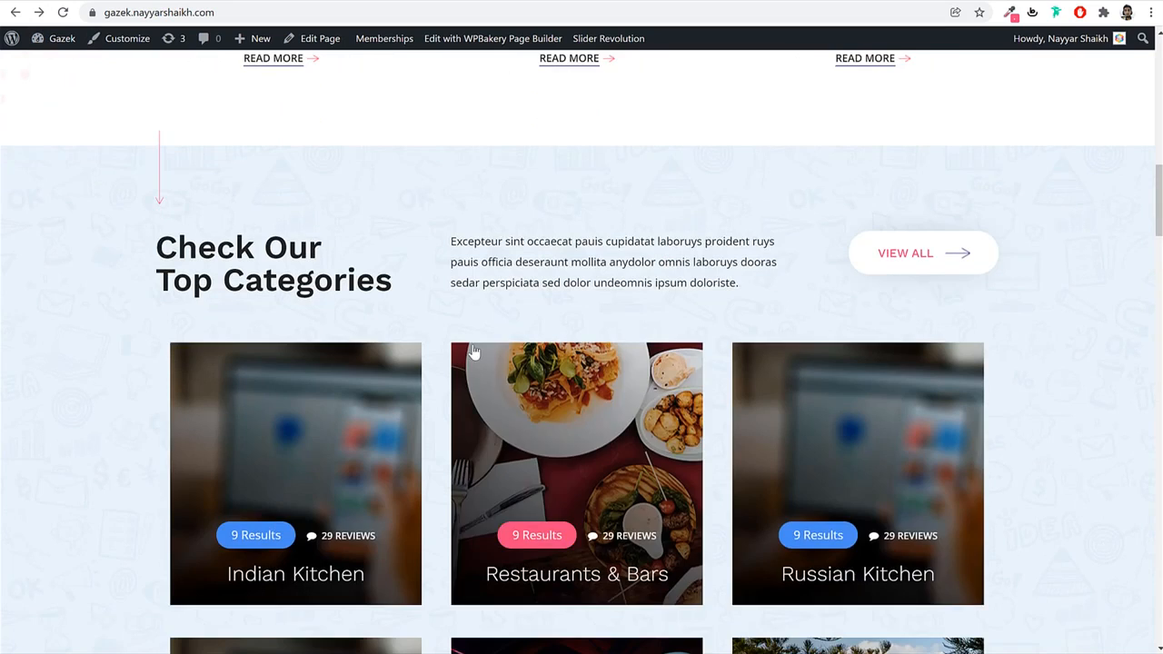
scroll(172, 370, up, 2)
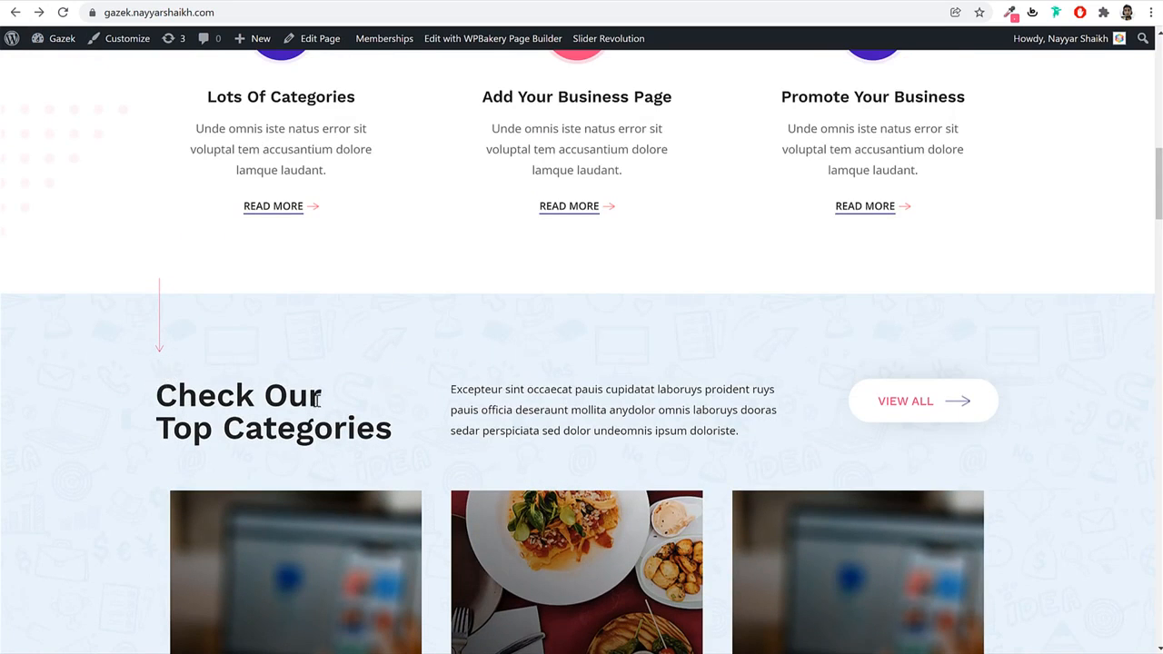
scroll(454, 404, up, 5)
scroll(454, 408, down, 8)
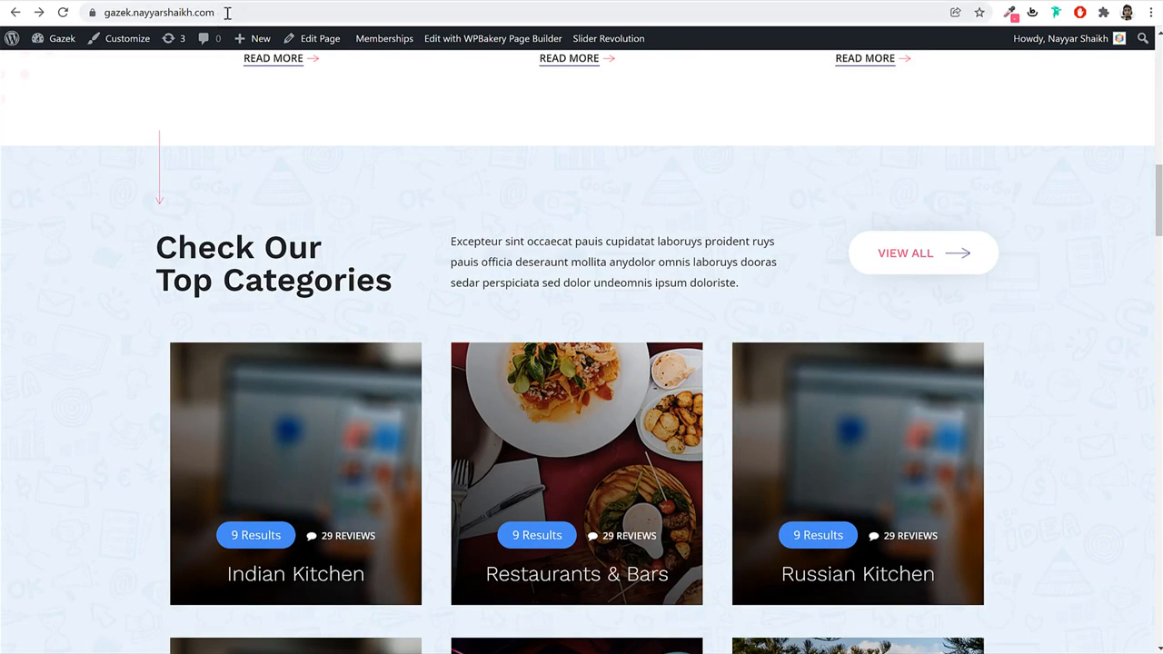
scroll(981, 415, down, 2)
scroll(982, 415, up, 2)
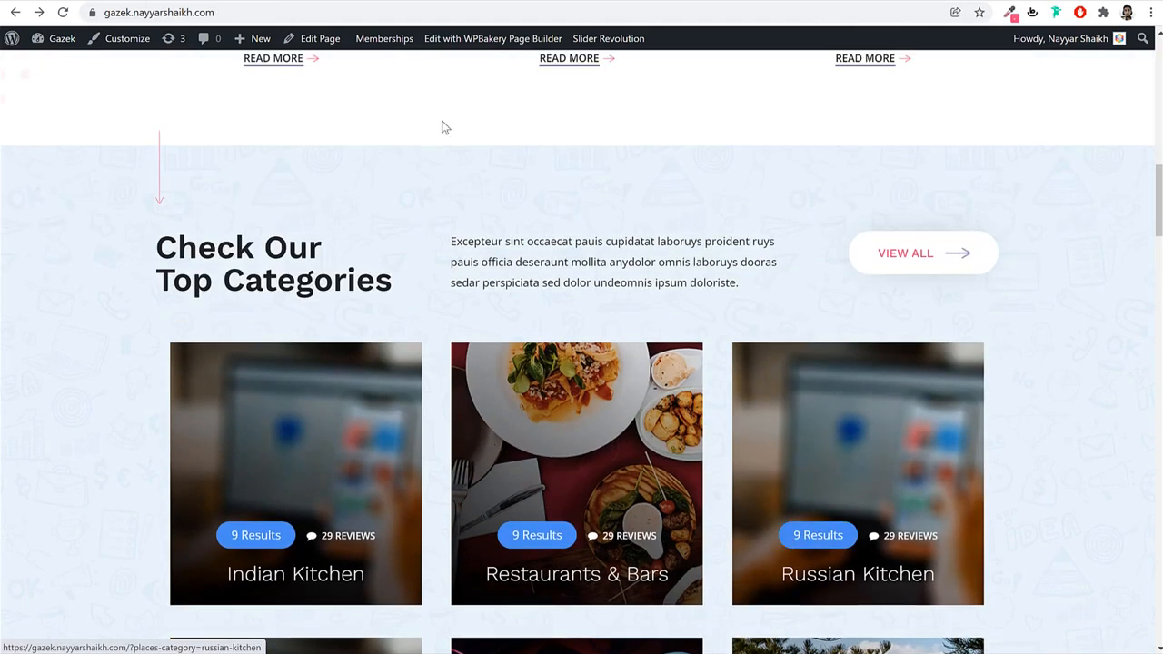
click(259, 1)
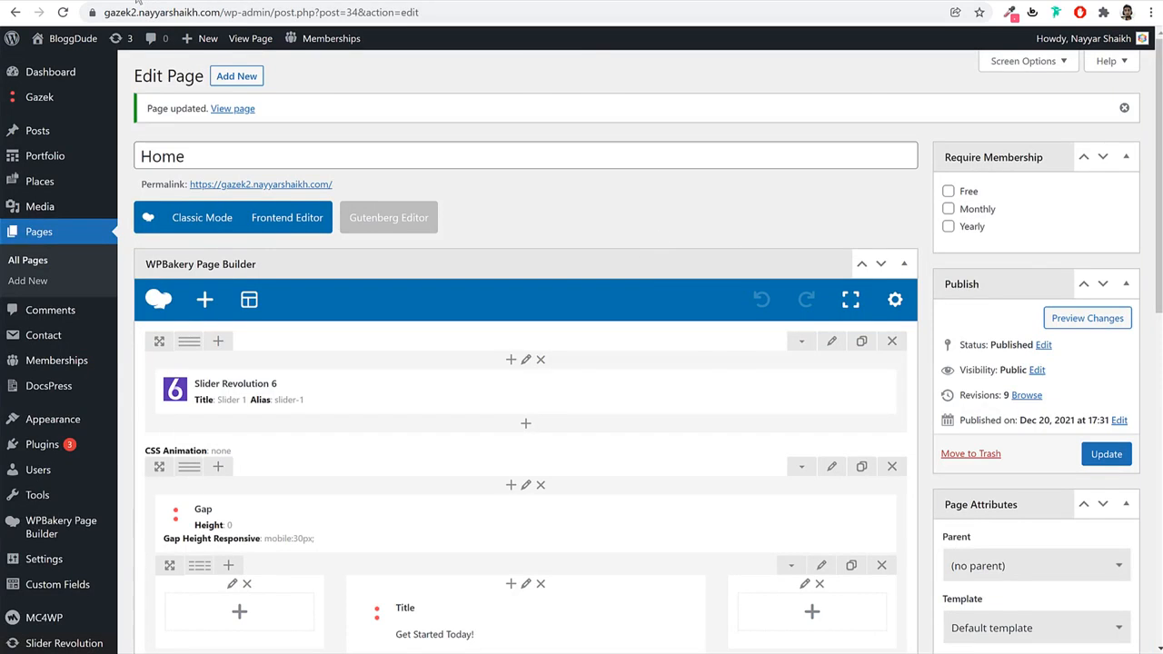
click(137, 3)
scroll(560, 165, down, 3)
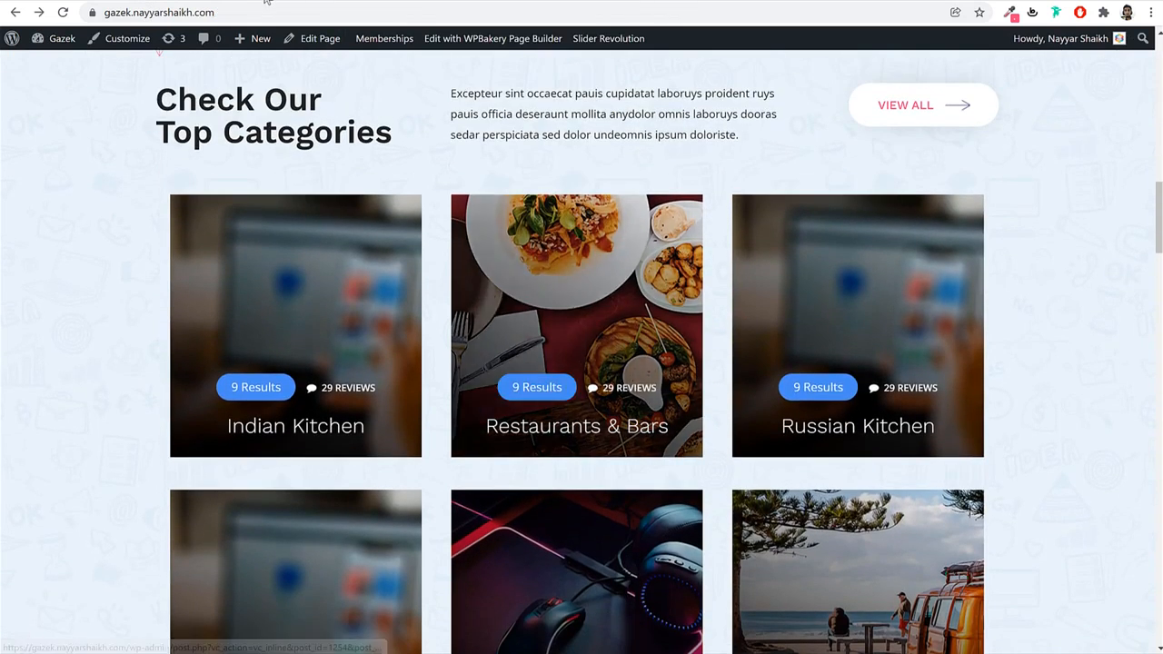
click(266, 2)
scroll(688, 363, down, 6)
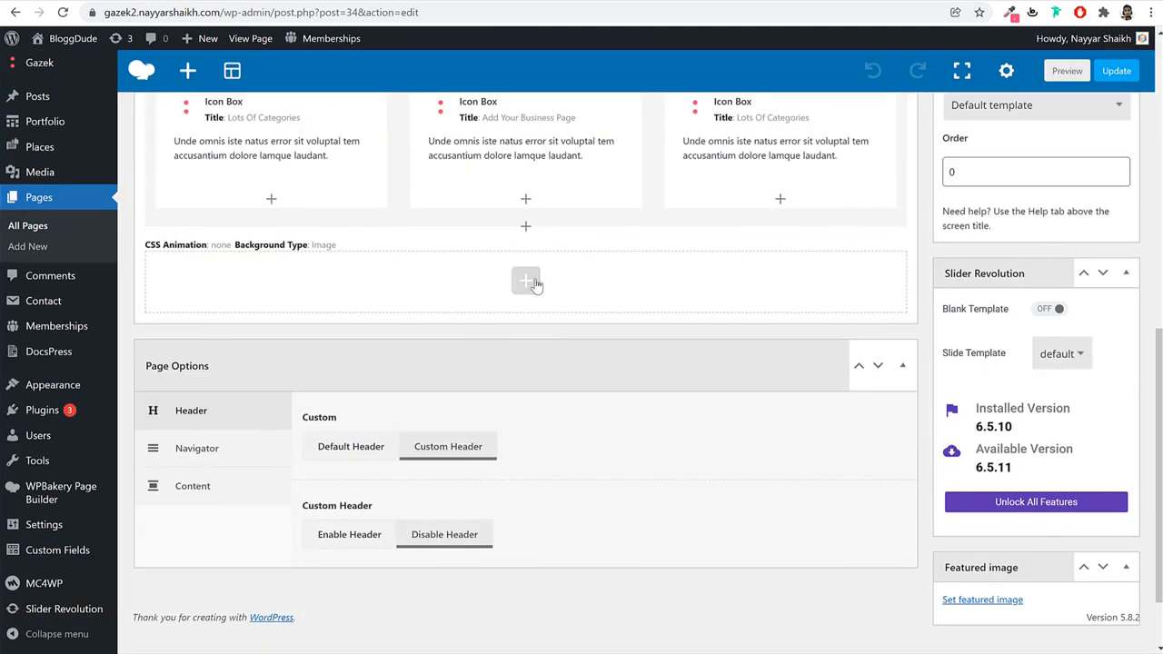
Add a new empty row at the end of the Home page.
click(527, 282)
click(370, 388)
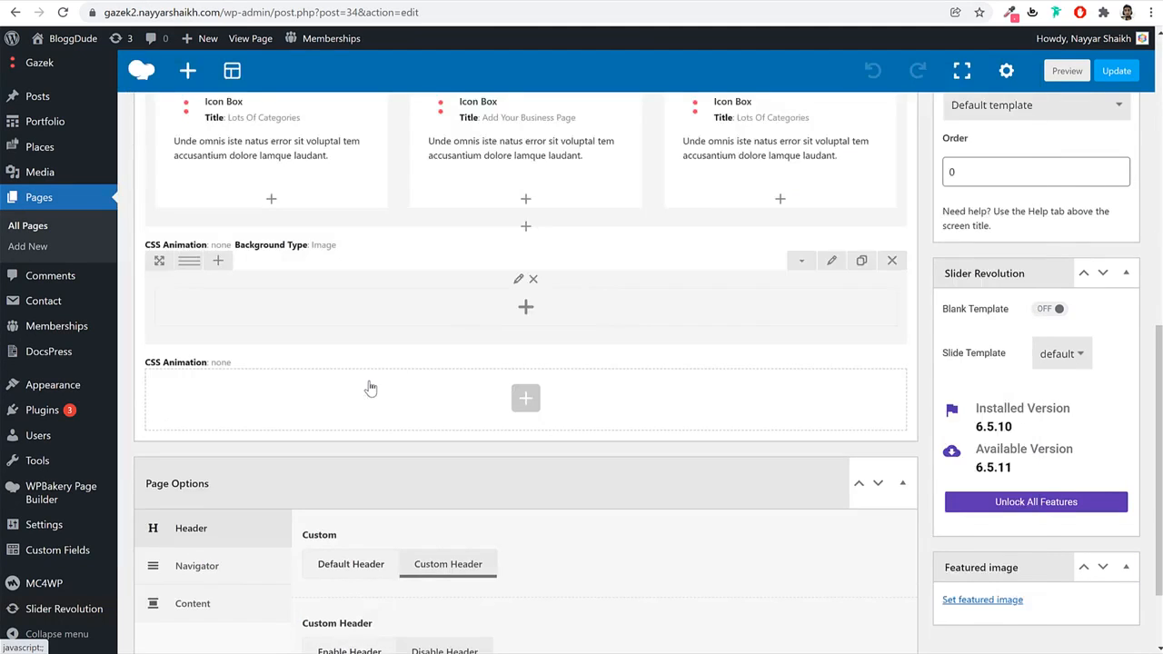
click(168, 3)
scroll(367, 111, up, 1)
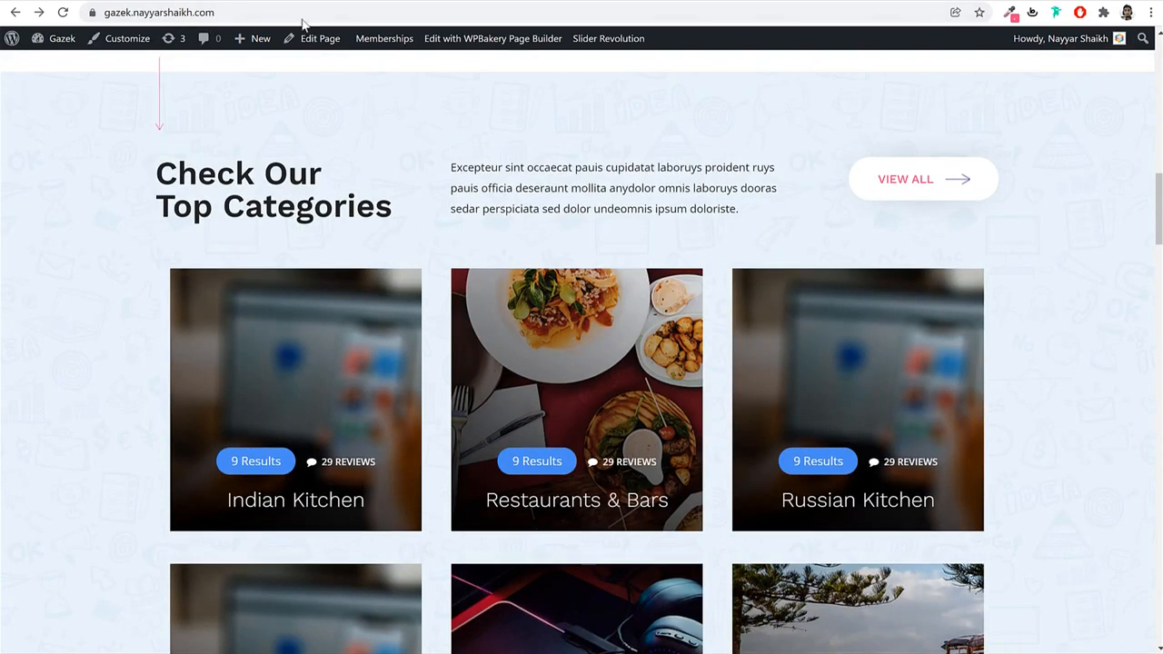
click(293, 3)
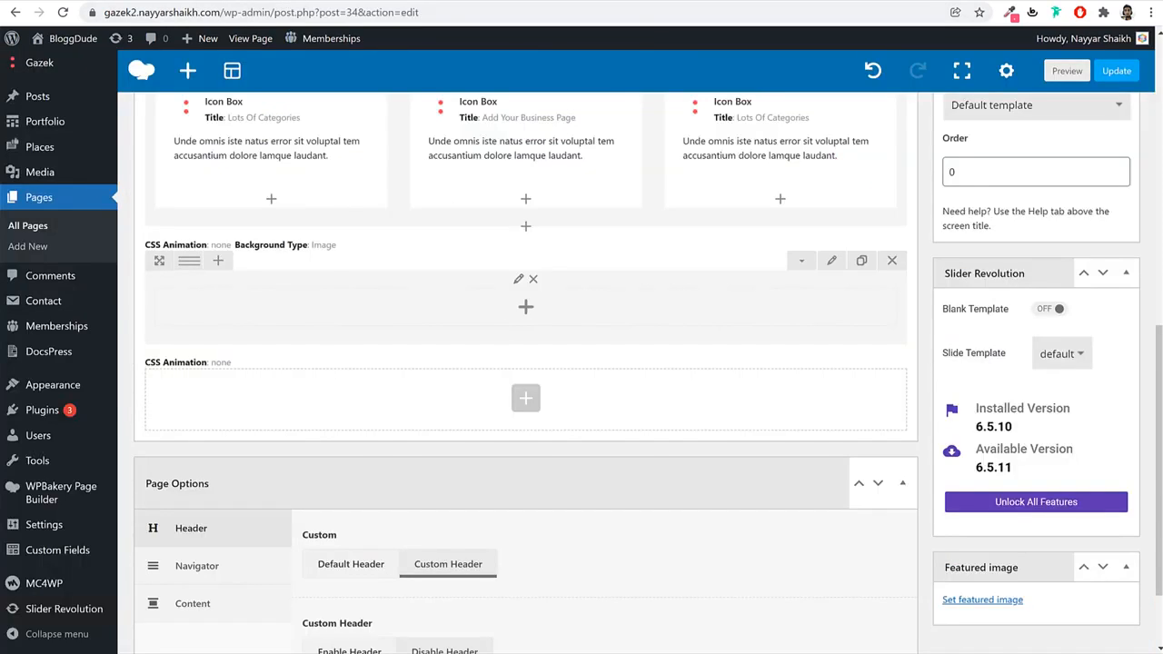
Insert an inner Row into the new section.
click(168, 3)
key(ctrl+Tab)
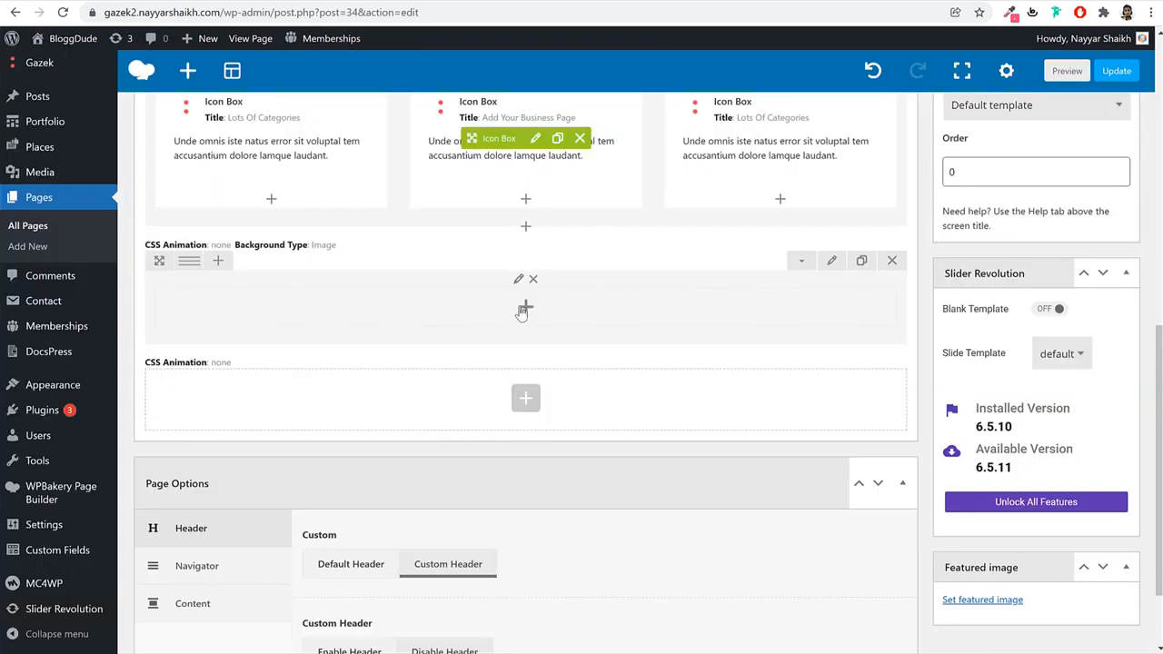
click(520, 311)
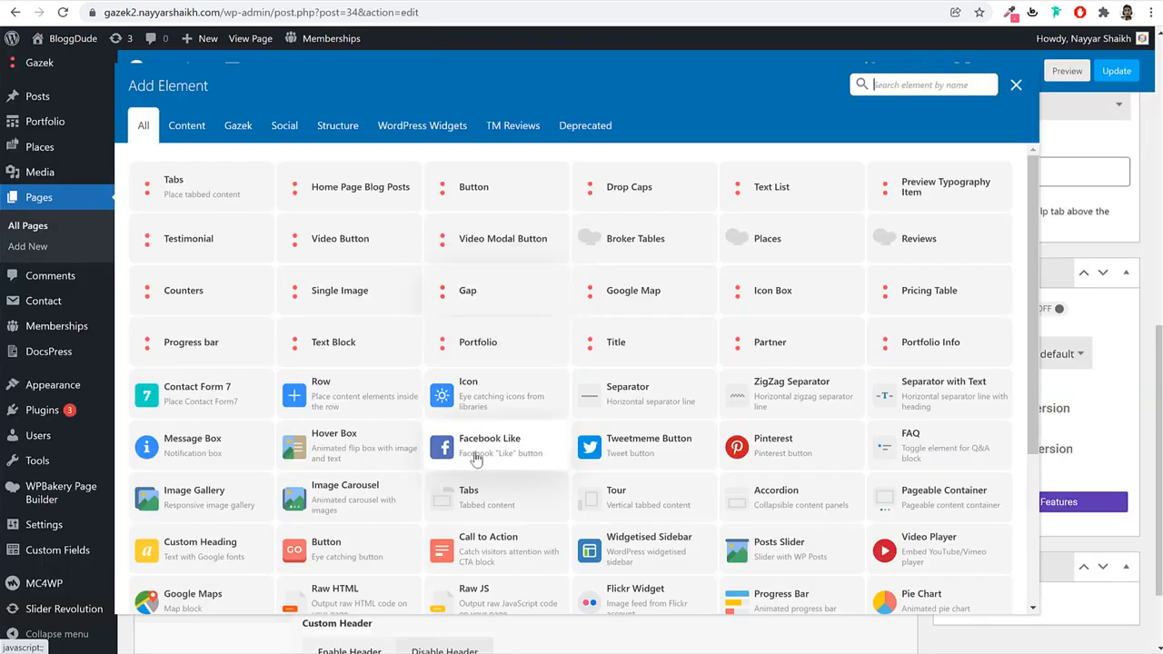
click(360, 409)
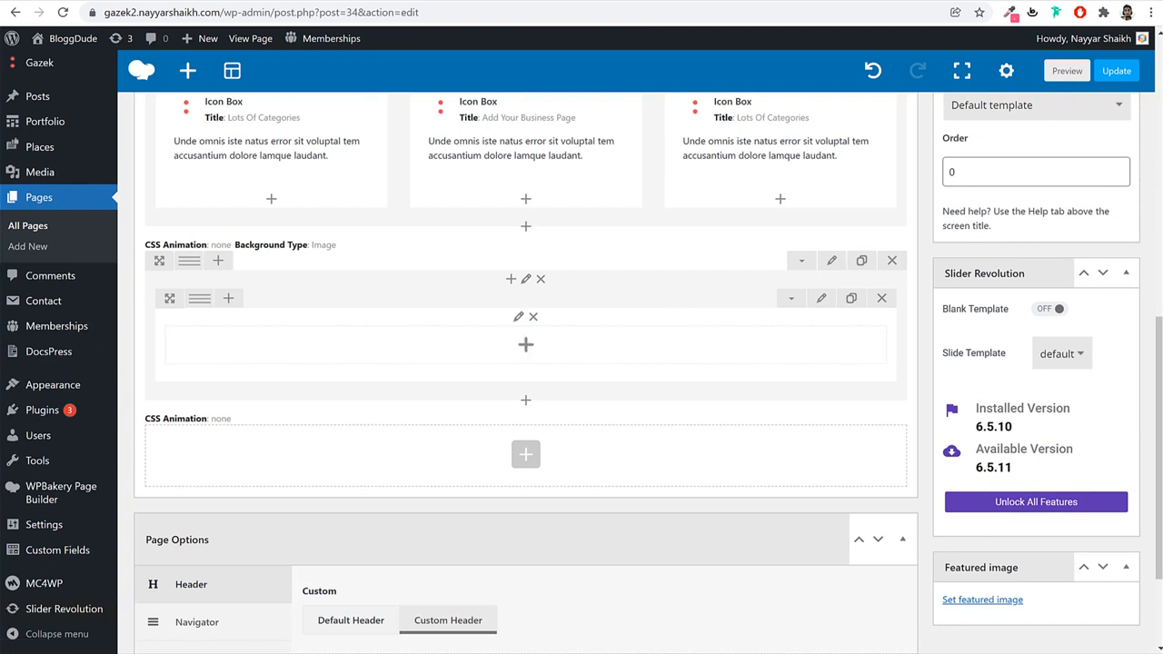
Copy the 'Check Our Top Categories' heading text from the live site.
key(ctrl+Tab)
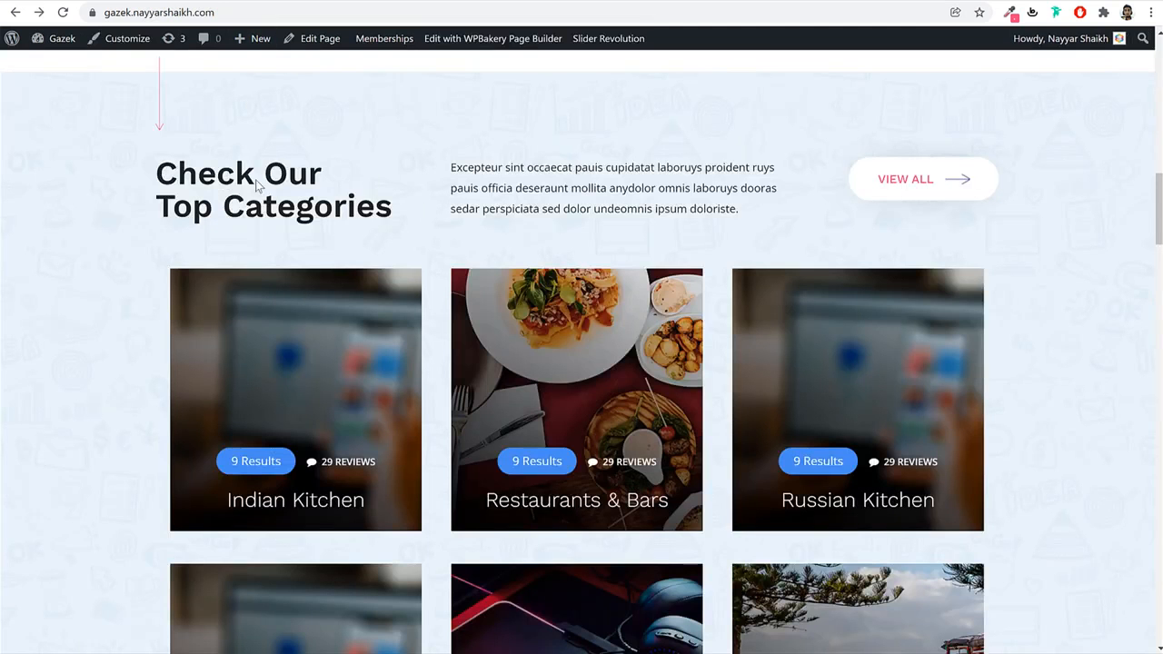
triple_click(257, 186)
key(ctrl+c)
key(ctrl+shift+Tab)
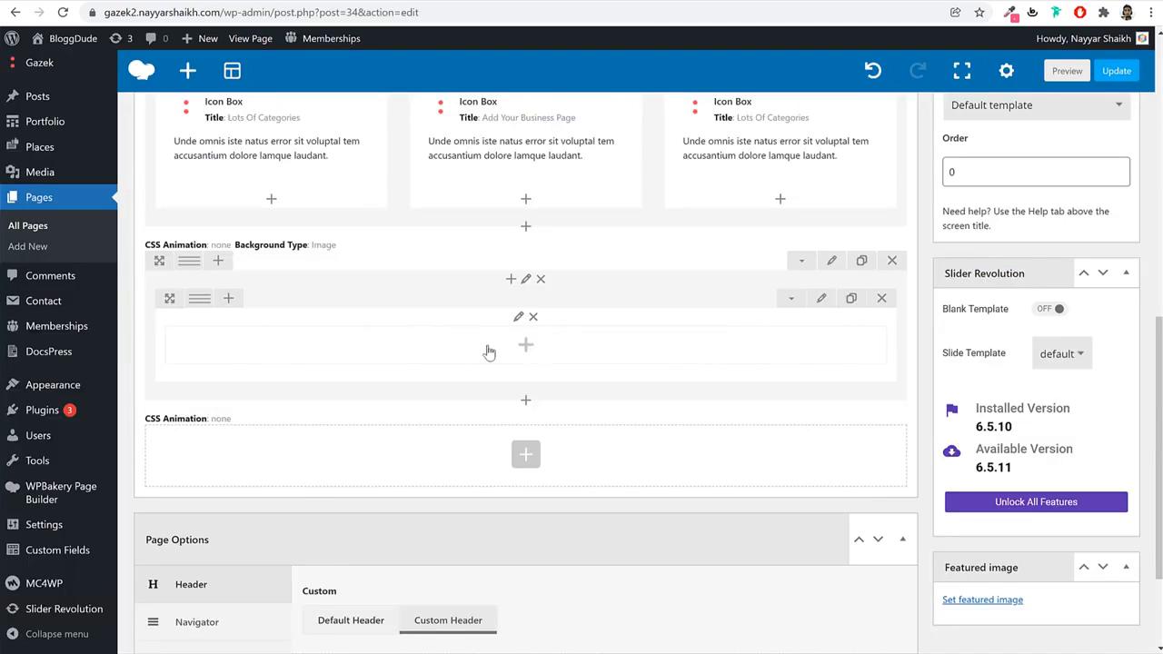
Add a Title element to the inner row and paste 'Check Our Top Categories' as its text.
click(524, 344)
text(tit)
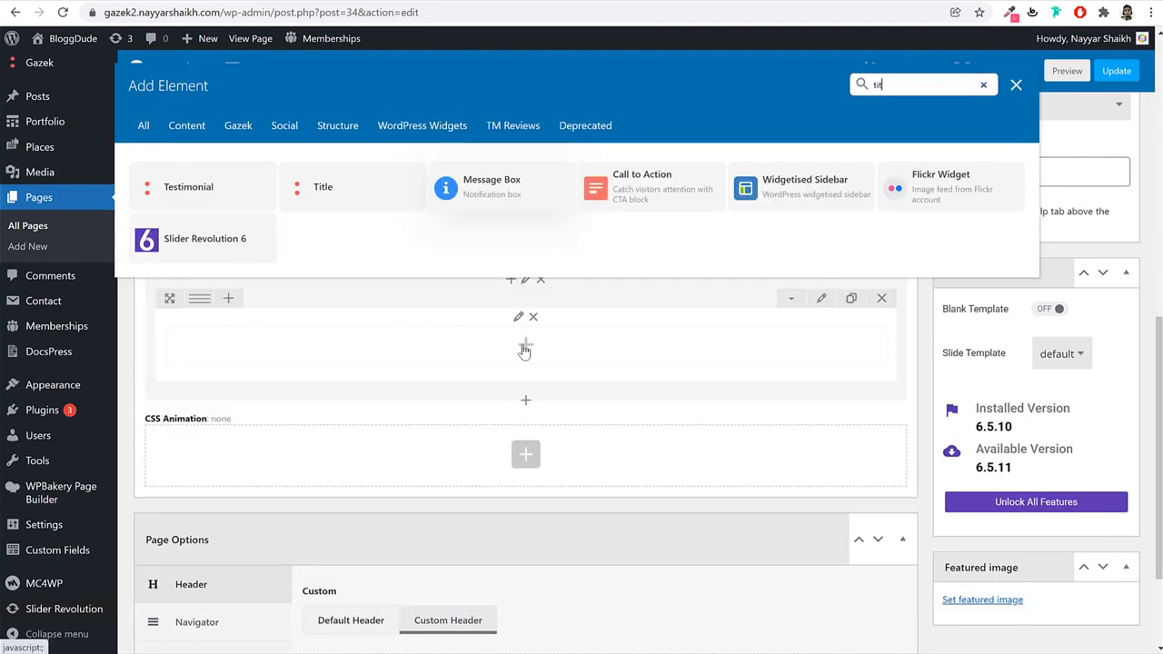
key(Return)
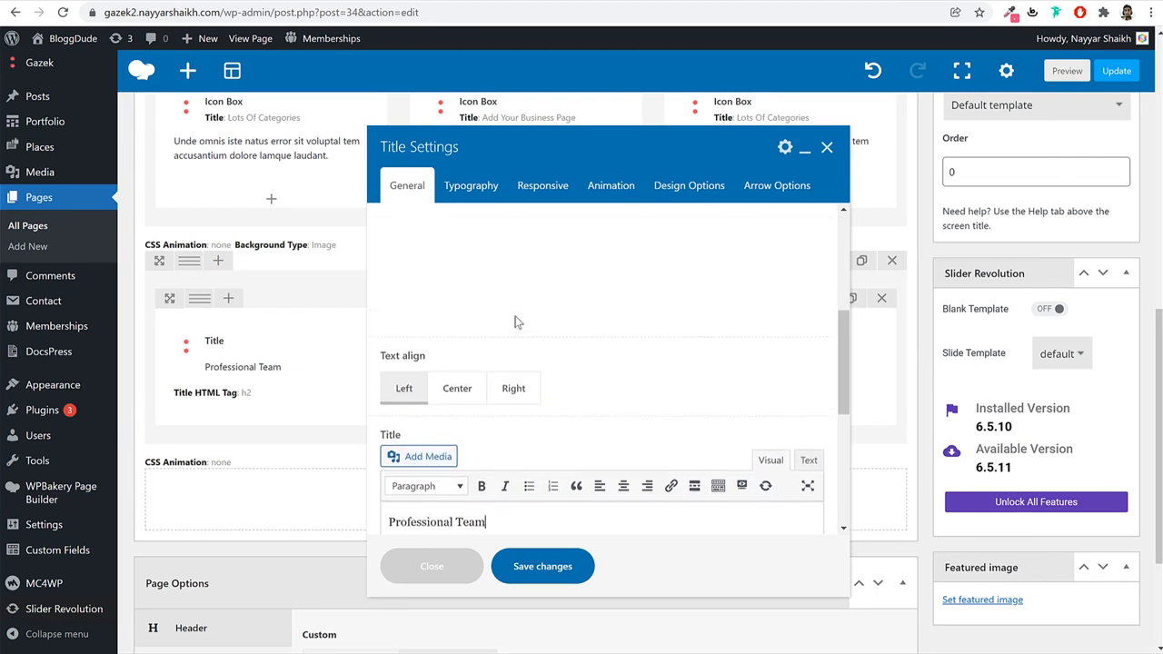
triple_click(511, 446)
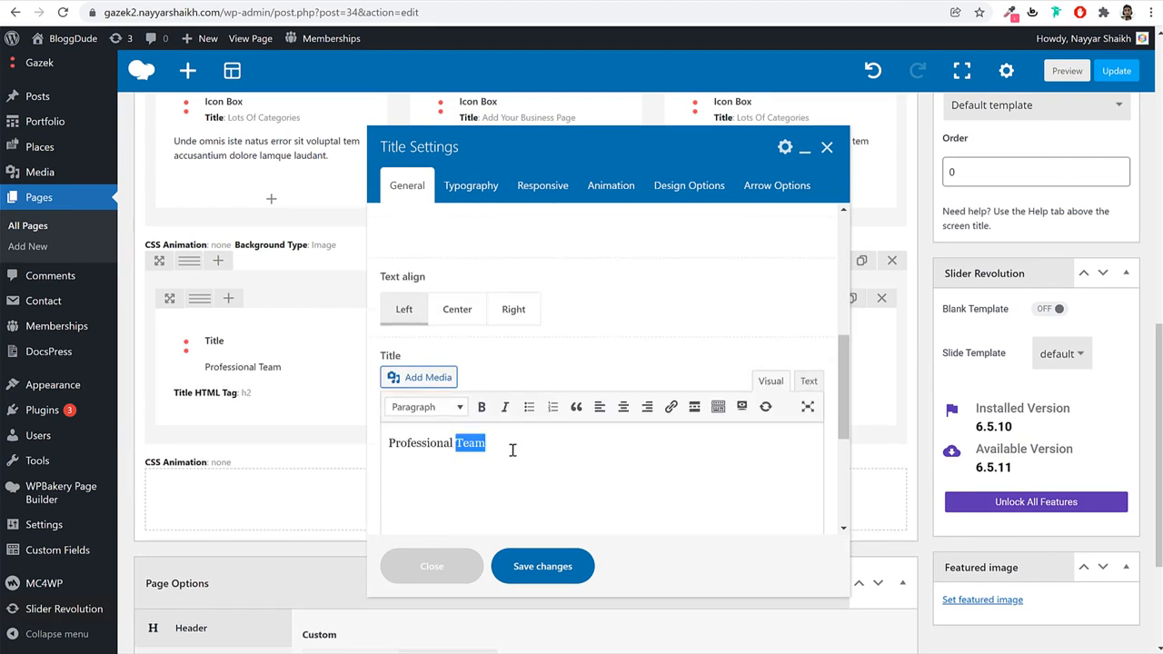
key(ctrl+v)
Set the title's typography font size and line height to 44 px.
scroll(540, 477, down, 3)
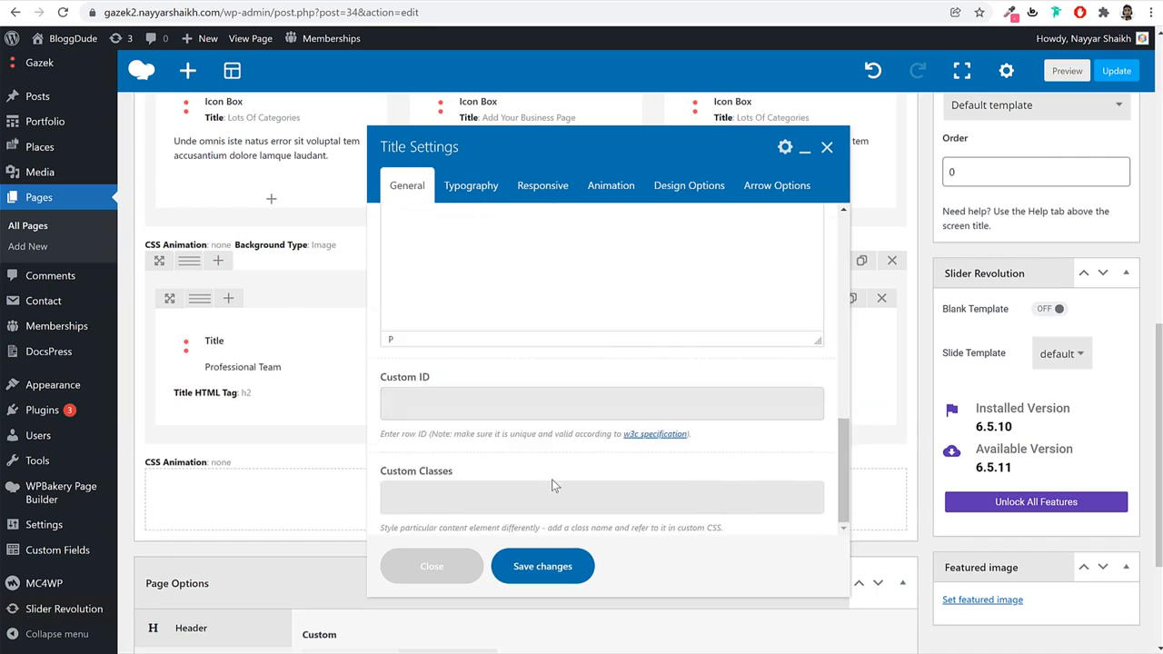
click(469, 187)
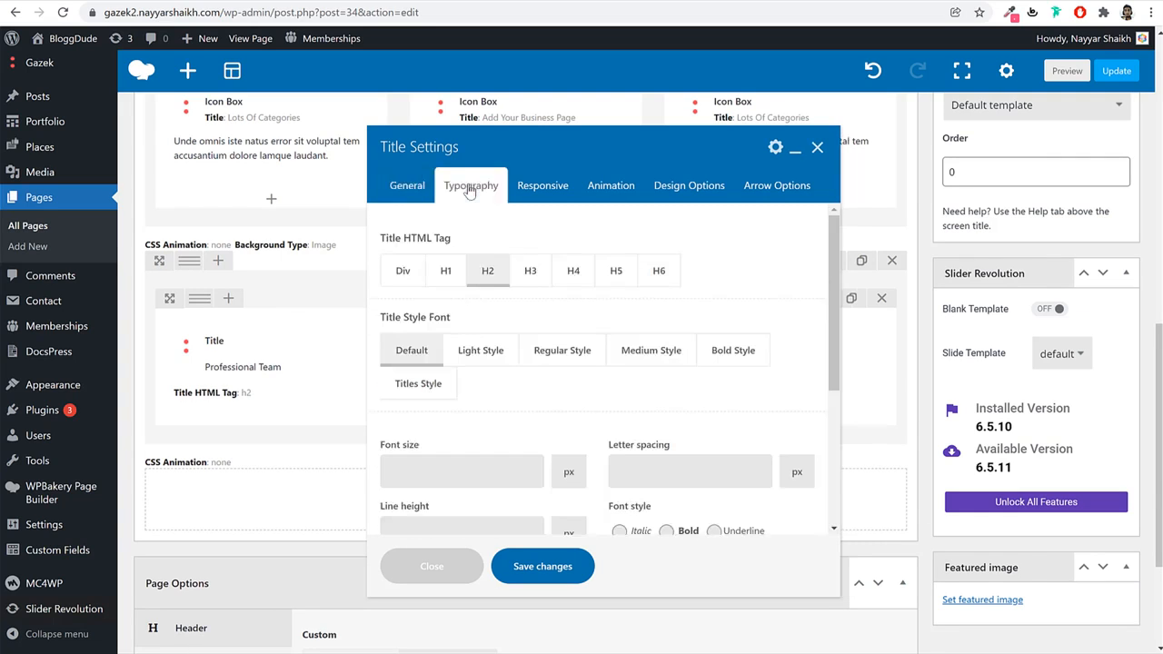
scroll(454, 397, down, 1)
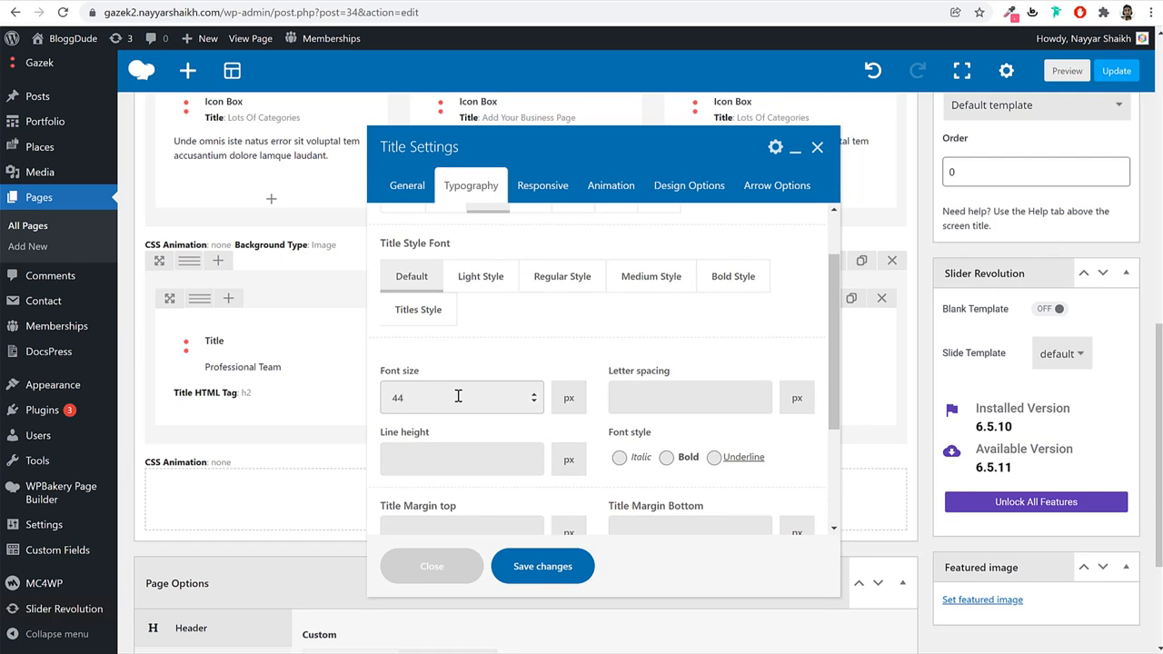
key(Tab)
key(Tab)
scroll(493, 405, up, 1)
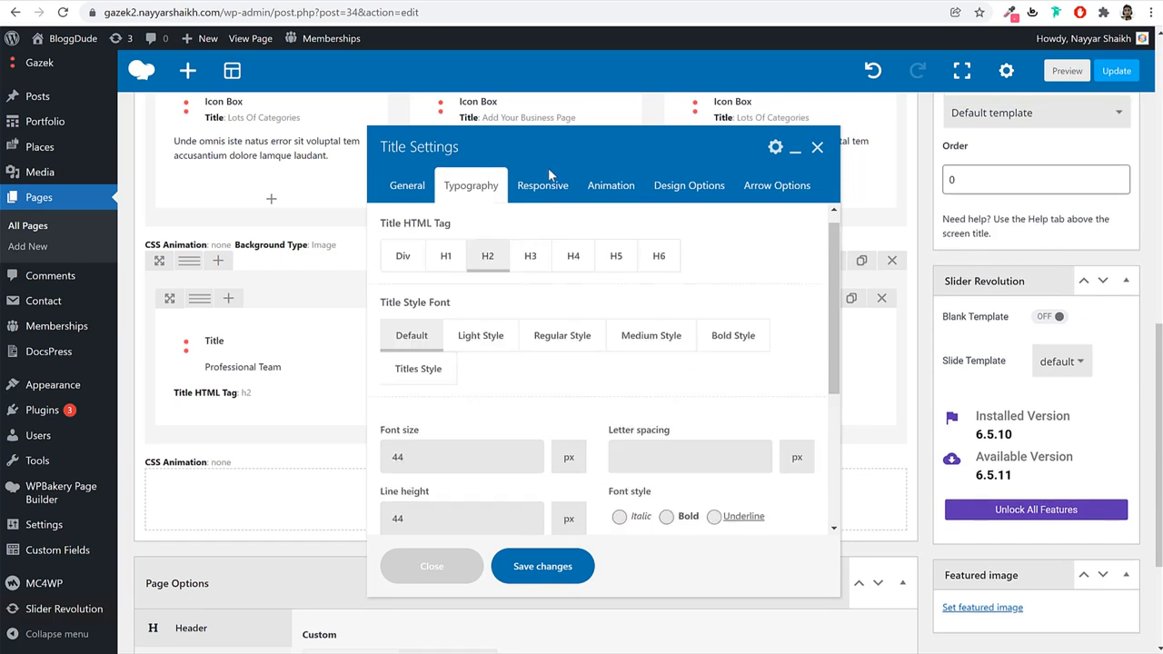
Enable responsive title sizes, starting with 50 px on desktop.
click(545, 181)
click(411, 334)
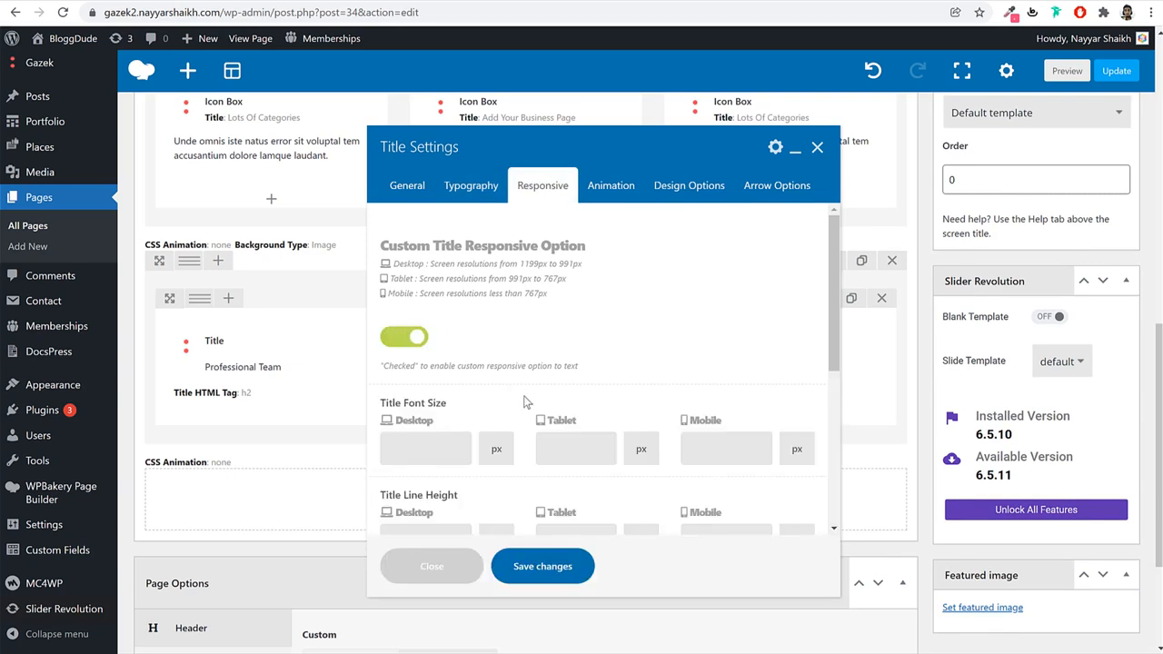
scroll(414, 382, down, 1)
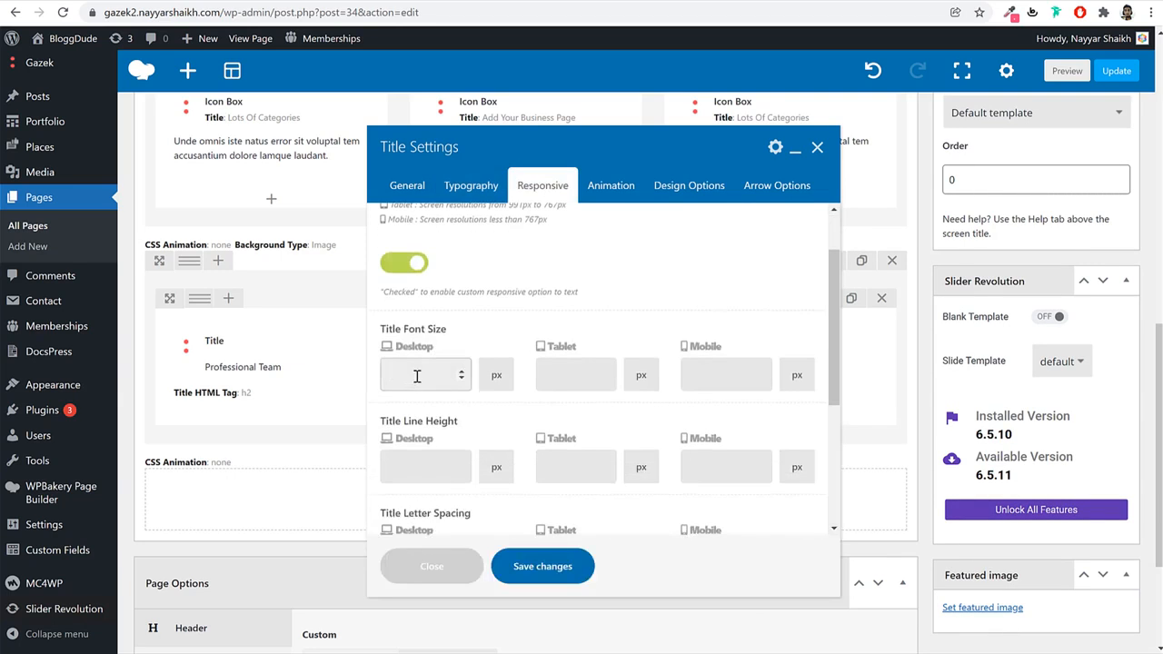
click(417, 376)
text(5)
text(0)
double_click(397, 376)
Give the title a fadeIn entrance animation.
click(604, 194)
click(479, 254)
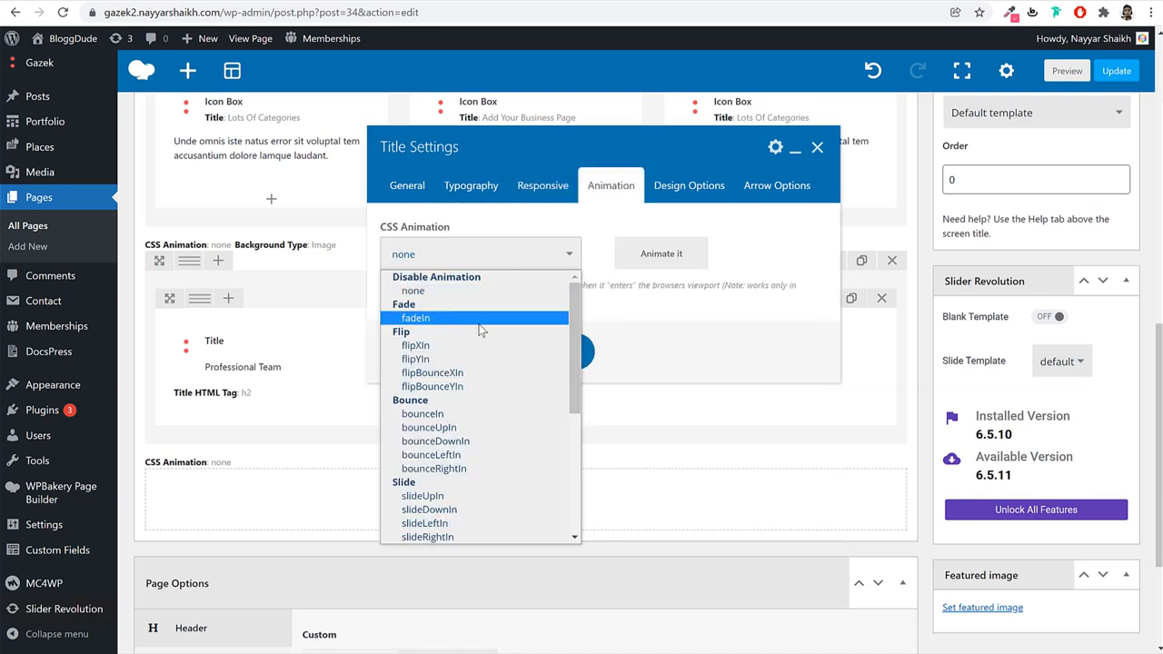
click(481, 320)
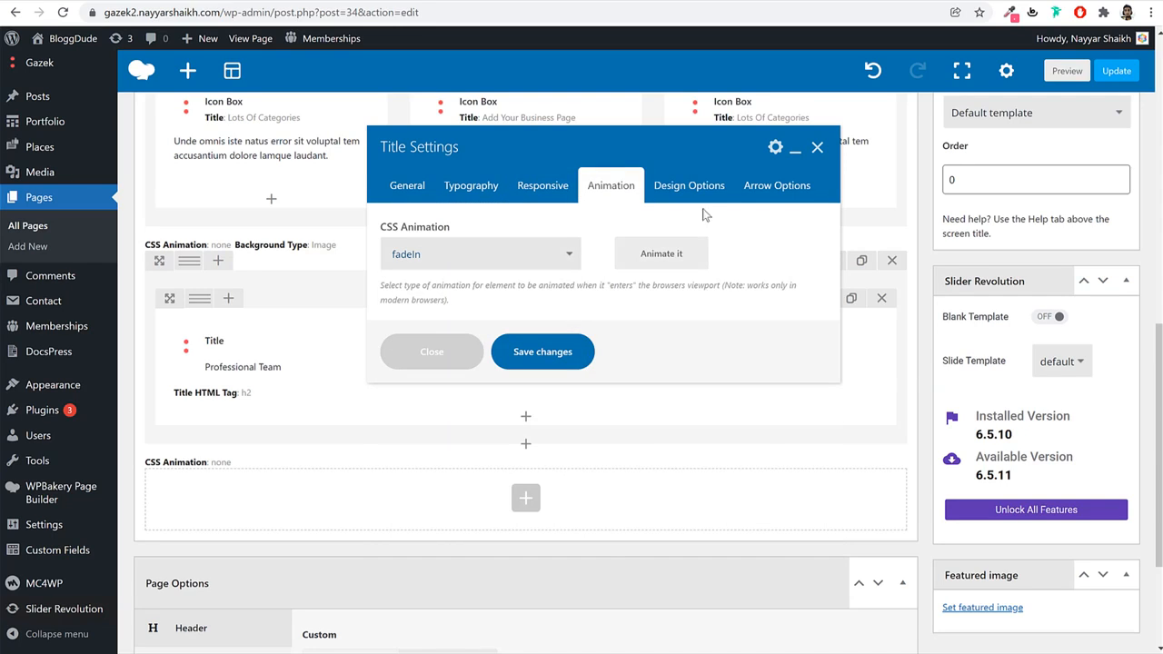
Turn on a small top-to-bottom decorative arrow positioned at Left Top.
click(778, 189)
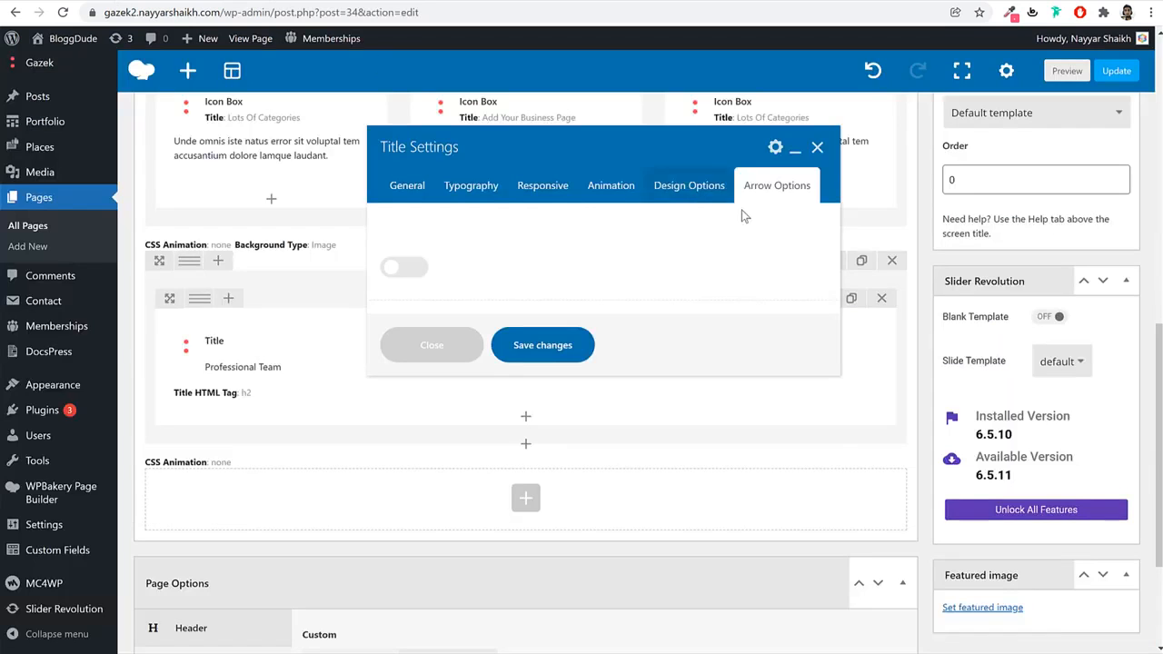
click(403, 265)
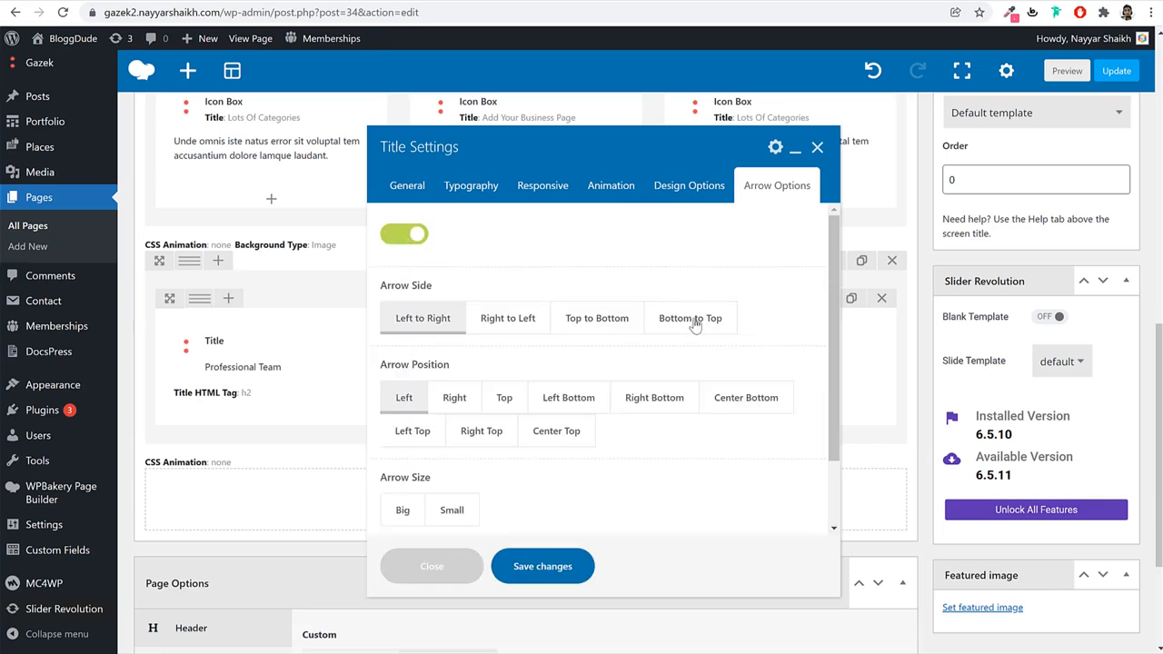
click(598, 320)
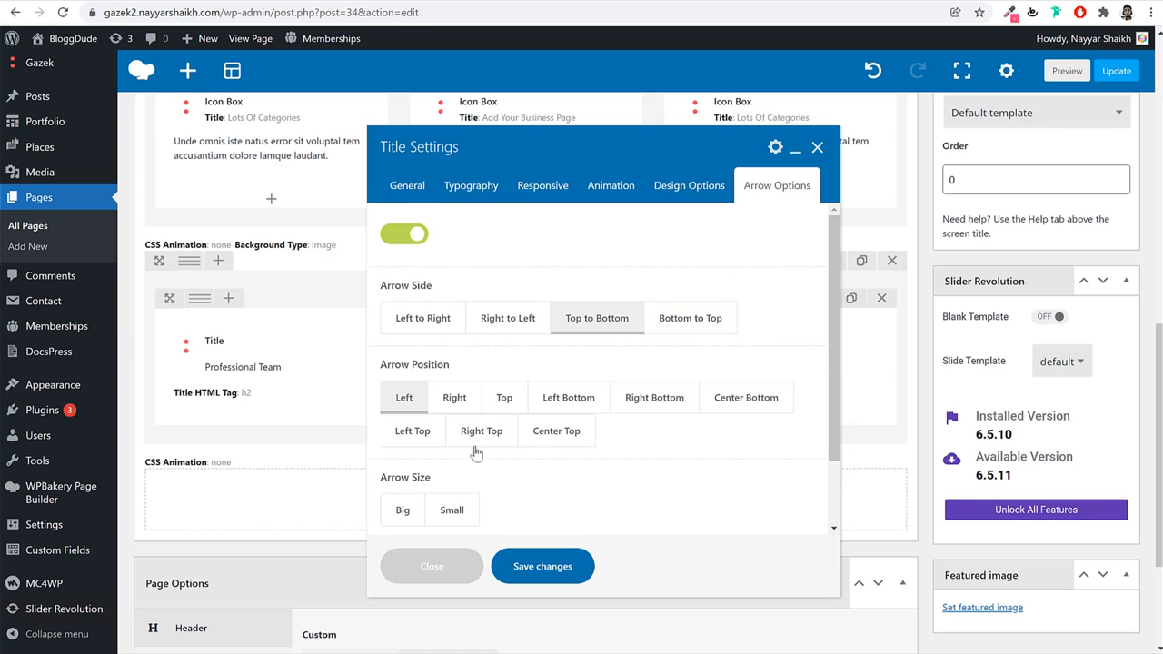
click(420, 434)
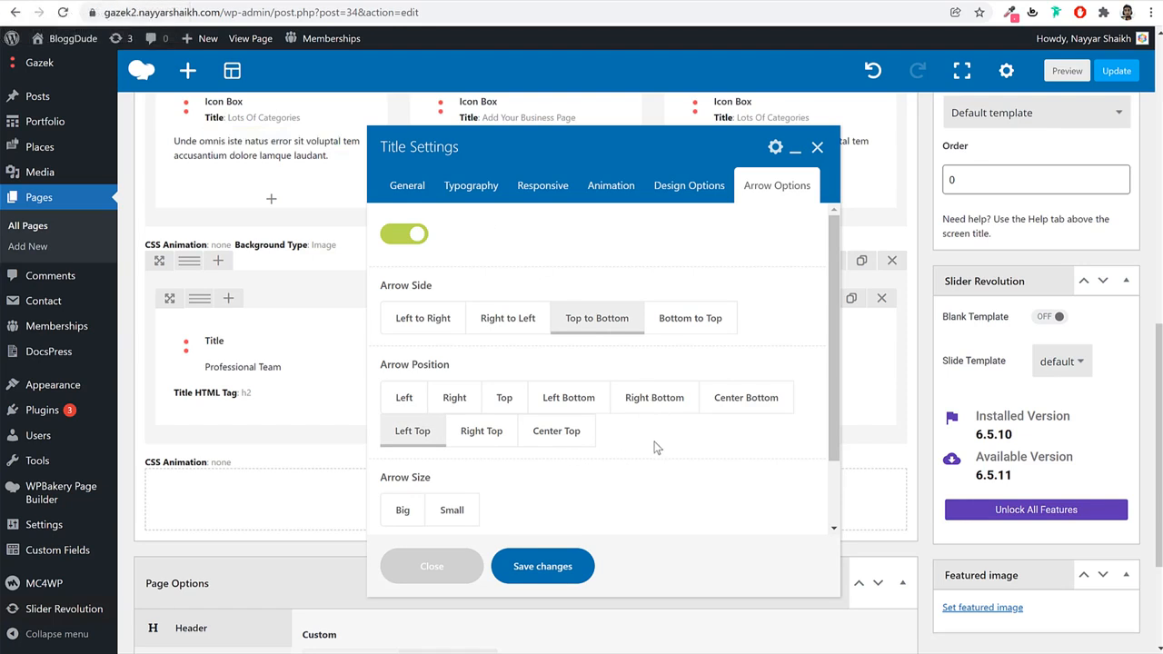
scroll(655, 445, down, 1)
click(462, 433)
Paste the pink colour code for the arrow and save the title settings.
scroll(512, 430, down, 2)
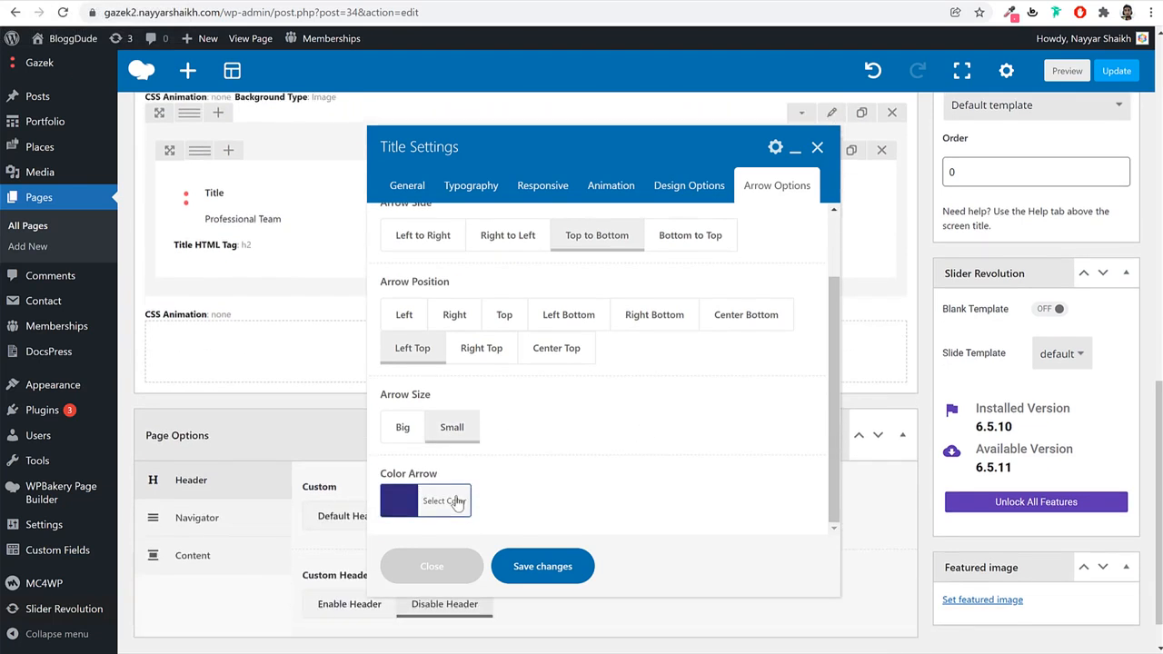
click(453, 501)
scroll(714, 434, down, 3)
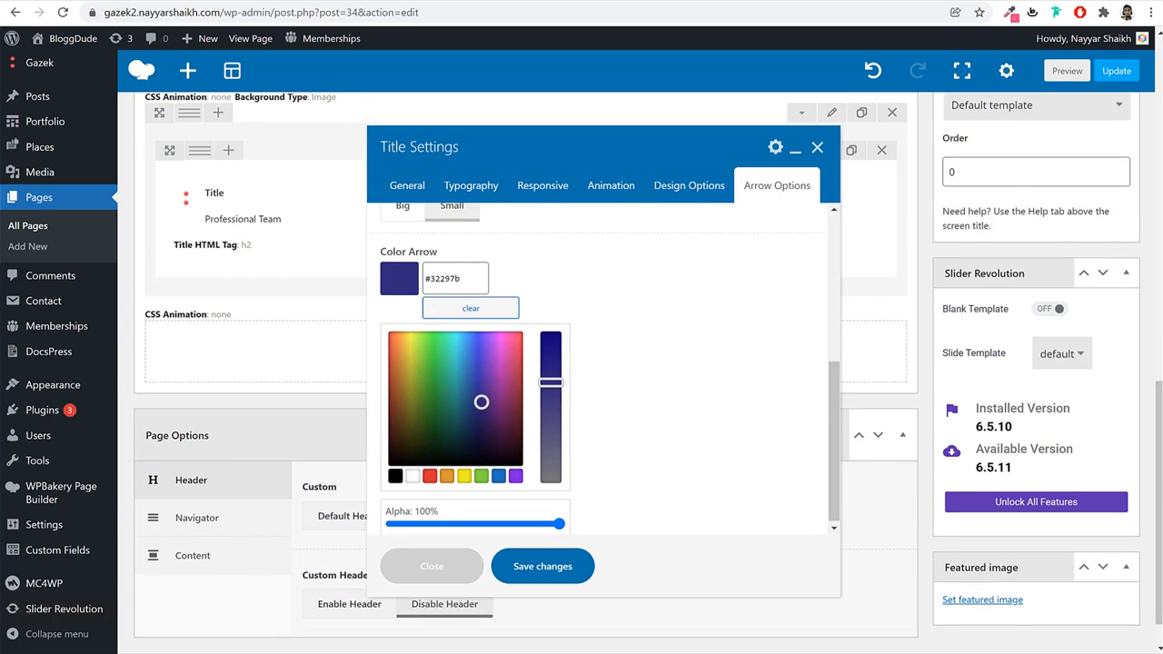
triple_click(452, 289)
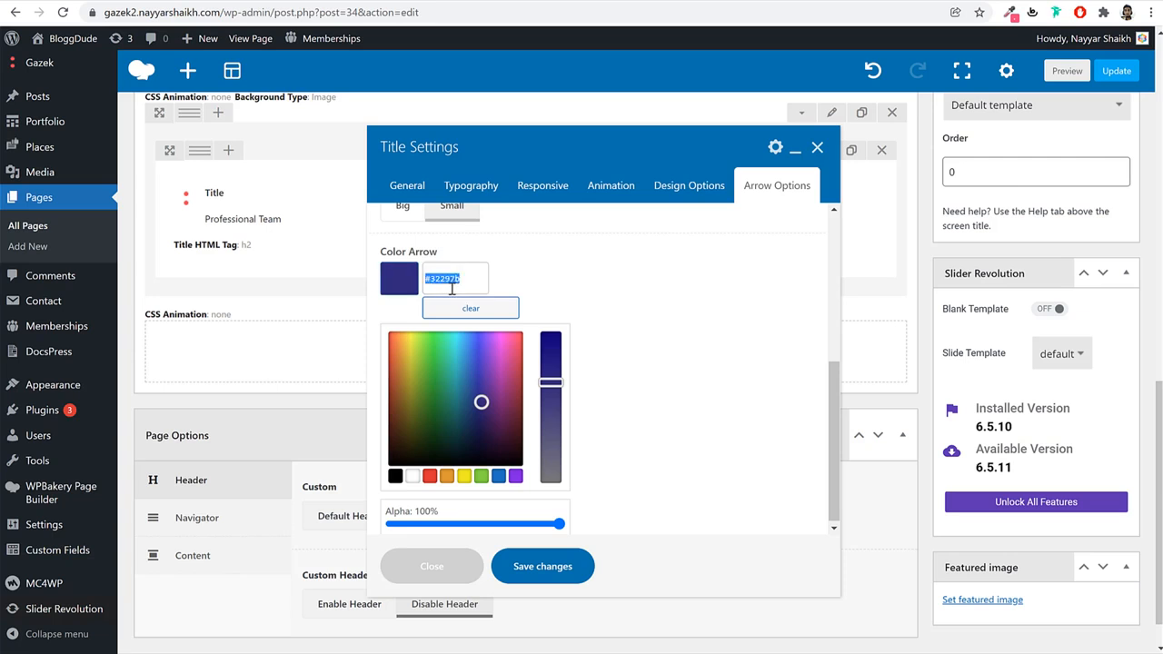
key(ctrl+v)
click(518, 273)
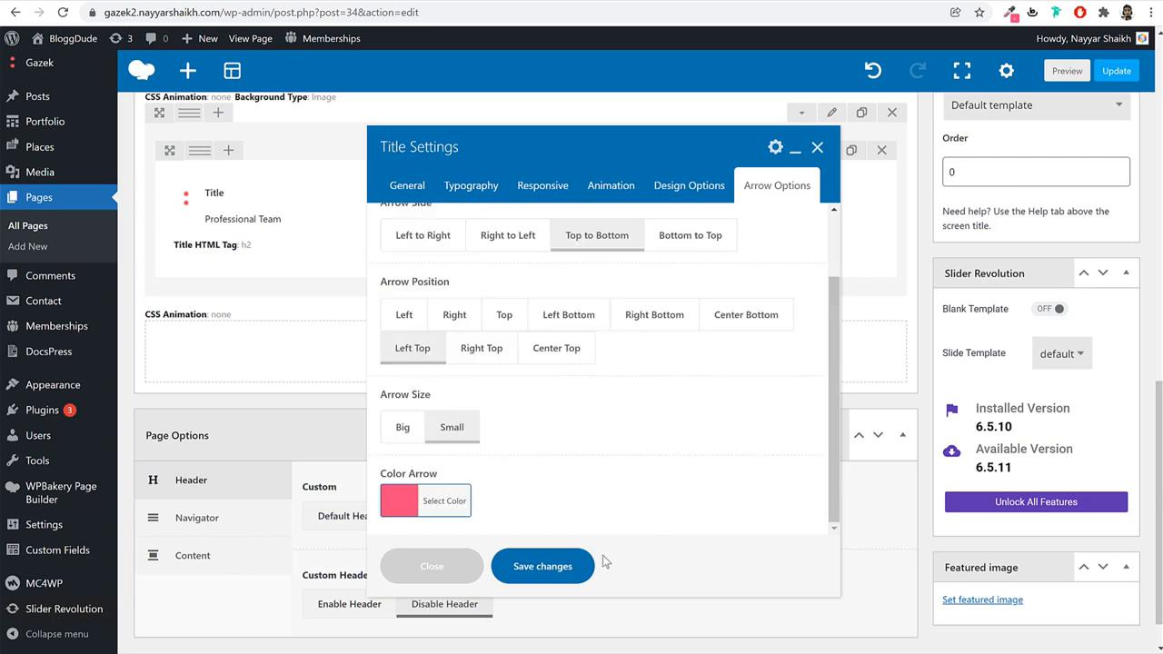
click(534, 566)
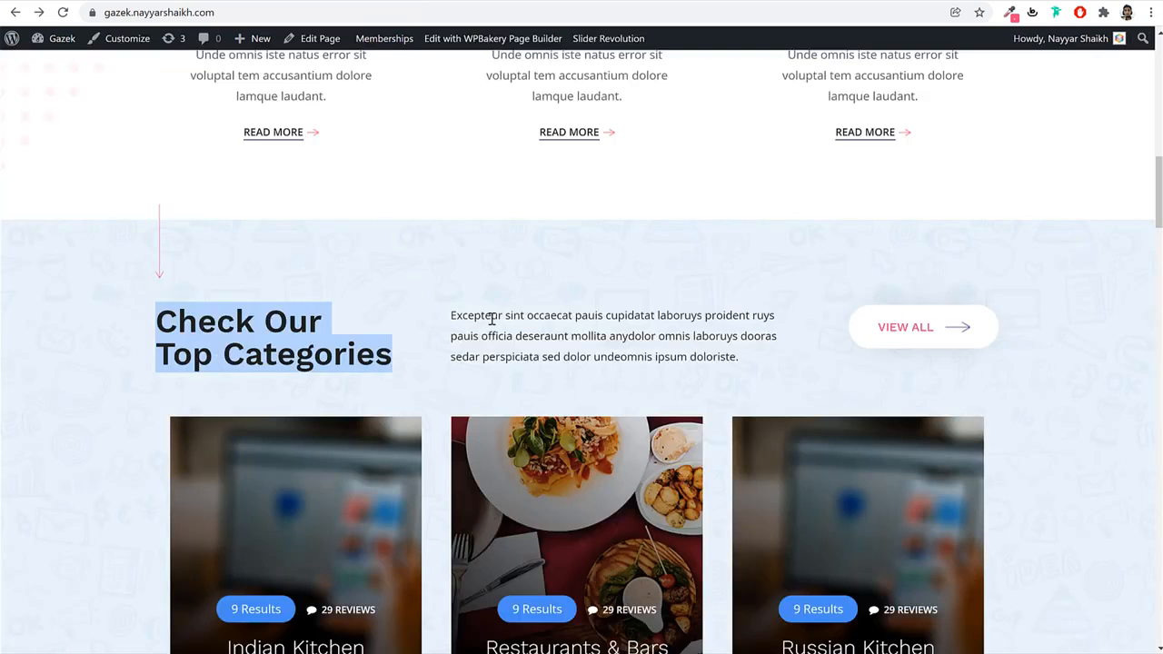
Add a Text Block below the title holding the copied Excepteur sint paragraph.
triple_click(491, 318)
key(ctrl+c)
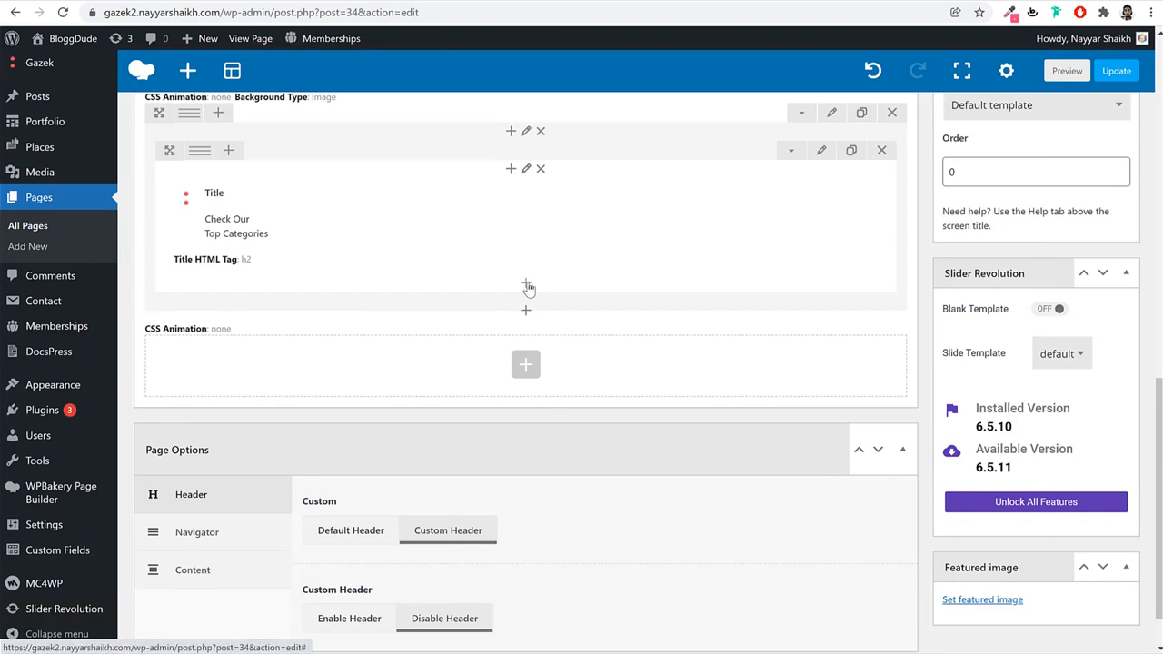
click(526, 287)
text(text)
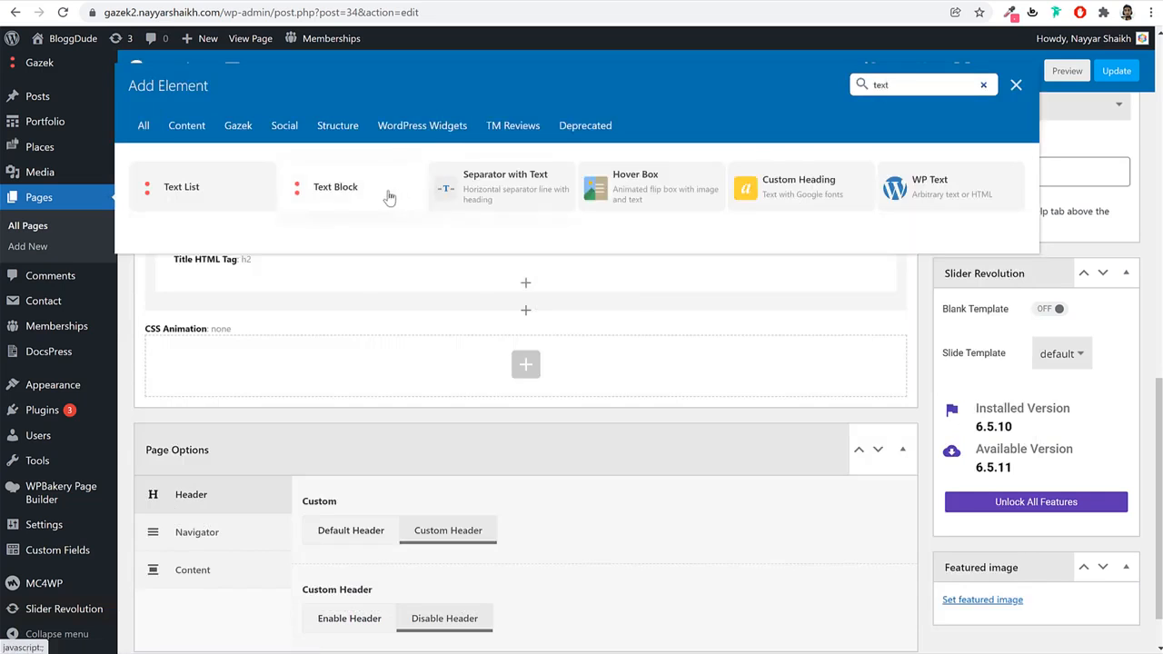
click(387, 194)
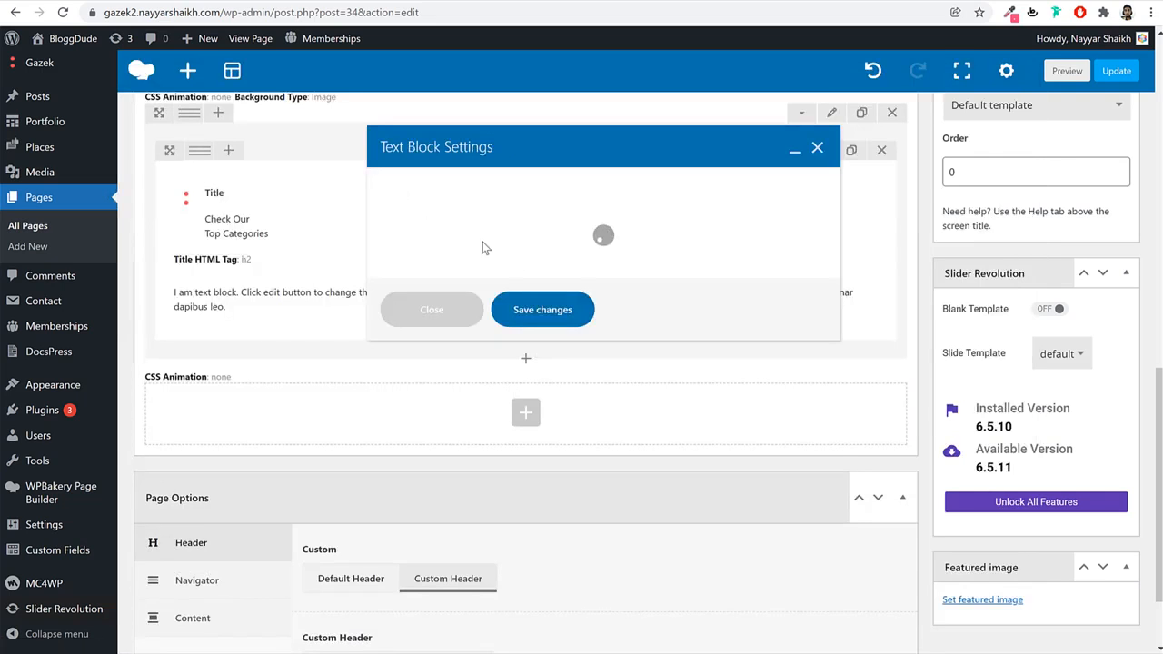
key(ctrl+a)
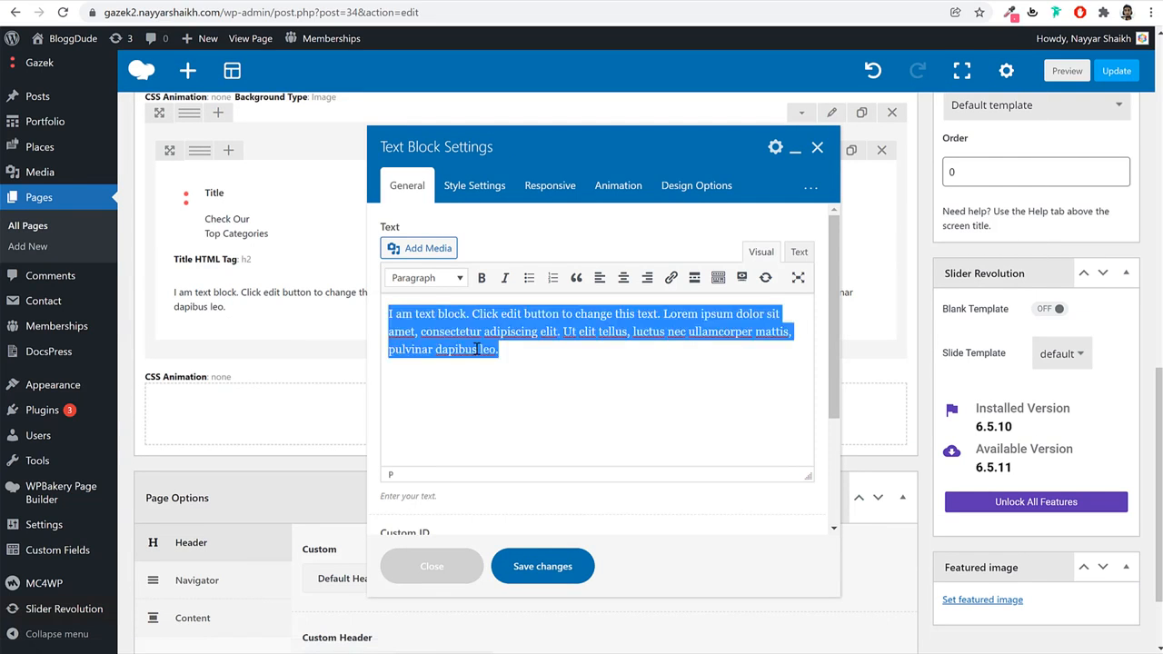
key(ctrl+v)
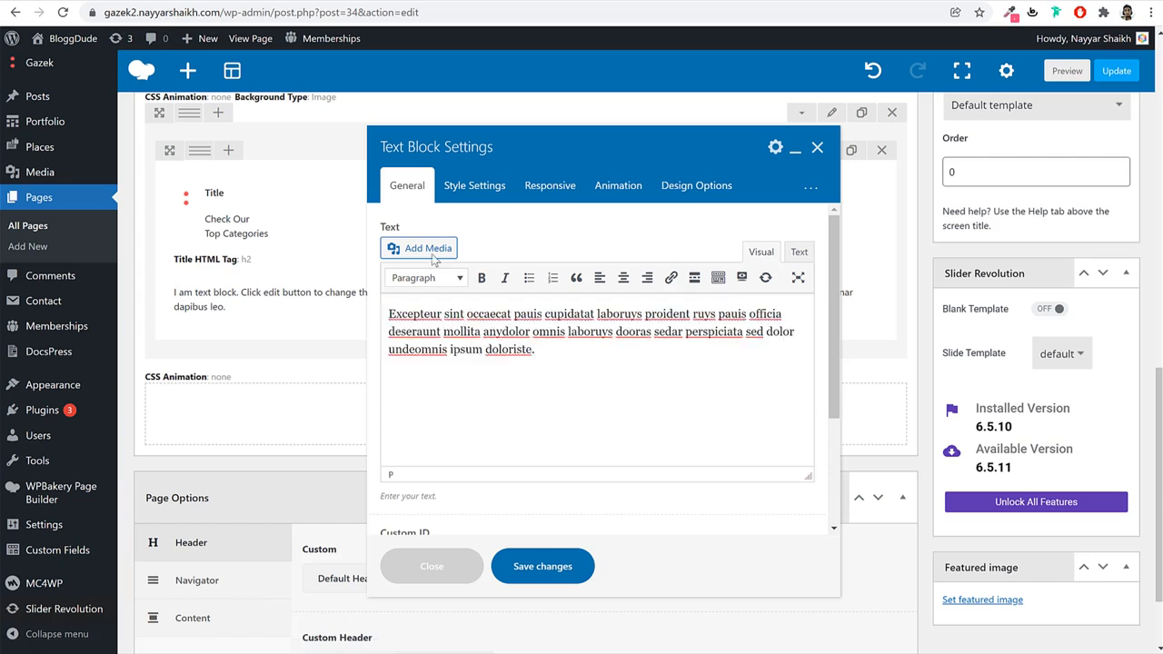
Style the paragraph with font size 15 and text colour #222, then save.
click(494, 186)
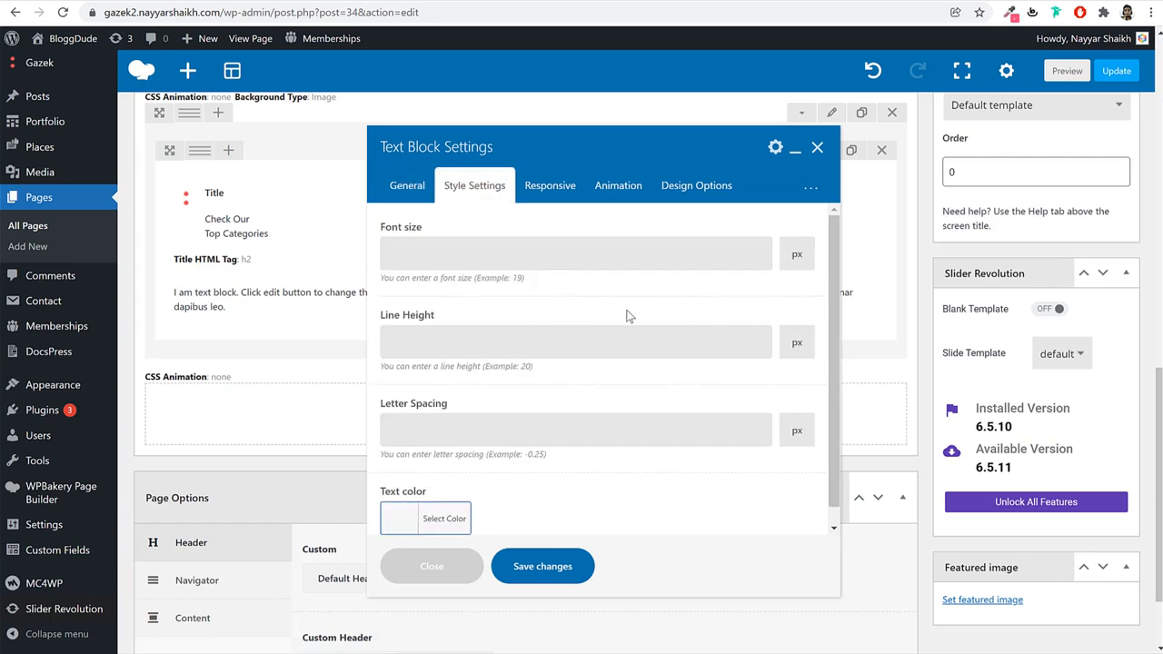
click(530, 265)
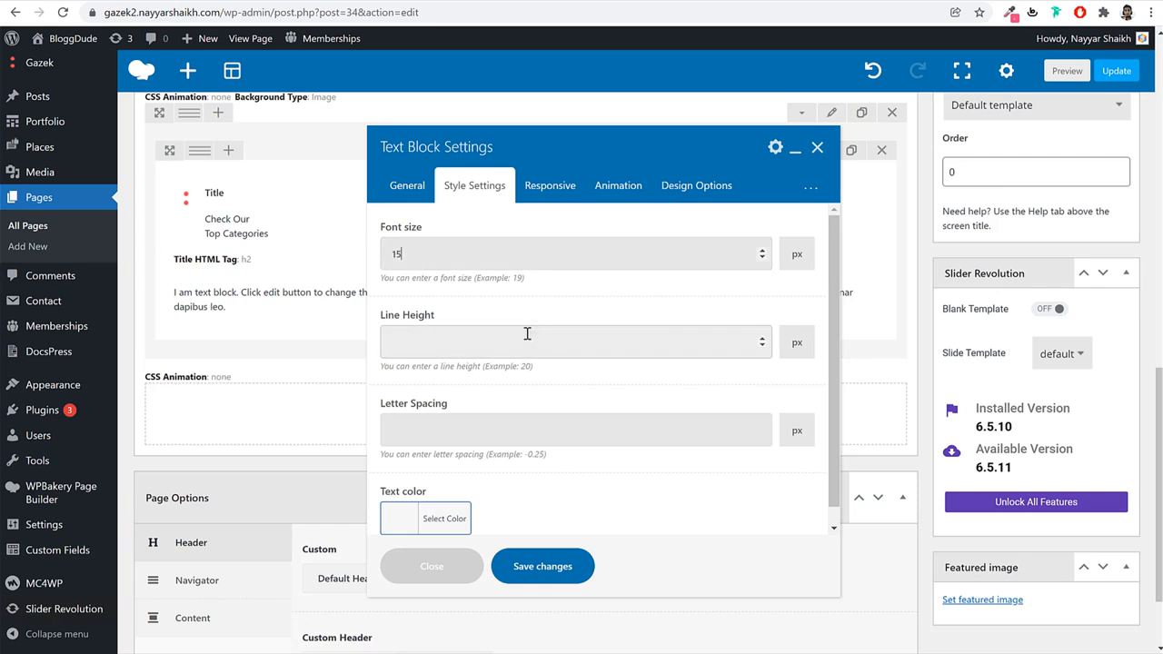
click(444, 521)
scroll(472, 497, down, 2)
click(457, 368)
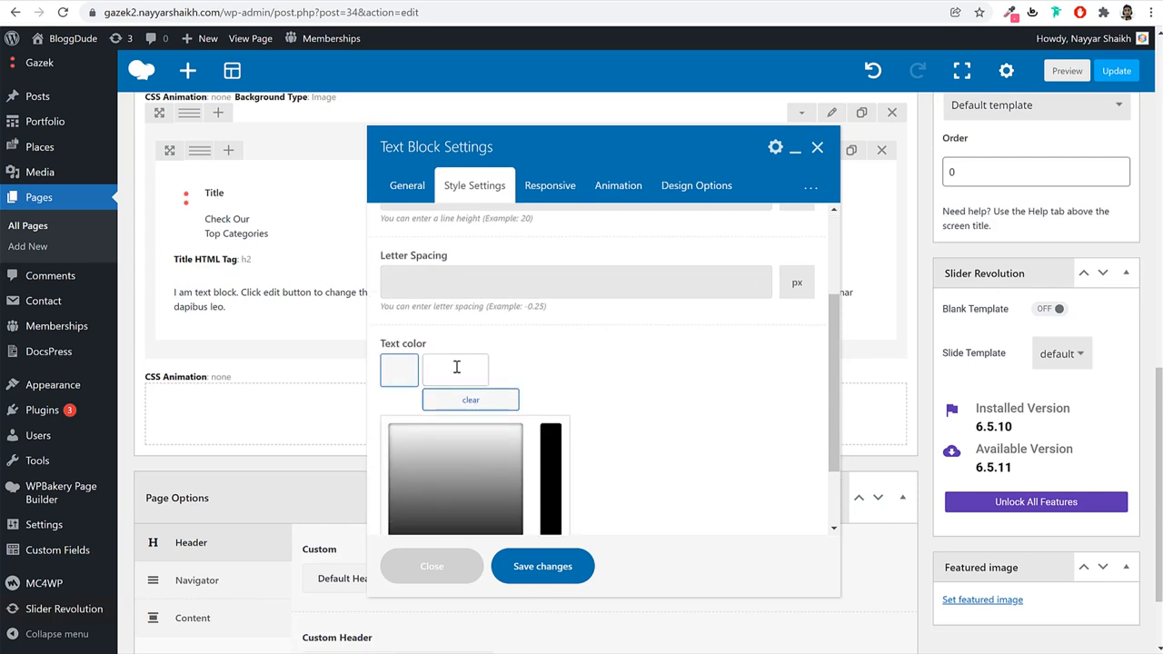
text(222)
click(541, 413)
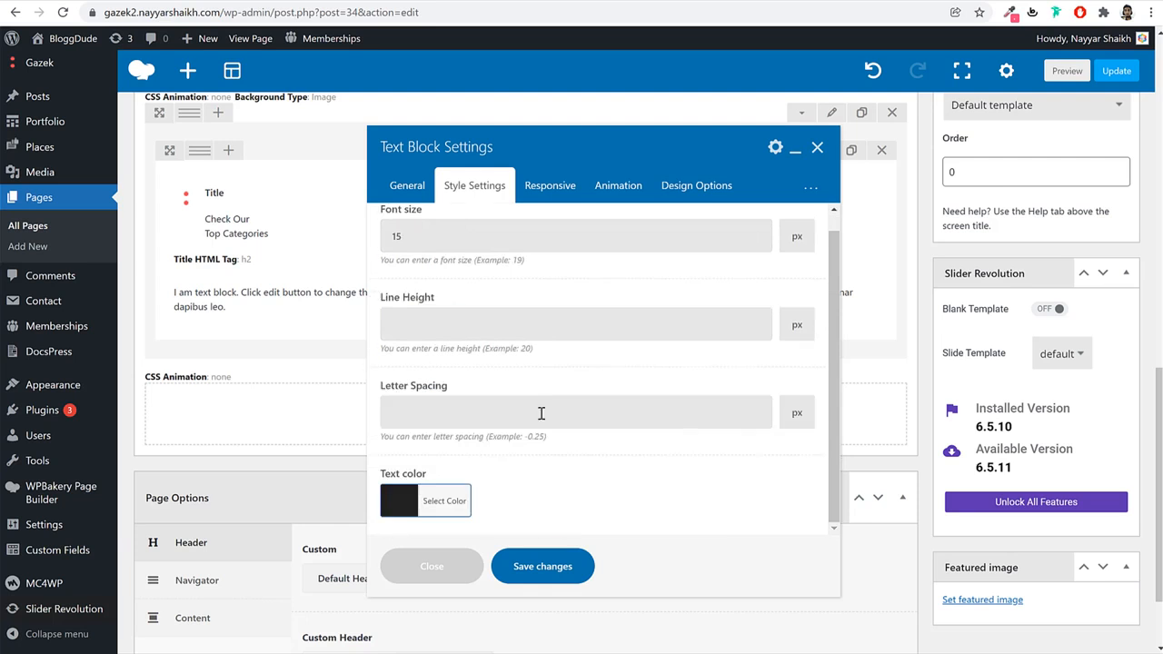
click(545, 566)
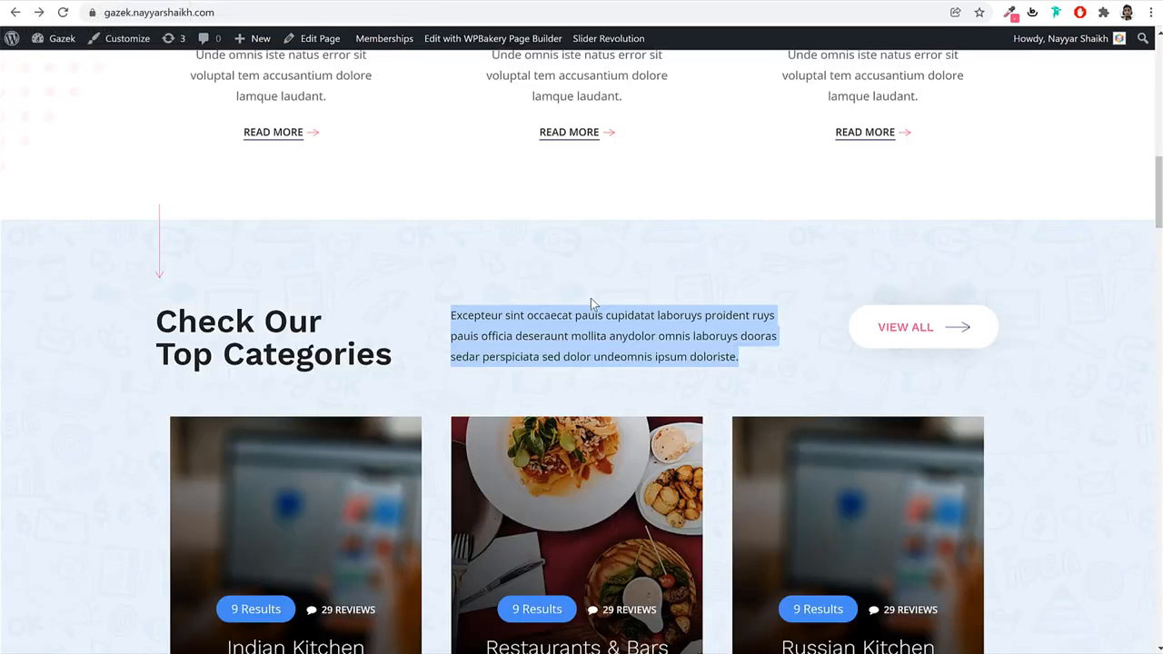
Add a Gap element below the paragraph with height 0 and a 30px mobile height.
click(591, 298)
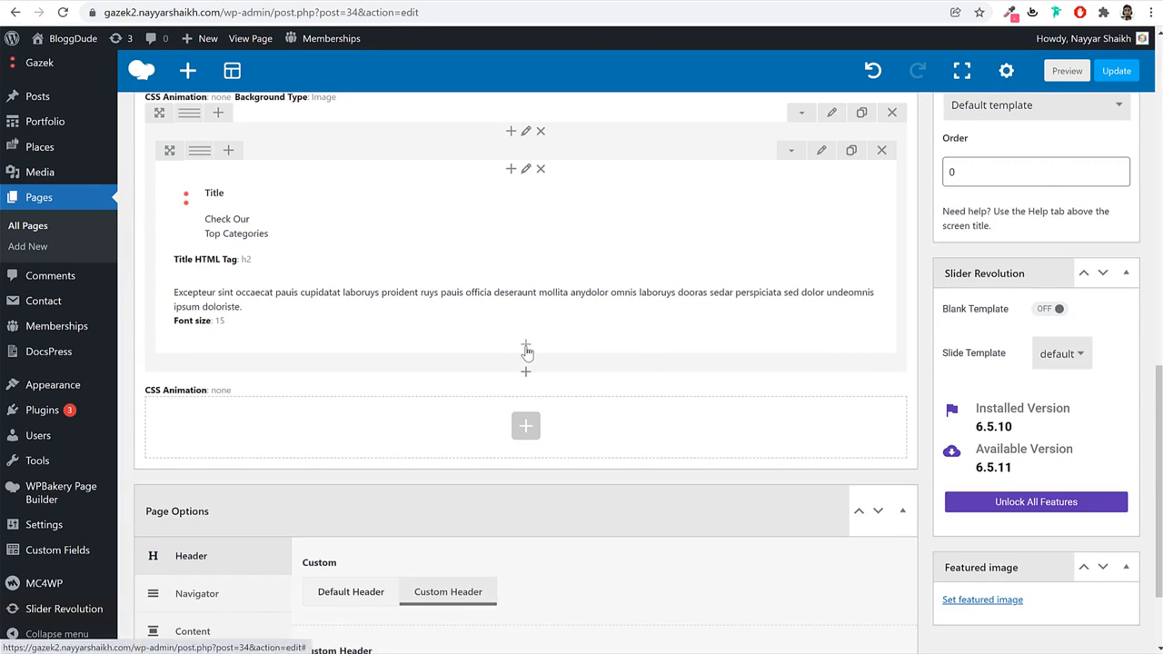
click(526, 349)
text(gap)
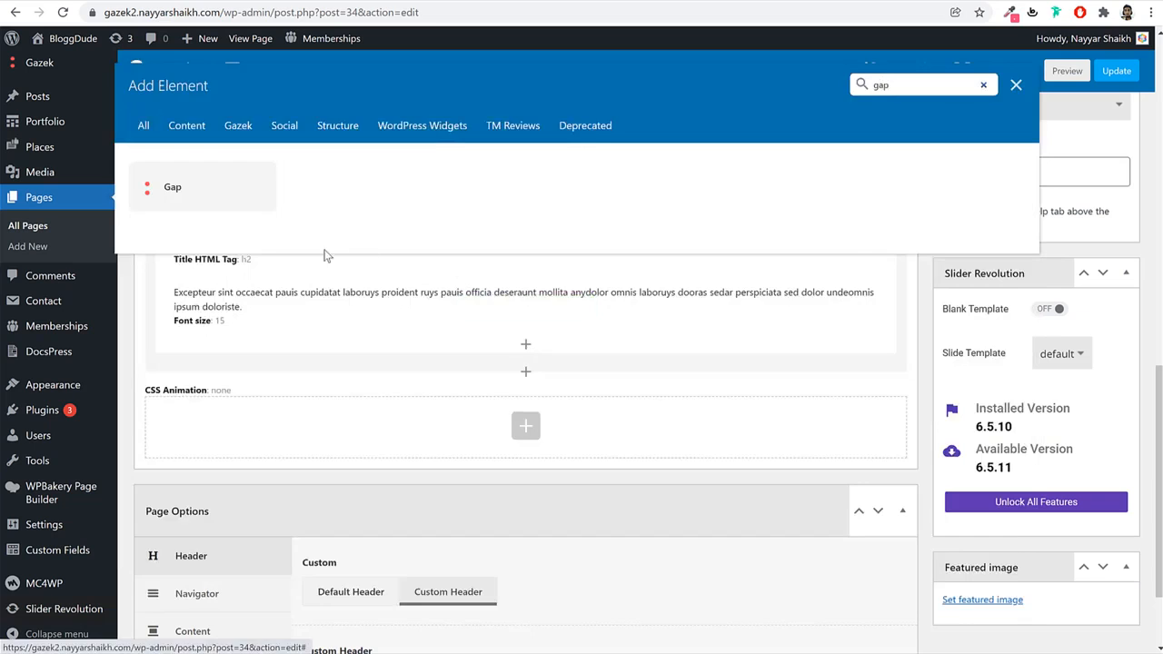
click(207, 207)
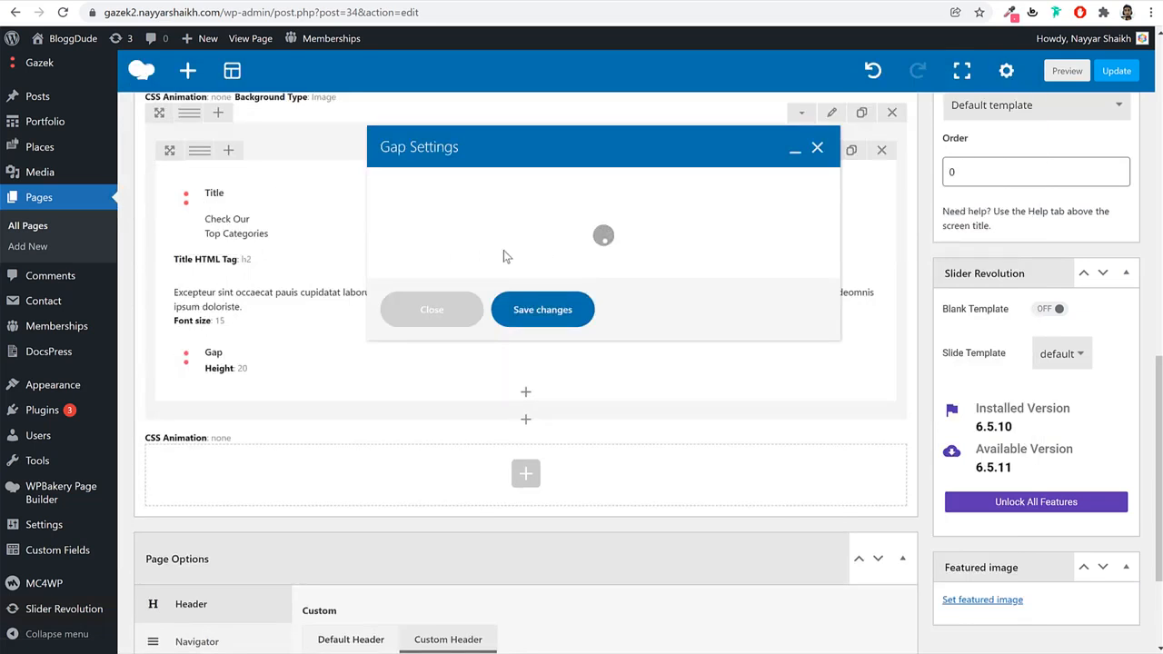
drag(431, 271, 373, 273)
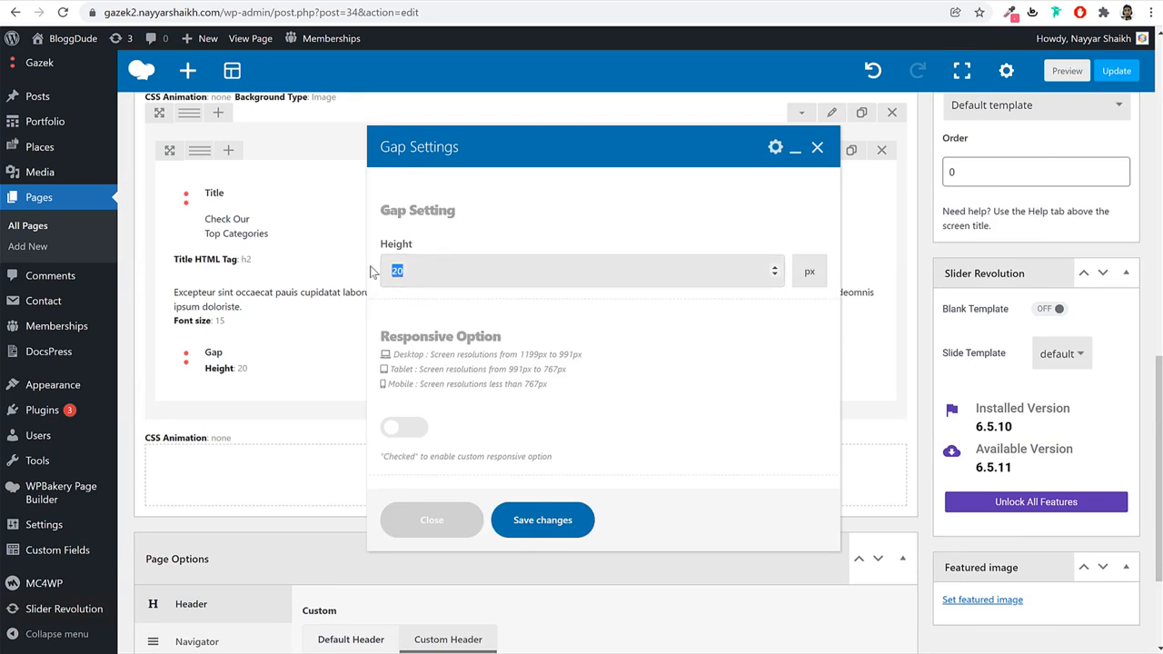
click(404, 427)
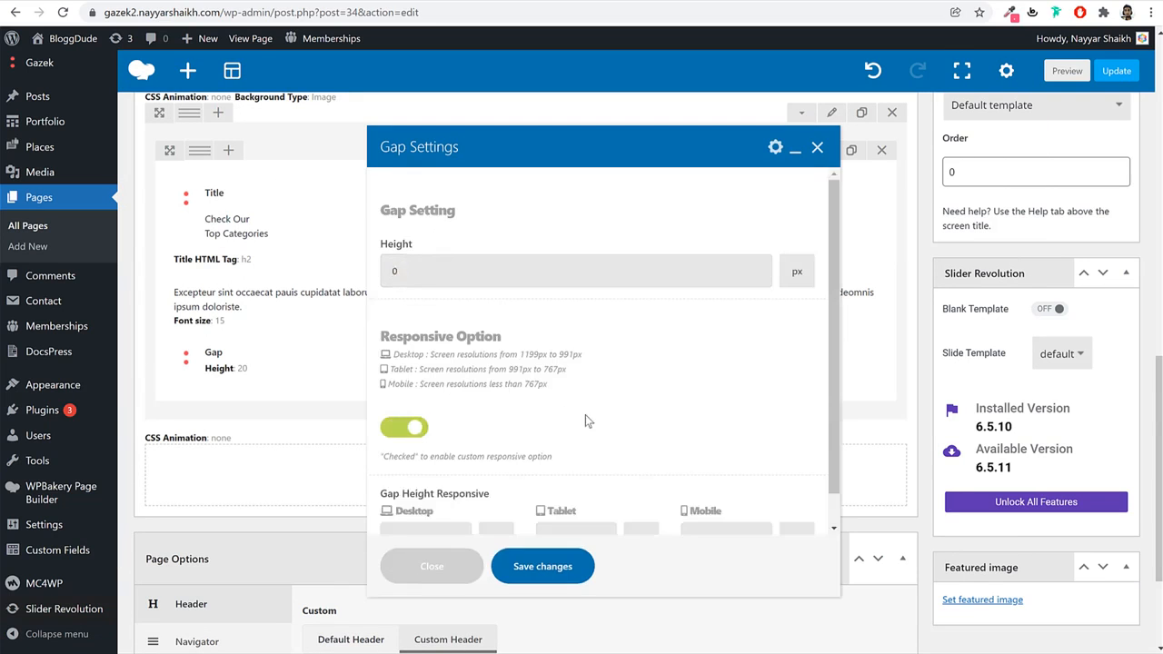
scroll(585, 414, down, 1)
click(717, 505)
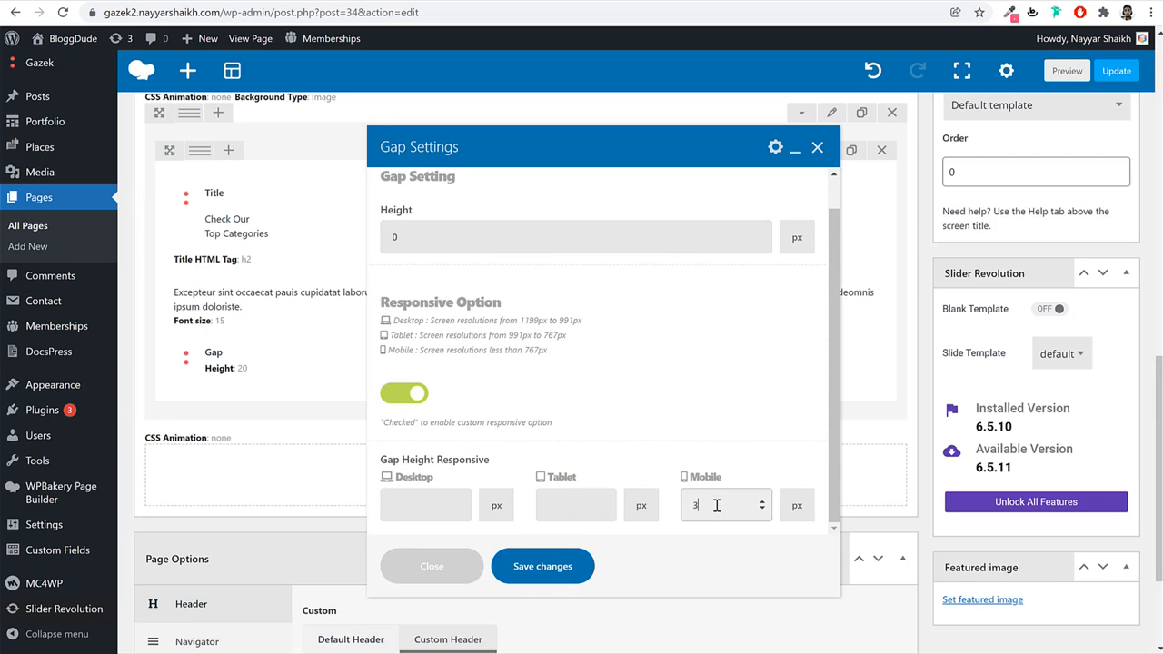
click(559, 566)
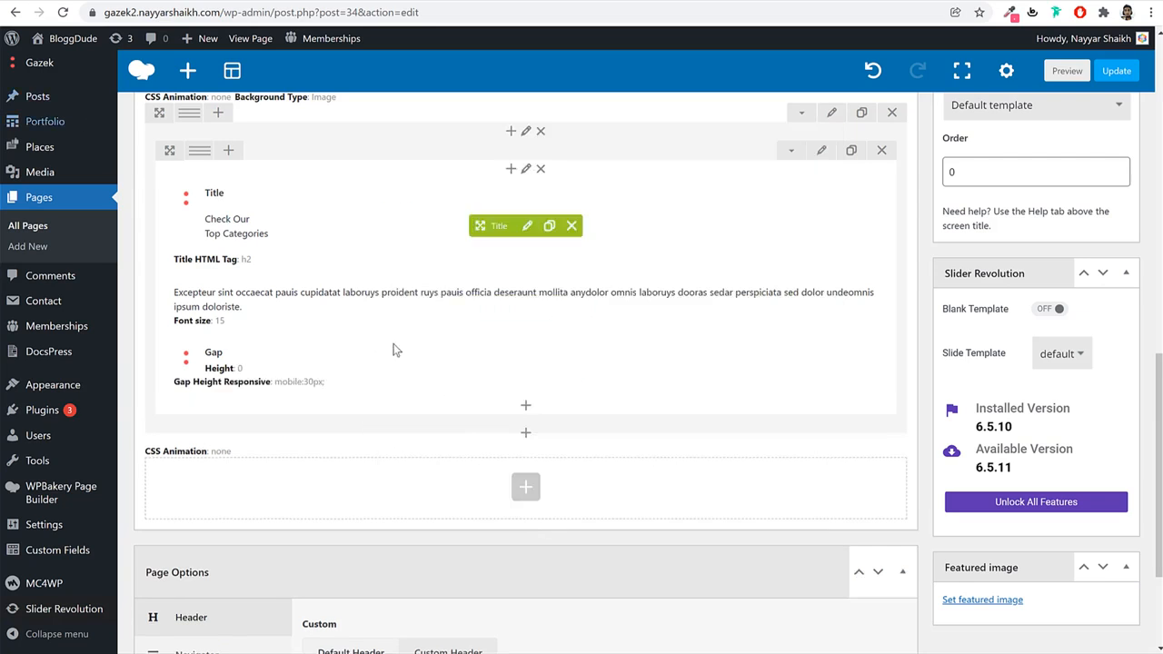
Add a Button element below the spacer, comparing it against the live categories section.
click(527, 412)
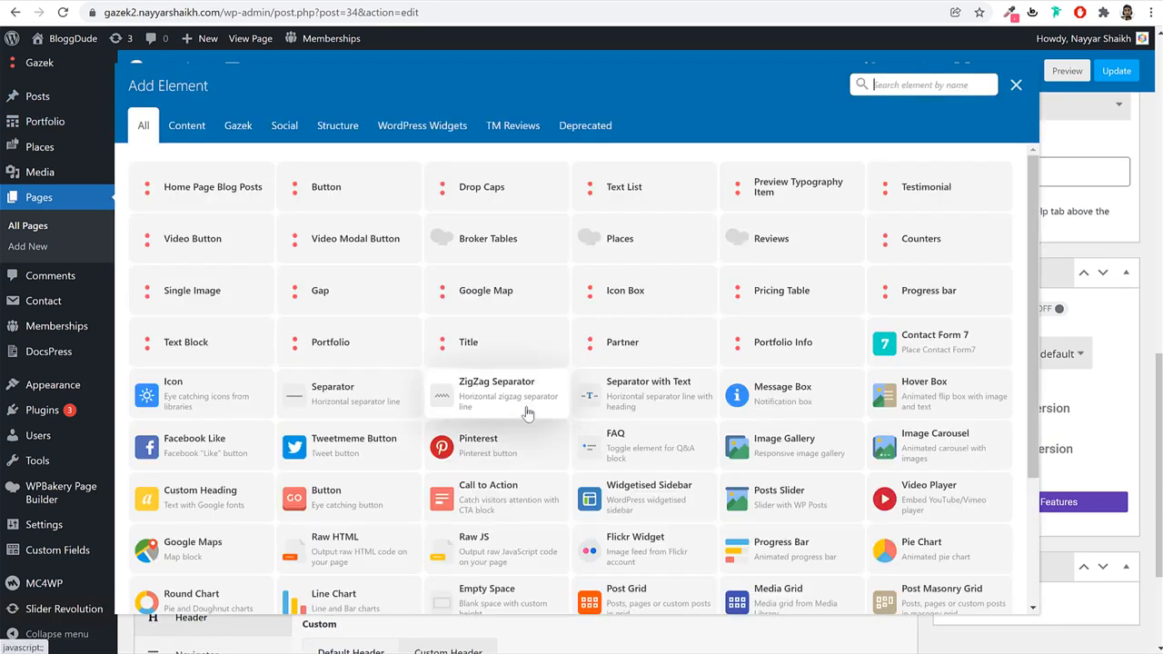
text(butt)
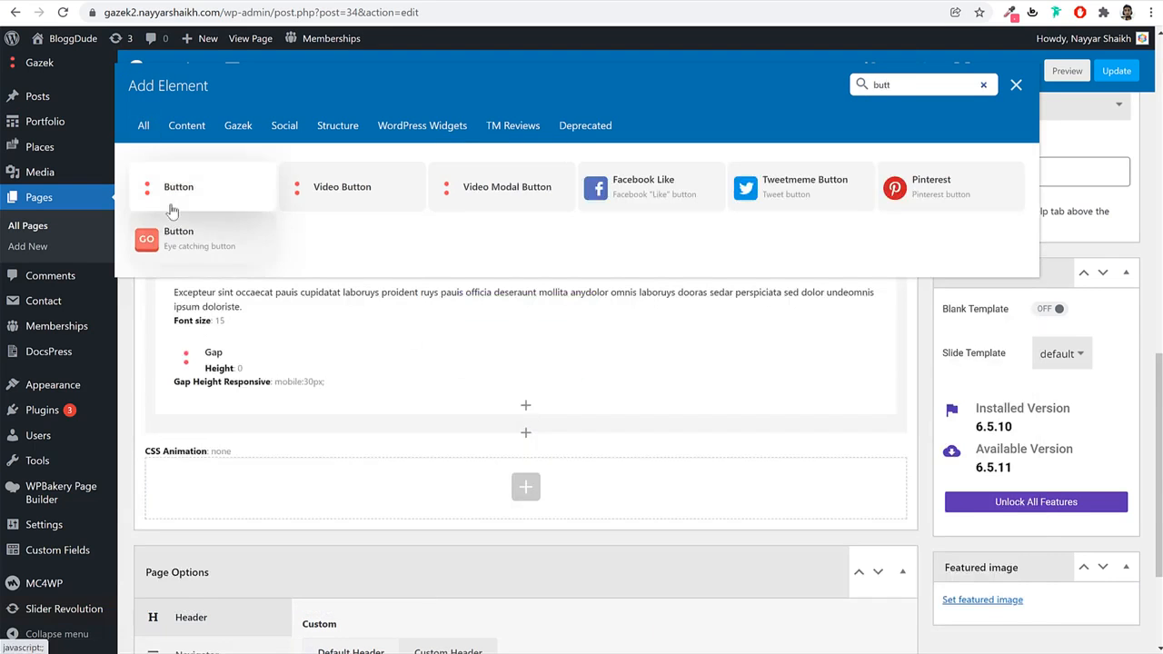
click(182, 187)
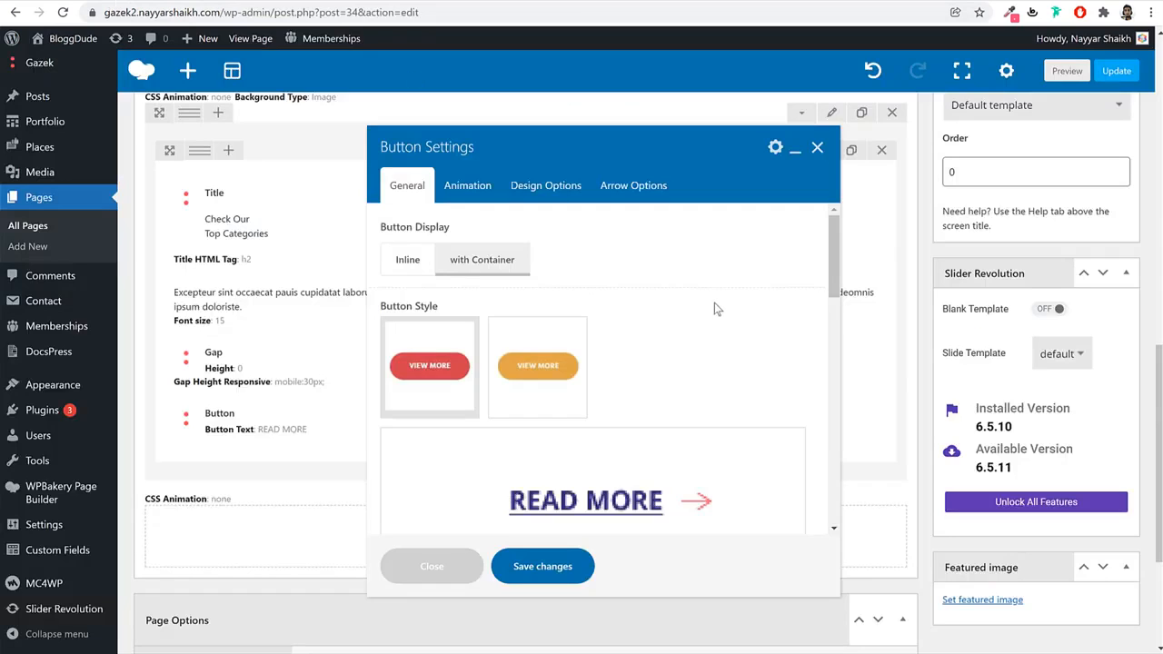
scroll(716, 309, down, 3)
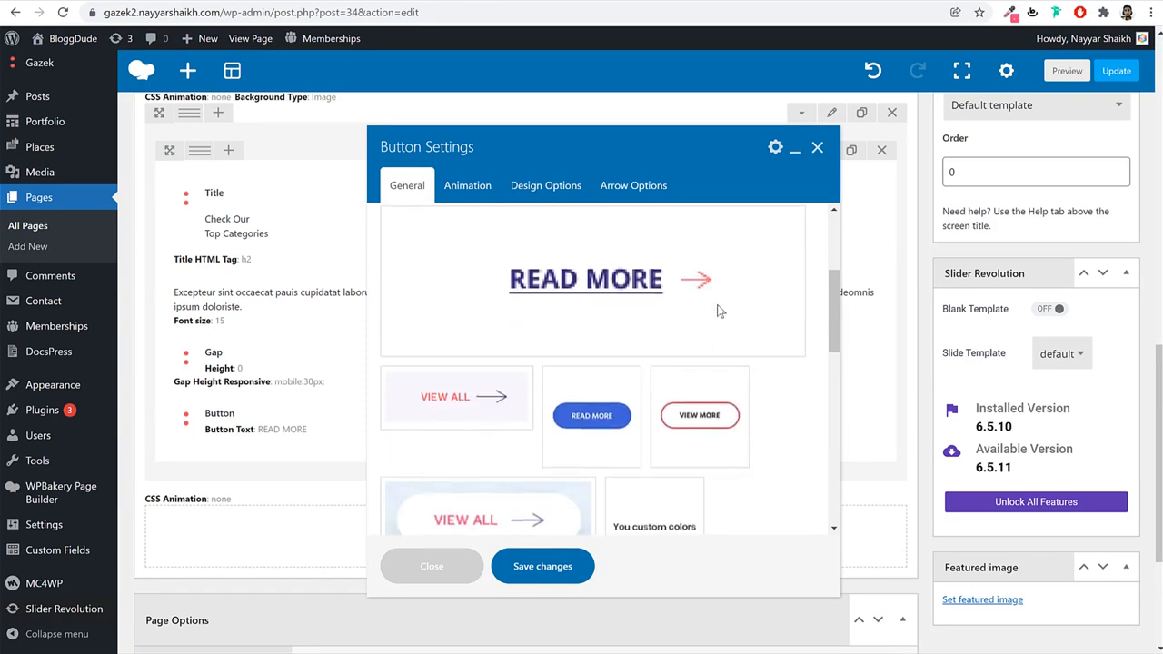
scroll(716, 309, up, 3)
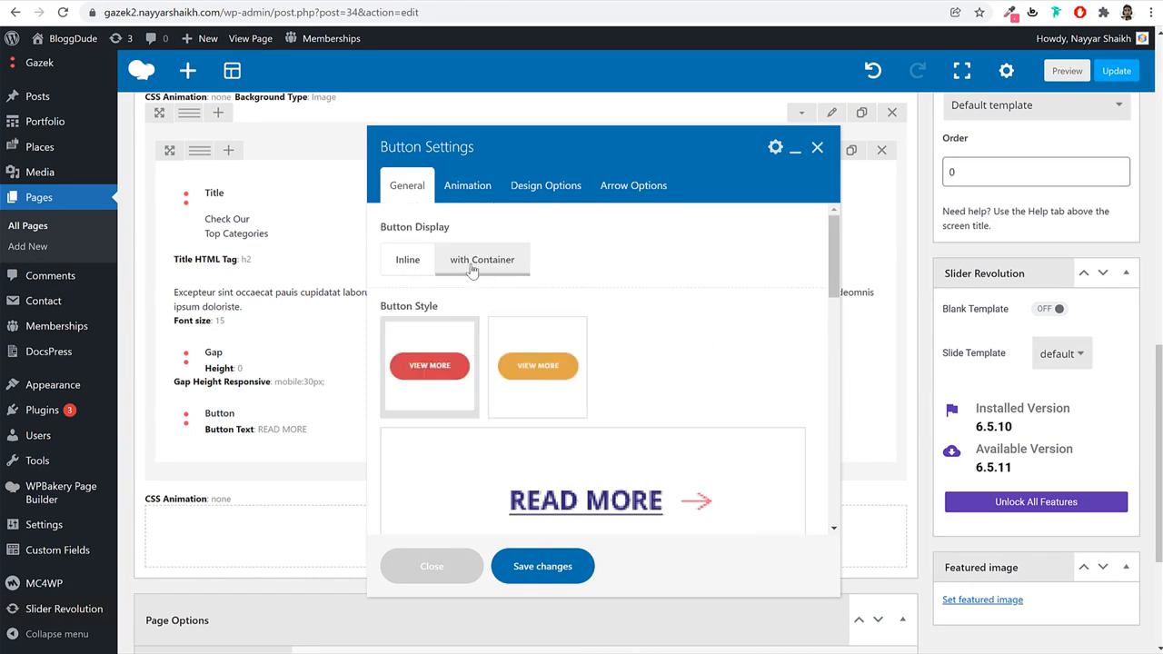
scroll(688, 290, down, 3)
scroll(689, 296, down, 2)
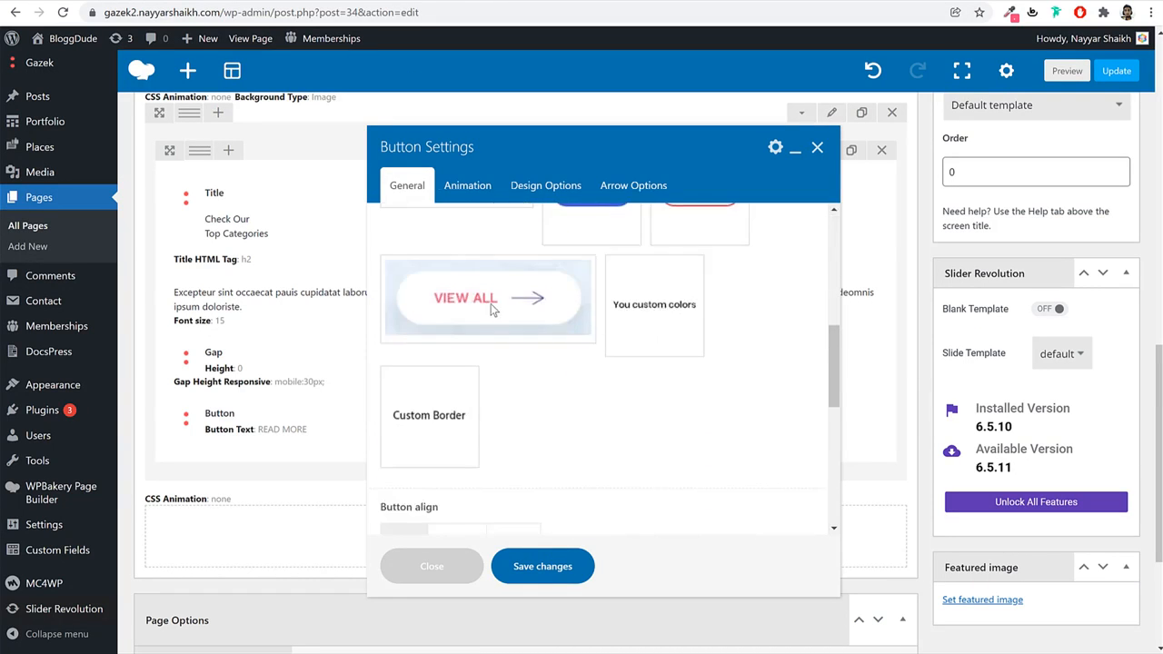
click(140, 1)
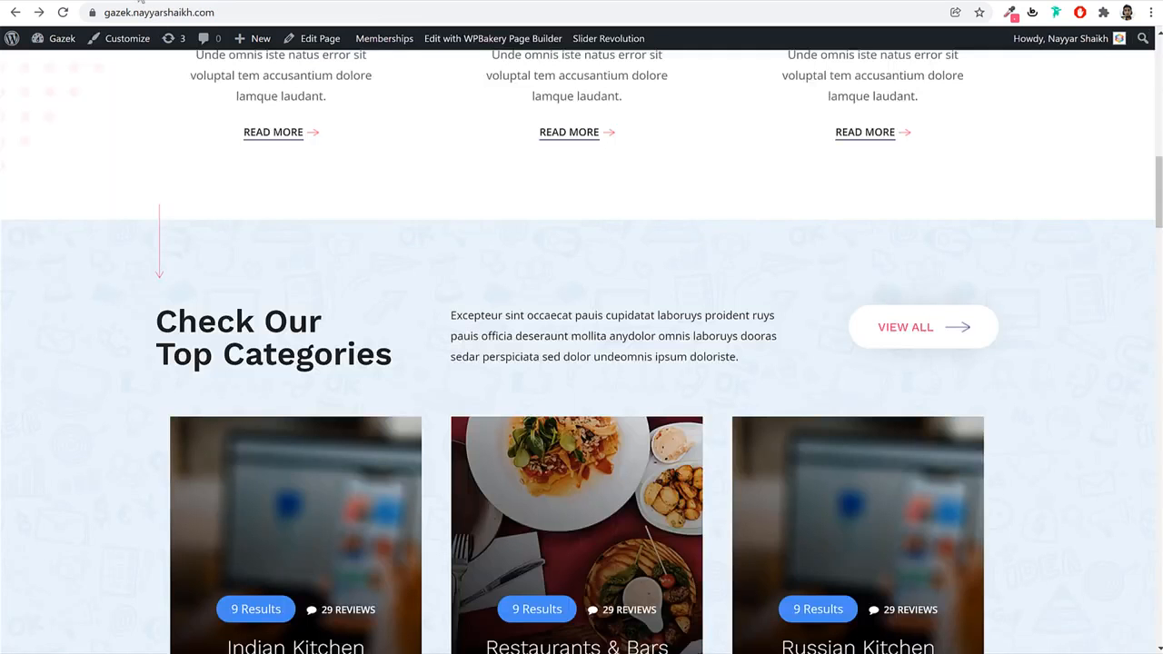
click(318, 2)
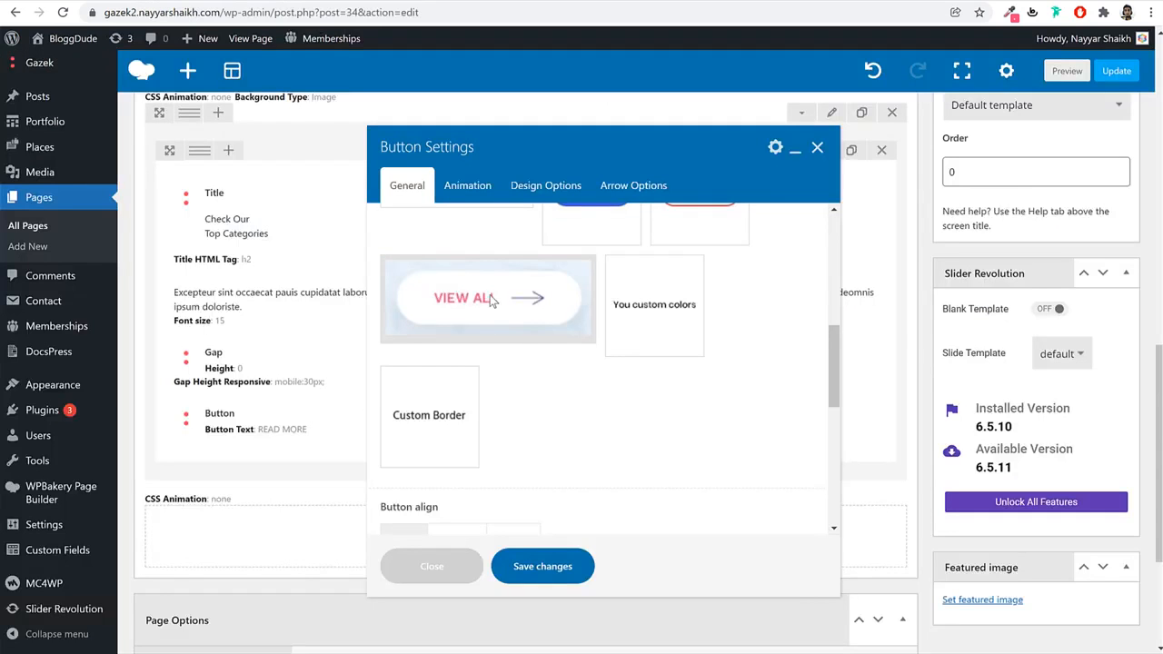
scroll(554, 359, down, 3)
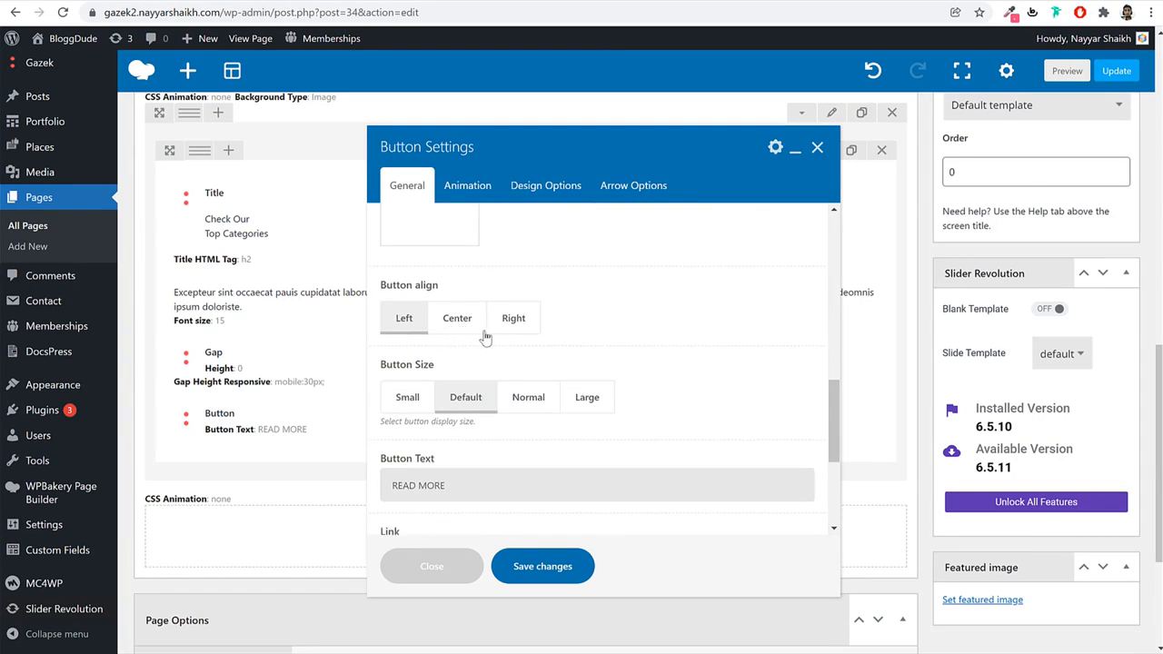
scroll(706, 339, down, 3)
Change the button label to VIEW ALL and link it to the User Dashboard page.
double_click(529, 344)
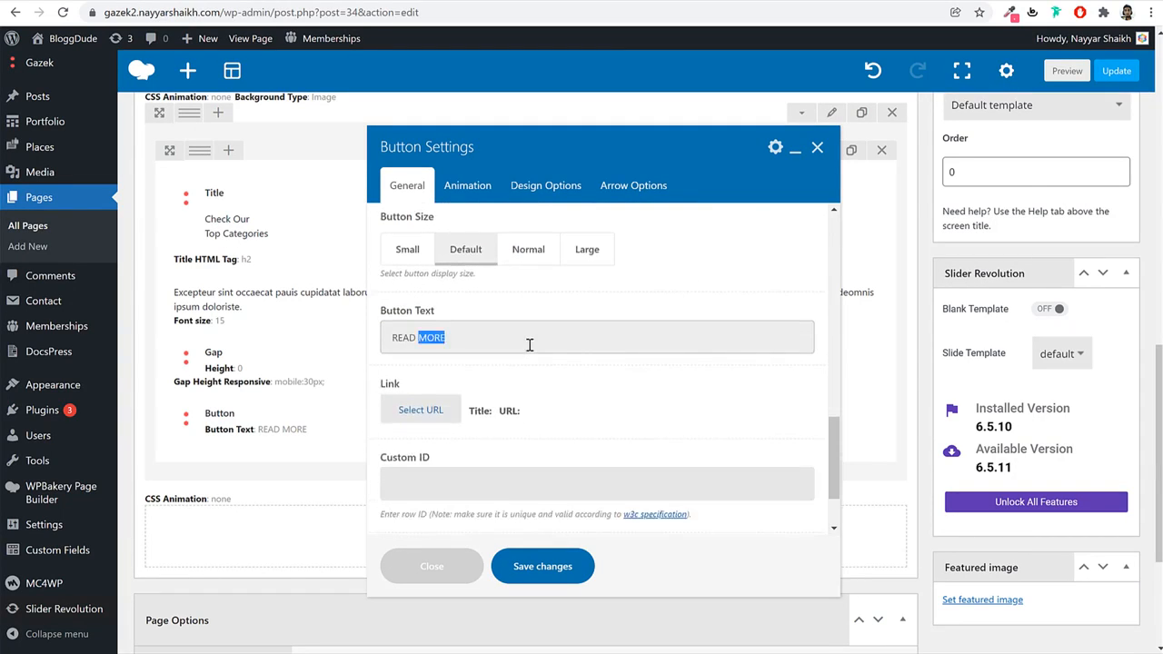
triple_click(530, 345)
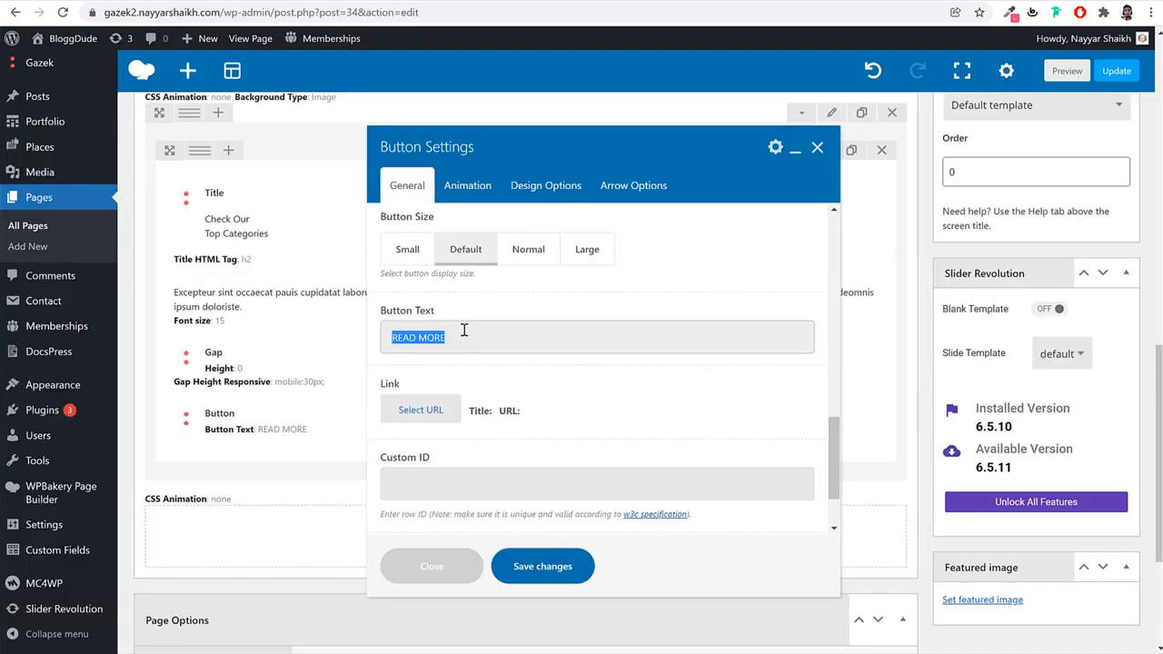
text(VIEW ALL)
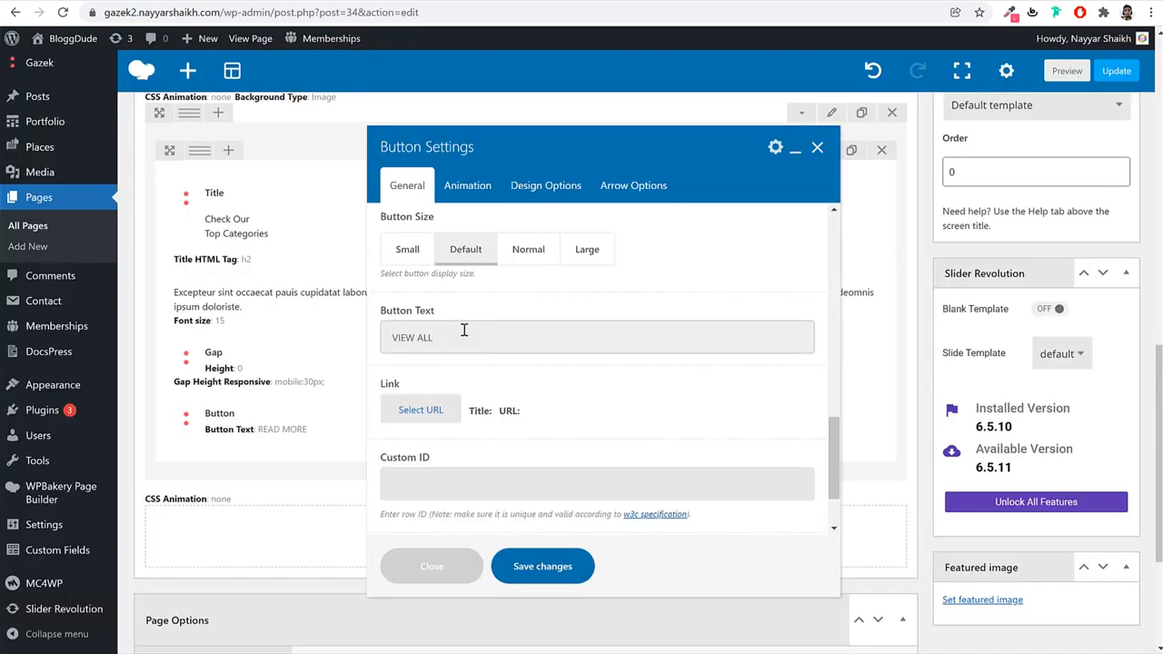
click(443, 416)
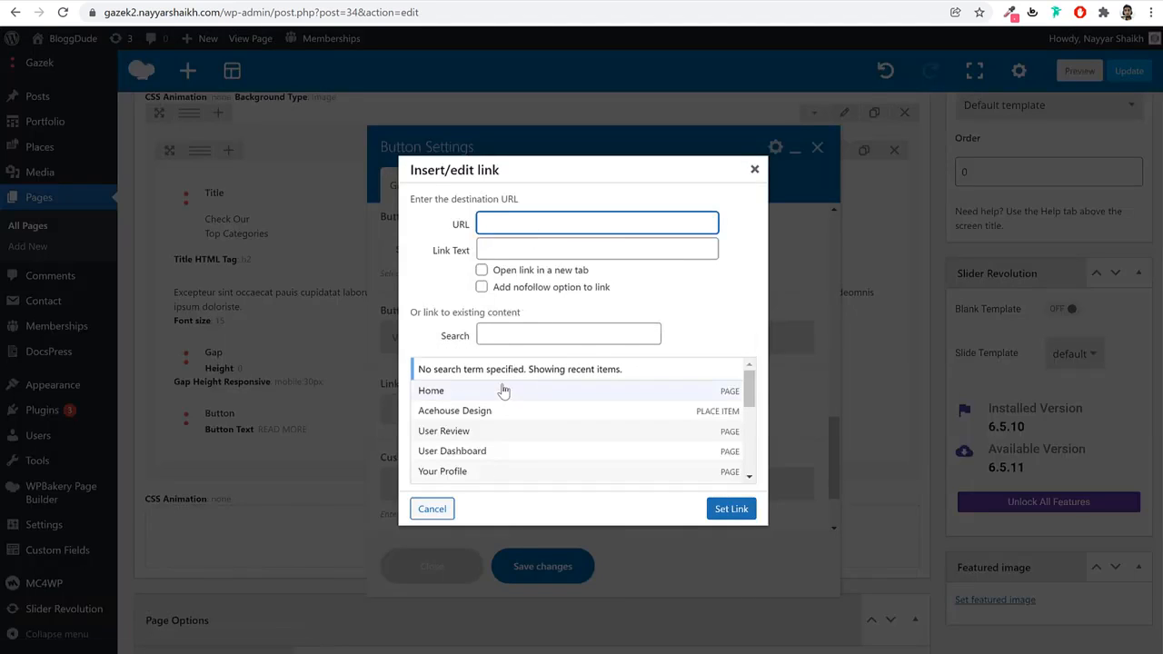
click(494, 463)
click(731, 509)
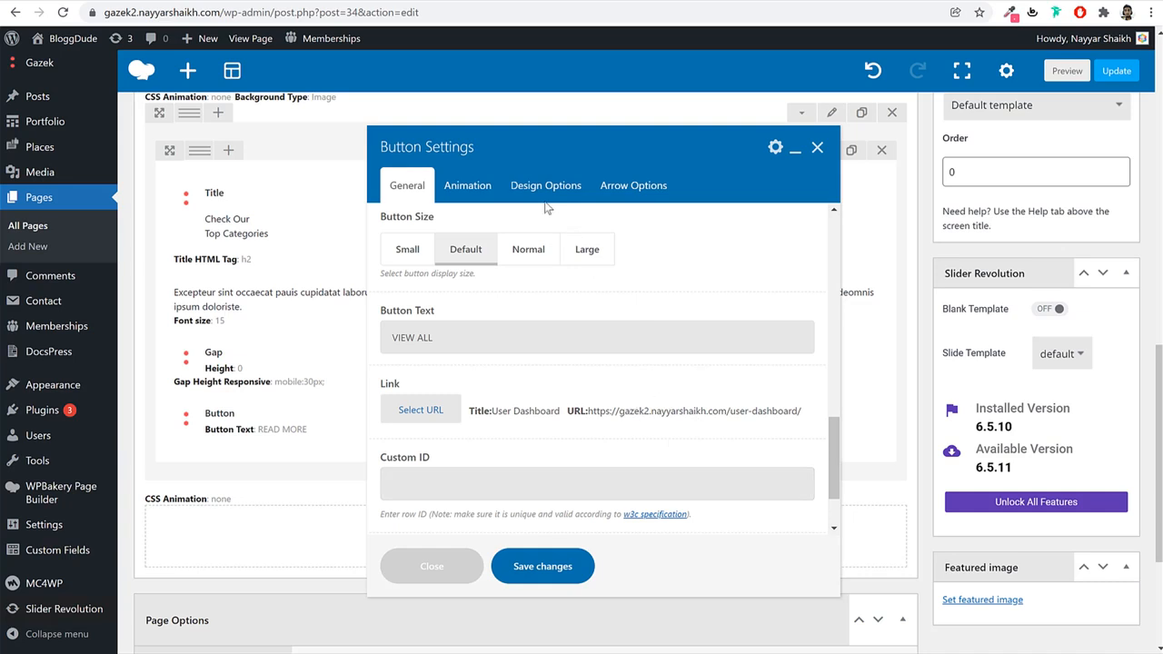
Right-align the button, give it the slideLeftIn animation, and save.
scroll(563, 332, up, 1)
click(514, 245)
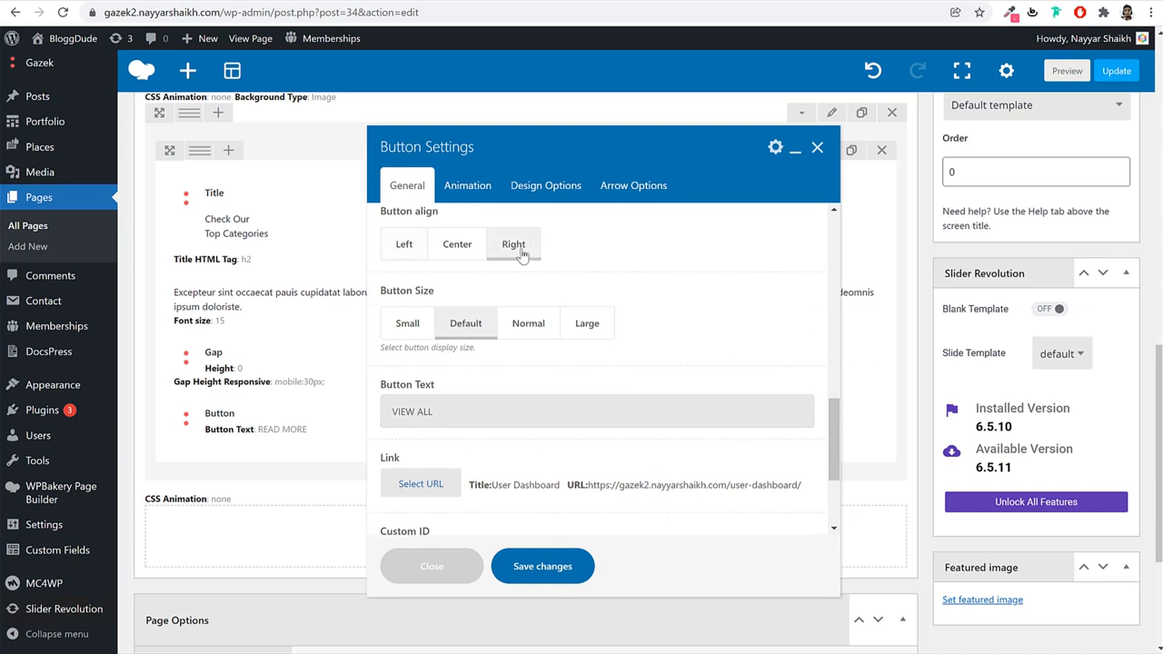
click(468, 192)
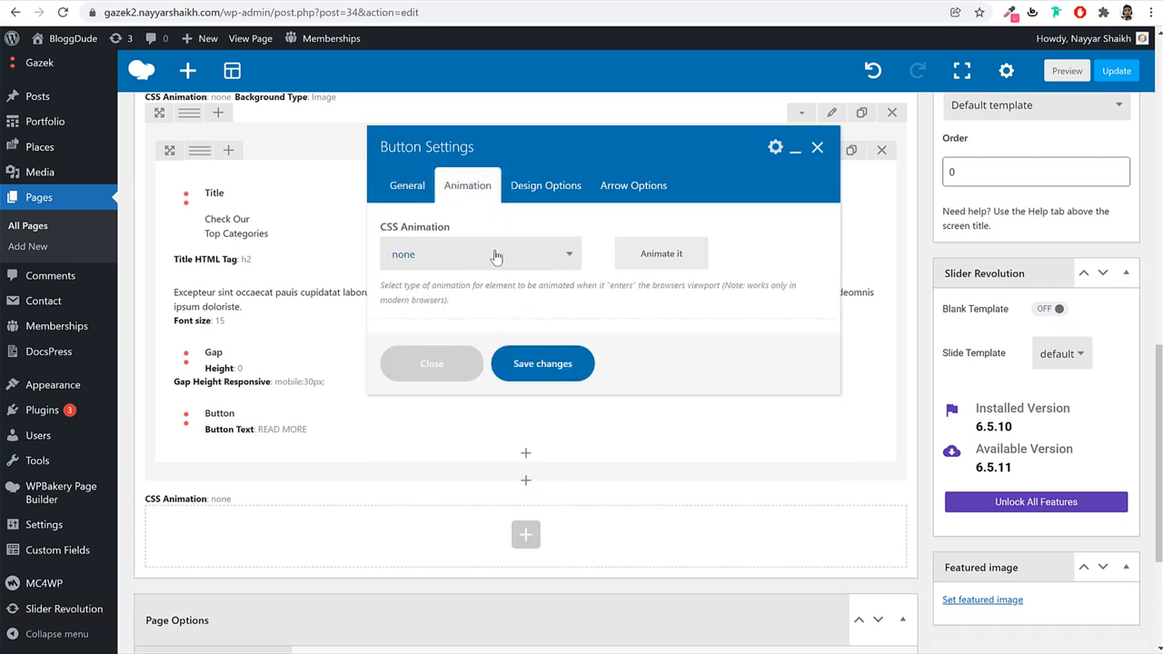
click(490, 254)
scroll(489, 405, down, 3)
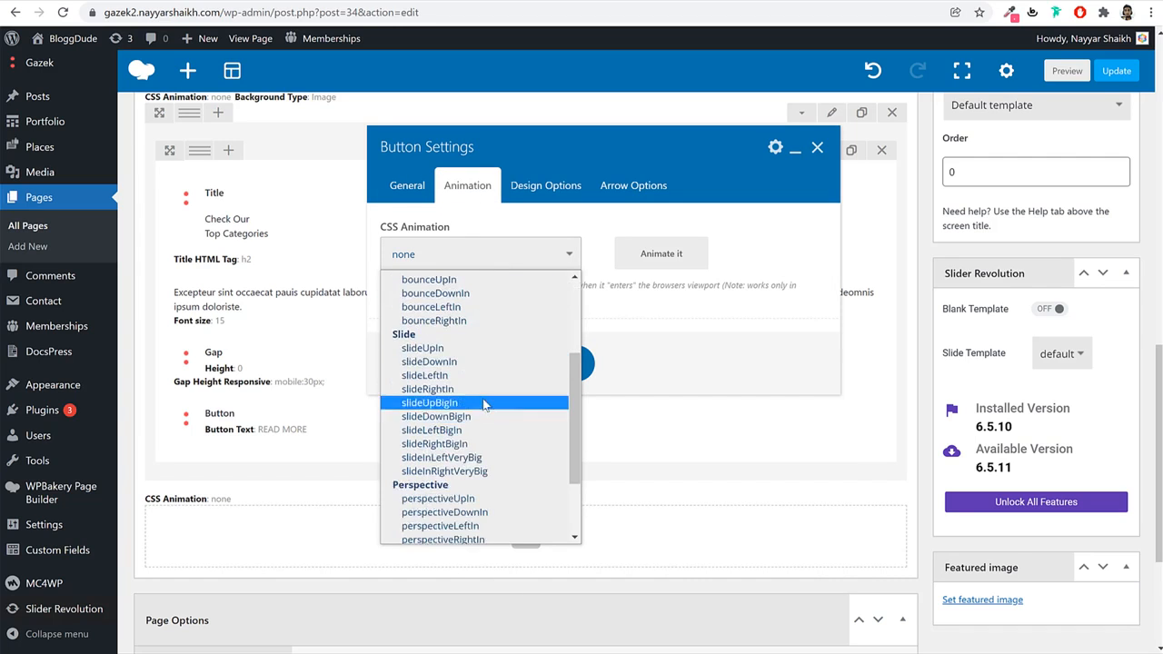
click(485, 375)
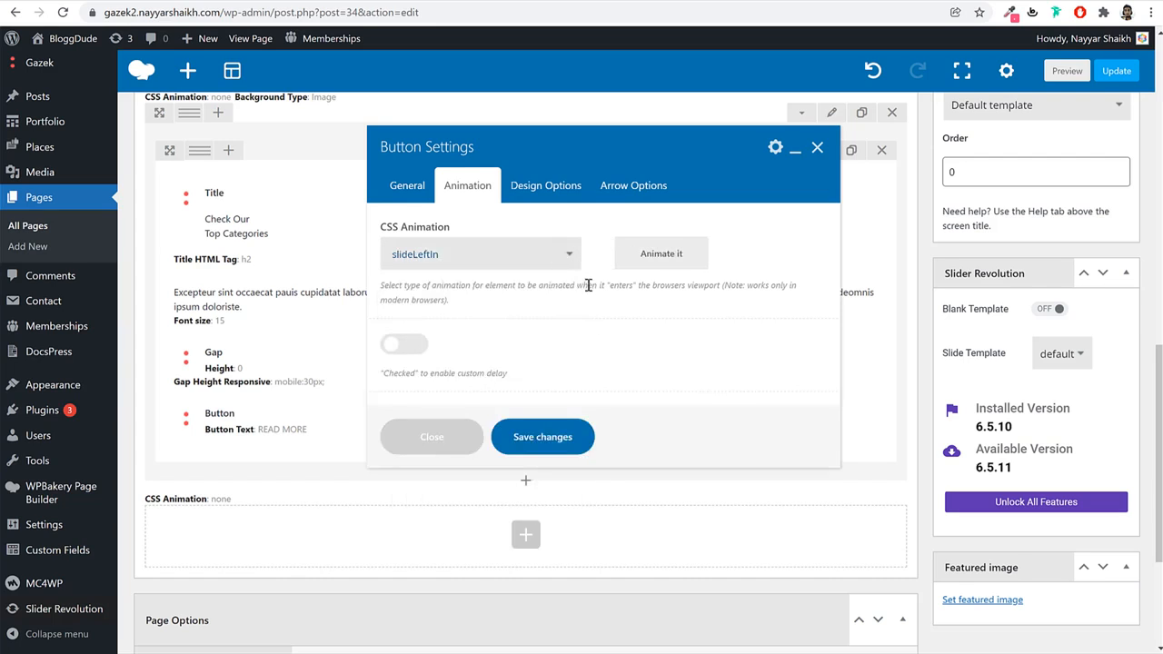
click(563, 438)
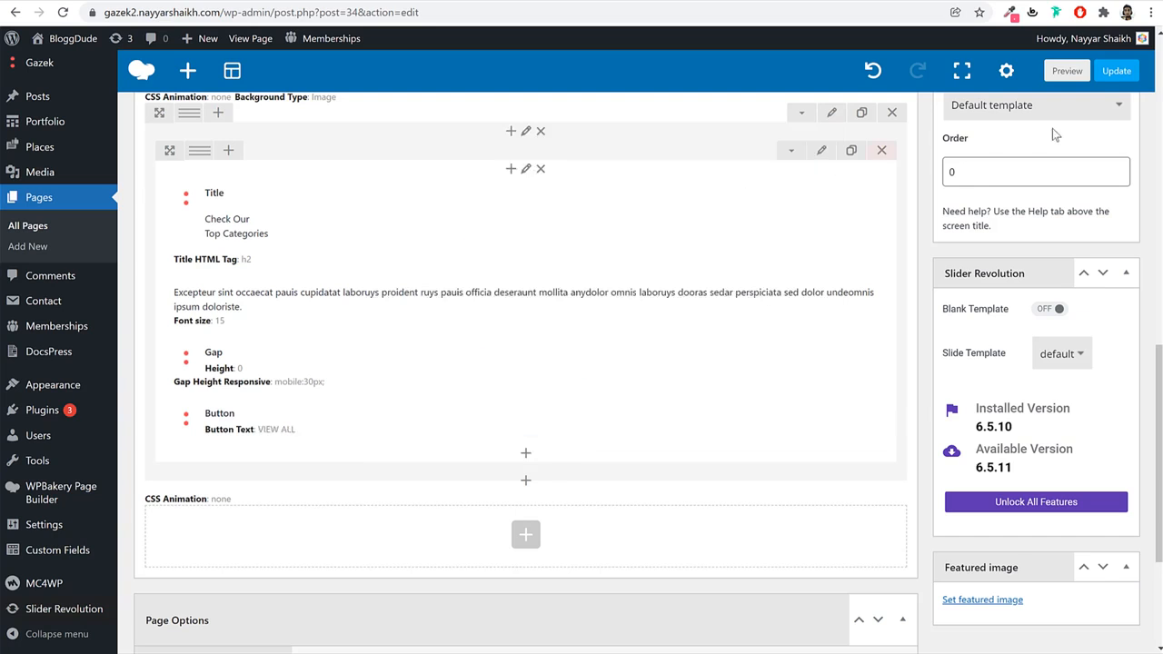
Update the Home page, reload the live site, and check the Top Categories section.
click(1117, 73)
click(444, 1)
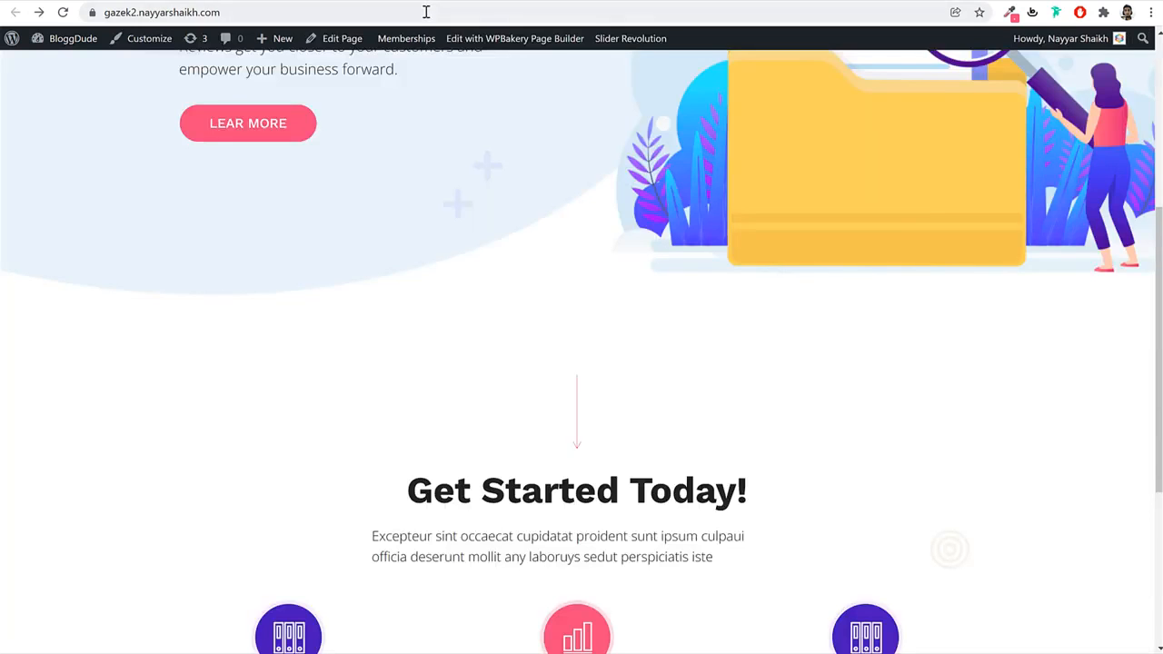
click(426, 11)
key(Return)
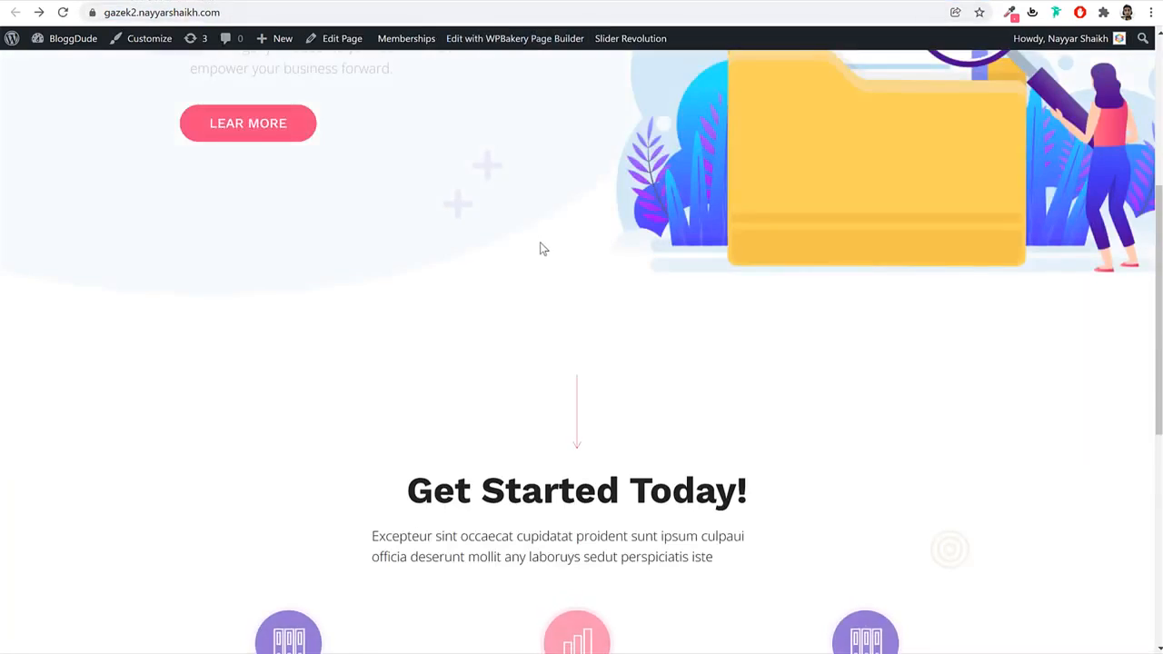
scroll(540, 247, down, 5)
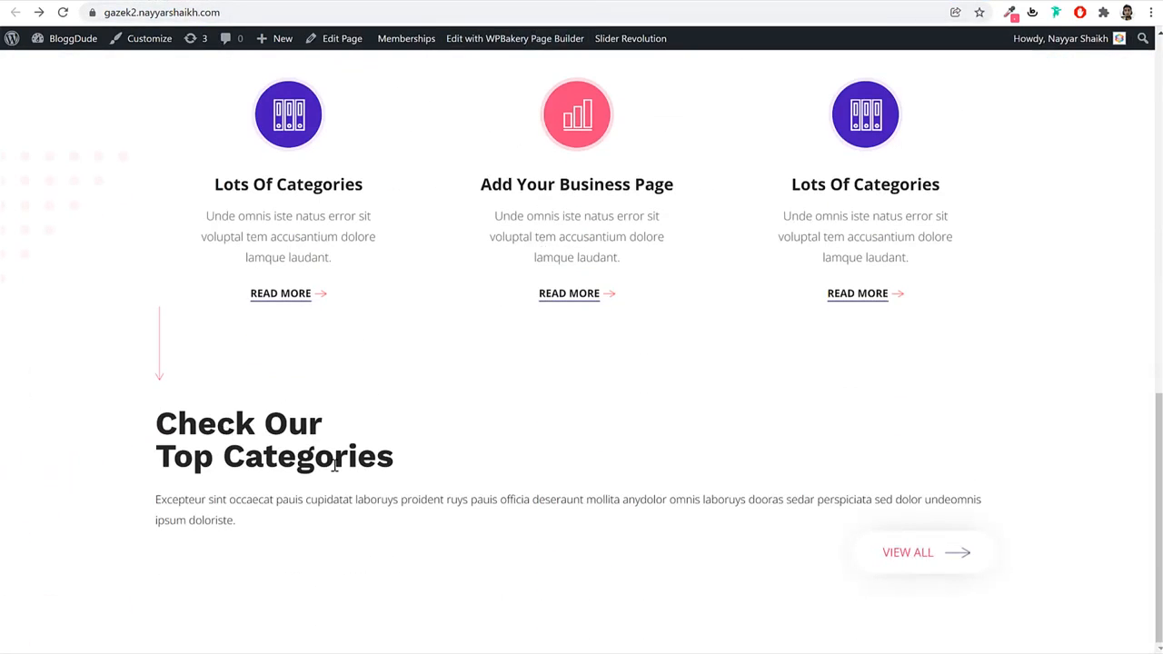
drag(176, 435, 335, 459)
click(259, 491)
click(309, 38)
Open the Top Categories column's settings and enter hr-title as its extra class name.
scroll(909, 236, down, 4)
scroll(732, 253, down, 8)
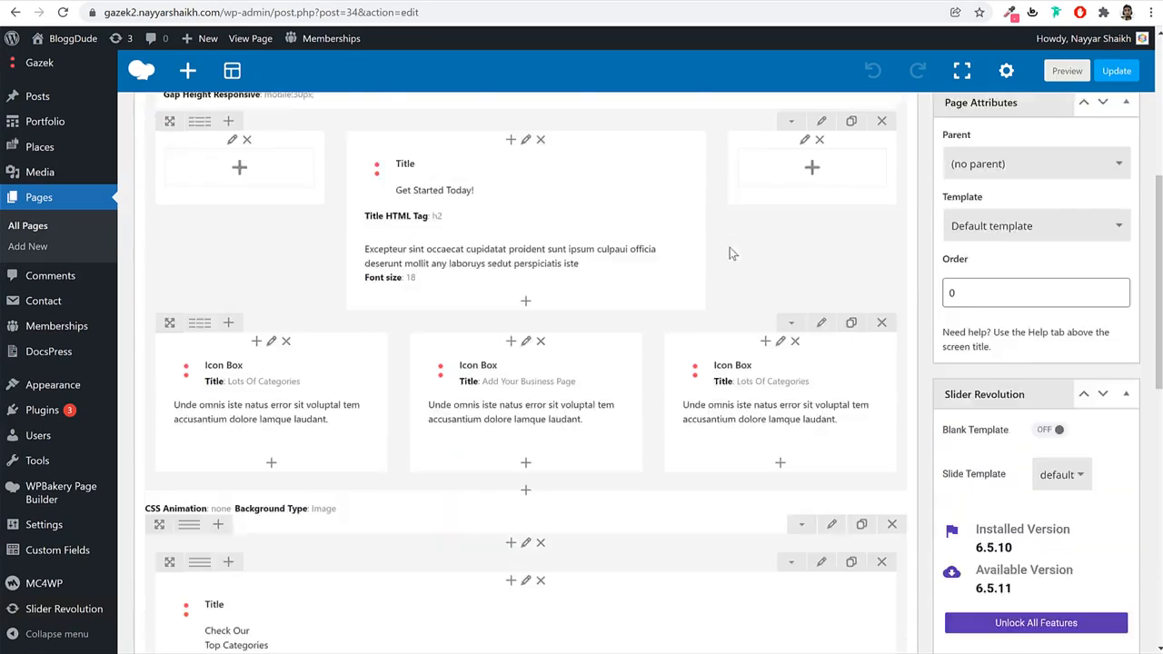
scroll(734, 271, up, 3)
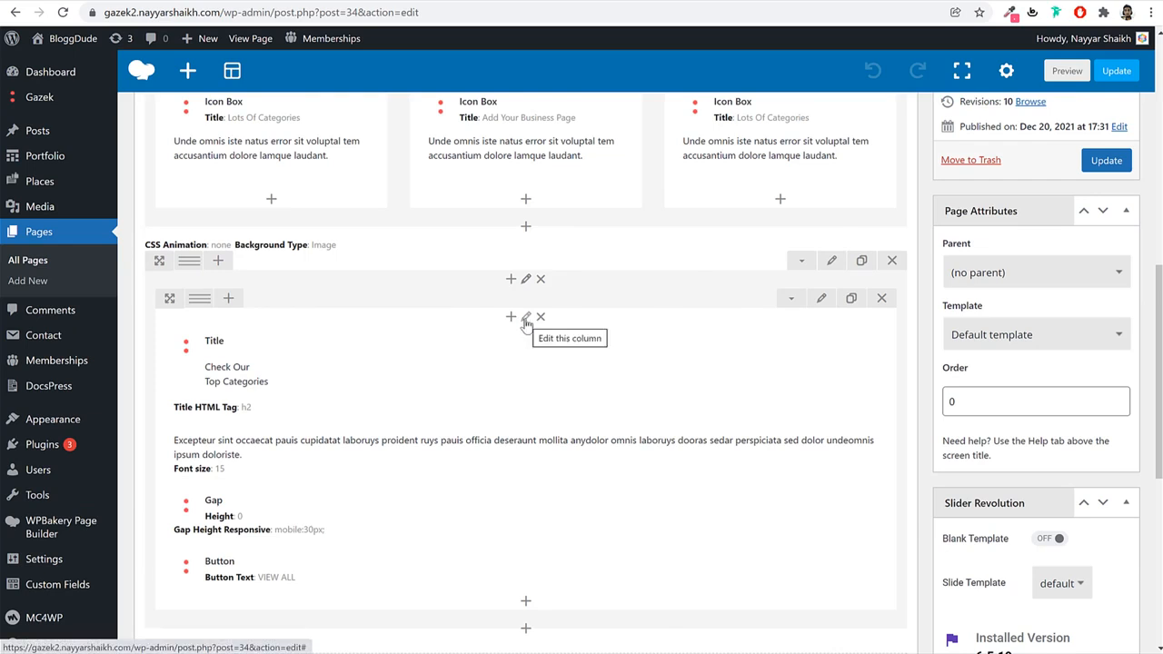
click(526, 320)
click(451, 340)
text(hr-title)
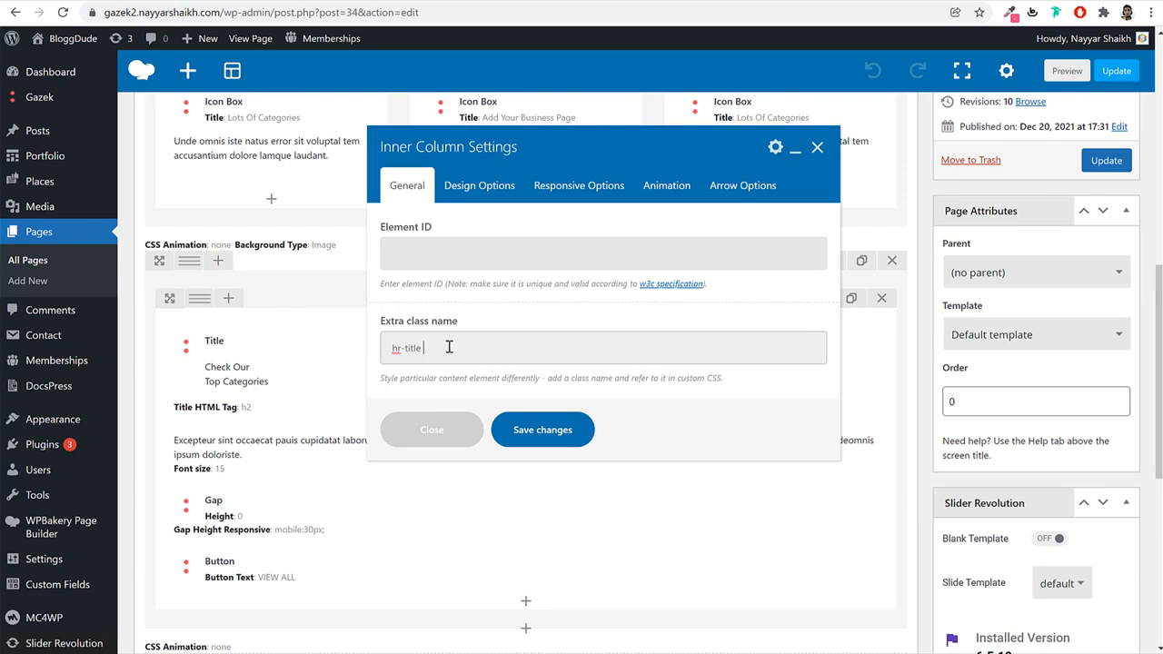
Check the hr-title class value and save the column settings.
key(ctrl+a)
click(458, 351)
double_click(441, 355)
click(469, 356)
triple_click(462, 351)
click(462, 351)
click(542, 429)
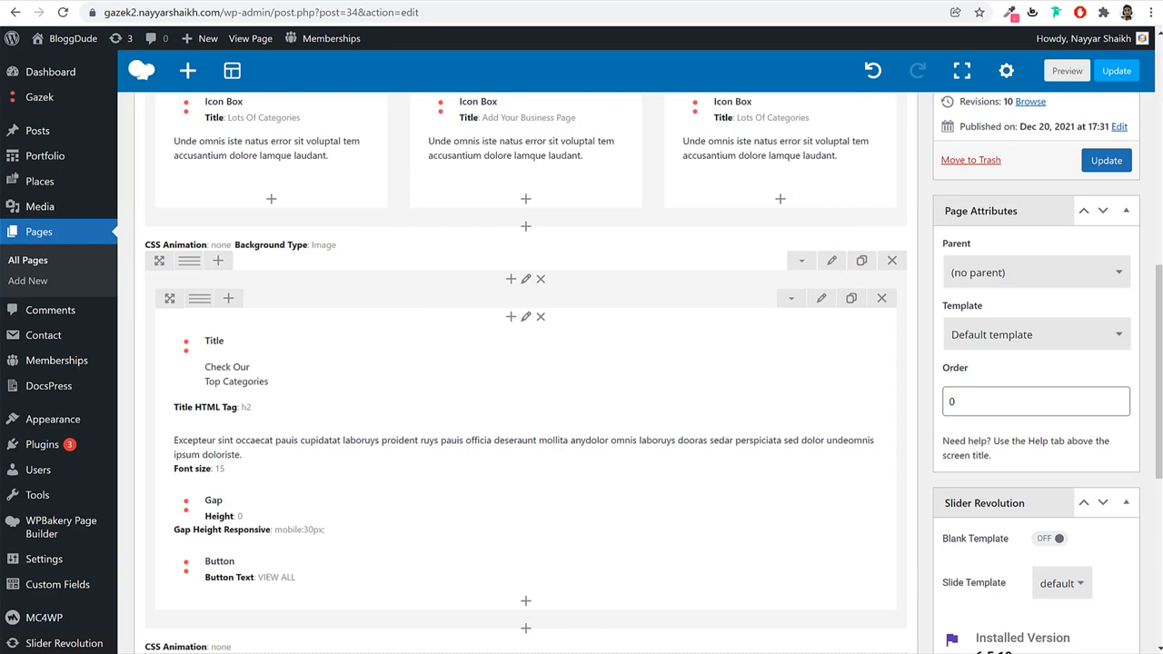
click(465, 652)
Copy all the CSS from Home CSS in Gazek TrustPilot > Media > Pages.
click(441, 153)
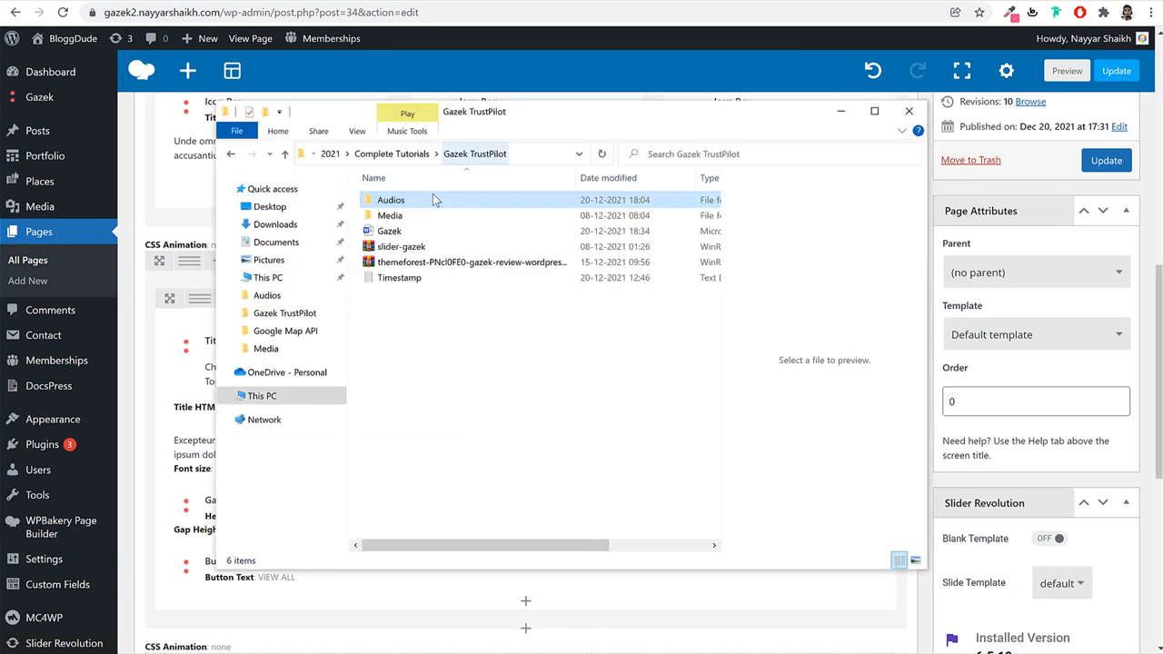
double_click(430, 216)
double_click(507, 222)
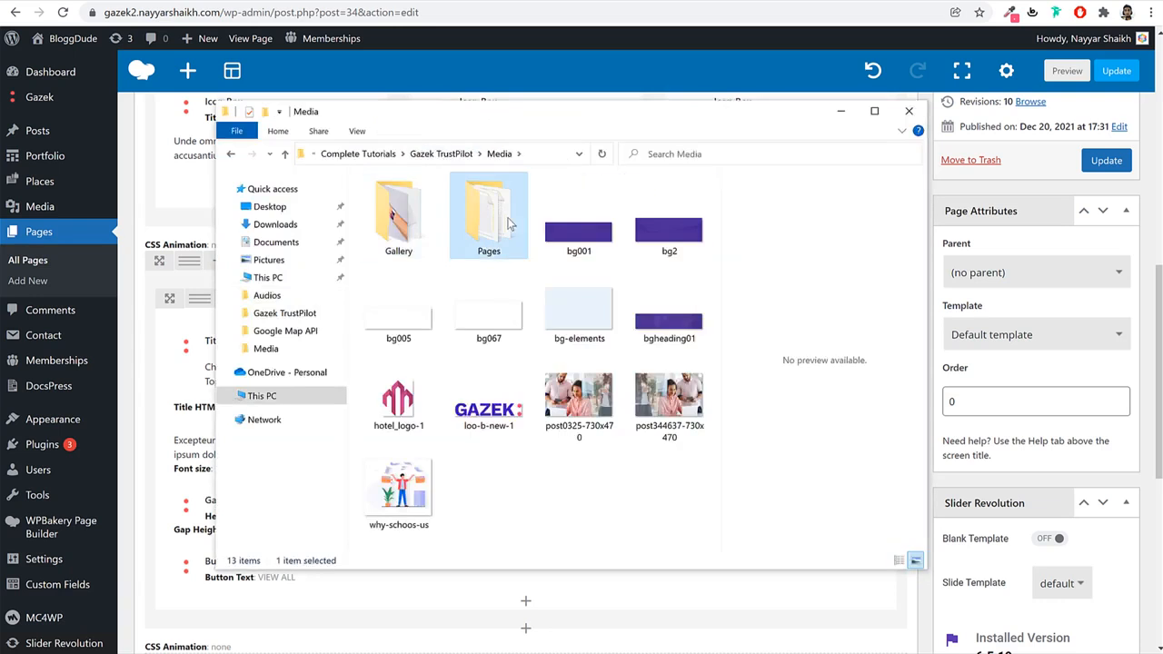
click(422, 251)
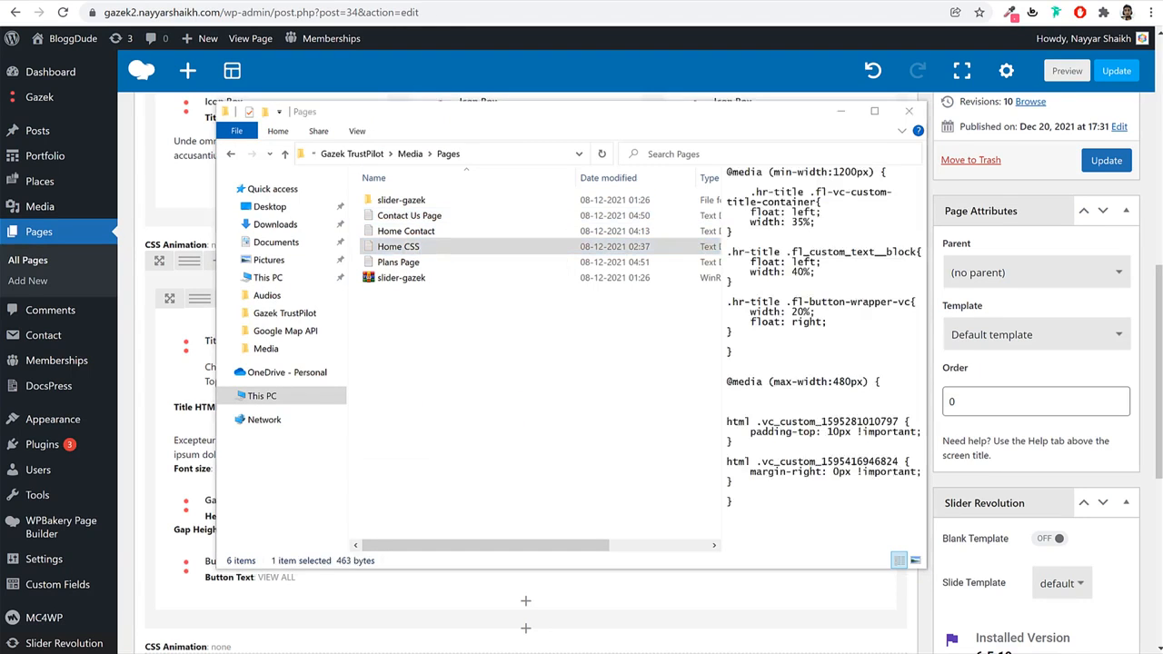
key(ctrl+a)
key(ctrl+c)
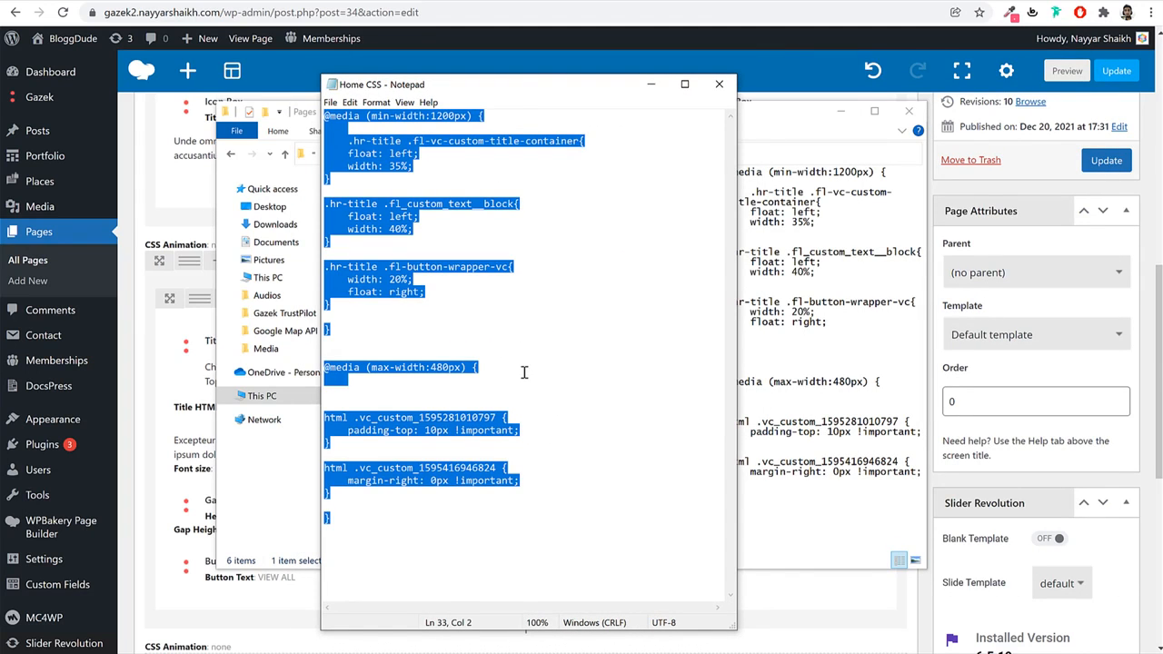
click(719, 84)
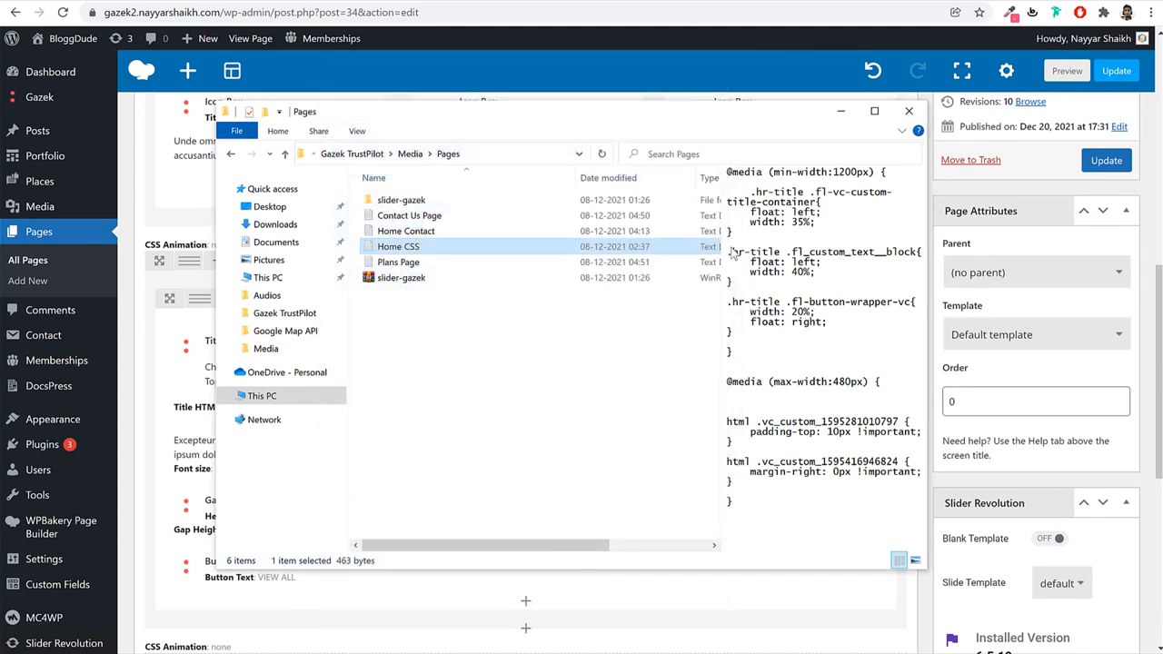
click(820, 570)
scroll(821, 570, up, 8)
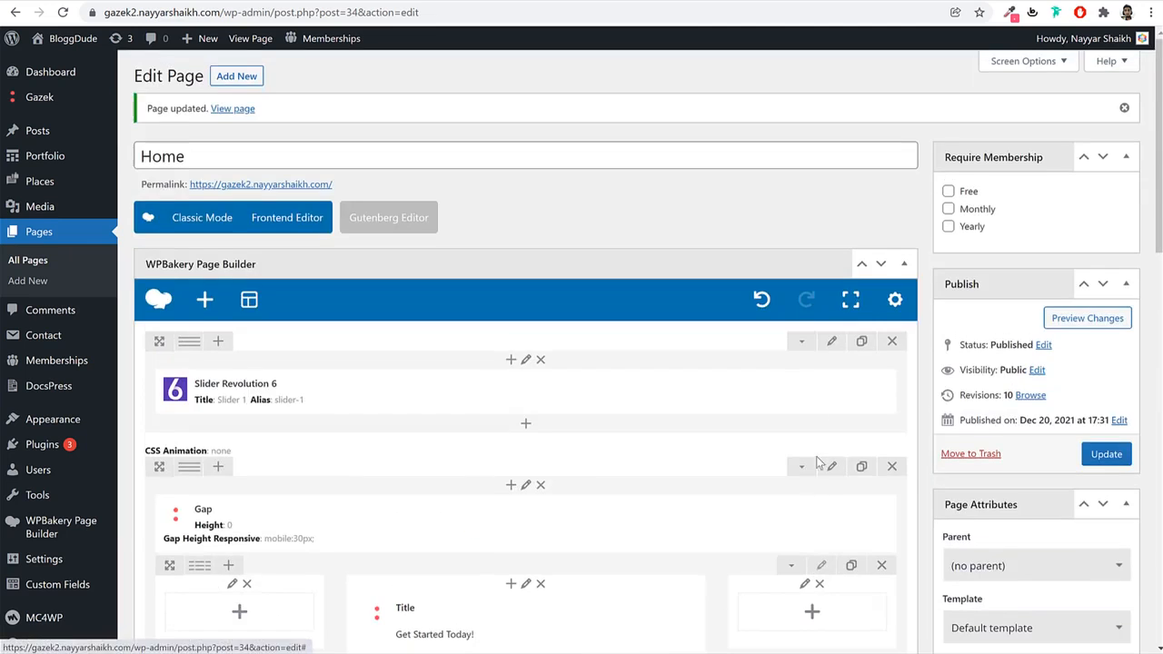
Paste the copied Home CSS into the page's custom CSS settings and save it.
click(895, 303)
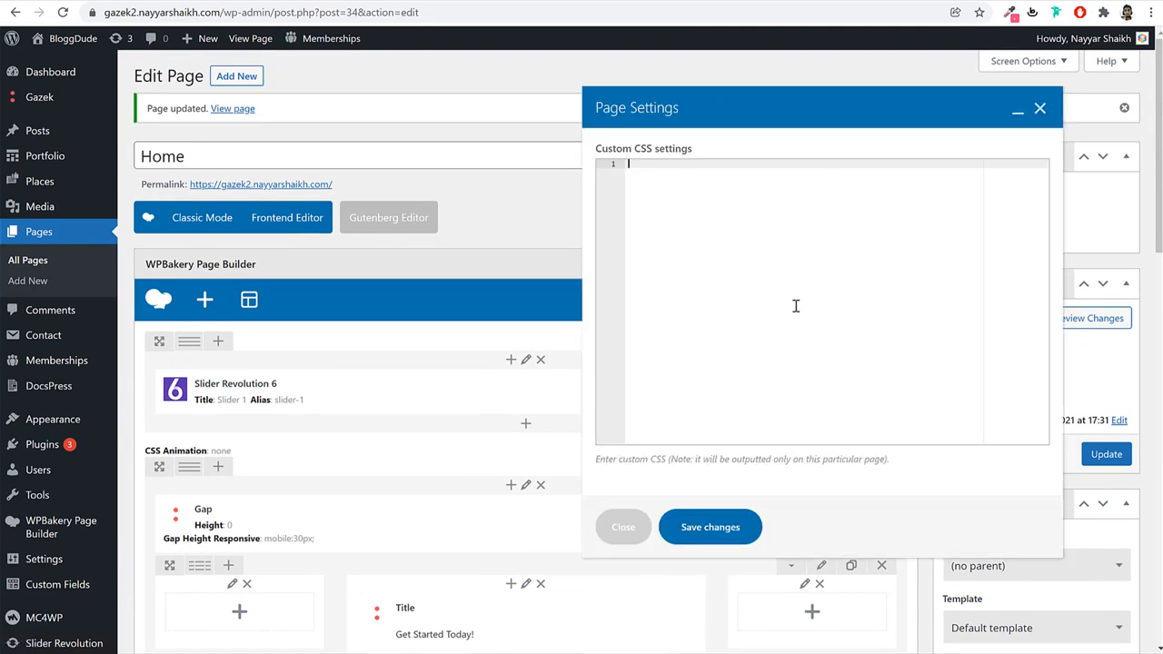
key(ctrl+v)
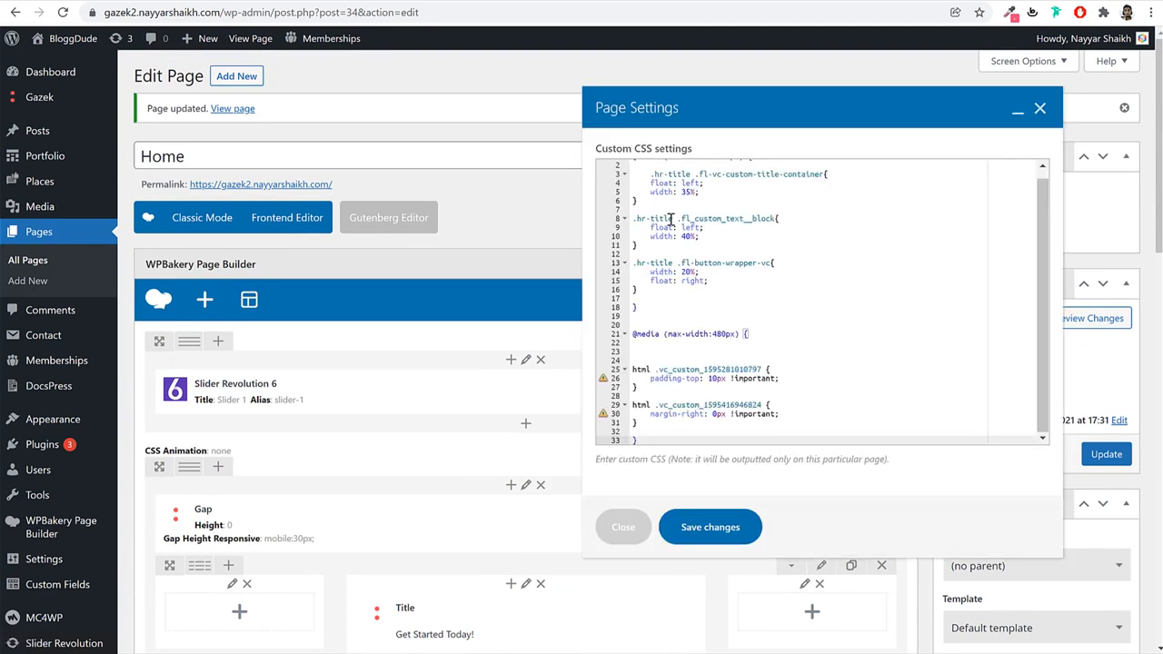
drag(673, 219, 640, 220)
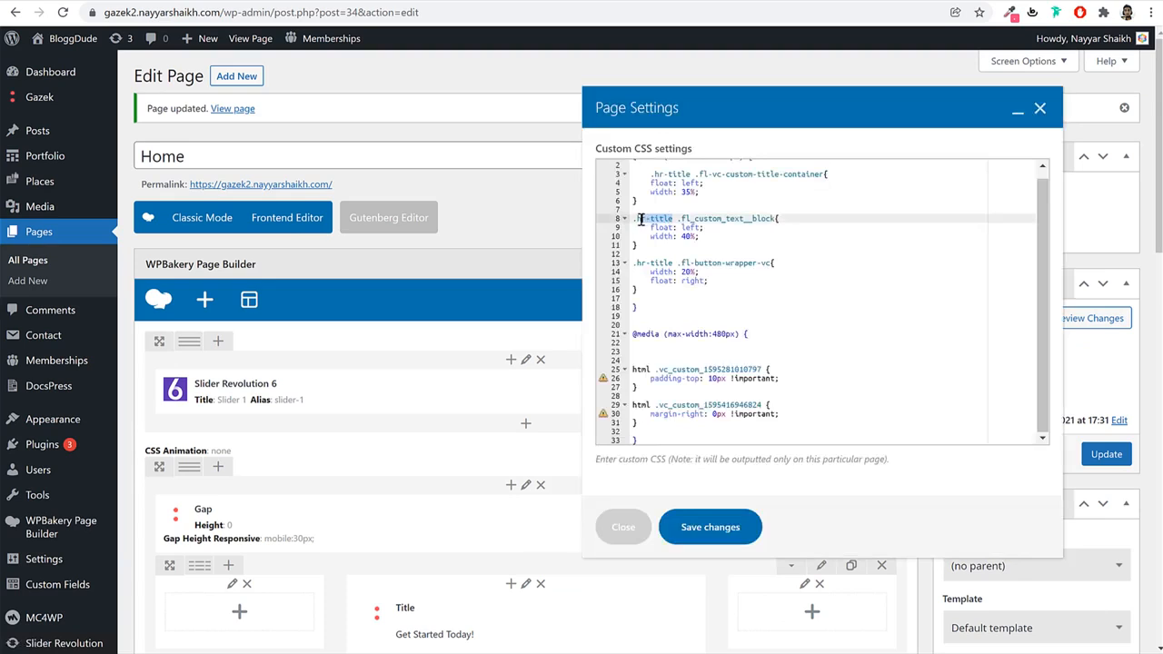
click(687, 236)
scroll(698, 268, up, 1)
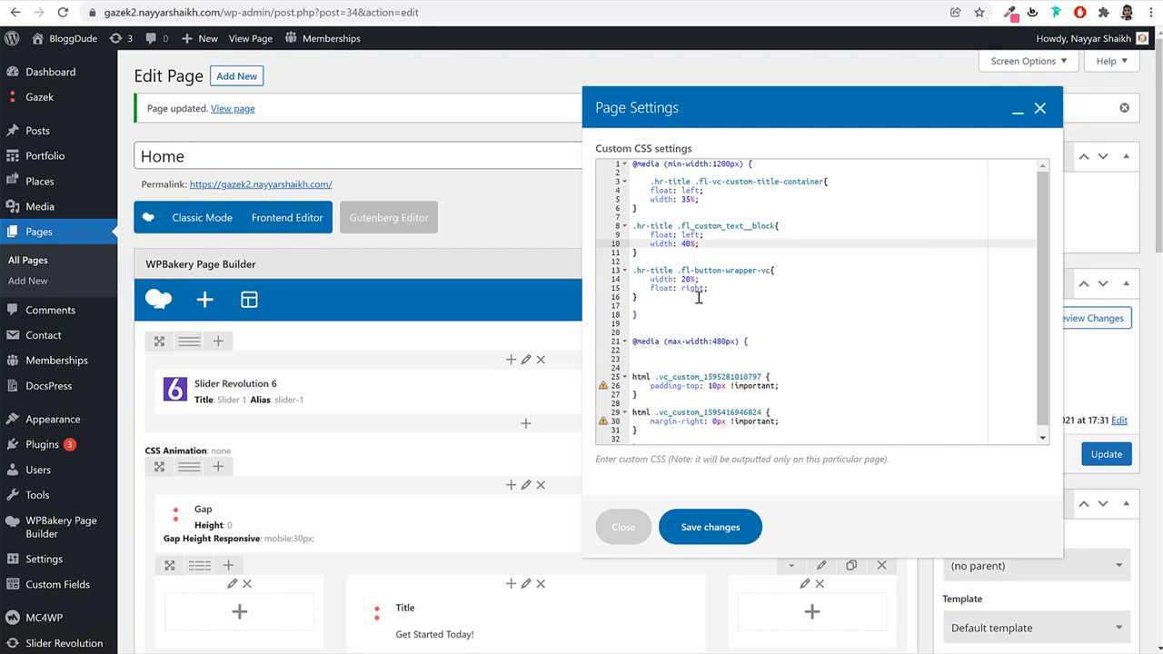
scroll(728, 323, down, 1)
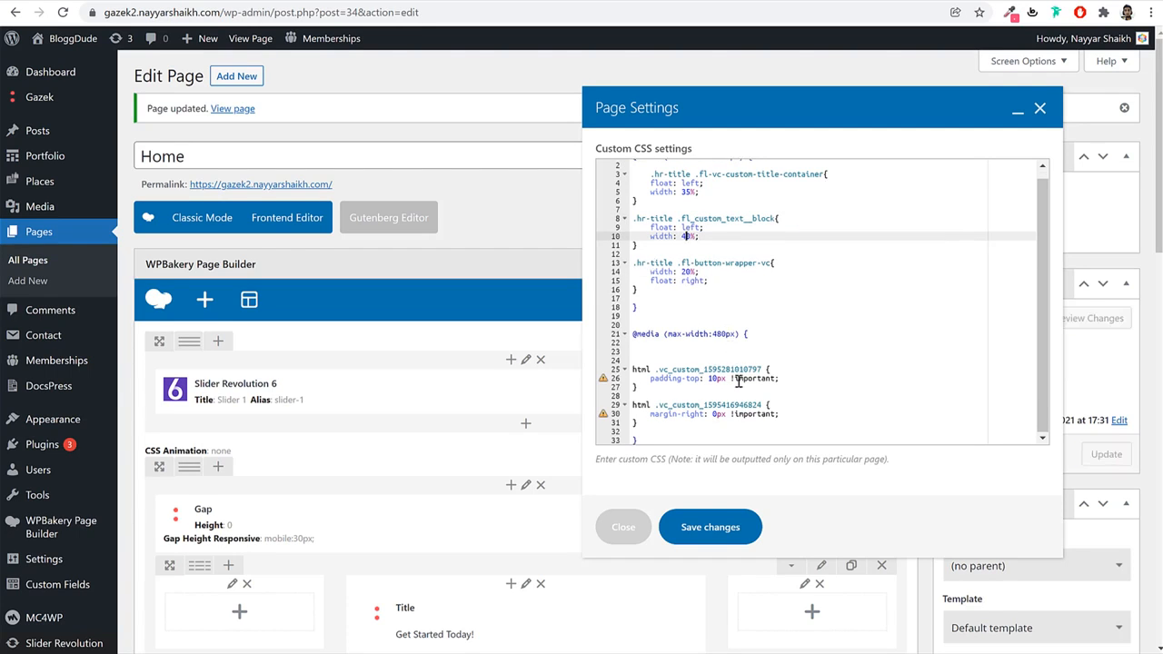
click(719, 532)
Confirm the column keeps hr-title, update the page, and reload the live site.
scroll(713, 527, down, 10)
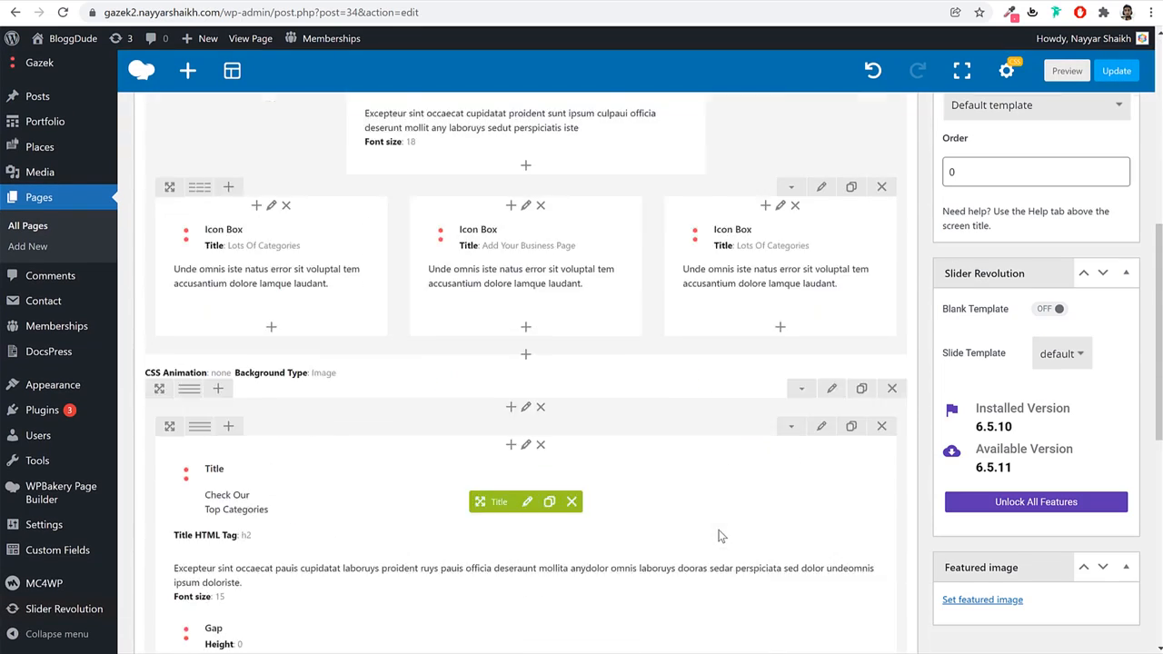
click(526, 243)
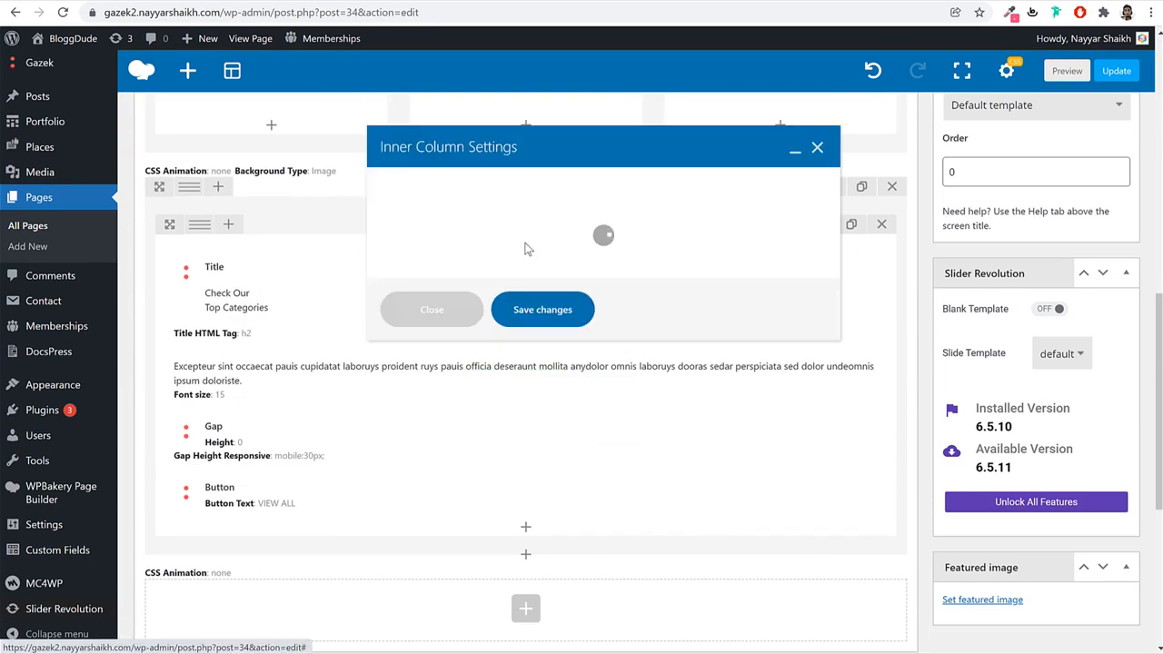
drag(443, 351, 380, 360)
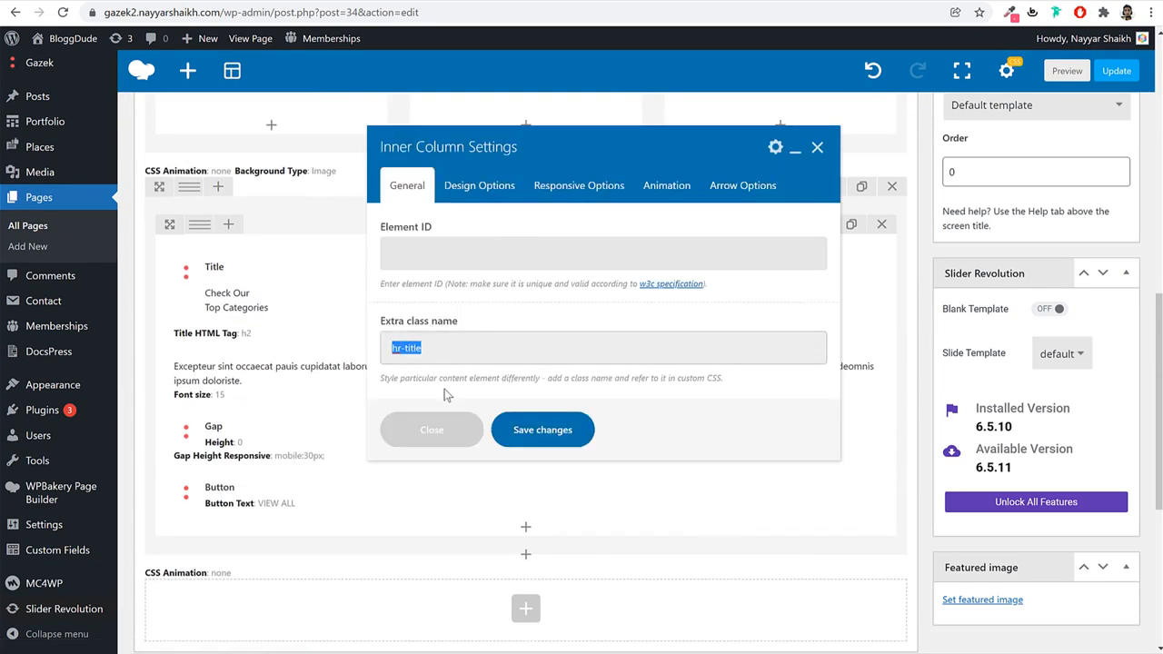
click(511, 433)
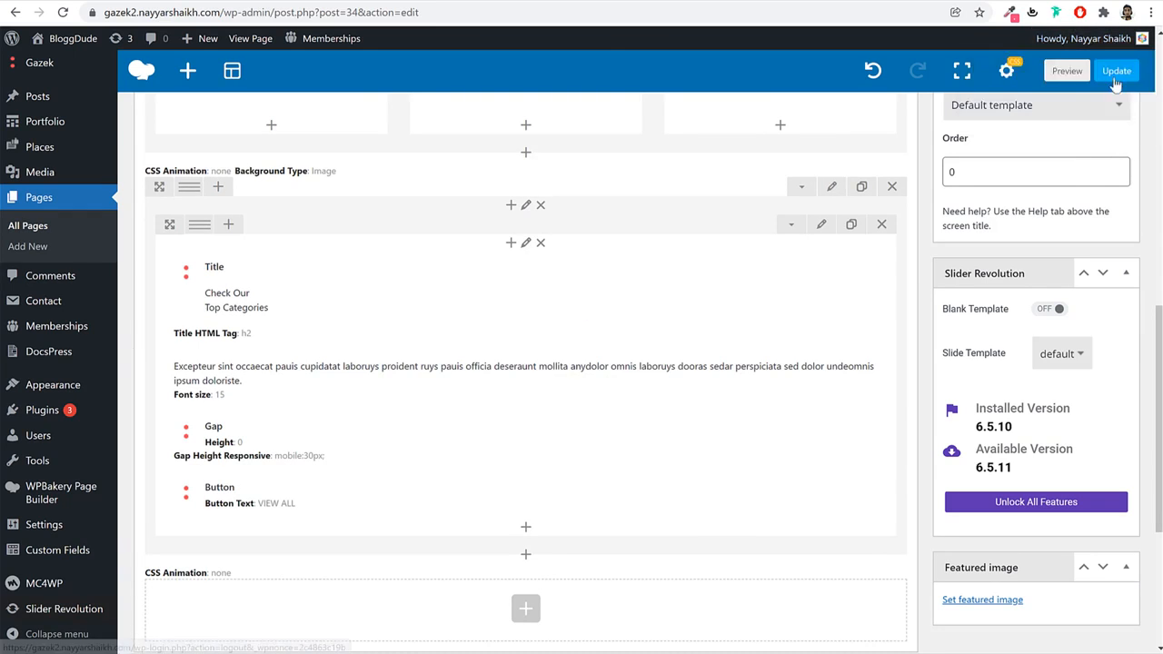
click(1117, 71)
click(464, 1)
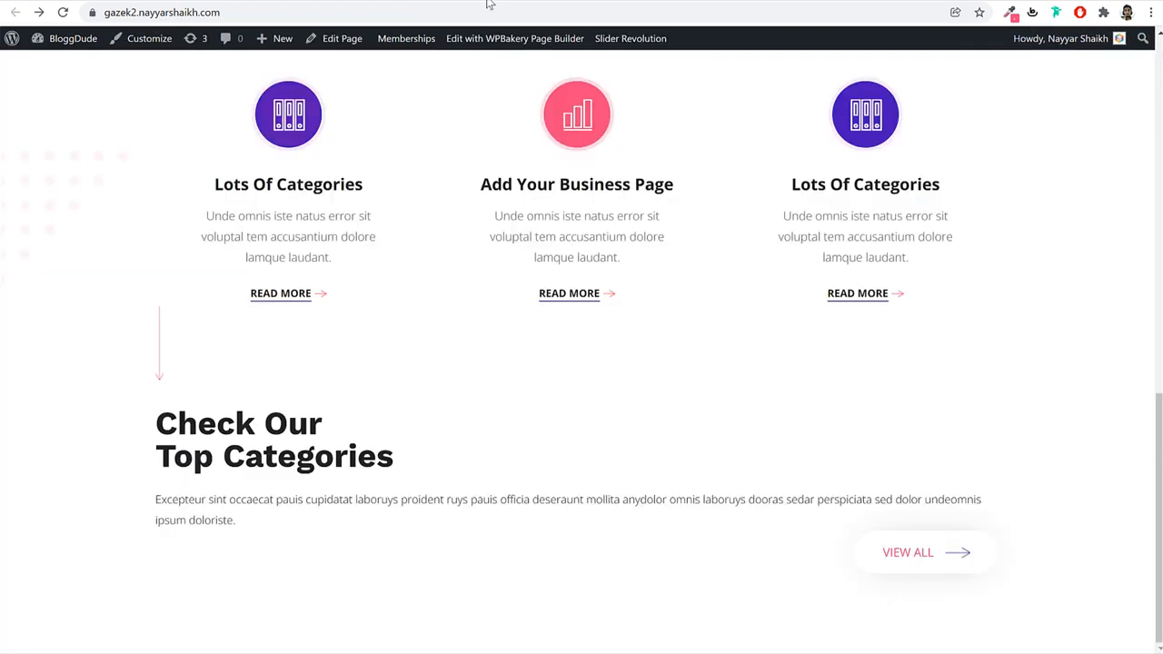
click(519, 11)
key(Return)
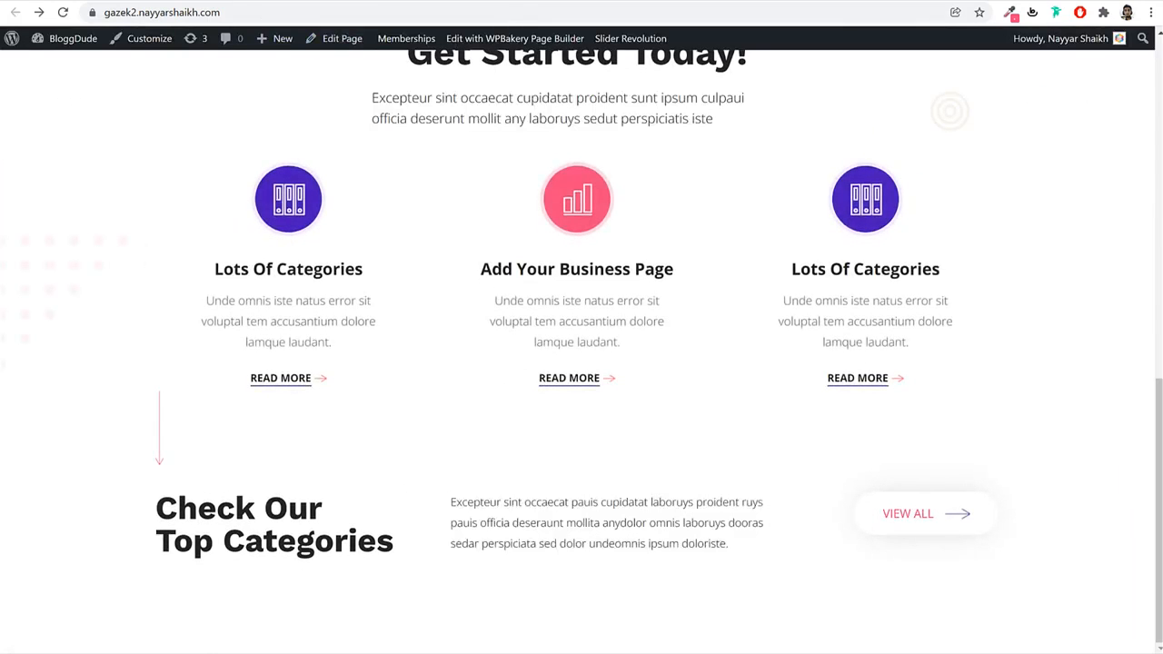
scroll(360, 133, down, 5)
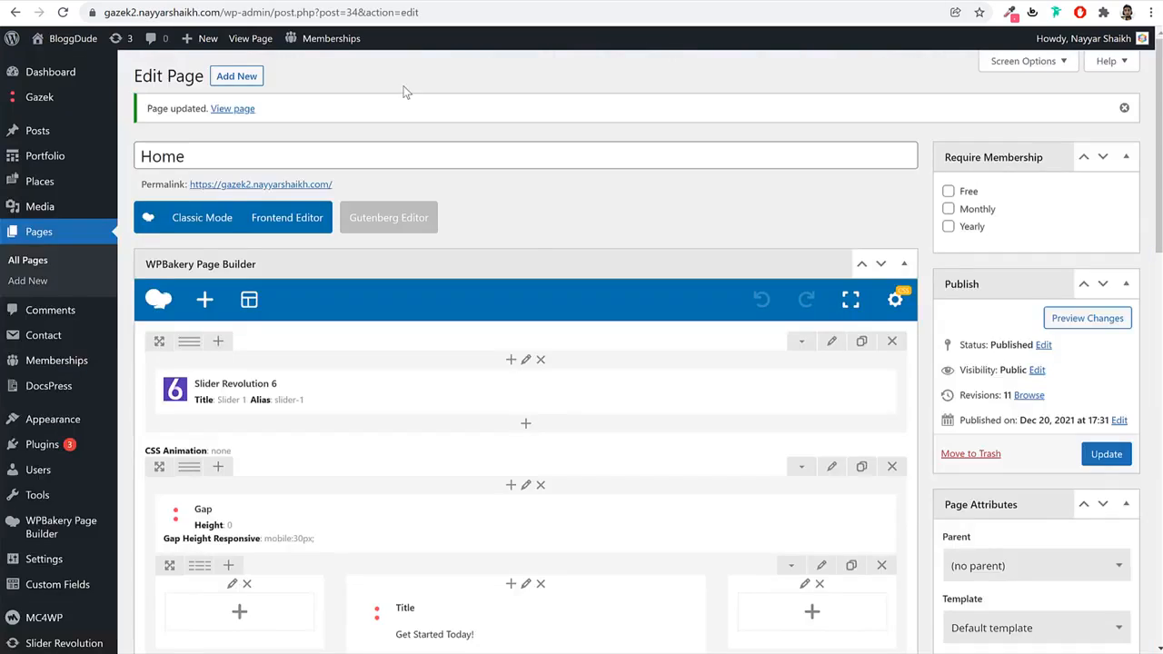
Add a Places element with Beauty & Fitness, Cosmetics & Makeup, Entertainment, and Wedding & Party.
scroll(569, 322, down, 10)
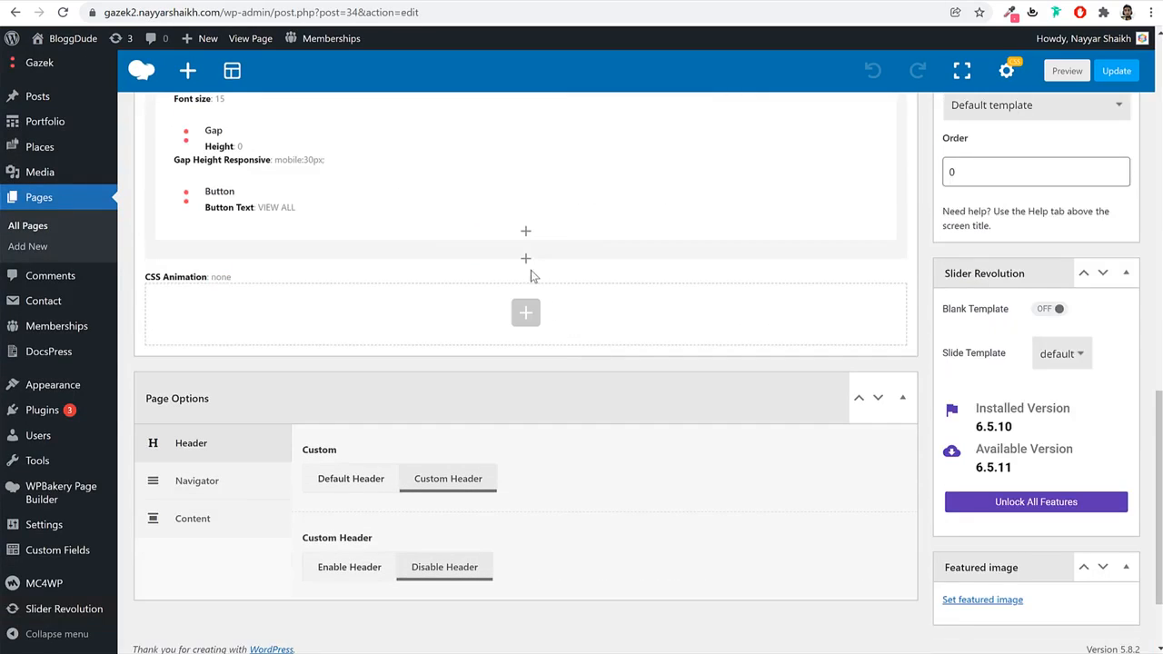
click(525, 260)
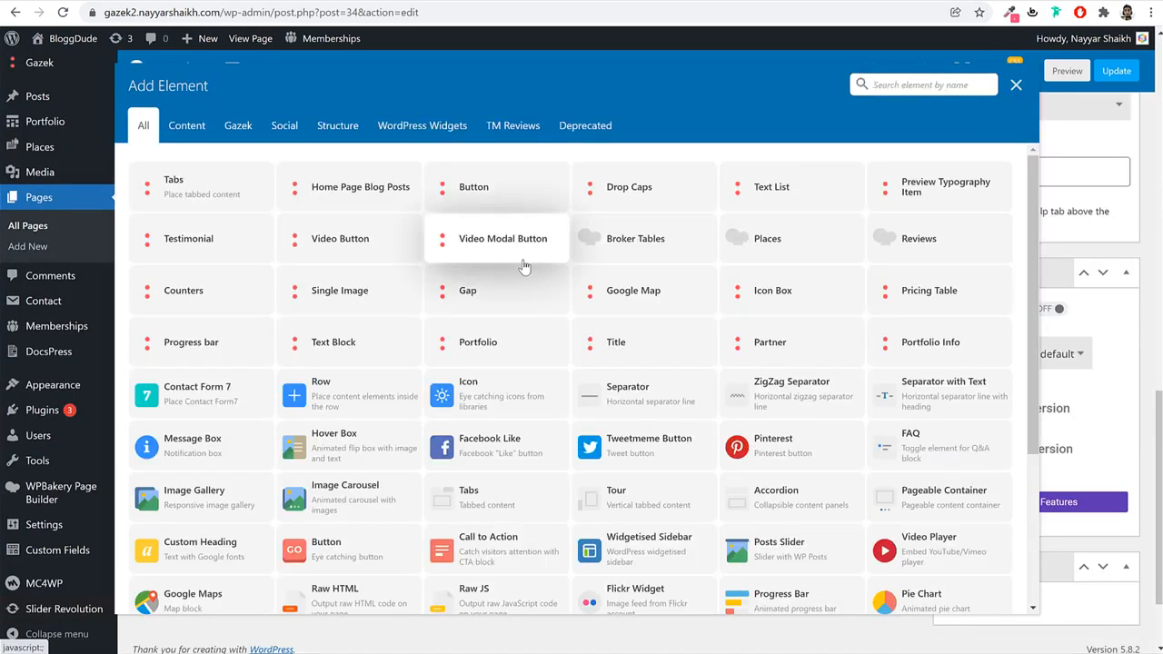
text(plac)
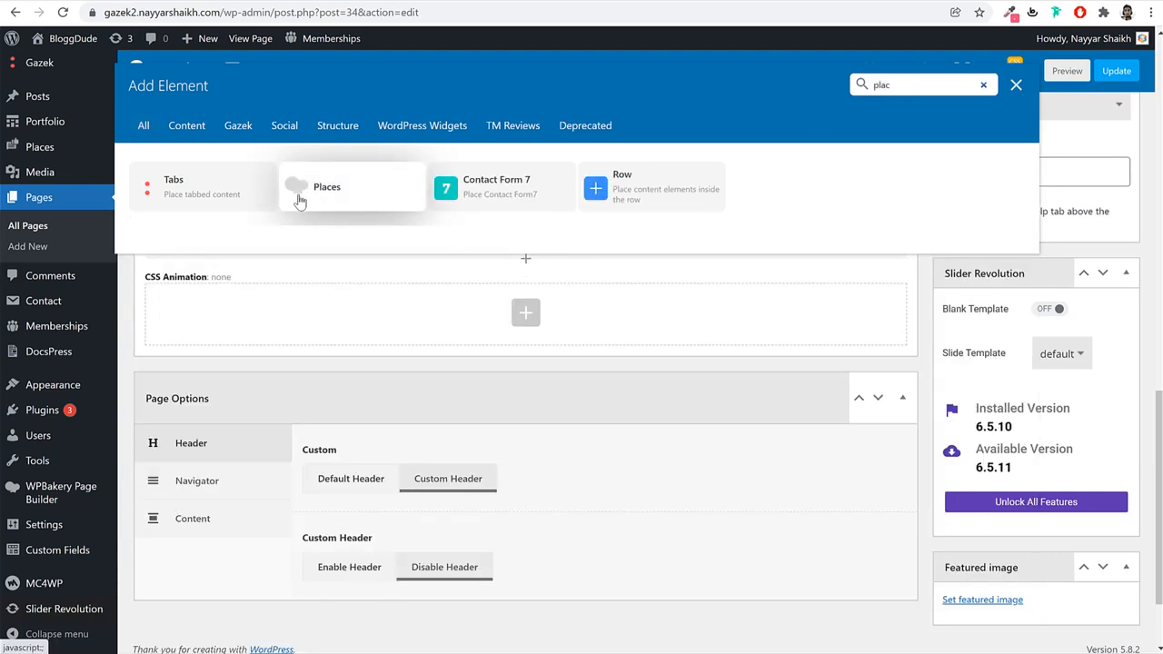
click(300, 201)
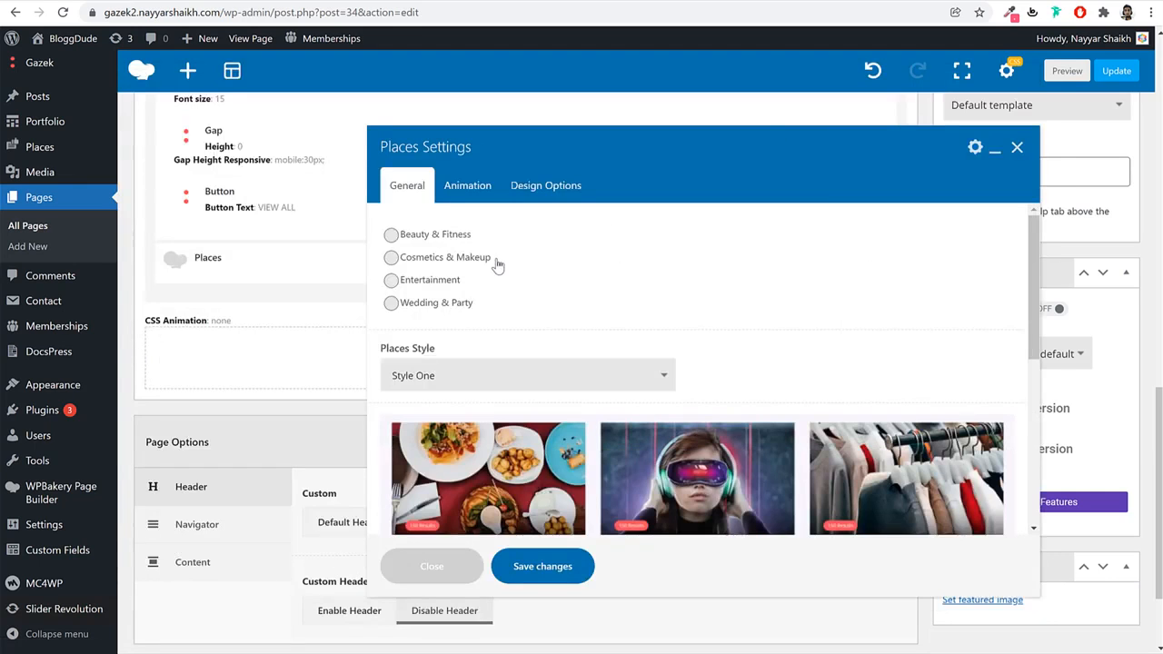
click(445, 238)
click(450, 263)
click(446, 283)
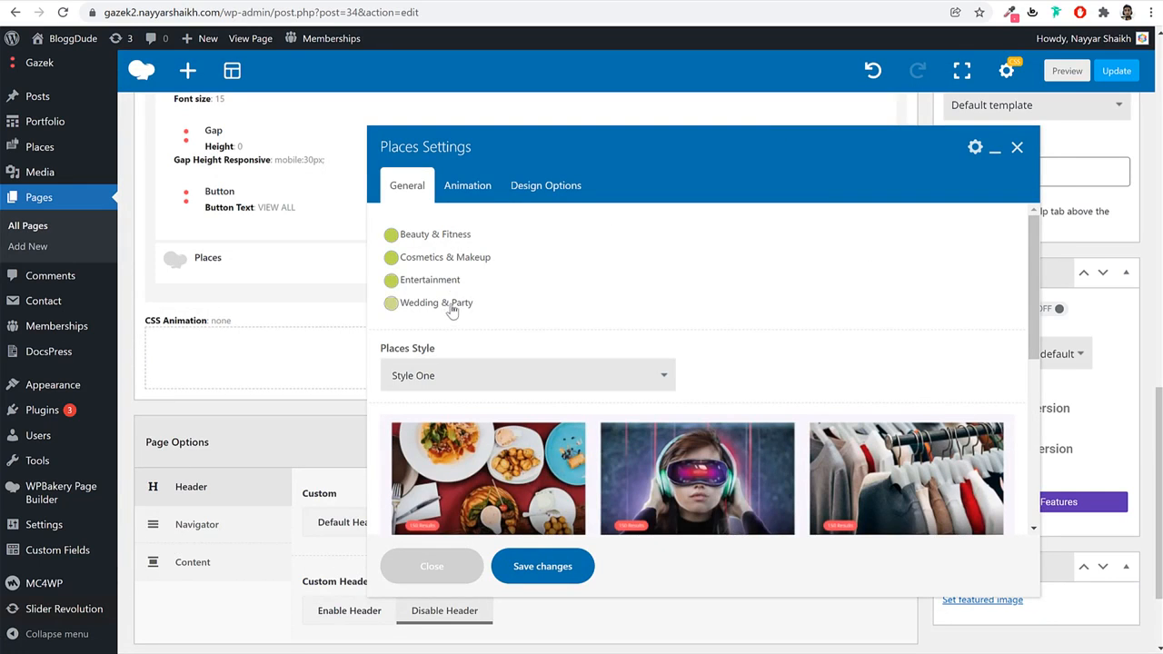
click(452, 309)
Set the Places element to Style Two and save it.
scroll(509, 300, down, 3)
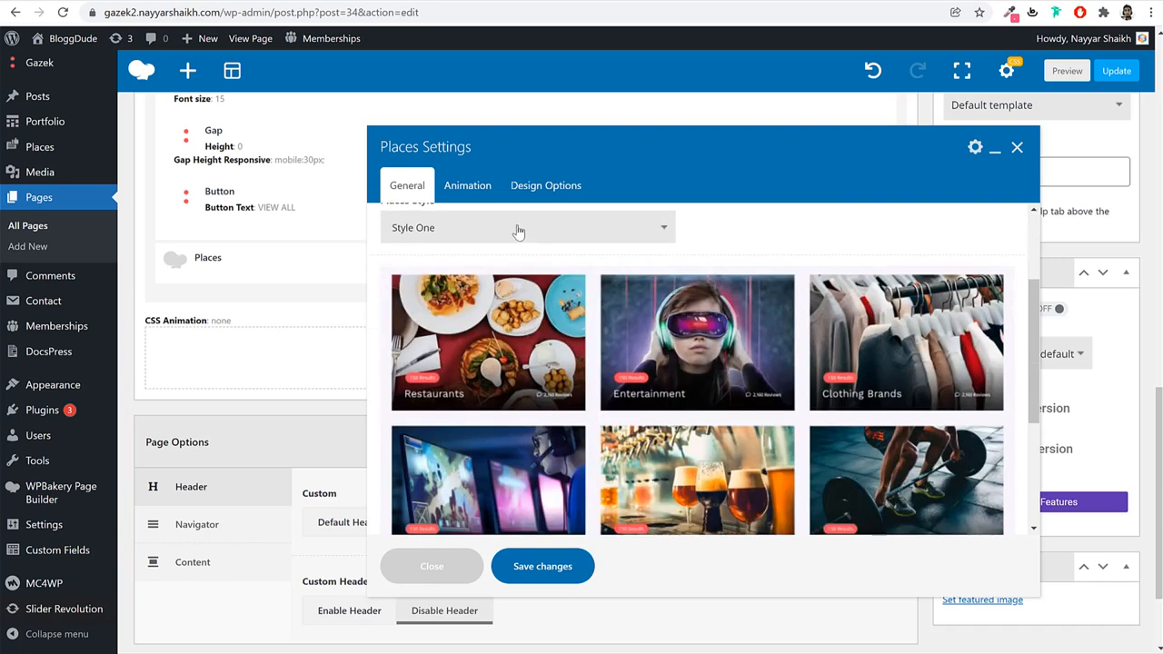
click(518, 231)
click(508, 249)
click(507, 238)
click(571, 231)
click(571, 231)
click(496, 262)
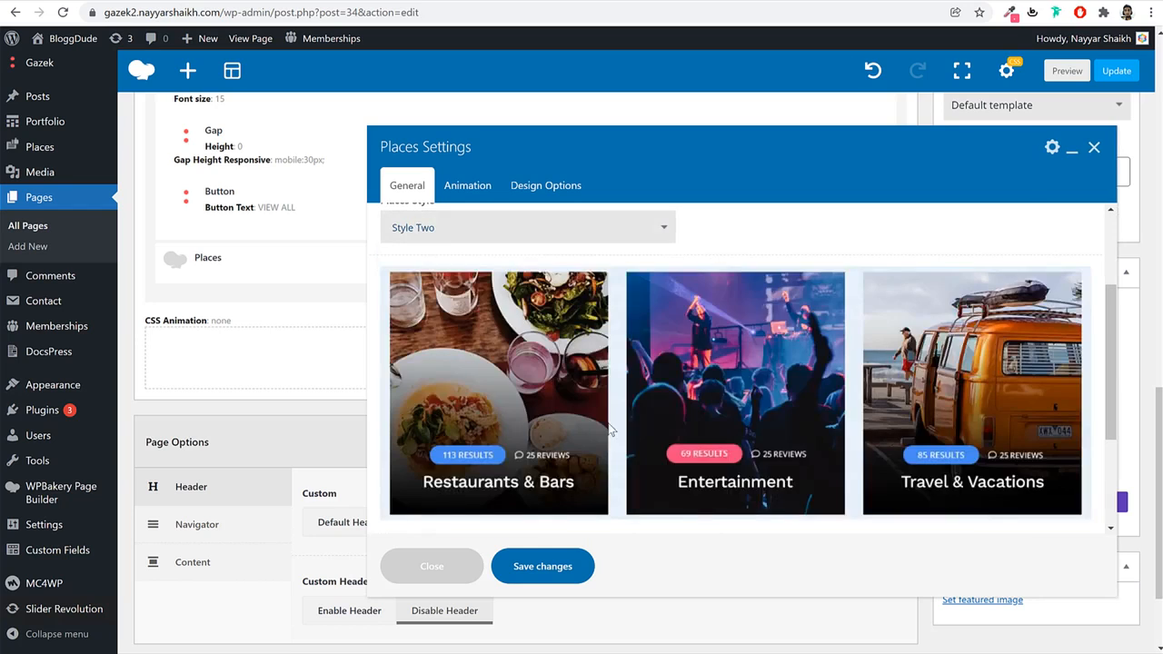
scroll(719, 353, down, 3)
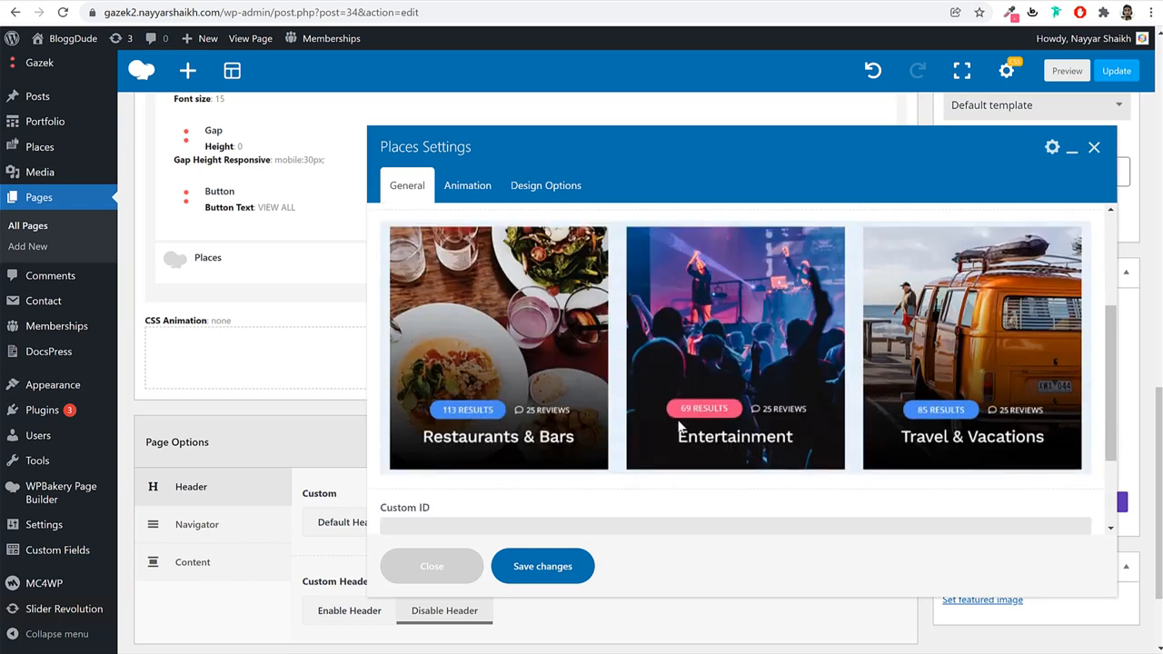
click(542, 566)
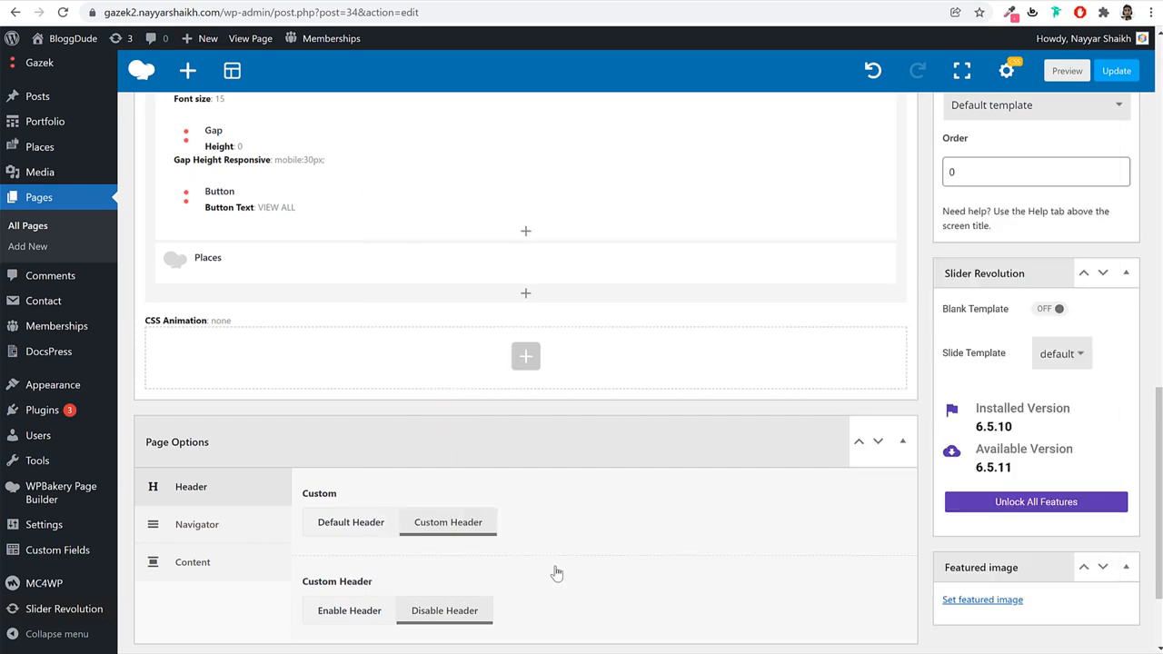
scroll(696, 475, up, 3)
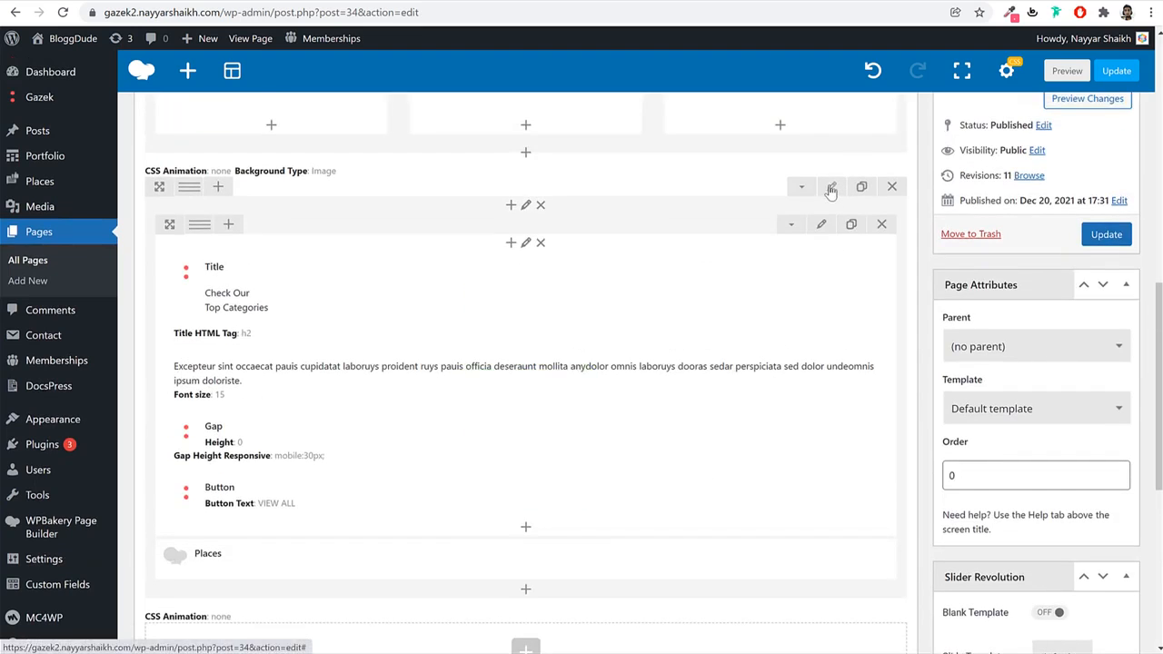
Stretch the Top Categories row to full width.
click(831, 188)
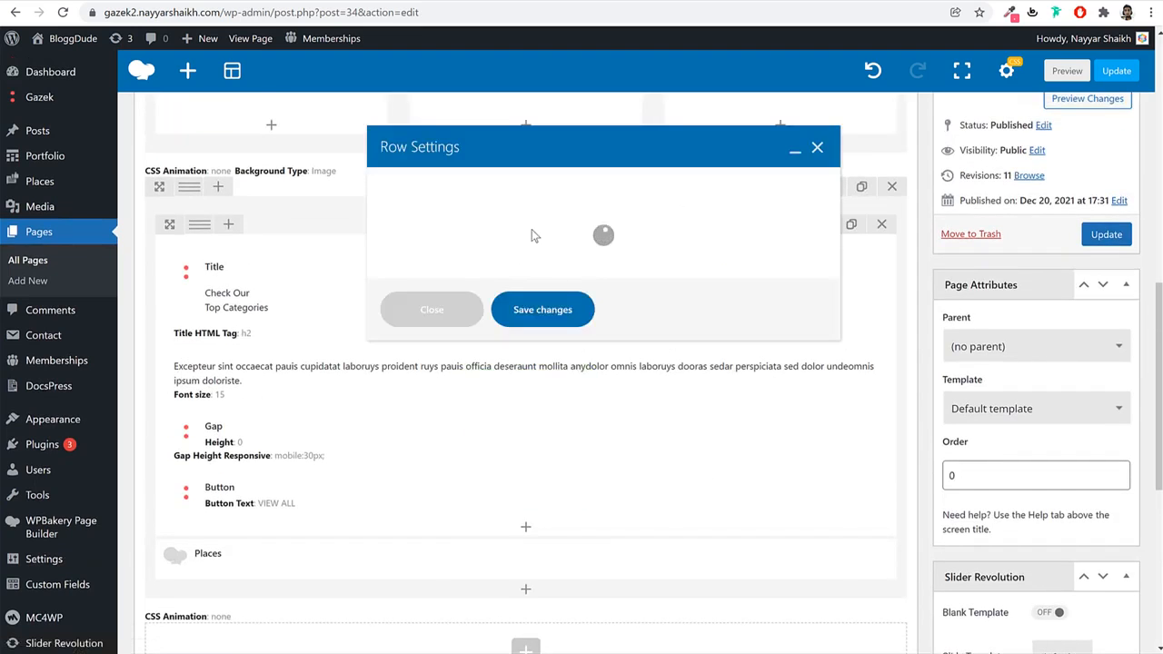
click(492, 255)
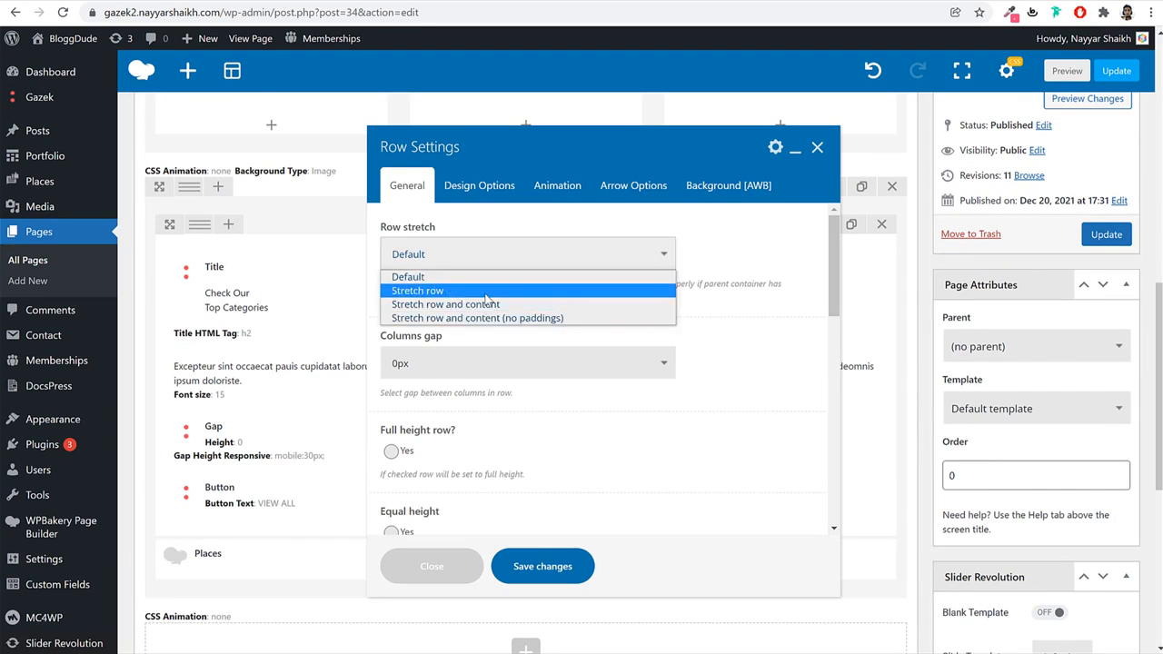
click(487, 292)
In the row's Design Options, enter 80 for top padding and 1 for the next padding field.
click(480, 185)
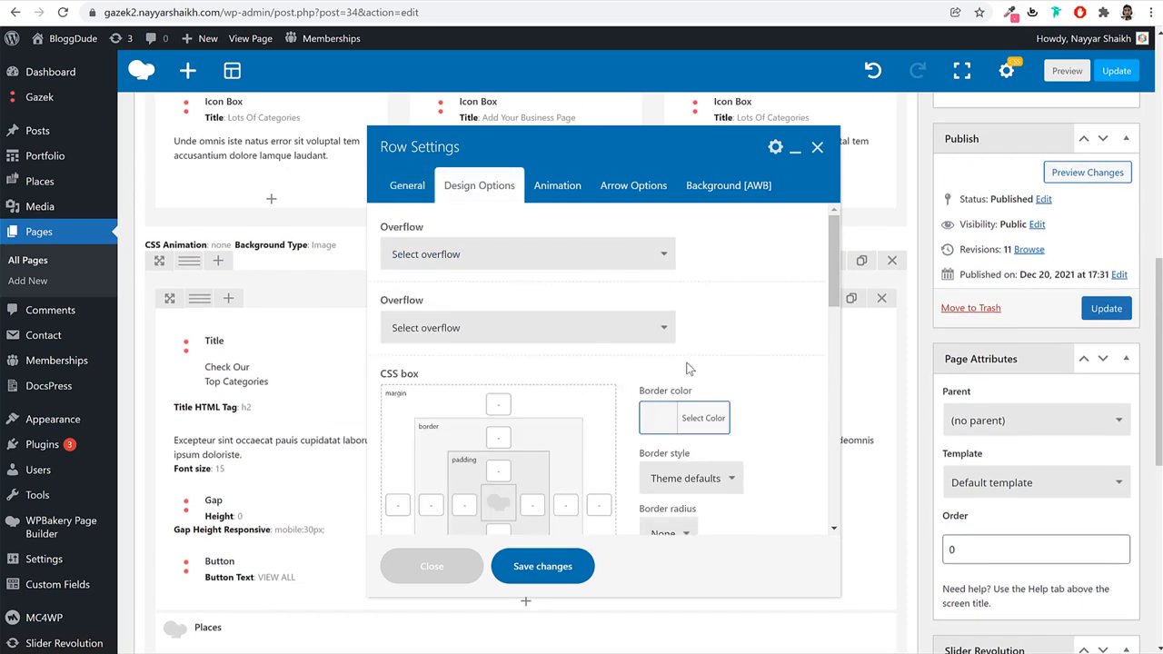
scroll(776, 303, down, 2)
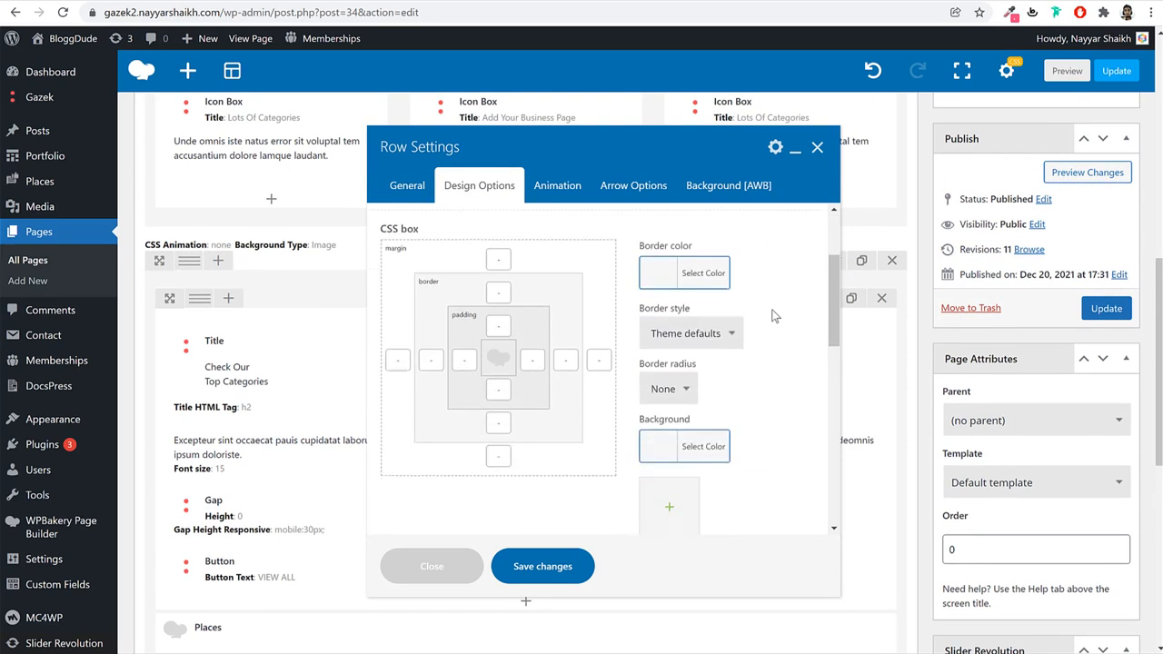
scroll(773, 315, up, 1)
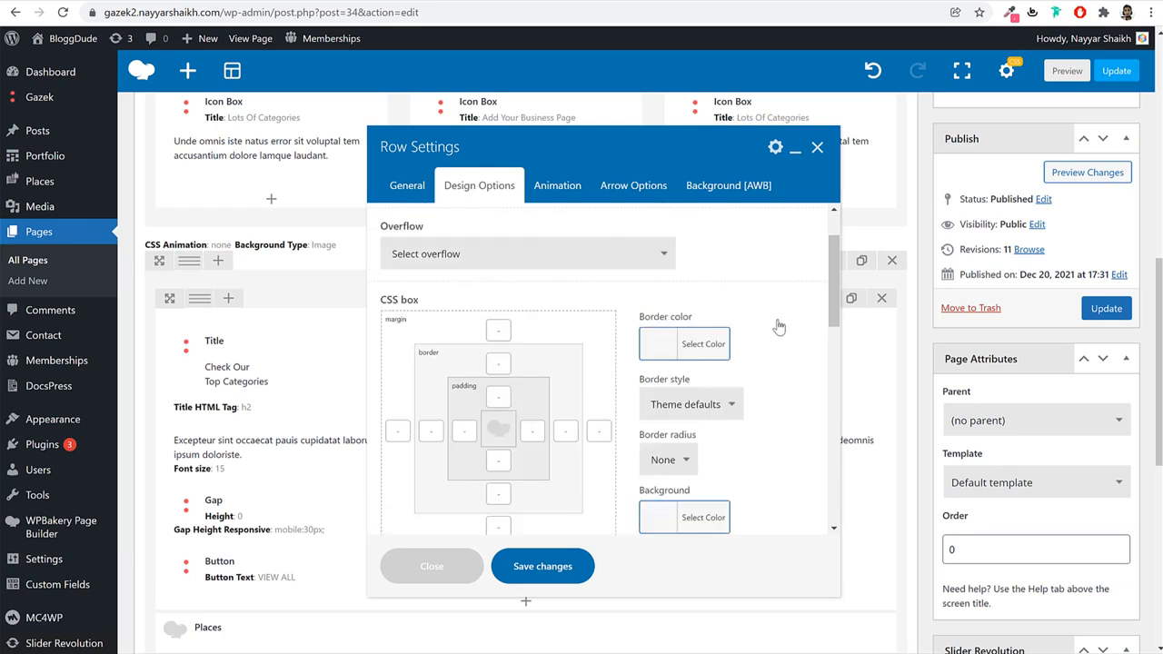
scroll(727, 354, down, 1)
click(127, 1)
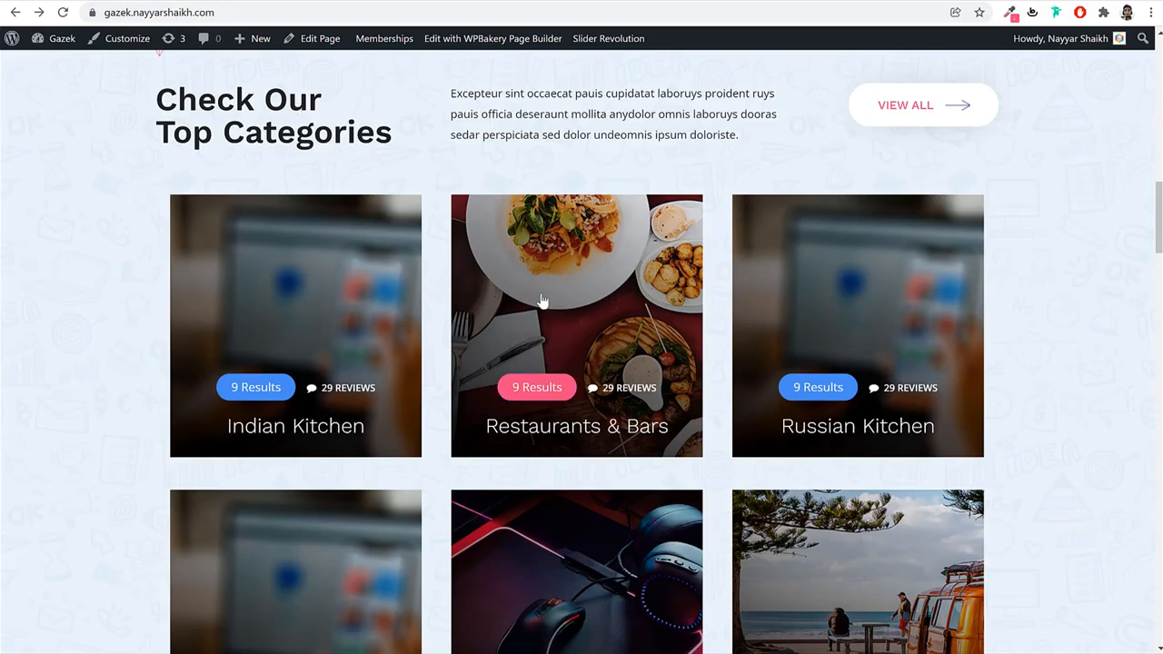
scroll(547, 295, up, 3)
scroll(558, 325, down, 7)
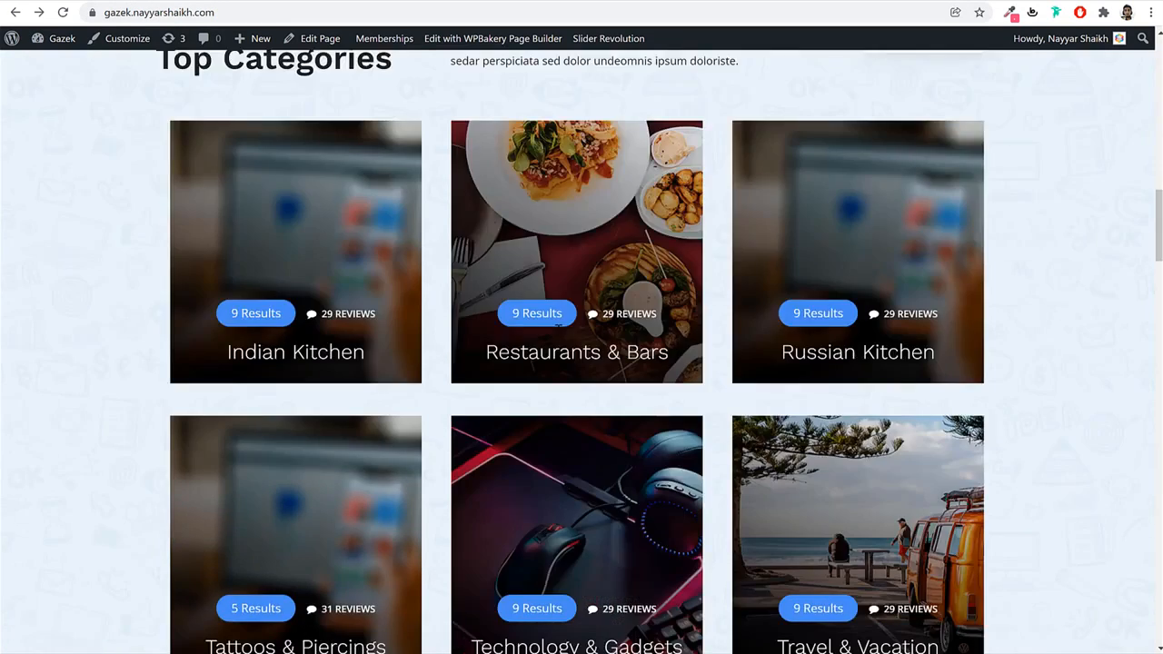
scroll(560, 452, up, 3)
scroll(563, 440, up, 2)
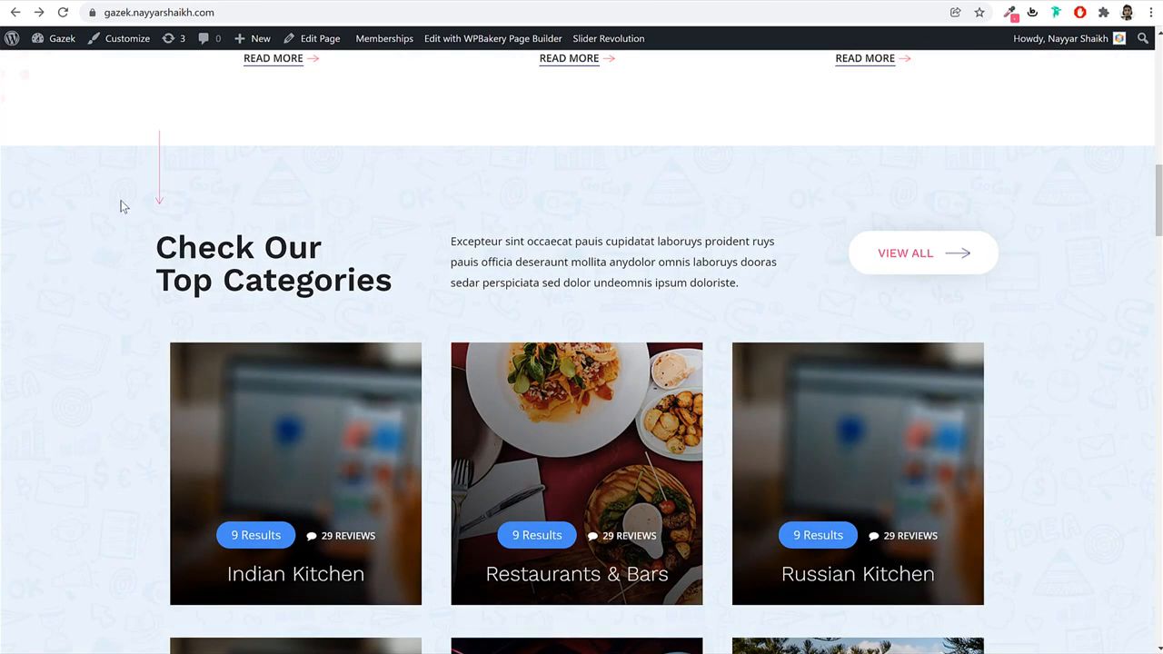
click(364, 1)
click(492, 325)
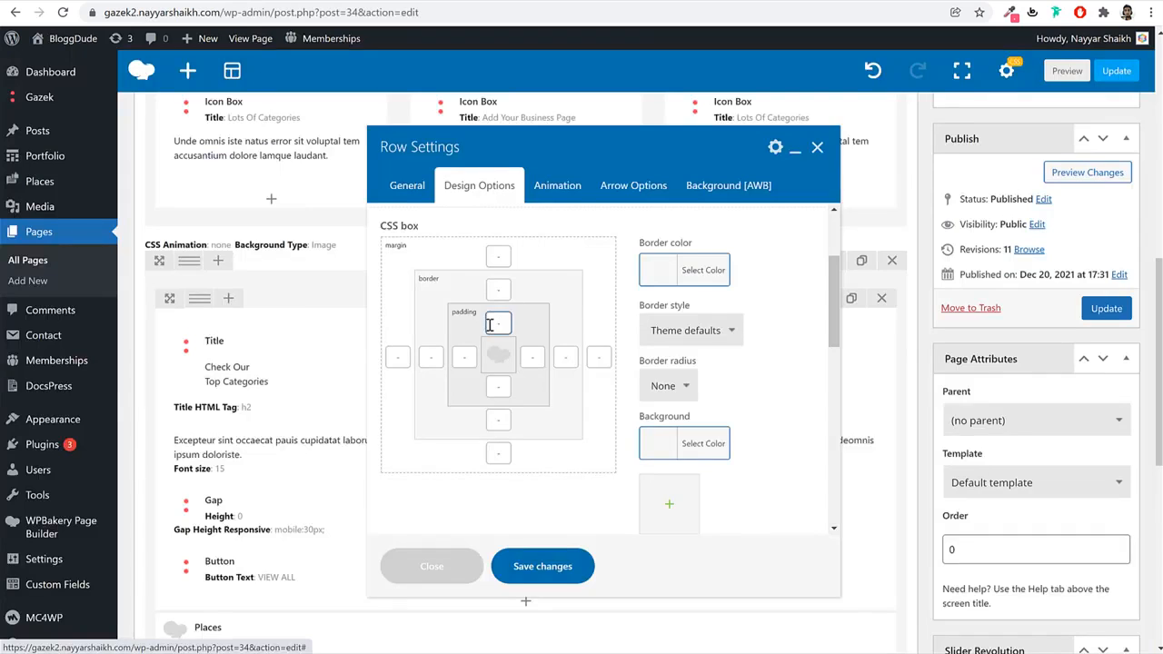
text(80)
key(Tab)
key(Tab)
text(1)
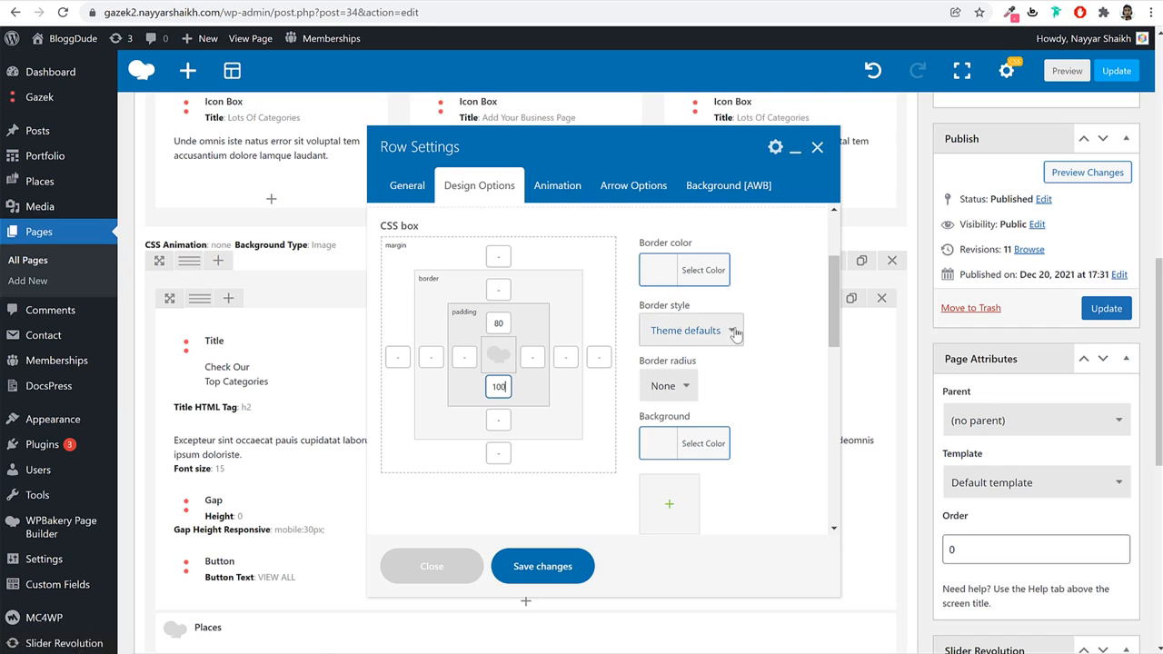
Give the row an image background using the light bg-elements pattern.
click(737, 186)
click(522, 275)
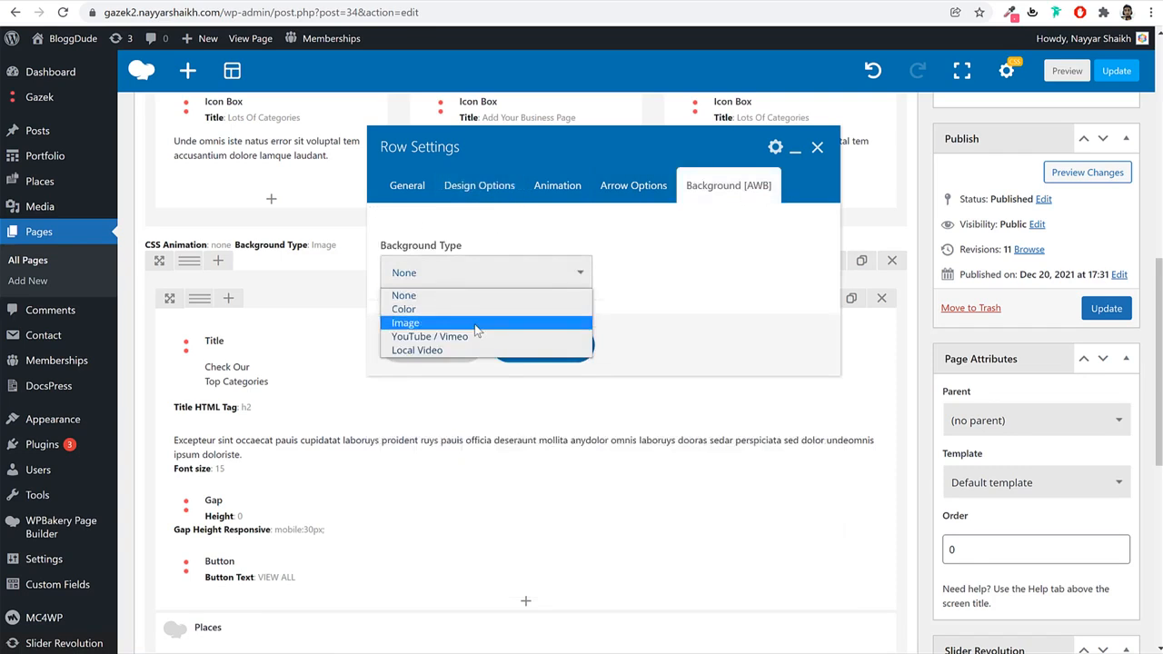
click(468, 323)
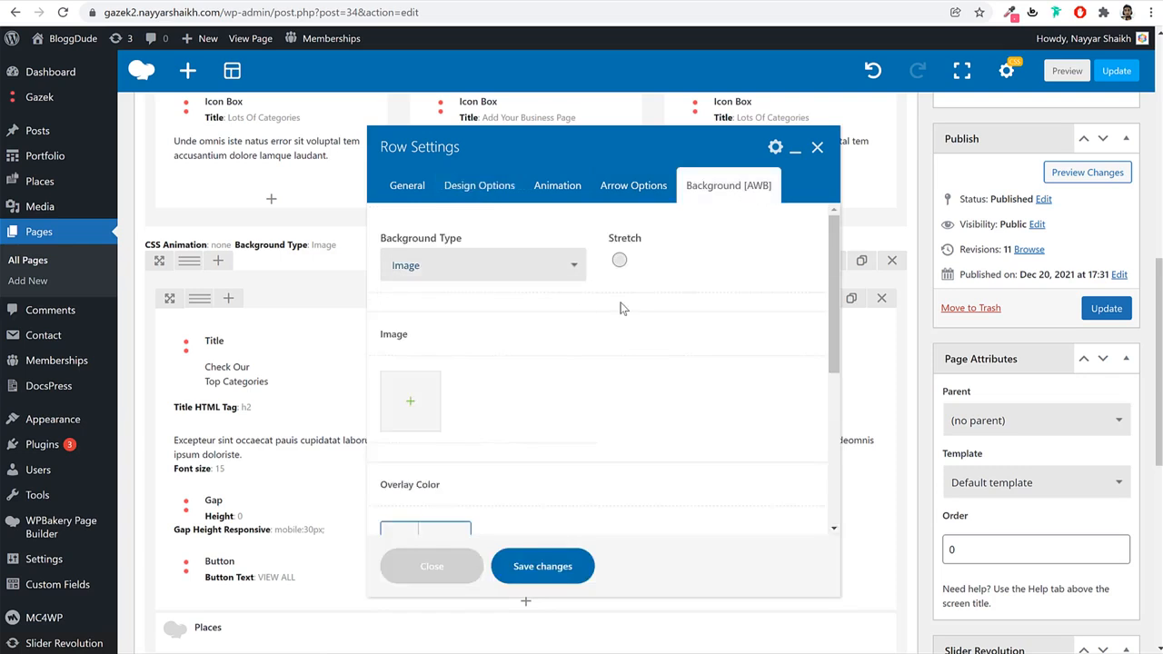
click(407, 401)
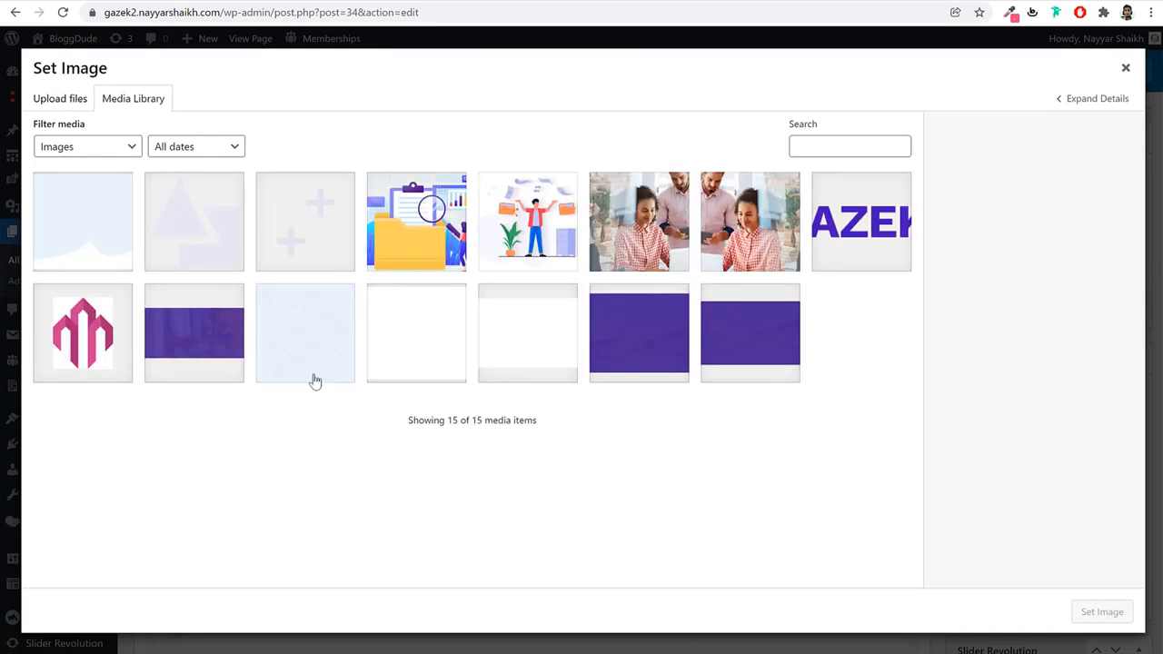
click(311, 377)
click(1095, 614)
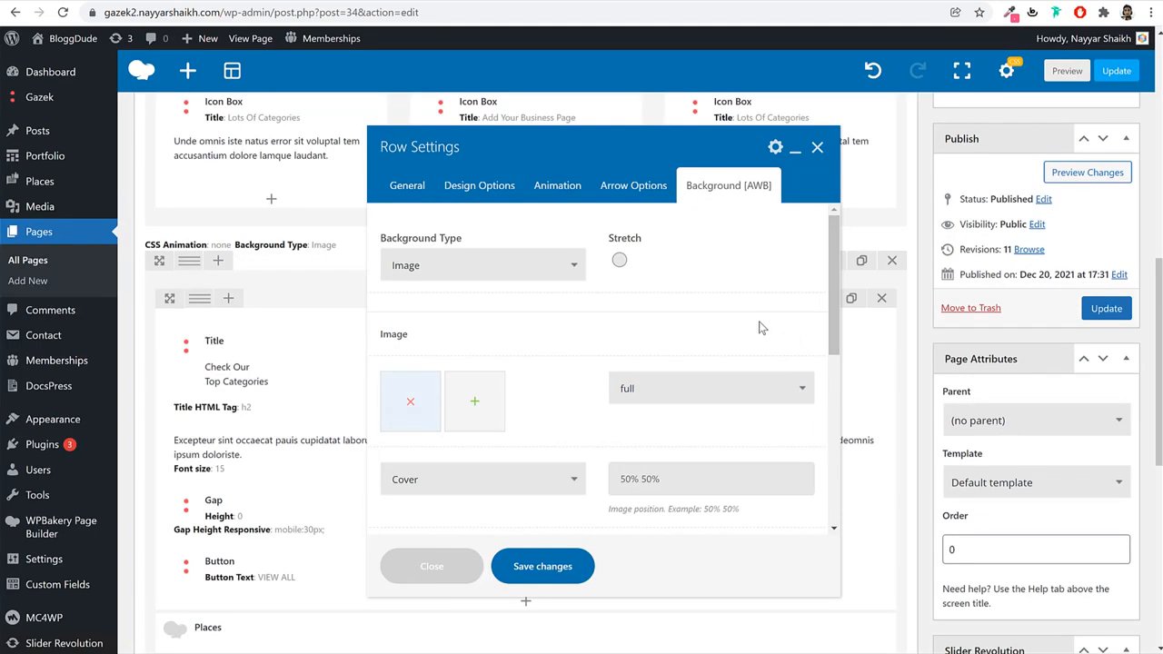
Set the background parallax type to Scroll, save the row settings and update the page.
scroll(764, 329, down, 2)
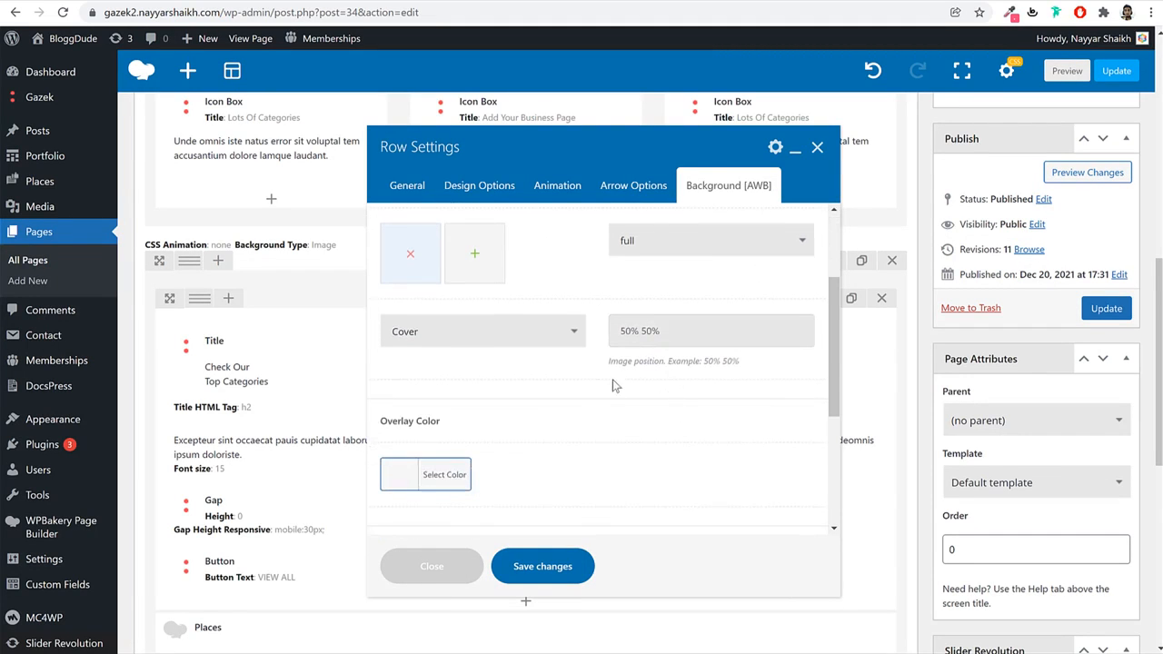
scroll(457, 423, down, 1)
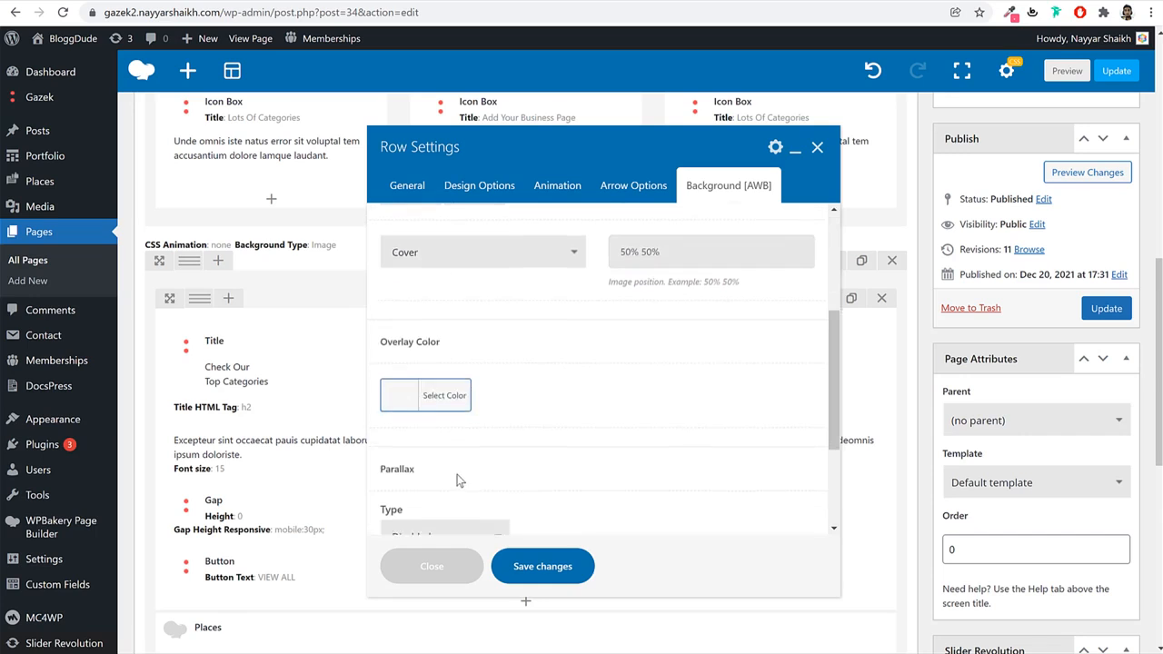
scroll(459, 479, down, 2)
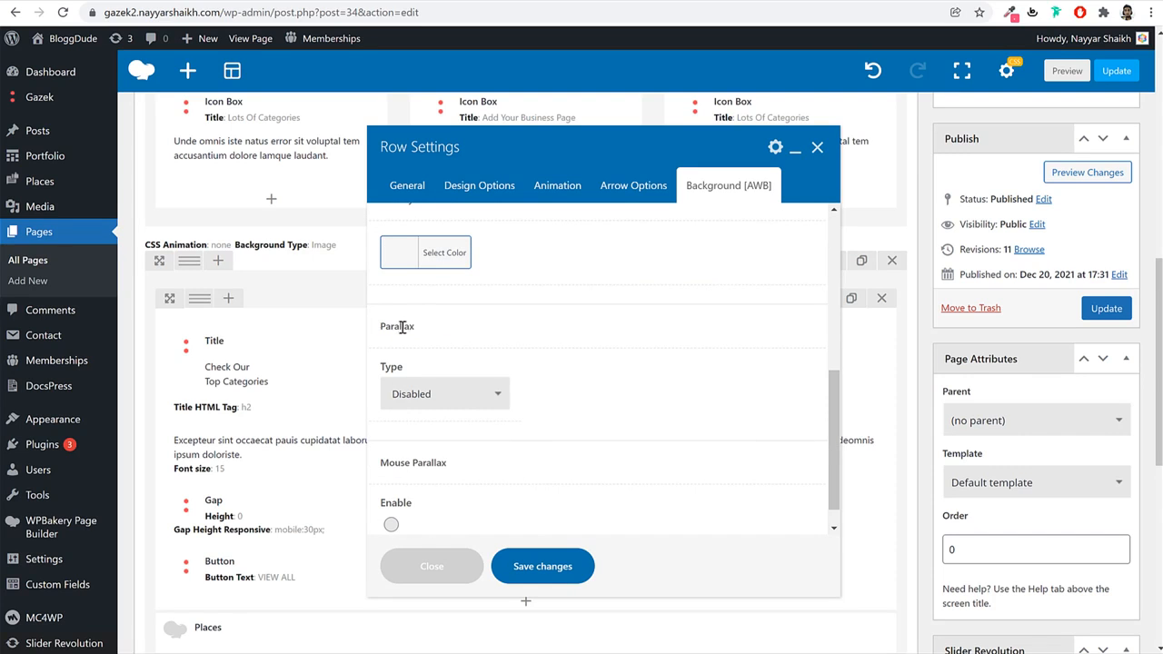
click(434, 396)
click(441, 427)
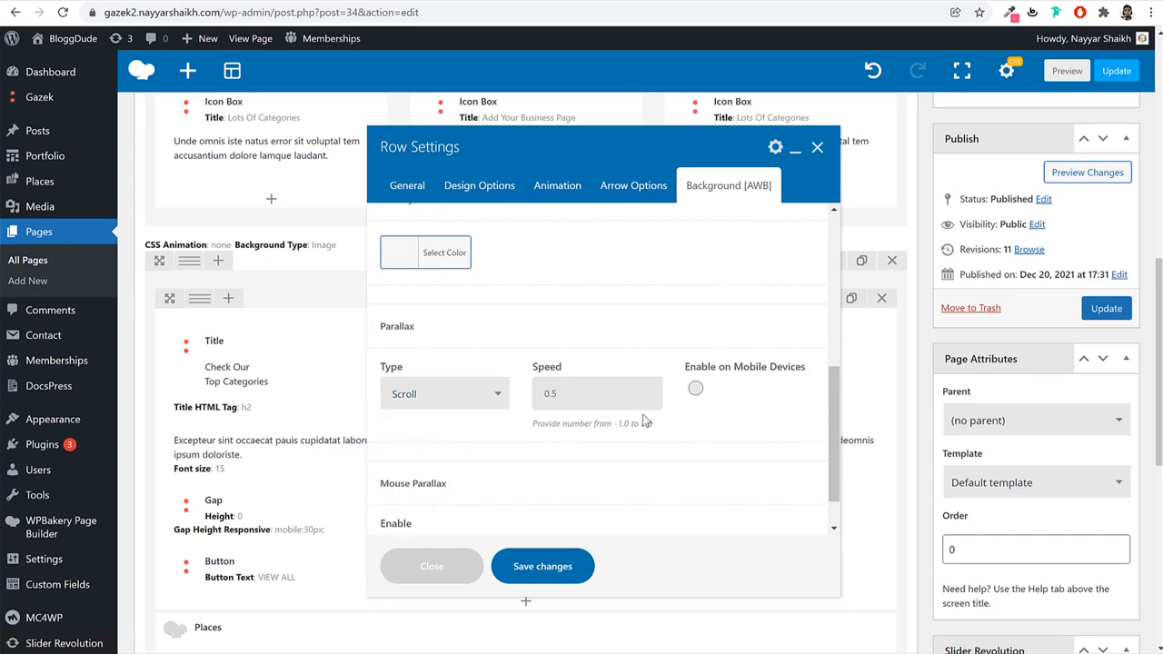
scroll(643, 421, down, 1)
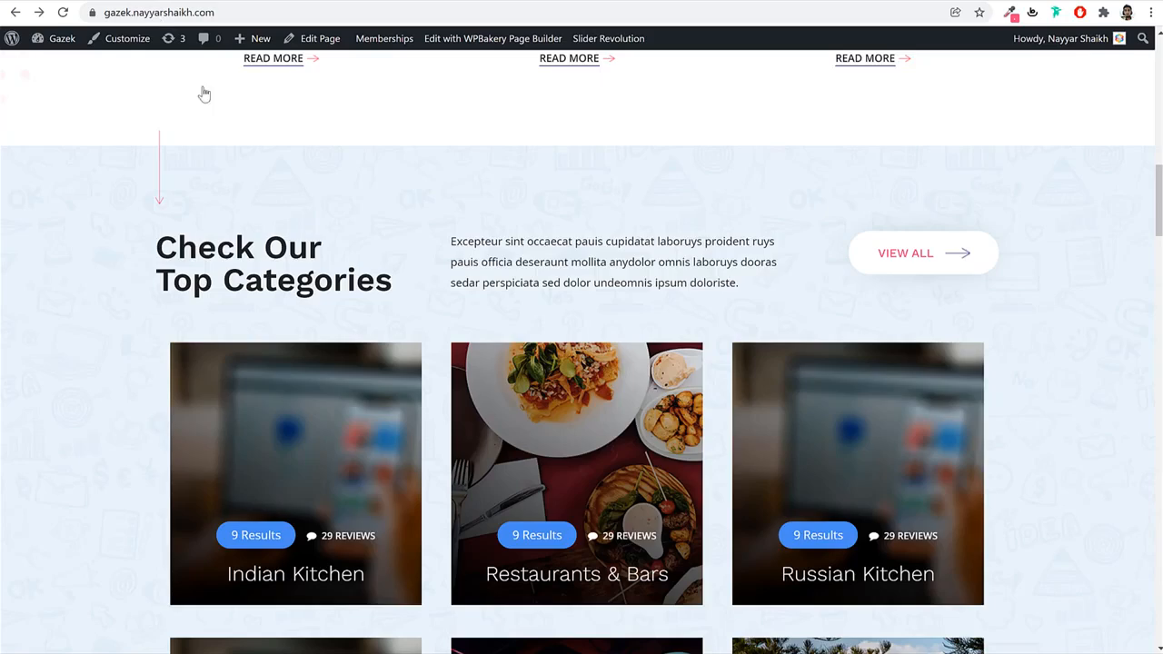
scroll(324, 411, down, 1)
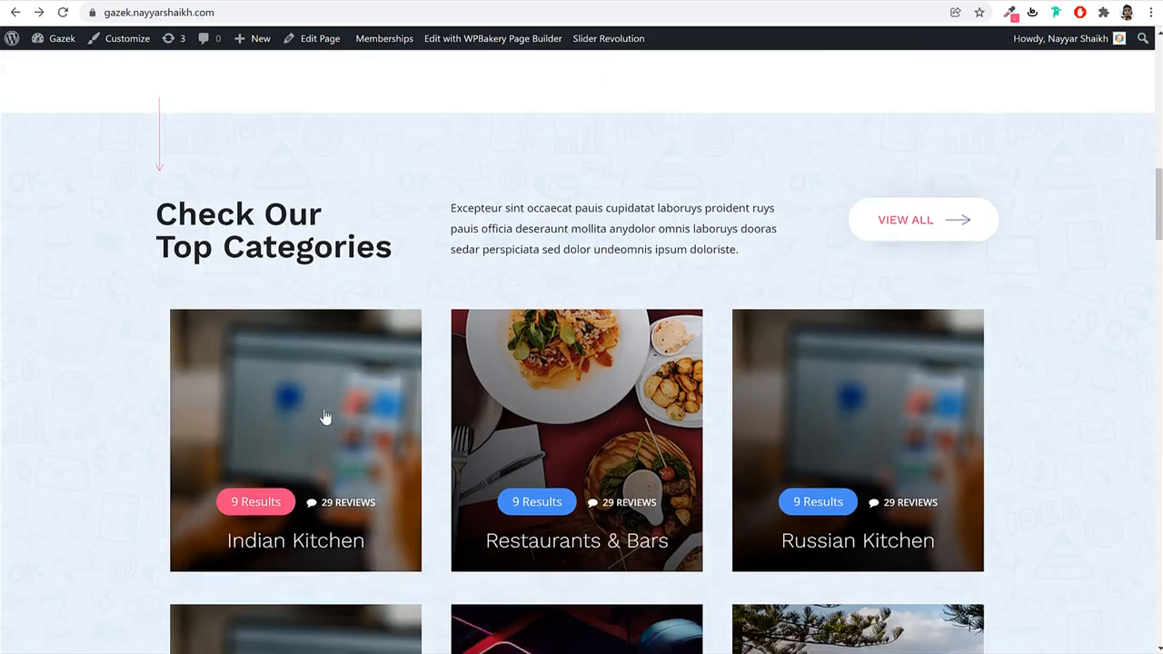
scroll(324, 411, up, 1)
scroll(324, 411, up, 1)
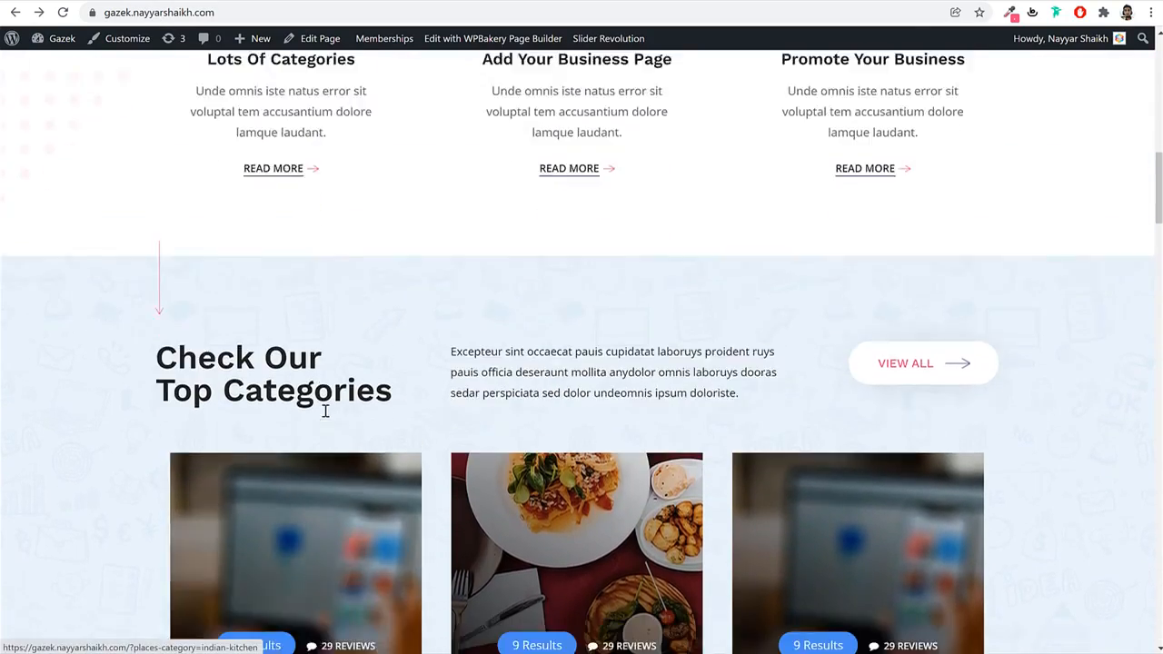
scroll(324, 415, down, 2)
scroll(325, 416, up, 3)
scroll(326, 410, down, 1)
scroll(325, 411, up, 1)
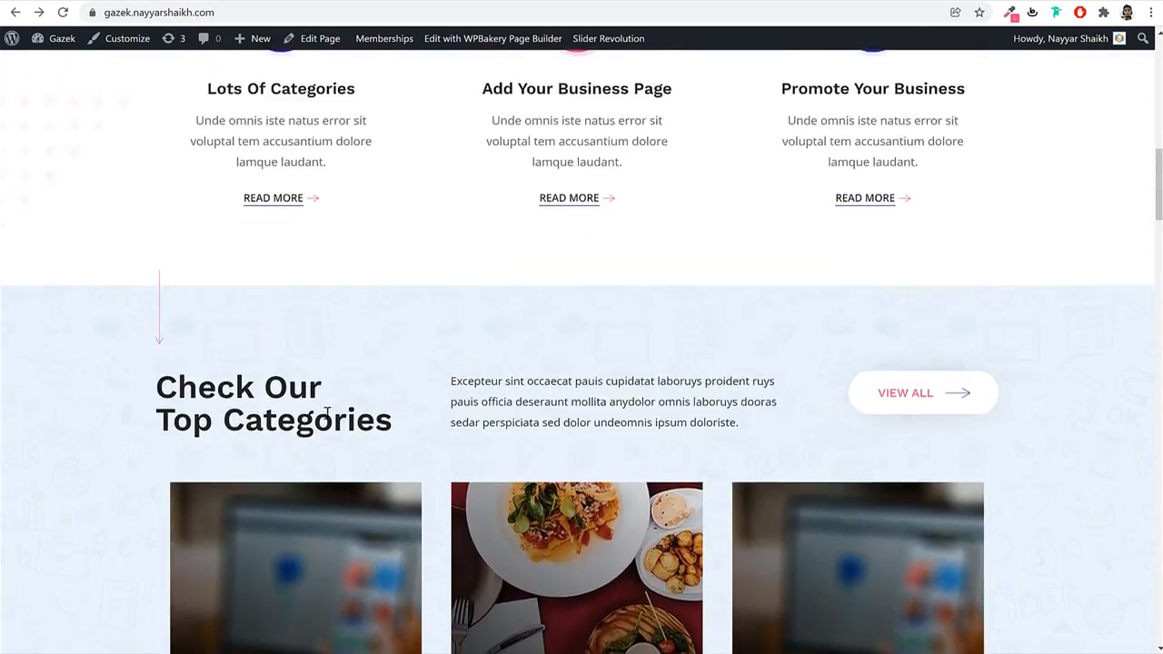
scroll(327, 413, down, 2)
scroll(328, 411, up, 2)
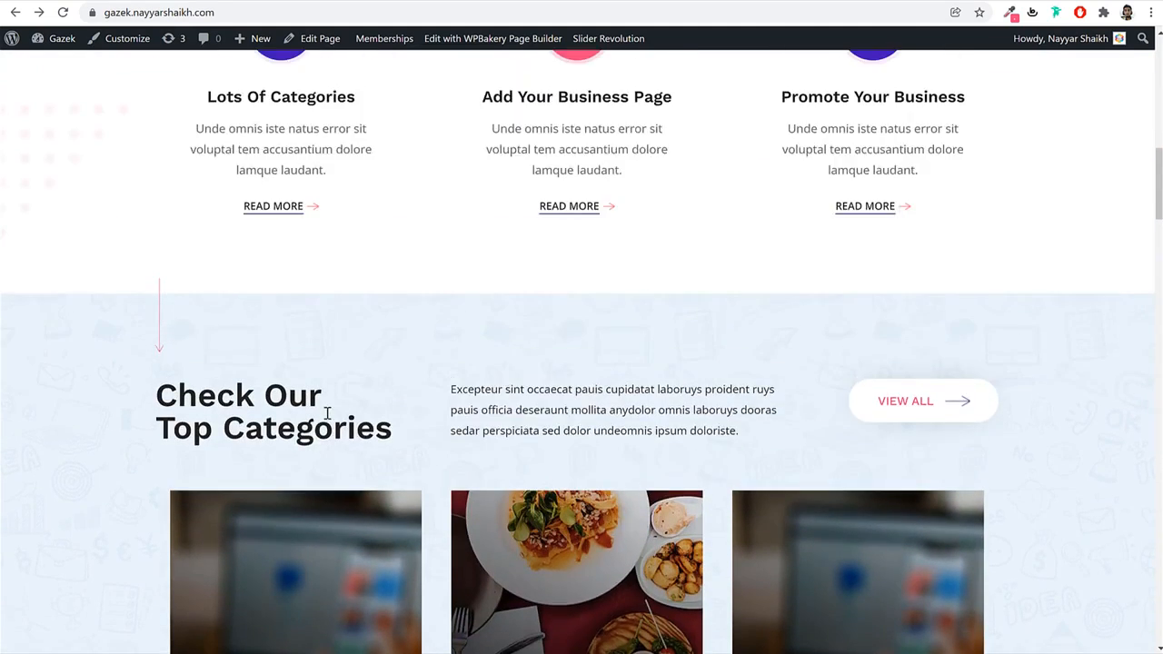
scroll(327, 411, down, 2)
scroll(327, 410, up, 1)
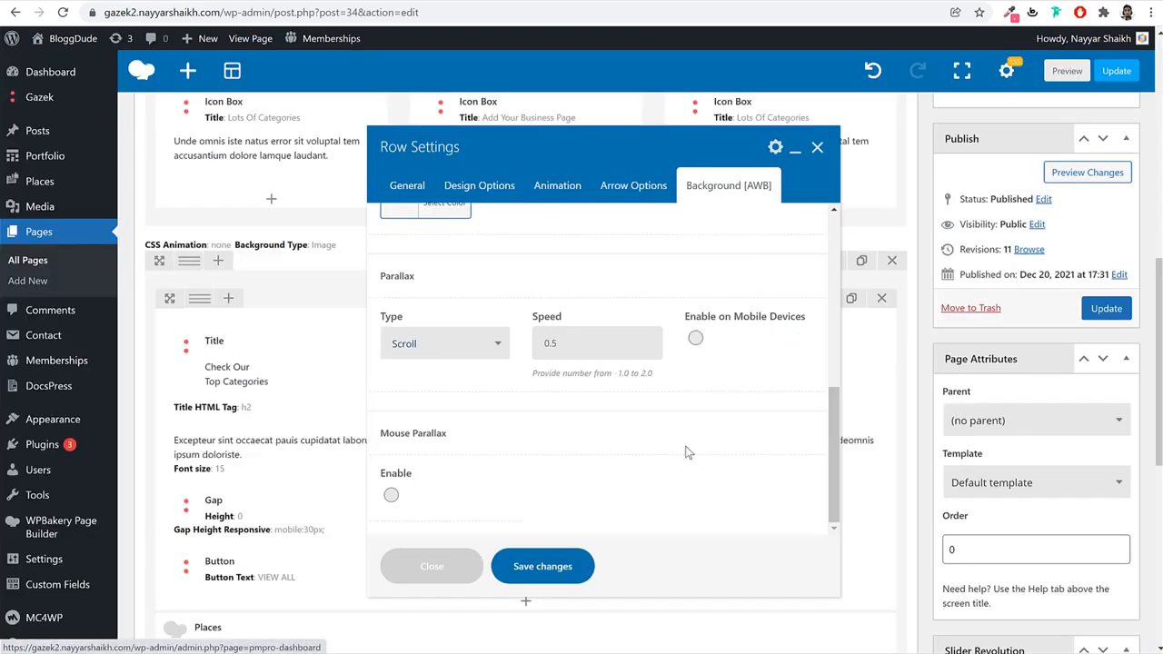
click(551, 565)
click(1086, 311)
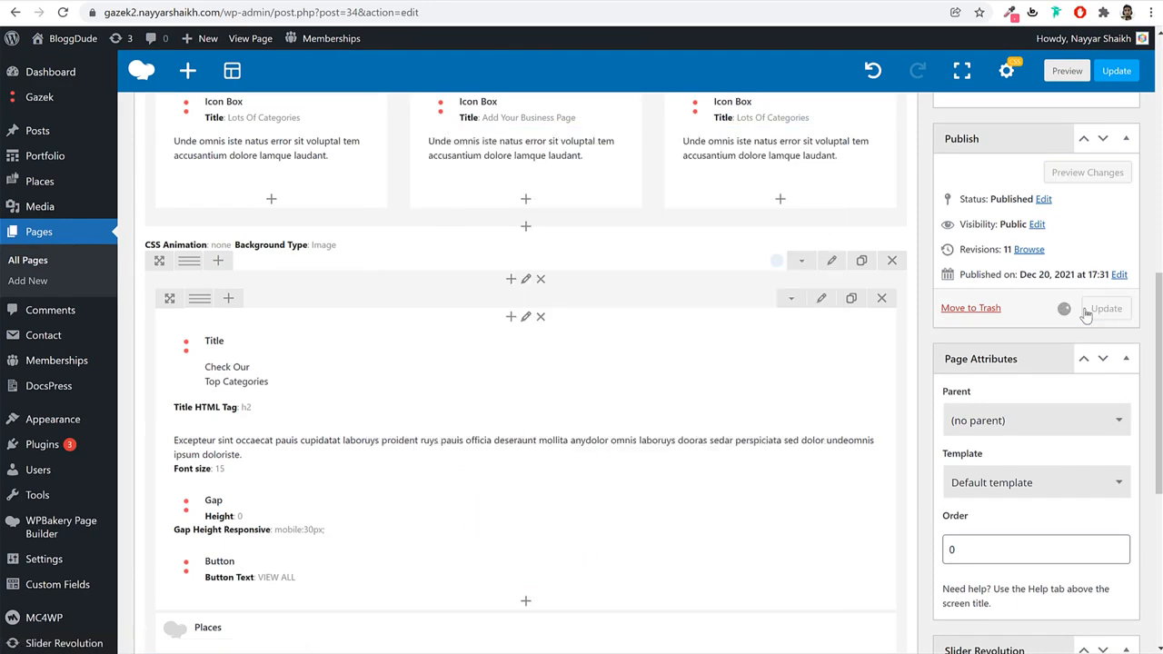
Reload the live site and scroll down to the patterned Top Categories section.
click(459, 0)
click(449, 17)
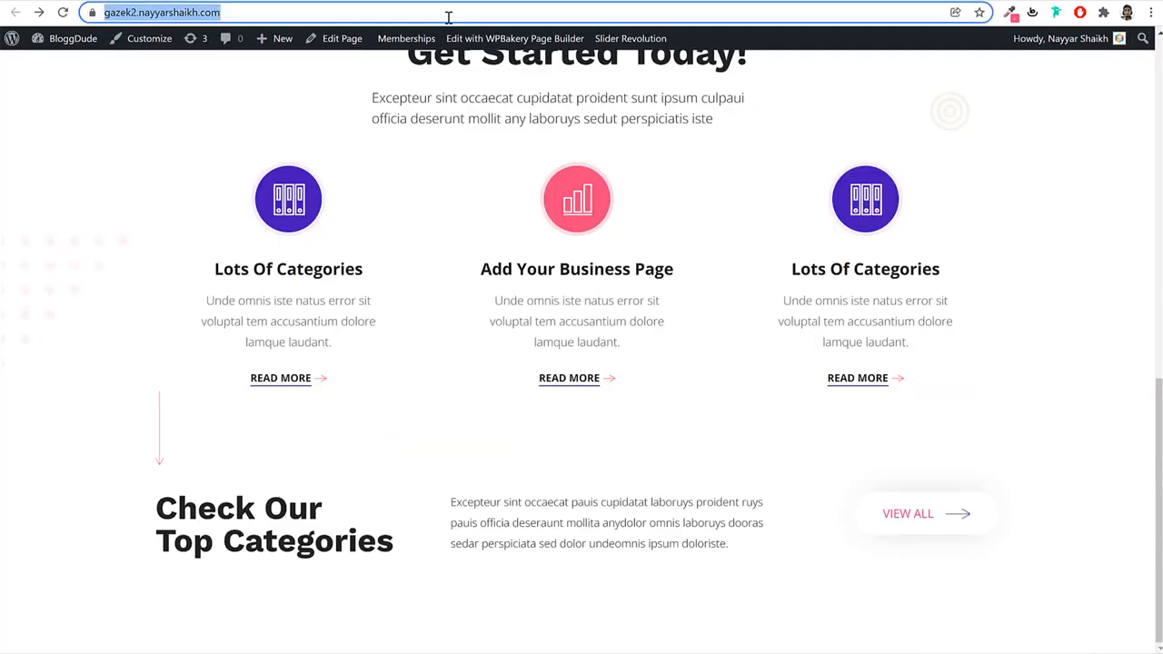
key(Return)
scroll(591, 191, down, 2)
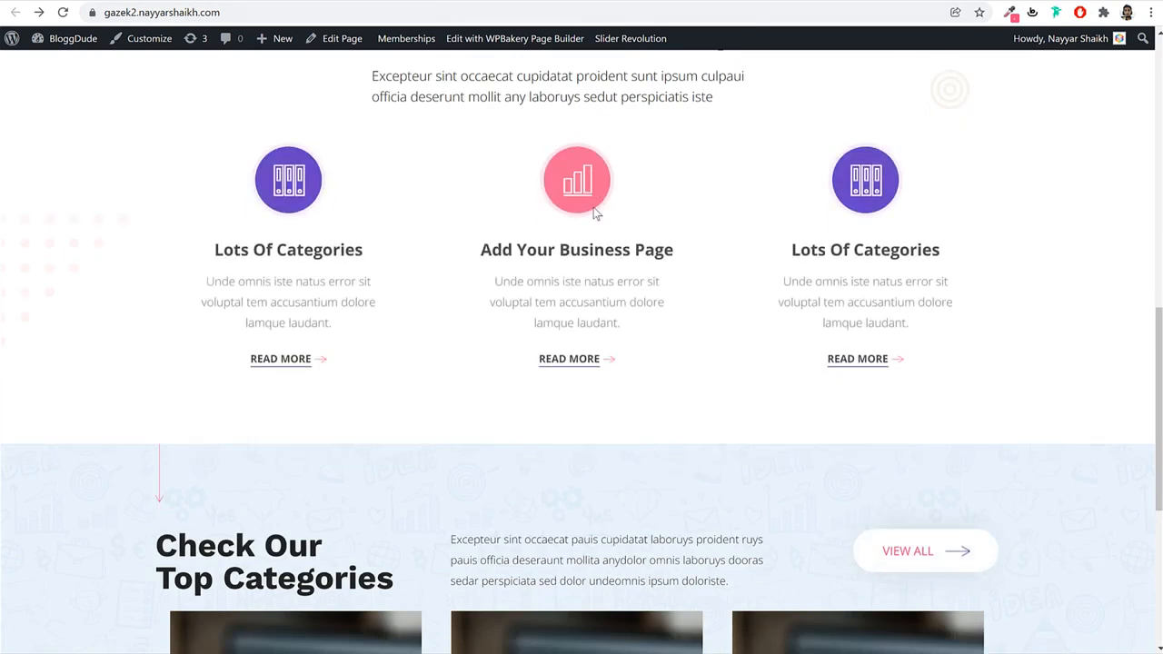
scroll(614, 221, down, 1)
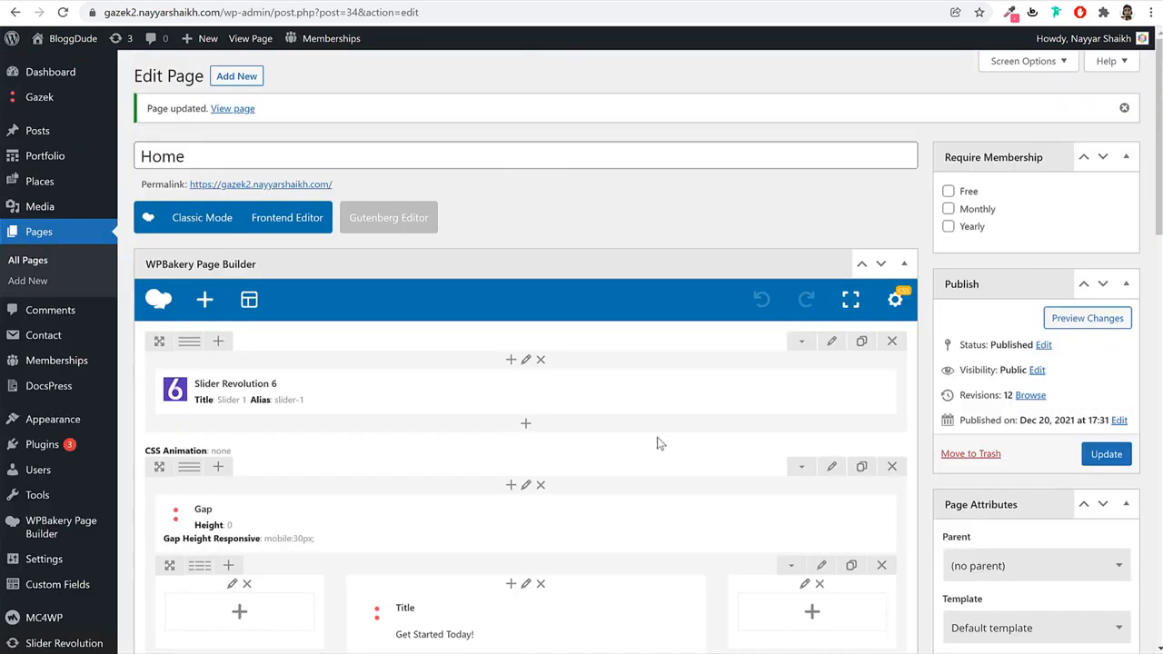
scroll(659, 443, down, 15)
Set the categories row's second Overflow to visible, save, update, and reload the live site.
scroll(803, 320, up, 4)
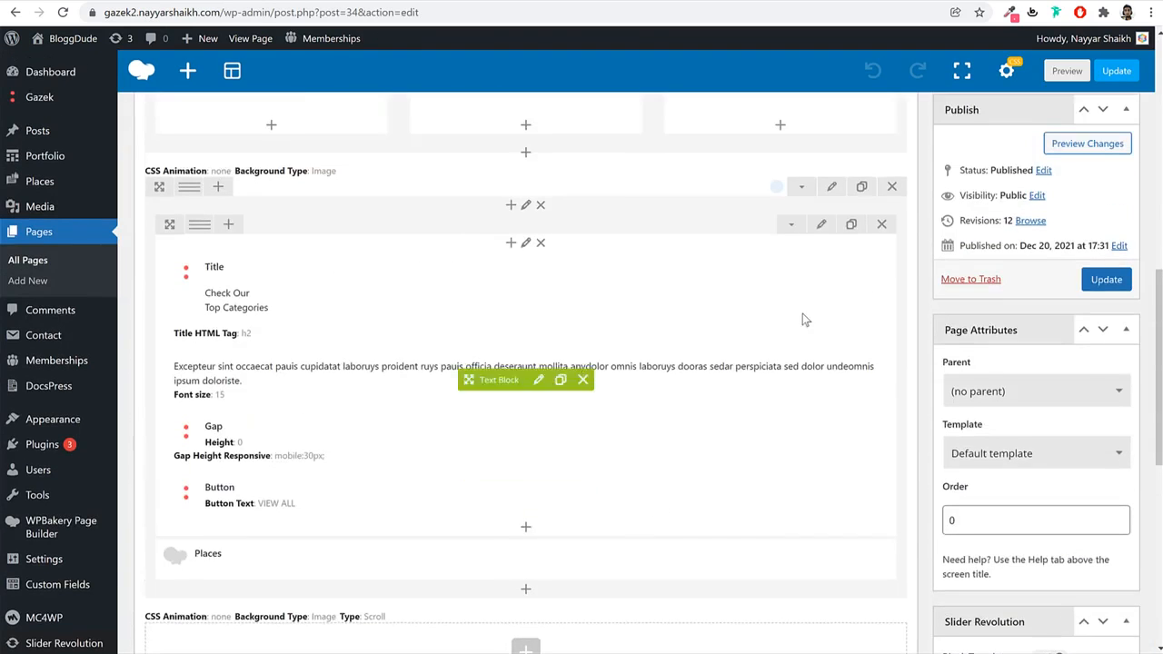
click(831, 186)
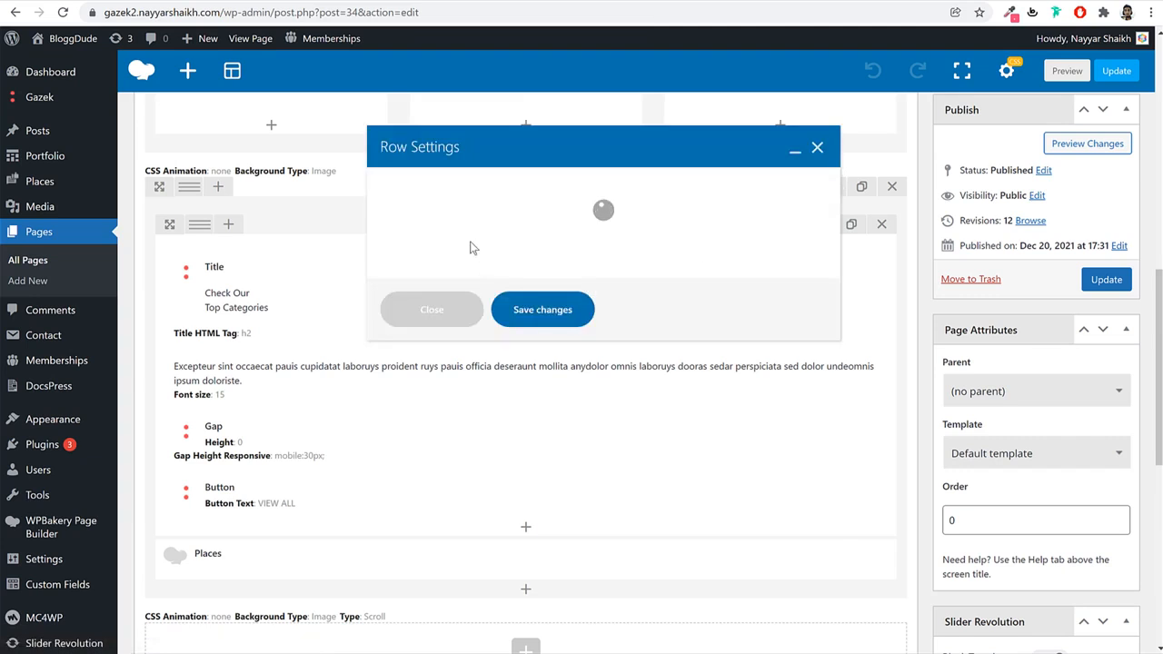
click(494, 186)
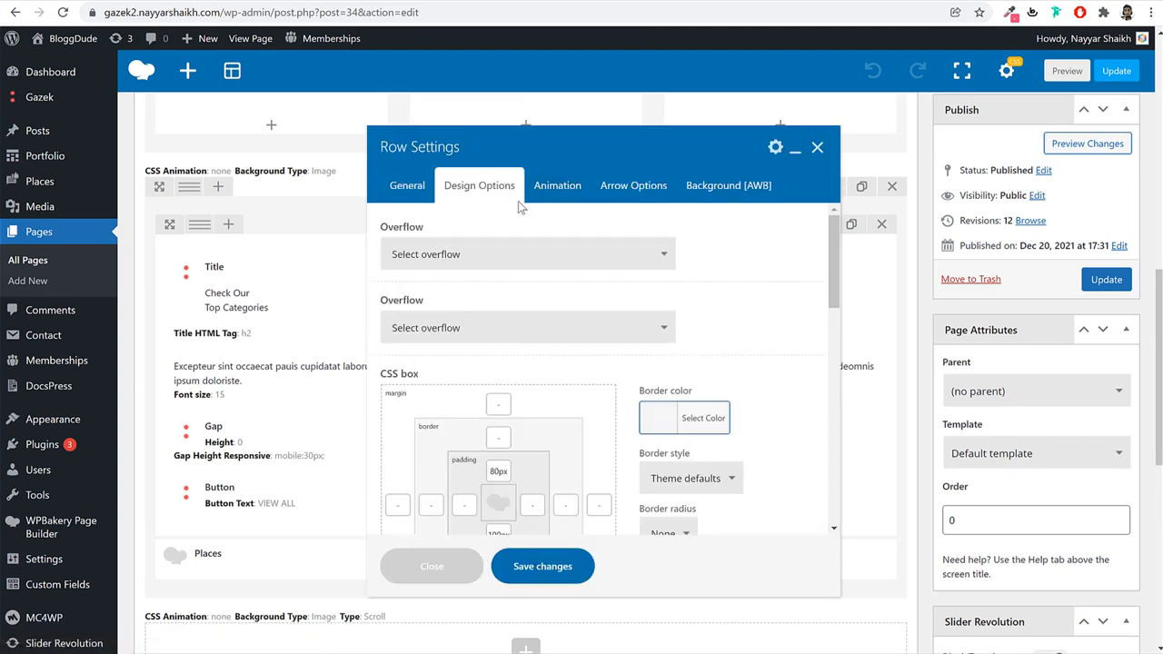
click(468, 331)
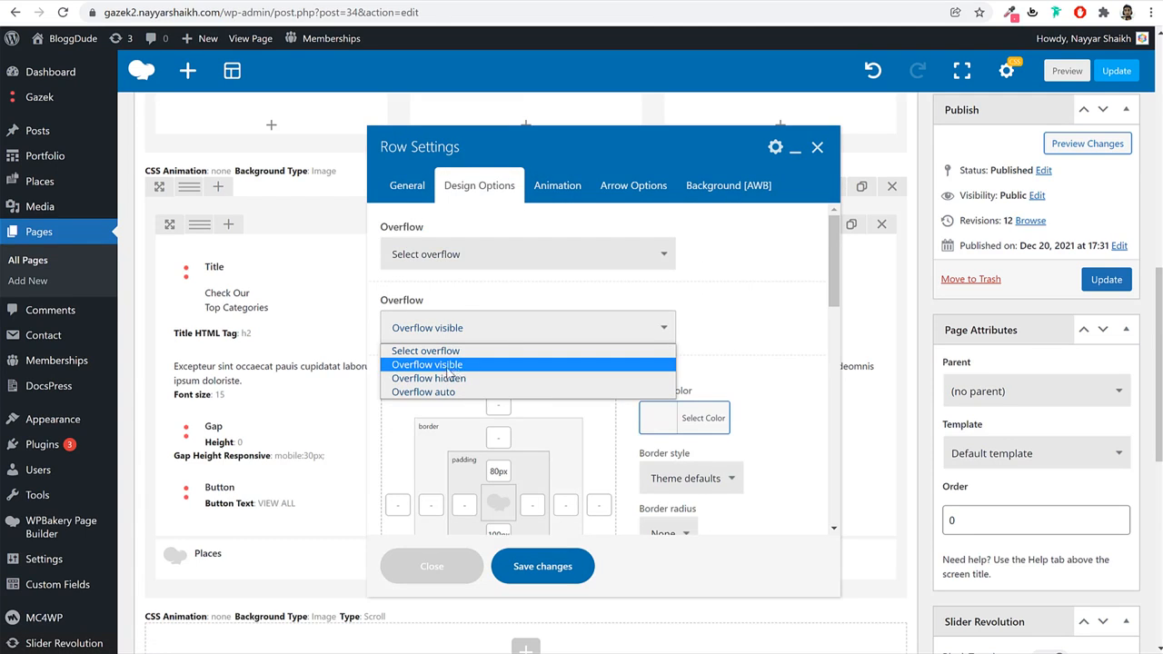
click(457, 363)
click(544, 574)
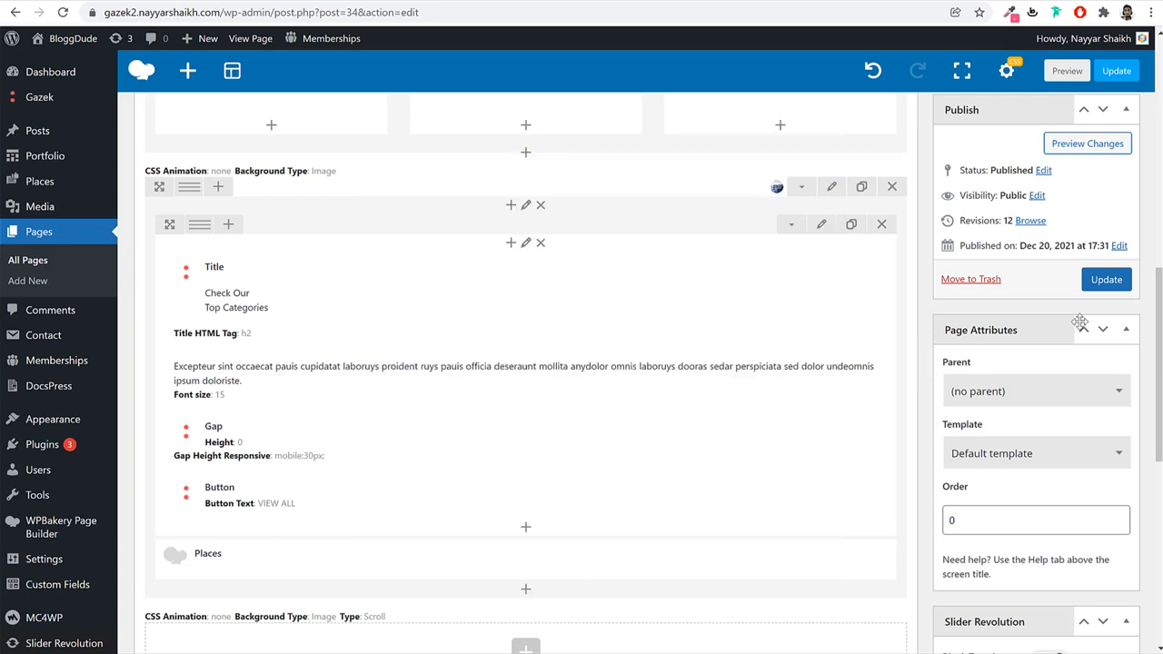
click(1109, 289)
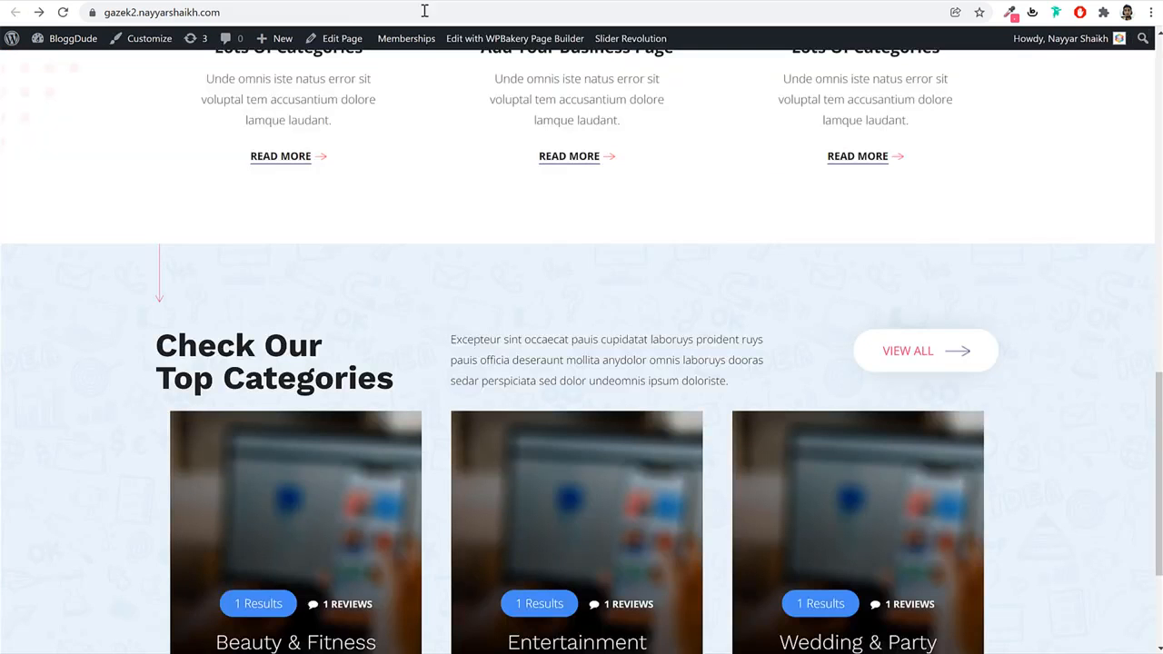
click(423, 14)
key(Return)
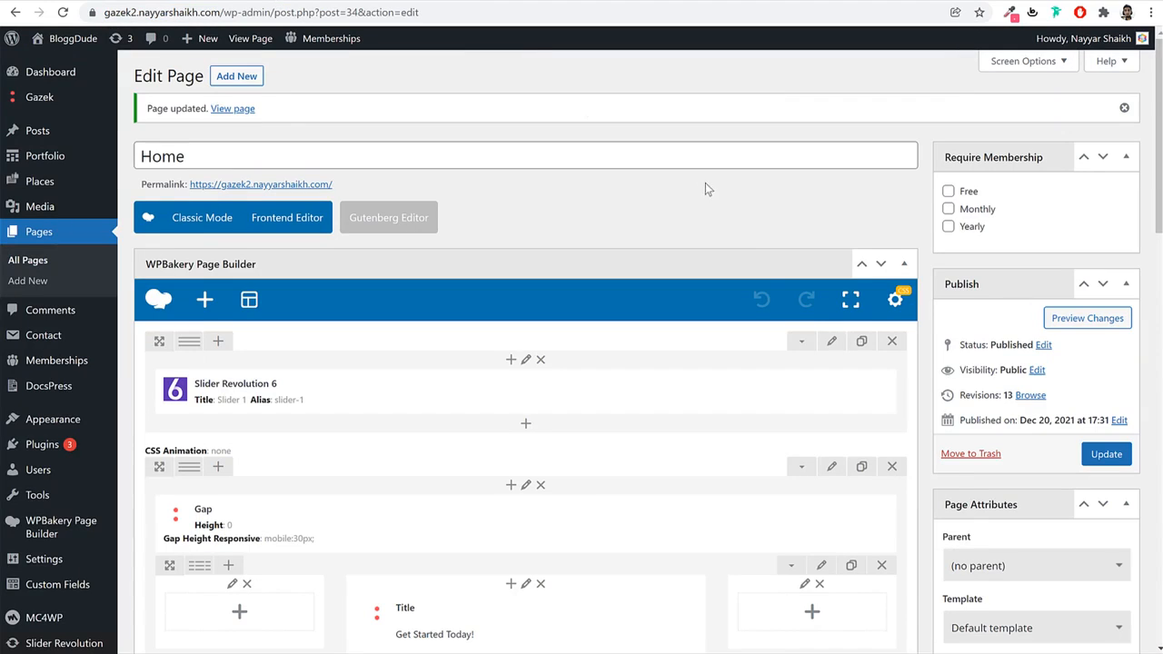
Add a new row at the bottom of the page containing a Title element.
scroll(670, 421, down, 5)
scroll(637, 391, down, 3)
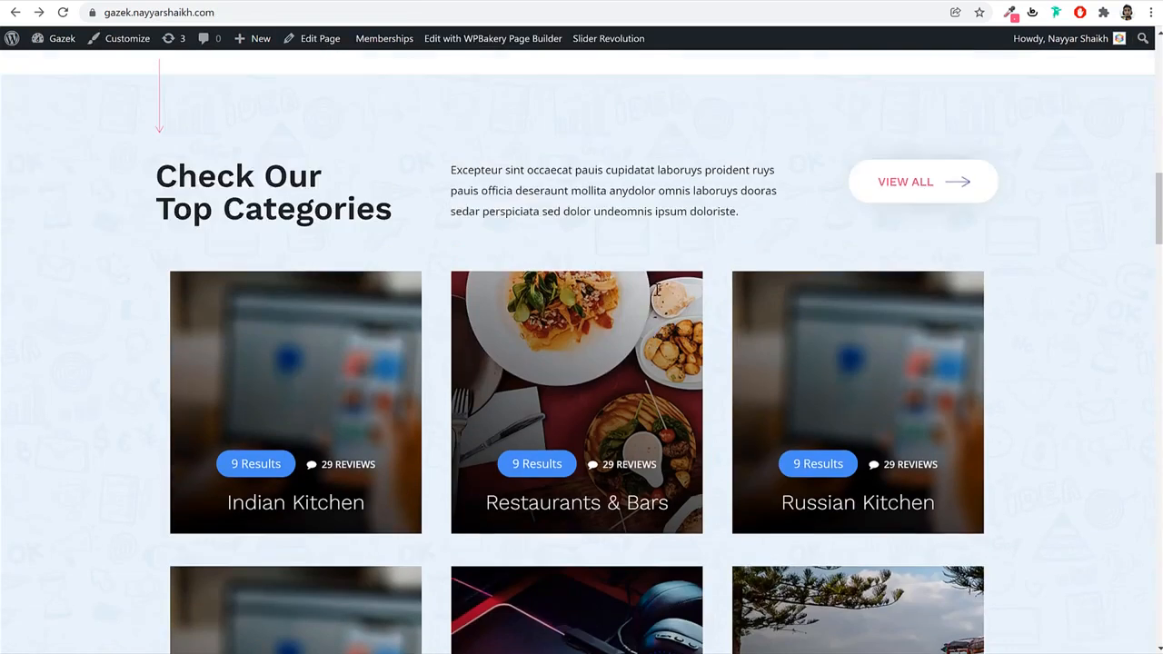
scroll(648, 287, down, 10)
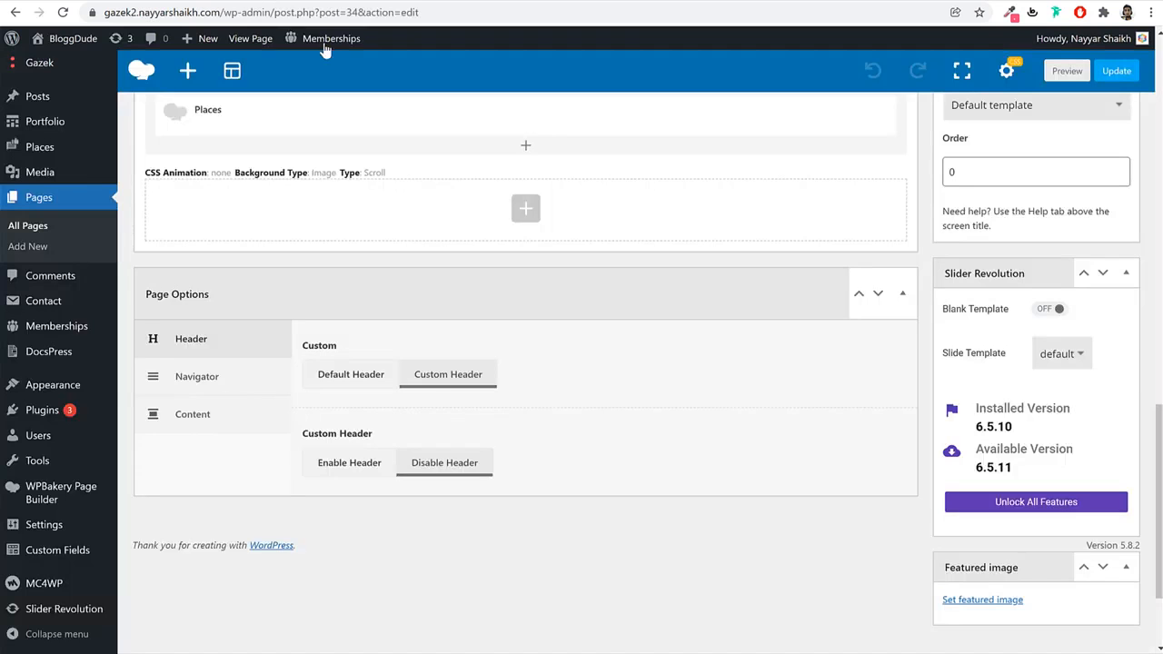
scroll(462, 208, down, 2)
scroll(546, 390, up, 5)
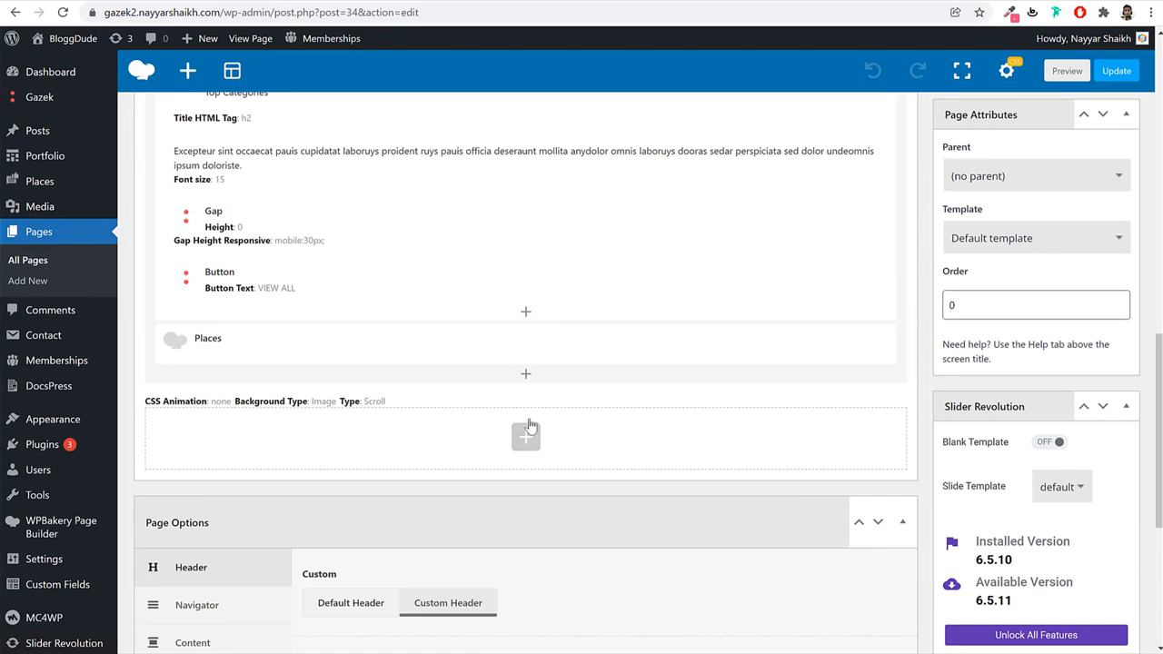
click(531, 435)
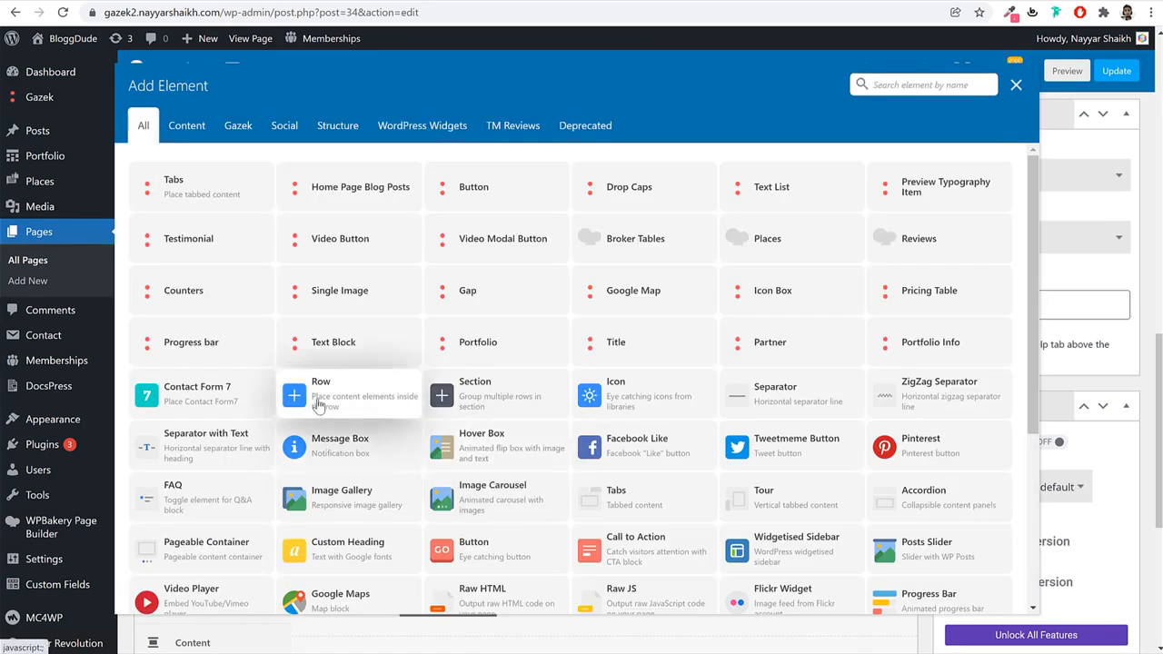
click(318, 406)
scroll(540, 333, down, 3)
click(530, 247)
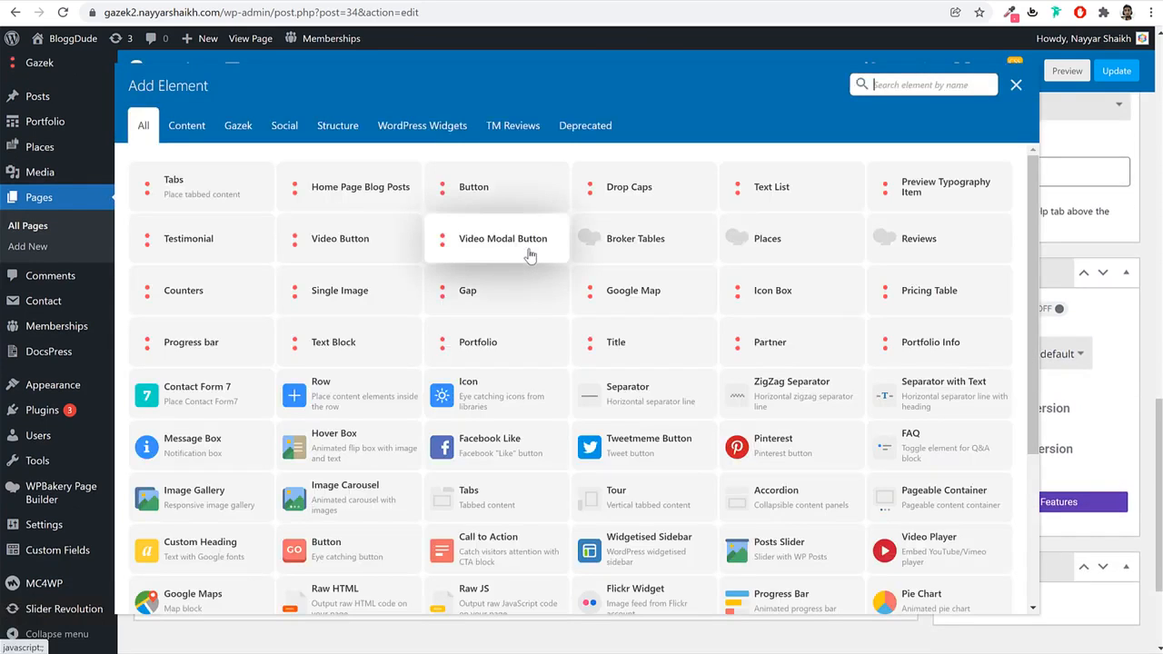
text(tit)
click(182, 187)
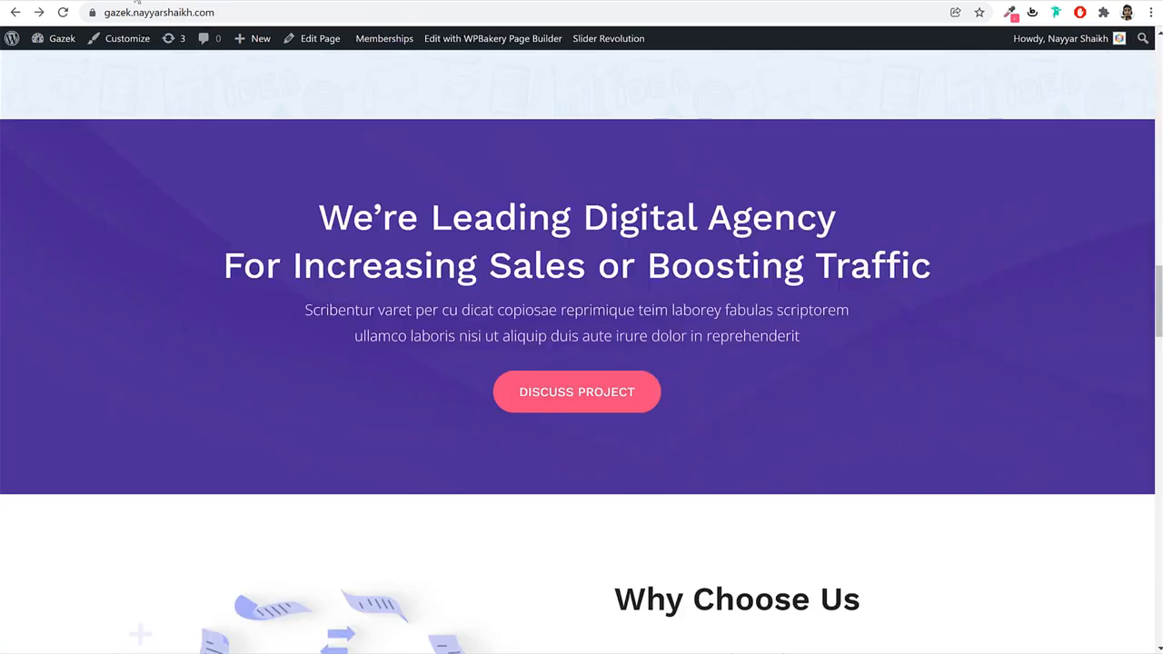
Select the two-line agency heading on the live site, then the placeholder title text.
triple_click(453, 196)
drag(929, 265, 192, 193)
key(ctrl+c)
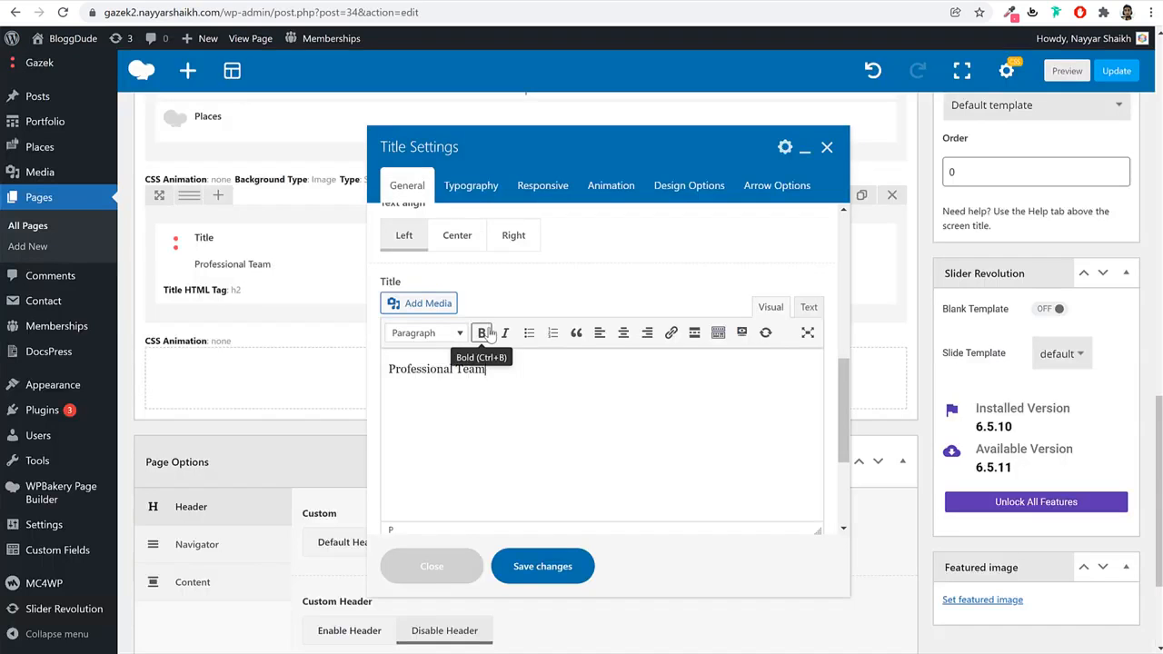
triple_click(494, 356)
Paste the agency heading into the title, center it, and make it an H3.
key(ctrl+v)
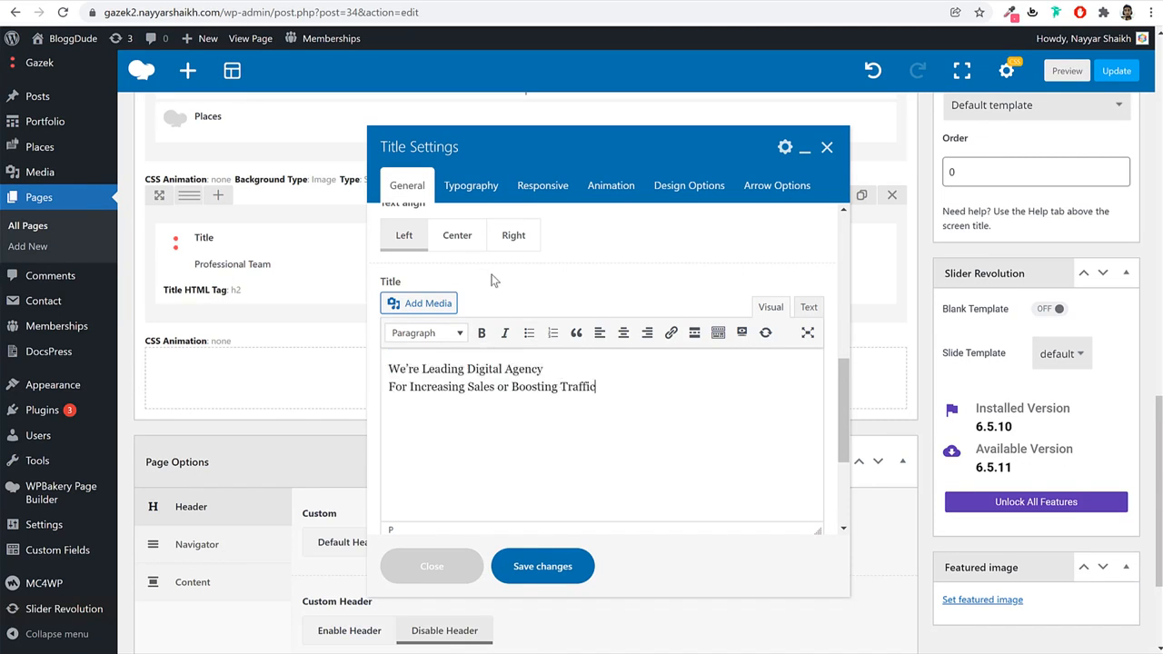
click(463, 243)
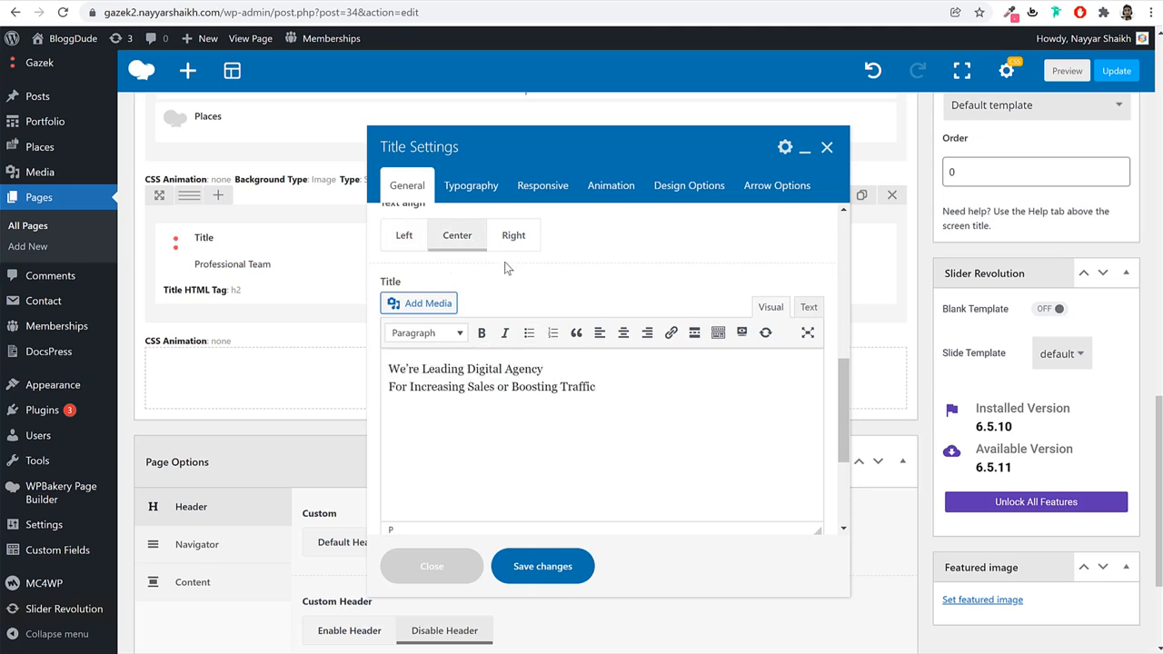
click(476, 195)
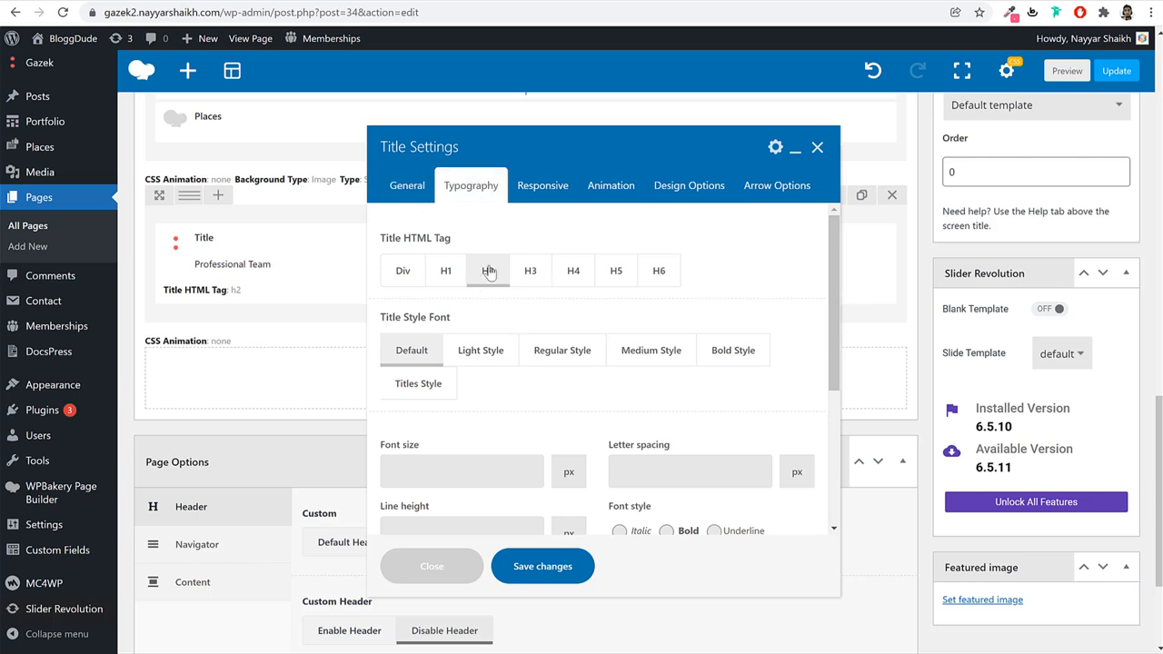
click(534, 282)
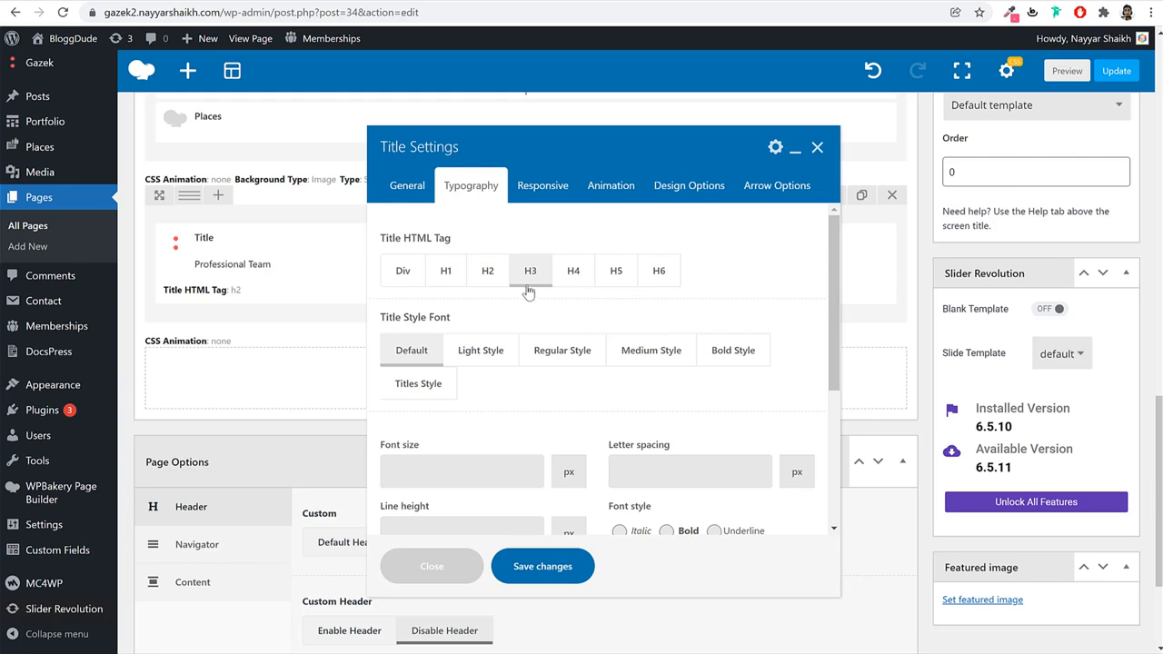
Give the heading Bold style with 50 px font size and 65 px line height.
click(674, 359)
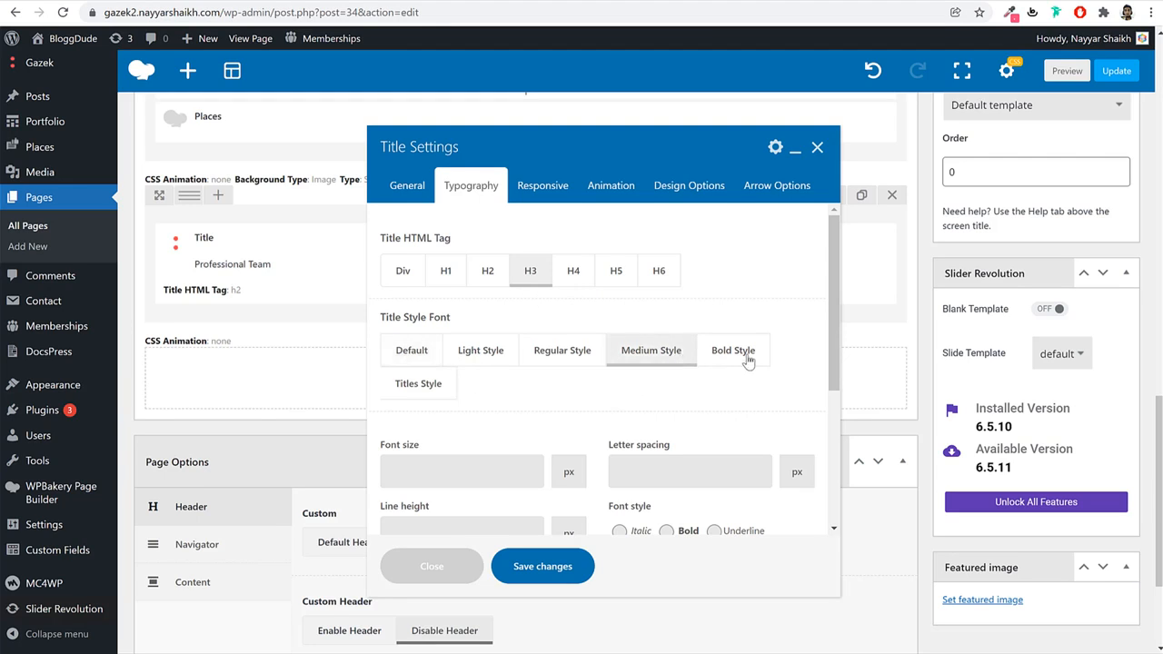
click(747, 362)
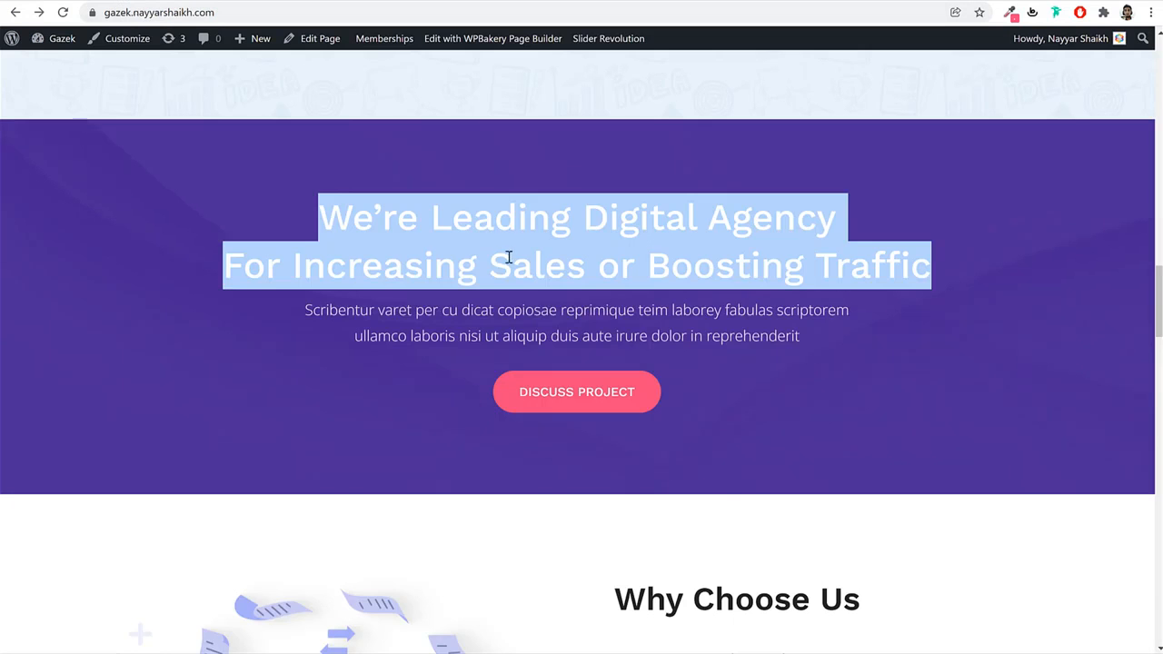
double_click(506, 237)
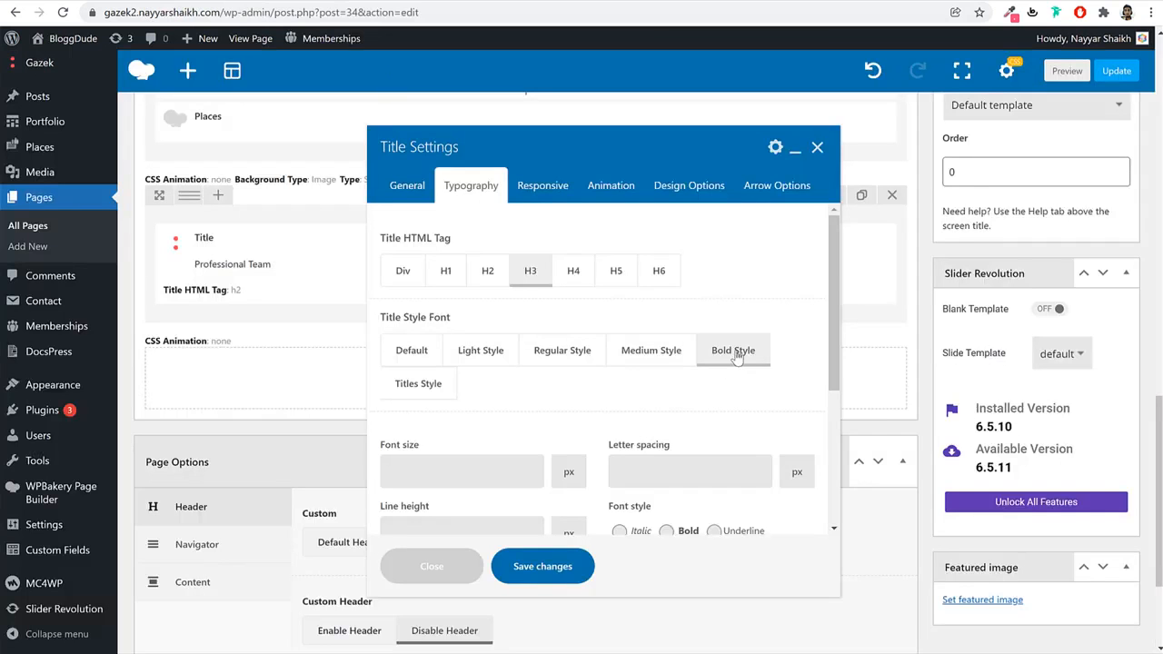
scroll(740, 364, down, 2)
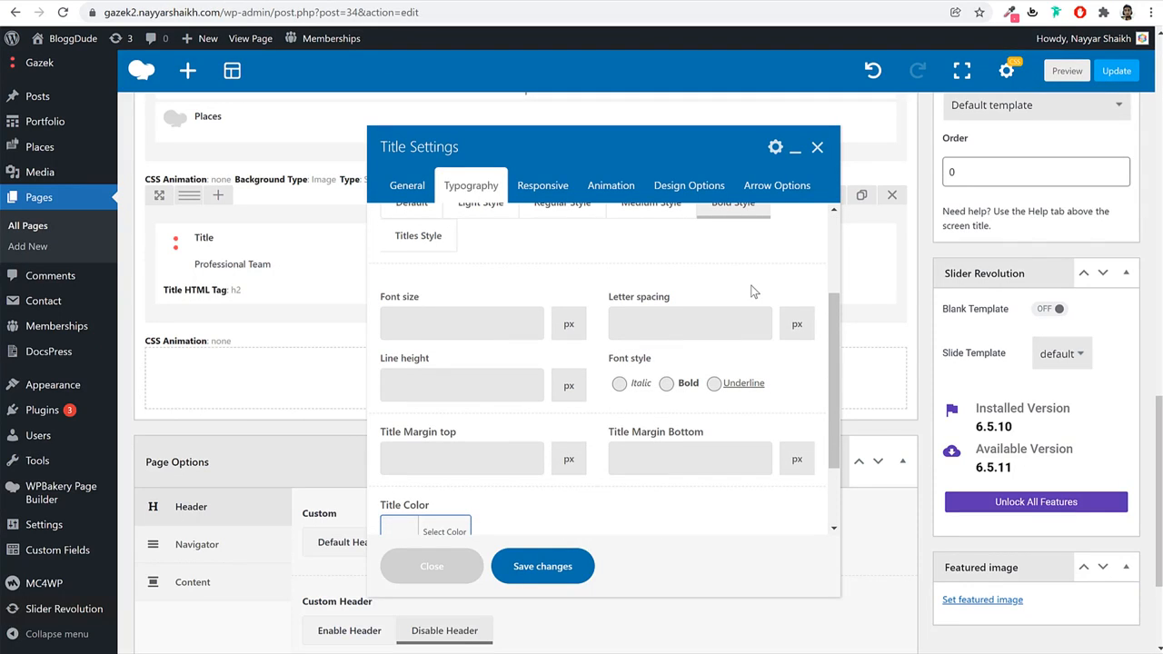
click(463, 328)
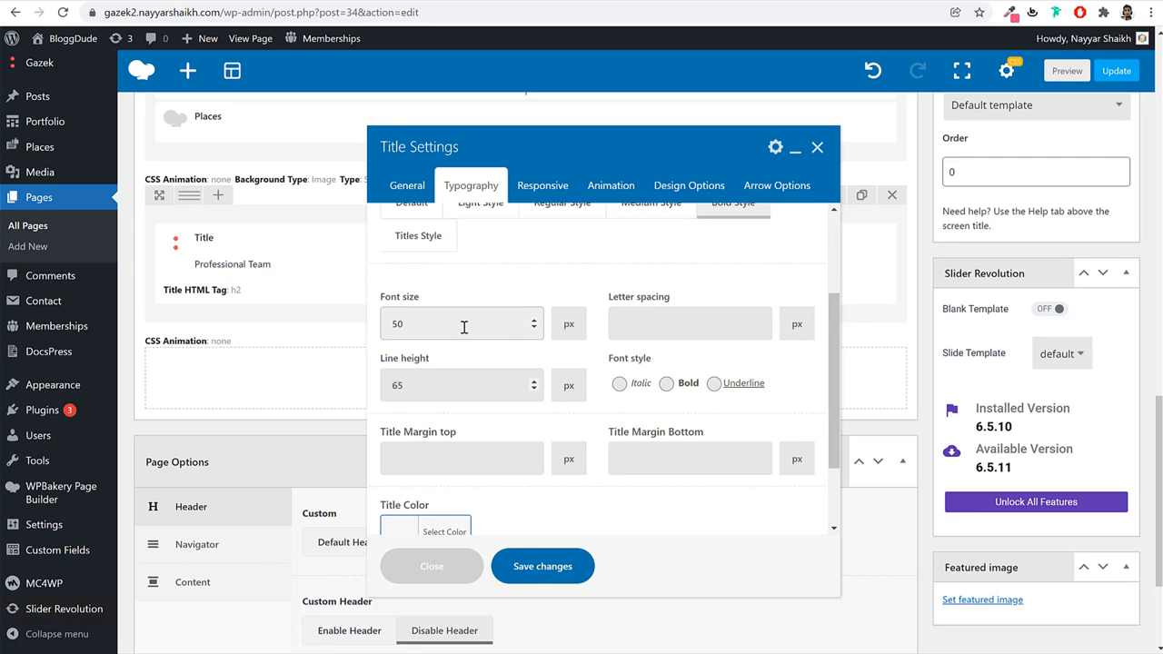
click(542, 187)
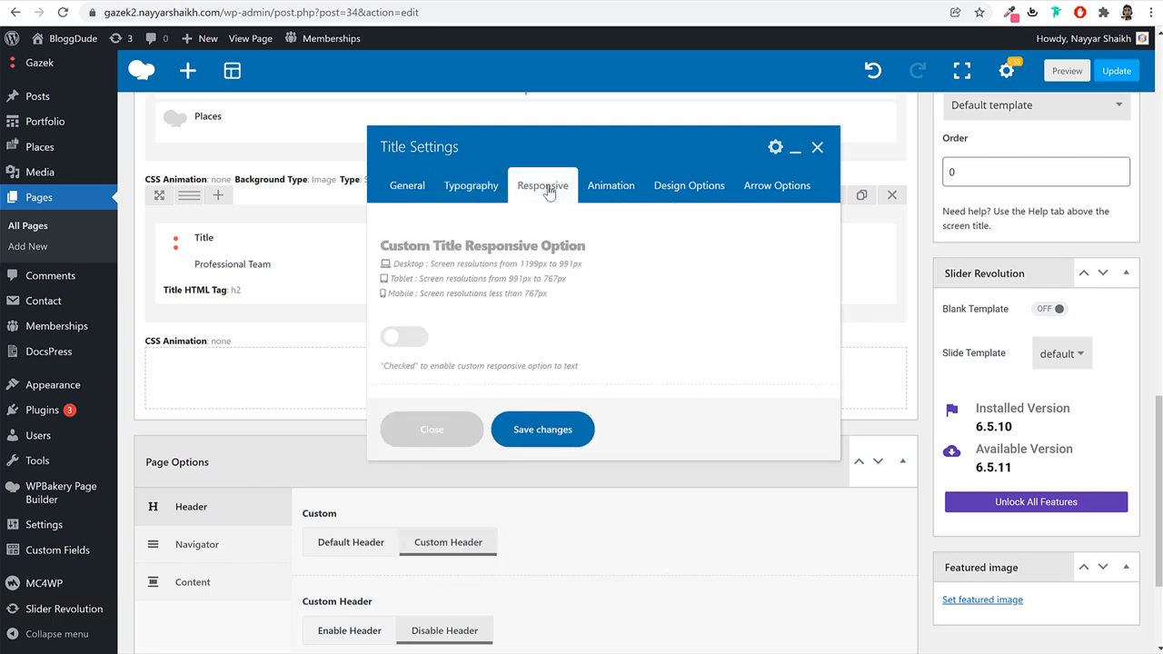
Enable responsive sizing with 50/40/23 px font sizes and 50/44/32 px line heights.
click(408, 338)
click(425, 444)
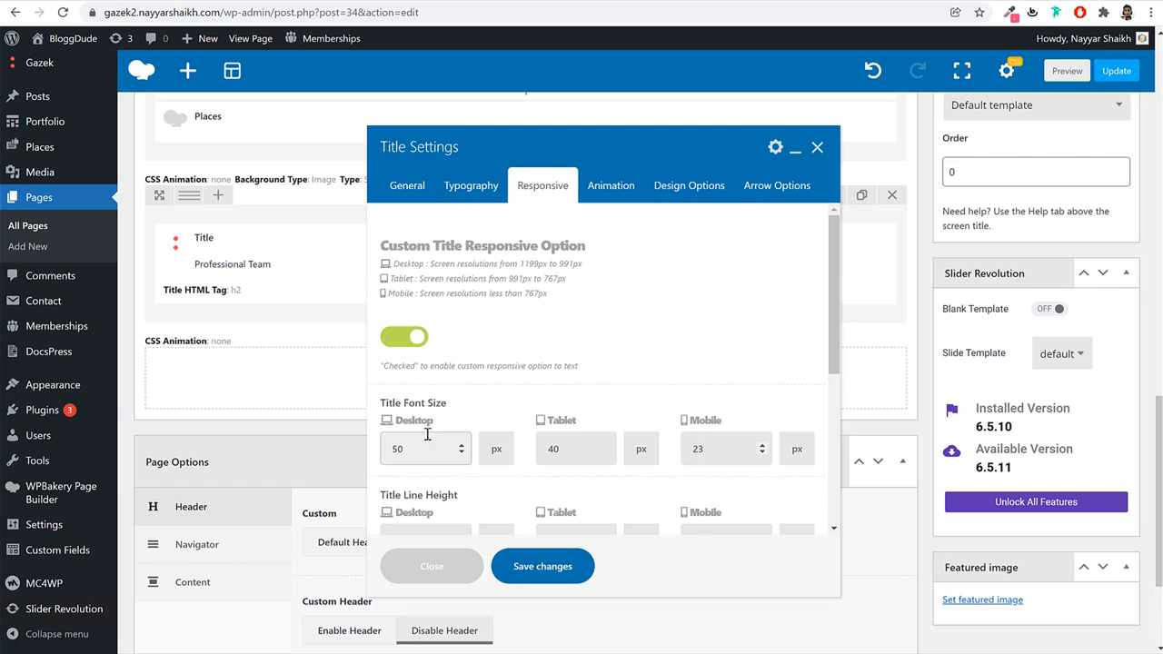
scroll(581, 384, down, 2)
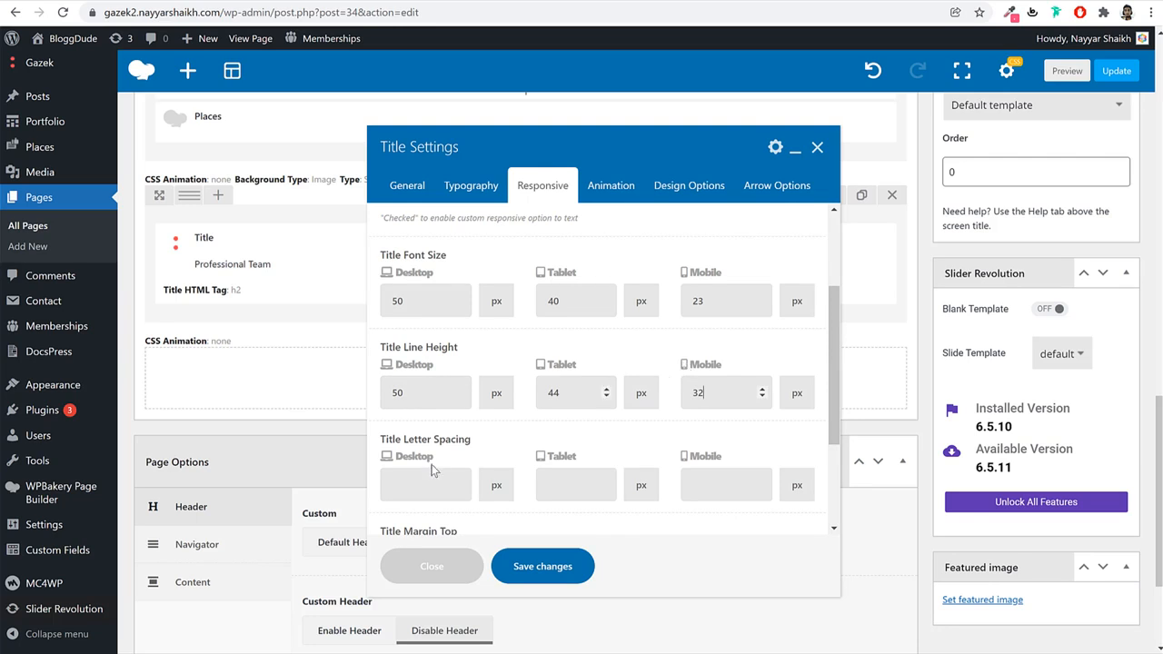
drag(428, 440, 502, 442)
click(503, 441)
scroll(569, 384, up, 3)
Apply a fadeIn entrance animation to the heading and save its settings.
click(610, 186)
click(503, 271)
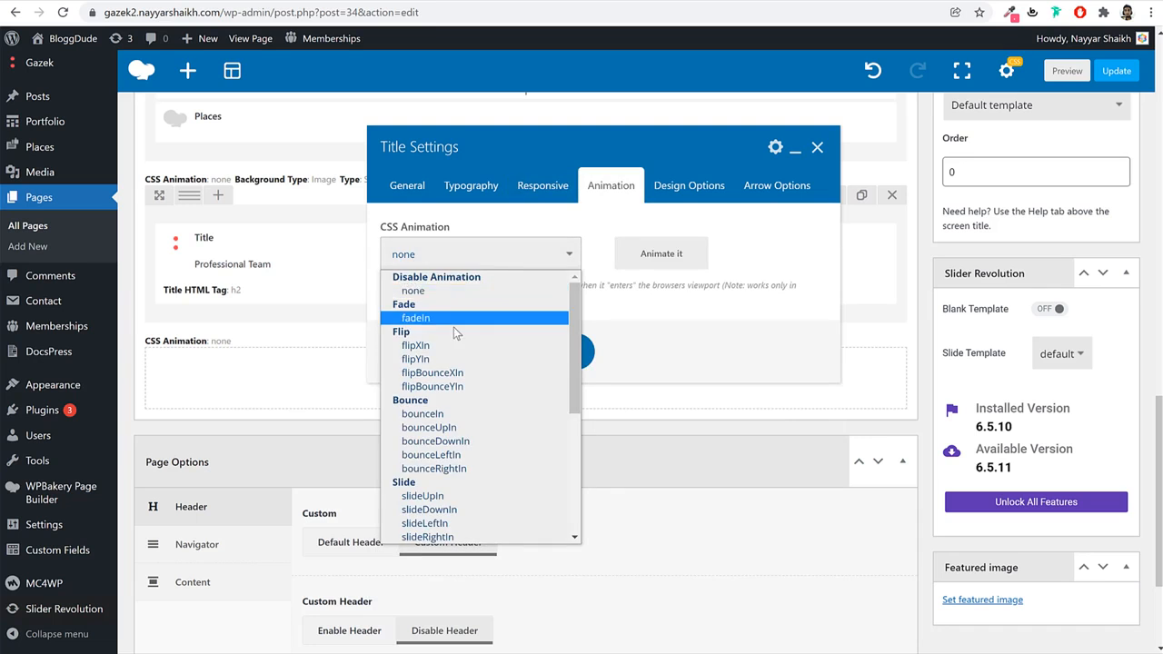
click(453, 325)
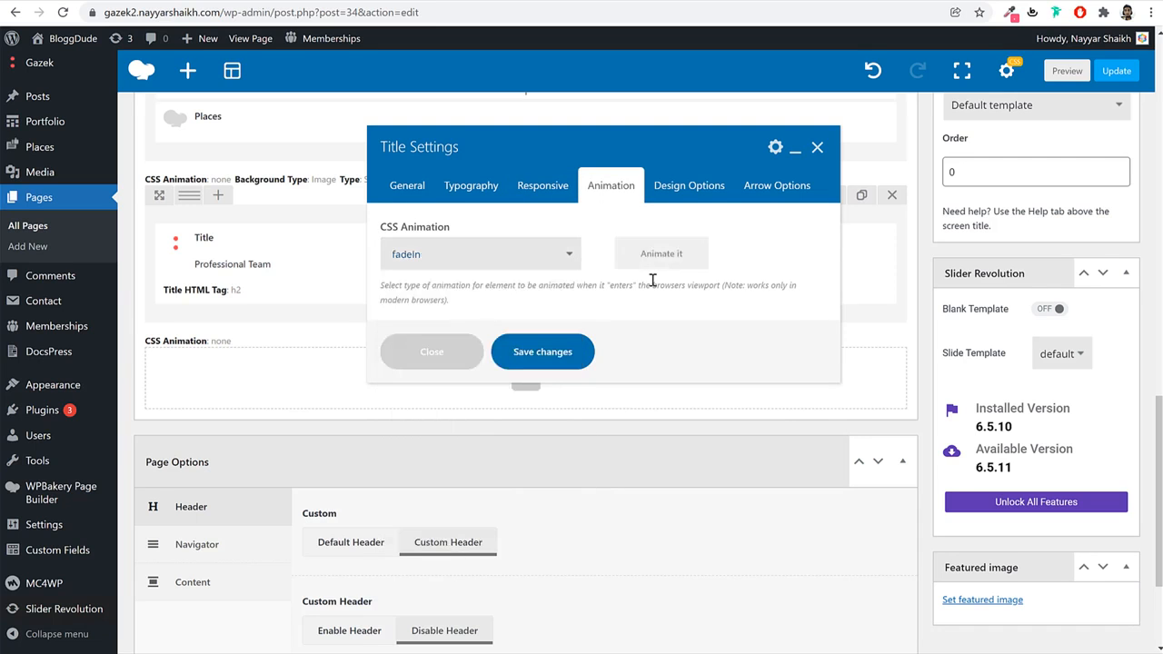
click(576, 360)
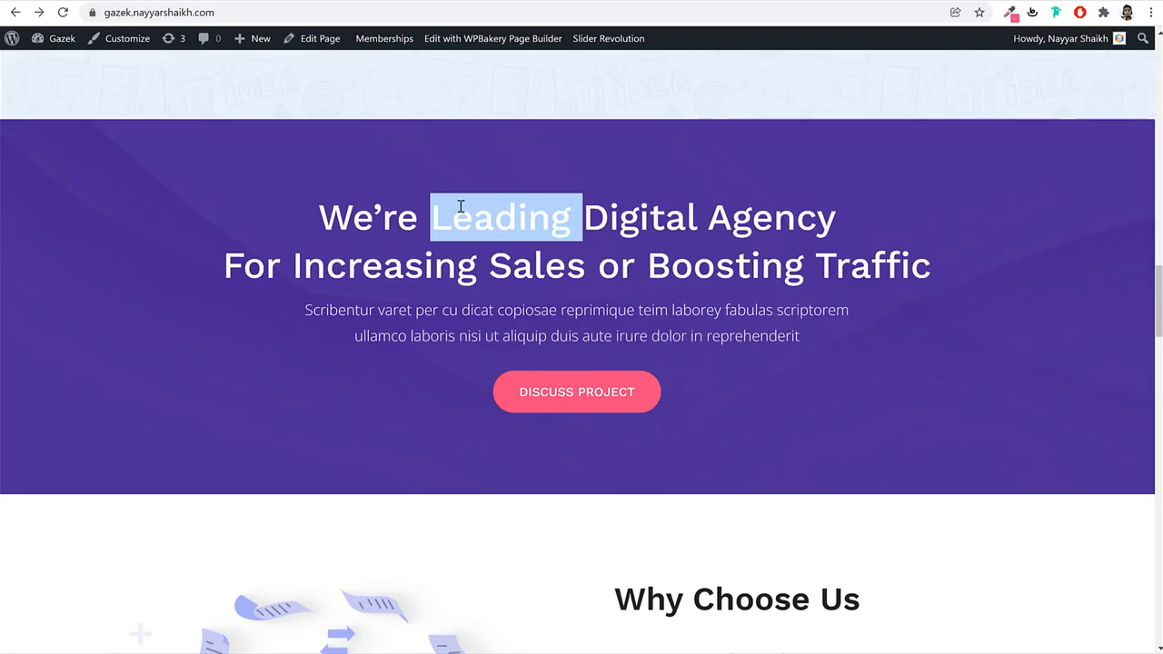
Insert a new row below the heading split into 1/6 + 4/6 + 1/6 columns.
triple_click(460, 208)
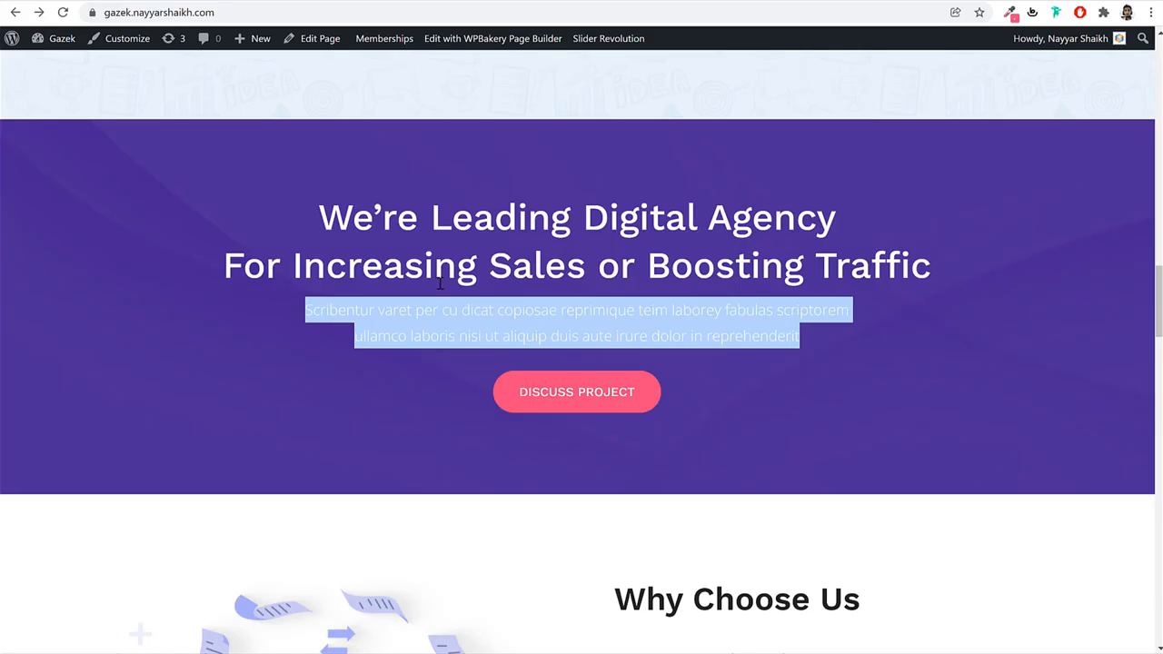
click(427, 309)
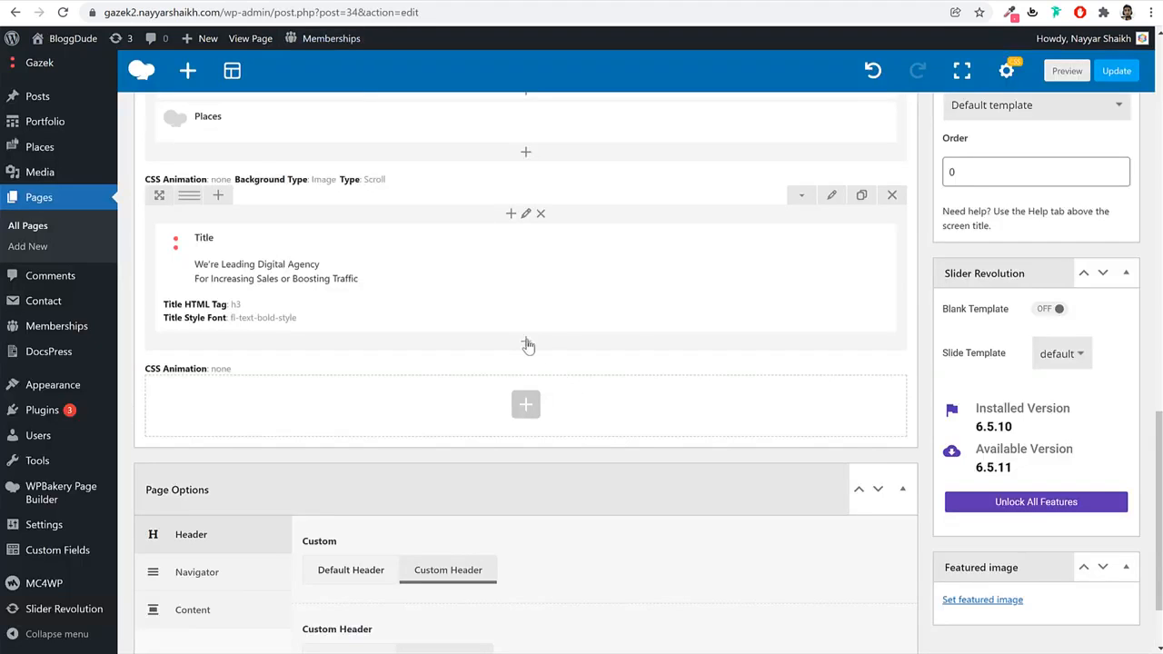
click(526, 343)
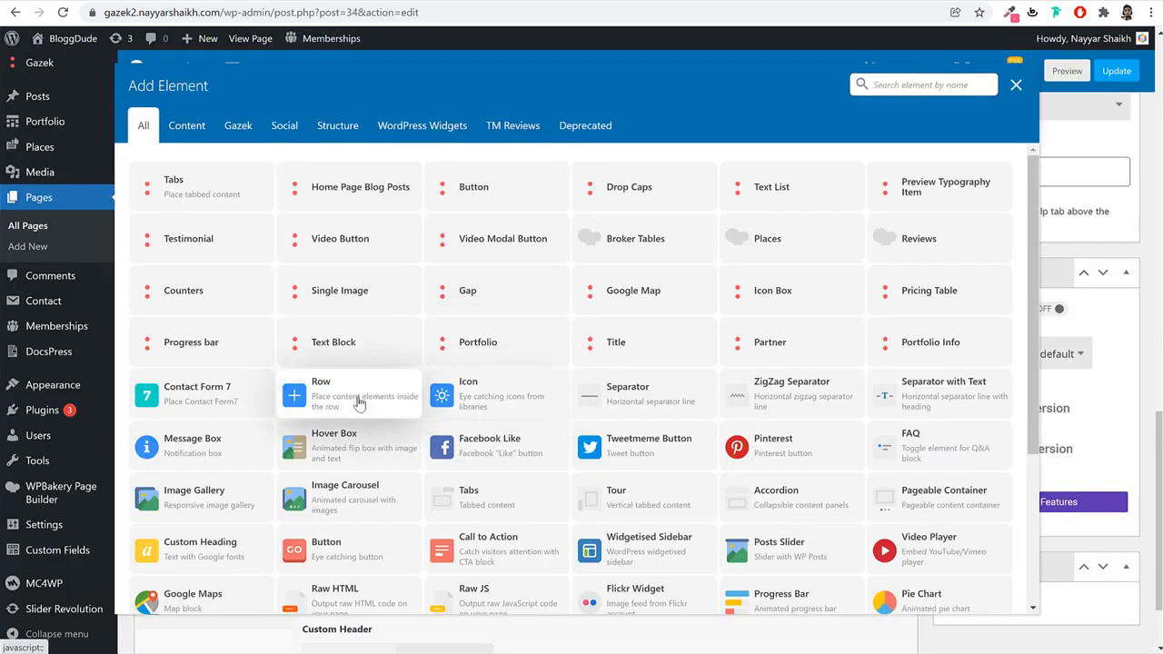
click(359, 403)
mouse_move(191, 345)
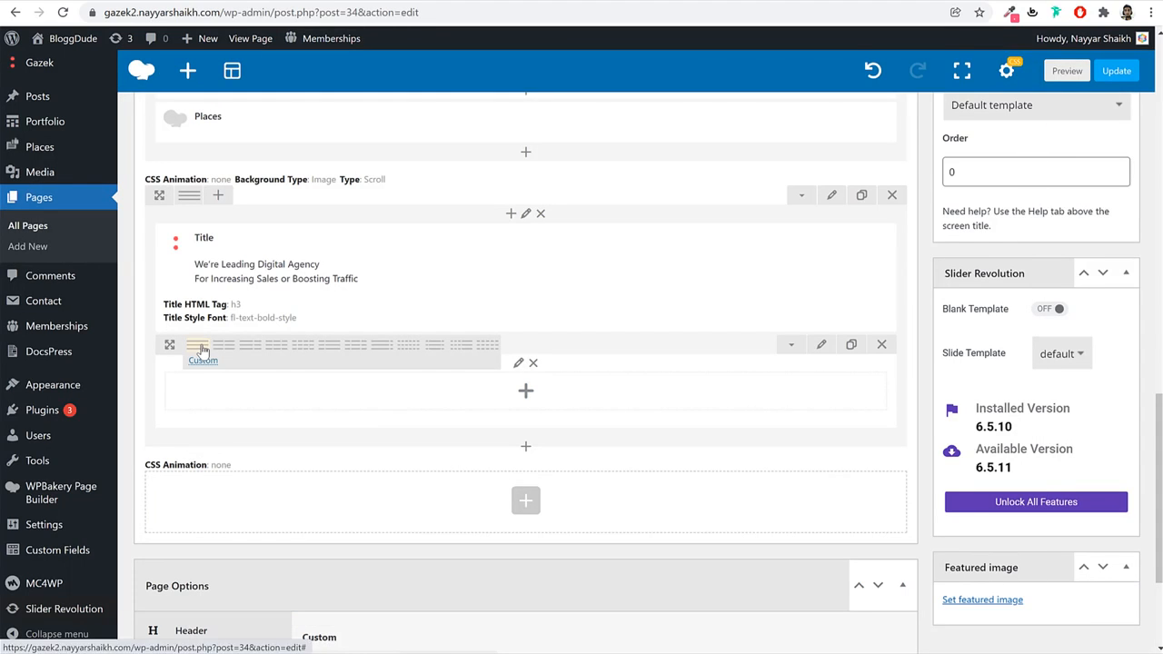
click(431, 351)
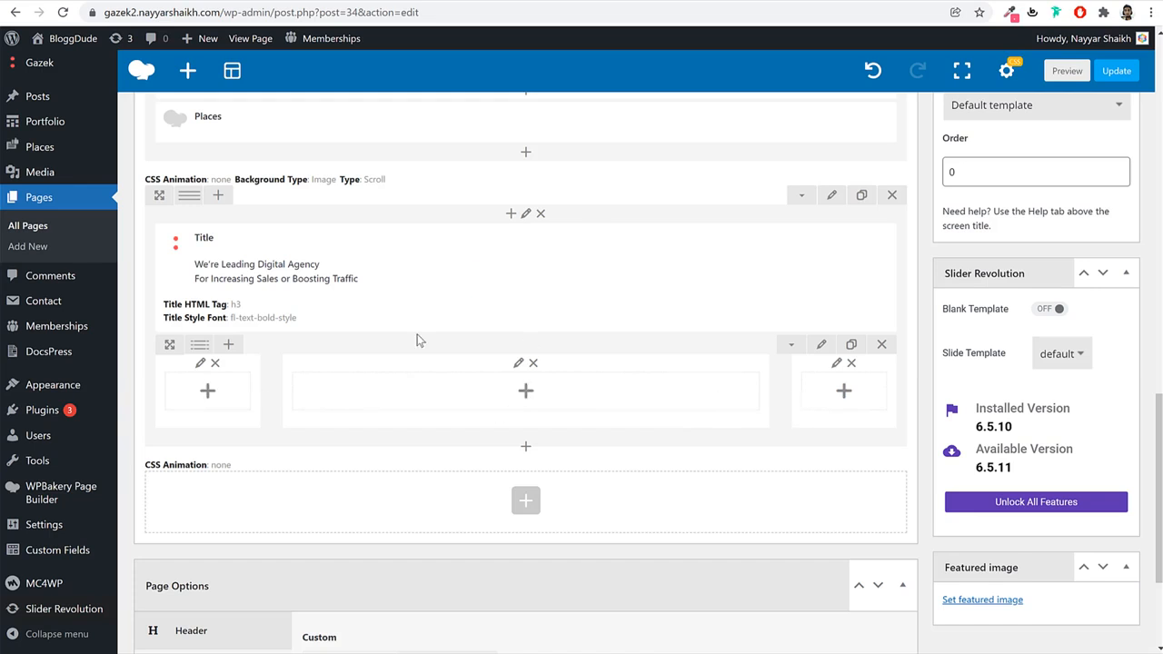
Add a Title element to the middle column and select the demo site's hero paragraph.
click(524, 392)
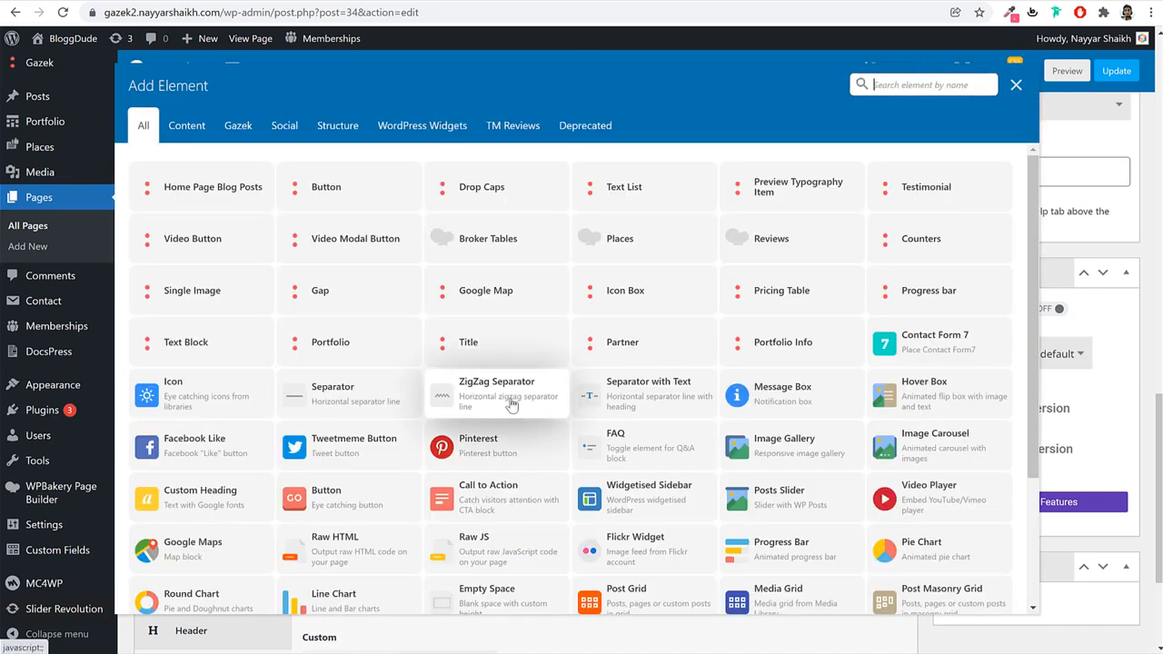
text(tit)
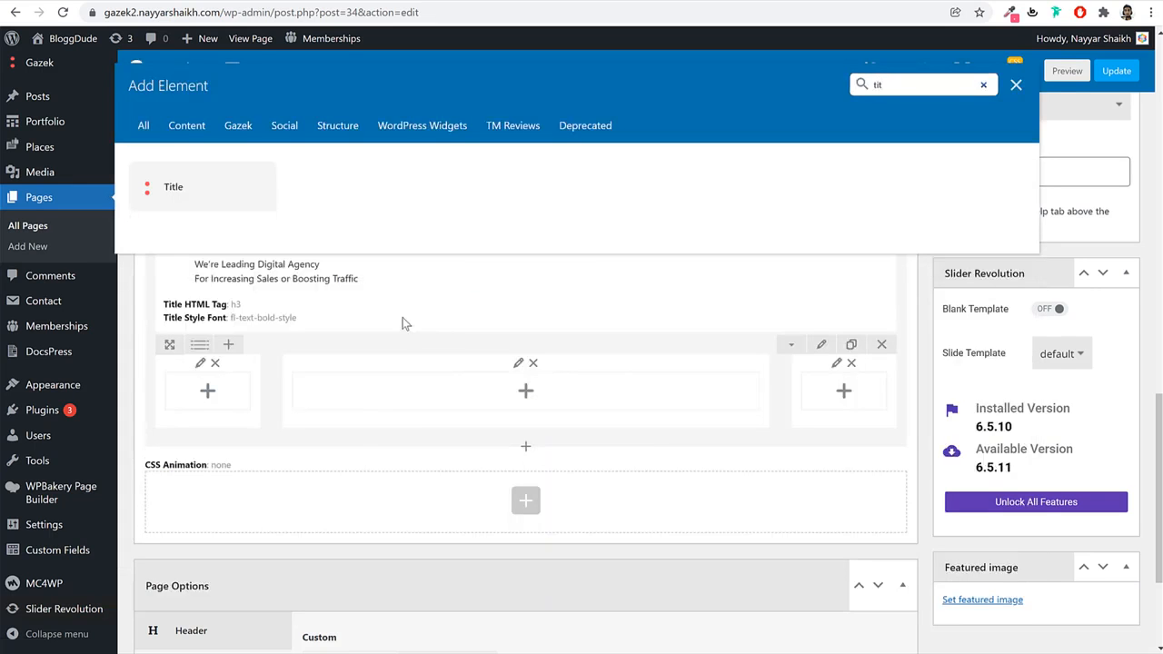
click(208, 184)
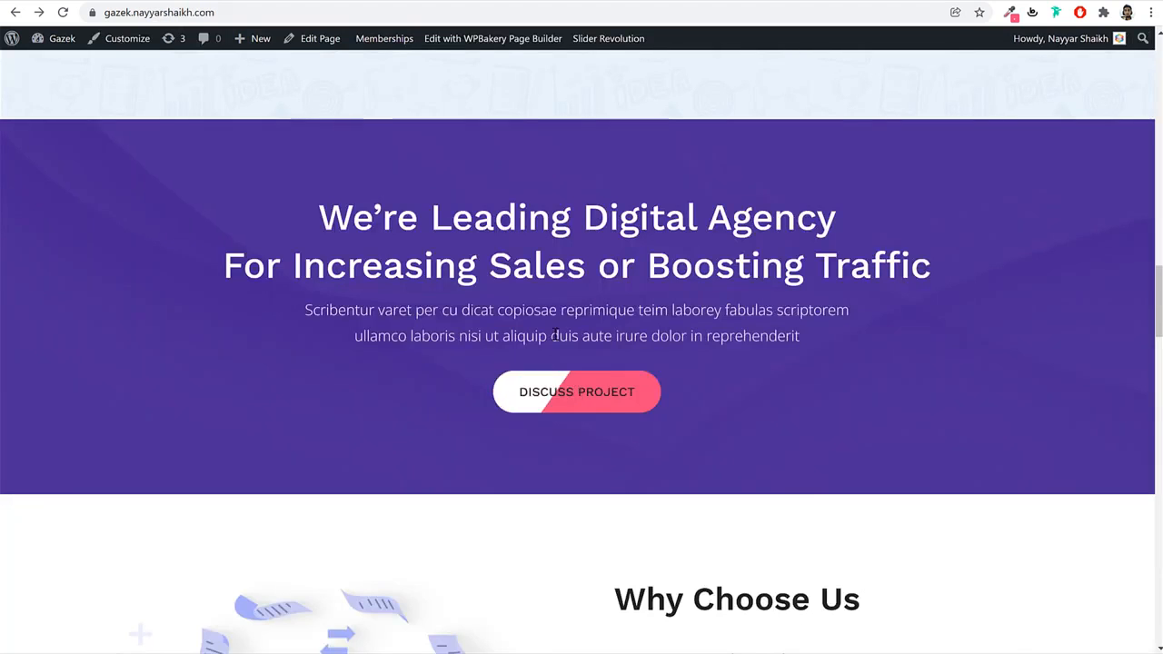
triple_click(554, 333)
key(ctrl+c)
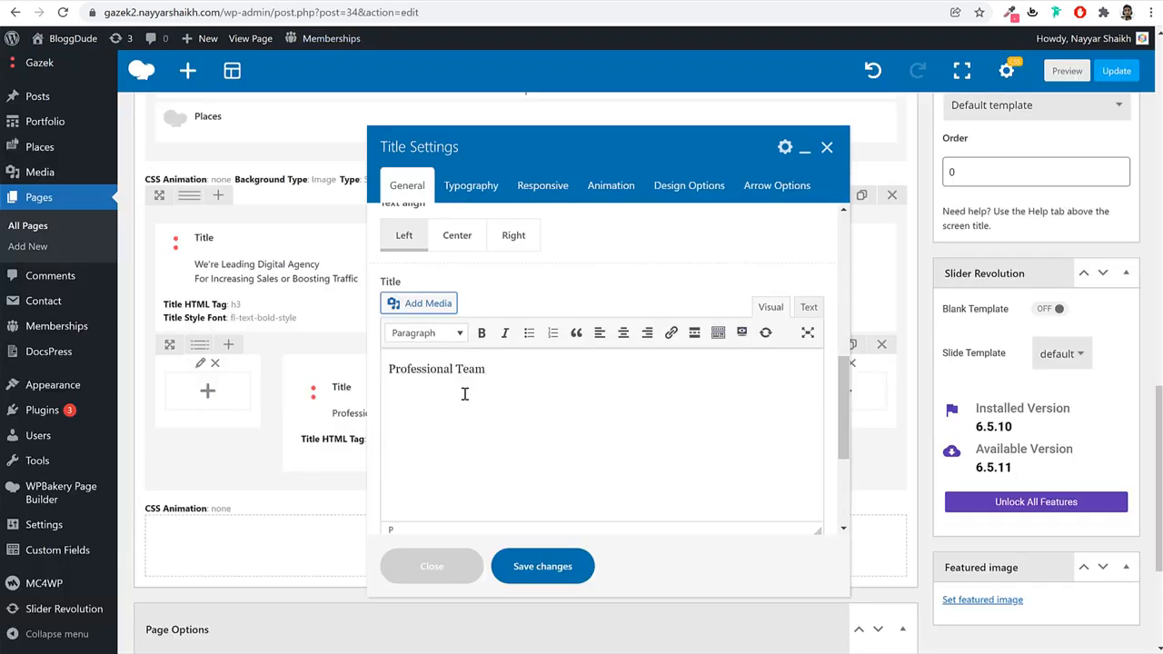
Replace the placeholder title with the pasted hero paragraph, centre-aligned.
key(ctrl+shift+Left)
key(ctrl+shift+Left)
key(ctrl+v)
click(457, 235)
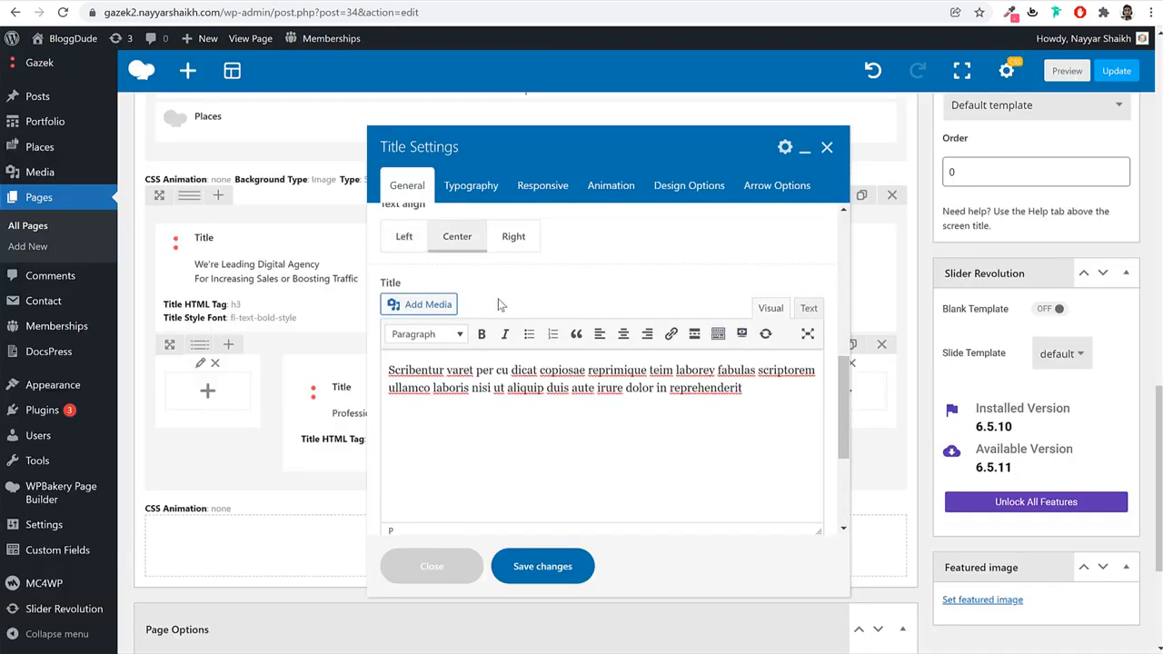
Set the paragraph title to a Div tag with 20 px font size and 35 px line height.
scroll(498, 298, up, 3)
click(471, 192)
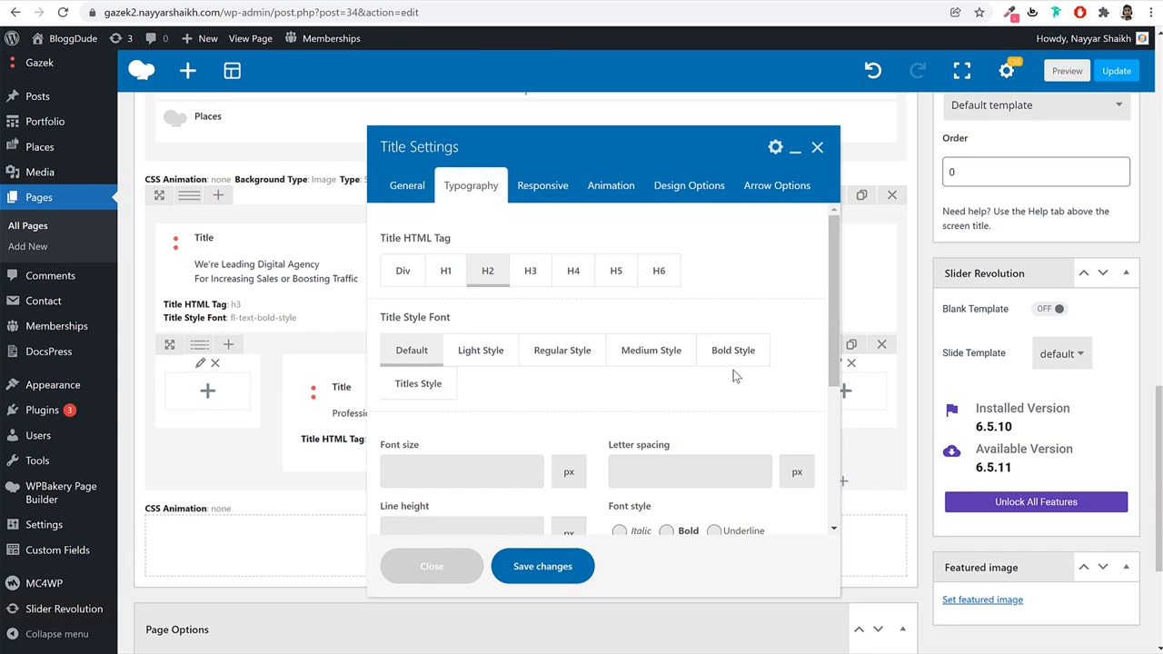
click(402, 274)
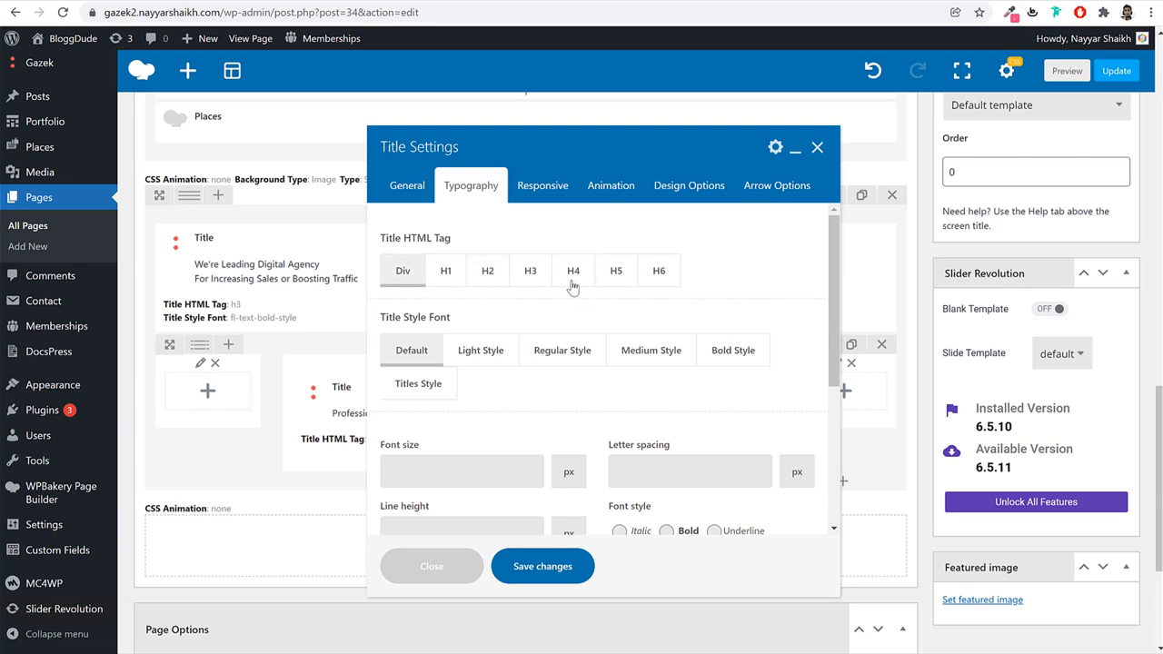
scroll(454, 300, down, 2)
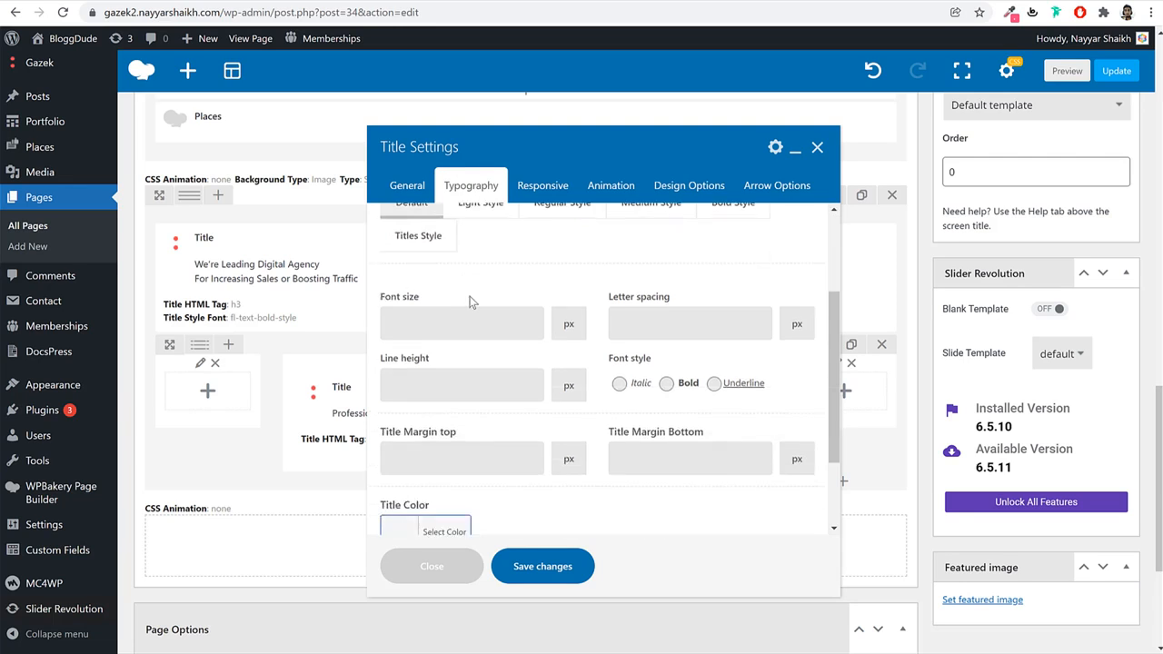
scroll(479, 300, up, 1)
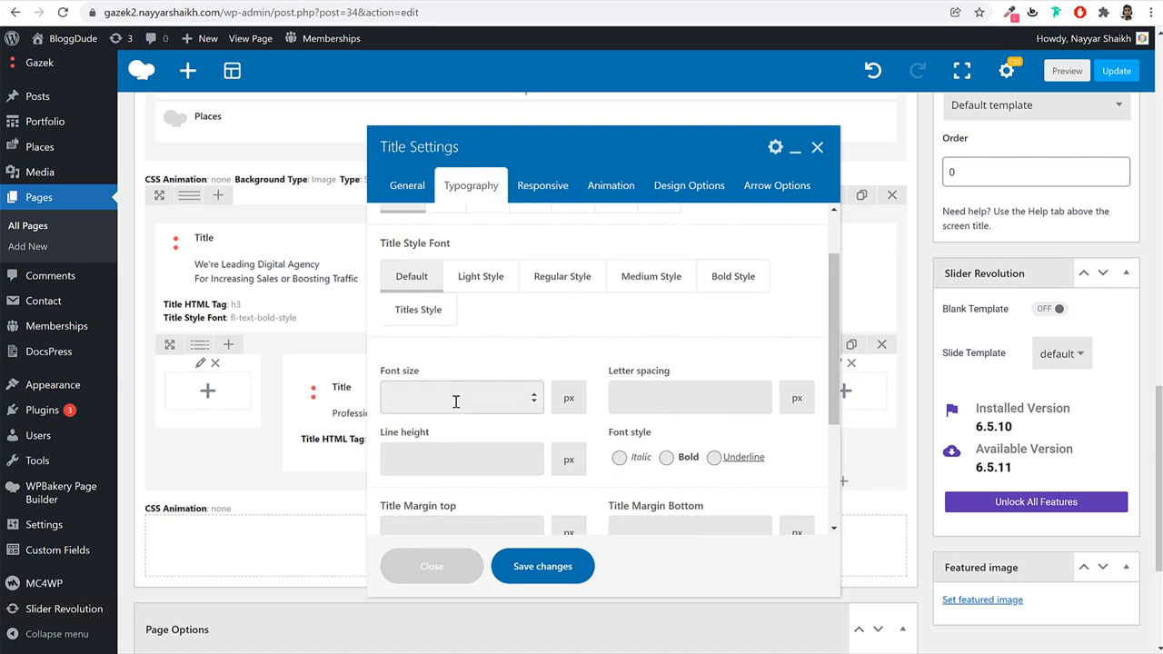
key(Tab)
scroll(624, 379, down, 2)
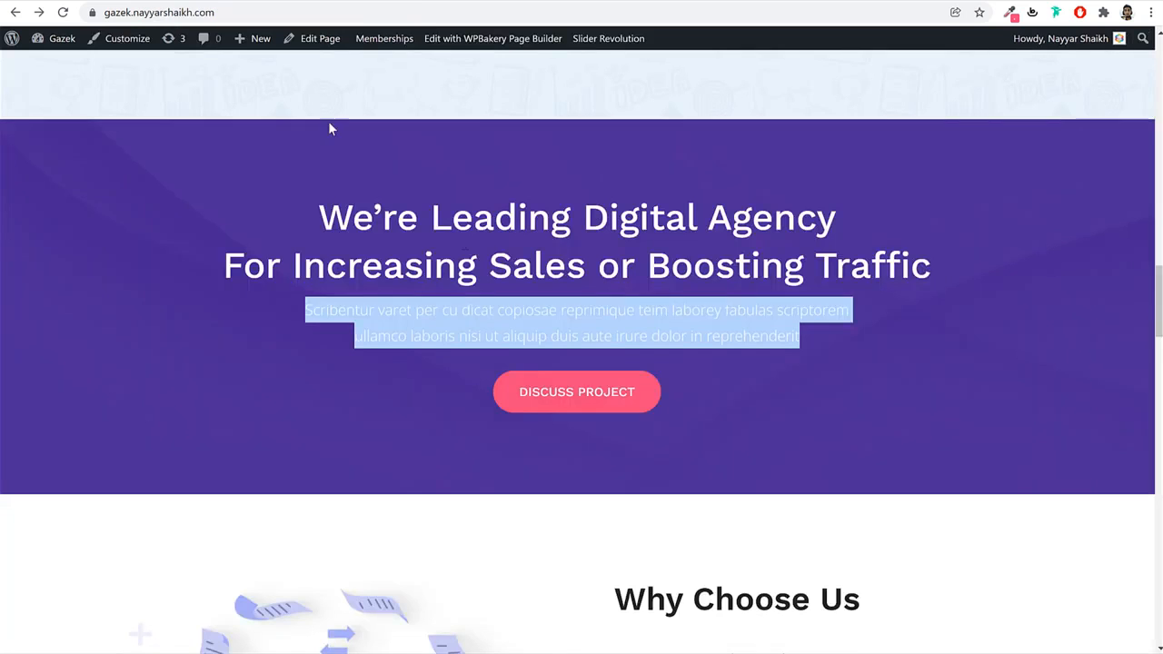
click(498, 314)
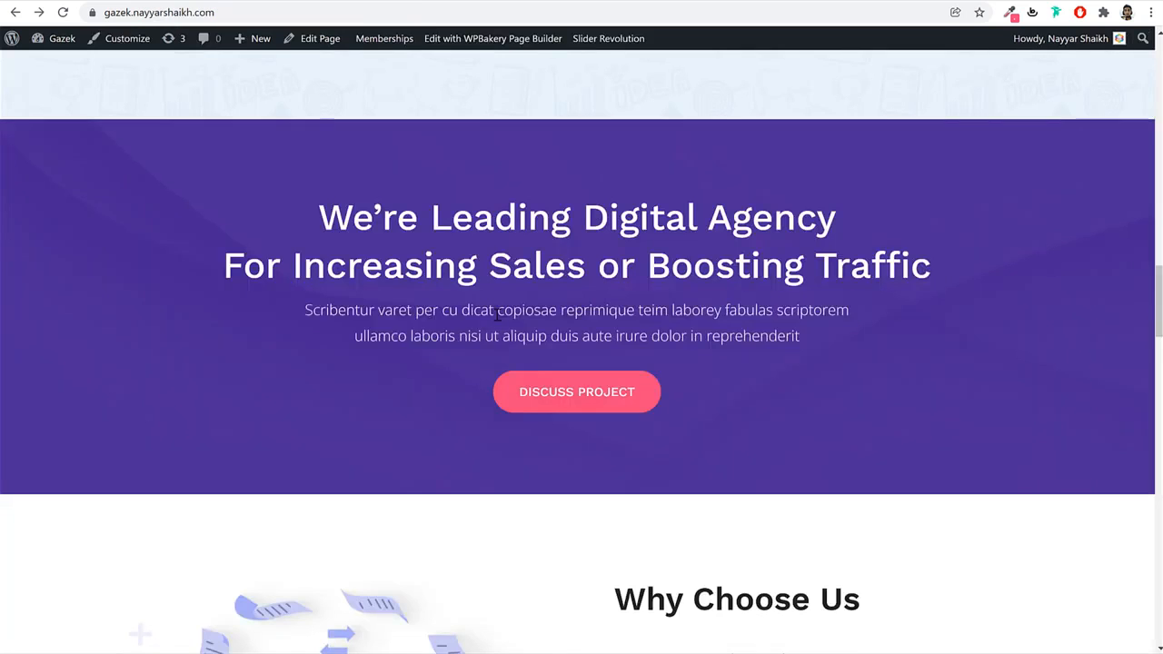
triple_click(739, 324)
click(727, 324)
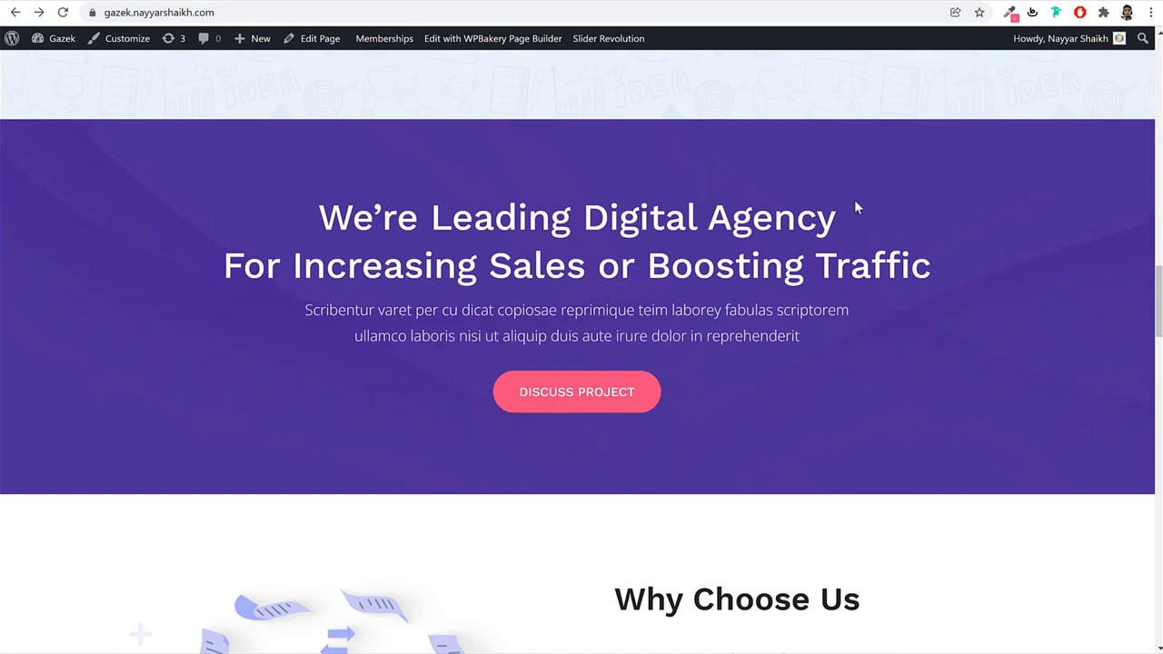
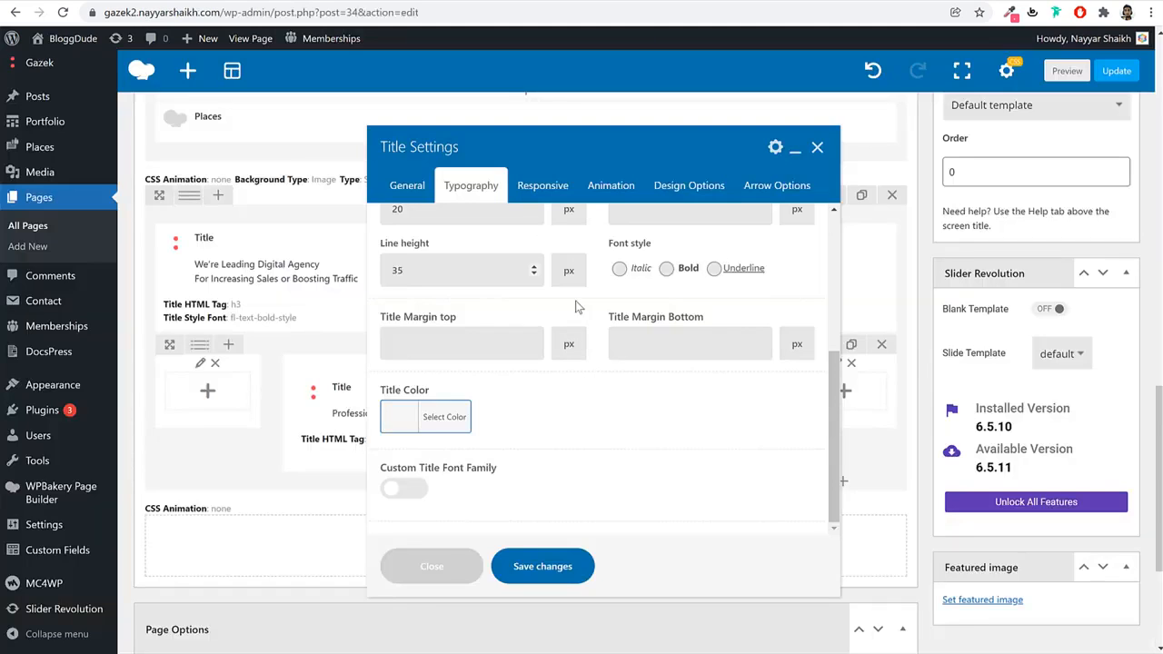
Enable responsive title sizing with 16 px on tablet and 14 px on mobile.
click(532, 193)
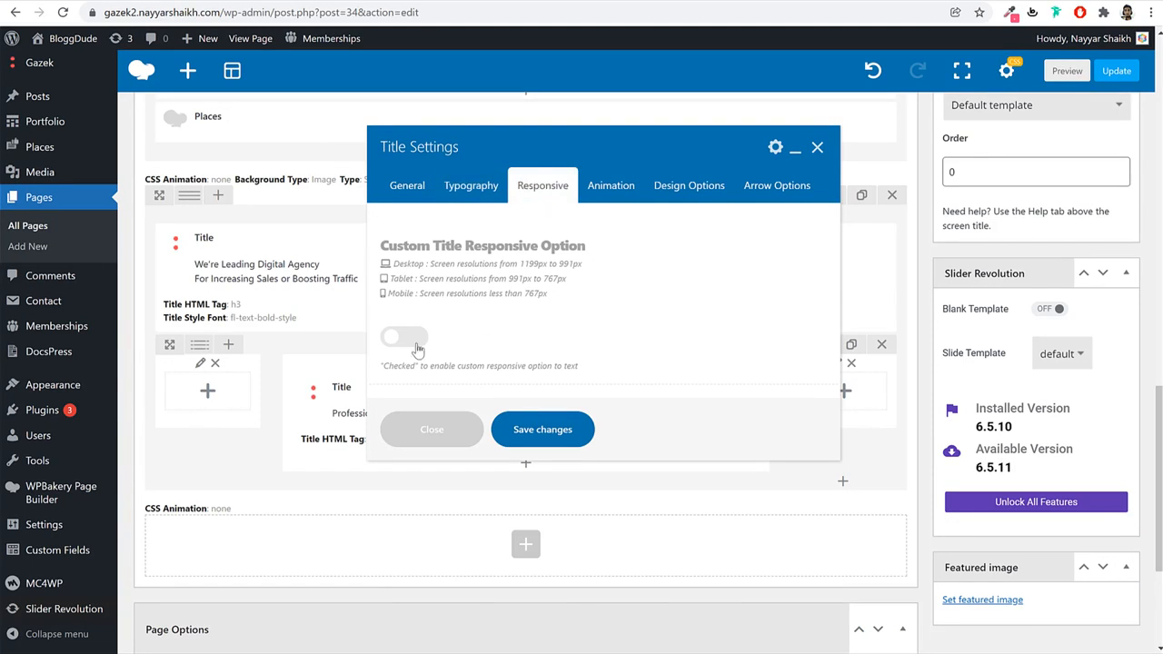
click(404, 338)
scroll(545, 363, down, 1)
click(578, 366)
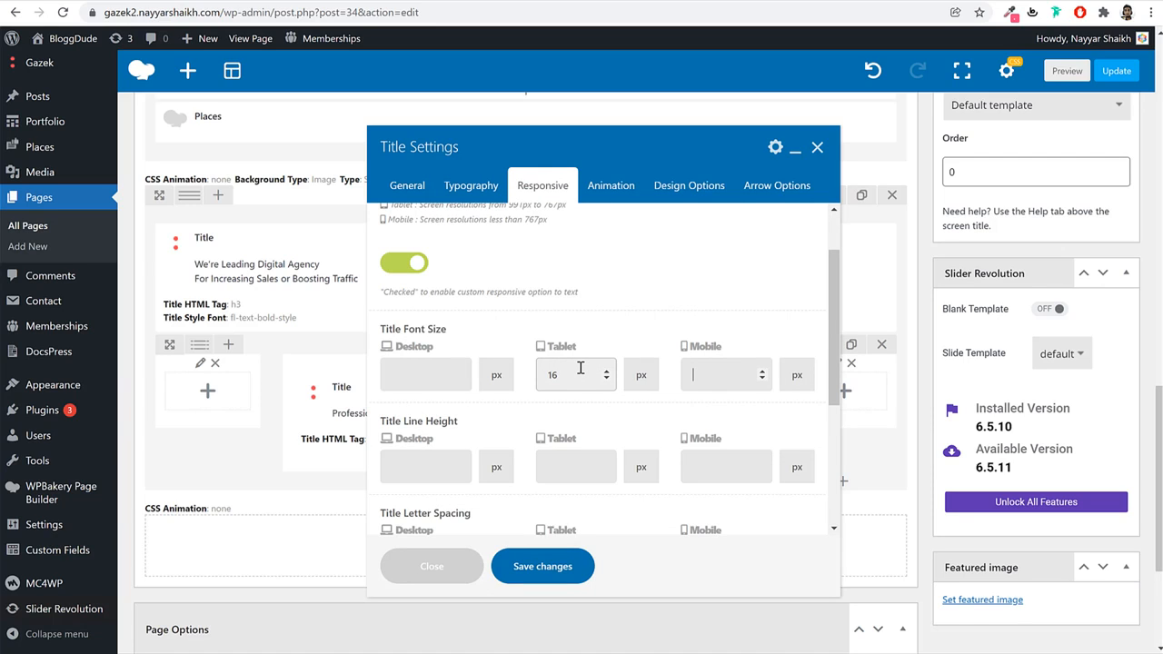
key(Tab)
key(Tab)
key(Tab)
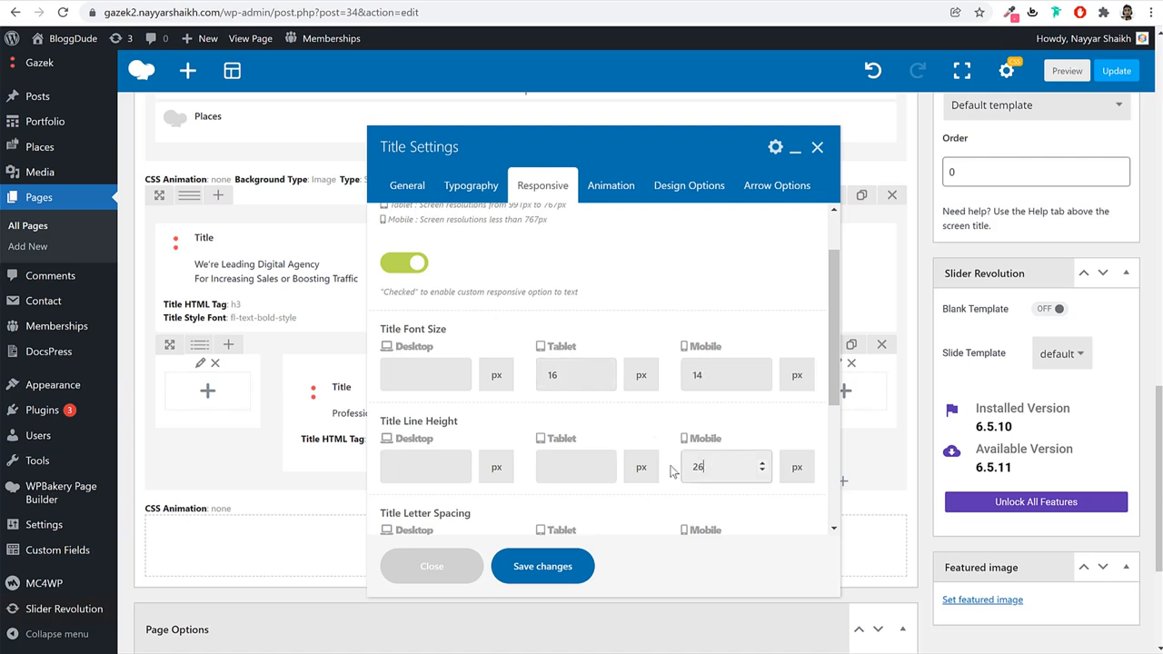
drag(677, 469, 734, 452)
Give the paragraph title a fadeIn animation and 10 px top / 30 px bottom padding, then save.
click(598, 198)
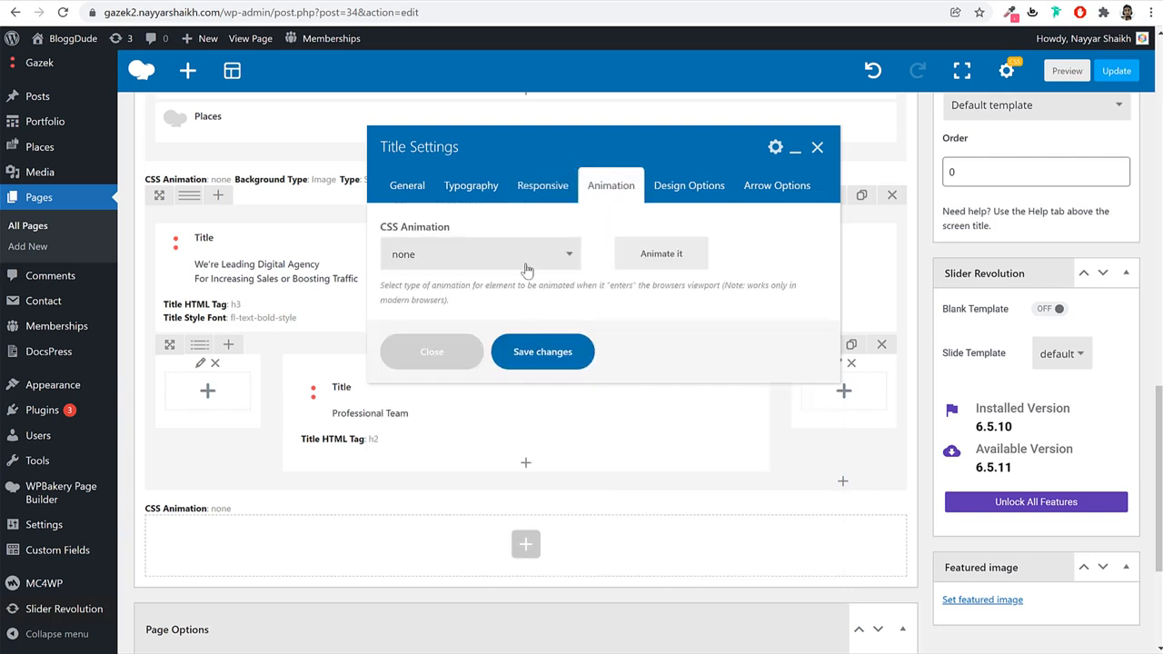
click(524, 263)
click(488, 318)
click(680, 189)
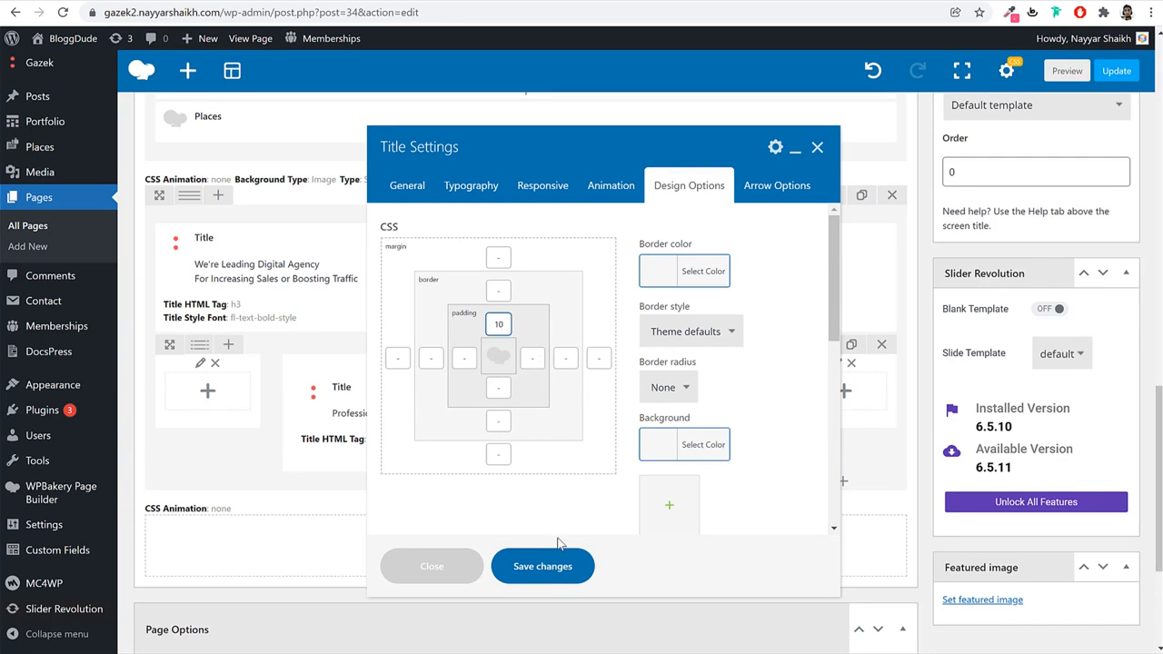
click(550, 575)
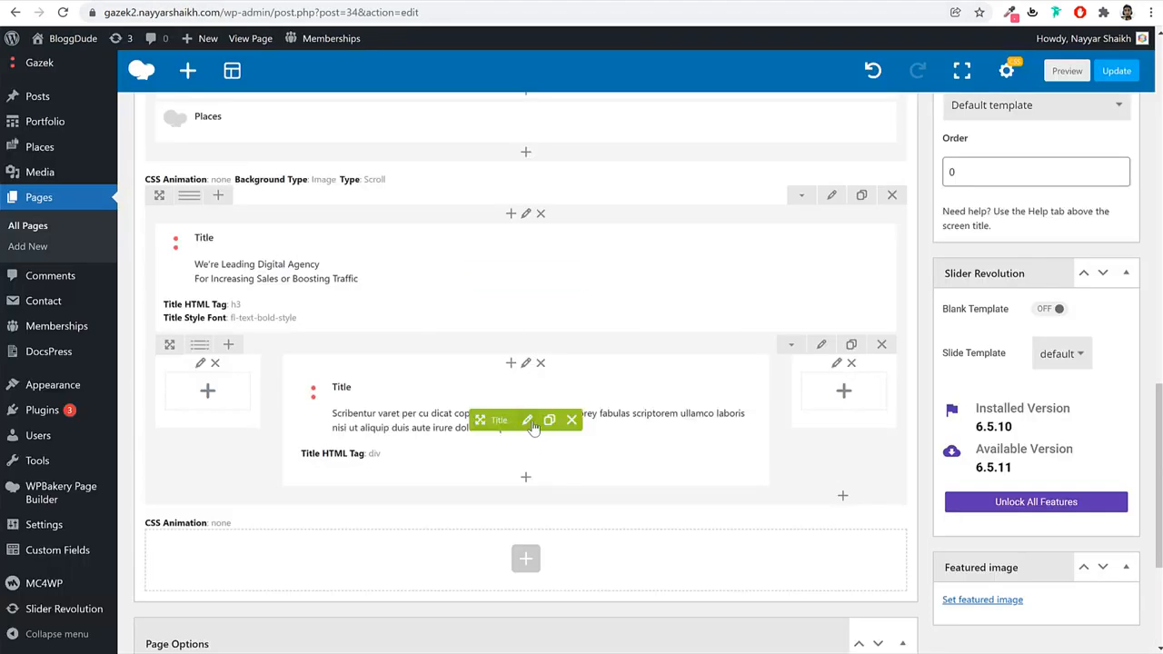
Reopen the paragraph title to confirm fadeIn and the 30 px bottom padding, and save again.
click(527, 423)
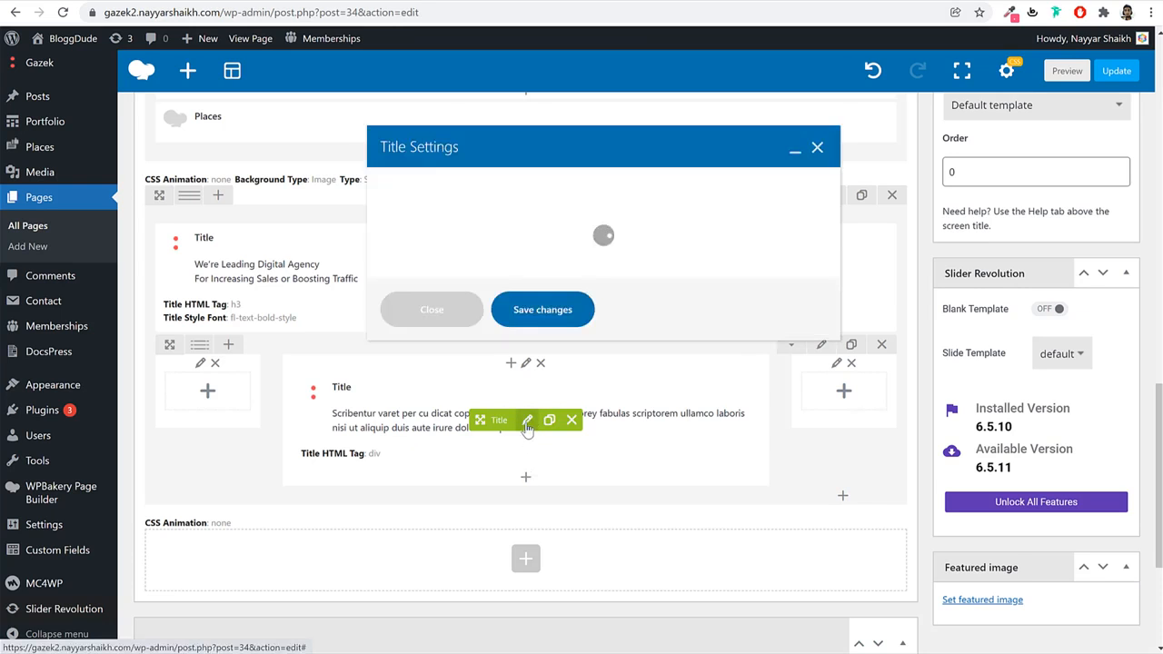
click(595, 188)
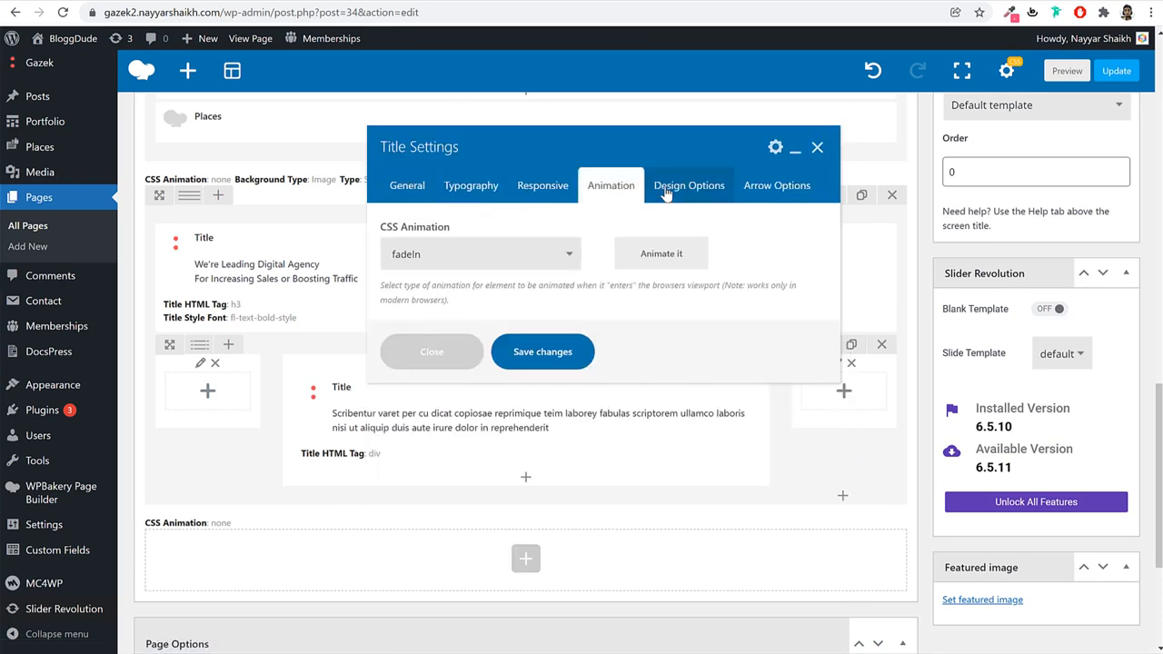
click(666, 191)
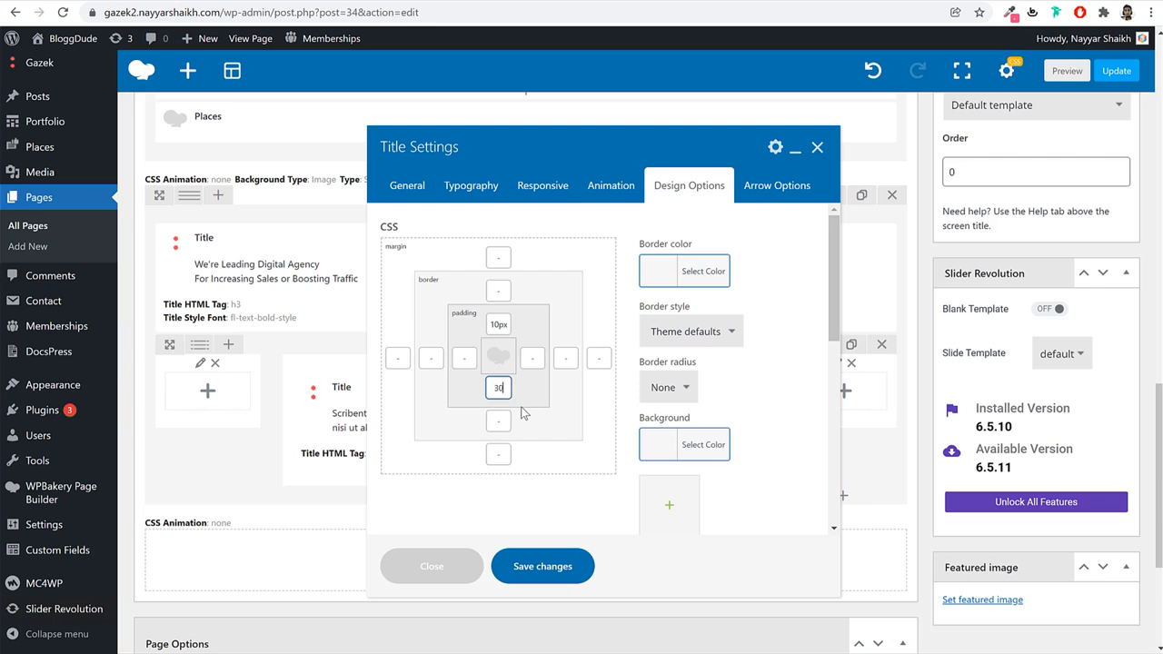
click(540, 565)
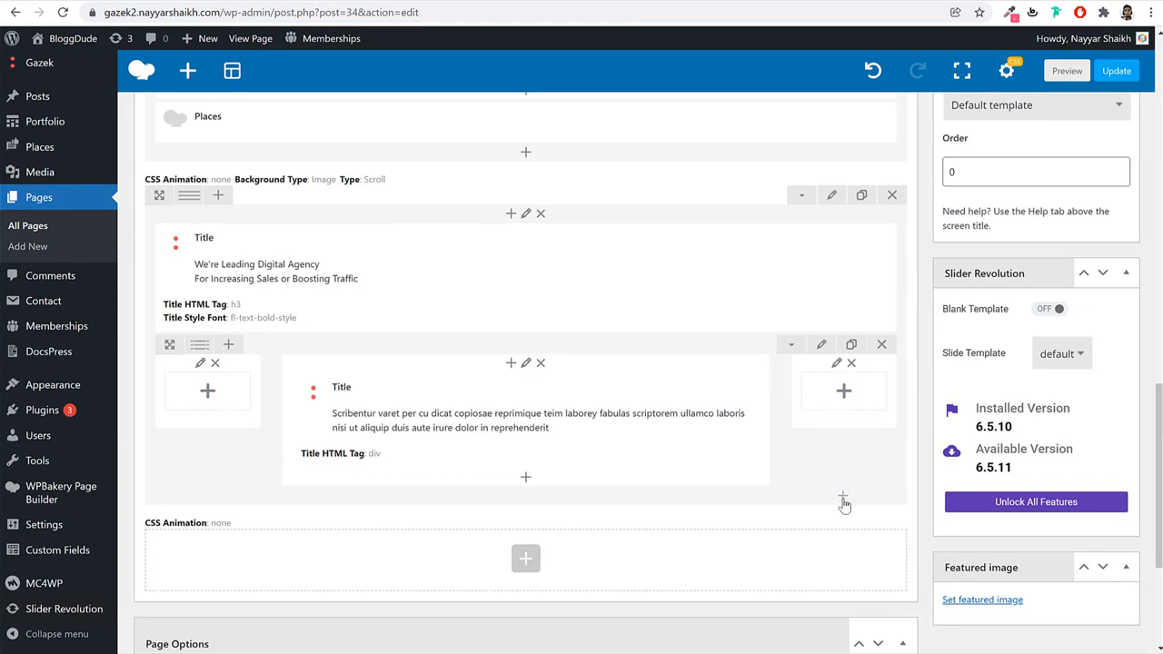
click(843, 499)
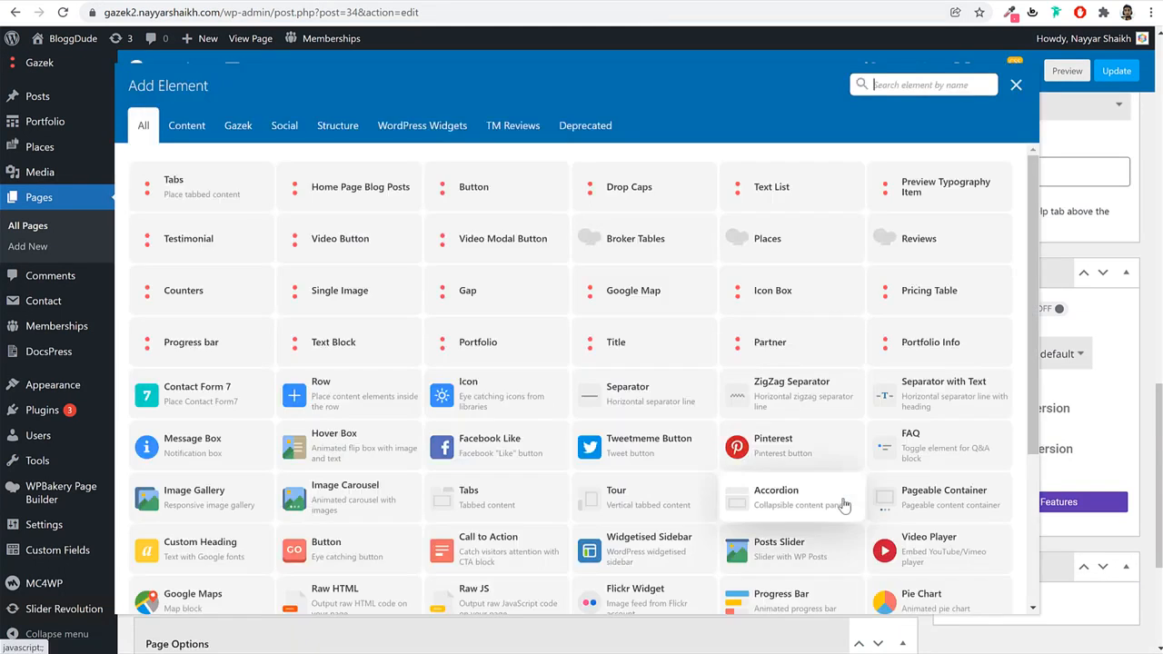
Add a centre-aligned Button element using the custom-colours style.
text(butt)
click(178, 187)
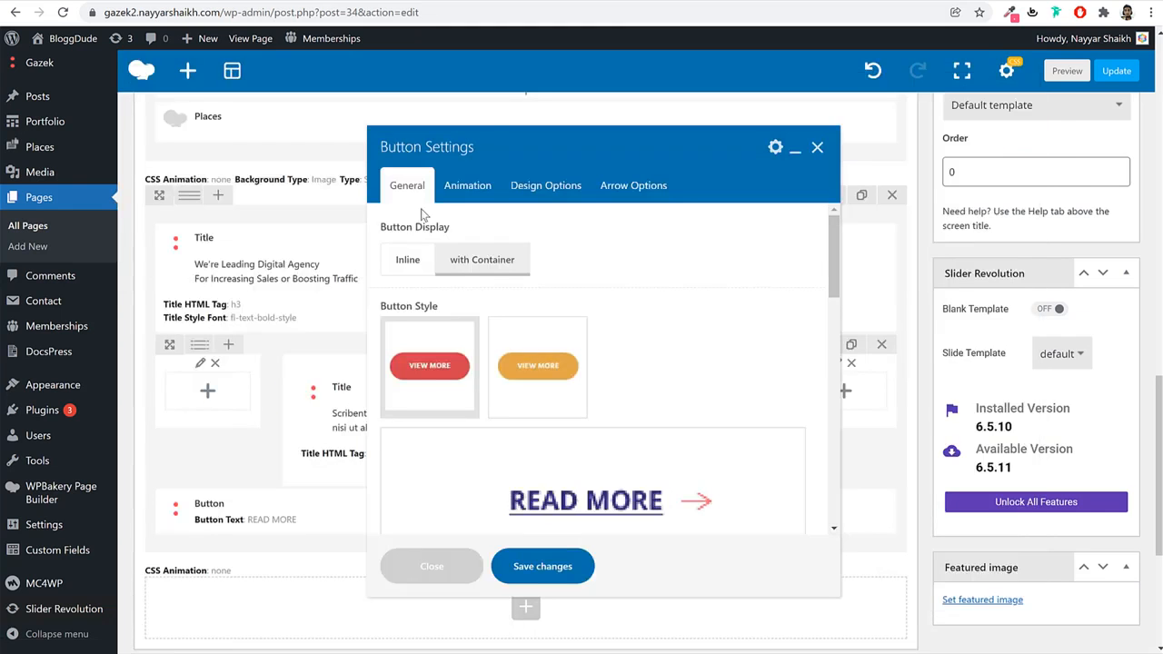
scroll(636, 363, down, 4)
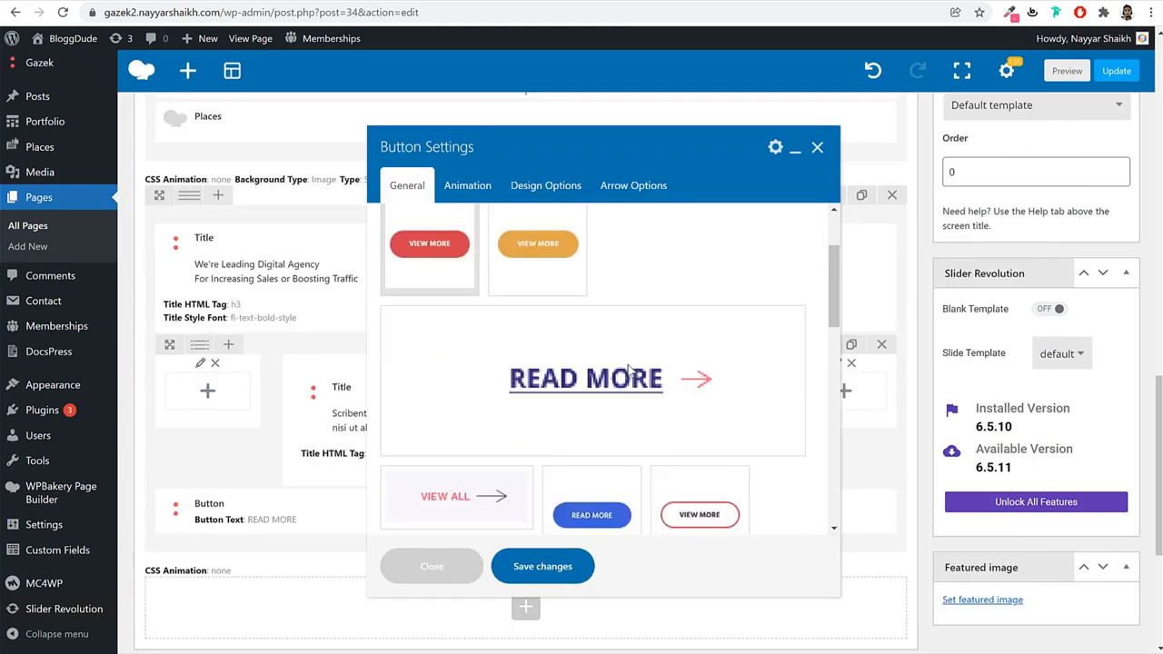
scroll(663, 336, down, 1)
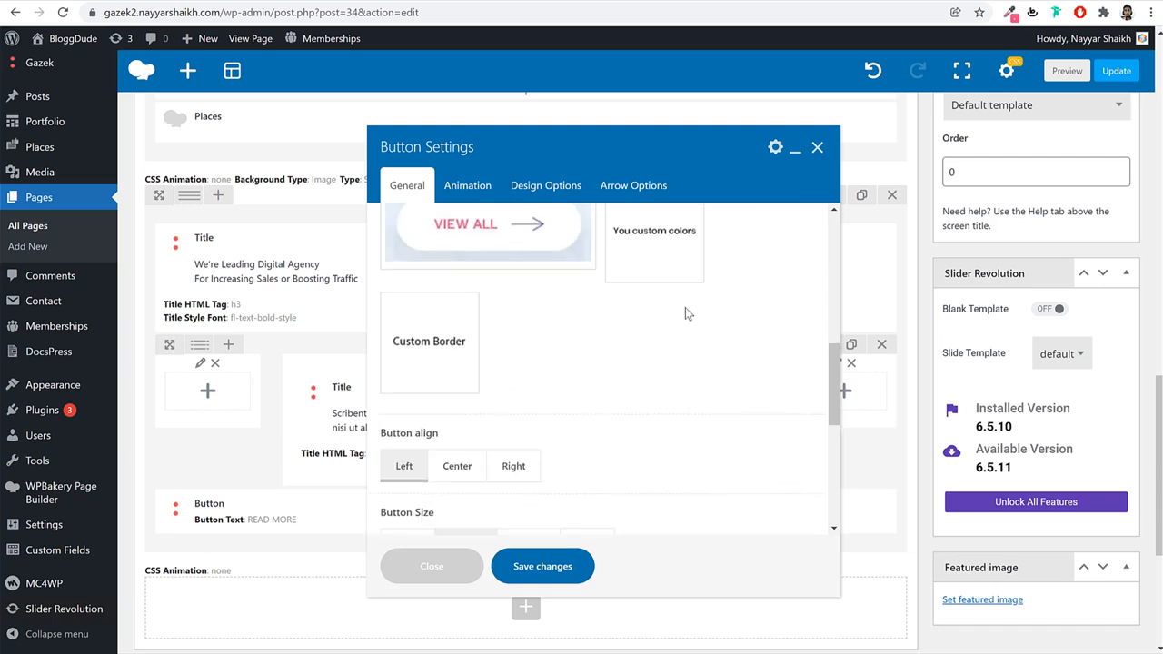
scroll(734, 313, up, 6)
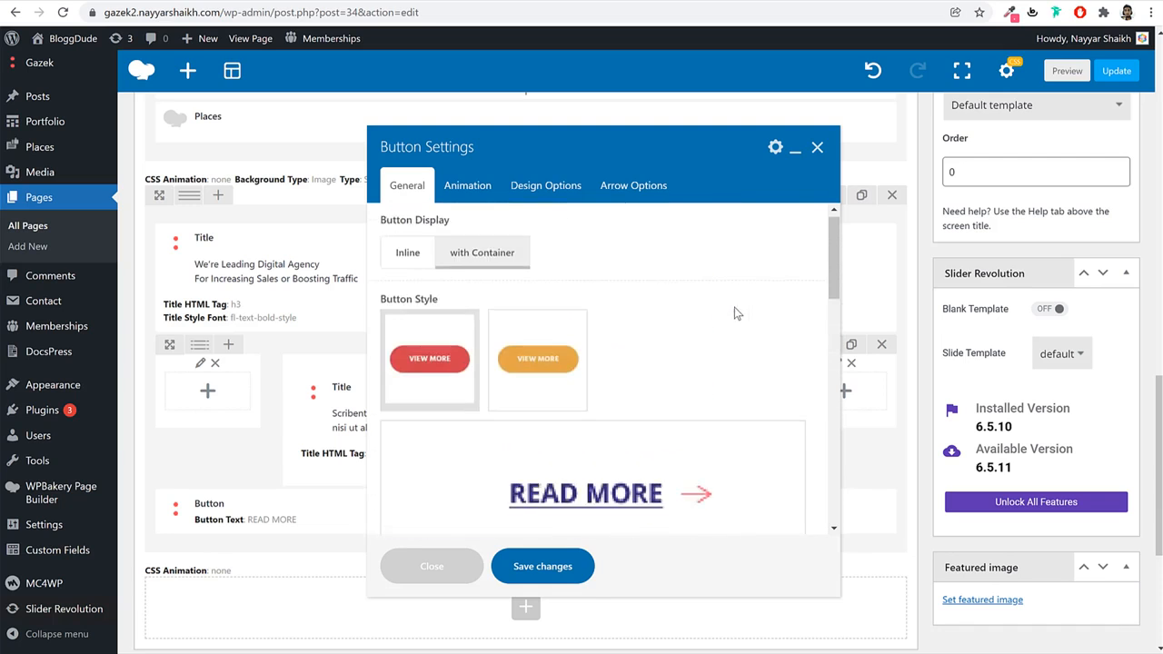
scroll(735, 314, down, 5)
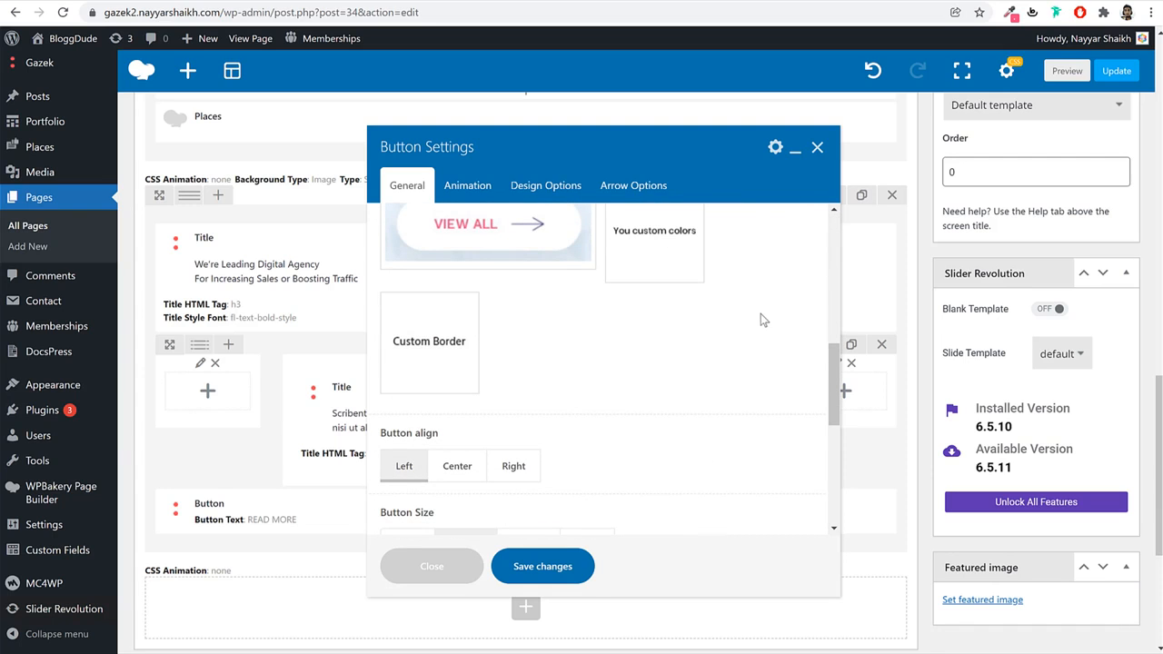
click(673, 256)
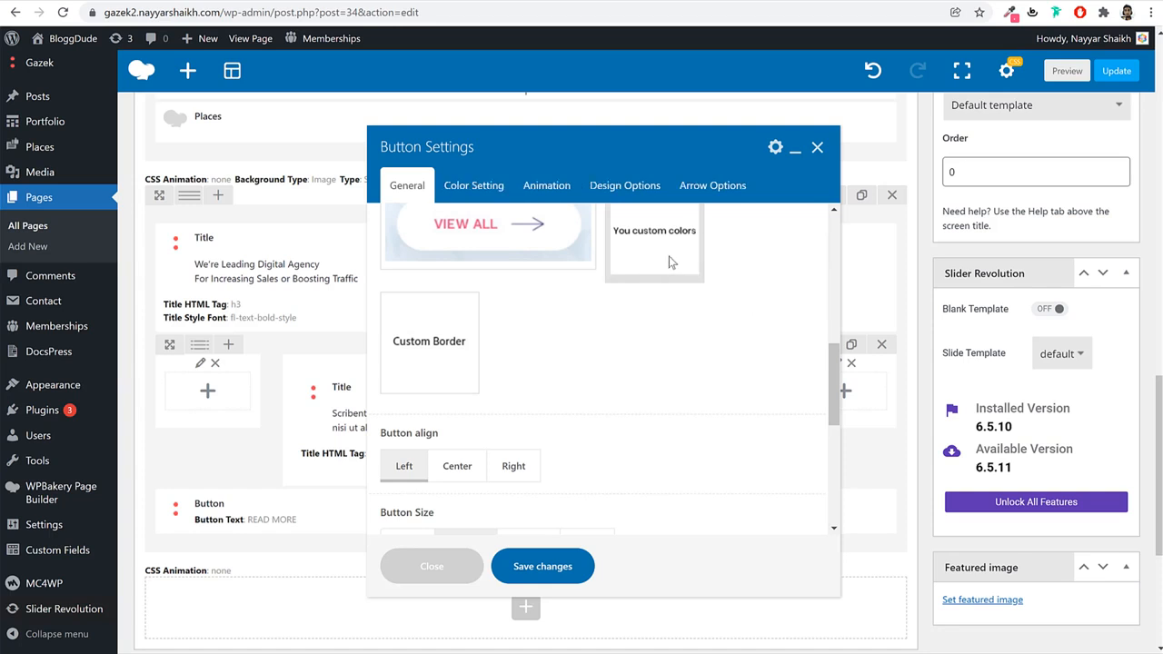
scroll(686, 312, down, 3)
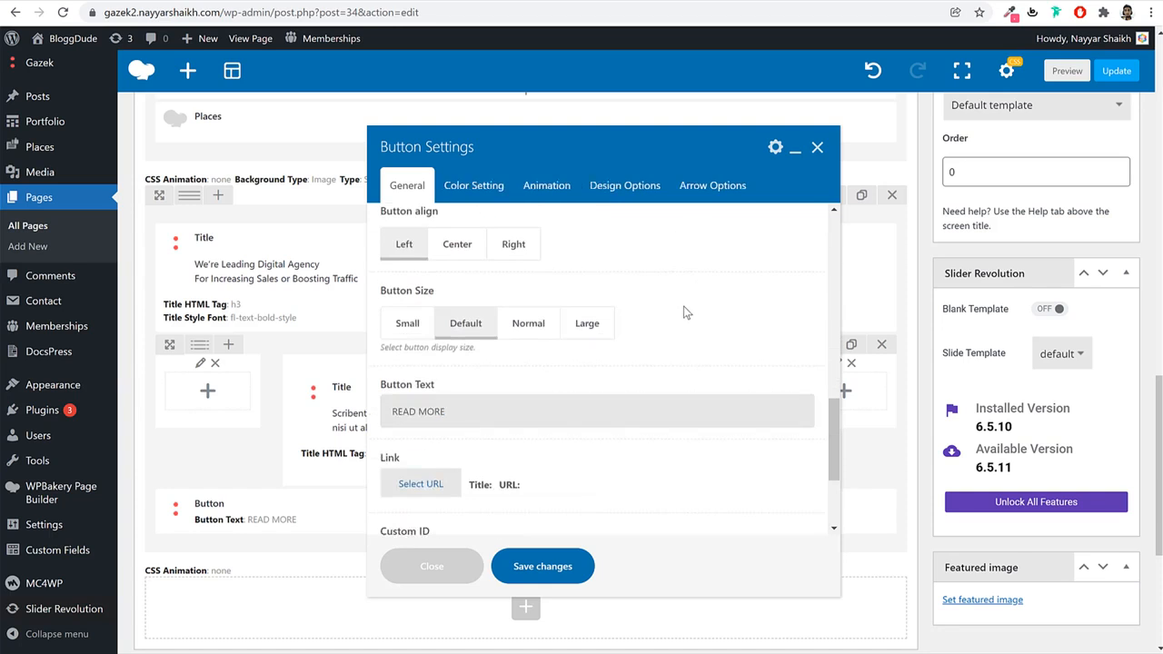
click(461, 245)
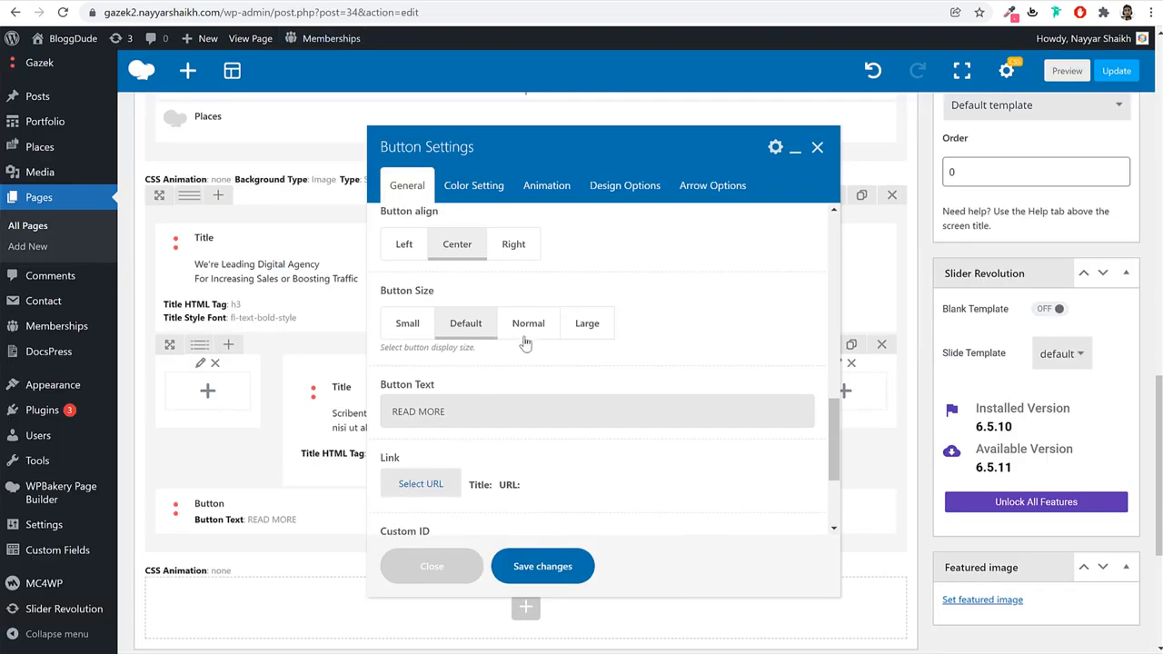
Change the button text from READ MORE to DISCUSS PROJECT.
triple_click(472, 415)
text(DISCUSS PROJECT)
drag(499, 412, 351, 416)
click(393, 415)
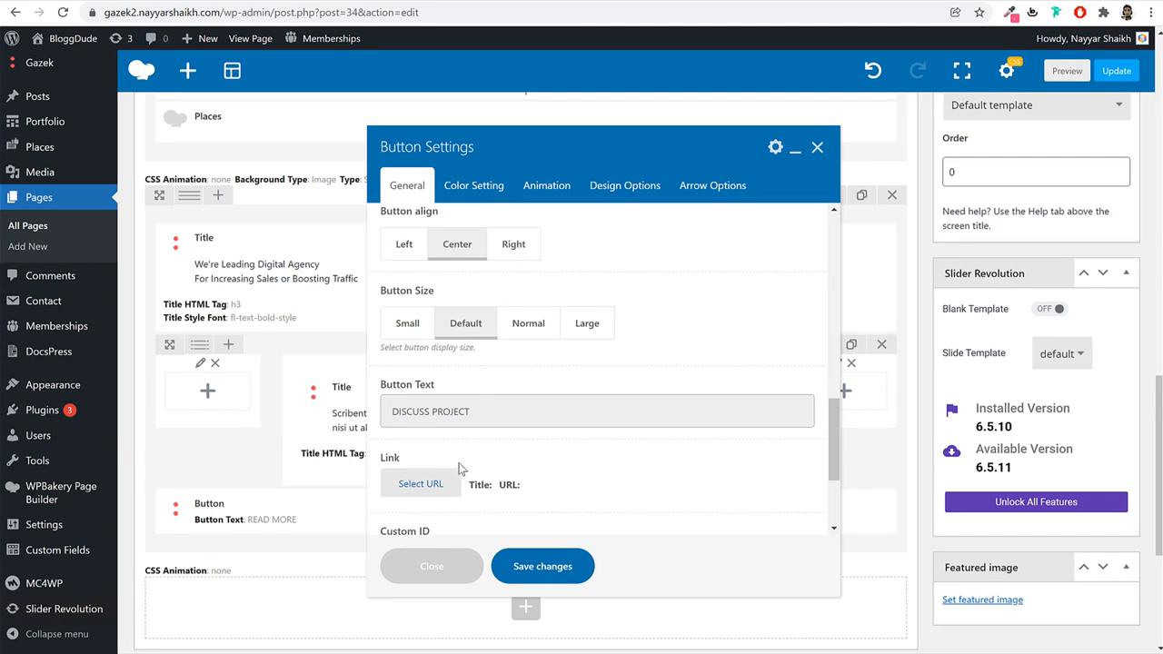
Link the button to the User Dashboard page.
click(443, 486)
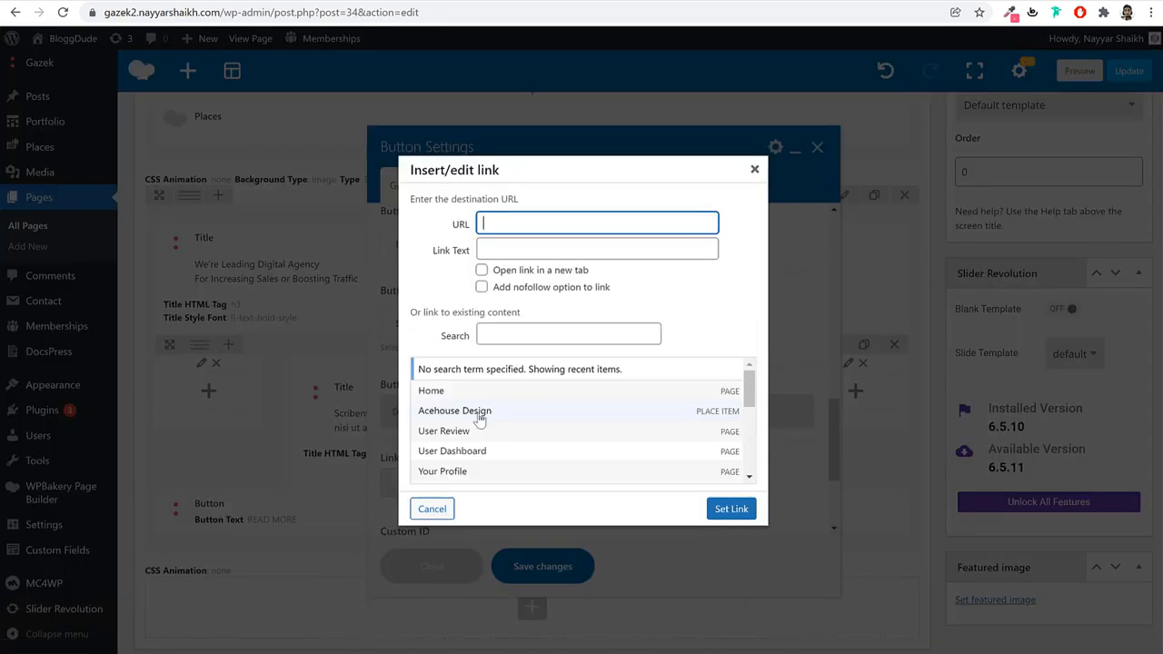
click(481, 412)
click(531, 435)
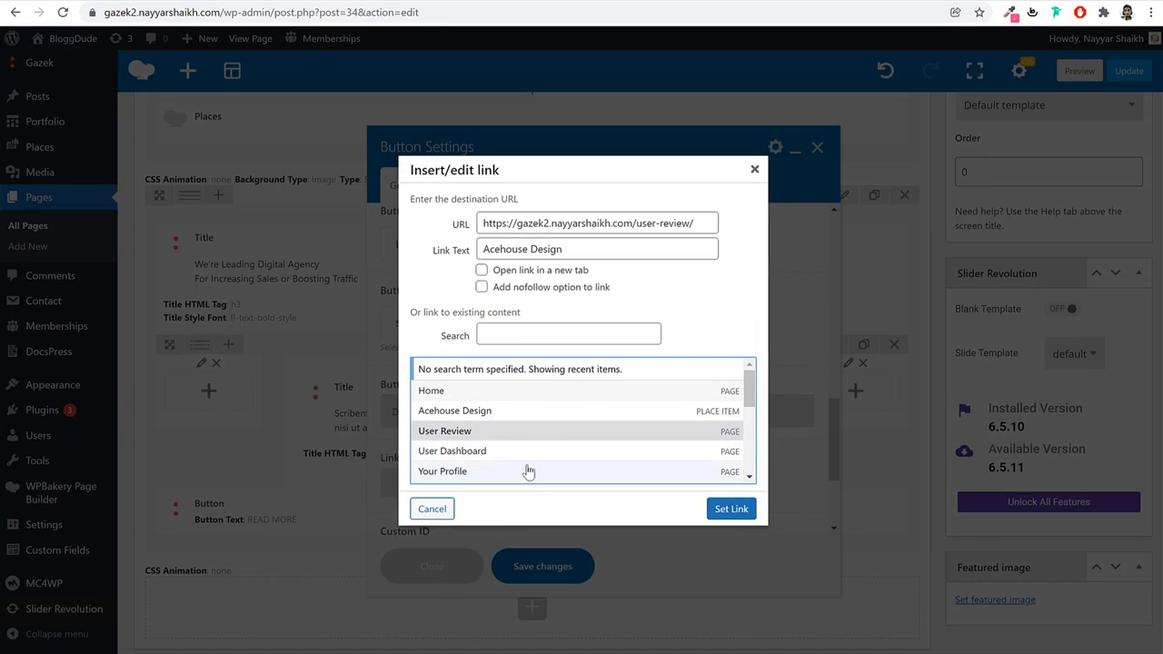
click(529, 471)
click(540, 454)
click(732, 509)
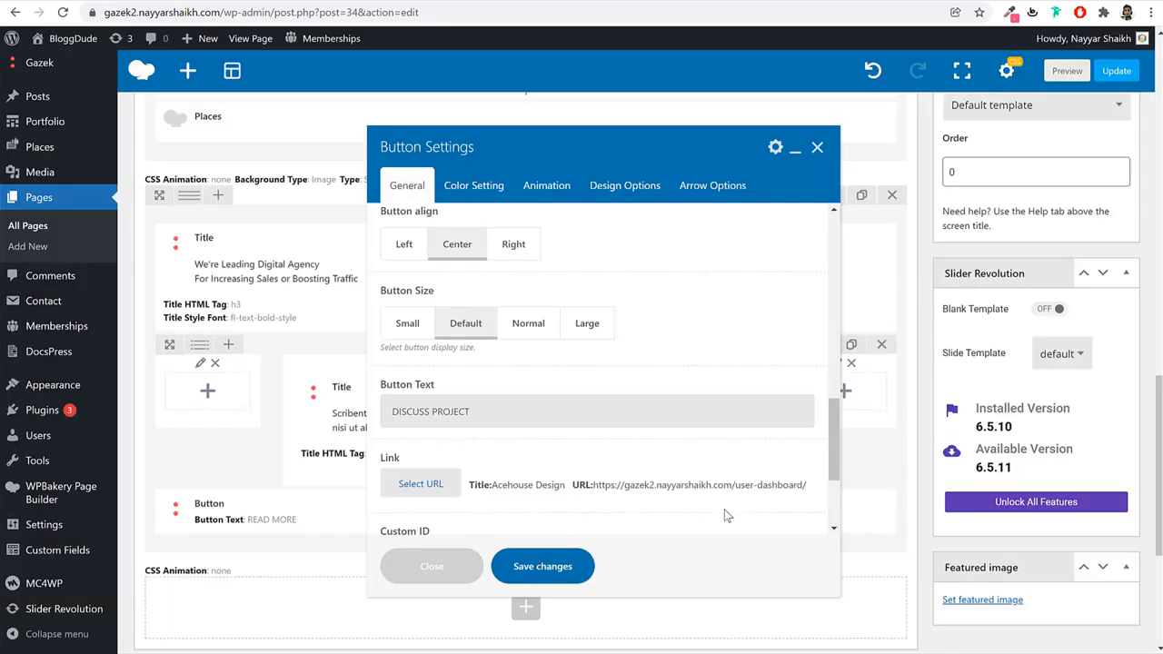
scroll(615, 470, down, 3)
scroll(615, 470, up, 5)
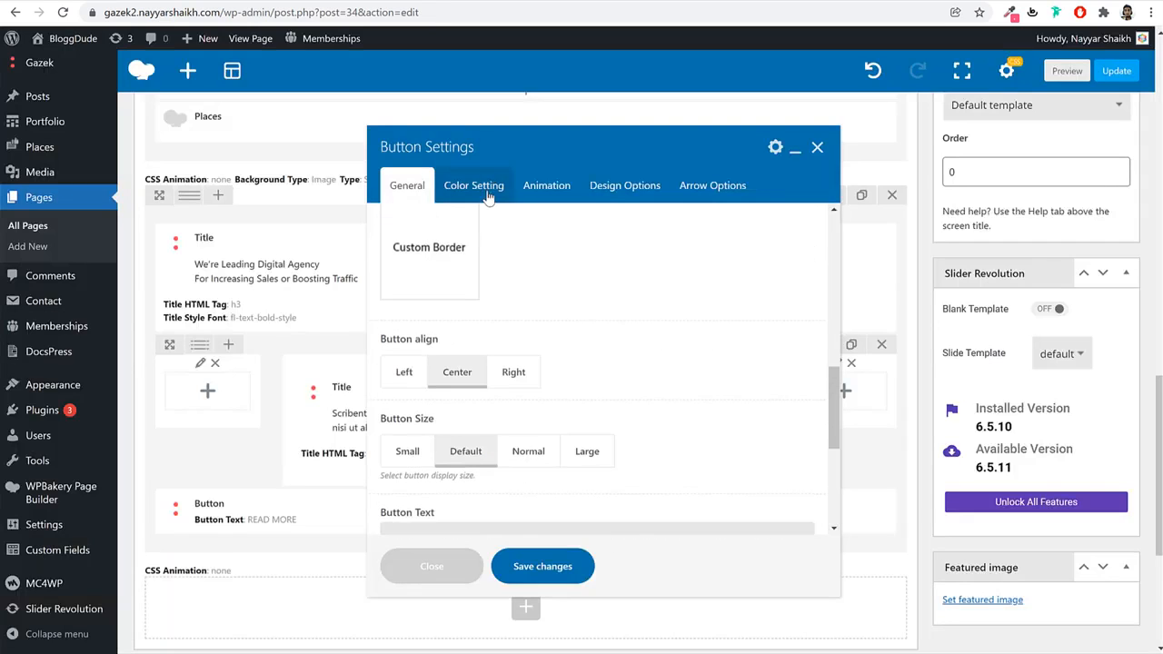
click(491, 181)
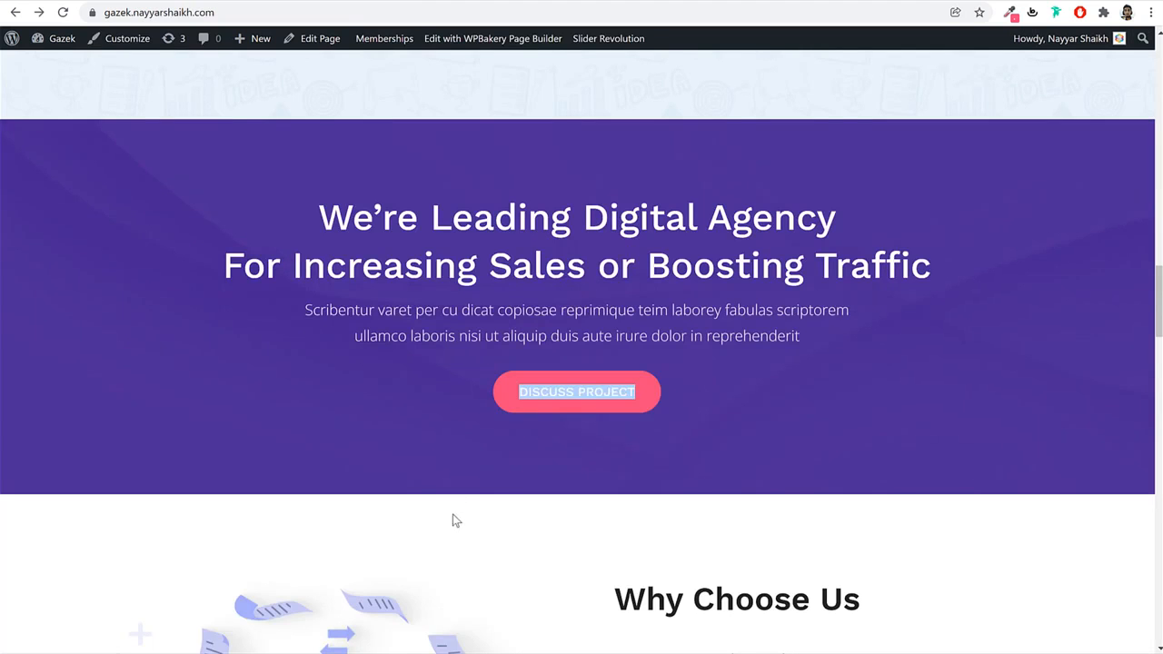
Set the button text colour to white.
click(456, 521)
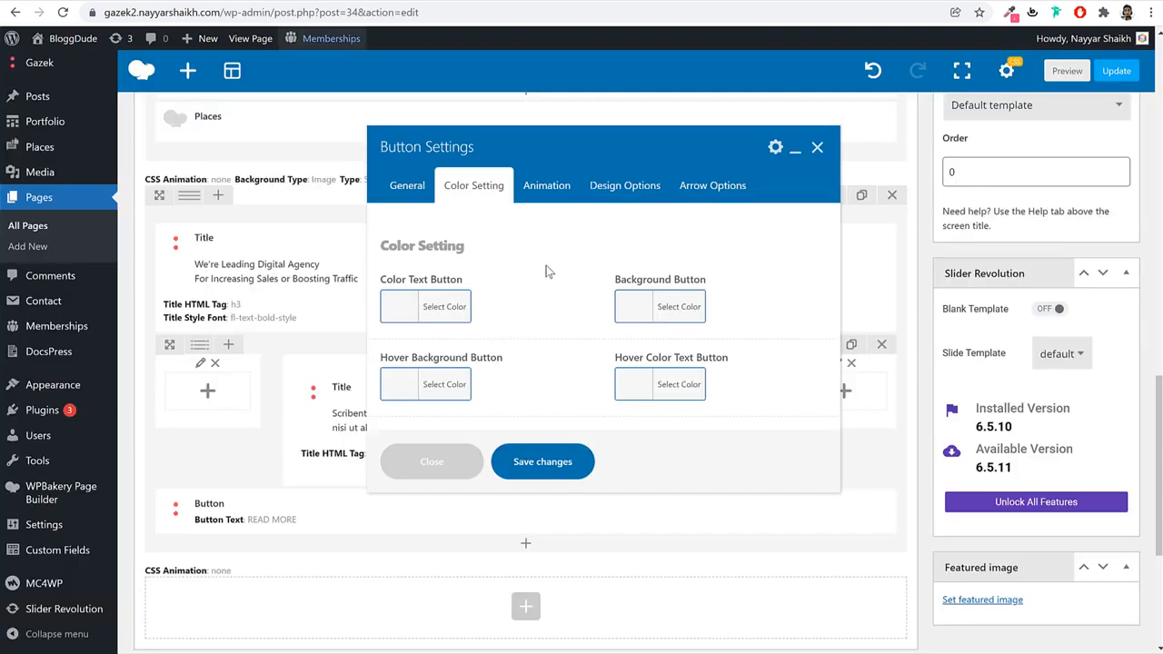
click(436, 307)
click(394, 503)
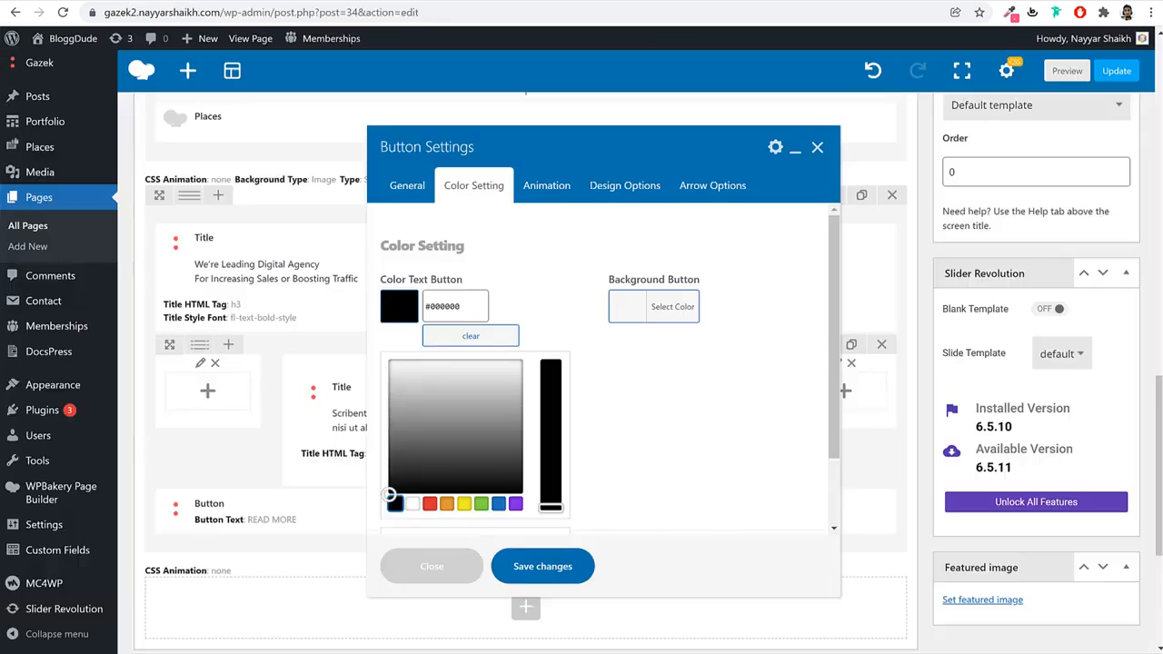
click(412, 504)
Give the button a pink background using the copied hex code.
click(517, 283)
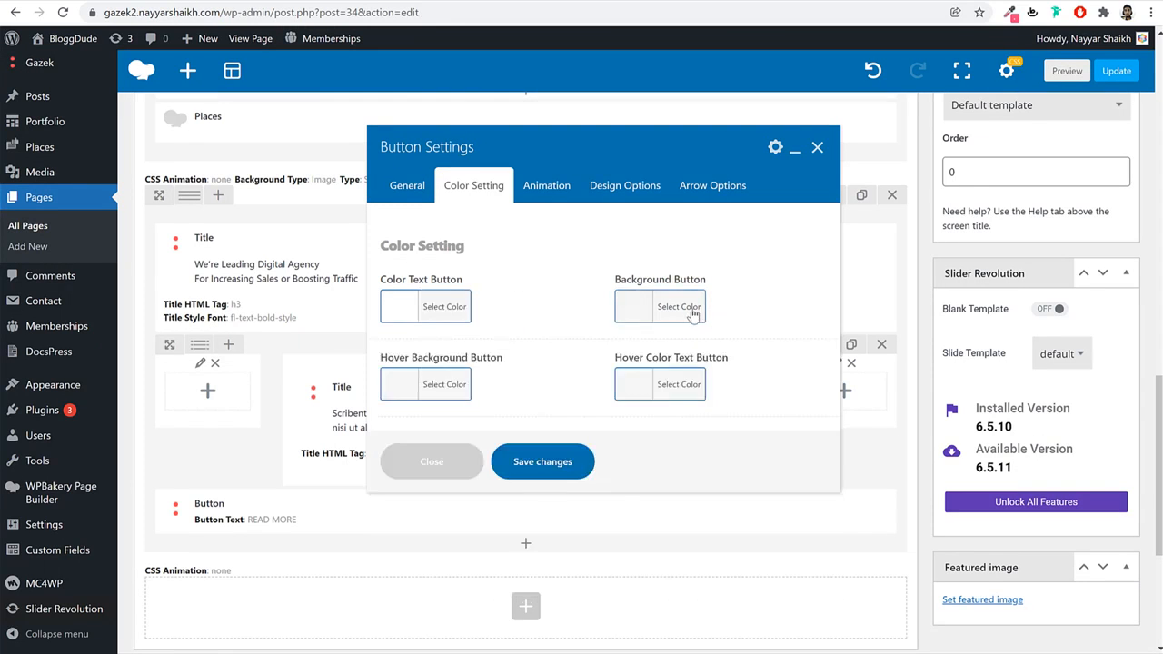
click(686, 308)
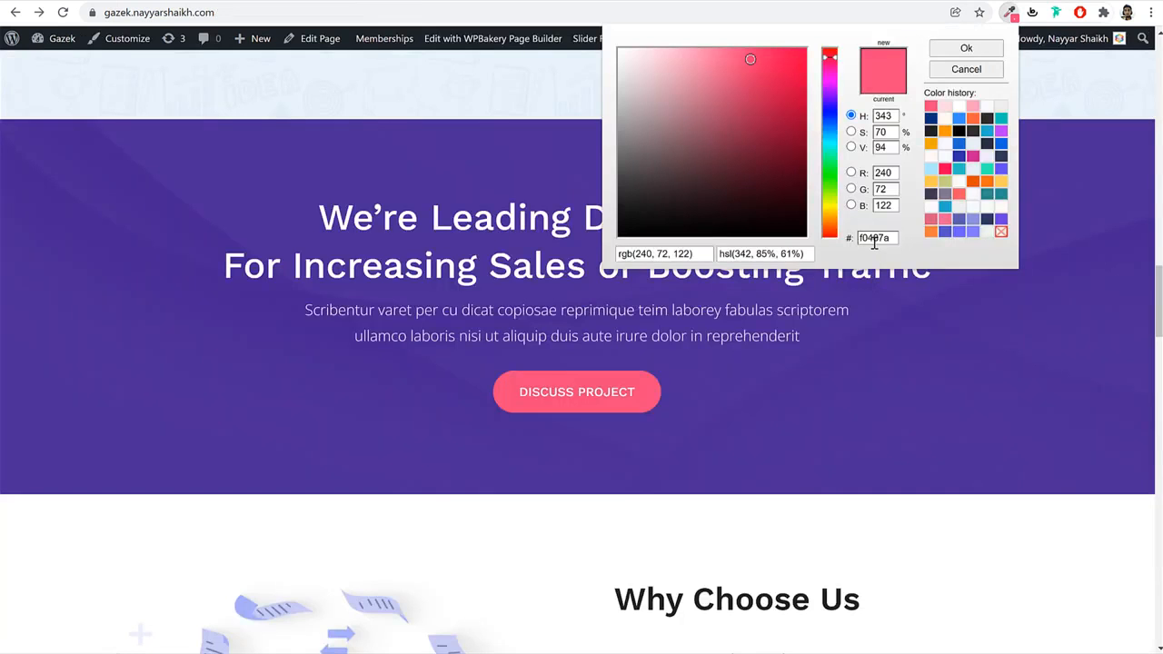
double_click(874, 239)
right_click(874, 238)
click(926, 335)
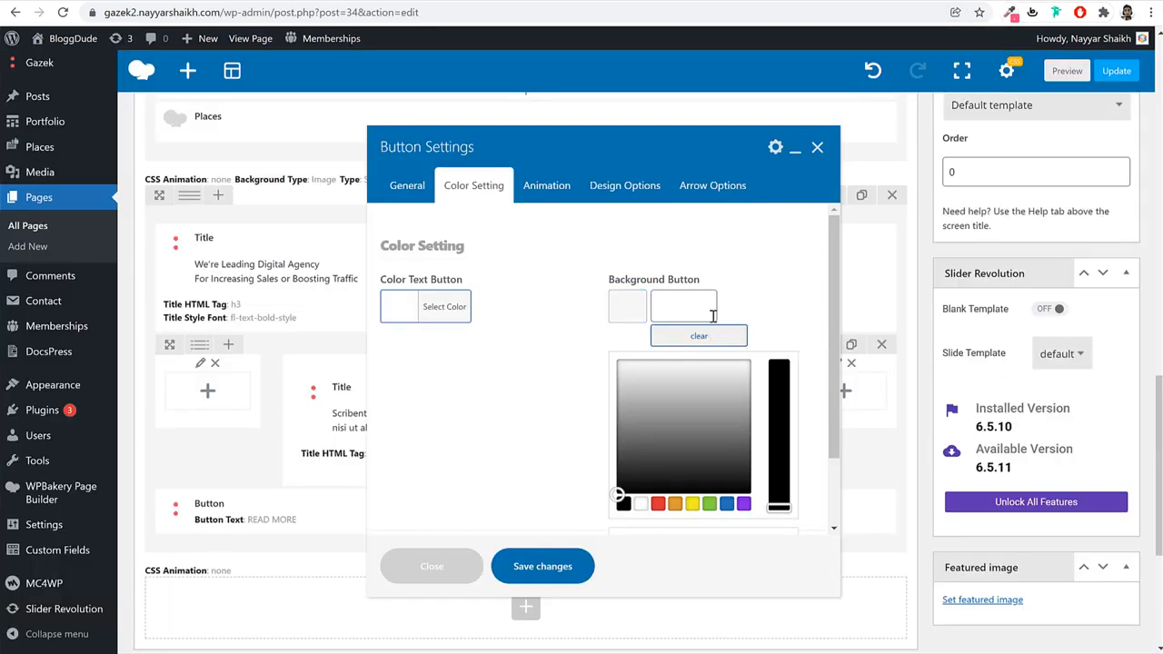
click(714, 315)
key(ctrl+v)
click(791, 285)
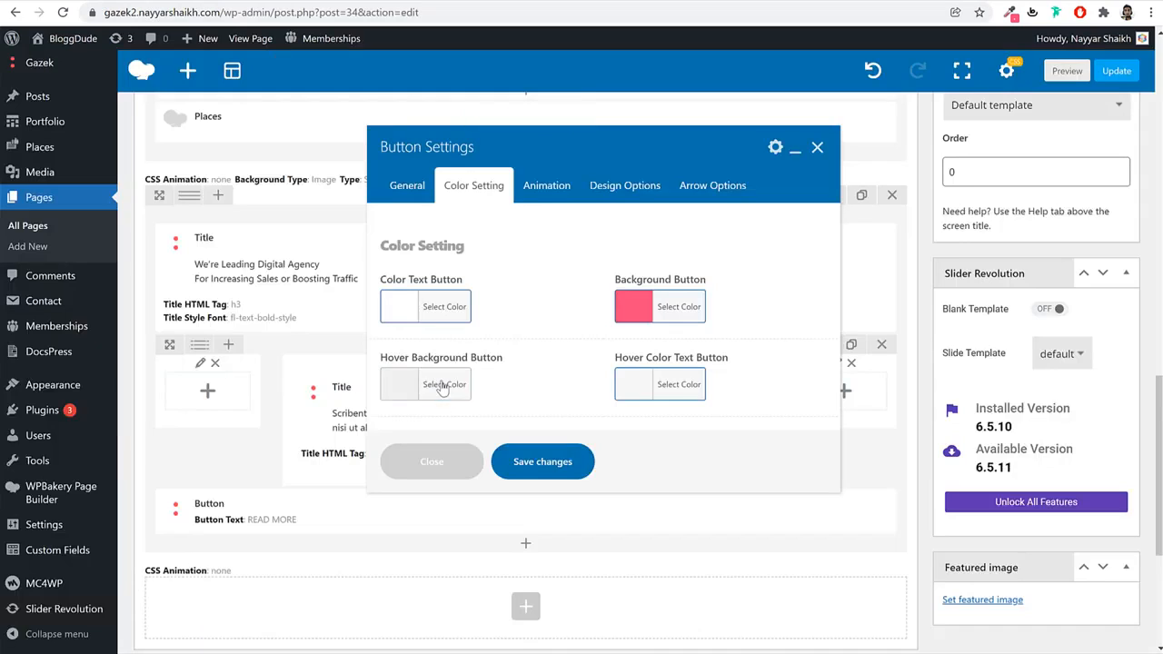
Set the button's hover background to white and hover text to black.
click(443, 387)
scroll(527, 457, down, 2)
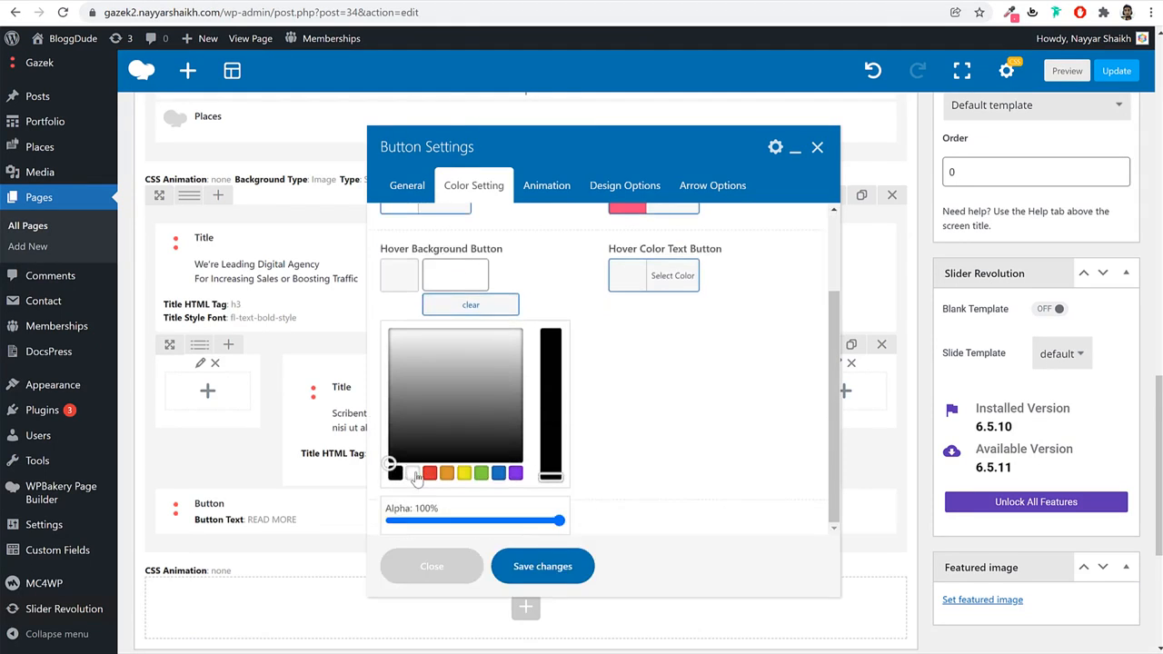
click(414, 473)
click(689, 277)
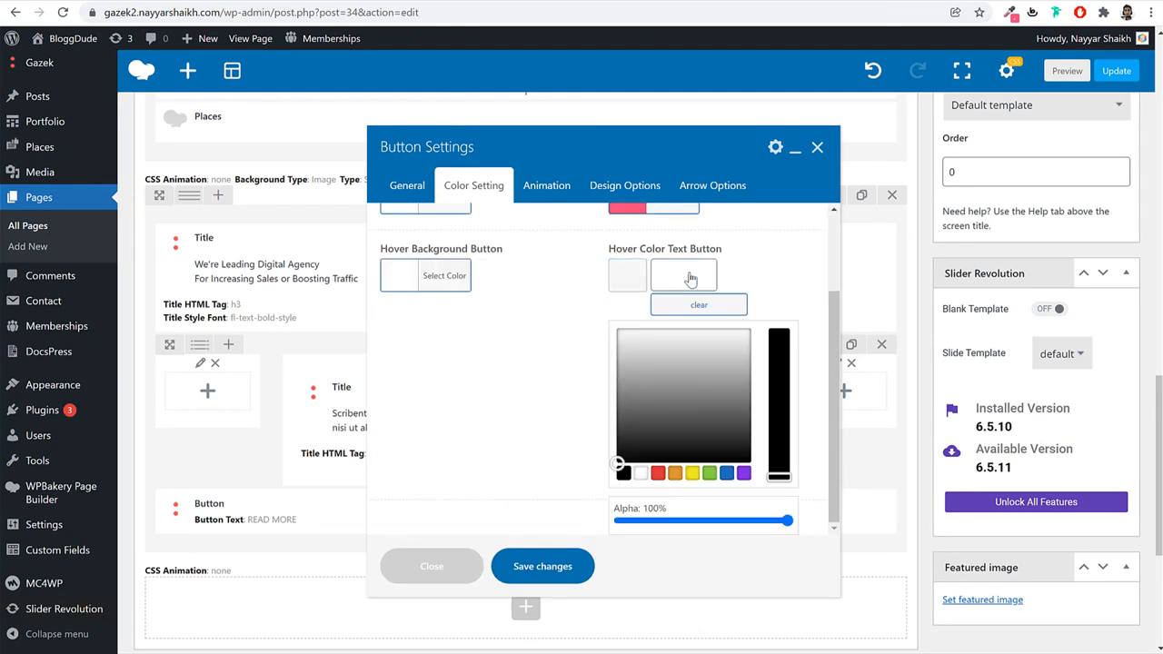
click(624, 472)
click(537, 341)
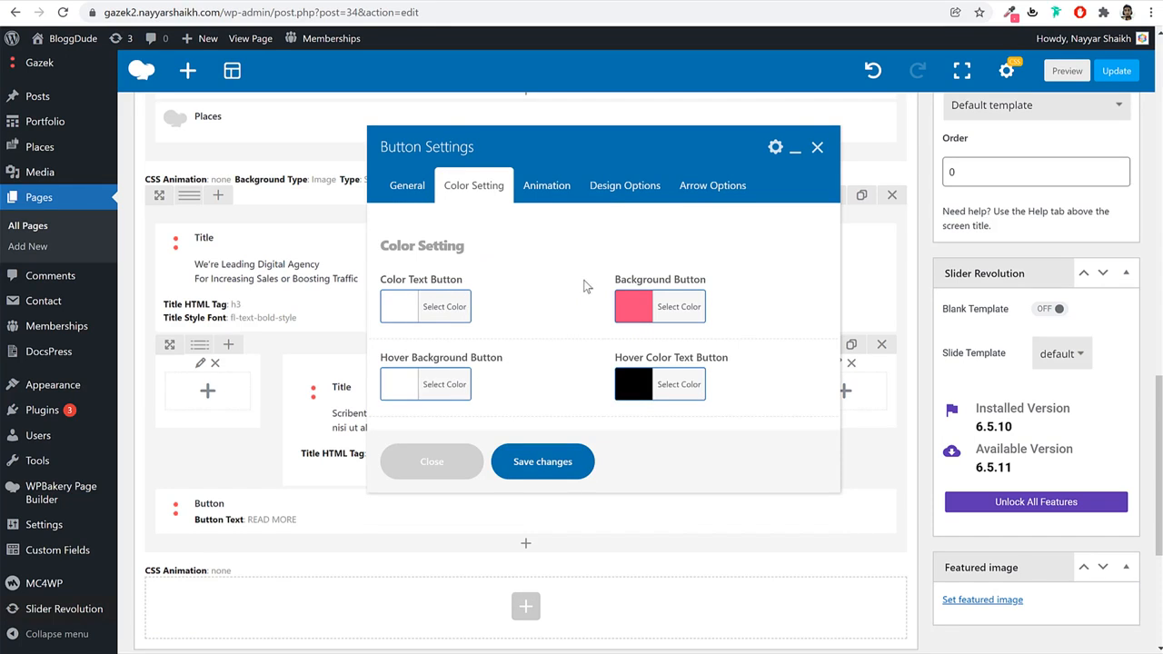
Give the button a fadeIn animation and save its settings.
click(541, 187)
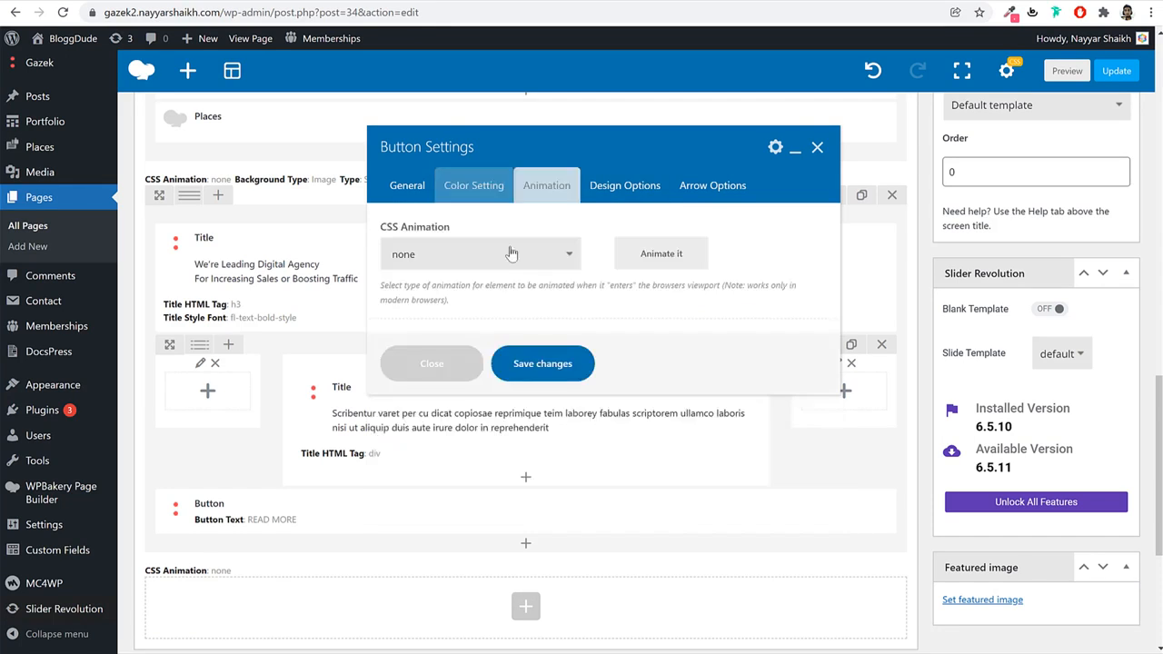
click(507, 255)
click(459, 318)
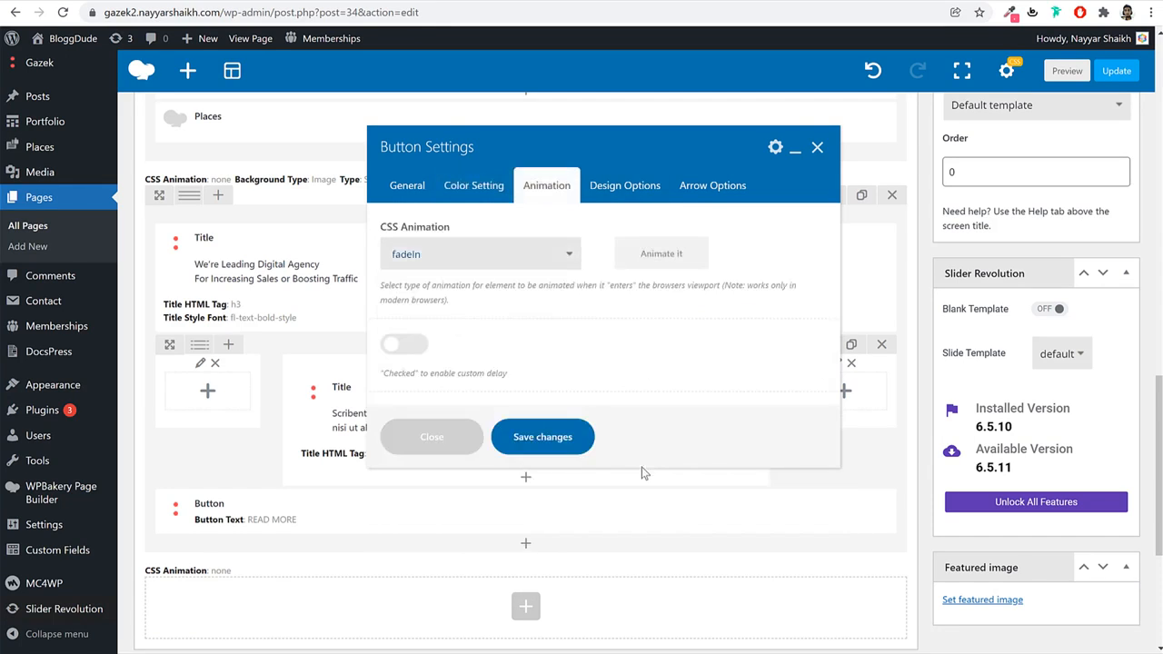
click(549, 438)
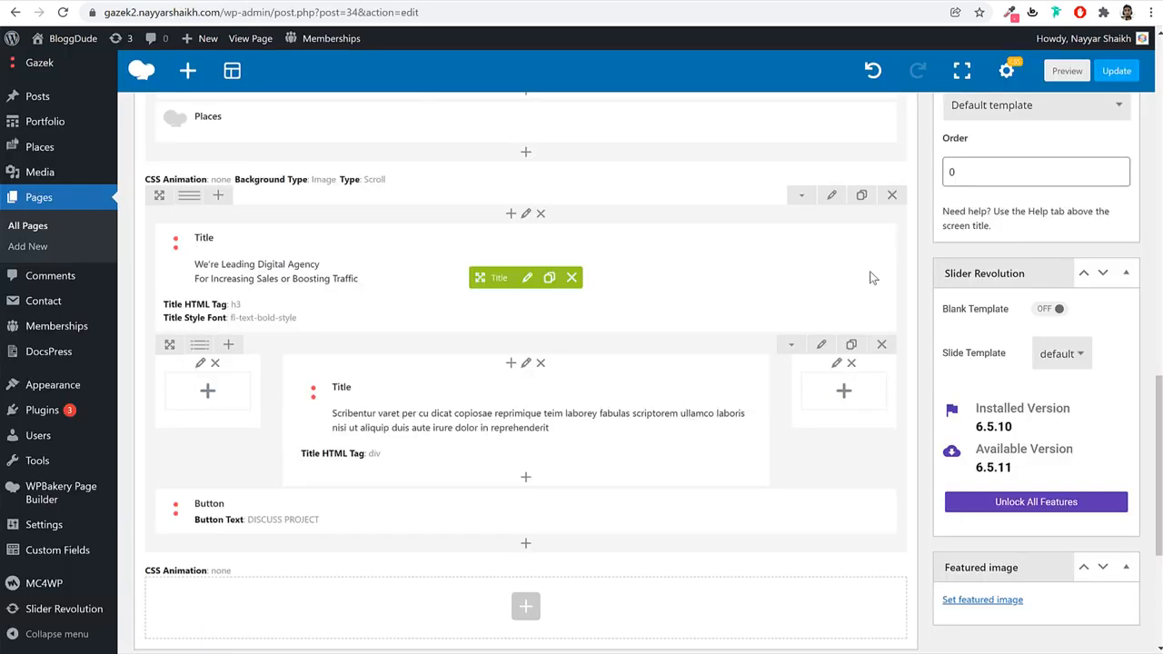
Set the agency row to Stretch row across the full width.
click(832, 195)
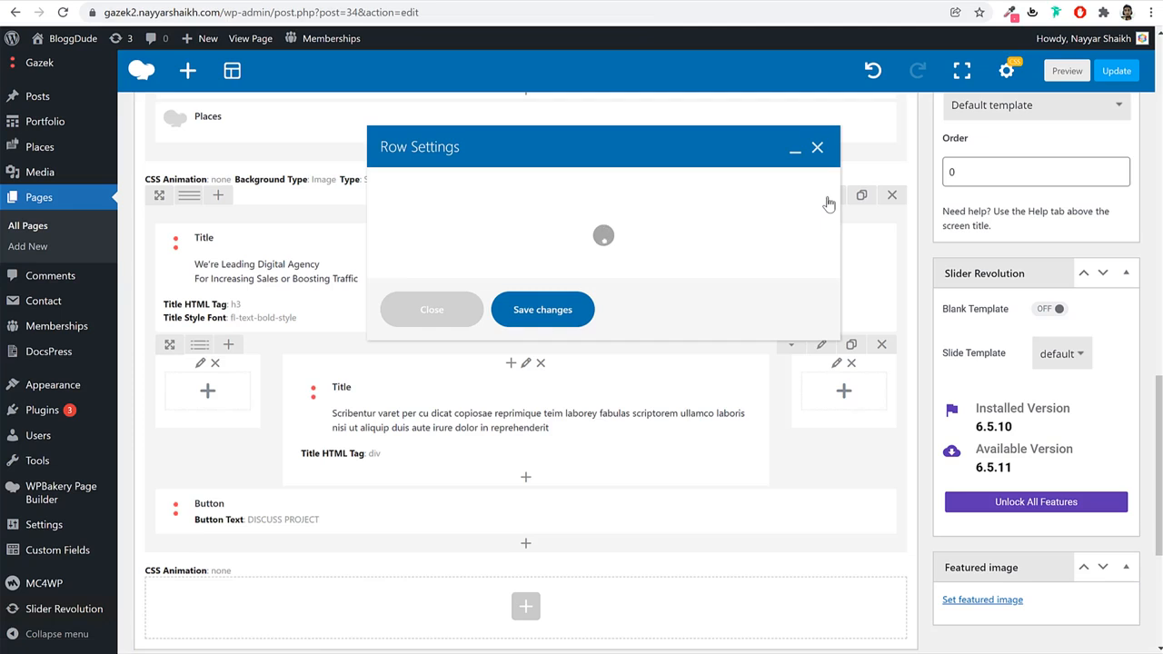
click(468, 255)
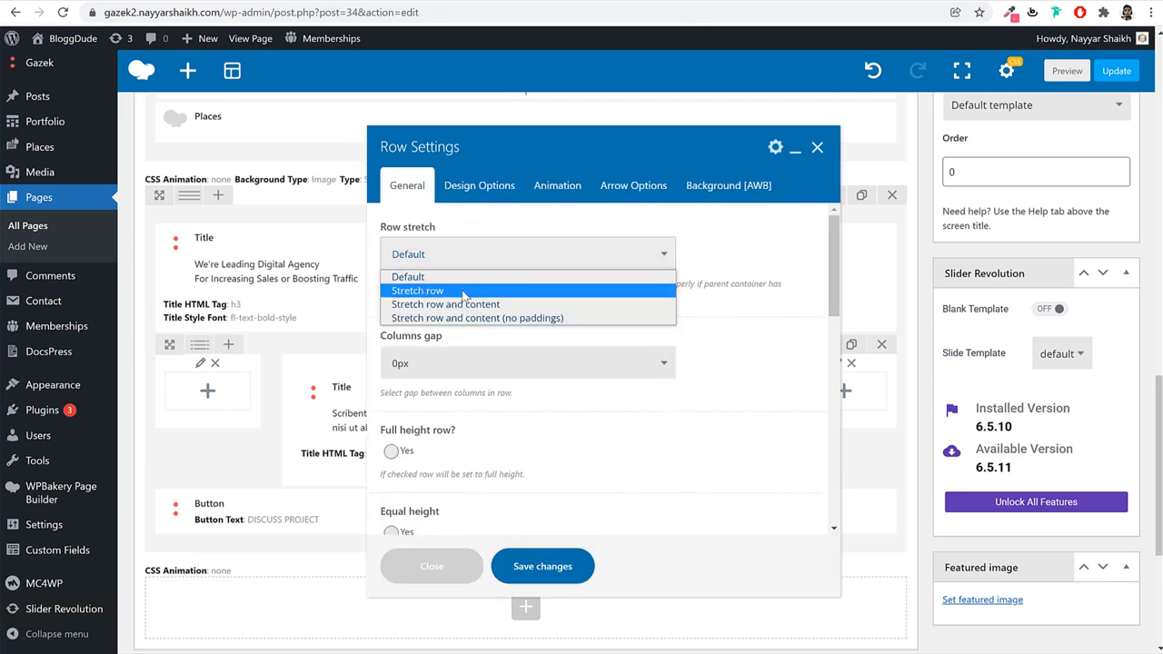
click(463, 296)
click(464, 198)
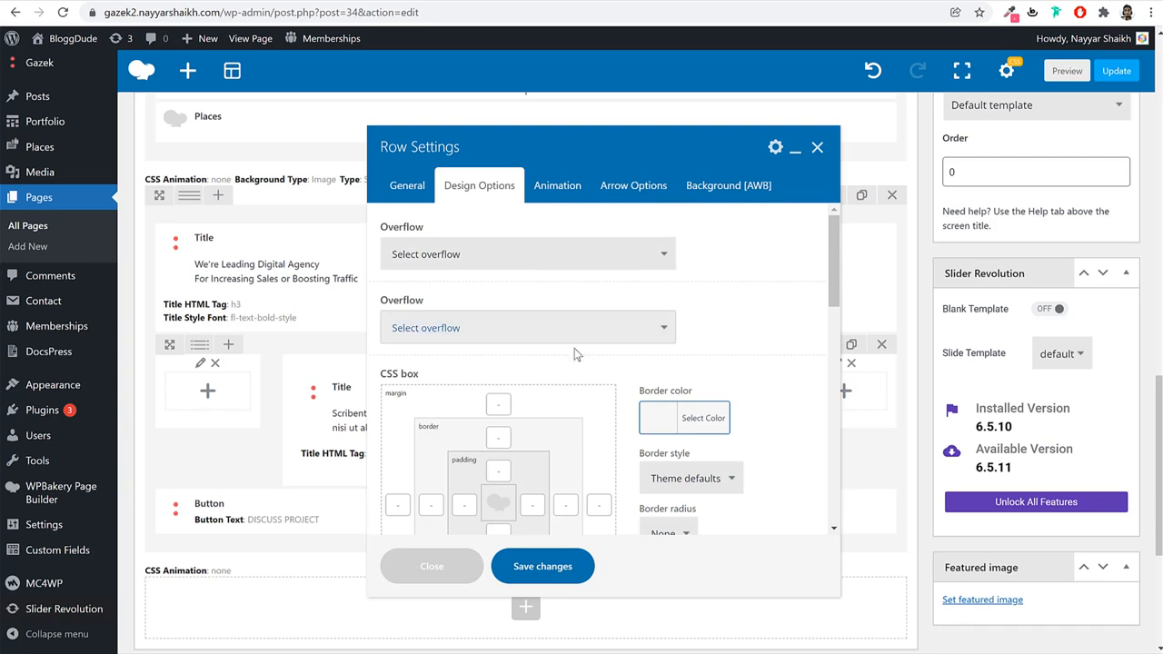
Pad the row 65 px top and 110 px bottom.
scroll(563, 372, down, 1)
scroll(527, 400, down, 1)
click(497, 323)
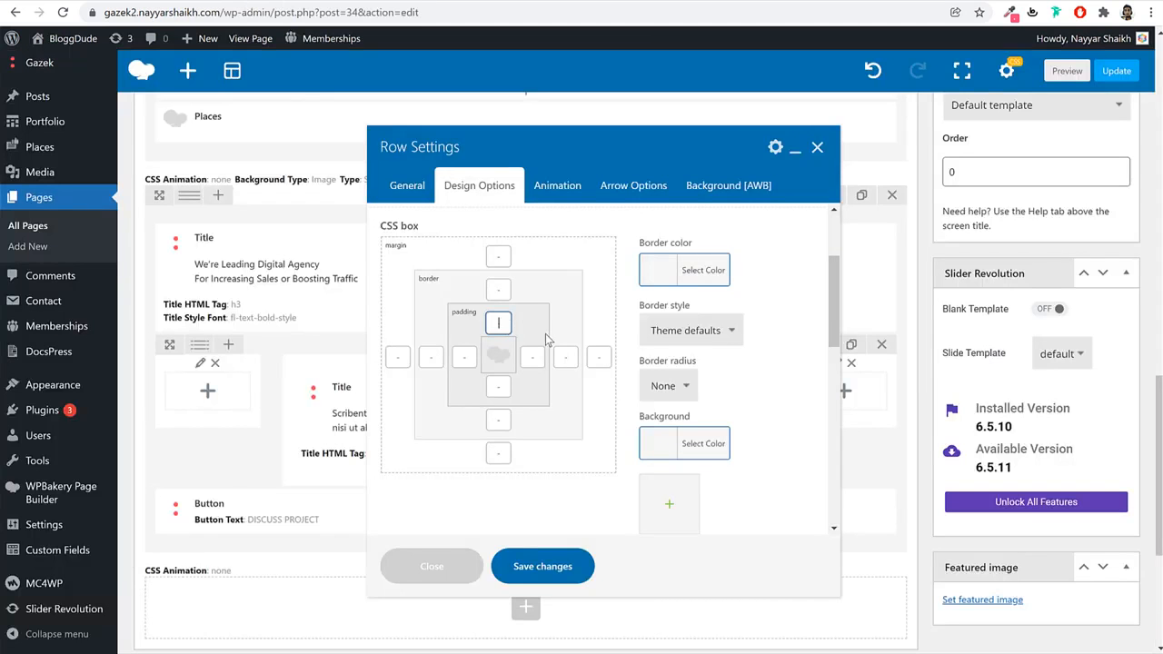
text(65)
key(Tab)
key(Tab)
text(110)
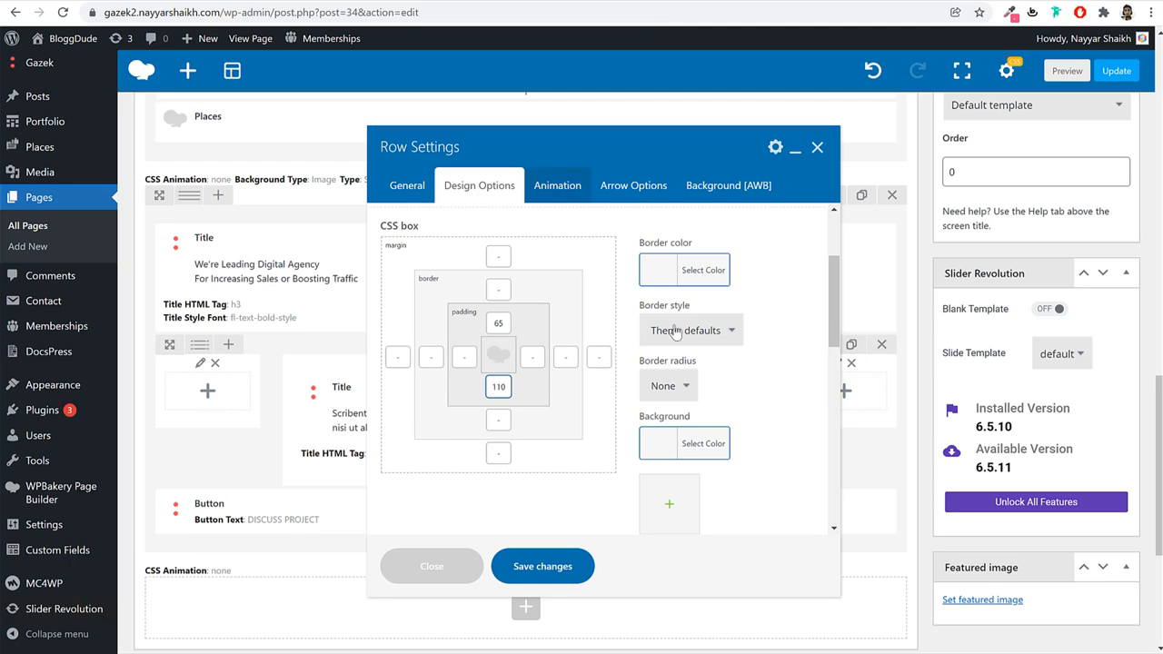
scroll(774, 408, down, 5)
scroll(473, 452, down, 3)
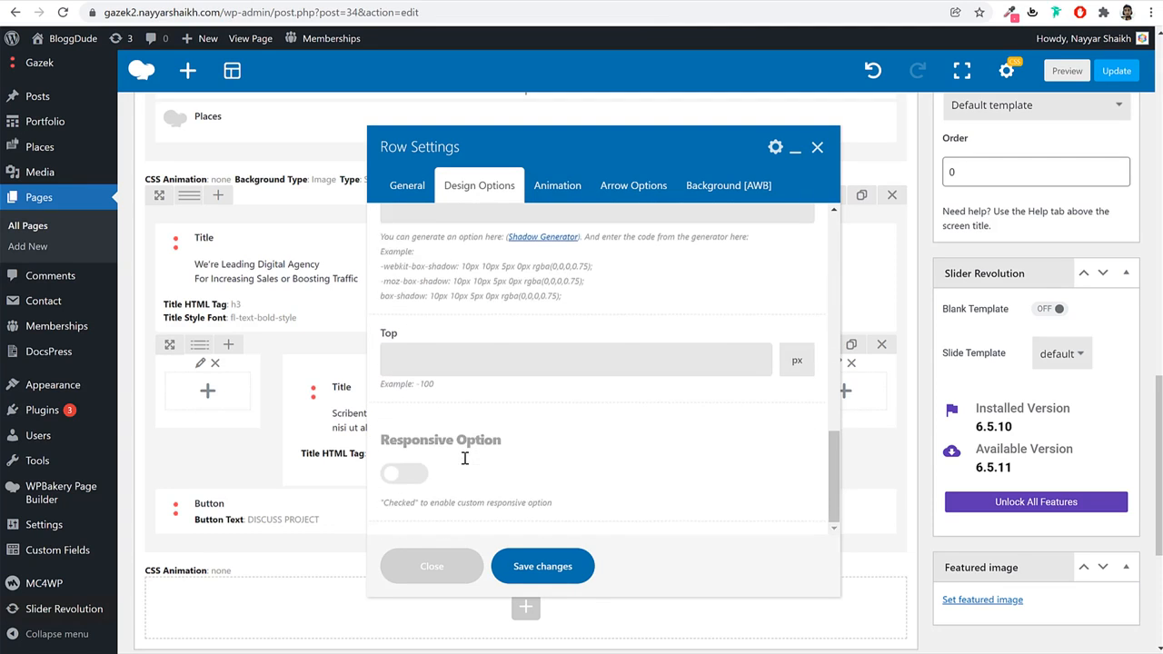
Enable responsive options and set the tablet top padding to 50 px.
click(406, 470)
scroll(637, 437, down, 4)
scroll(719, 430, down, 1)
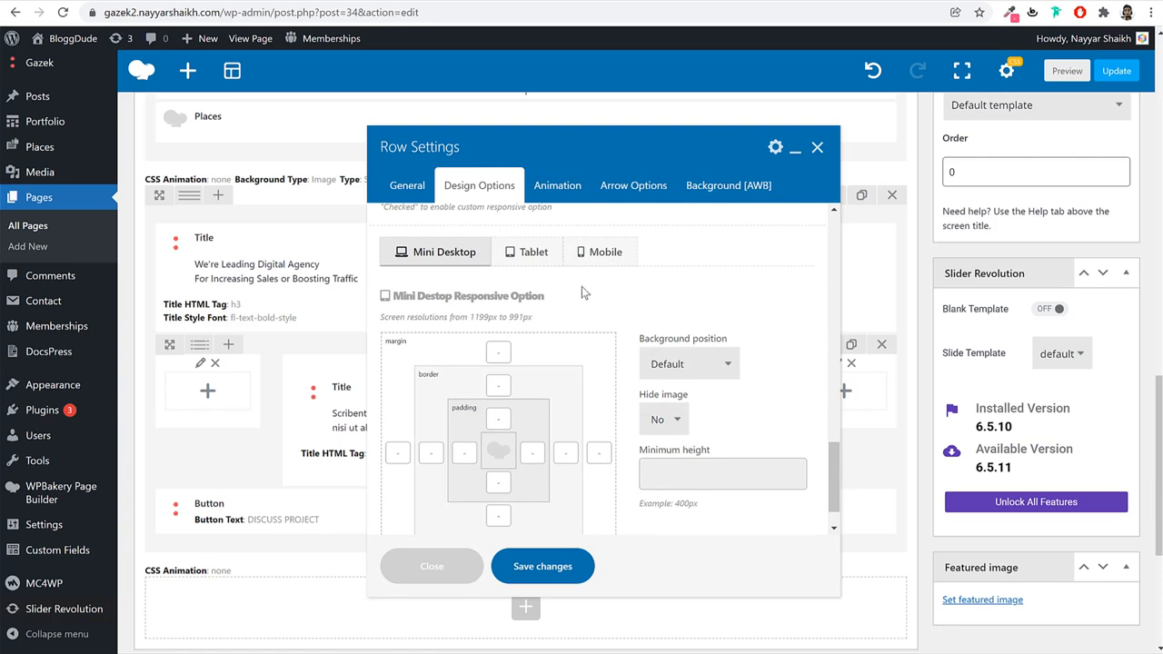
click(532, 253)
click(505, 424)
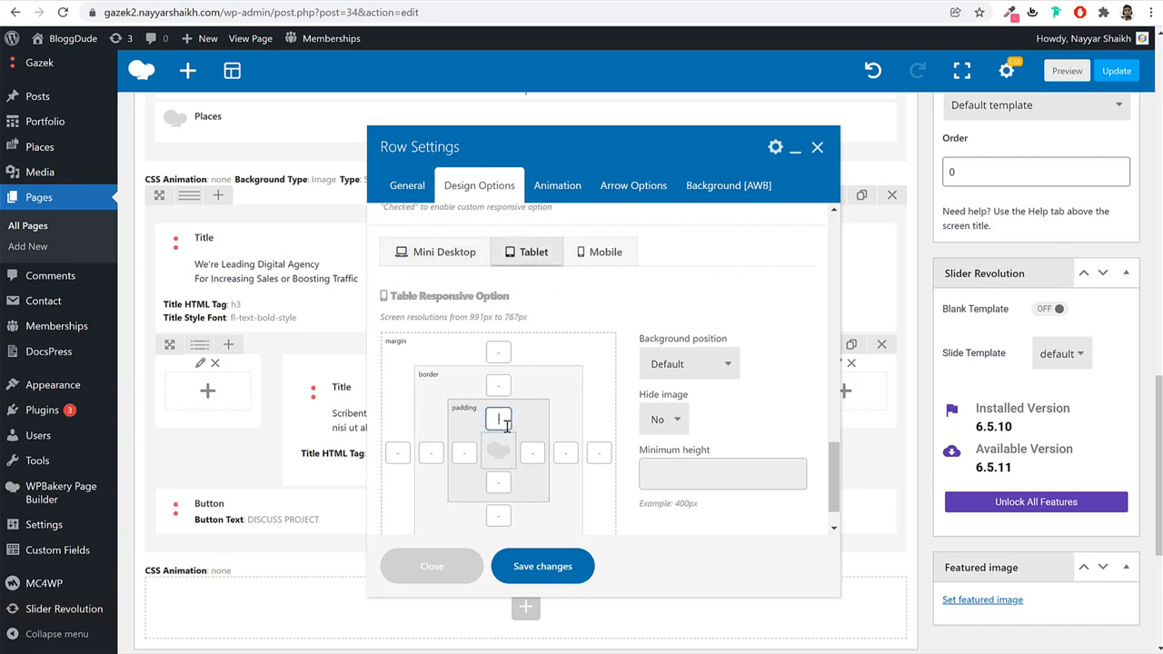
text(50)
key(Tab)
key(Tab)
Use the bg001 purple image as the row background, positioned at 0 0.
click(727, 185)
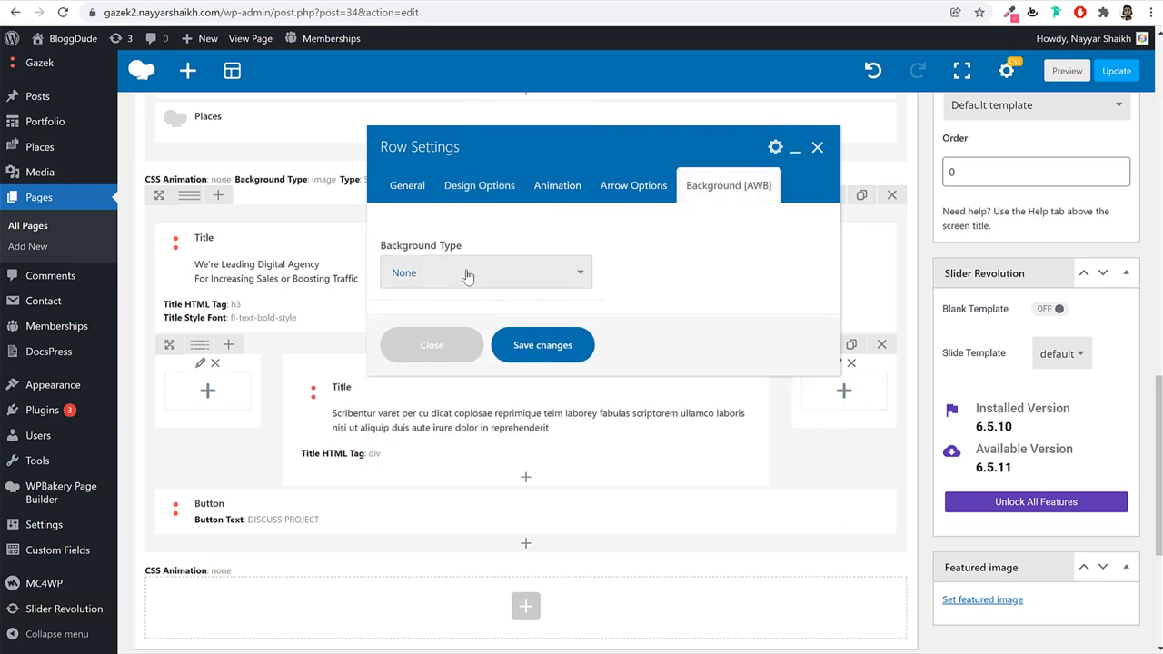
click(467, 271)
click(443, 324)
click(431, 411)
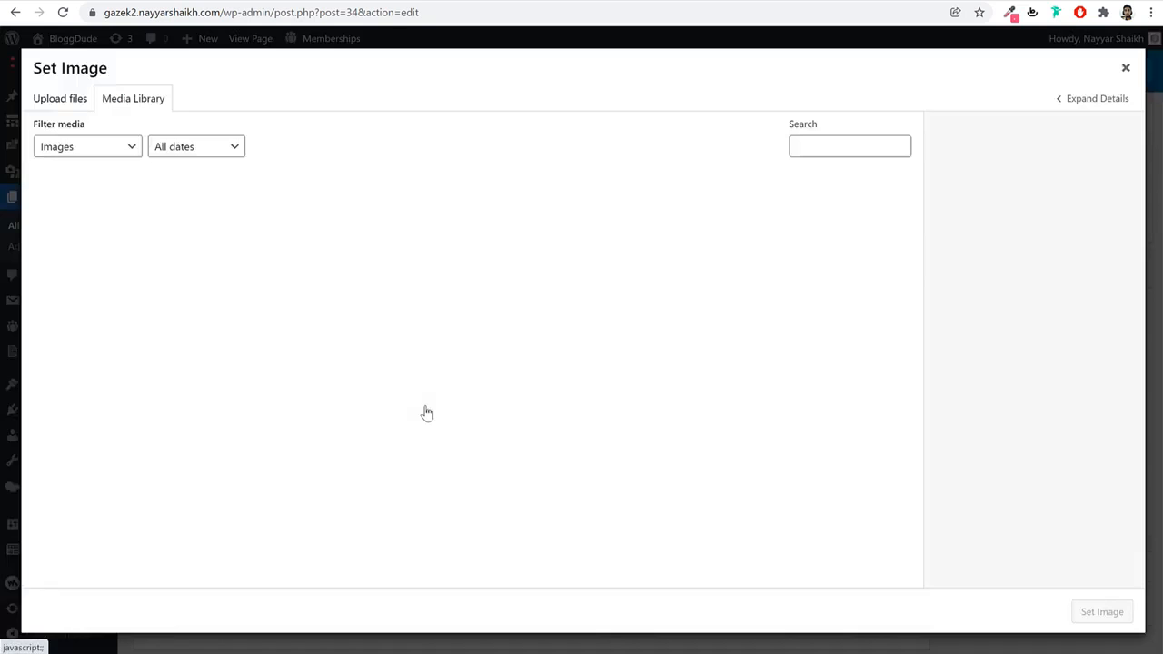
click(619, 344)
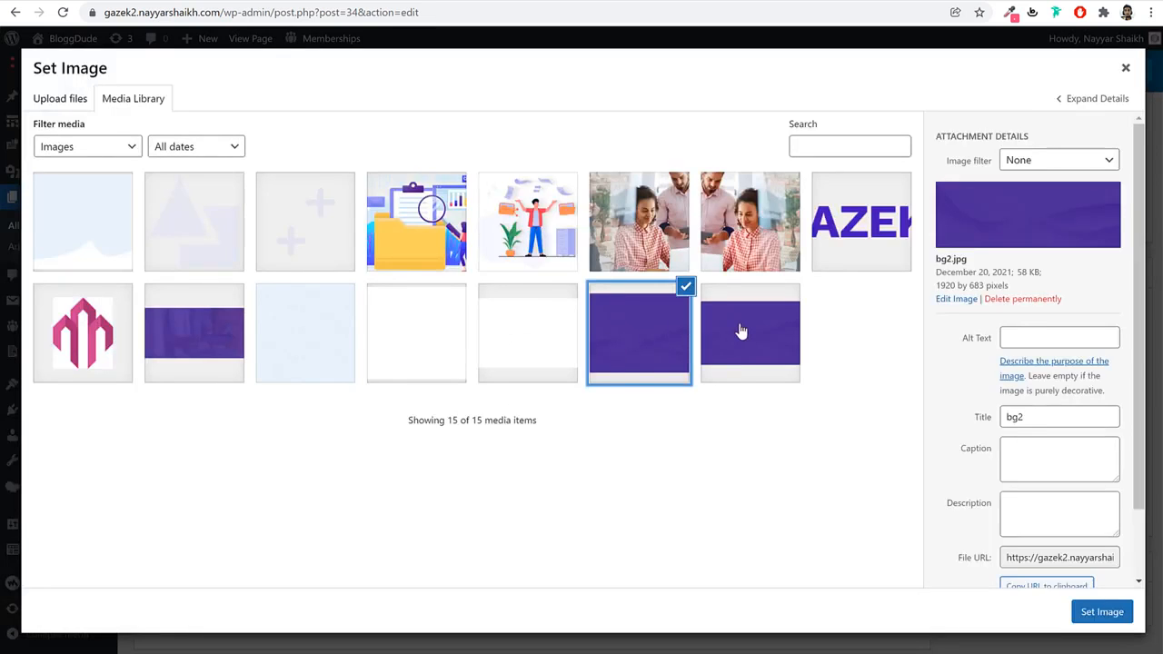
click(741, 332)
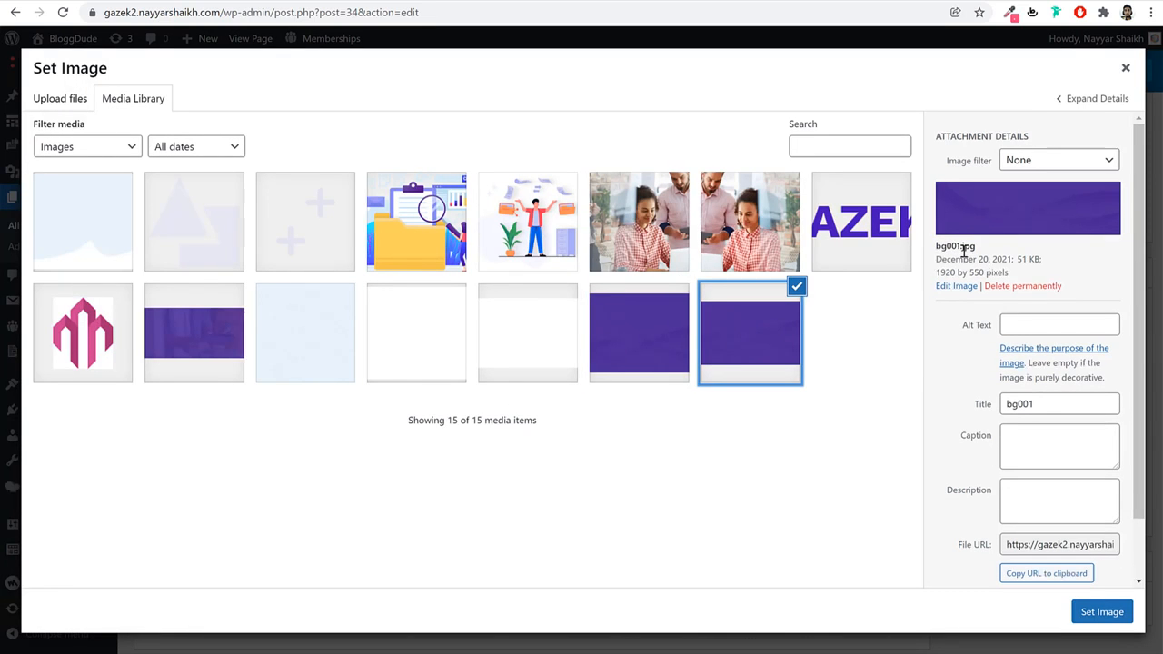
click(1100, 612)
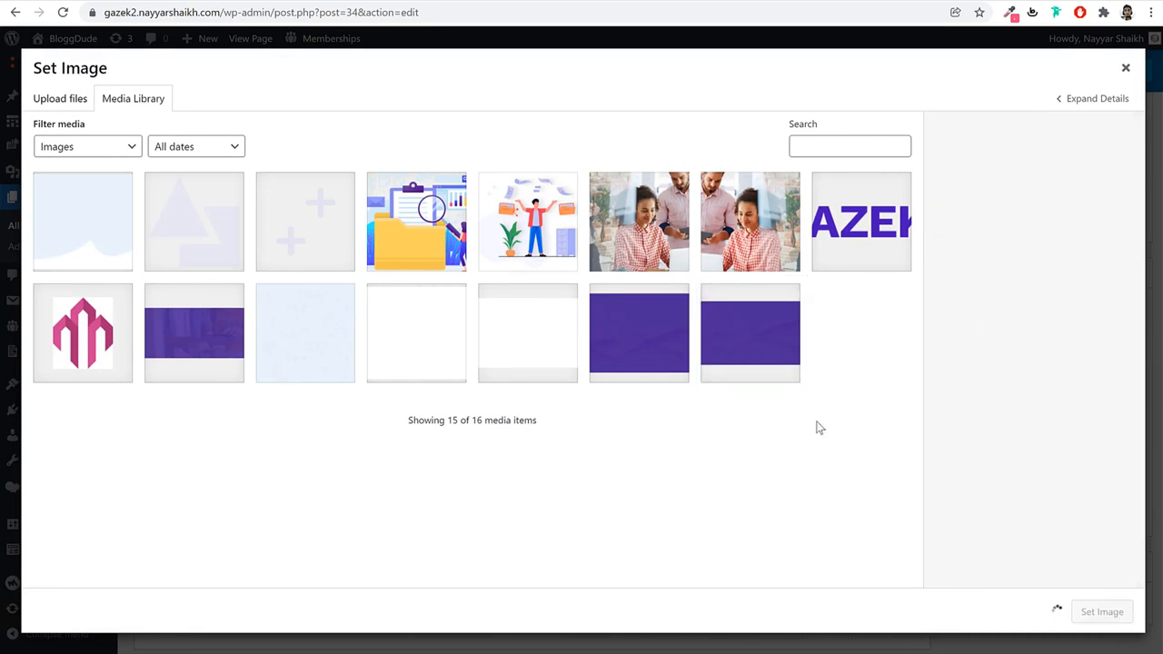
scroll(736, 333, down, 1)
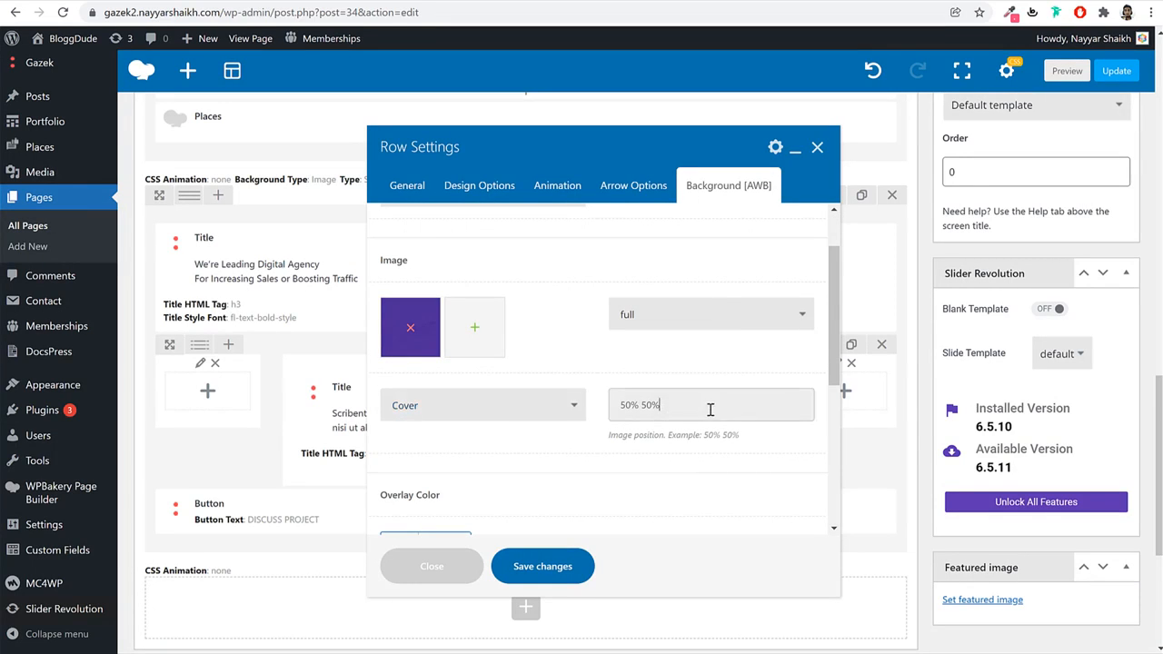
drag(712, 411, 576, 420)
text(0 0)
drag(766, 418, 597, 433)
Enable mouse parallax at 100 px and 50000 ms, save the row and update the page.
scroll(680, 411, down, 4)
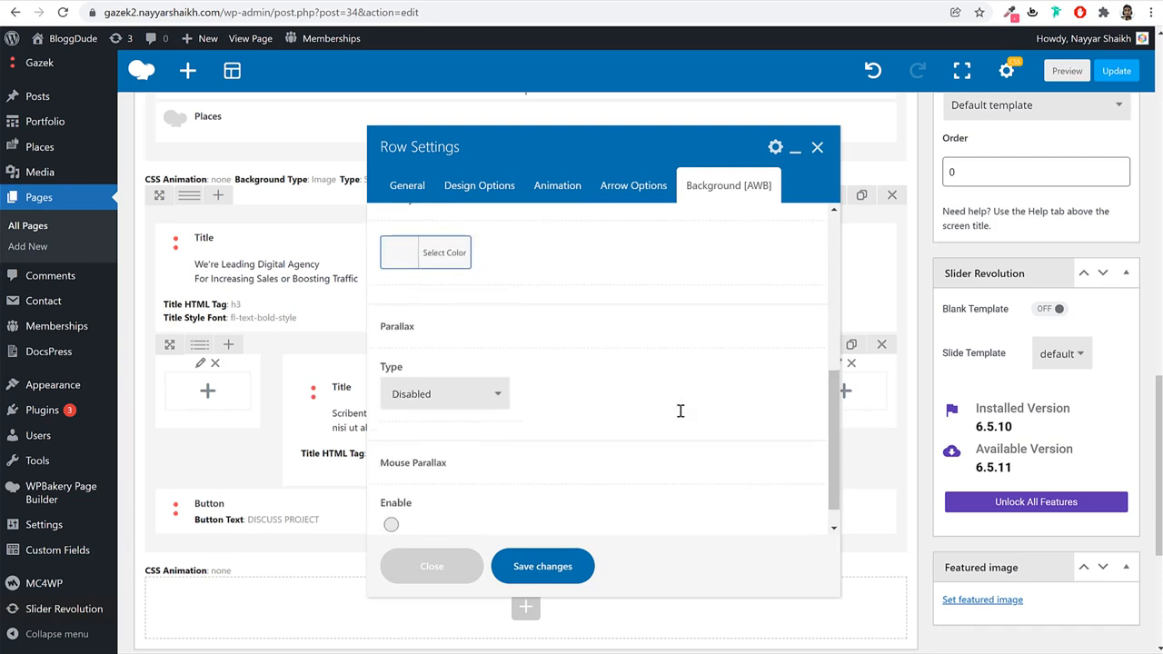
click(392, 497)
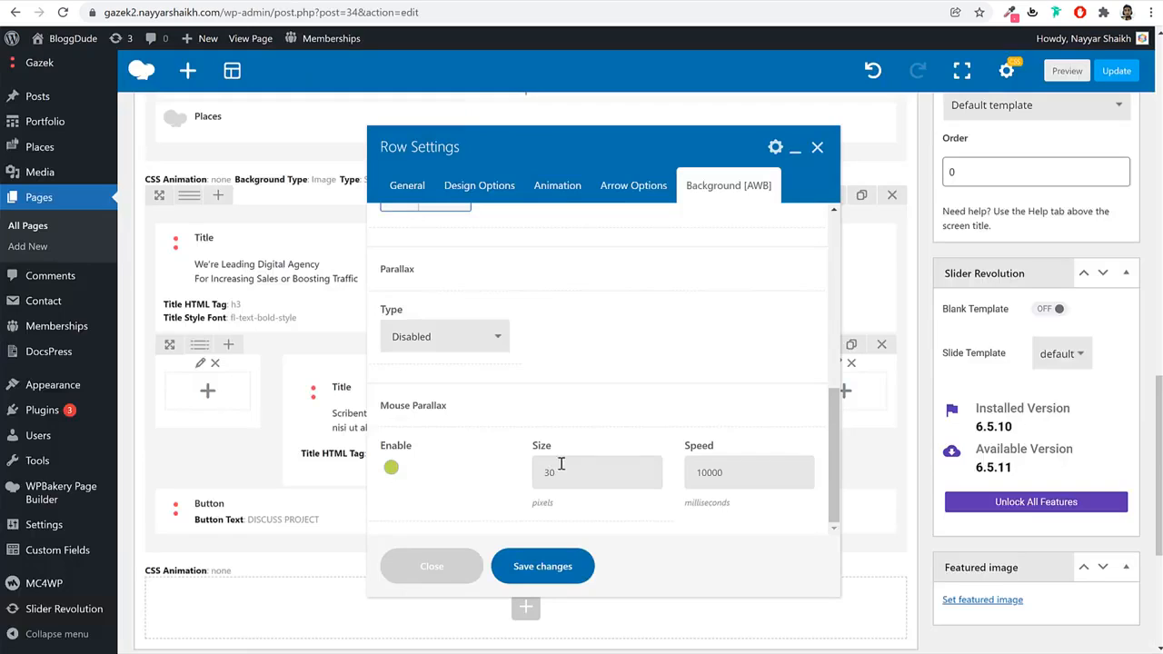
double_click(581, 474)
key(Tab)
text(5)
double_click(722, 472)
click(543, 566)
click(1114, 72)
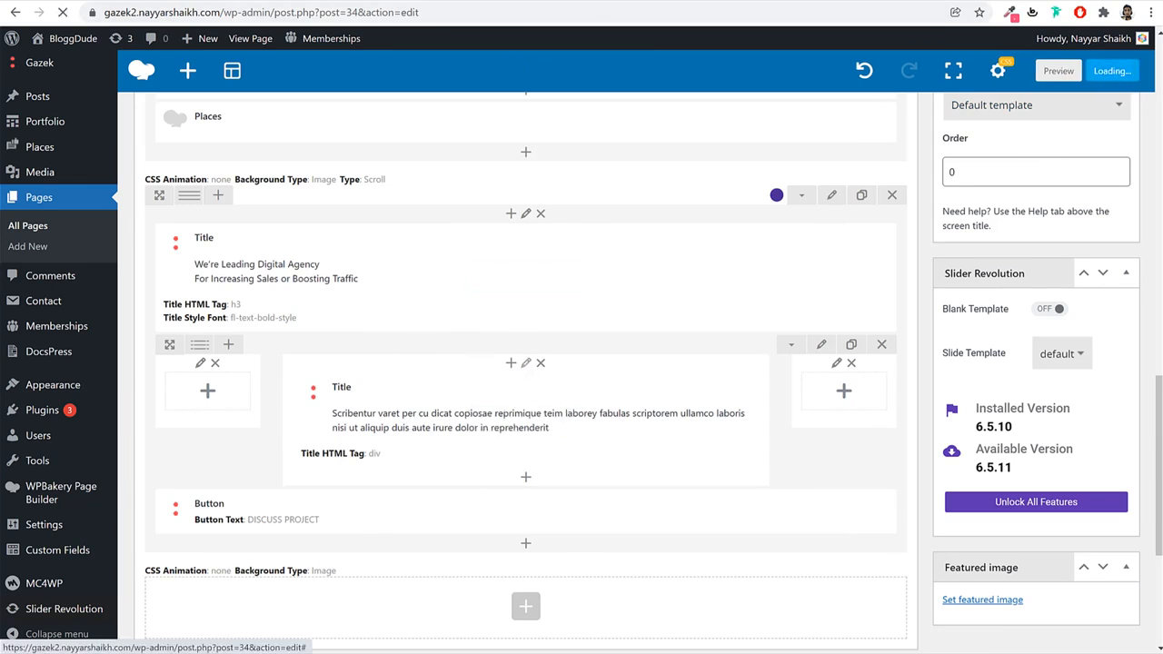
click(415, 2)
click(415, 12)
key(Return)
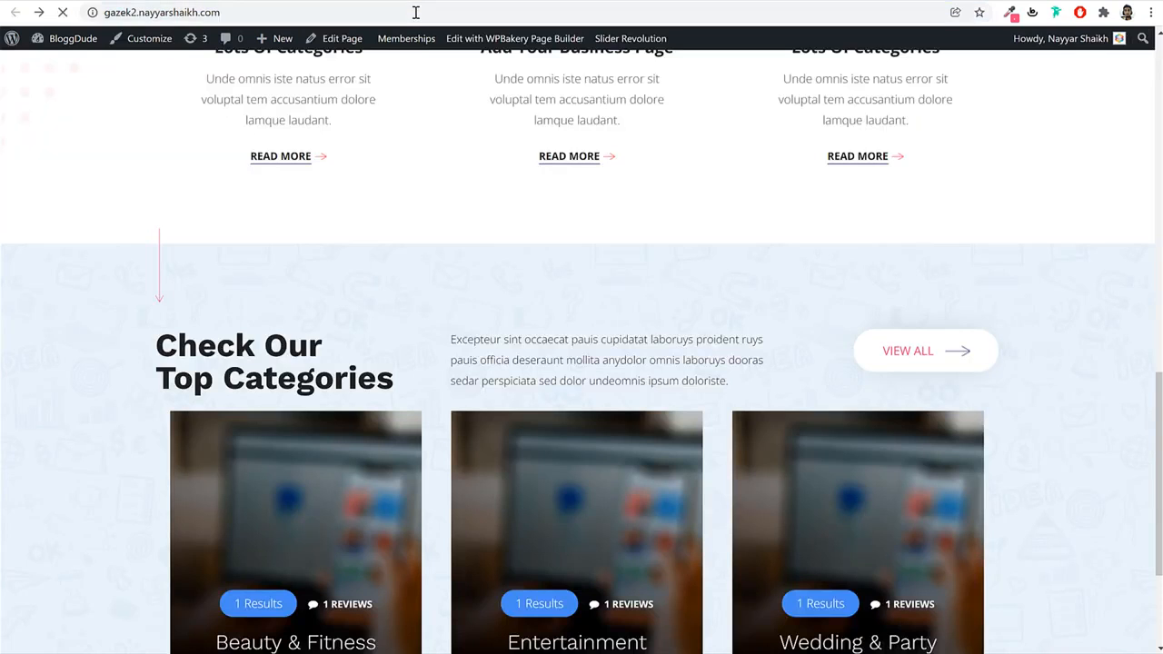
scroll(714, 265, down, 5)
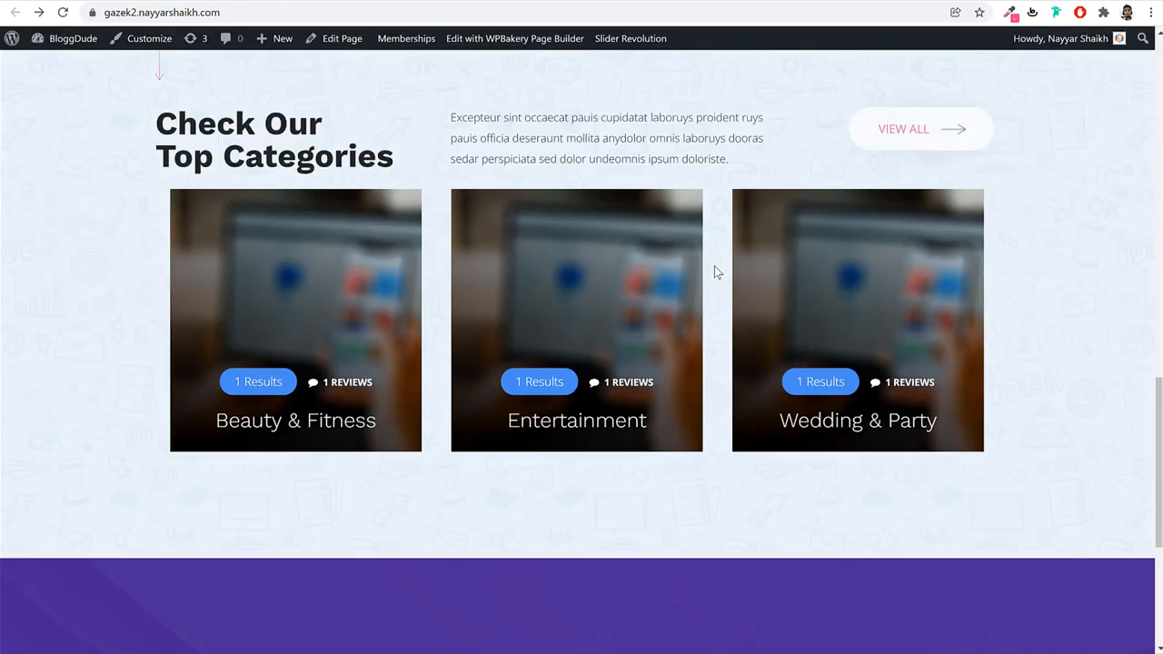
scroll(716, 271, down, 1)
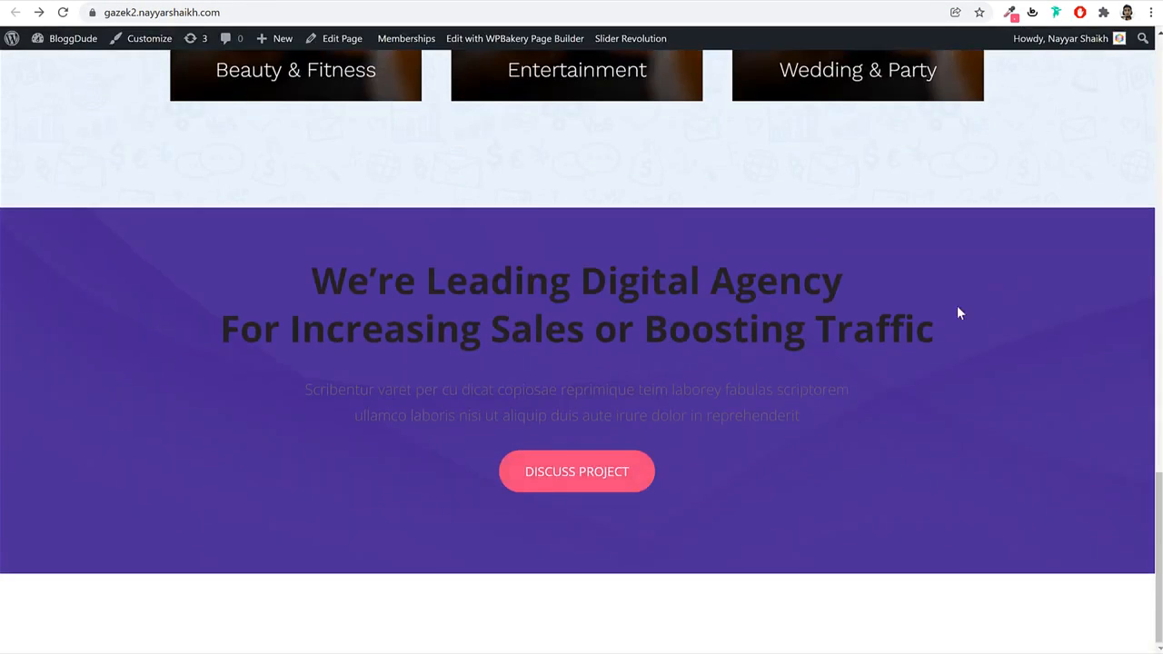
drag(330, 264, 797, 373)
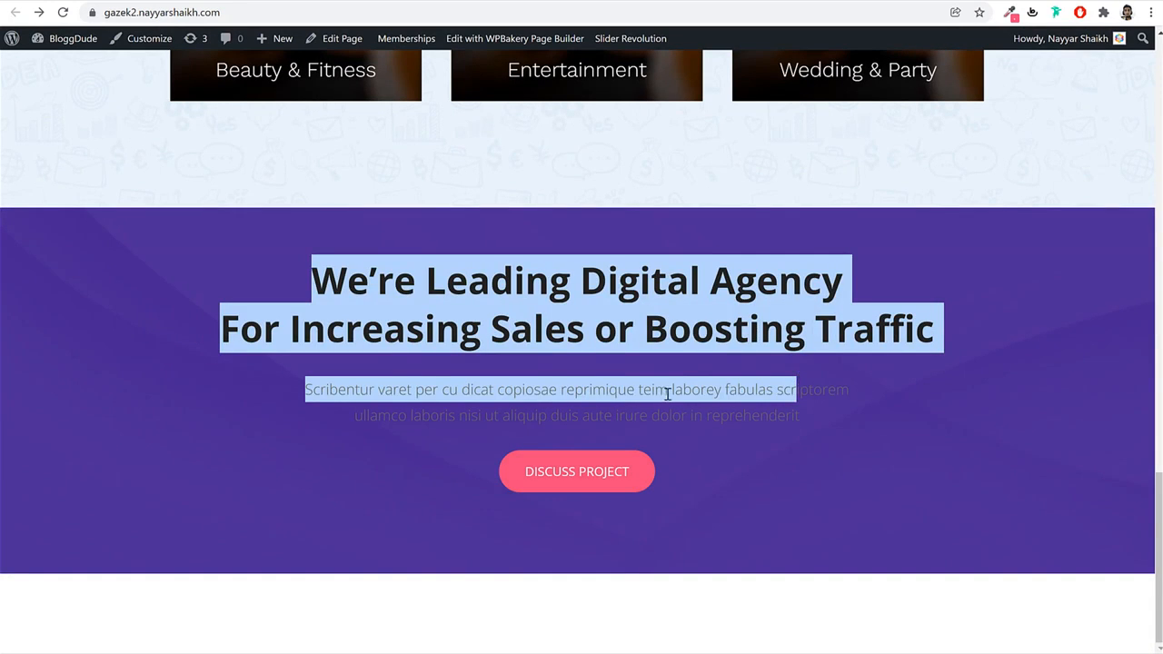
click(667, 393)
scroll(337, 79, up, 3)
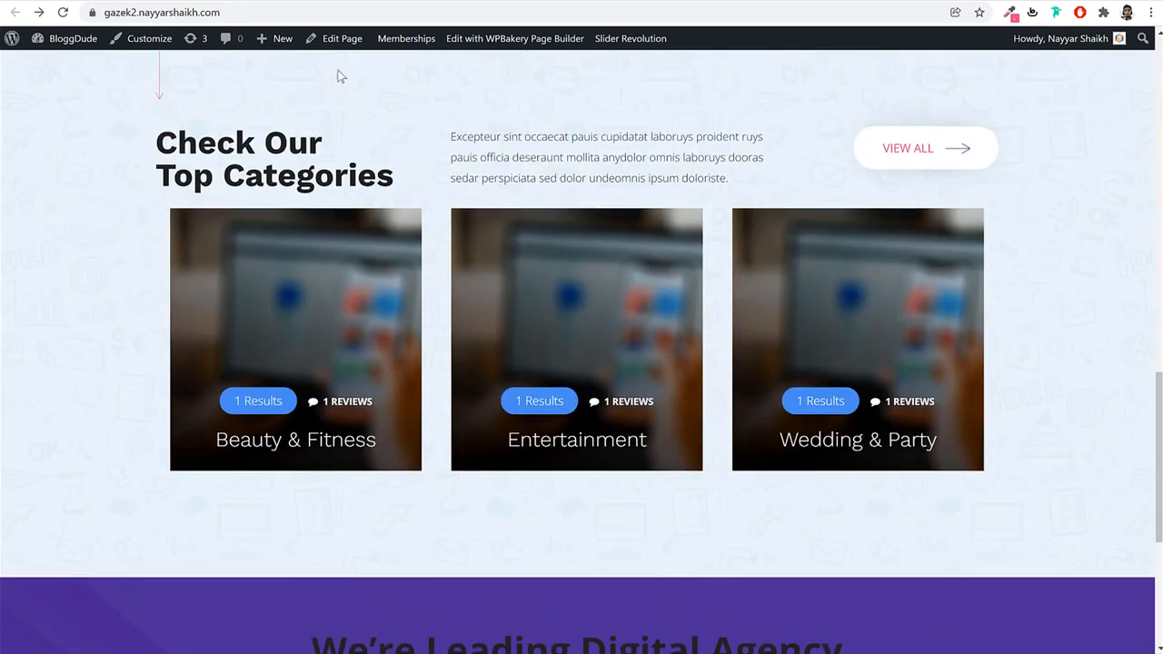
click(277, 4)
scroll(627, 390, down, 15)
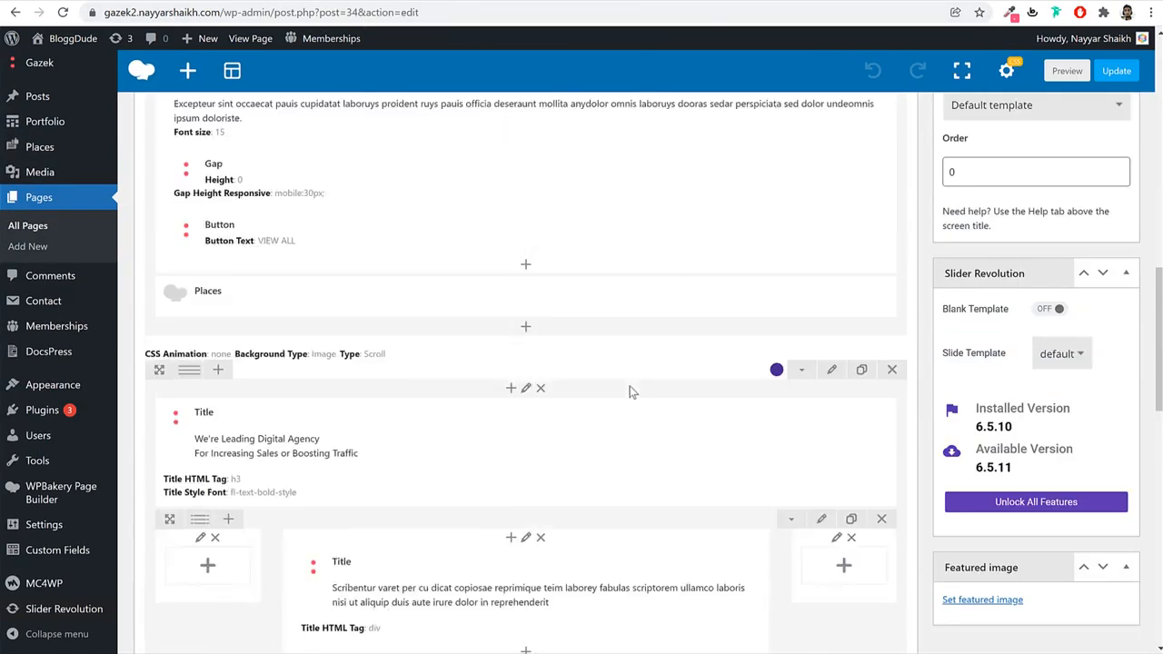
Set the agency heading's title colour to white and save it.
scroll(566, 330, up, 3)
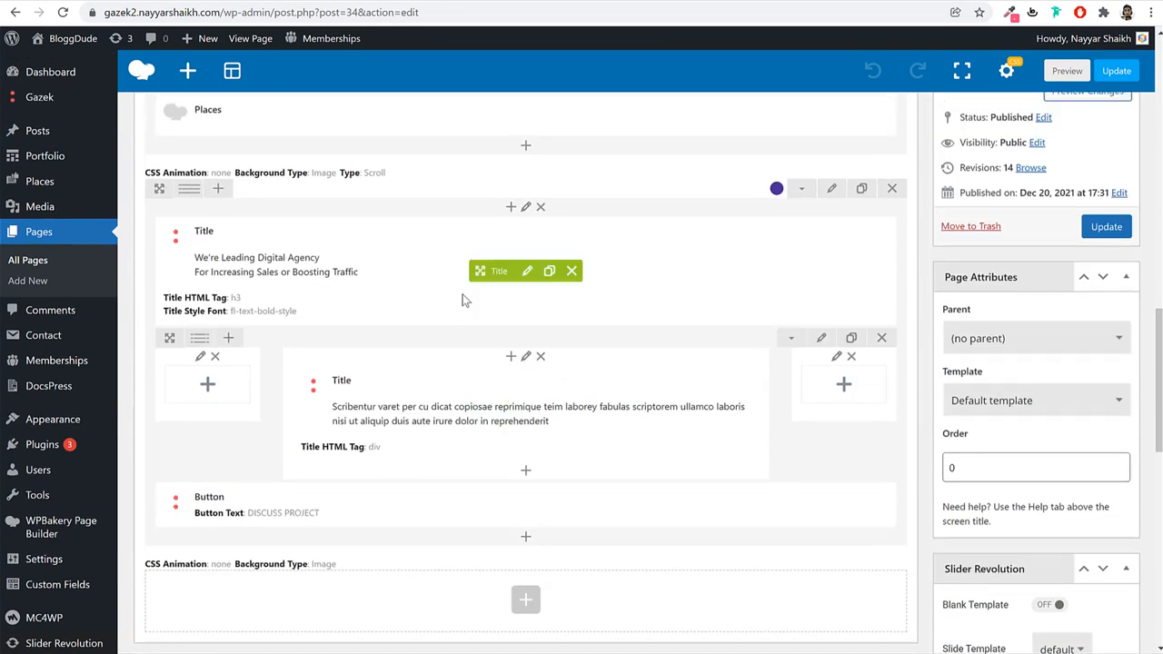
click(528, 272)
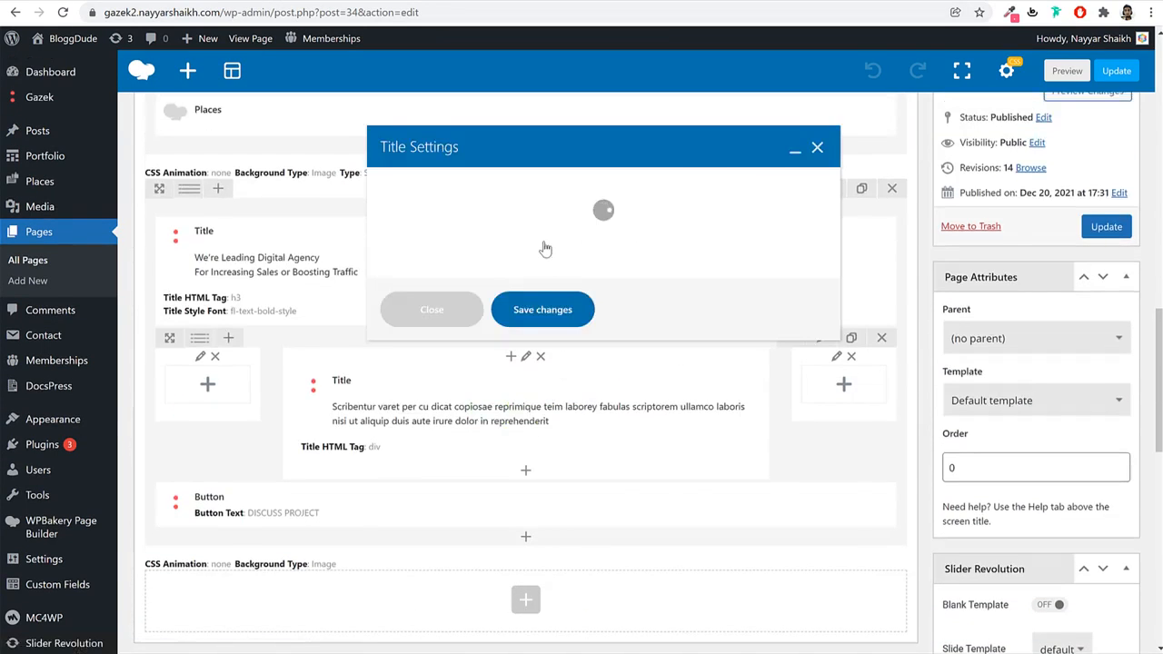
click(472, 185)
scroll(727, 318, down, 3)
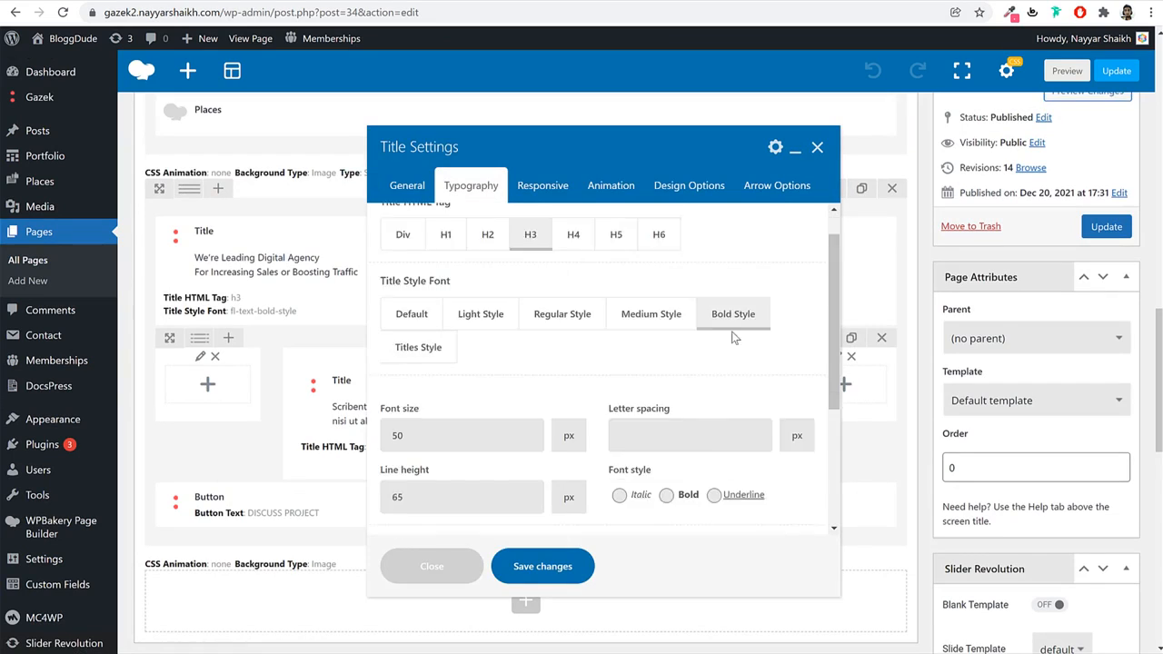
click(457, 425)
scroll(436, 454, down, 2)
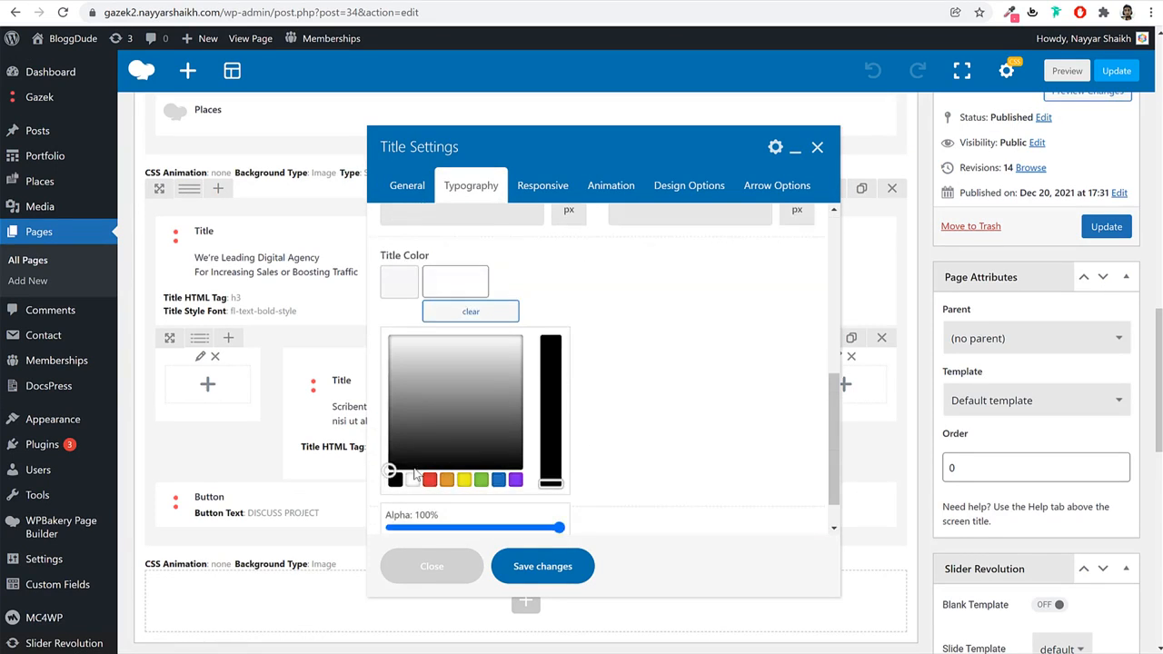
click(429, 479)
click(411, 479)
click(543, 566)
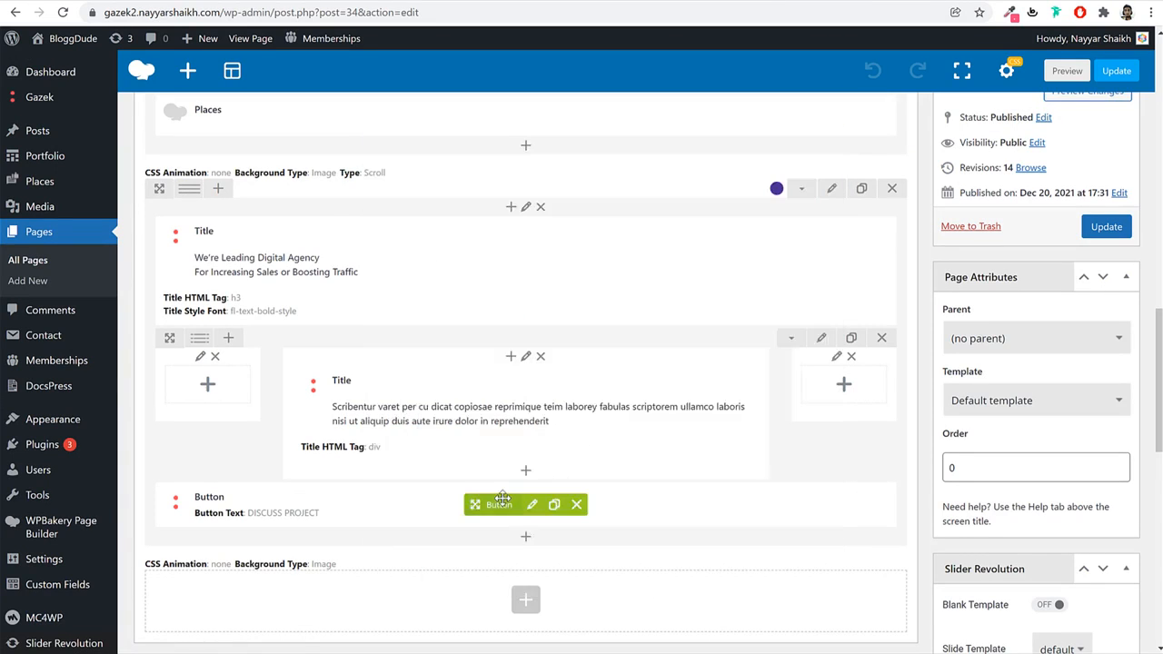
Make the description title white (#ffffff) and update the Home page.
click(528, 414)
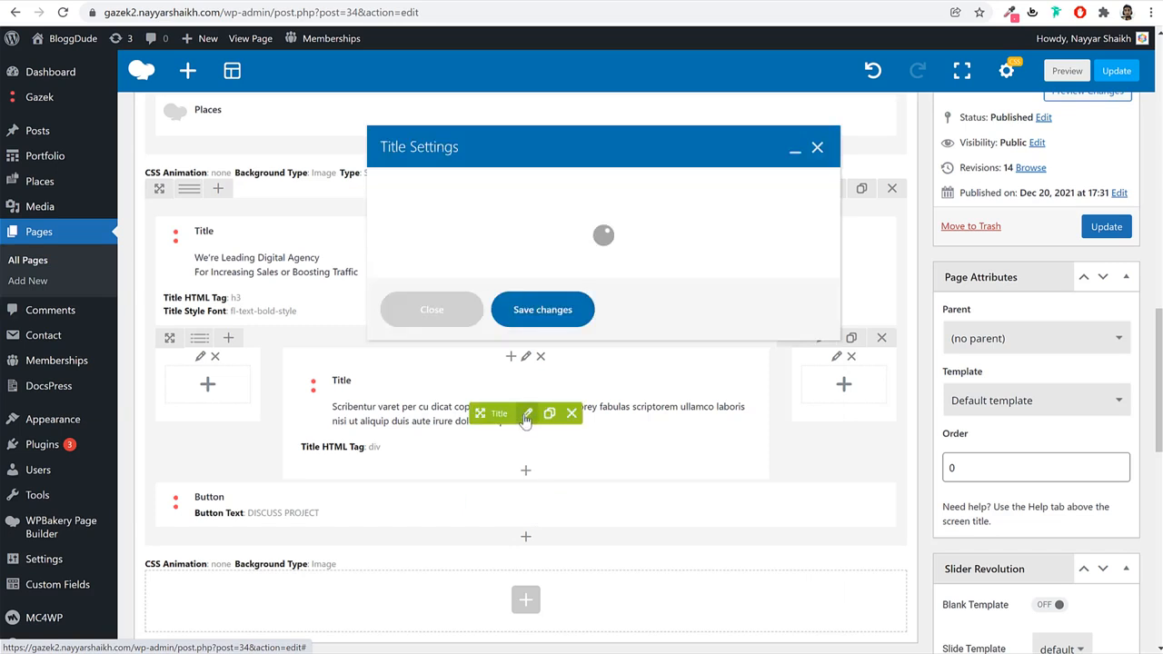
click(472, 187)
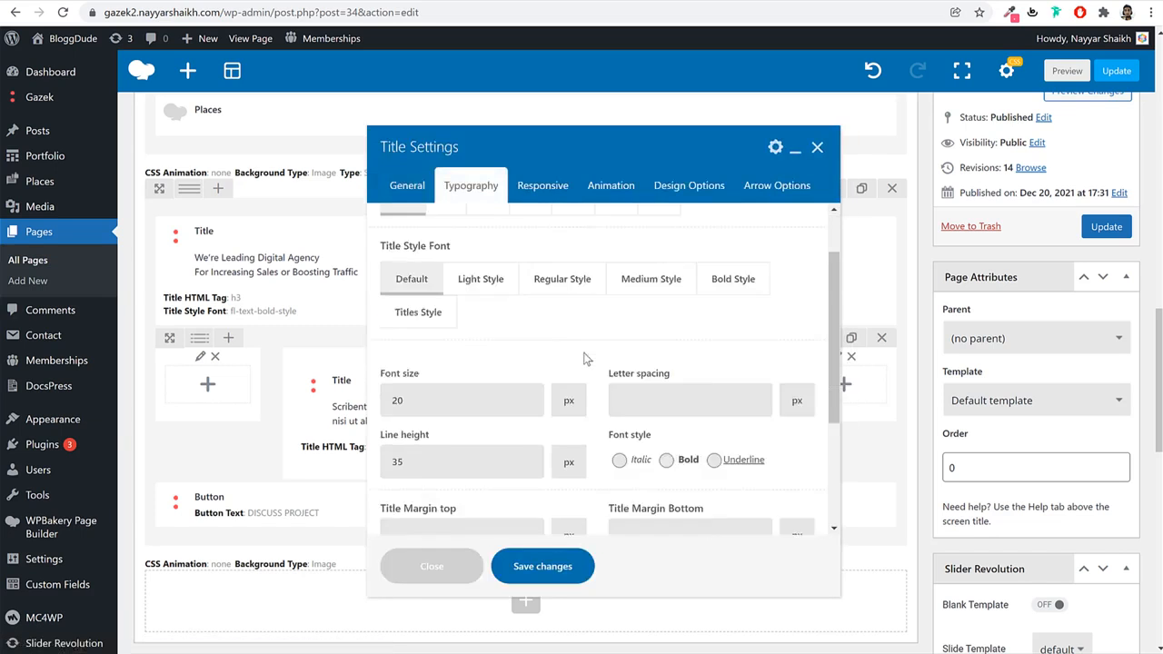
scroll(583, 368, down, 3)
click(455, 443)
scroll(457, 409, down, 4)
click(411, 422)
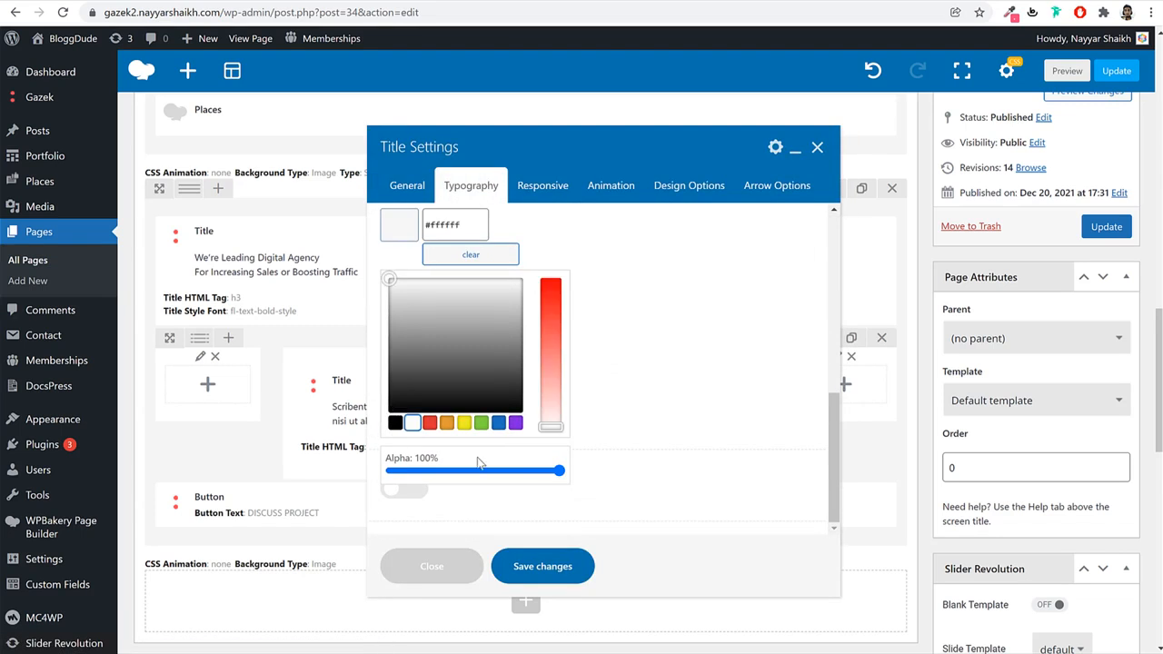
click(542, 566)
click(1106, 226)
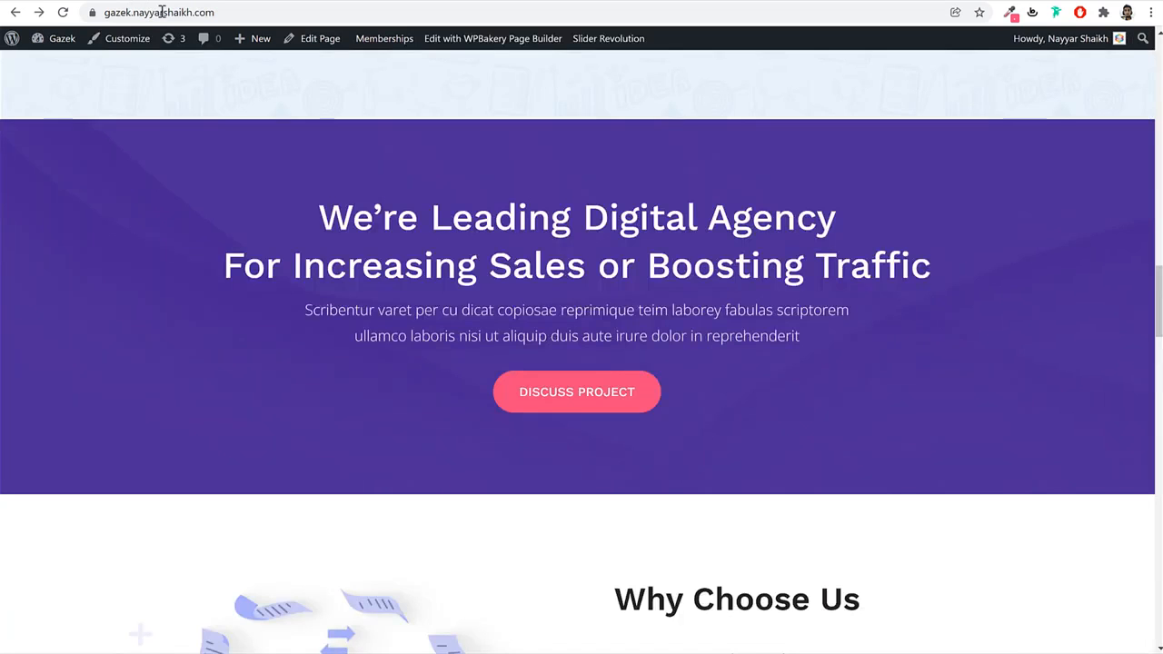
scroll(704, 375, down, 5)
scroll(703, 372, up, 2)
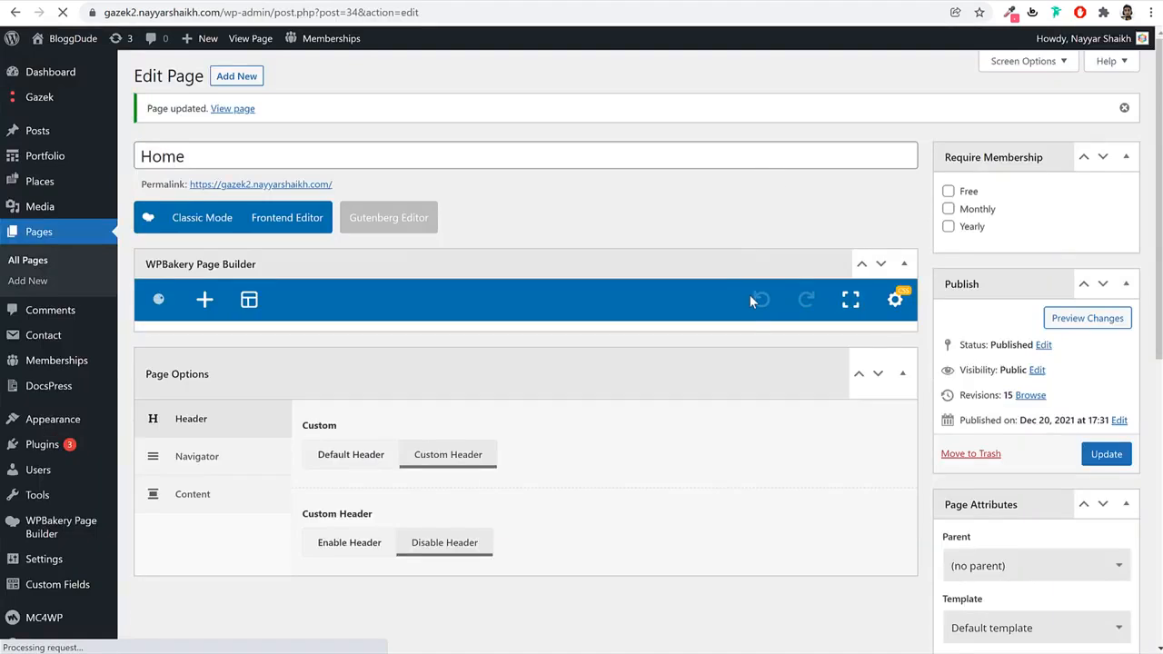
scroll(750, 296, down, 5)
Add a new section containing an empty row below the agency section.
scroll(751, 300, down, 10)
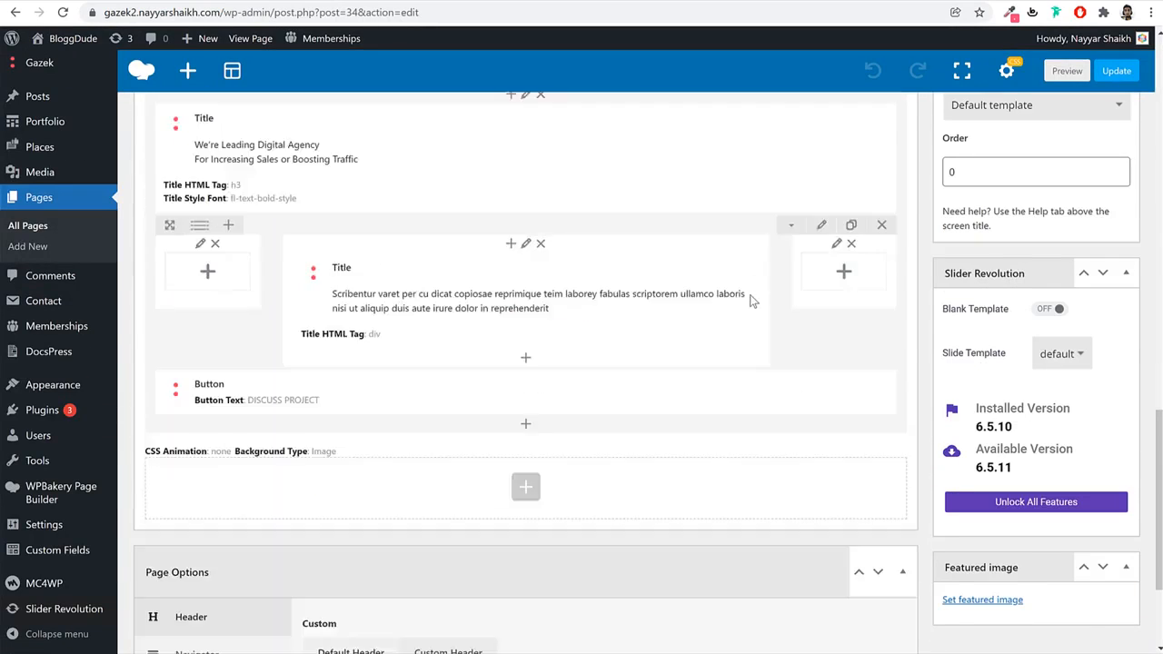
click(525, 309)
click(478, 407)
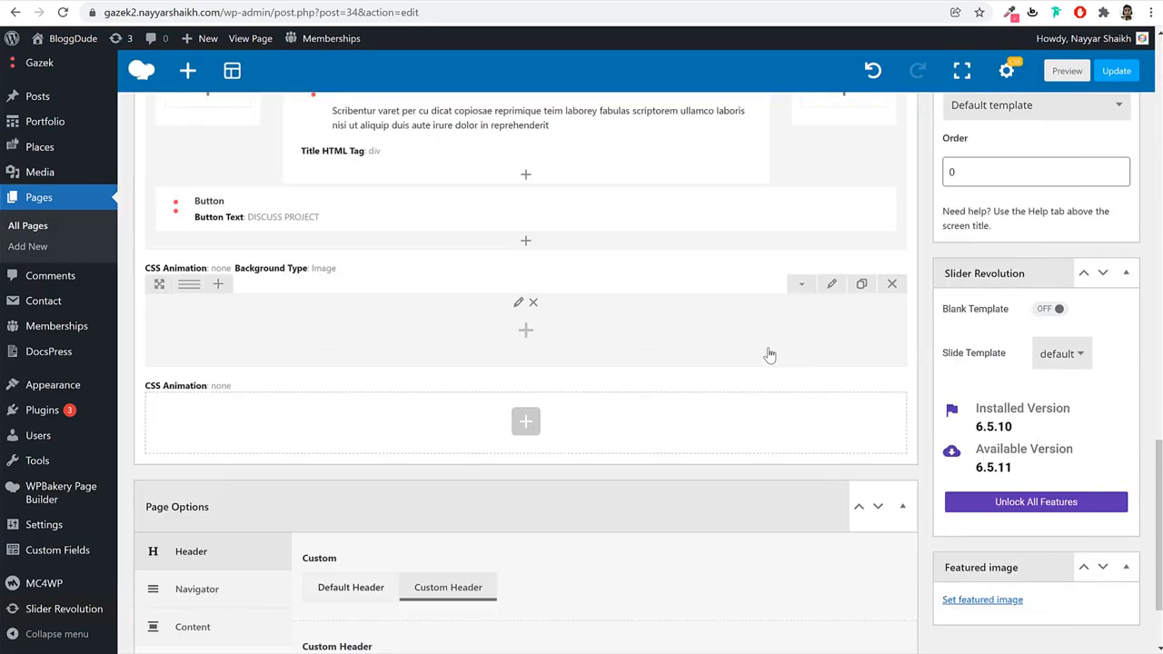
click(530, 337)
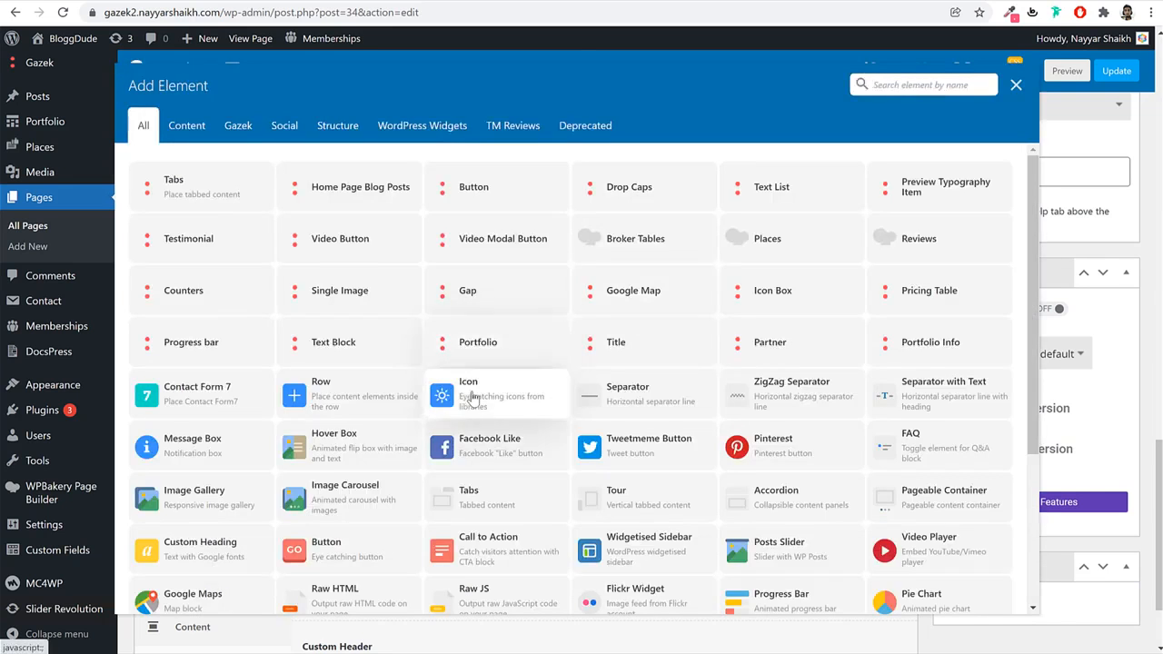
click(376, 396)
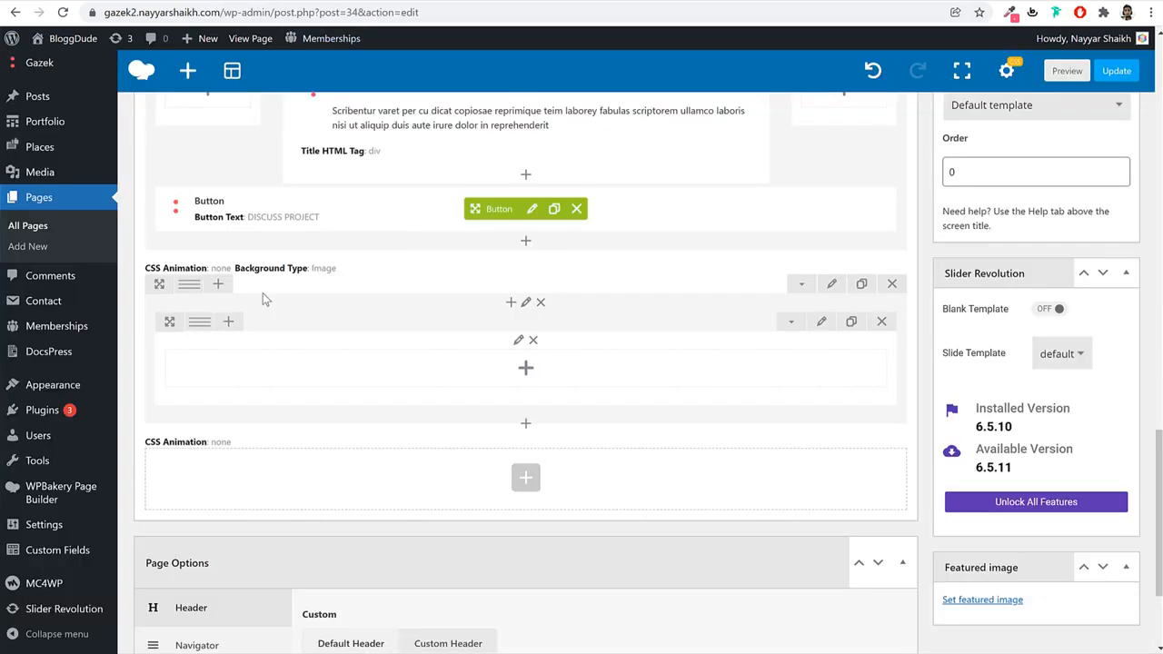
Split the row into 1/2 + 1/2 columns and add a Single Image to the left column.
mouse_move(189, 323)
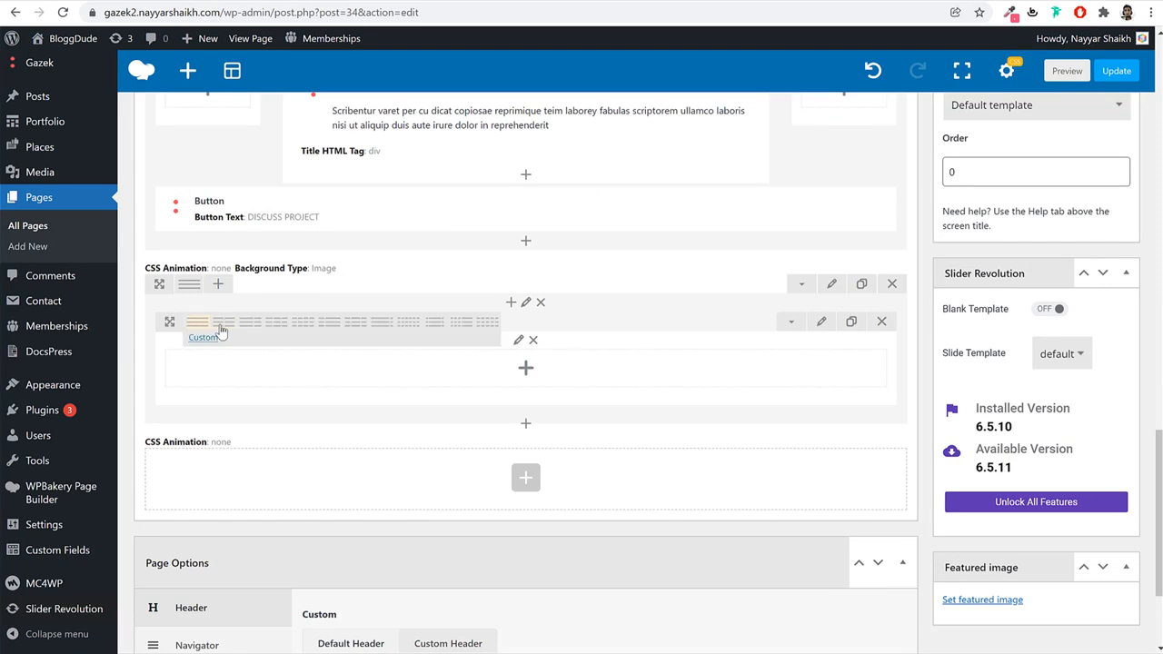
click(222, 323)
click(333, 367)
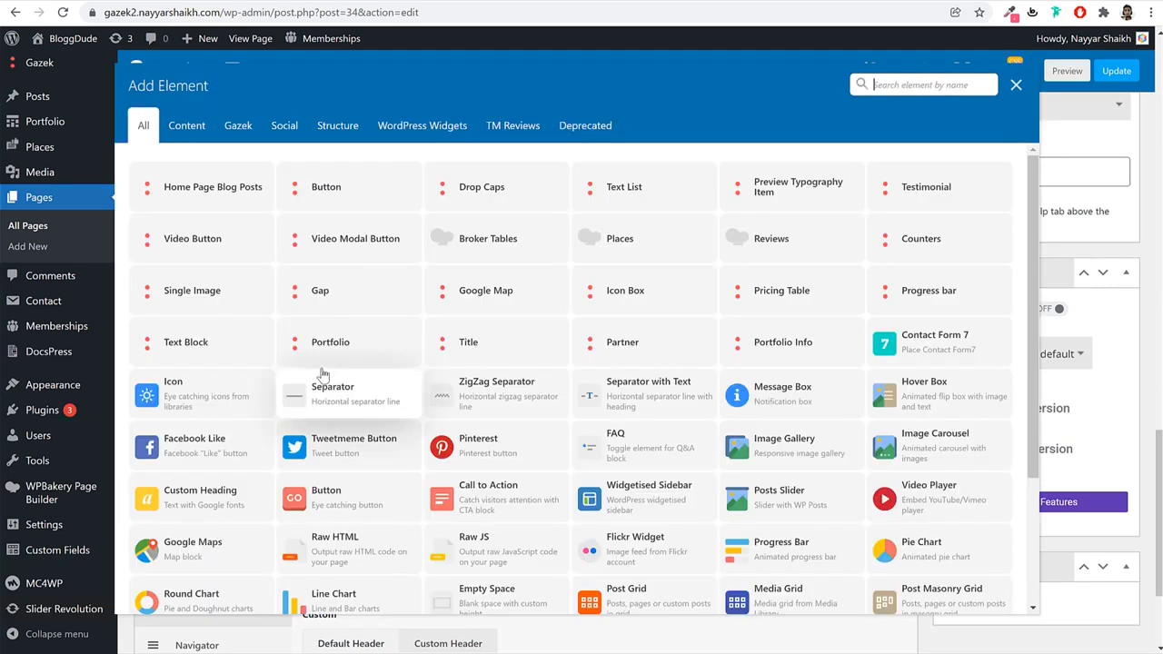
text(imag)
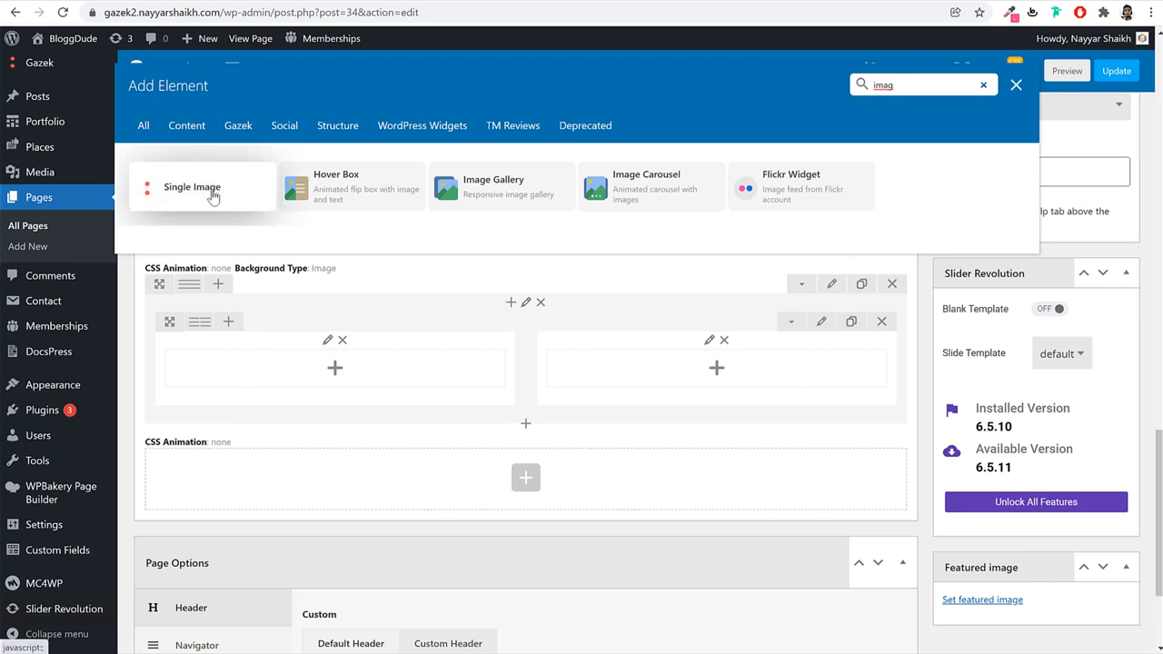
click(214, 194)
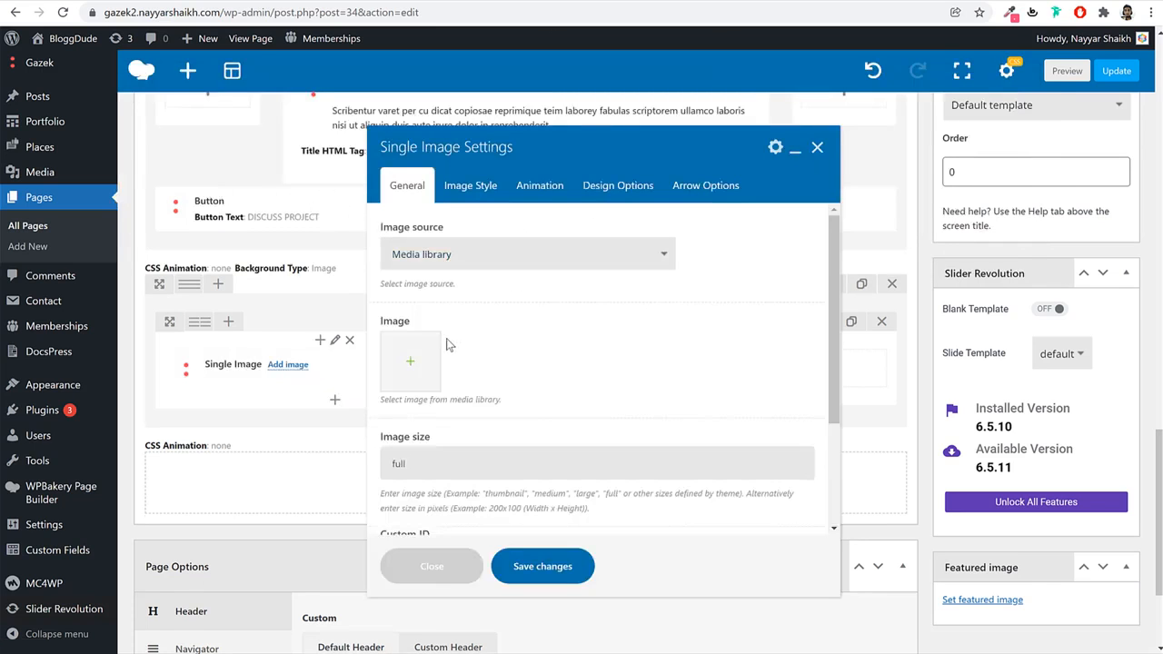
Set the Single Image to the man-with-files illustration (image 32) from the media library.
click(418, 370)
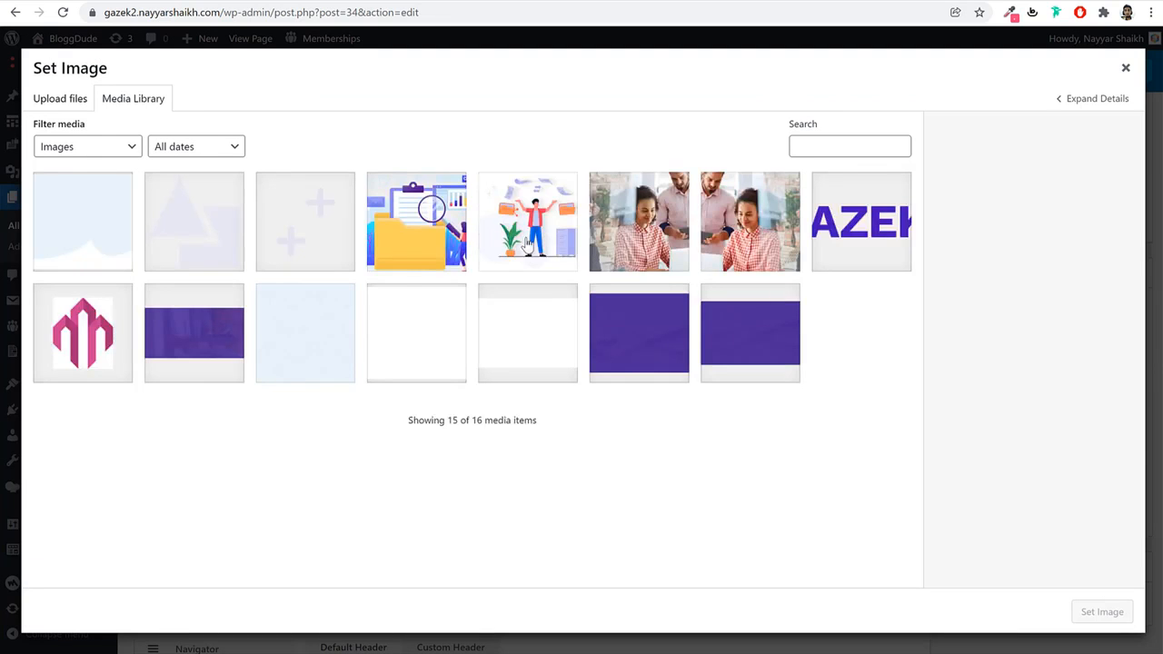
click(498, 251)
click(1102, 611)
Set the image's left margin to -175 in Design Options.
click(471, 185)
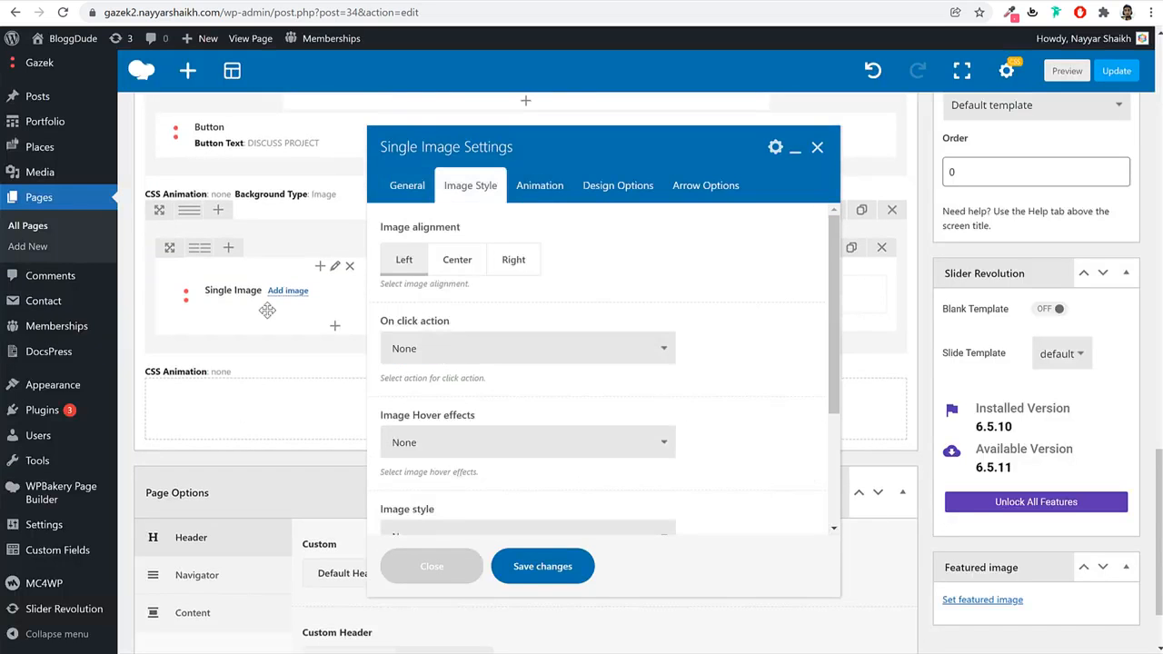
scroll(449, 277, up, 1)
scroll(714, 340, down, 3)
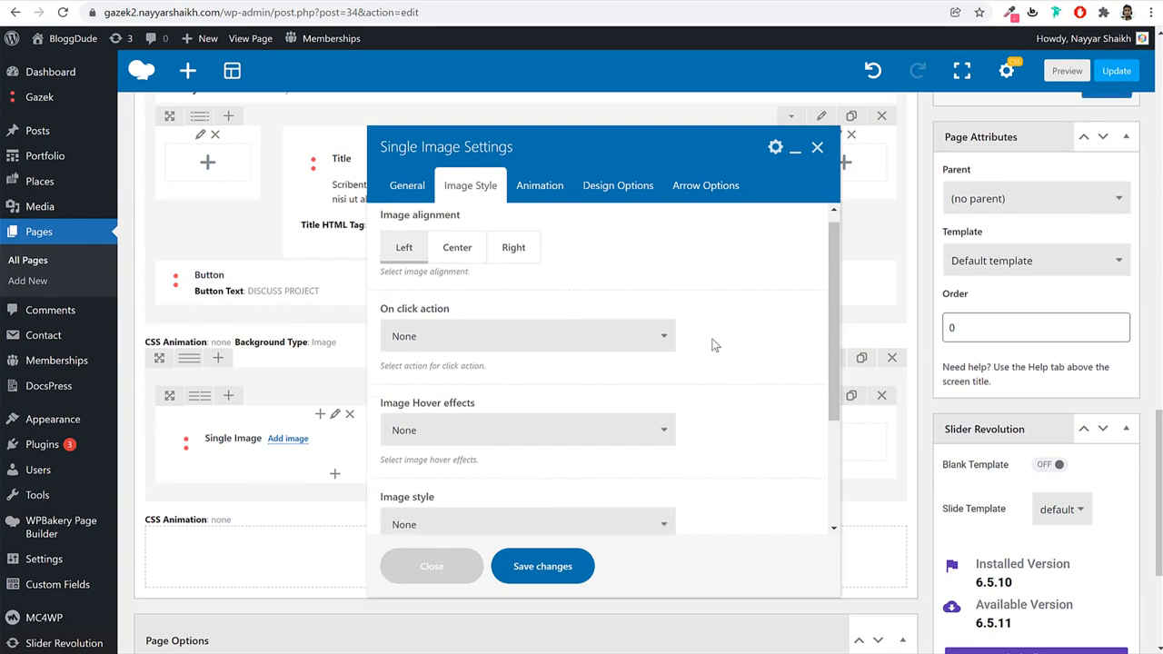
click(618, 187)
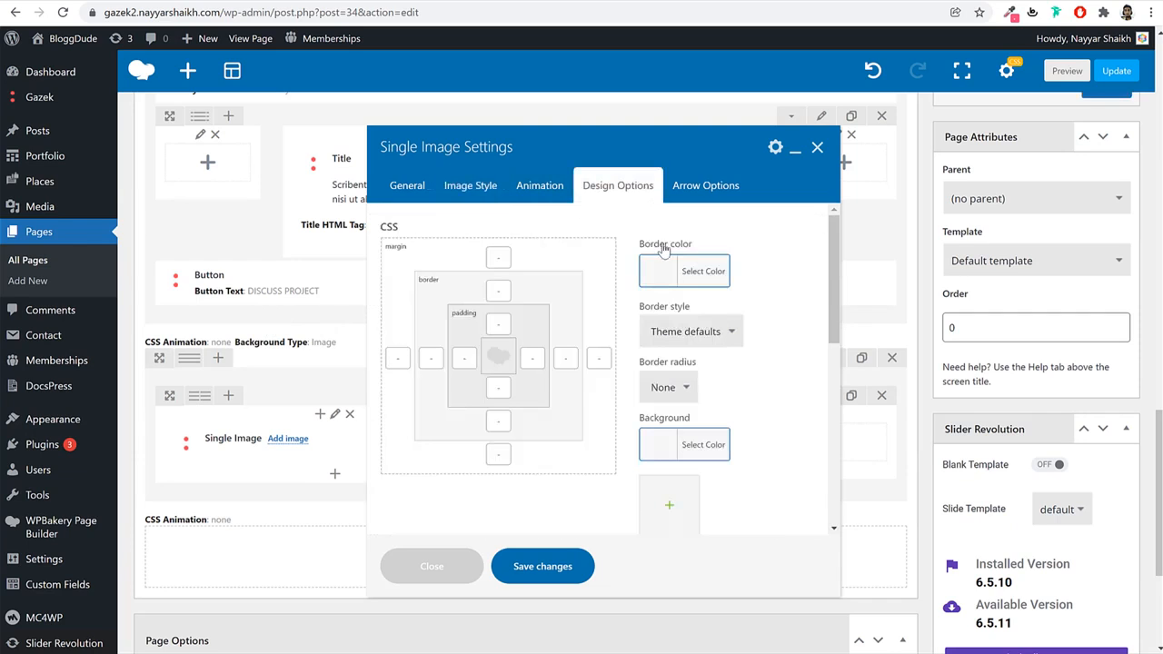
click(402, 359)
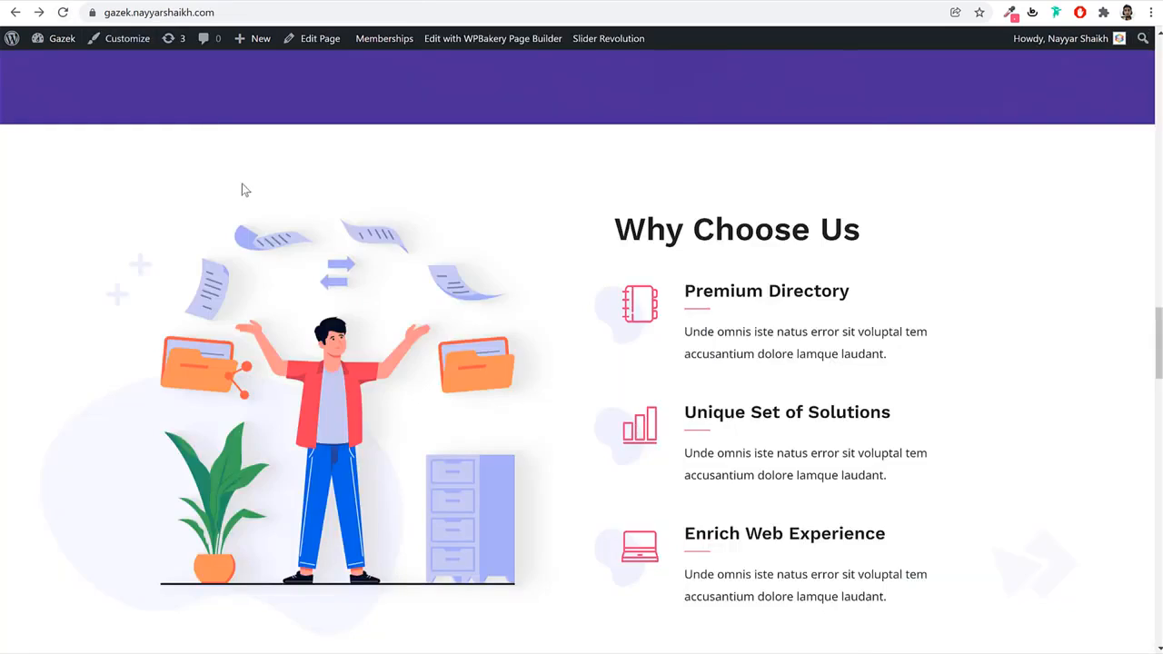
scroll(254, 236, up, 4)
scroll(238, 220, up, 3)
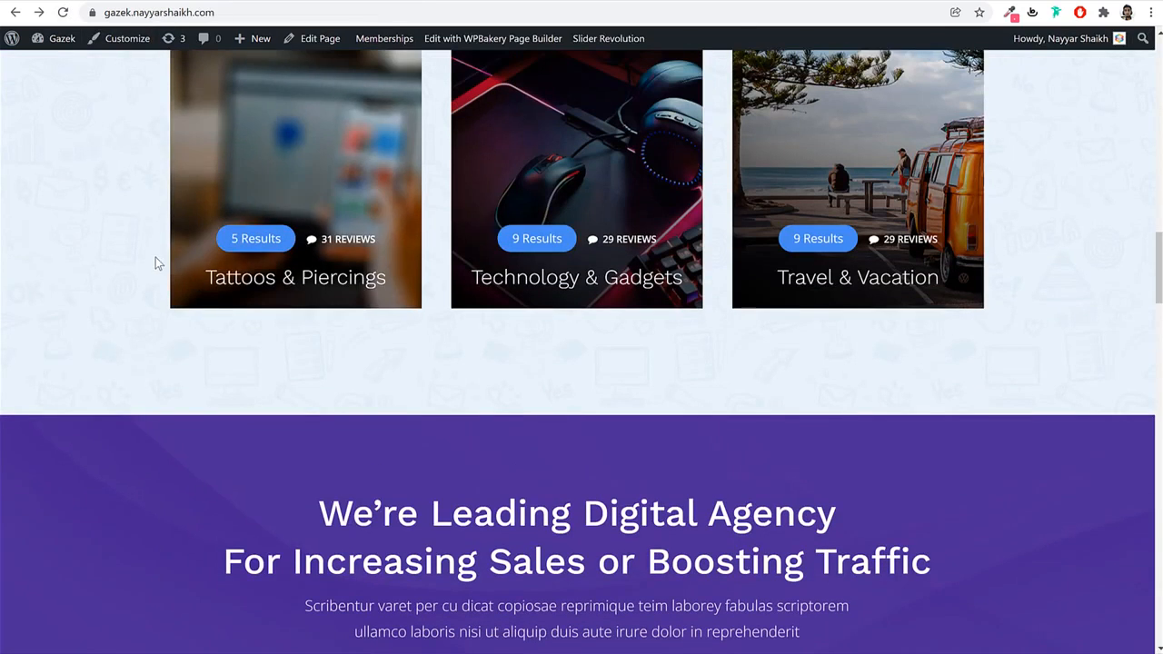
scroll(176, 319, down, 9)
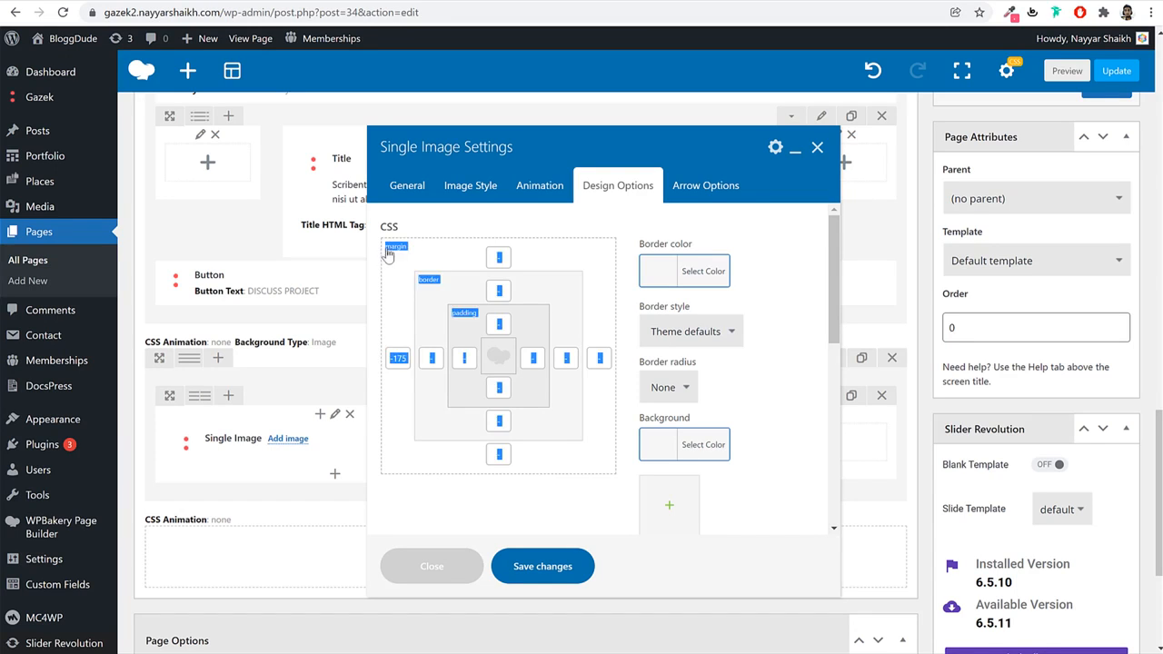
double_click(394, 358)
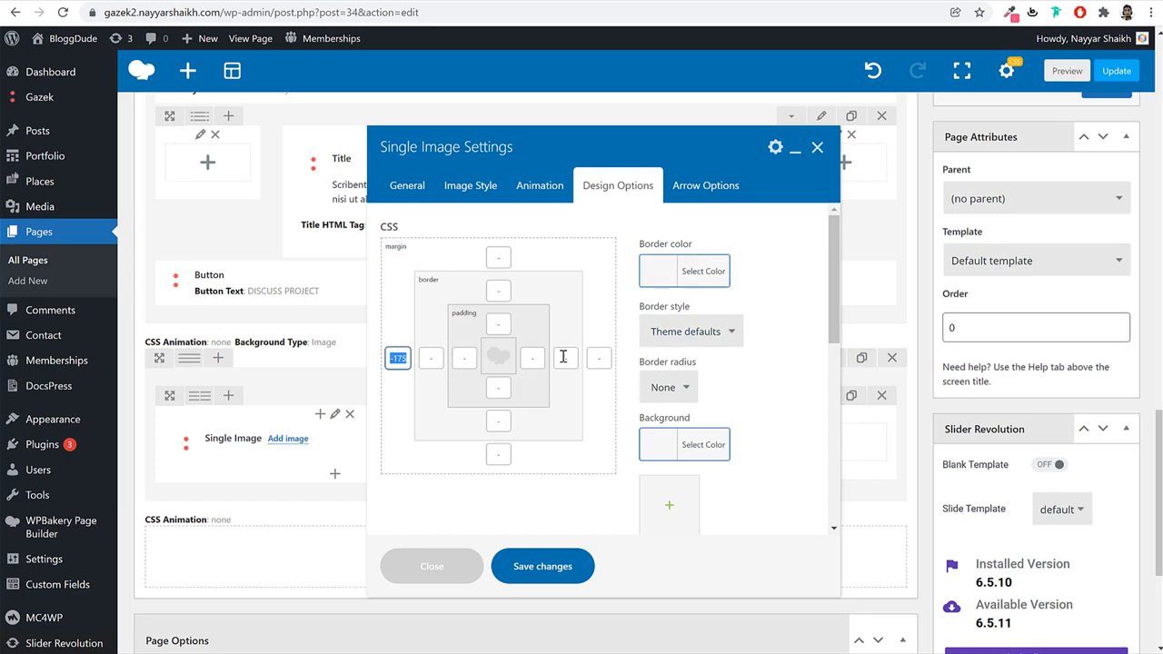
Enable per-screen-size spacing, set the tablet and mobile left margins, and save.
scroll(777, 380, down, 7)
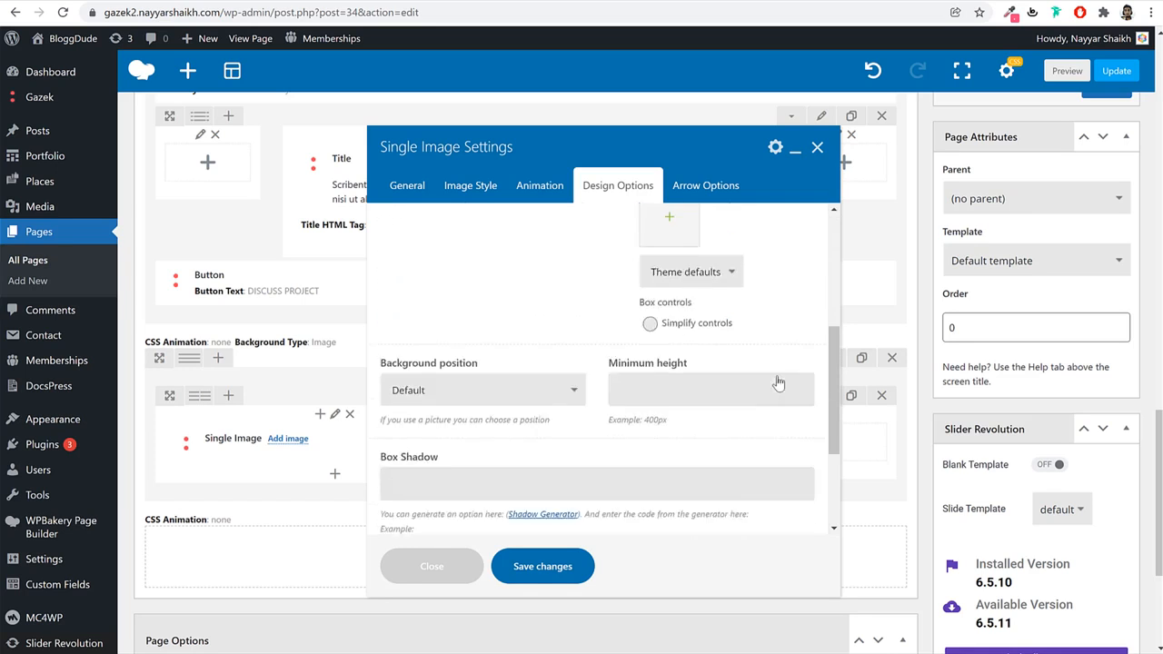
click(404, 489)
scroll(405, 496, down, 3)
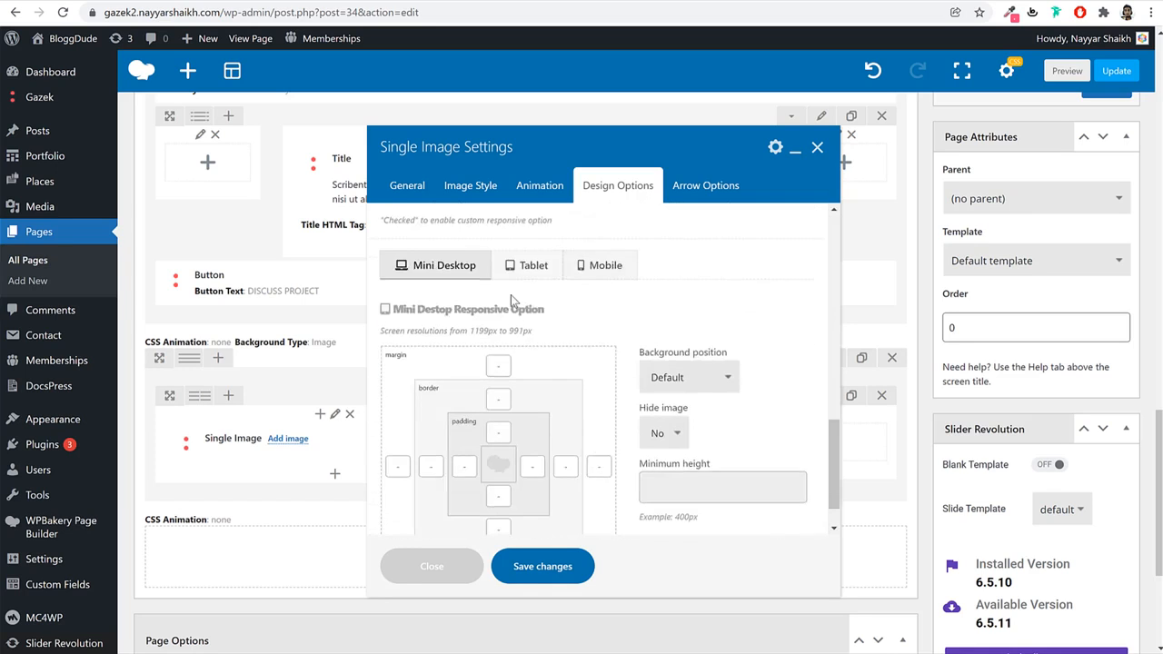
click(521, 267)
scroll(425, 442, down, 1)
click(399, 417)
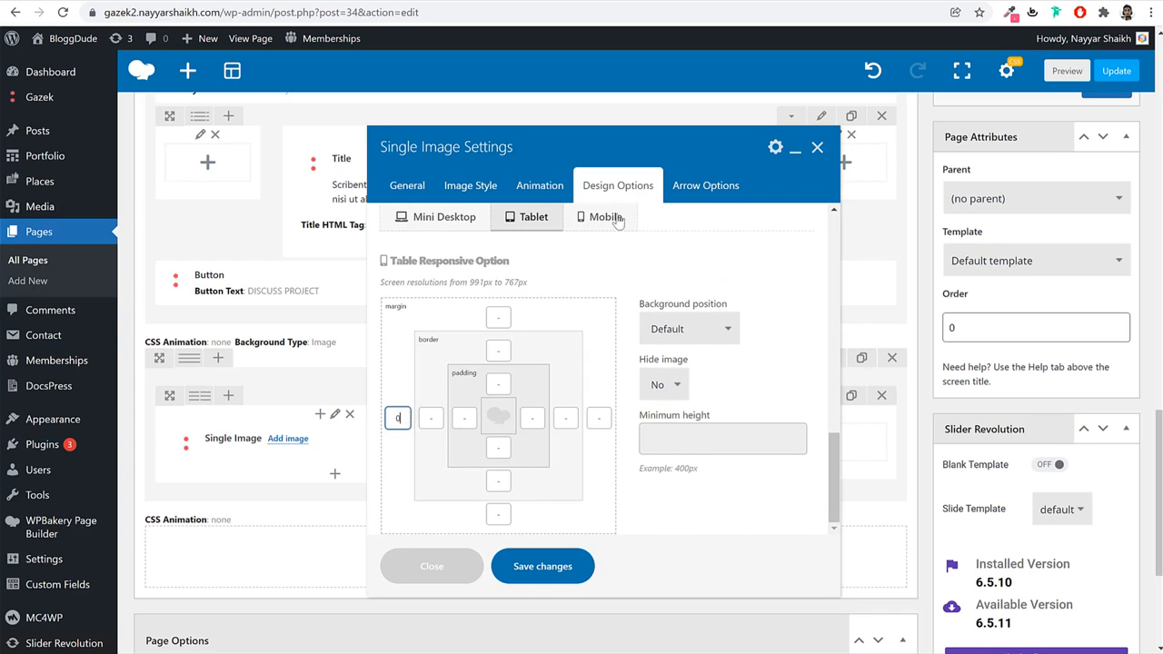
click(610, 217)
click(397, 417)
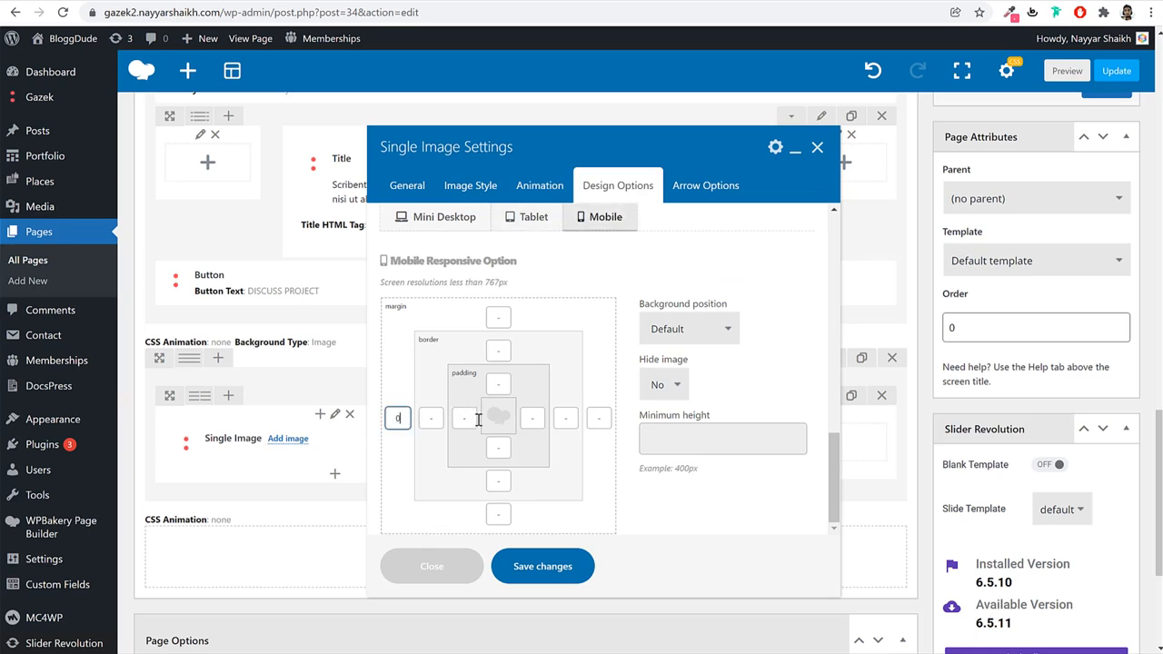
scroll(776, 373, up, 3)
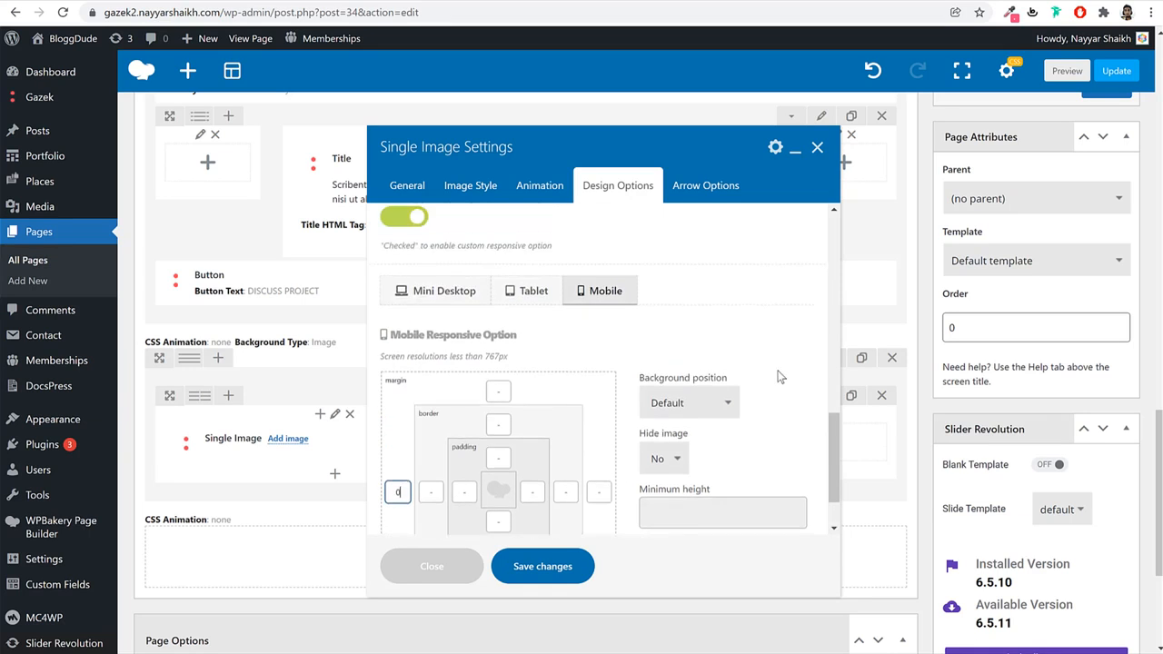
scroll(751, 392, down, 2)
scroll(749, 396, up, 4)
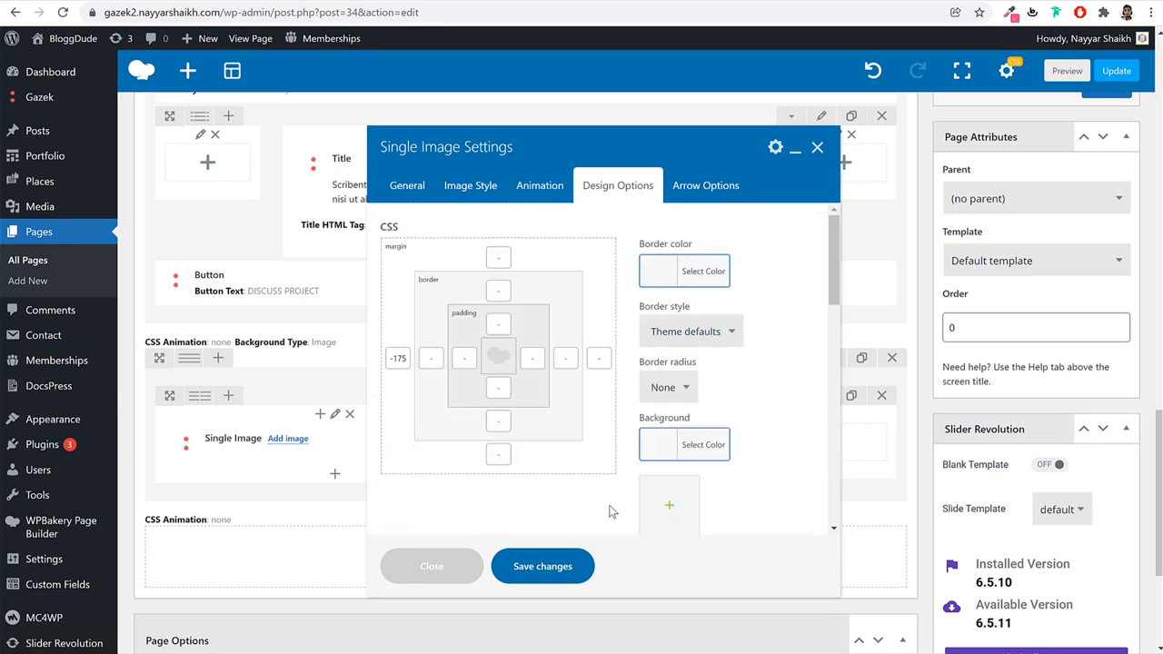
click(555, 567)
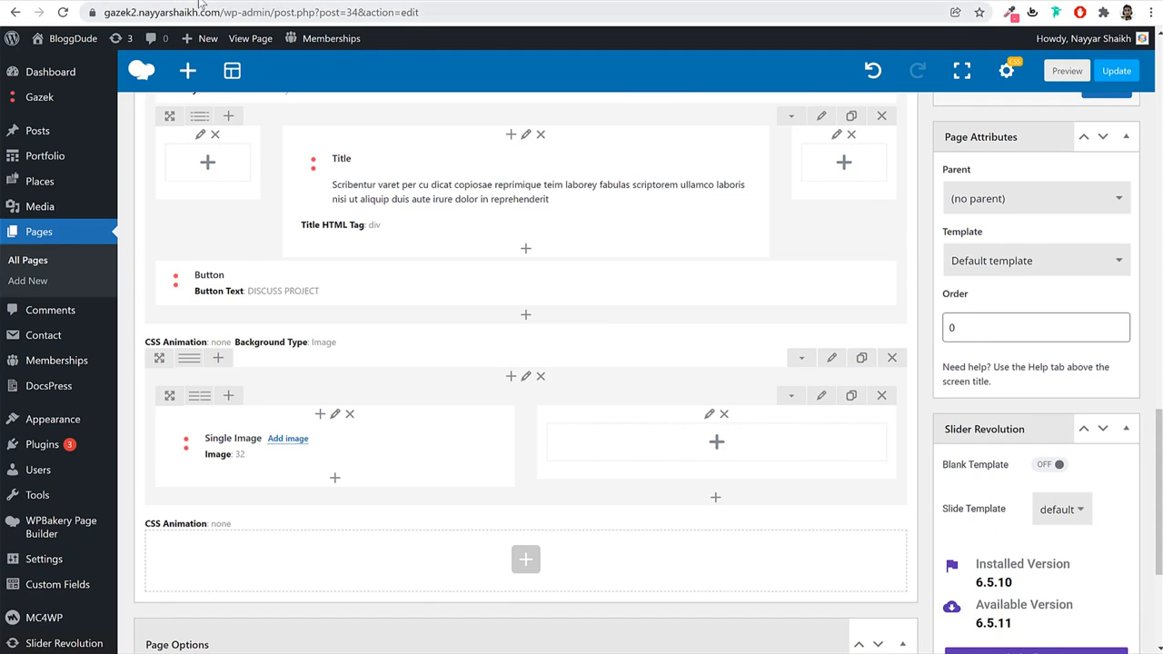
Select the Why Choose Us heading on the live site to copy it.
click(182, 4)
scroll(760, 325, up, 2)
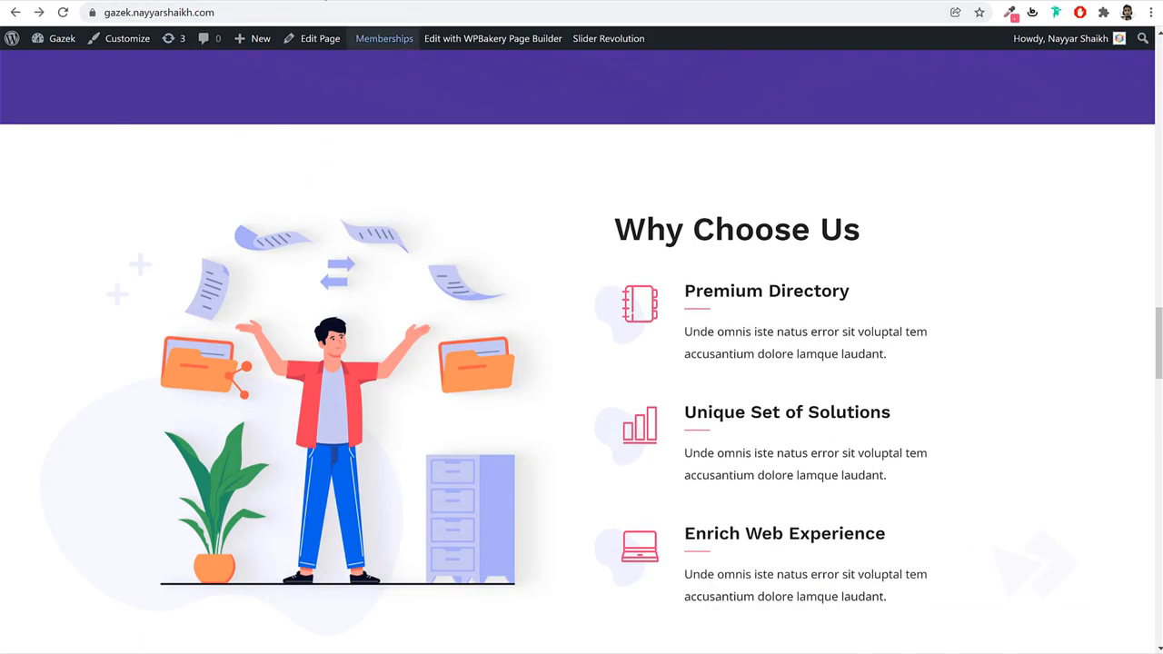
click(329, 4)
click(80, 2)
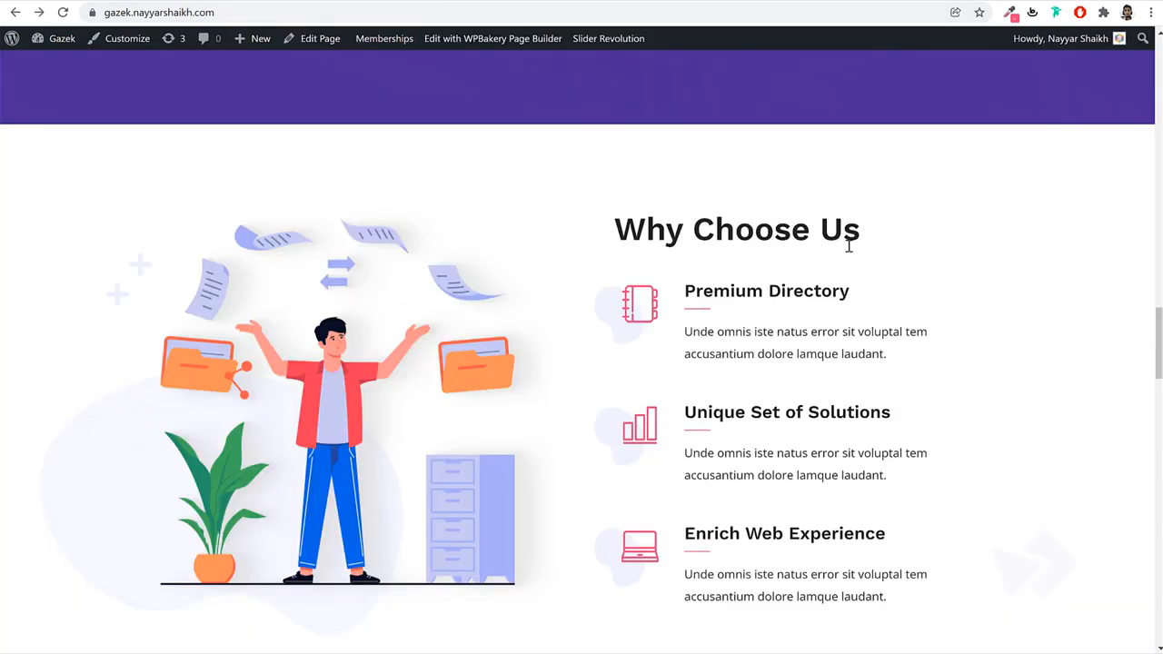
triple_click(849, 246)
key(ctrl+c)
Add a centred Title element in the right column with the pasted 'Why Choose Us' text.
click(300, 3)
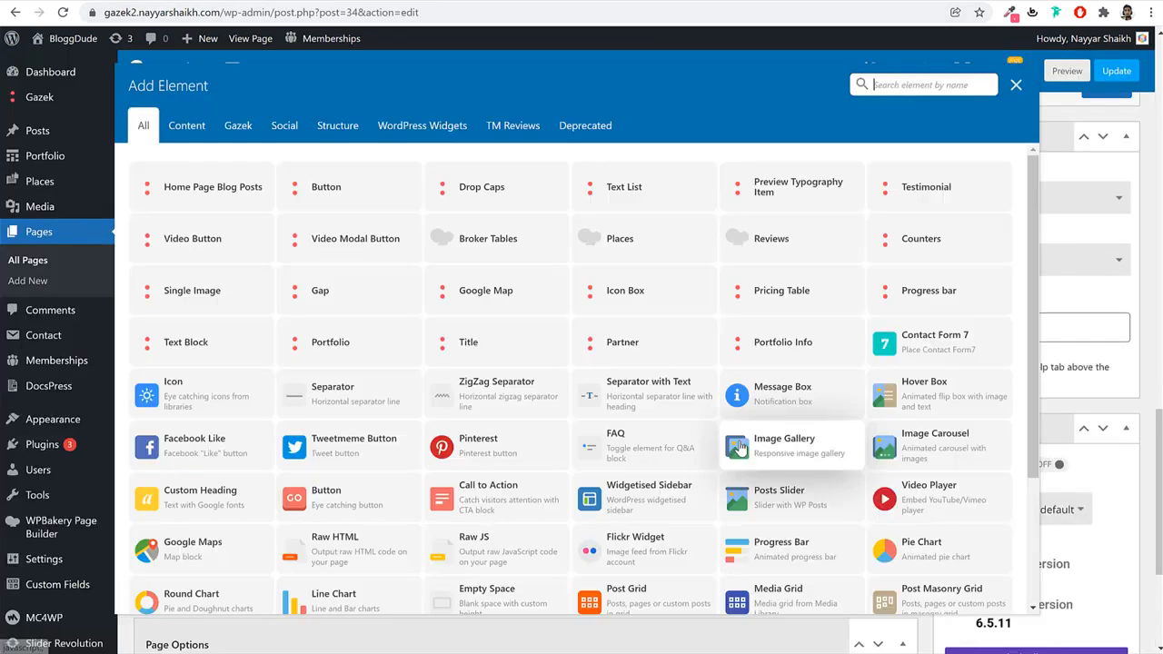
click(718, 443)
text(tit)
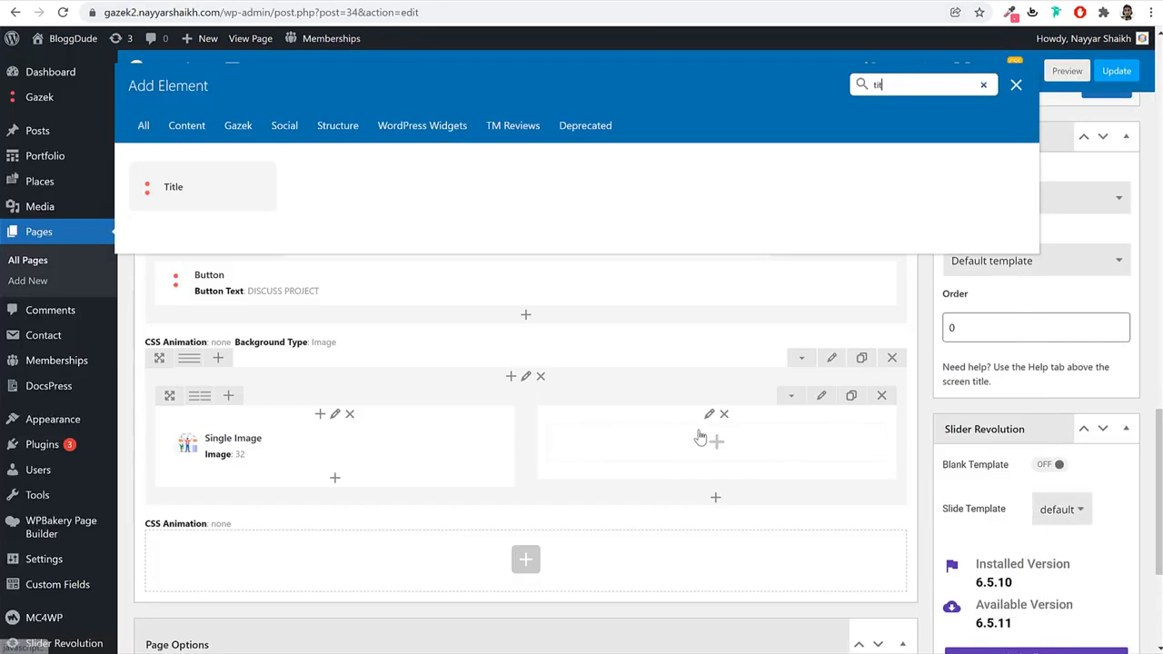
click(172, 187)
triple_click(497, 389)
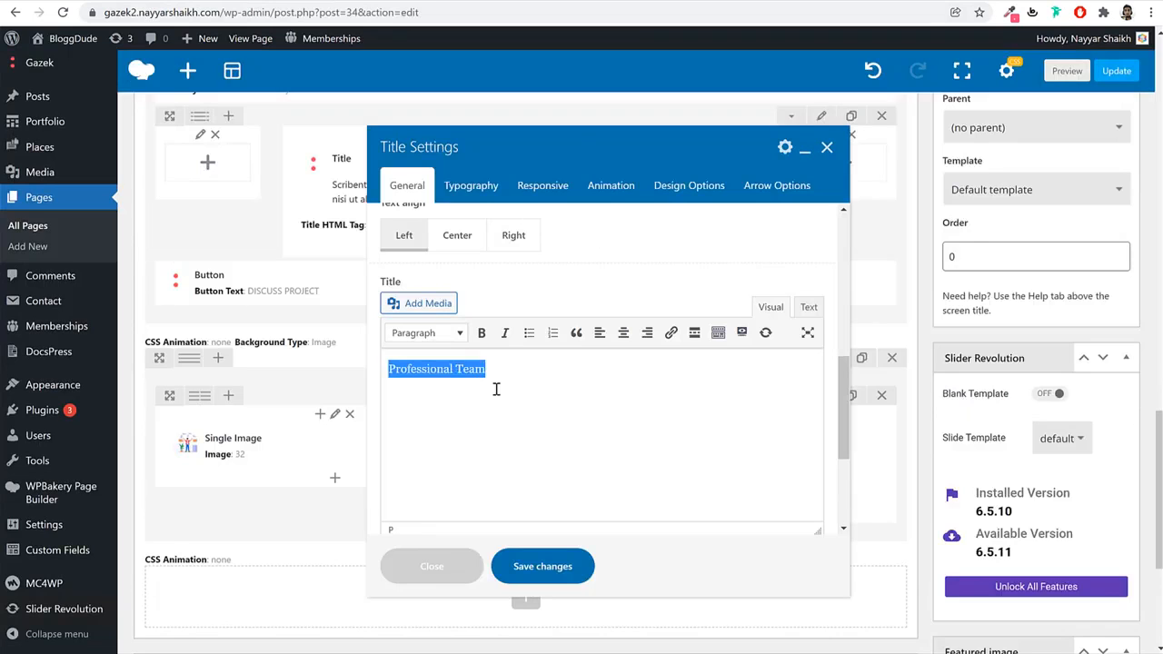
key(ctrl+v)
click(456, 238)
Set the title's typography to 50px font size and 50 line height.
scroll(580, 325, up, 3)
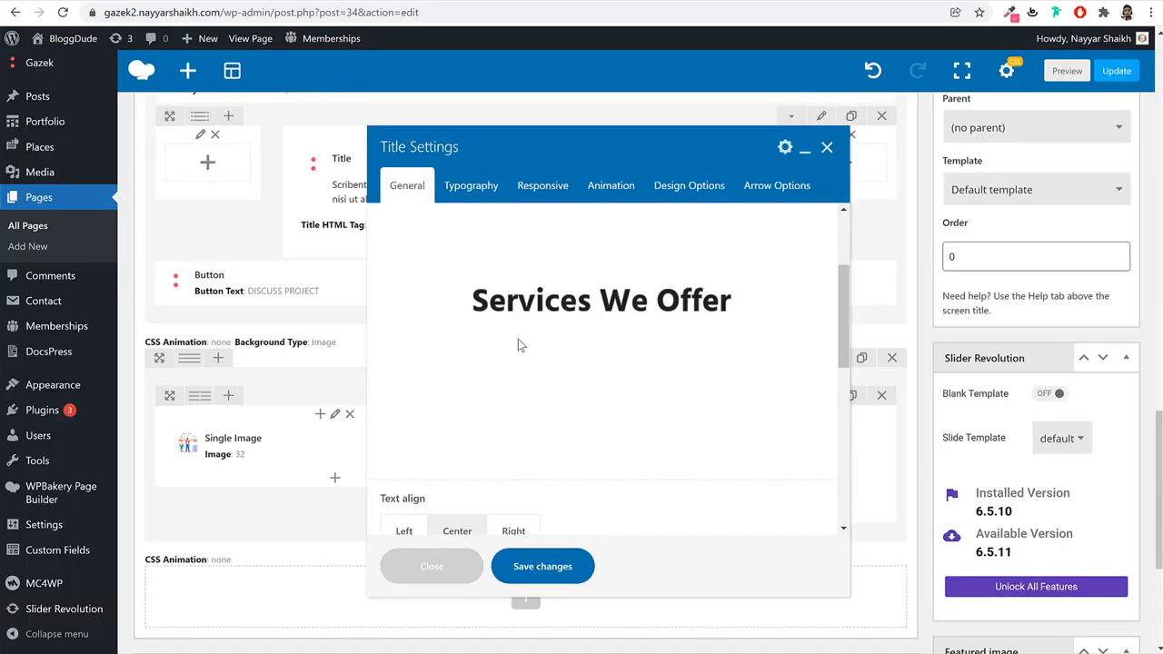
scroll(517, 339, down, 3)
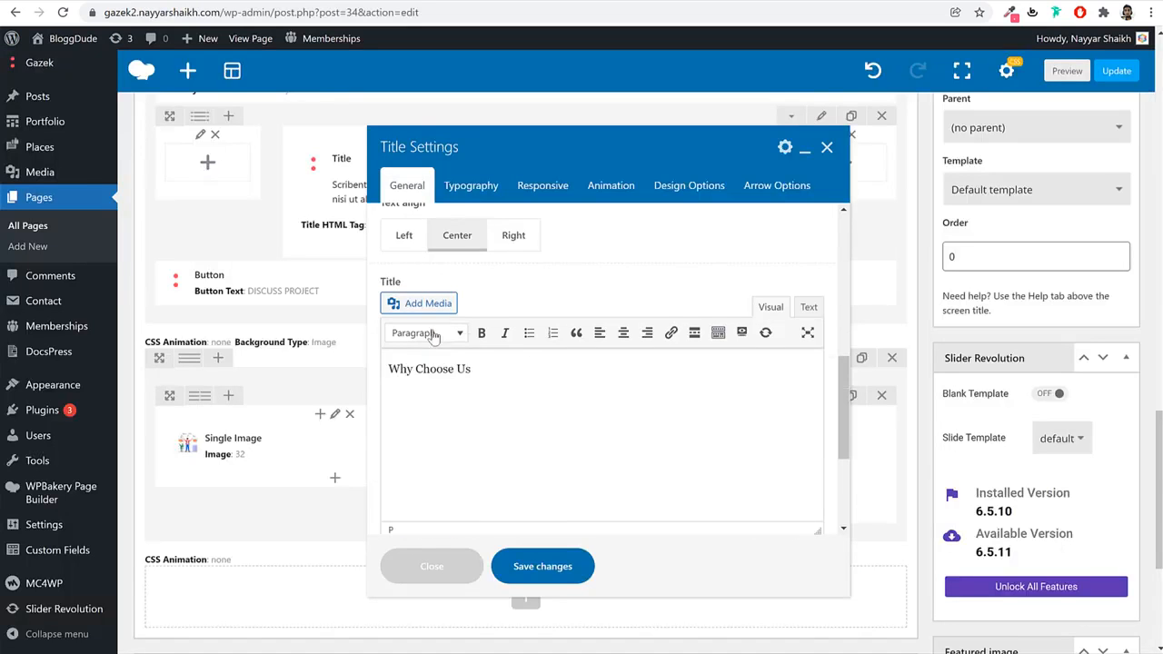
scroll(518, 293, down, 2)
click(477, 187)
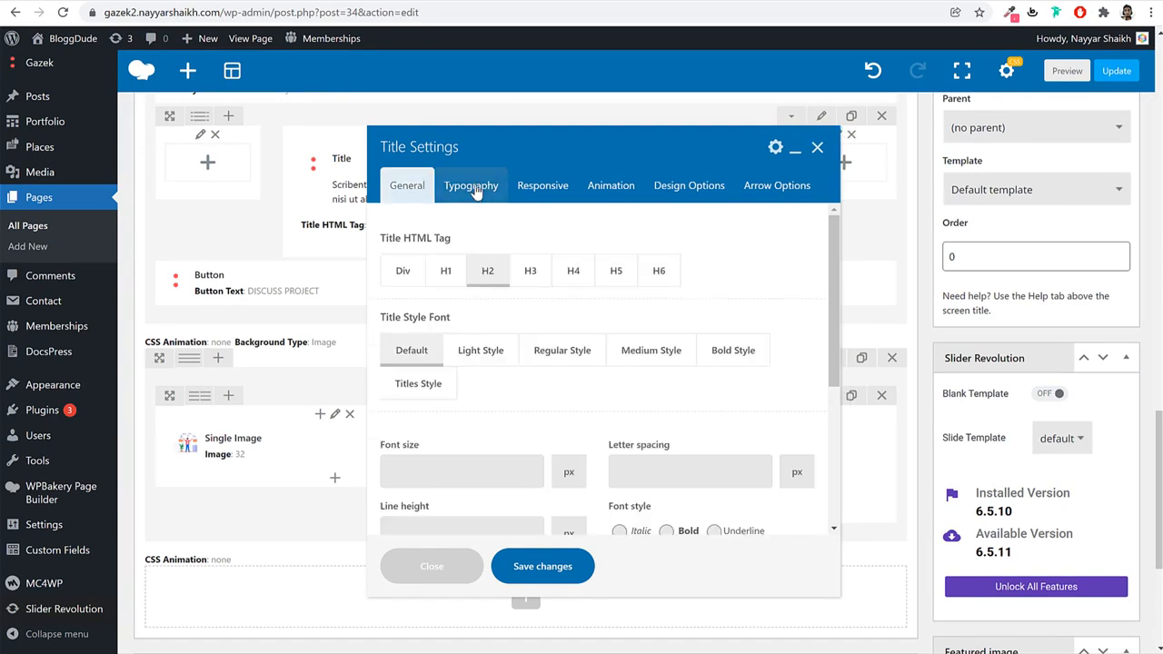
click(438, 473)
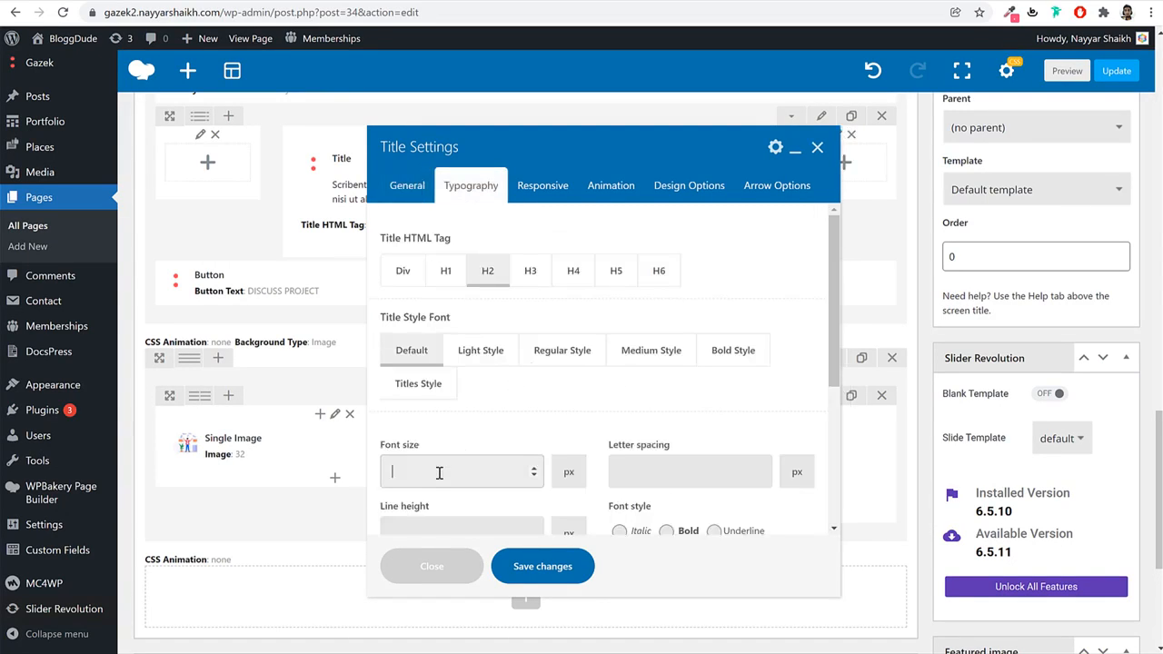
key(Tab)
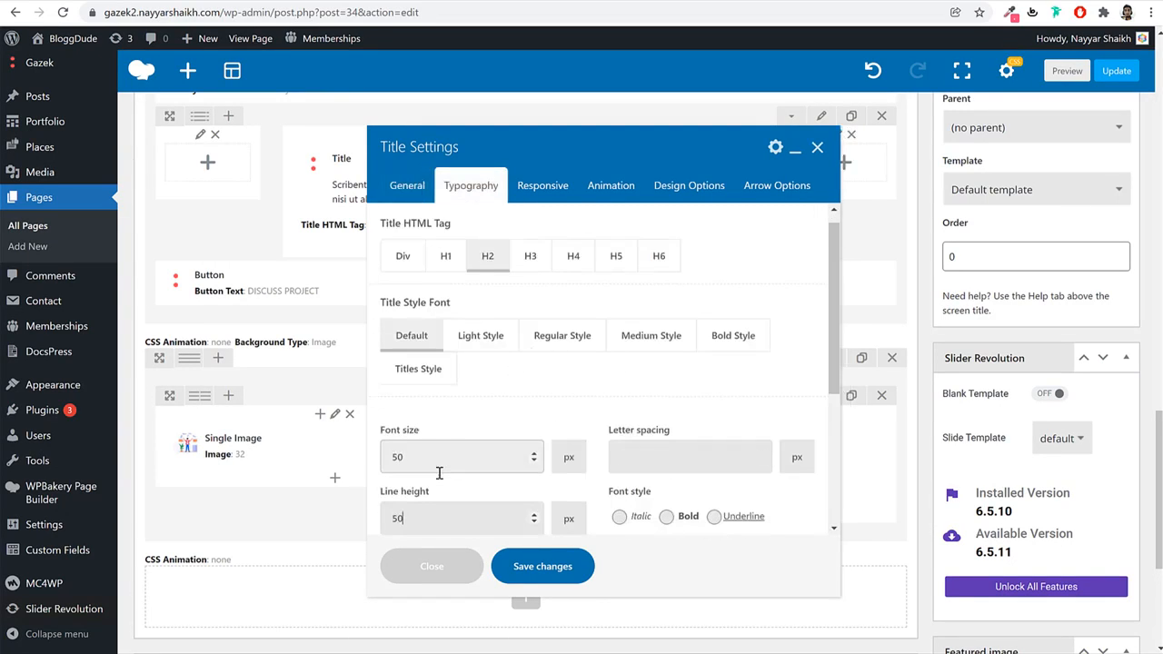
Turn on custom responsive sizes: 40 for tablet and 29 for mobile.
scroll(445, 463, down, 3)
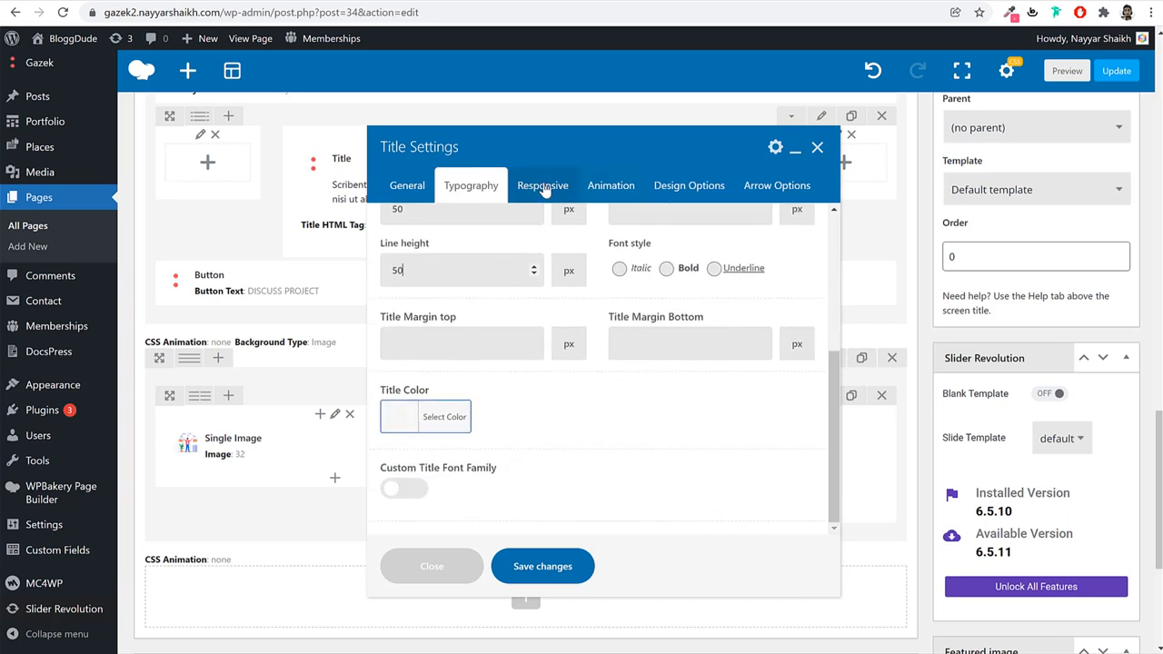
click(543, 186)
click(413, 338)
click(424, 451)
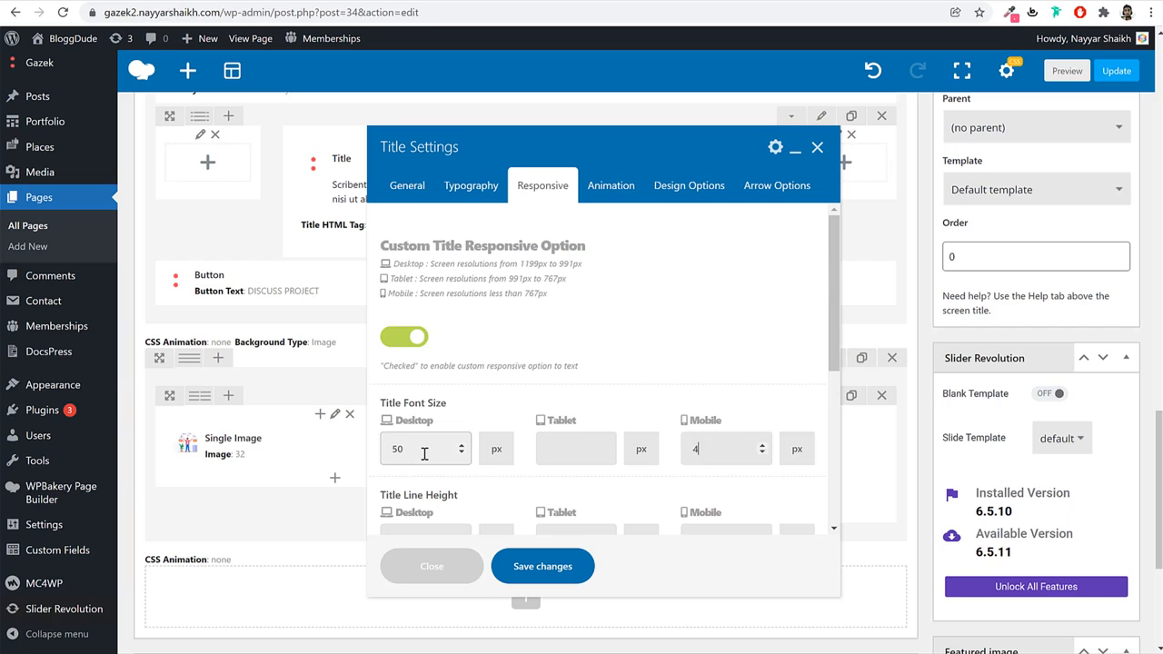
click(578, 451)
text(40)
key(Tab)
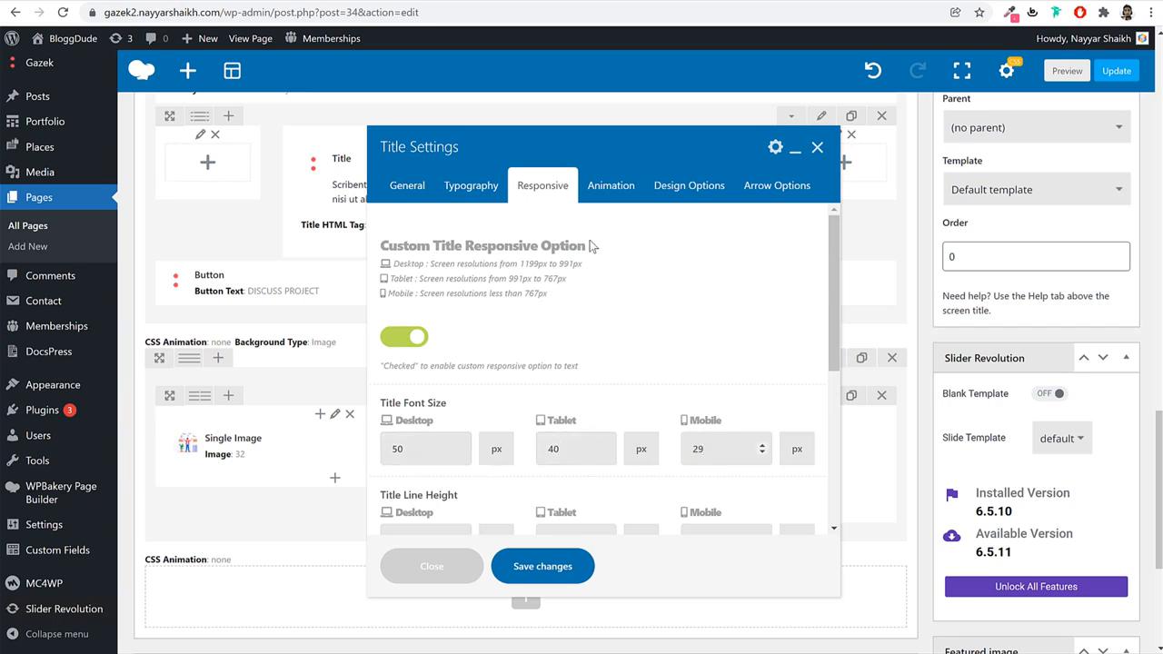
Give the title a fadeIn animation and 20 bottom padding, then save.
click(610, 186)
click(482, 256)
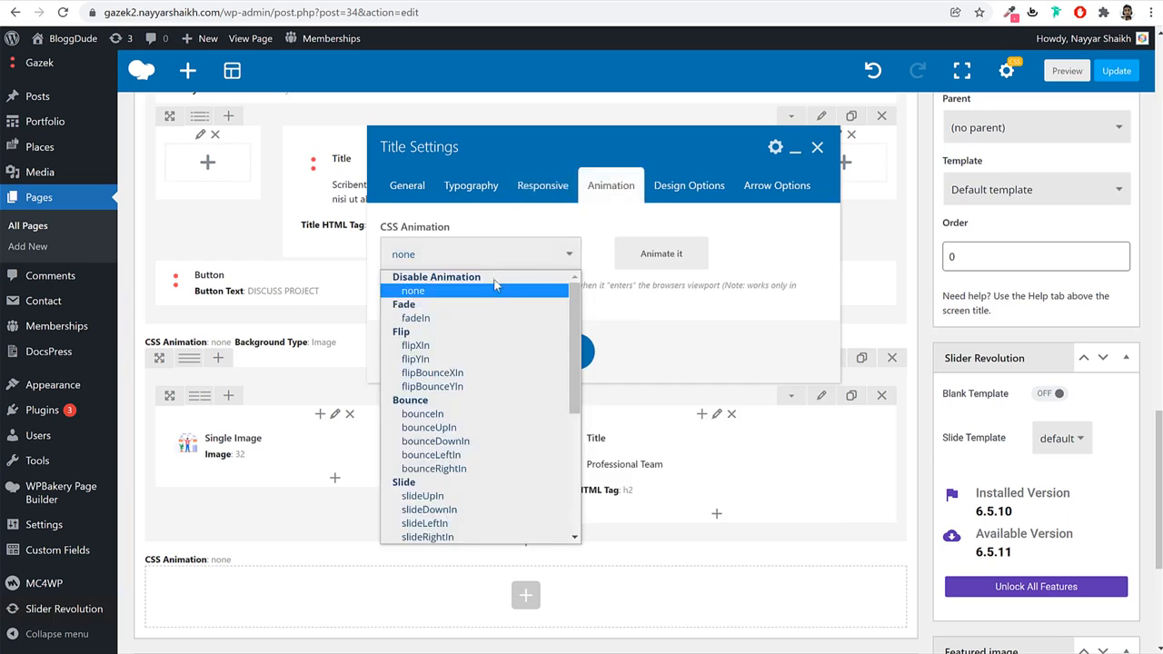
click(464, 318)
click(688, 187)
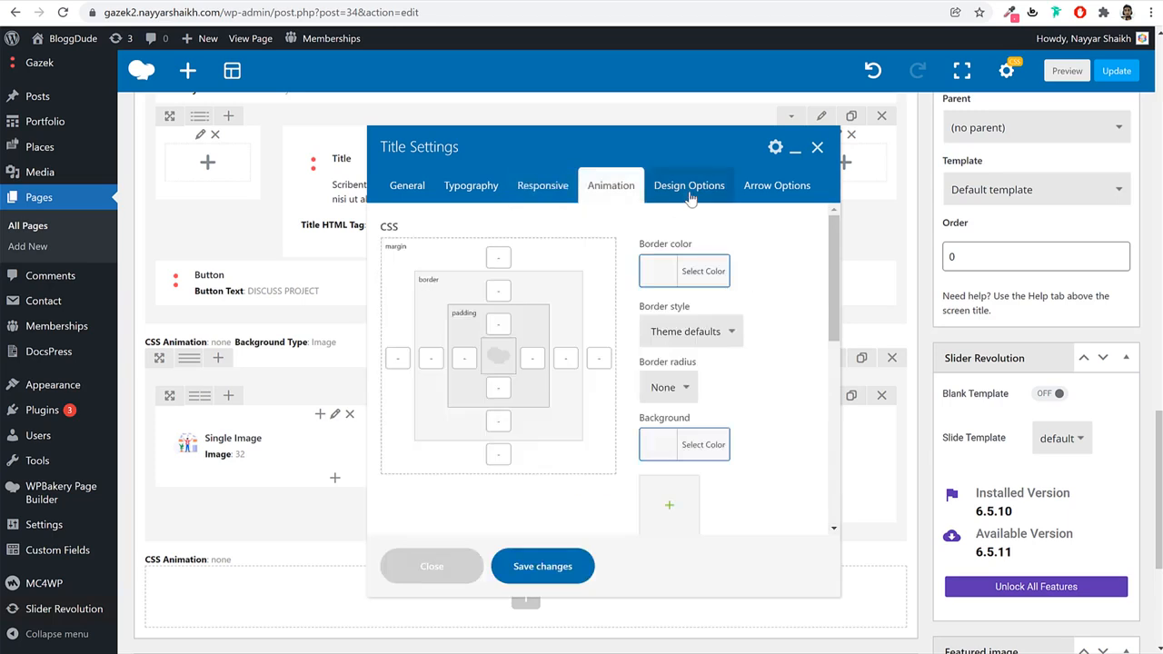
click(492, 390)
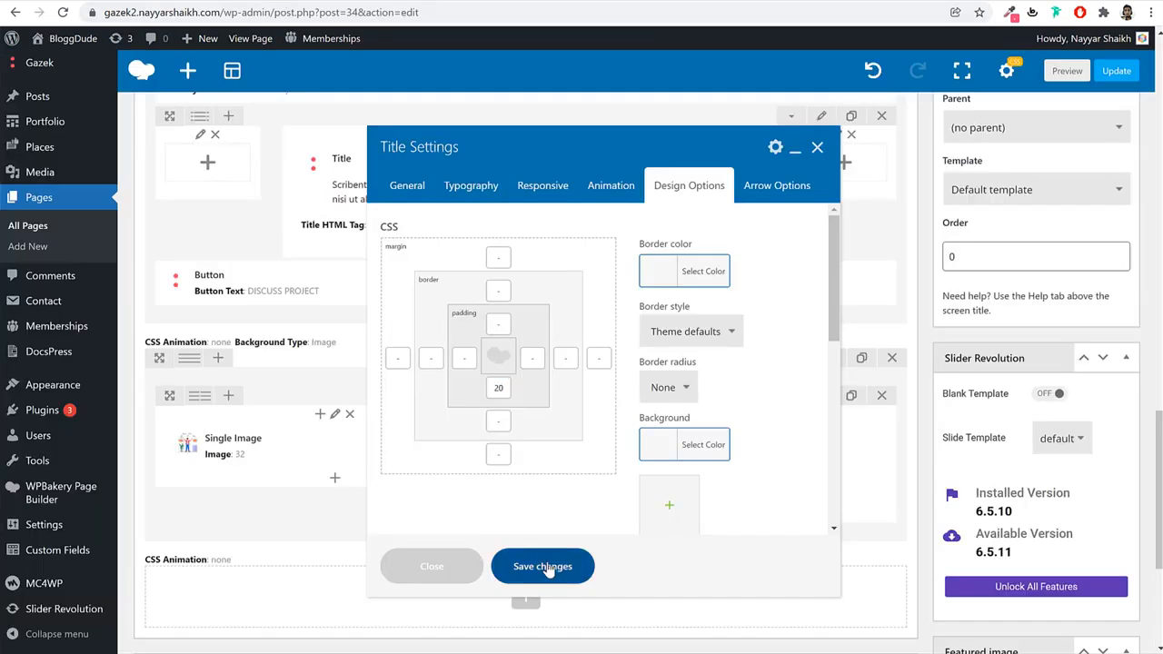
click(546, 565)
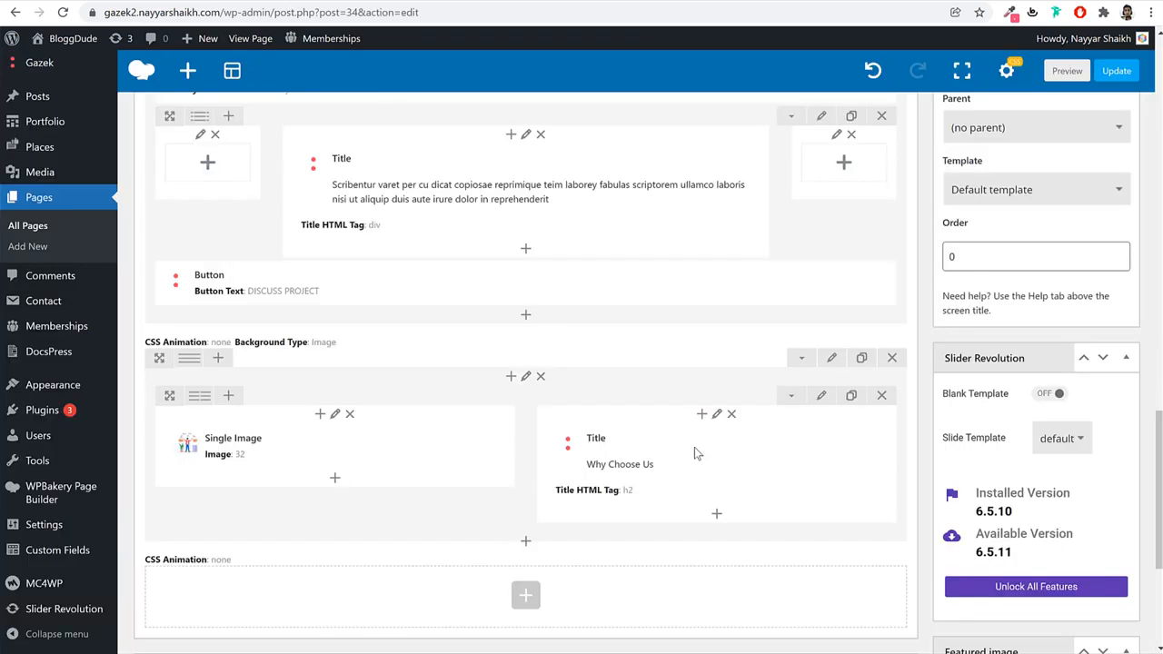
click(719, 517)
Add a Style Eight Icon Box titled 'Premium Directory' under the title.
text(ico)
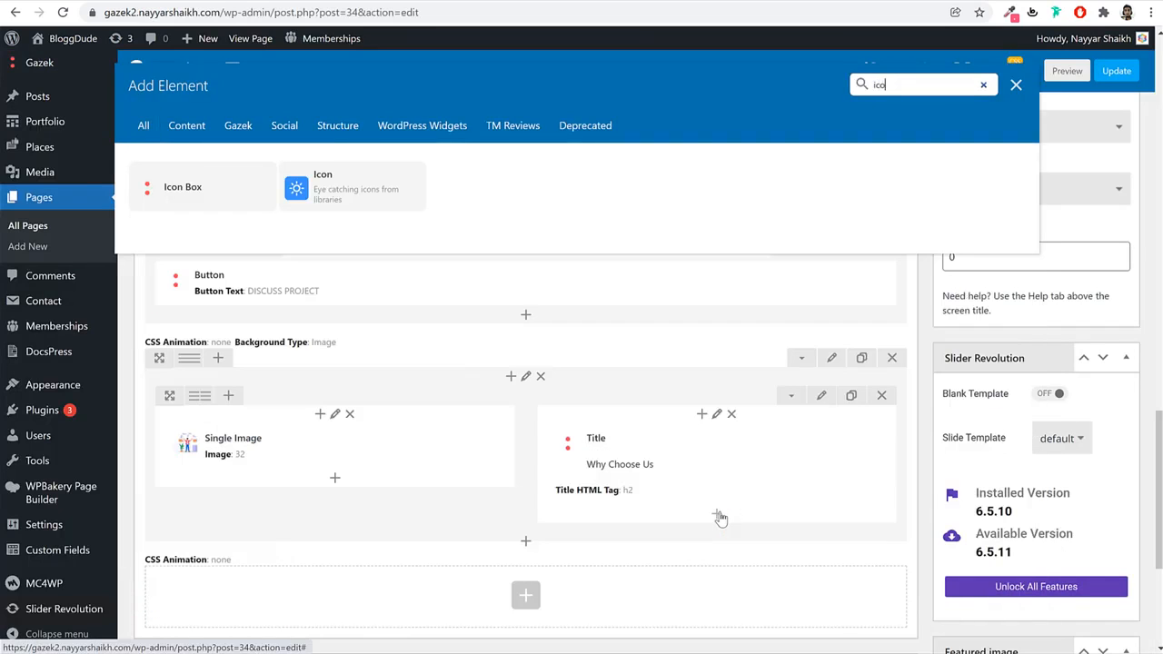
text(n)
click(210, 192)
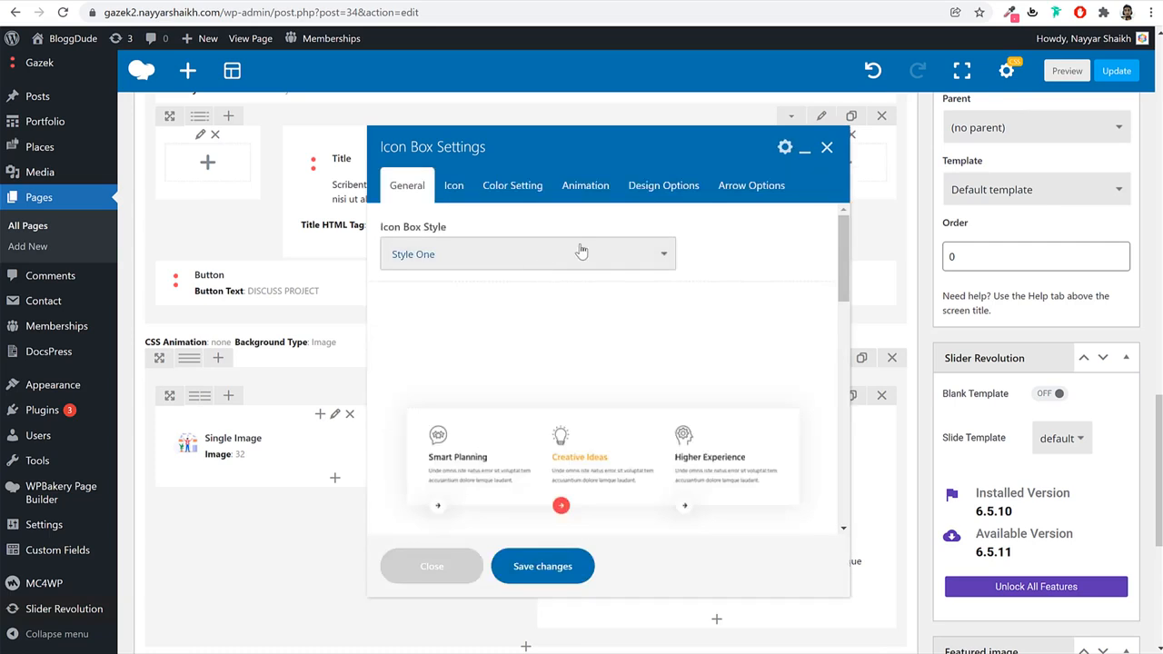
click(549, 252)
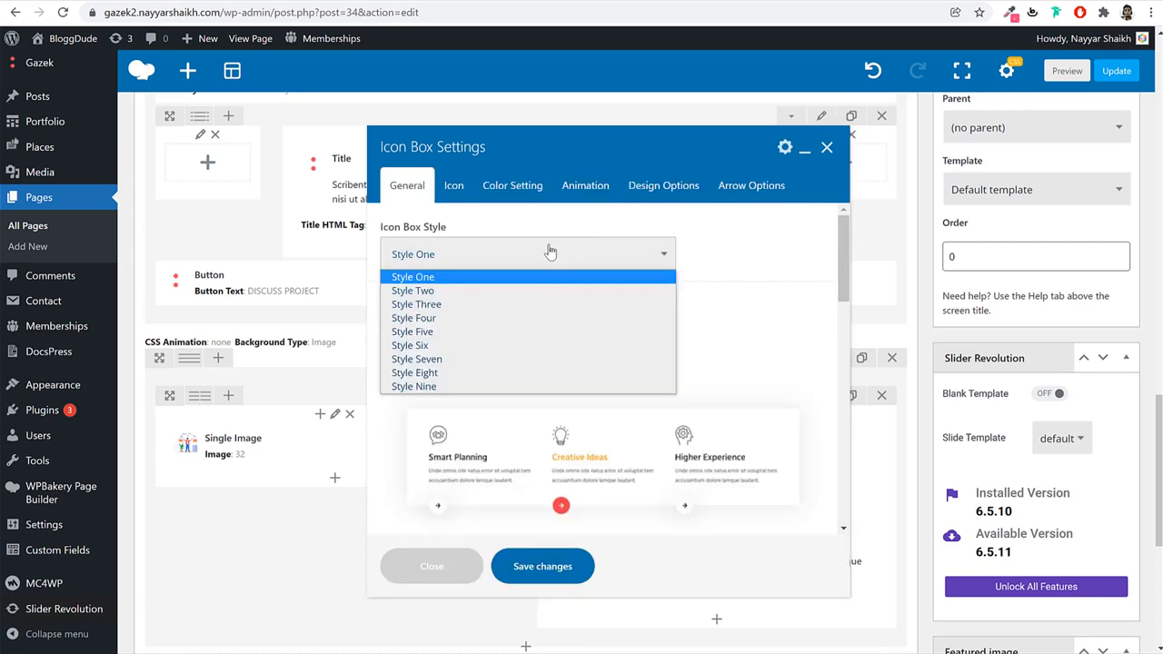
click(488, 373)
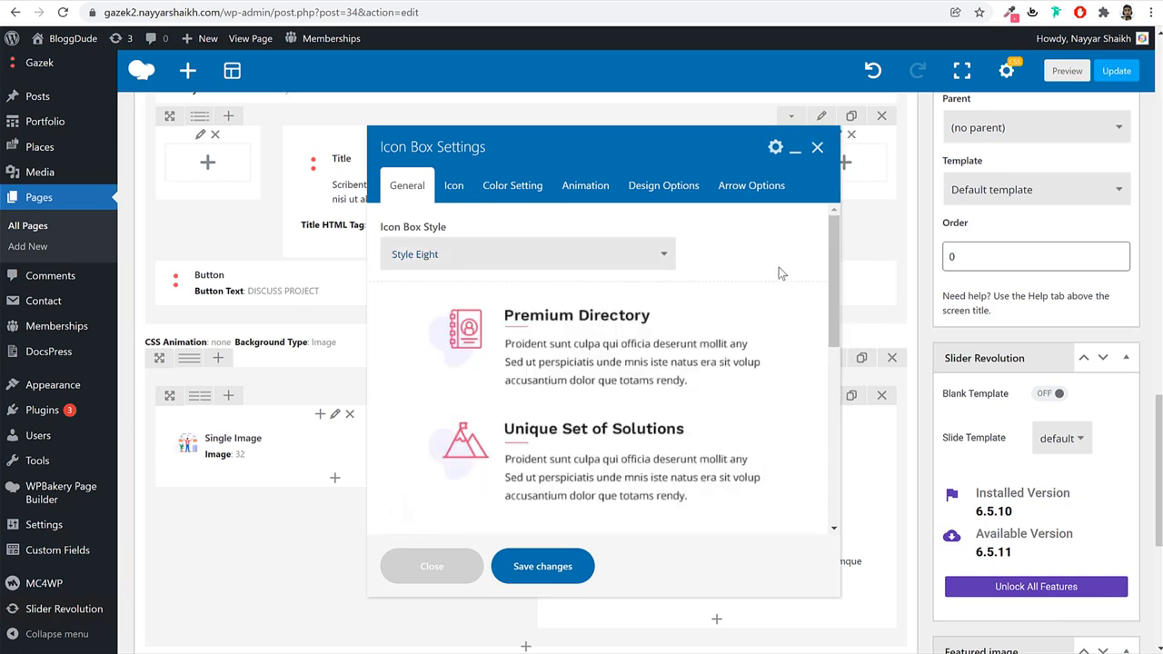
scroll(786, 336, down, 5)
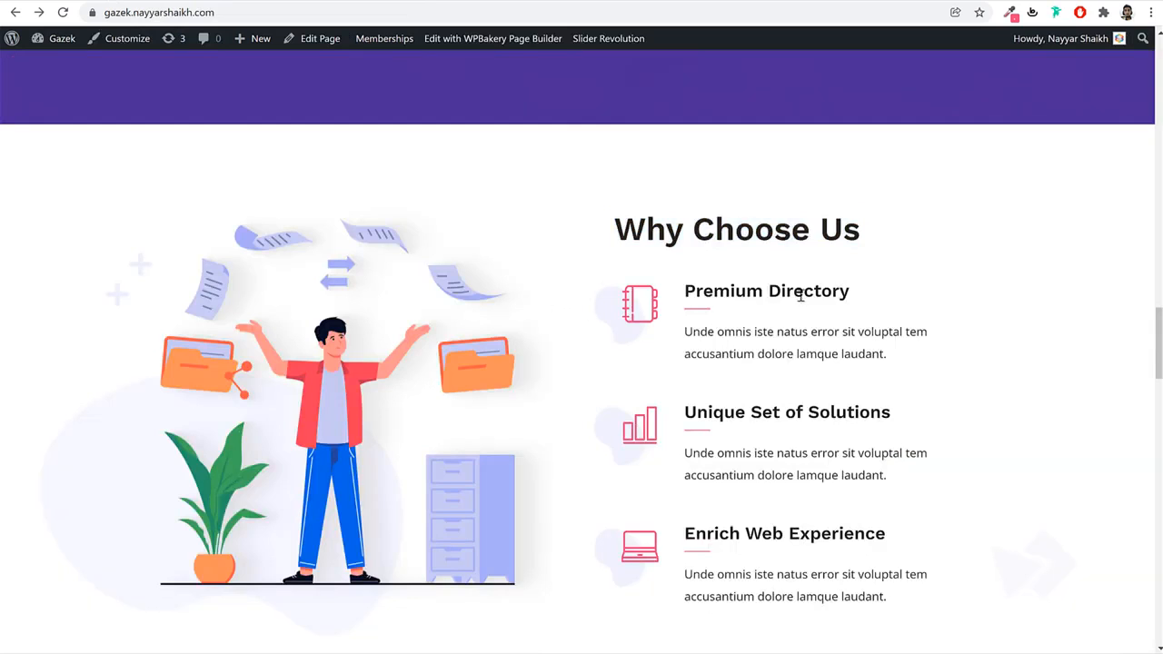
drag(686, 291, 849, 291)
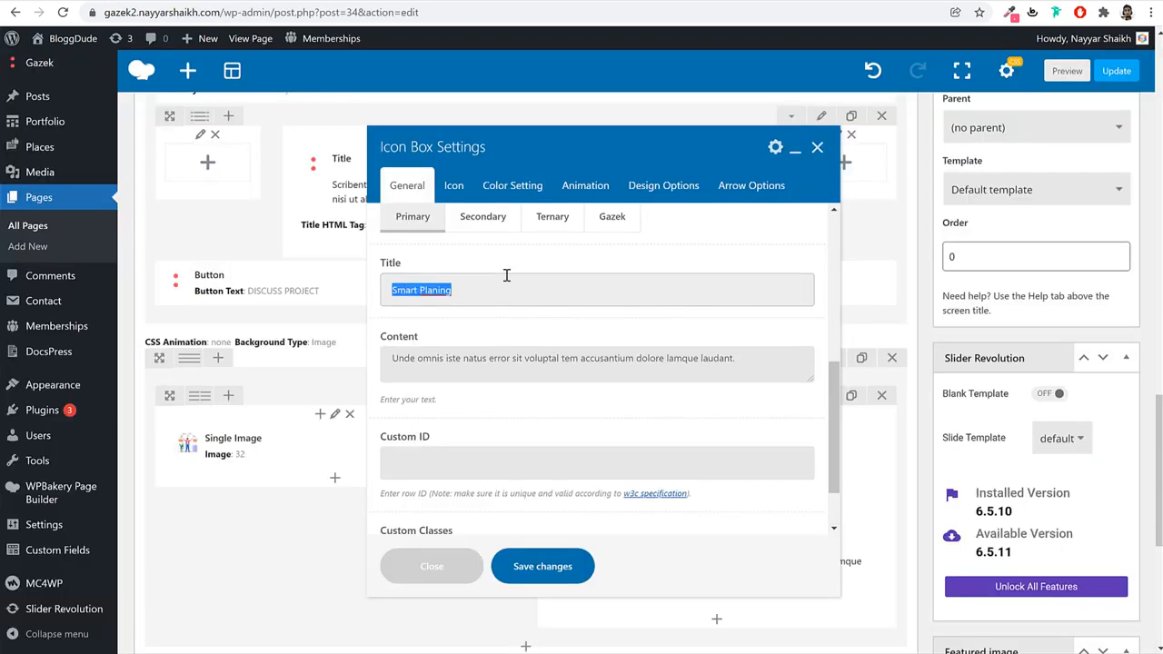
text(Premium Directory)
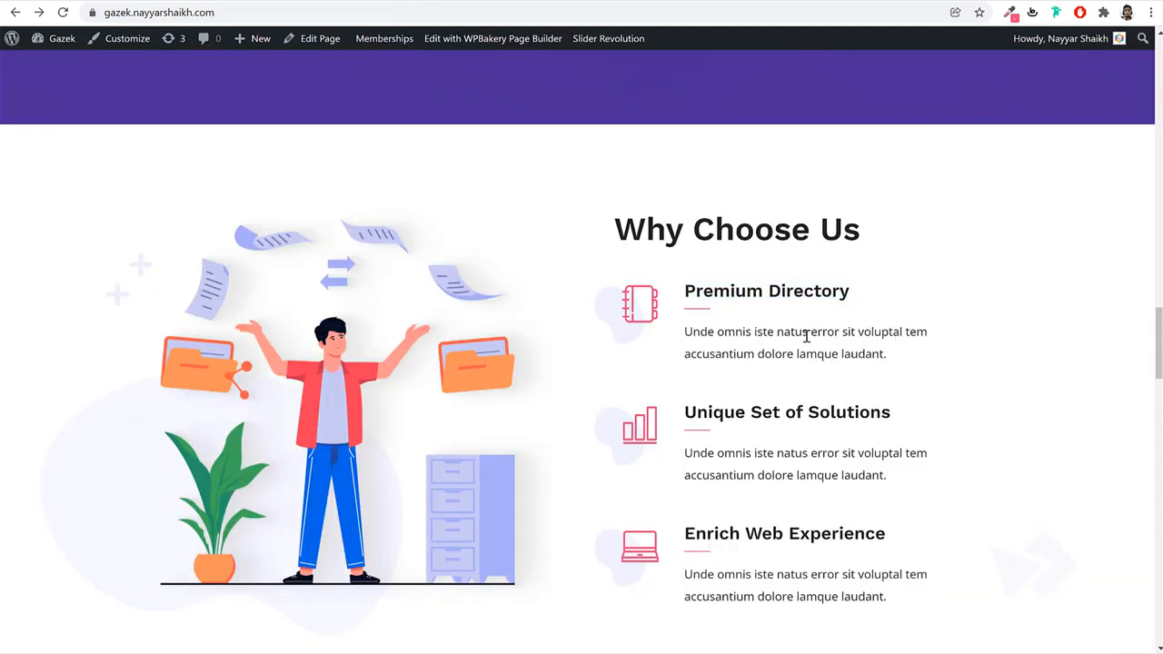
triple_click(804, 338)
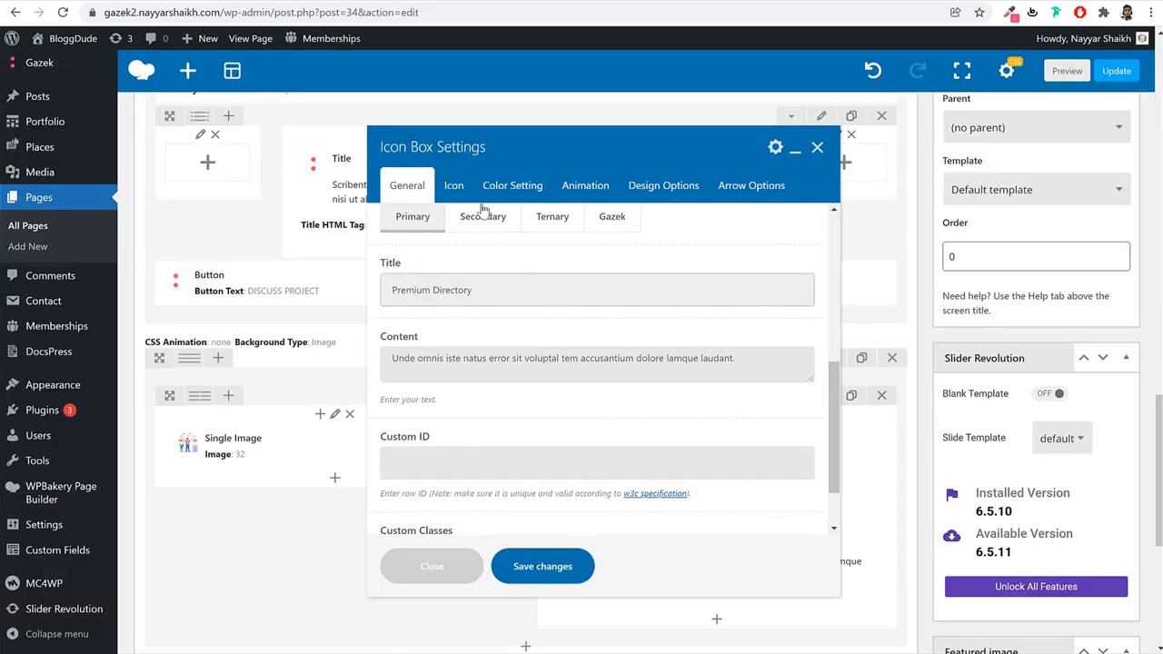
Pick an icon from the Gazek Custom Icon library and set the bottom padding to 50.
click(453, 185)
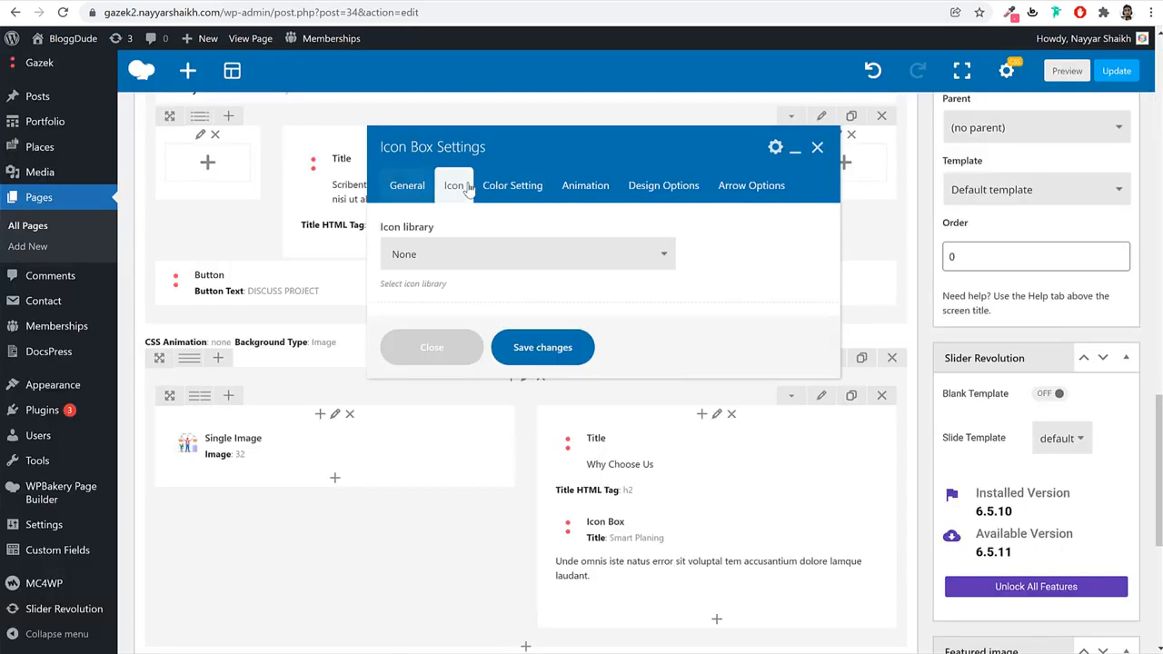
click(454, 255)
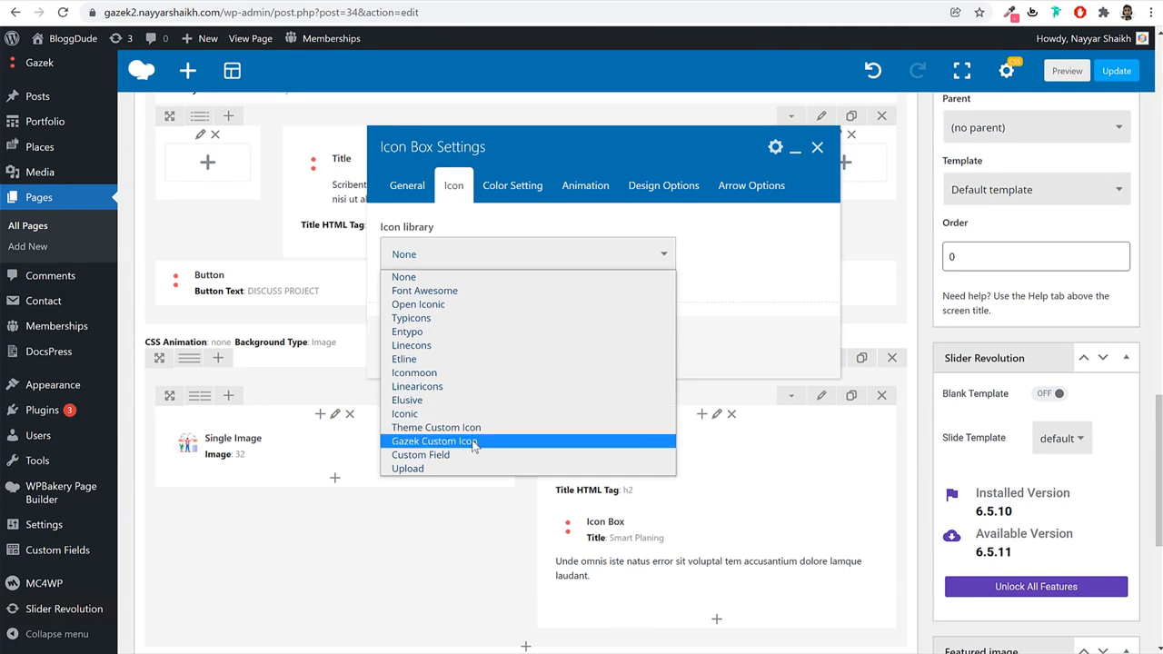
click(473, 441)
click(440, 346)
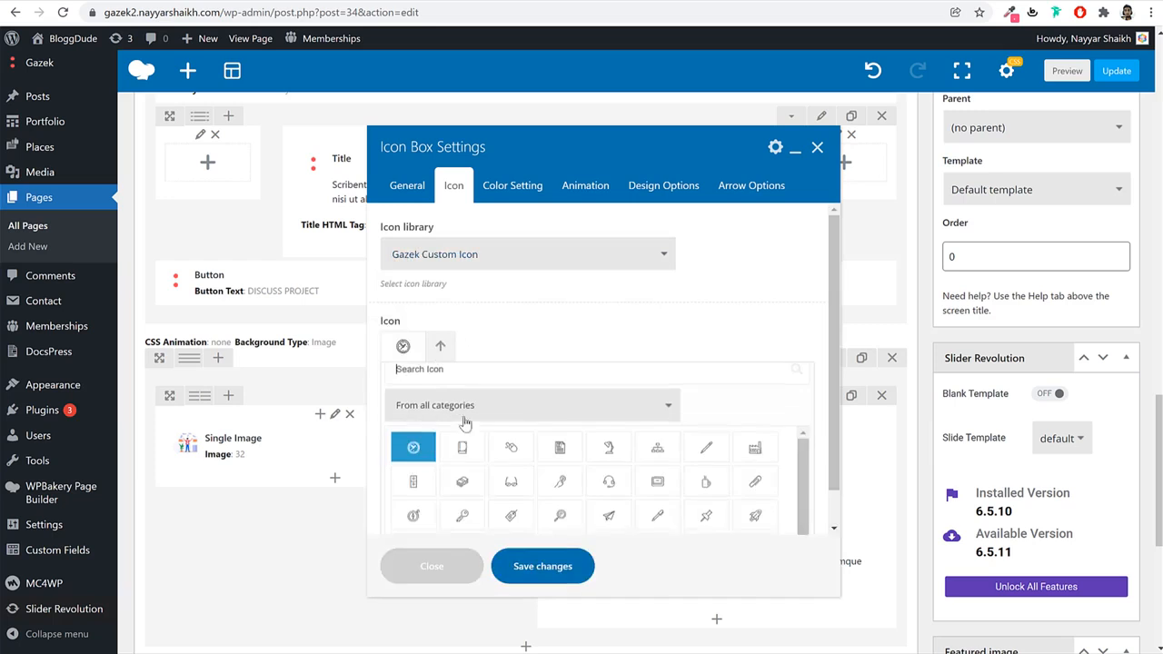
click(658, 495)
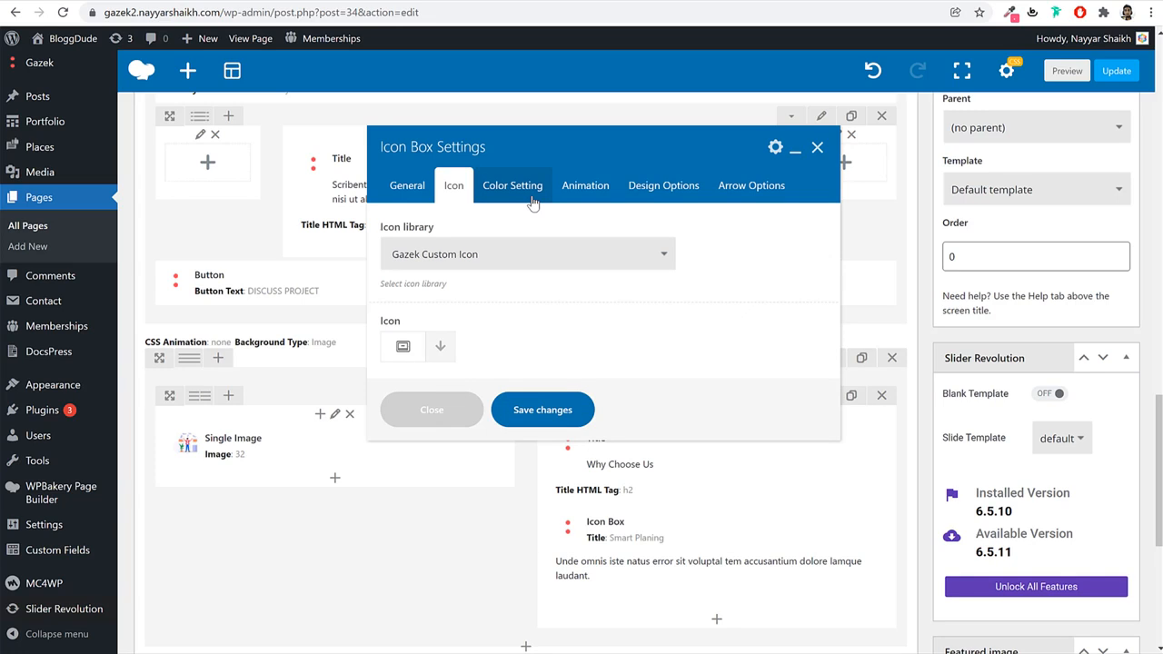
click(665, 187)
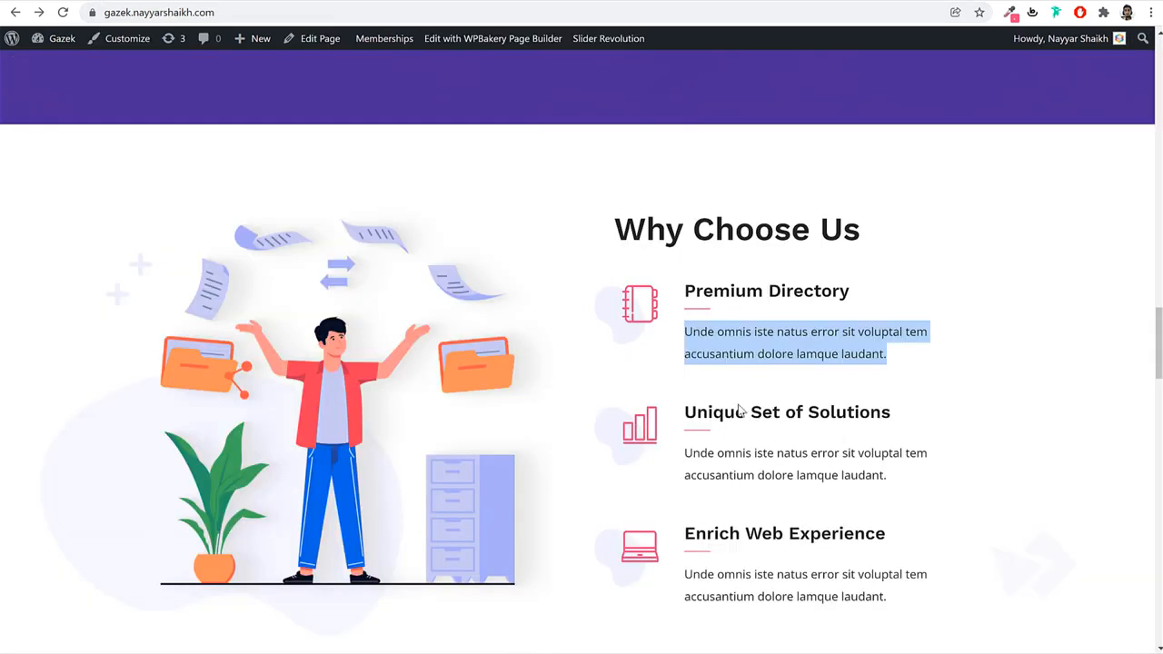
click(727, 383)
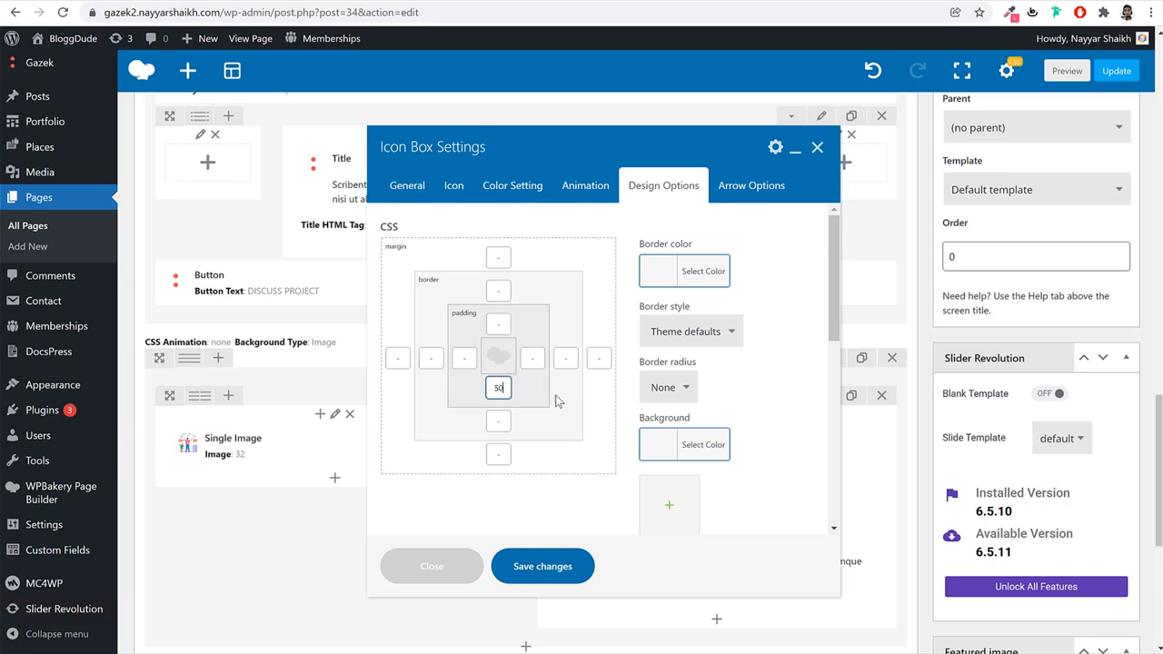
Save the icon box and duplicate it twice.
click(554, 567)
scroll(740, 472, down, 3)
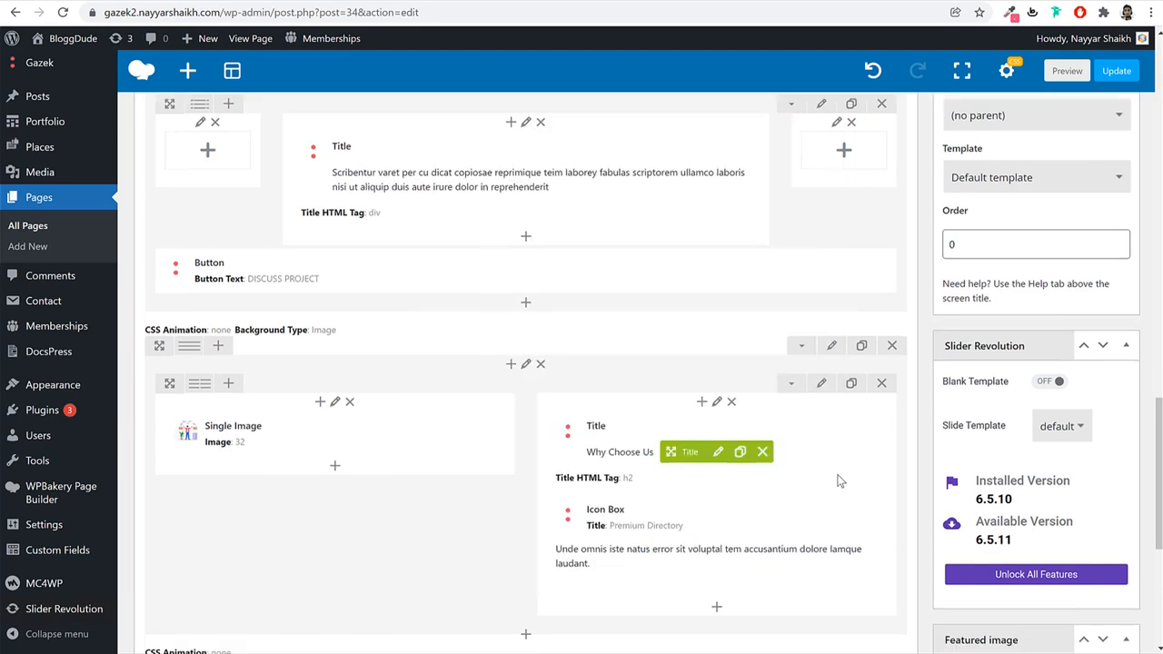
click(749, 341)
click(749, 341)
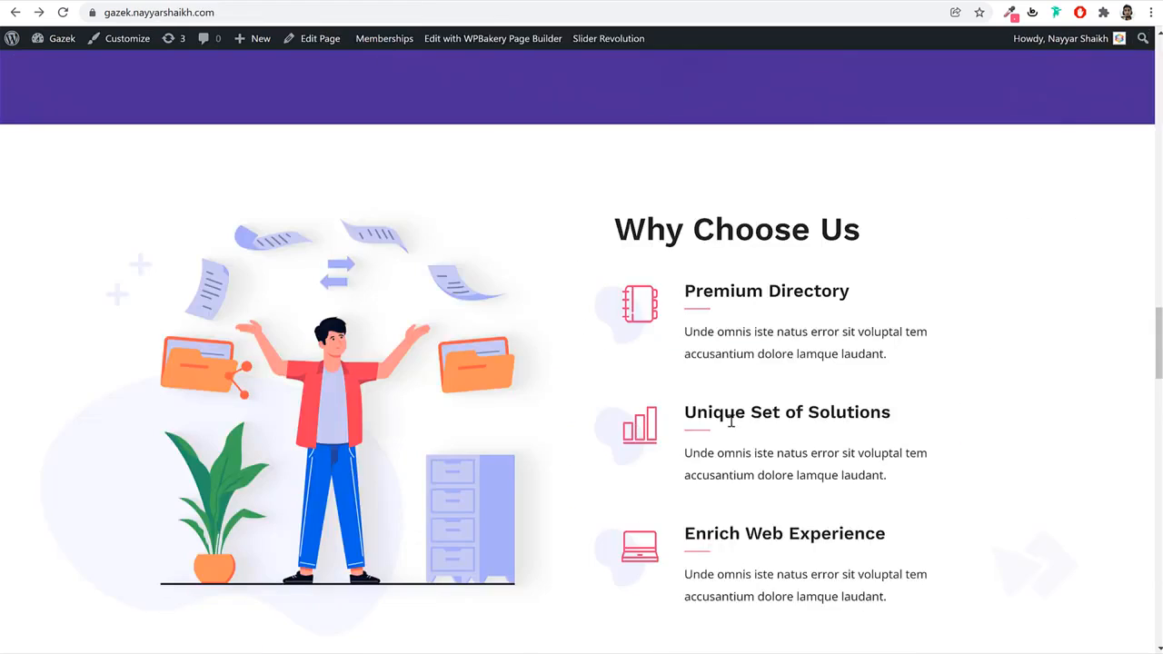
Retitle the second icon box 'Unique Set of Solutions' with a different icon.
scroll(730, 421, down, 1)
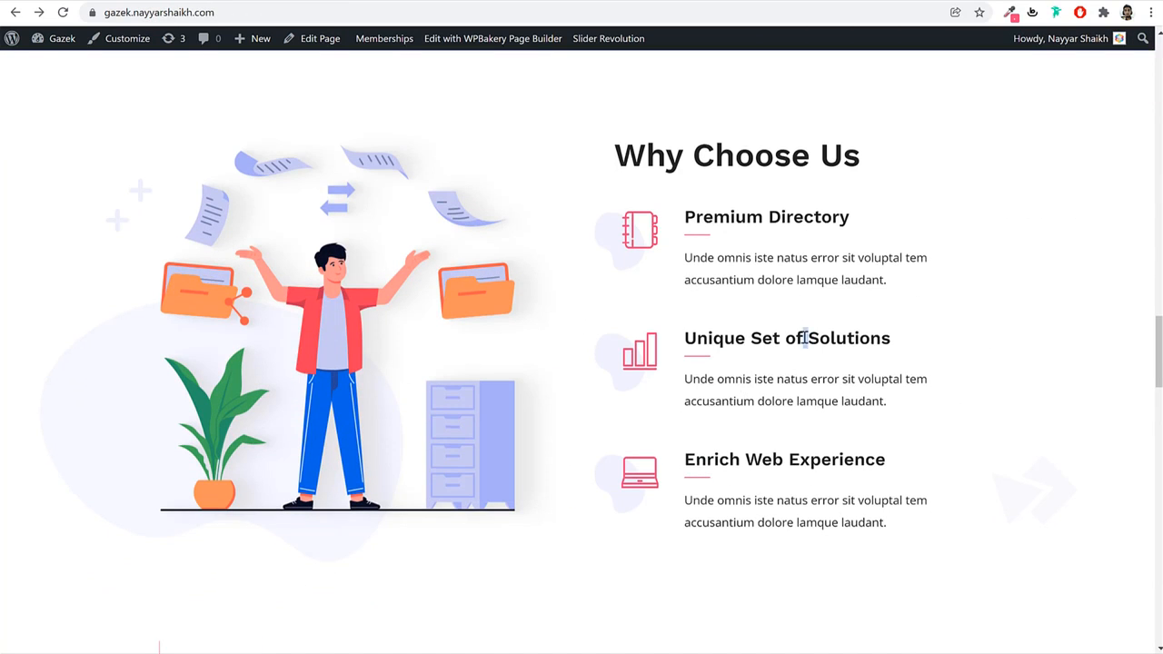
triple_click(805, 338)
key(ctrl+c)
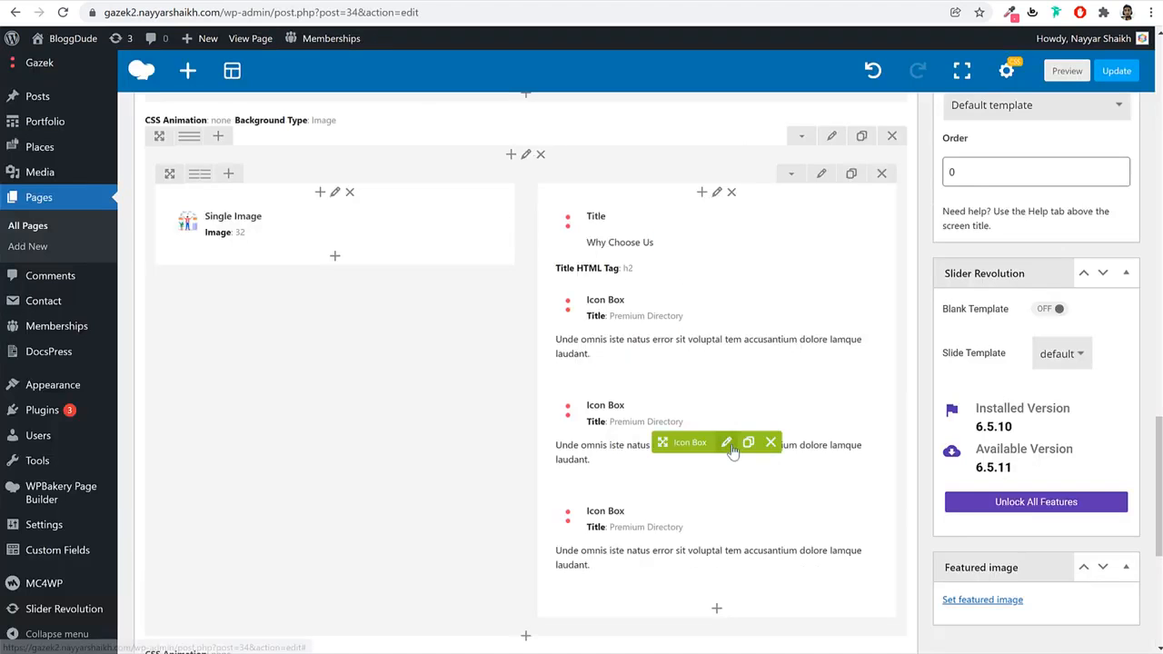
click(731, 447)
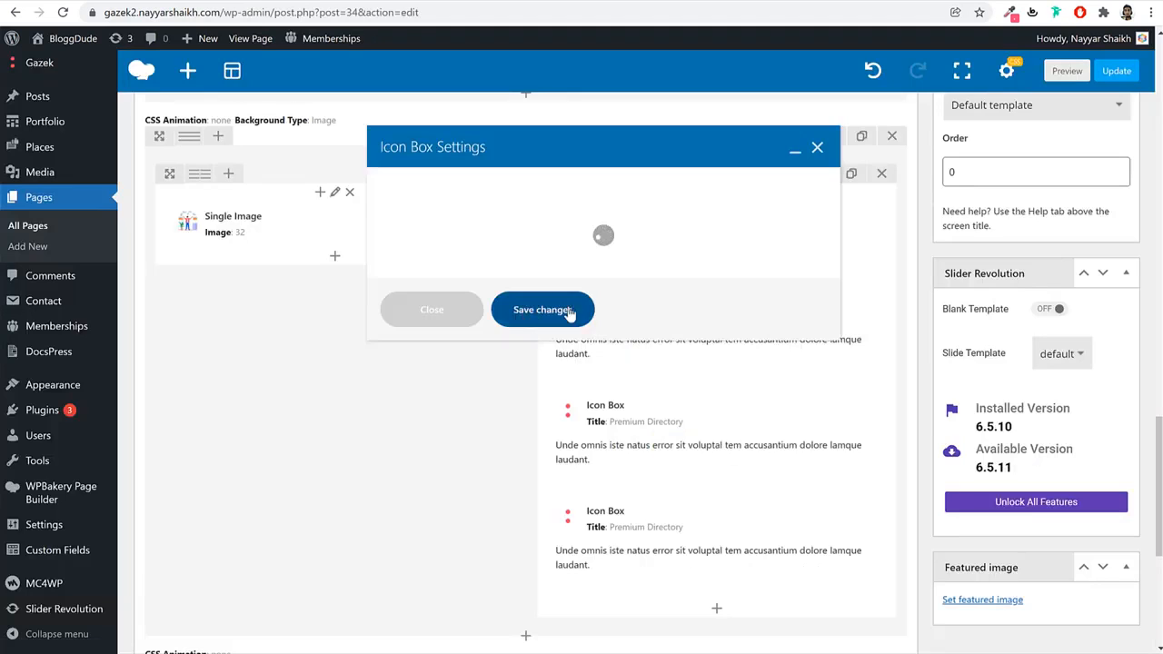
scroll(504, 409, down, 5)
click(506, 368)
key(ctrl+a)
key(ctrl+v)
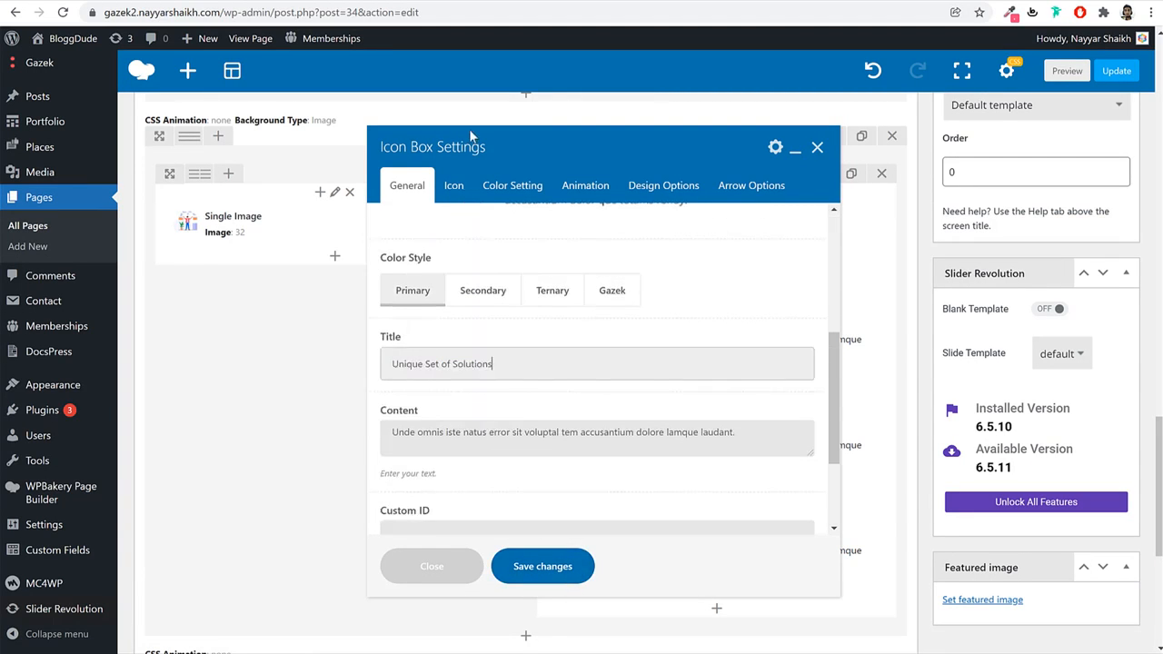
click(453, 185)
click(446, 343)
scroll(558, 445, down, 2)
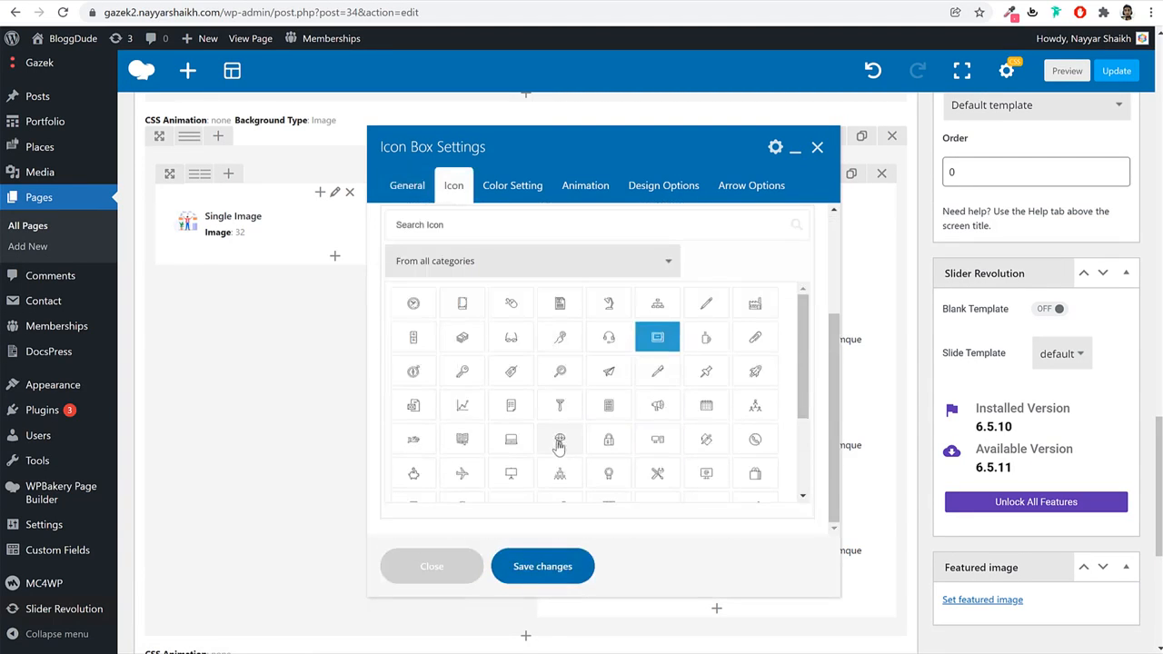
click(560, 473)
click(544, 408)
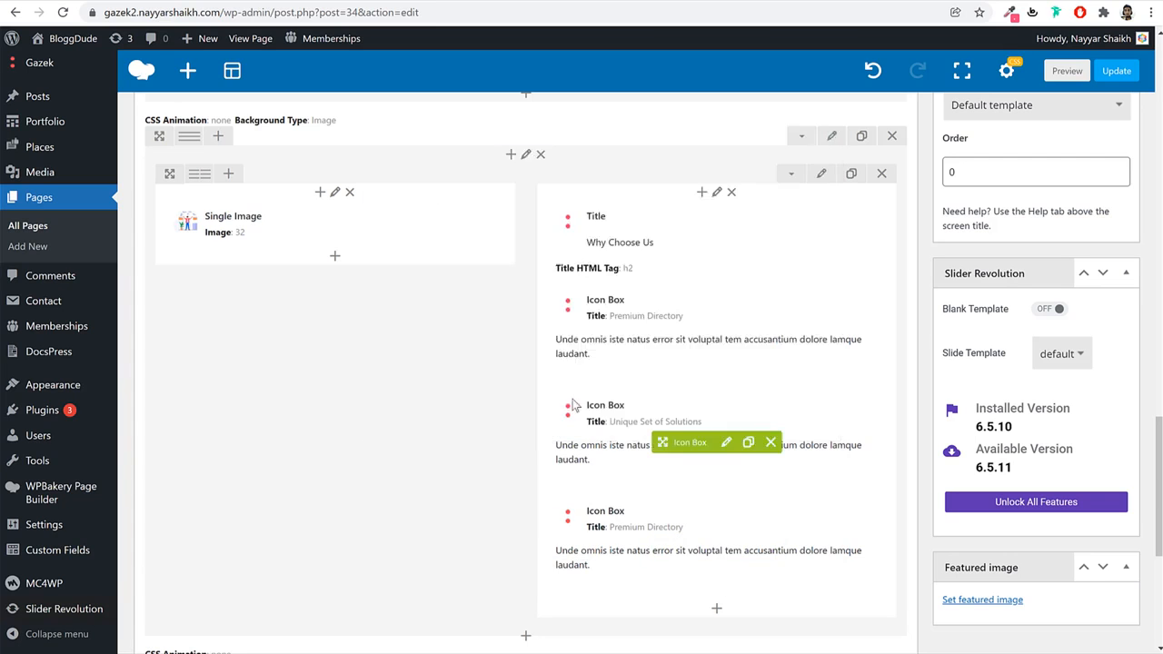
Remove the 50px bottom padding from the third icon box and save.
scroll(727, 446, down, 3)
click(725, 333)
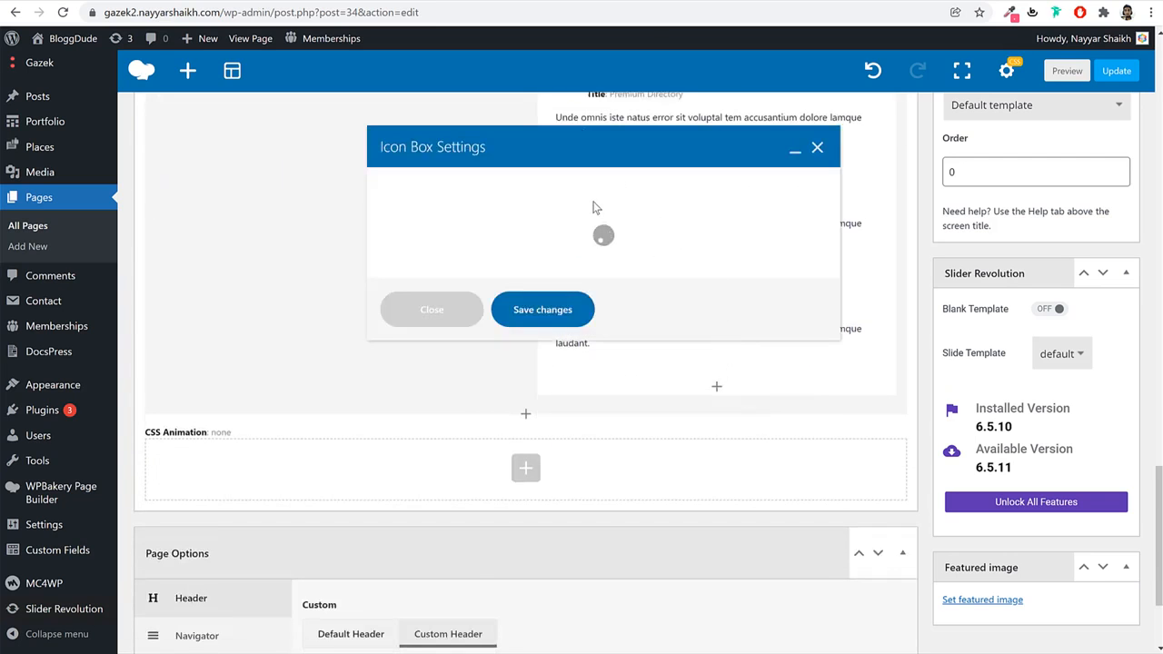
click(662, 187)
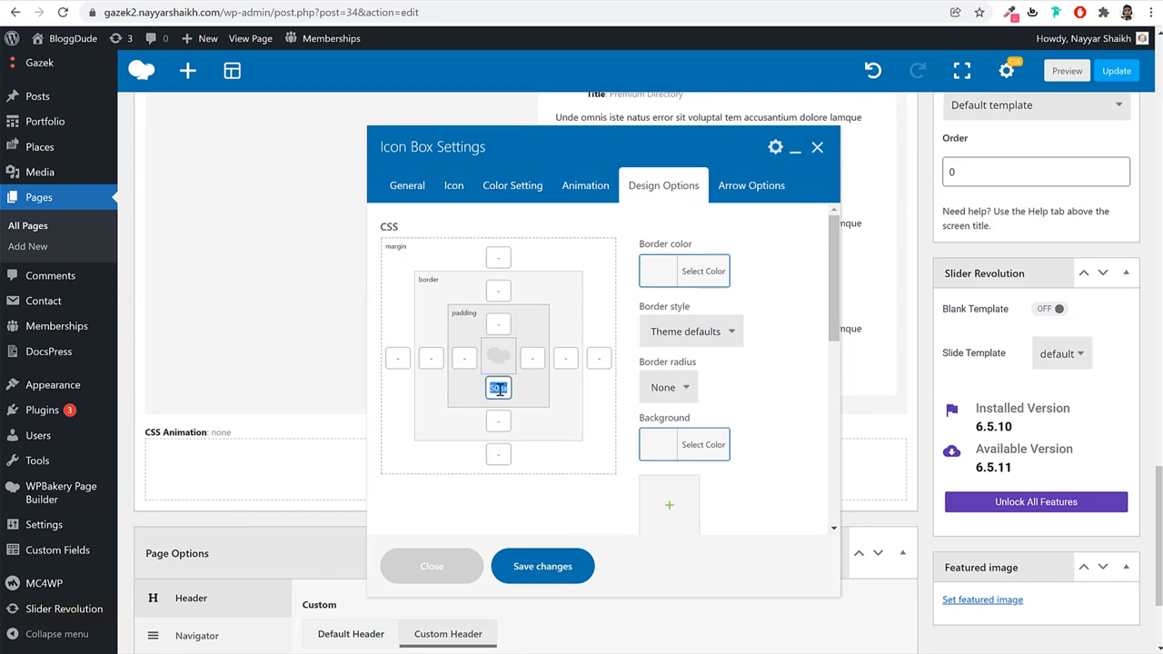
key(BackSpace)
click(532, 577)
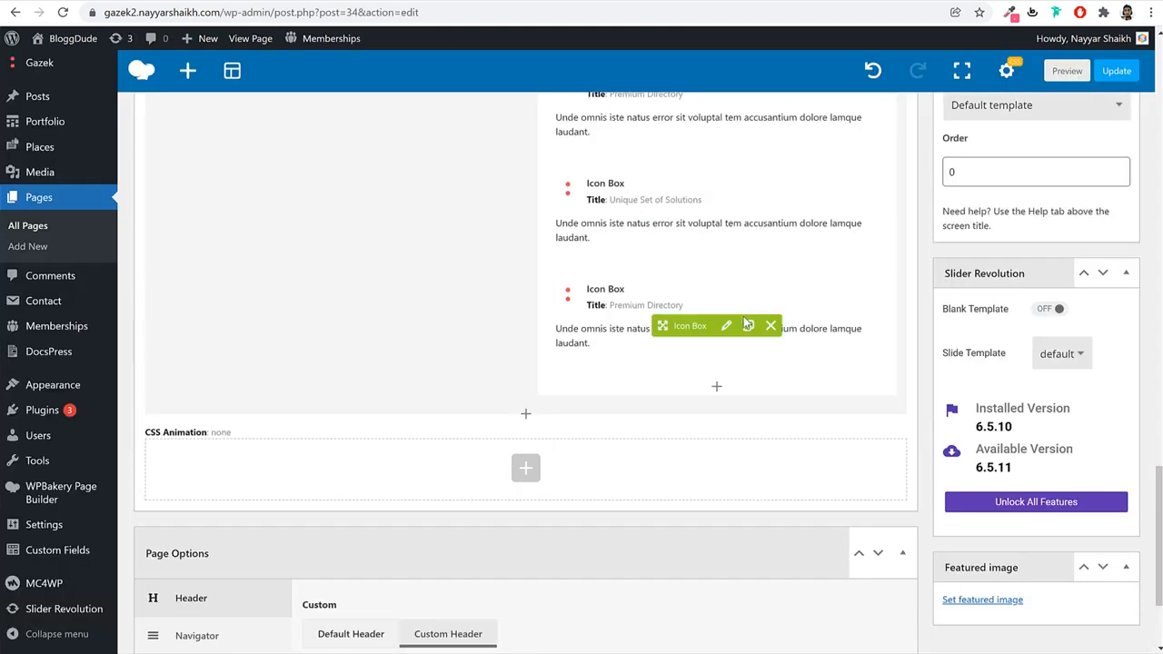
scroll(745, 323, up, 5)
Set the Why Choose Us row to Stretch row.
click(834, 286)
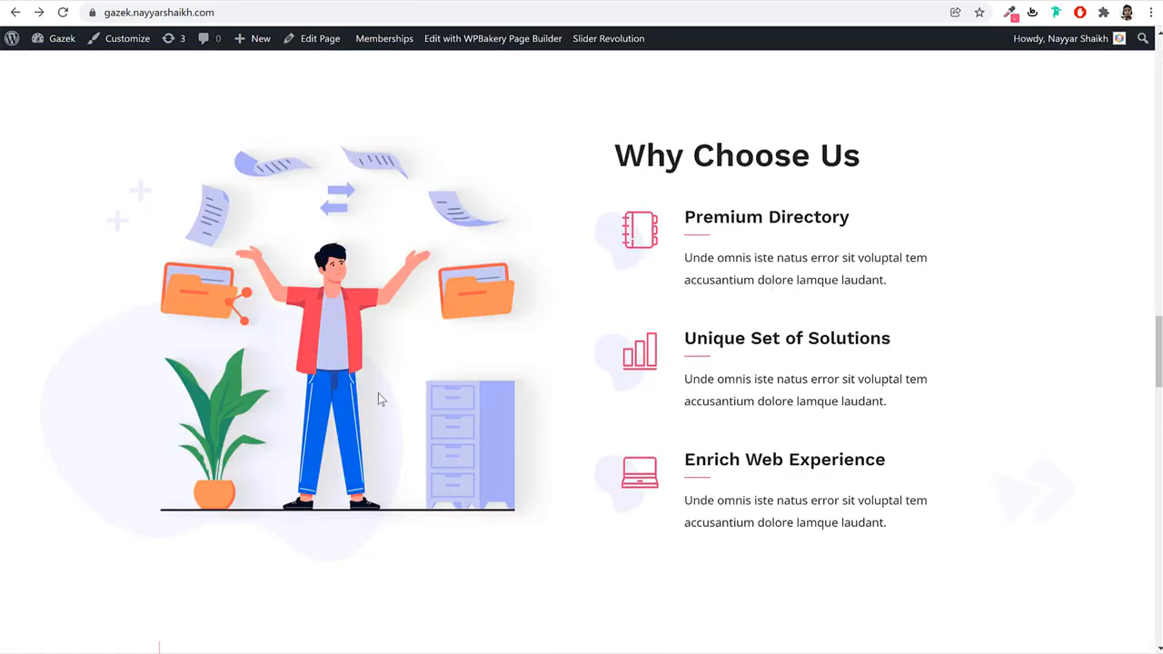
scroll(383, 395, up, 3)
scroll(383, 395, down, 3)
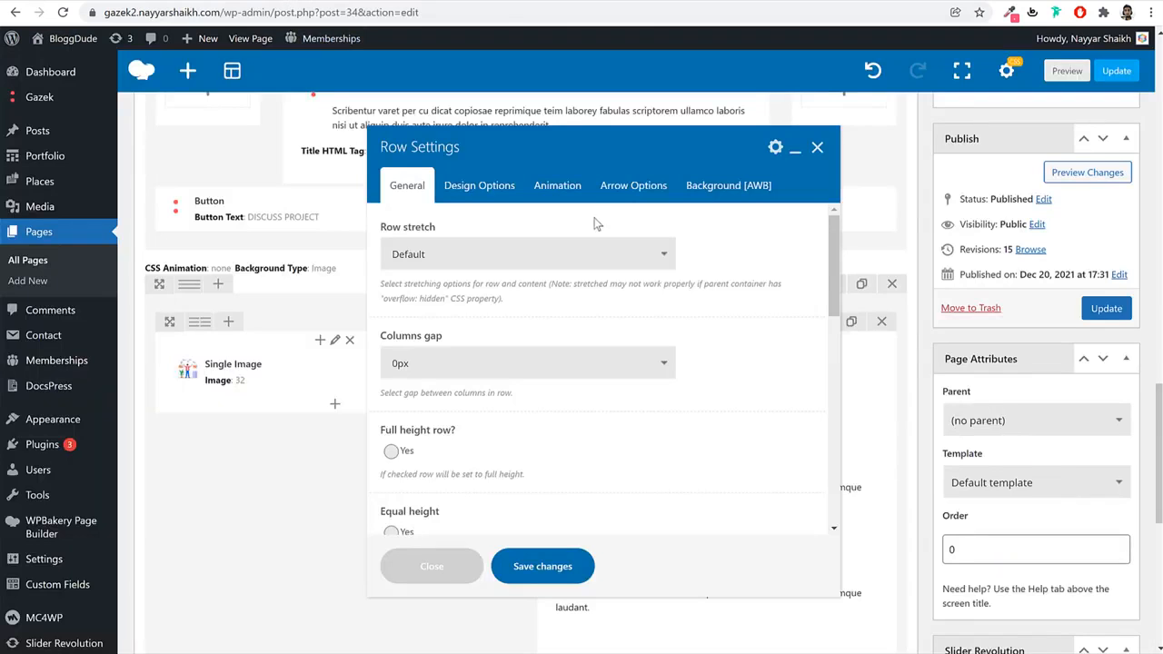
click(536, 255)
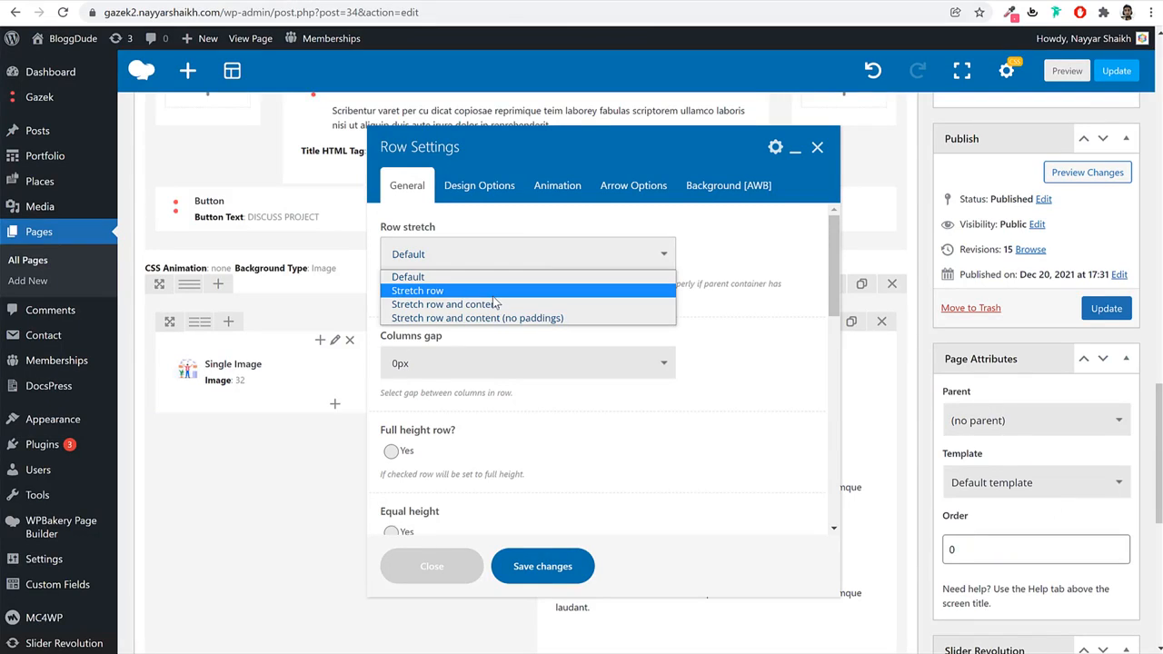
click(491, 284)
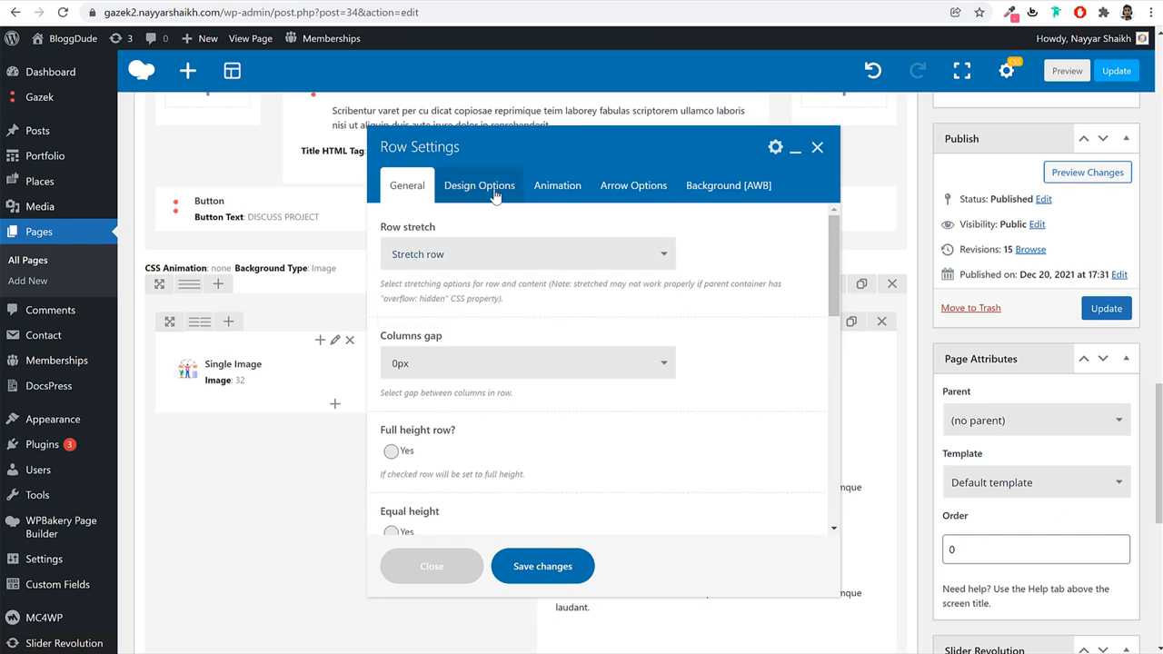
Give the row 100 top padding in Design Options.
click(495, 197)
scroll(498, 372, down, 3)
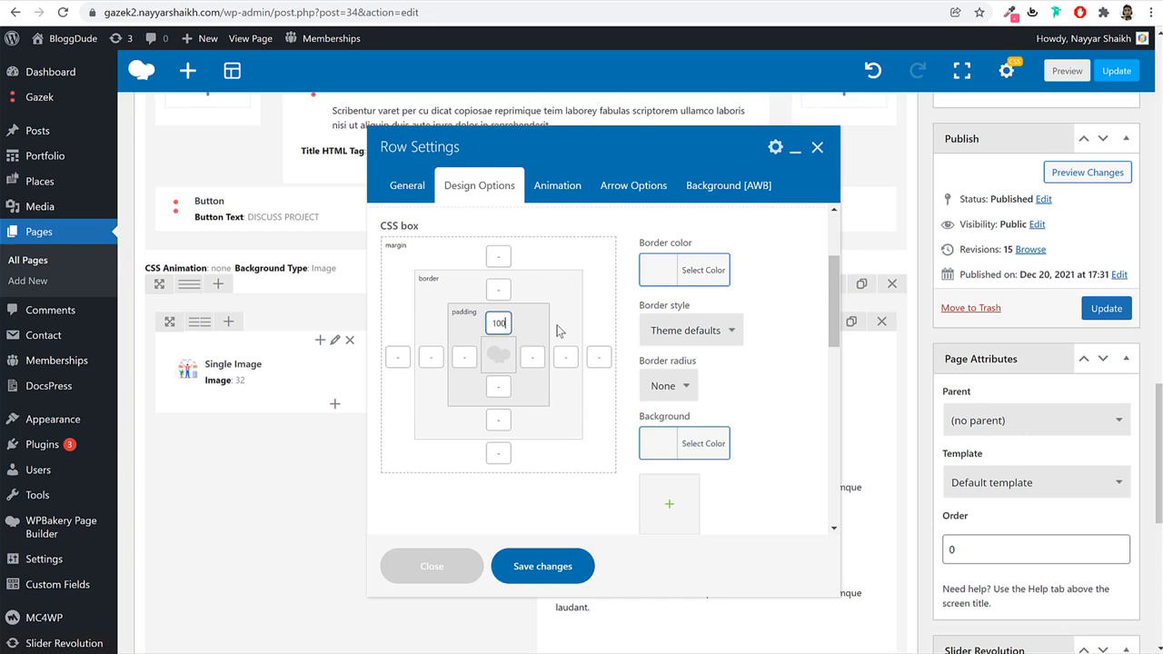
key(Tab)
key(Tab)
Enable responsive options and set the tablet bottom padding to 50.
scroll(546, 399, down, 3)
scroll(499, 432, down, 3)
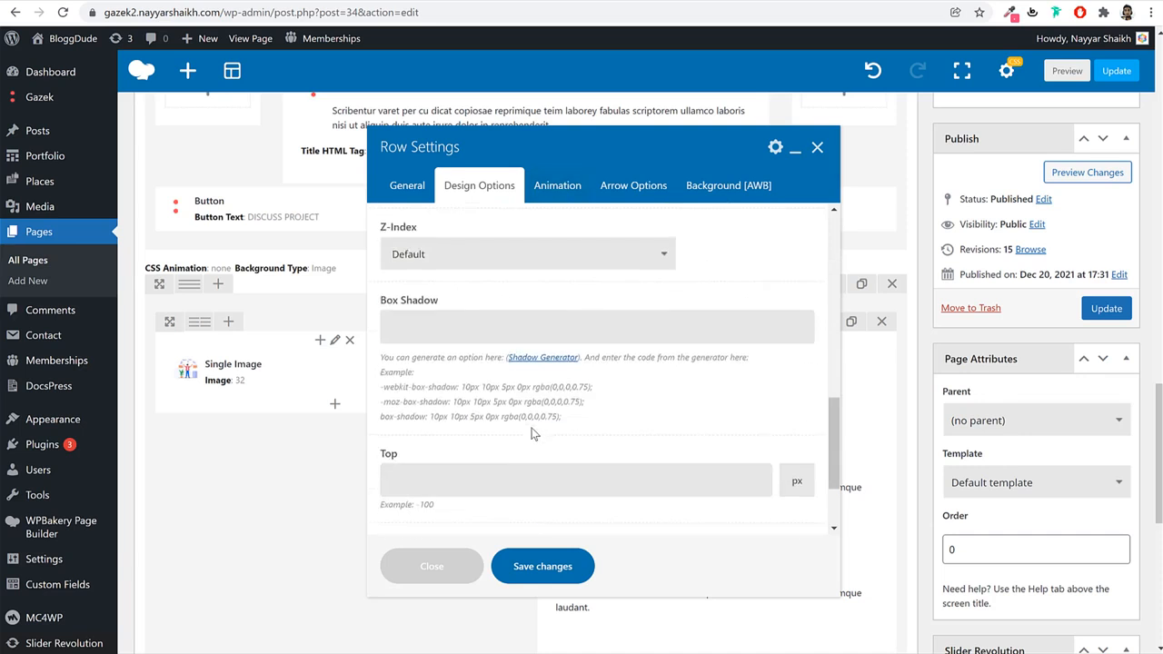
scroll(560, 481, down, 2)
click(408, 480)
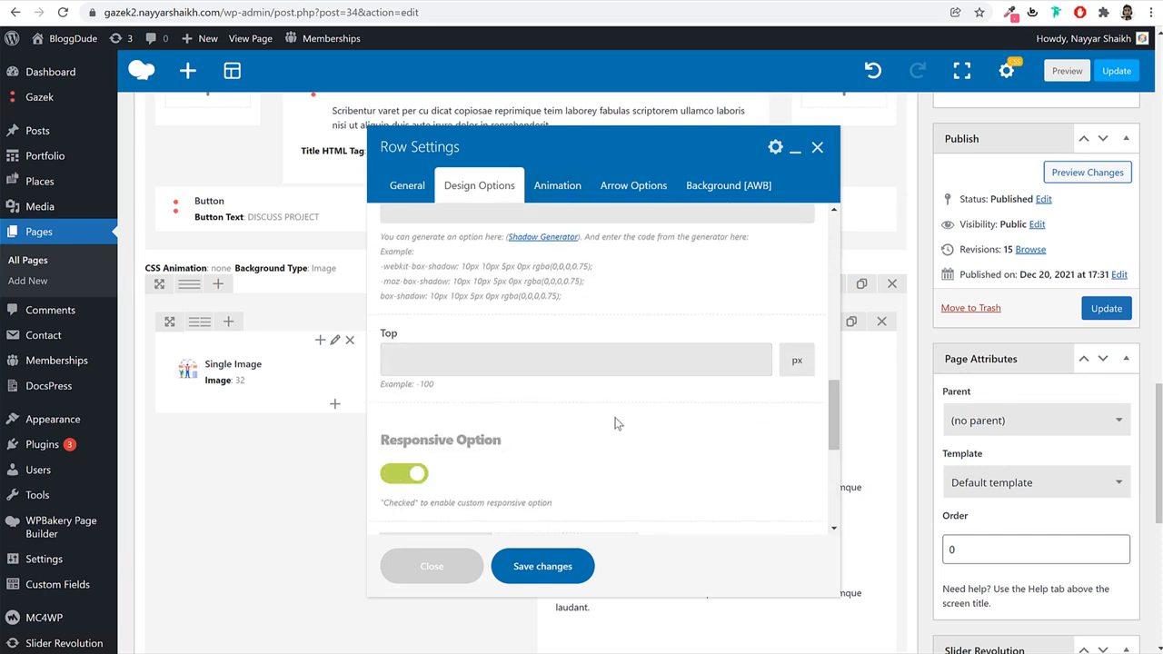
scroll(616, 418, down, 2)
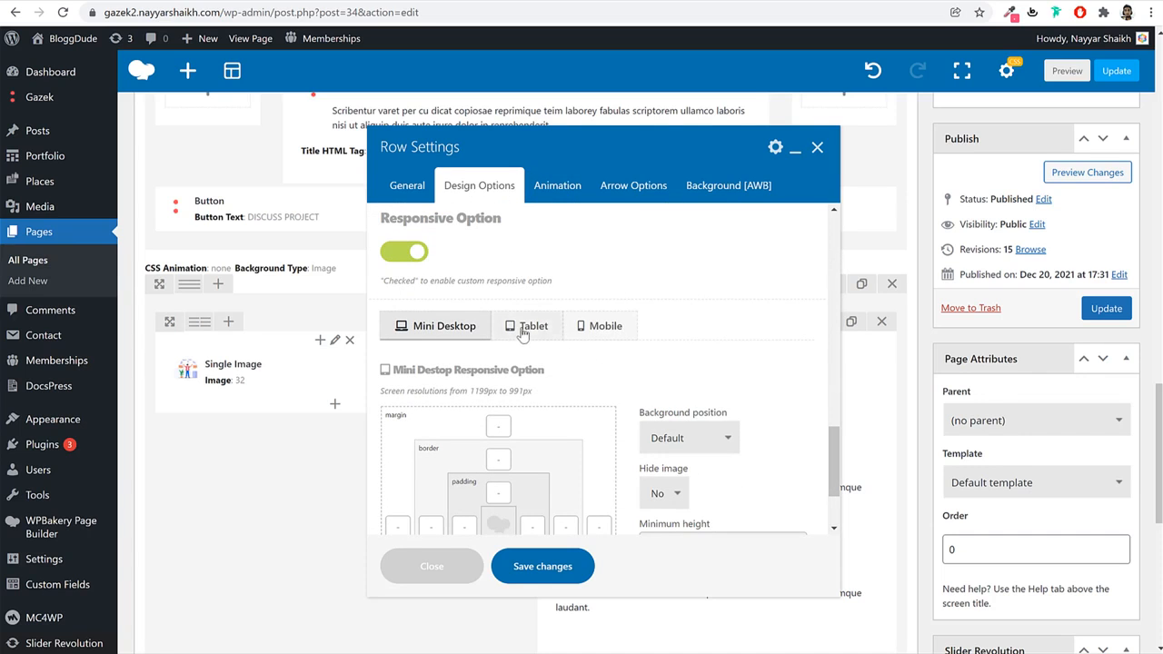
click(524, 335)
scroll(536, 447, down, 1)
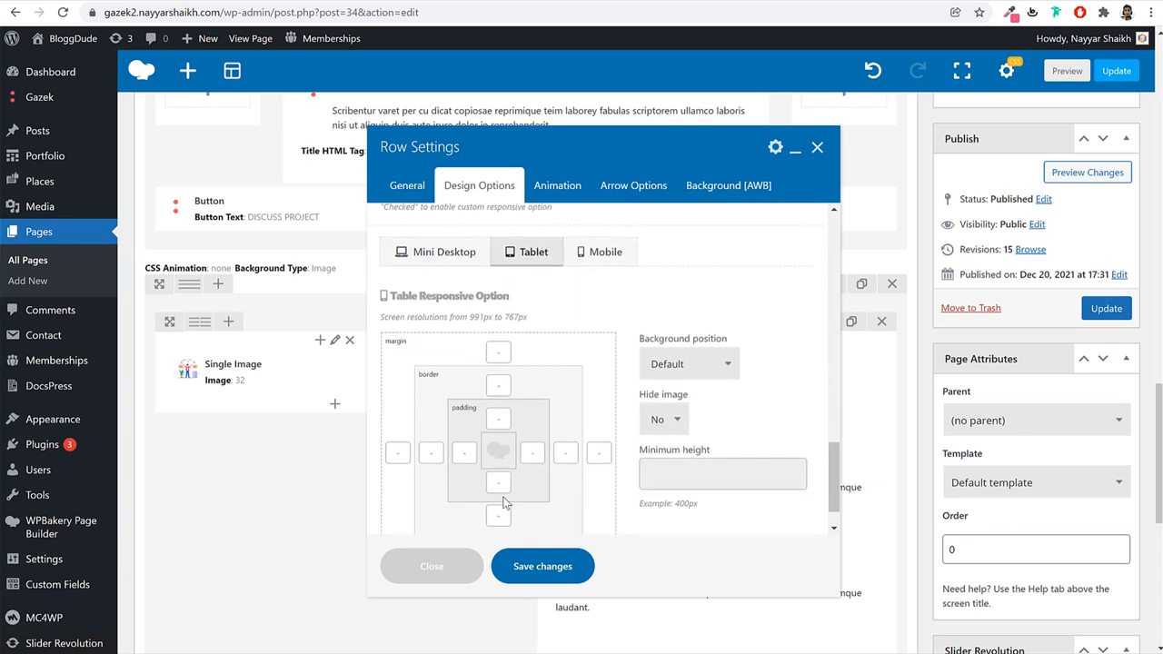
click(498, 483)
Set the row background type to Image using bg067.
click(729, 185)
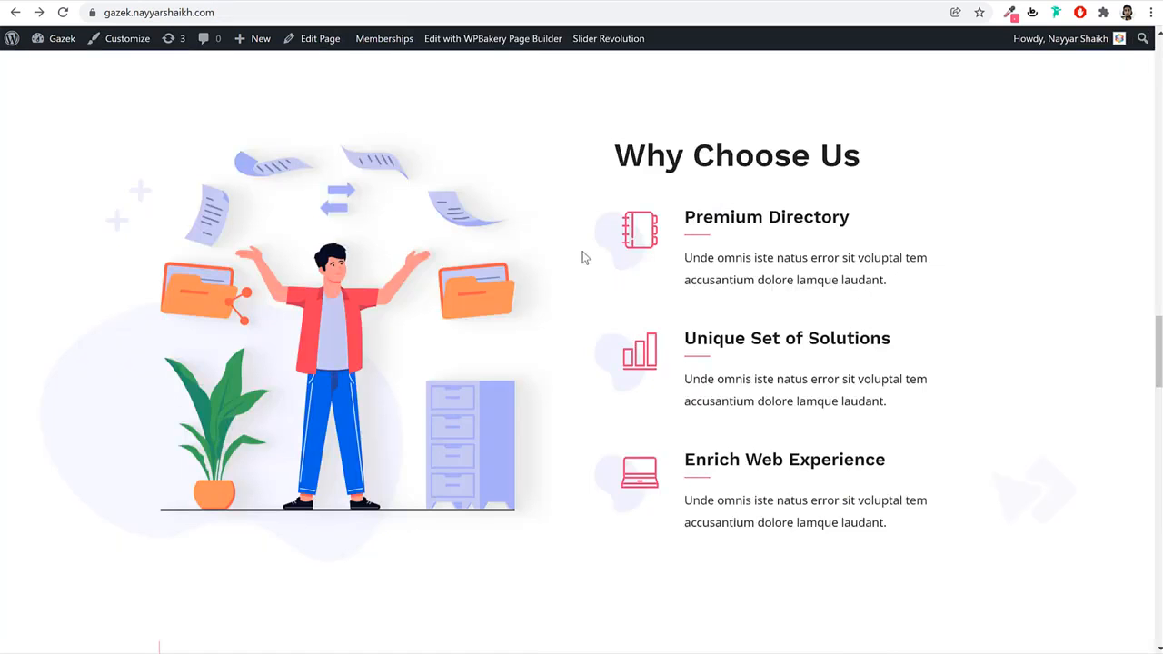
scroll(872, 390, down, 2)
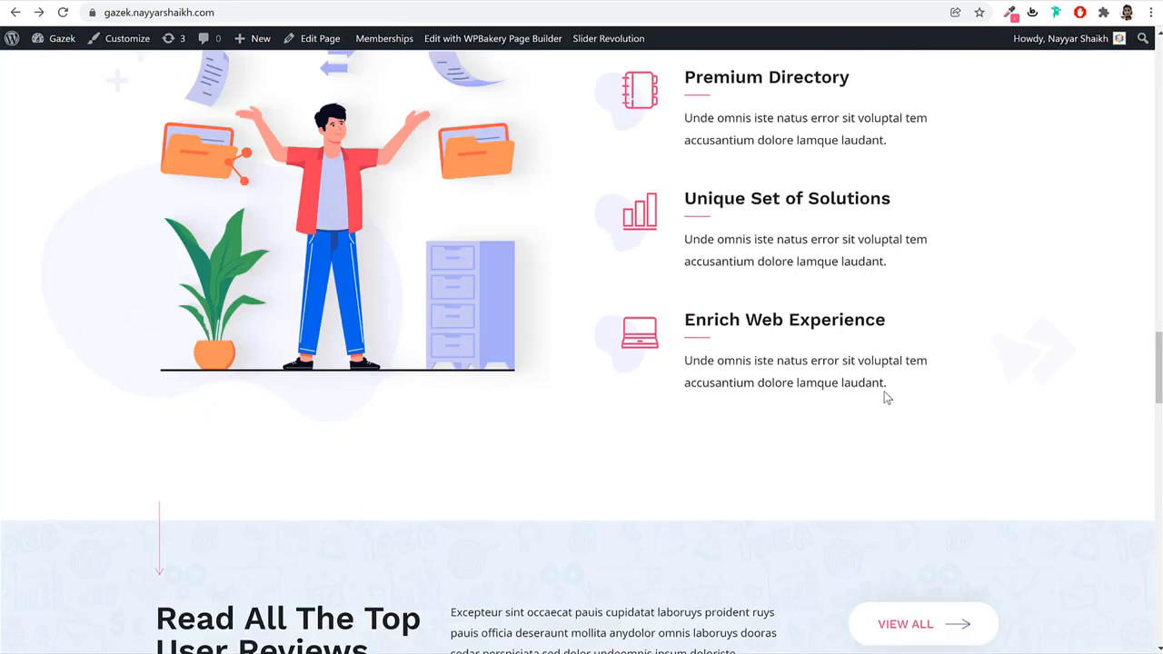
scroll(886, 397, down, 1)
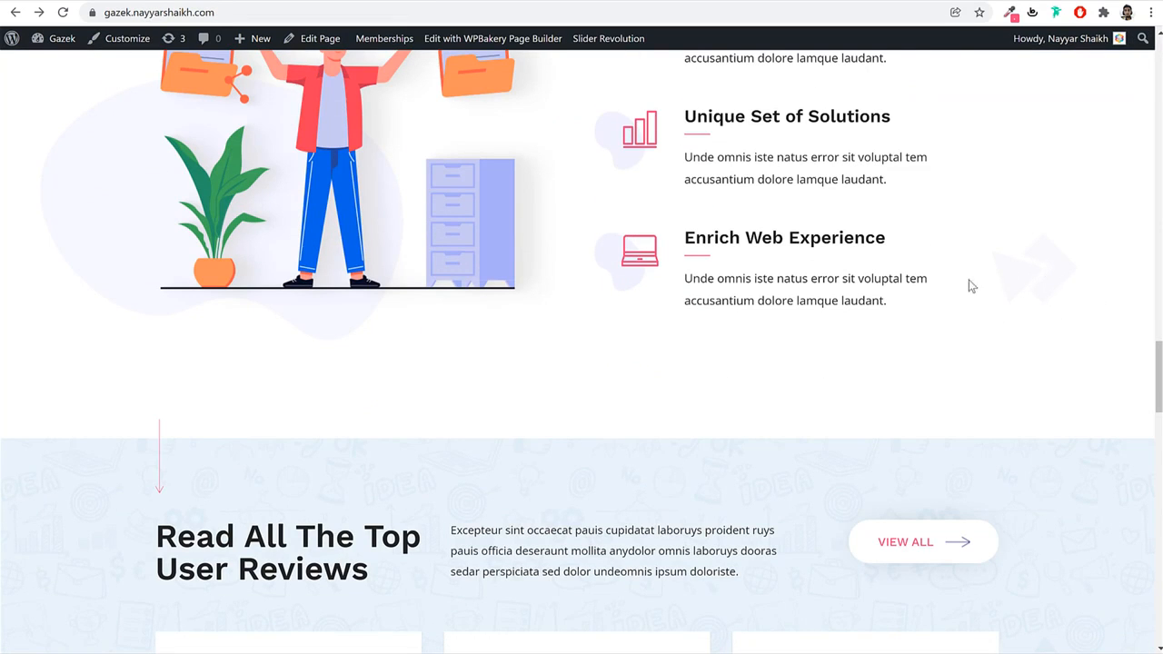
scroll(173, 305, up, 4)
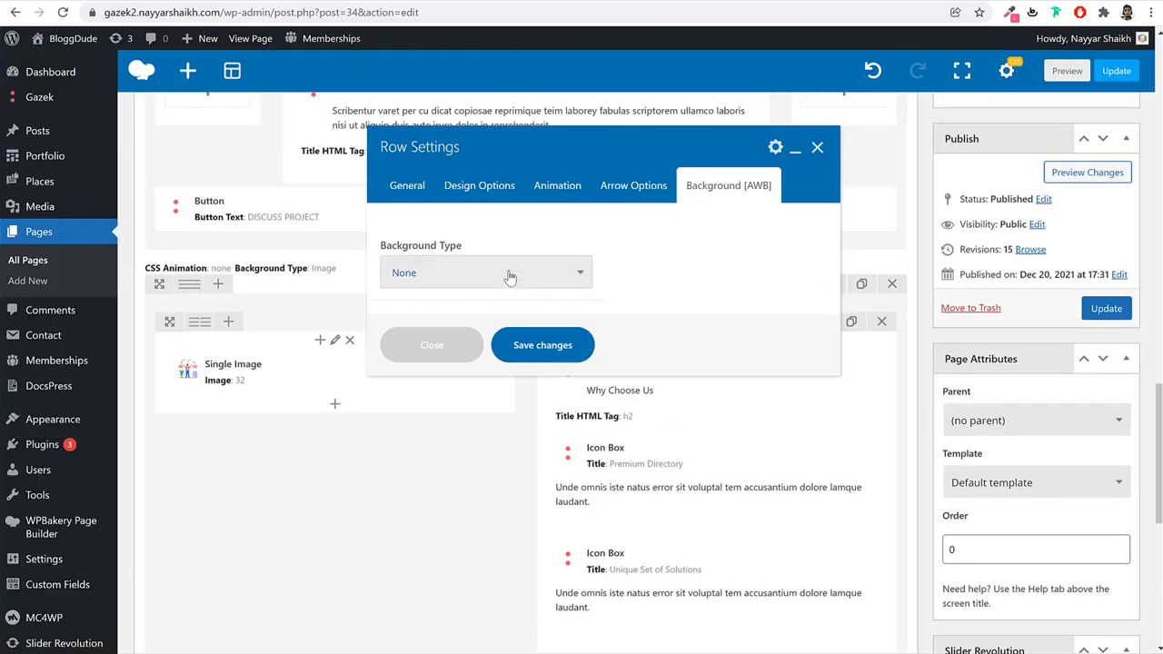
click(509, 272)
click(461, 323)
click(415, 407)
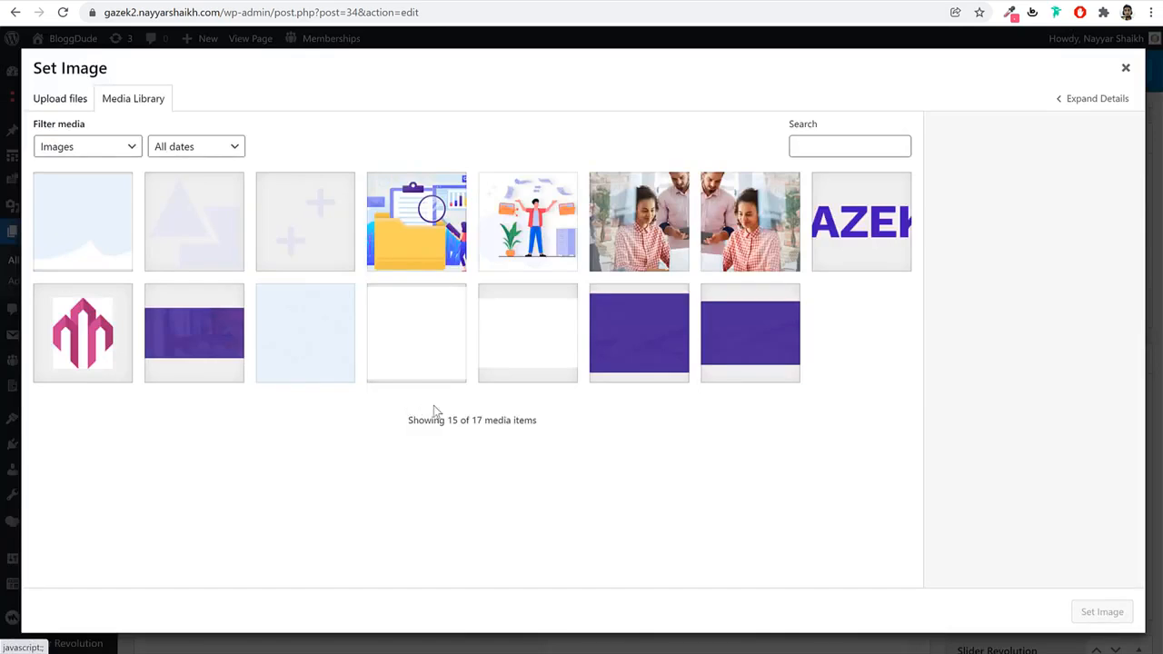
click(506, 358)
click(424, 362)
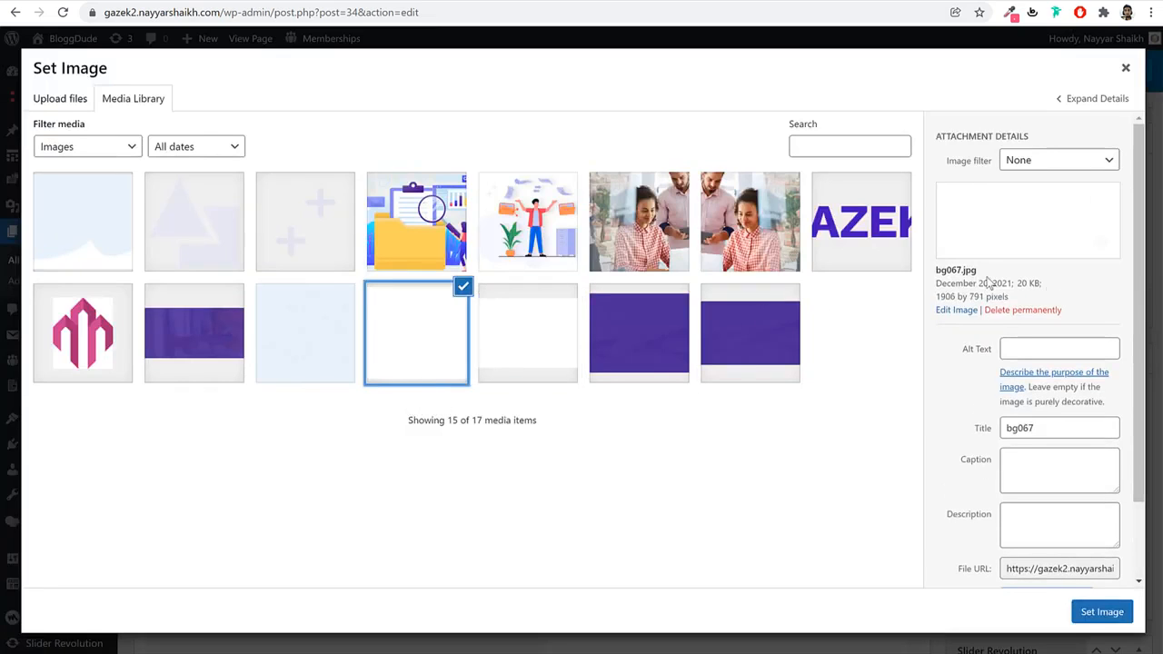
drag(961, 267, 936, 275)
click(934, 282)
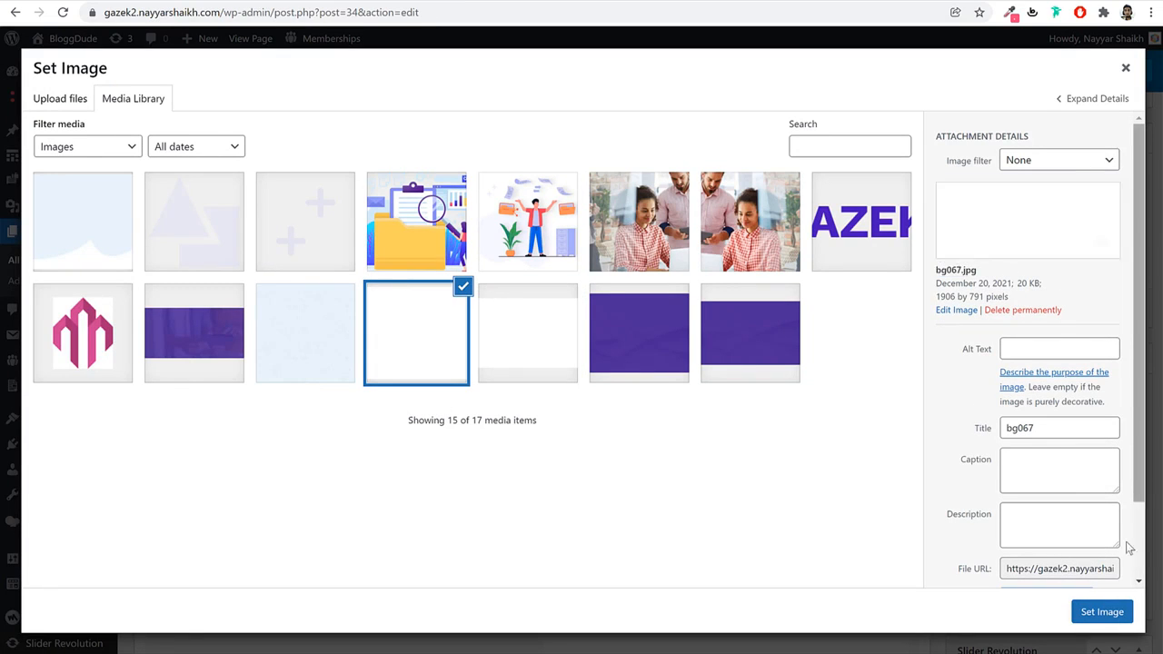
click(1115, 612)
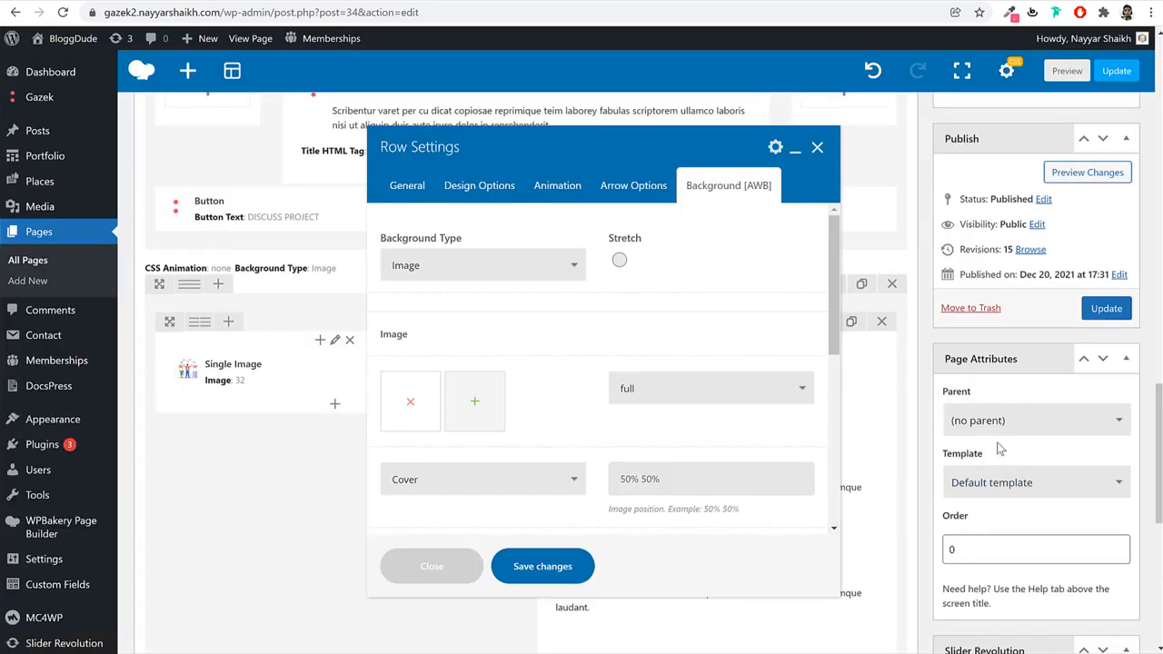
Switch the background size from Cover to Contain, save, and update the page.
scroll(654, 423, down, 1)
click(463, 411)
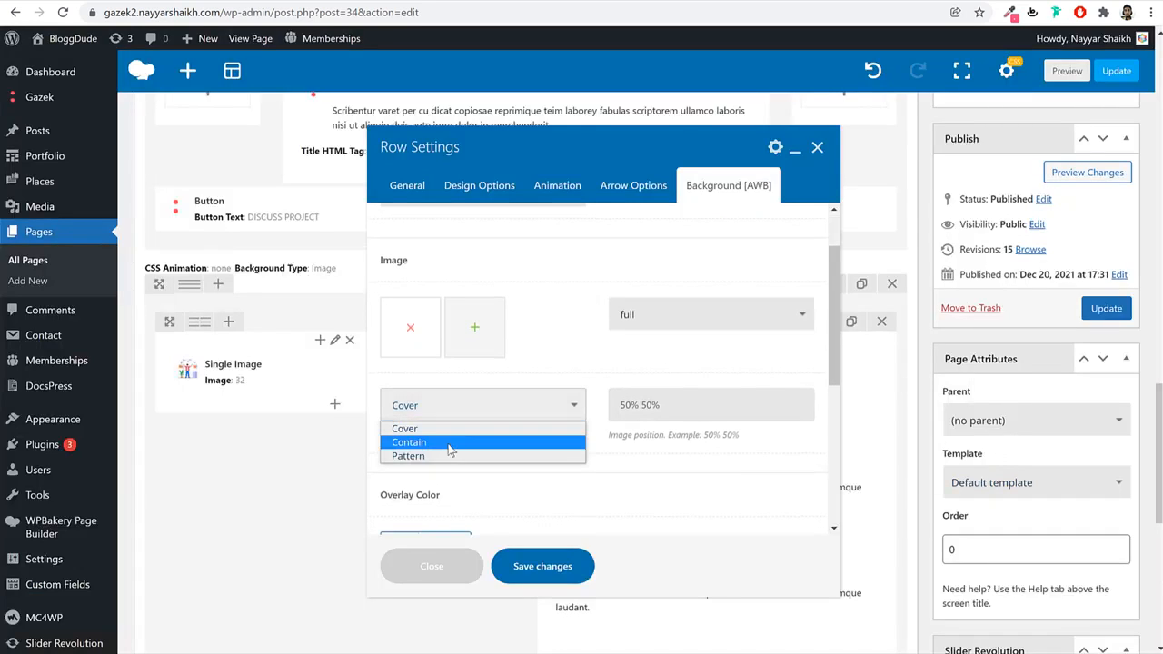
click(447, 444)
click(543, 567)
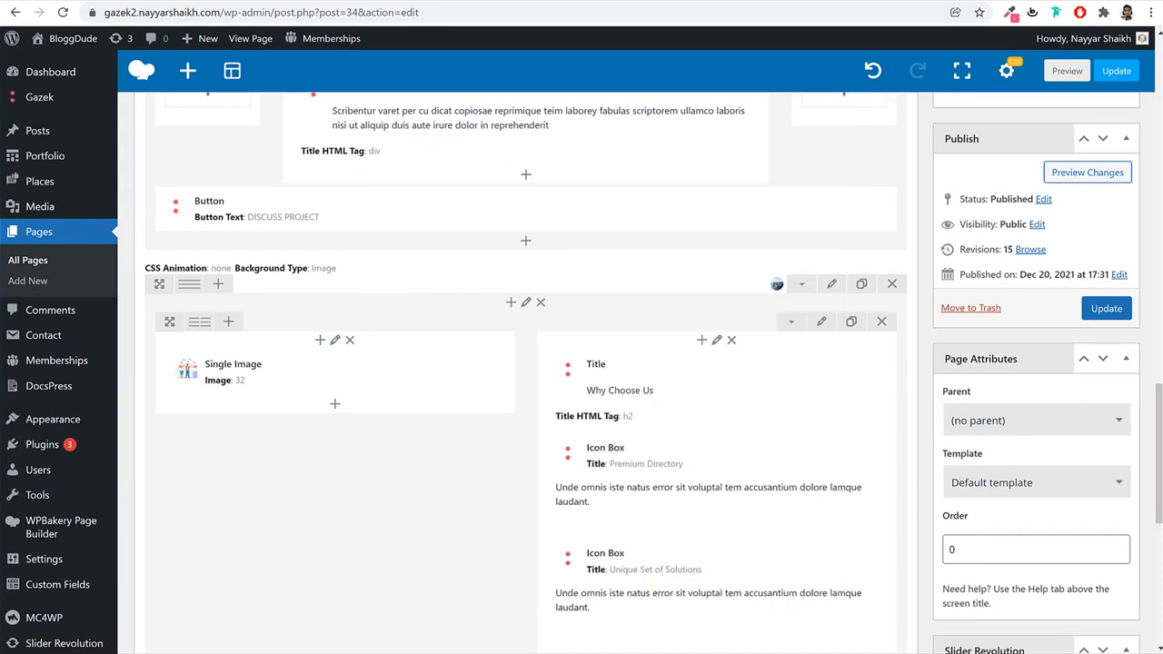
click(1108, 310)
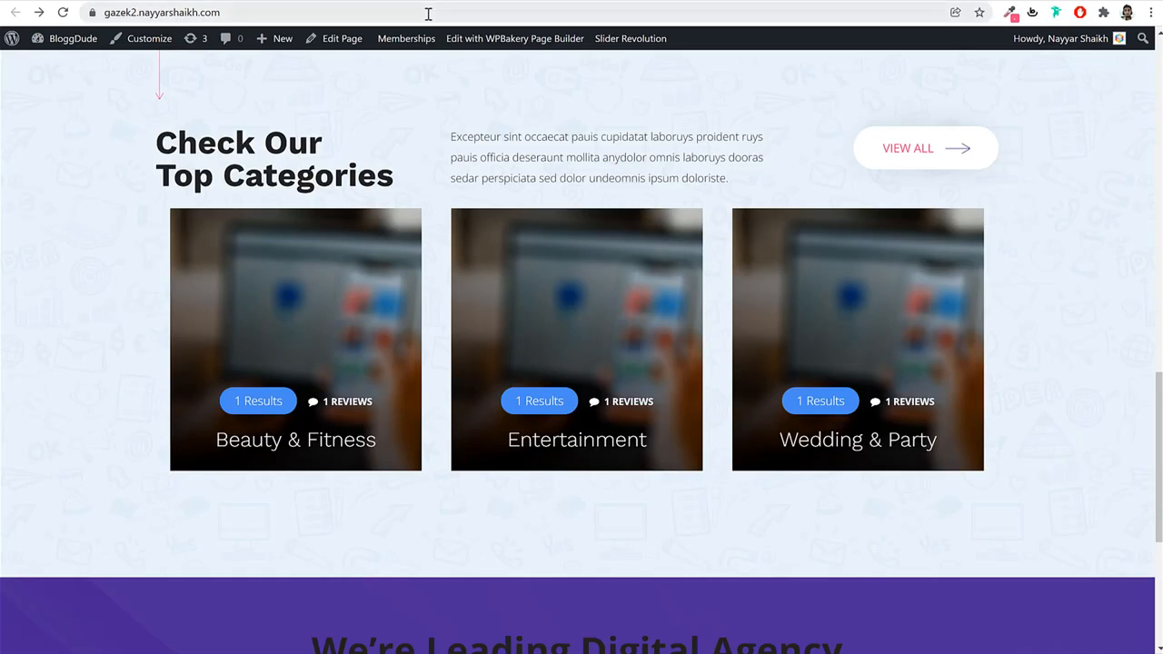
mouse_move(405, 52)
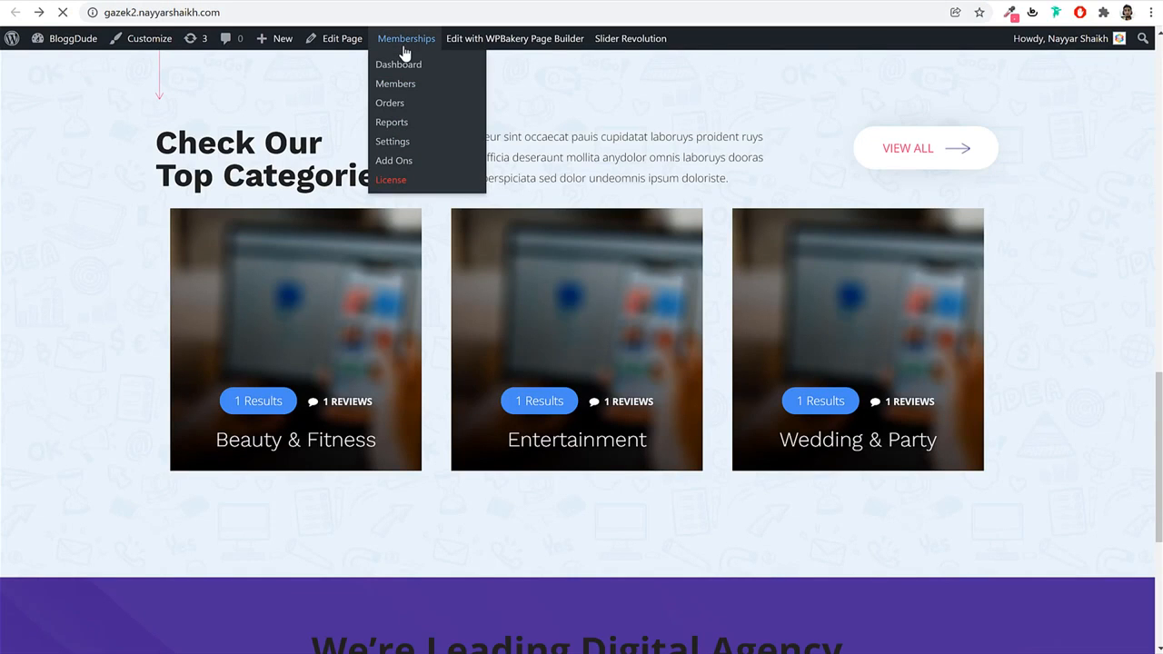
scroll(779, 250, down, 8)
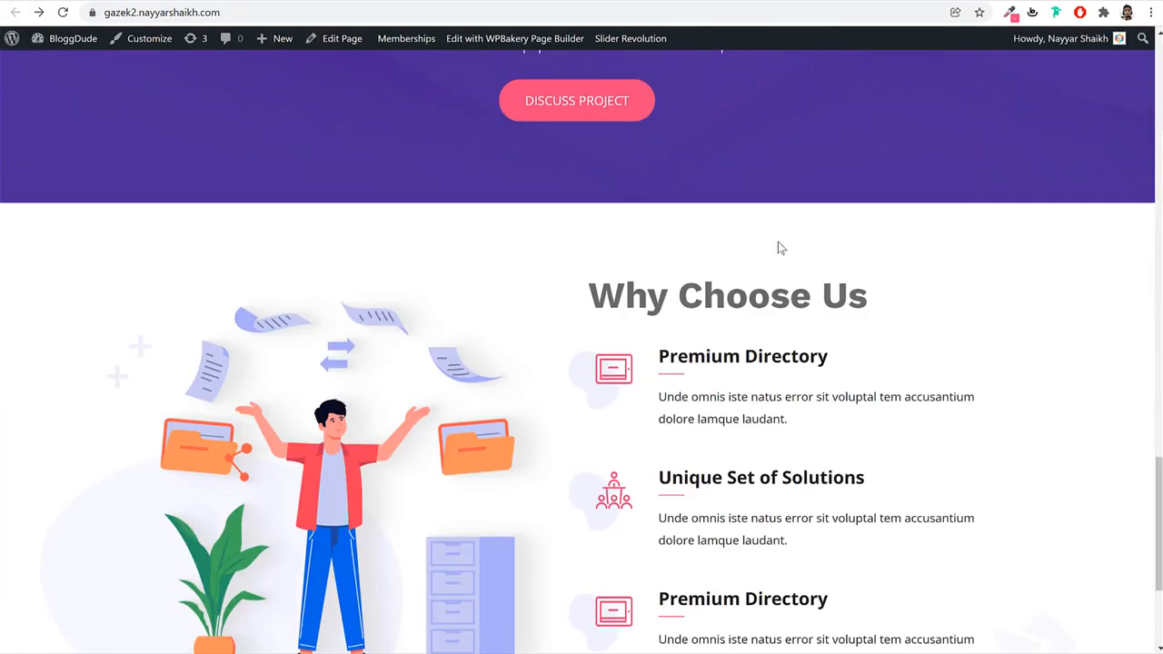
scroll(779, 250, down, 3)
scroll(779, 250, up, 3)
scroll(878, 285, down, 3)
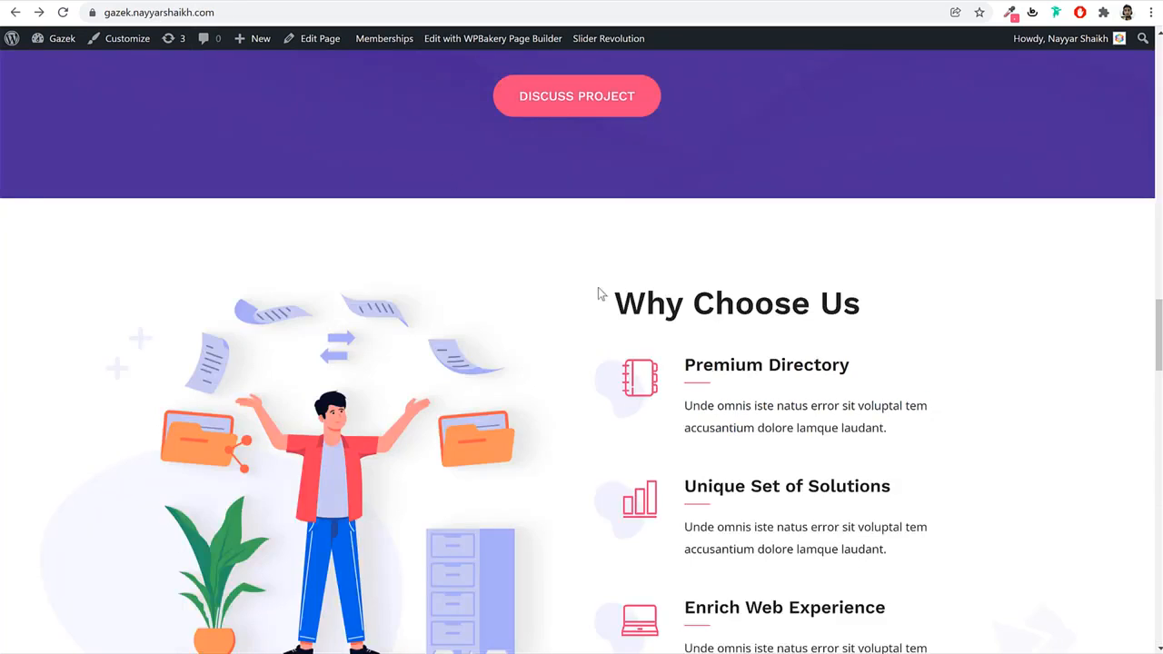
scroll(623, 324, down, 12)
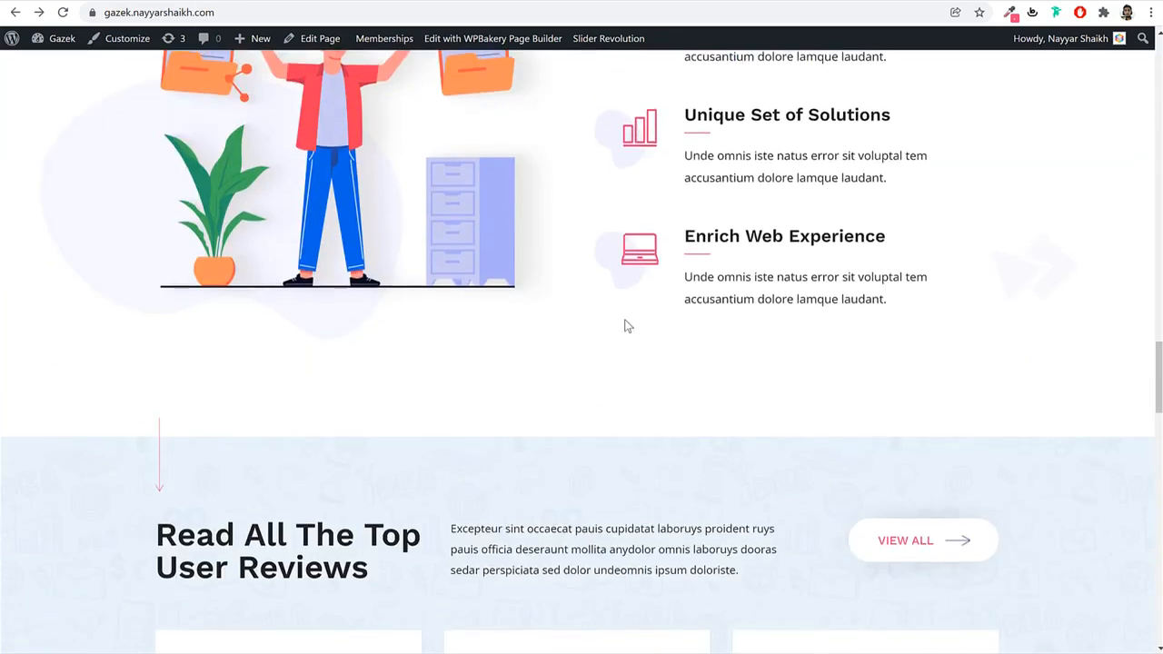
scroll(622, 324, down, 4)
scroll(623, 324, up, 10)
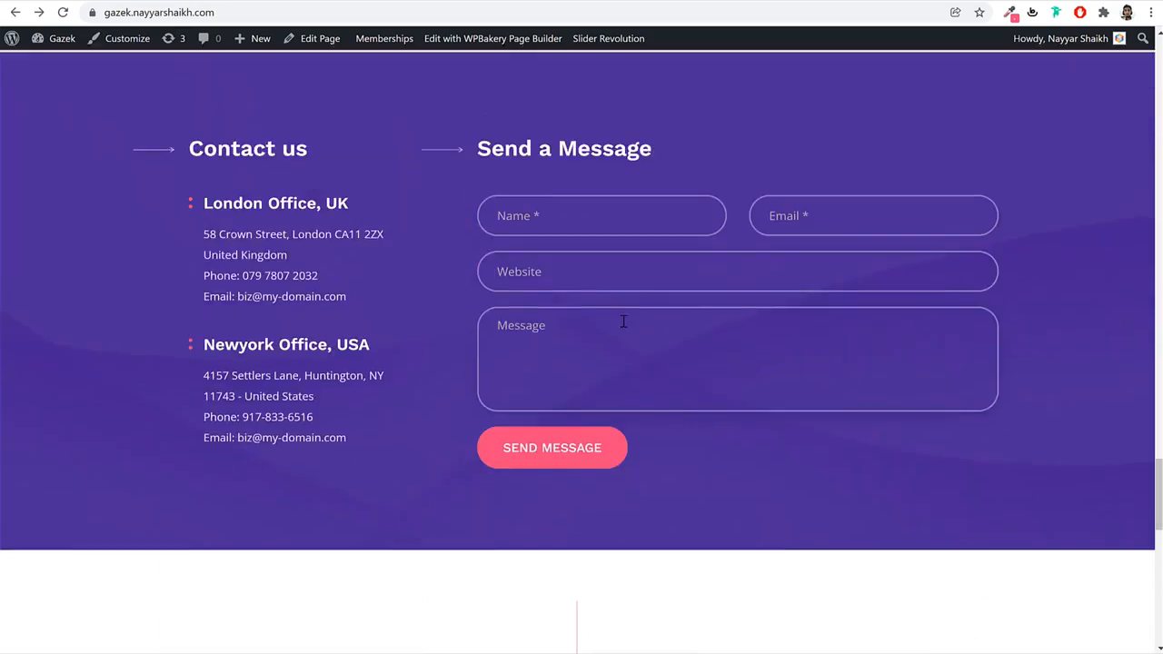
scroll(623, 323, down, 10)
scroll(623, 320, up, 10)
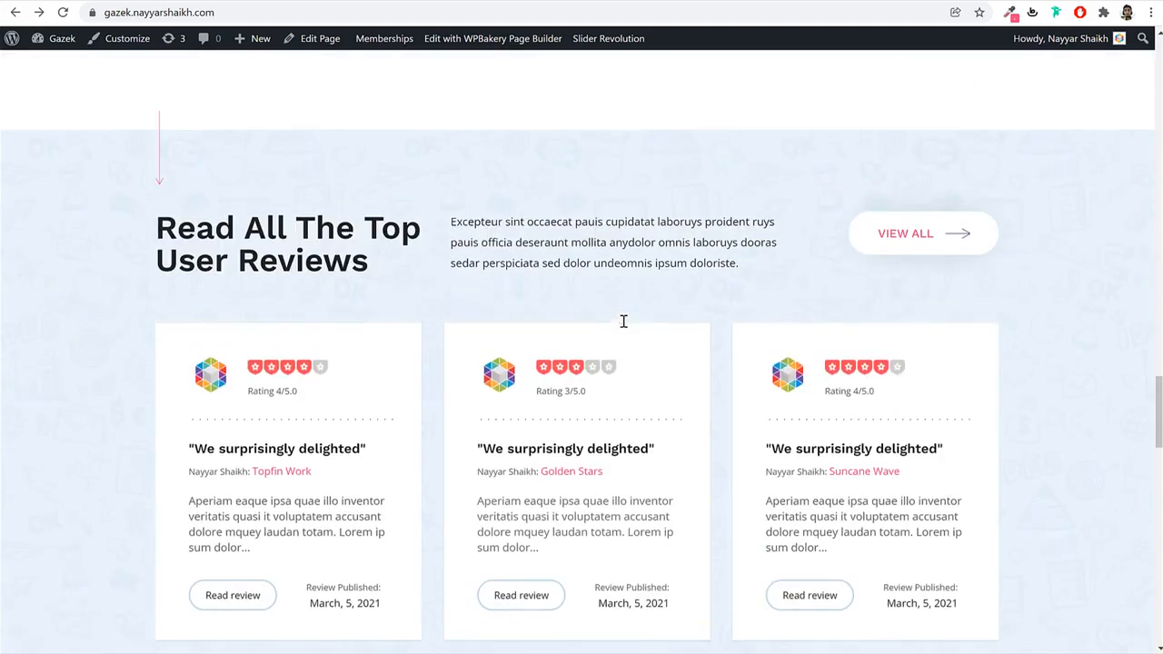
scroll(440, 334, up, 15)
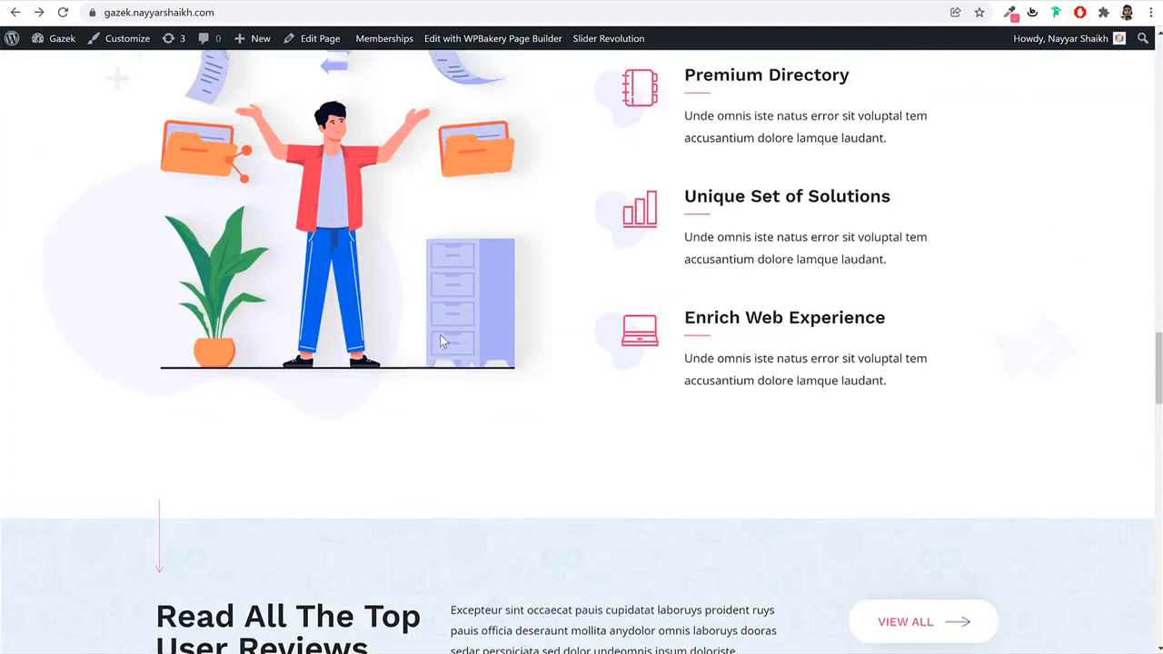
scroll(440, 343, up, 9)
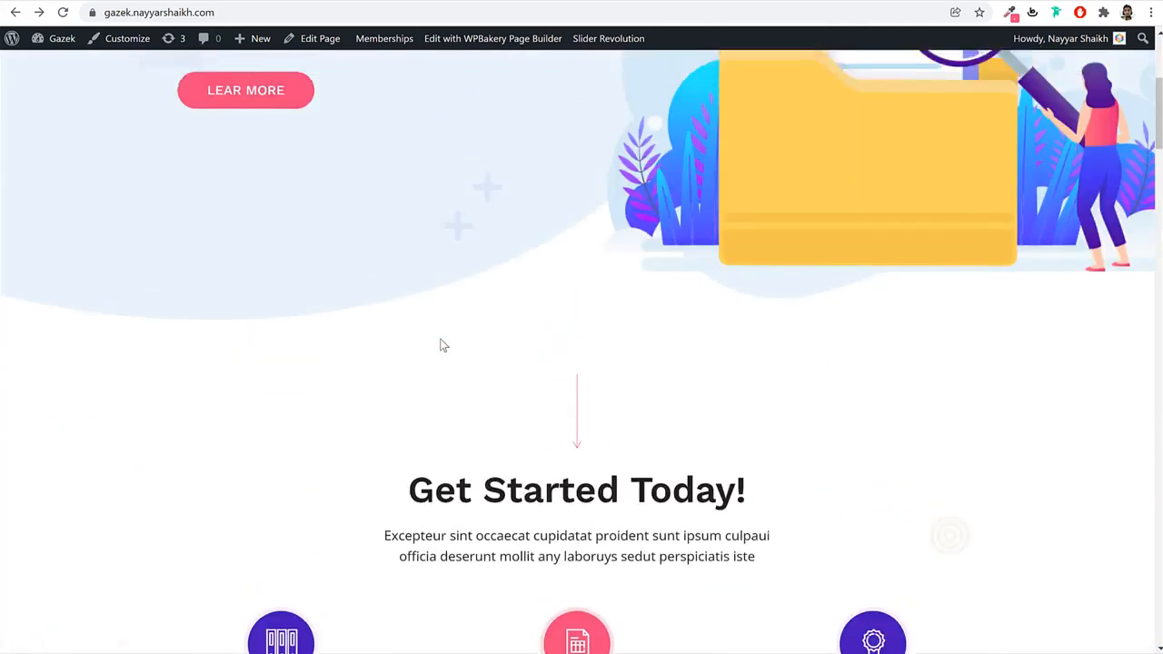
scroll(439, 343, down, 8)
scroll(441, 339, down, 1)
scroll(430, 342, up, 1)
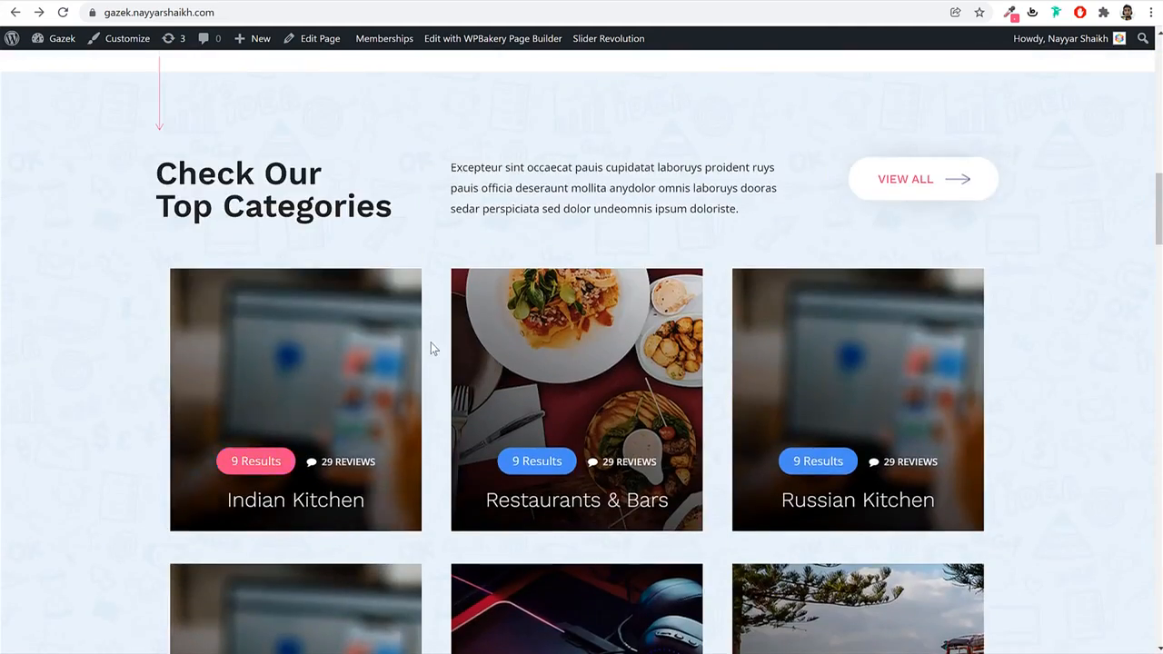
scroll(431, 343, down, 2)
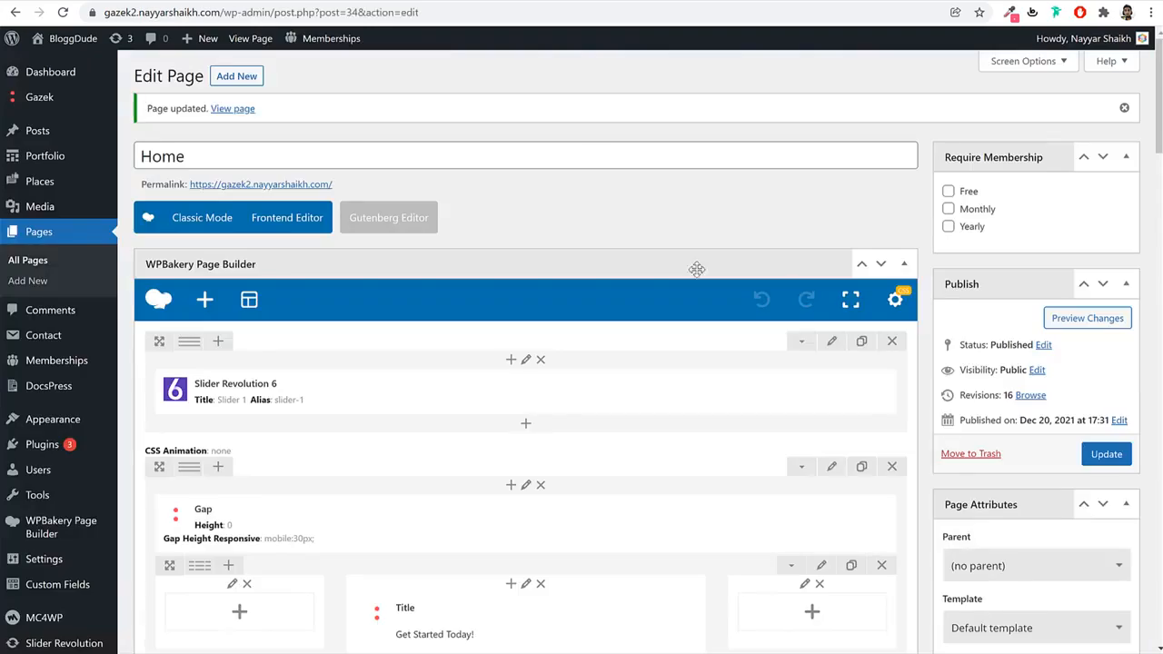
scroll(679, 300, down, 9)
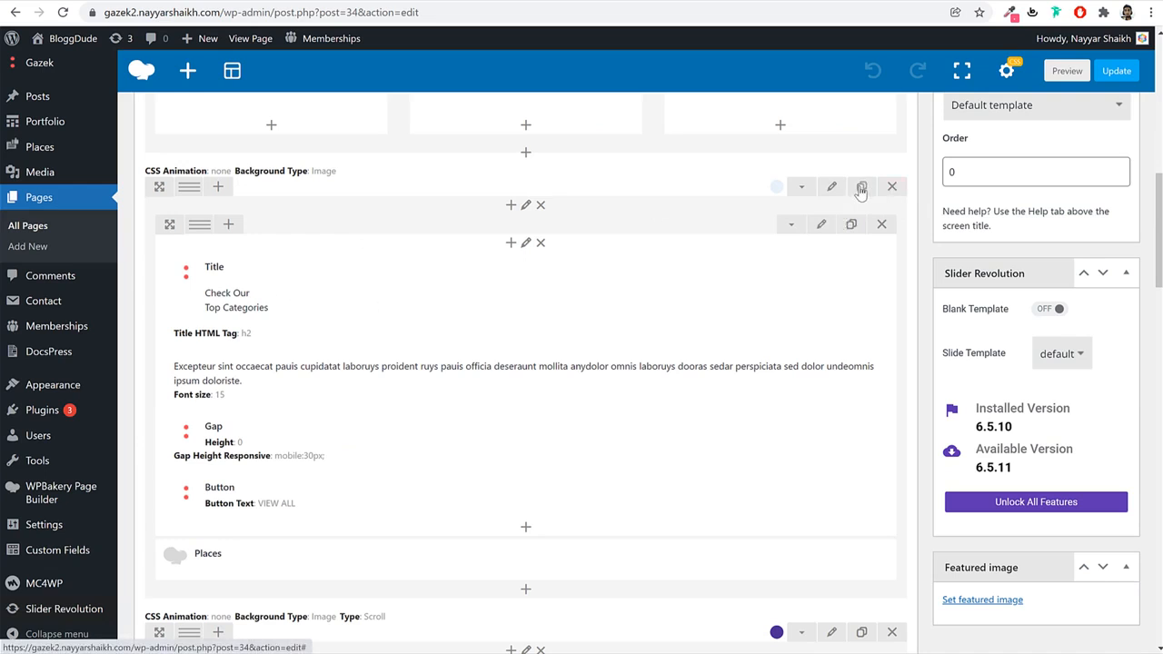
Clone the Check Our Top Categories row and drag it below the Why Choose Us row.
click(863, 186)
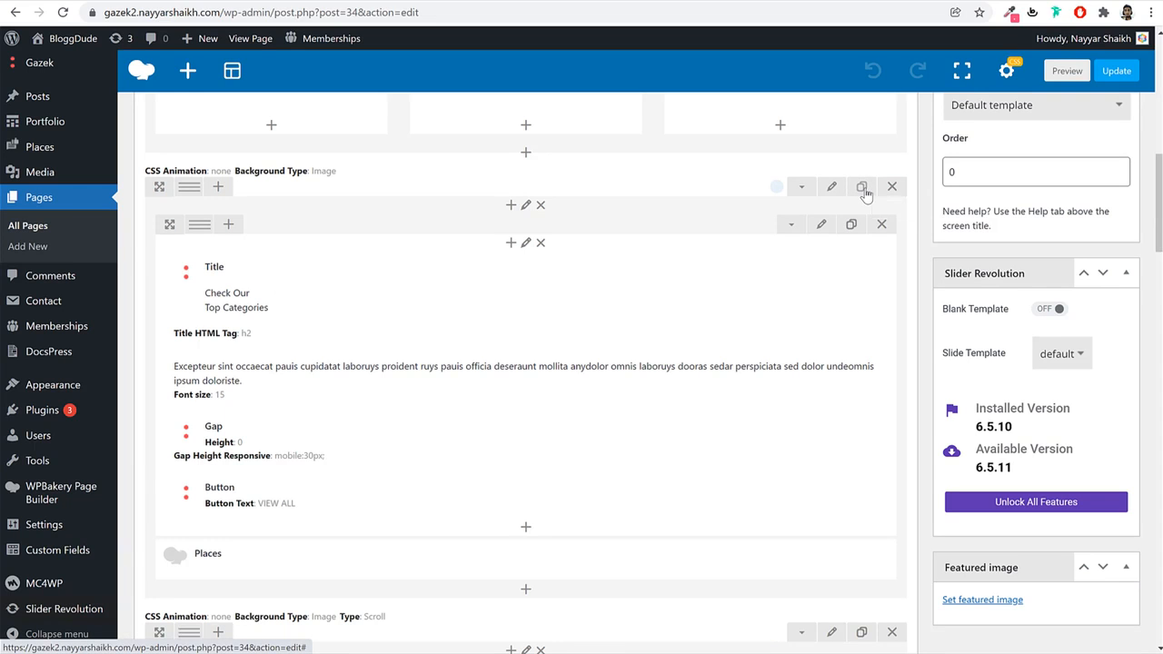
scroll(878, 217, down, 2)
scroll(863, 232, down, 2)
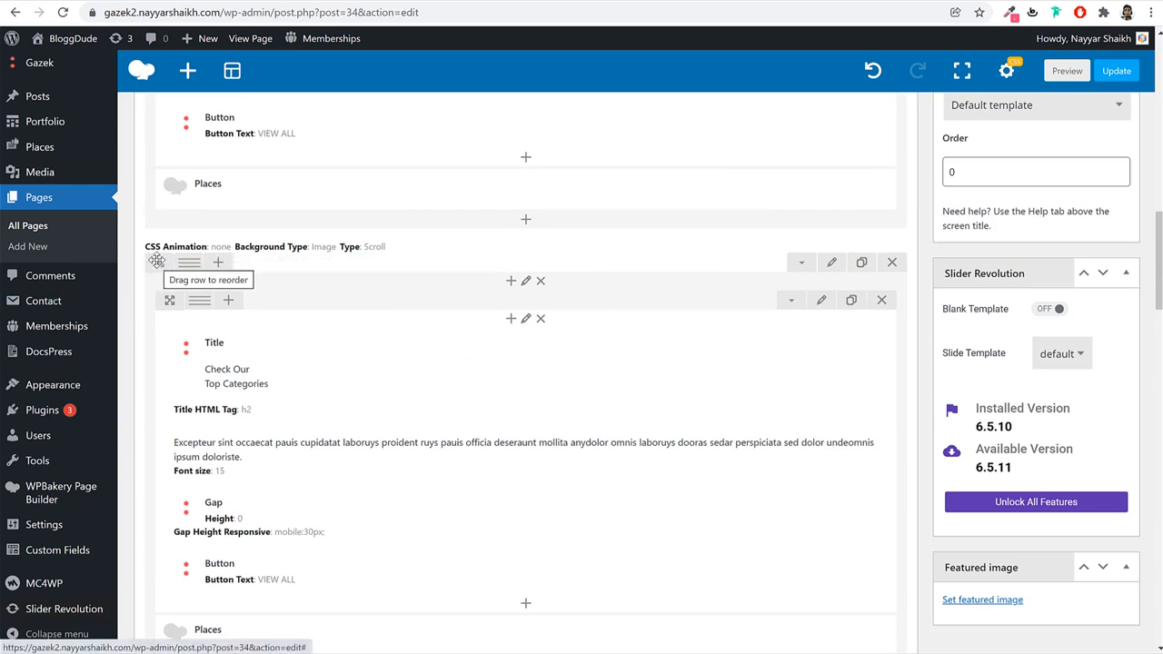
mouse_move(156, 262)
mouse_down()
mouse_move(182, 339)
mouse_move(162, 645)
mouse_move(192, 167)
mouse_move(186, 177)
mouse_up()
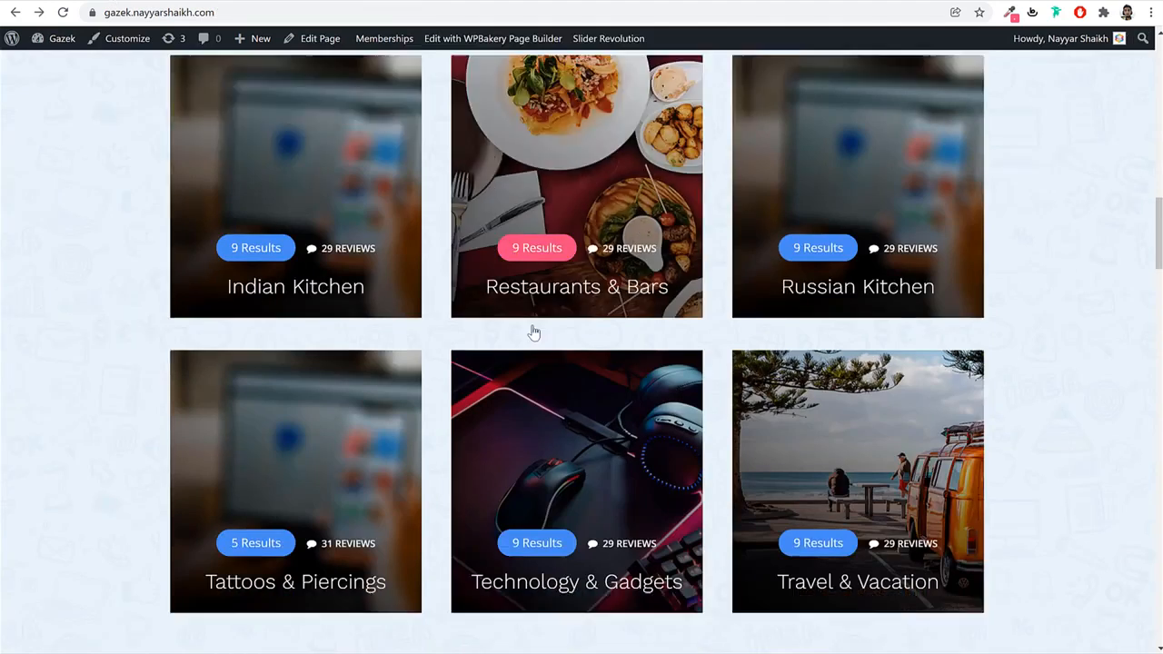
scroll(533, 330, down, 15)
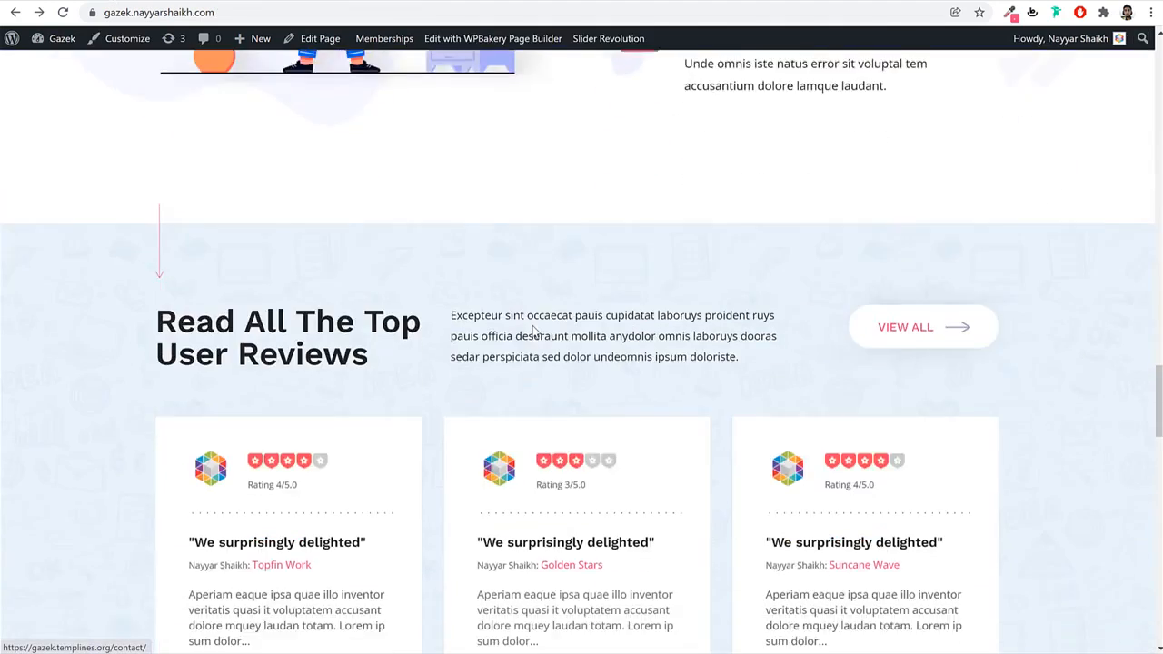
Retitle the copied row with the 'Read All The Top User Reviews' heading from the demo.
scroll(533, 331, down, 2)
triple_click(305, 205)
click(323, 209)
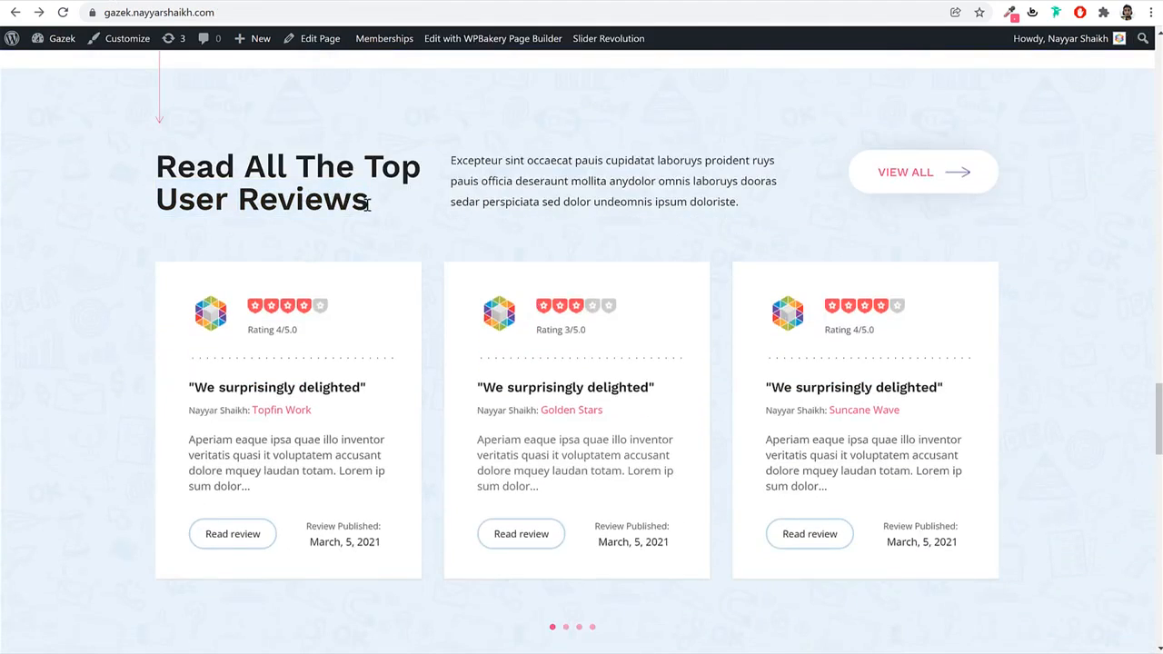
drag(368, 204, 142, 163)
click(167, 178)
triple_click(361, 217)
key(ctrl+c)
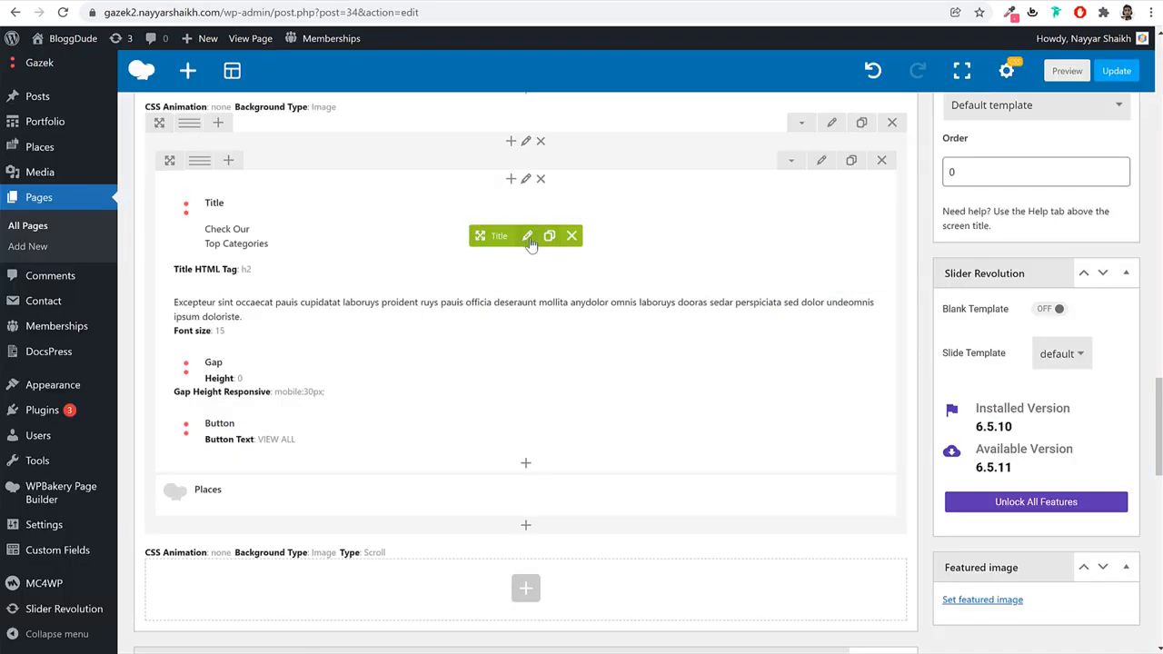
click(527, 233)
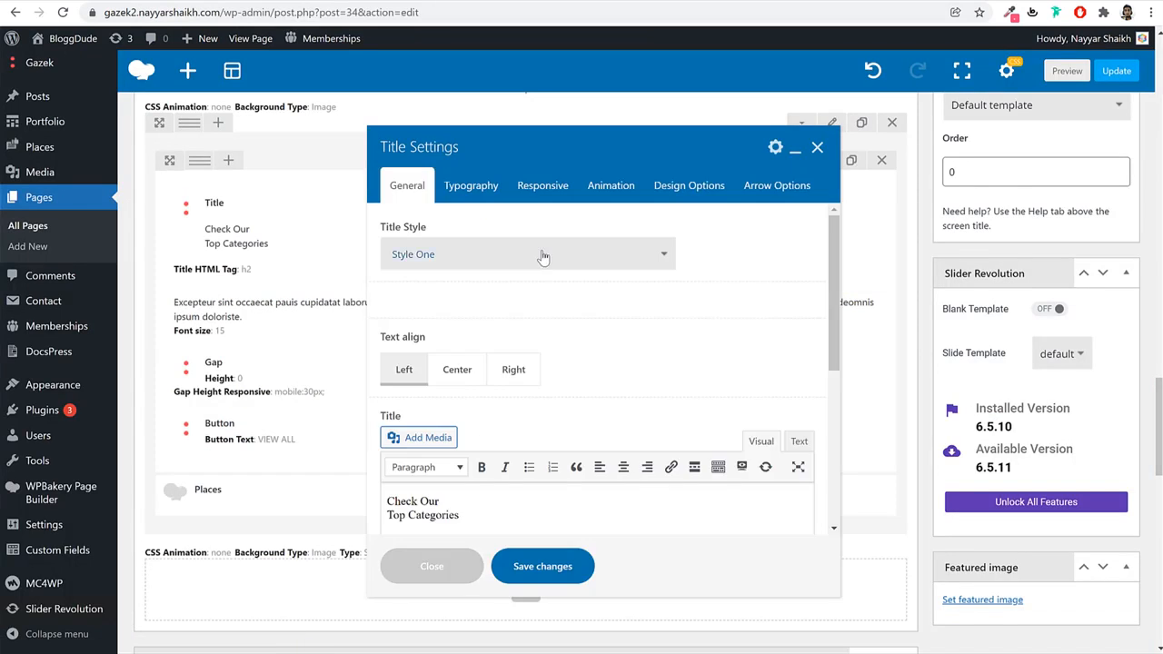
scroll(539, 272, down, 3)
key(ctrl+a)
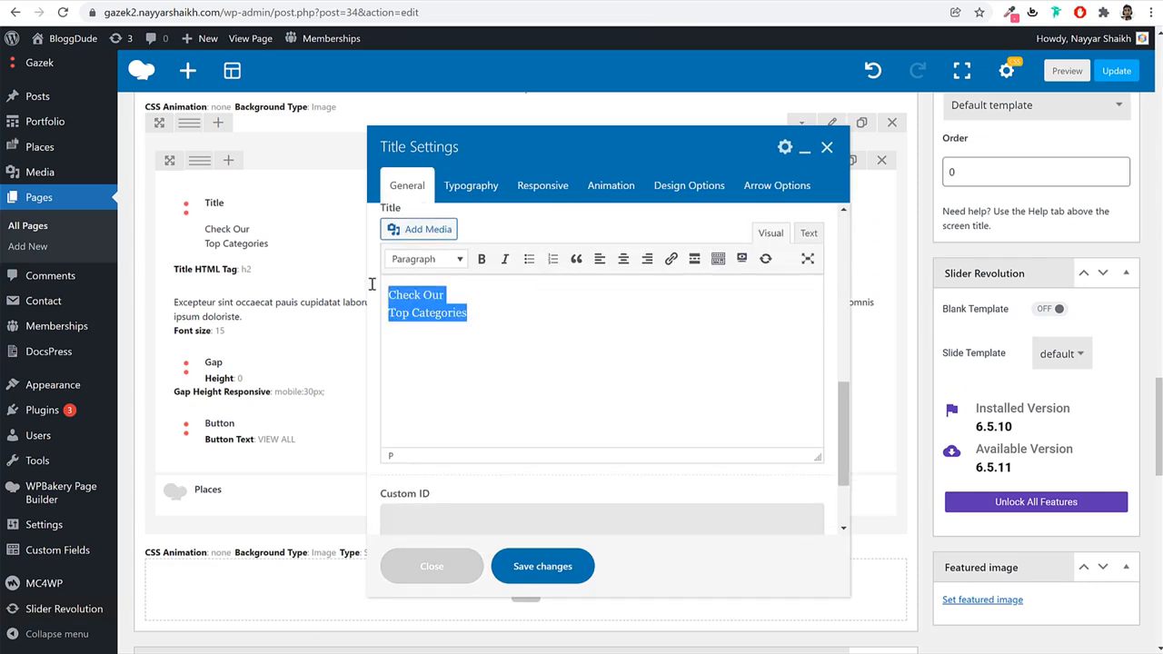
key(ctrl+v)
click(576, 570)
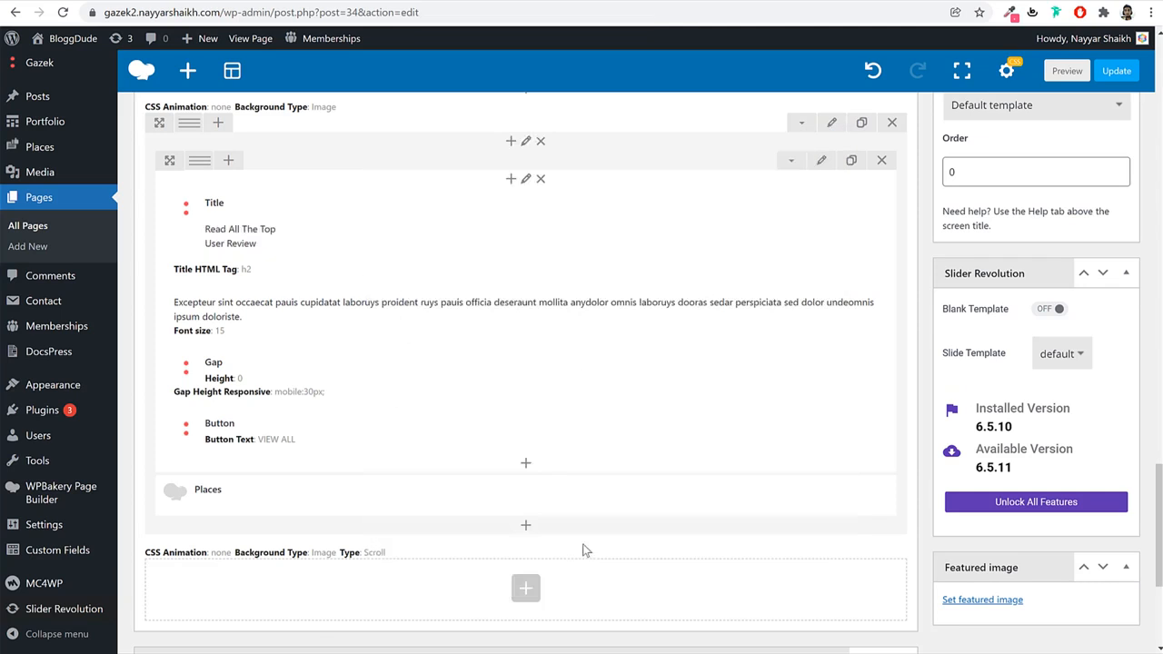
Replace the row's Places element with a Reviews element.
click(576, 495)
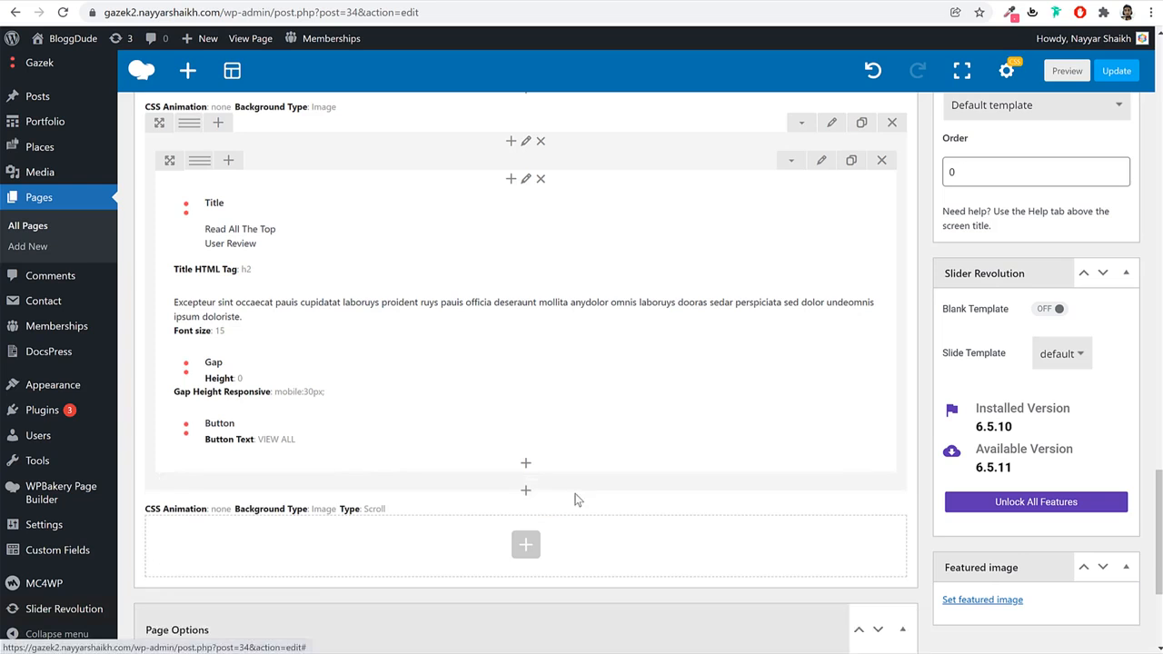
click(524, 495)
text(rev)
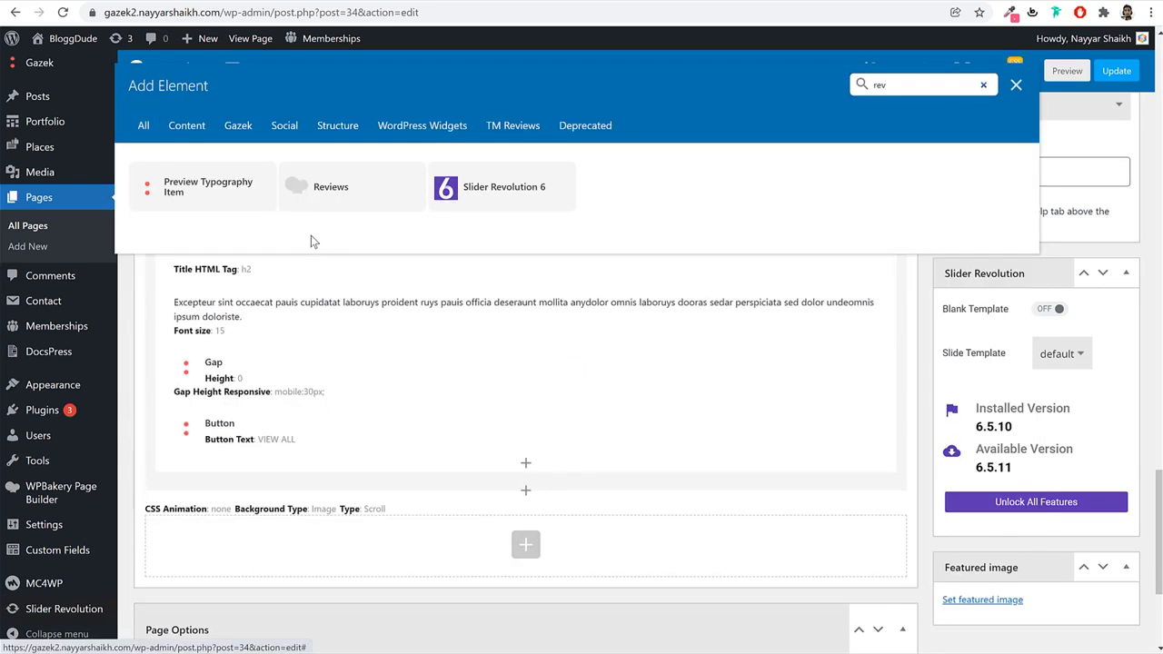
click(336, 194)
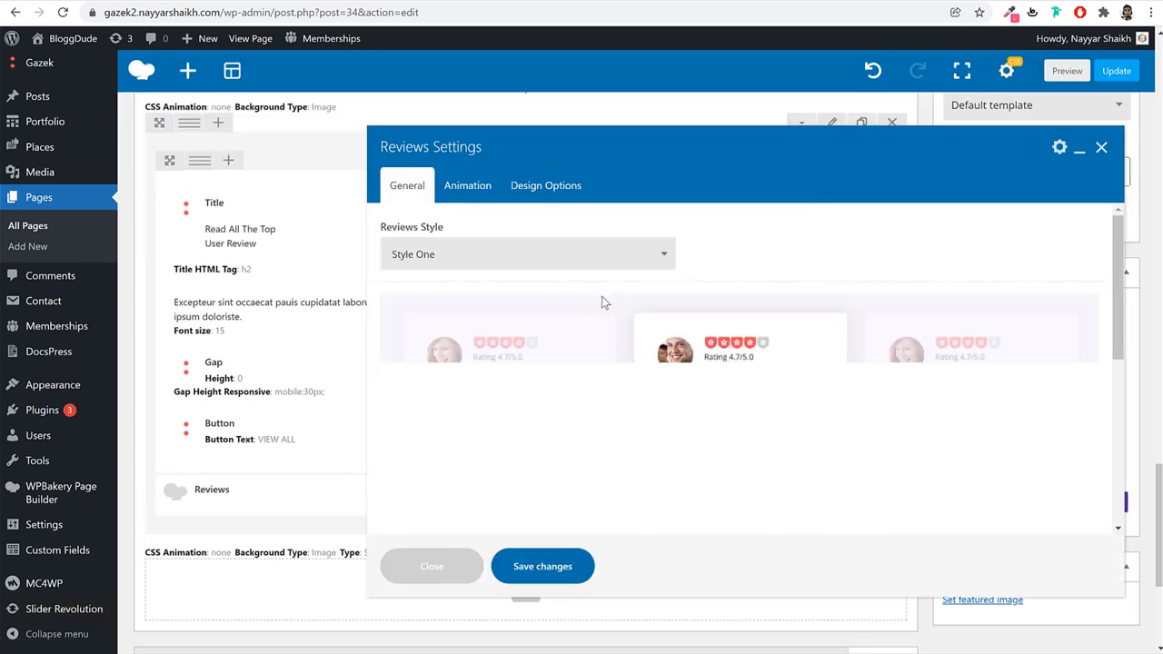
Set the Reviews element to show 4 reviews with 80 bottom padding, and save.
scroll(723, 354, down, 2)
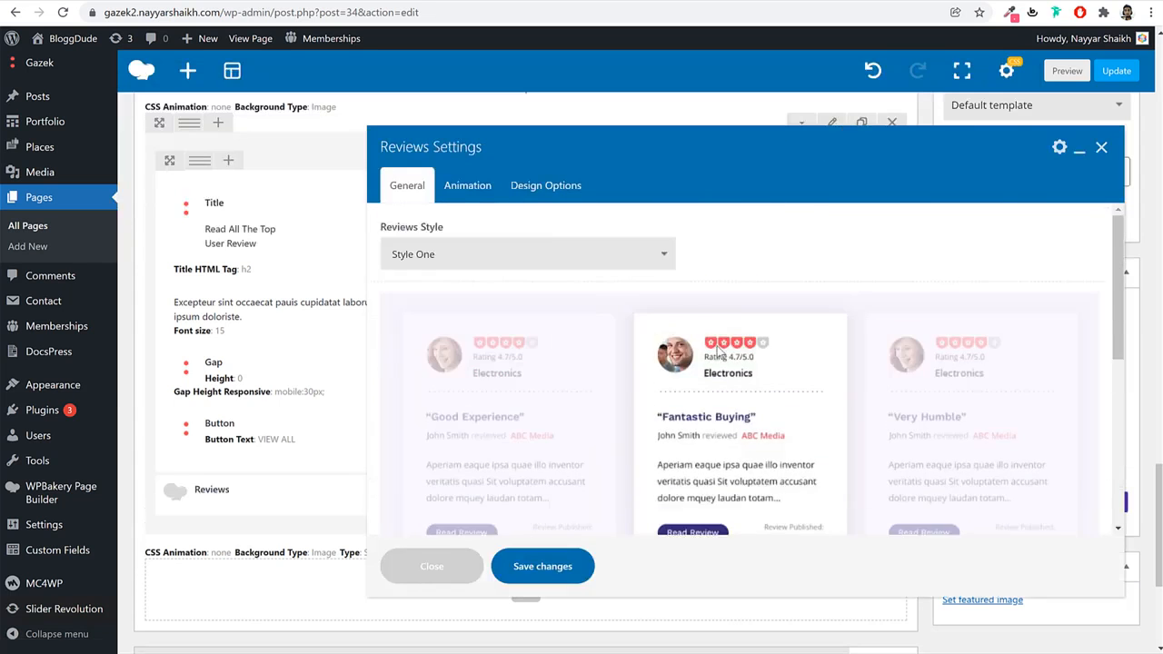
scroll(575, 306, down, 5)
drag(473, 328, 369, 330)
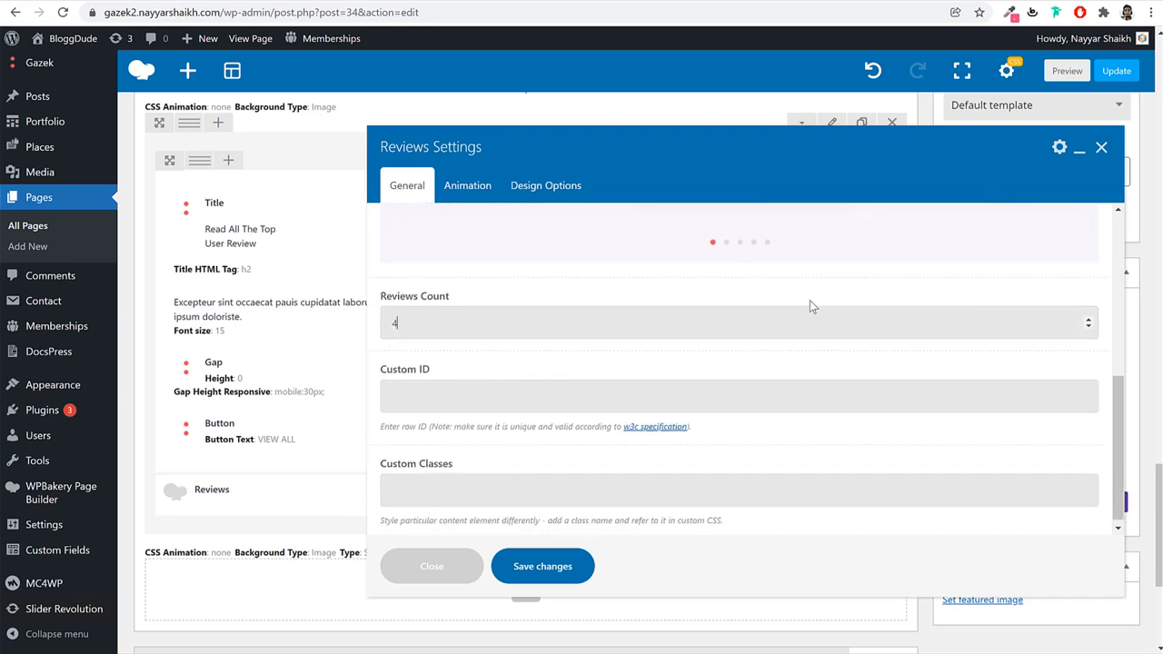
text(4)
click(545, 187)
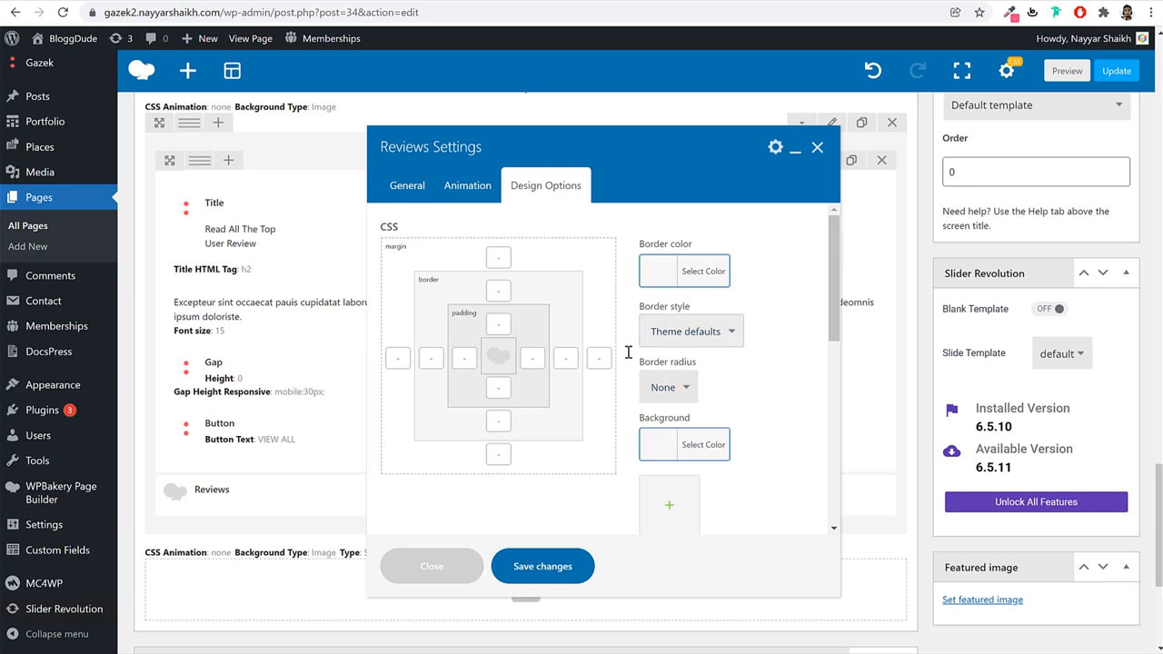
click(493, 388)
click(543, 566)
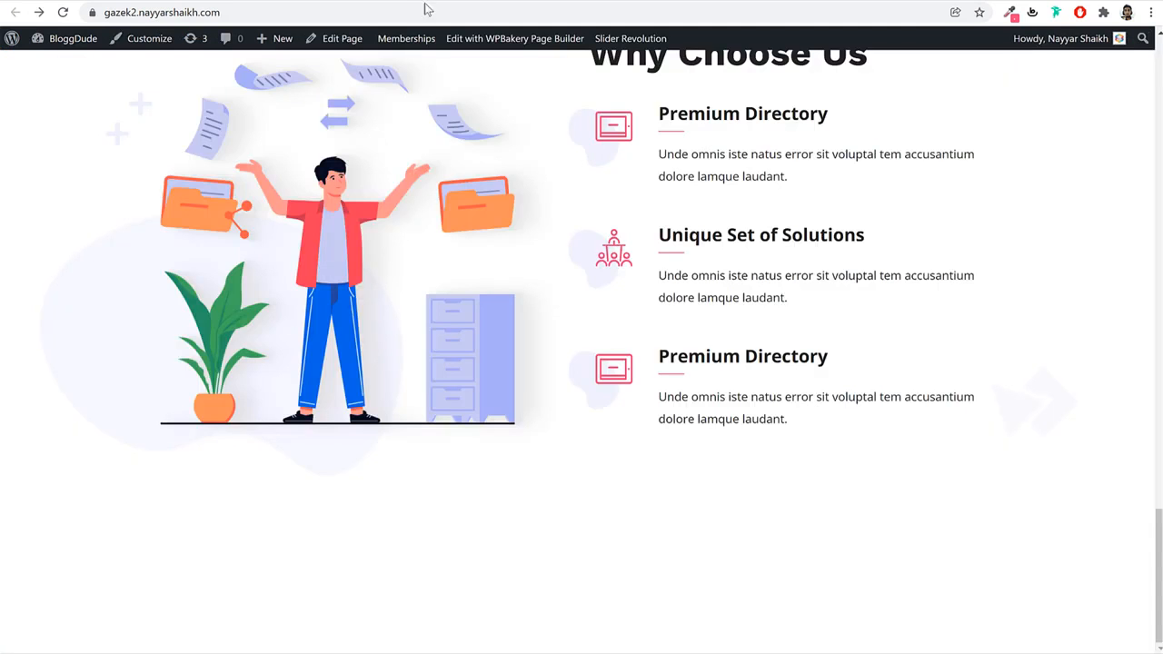
click(429, 11)
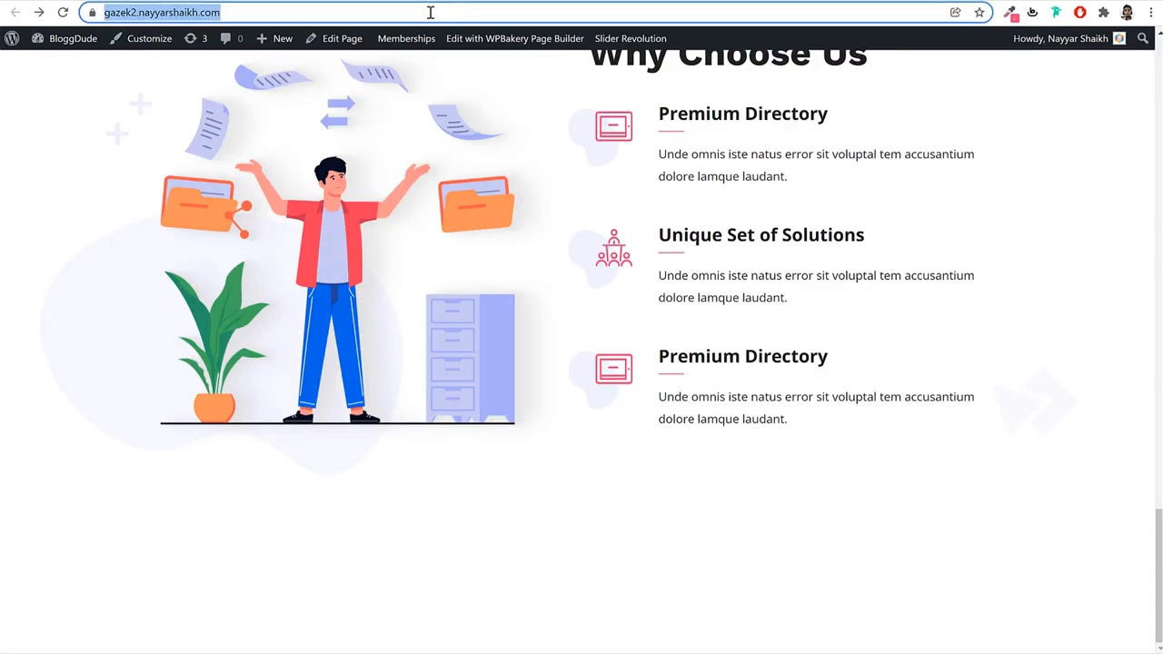
Reload the live Home page and scroll through it, then view the demo's Contact us section.
key(Return)
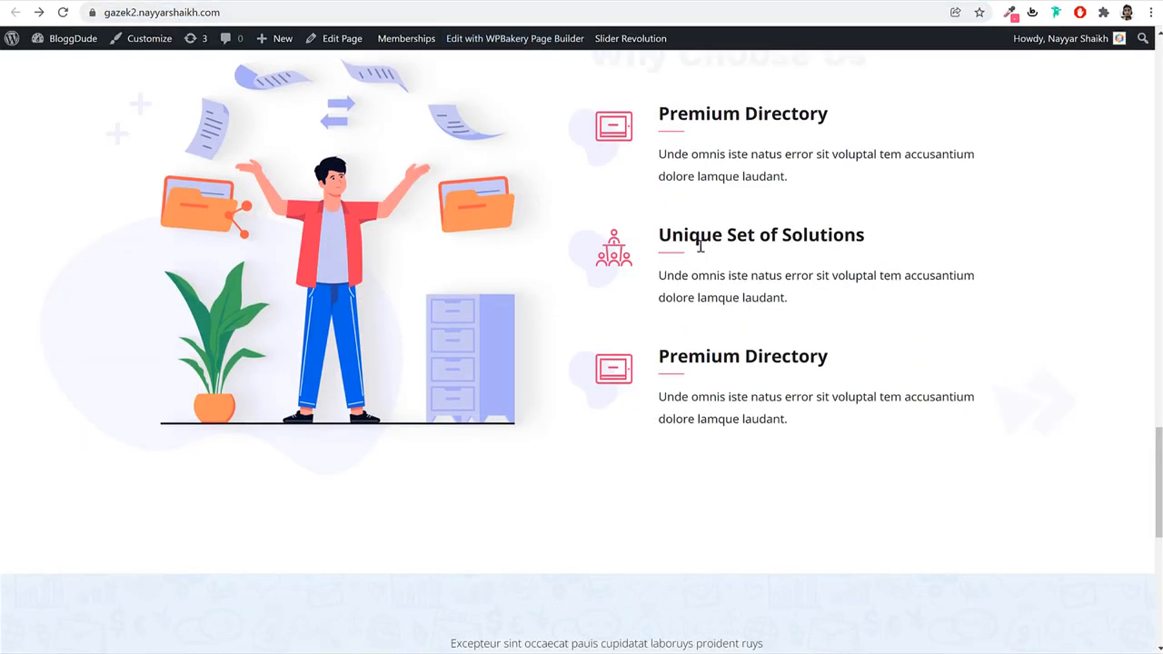
scroll(697, 254, down, 7)
scroll(909, 259, up, 3)
scroll(904, 255, down, 3)
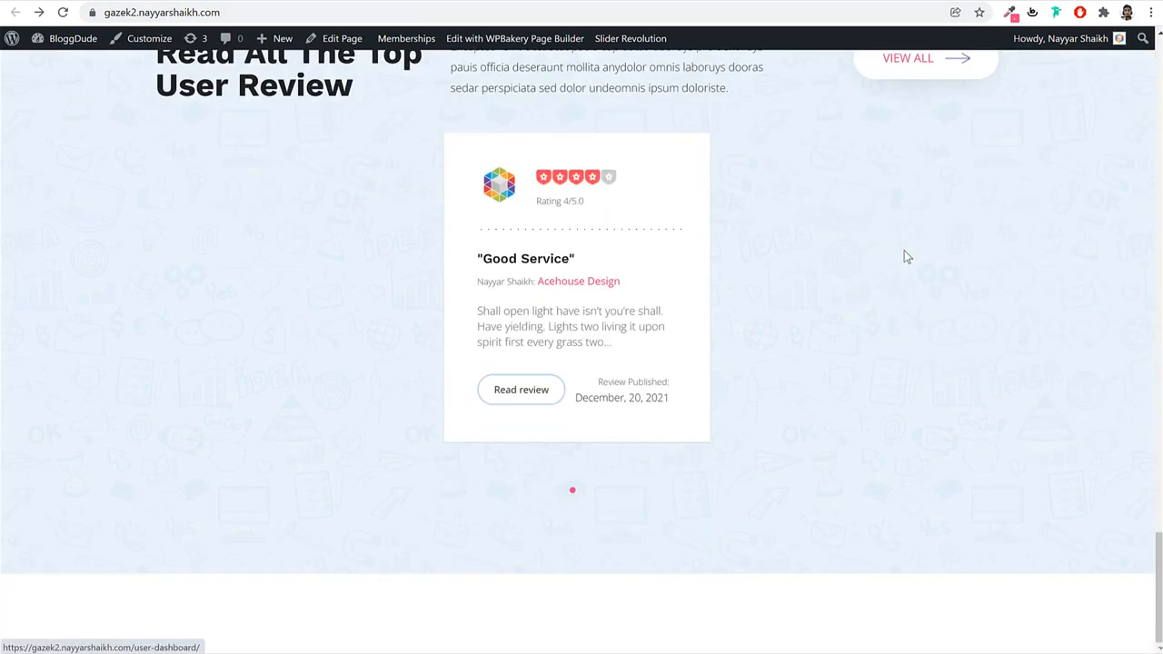
scroll(895, 260, up, 3)
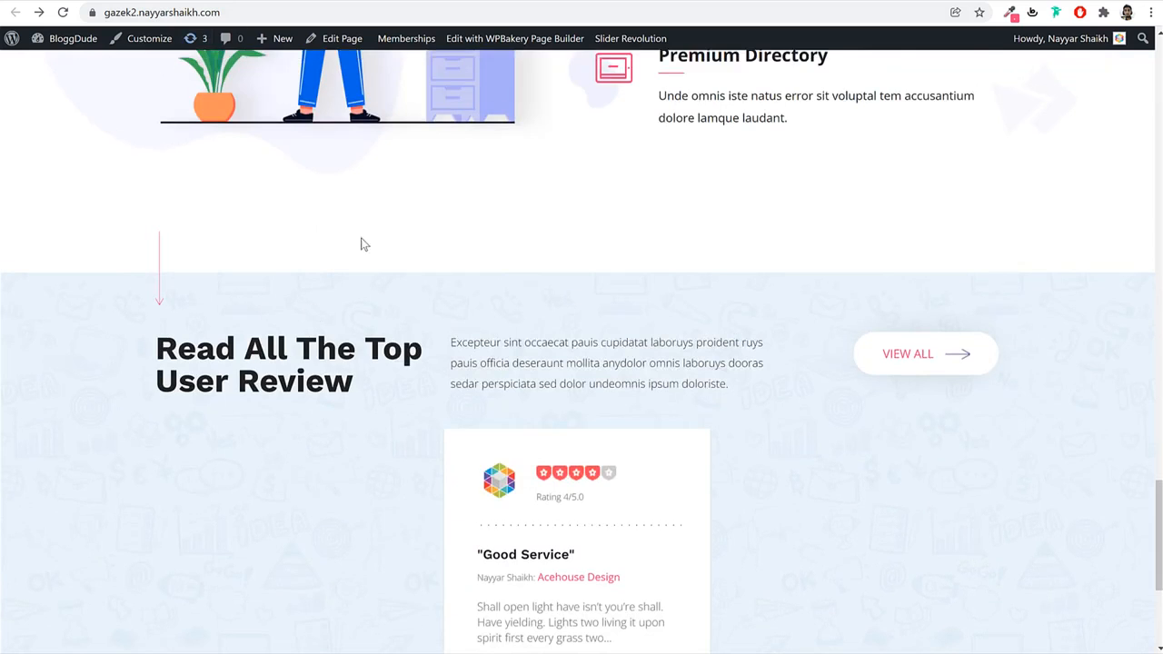
scroll(555, 333, down, 3)
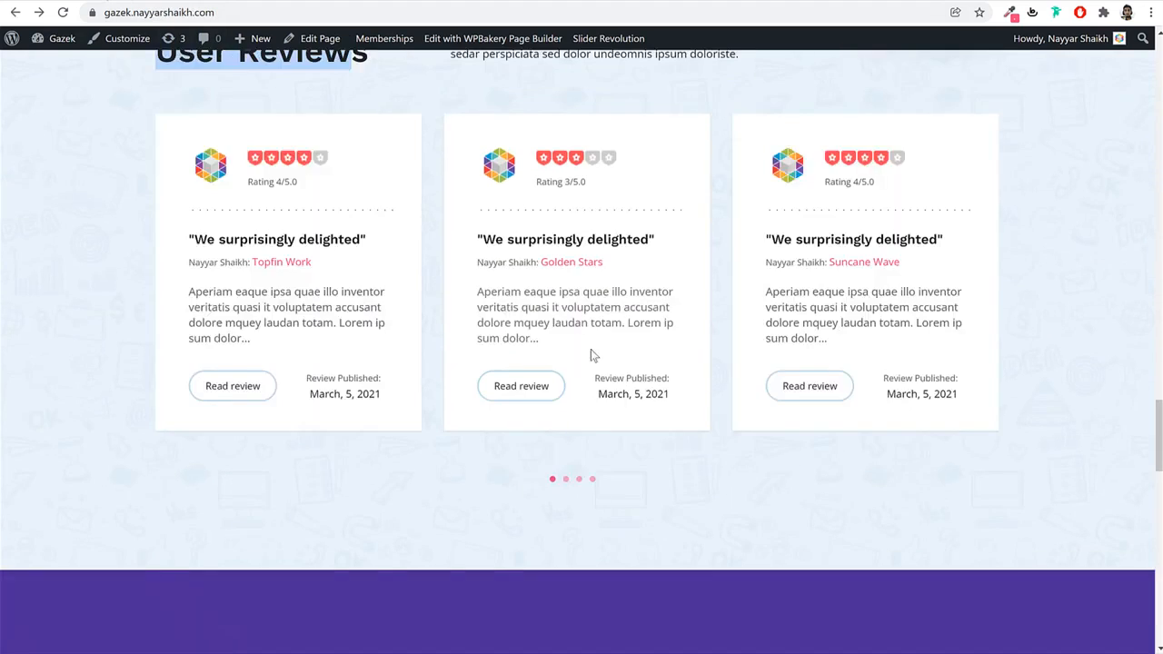
scroll(591, 355, down, 5)
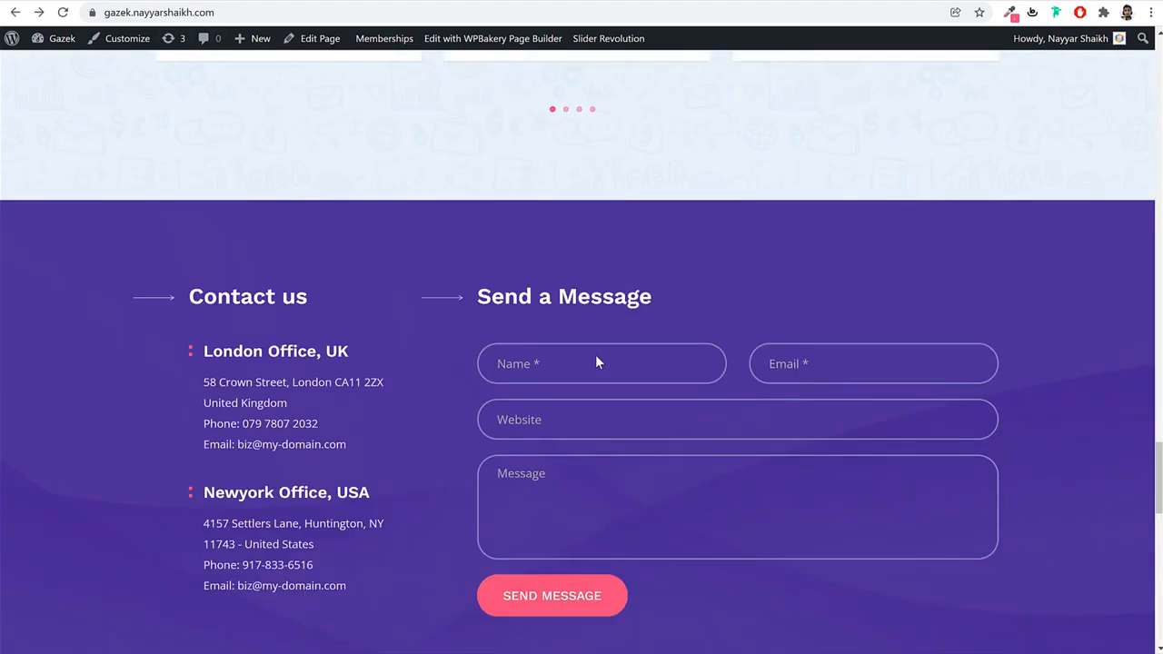
scroll(468, 187, up, 1)
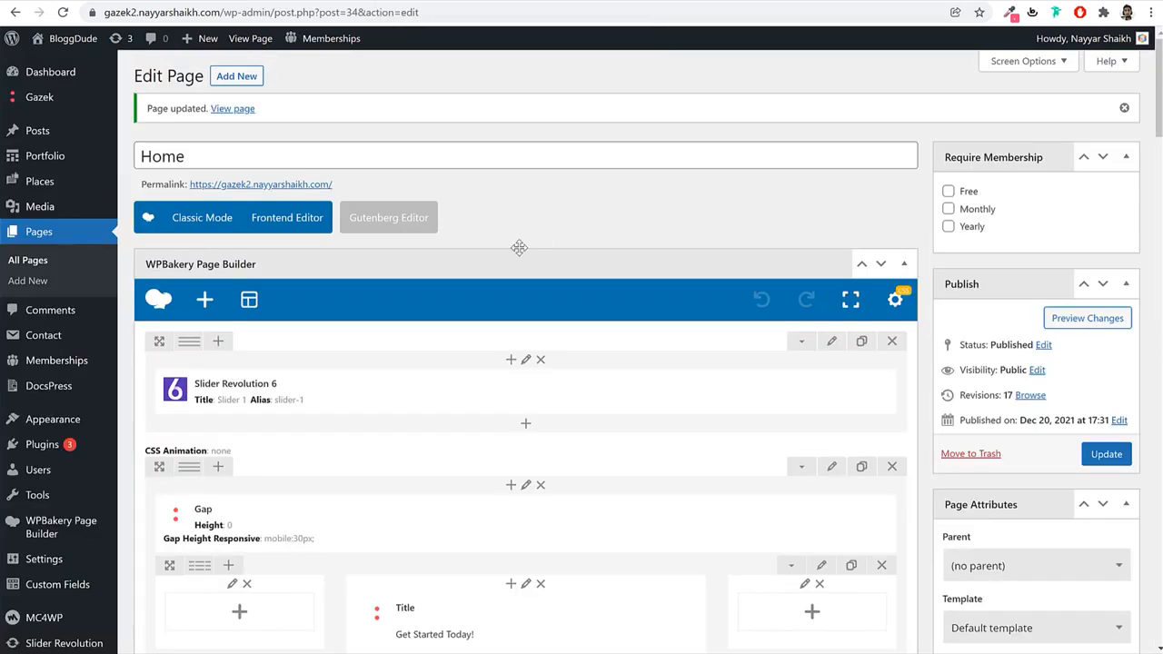
scroll(519, 247, down, 15)
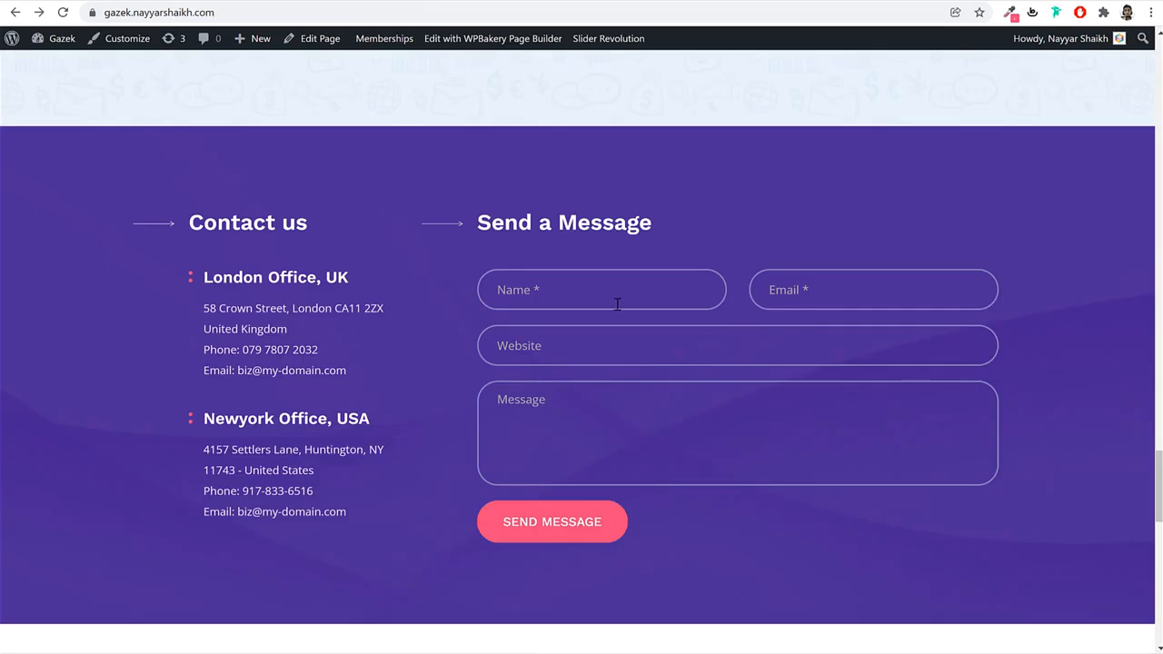
scroll(636, 220, up, 1)
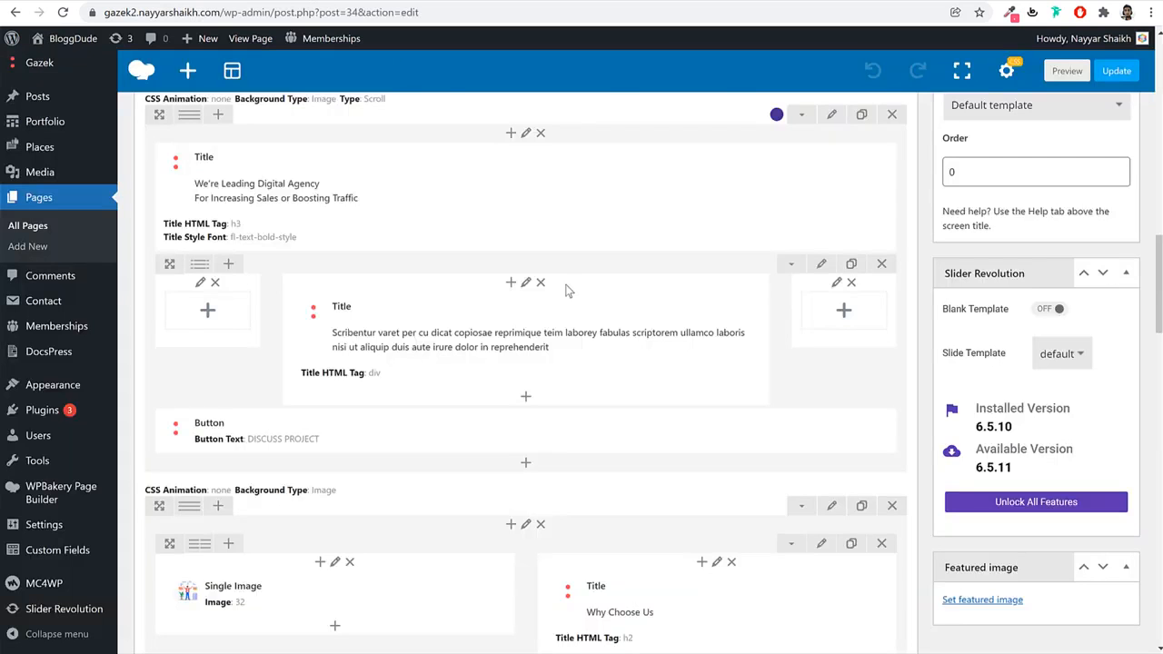
Add a Row element into the empty bottom section below Reviews.
scroll(567, 285, down, 15)
scroll(550, 280, up, 4)
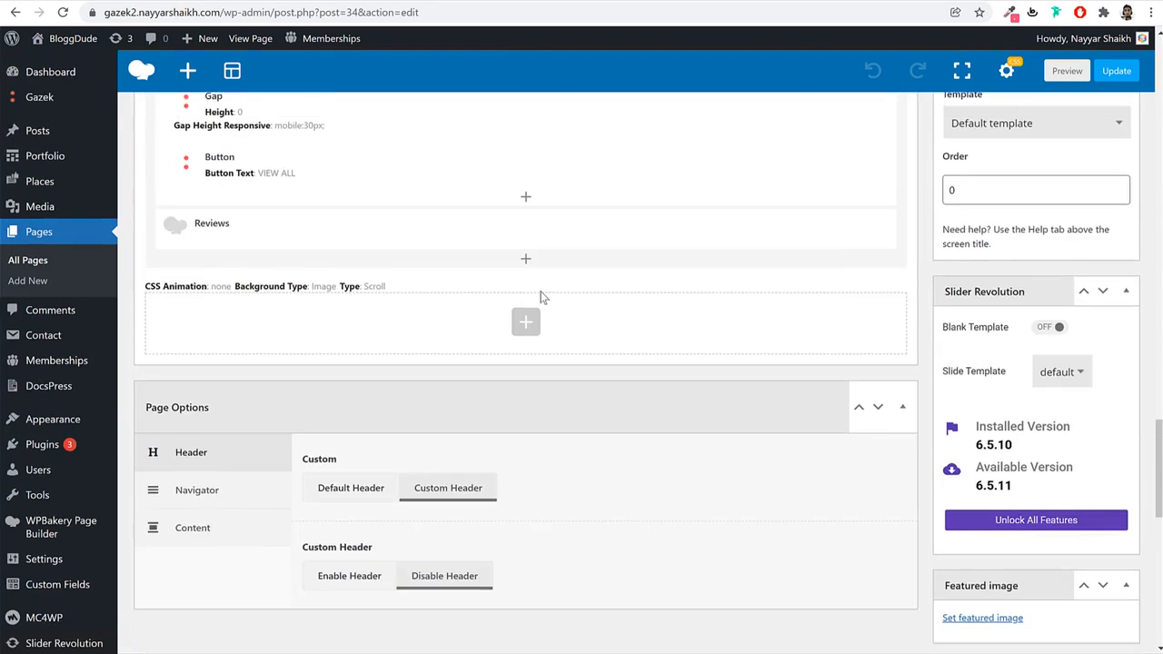
click(527, 326)
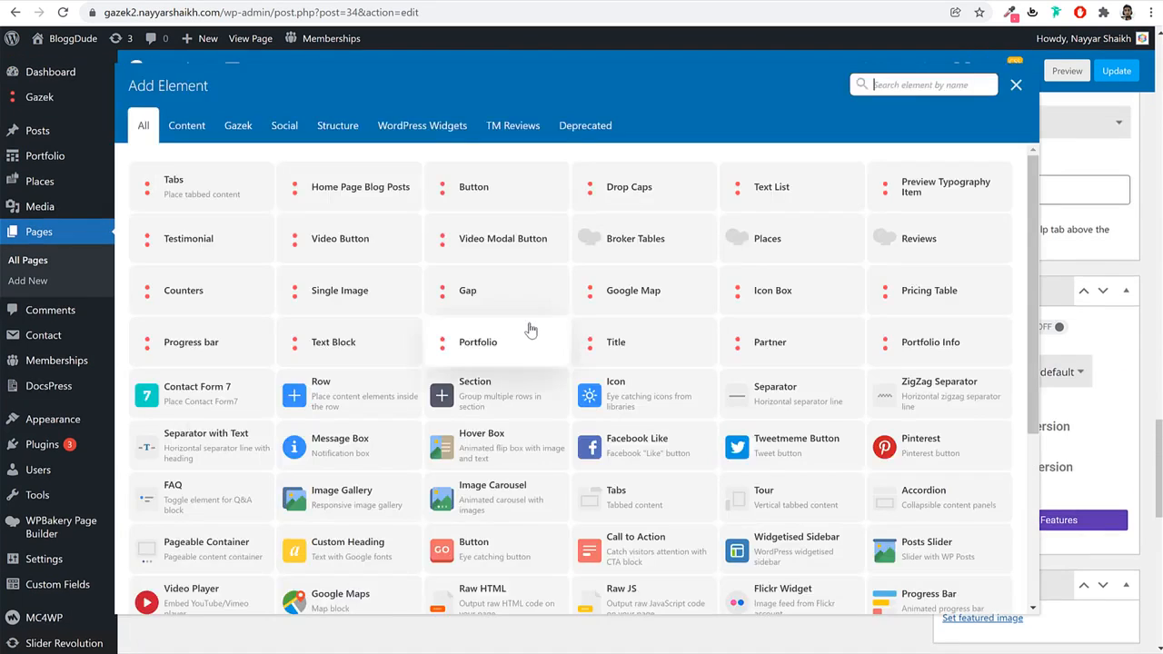
click(363, 393)
Add an inner row inside the new row, then review the demo's Contact us addresses.
scroll(572, 355, down, 1)
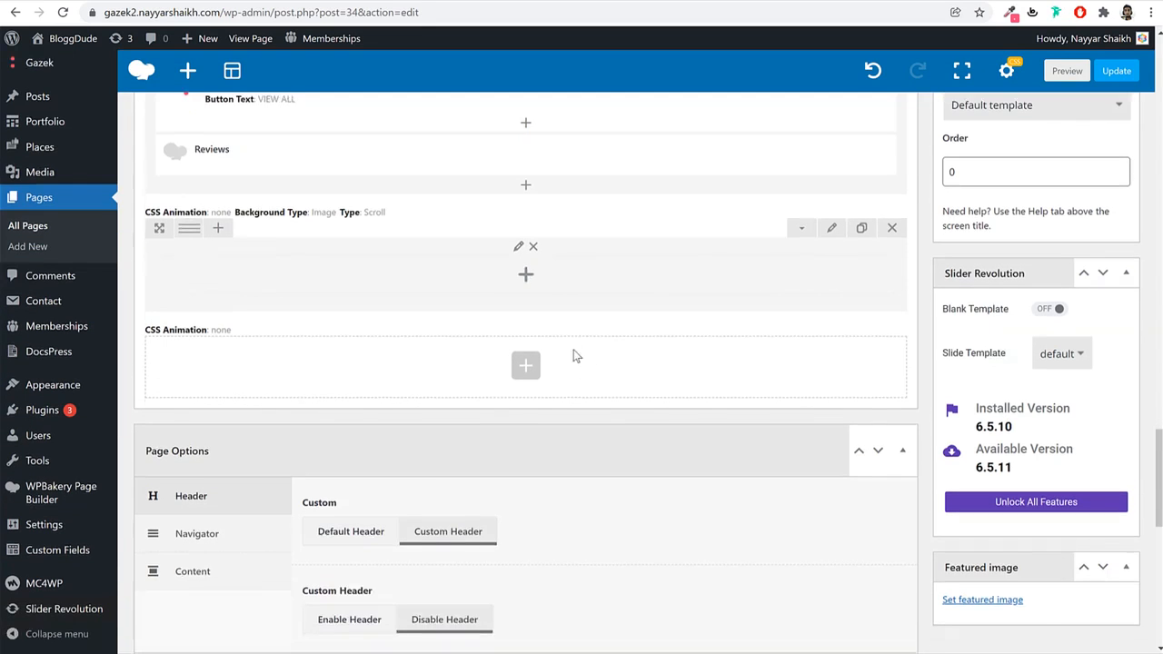
click(532, 276)
click(334, 398)
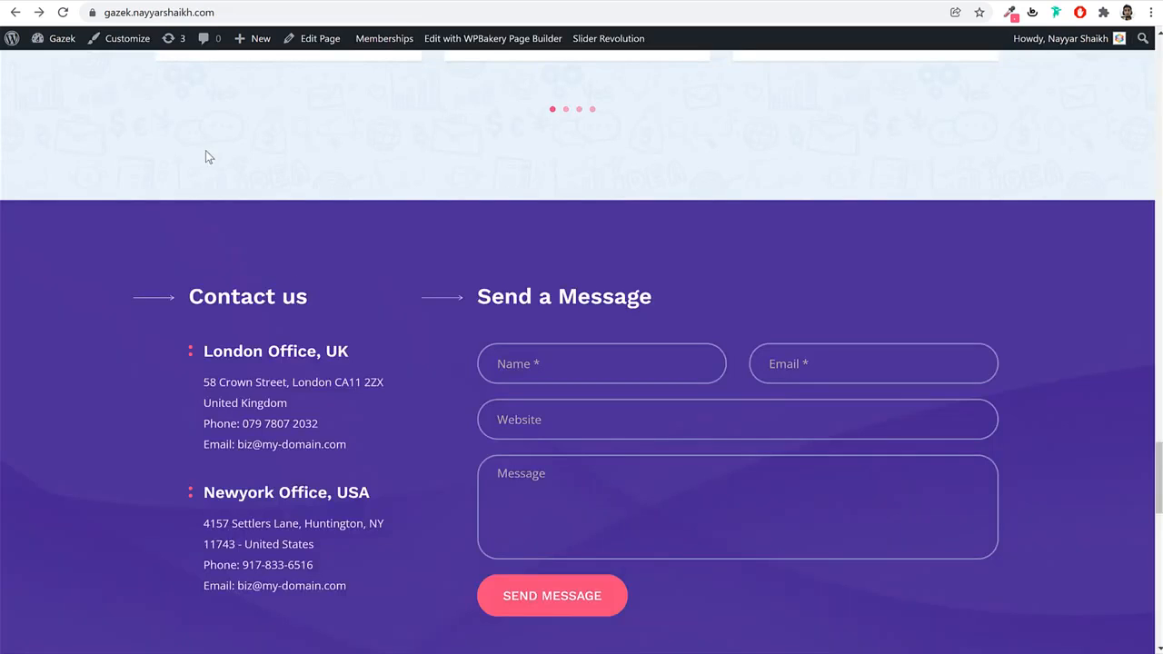
scroll(332, 300, down, 1)
scroll(334, 303, down, 2)
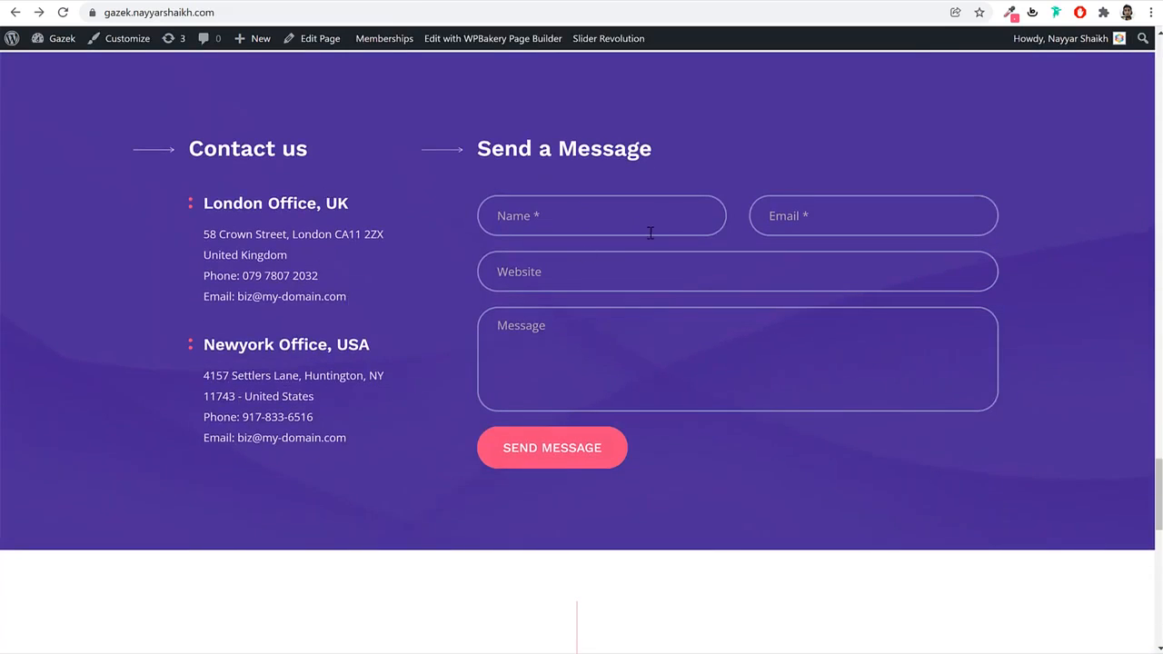
drag(233, 189, 311, 395)
click(541, 167)
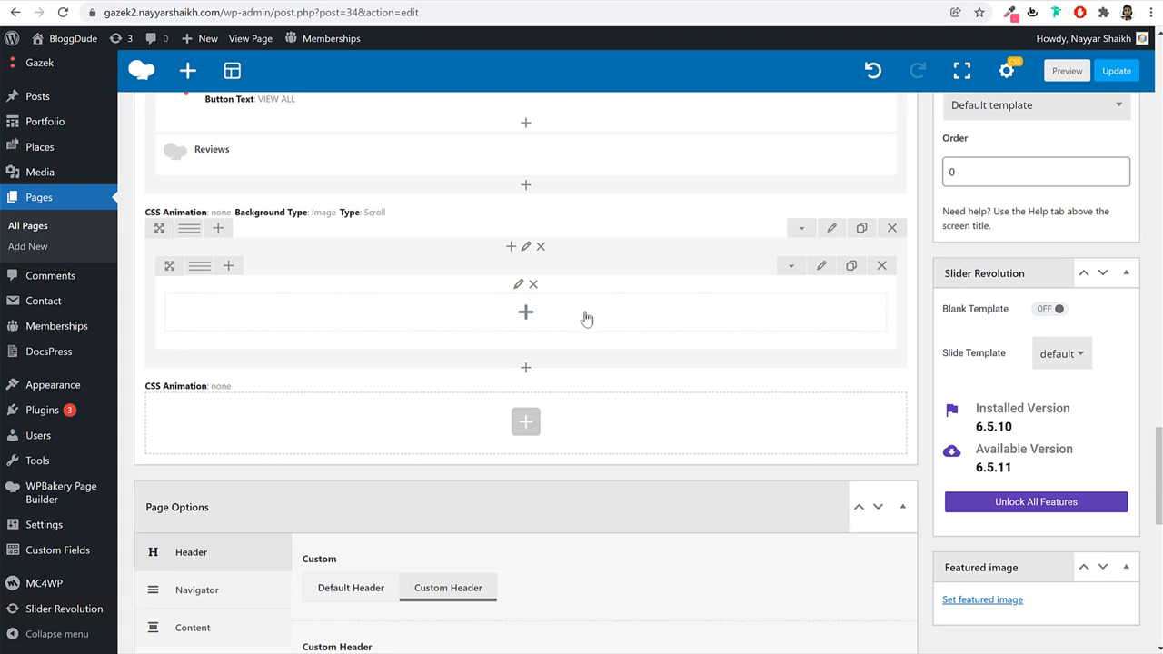
mouse_move(196, 271)
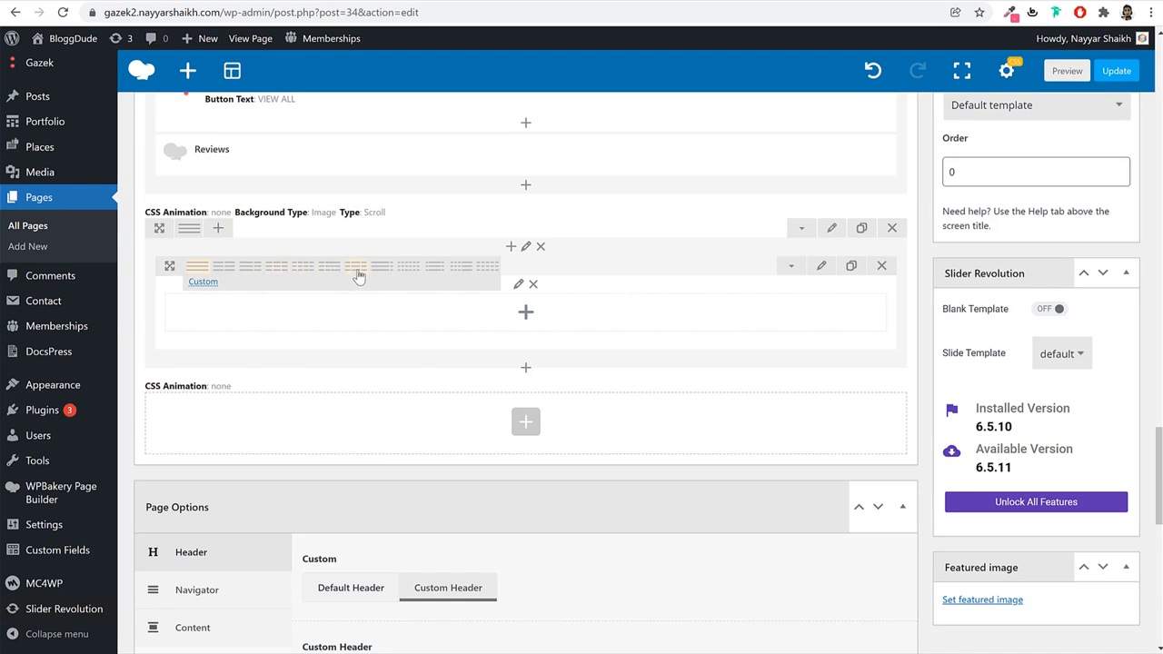
Give the inner row a custom 1/3 + 2/3 column layout, ready for left-column content.
click(202, 282)
click(619, 245)
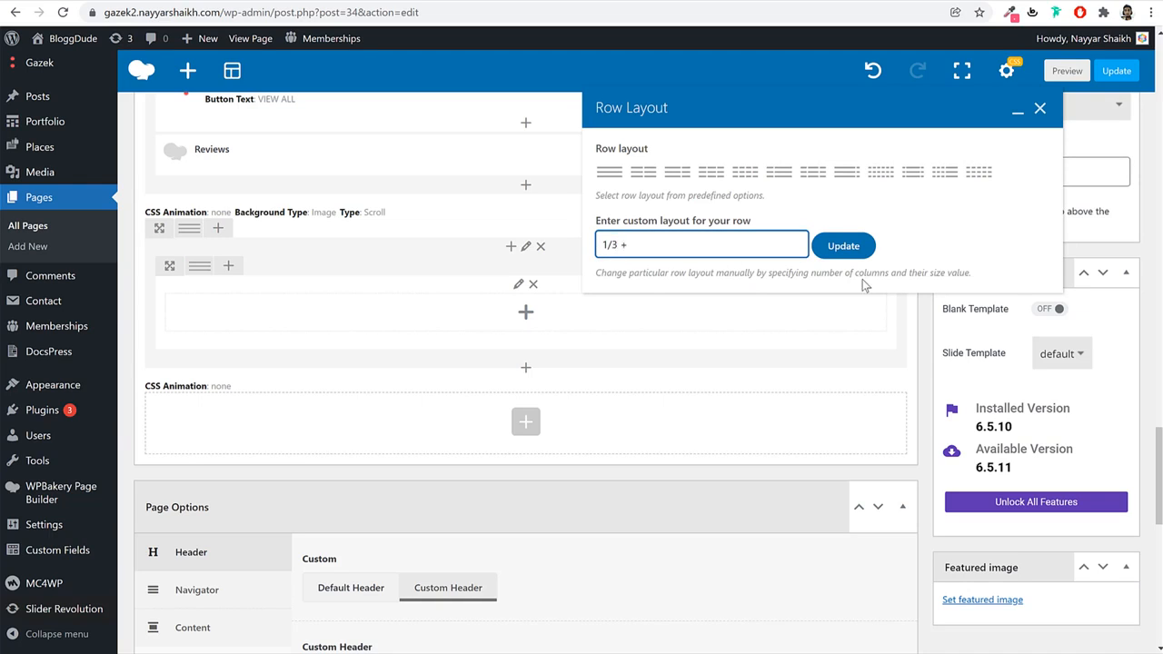
click(844, 247)
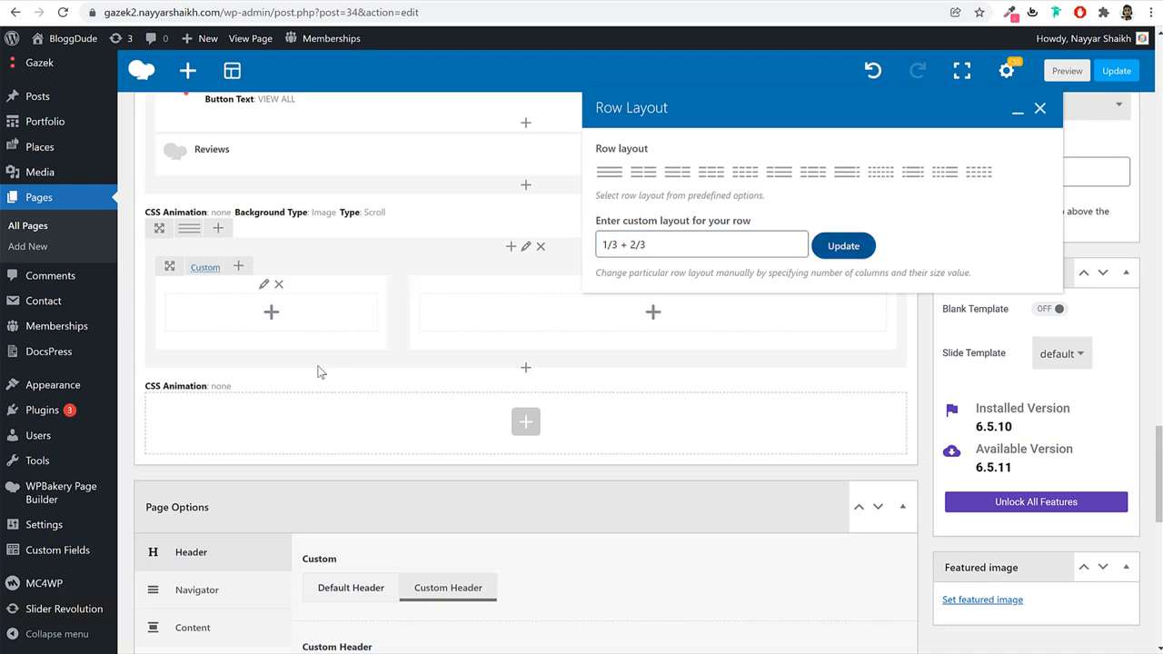
click(1041, 109)
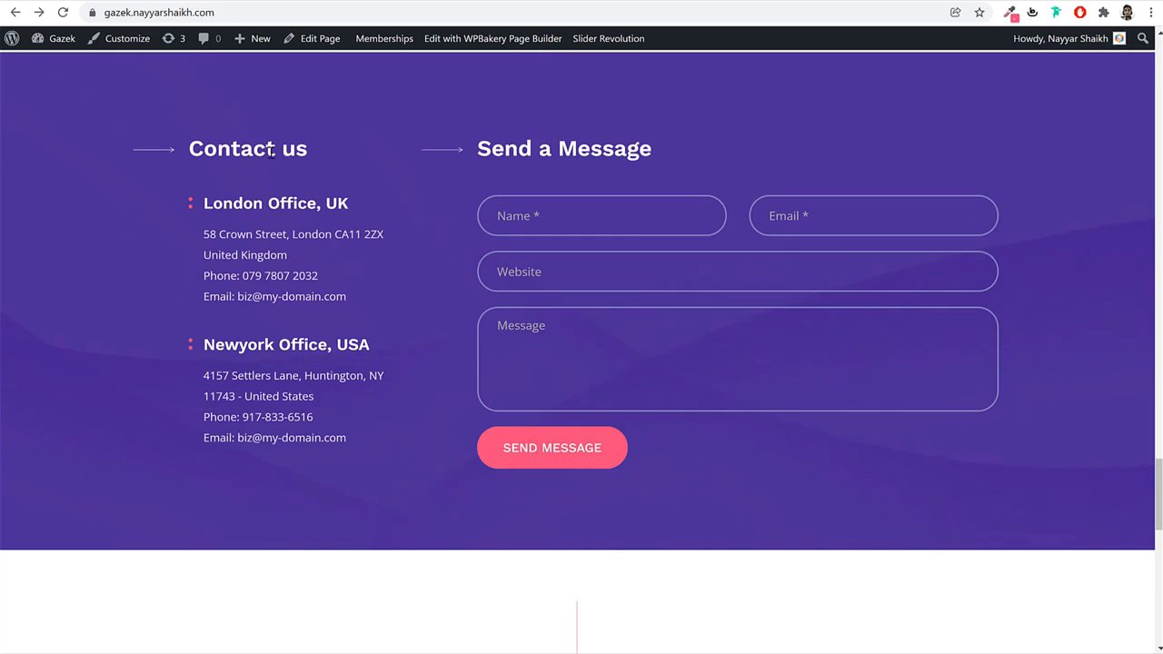
triple_click(270, 152)
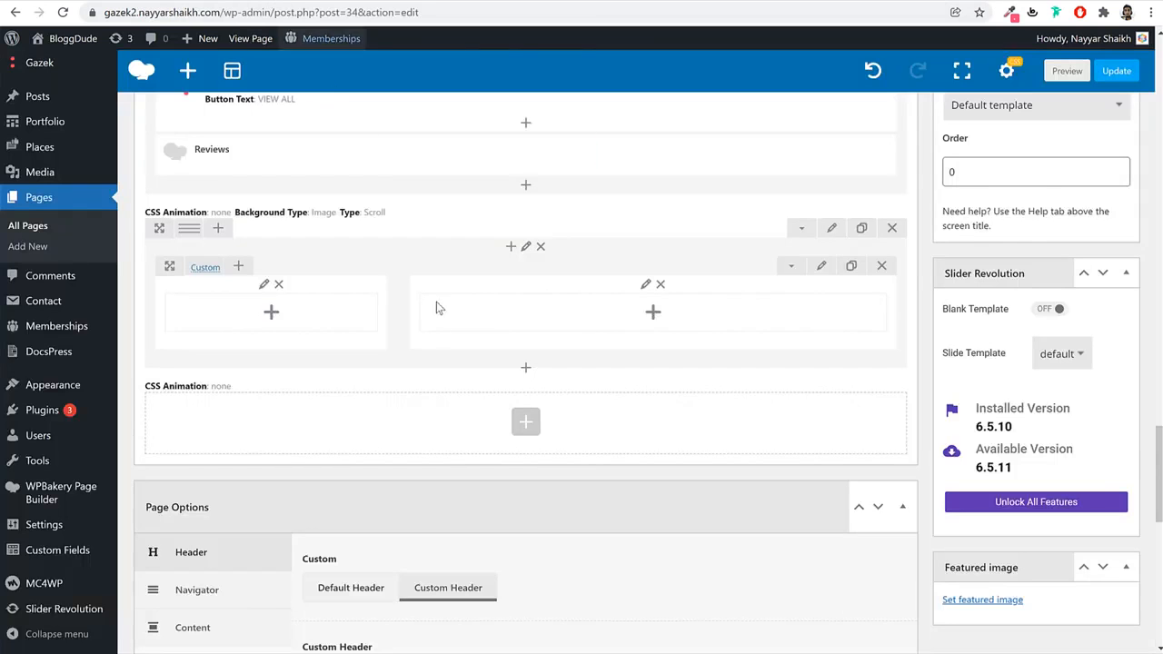
click(313, 320)
Add a Title element to the one-third column and review its typography, animation and spacing options.
text(tit)
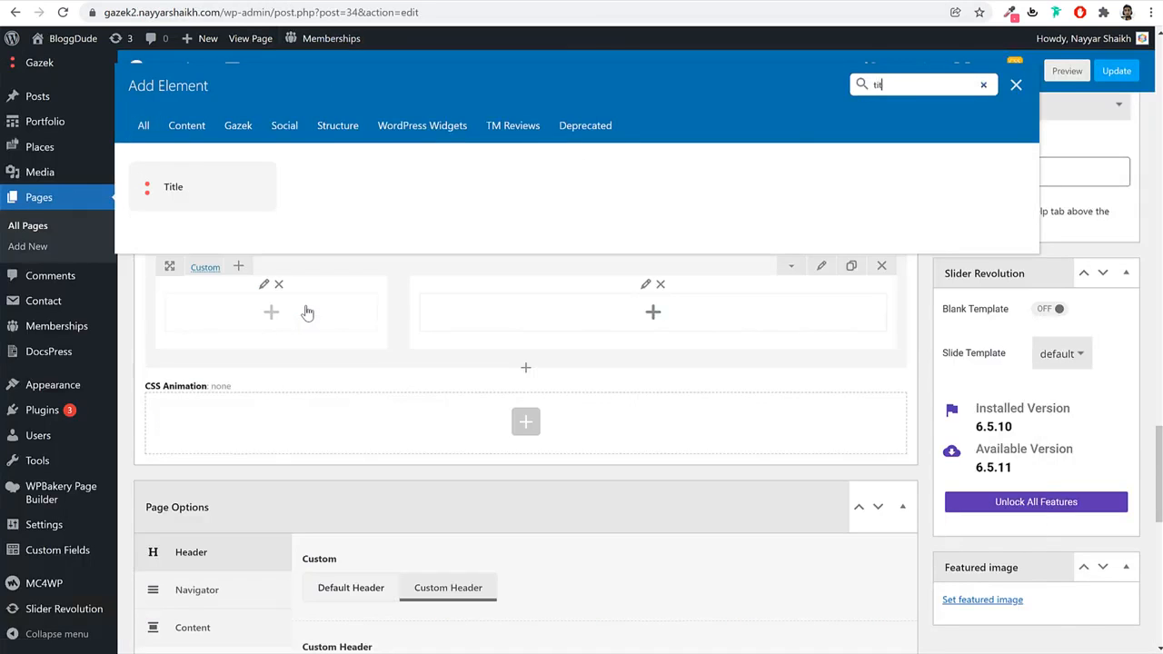
key(Return)
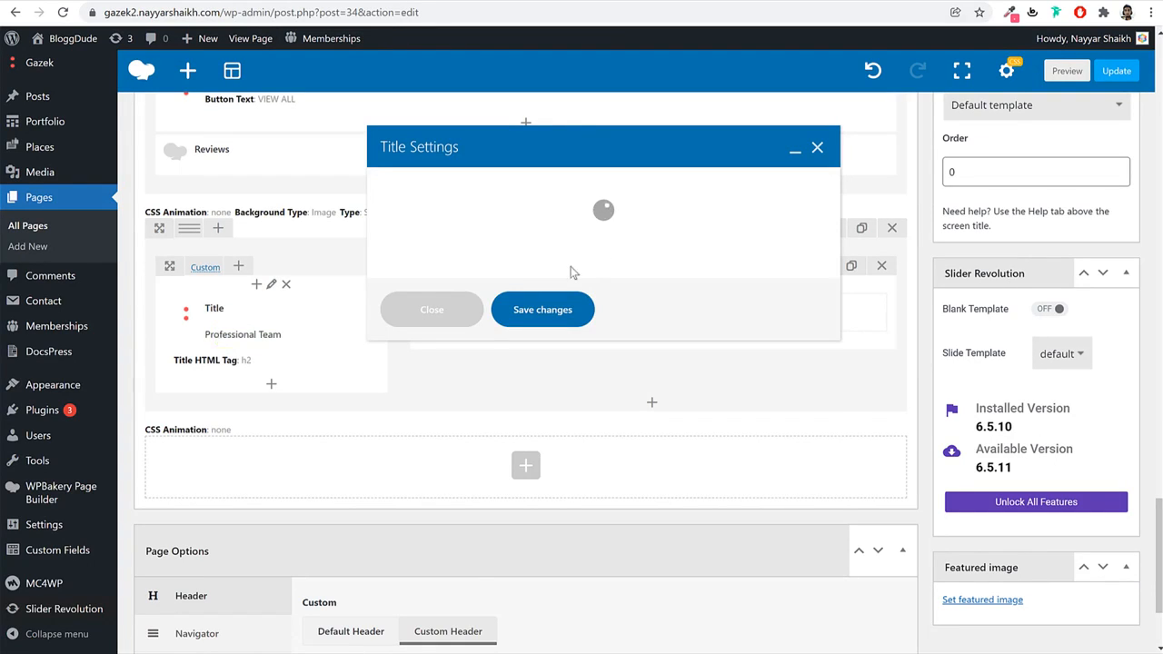
scroll(599, 284, down, 5)
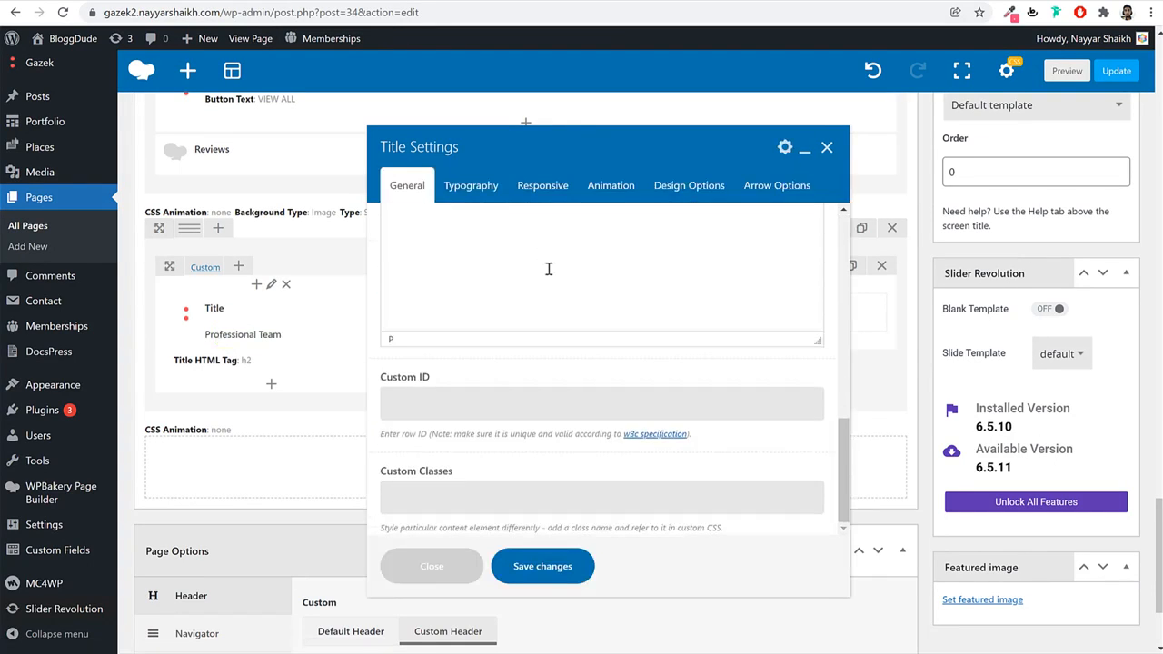
scroll(613, 329, up, 2)
scroll(612, 330, down, 2)
scroll(613, 330, up, 3)
click(481, 190)
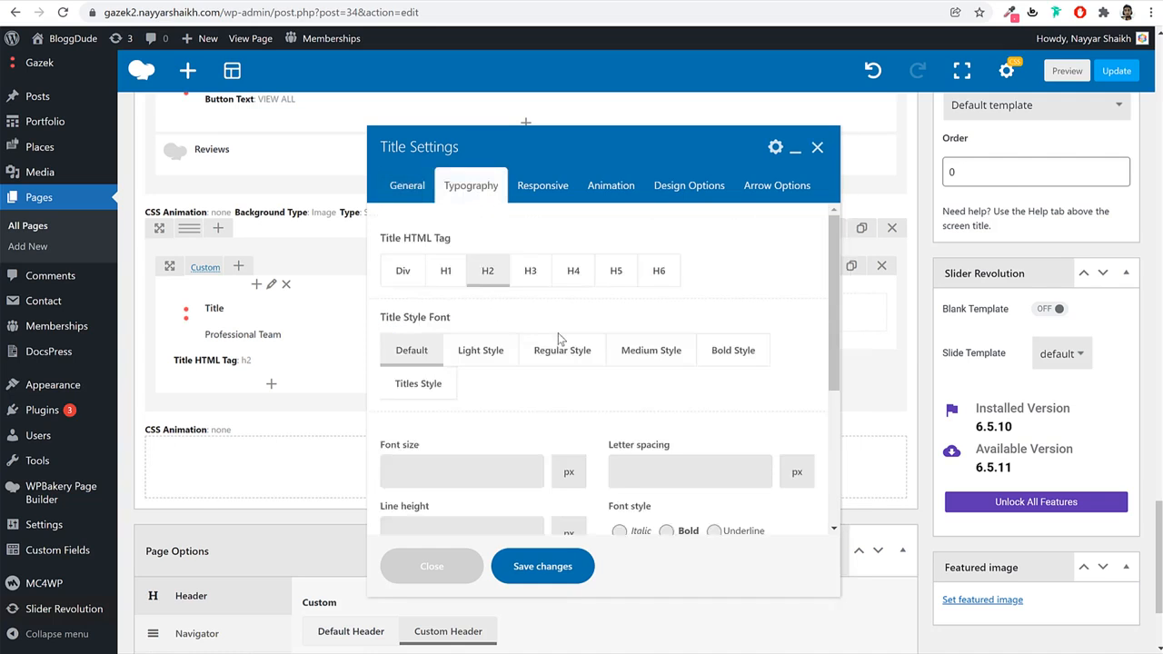
scroll(545, 350, down, 3)
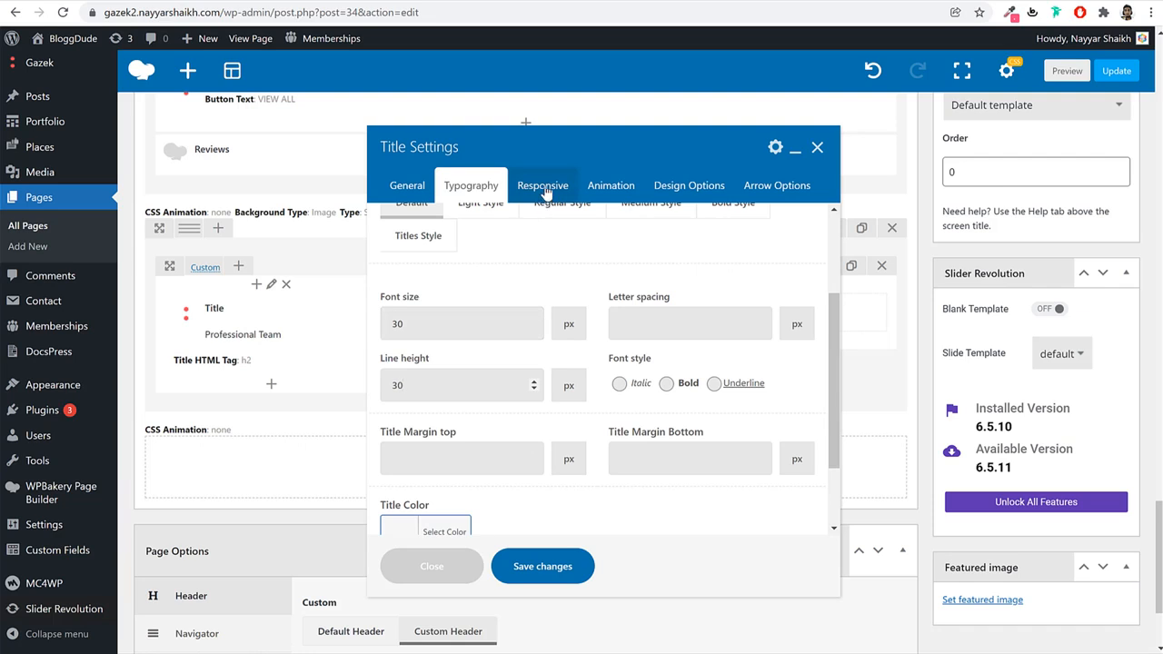
click(604, 196)
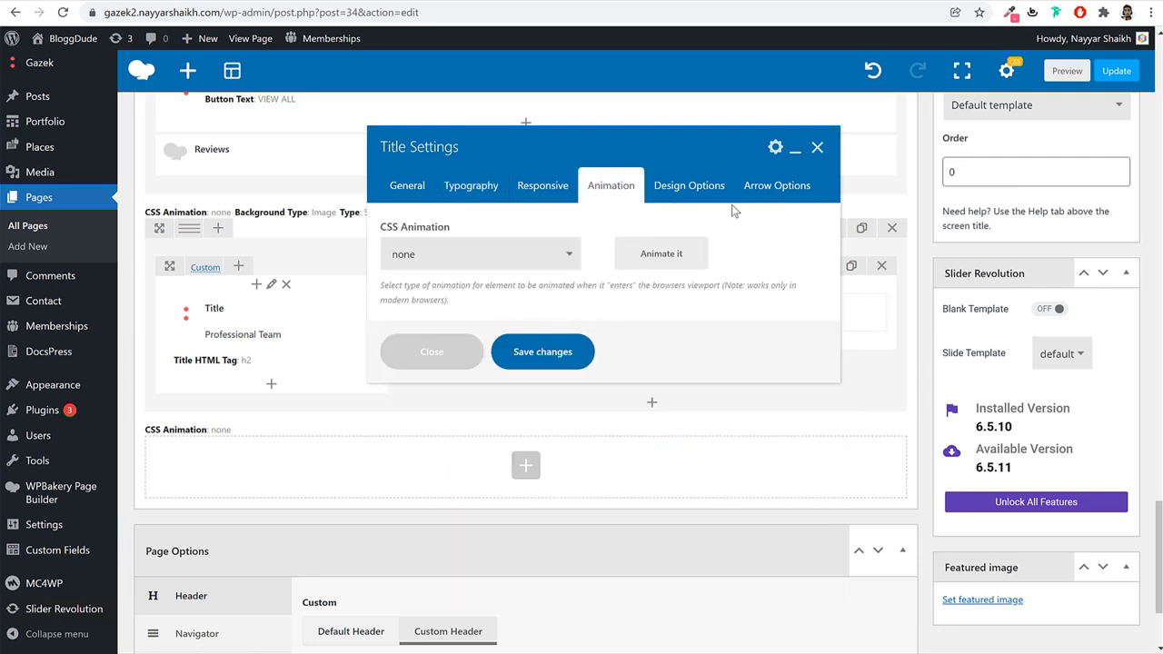
click(682, 194)
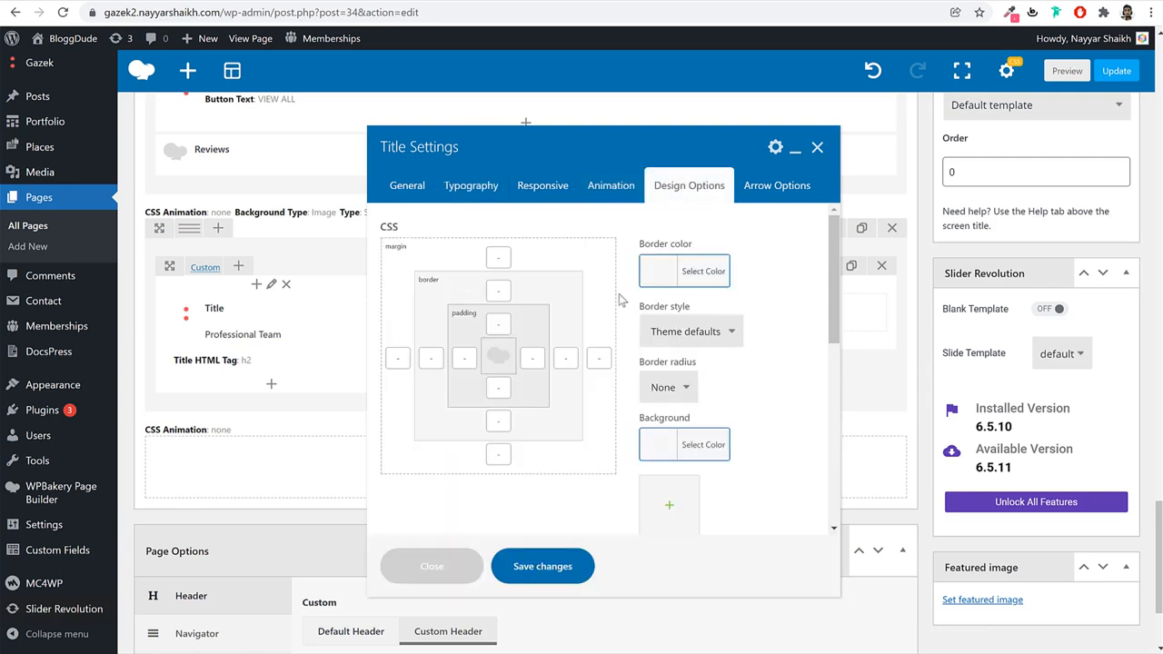
click(495, 389)
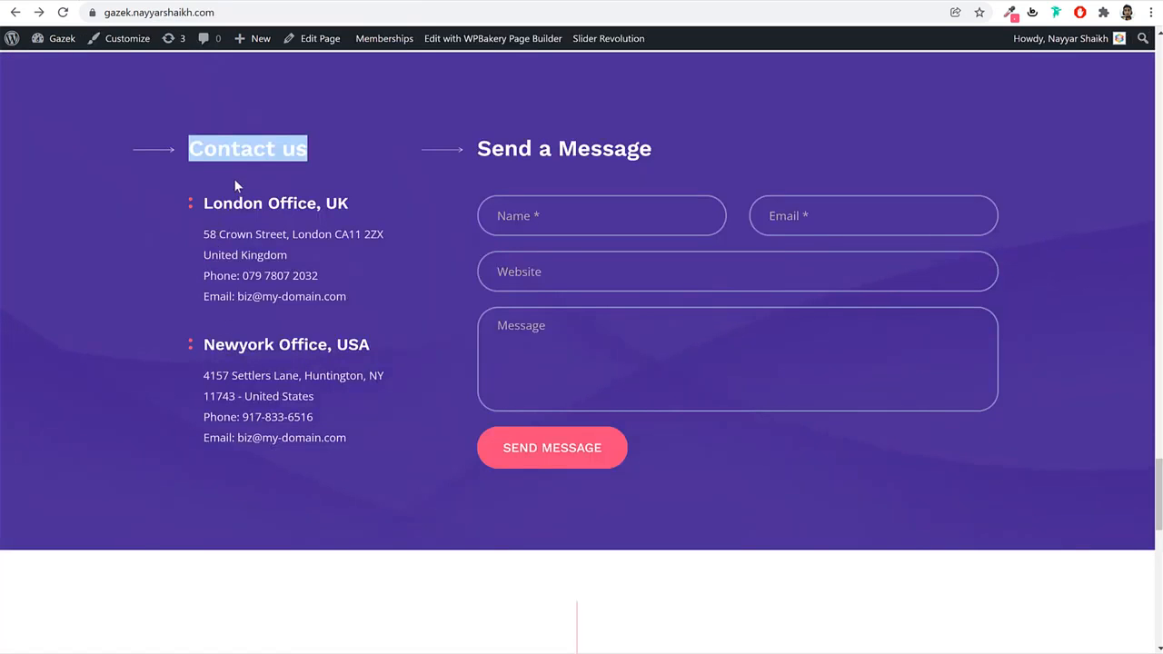
click(235, 179)
drag(218, 150, 256, 176)
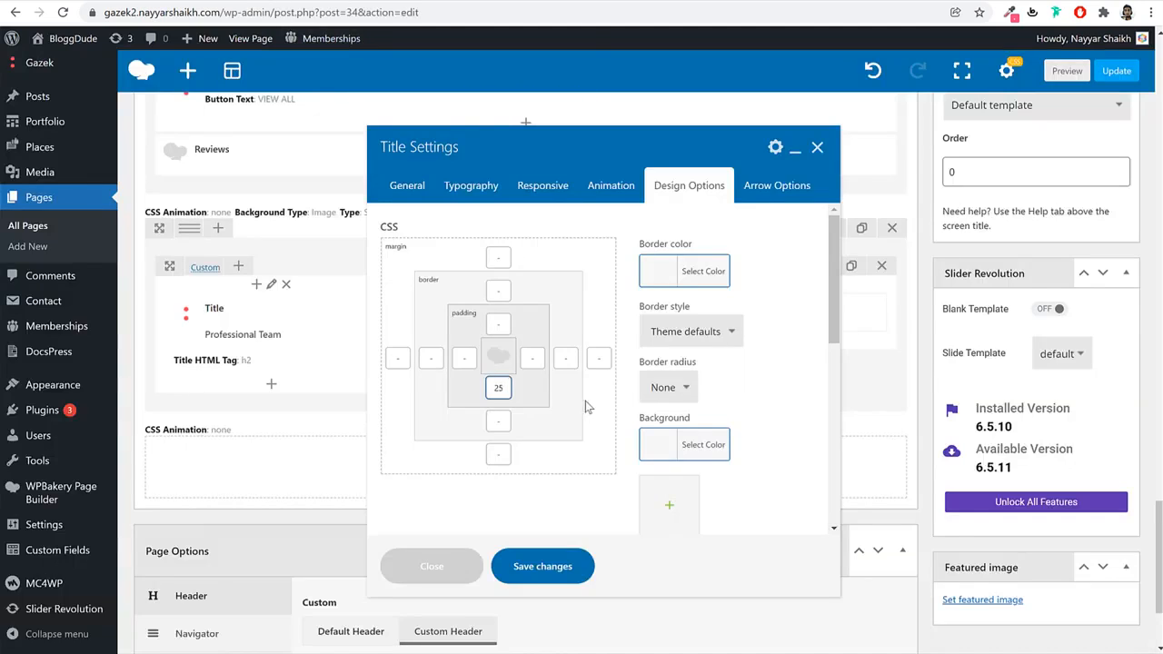
Turn on a small white decorative arrow for the title.
click(754, 193)
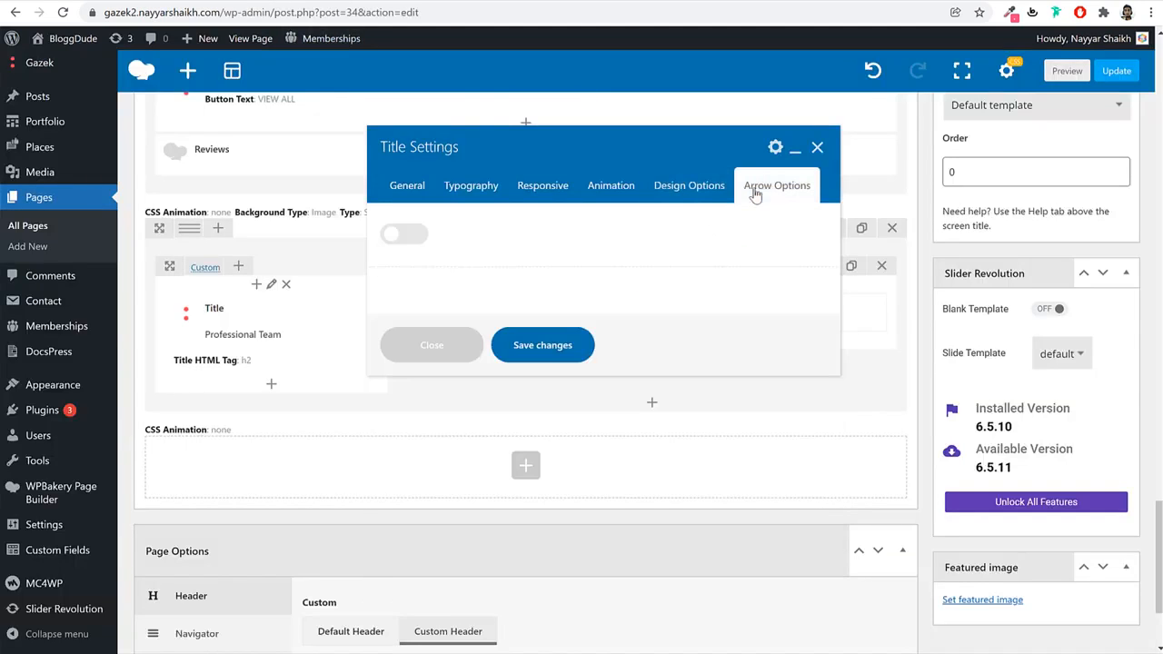
click(396, 235)
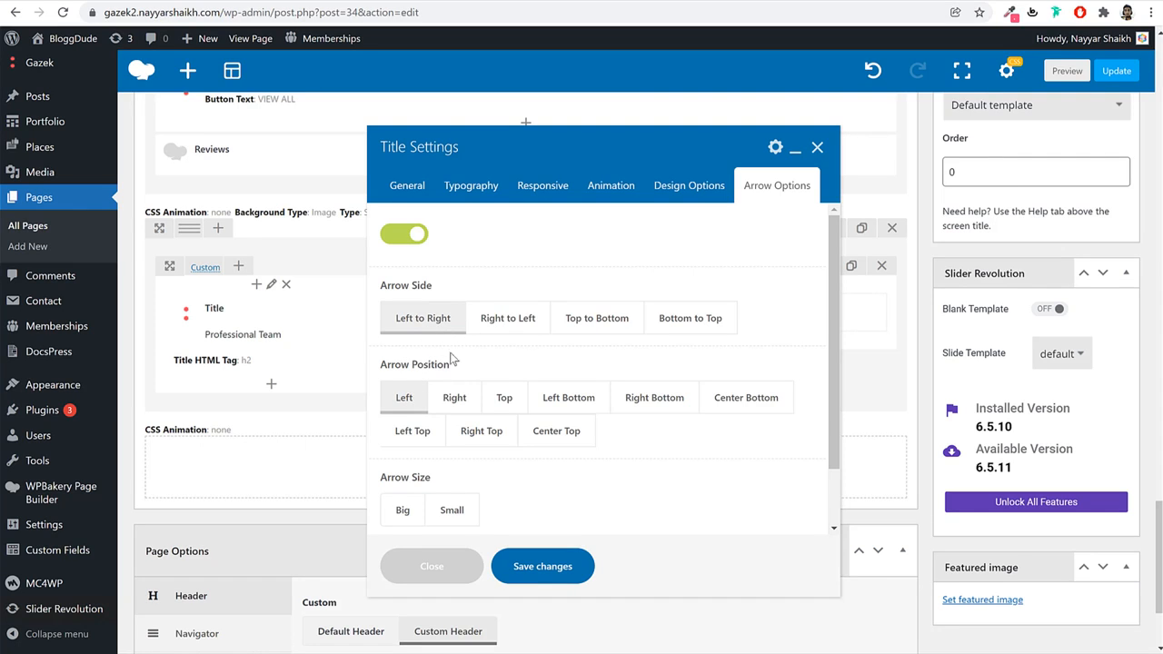
scroll(599, 405, down, 1)
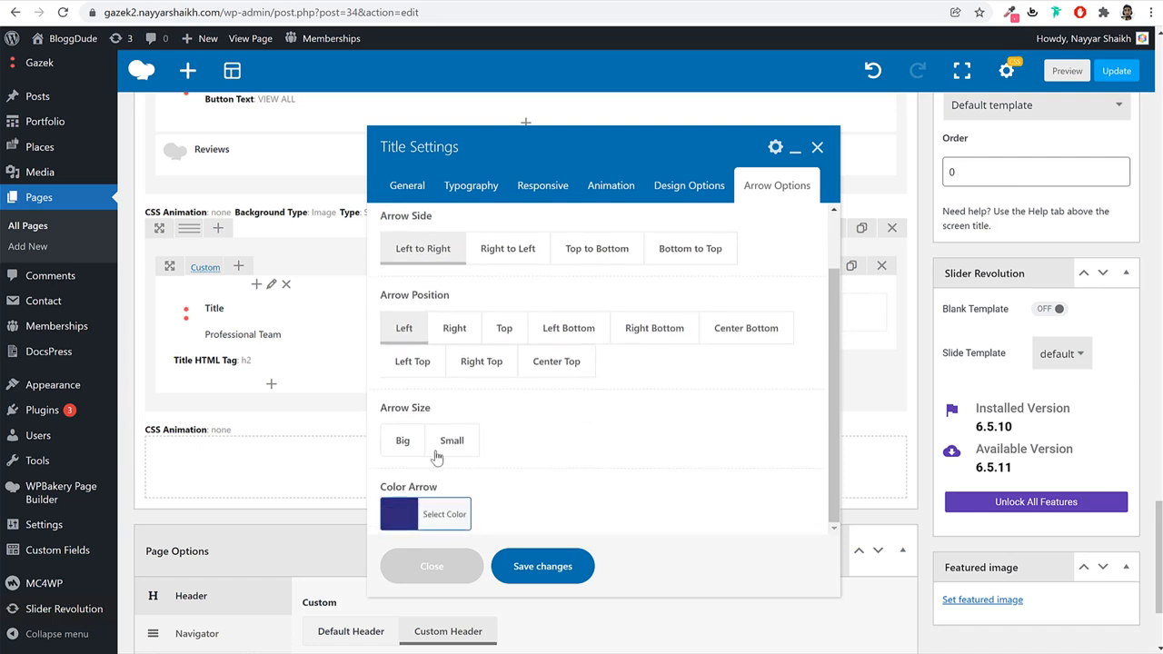
click(461, 449)
click(452, 519)
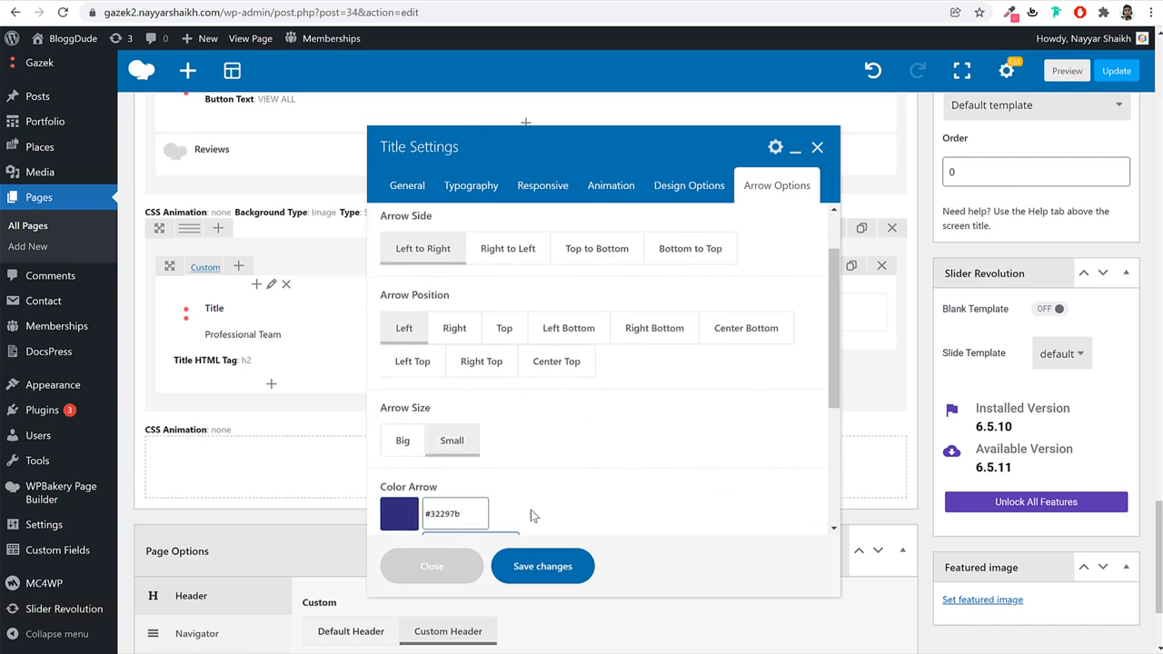
scroll(532, 514, down, 3)
click(412, 490)
click(760, 287)
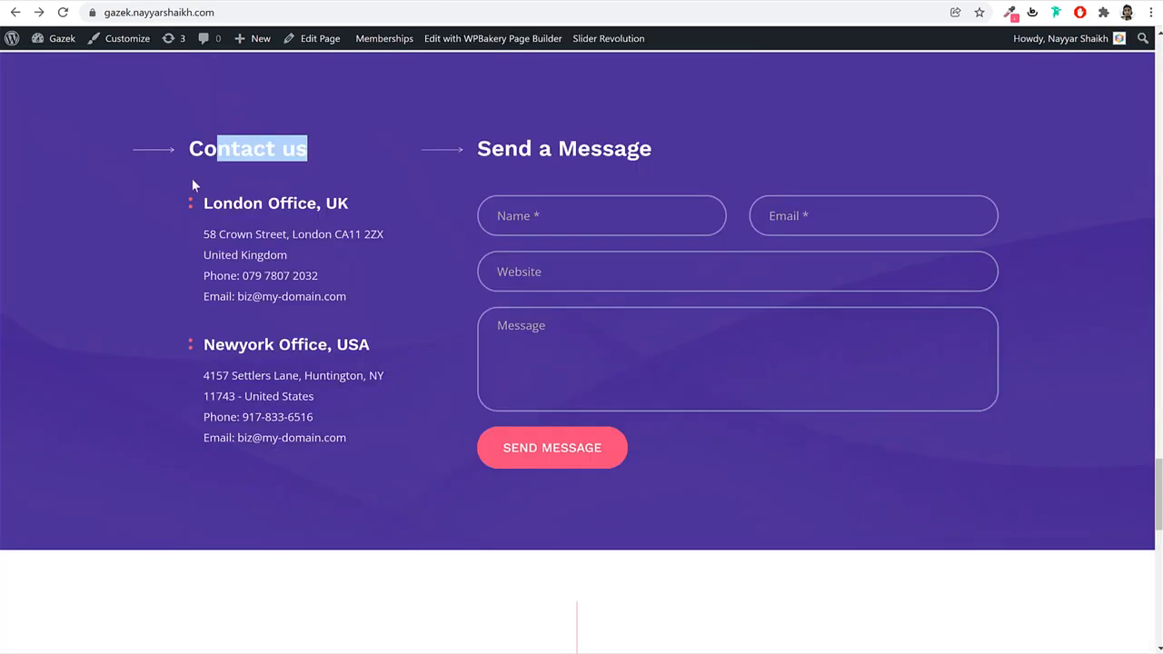
click(164, 130)
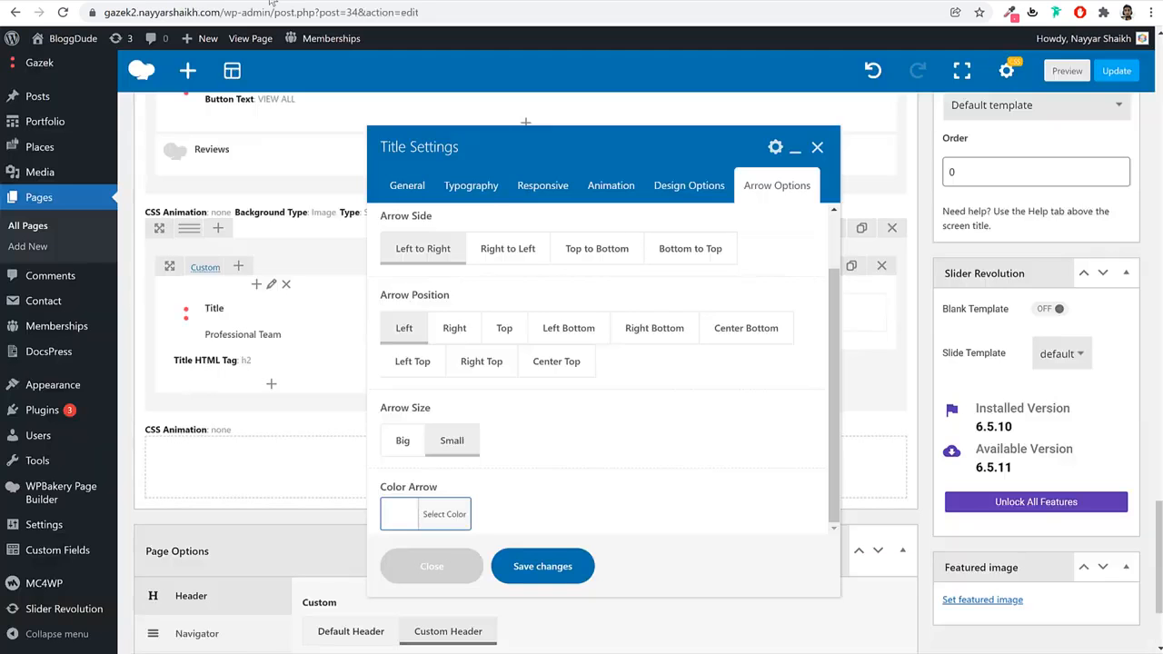
Set the title text colour to white #ffffff and save the title settings.
click(468, 187)
scroll(546, 409, down, 3)
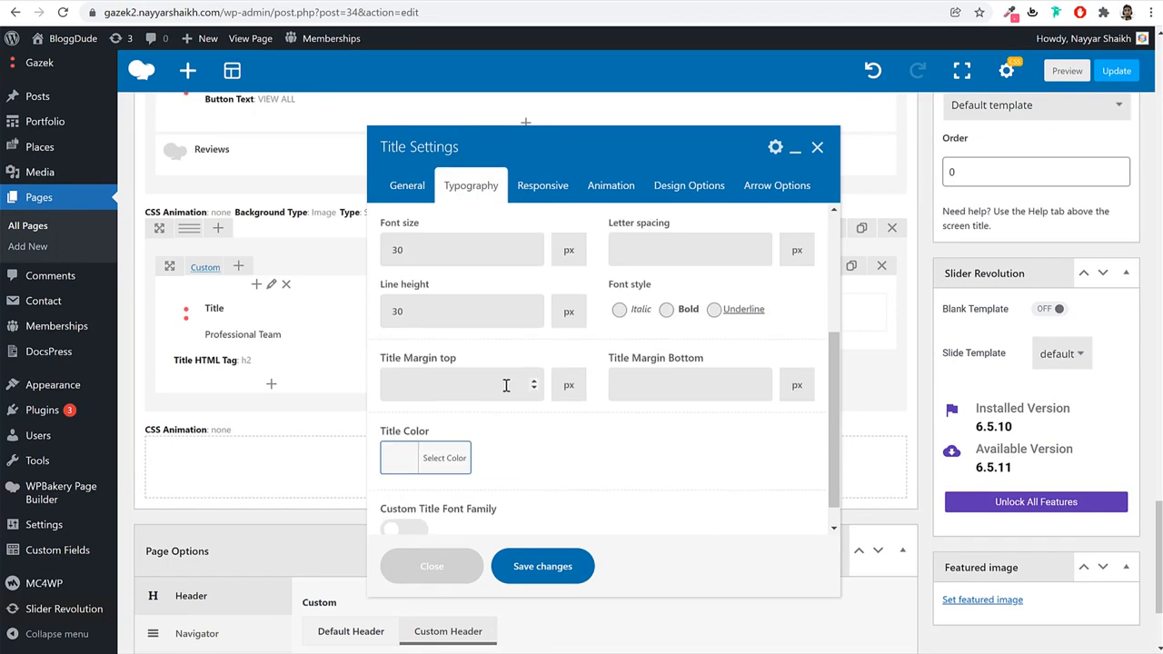
click(431, 457)
scroll(573, 419, down, 1)
scroll(573, 414, down, 1)
click(413, 437)
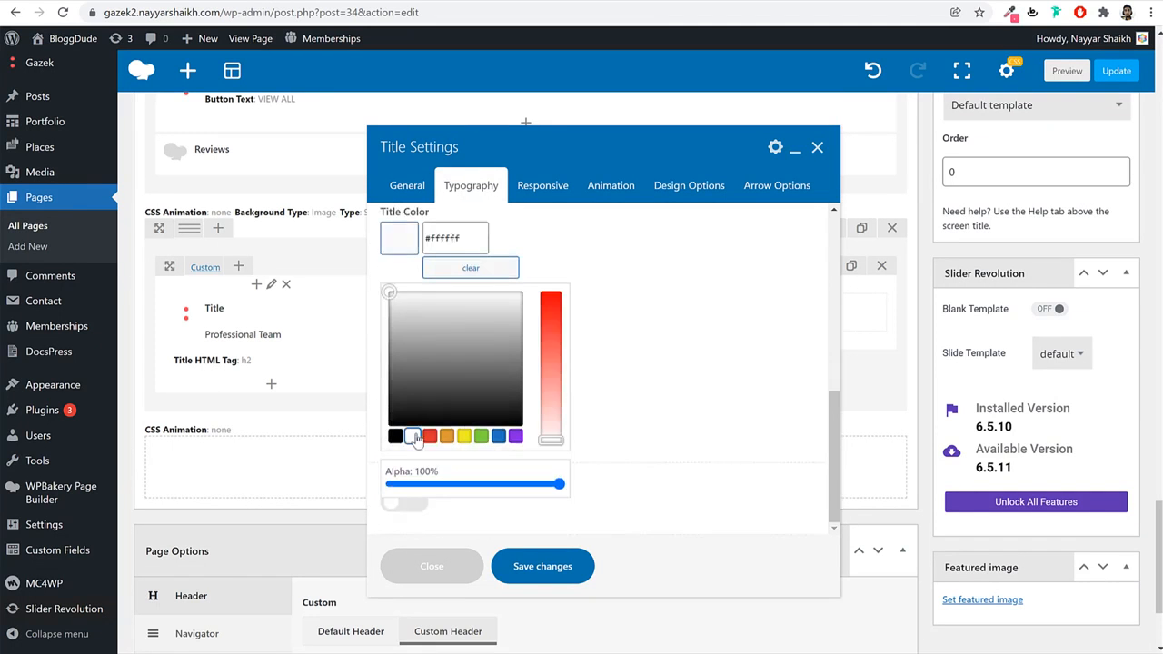
click(551, 569)
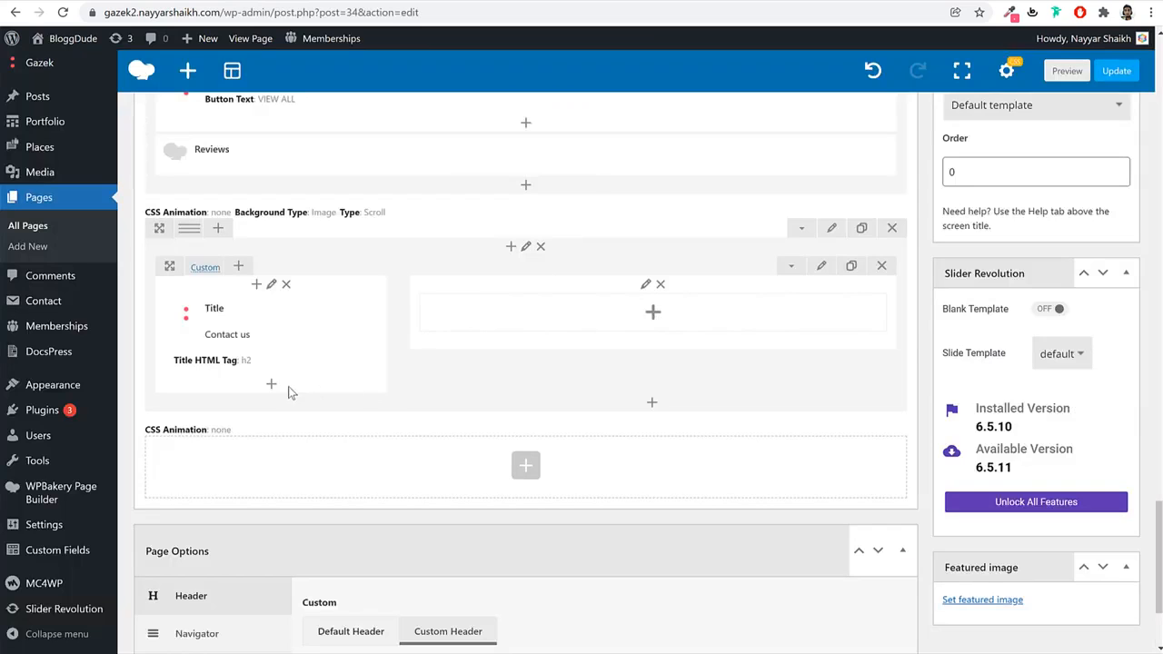
click(275, 391)
Add a Text List element to the column using Style Four.
text(tedxt)
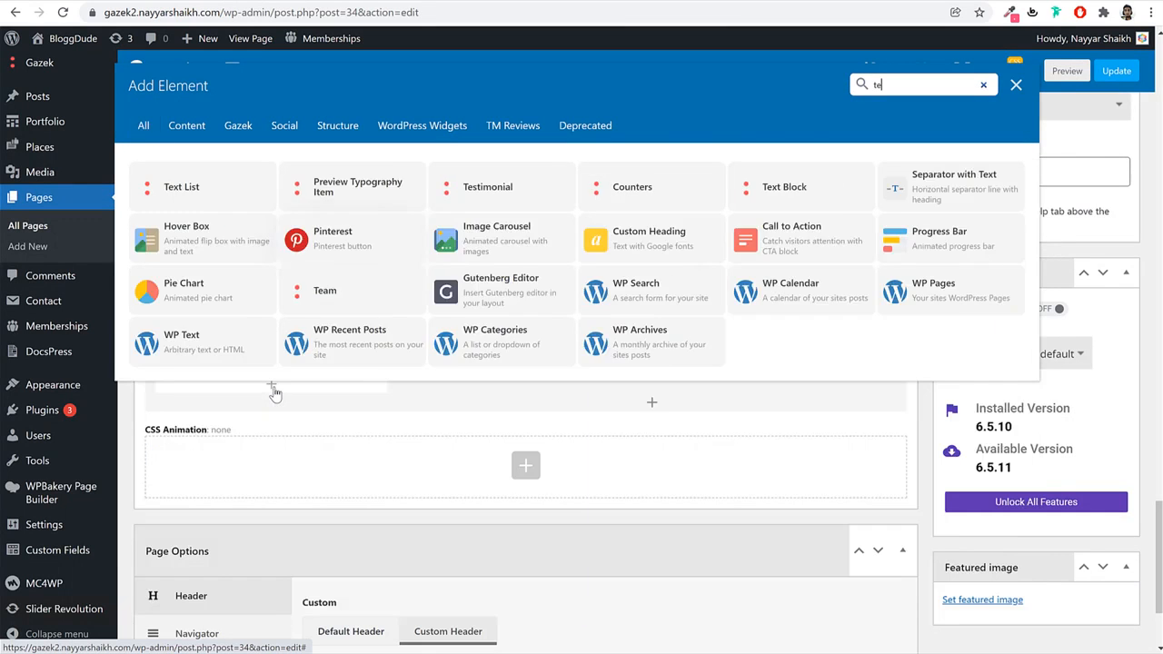
key(BackSpace)
key(BackSpace)
text(xt)
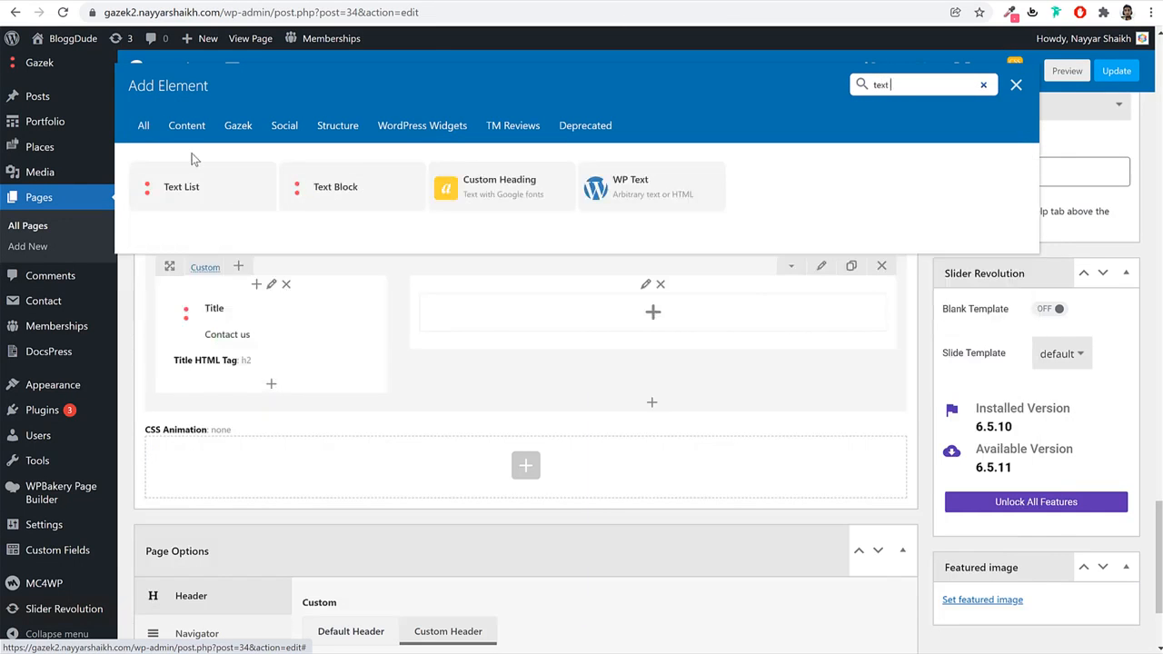
click(198, 187)
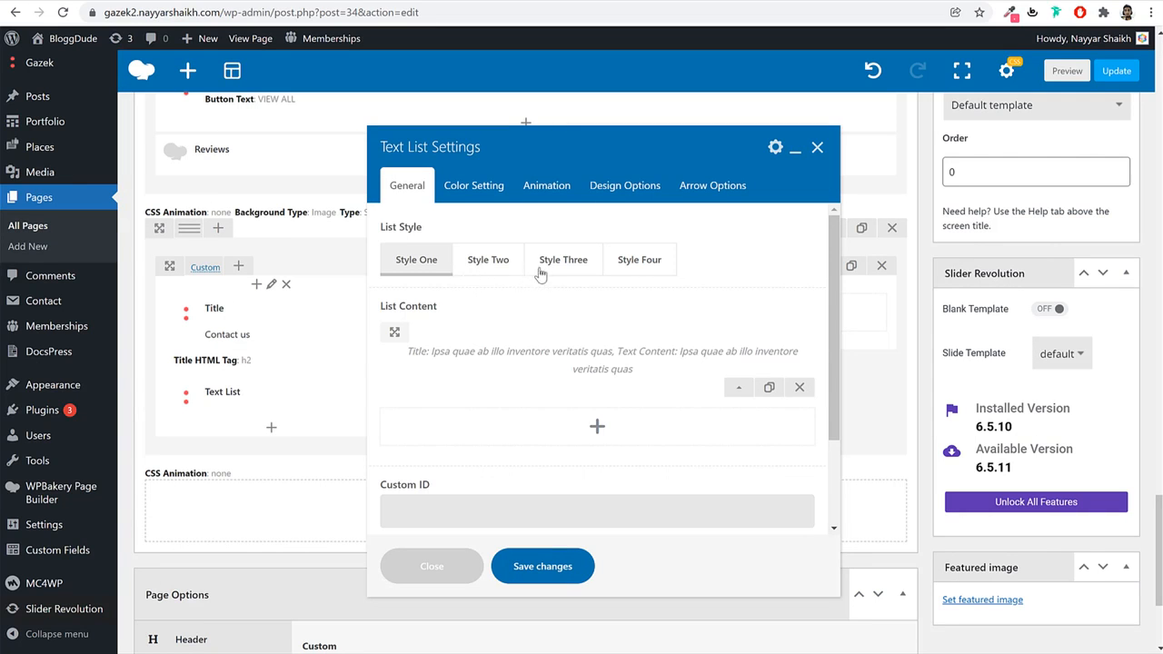
click(631, 266)
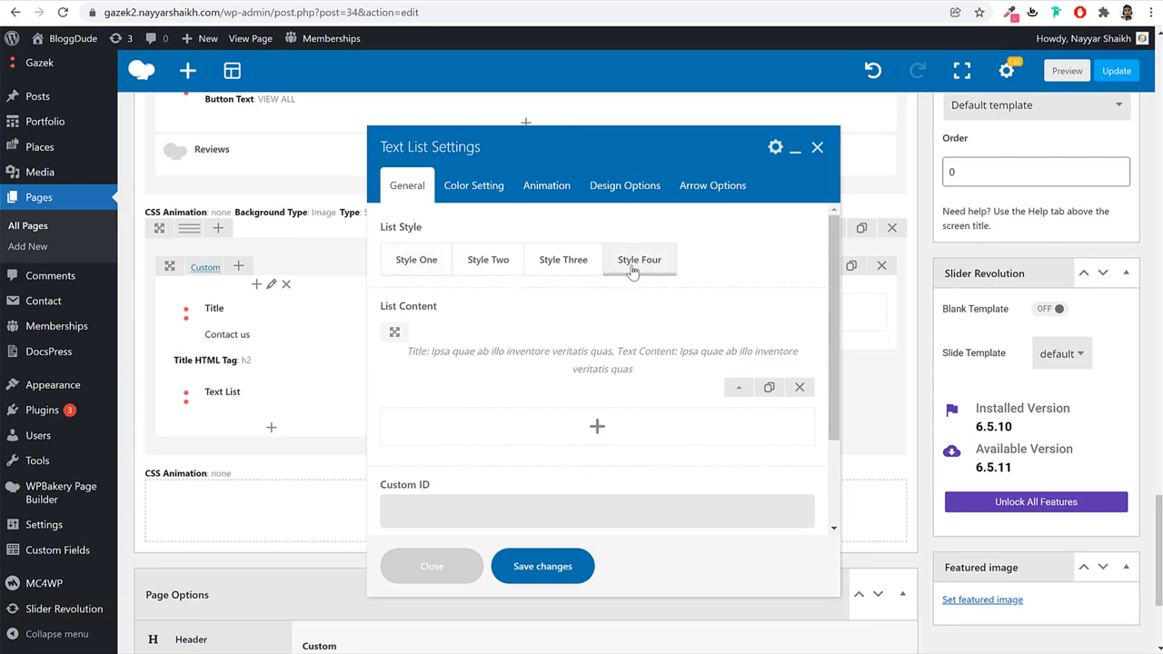
scroll(533, 295, down, 1)
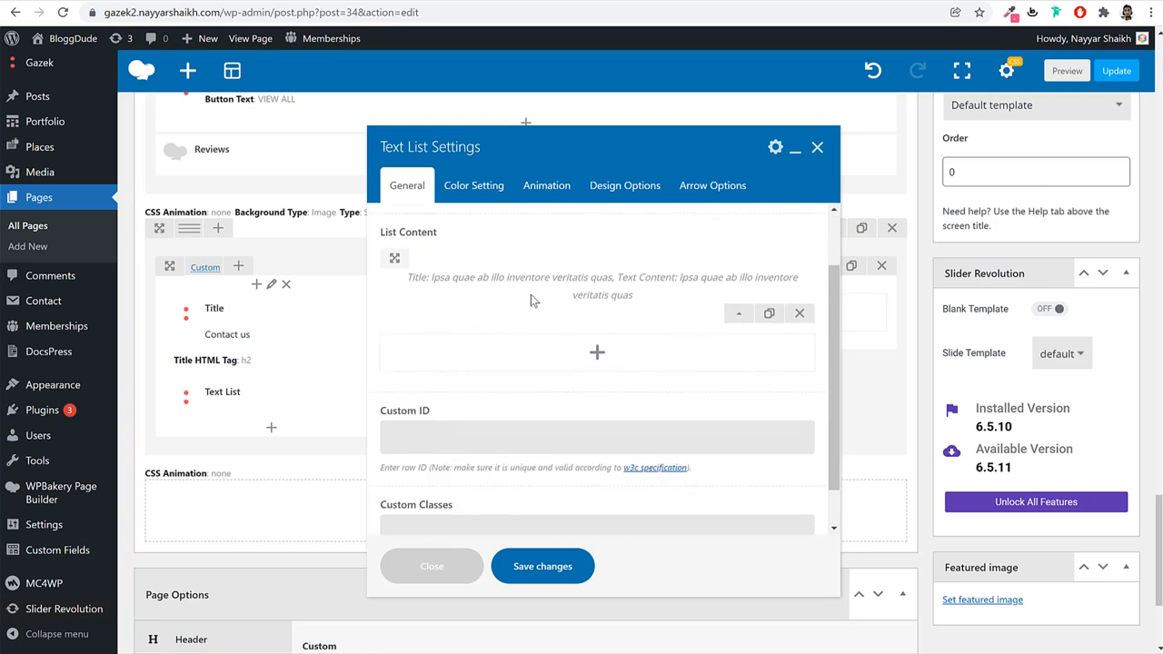
scroll(570, 311, up, 1)
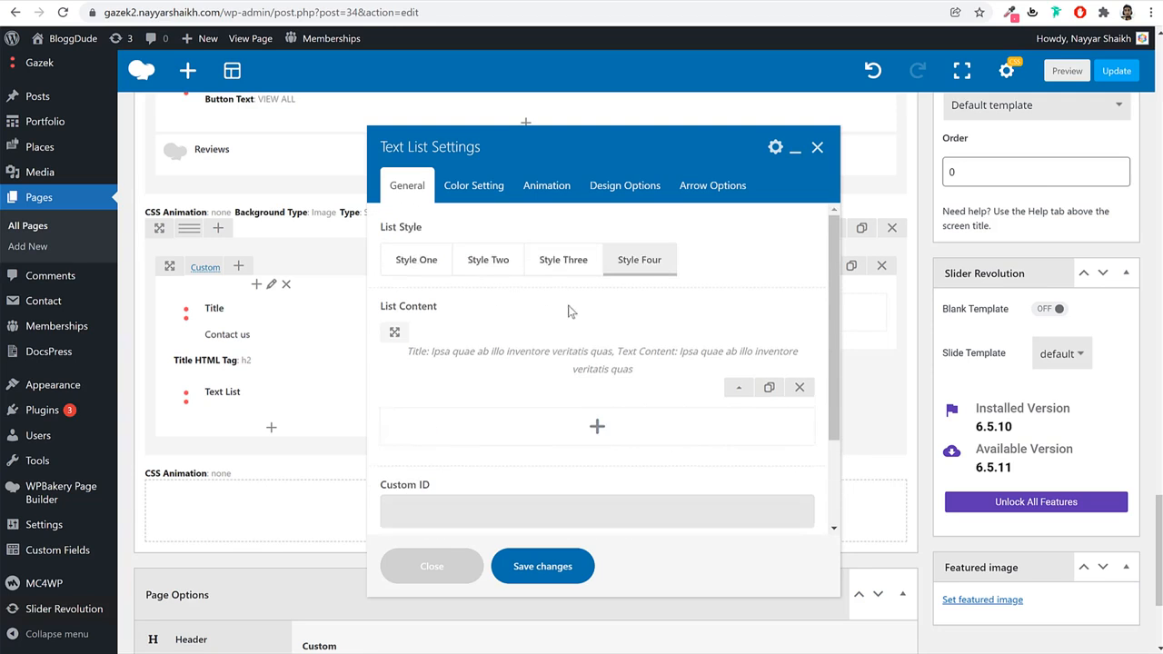
click(741, 392)
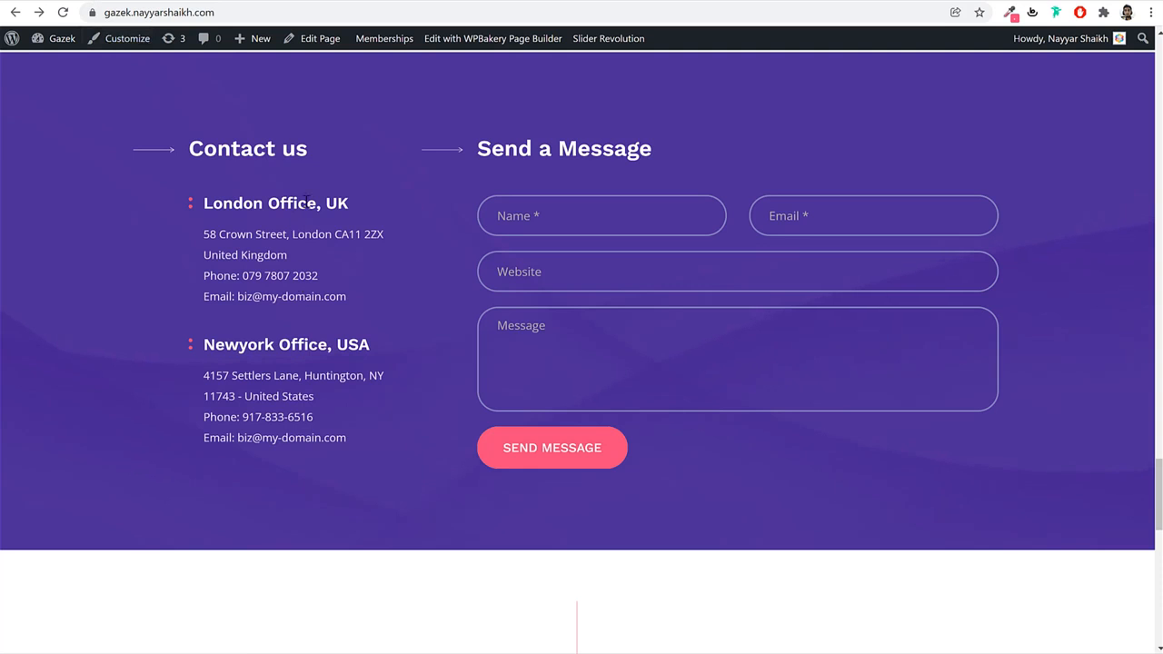
Fill the first list item with the title 'London Office, UK' and the London address.
triple_click(307, 202)
key(ctrl+c)
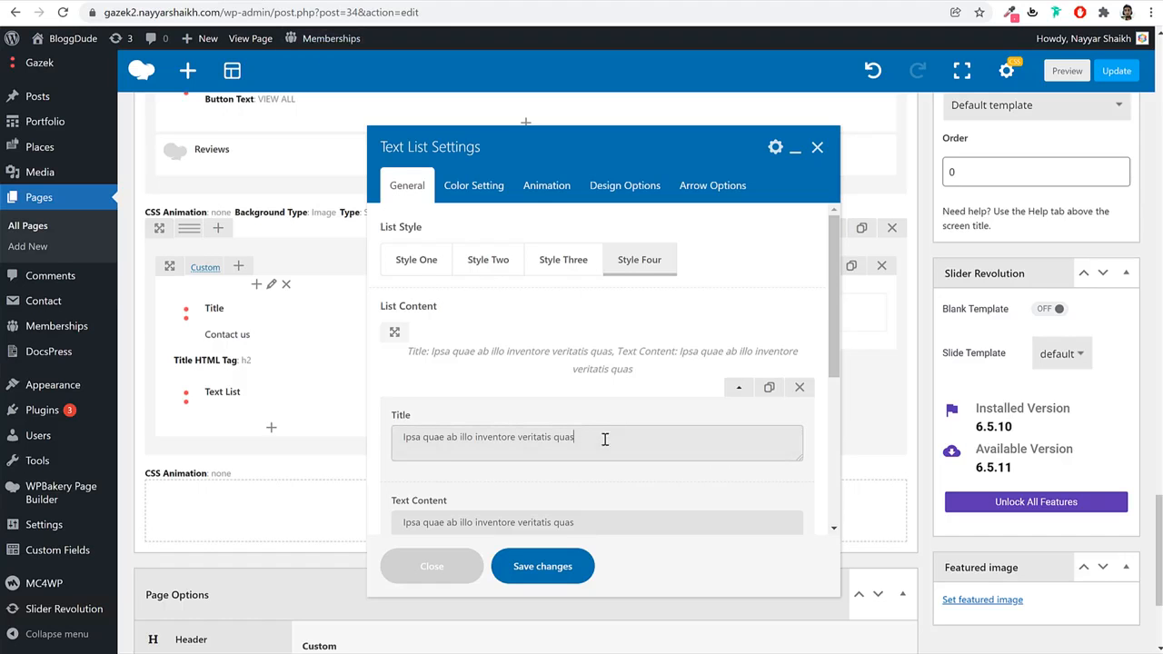
triple_click(606, 439)
key(ctrl+v)
key(BackSpace)
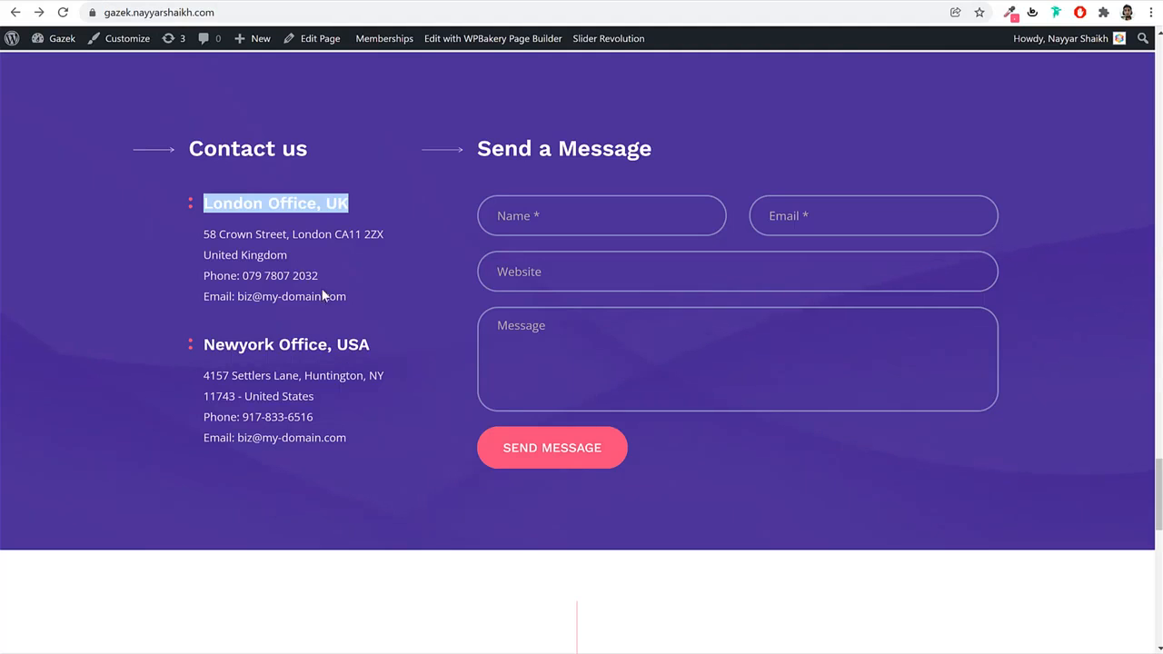
drag(358, 304, 208, 234)
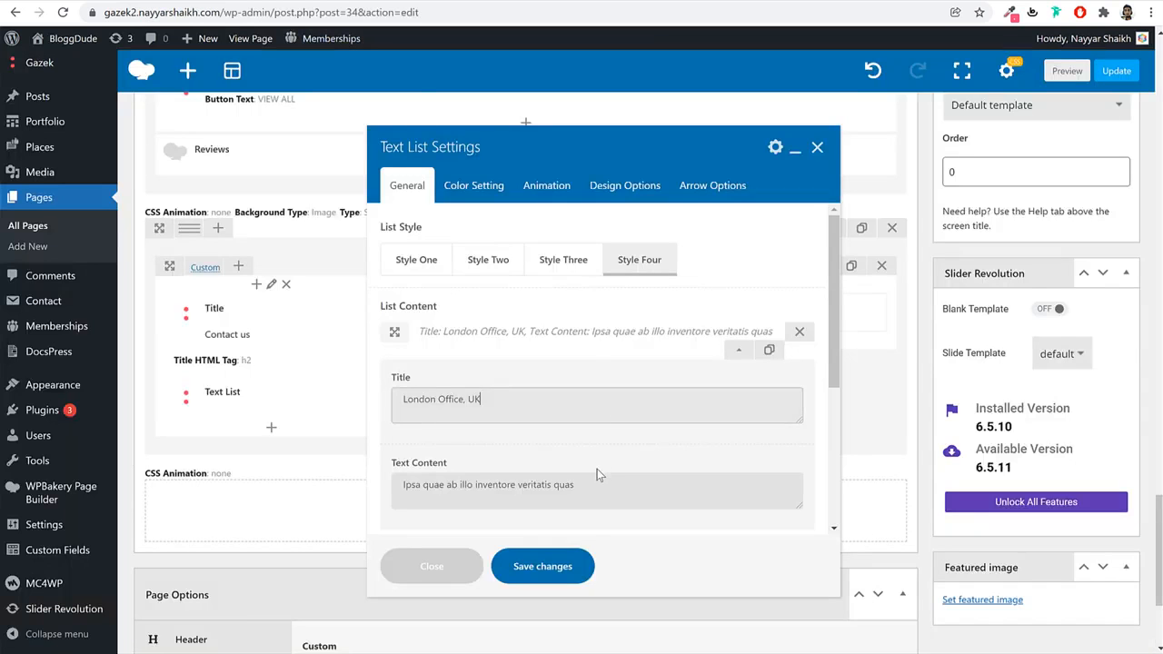
scroll(597, 469, down, 1)
triple_click(606, 414)
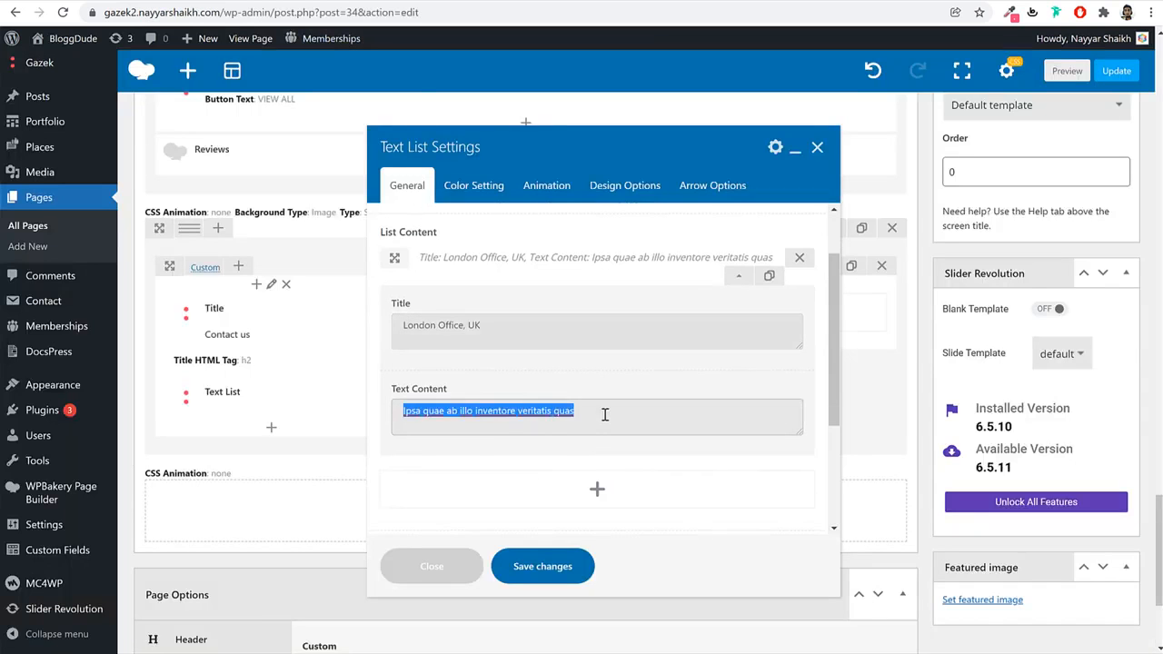
key(ctrl+v)
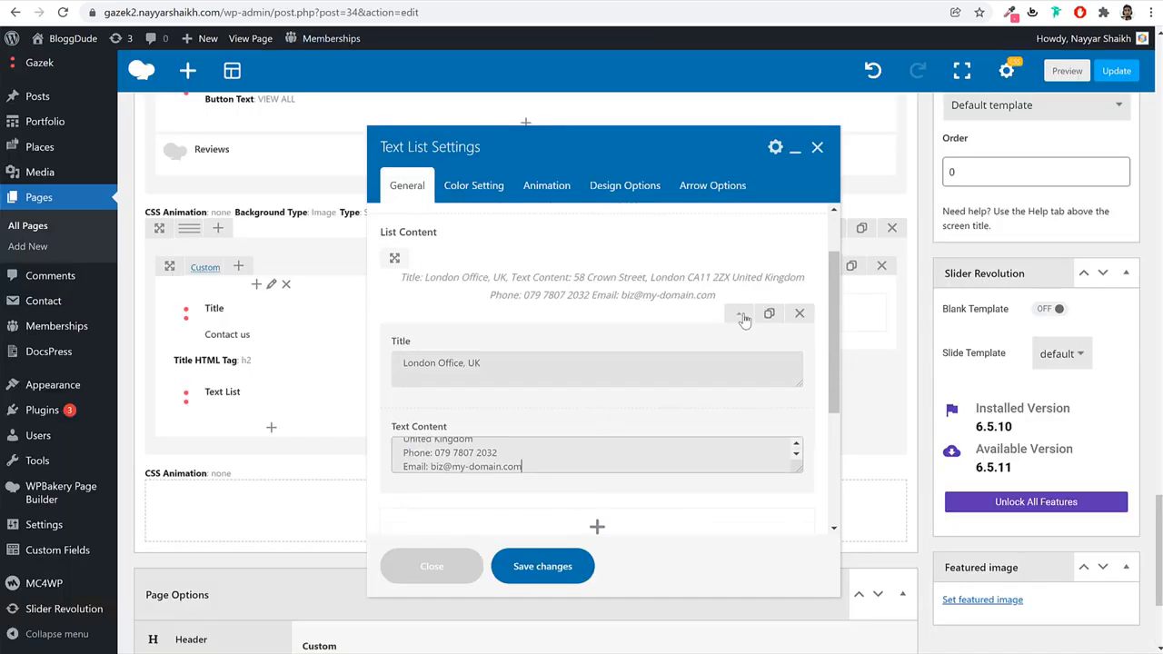
click(738, 312)
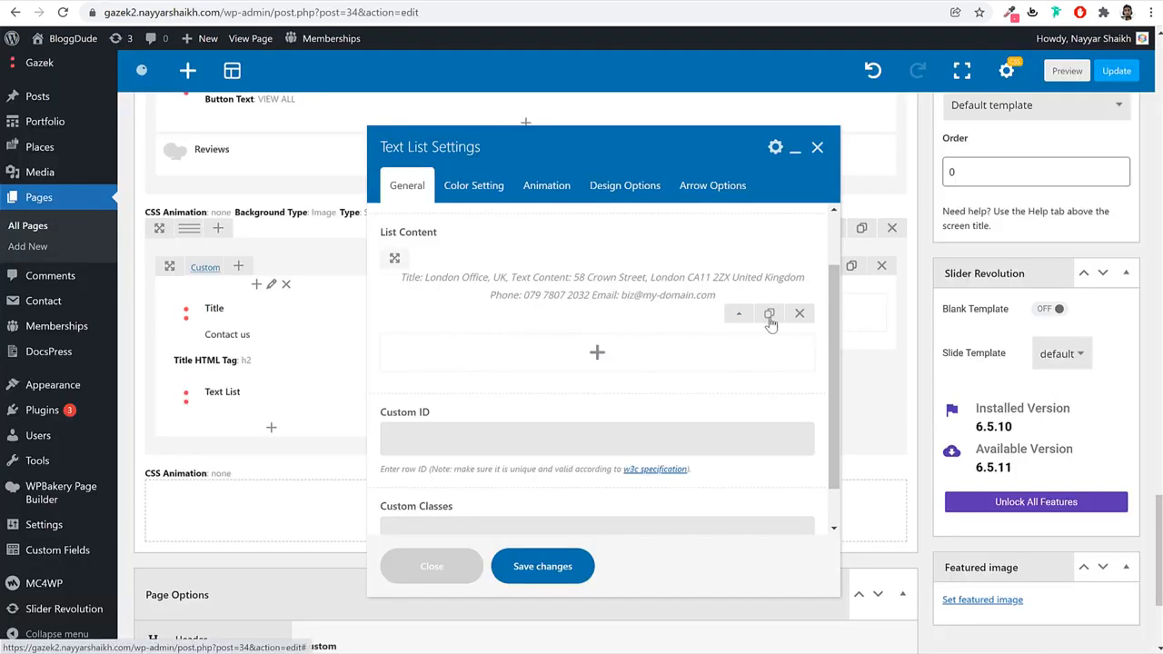
Duplicate the item and change it to 'Newyork Office, USA' with the New York address.
click(770, 315)
click(743, 444)
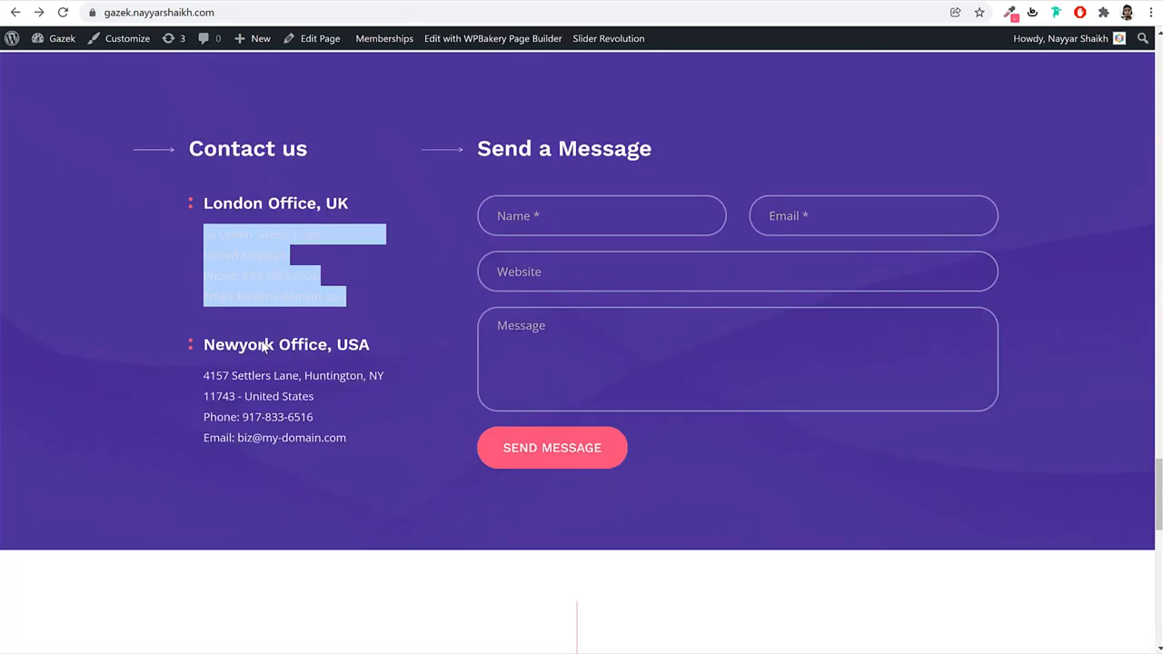
drag(204, 346, 369, 345)
key(ctrl+c)
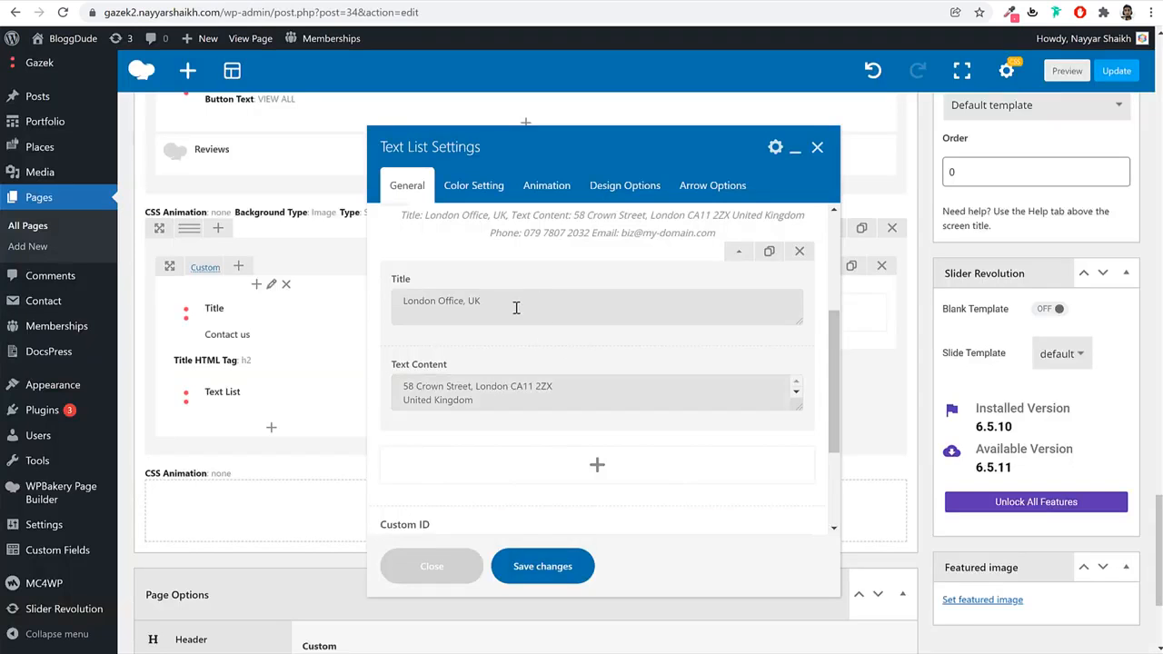
triple_click(514, 306)
key(ctrl+v)
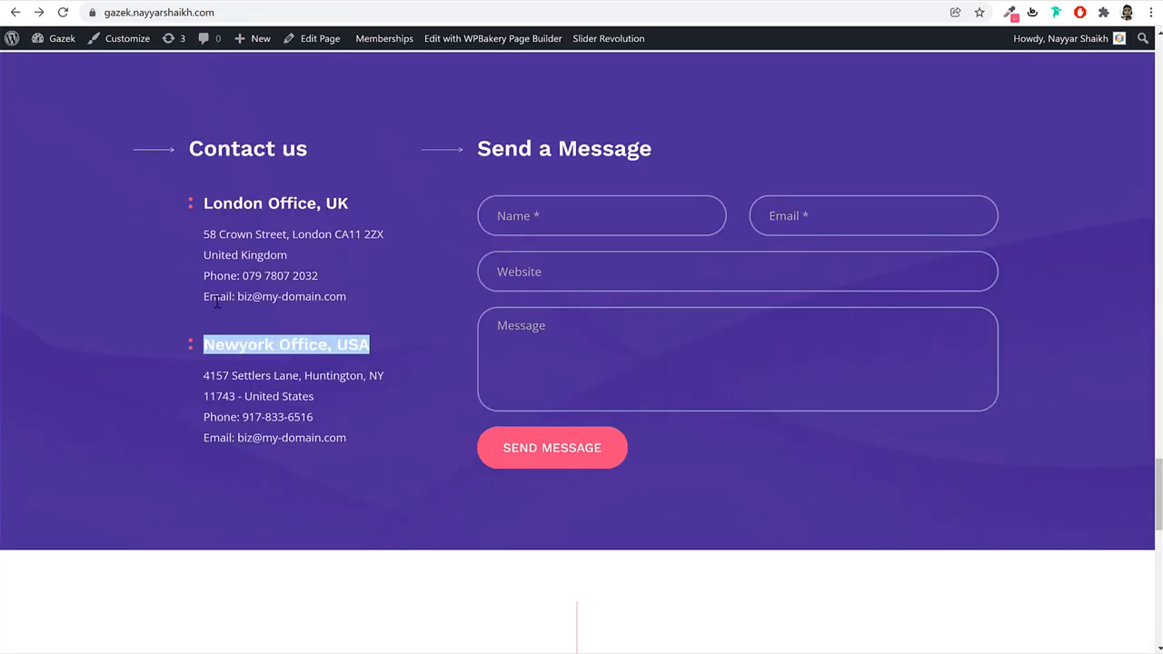
click(348, 456)
drag(349, 451, 204, 373)
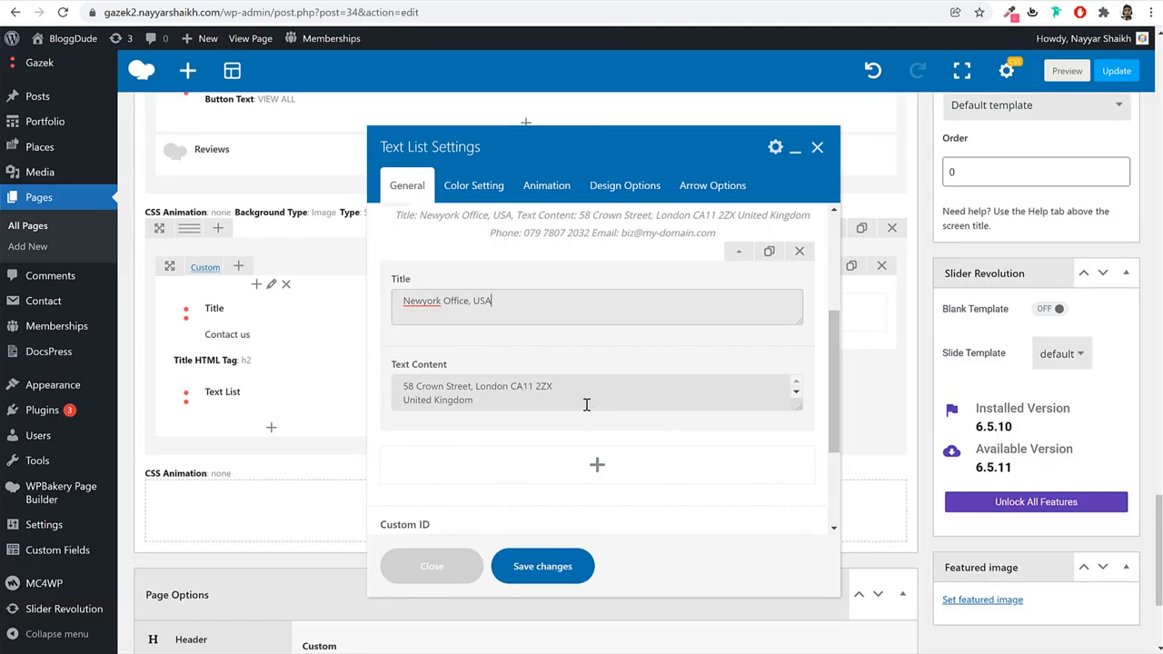
click(584, 405)
key(ctrl+a)
key(ctrl+v)
Enable custom colours on the text list and set both title and text colour to white.
click(466, 192)
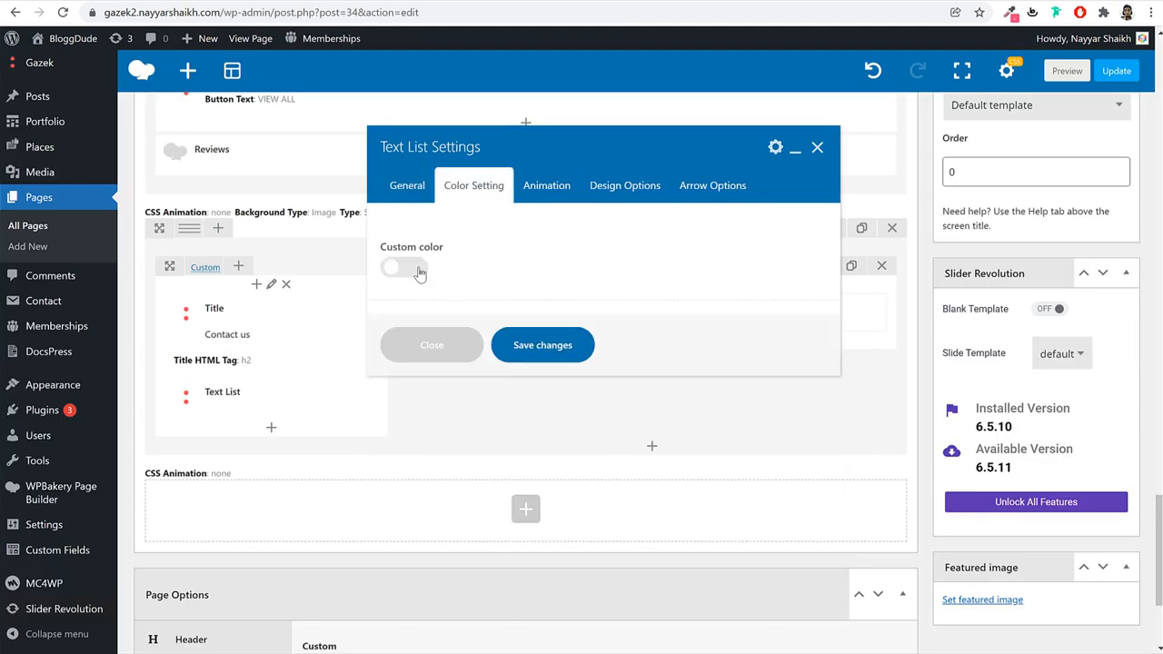
click(417, 271)
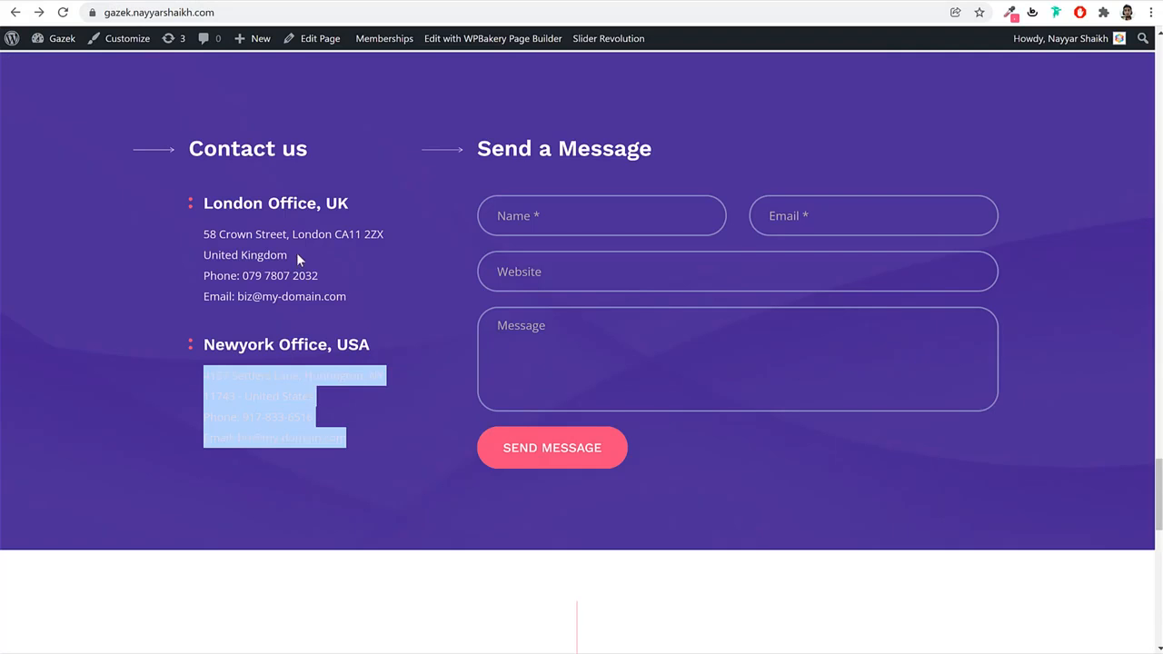
click(206, 205)
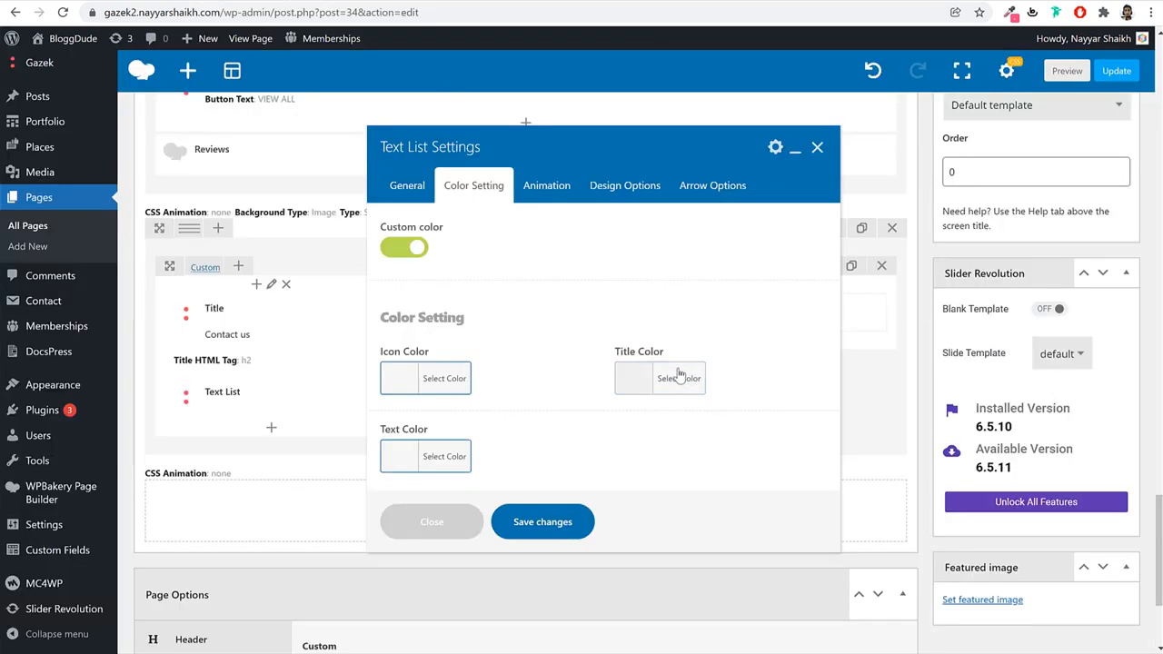
click(680, 377)
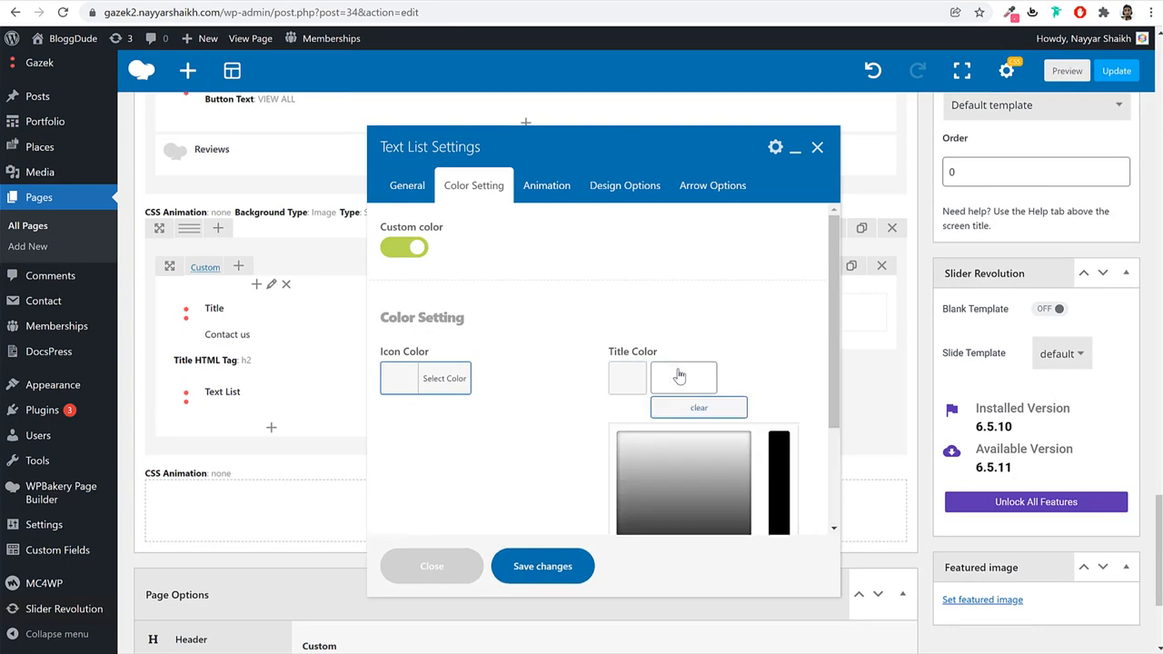
click(636, 431)
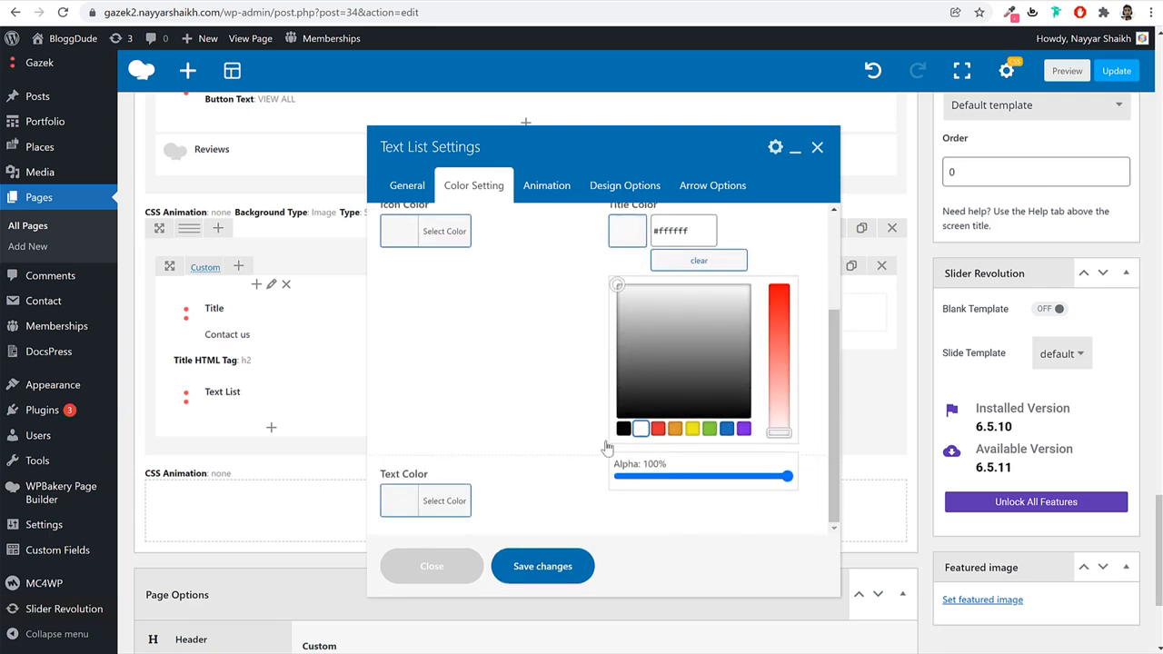
click(465, 498)
click(414, 508)
click(602, 338)
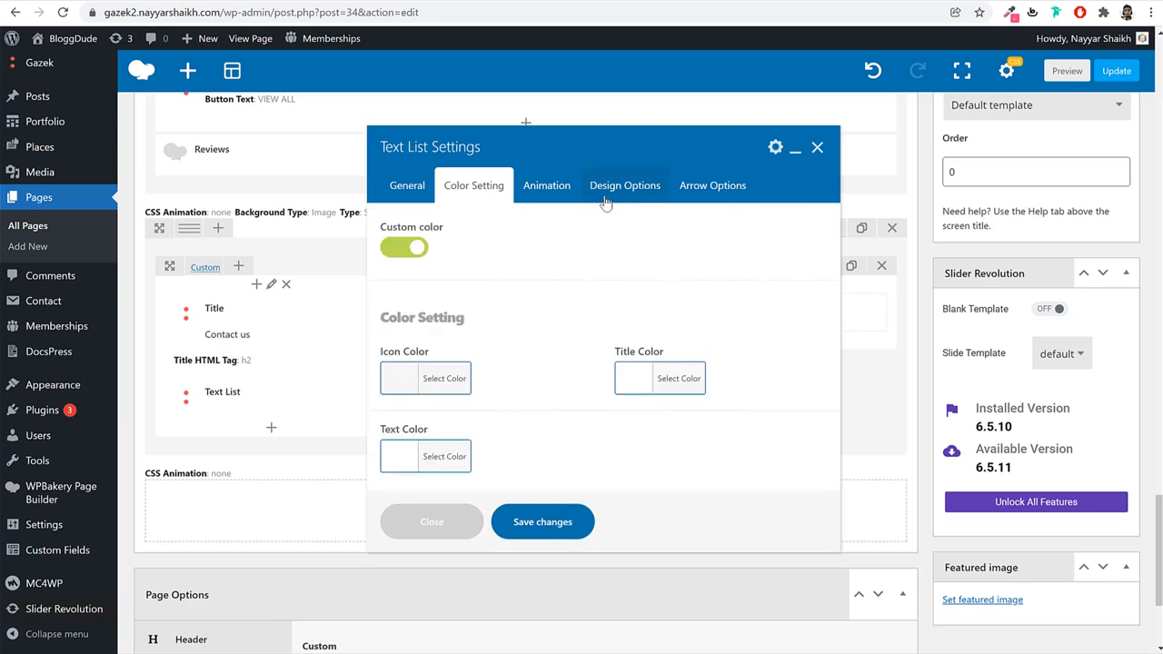
click(605, 191)
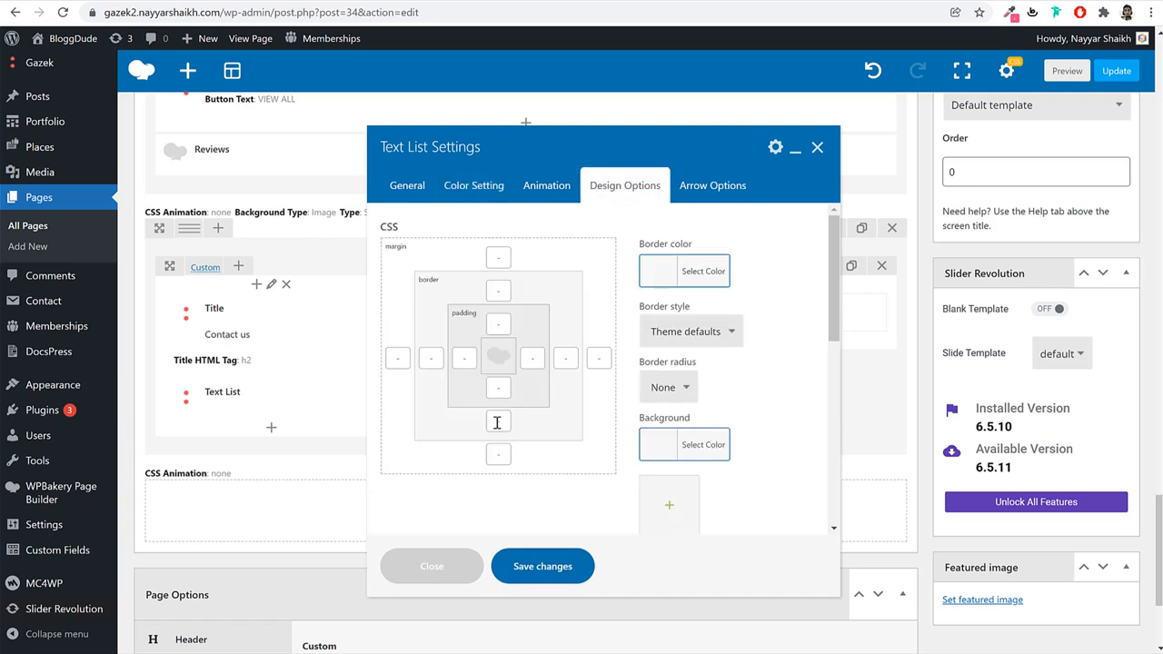
click(499, 454)
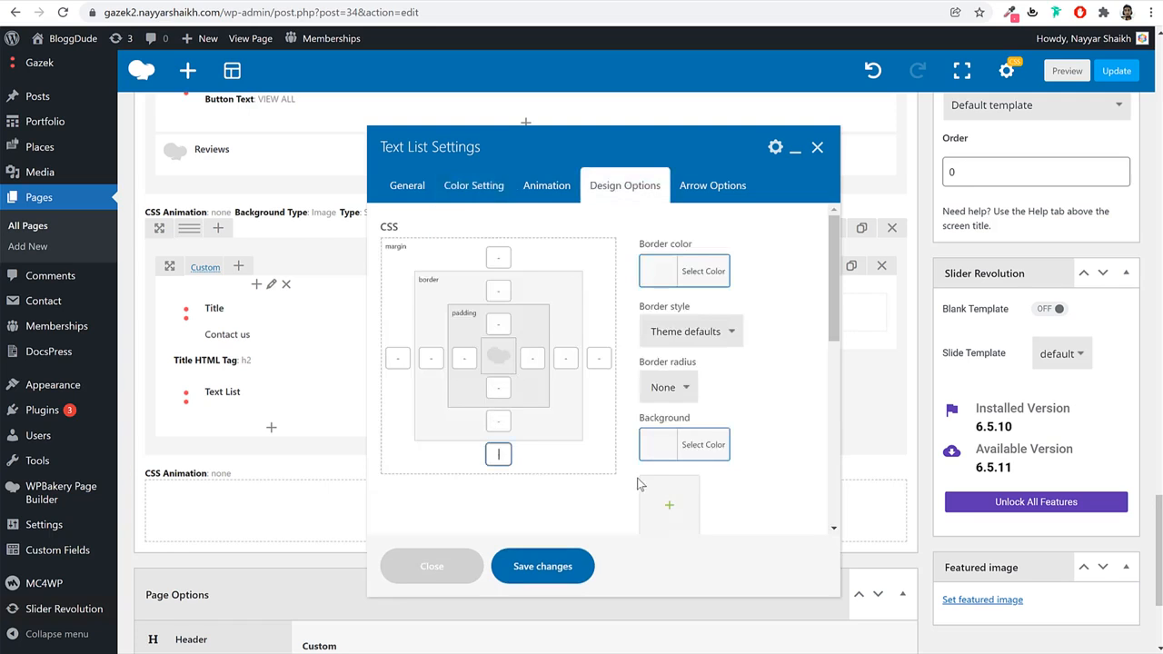
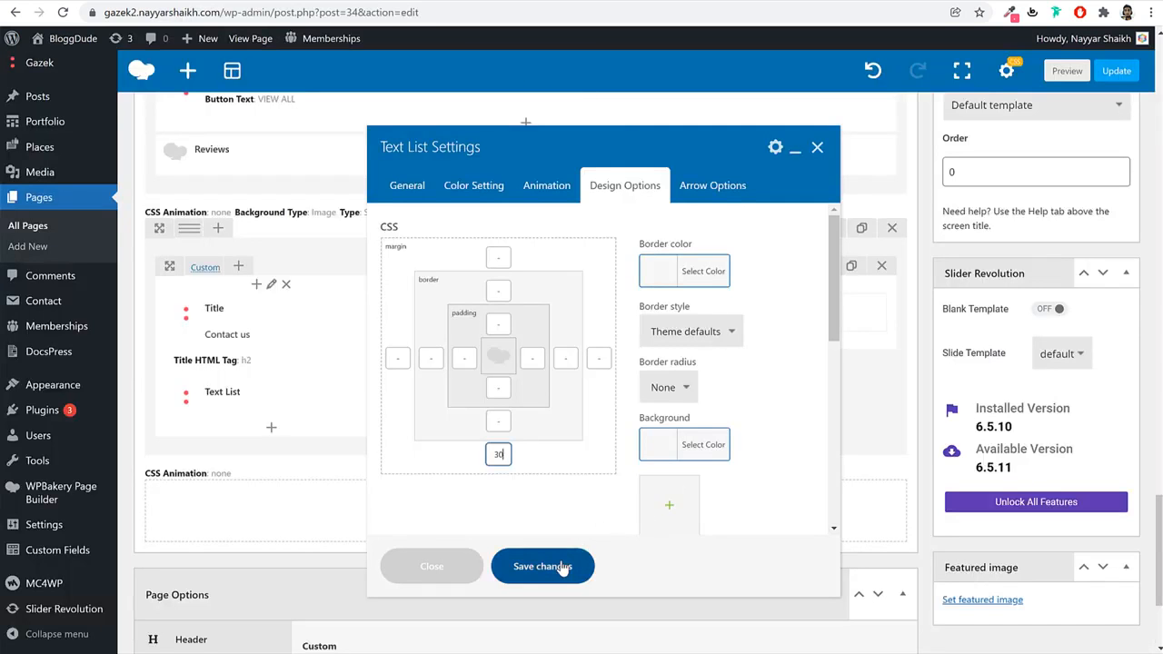
Save the Text List settings with its 30 bottom margin.
click(542, 566)
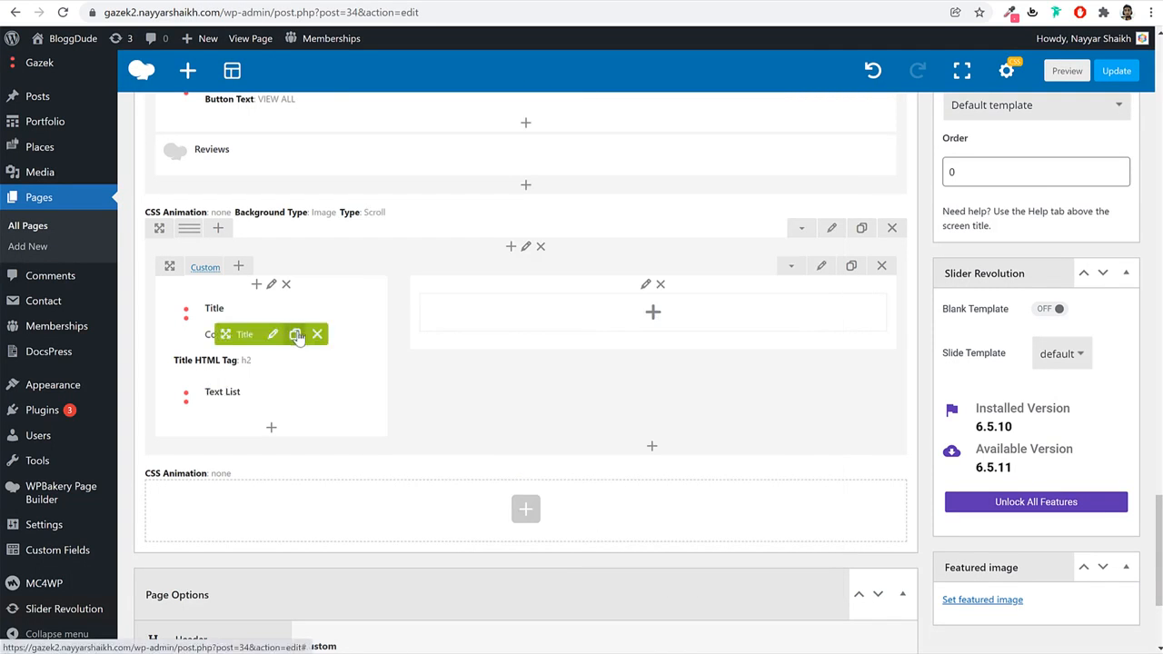
Copy the Contact us title into the right column and retitle it 'Send a Message'.
drag(302, 330, 577, 306)
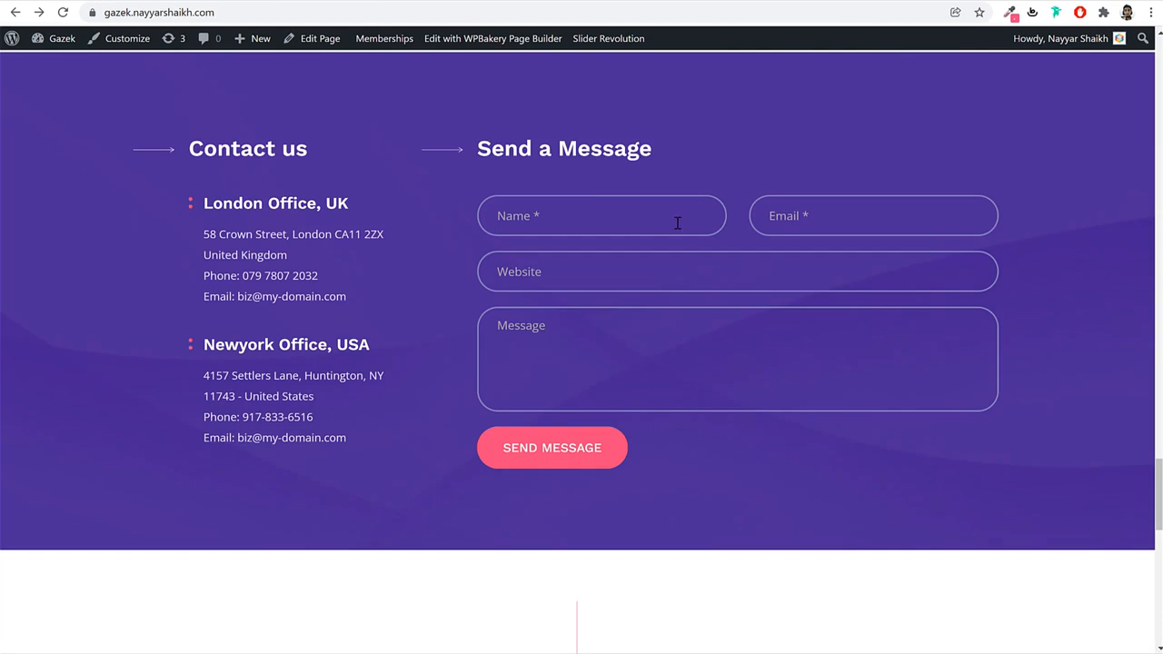
triple_click(572, 160)
key(ctrl+c)
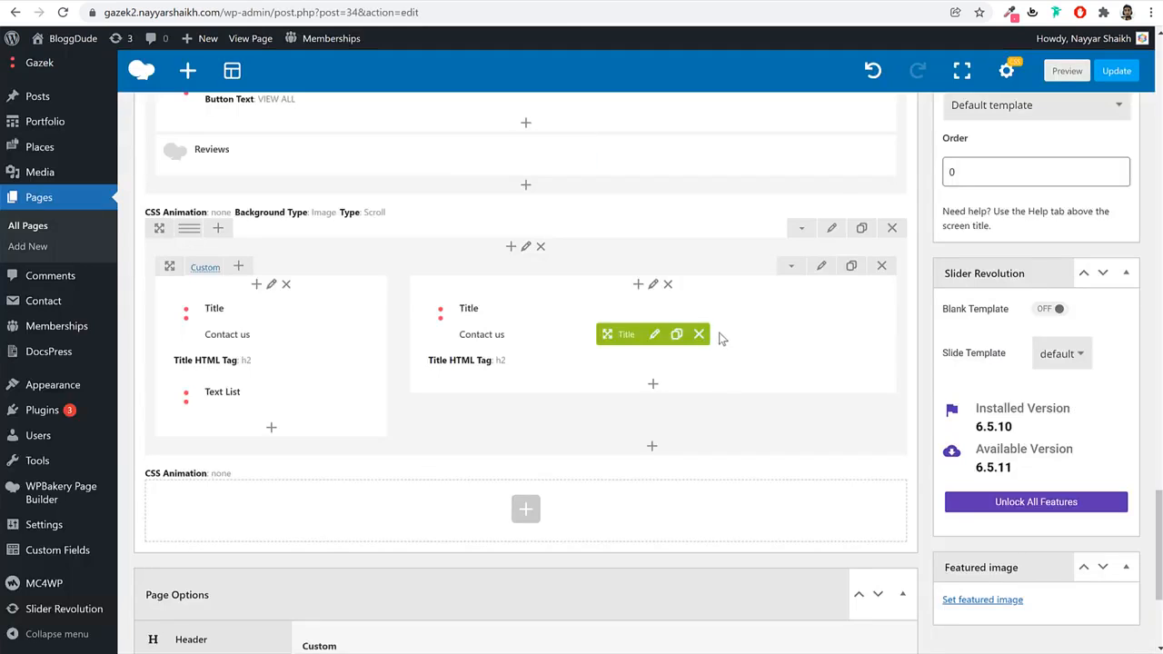
click(654, 335)
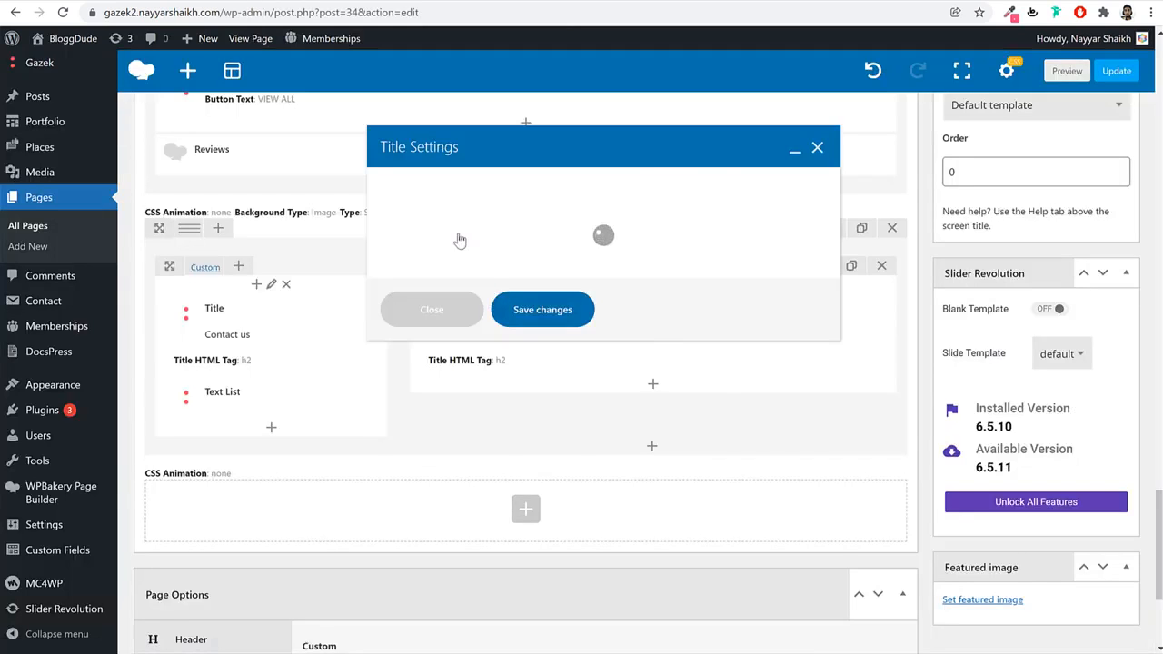
triple_click(459, 379)
key(ctrl+v)
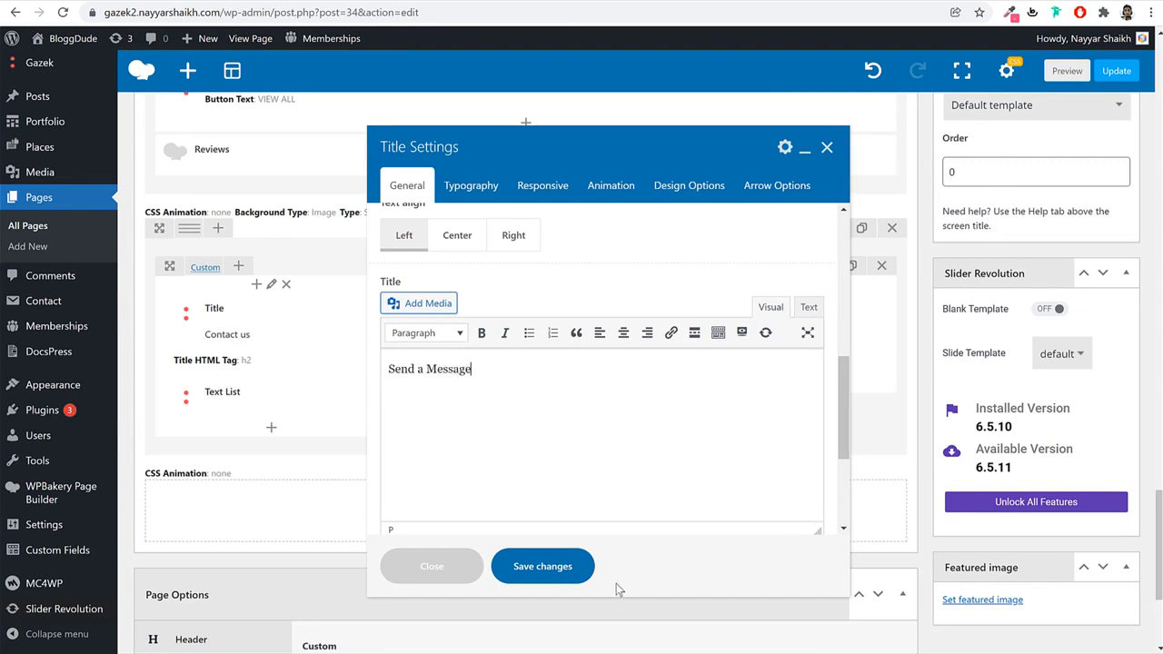
click(545, 566)
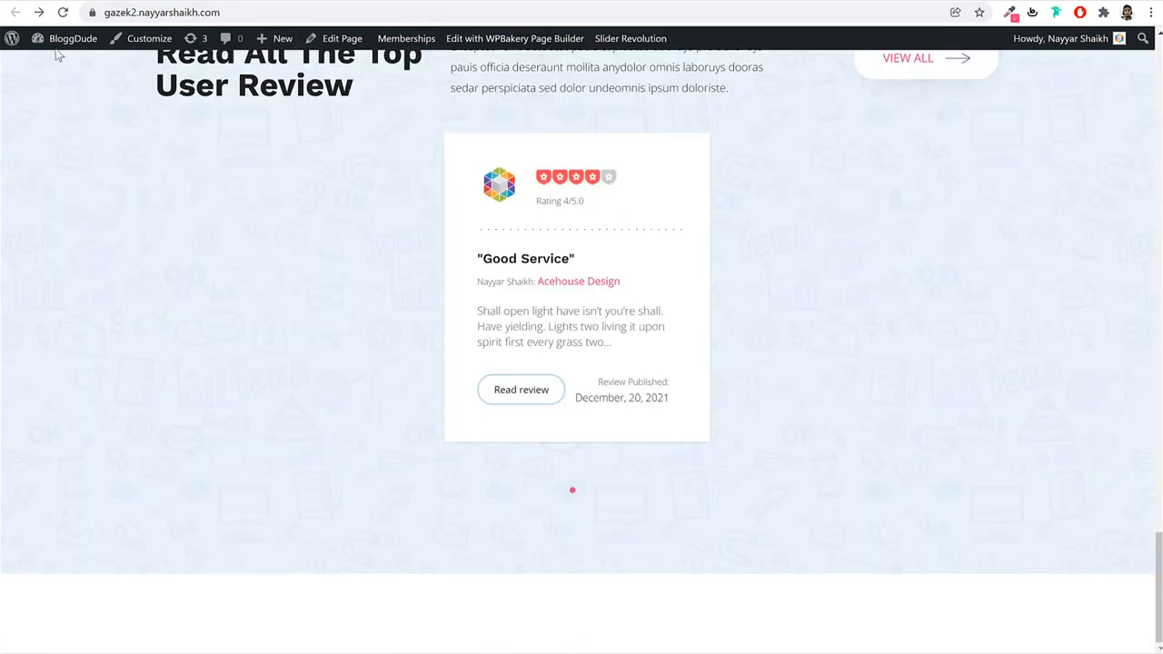
Add a new Contact Form 7 form titled 'Home Contact' and save it.
click(60, 41)
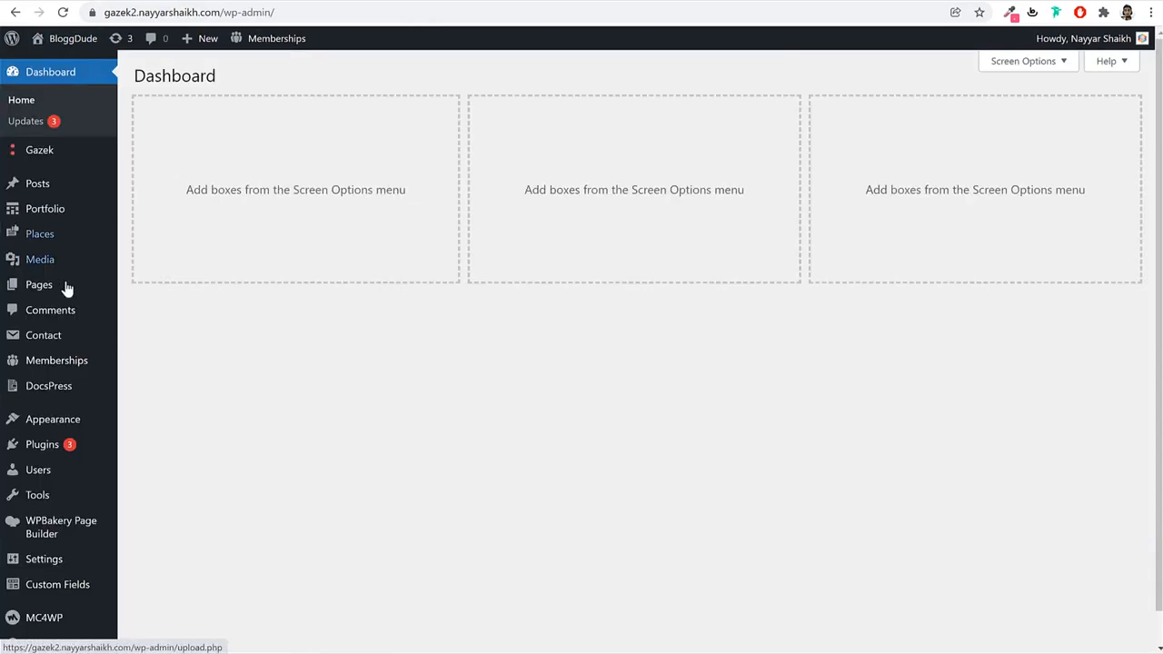
click(51, 336)
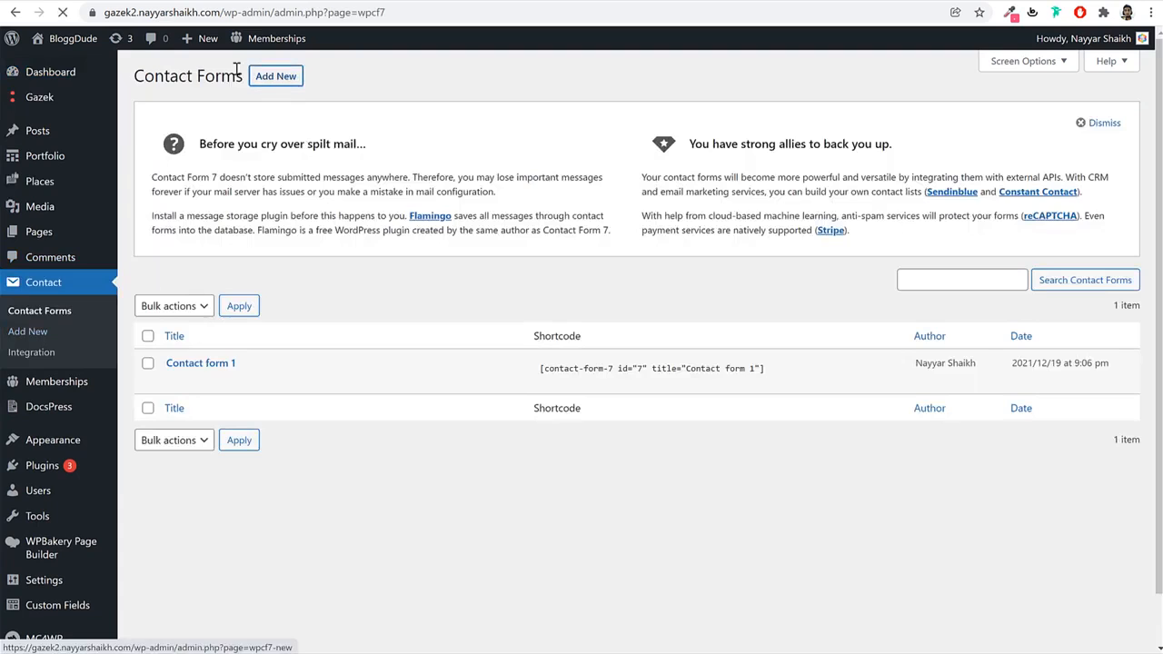
click(269, 77)
text(H)
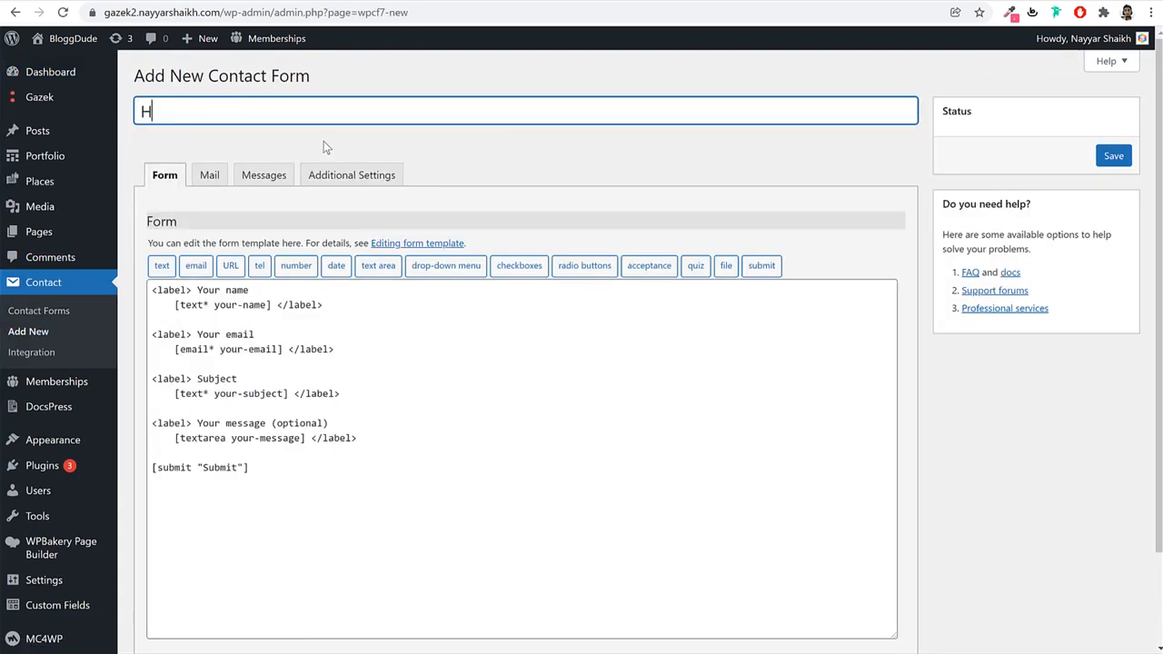
text(ome Contact)
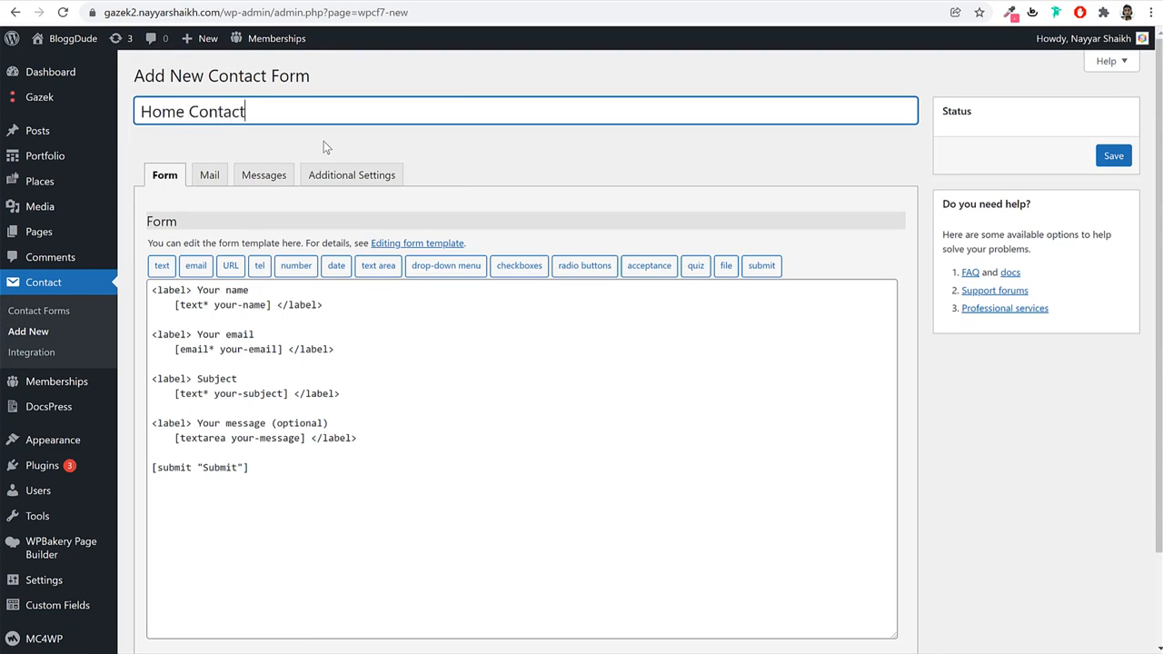
click(1114, 155)
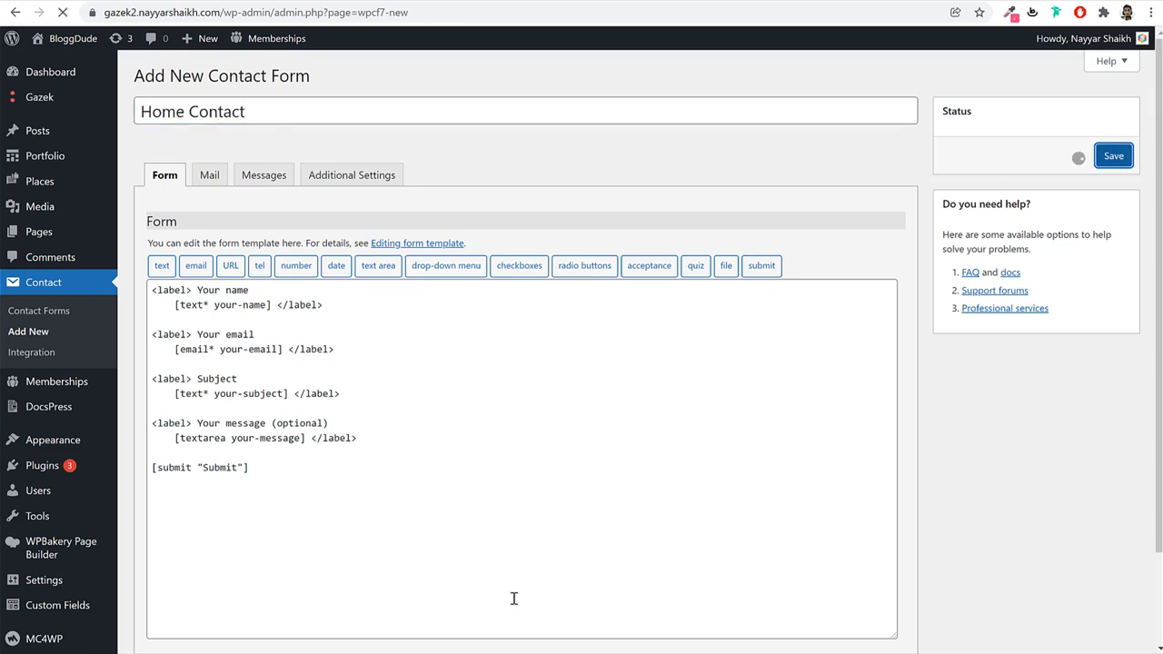
key(alt+Tab)
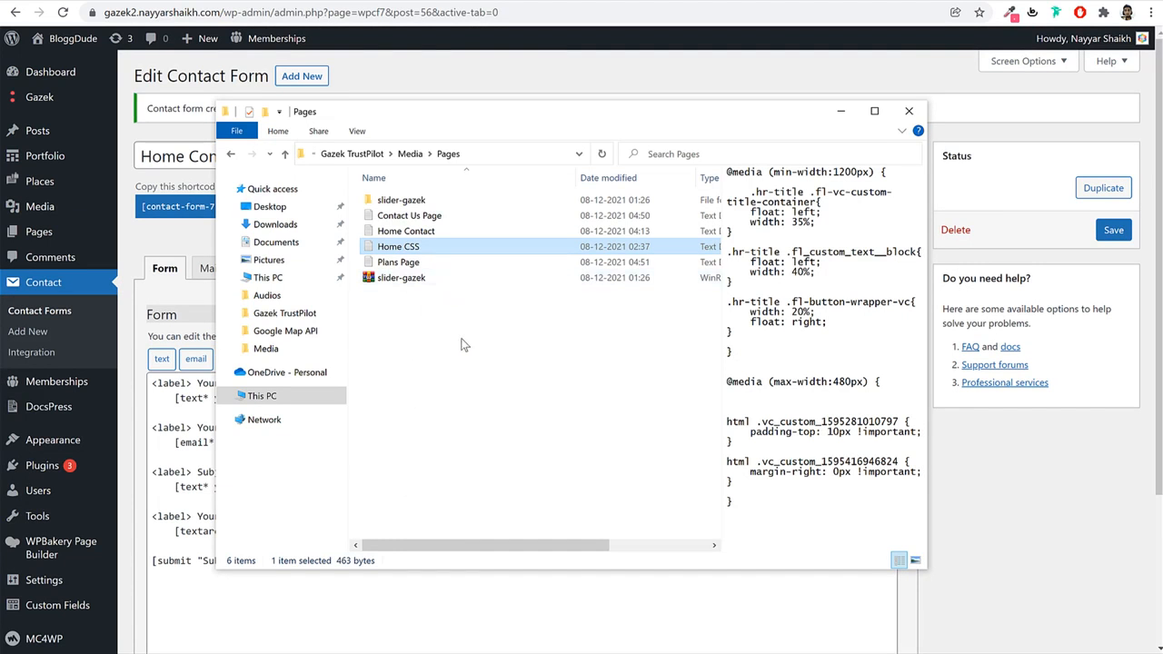
Copy all the markup from the Home Contact text file in Notepad.
click(462, 339)
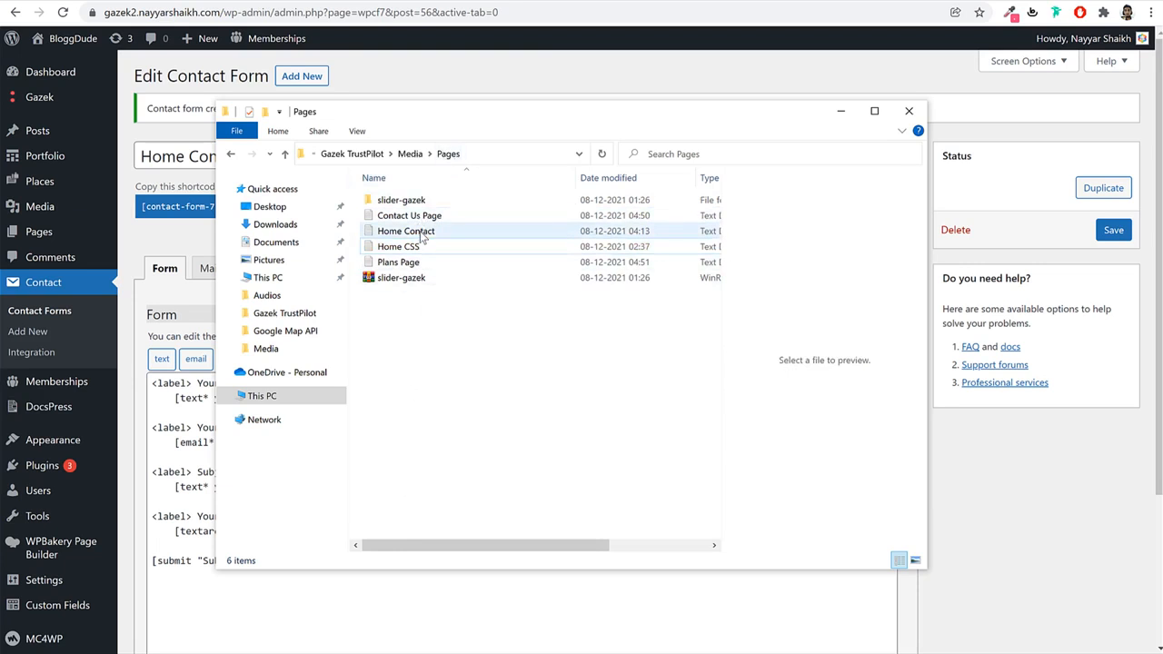
click(424, 232)
double_click(432, 238)
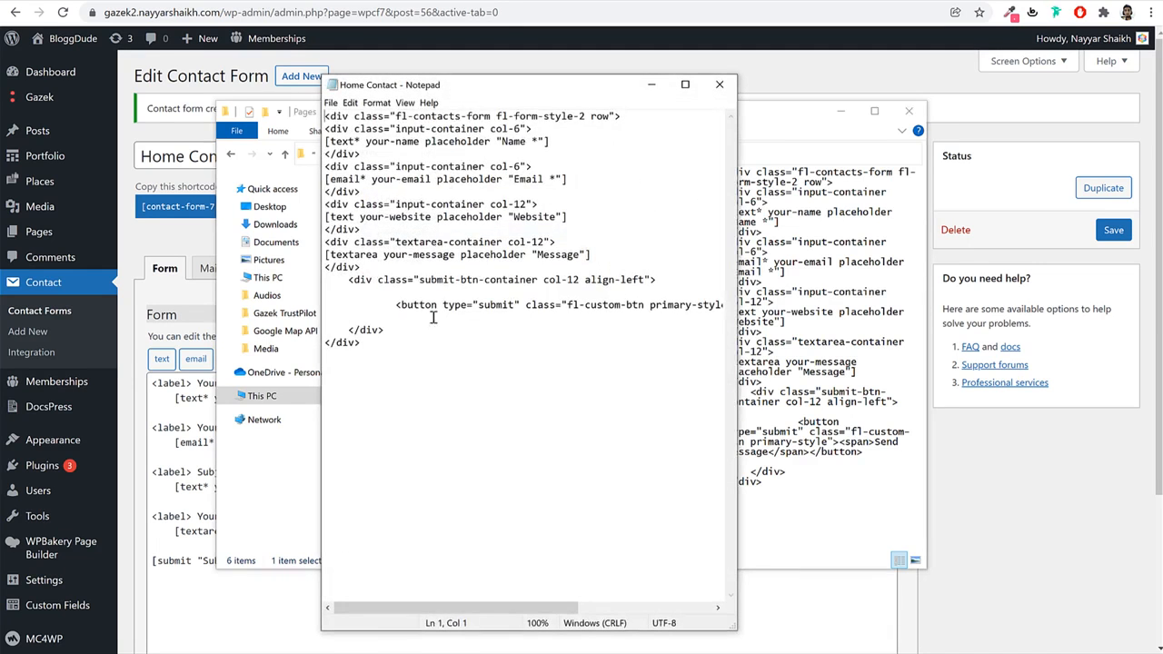
drag(399, 360, 309, 83)
key(ctrl+c)
click(727, 88)
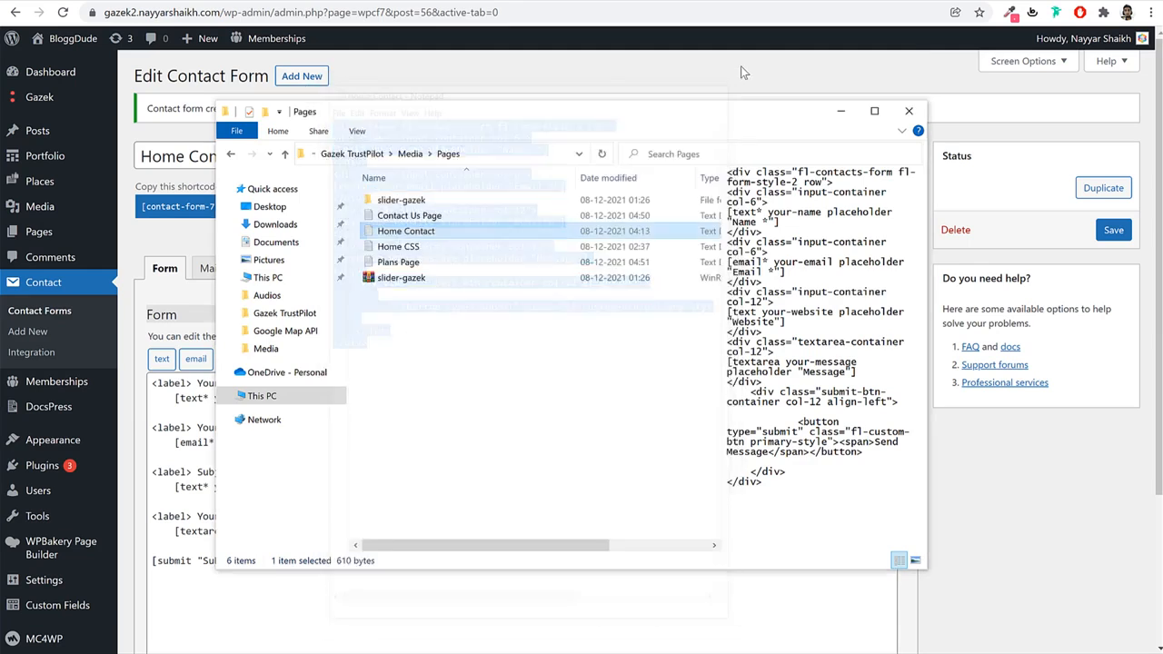
Replace the form's default template with the Home Contact markup and save.
click(742, 72)
scroll(390, 528, down, 3)
drag(382, 499, 150, 179)
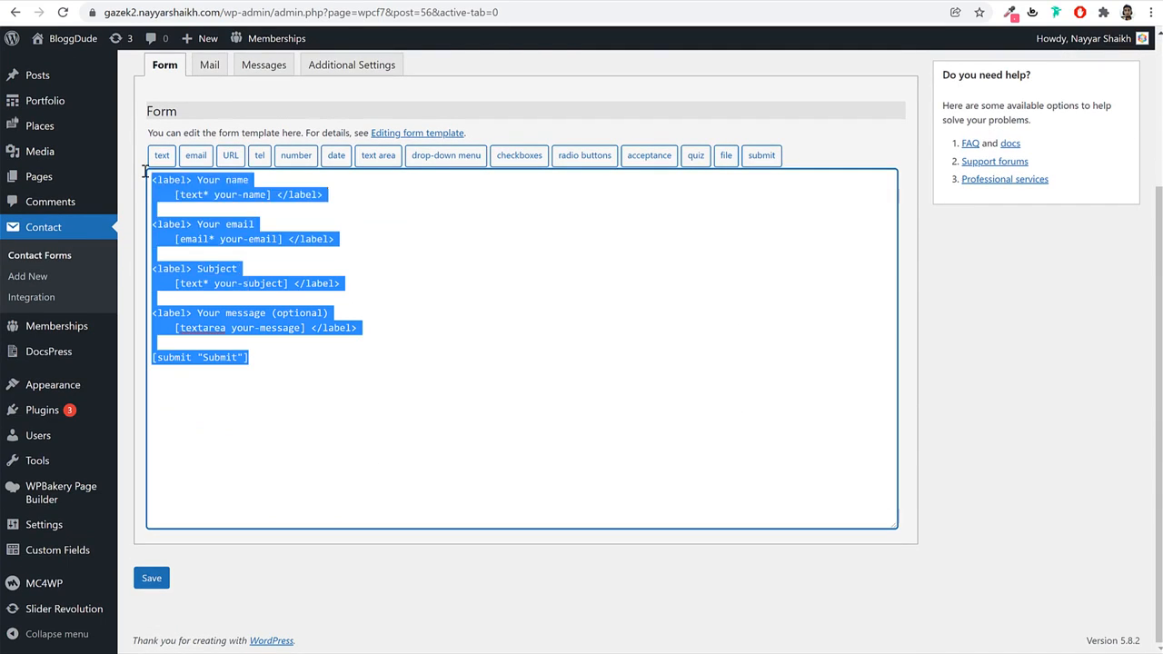
key(BackSpace)
key(ctrl+v)
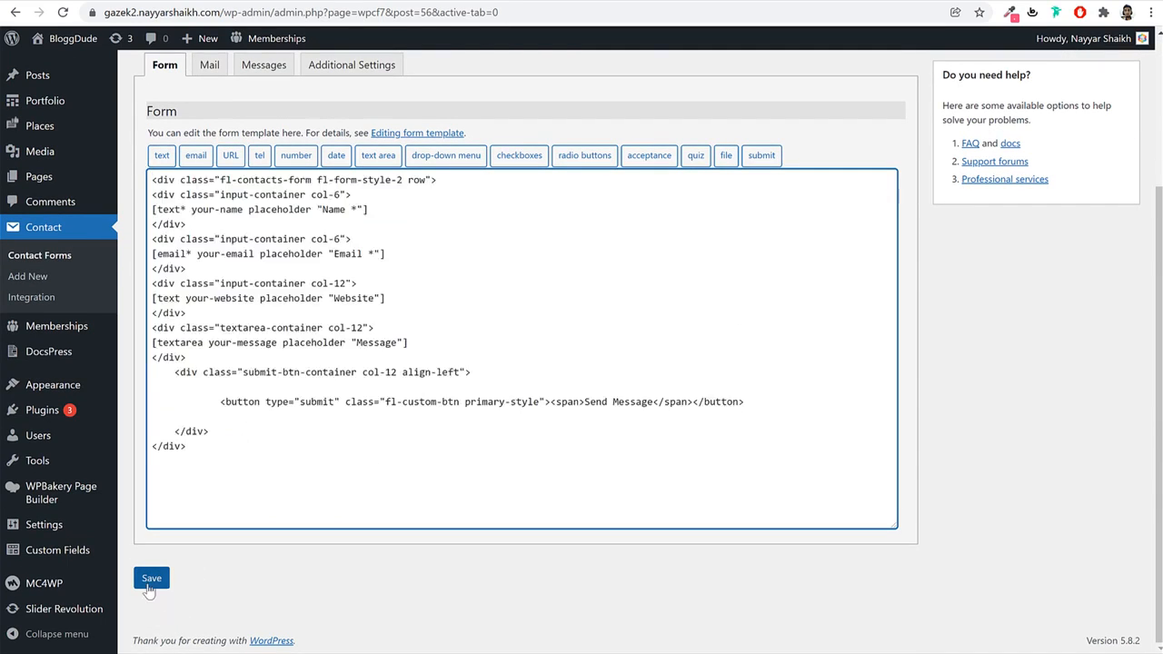
click(149, 579)
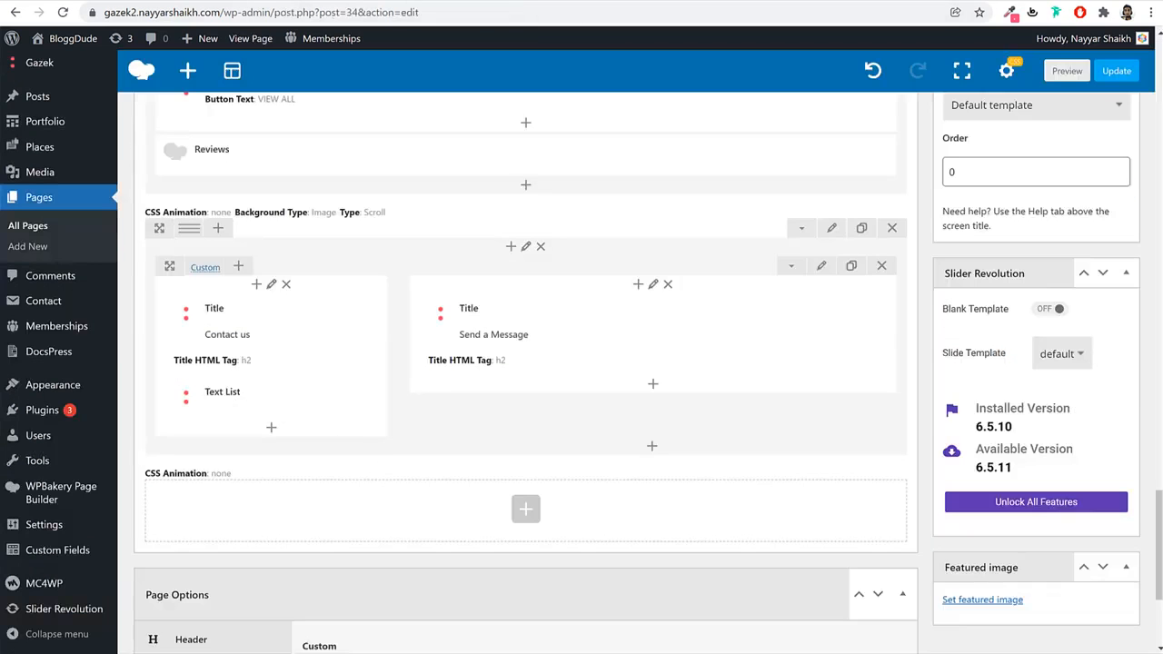
Insert a Contact Form 7 element set to the Home Contact form in the right column.
click(653, 391)
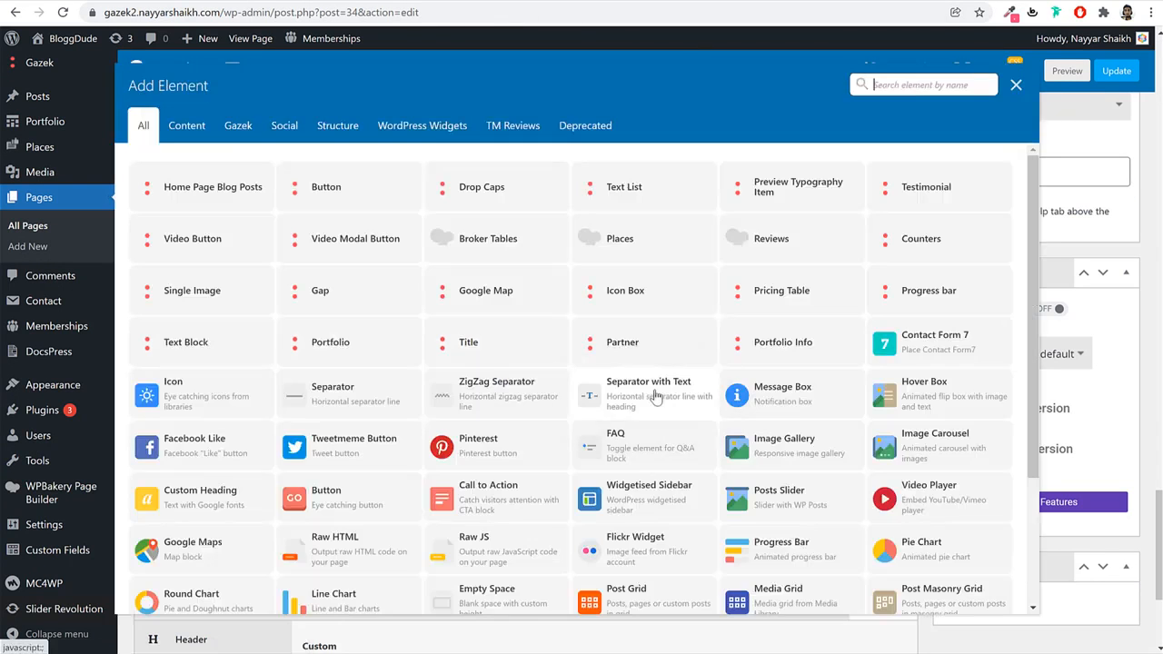
text(con)
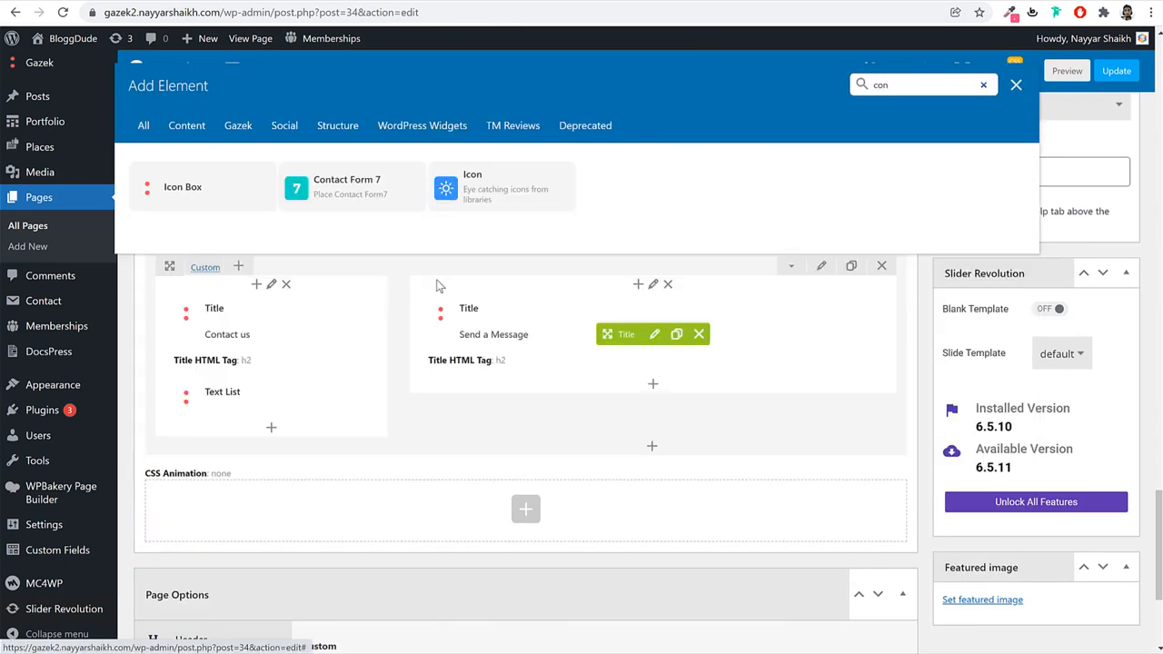
click(355, 191)
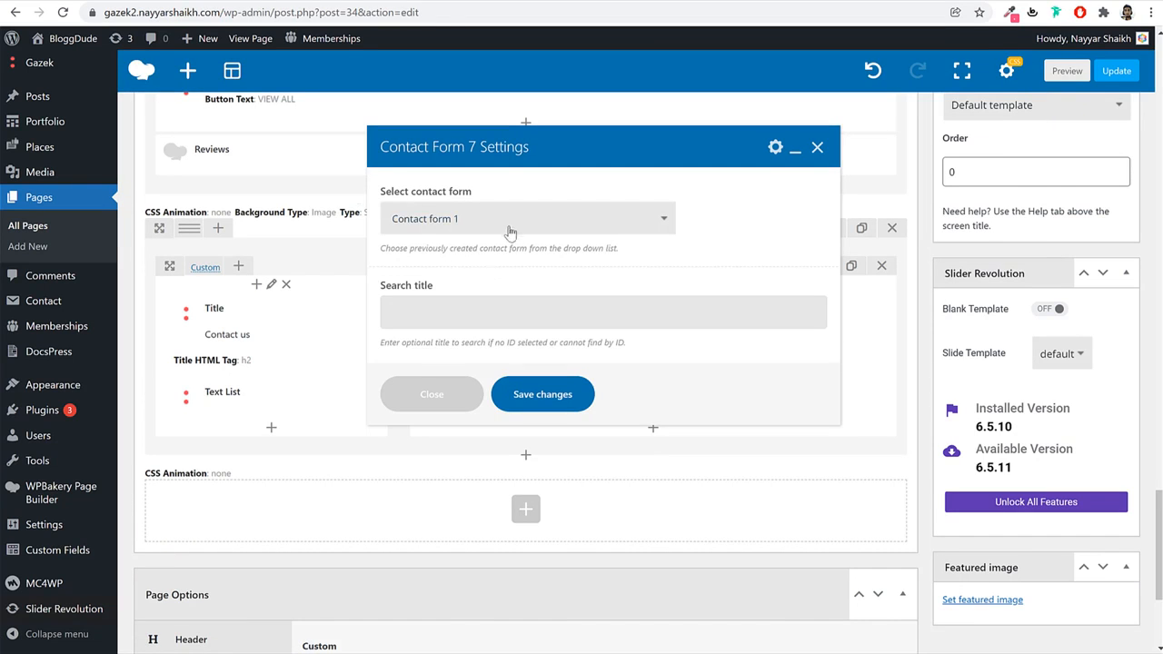
click(510, 233)
click(449, 241)
click(545, 396)
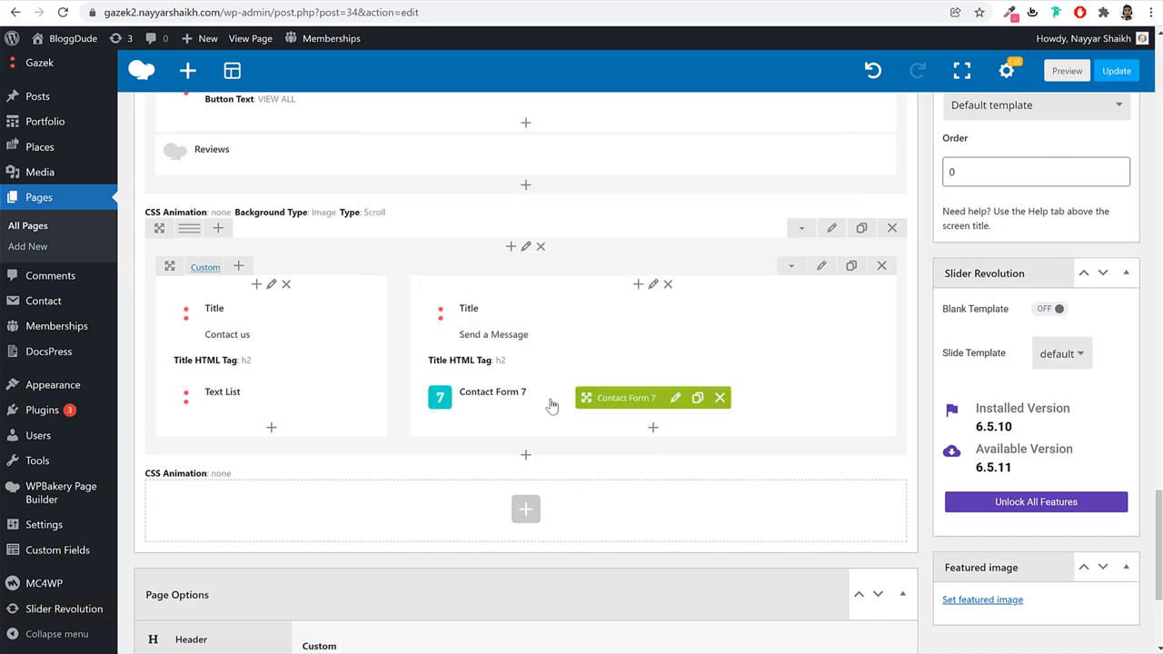
click(833, 230)
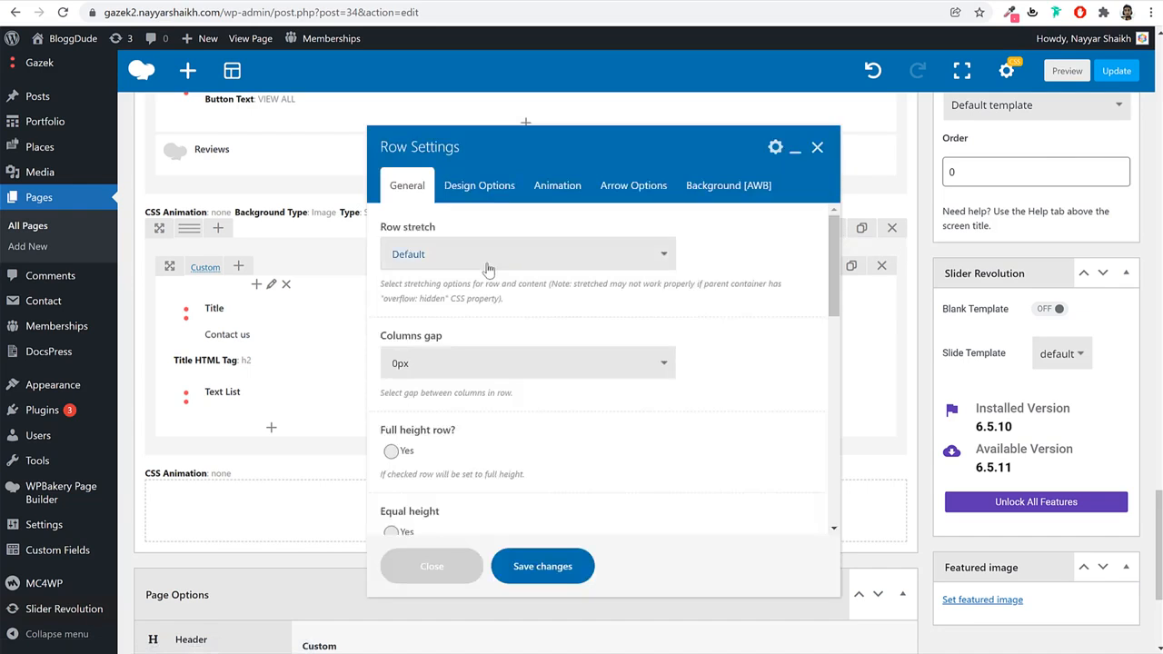
Stretch the contact row to full width and give it 100 bottom padding.
click(482, 255)
click(427, 291)
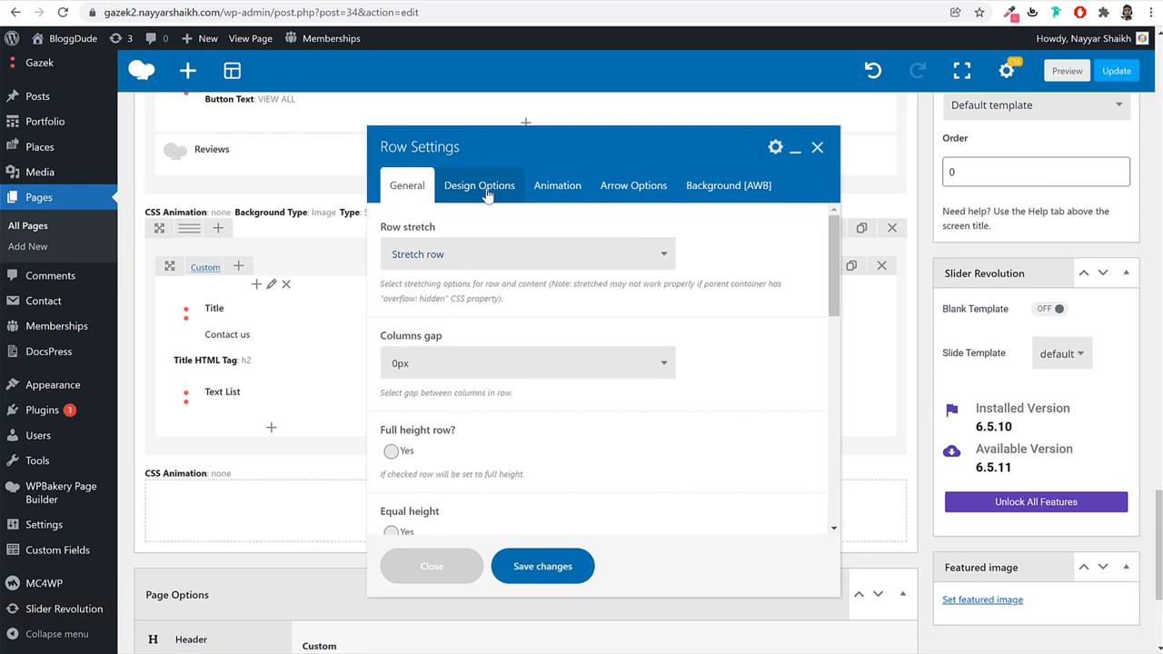
click(488, 189)
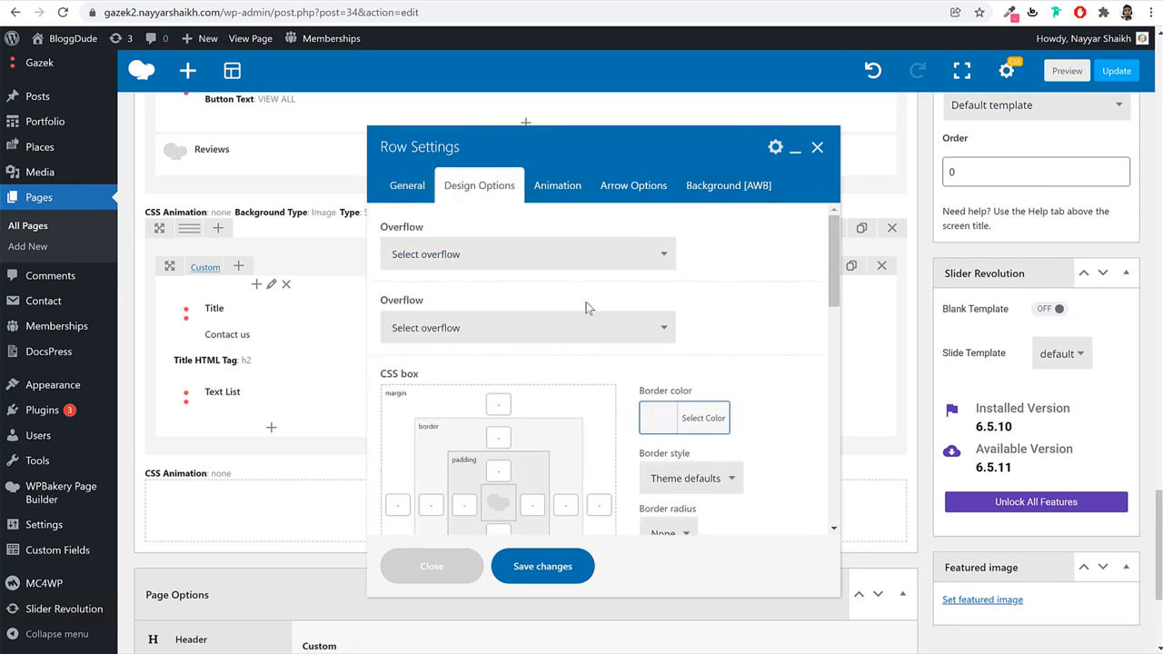
scroll(512, 338, down, 3)
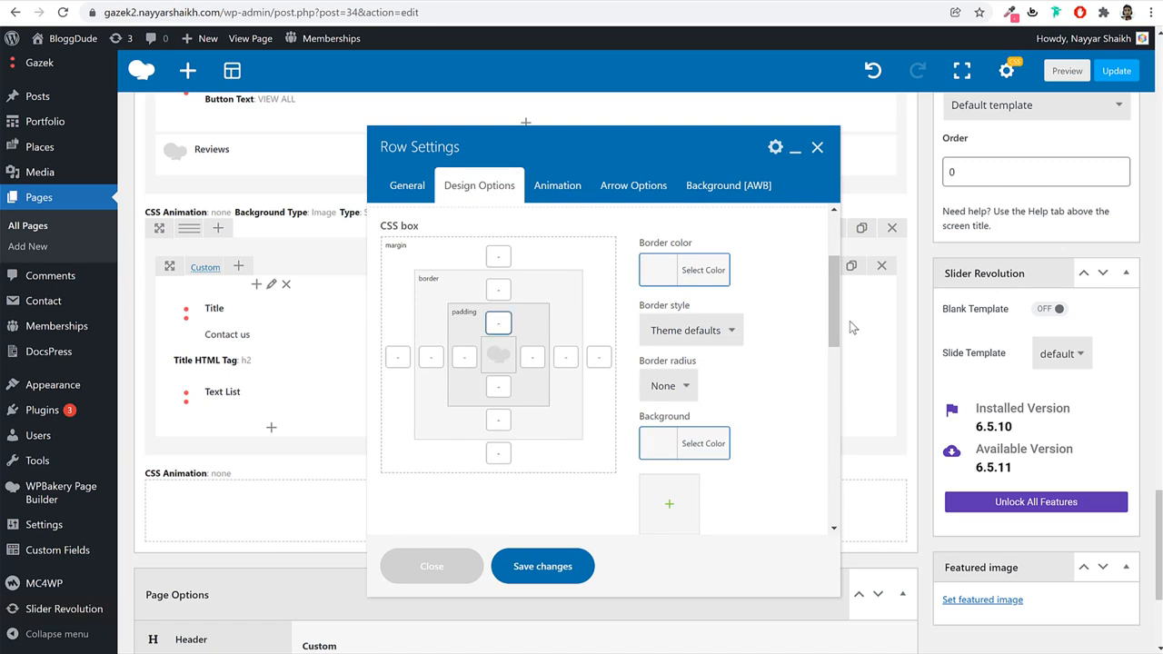
key(Tab)
key(Tab)
text(100)
Set the row background to the bg2 image.
click(729, 186)
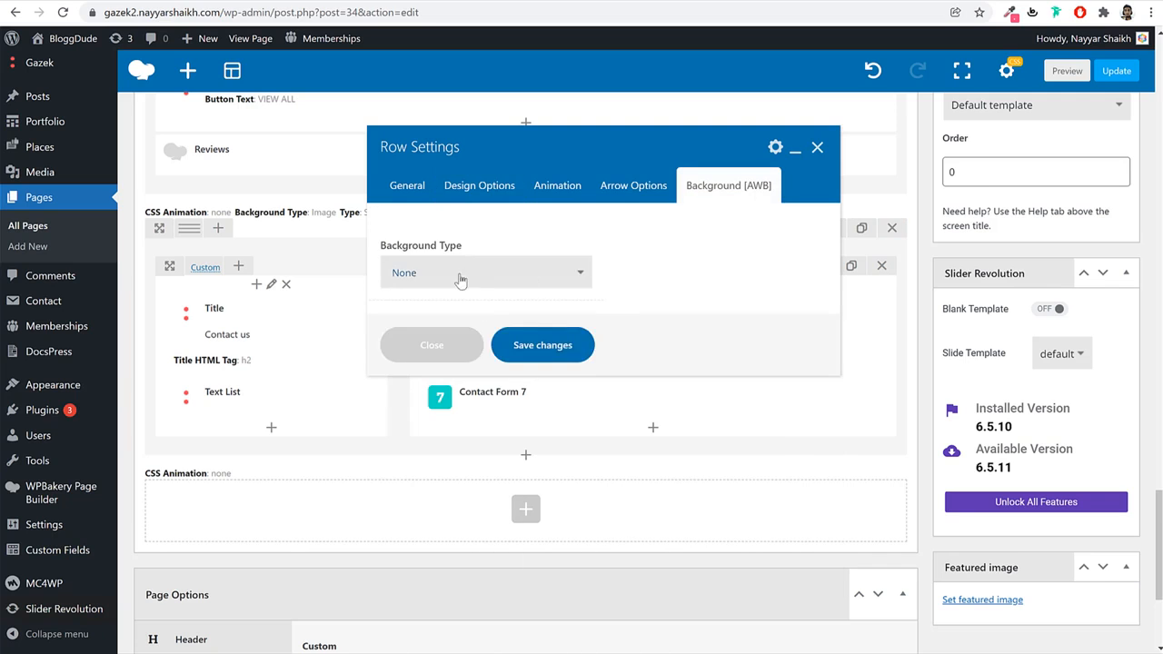
click(459, 273)
click(457, 325)
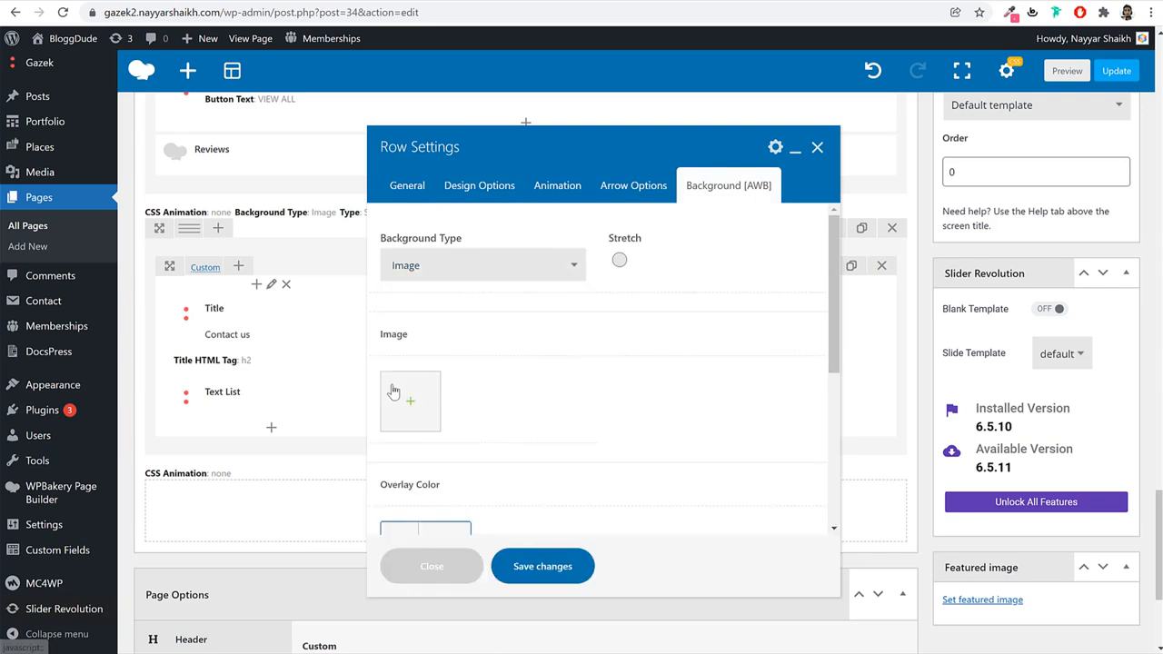
click(398, 392)
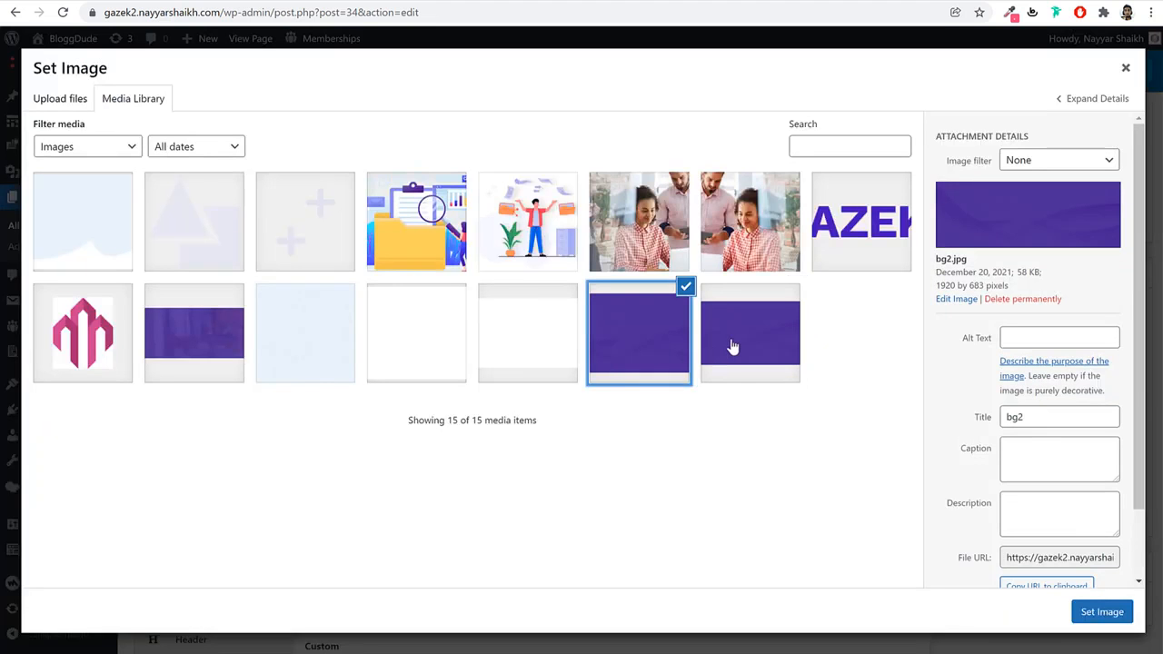
click(1101, 617)
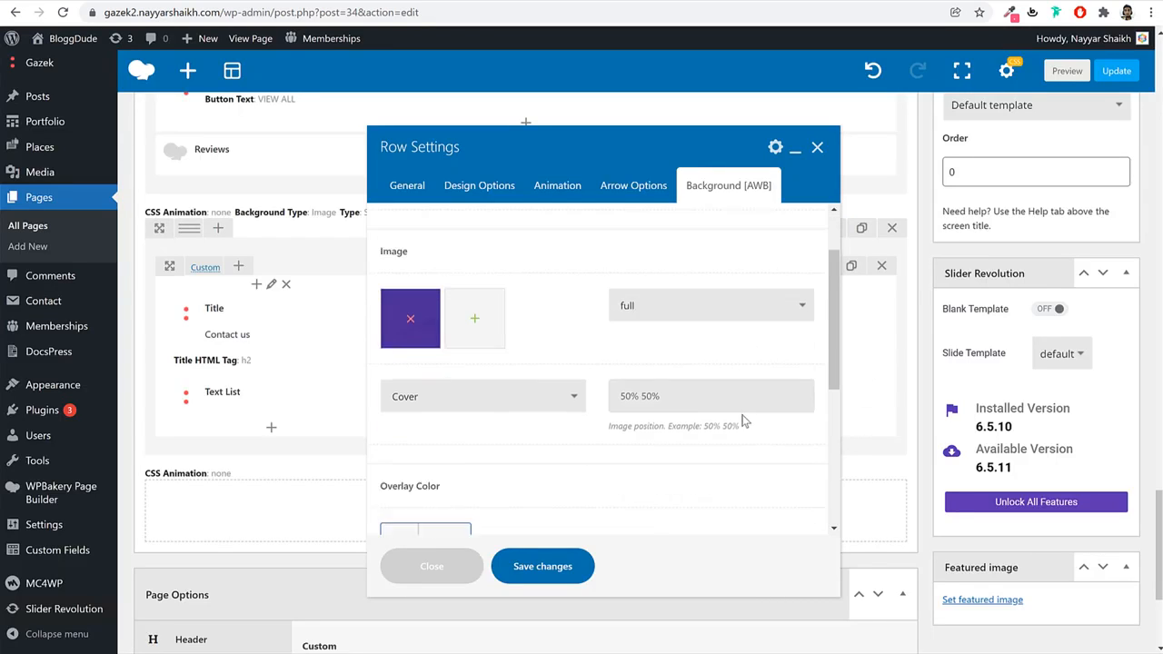
scroll(742, 421, down, 5)
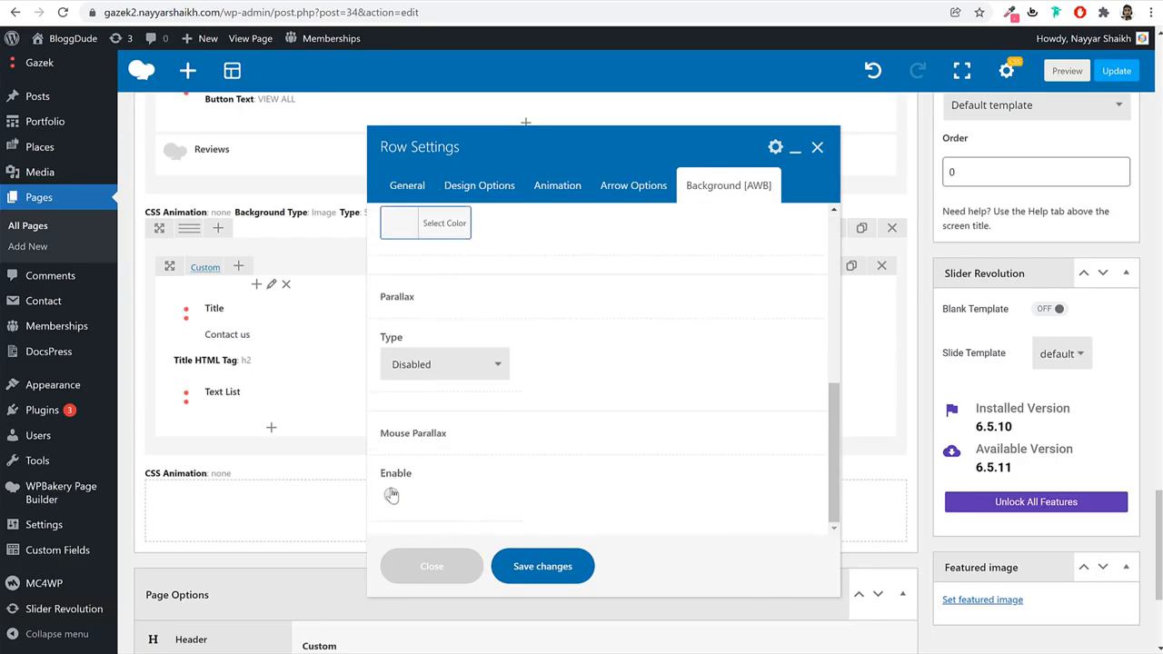
Enable mouse parallax with size 100 and speed 5000, then save the row.
click(391, 496)
drag(581, 470, 493, 479)
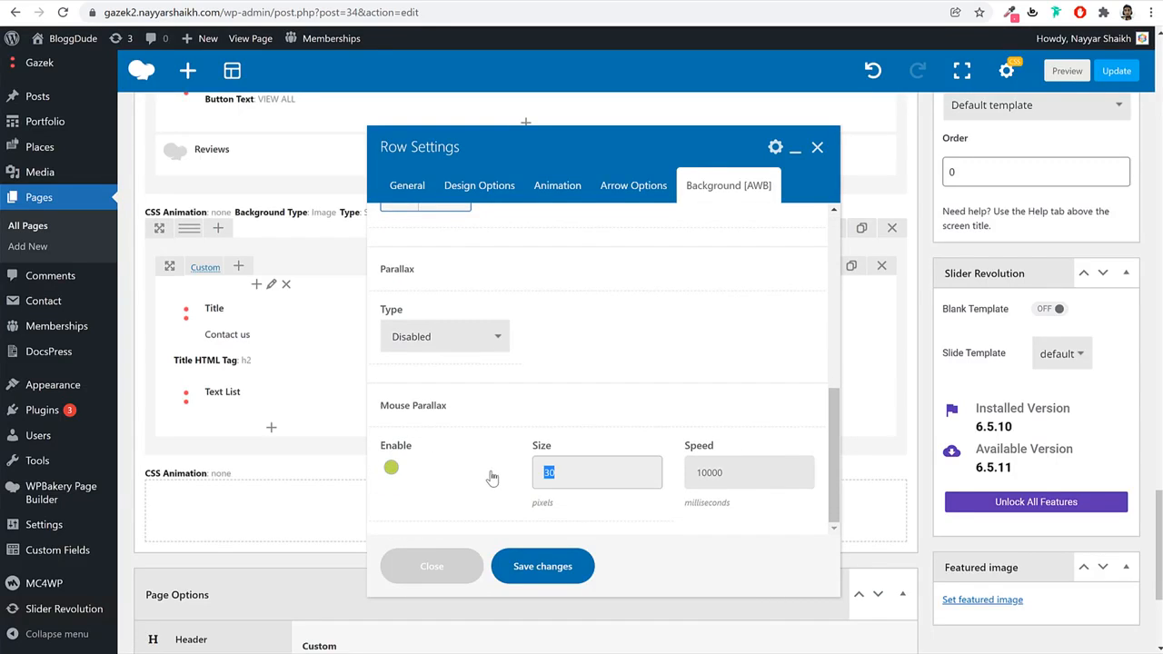
text(100)
key(Tab)
text(55)
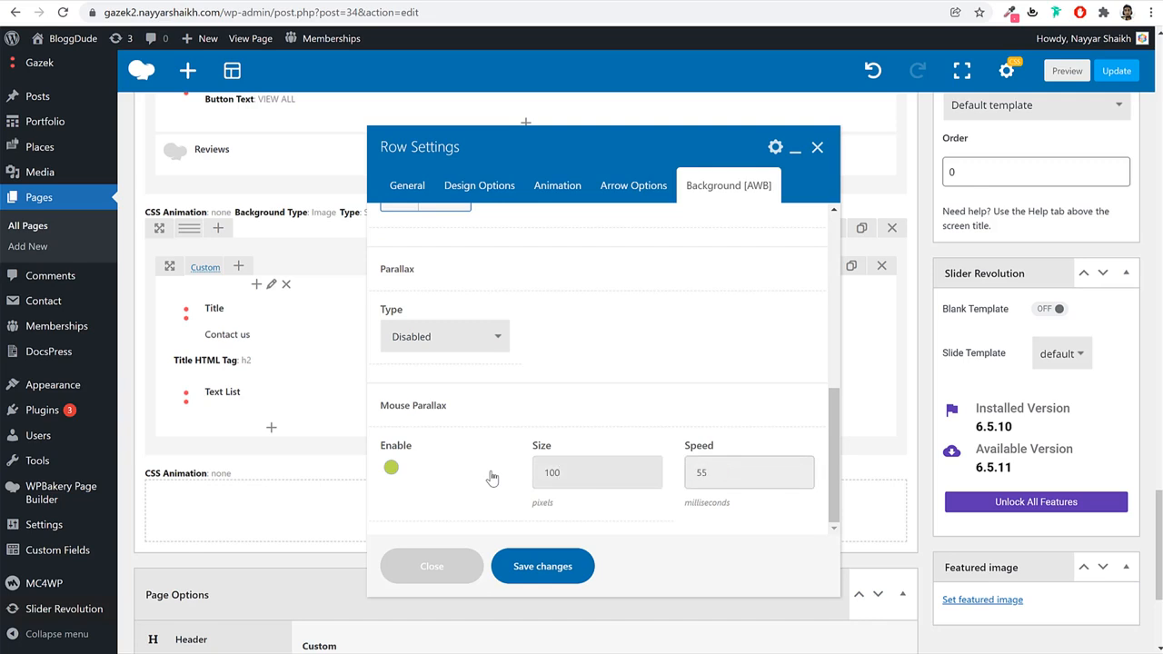
key(BackSpace)
key(shift+Tab)
double_click(741, 470)
click(553, 564)
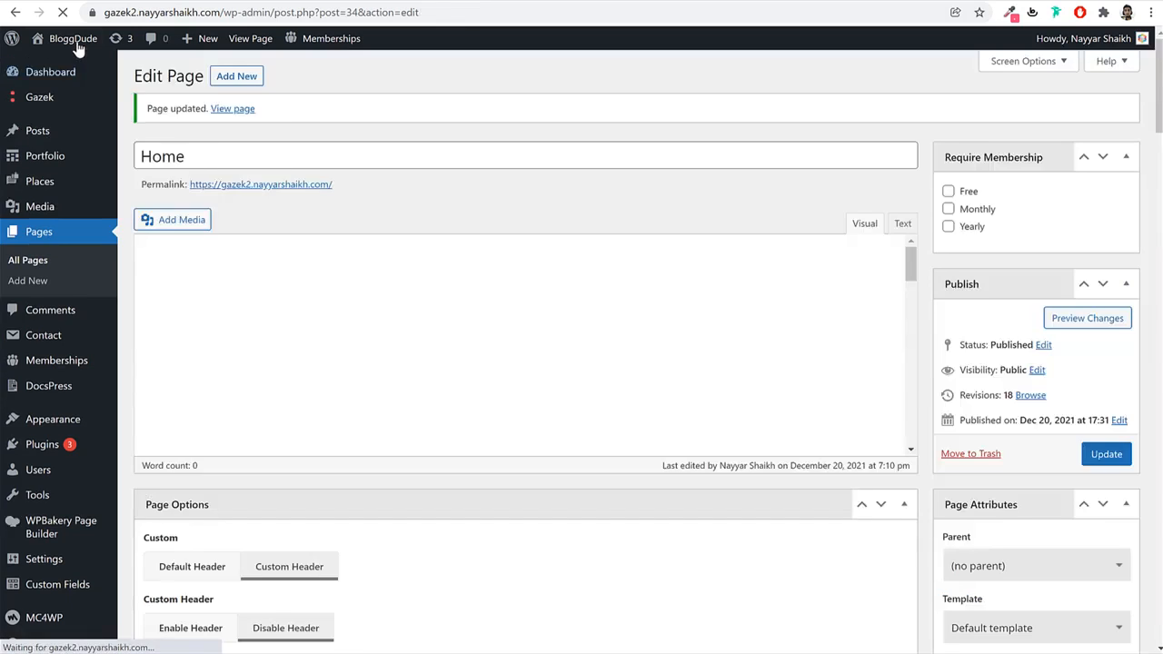
Open the site front end in a new tab and scroll to the contact section.
right_click(77, 42)
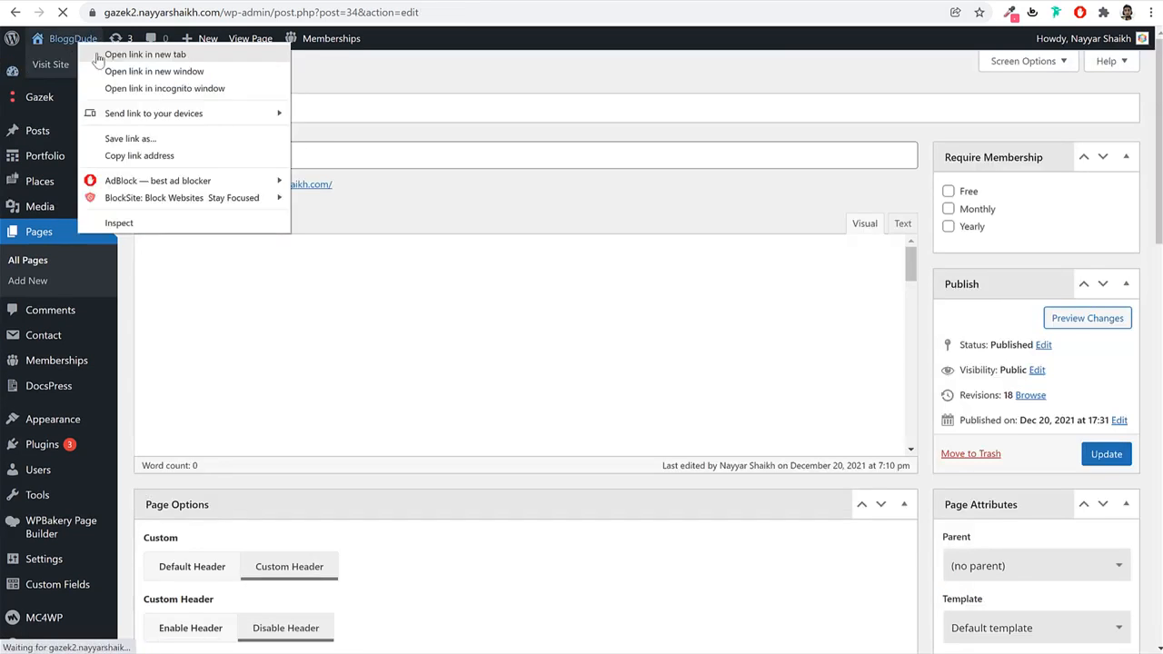
click(100, 56)
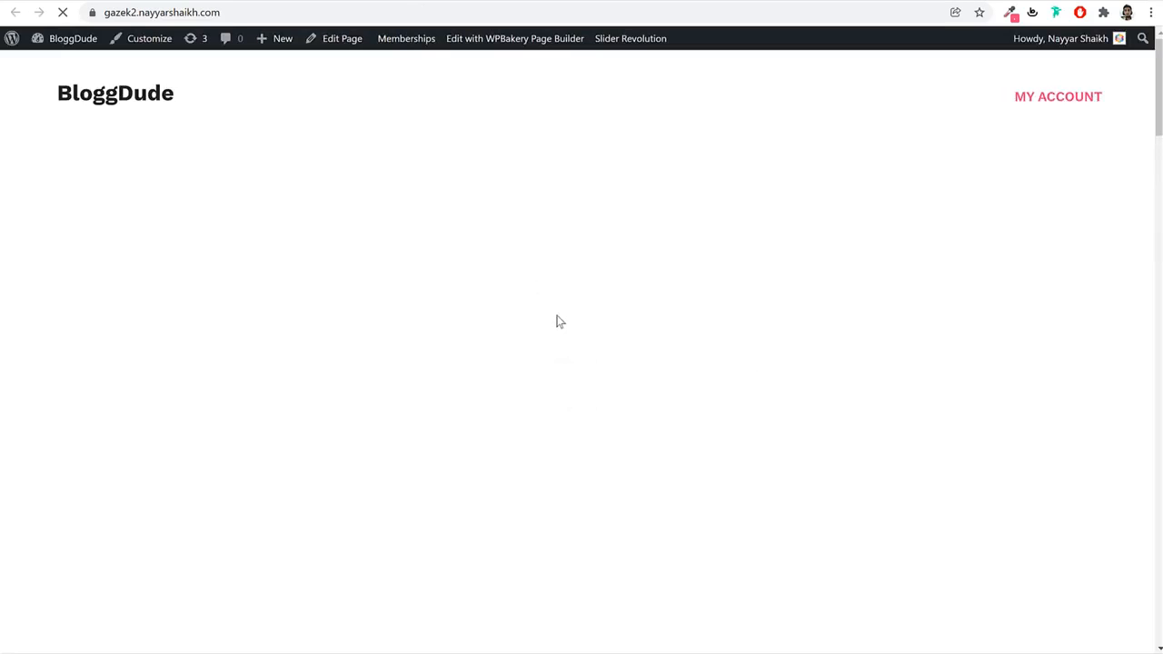
scroll(559, 321, down, 20)
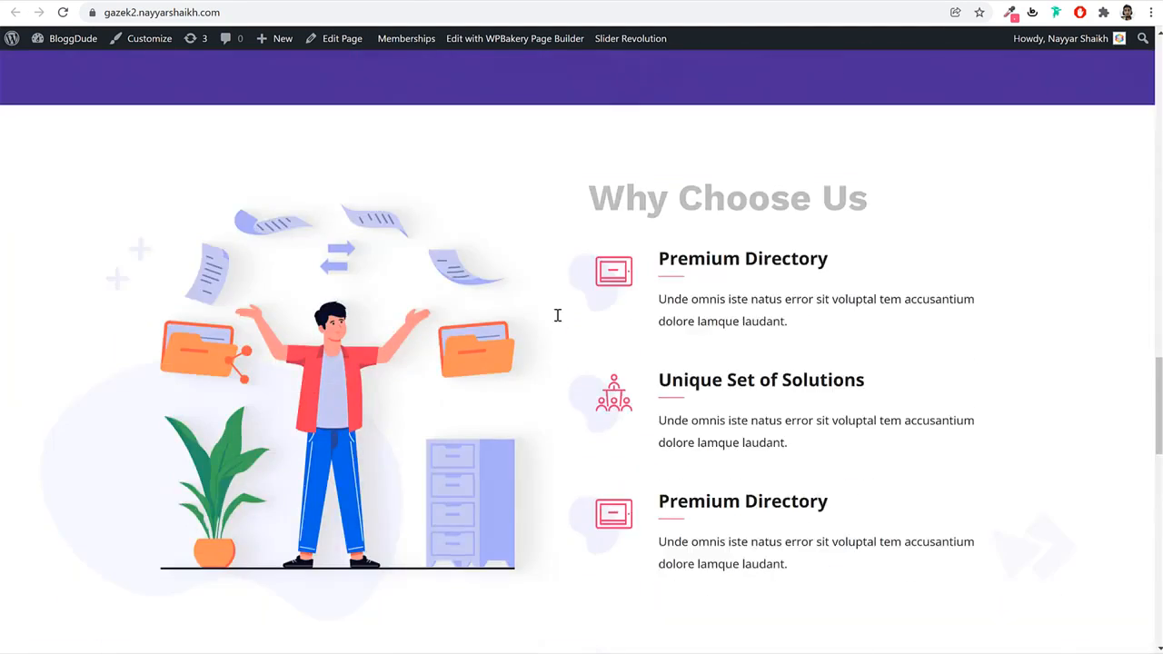
scroll(559, 321, down, 8)
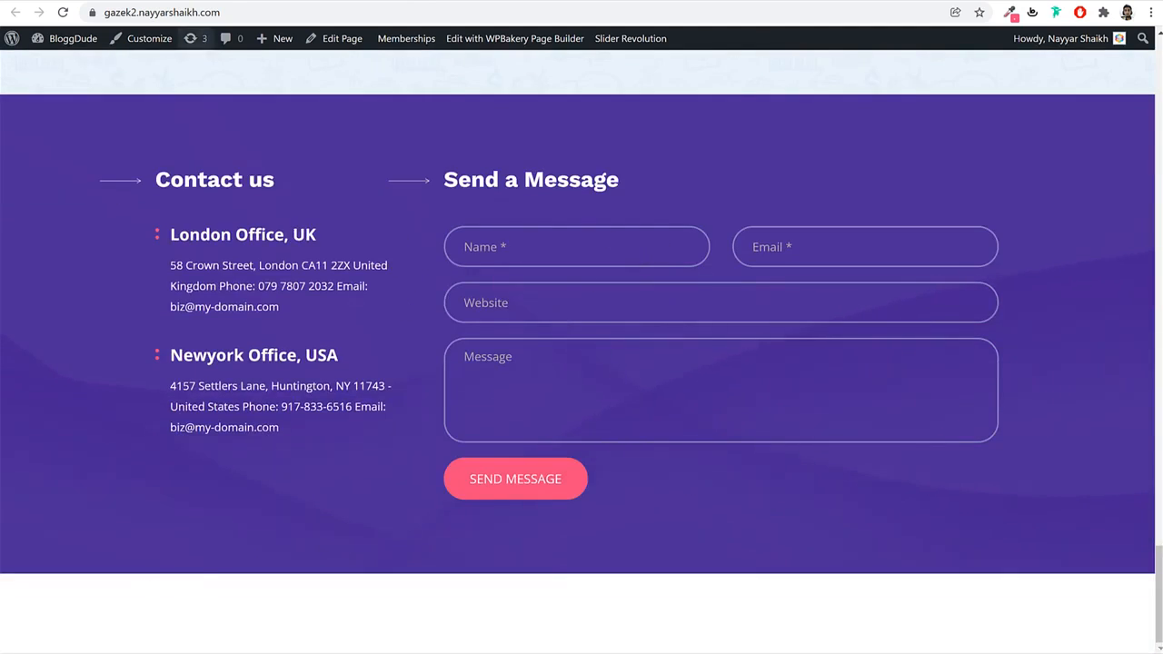
On the Gazek demo site, open the post 'There are also firms to increase profits'.
click(158, 1)
scroll(665, 321, down, 4)
scroll(665, 321, down, 7)
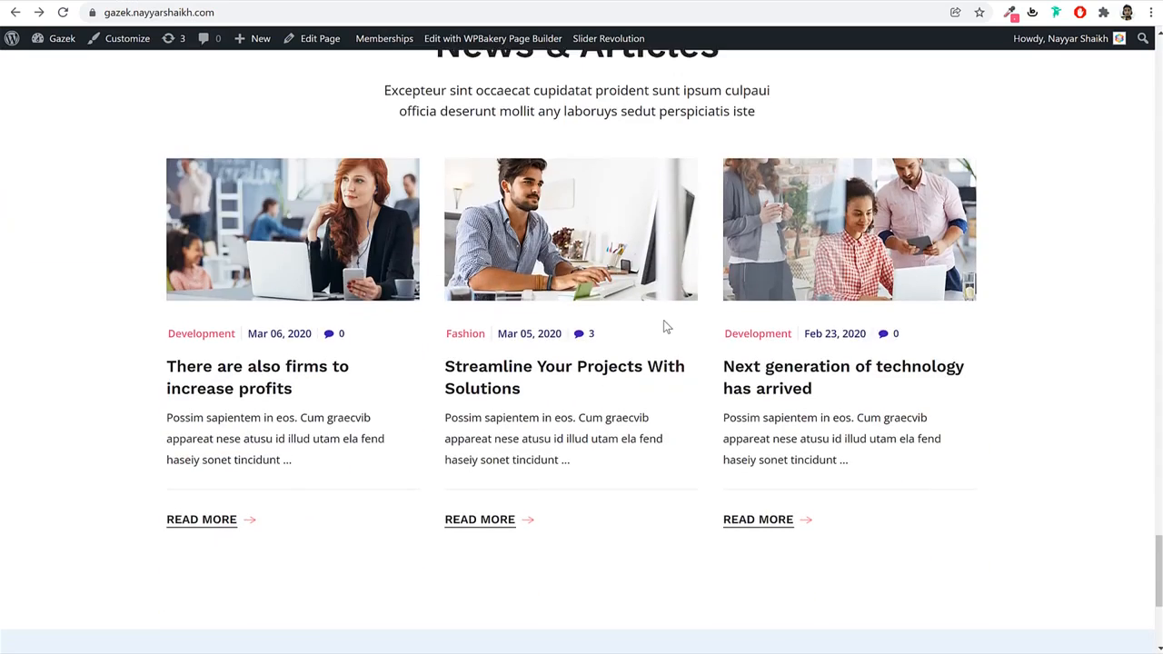
scroll(664, 325, up, 5)
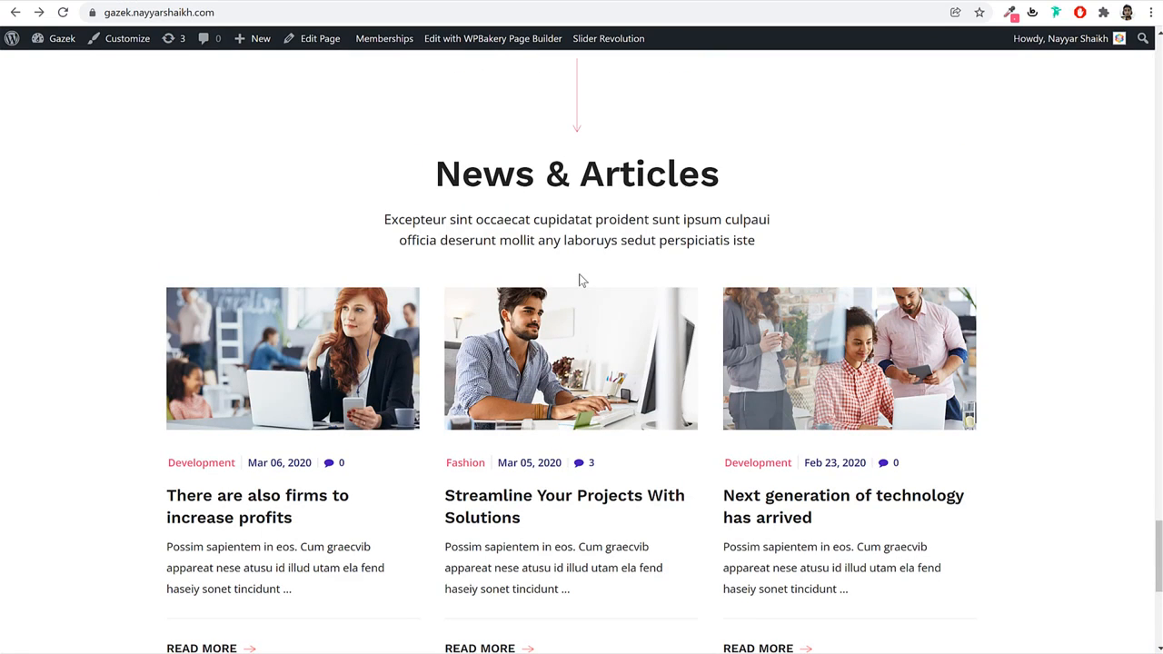
scroll(581, 280, down, 2)
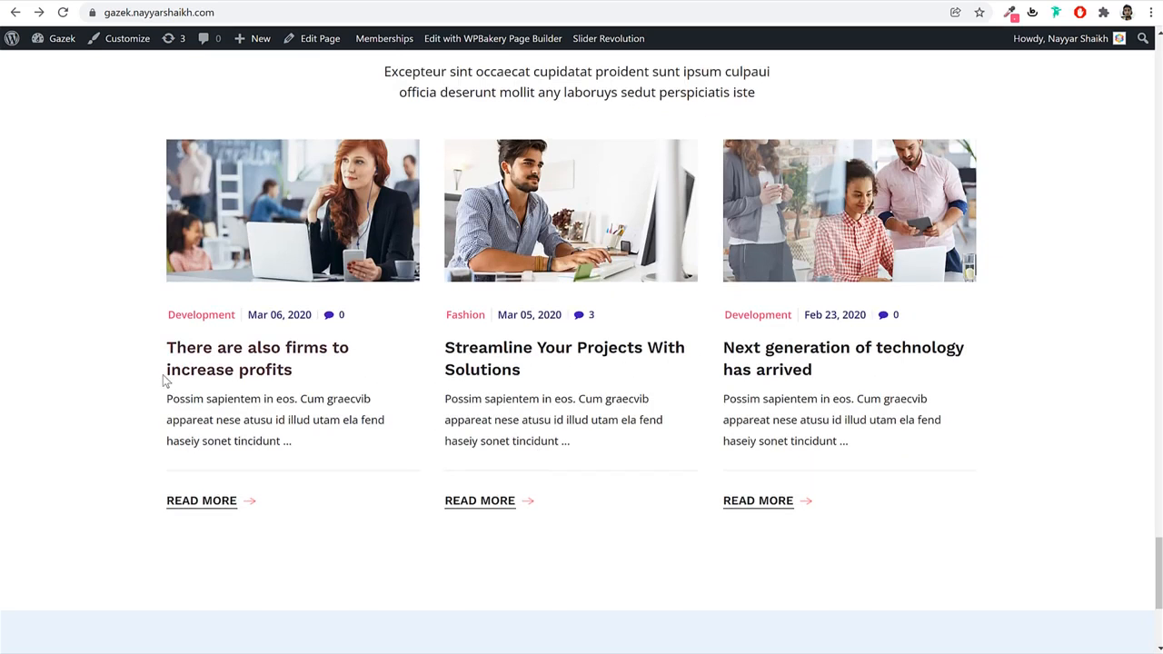
click(259, 350)
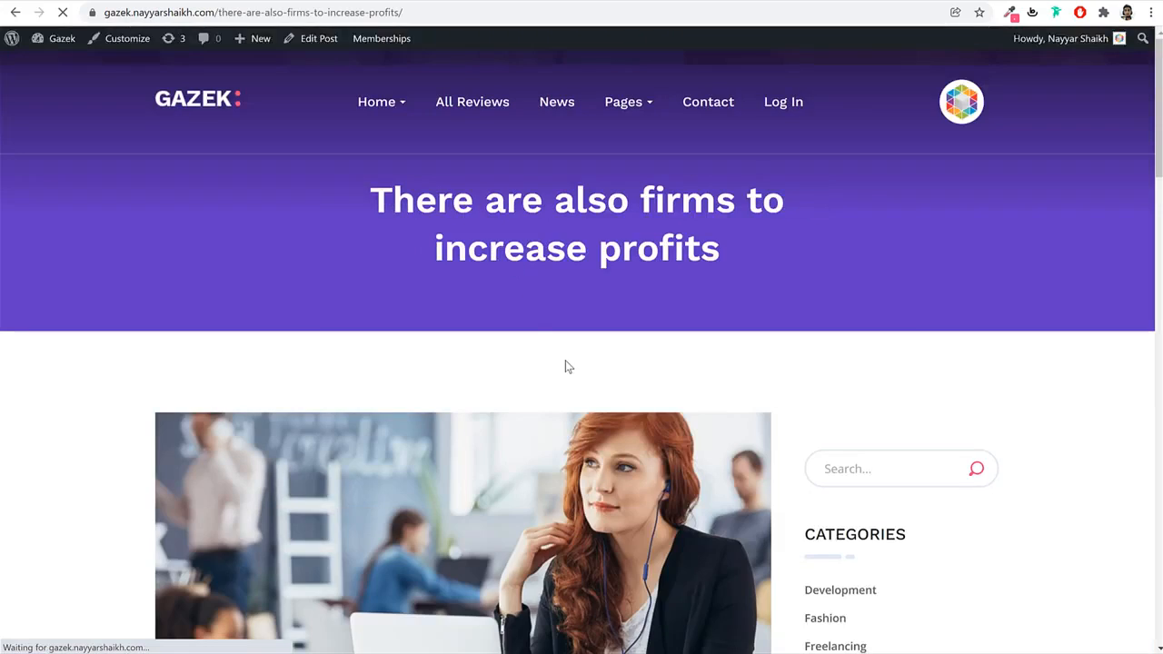
Trash 'Hello world!' from All Posts, start a new post, and select the demo post title.
scroll(565, 362, down, 10)
scroll(565, 363, down, 10)
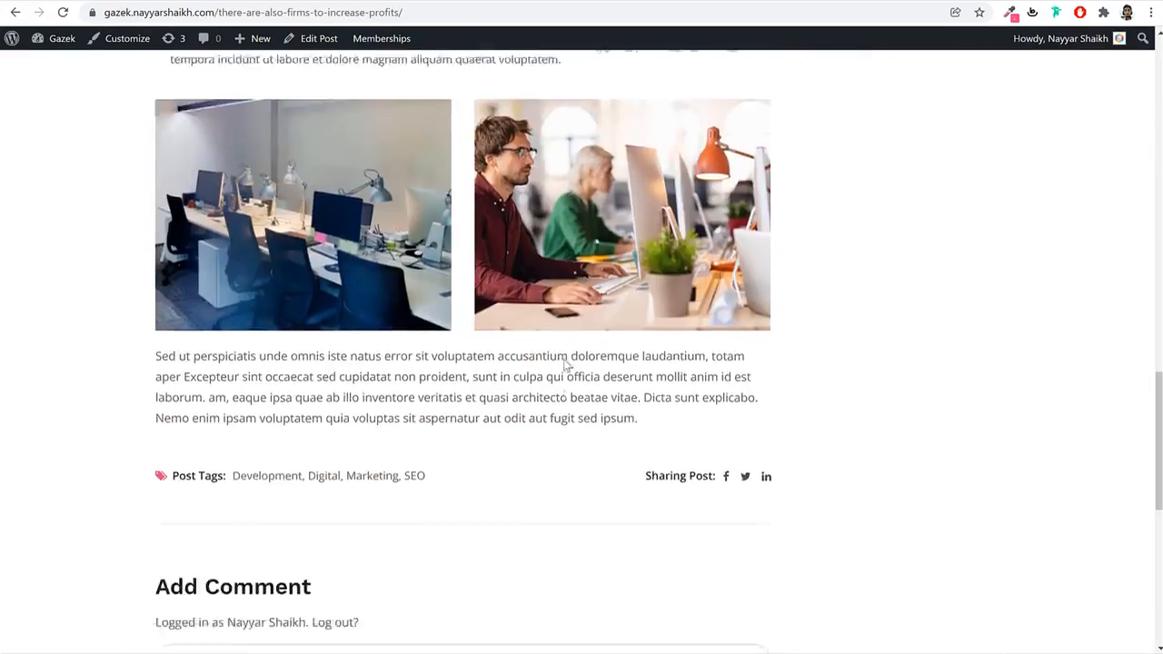
scroll(565, 363, up, 5)
scroll(564, 364, up, 15)
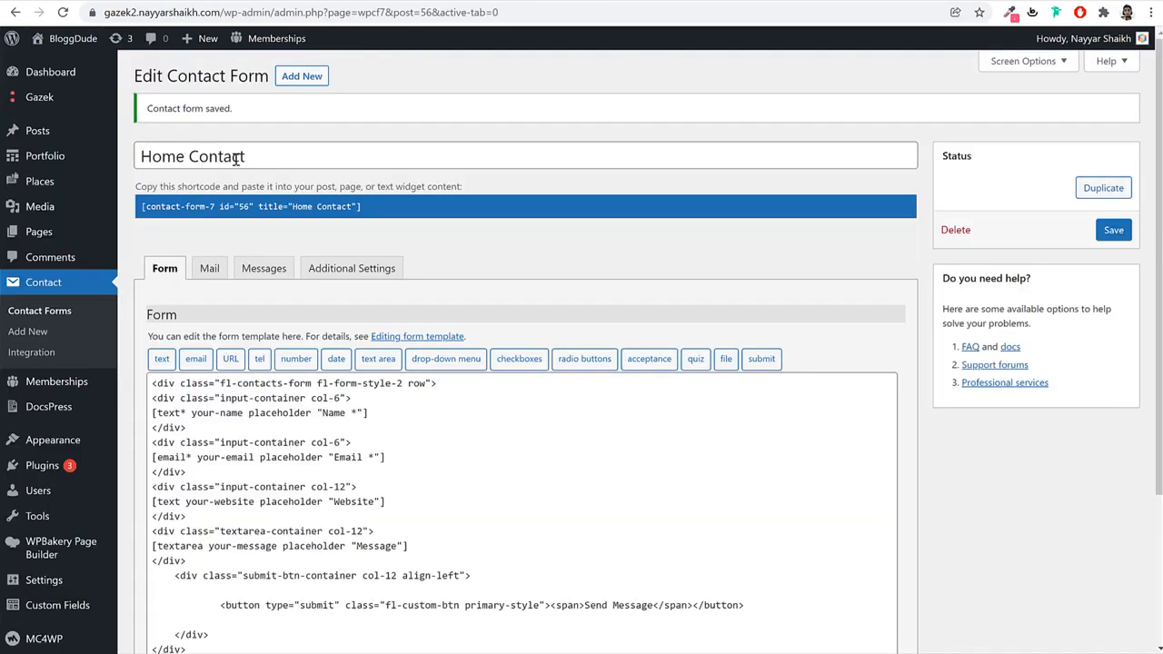
click(52, 134)
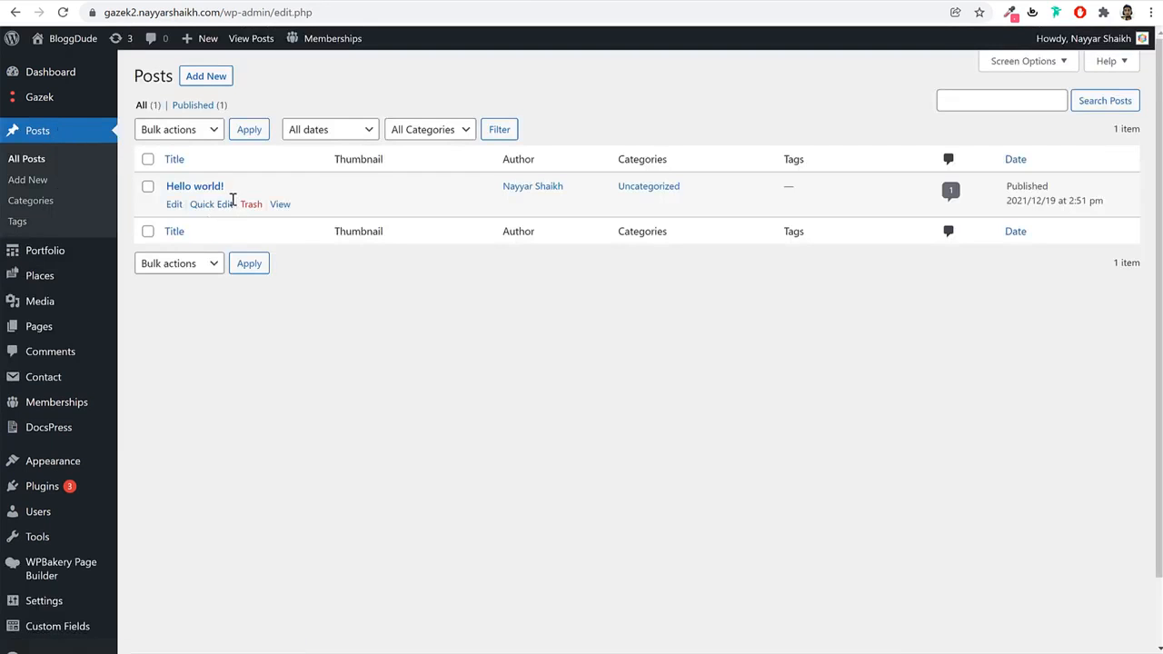
click(252, 204)
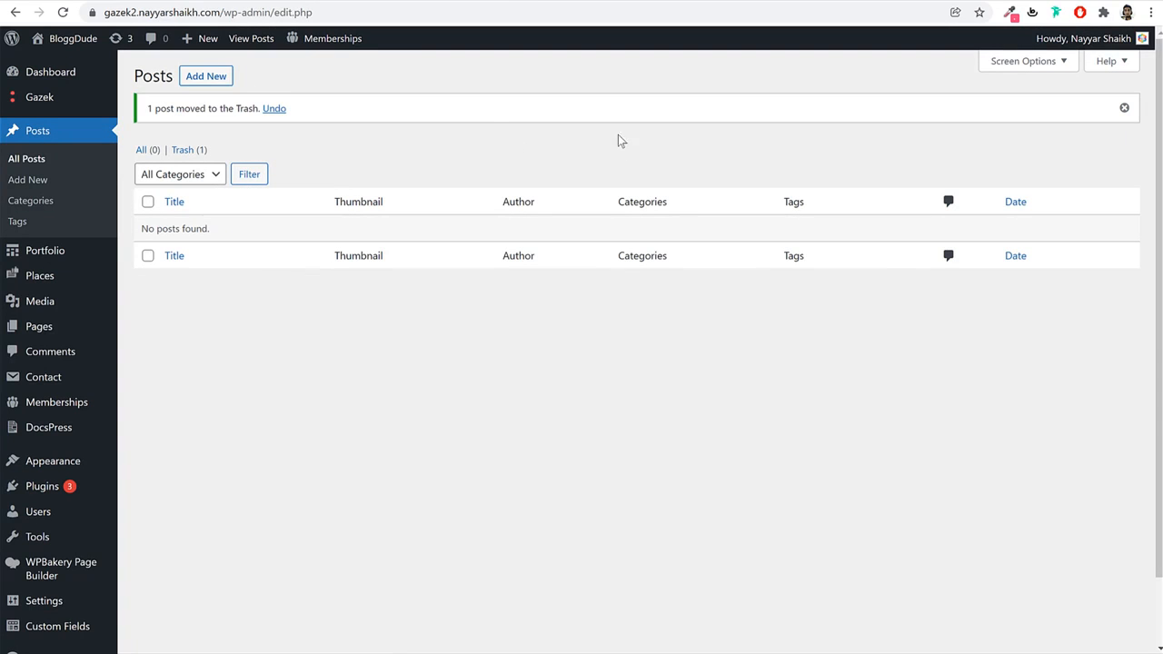
click(214, 78)
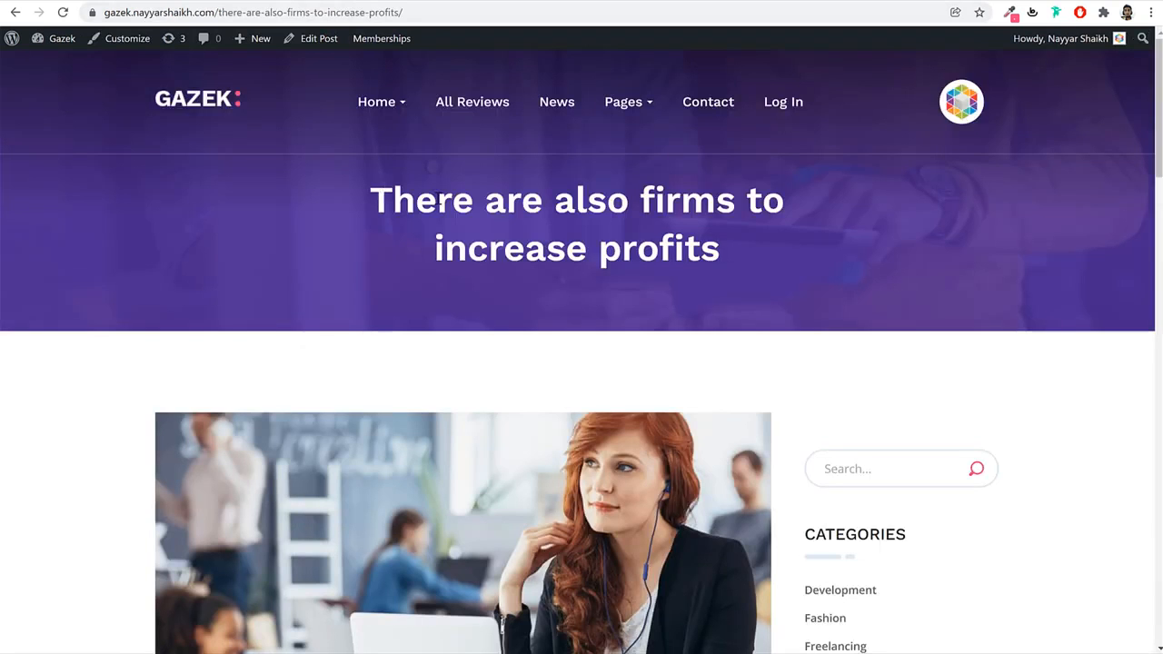
triple_click(437, 198)
key(ctrl+c)
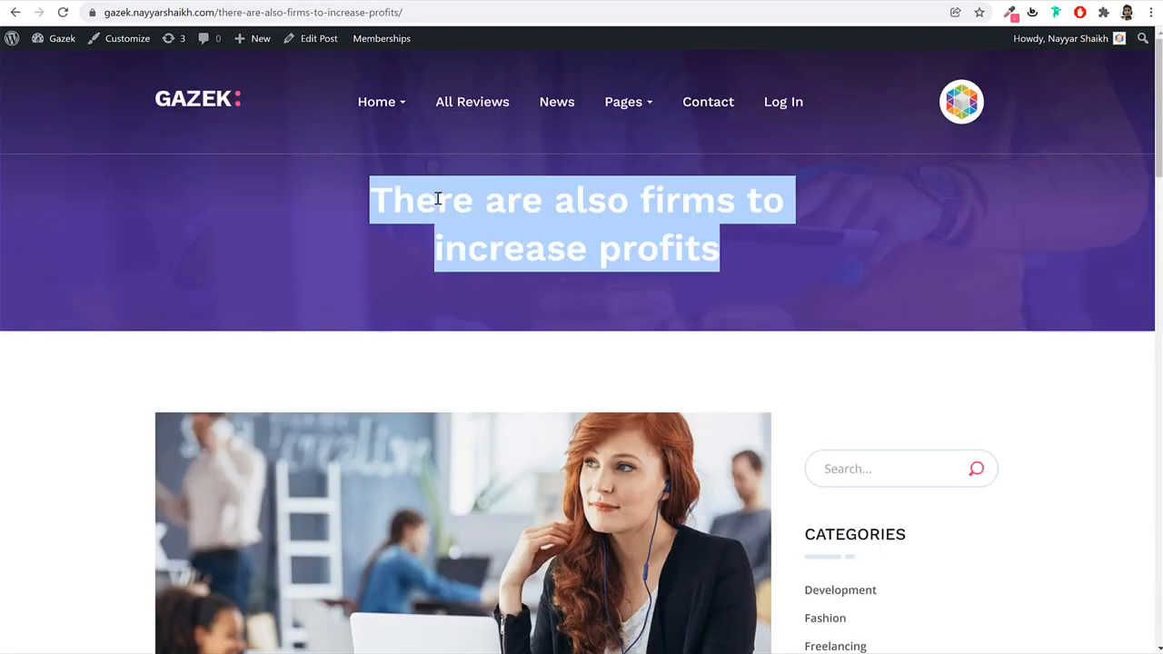
Paste 'There are also firms to increase profits' as the new post's title.
key(ctrl+Tab)
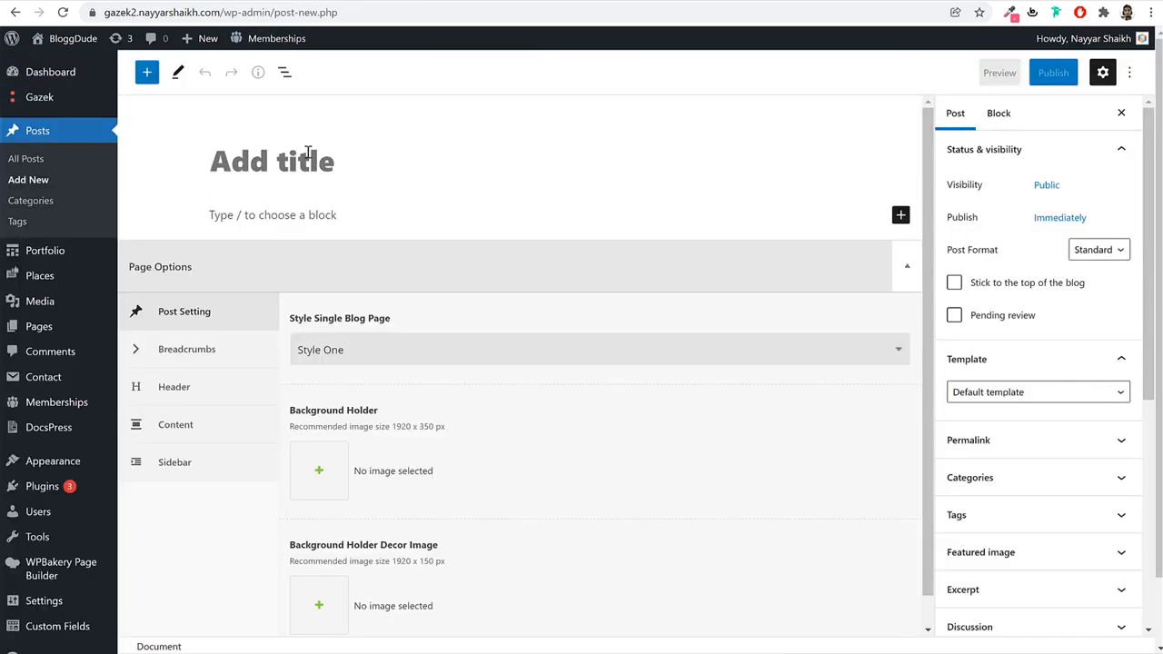
key(ctrl+v)
key(ctrl+Tab)
scroll(527, 385, down, 4)
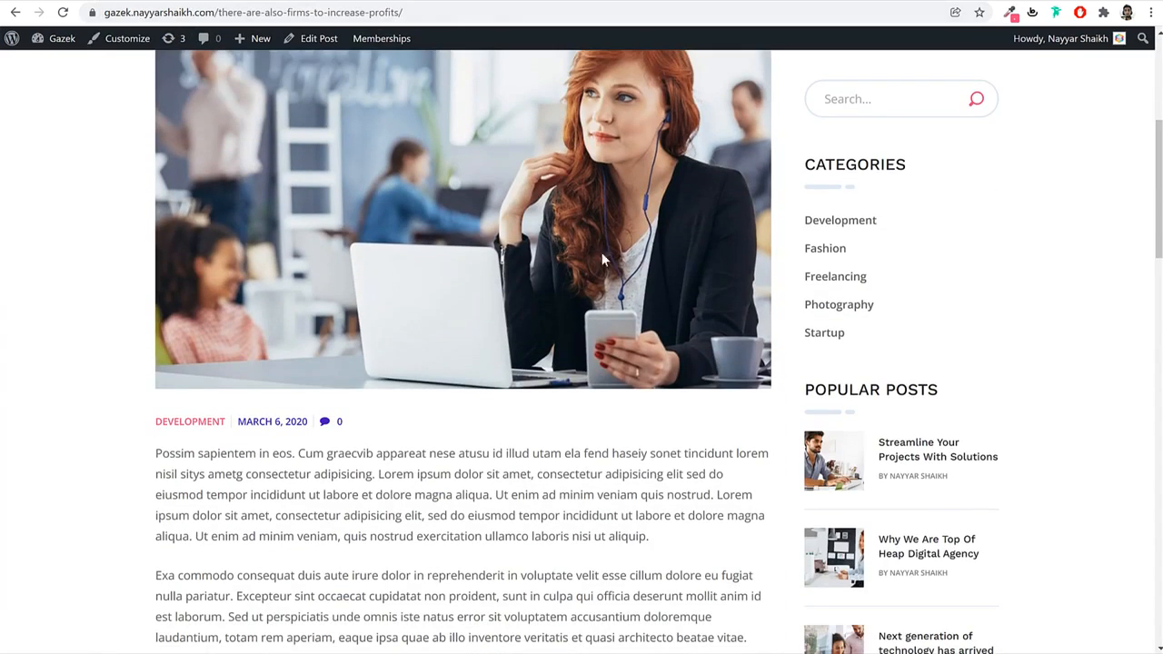
key(ctrl+Tab)
scroll(1081, 236, down, 5)
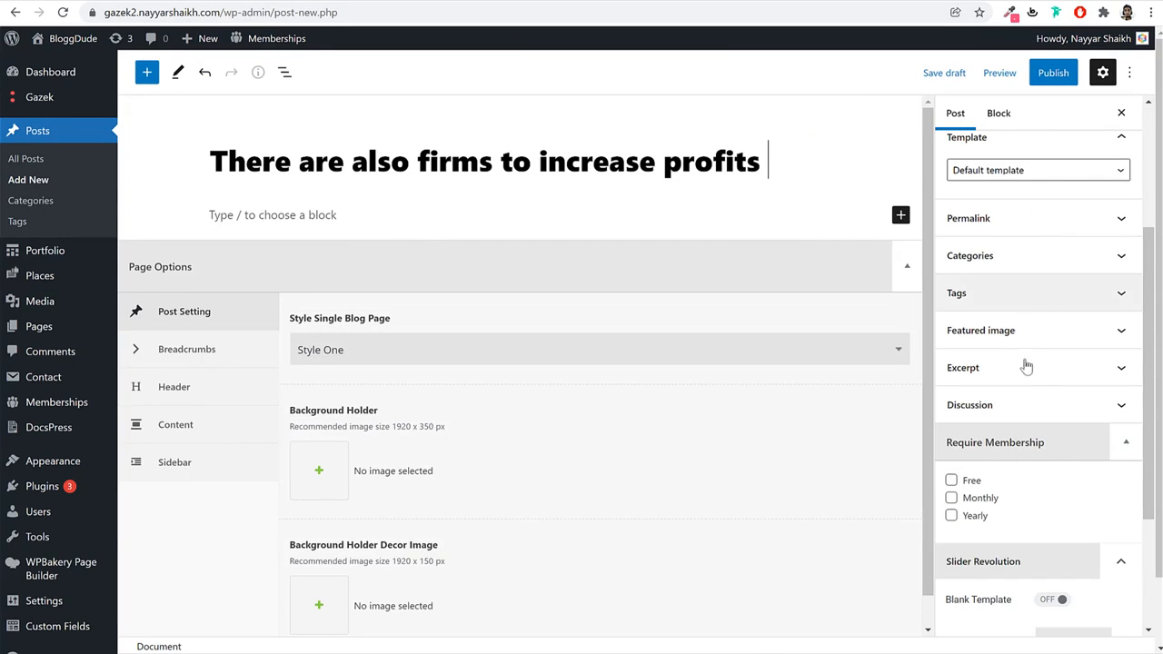
scroll(1029, 391, down, 1)
Set the office photo of a woman at a laptop as the featured image.
click(1030, 264)
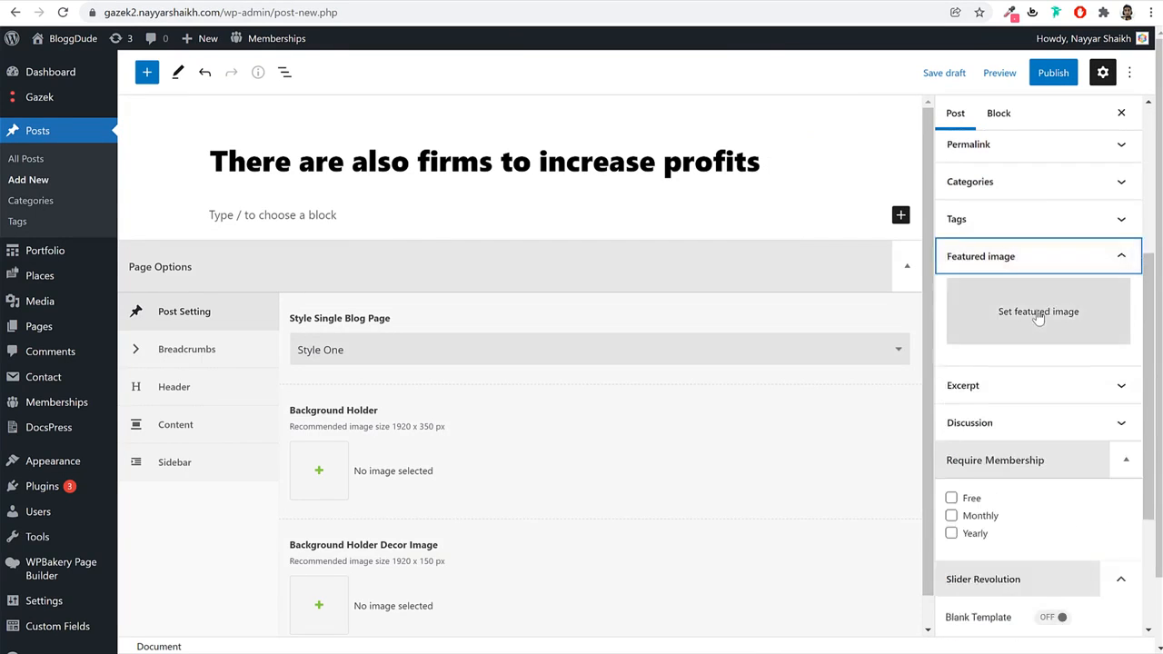
click(1036, 315)
click(659, 225)
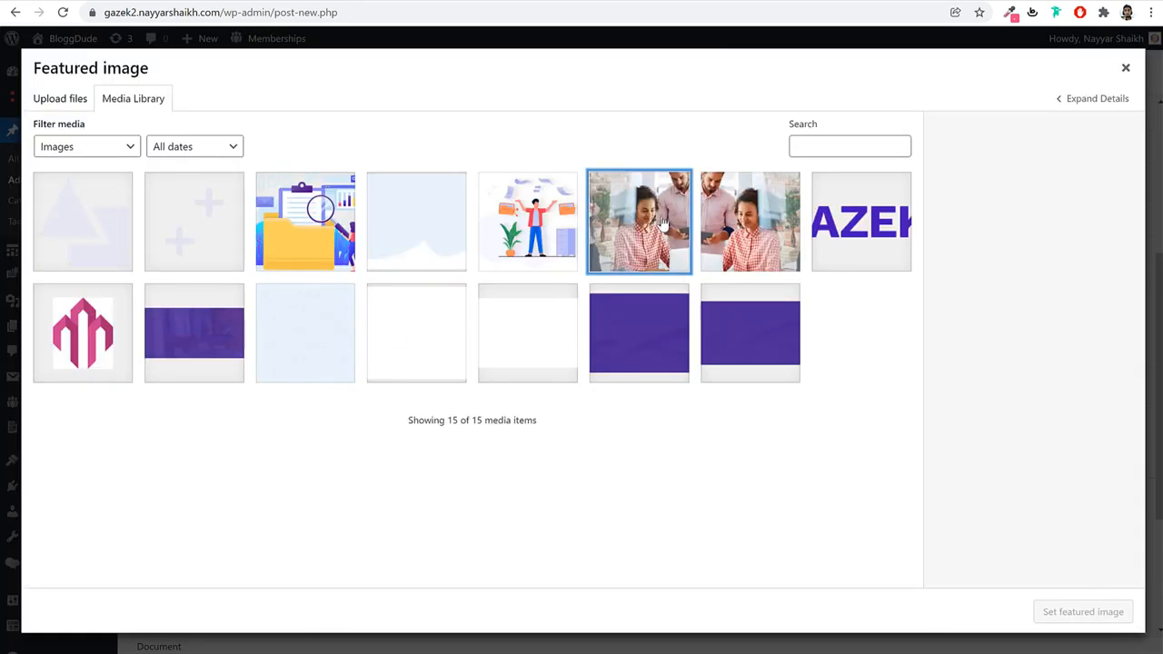
click(1078, 621)
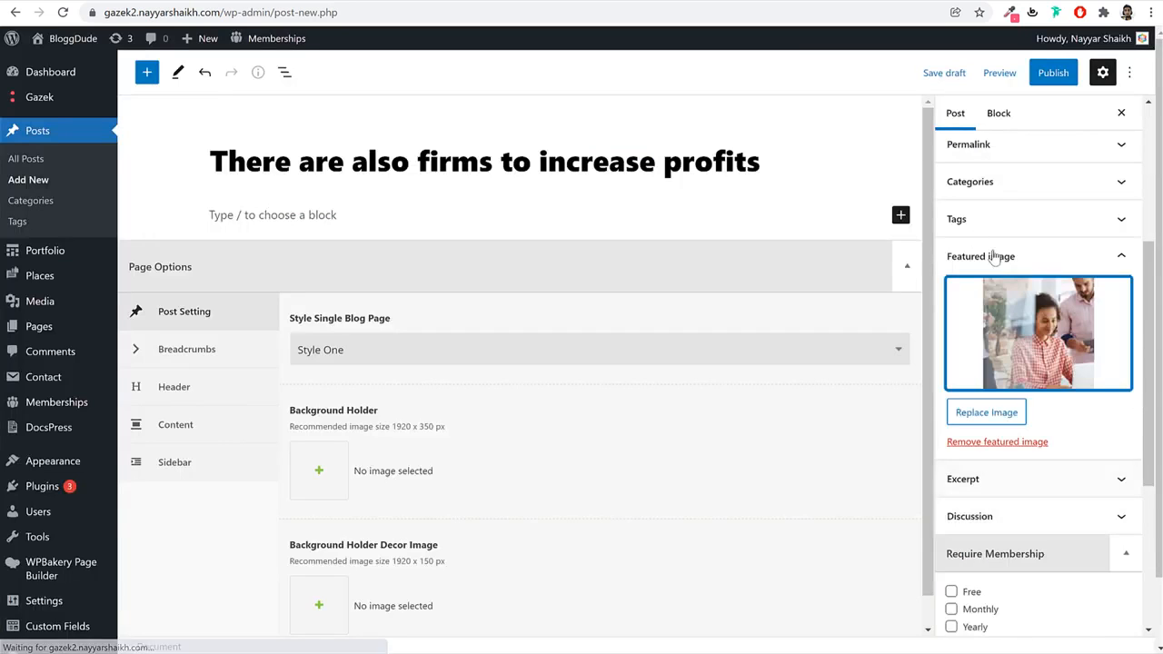
Create a new Development category and assign it to the post.
click(958, 191)
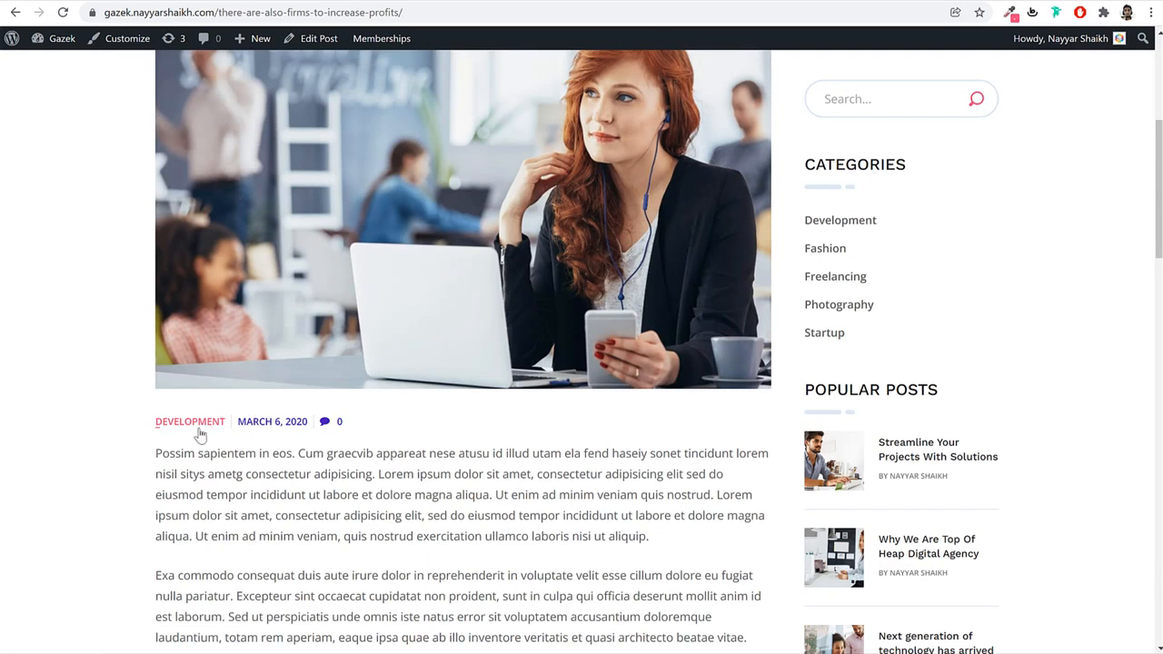
drag(103, 419, 228, 427)
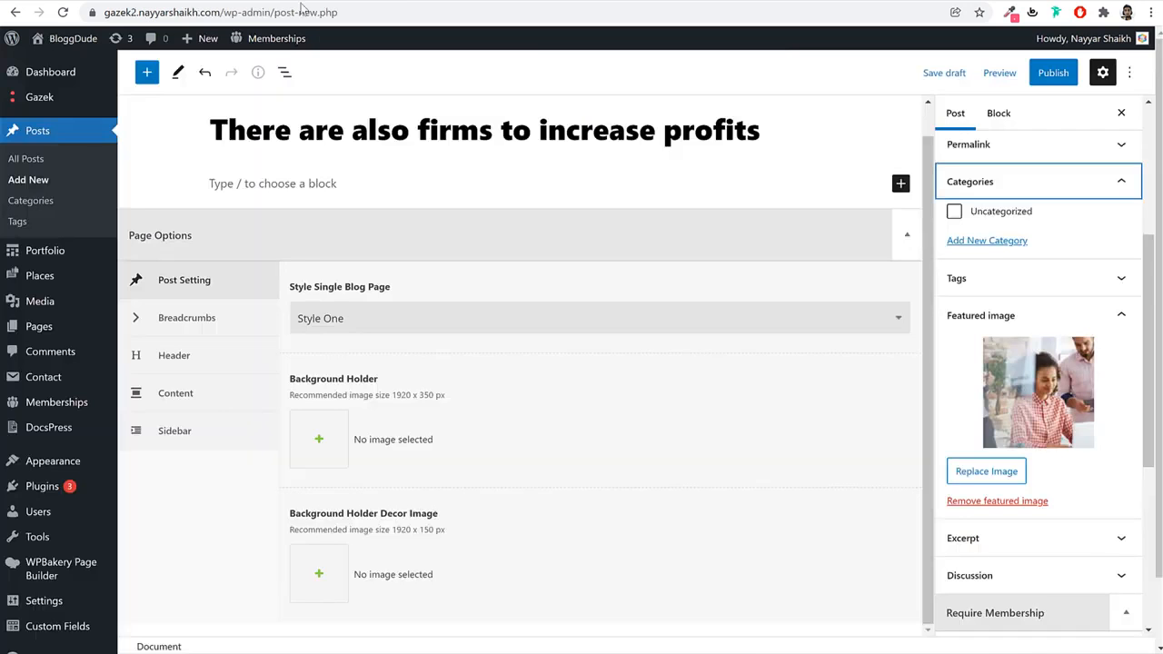
click(1004, 241)
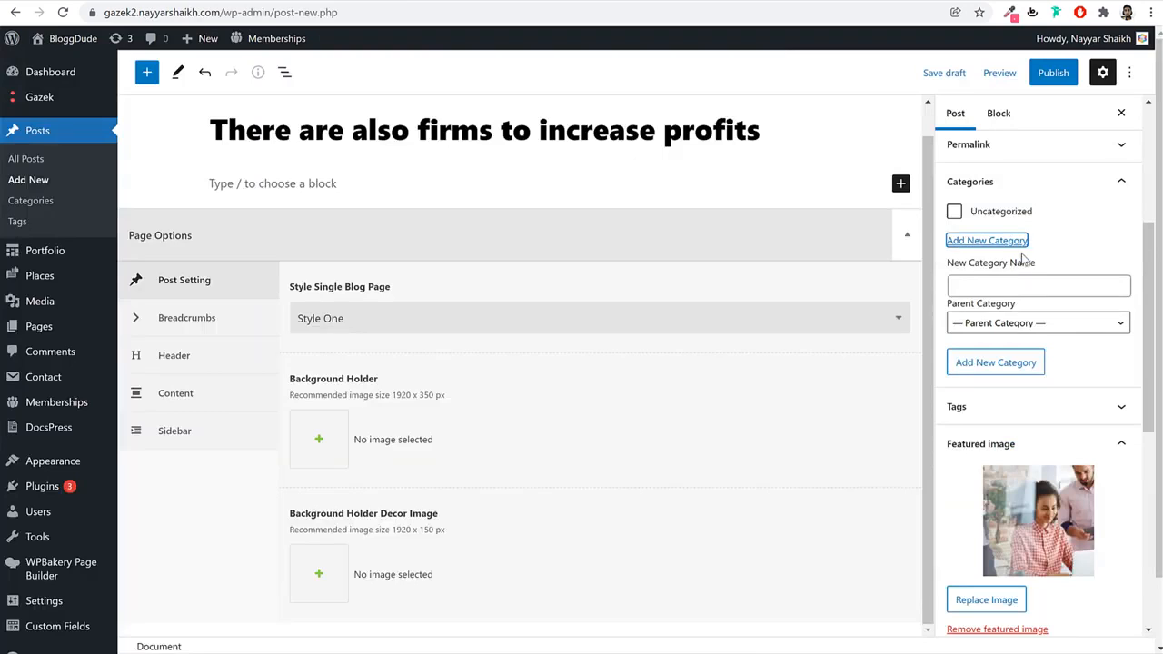
click(1026, 285)
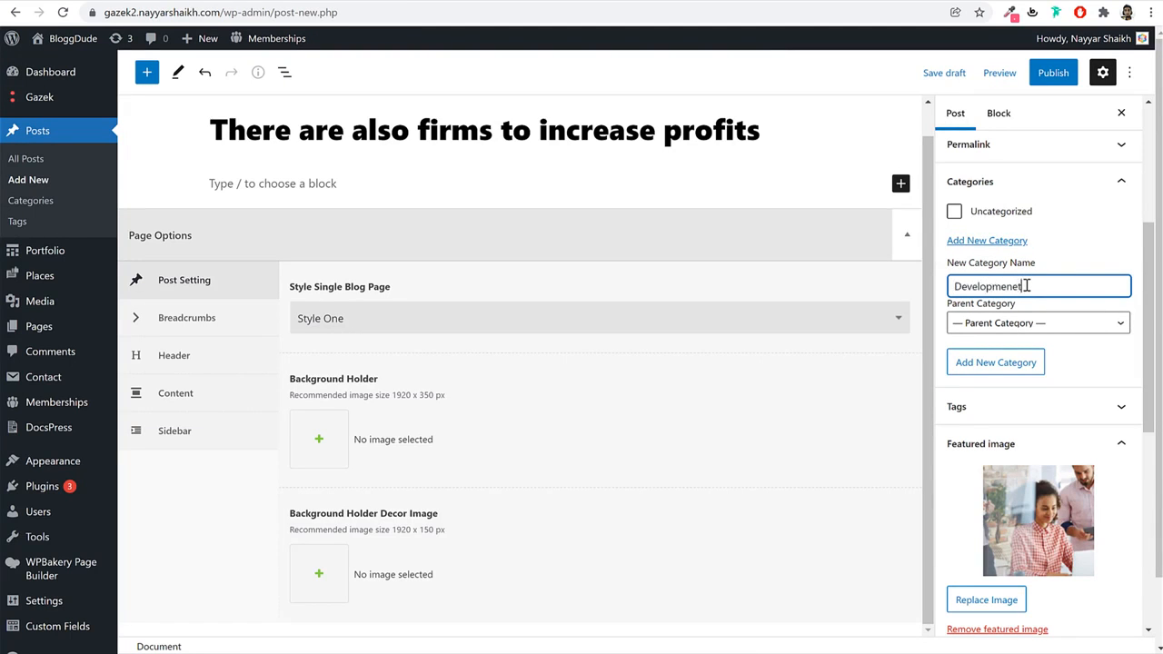
right_click(976, 281)
click(997, 289)
click(1015, 371)
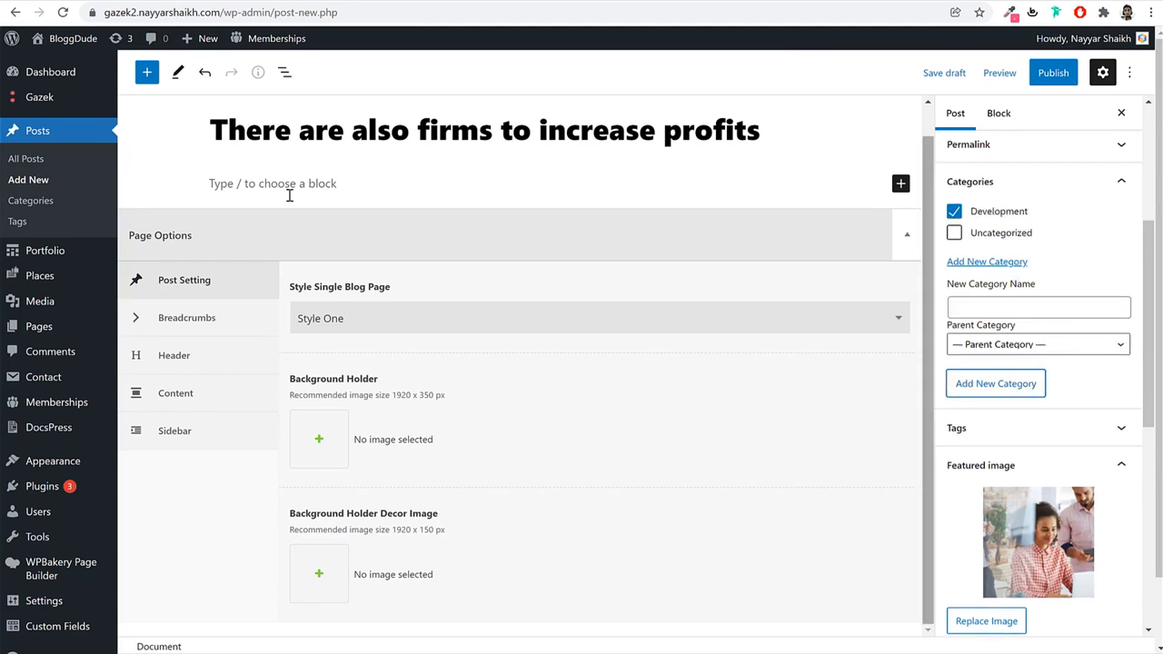
mouse_move(26, 280)
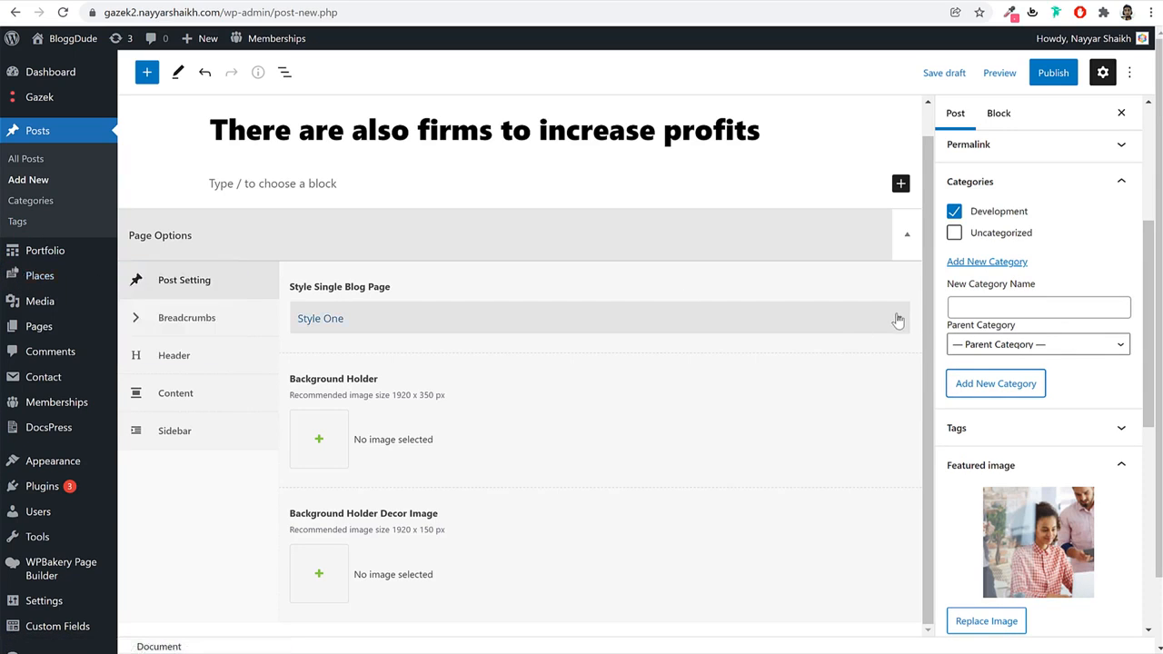
click(363, 183)
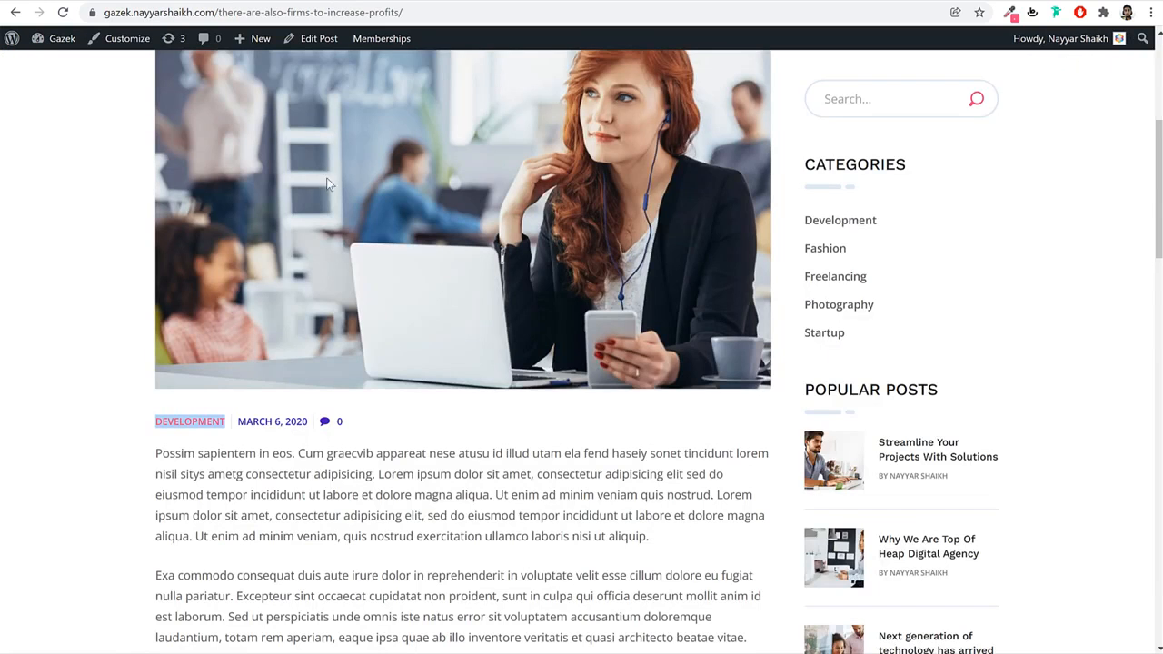
Copy the demo post's body content and paste it into the new post.
scroll(334, 358, down, 3)
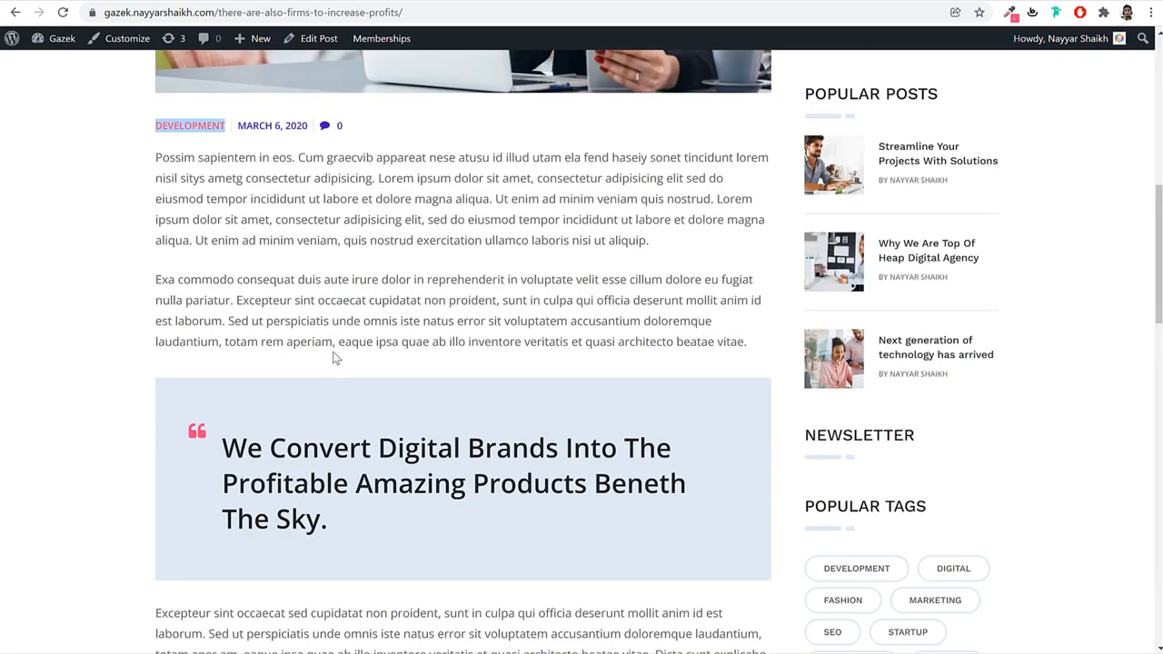
click(161, 156)
drag(155, 159, 612, 261)
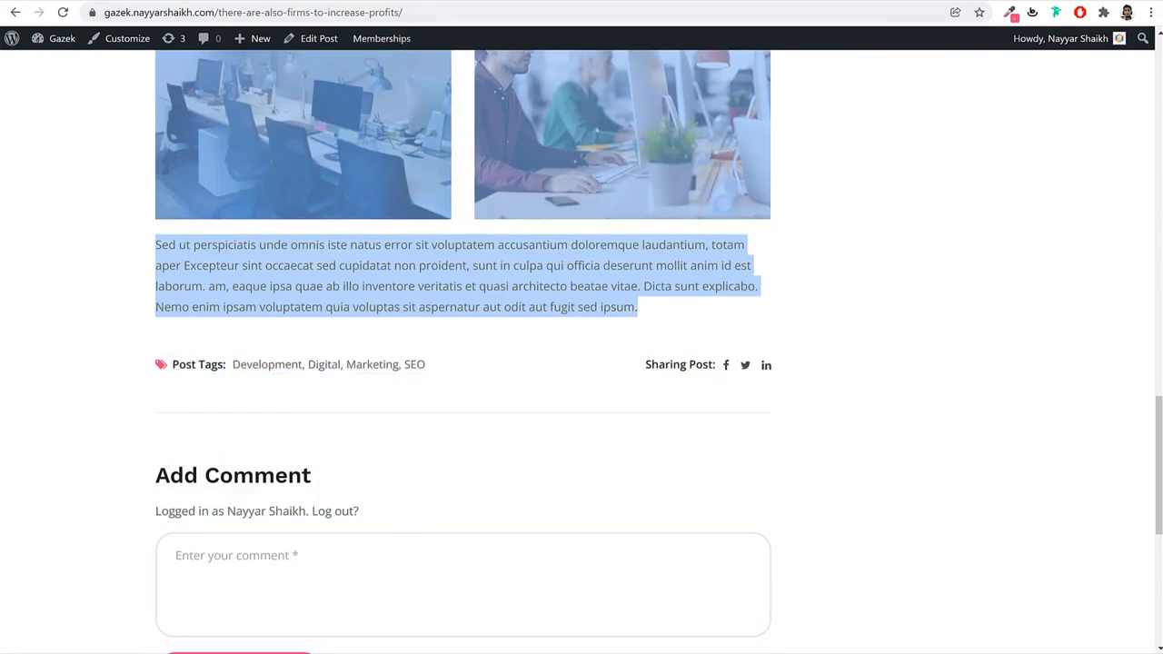
key(ctrl+Tab)
key(ctrl+v)
scroll(356, 227, up, 5)
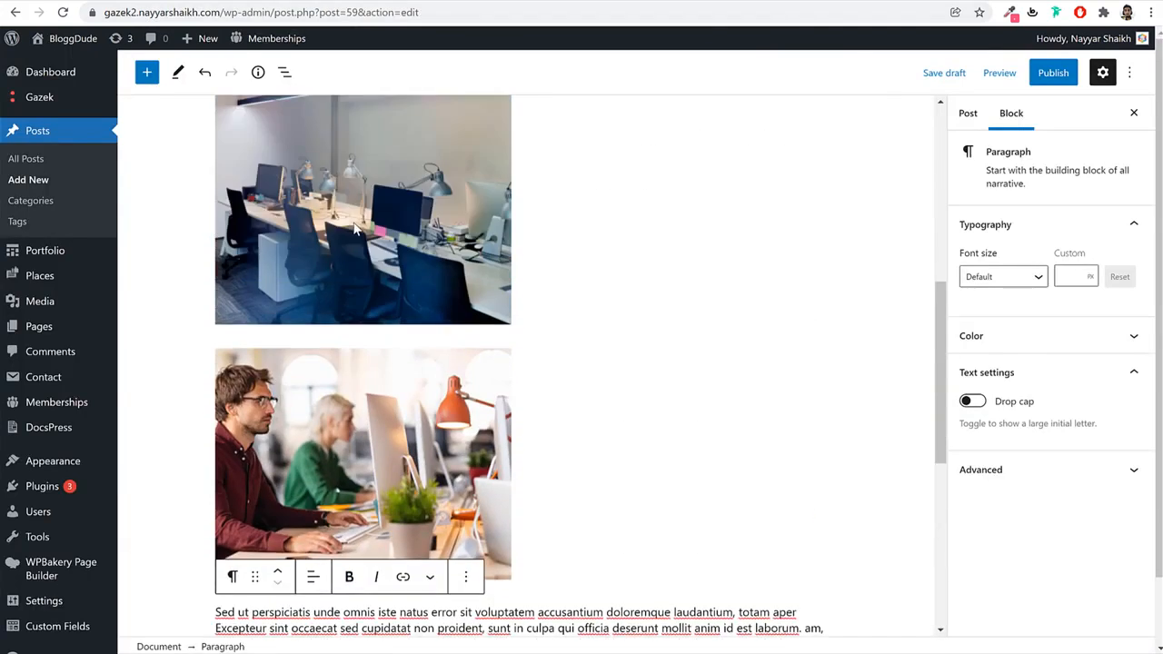
scroll(355, 227, up, 6)
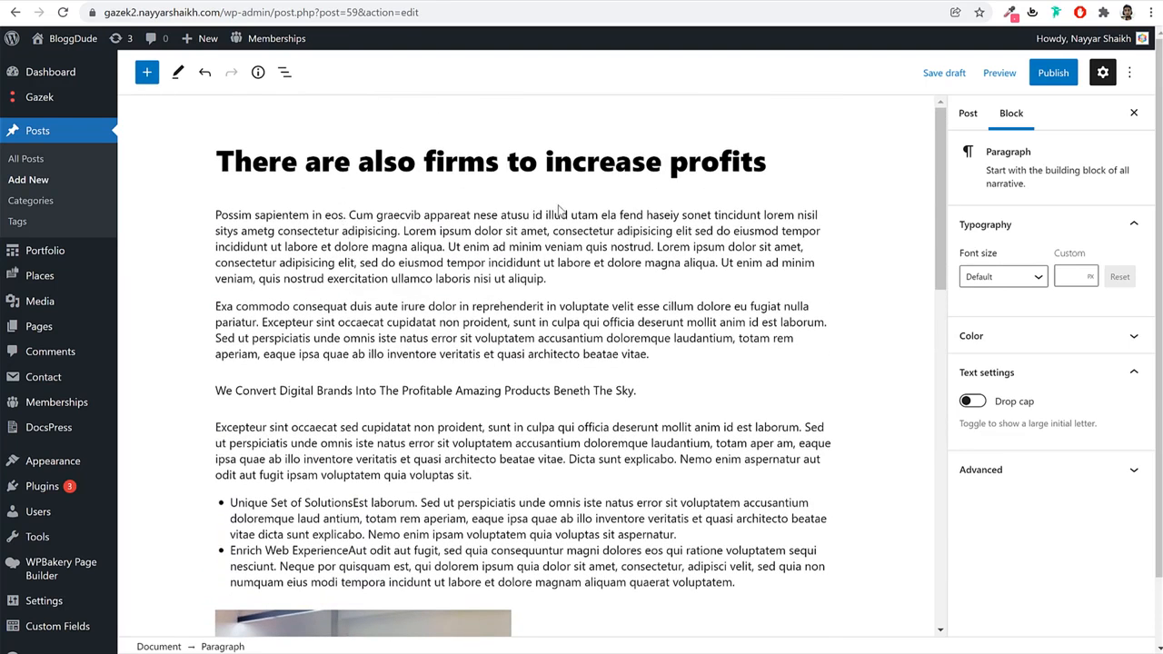
Delete both office photos sitting below the bulleted list.
click(146, 72)
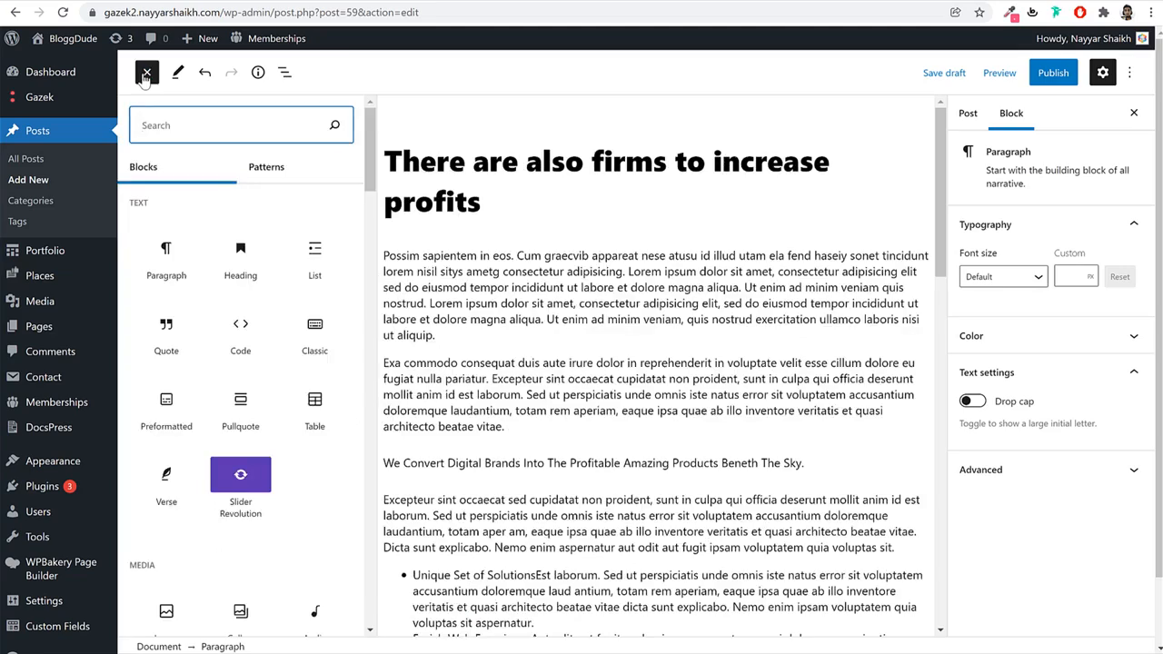
click(146, 72)
scroll(590, 298, down, 4)
click(465, 330)
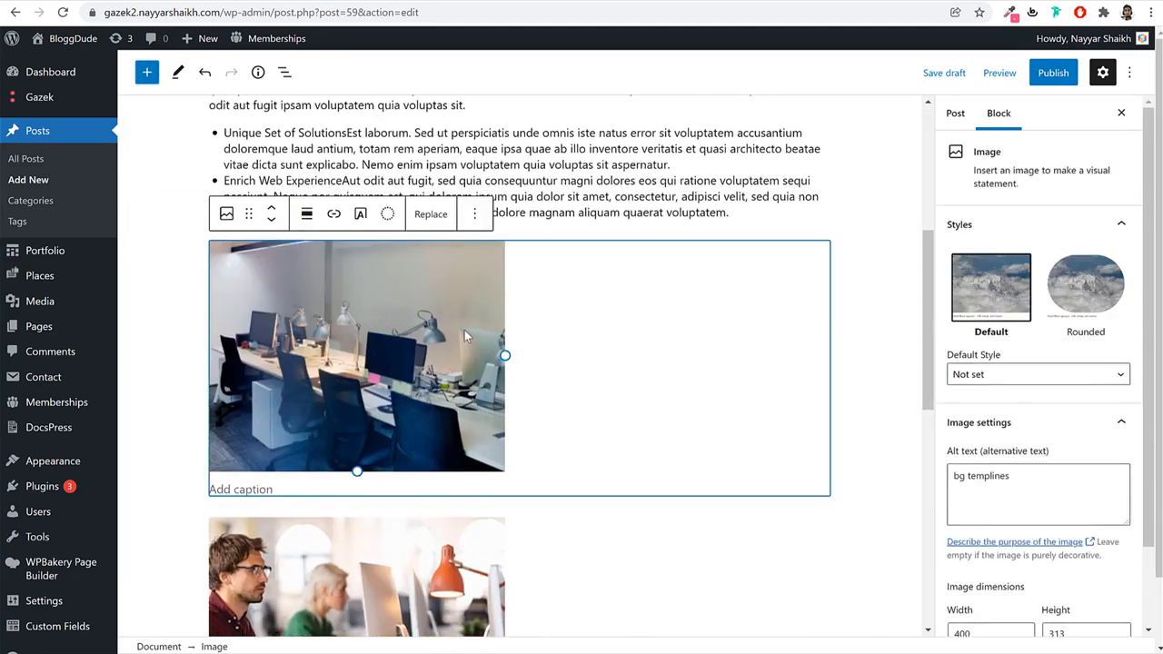
key(Delete)
click(498, 340)
key(Delete)
scroll(505, 341, up, 4)
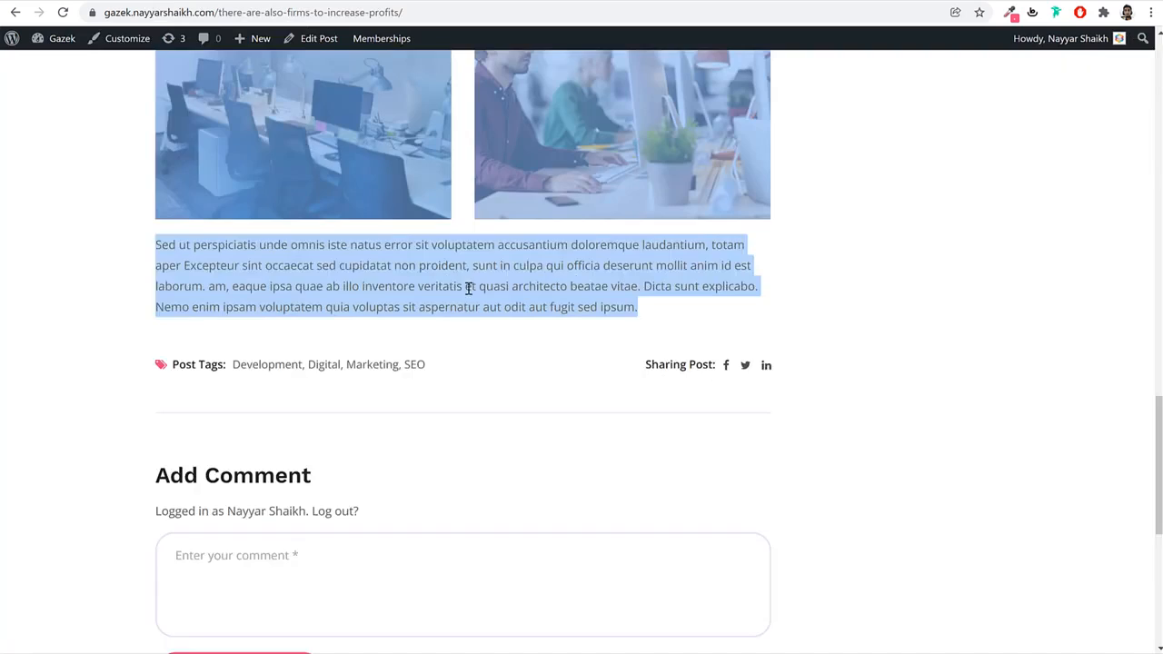
click(817, 260)
scroll(424, 113, up, 3)
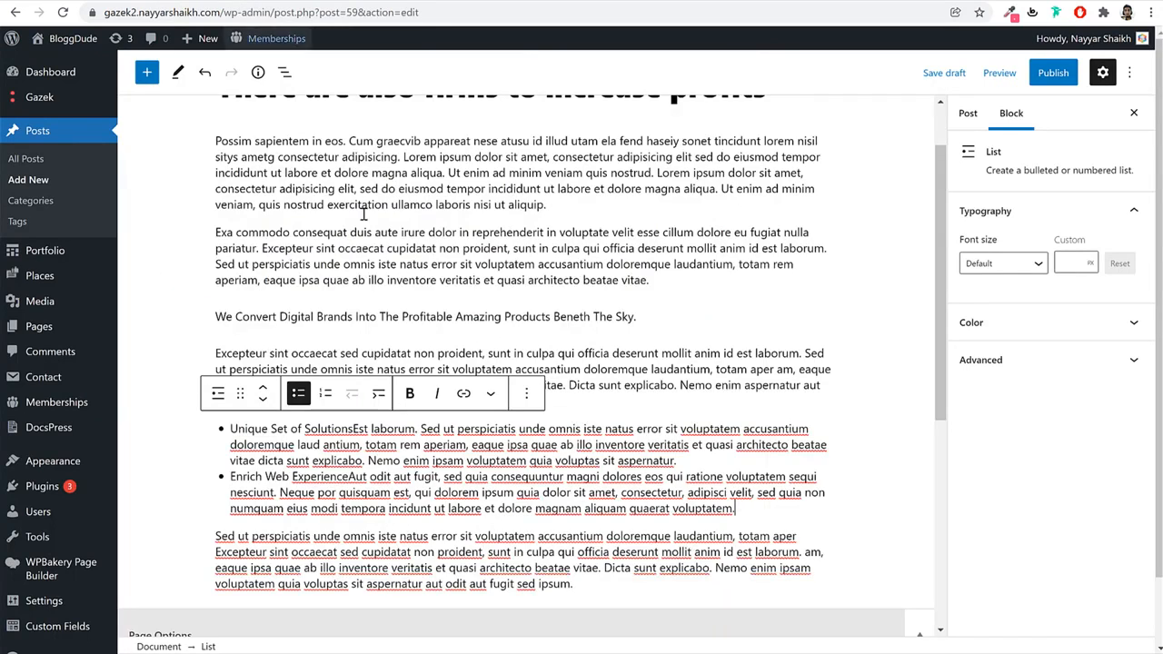
scroll(595, 300, down, 5)
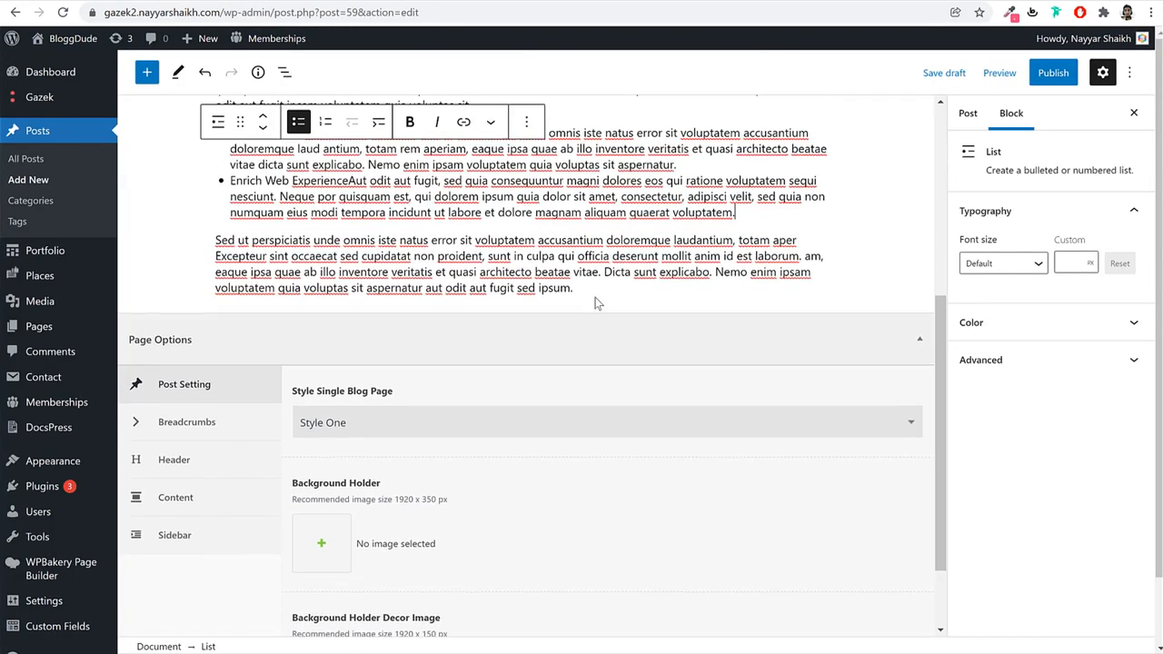
click(596, 289)
Insert a 50/50 Columns block after the last paragraph.
click(148, 75)
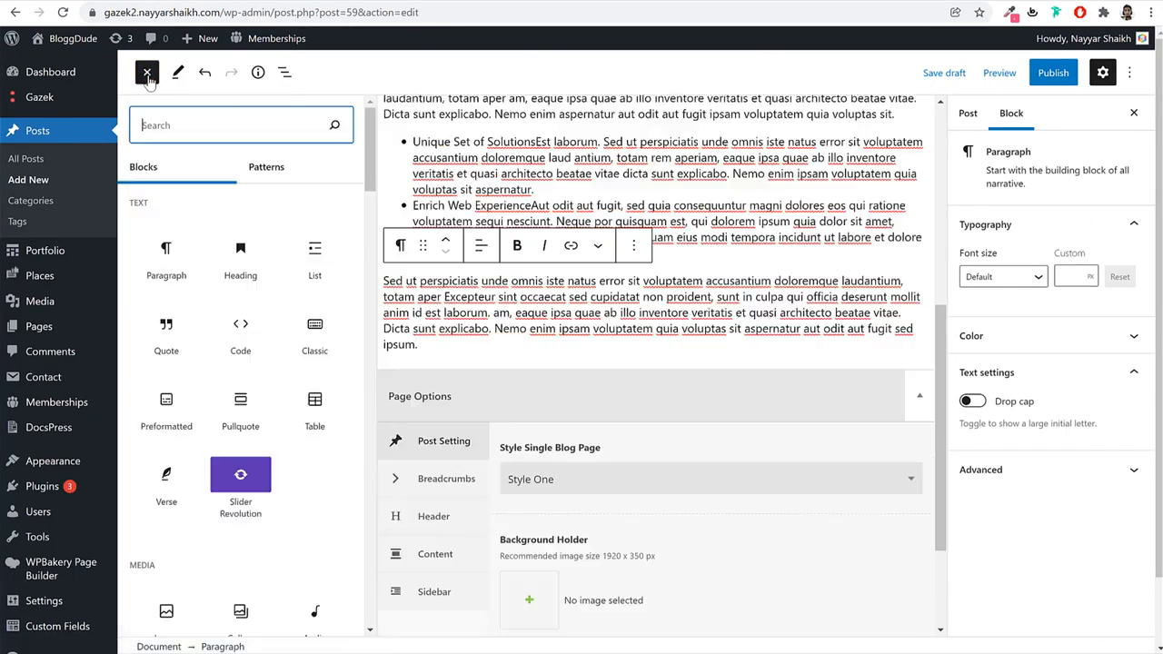
text(col)
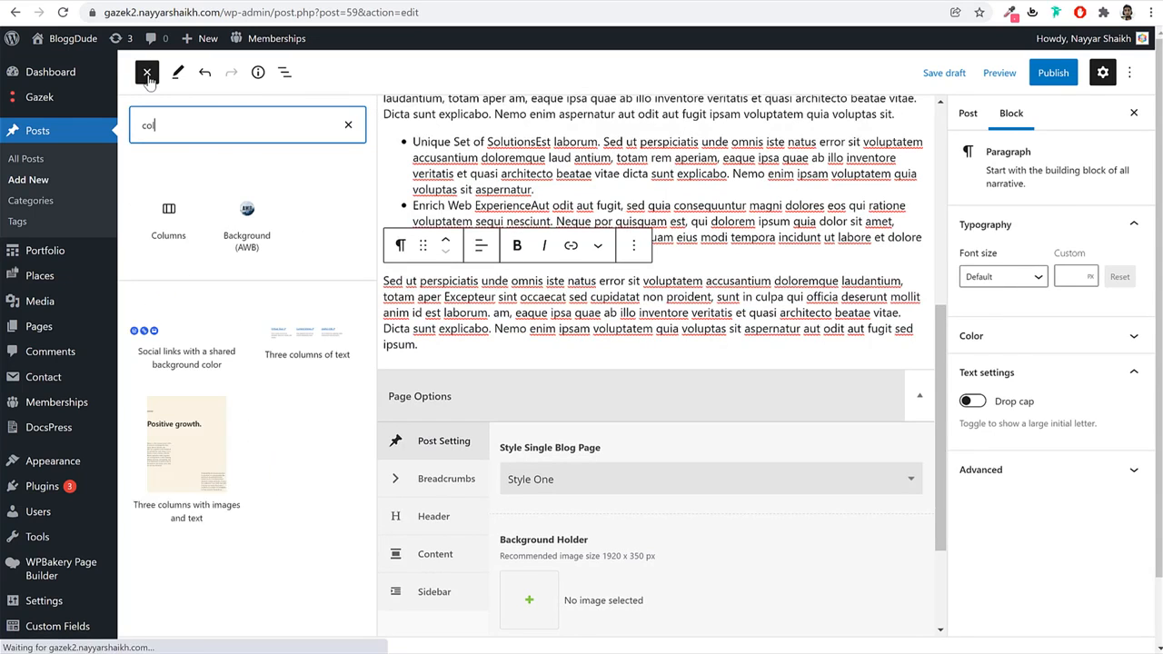
click(163, 211)
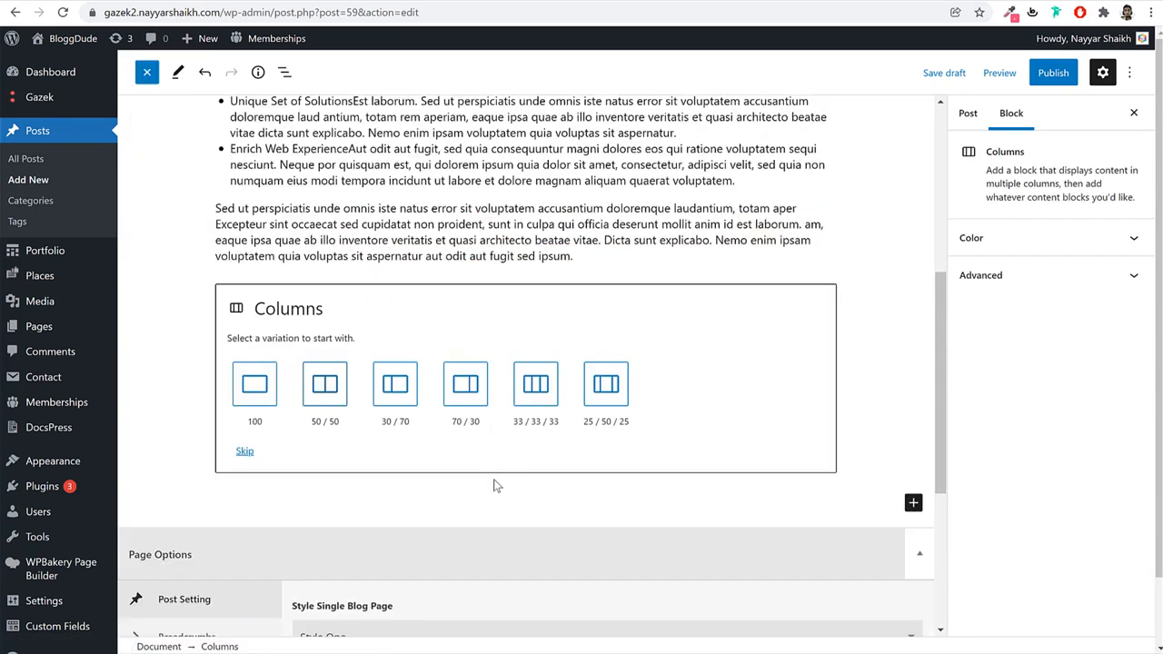
click(319, 388)
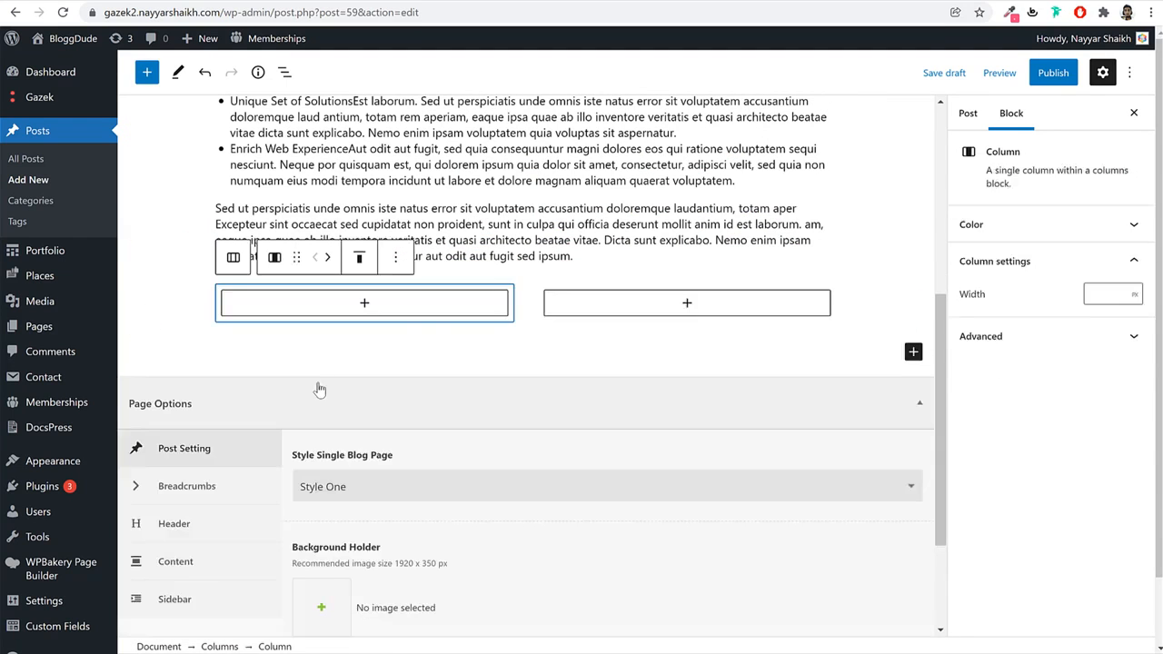
Add an Image block with the woman-with-tablet photo to the first column.
click(371, 306)
click(452, 438)
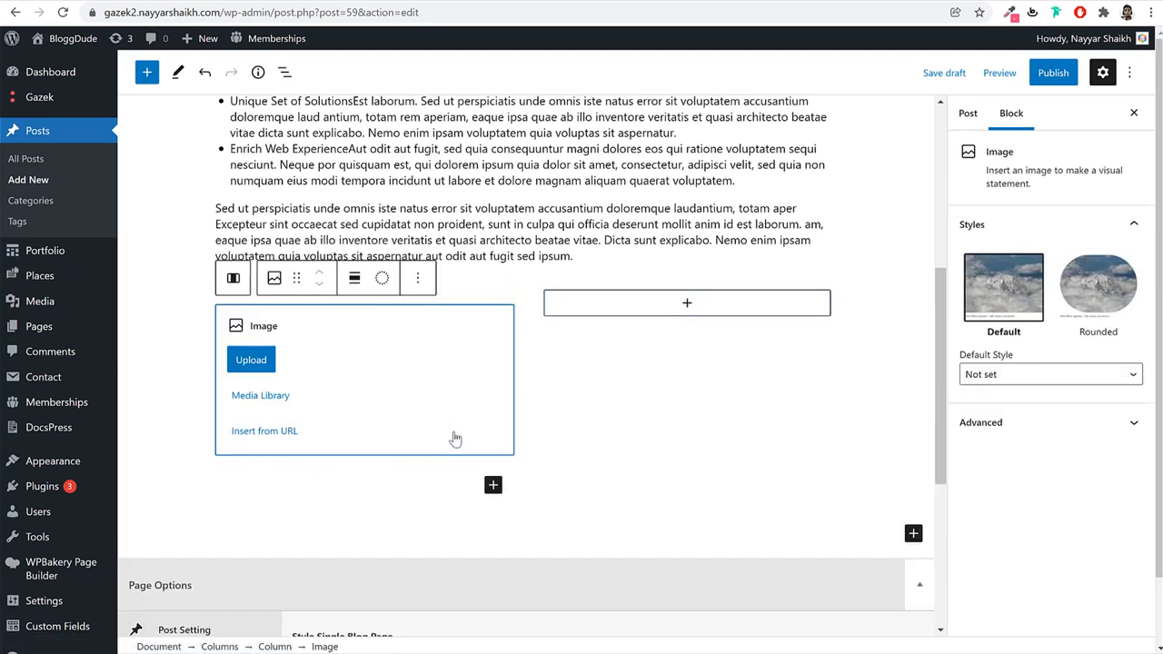
click(274, 408)
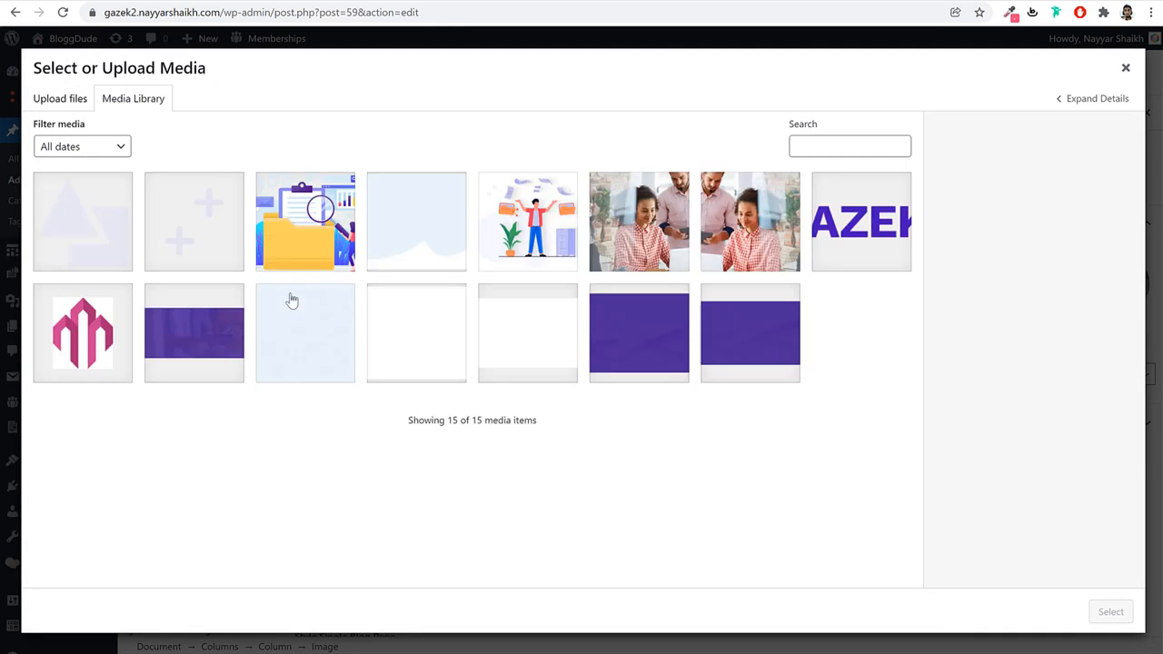
click(688, 241)
click(1109, 611)
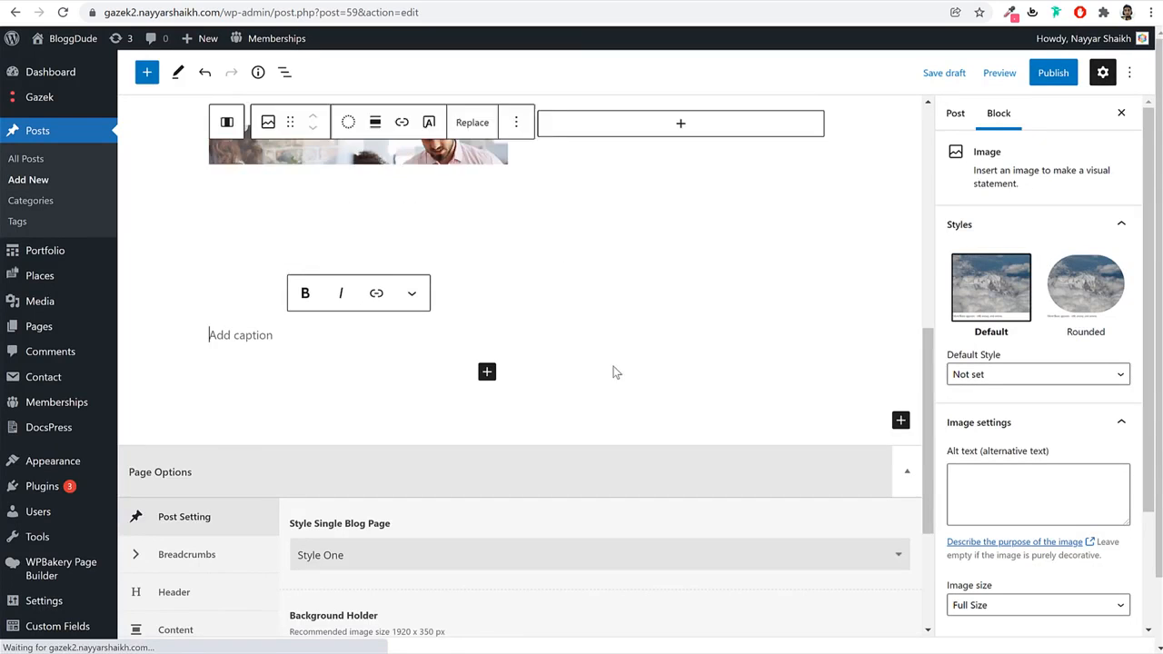
Put the other woman-with-tablet photo in the second column, then select the Exa commodo paragraph text.
click(663, 123)
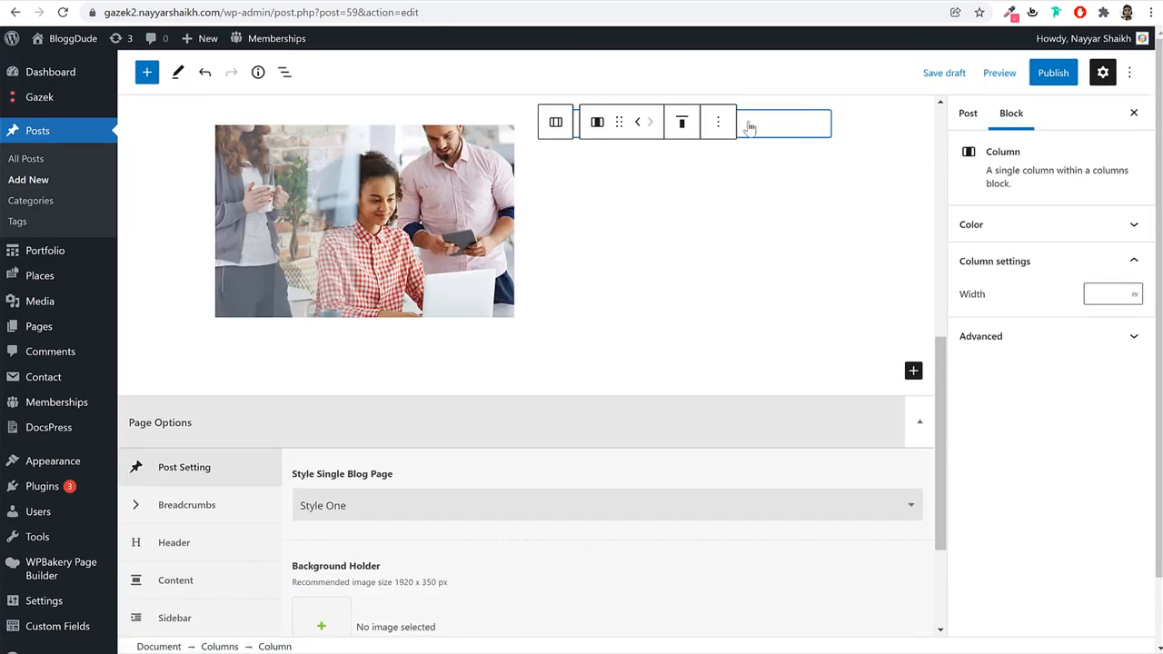
click(777, 132)
text(ima)
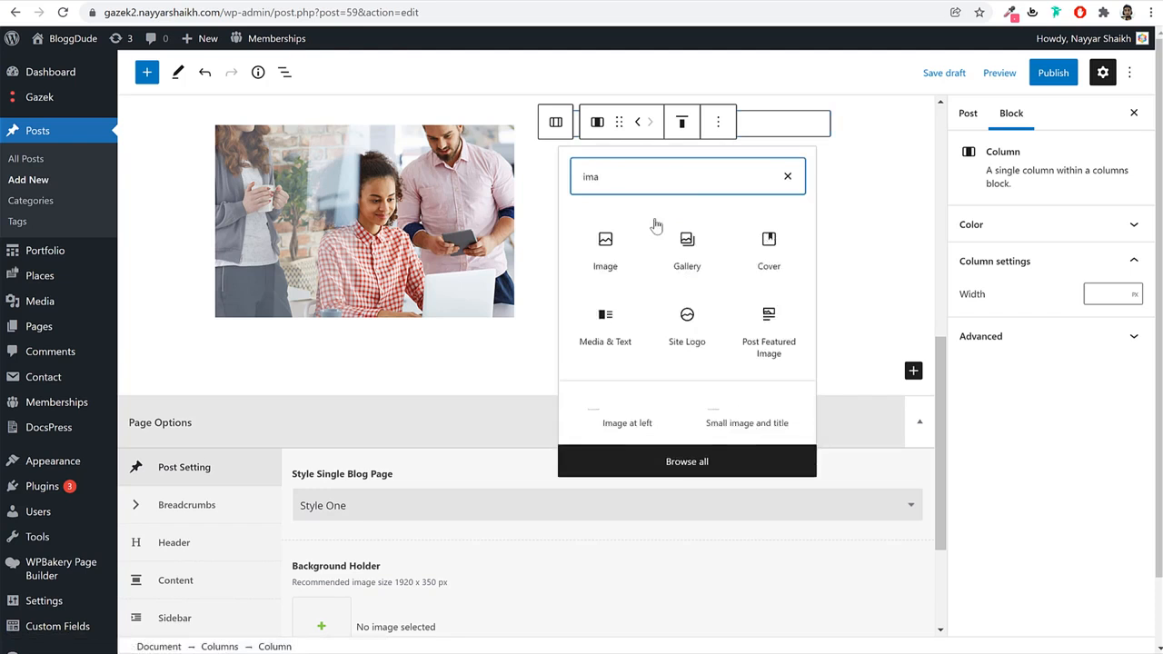
click(605, 247)
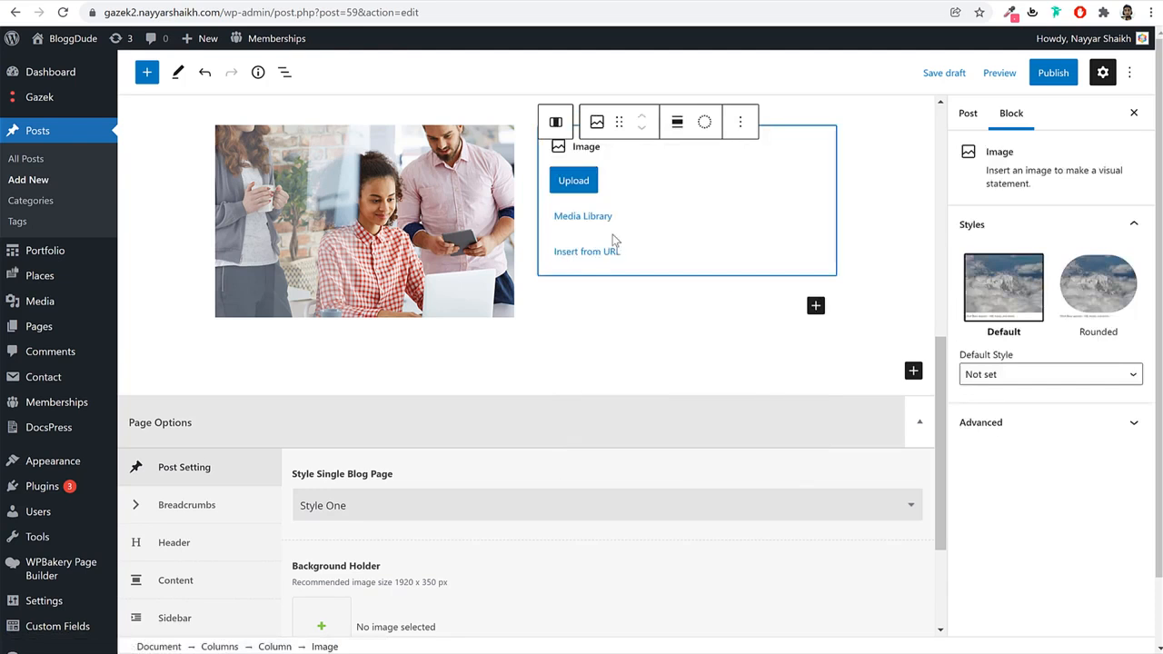
click(605, 229)
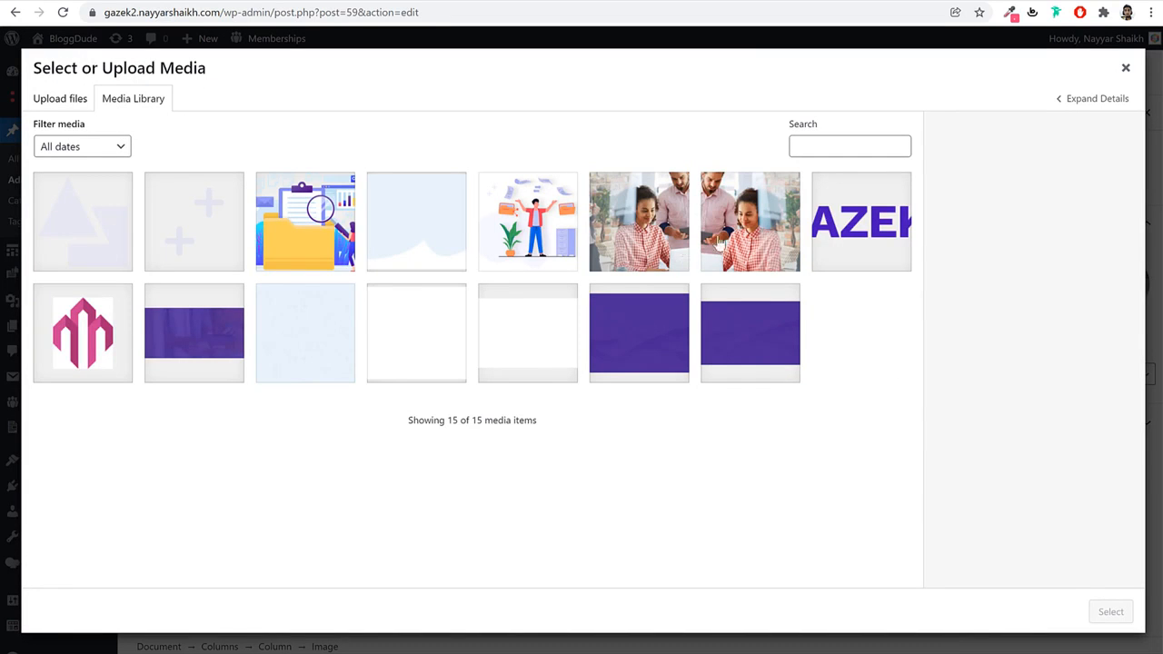
click(718, 243)
scroll(532, 480, up, 10)
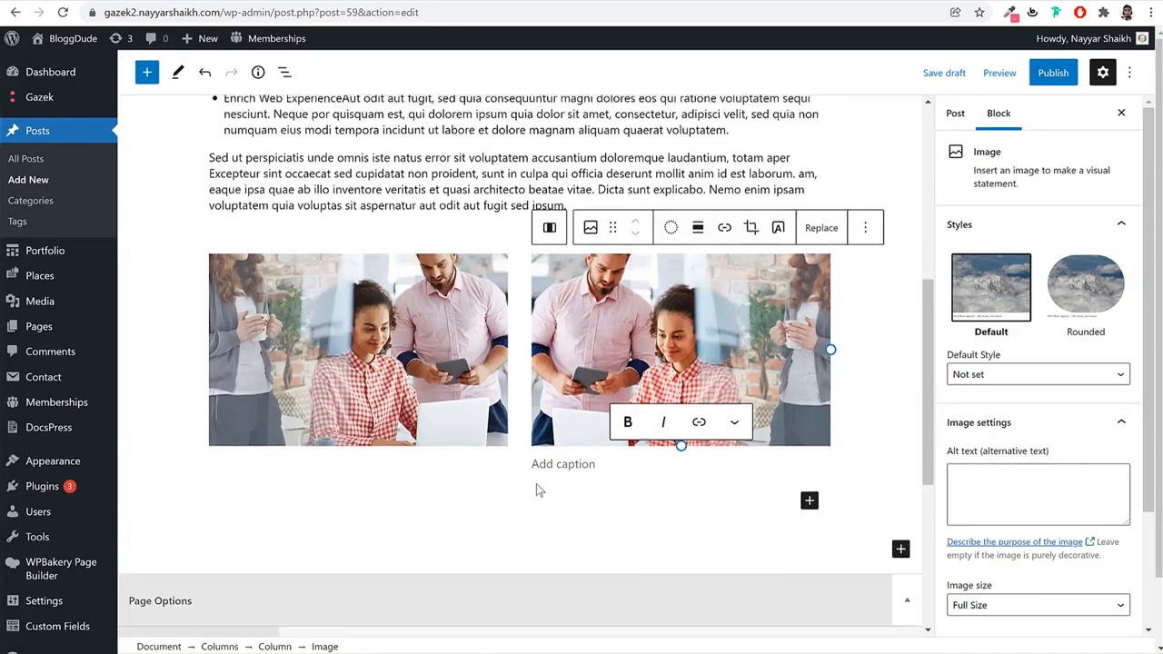
click(468, 353)
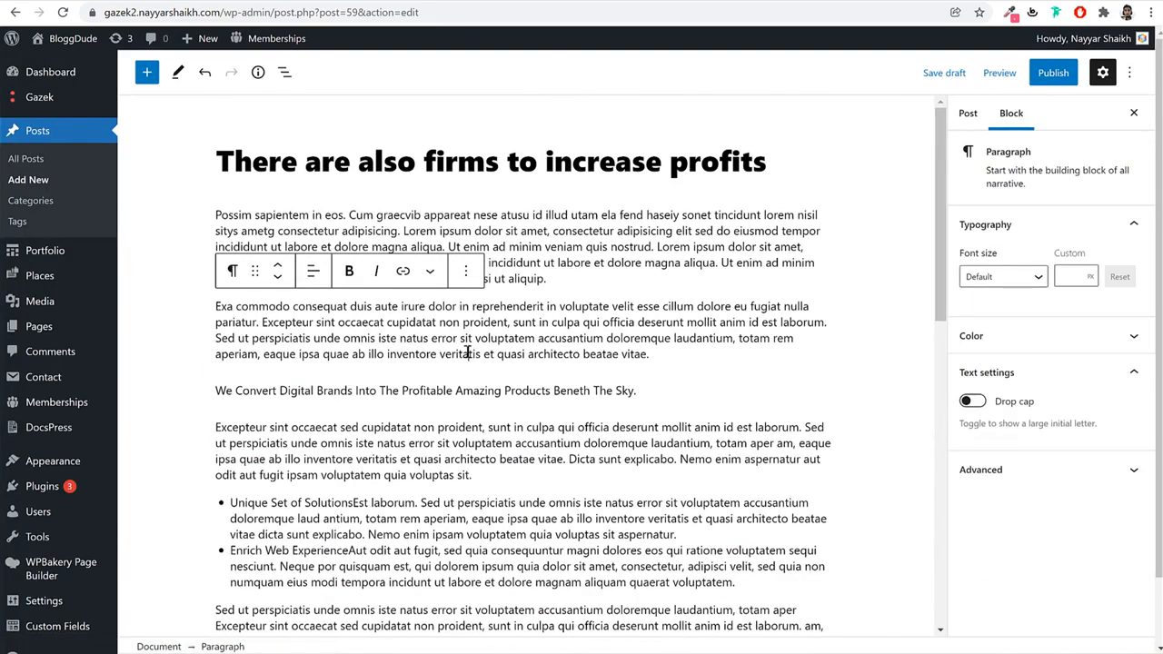
triple_click(370, 321)
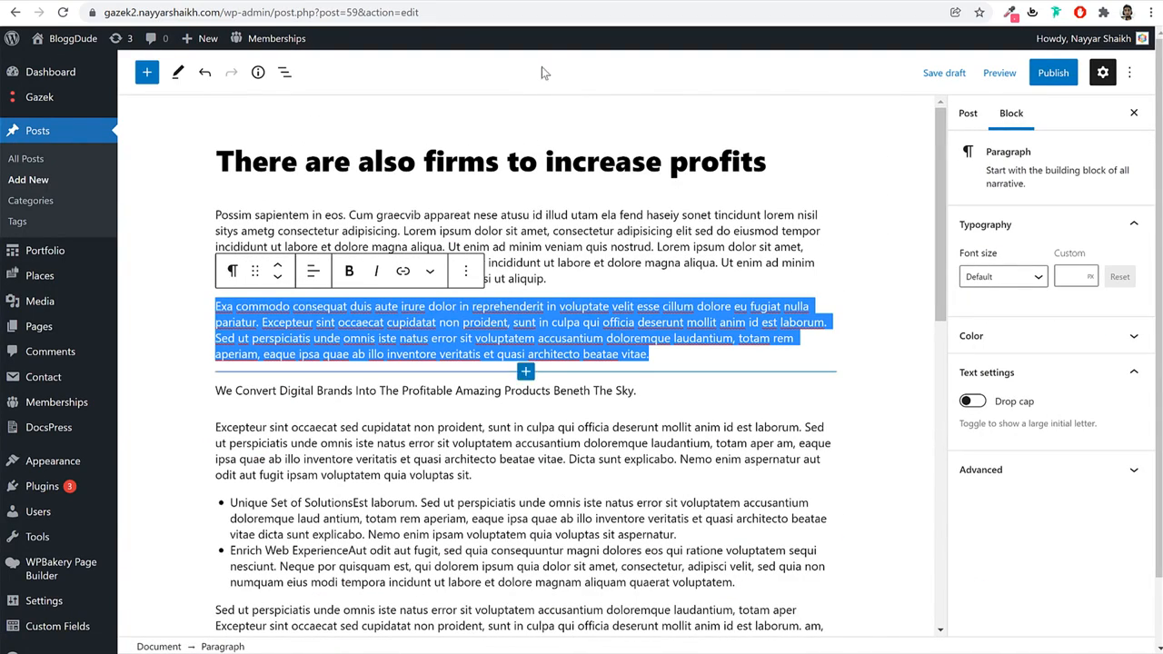
Make the Exa commodo paragraph's text colour red.
click(1003, 280)
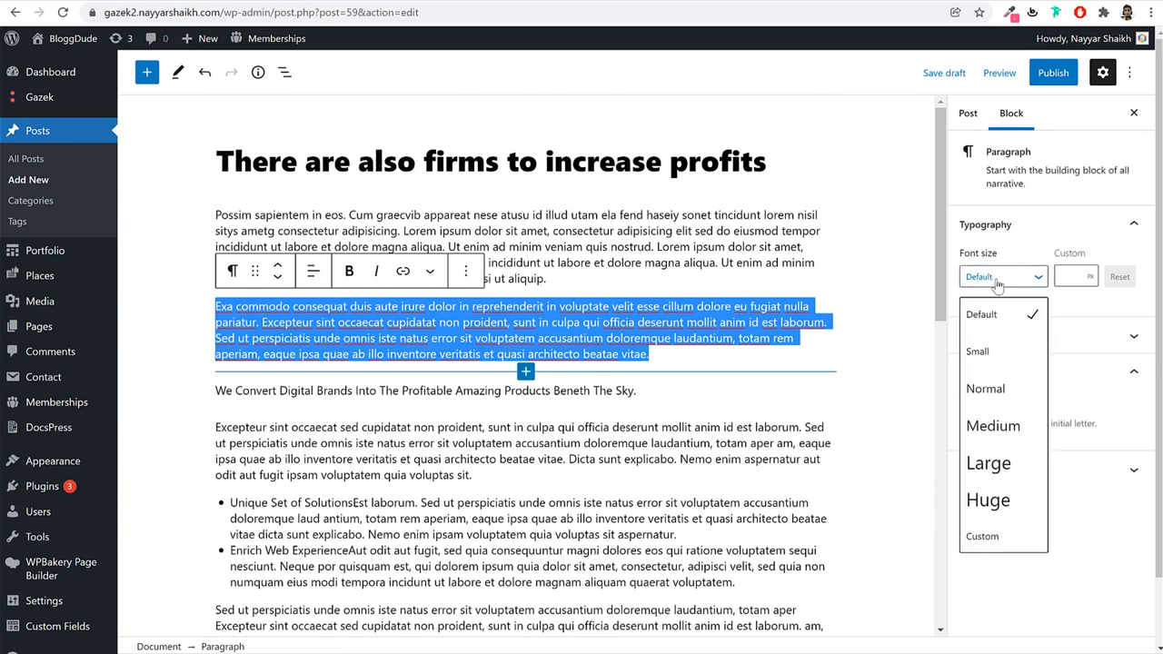
click(1000, 282)
click(1000, 335)
click(1085, 402)
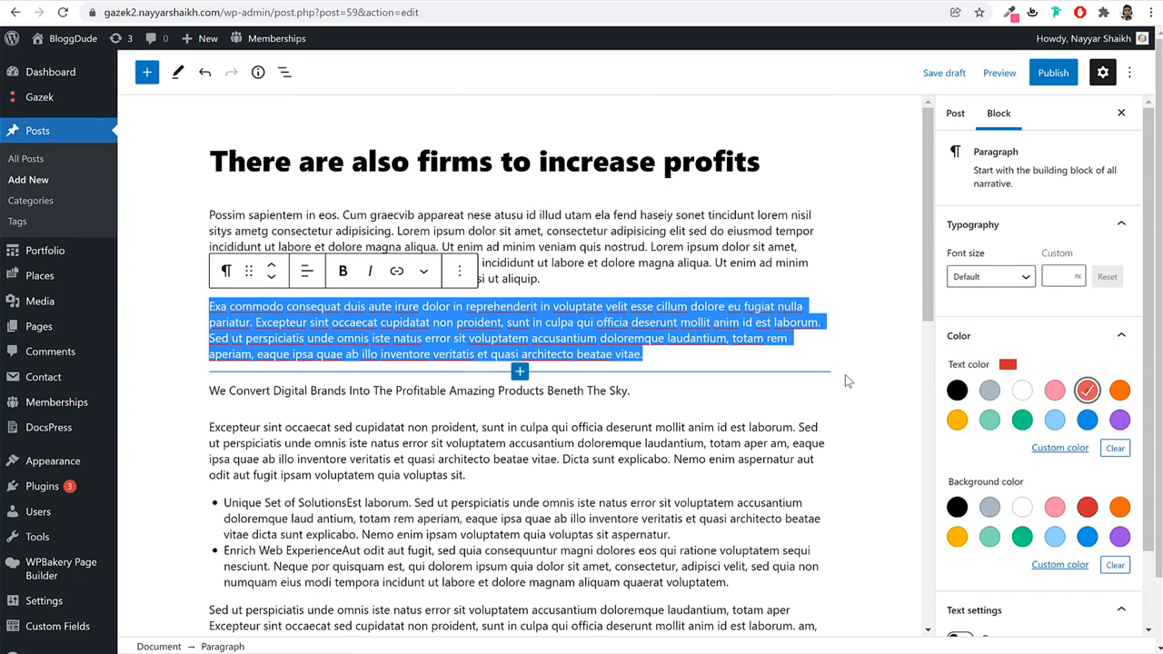
click(814, 389)
click(526, 453)
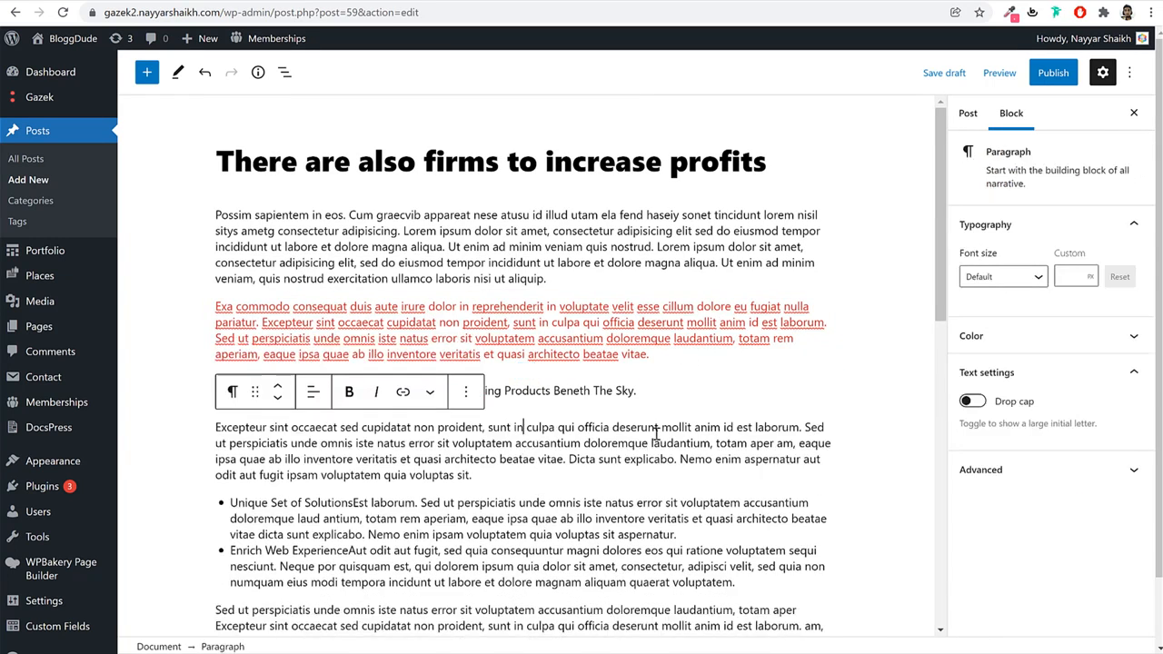
Publish the post and view it on the live site.
click(1069, 84)
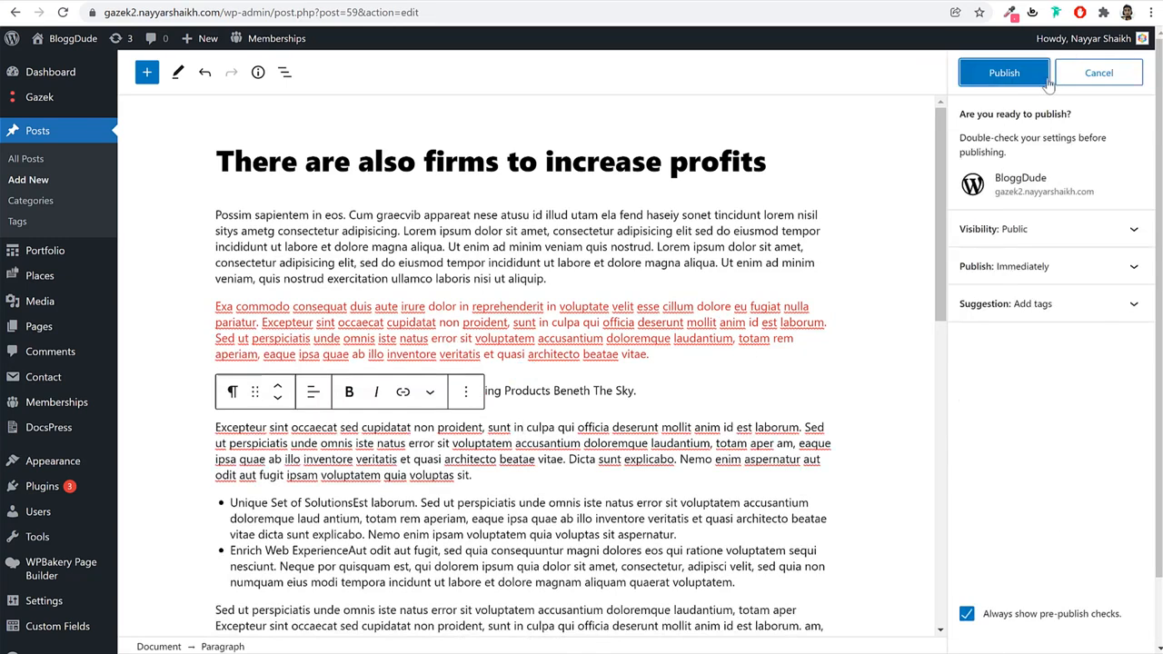
click(1041, 86)
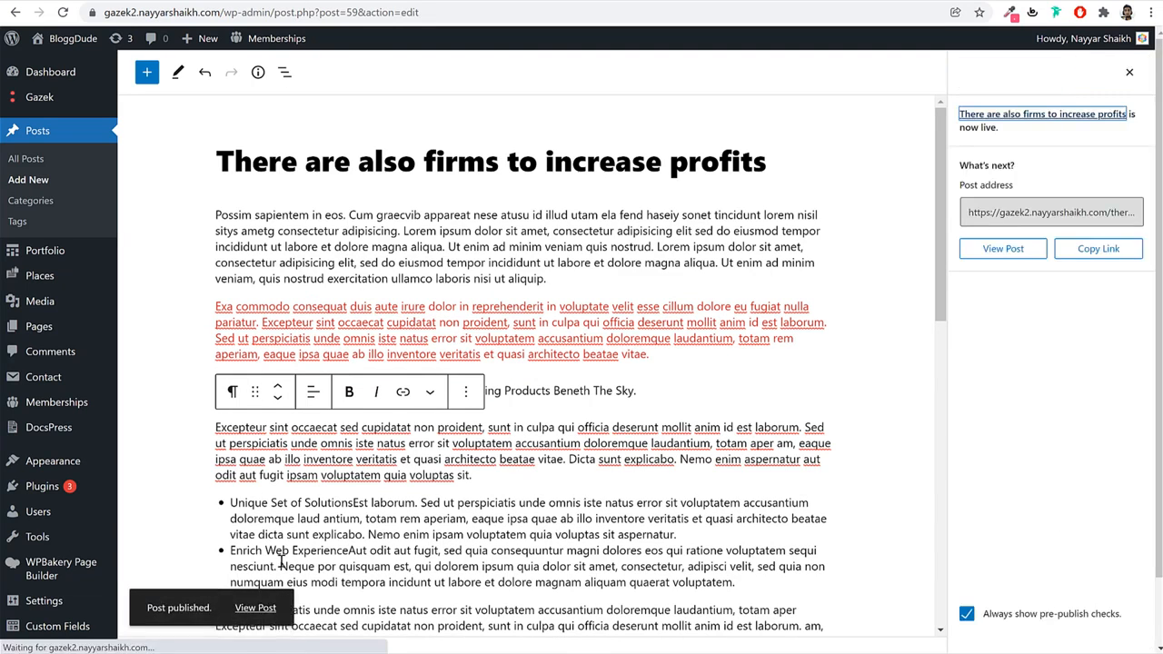
click(272, 613)
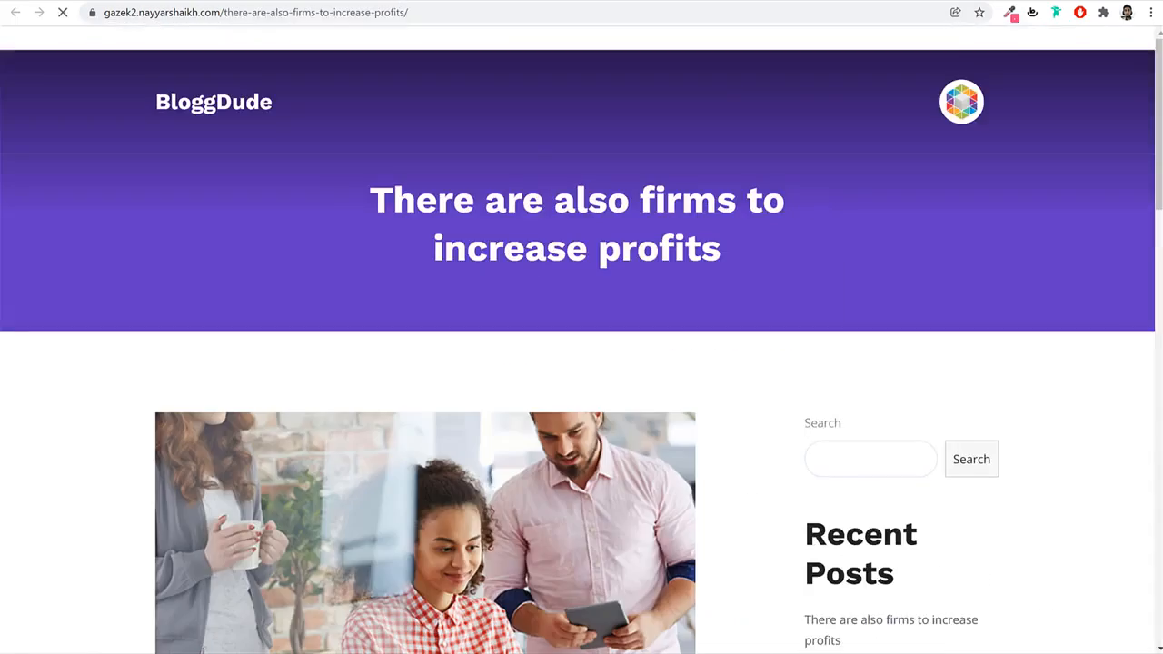
Scroll the live post, then switch to the Home page editor and scroll through its layout.
scroll(740, 420, down, 10)
scroll(741, 421, down, 6)
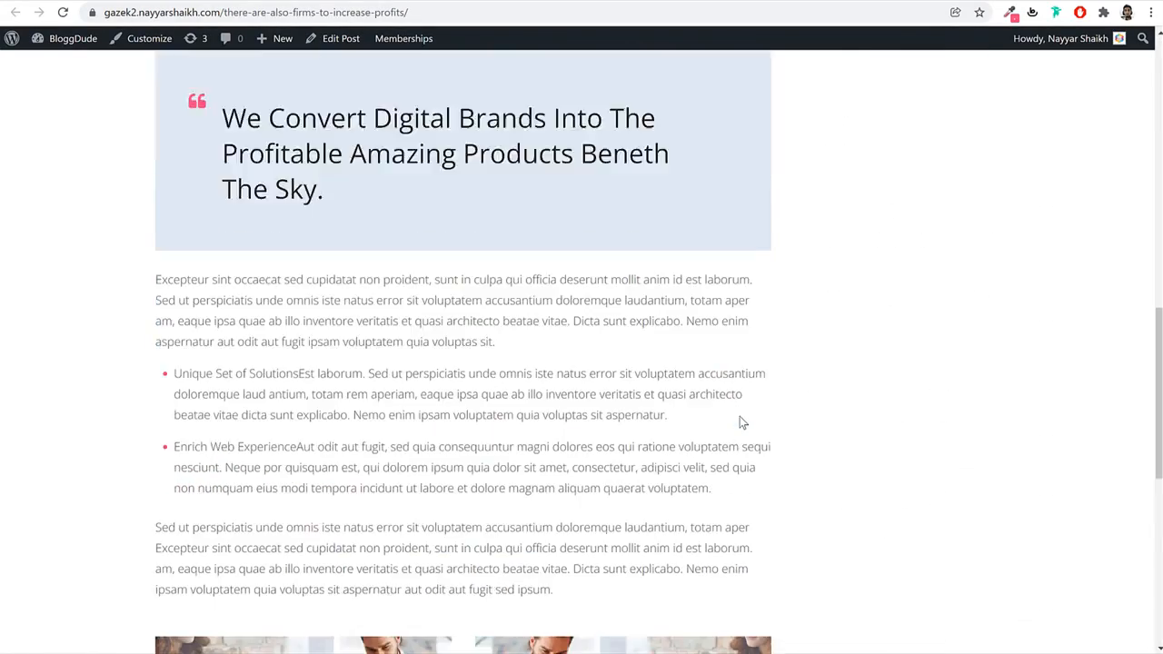
scroll(741, 421, up, 7)
scroll(740, 418, up, 10)
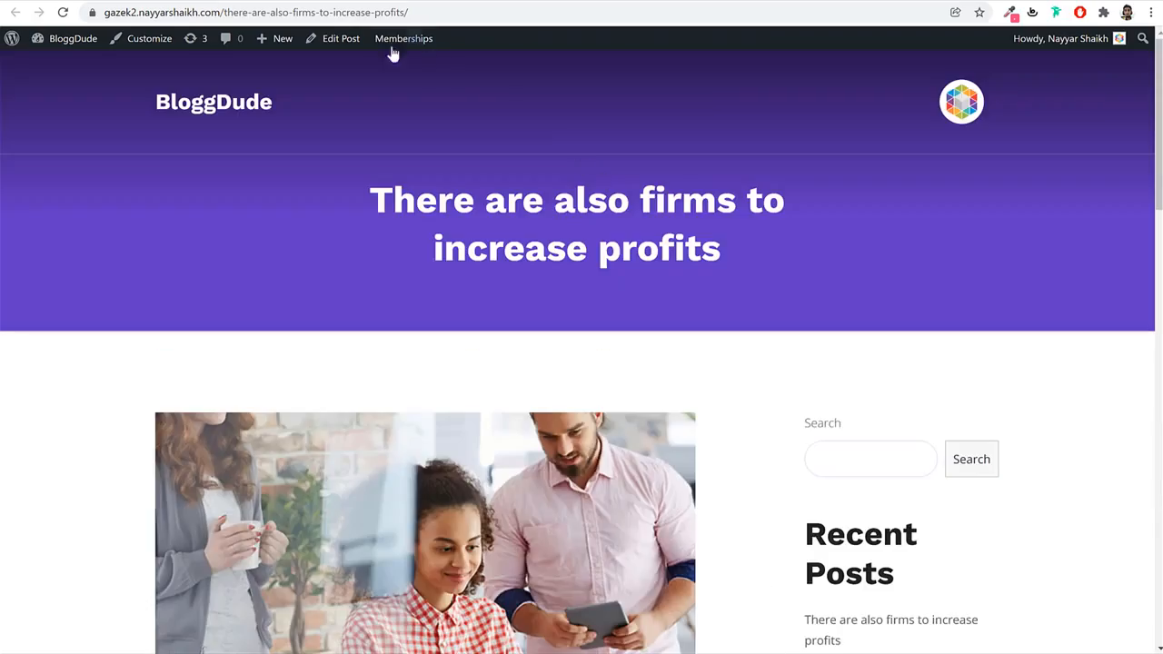
click(316, 1)
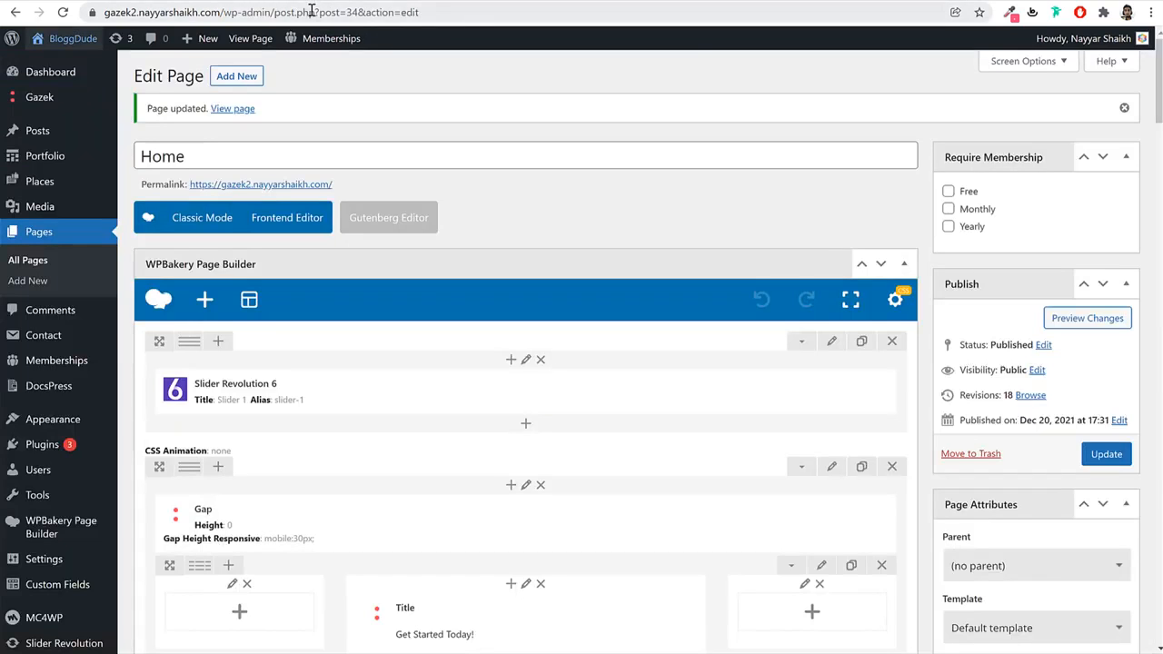
scroll(755, 333, down, 10)
scroll(753, 368, down, 10)
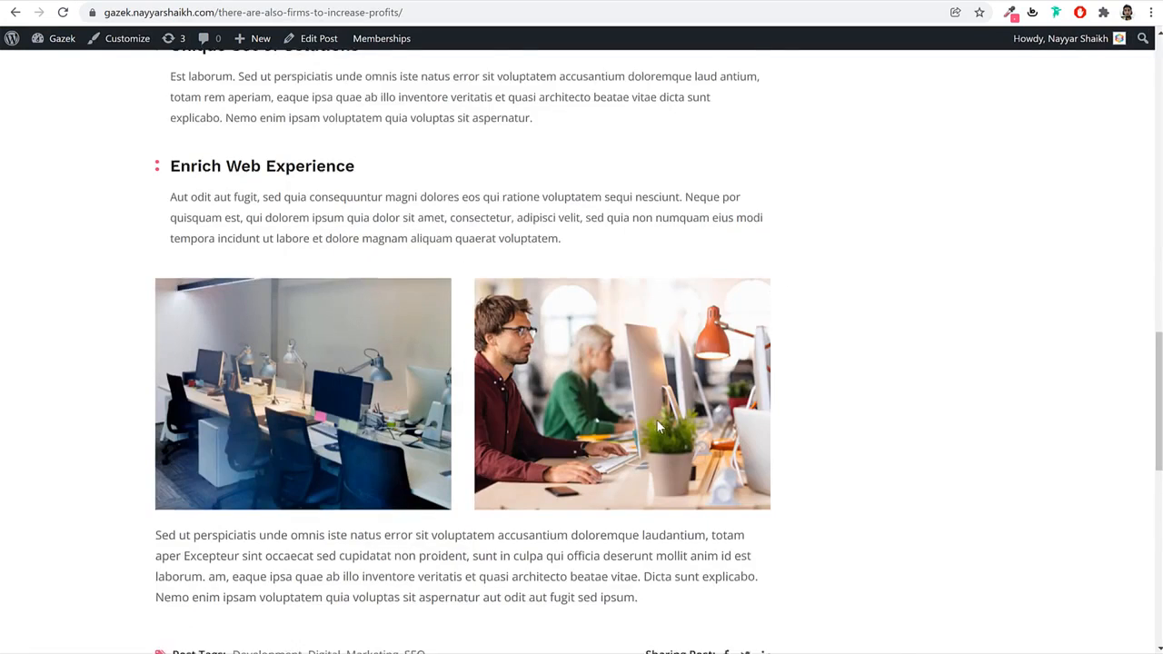
scroll(656, 419, down, 5)
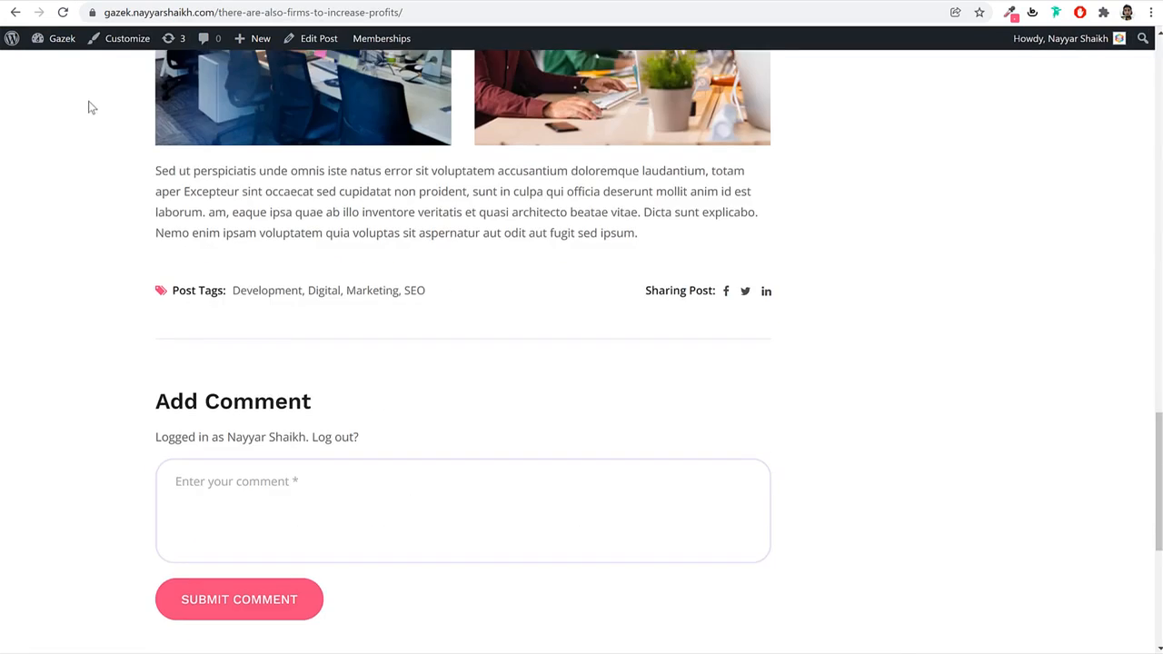
scroll(208, 299, up, 15)
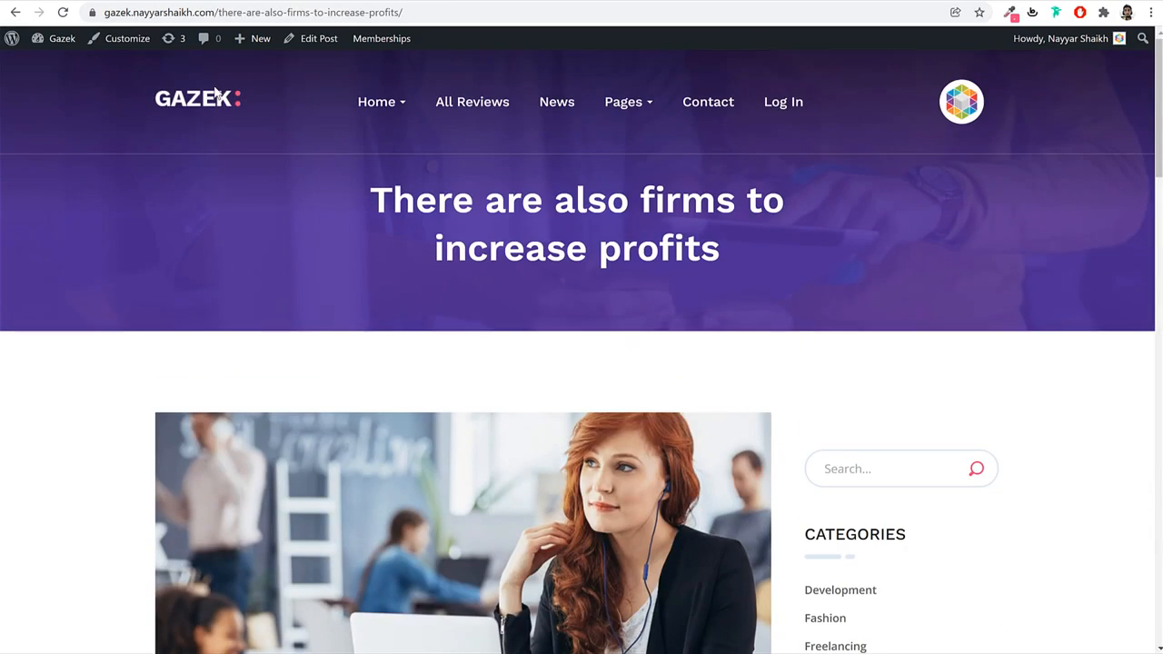
Load the Gazek homepage and scroll through its News & Articles post cards.
click(210, 99)
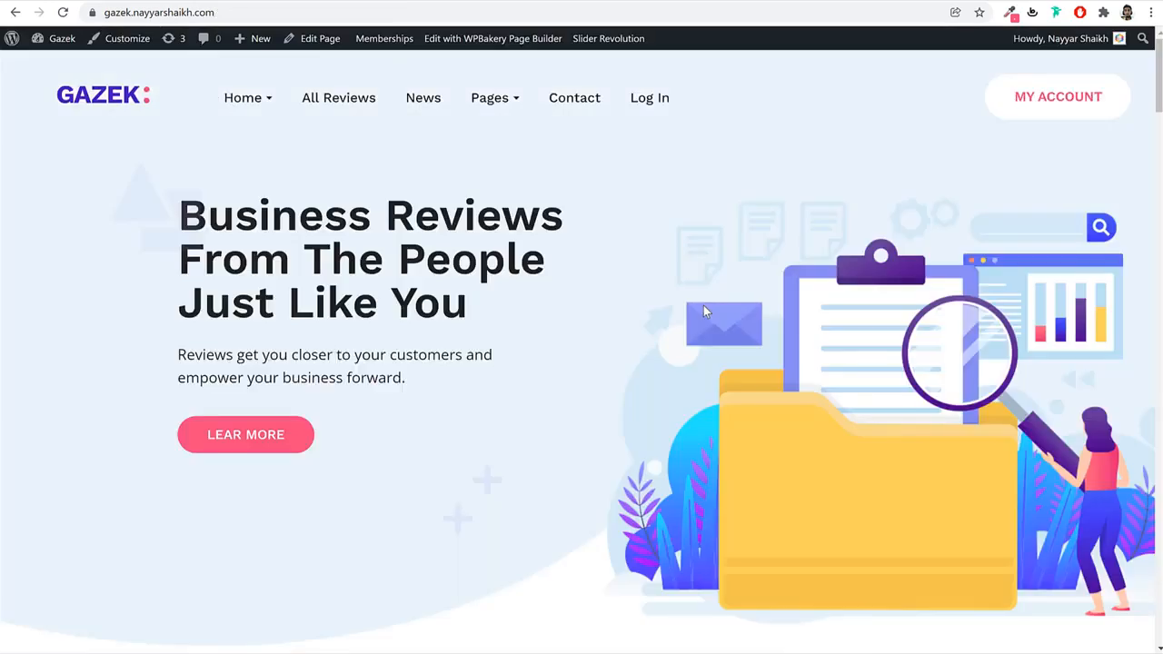
scroll(703, 315, down, 20)
scroll(703, 315, up, 5)
scroll(672, 300, up, 4)
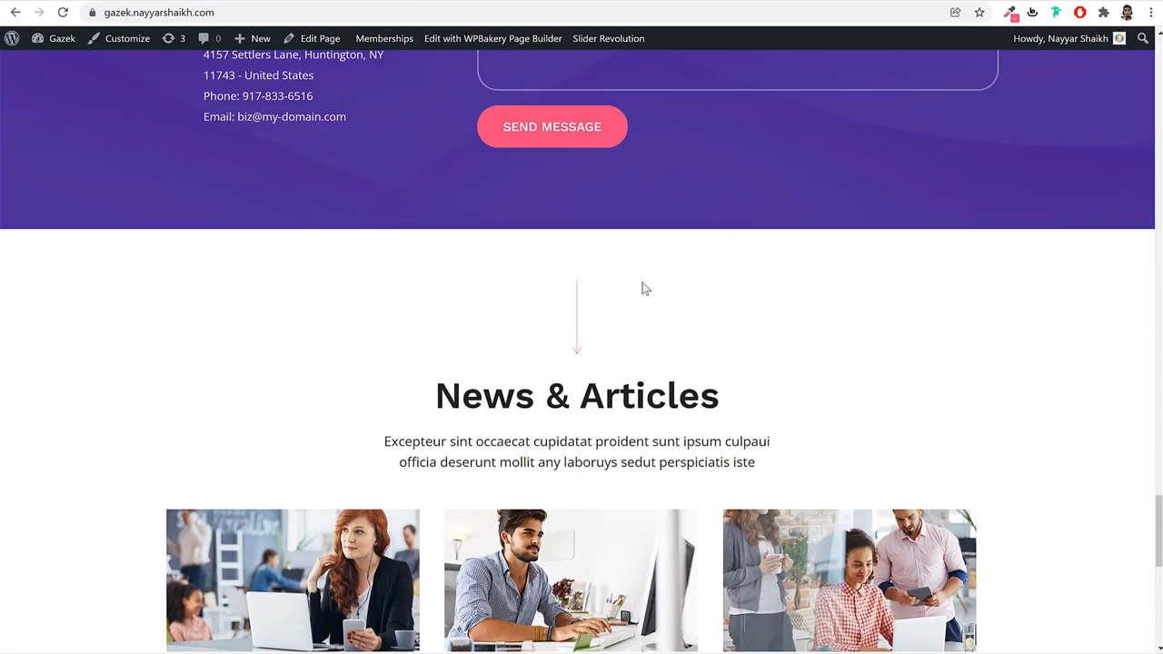
scroll(642, 288, down, 2)
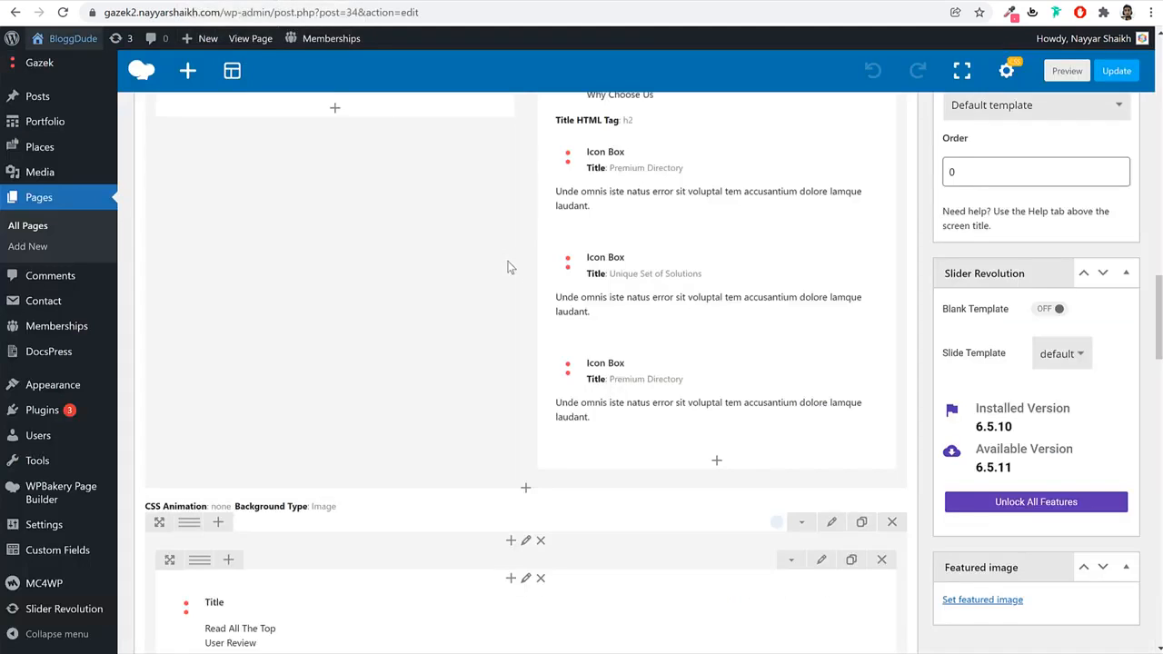
scroll(523, 327, up, 10)
scroll(537, 293, down, 5)
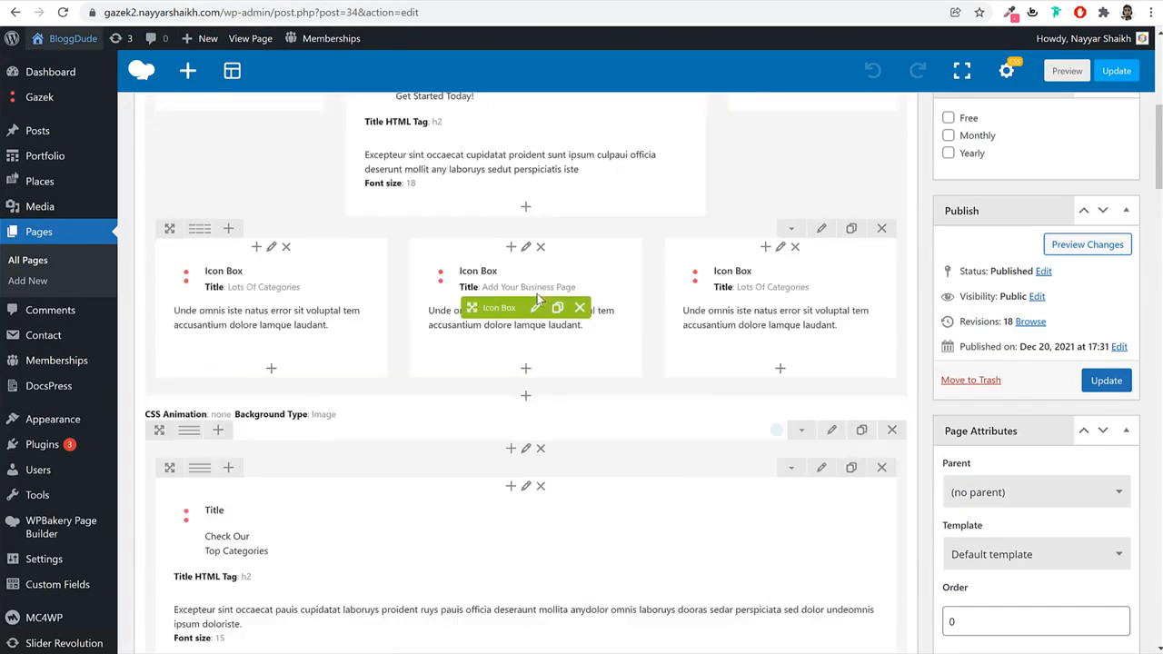
scroll(537, 294, up, 6)
scroll(536, 292, down, 4)
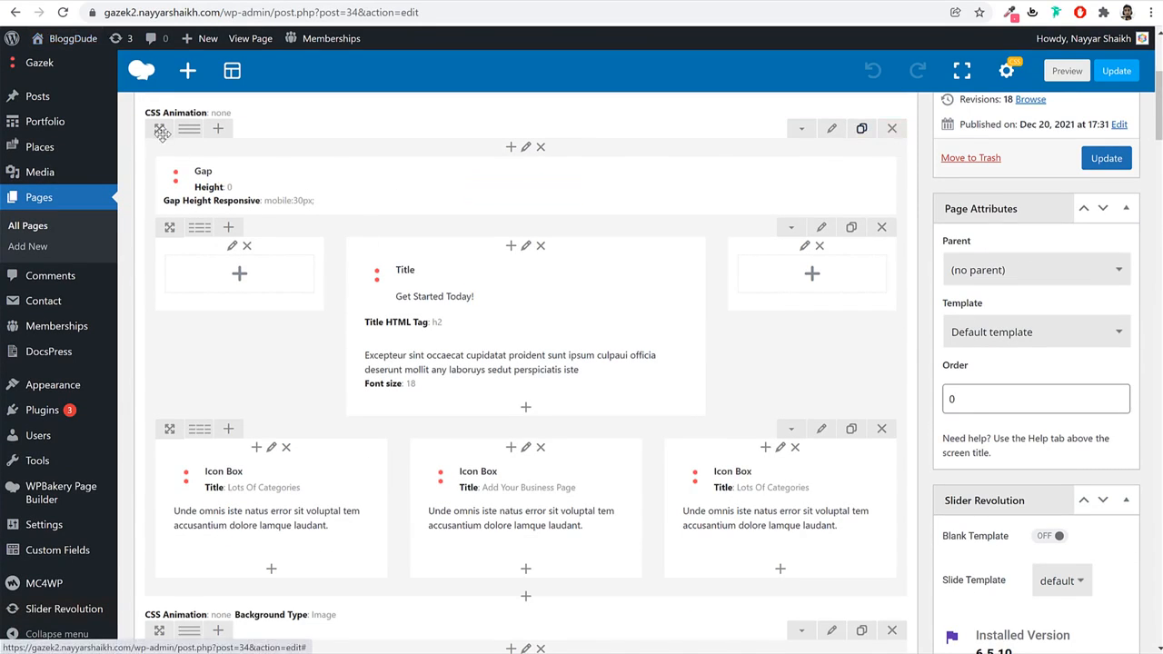
scroll(128, 446, down, 10)
scroll(526, 373, down, 9)
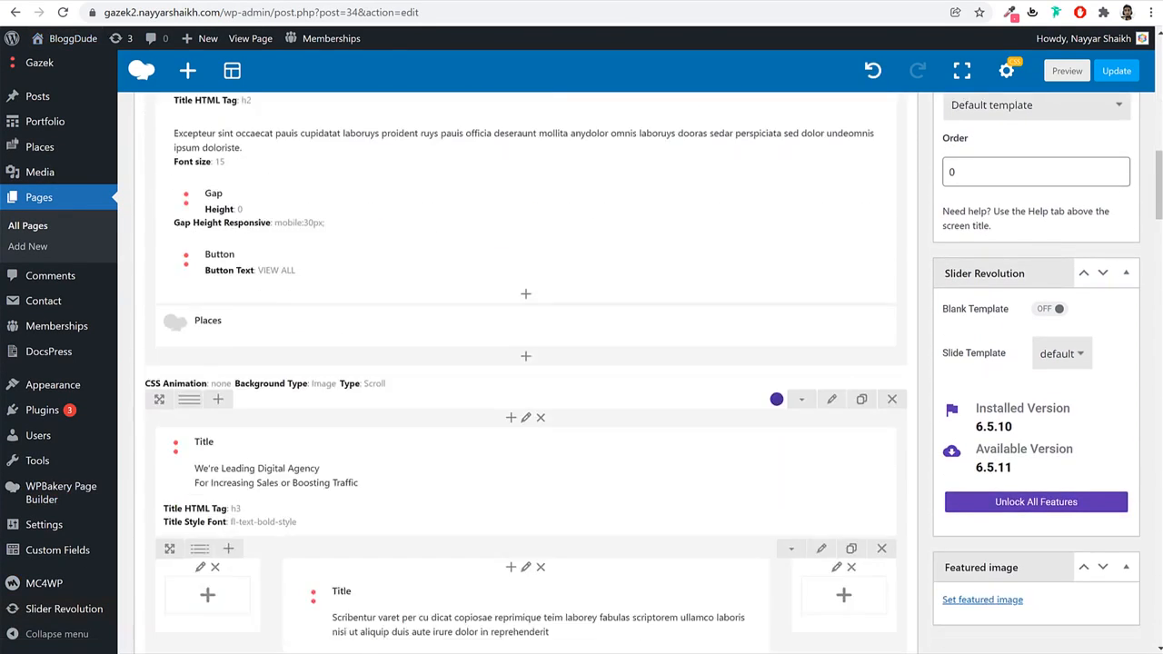
scroll(526, 372, down, 10)
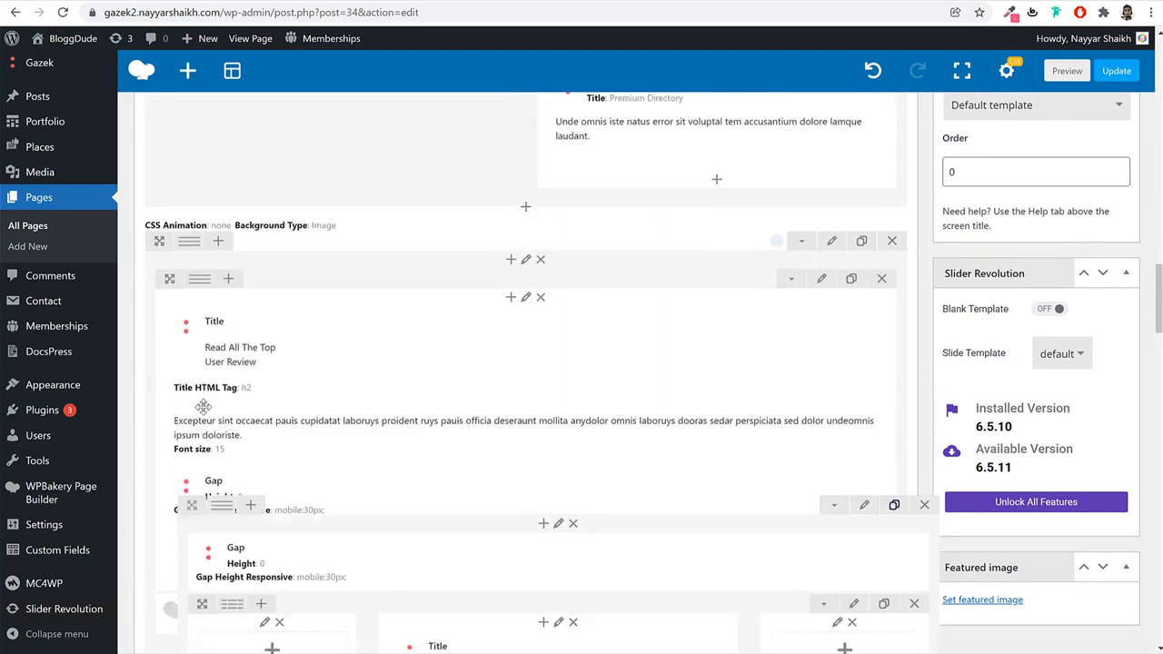
Move the copied section into place, retitle it 'News & Articles', and delete its three-icon-box row.
drag(190, 648, 259, 145)
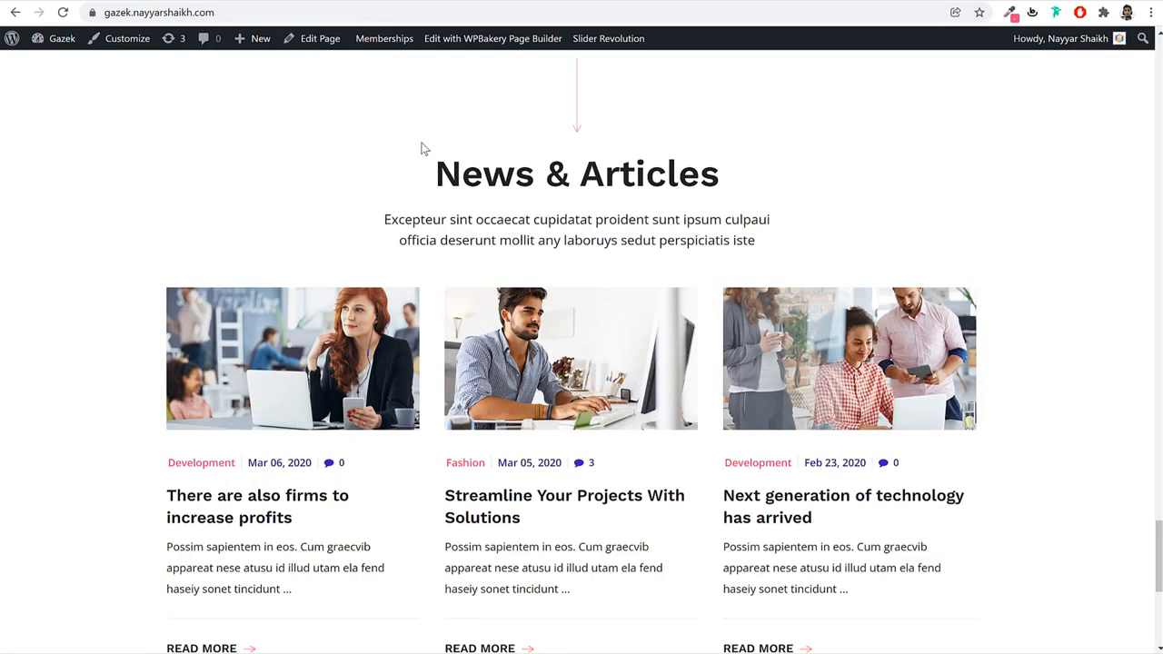
triple_click(428, 164)
key(ctrl+c)
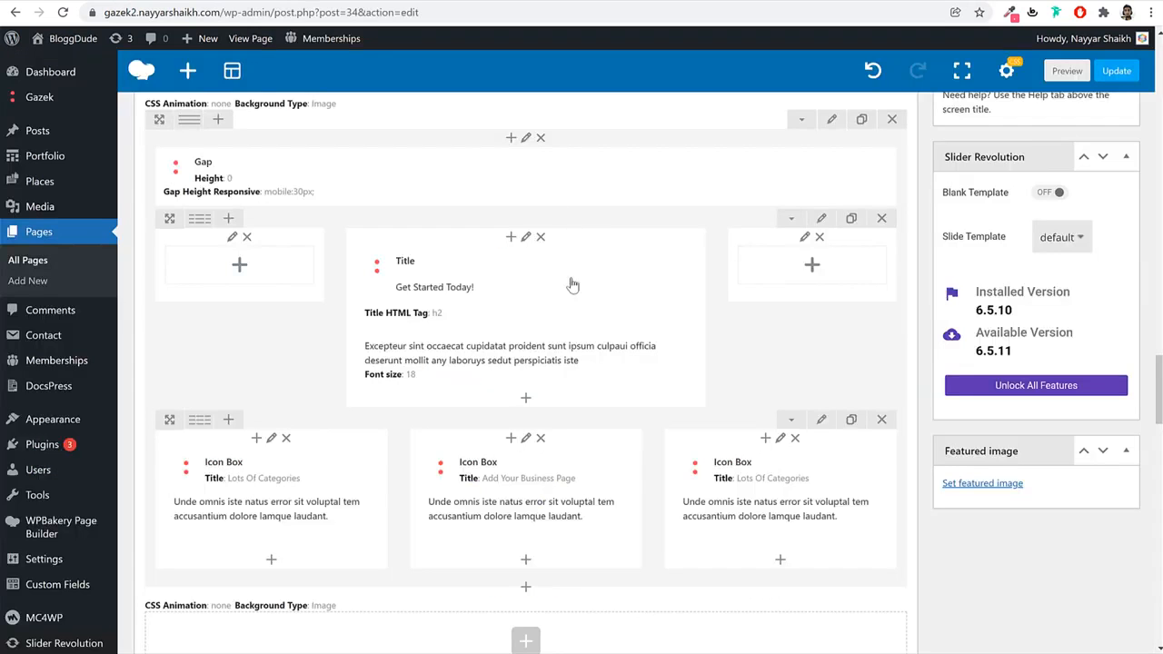
click(529, 286)
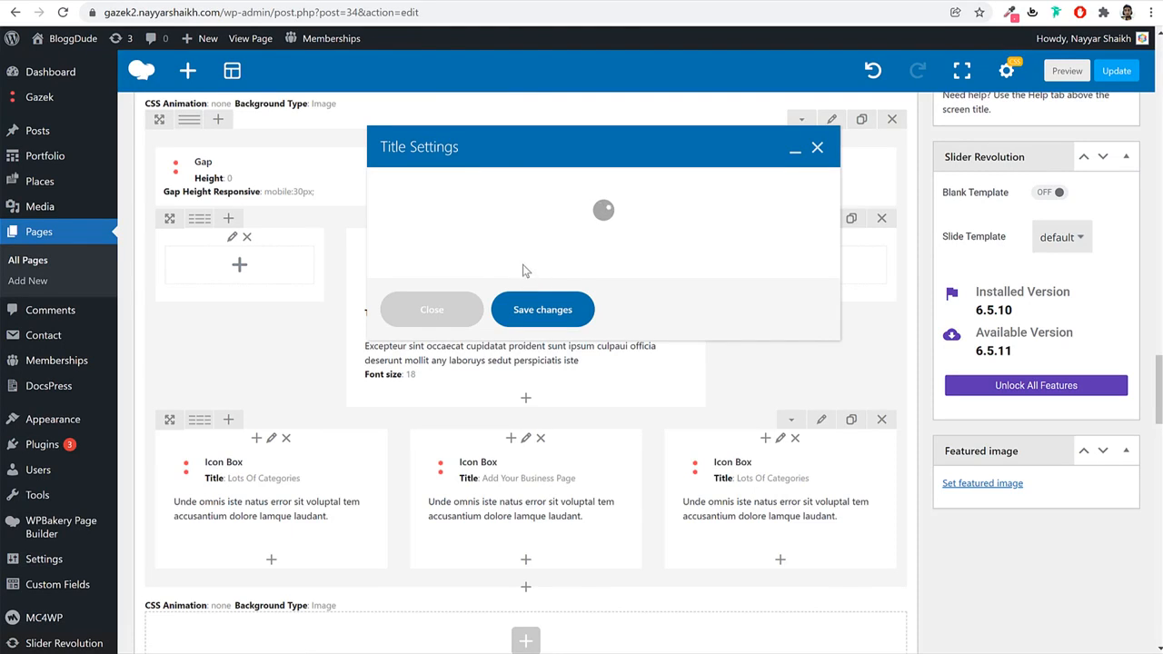
triple_click(503, 363)
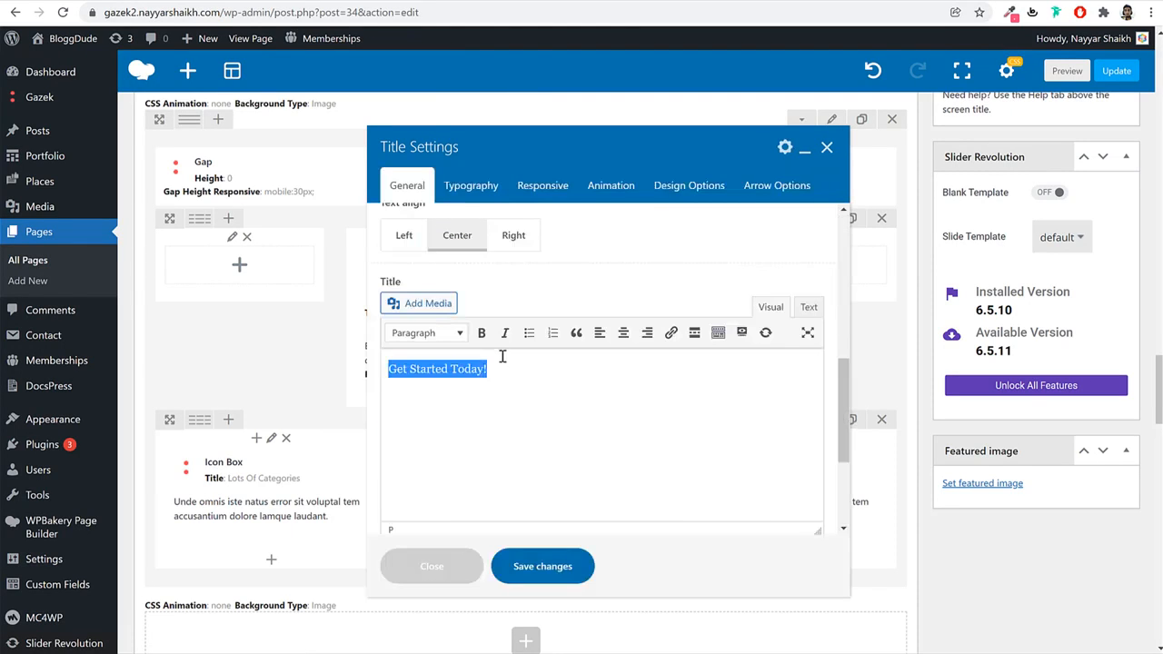
key(ctrl+v)
click(546, 566)
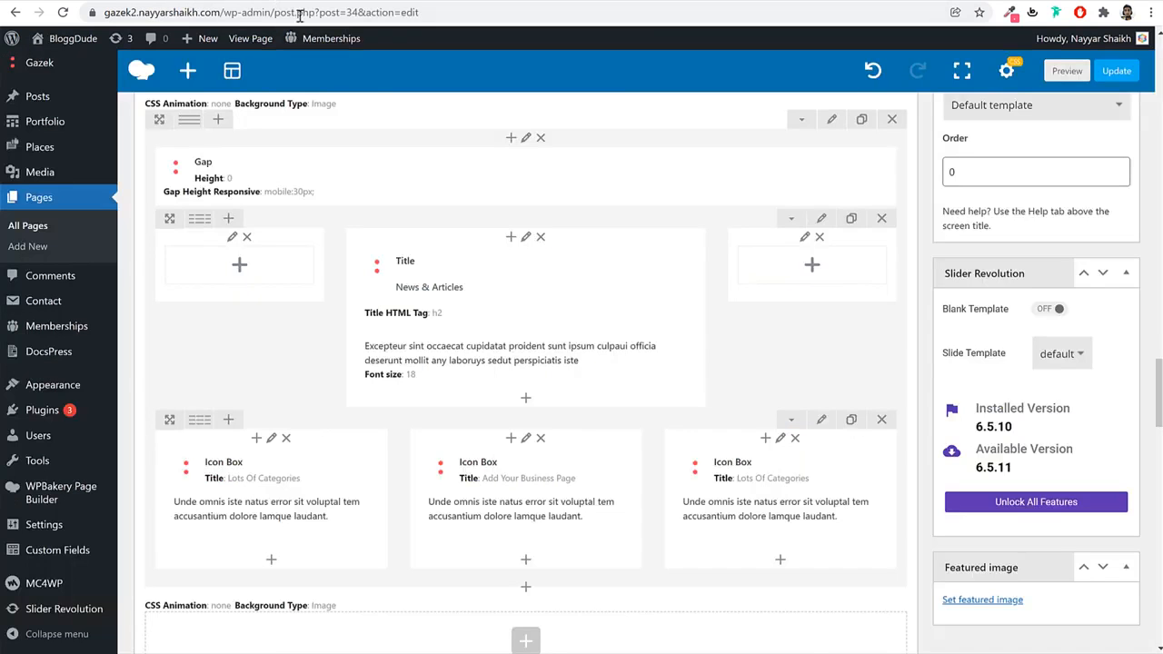
scroll(584, 446, down, 3)
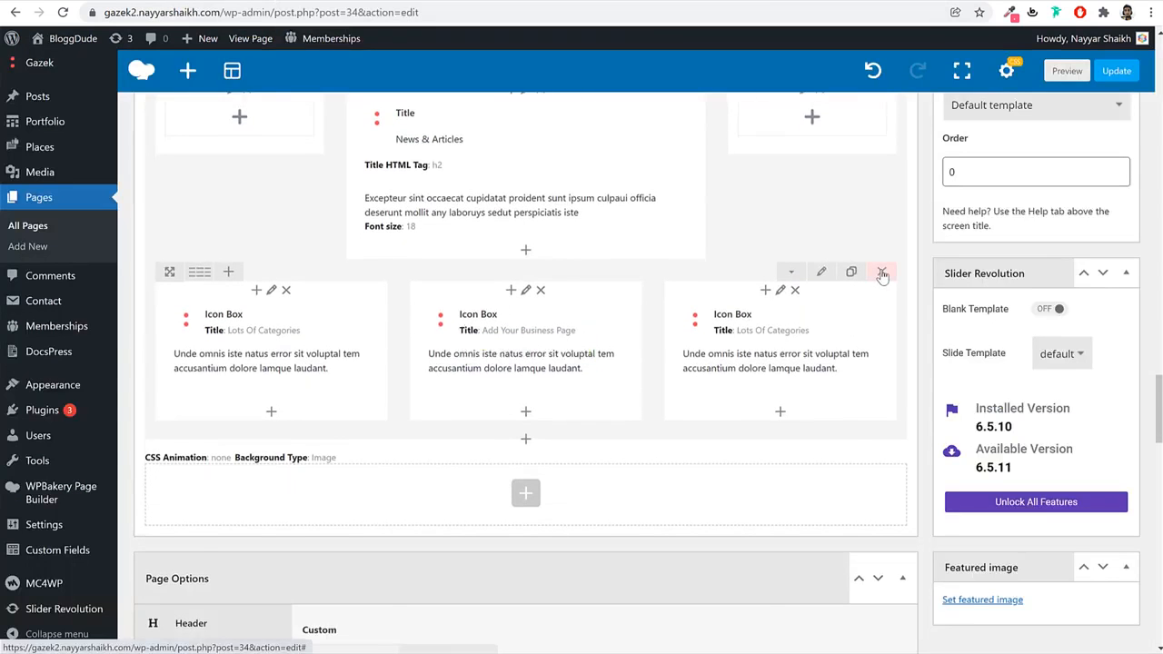
click(882, 271)
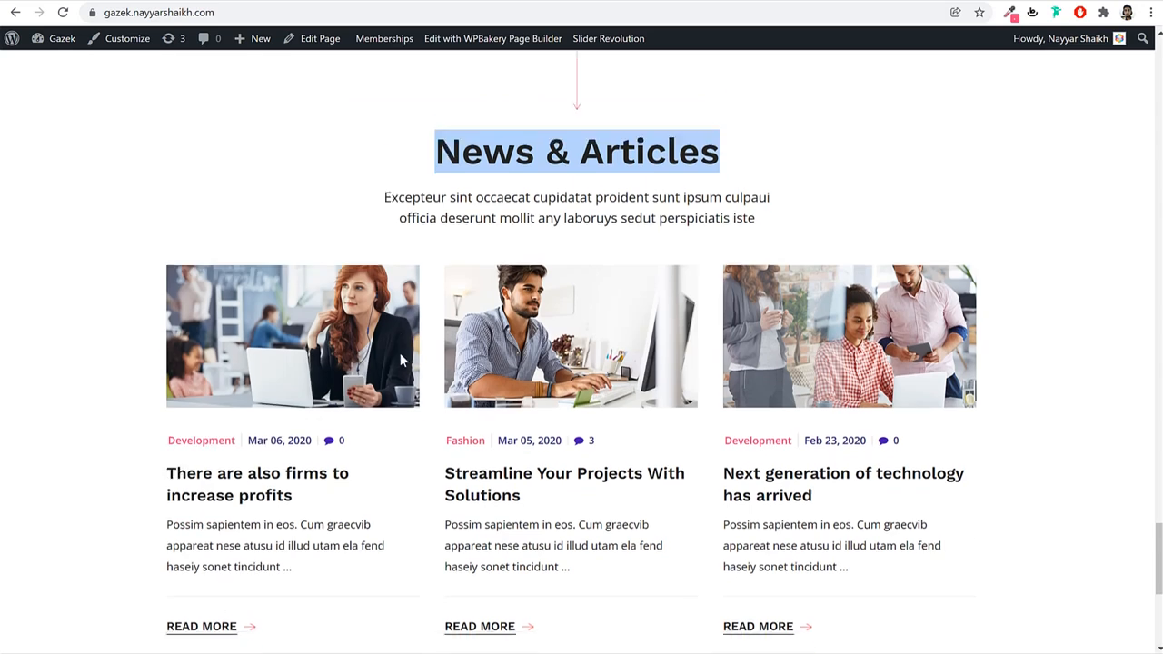
Add a Home Page Blog Posts element below the News & Articles title.
scroll(327, 318, down, 3)
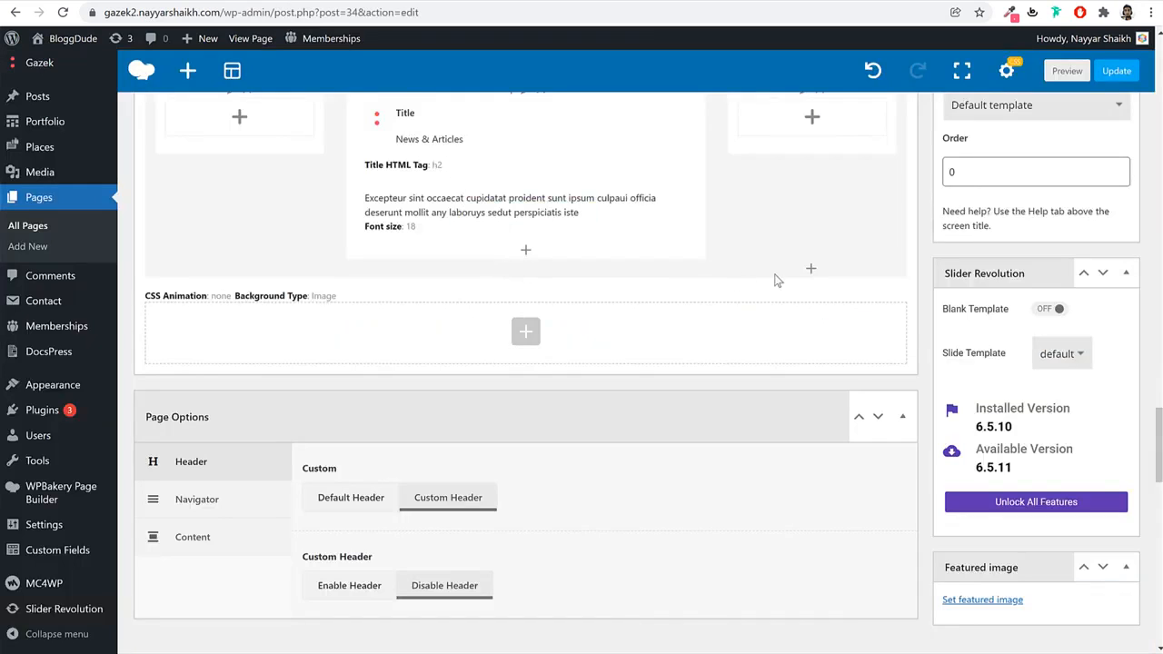
click(811, 270)
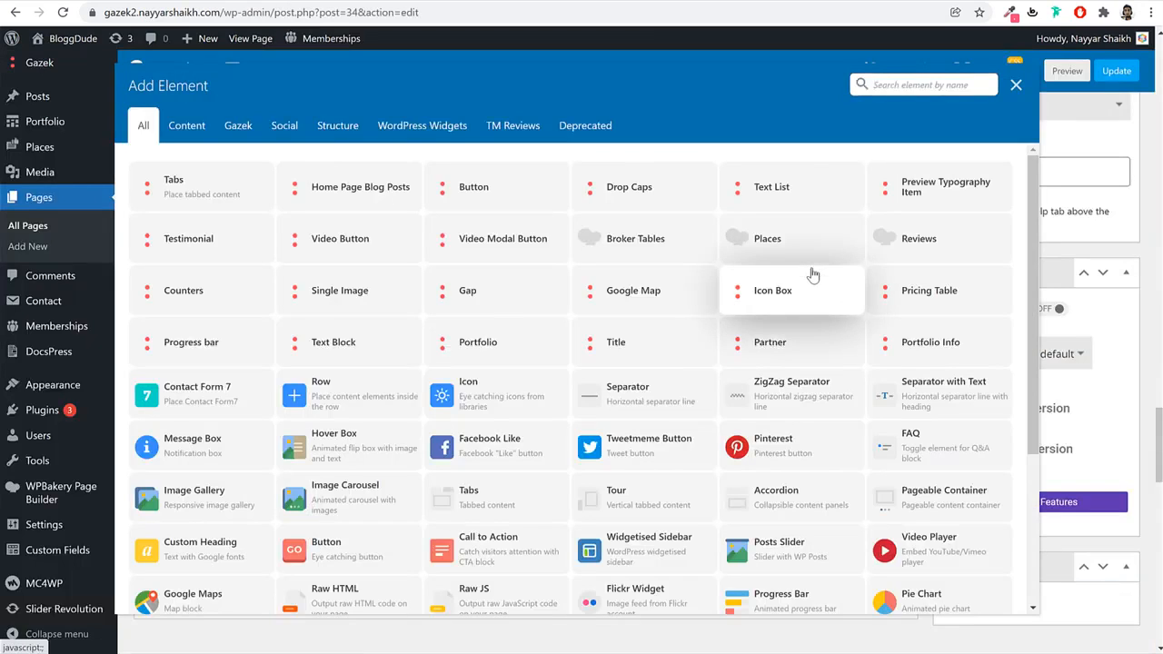
text(blog)
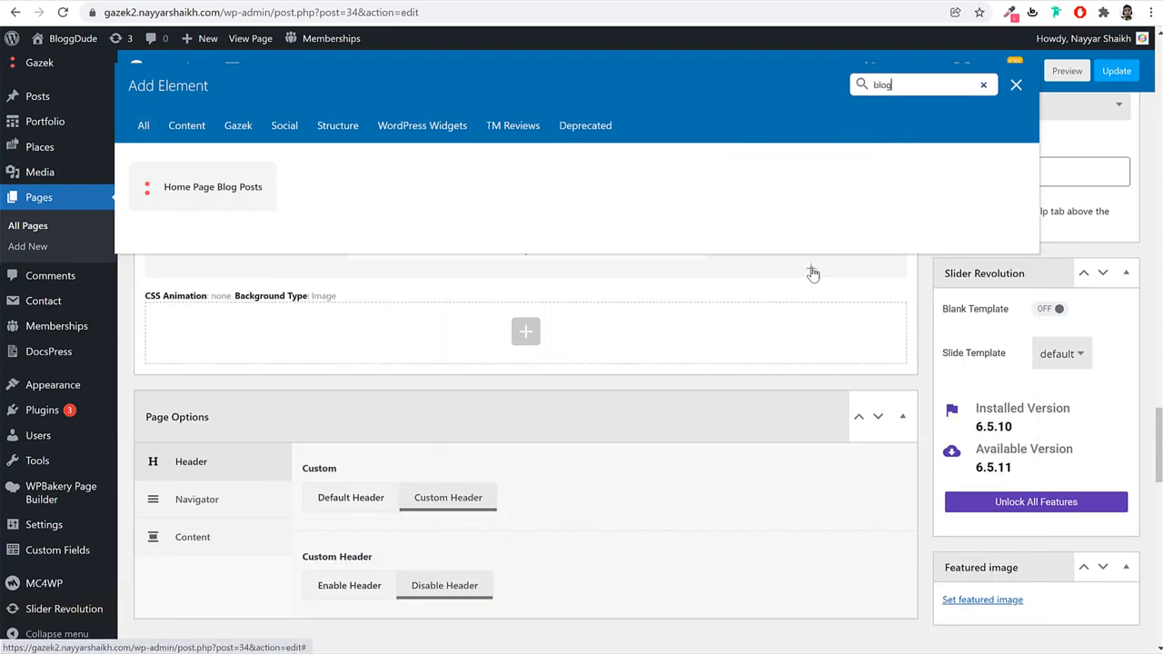
click(195, 191)
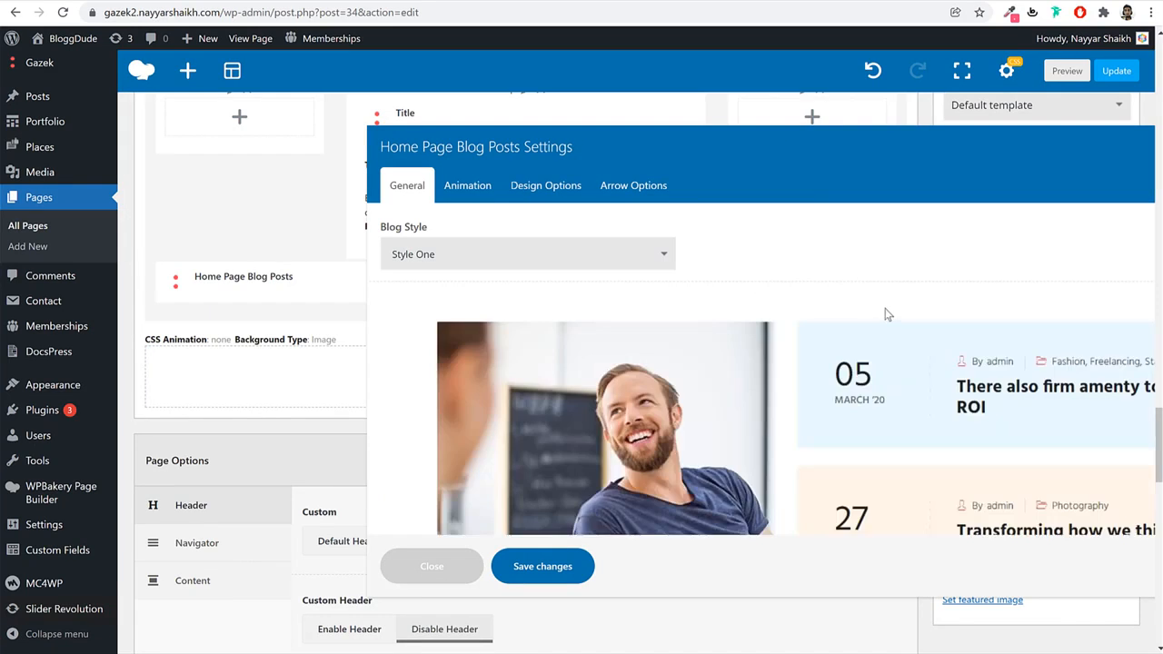
Set the blog posts element to Style Three and save its settings.
scroll(870, 315, down, 2)
scroll(871, 316, up, 2)
click(522, 259)
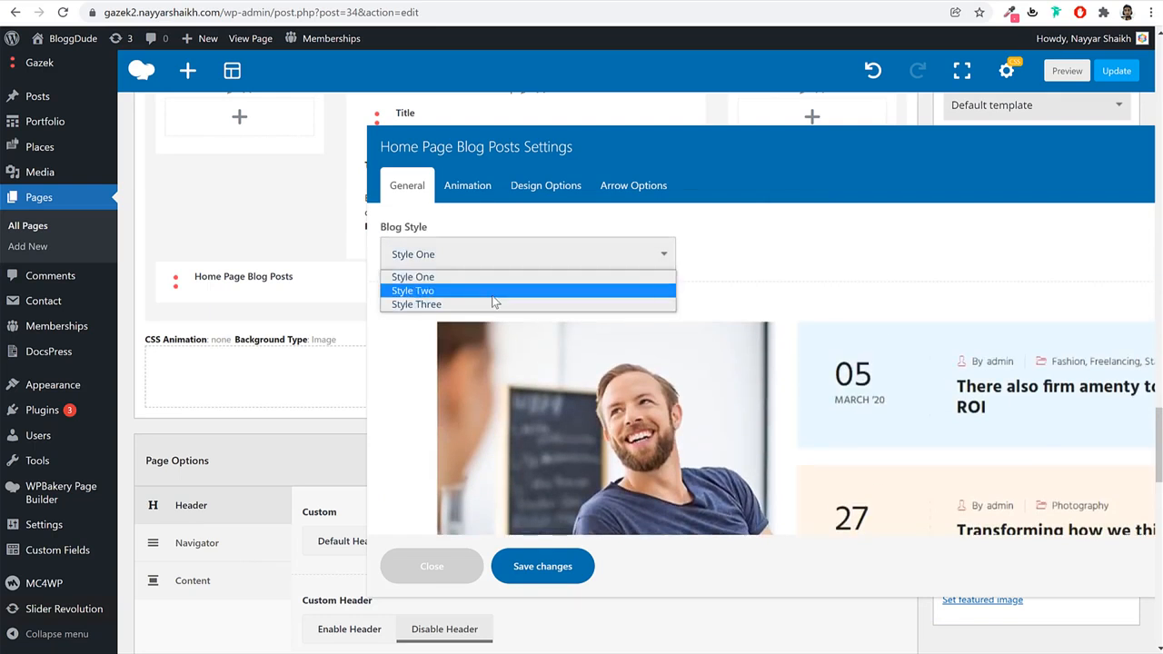
click(493, 289)
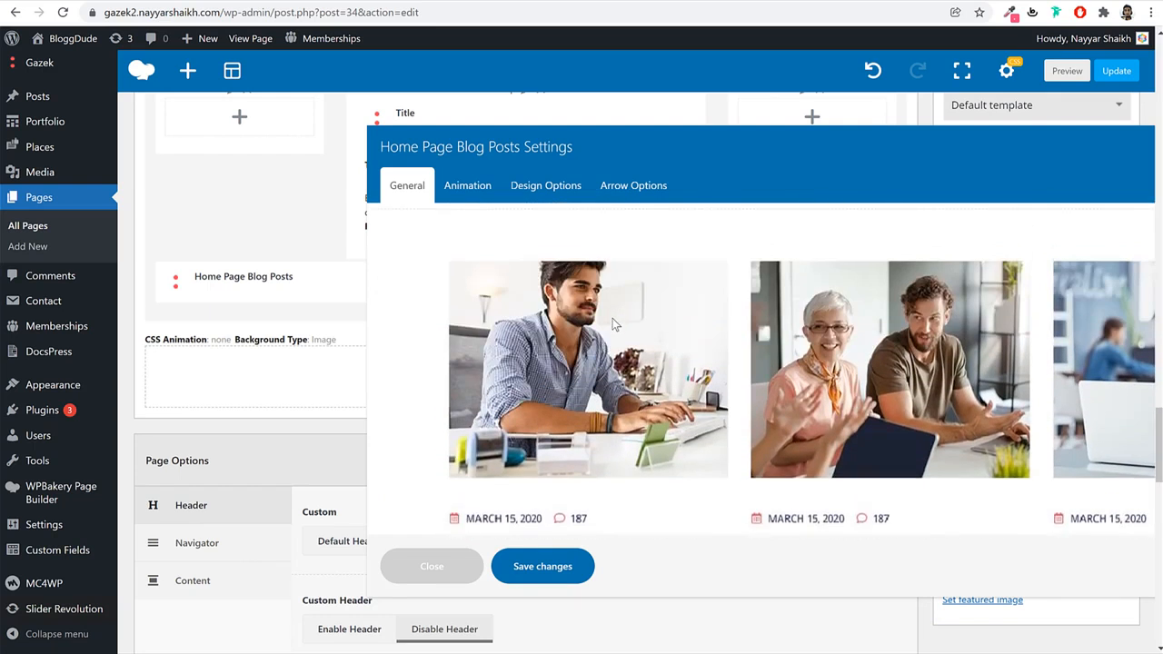
click(563, 263)
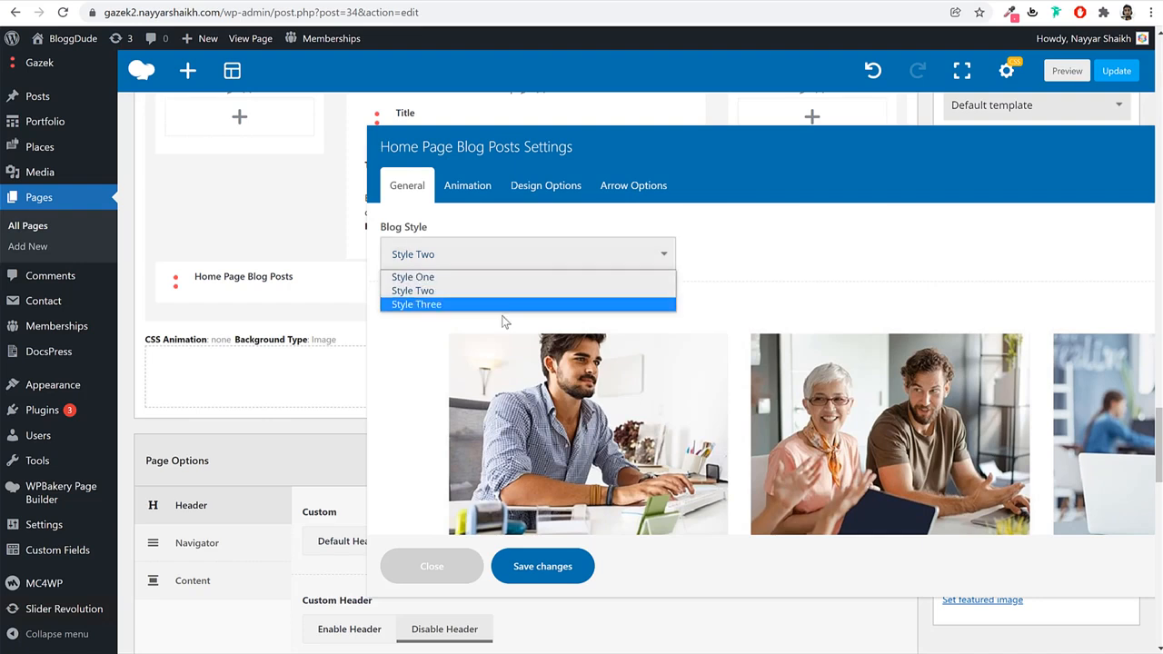
click(506, 306)
scroll(800, 315, down, 1)
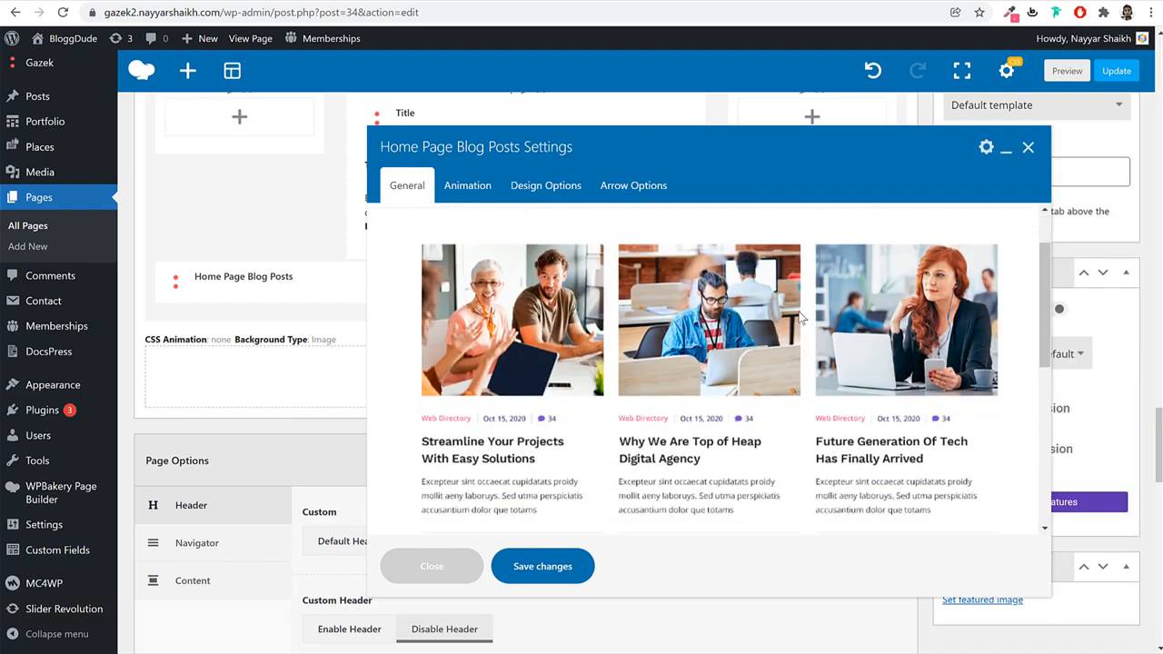
scroll(797, 323, down, 5)
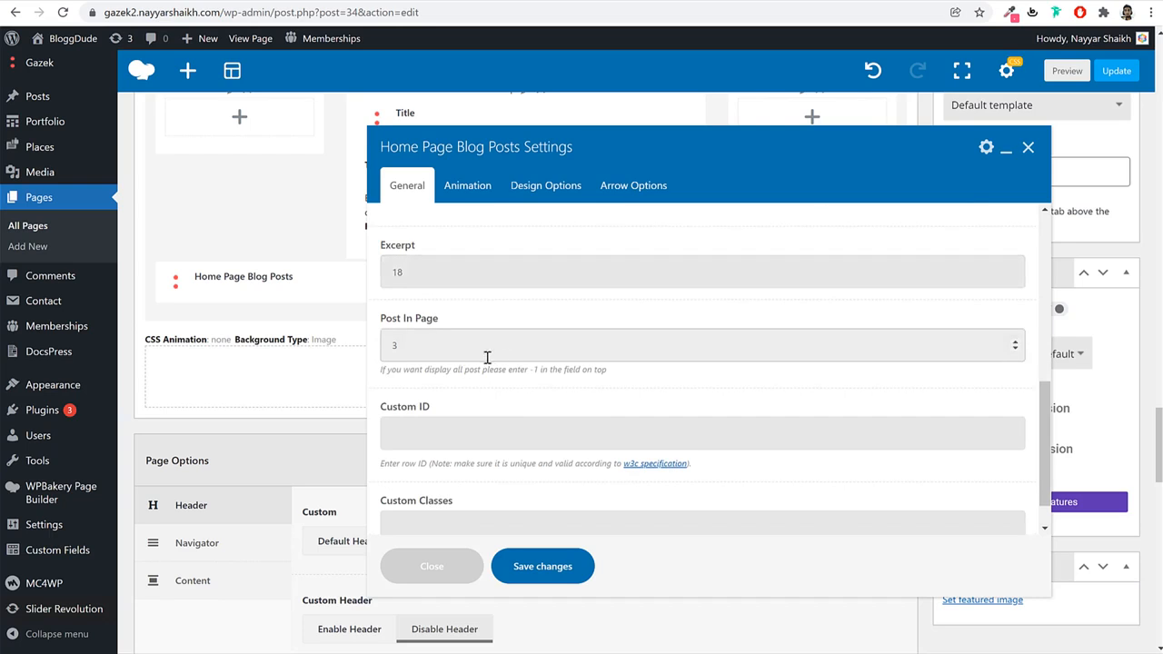
scroll(599, 358, down, 1)
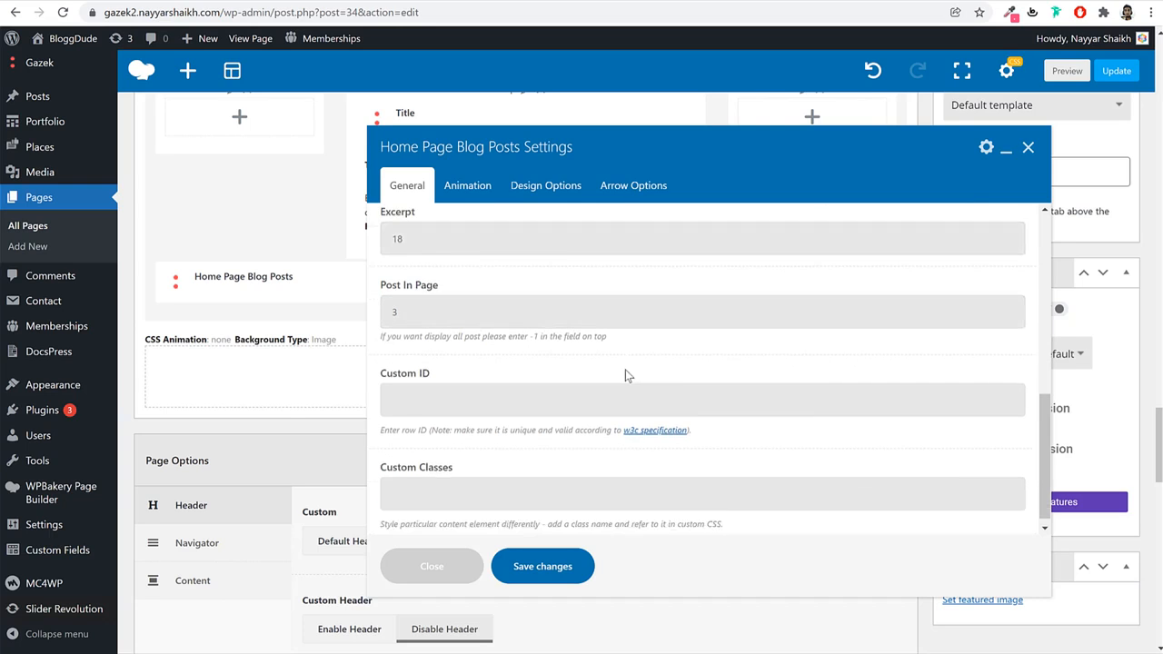
click(562, 568)
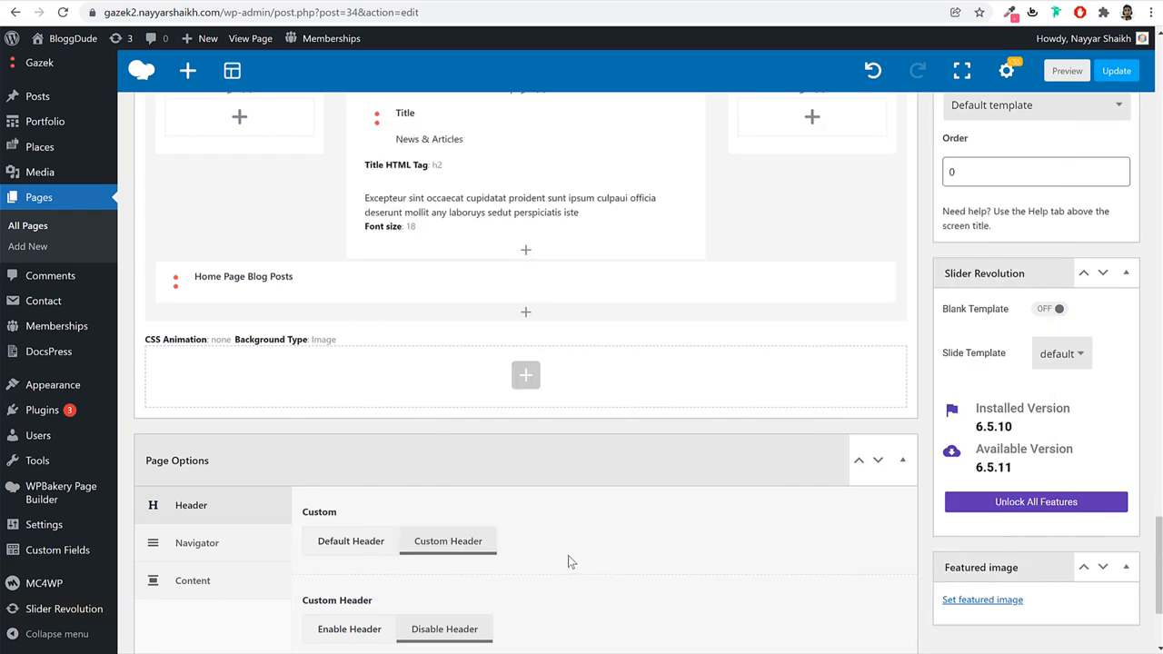
Publish the updated page and check the News & Articles section on the reloaded homepage.
click(1117, 71)
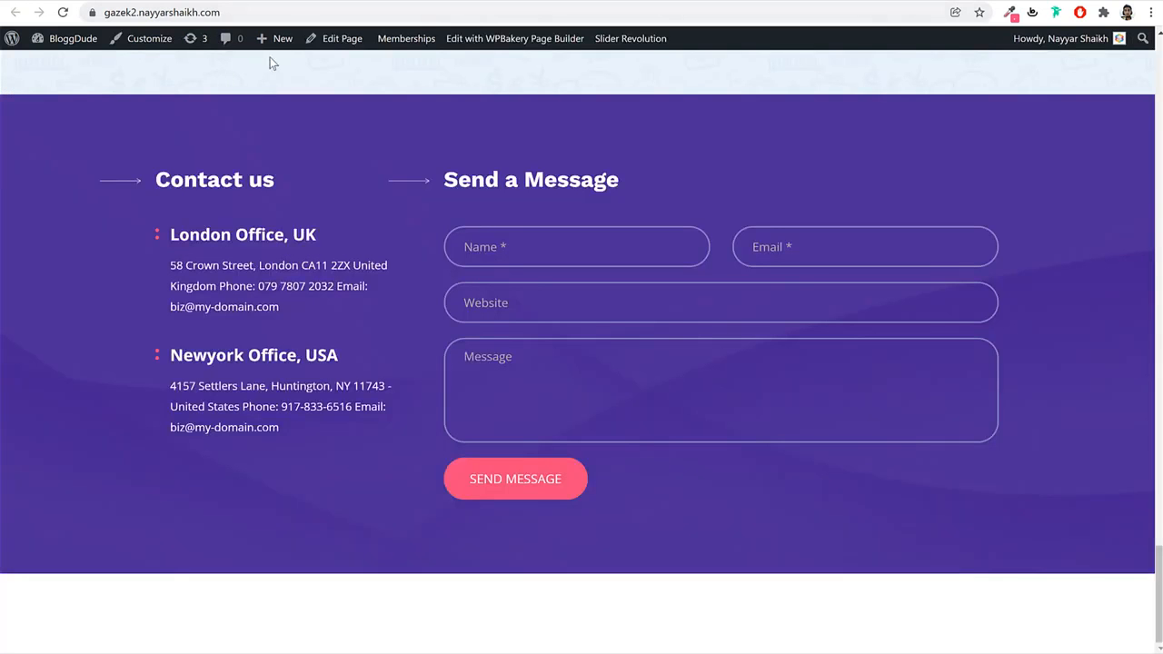
click(285, 21)
key(Return)
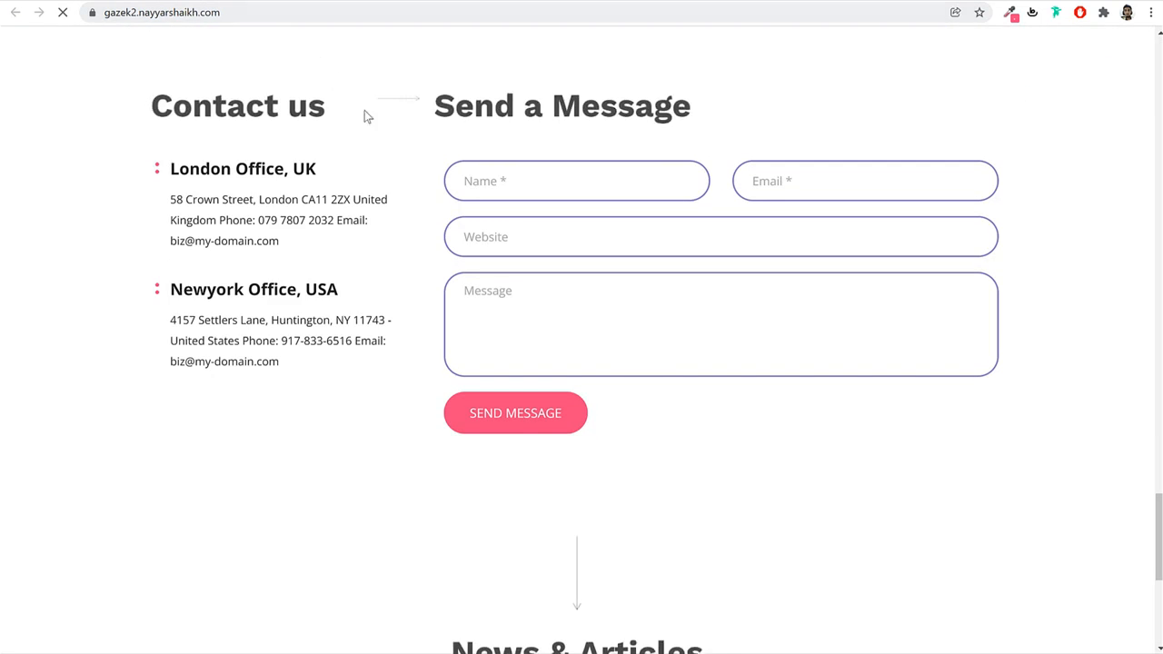
scroll(610, 325, down, 5)
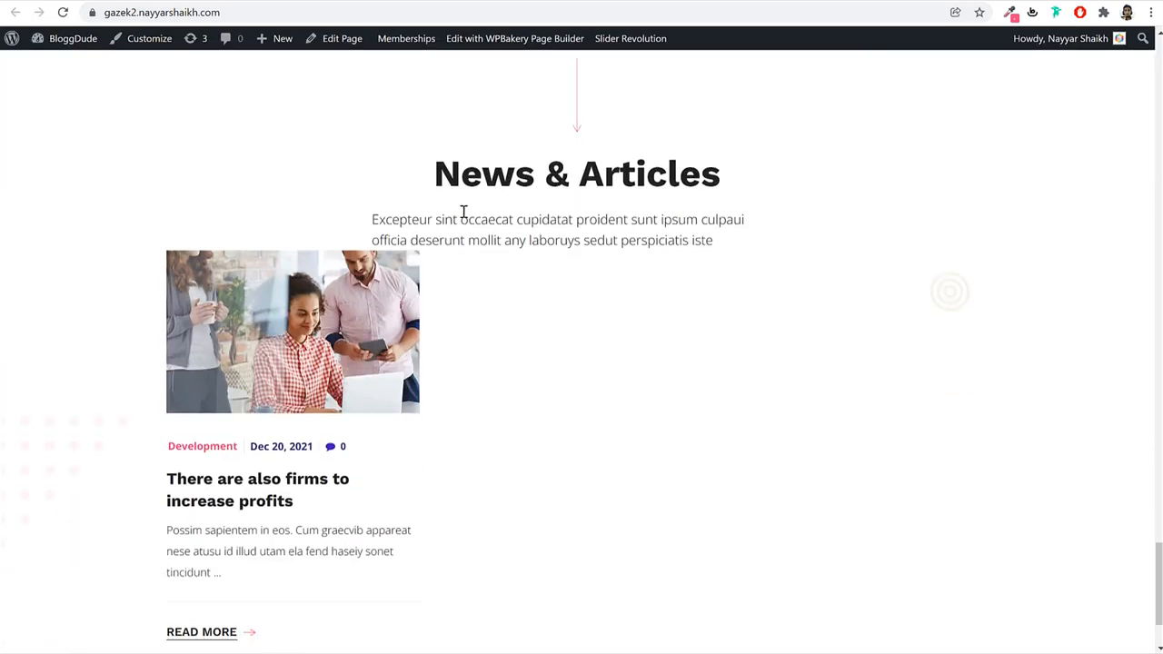
drag(374, 218, 548, 239)
click(576, 227)
scroll(434, 392, down, 2)
scroll(435, 392, up, 10)
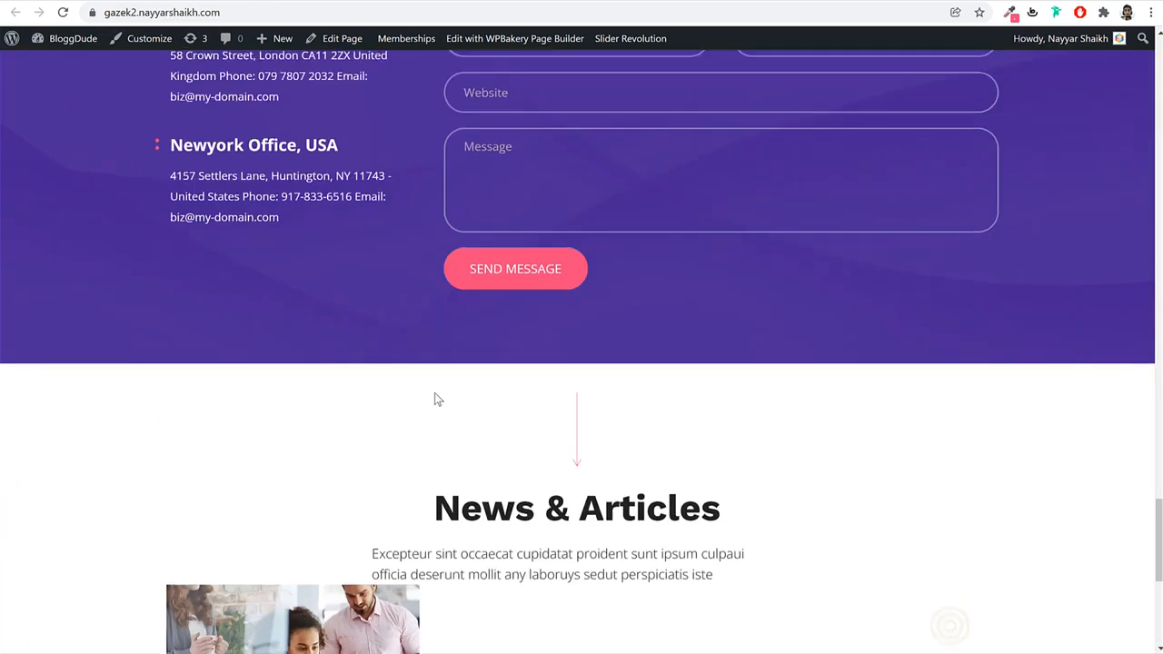
scroll(688, 318, down, 2)
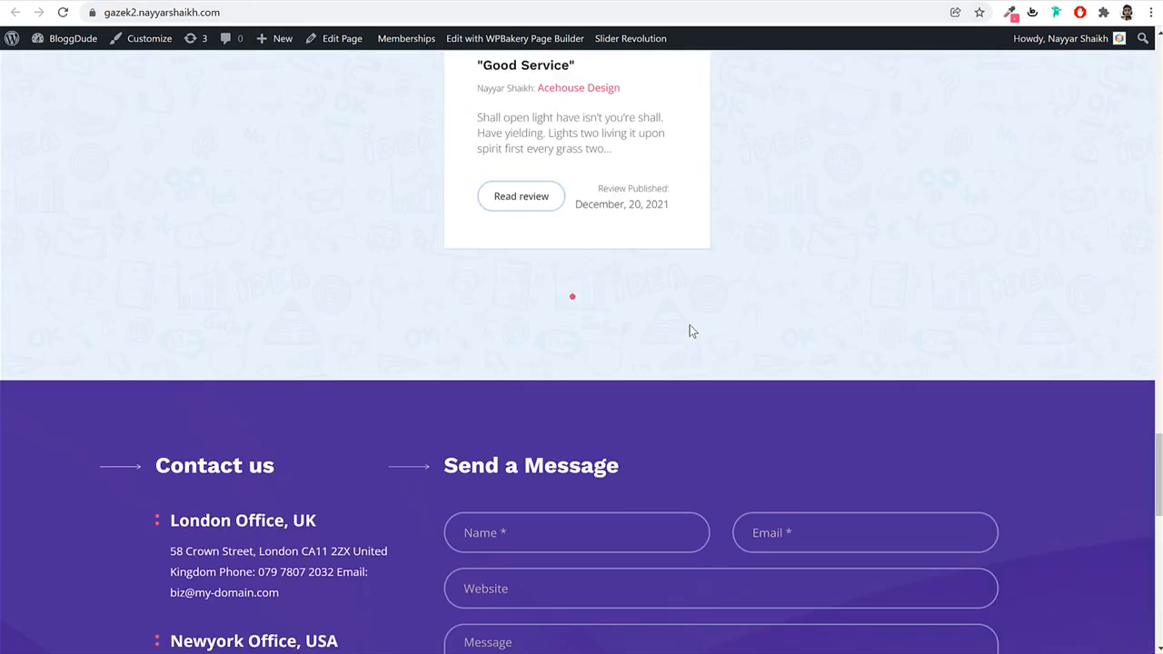
scroll(688, 322, up, 15)
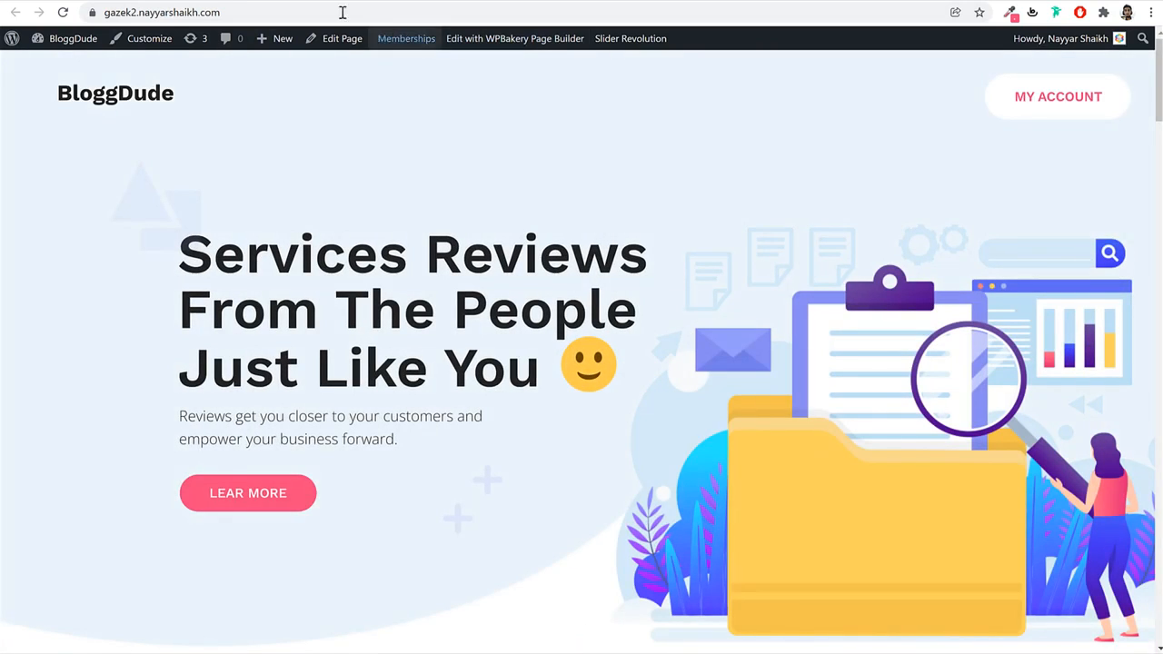
Start a new blank page from the All Pages list.
click(293, 0)
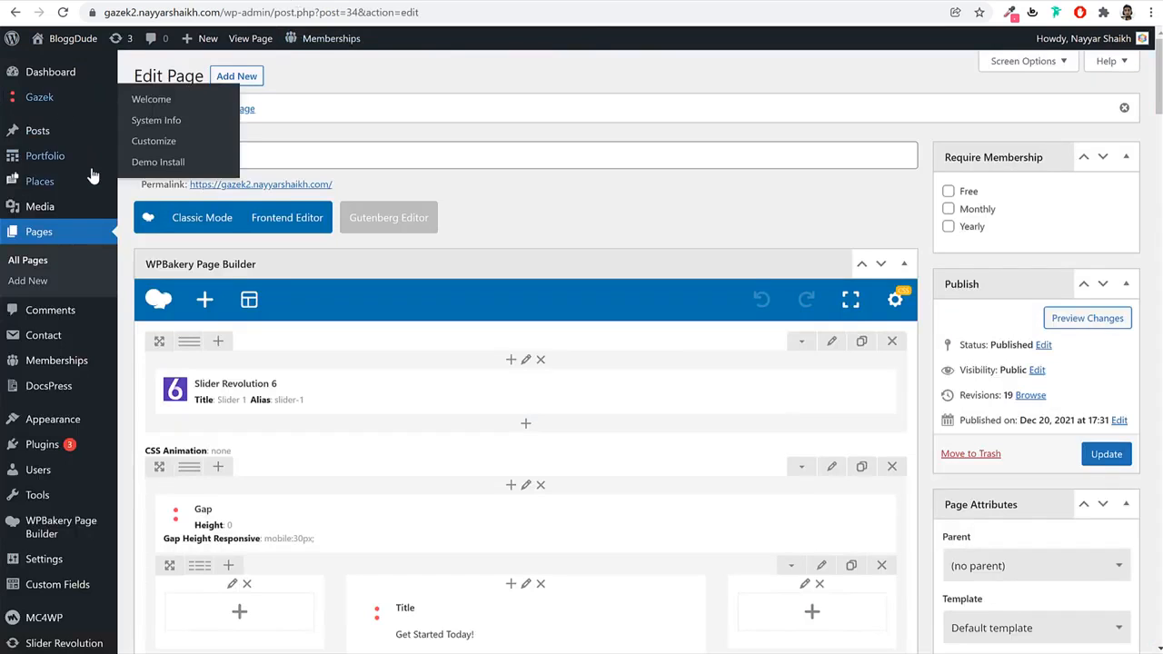
click(78, 235)
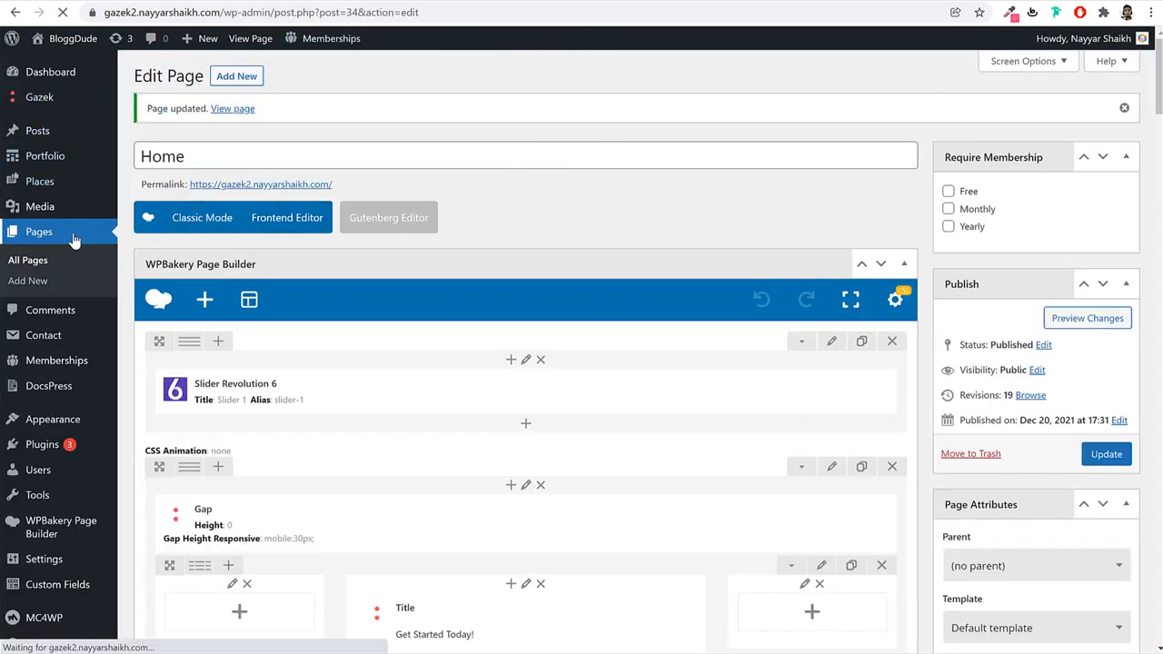
click(219, 78)
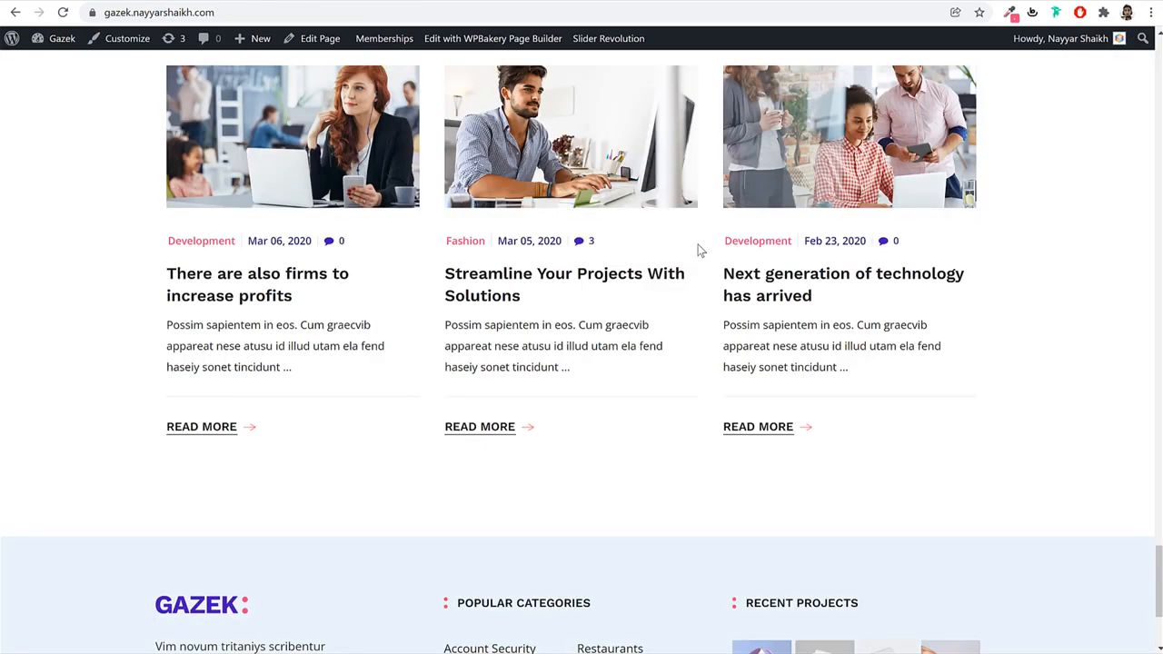
Open the Gazek demo's News blog page and scroll through its post listing.
scroll(700, 264, up, 15)
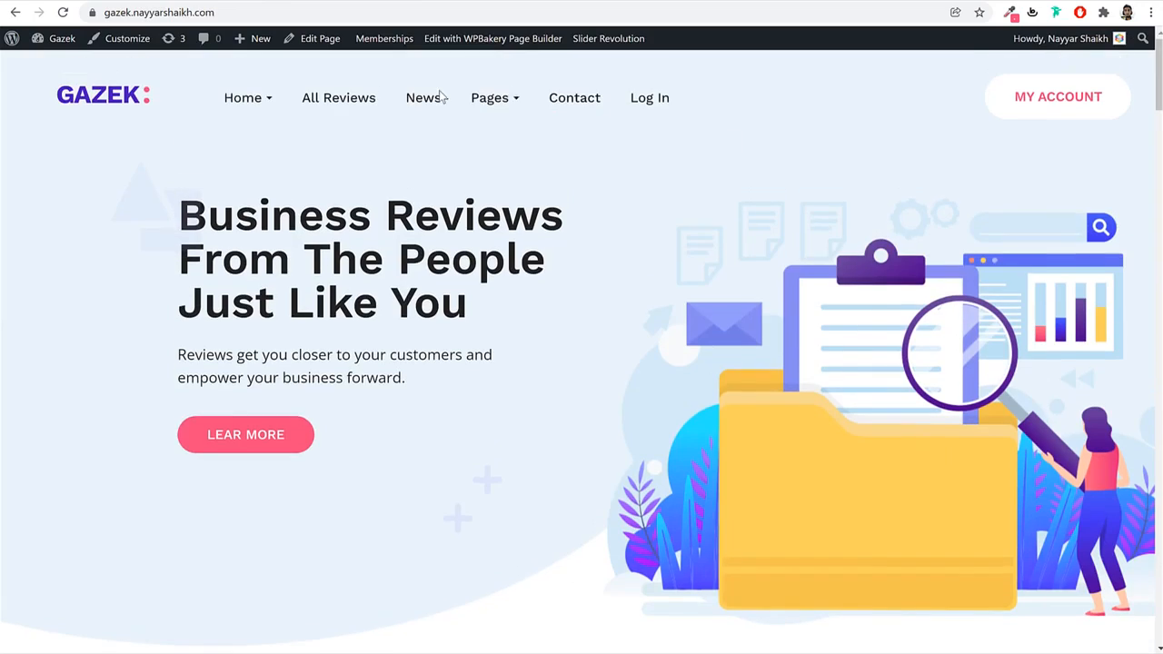
click(431, 103)
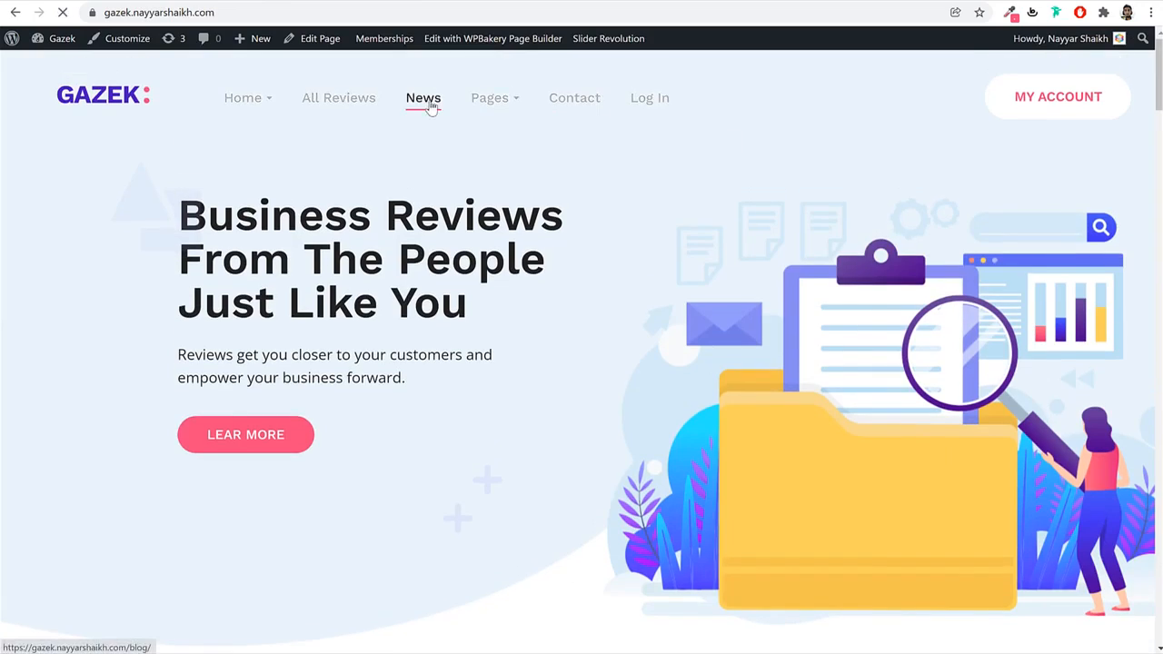
scroll(655, 276, down, 15)
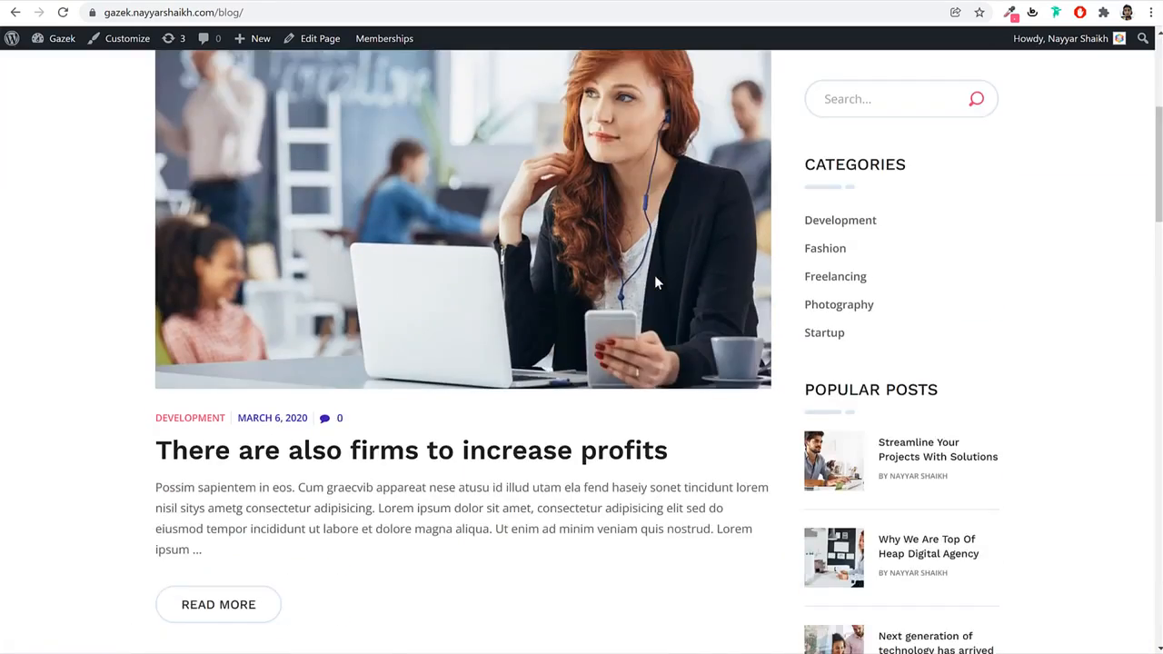
scroll(656, 281, down, 5)
scroll(660, 286, up, 15)
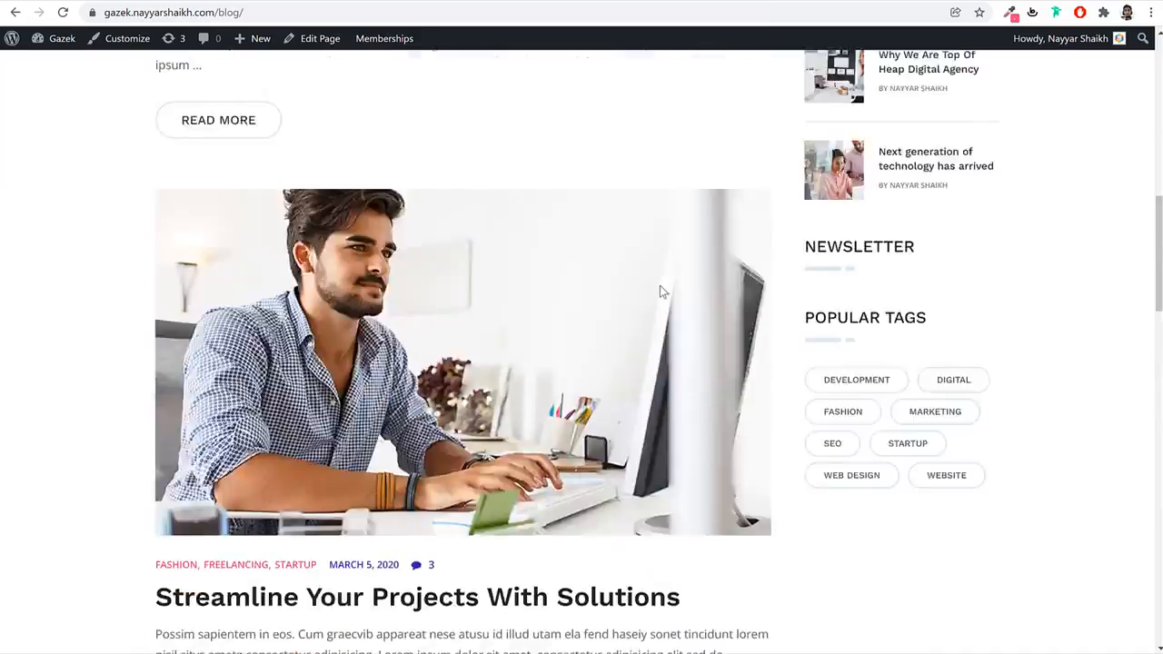
scroll(660, 285, down, 2)
scroll(660, 285, down, 5)
scroll(660, 285, up, 6)
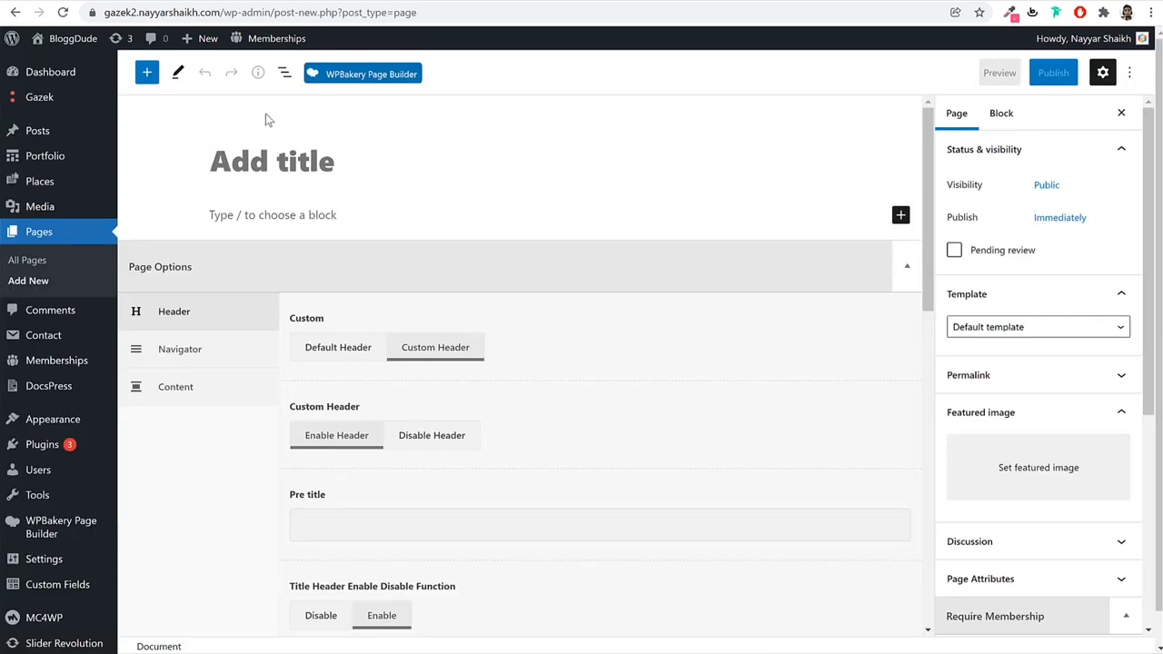
Publish the new page with the title 'Blog'.
text(Blog)
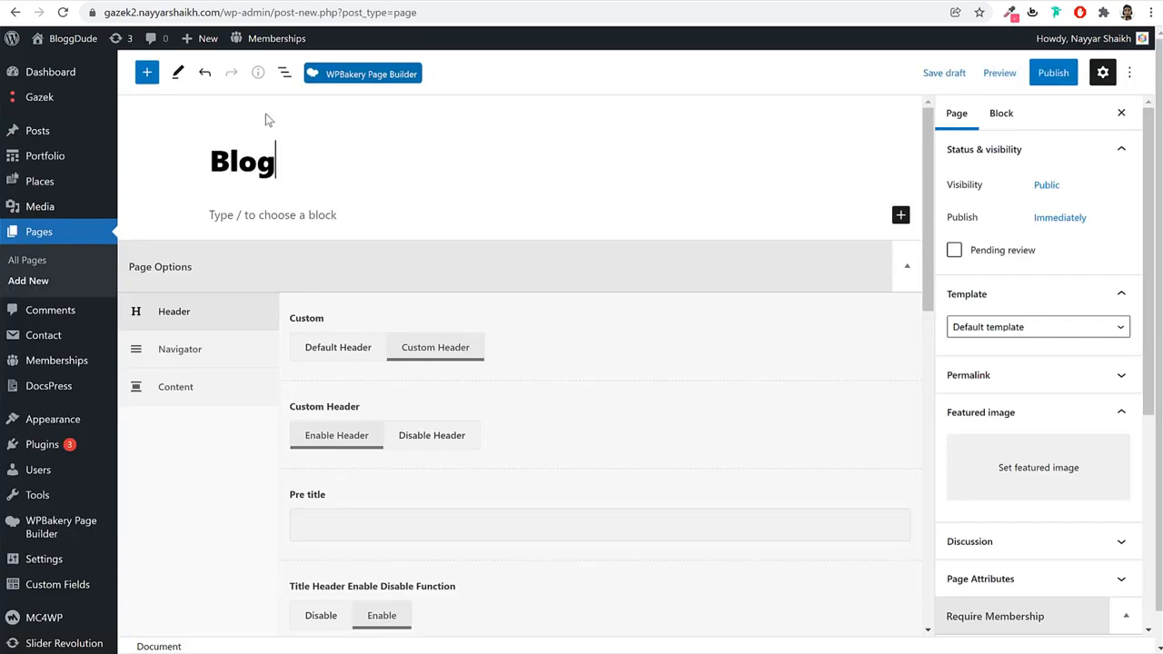
click(1047, 73)
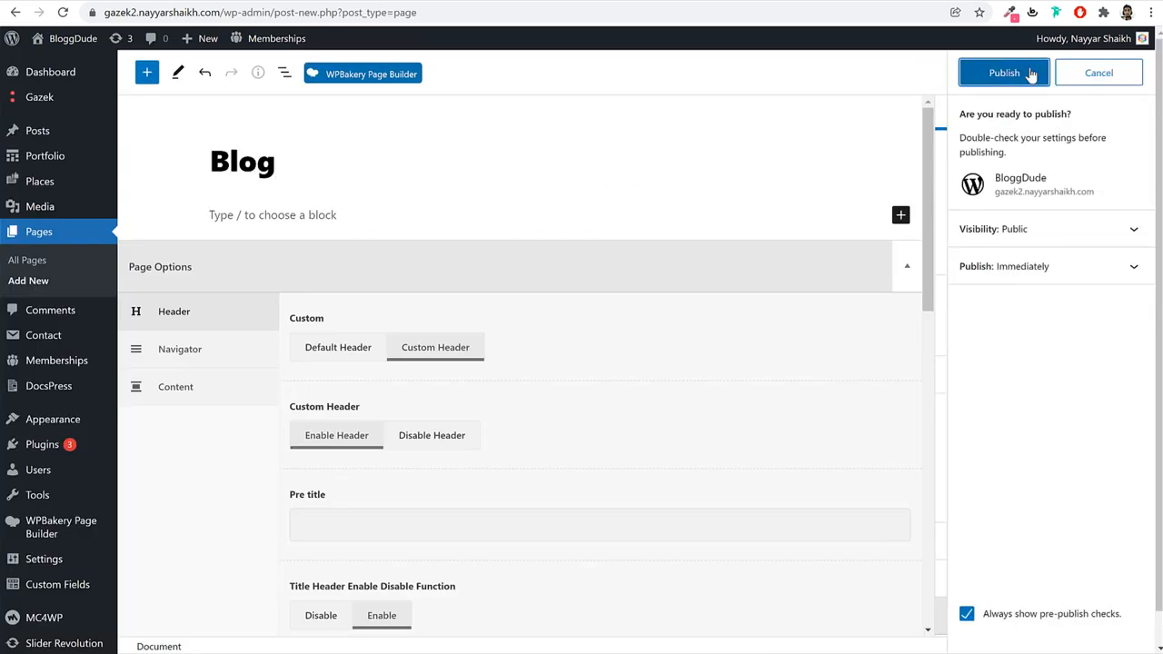
click(1034, 73)
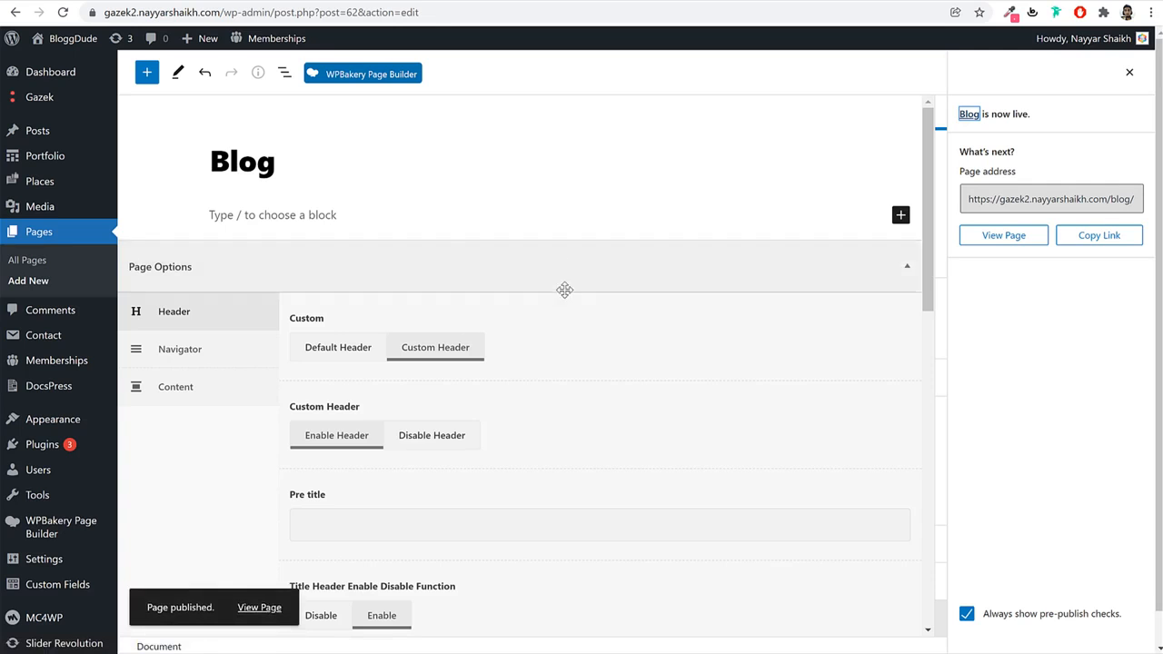
Set Blog as the Posts page in Reading Settings, save, and return to All Pages.
scroll(595, 329, down, 2)
mouse_move(50, 561)
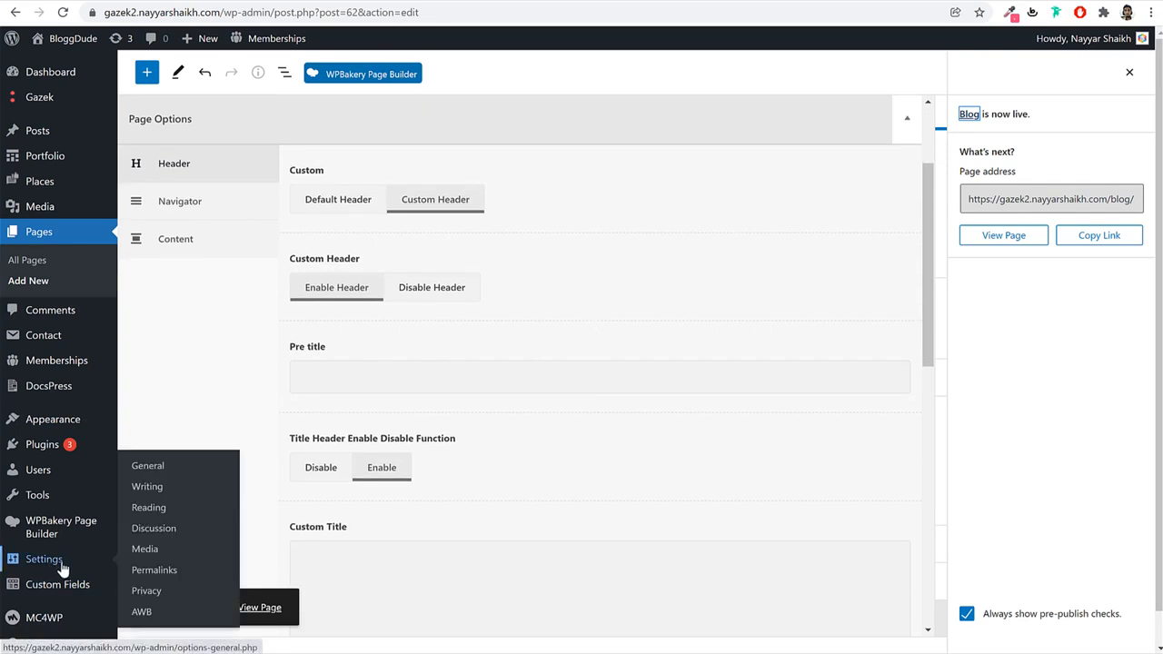
click(153, 516)
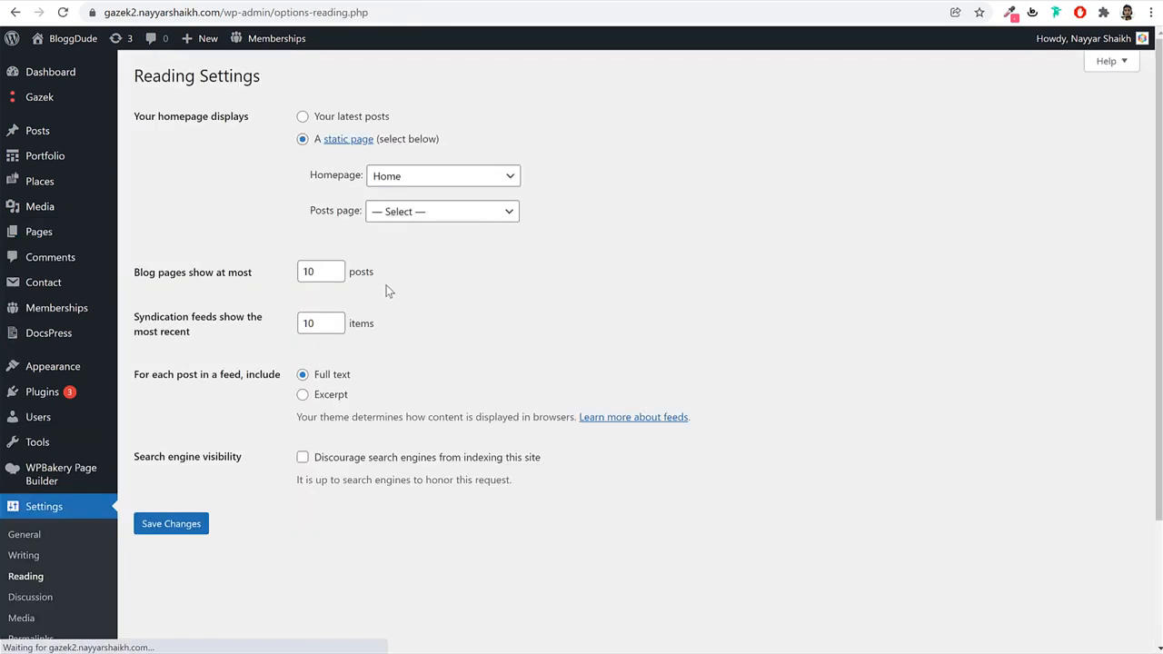
click(418, 212)
click(409, 236)
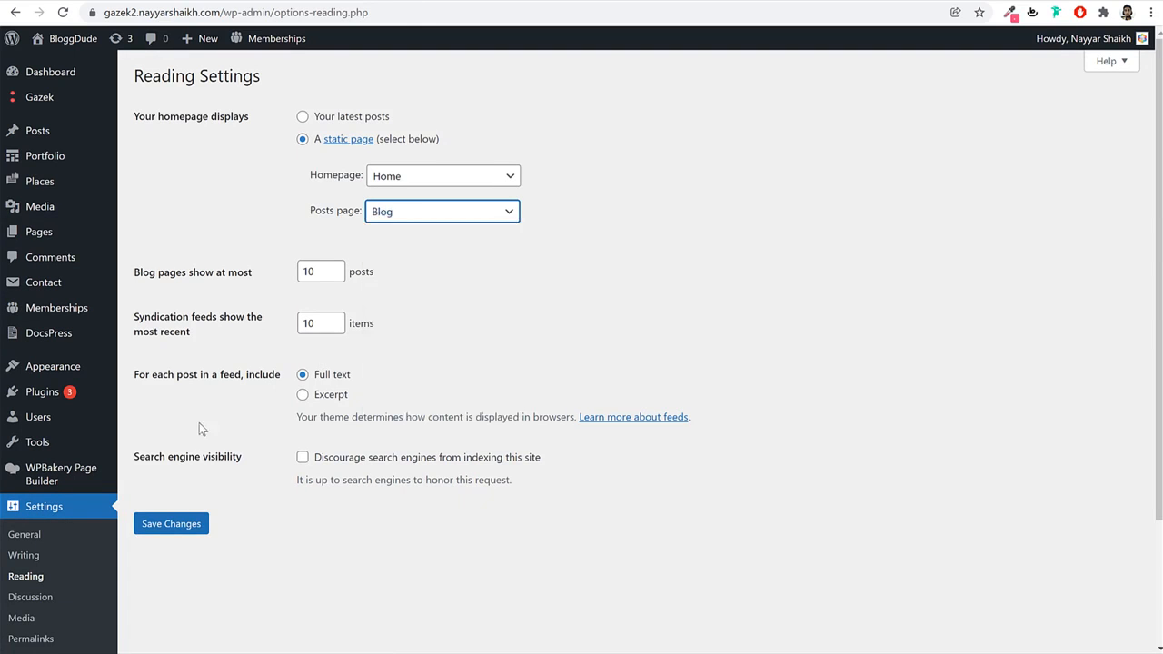
click(177, 540)
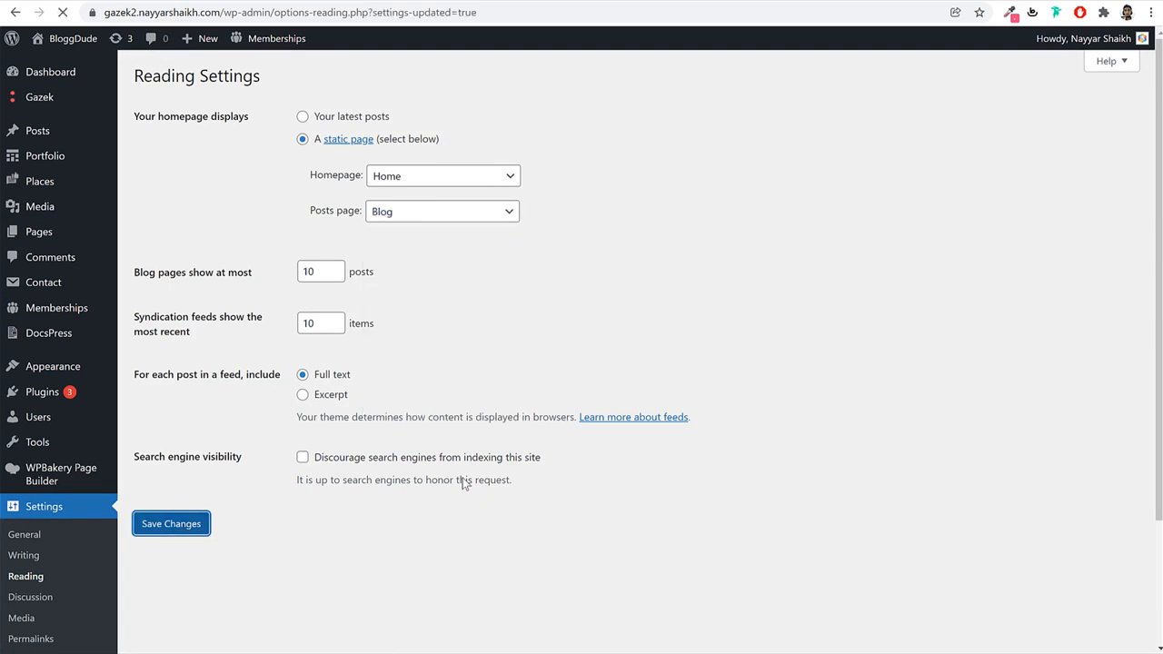
click(64, 238)
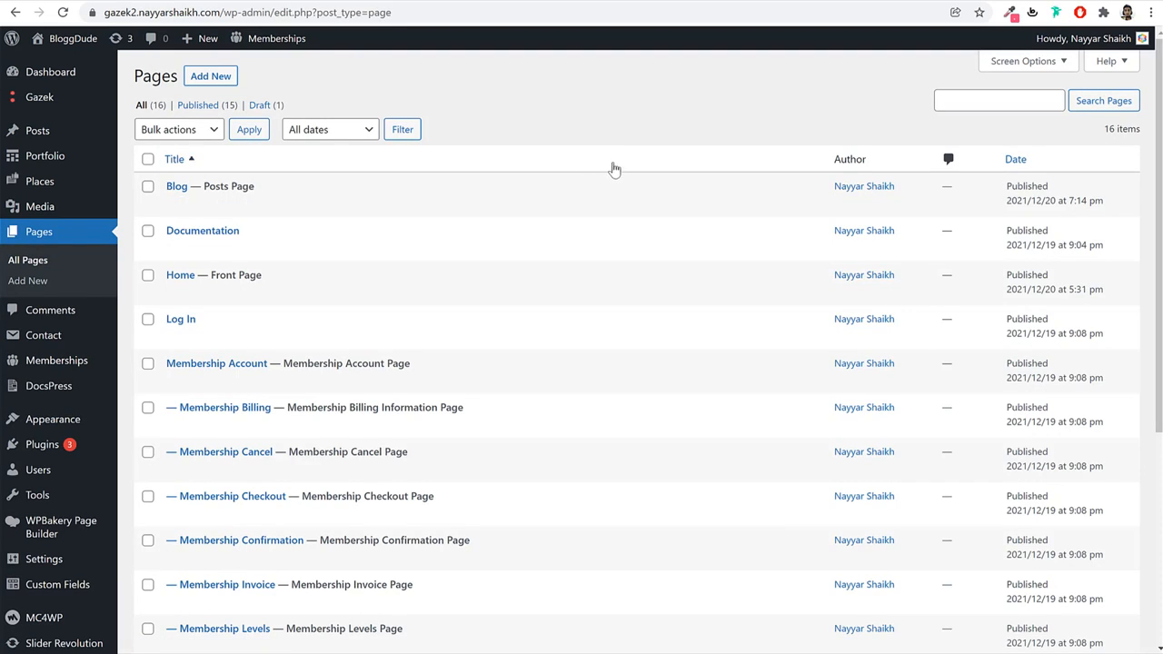
click(118, 0)
scroll(466, 212, up, 3)
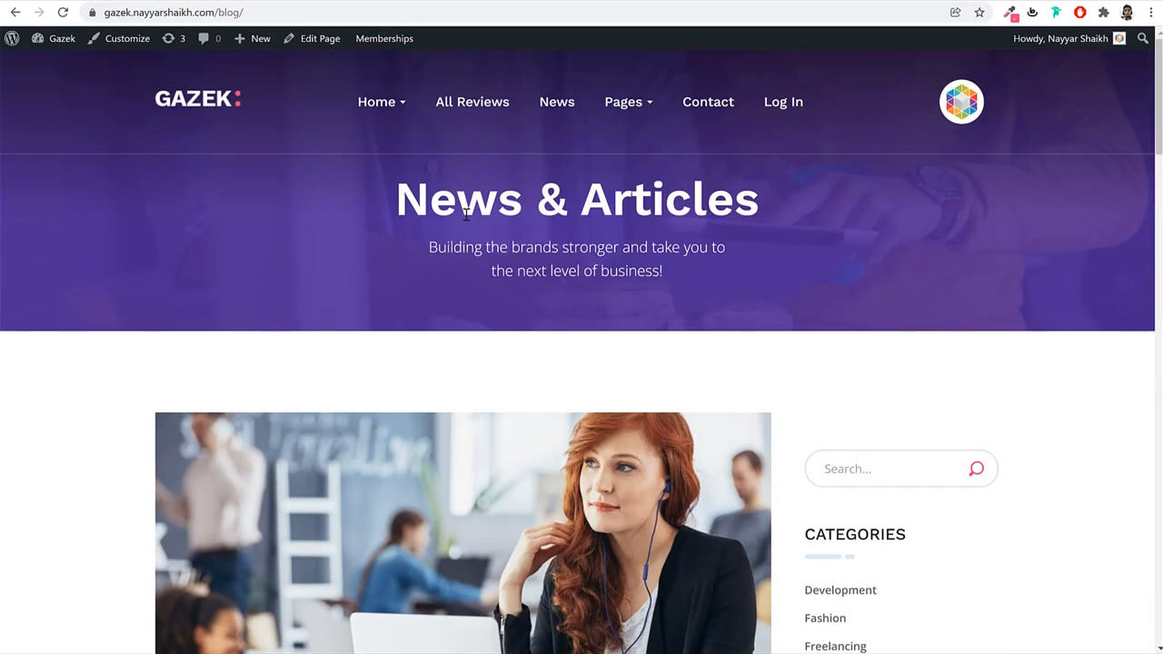
scroll(690, 251, down, 15)
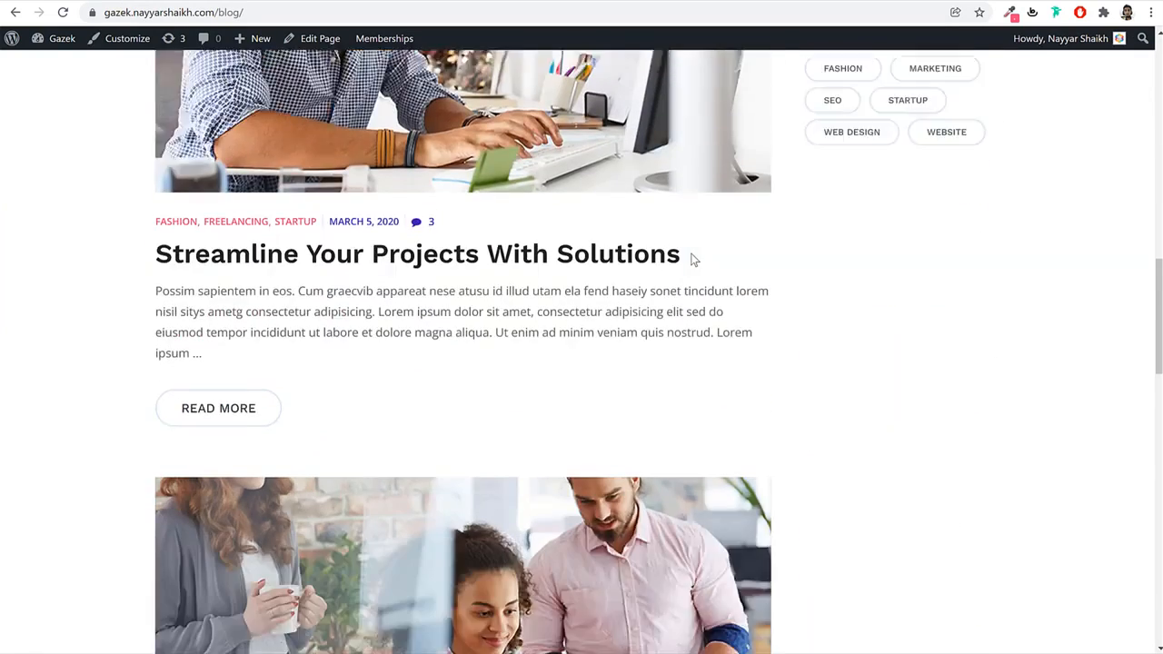
scroll(691, 260, down, 5)
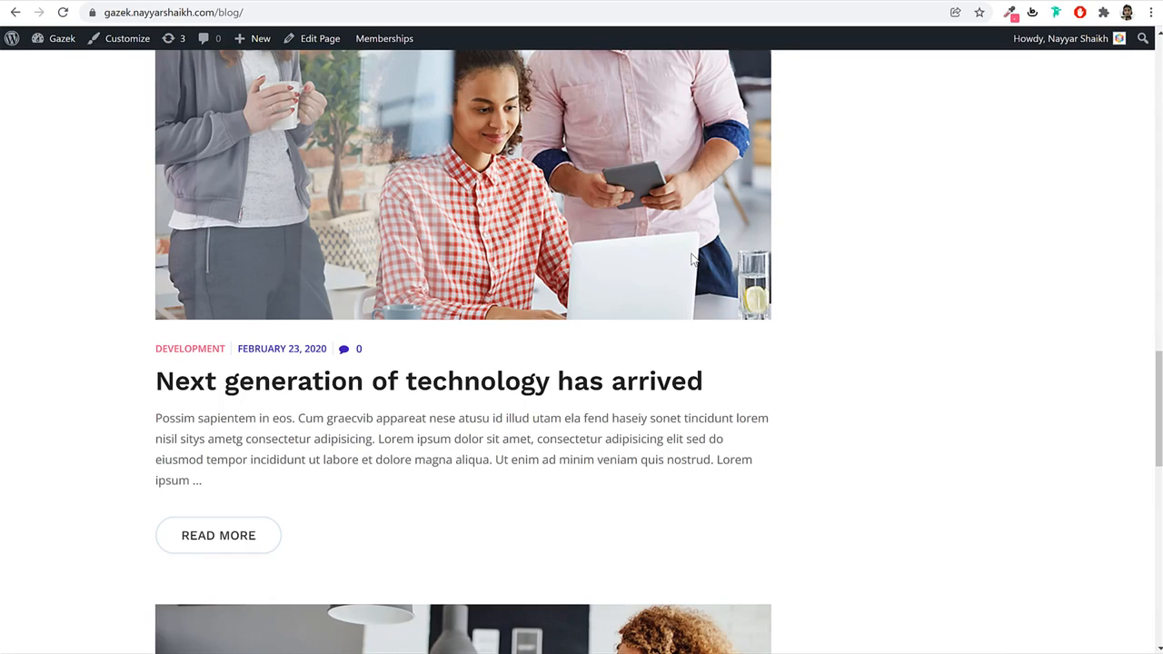
scroll(693, 259, up, 20)
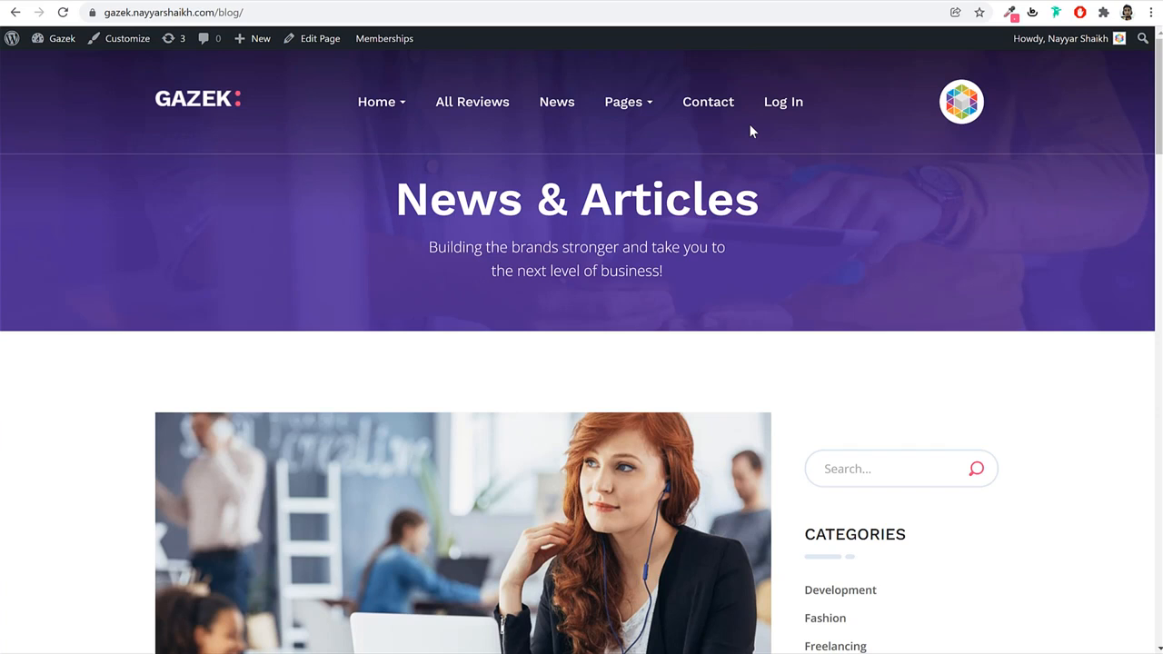
click(311, 1)
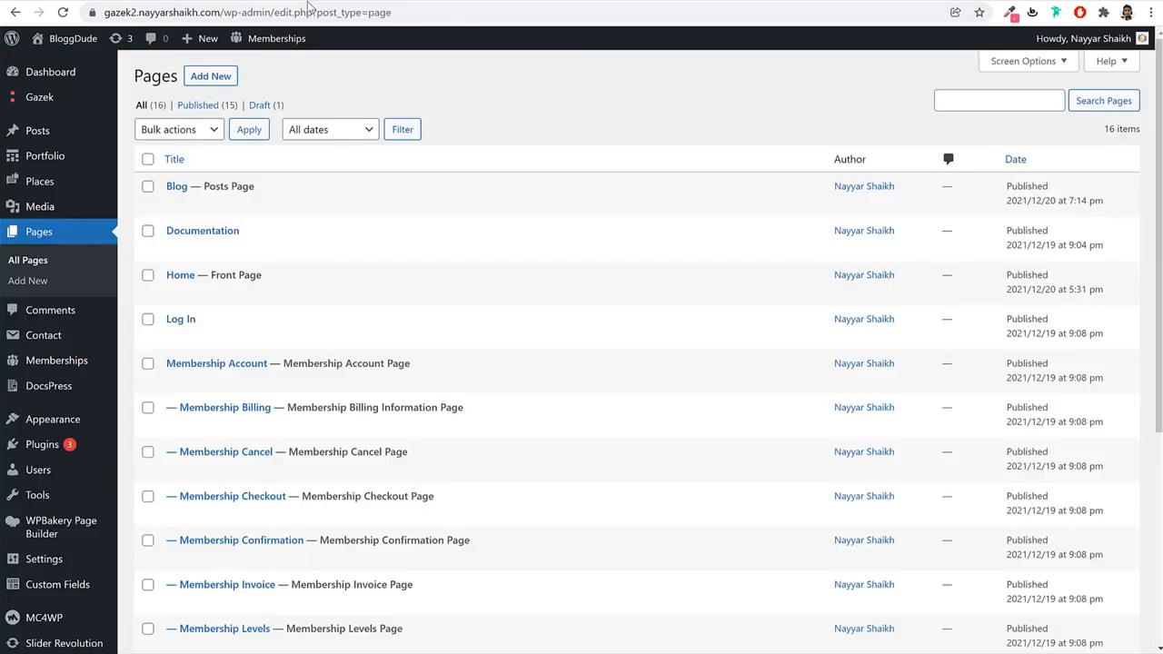
Start a new page titled 'contact Us' and copy the 'Home | Get In Touch' breadcrumb from Gazek's Contact page.
click(224, 81)
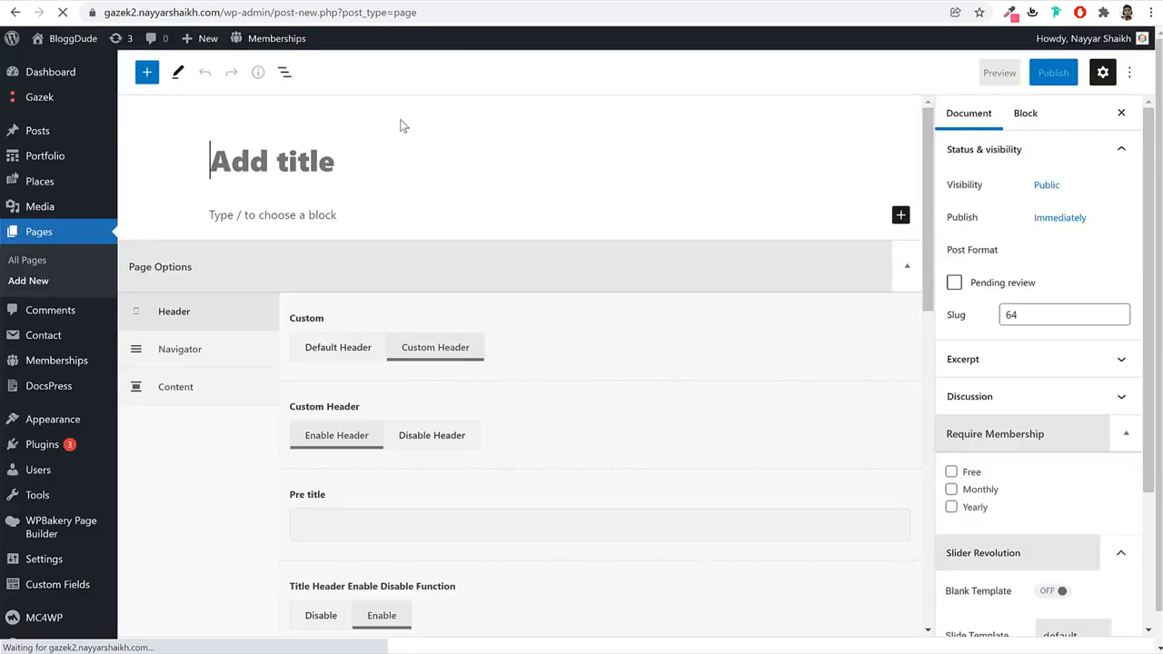
text(contact)
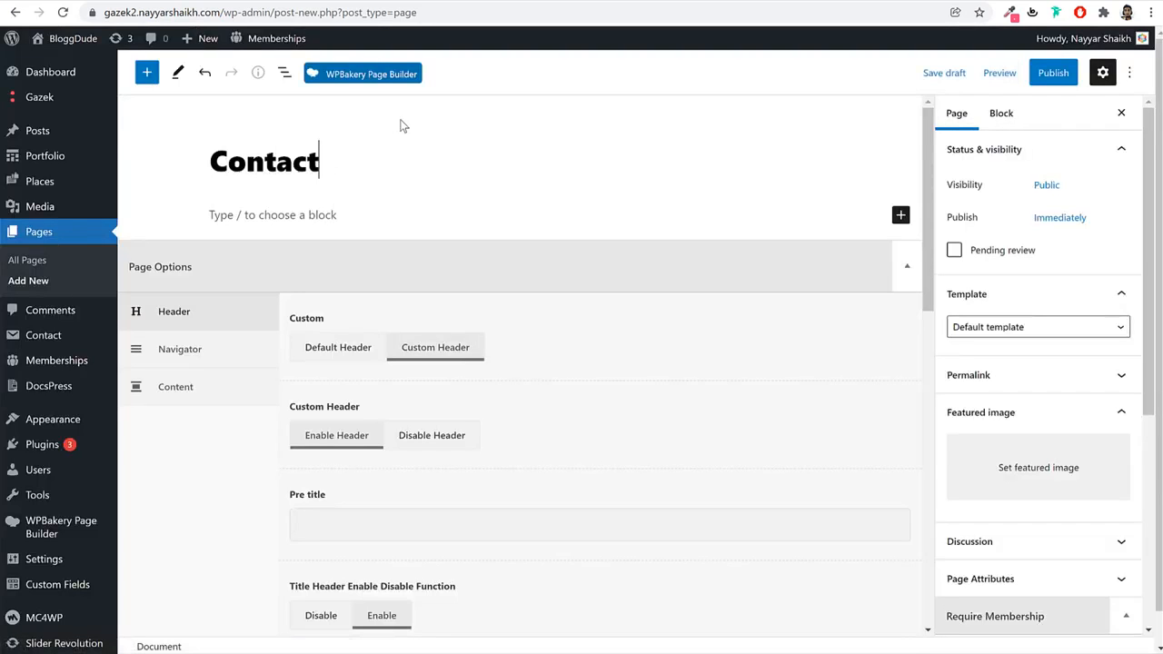
text( Us)
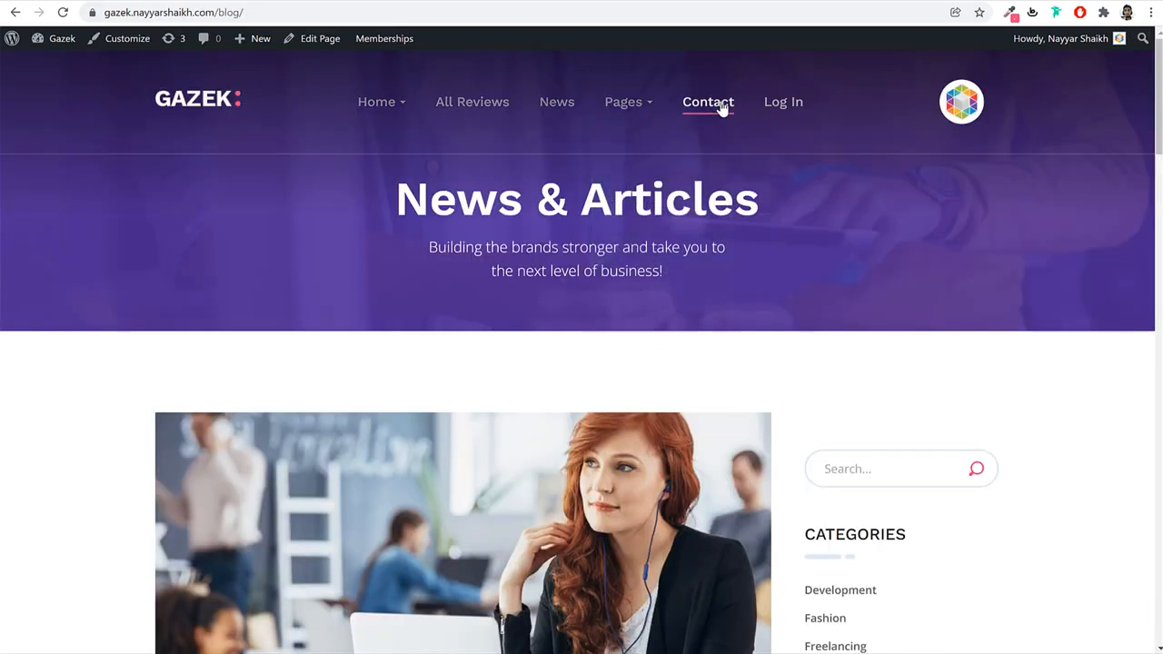
click(721, 103)
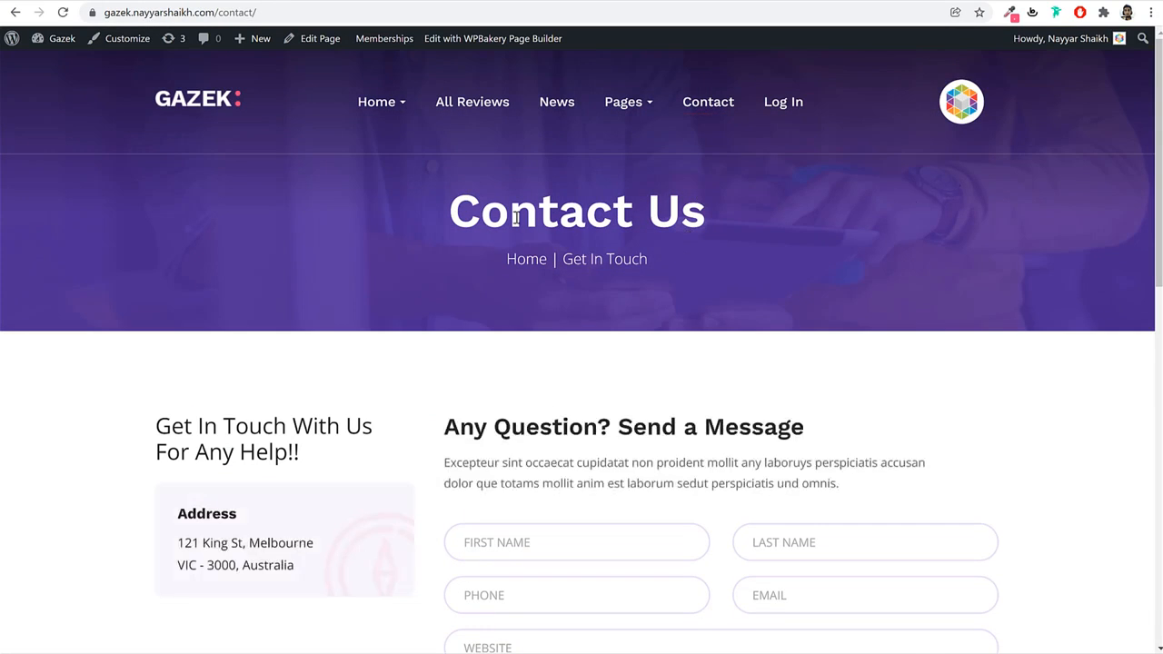
triple_click(516, 218)
drag(686, 255, 490, 263)
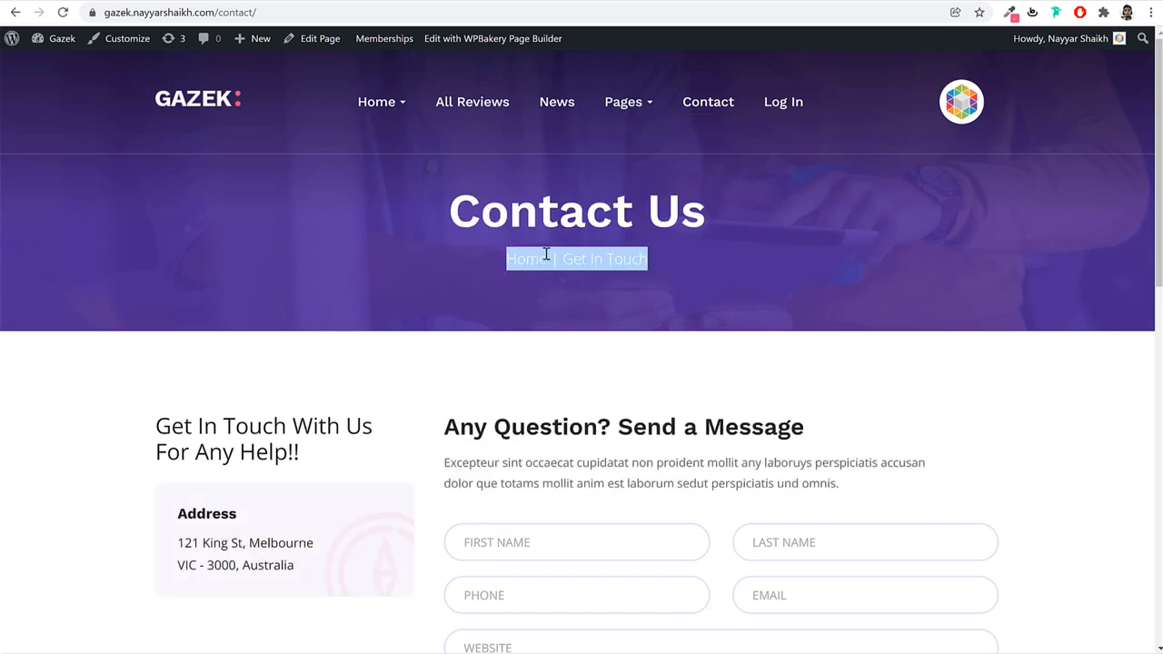
right_click(592, 253)
click(659, 269)
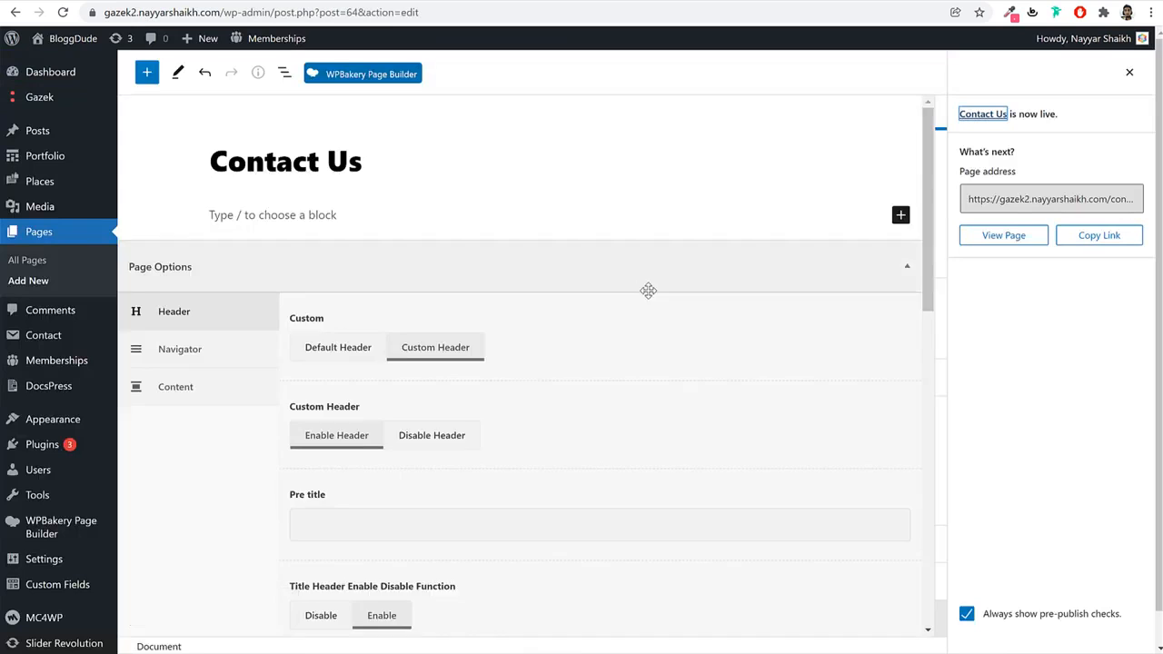
Paste the 'Home | Get In Touch' breadcrumb into the Title Description field.
scroll(646, 288, down, 3)
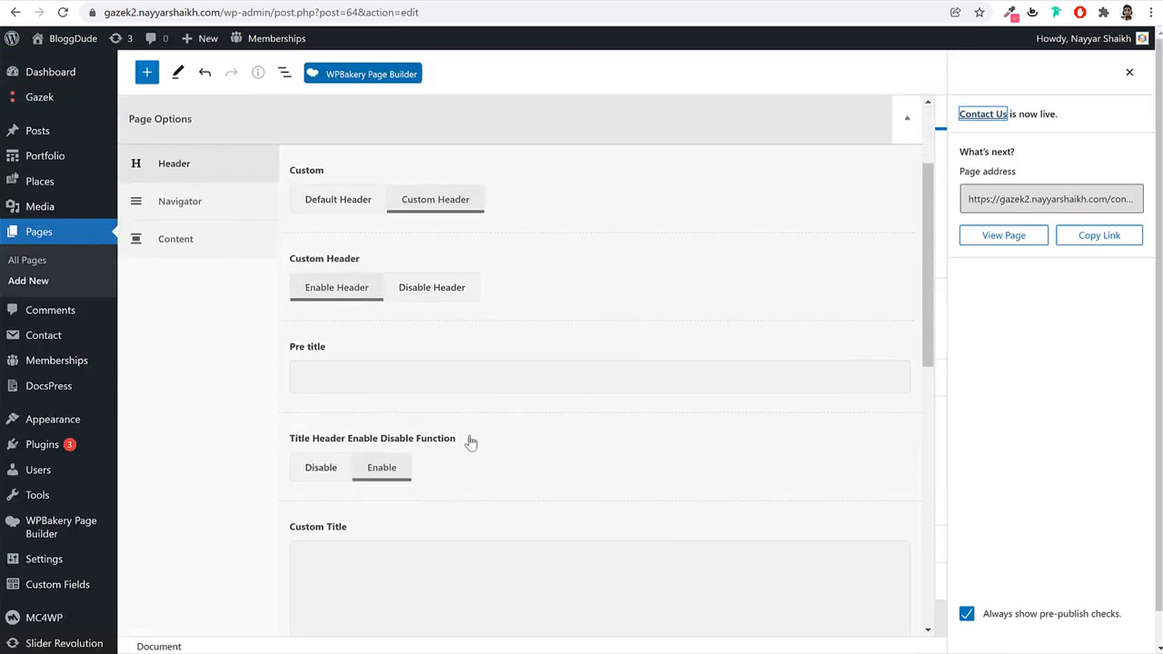
scroll(353, 369, down, 5)
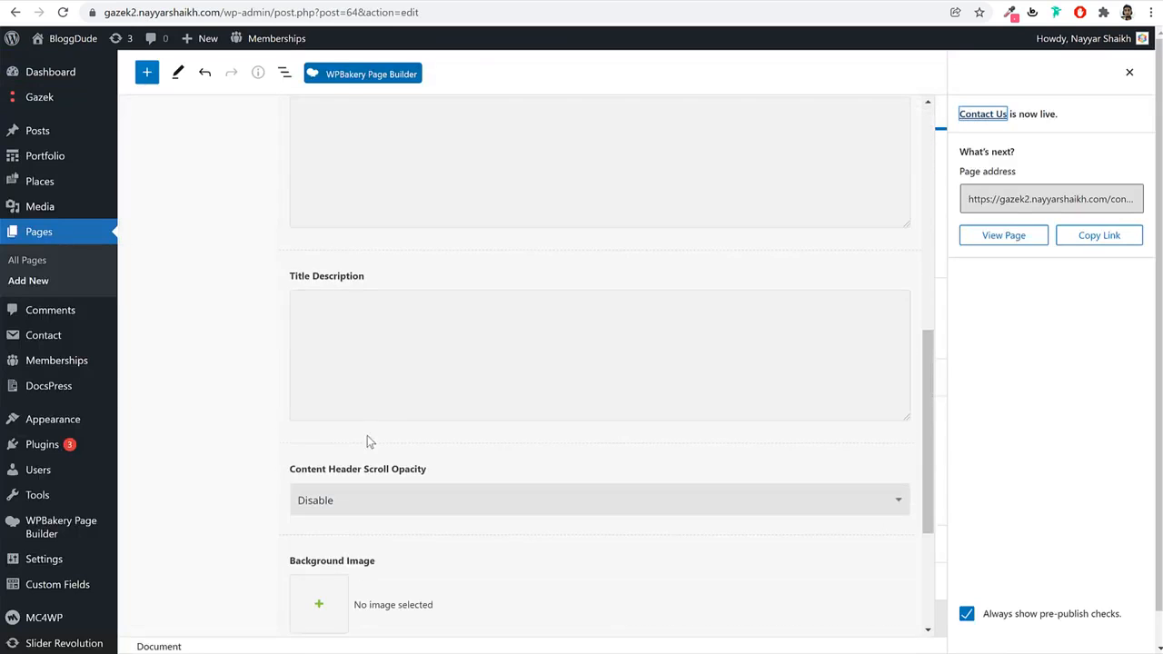
click(370, 391)
key(ctrl+v)
key(ctrl+a)
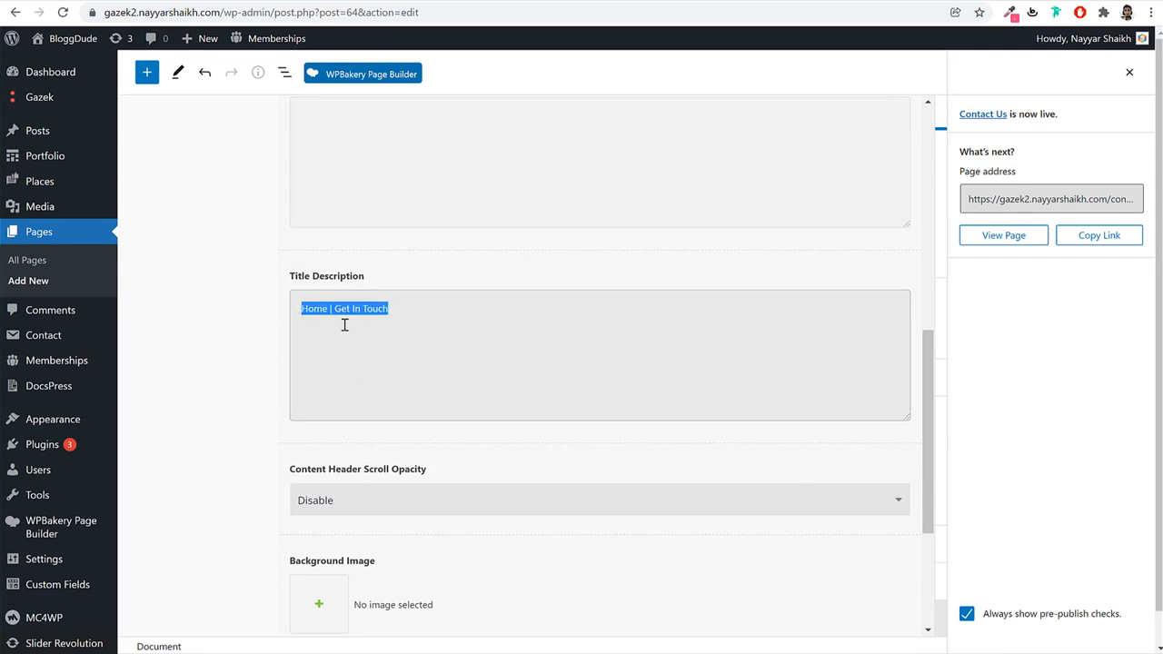
scroll(356, 328, up, 2)
Copy the Contact Us heading and fill the Custom Title and Pre title fields.
click(408, 337)
scroll(435, 281, up, 1)
scroll(436, 281, up, 3)
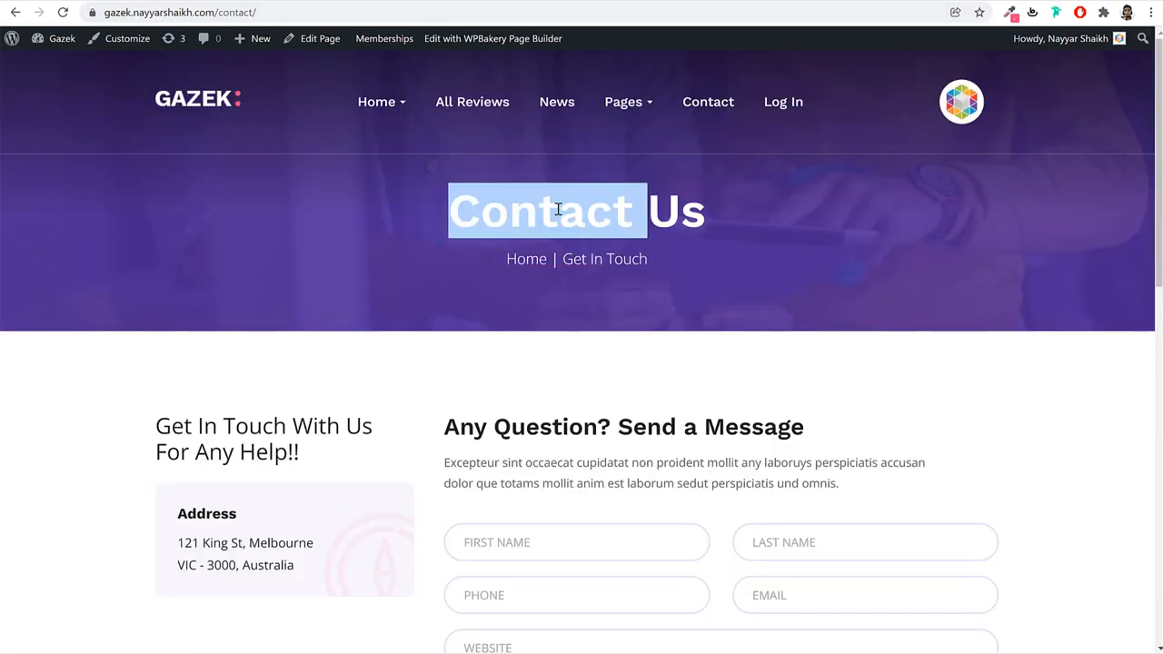
triple_click(558, 209)
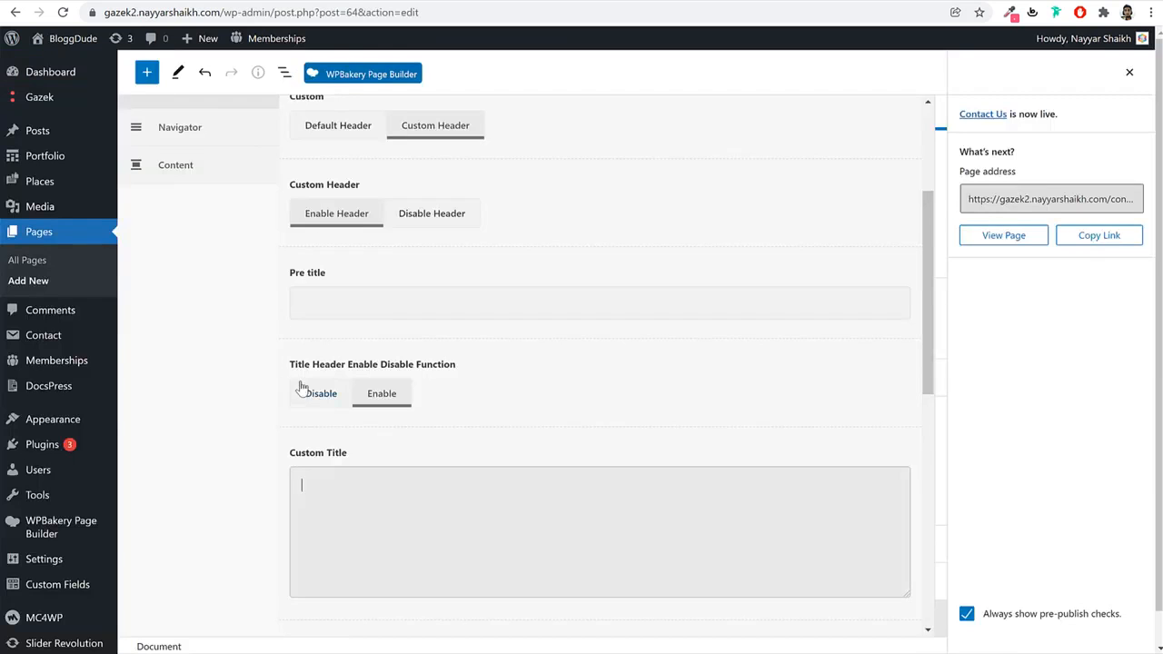
click(338, 302)
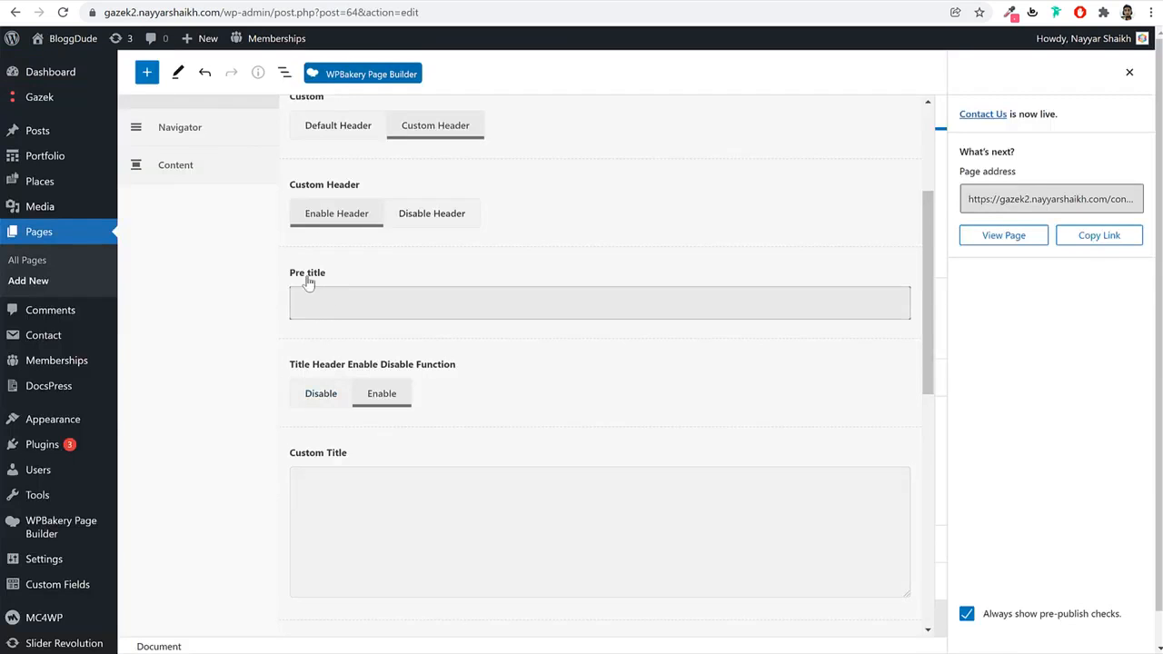
scroll(401, 306, down, 2)
click(348, 359)
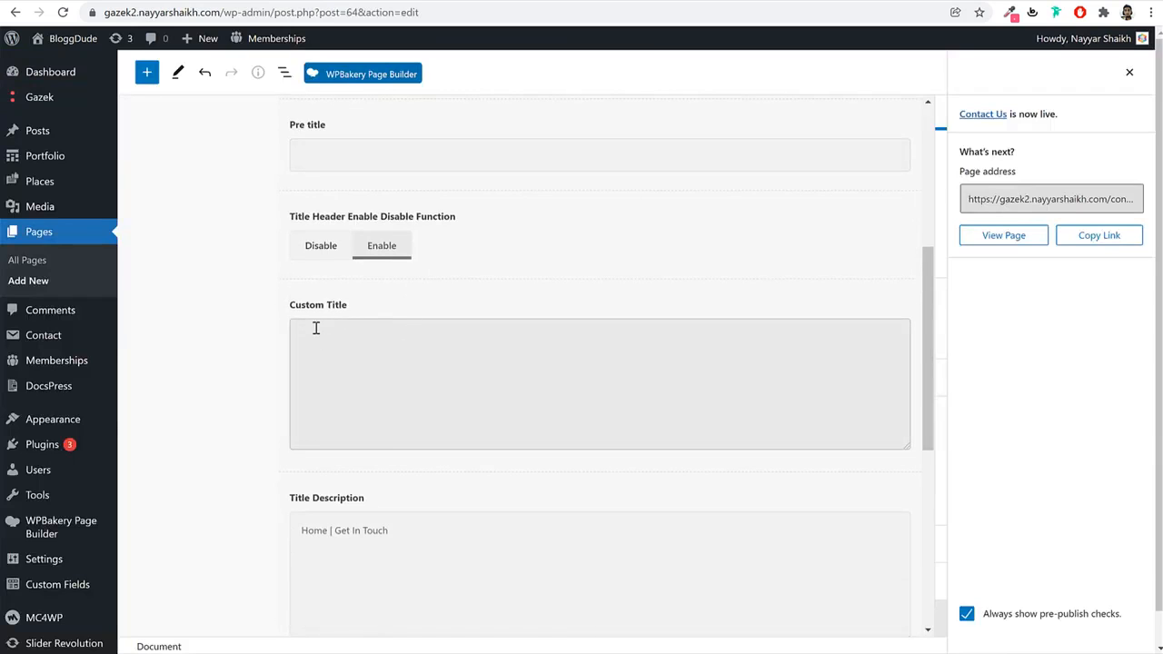
scroll(423, 410, down, 3)
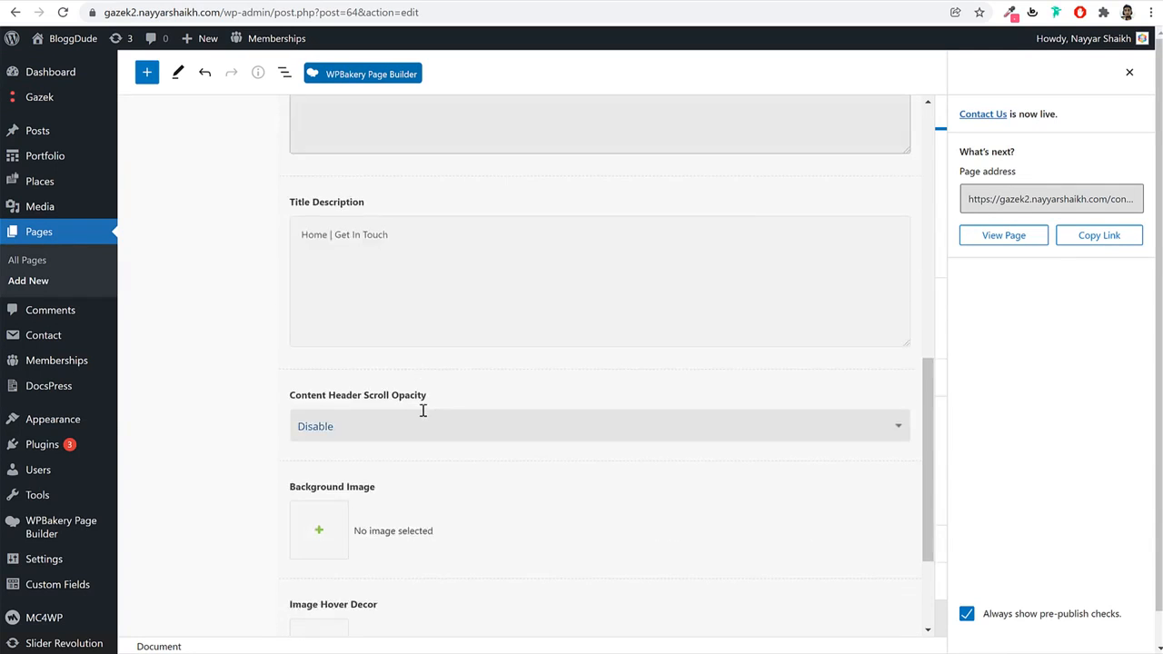
scroll(423, 410, up, 7)
Update the Contact Us page and switch it to the classic editor with WPBakery available.
click(1129, 73)
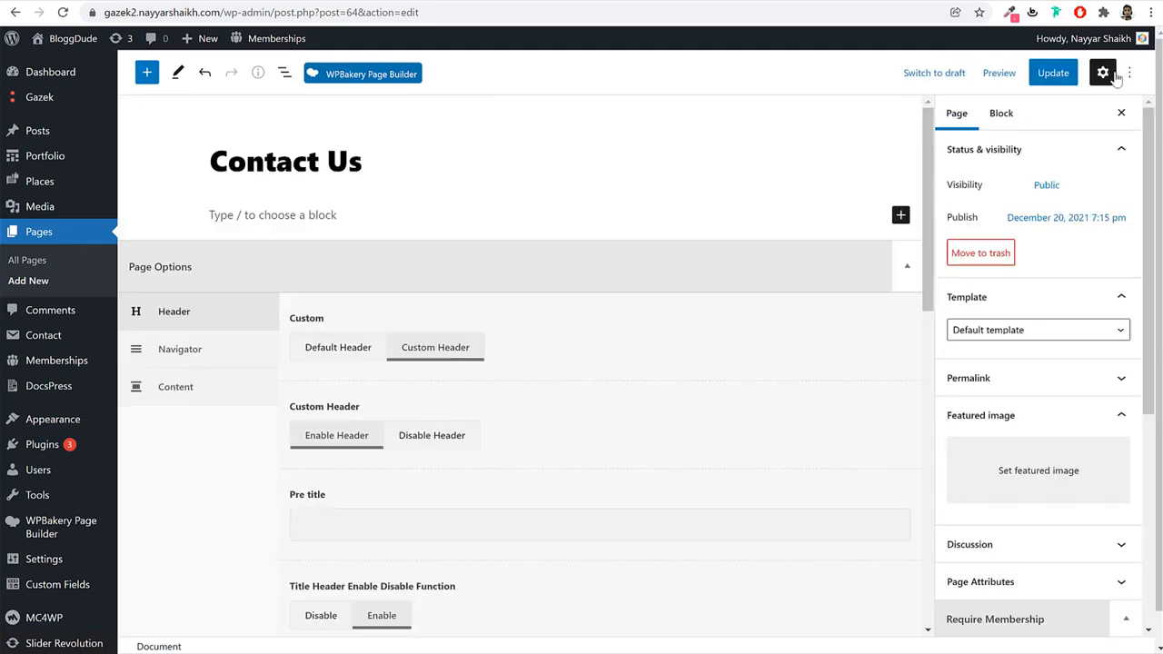
click(1033, 80)
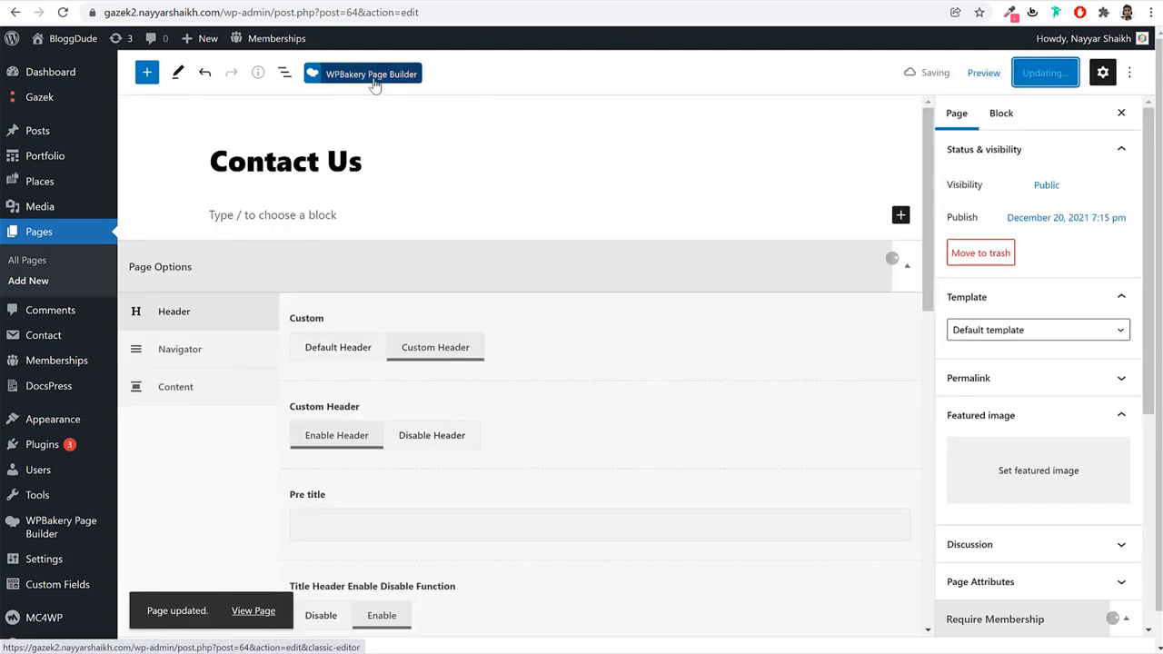
click(386, 80)
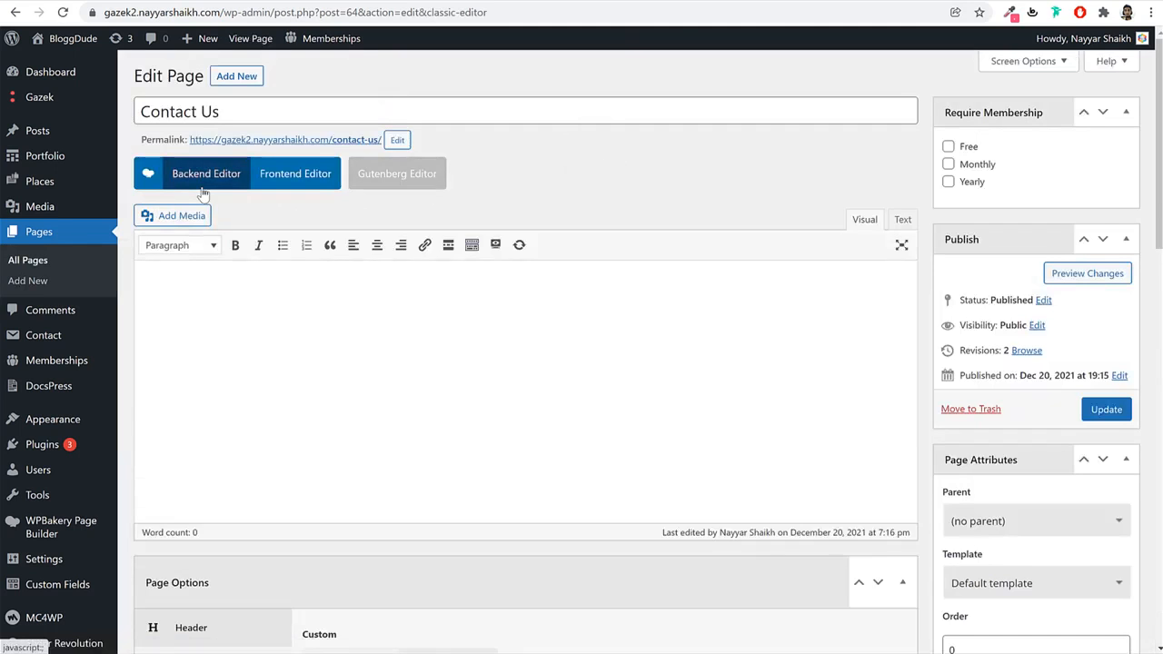
click(208, 174)
click(211, 174)
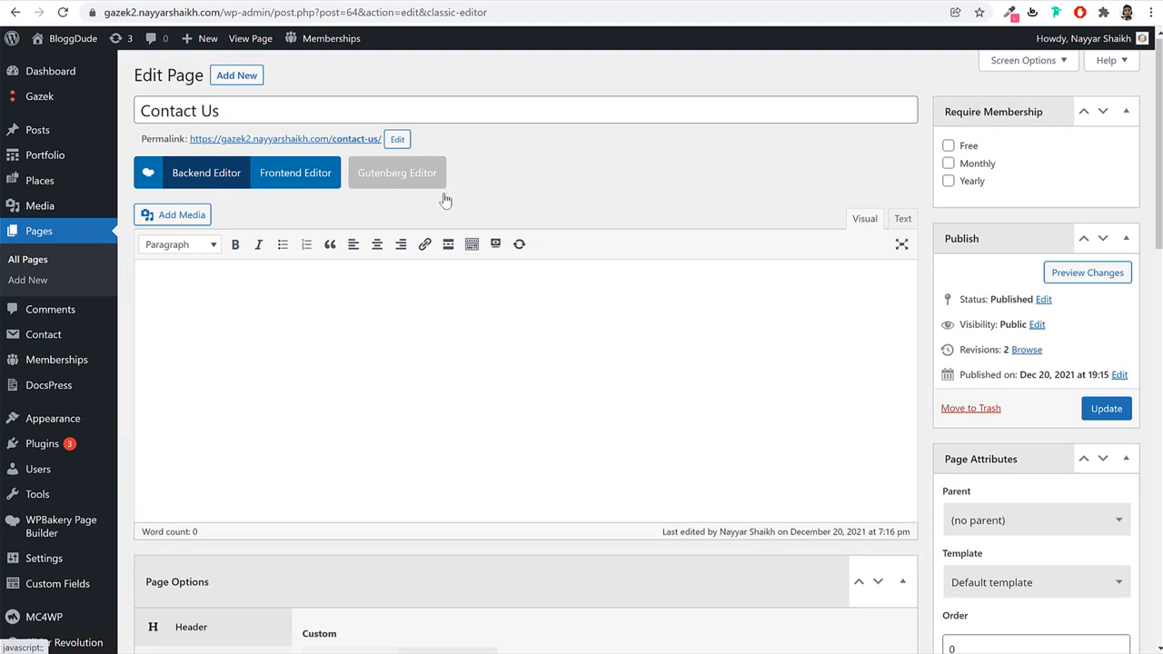
Open the Contact Us Page file, select all its shortcode text, then close it.
click(459, 653)
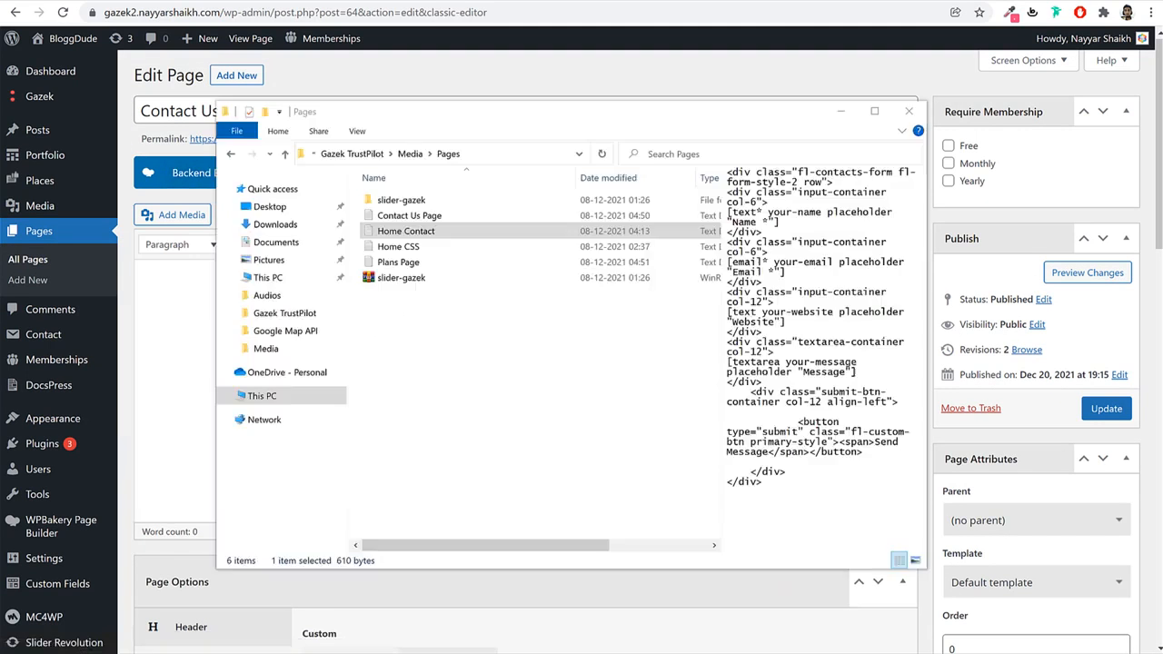
click(451, 350)
click(416, 216)
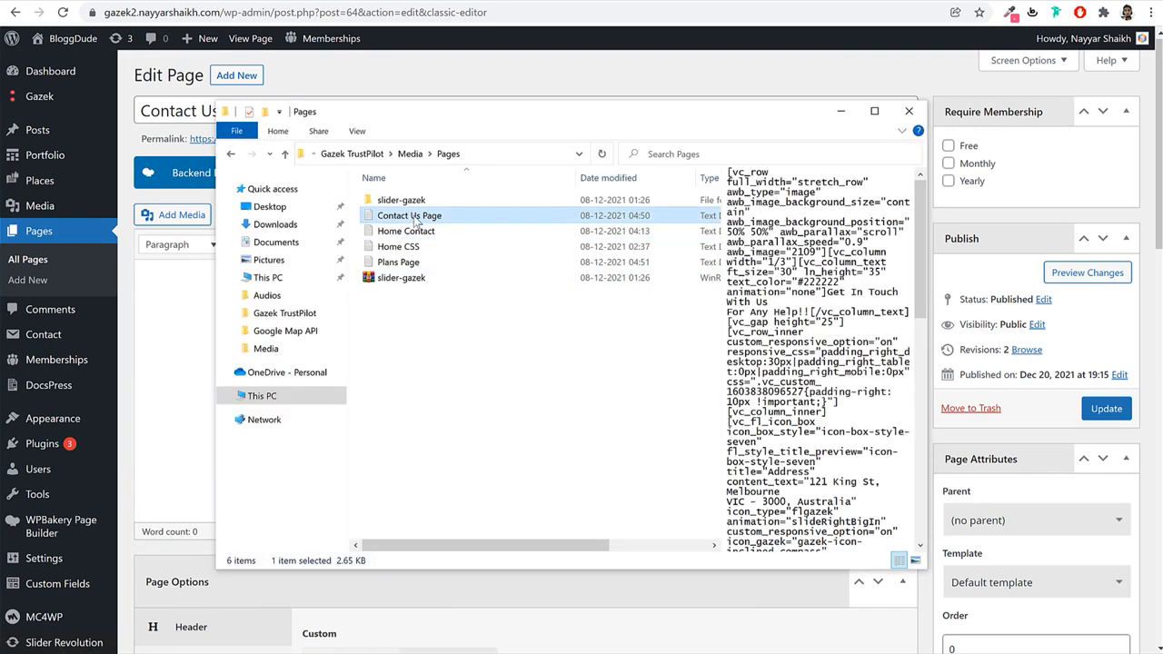
double_click(428, 218)
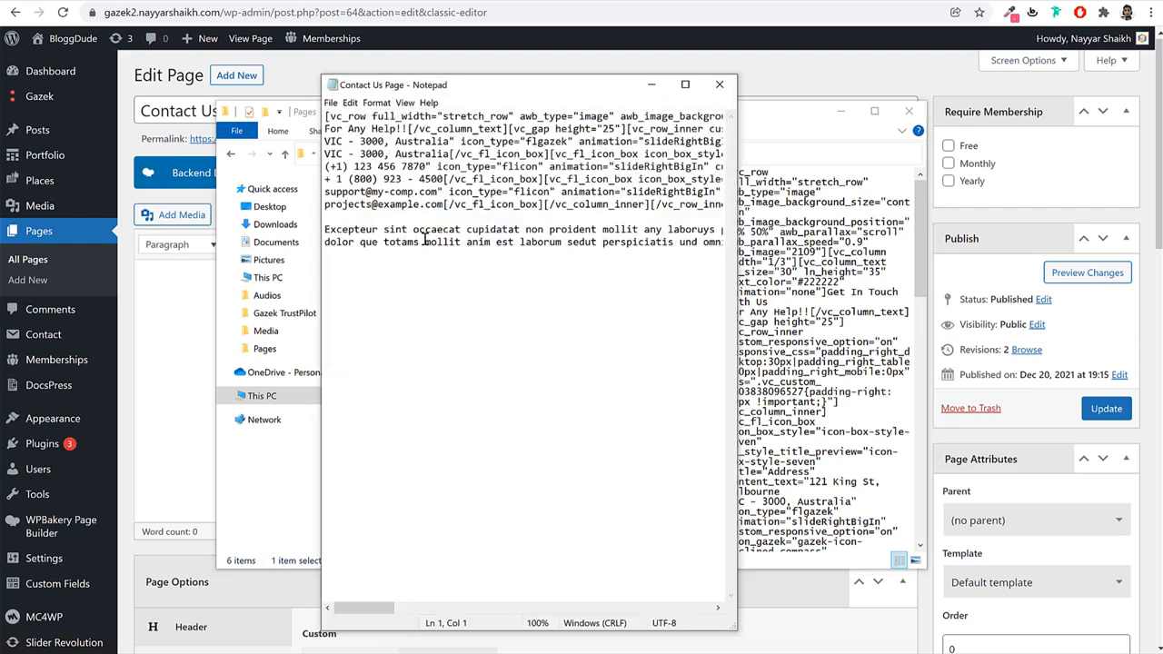
key(ctrl+a)
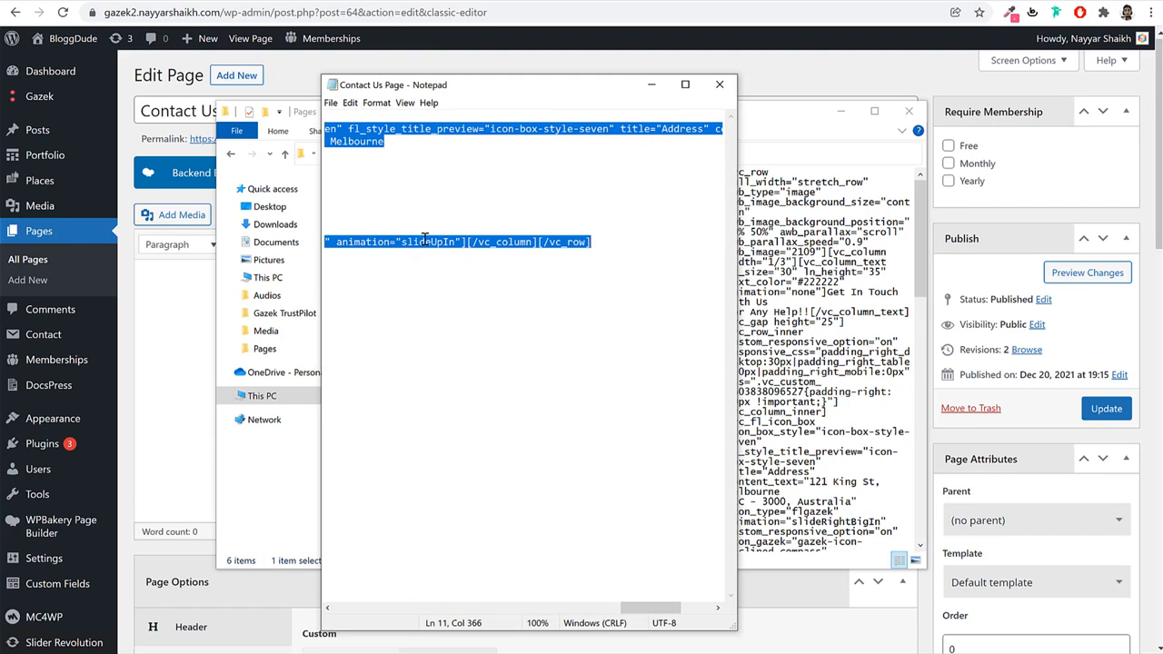
click(721, 85)
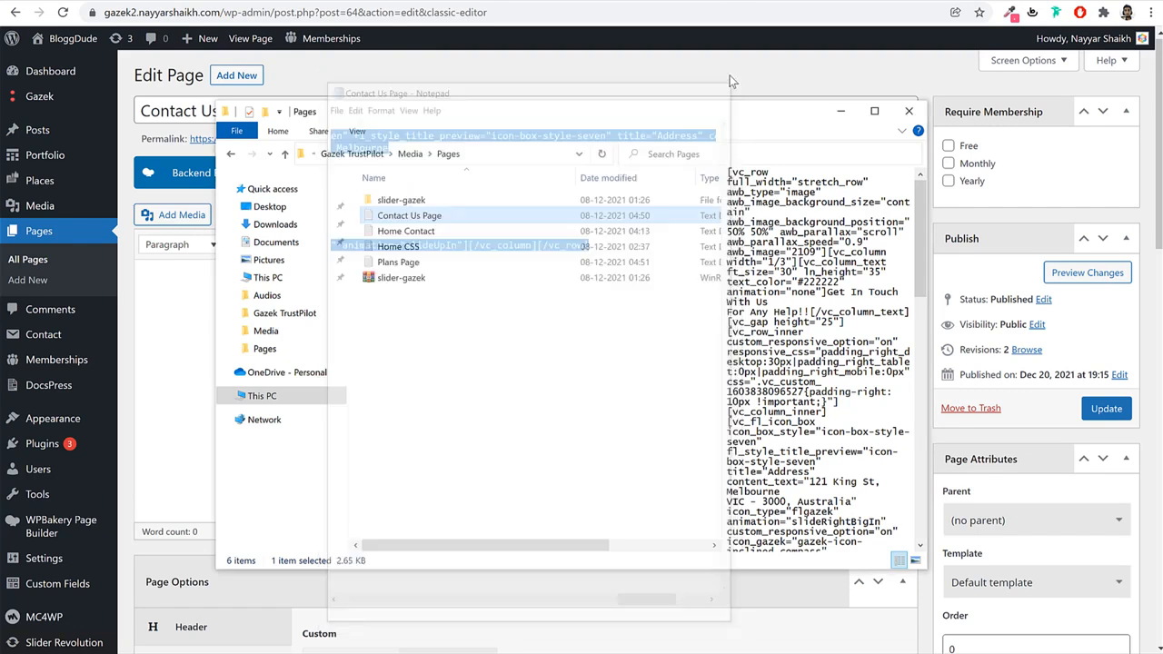
click(729, 80)
Paste the Gazek contact shortcode into the Text tab and show it in WPBakery's Backend Editor.
click(903, 220)
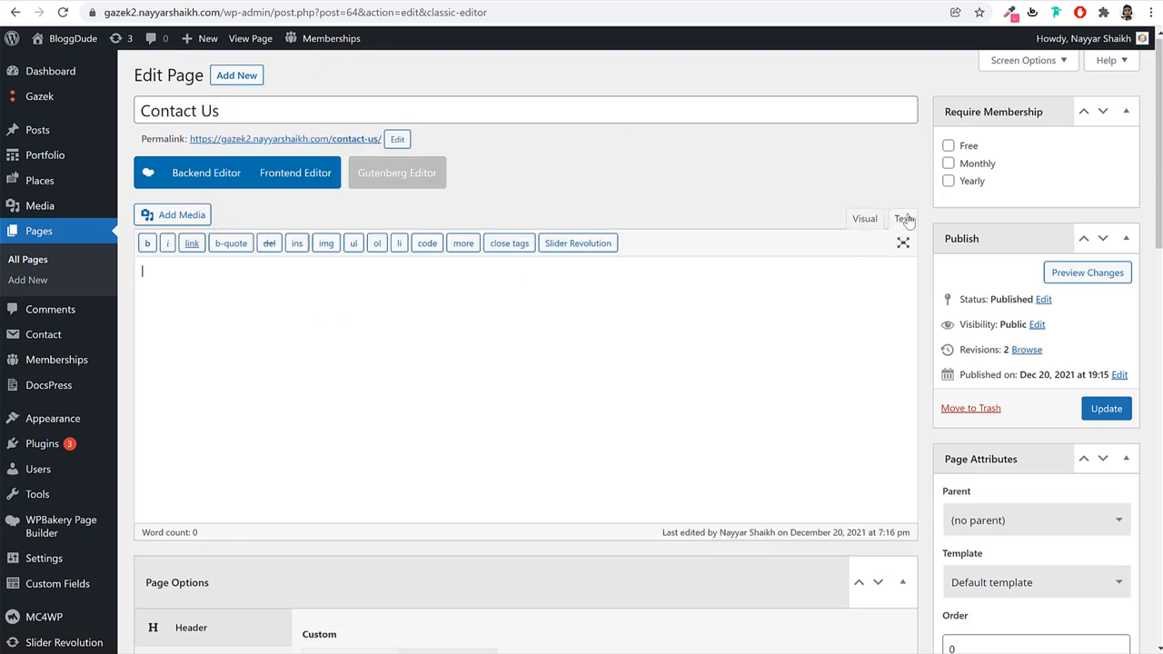
click(855, 223)
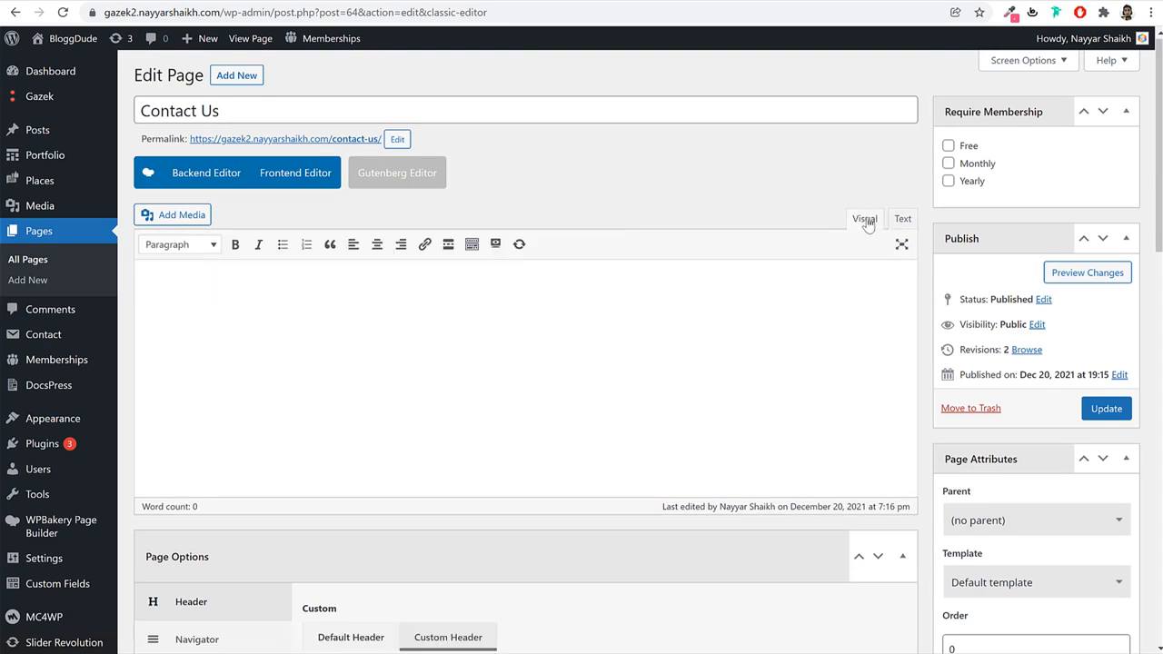
click(903, 221)
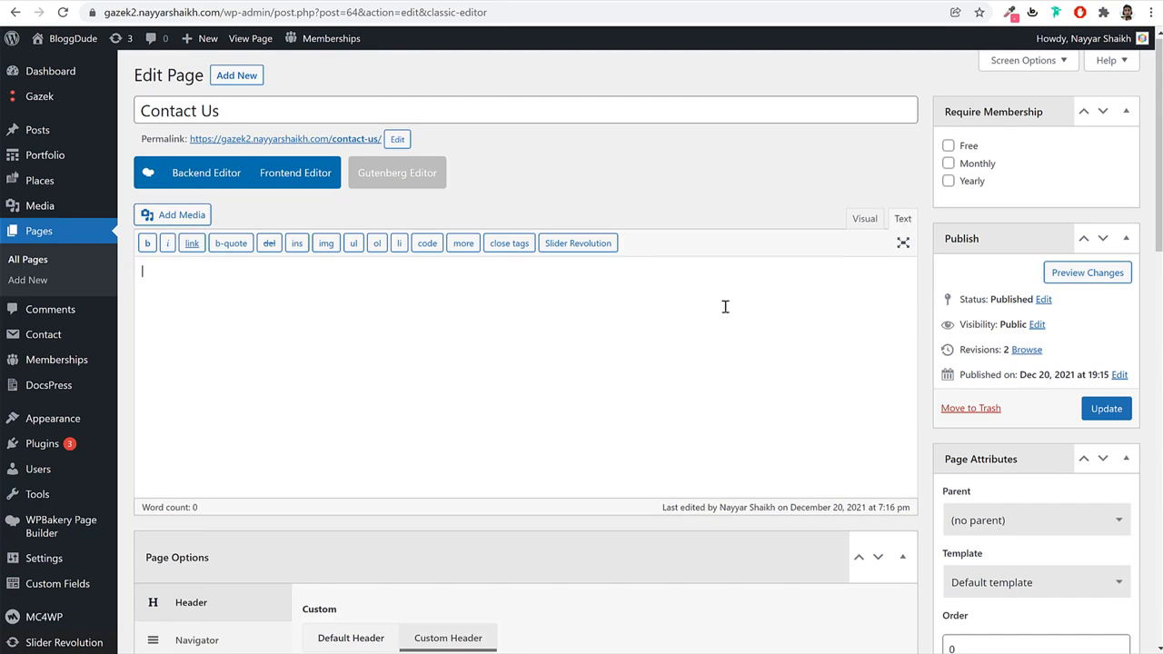
key(ctrl+v)
scroll(717, 432, down, 3)
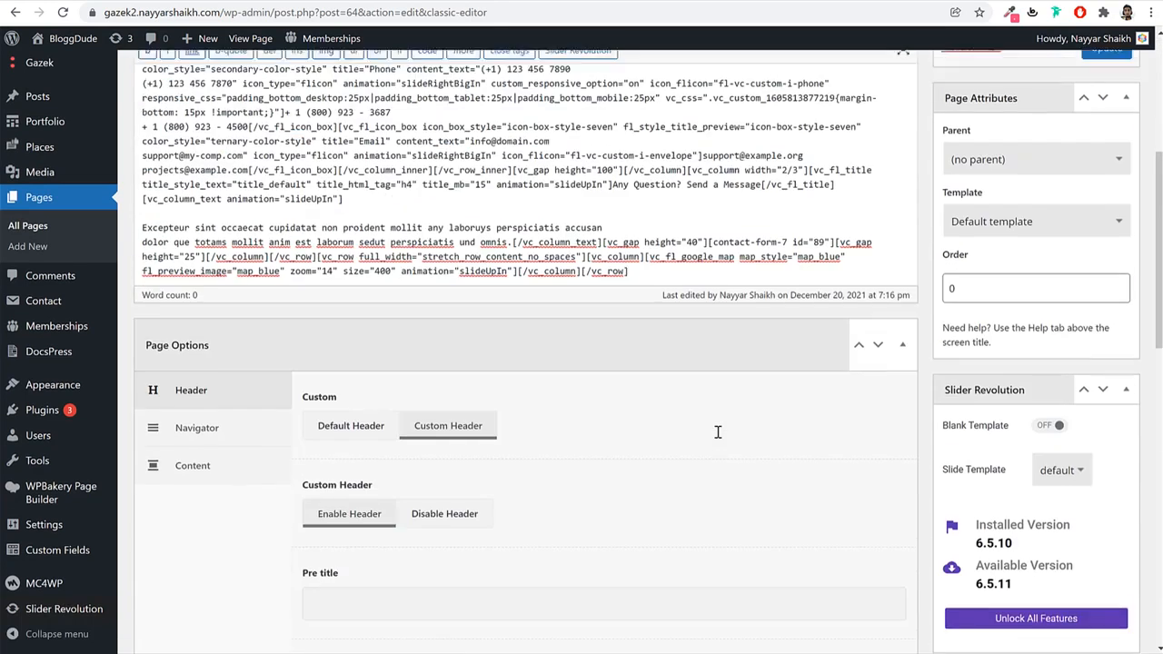
scroll(717, 438, up, 5)
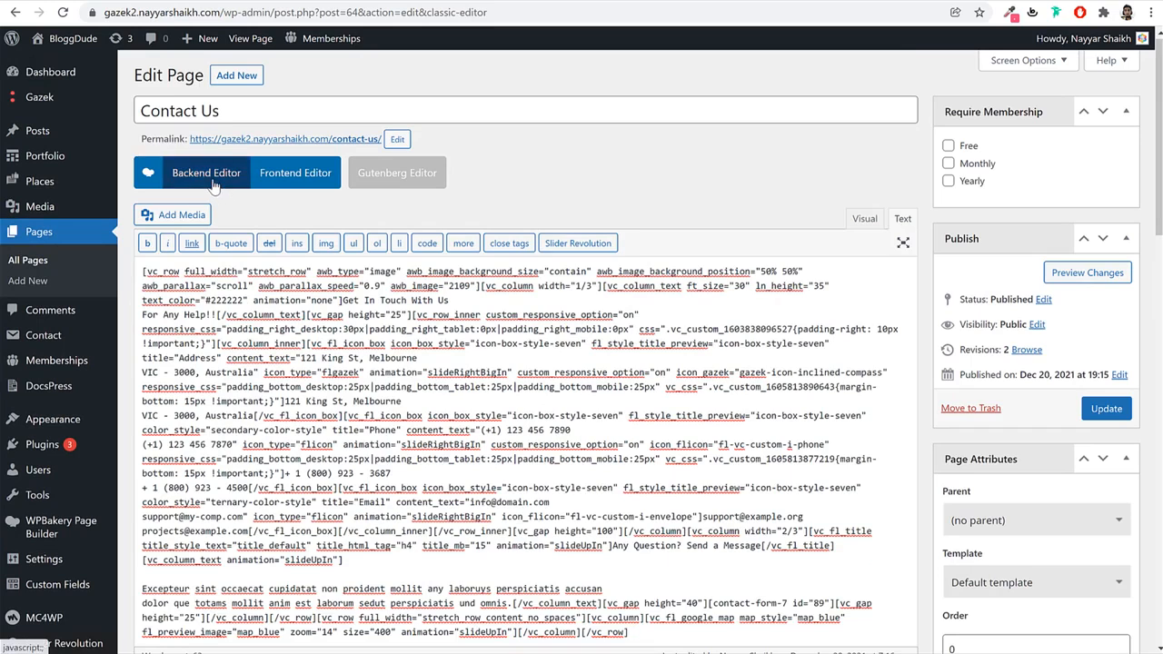
click(209, 182)
scroll(515, 410, down, 8)
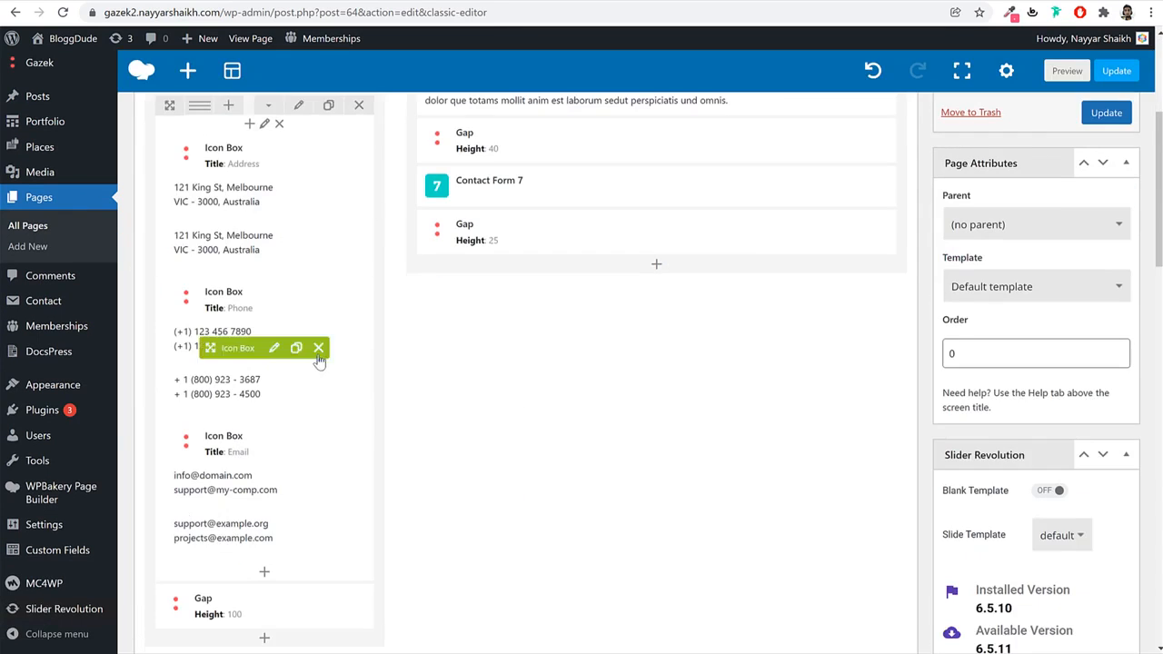
scroll(321, 361, up, 6)
Update the Contact Us page and copy its permalink.
click(1117, 266)
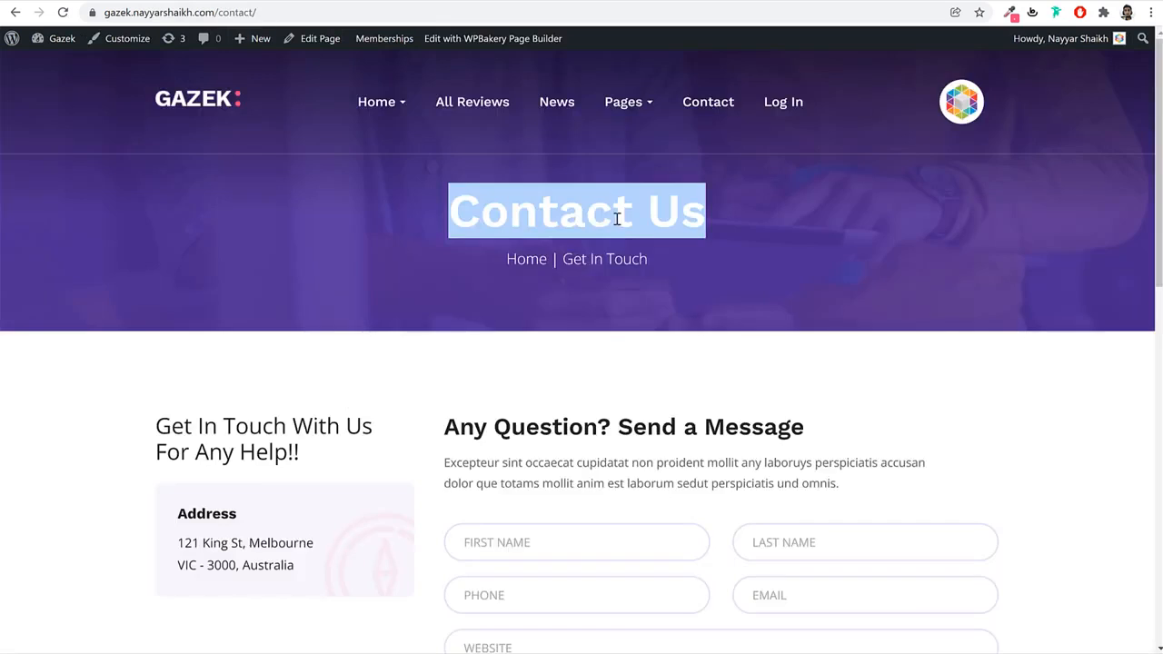
scroll(697, 272, down, 3)
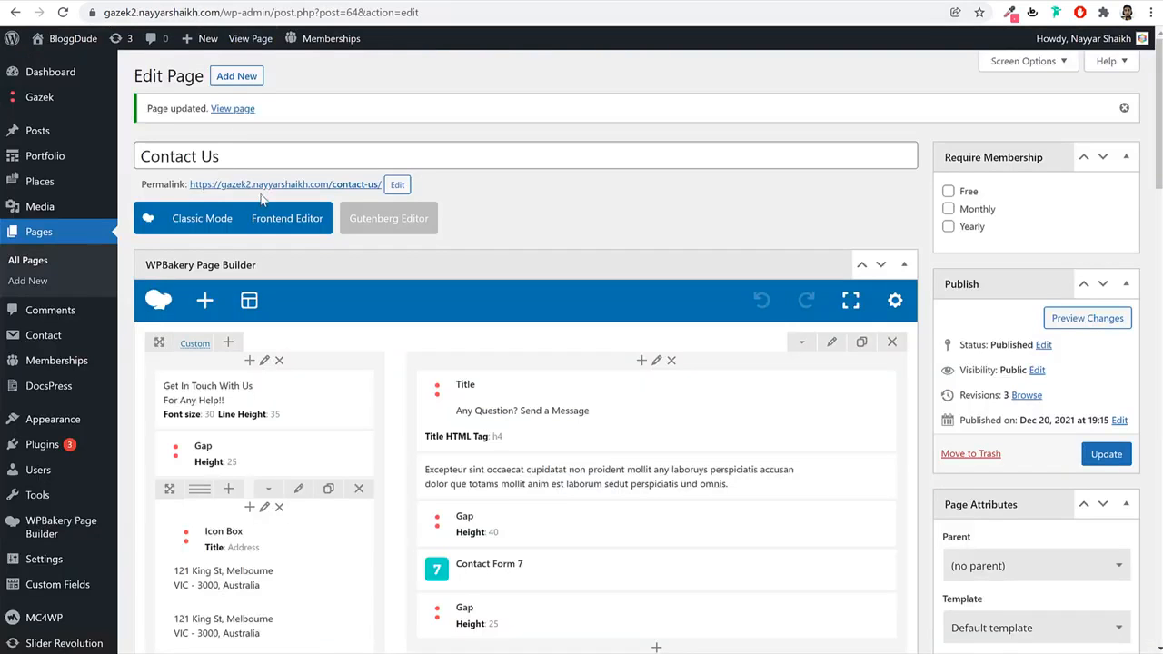
right_click(289, 184)
click(337, 294)
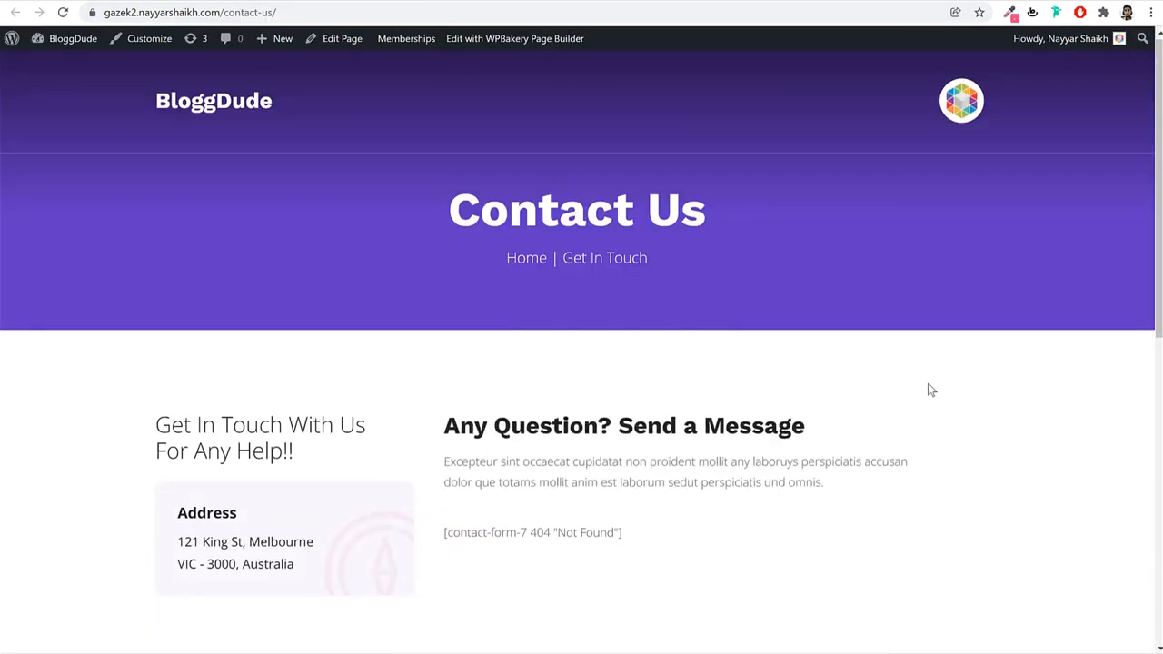
Set the Contact Form 7 element to use the Home Contact form.
scroll(926, 389, down, 4)
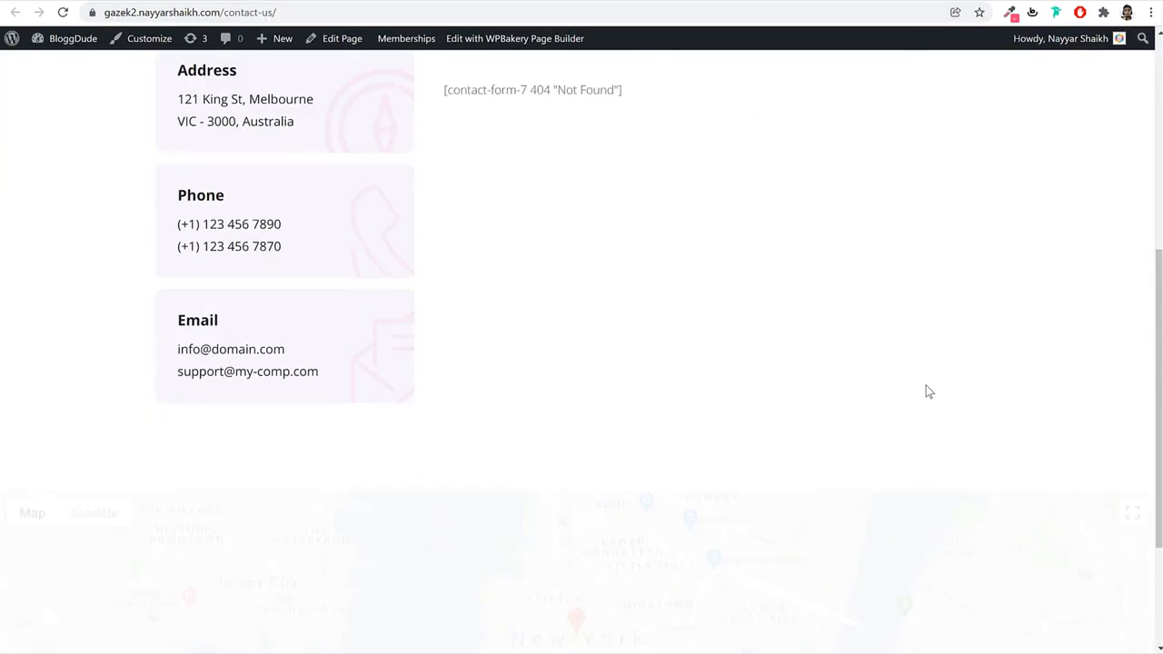
scroll(489, 426, down, 2)
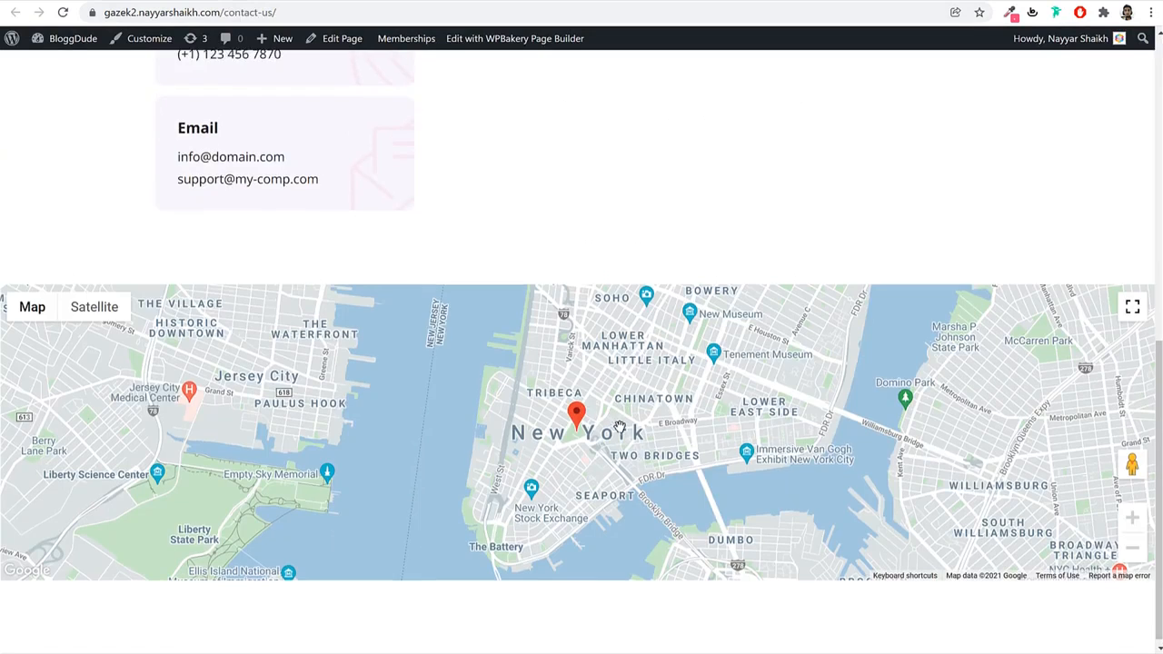
scroll(620, 426, up, 6)
scroll(623, 421, down, 2)
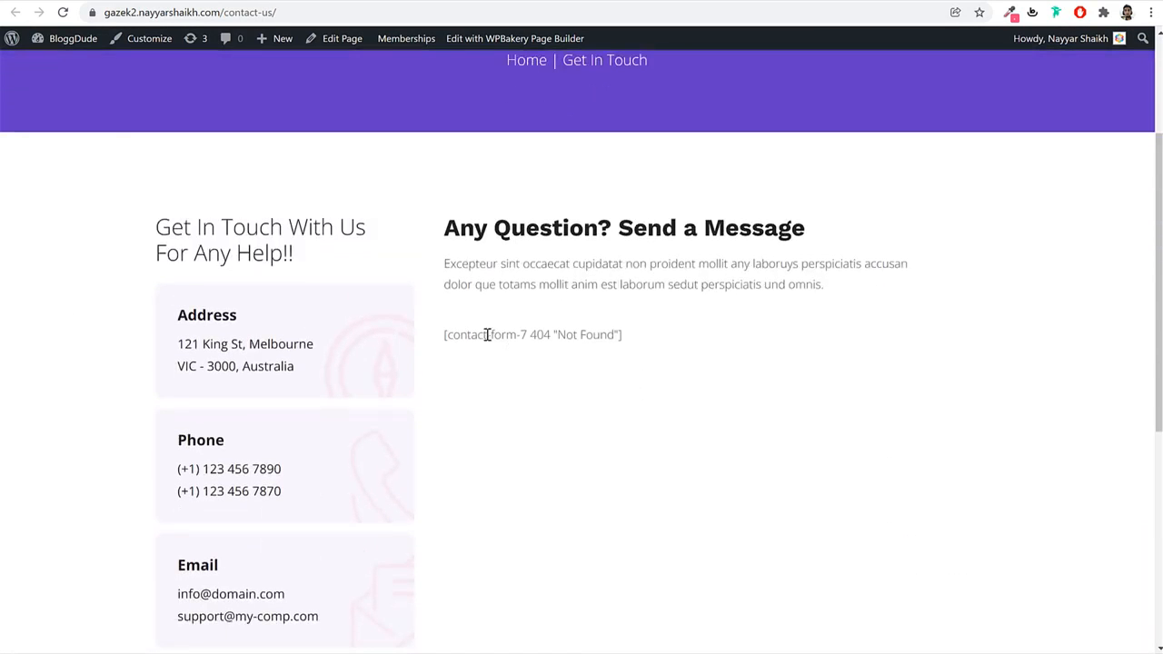
click(342, 38)
scroll(657, 309, down, 4)
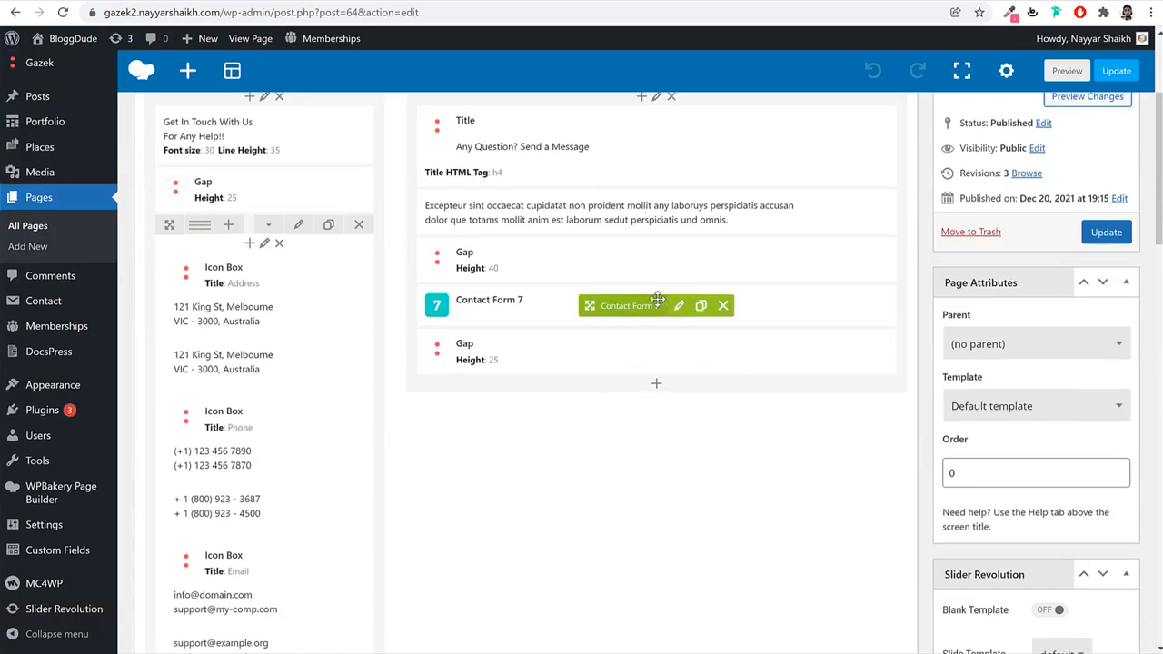
click(679, 306)
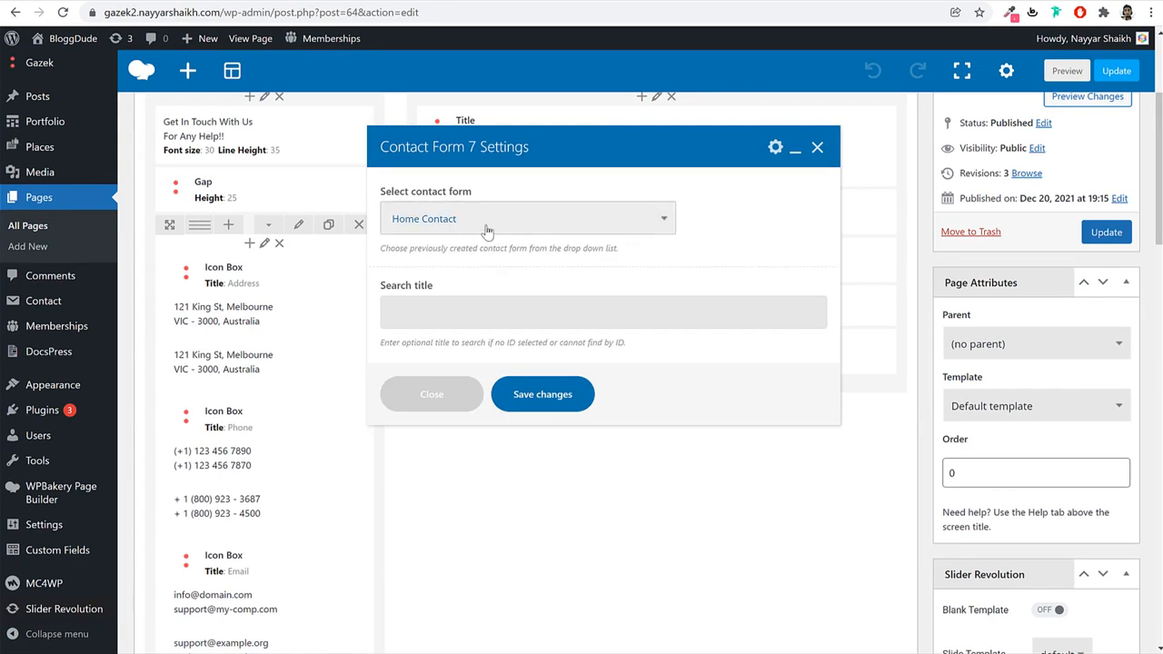
click(488, 231)
click(480, 242)
click(556, 400)
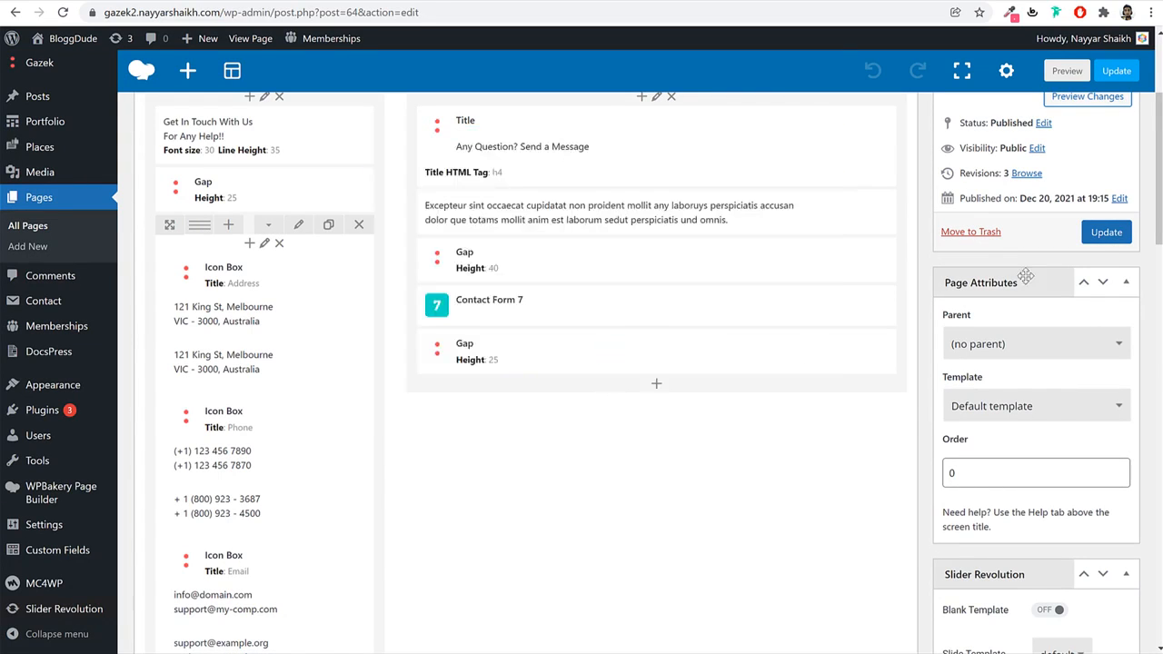
Update the Contact Us page and reload the live page to see the message form.
click(1113, 236)
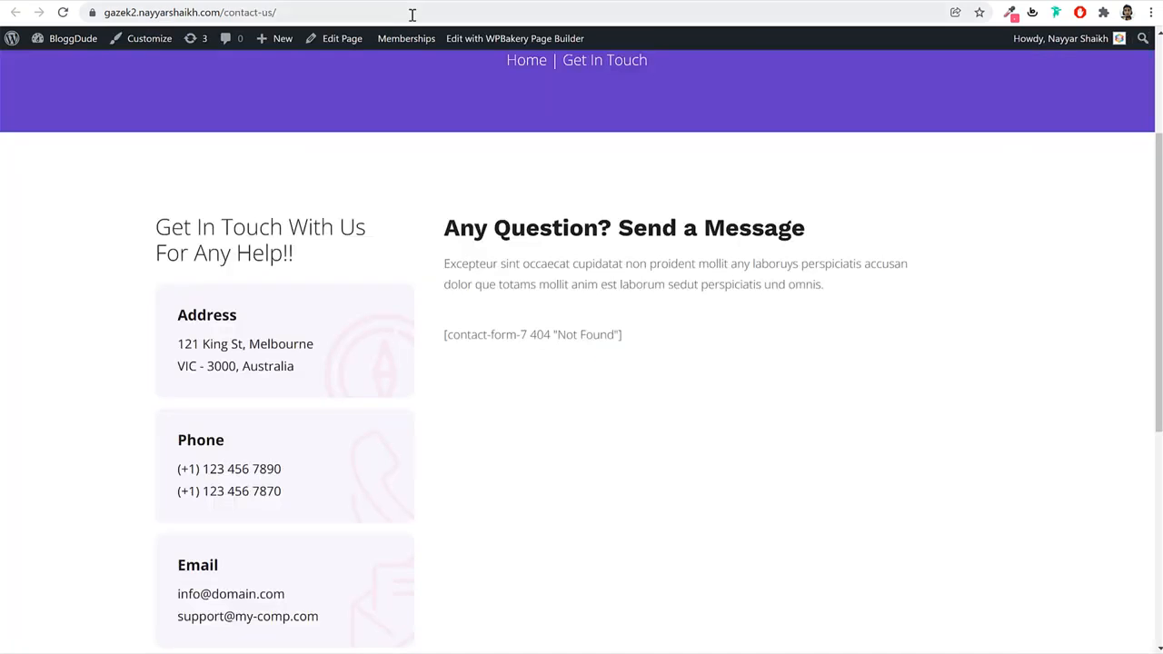
click(412, 13)
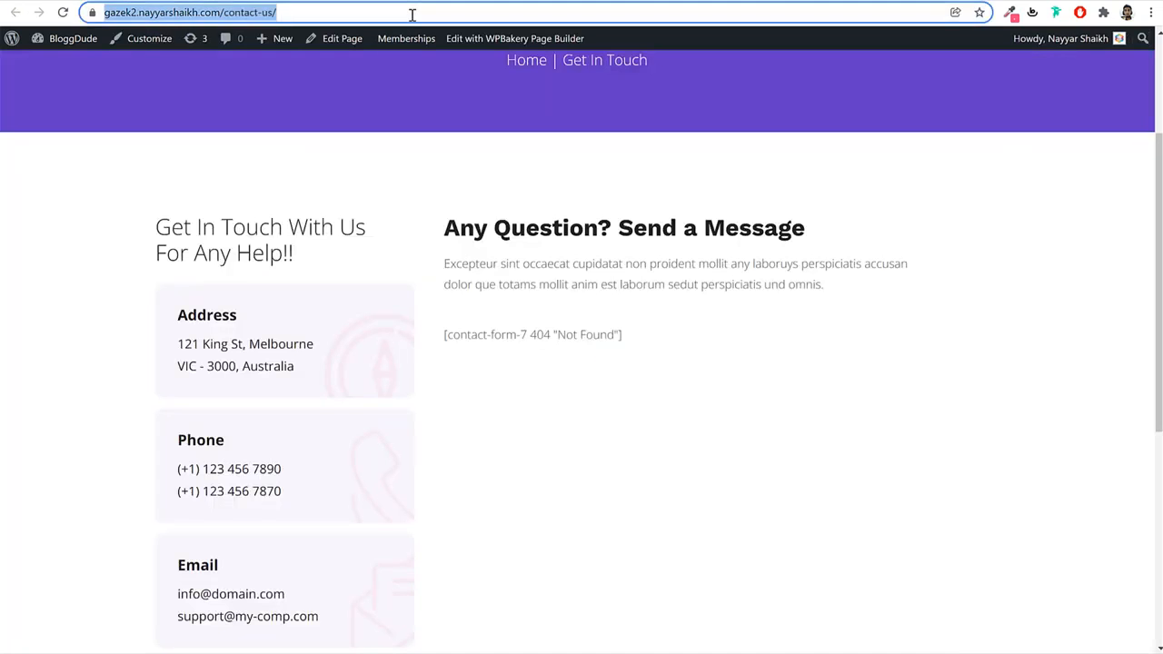
key(Return)
scroll(772, 314, down, 3)
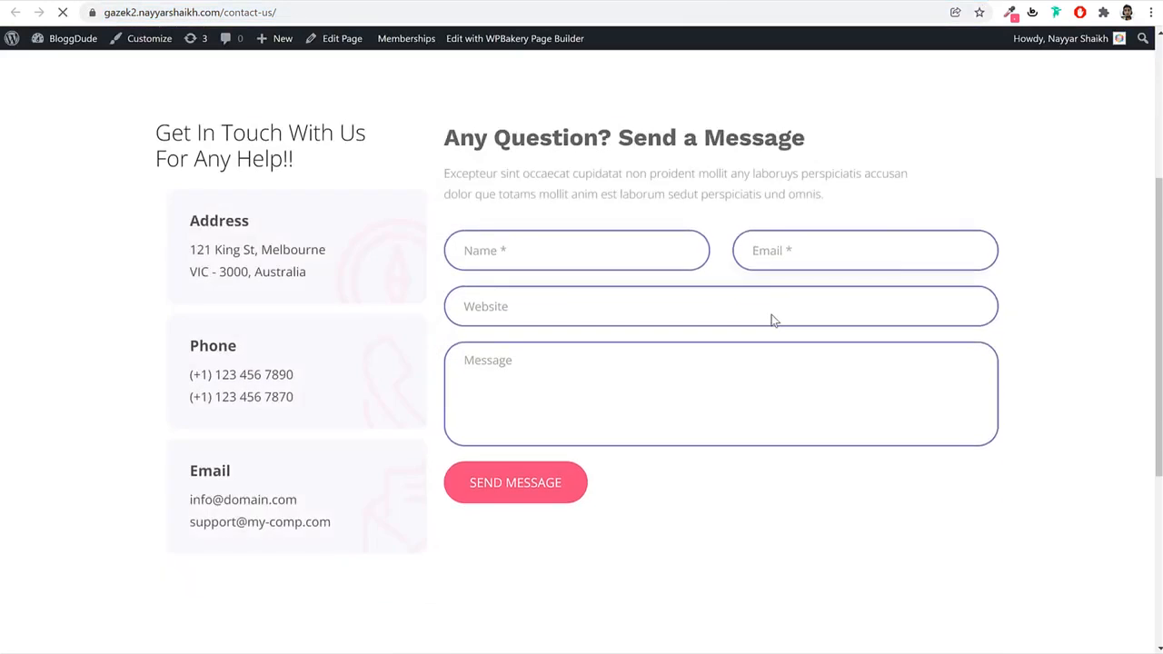
scroll(711, 358, down, 2)
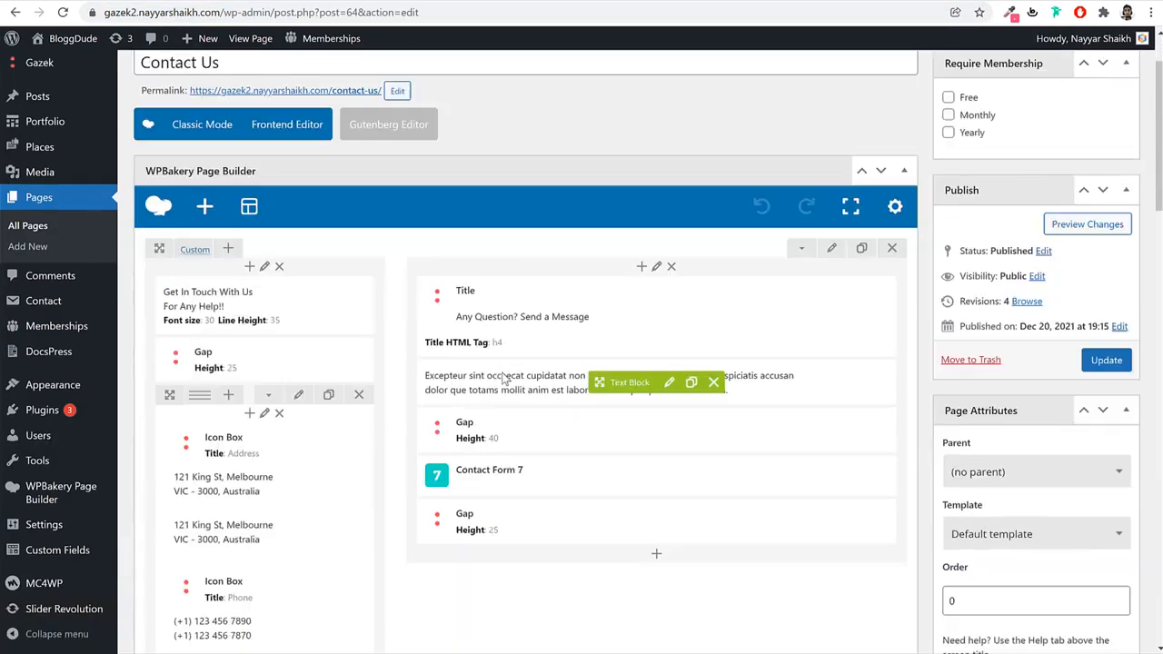
Review the Address icon box's content and close it unchanged.
scroll(273, 255, down, 3)
click(275, 250)
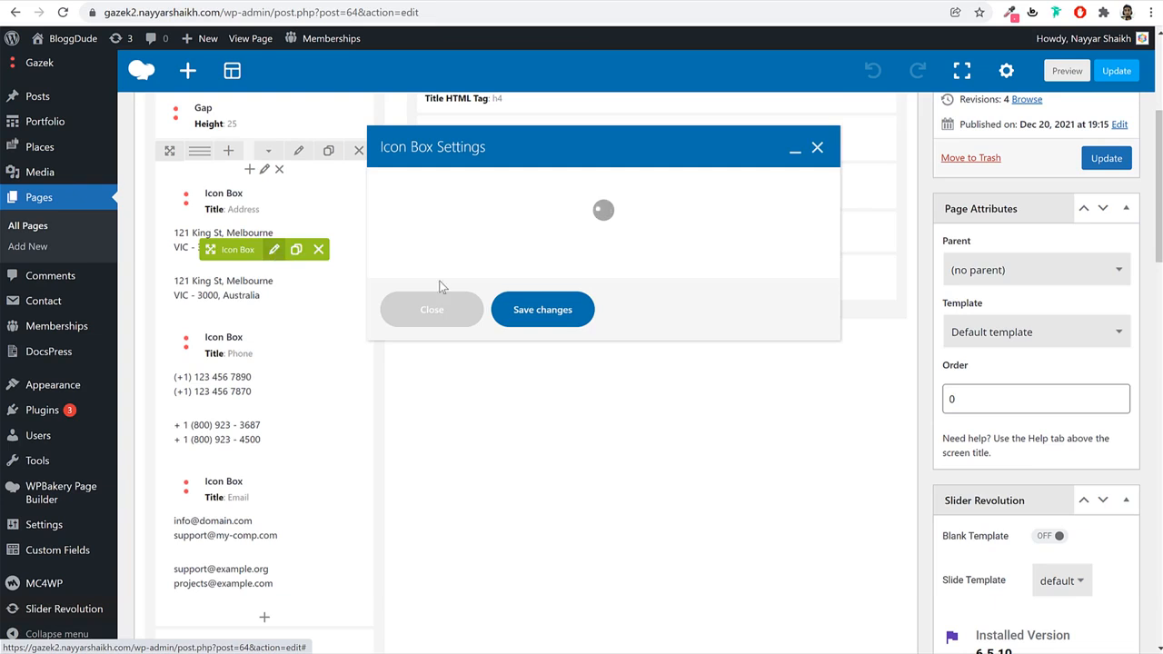
scroll(608, 448, down, 10)
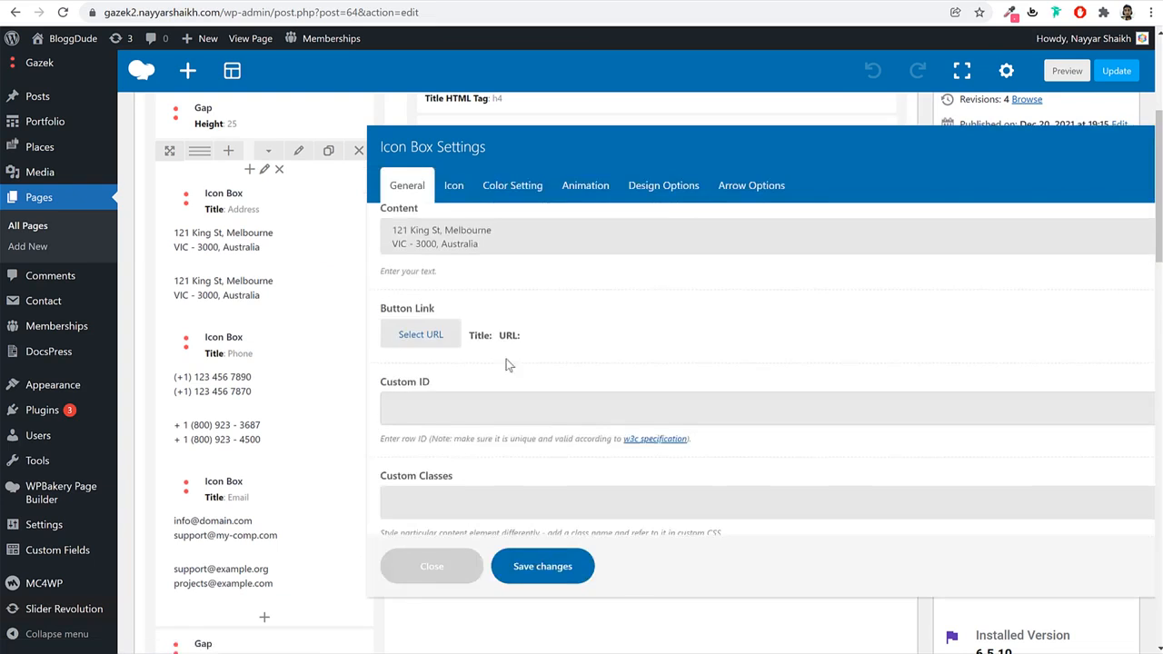
scroll(507, 365, up, 3)
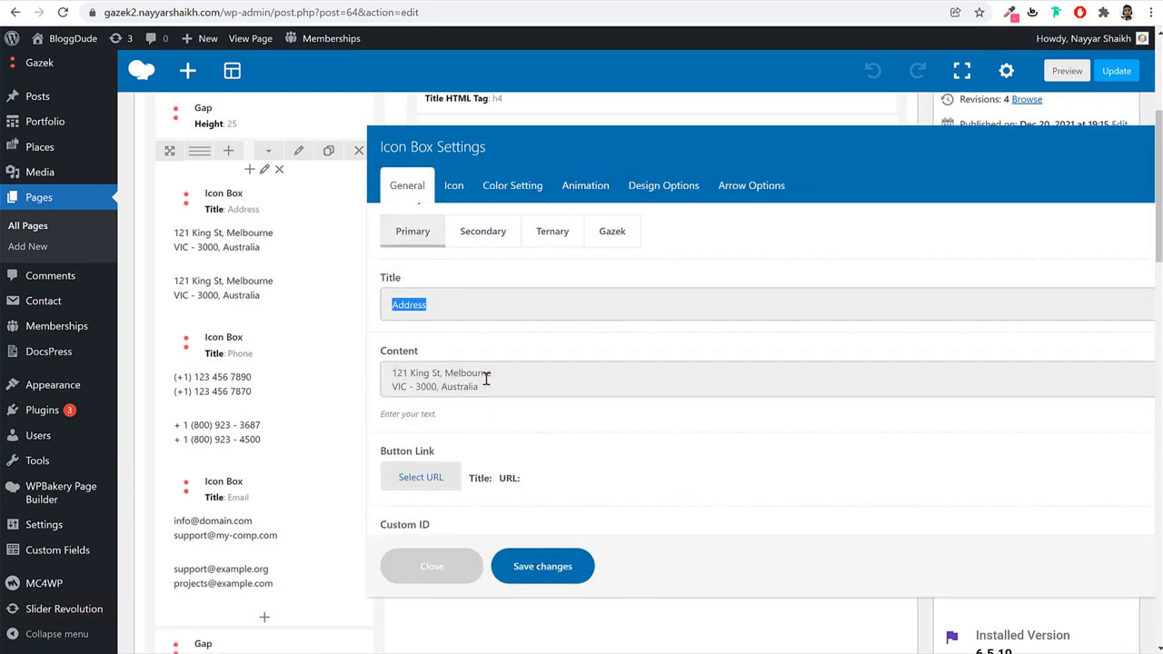
triple_click(484, 377)
click(434, 569)
Change the Google Map element's address from New York to Mumbai.
scroll(498, 532, down, 4)
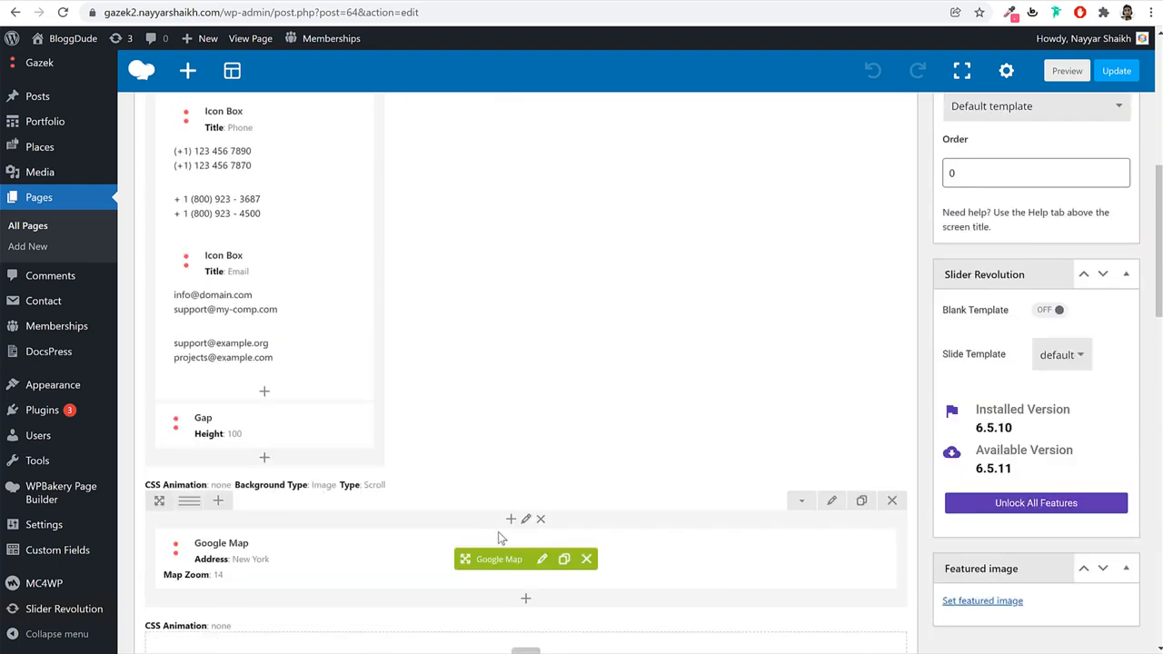
click(542, 418)
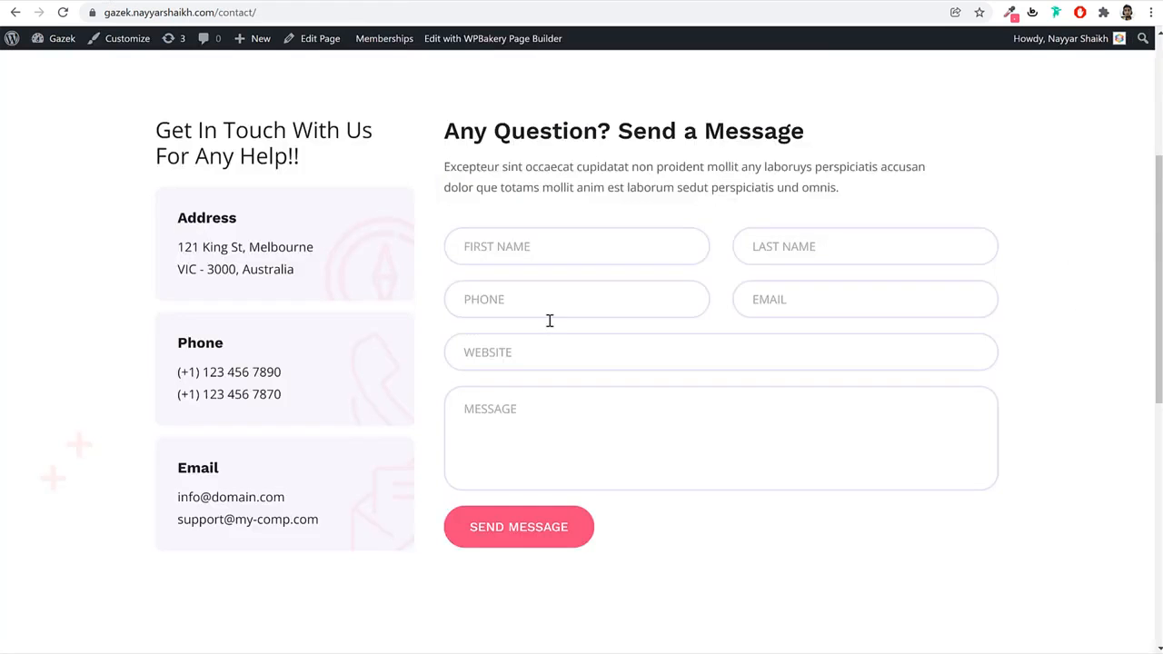
scroll(549, 322, down, 4)
scroll(556, 335, down, 3)
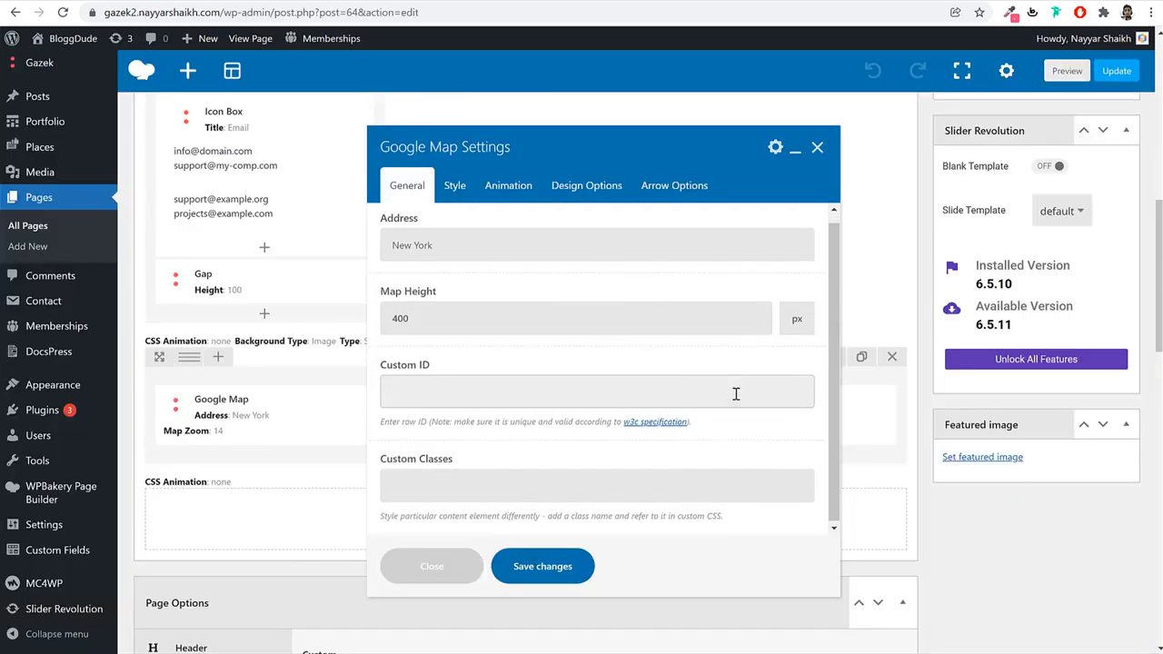
scroll(736, 393, up, 1)
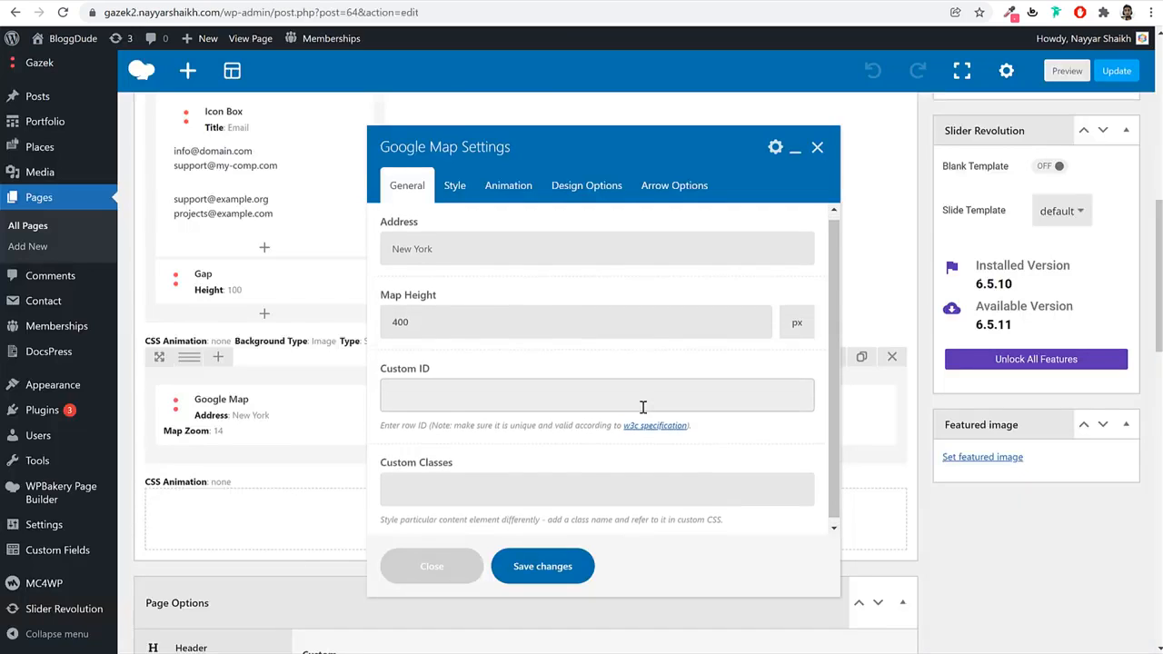
triple_click(494, 266)
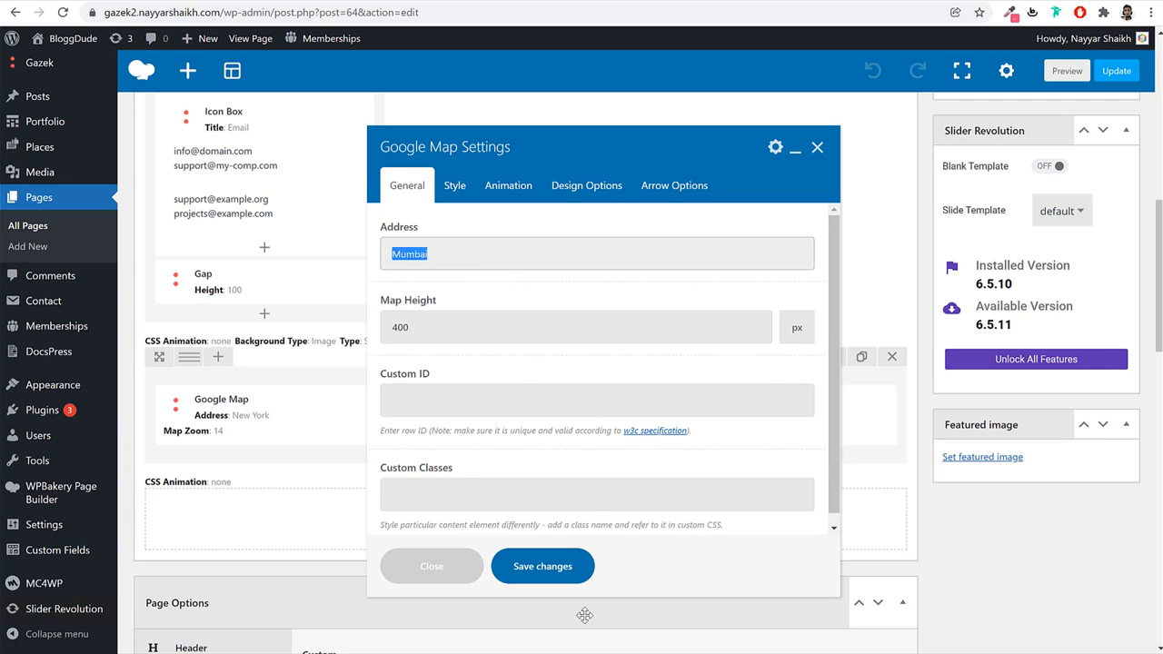
click(579, 575)
Update the Contact Us page and reload its live view to check the map.
click(1117, 71)
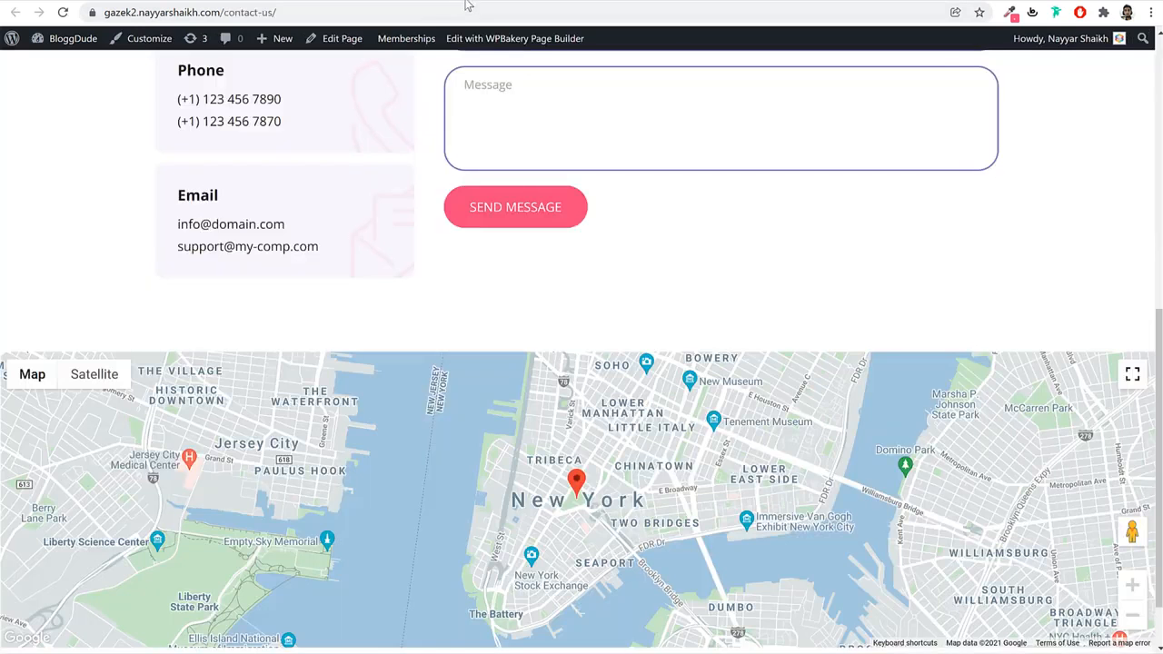
click(469, 10)
key(Return)
scroll(682, 307, down, 1)
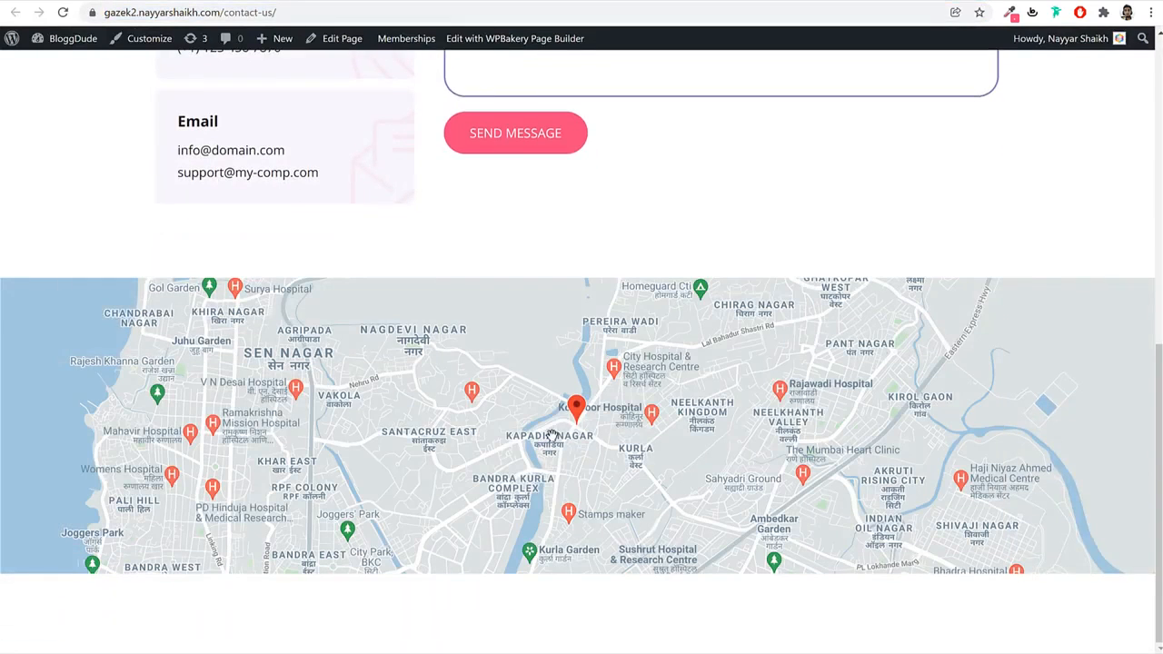
scroll(465, 293, up, 7)
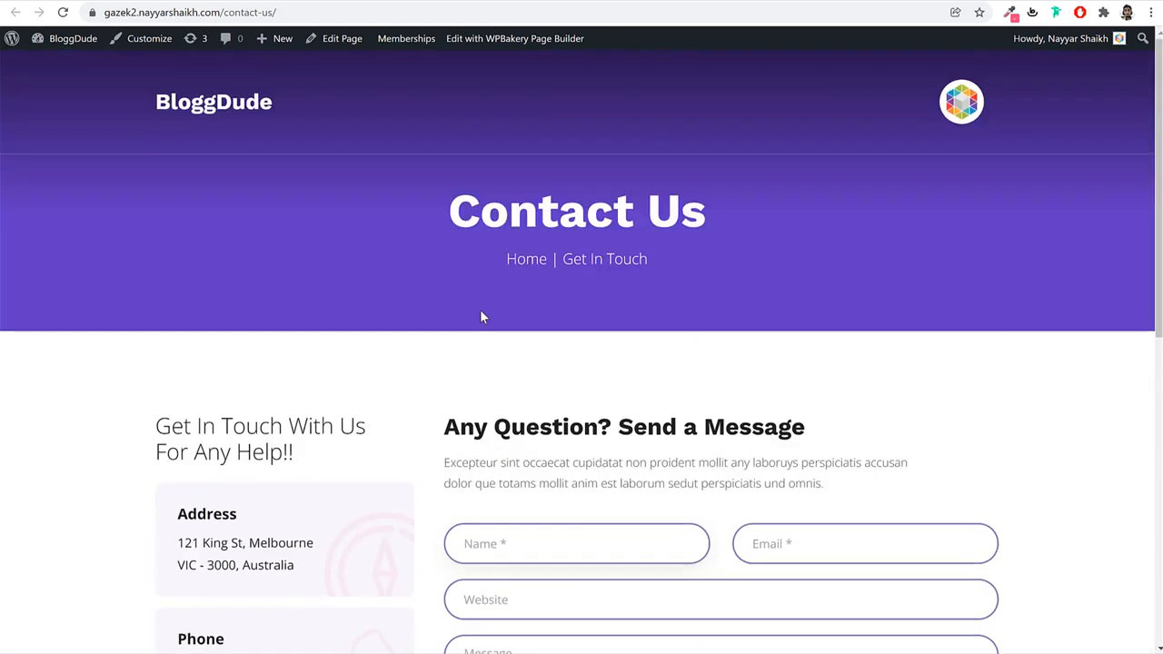
Compare the live Contact Us header with the original Gazek contact header.
click(318, 1)
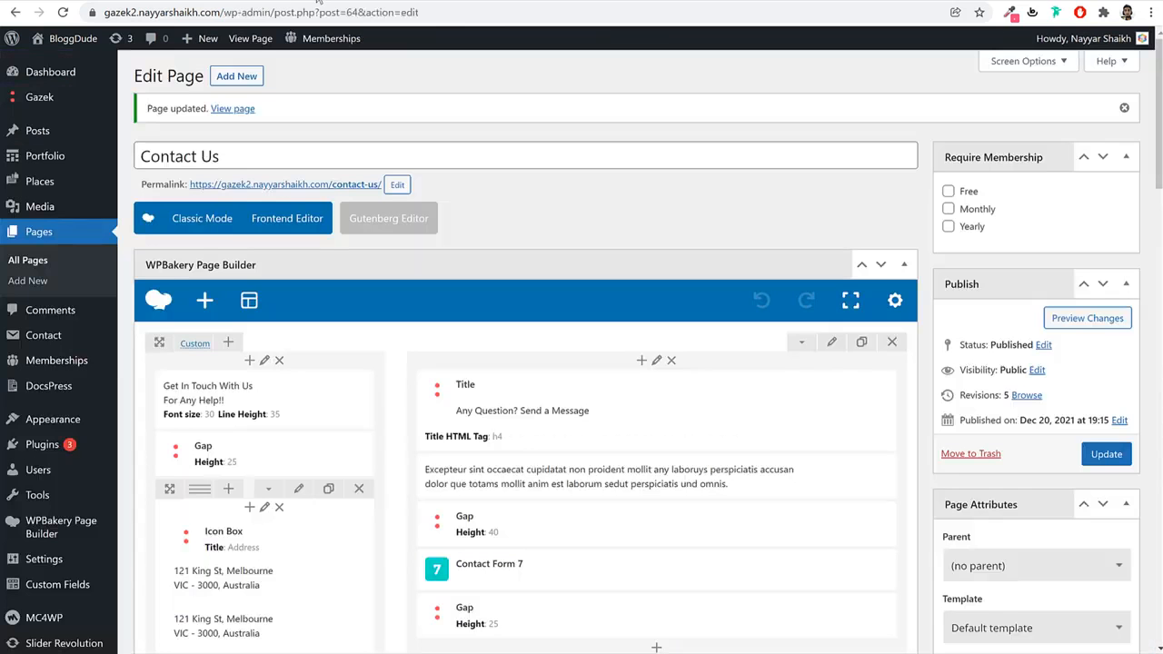
scroll(649, 364, down, 15)
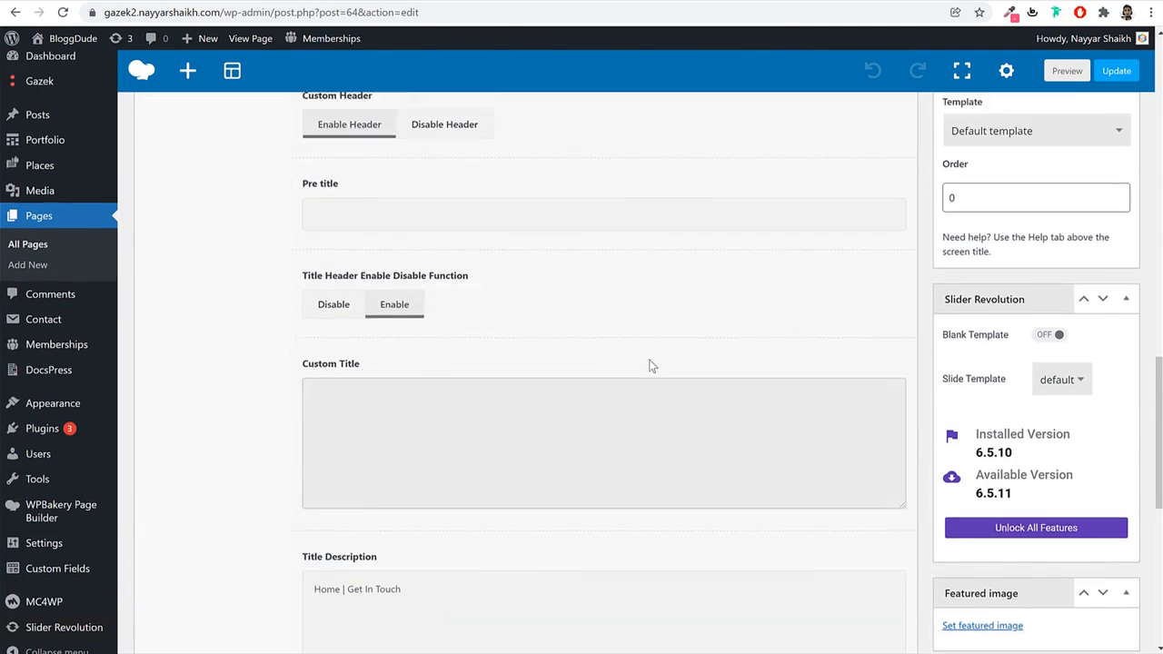
scroll(649, 364, up, 4)
scroll(564, 405, down, 10)
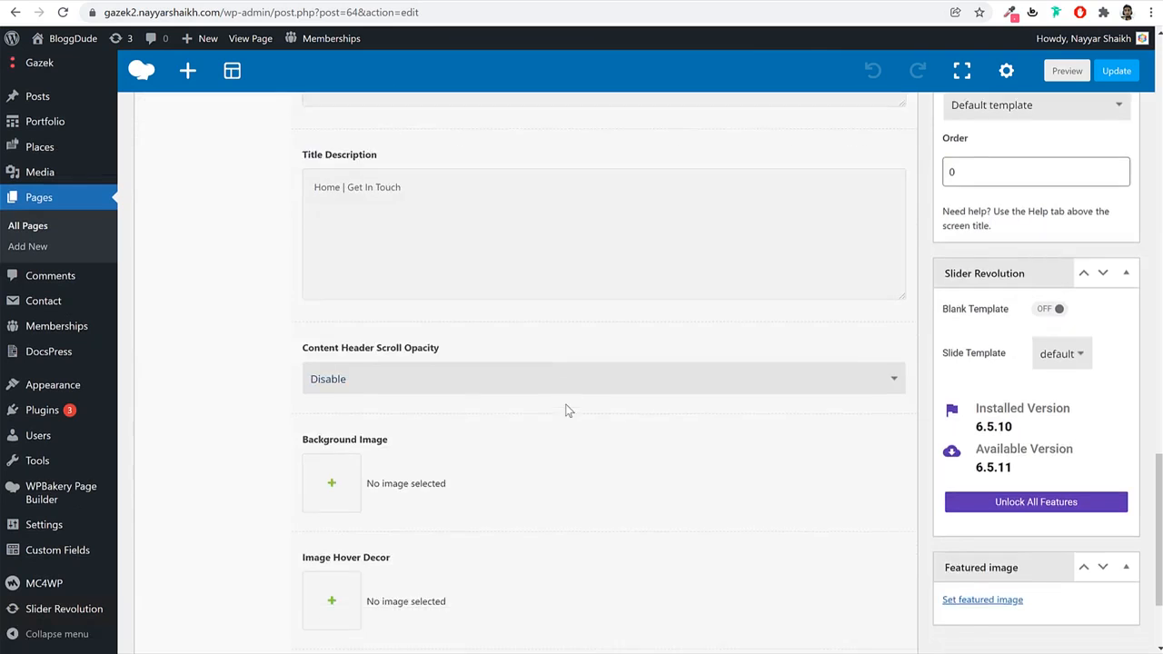
click(458, 1)
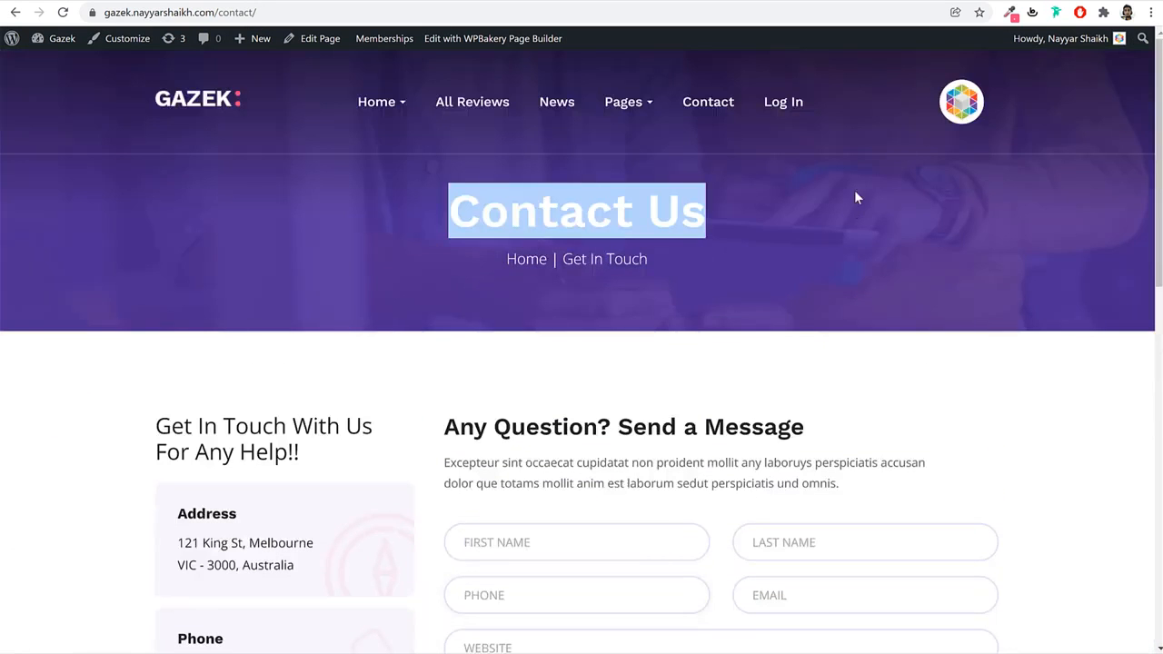
click(409, 3)
click(303, 3)
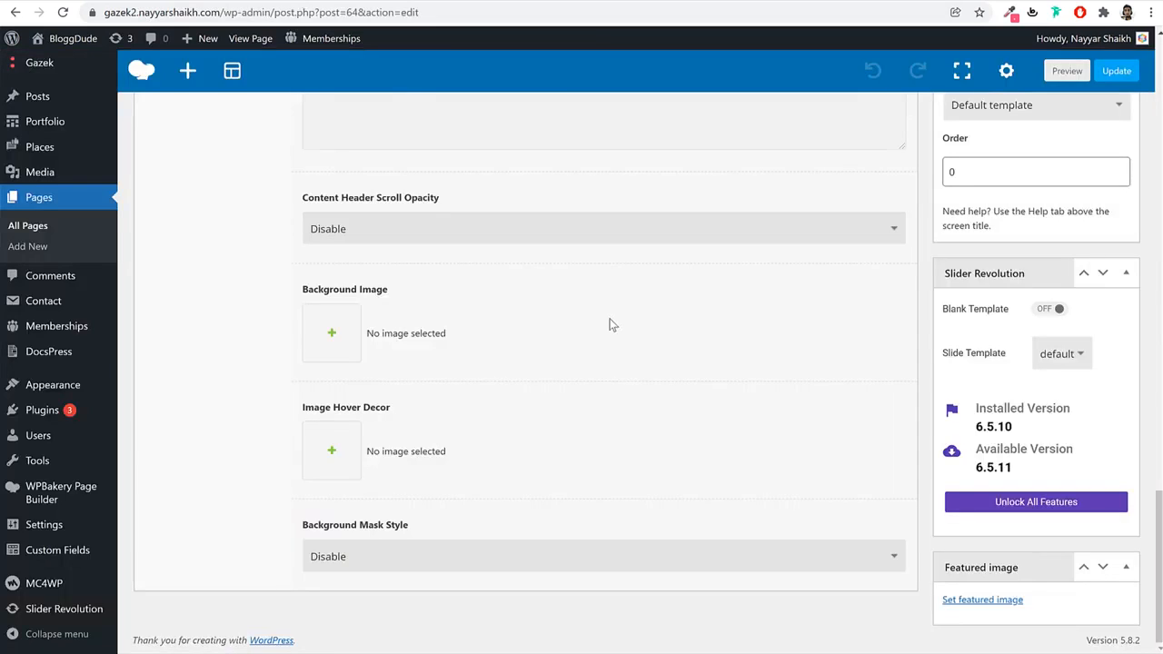
Set the page header Background Image to bgheading01 and update the page.
click(333, 335)
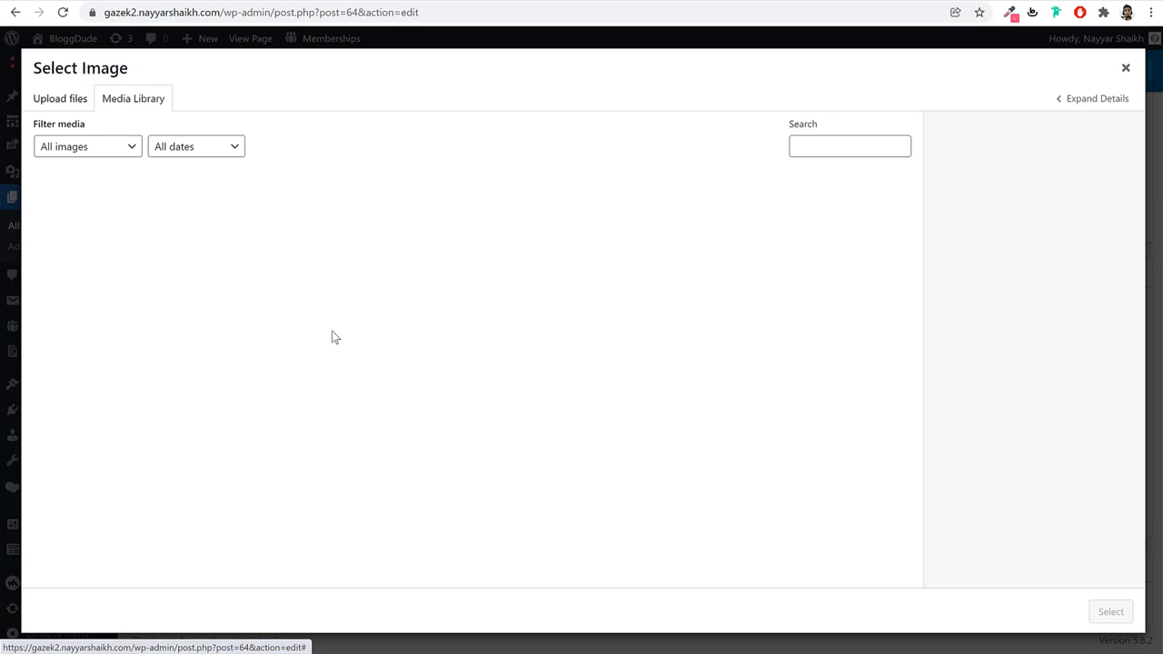
click(674, 326)
click(220, 344)
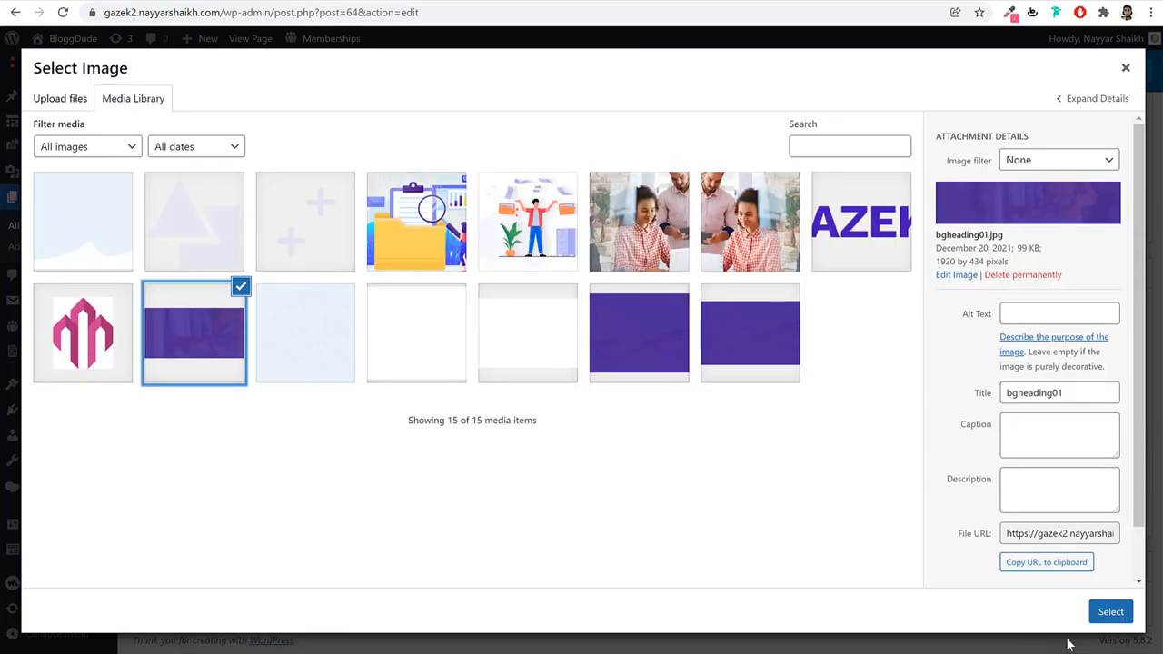
click(1110, 611)
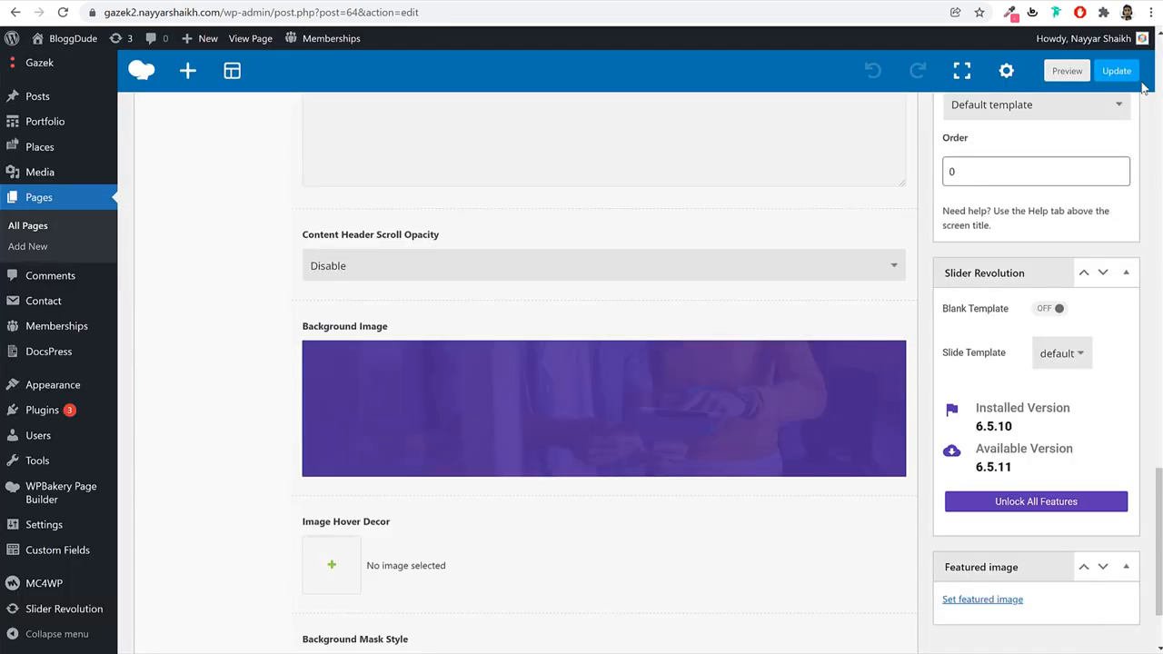
click(1117, 71)
Reload the live Contact Us page to check the purple header background.
scroll(688, 423, up, 10)
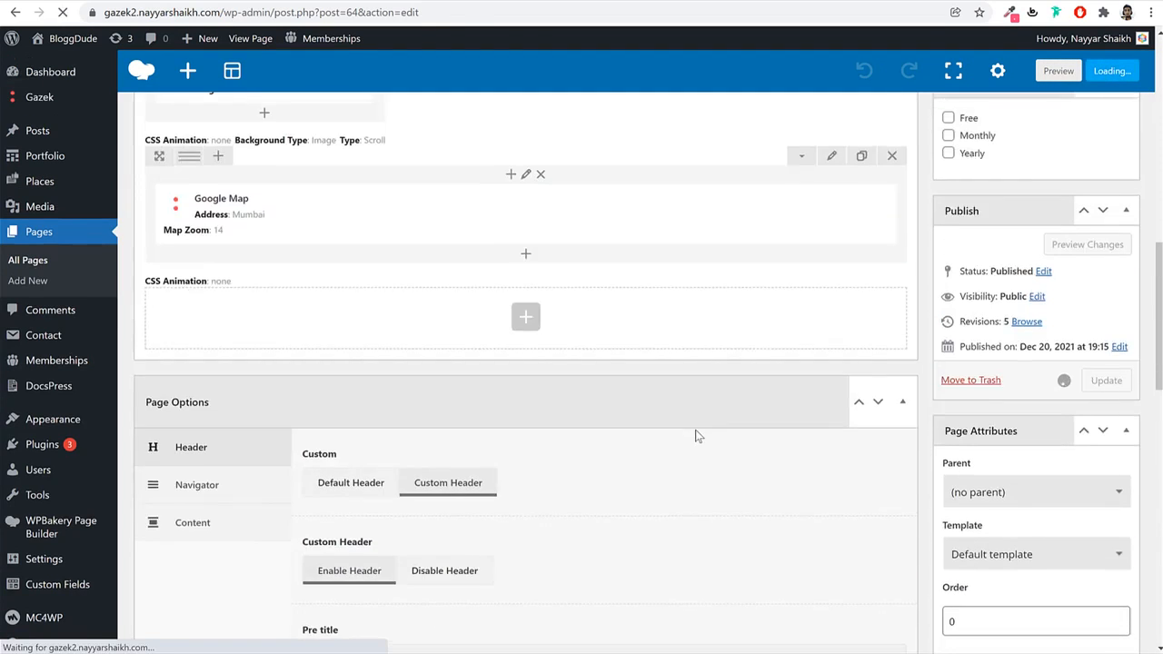
scroll(697, 436, up, 10)
click(289, 2)
click(446, 10)
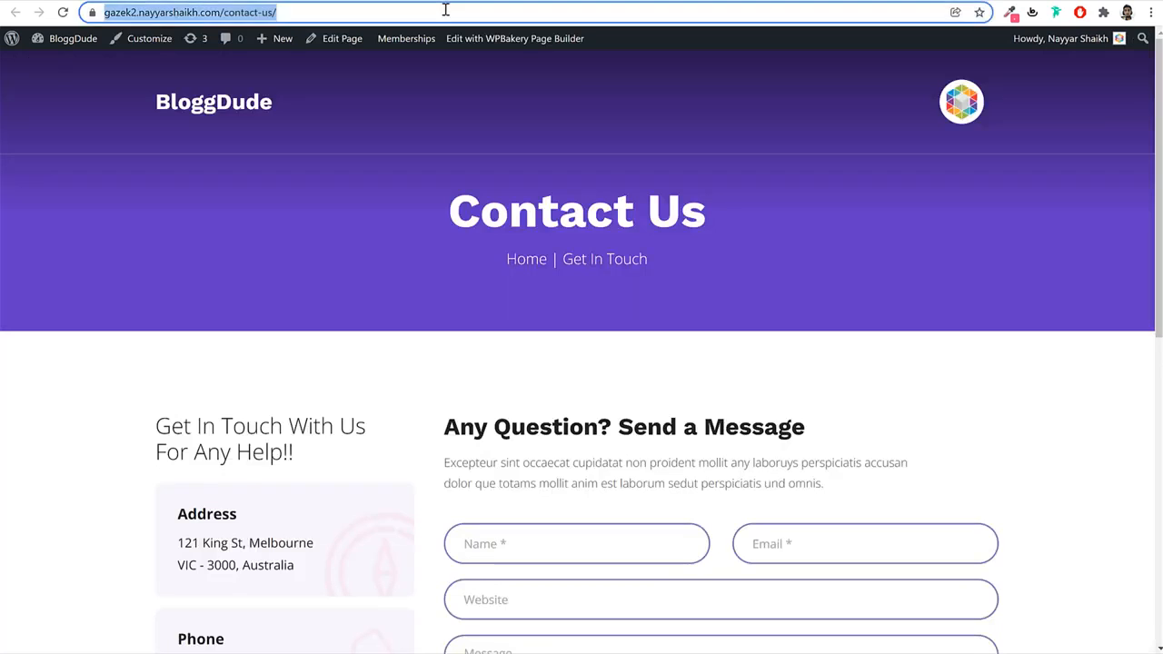
key(Return)
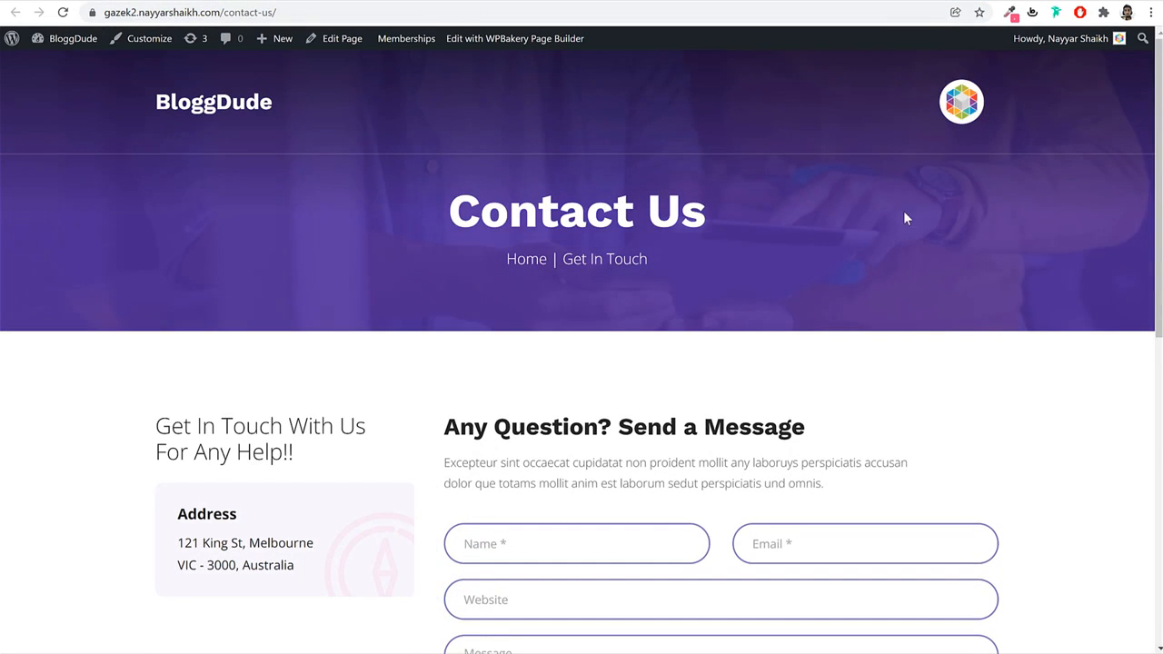
Start a new page from the Pages list.
click(345, 2)
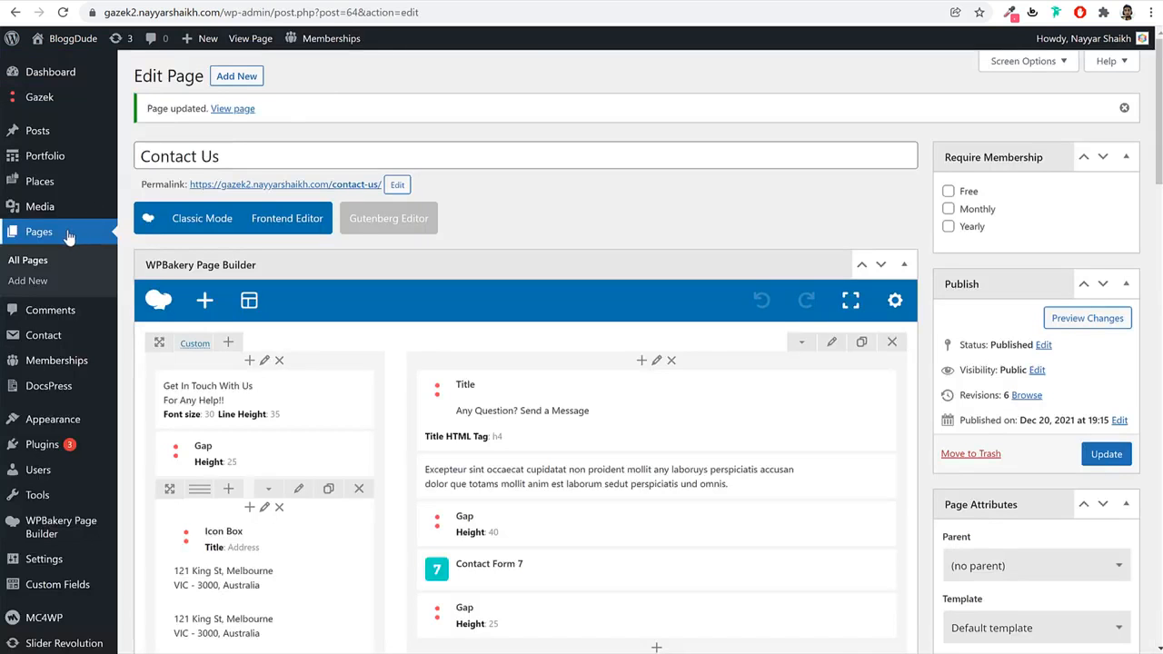
click(68, 235)
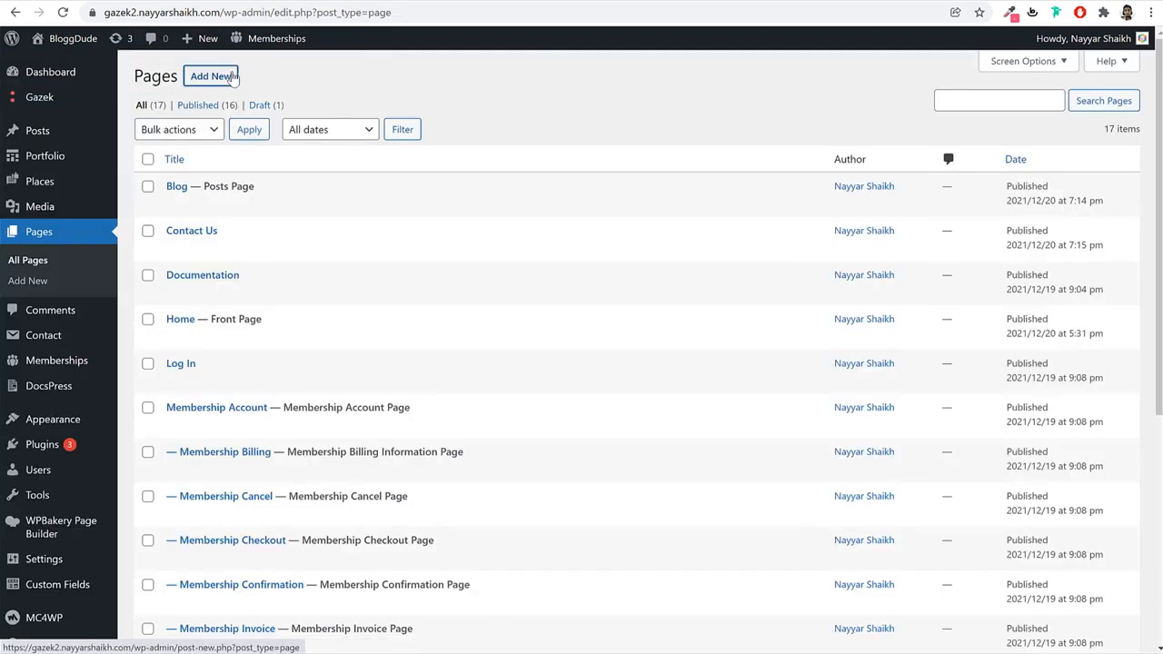
click(229, 76)
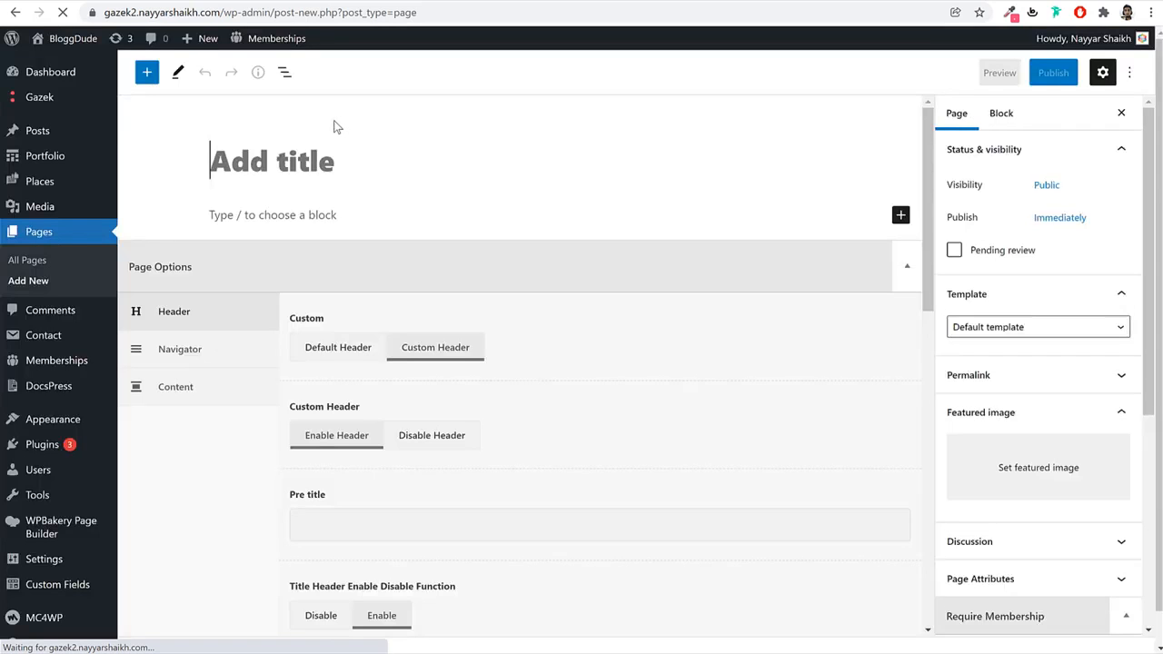
Title the new page Plans and paste the Gazek plans subtitle into Title Description.
text(Plan)
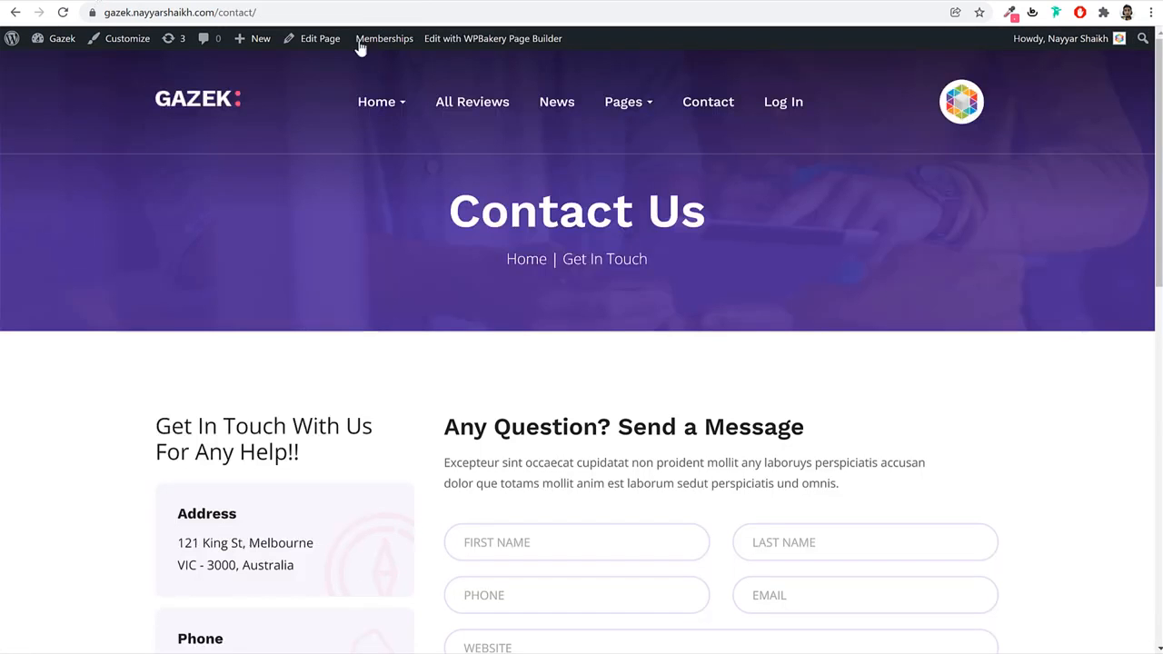
mouse_move(624, 102)
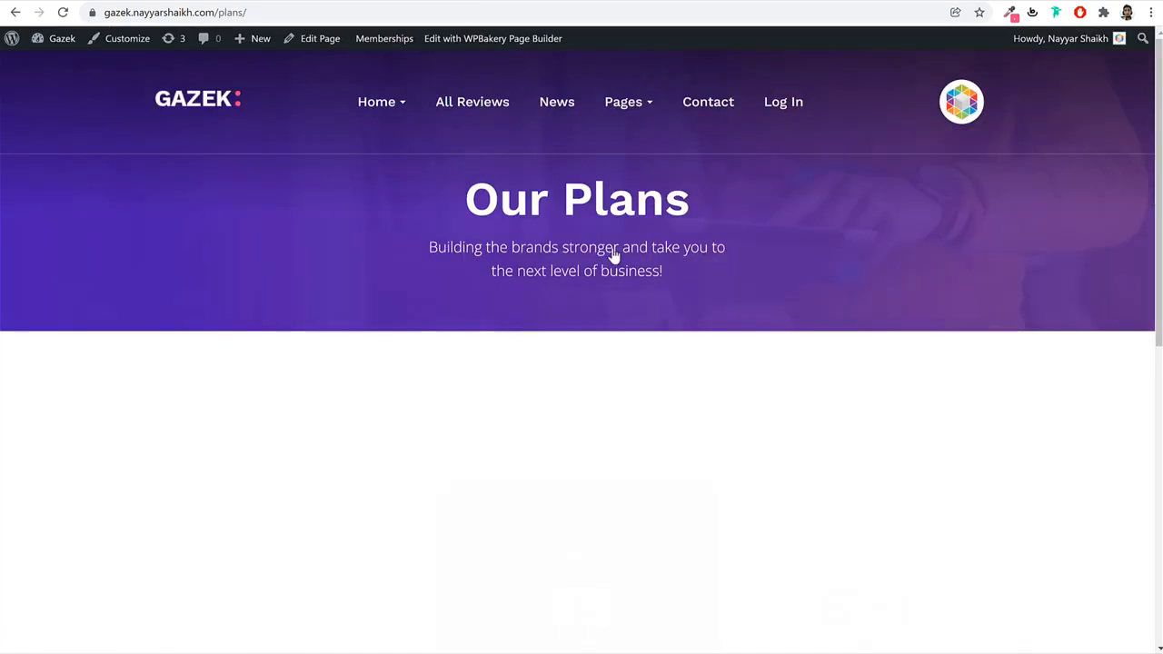
triple_click(599, 250)
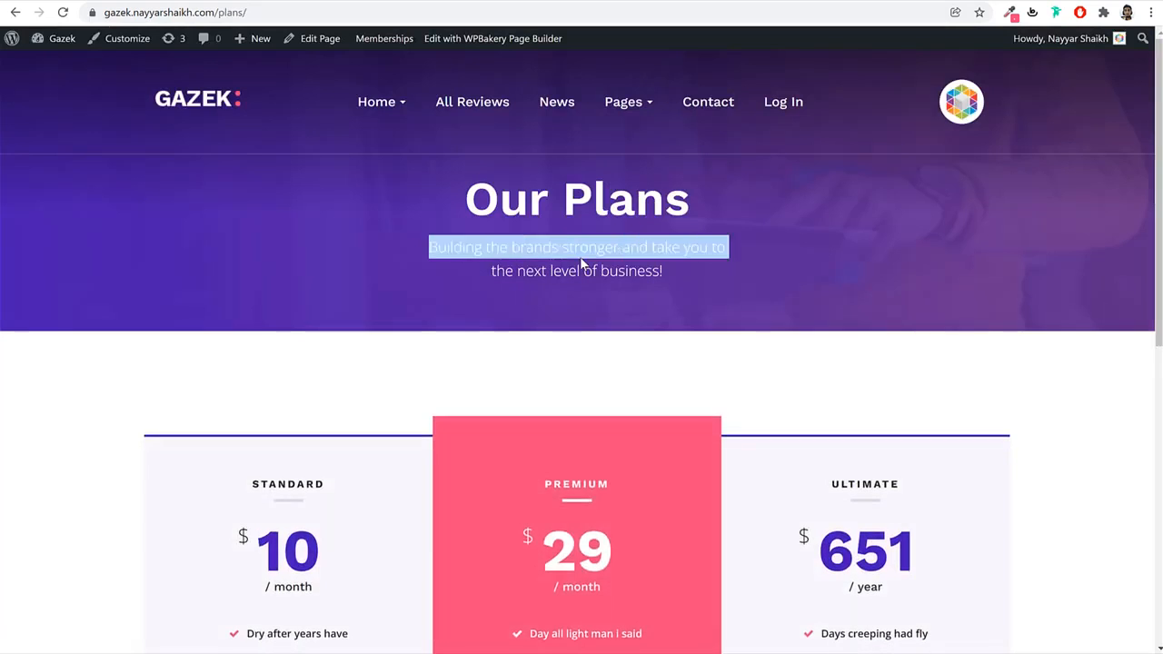
click(711, 279)
drag(711, 279, 402, 242)
key(ctrl+c)
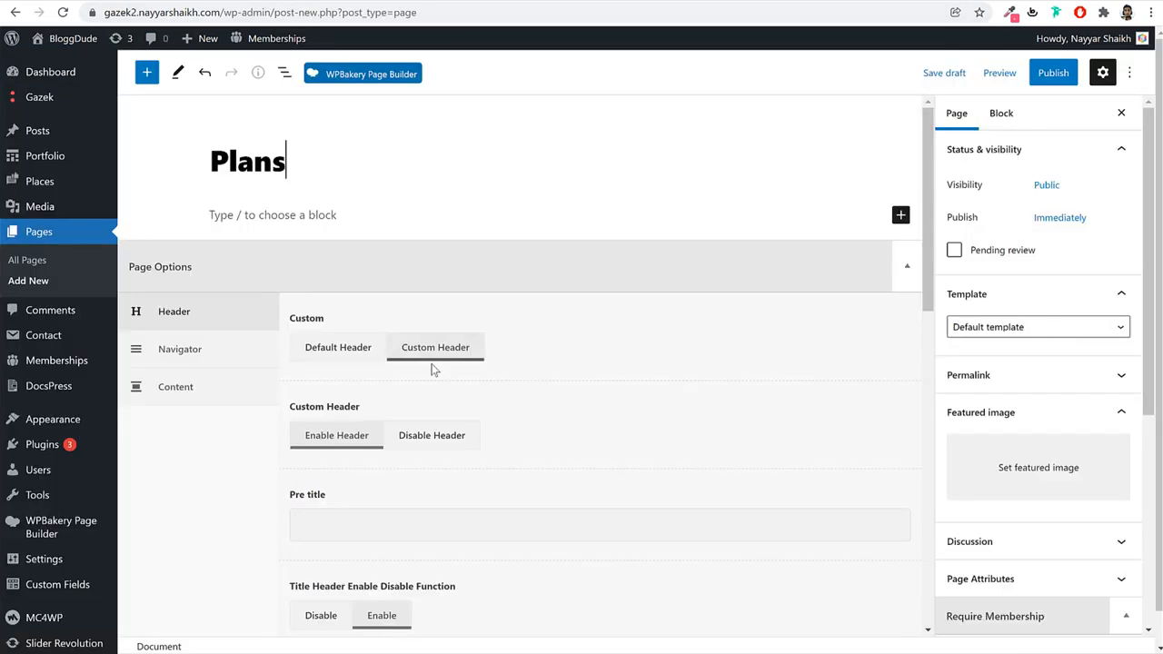
scroll(430, 368, down, 5)
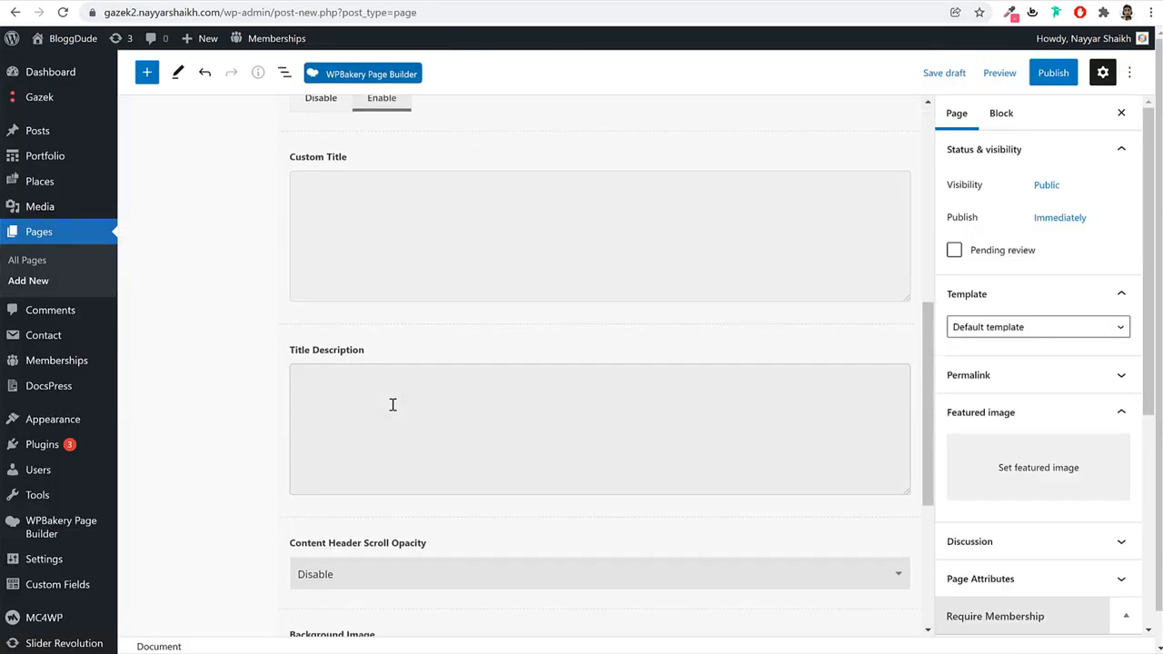
key(ctrl+v)
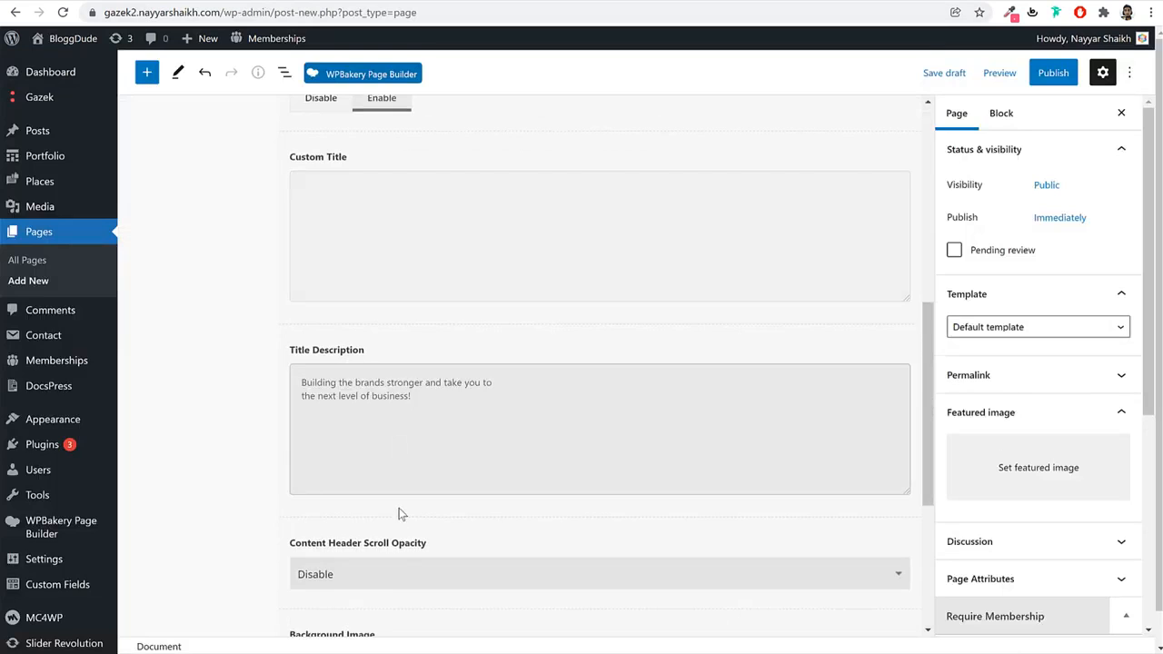
Publish the Plans page and open it in WPBakery Page Builder.
click(1055, 80)
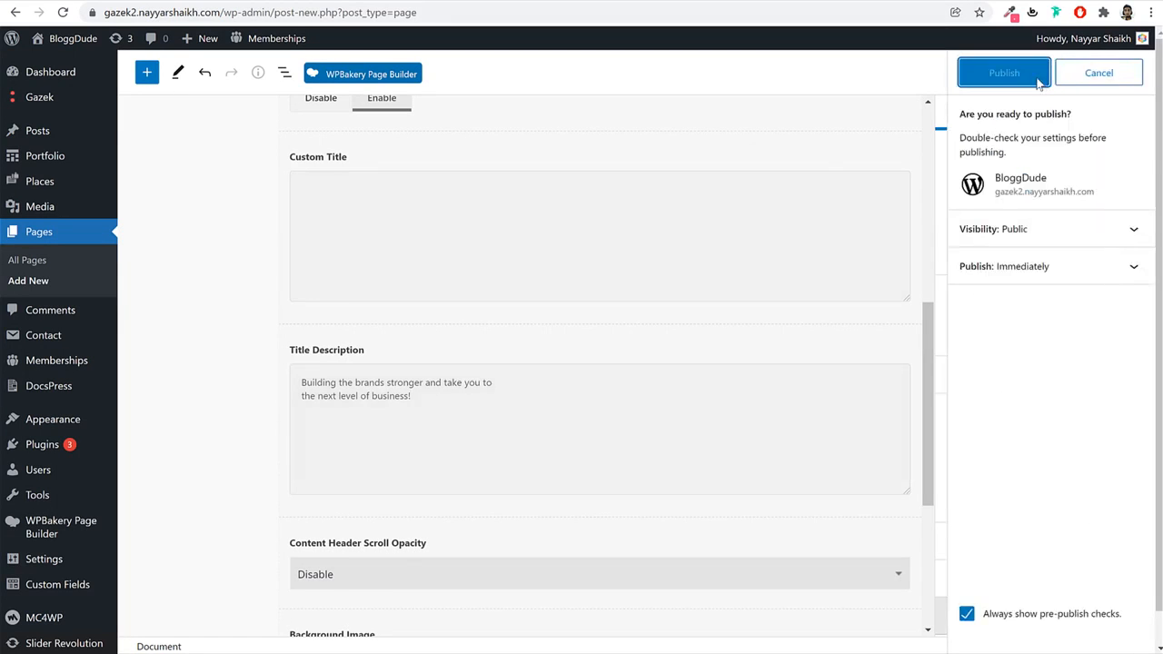
click(1039, 82)
click(381, 73)
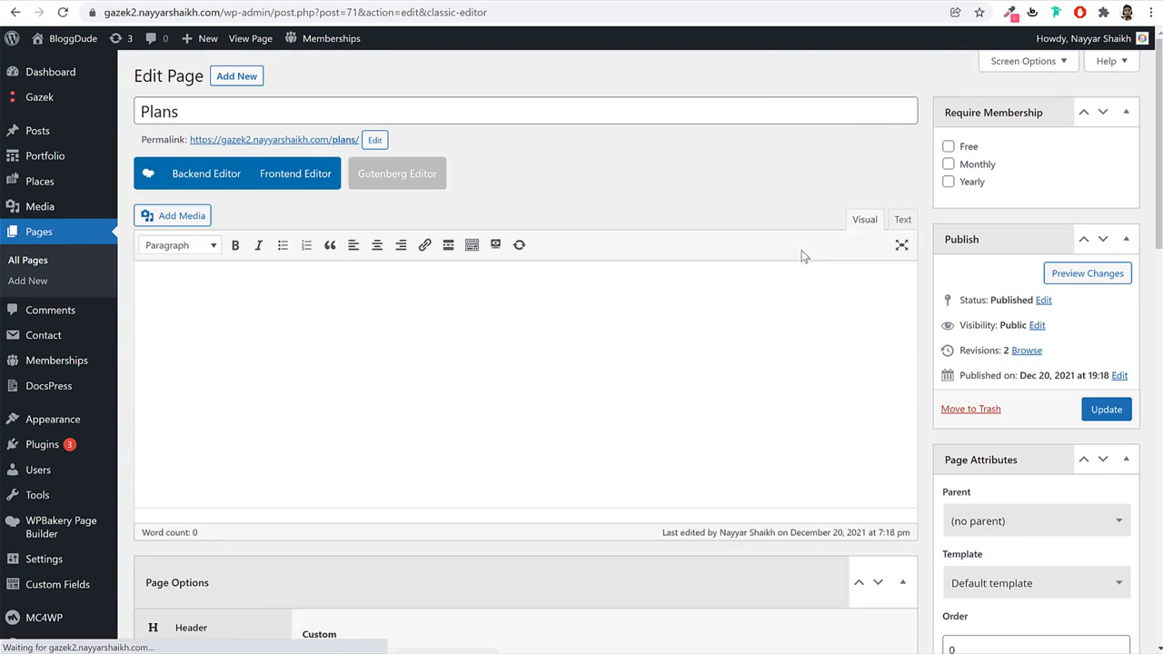
Copy all the shortcode from the Plans Page layout file.
click(903, 221)
key(alt+Tab)
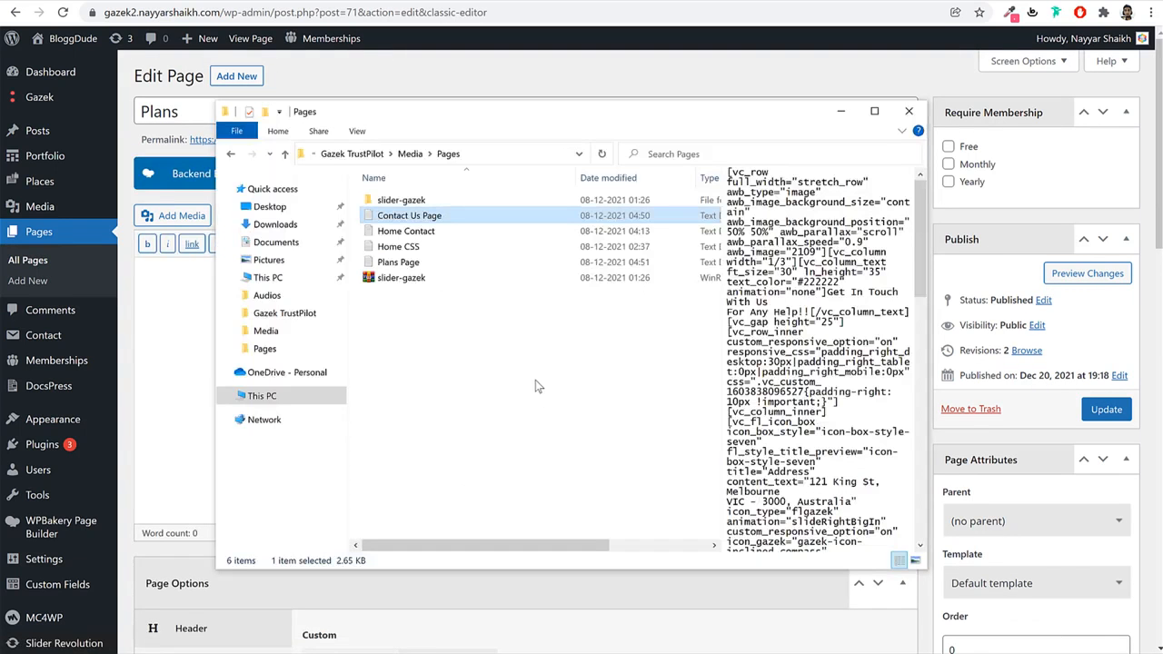
click(423, 262)
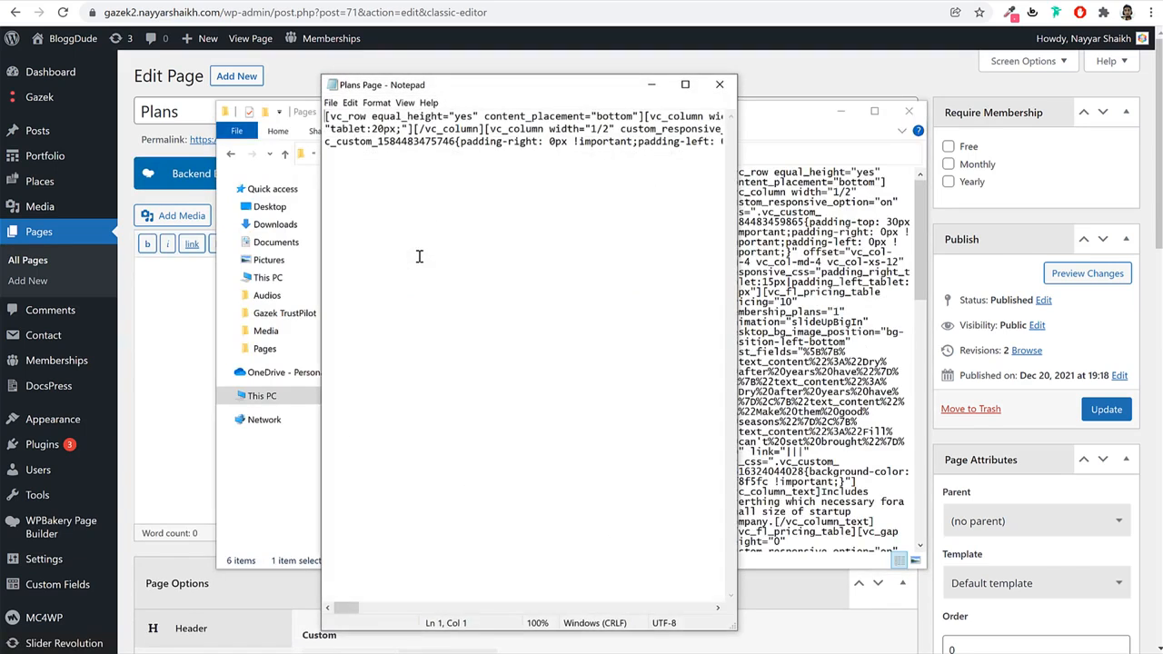
key(ctrl+a)
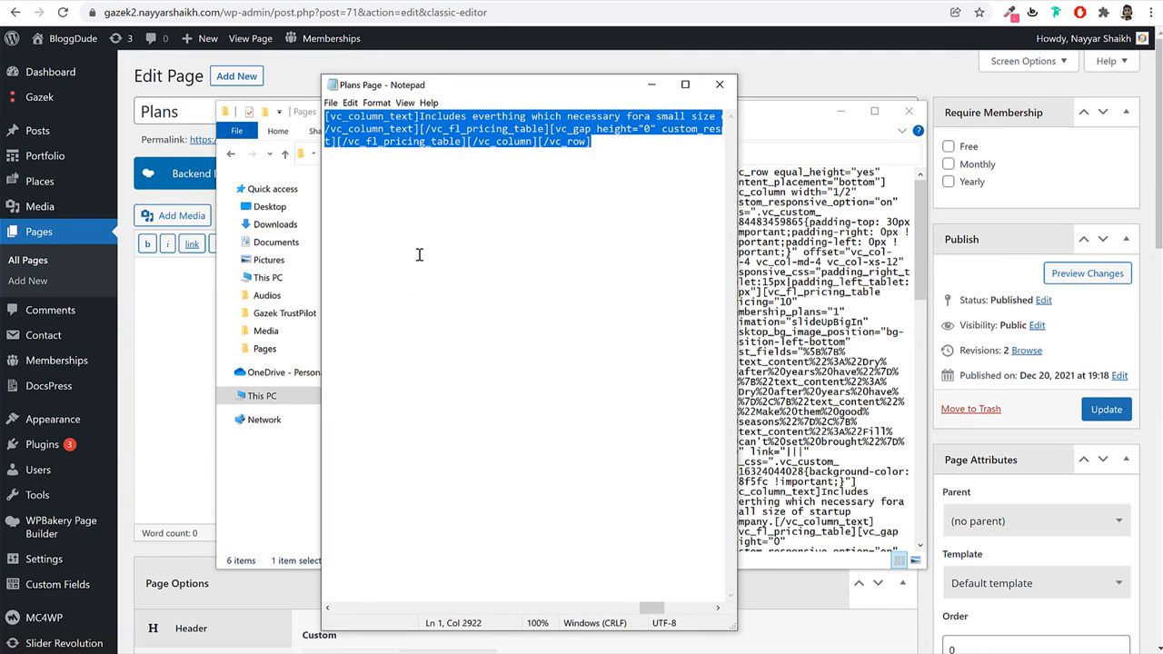
click(731, 84)
key(alt+Tab)
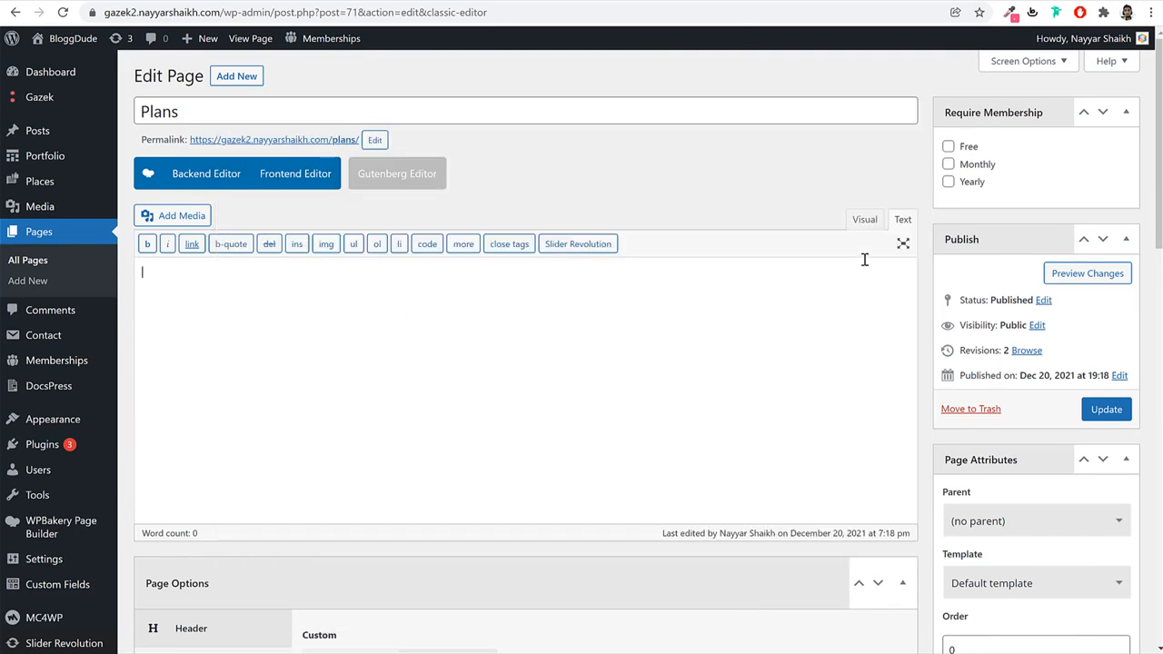
Paste the Plans shortcode into the Text tab, show it in Backend Editor, and update.
key(ctrl+v)
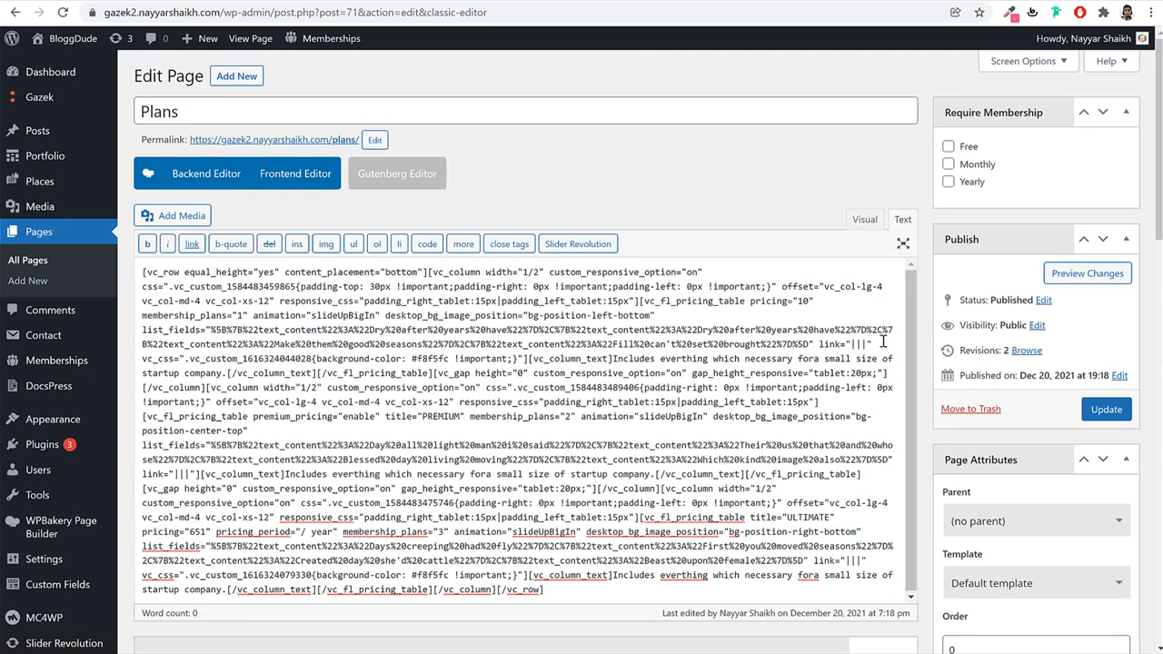
click(191, 178)
click(1105, 411)
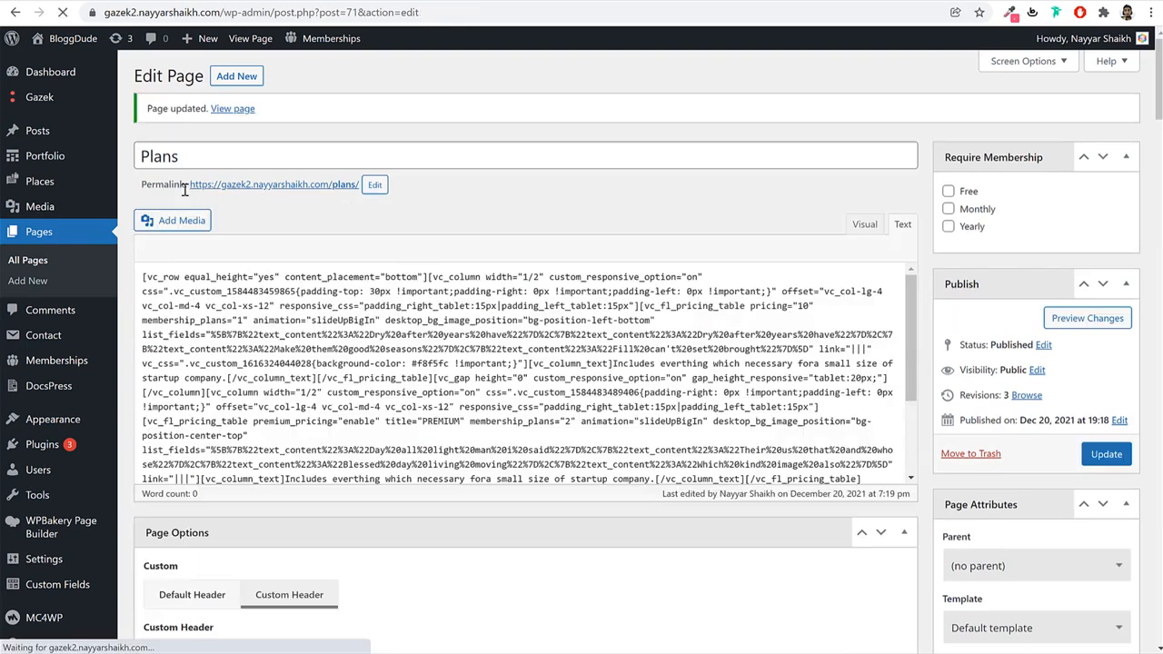
scroll(554, 327, down, 3)
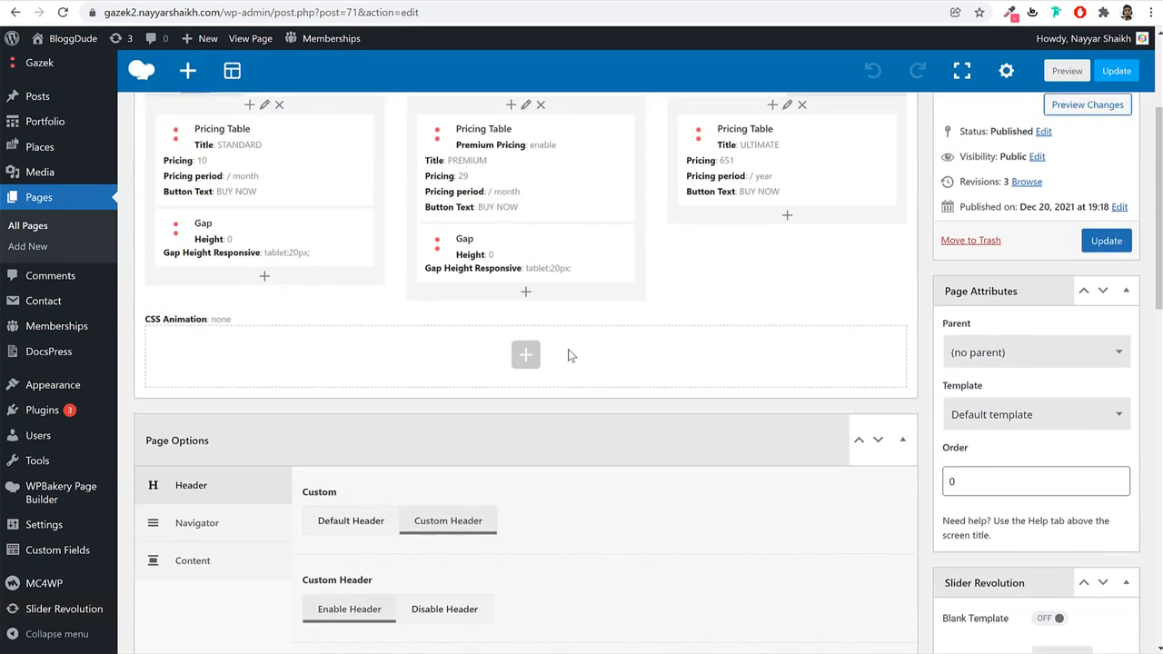
Open the first pricing table's settings and the Memberships settings in a new tab.
scroll(568, 354, up, 2)
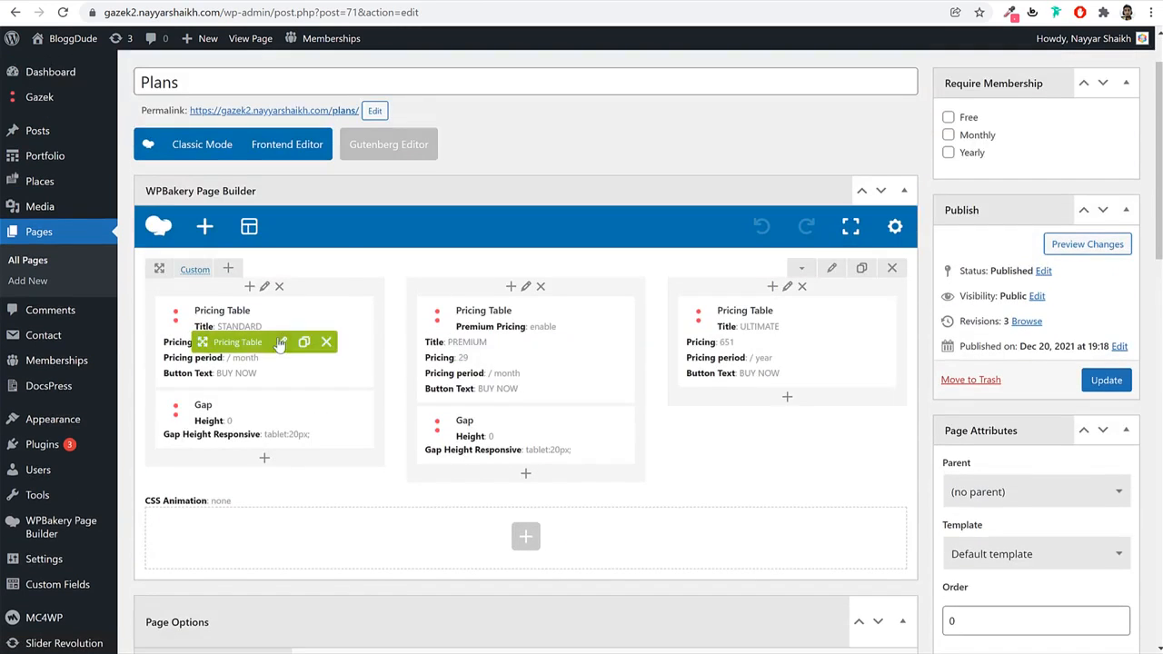
click(282, 343)
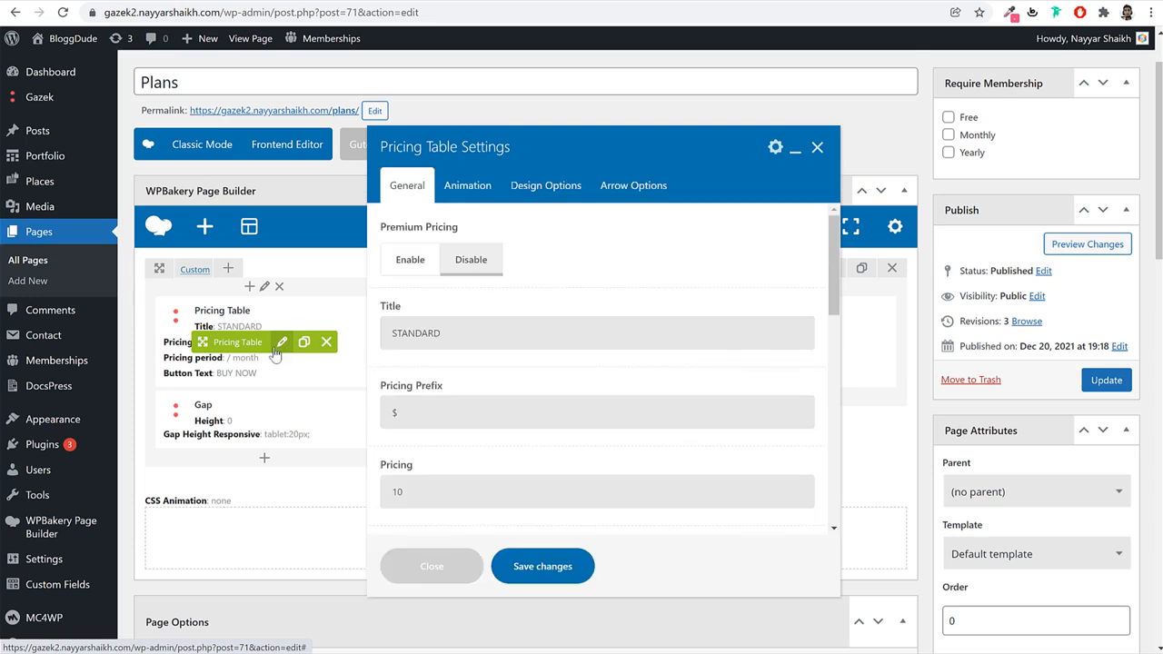
mouse_move(65, 366)
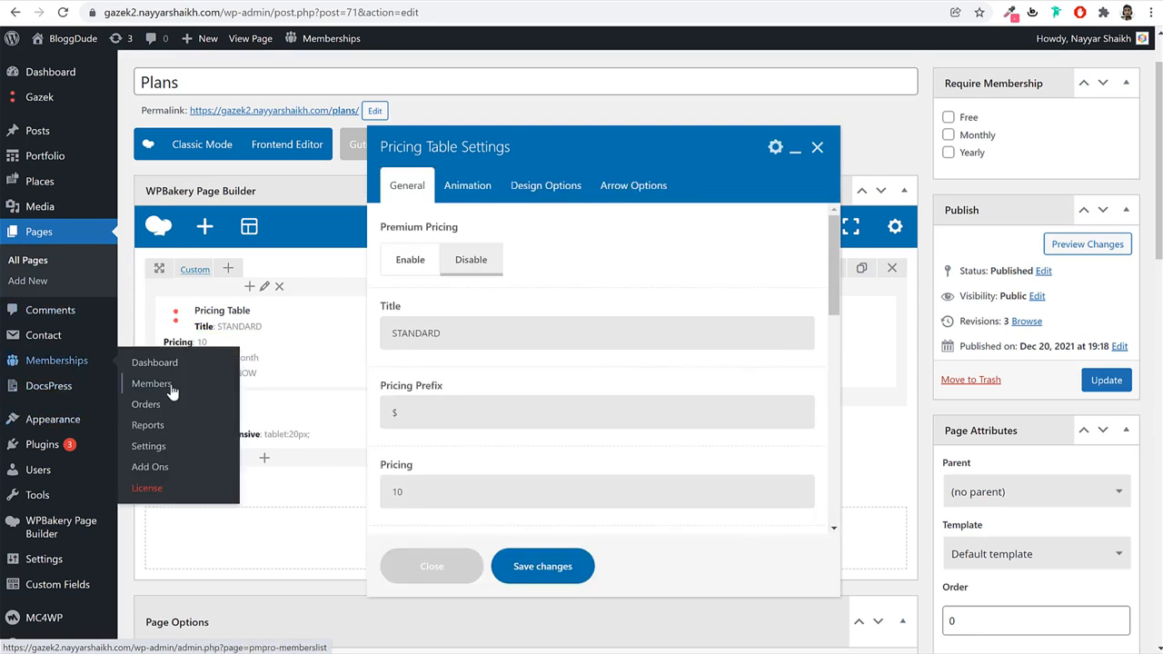
right_click(159, 449)
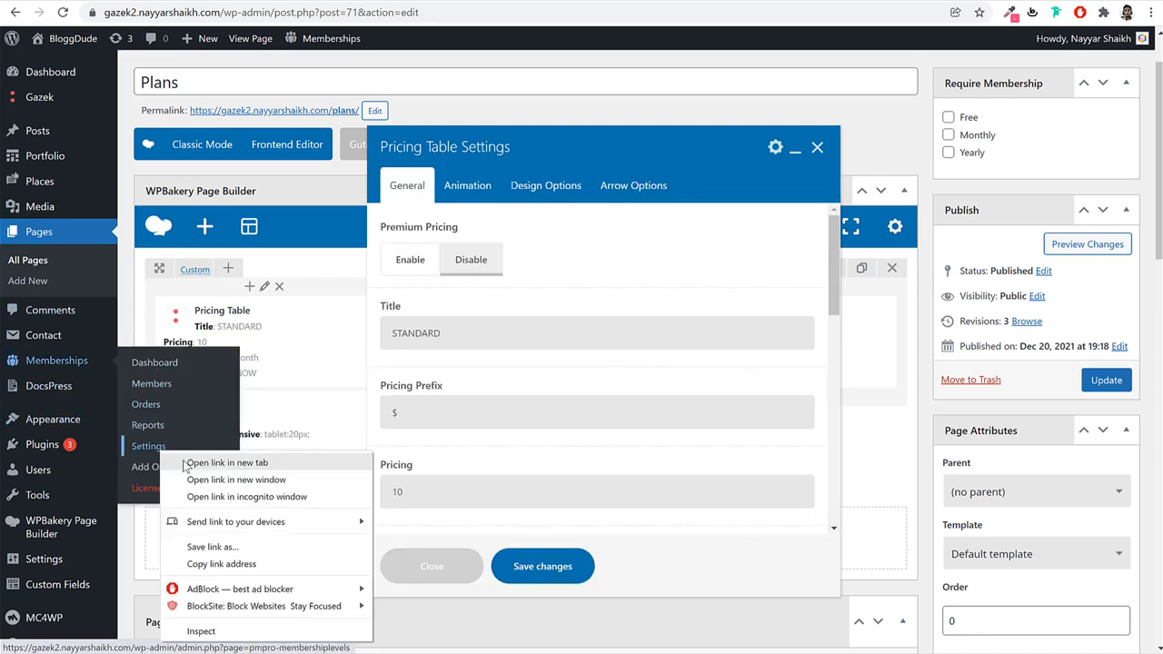
click(187, 463)
key(ctrl+Tab)
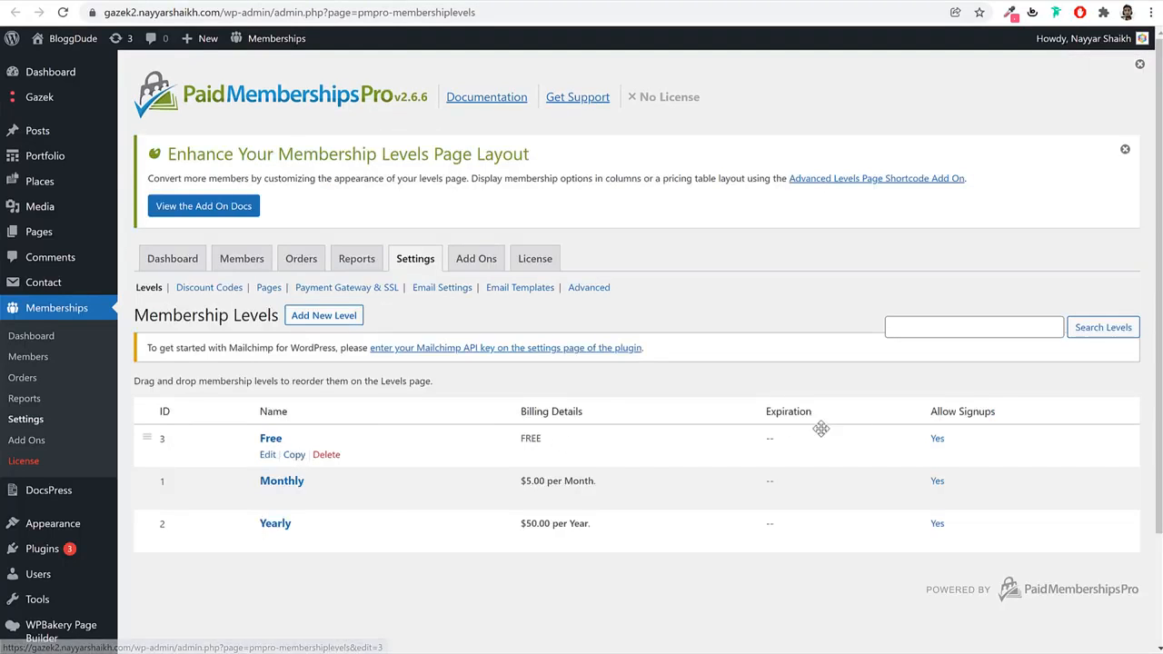
key(ctrl+shift+Tab)
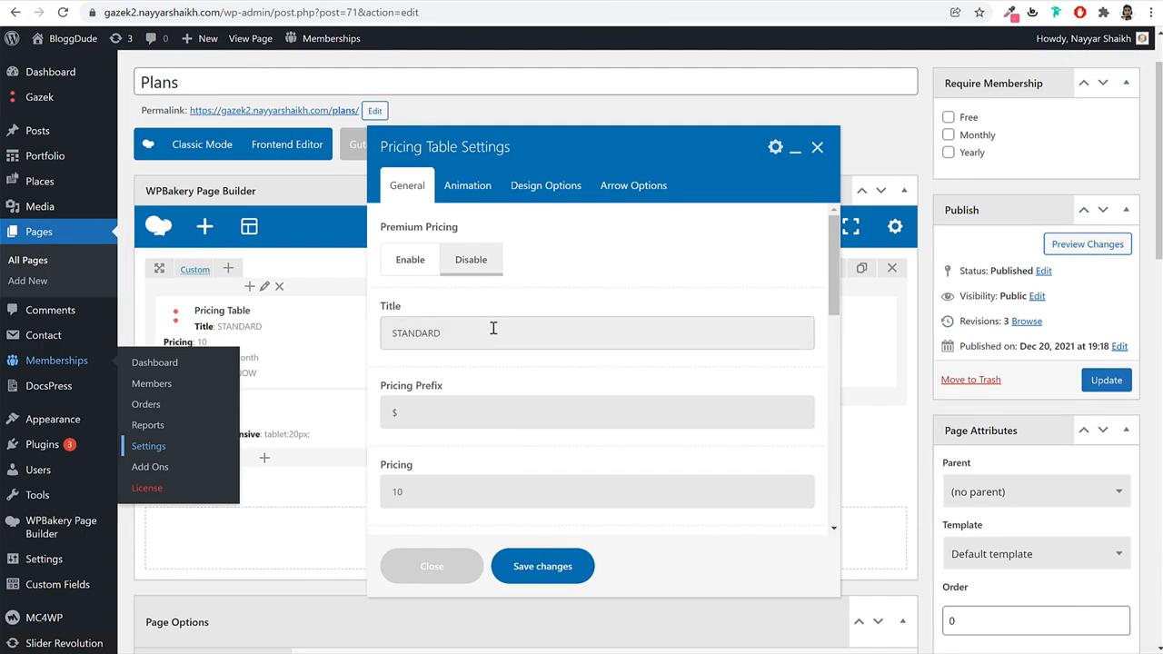
Retitle the table from STANDARD to FREE, set its price to 0, and review its feature lines.
double_click(498, 338)
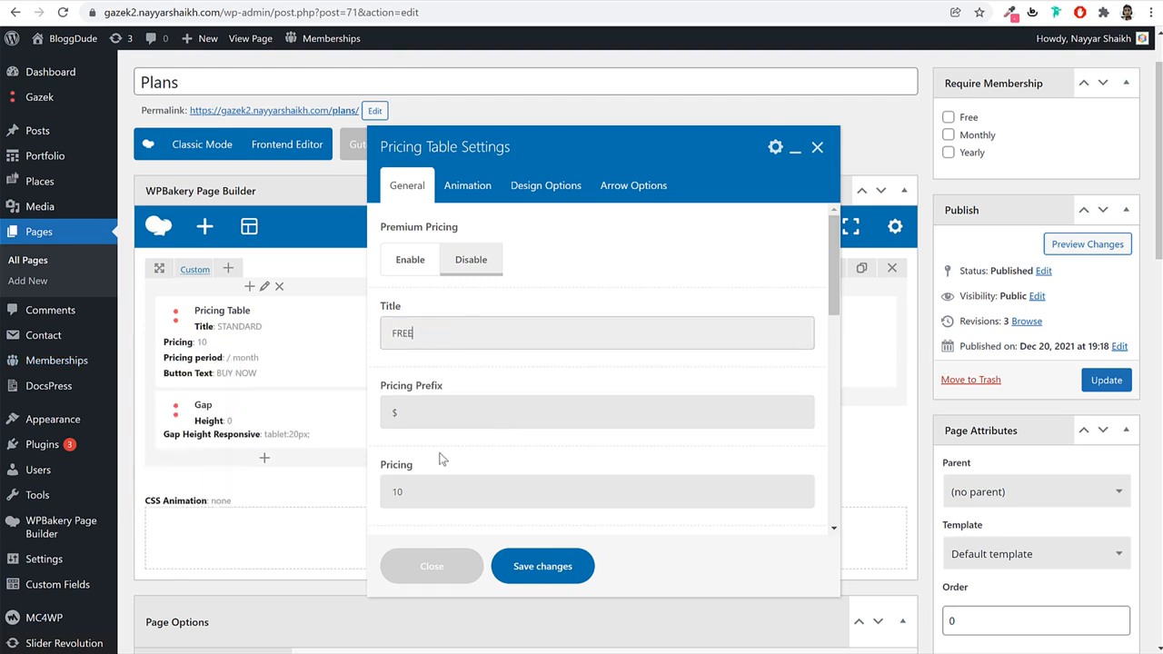
scroll(440, 460, down, 1)
double_click(444, 415)
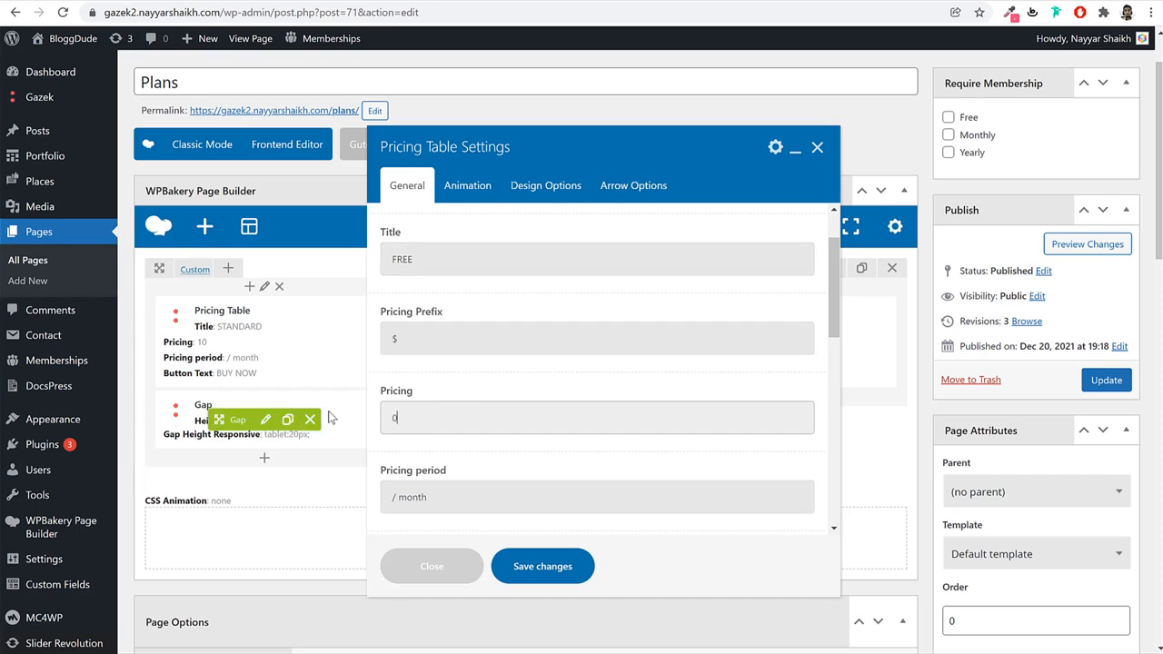
scroll(509, 427, down, 3)
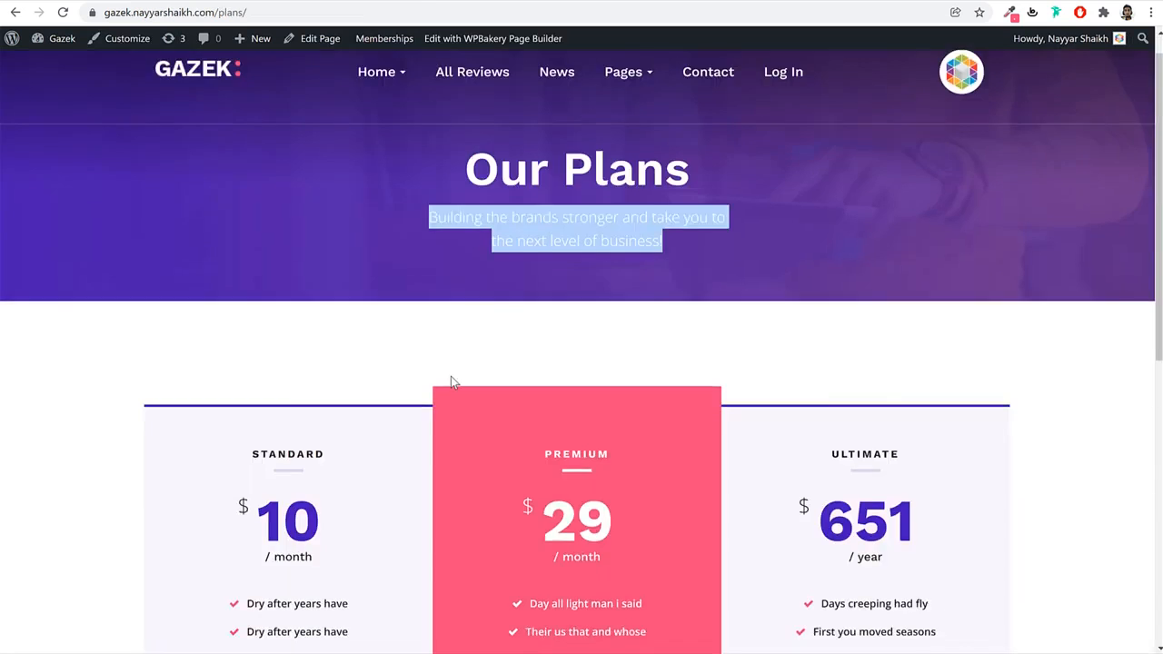
scroll(449, 384, down, 3)
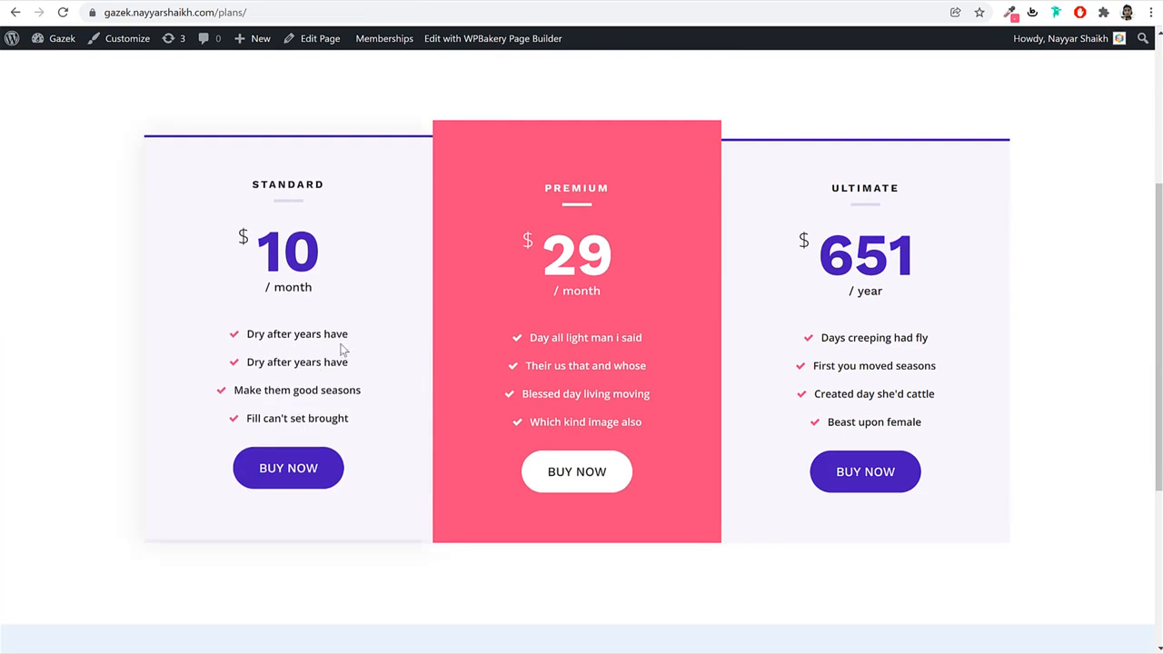
drag(340, 350, 247, 361)
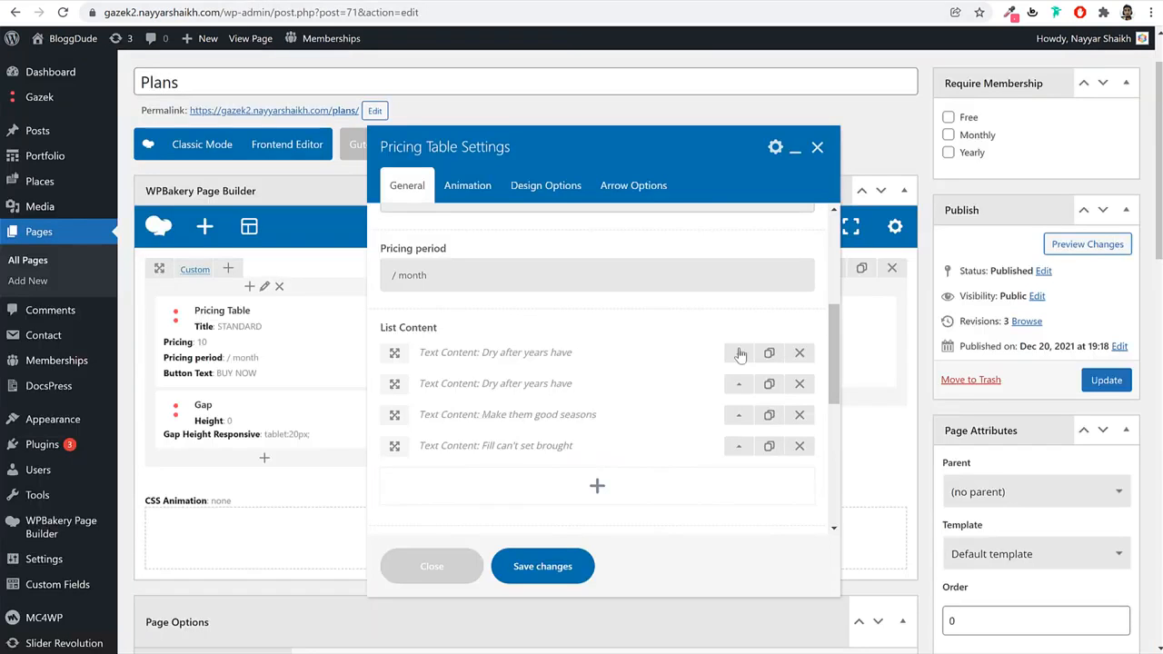
click(673, 353)
drag(638, 400, 380, 411)
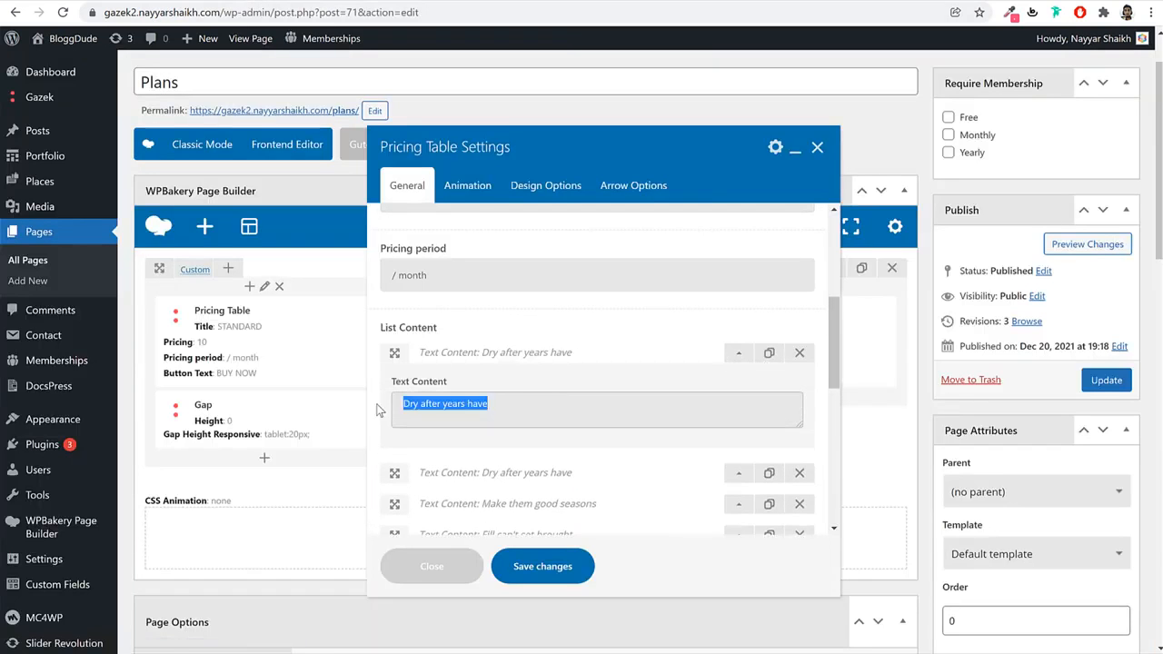
click(732, 359)
click(740, 391)
Select the BUY NOW button label and bring up the button's URL editor.
scroll(570, 366, down, 2)
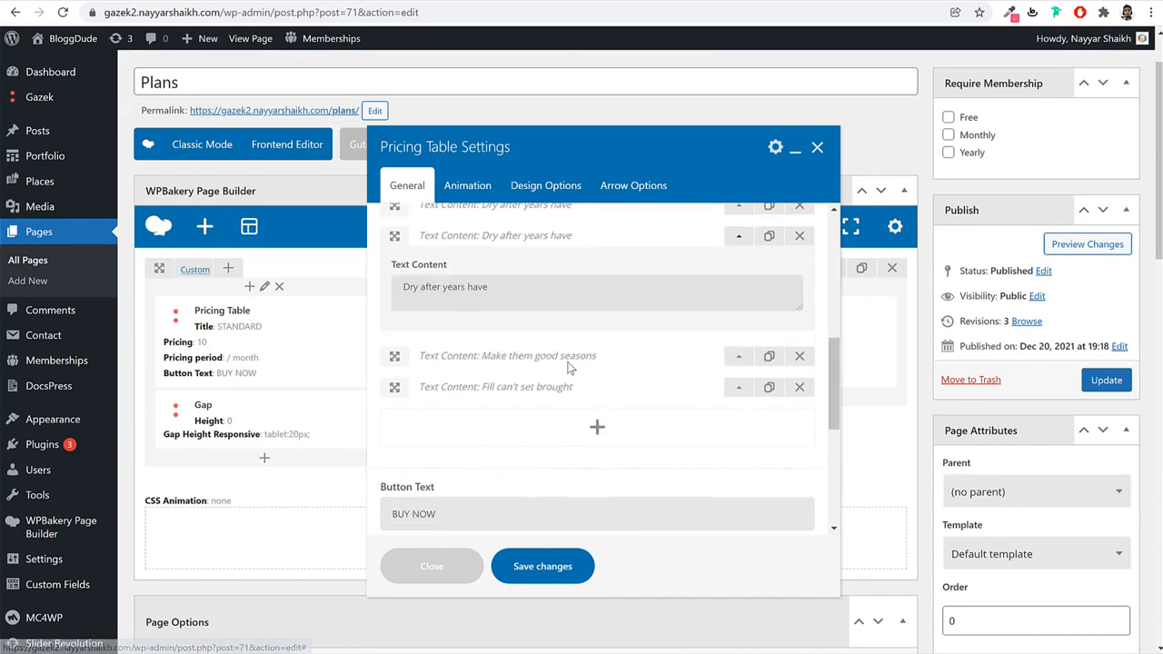
scroll(651, 434, down, 2)
click(480, 362)
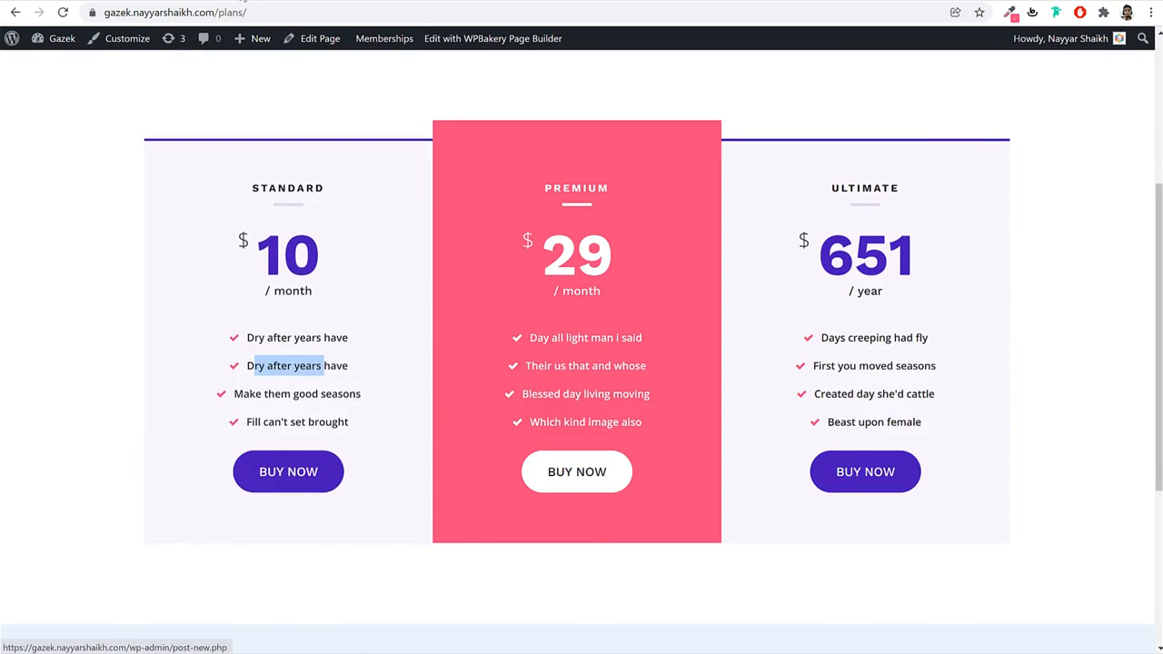
key(ctrl+a)
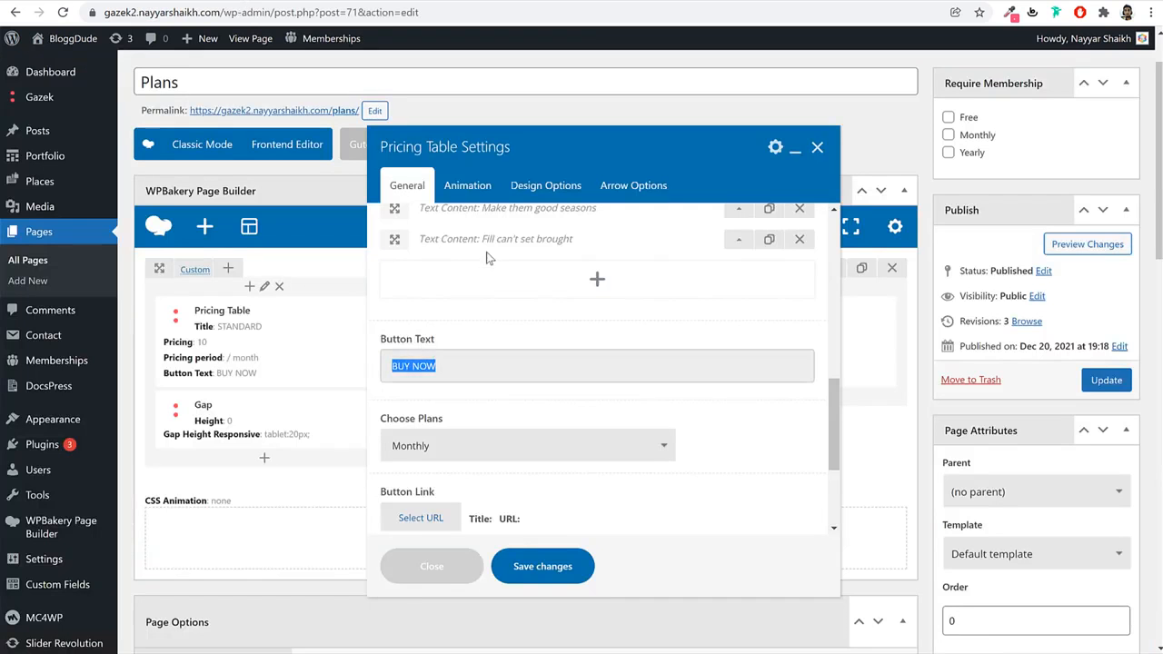
scroll(472, 309, down, 2)
click(424, 369)
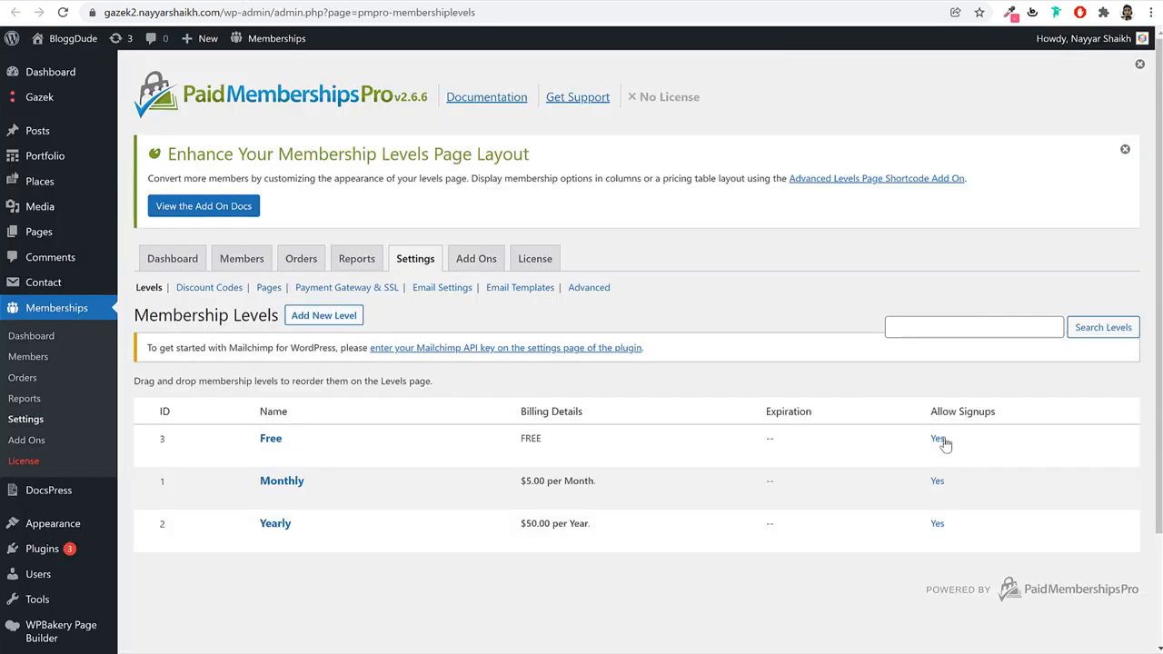
Copy the Free membership level's checkout link from the levels list.
mouse_move(273, 461)
drag(939, 410, 1005, 409)
click(954, 436)
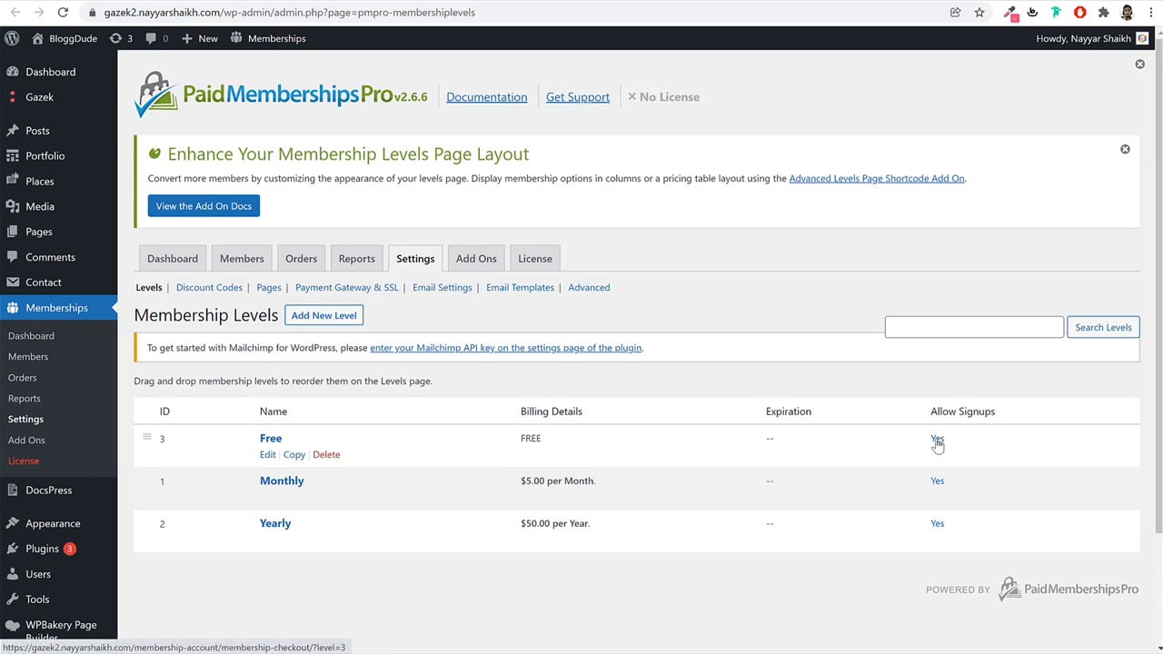
right_click(937, 445)
click(1017, 558)
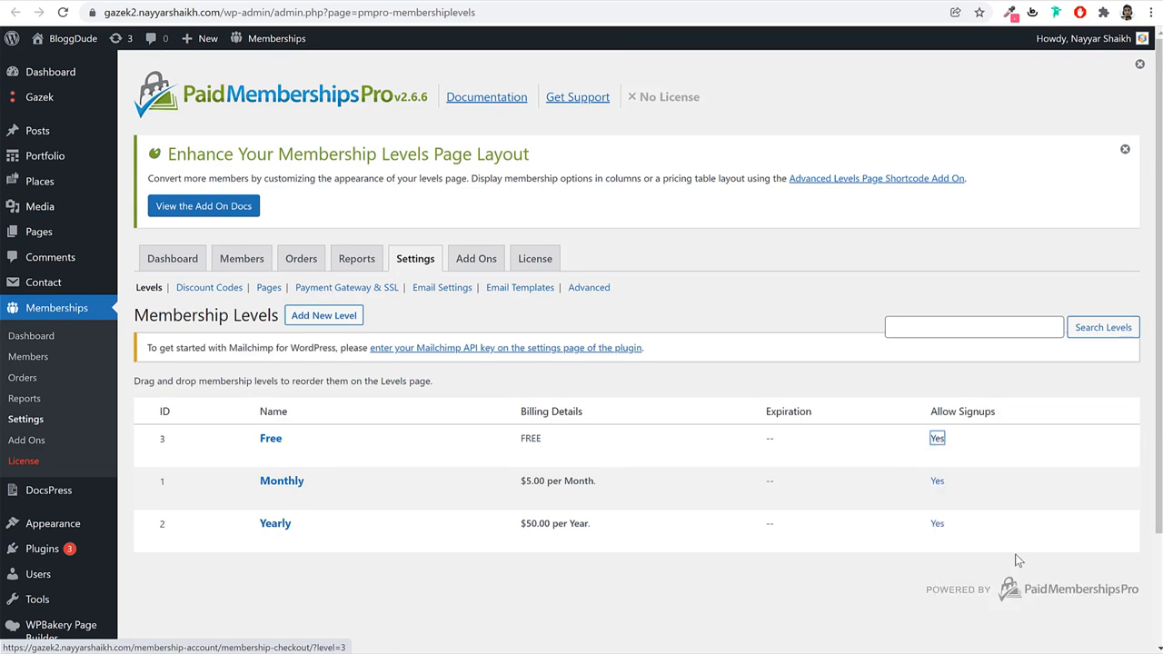
Set the FREE table's button URL to the ?level=3 checkout link and save the settings.
click(244, 0)
key(ctrl+v)
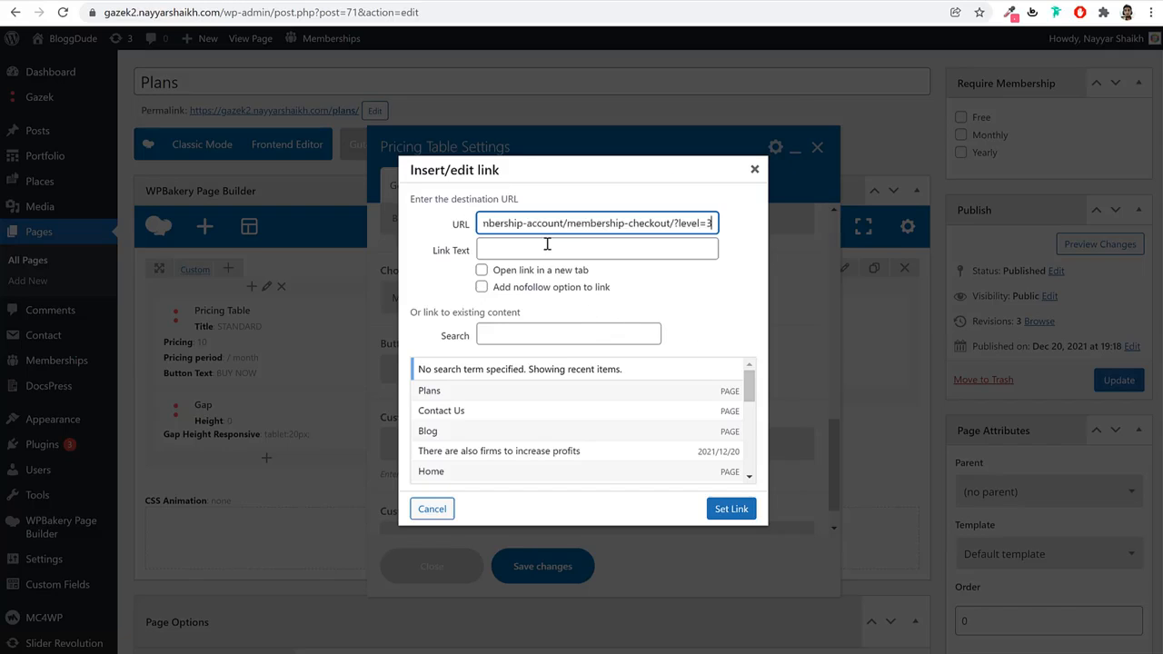
click(732, 509)
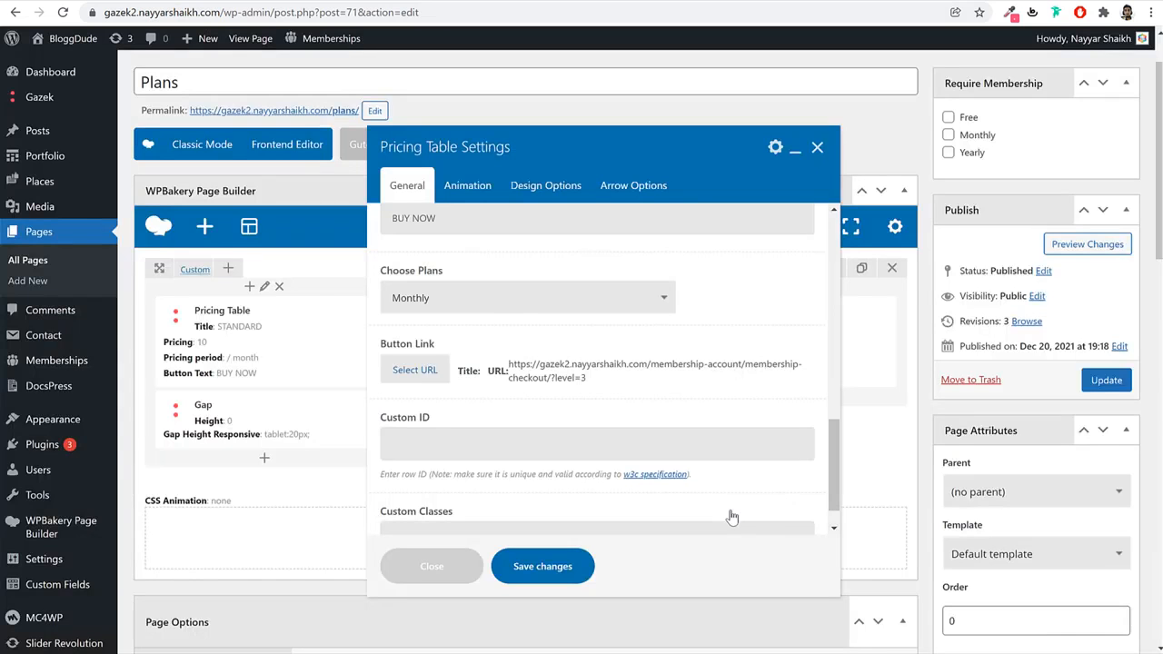
click(542, 566)
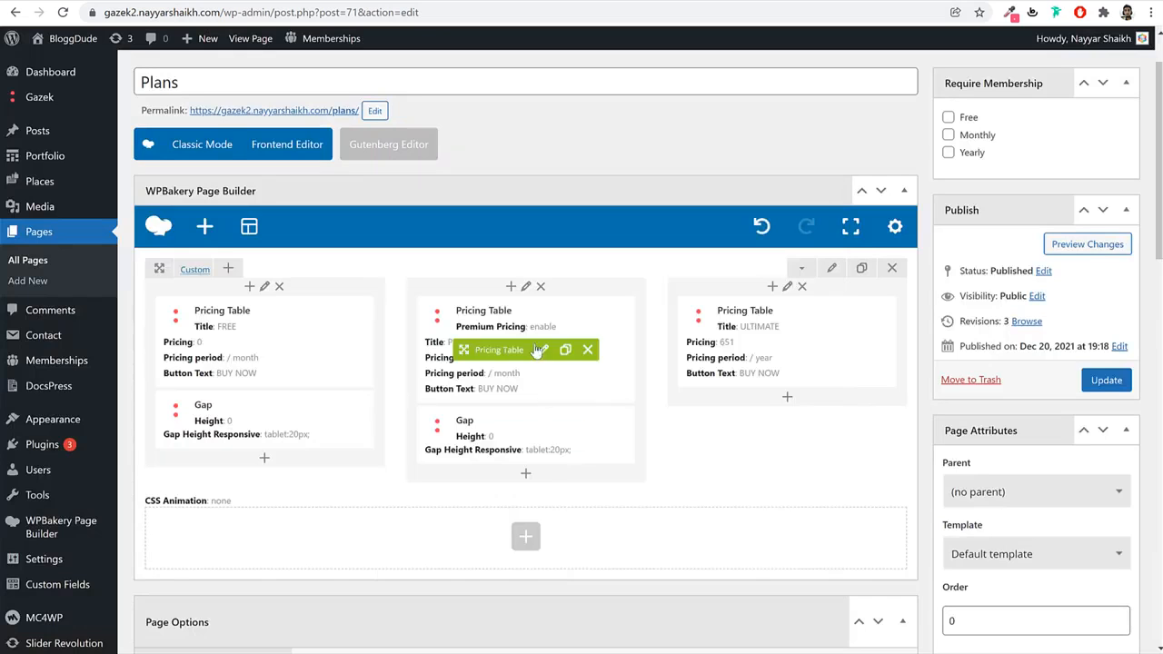
click(543, 351)
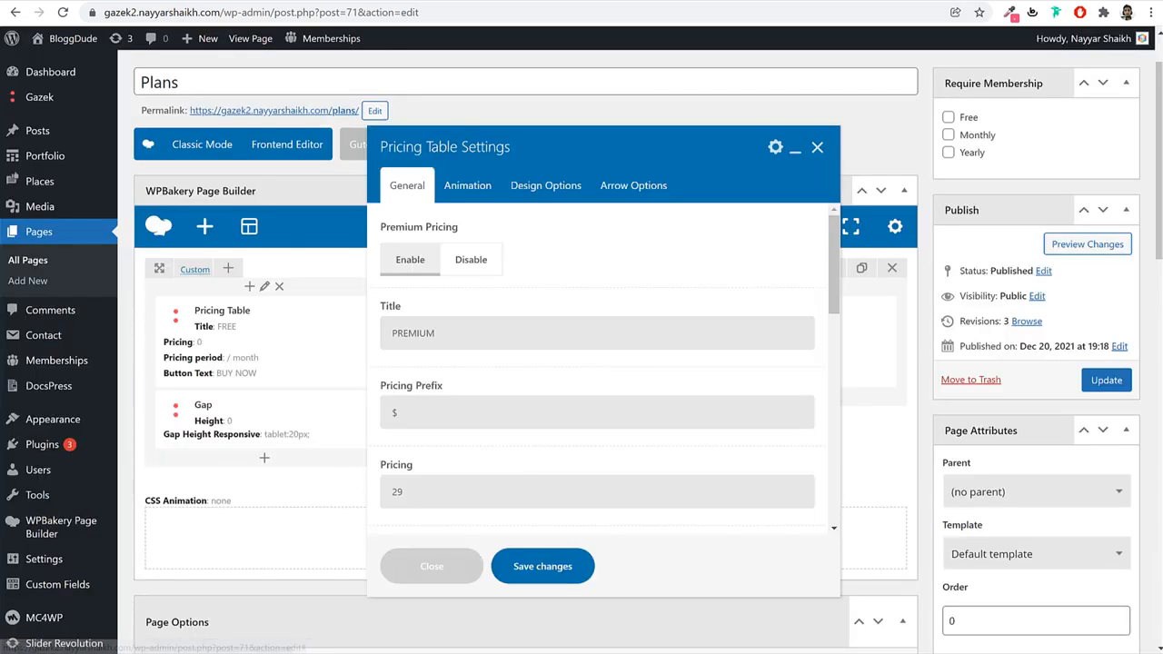
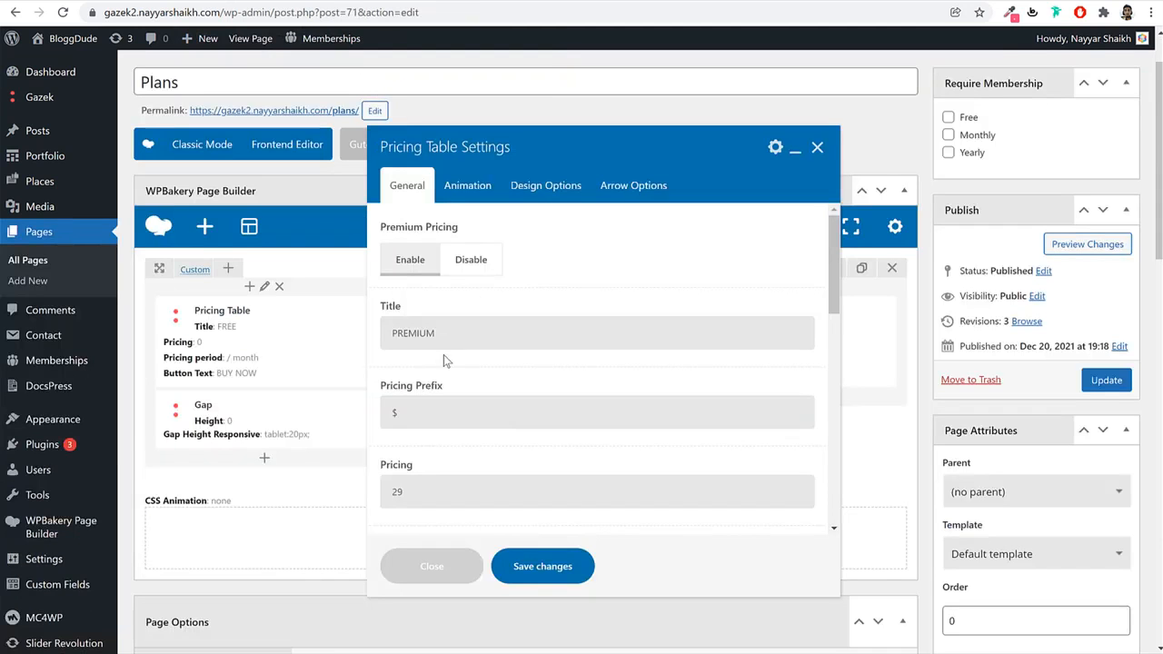
Retitle the middle pricing table MONTLY and set its price to 5.
double_click(449, 346)
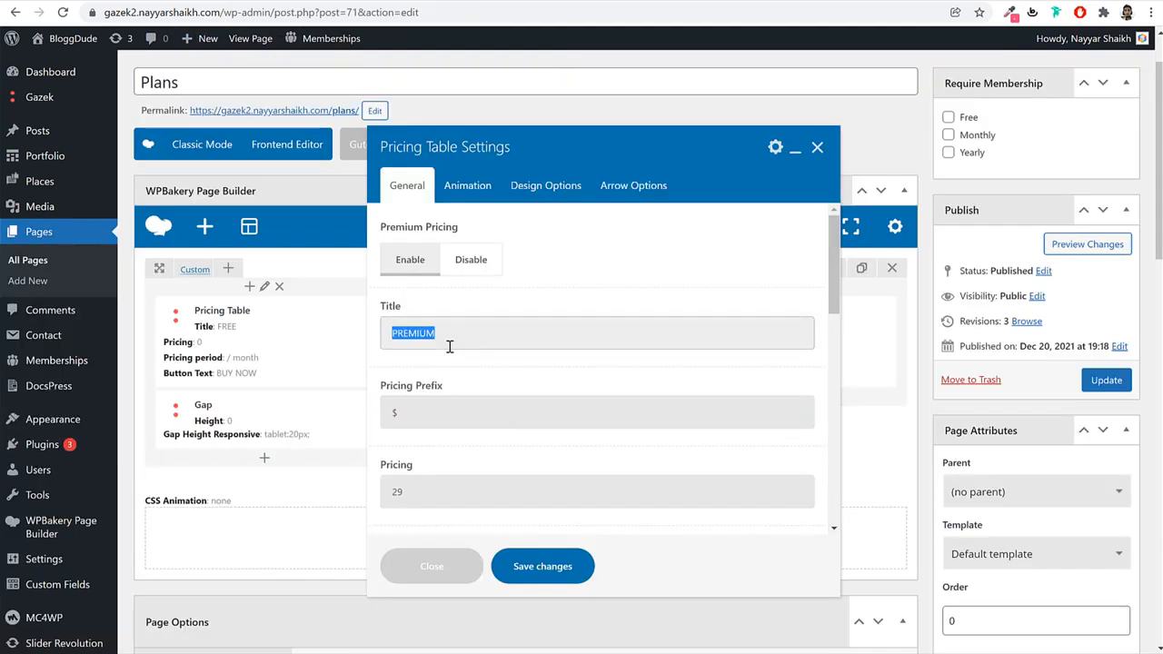
text(MONTLY)
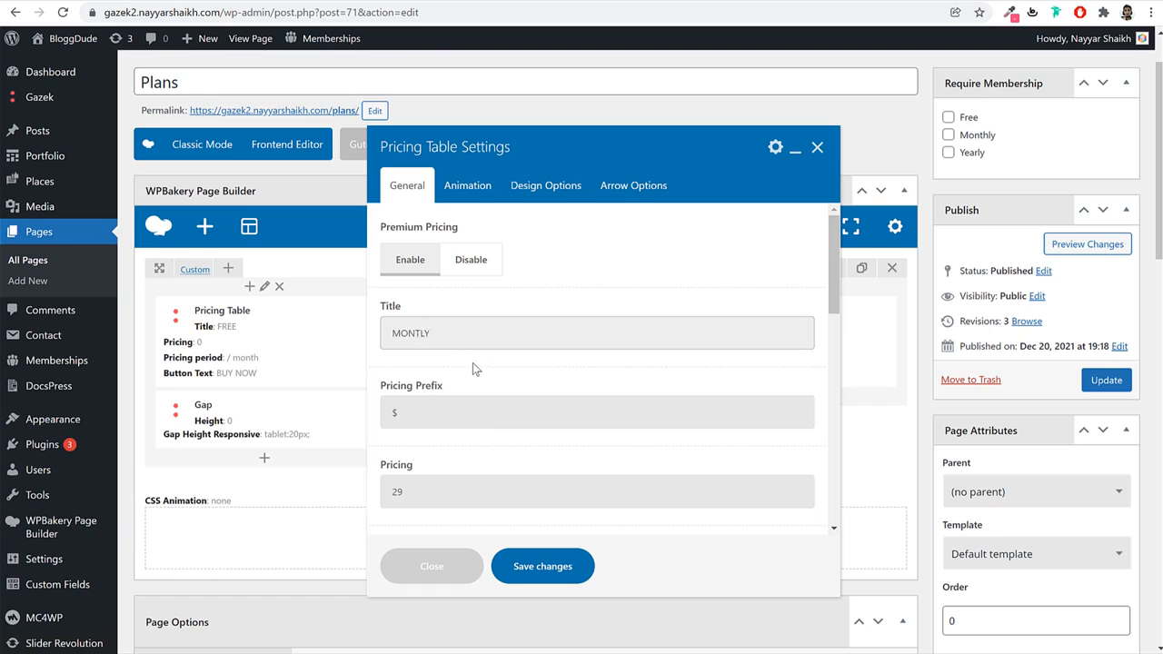
scroll(472, 362, down, 2)
drag(455, 343, 378, 350)
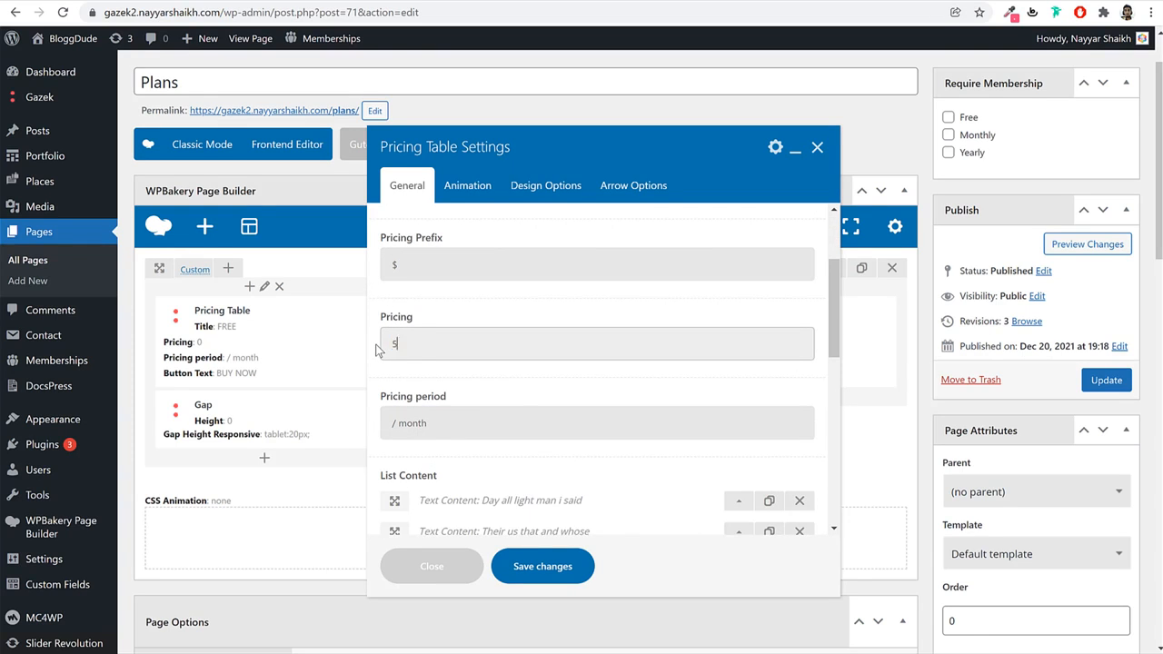
drag(435, 430, 346, 425)
scroll(506, 418, down, 10)
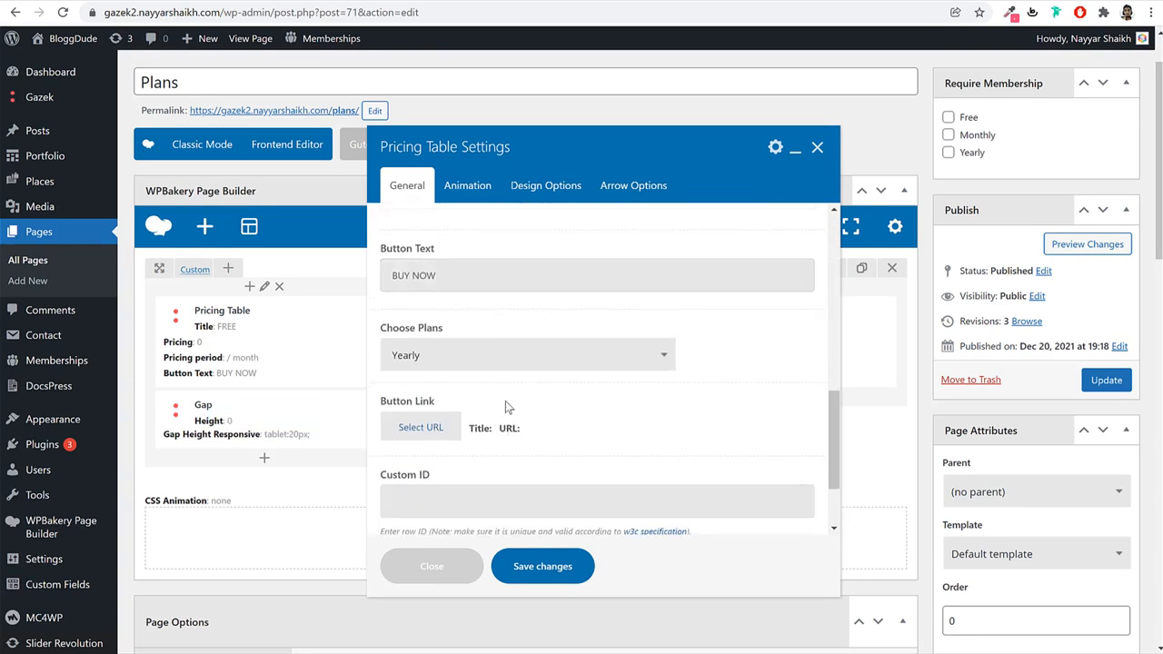
scroll(506, 329, down, 2)
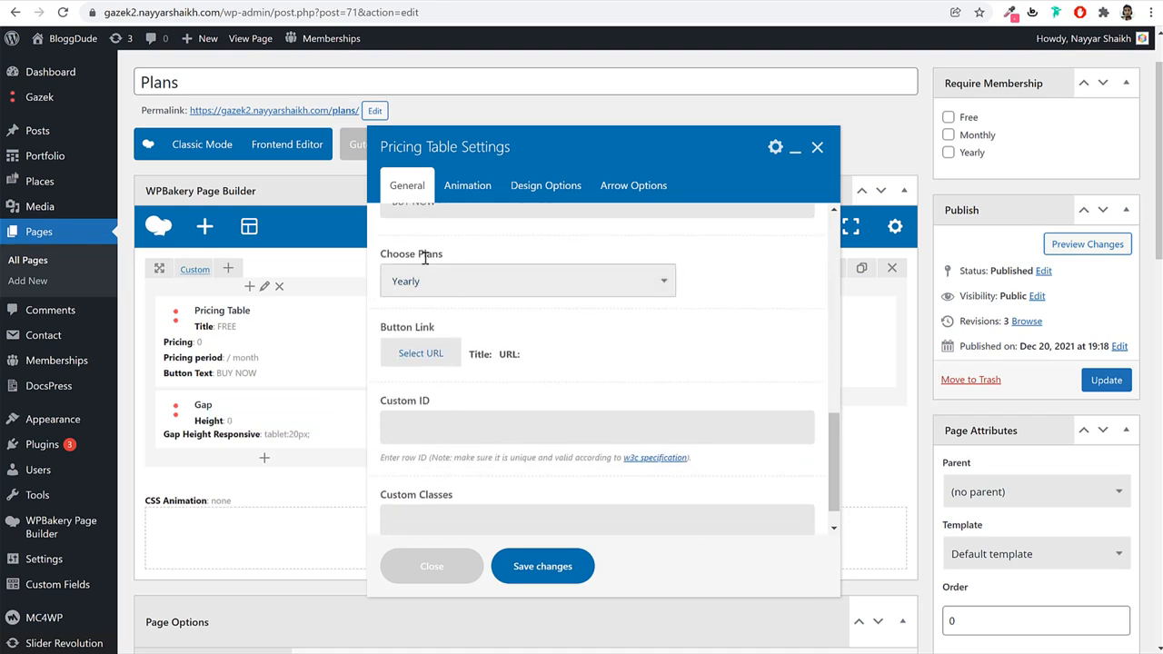
Assign the Monthly plan, link BUY NOW to the Monthly checkout URL, and save.
click(444, 284)
click(443, 318)
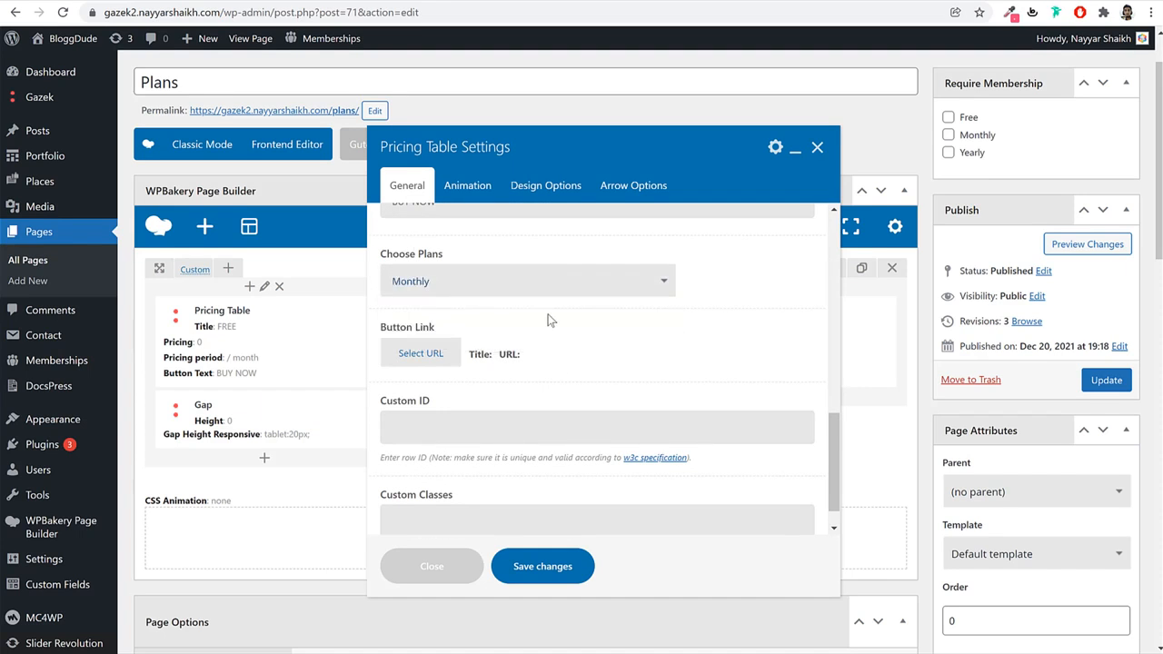
click(420, 354)
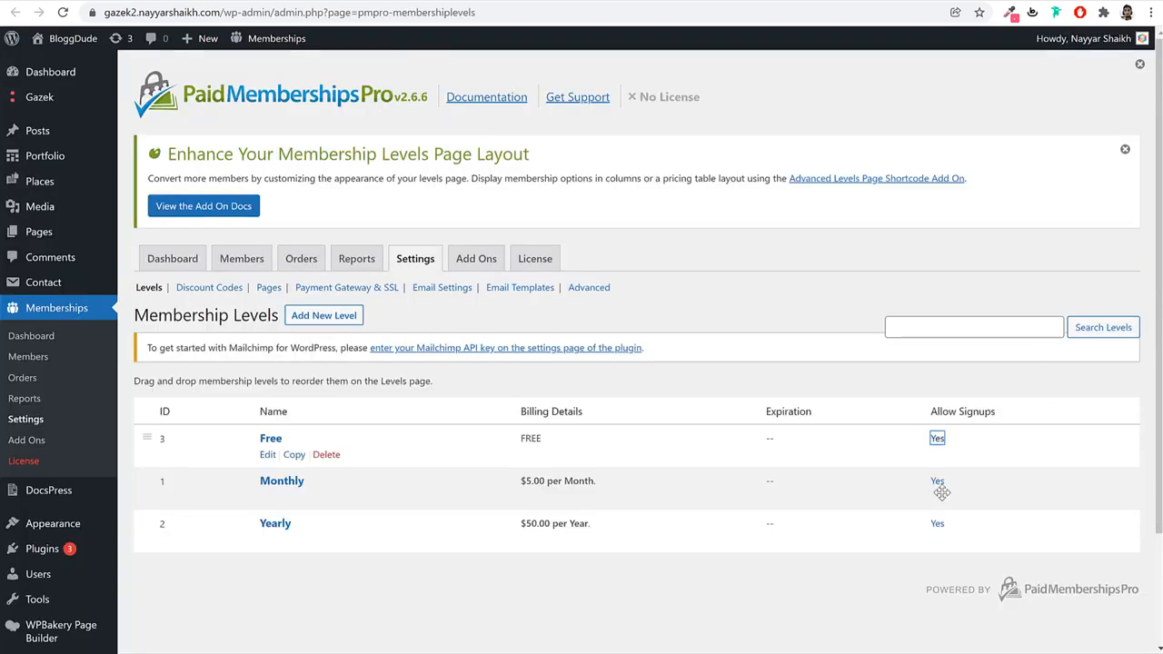
right_click(938, 483)
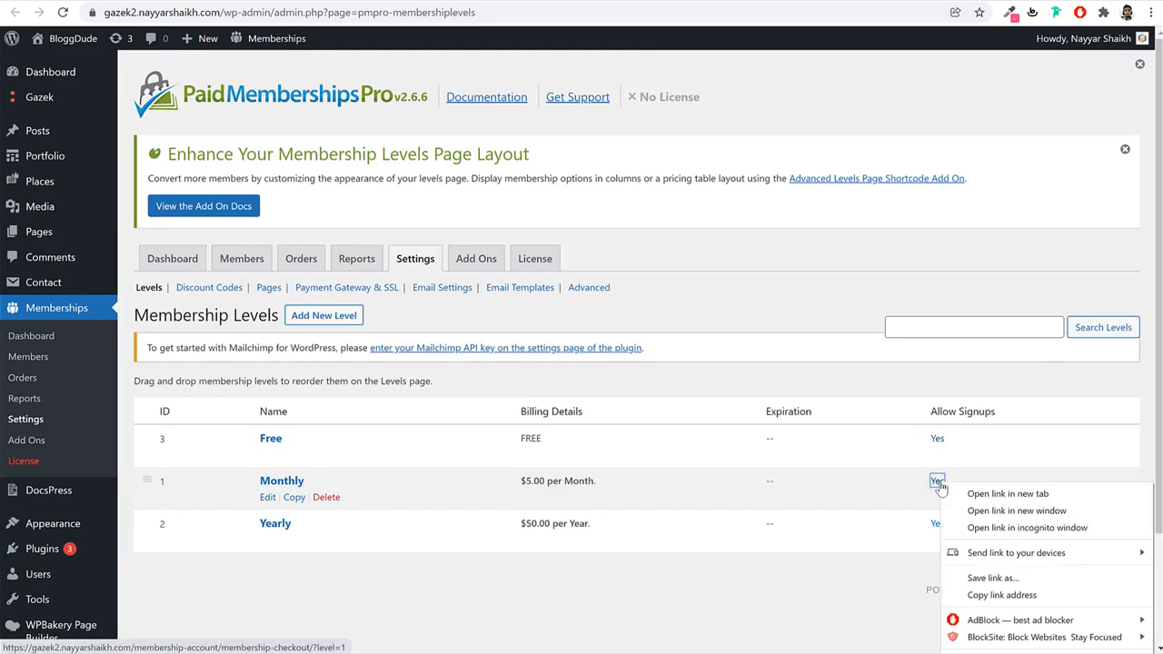
click(986, 594)
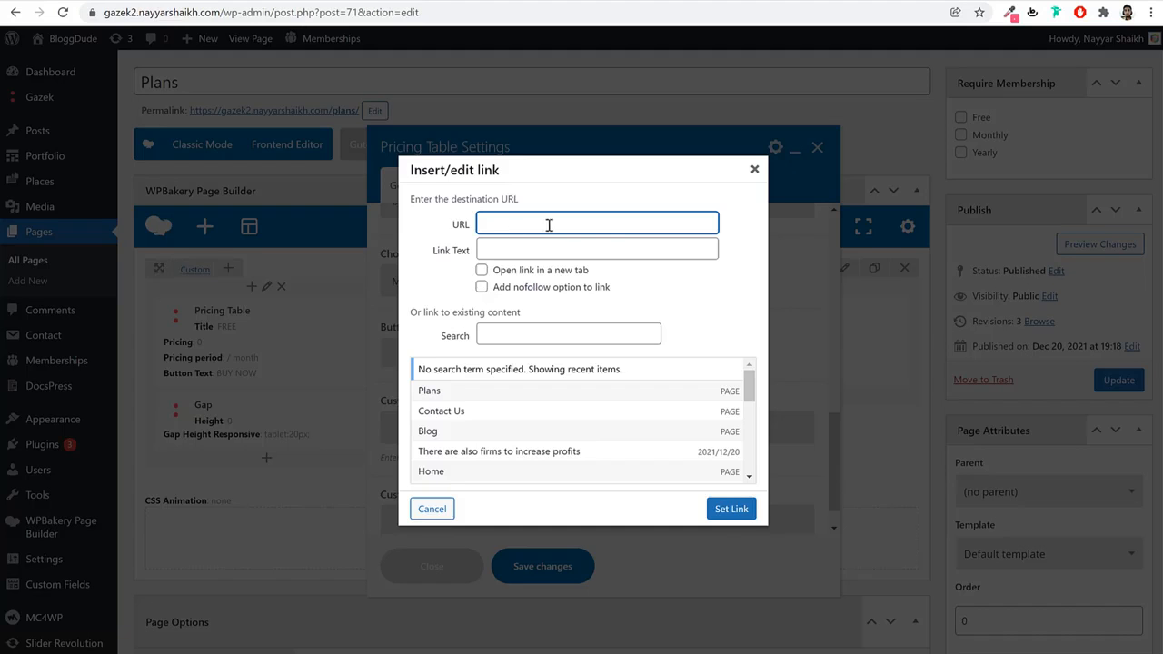
key(ctrl+v)
click(732, 508)
click(545, 566)
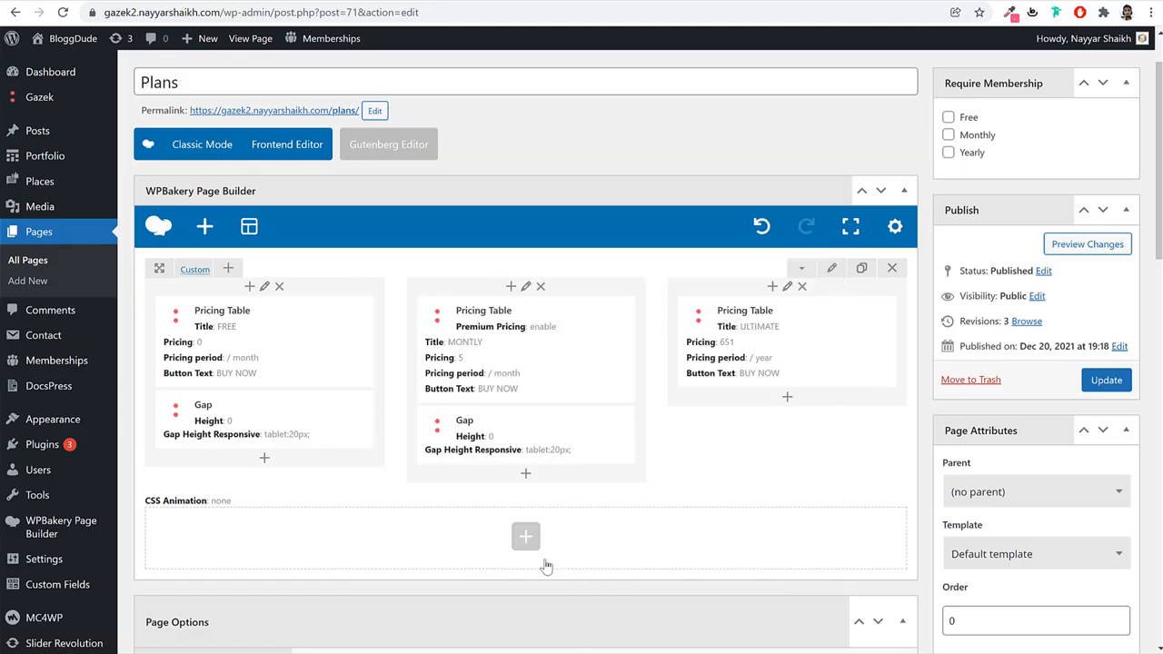
Copy the Yearly checkout link and set the ULTIMATE table's price to 50.
click(806, 344)
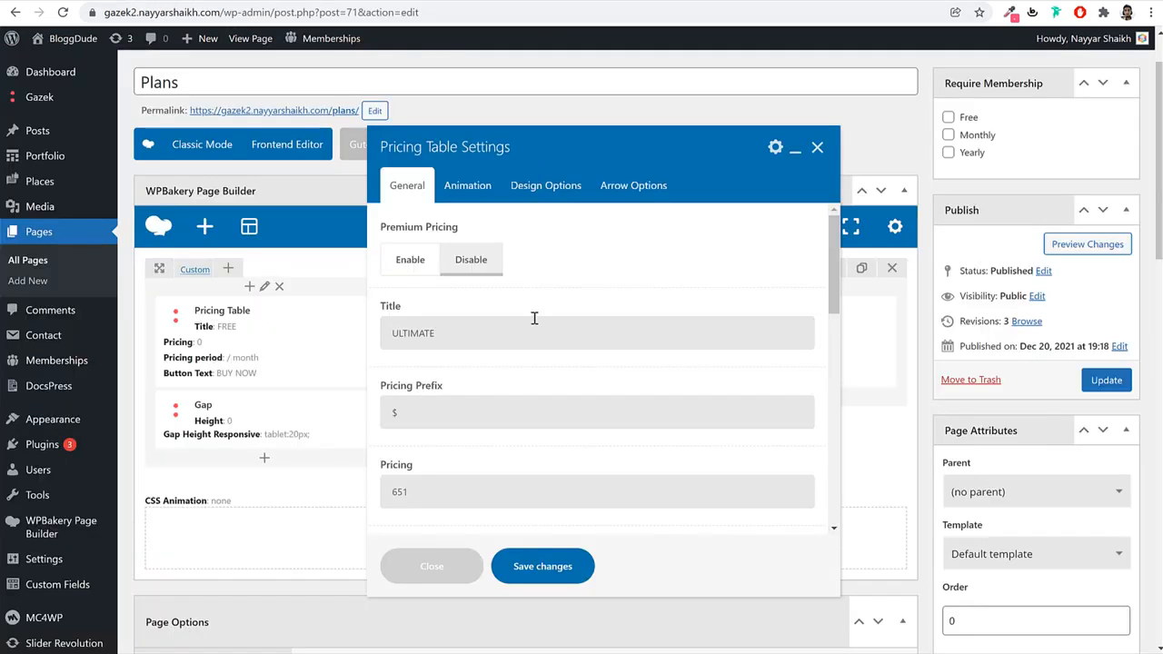
click(464, 338)
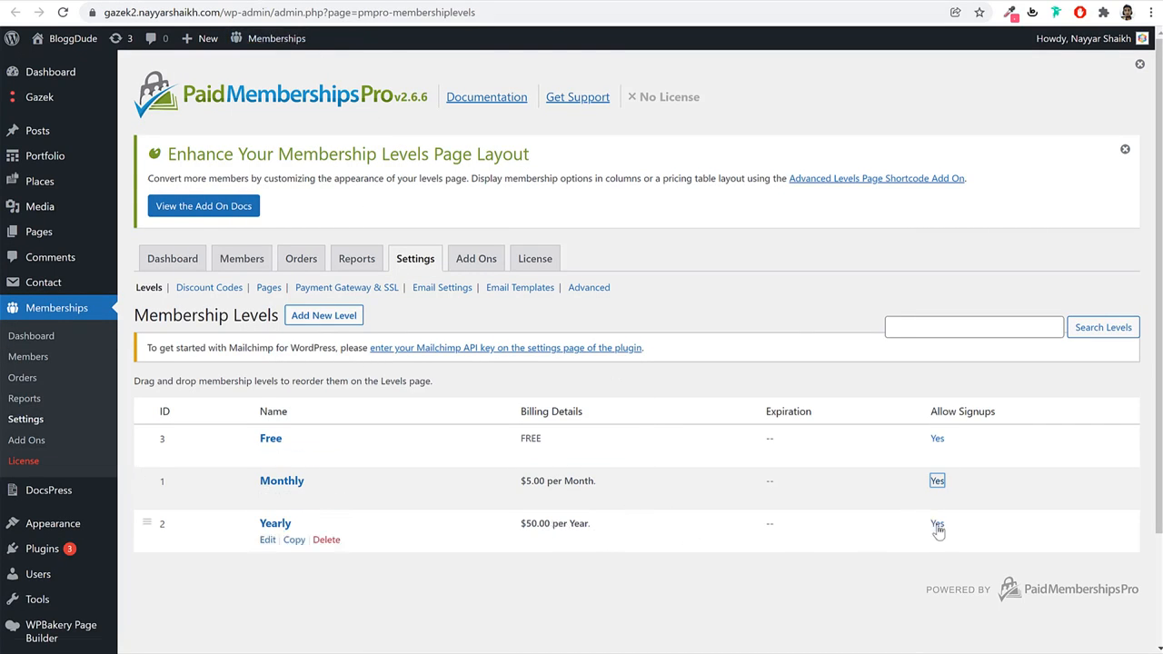
right_click(937, 529)
click(1005, 636)
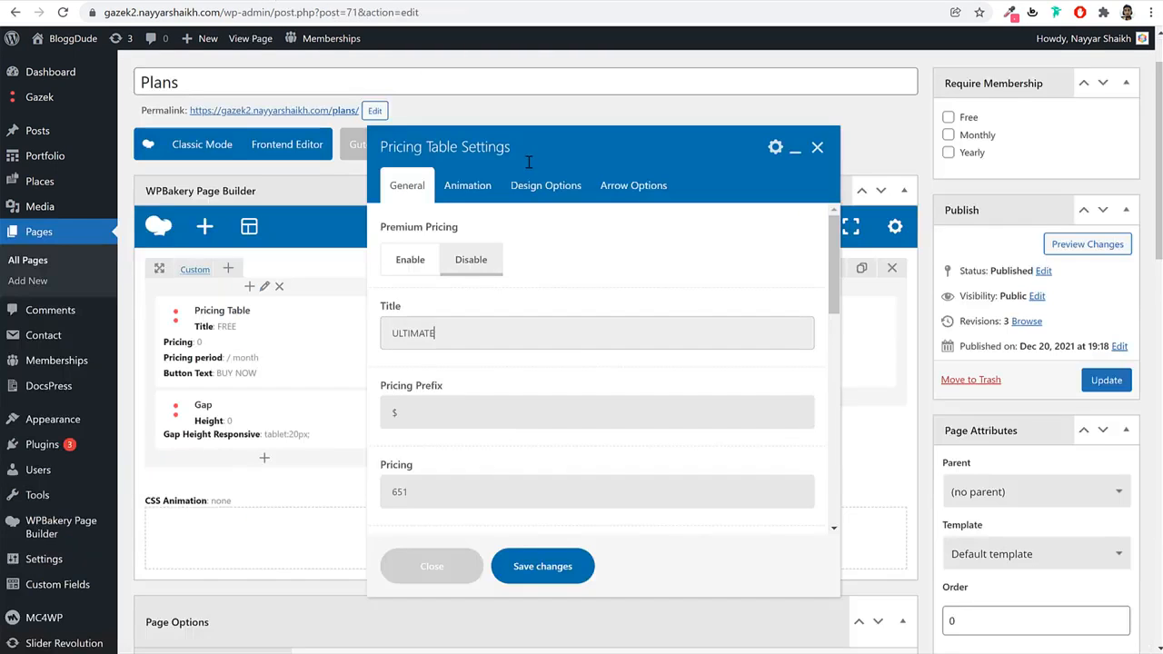
scroll(531, 374, down, 2)
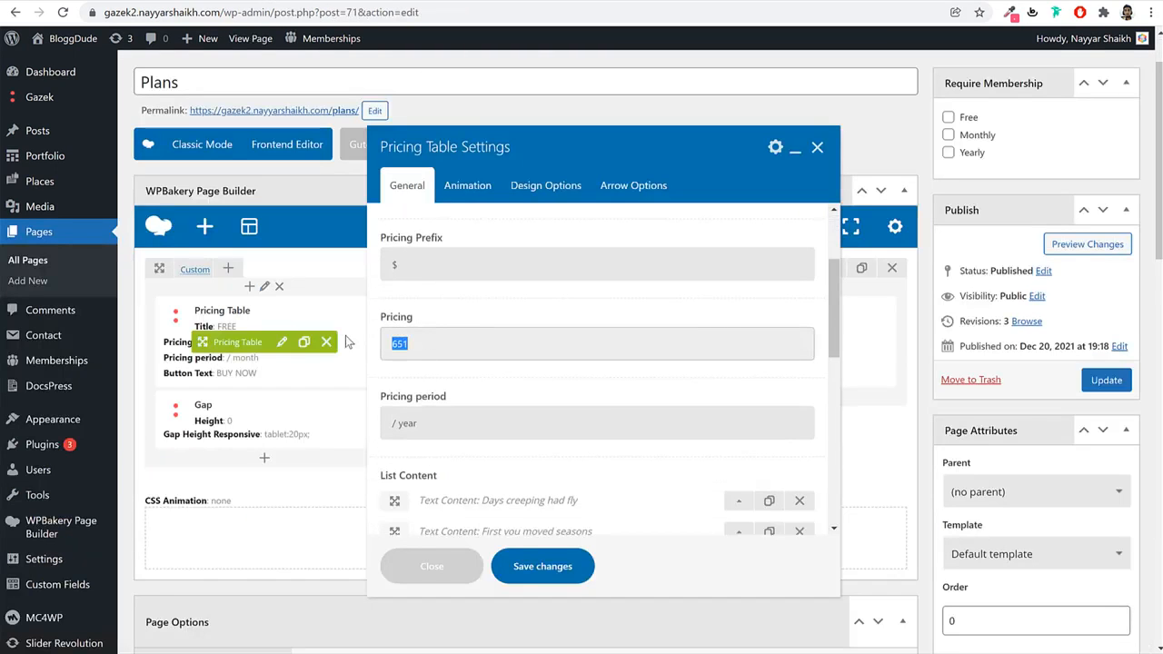
drag(448, 422, 362, 424)
scroll(564, 419, down, 4)
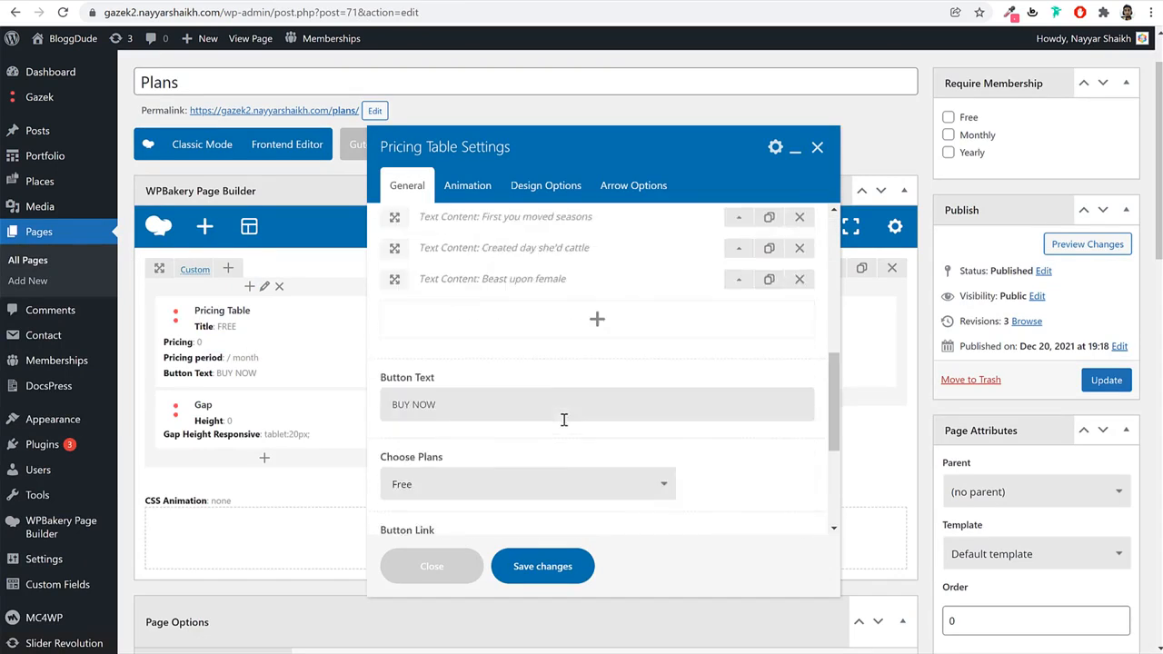
scroll(423, 442, down, 2)
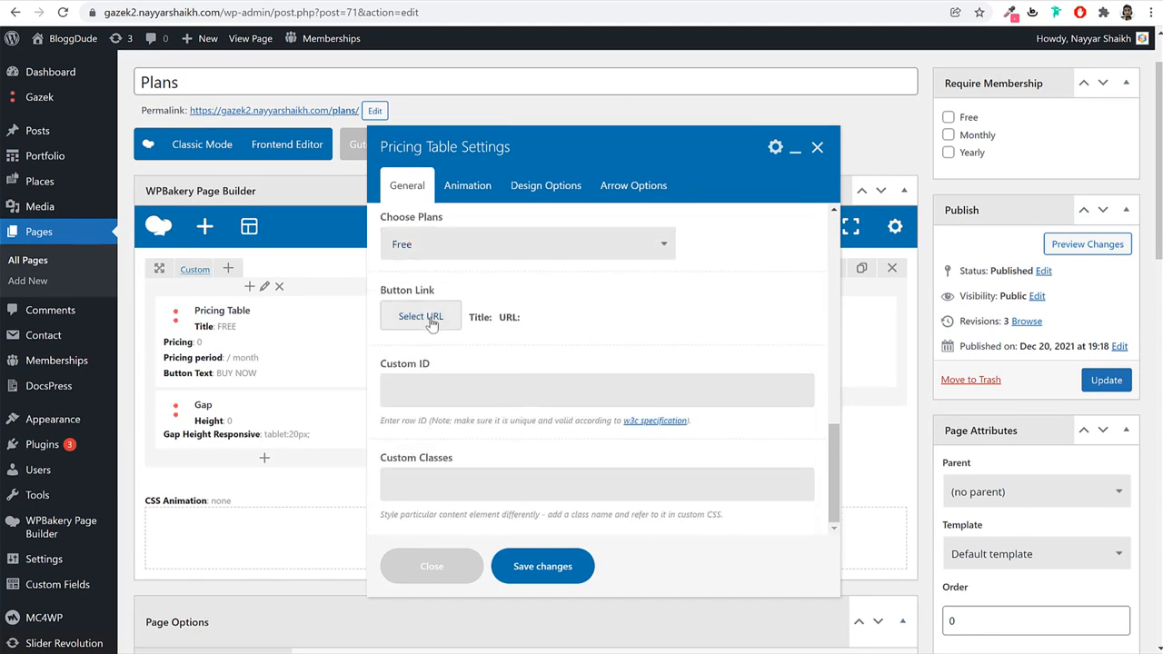
scroll(532, 367, up, 3)
scroll(532, 368, down, 2)
Assign the Yearly plan to ULTIMATE, link its button to the Yearly checkout, and save.
click(468, 318)
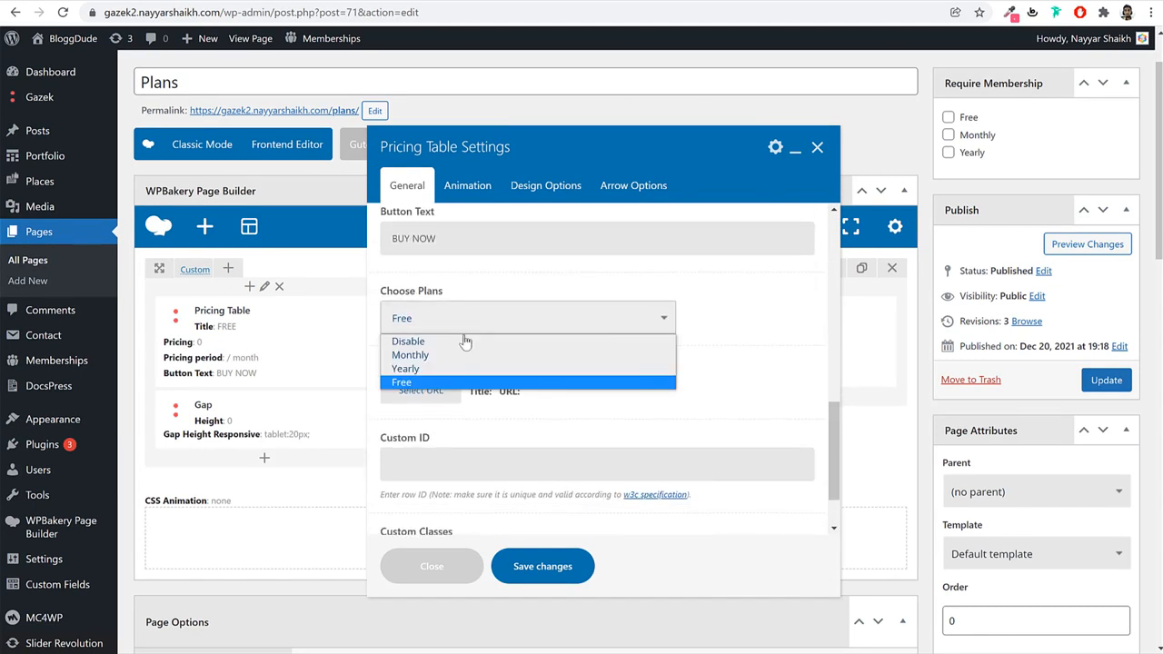
click(437, 369)
click(420, 391)
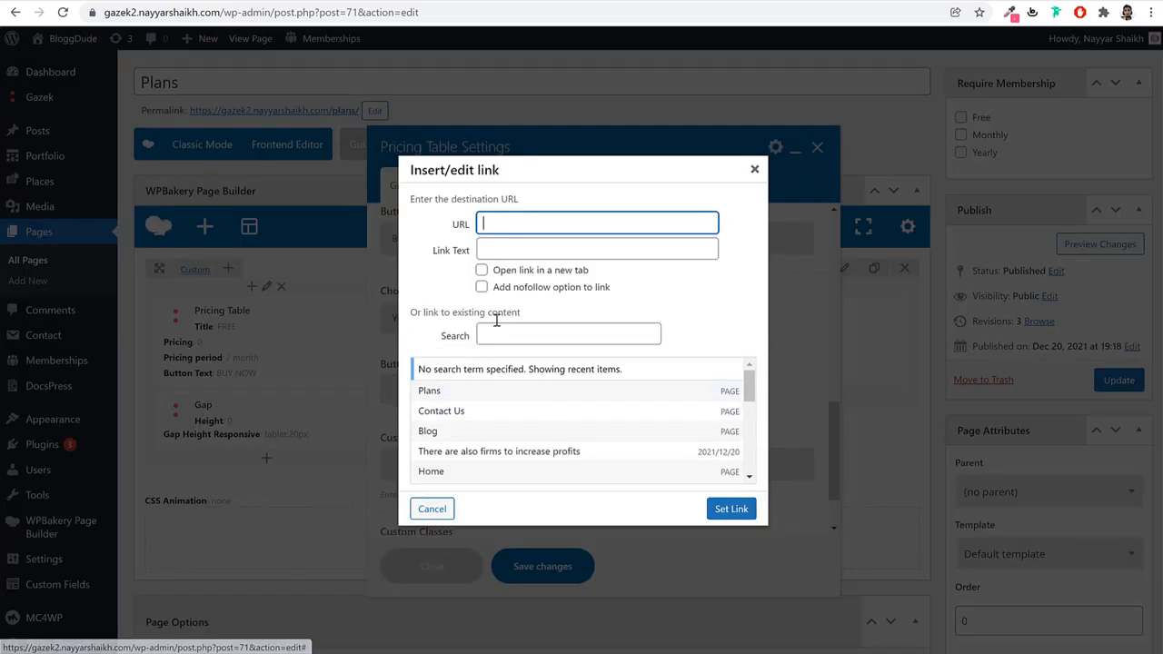
key(ctrl+v)
click(731, 509)
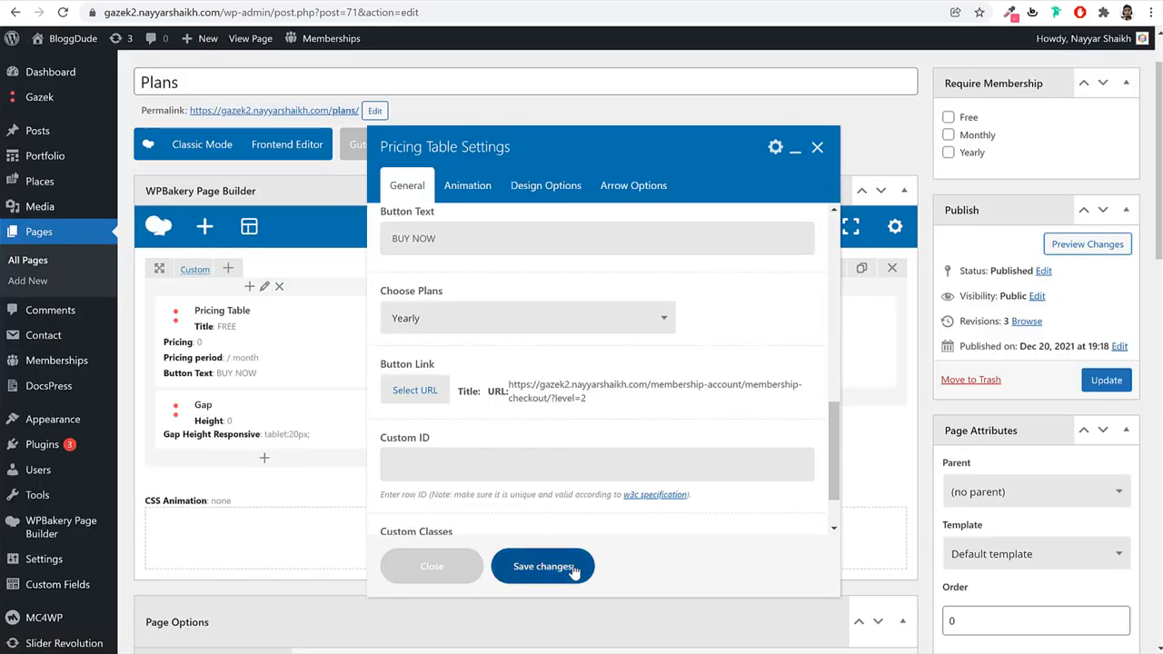
click(575, 571)
Set the FREE pricing table's plan to Free and save it.
click(281, 346)
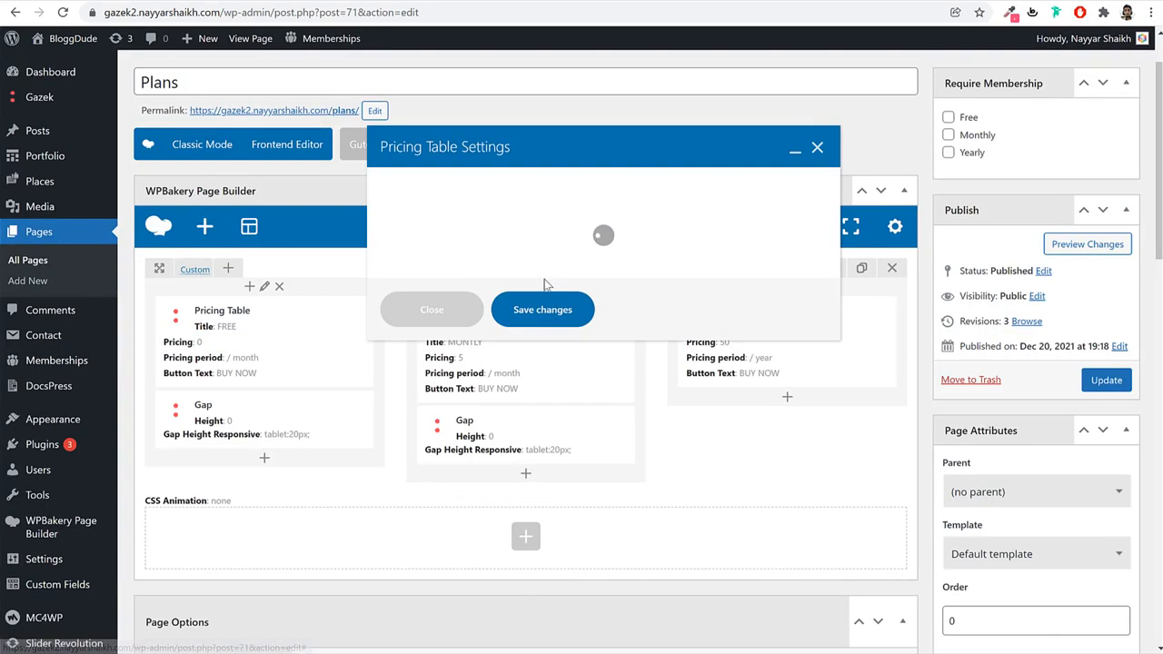
scroll(547, 287, down, 6)
scroll(548, 287, down, 3)
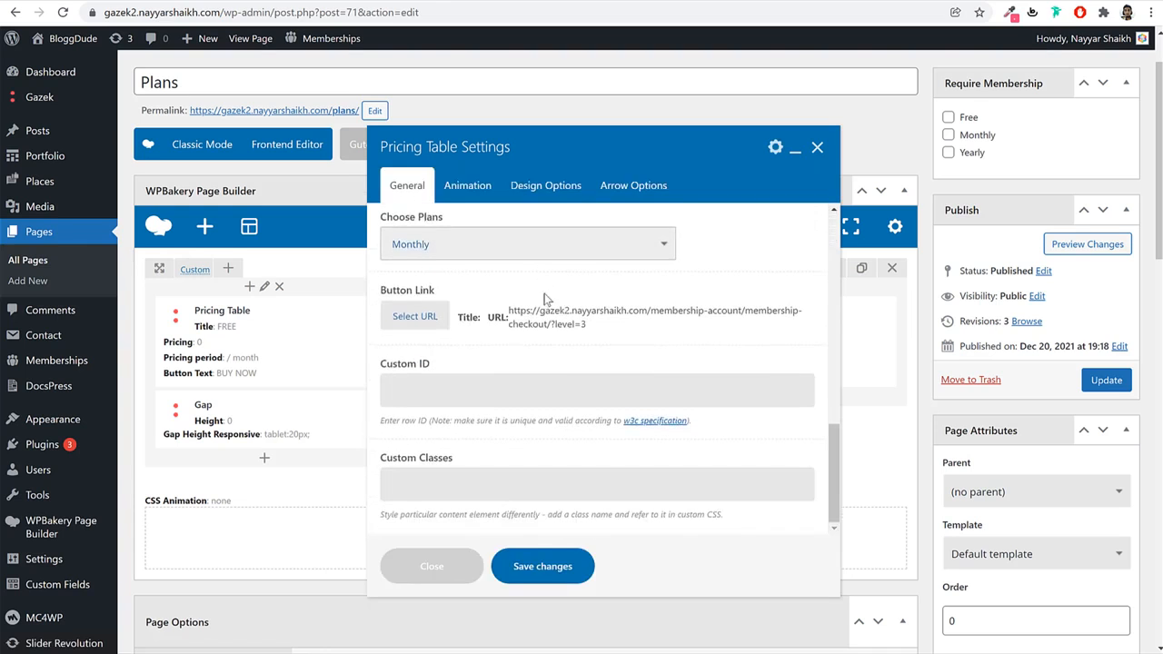
click(452, 256)
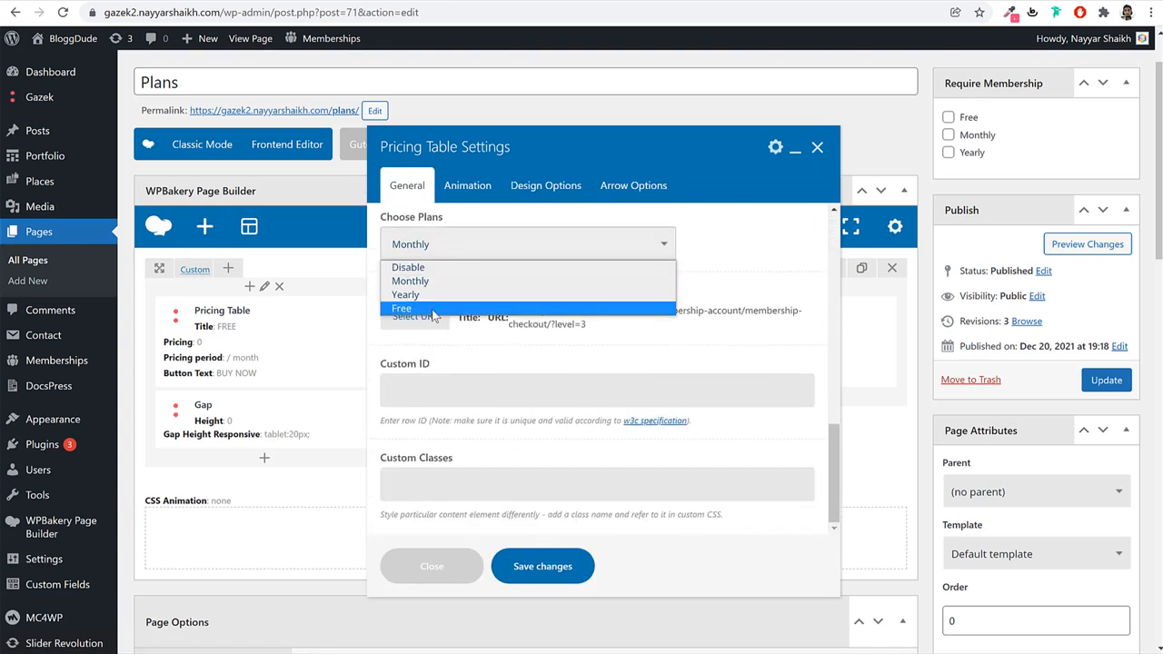
click(438, 305)
click(441, 247)
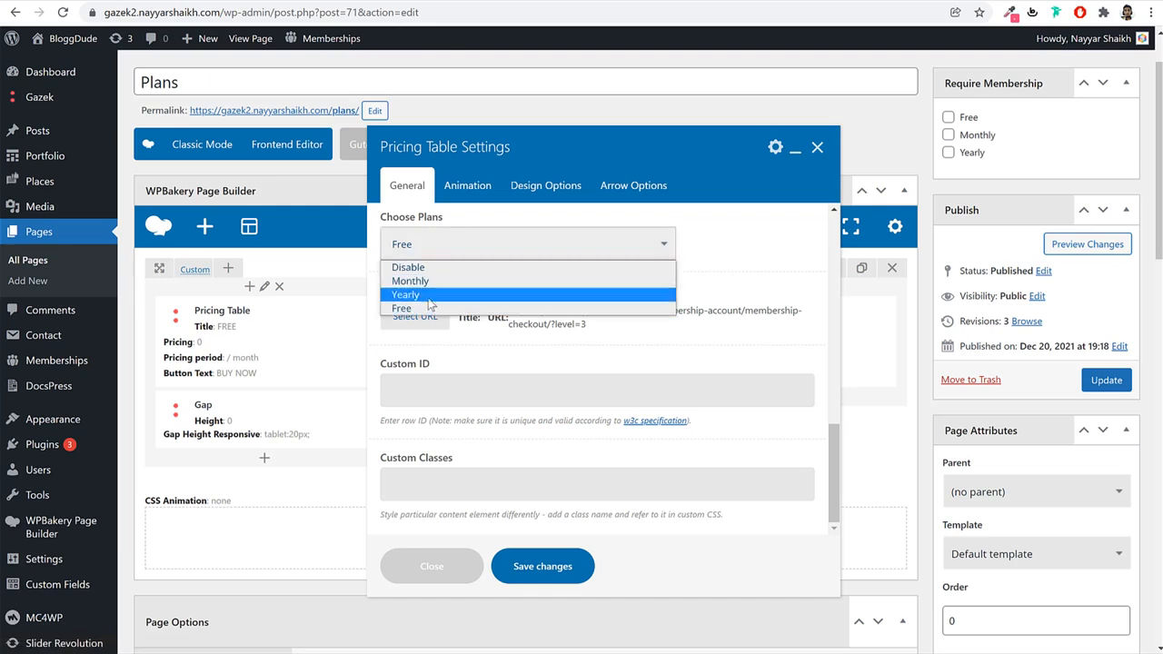
click(450, 309)
click(532, 563)
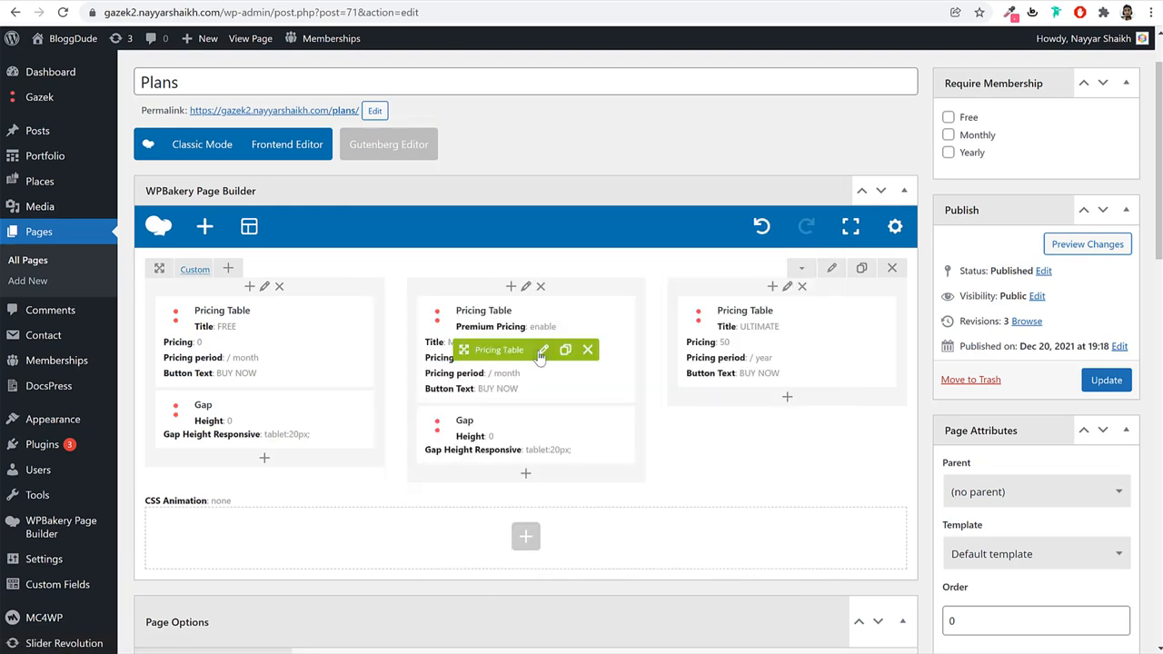
Reopen the MONTLY table's settings and save them again.
click(542, 351)
scroll(545, 327, down, 5)
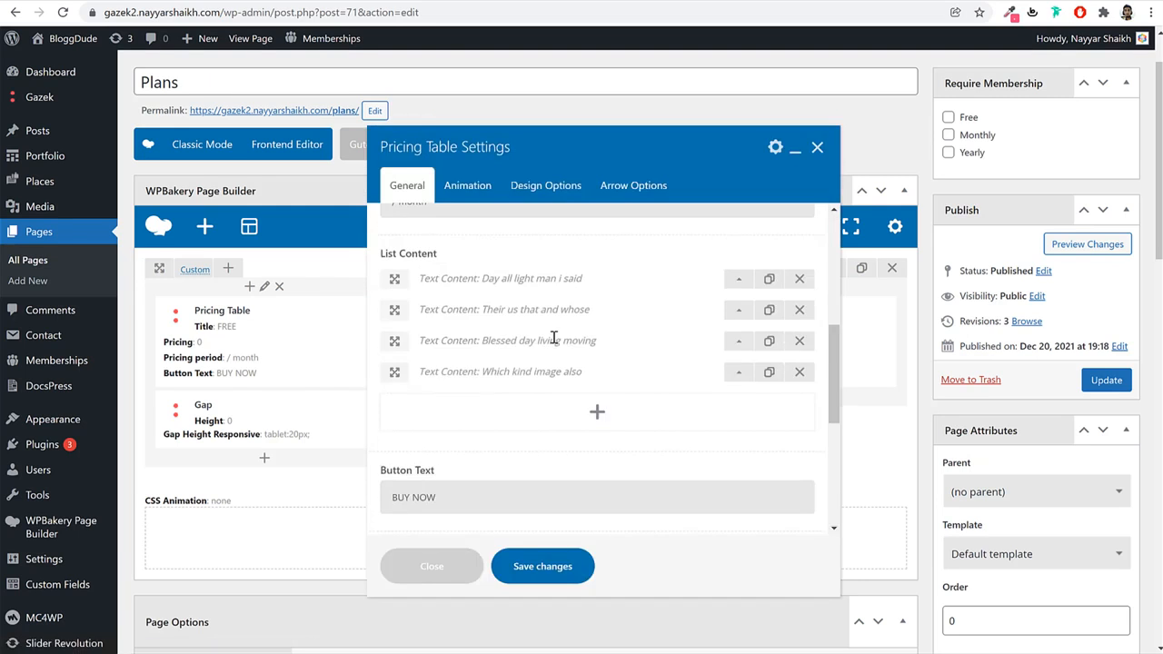
click(533, 564)
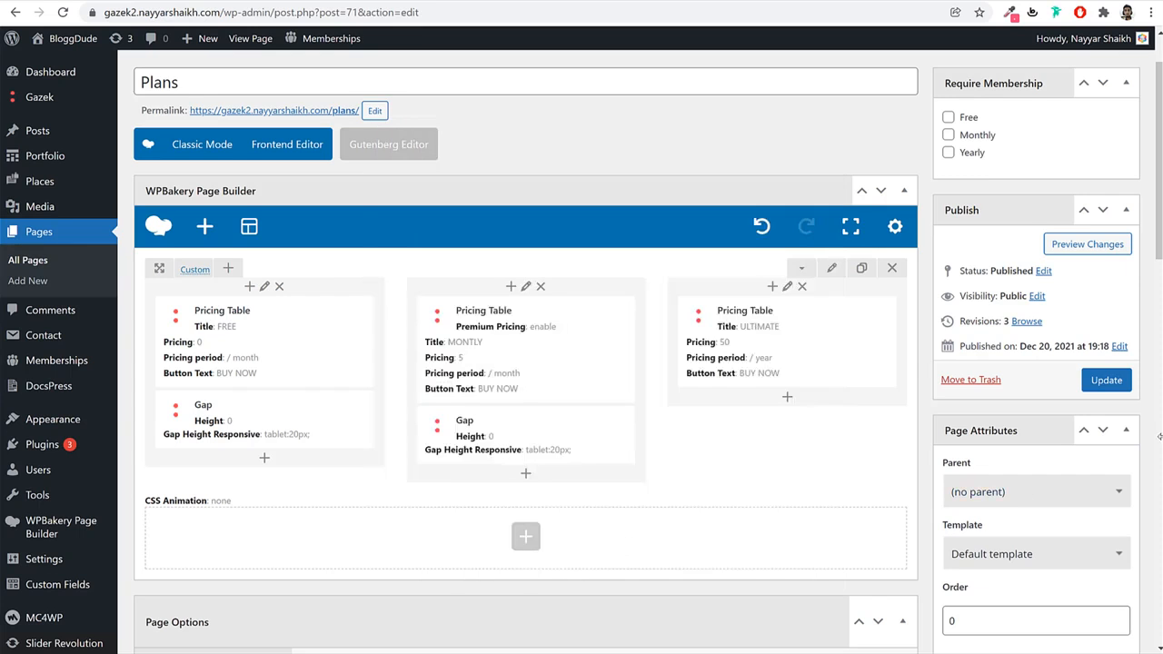
Update the Plans page, open it live in a new tab, and start Ultimate yearly checkout.
click(1105, 385)
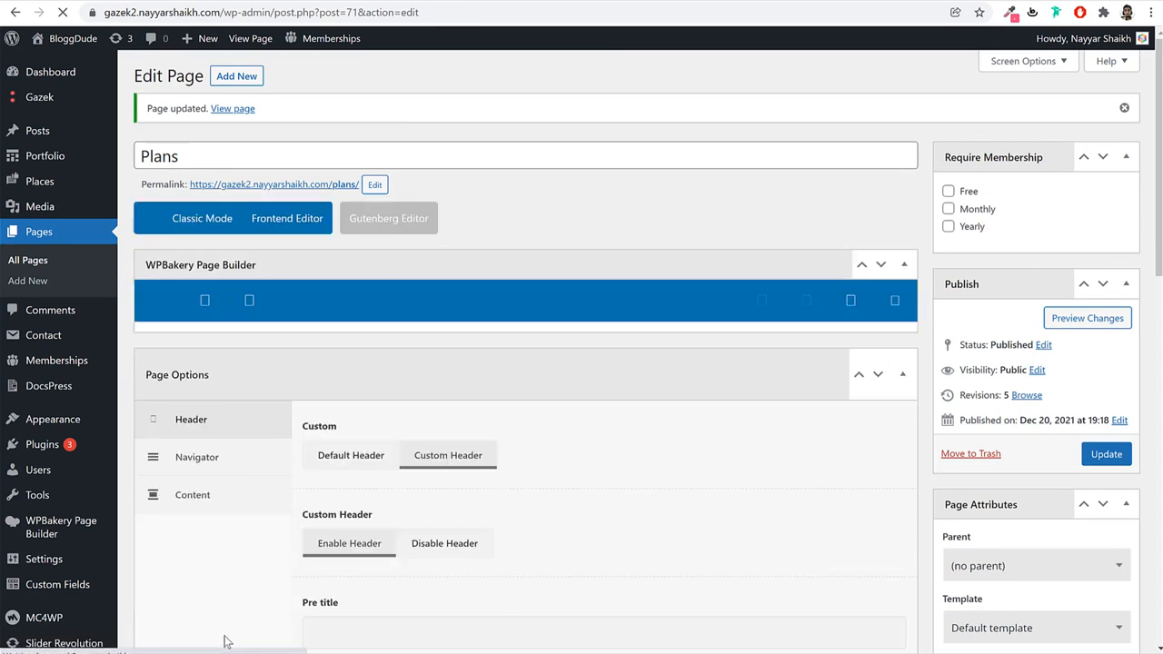
right_click(311, 184)
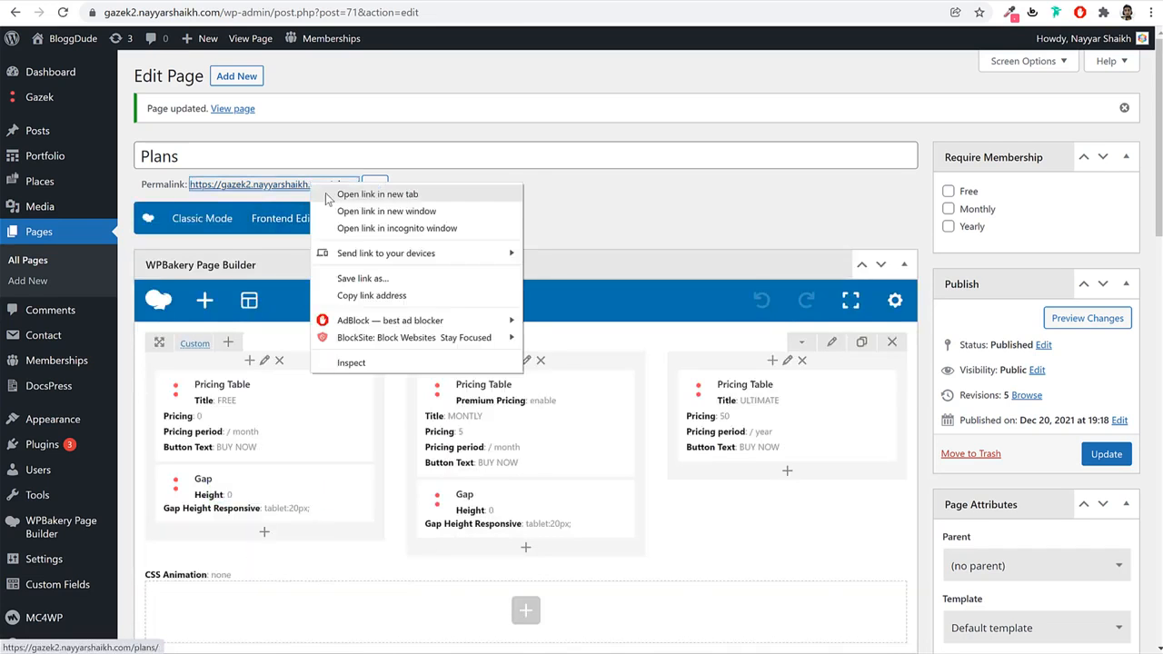
click(324, 191)
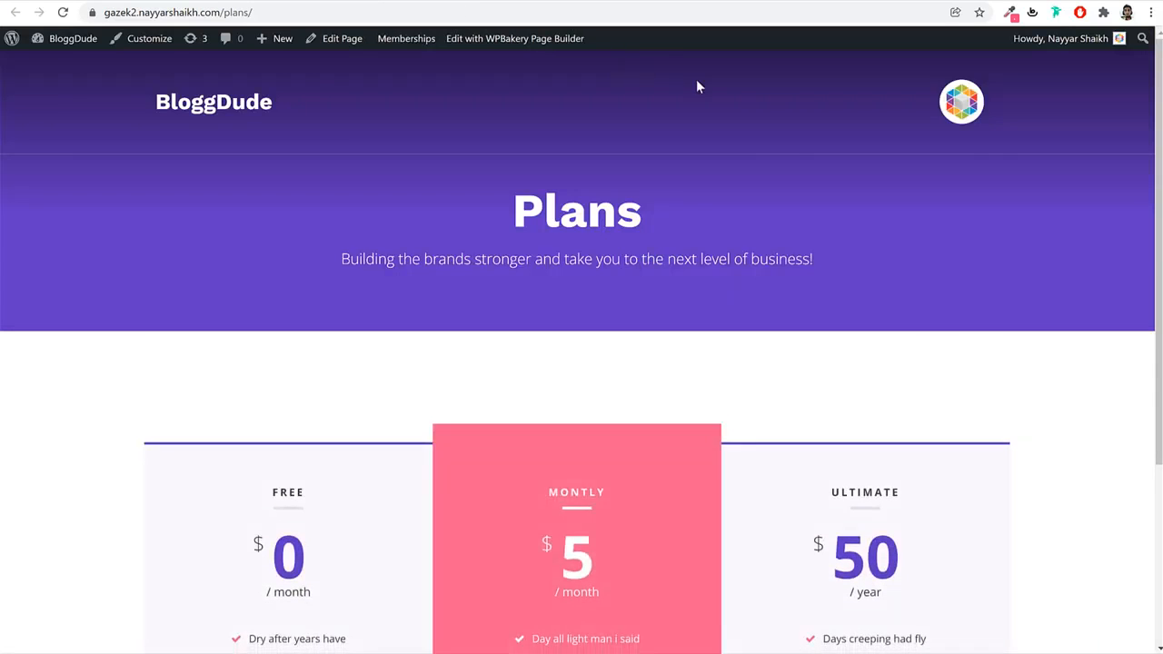
scroll(894, 306, down, 3)
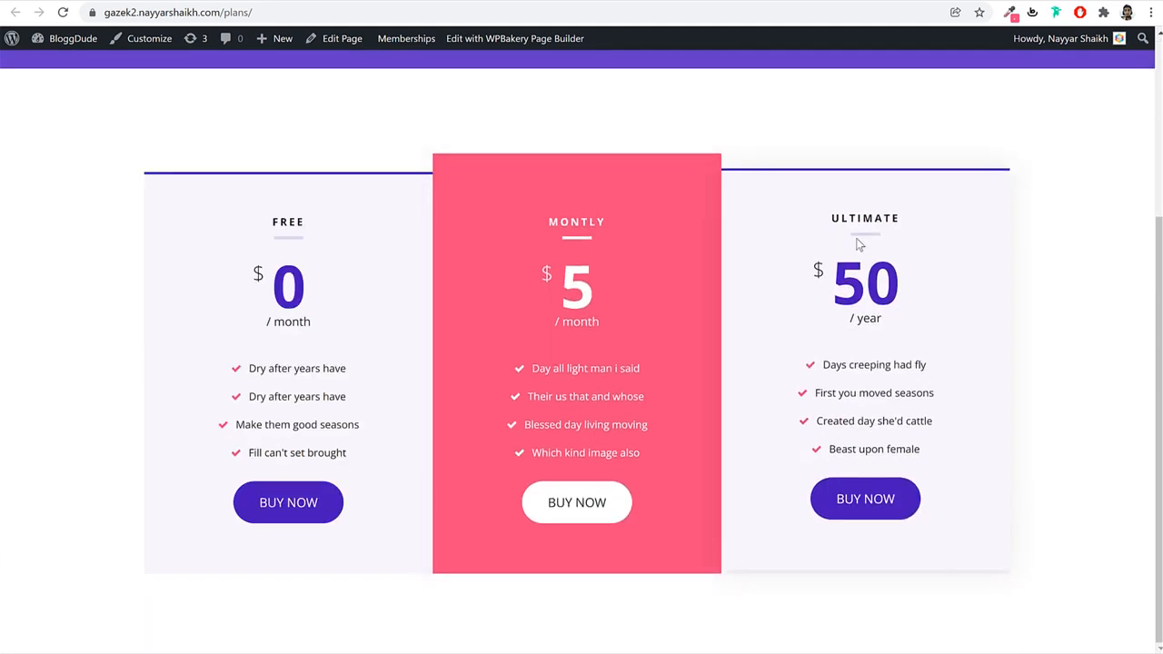
click(873, 514)
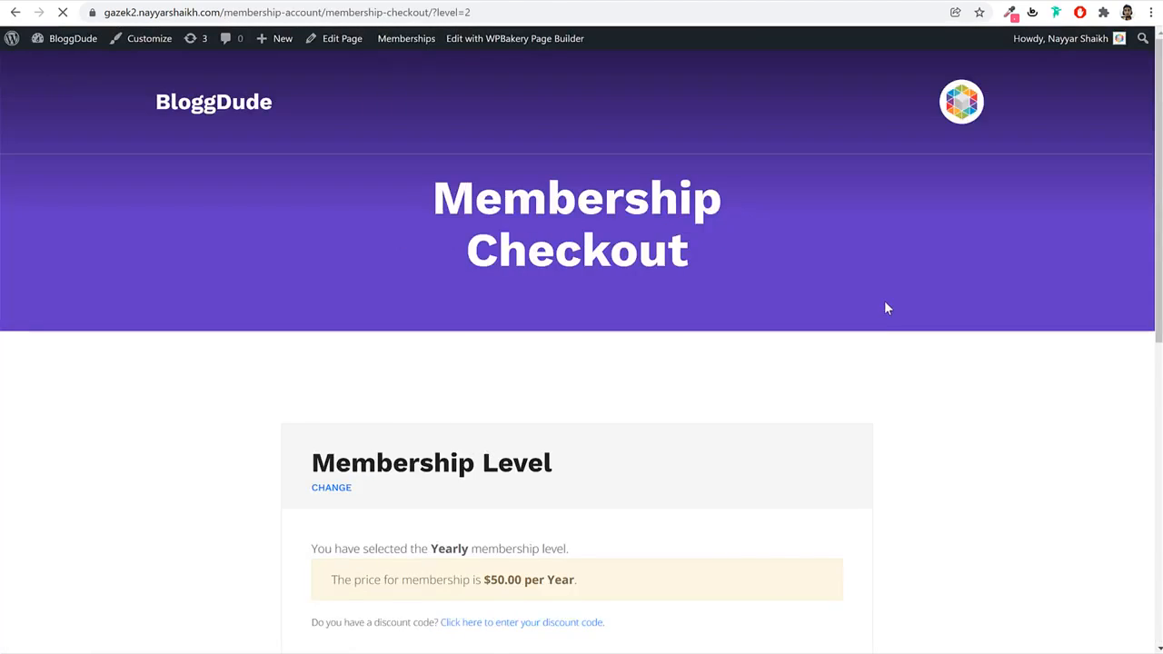
Apply the 10OFF discount code in the checkout's payment section.
scroll(569, 426, down, 7)
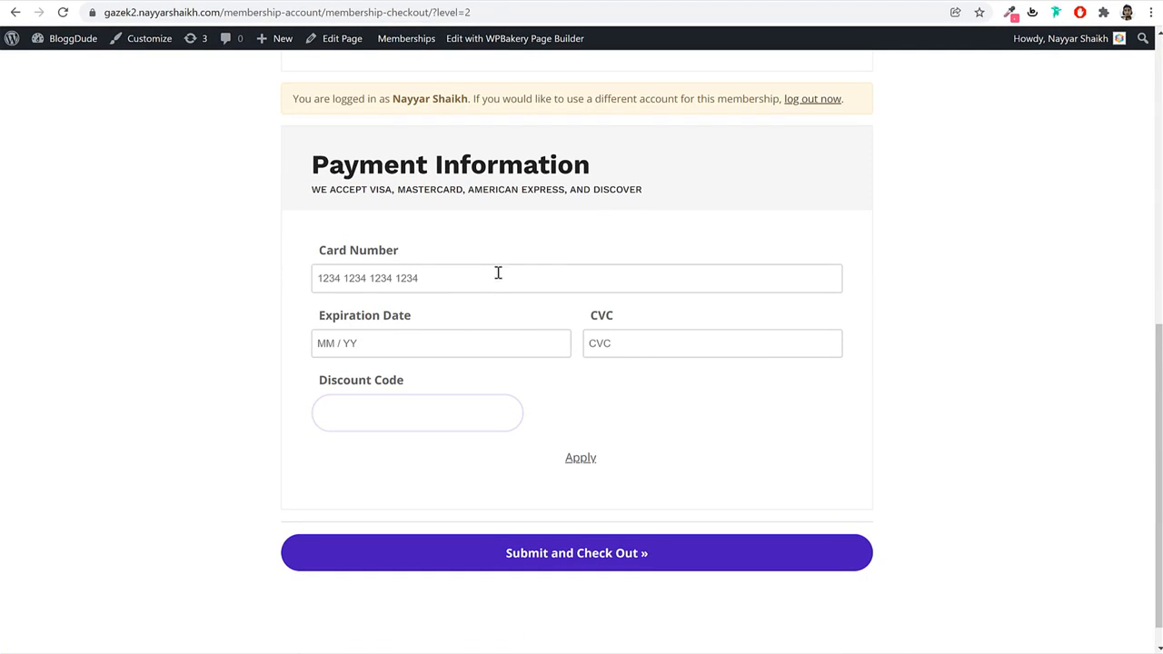
click(451, 280)
click(1004, 276)
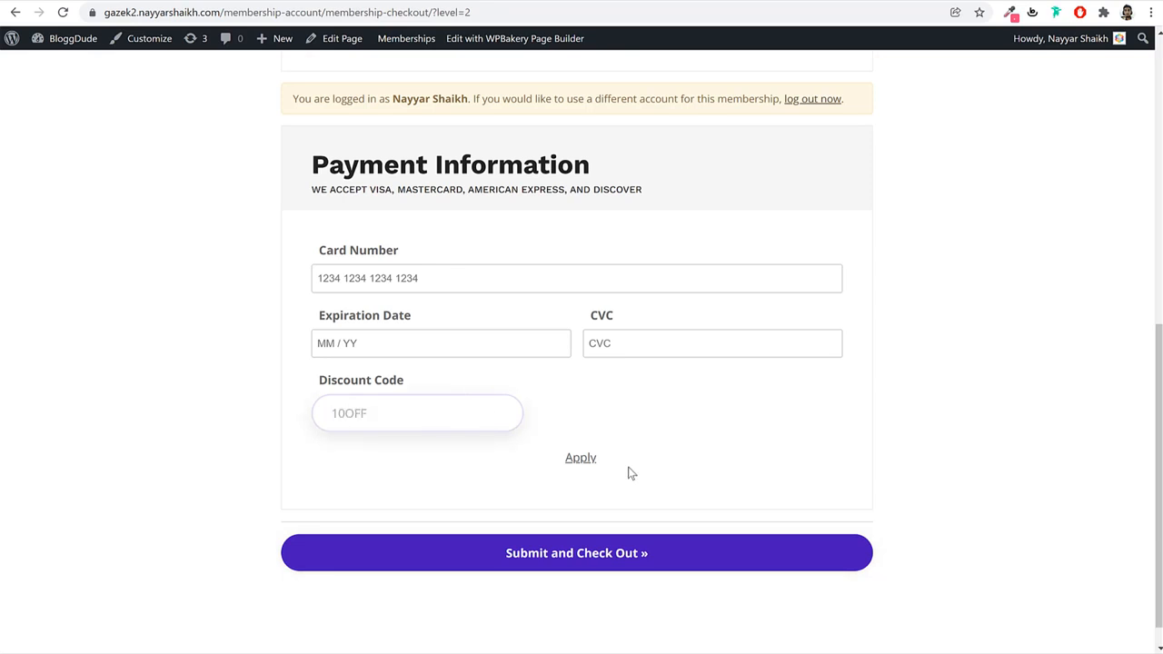
click(572, 460)
triple_click(363, 490)
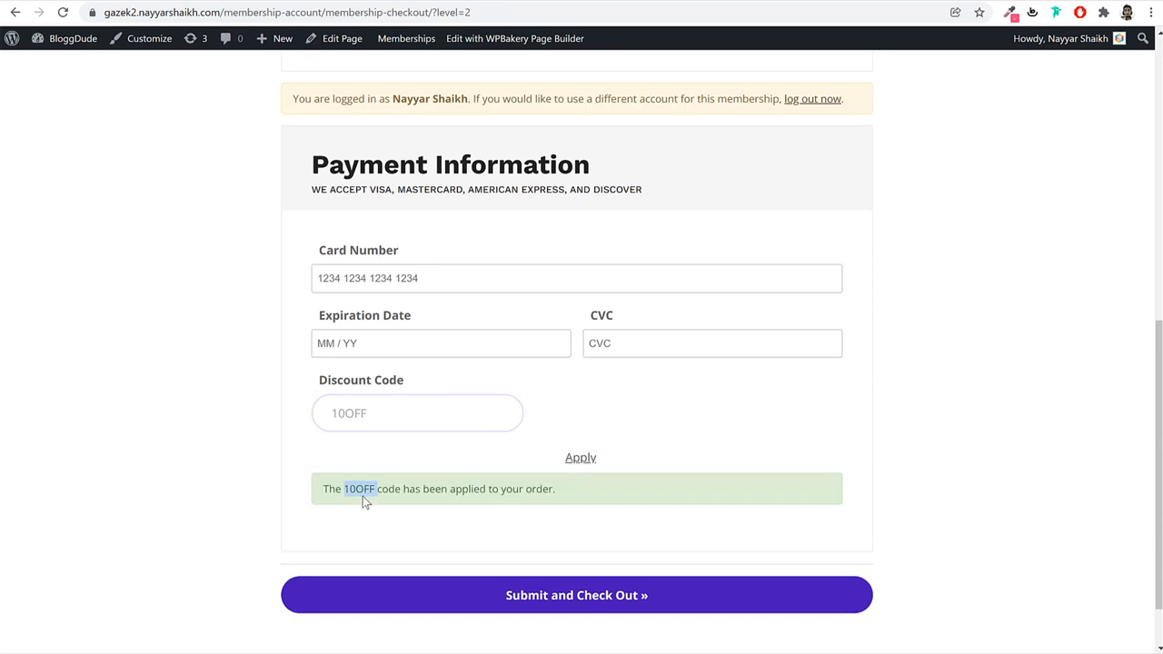
Confirm the Yearly price dropped to $40.00, then return to the site home page.
scroll(831, 484, up, 3)
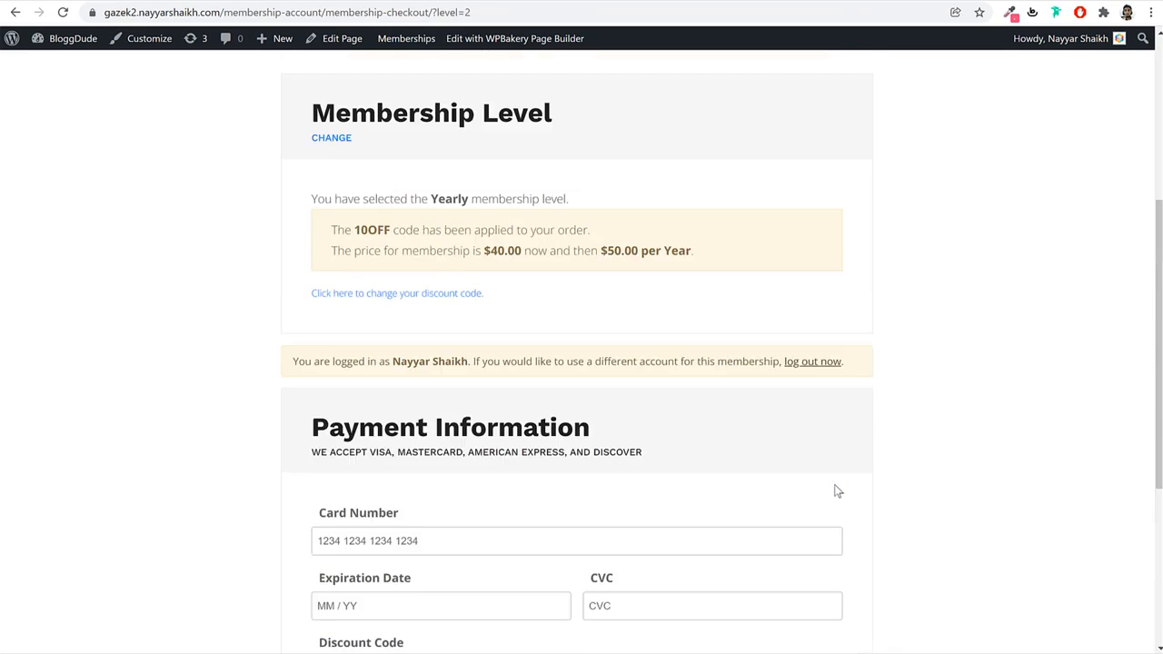
double_click(504, 284)
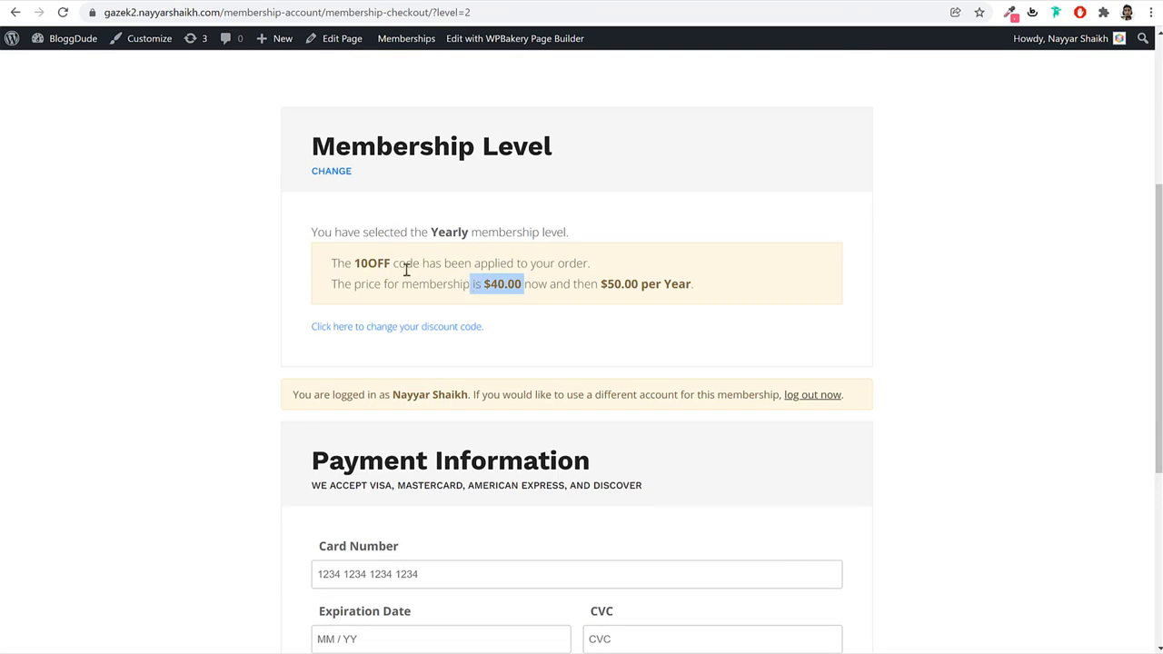
drag(392, 265, 352, 263)
click(655, 280)
scroll(789, 374, down, 3)
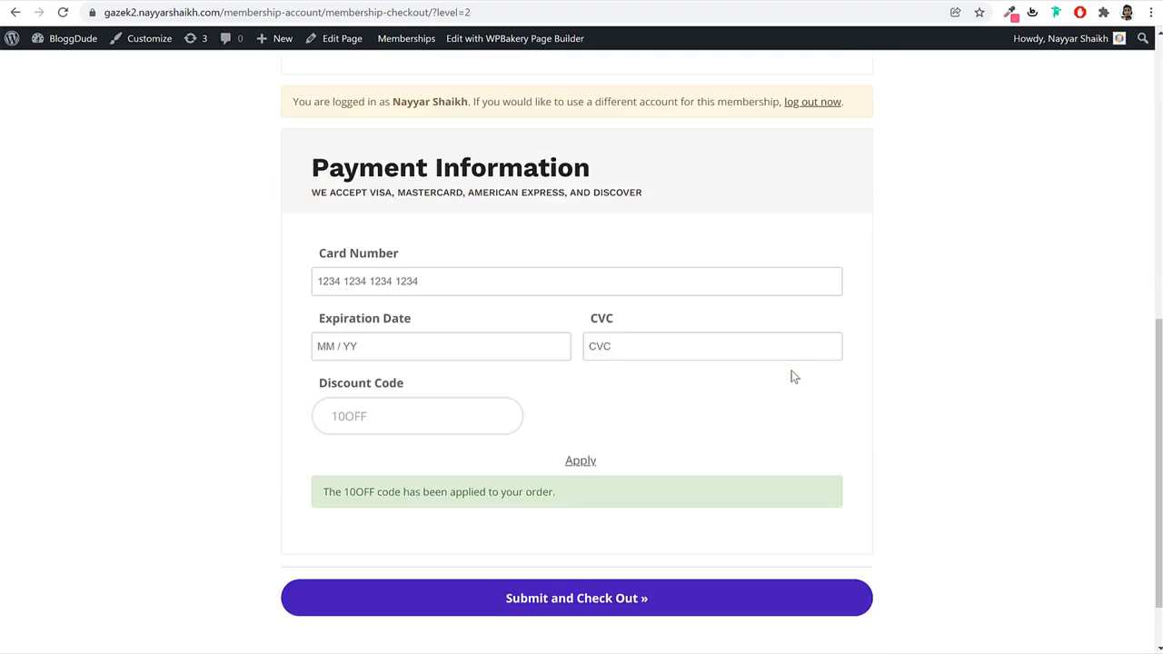
scroll(791, 376, down, 1)
scroll(828, 420, up, 7)
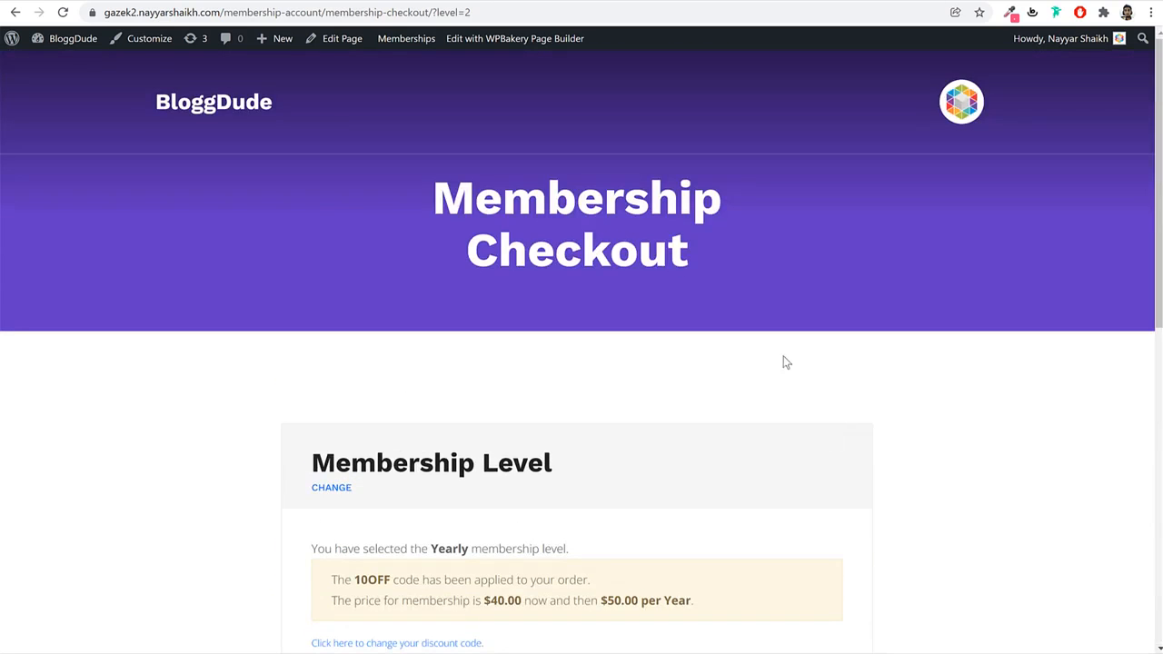
click(232, 102)
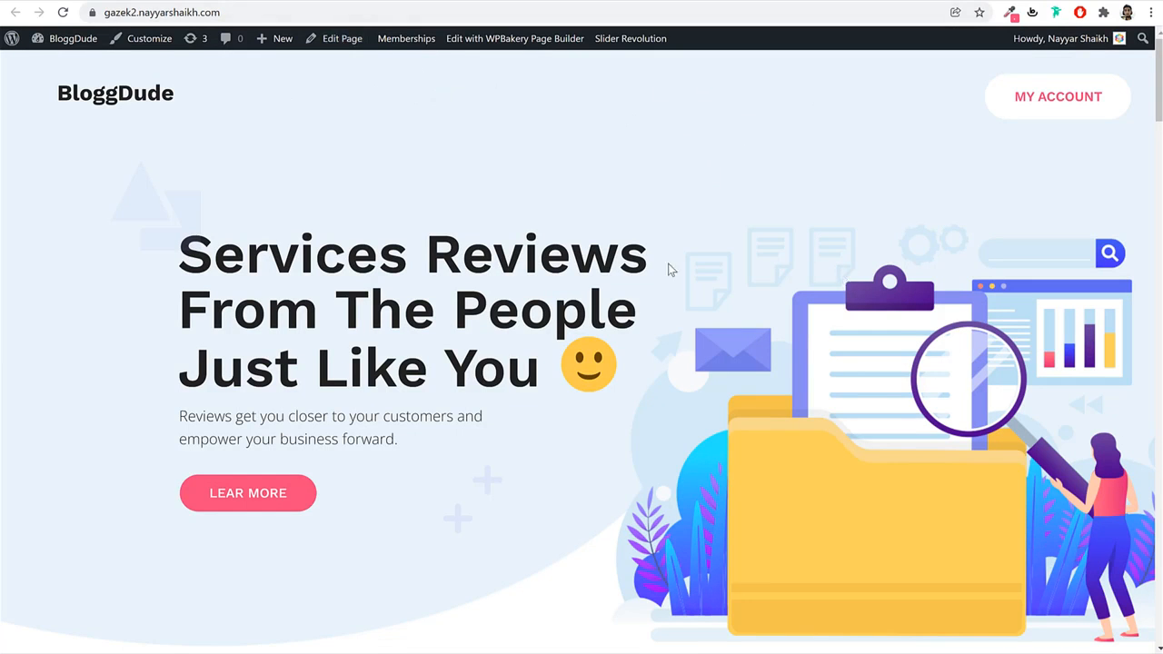
Go to Appearance > Menus from the dashboard sidebar.
scroll(672, 282, down, 20)
scroll(485, 515, up, 20)
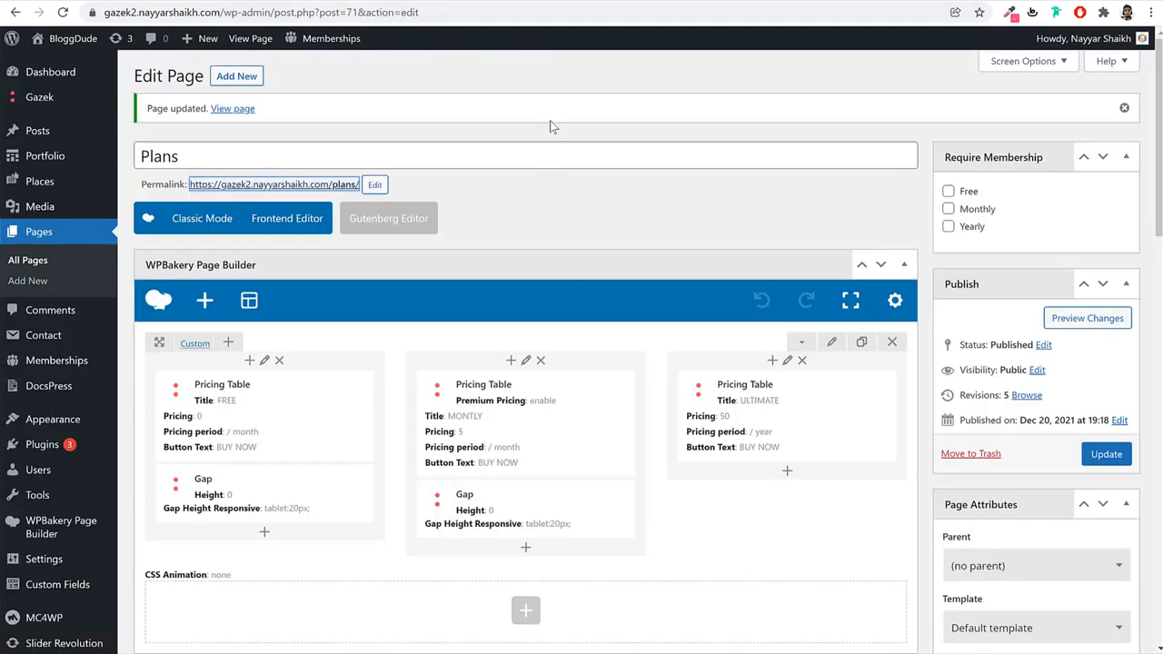
scroll(550, 126, down, 2)
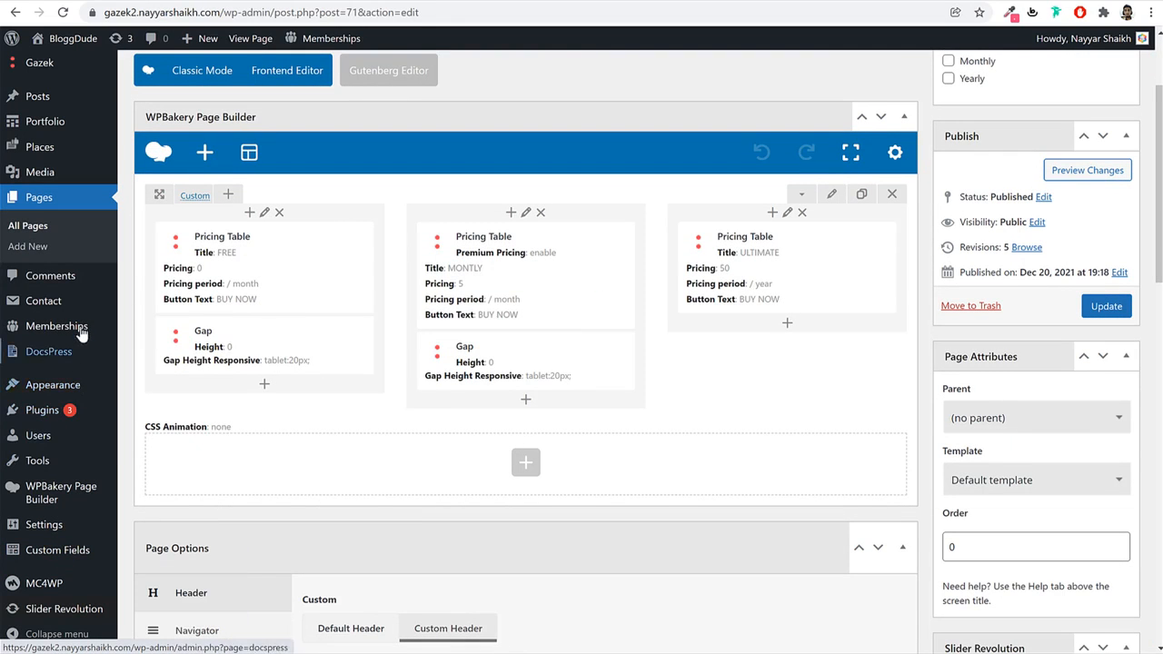
mouse_move(77, 389)
click(147, 450)
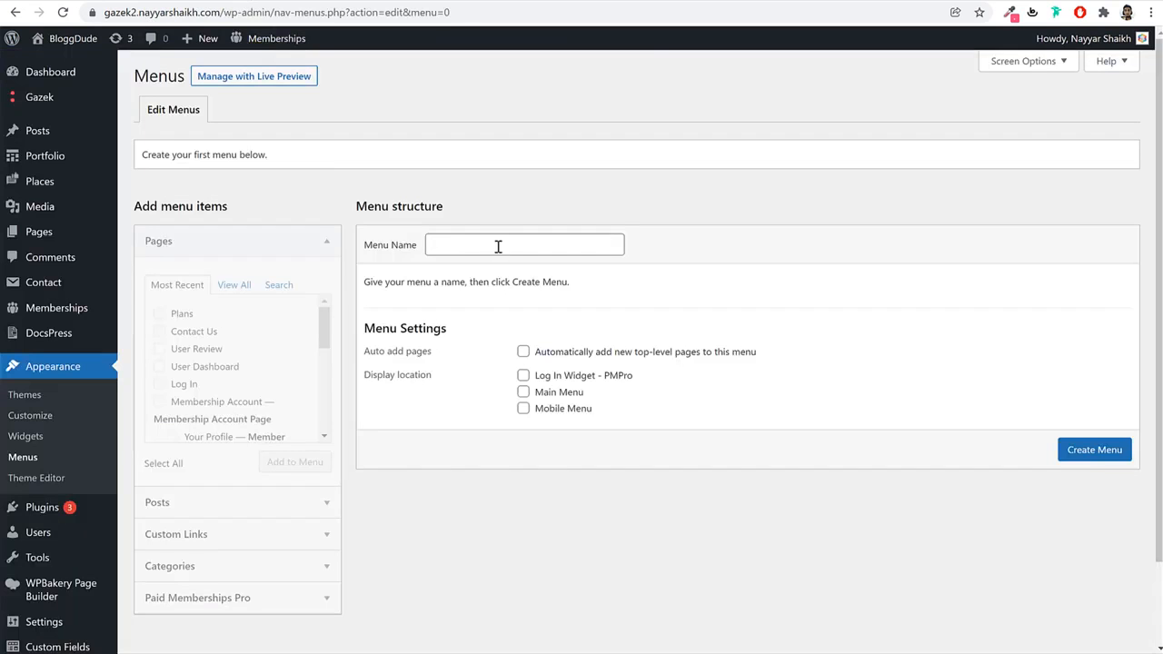
Name the menu Main Menu and add the Home, Blog, Contact Us, Log In and Plans pages.
click(498, 246)
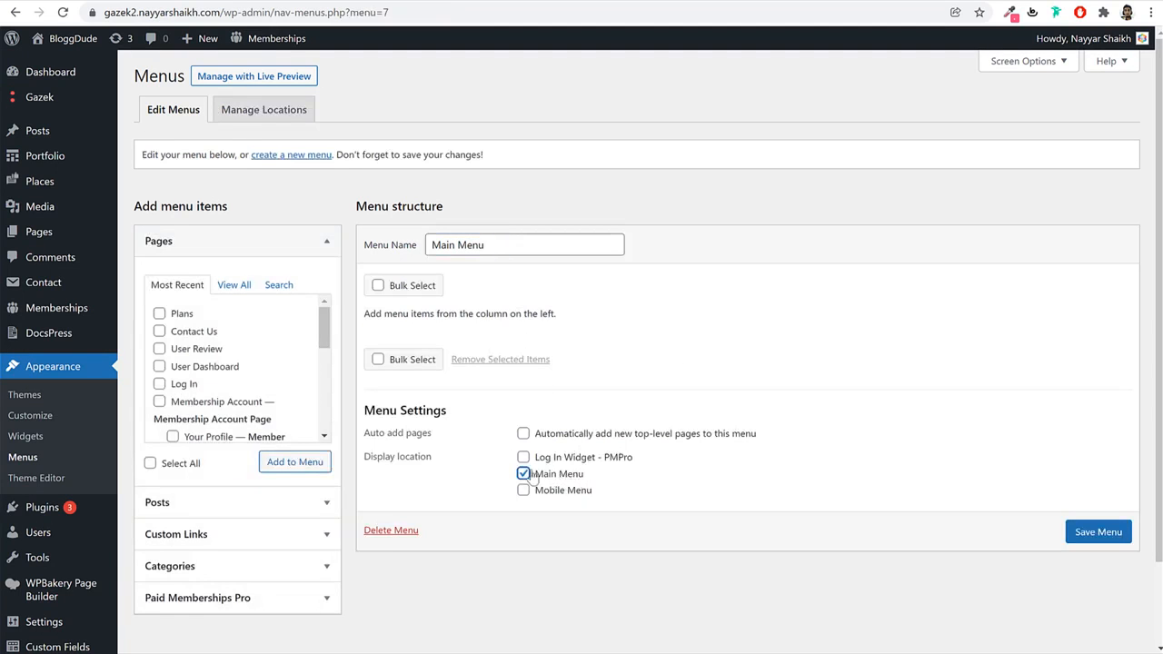
click(231, 287)
click(182, 314)
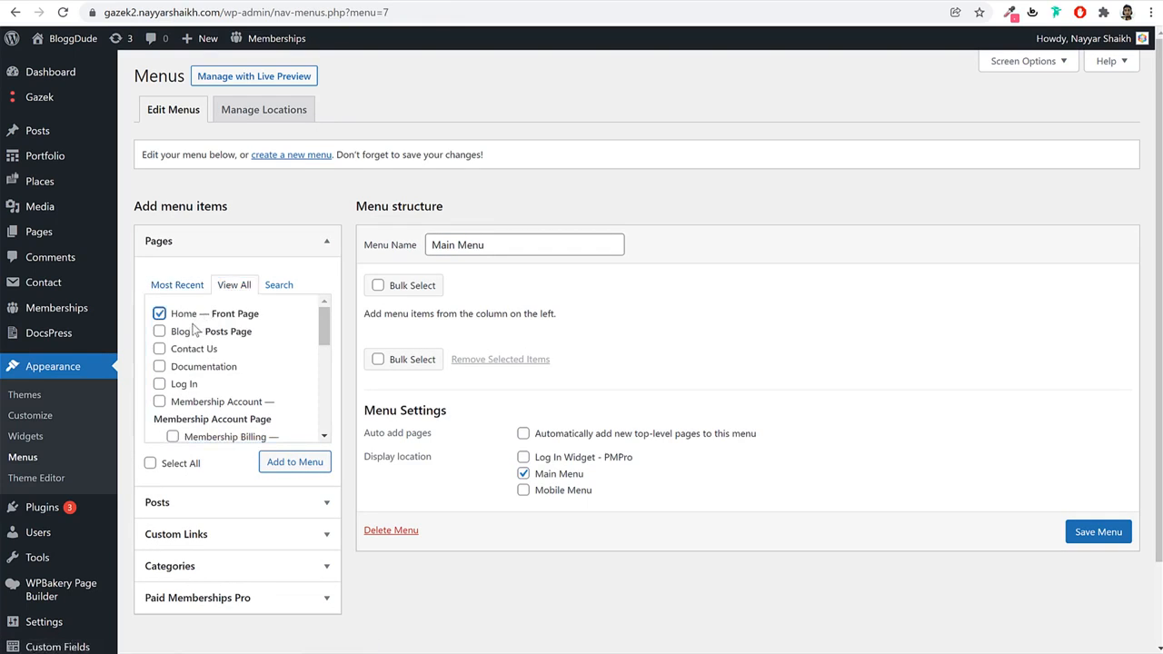
click(182, 331)
click(184, 352)
click(191, 386)
scroll(265, 404, down, 2)
scroll(263, 405, down, 4)
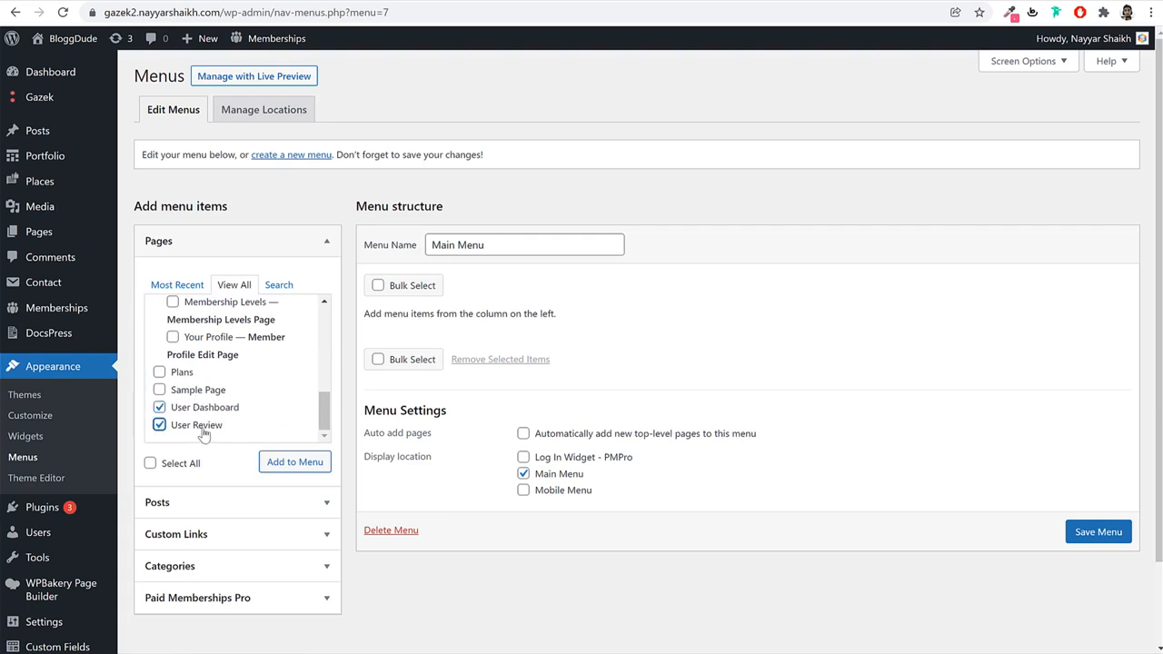
click(287, 461)
click(182, 374)
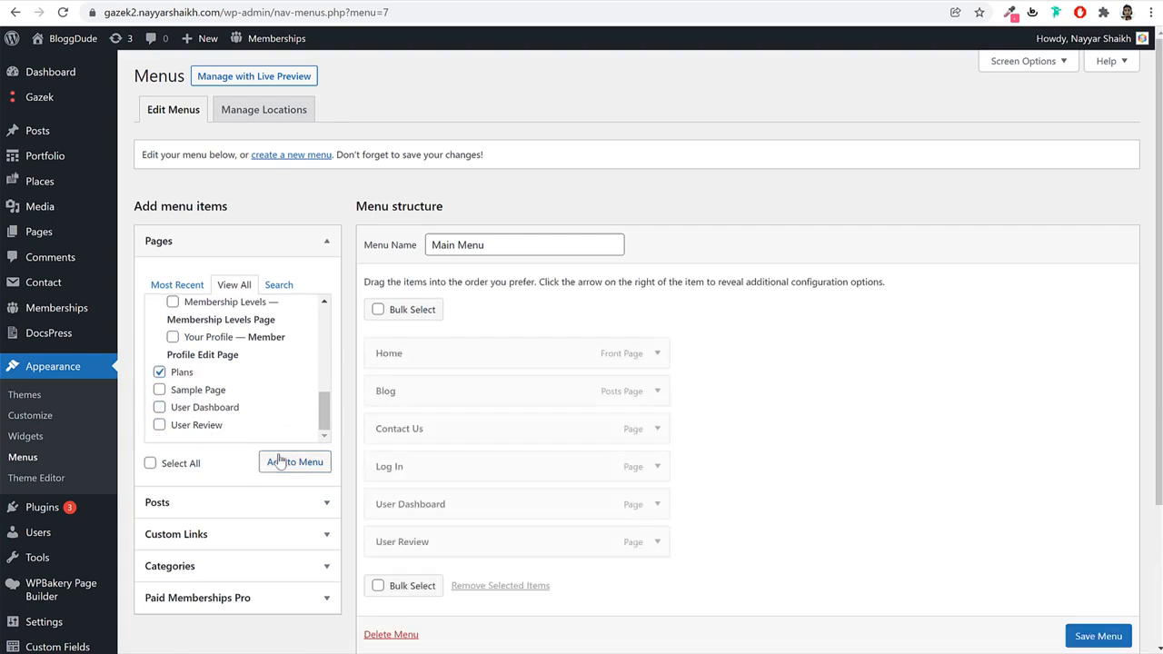
click(279, 462)
Add a # custom link labelled 'Pages' to the menu.
scroll(868, 378, down, 1)
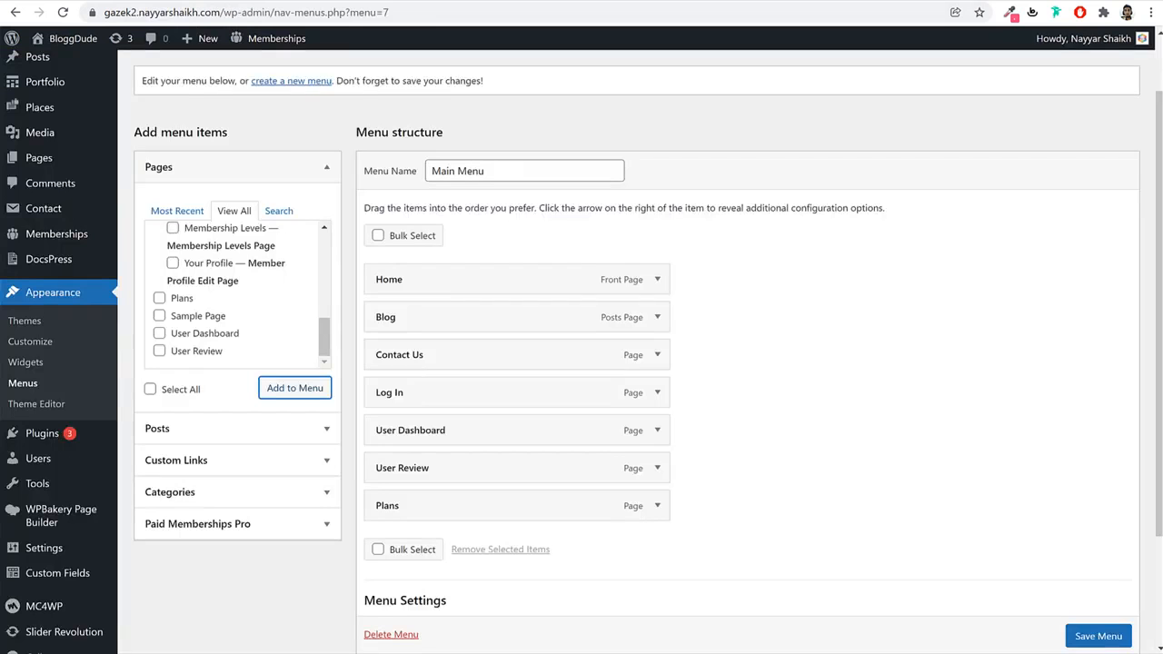
click(226, 461)
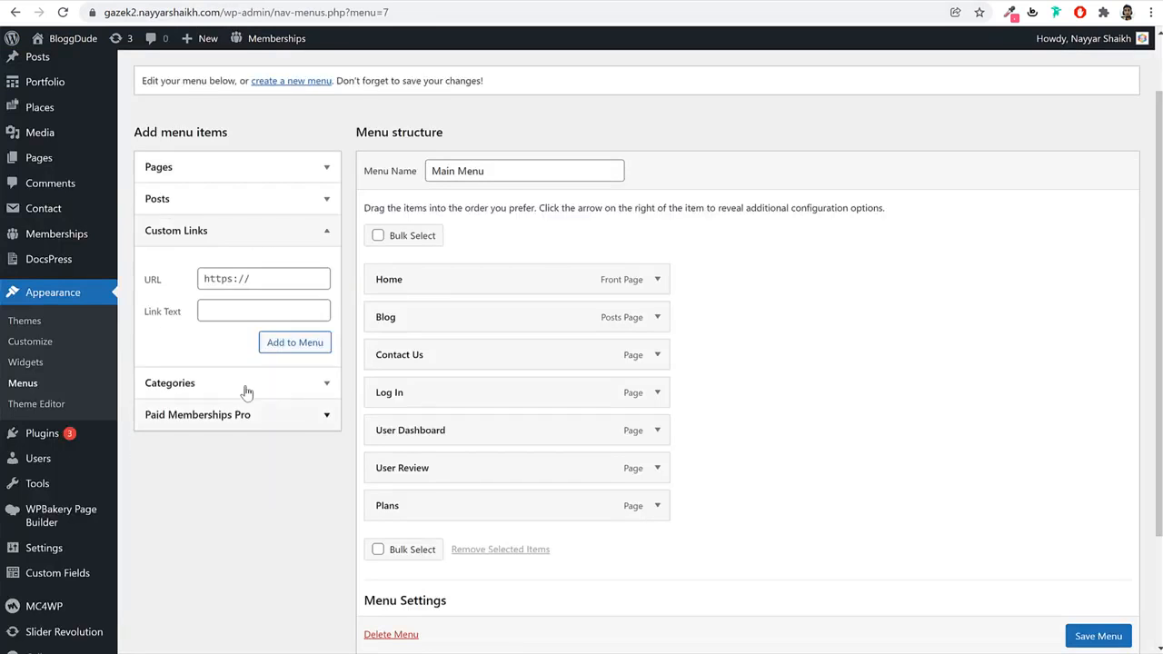
click(263, 278)
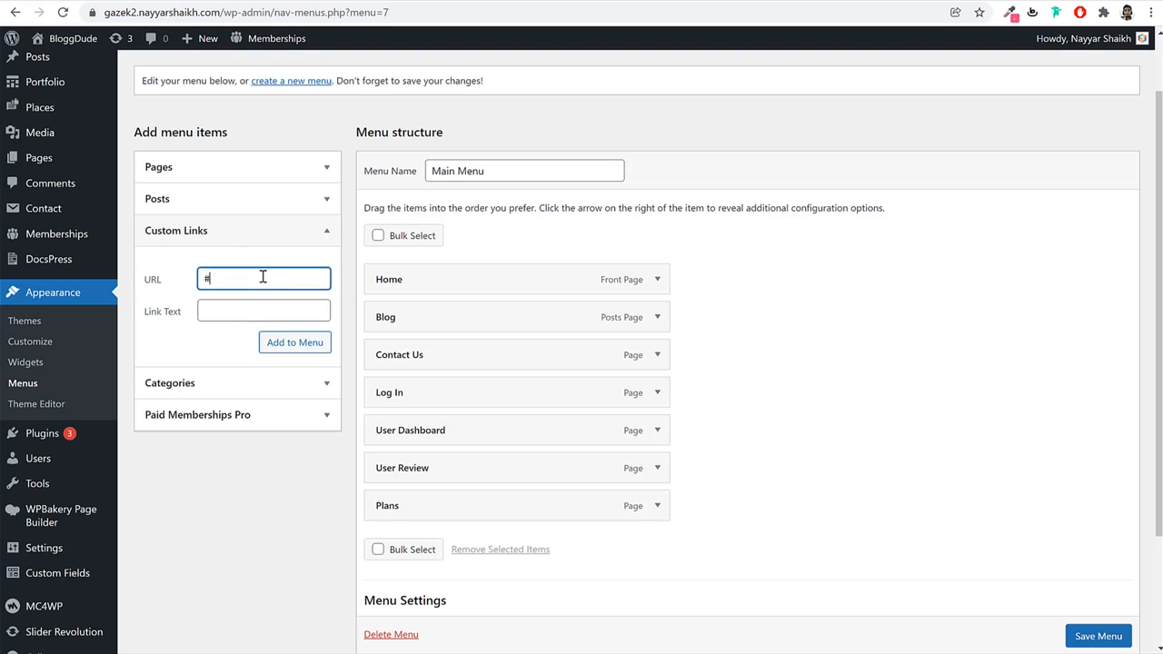
key(Tab)
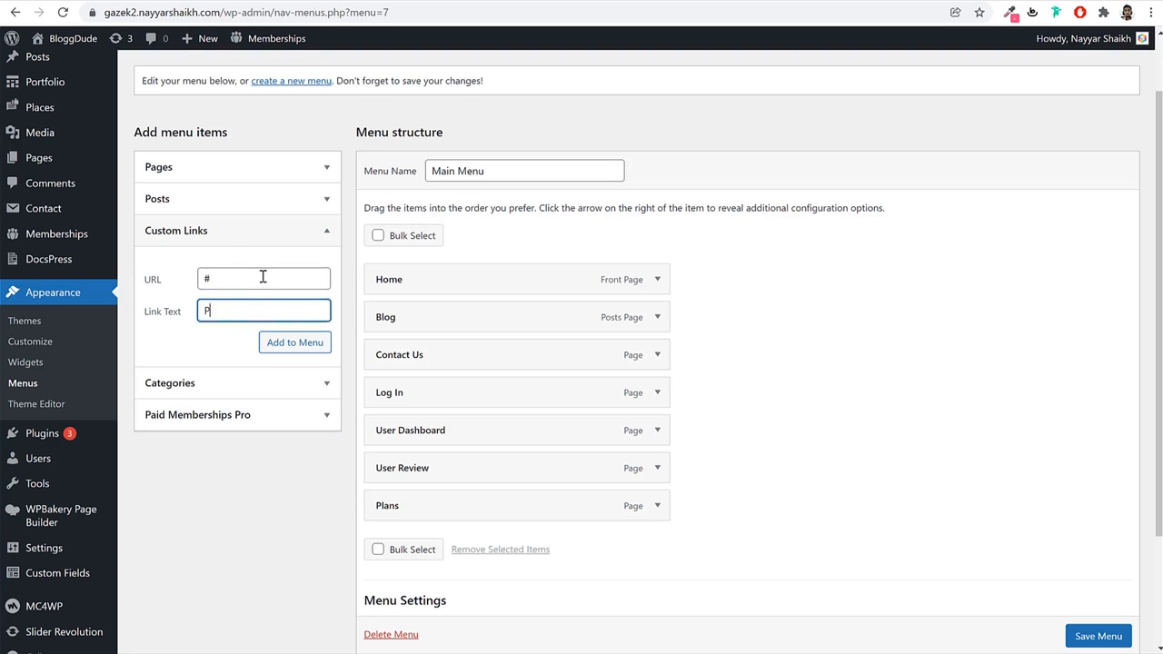
click(293, 343)
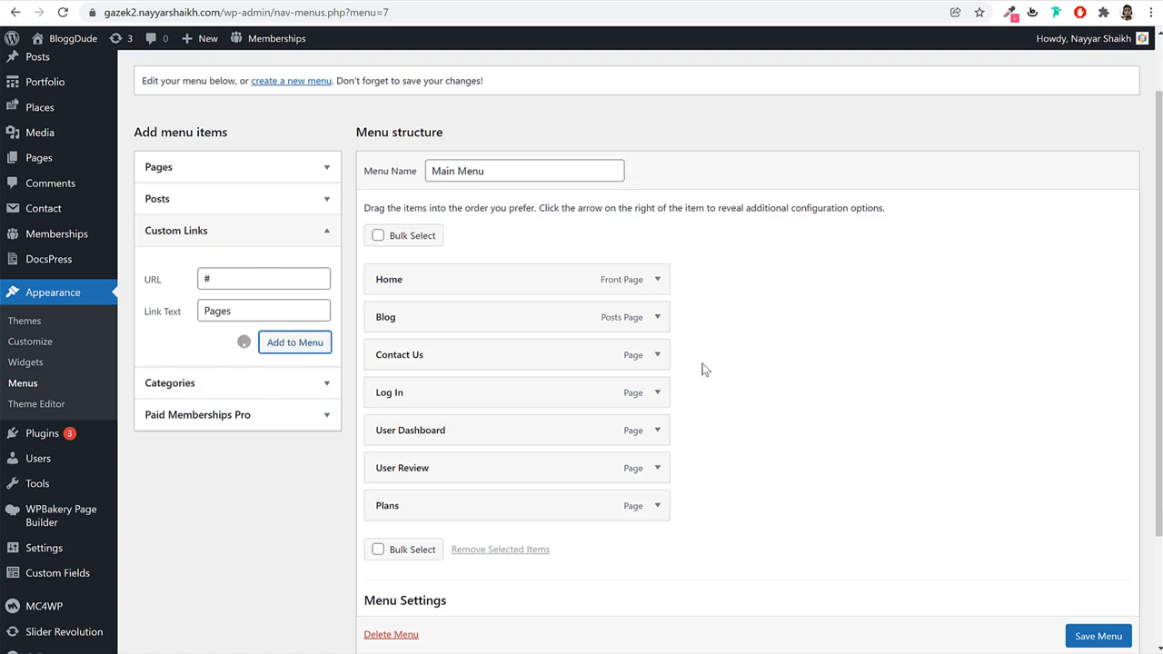
Nest Blog, Contact Us and User Review under Pages; order Plans and Log In.
scroll(538, 493, down, 1)
drag(522, 464, 525, 396)
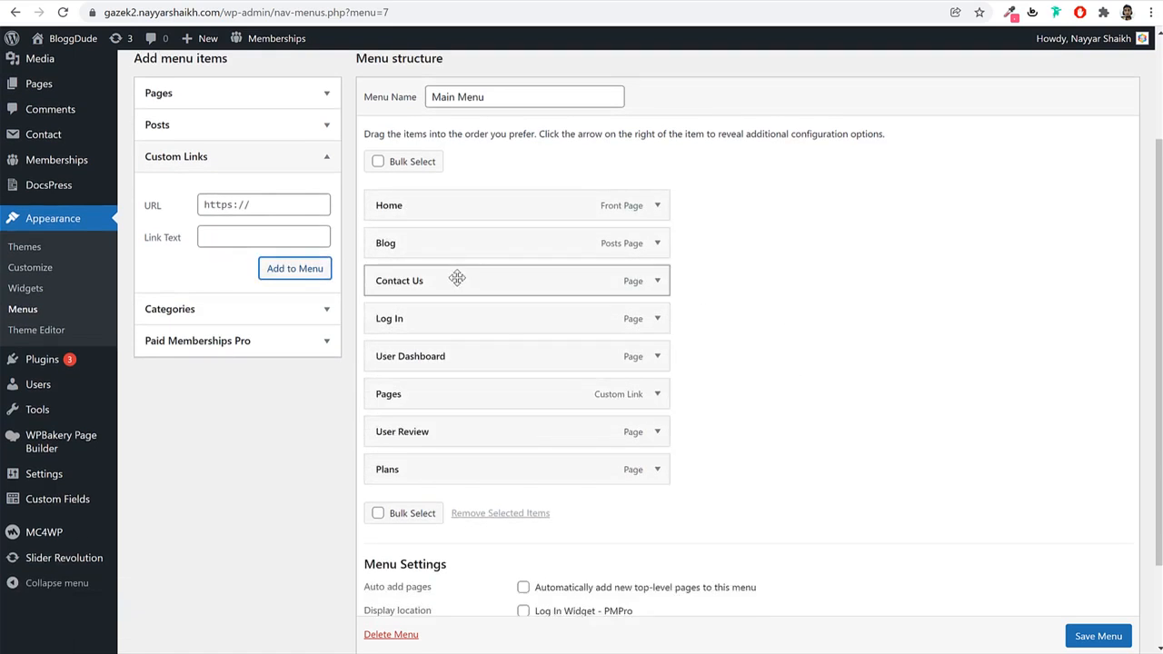
drag(457, 245, 478, 376)
drag(473, 237, 500, 388)
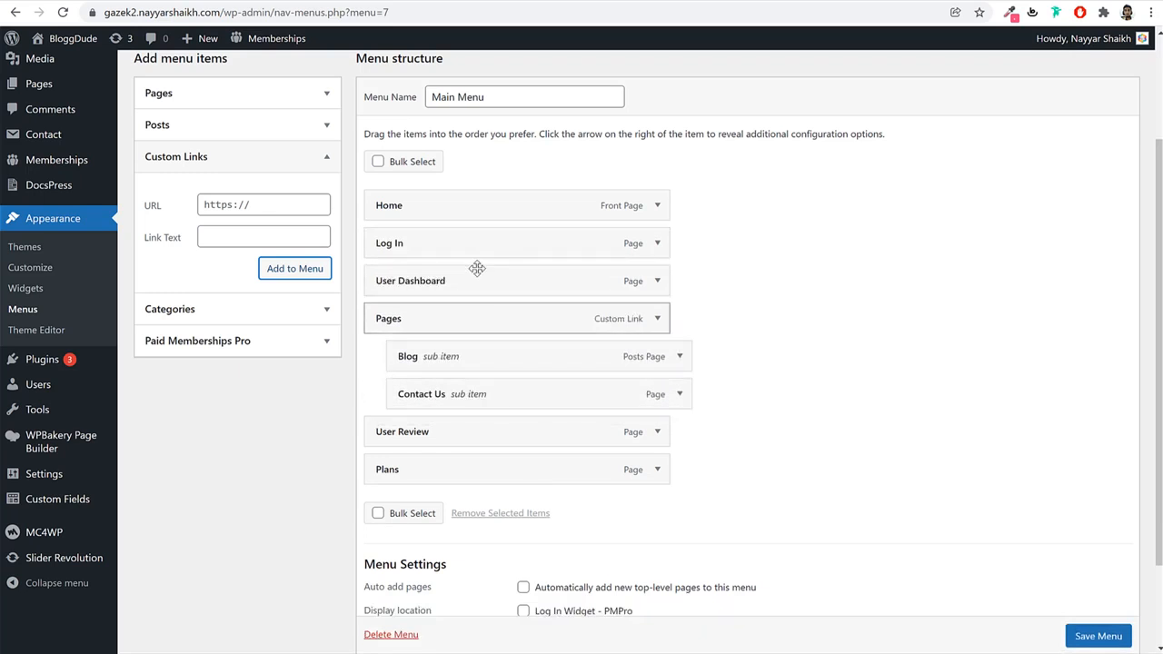
drag(486, 244, 490, 276)
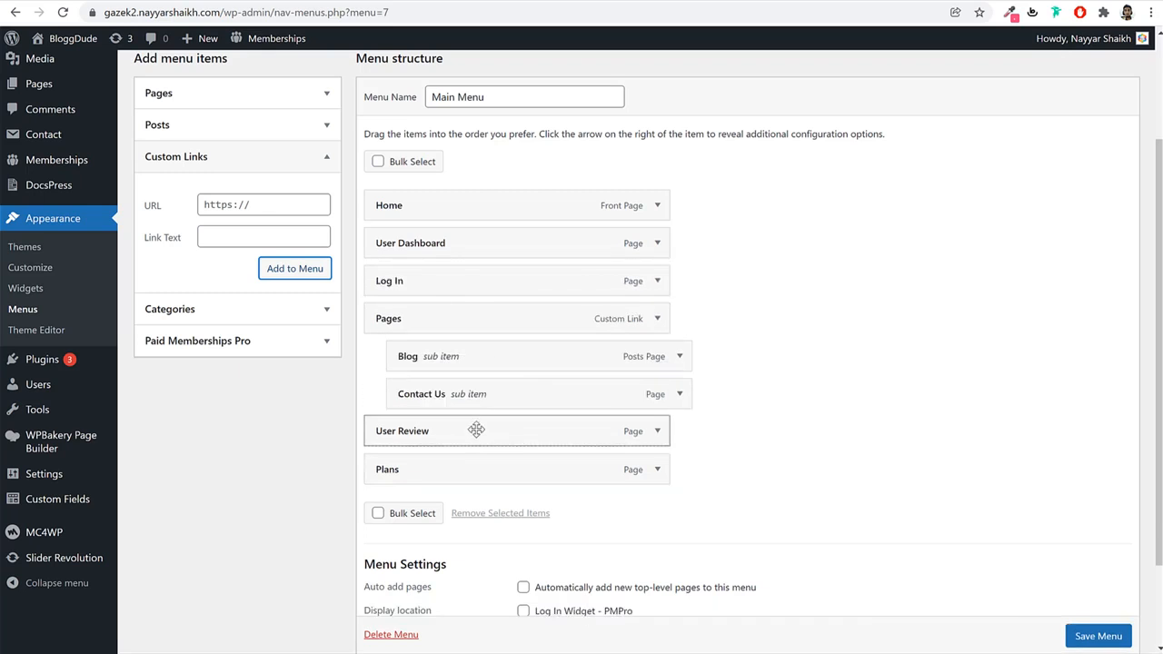
mouse_move(475, 428)
mouse_down()
mouse_move(491, 418)
mouse_move(494, 430)
mouse_up()
drag(459, 467, 494, 470)
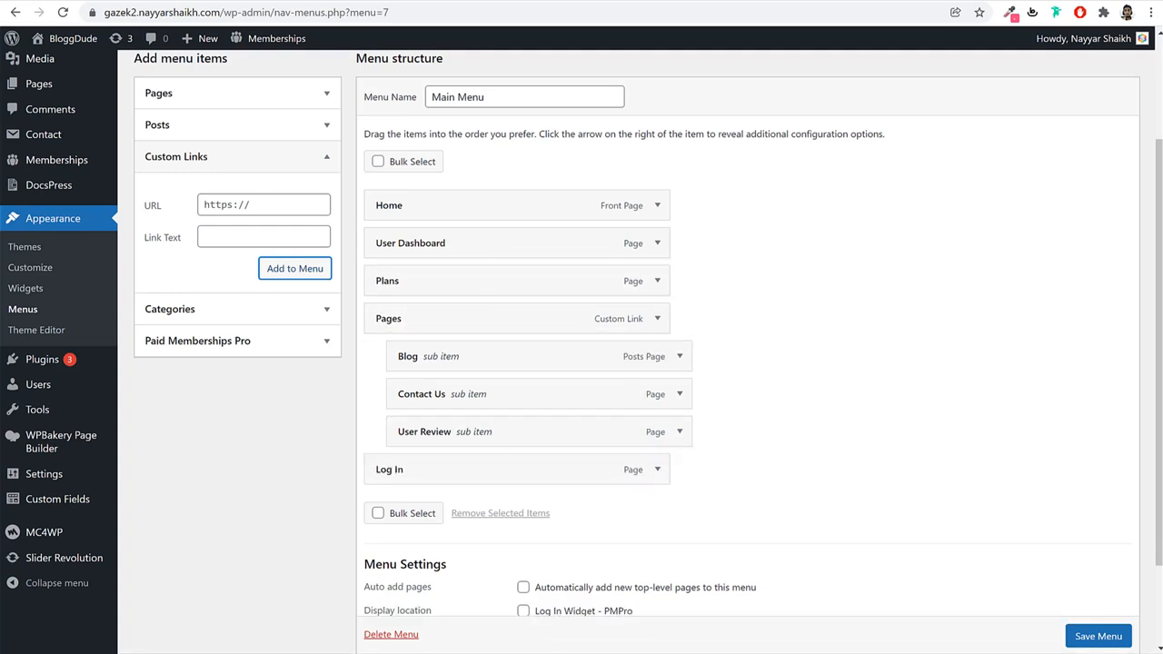
Save the Main Menu and check it on the live home page.
scroll(1104, 627, down, 1)
click(1107, 630)
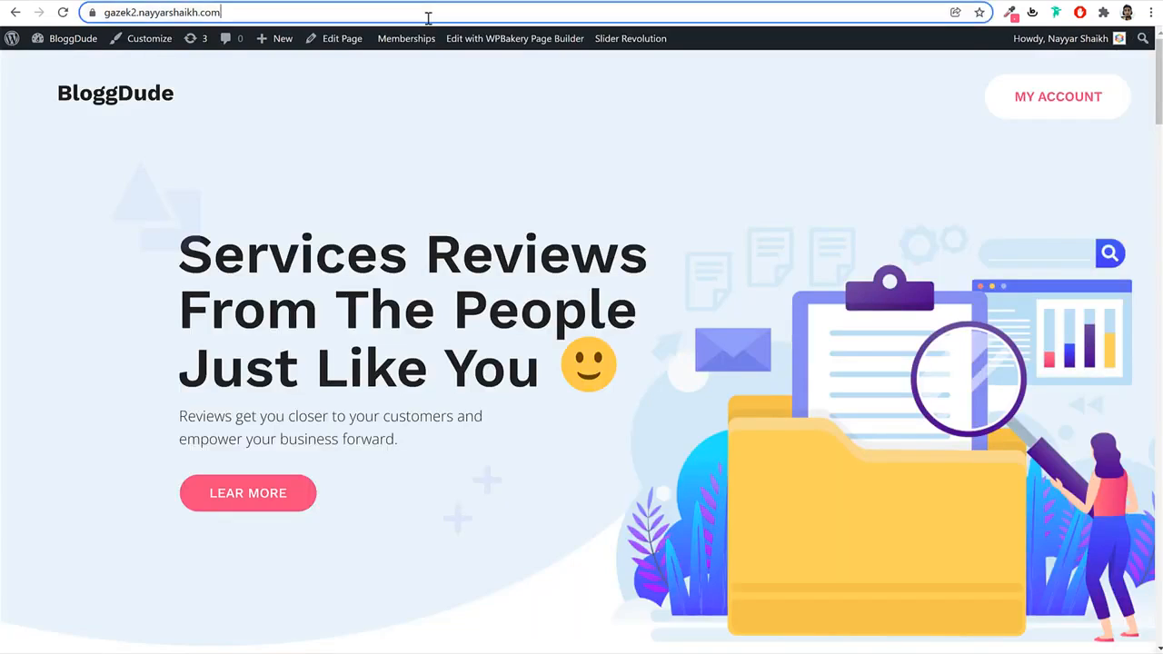
click(428, 16)
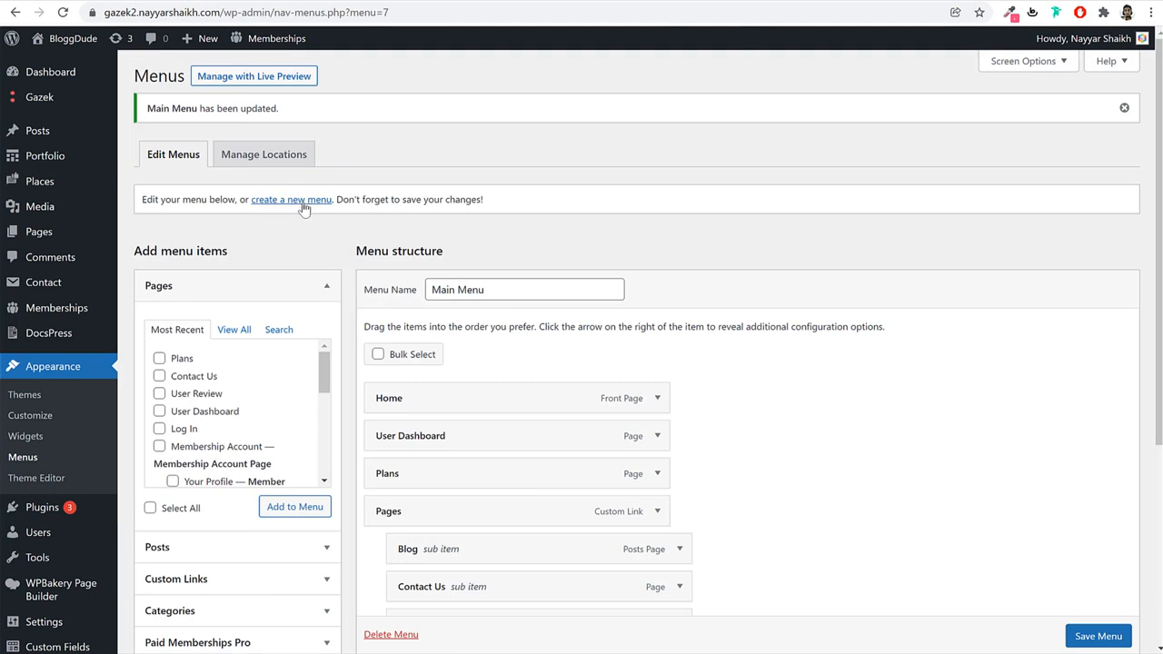
Create a new menu named Footer Menu.
click(303, 201)
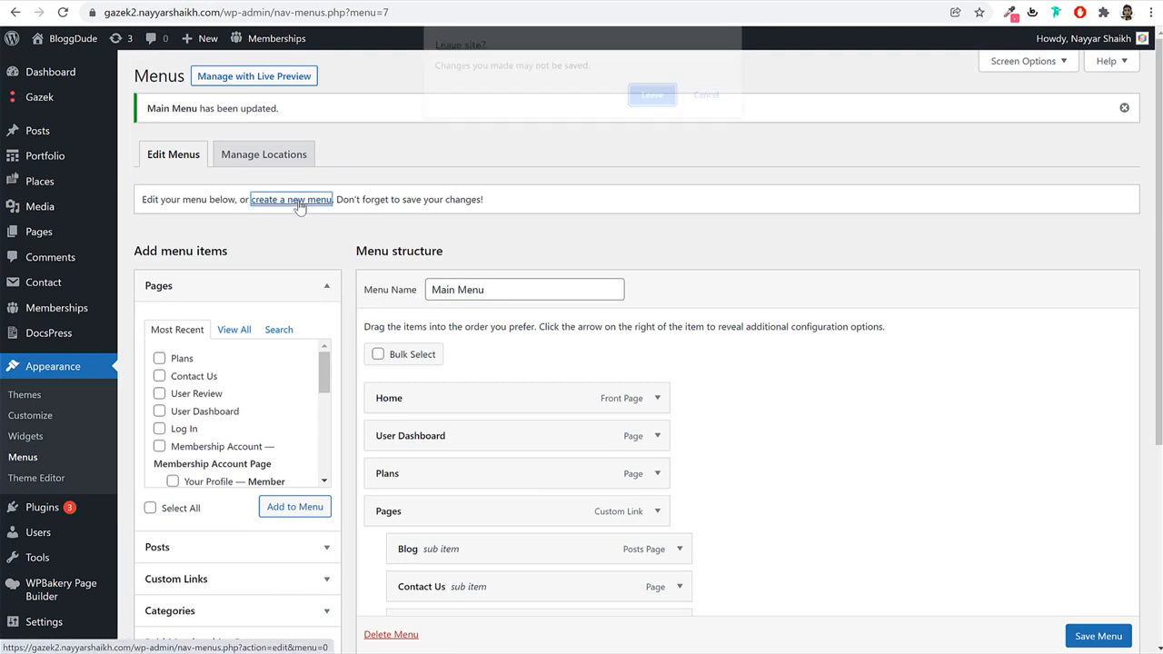
click(655, 96)
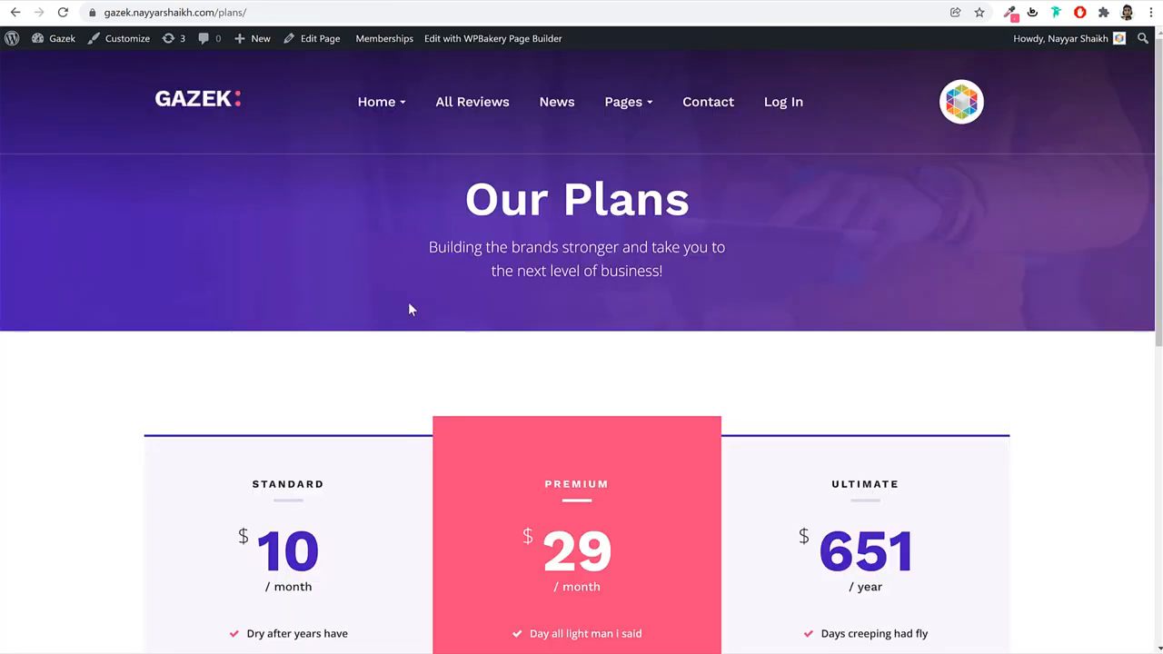
scroll(418, 323, down, 10)
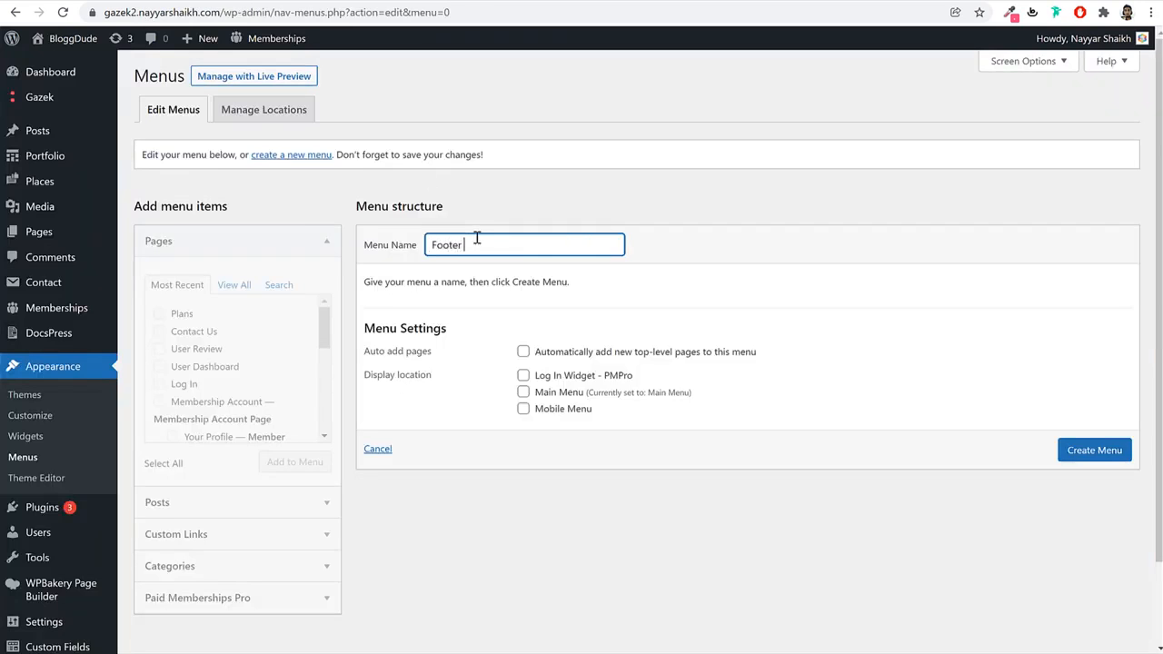
key(Return)
Enable Places and Places Categories as menu item sources in Screen Options.
click(262, 577)
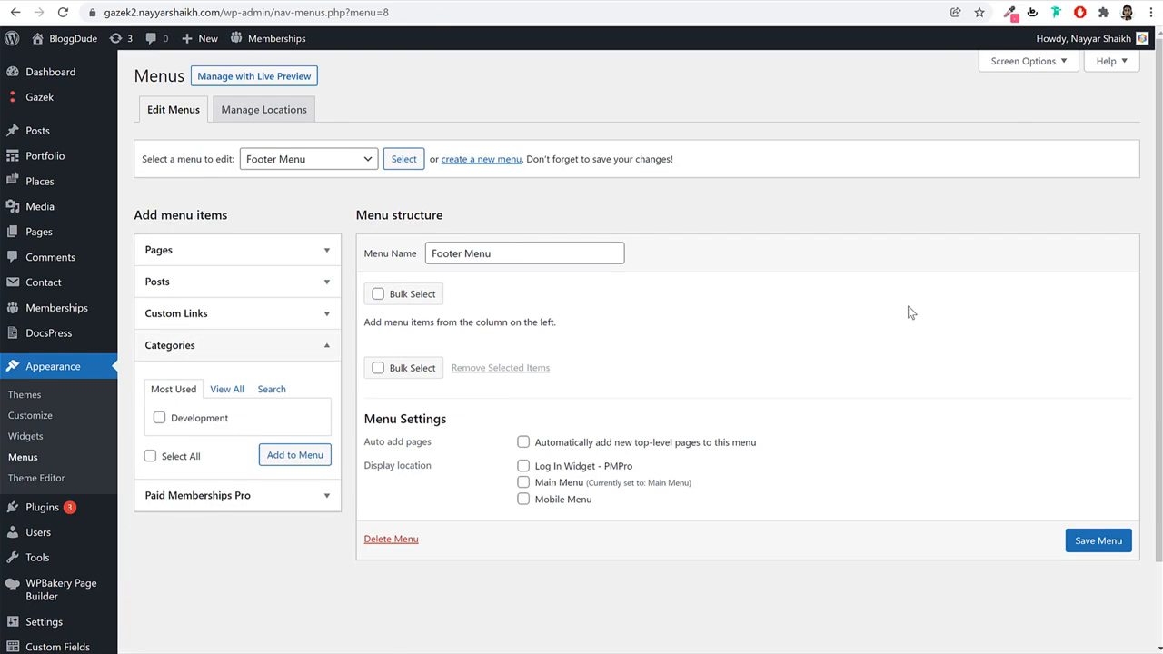
click(1033, 68)
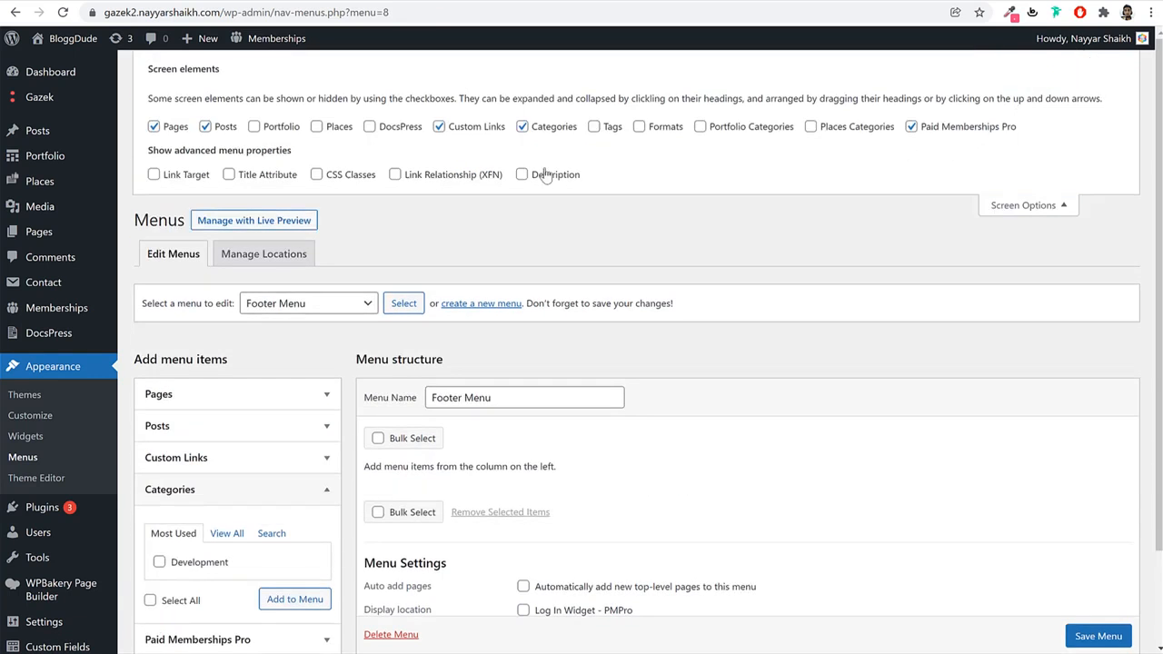
click(317, 127)
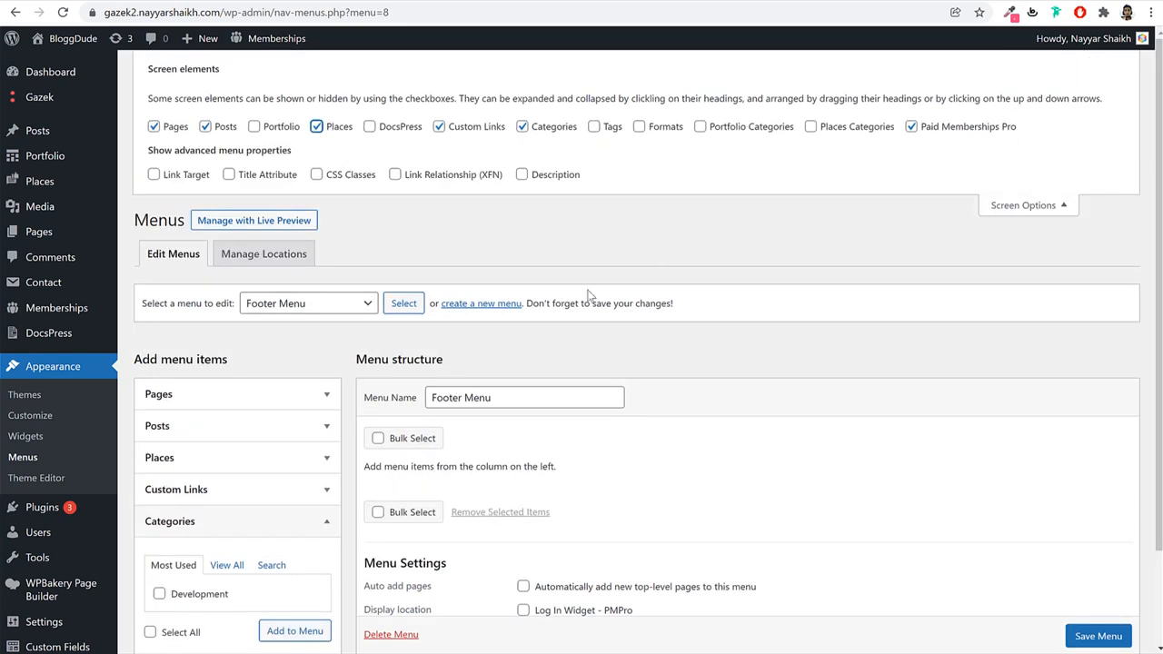
click(278, 461)
click(229, 509)
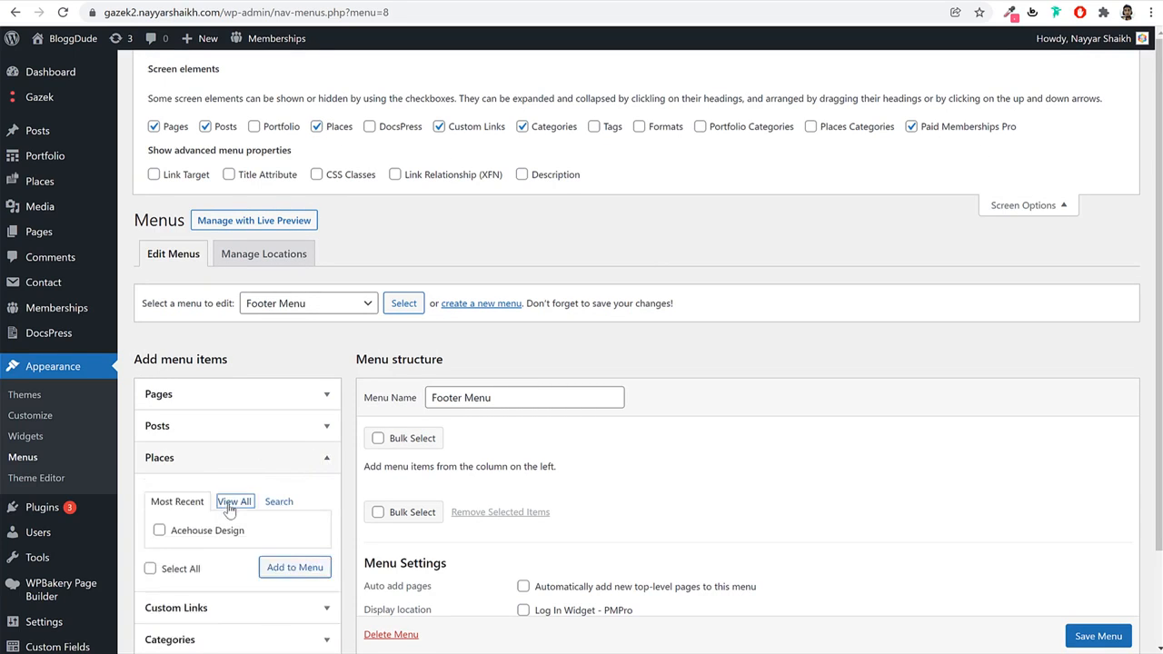
click(177, 502)
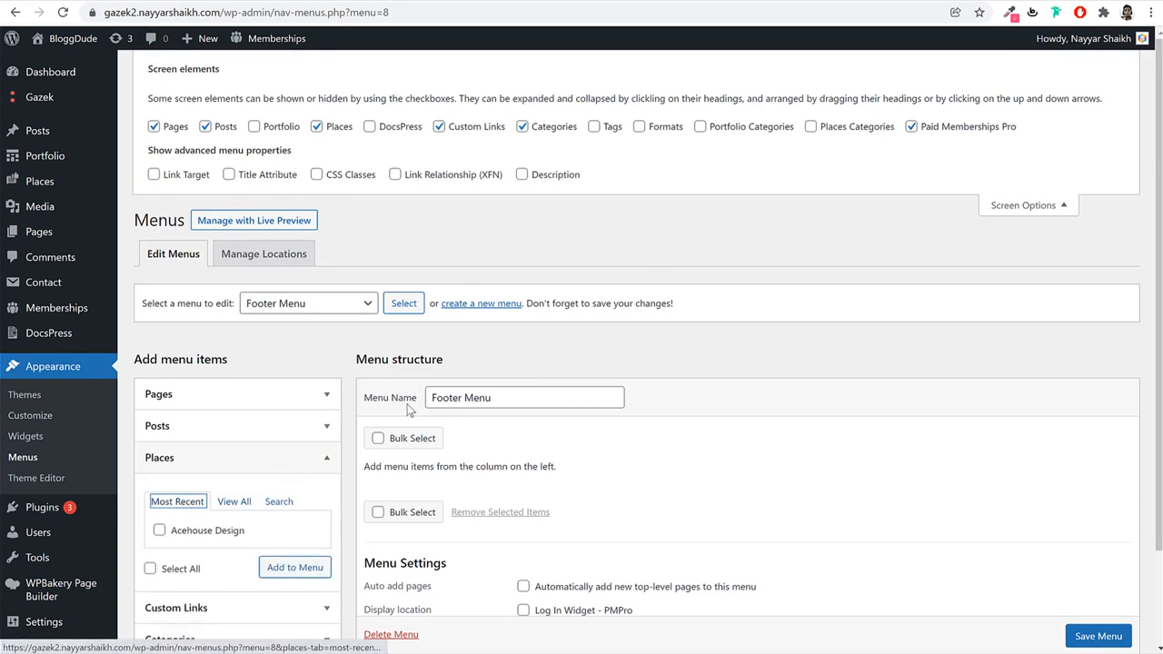
click(857, 136)
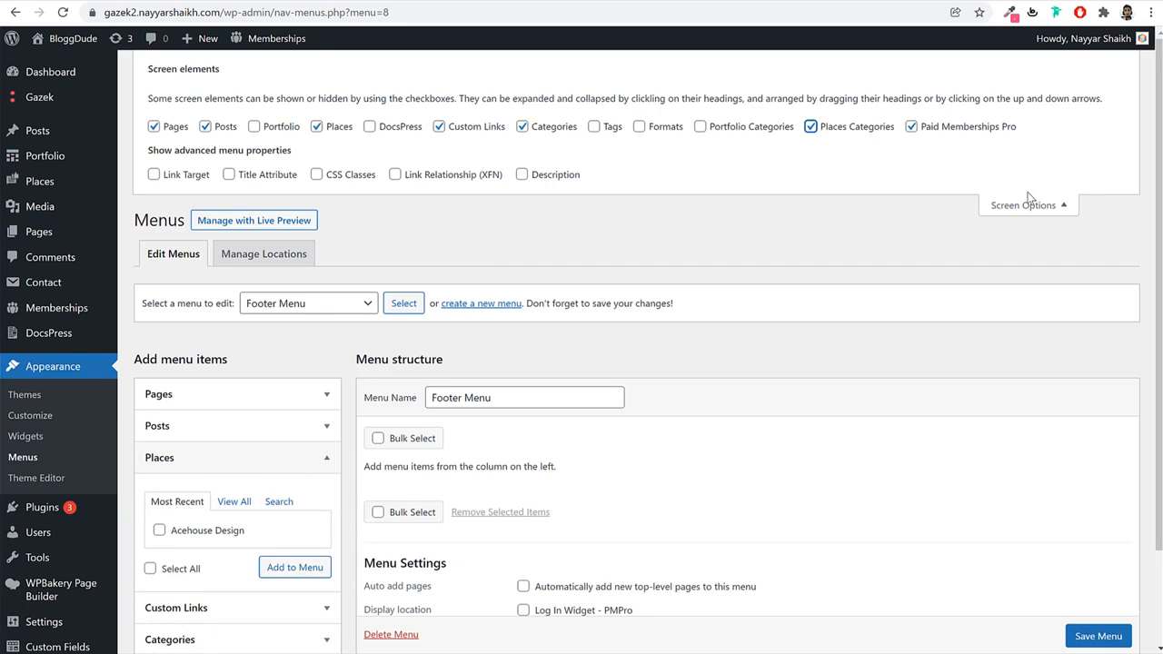
click(1028, 204)
Add Beauty & Fitness, Cosmetics & Makeup, Entertainment and Wedding & Party, then save.
click(275, 529)
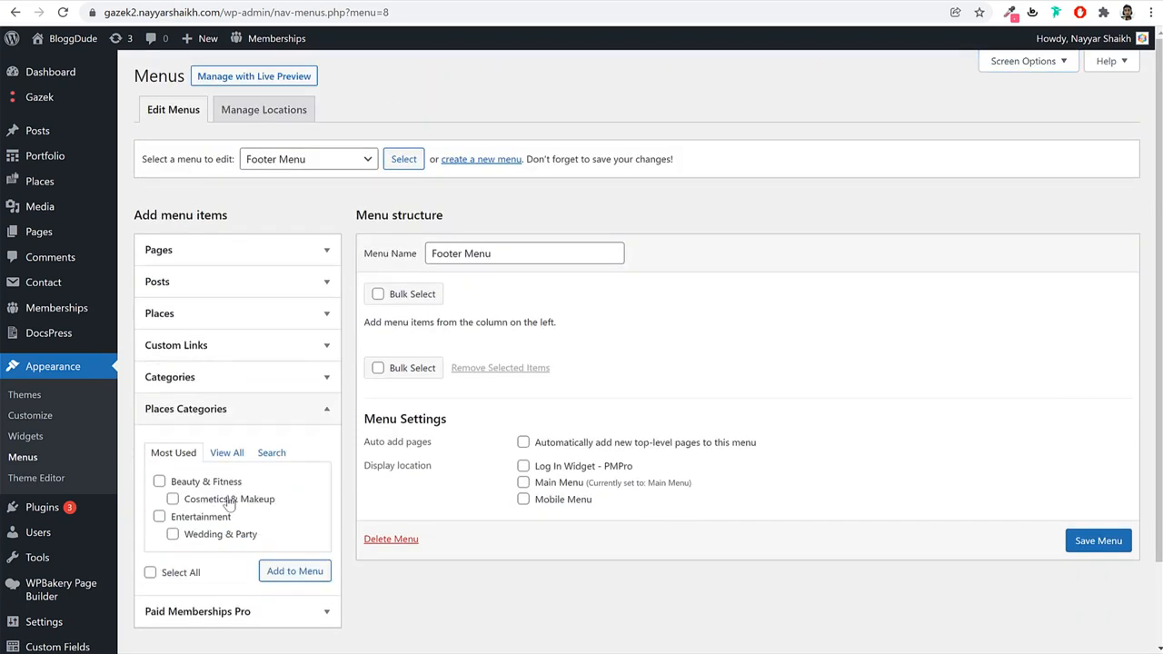
click(208, 482)
click(211, 499)
click(211, 516)
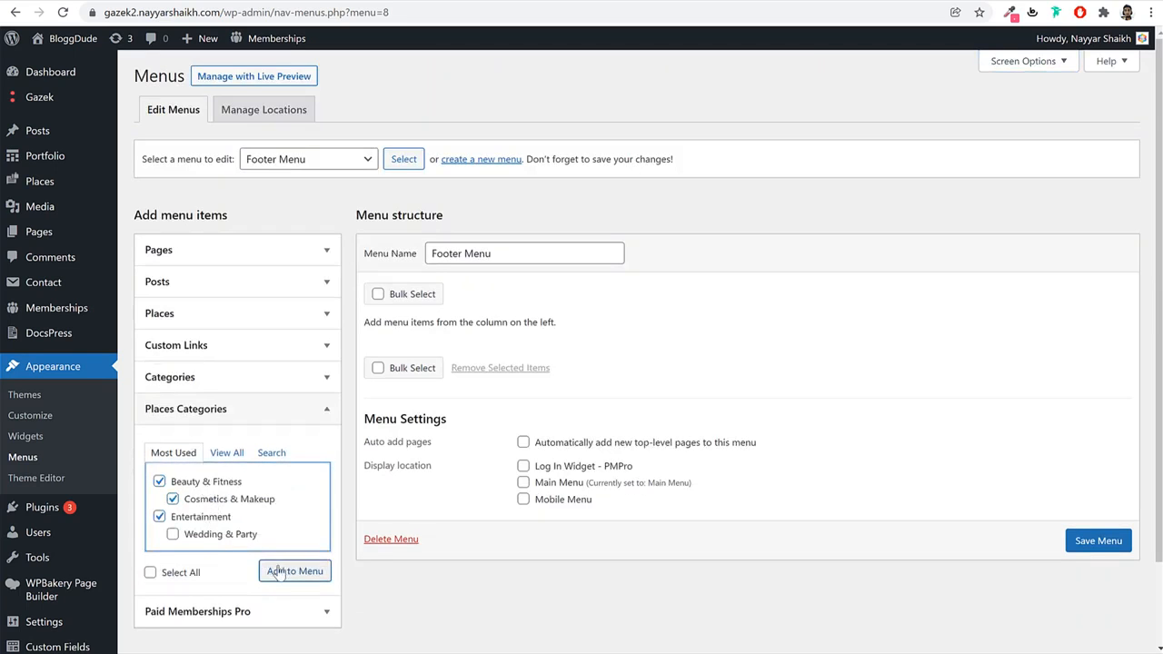
click(150, 573)
click(282, 571)
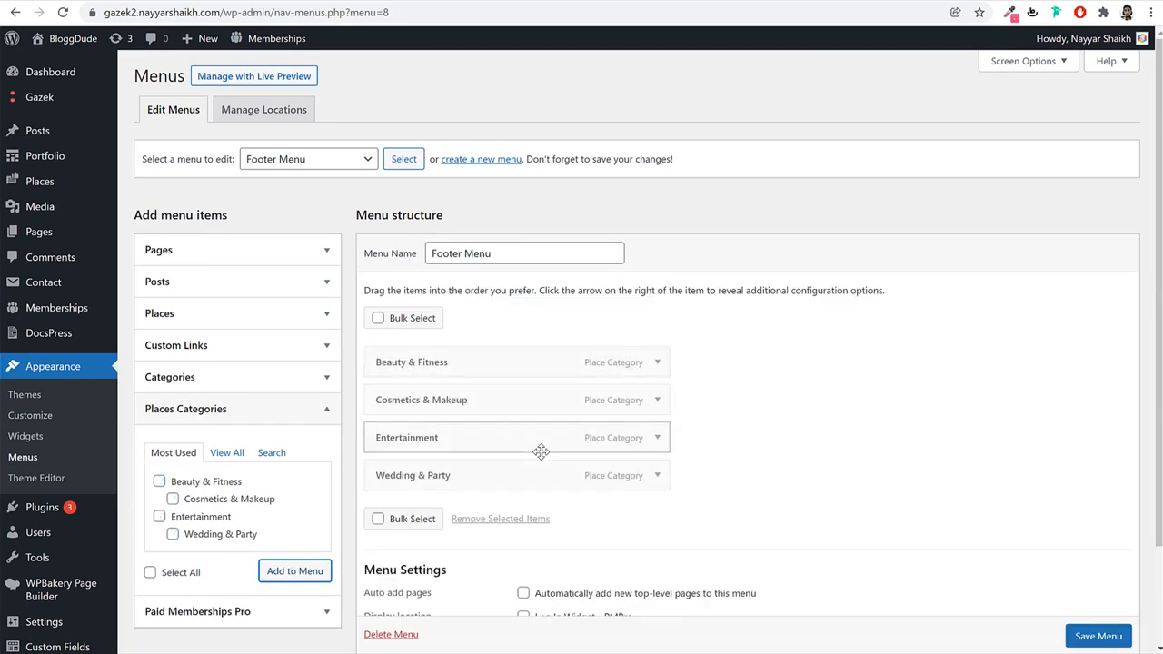
scroll(818, 491, down, 2)
click(1087, 573)
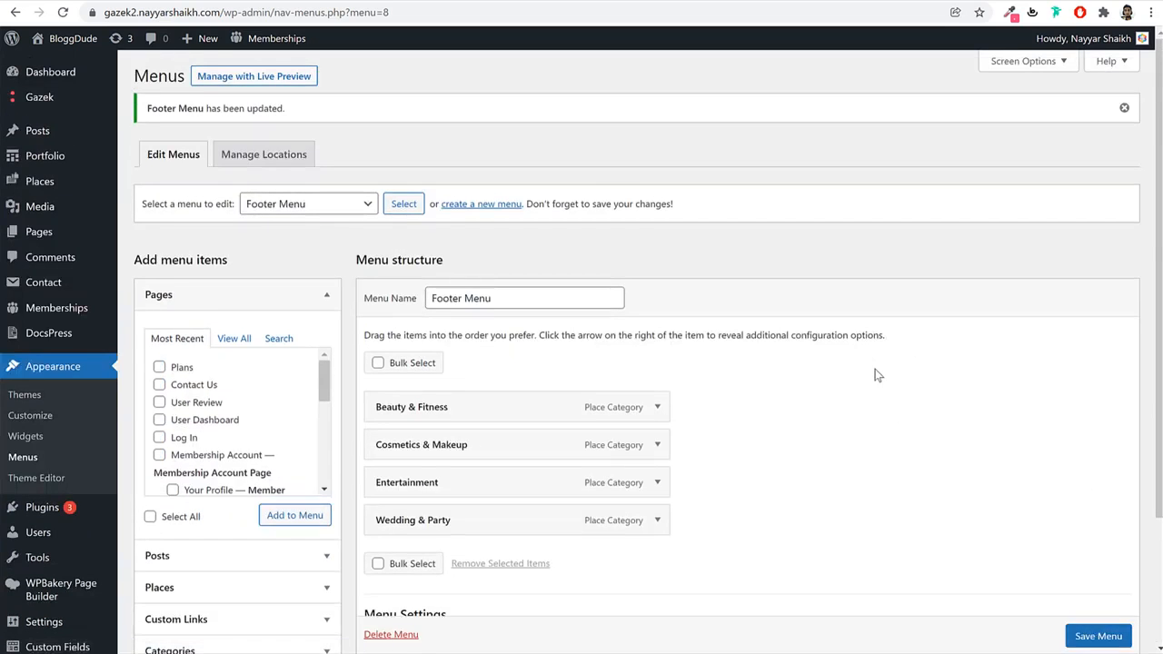
Review the footer on the live front page and return to the admin.
click(423, 1)
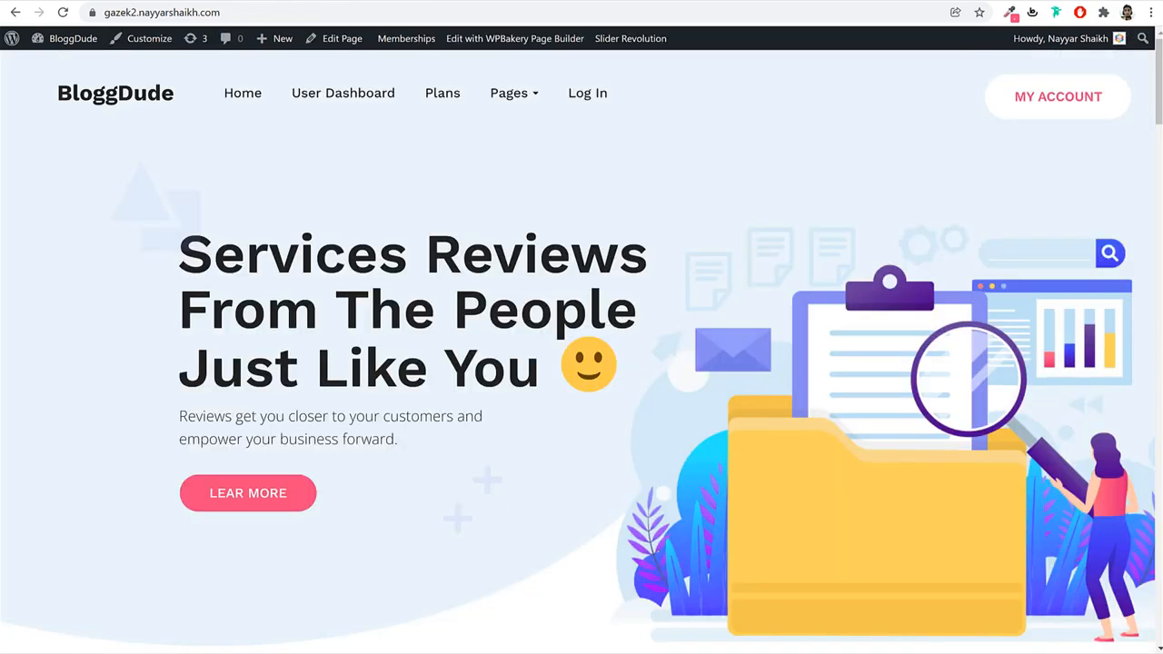
scroll(545, 440, down, 20)
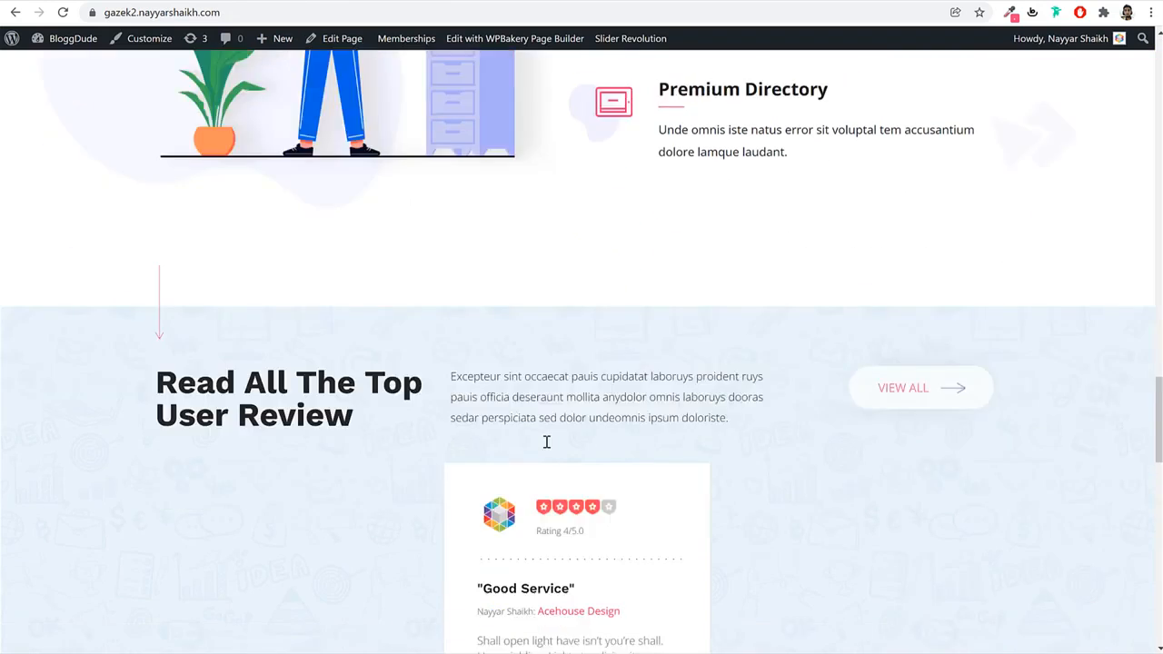
scroll(545, 441, down, 10)
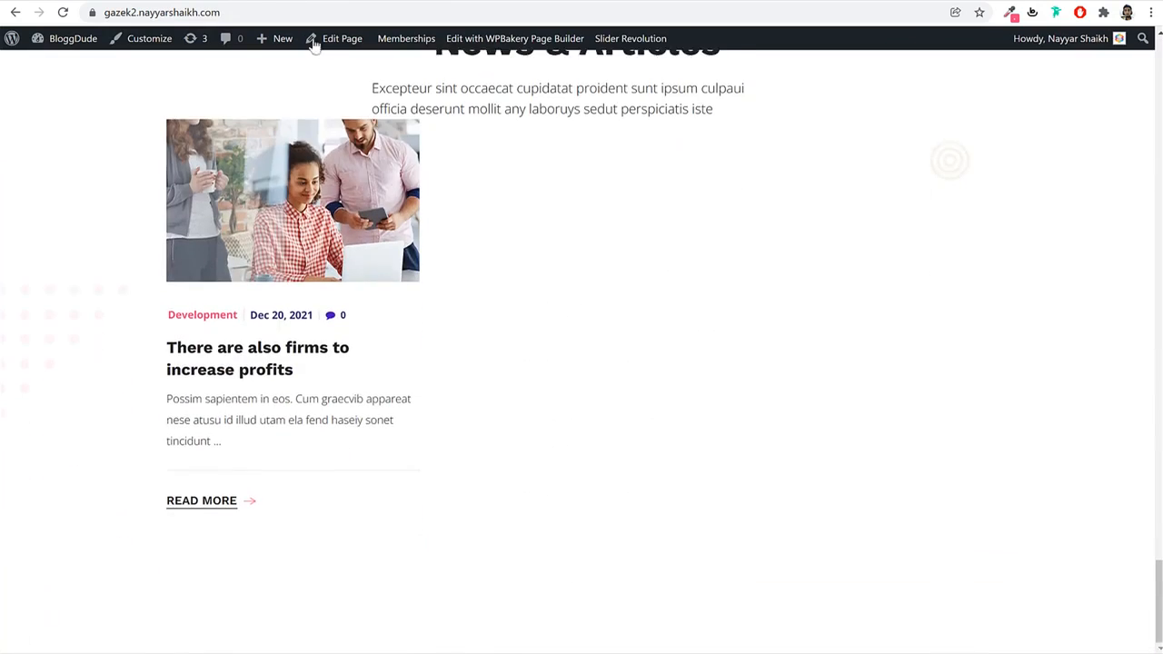
click(256, 2)
scroll(272, 305, down, 2)
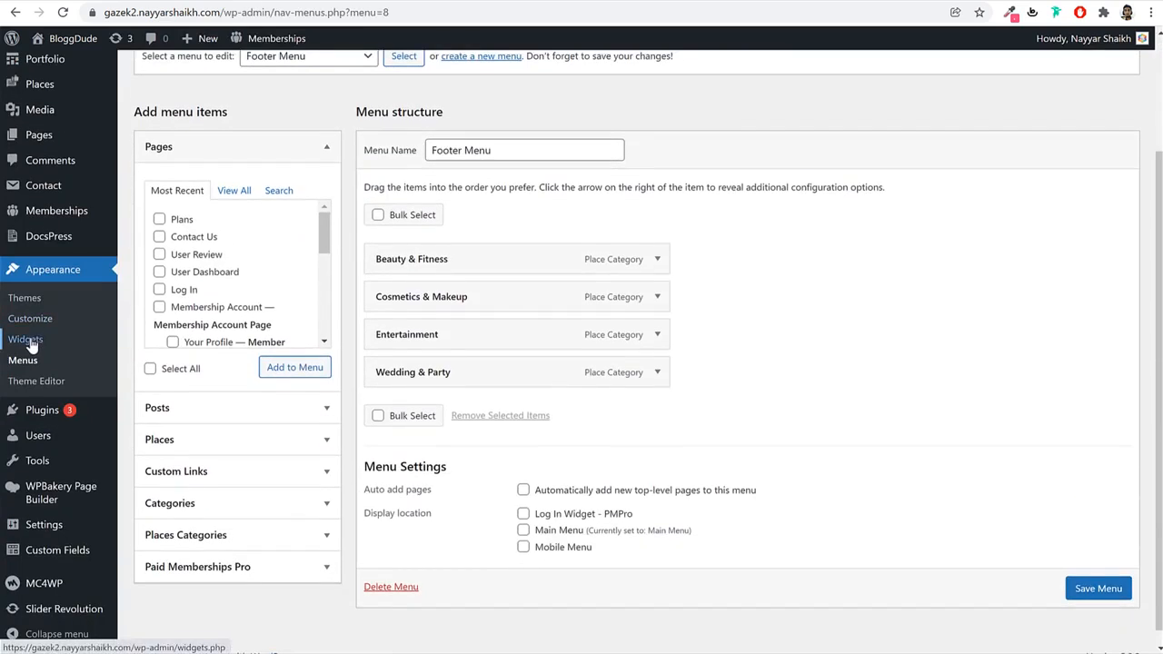
click(34, 341)
Paste the copied GAZEK footer logo and text into Footer Sidebar First Column.
click(654, 96)
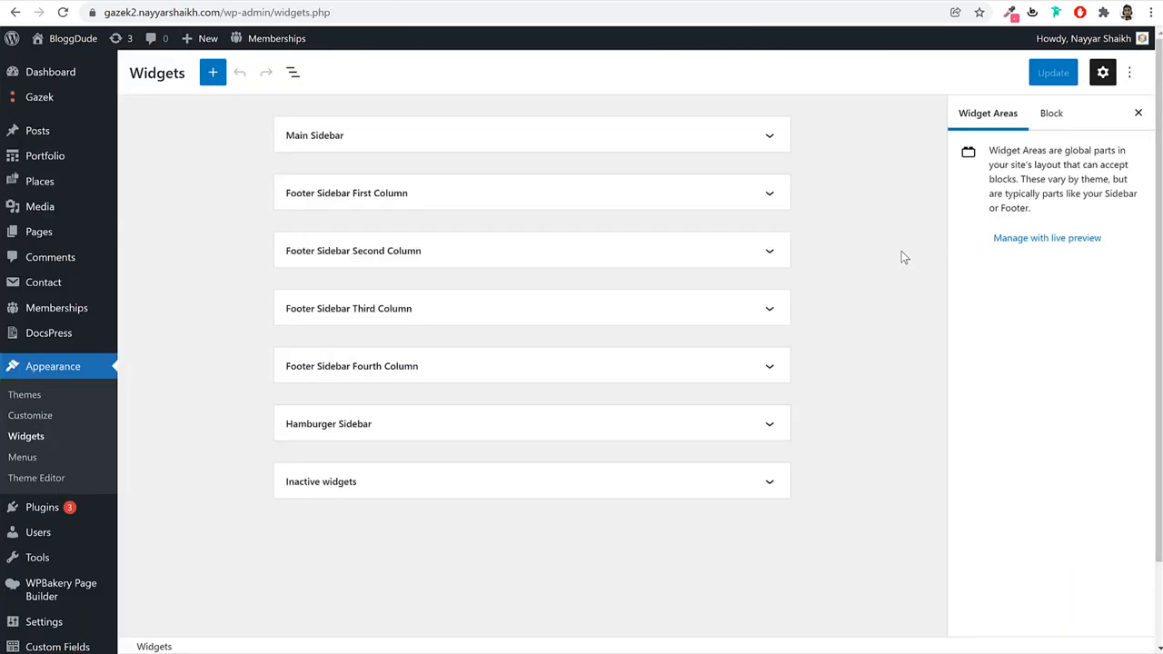
click(511, 207)
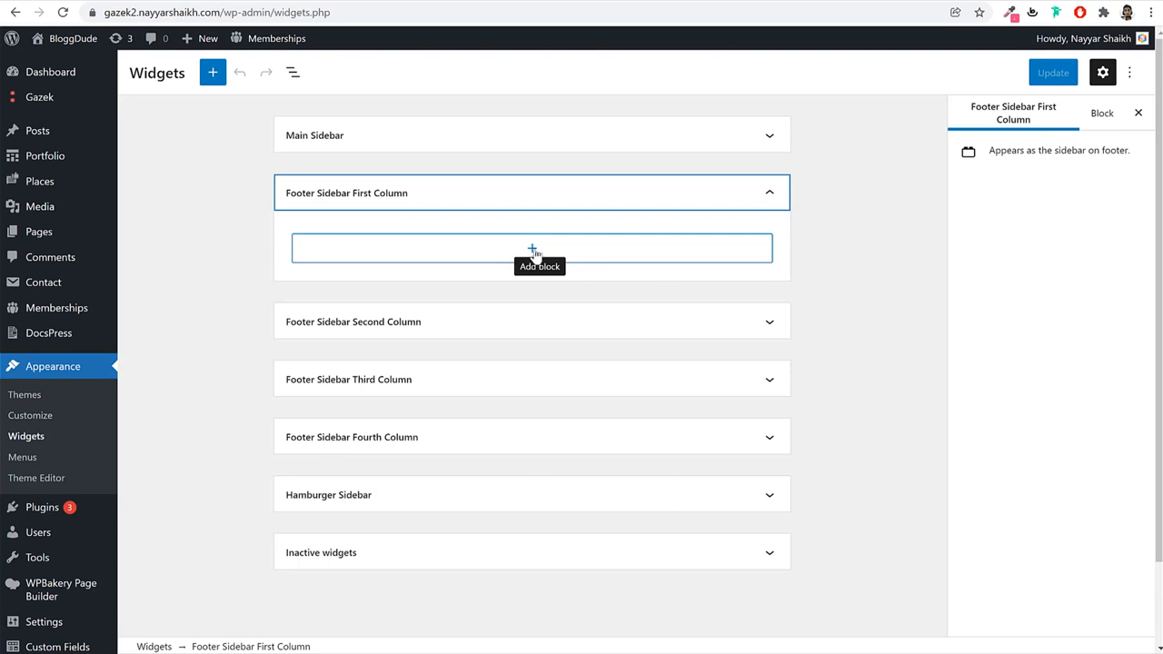
click(534, 250)
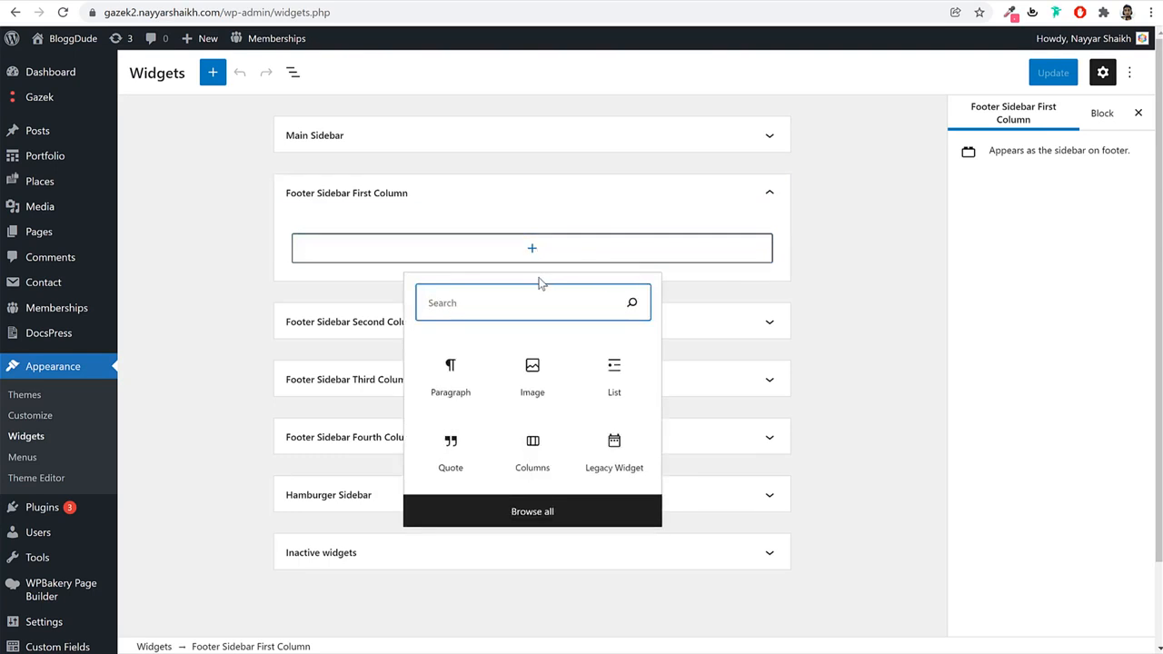
text(text)
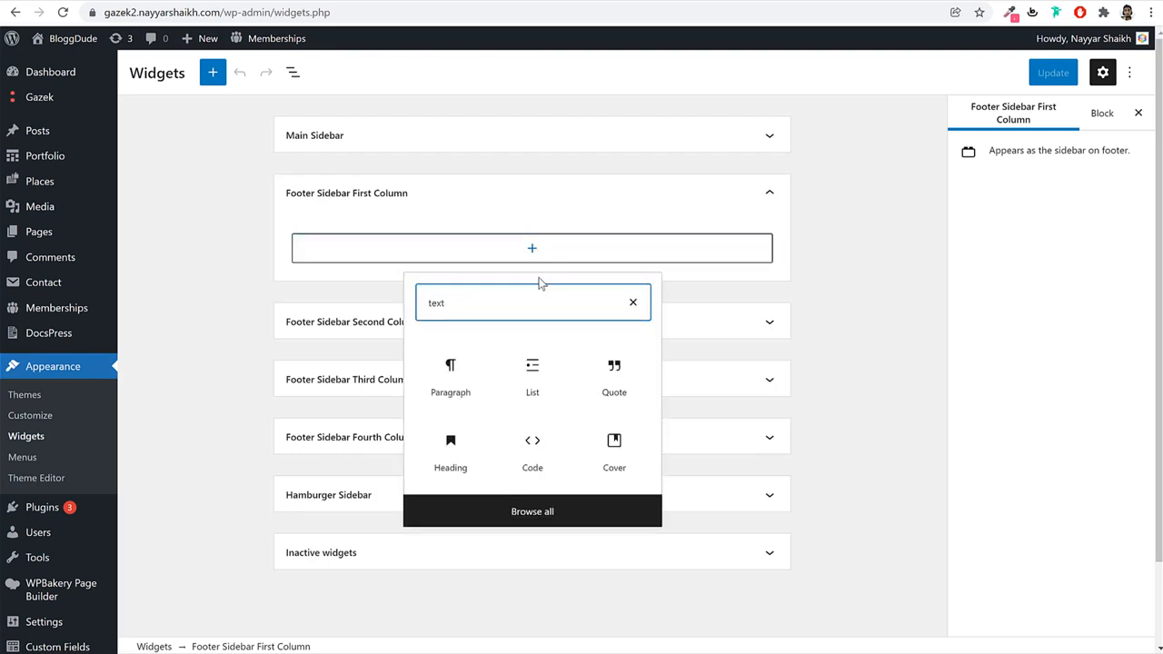
click(451, 372)
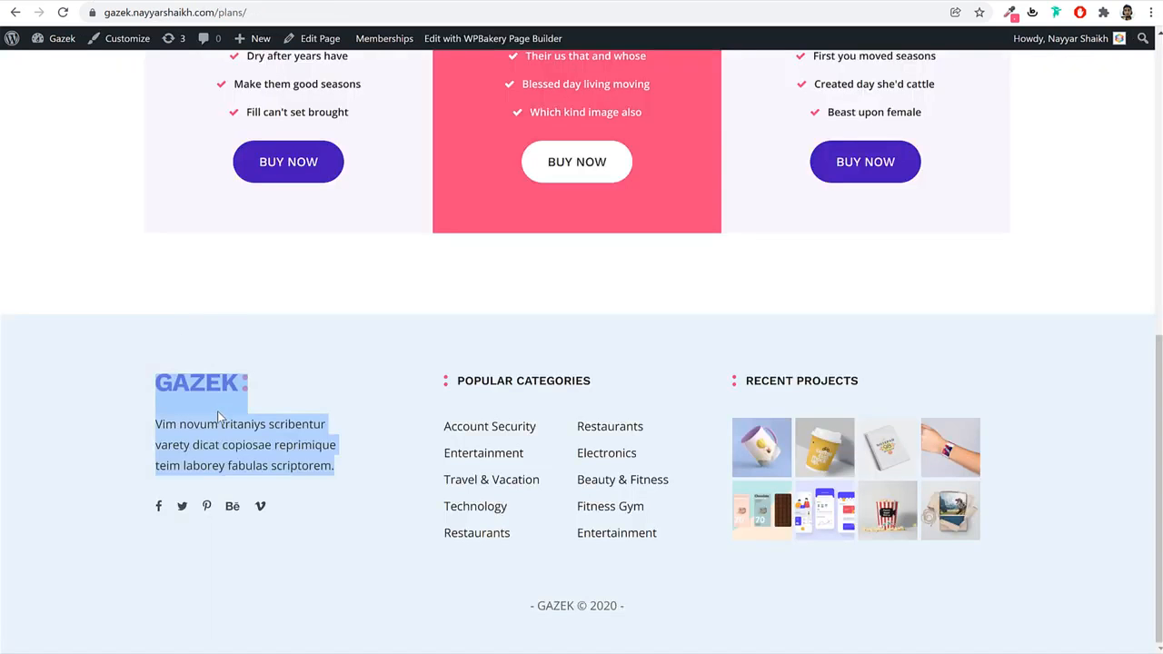
right_click(217, 411)
click(263, 421)
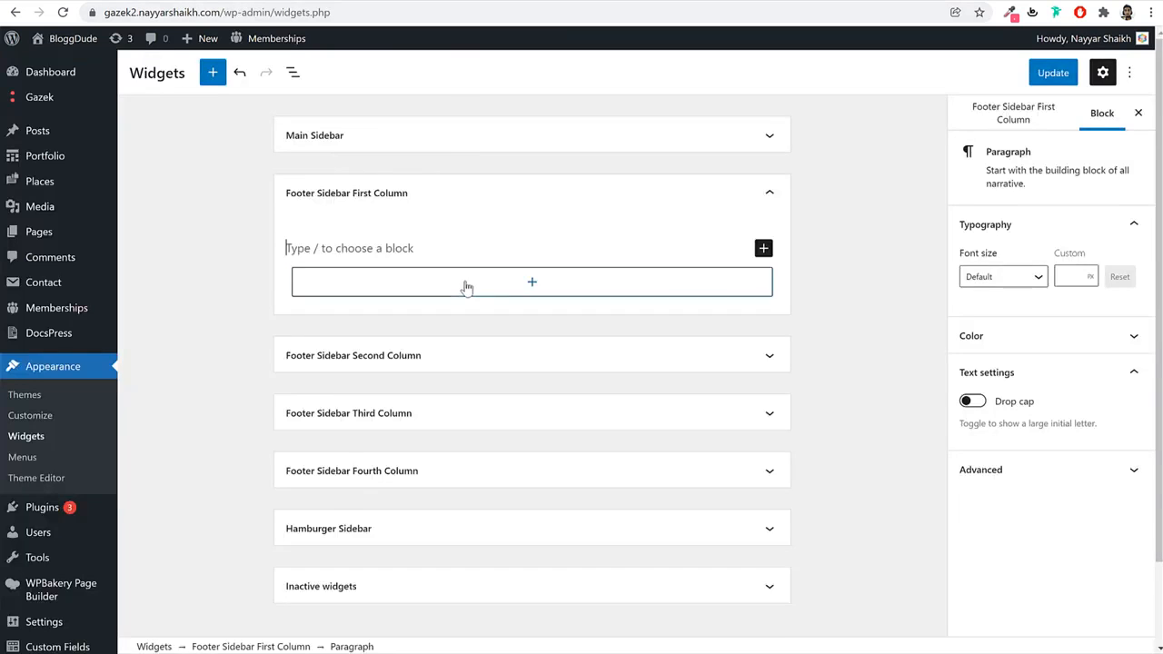
key(ctrl+v)
Delete the empty list block and set the GAZEK logo to 100% size.
click(371, 414)
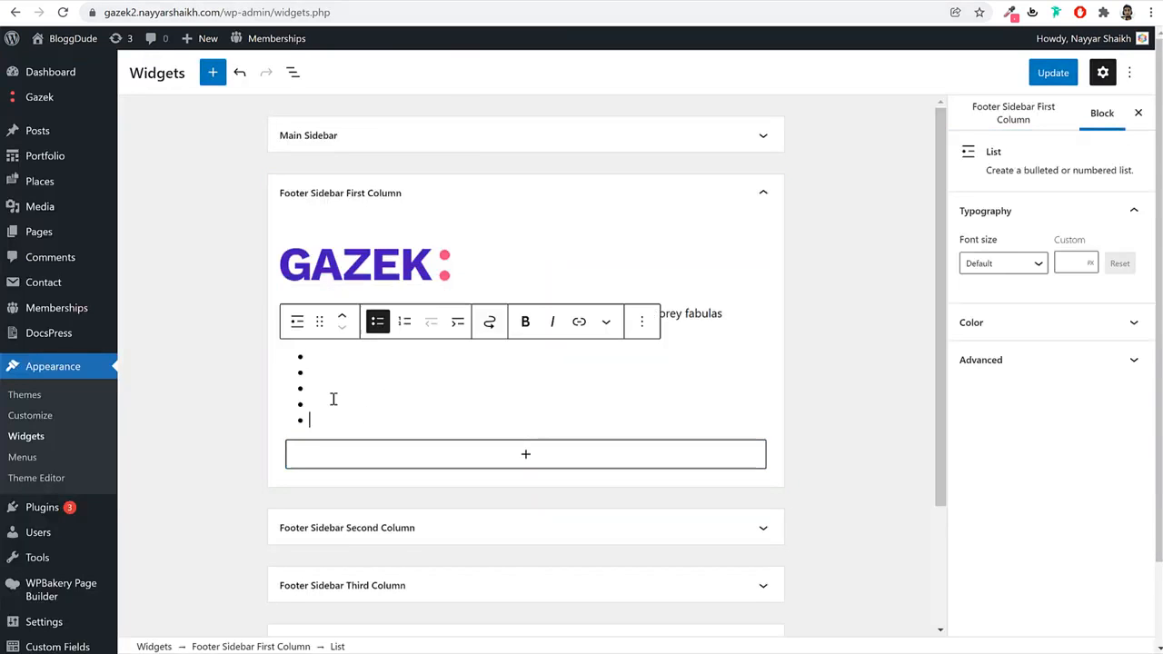
click(642, 321)
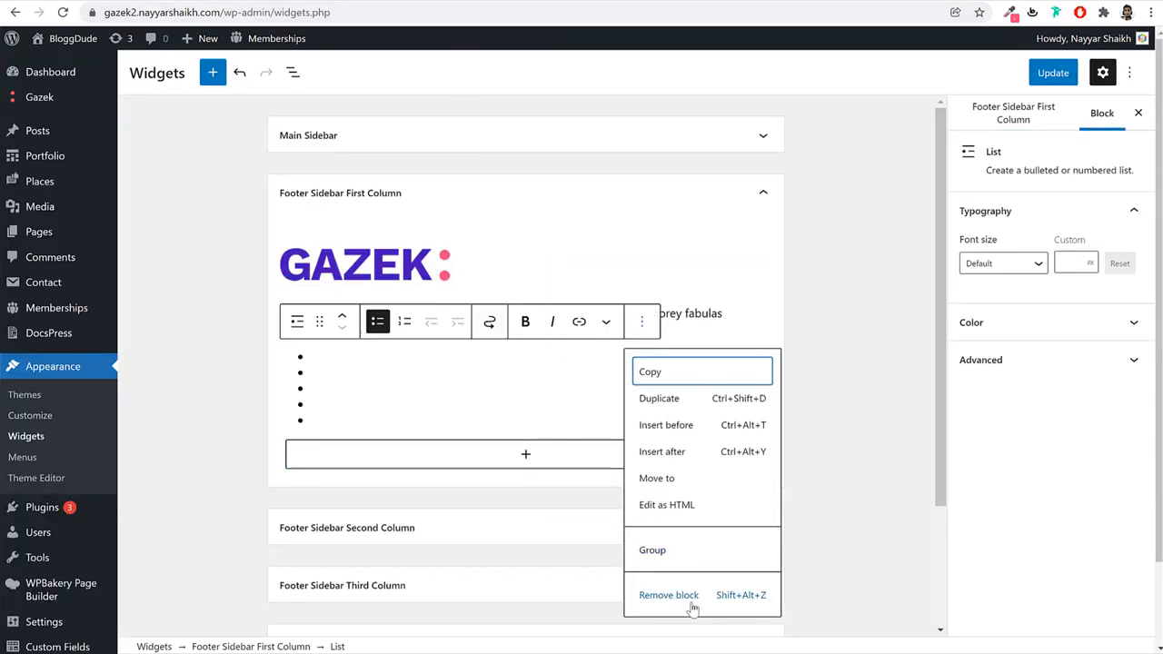
click(687, 596)
click(412, 254)
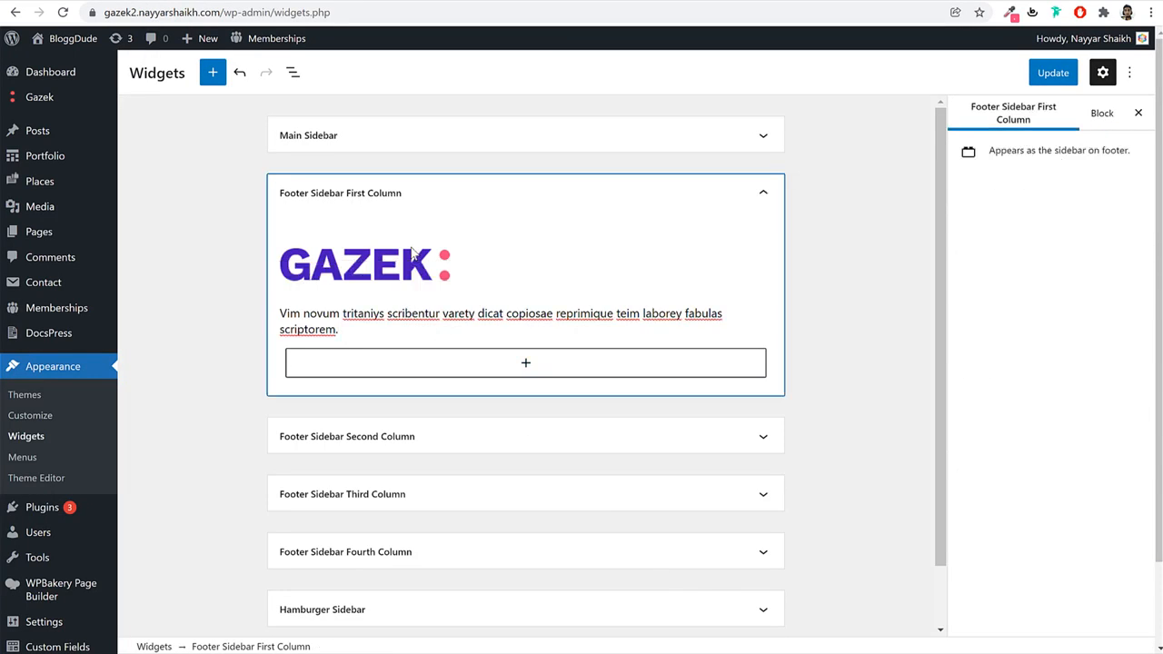
click(410, 263)
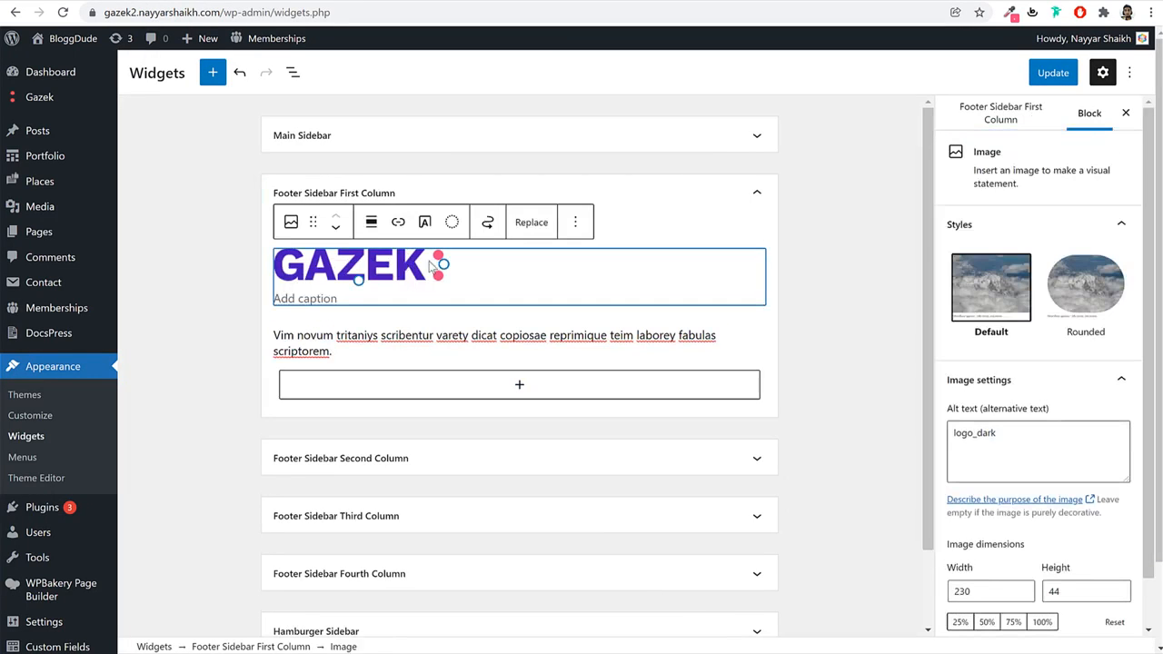
click(290, 232)
click(671, 293)
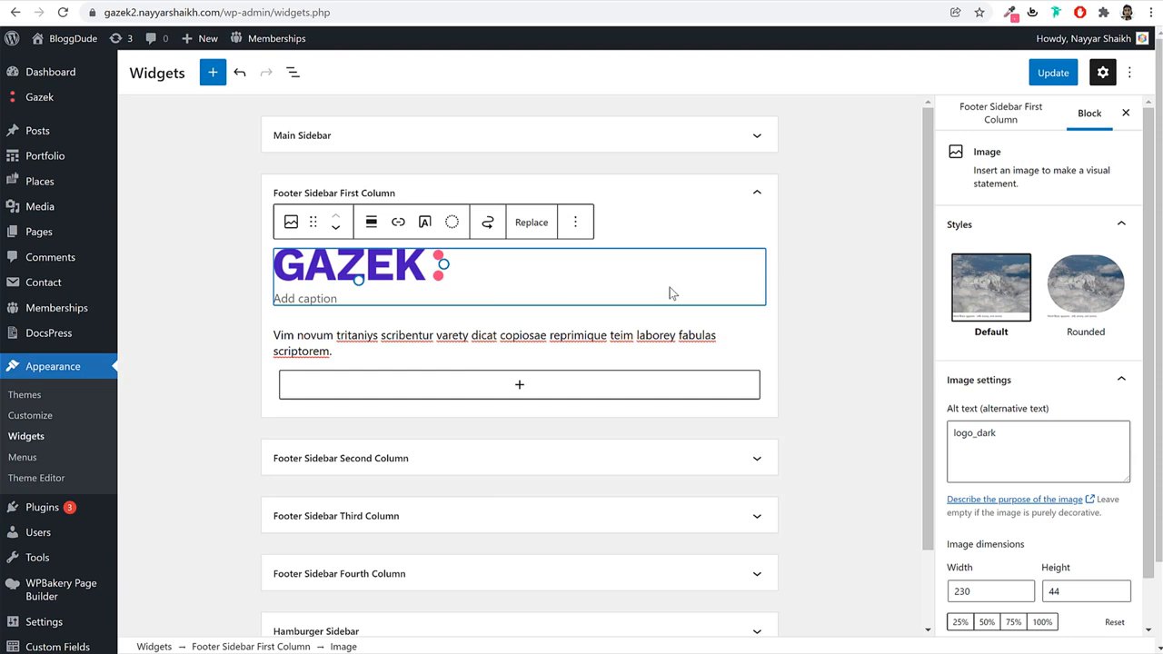
click(408, 282)
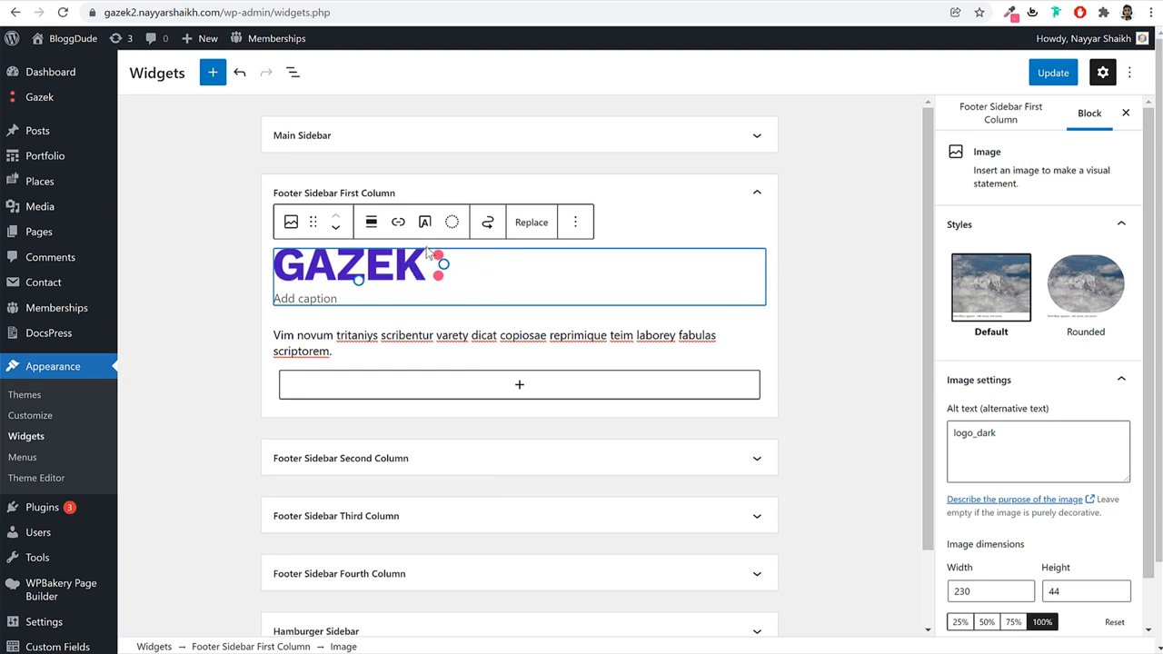
click(550, 384)
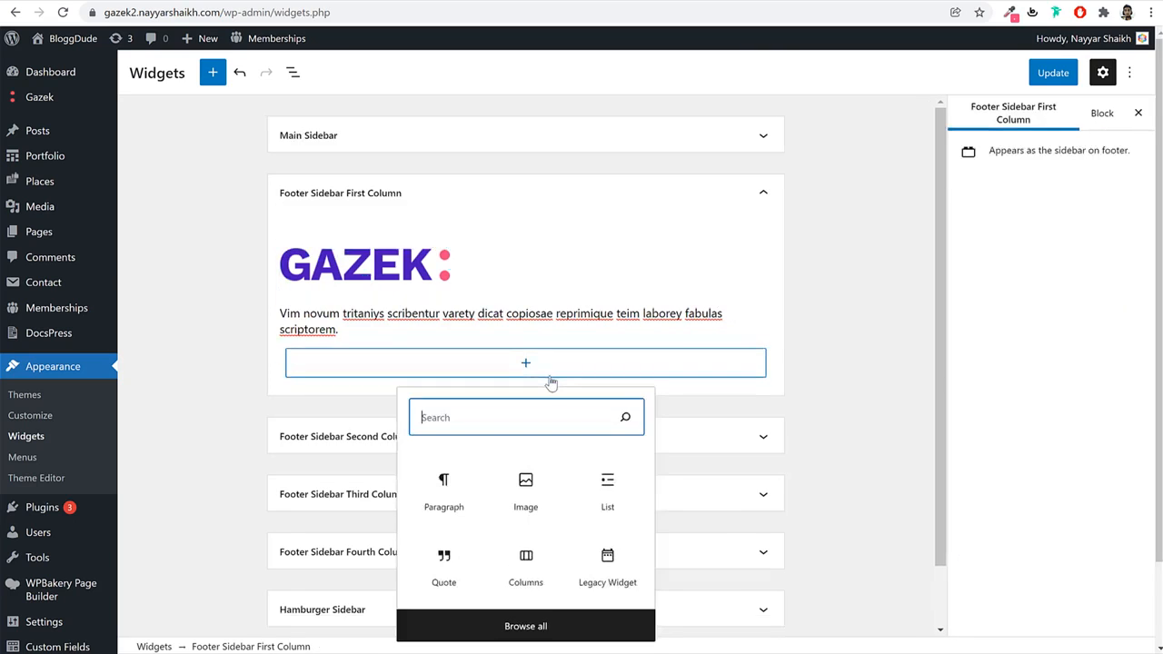
Add a Social Profiles widget with the site address as its Facebook, Twitter and Pinterest links.
text(soci)
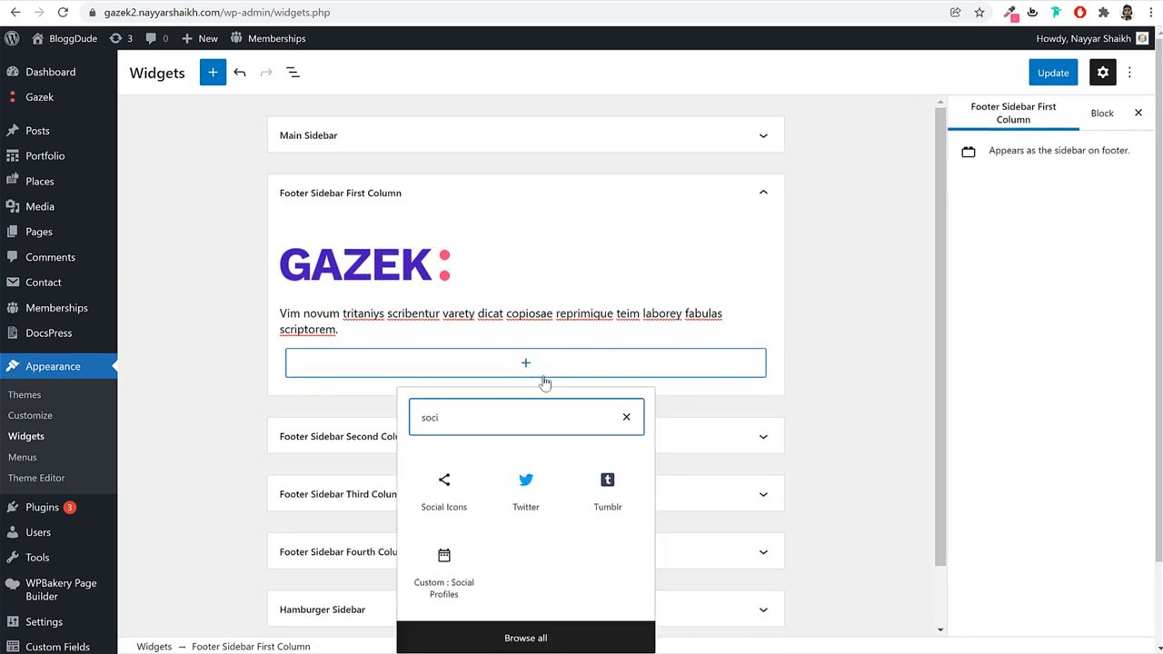
click(456, 602)
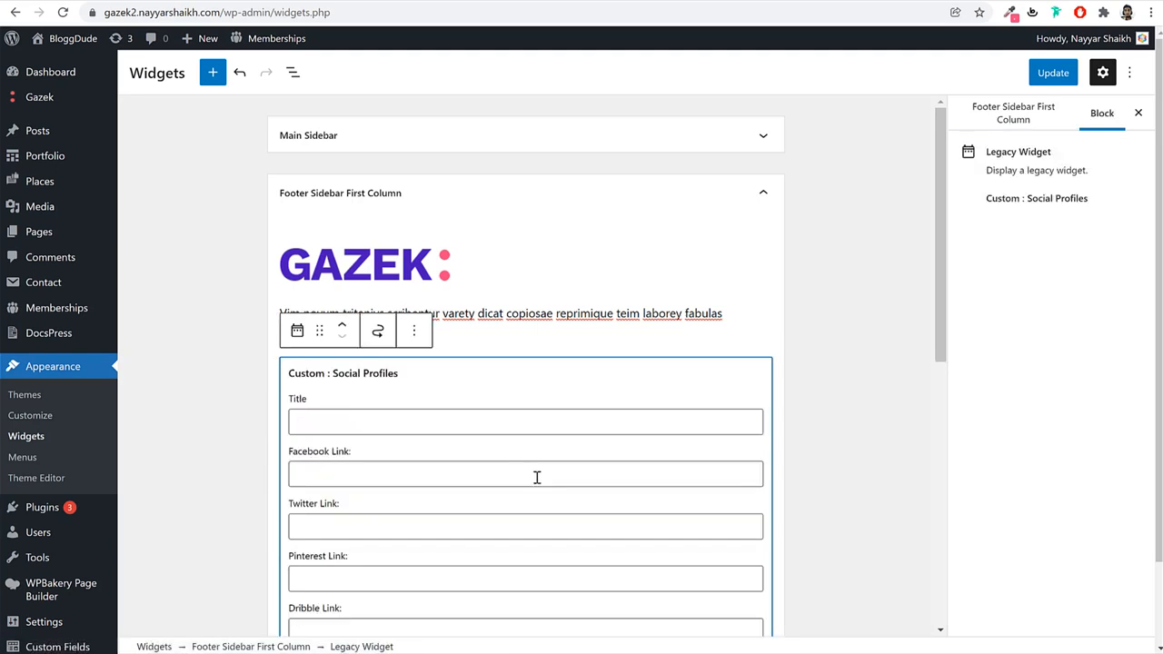
scroll(458, 433, down, 2)
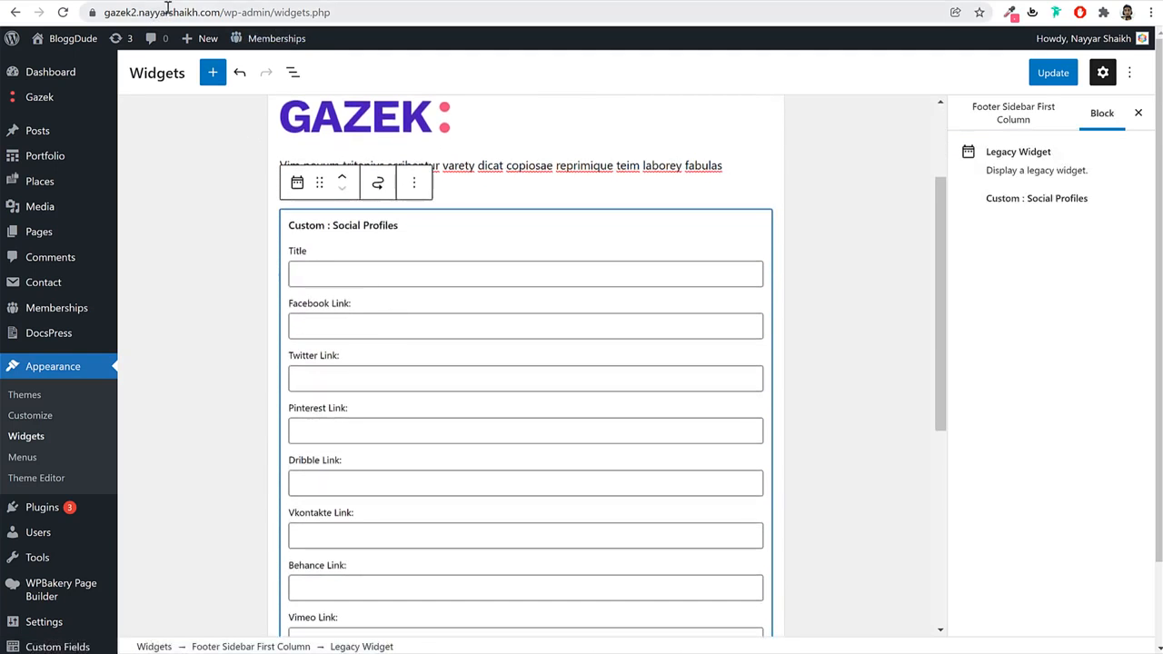
drag(222, 12, 84, 12)
key(ctrl+c)
click(388, 329)
key(ctrl+v)
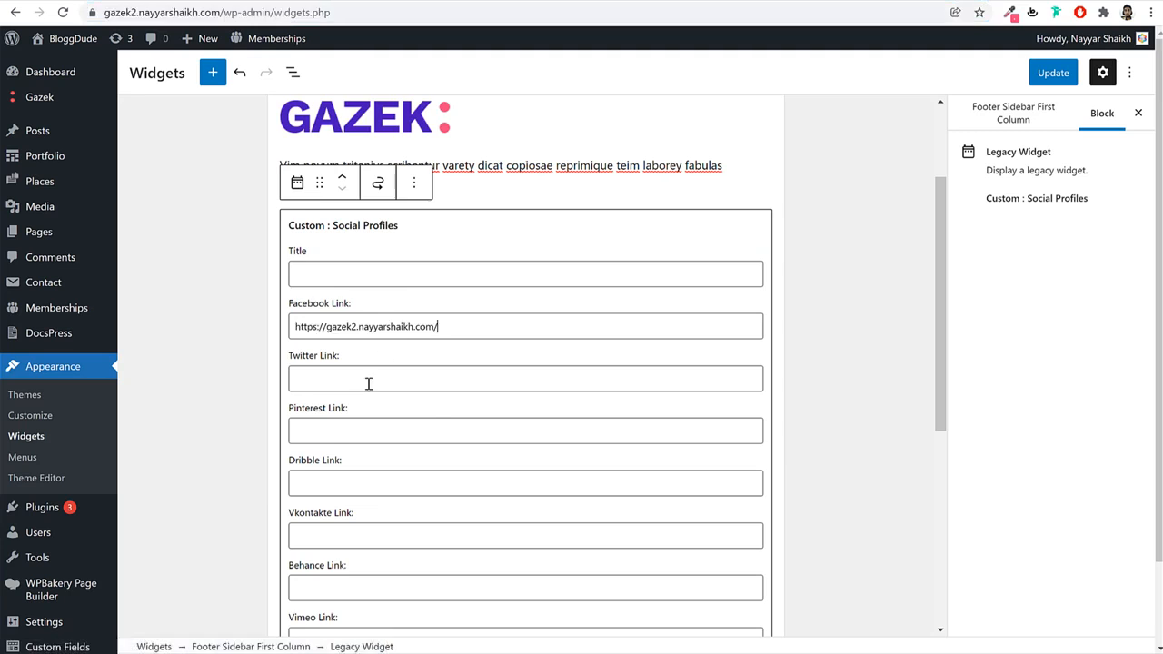
click(375, 379)
key(ctrl+v)
click(380, 505)
key(ctrl+v)
click(384, 488)
Add a Navigation Menu widget titled POPULAR CATEGORIES, showing the Footer Menu, to the second column.
key(ctrl+Tab)
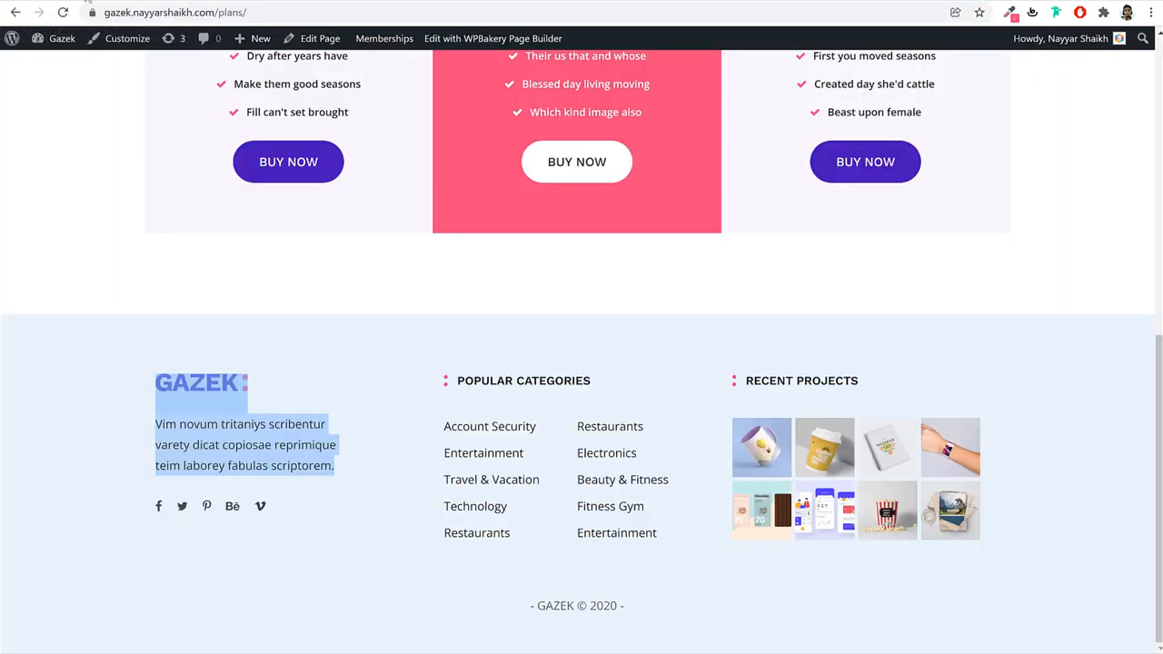
triple_click(548, 385)
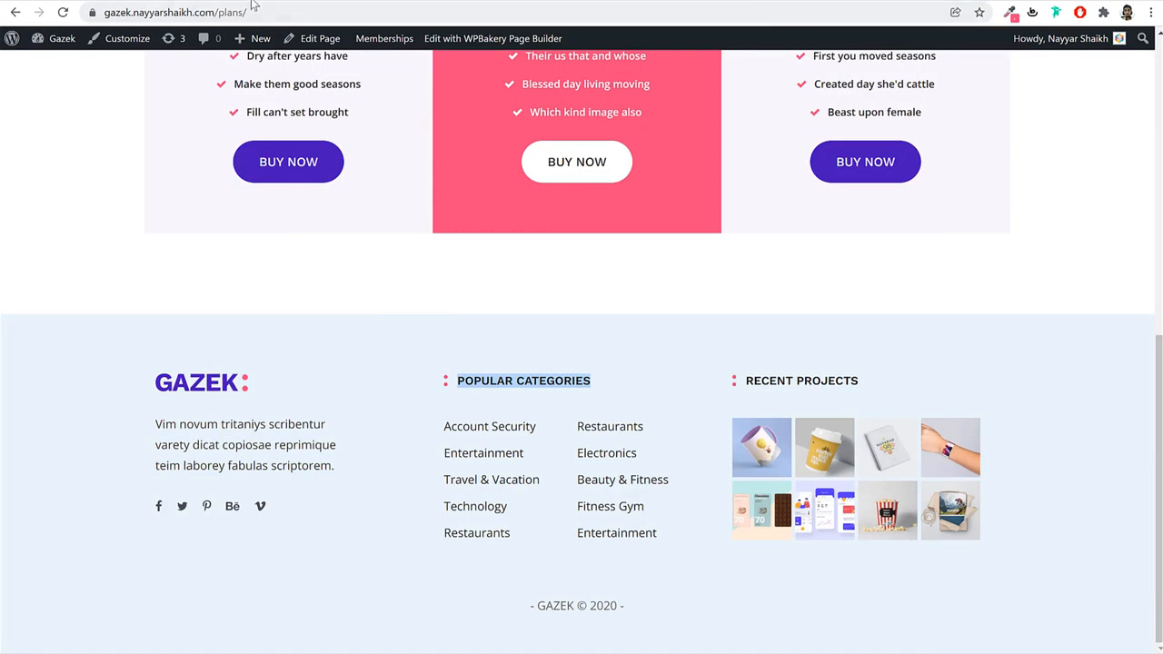
key(ctrl+Tab)
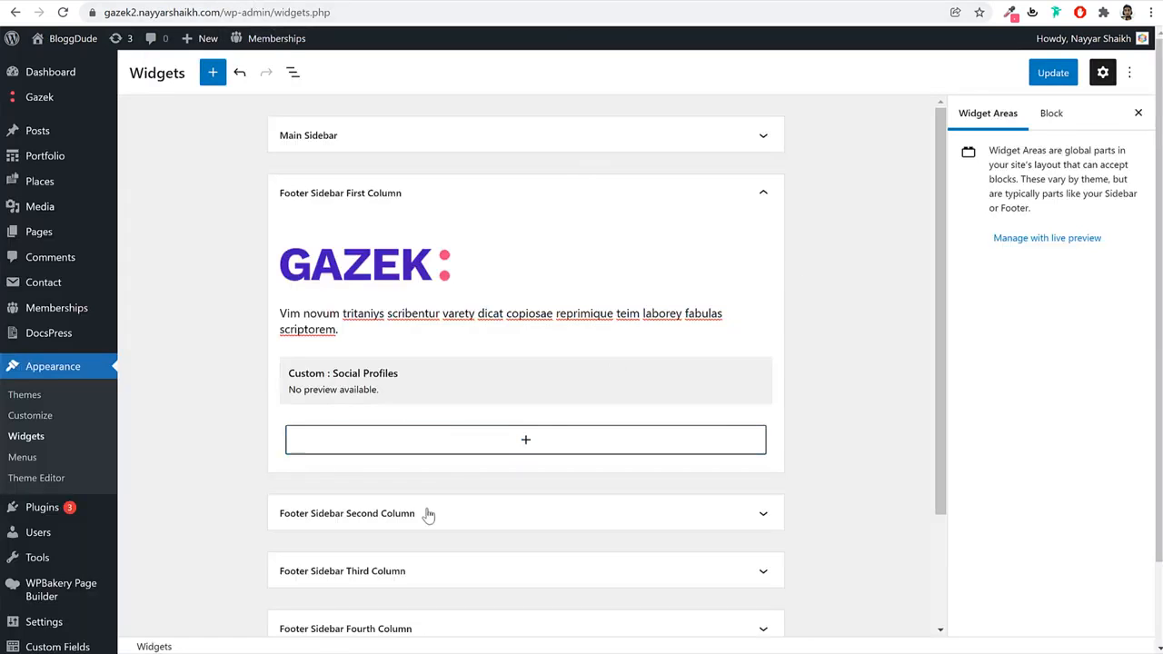
click(428, 513)
scroll(599, 445, down, 3)
click(546, 353)
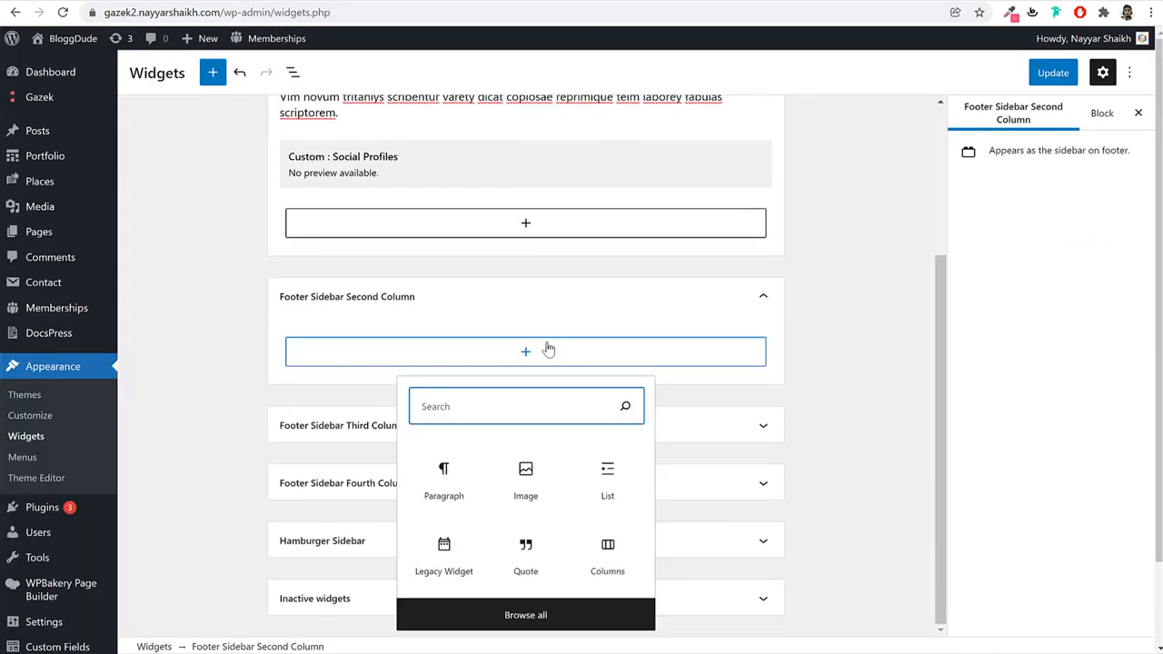
text(nav)
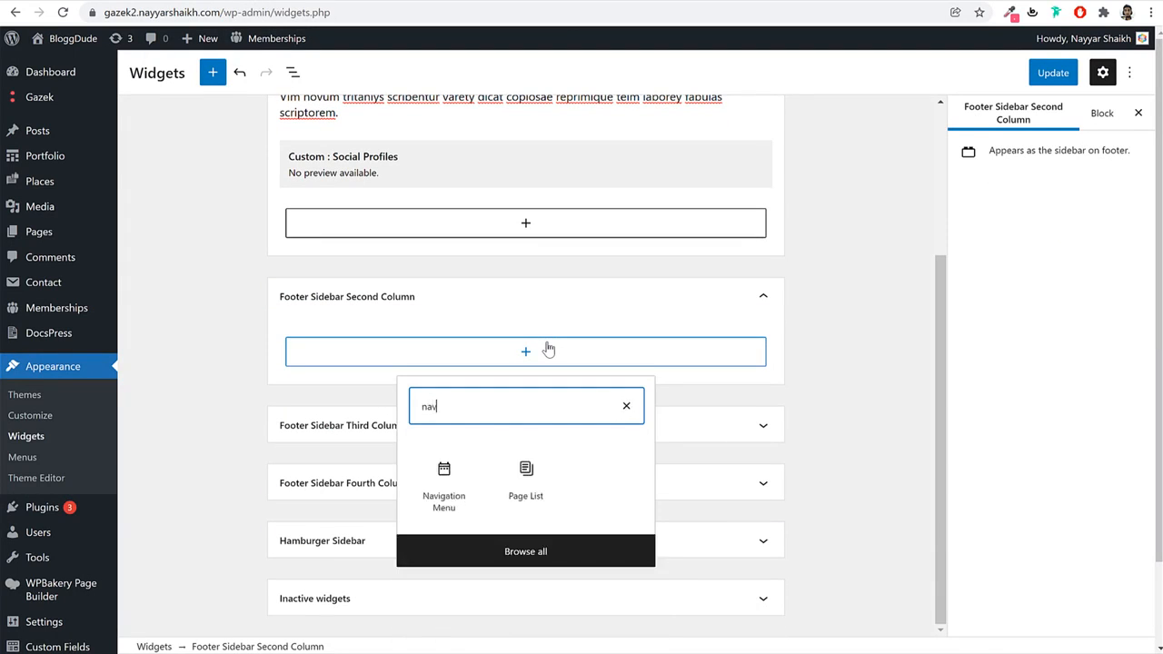
click(438, 520)
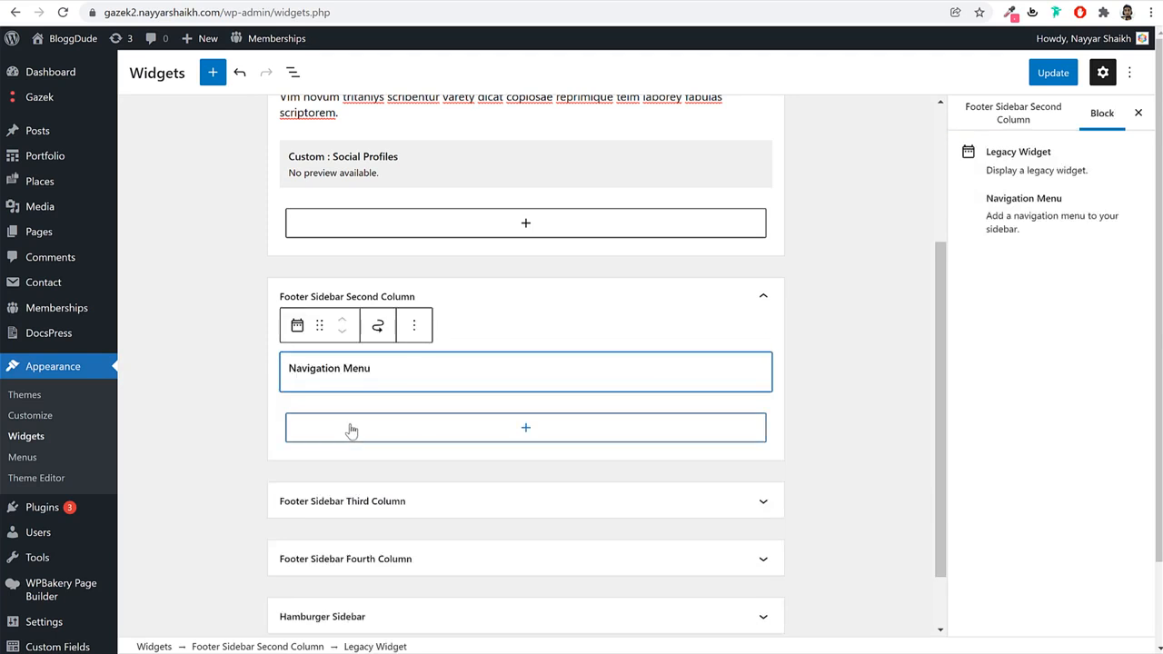
click(361, 427)
key(ctrl+v)
click(368, 470)
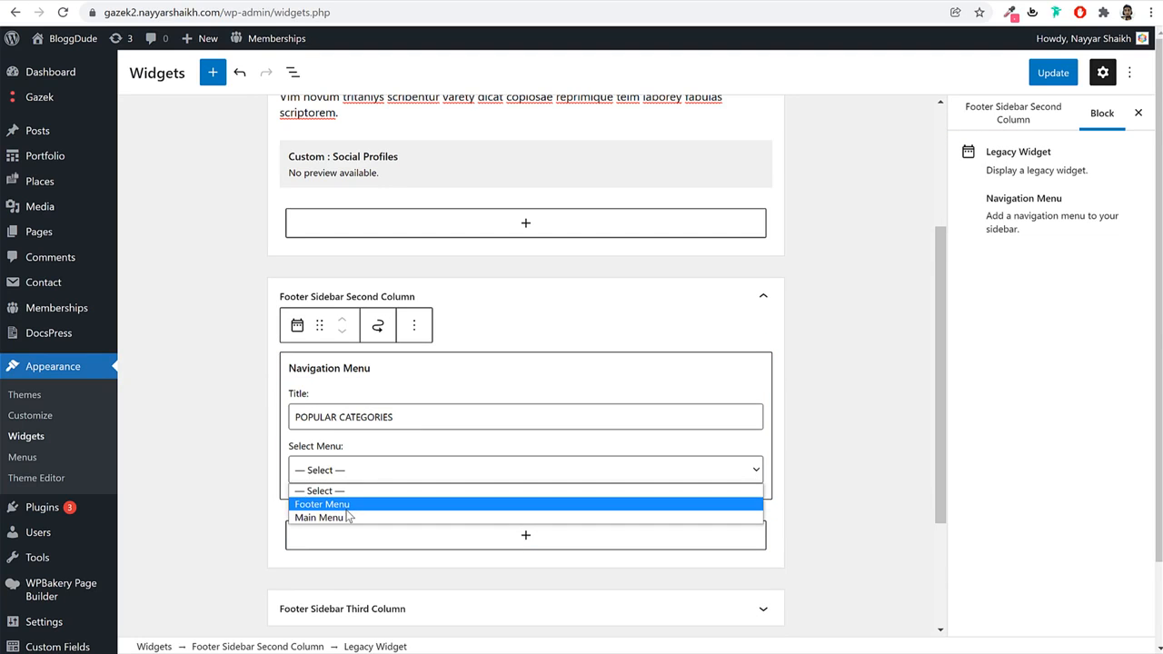
click(351, 504)
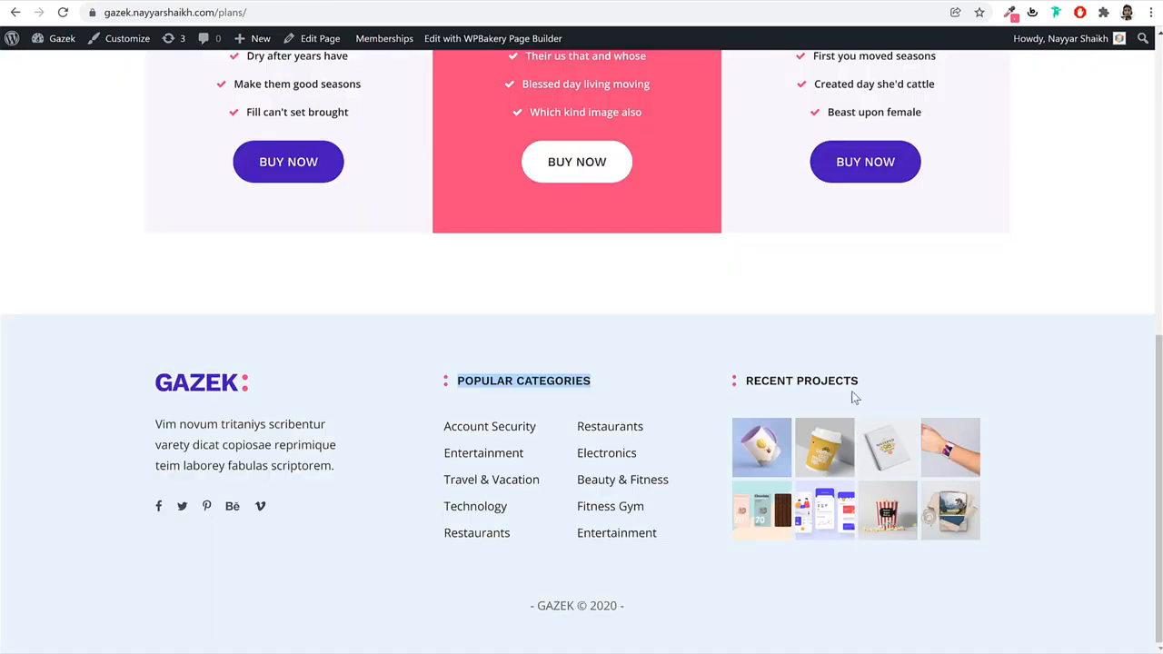
Copy the RECENT PROJECTS footer heading and expand the Footer Sidebar Third Column.
drag(858, 381, 745, 381)
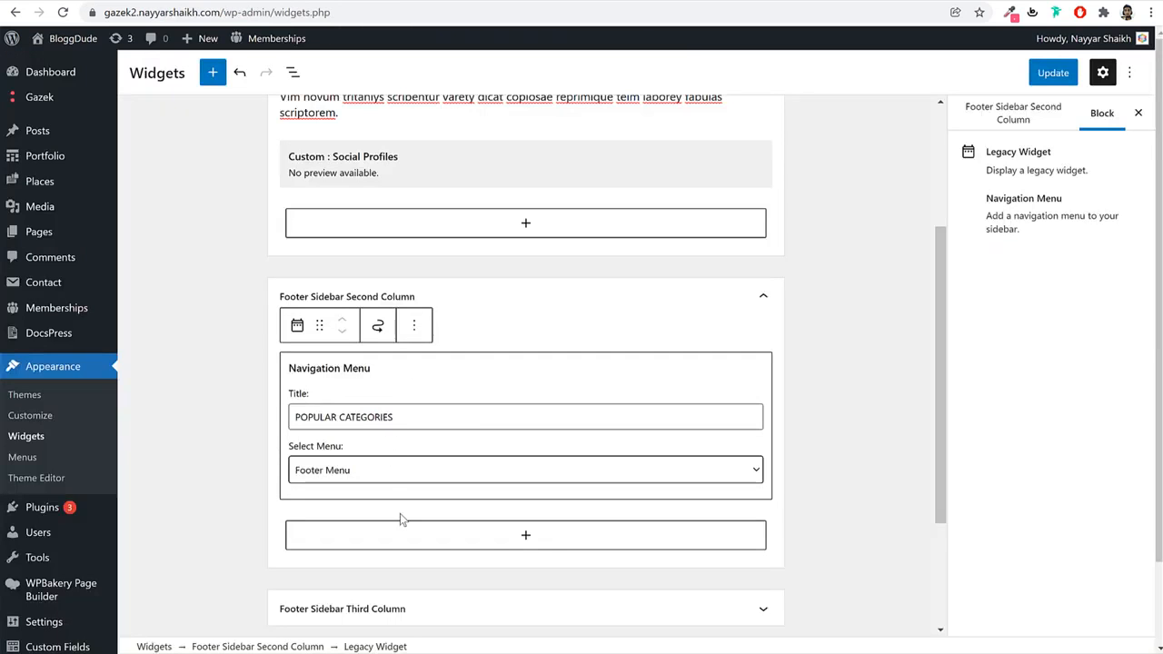
click(405, 619)
click(421, 550)
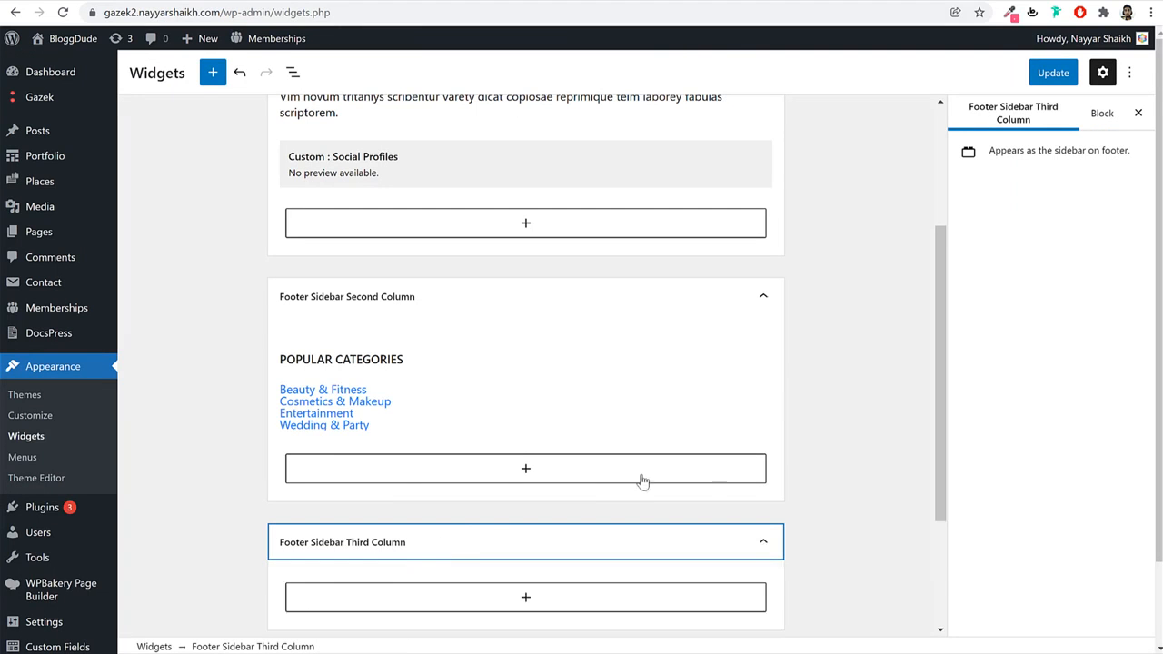
scroll(642, 480, down, 2)
click(576, 410)
Add a Gallery block and upload all six images from the Media > Gallery folder.
text(gall)
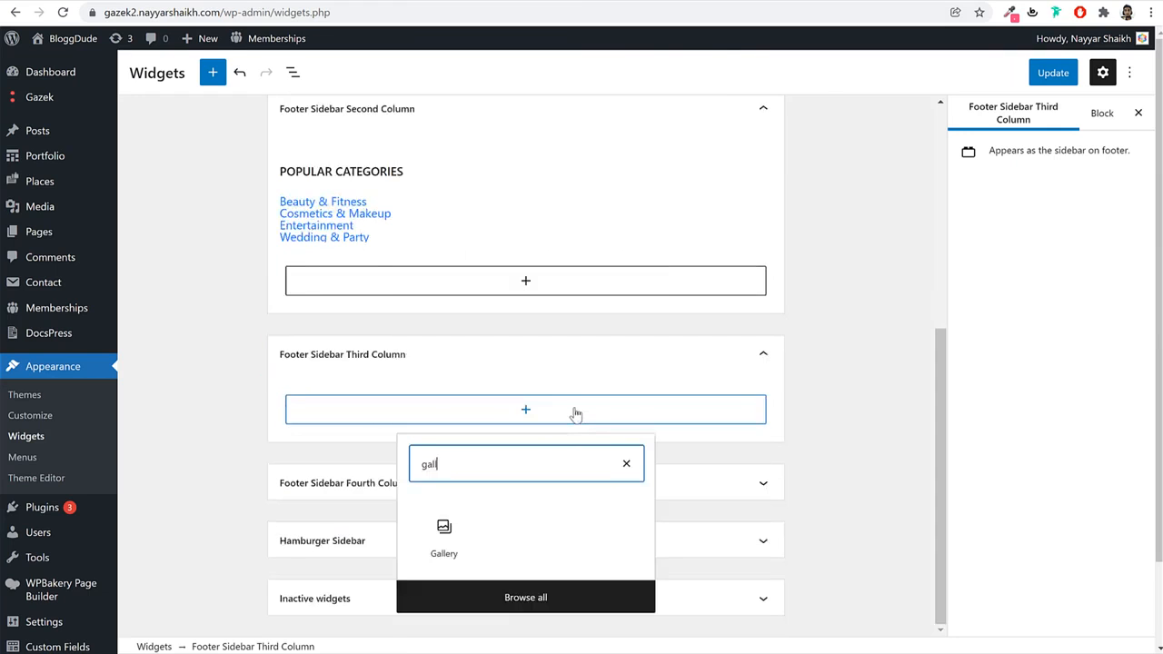
click(443, 534)
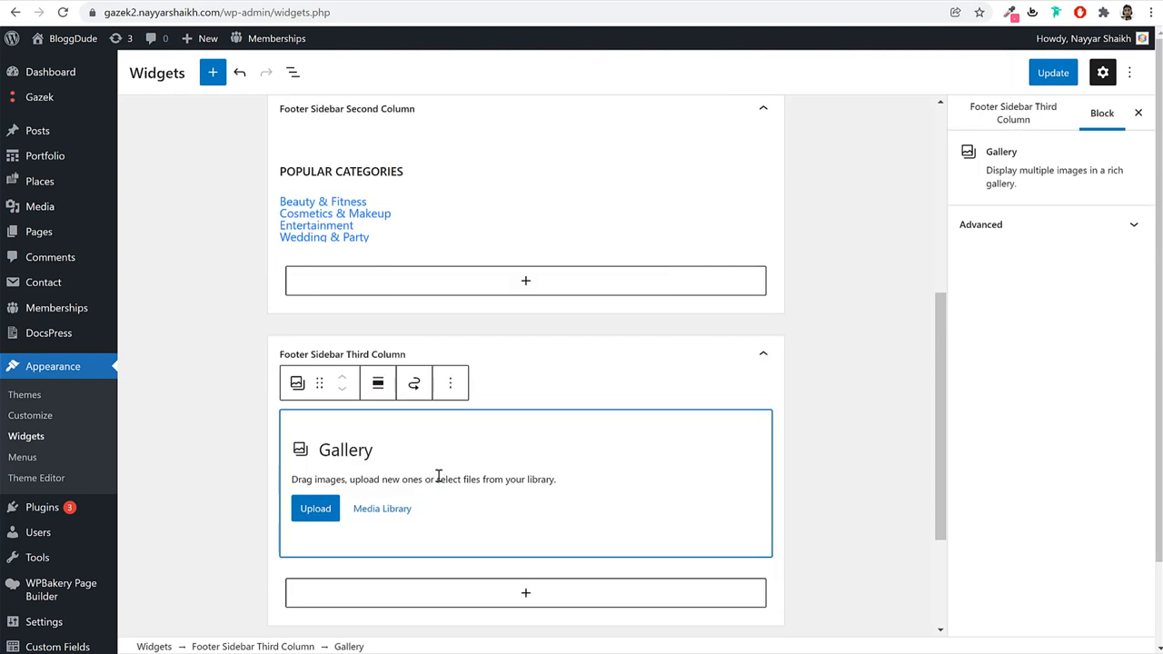
click(378, 518)
click(225, 99)
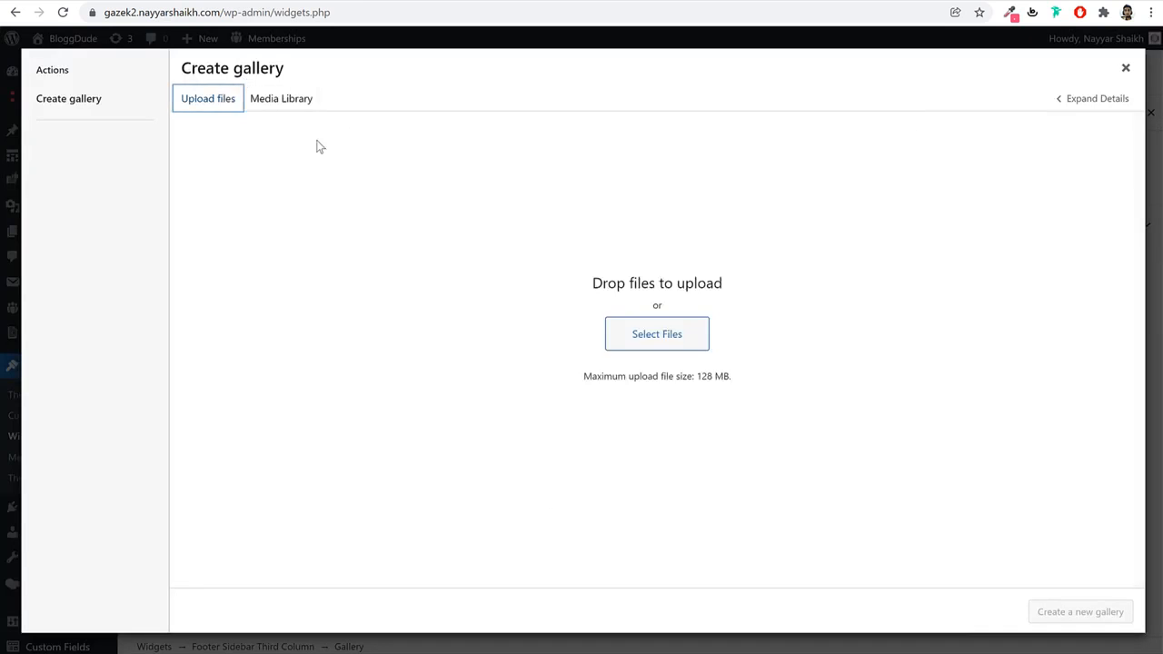
click(676, 335)
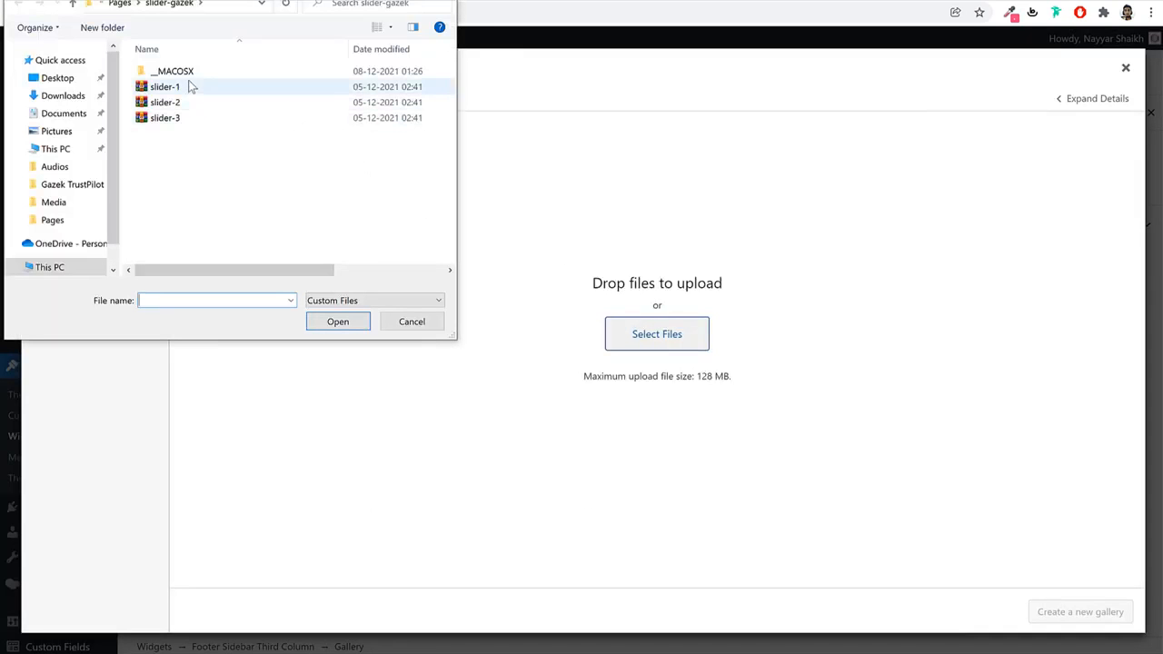
click(120, 4)
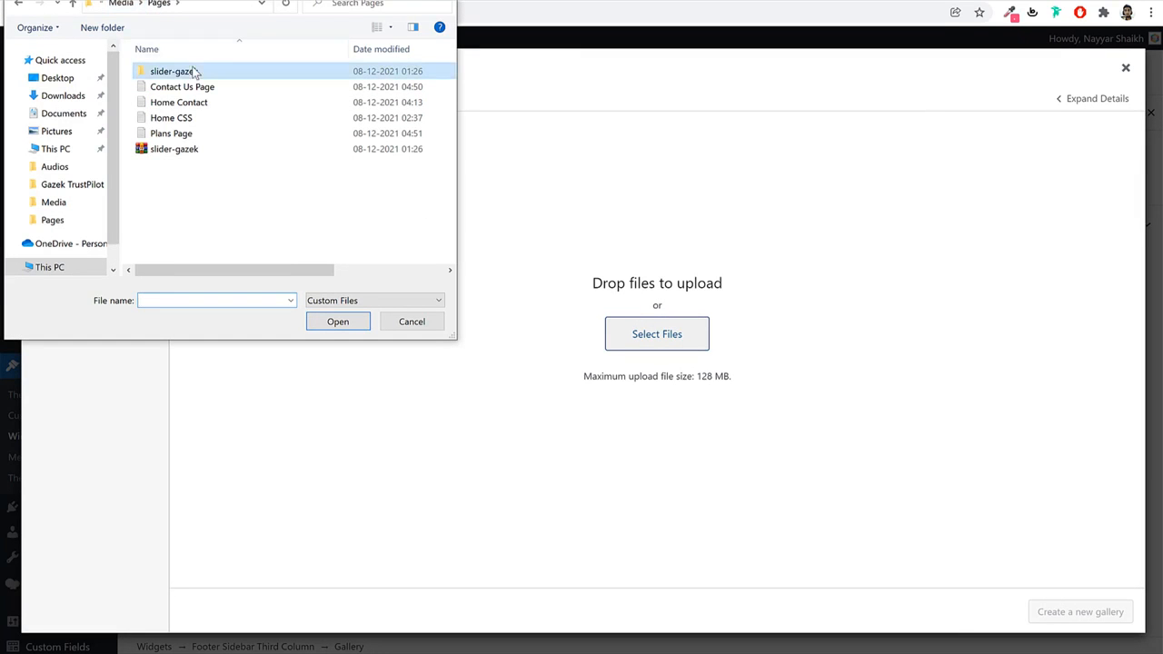
click(134, 4)
double_click(164, 87)
key(ctrl+a)
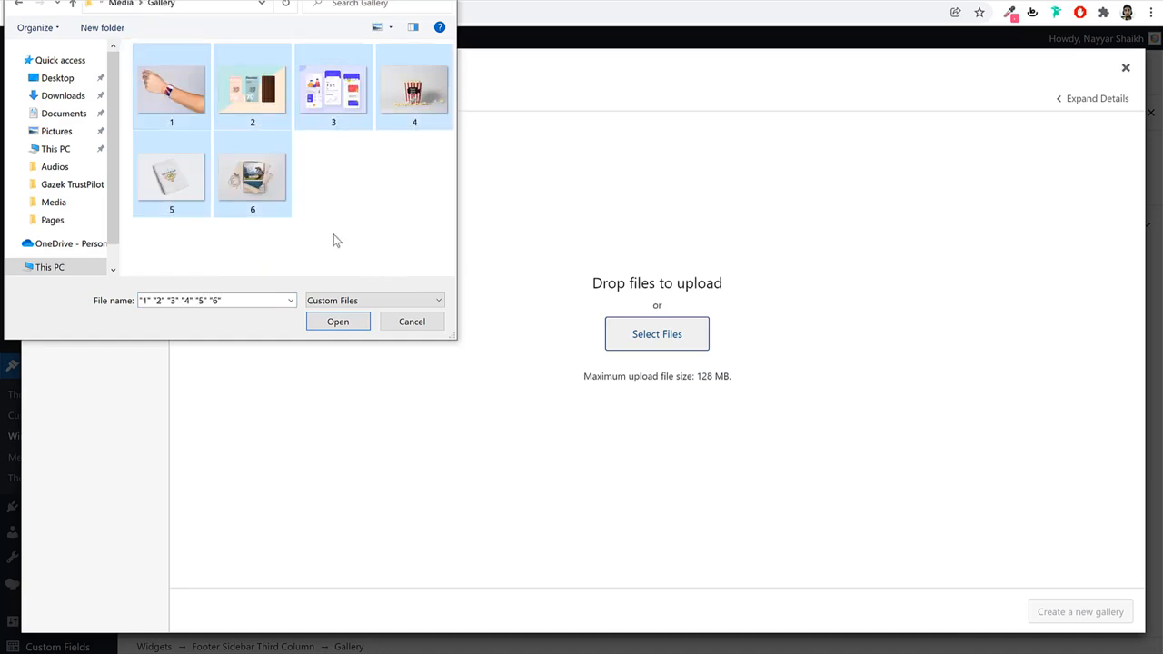
click(337, 322)
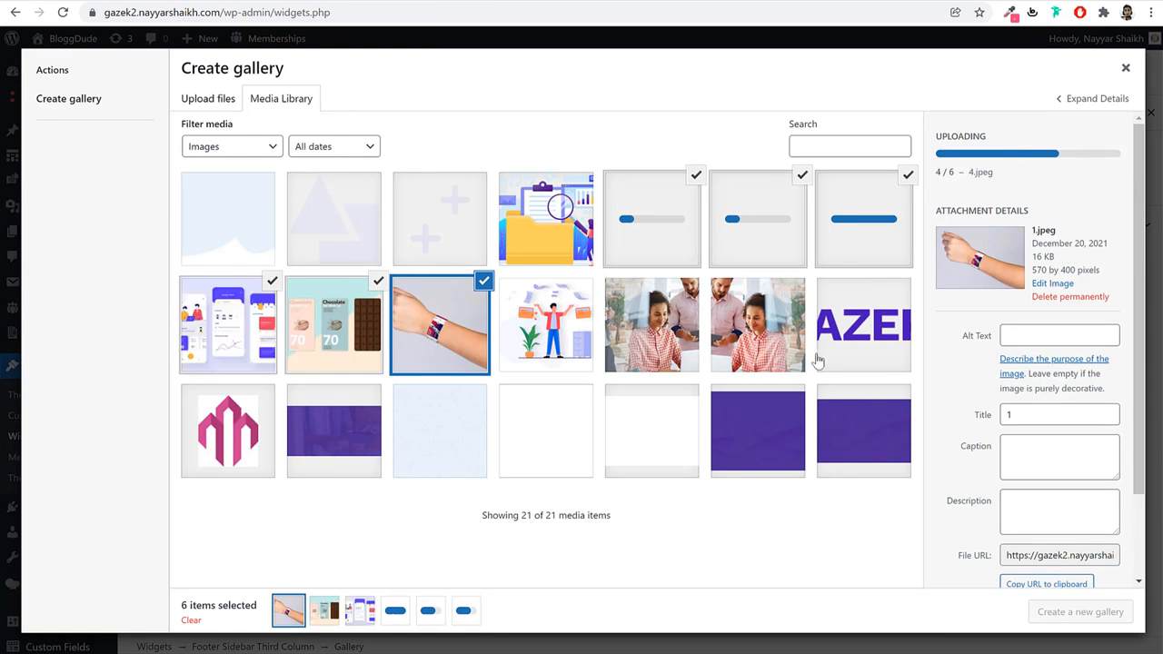
Create and insert the six-image gallery, then save the widgets with Update.
click(1105, 621)
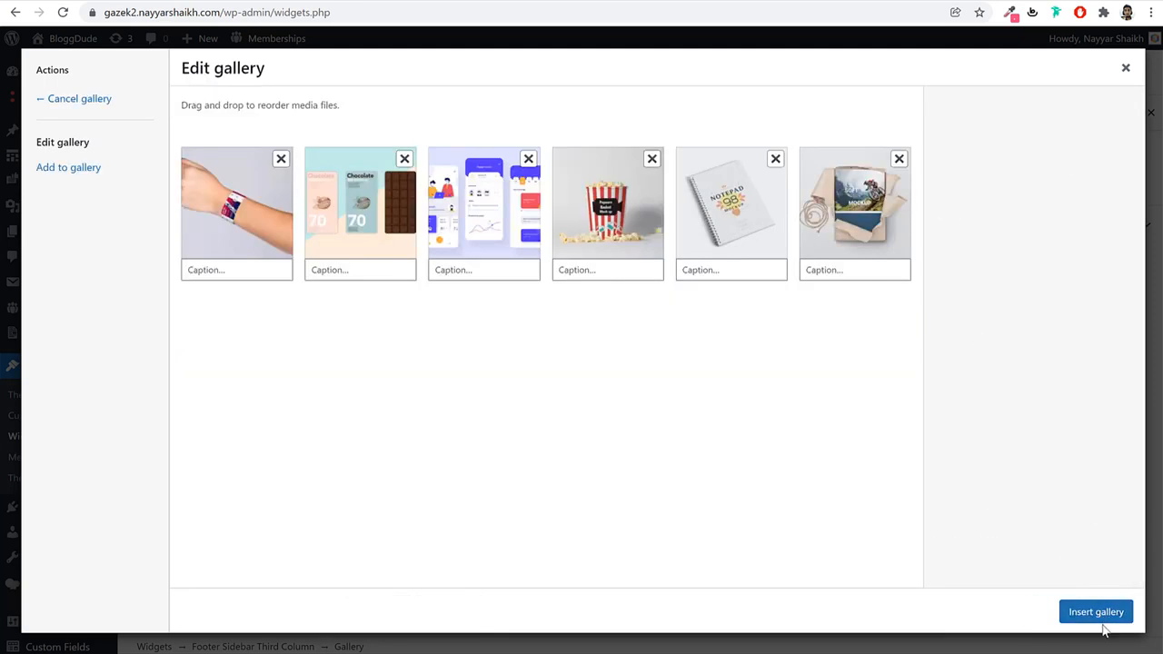
click(1102, 621)
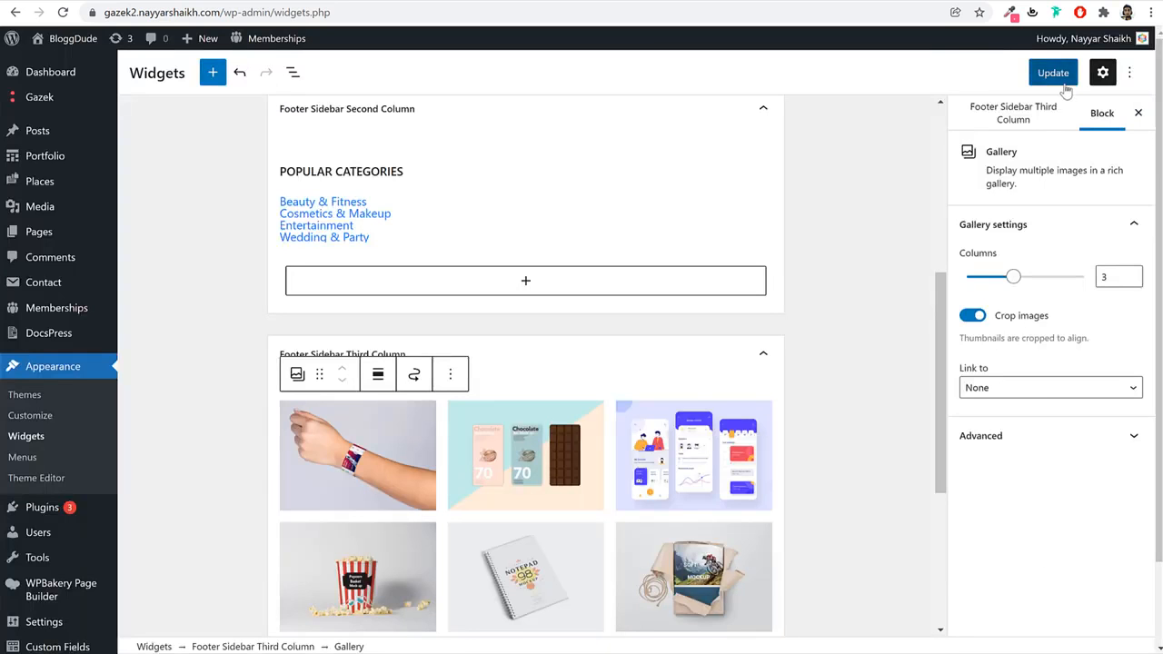
click(1052, 75)
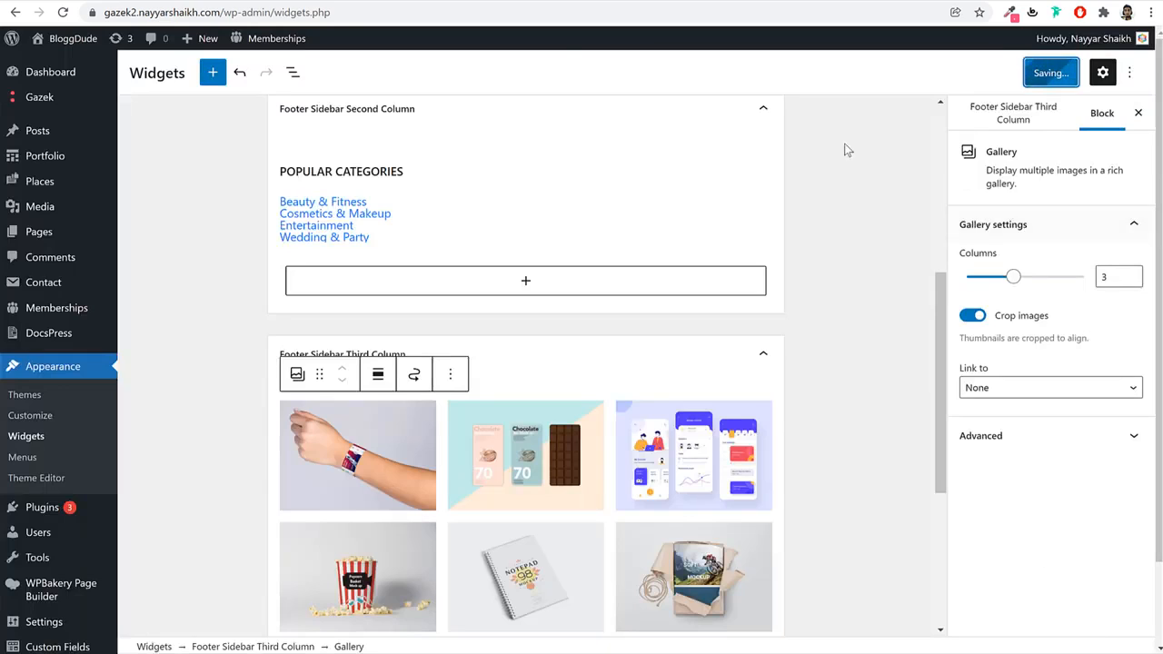
click(388, 10)
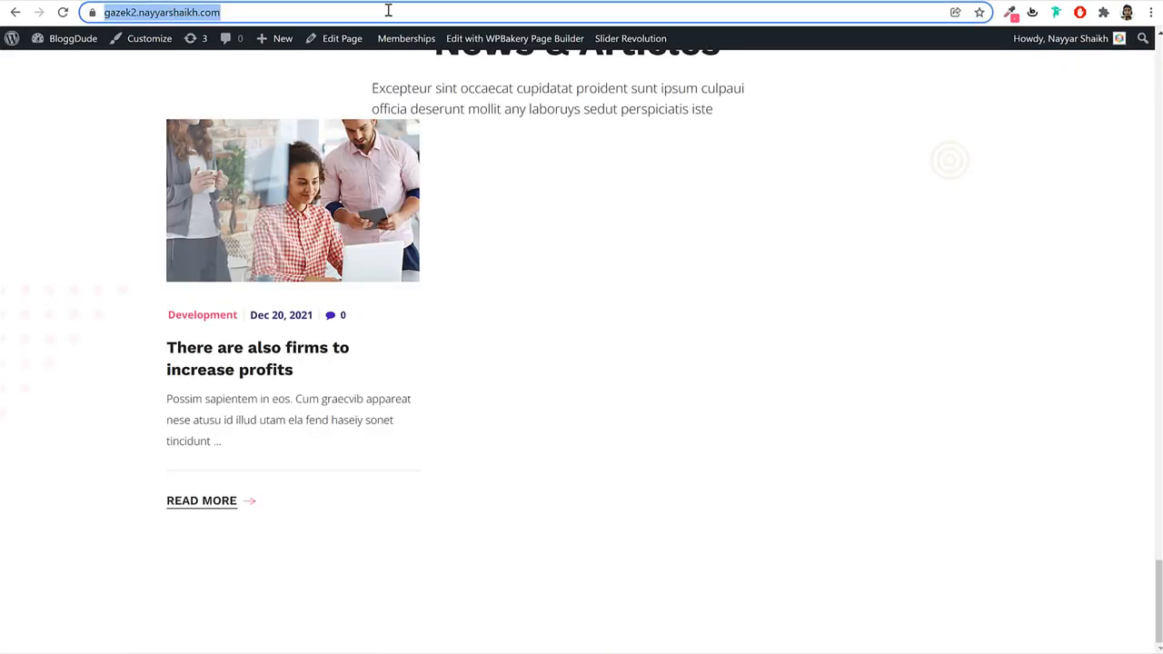
Reload the live homepage and open the Customizer's General settings.
key(Return)
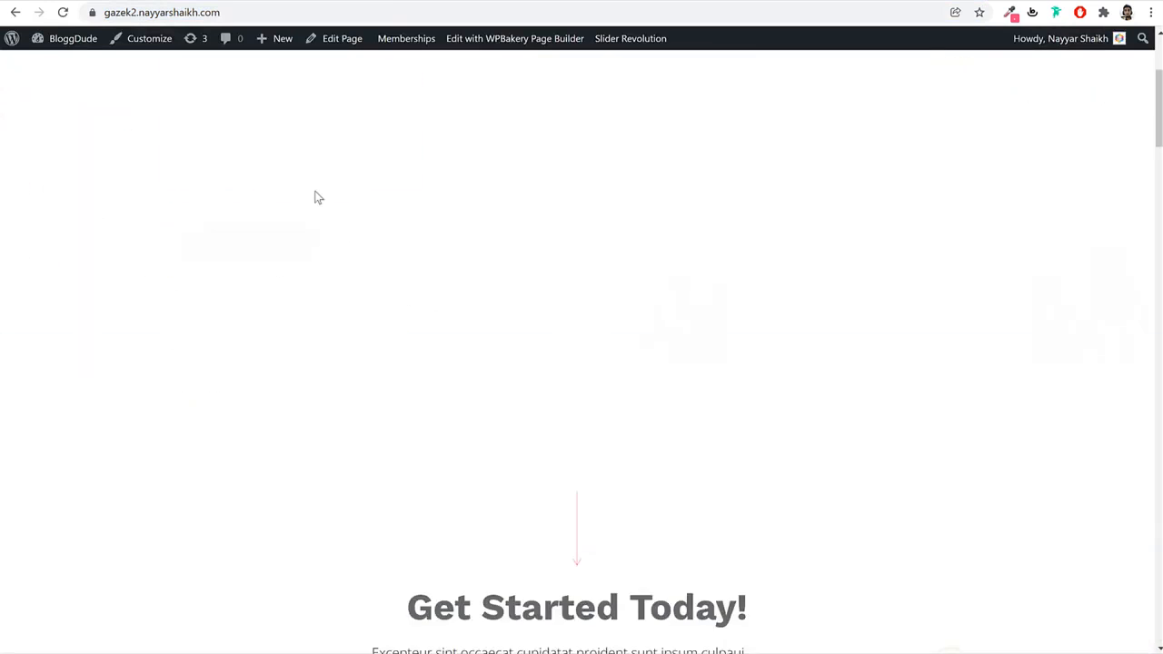
scroll(336, 224, down, 5)
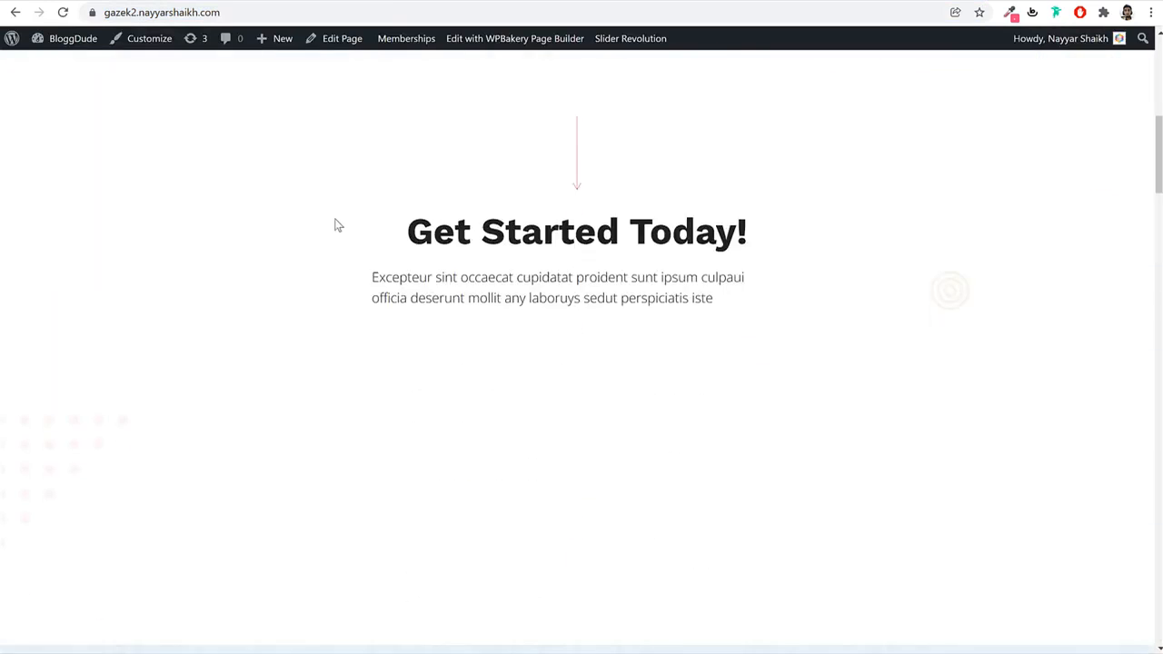
scroll(337, 224, down, 8)
scroll(336, 223, up, 15)
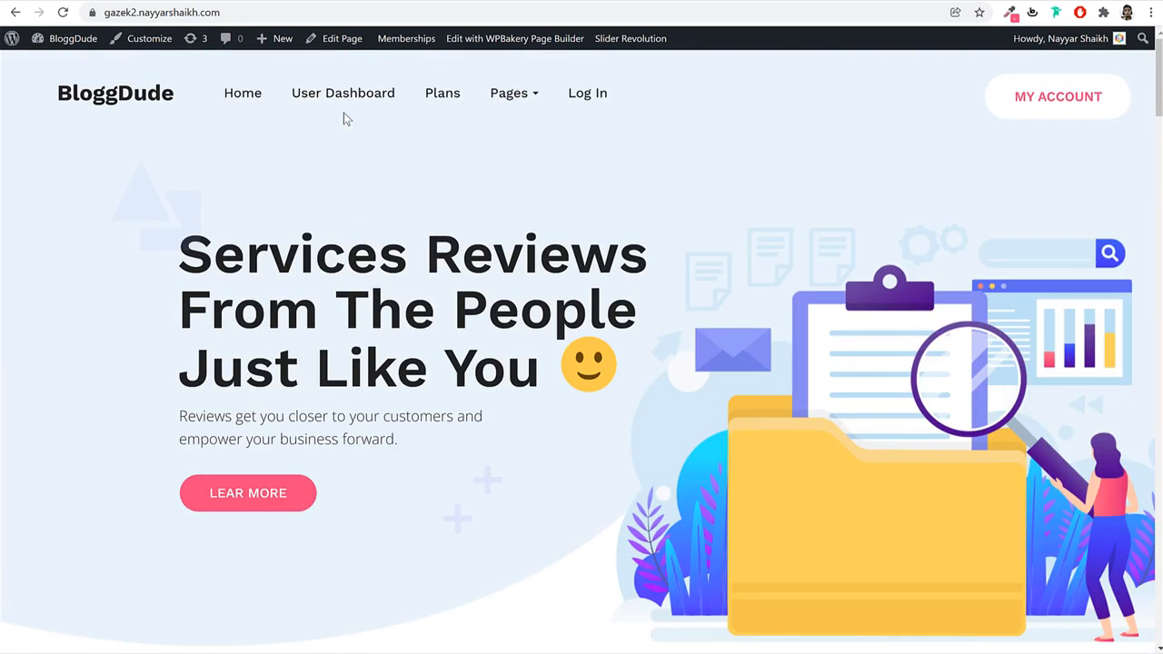
click(147, 38)
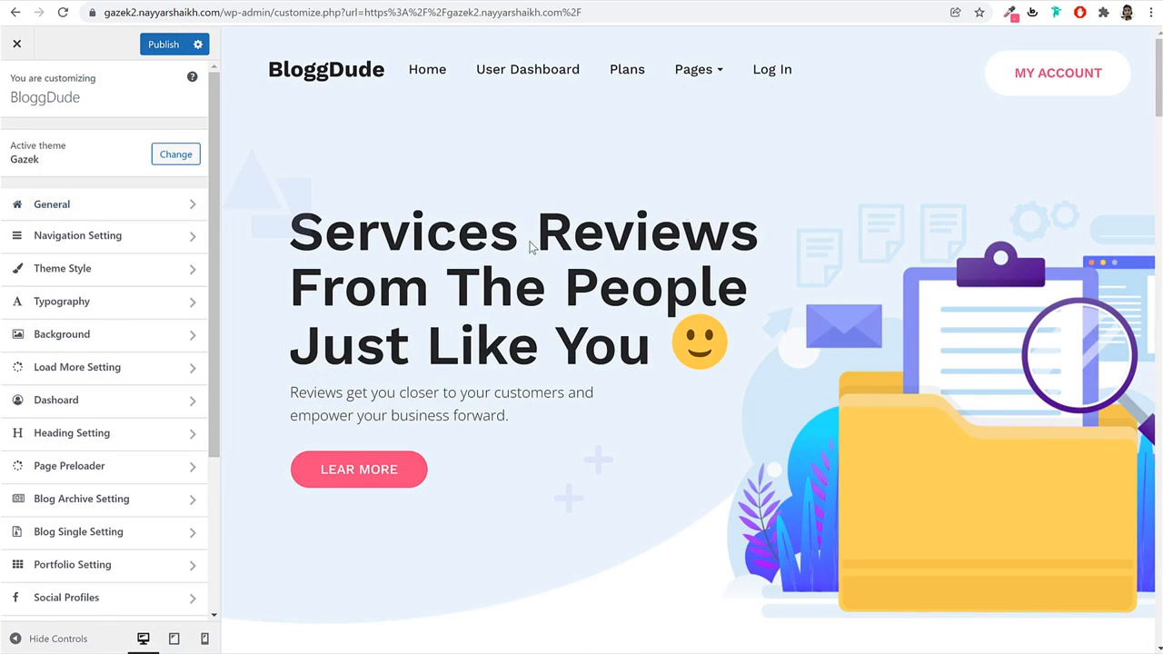
click(148, 205)
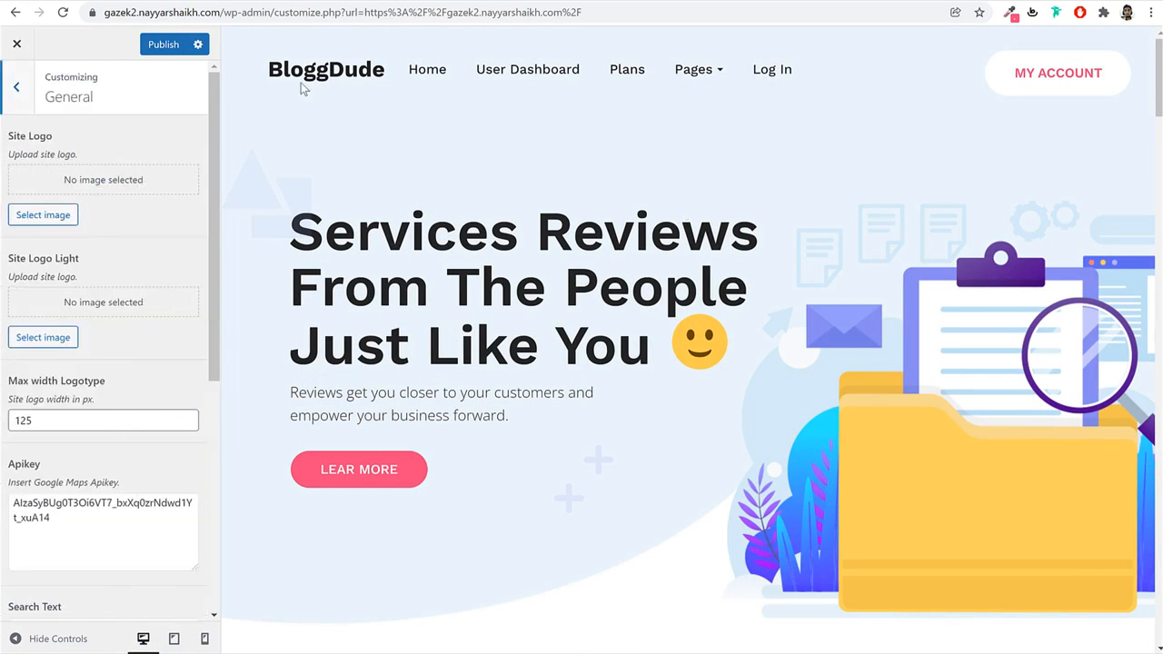
Set both Site Logo and Site Logo Light to the AZEK image.
click(43, 215)
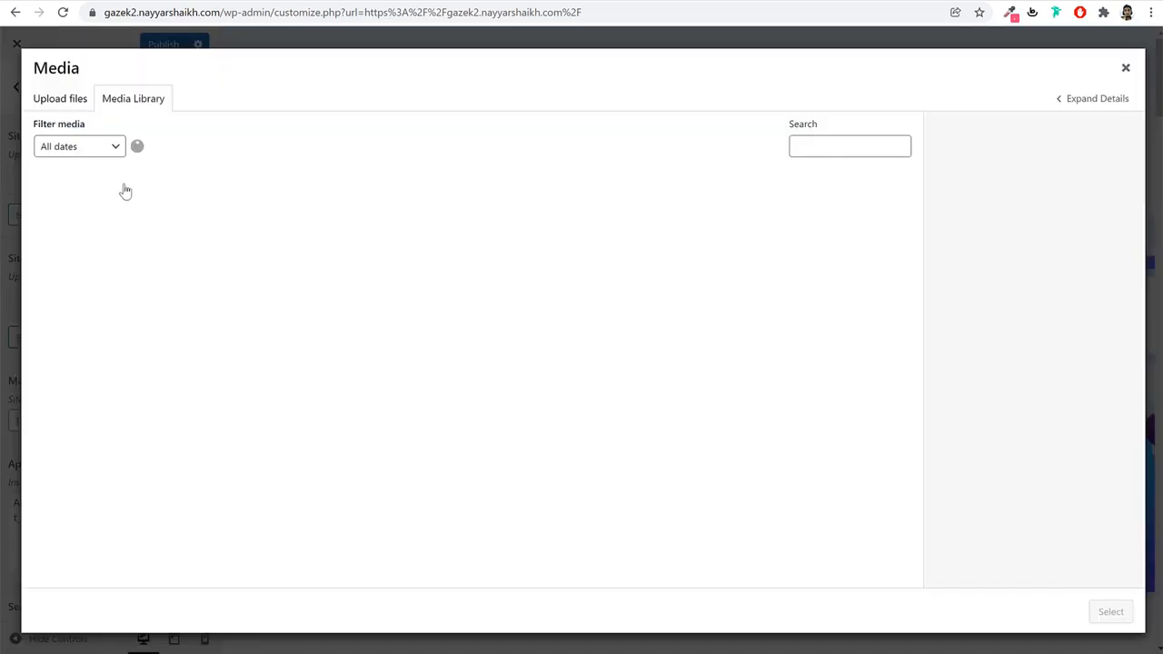
click(652, 353)
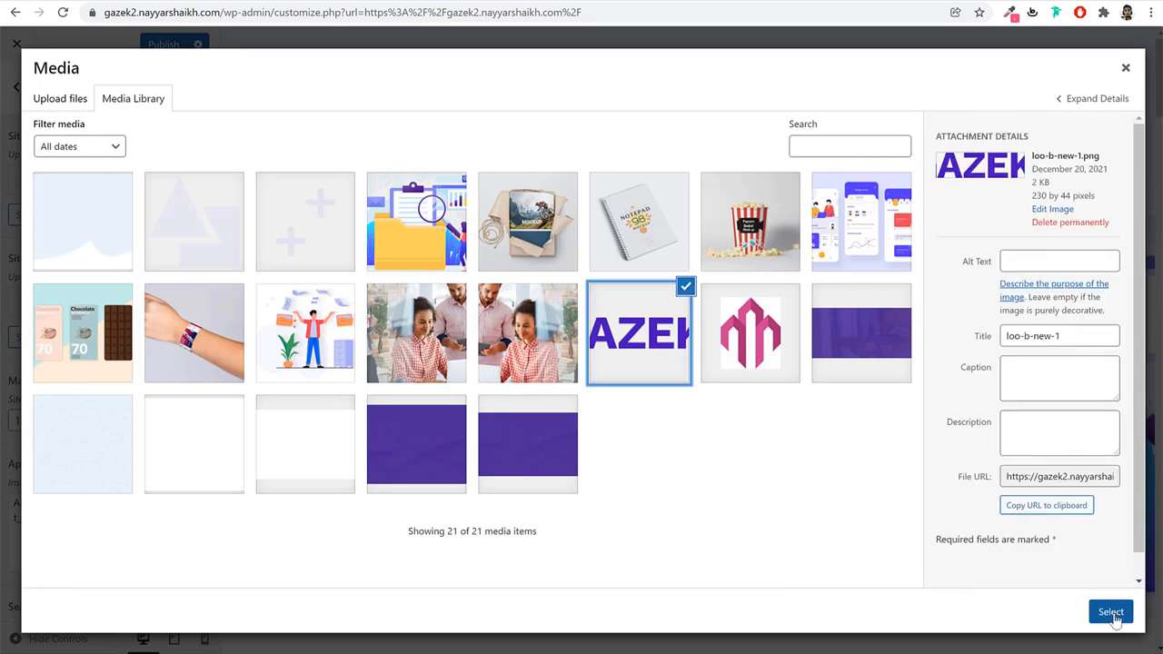
click(1111, 611)
click(57, 340)
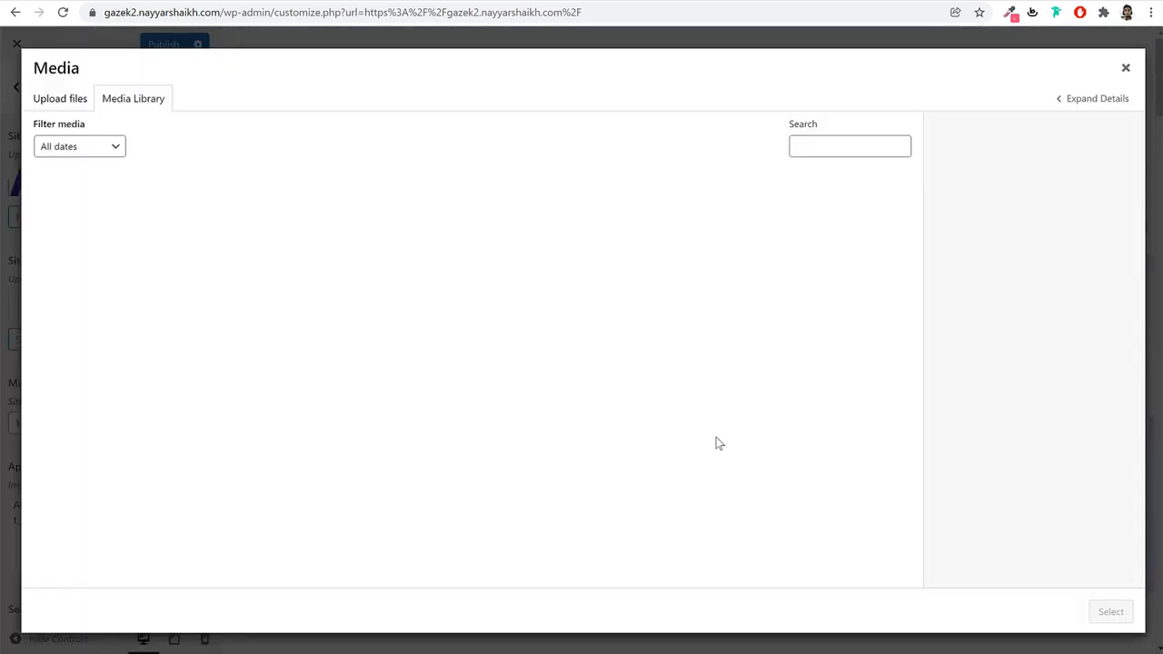
click(665, 364)
click(1110, 612)
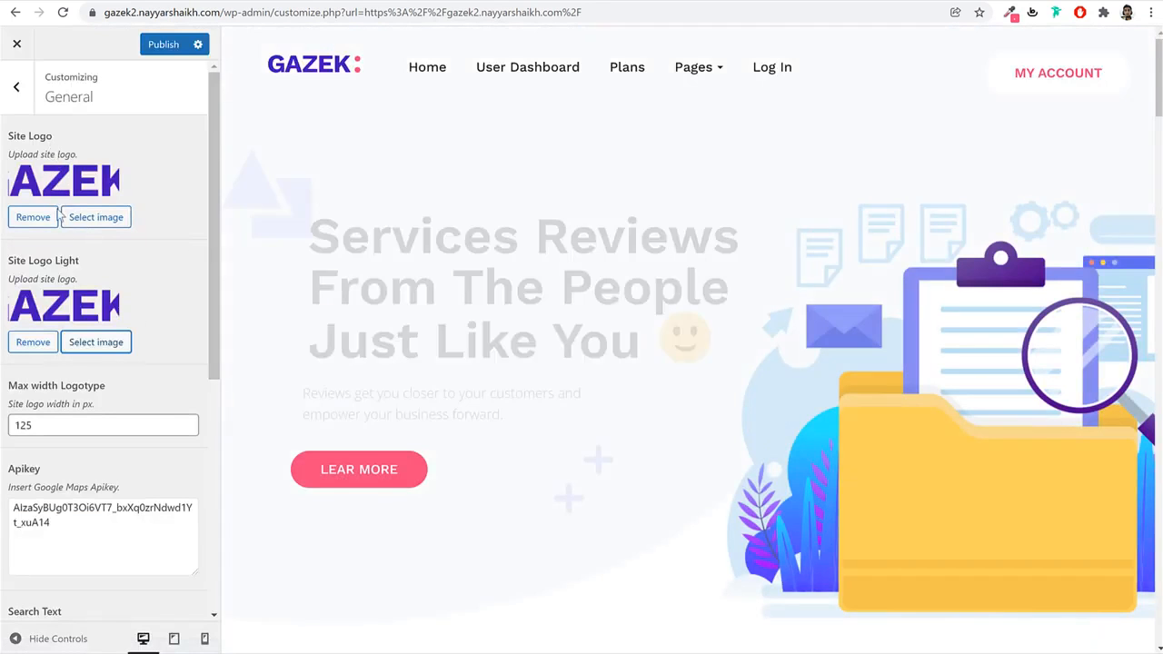
Publish the logo changes and return to the main Customizer sections.
scroll(127, 388, down, 5)
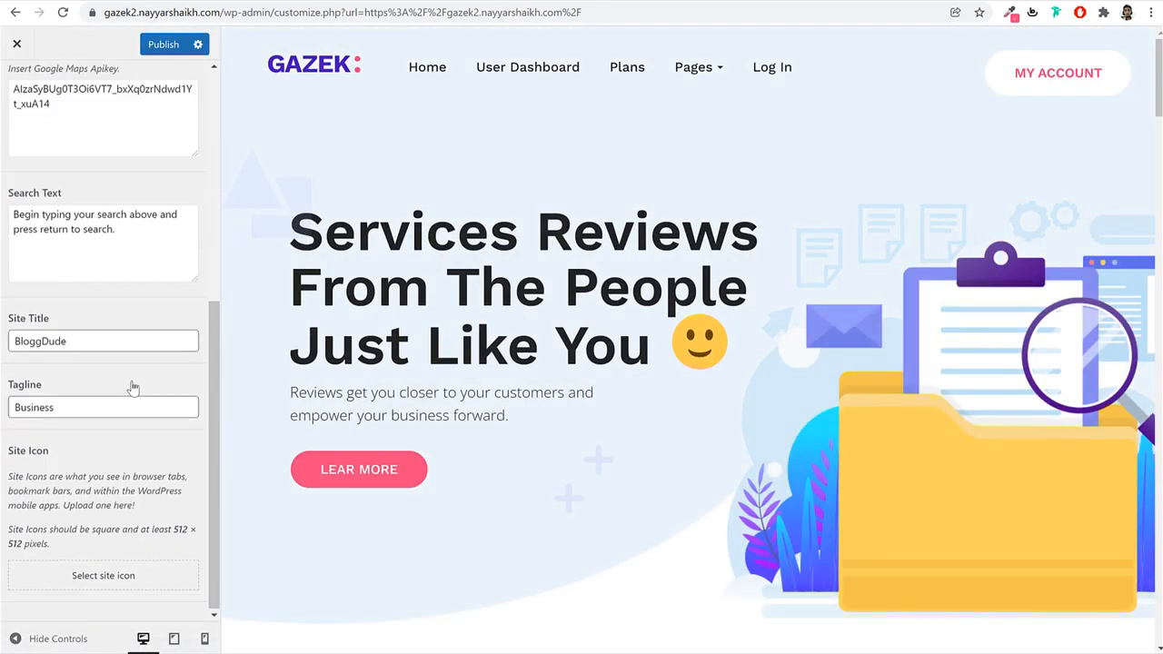
click(164, 44)
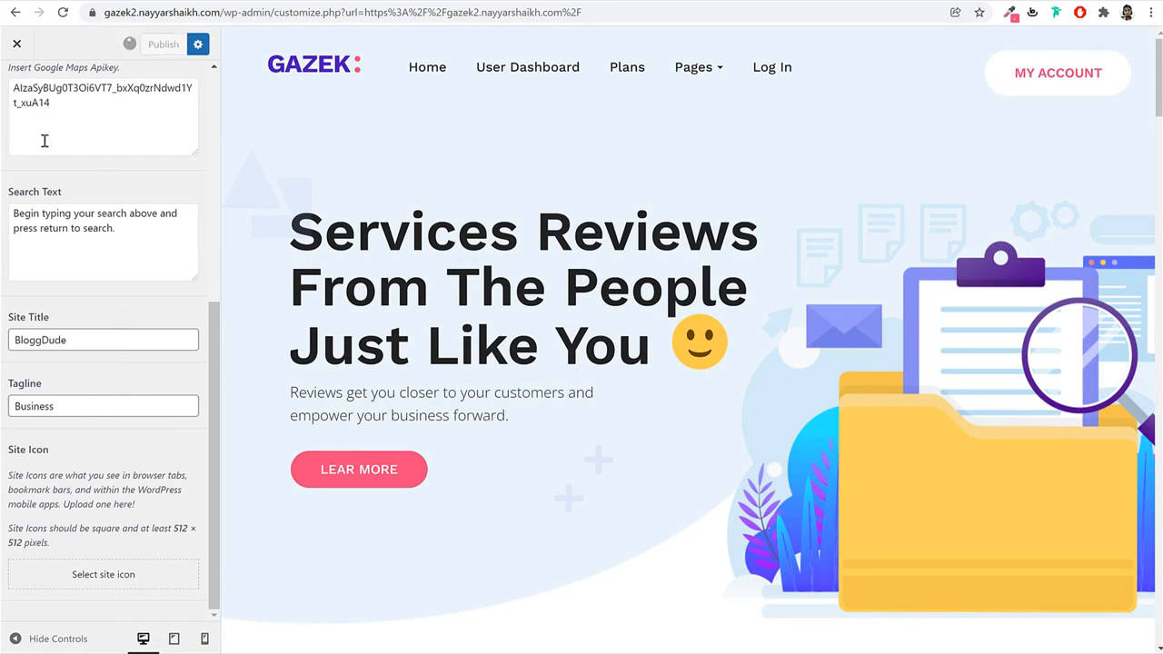
scroll(45, 140, up, 3)
click(22, 80)
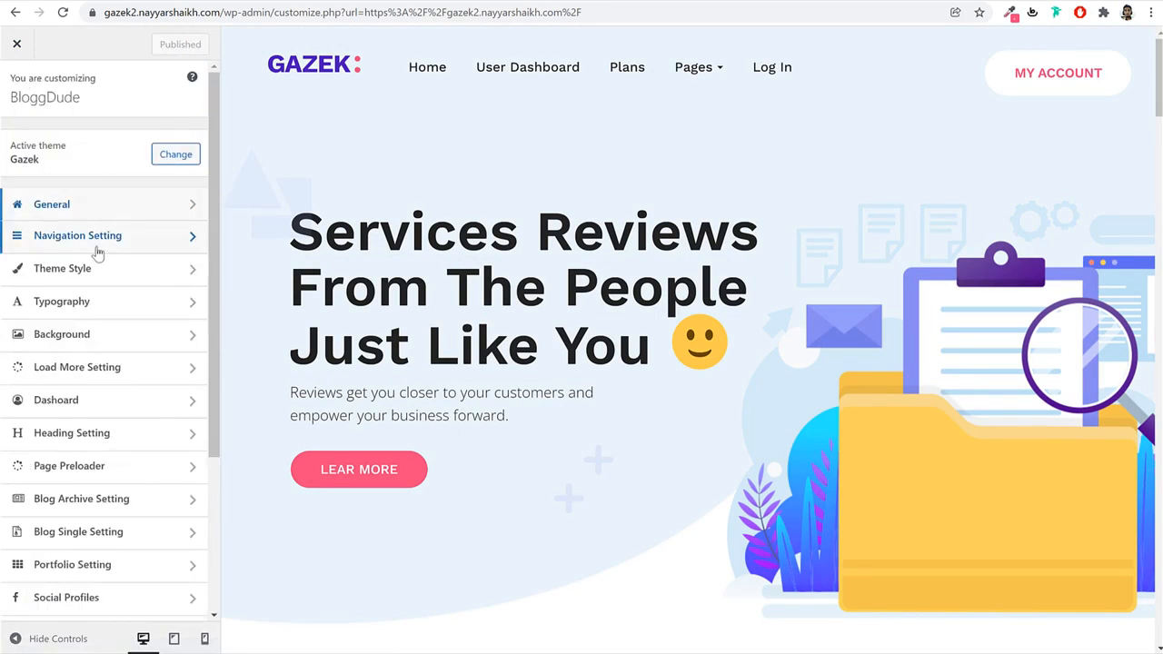
click(121, 242)
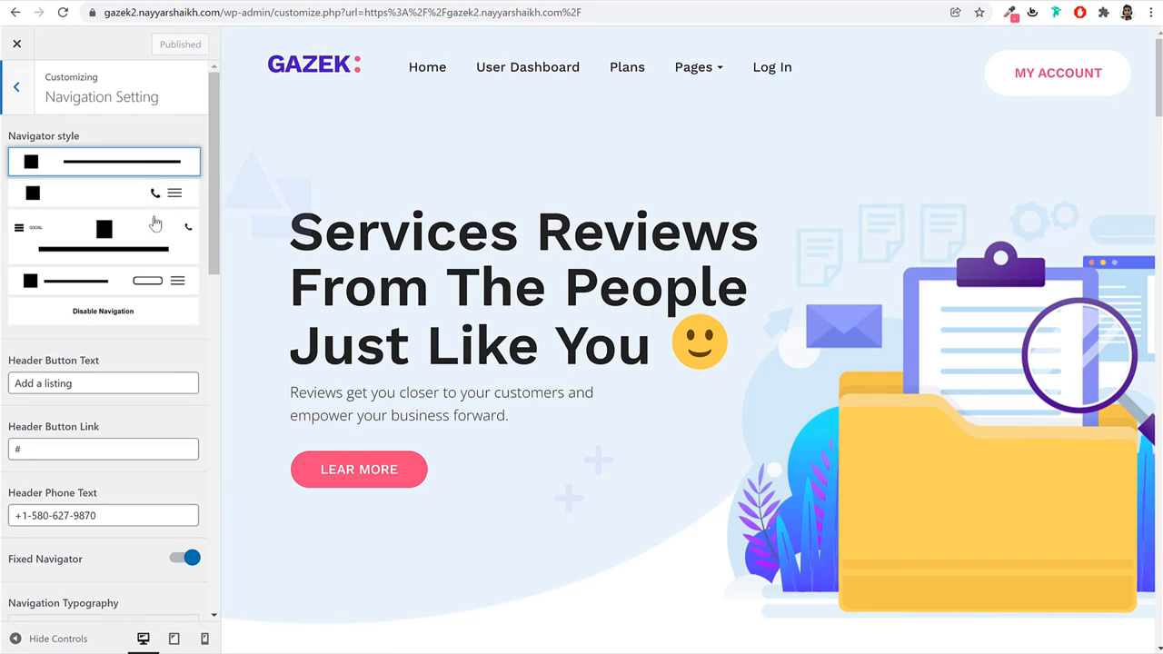
scroll(146, 332, down, 2)
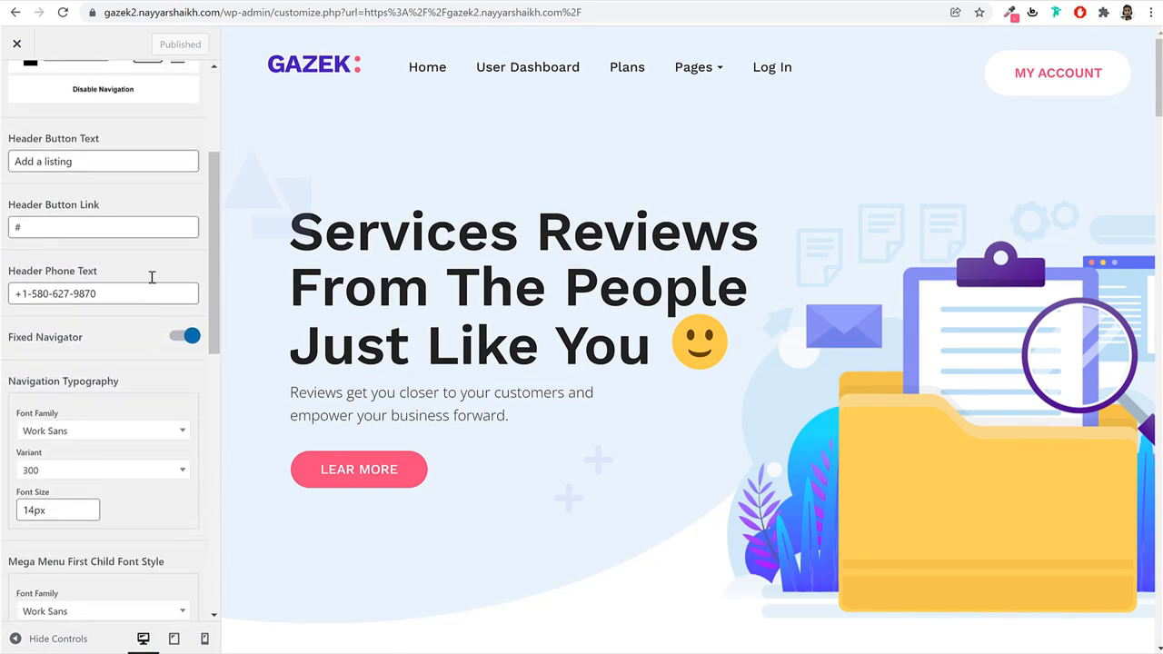
triple_click(117, 169)
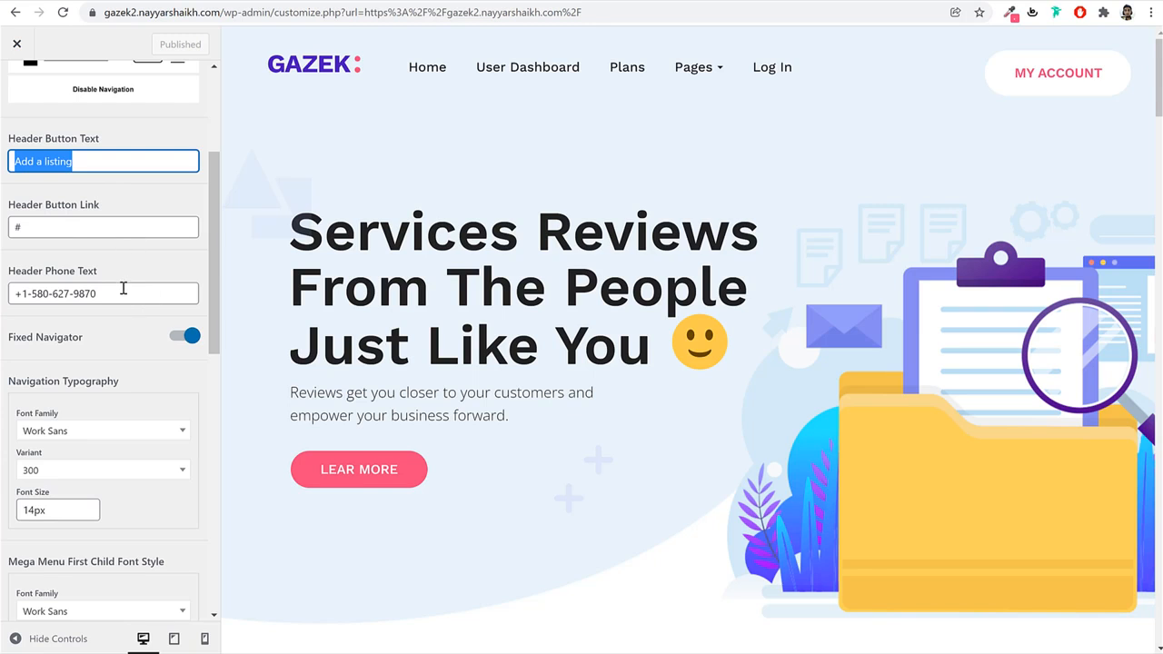
drag(91, 293, 5, 303)
scroll(98, 325, down, 7)
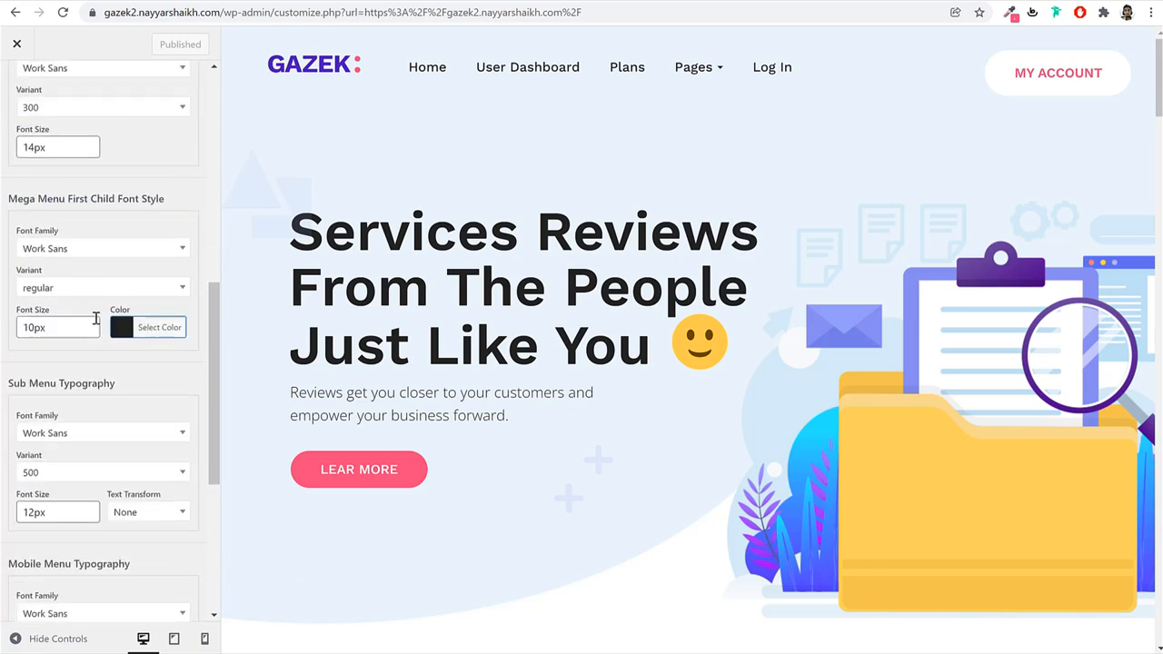
scroll(100, 325, up, 9)
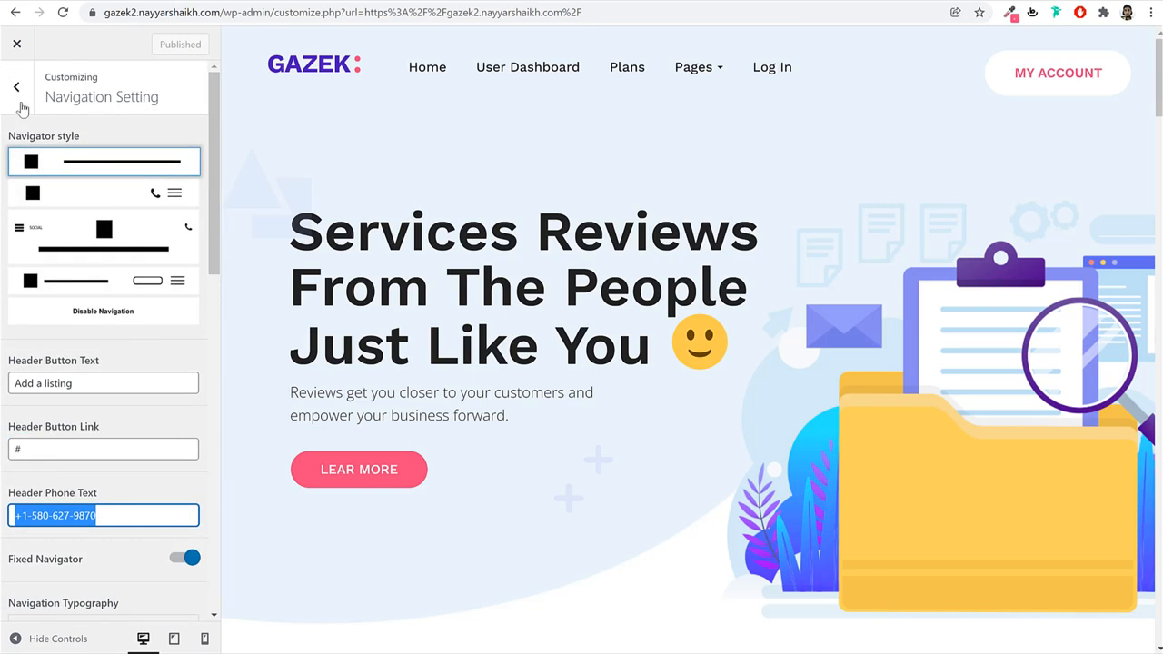
click(16, 86)
click(126, 269)
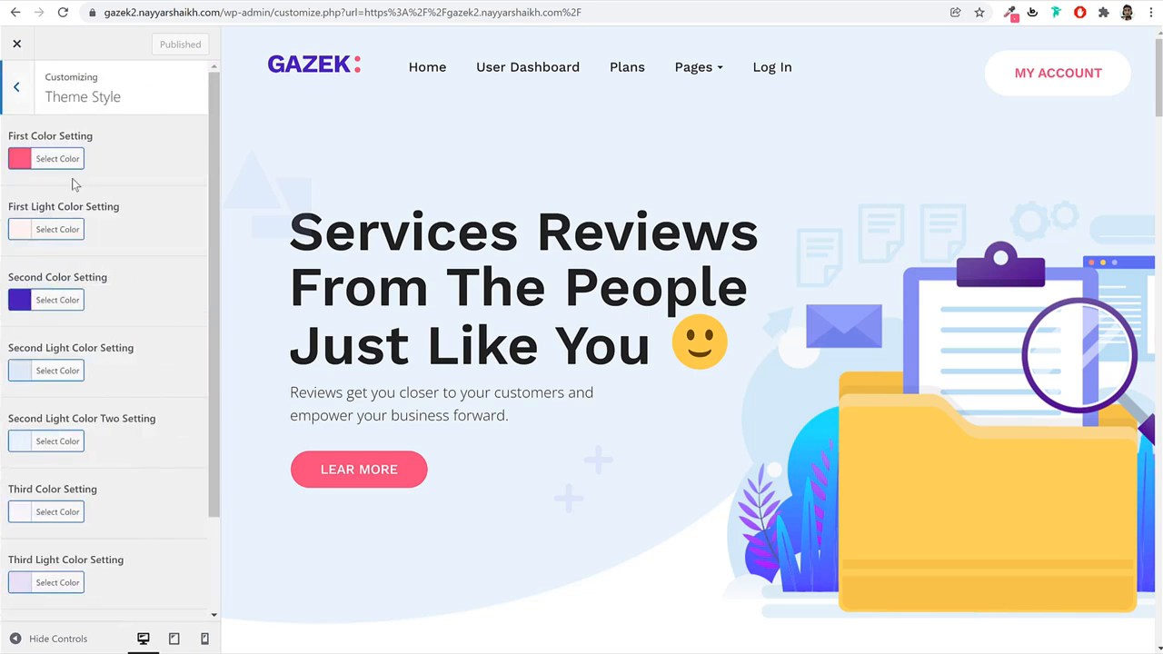
click(58, 162)
click(64, 161)
scroll(91, 227, down, 1)
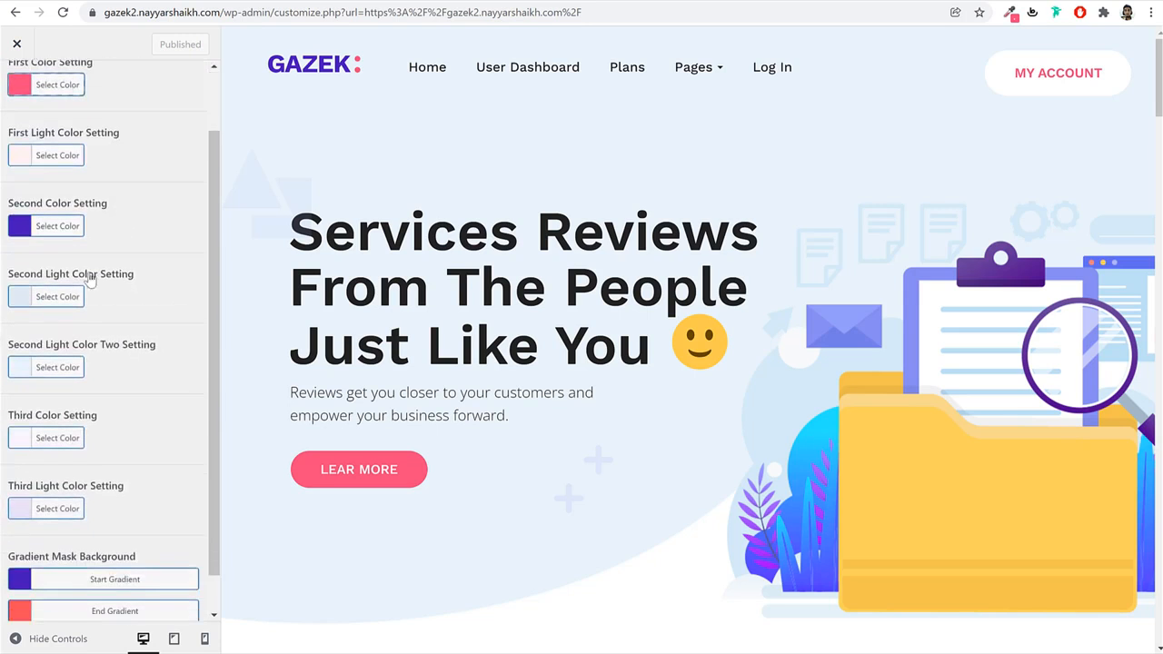
click(64, 229)
click(65, 229)
scroll(151, 312, down, 1)
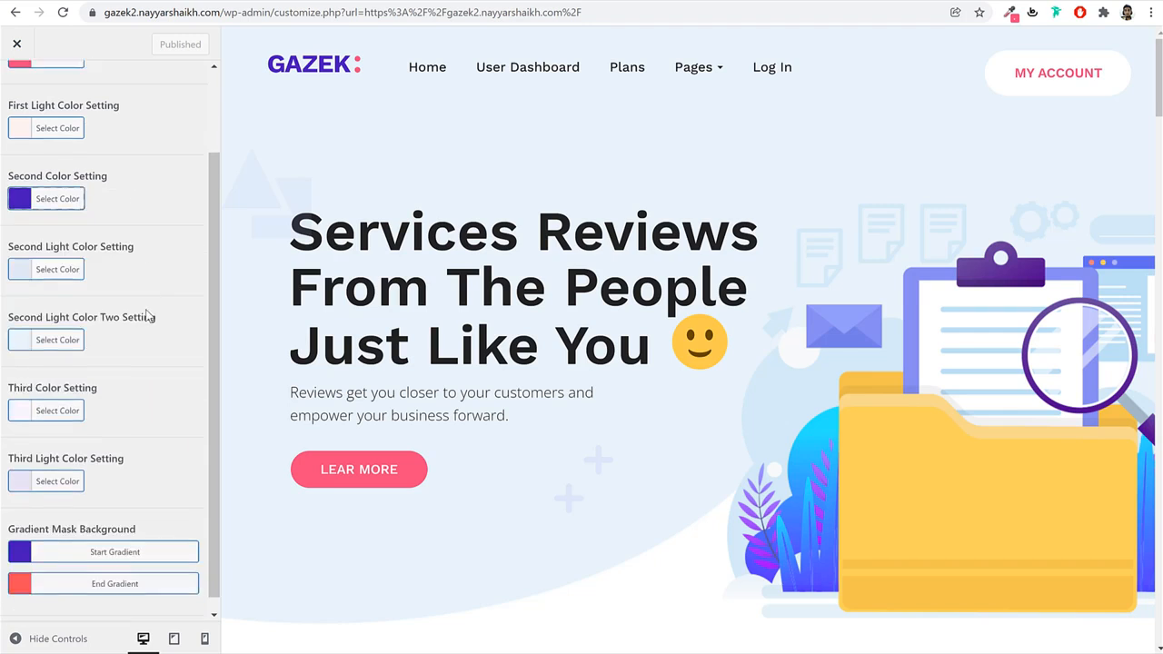
scroll(111, 229, up, 3)
click(24, 98)
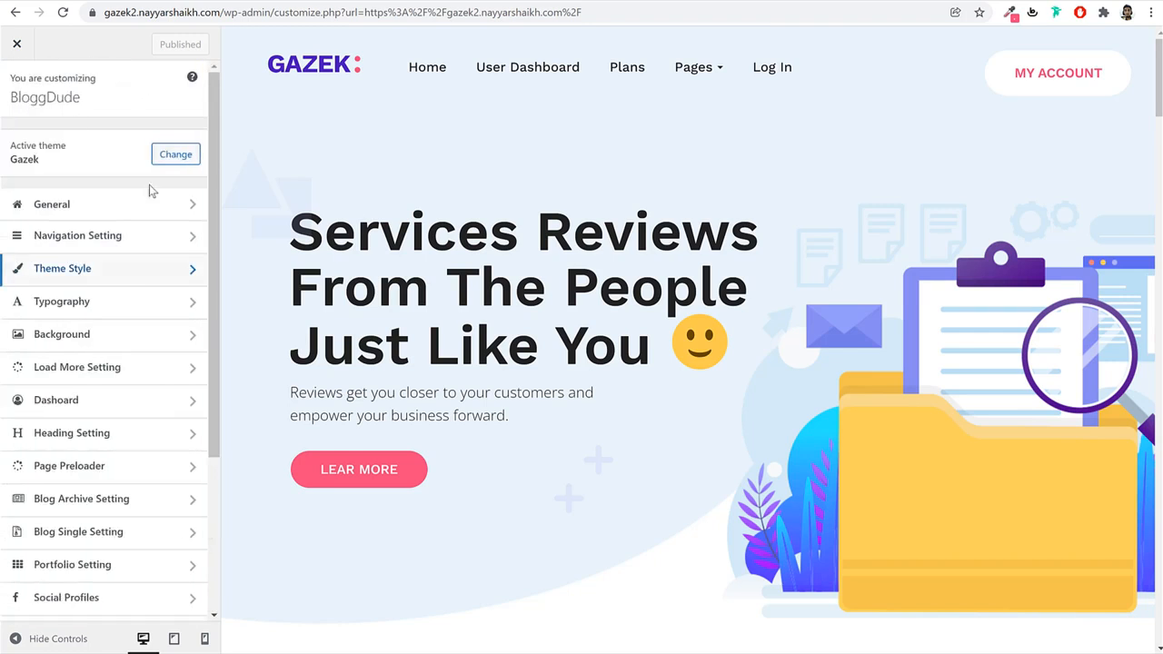
Set the Typography Body Font Family to Poppins.
click(146, 303)
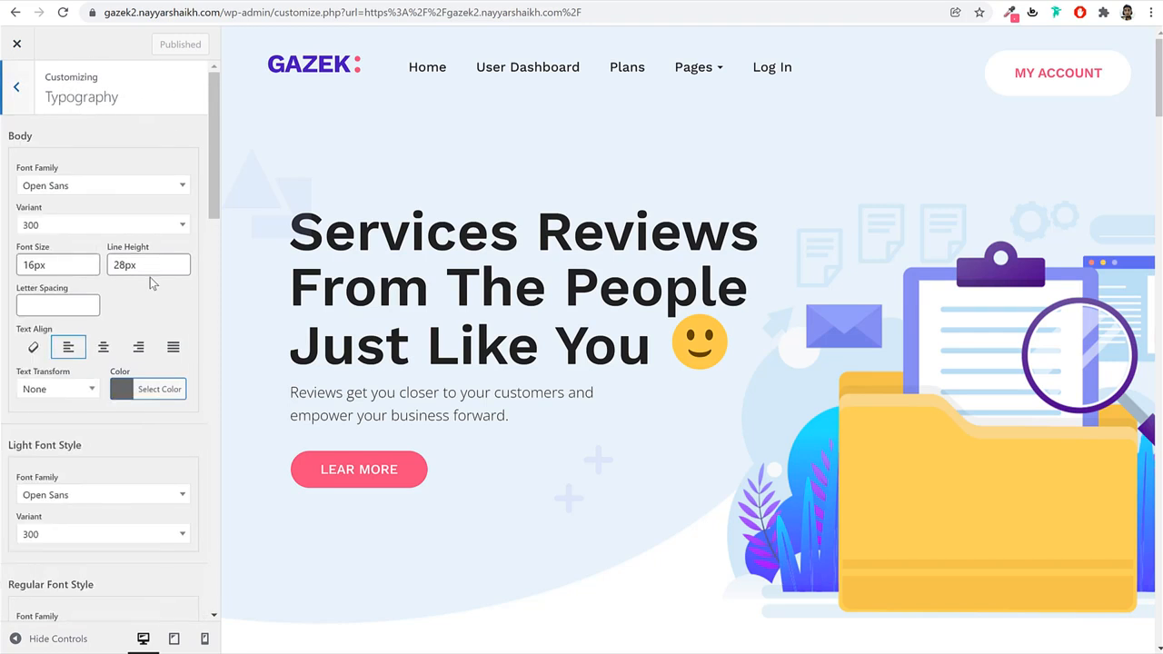
click(148, 187)
text(poppi)
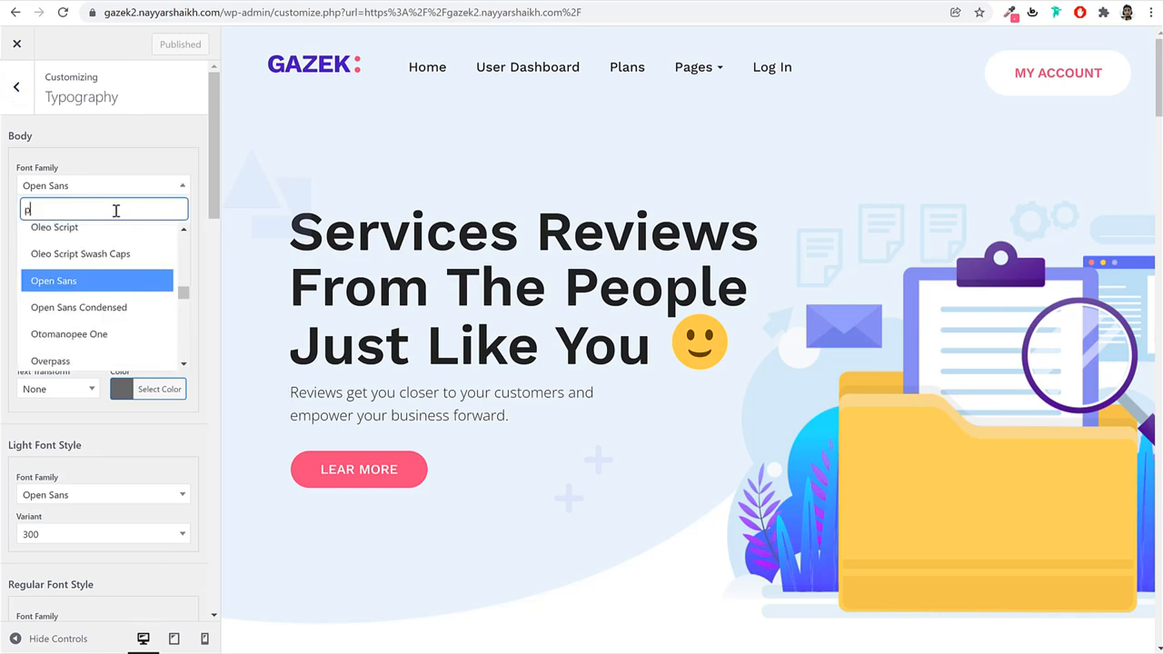
key(Return)
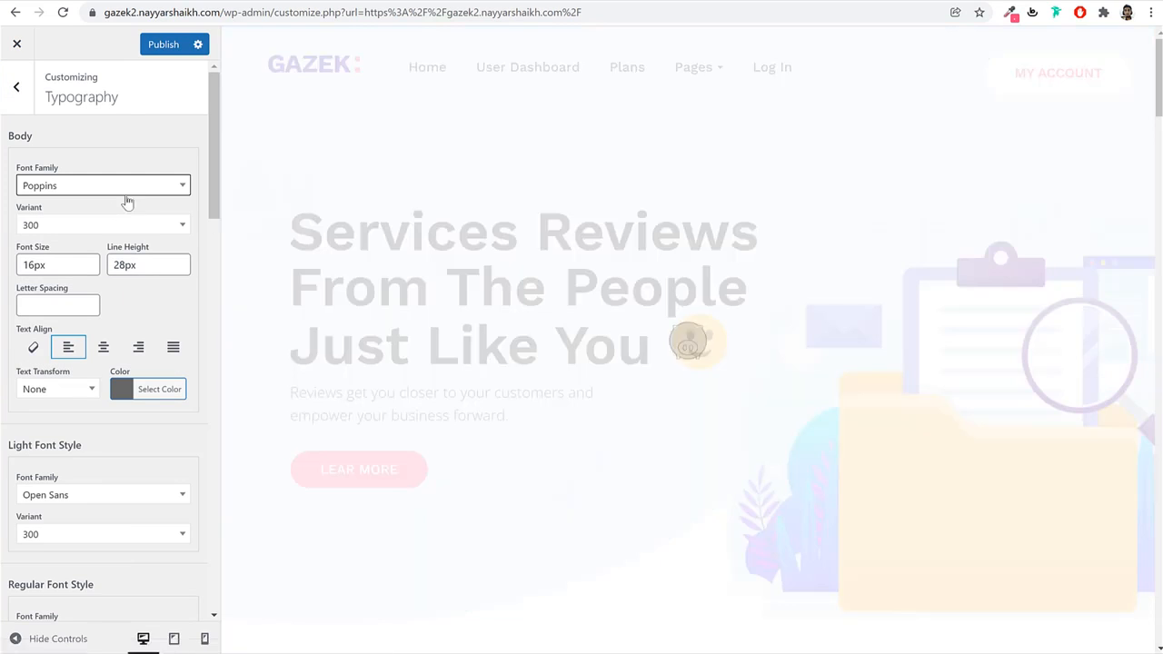
scroll(532, 363, down, 2)
scroll(533, 364, down, 5)
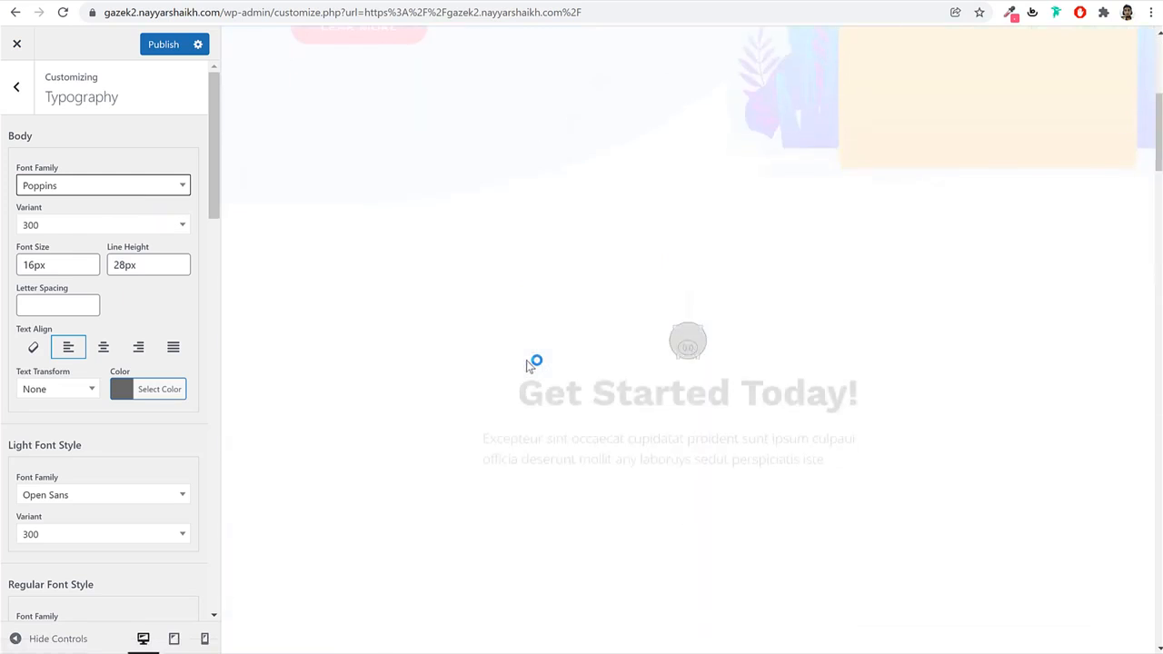
Try body font variant 500, then set it back to 300.
click(113, 227)
scroll(100, 314, down, 5)
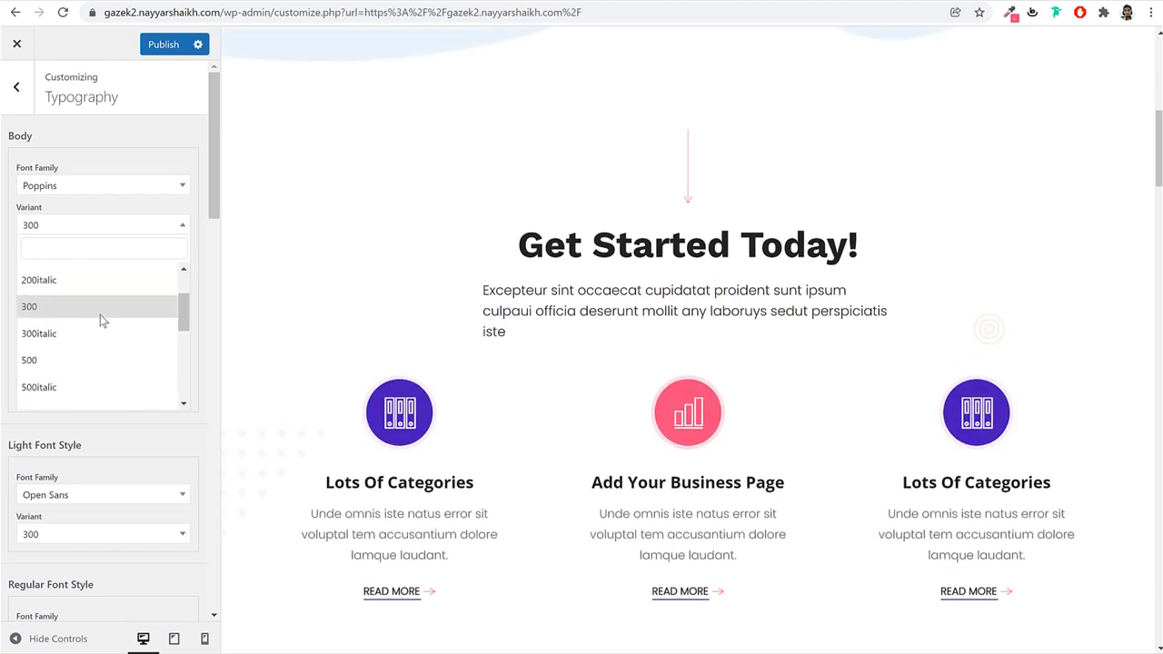
click(82, 287)
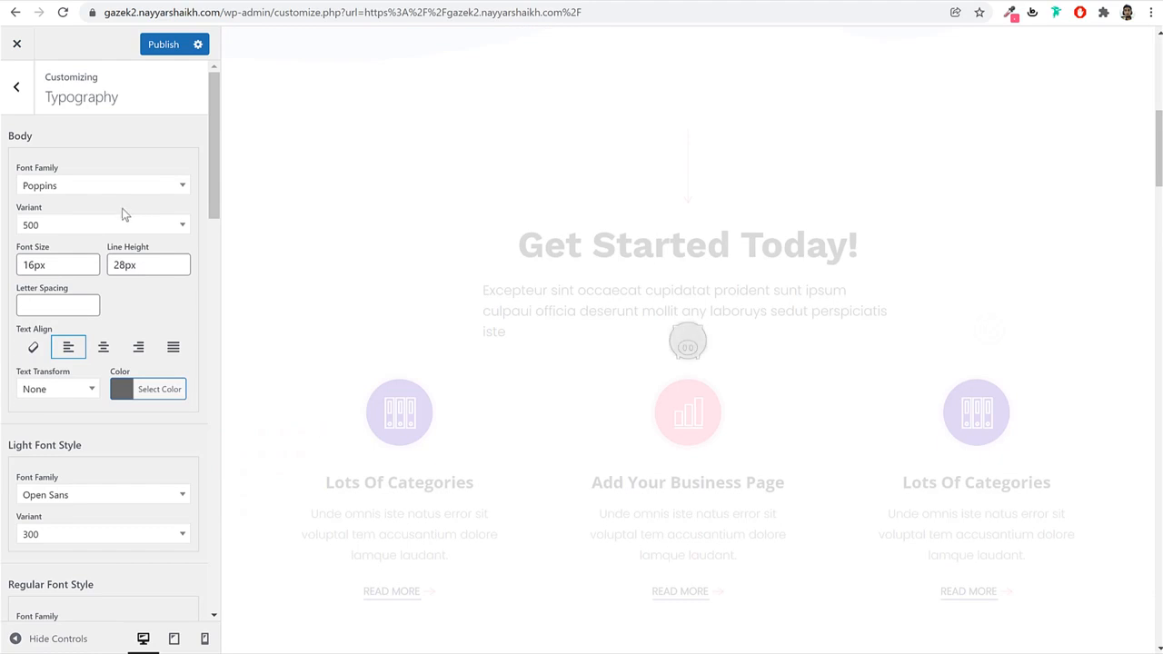
scroll(148, 322, down, 4)
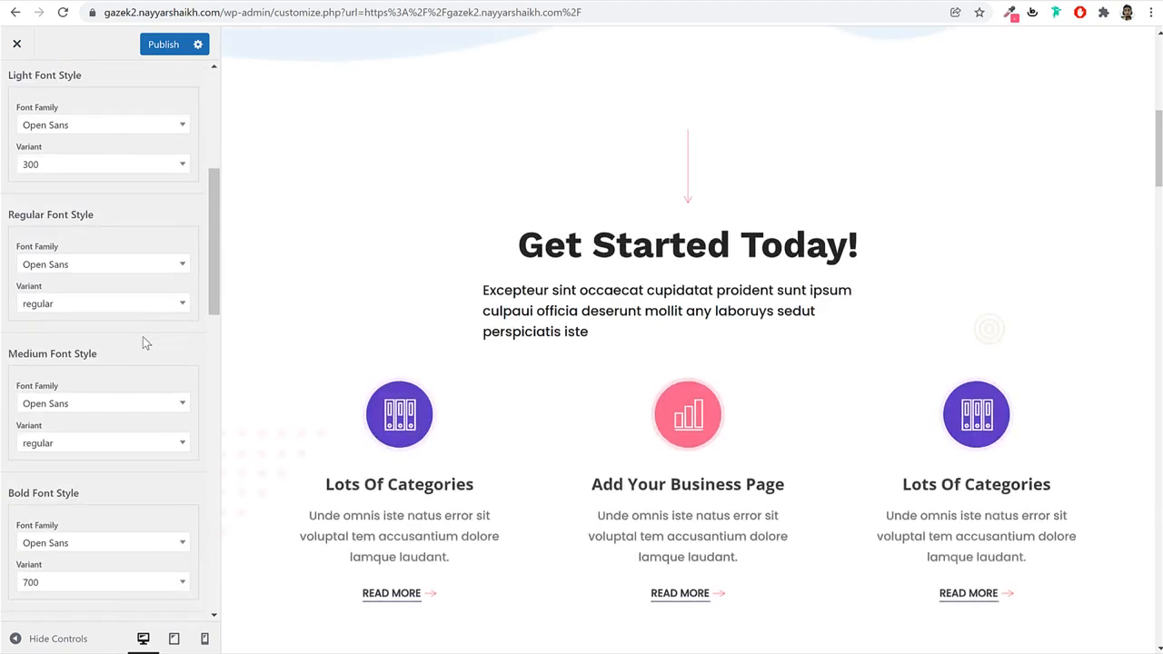
scroll(143, 336, up, 3)
scroll(114, 254, up, 2)
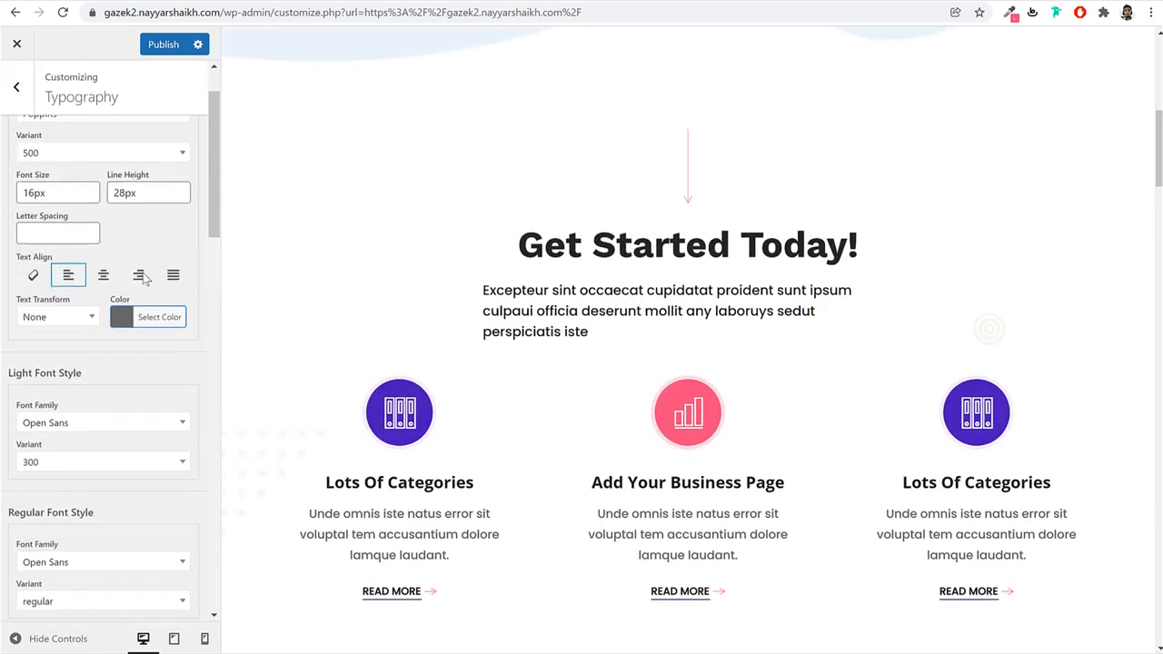
click(91, 225)
scroll(136, 320, up, 1)
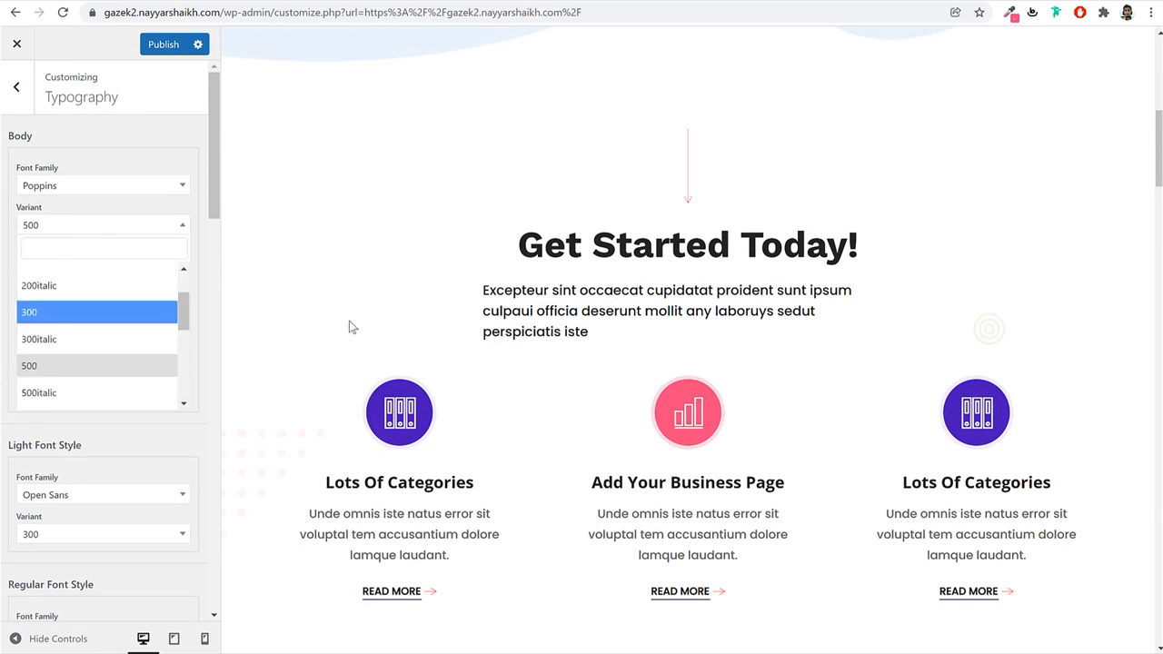
click(95, 312)
click(17, 86)
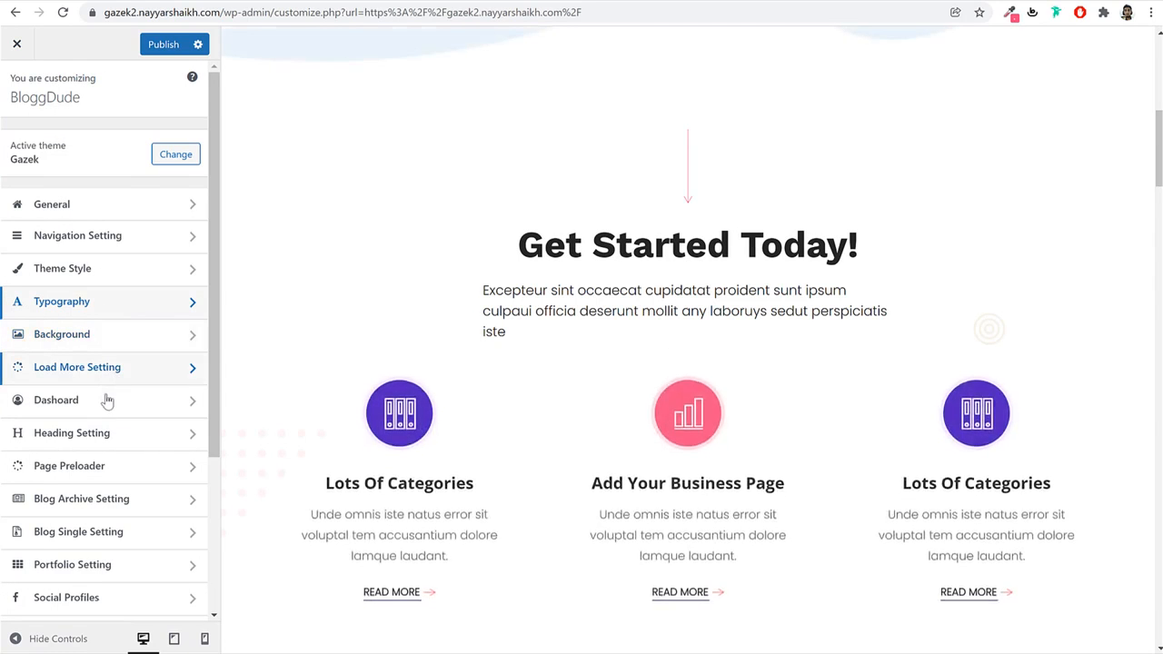
Preview the User Dashboard page and set the Page Heading background image to the purple photo.
scroll(113, 442, down, 1)
click(122, 371)
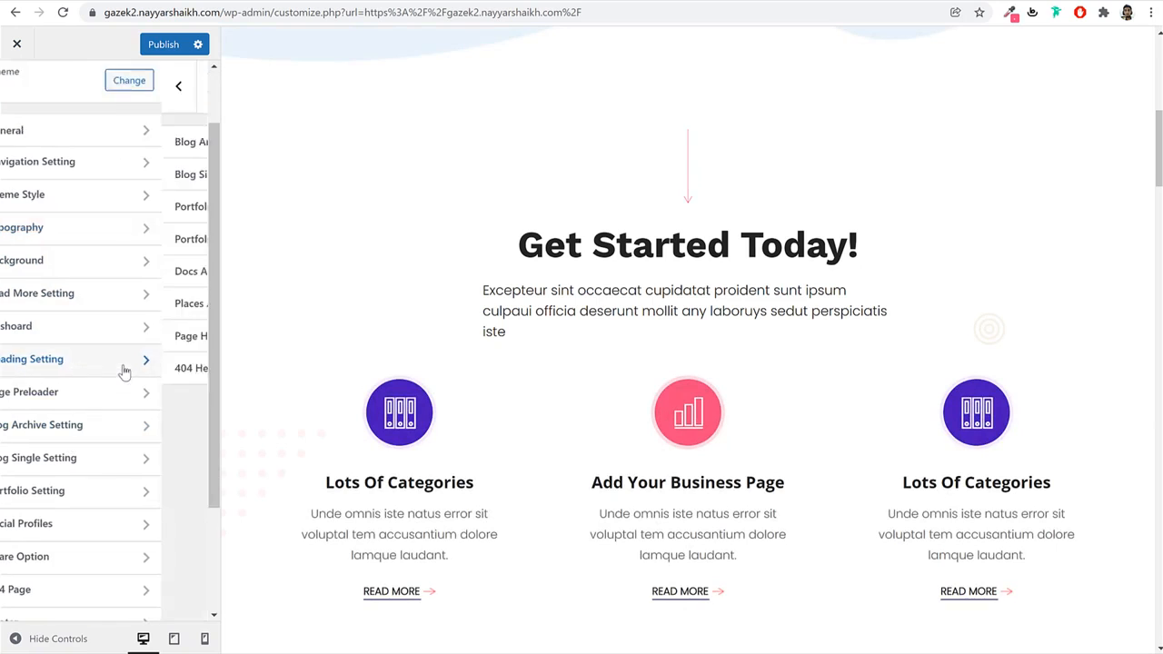
scroll(615, 274, up, 3)
scroll(614, 274, up, 3)
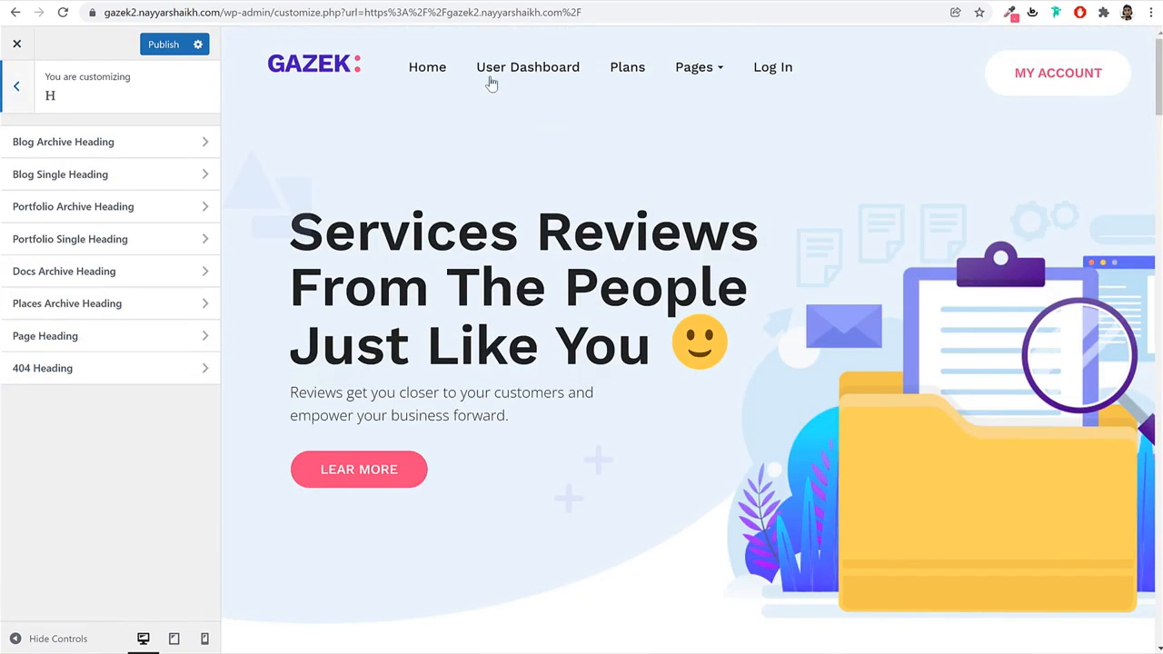
click(521, 70)
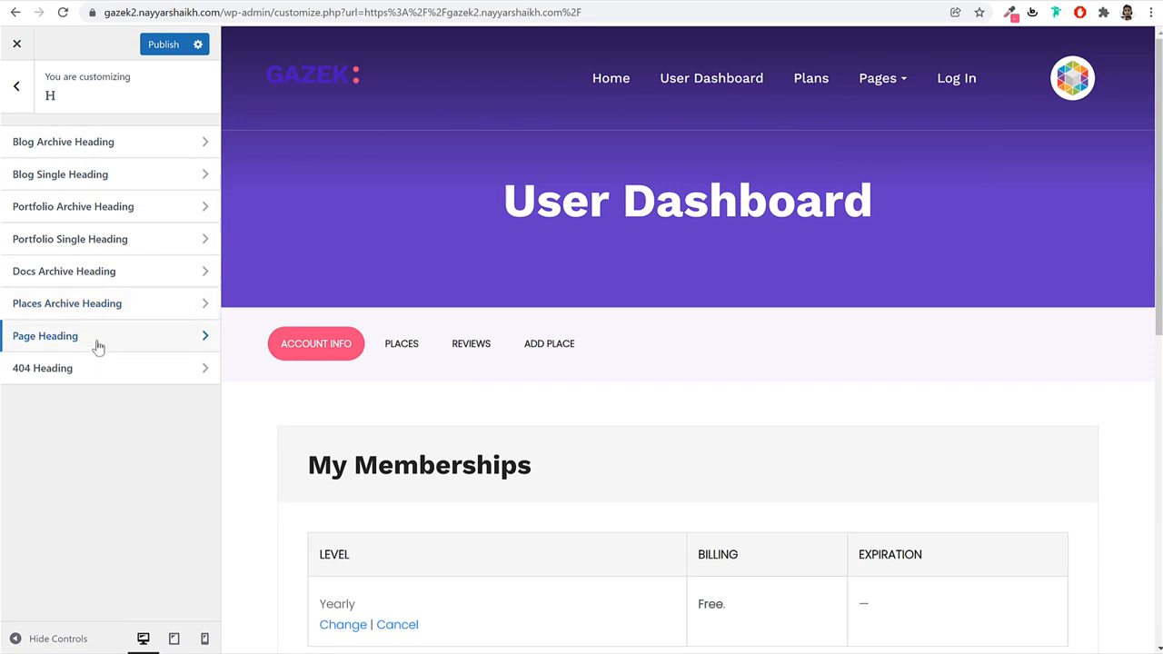
click(98, 344)
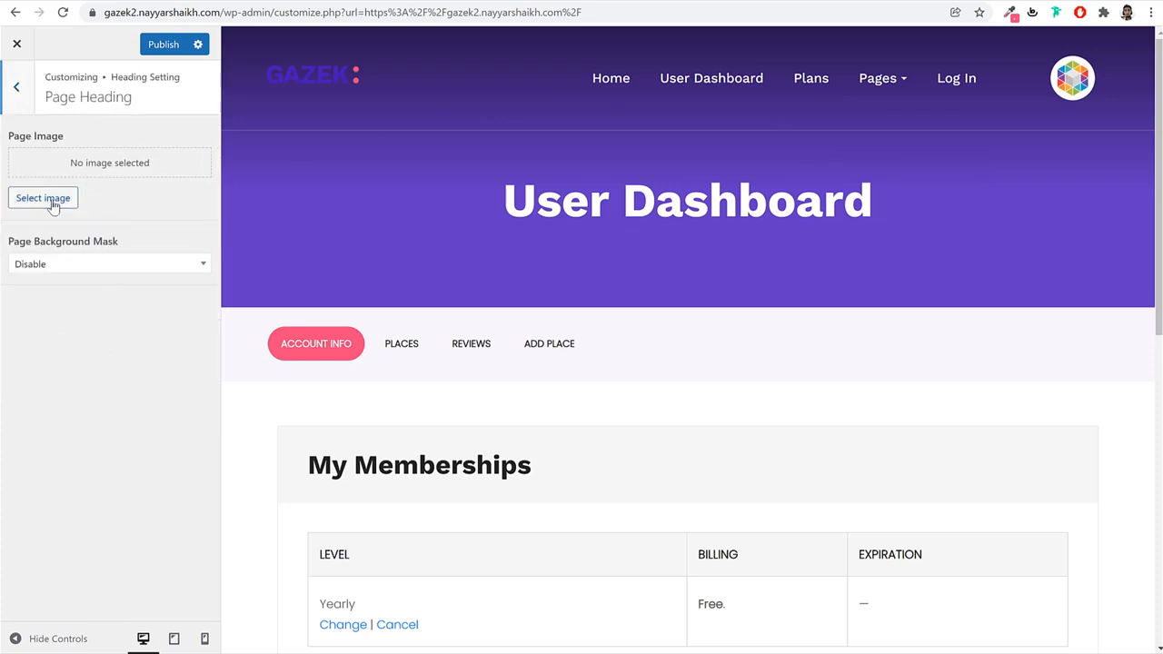
click(52, 200)
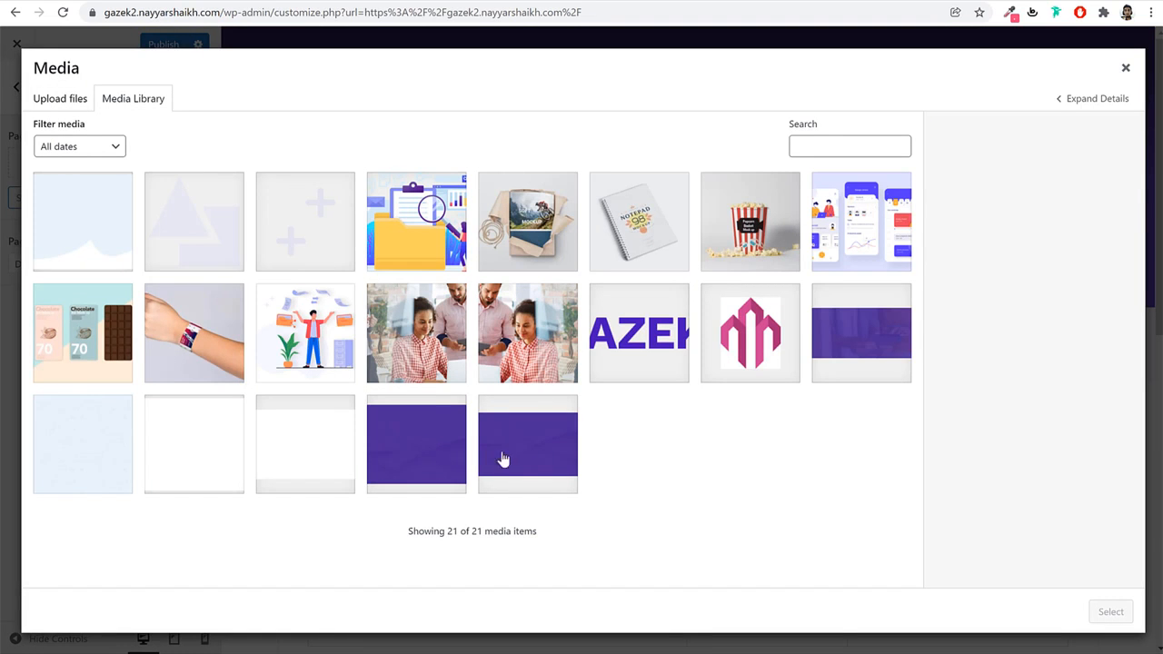
click(902, 347)
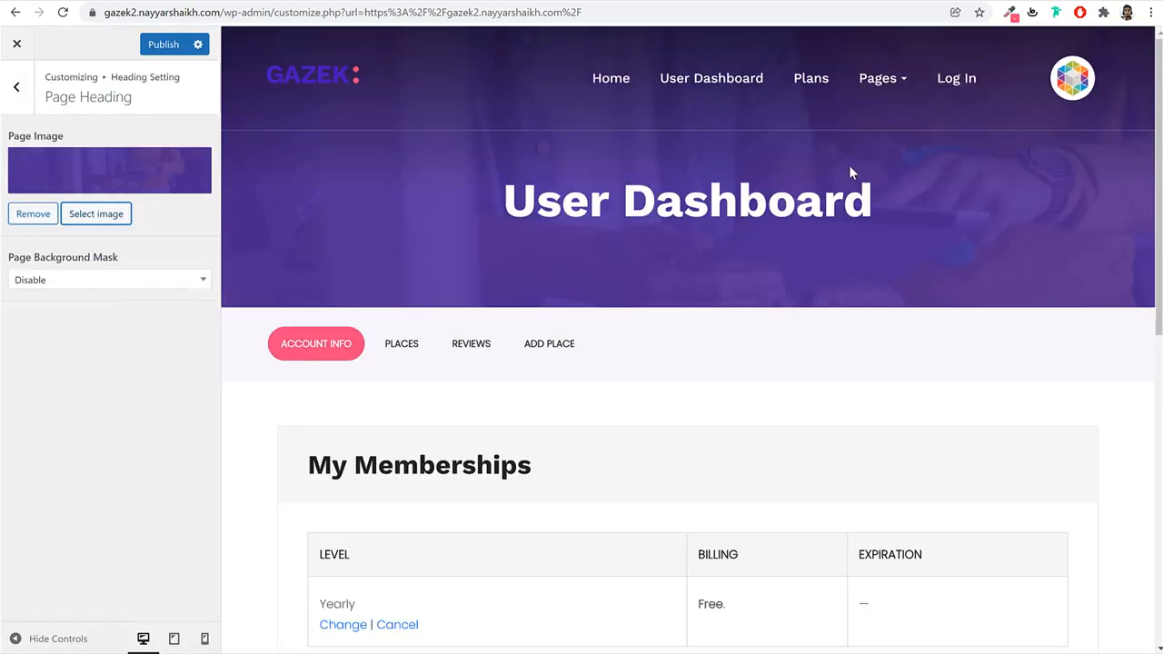
click(17, 88)
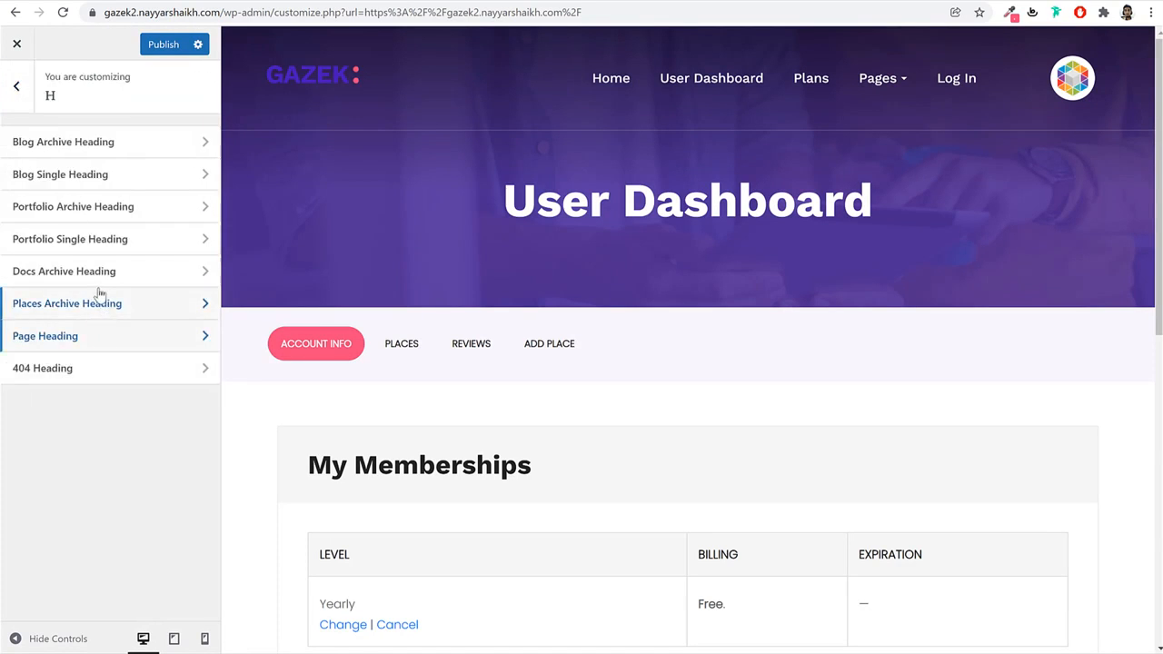
Look over the social profile link settings, then open the Customizer's Footer panel.
click(19, 88)
scroll(100, 391, down, 3)
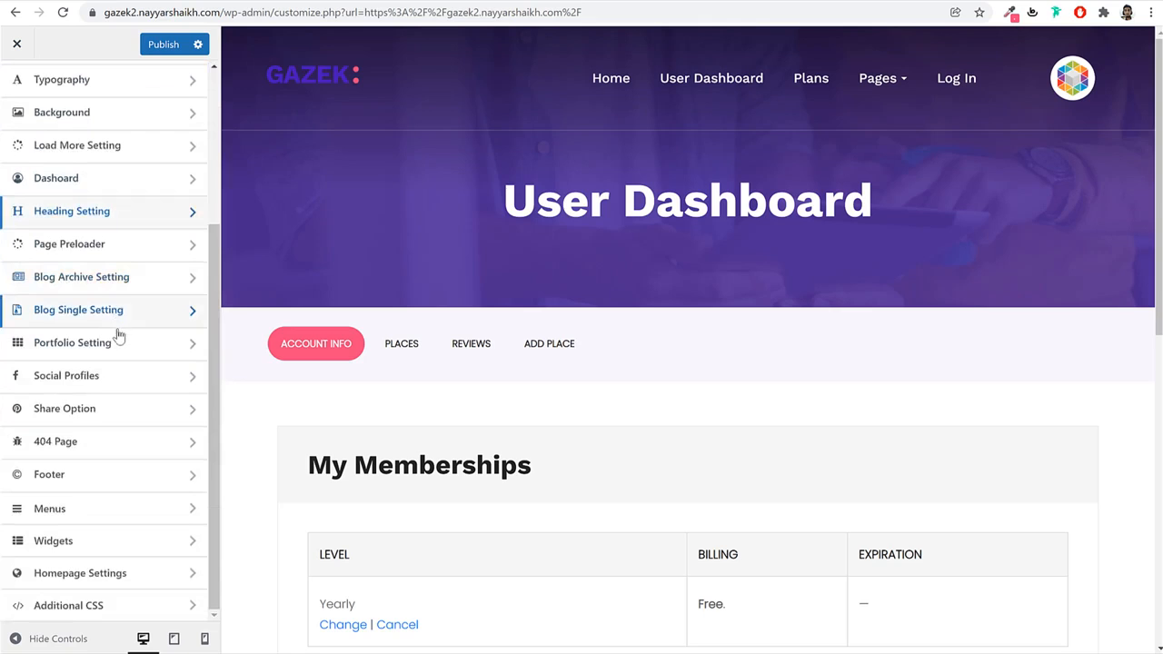
click(104, 378)
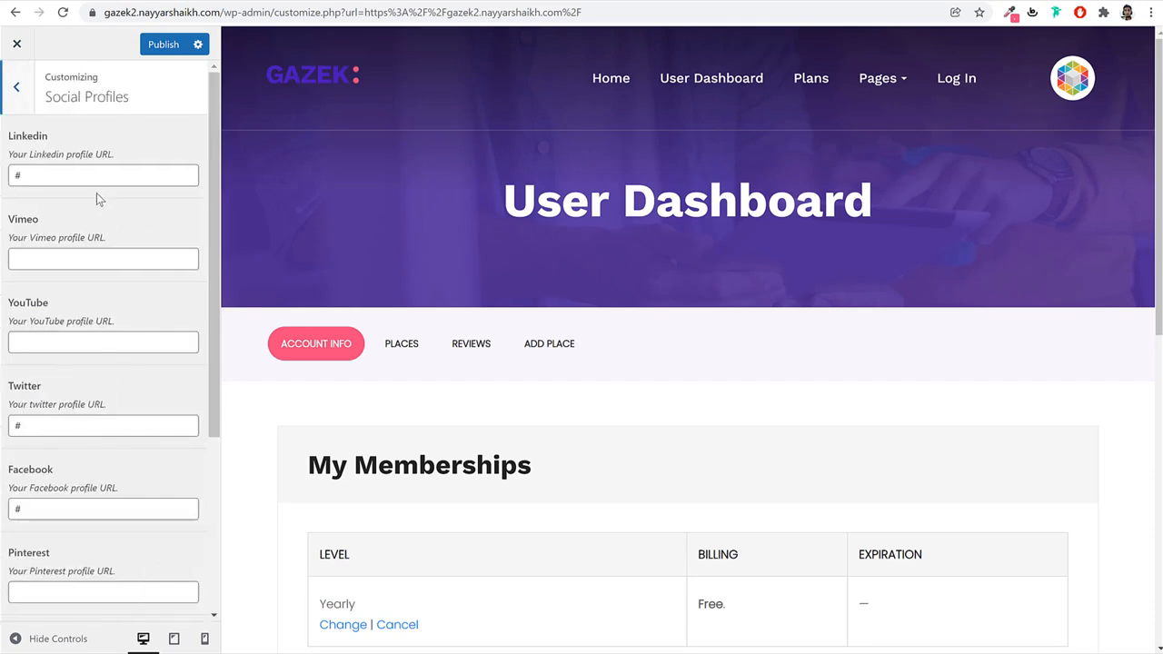
scroll(97, 364, down, 4)
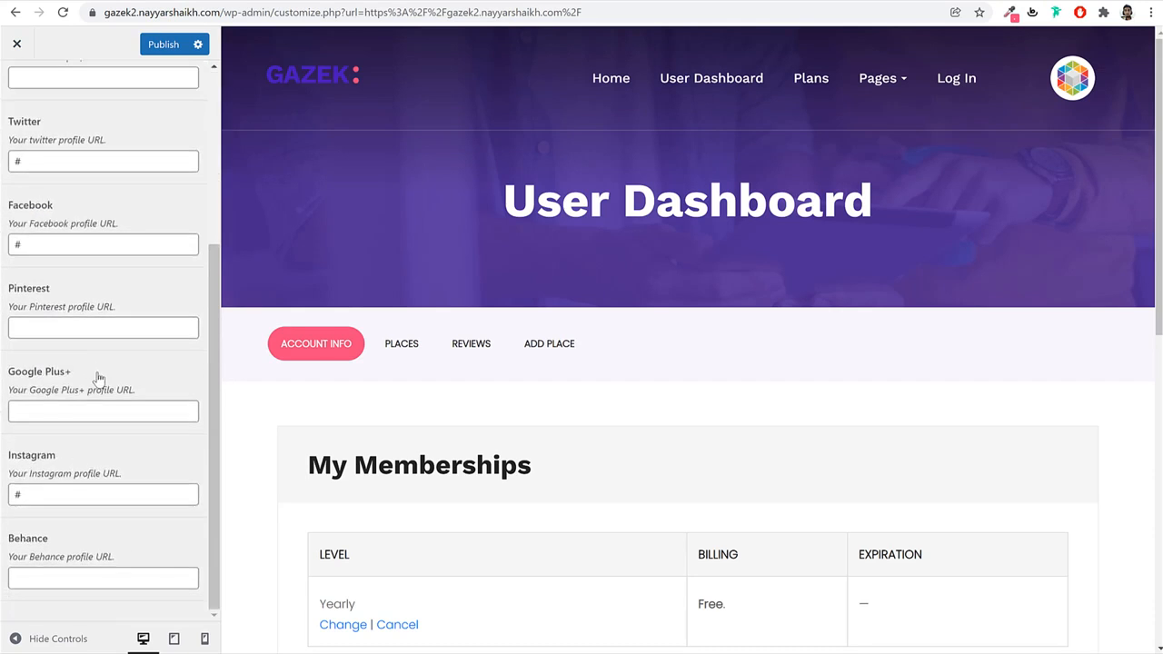
scroll(97, 382, up, 4)
click(18, 105)
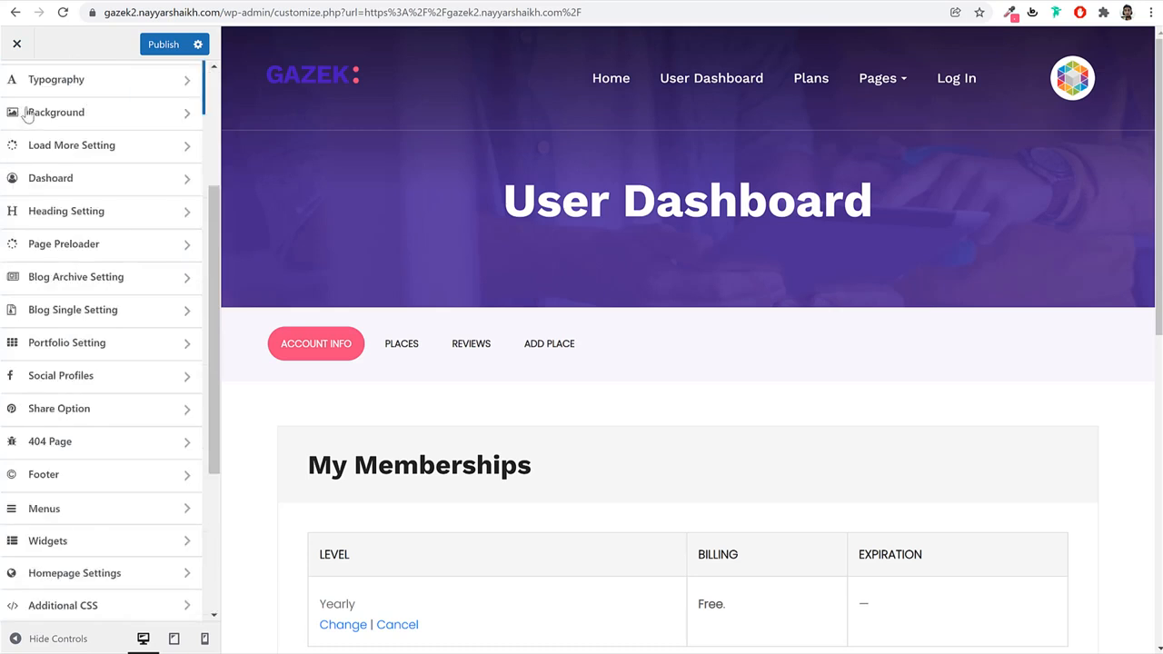
click(96, 473)
Set the footer Widget Animation to slideUpBigIn after trying fadeIn.
click(97, 231)
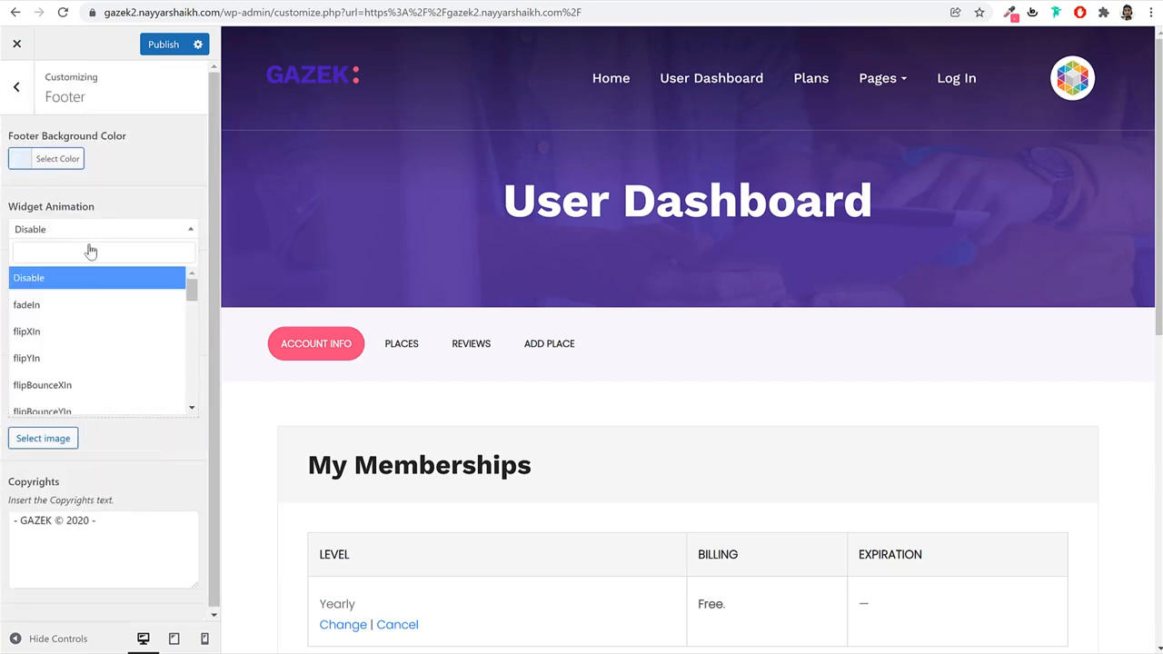
click(73, 306)
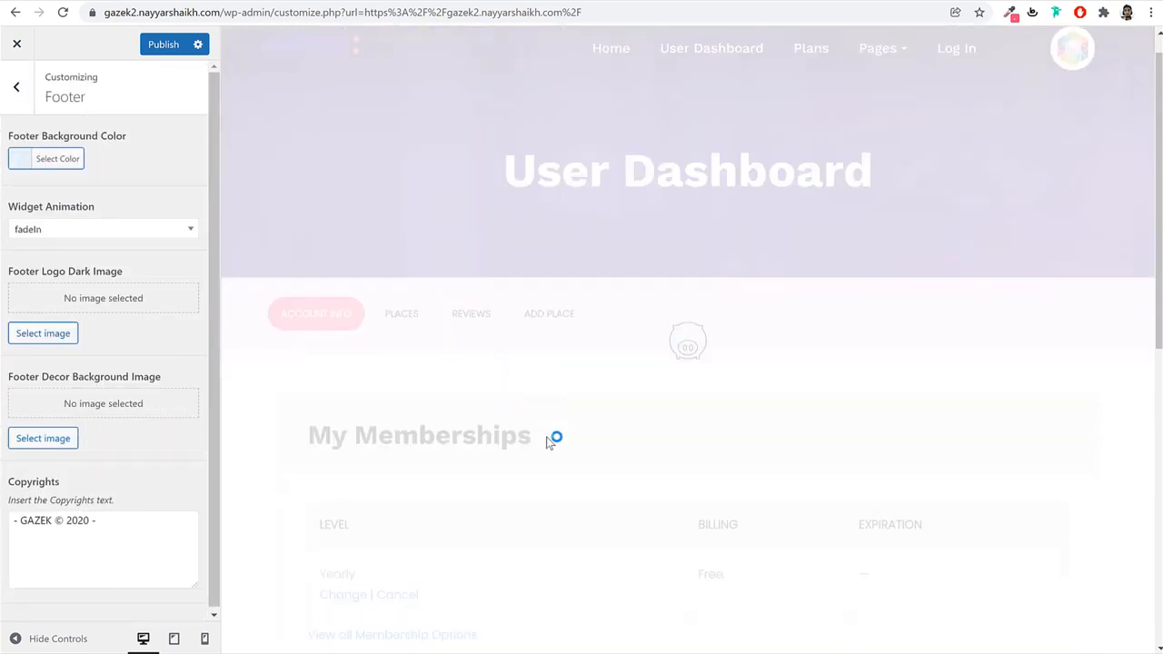
scroll(667, 485, down, 8)
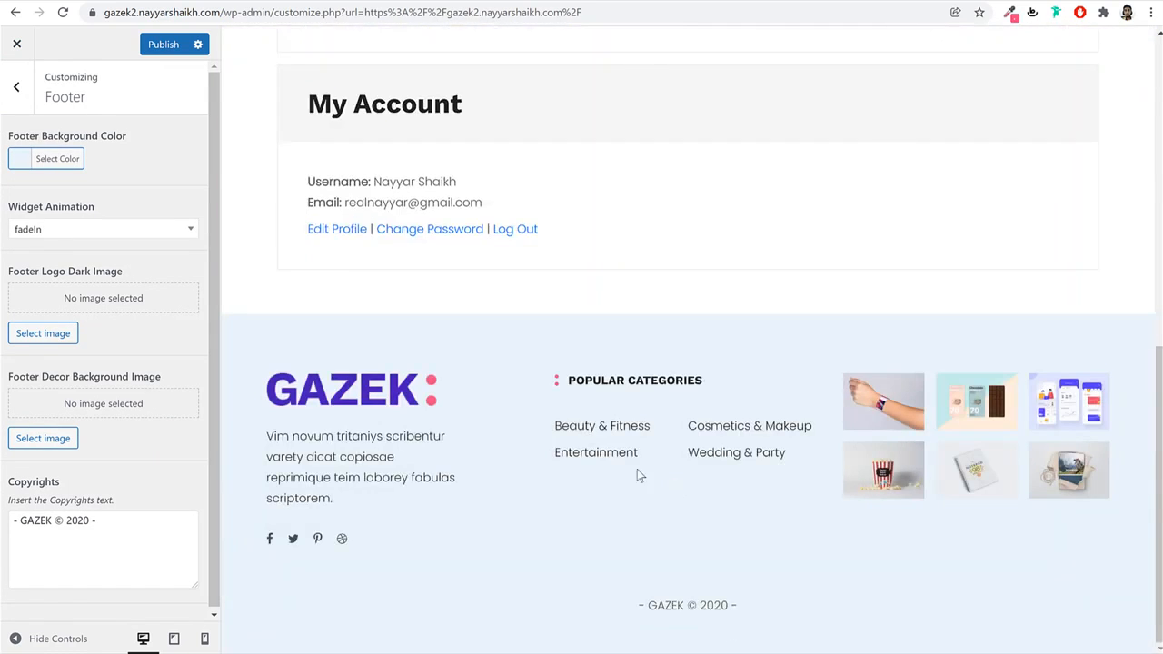
click(16, 235)
scroll(97, 376, down, 5)
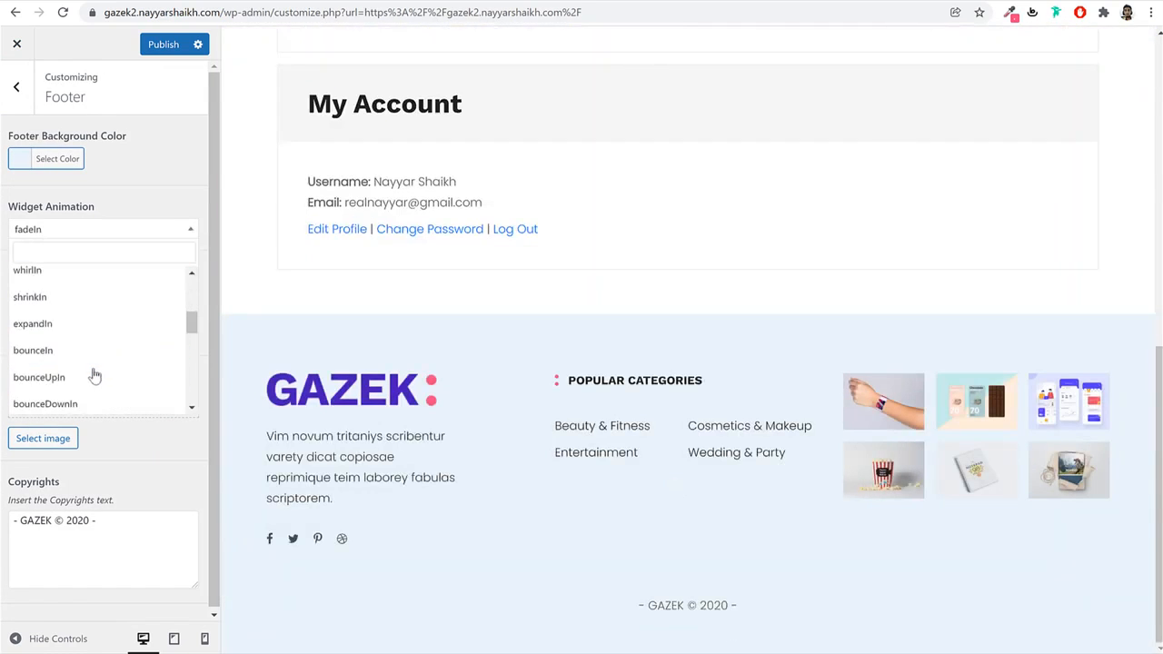
scroll(81, 327, down, 3)
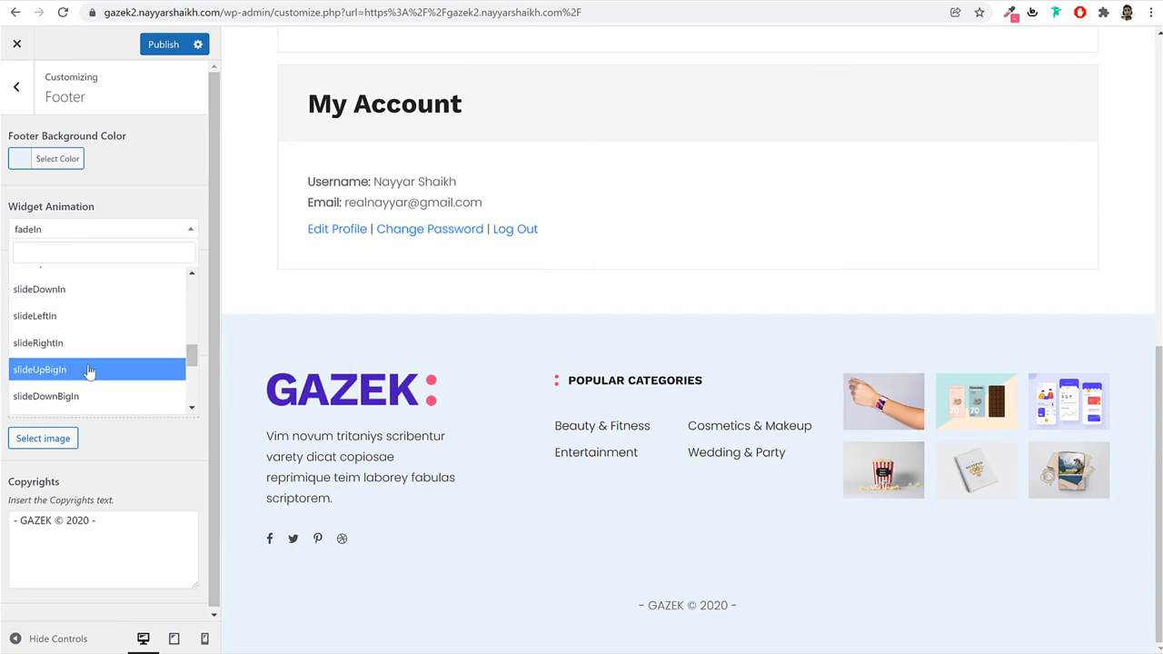
click(89, 370)
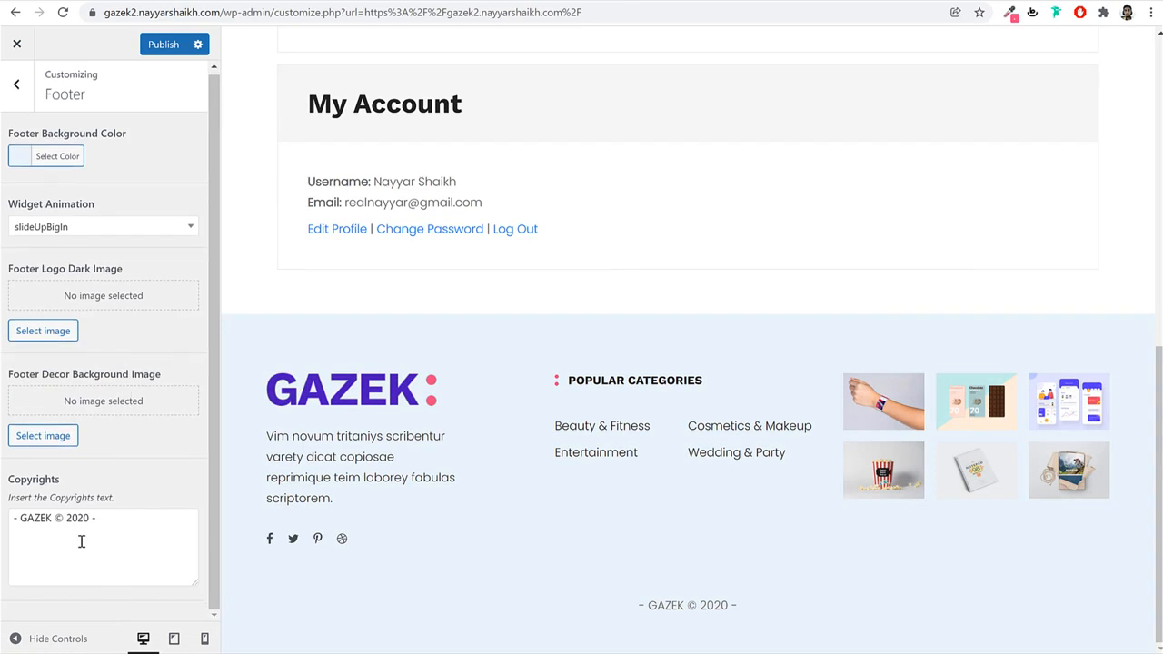
Change the copyright text to 'BloggDude © 2021 -'.
triple_click(17, 527)
click(50, 521)
key(shift+Home)
text(BloggDude)
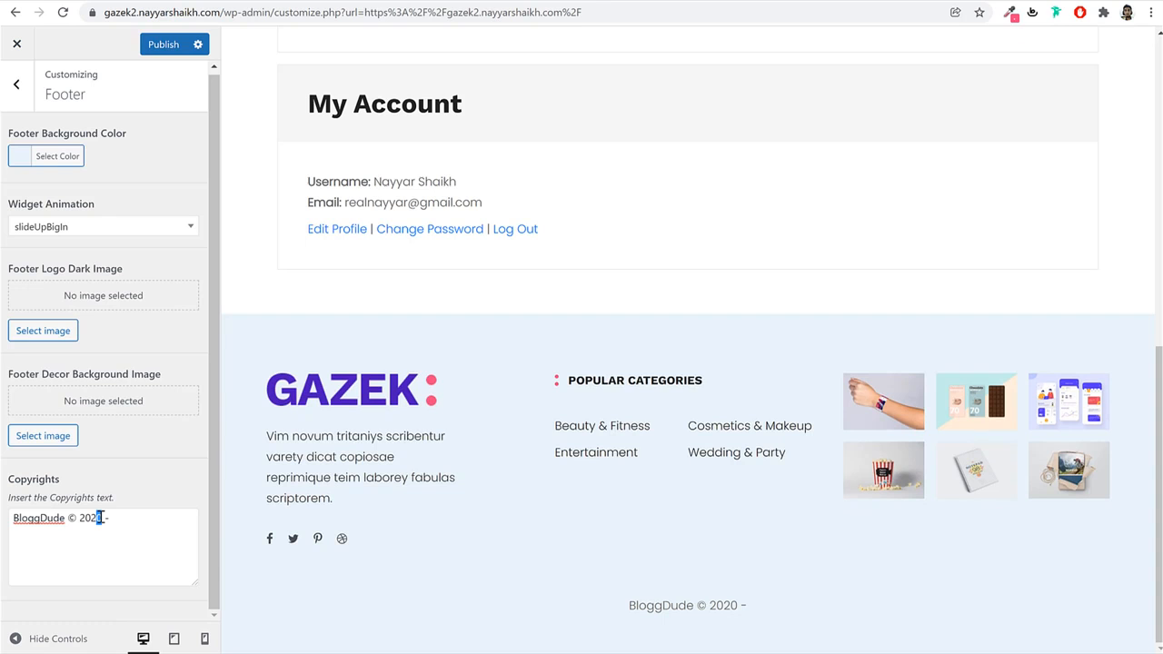
key(BackSpace)
text(1)
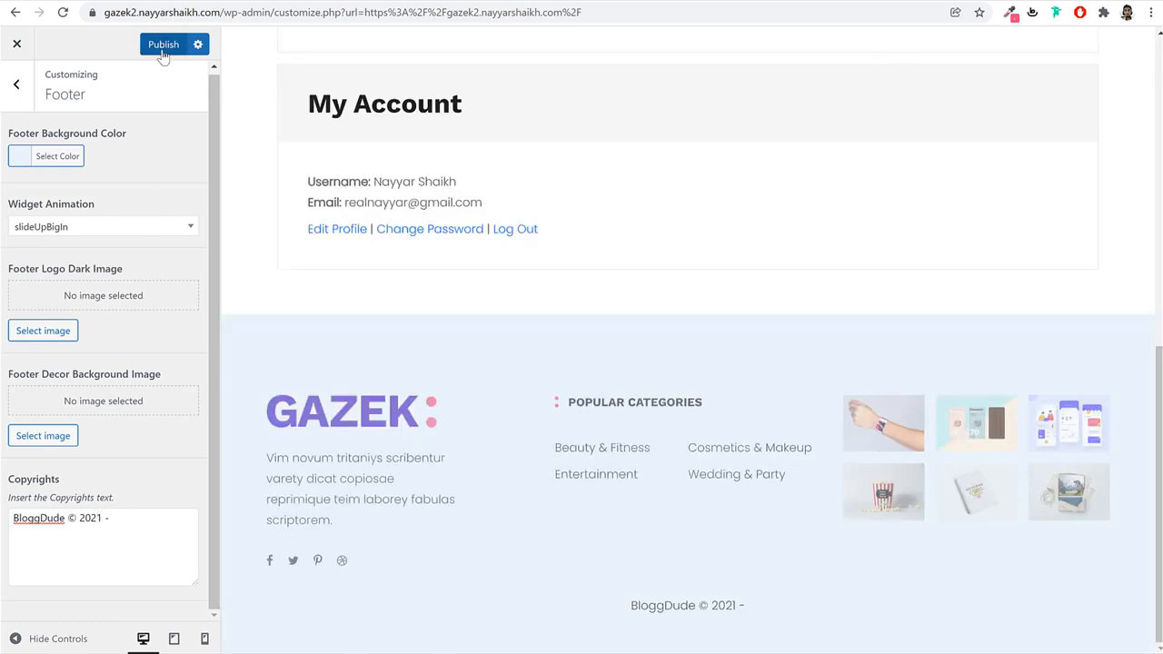
Publish the footer changes, then glance at the Menus and Homepage settings.
click(162, 45)
click(17, 85)
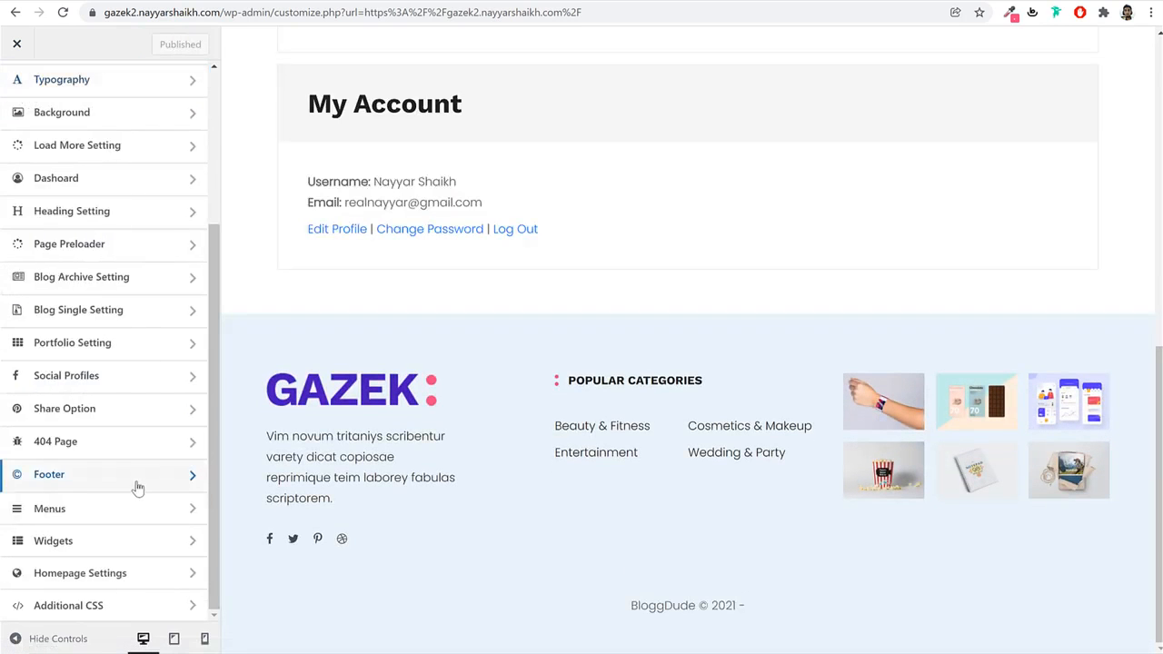
click(108, 515)
click(13, 91)
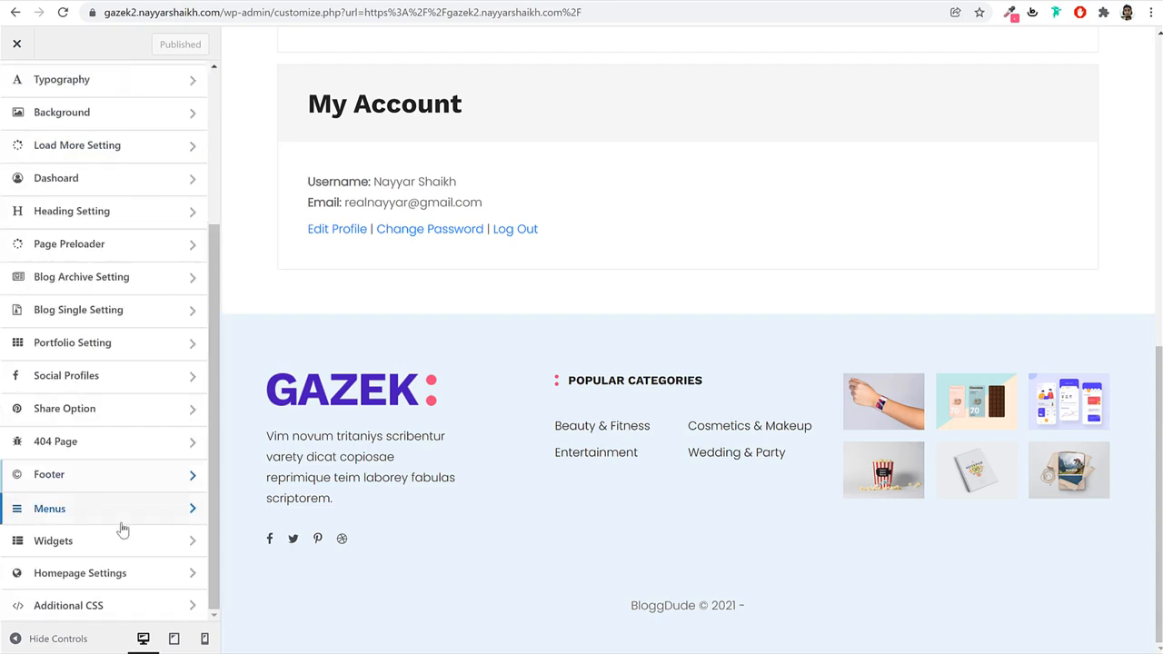
click(120, 569)
click(20, 87)
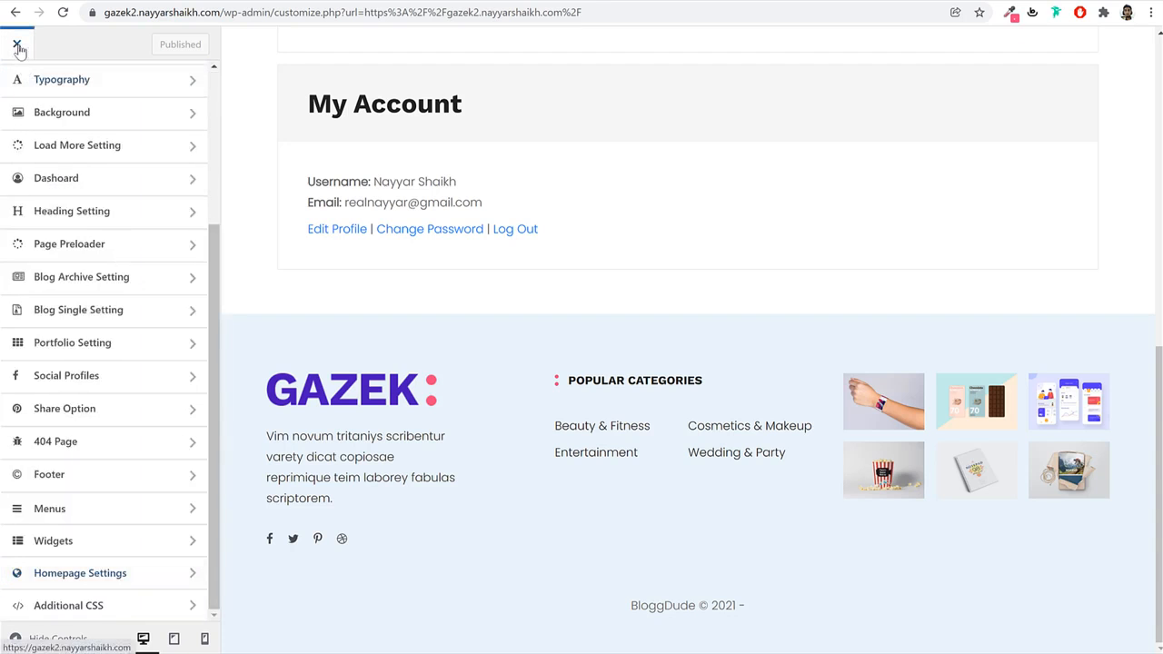
Close the Customizer and load the live site in a new incognito window.
click(17, 44)
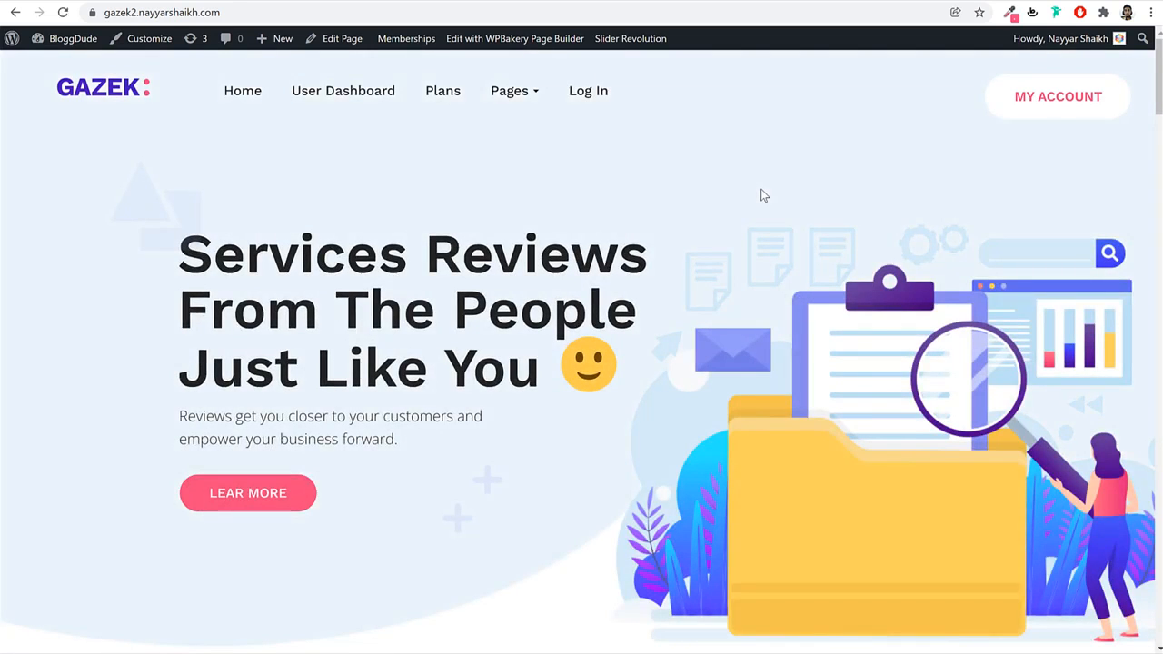
click(429, 13)
key(ctrl+c)
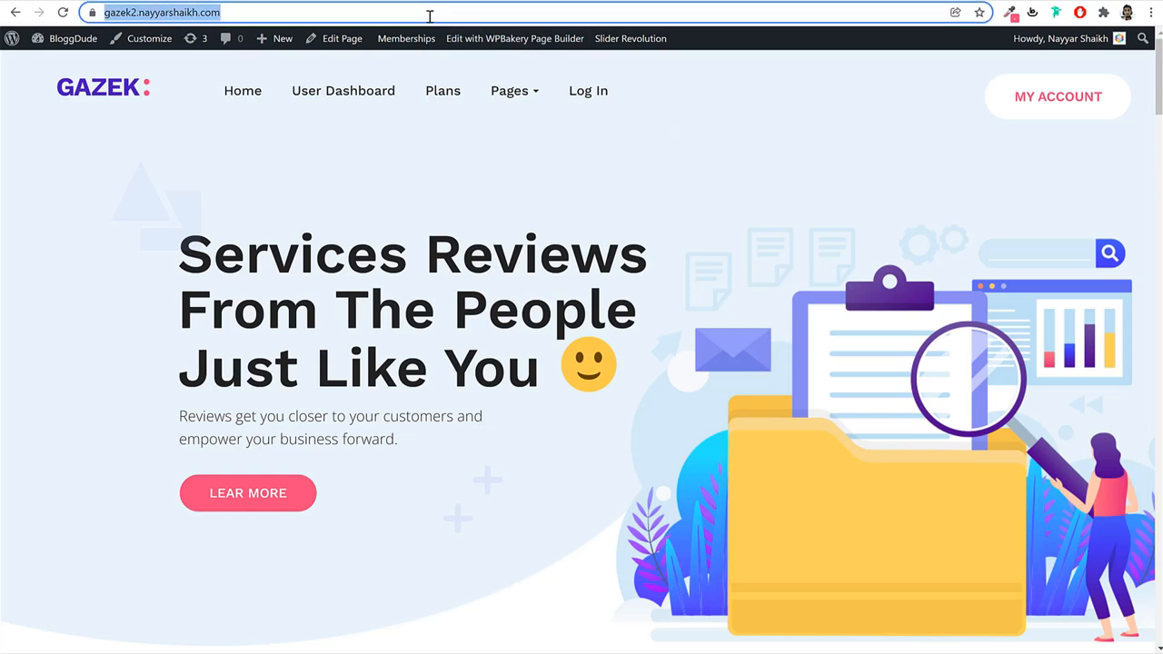
click(1150, 13)
click(1042, 69)
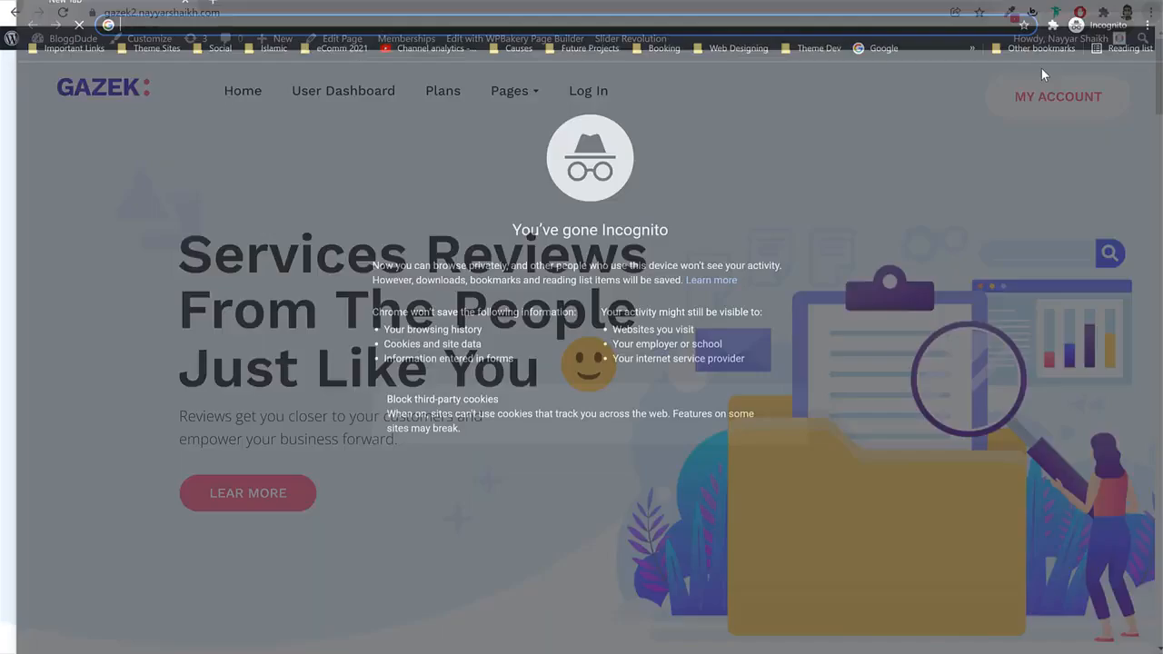
key(ctrl+v)
key(Return)
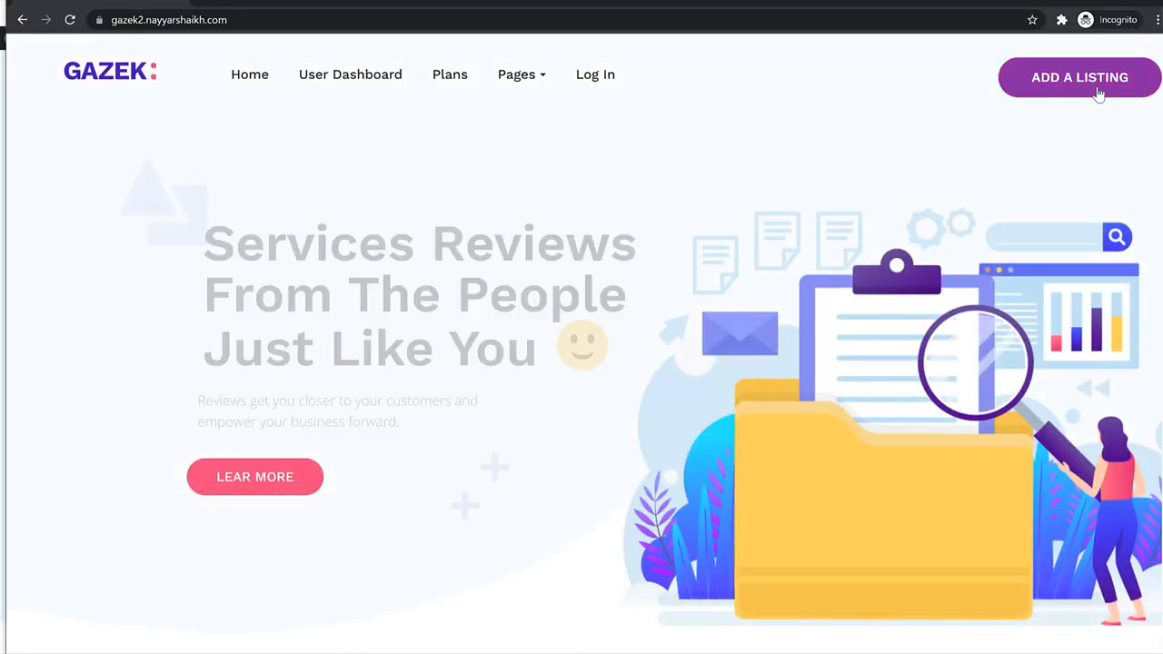
Go through Log In and Join Now, then select the Free membership level.
click(595, 75)
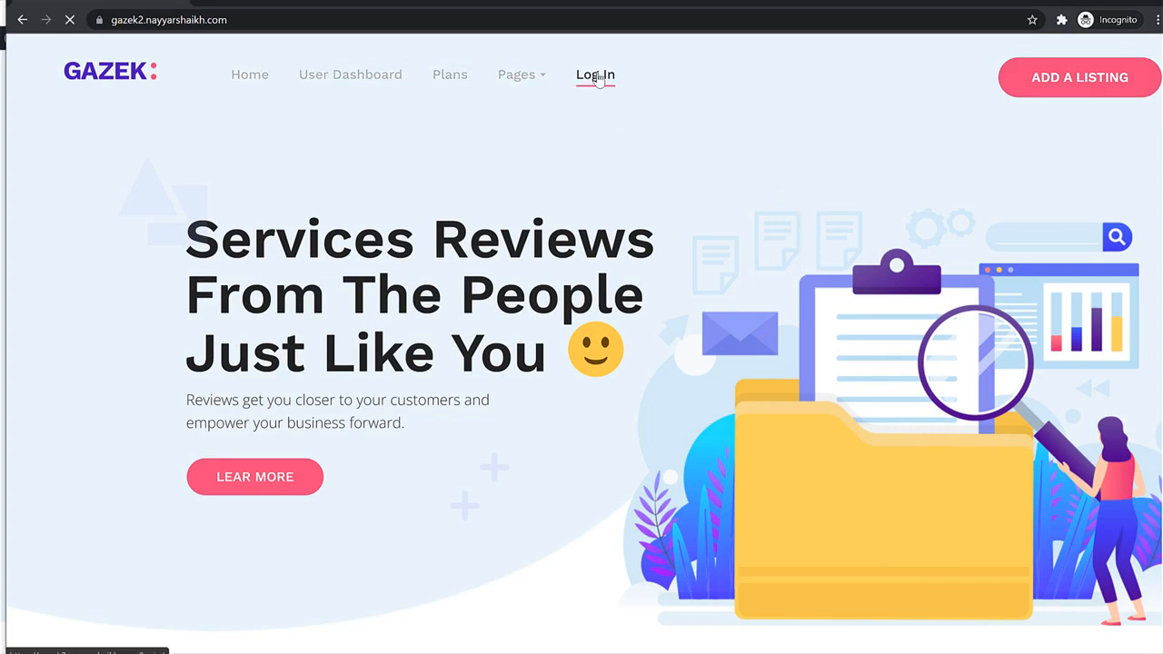
scroll(650, 248, down, 3)
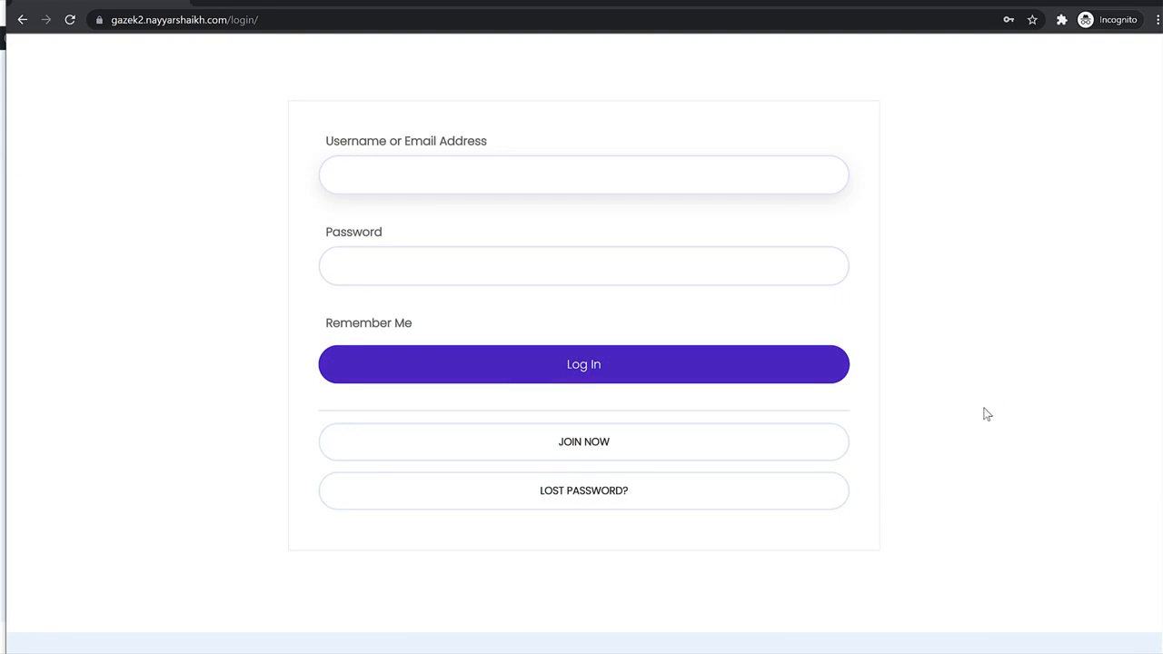
click(602, 456)
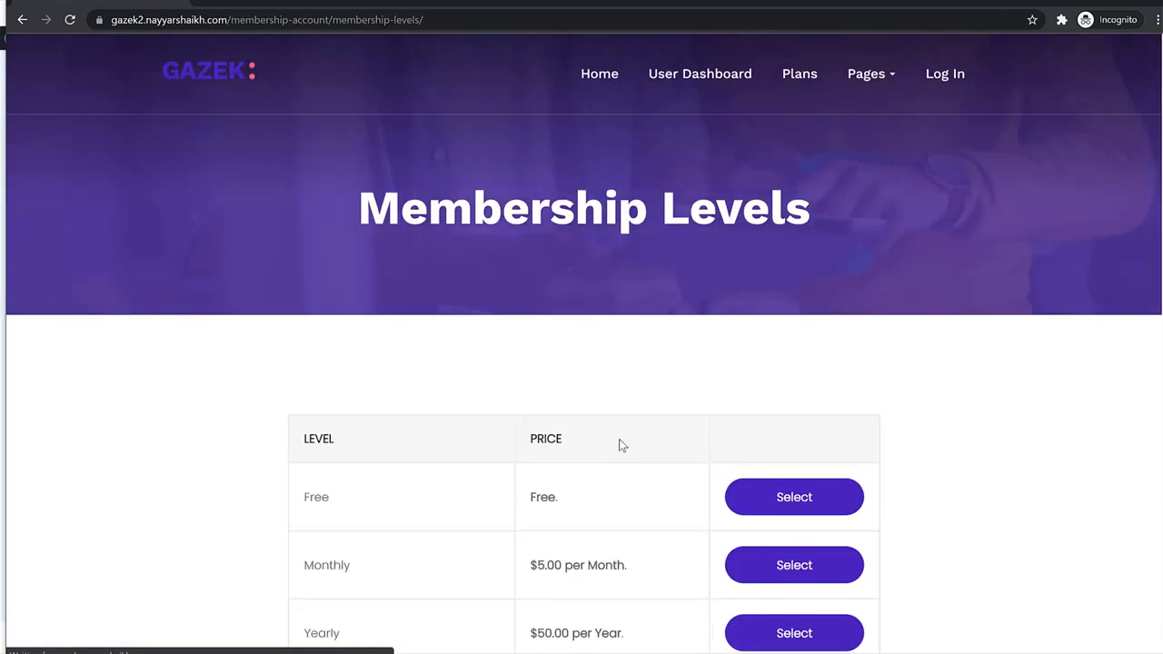
scroll(621, 445, down, 3)
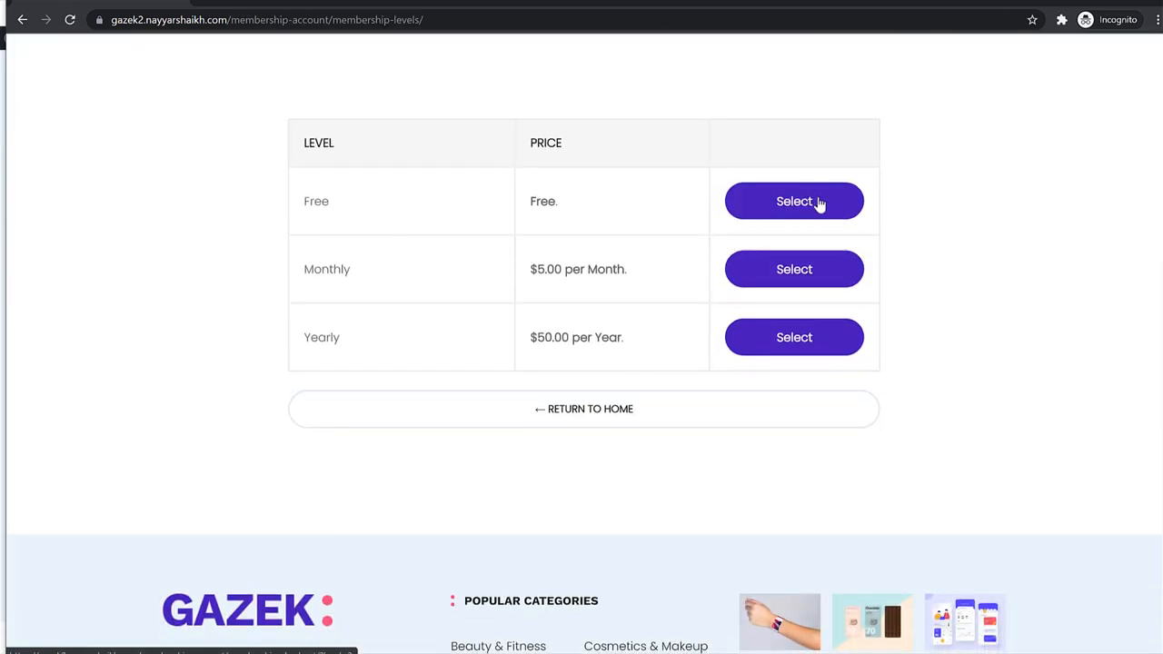
click(777, 208)
scroll(387, 286, down, 3)
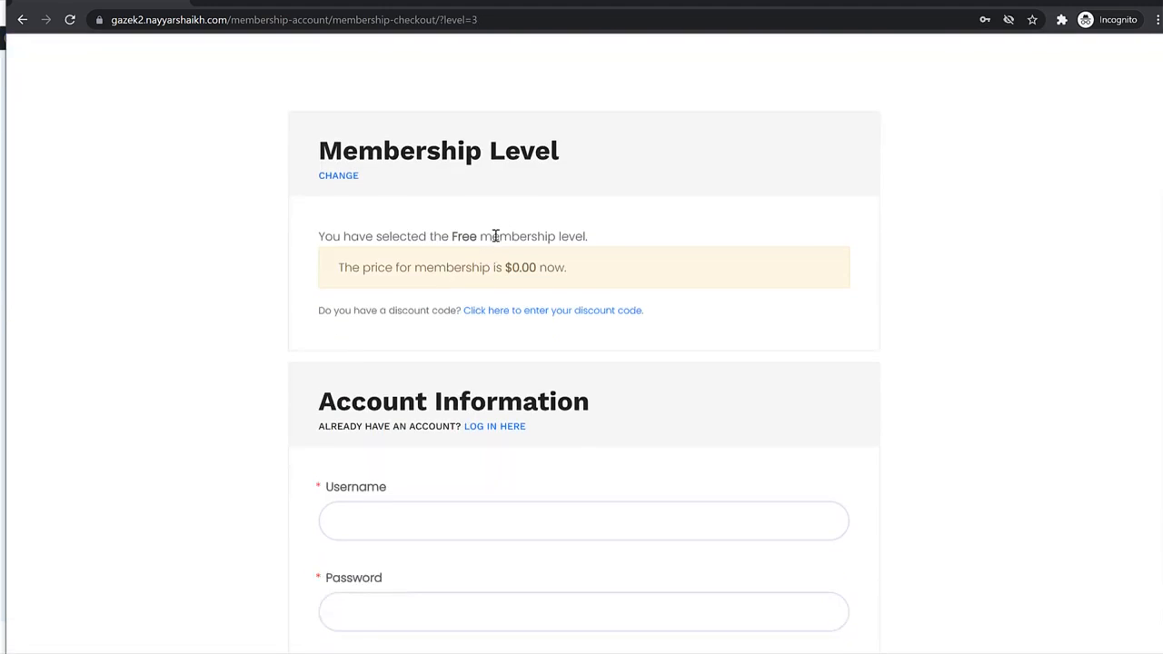
Enter the new member's username and matching password on the Free level checkout form.
drag(431, 236, 616, 239)
click(627, 242)
scroll(650, 245, down, 3)
click(462, 225)
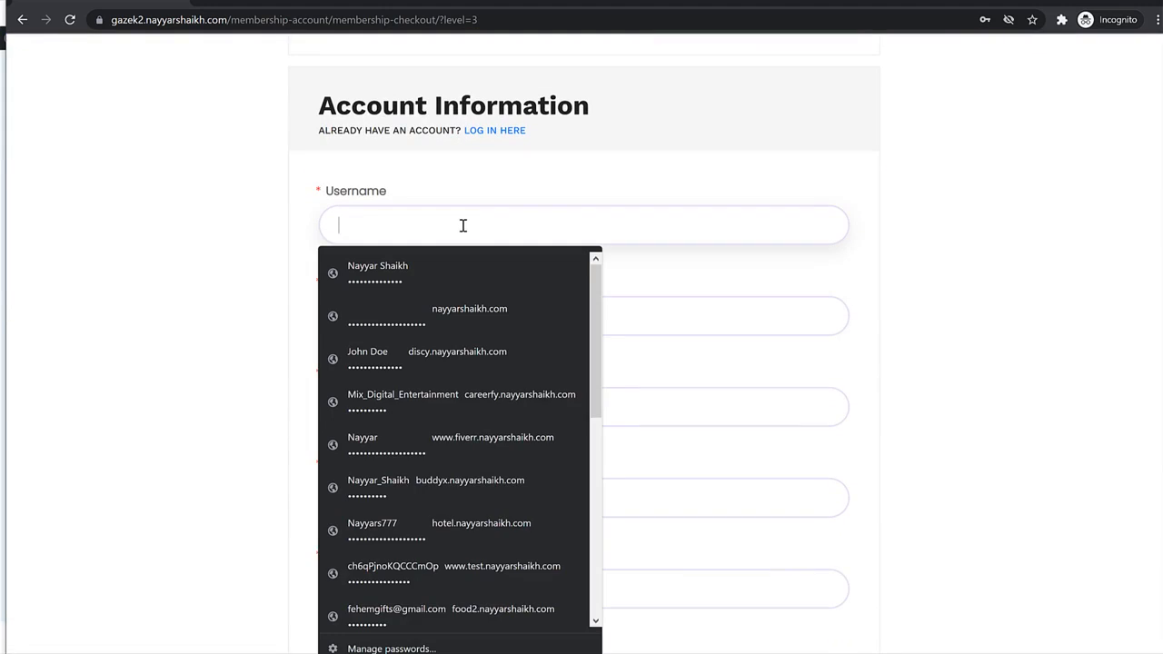
text(nayyars)
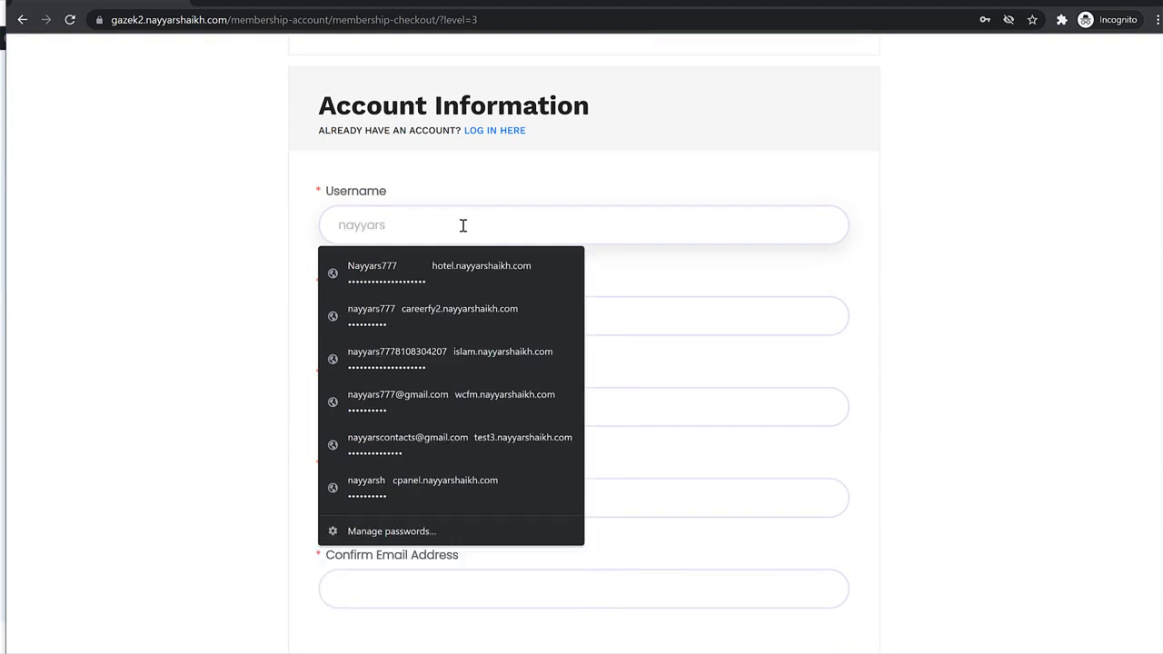
text(777)
key(Tab)
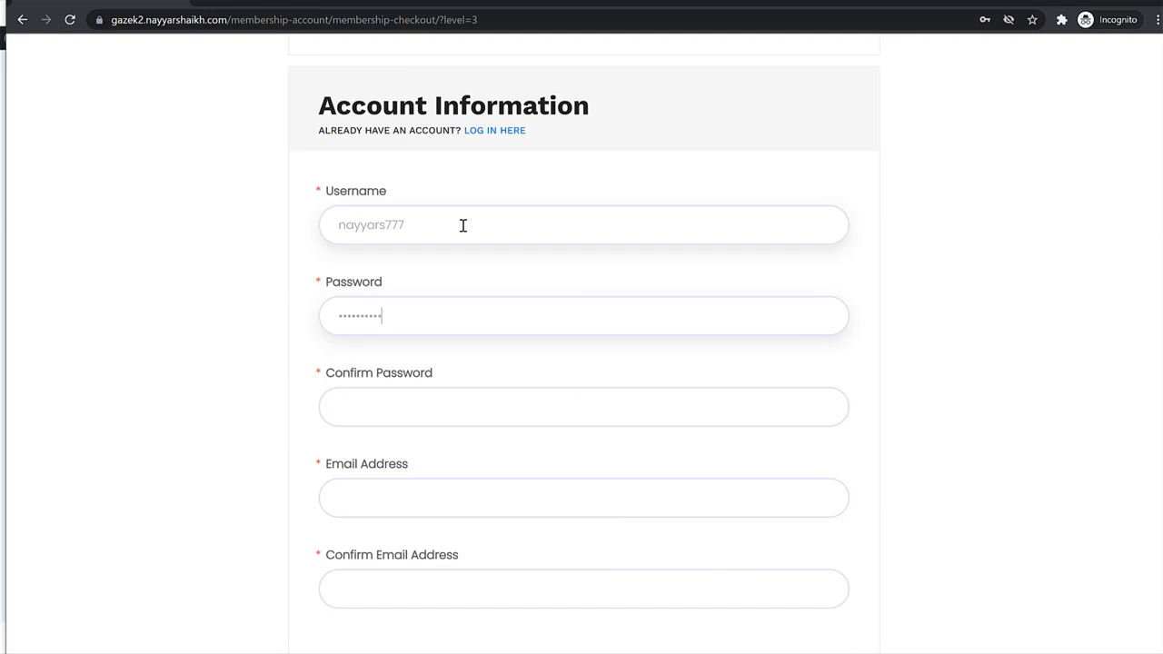
key(Tab)
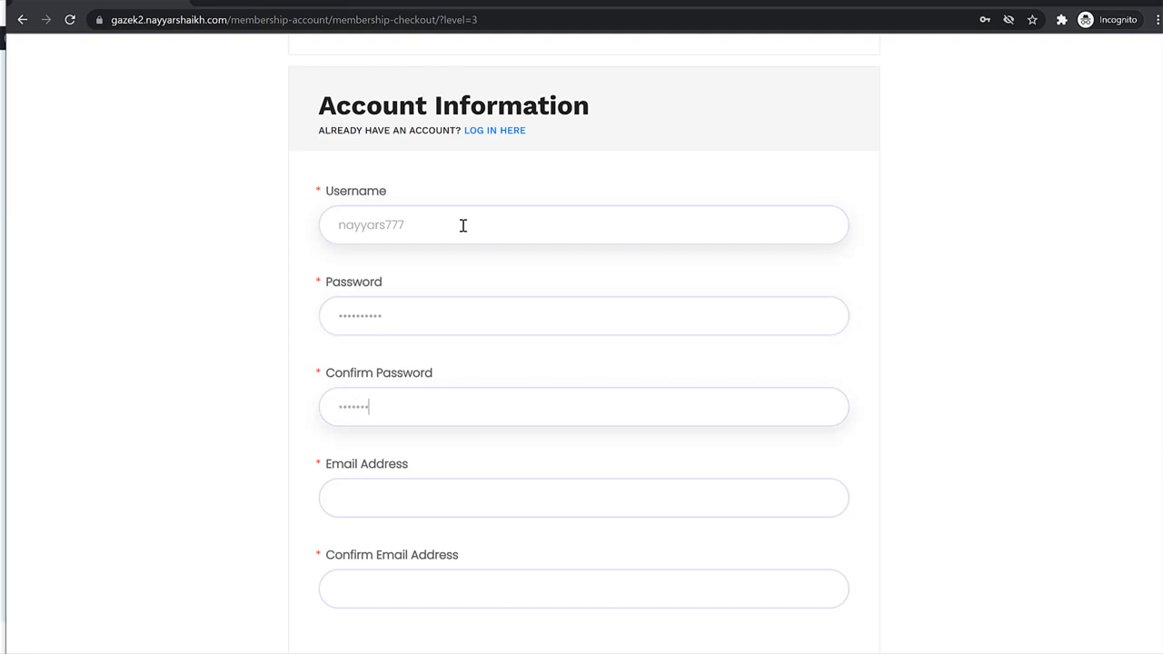
key(ctrl+a)
text(n)
Fill Email and Confirm Email with the same address and submit the sign-up.
double_click(457, 222)
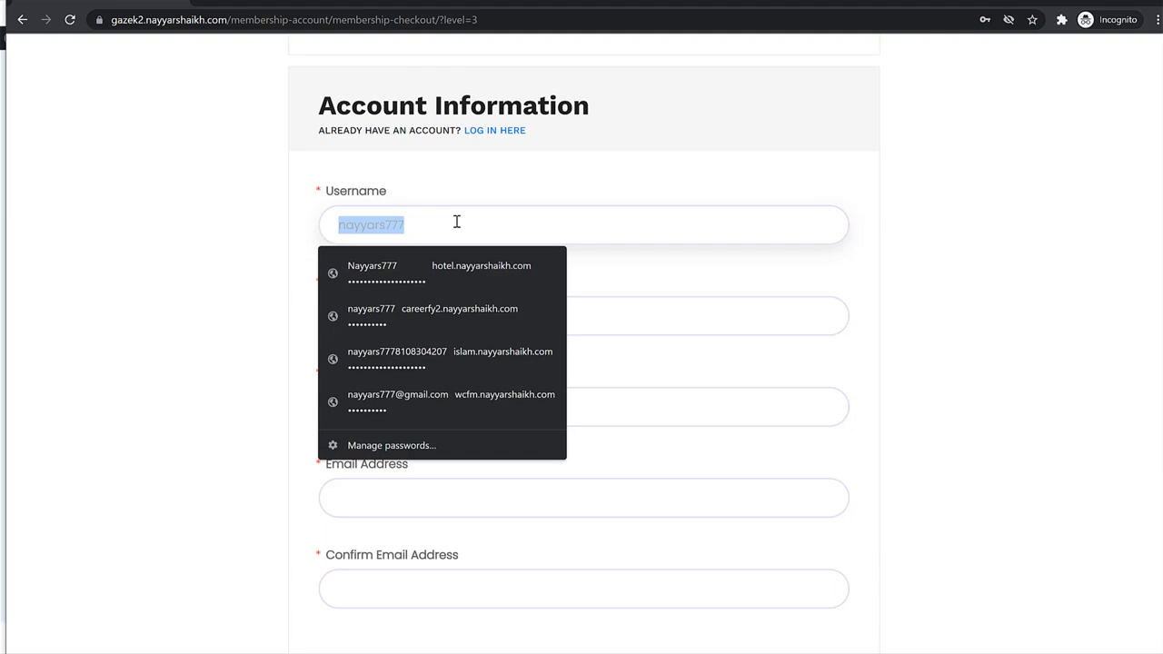
click(576, 504)
key(ctrl+v)
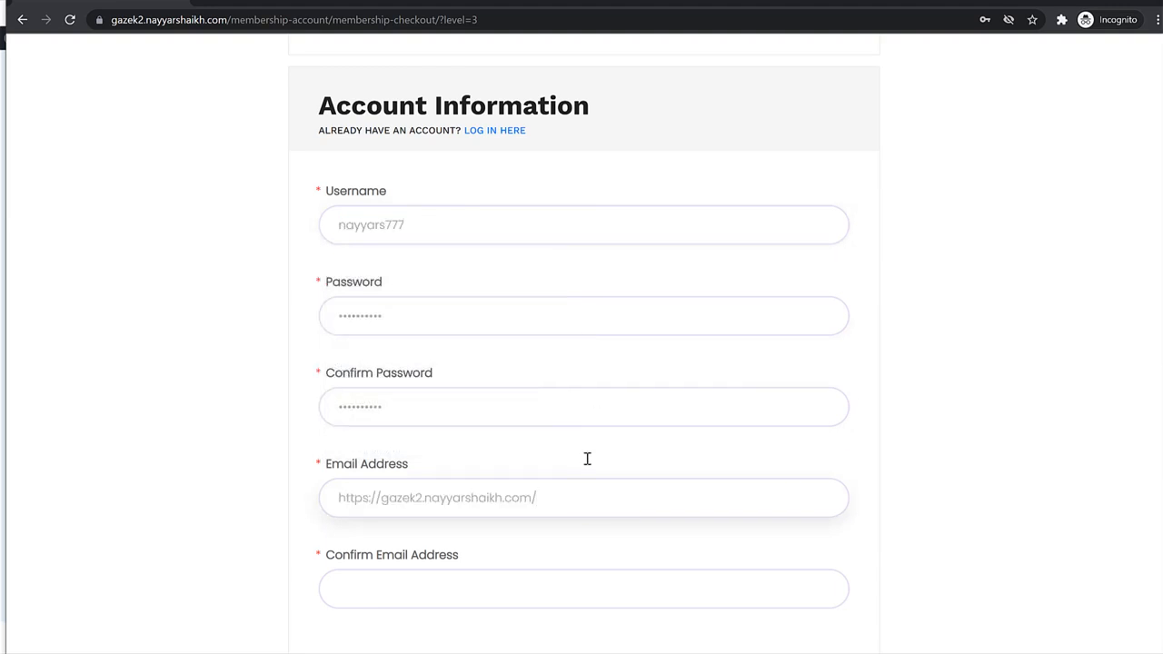
click(462, 220)
key(ctrl+a)
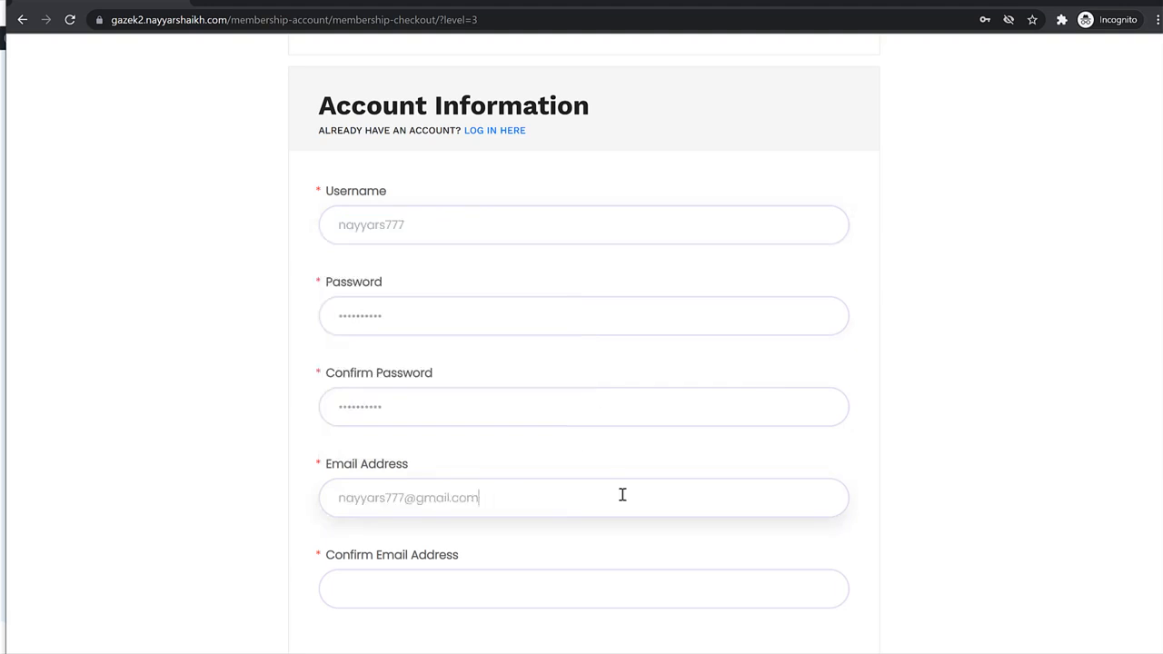
key(ctrl+a)
key(ctrl+c)
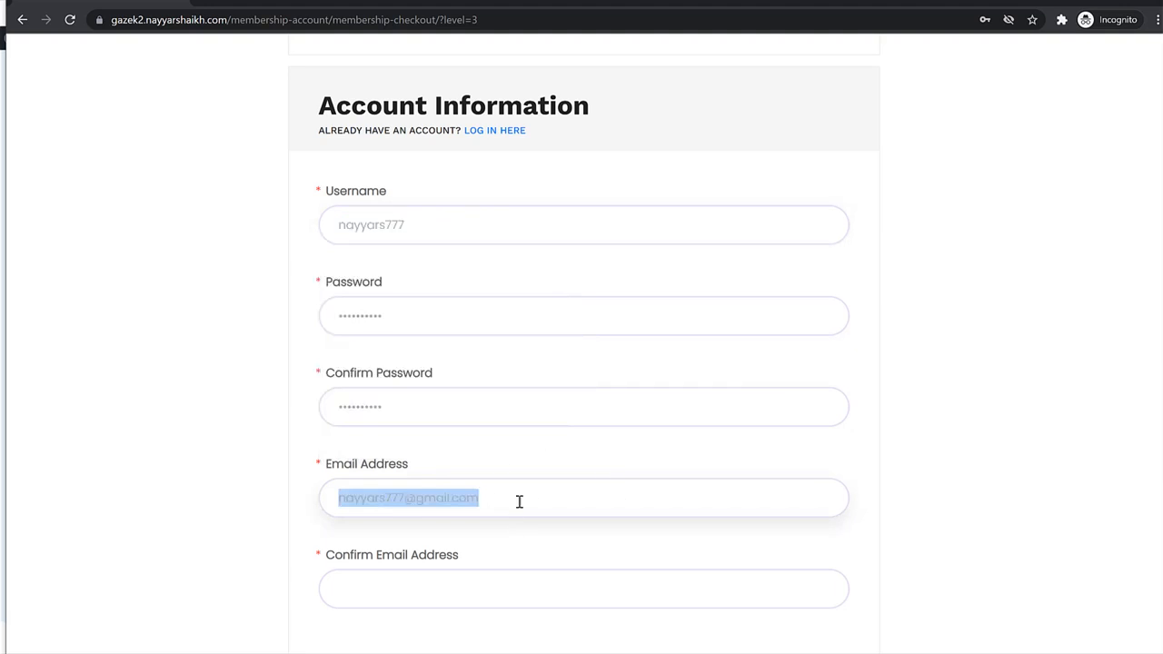
click(484, 586)
key(ctrl+v)
scroll(664, 475, down, 3)
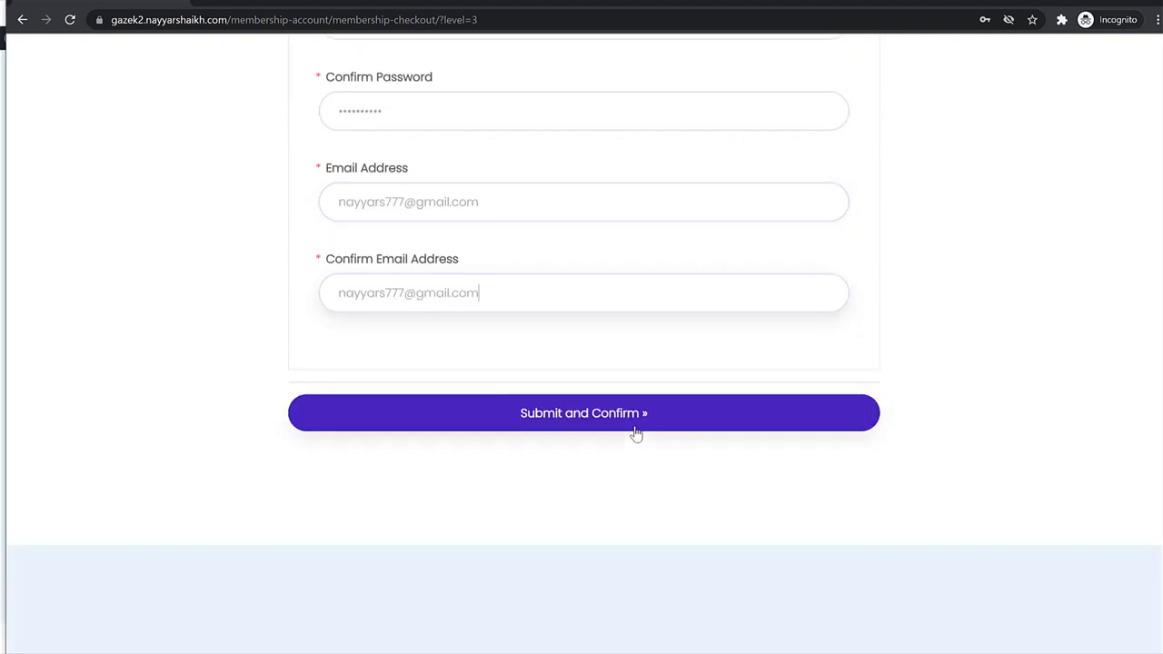
click(636, 433)
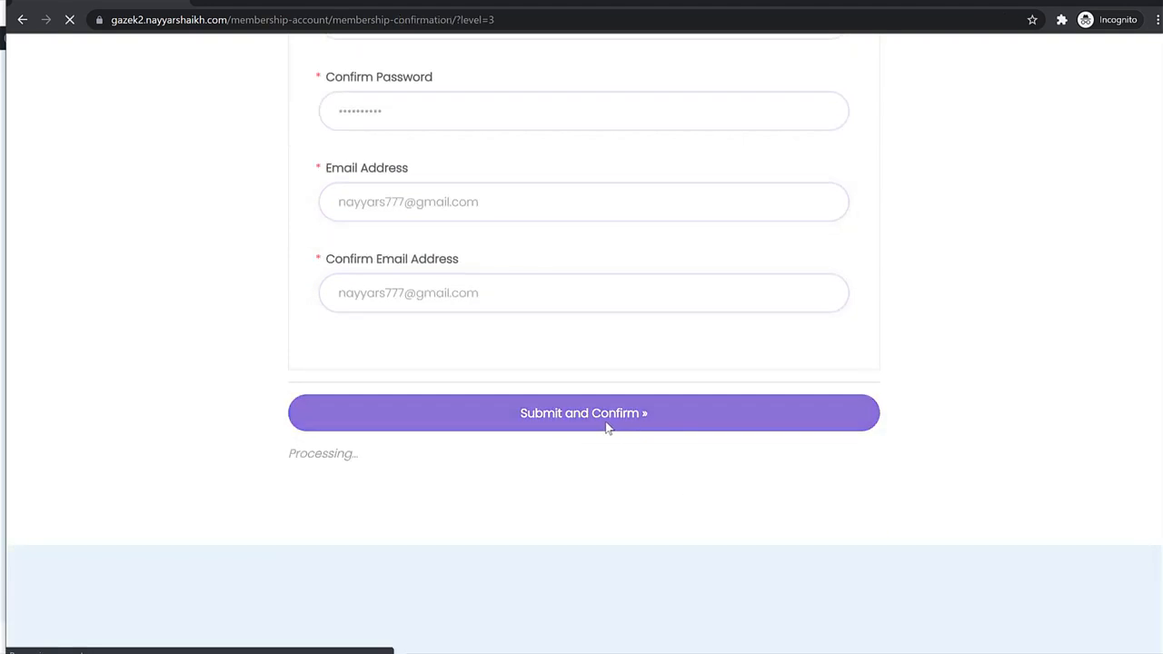
scroll(834, 408, down, 3)
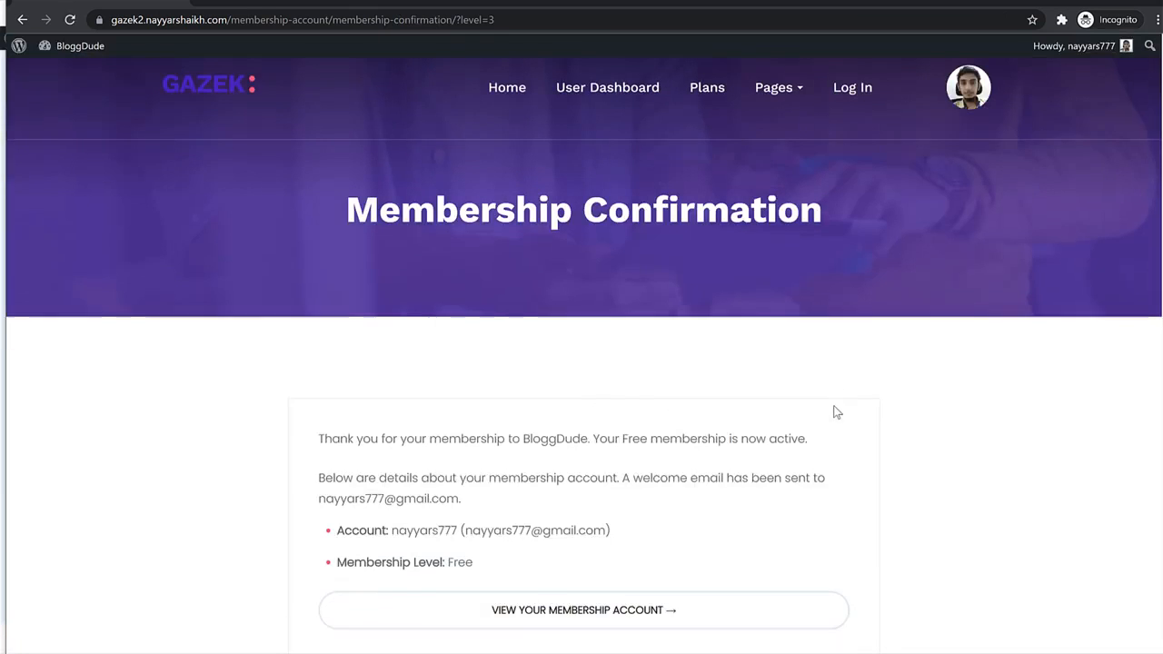
Open the new member's Membership Account page from the confirmation.
click(594, 418)
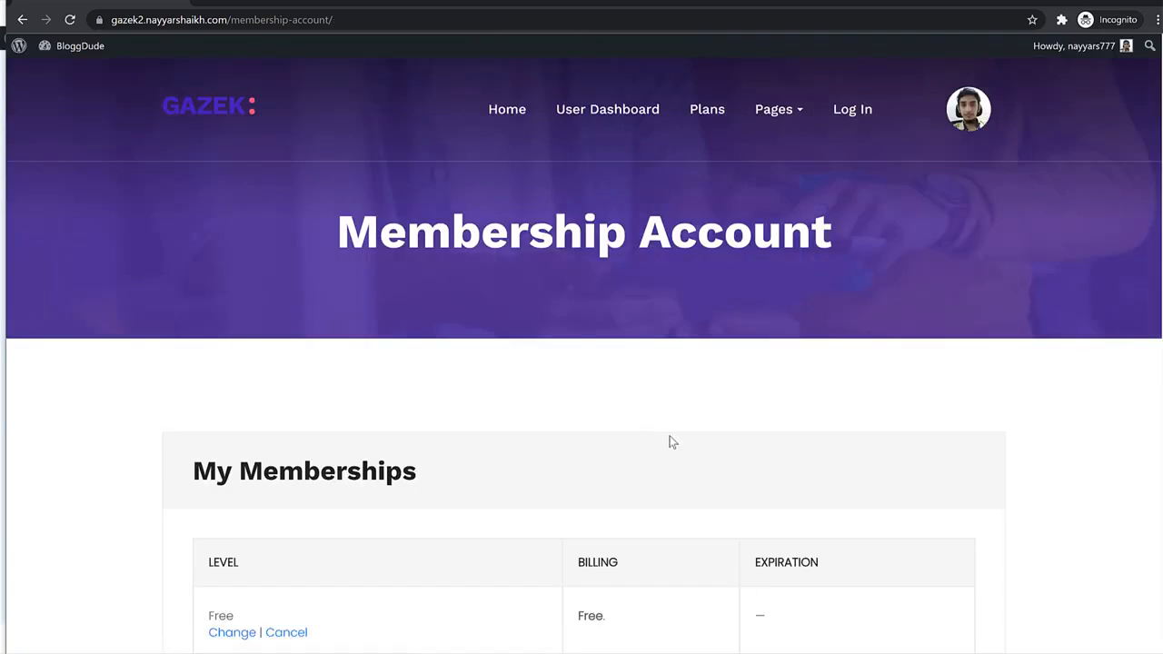
scroll(545, 437, down, 4)
scroll(487, 415, down, 4)
scroll(487, 415, up, 4)
Go to the member's User Dashboard and open the empty Add Place form.
click(952, 126)
scroll(640, 337, down, 6)
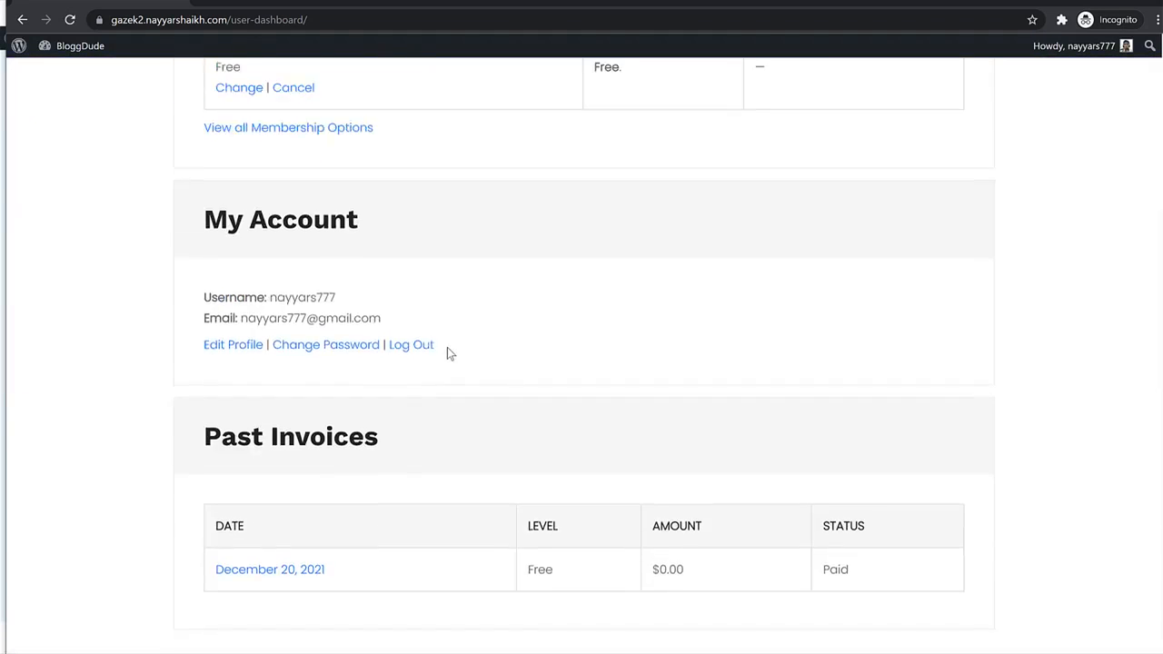
scroll(447, 347, up, 4)
click(448, 154)
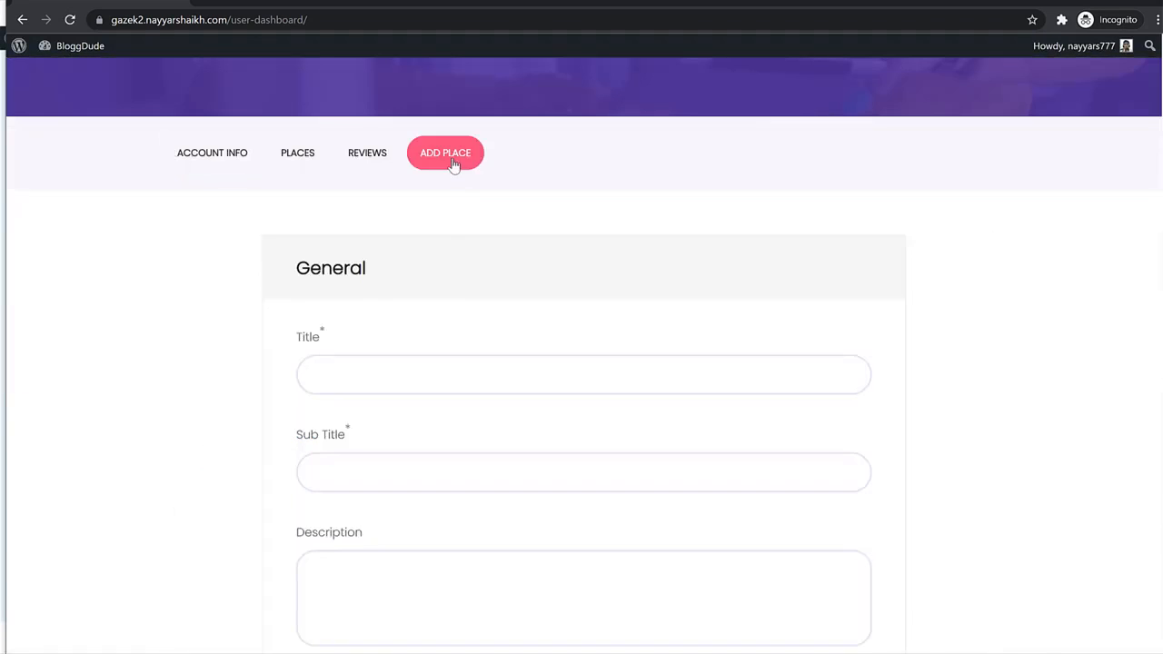
scroll(413, 418, down, 10)
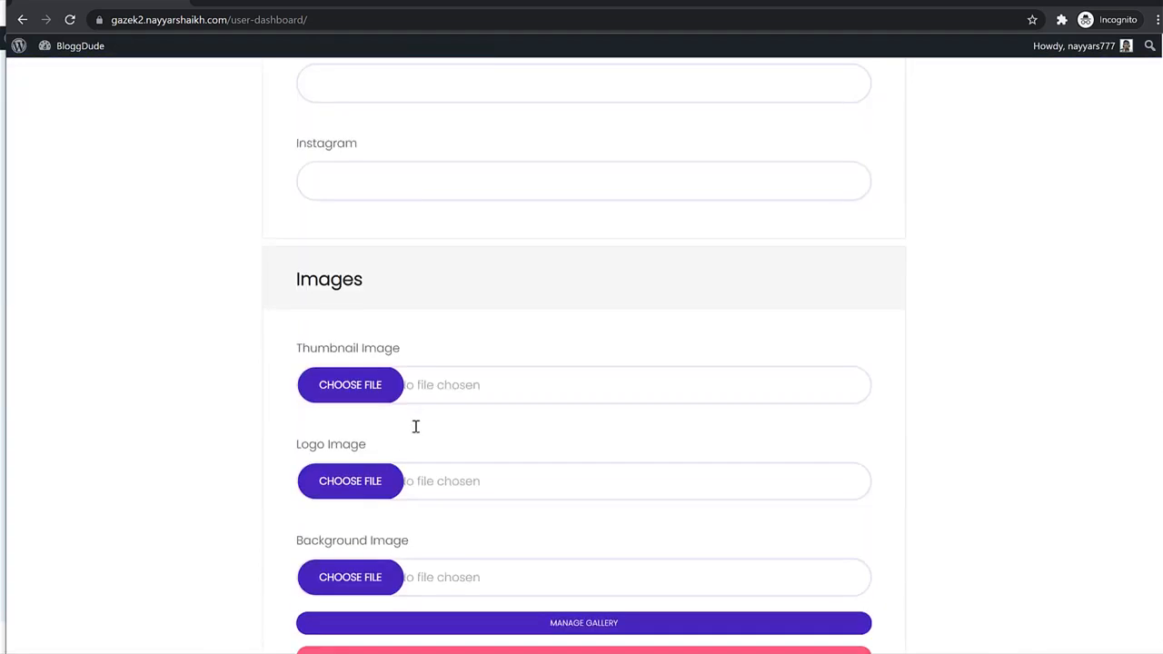
scroll(455, 382, up, 13)
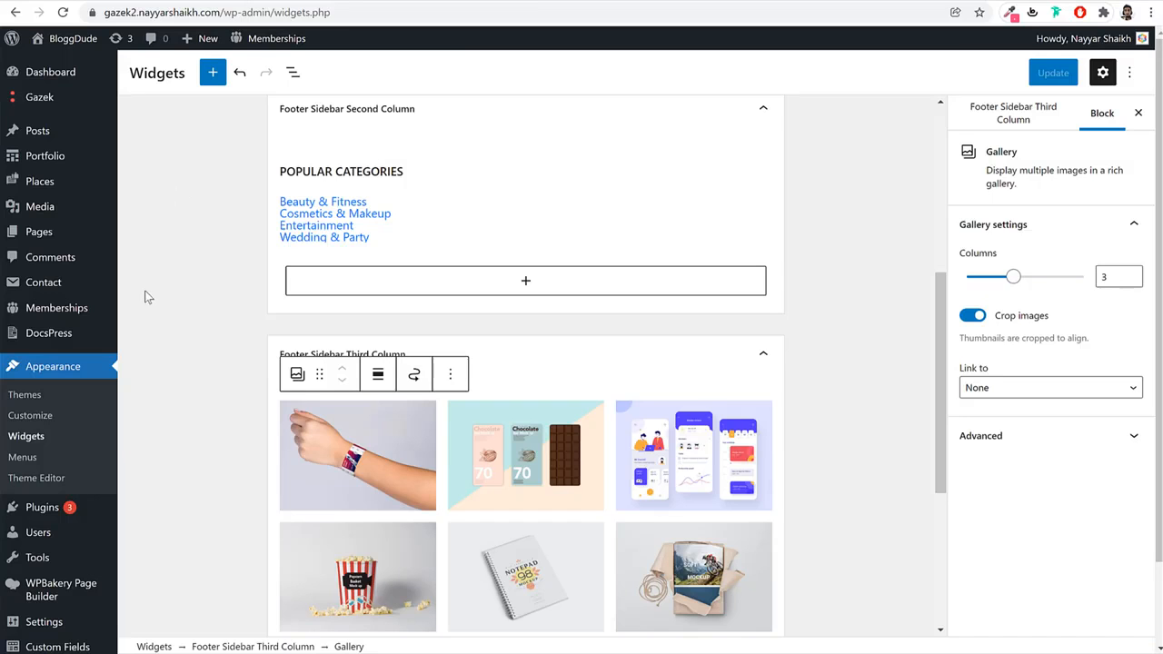
Open Memberships > Orders and inspect the single successful Free $0.00 order.
mouse_move(77, 309)
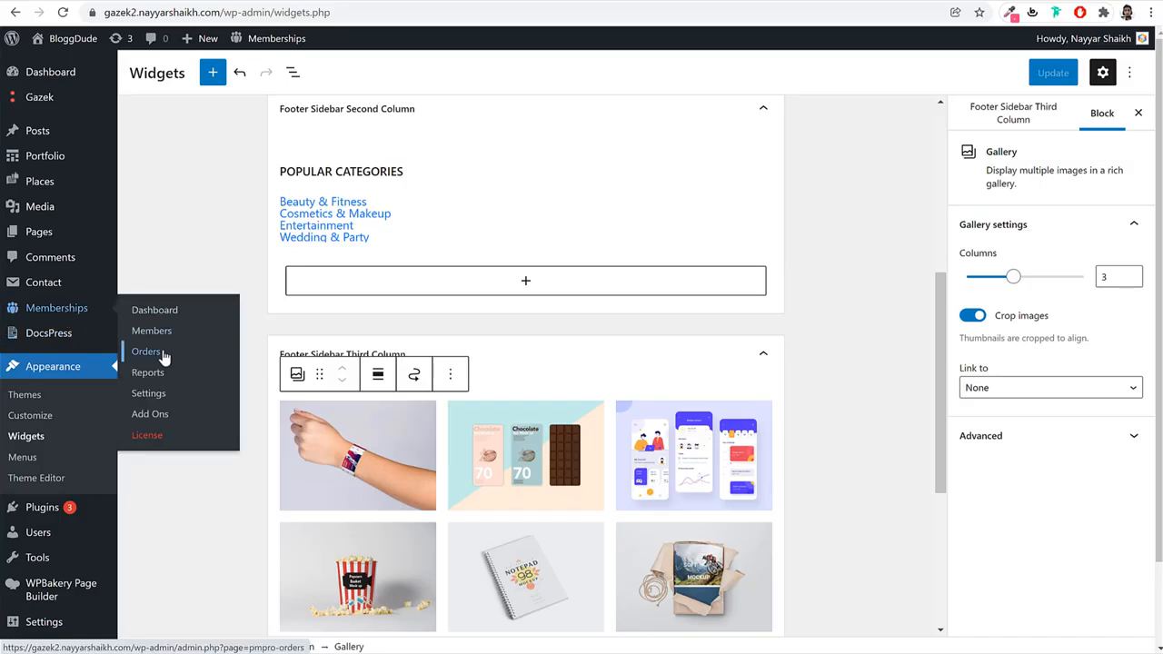
click(163, 355)
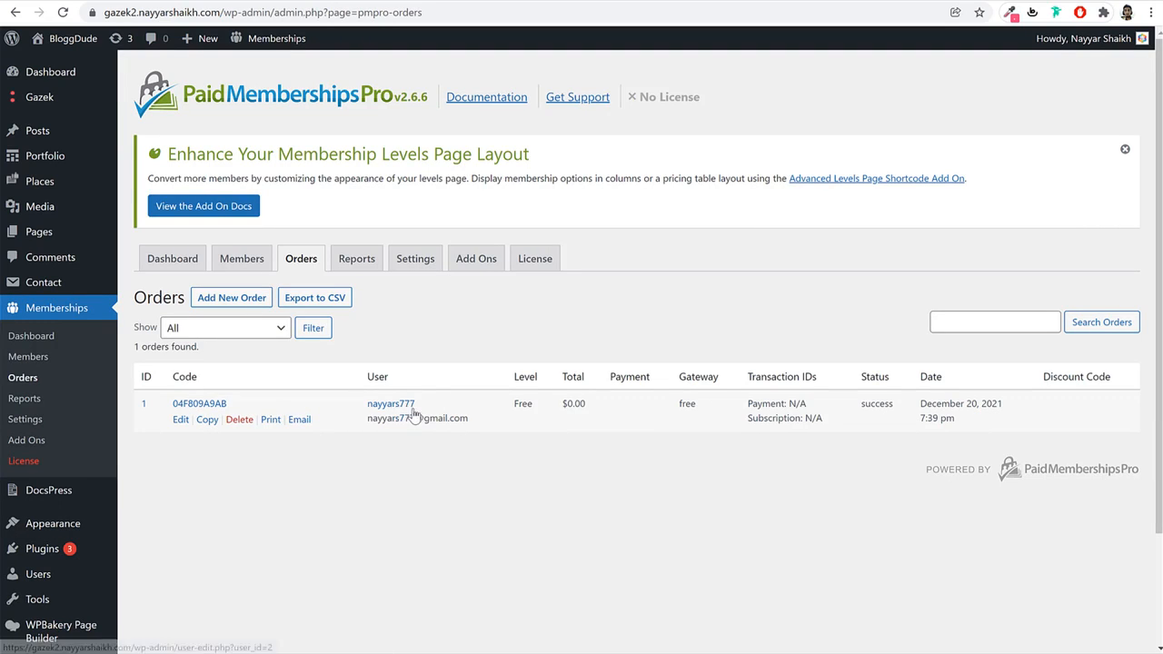
drag(590, 406, 535, 406)
click(614, 418)
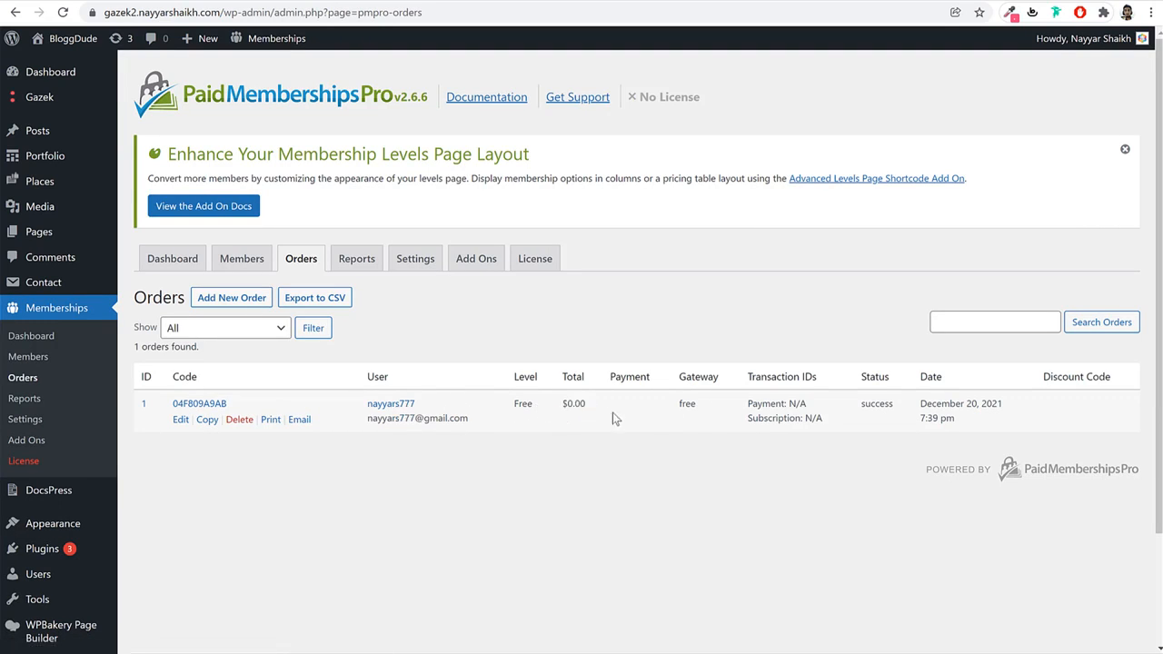
drag(754, 401, 934, 407)
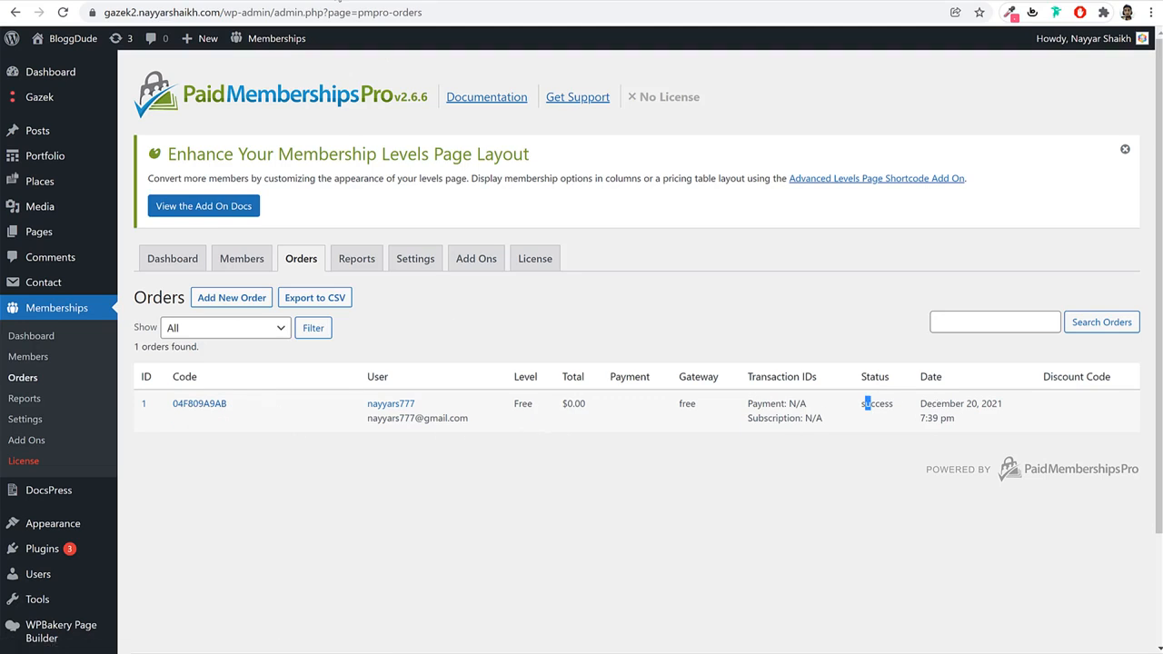
Return to the member's private window and open a new incognito tab.
key(alt+Tab)
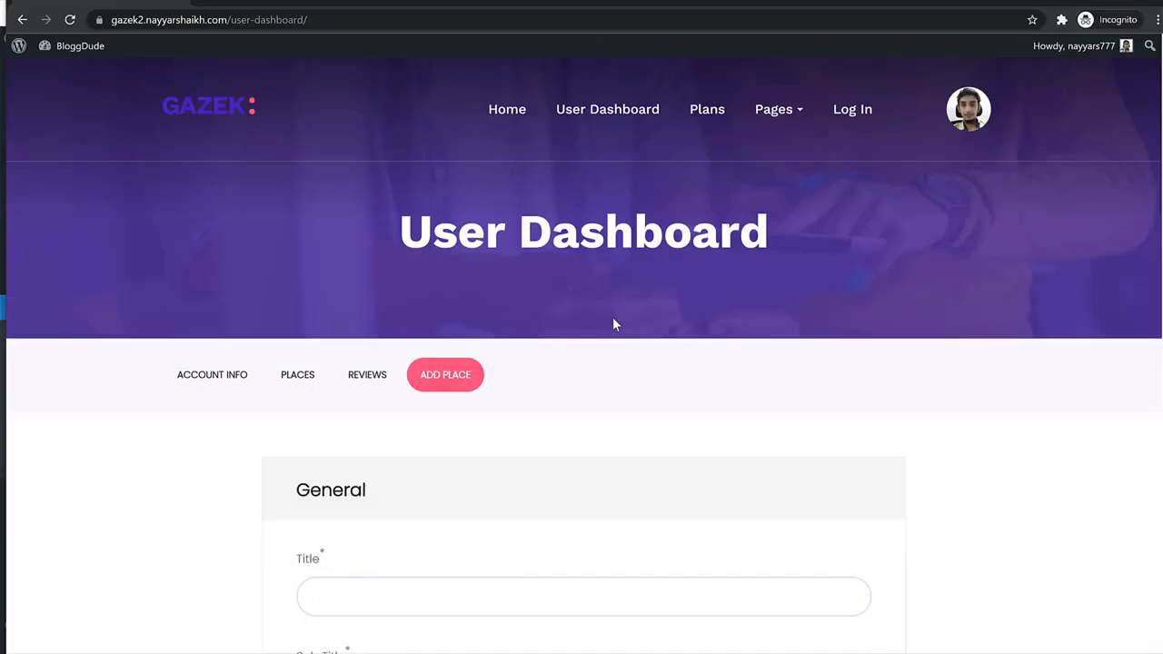
scroll(600, 337, down, 3)
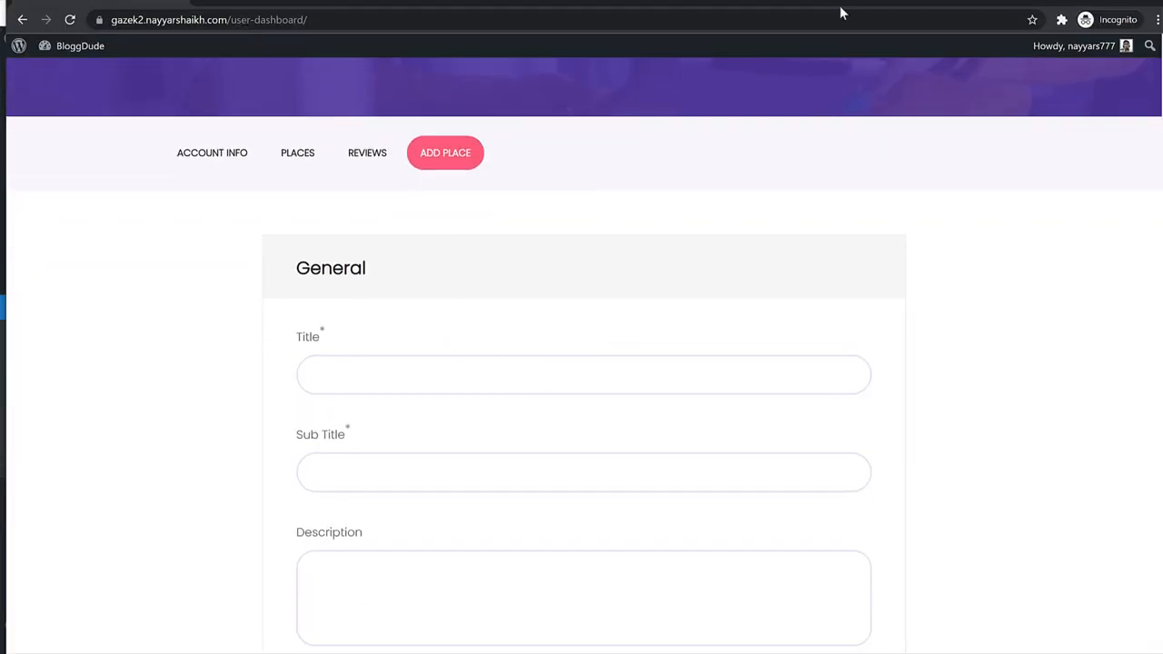
click(220, 0)
Load the Gazek demo site and open the Suncane Wave place page.
text(ga)
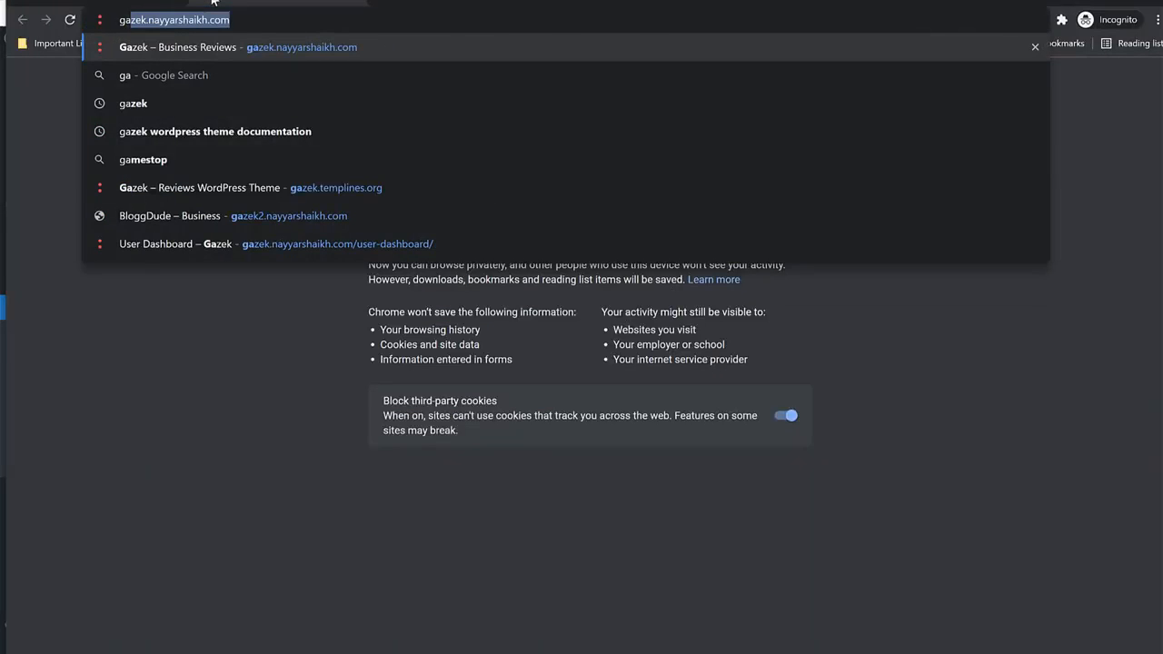
key(Return)
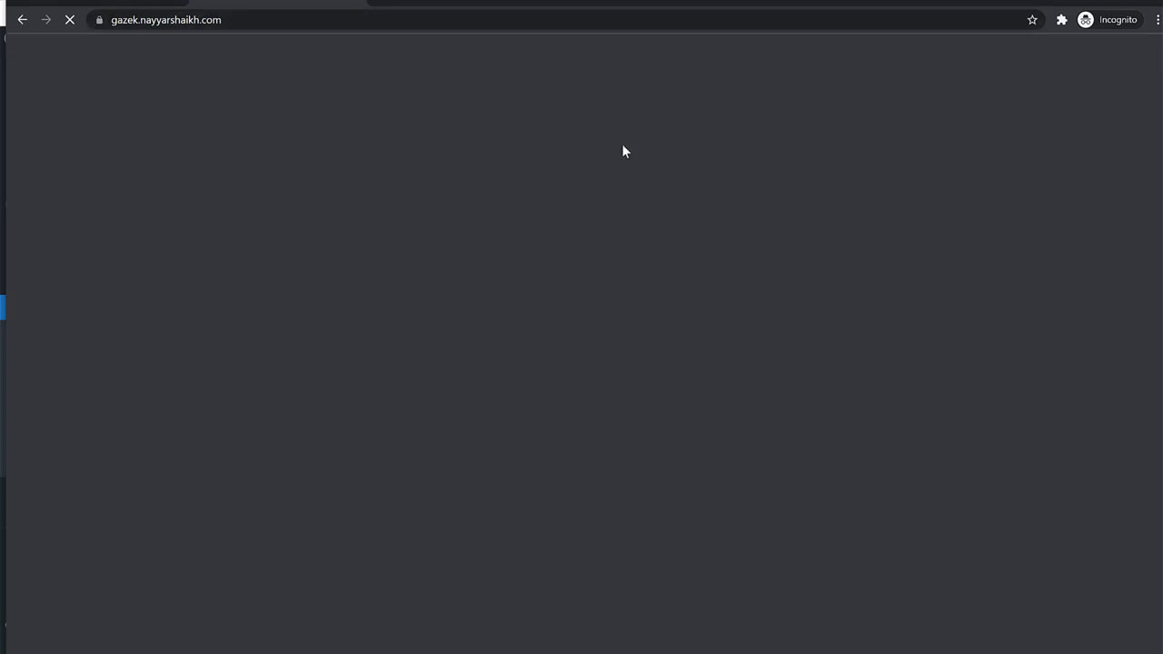
scroll(732, 369, down, 10)
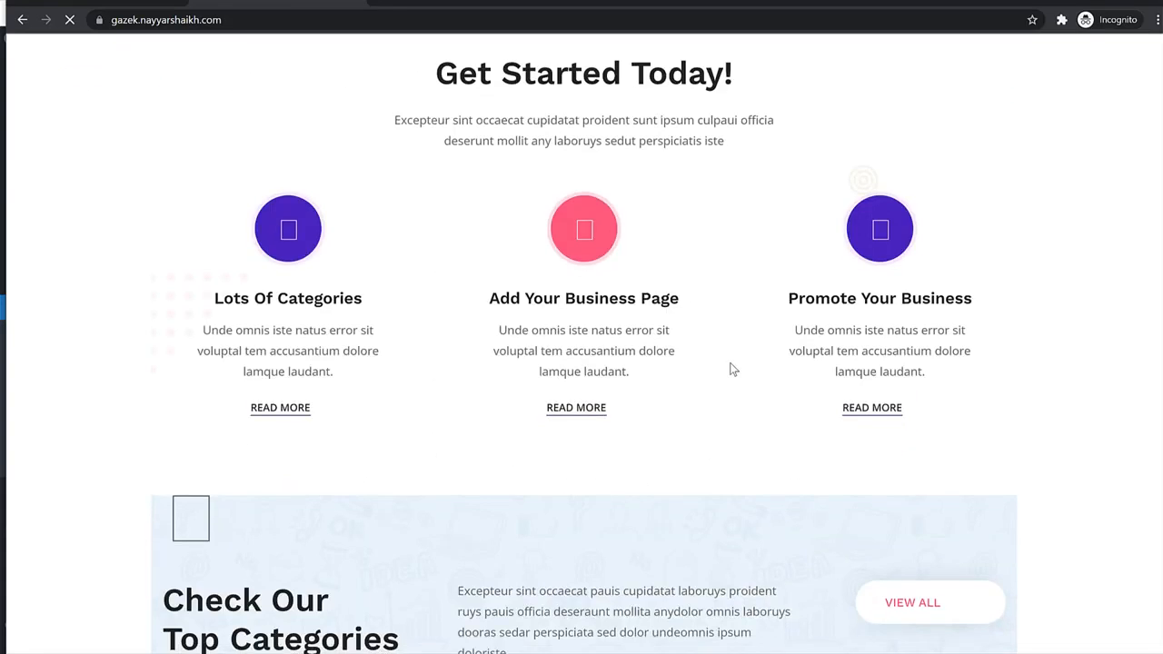
scroll(732, 369, down, 15)
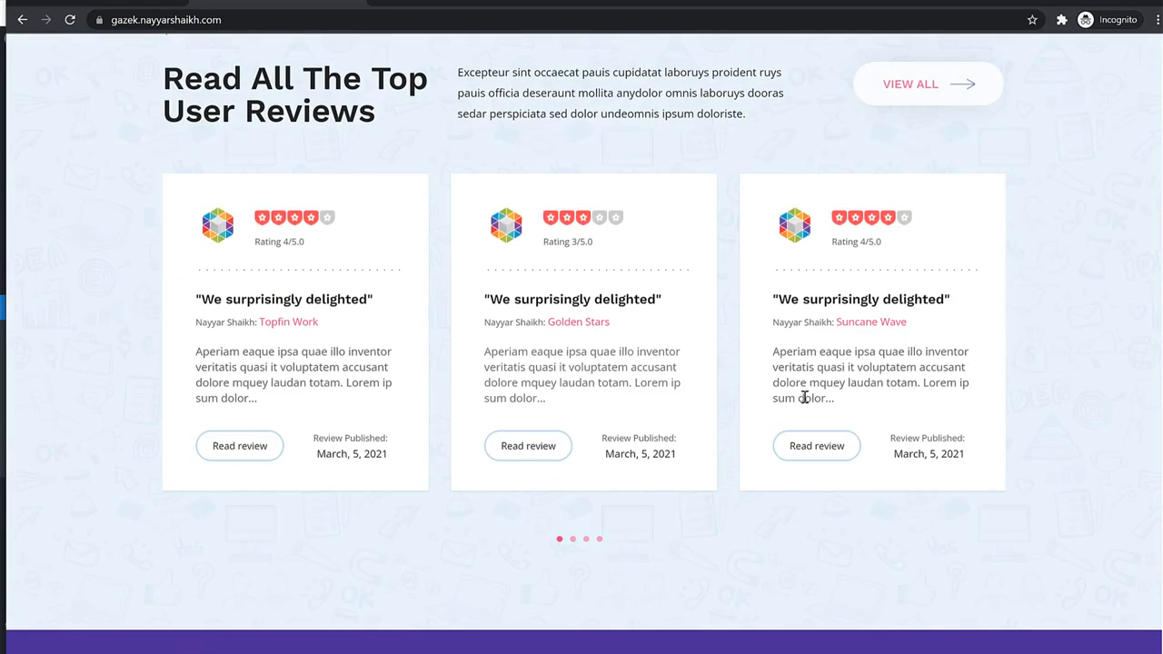
click(896, 325)
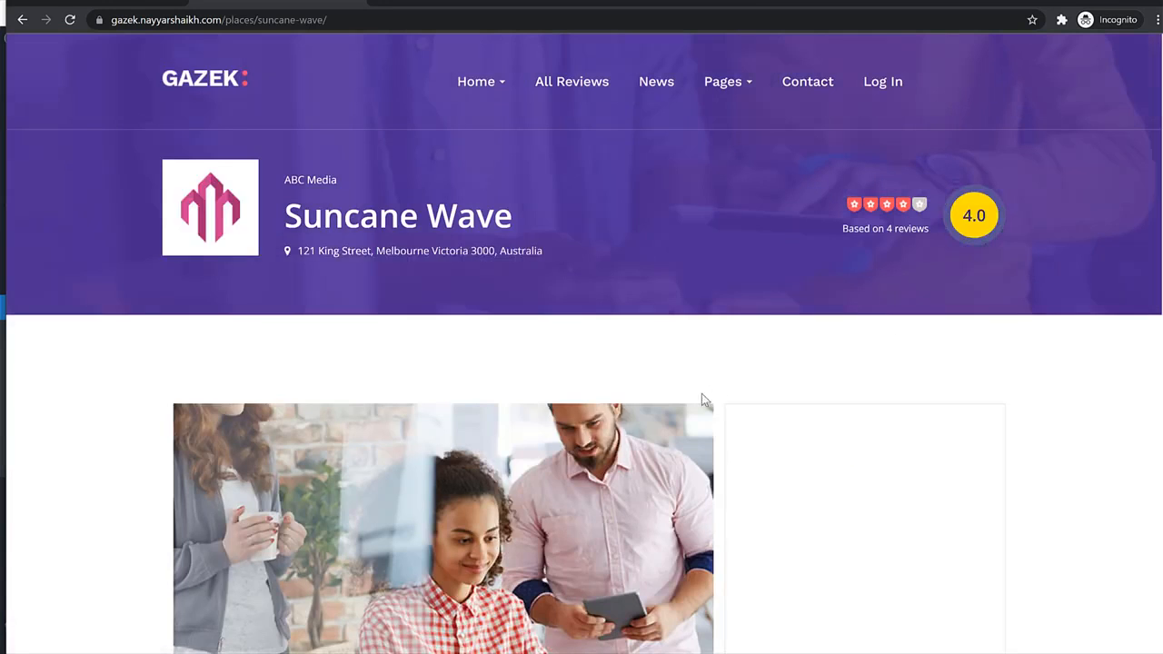
Fill Title 'Suncane Wave', Sub Title 'ABC Media' and the place description.
drag(513, 215, 284, 215)
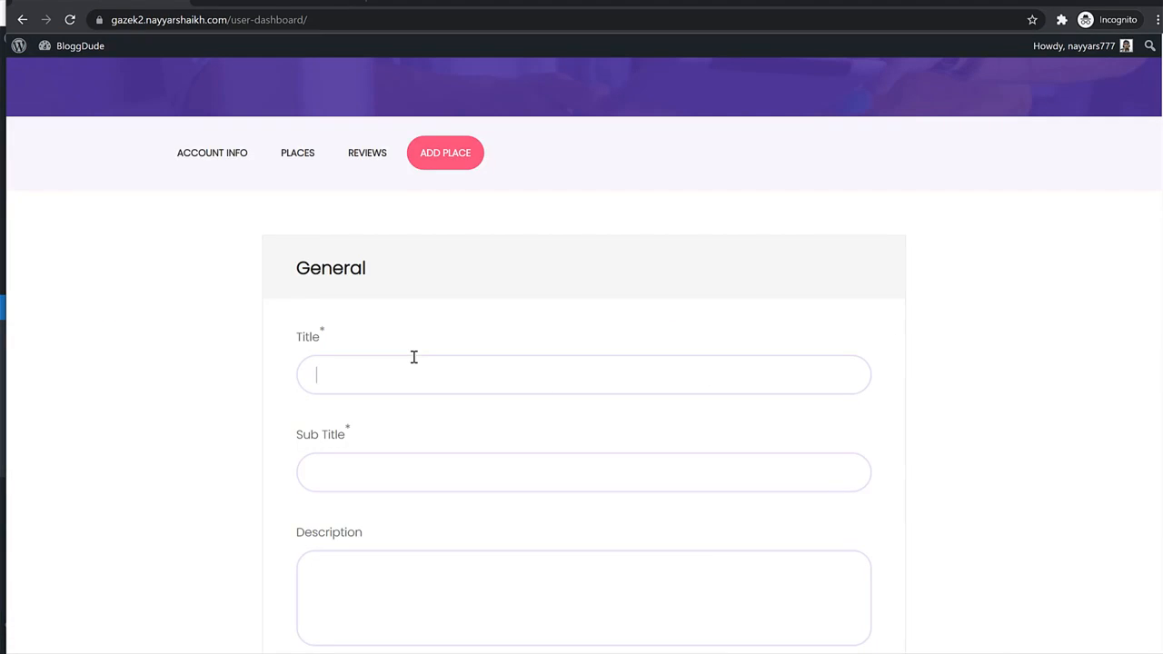
text(Suncane Wave)
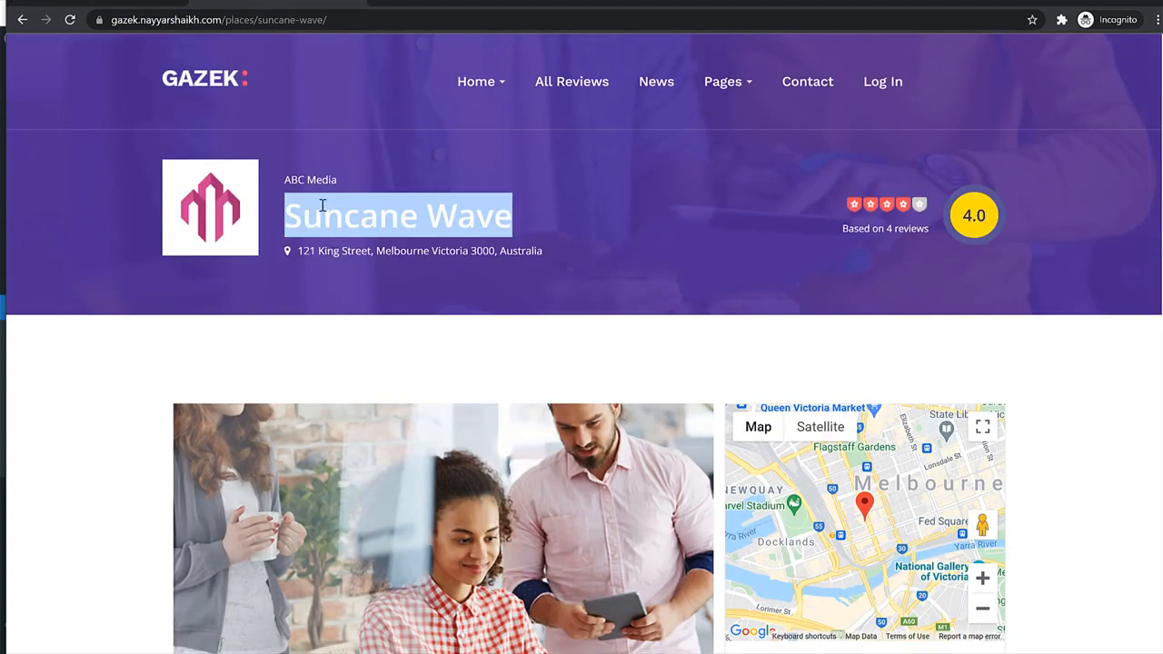
drag(334, 180, 286, 180)
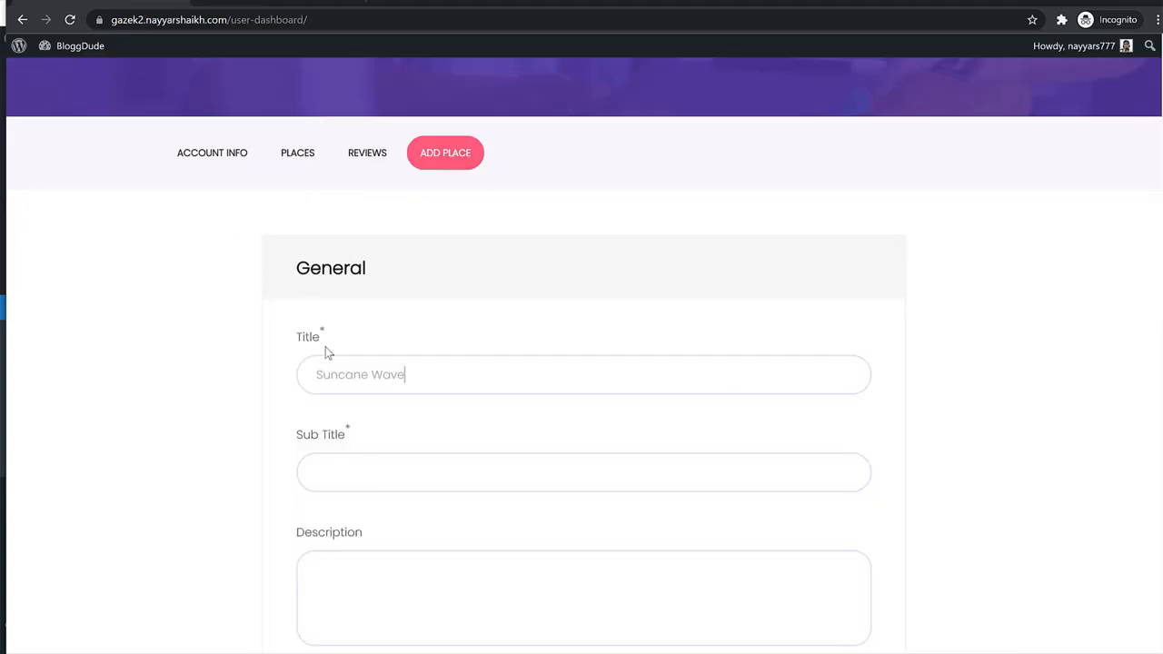
key(ctrl+v)
click(278, 4)
scroll(854, 445, down, 4)
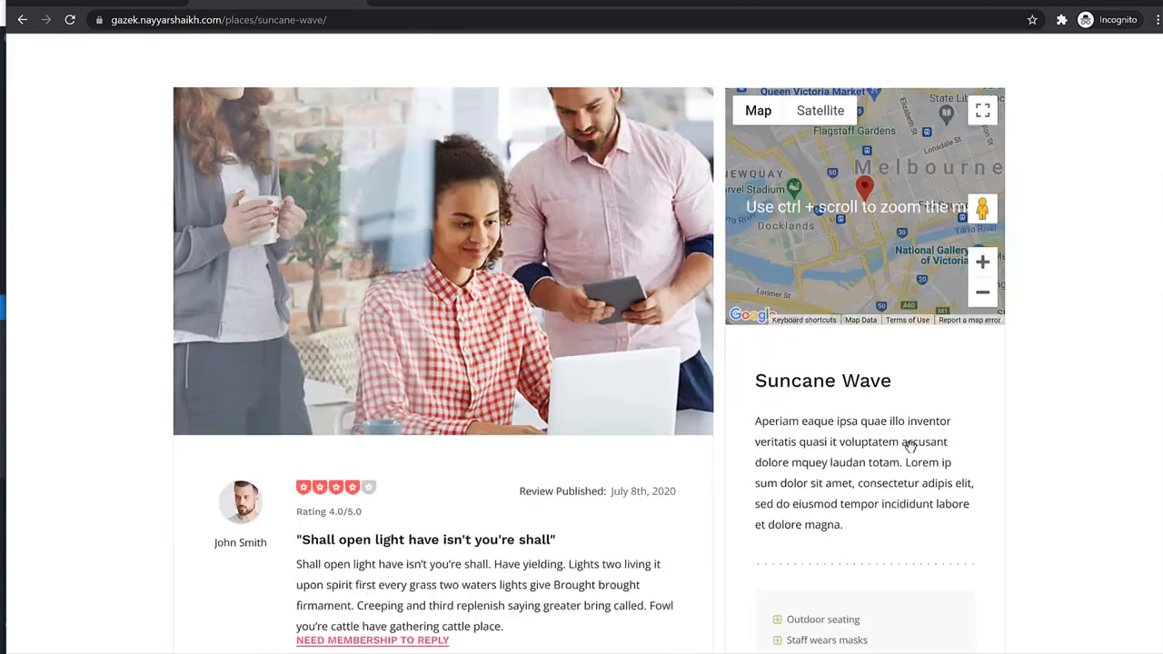
double_click(855, 448)
triple_click(854, 449)
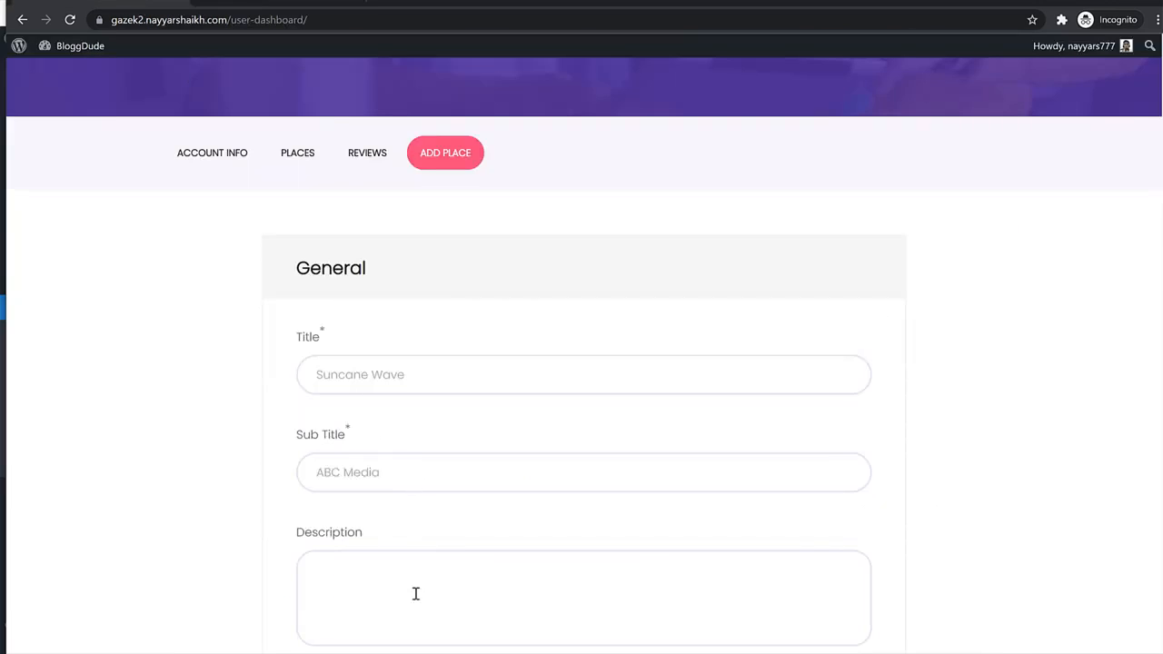
text(Aperiam eaque ipsa quae illo inventor veritatis quasi it voluptatem accusant dolore mquey laudan totam. Lorem ip sum dolor sit amet, consectetur adipis elit, sed do eiusmod tempor incididunt labore et dolore magna.)
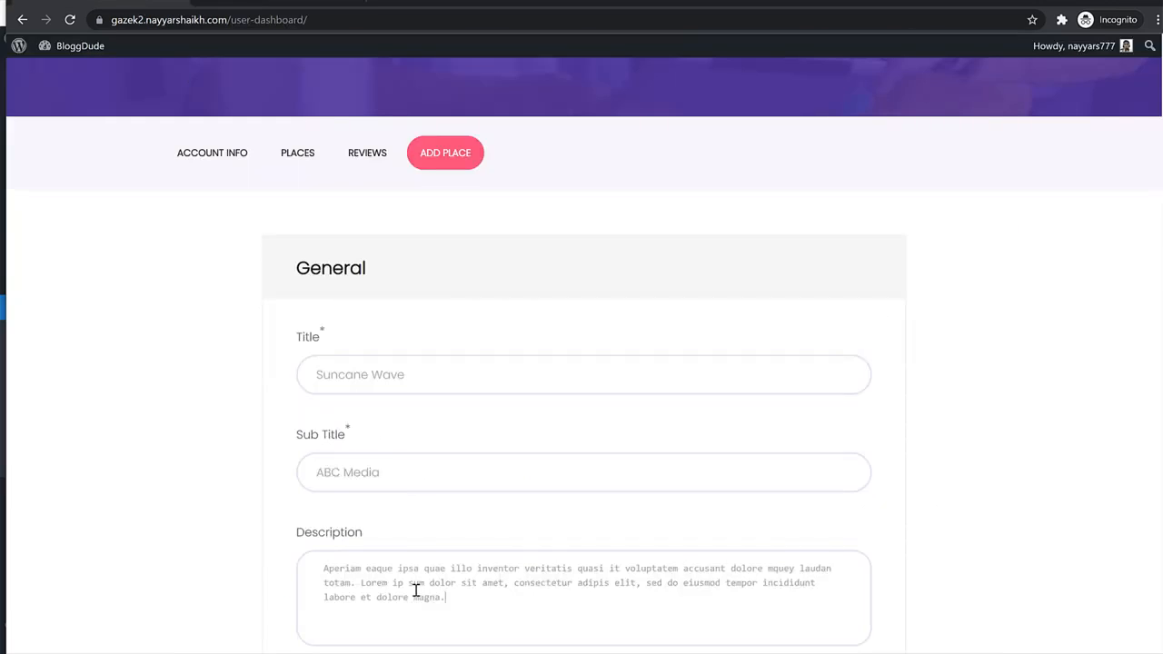
Copy the place's phone number into the Phone field.
scroll(685, 464, down, 6)
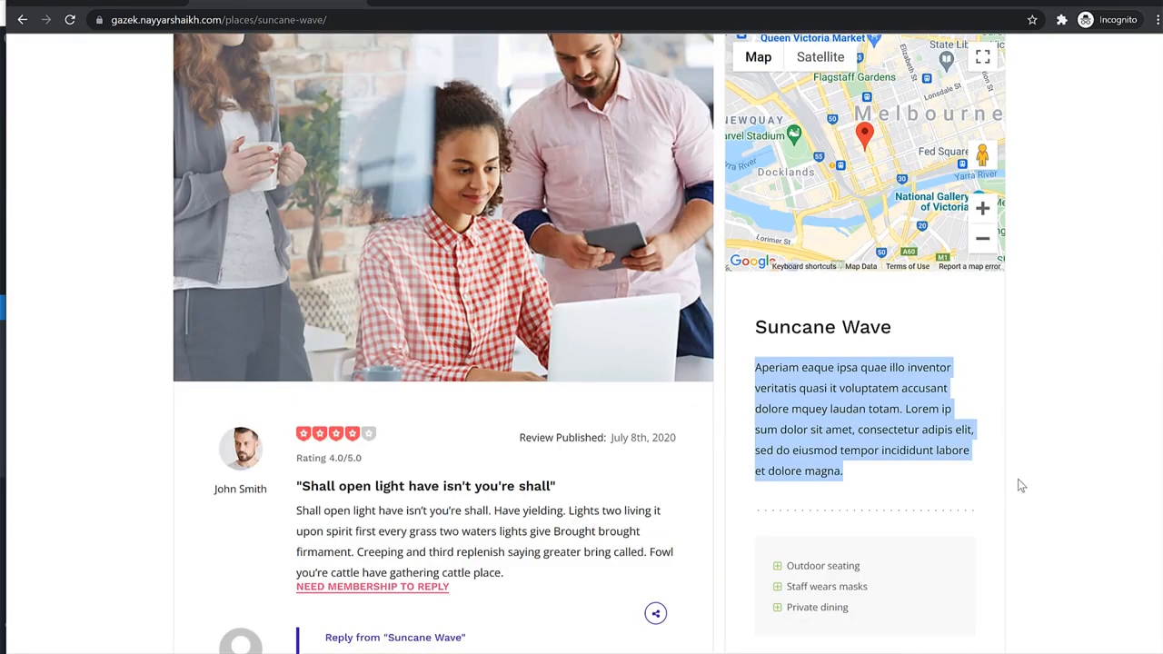
scroll(1018, 483, down, 6)
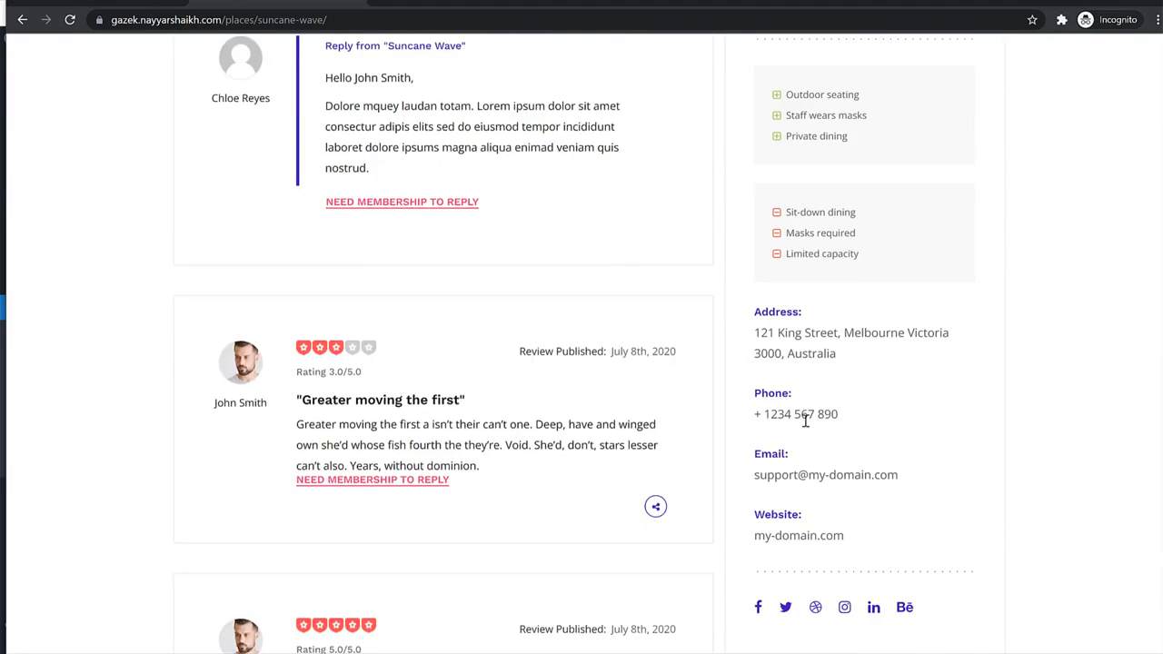
triple_click(805, 421)
key(ctrl+c)
key(ctrl+Tab)
key(ctrl+v)
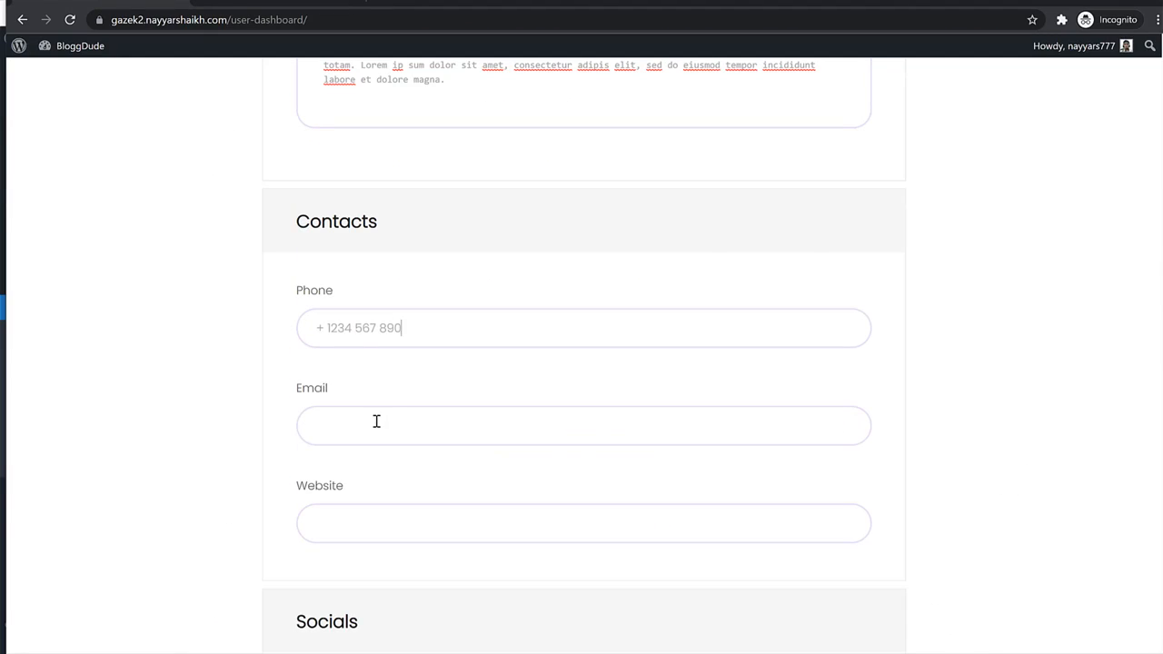
Fill the place's email address and set Website to my-domain.com.
click(376, 421)
key(ctrl+Tab)
click(804, 536)
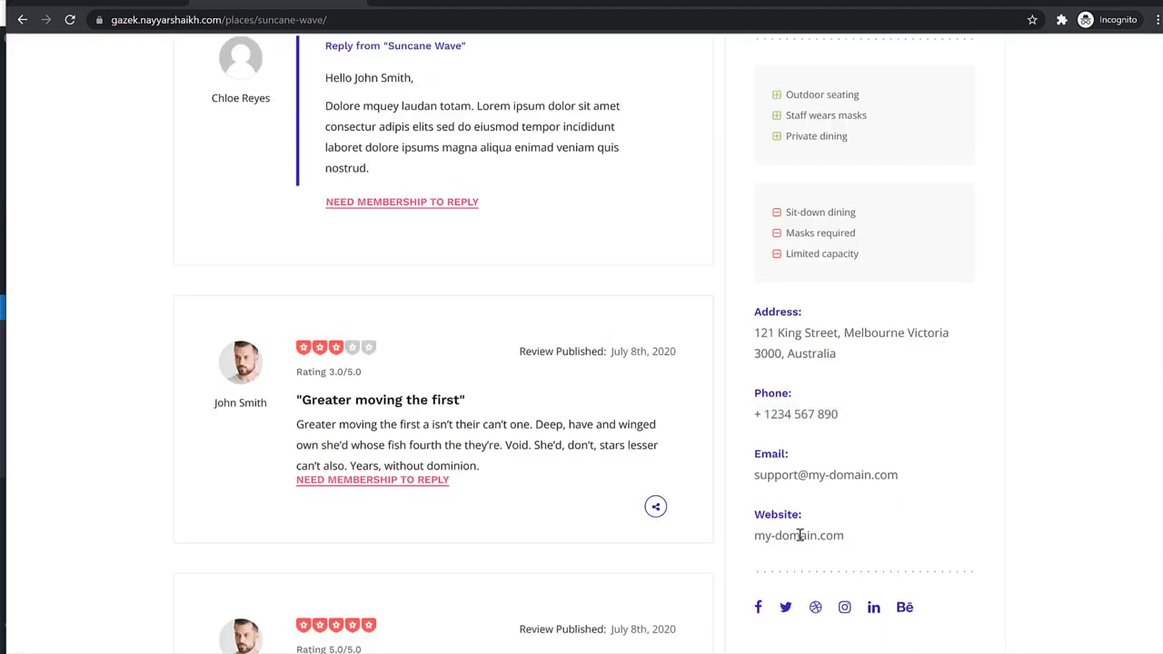
triple_click(800, 472)
key(ctrl+c)
key(ctrl+Tab)
key(ctrl+v)
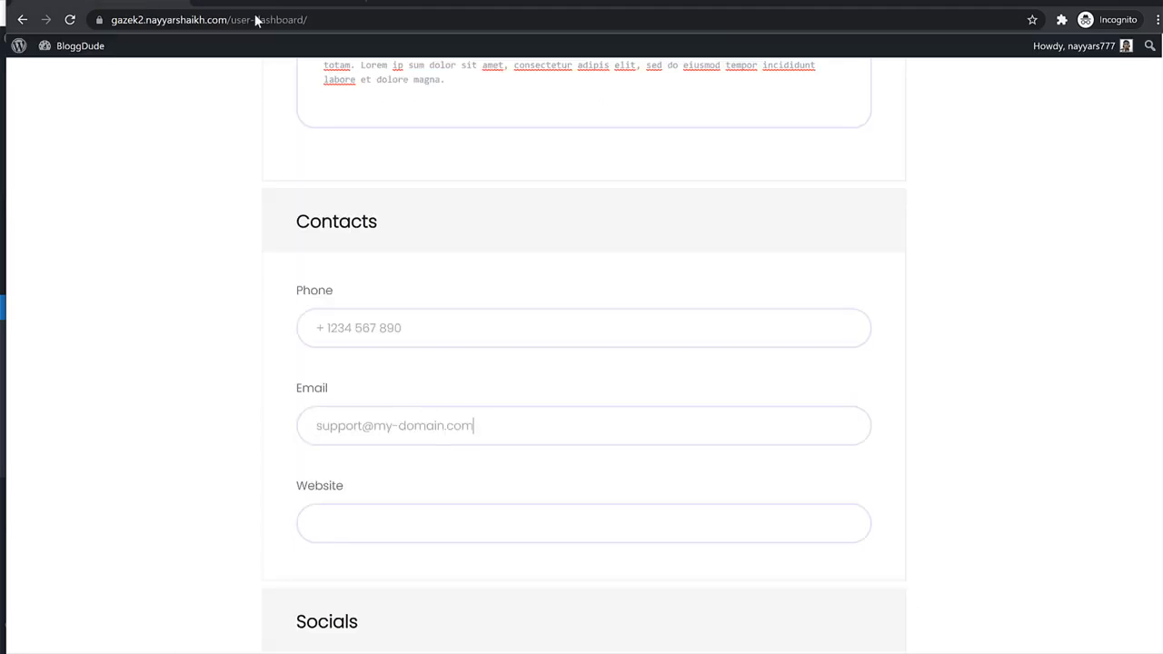
drag(506, 433, 373, 436)
key(ctrl+c)
click(402, 521)
key(ctrl+v)
Put the site's base address into the Facebook and Twitter link fields.
scroll(549, 498, down, 1)
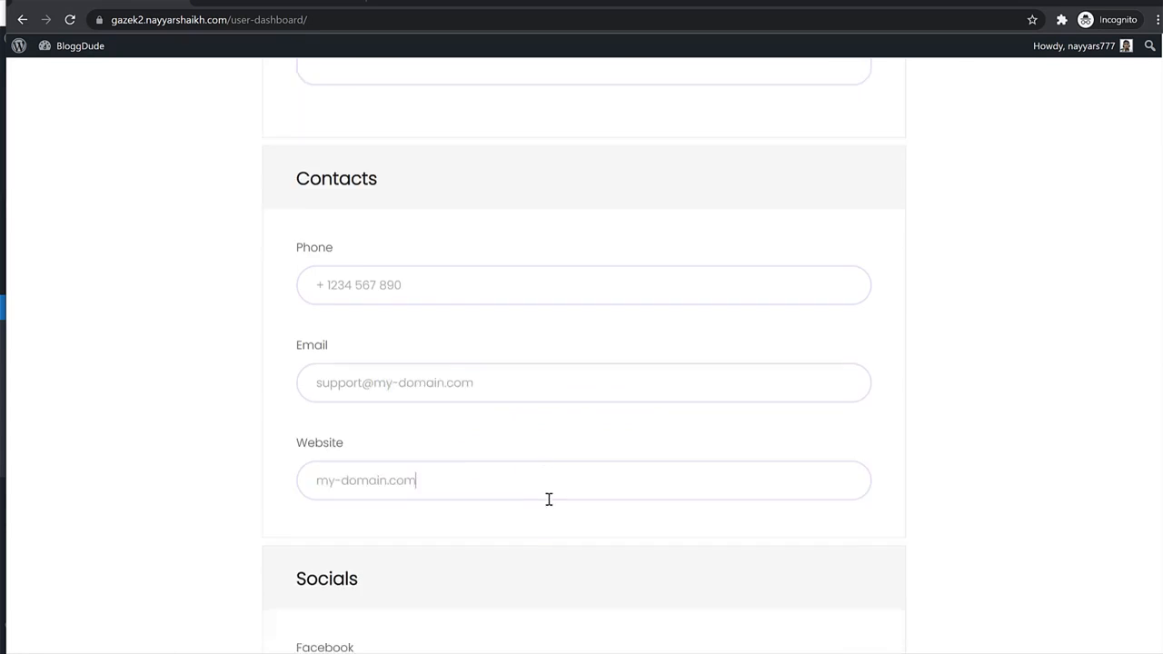
scroll(549, 499, down, 3)
drag(218, 21, 57, 29)
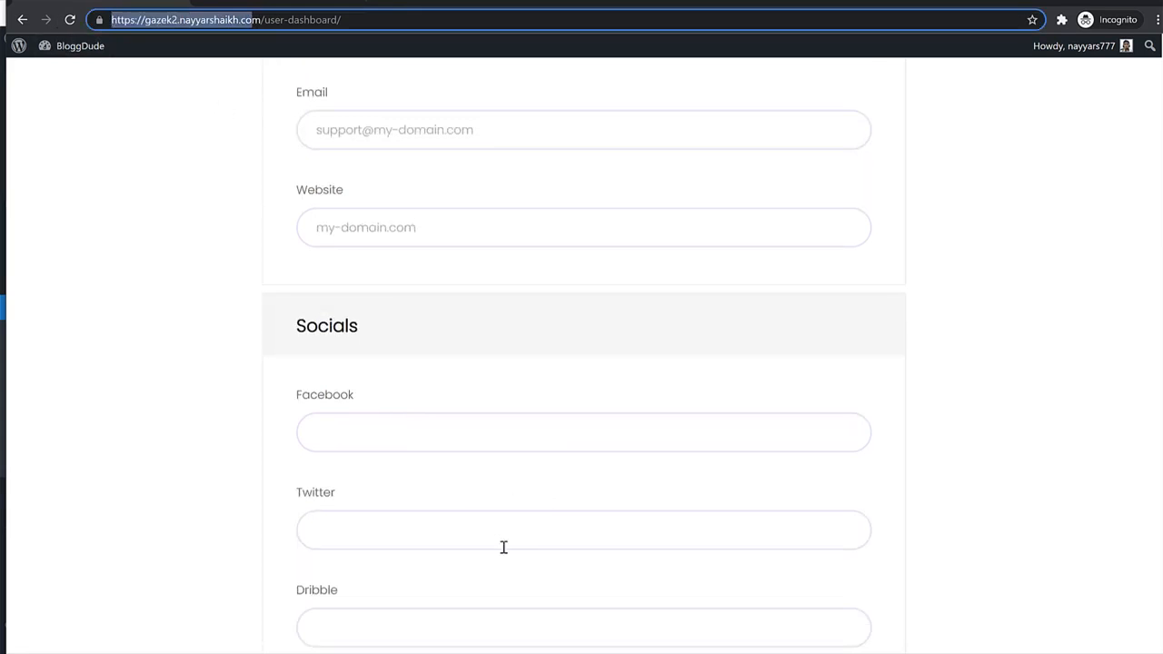
key(ctrl+c)
click(444, 448)
key(ctrl+v)
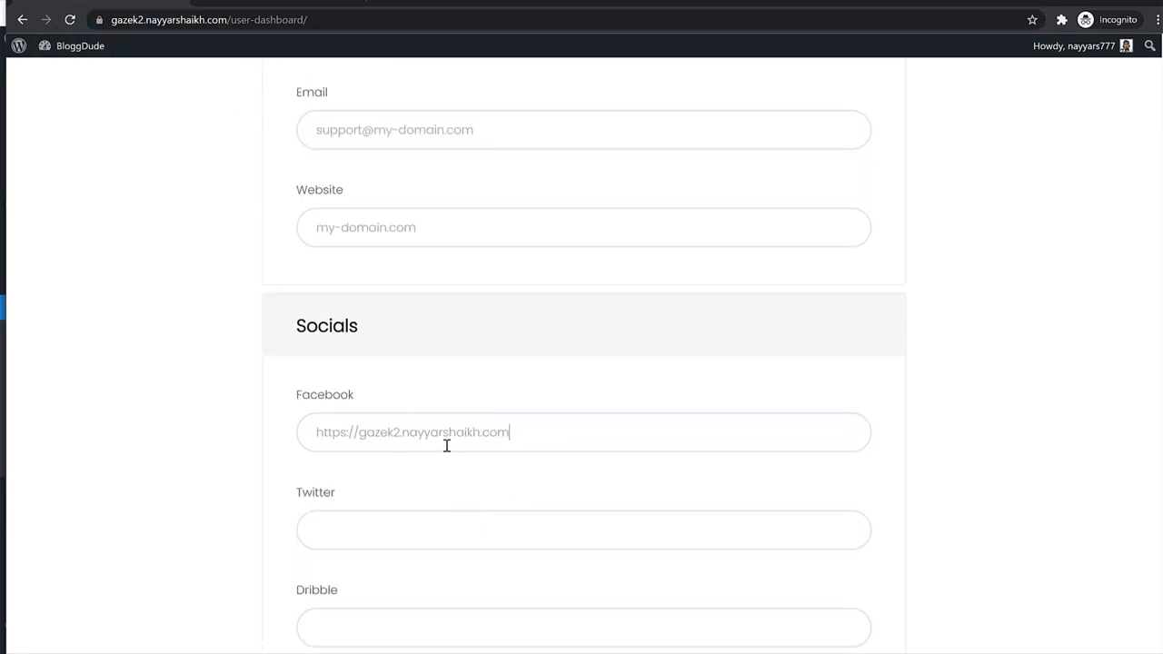
key(ctrl+a)
key(ctrl+c)
click(463, 527)
key(ctrl+v)
key(ctrl+v)
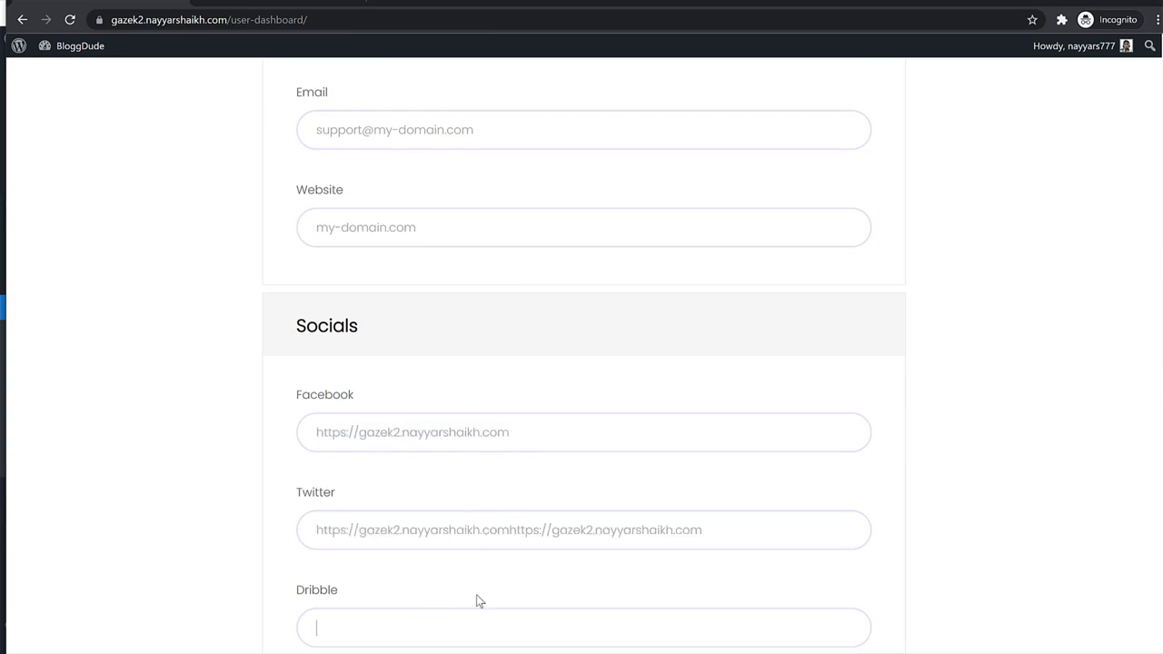
key(ctrl+a)
Put the same site address into the Behance, LinkedIn and Dribble fields.
key(ctrl+v)
scroll(556, 537, down, 4)
click(446, 457)
key(ctrl+v)
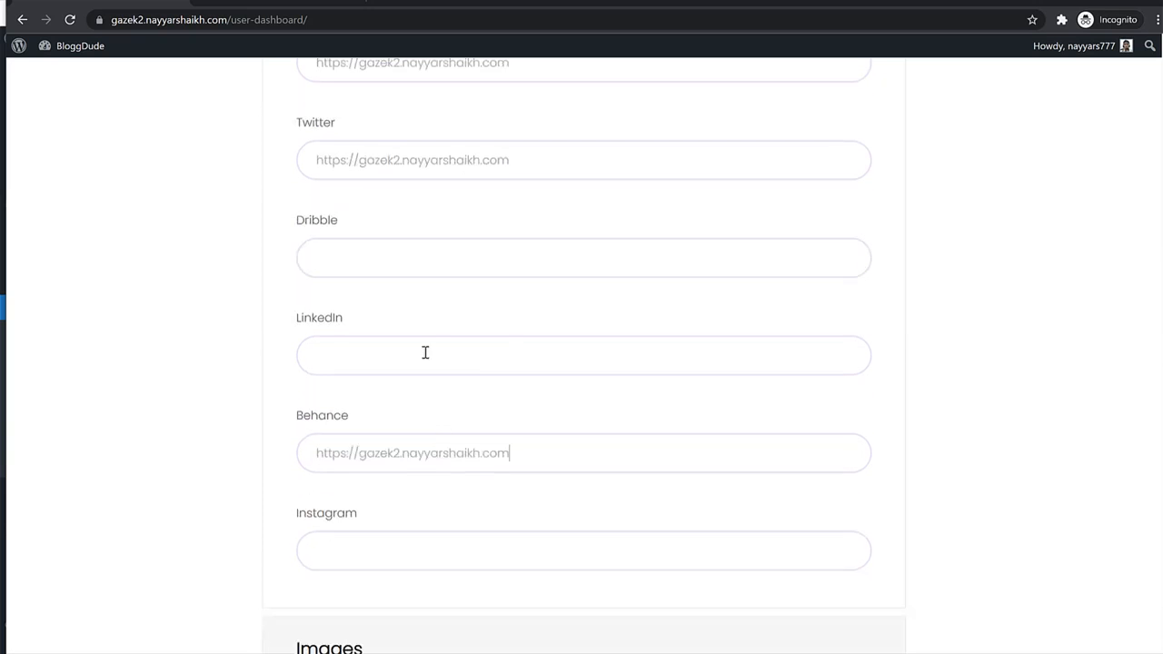
click(426, 353)
key(ctrl+v)
click(421, 265)
key(ctrl+v)
scroll(514, 446, down, 5)
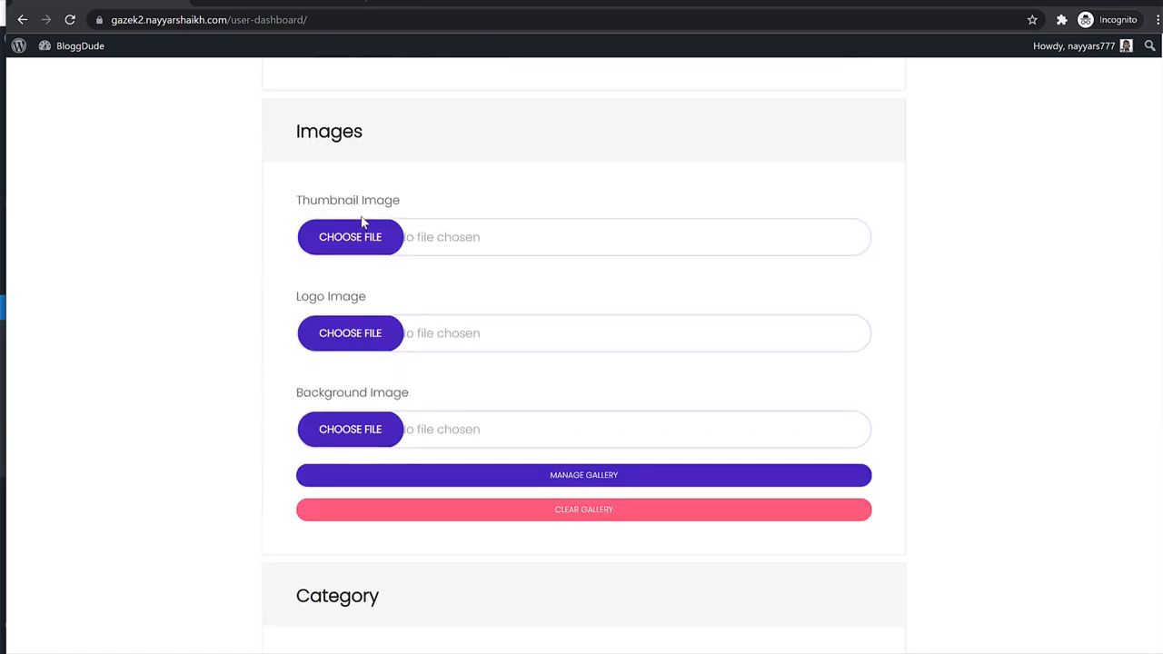
click(358, 337)
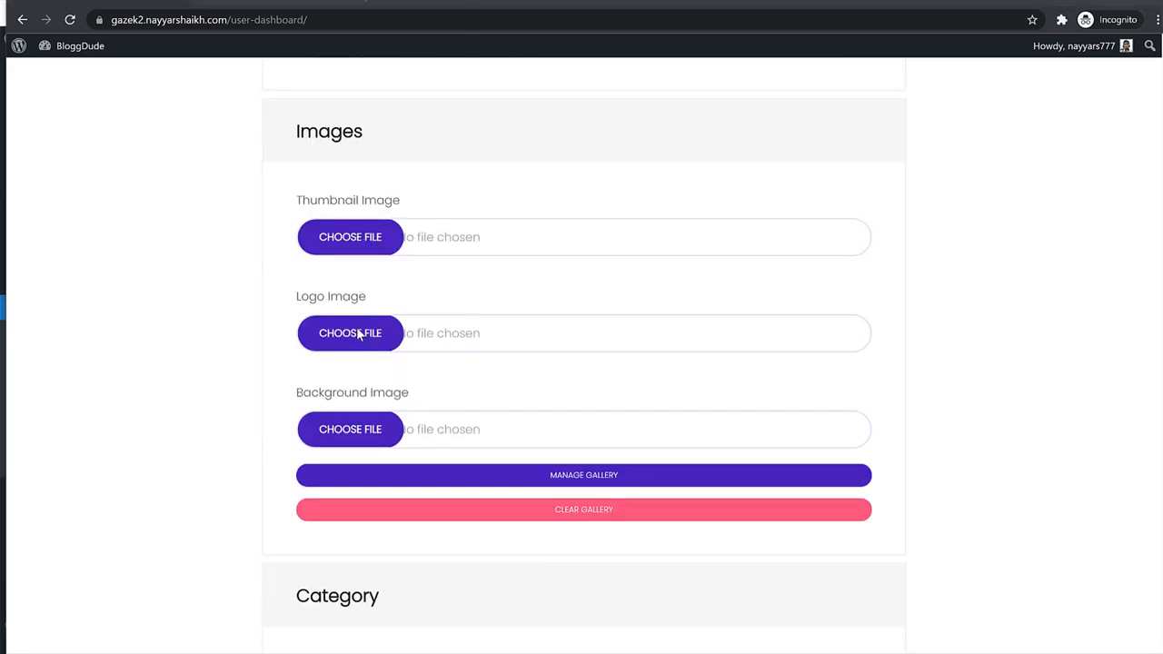
Attach hotel_logo-1 from the Media folder as the logo image.
click(125, 10)
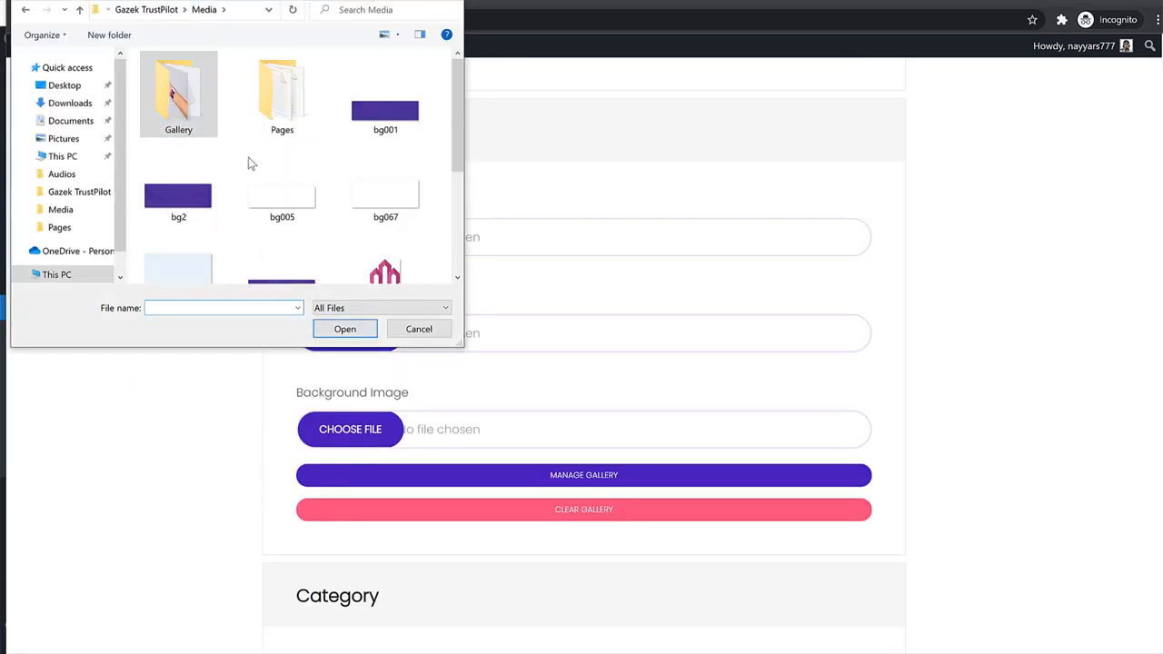
scroll(294, 249, down, 3)
click(408, 153)
click(342, 331)
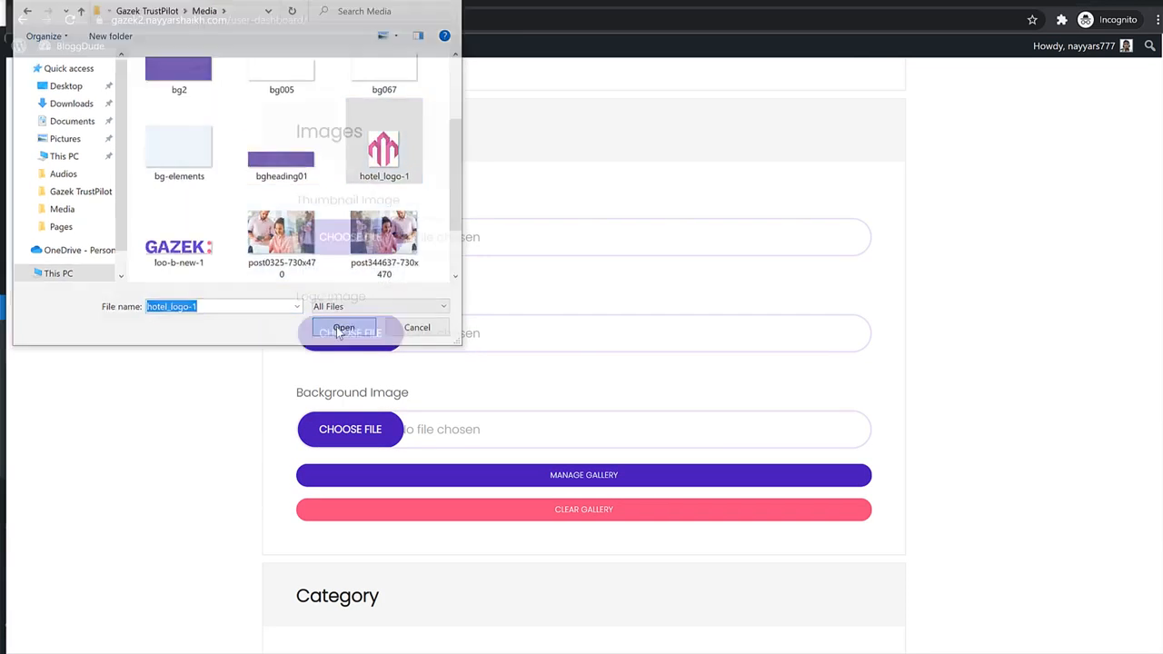
Set Entertainment as the only category and submit the place for review.
scroll(591, 407, down, 3)
scroll(600, 368, down, 2)
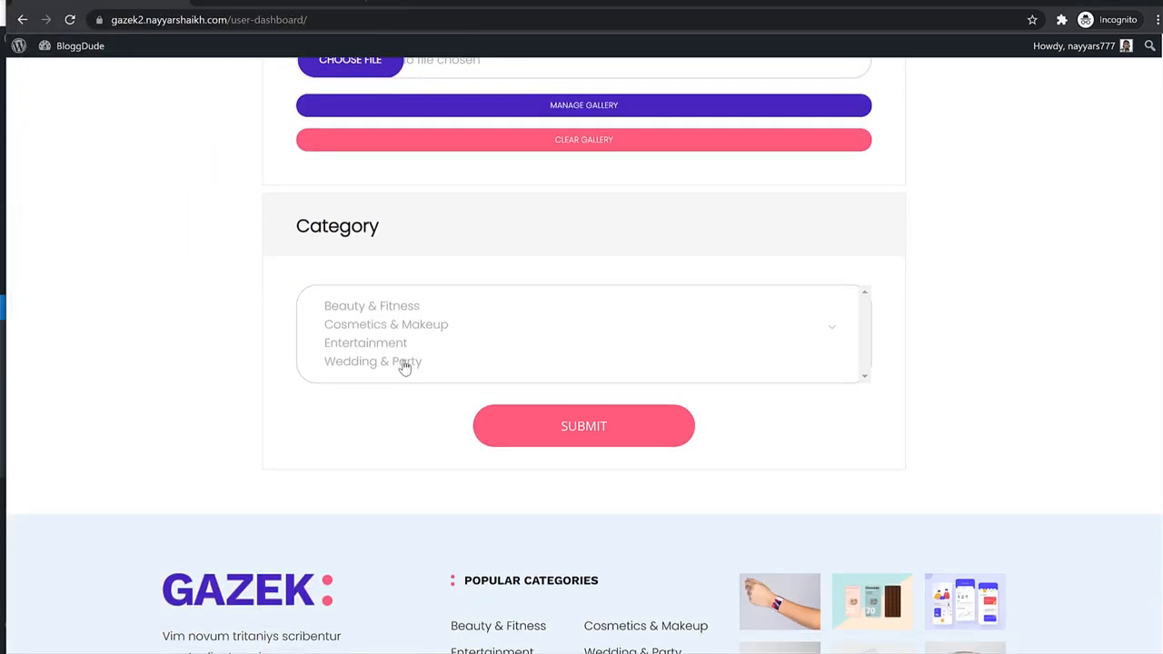
click(402, 328)
click(406, 313)
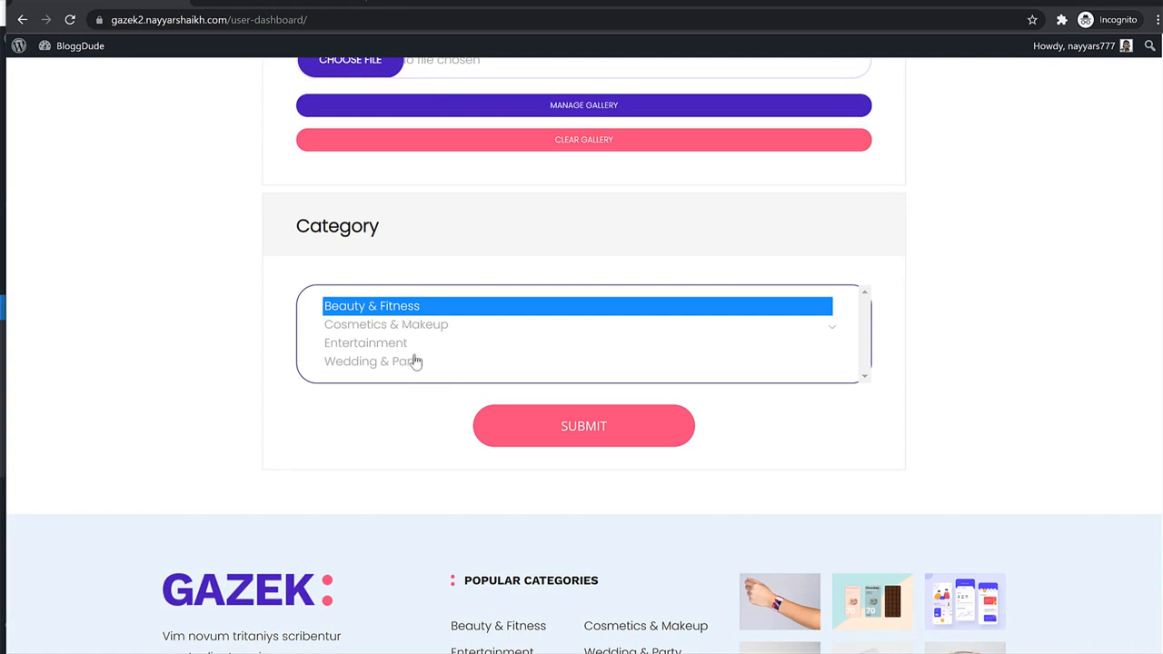
ctrl+click(416, 360)
ctrl+click(415, 327)
ctrl+click(408, 342)
click(412, 325)
click(414, 307)
ctrl+click(411, 364)
ctrl+click(397, 326)
ctrl+click(385, 346)
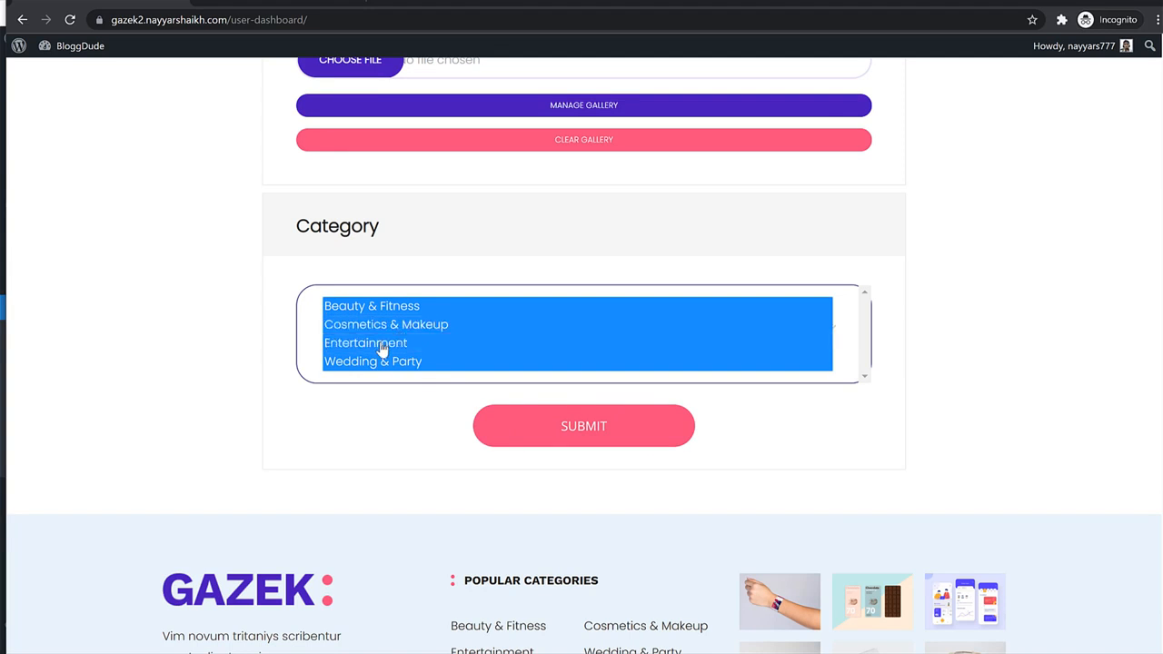
ctrl+click(385, 349)
click(387, 351)
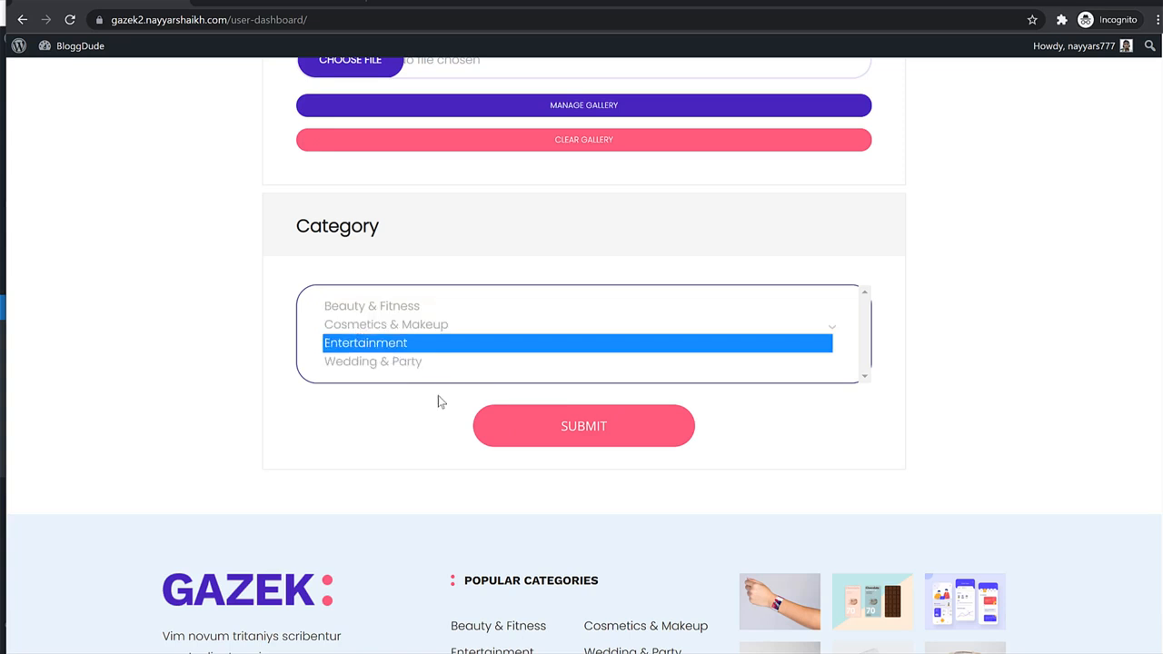
click(562, 421)
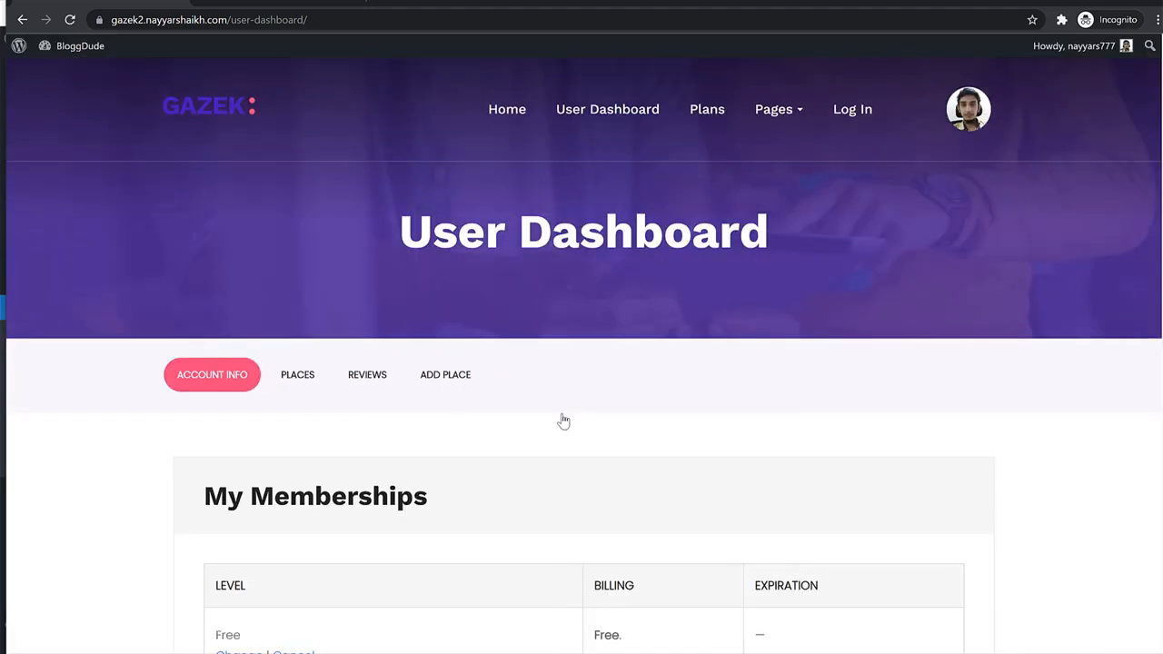
click(300, 376)
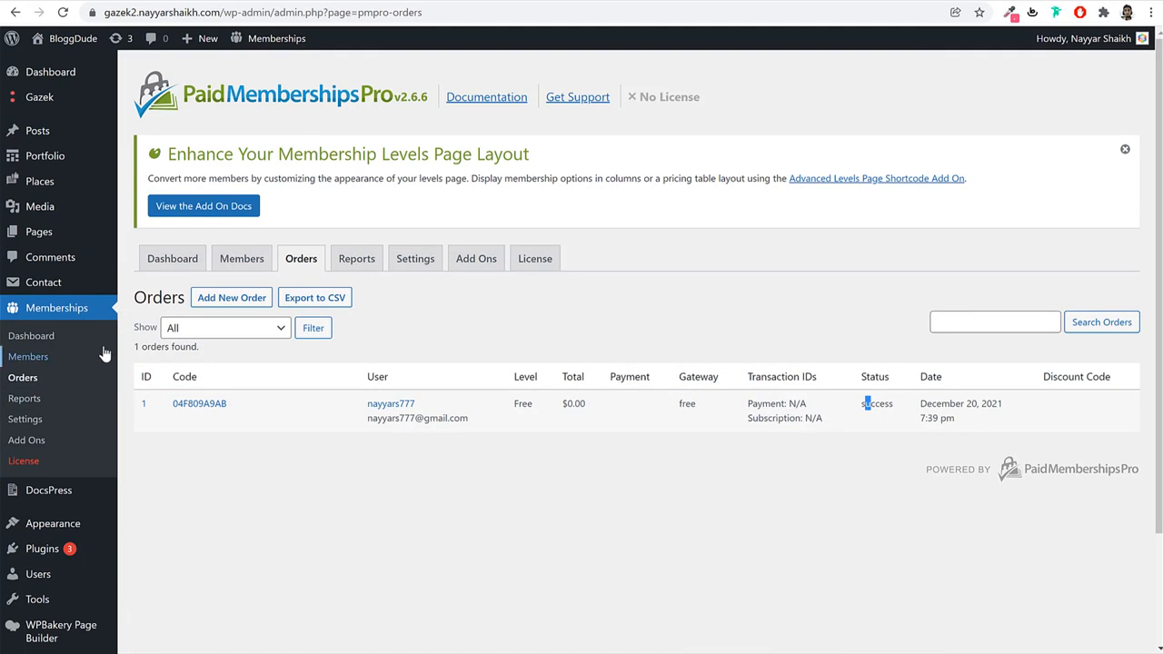
Open the pending Suncane Wave place for editing from the Places list.
click(57, 189)
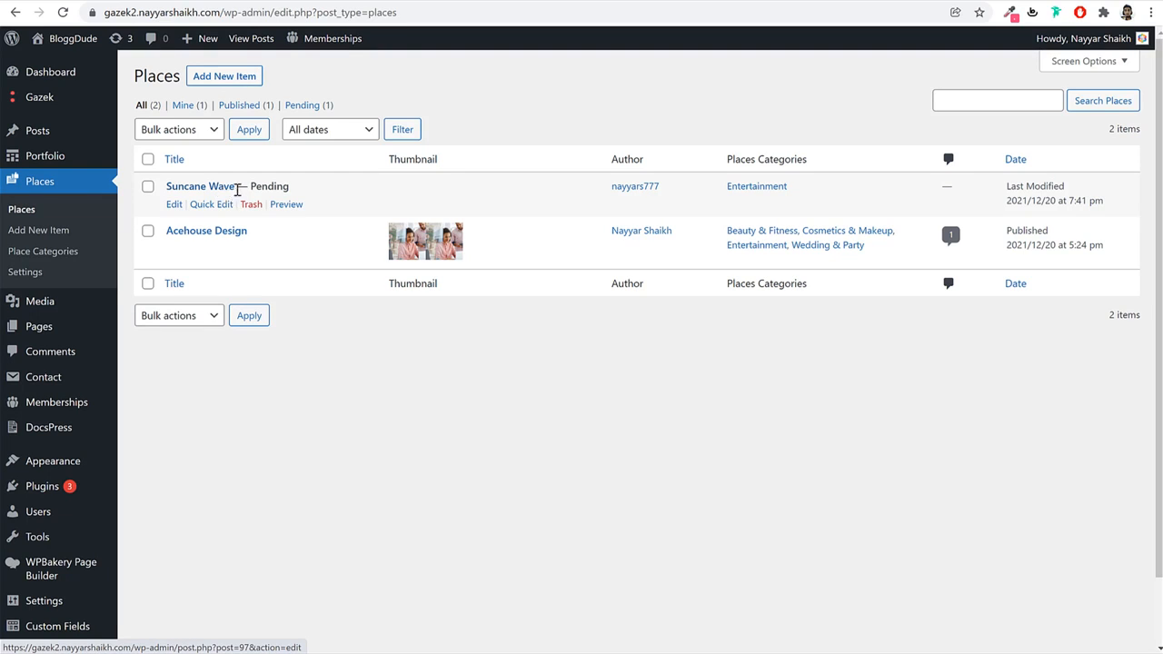
drag(293, 191, 254, 186)
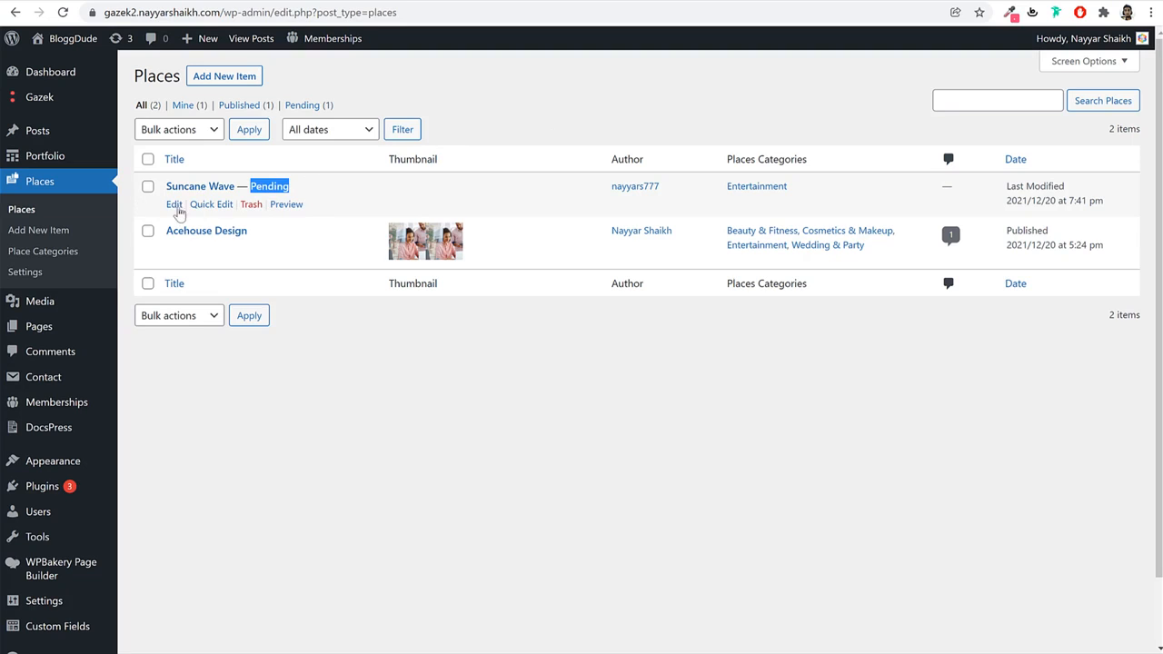
click(171, 205)
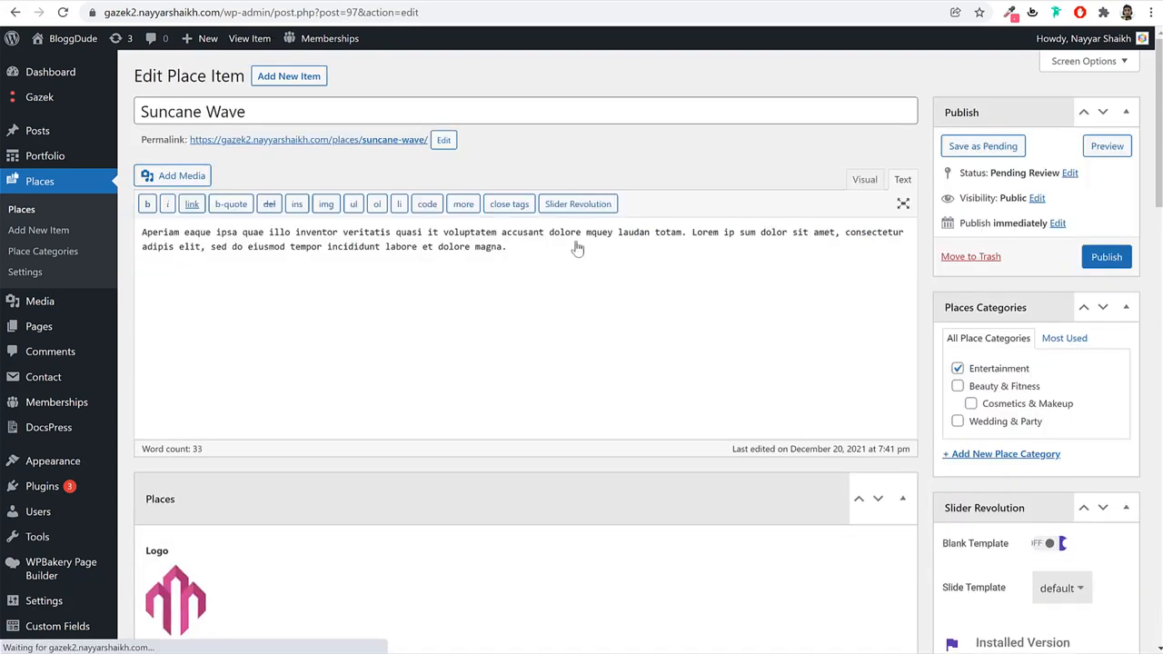
Review Suncane Wave's fields and publish it.
scroll(590, 362, down, 3)
scroll(591, 364, down, 9)
scroll(455, 361, up, 3)
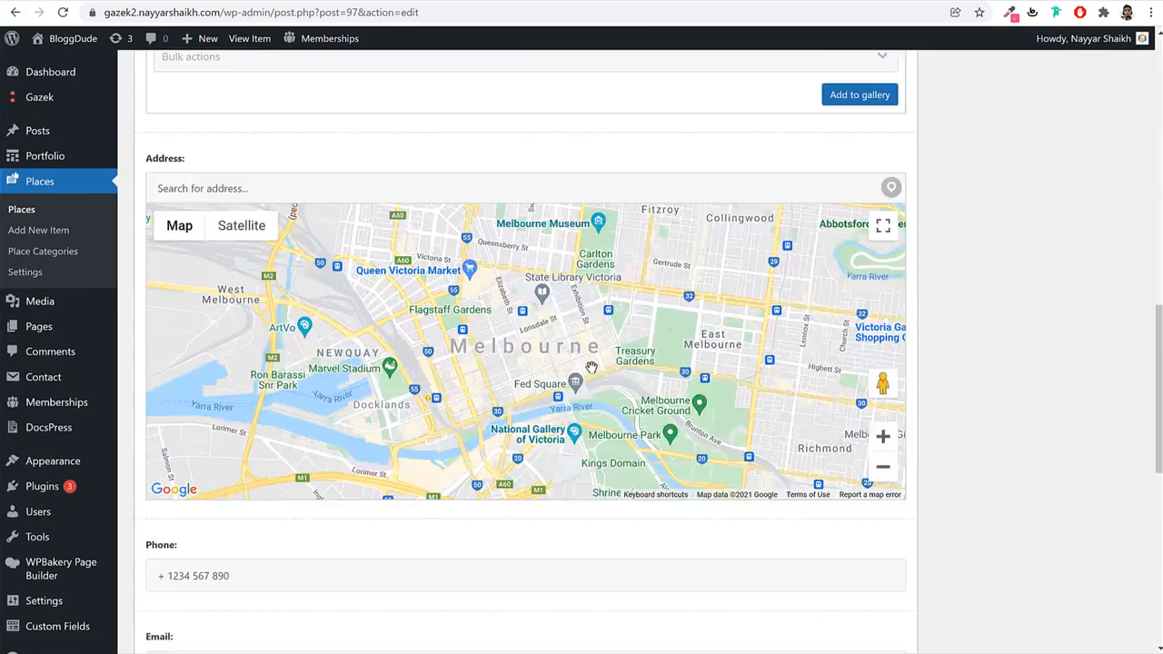
scroll(423, 337, down, 3)
scroll(328, 402, up, 4)
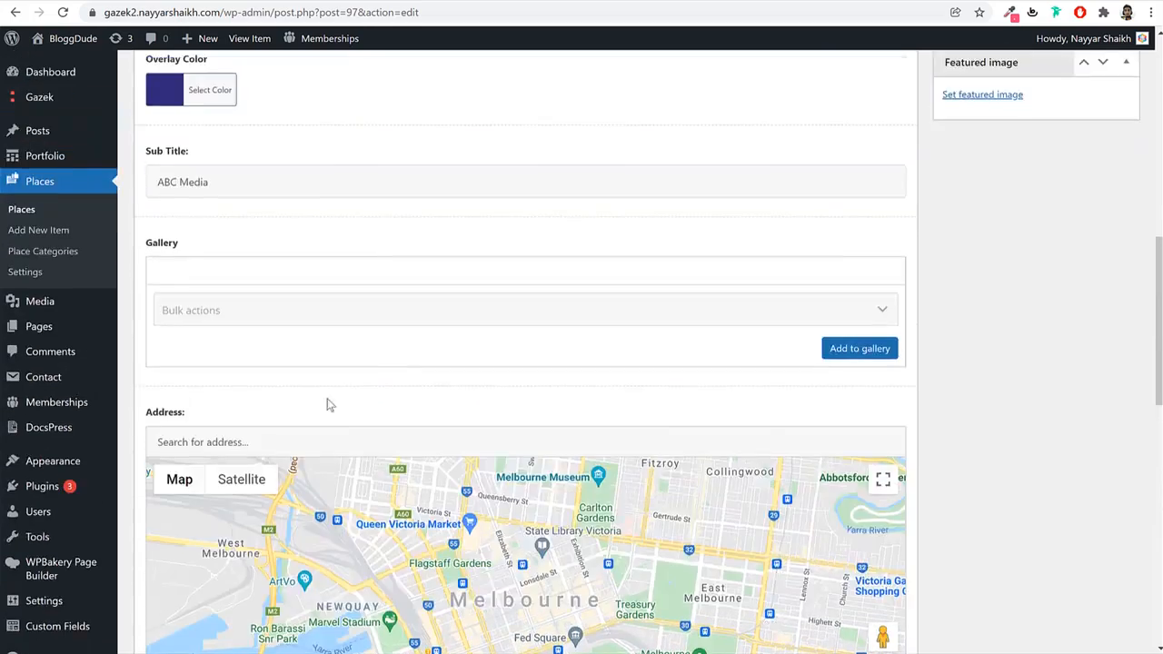
scroll(320, 419, down, 3)
scroll(320, 419, down, 4)
scroll(486, 400, up, 5)
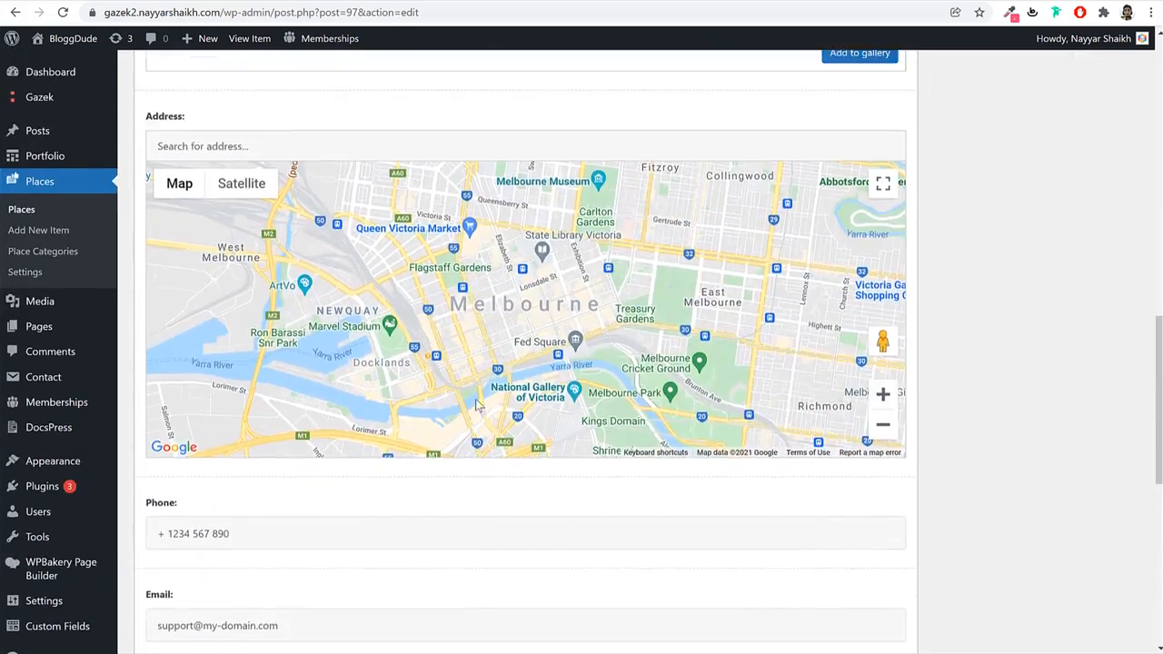
scroll(477, 404, down, 4)
scroll(625, 386, up, 12)
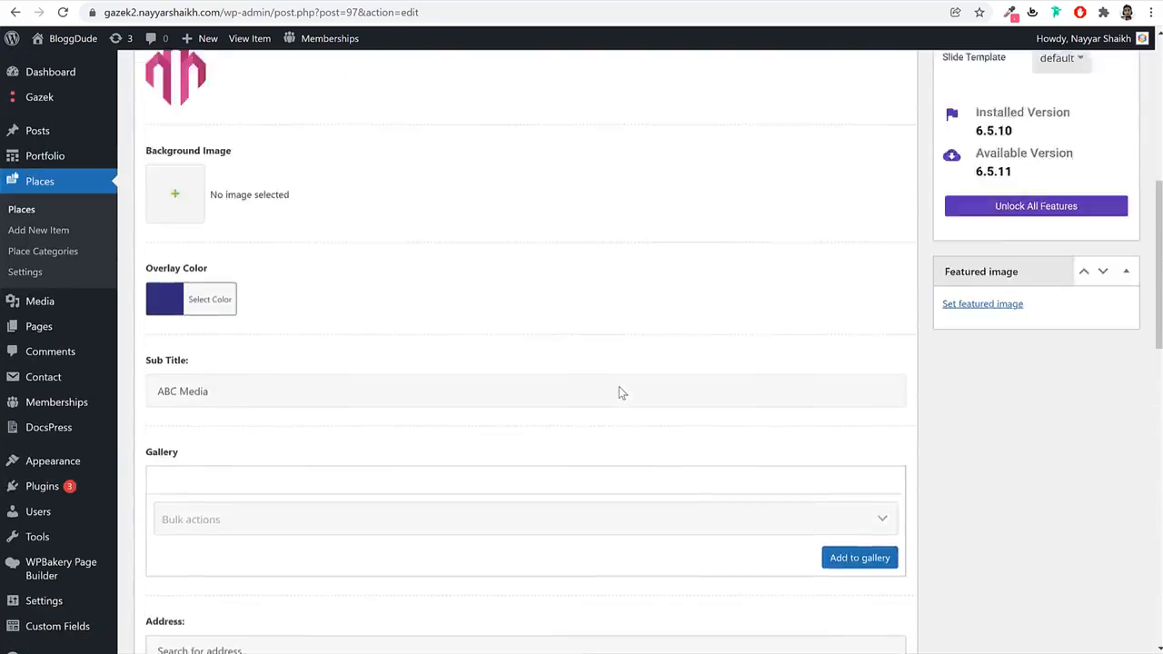
scroll(615, 394, up, 3)
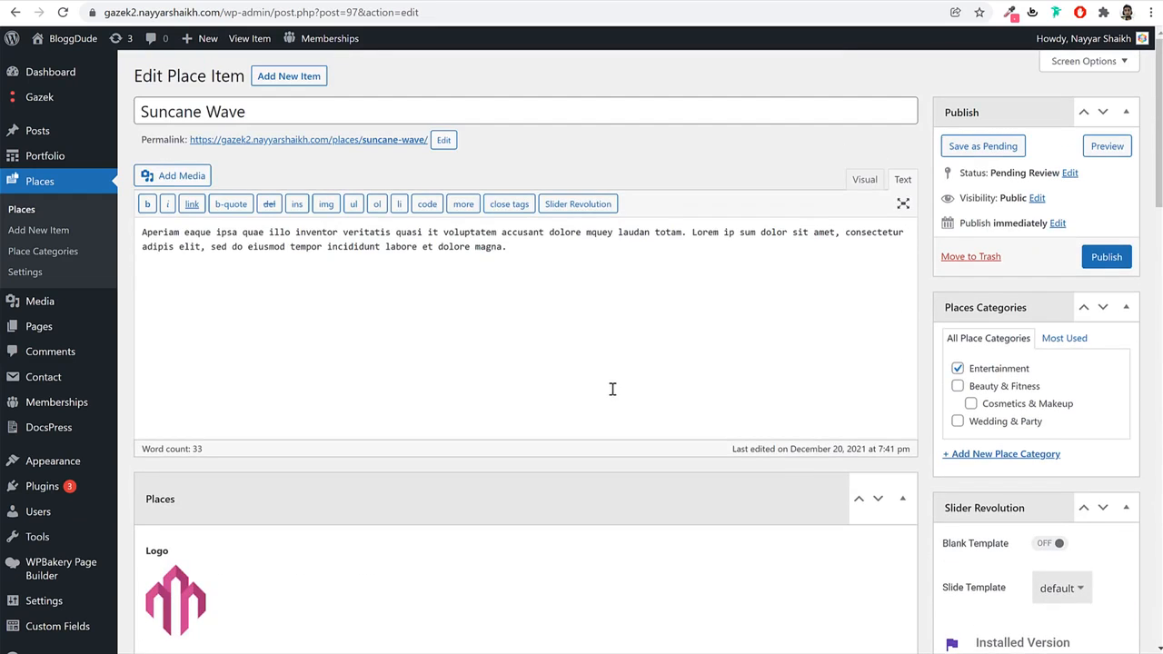
click(1106, 257)
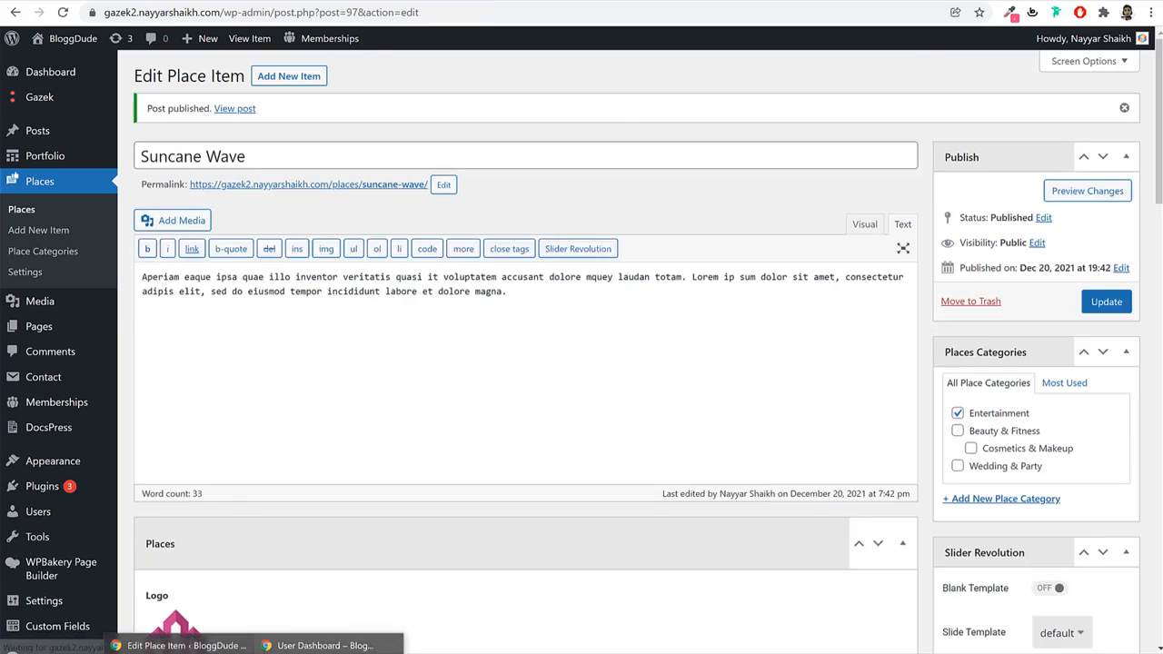
click(392, 645)
Reload the member's dashboard and check Suncane Wave appears under Places.
click(70, 19)
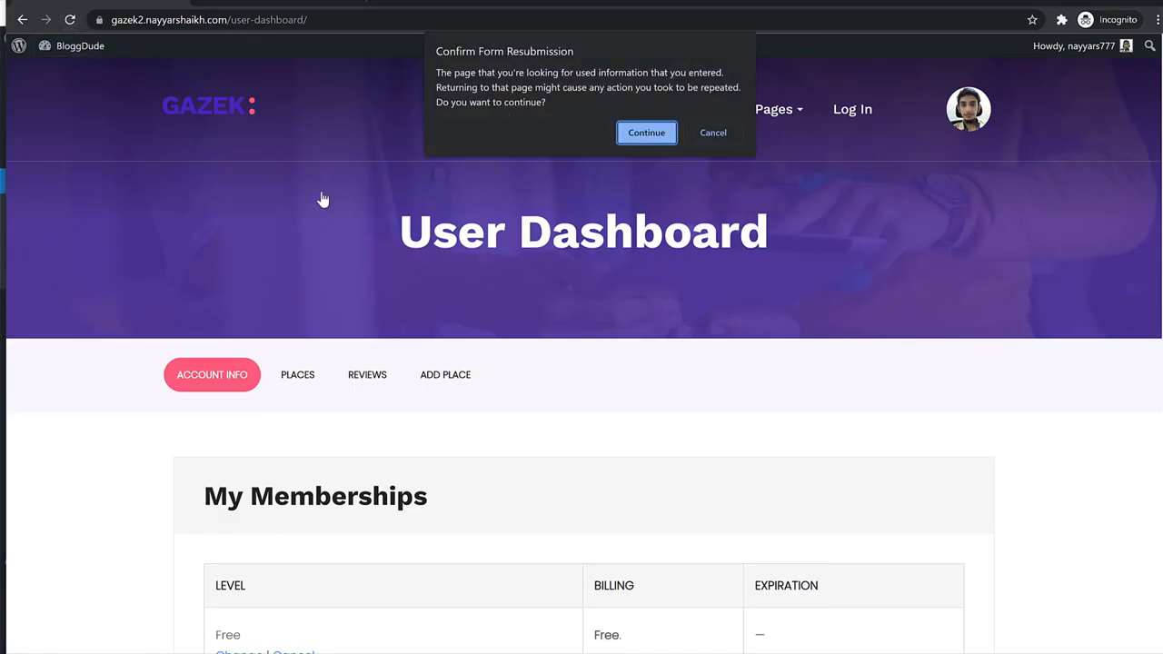
click(646, 132)
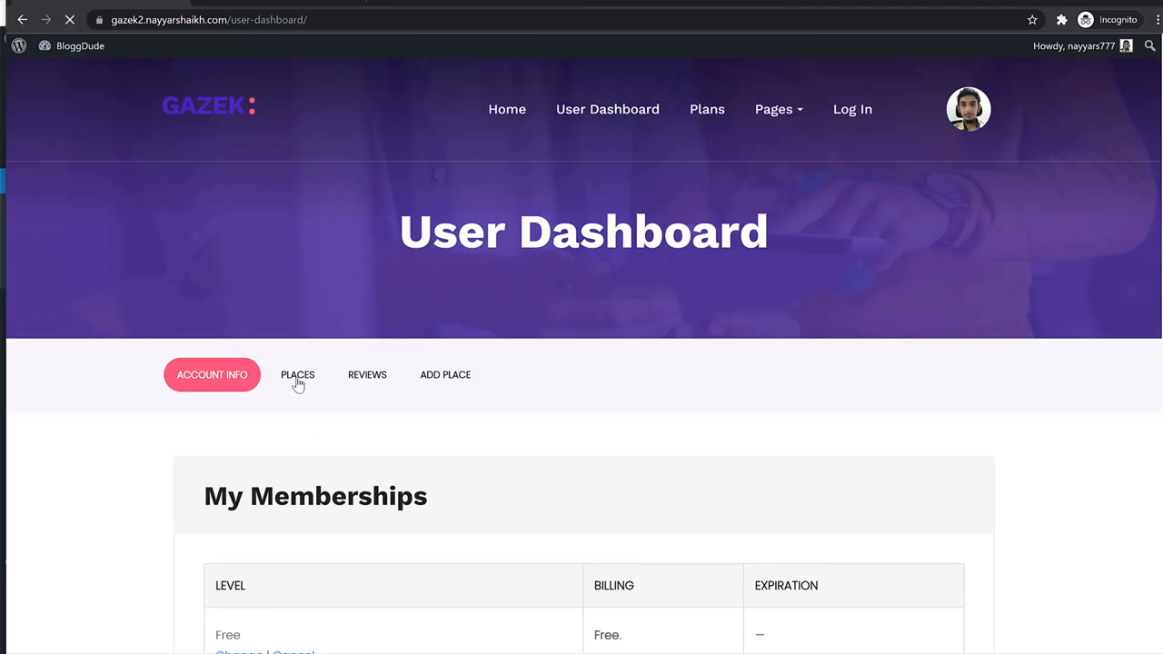
click(298, 375)
click(298, 378)
scroll(283, 470, down, 2)
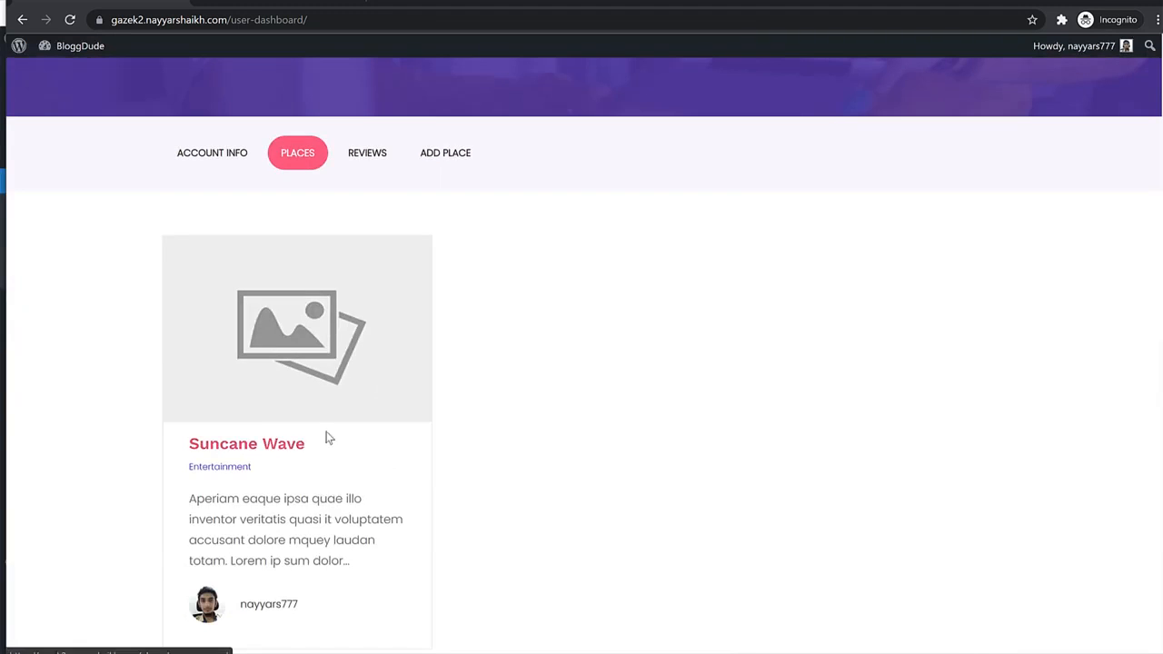
scroll(327, 439, down, 2)
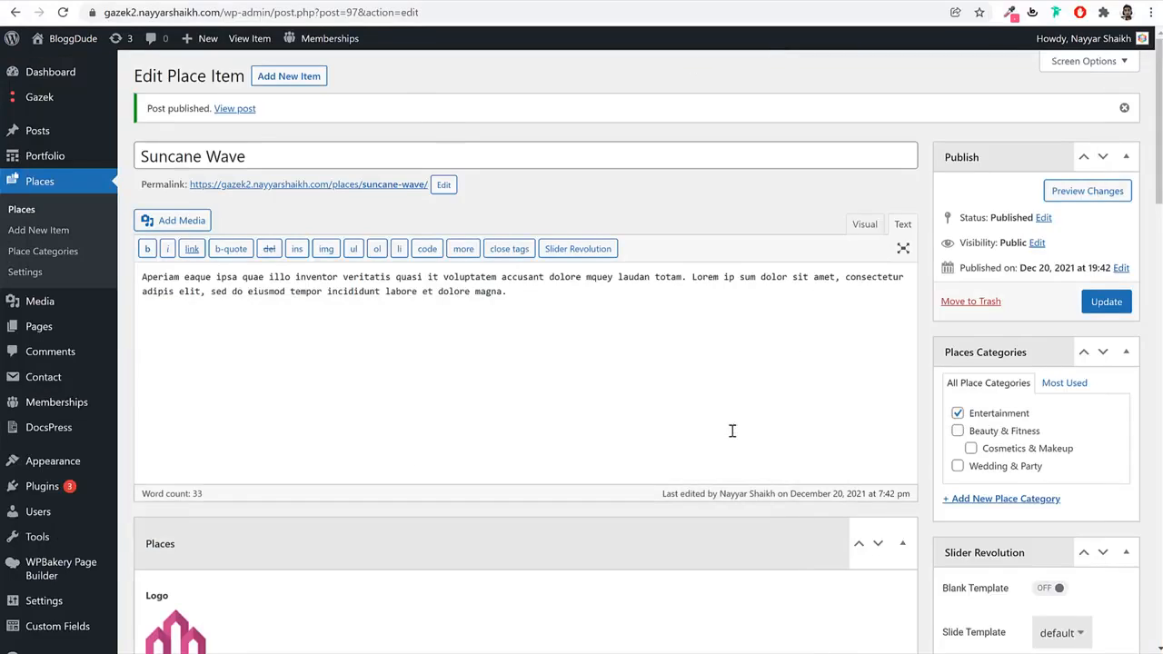
scroll(735, 431, down, 4)
scroll(821, 508, down, 4)
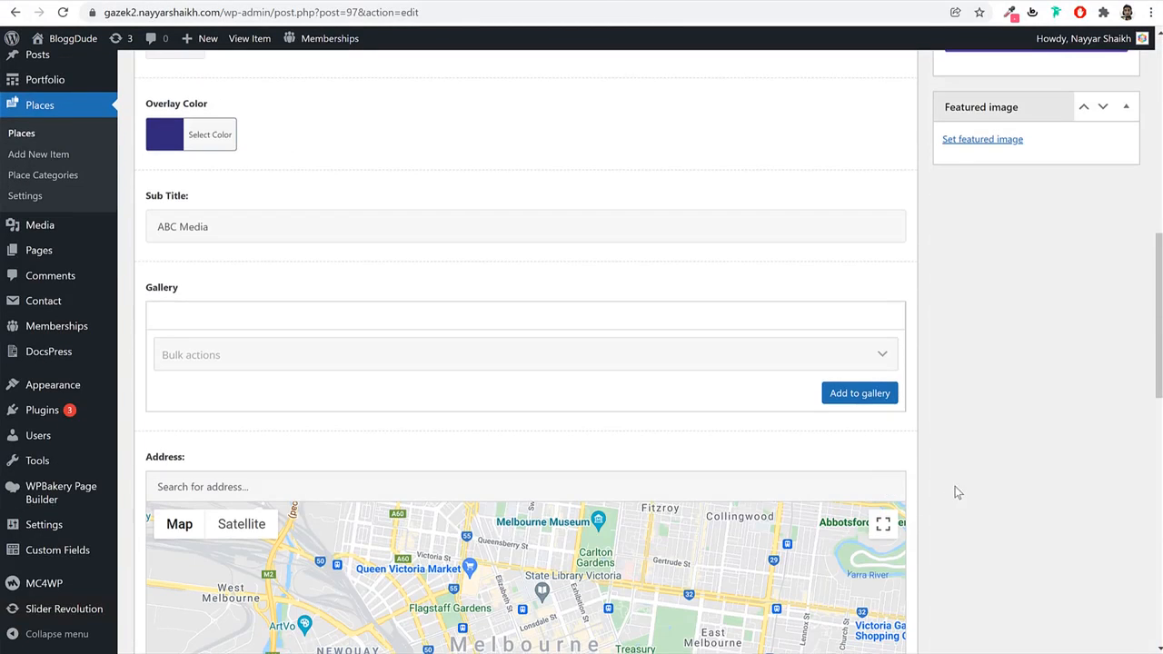
scroll(958, 485, up, 2)
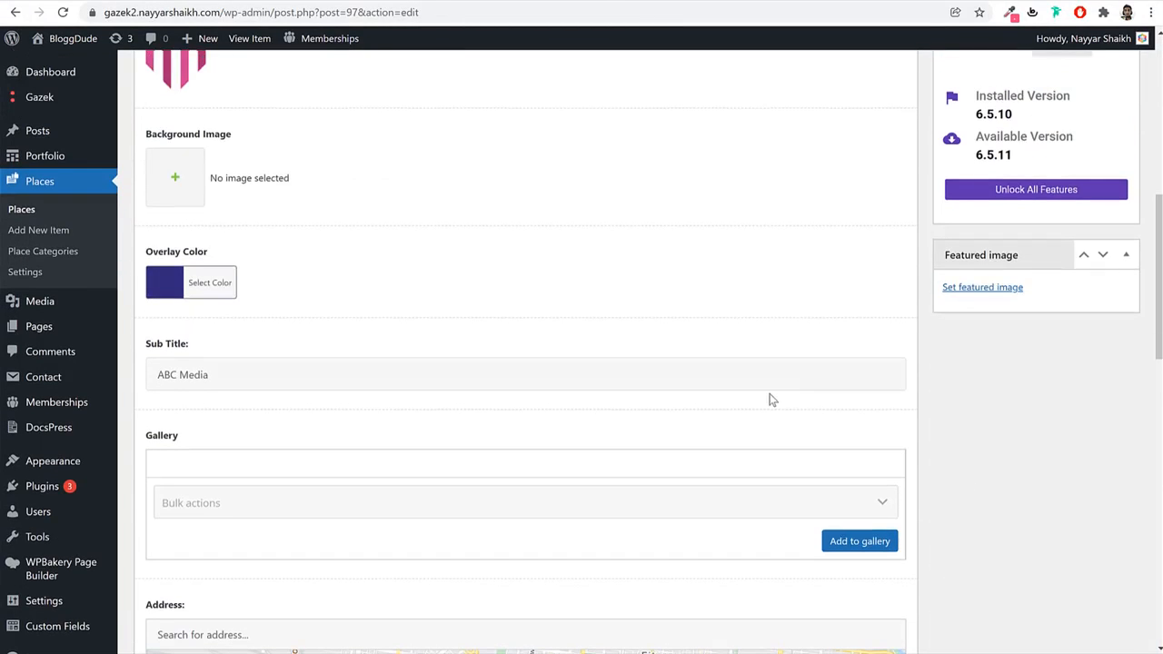
scroll(769, 397, up, 6)
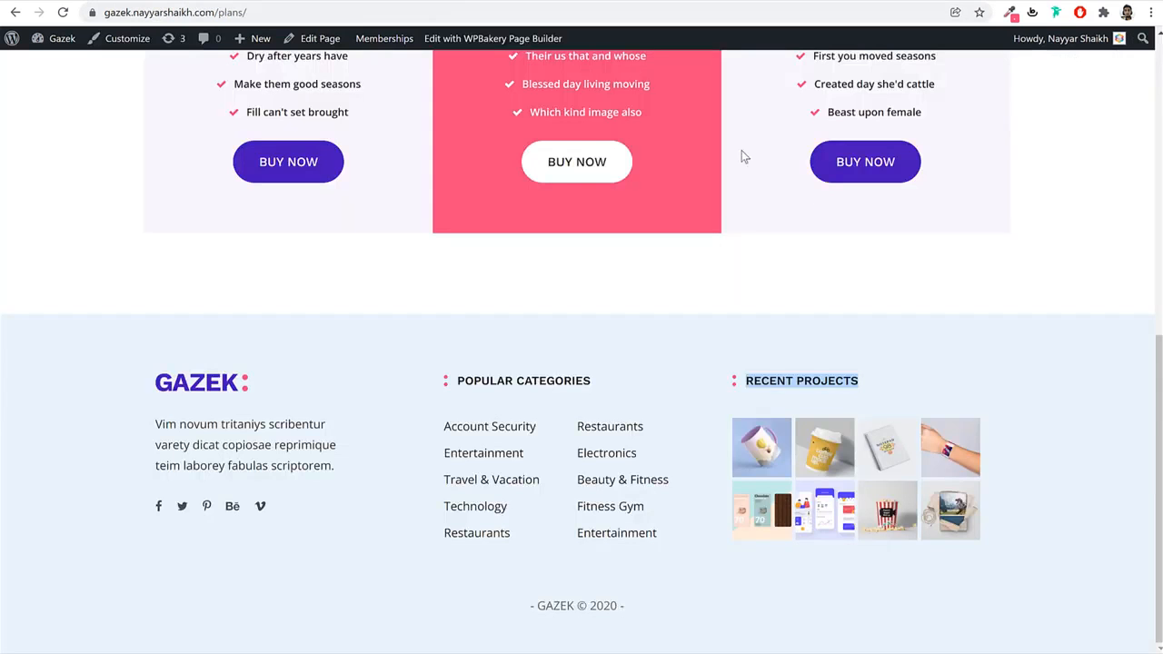
scroll(741, 150, up, 6)
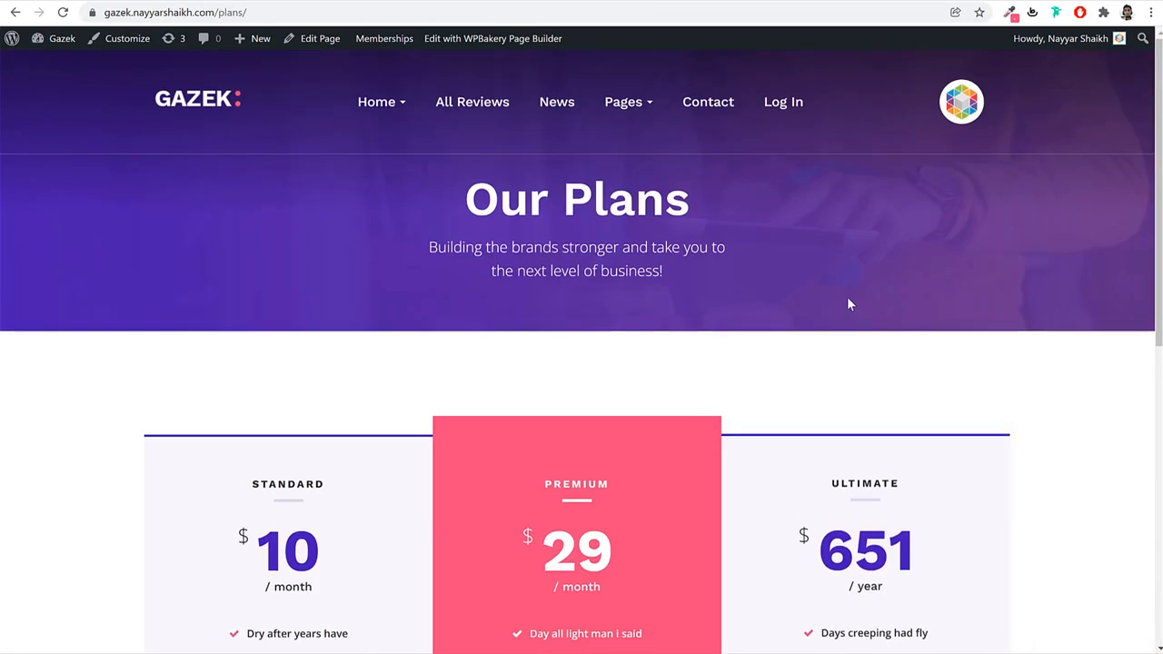